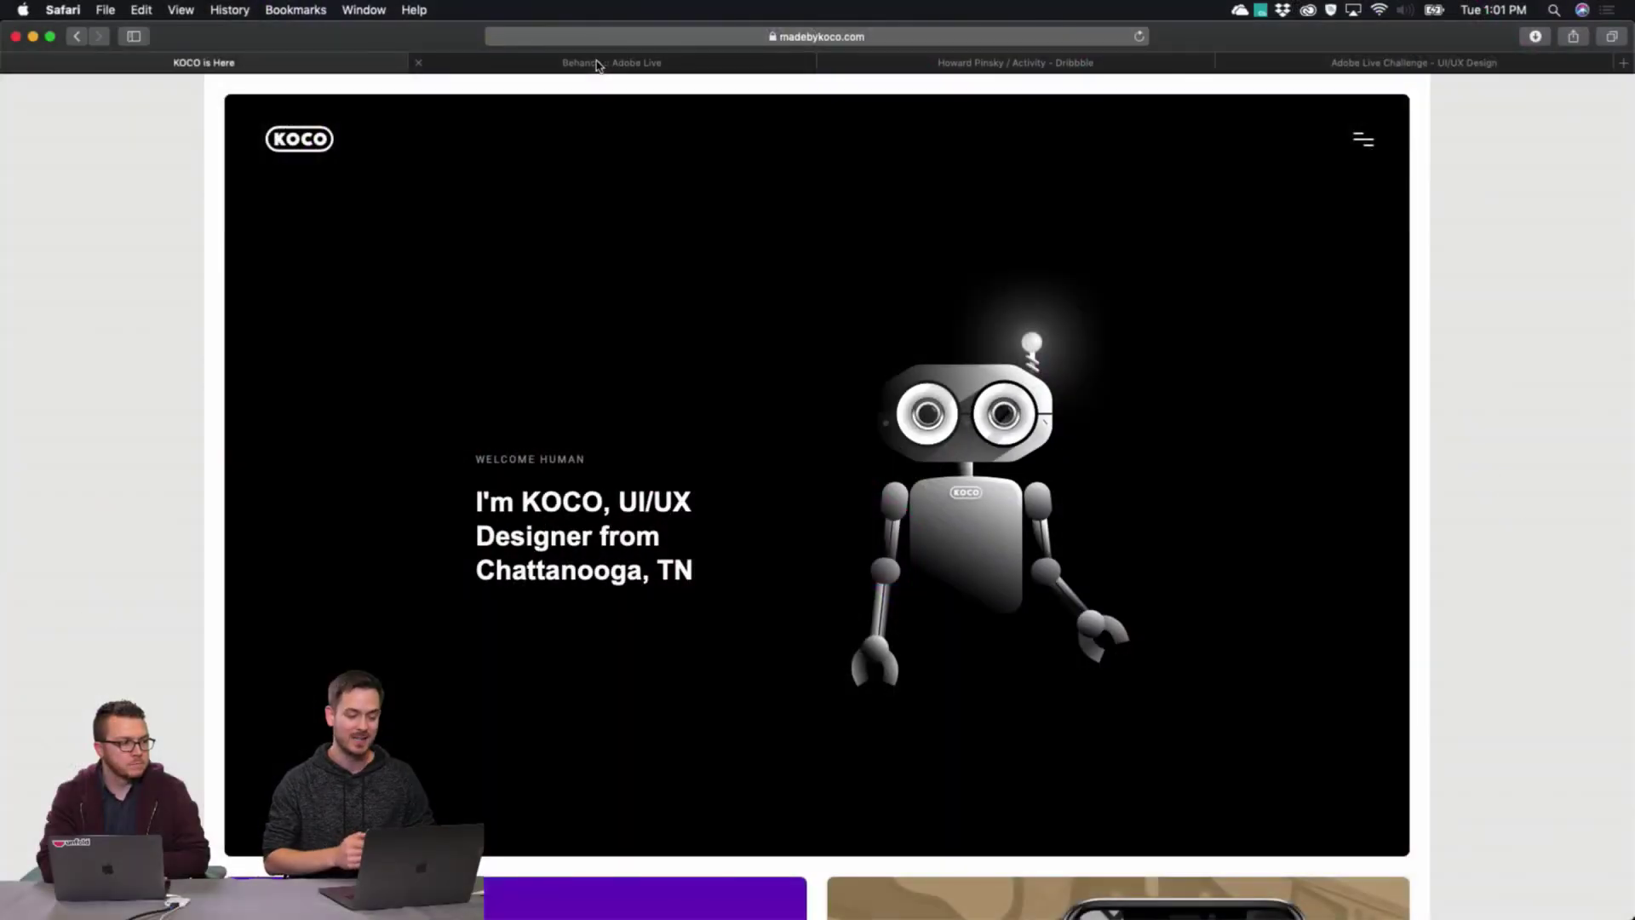
Look through the KOCO portfolio home page and its project previews, and switch to the Behance Adobe Live page.
scroll(799, 293, down, 15)
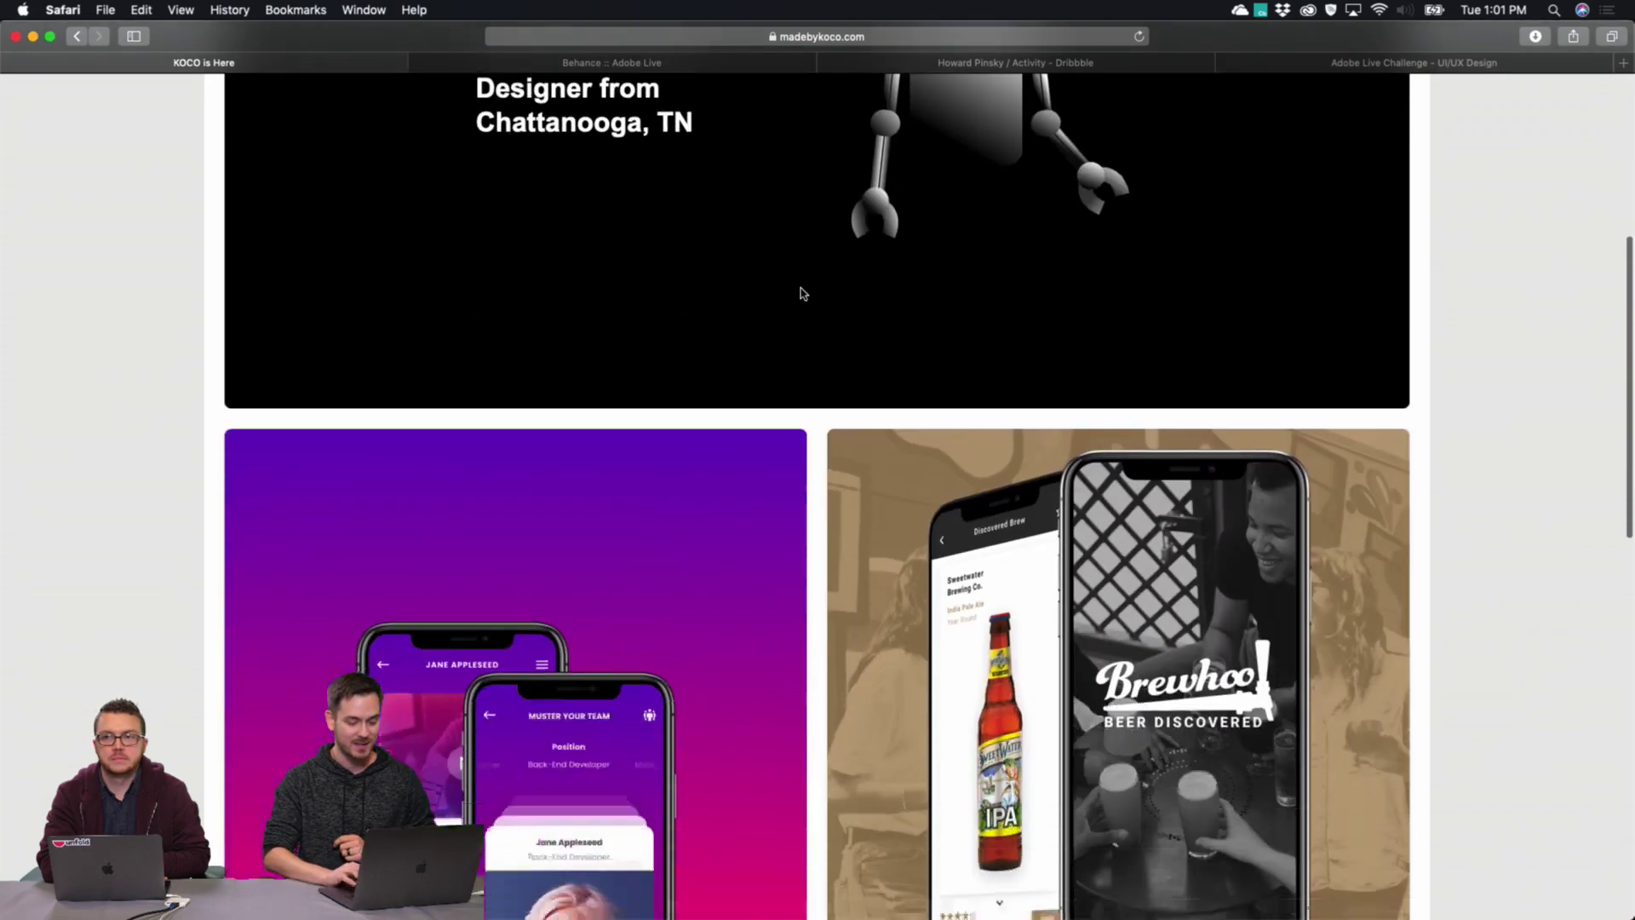
scroll(801, 293, up, 15)
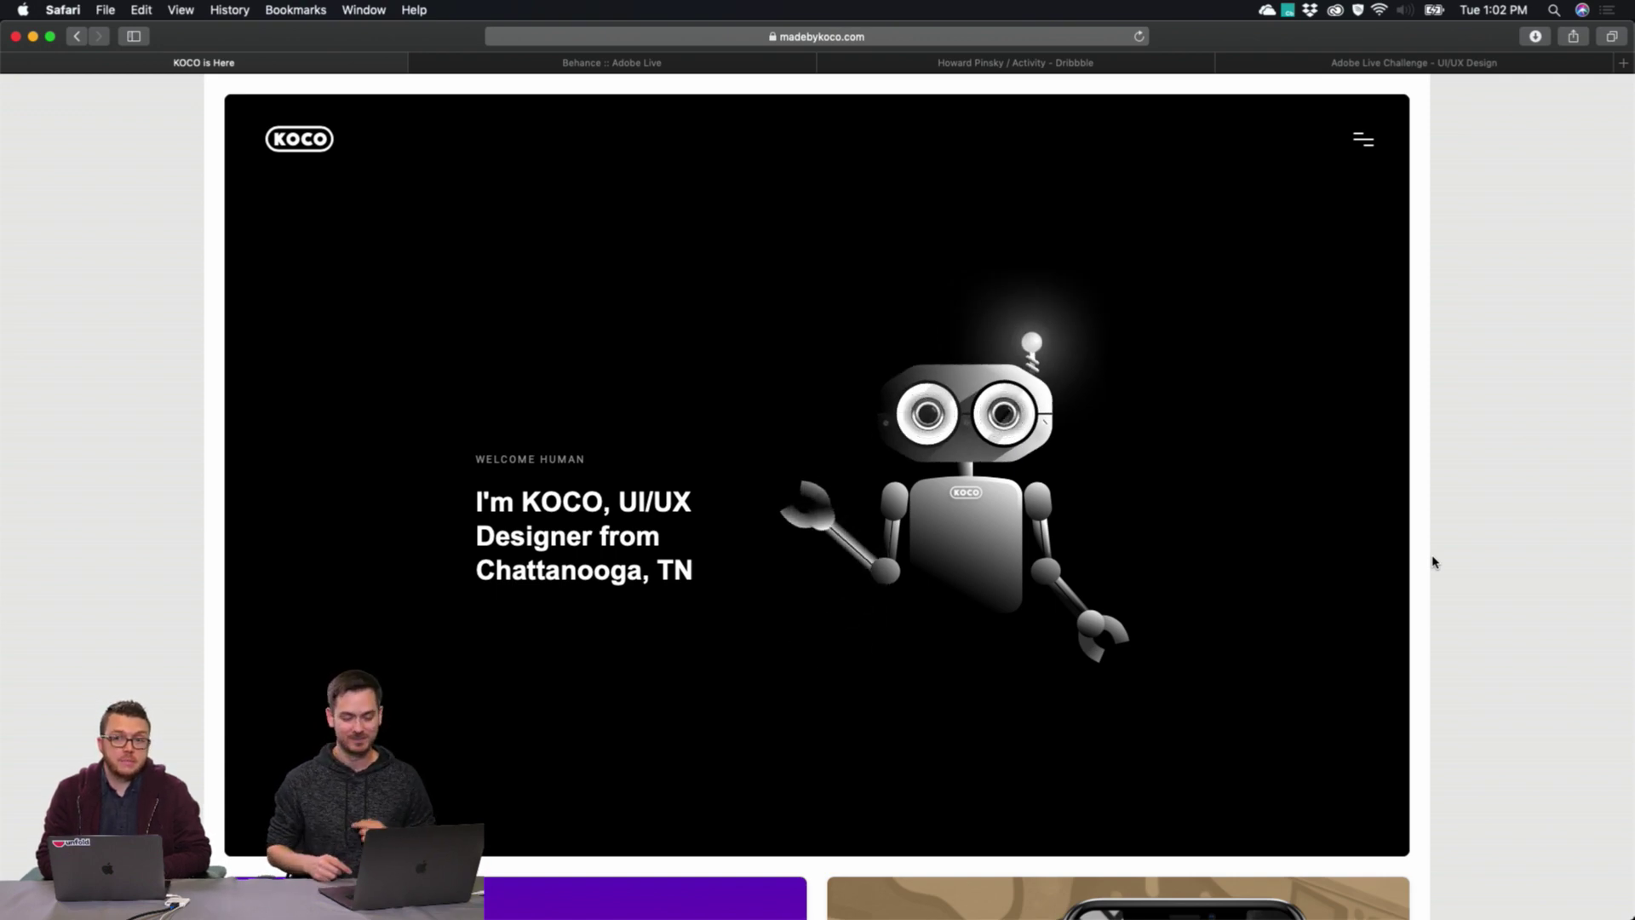
scroll(1433, 562, down, 12)
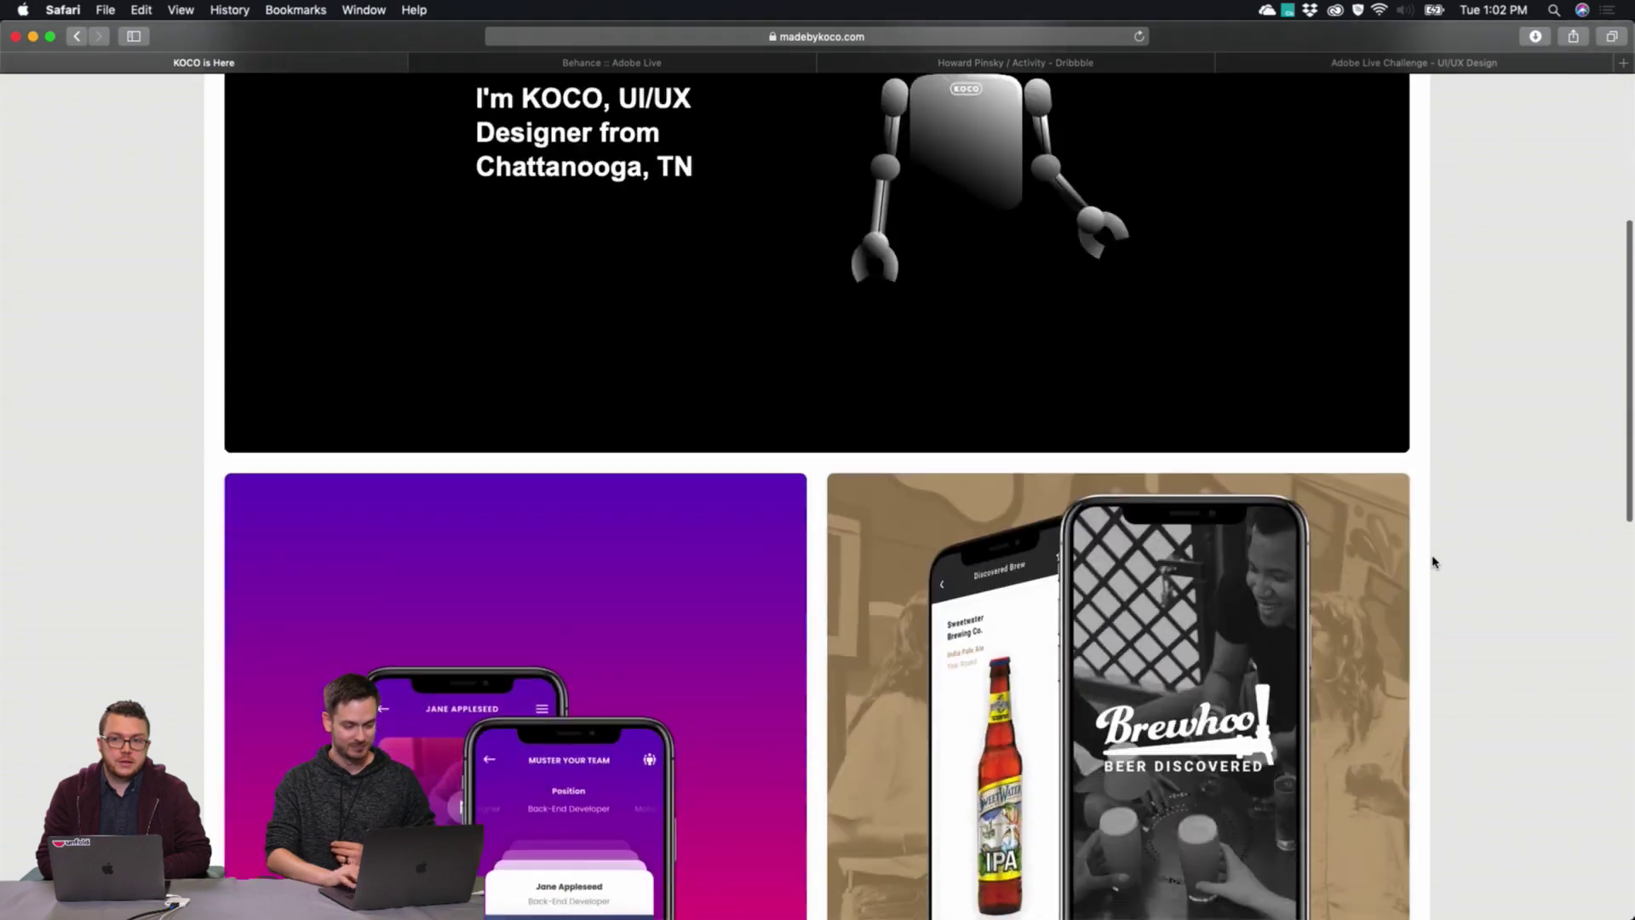
scroll(1433, 562, down, 5)
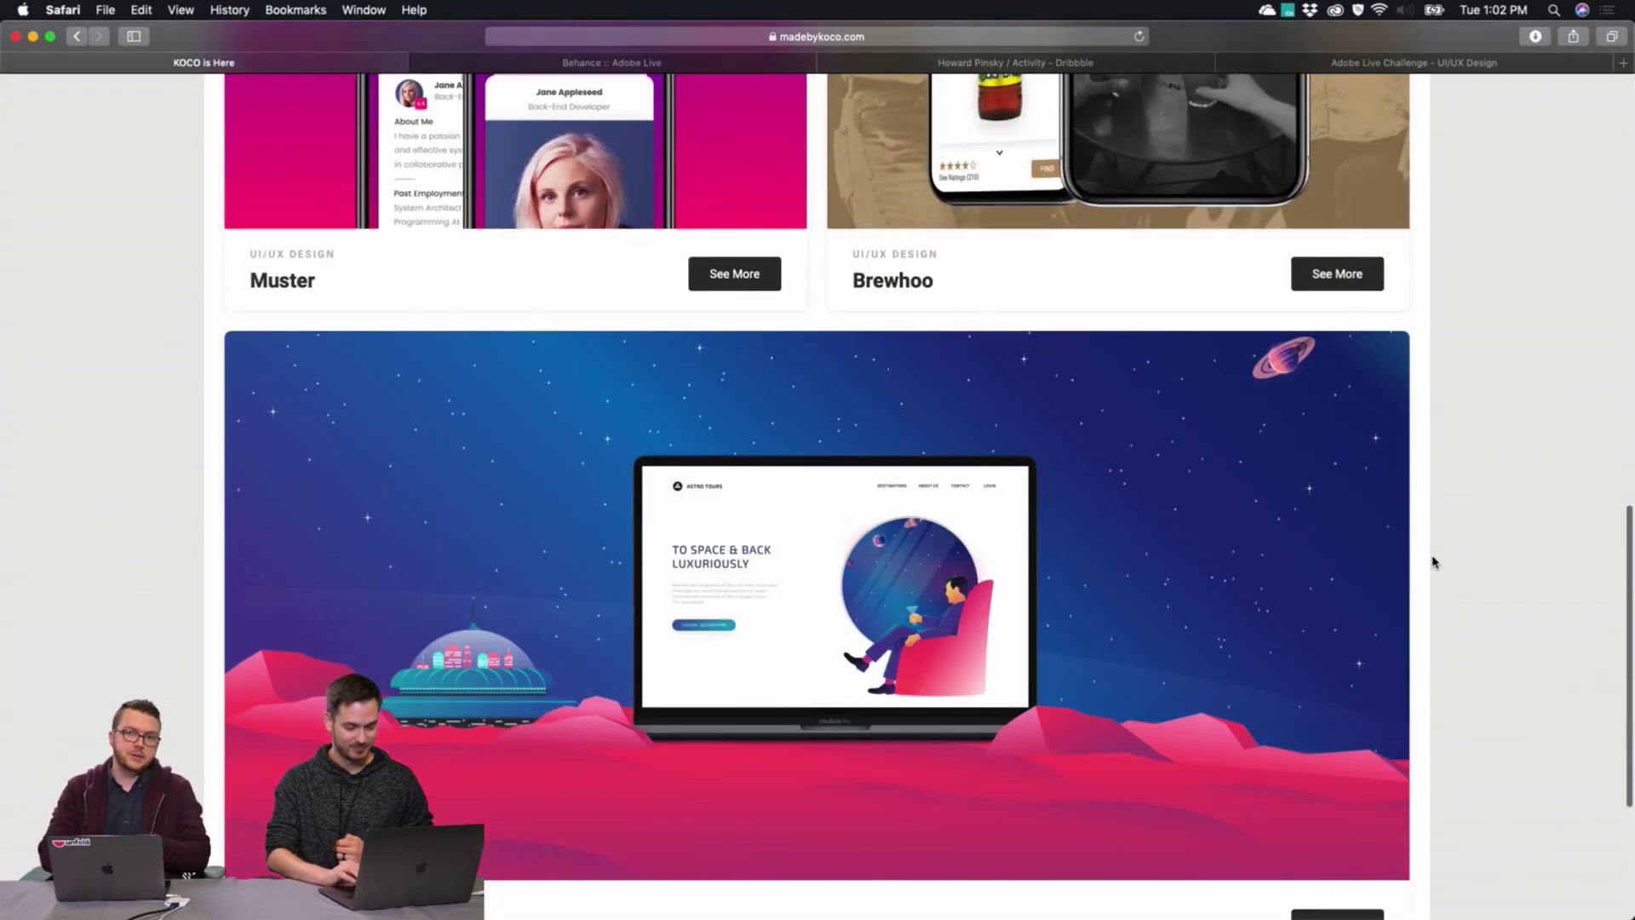
scroll(1434, 562, up, 14)
scroll(1433, 562, up, 5)
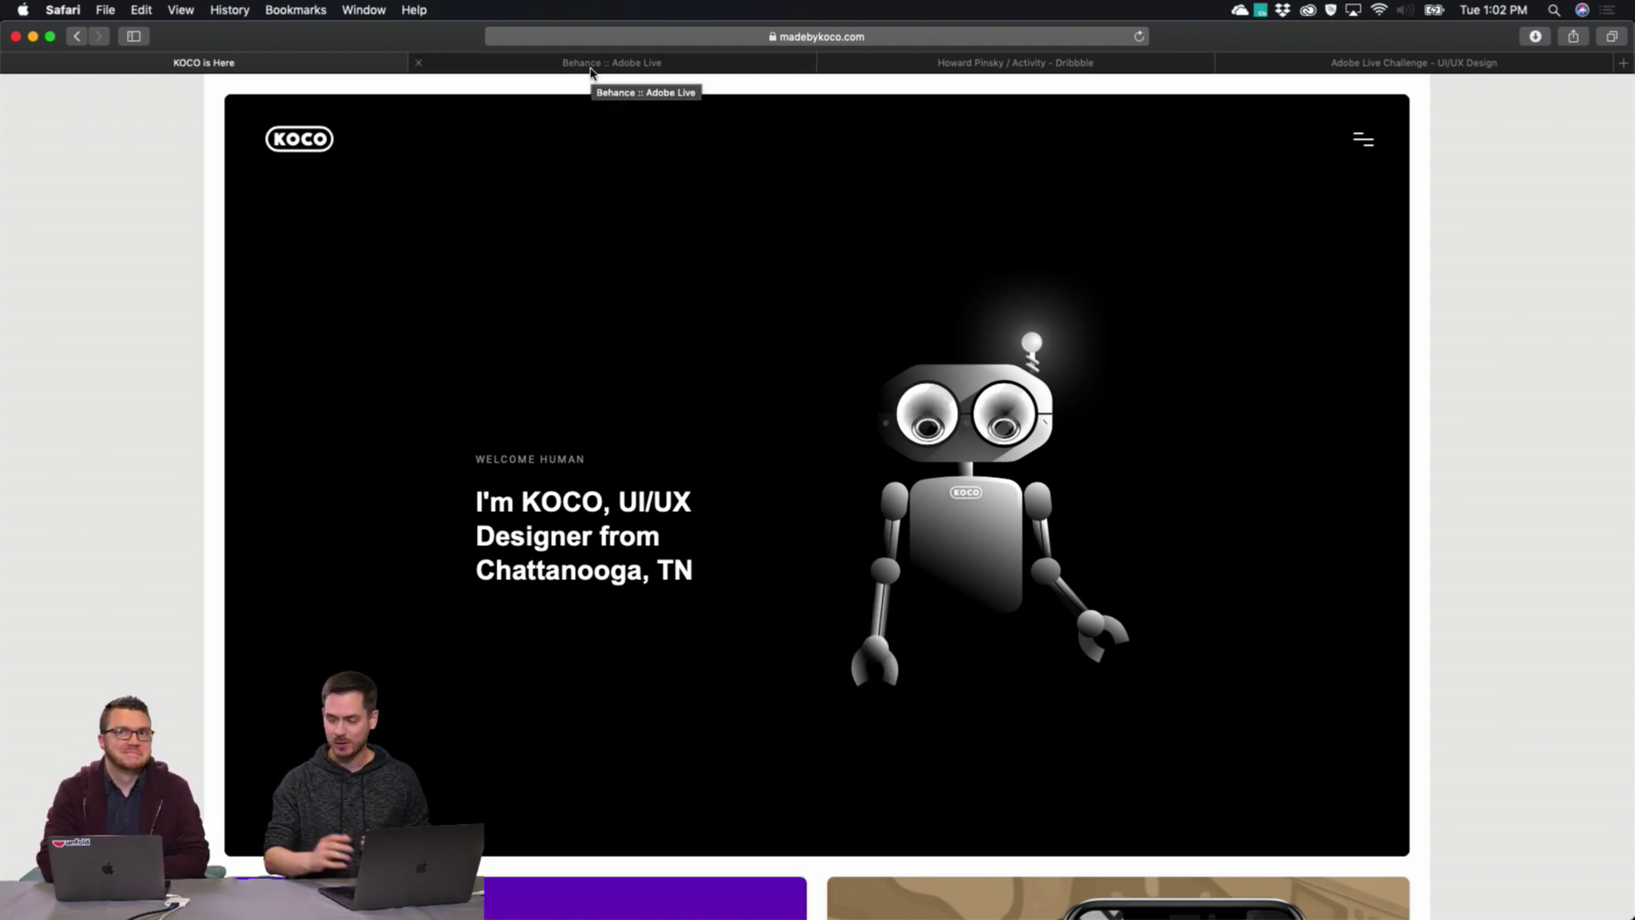
click(590, 68)
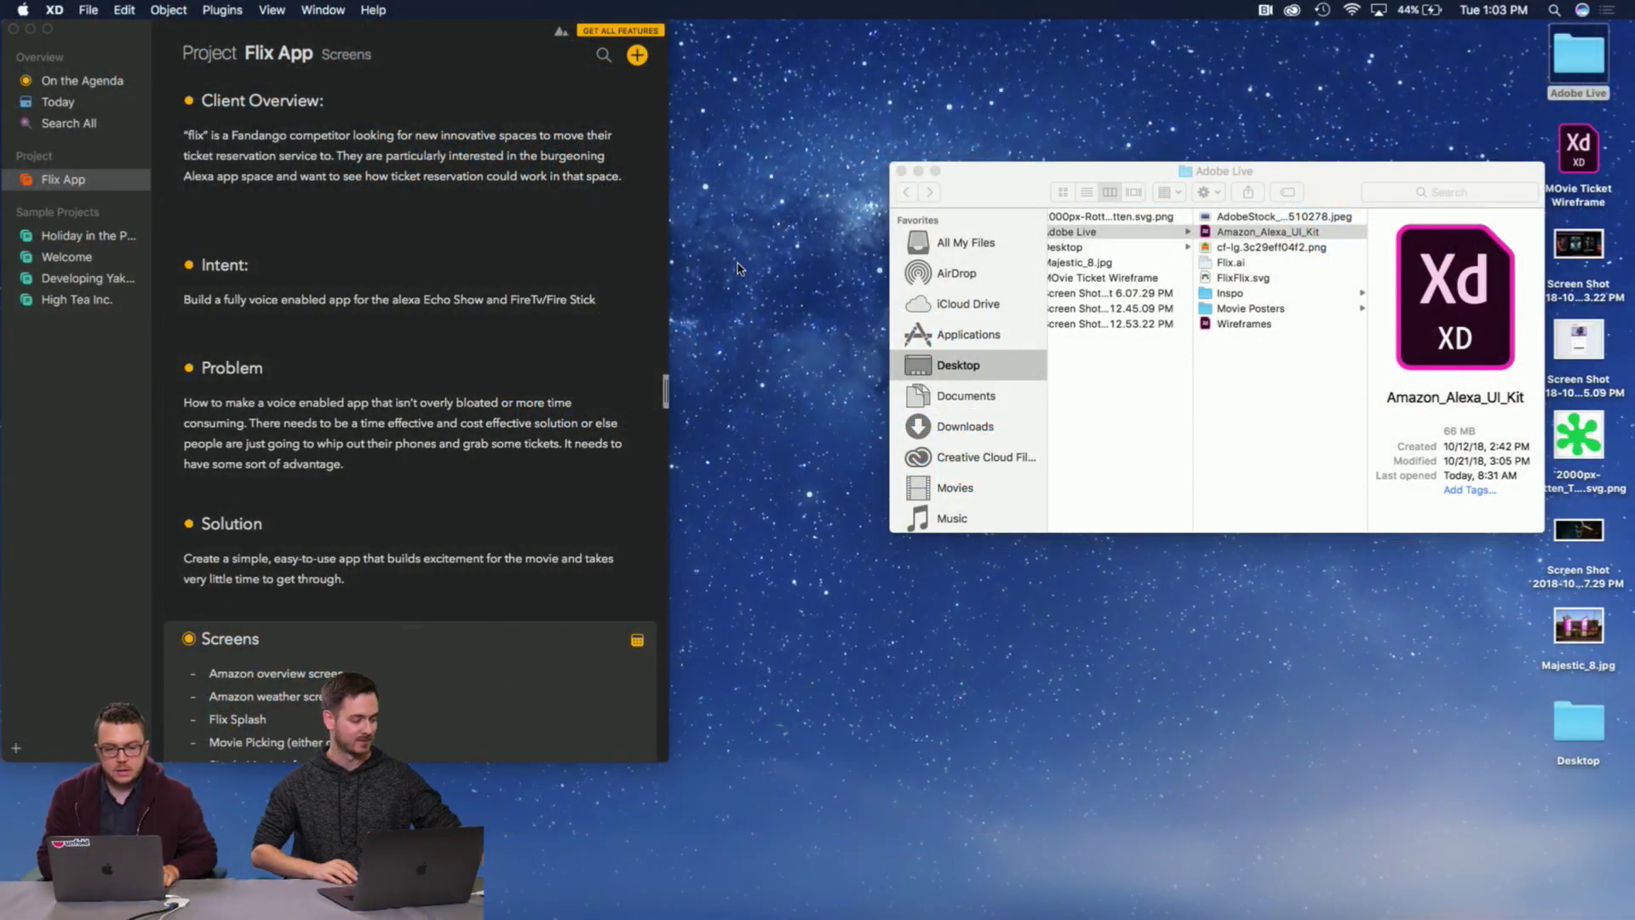
Switch to Agenda and review the Flix App project notes on intent, problem and solution, down to the full Screens list.
click(484, 62)
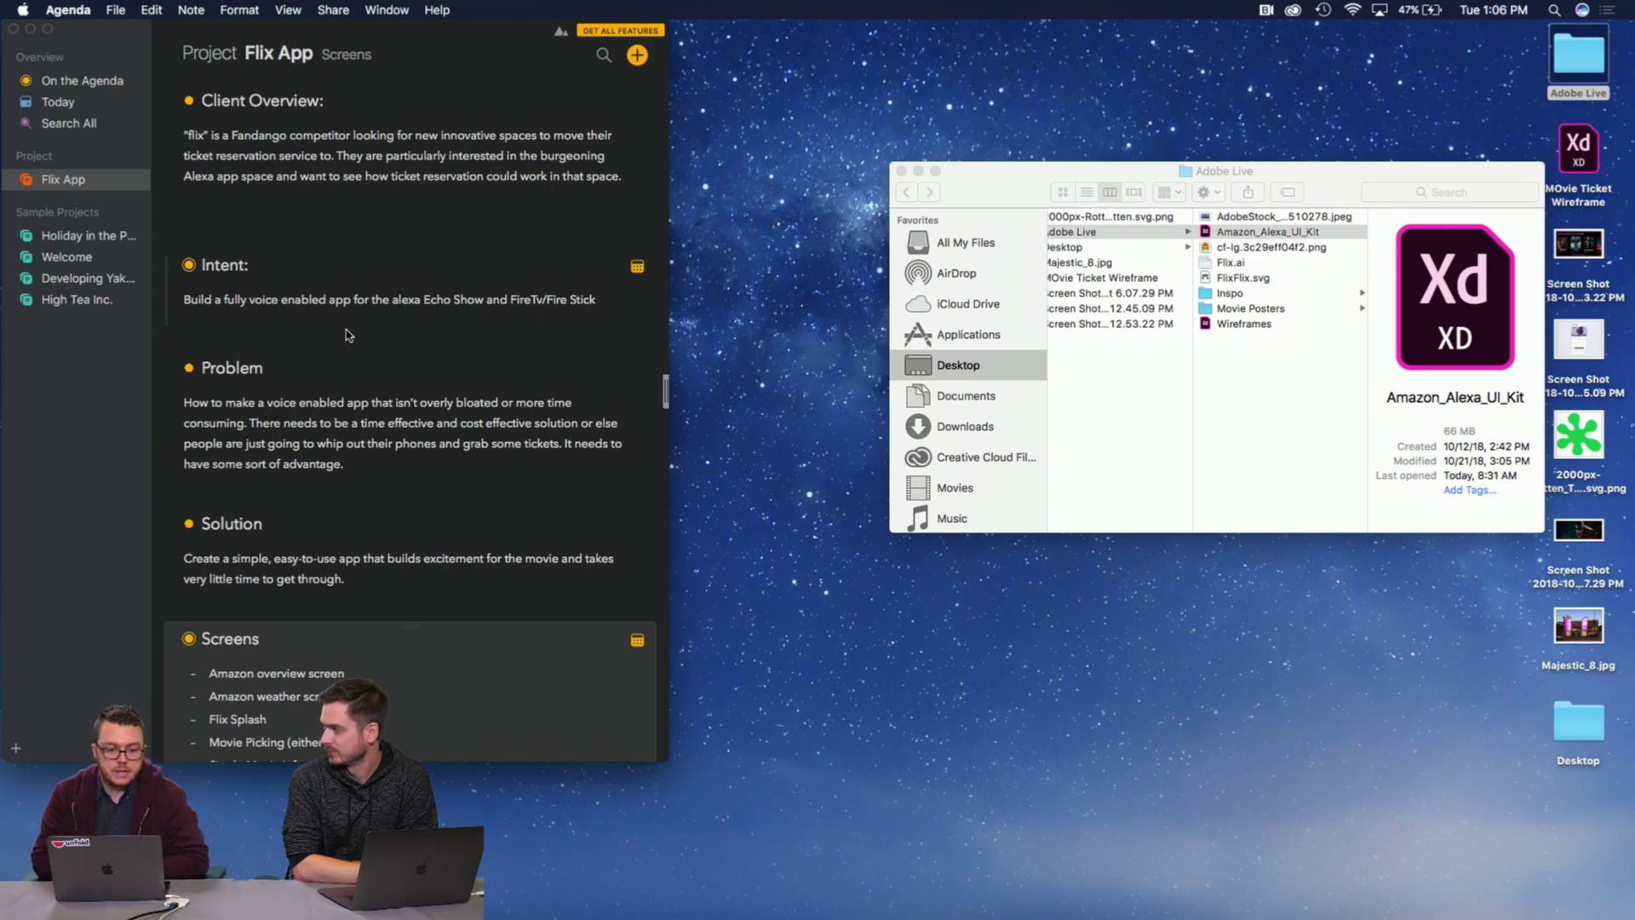
scroll(348, 334, down, 3)
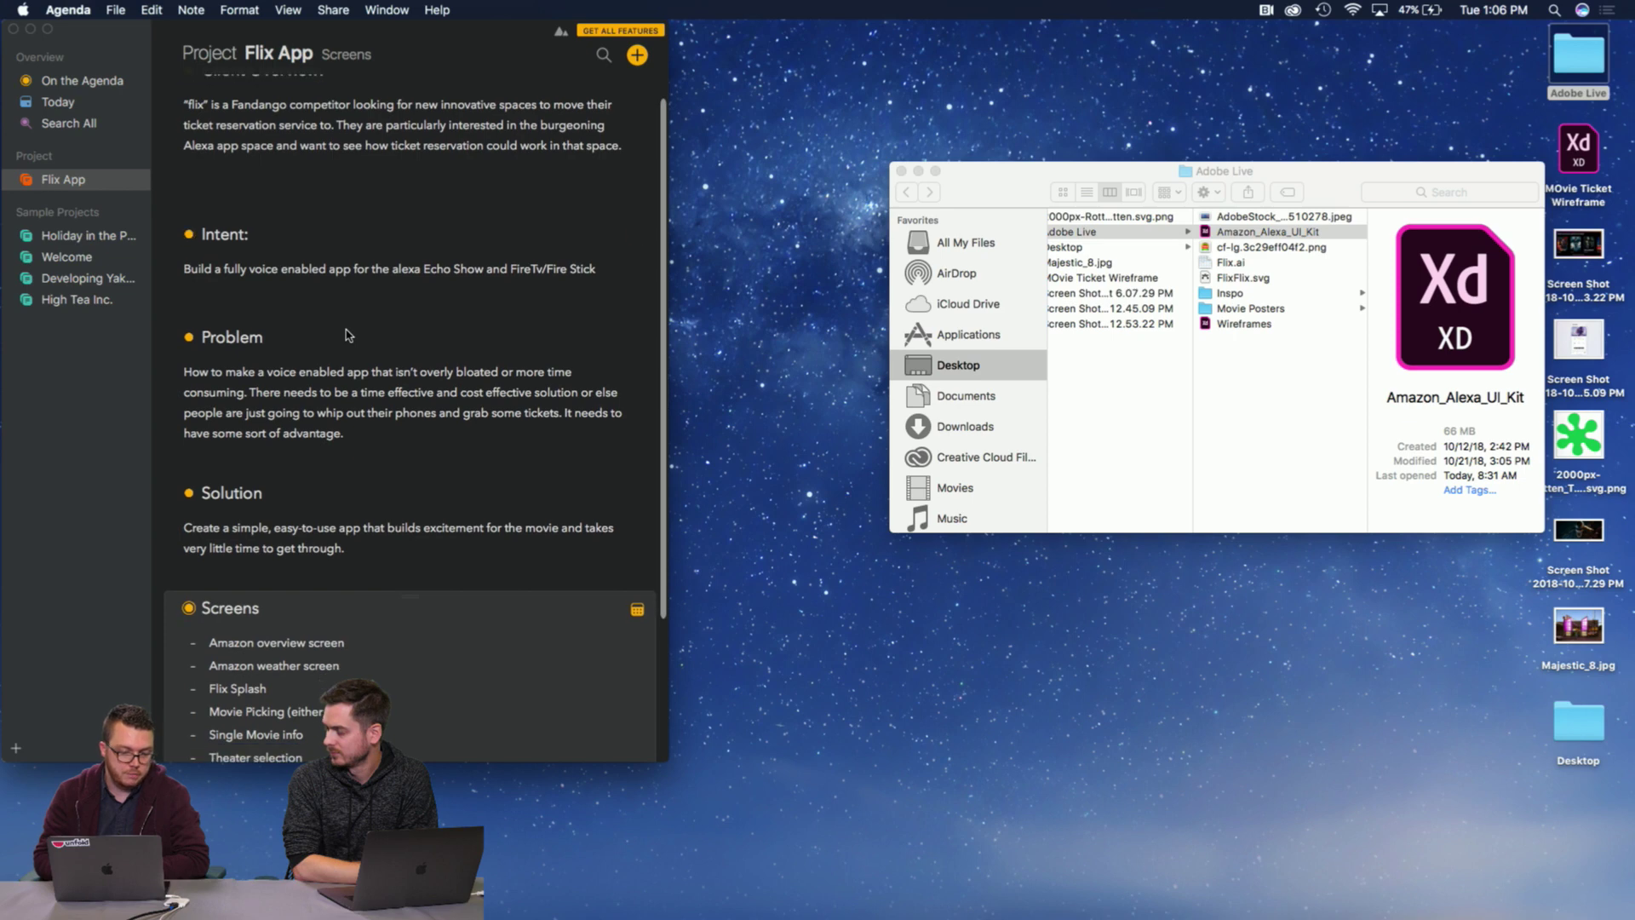
scroll(347, 334, down, 2)
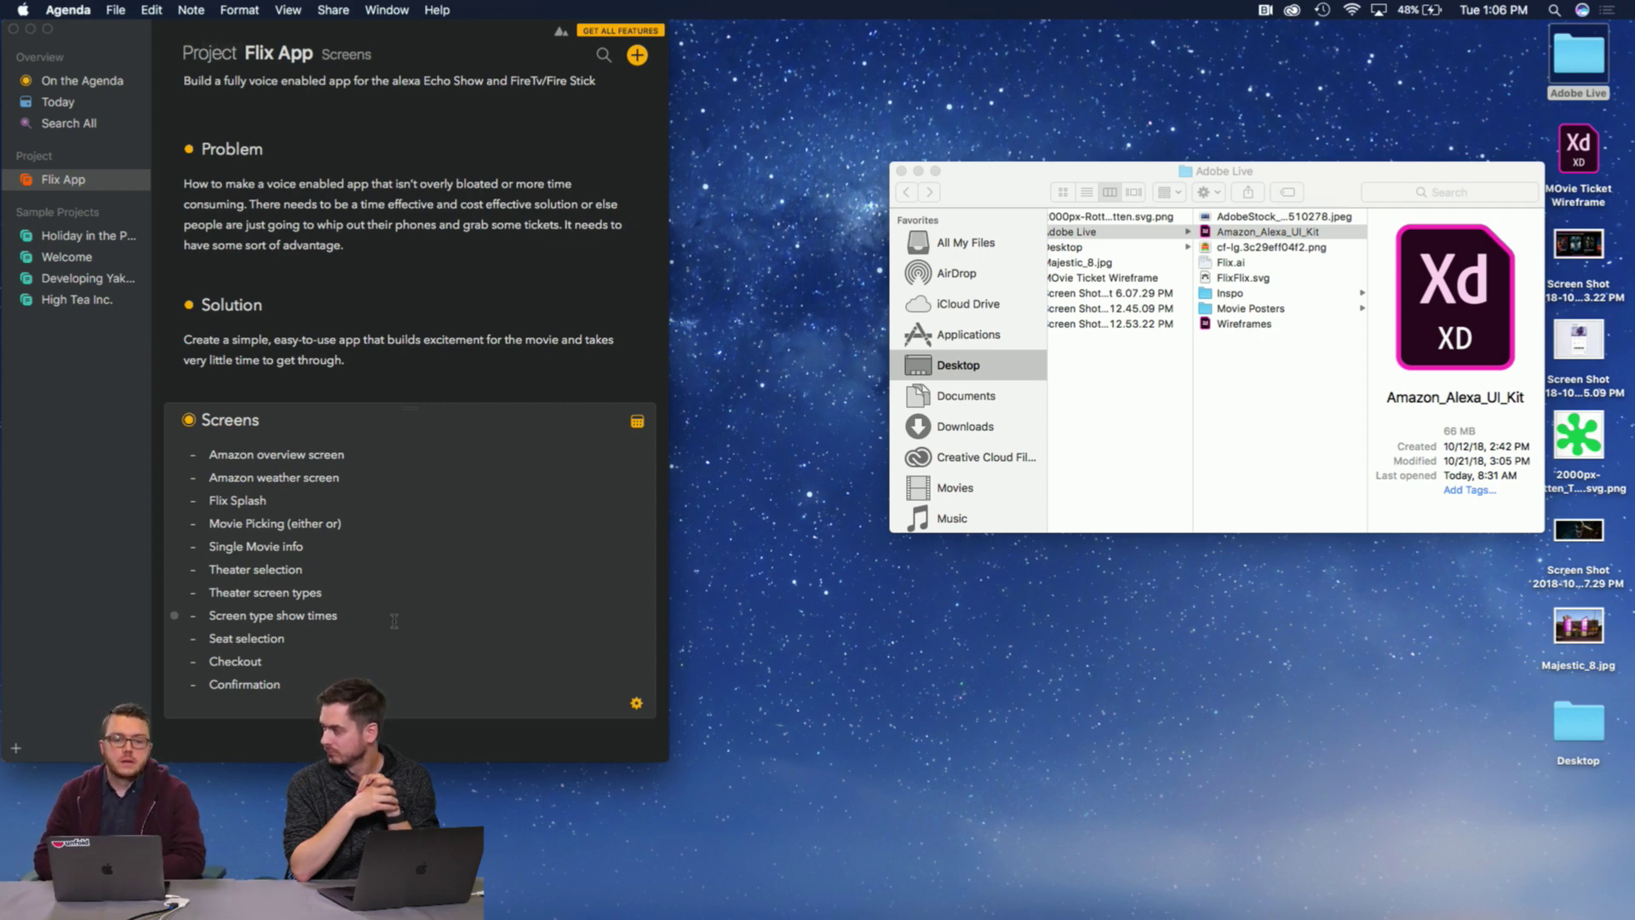
scroll(401, 607, up, 2)
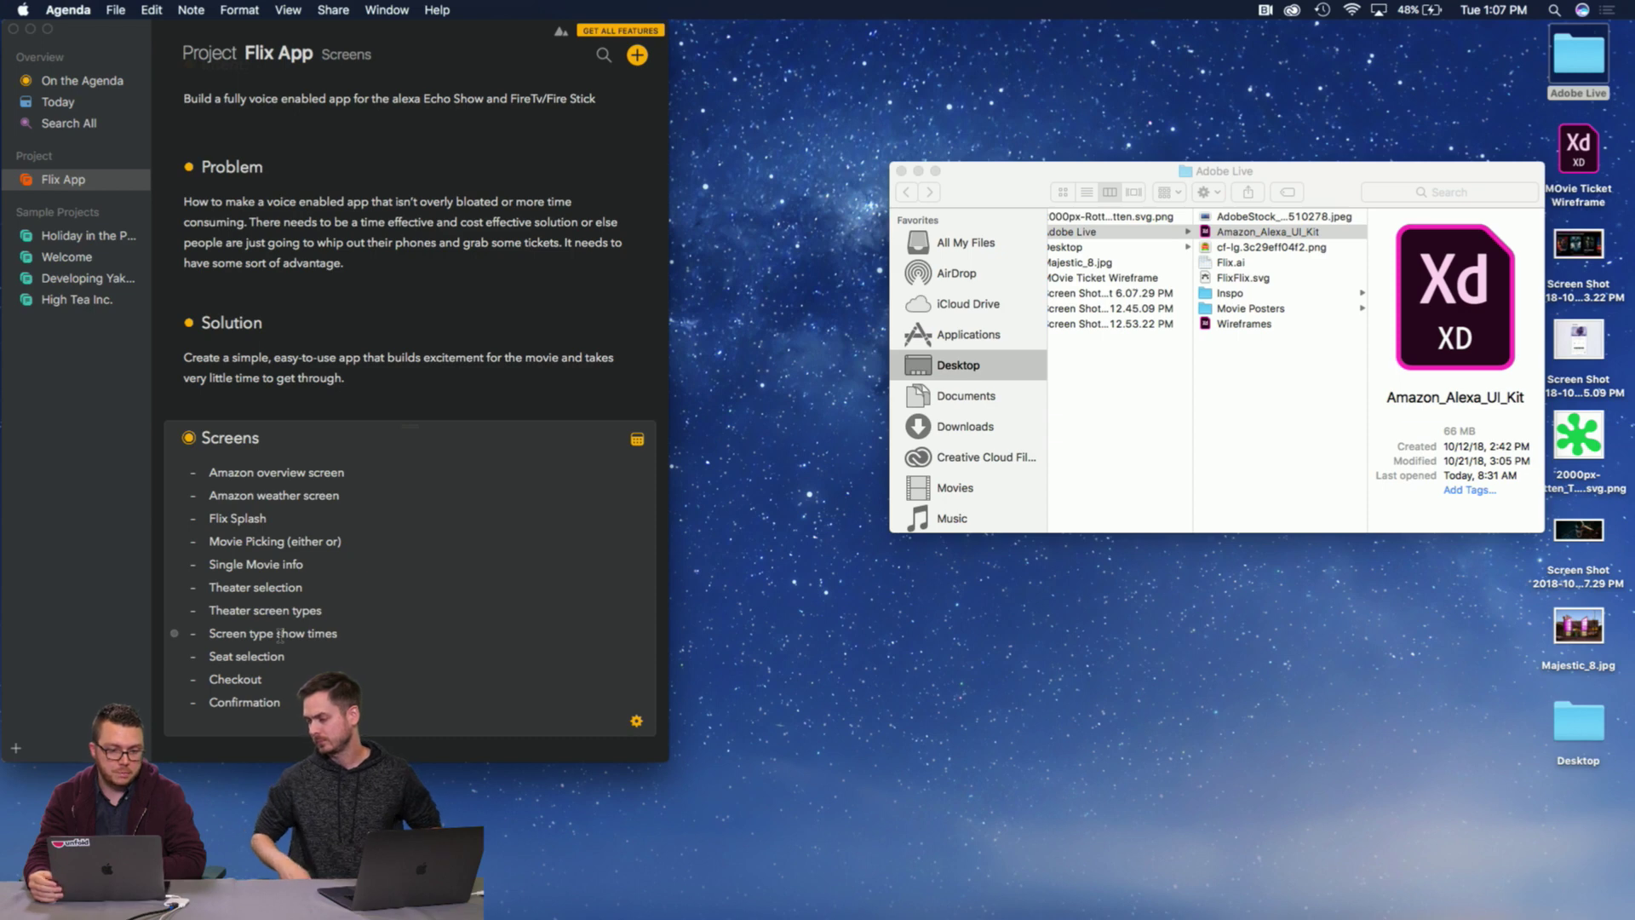
Switch to the Wireframes document in Adobe XD and reposition its window over the project notes.
mouse_move(1252, 903)
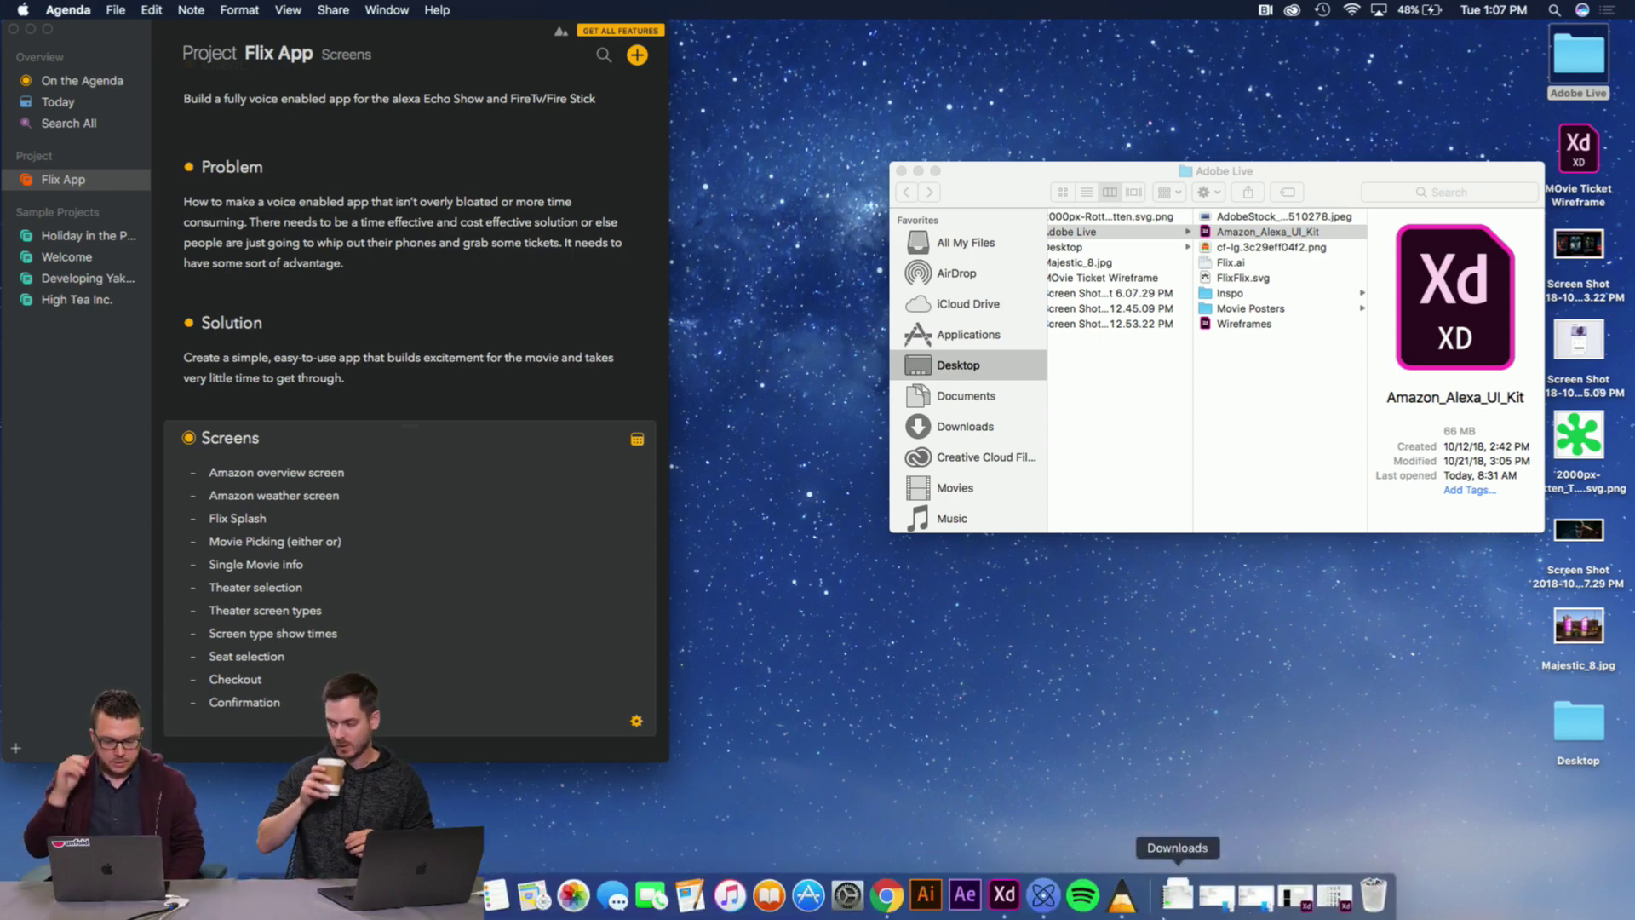
click(1004, 905)
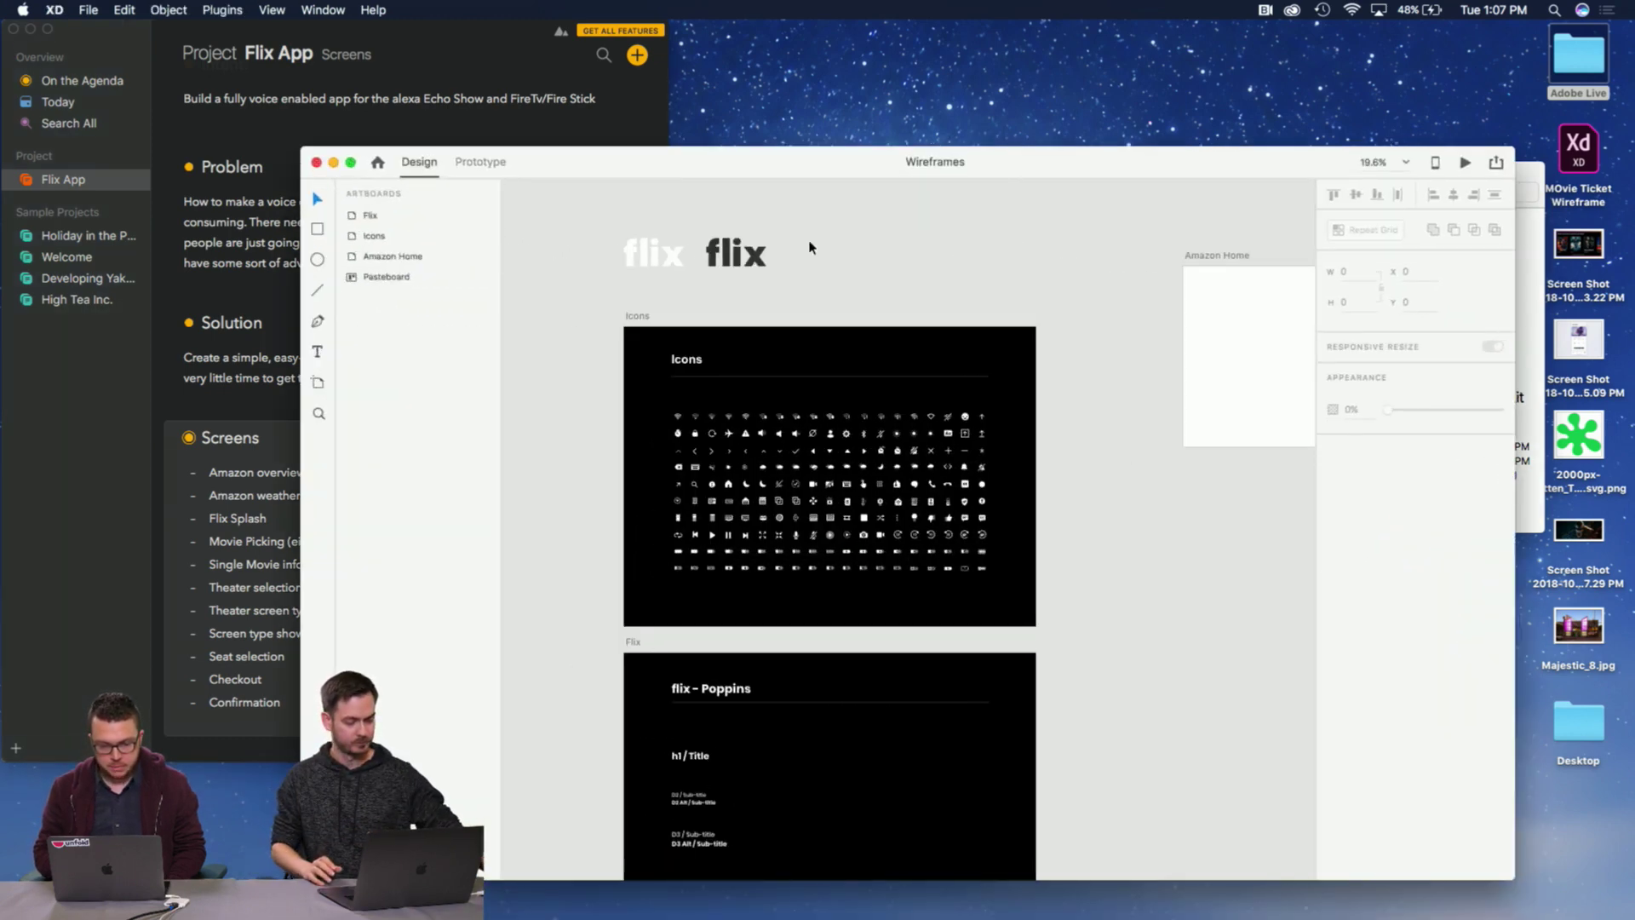
drag(759, 169, 694, 122)
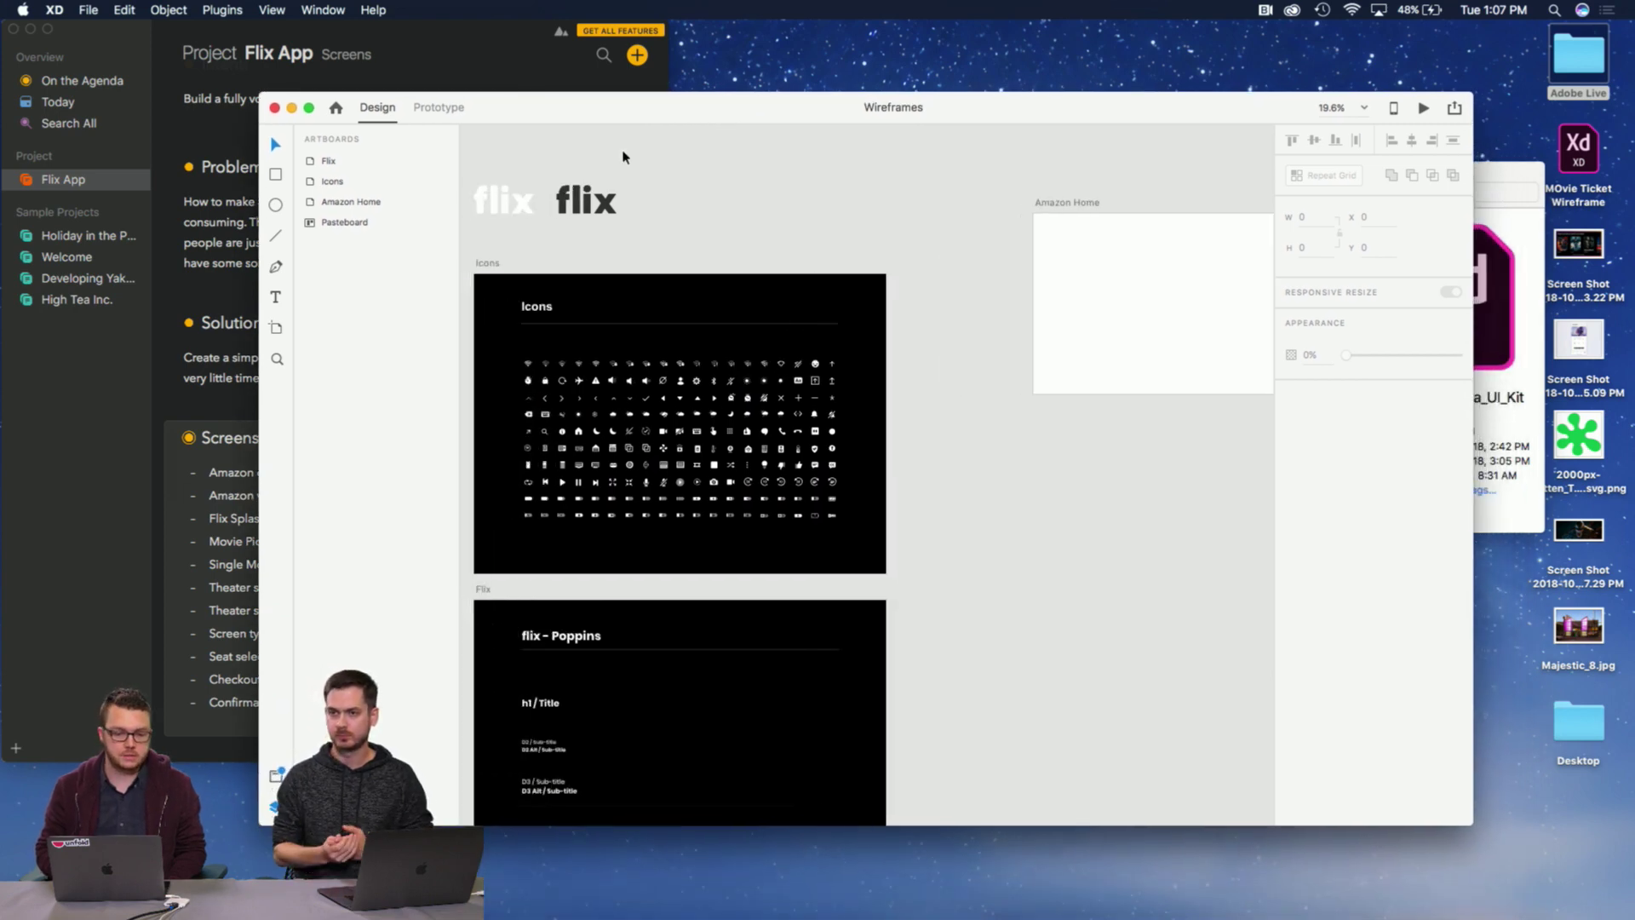
click(92, 9)
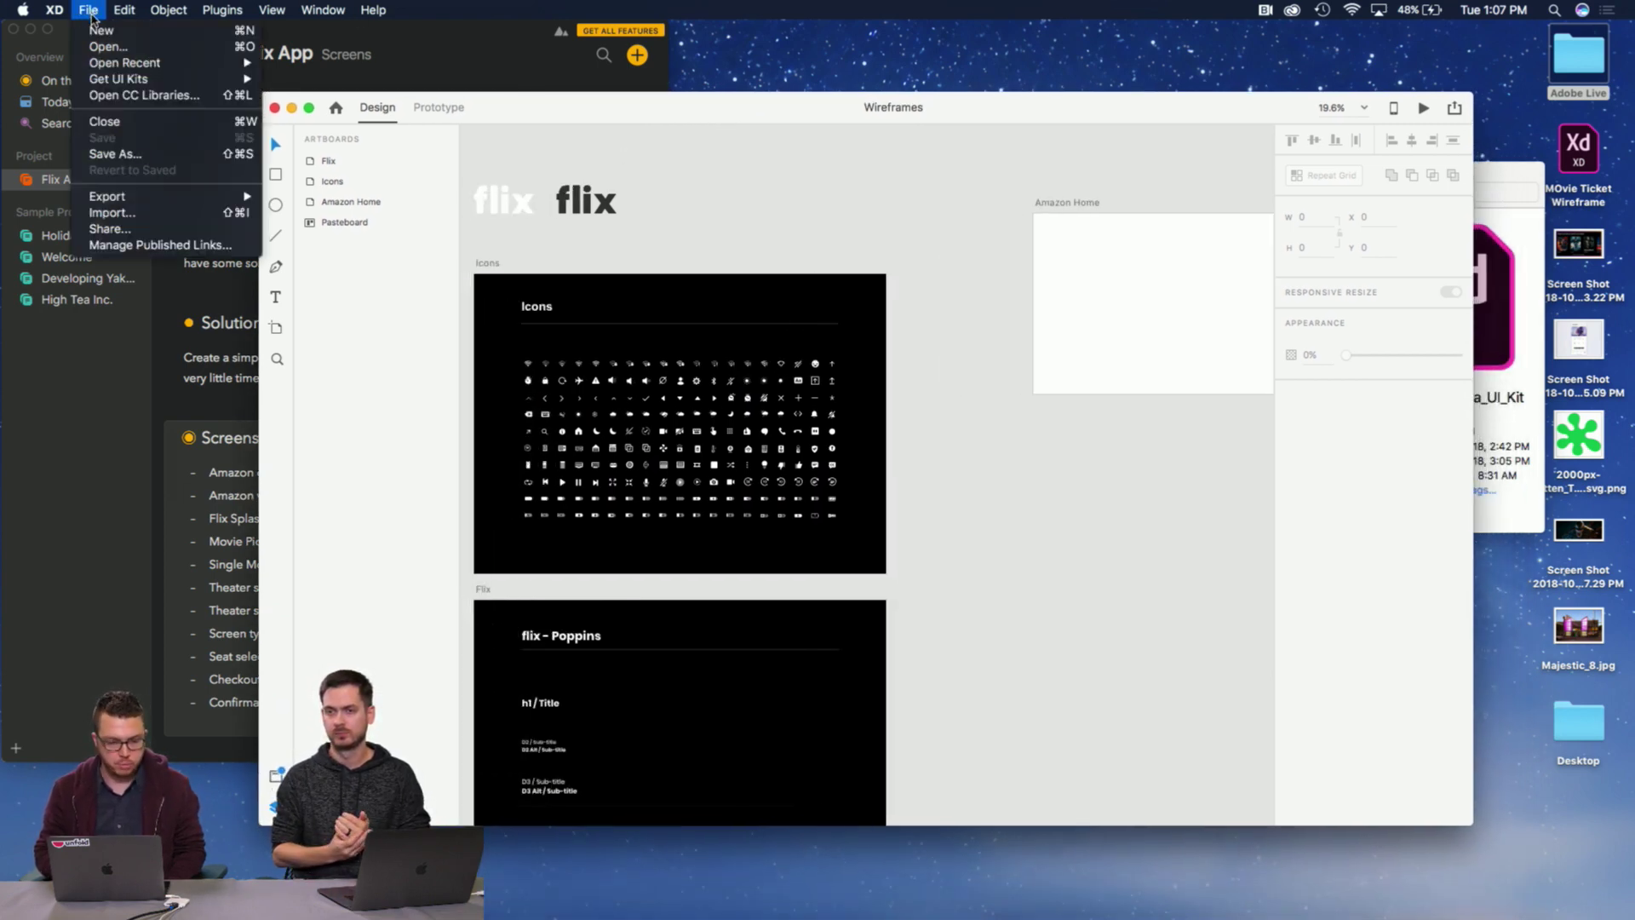
click(96, 30)
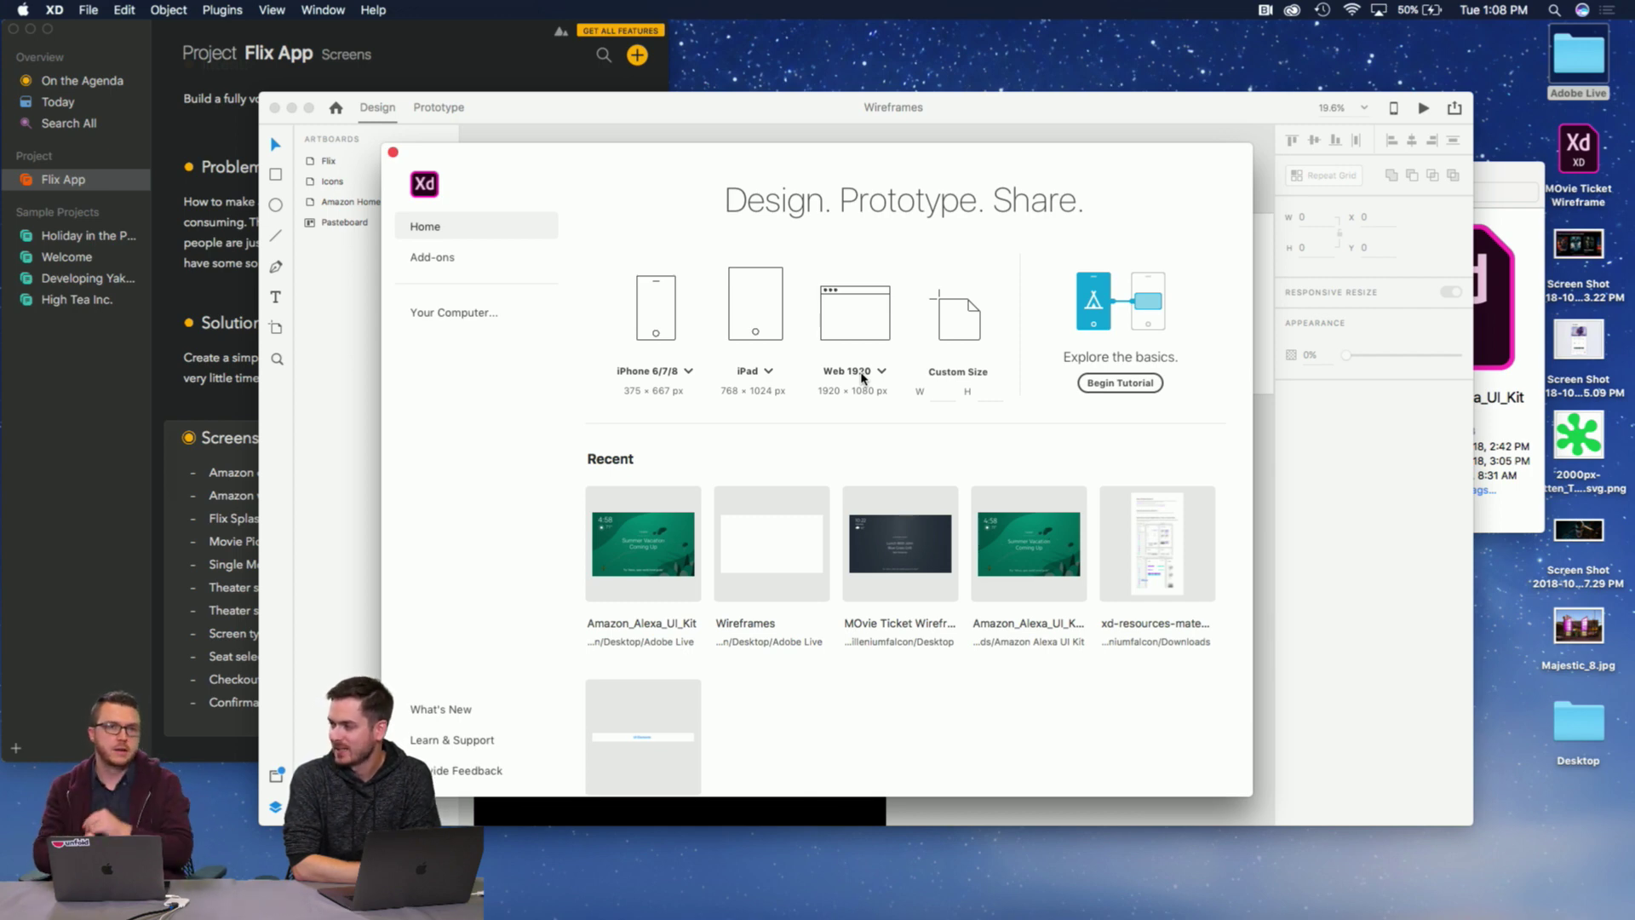
click(860, 313)
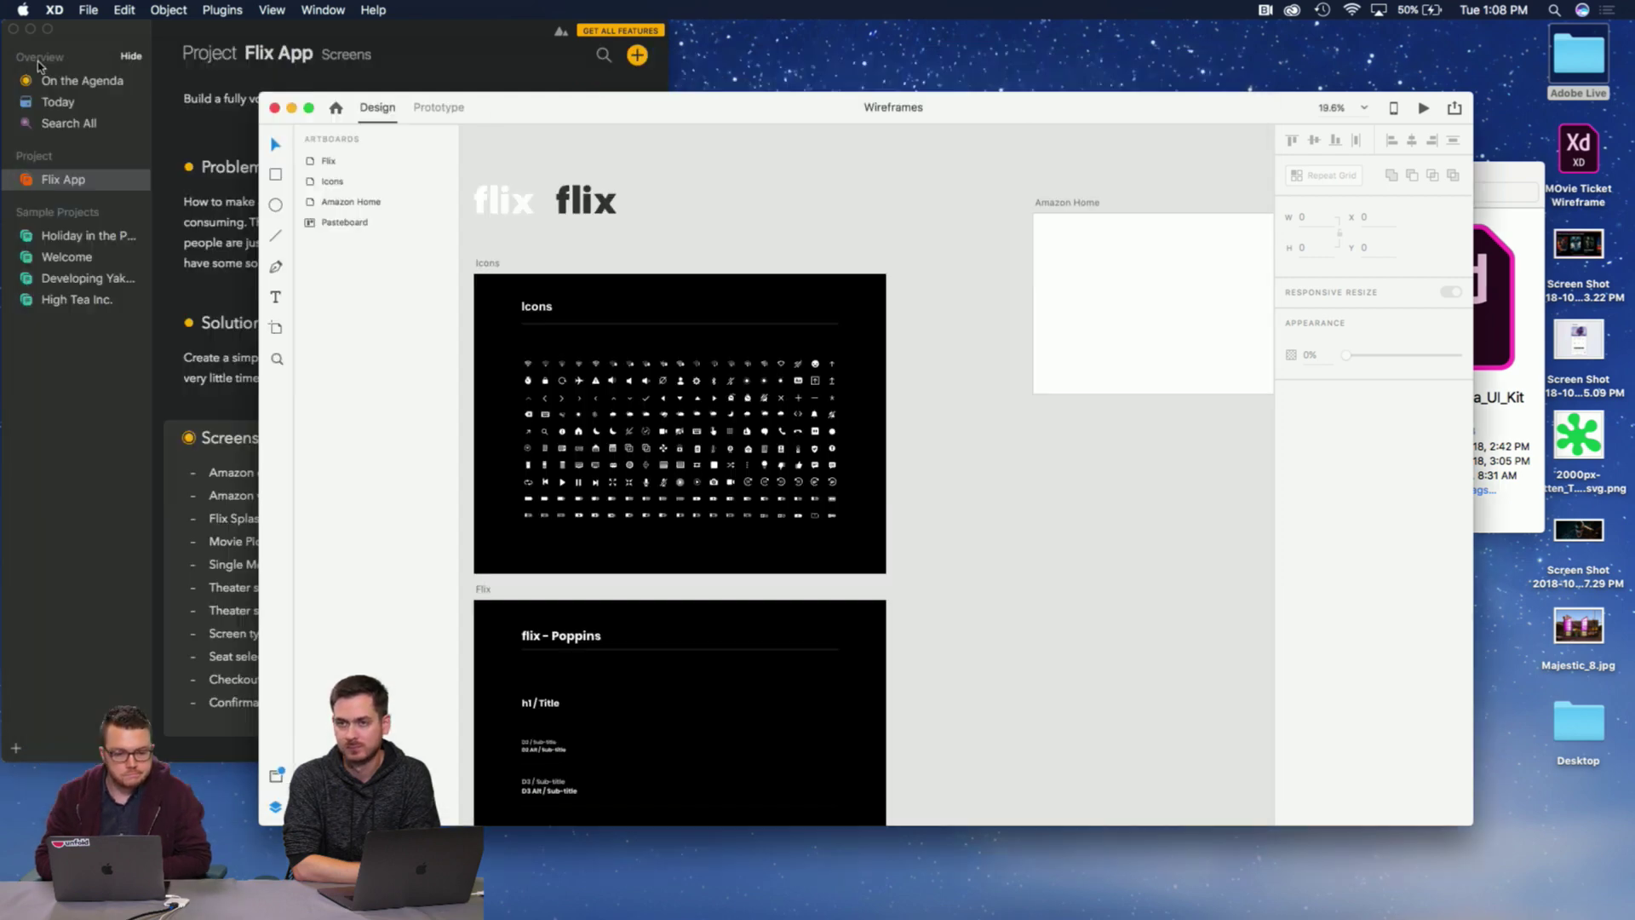
click(42, 64)
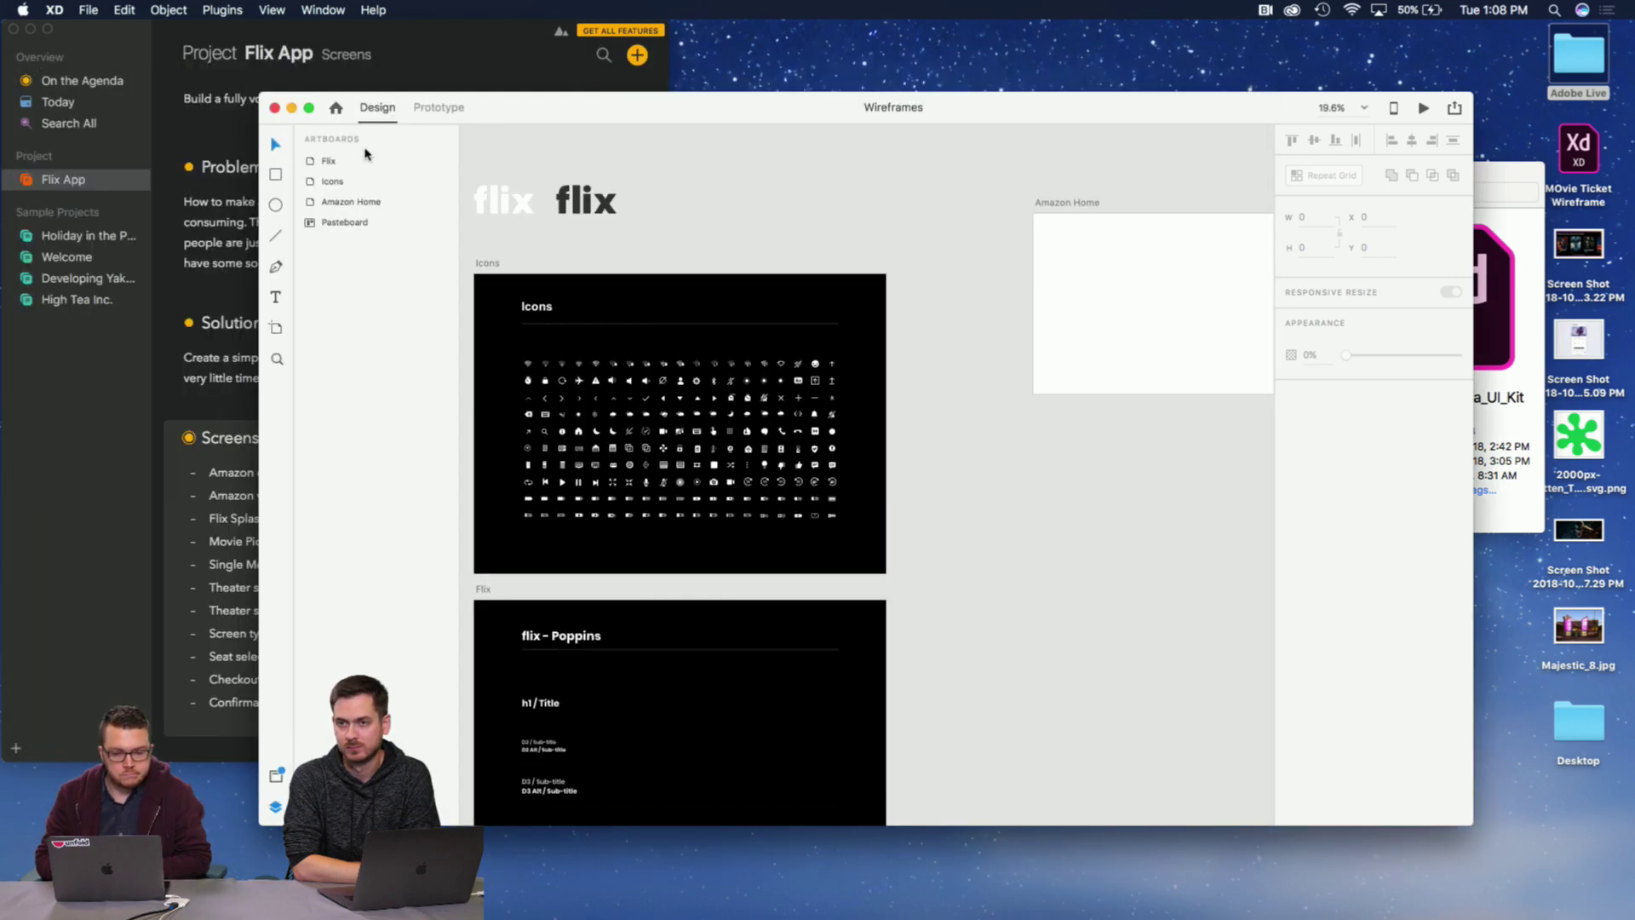
Look over the flix logos and the Icons, Flix and Amazon Home artboards in the Wireframes document.
scroll(564, 219, right, 5)
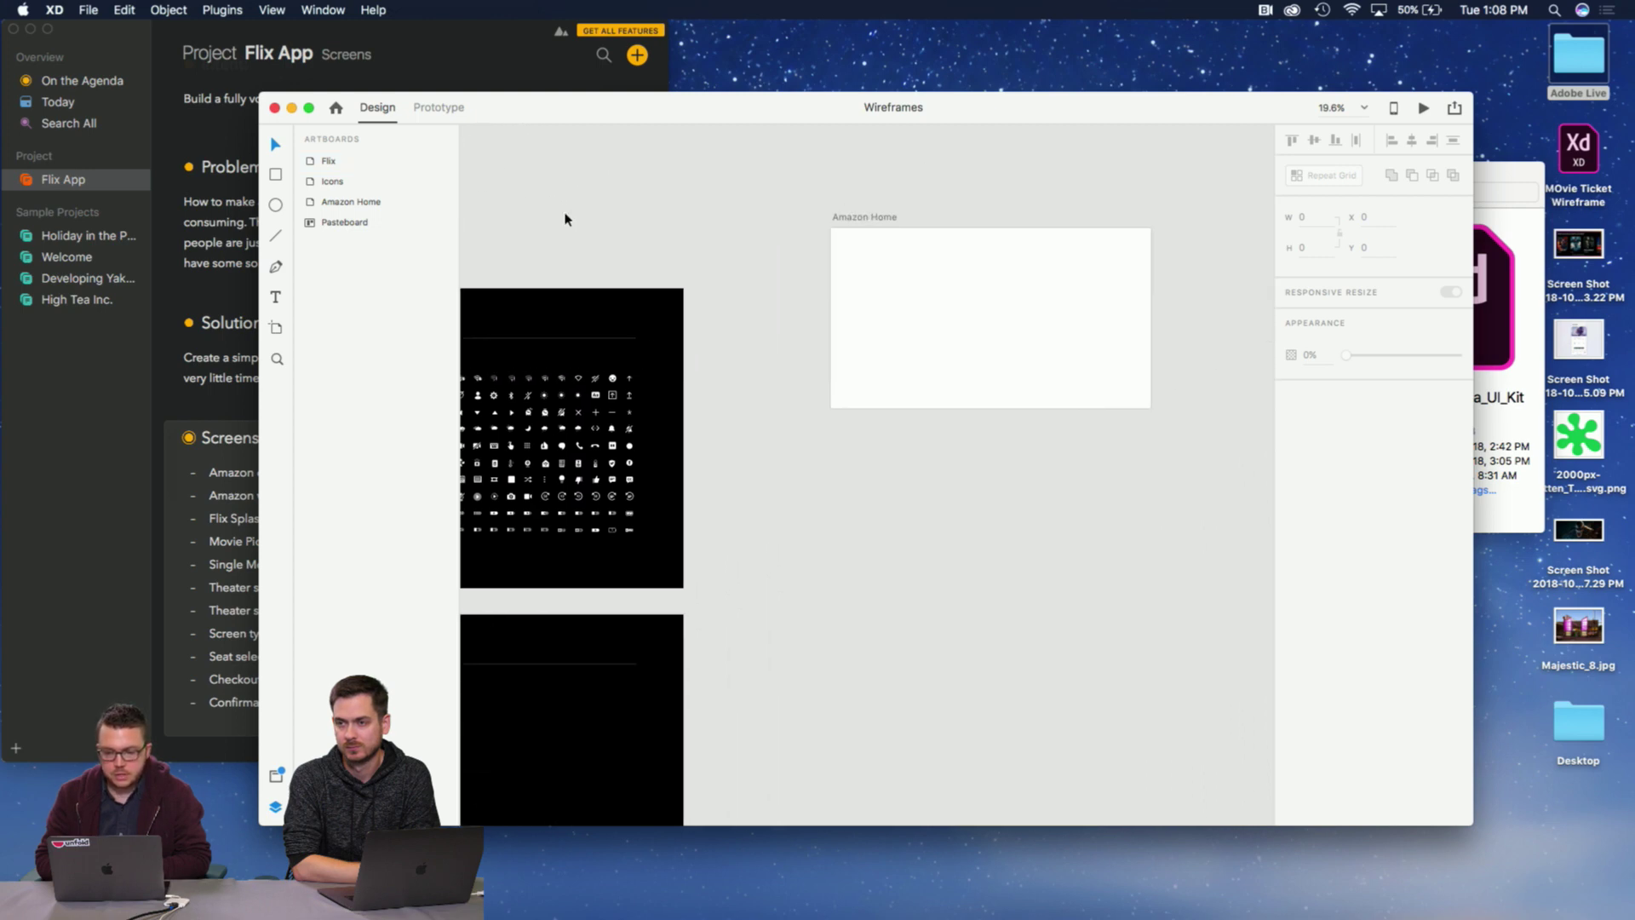
scroll(565, 219, up, 3)
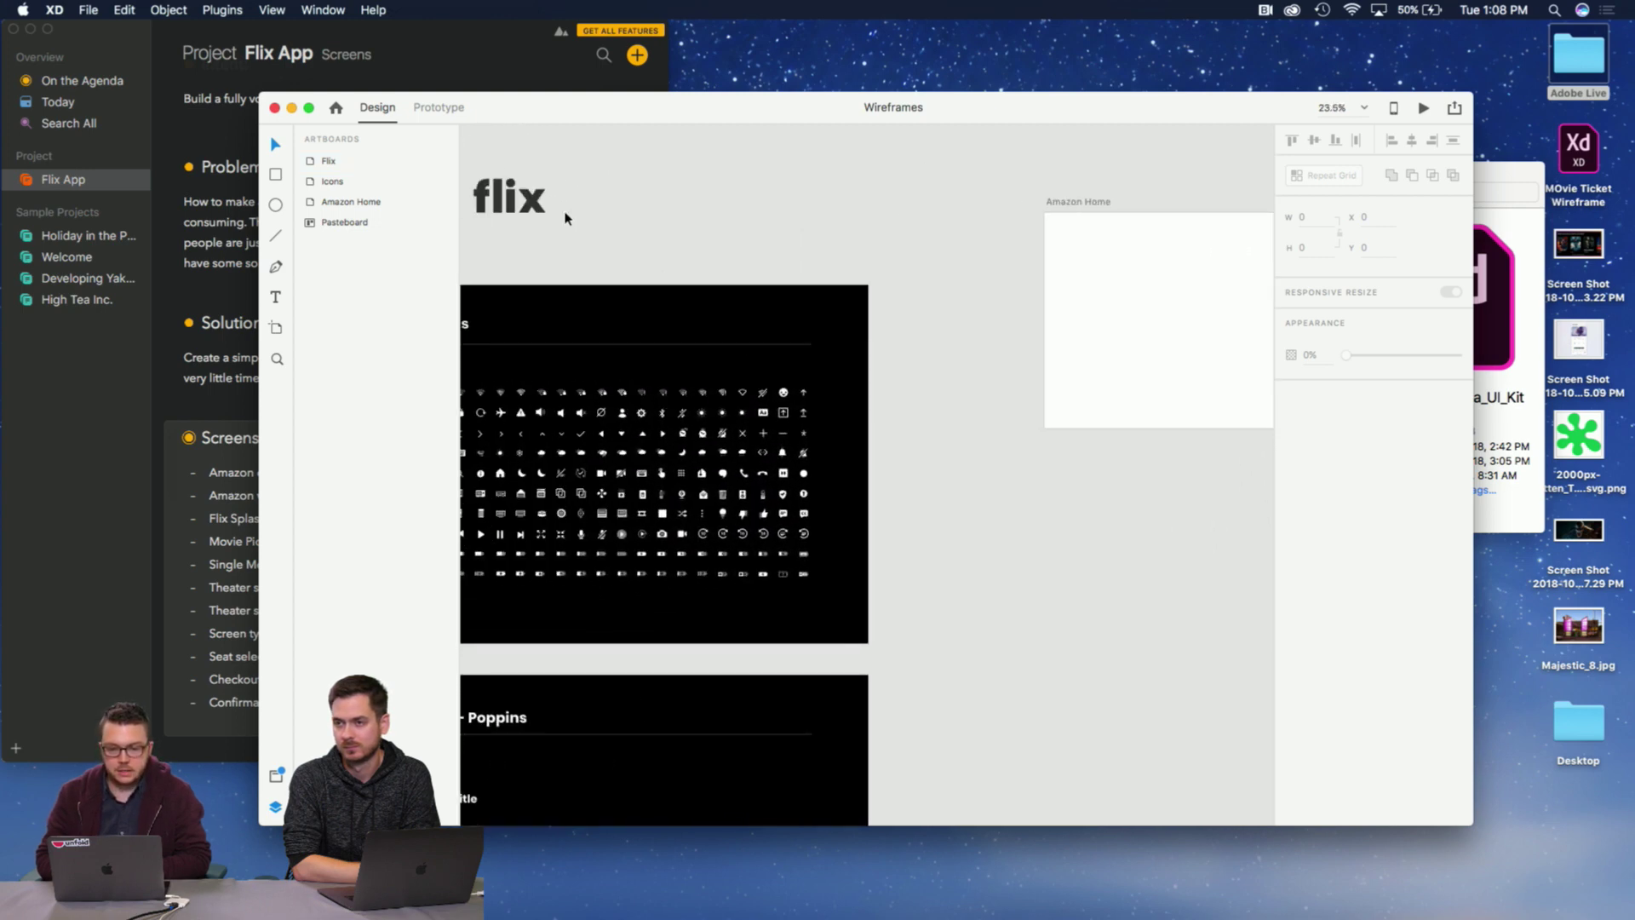
scroll(564, 219, left, 5)
scroll(566, 218, right, 2)
scroll(565, 218, up, 1)
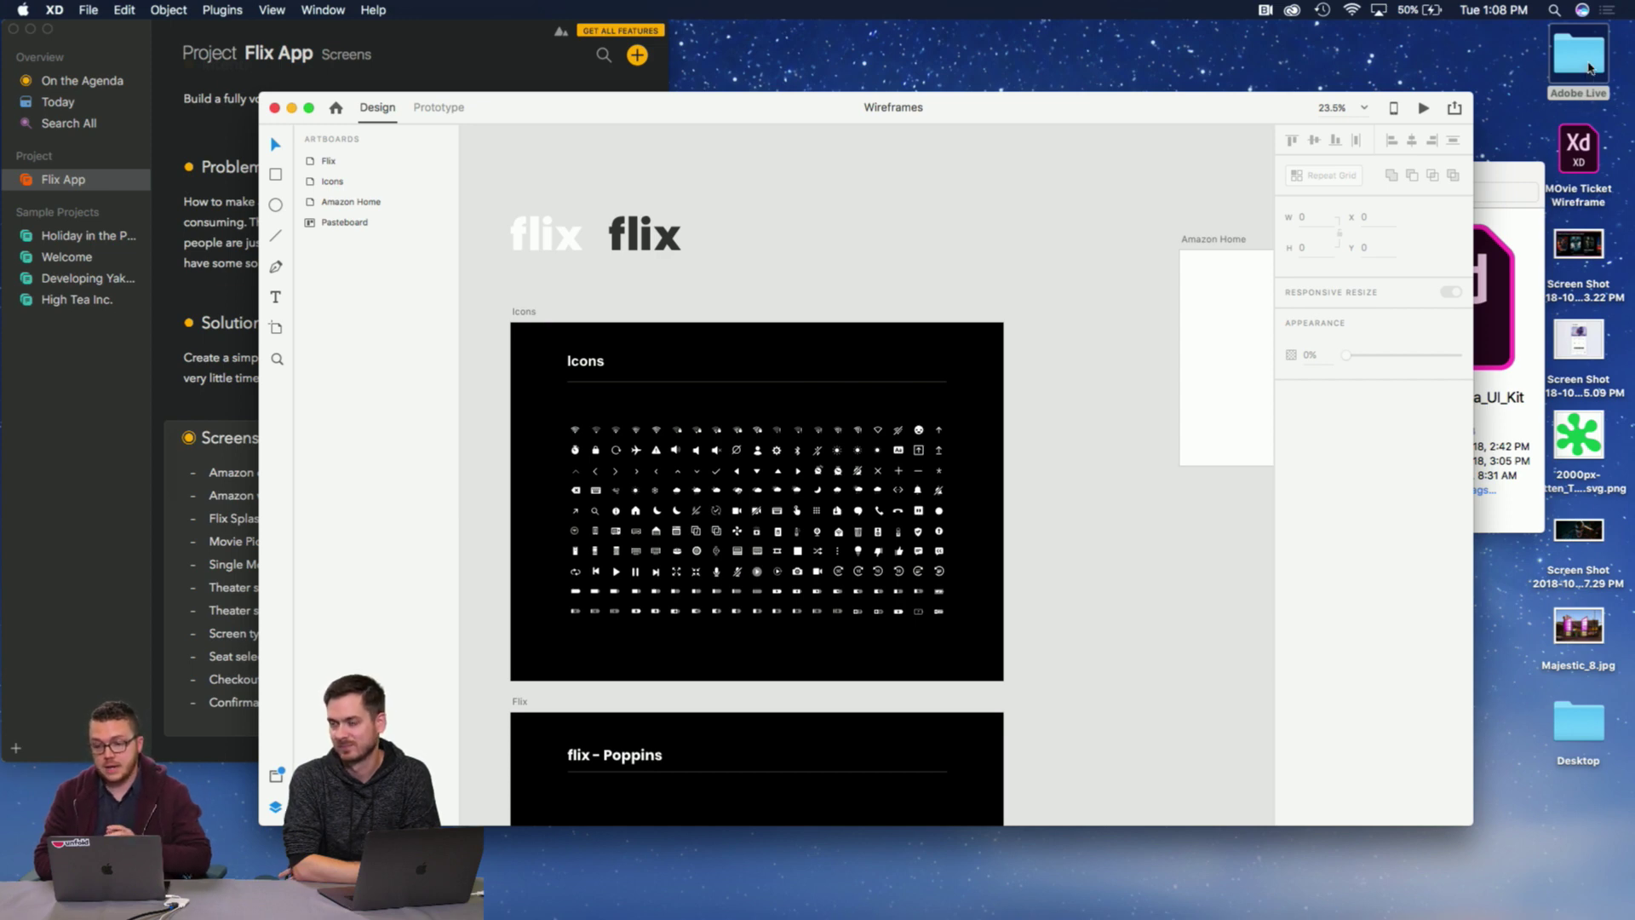
Open the Amazon_Alexa_UI_Kit file from the Adobe Live folder on the desktop.
click(1582, 98)
click(1256, 310)
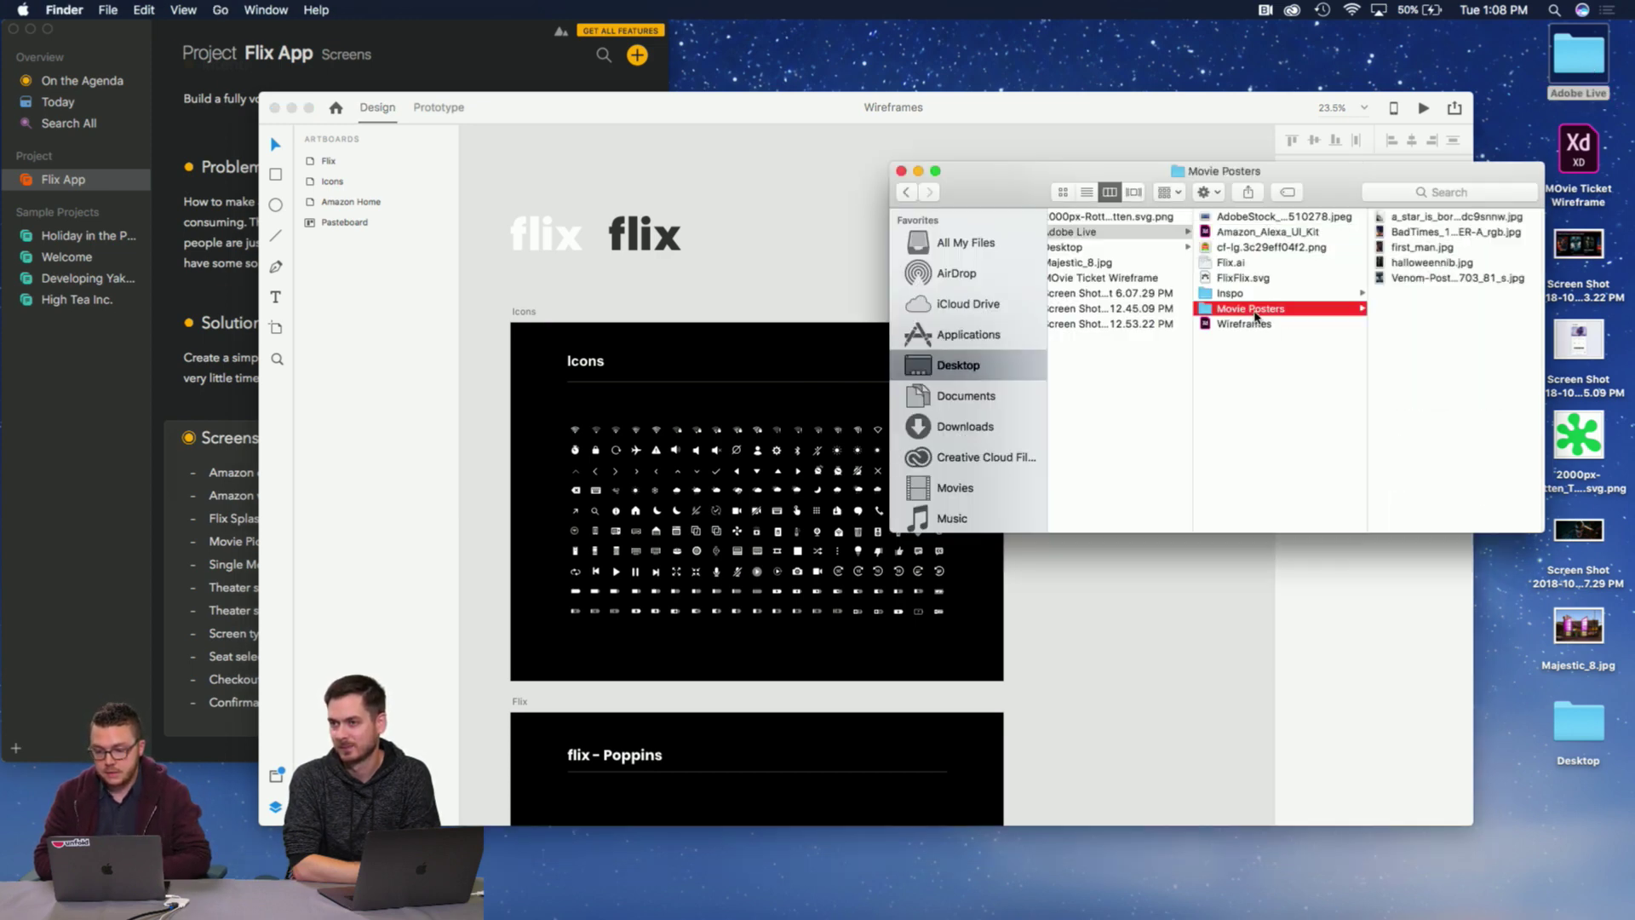
click(1249, 248)
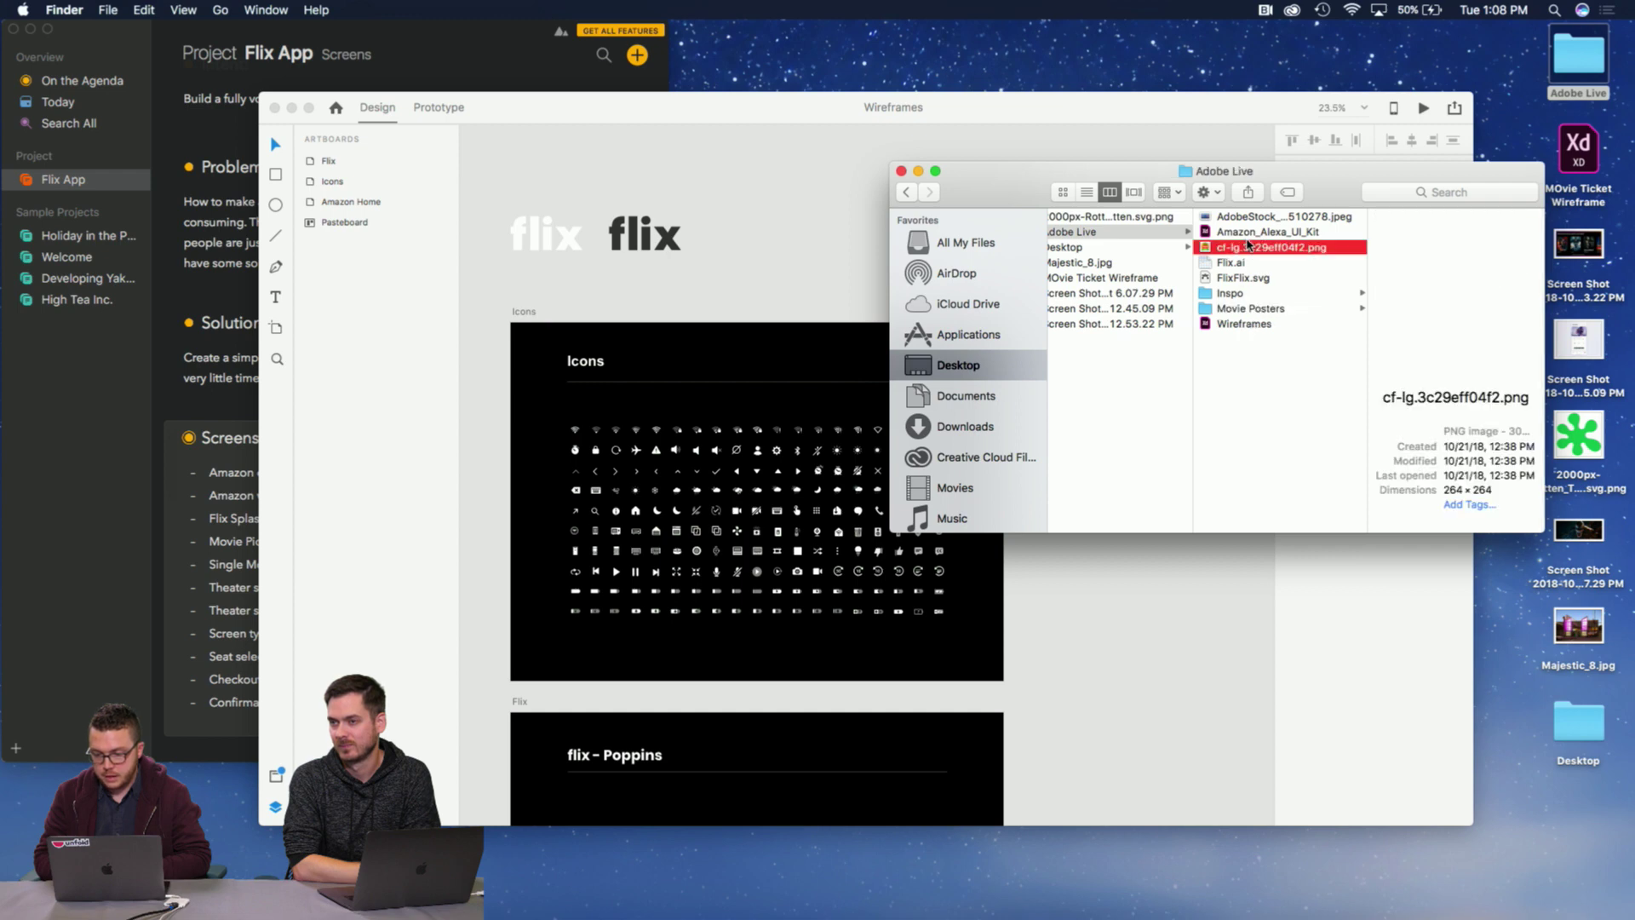
click(1248, 233)
double_click(1252, 233)
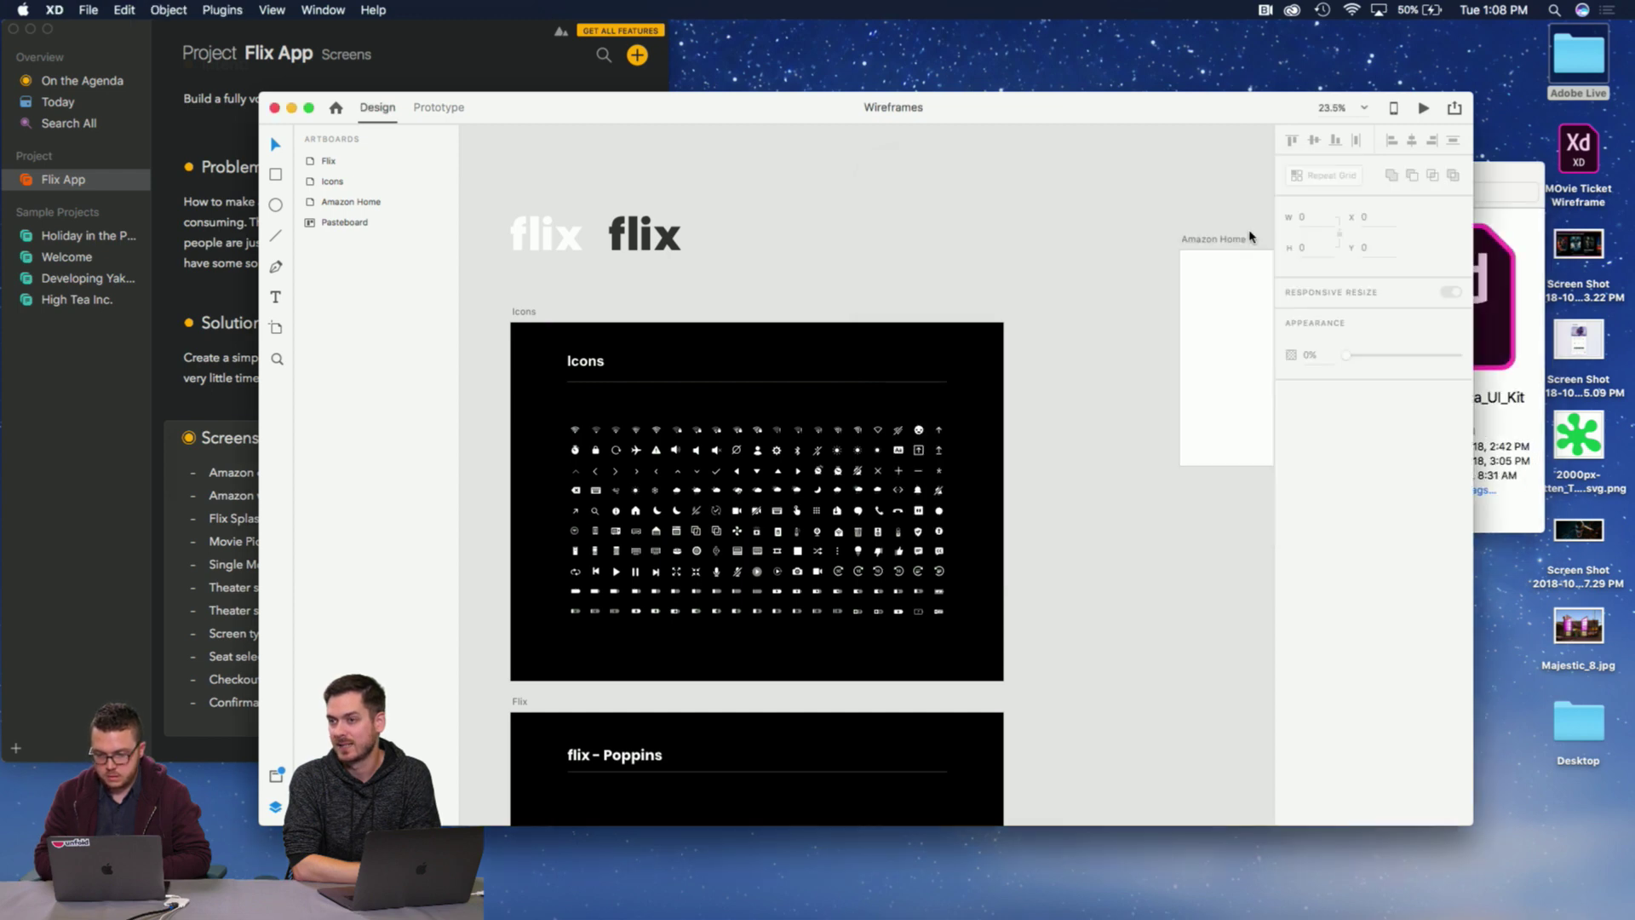
Examine the Alexa UI kit's title bars, list components, screen-optimized buttons and Icons artboard.
scroll(1179, 348, up, 5)
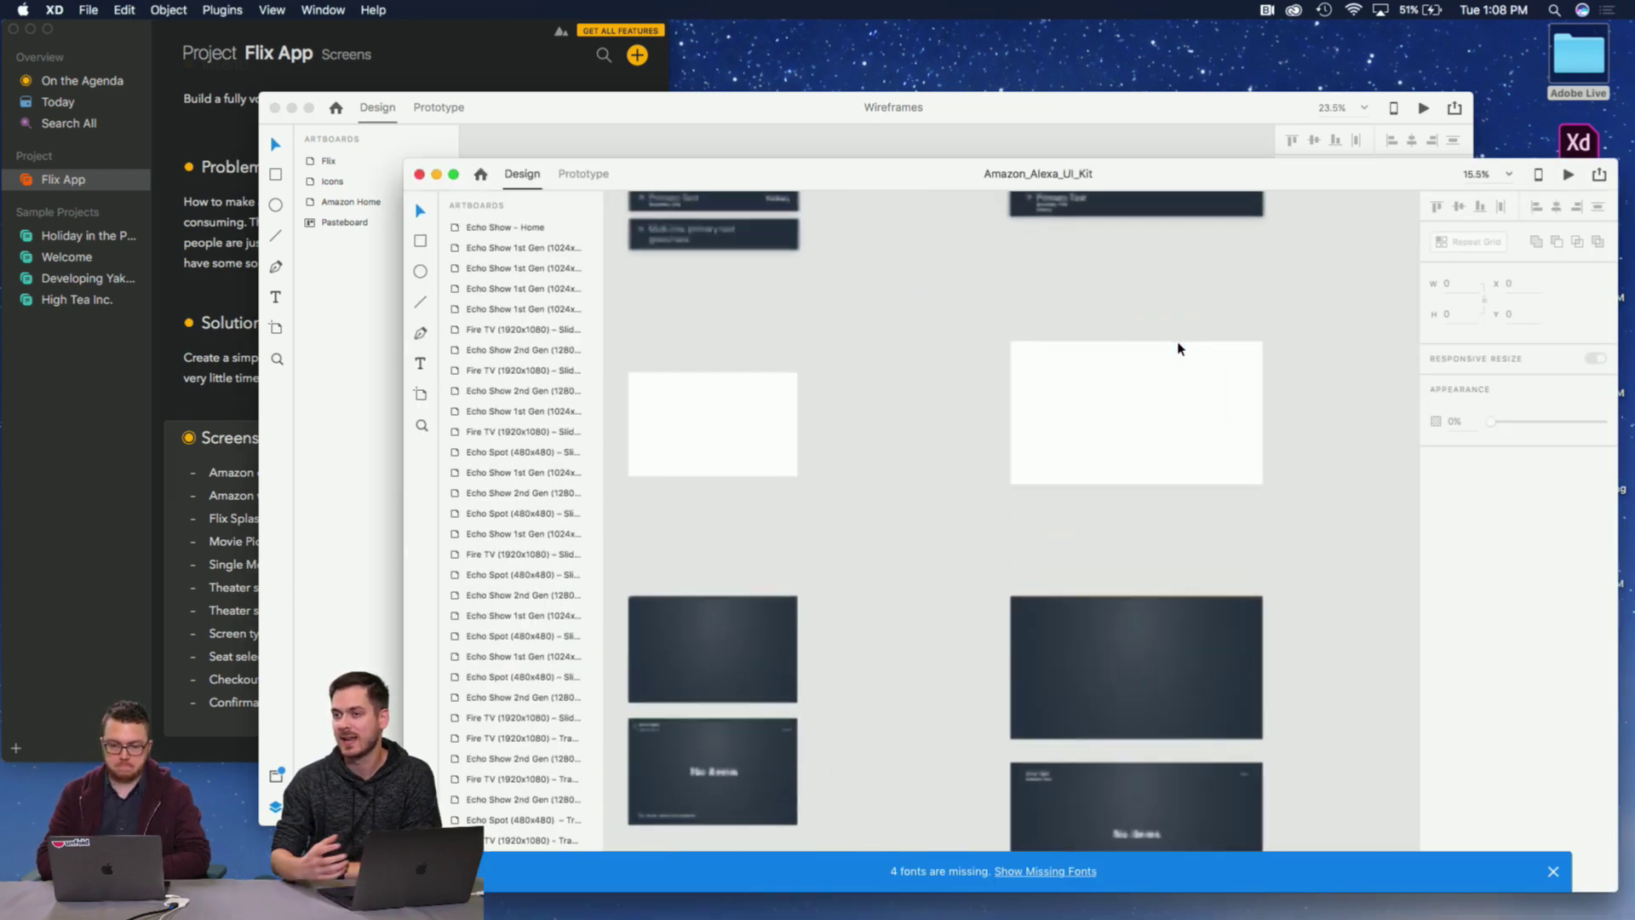
scroll(1179, 348, up, 5)
scroll(1179, 347, up, 10)
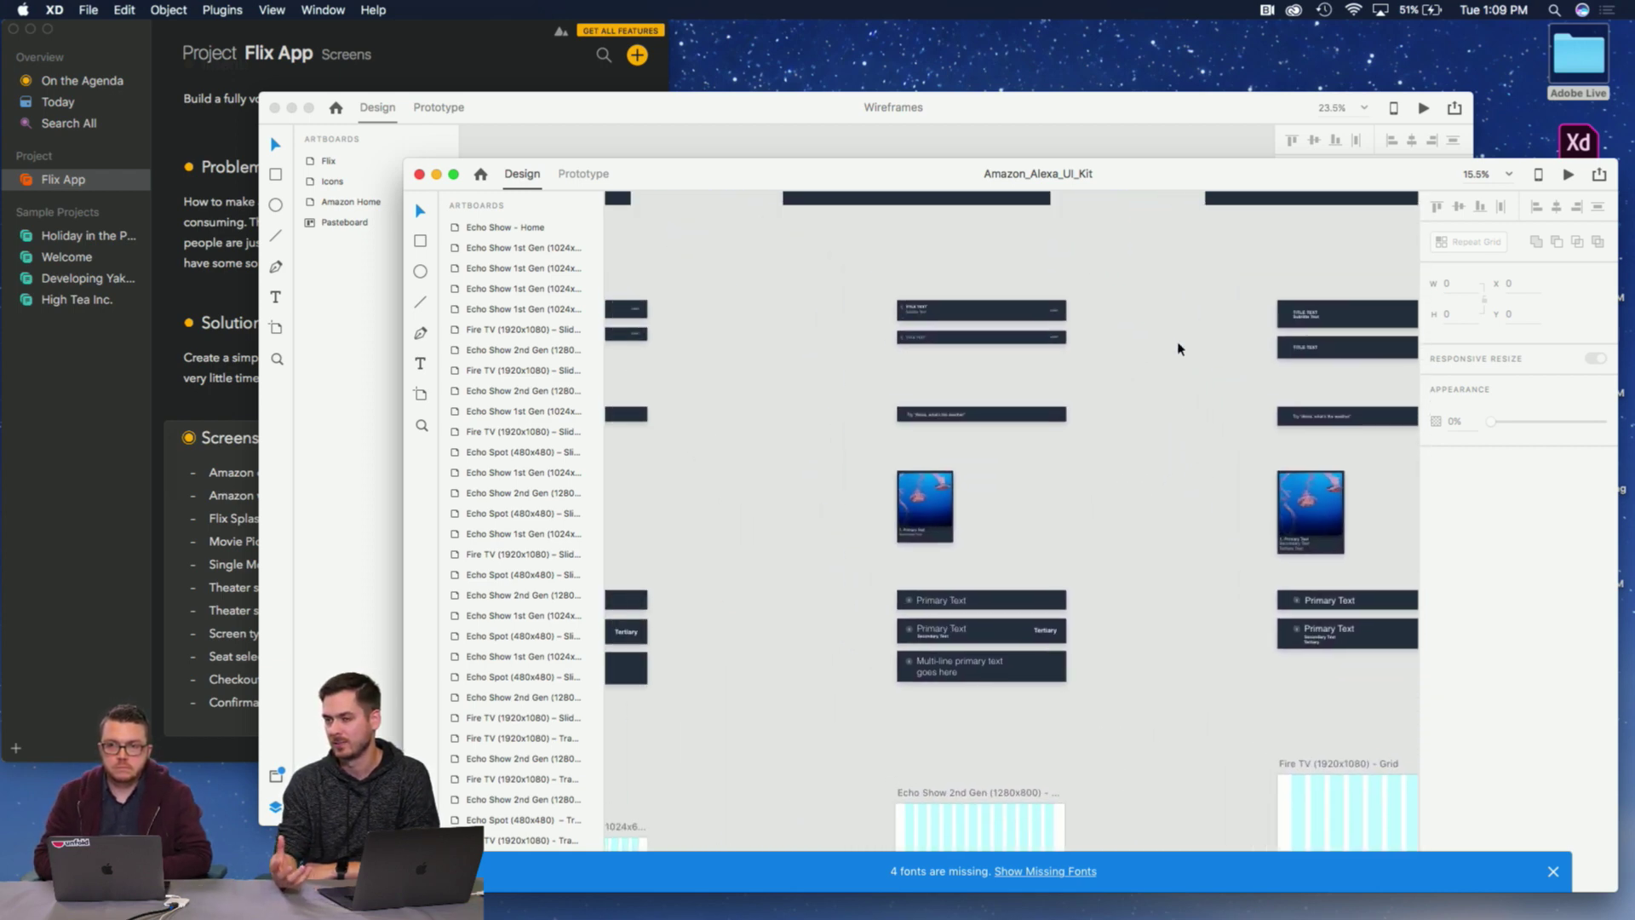
scroll(1178, 348, up, 5)
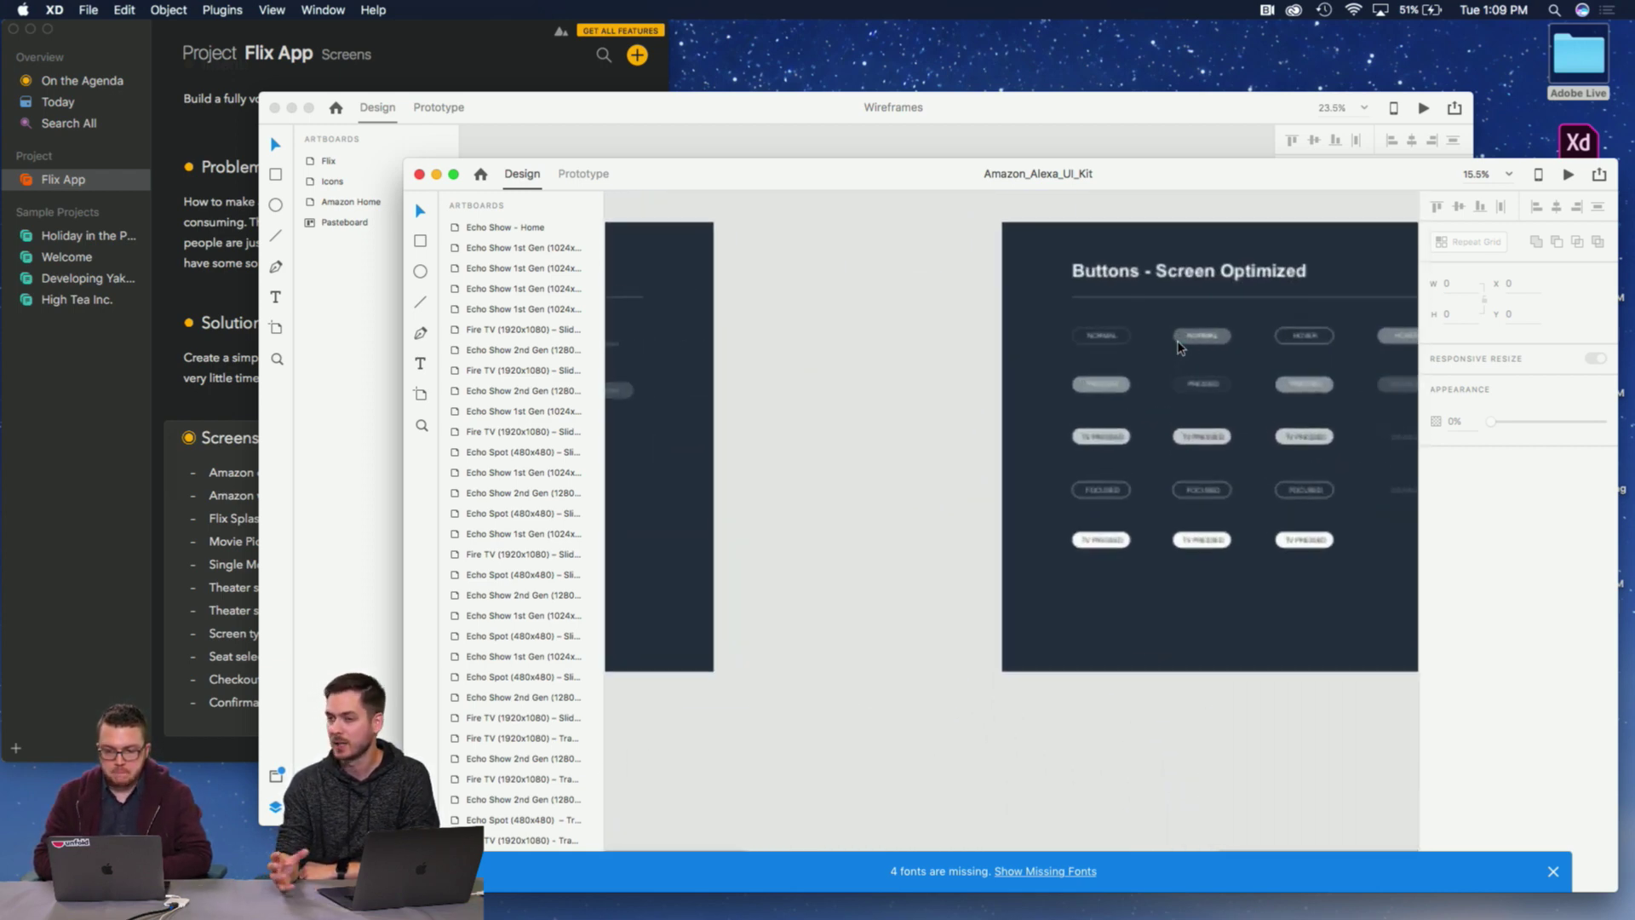
scroll(1179, 347, down, 3)
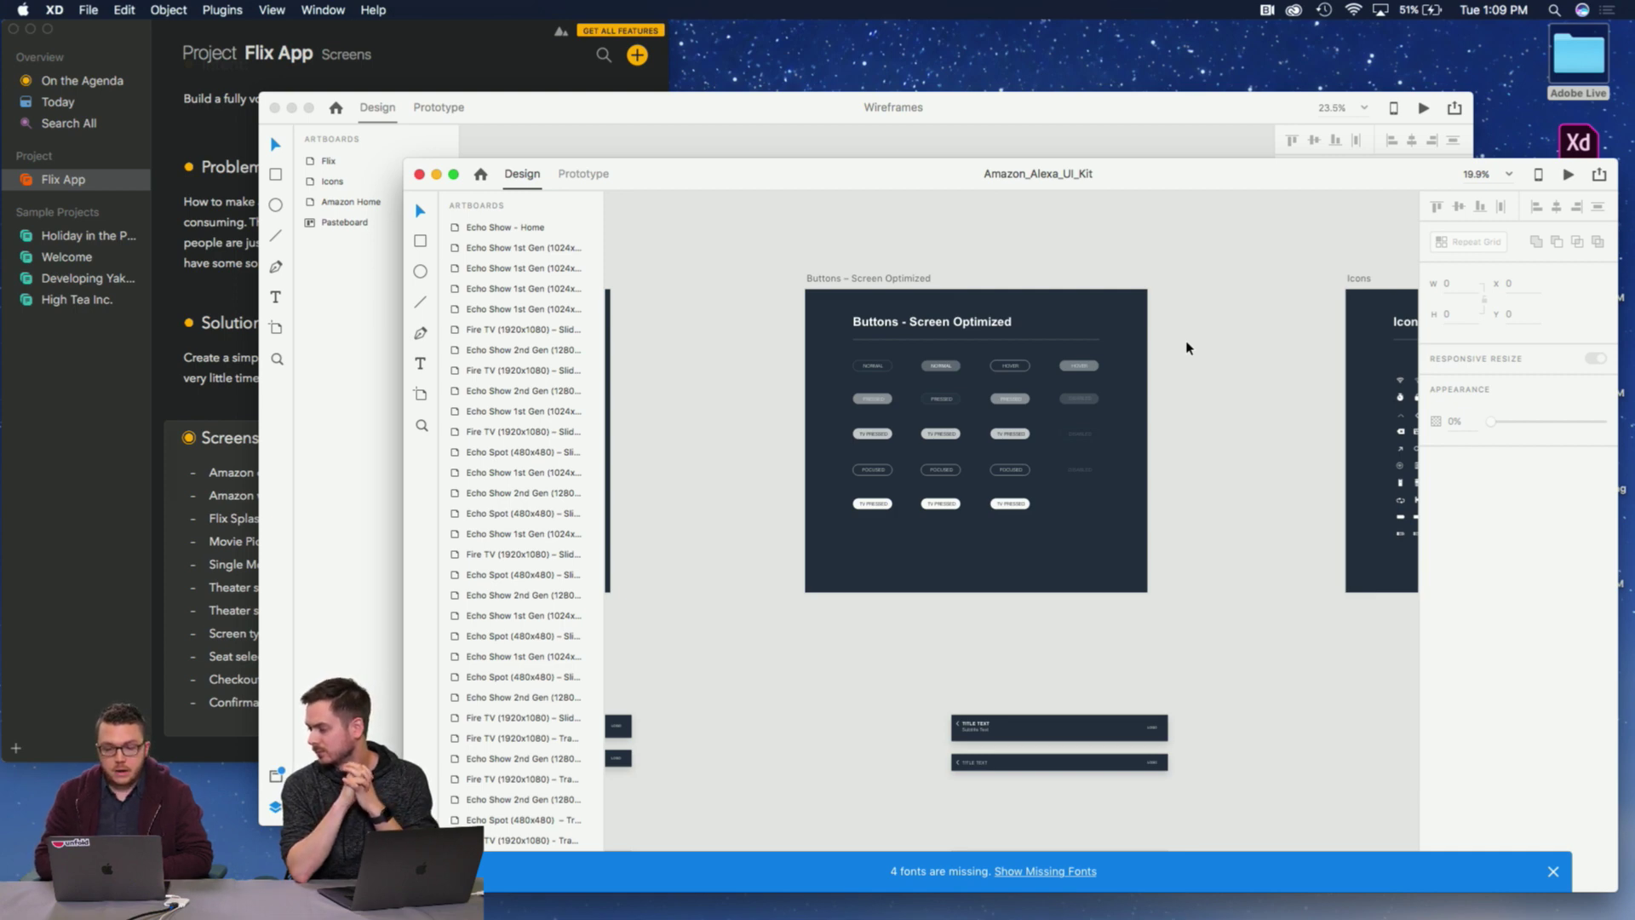
scroll(1165, 345, right, 10)
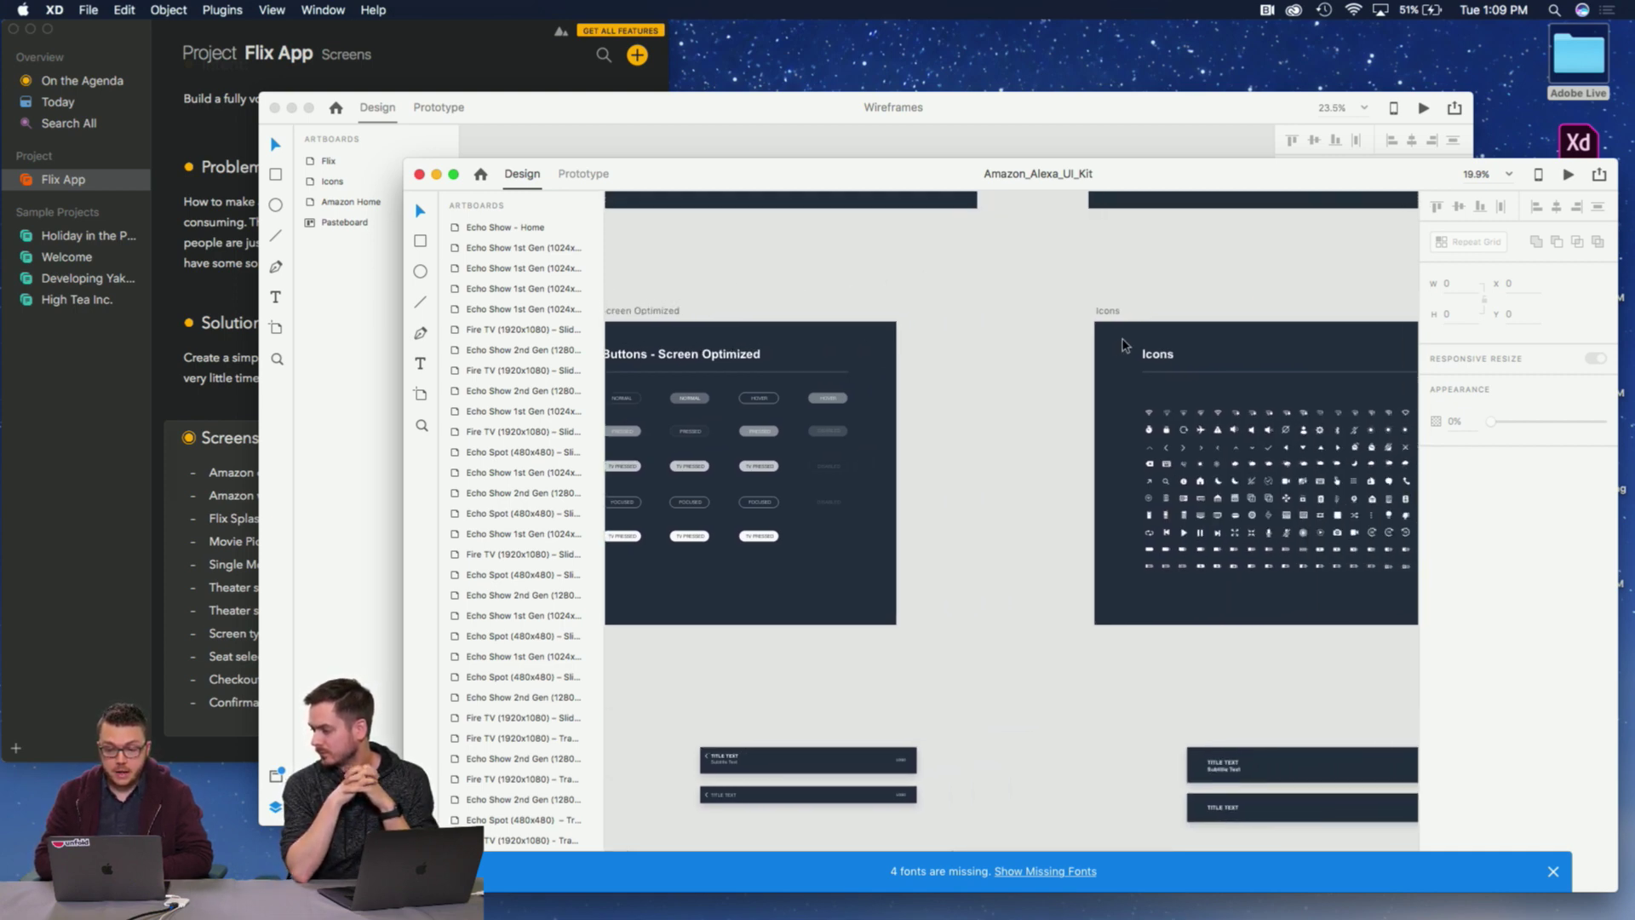
scroll(1123, 345, up, 3)
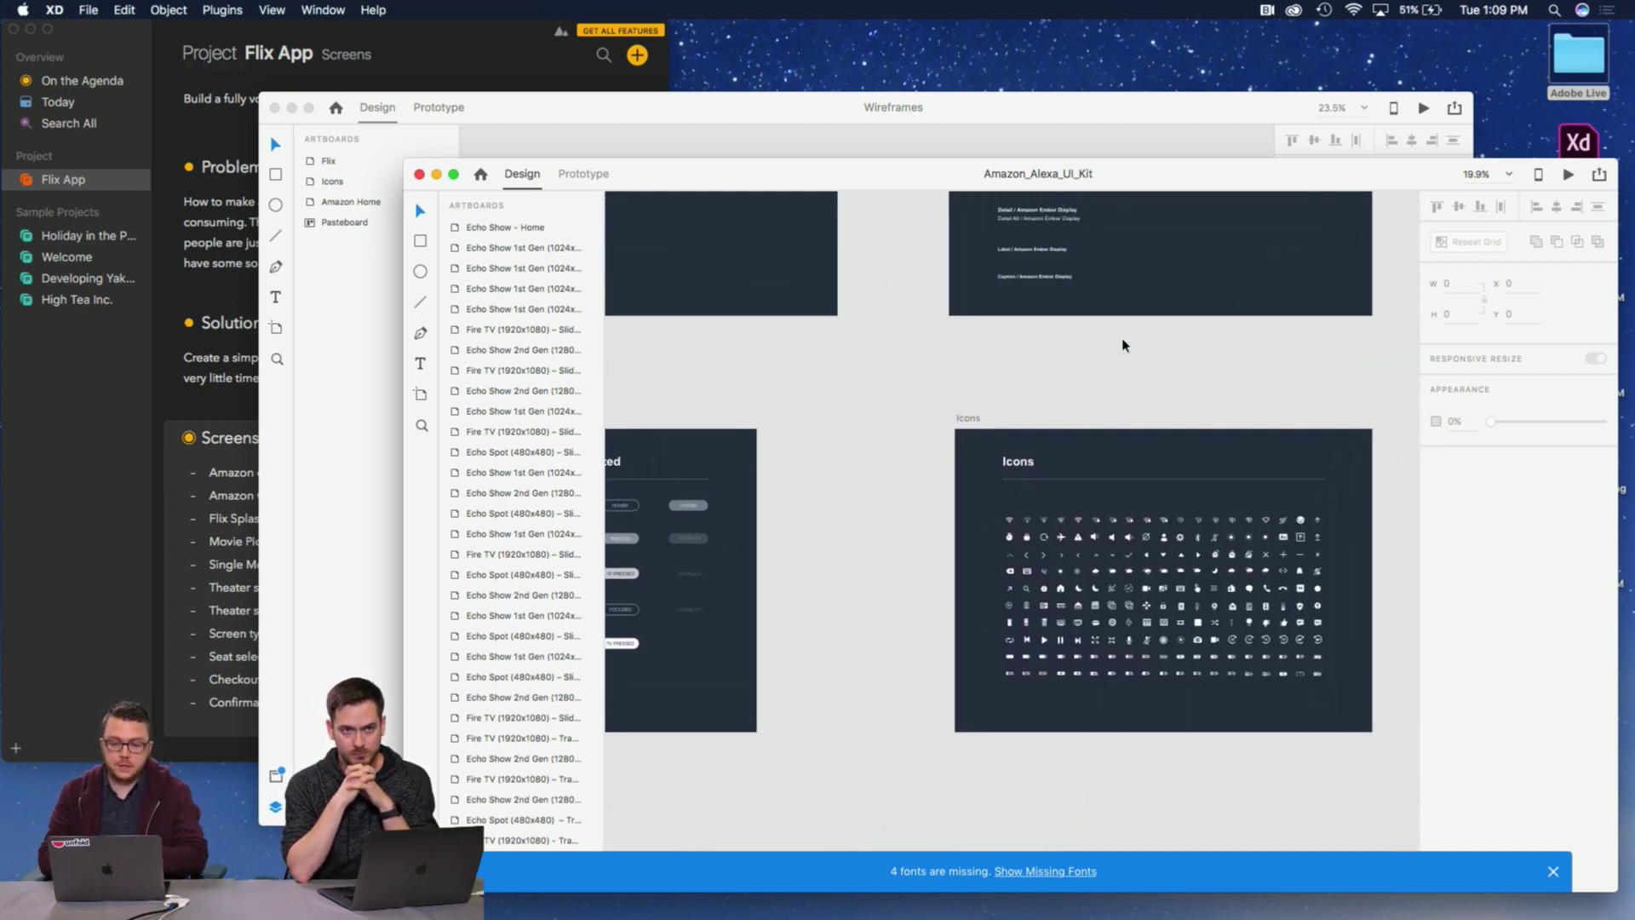
scroll(1124, 345, up, 2)
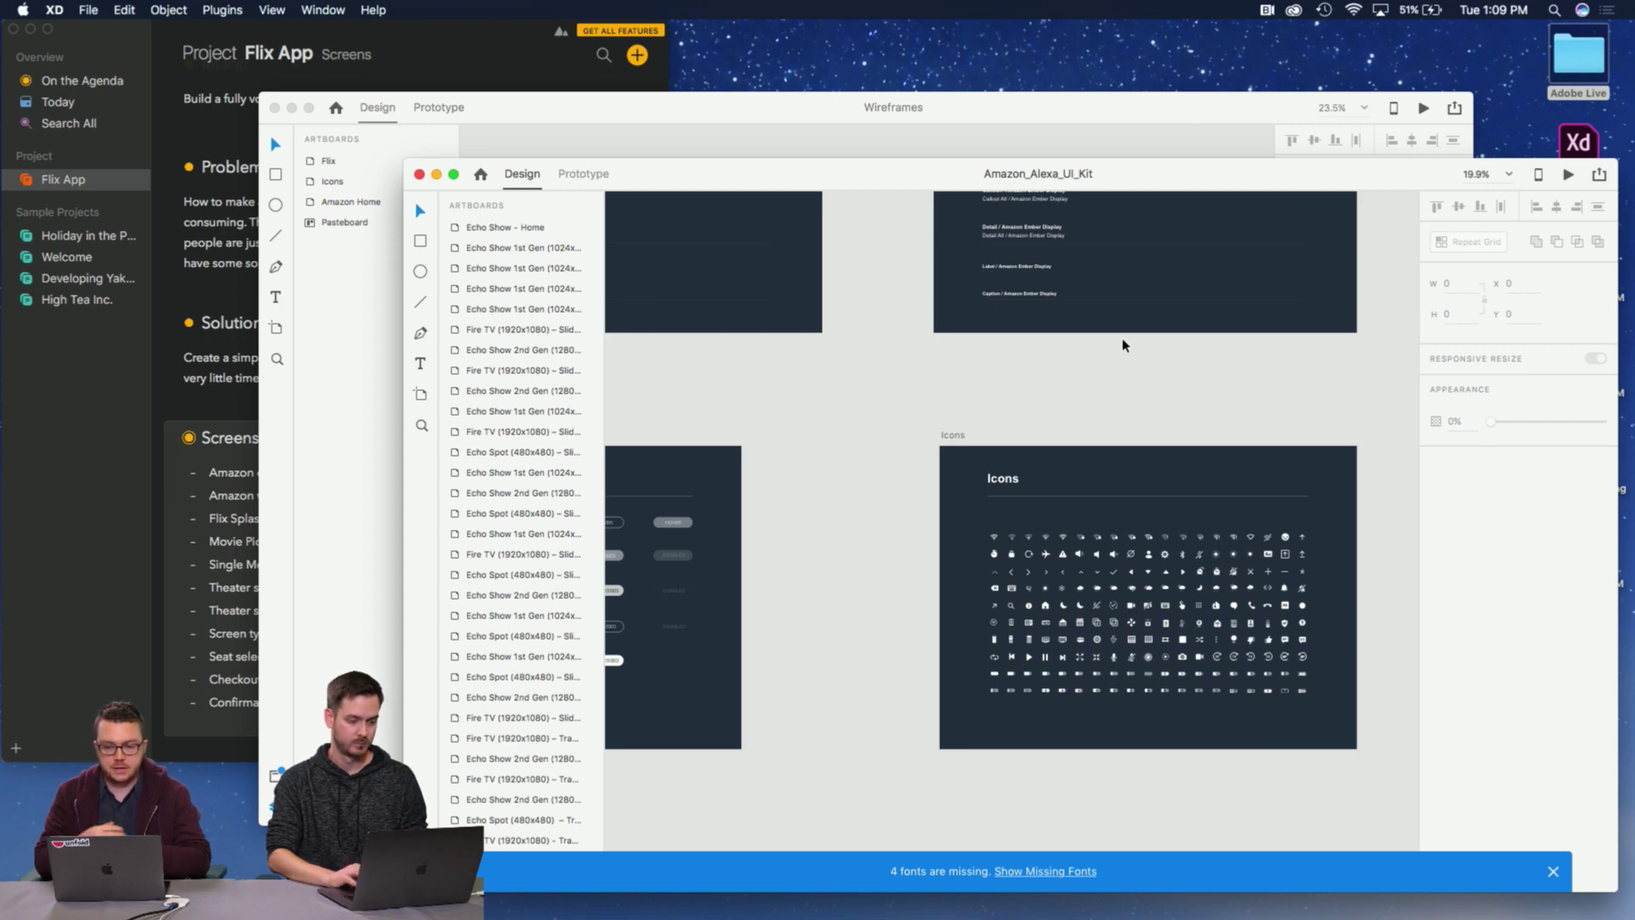
scroll(1122, 345, up, 5)
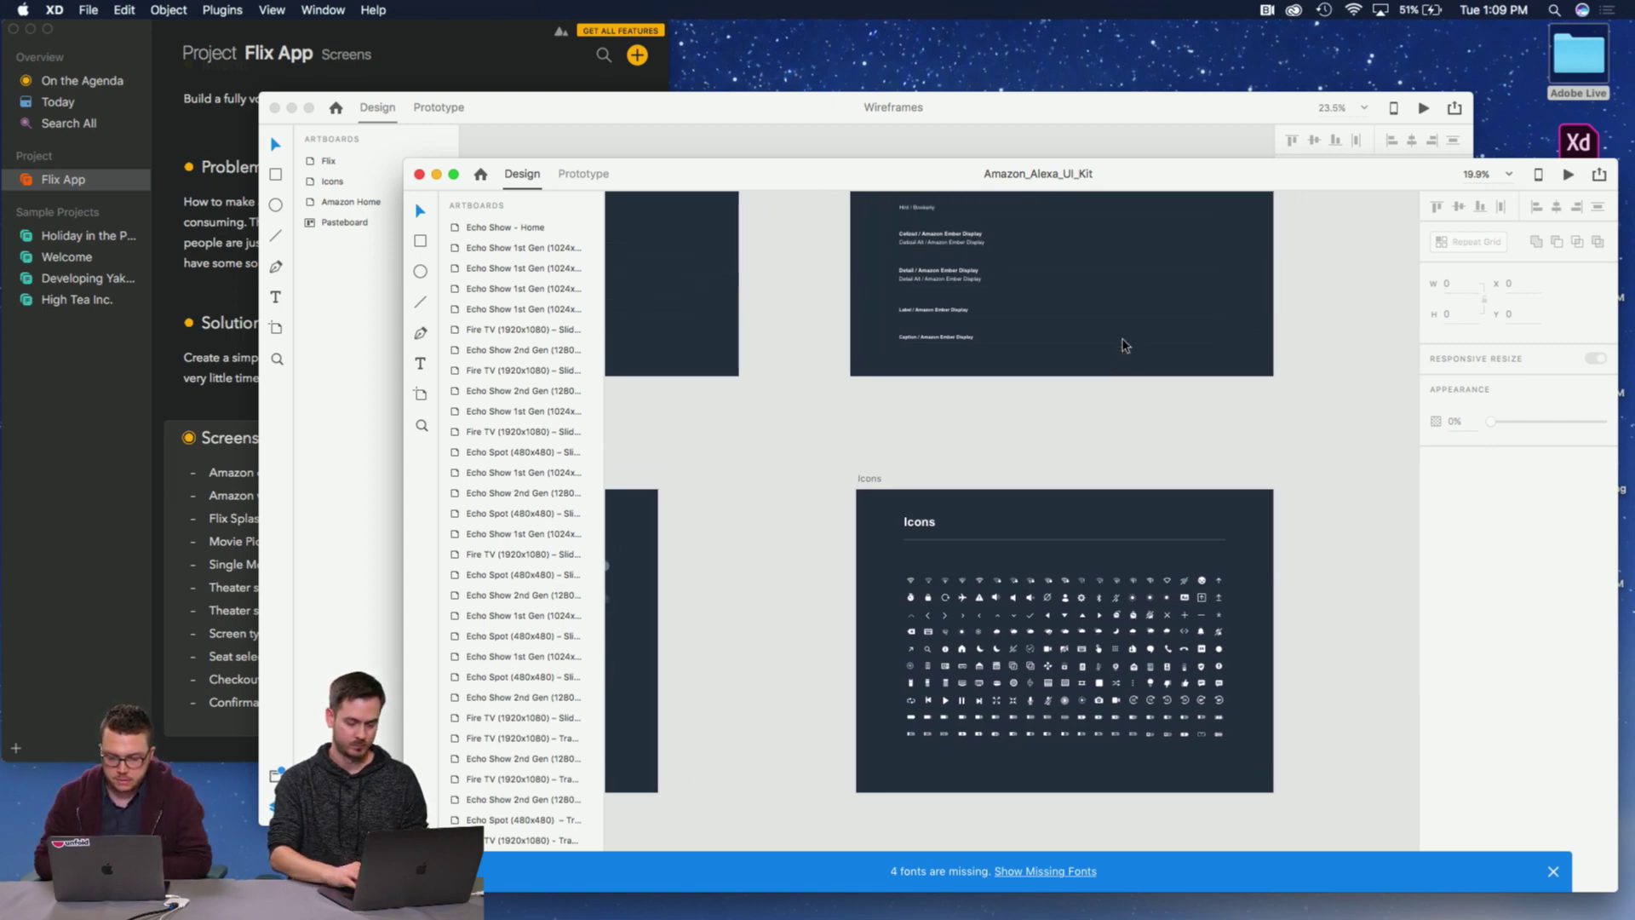
scroll(1125, 345, down, 3)
scroll(1125, 345, down, 5)
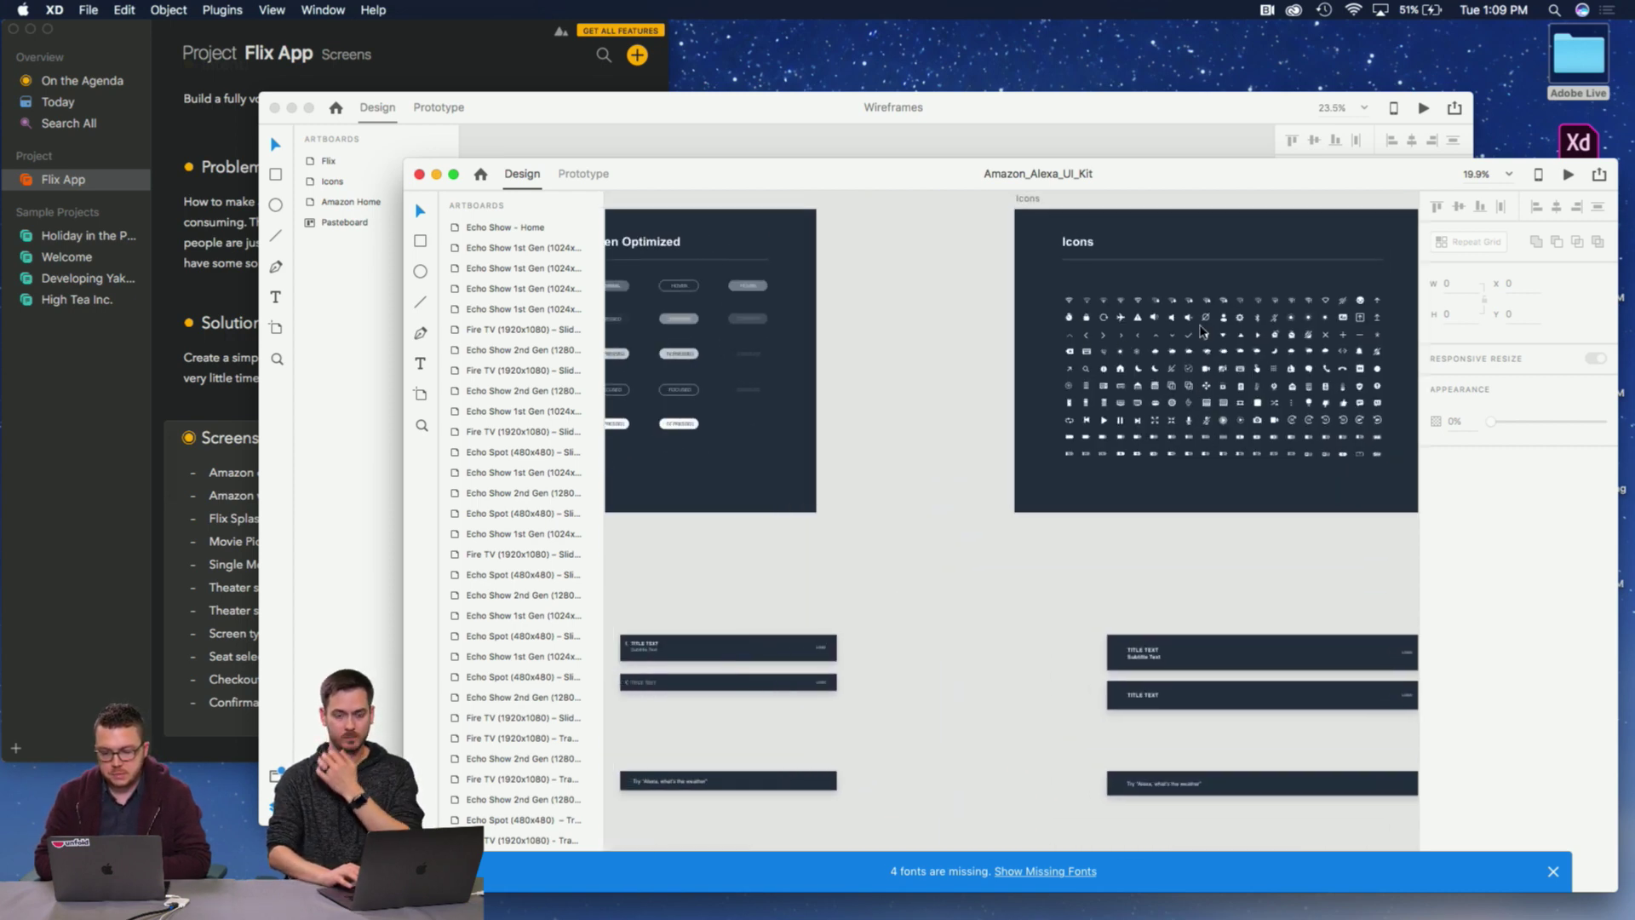
Examine the UI kit's Buttons - Voice Optimized artboard and the neighbouring Alexa Colors artboard.
scroll(1201, 331, right, 2)
scroll(894, 294, up, 1)
scroll(895, 293, left, 5)
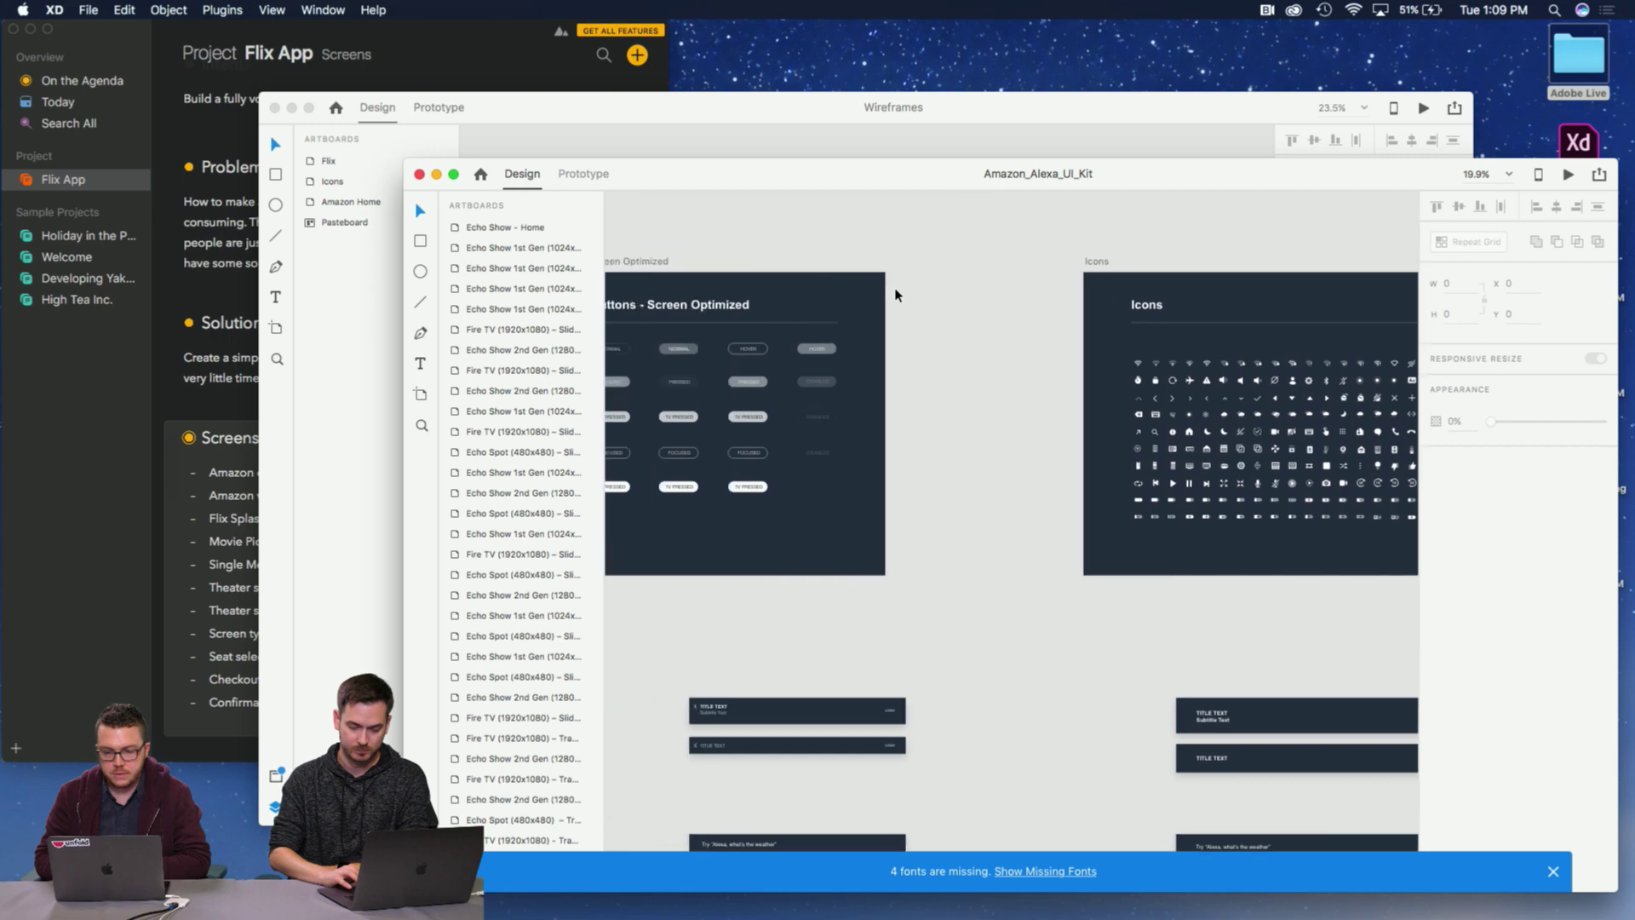
scroll(896, 294, left, 10)
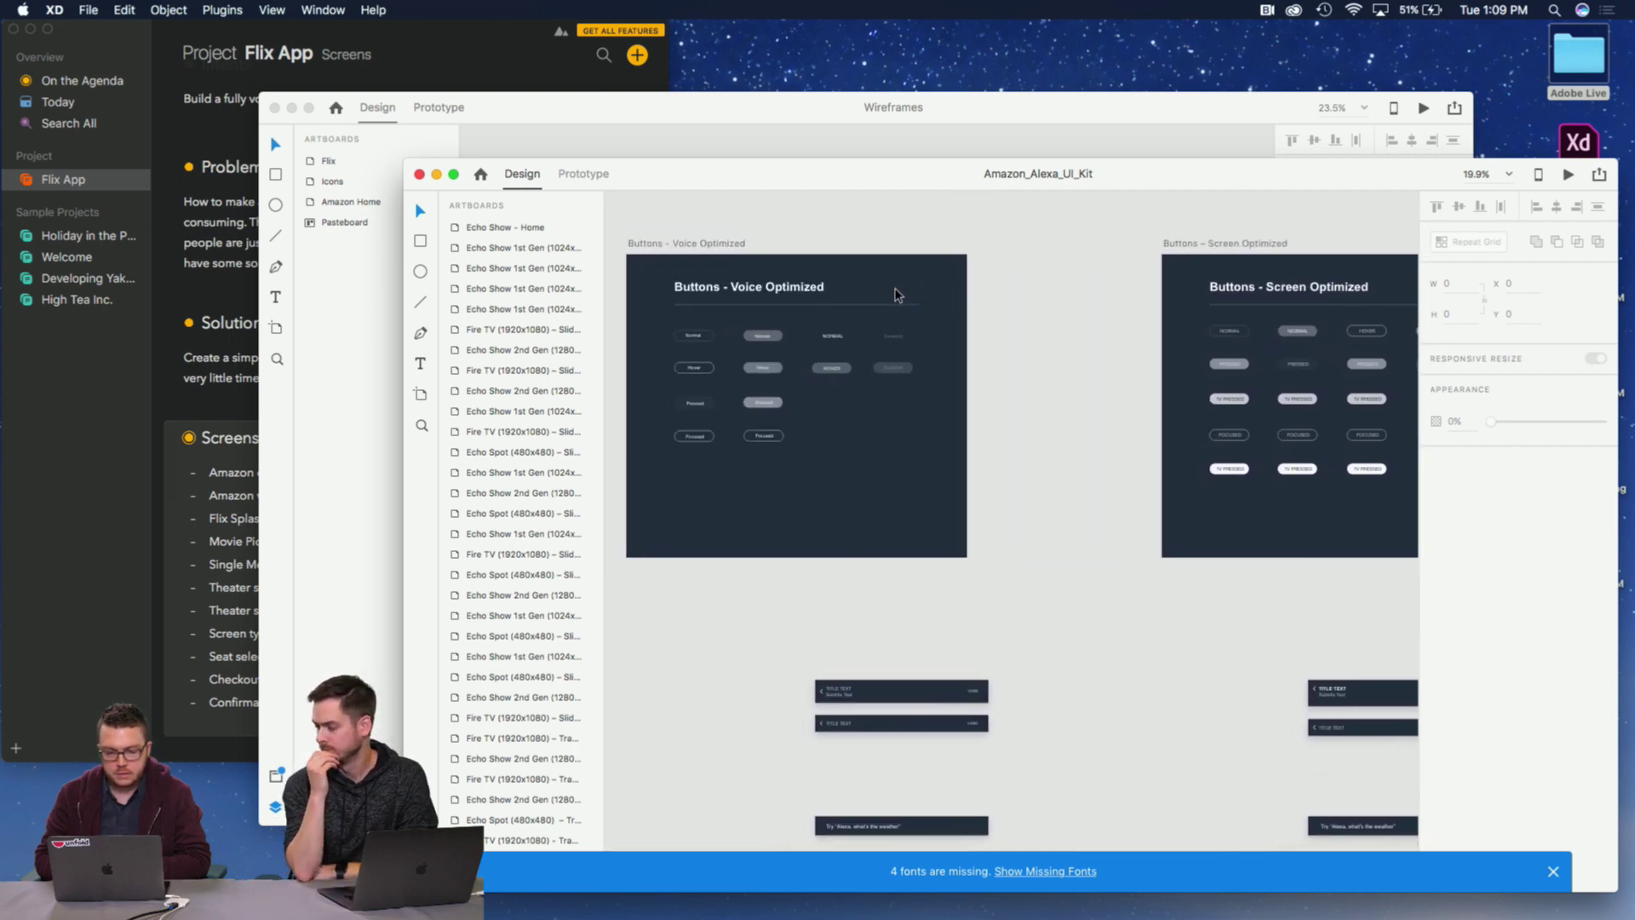
scroll(896, 294, down, 3)
scroll(895, 294, up, 3)
scroll(896, 294, left, 10)
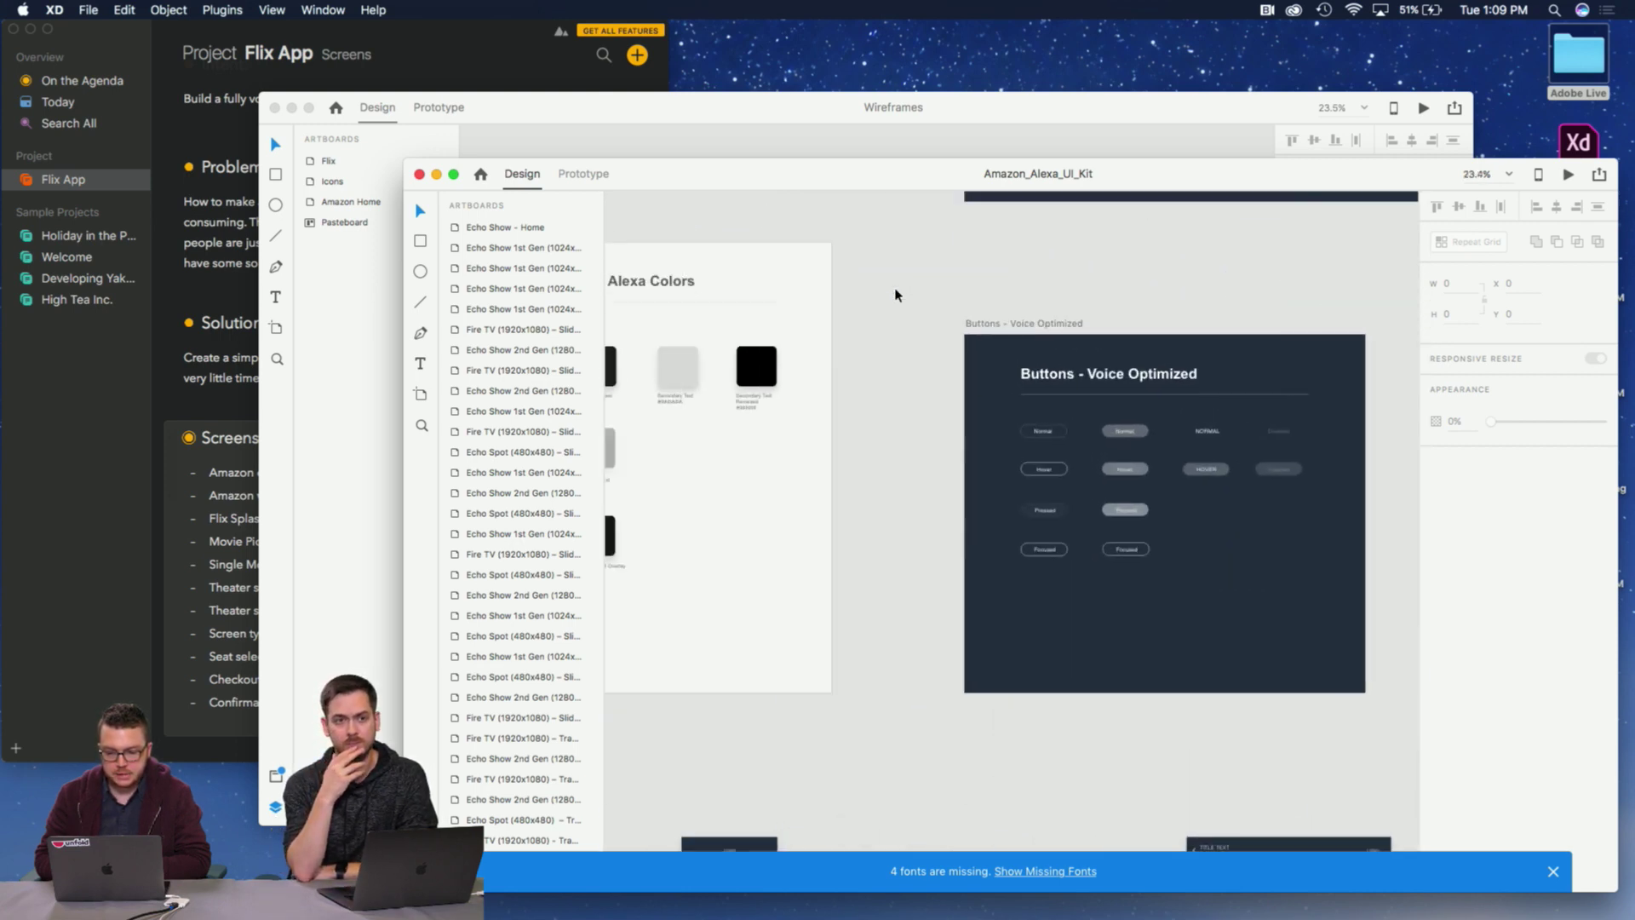
Switch to the Wireframes document and review its Icons, flix - Poppins typography and blank Amazon Home artboards.
scroll(895, 294, down, 4)
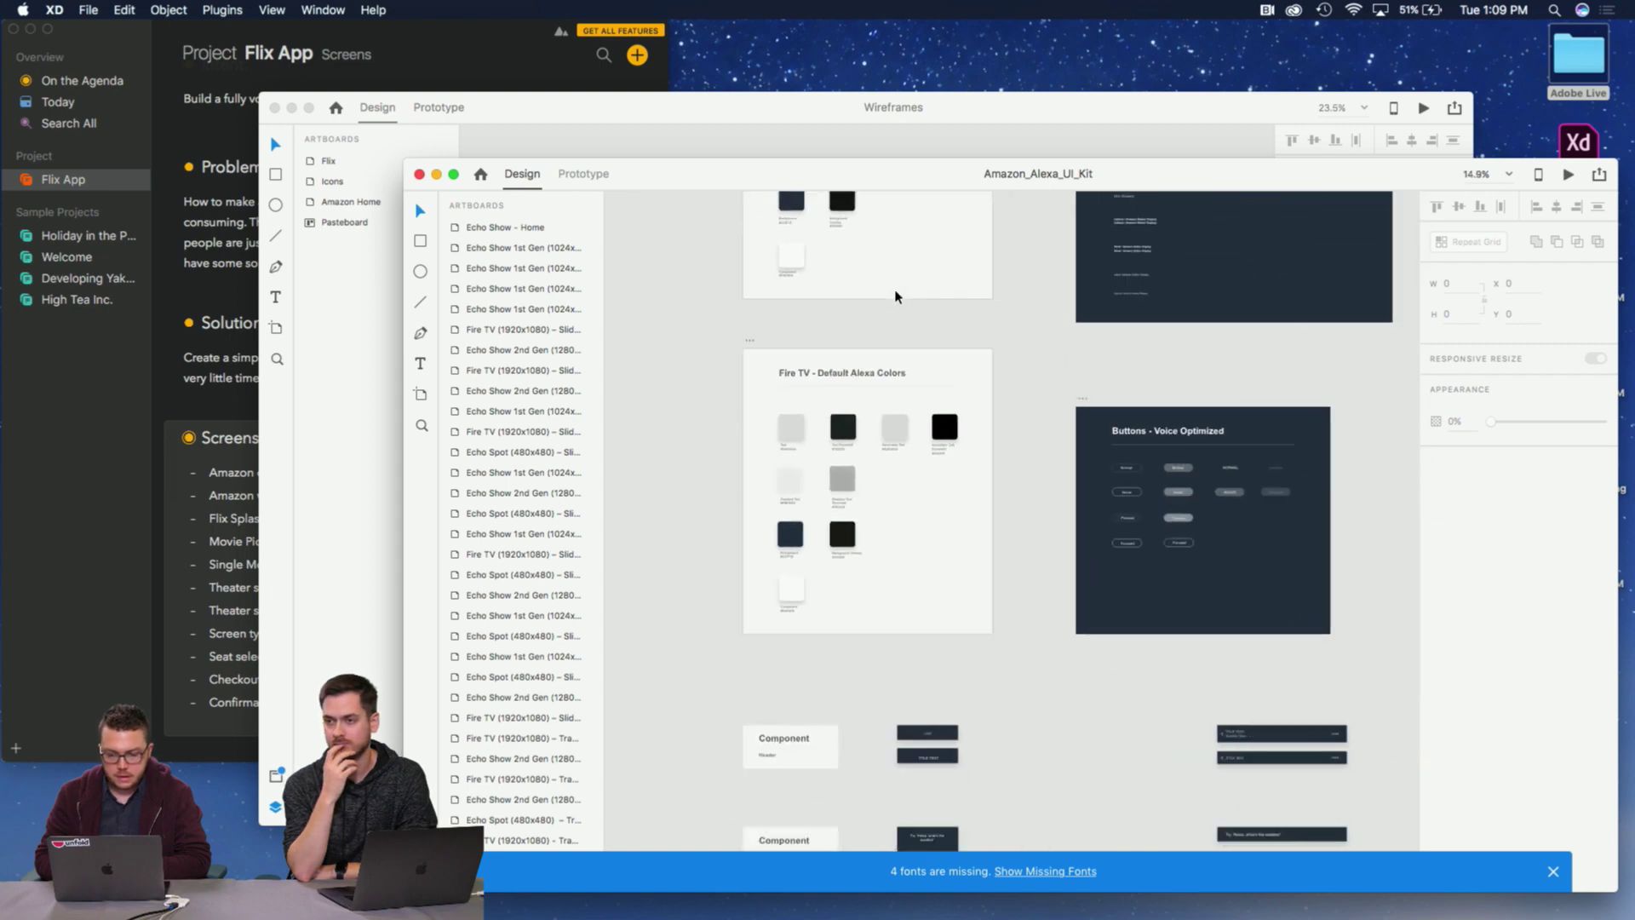
scroll(933, 292, right, 3)
click(531, 126)
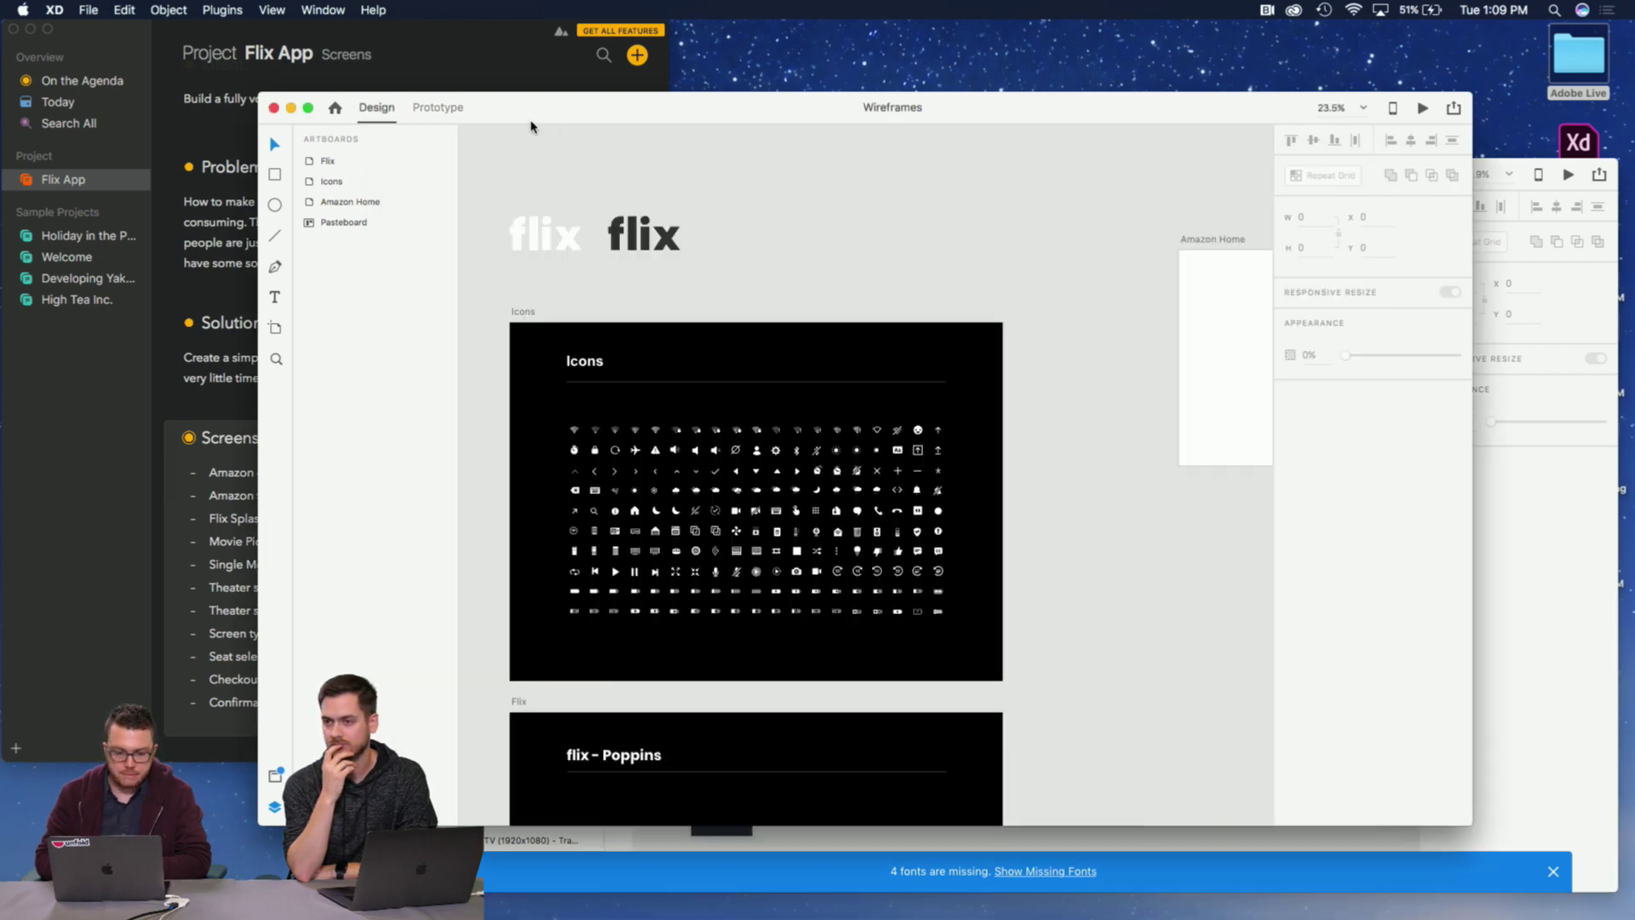
scroll(575, 290, down, 5)
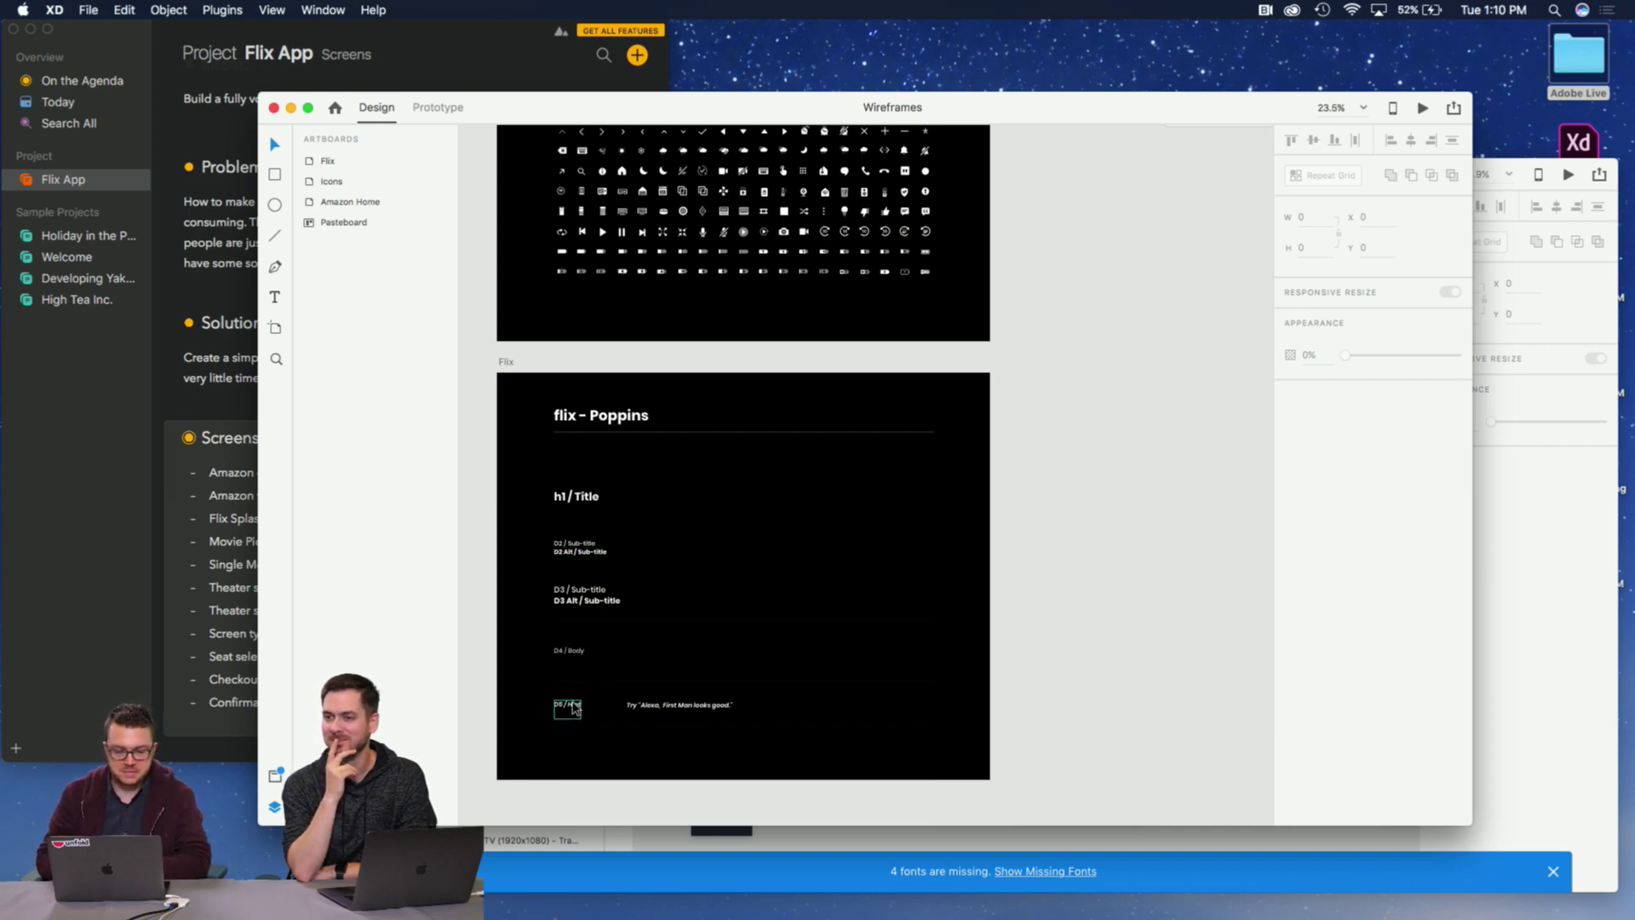
scroll(577, 712, up, 5)
scroll(577, 712, right, 5)
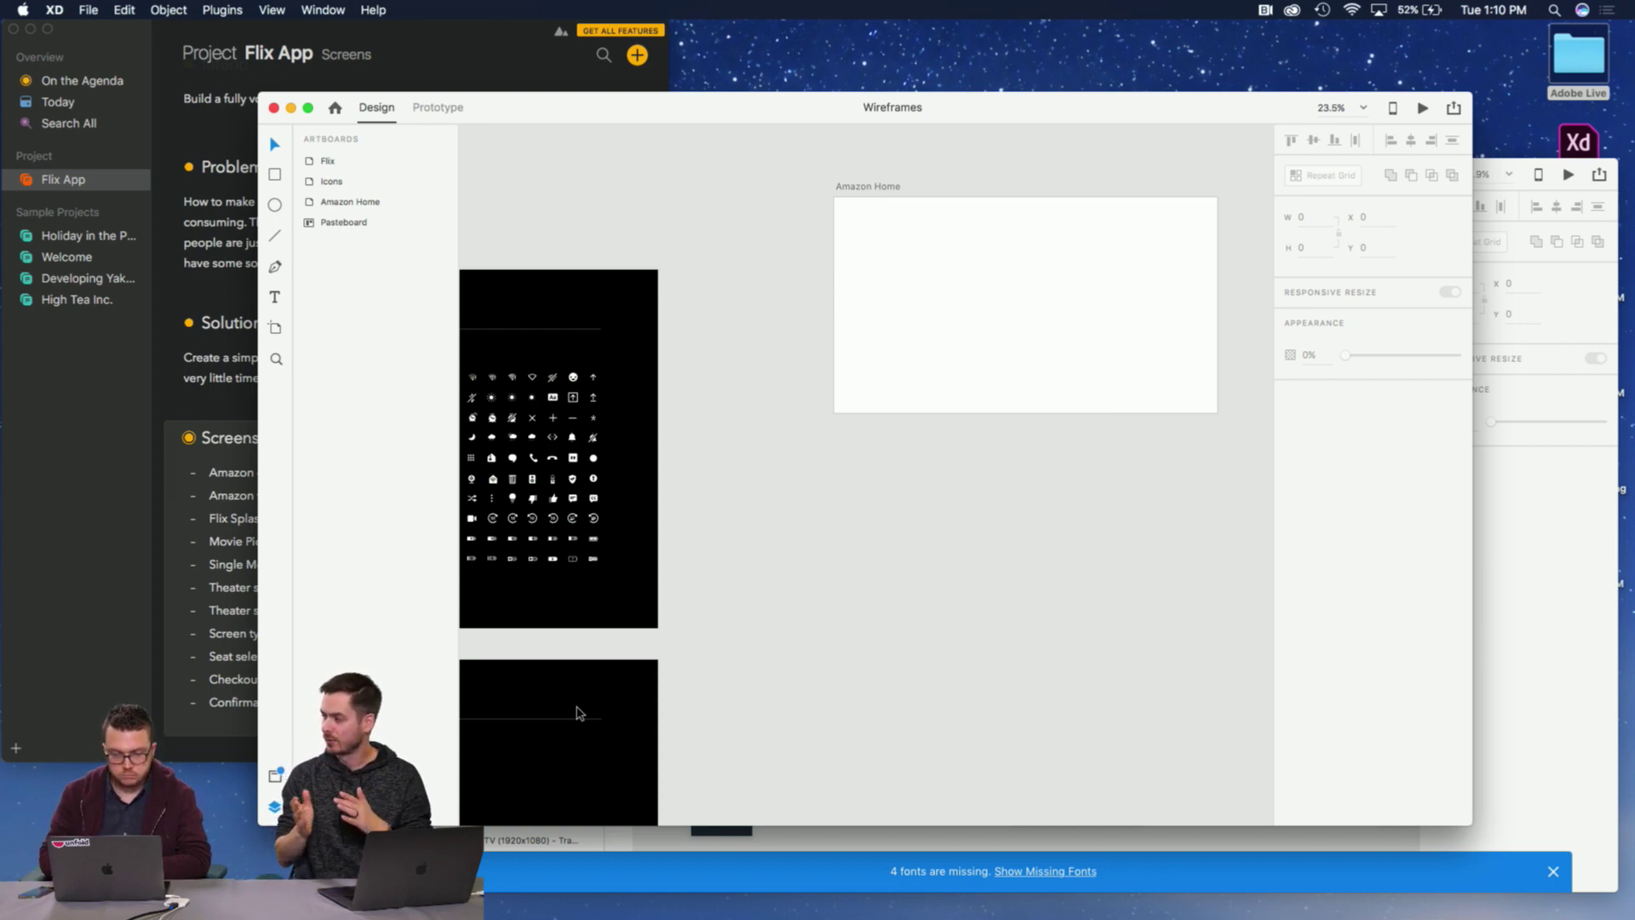
scroll(577, 712, left, 3)
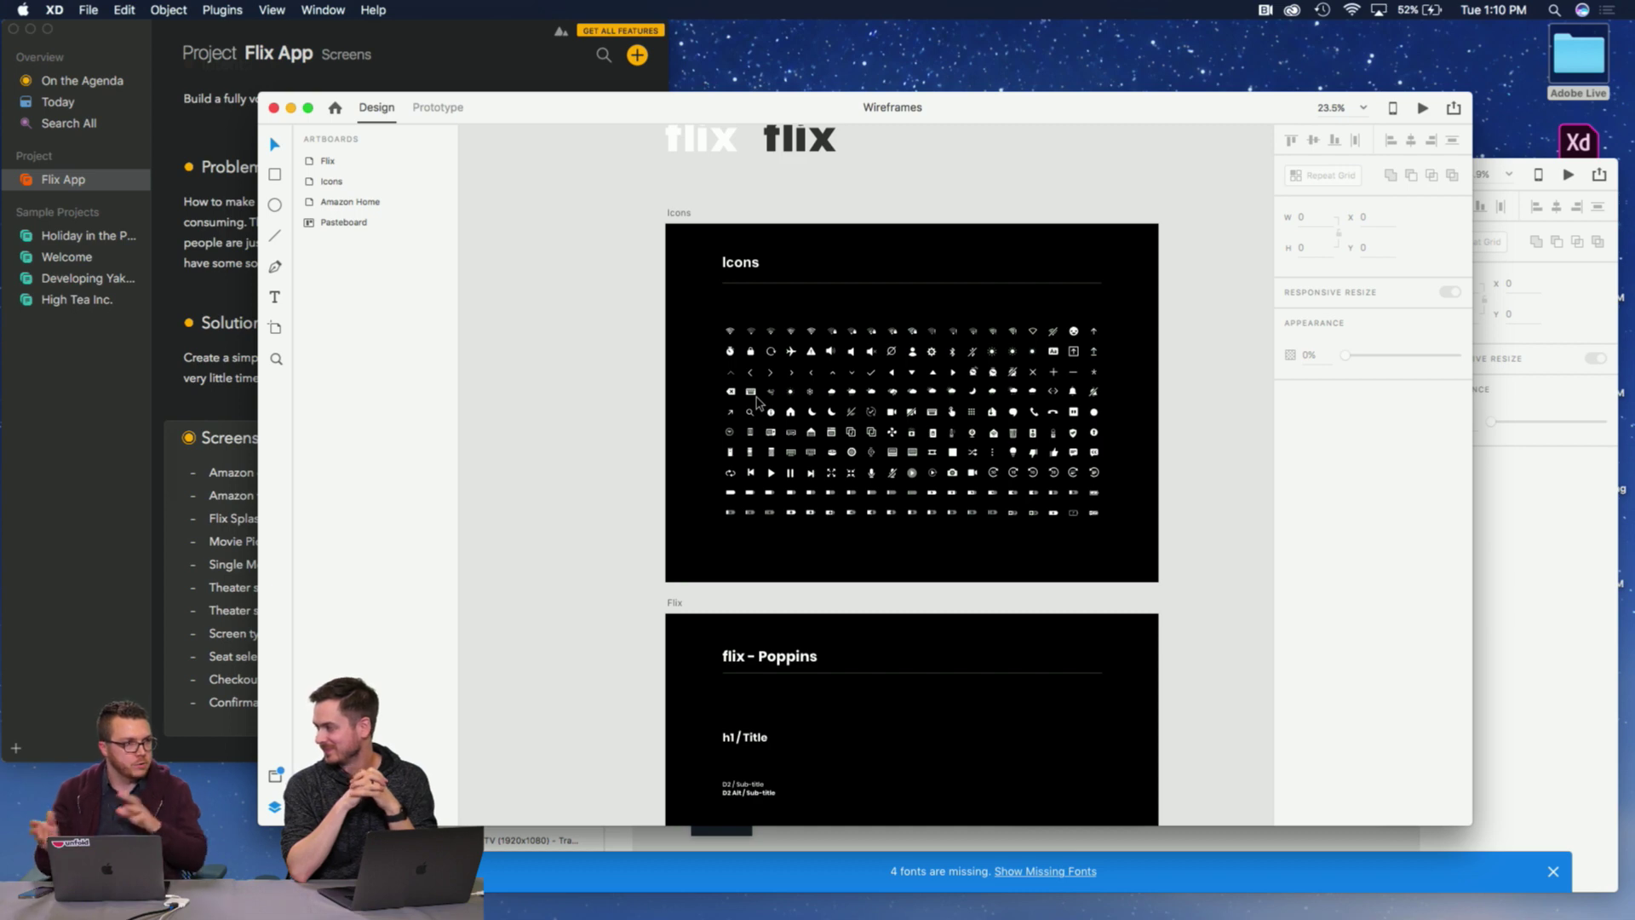
scroll(756, 402, right, 5)
scroll(756, 402, up, 2)
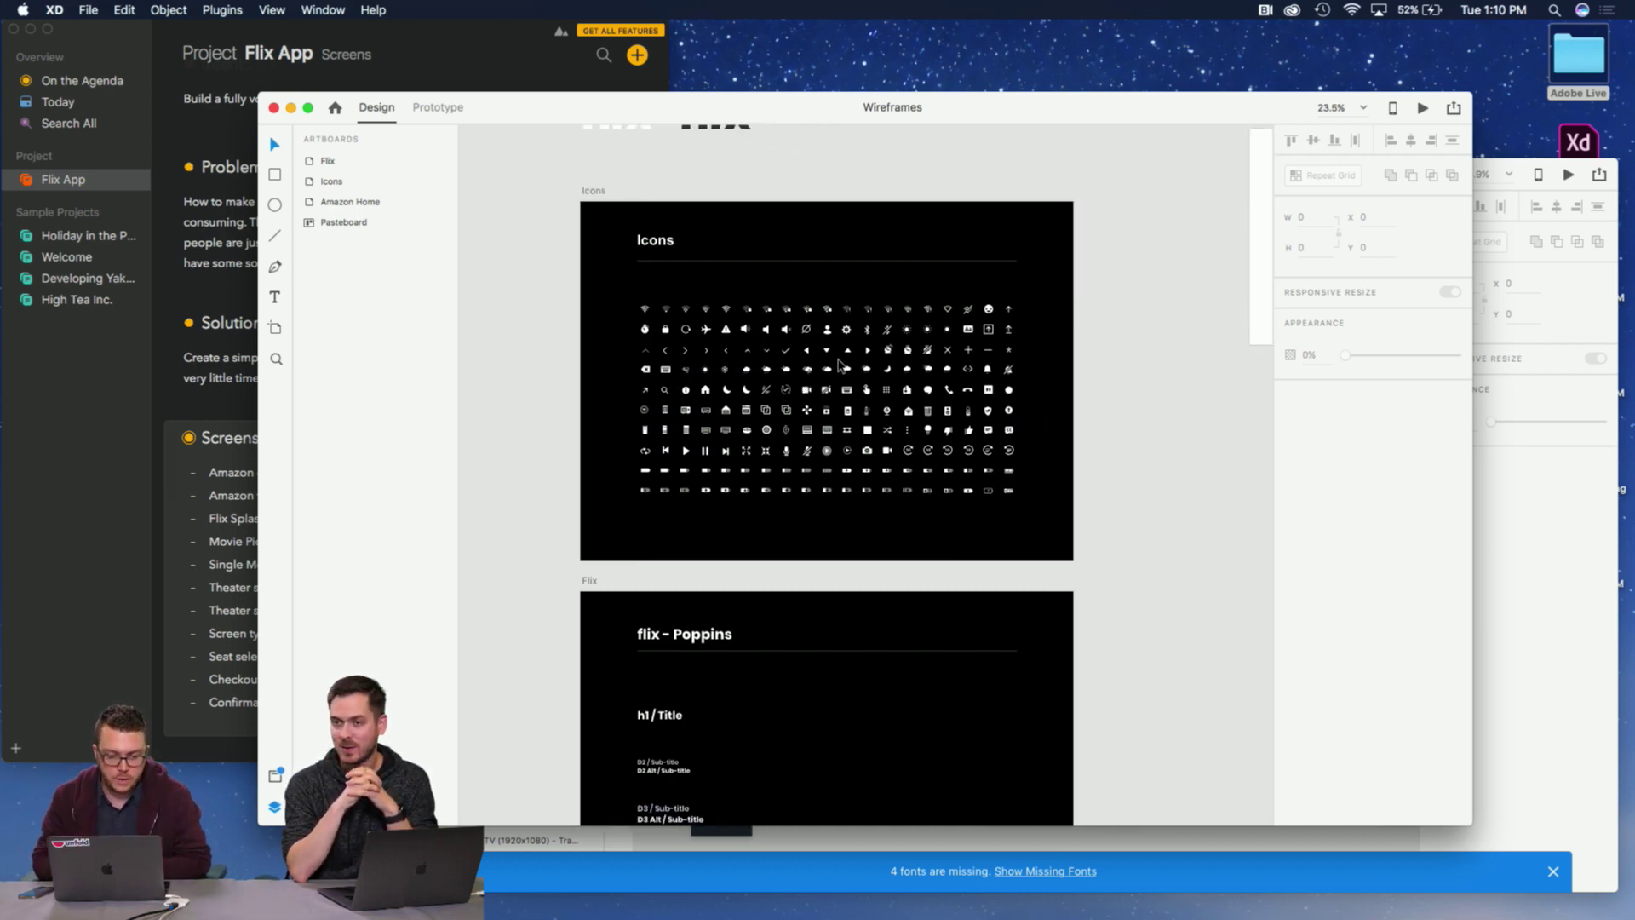
scroll(839, 366, right, 5)
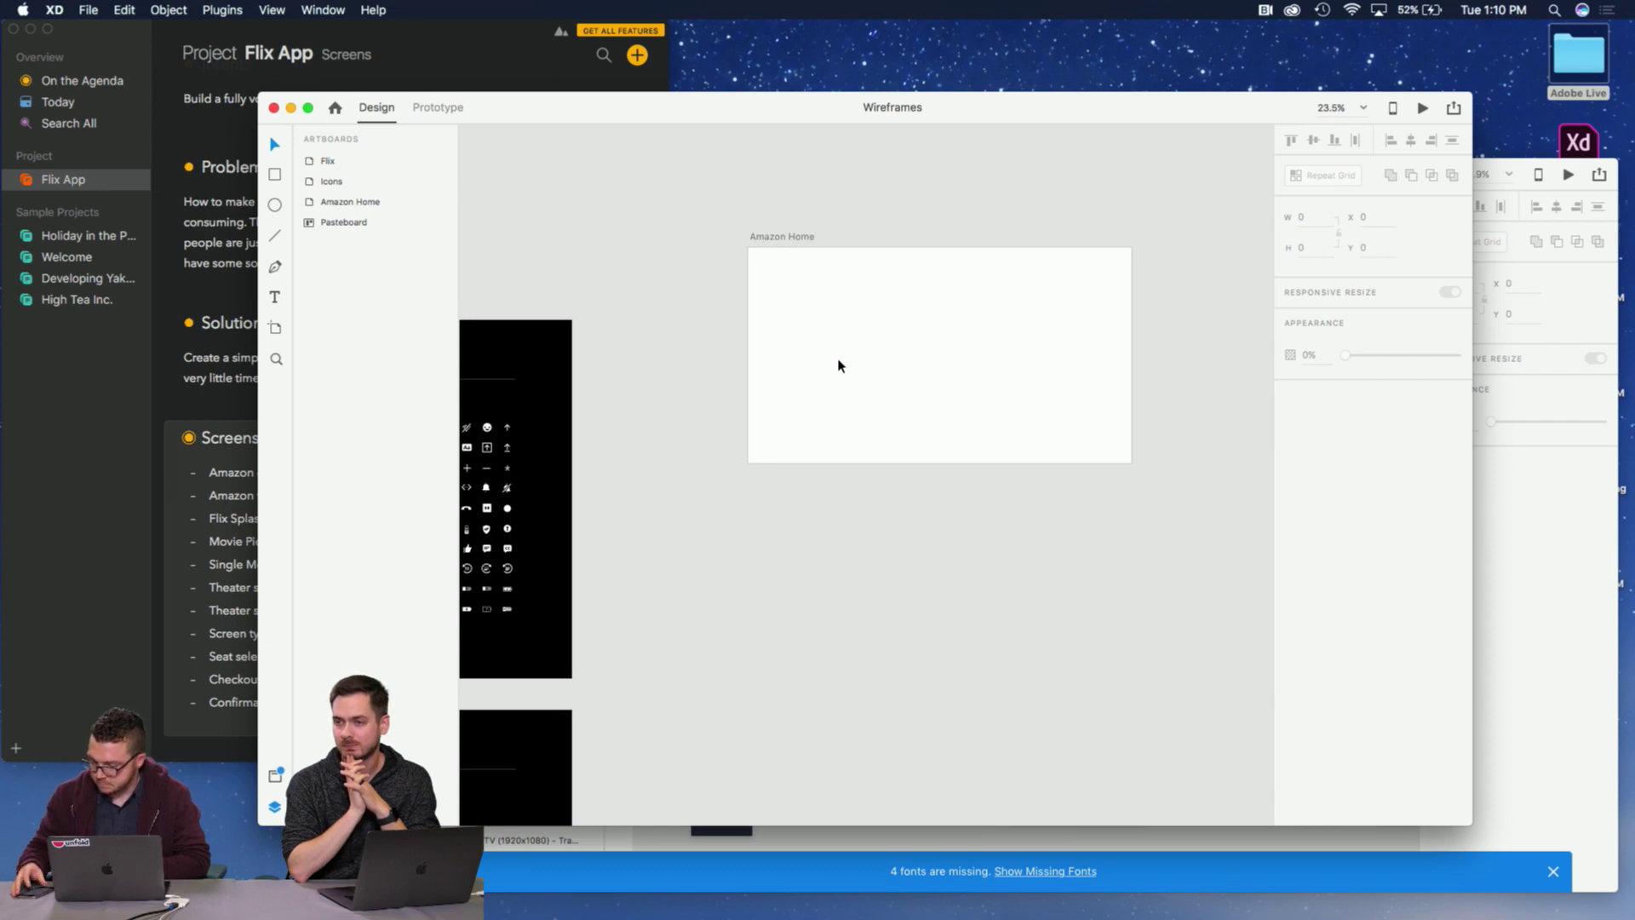
scroll(912, 379, left, 3)
scroll(912, 380, up, 1)
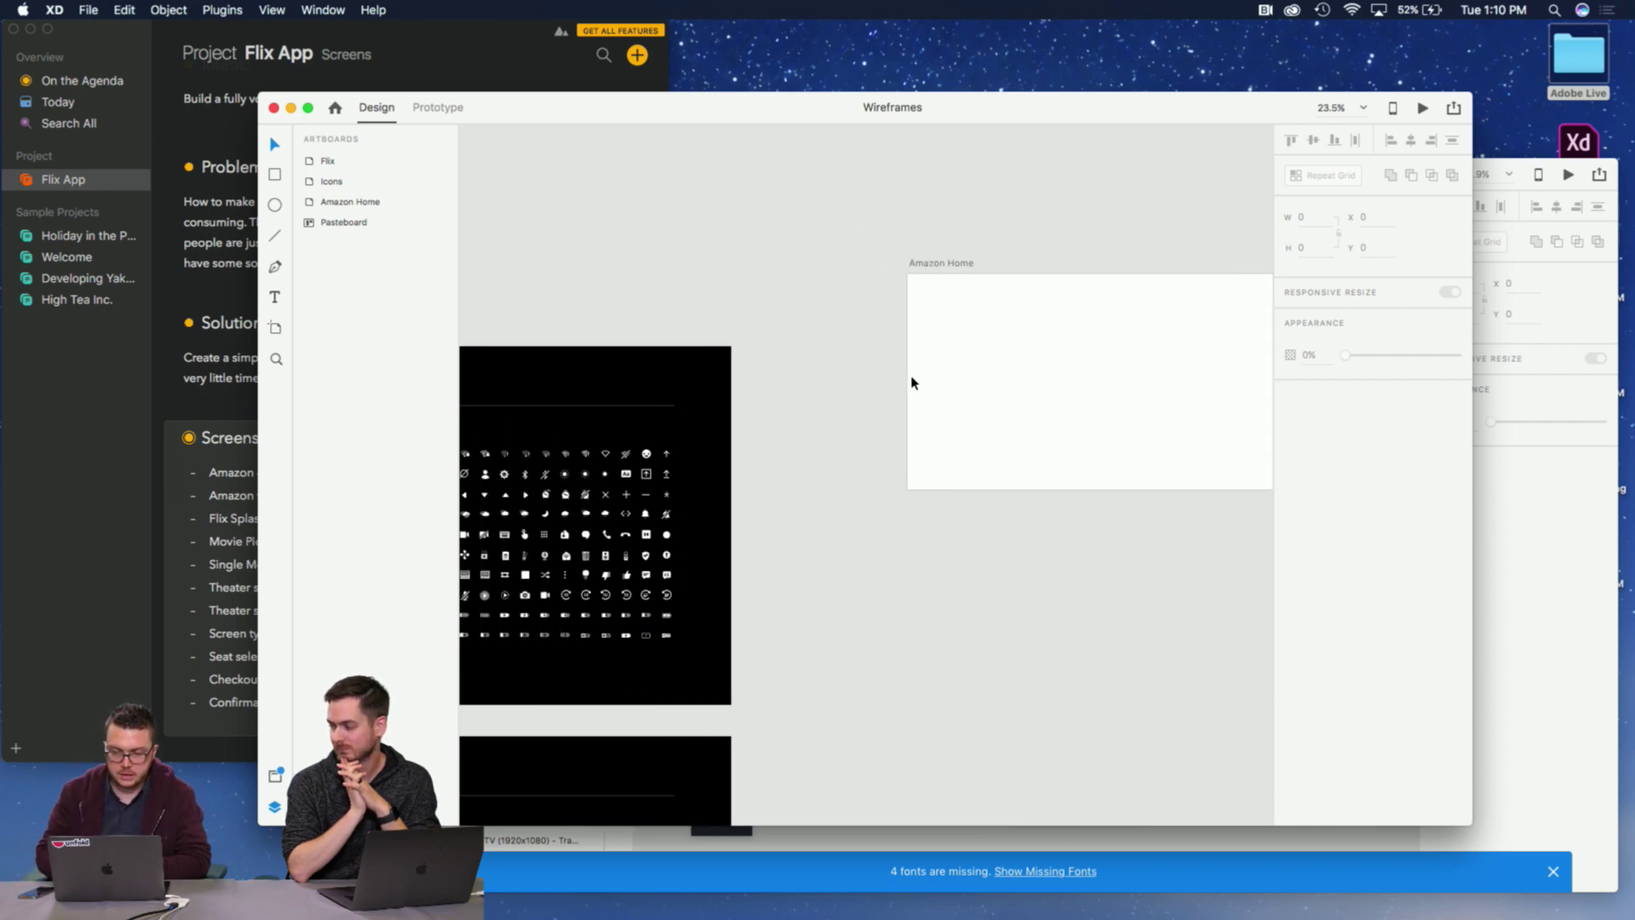
Copy the Echo Show 2nd Gen (1280x800) Home artboard from Amazon_Alexa_UI_Kit into the Wireframes document.
click(1524, 469)
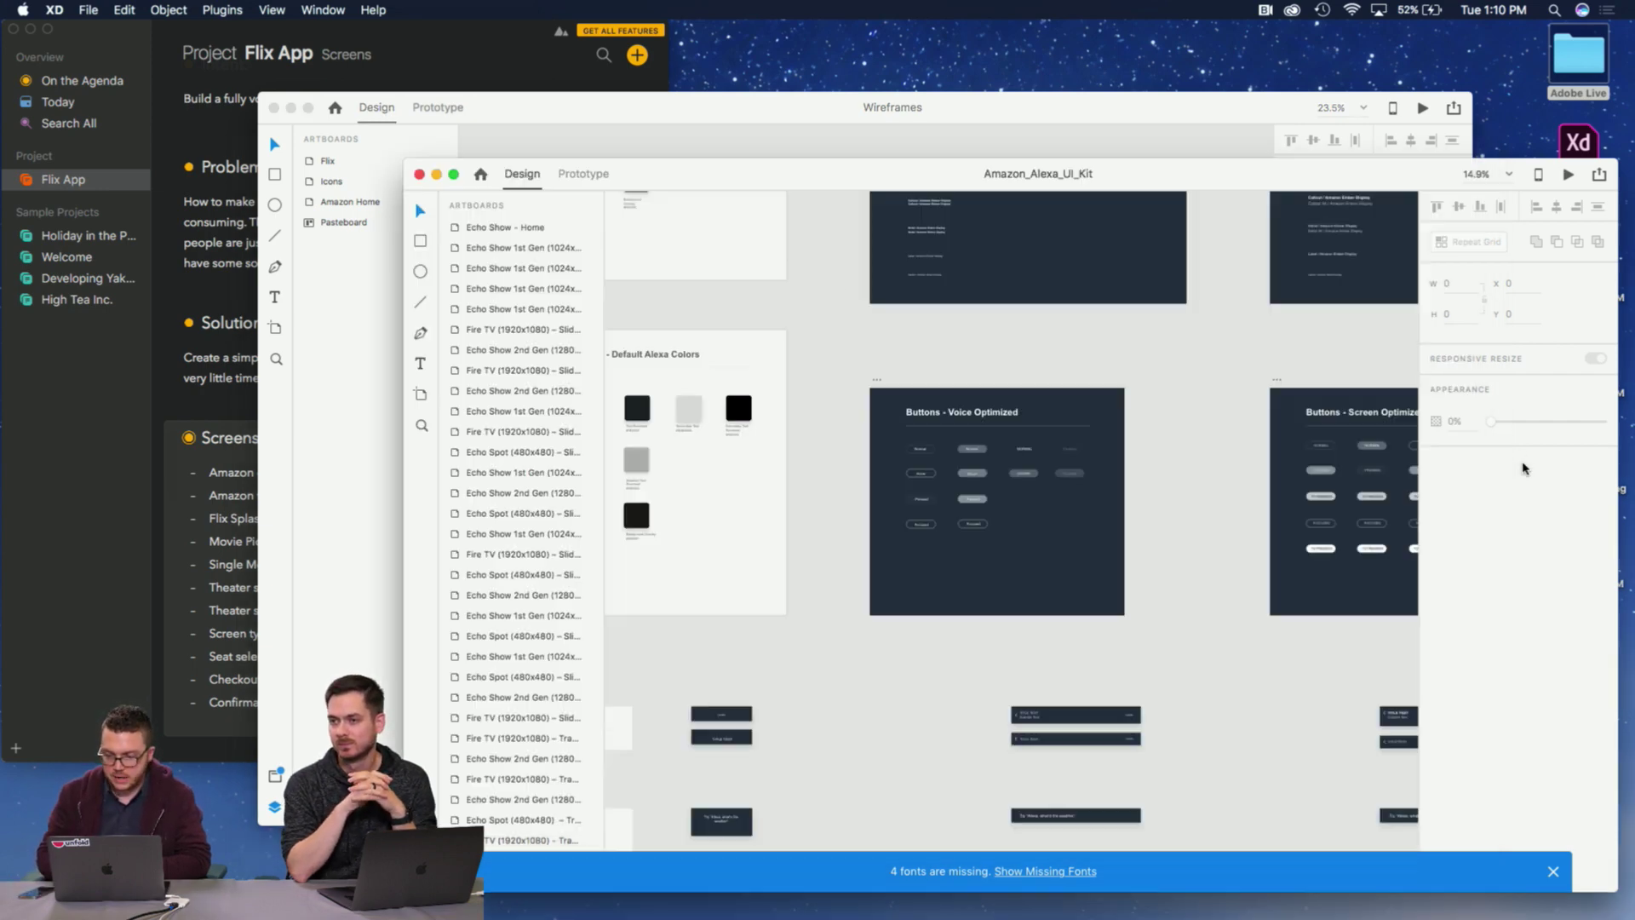
scroll(1213, 410, down, 5)
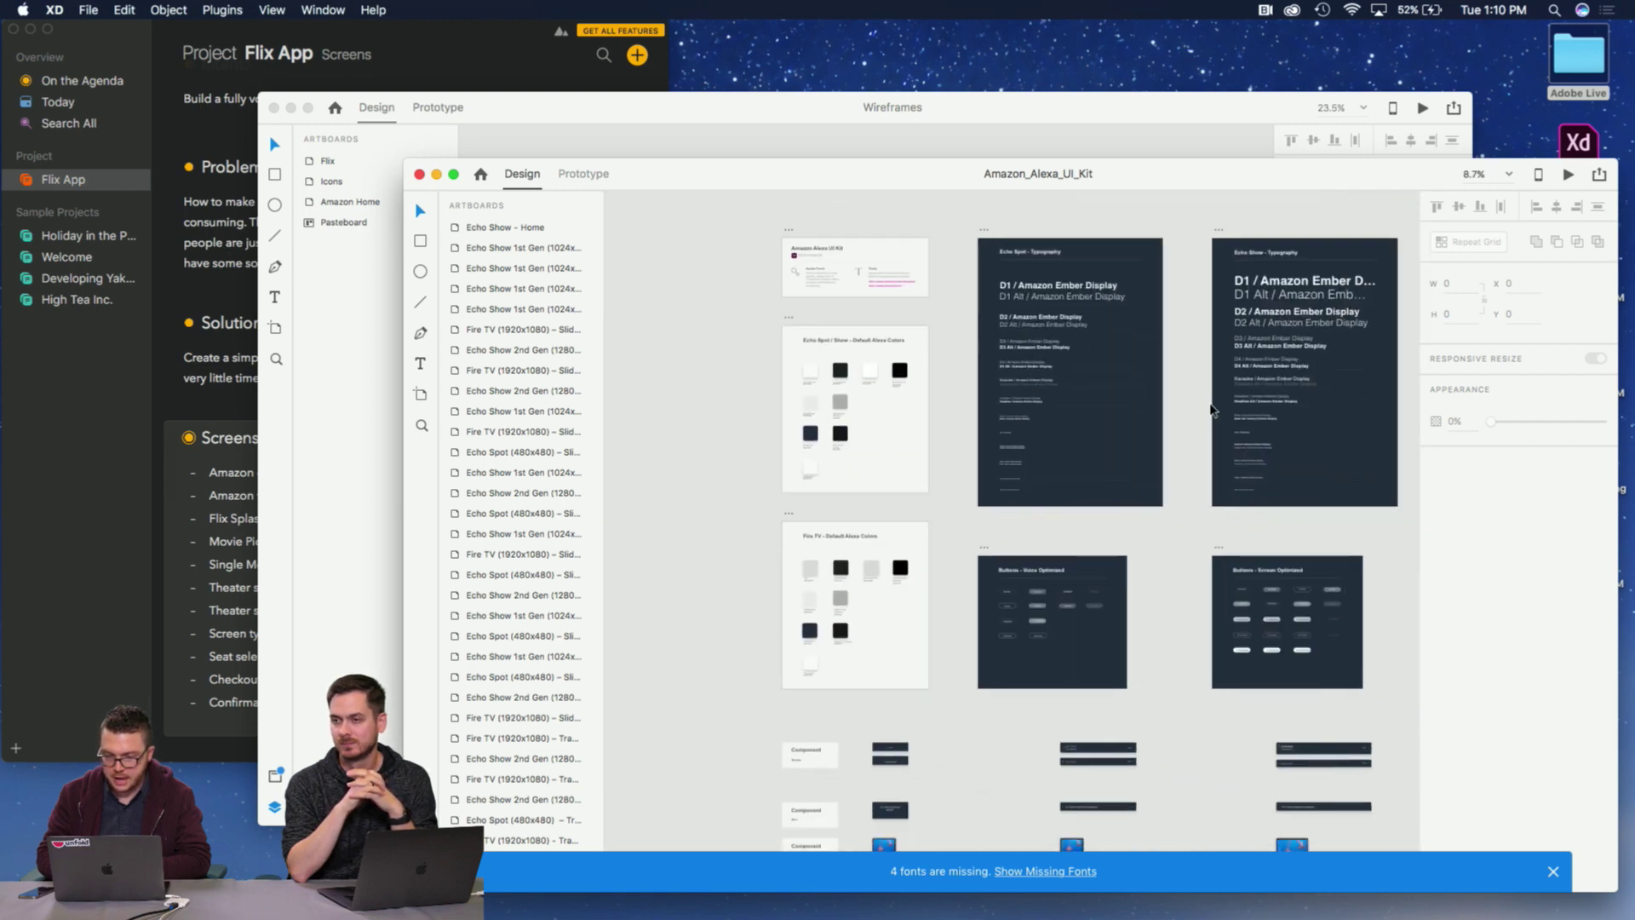
scroll(1209, 409, up, 6)
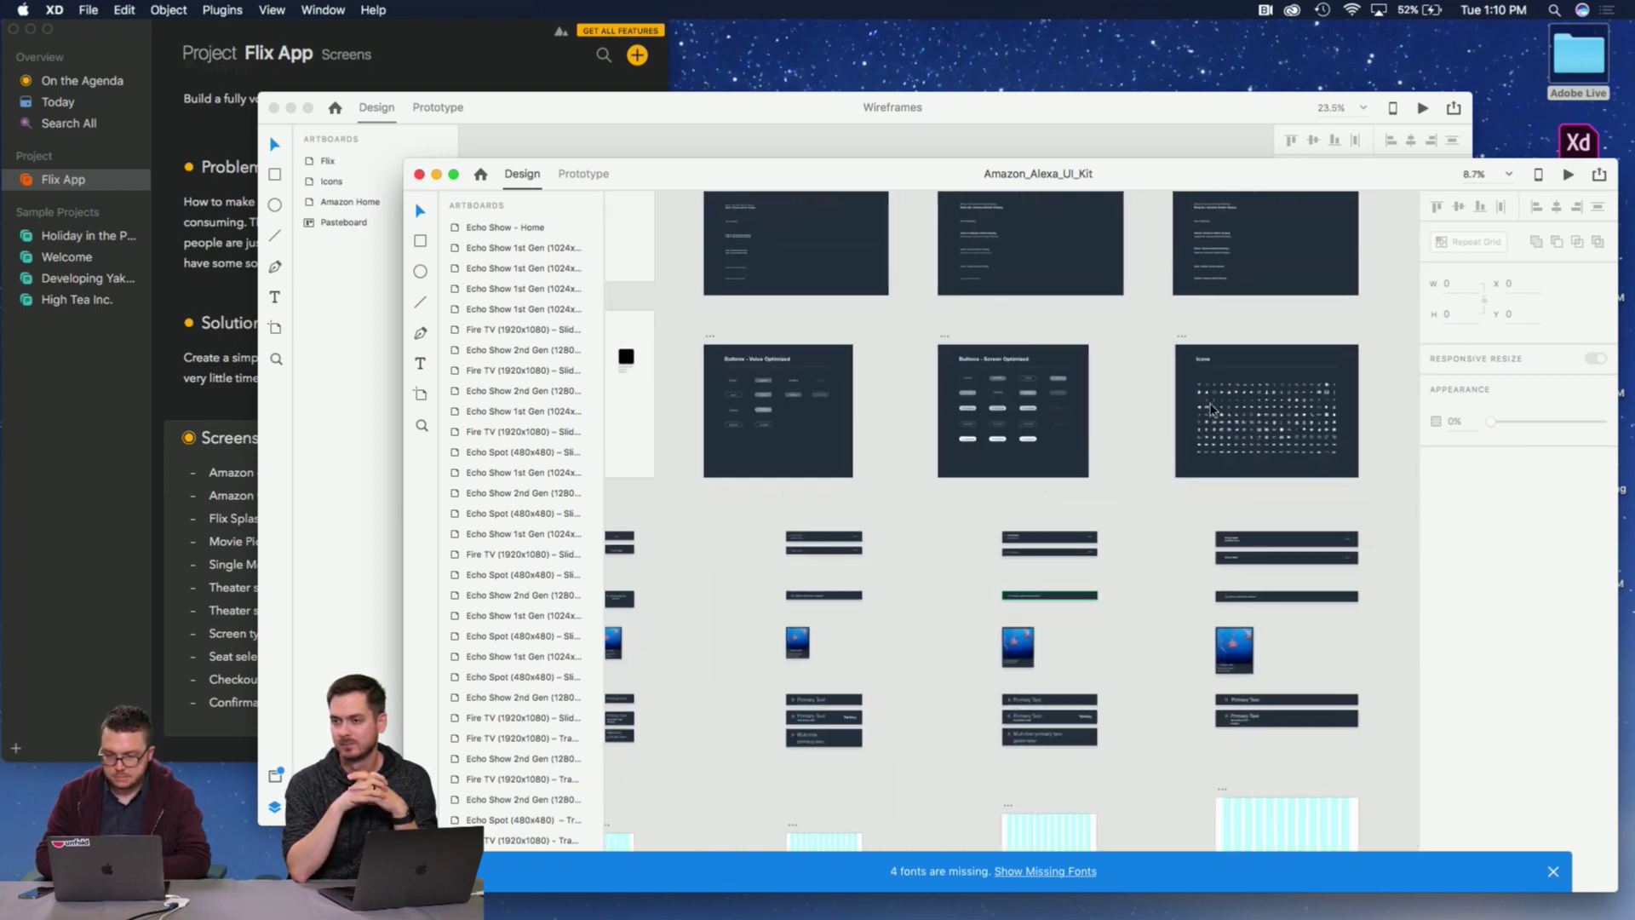
scroll(1184, 407, down, 10)
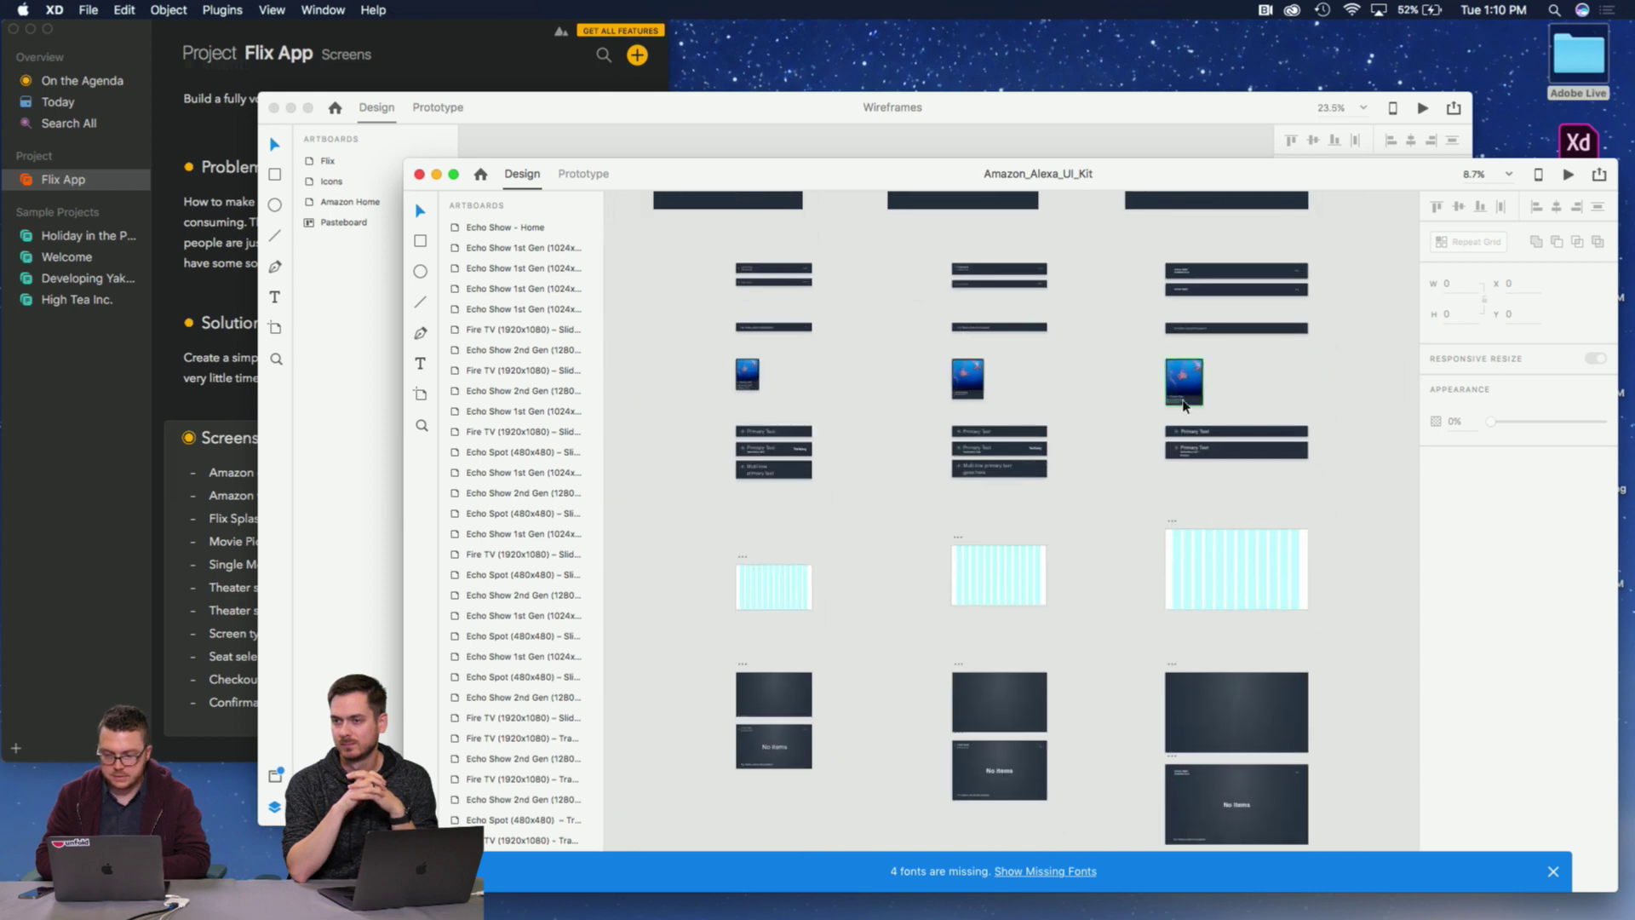
scroll(1221, 436, up, 5)
scroll(1220, 436, down, 8)
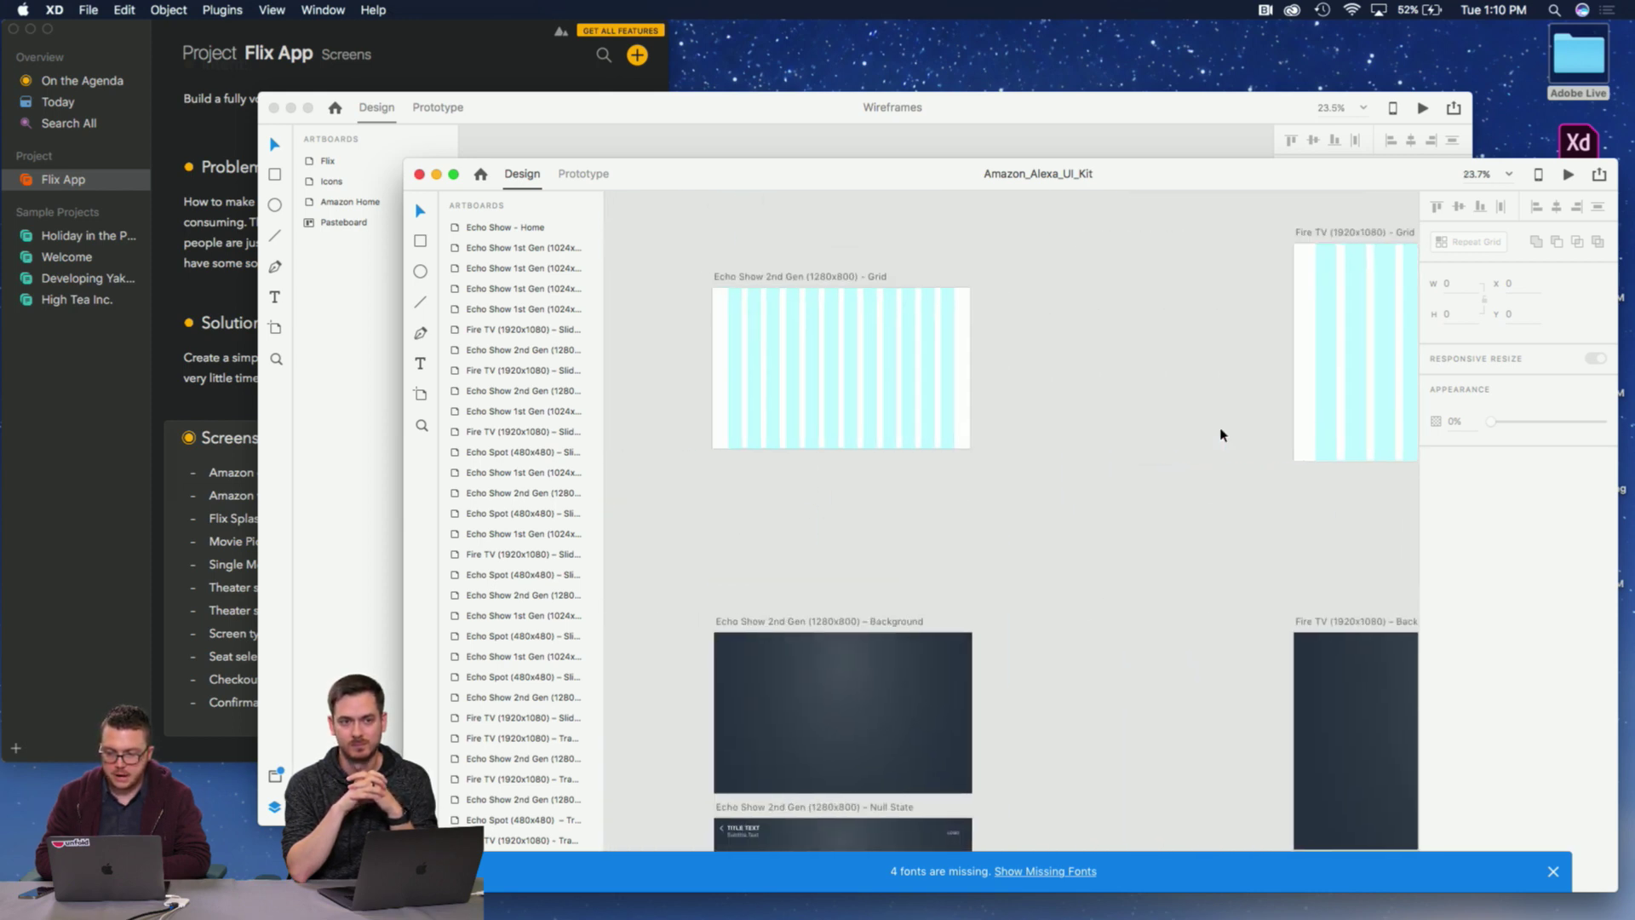
scroll(1221, 436, down, 4)
scroll(1220, 436, up, 6)
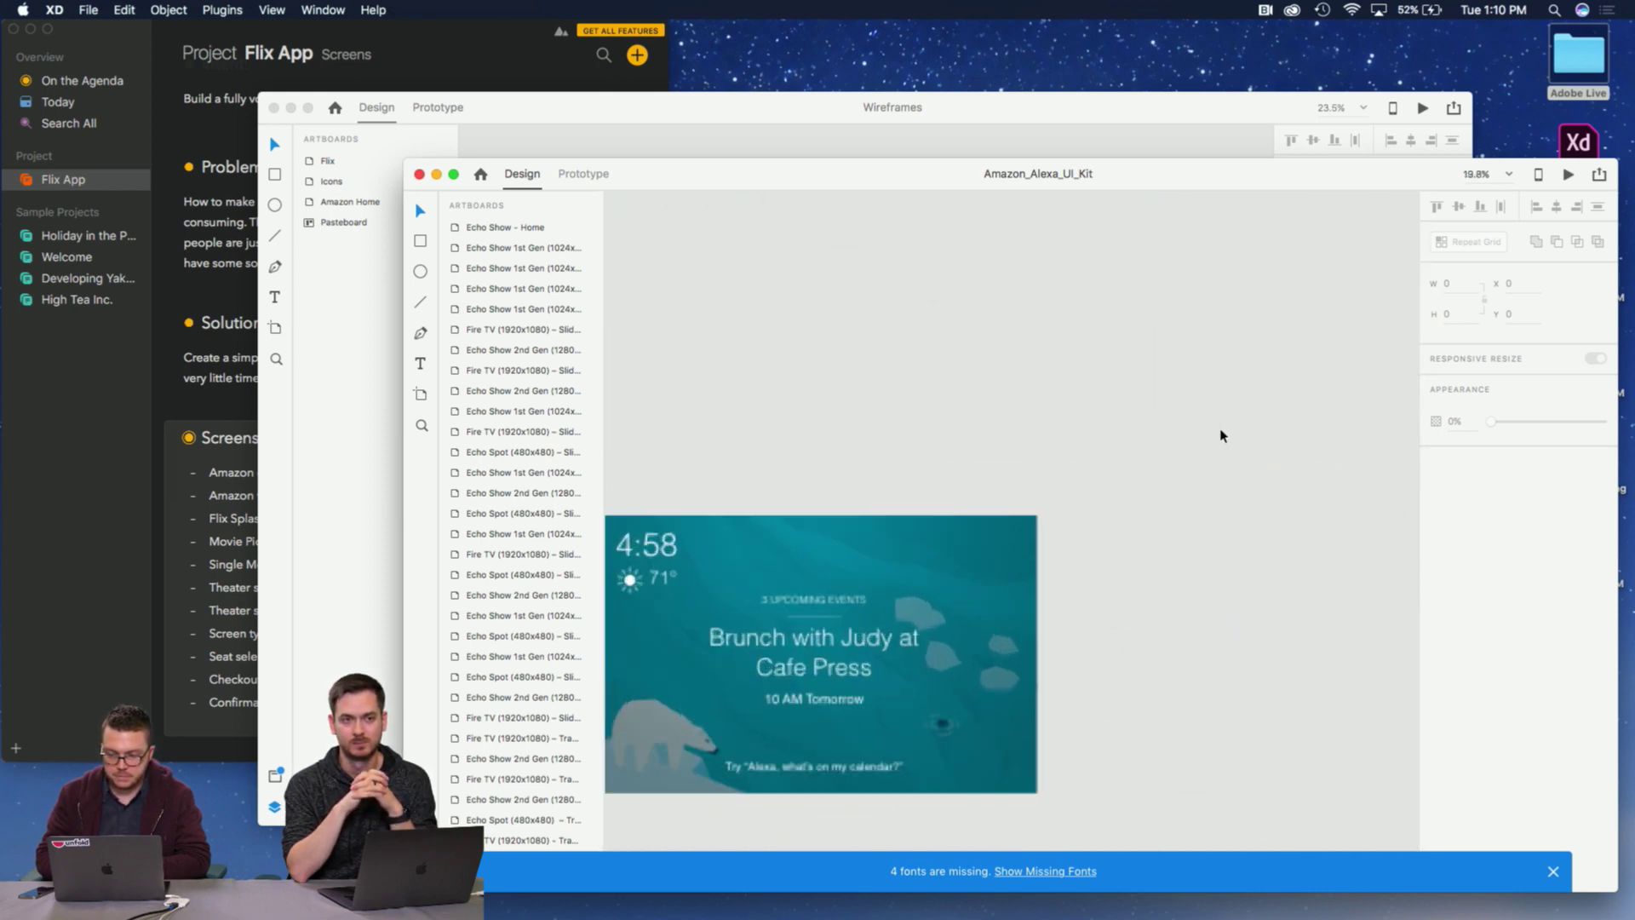
scroll(1221, 436, up, 1)
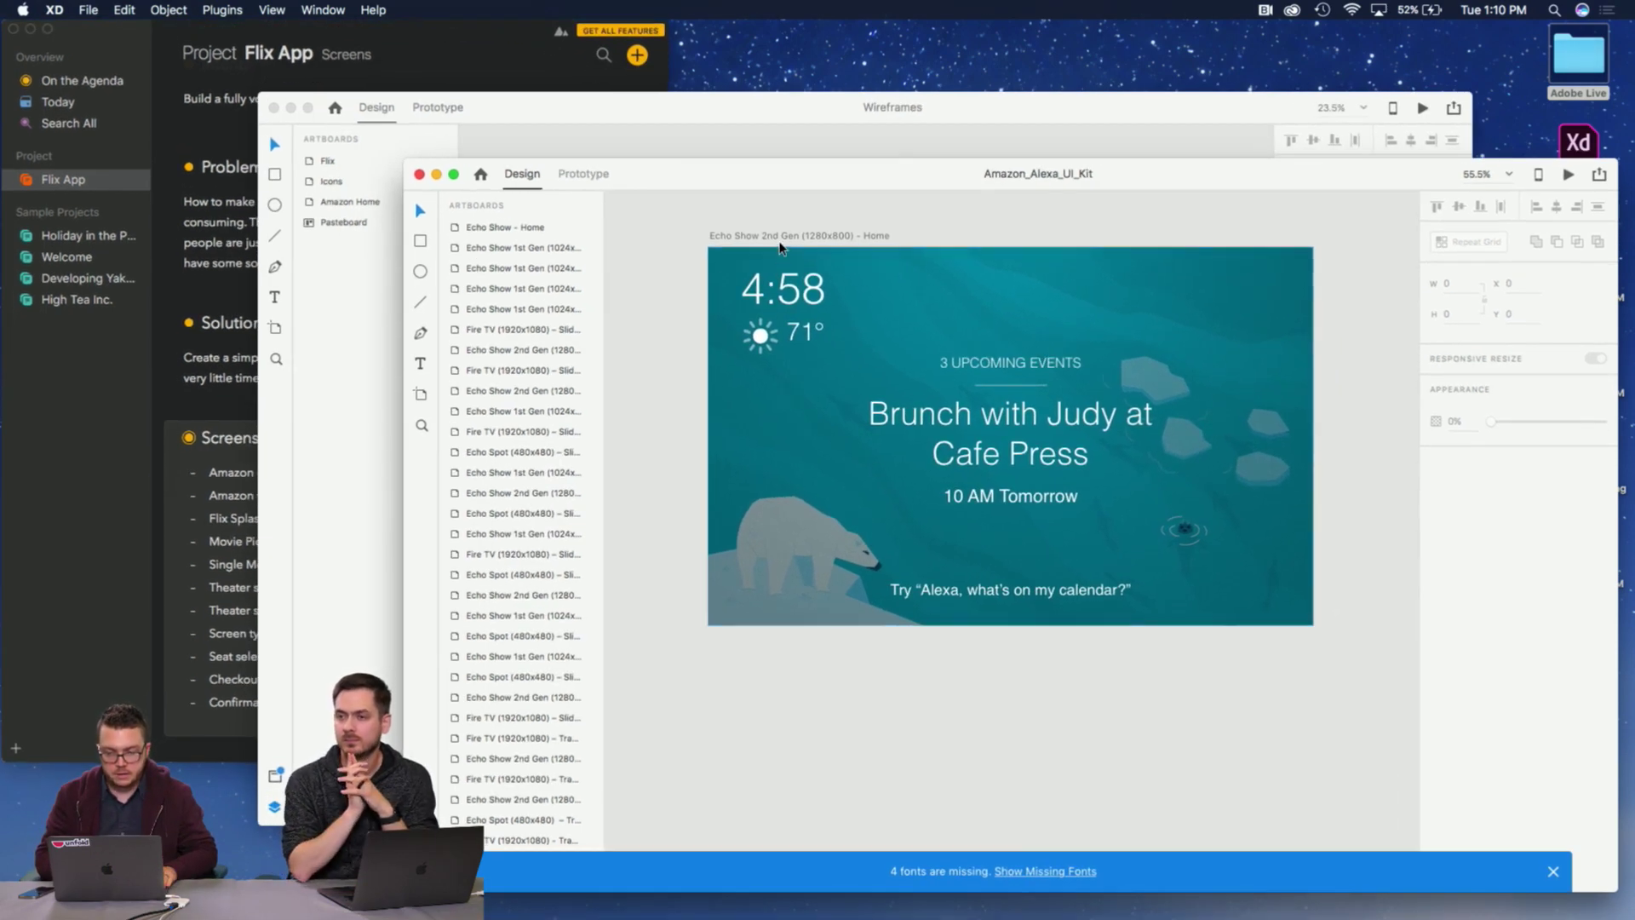
click(785, 241)
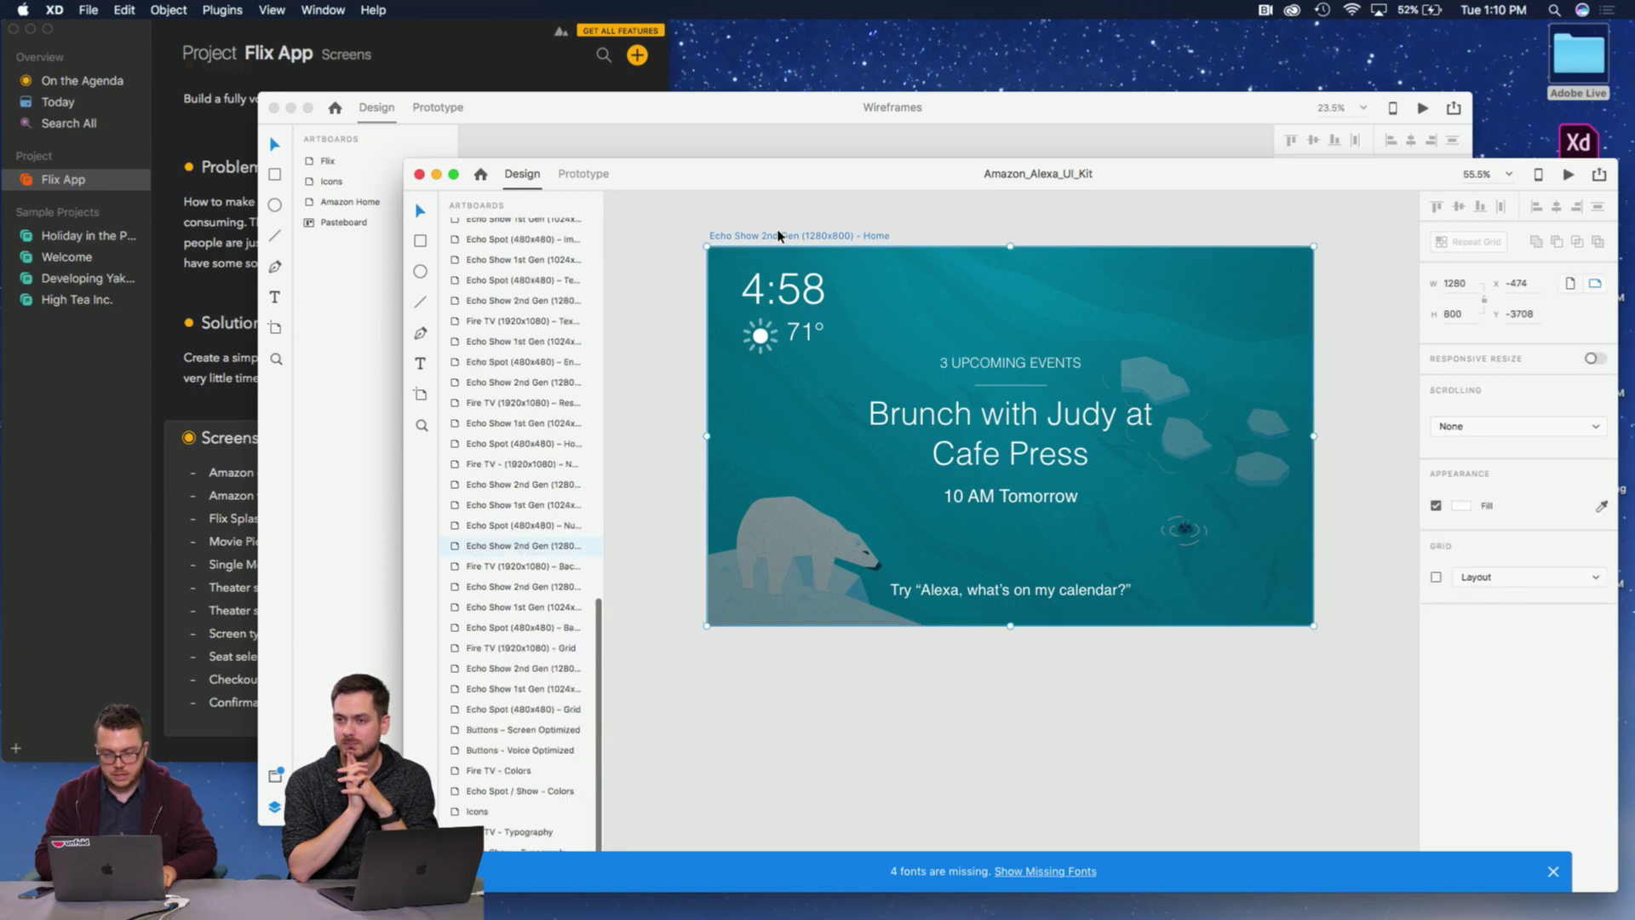
click(850, 97)
key(super+v)
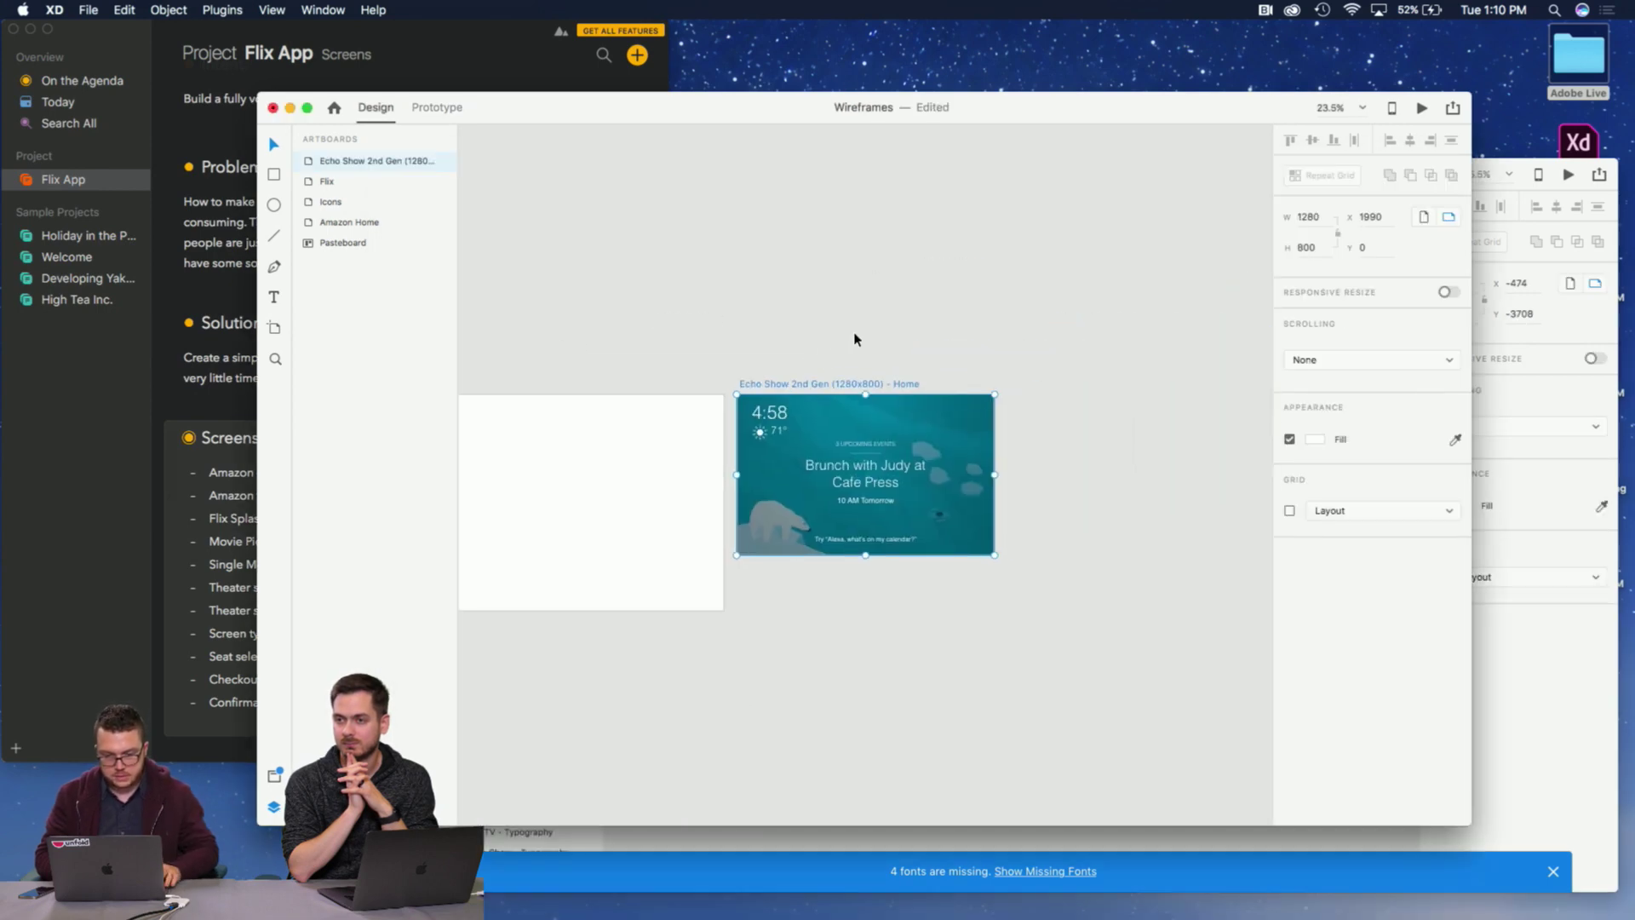
Move the pasted Echo Show Home artboard above the Amazon Home artboard, left-aligned with it at X 0, Y -998.
scroll(855, 340, left, 3)
drag(937, 328, 539, 114)
scroll(680, 232, up, 2)
scroll(680, 231, left, 2)
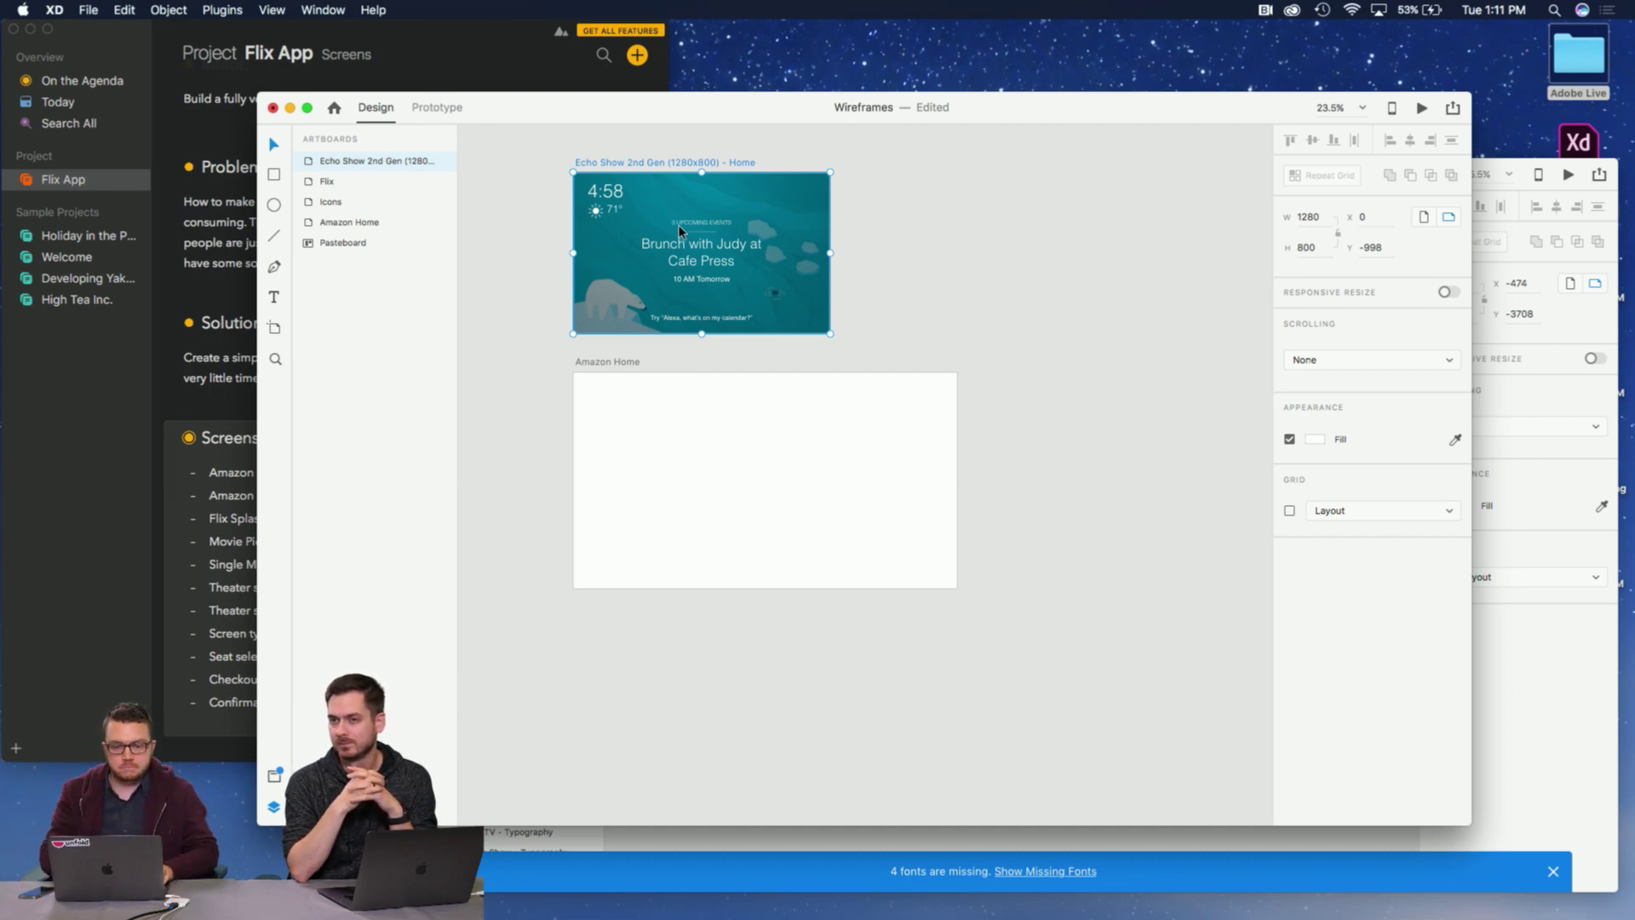
Lock the Overlay layer and the five alexa_home background images on the Echo Show Home artboard.
click(613, 198)
key(super+3)
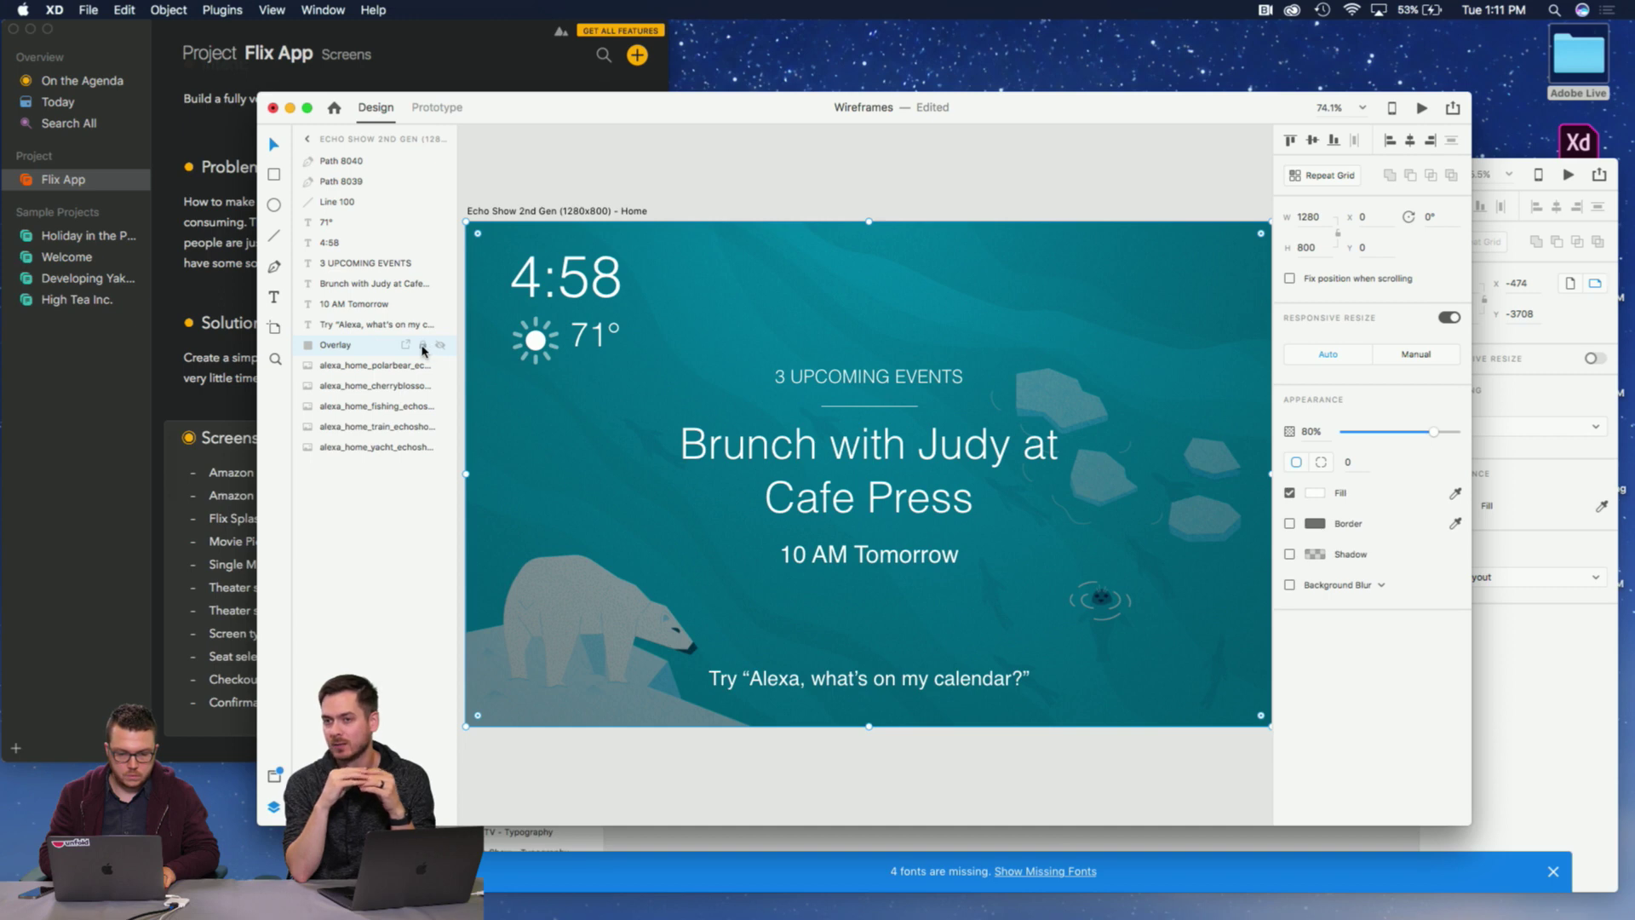
click(423, 345)
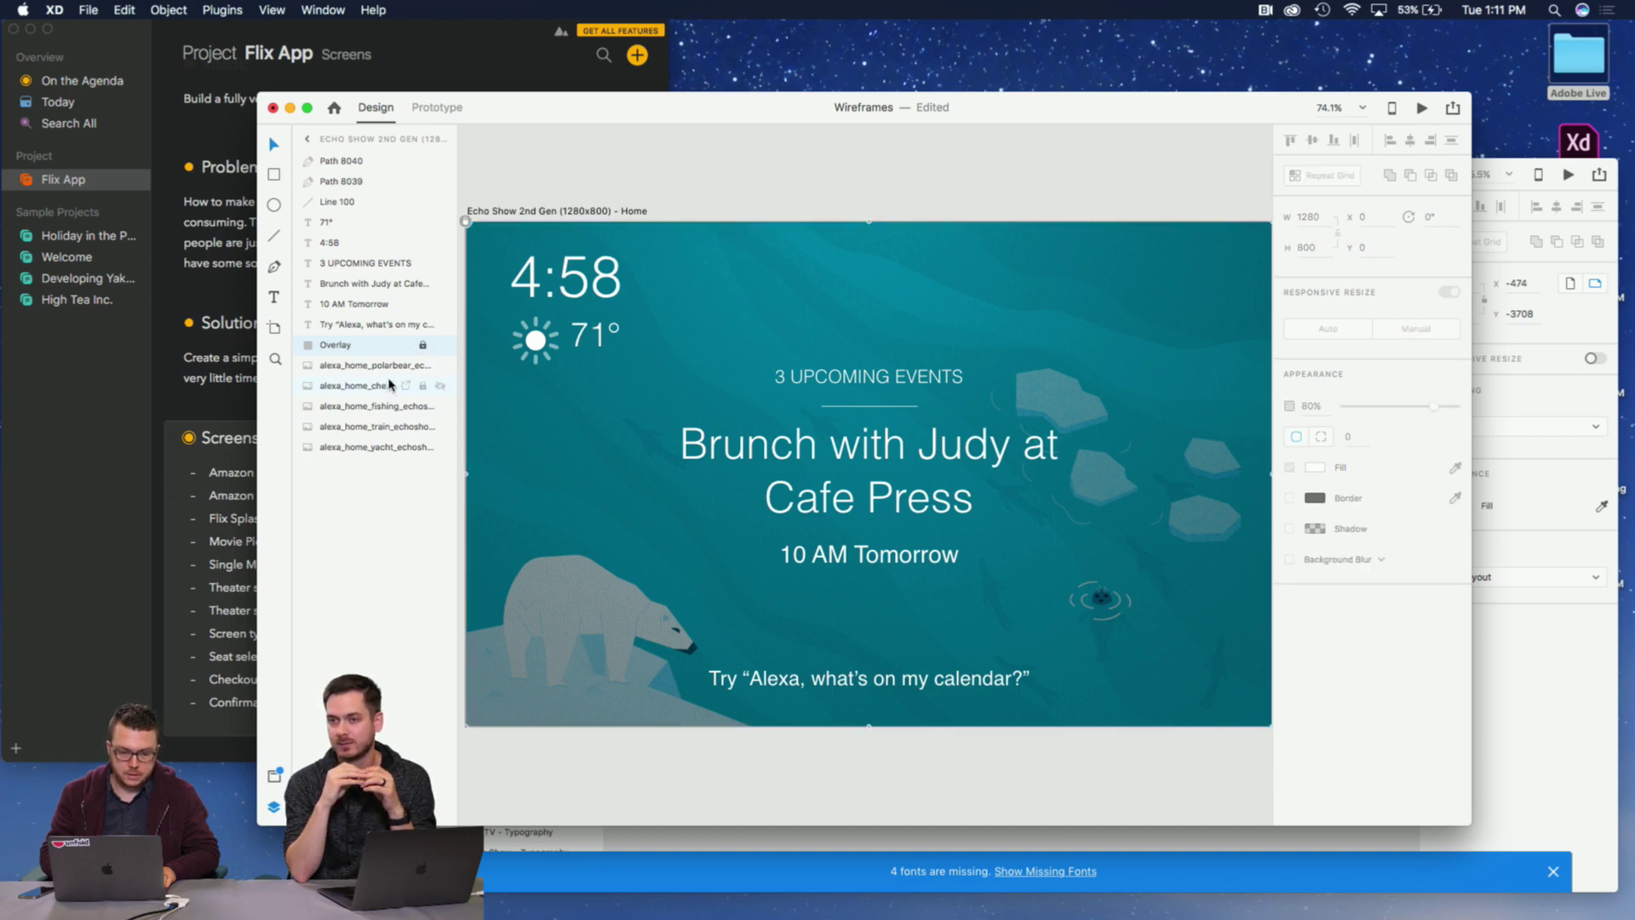
click(392, 365)
shift+click(426, 444)
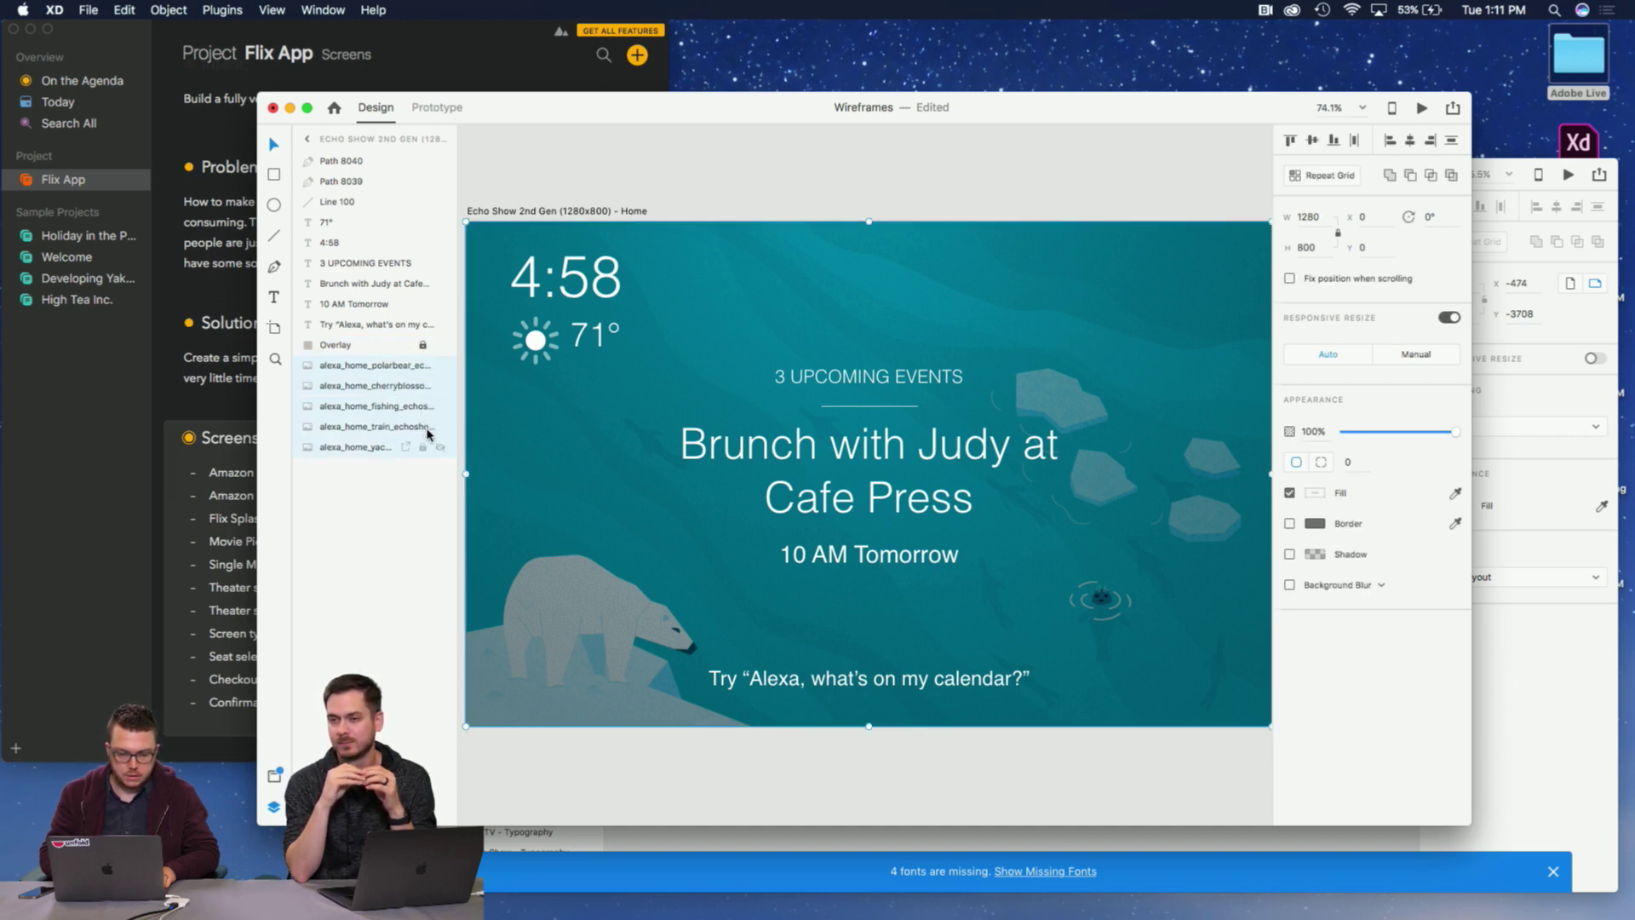
click(423, 365)
click(422, 405)
click(422, 426)
click(422, 447)
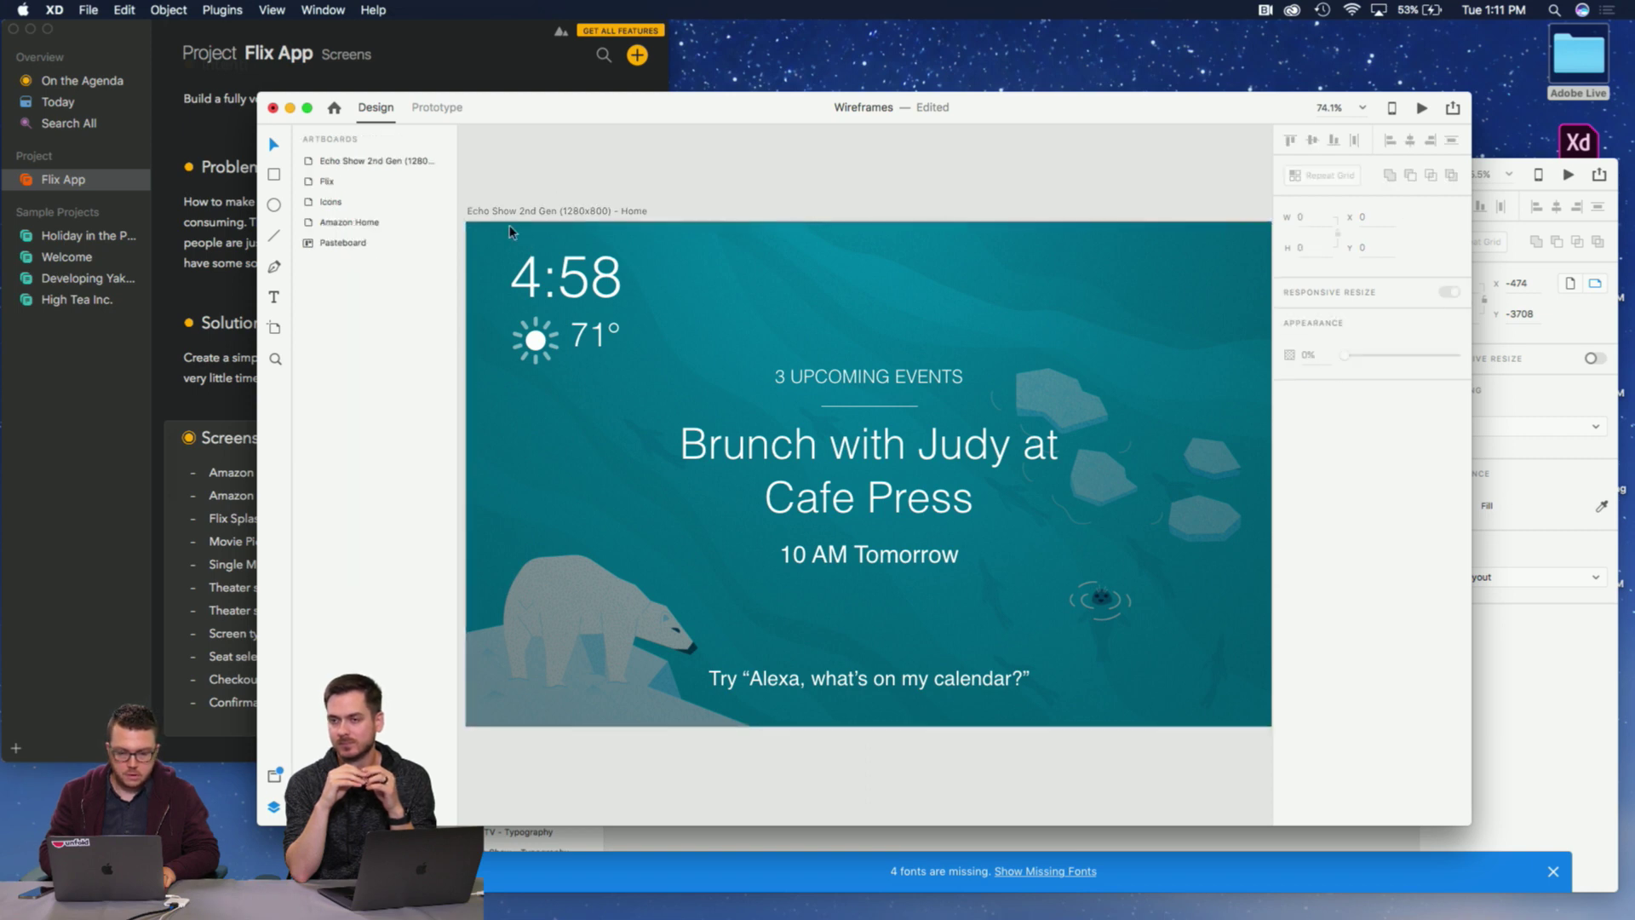
Move the 4:58 clock, sun icon and 71° text from the Echo Show Home artboard onto the Amazon Home artboard.
drag(509, 225, 761, 550)
scroll(673, 391, down, 5)
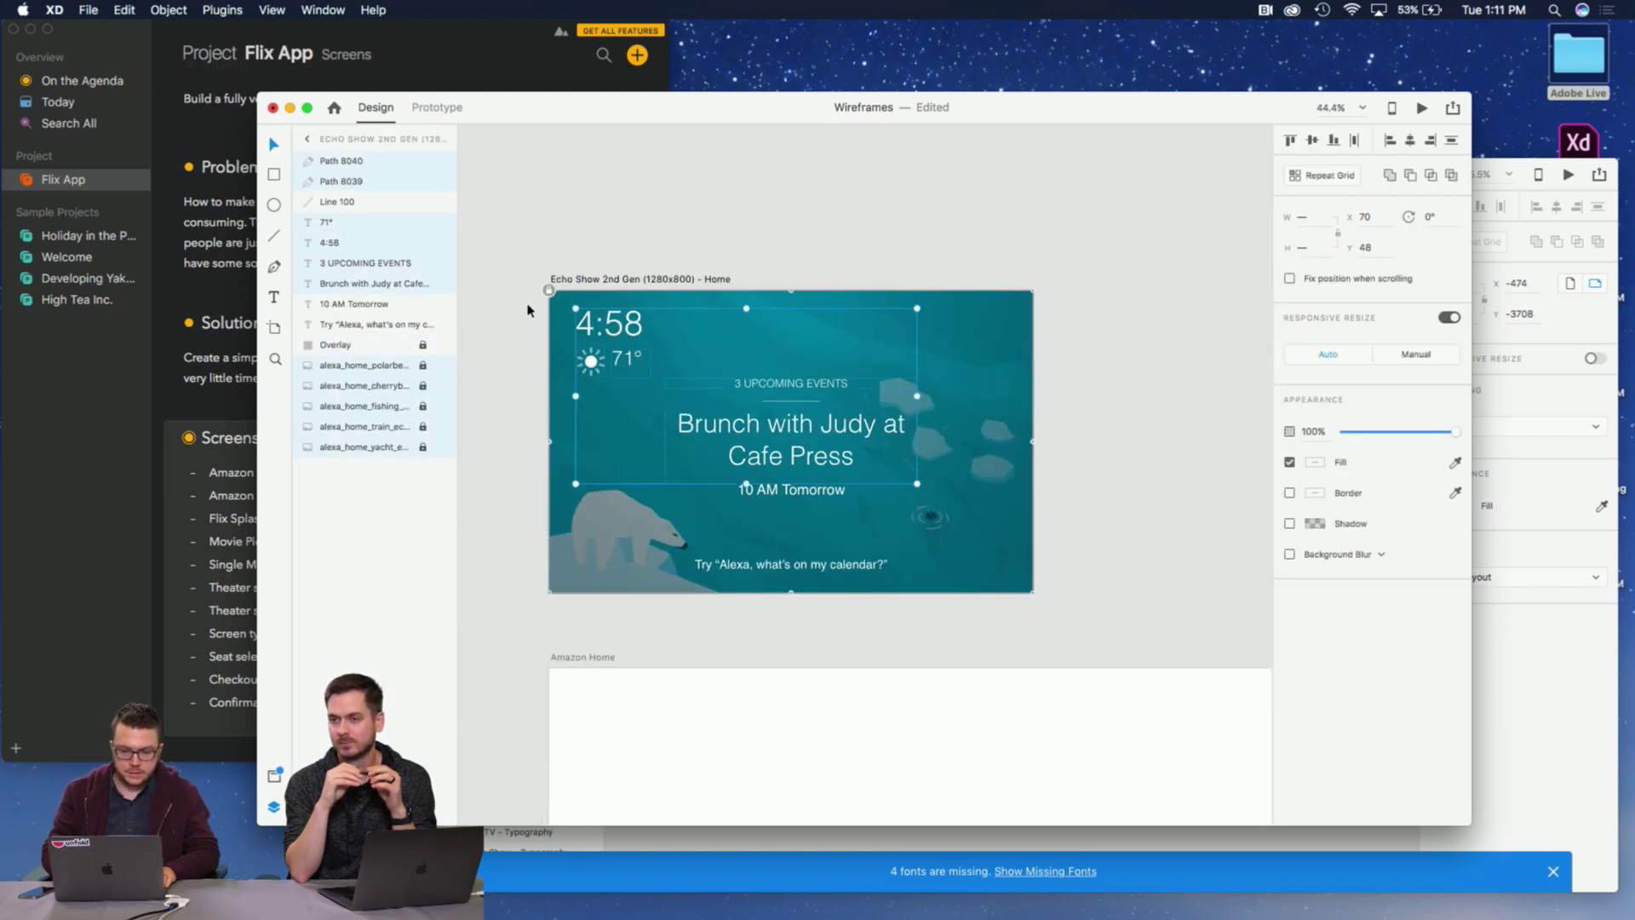
drag(533, 310, 652, 378)
scroll(651, 377, down, 5)
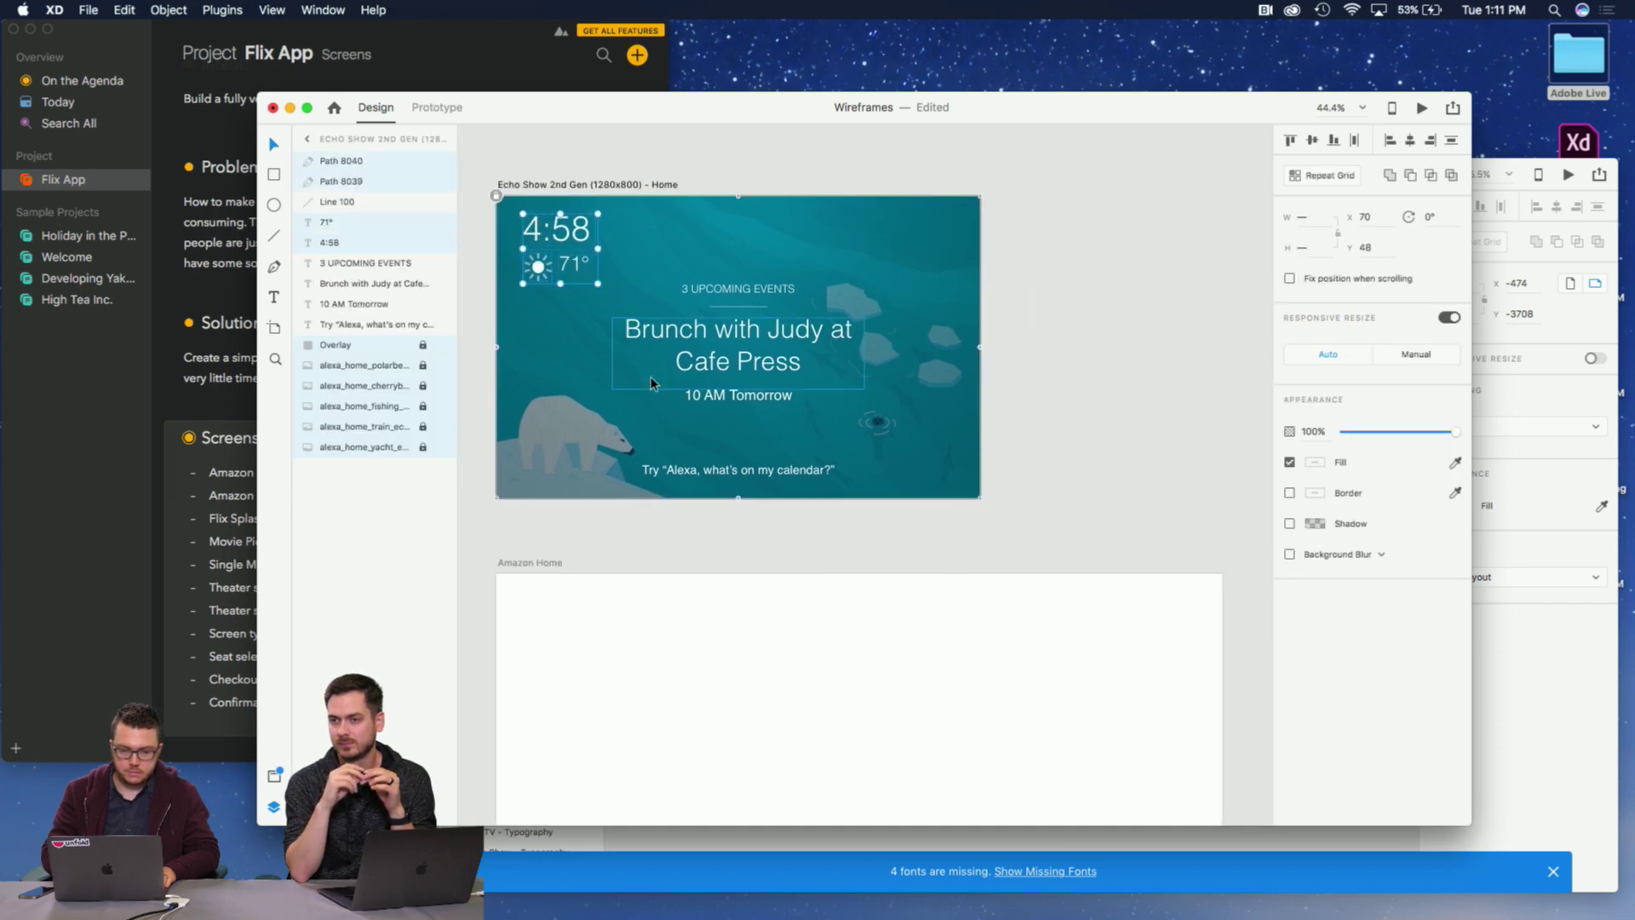
drag(567, 154, 571, 556)
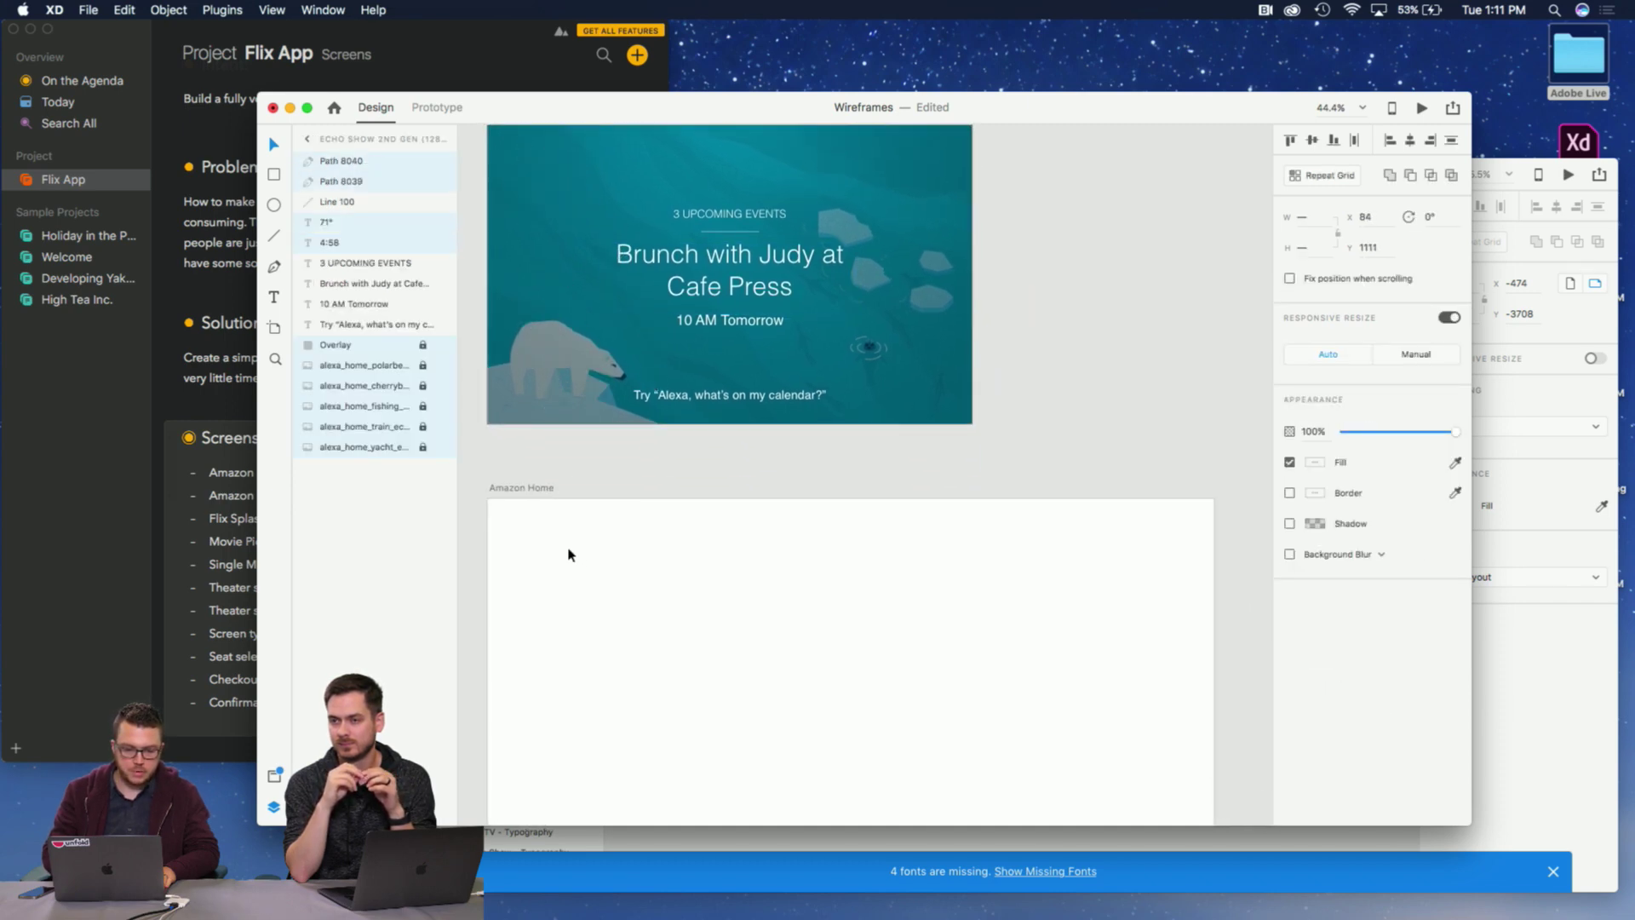
click(493, 526)
scroll(491, 526, down, 4)
scroll(492, 526, left, 4)
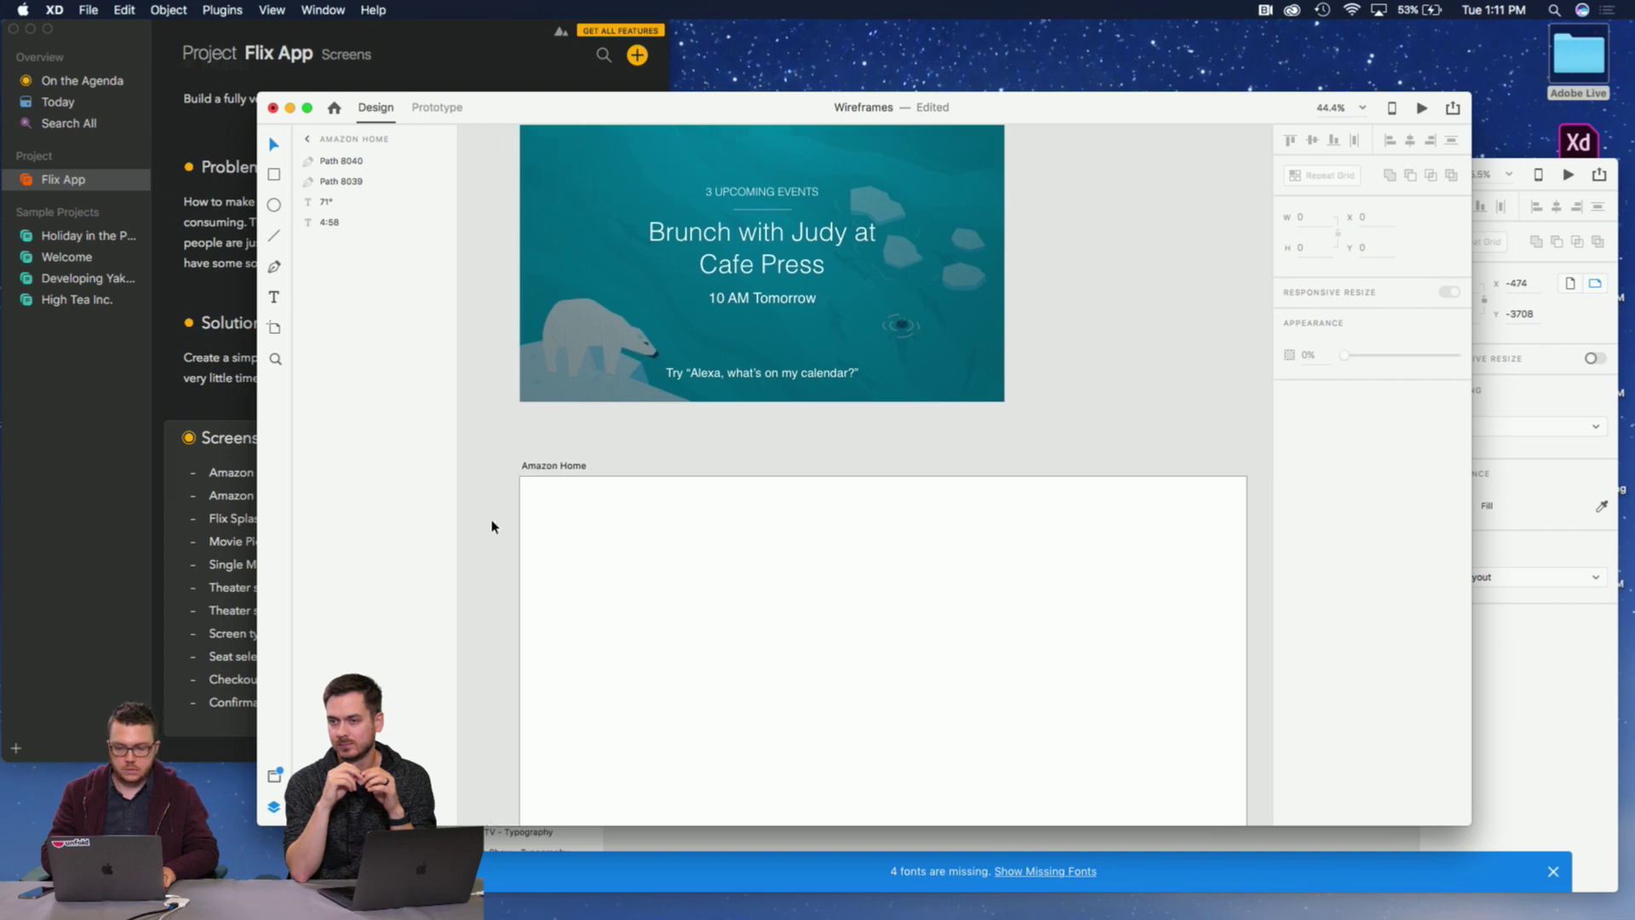
scroll(491, 526, down, 4)
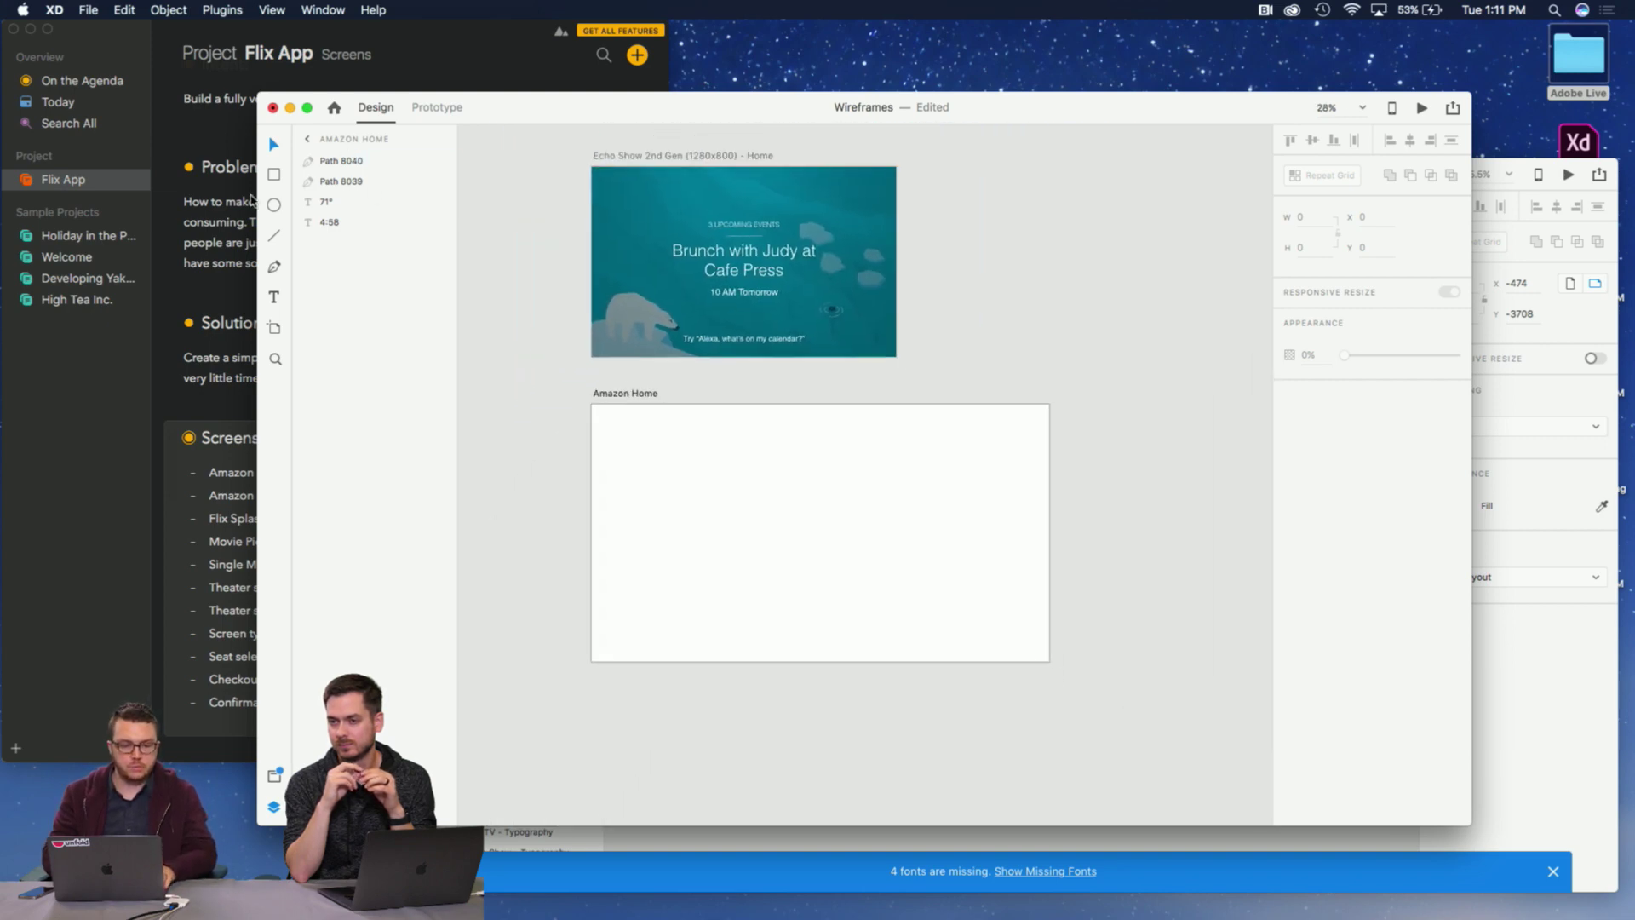
Draw a 1920 by 1080 rectangle covering the Amazon Home artboard, with no border and a #C3C3C3 fill.
click(272, 176)
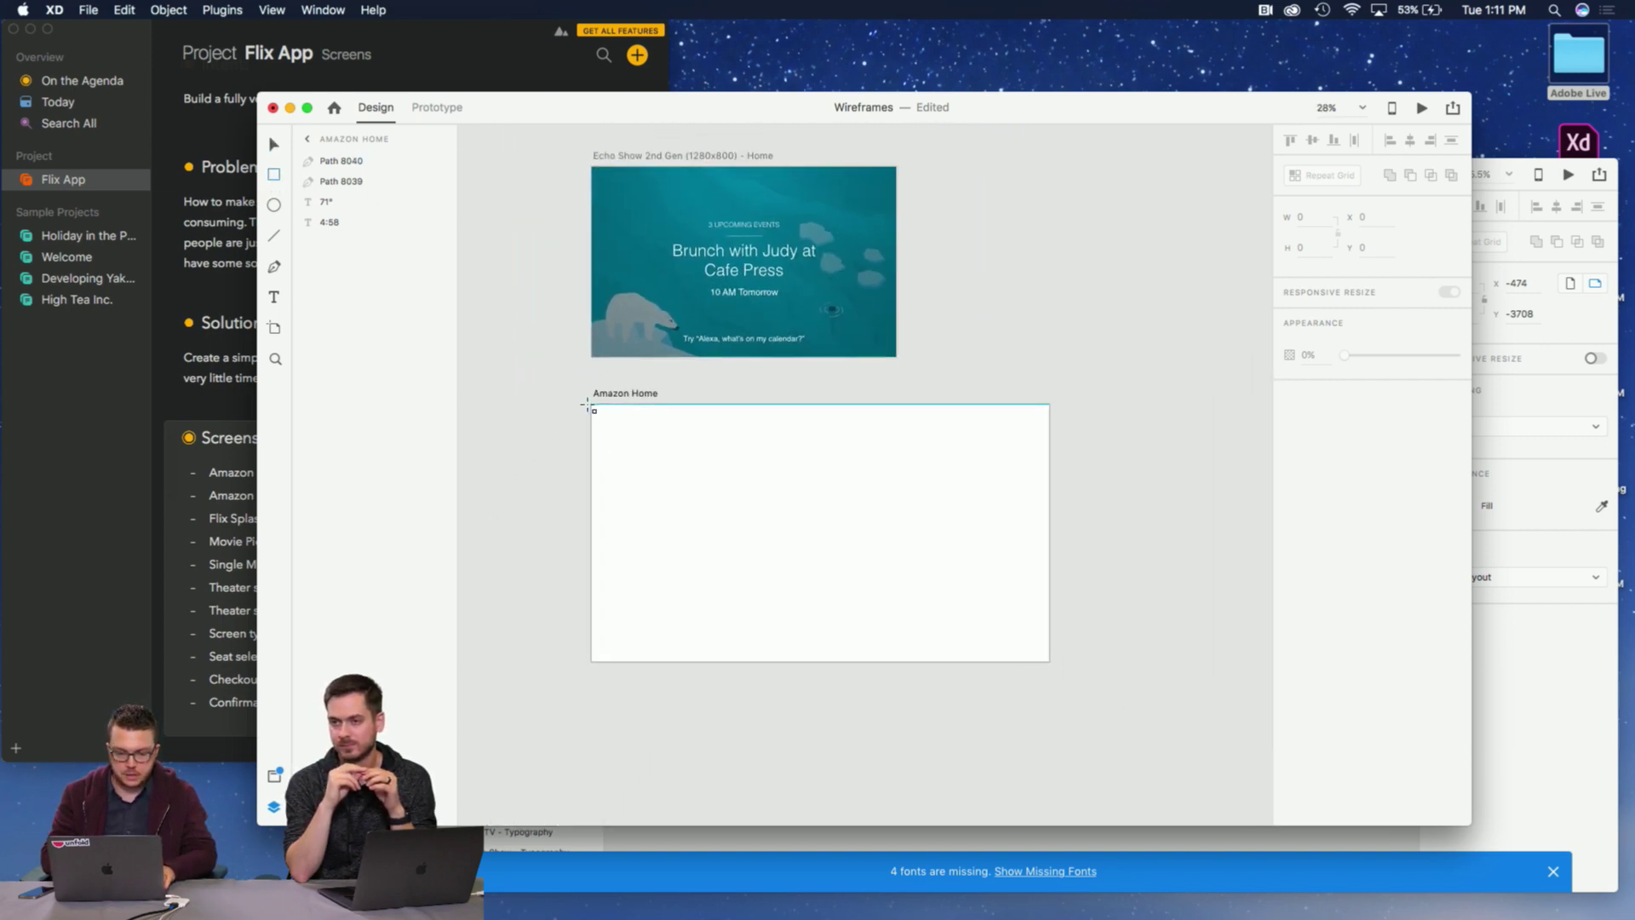
drag(591, 403, 1052, 664)
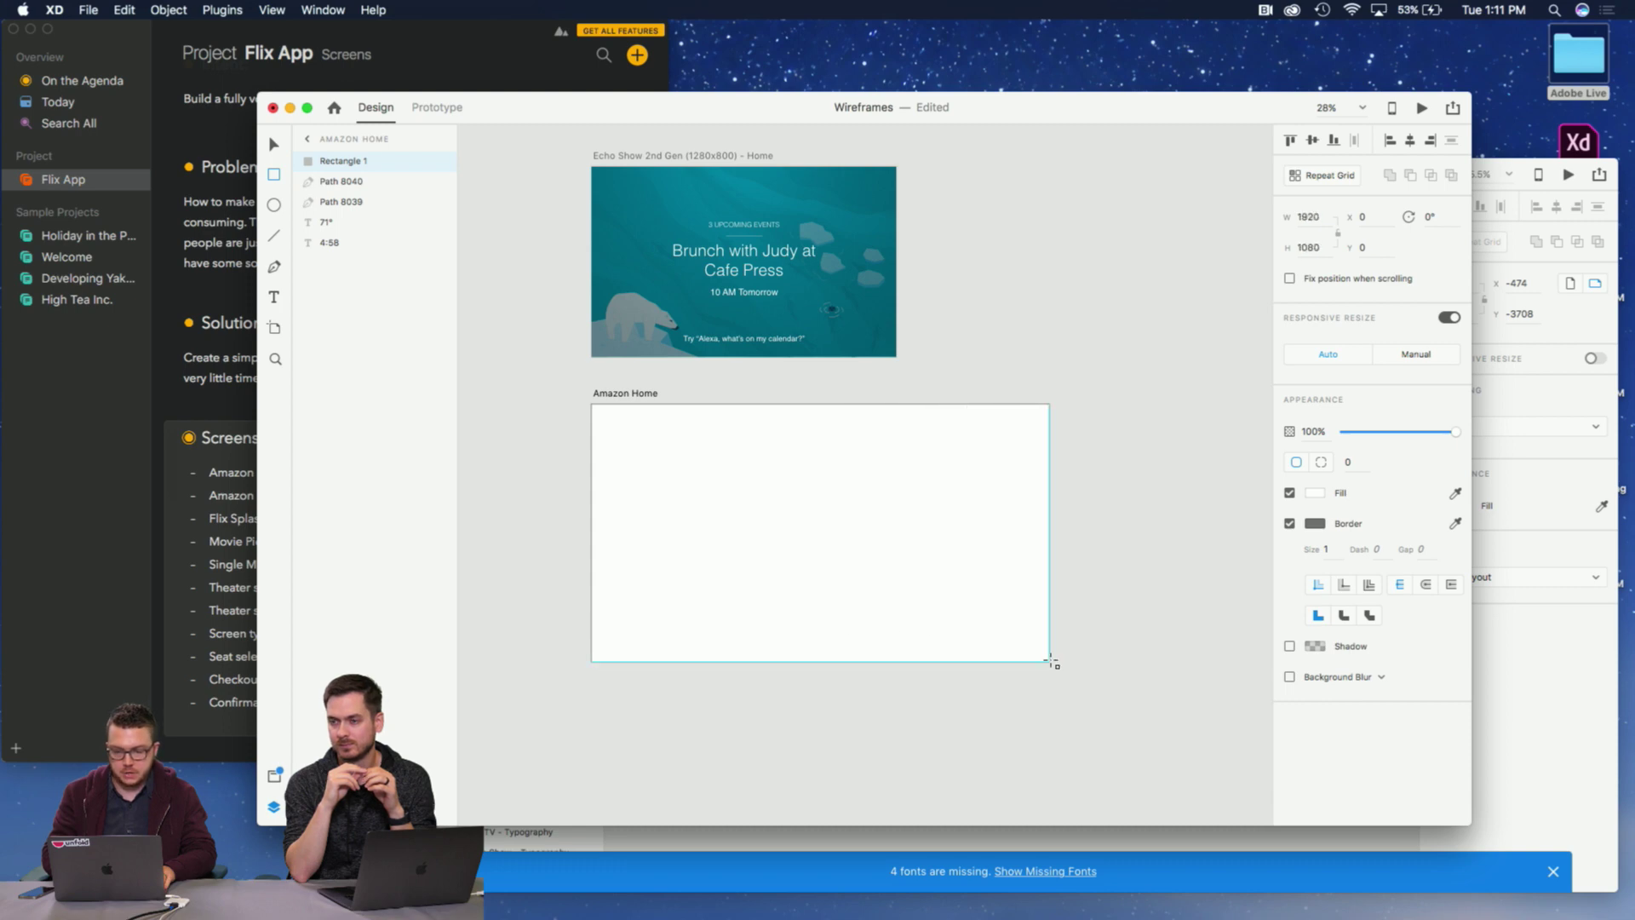
click(1290, 523)
click(1316, 494)
text(C1C1C1)
key(Return)
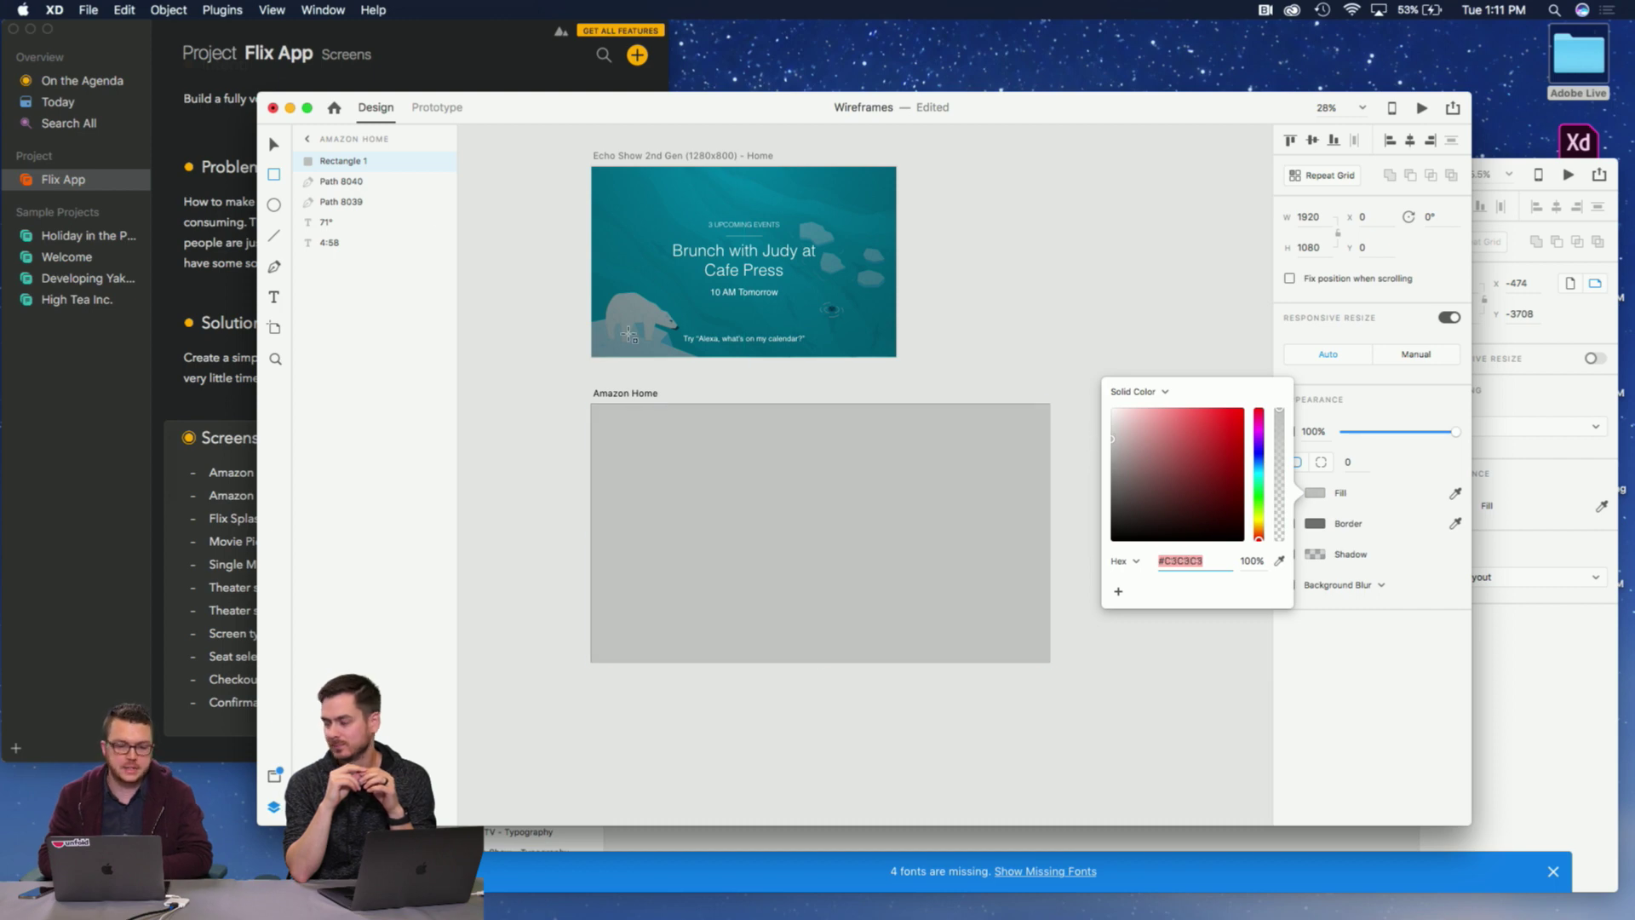
Place the grey background rectangle beneath the clock and weather layers on the Amazon Home artboard.
drag(343, 161, 349, 247)
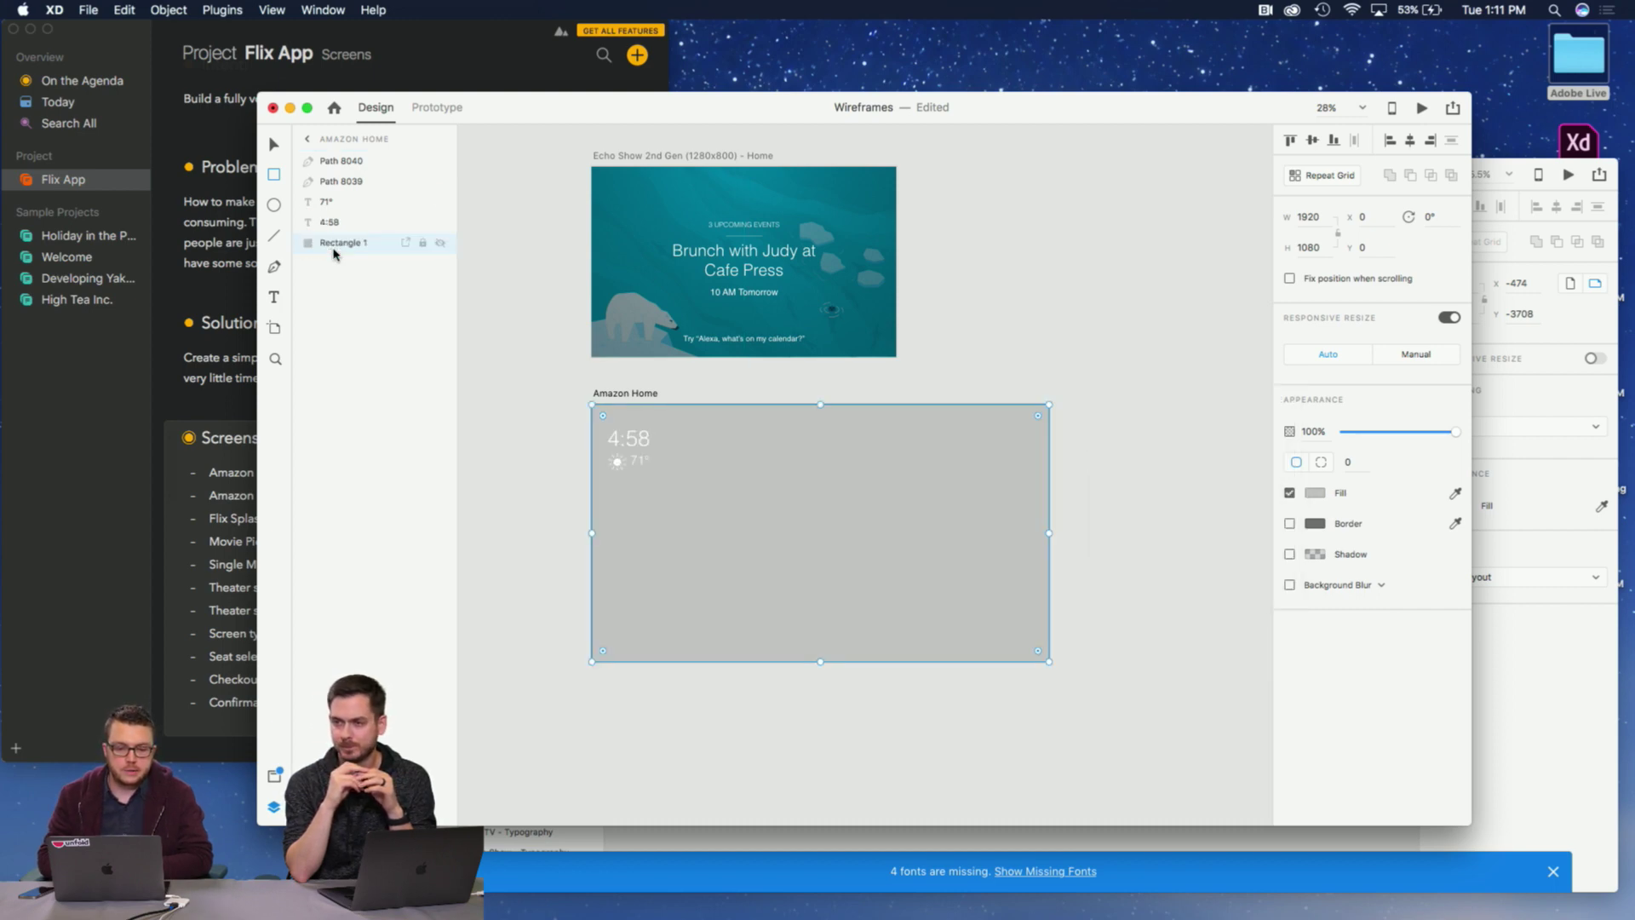
scroll(663, 601, up, 5)
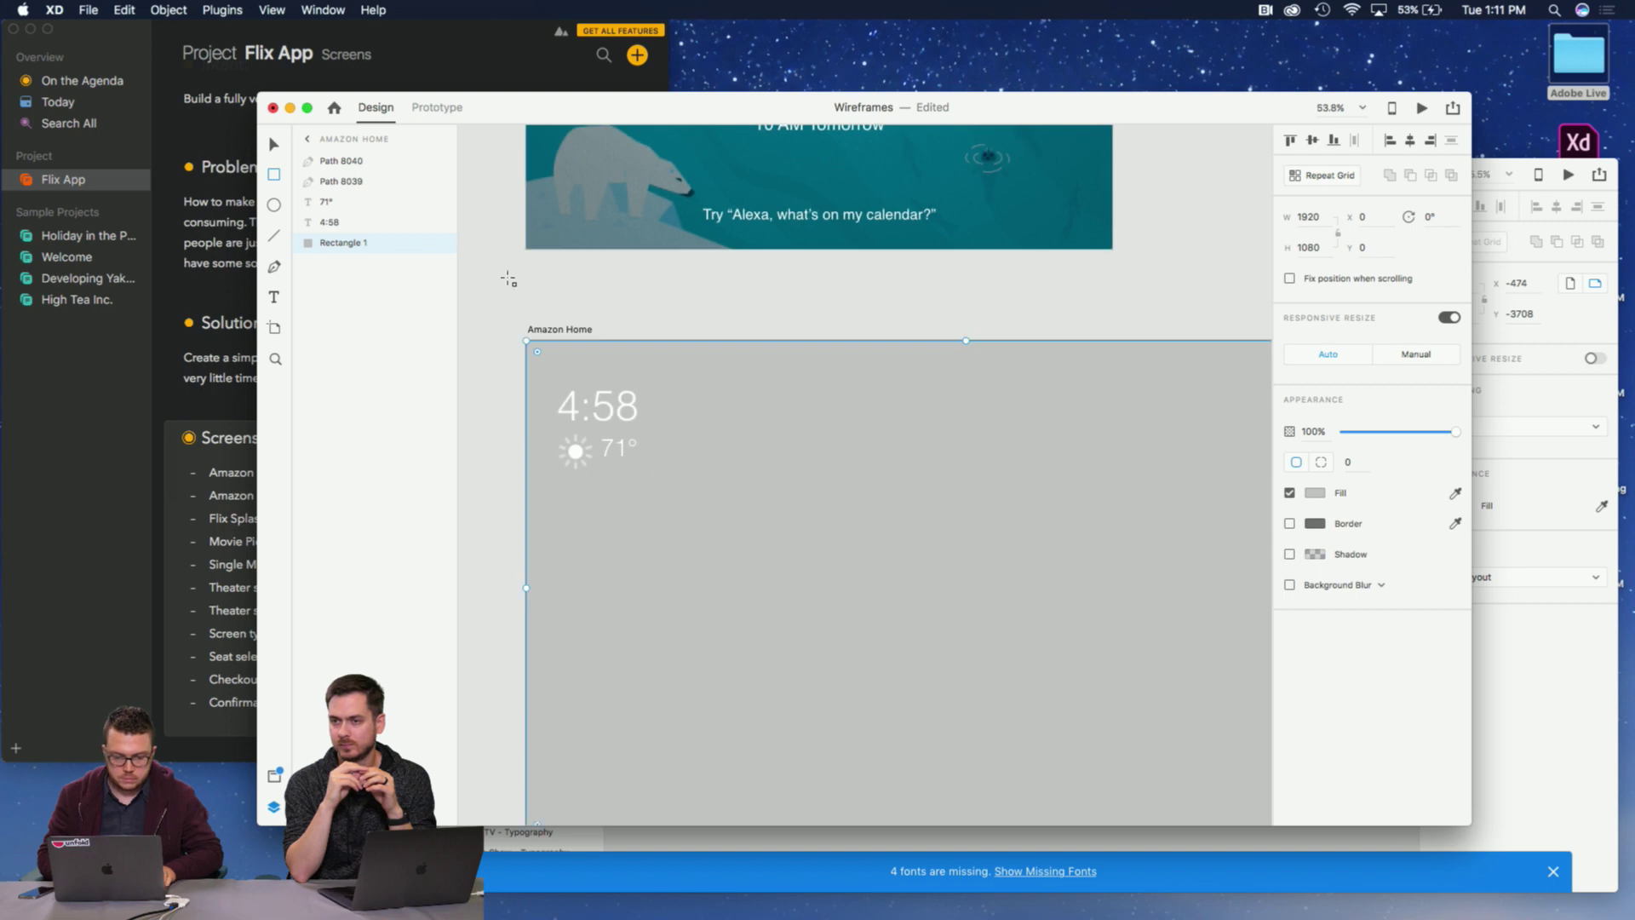
click(276, 149)
click(503, 308)
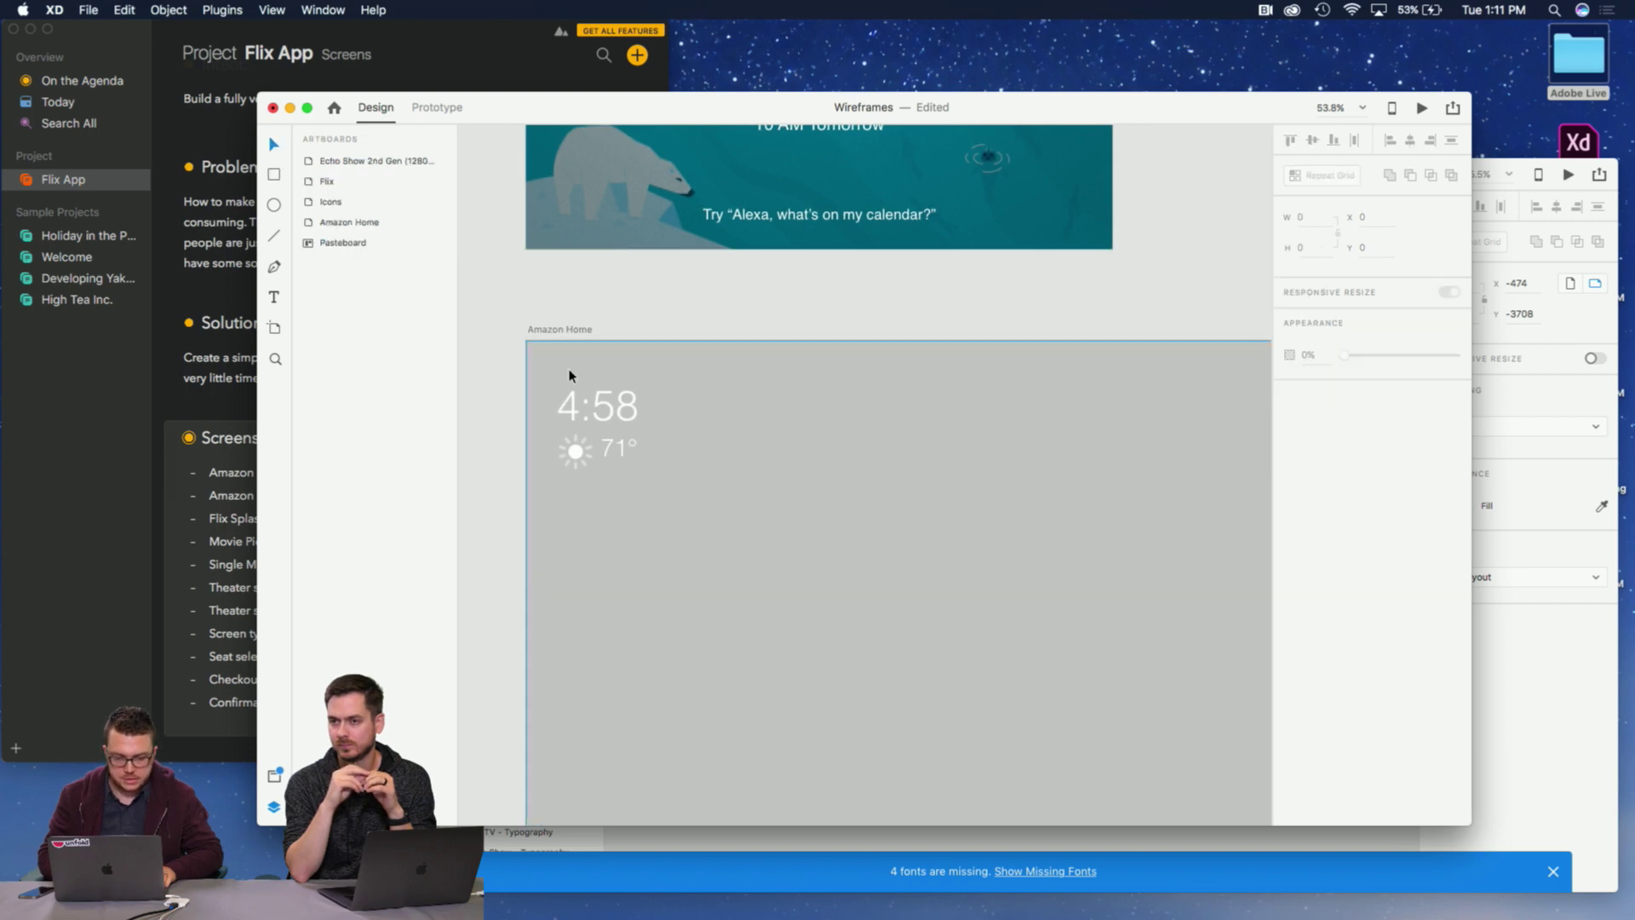
Shift the clock and weather elements slightly upward on the Amazon Home artboard.
click(554, 375)
click(494, 267)
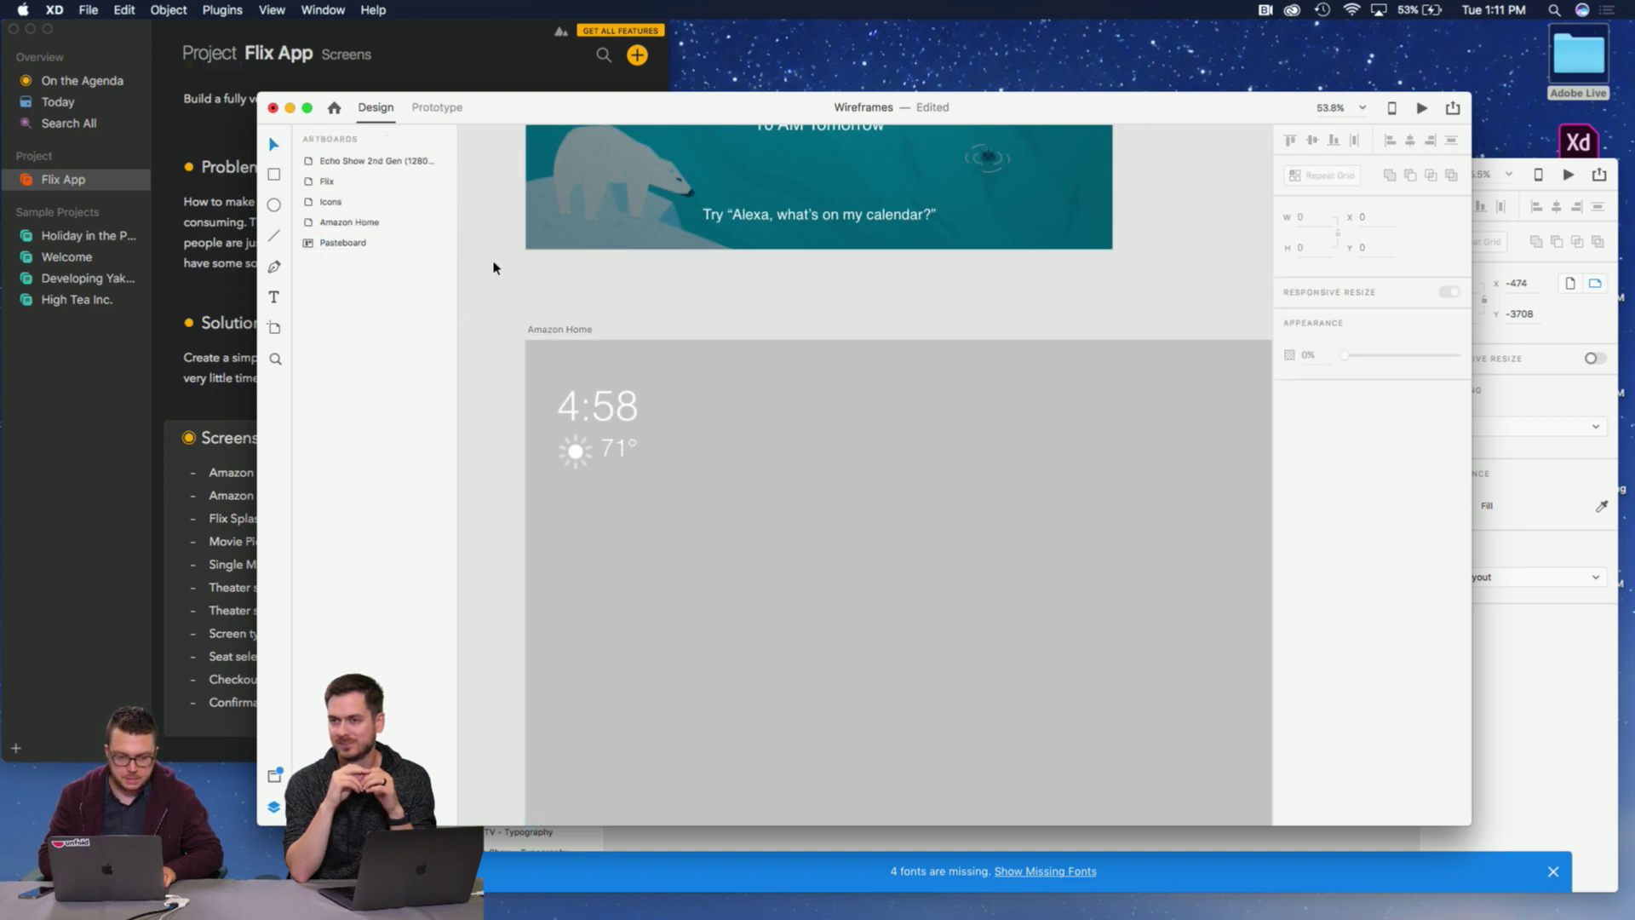
drag(500, 372, 599, 393)
scroll(621, 280, down, 3)
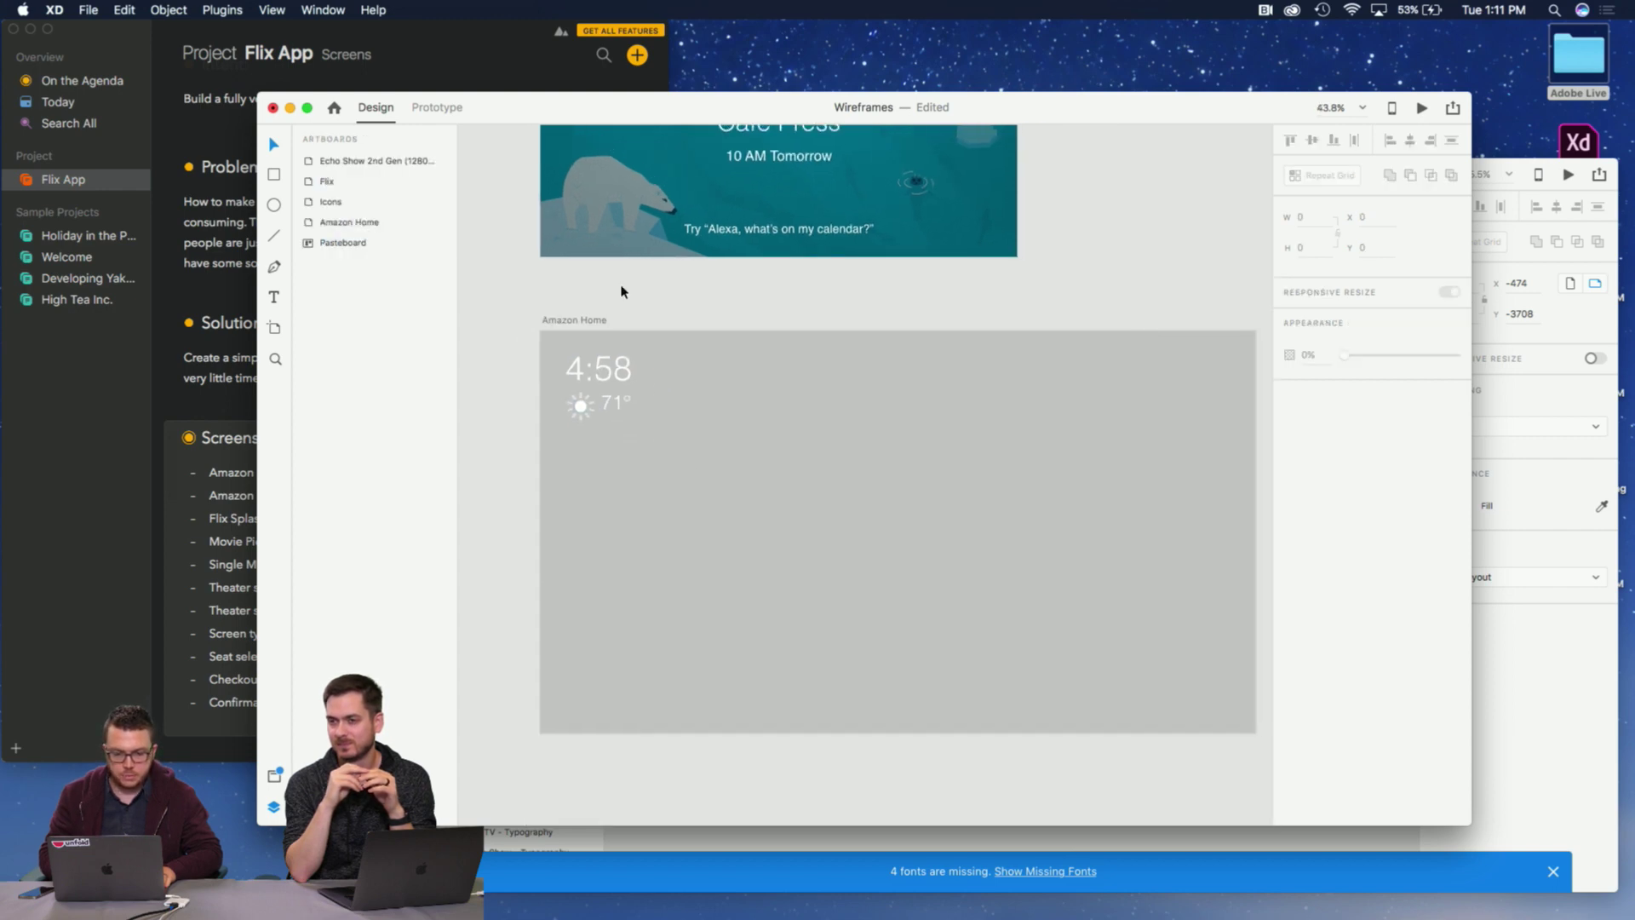
Copy the "3 UPCOMING EVENTS" heading, divider line, event title and "10 AM Tomorrow" text from the Echo Show artboard onto the Amazon Home artboard.
click(522, 435)
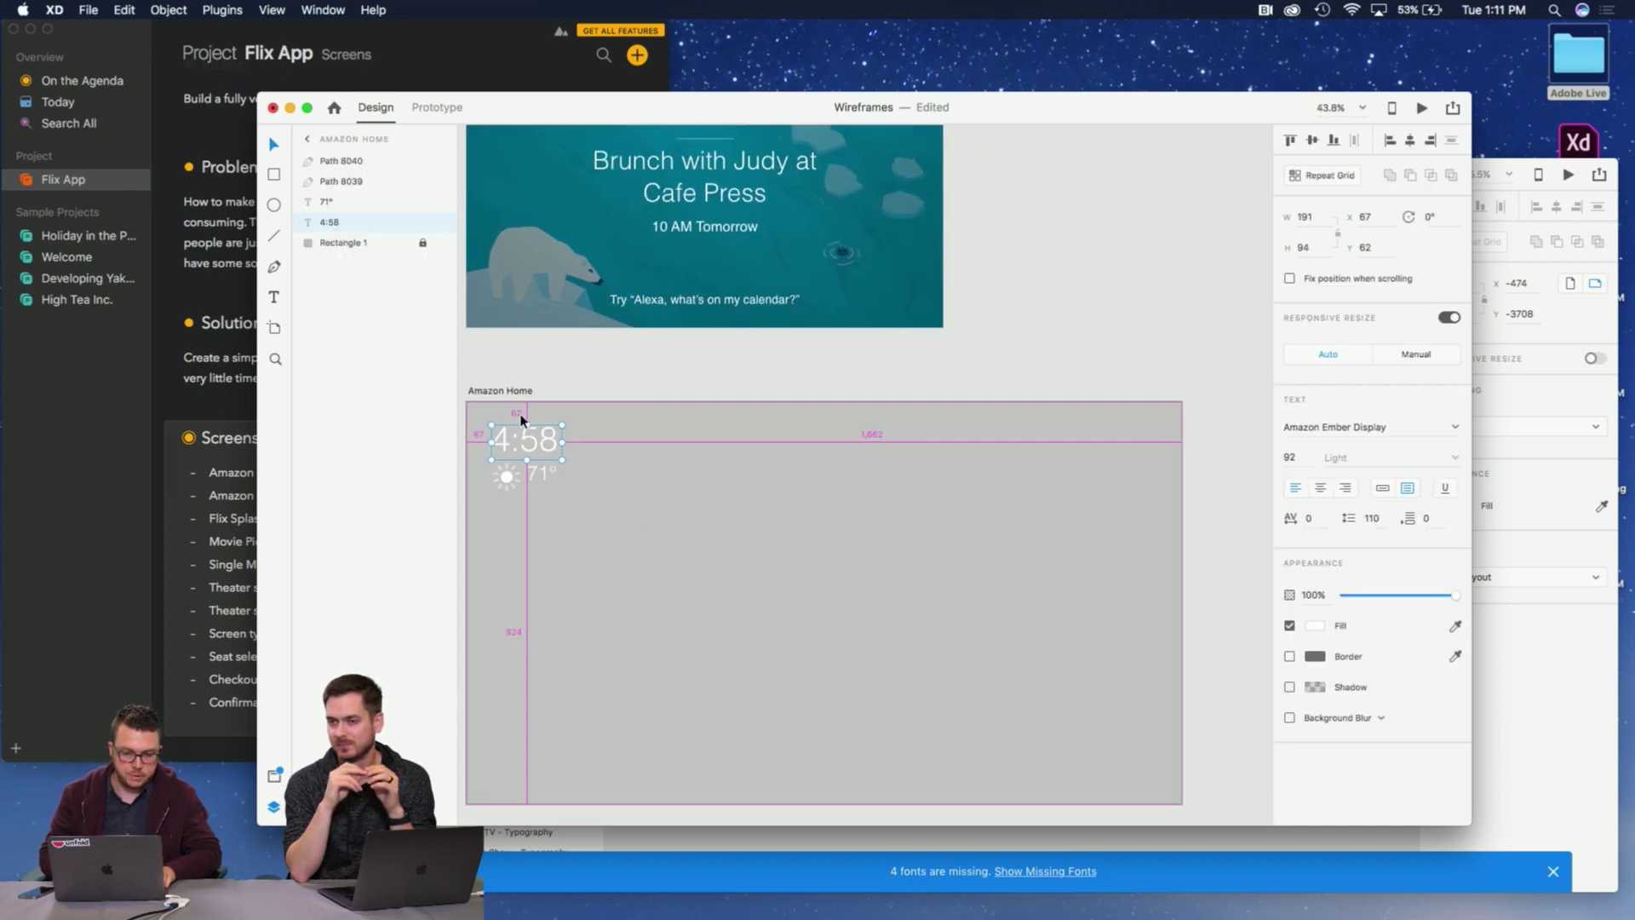
click(551, 365)
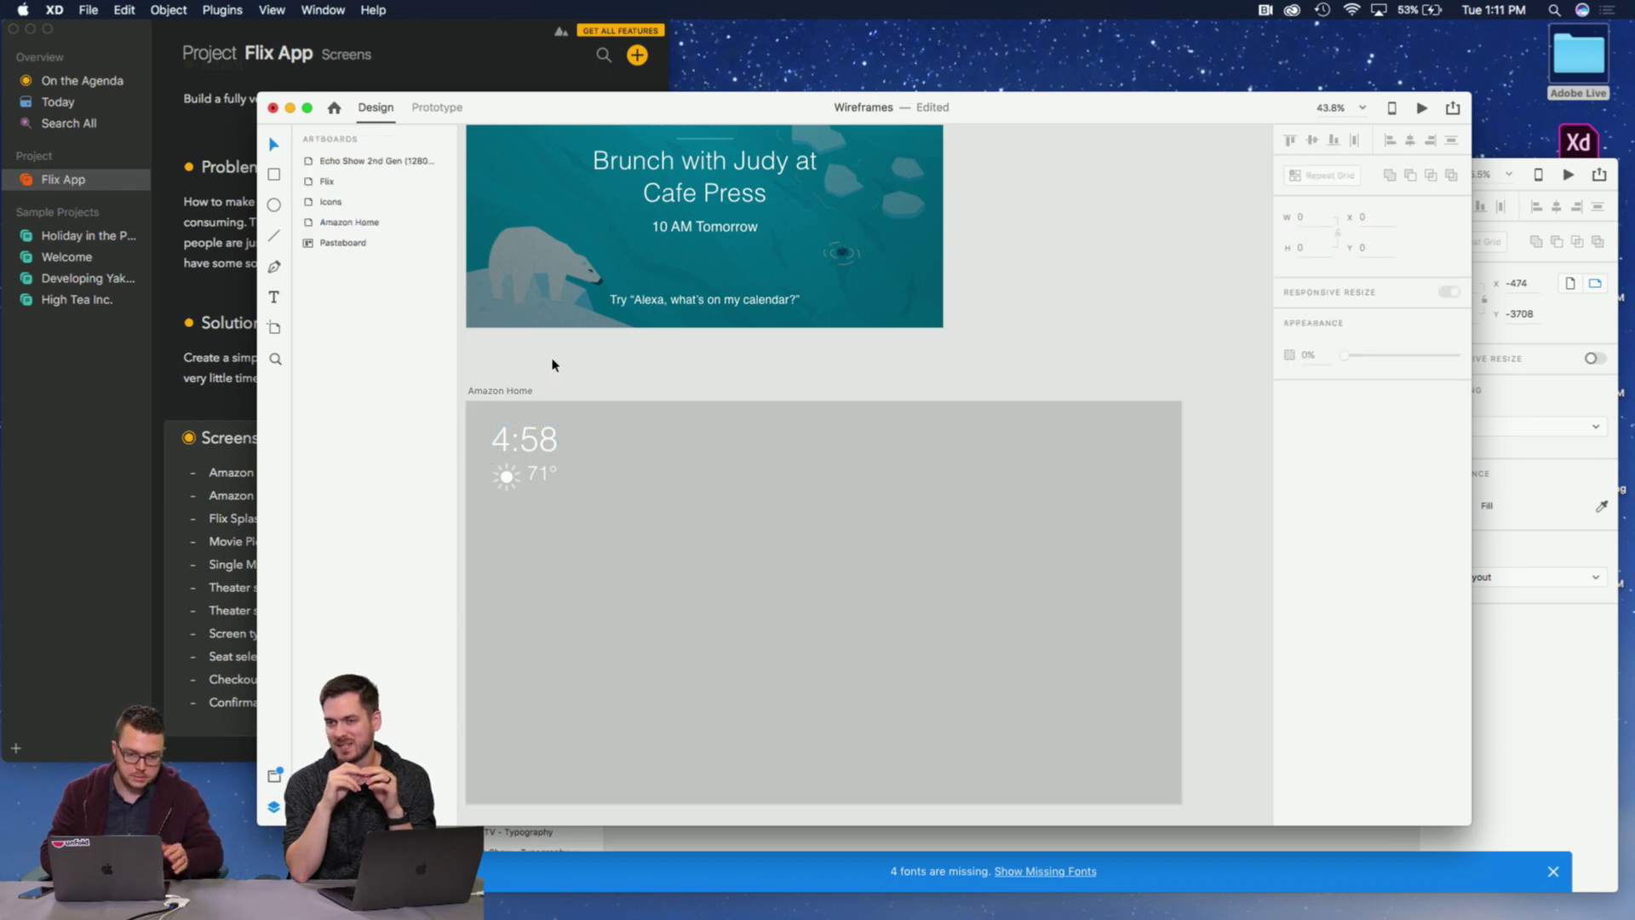
scroll(578, 222, up, 2)
drag(577, 221, 796, 327)
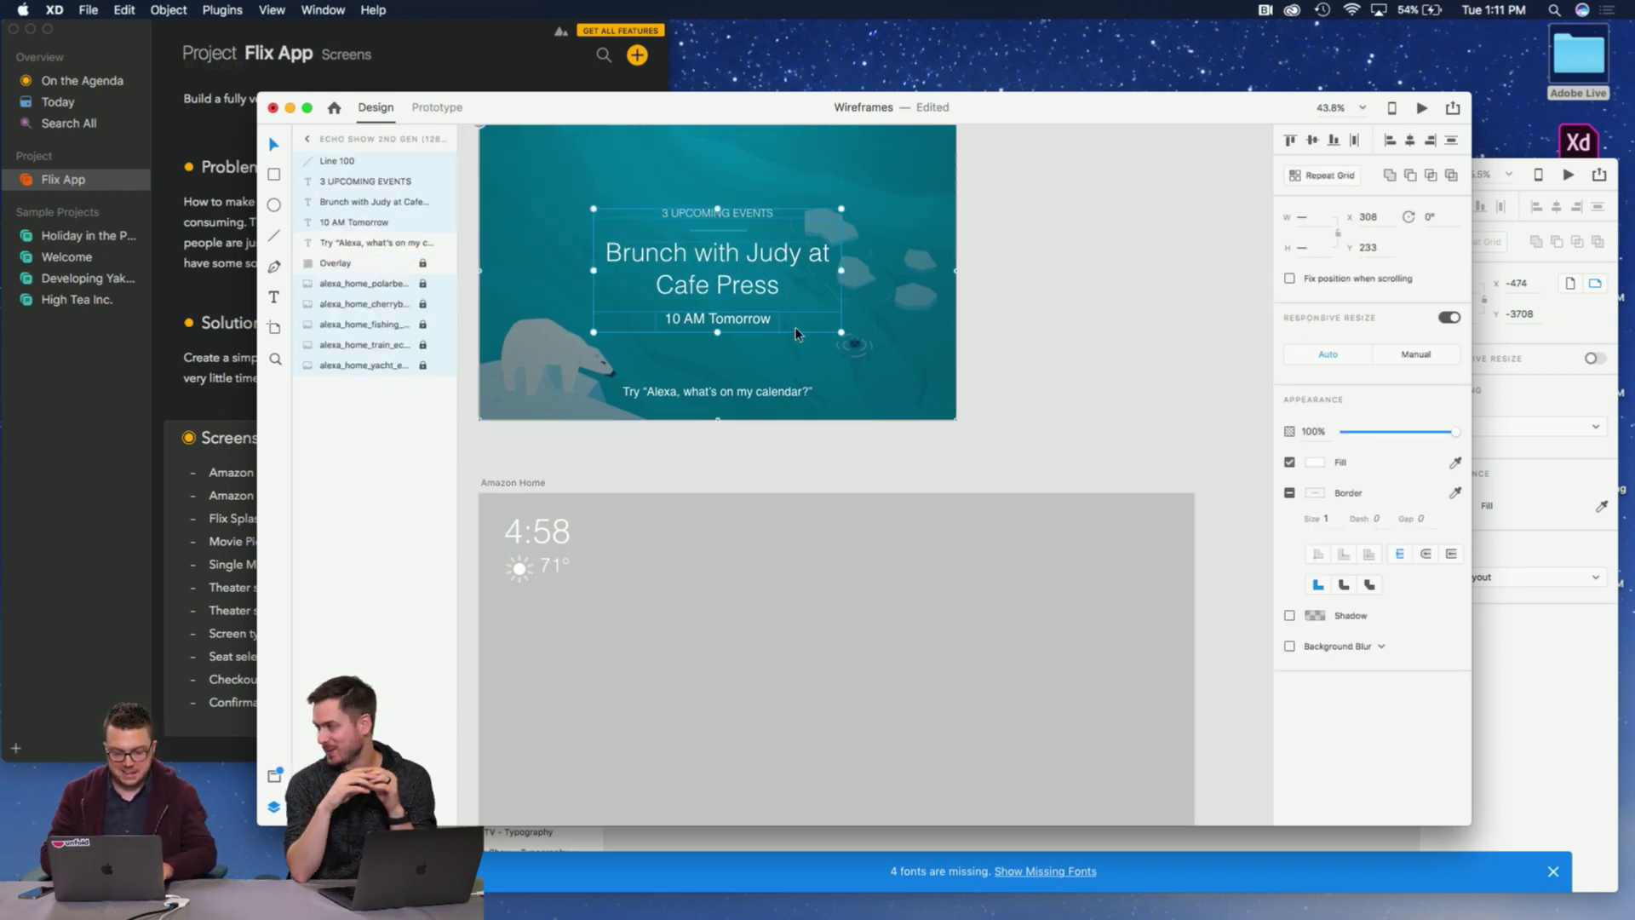
drag(740, 281, 846, 720)
click(840, 570)
scroll(839, 569, down, 5)
click(805, 521)
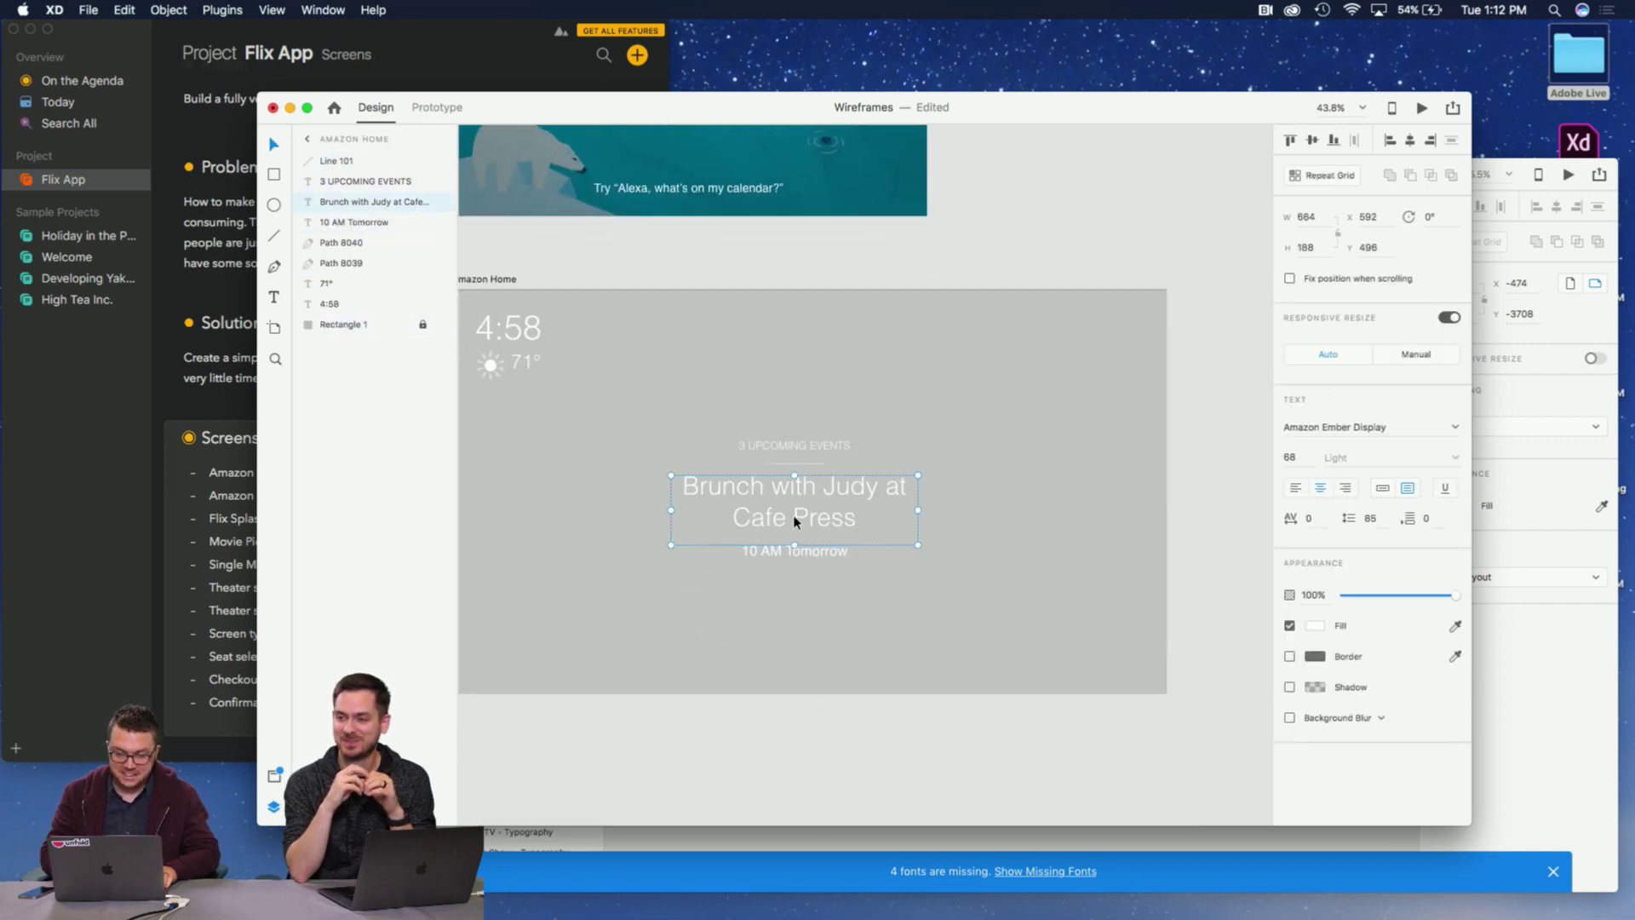
Move the upcoming-events text block slightly up and centre it horizontally on the Amazon Home artboard.
drag(730, 394, 883, 631)
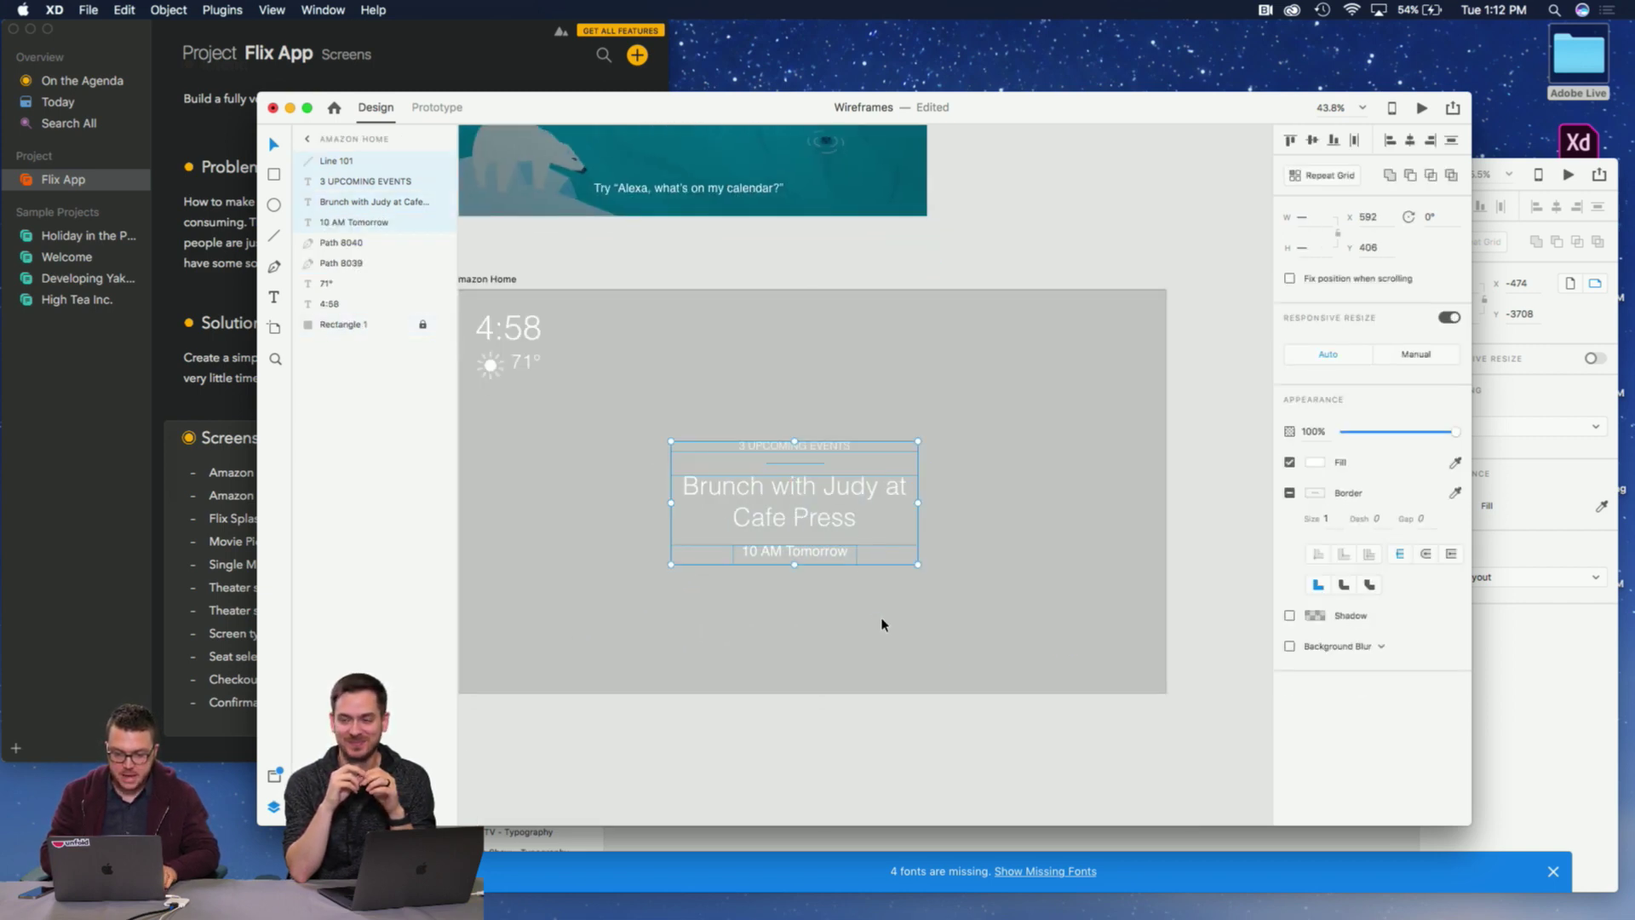
drag(835, 506, 847, 489)
click(837, 307)
scroll(847, 487, down, 3)
scroll(848, 487, up, 4)
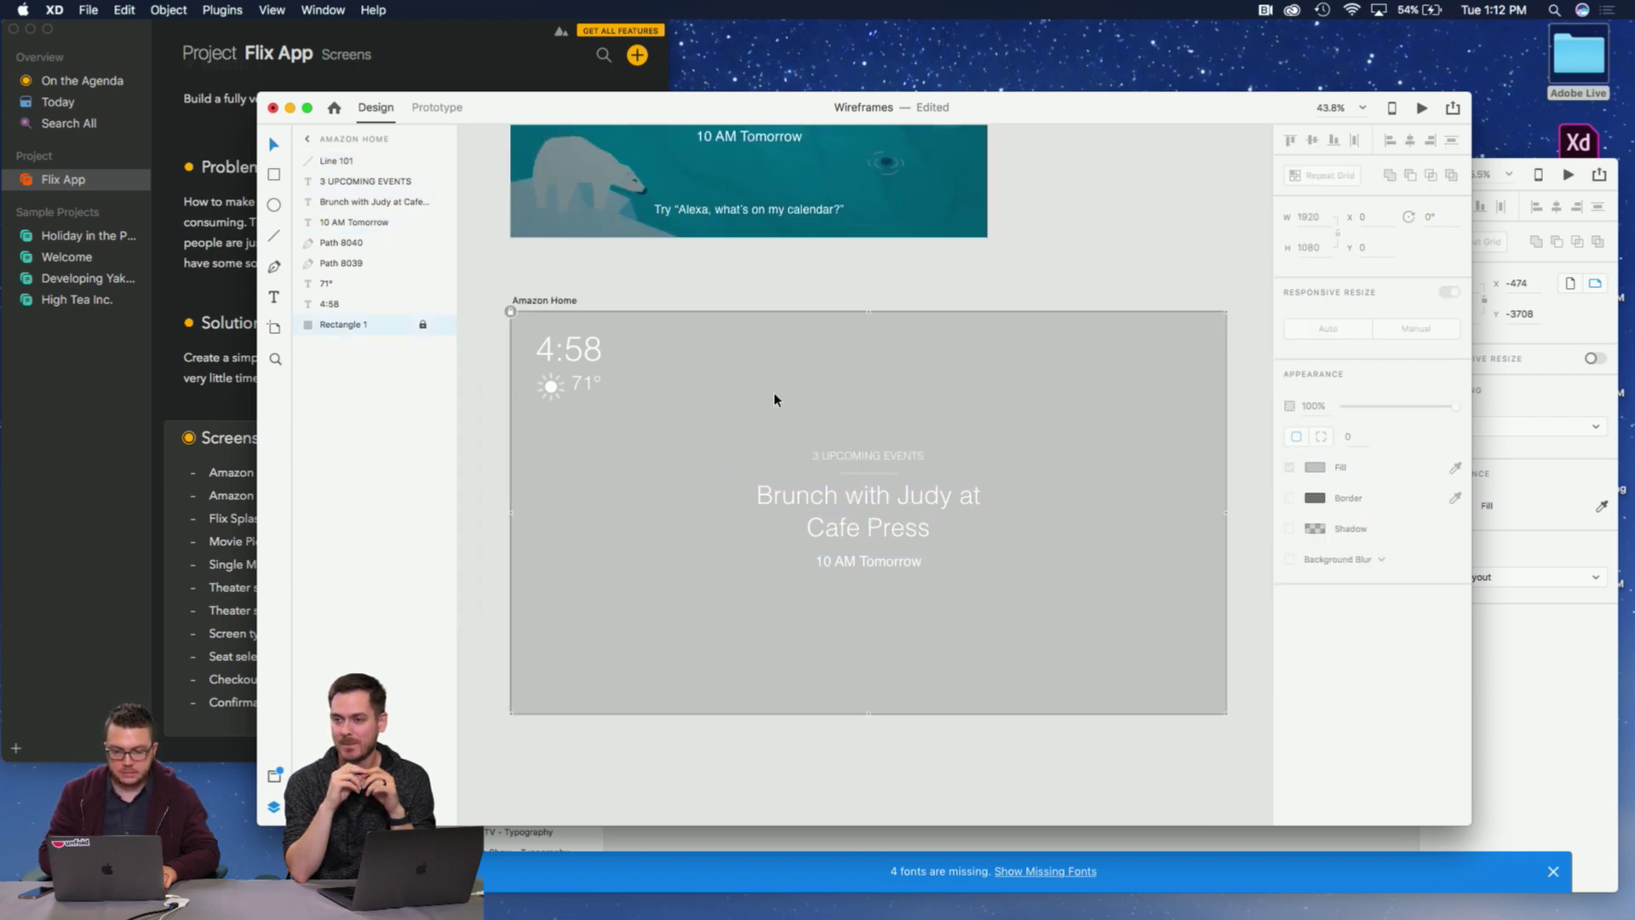
Copy the "Try "Alexa, what's on my calendar?"" hint from the Echo Show artboard to the bottom centre of the Amazon Home artboard.
scroll(775, 400, up, 5)
click(718, 441)
drag(718, 441, 812, 675)
scroll(812, 675, down, 5)
drag(724, 489, 754, 714)
click(747, 776)
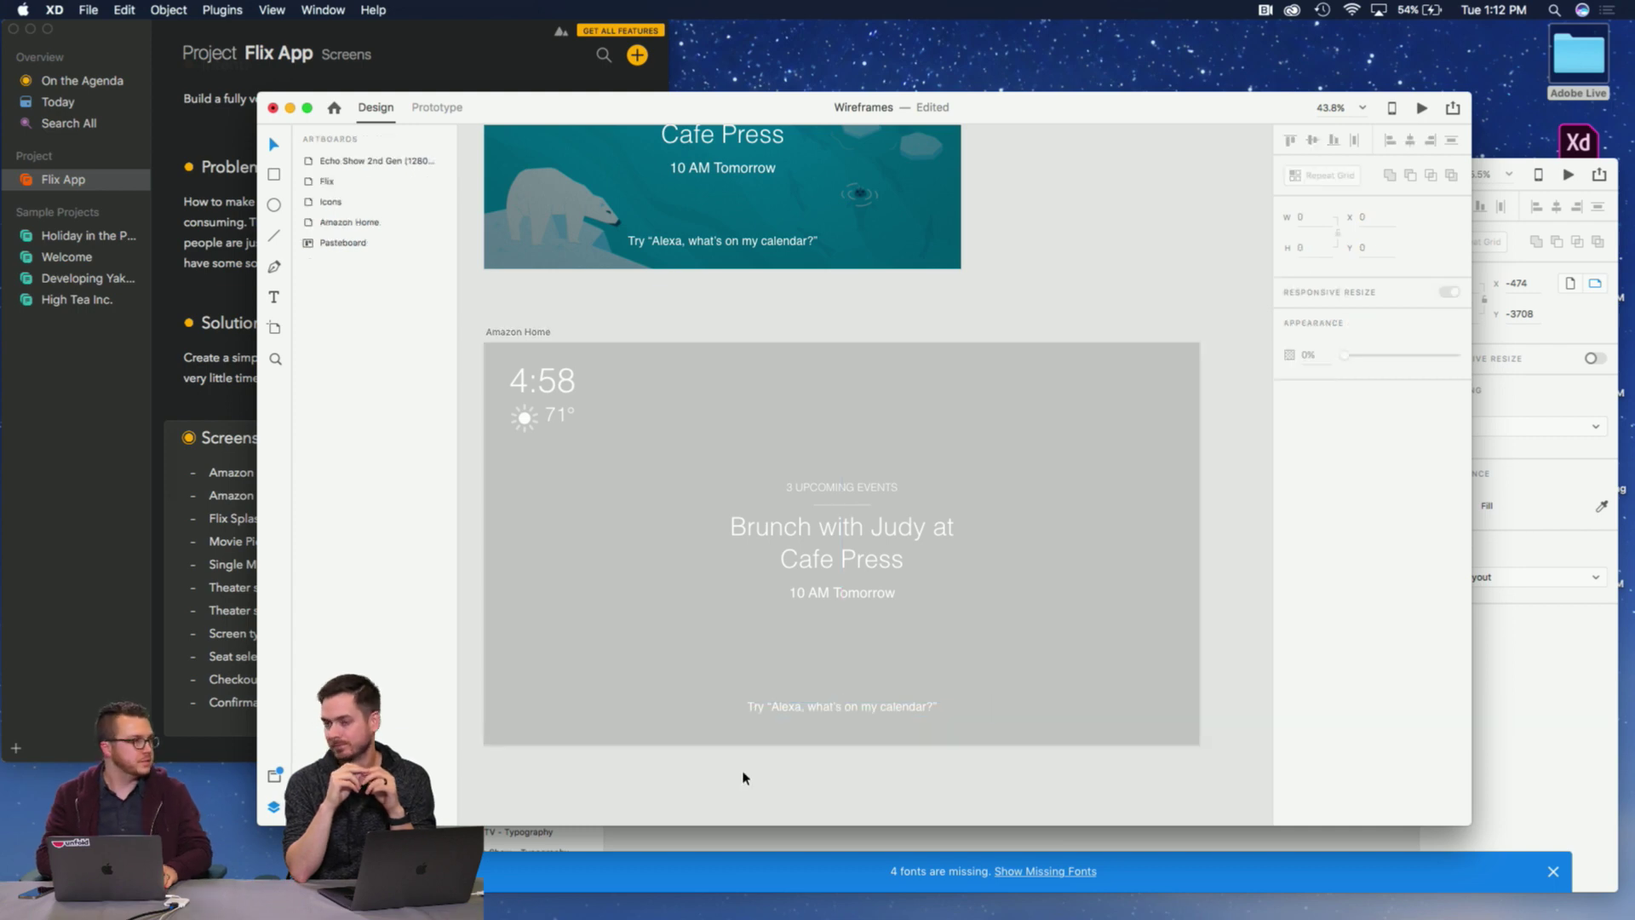
click(779, 714)
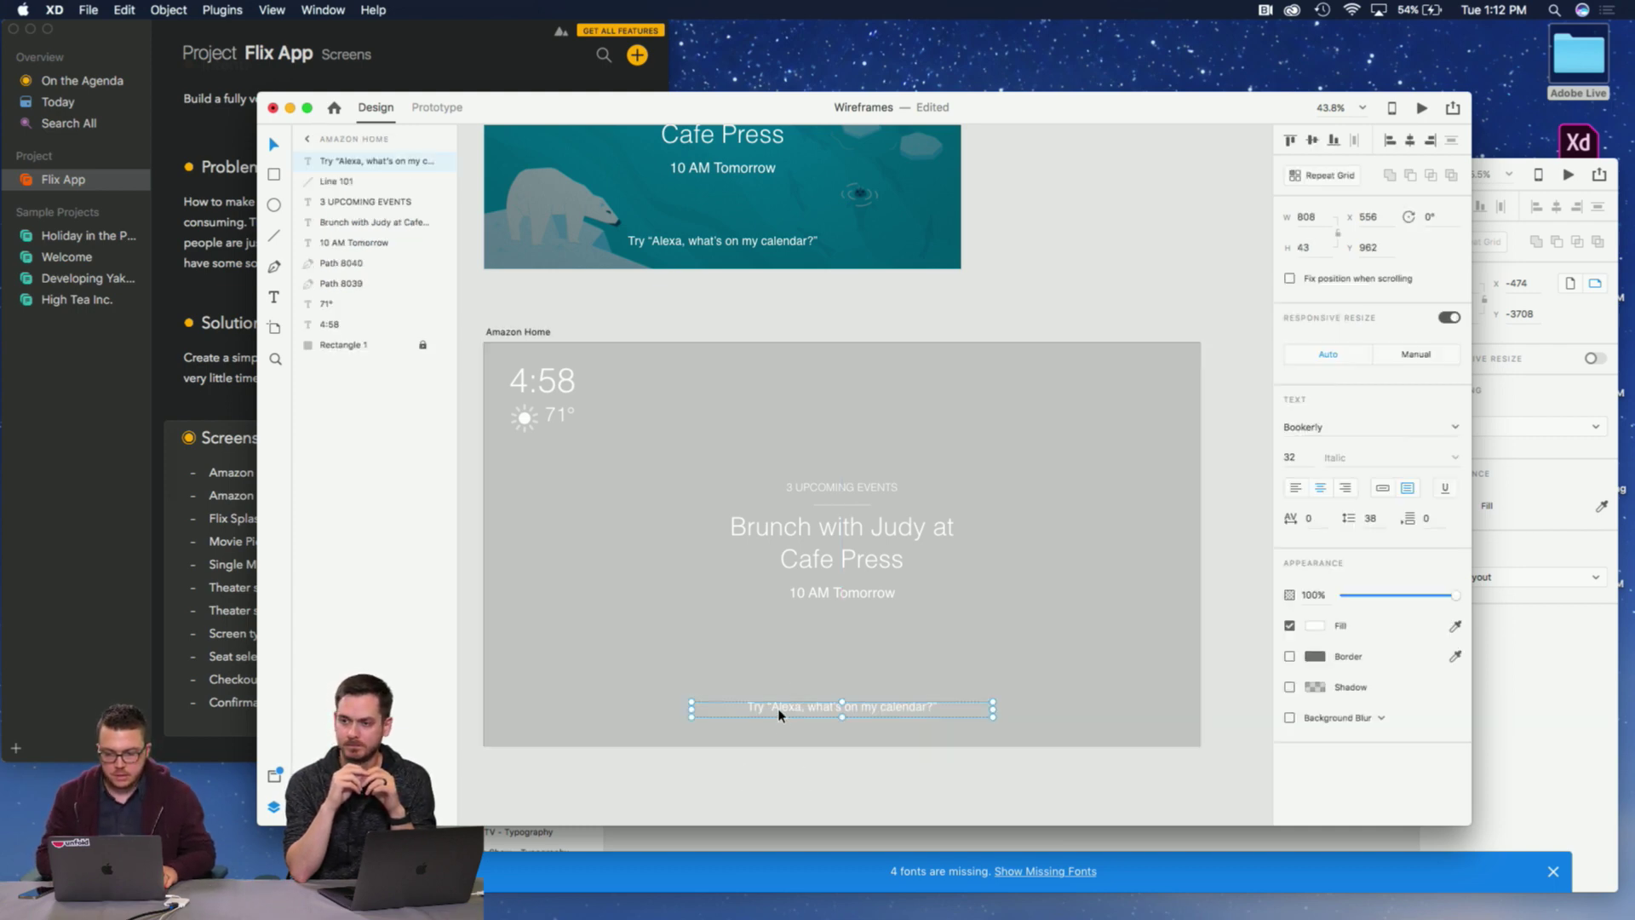
click(1336, 430)
key(Escape)
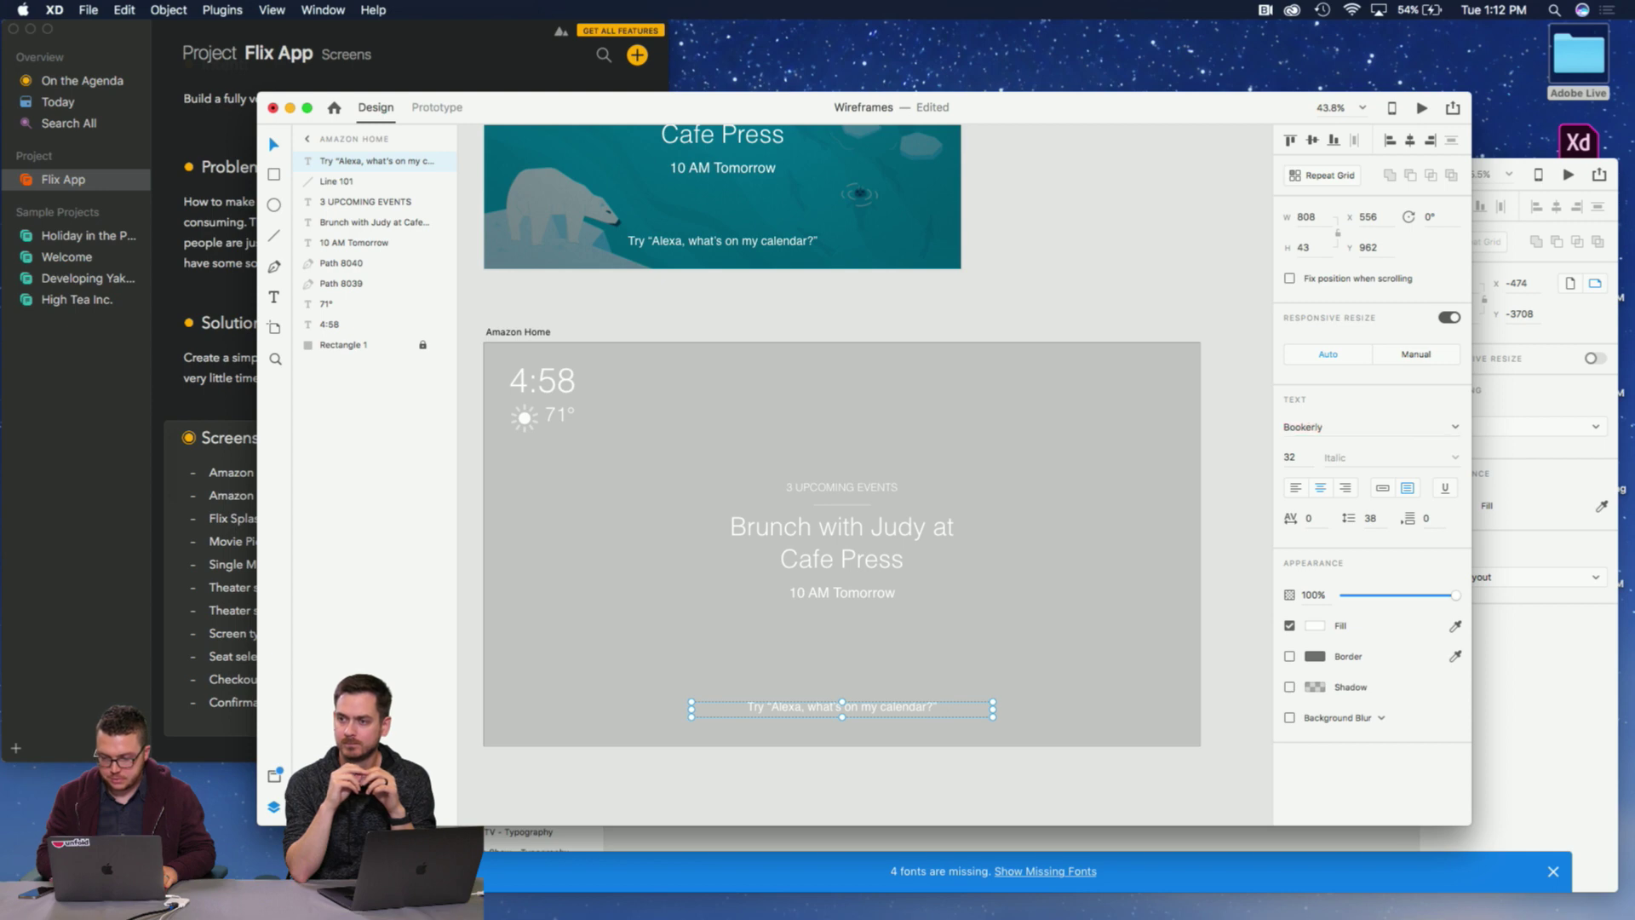
key(super+a)
text(P)
key(Return)
key(super+z)
click(1228, 271)
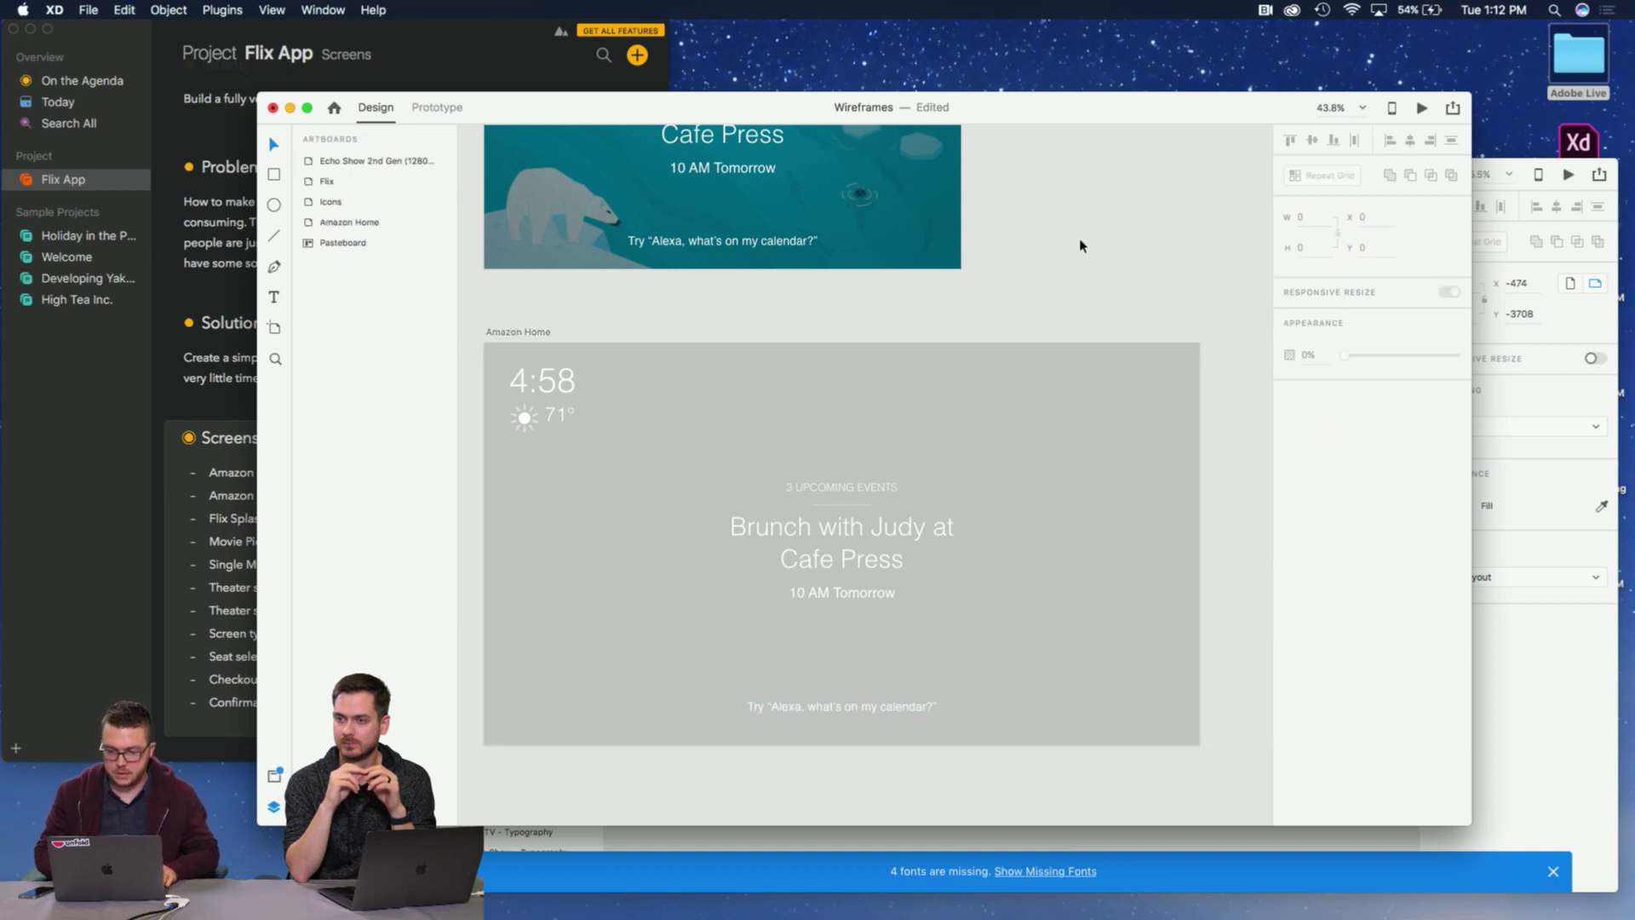
Duplicate the Amazon Home artboard and place the copy directly to its right.
scroll(1118, 247, down, 5)
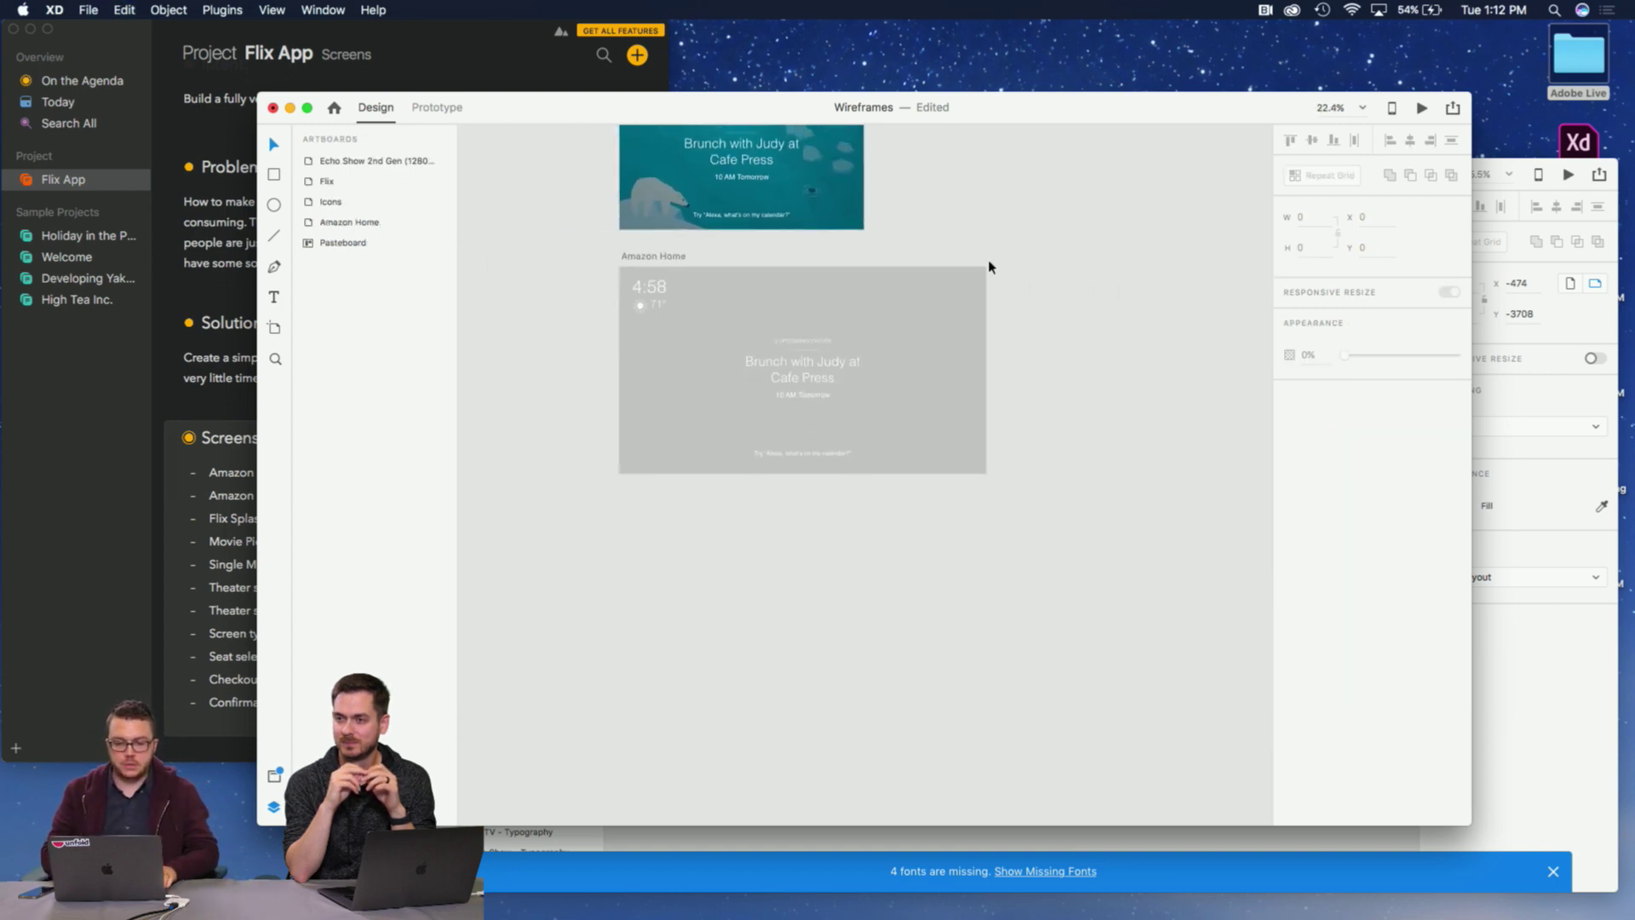
click(679, 256)
drag(678, 256, 1059, 259)
click(1033, 182)
scroll(1035, 186, right, 3)
scroll(854, 190, left, 3)
Replace the person's first name in the event title on the original Amazon Home artboard.
click(708, 321)
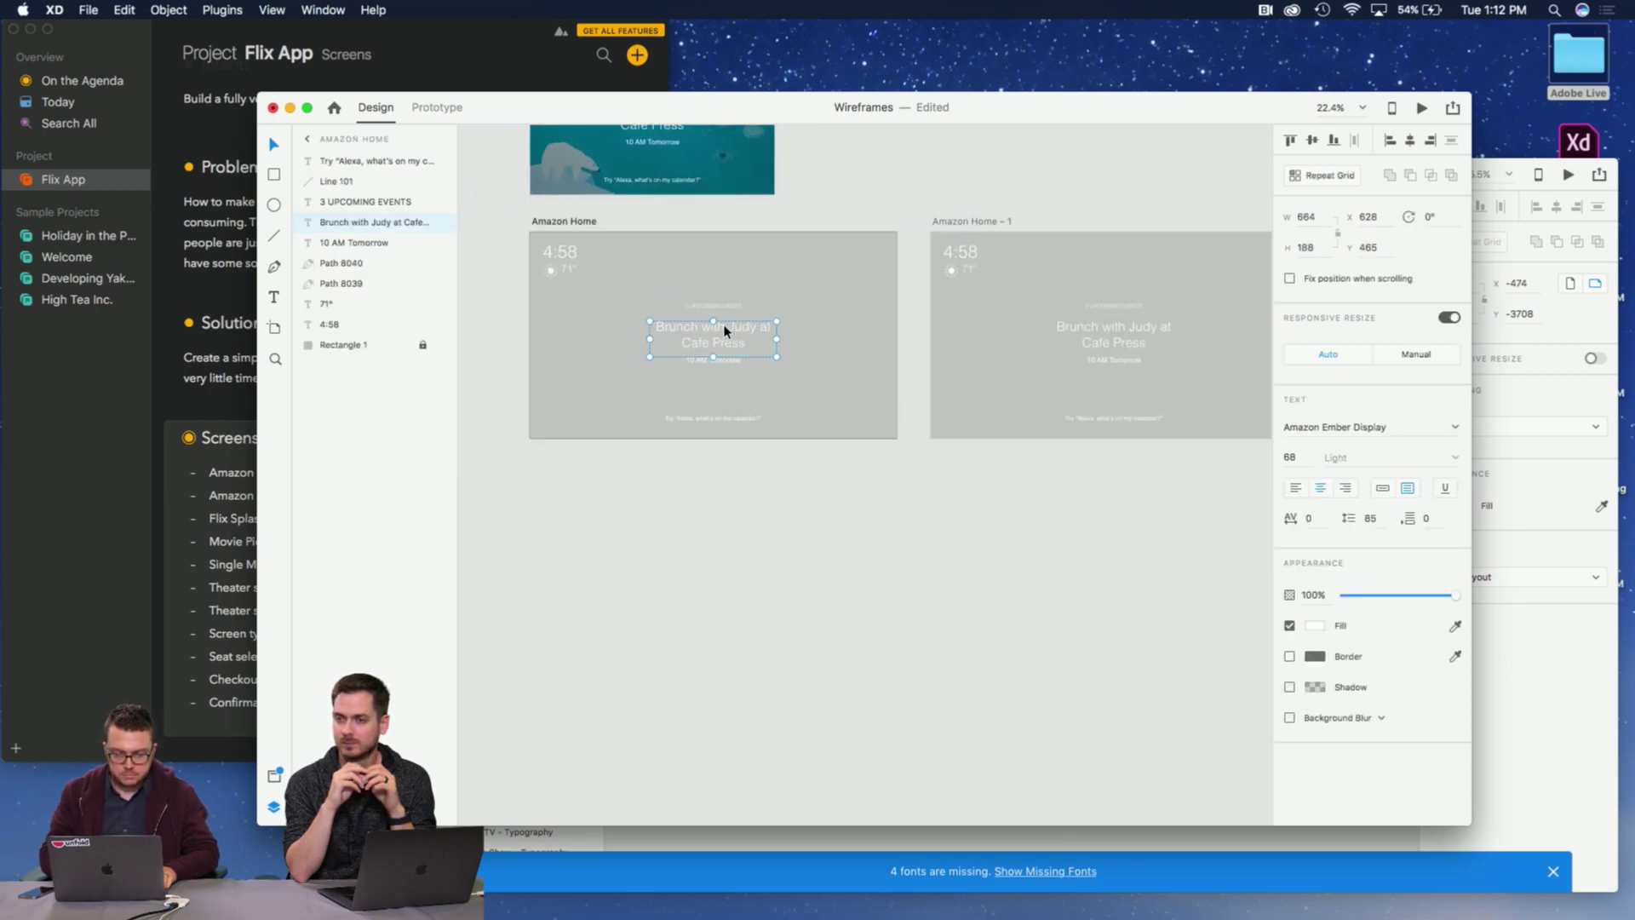
scroll(727, 329, up, 5)
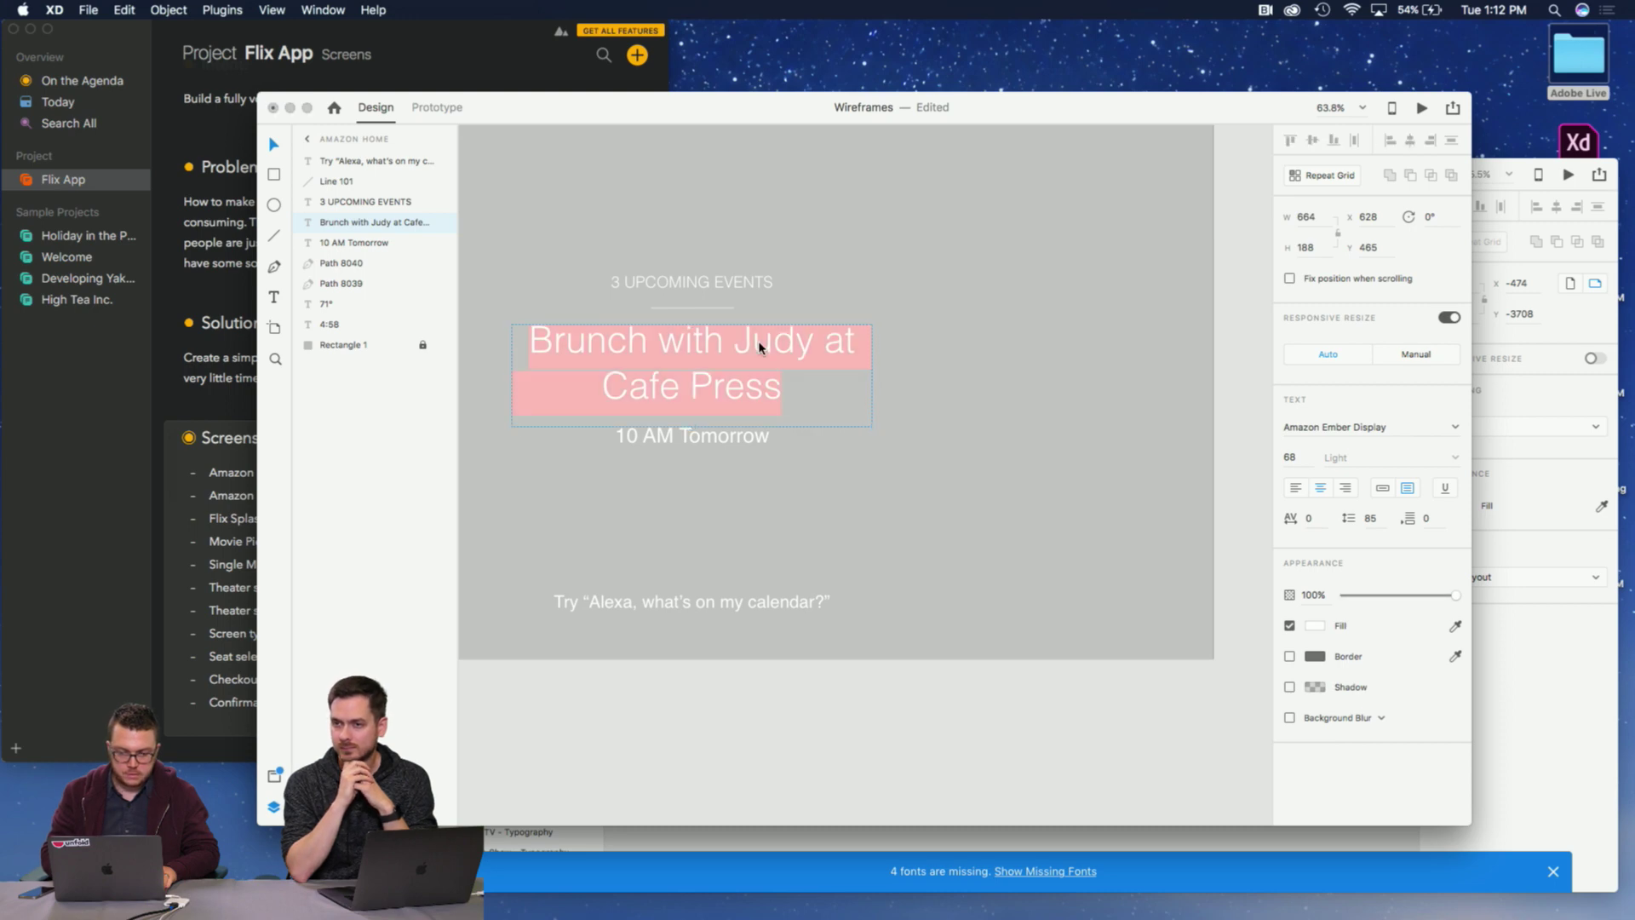
double_click(739, 342)
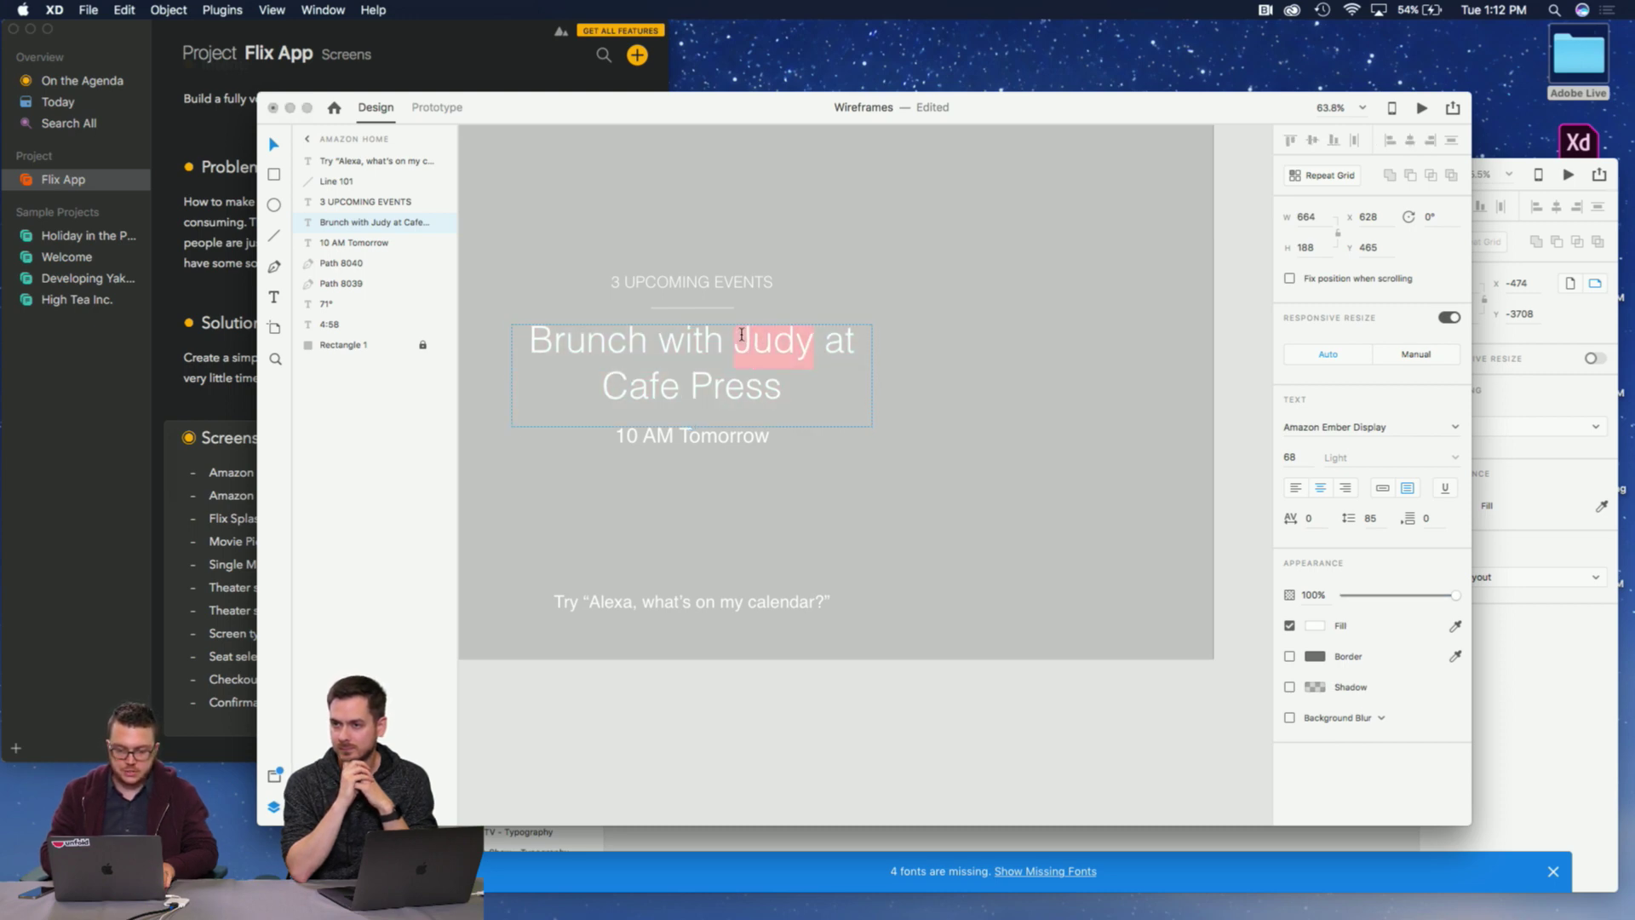
text(John)
key(Return)
key(BackSpace)
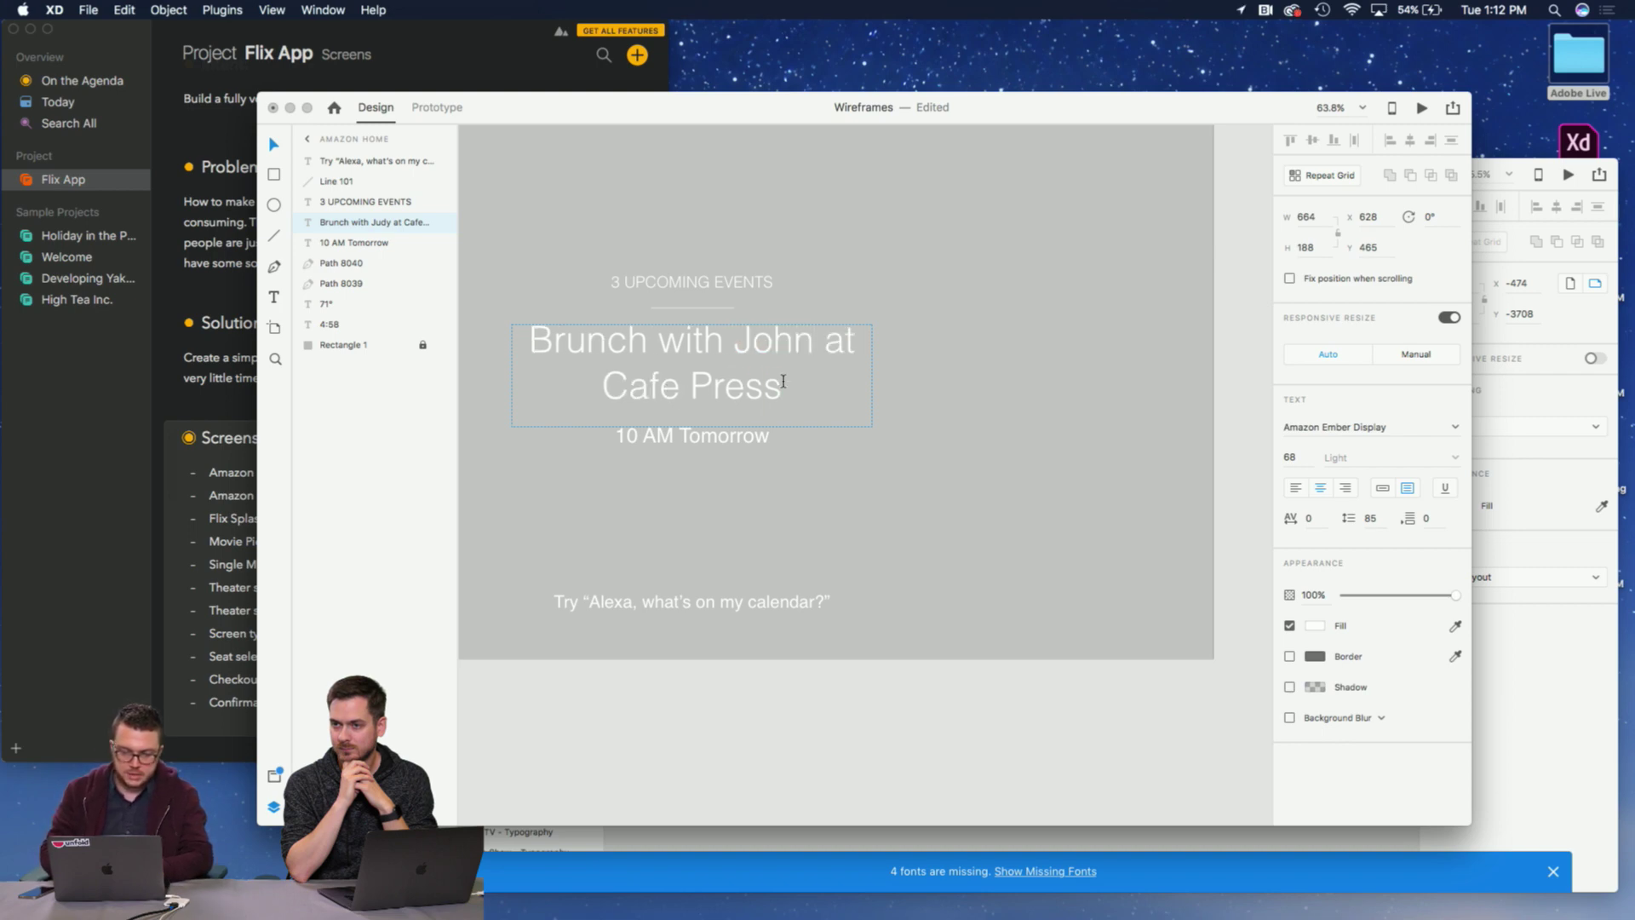
Clear the existing wording from the event title on the original Amazon Home artboard.
text(Br)
key(BackSpace)
key(BackSpace)
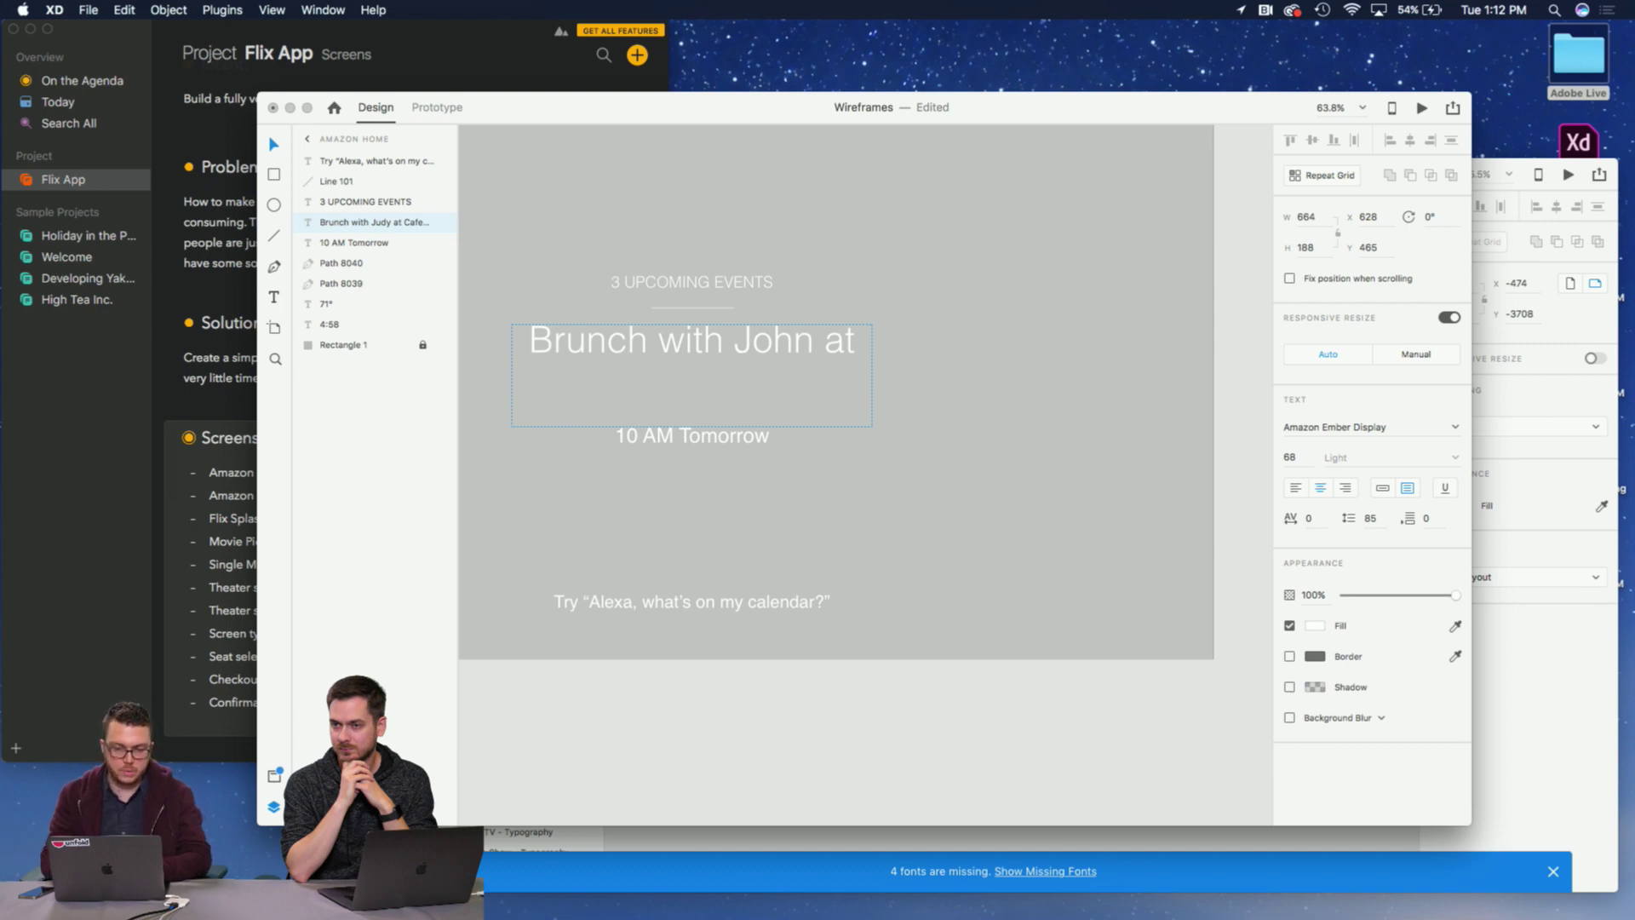
drag(724, 341, 704, 341)
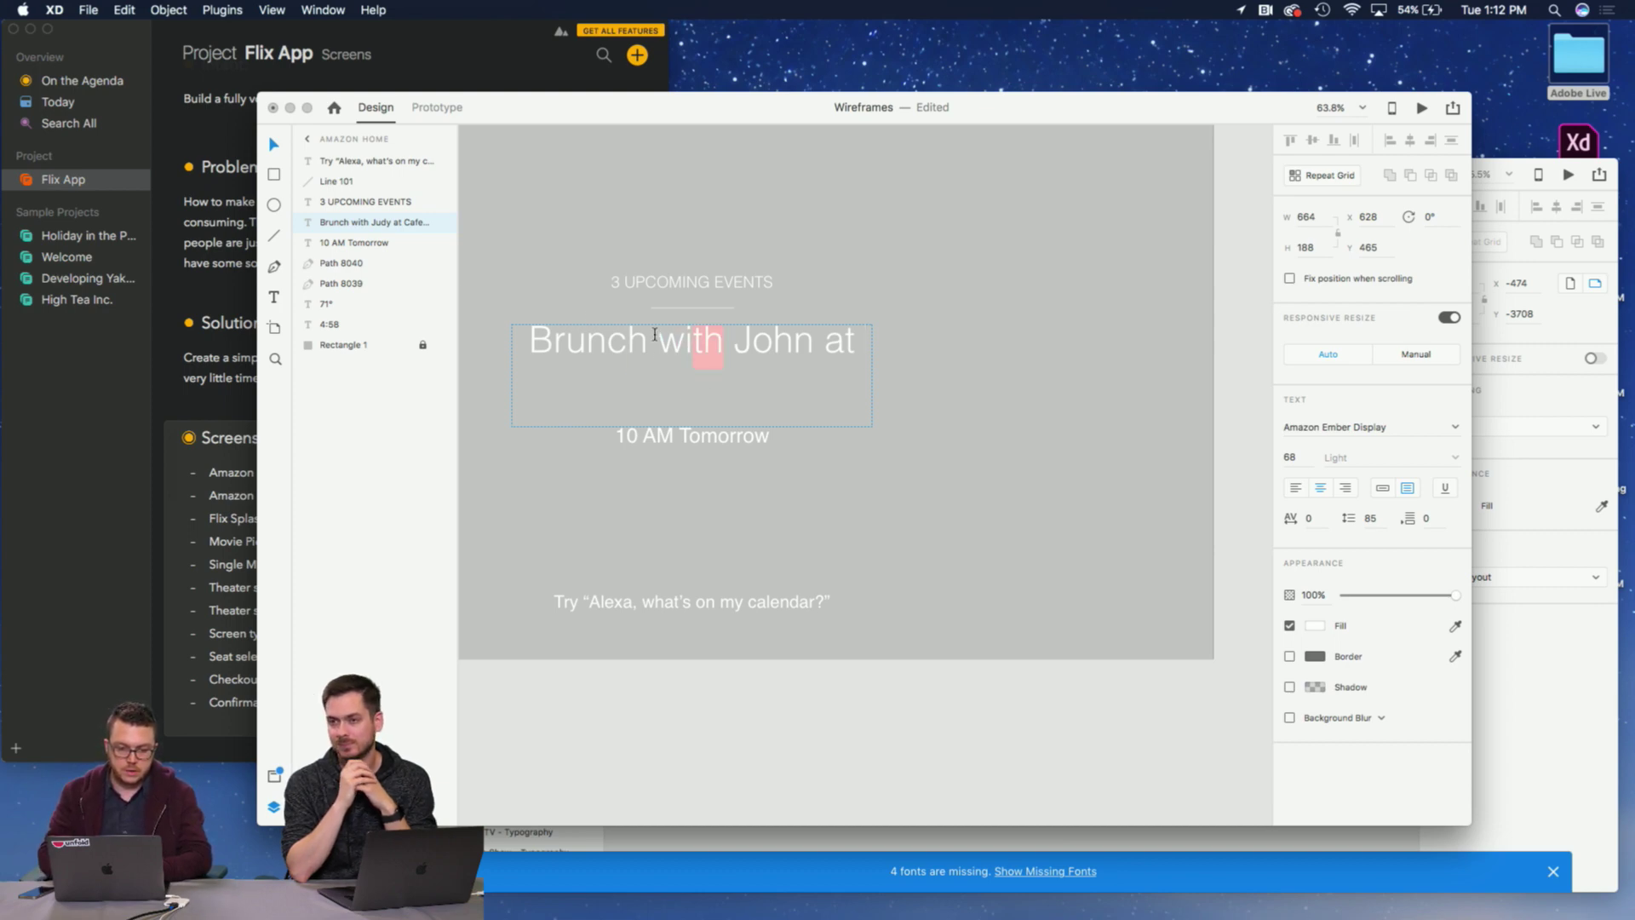
key(BackSpace)
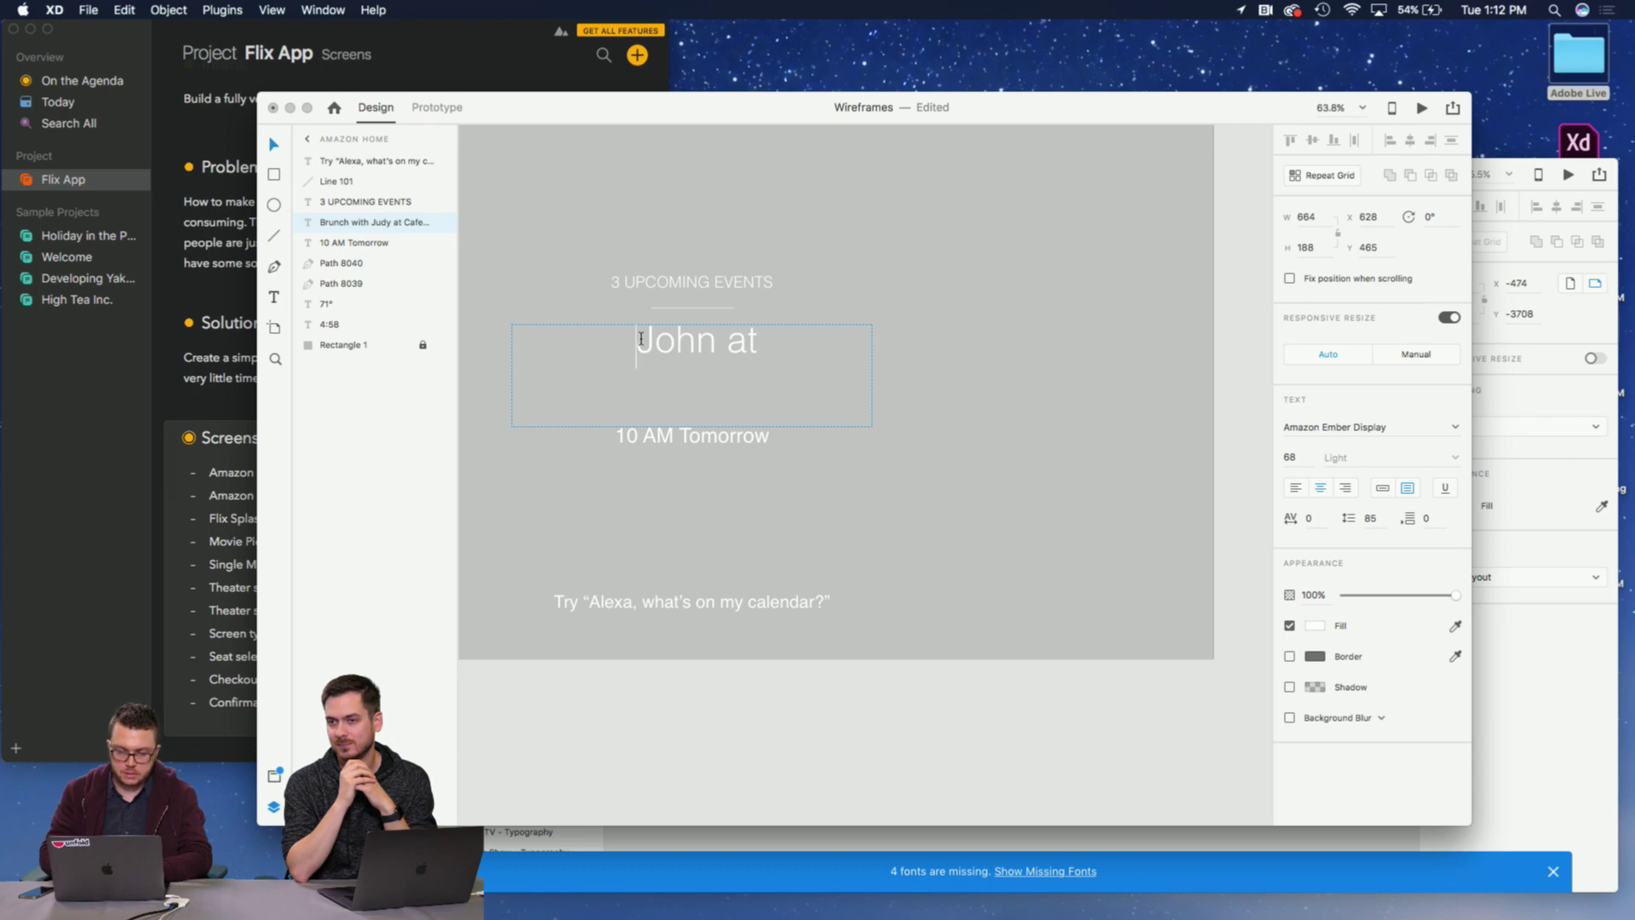
key(Delete)
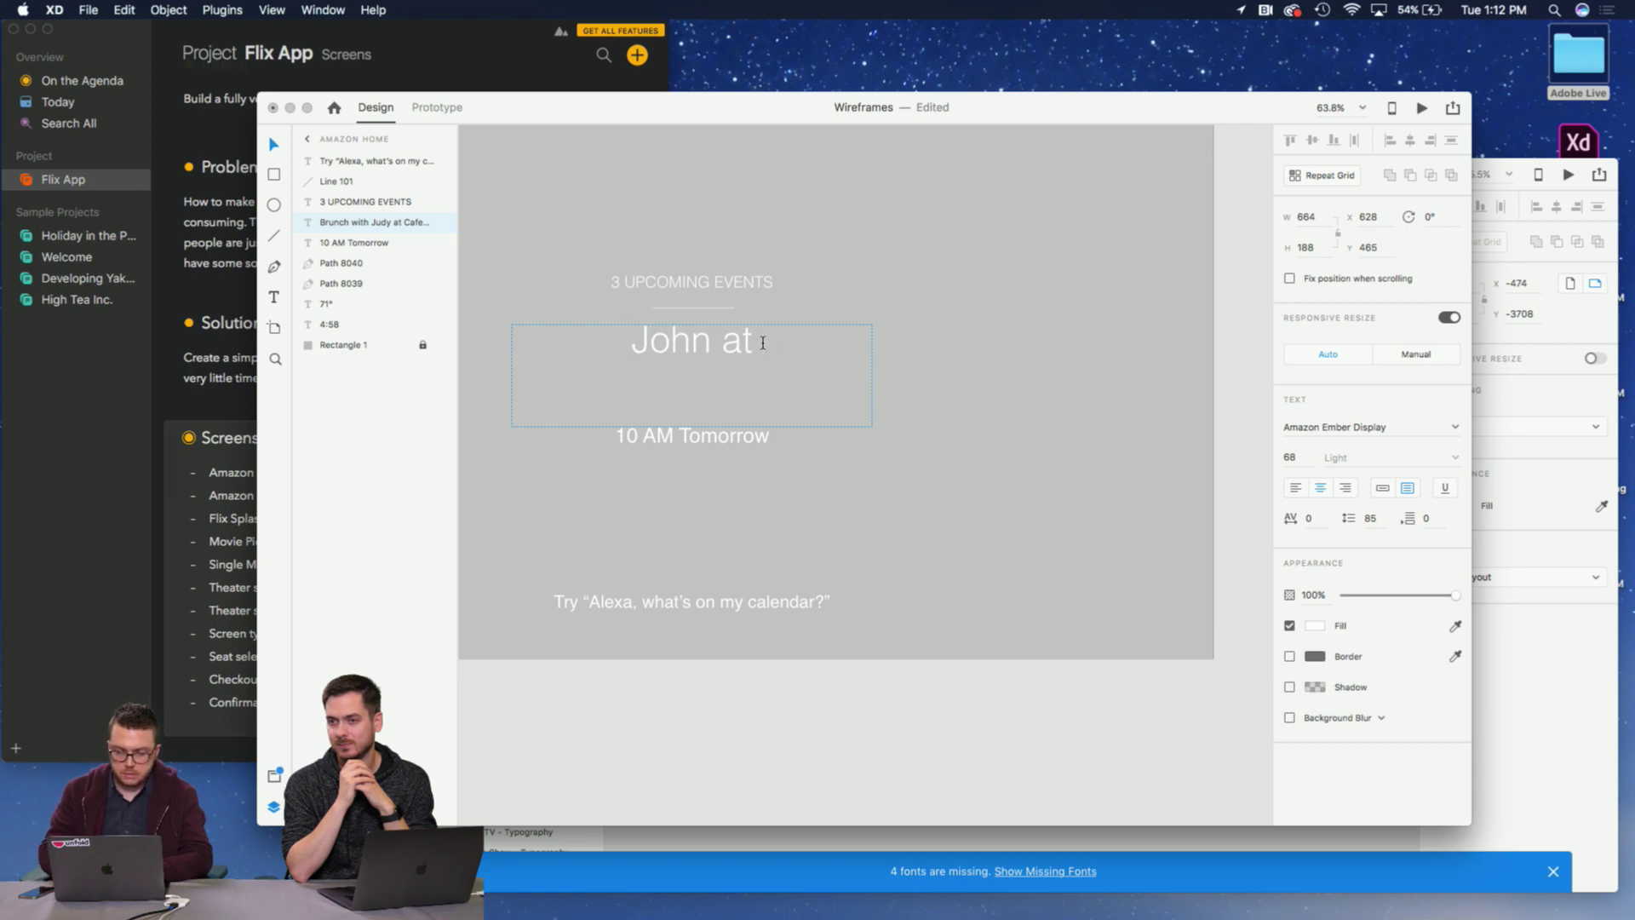
text(eet)
key(BackSpace)
key(BackSpace)
key(BackSpace)
key(BackSpace)
key(BackSpace)
key(BackSpace)
key(BackSpace)
key(BackSpace)
key(BackSpace)
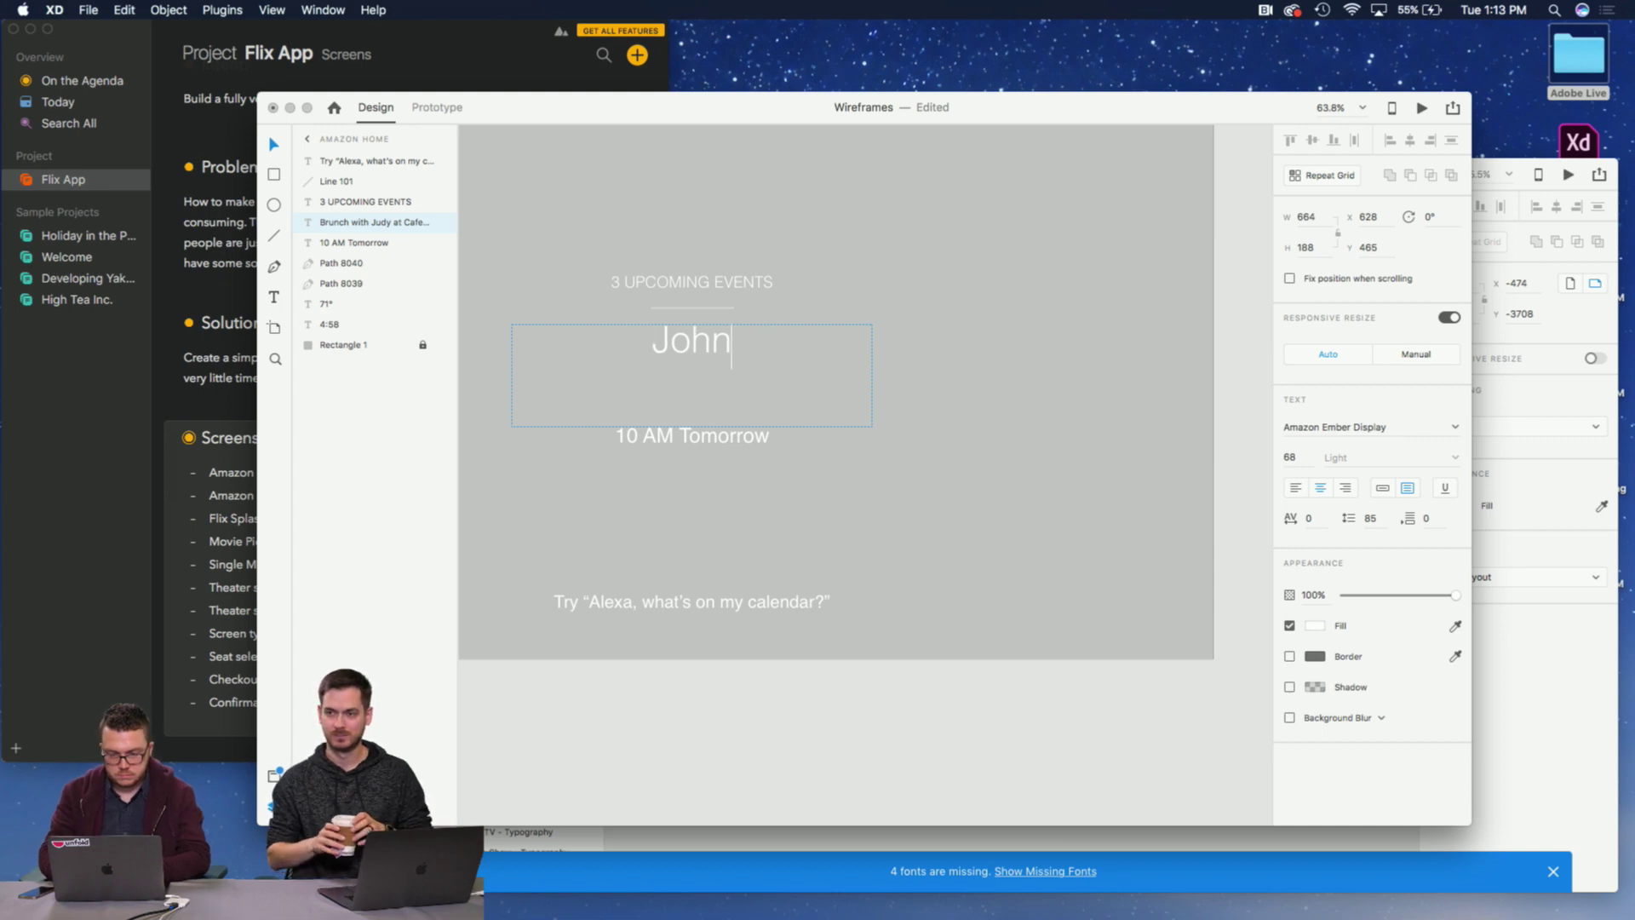
Enter "Meeting with" followed by the contact's full name as the event title on the original Amazon Home artboard.
text(Meeting With)
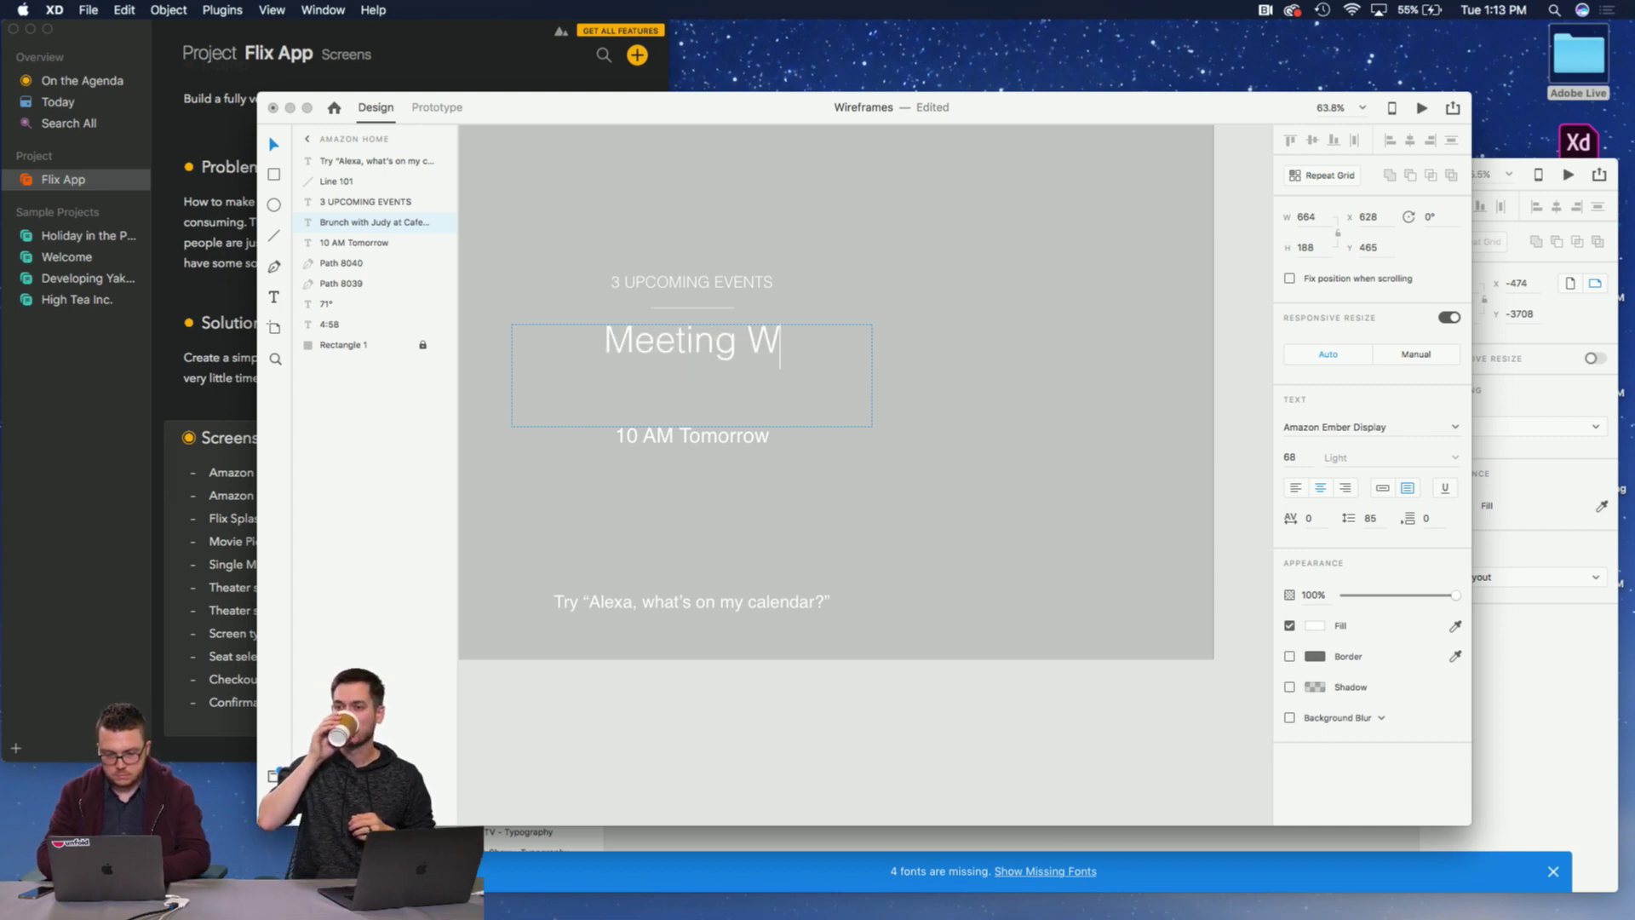
key(BackSpace)
key(BackSpace)
key(BackSpace)
key(BackSpace)
key(BackSpace)
text(with )
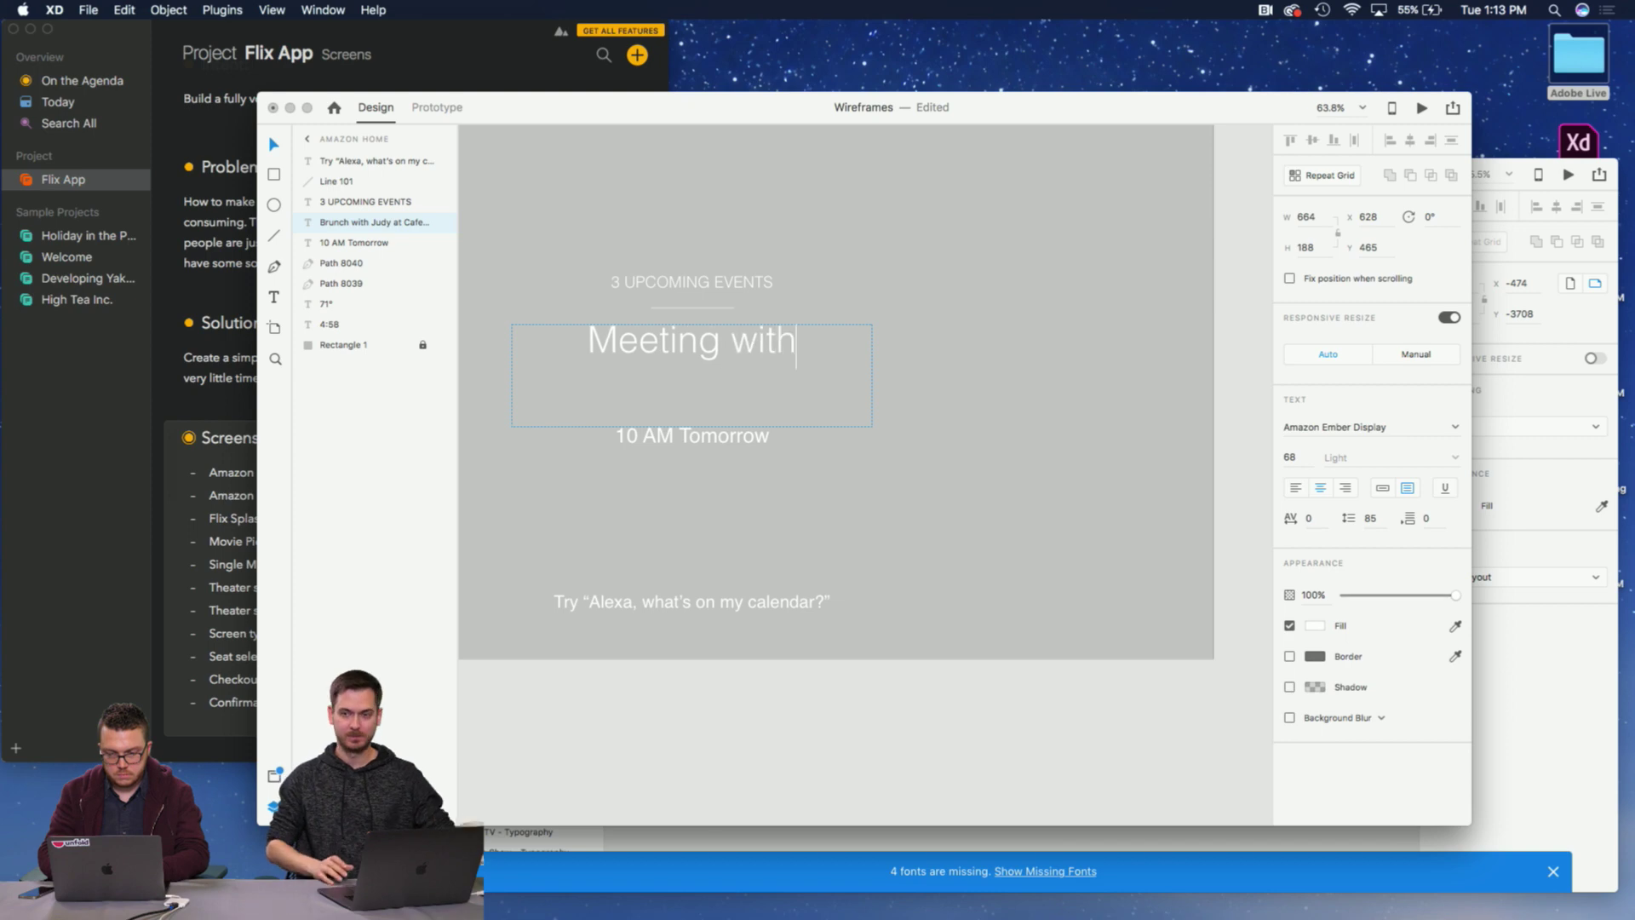
text(John )
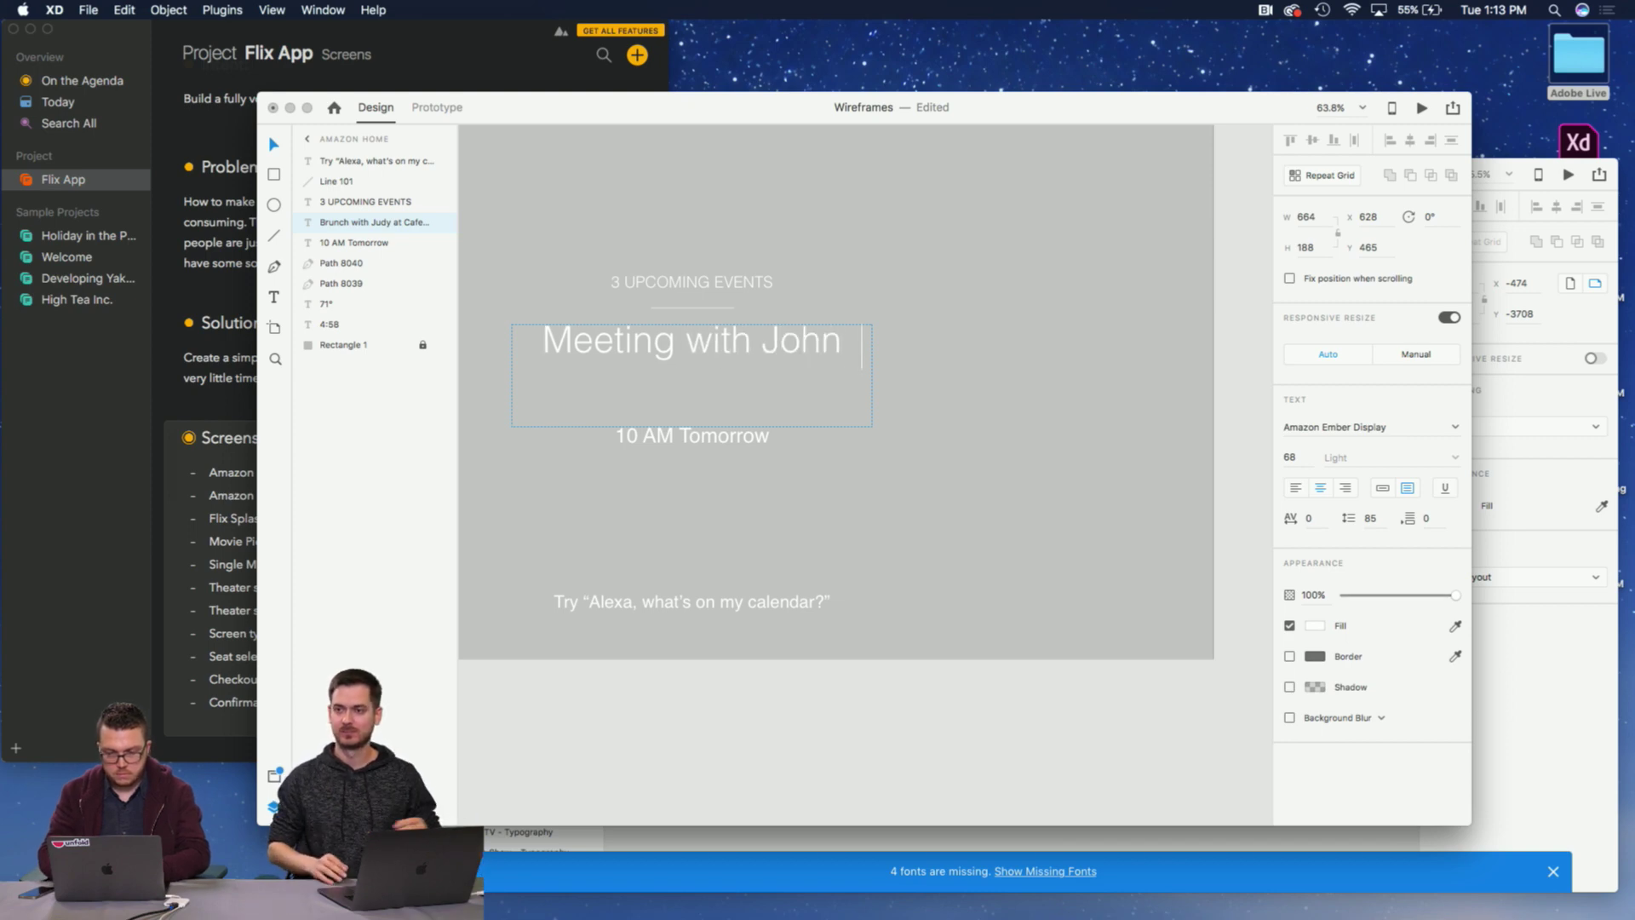
text(Stokes)
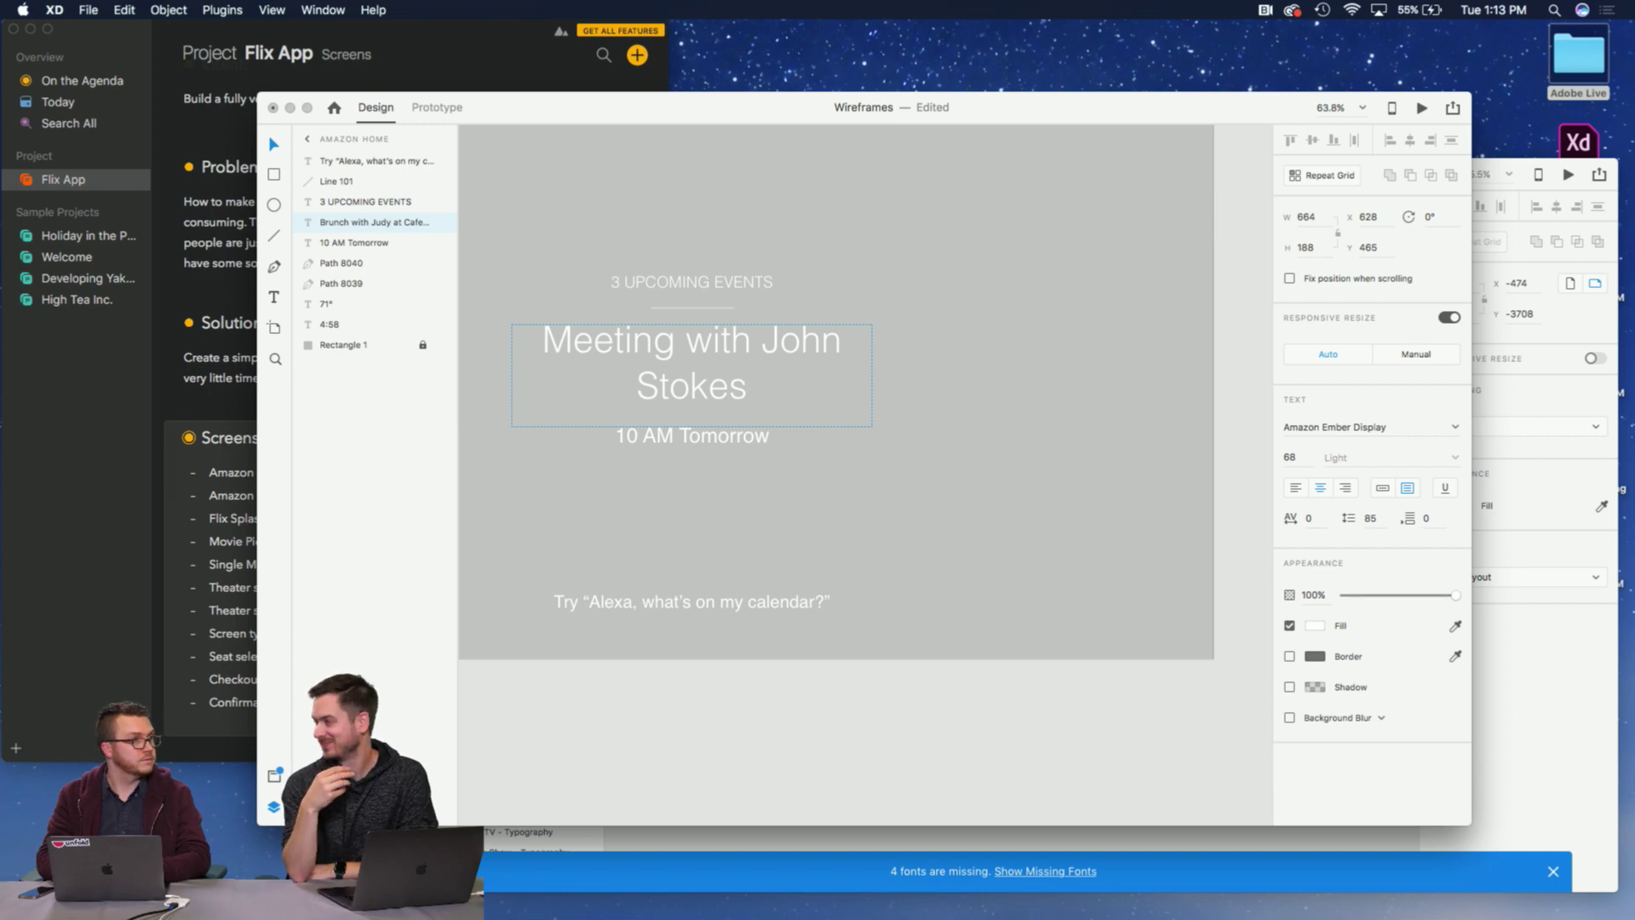
key(Escape)
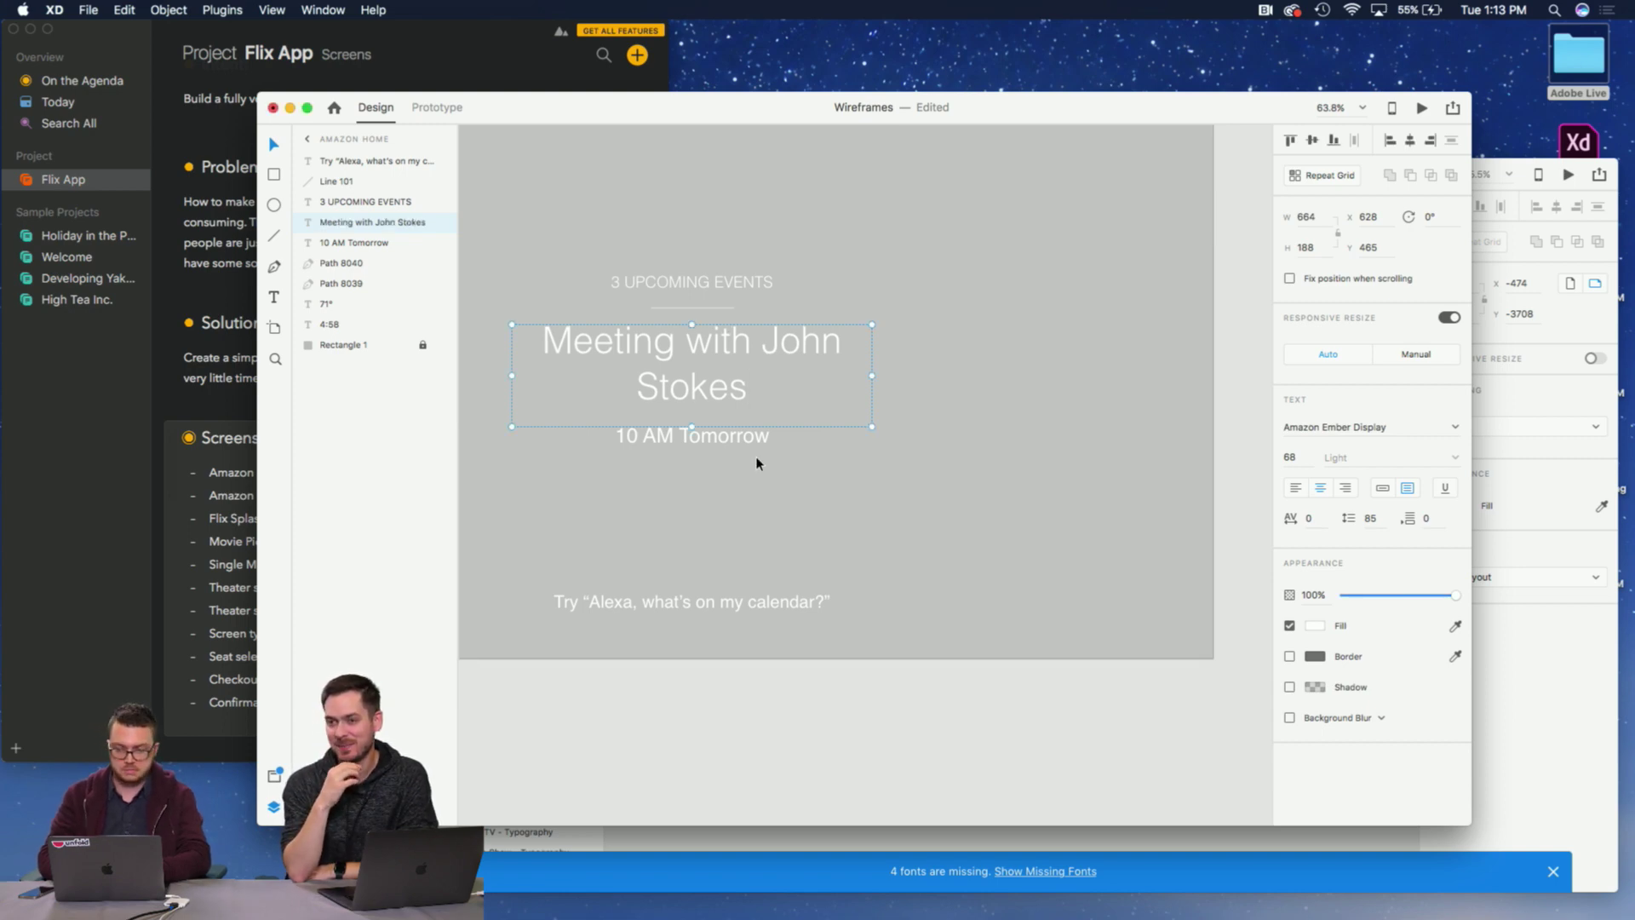
click(755, 460)
scroll(667, 487, down, 2)
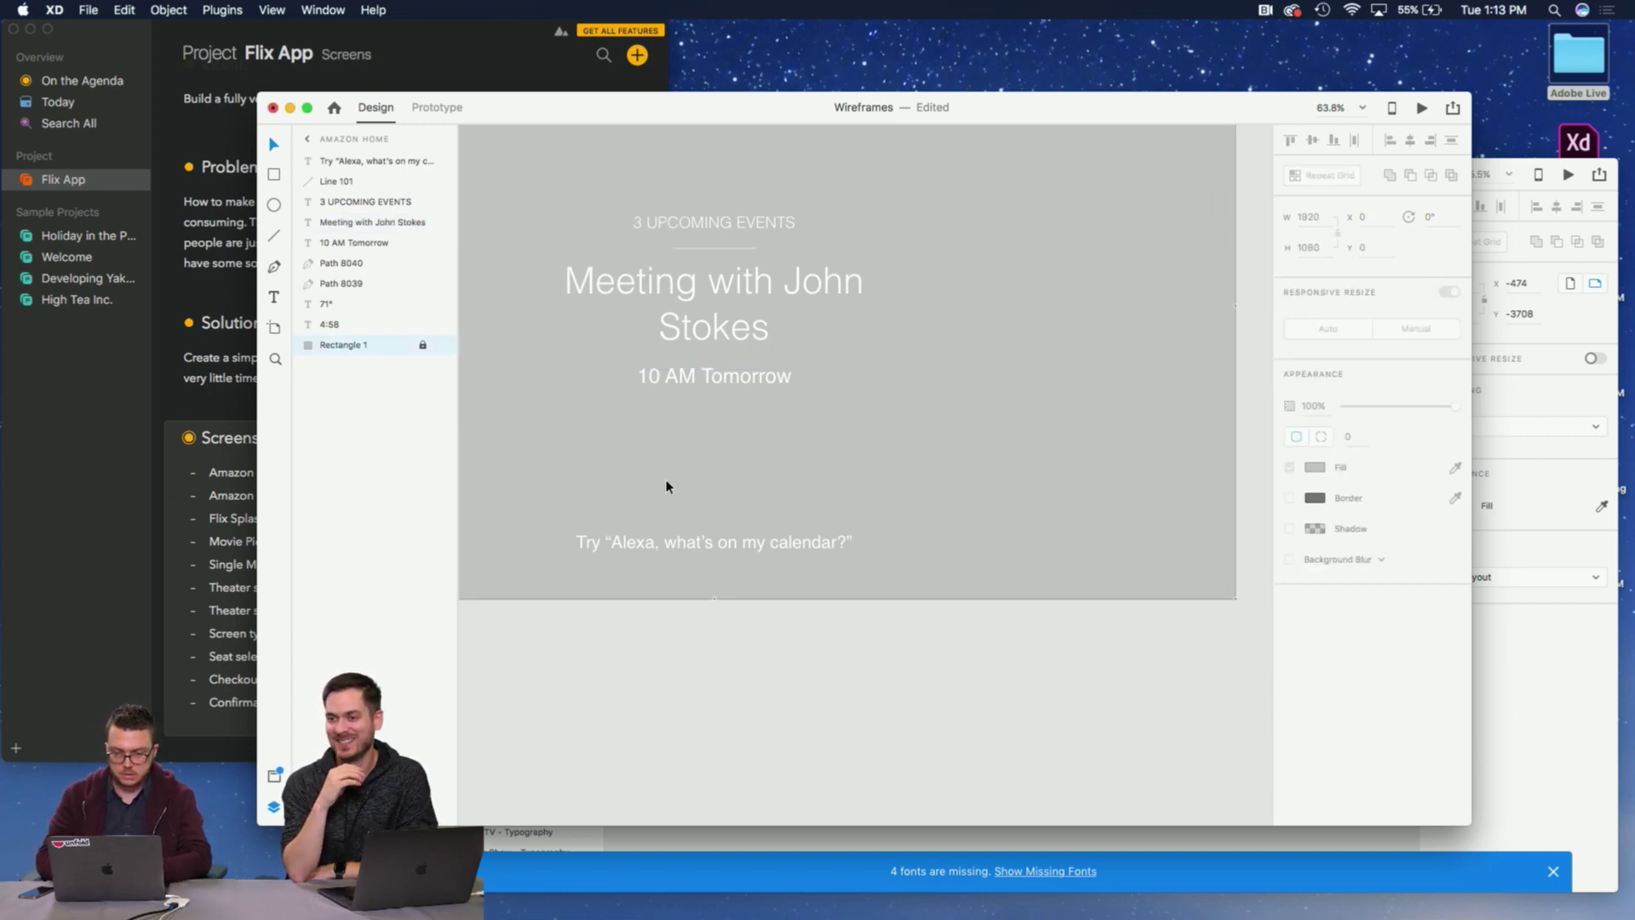
Review the texts on the Amazon Home artboard and its duplicate.
click(712, 379)
scroll(720, 374, left, 3)
scroll(720, 375, up, 1)
scroll(755, 312, down, 5)
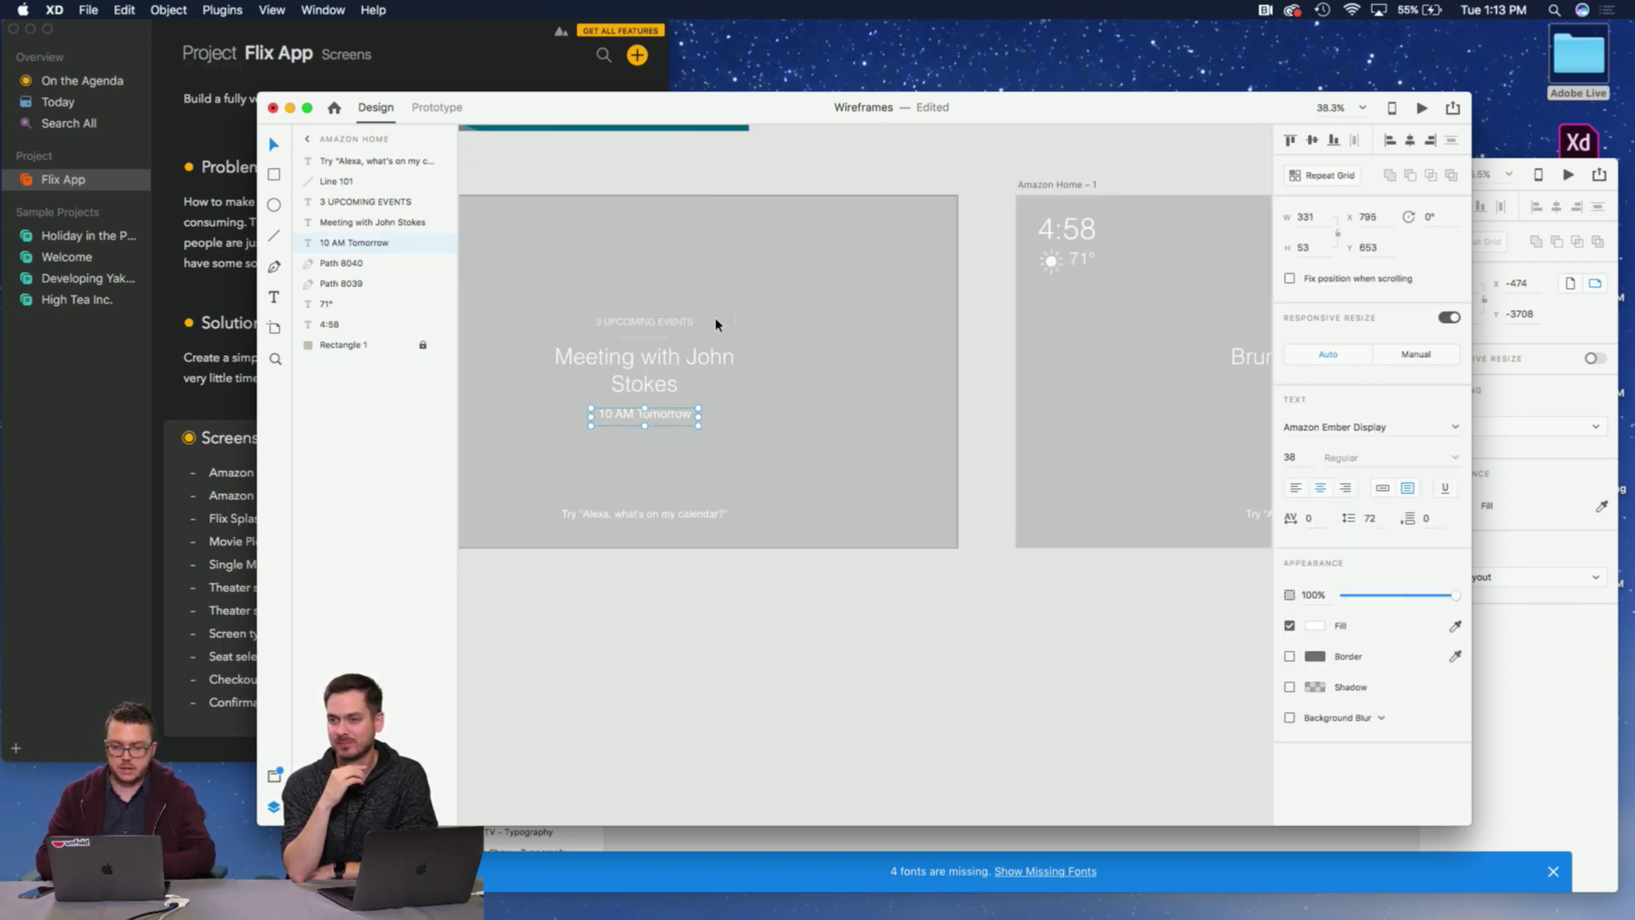
scroll(715, 322, right, 5)
click(895, 328)
click(882, 151)
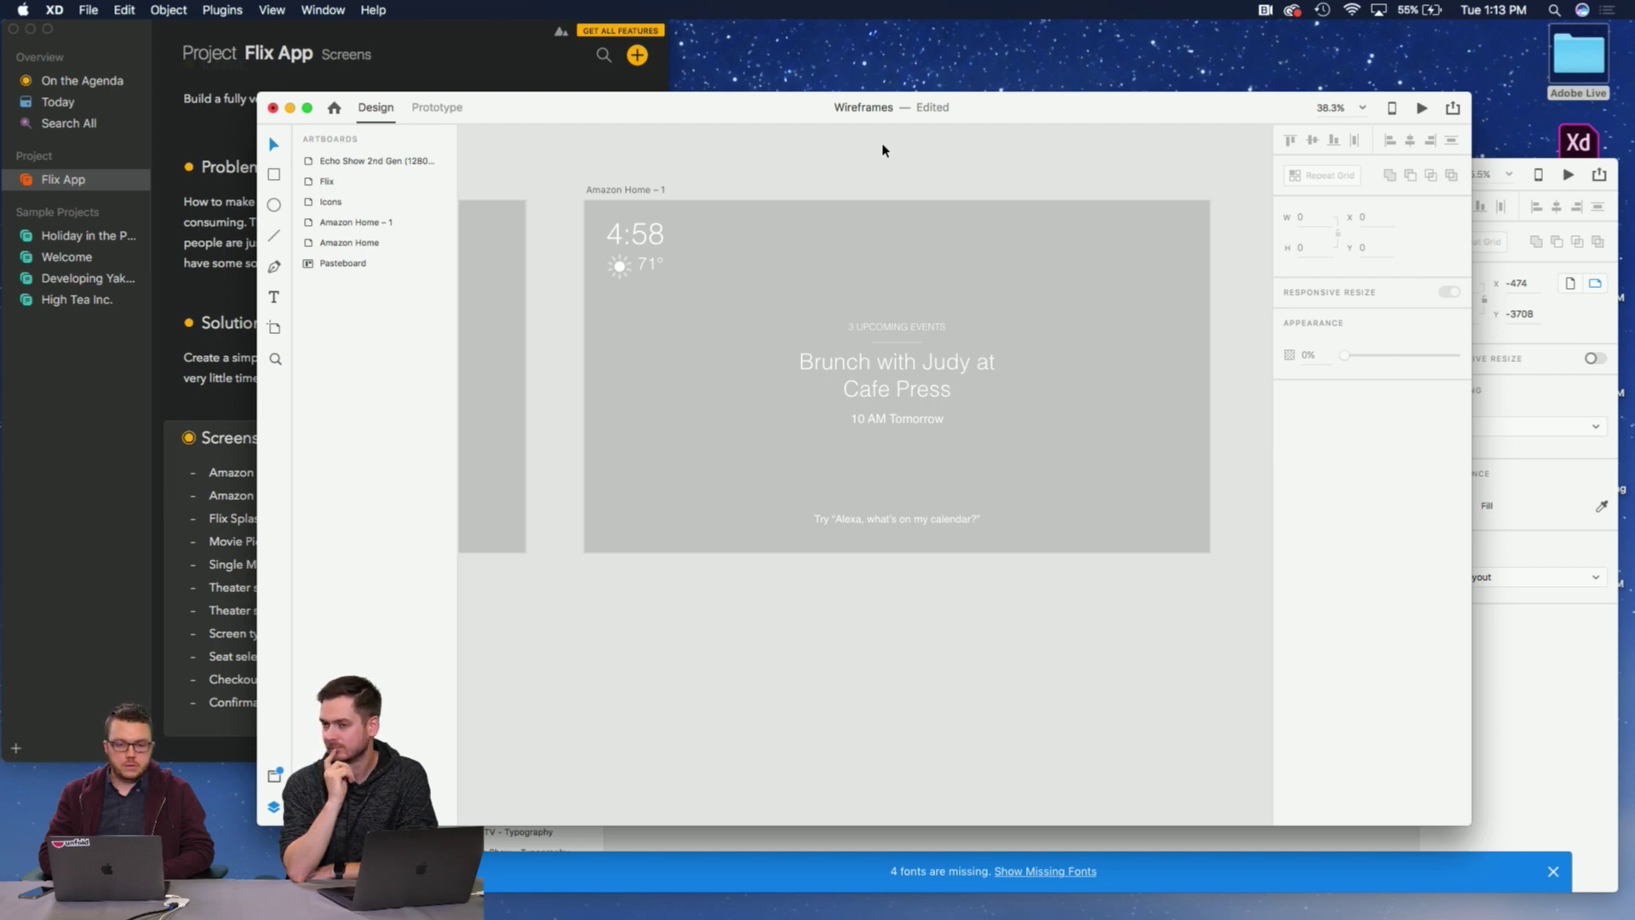
scroll(882, 151, left, 10)
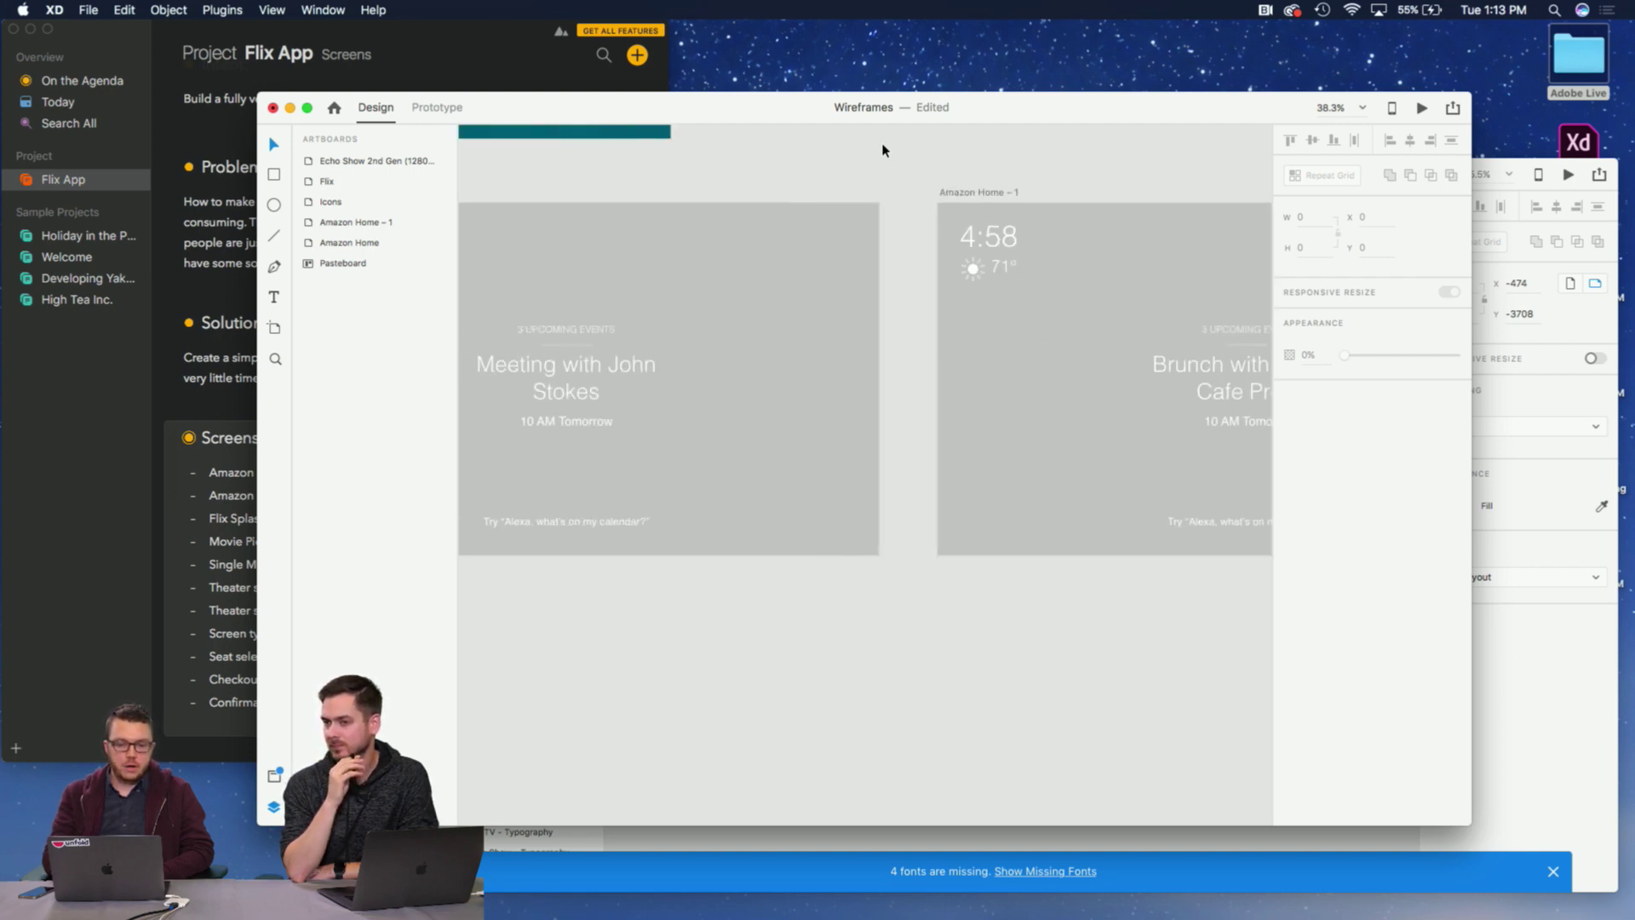
Delete both parts of the sun icon beside the 71° text on the original Amazon Home artboard.
click(674, 291)
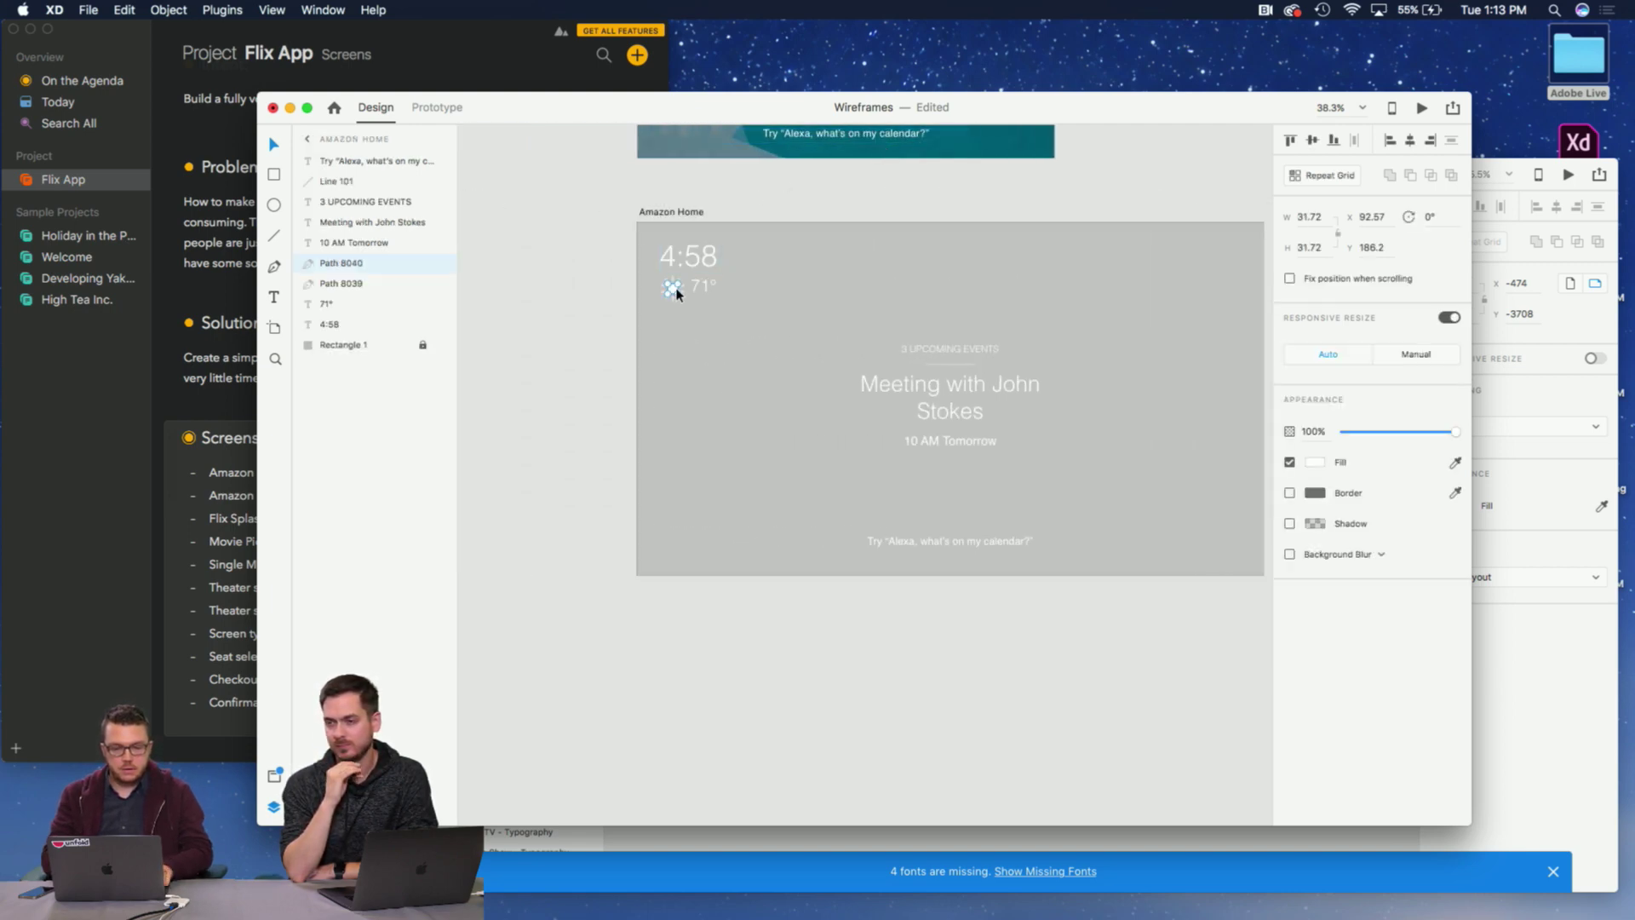
scroll(672, 290, up, 5)
shift+click(663, 265)
key(Delete)
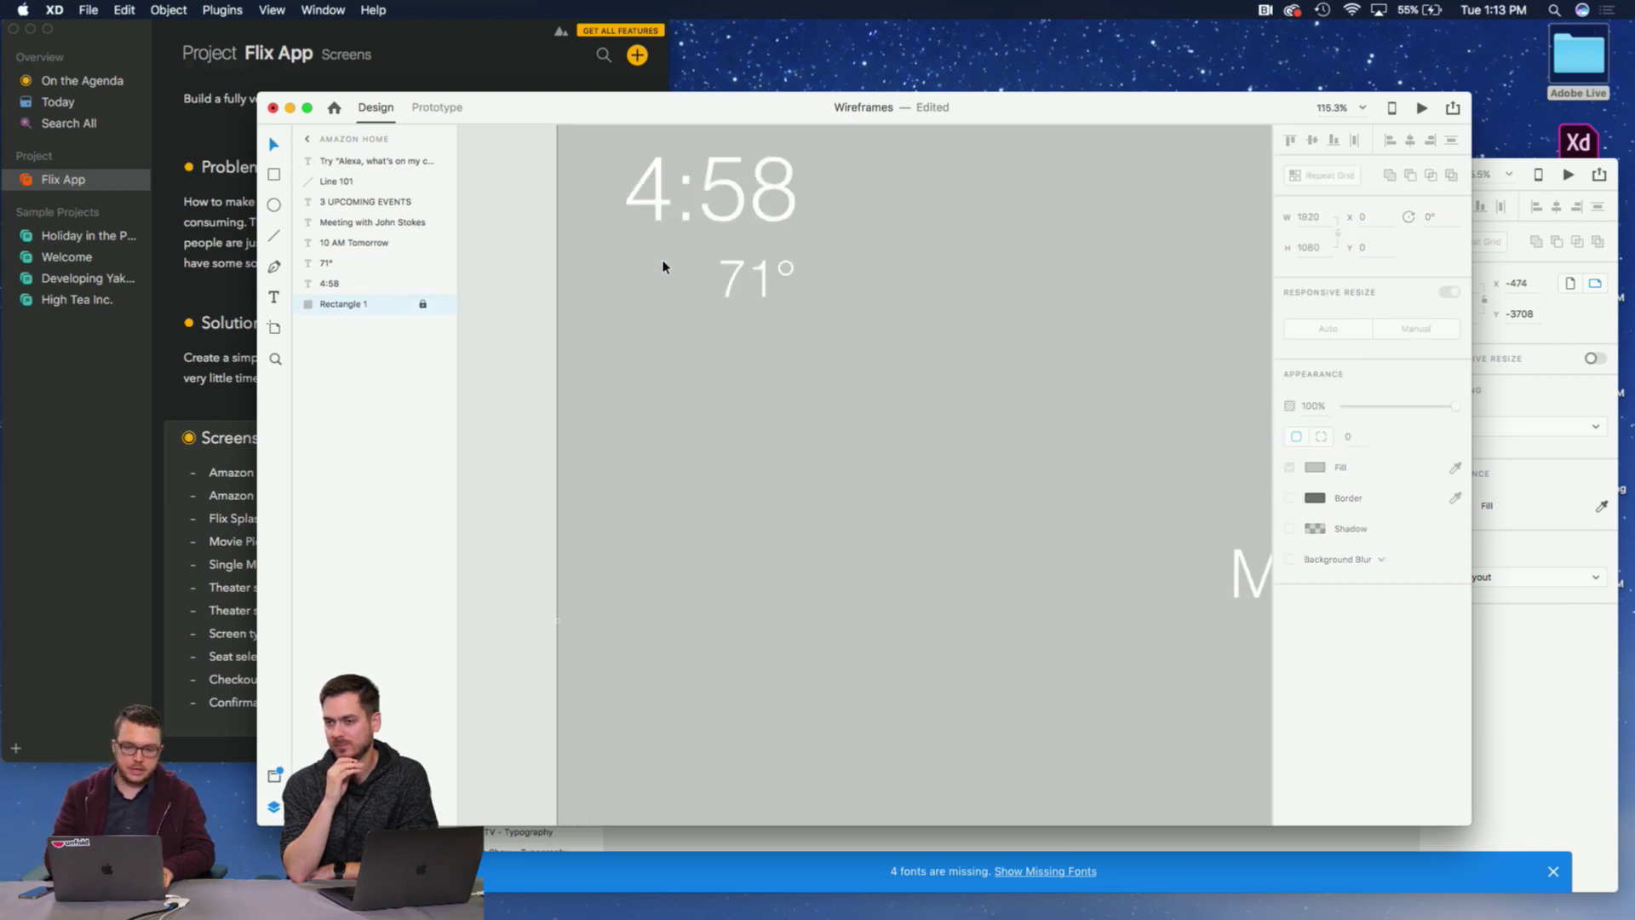
Copy both parts of the rain cloud icon, the cloud and the raindrops, from the Icons artboard.
scroll(665, 267, down, 5)
scroll(664, 266, down, 5)
scroll(664, 271, up, 3)
scroll(664, 271, up, 3)
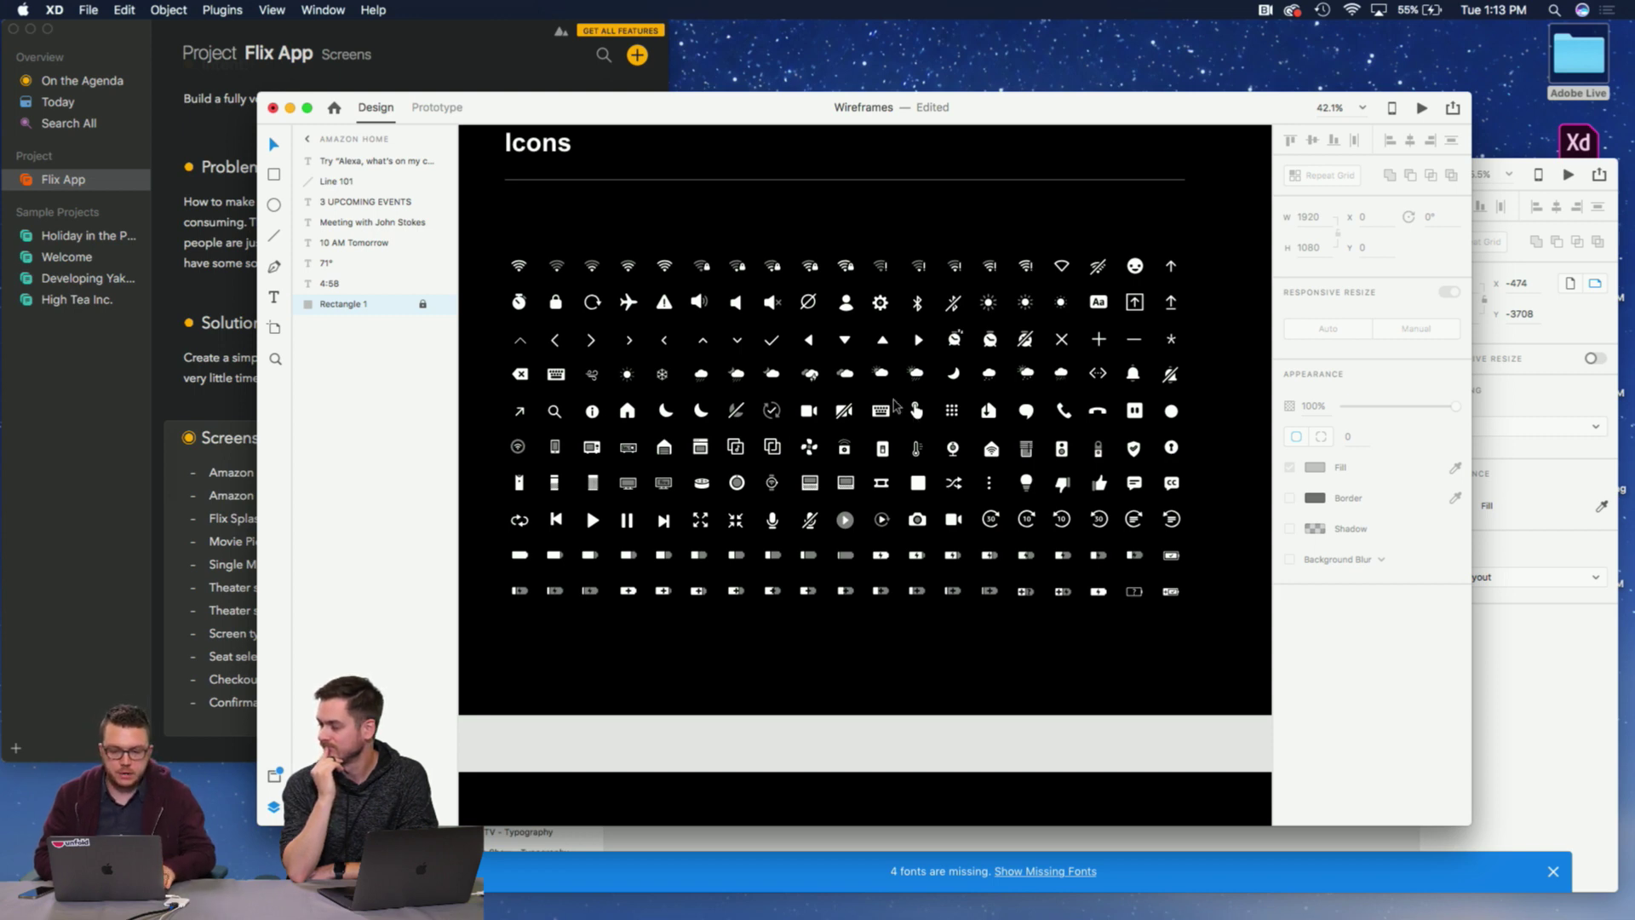
scroll(856, 356, up, 2)
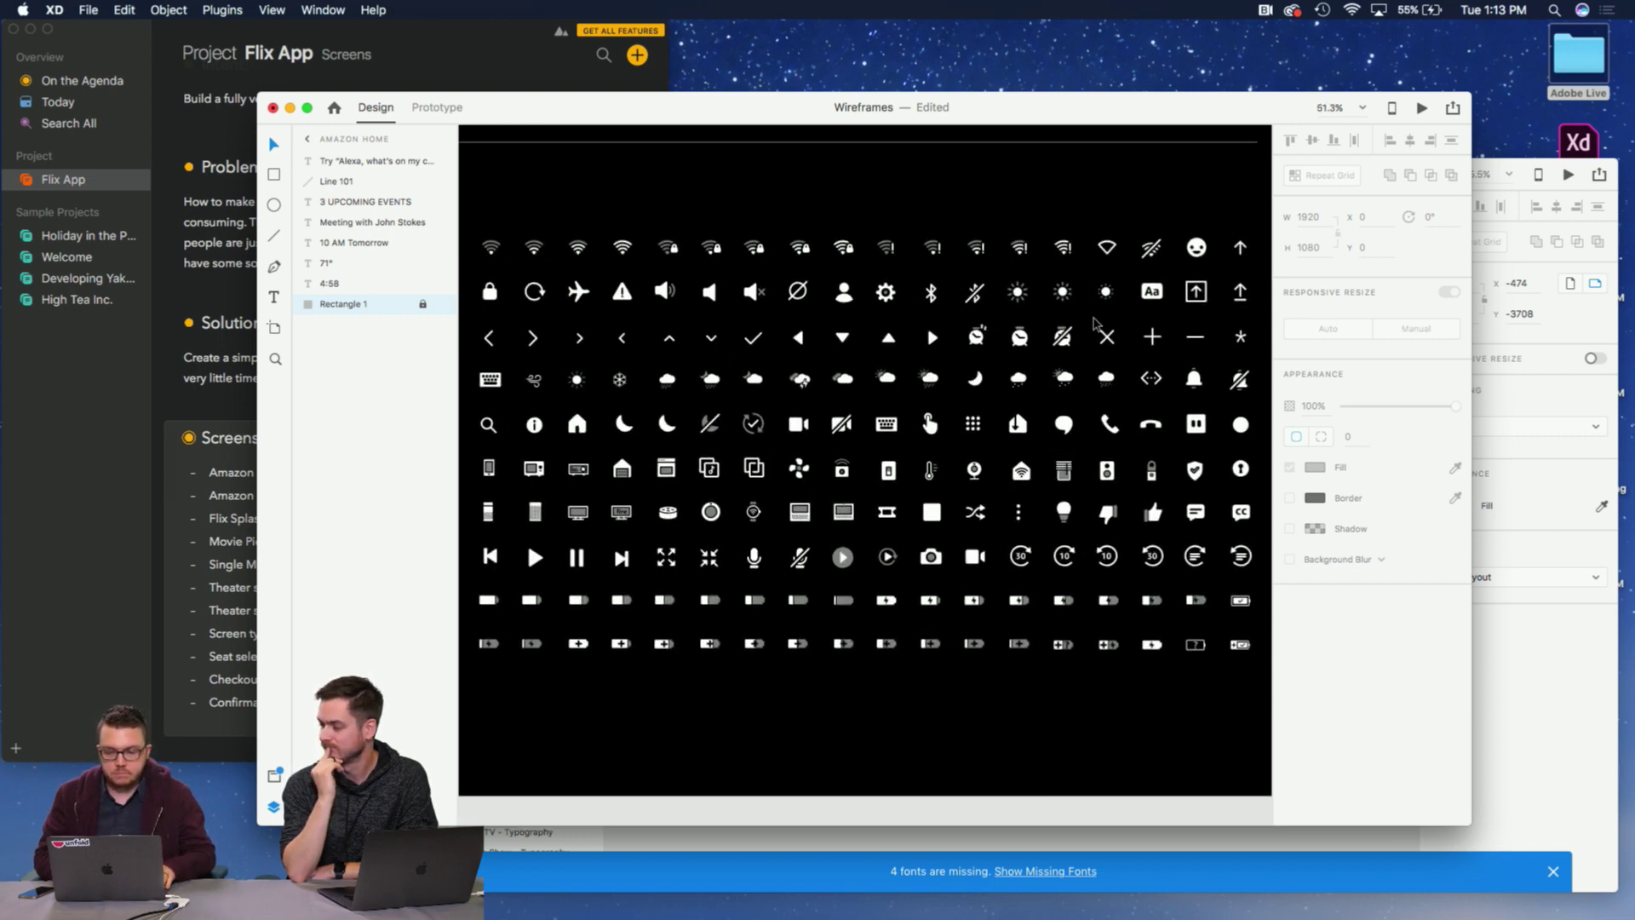
scroll(1086, 322, down, 3)
scroll(831, 433, left, 3)
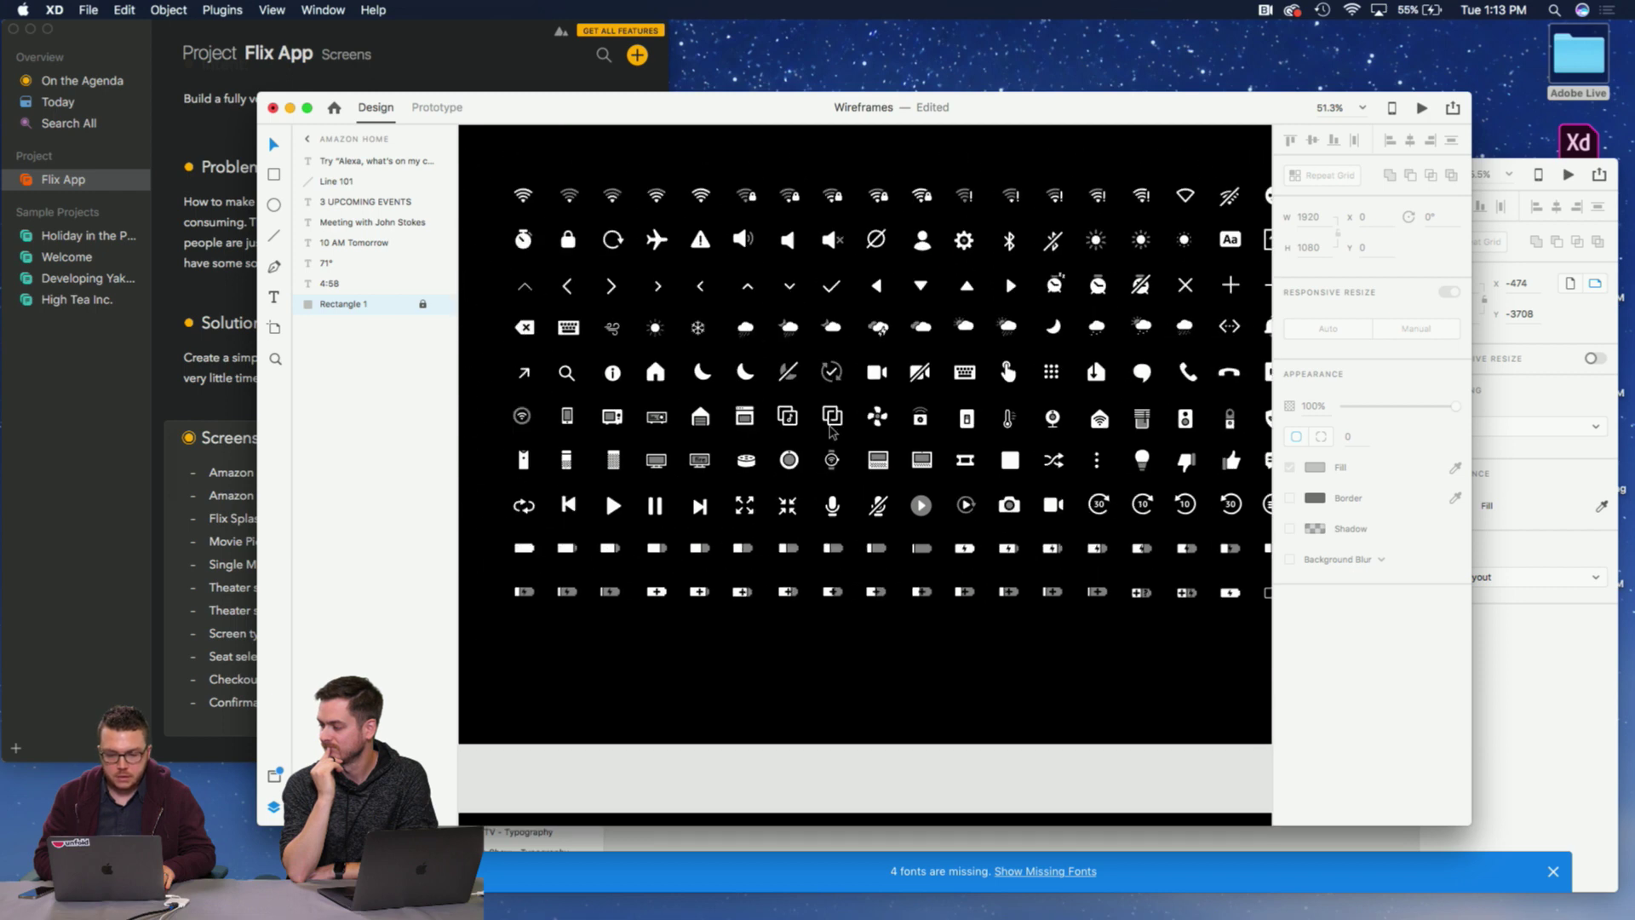
scroll(651, 396, up, 1)
scroll(651, 396, right, 3)
click(627, 345)
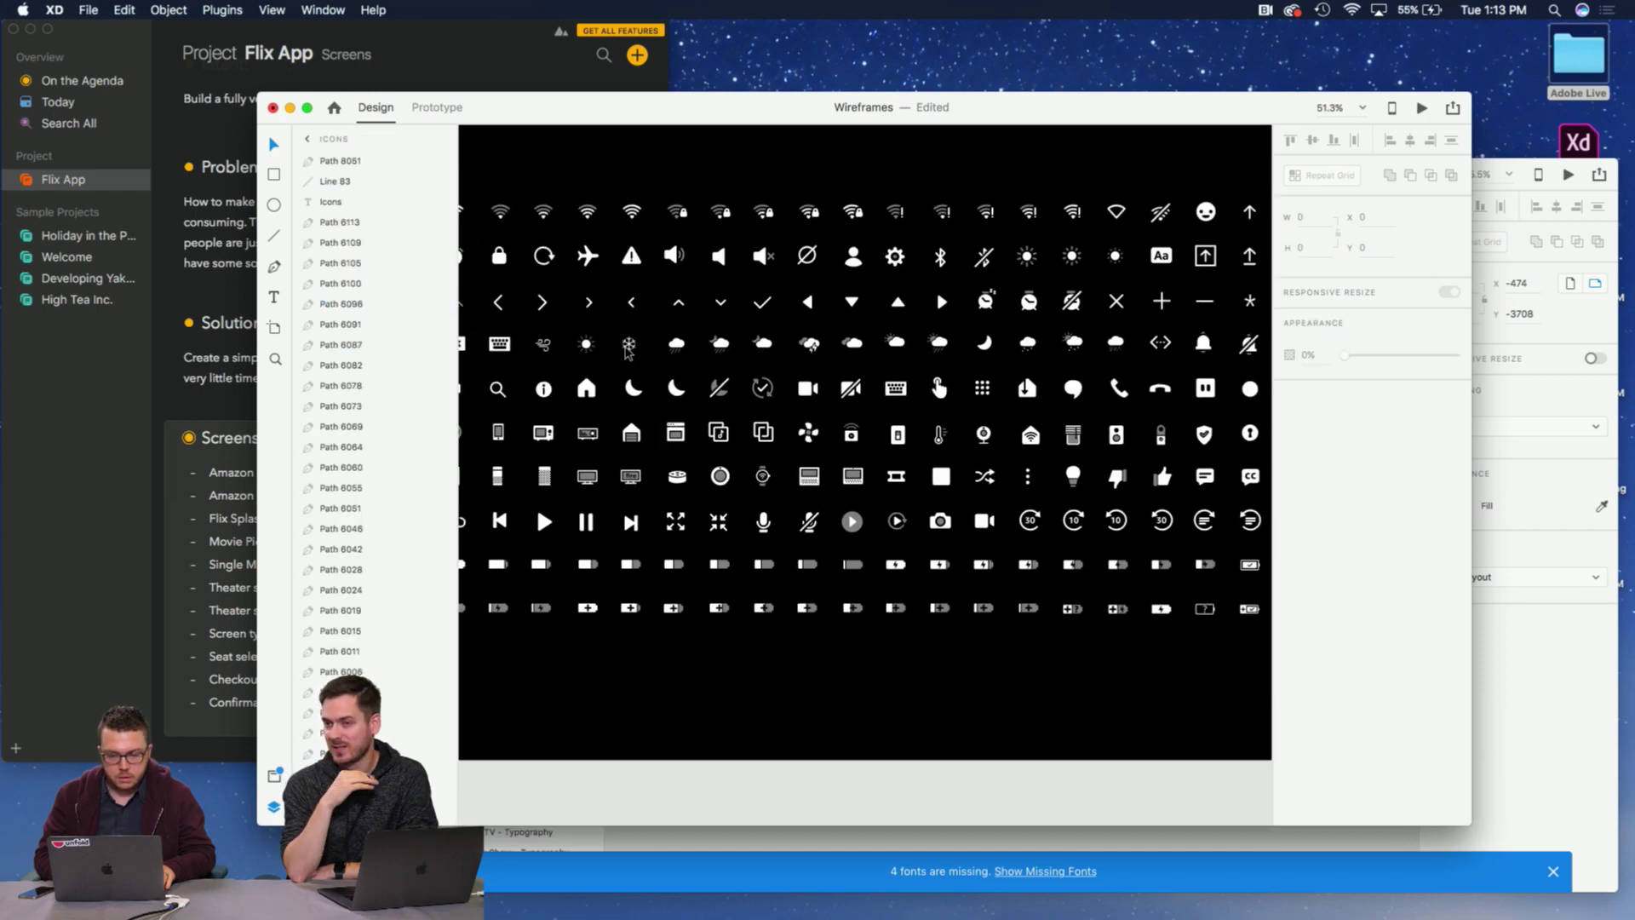
click(686, 345)
scroll(688, 345, up, 3)
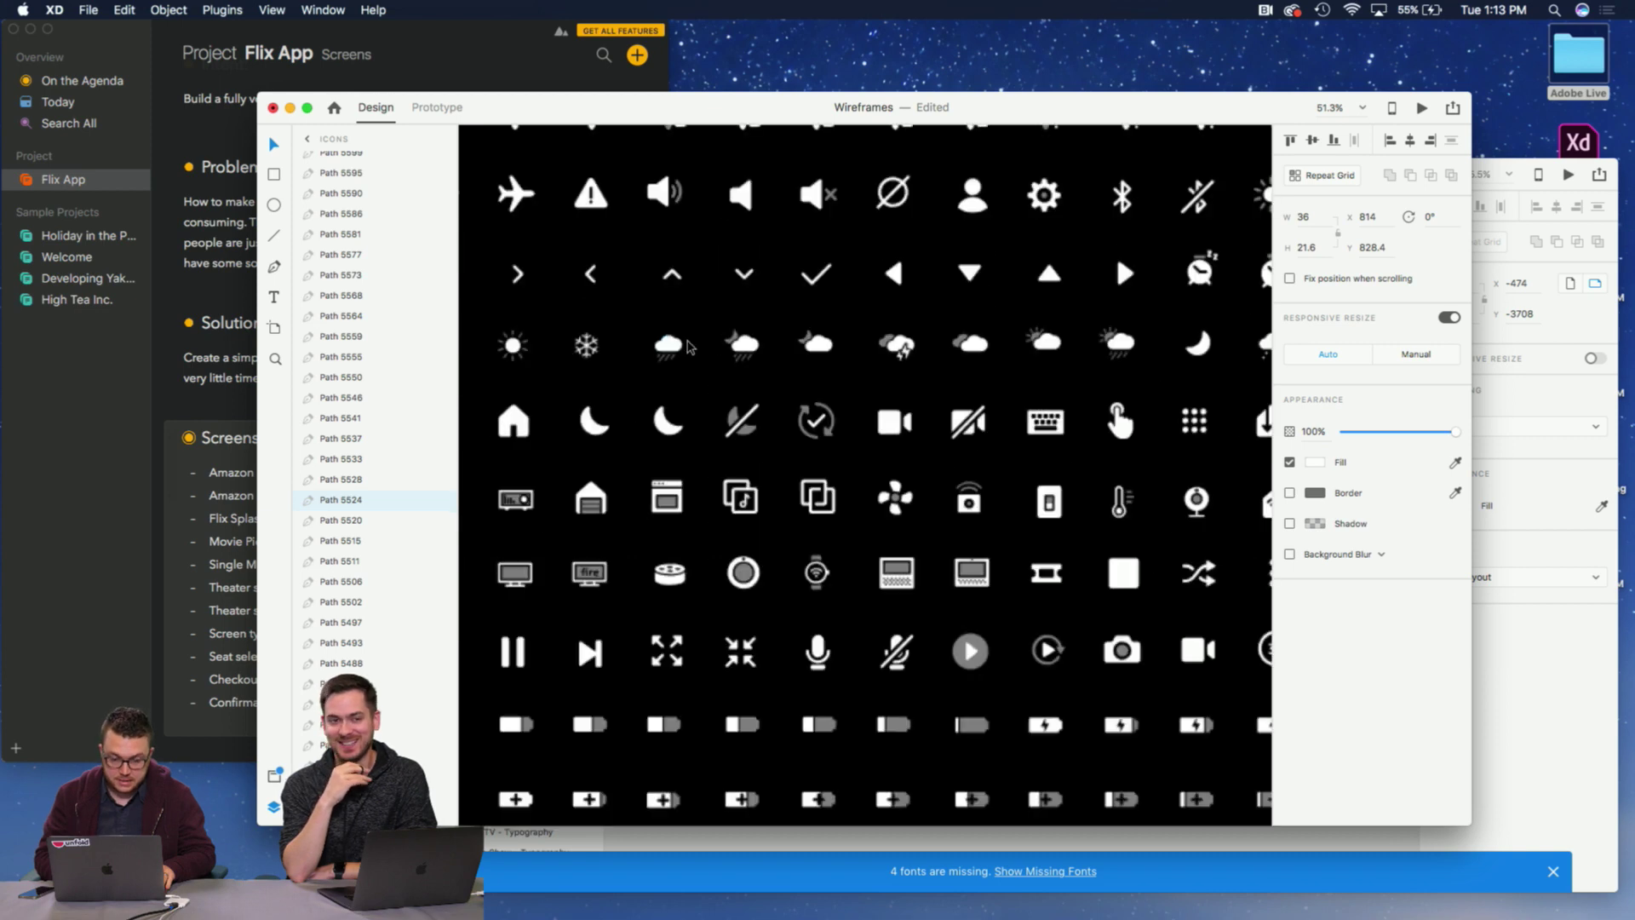
scroll(689, 345, up, 5)
drag(681, 303, 622, 391)
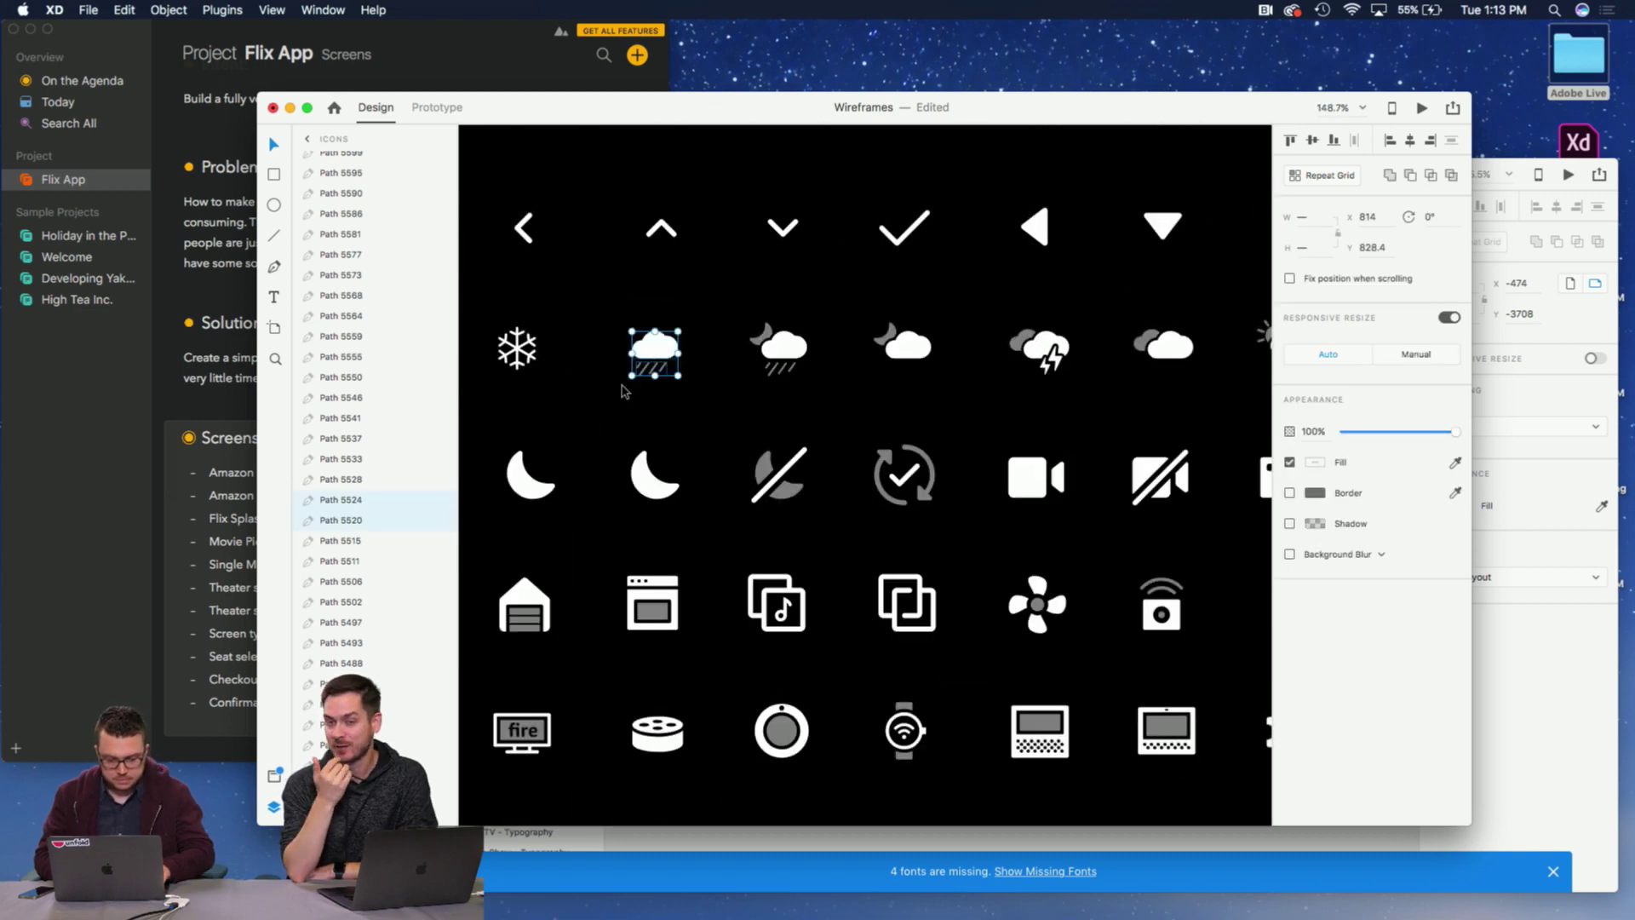
Paste the rain cloud icon into the original Amazon Home artboard.
scroll(622, 391, down, 5)
scroll(622, 392, right, 5)
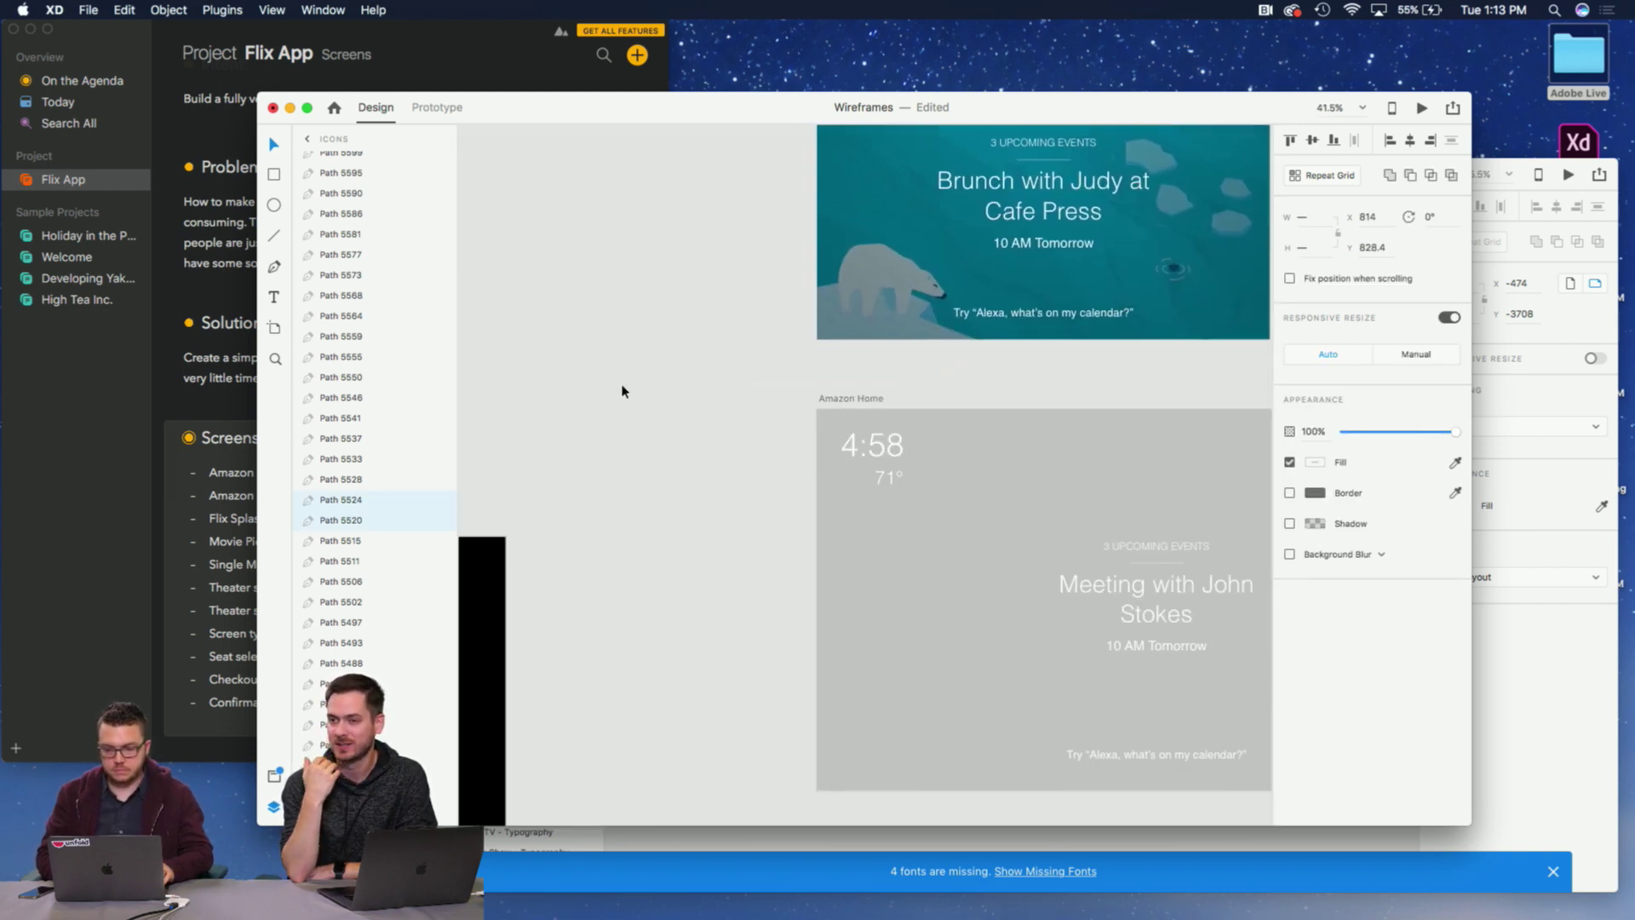
scroll(622, 392, up, 5)
click(761, 492)
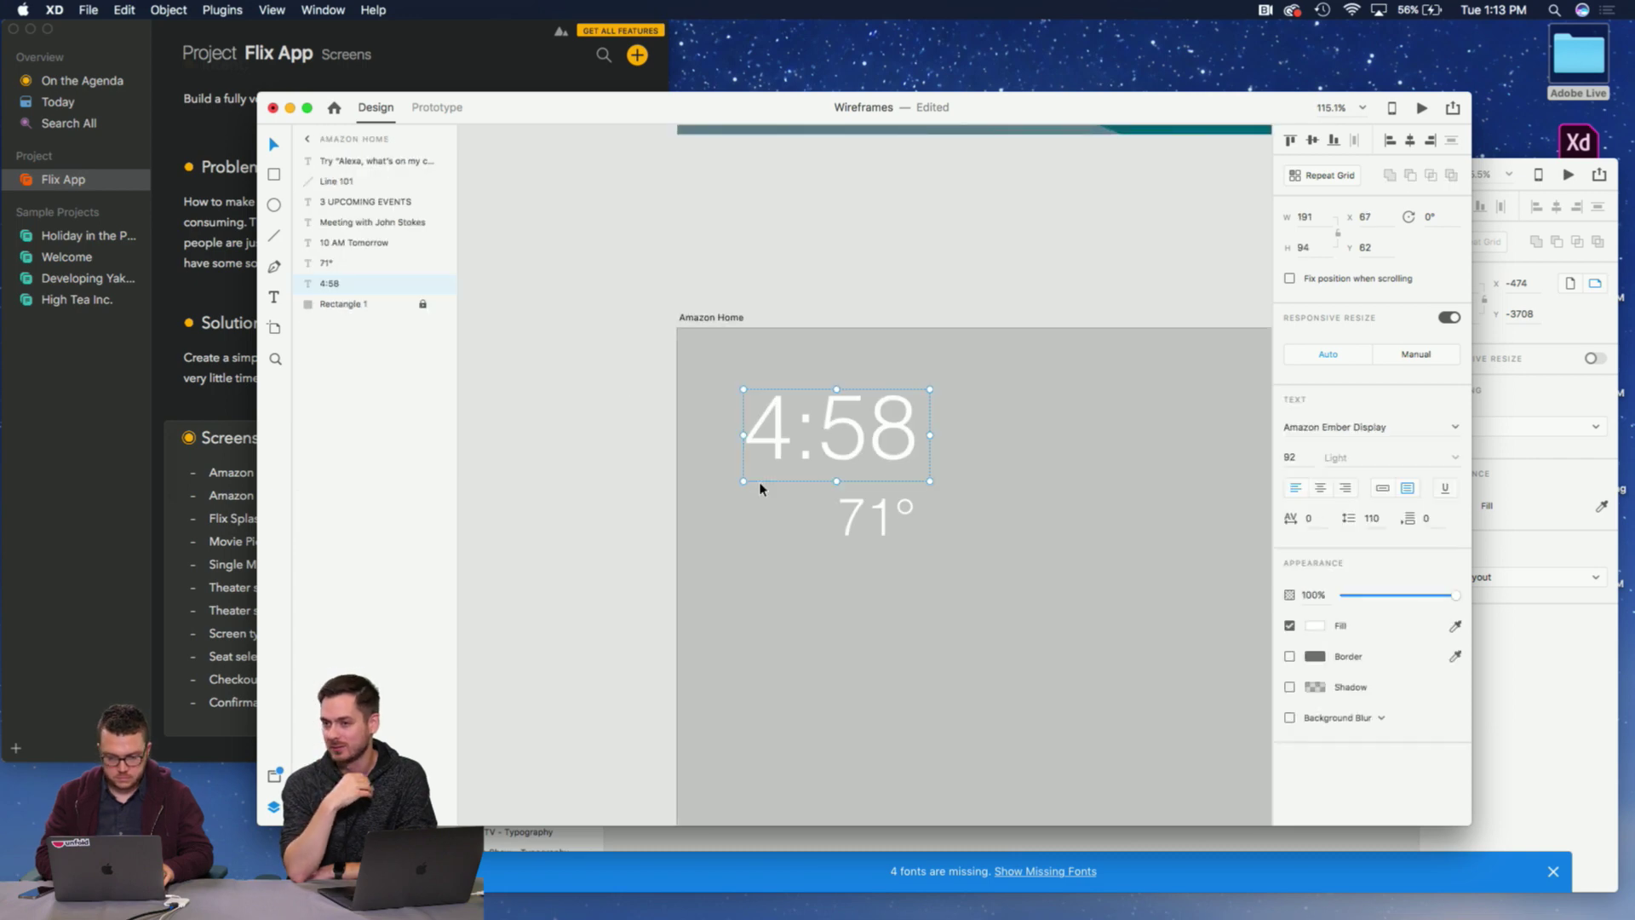
key(super+v)
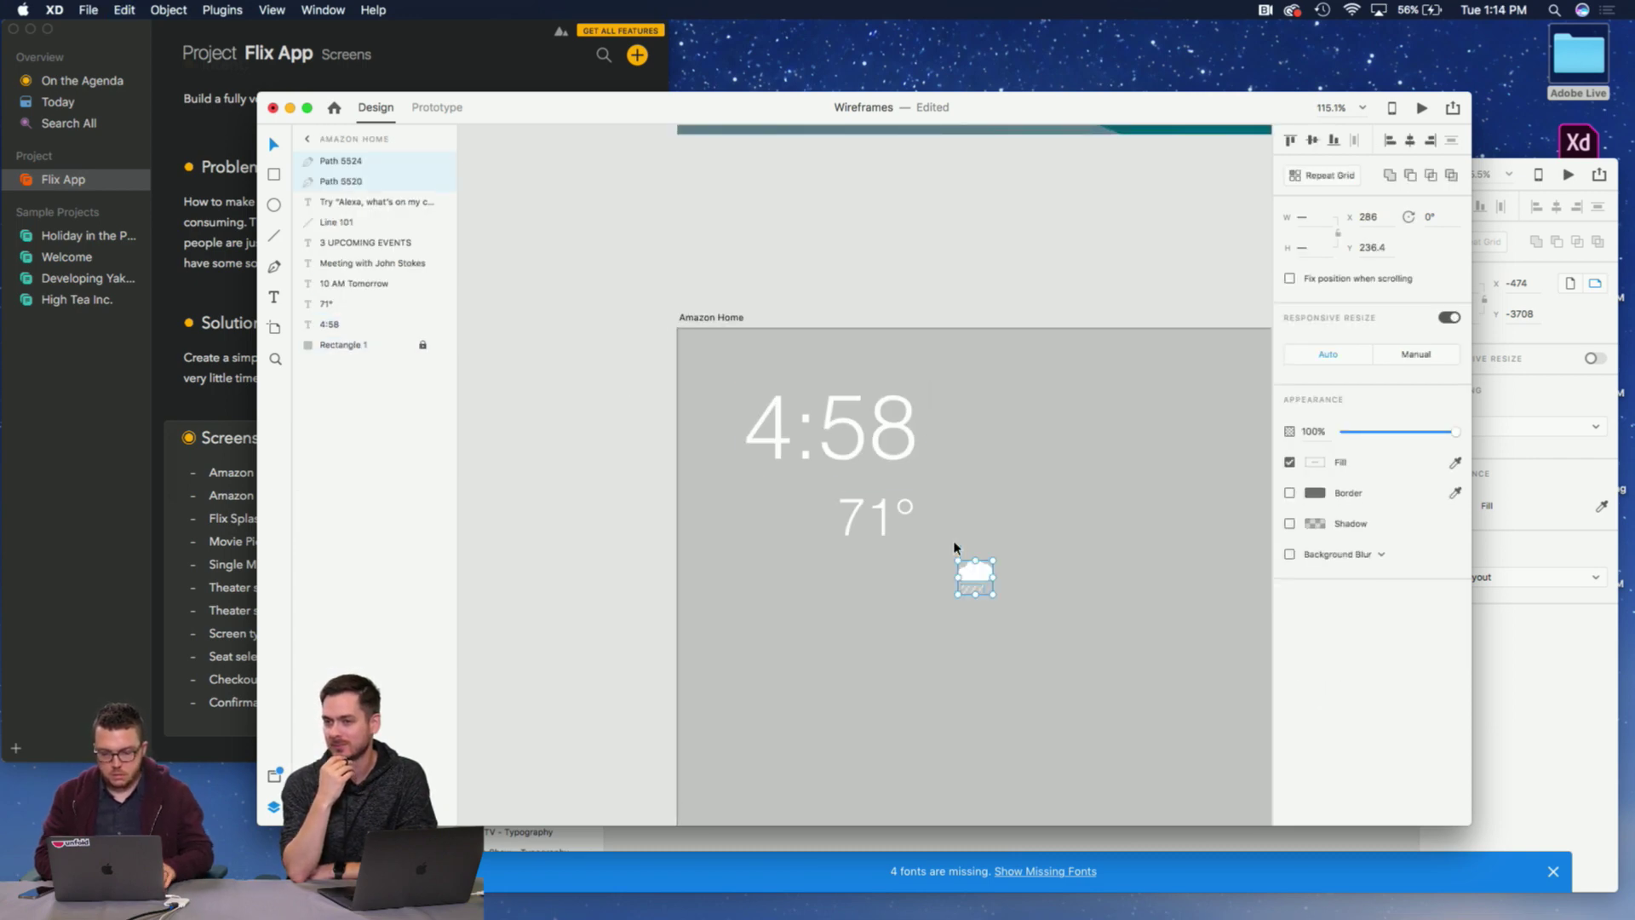
Move the rain cloud icon beside the 71° text, aligned with the time's left edge at X 67, and enlarge it slightly.
drag(978, 579, 766, 513)
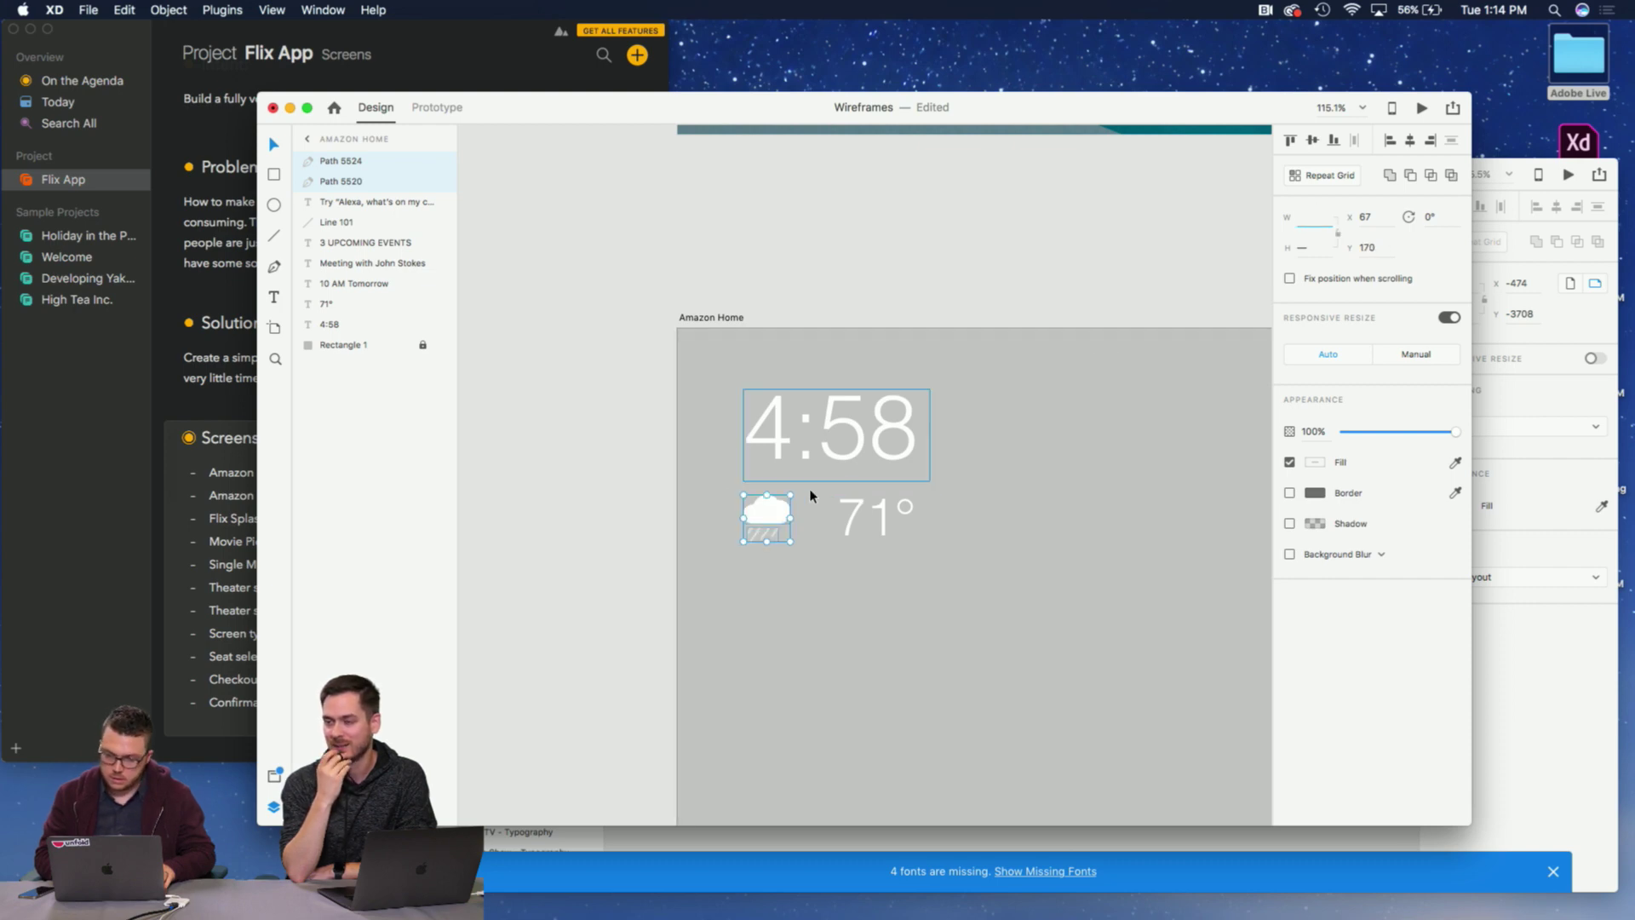
drag(791, 495, 785, 512)
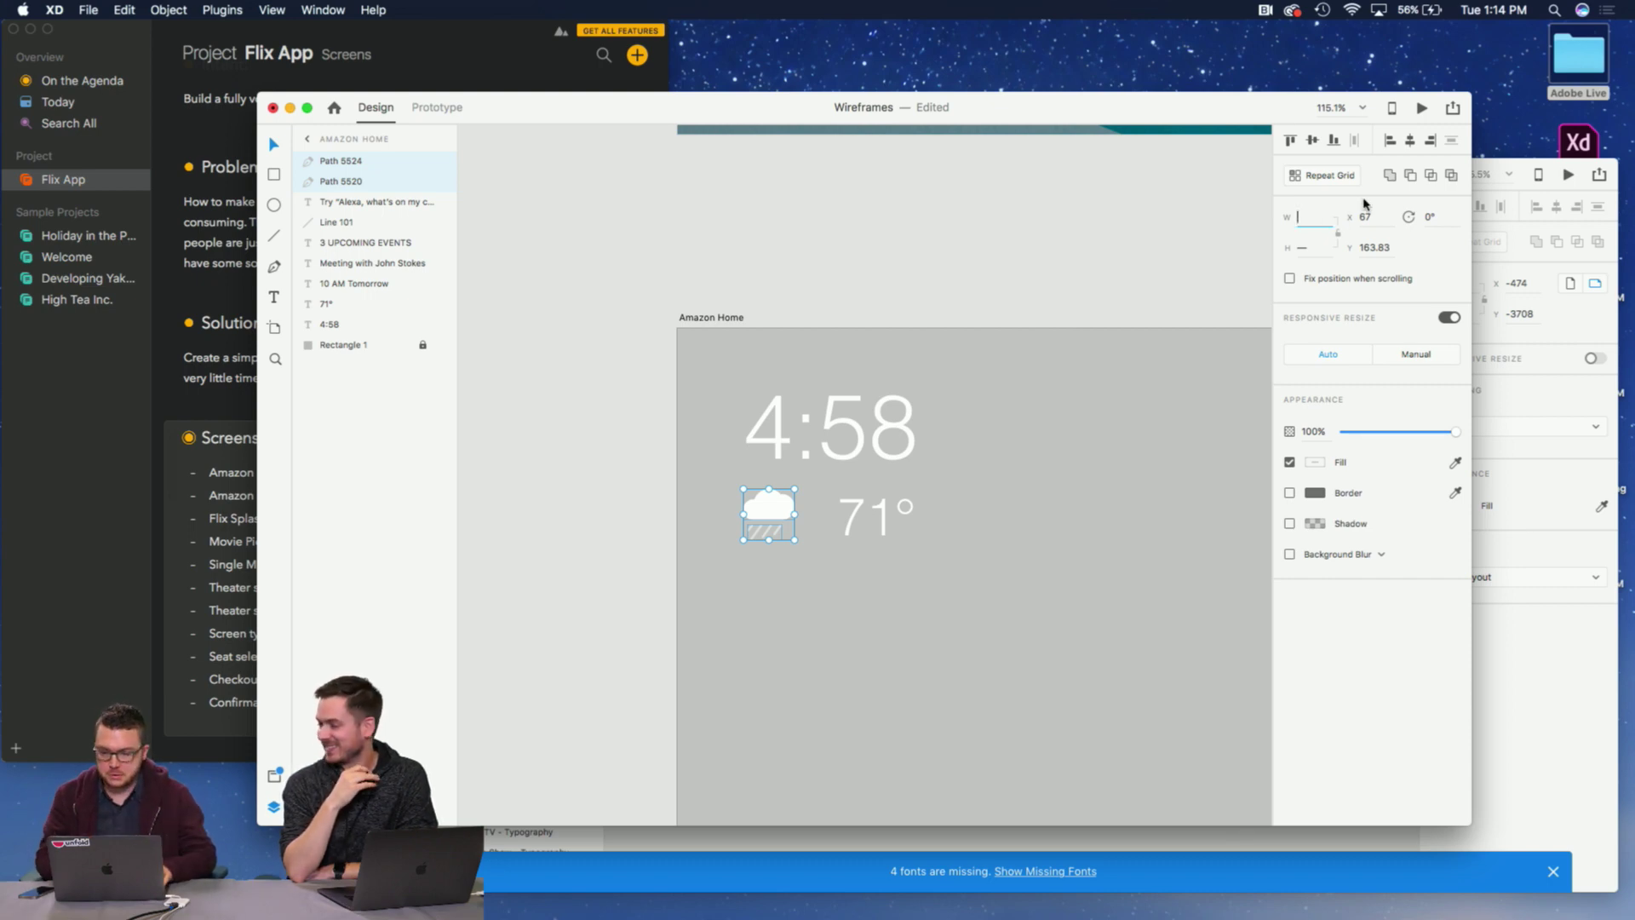
drag(777, 512, 815, 542)
Nudge the 71° text up to Y 164 to line up with the cloud and change it to 52°.
scroll(815, 569, down, 3)
scroll(815, 569, down, 5)
scroll(815, 569, right, 3)
click(691, 286)
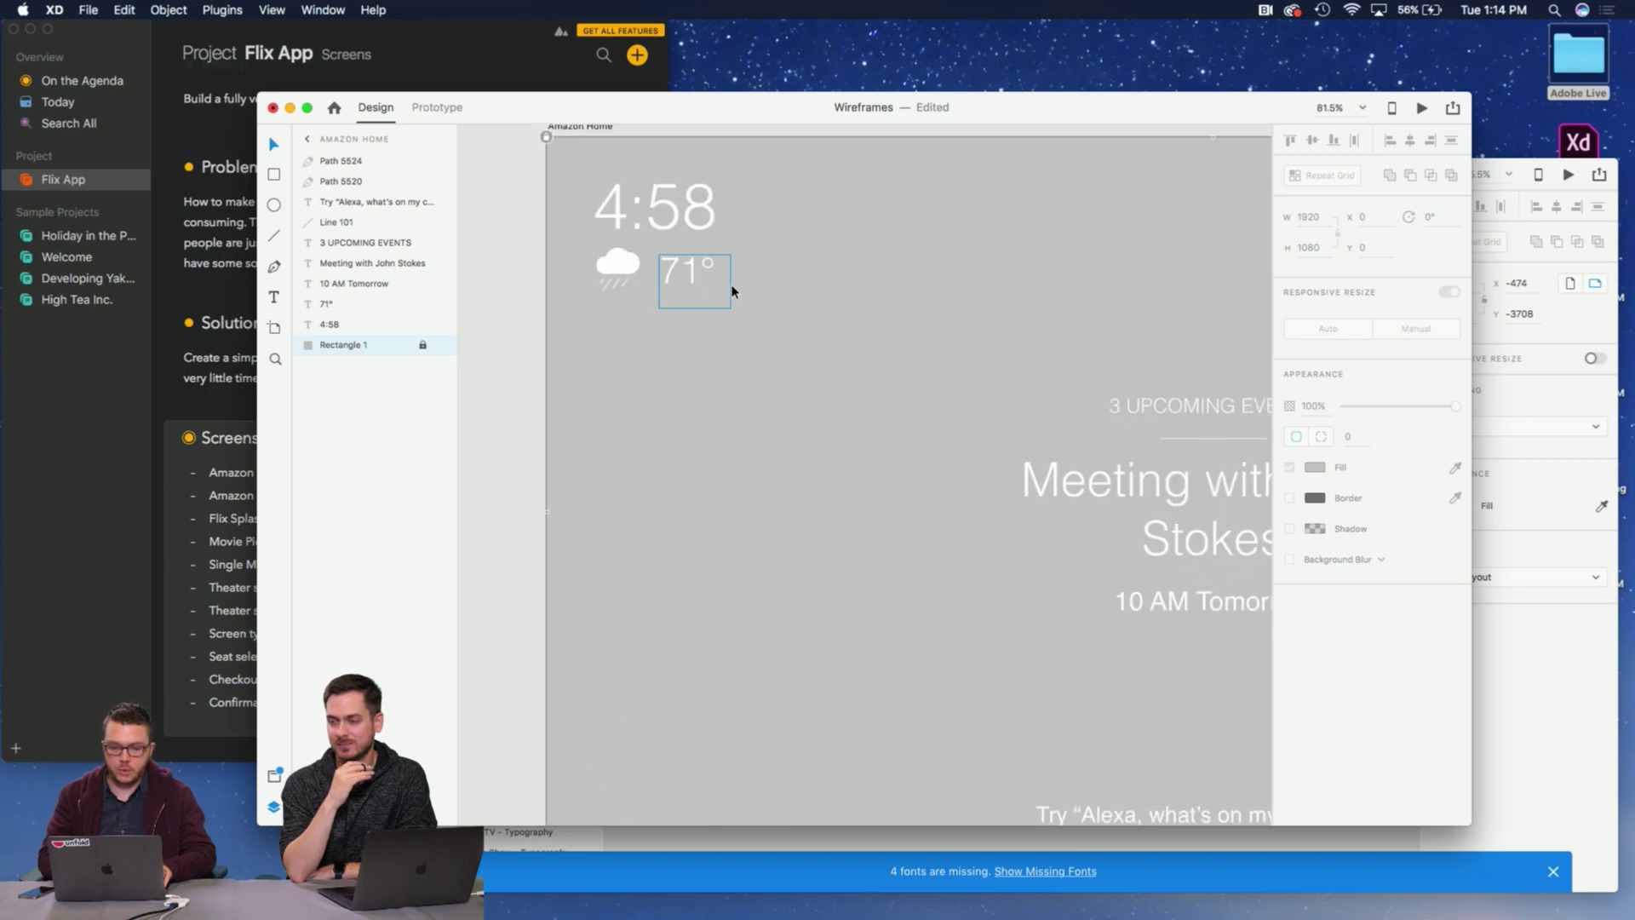
drag(687, 275, 693, 272)
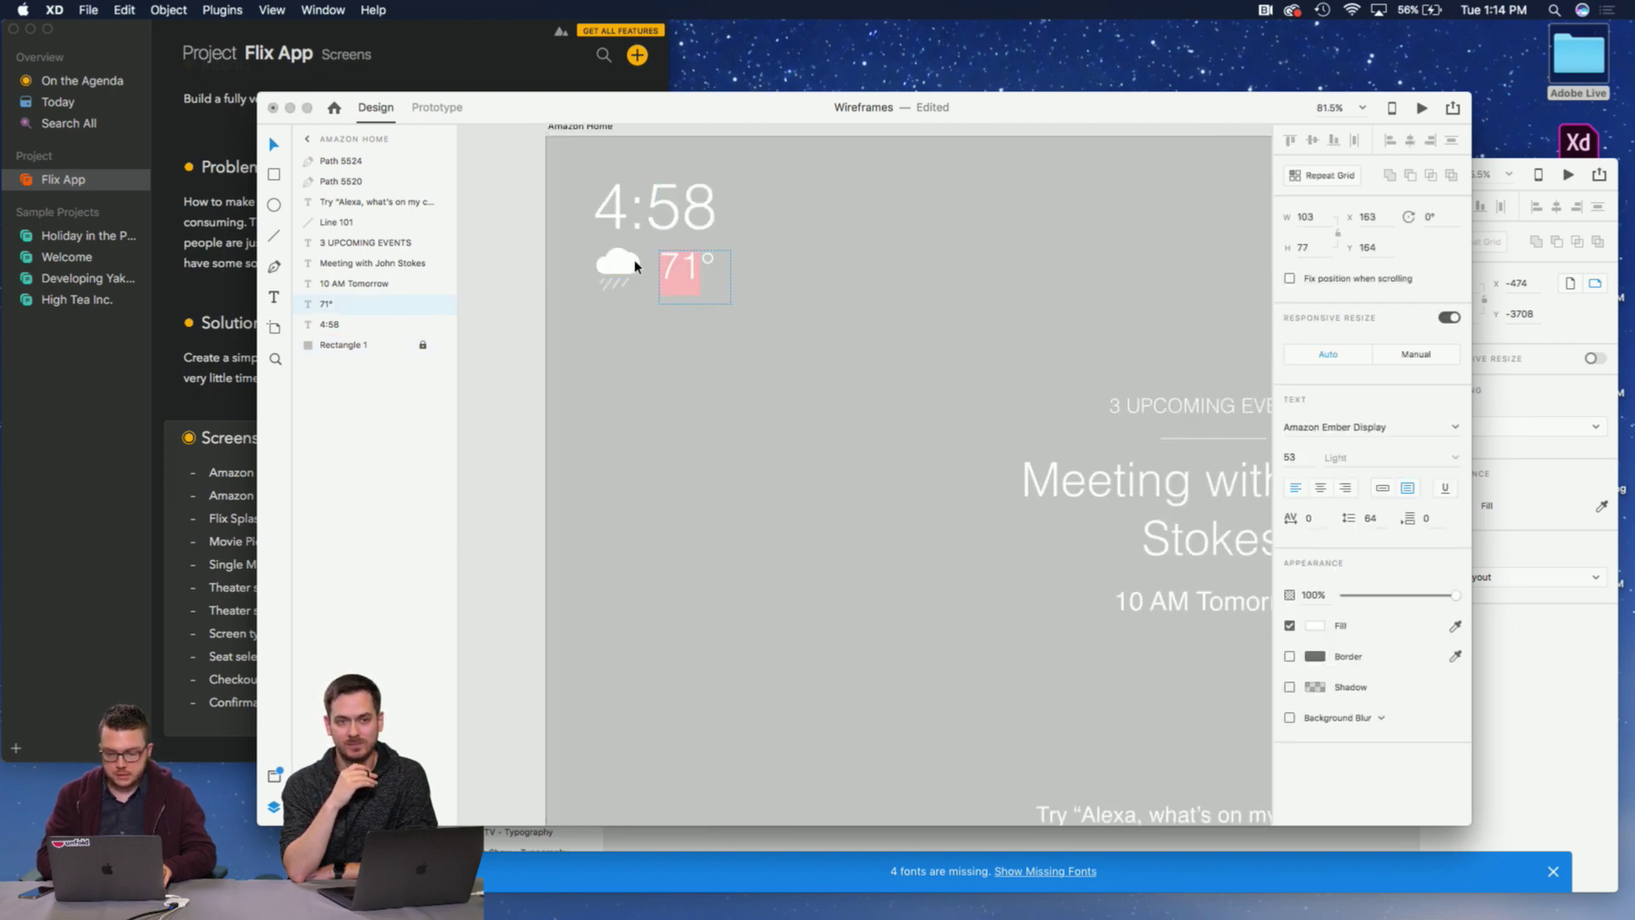
text(52)
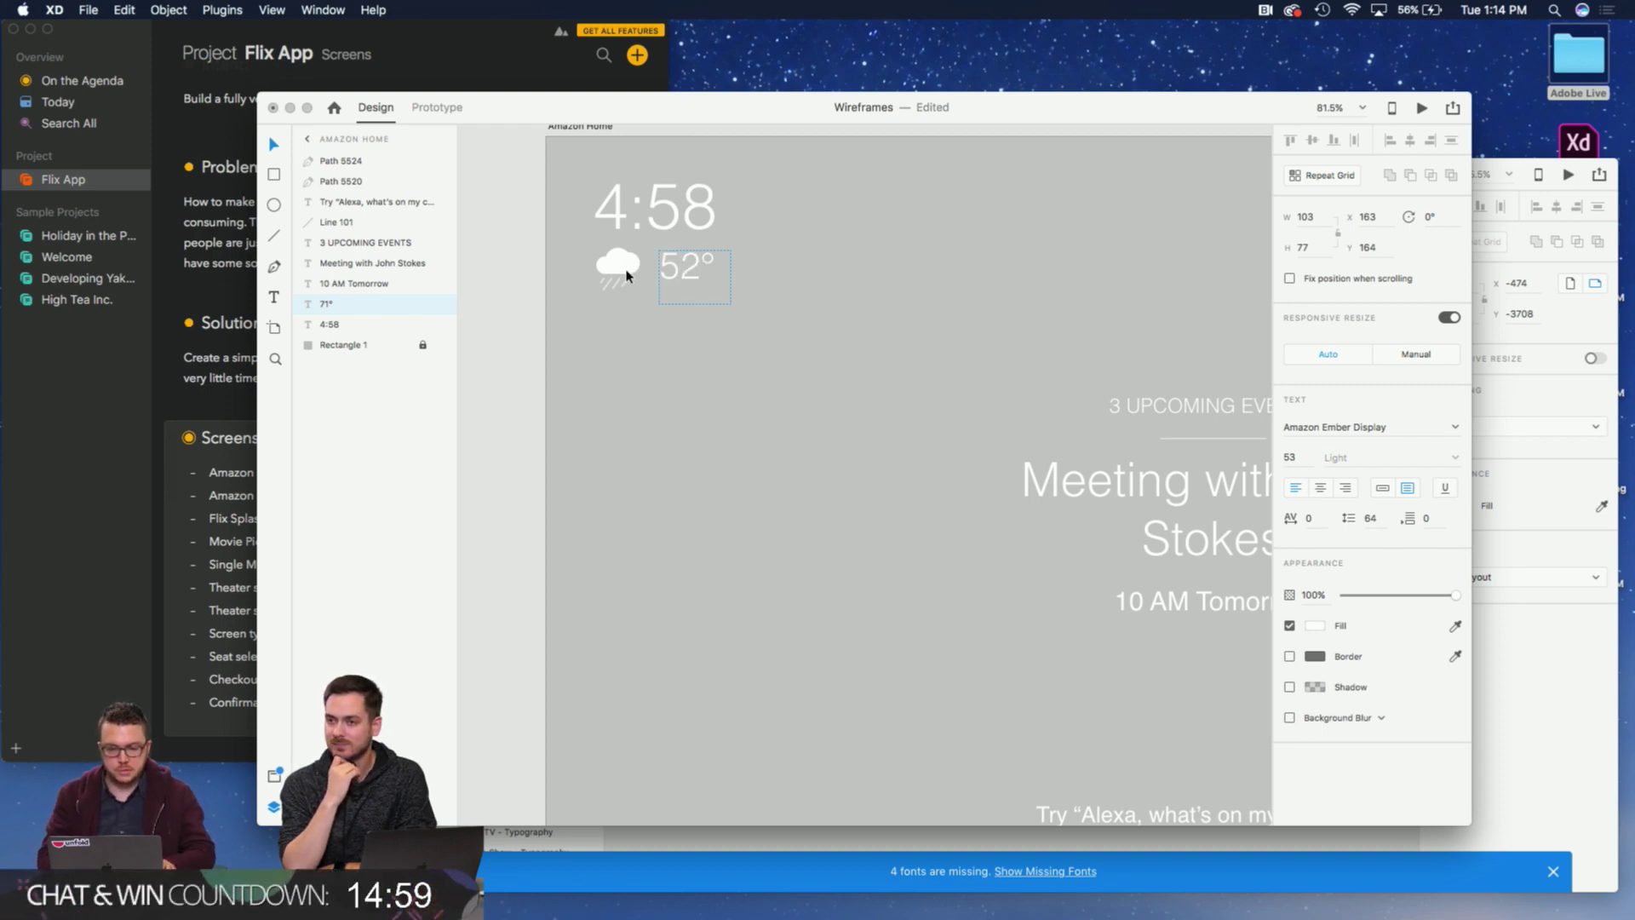
click(529, 263)
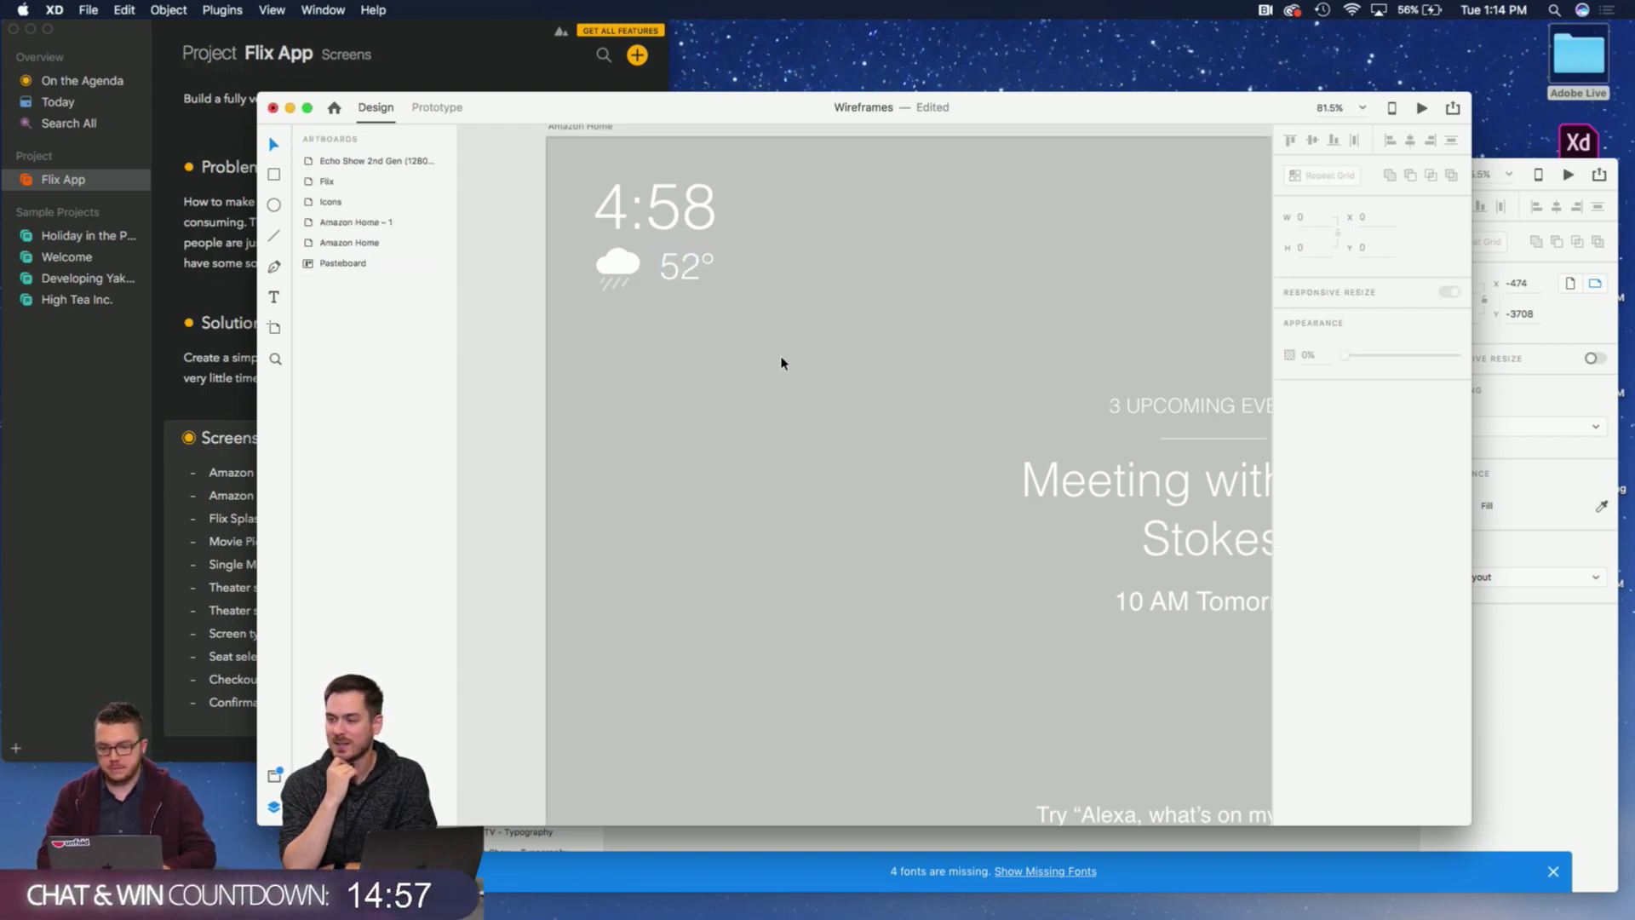
Delete the time, the sun icon and the temperature from the Amazon Home – 1 artboard.
scroll(781, 363, down, 5)
scroll(782, 363, right, 5)
scroll(782, 362, left, 4)
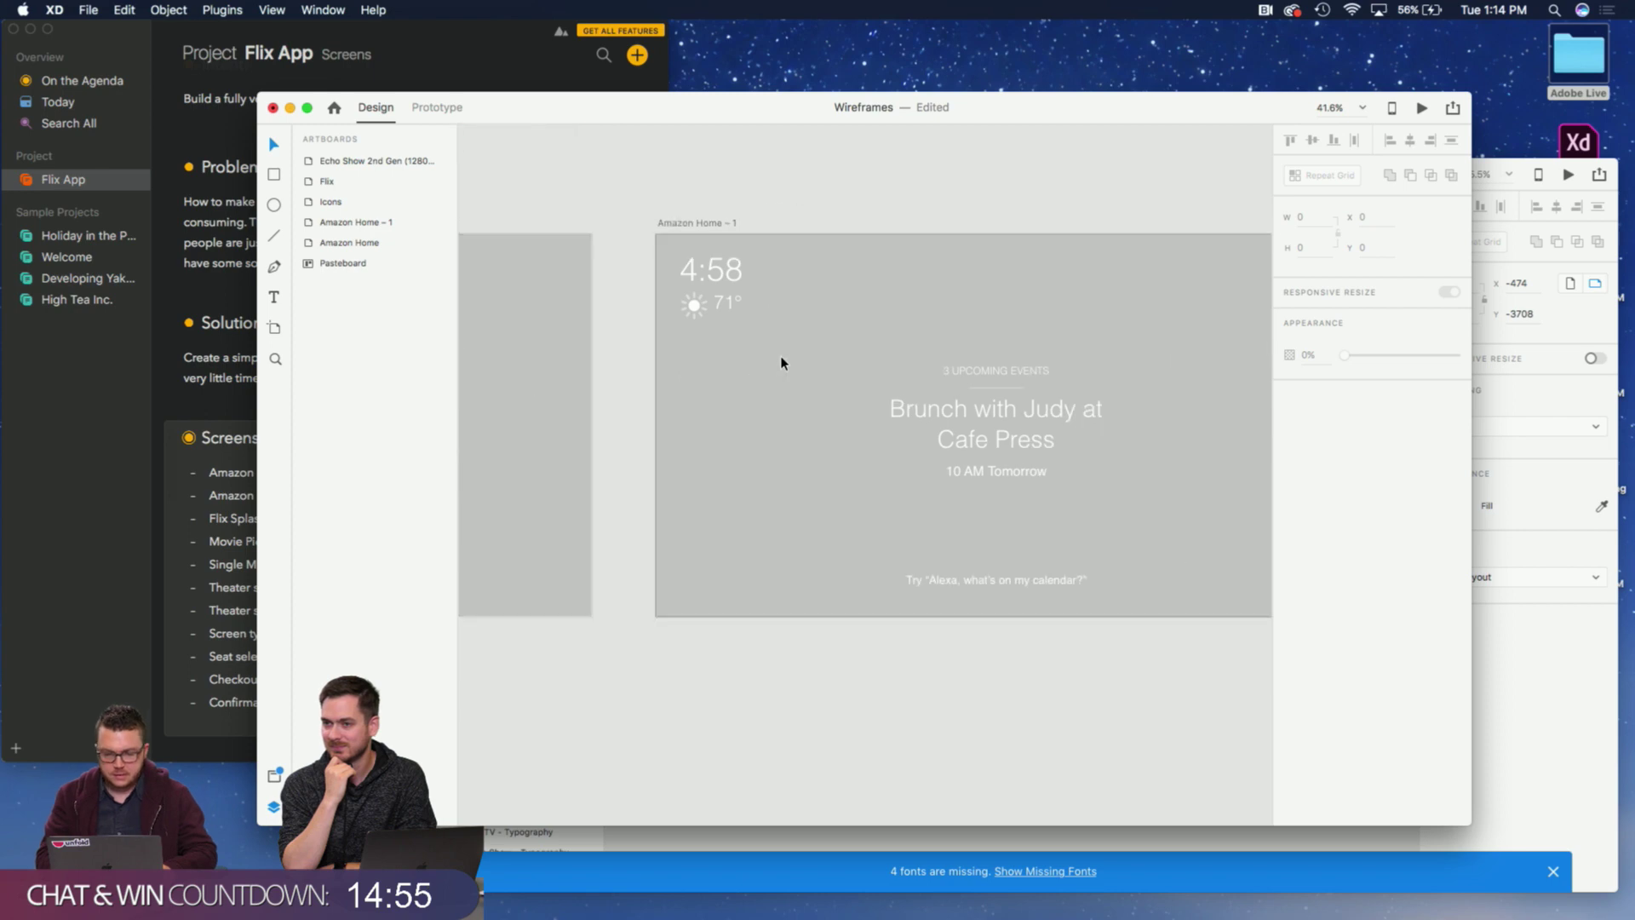
scroll(725, 307, down, 3)
scroll(1070, 259, up, 2)
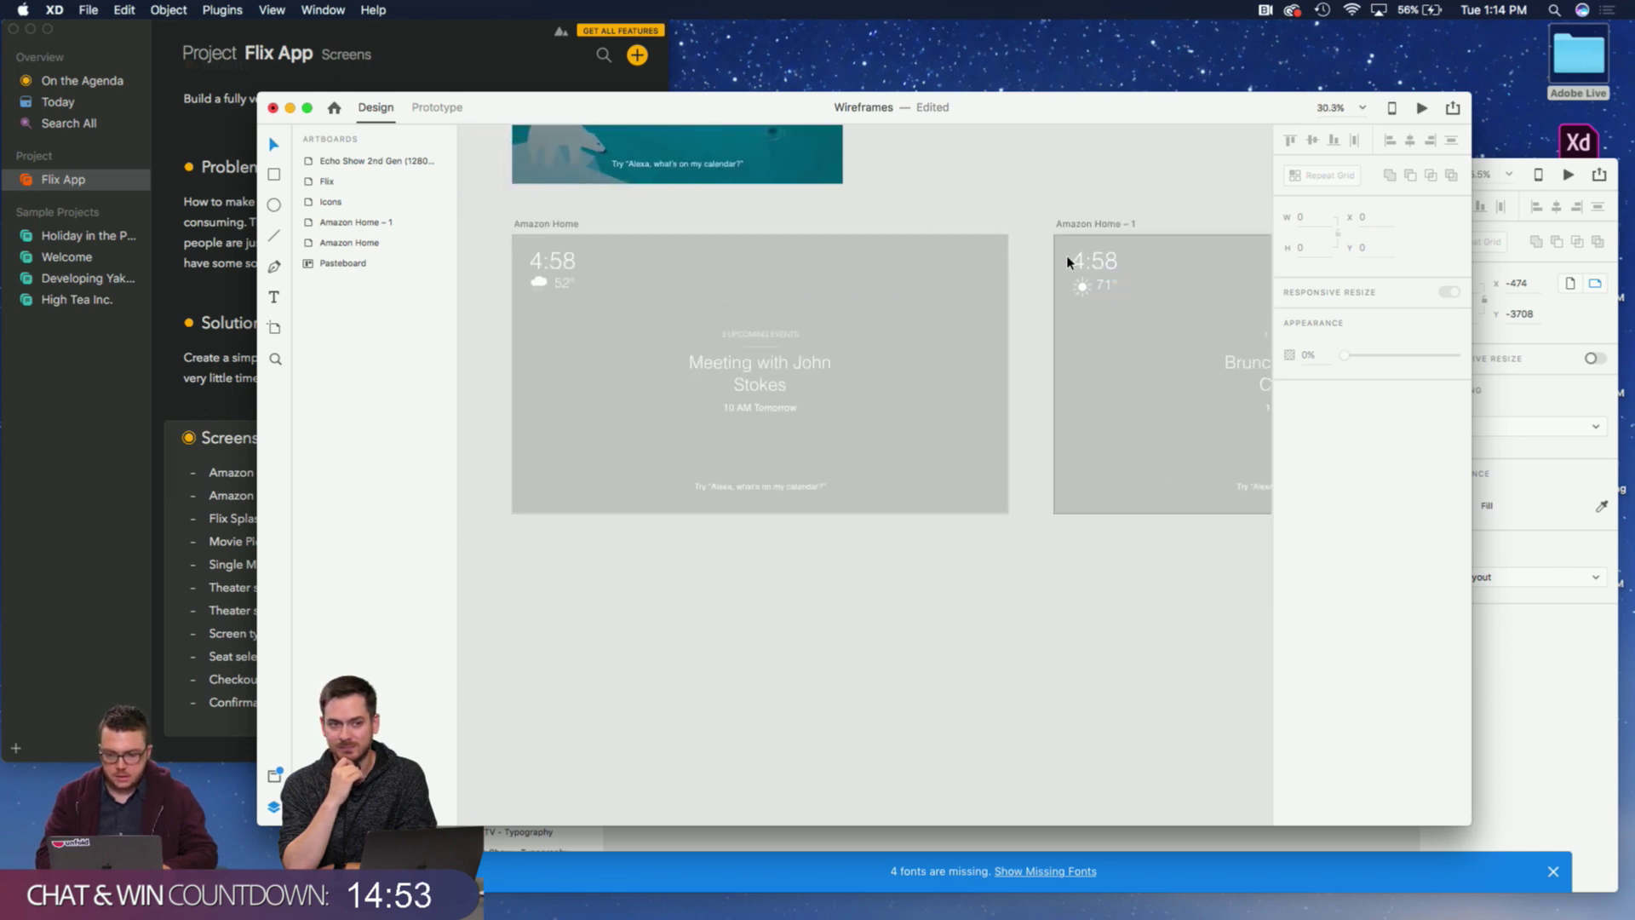
click(1082, 262)
click(1059, 247)
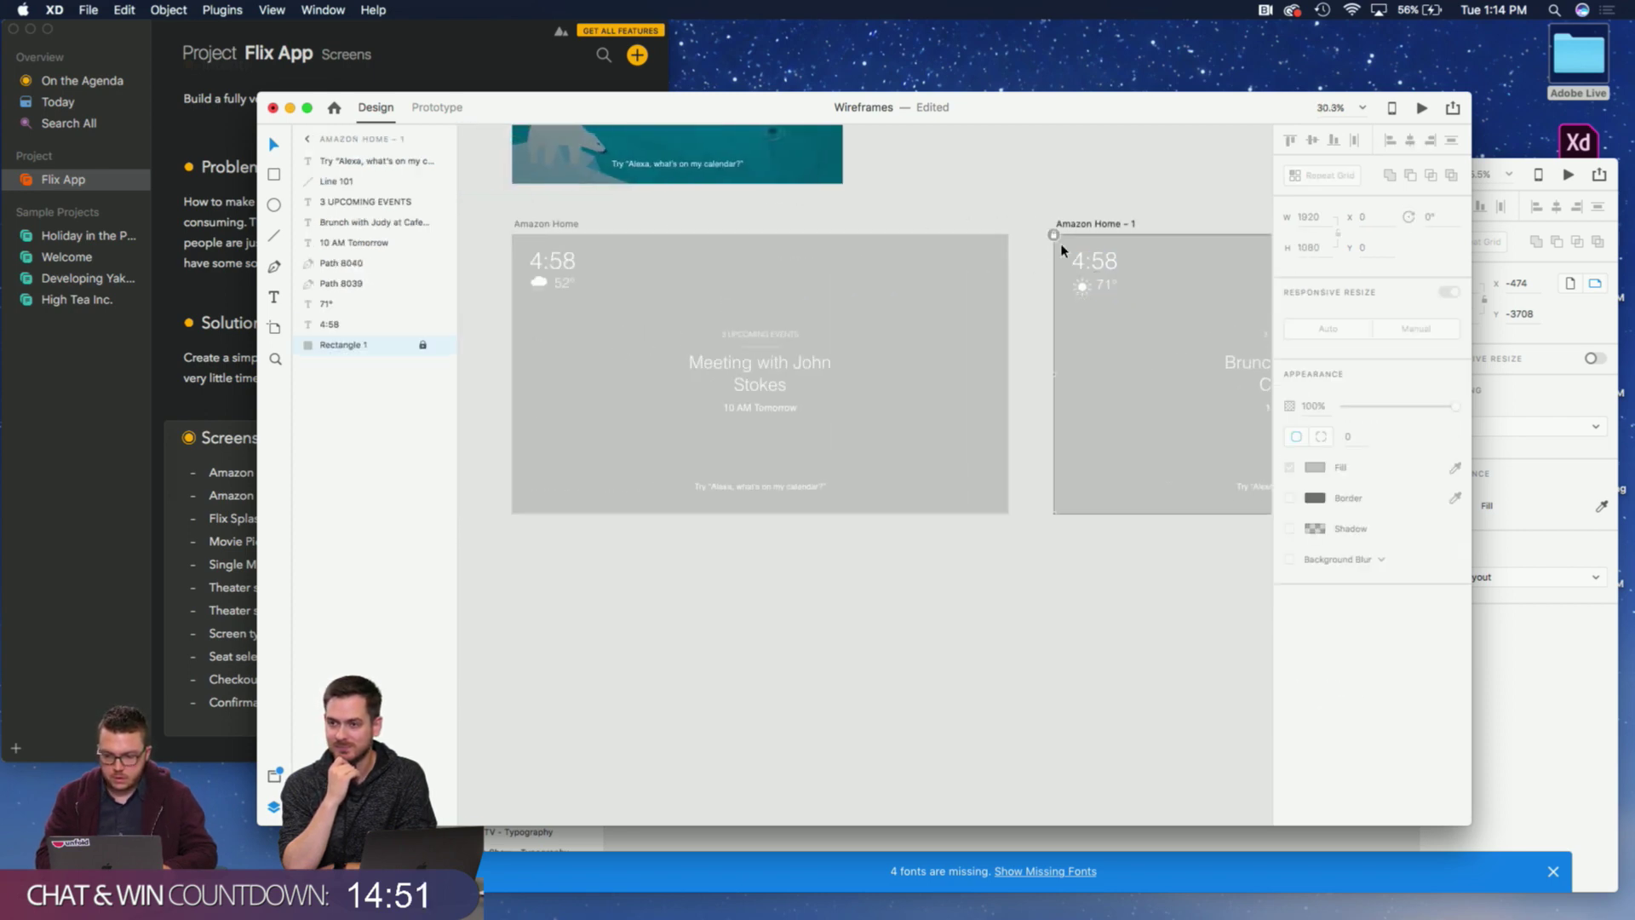
drag(1033, 259, 1124, 302)
Copy the time, rain cloud icon and 52° text from the Amazon Home artboard into Amazon Home – 1.
drag(686, 252, 532, 316)
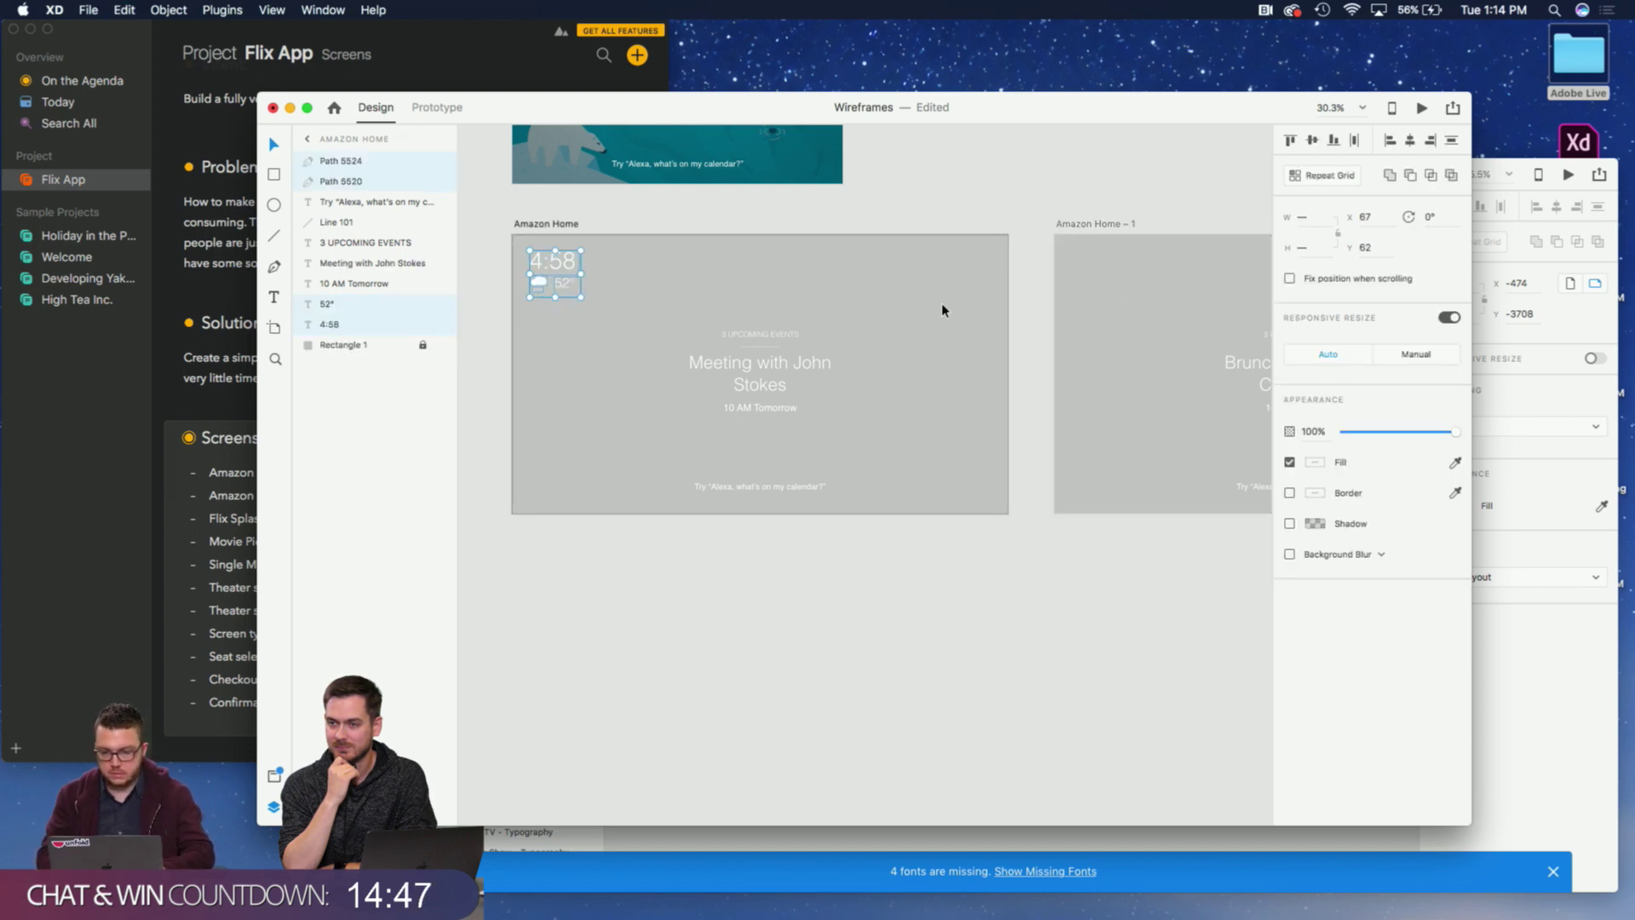
click(1121, 259)
key(cmd+v)
click(1171, 356)
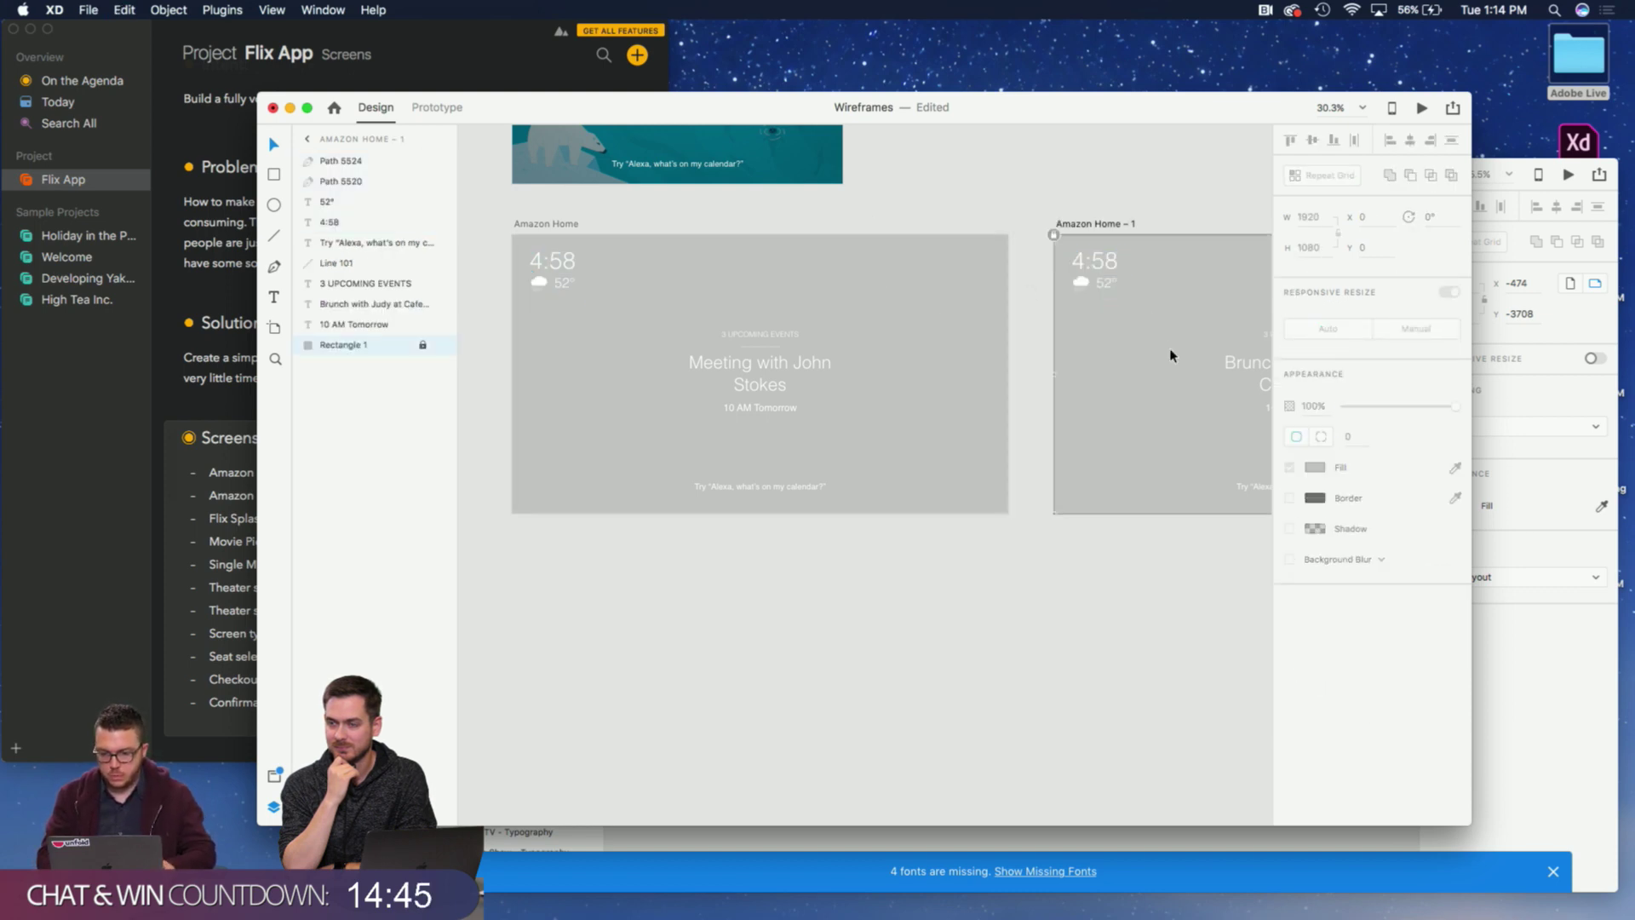
Compare the two Amazon Home artboards and select the upcoming event block on Amazon Home – 1.
scroll(1171, 356, right, 5)
scroll(1168, 354, left, 4)
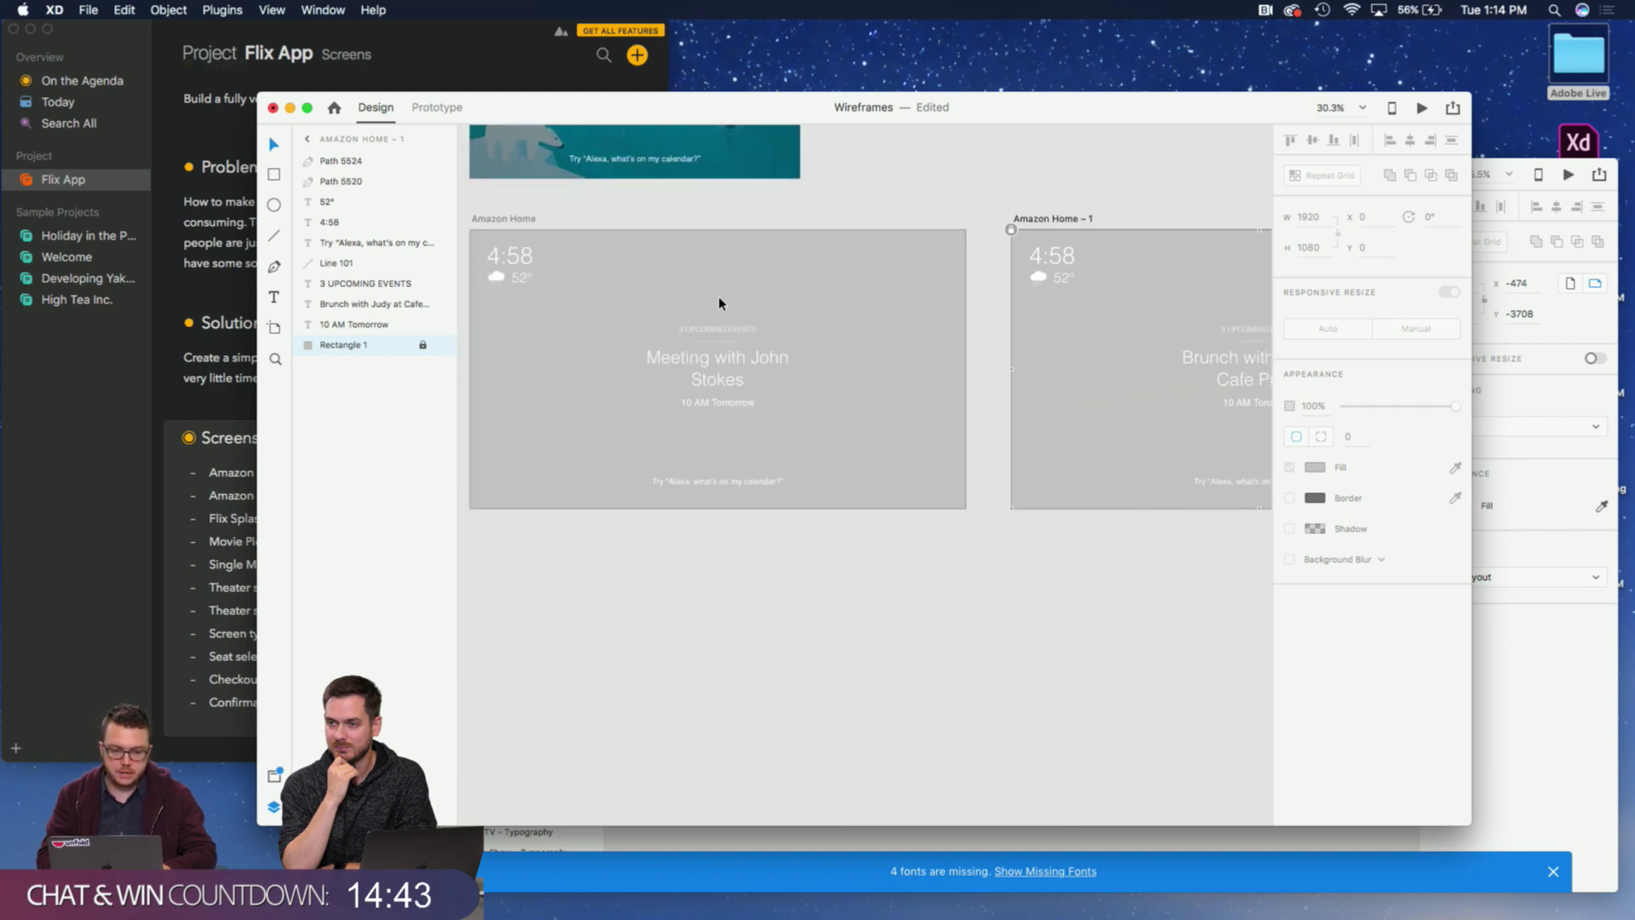
scroll(1113, 278, right, 3)
scroll(1118, 279, right, 1)
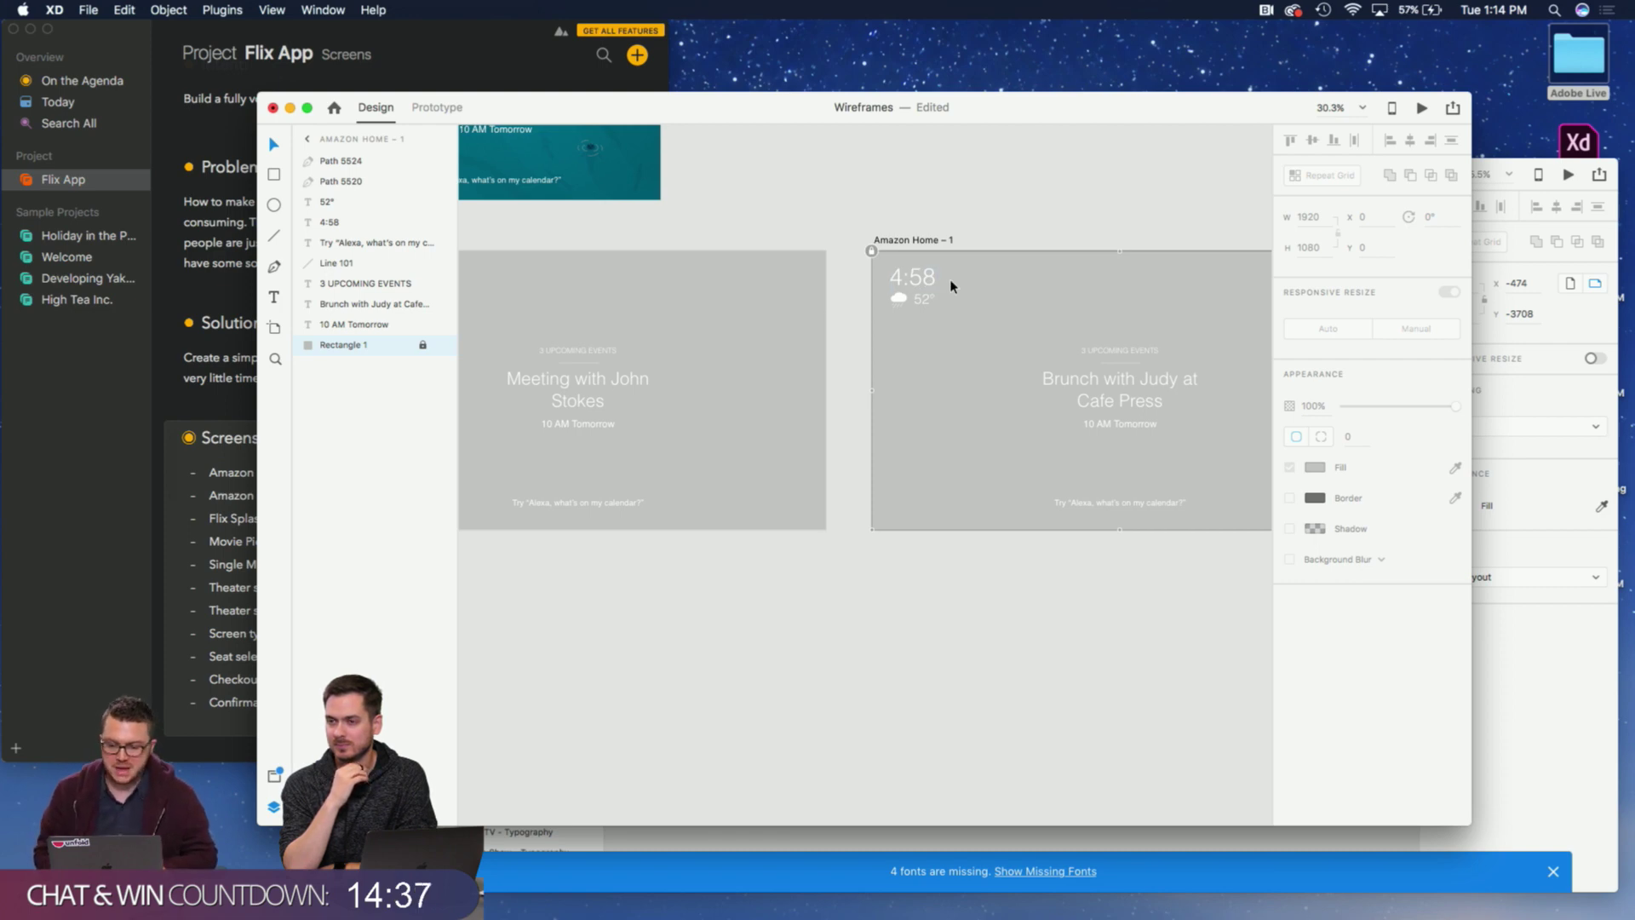
scroll(950, 284, up, 5)
scroll(1023, 365, down, 3)
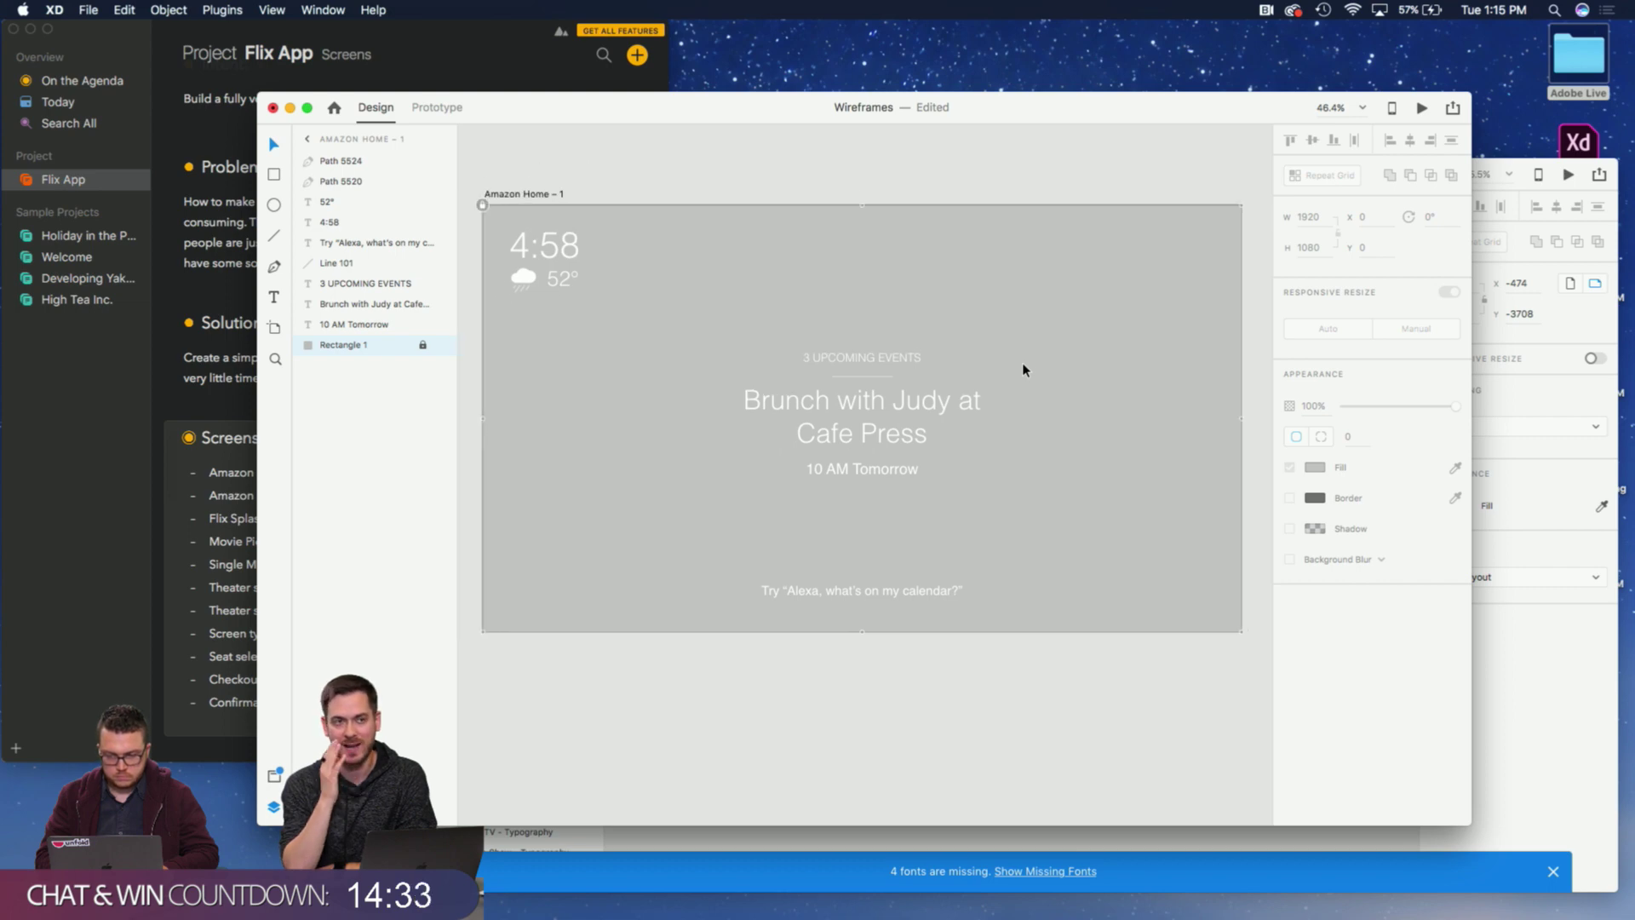
click(978, 185)
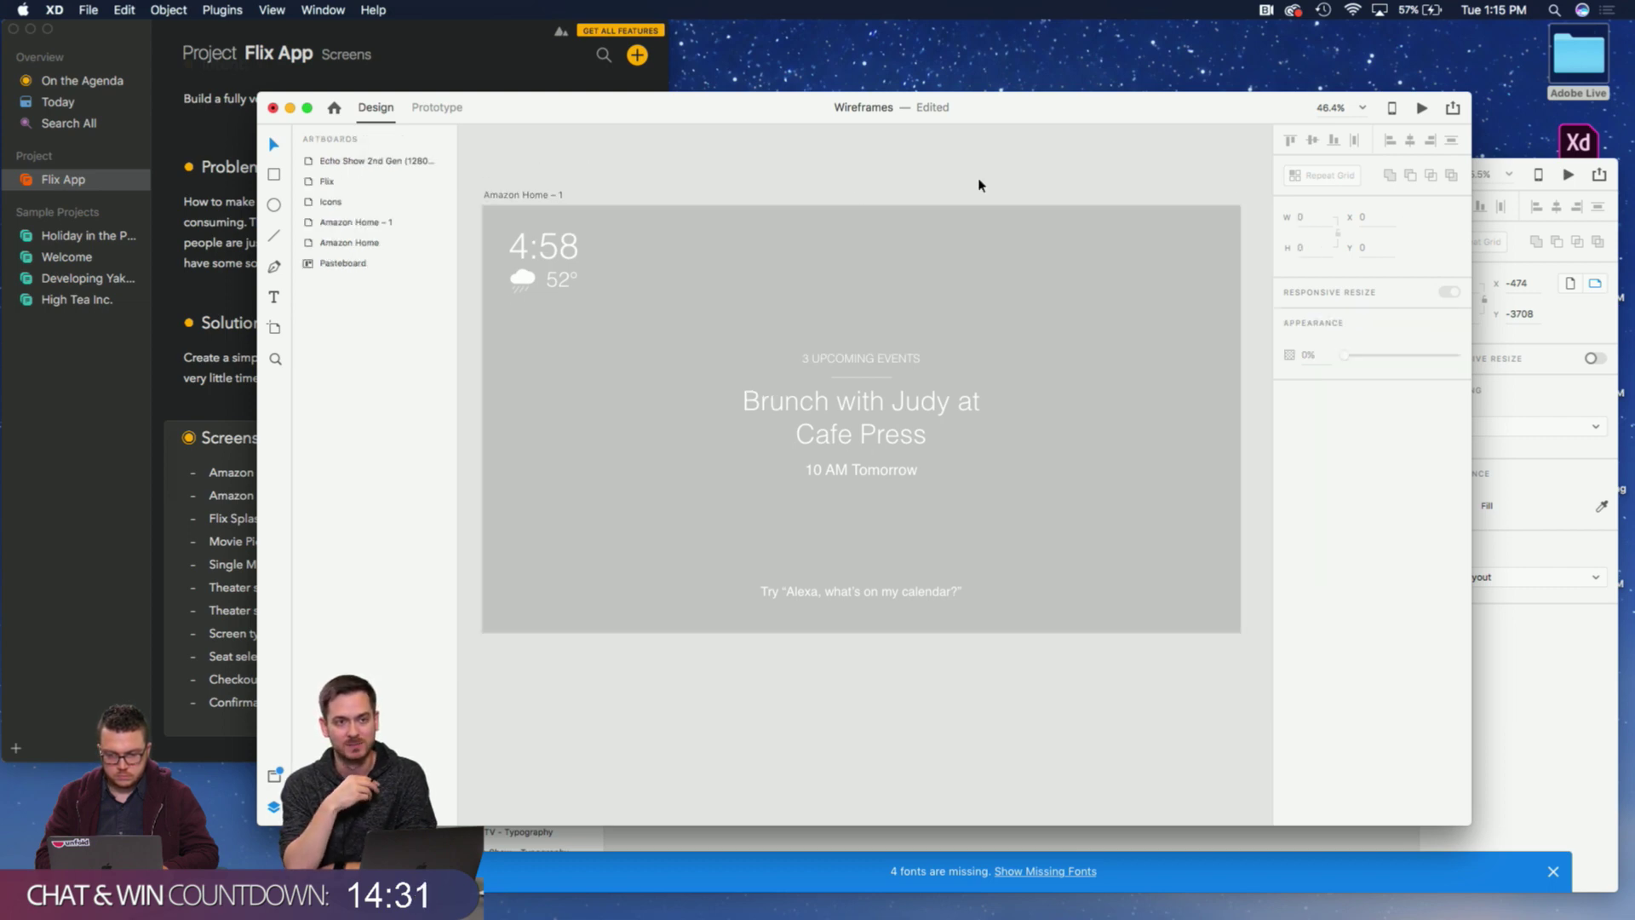
scroll(959, 241, down, 1)
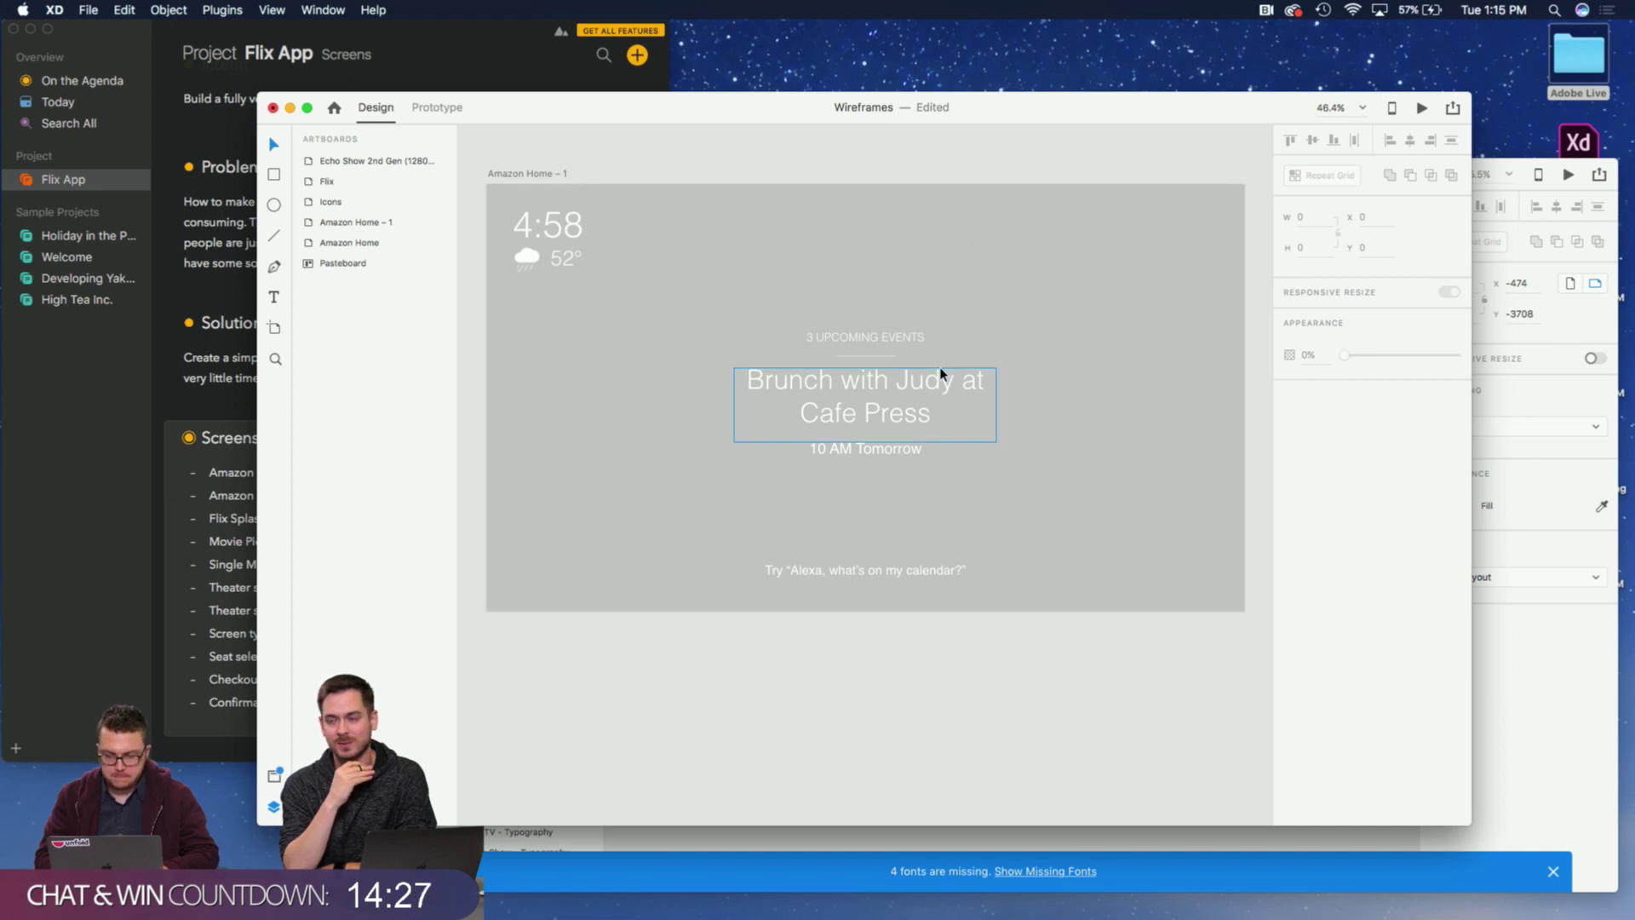
click(870, 309)
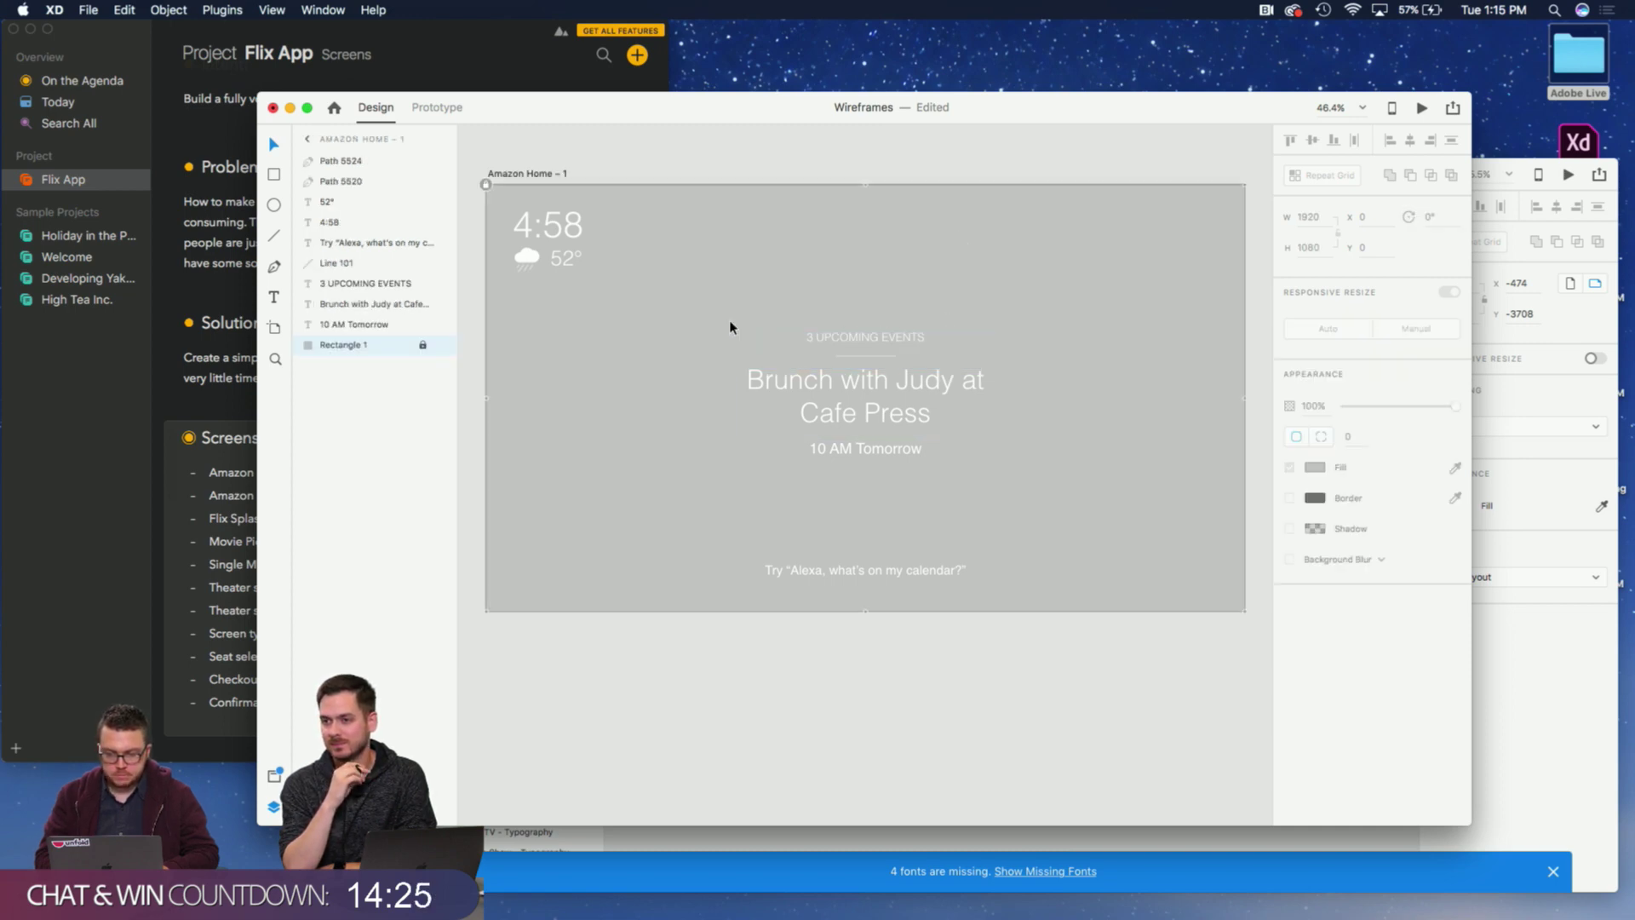
drag(730, 326, 1035, 526)
Change the voice hint on the original Amazon Home artboard to Try "Alexa, what's the weather going to be today?".
scroll(984, 480, down, 5)
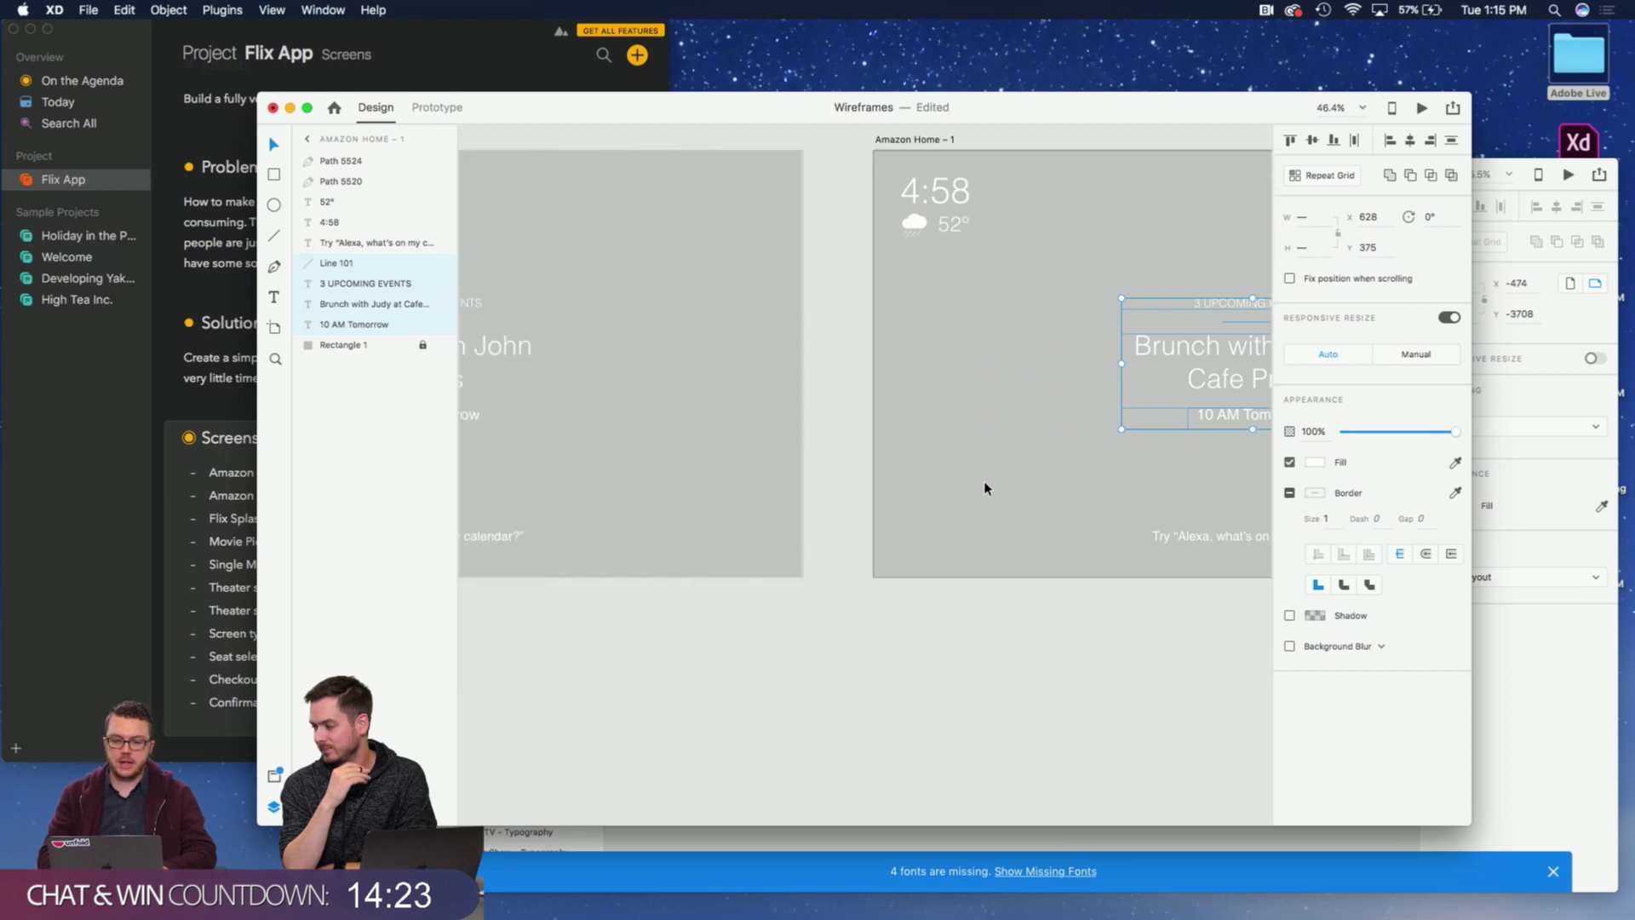
scroll(737, 460, up, 3)
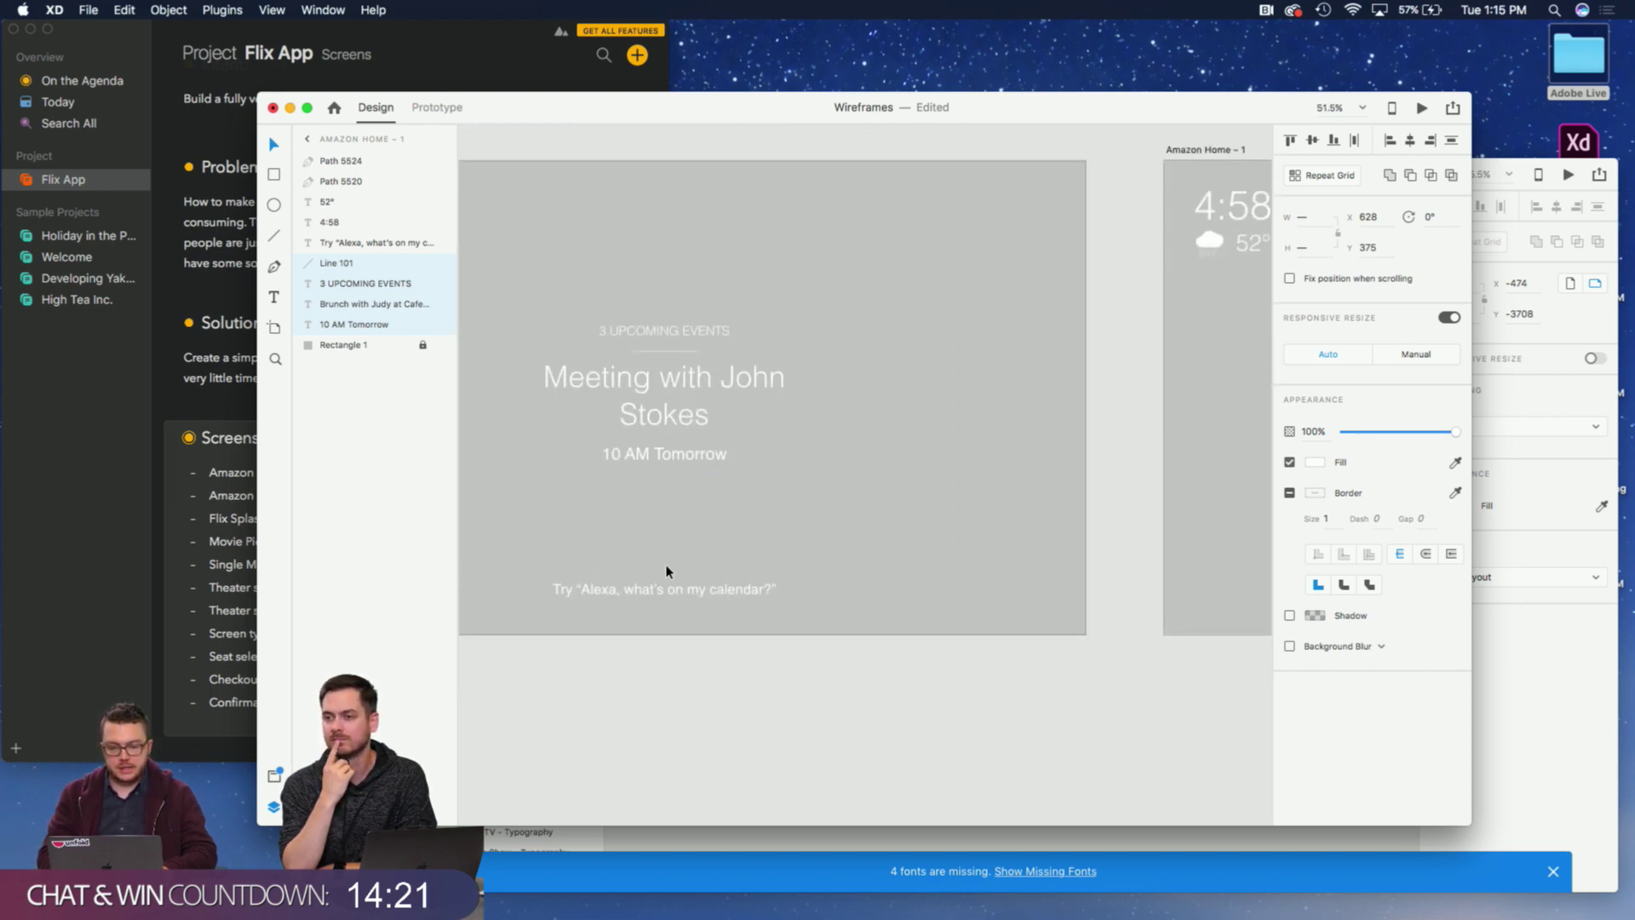
click(661, 586)
double_click(650, 592)
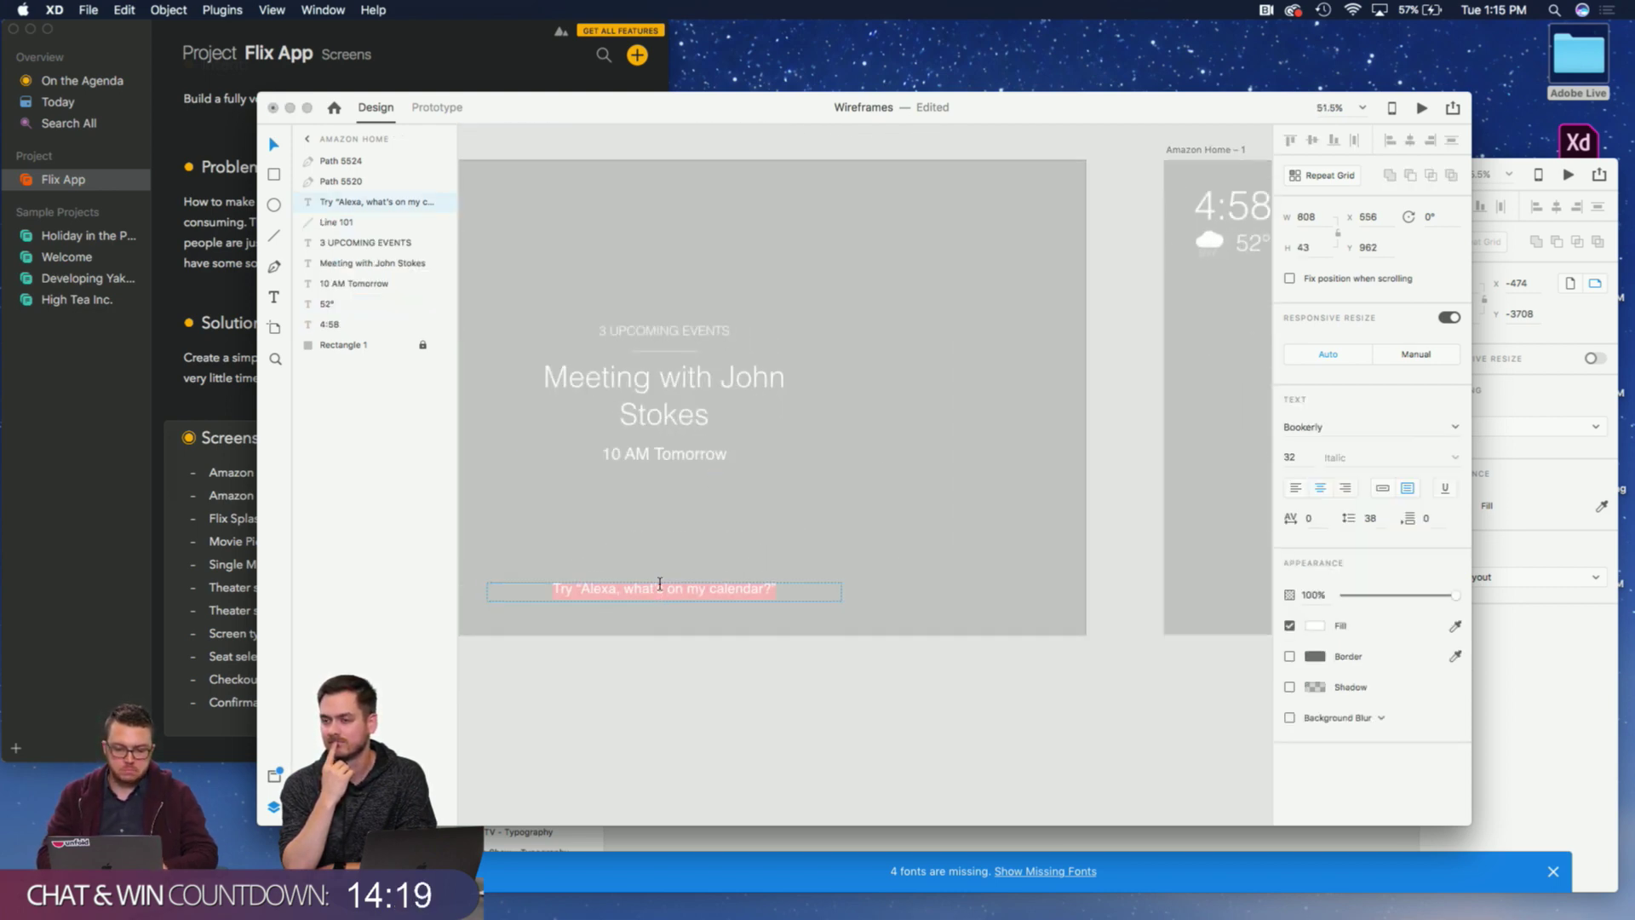
key(Escape)
double_click(767, 590)
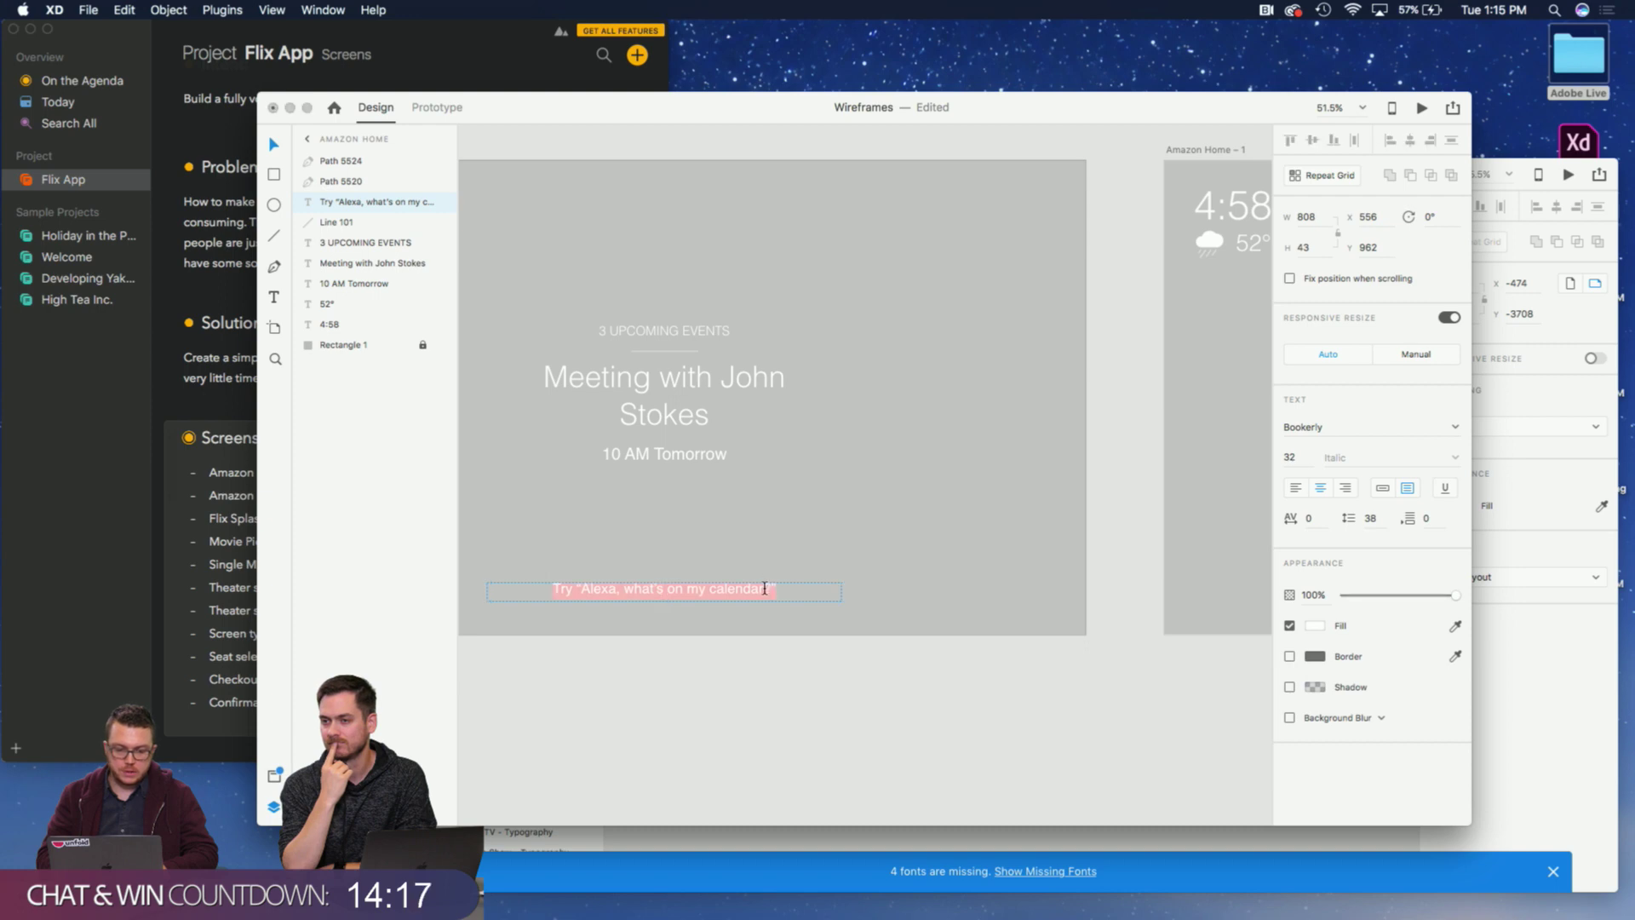
text(the weather d)
text(oing to be today?)
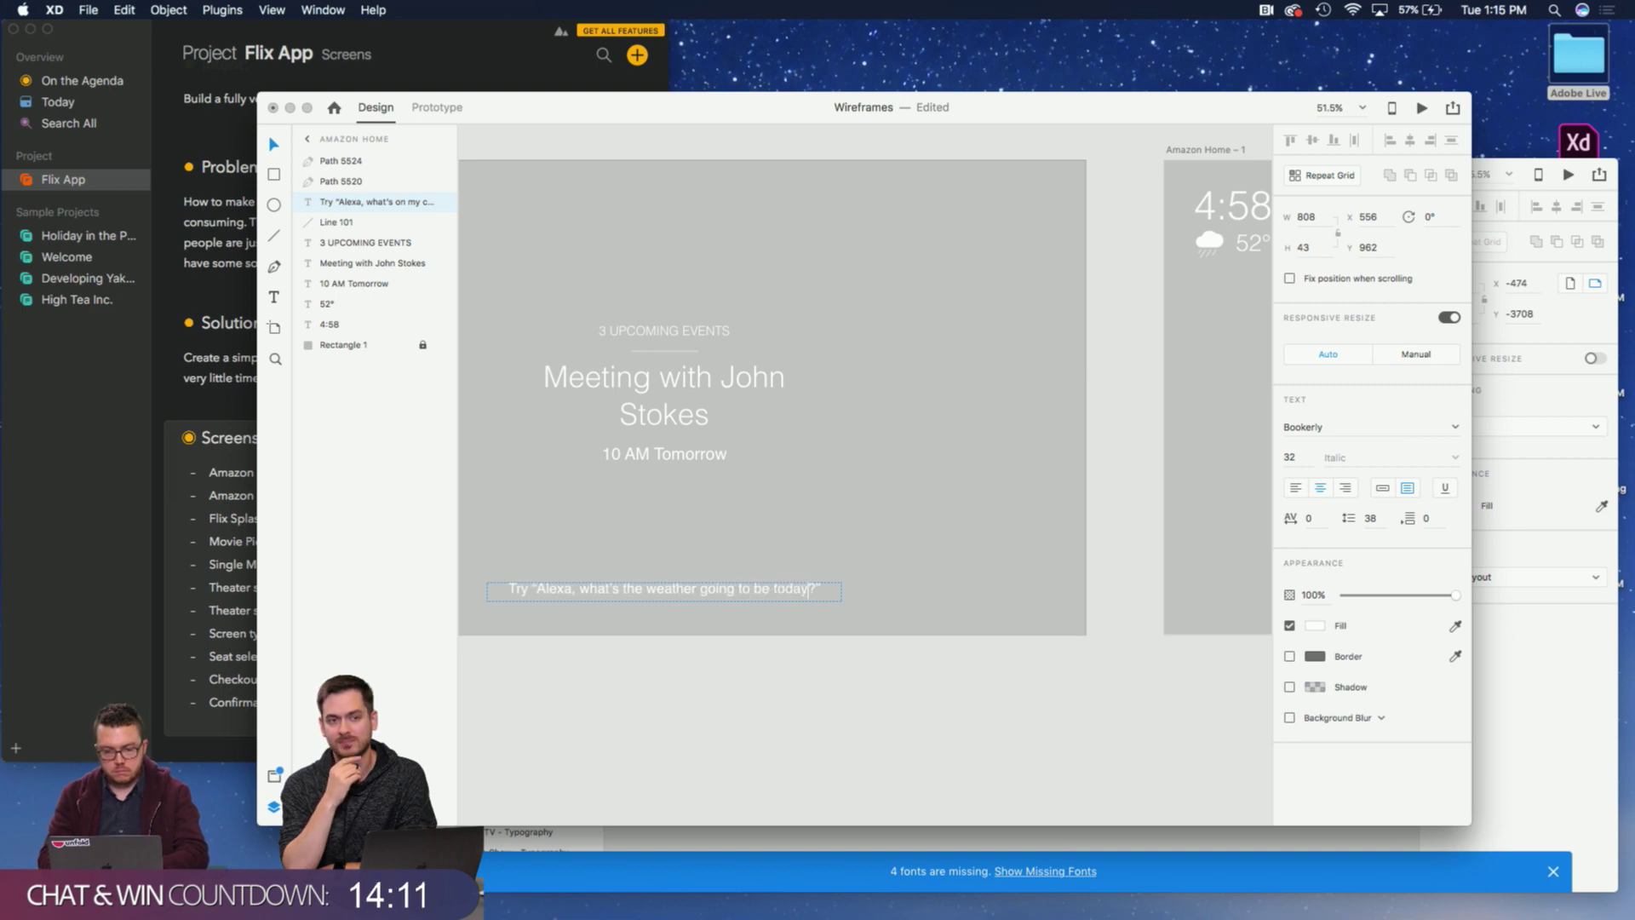
scroll(901, 656, right, 10)
click(900, 656)
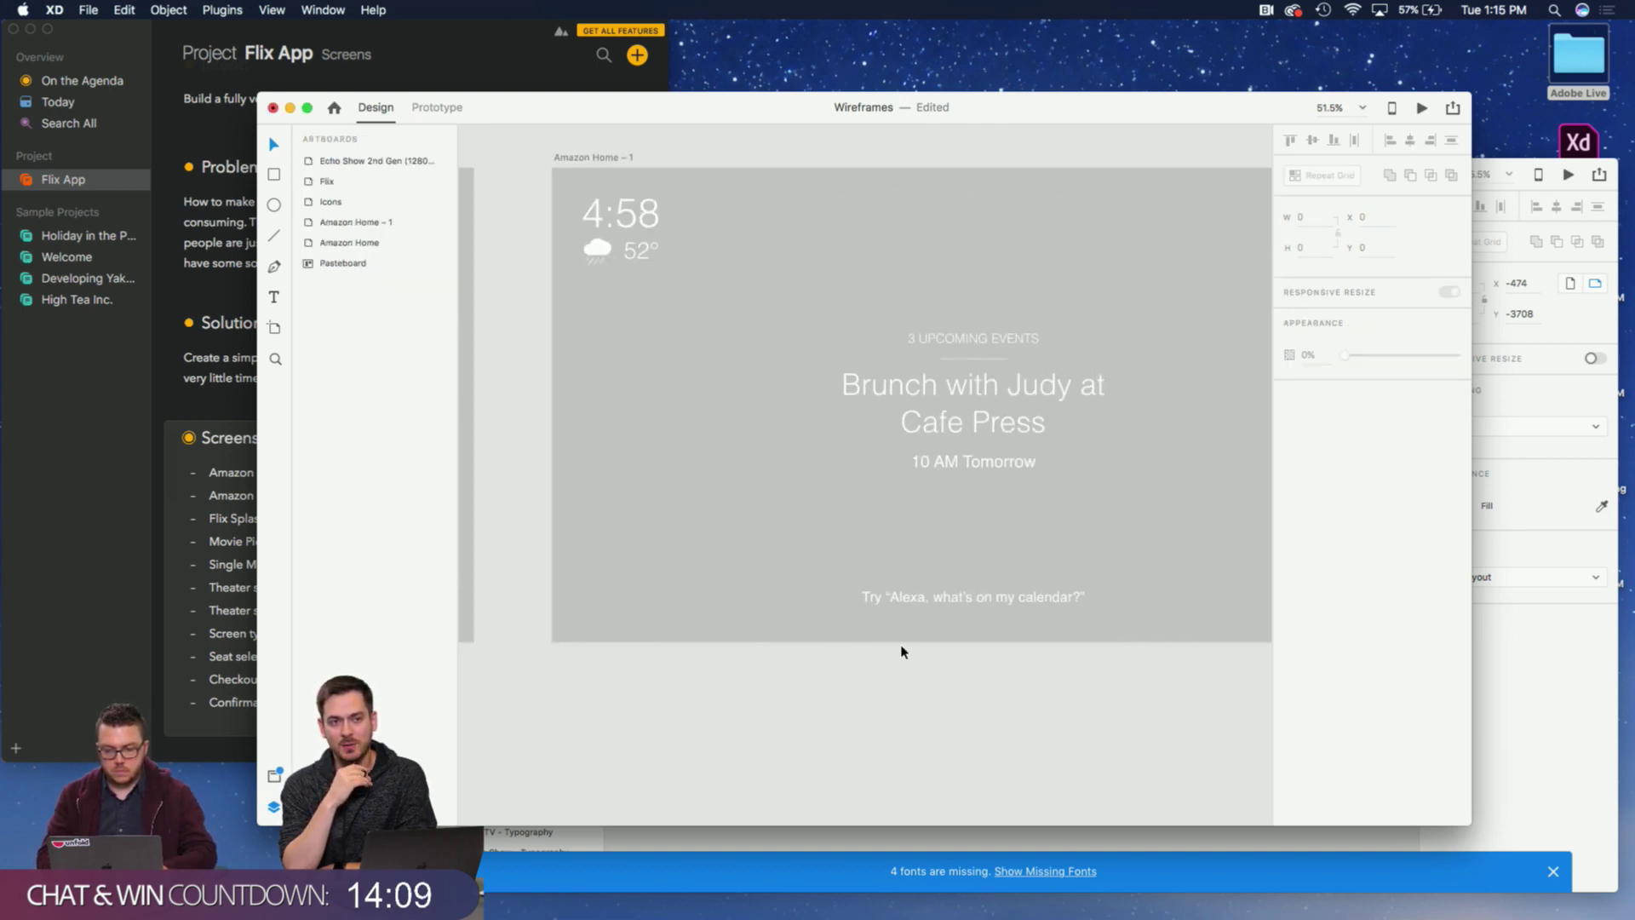
Delete the upcoming events heading, divider line, event title and event time from the Amazon Home – 1 artboard.
click(891, 518)
drag(823, 326, 1036, 502)
key(Delete)
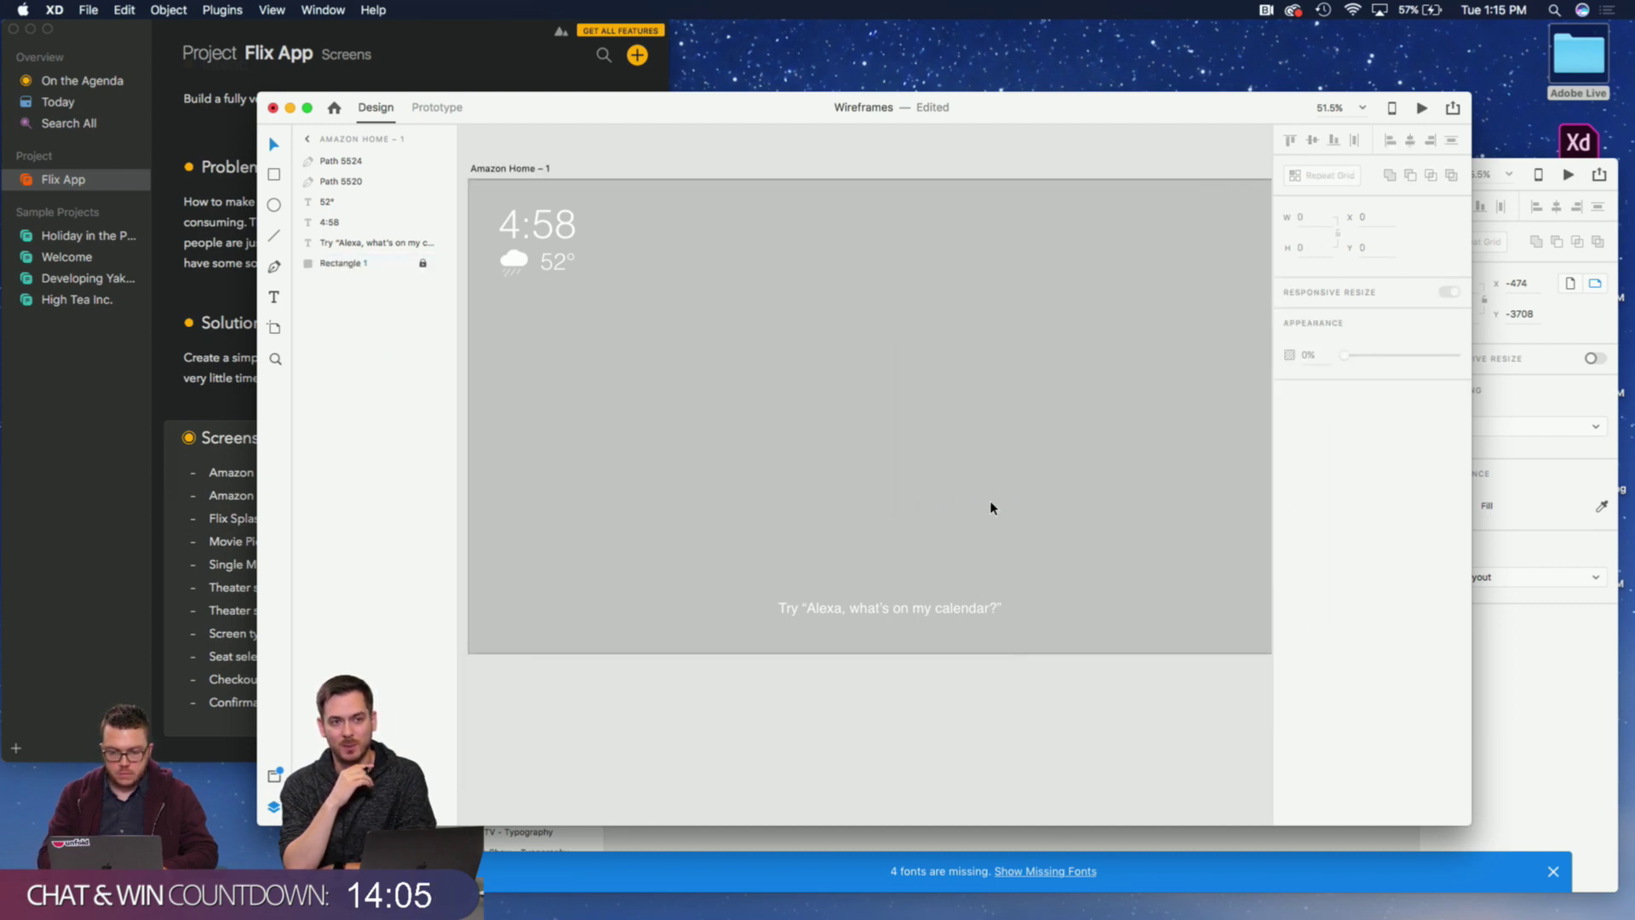
Draw a 1920-wide horizontal line across Amazon Home – 1 below the weather at about Y 354.5 and duplicate it at about Y 747.5.
scroll(989, 499, down, 3)
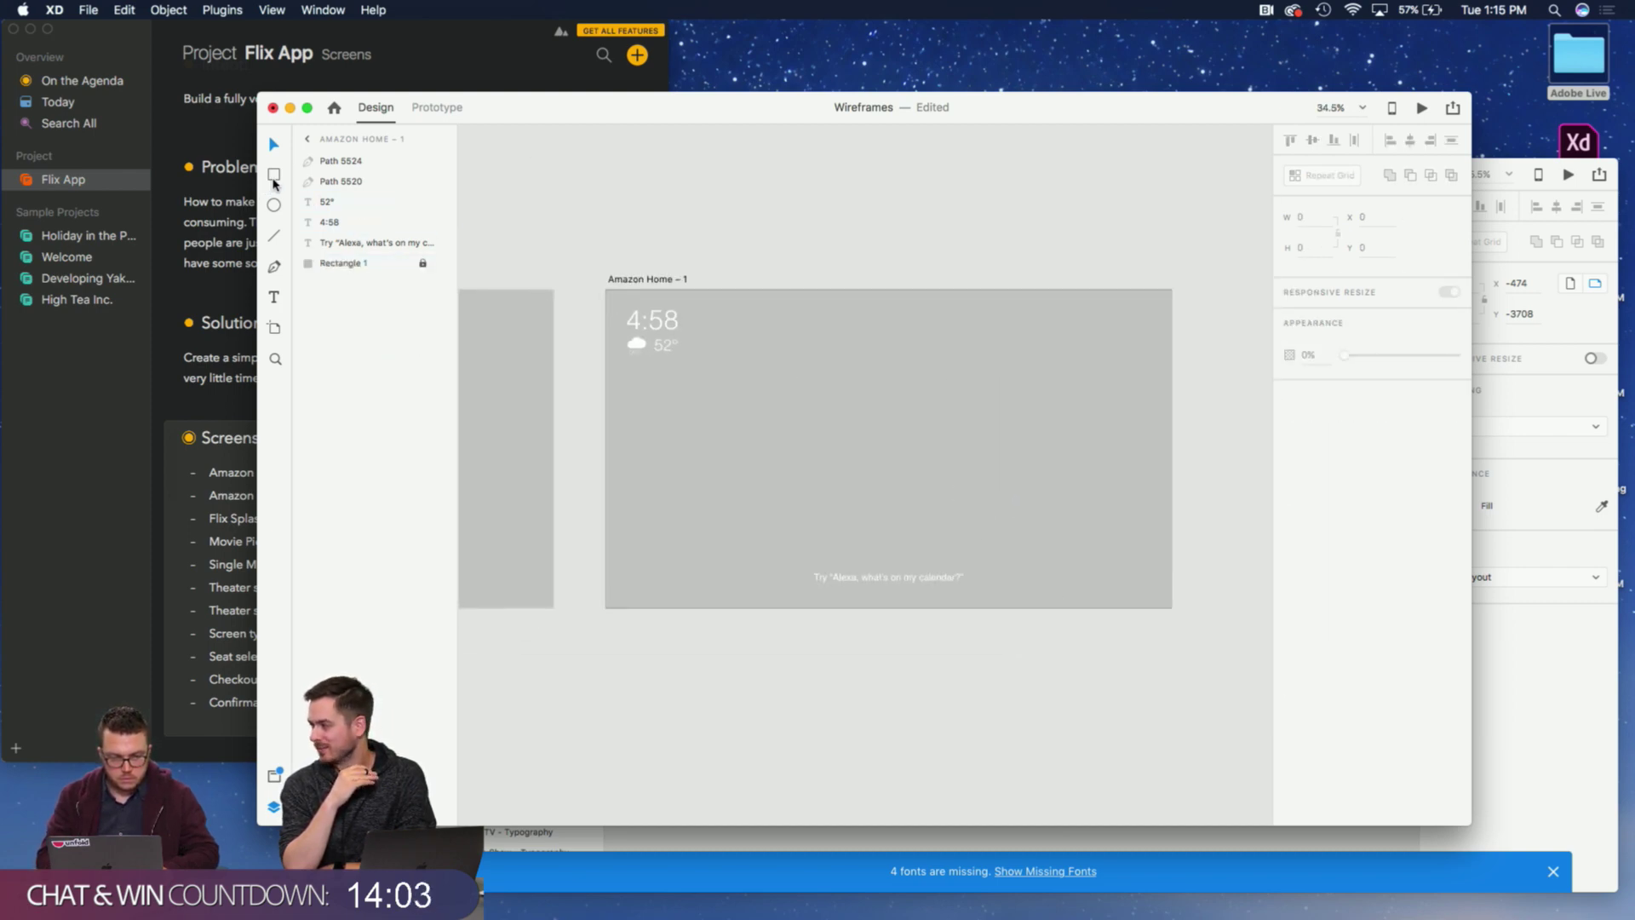
click(274, 235)
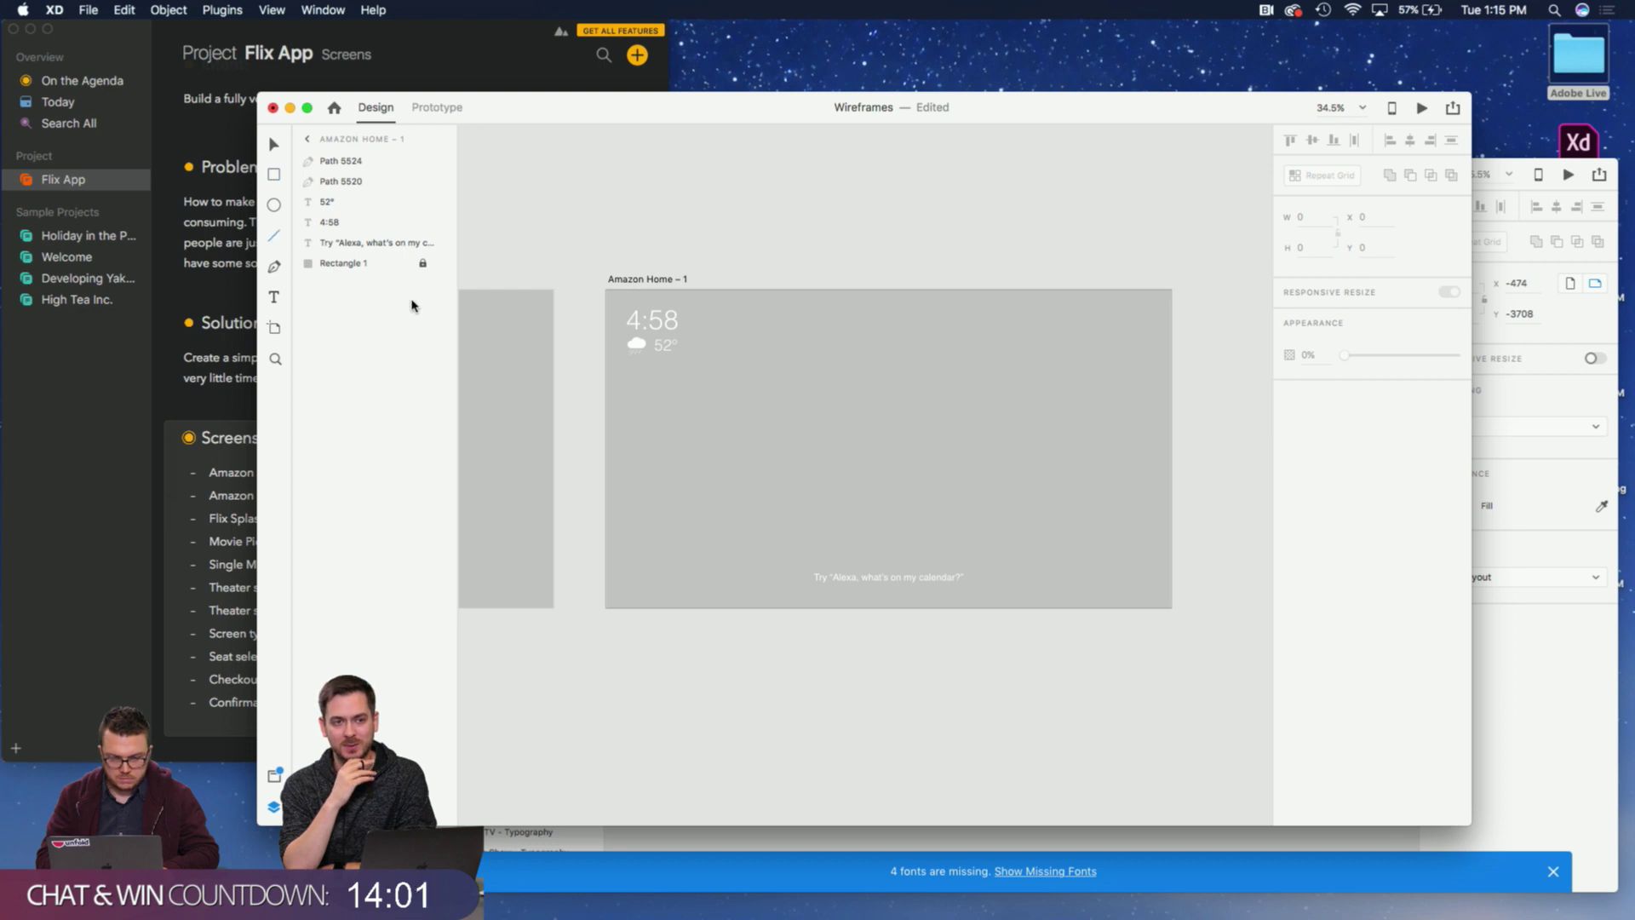
drag(606, 394, 1071, 457)
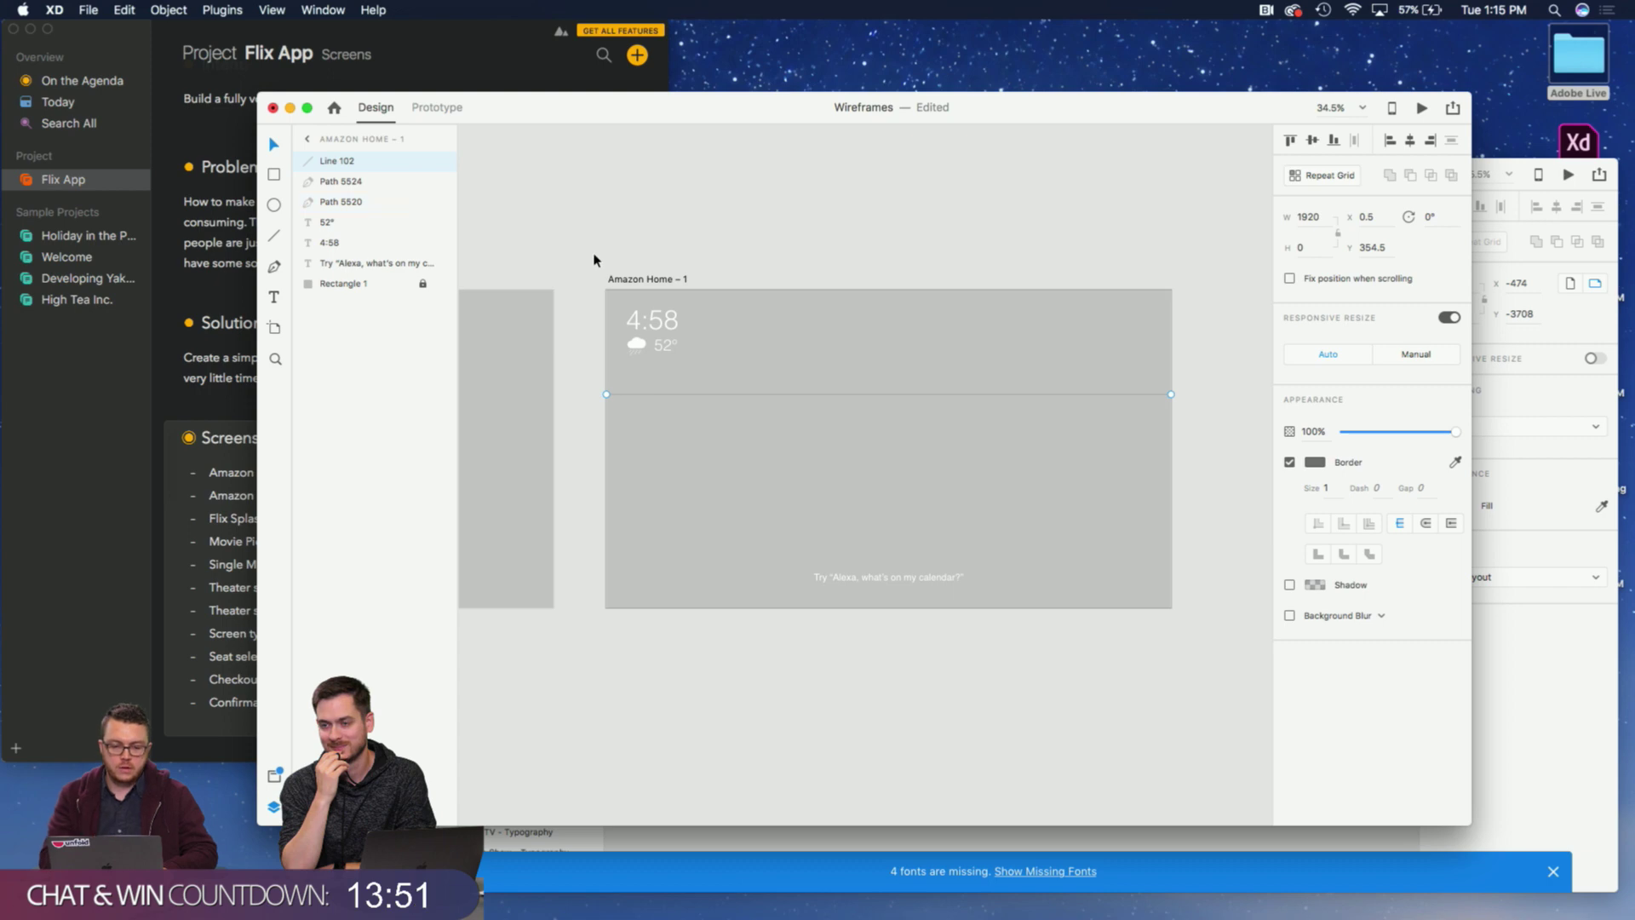
alt+drag(712, 396, 715, 514)
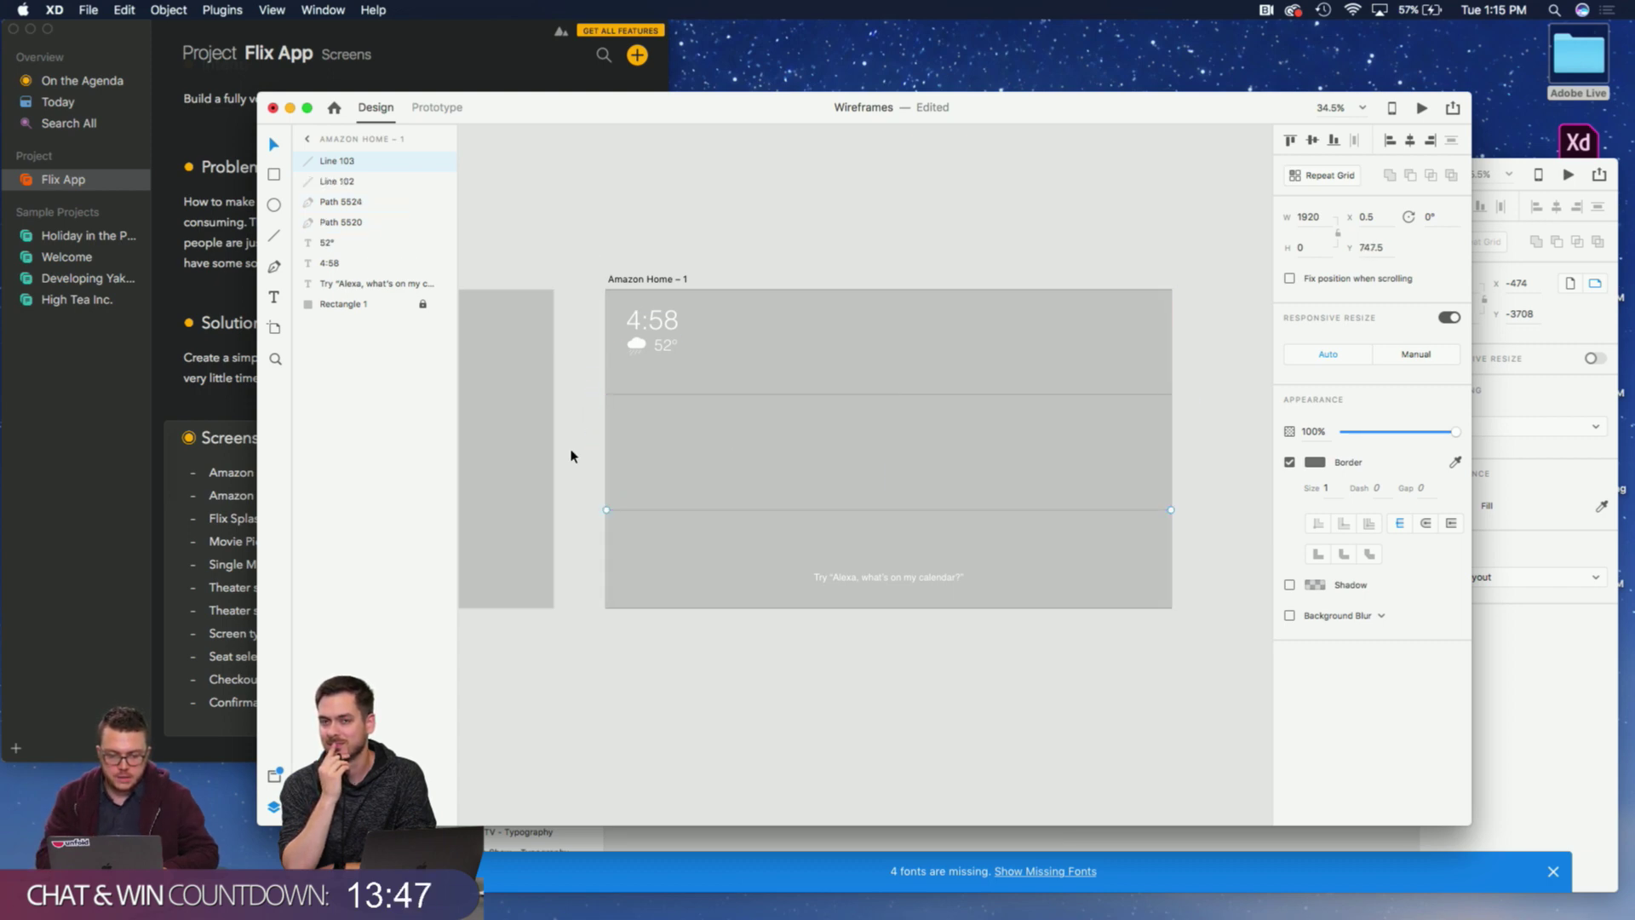
click(571, 455)
scroll(621, 453, up, 5)
scroll(622, 452, down, 4)
scroll(624, 448, left, 2)
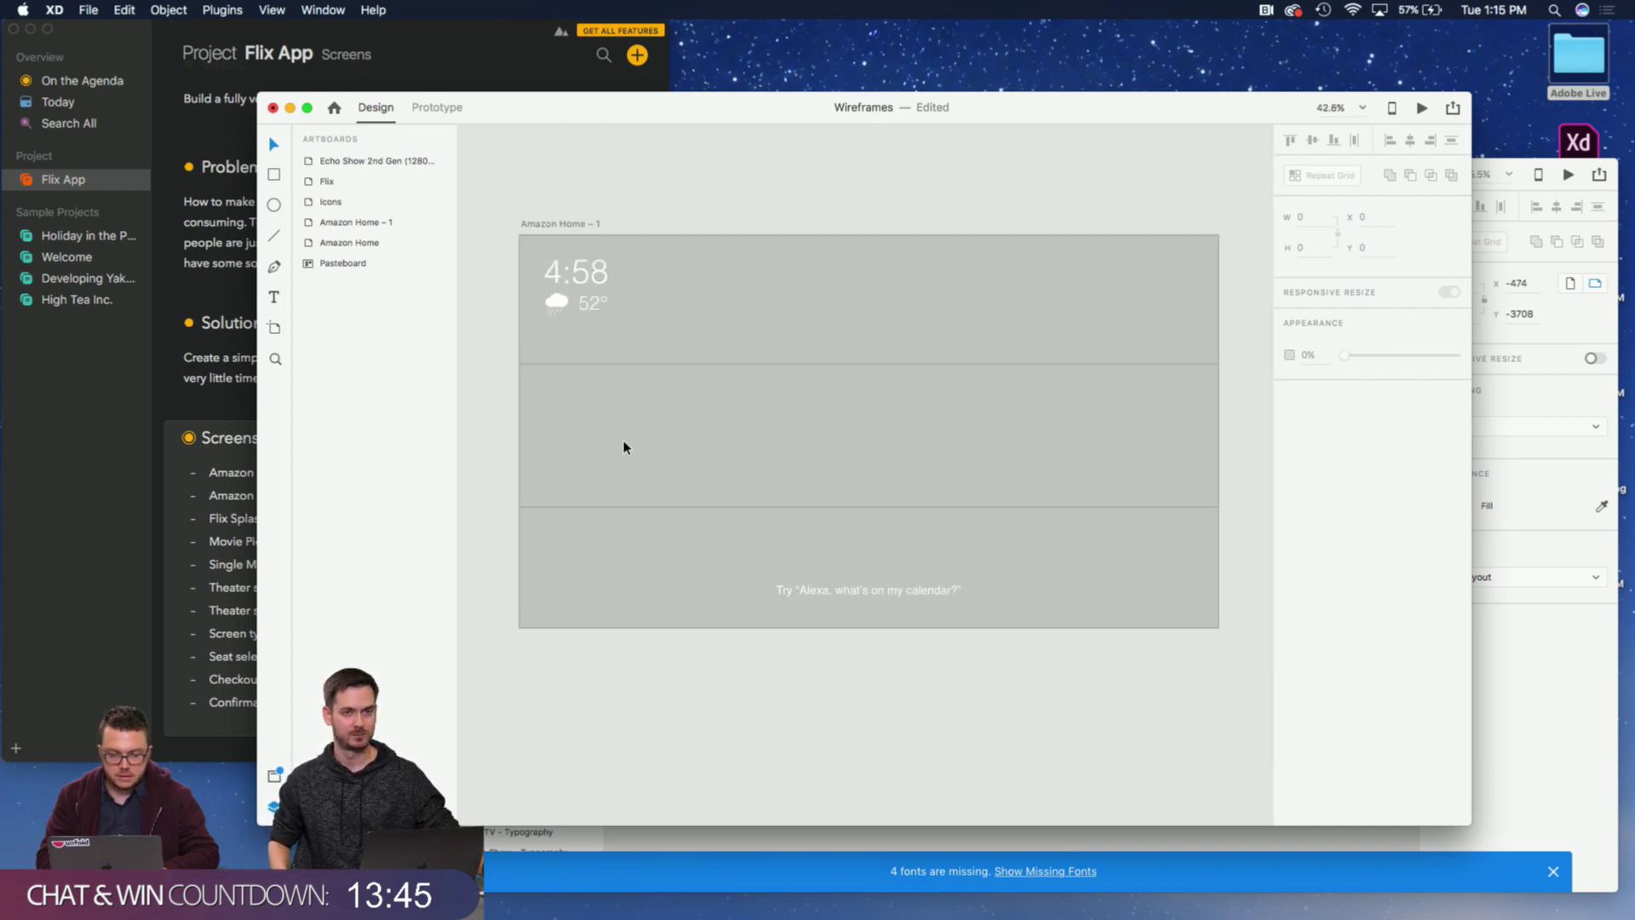
click(277, 279)
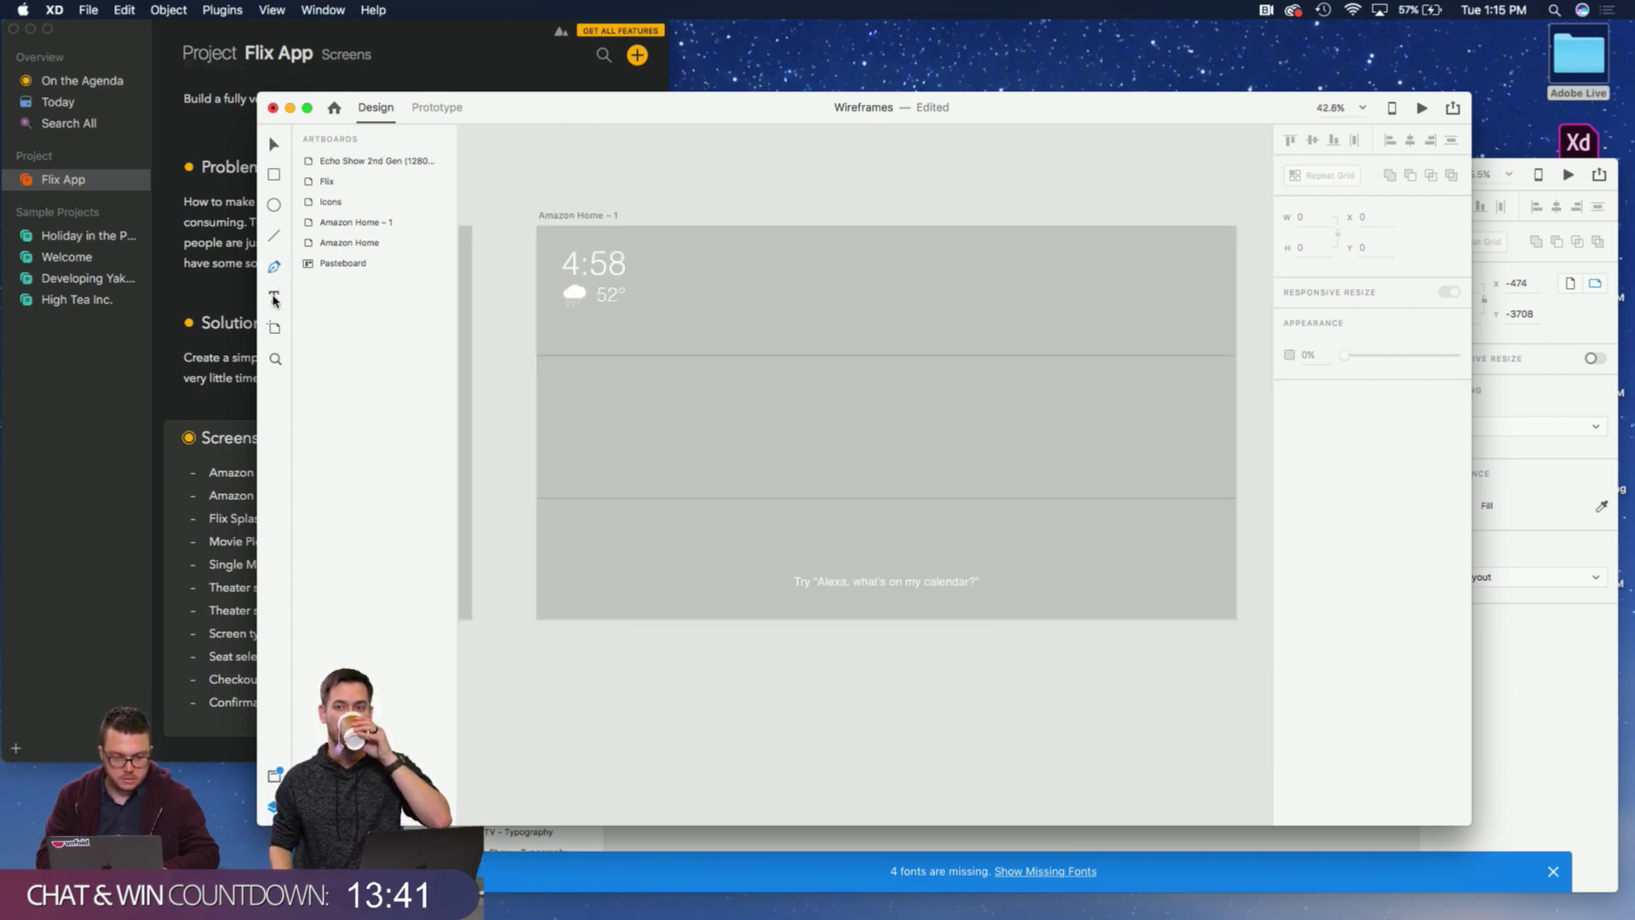
drag(554, 372, 638, 426)
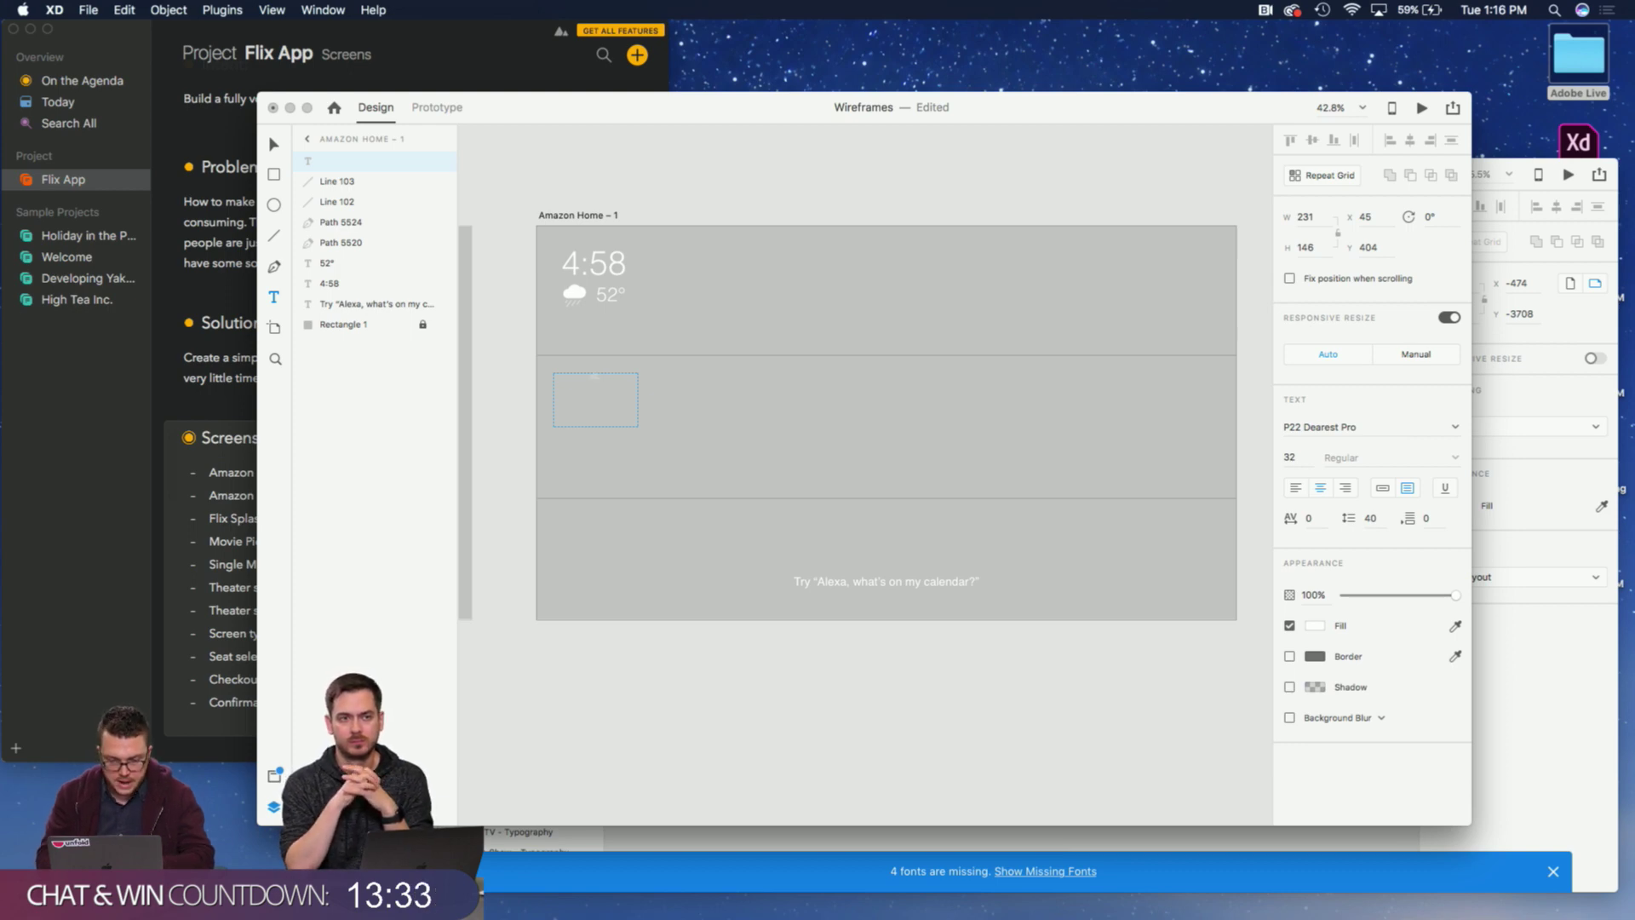
text(Now)
key(Escape)
drag(628, 383, 603, 438)
click(269, 155)
key(Delete)
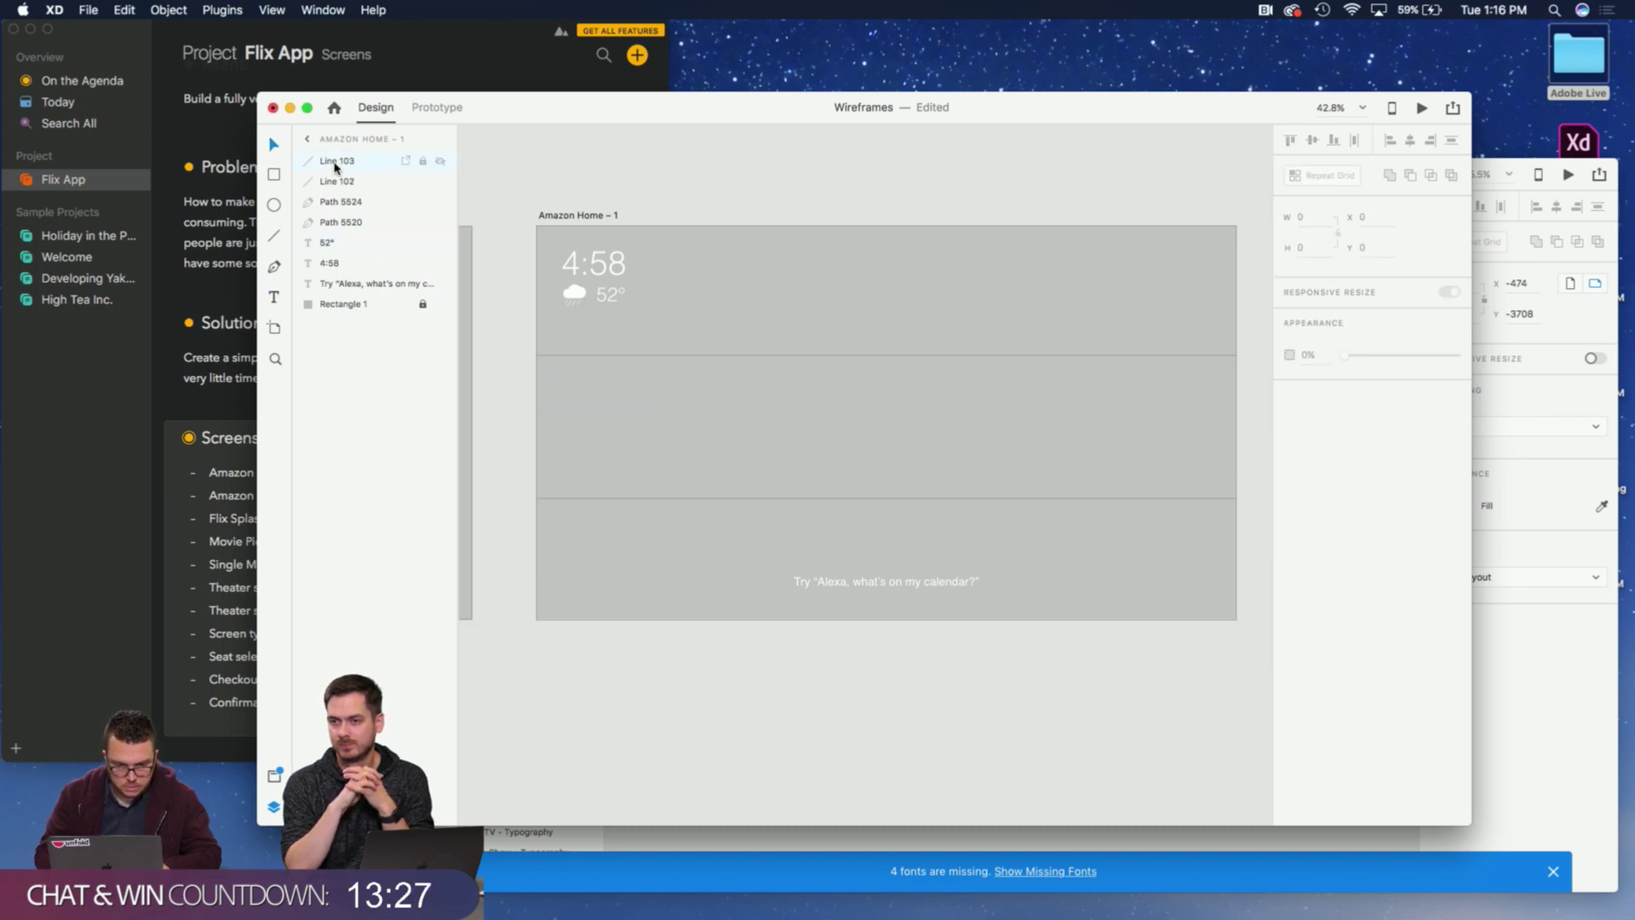
Add a text box about 264 by 270 between the two divider lines and enter "Now".
click(274, 297)
drag(554, 376, 650, 475)
click(1352, 424)
text(Ingra)
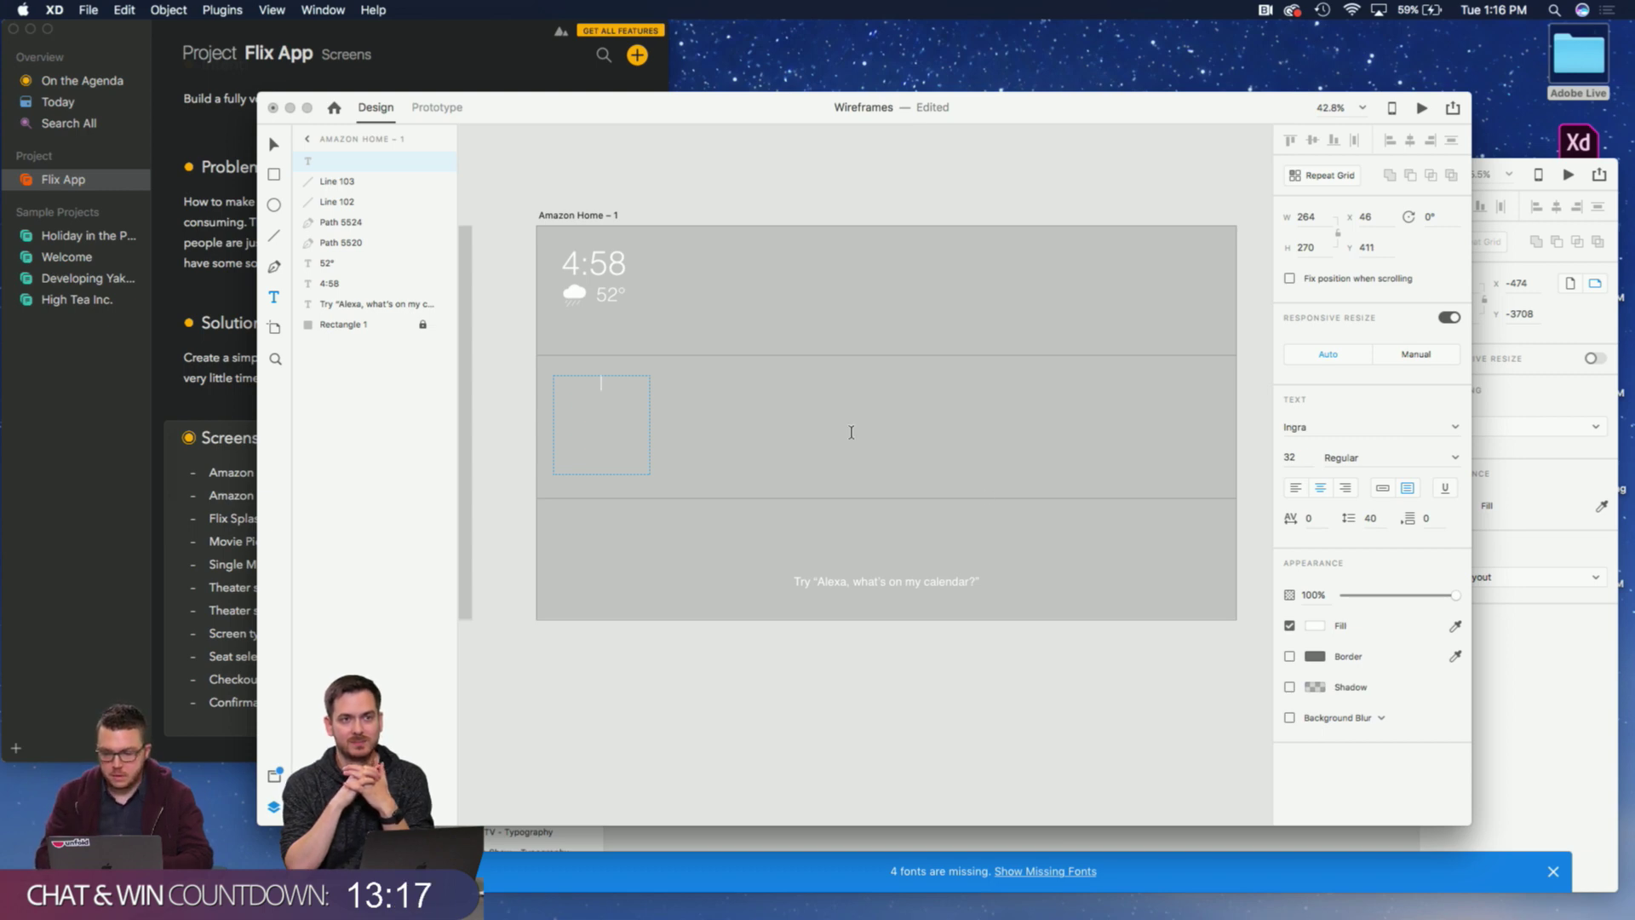
key(Return)
text(Now)
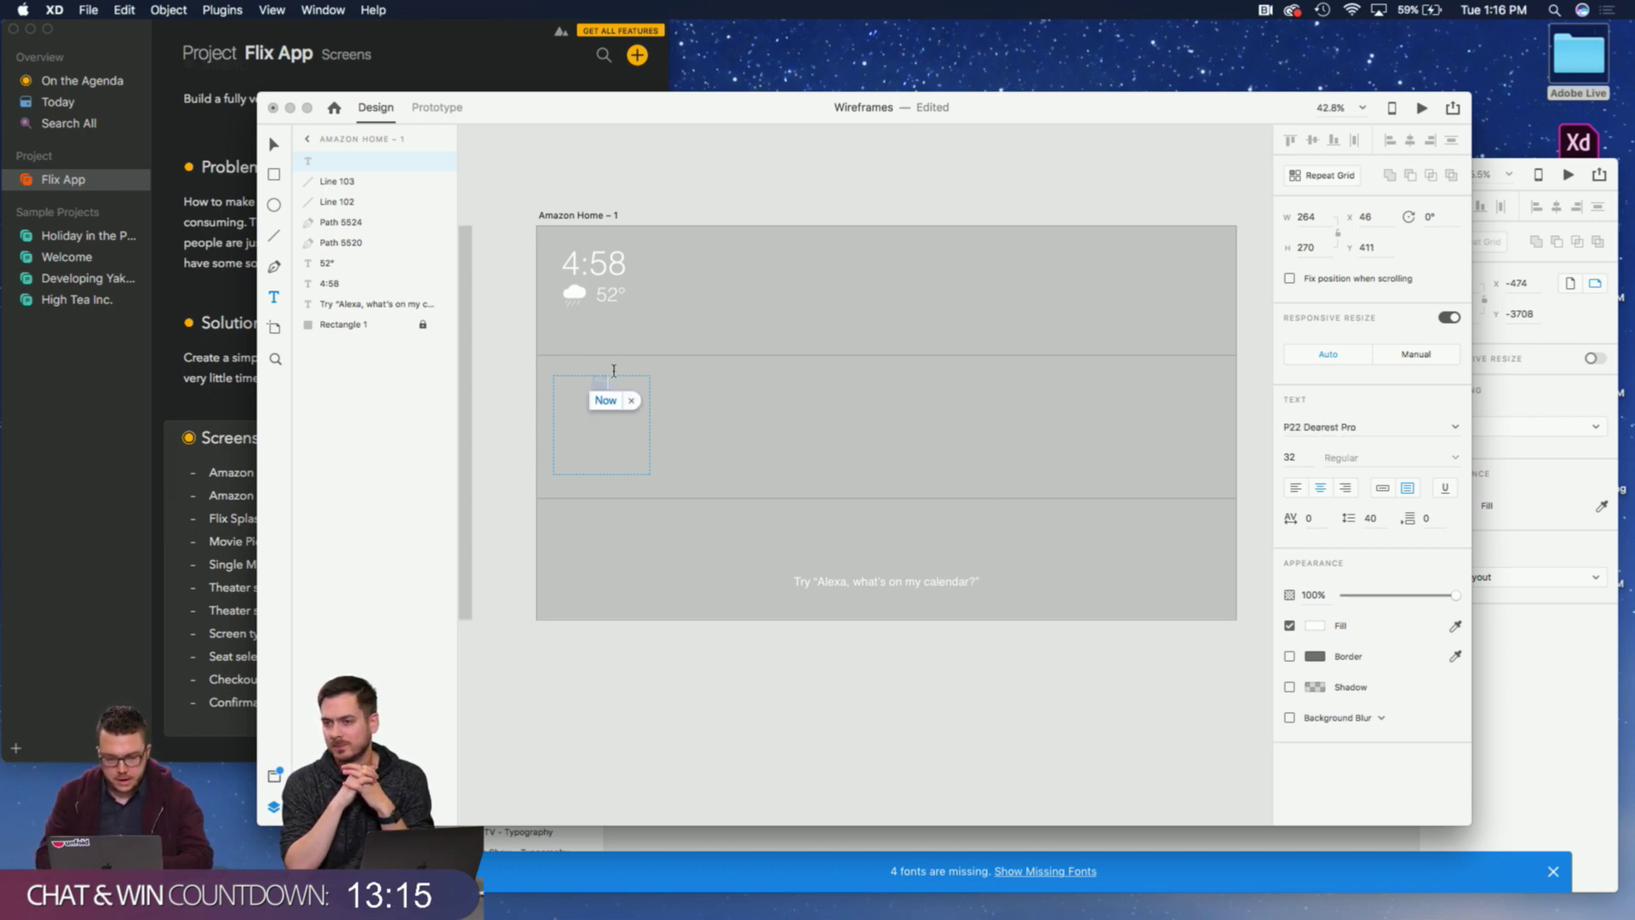
Set the "Now" text's font to Ingra with the Bold weight.
click(1359, 428)
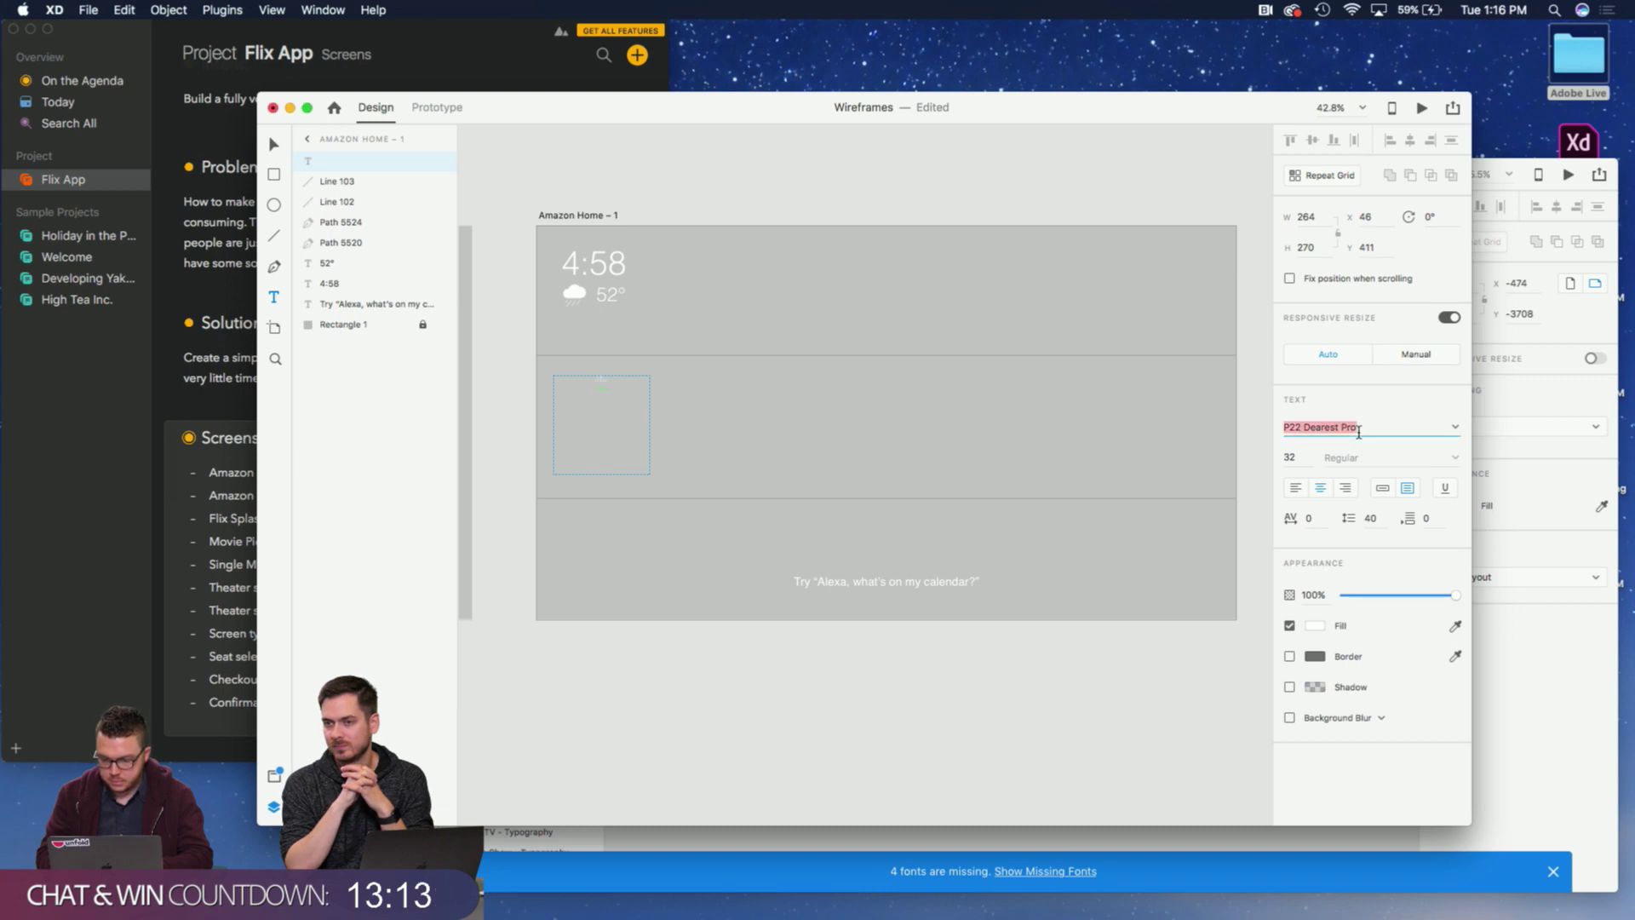
text(Ingra)
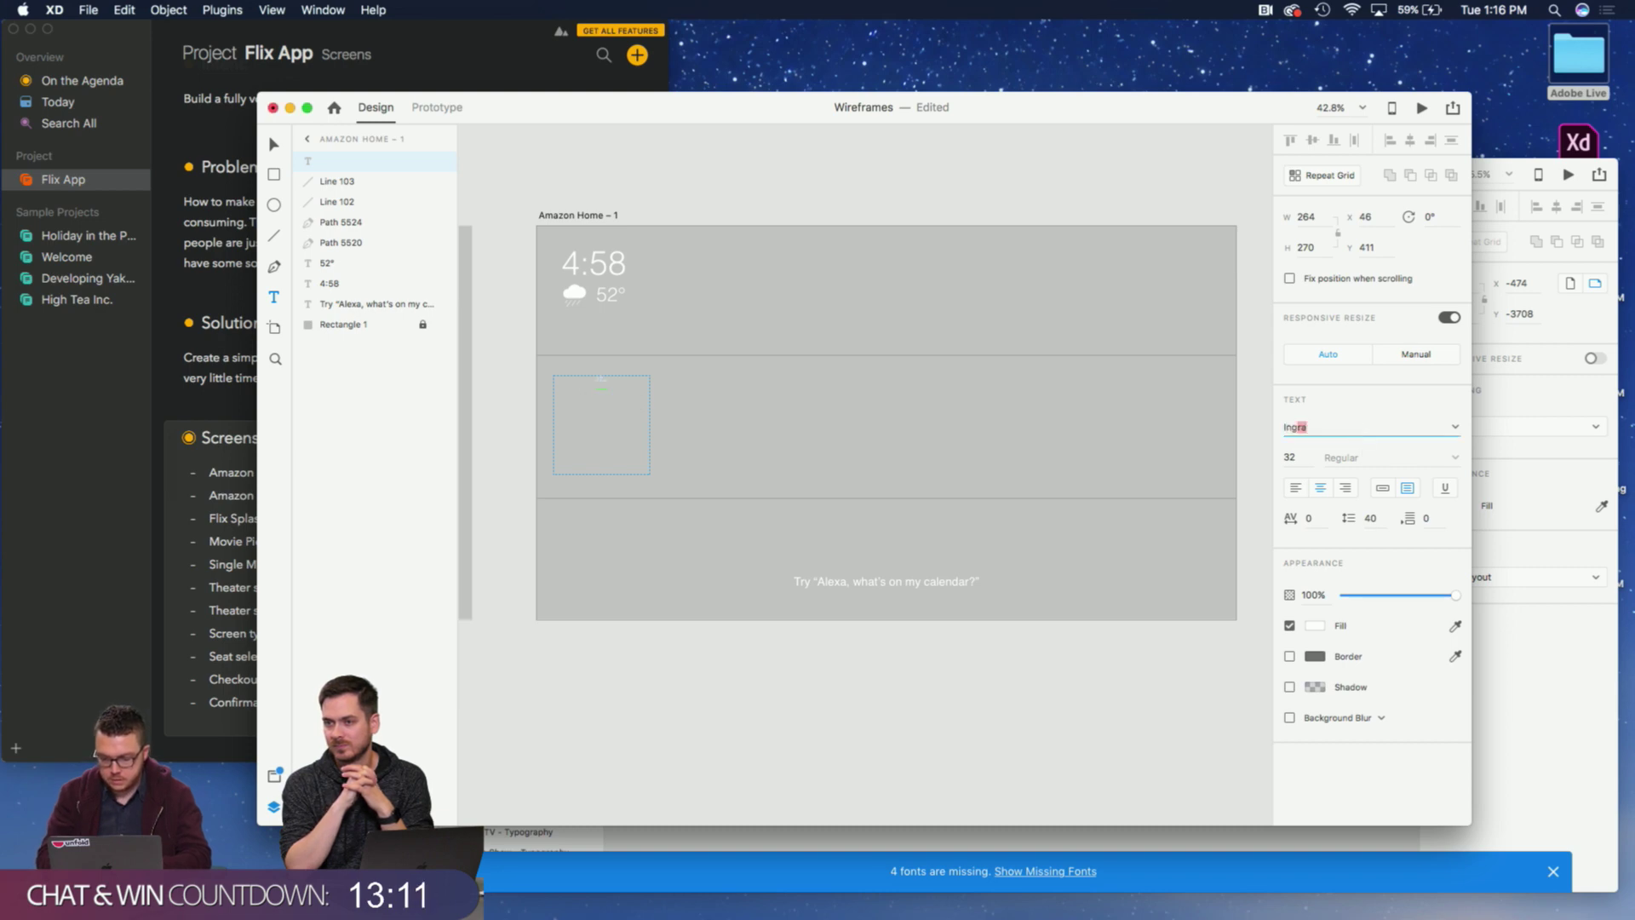
key(Return)
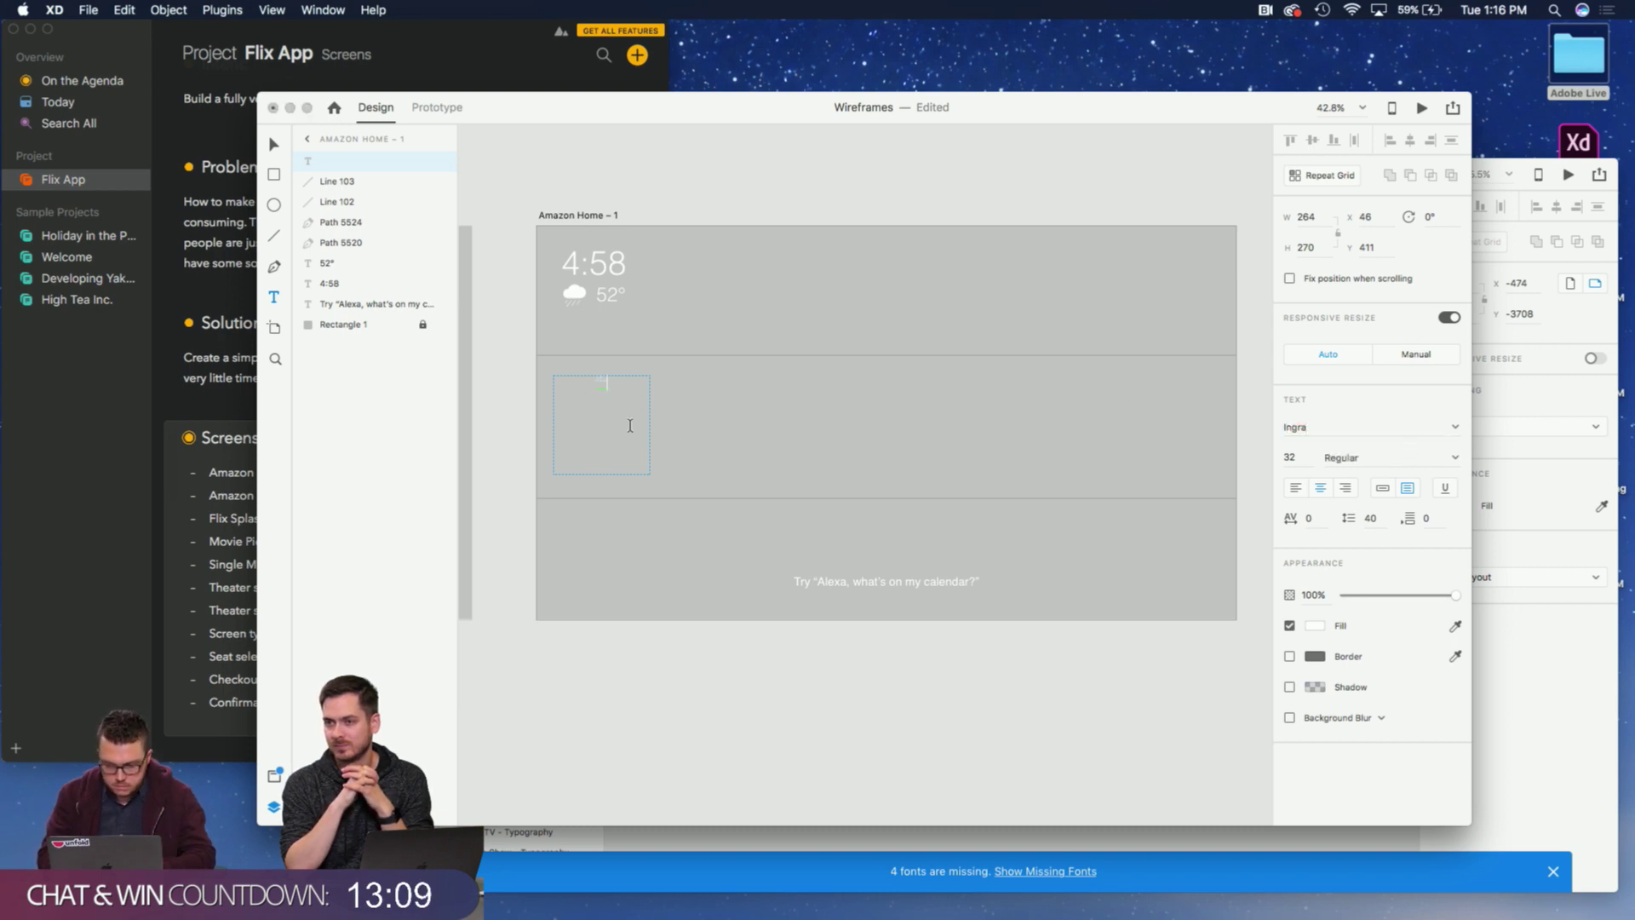
click(610, 394)
click(1320, 426)
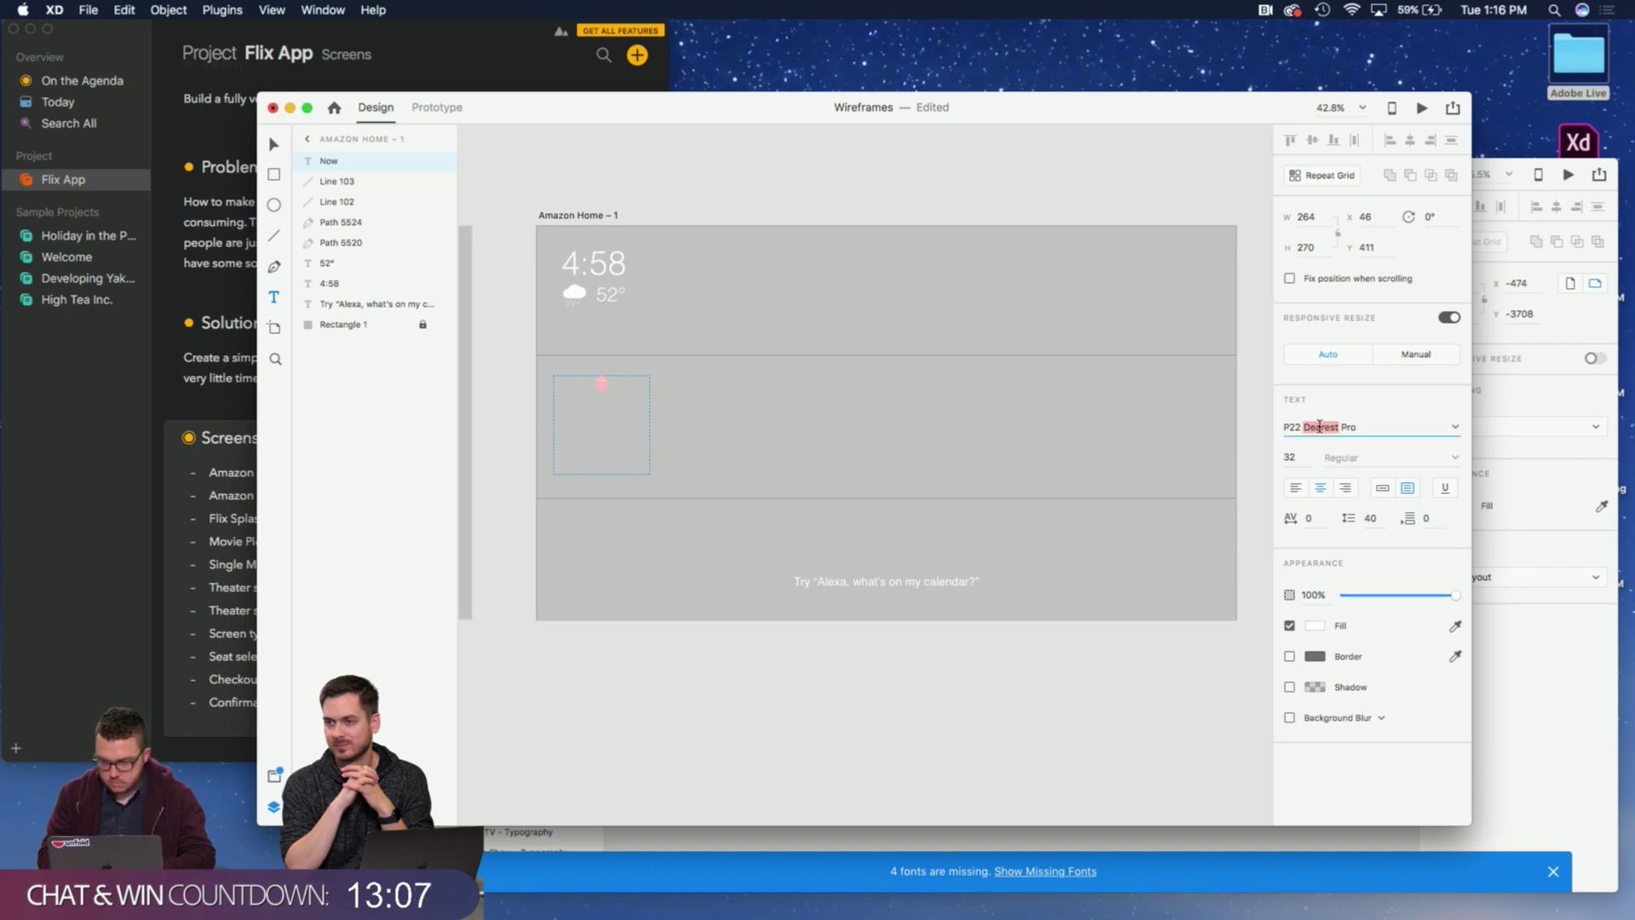
text(Ingra)
key(Return)
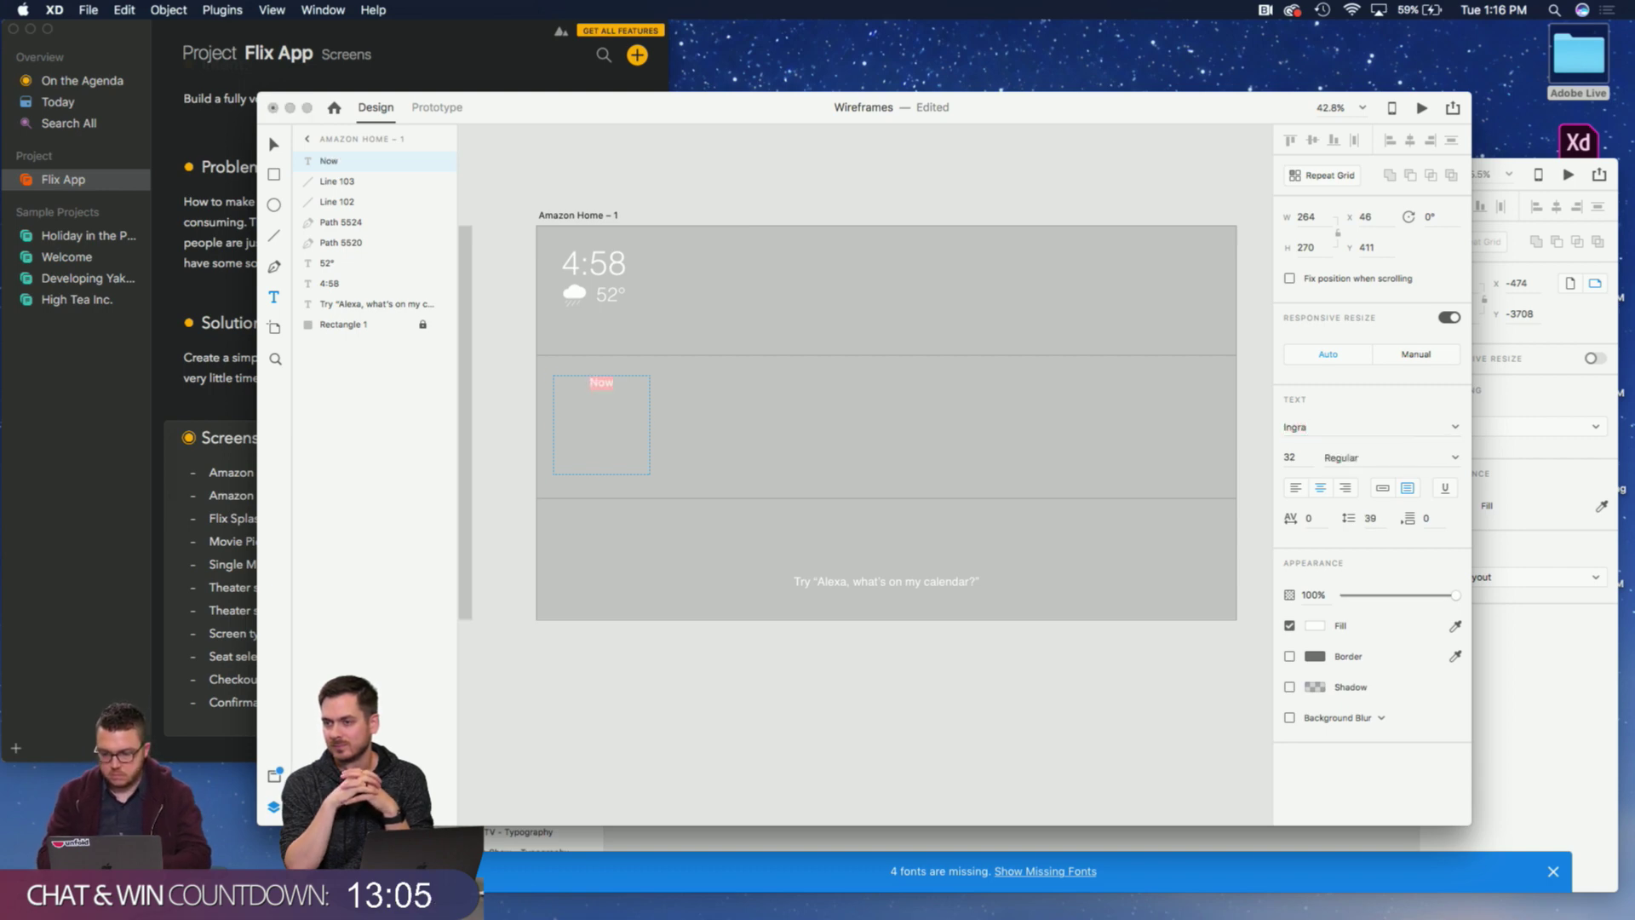
click(1453, 457)
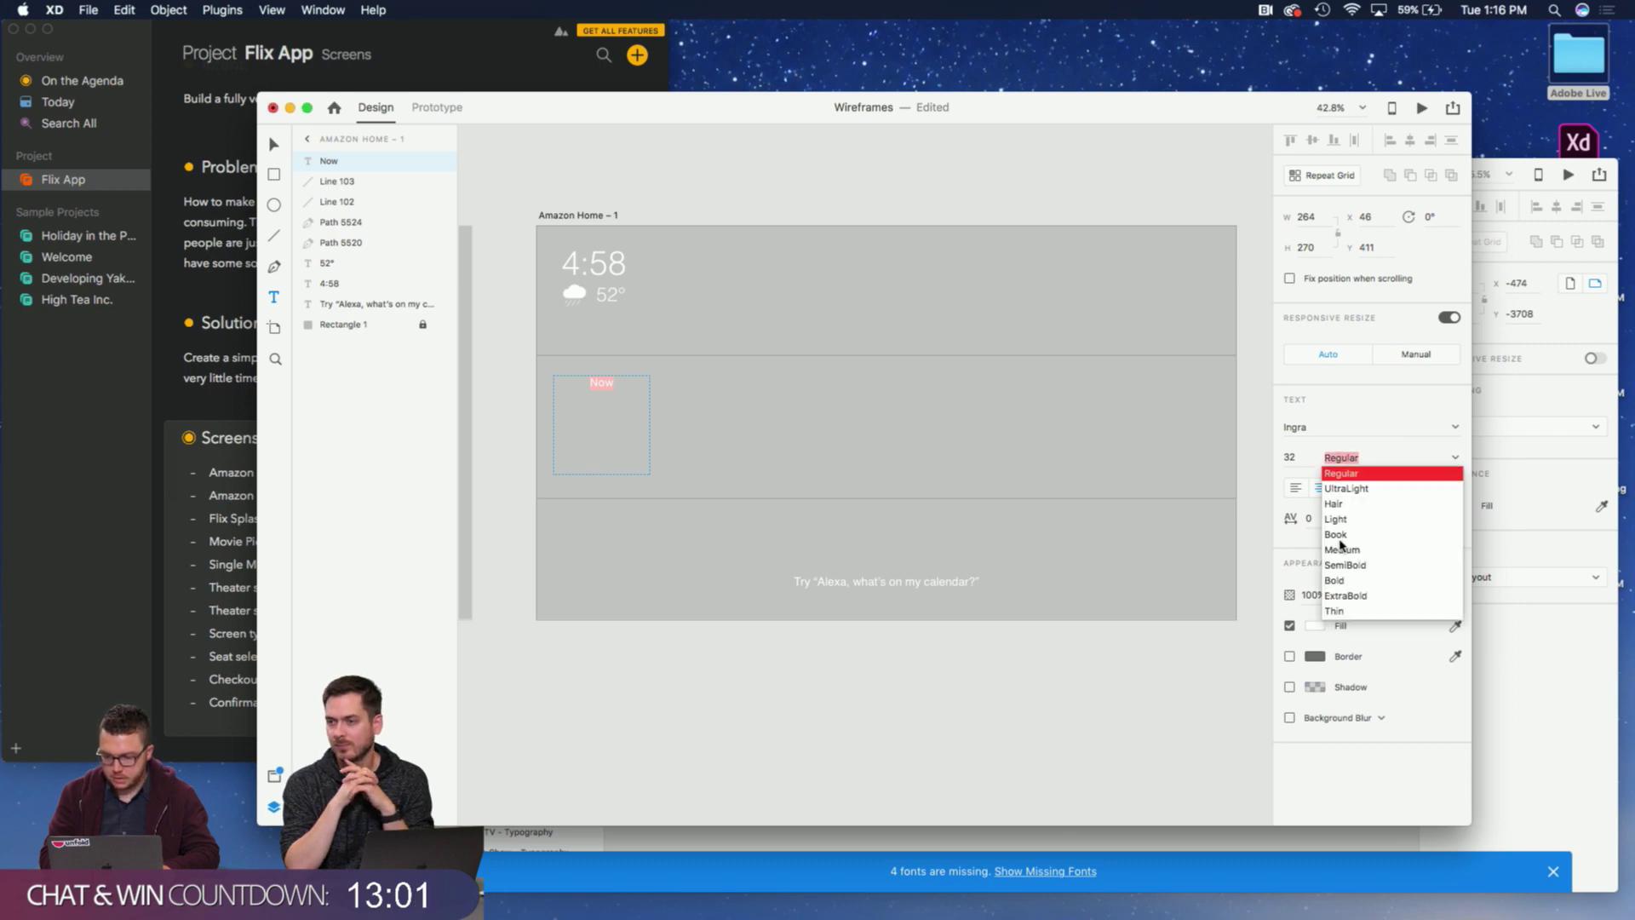
click(1342, 581)
key(Escape)
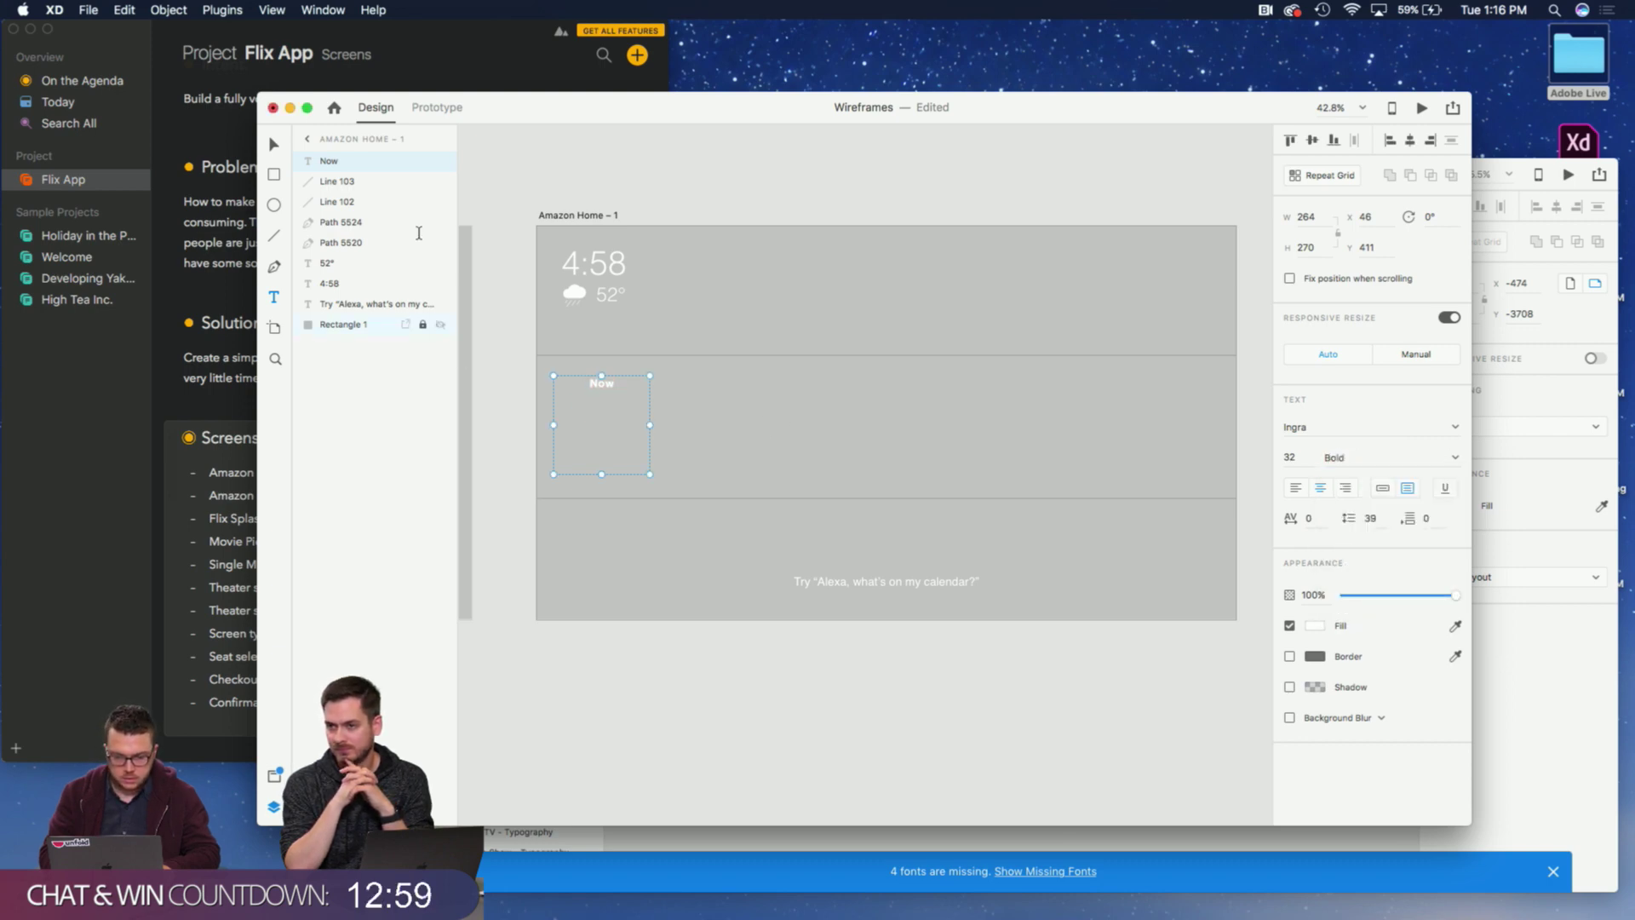
Move the "Now" text below the rain cloud icon and shorten its text box to about 56 high.
click(273, 144)
drag(607, 372, 576, 379)
drag(574, 474, 575, 396)
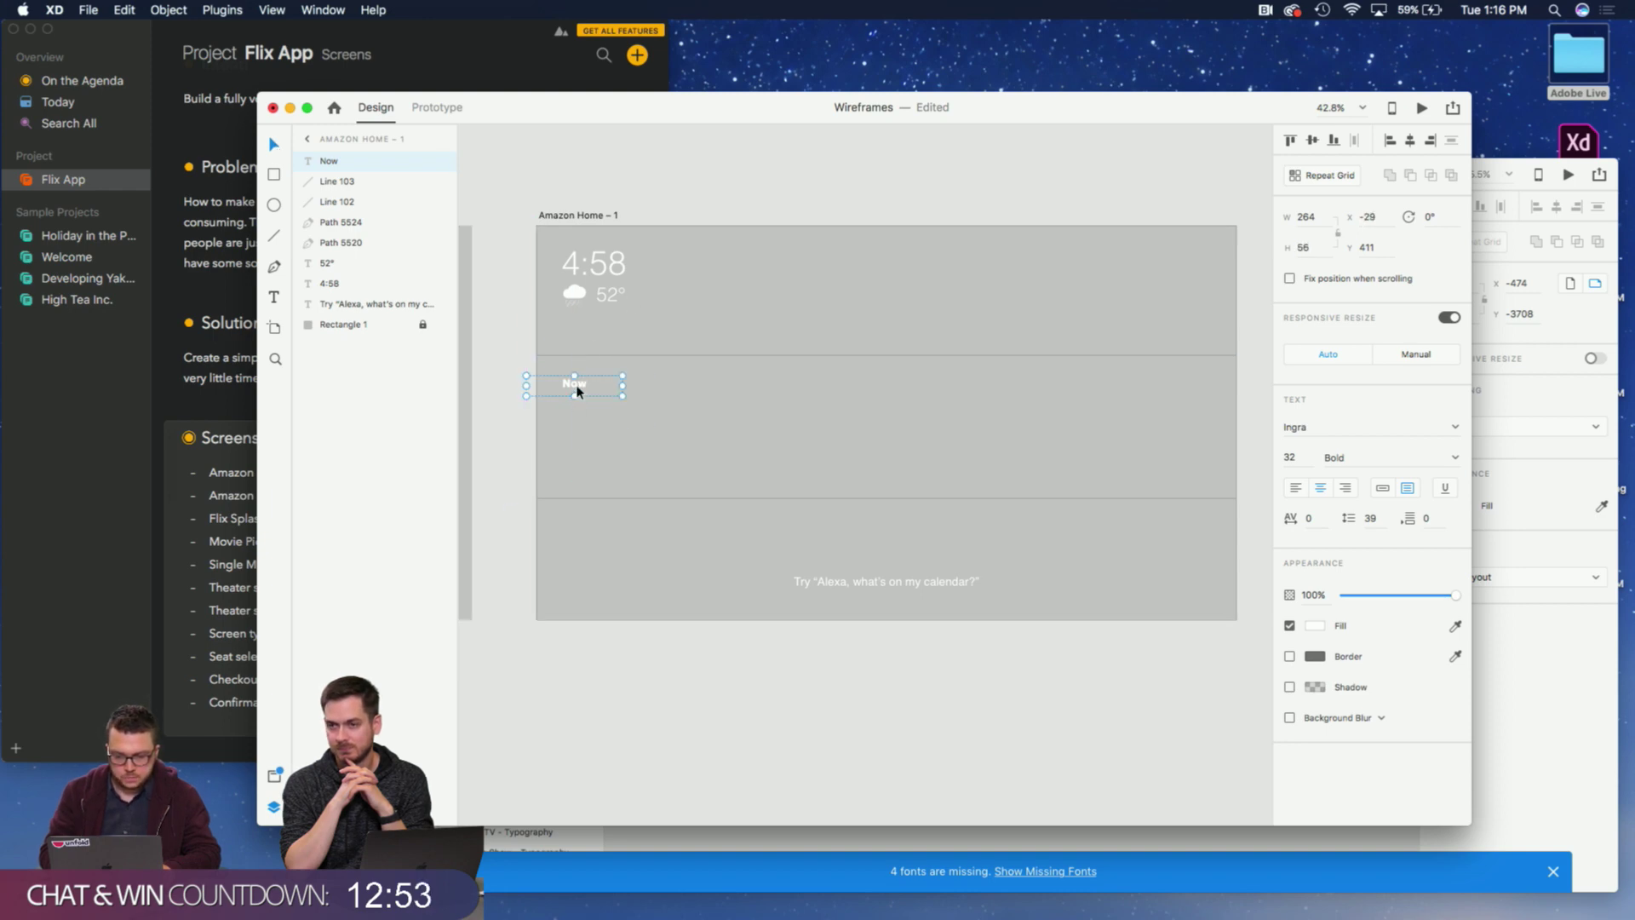
click(573, 522)
scroll(516, 361, down, 5)
scroll(515, 360, left, 7)
scroll(513, 363, left, 5)
scroll(513, 362, up, 4)
scroll(513, 363, up, 5)
scroll(513, 360, down, 6)
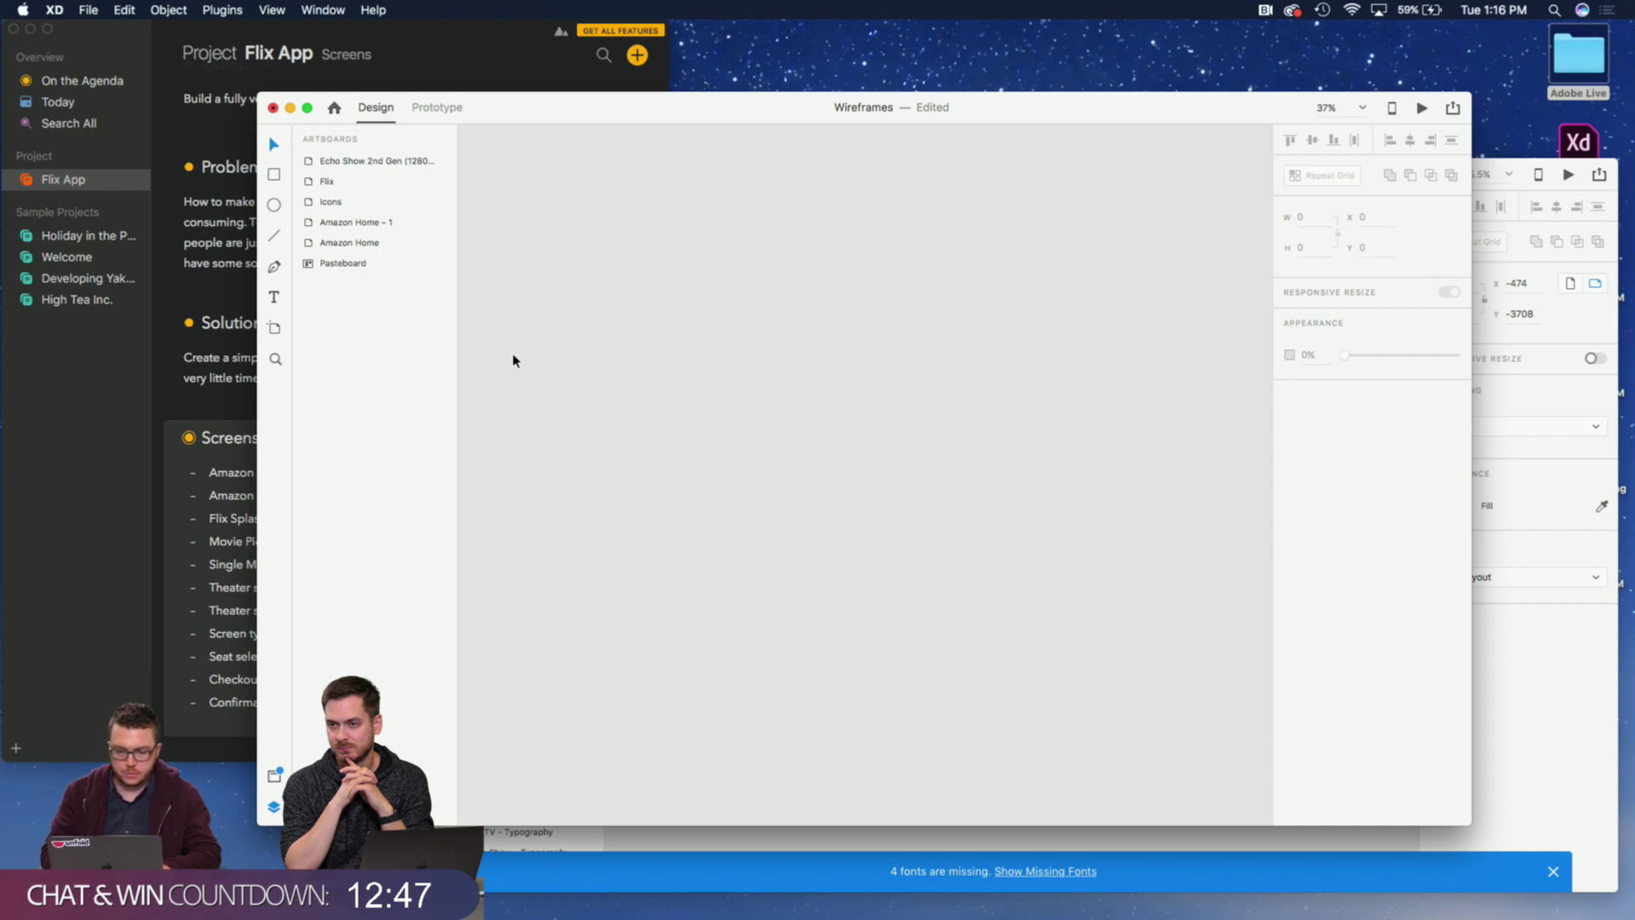
scroll(599, 442, down, 10)
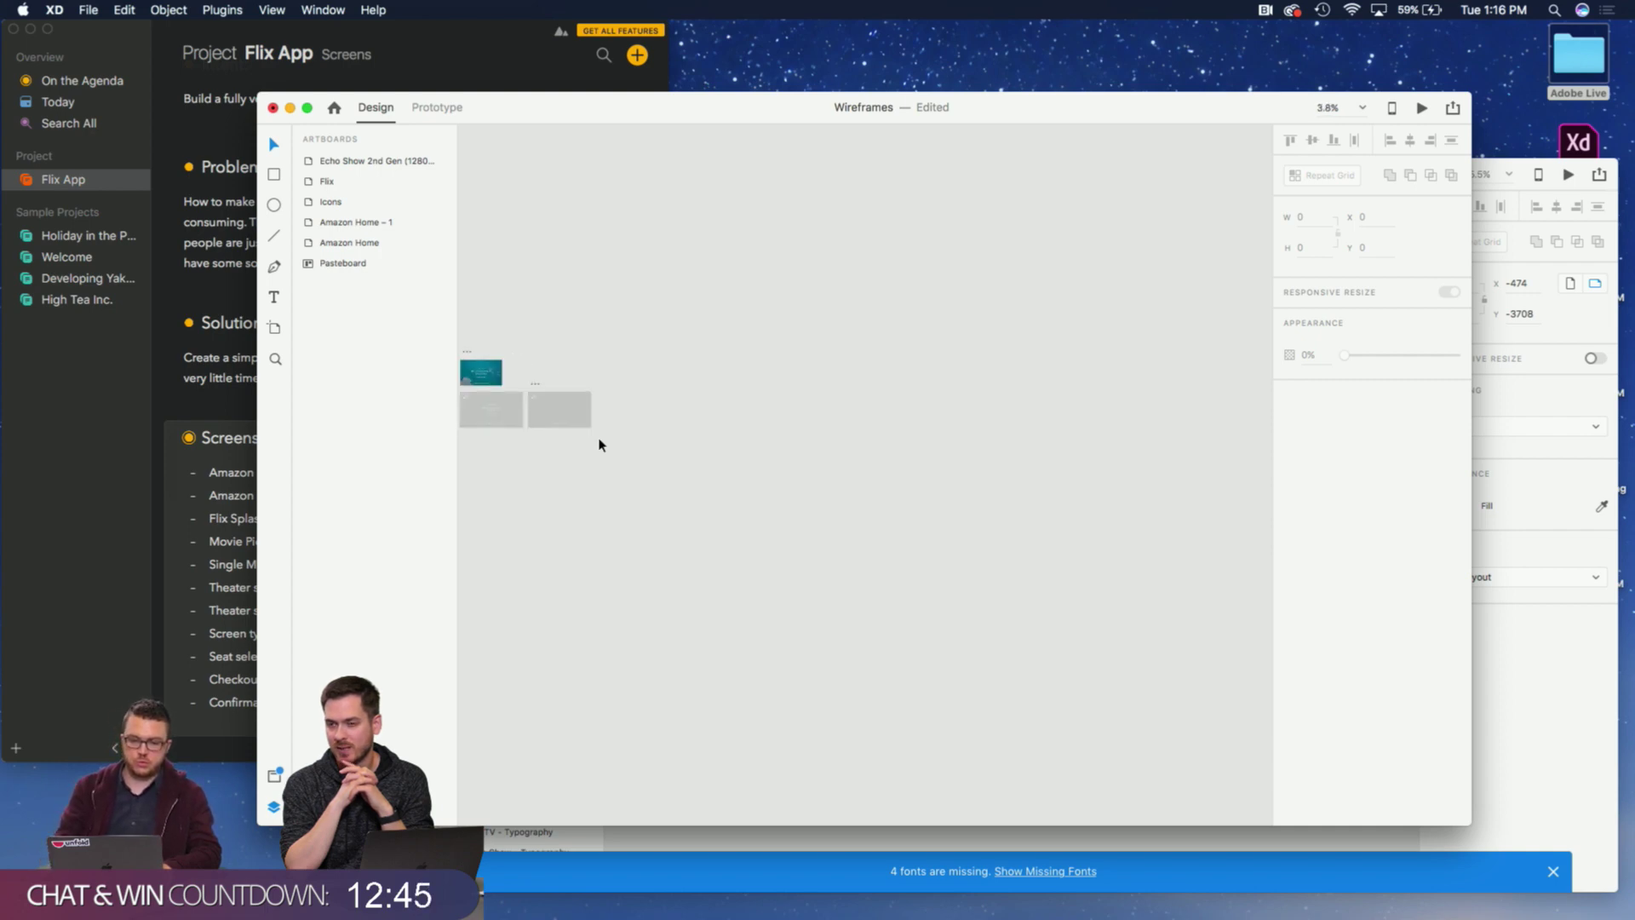
scroll(600, 430, up, 10)
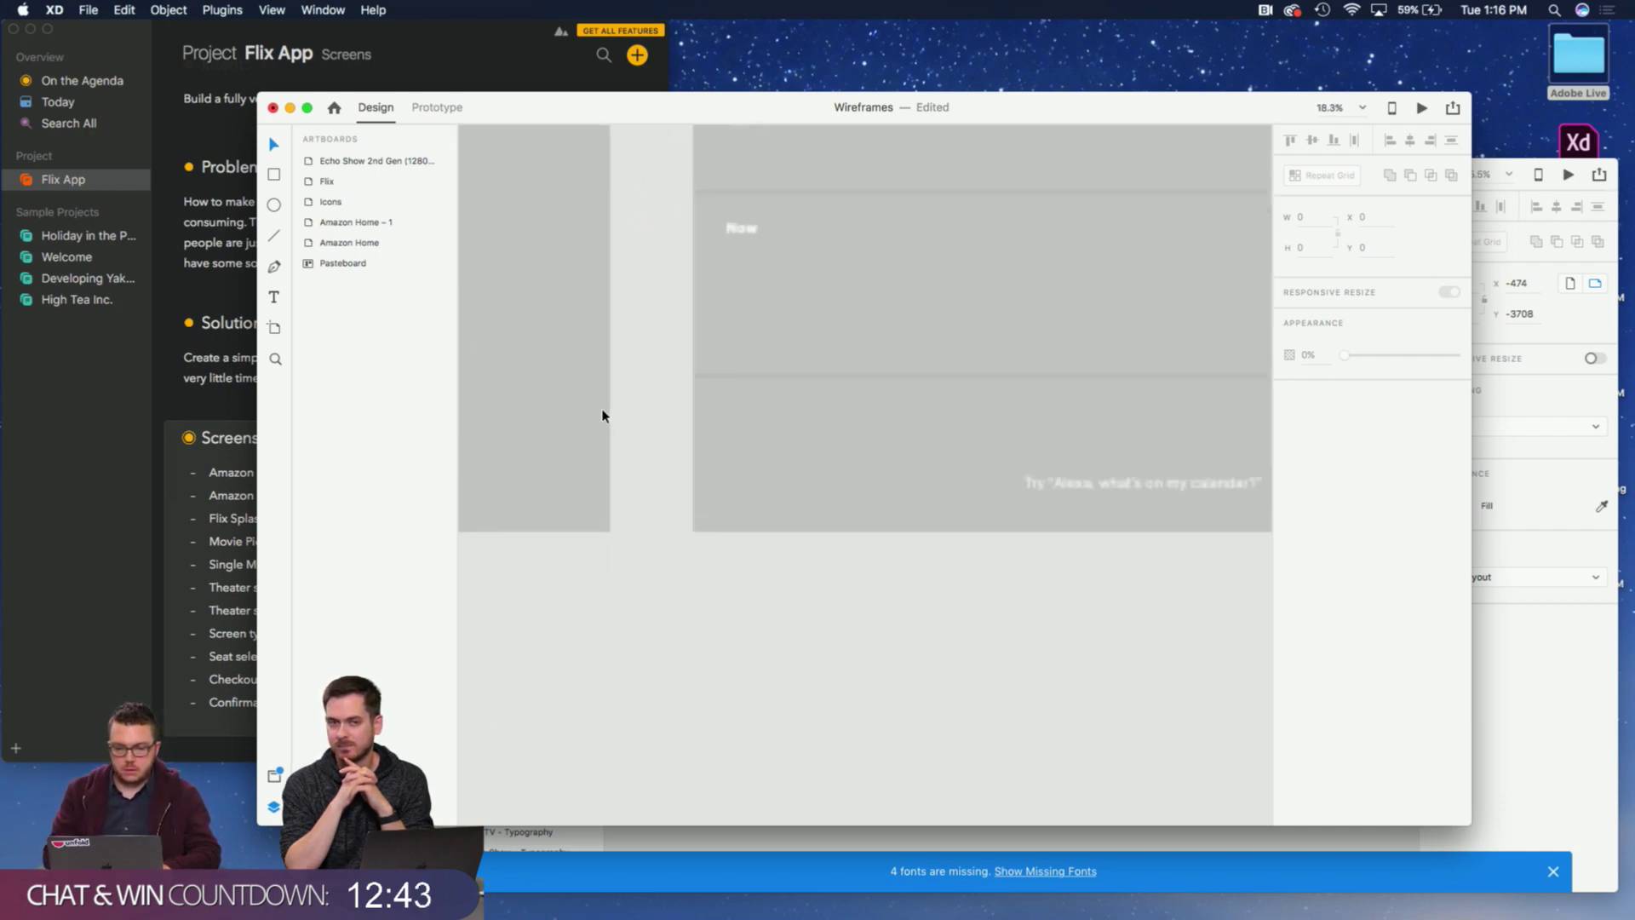
Place an enlarged copy of the rain cloud icon under "Now" and a copy of the 52° text beneath it.
click(536, 211)
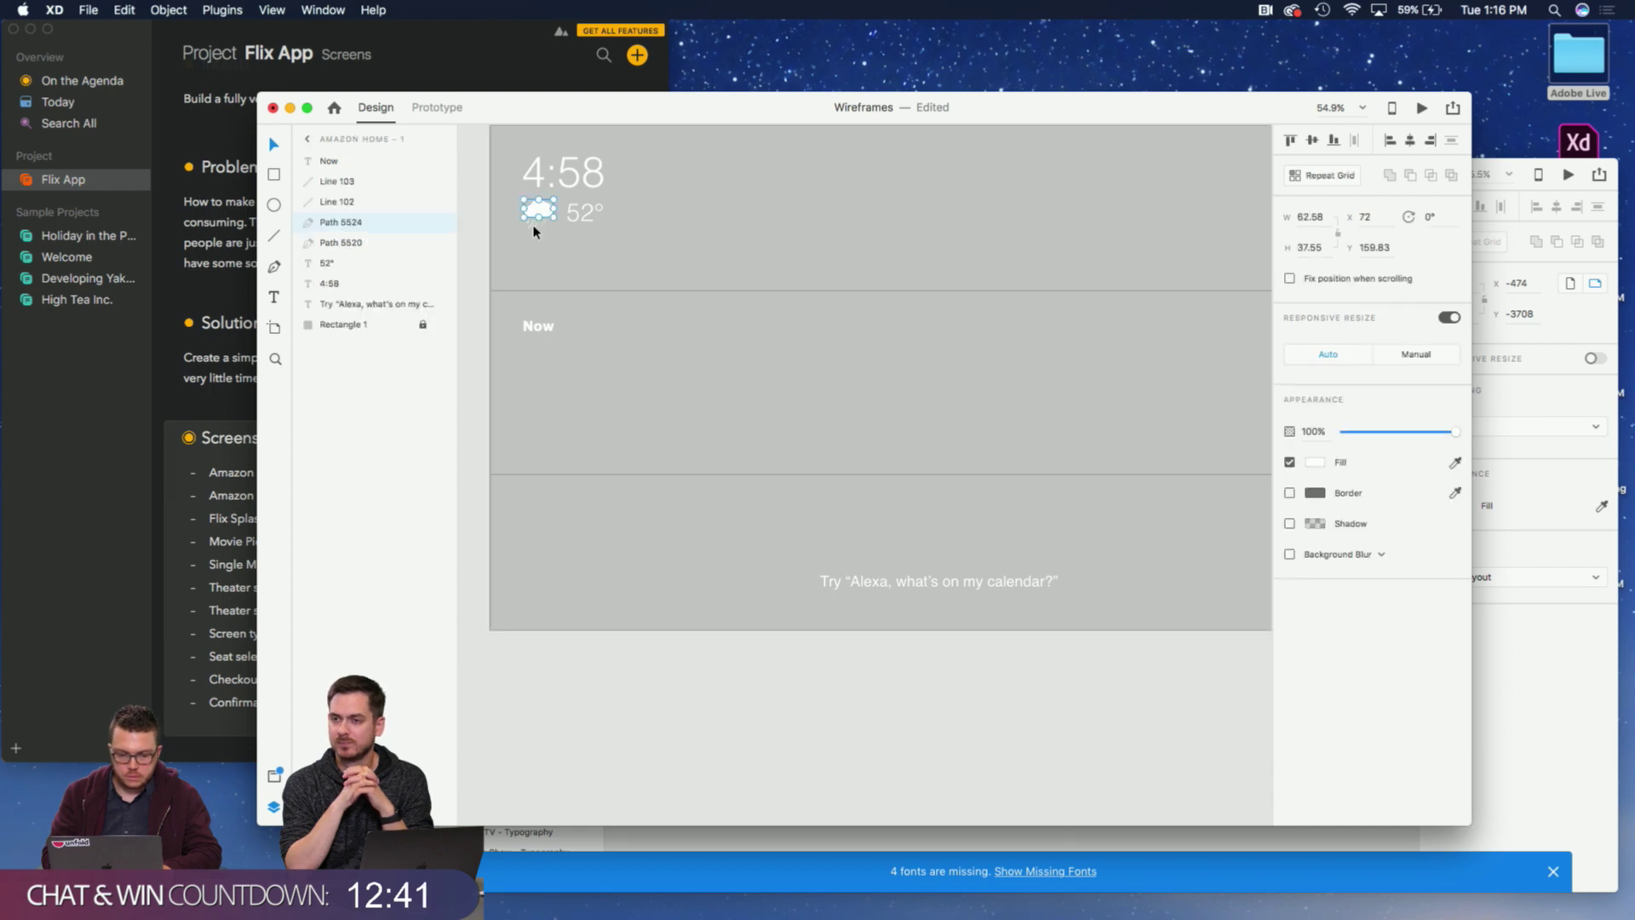
scroll(562, 221, up, 3)
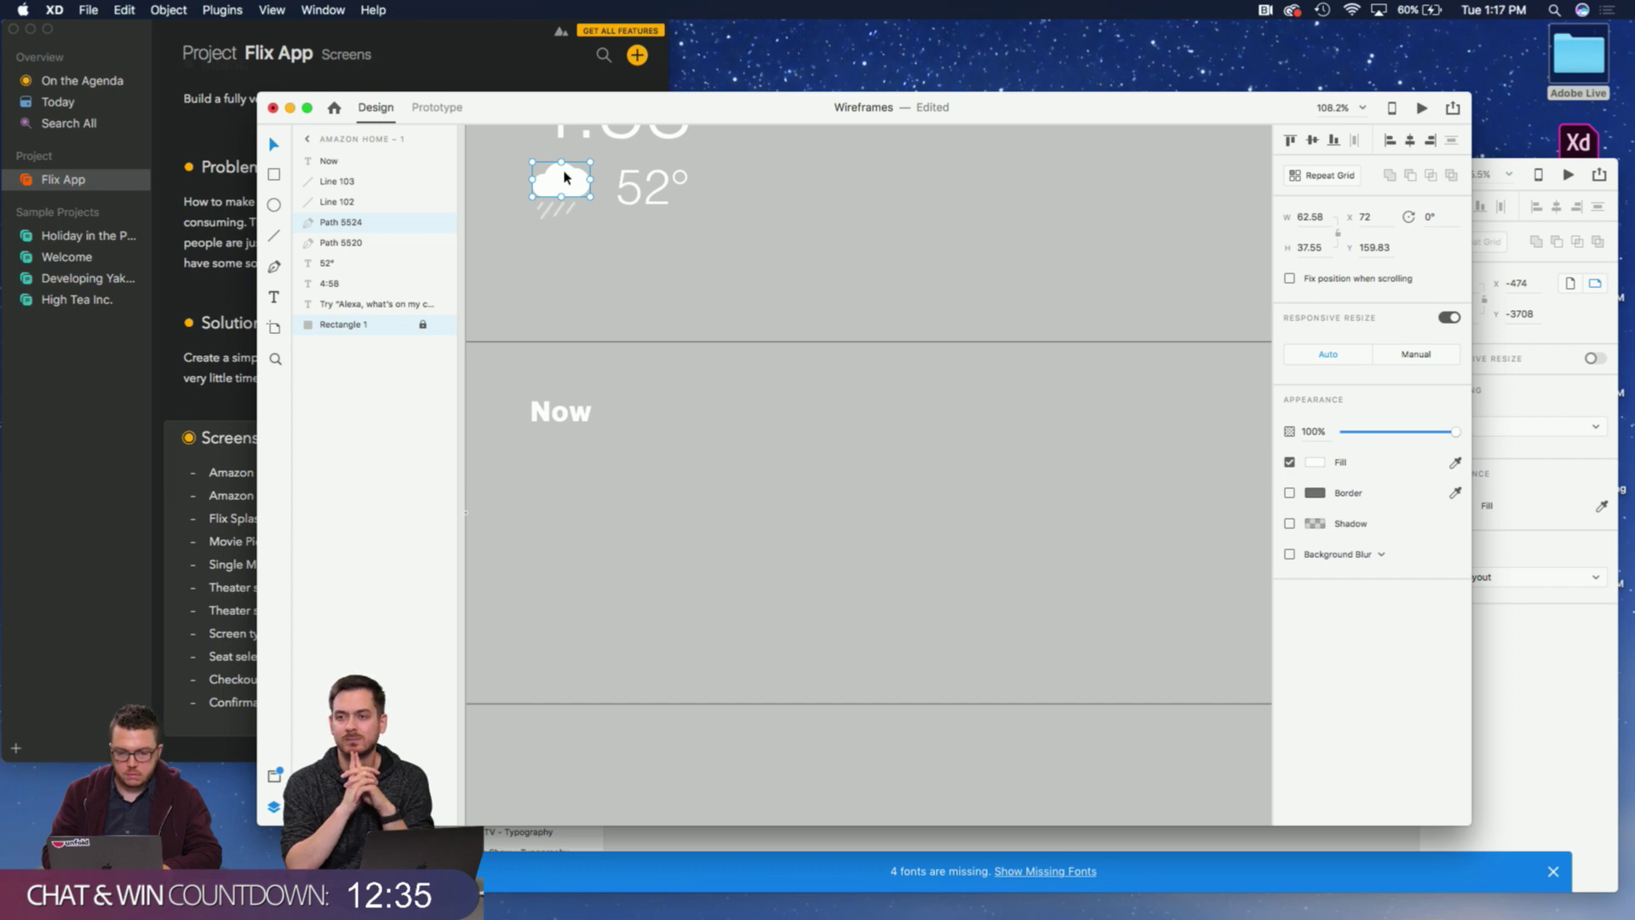
drag(552, 209, 624, 580)
drag(586, 525, 569, 523)
drag(652, 188, 562, 628)
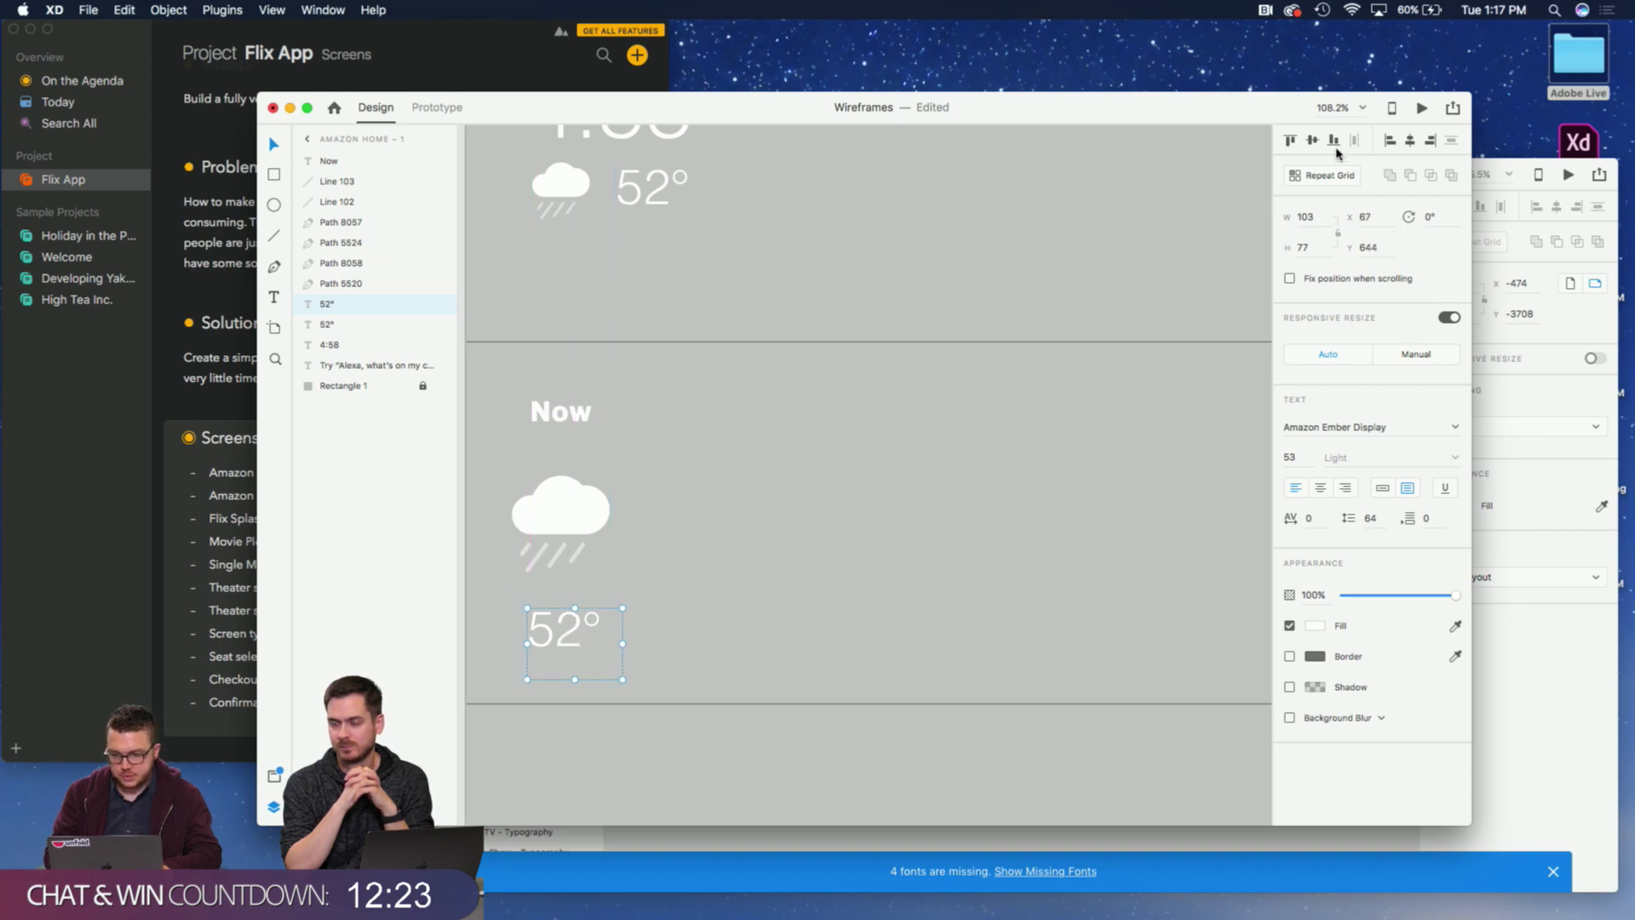
click(1407, 141)
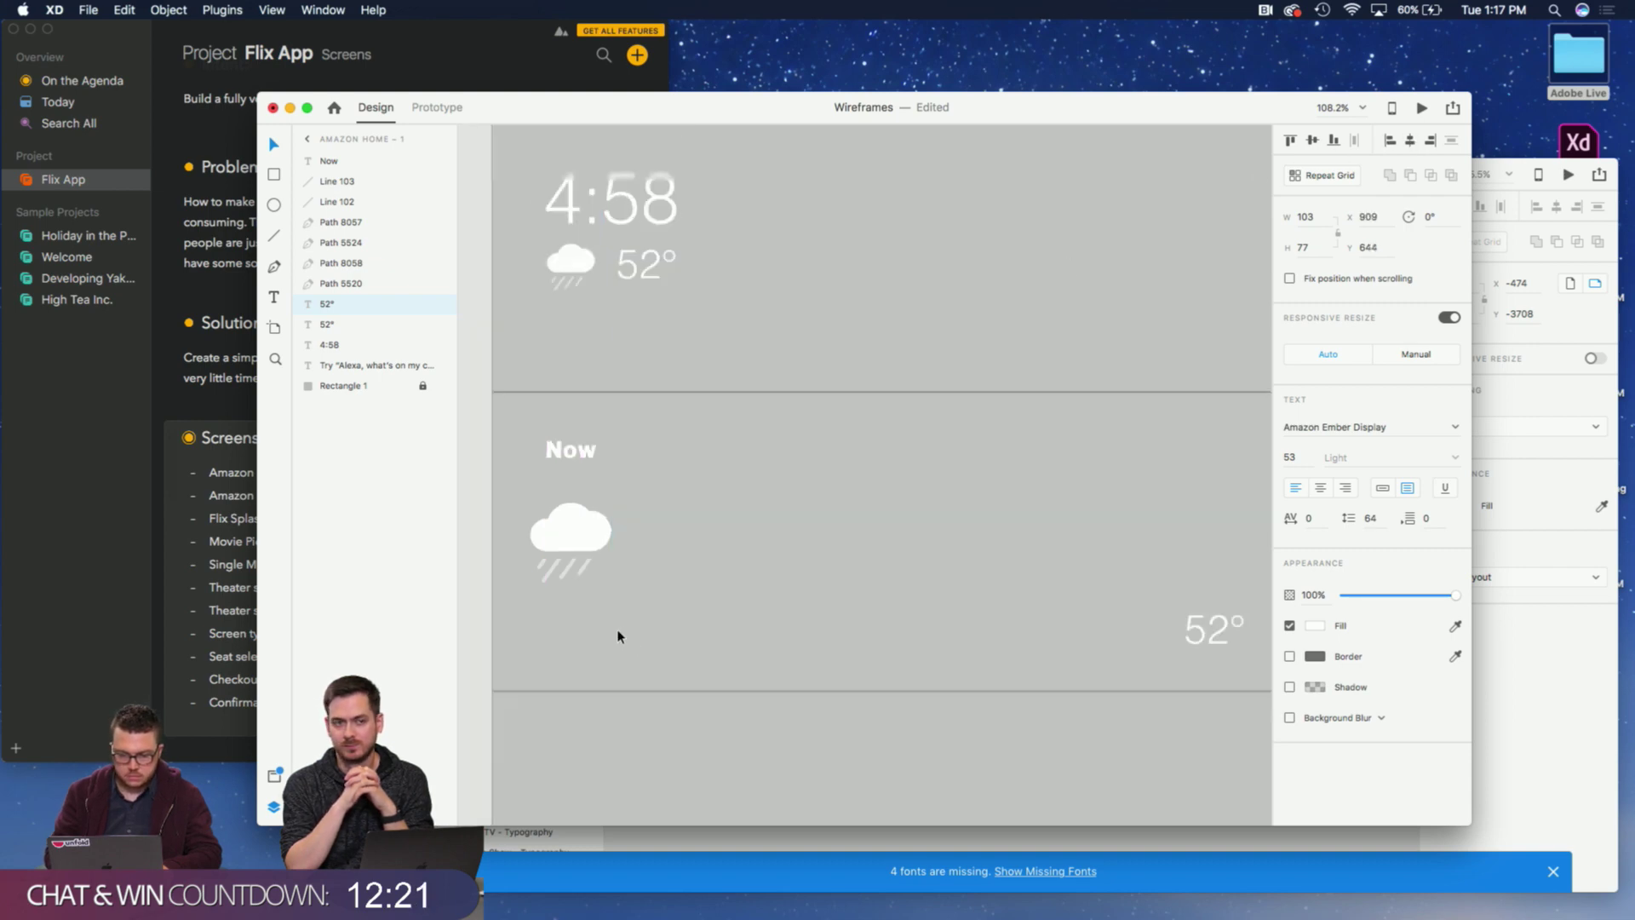
scroll(705, 635, down, 5)
drag(851, 640, 606, 649)
scroll(607, 649, up, 5)
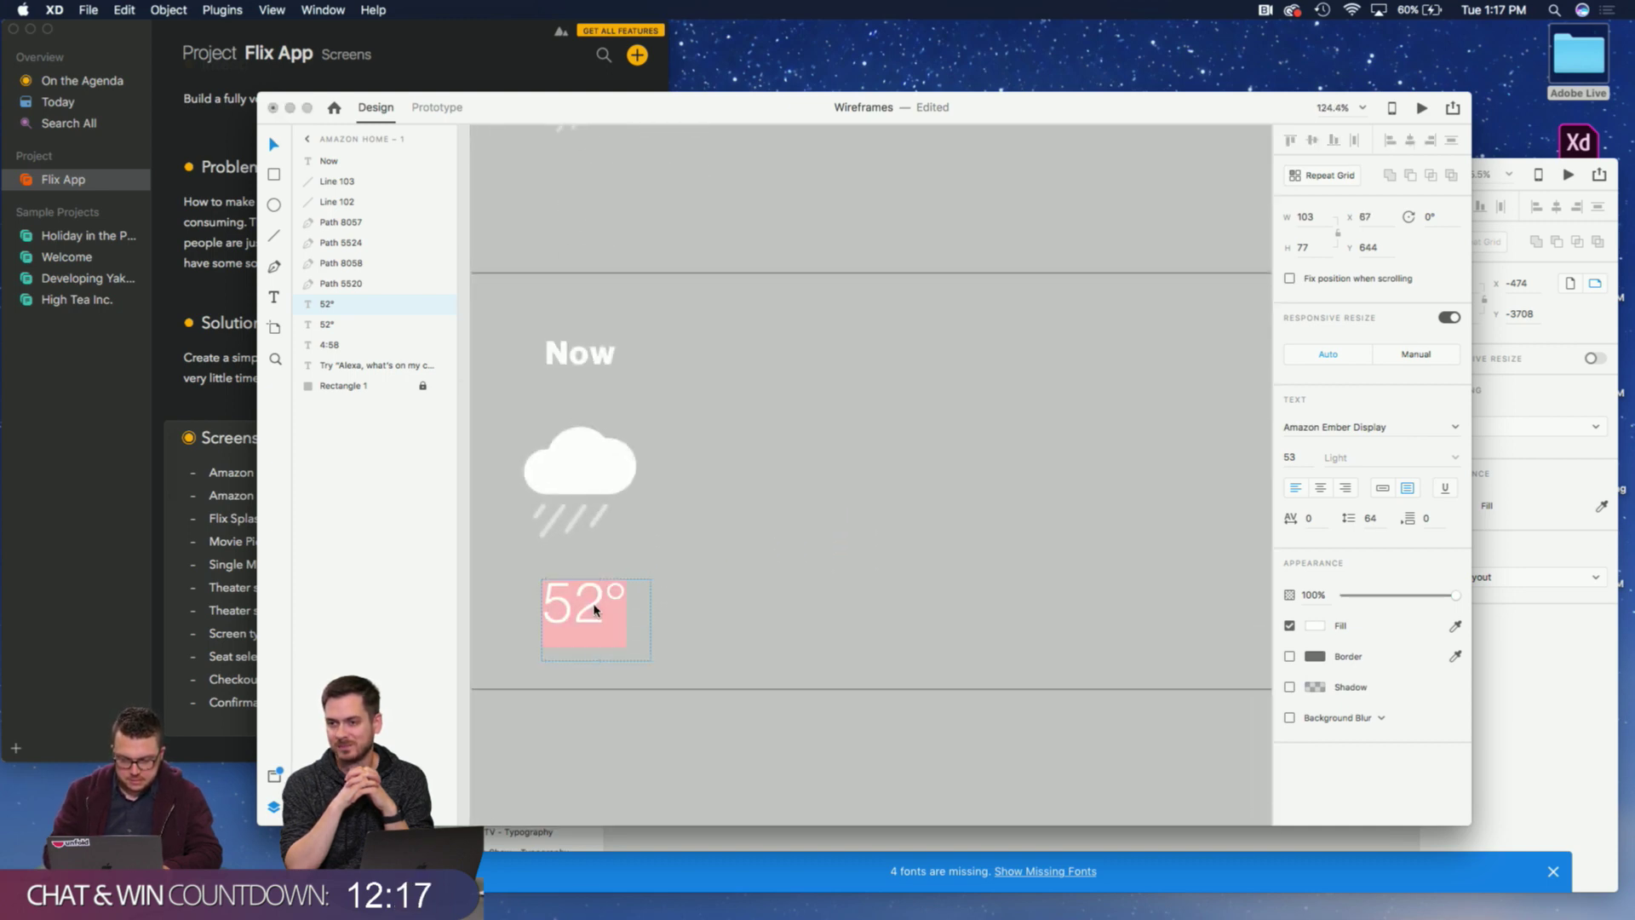
click(683, 498)
Narrow the "Now" text box to about 116 wide so it fits its column.
click(602, 372)
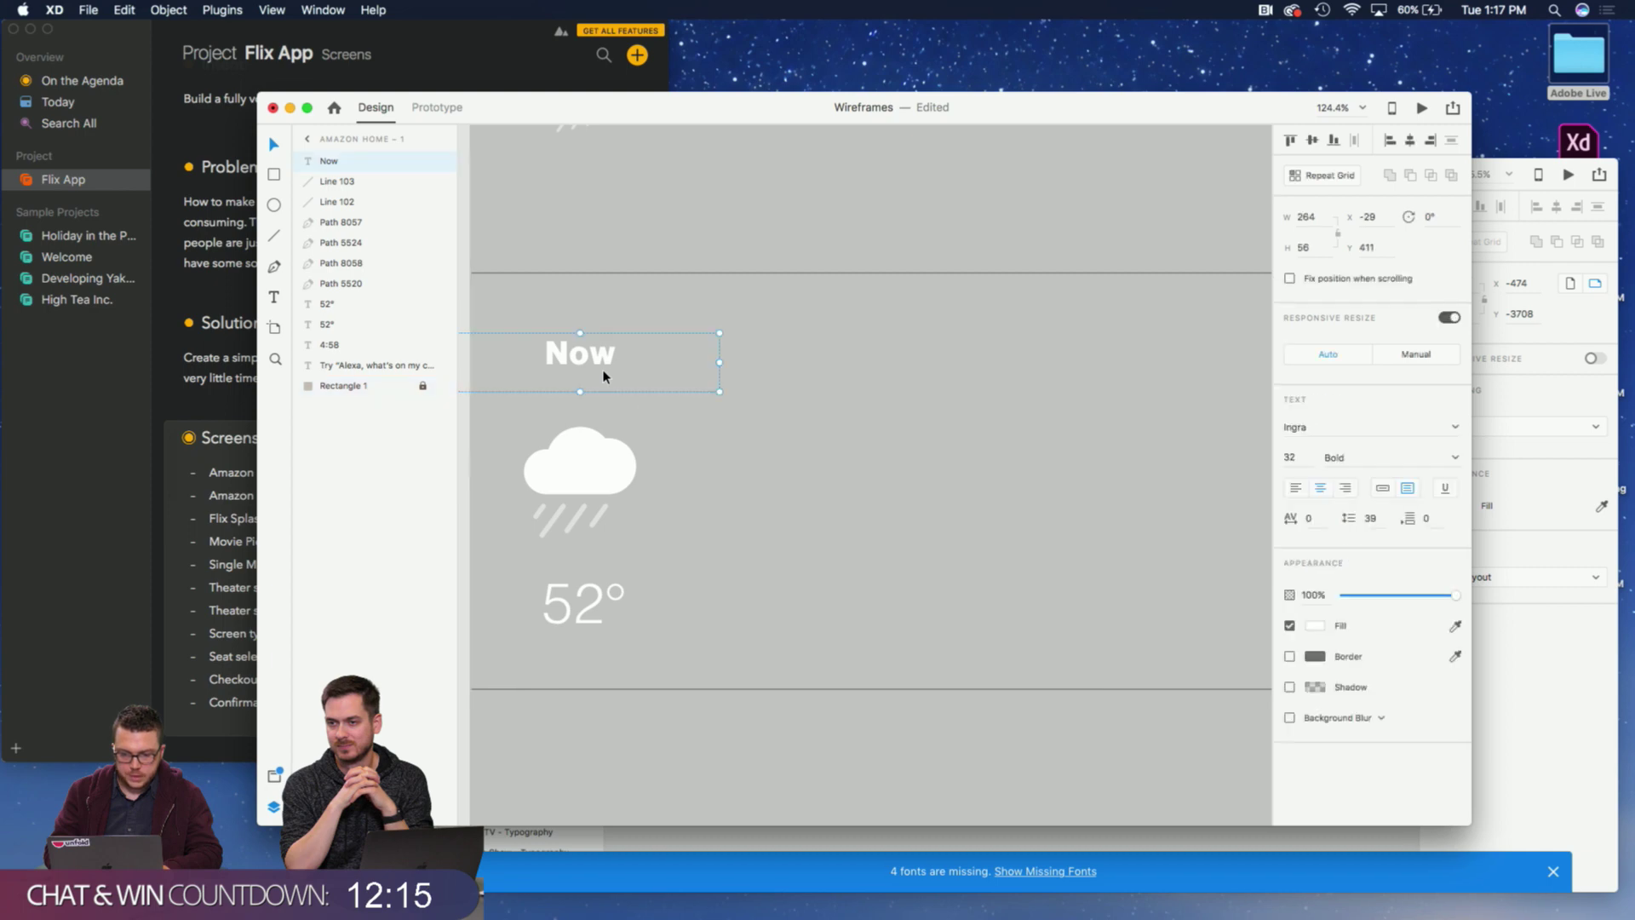
click(598, 452)
click(595, 364)
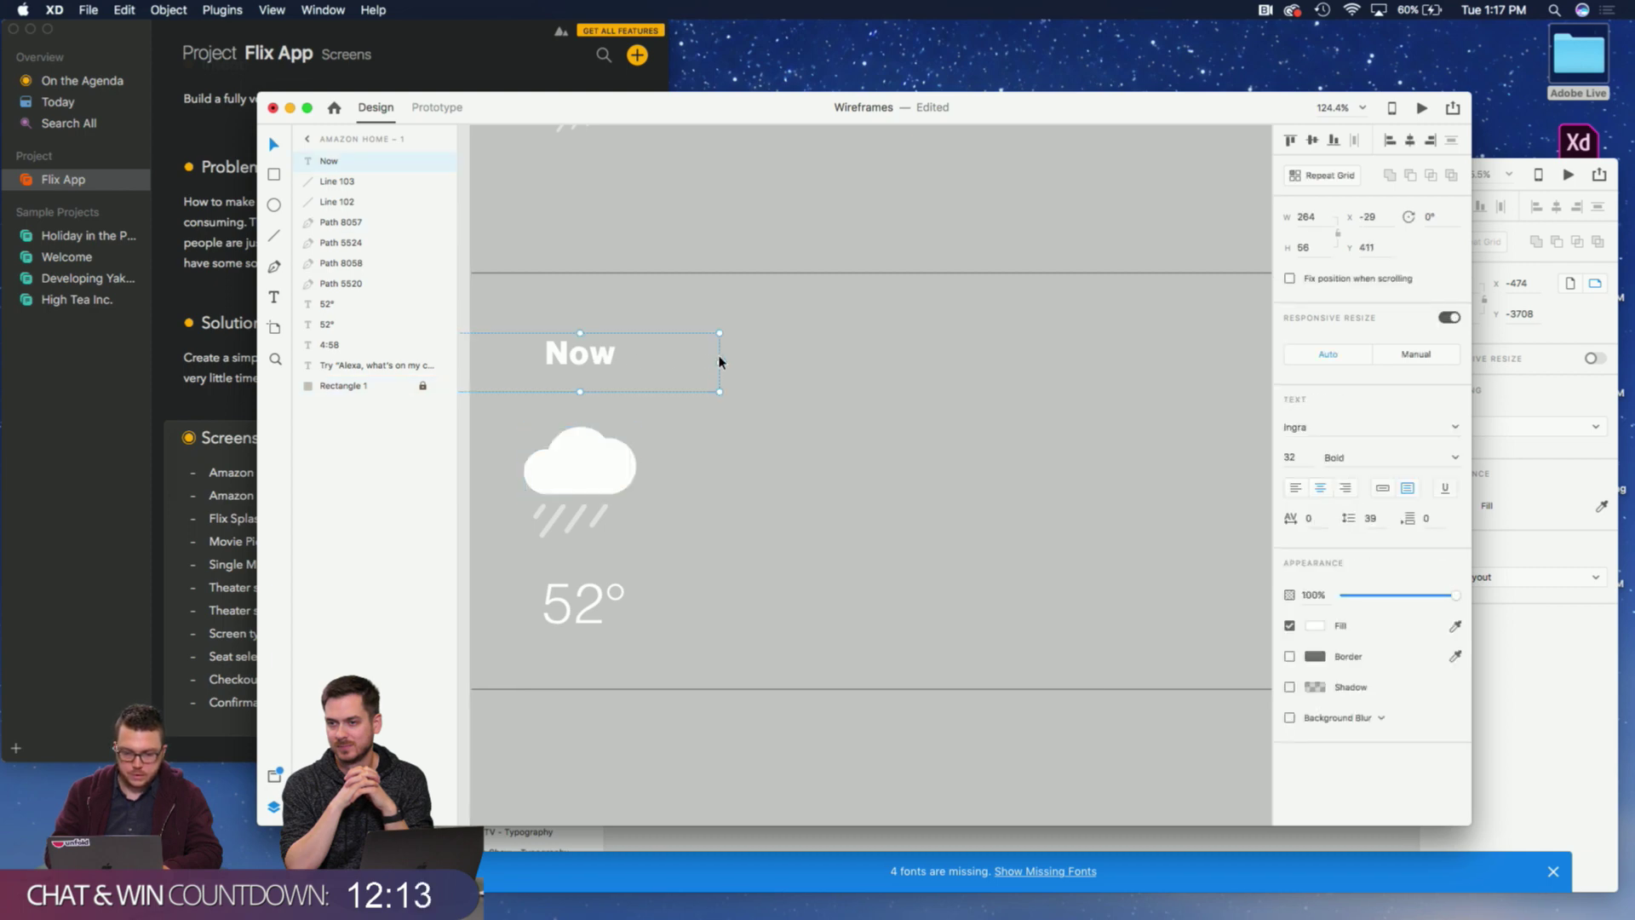
drag(719, 362, 586, 365)
Make the "Now" text, large rain cloud icon and 52° text a Repeat Grid and extend it to the artboard's edge, about 1874 wide.
shift+click(582, 463)
shift+click(572, 520)
shift+click(578, 620)
click(1321, 175)
scroll(926, 449, down, 5)
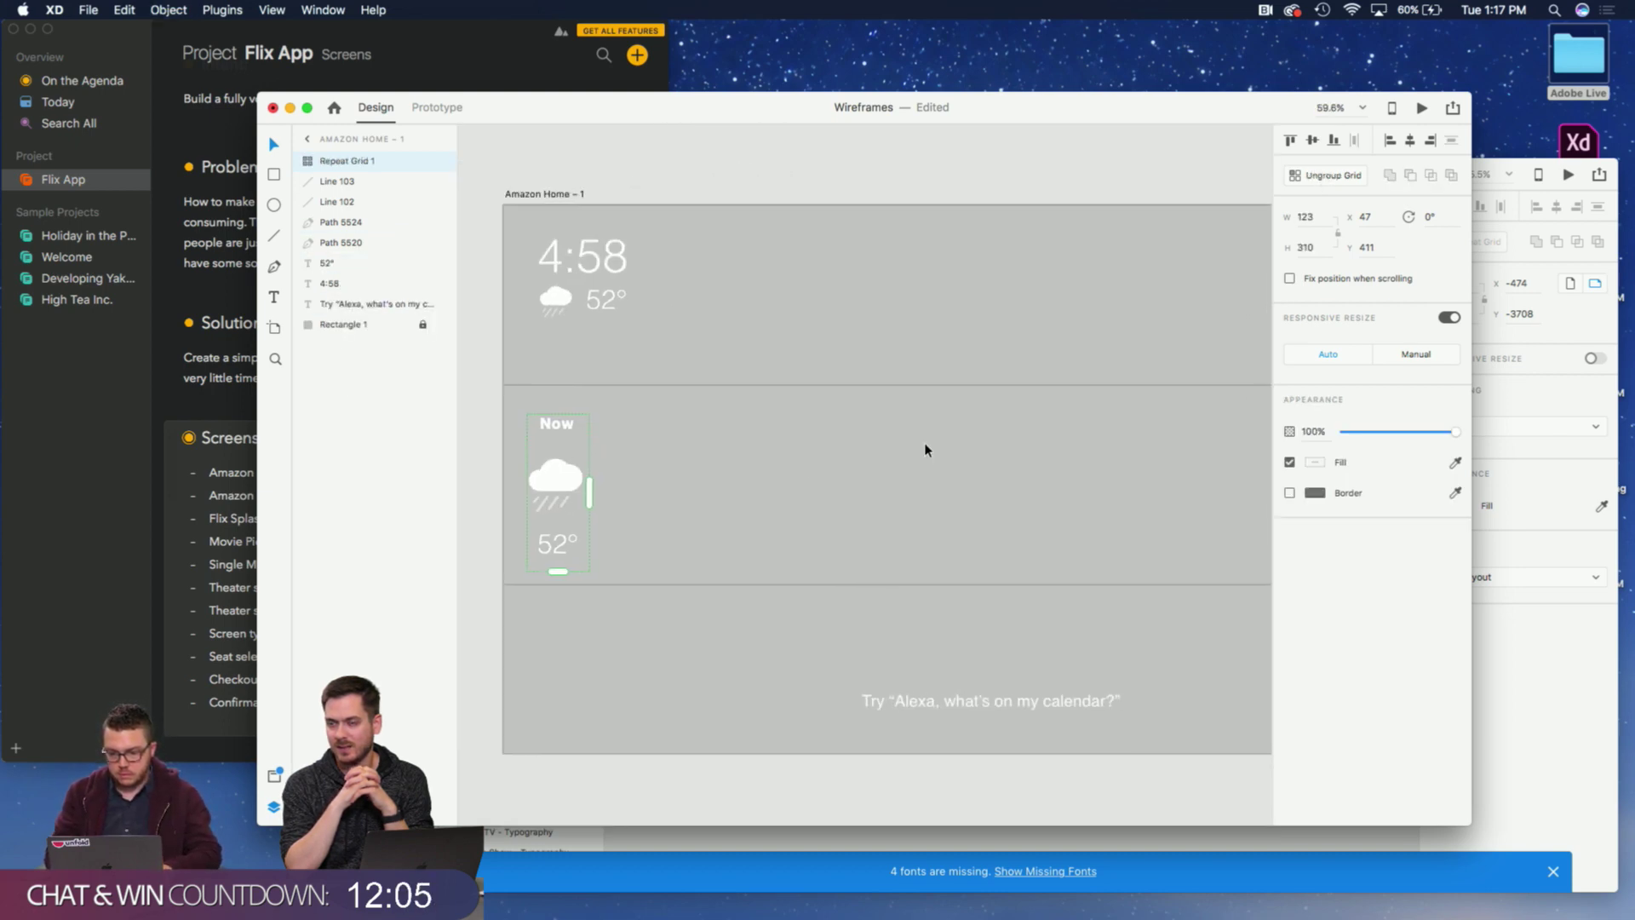
scroll(701, 480, down, 3)
drag(522, 460, 1149, 460)
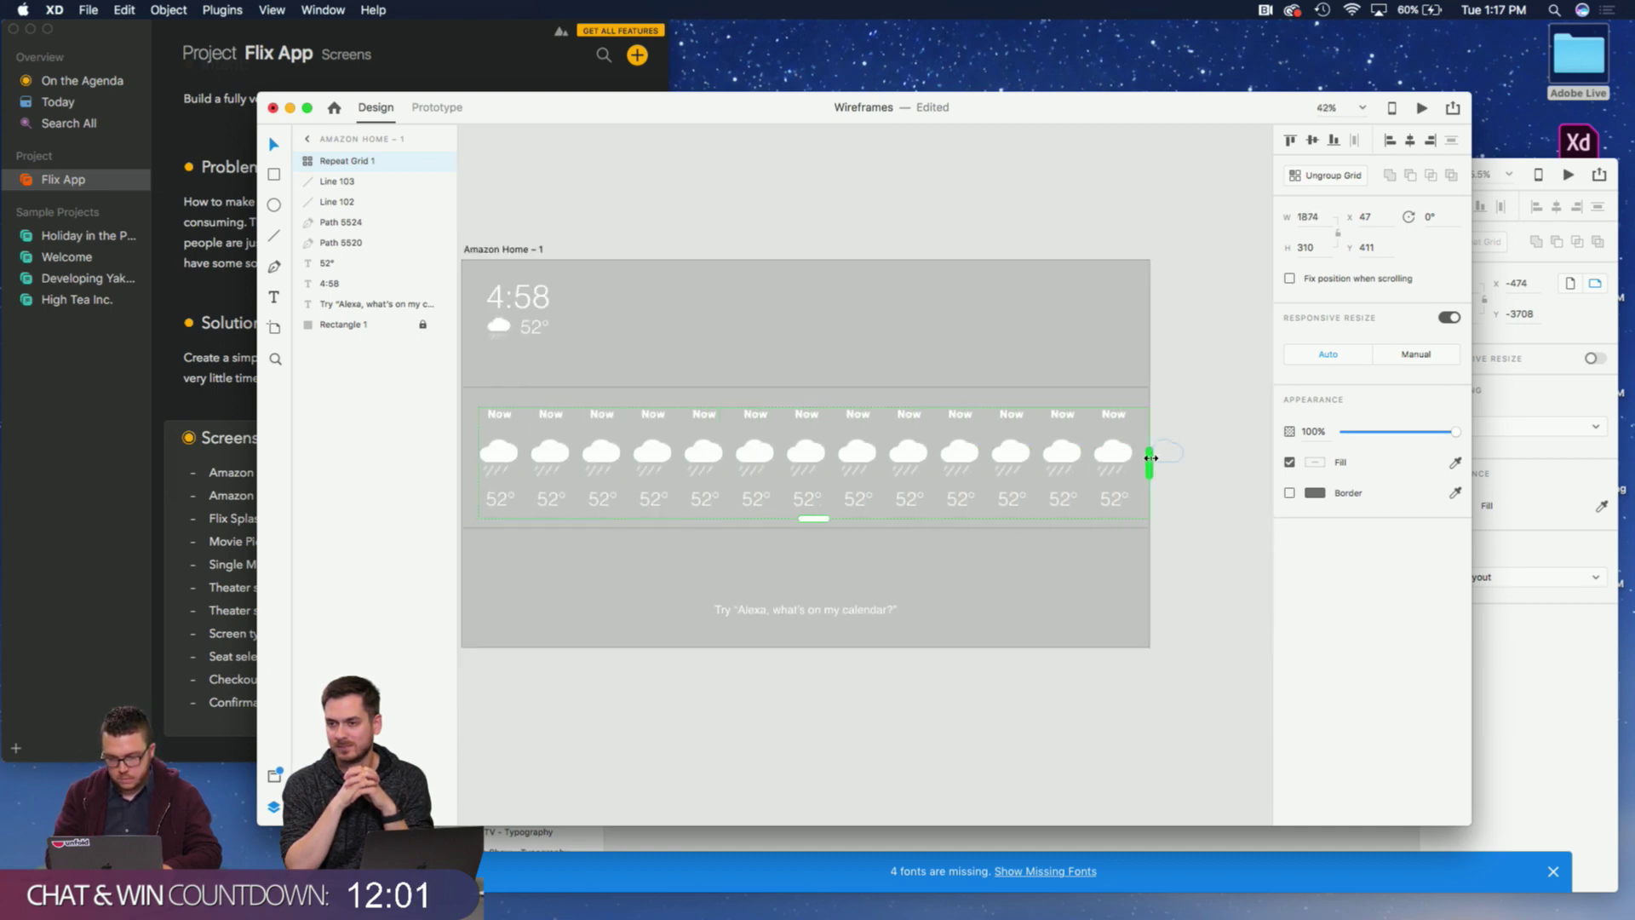
click(1174, 473)
Change the heading of the second forecast column in the Repeat Grid to "1pm".
scroll(1159, 471, up, 4)
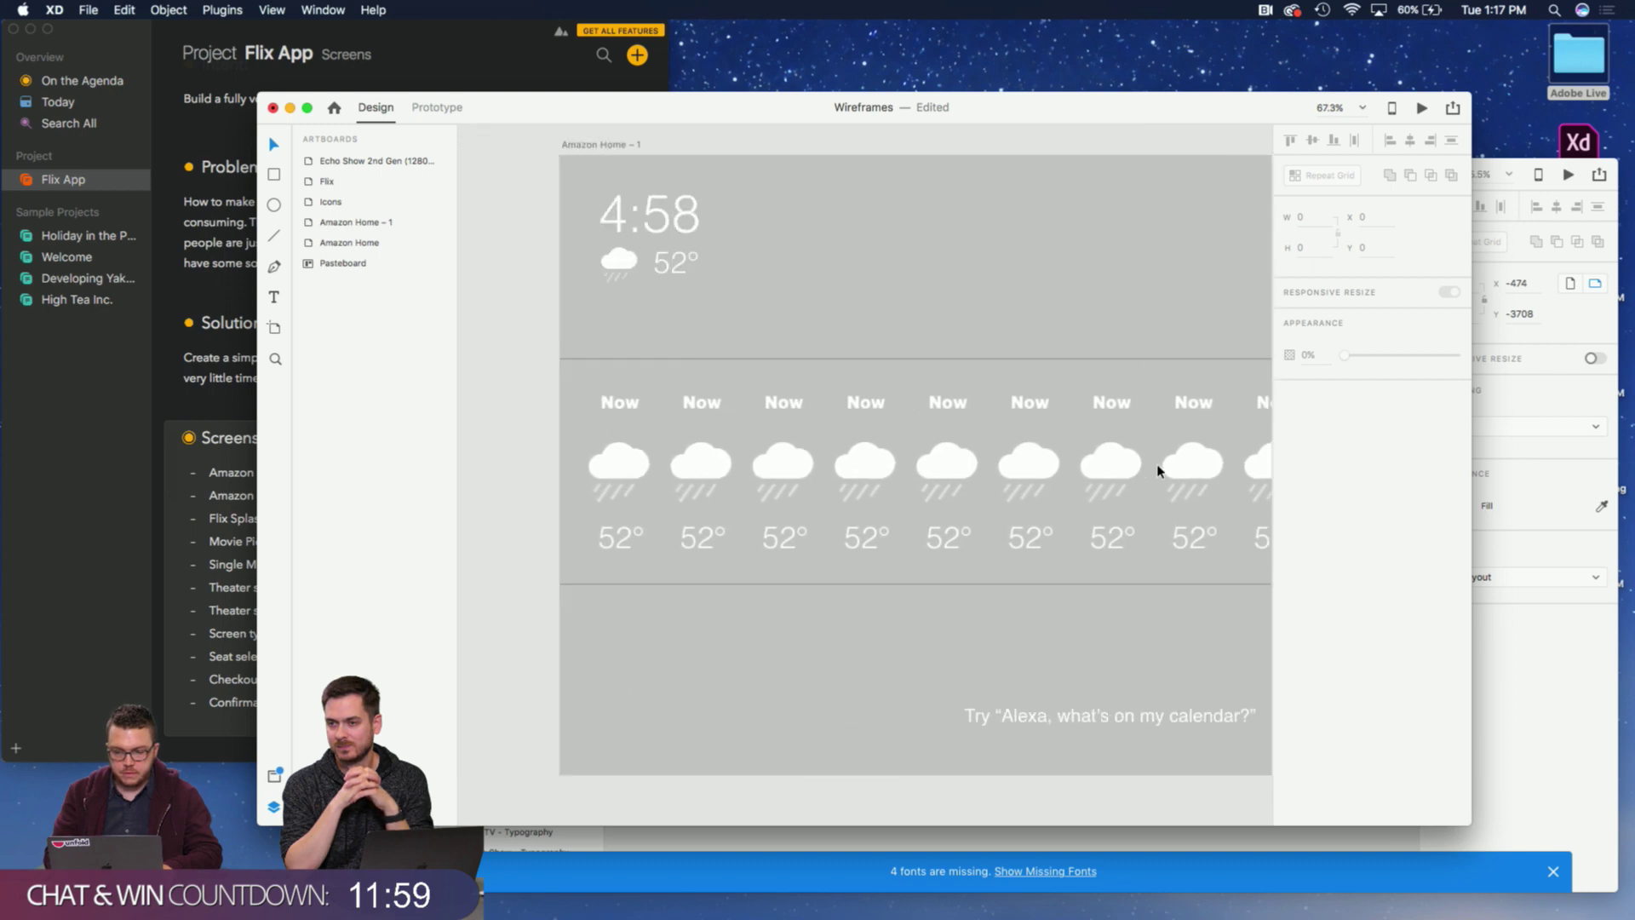
click(718, 410)
double_click(718, 410)
double_click(718, 409)
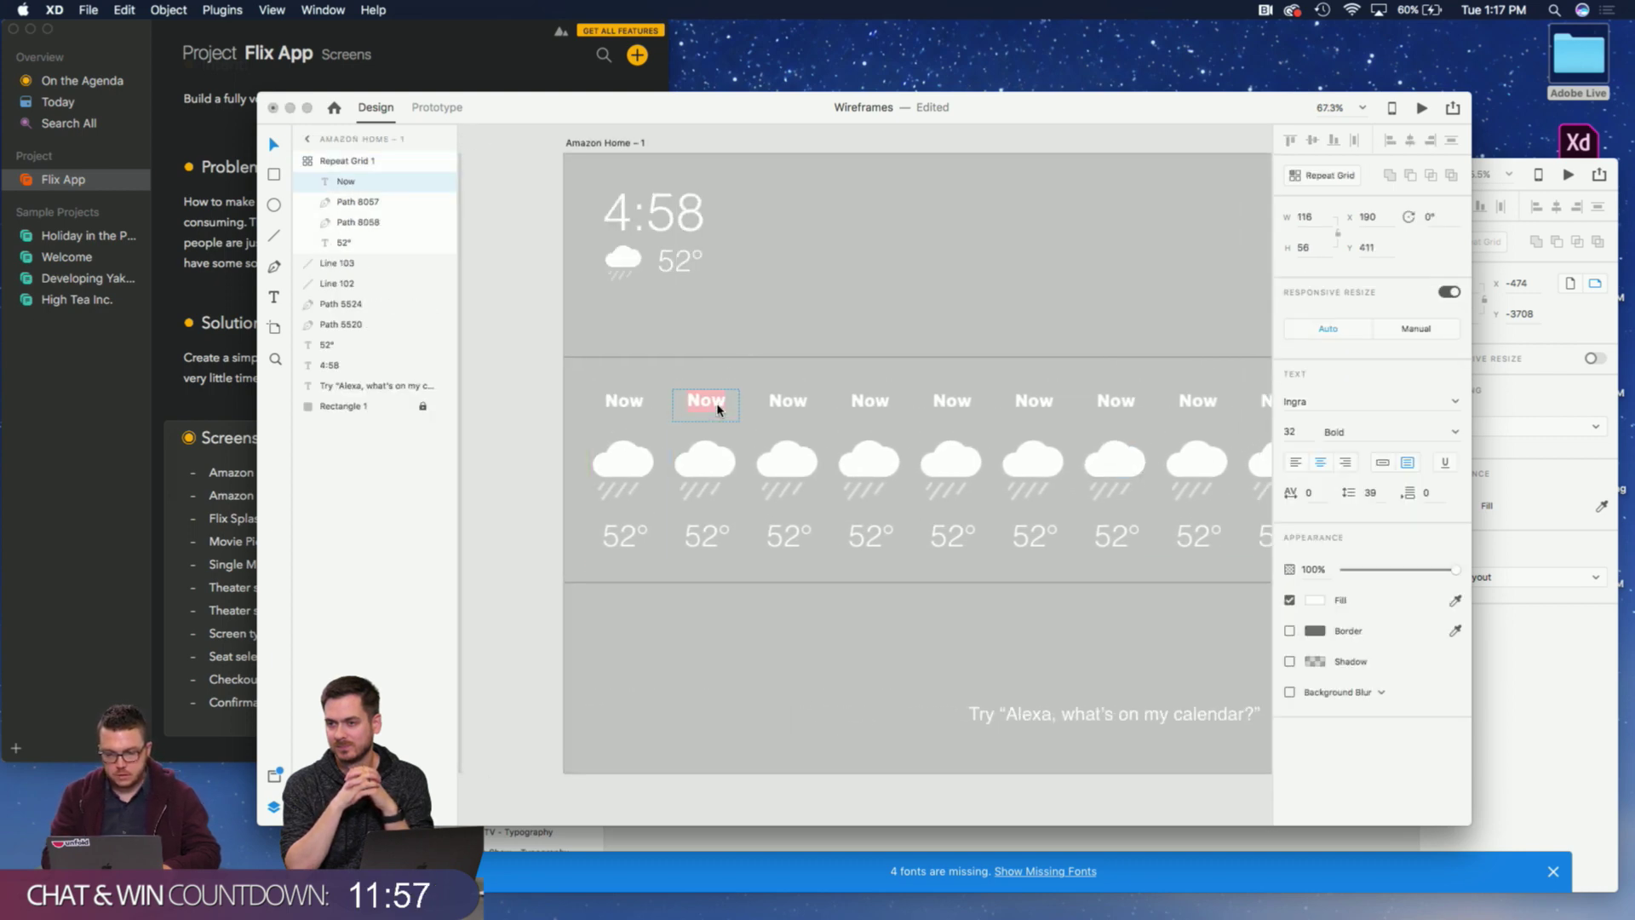
text(1pm)
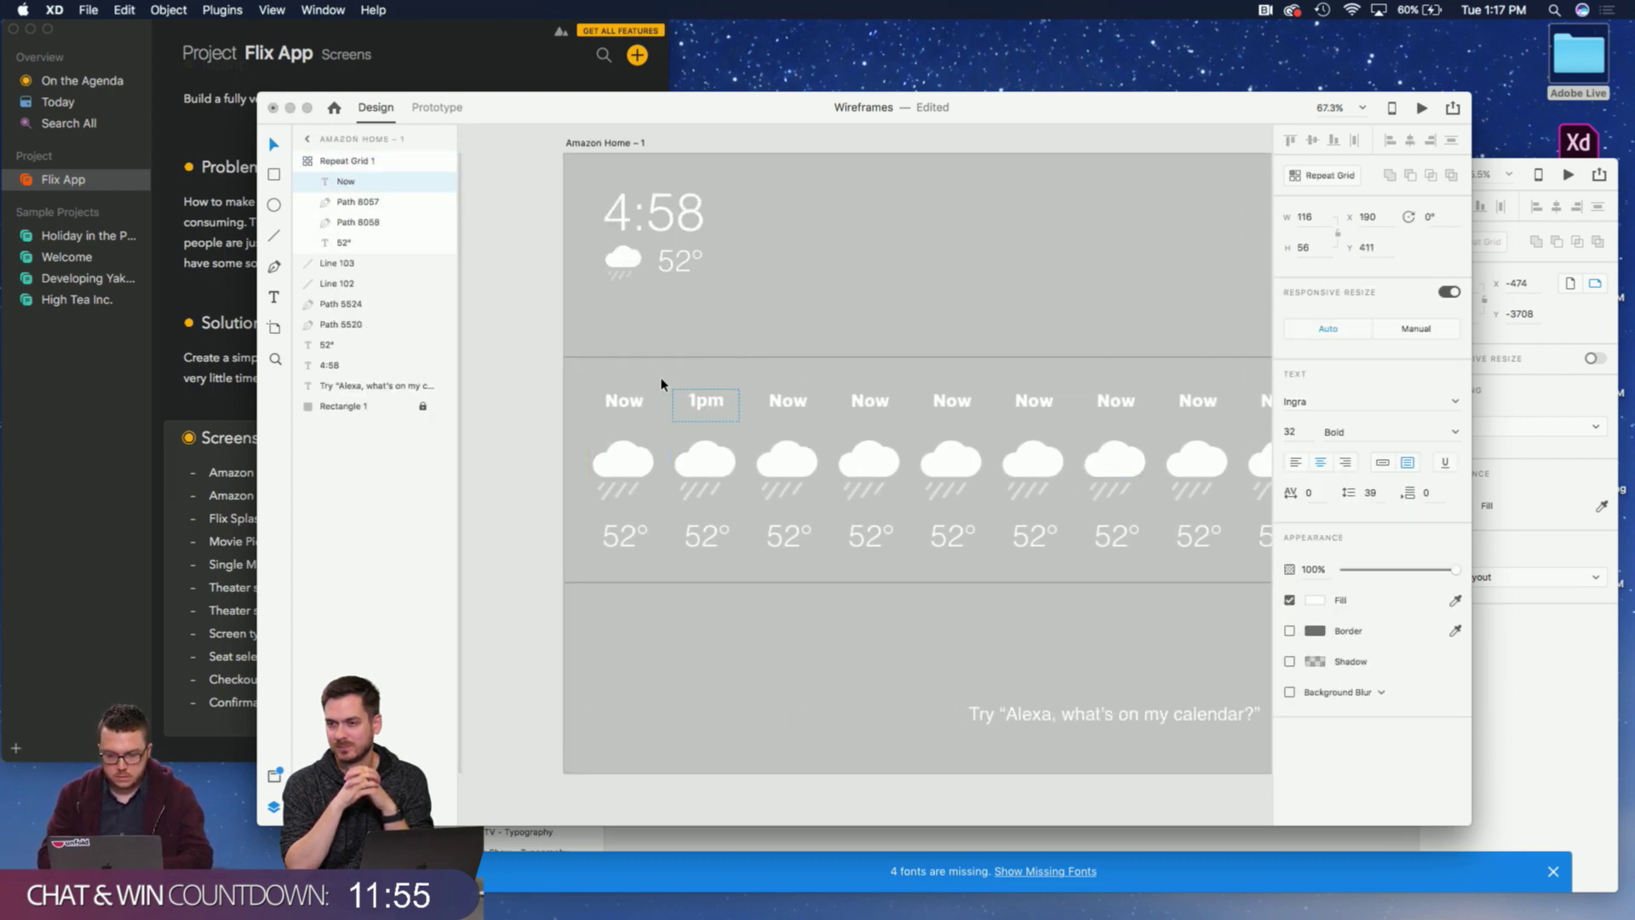
key(Escape)
Change the clock time on the Amazon Home – 1 artboard to 12:58.
click(656, 217)
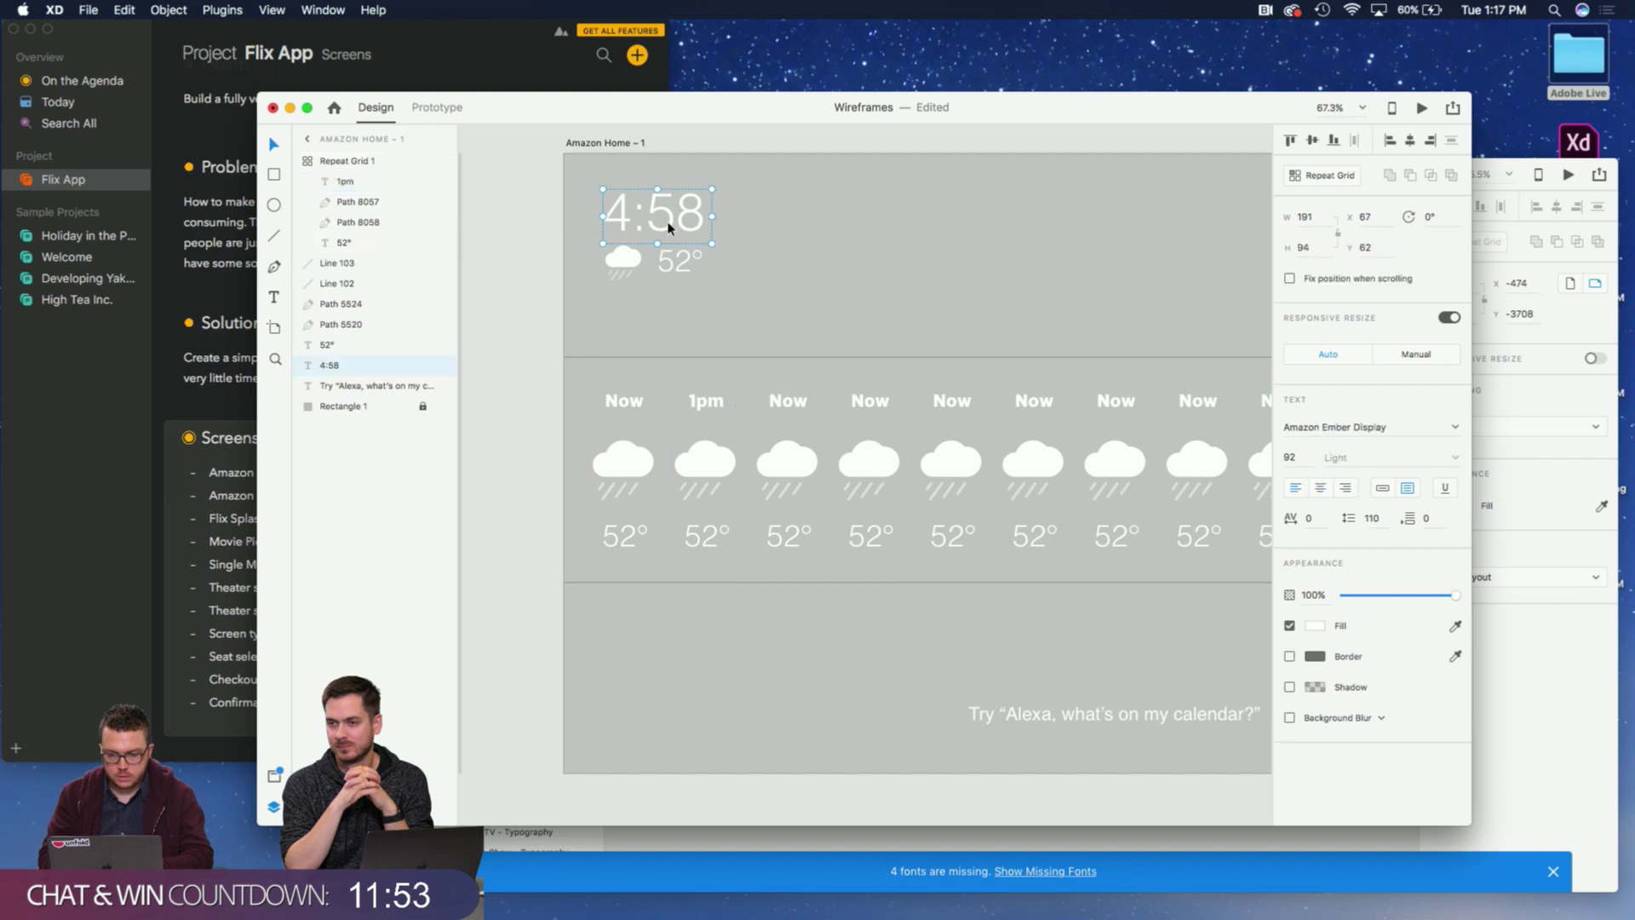
key(shift+Left)
text(12)
key(Escape)
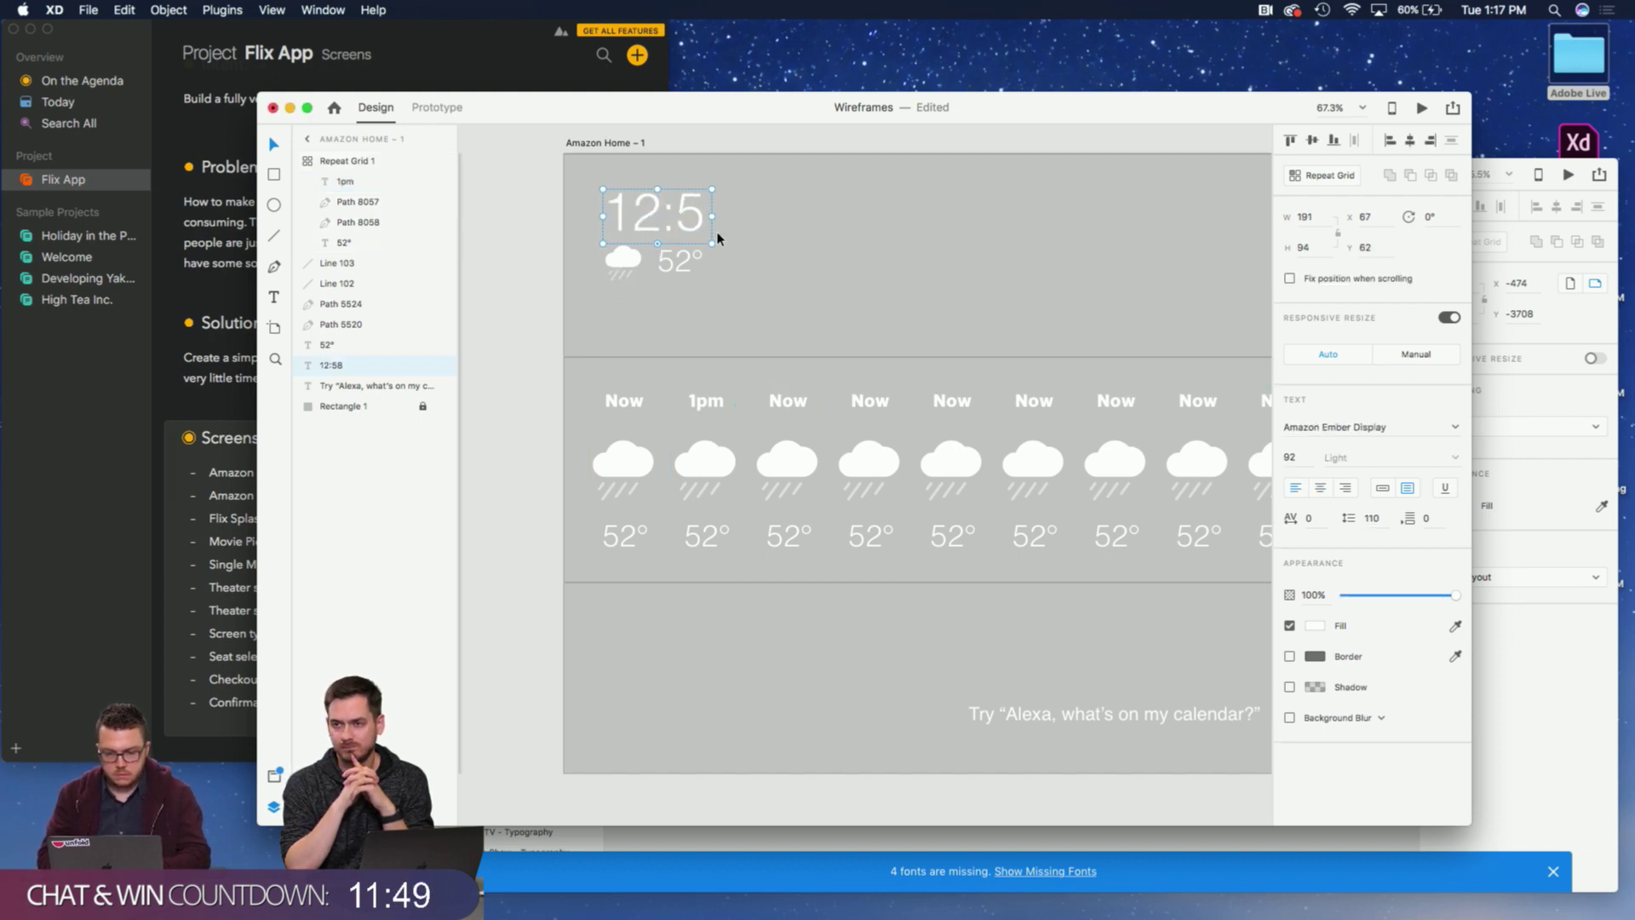
Change the clock time on the Amazon Home – 1 artboard to 12:00.
double_click(712, 216)
double_click(731, 220)
click(724, 220)
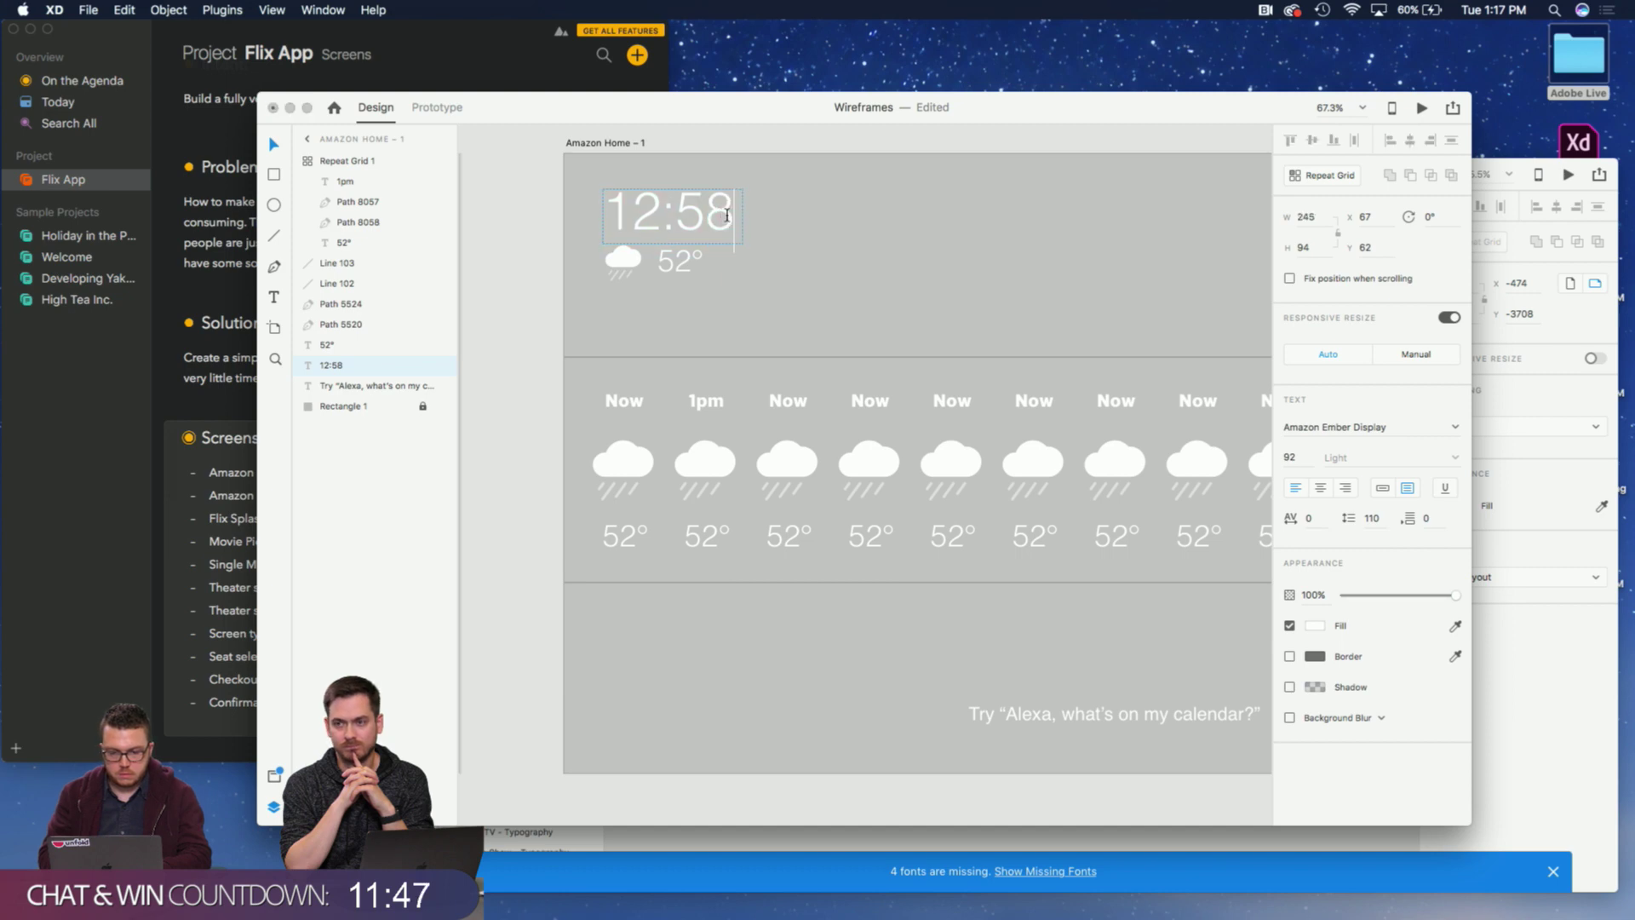
text(00)
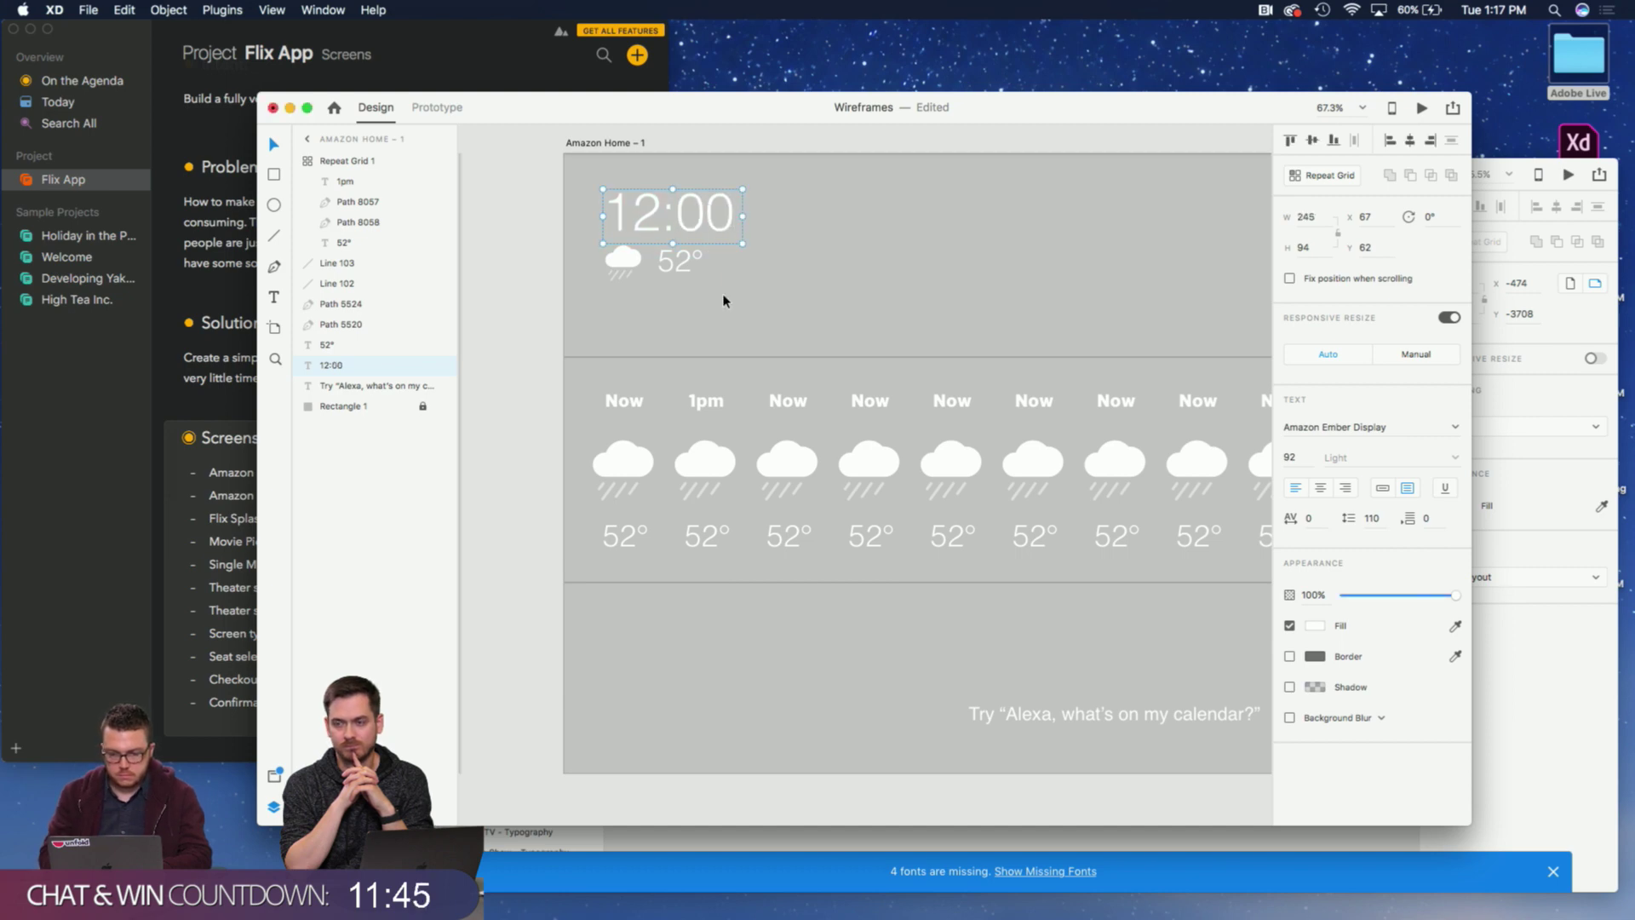
click(723, 299)
Change the headings of the third and fourth forecast columns in the Repeat Grid to "2pm" and "3pm".
scroll(724, 304, right, 5)
scroll(725, 304, down, 2)
double_click(642, 365)
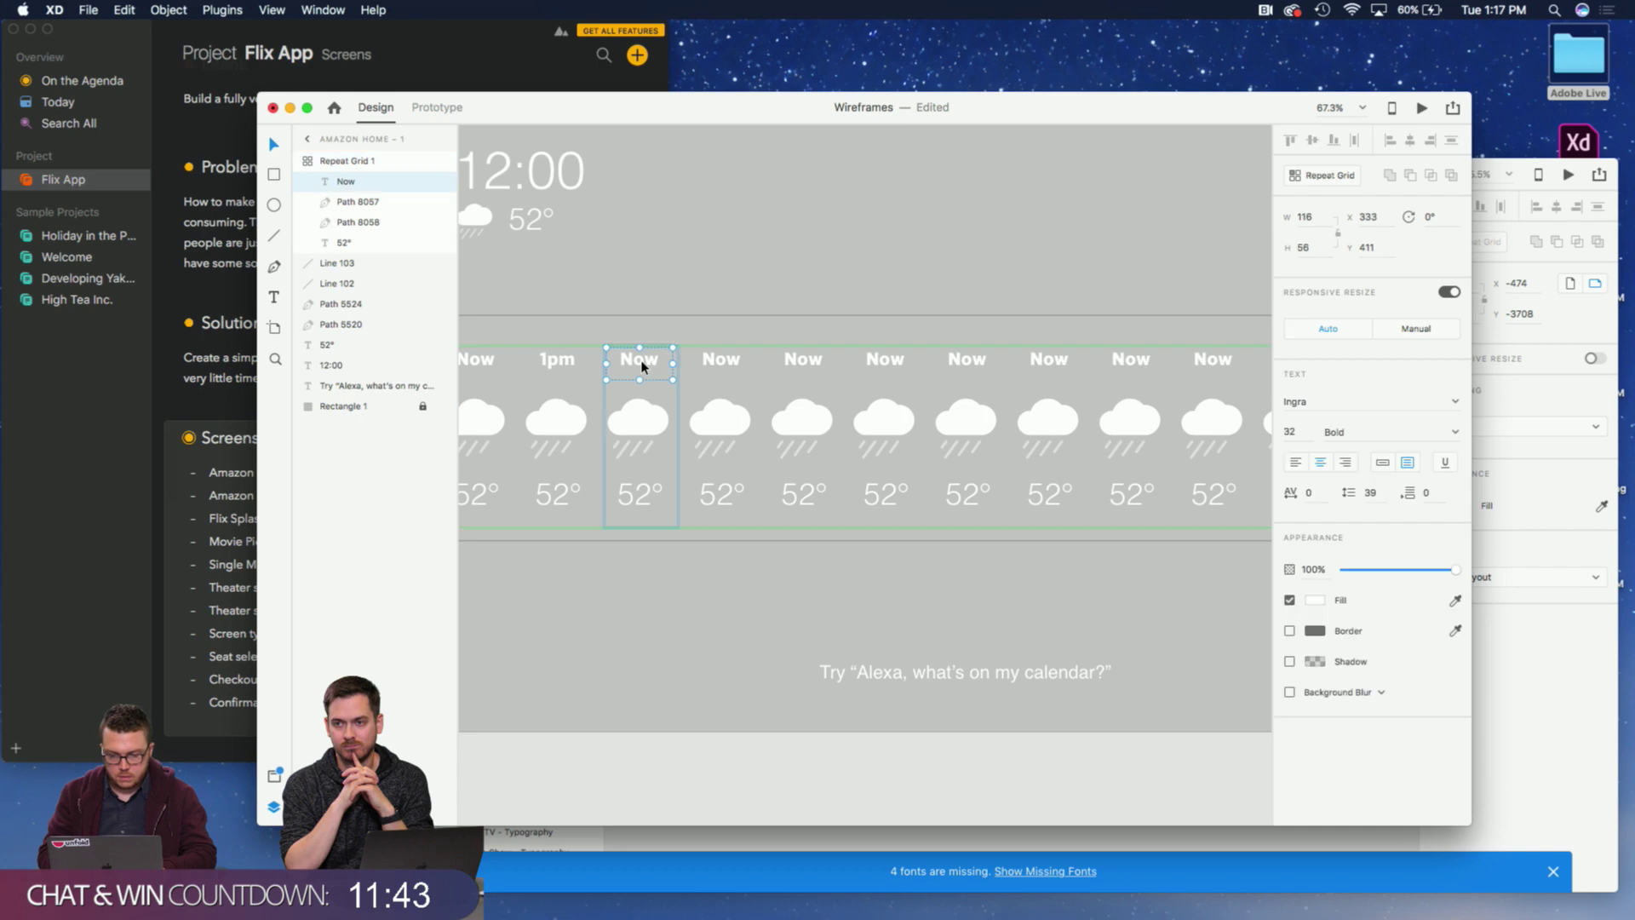
text(2pm)
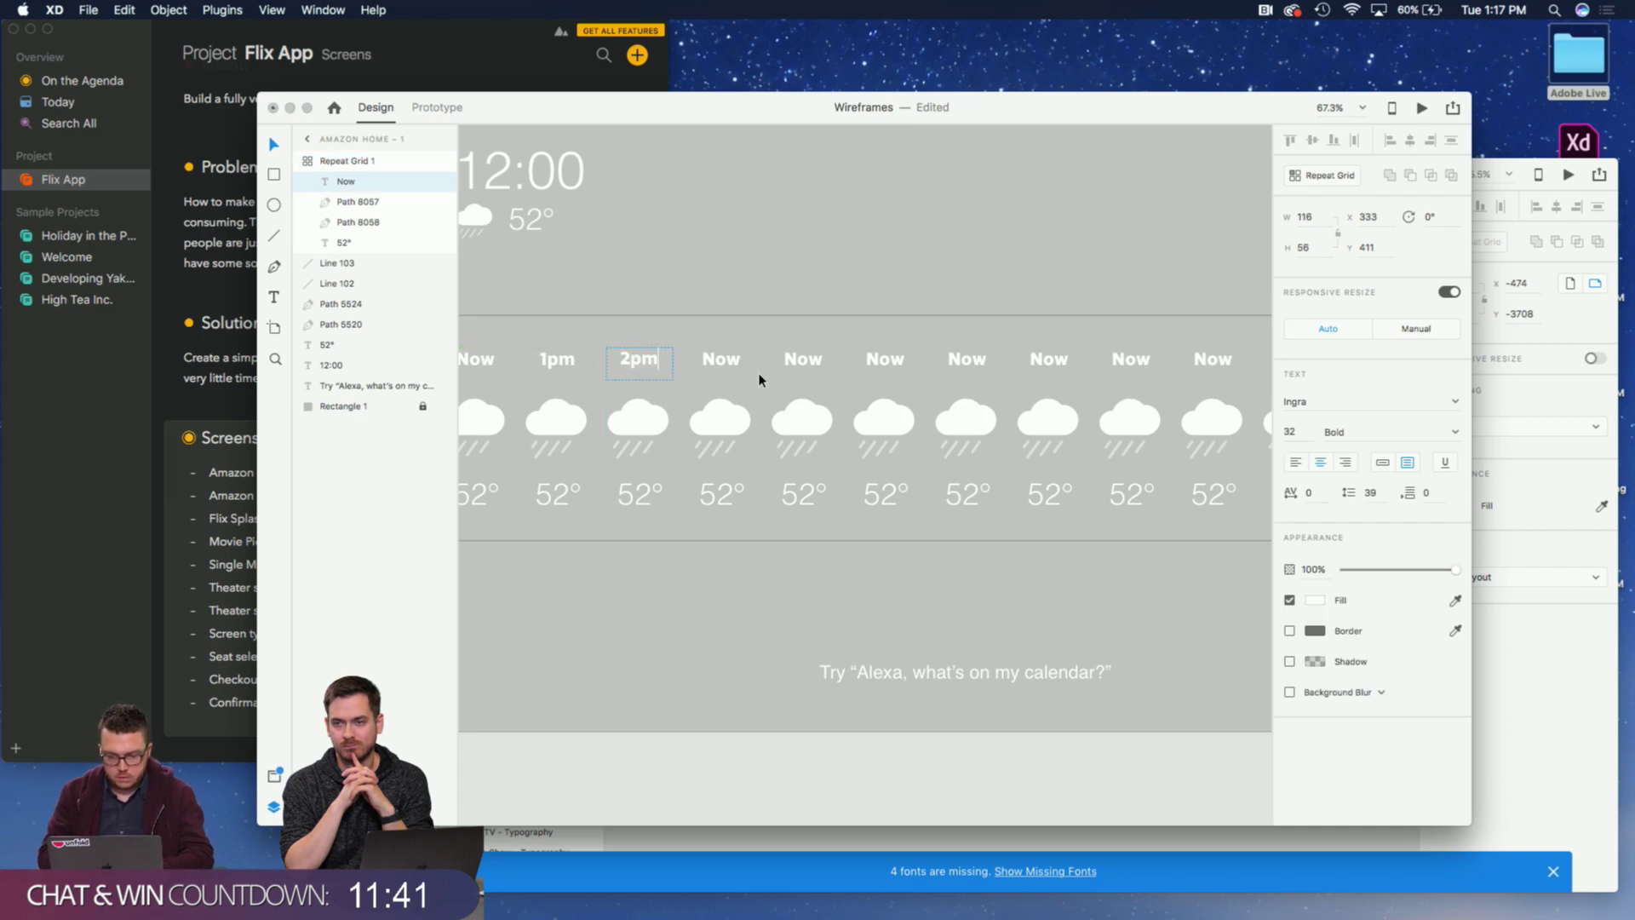
double_click(738, 369)
text(3pm)
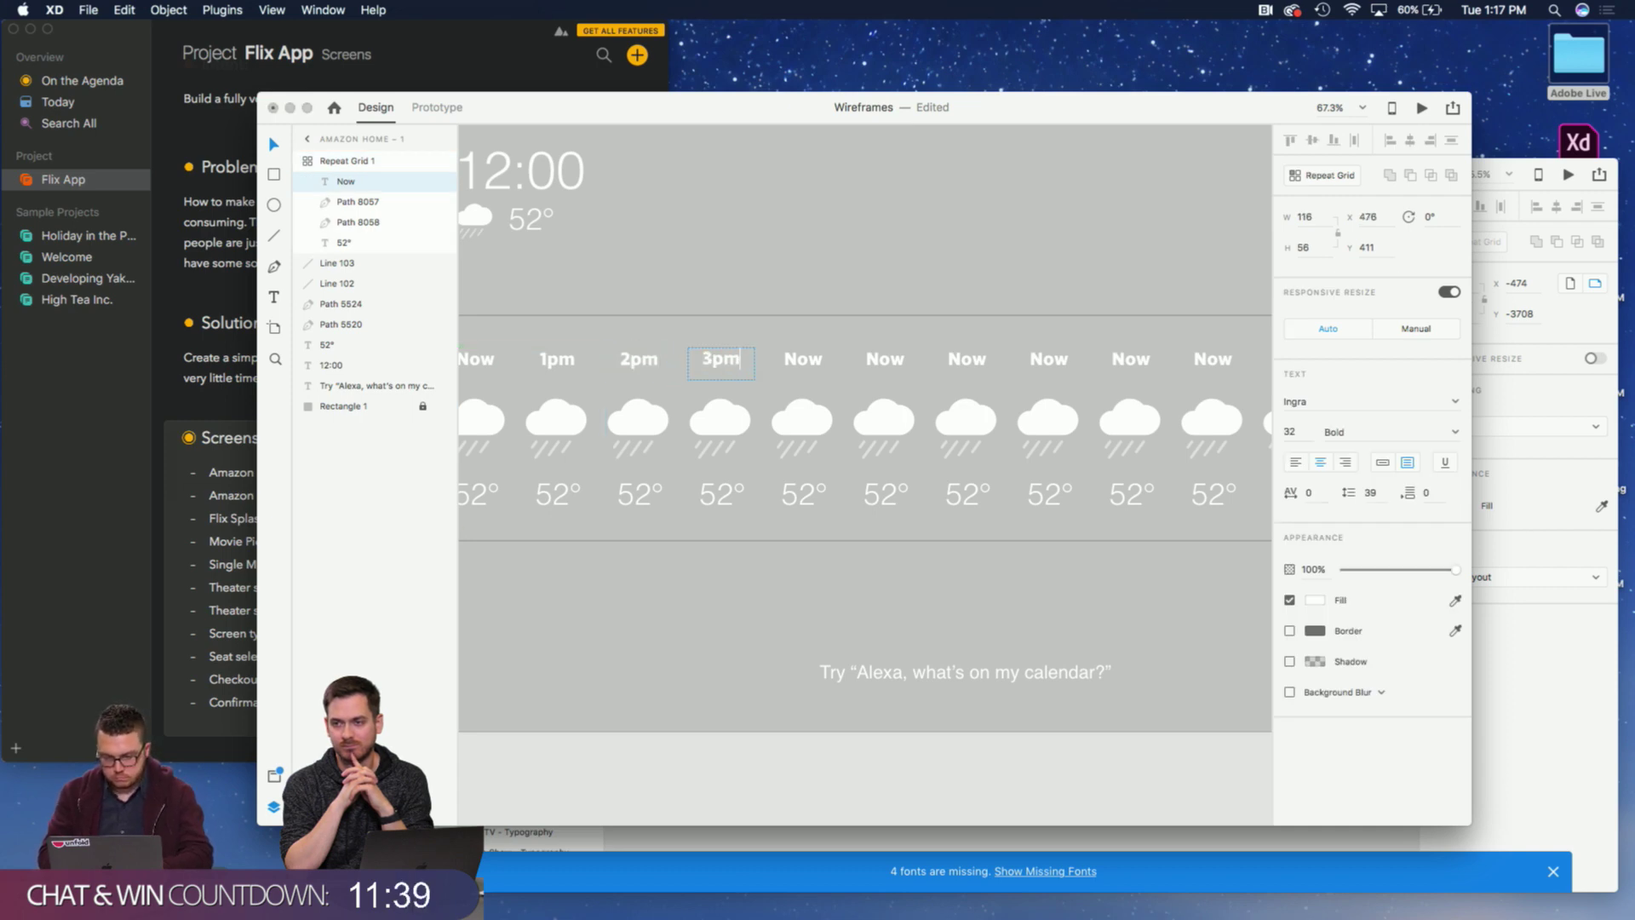
click(877, 245)
Duplicate the Amazon Home – 1 artboard and place the copy beside it on the right.
scroll(867, 284, down, 3)
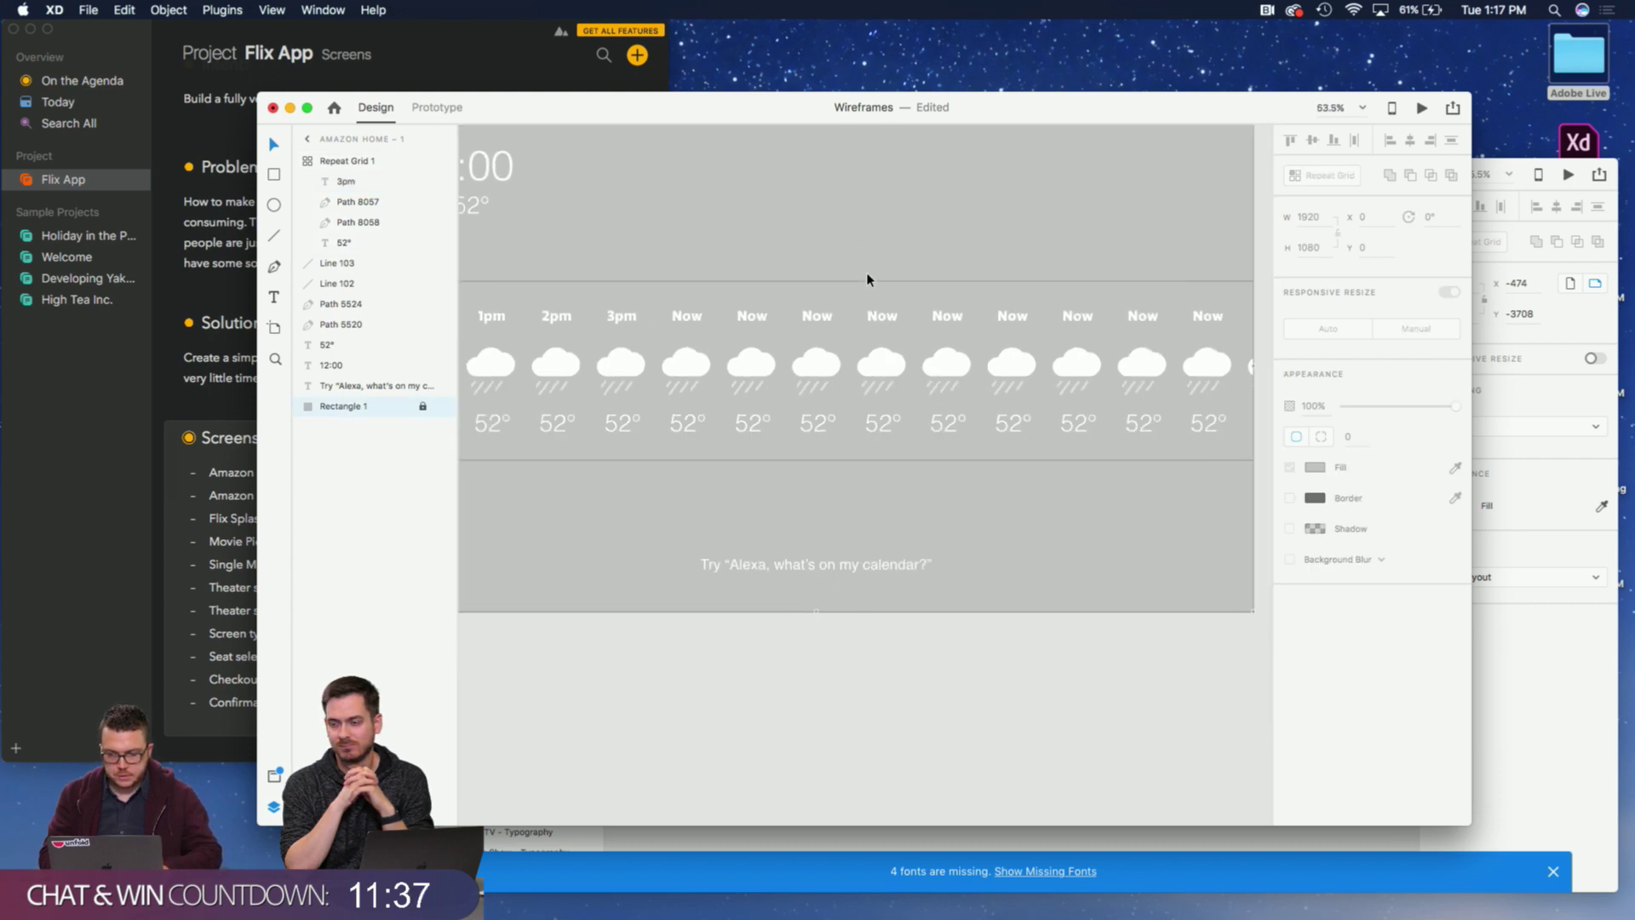
scroll(867, 283, down, 2)
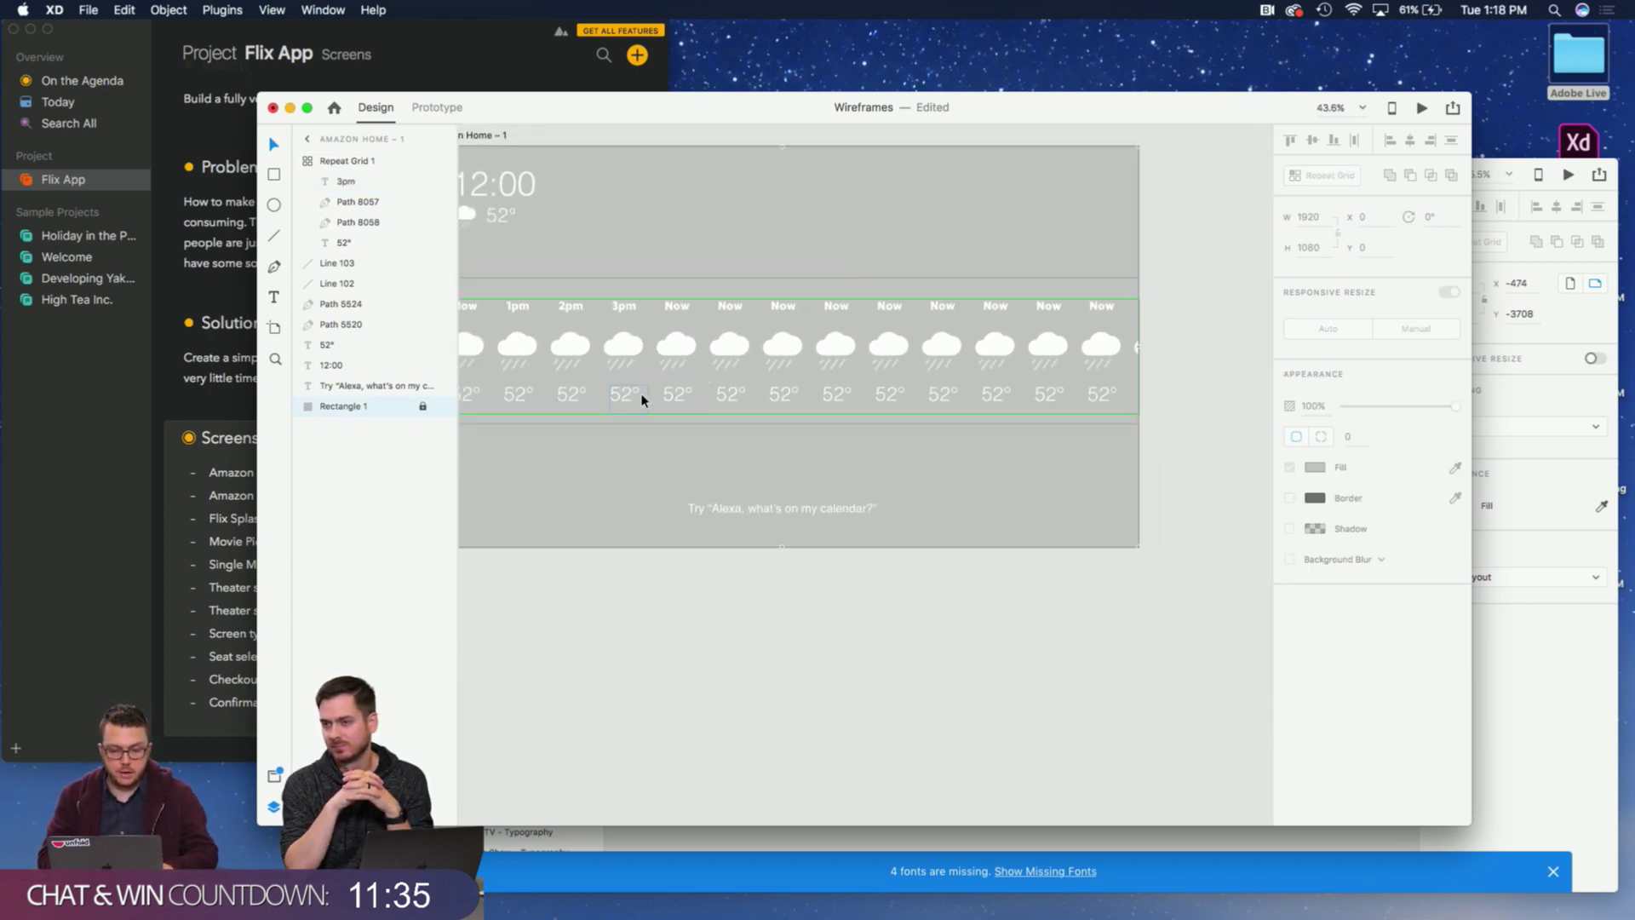
scroll(704, 431, up, 1)
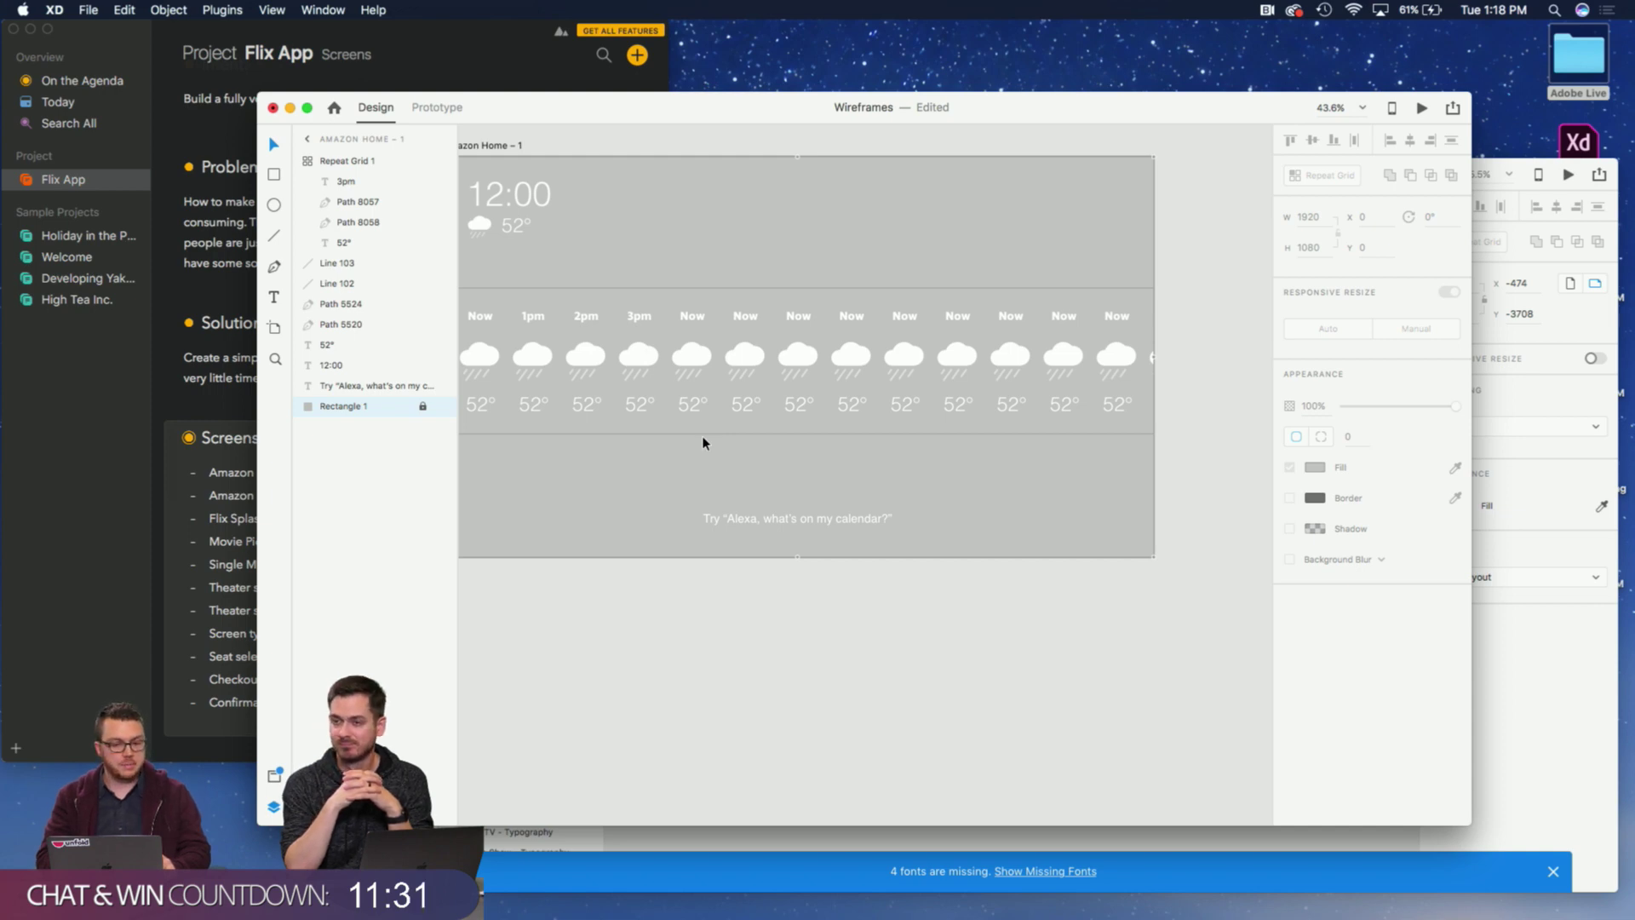
scroll(704, 442, down, 1)
scroll(703, 442, down, 2)
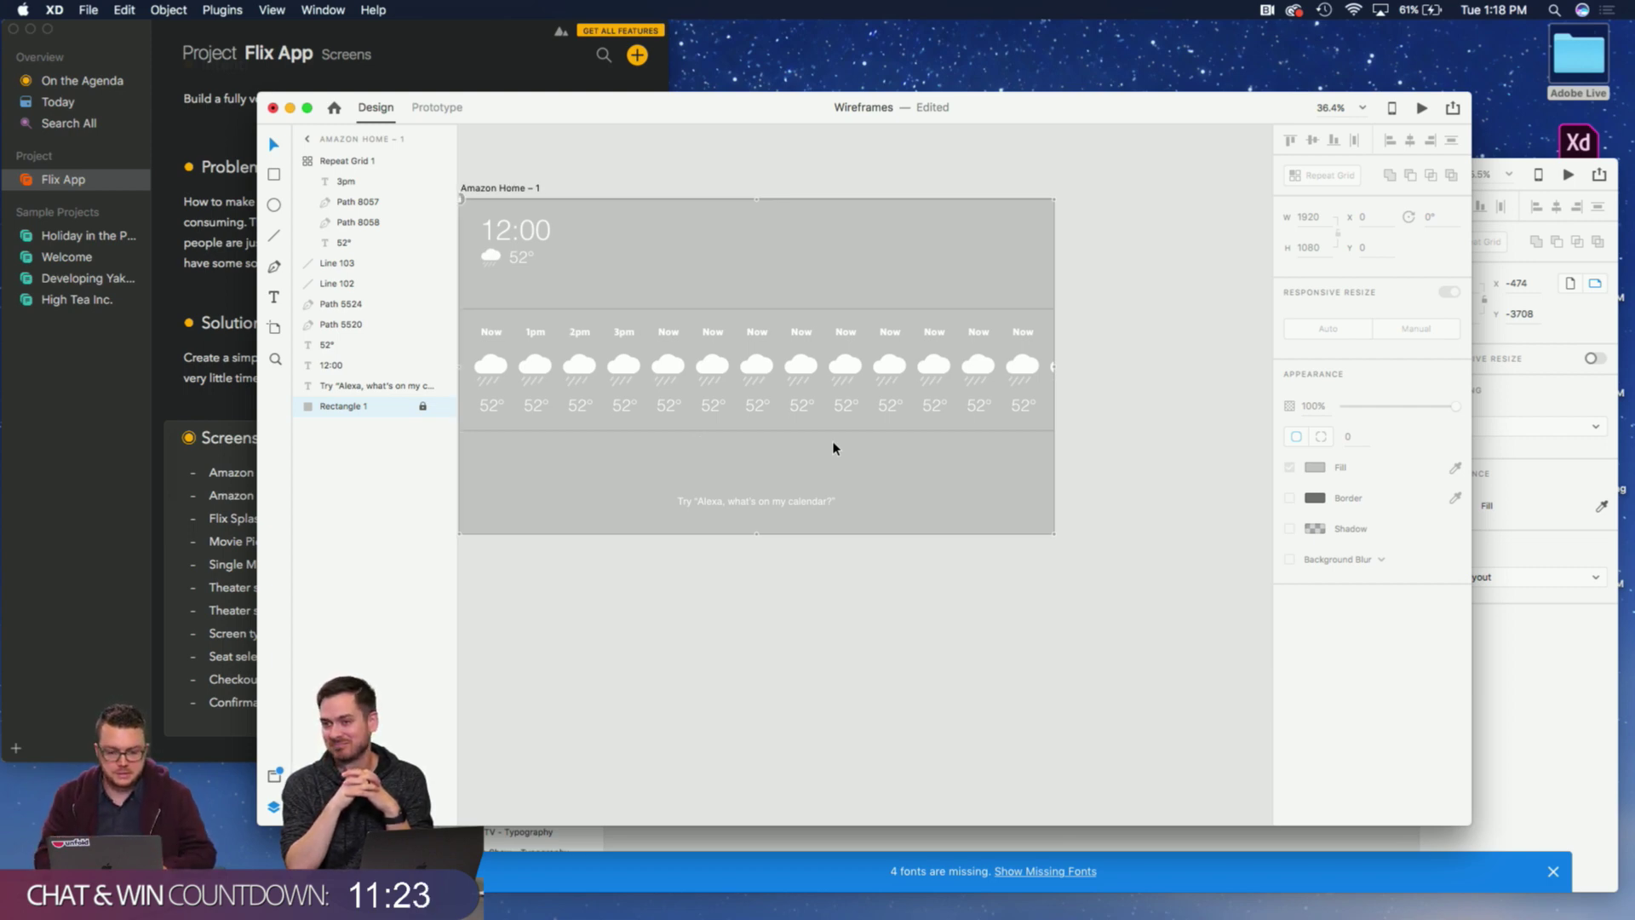
key(Escape)
key(super+minus)
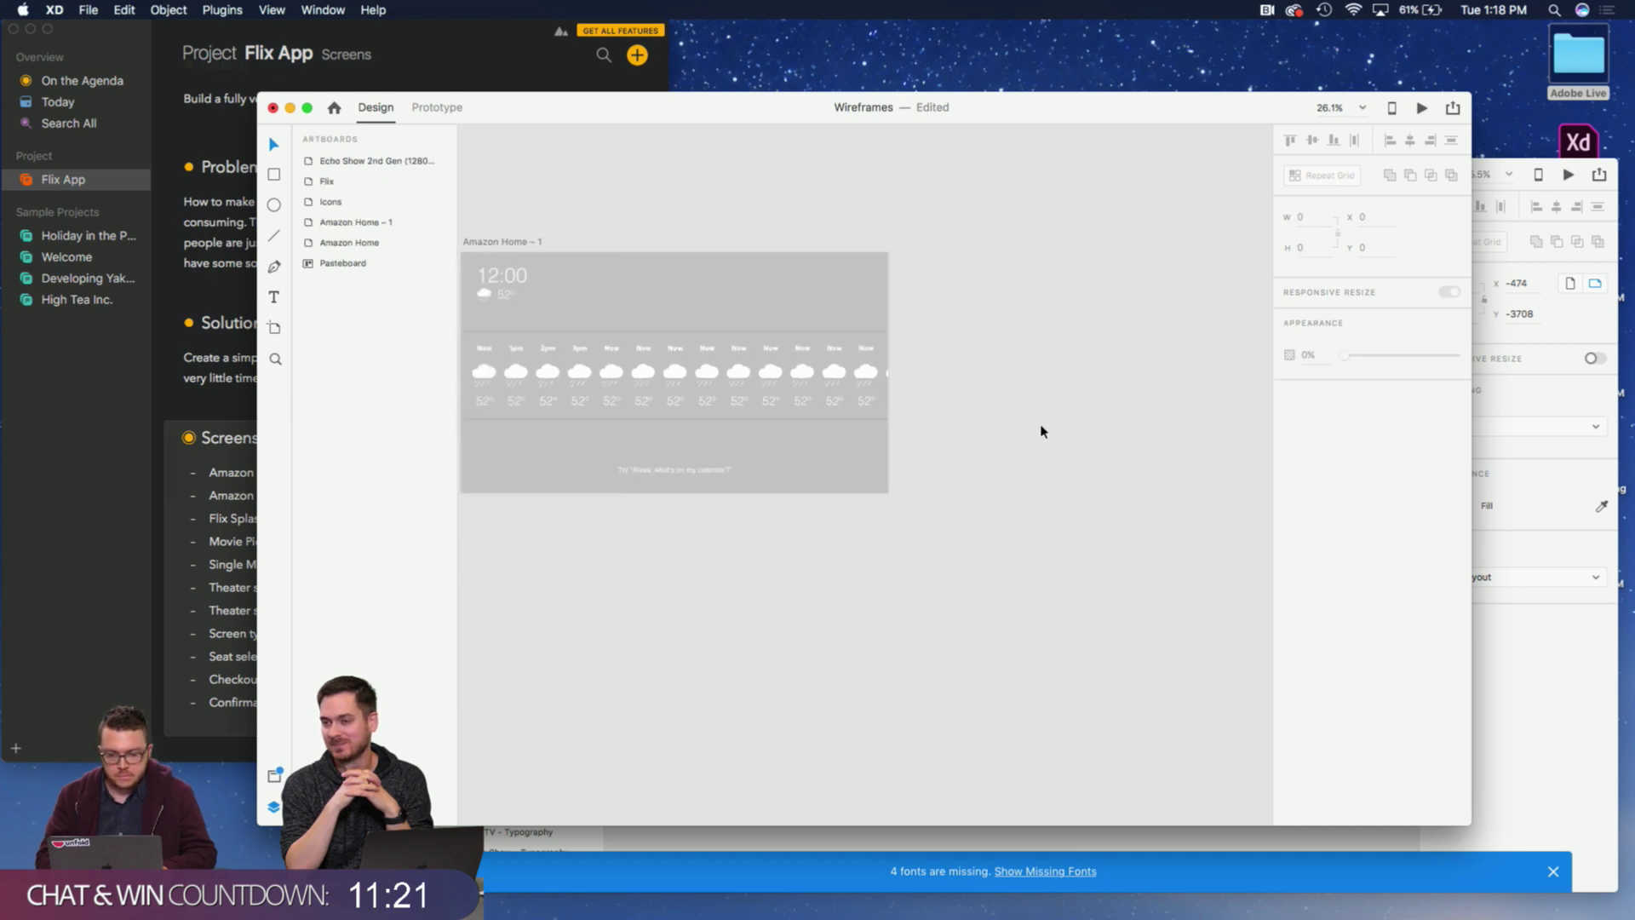
click(510, 241)
drag(523, 241, 1003, 237)
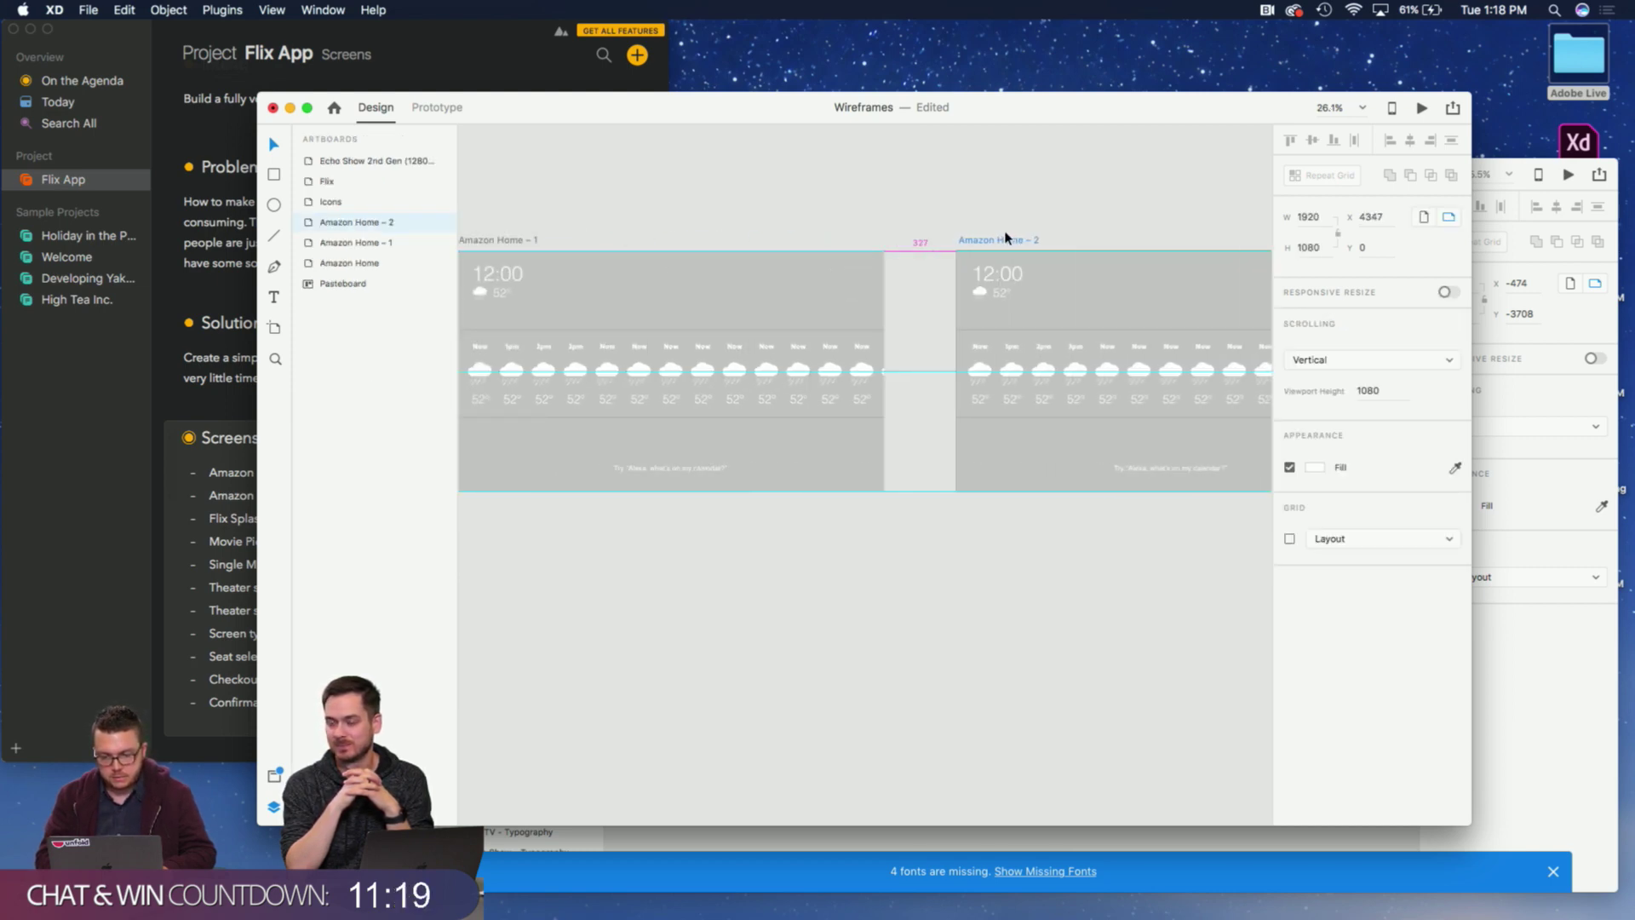
Delete everything on the Amazon Home – 2 artboard except its locked background rectangle.
scroll(996, 175, right, 5)
click(800, 266)
click(744, 267)
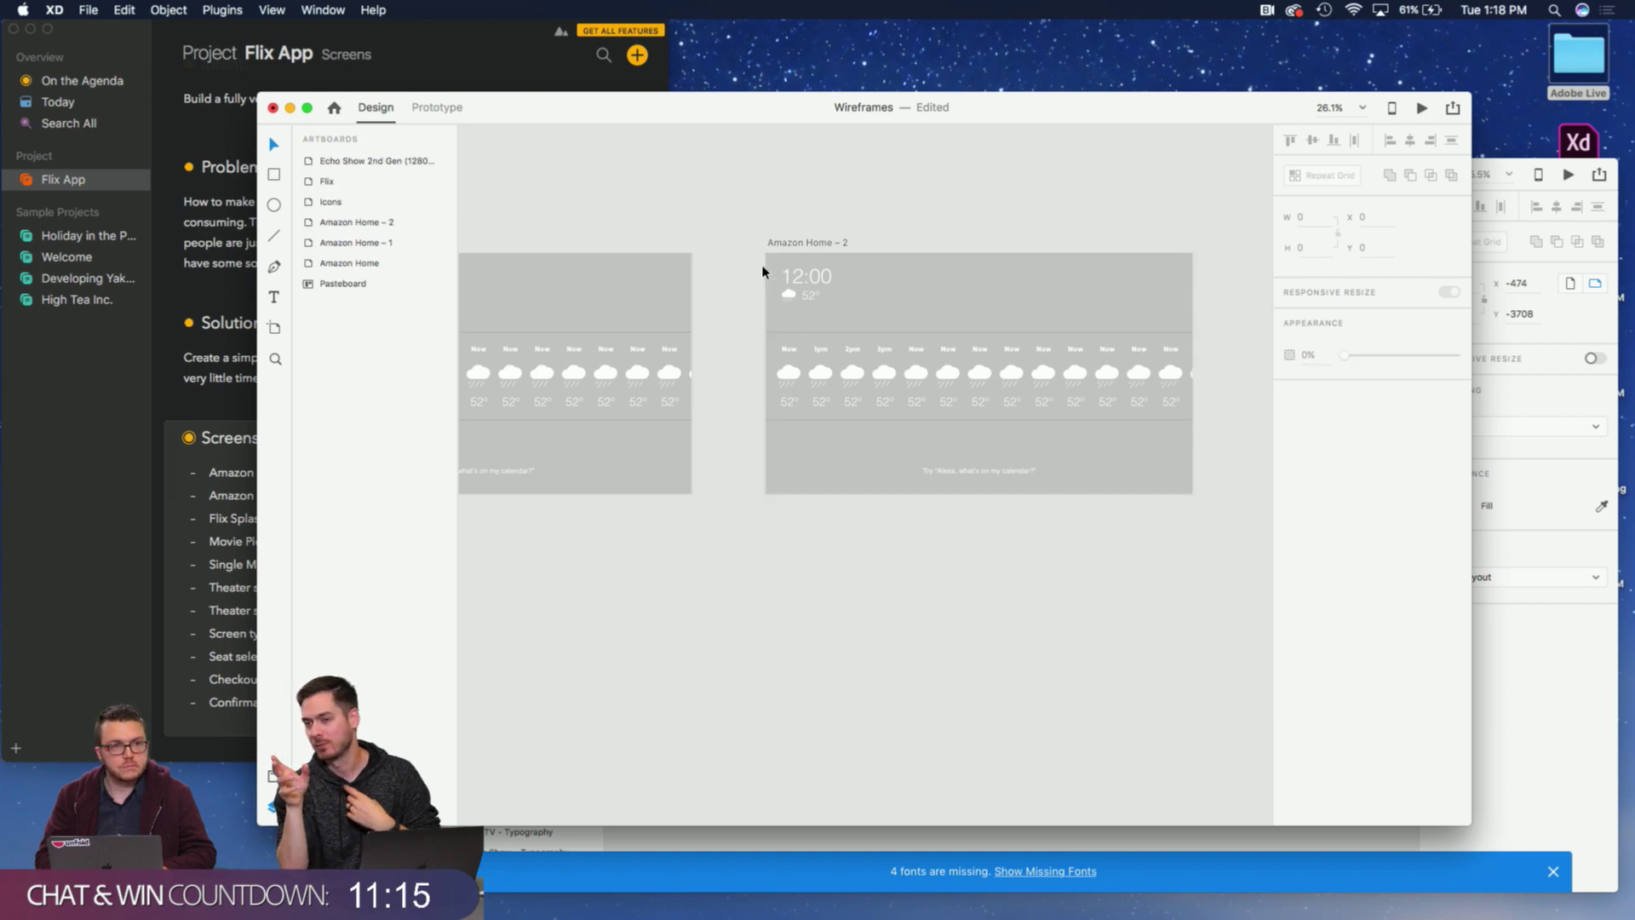
drag(762, 270, 1222, 495)
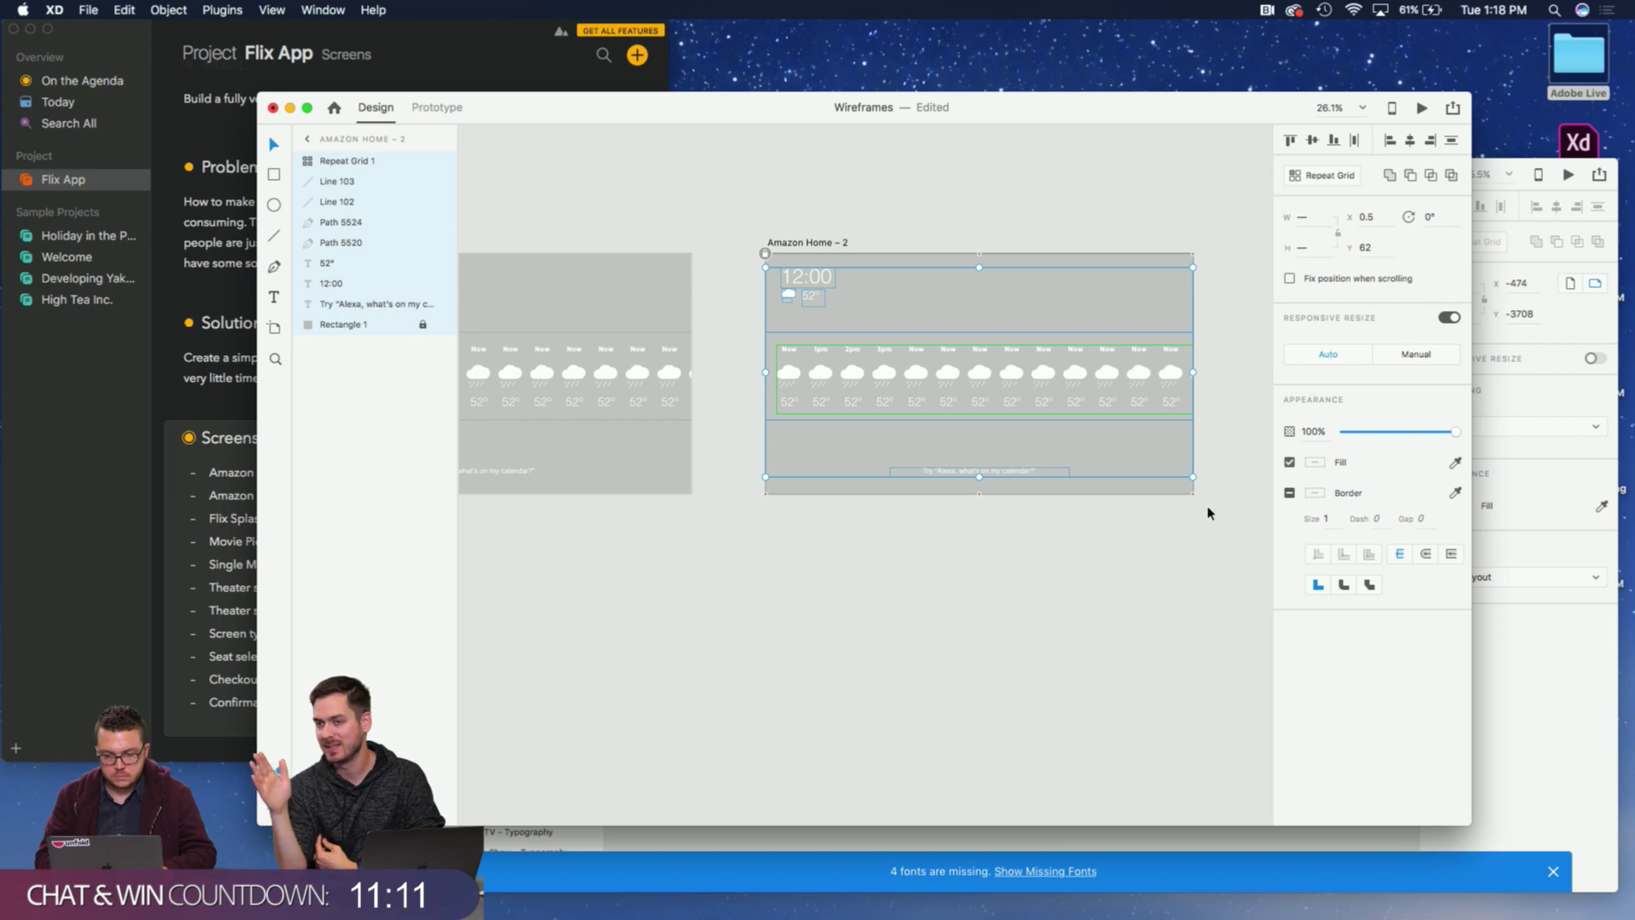
key(Delete)
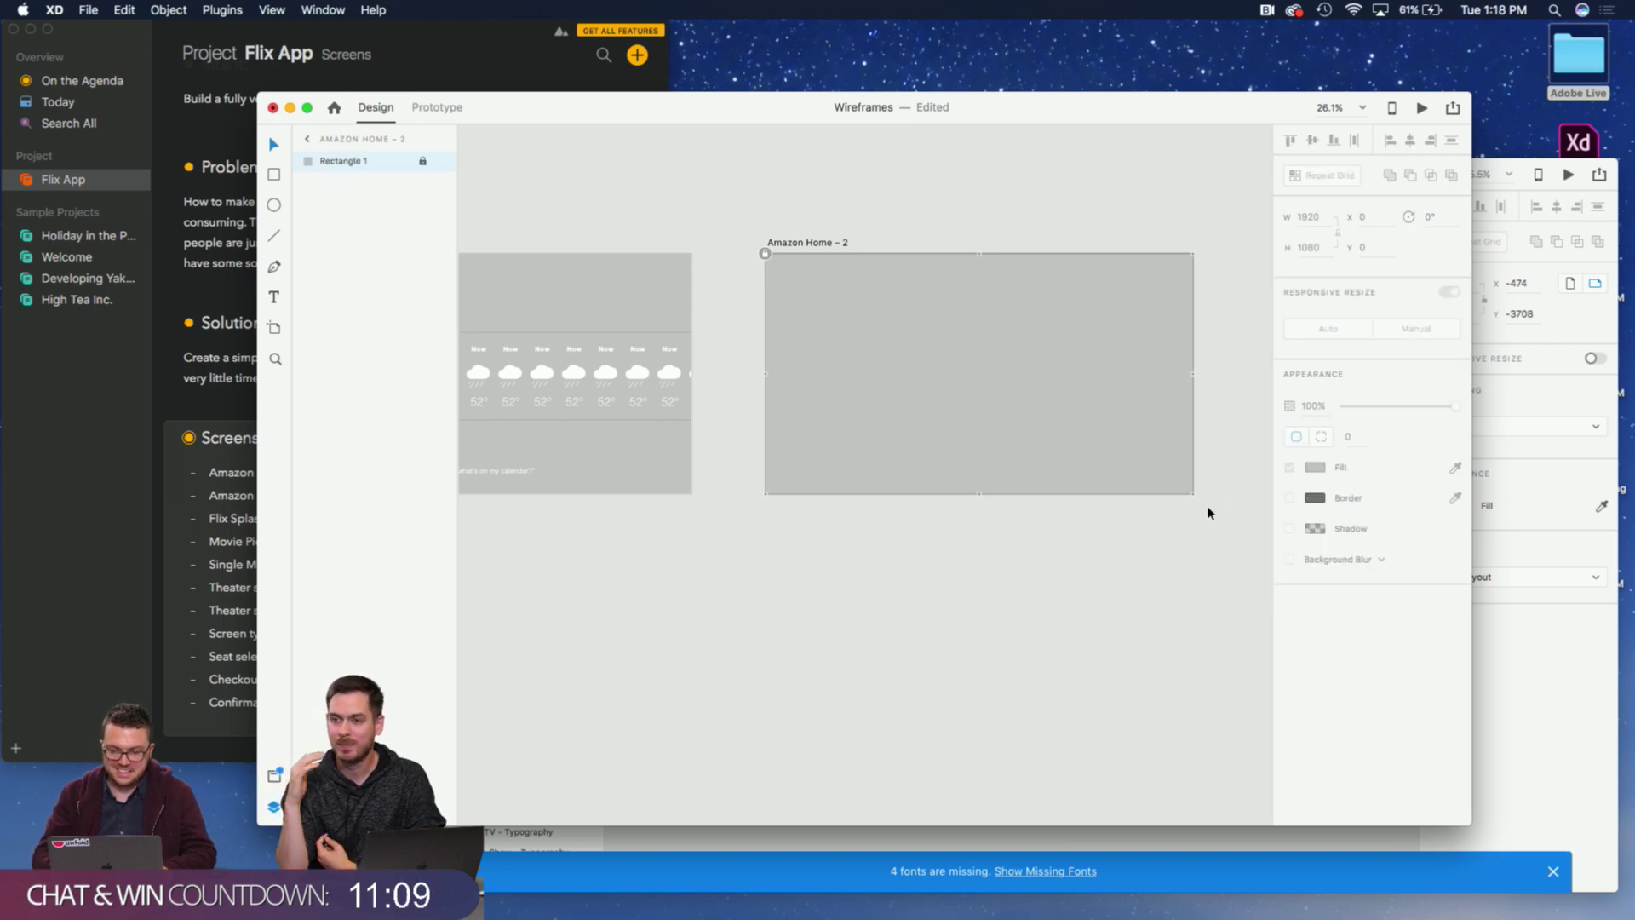
Rearrange the Wireframes and Amazon_Alexa_UI_Kit windows so the Adobe Live folder in Finder can be reached.
click(984, 172)
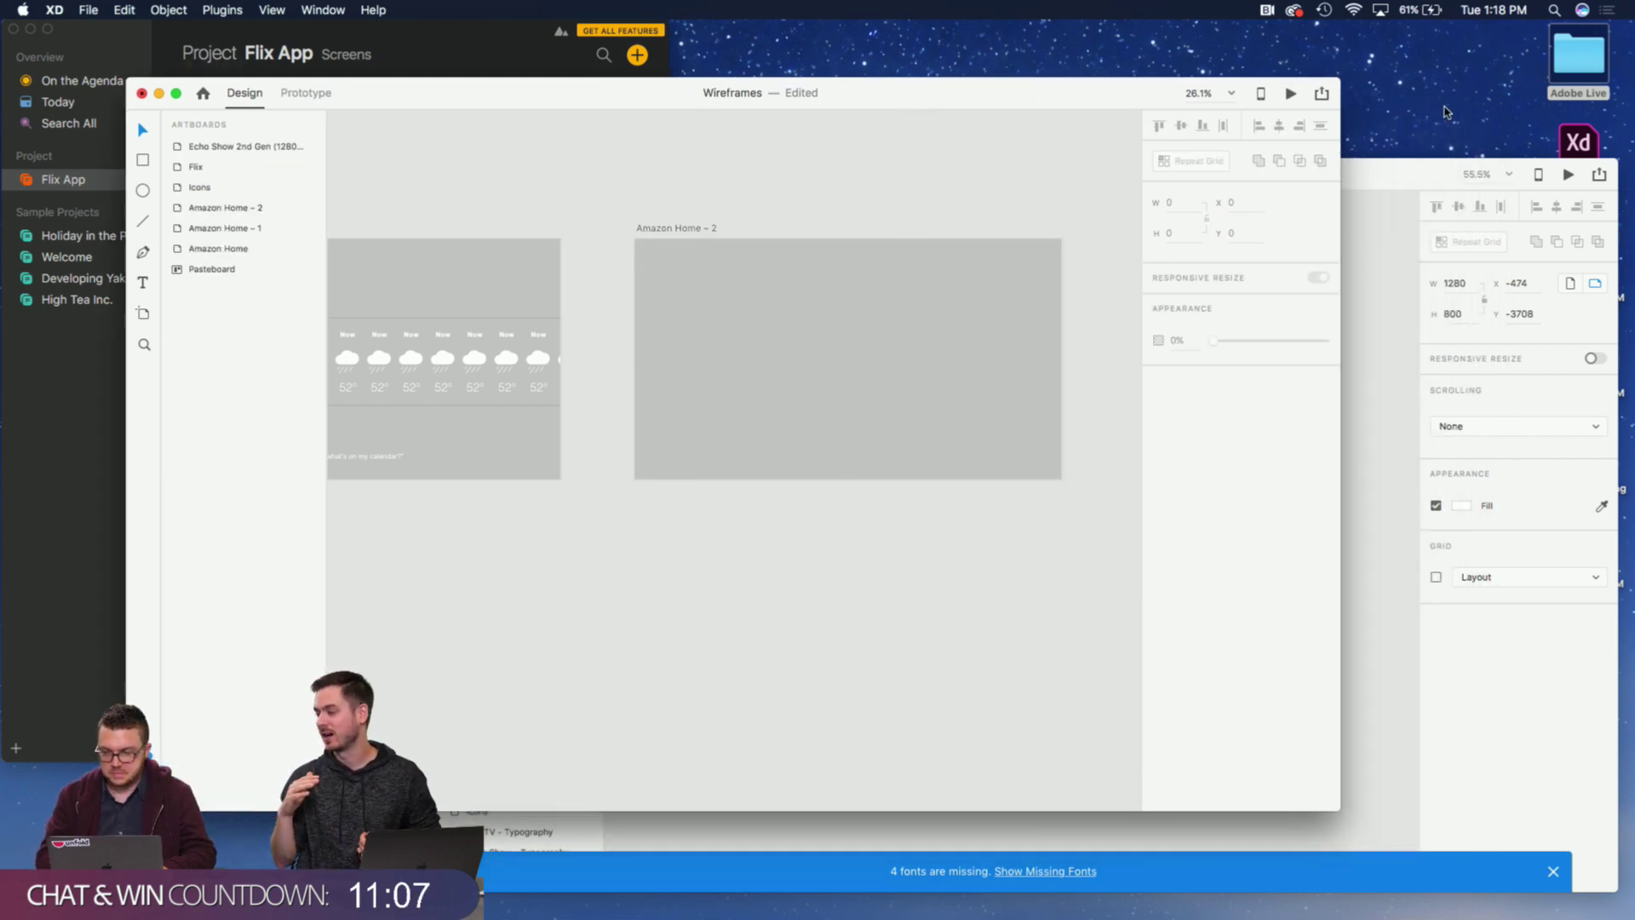
drag(1430, 164, 1259, 260)
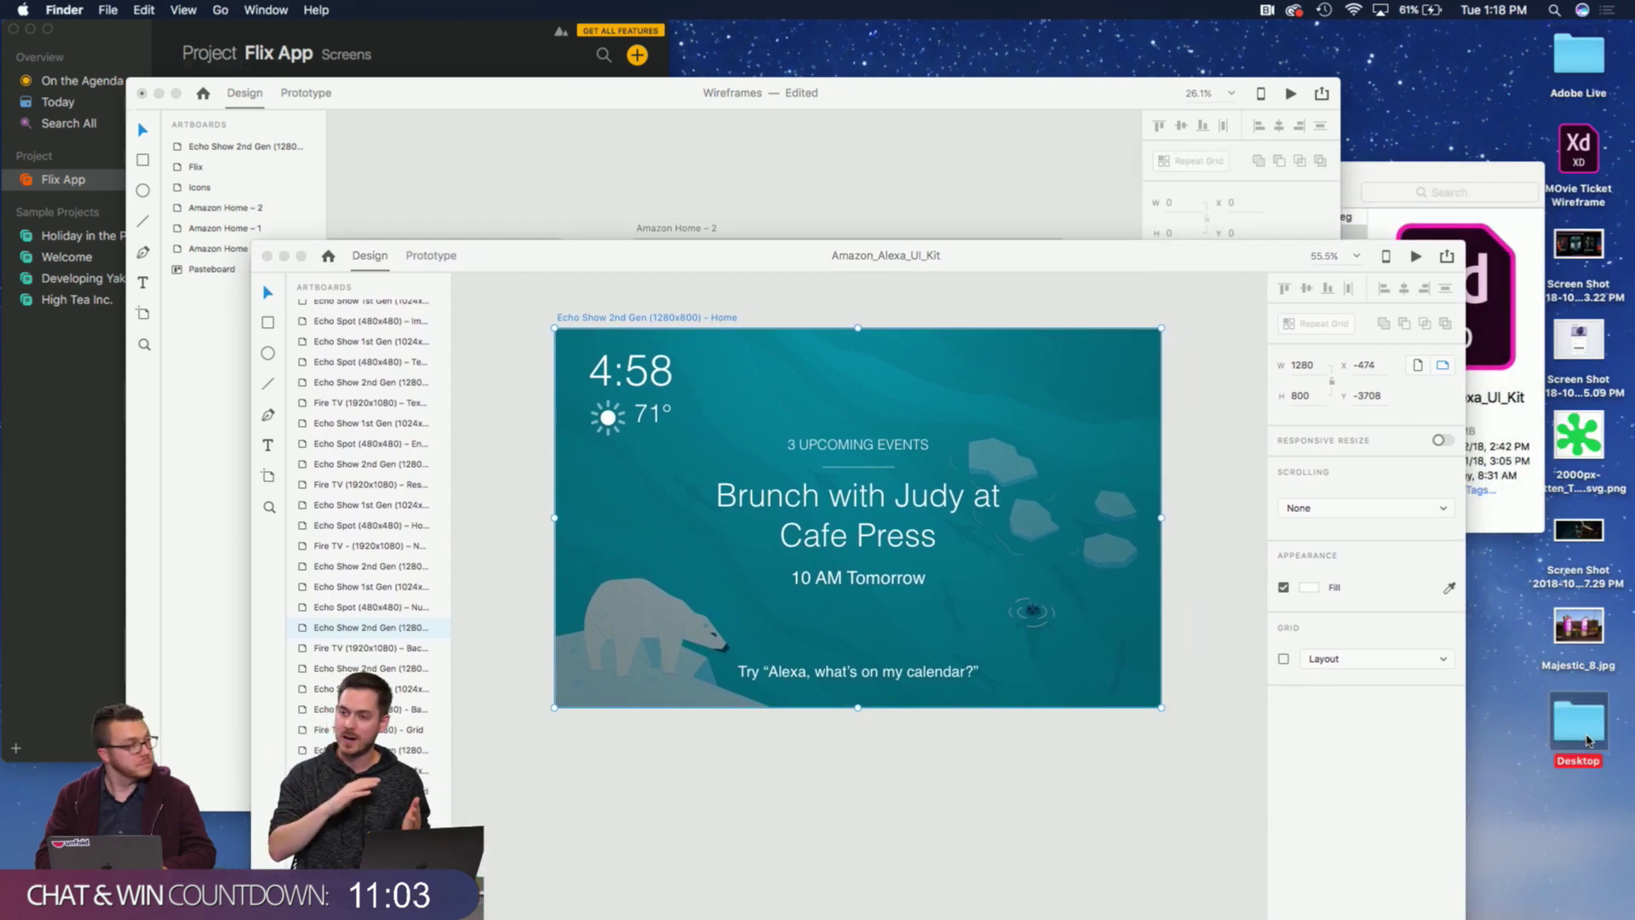
click(1407, 177)
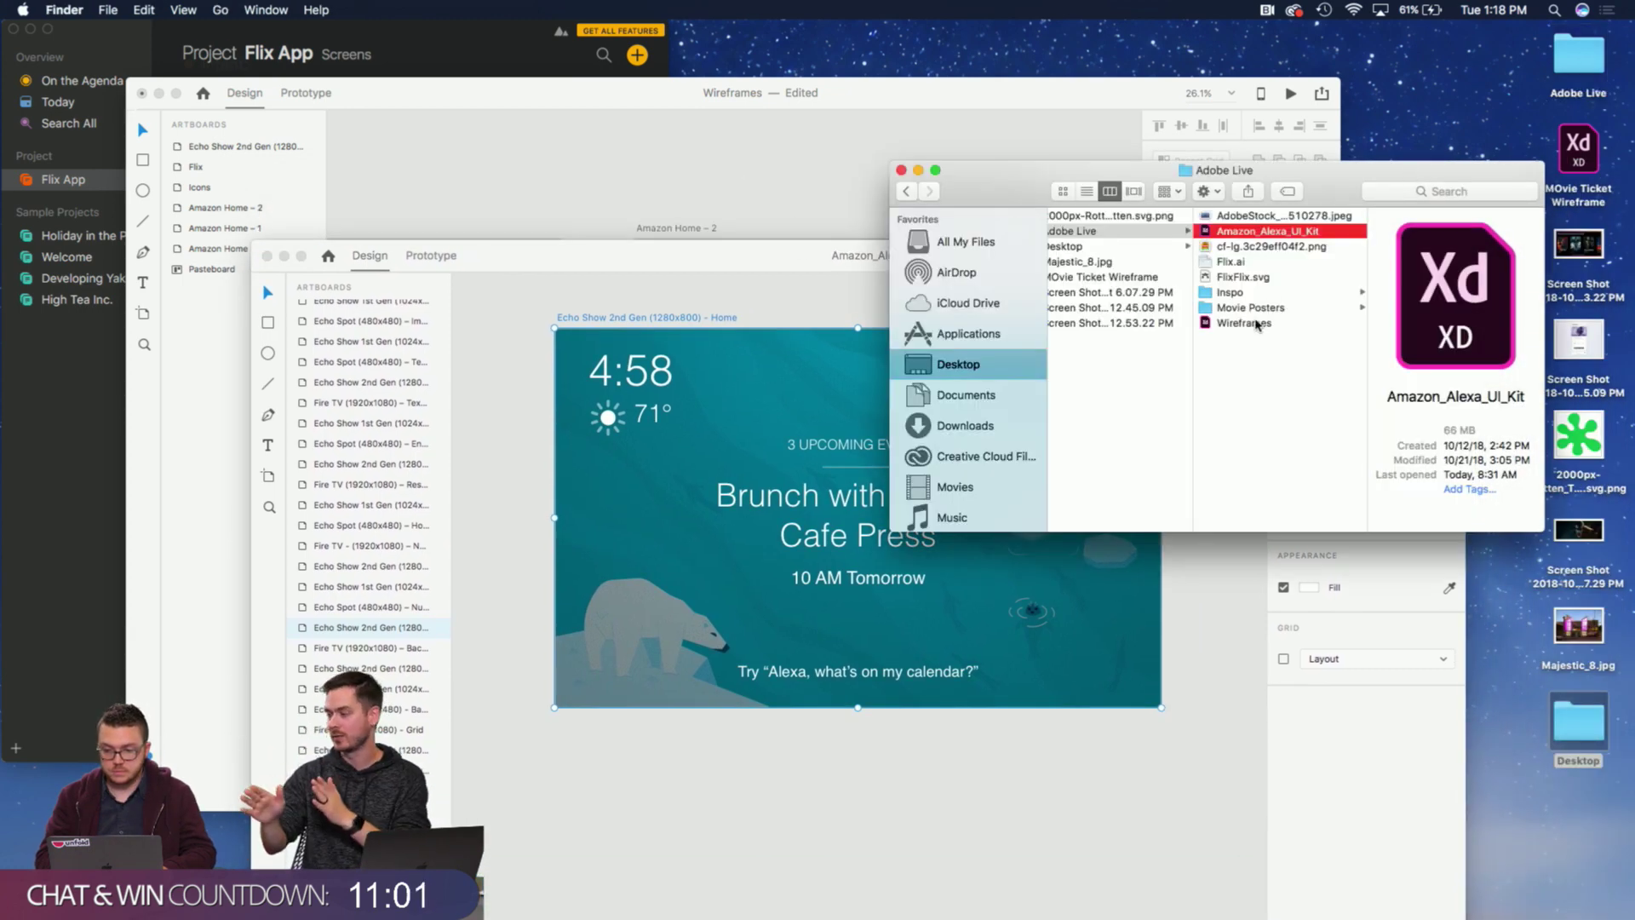
click(629, 97)
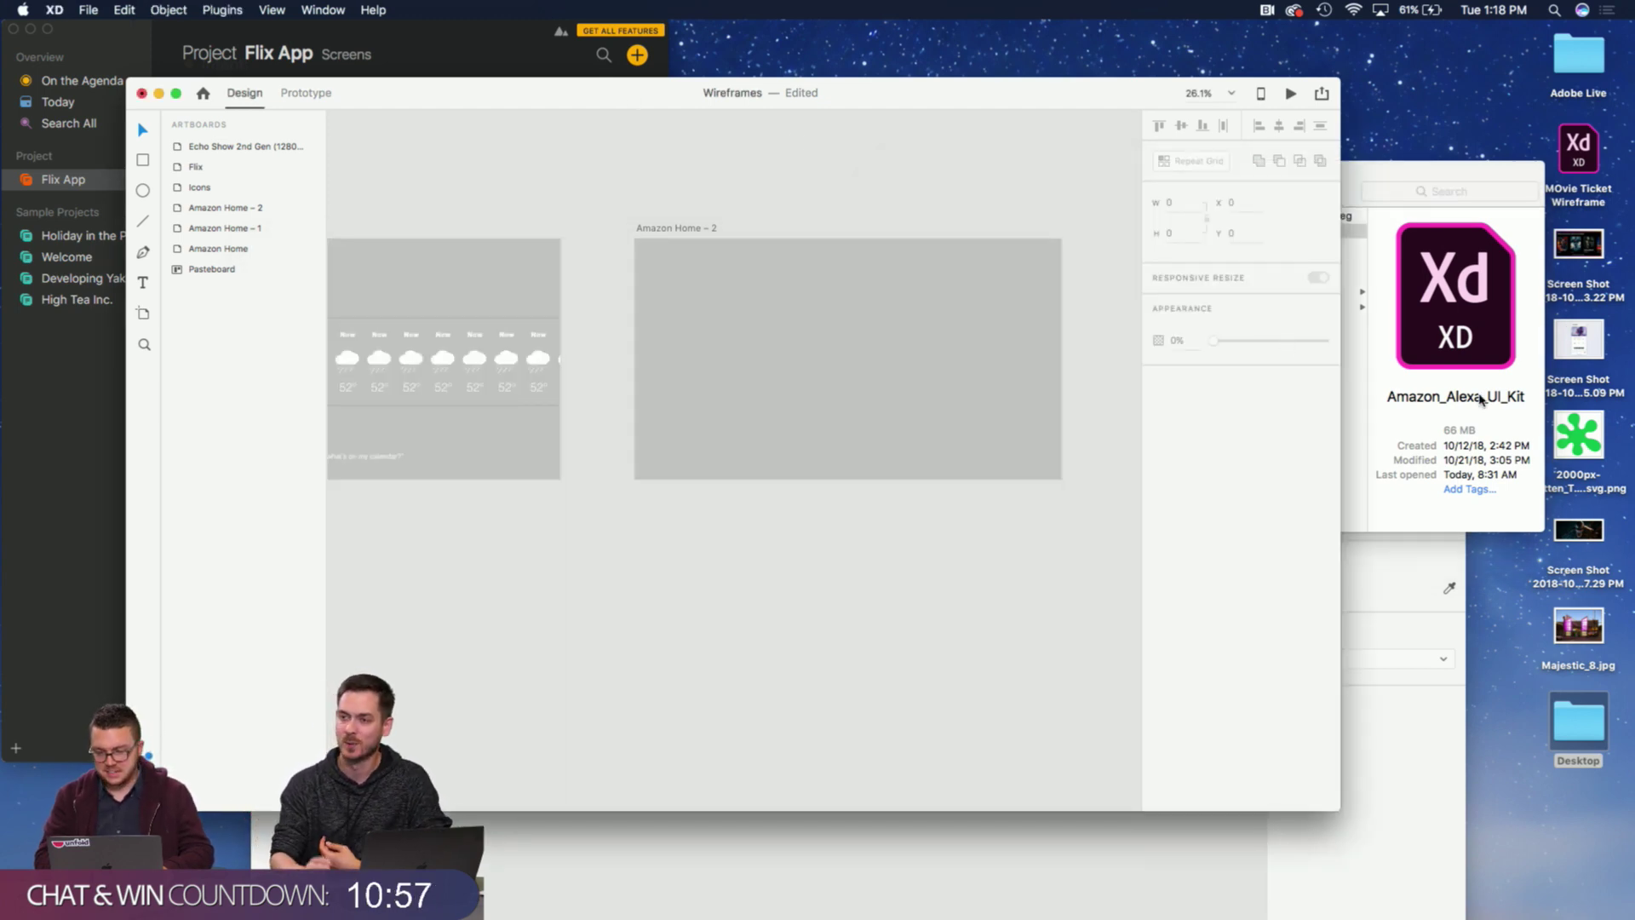
Place FlixFlix.svg from the Adobe Live folder in Finder at the centre of the Amazon Home – 2 artboard.
click(1399, 175)
double_click(1237, 322)
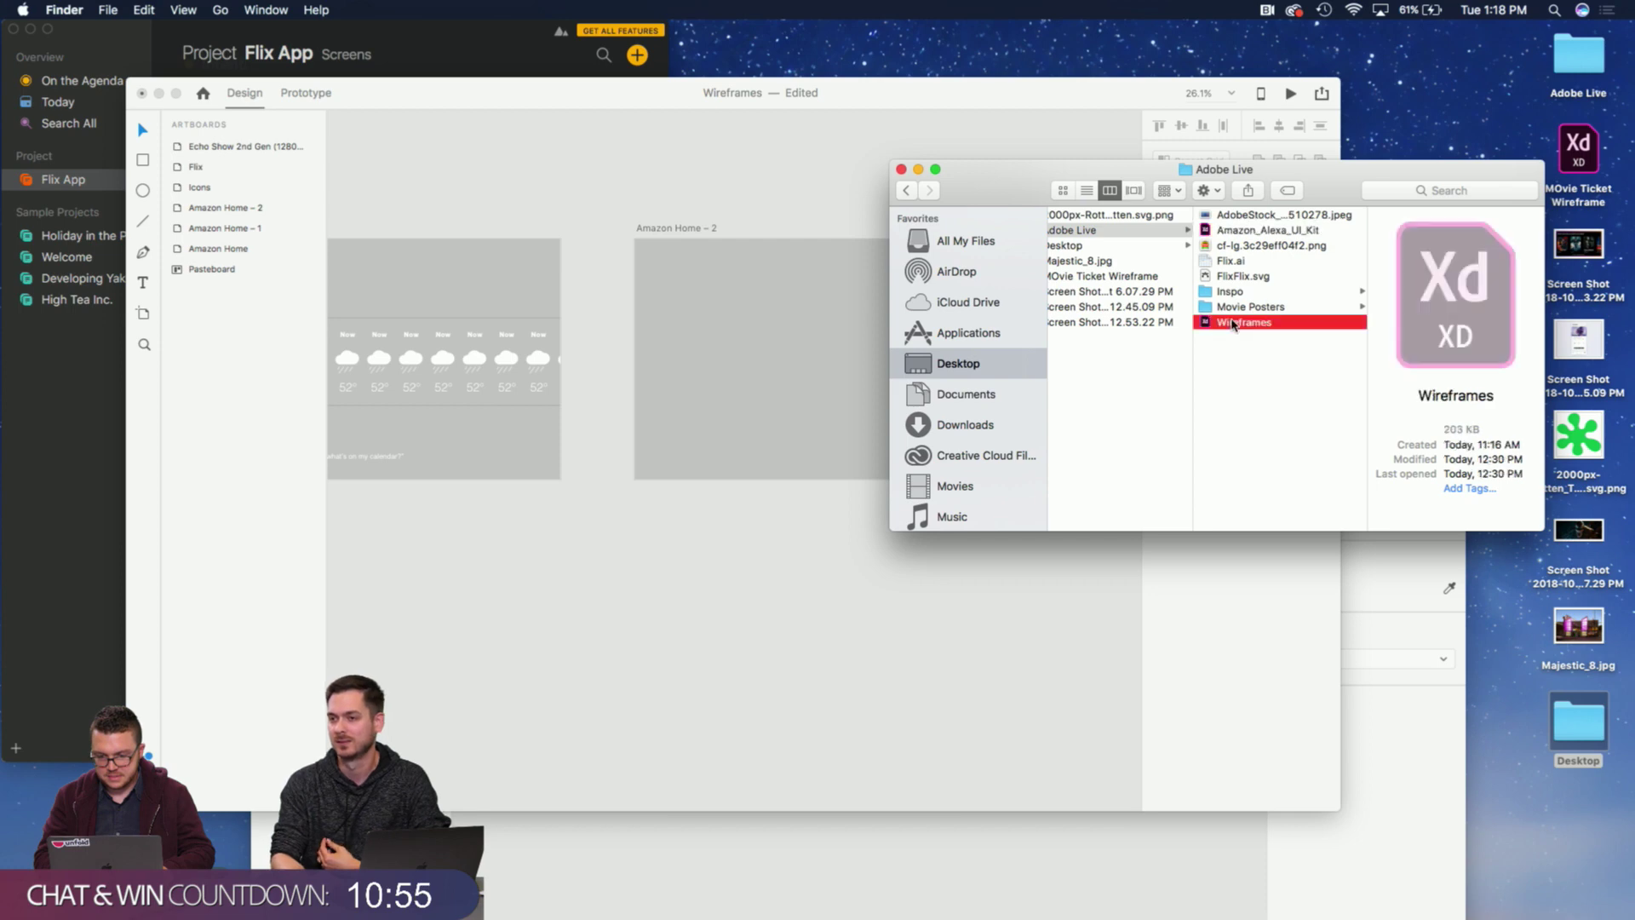
click(1465, 172)
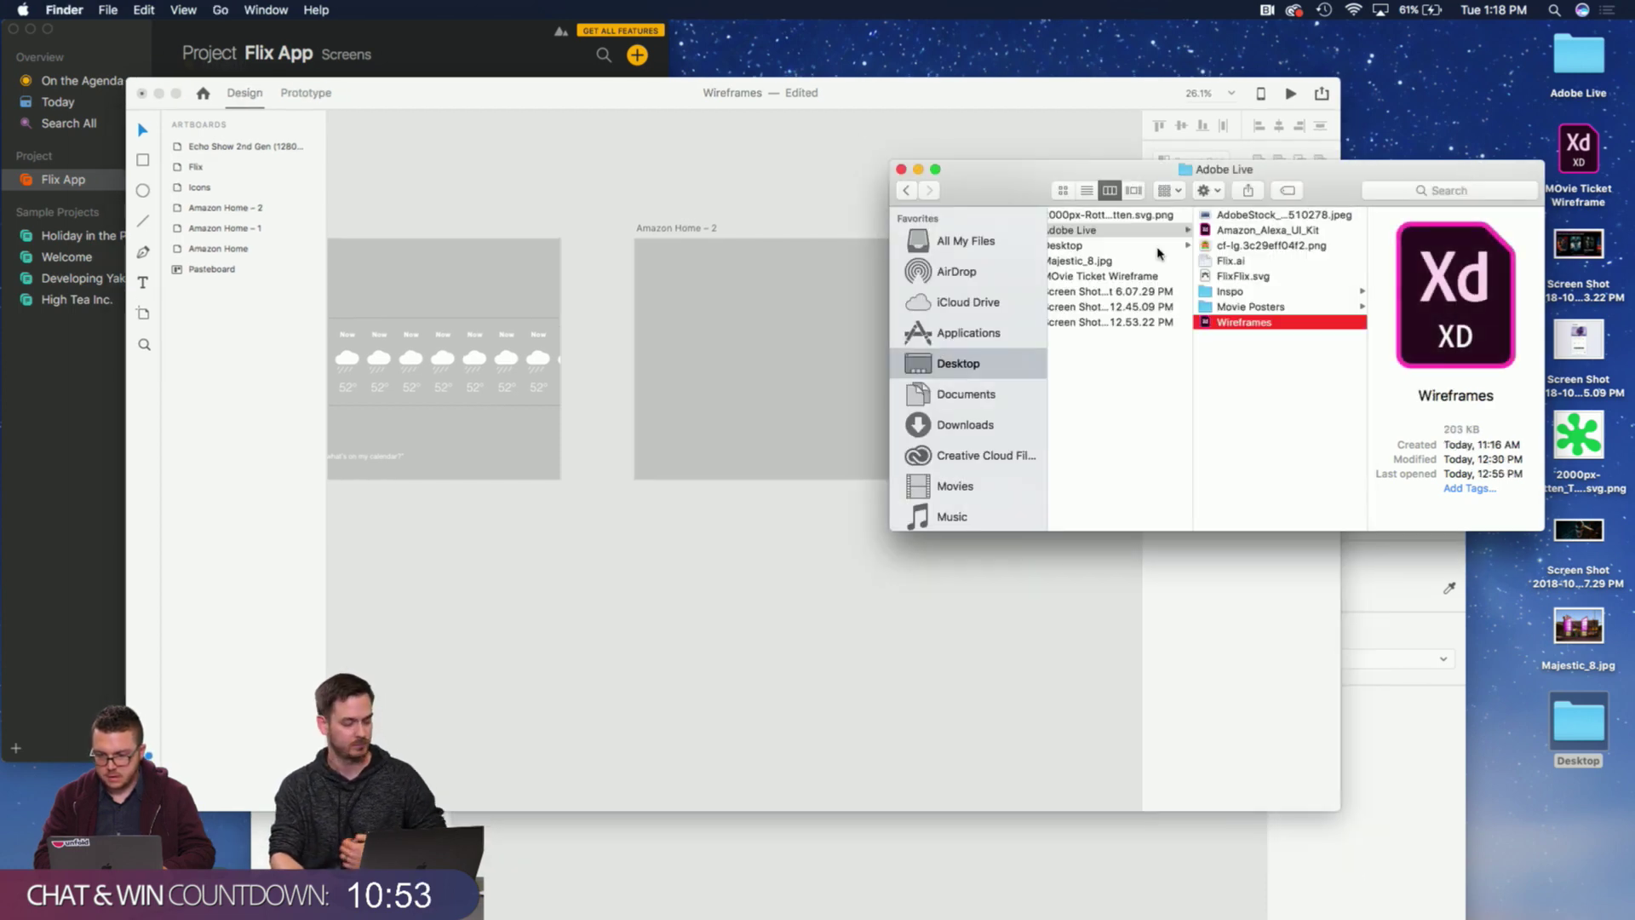
click(1239, 262)
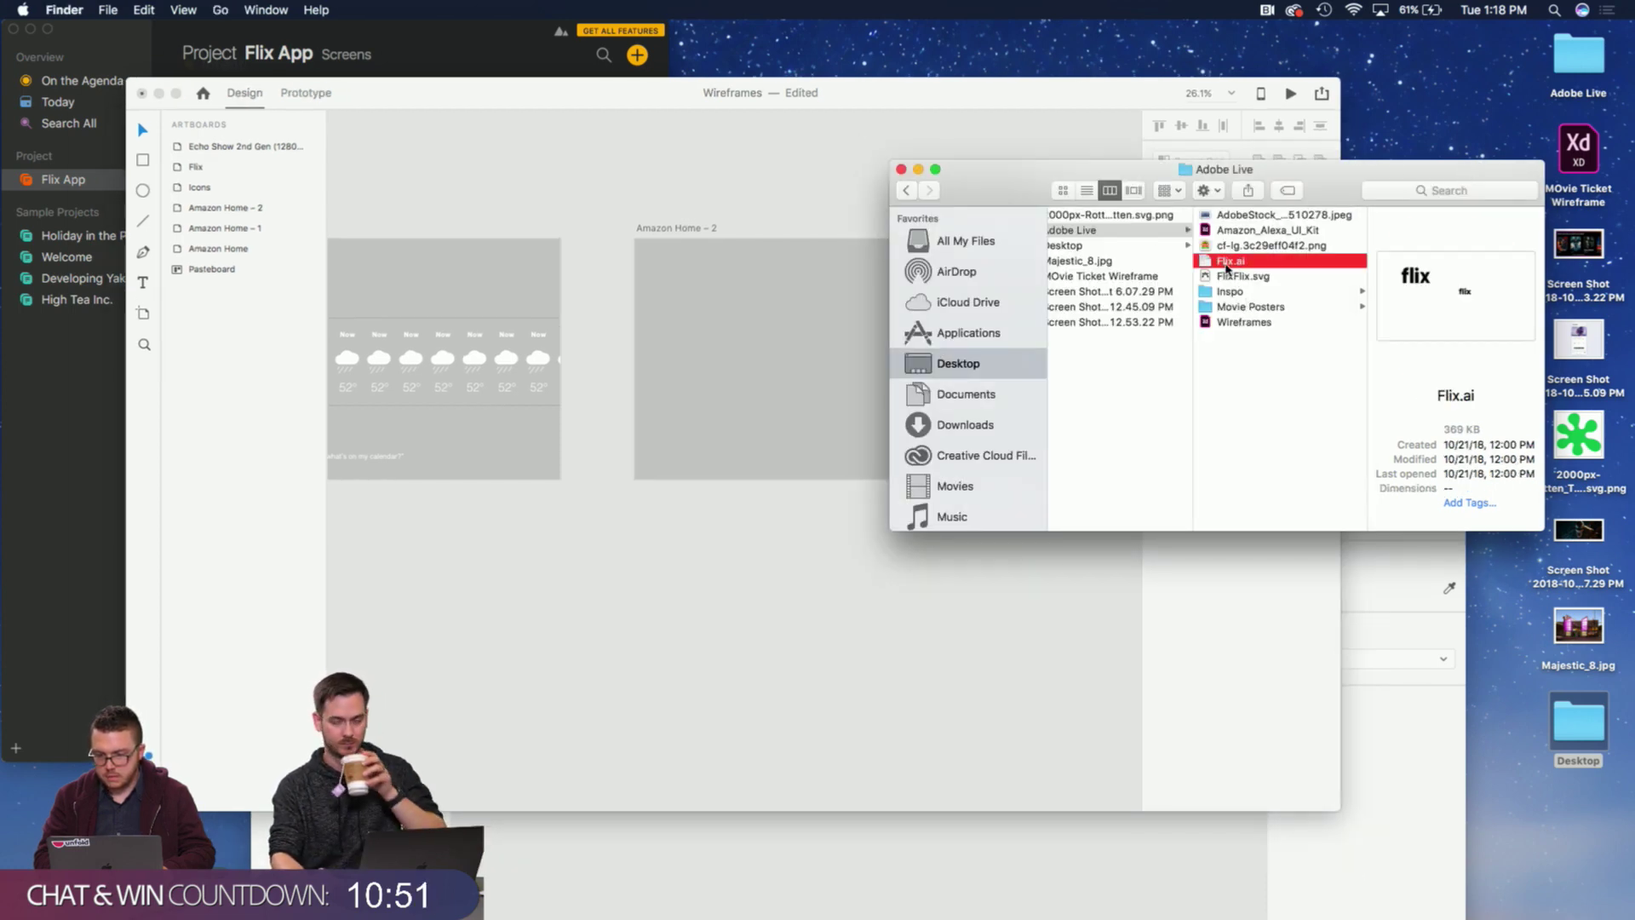
drag(1245, 284, 845, 351)
click(865, 599)
scroll(847, 514, right, 3)
scroll(844, 536, down, 1)
scroll(843, 537, right, 3)
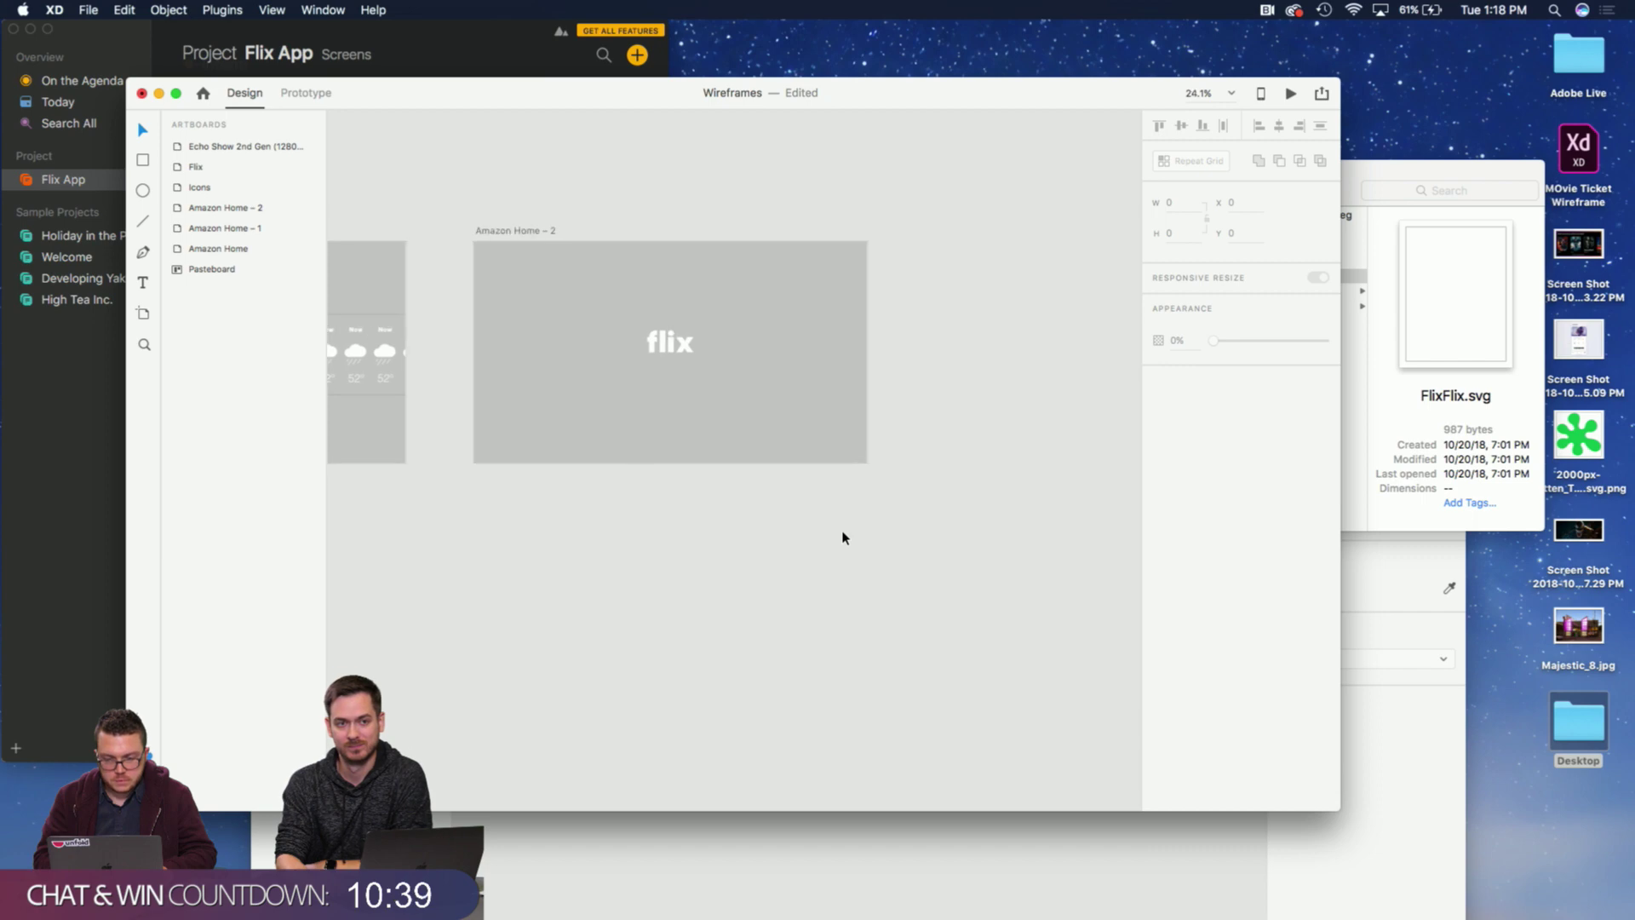
click(689, 316)
click(745, 520)
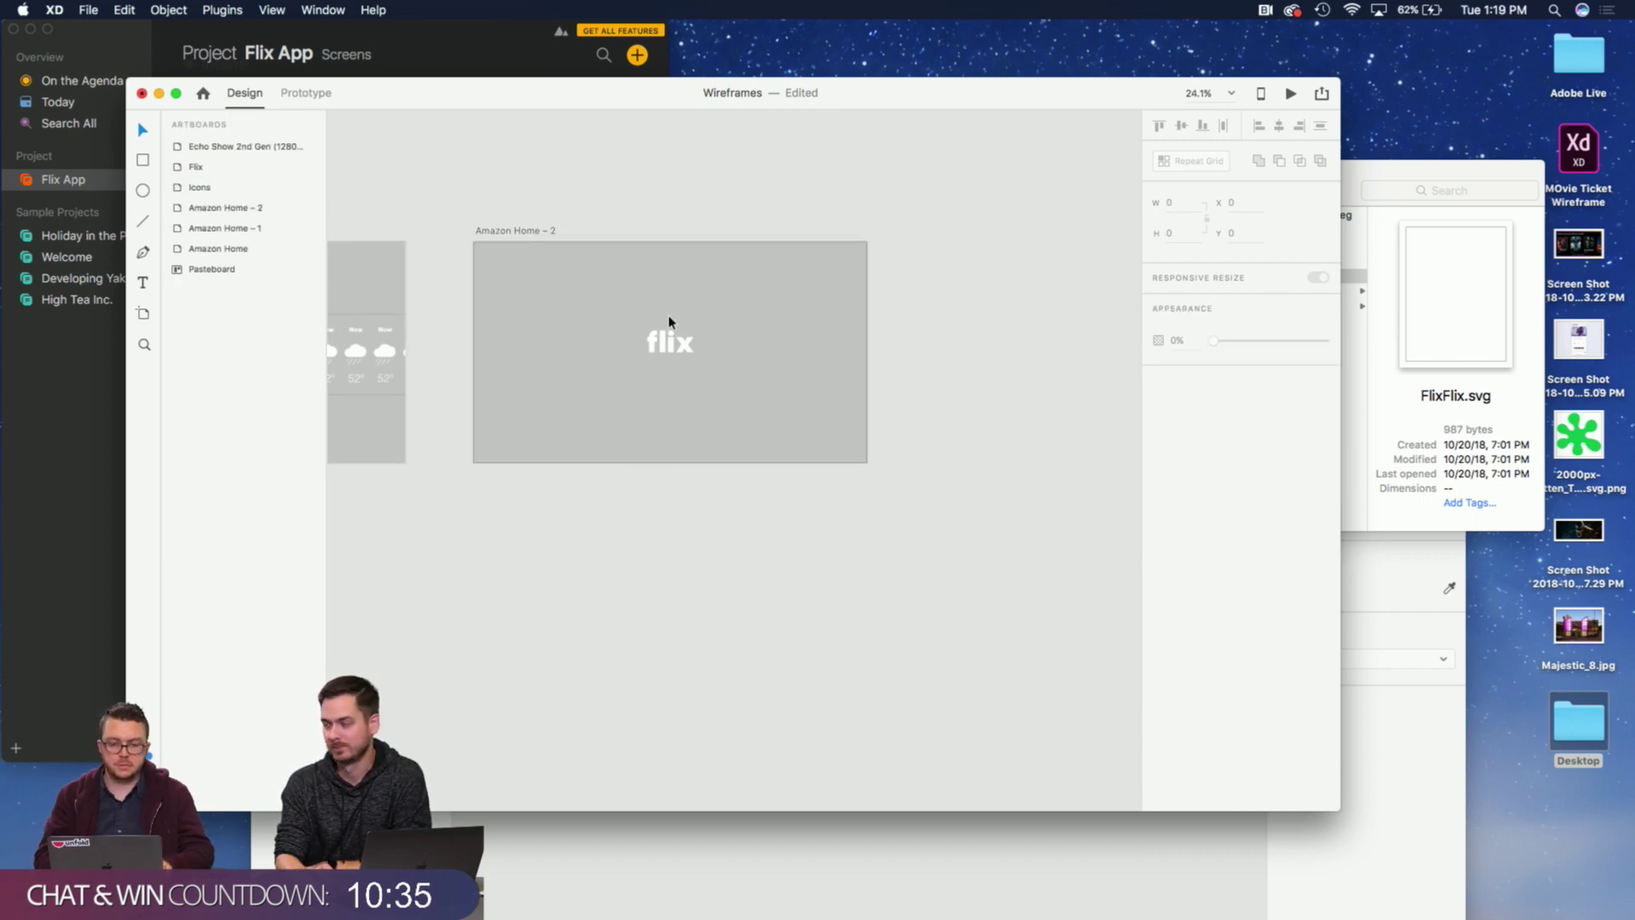
Duplicate the Amazon Home – 2 artboard to its right and rename the original artboard as Splash.
click(531, 231)
drag(552, 238, 997, 251)
click(955, 190)
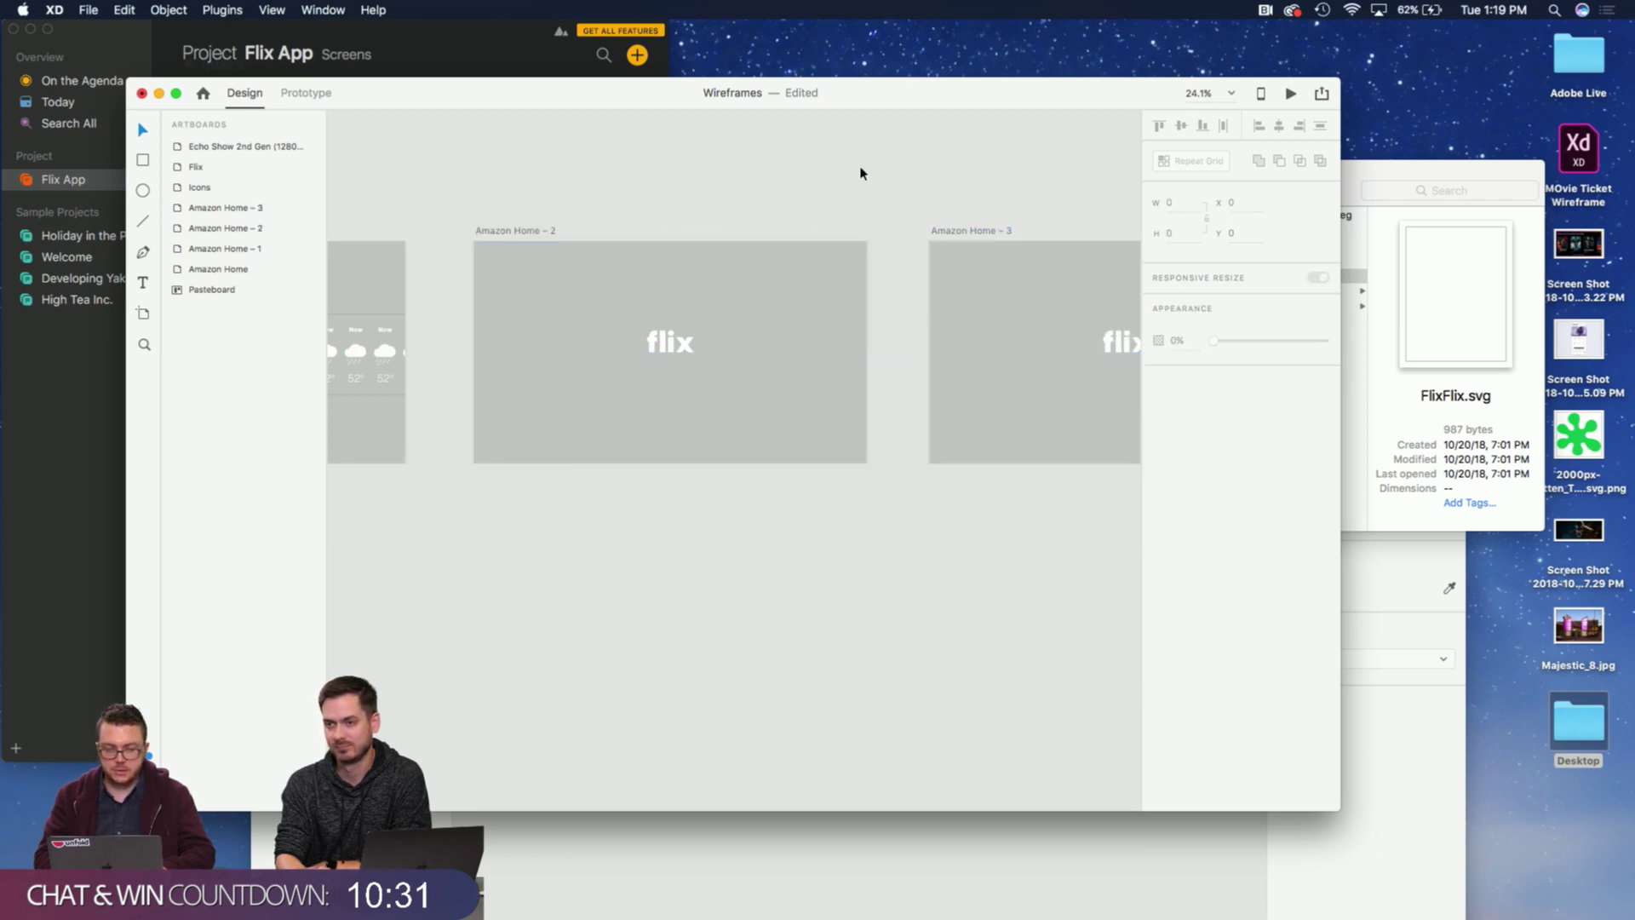
scroll(832, 167, right, 5)
click(903, 320)
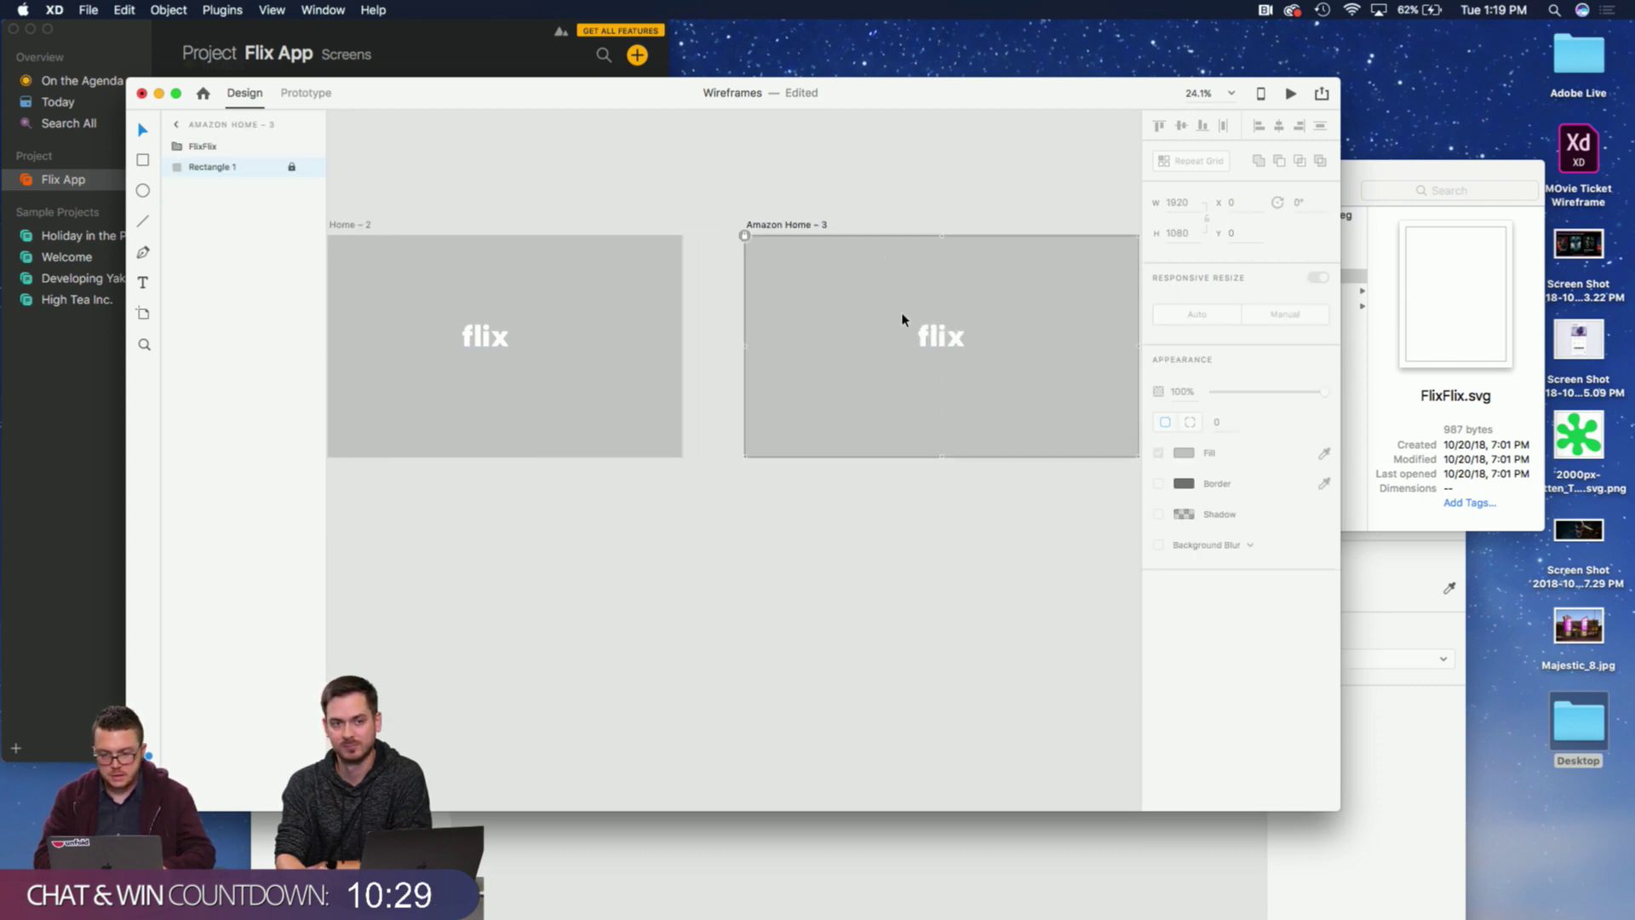
click(341, 224)
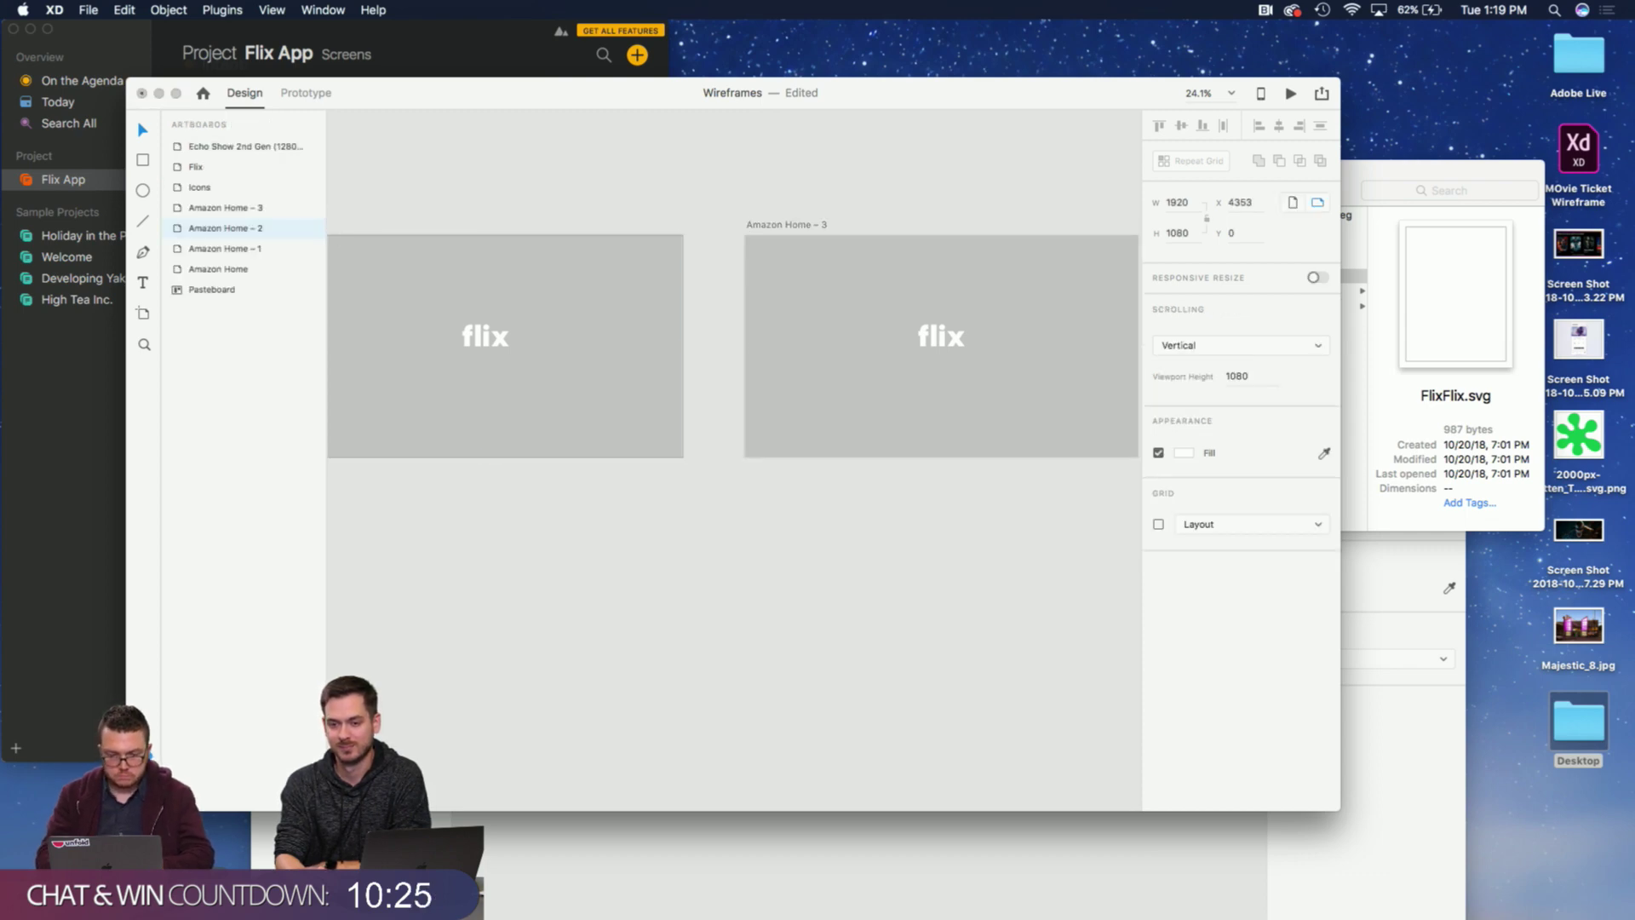
key(super+z)
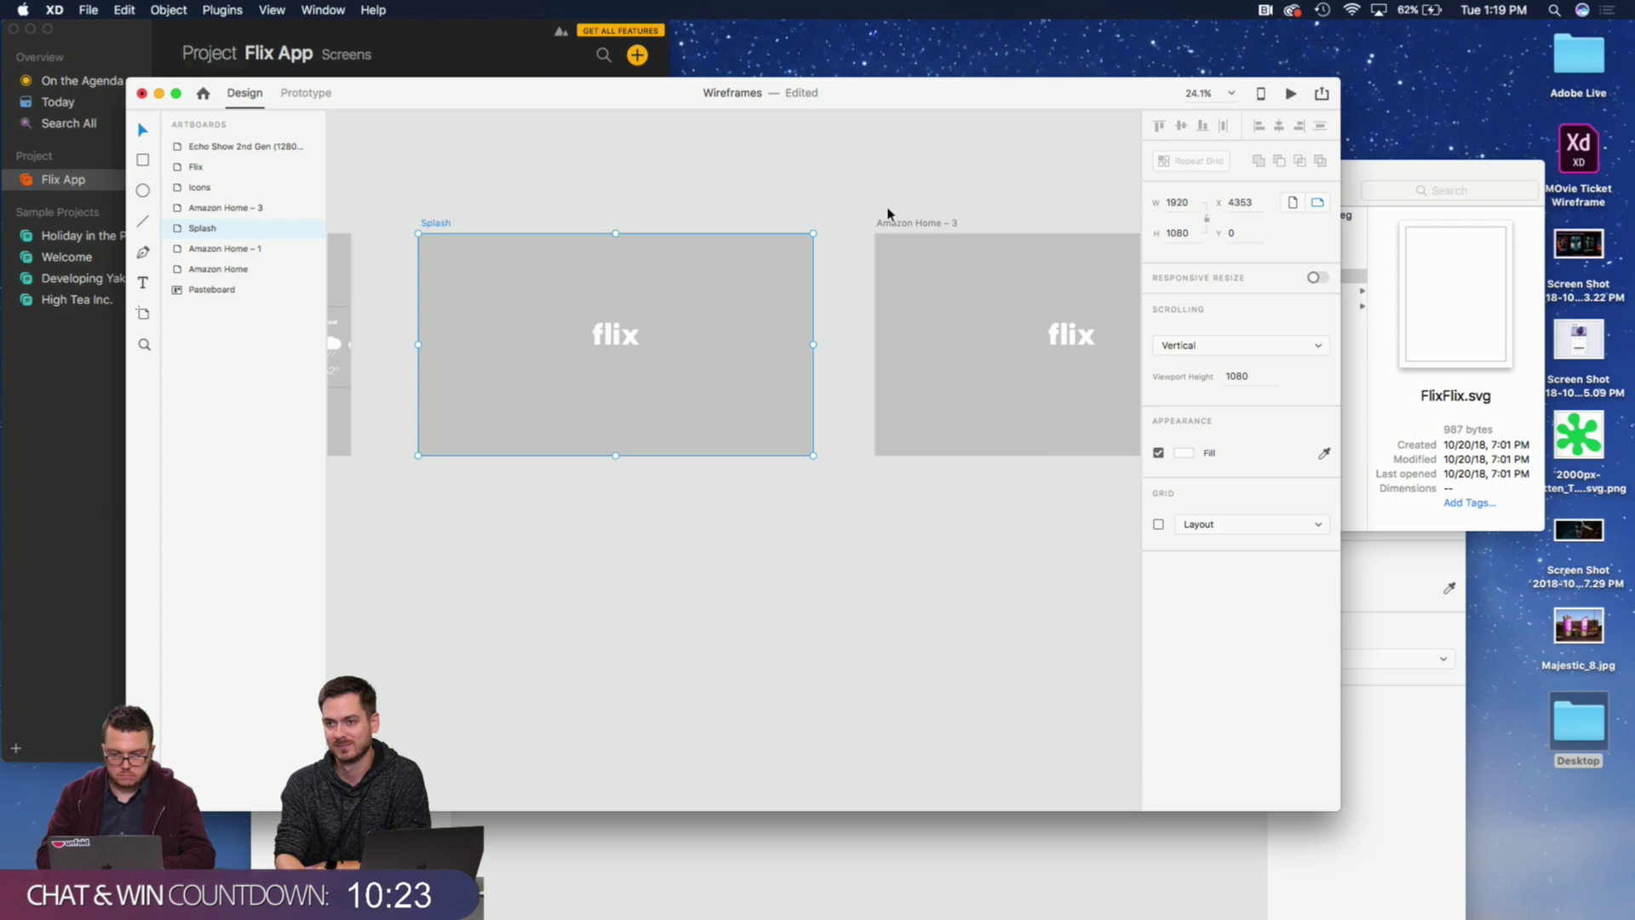
Rename the Amazon Home – 3 artboard as T.
click(887, 221)
text(T)
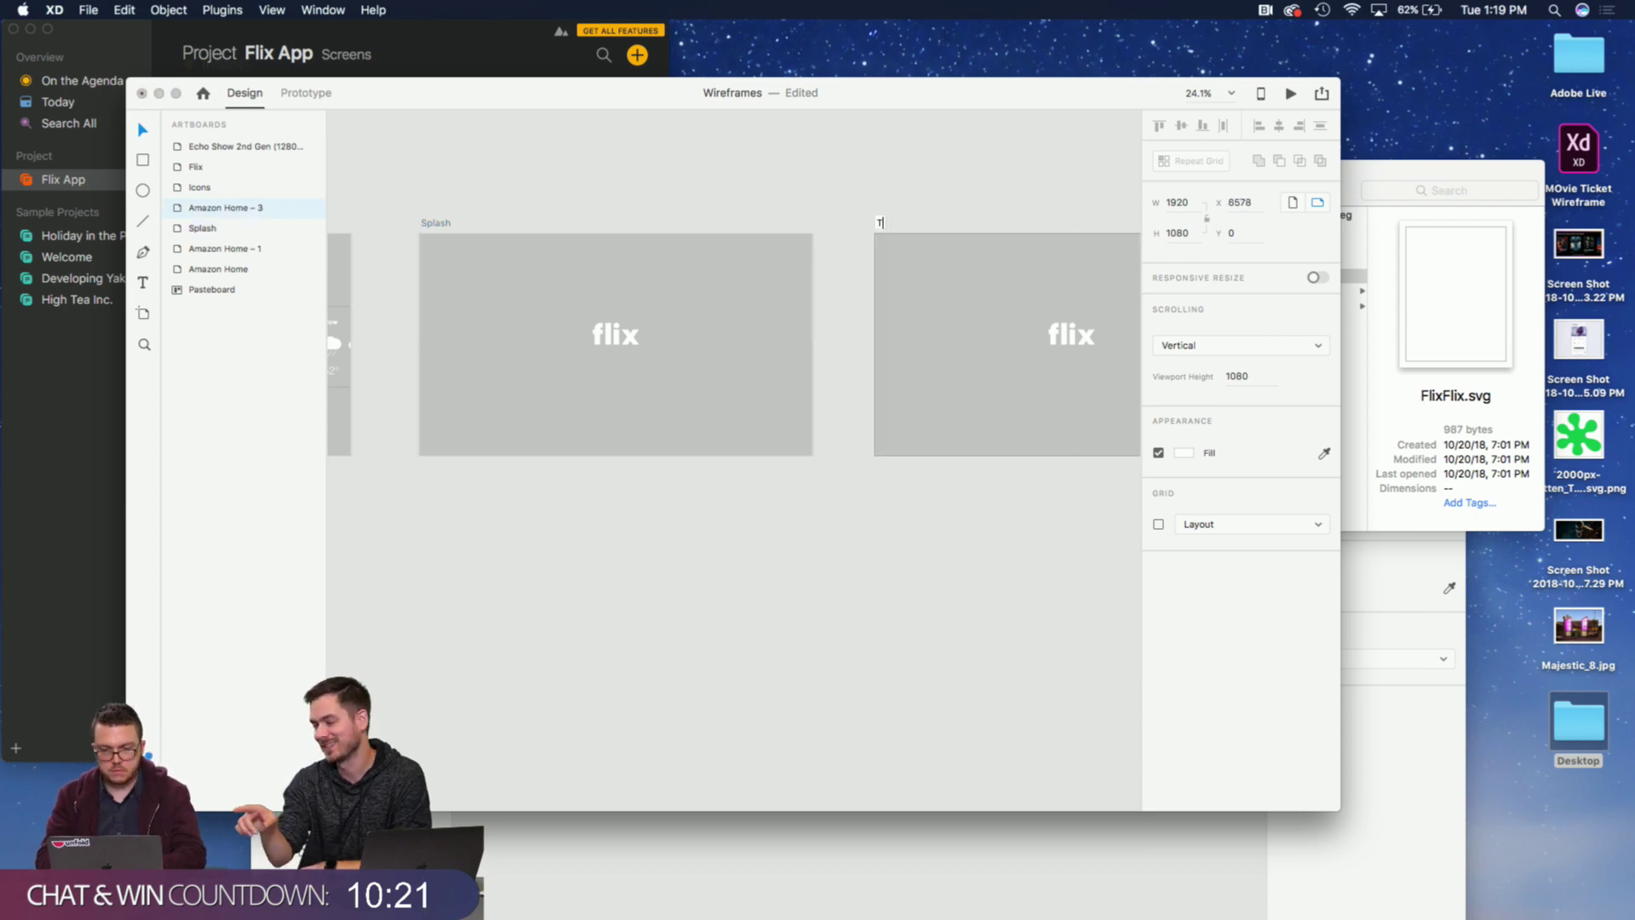
key(Return)
Expand the Wireframes window to full screen and rename the artboard after Splash as Movie Selection.
scroll(885, 222, up, 5)
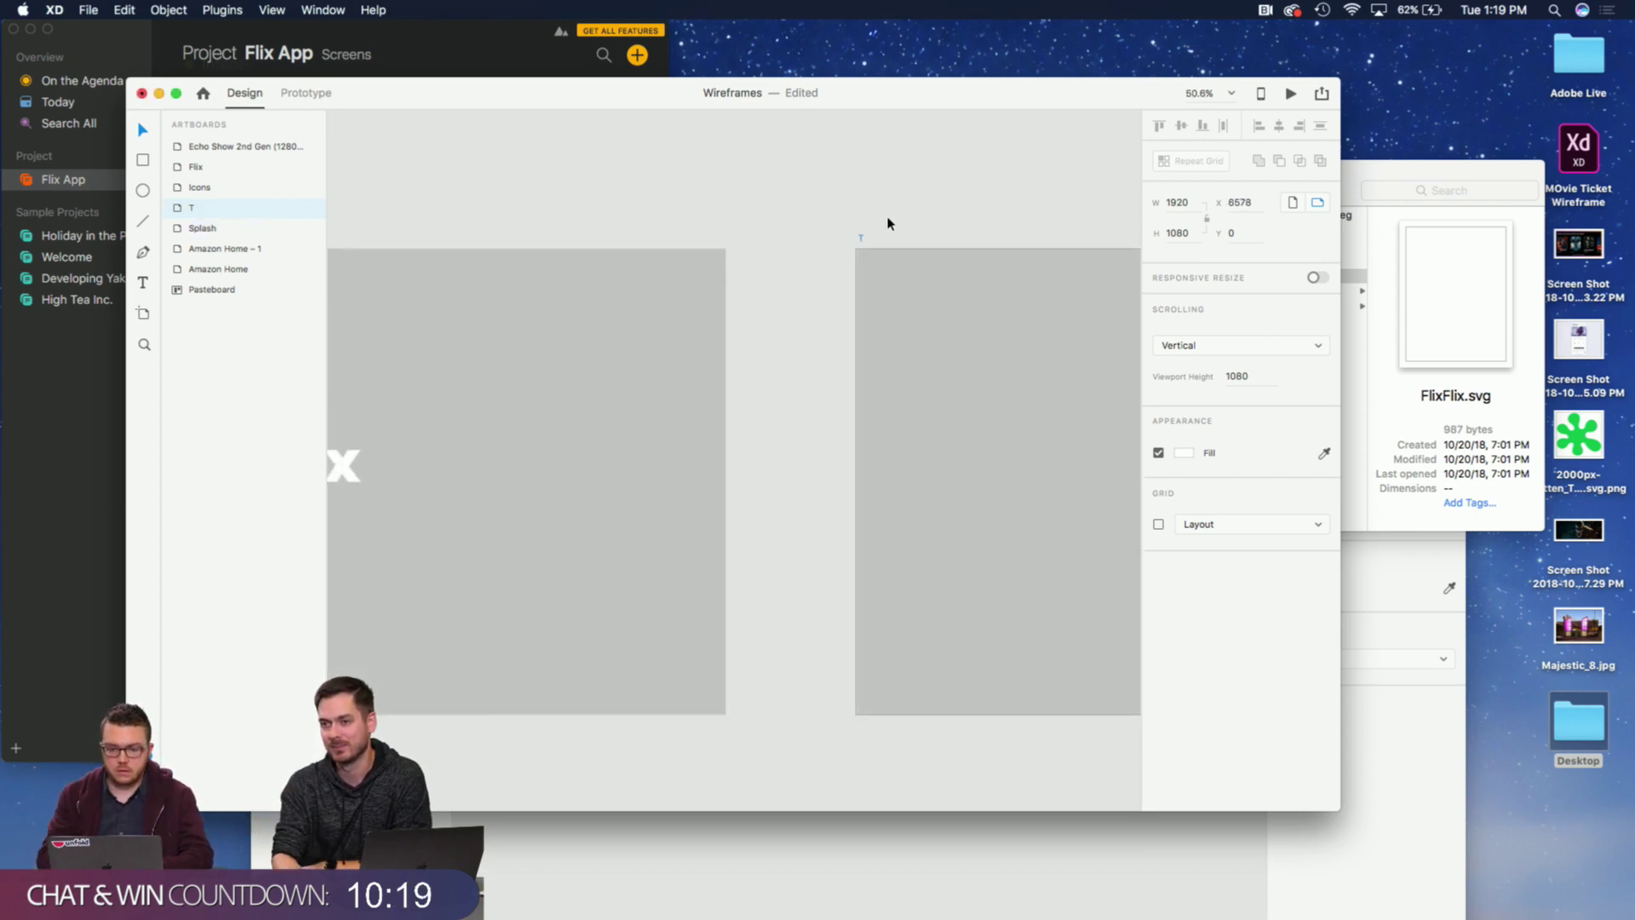
scroll(886, 278, left, 10)
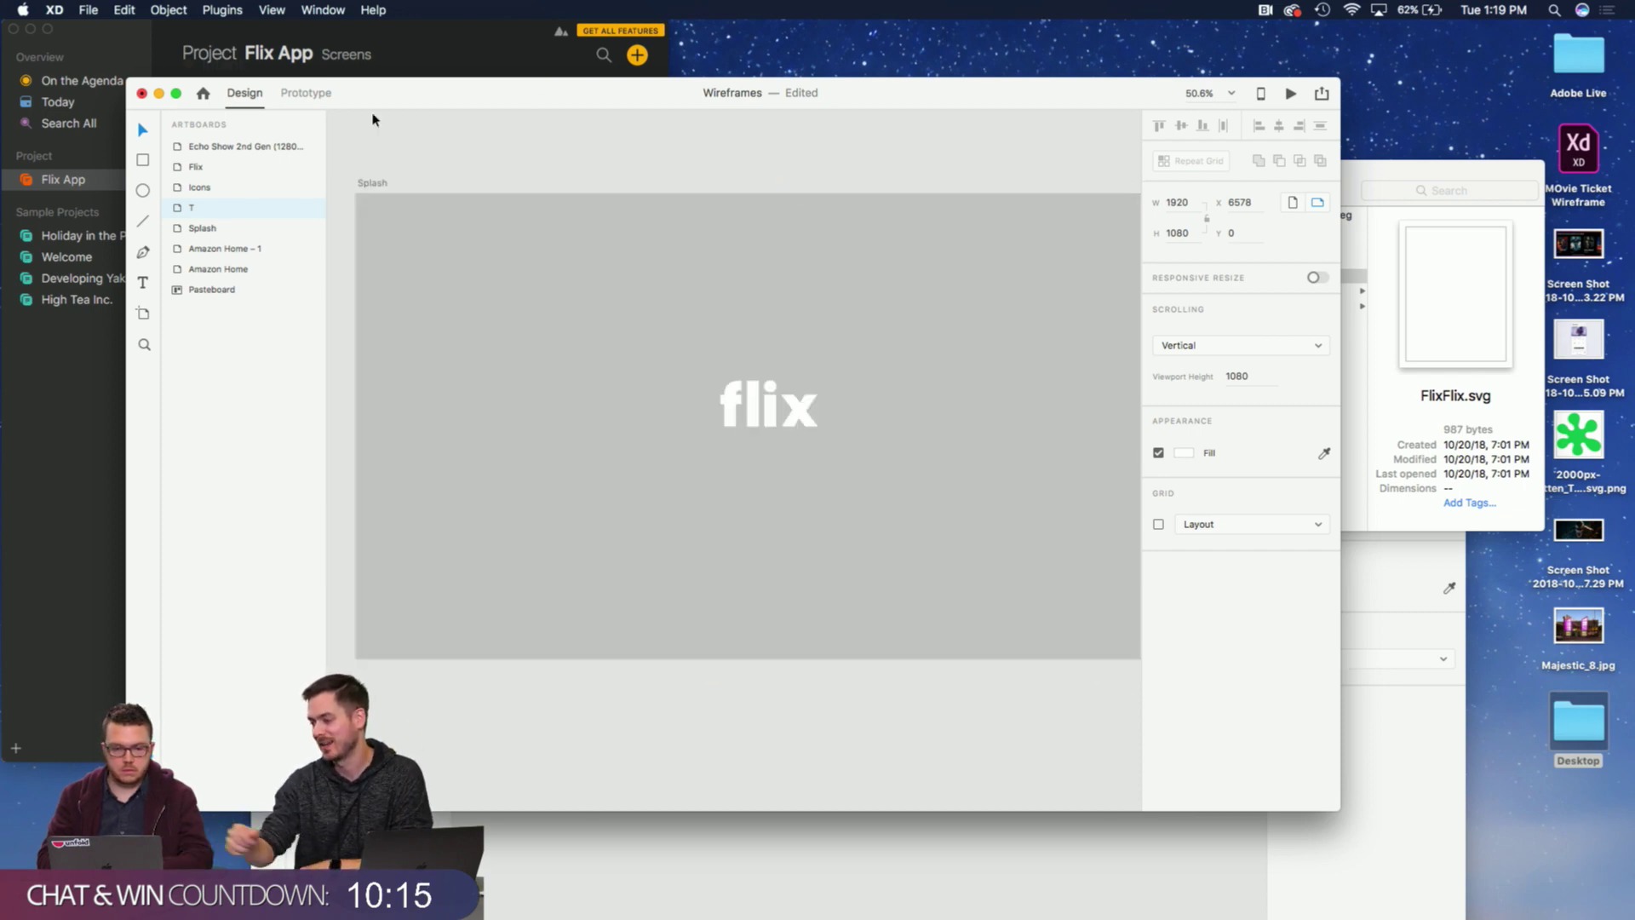
click(176, 93)
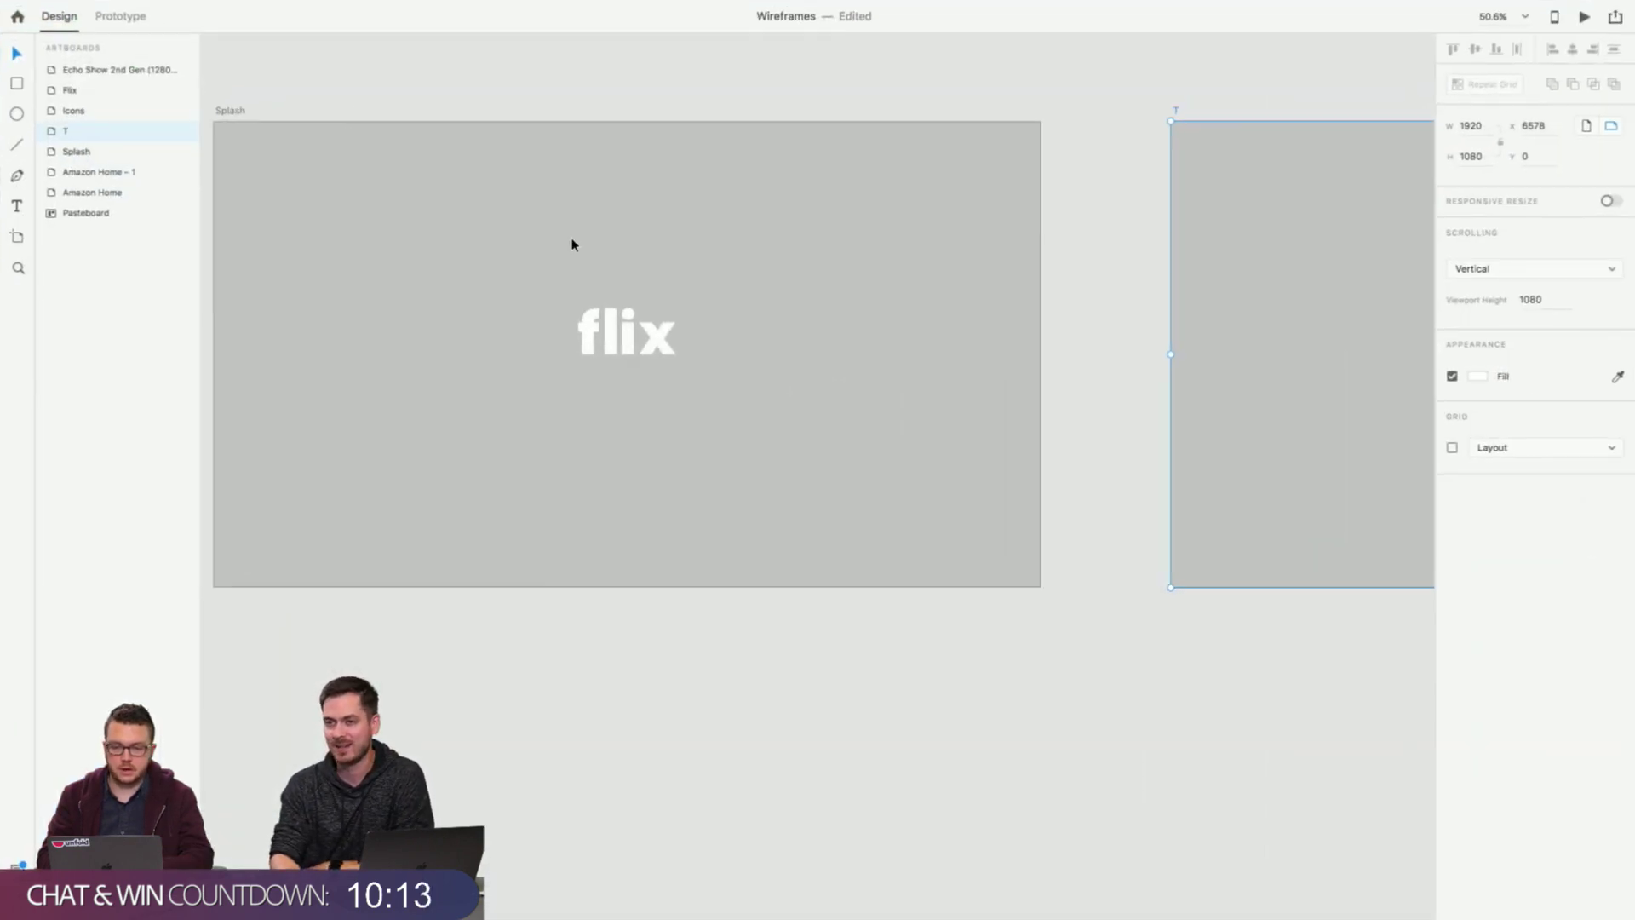
click(1041, 121)
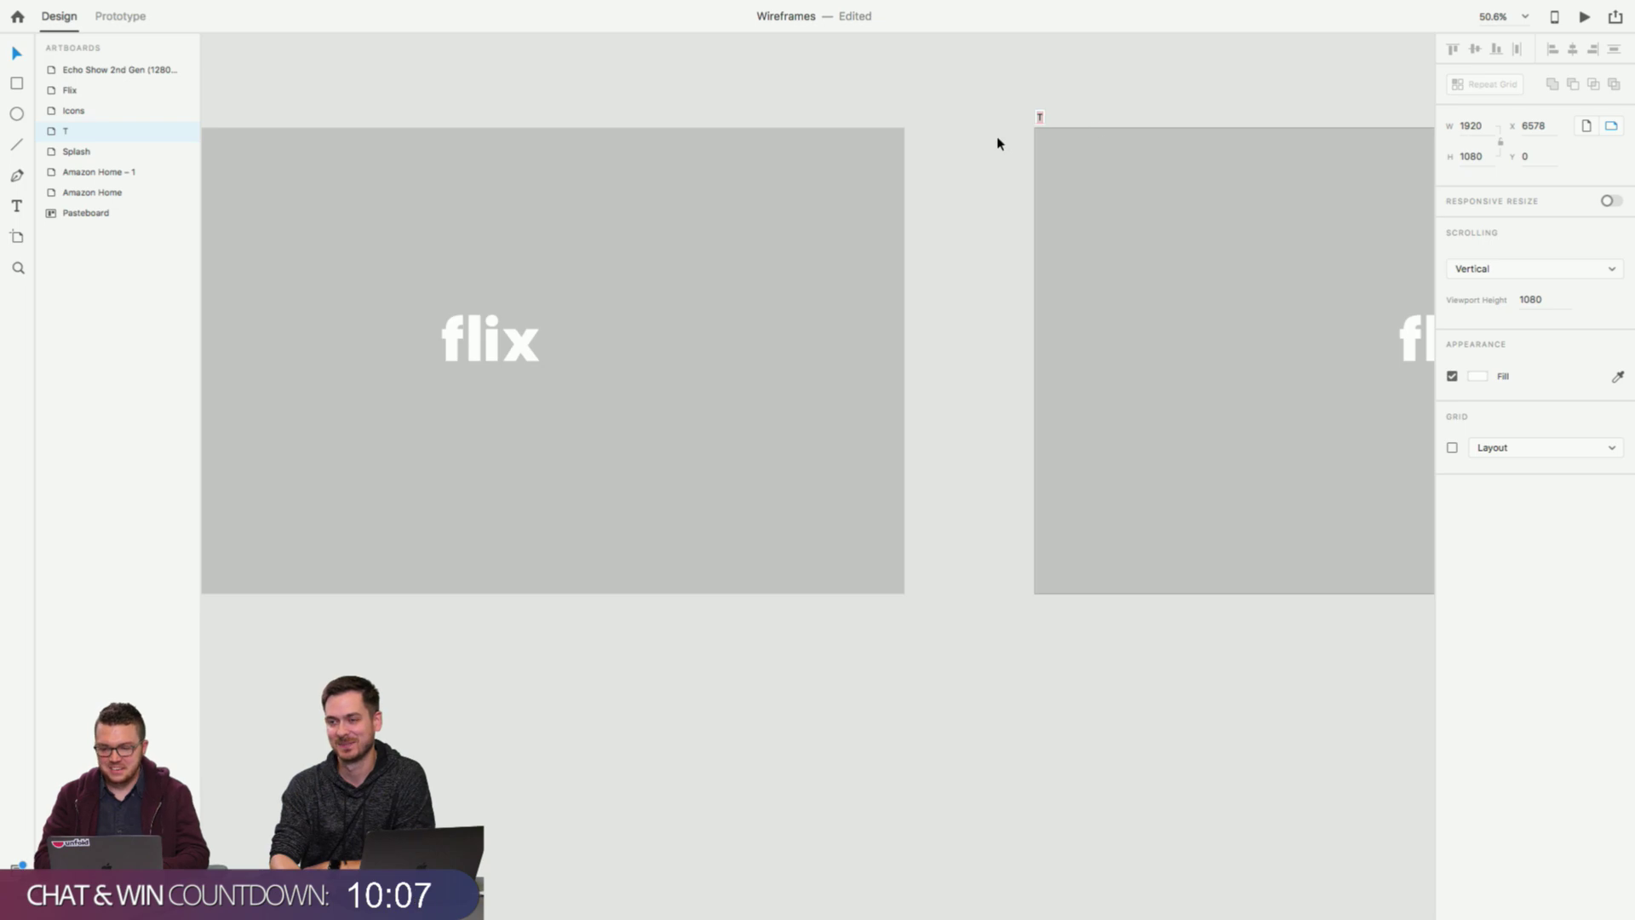
scroll(1022, 136, right, 5)
double_click(830, 122)
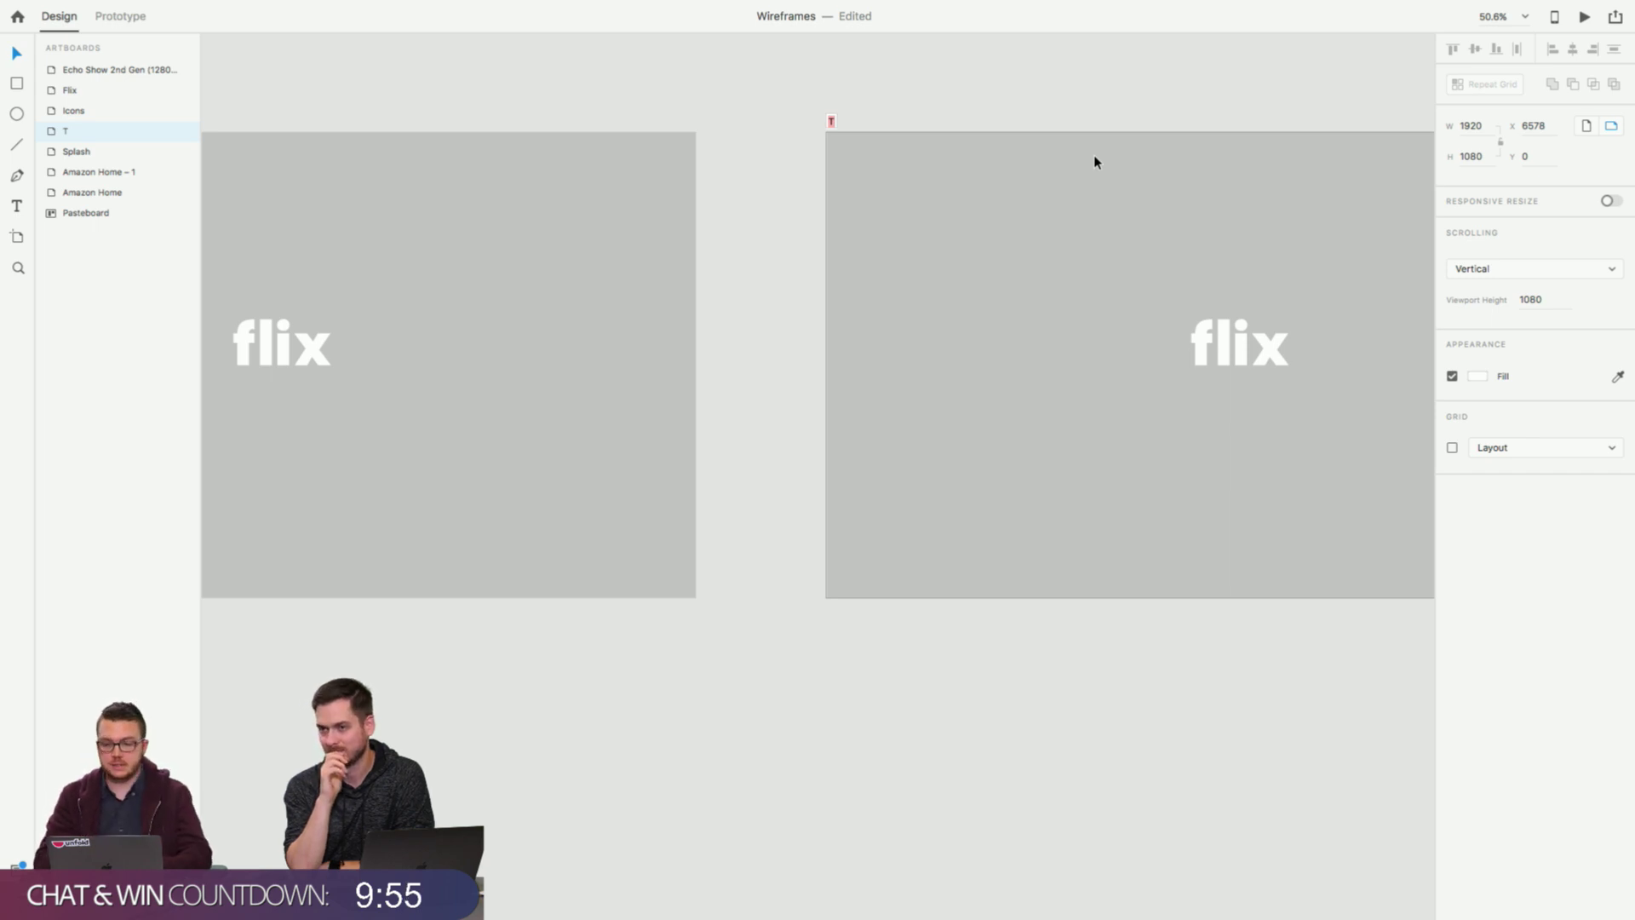
text(ie Selection)
key(Return)
click(810, 324)
Delete the flix logo from the Movie Selection artboard, keeping the locked background rectangle.
scroll(1071, 319, right, 3)
click(1073, 320)
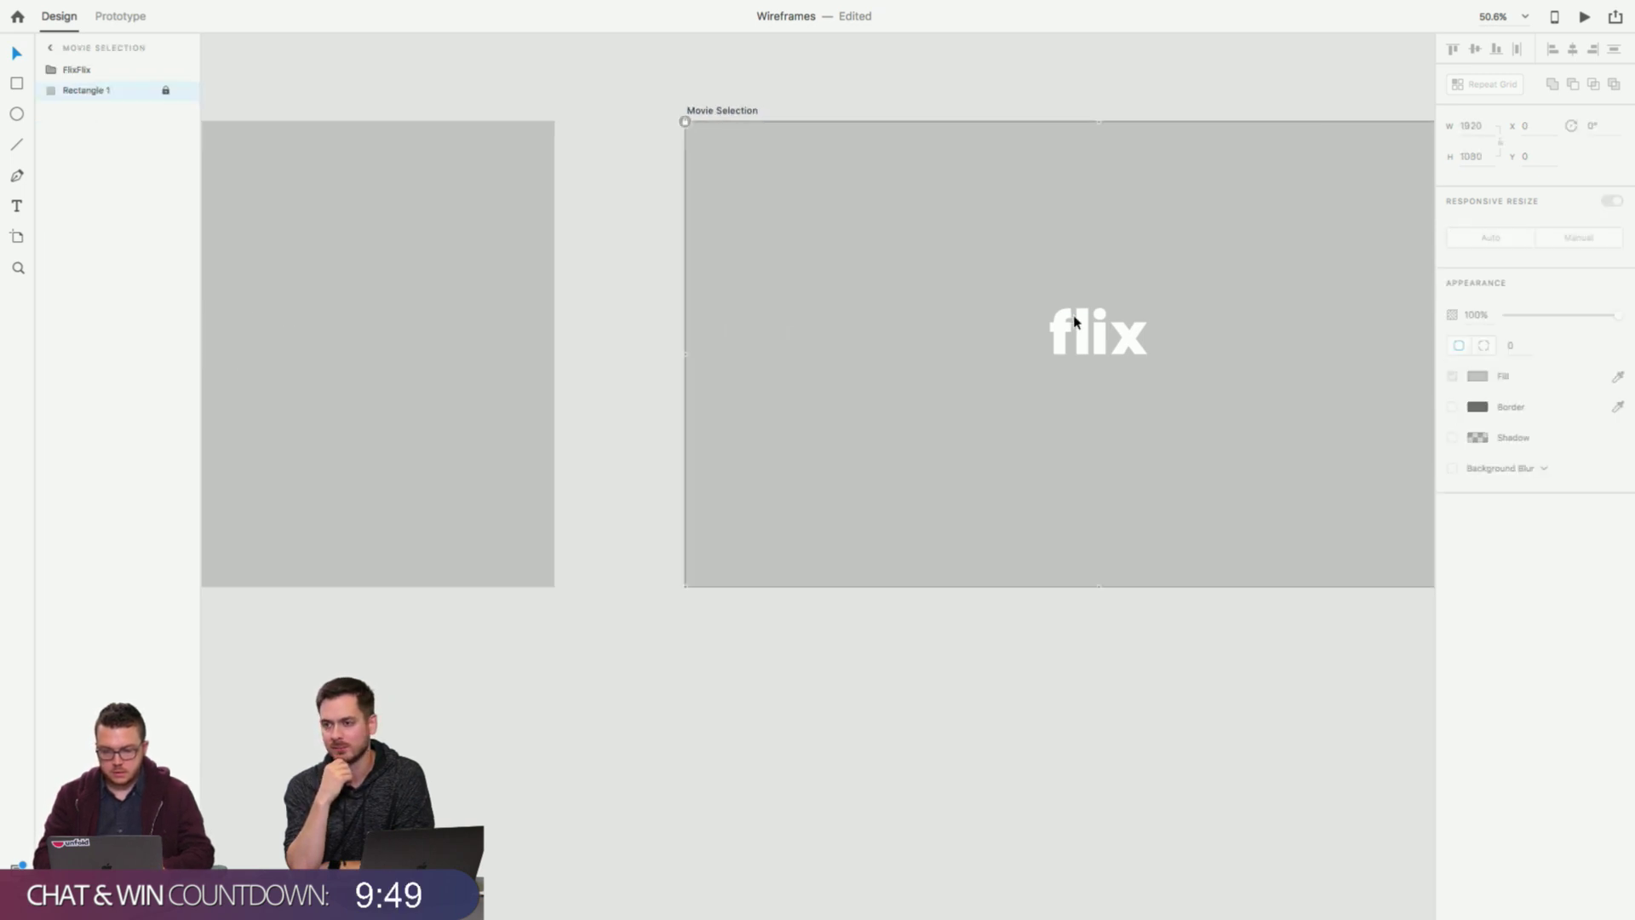
key(Delete)
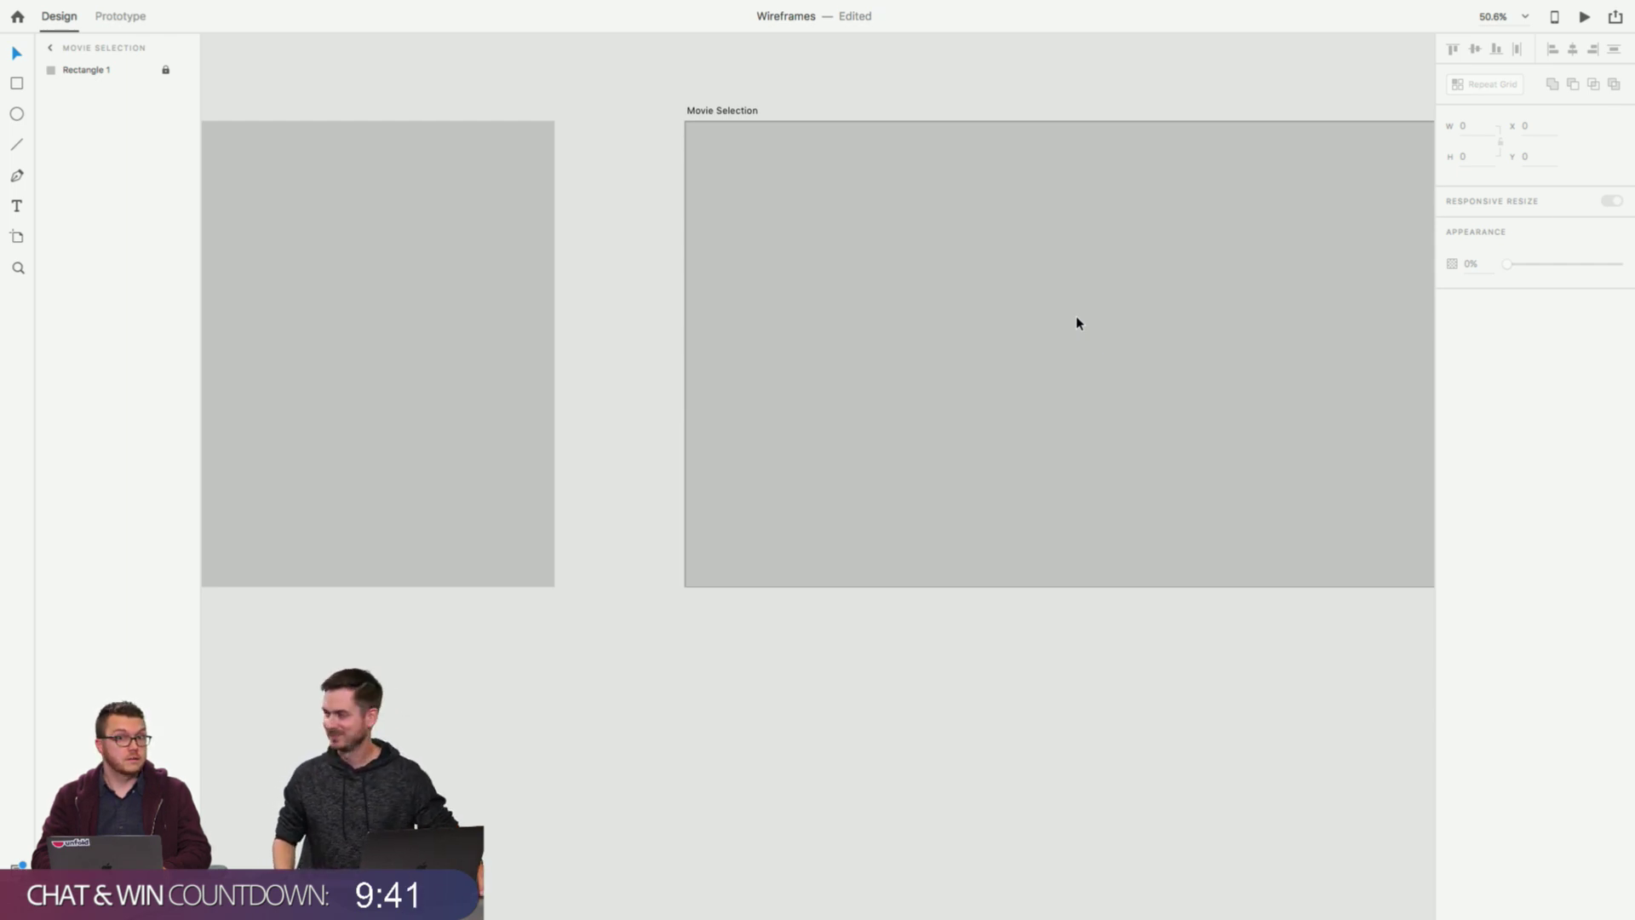
click(685, 273)
click(632, 248)
key(super+minus)
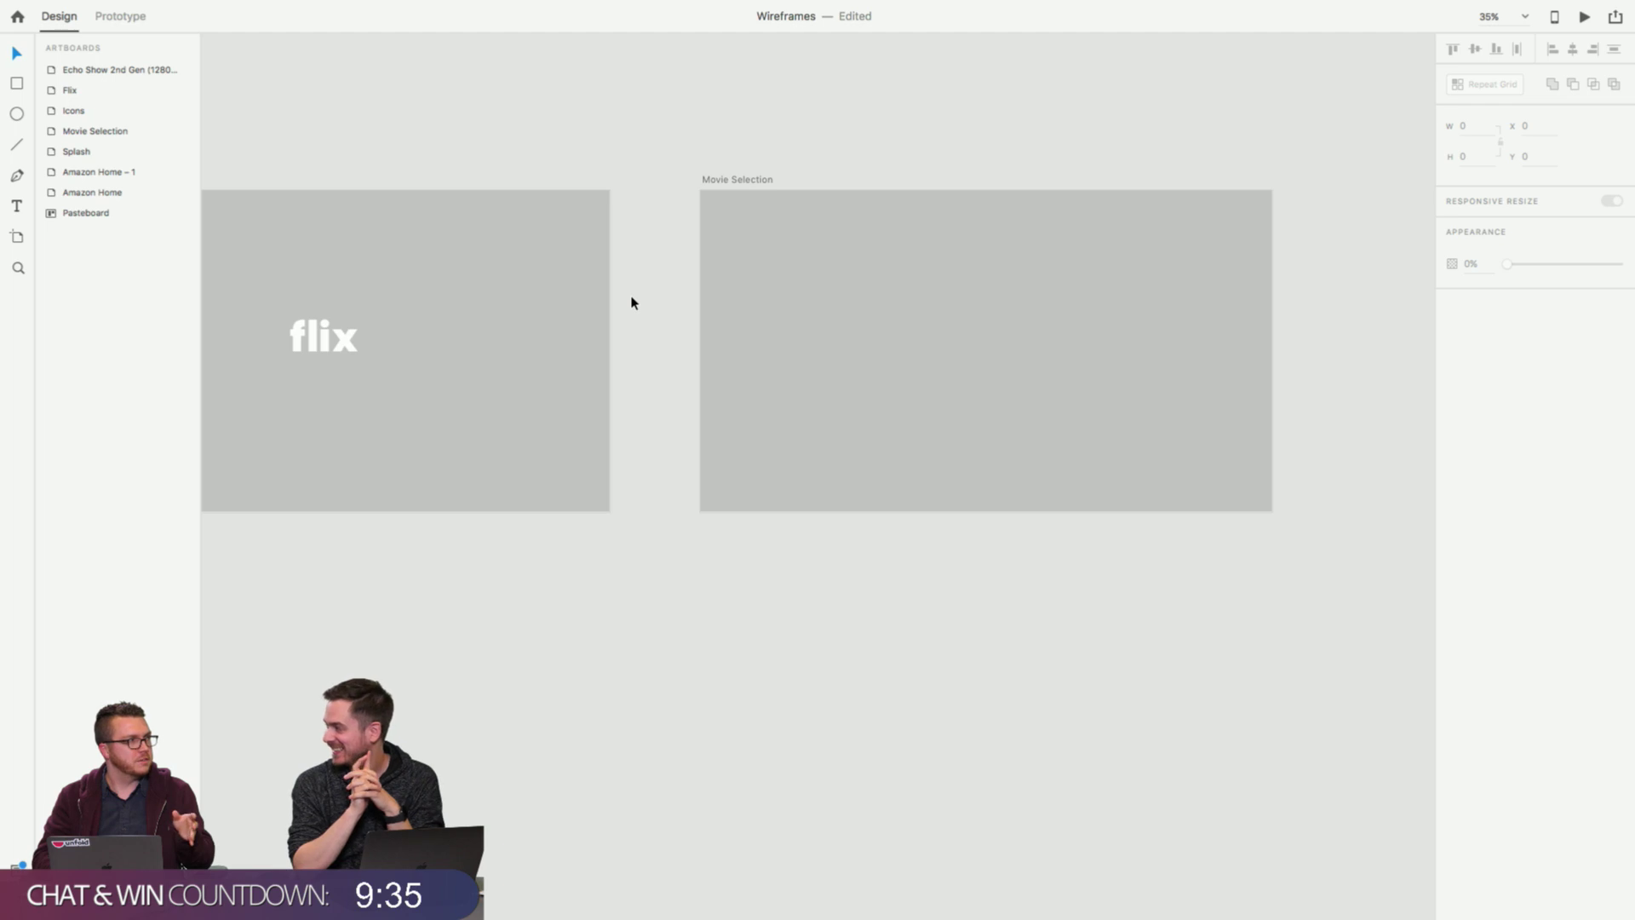
scroll(632, 302, left, 3)
scroll(632, 303, down, 3)
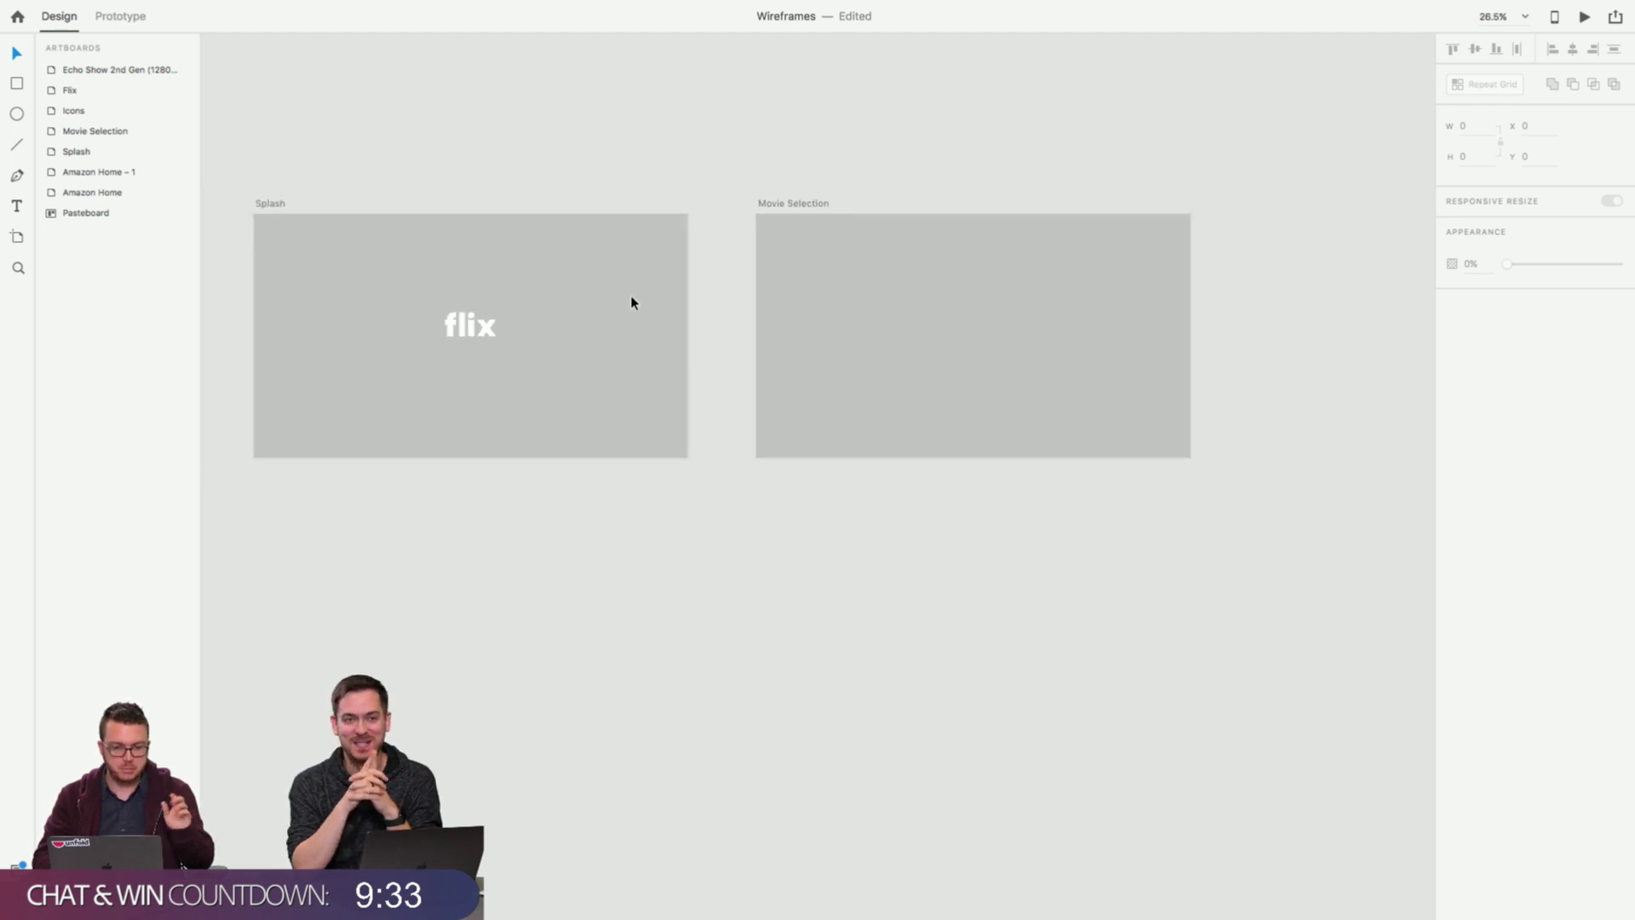
scroll(632, 303, left, 3)
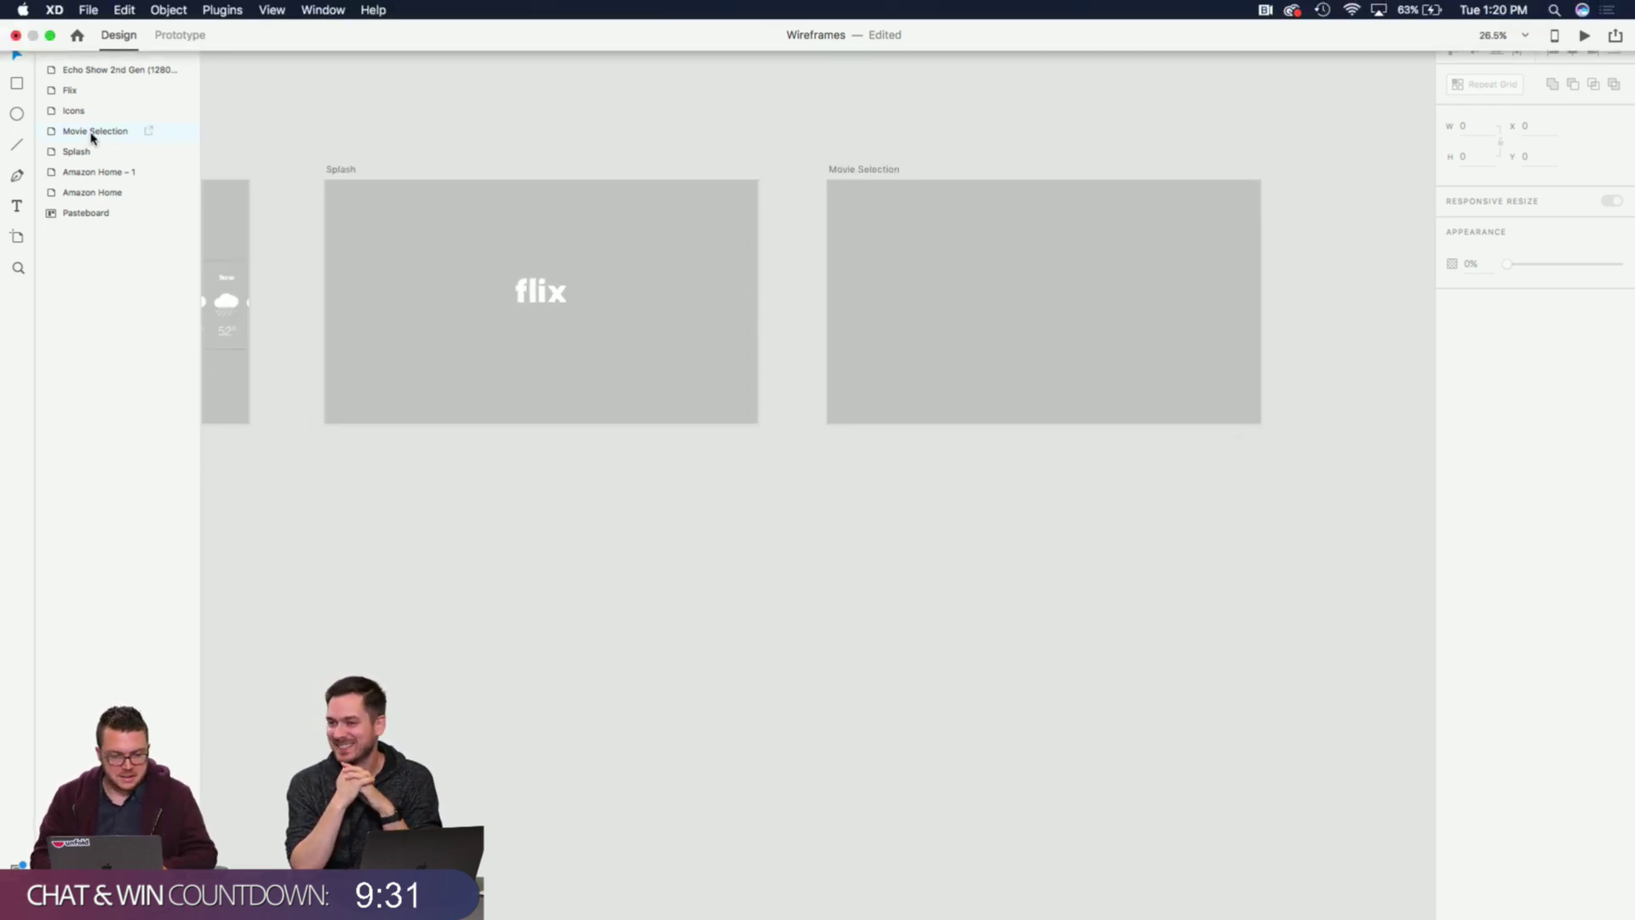
click(17, 85)
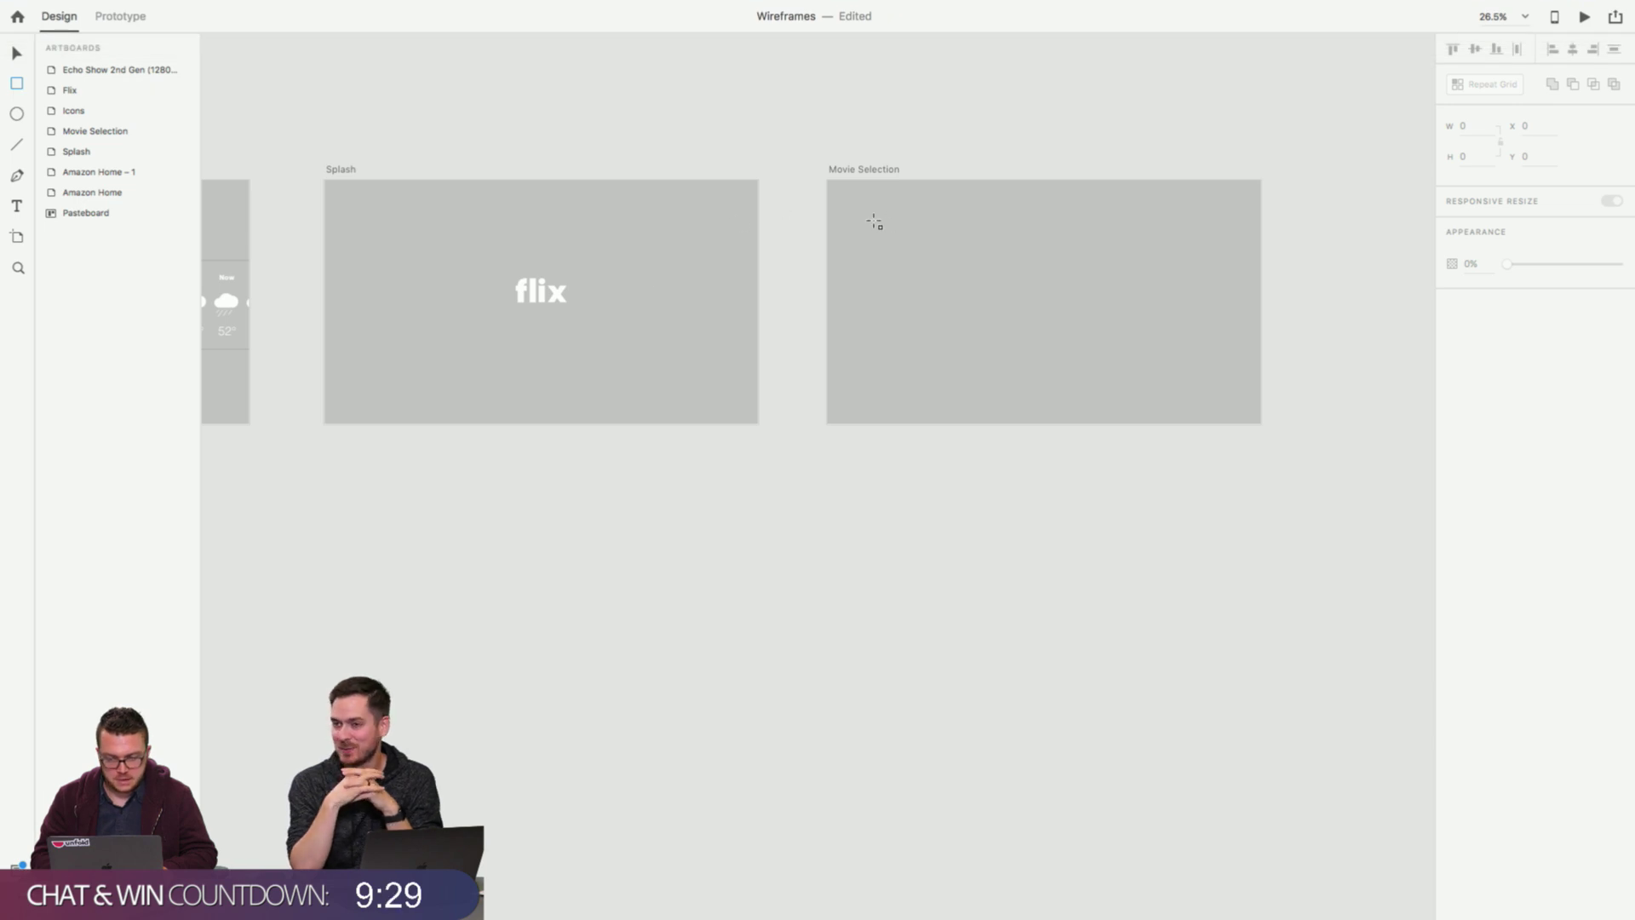
click(14, 52)
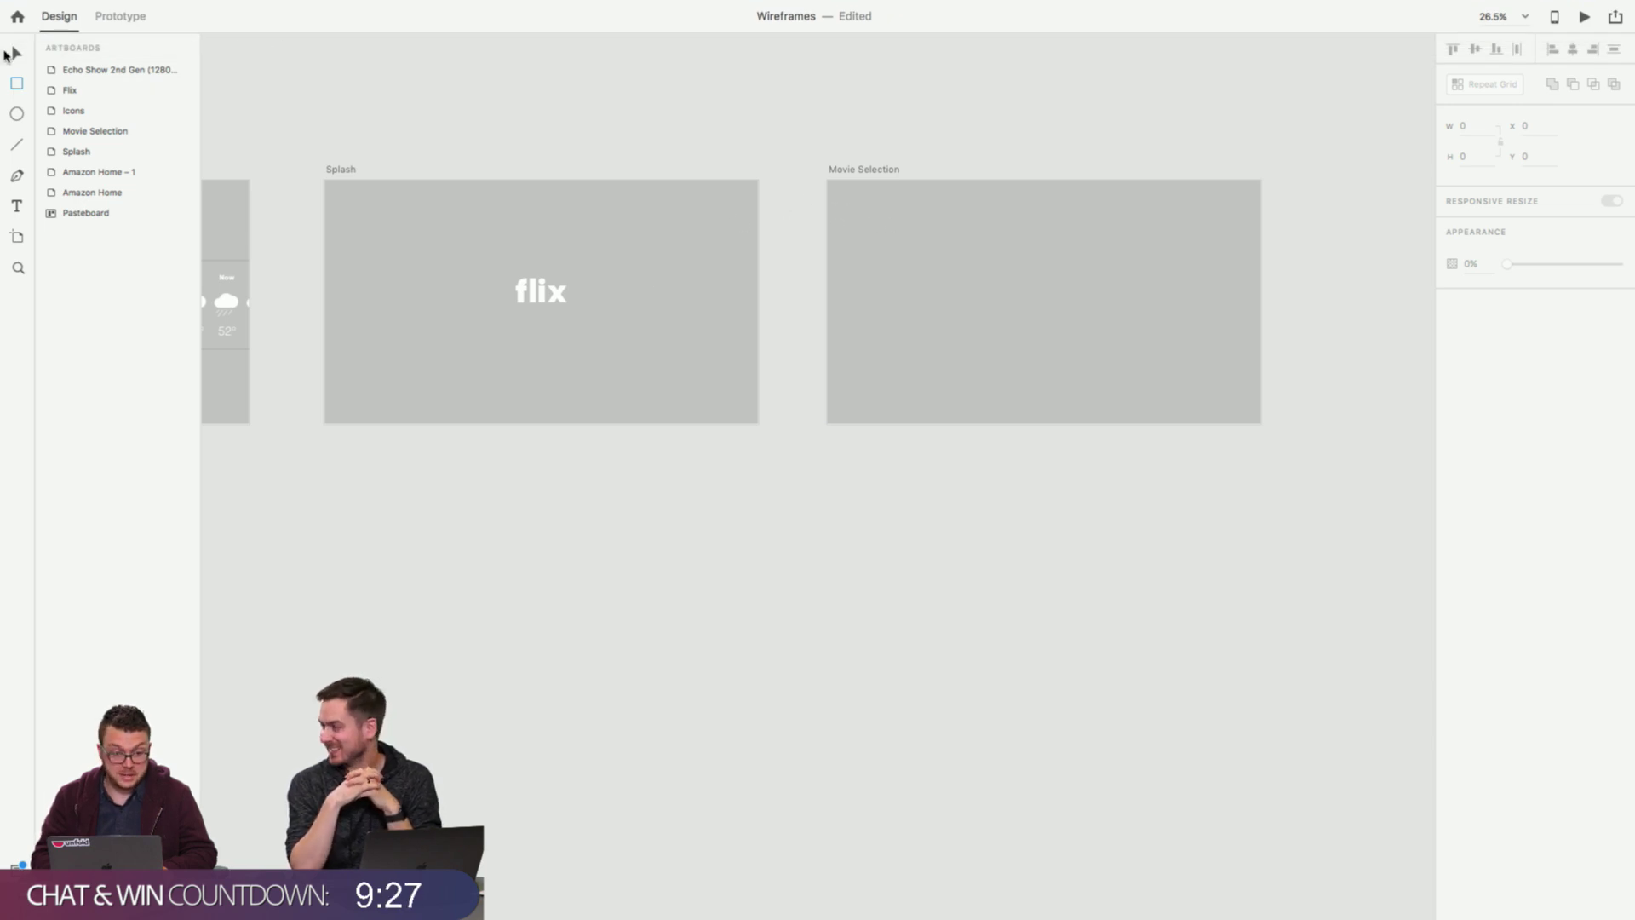
click(531, 288)
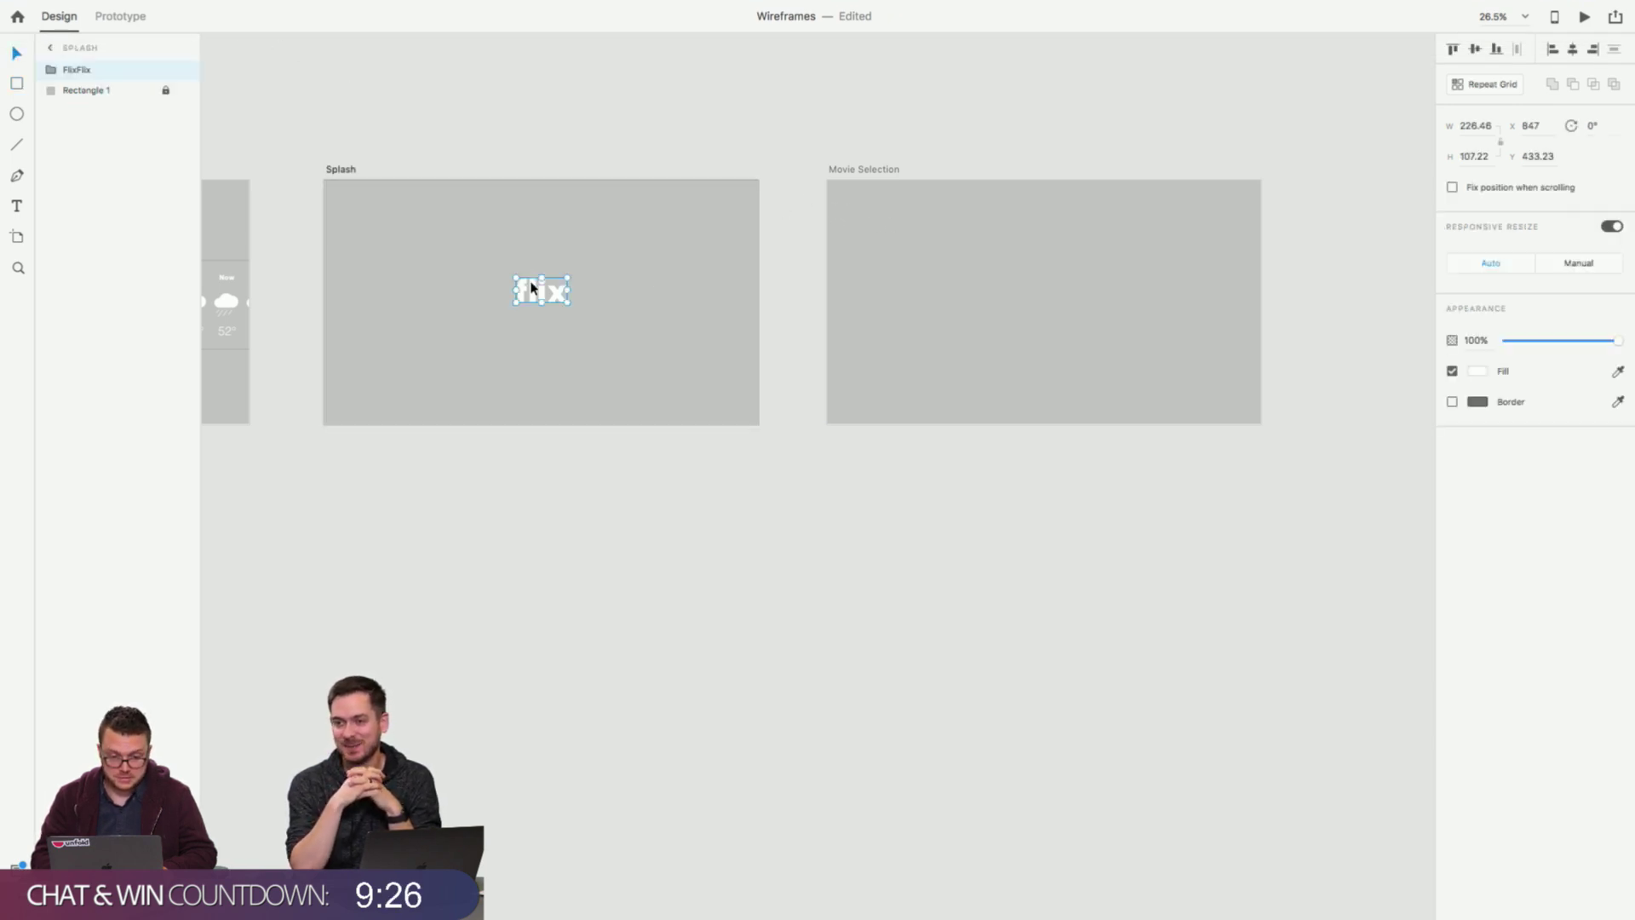
click(806, 201)
scroll(766, 196, right, 1)
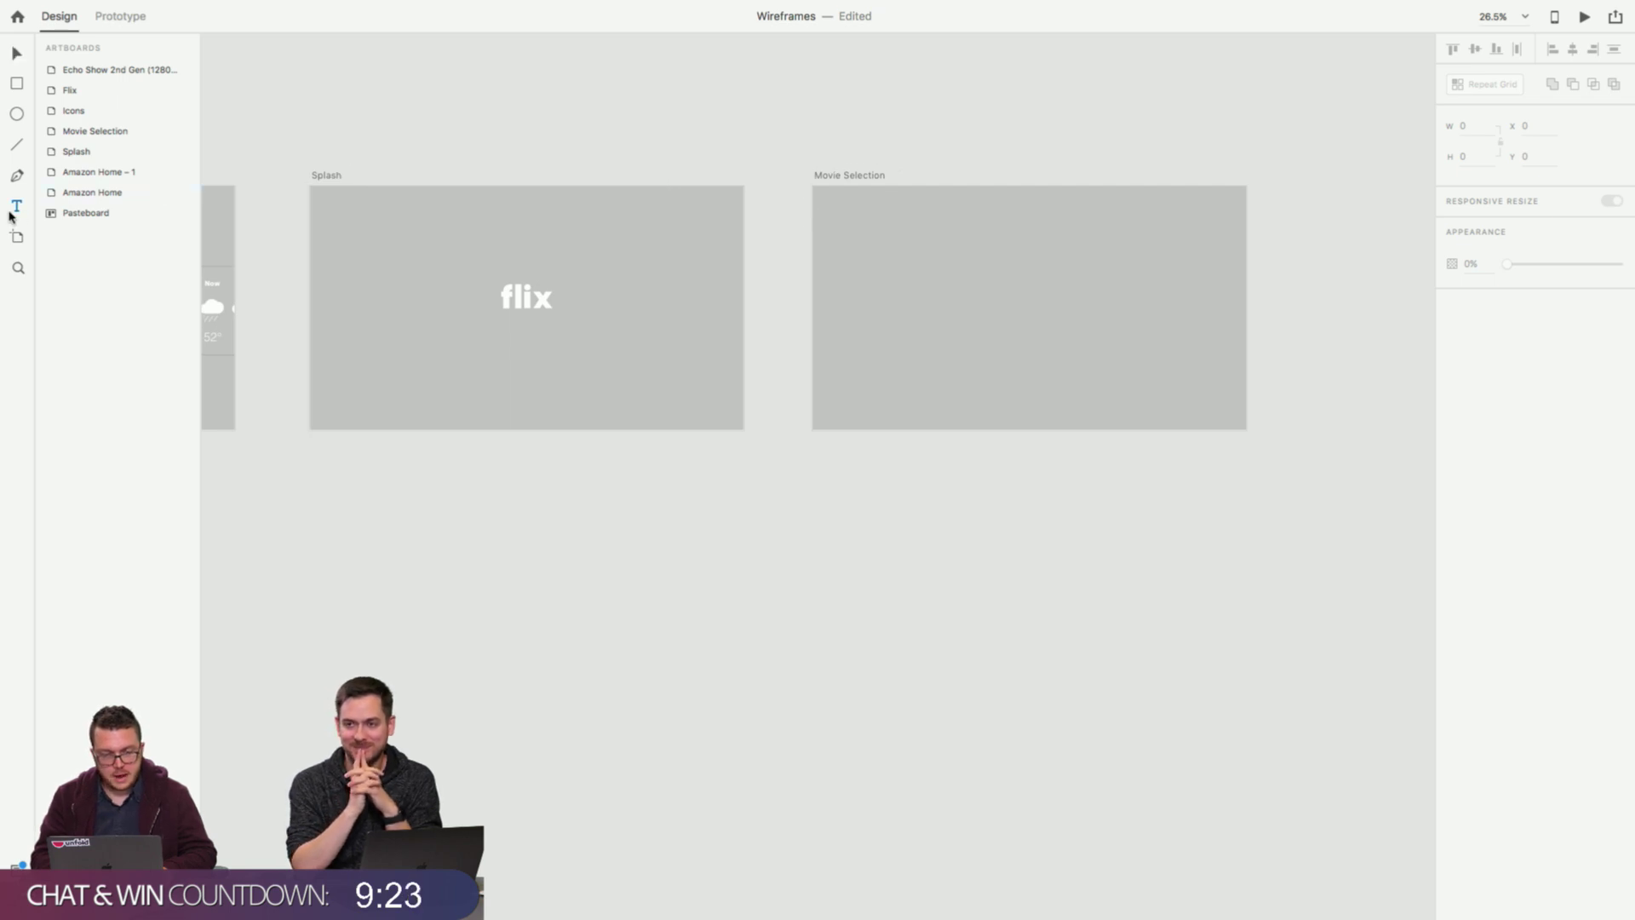
Duplicate the h1 / Title text from the Flix artboard onto the pasteboard beside it.
scroll(551, 565, left, 10)
scroll(549, 565, down, 10)
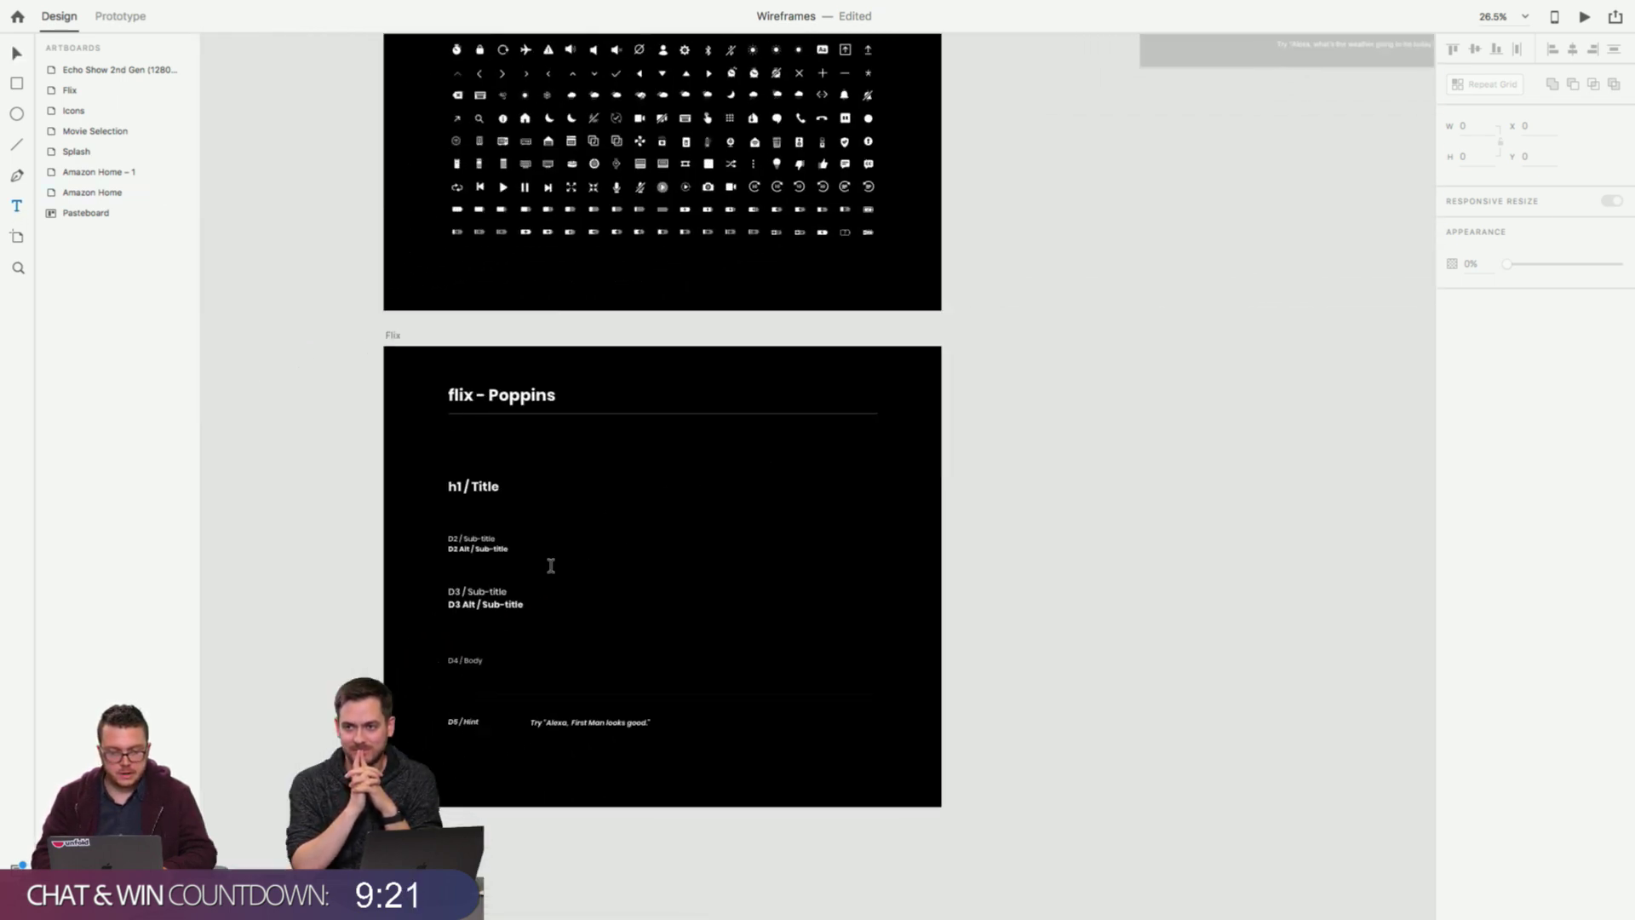
click(16, 54)
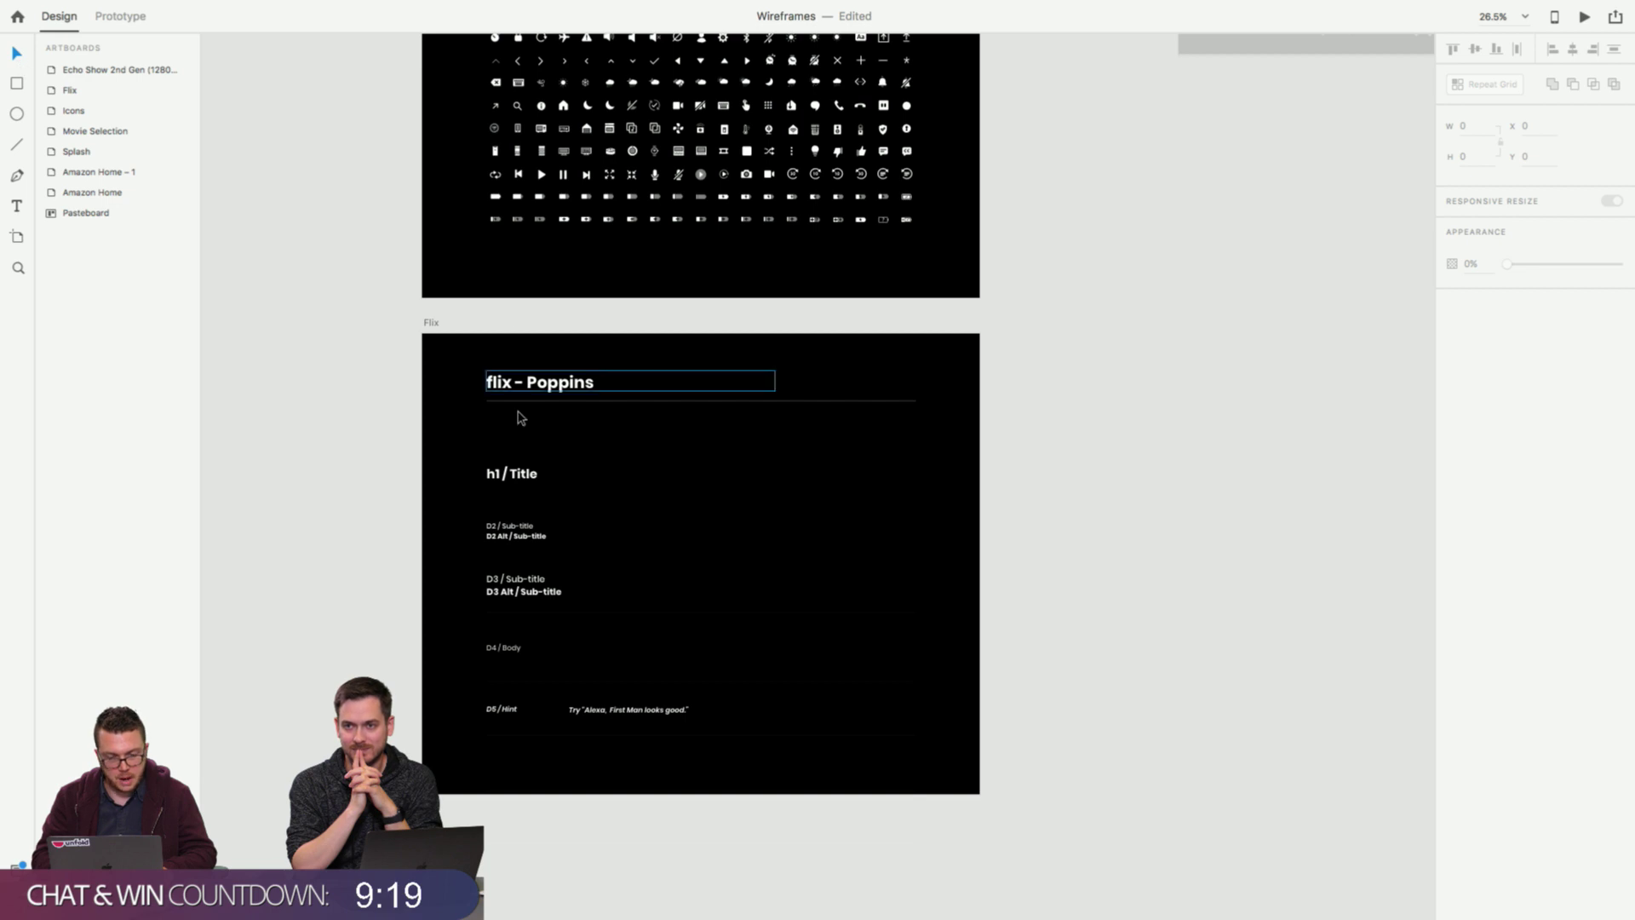
click(505, 483)
drag(505, 483, 1317, 292)
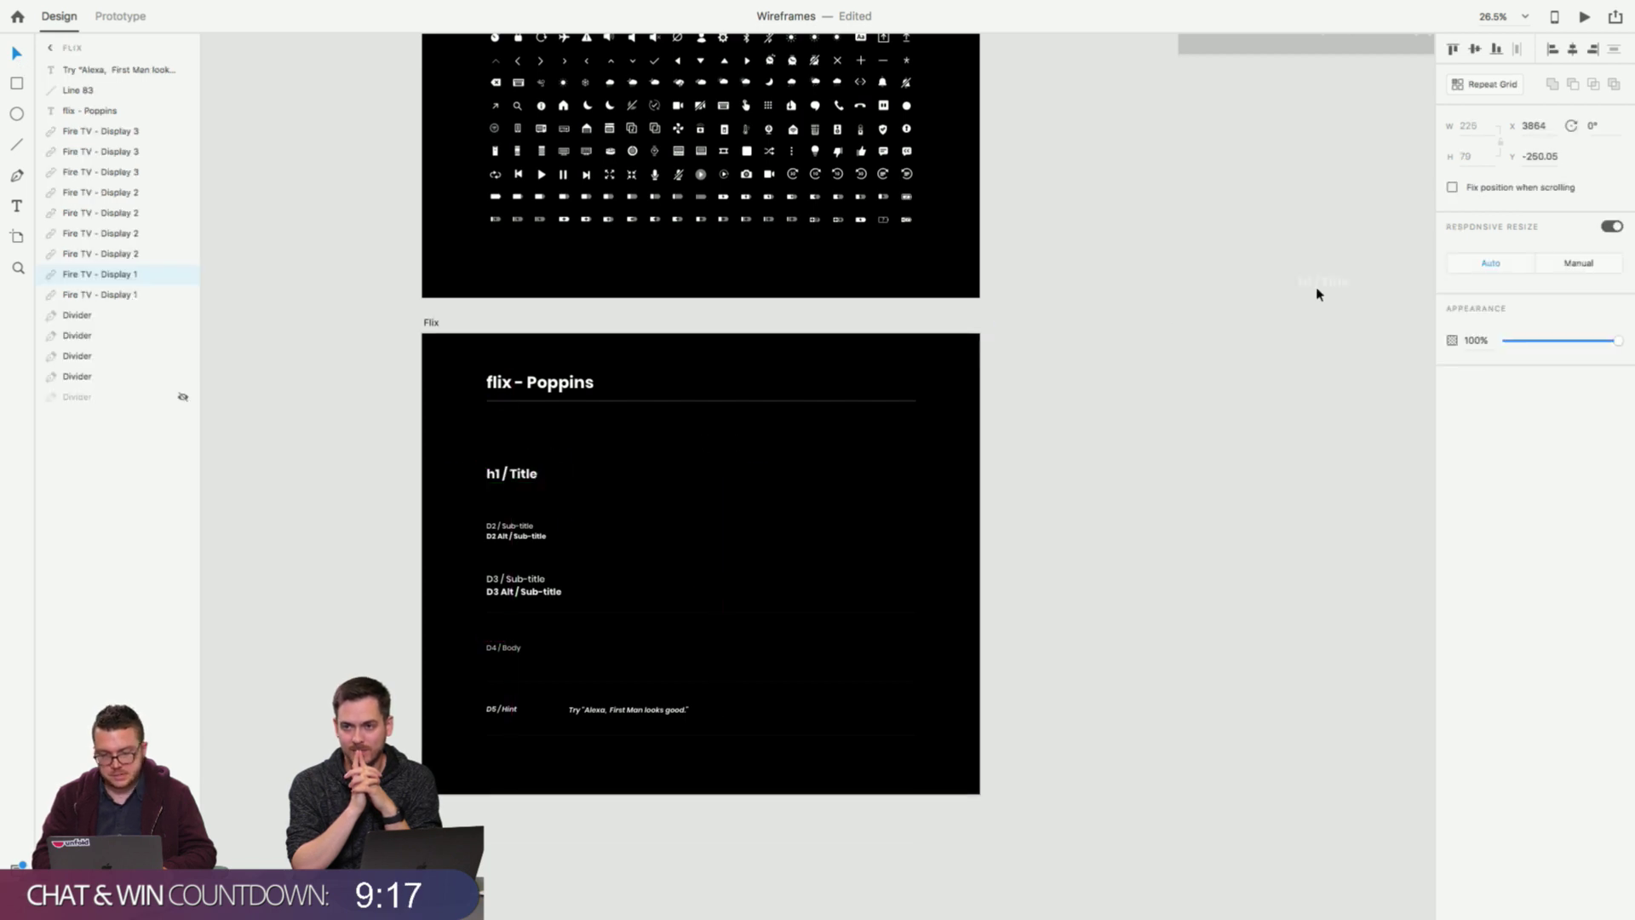
scroll(1317, 294, down, 5)
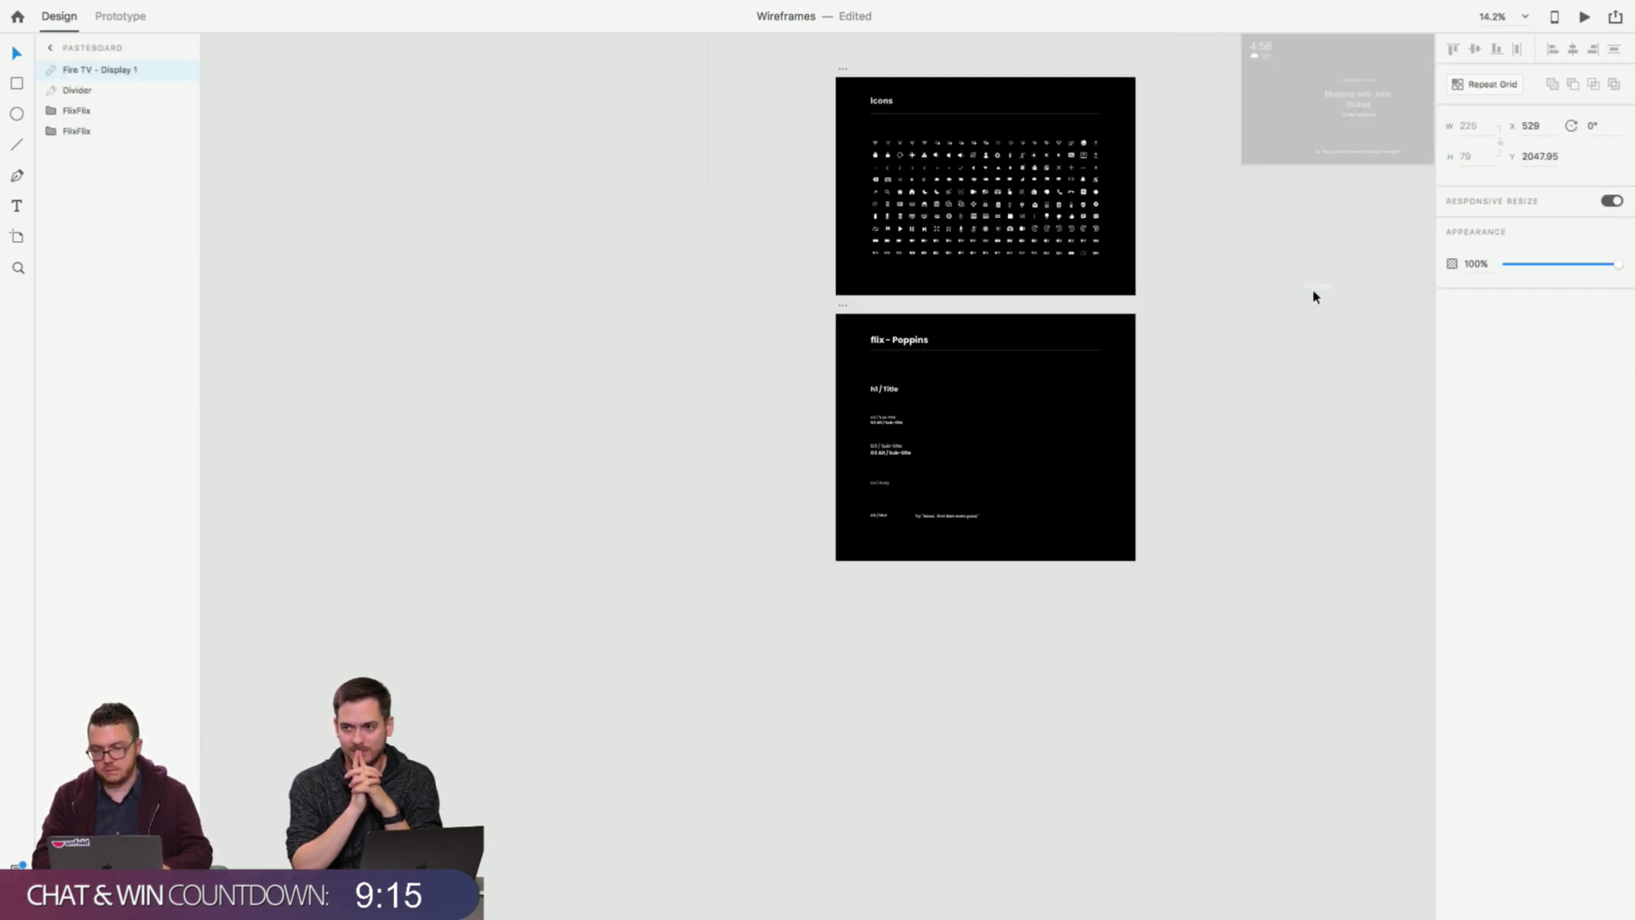
Paste the h1 / Title text into the Movie Selection artboard and move it near the artboard's upper-left corner.
scroll(1316, 294, right, 8)
scroll(1316, 294, up, 3)
click(1314, 297)
scroll(1314, 296, right, 5)
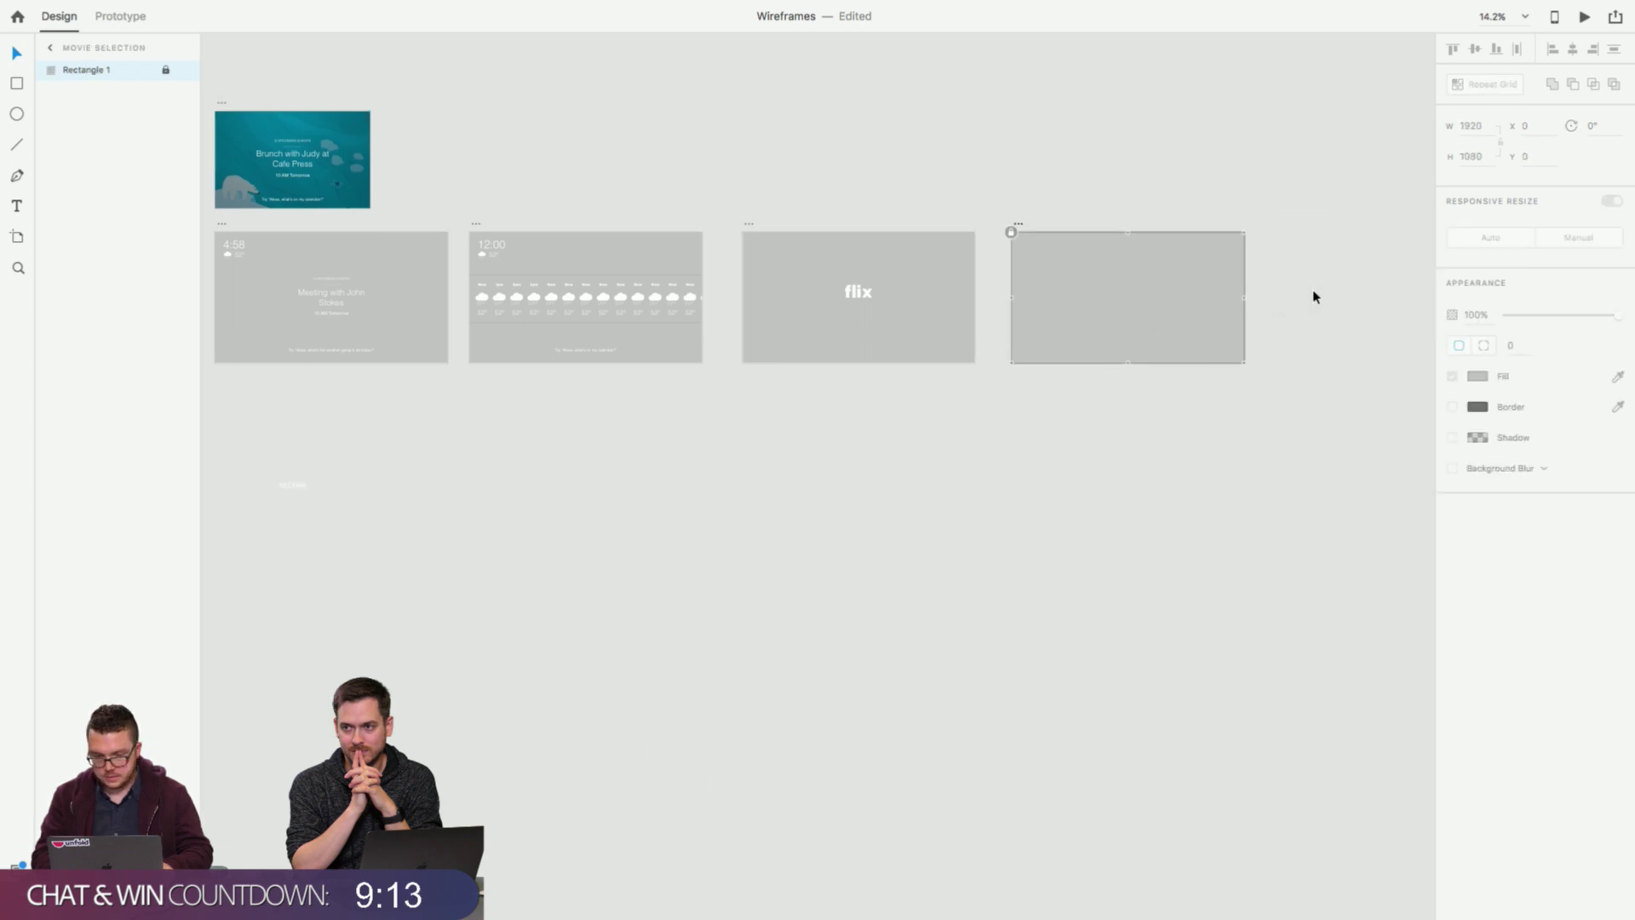
key(ctrl+v)
scroll(1191, 271, up, 5)
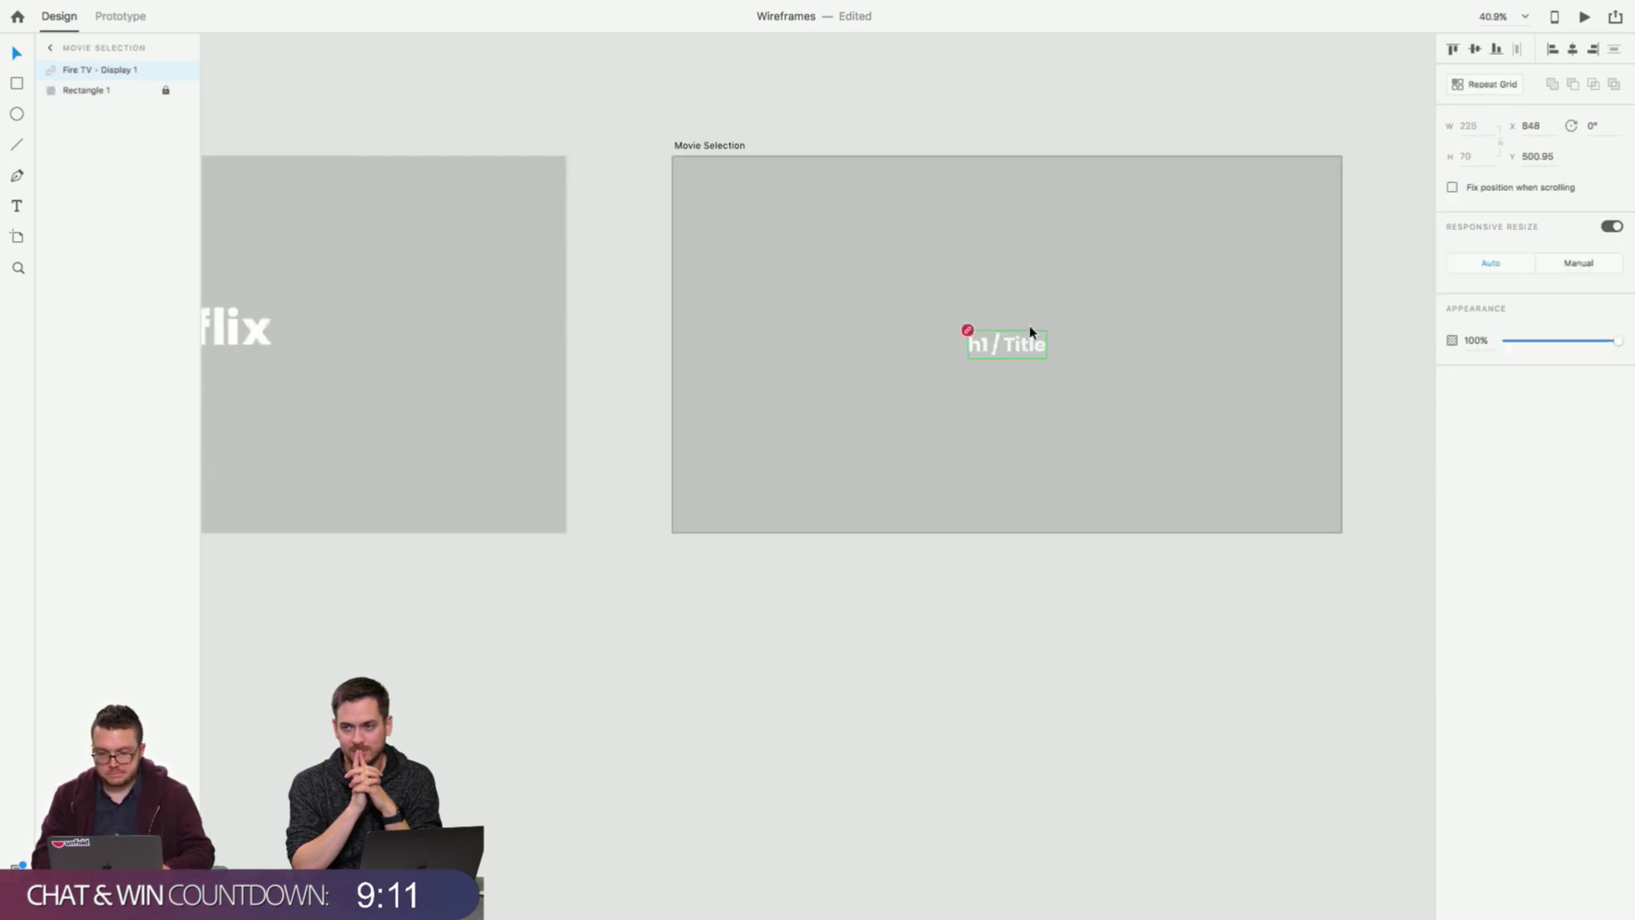
drag(1014, 342, 753, 177)
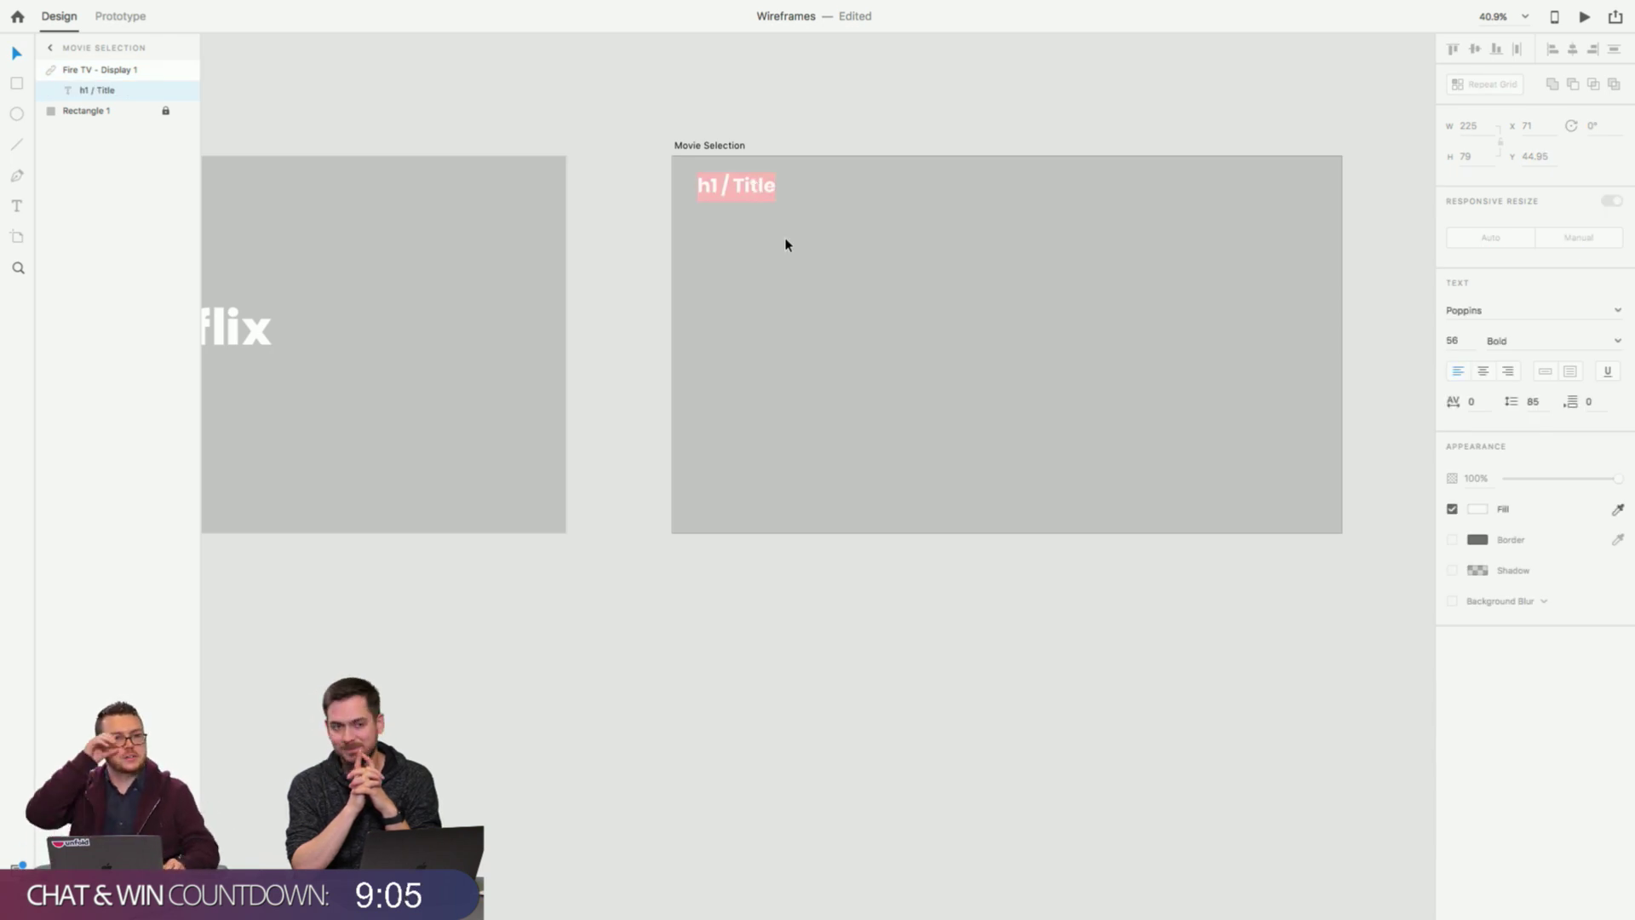
Replace the h1 / Title text on the Movie Selection artboard with "What movie do you want to see today?".
scroll(792, 212, up, 3)
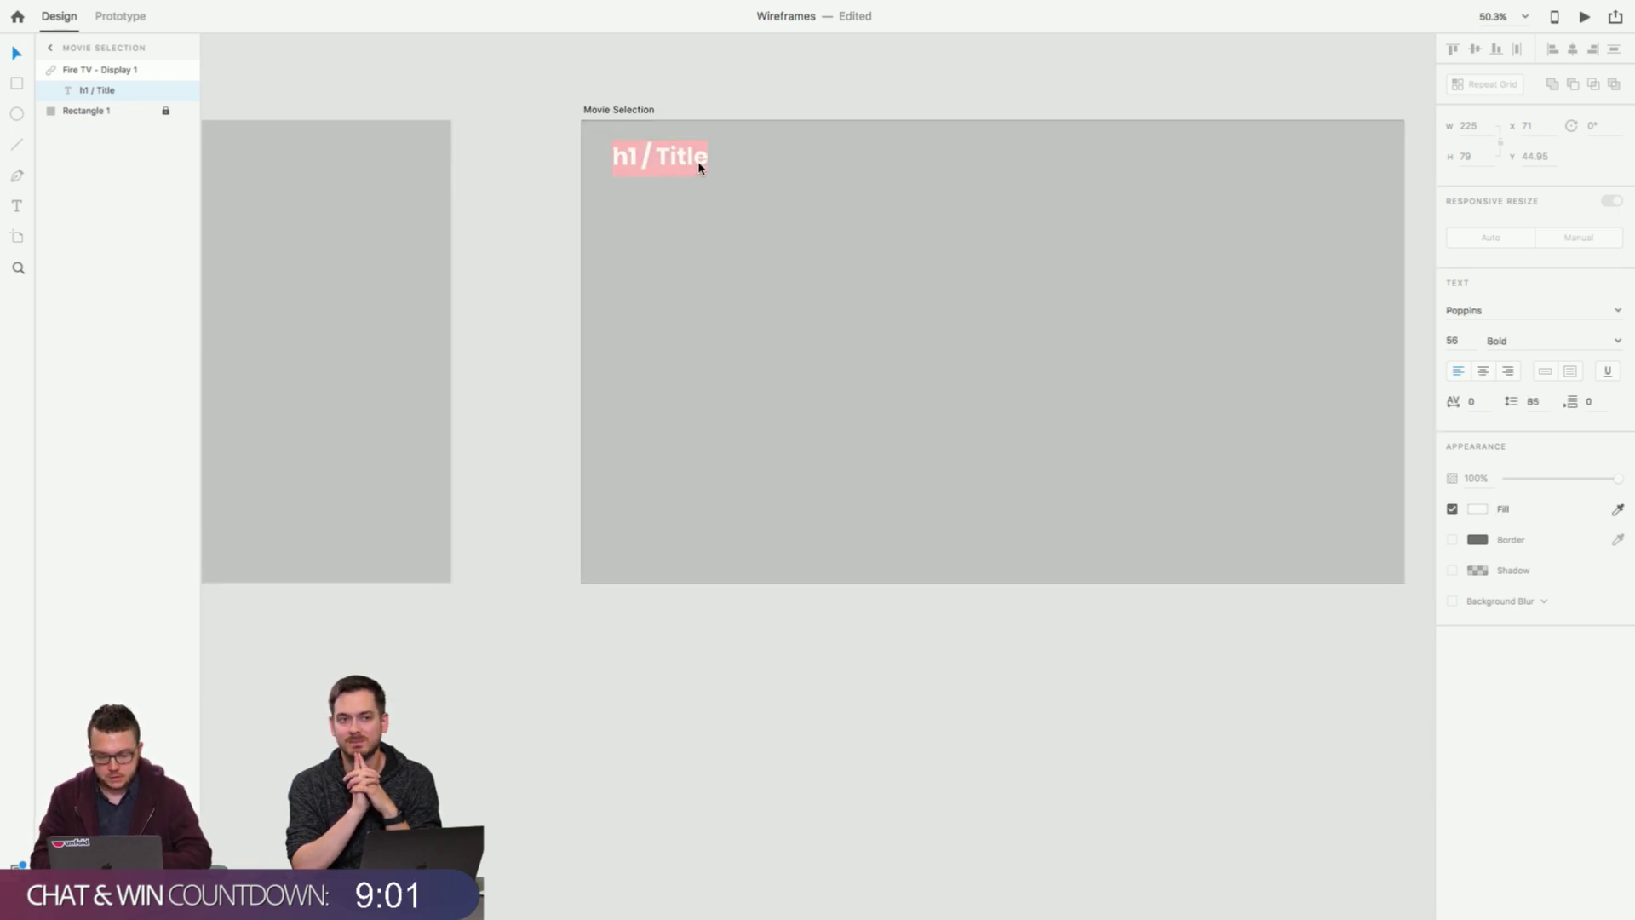
text(What mo)
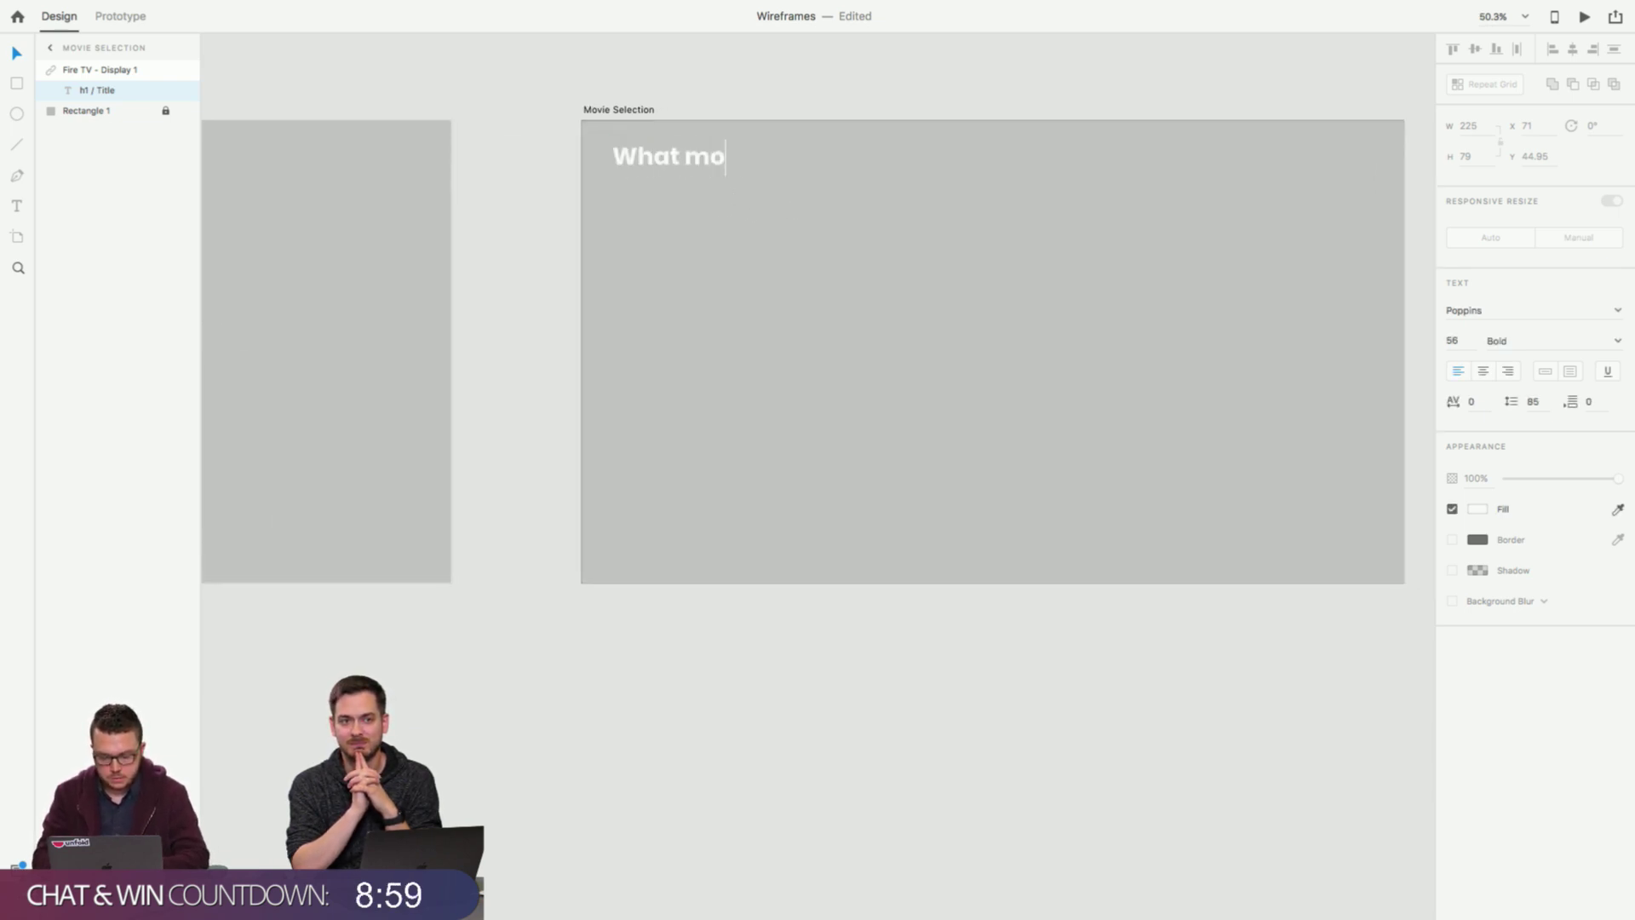
text(vie do you wann)
key(BackSpace)
key(BackSpace)
text(at)
key(BackSpace)
key(BackSpace)
text(n)
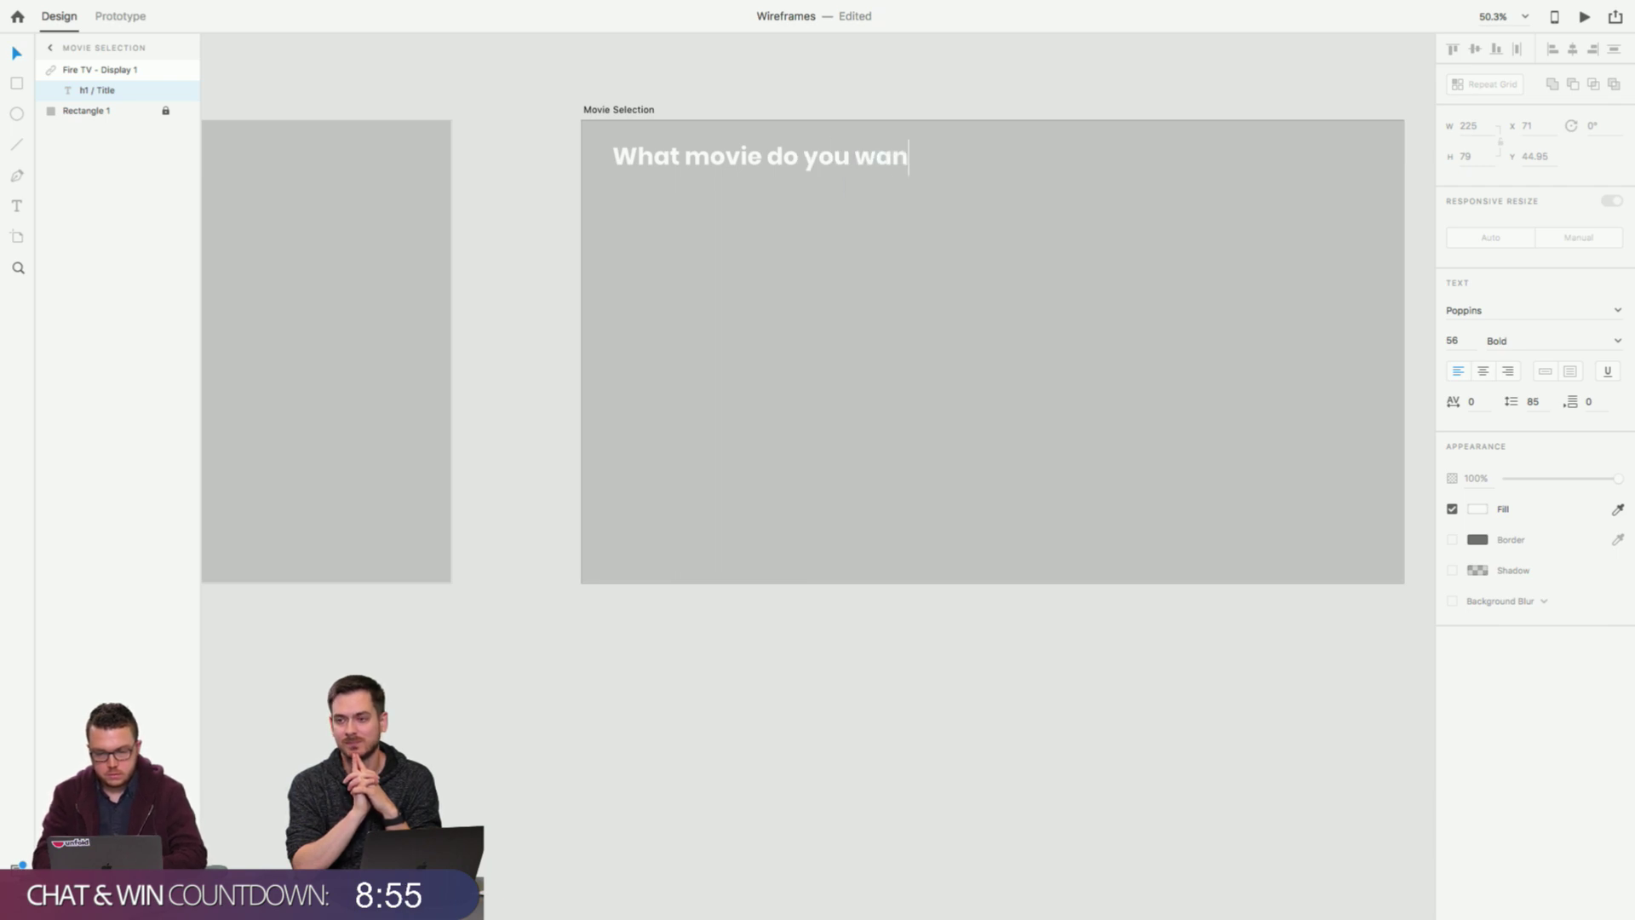
text(t to see today?)
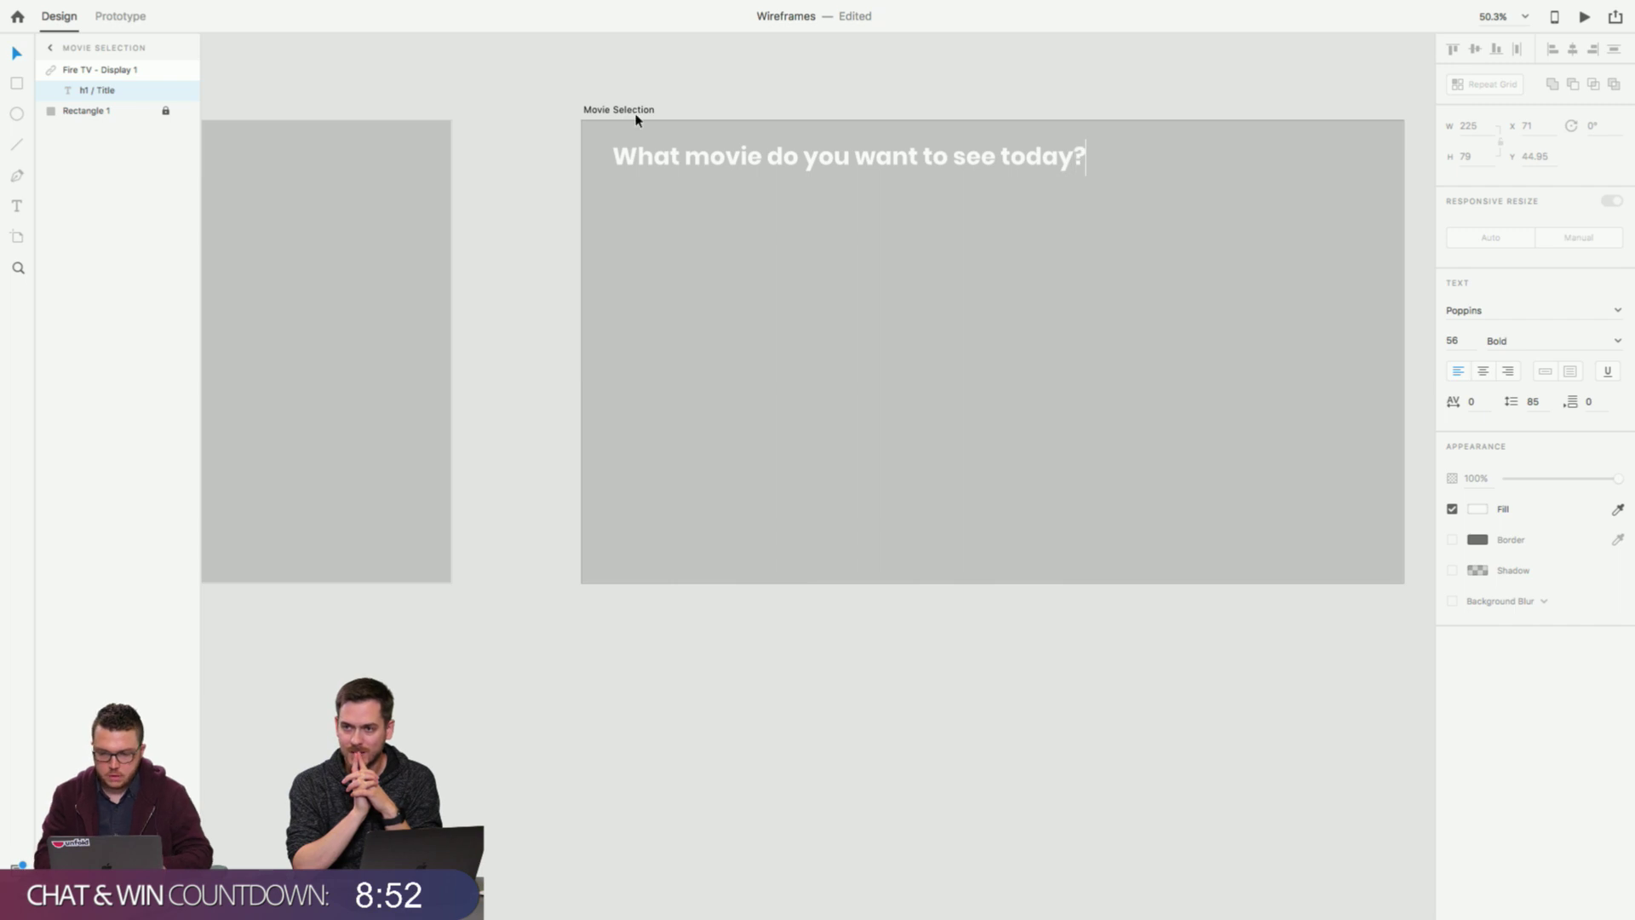
key(Escape)
click(640, 97)
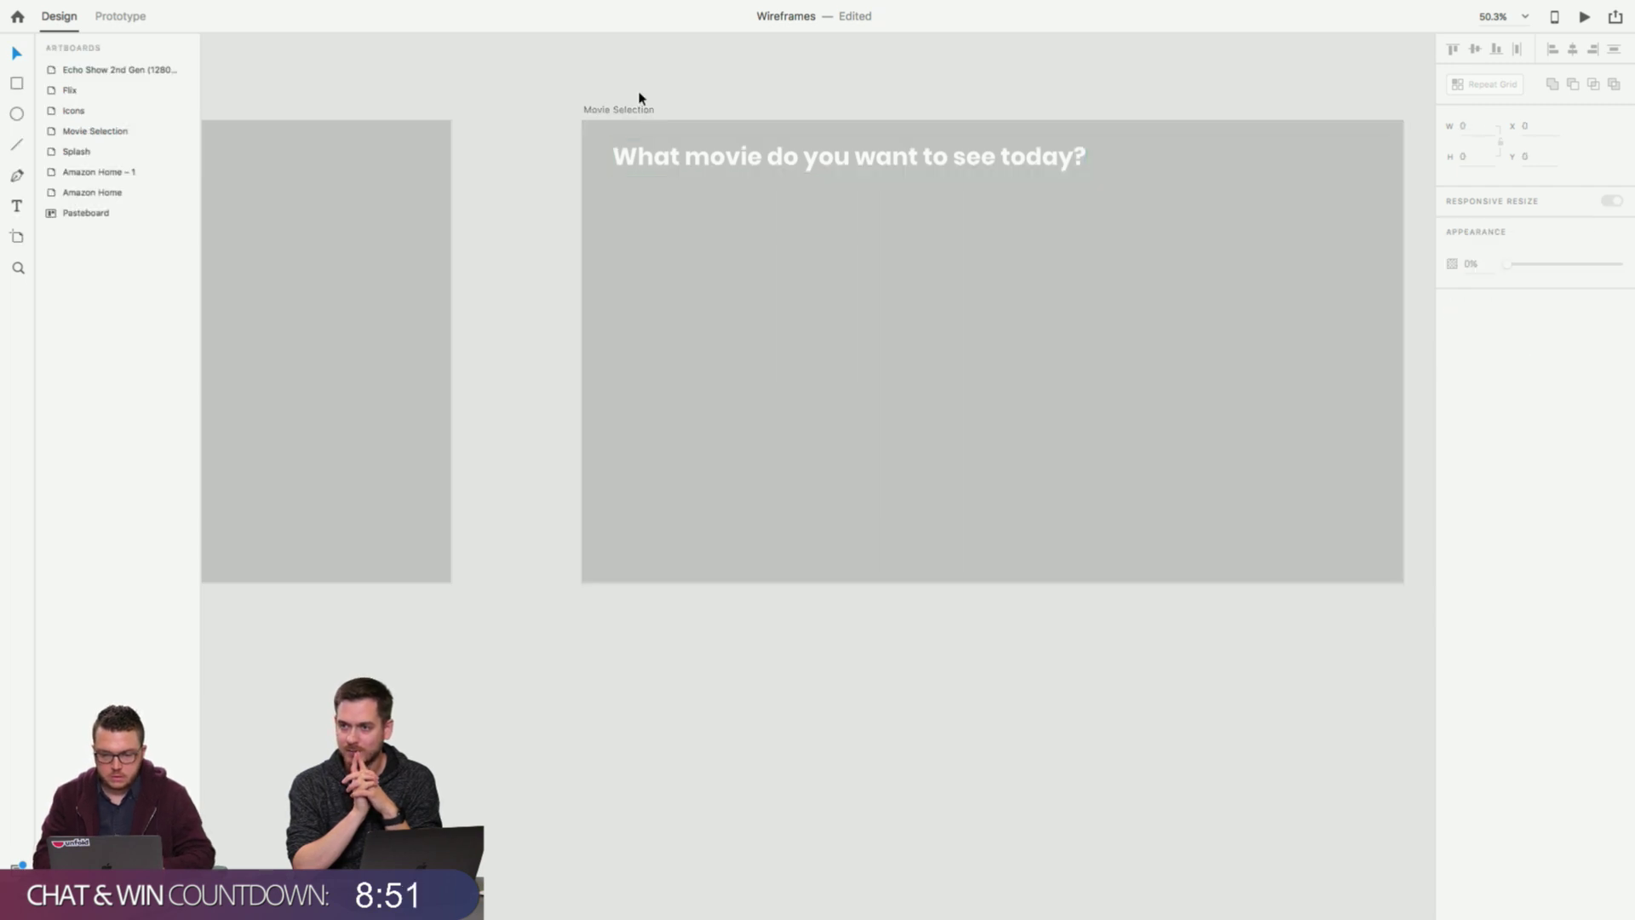
Shift the Movie Selection heading slightly inward to about X 85, Y 58.
drag(741, 180, 741, 175)
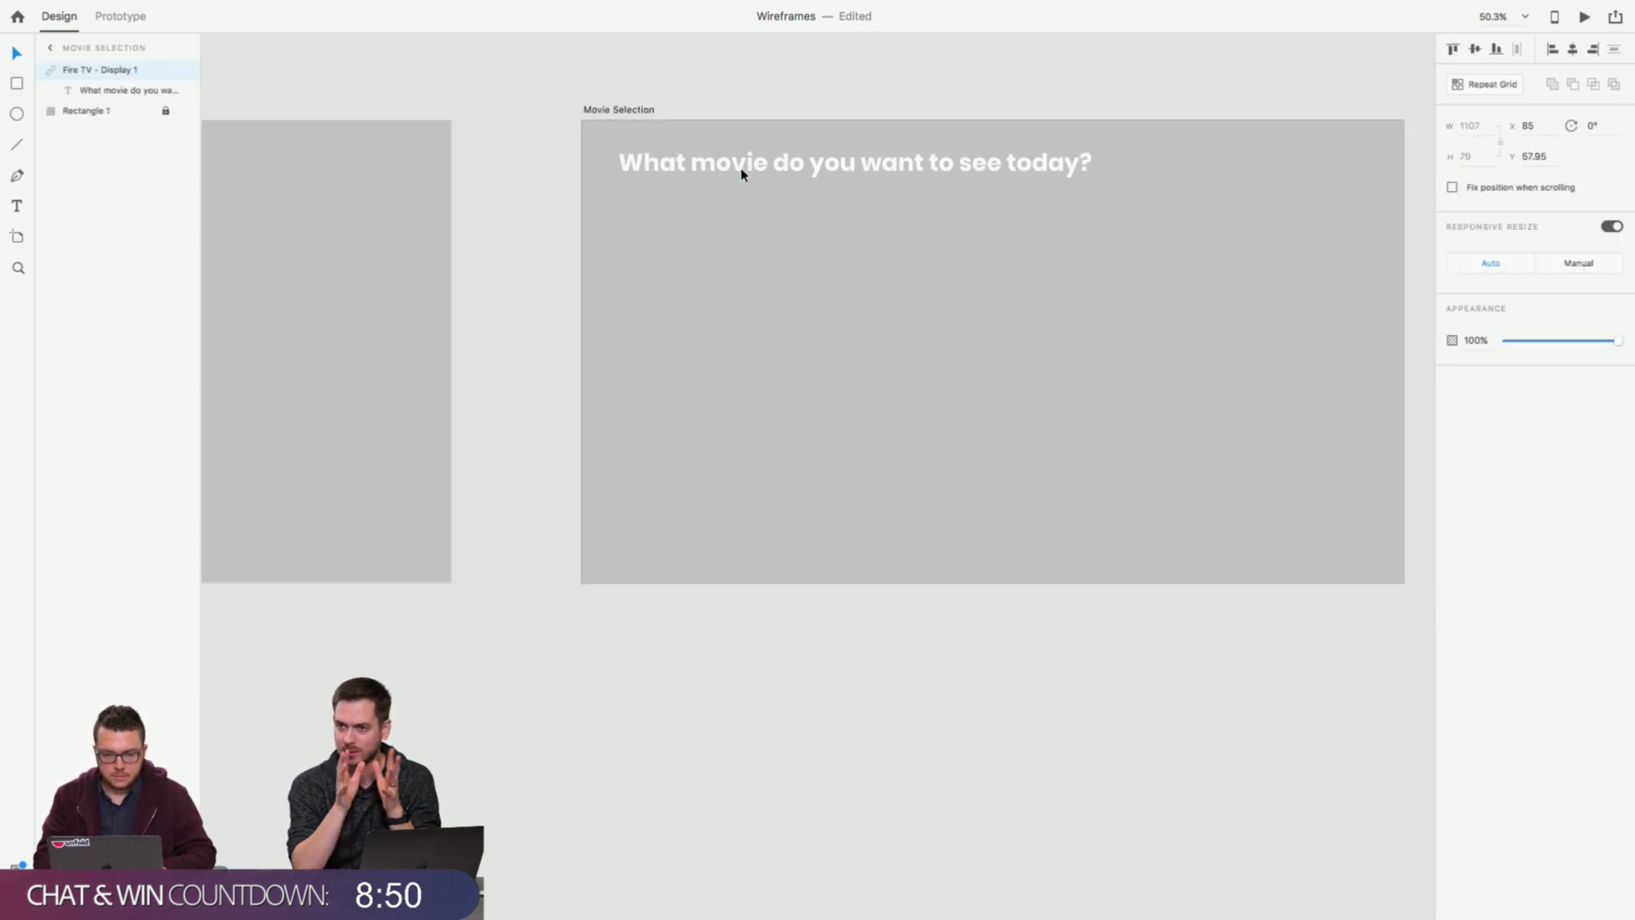
click(478, 160)
scroll(463, 179, left, 5)
scroll(463, 203, down, 3)
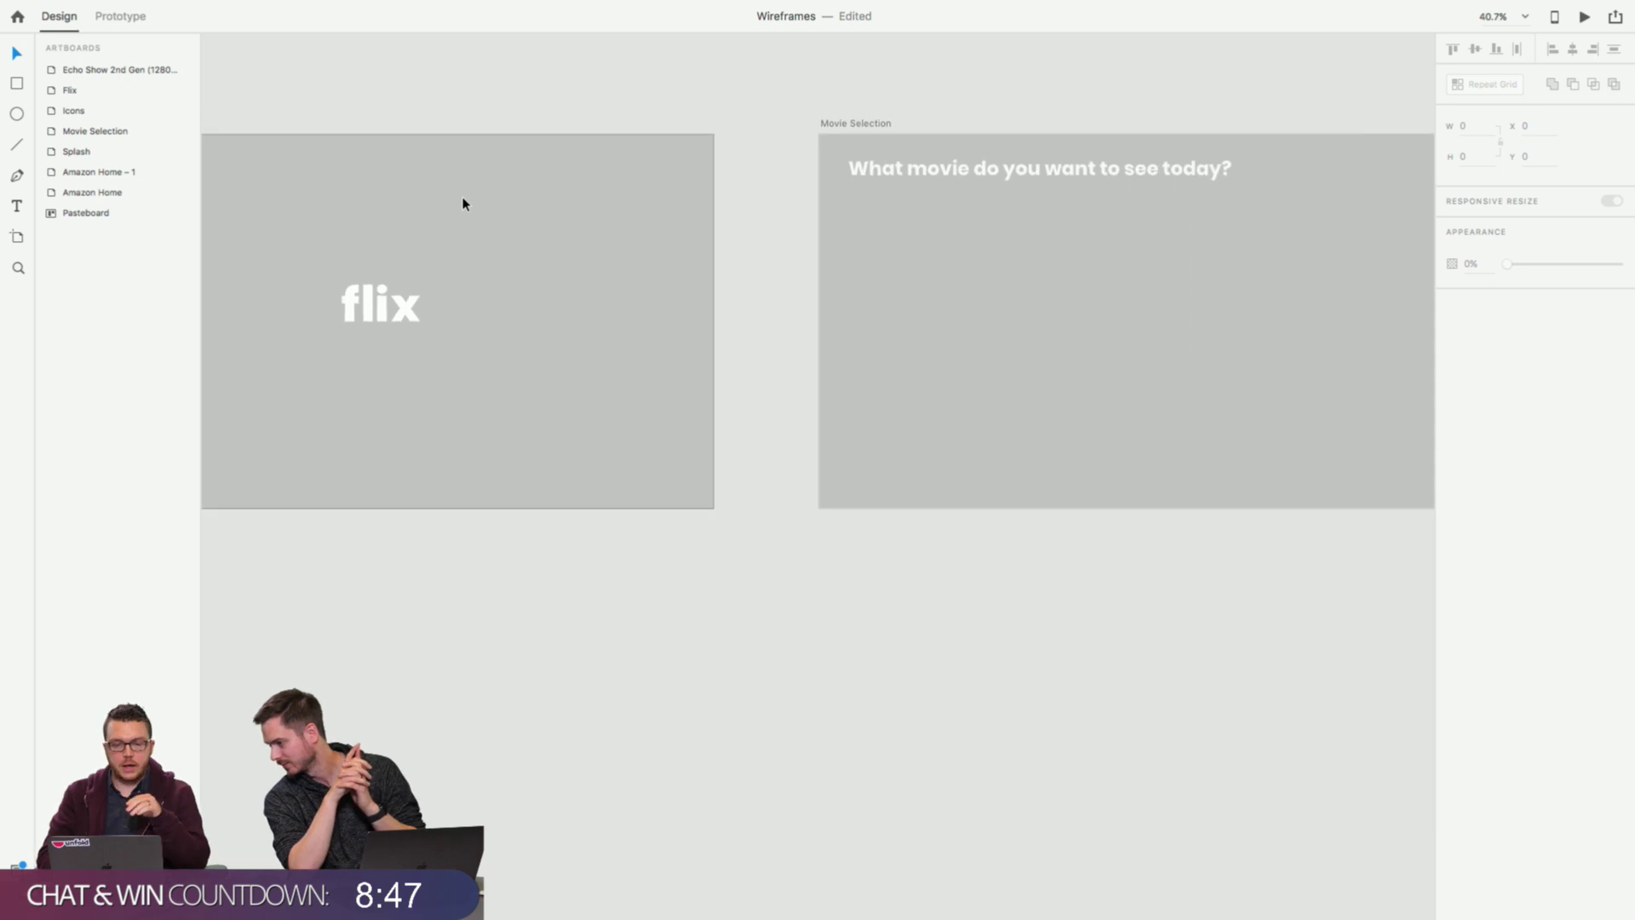
Draw a rectangle of about 1866 × 1025 covering nearly the whole Movie Selection artboard.
scroll(767, 216, down, 3)
scroll(768, 216, right, 2)
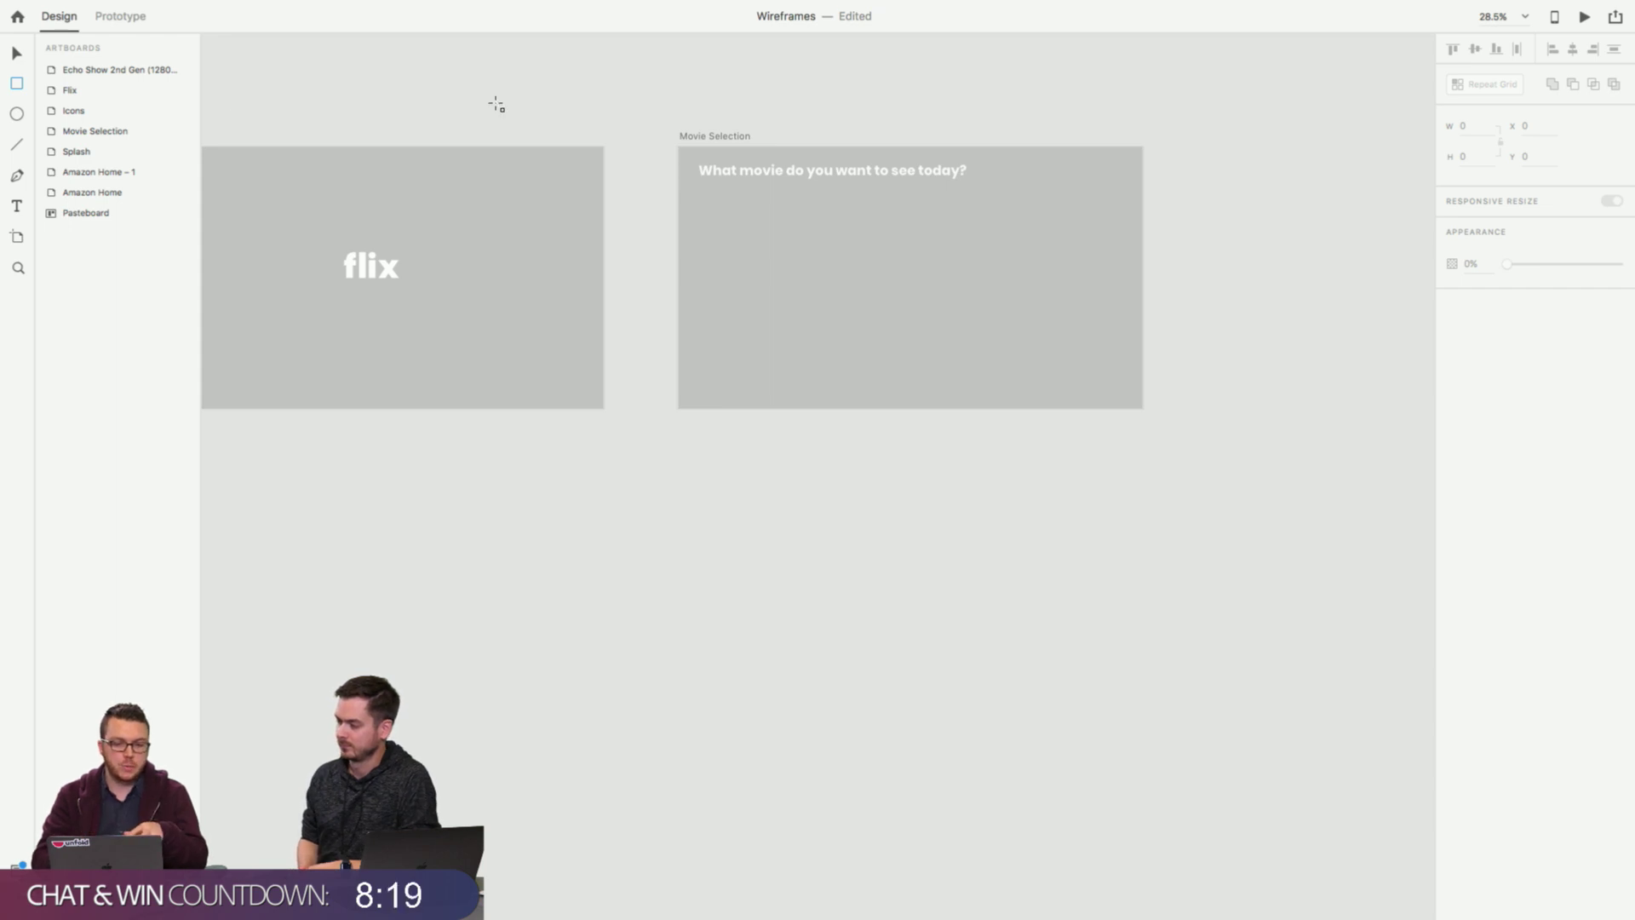
scroll(489, 85, up, 1)
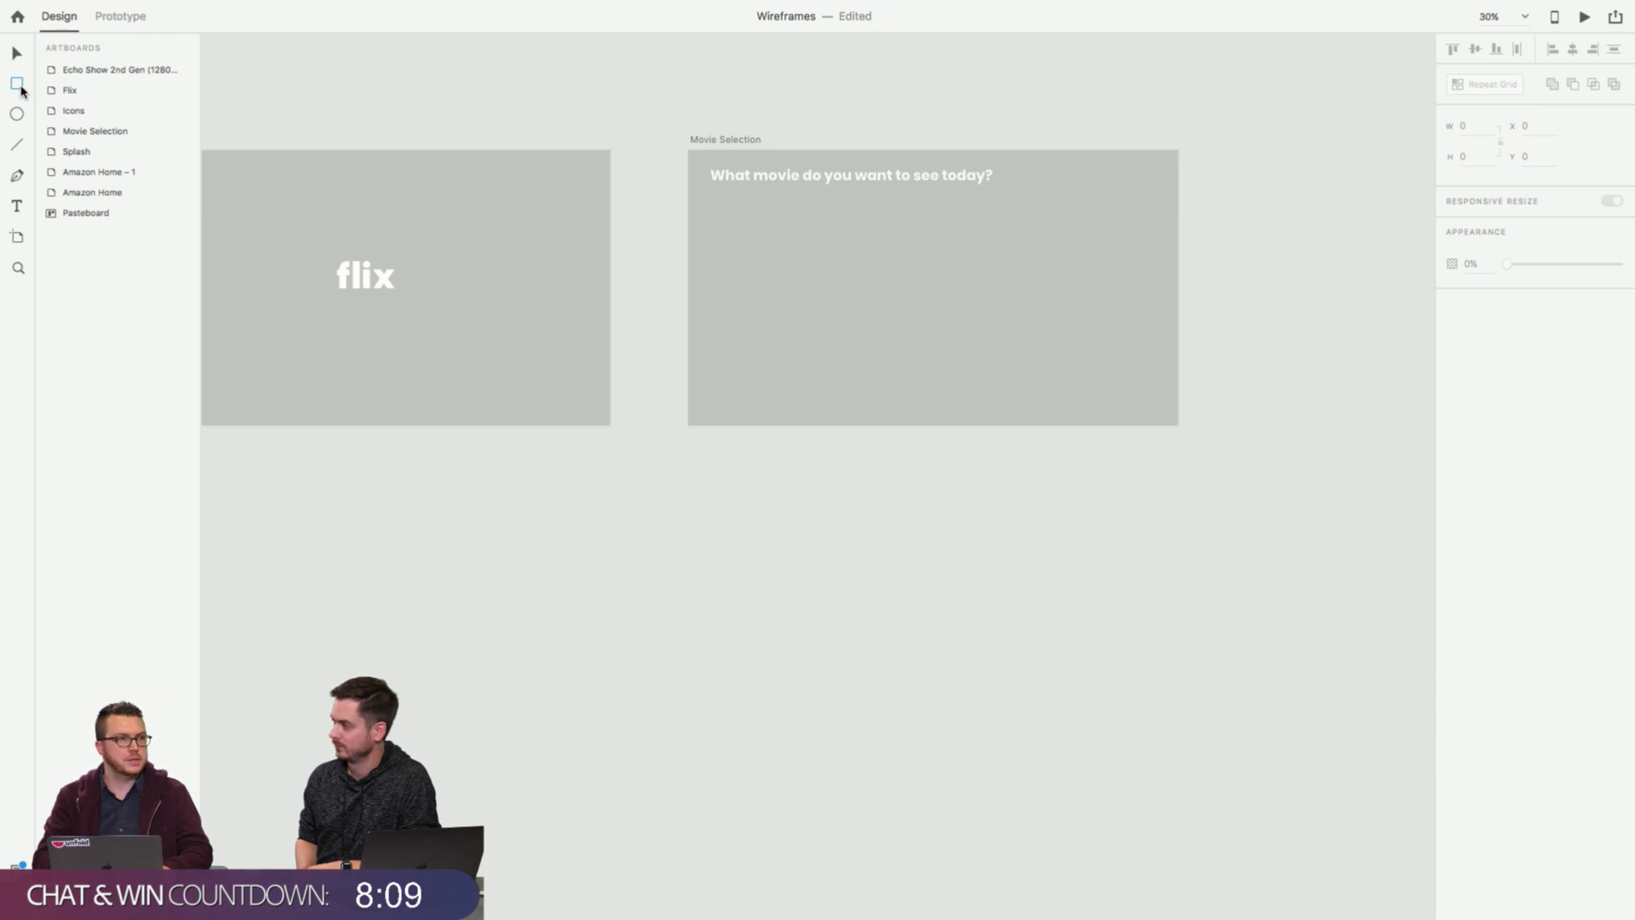
click(19, 82)
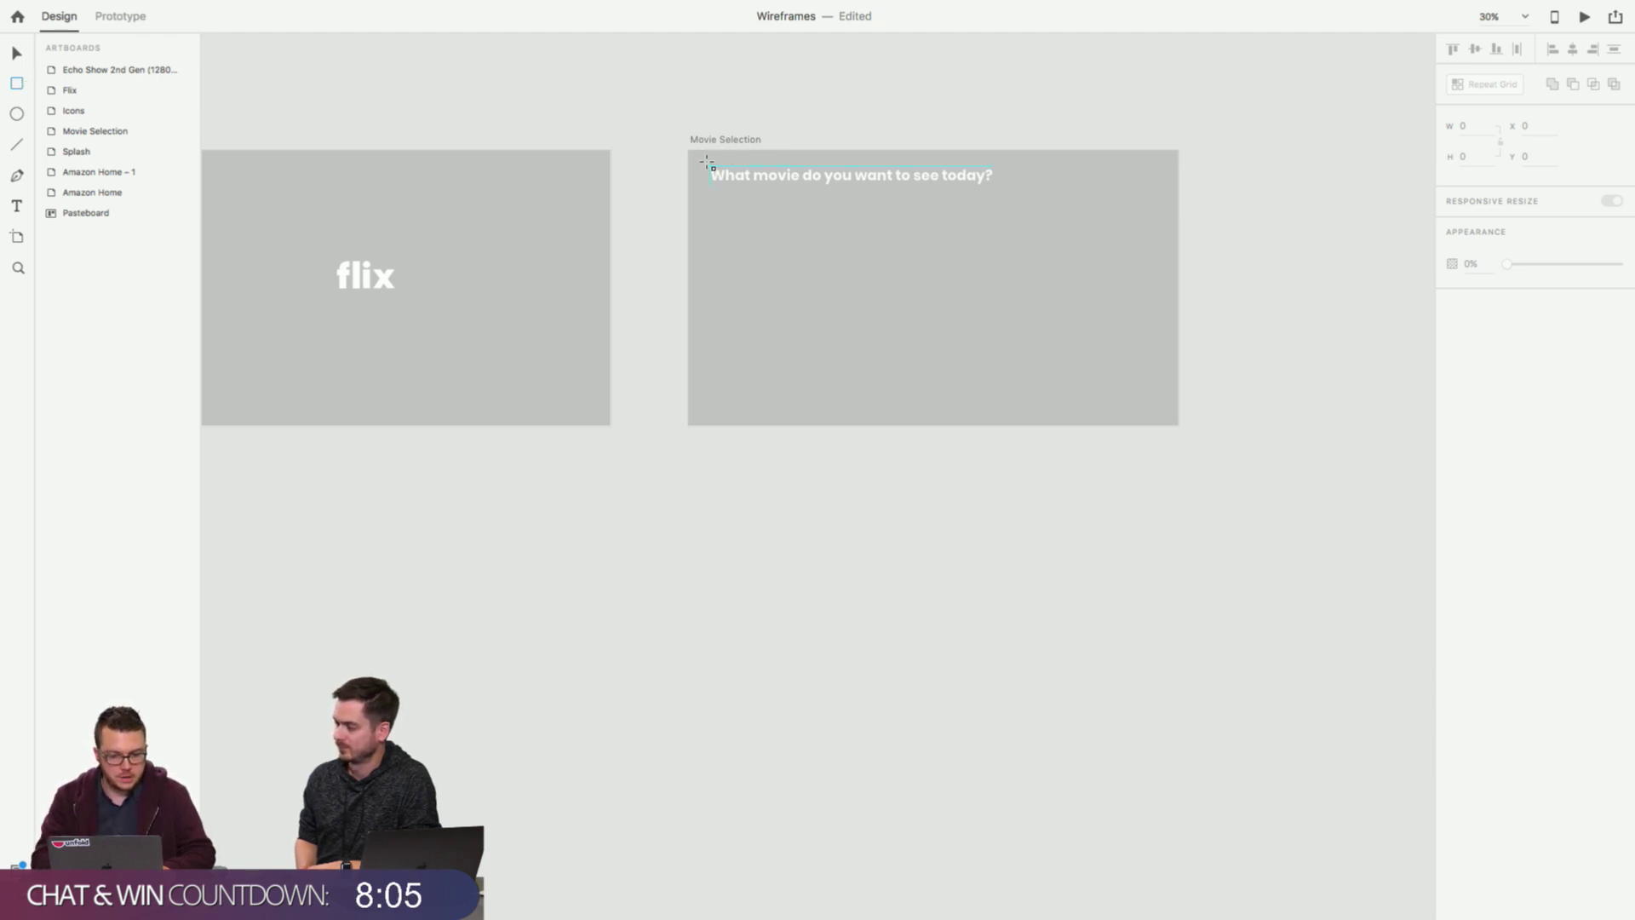
mouse_move(697, 160)
mouse_down()
mouse_move(898, 314)
mouse_move(1172, 419)
mouse_up()
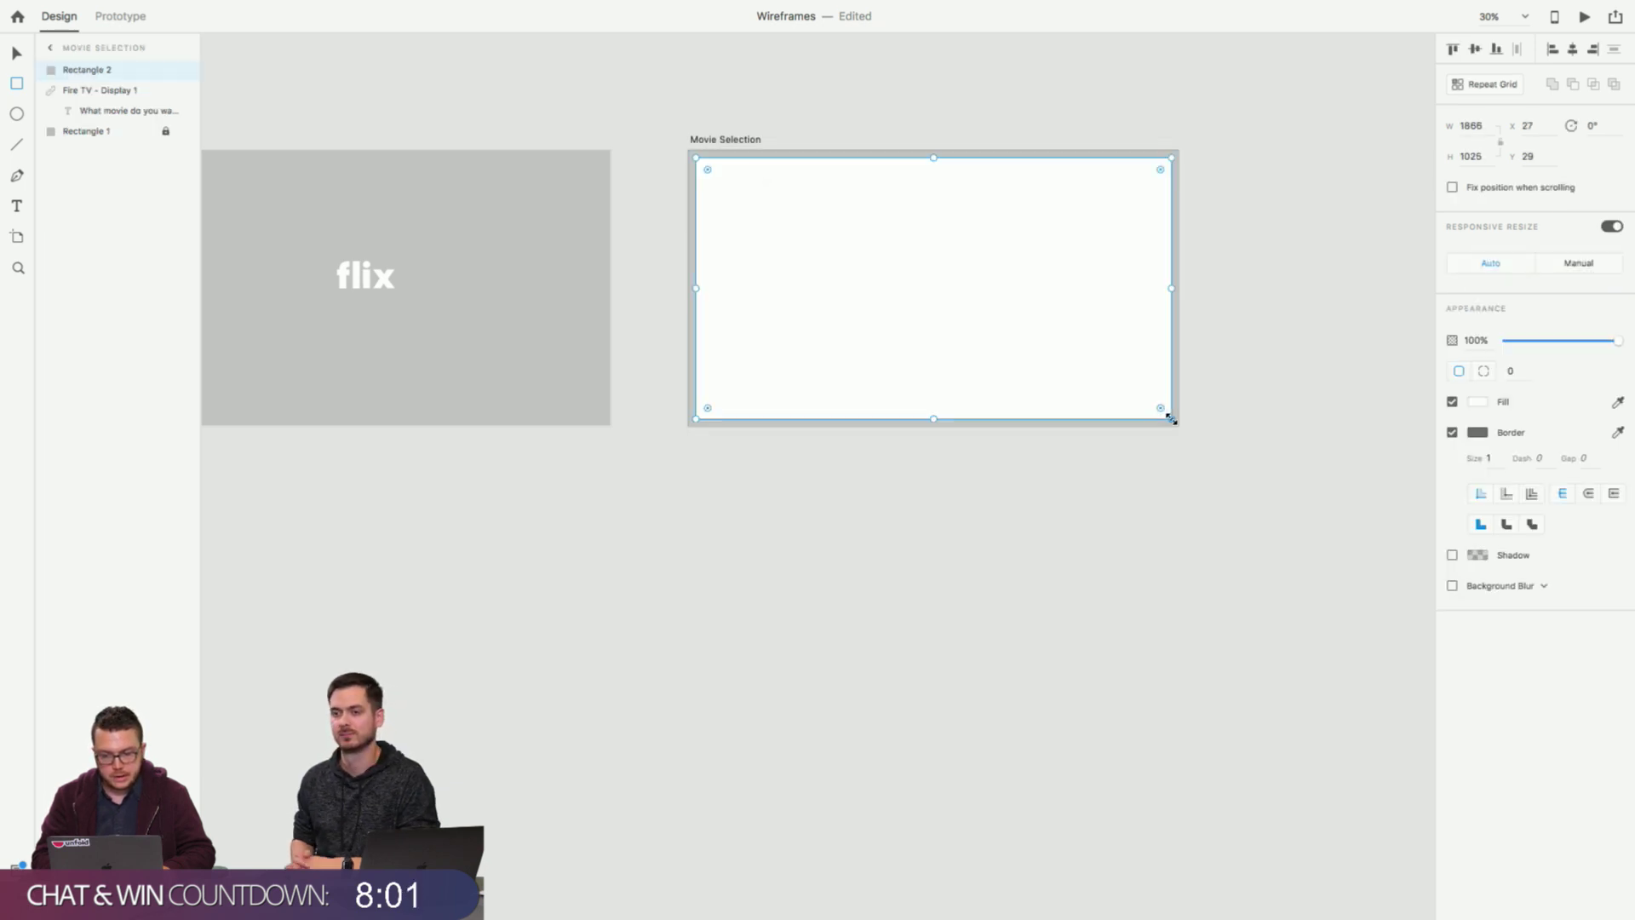
Shift the new rectangle down to uncover the heading and move the heading onto the pasteboard above the artboard.
click(16, 53)
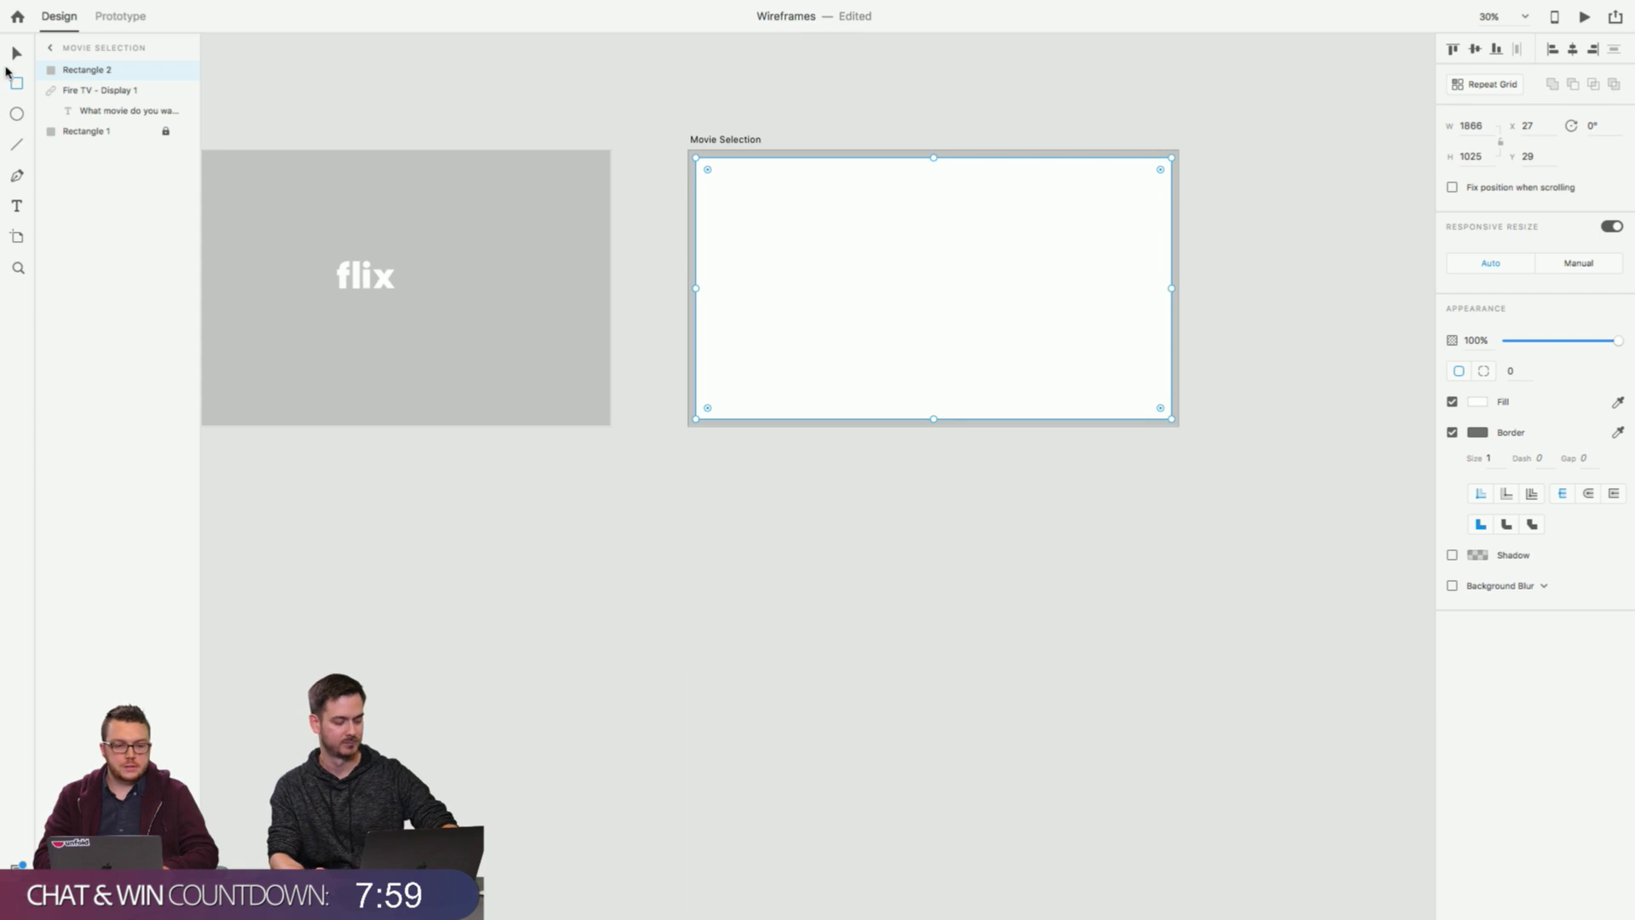
drag(785, 336, 785, 395)
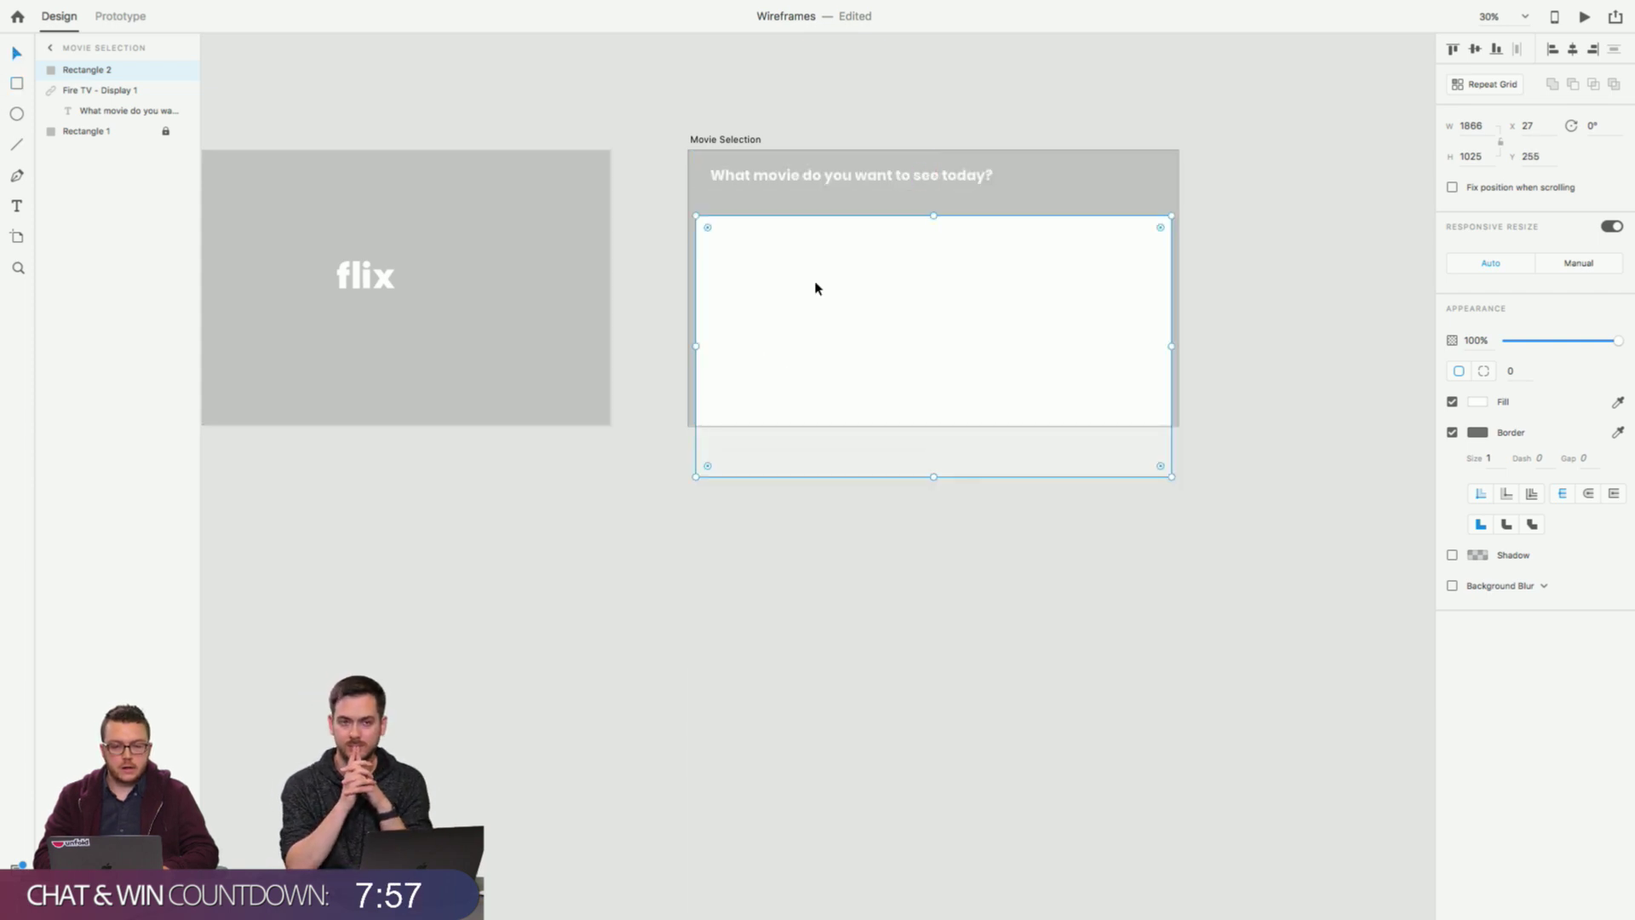
click(810, 179)
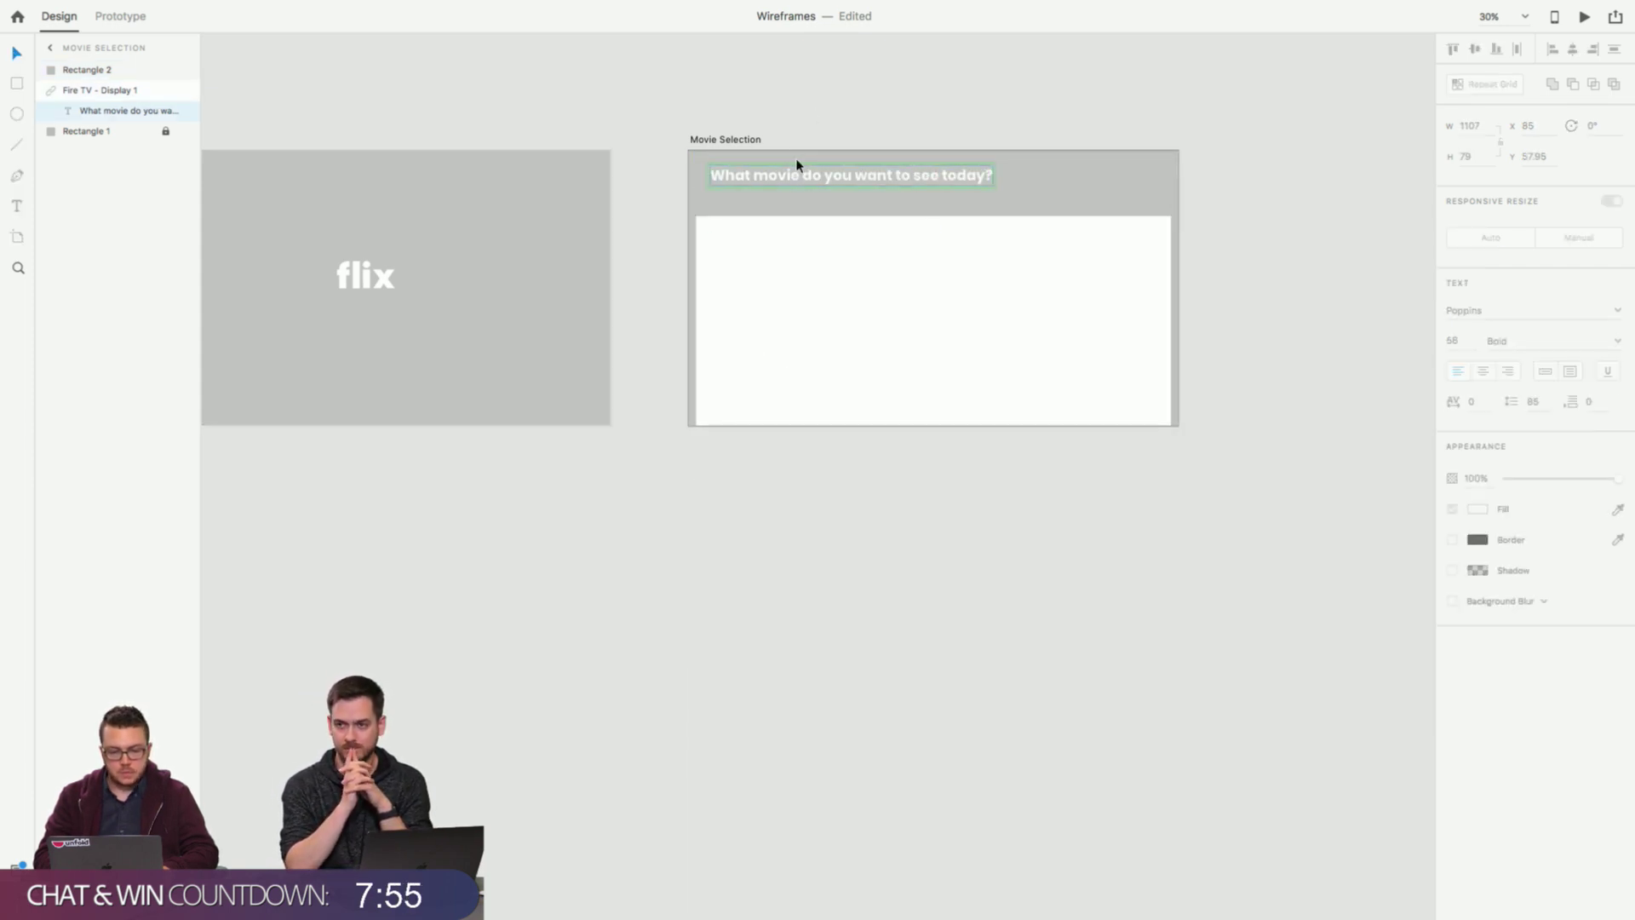
double_click(781, 174)
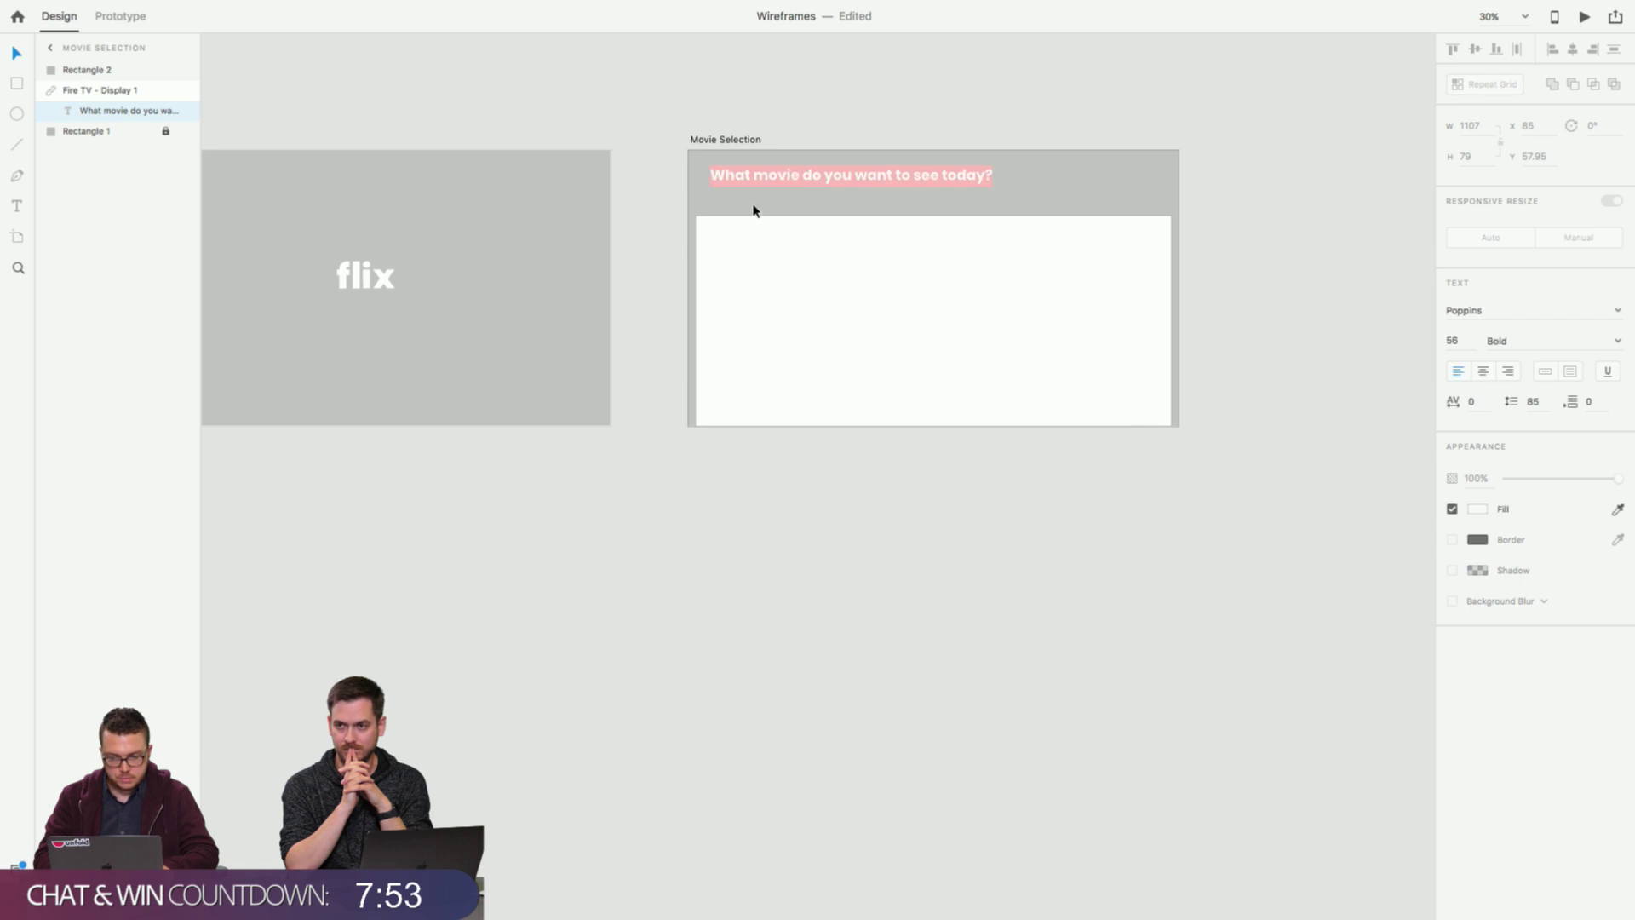
click(738, 161)
drag(718, 177, 730, 106)
Move the large rectangle back up within the Movie Selection artboard to about Y 28.
click(738, 222)
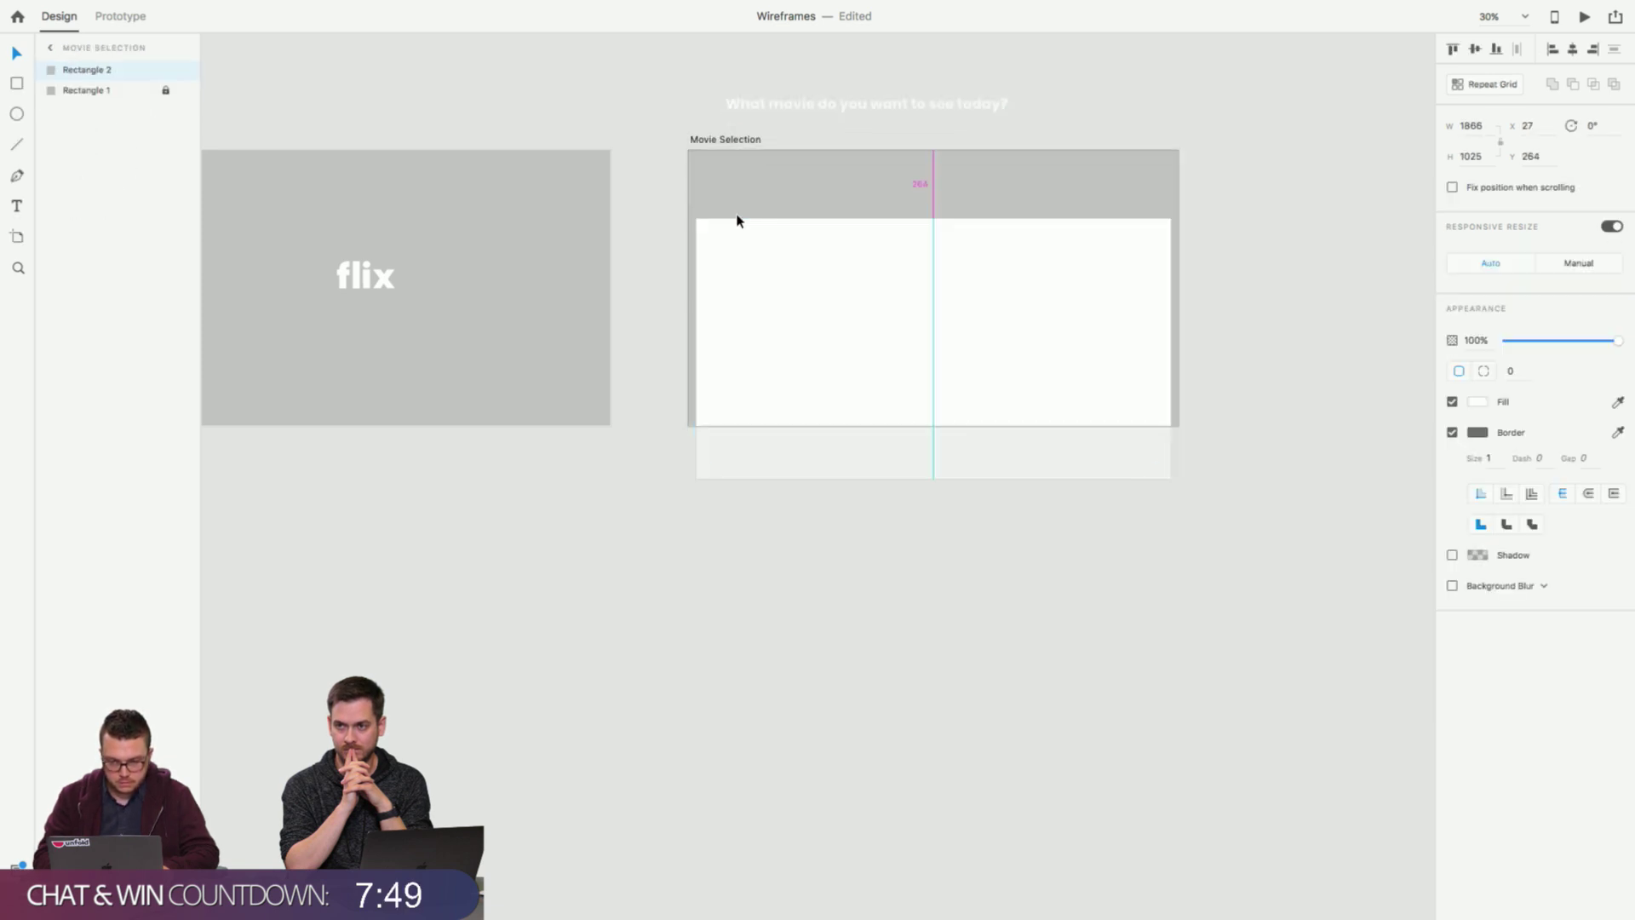
drag(735, 241, 736, 181)
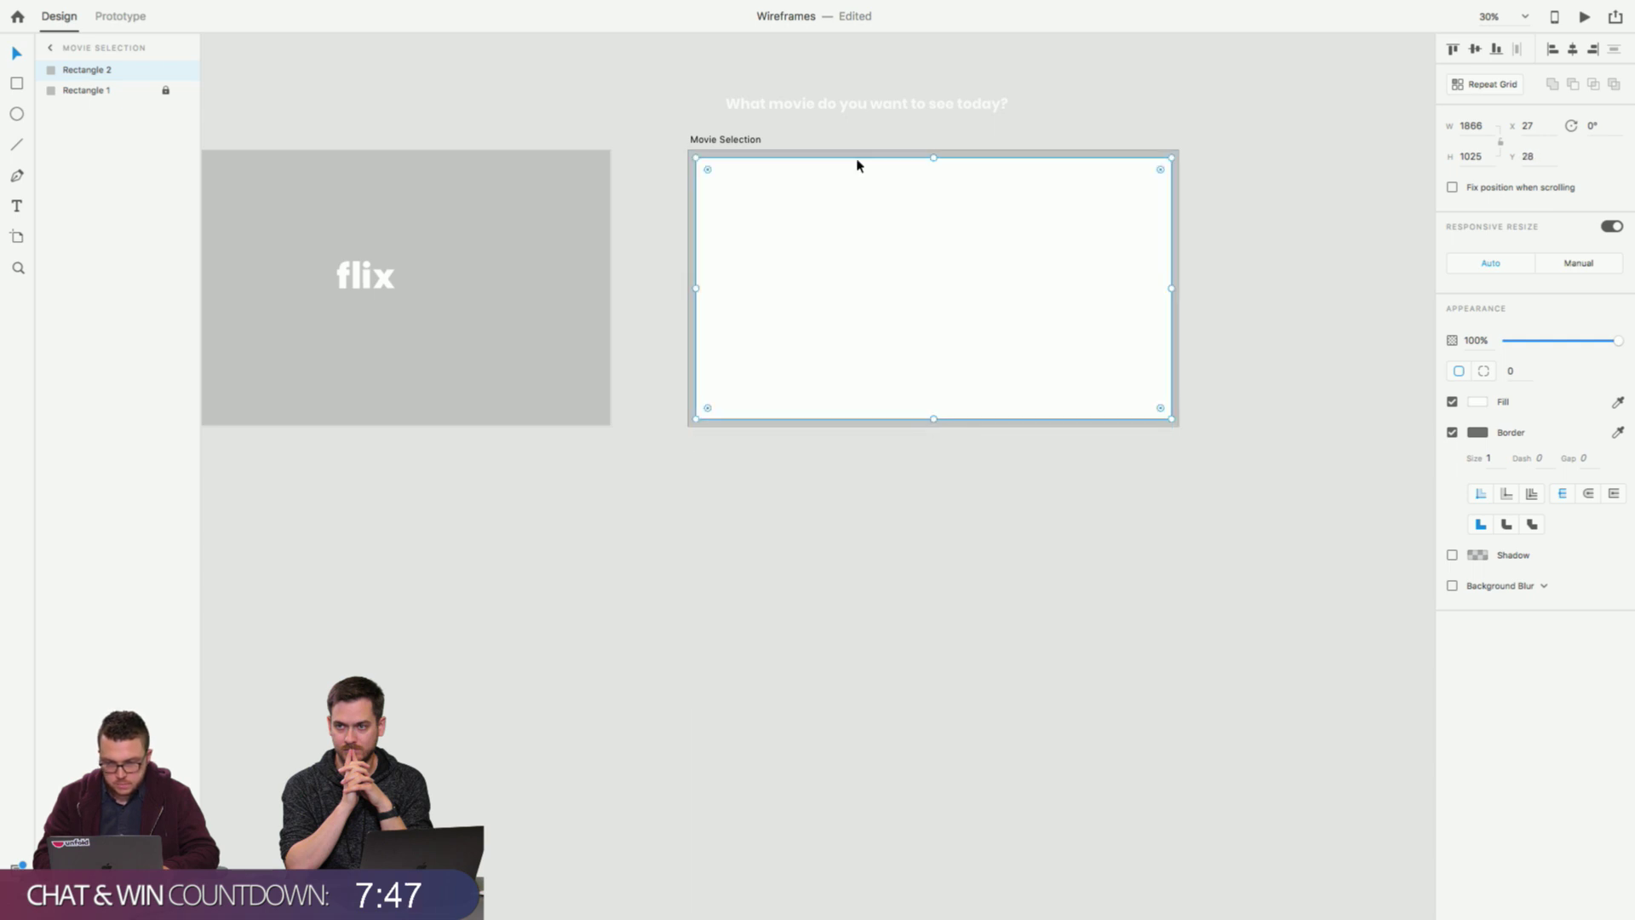
click(872, 136)
click(877, 109)
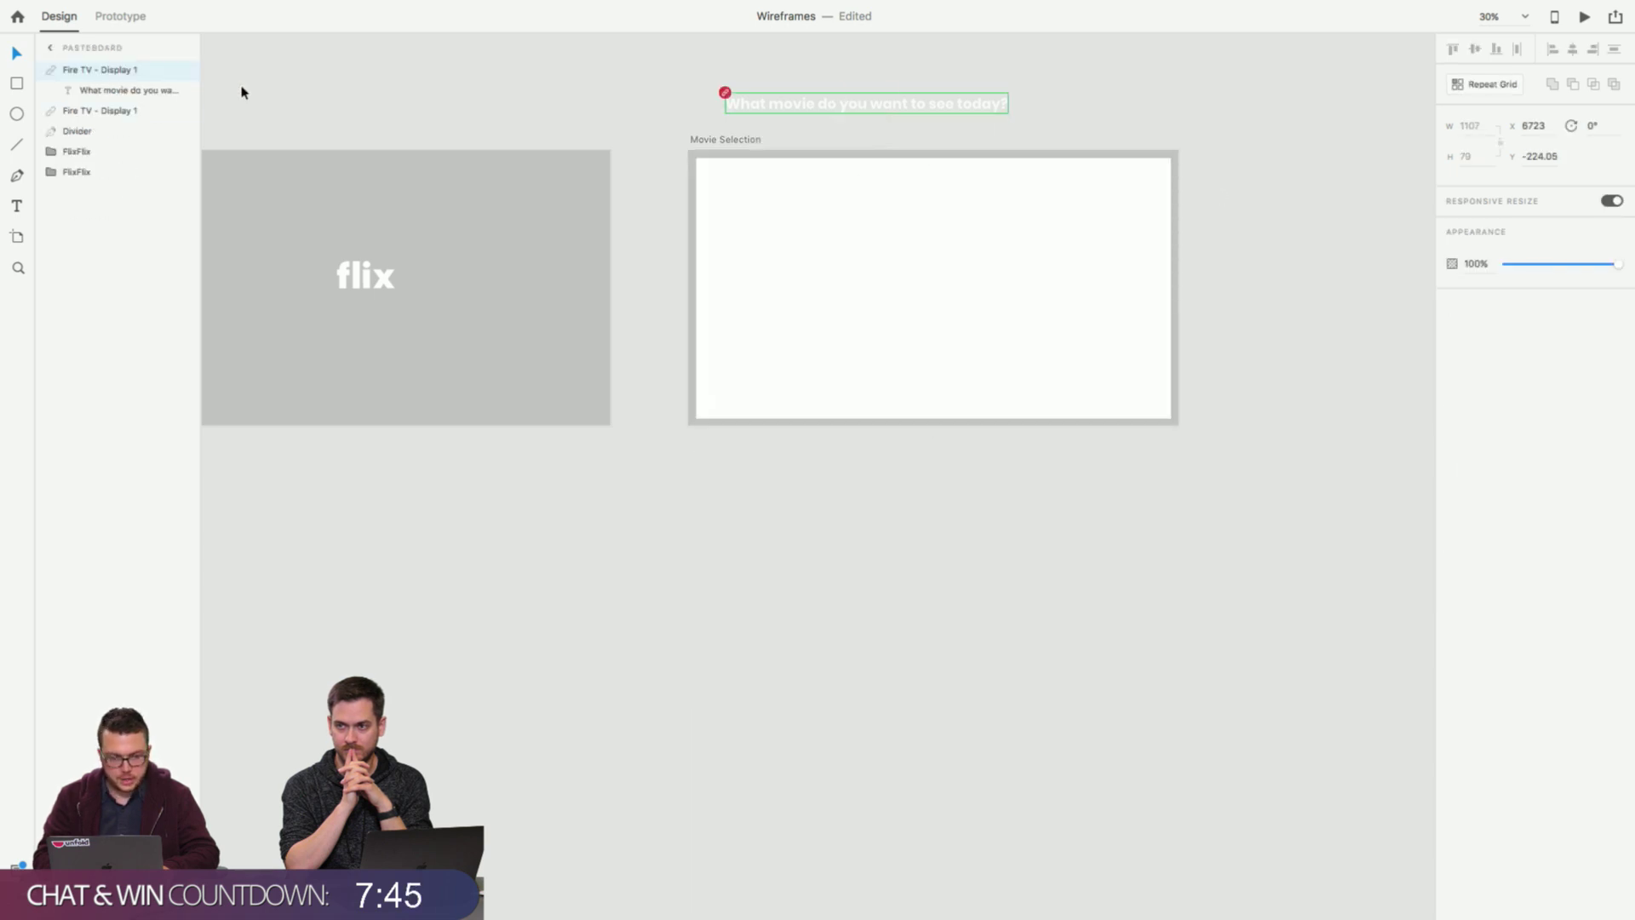
Set the large rectangle's fill on the Movie Selection artboard to the near-black hex color 0D0D0D.
click(663, 260)
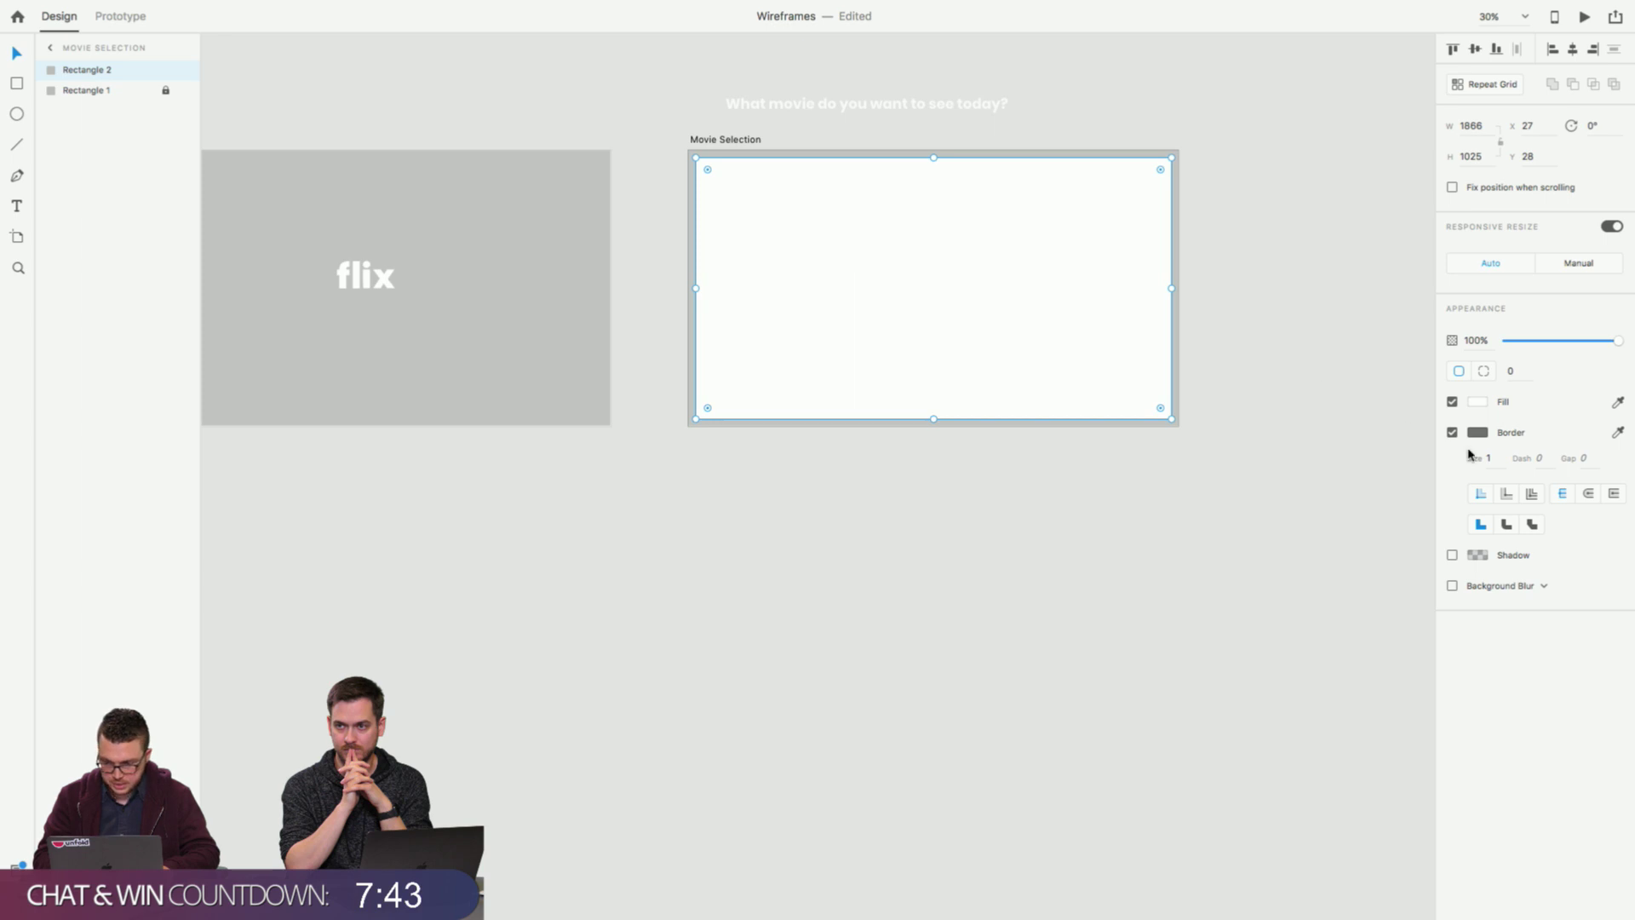
click(1478, 401)
click(1308, 384)
drag(1308, 384, 1249, 452)
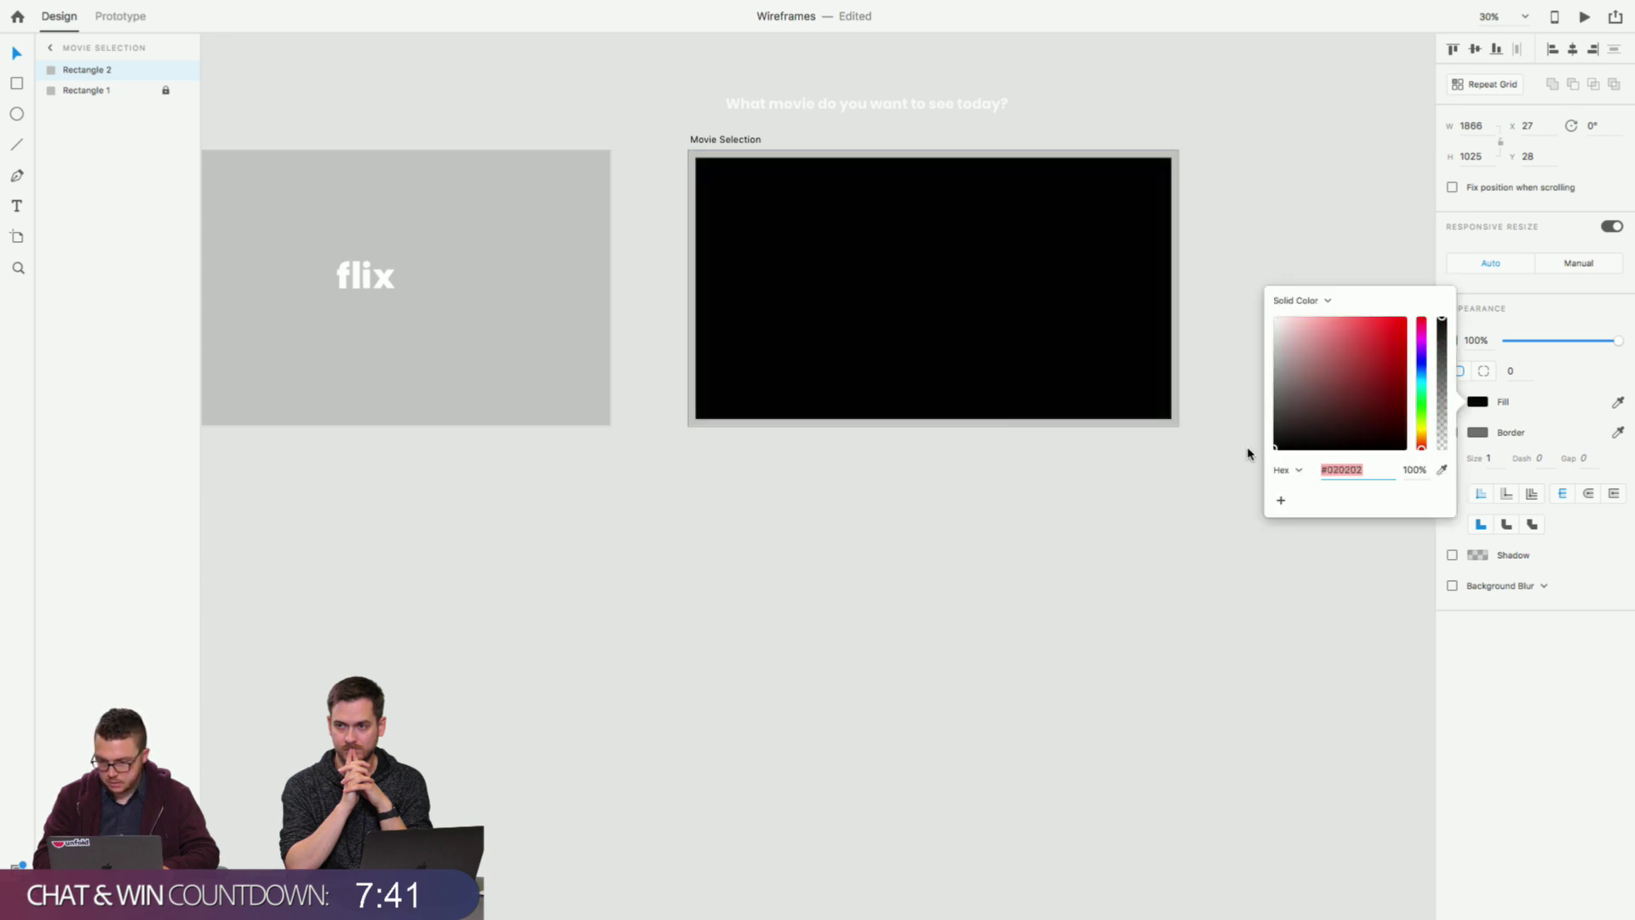
text(0D0D0D)
key(Return)
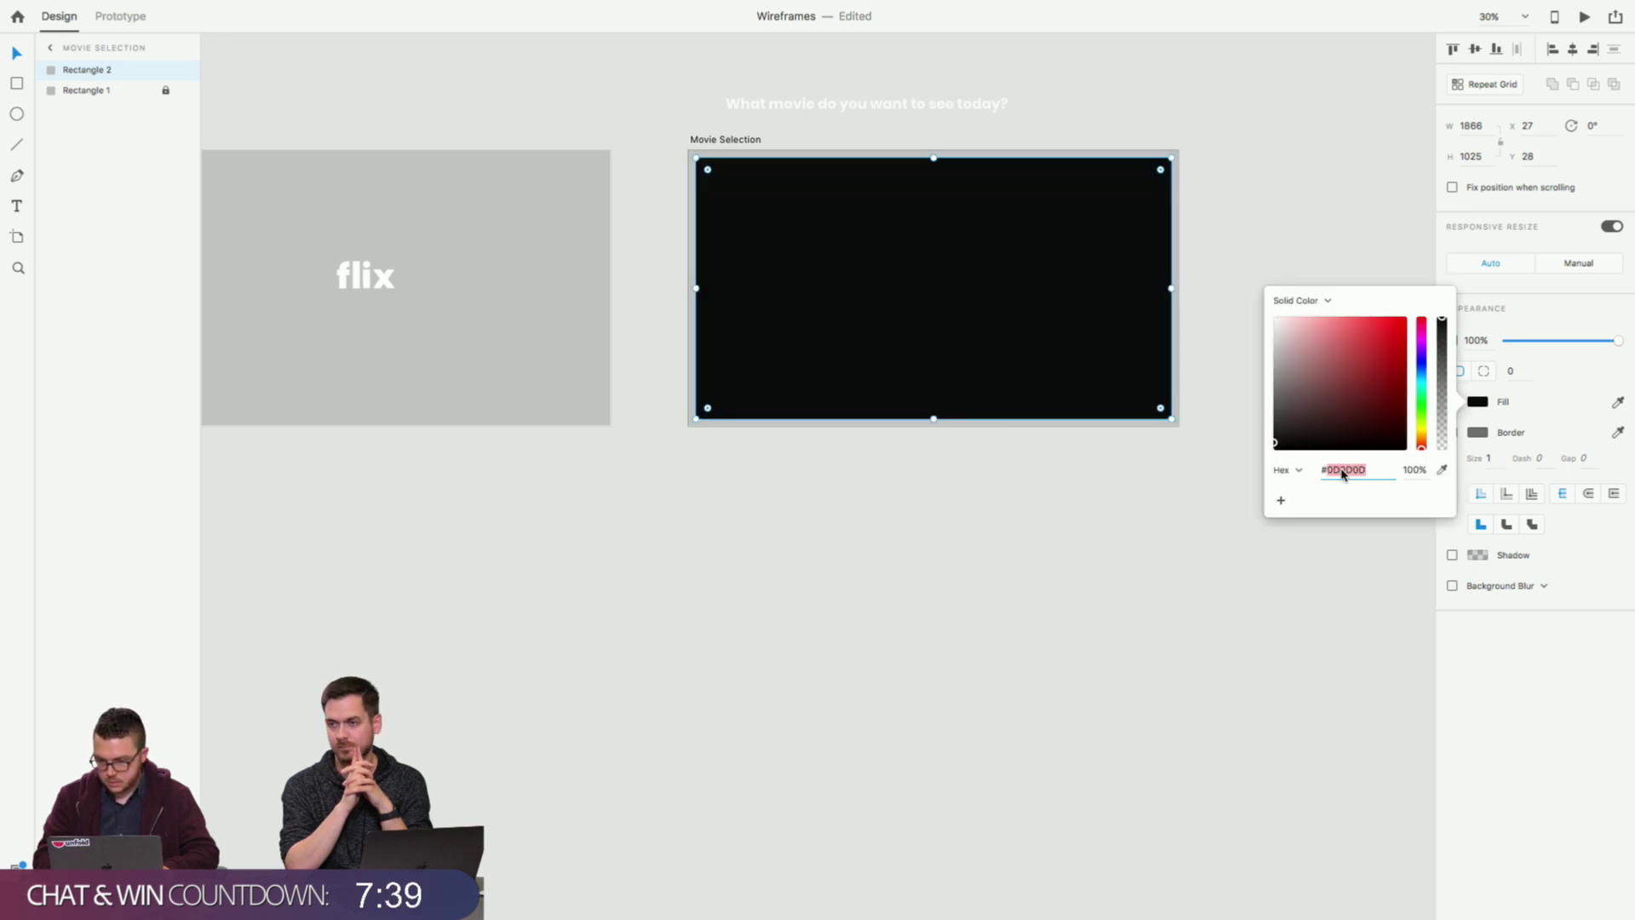
Set the large rectangle's fill to pure black 000000 and remove its border.
text(000)
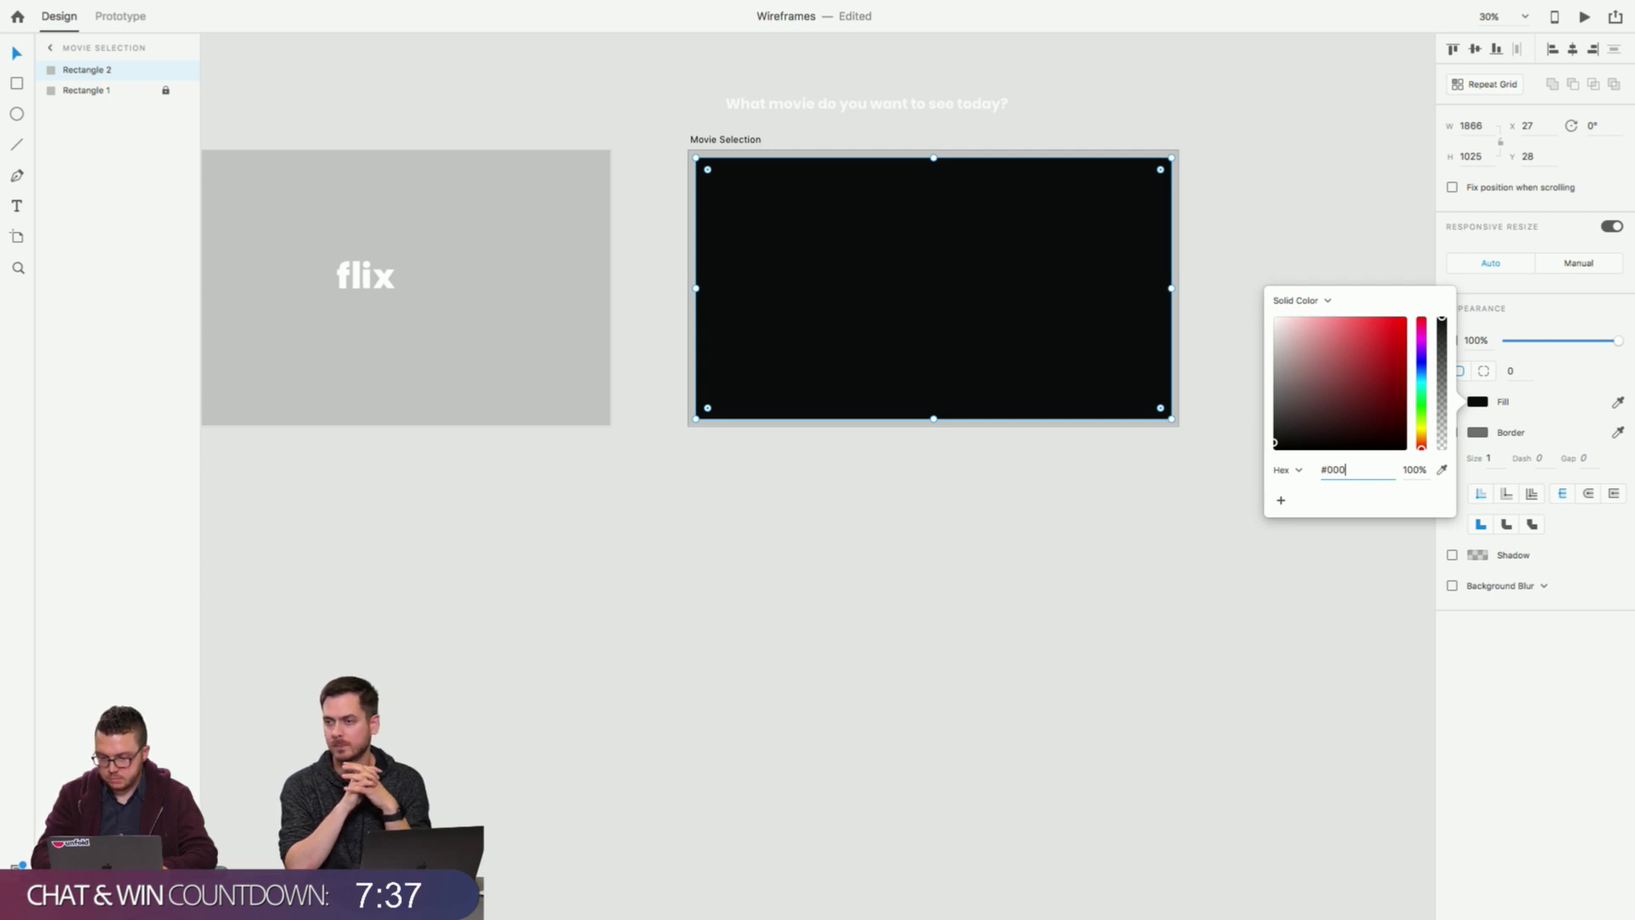
key(Return)
scroll(1149, 394, up, 3)
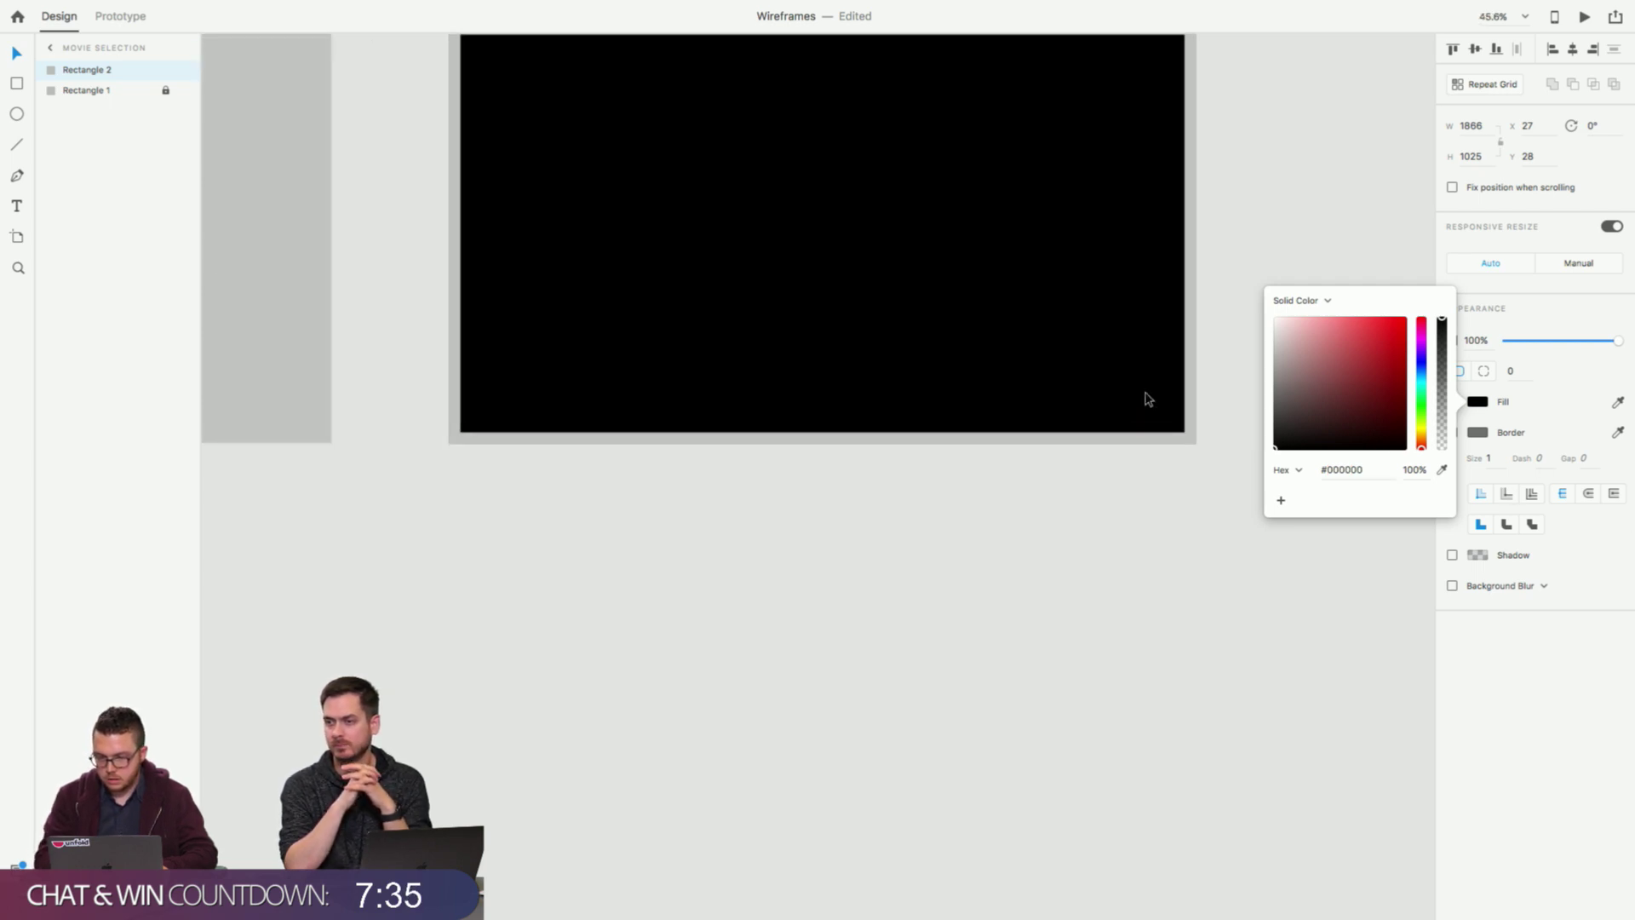
click(1516, 419)
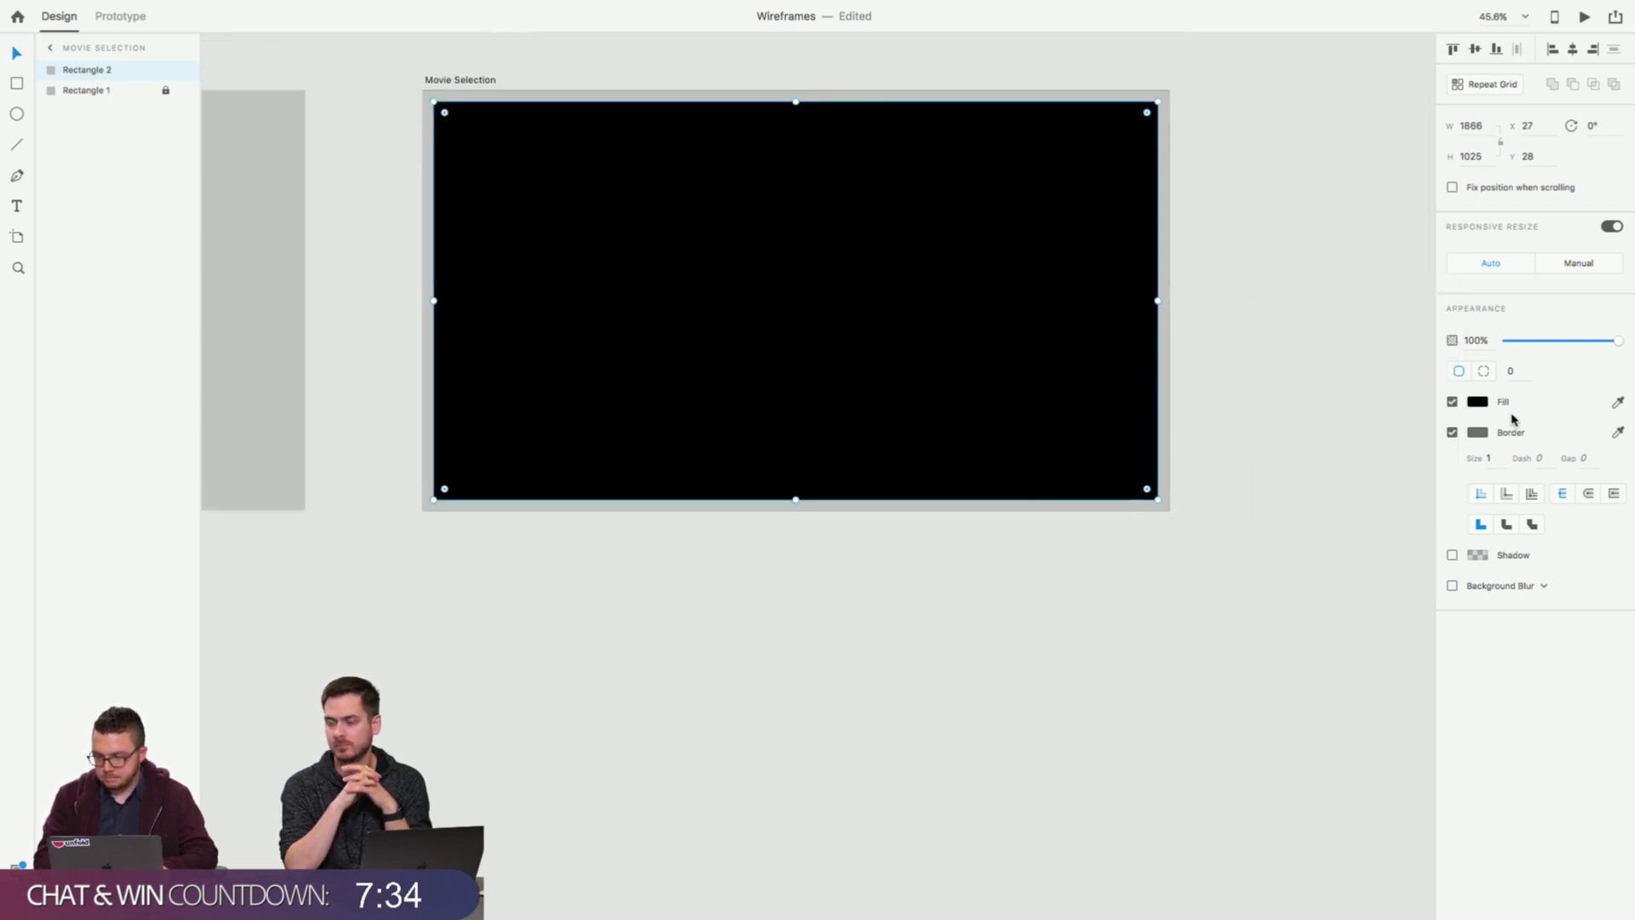
click(1452, 433)
Move the "What movie do you want to see today?" heading from the pasteboard onto the black panel's upper-left area, at about Y 72.
scroll(1252, 300, up, 3)
scroll(1252, 299, left, 2)
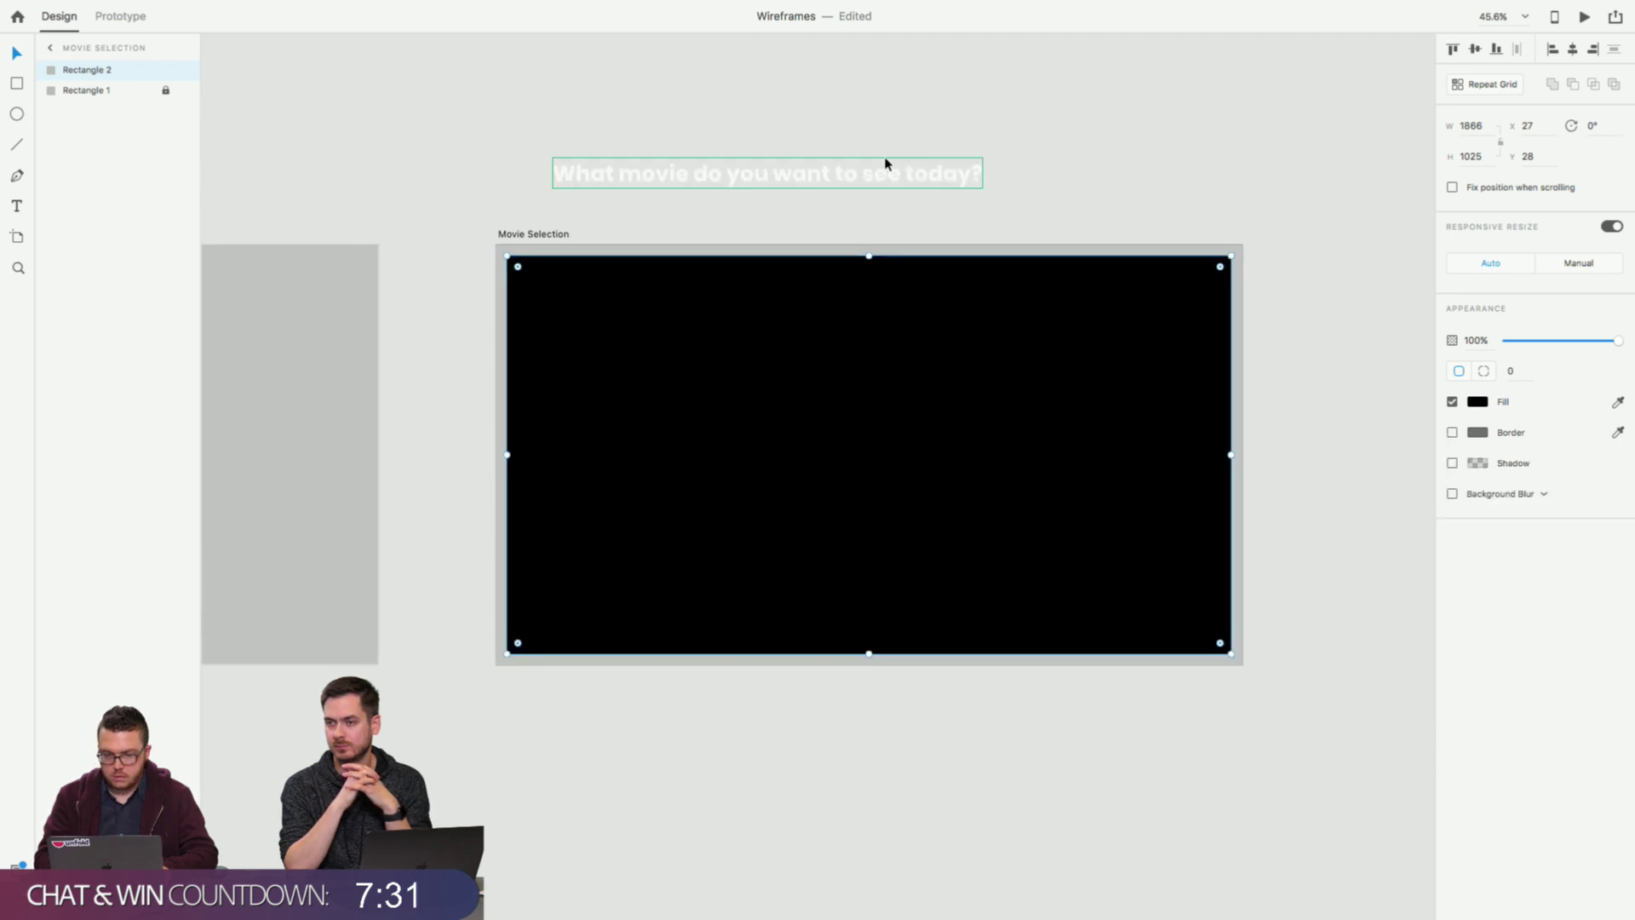
click(889, 177)
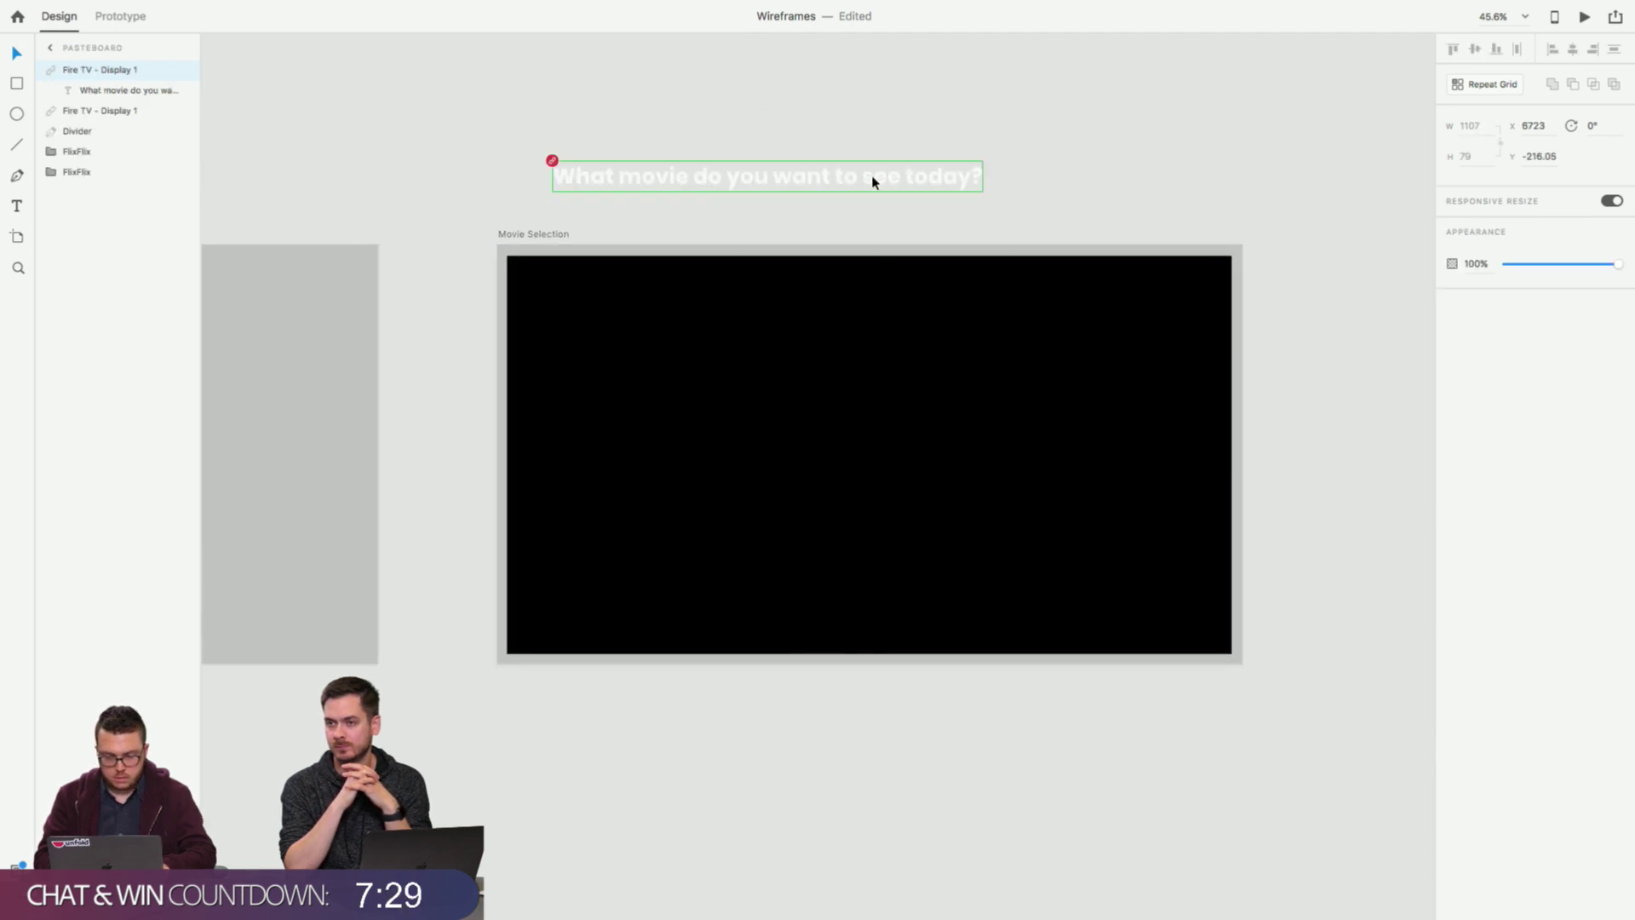
click(538, 244)
click(580, 281)
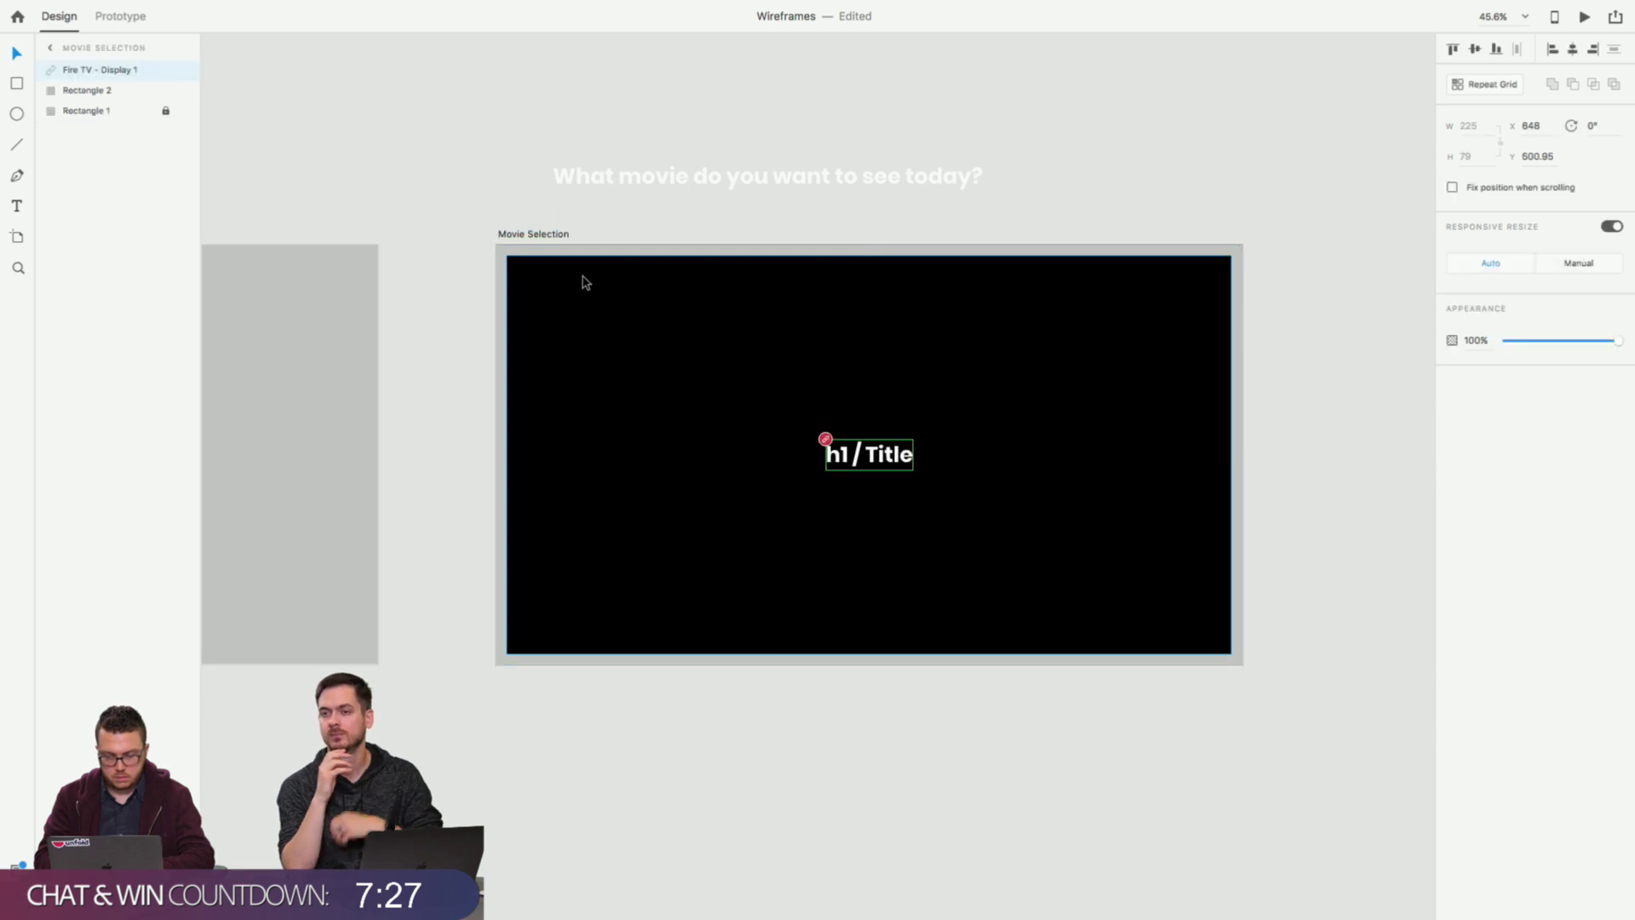
key(Escape)
drag(871, 172, 849, 294)
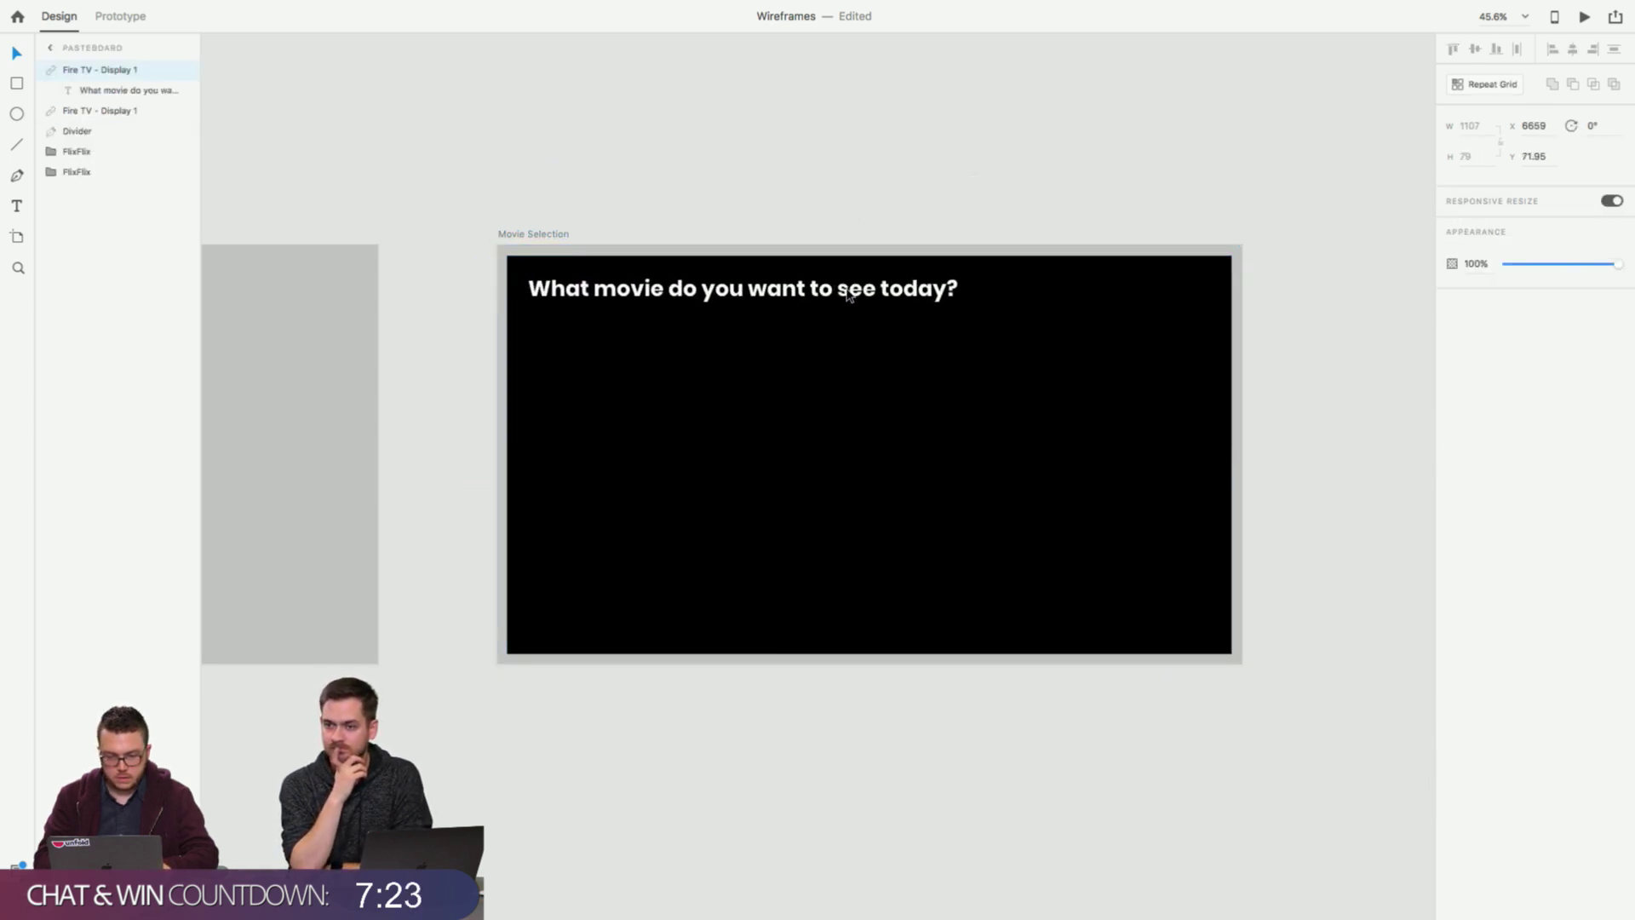
click(796, 187)
Draw a portrait poster placeholder rectangle of about 485 × 671 below the heading on the black panel.
scroll(767, 239, down, 2)
scroll(767, 239, left, 2)
scroll(746, 271, down, 3)
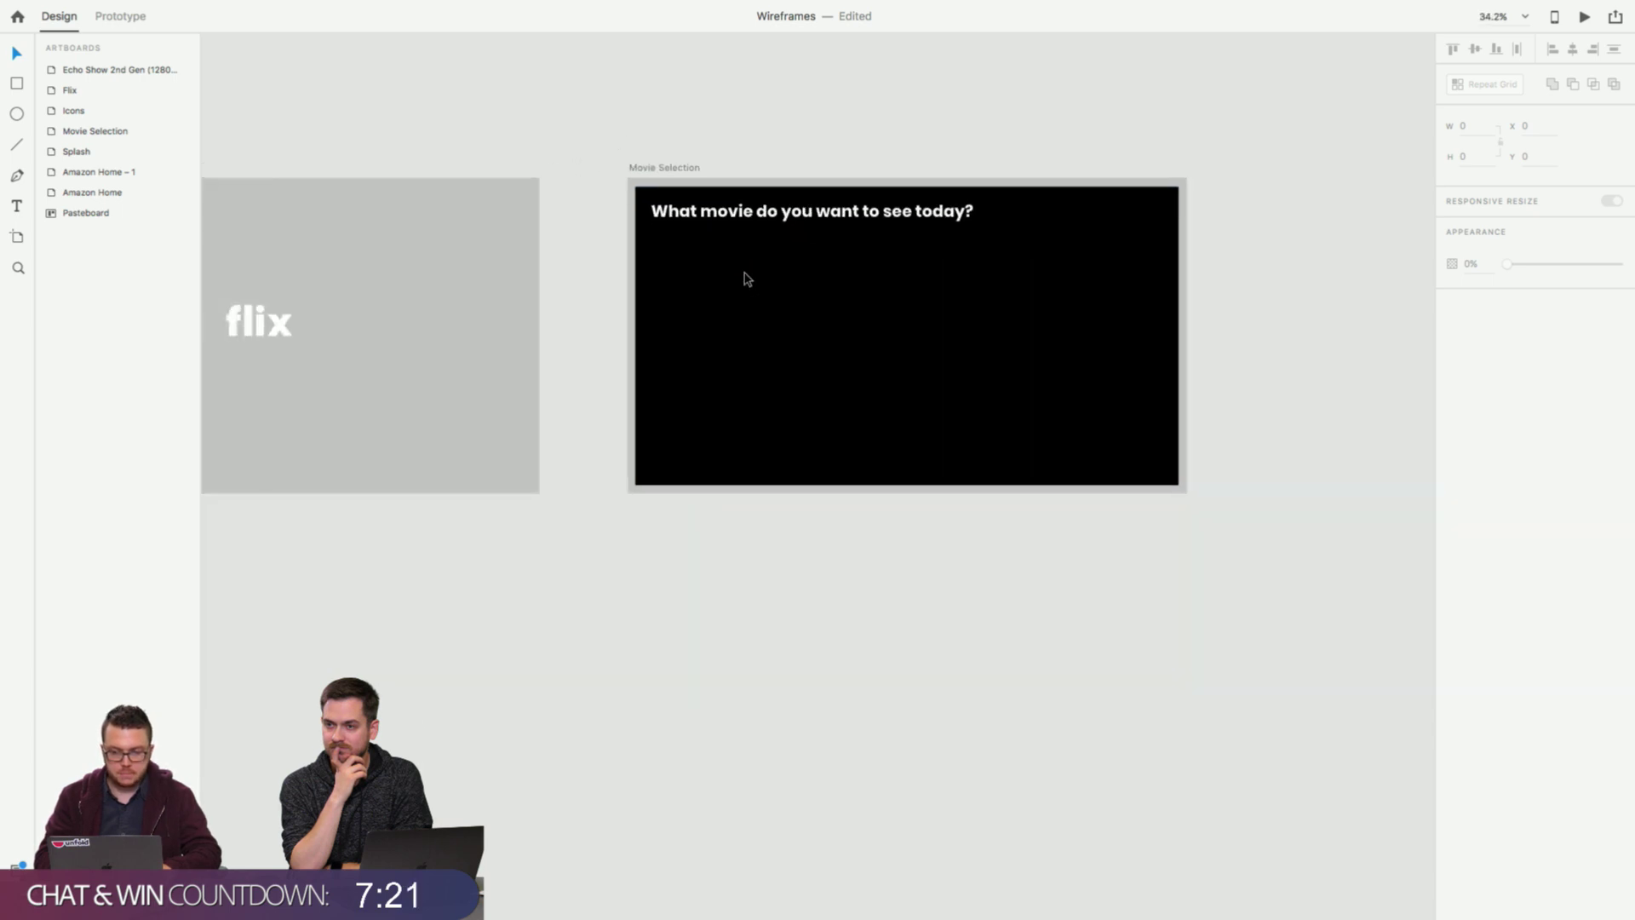
scroll(477, 212, right, 2)
scroll(477, 213, up, 1)
click(17, 83)
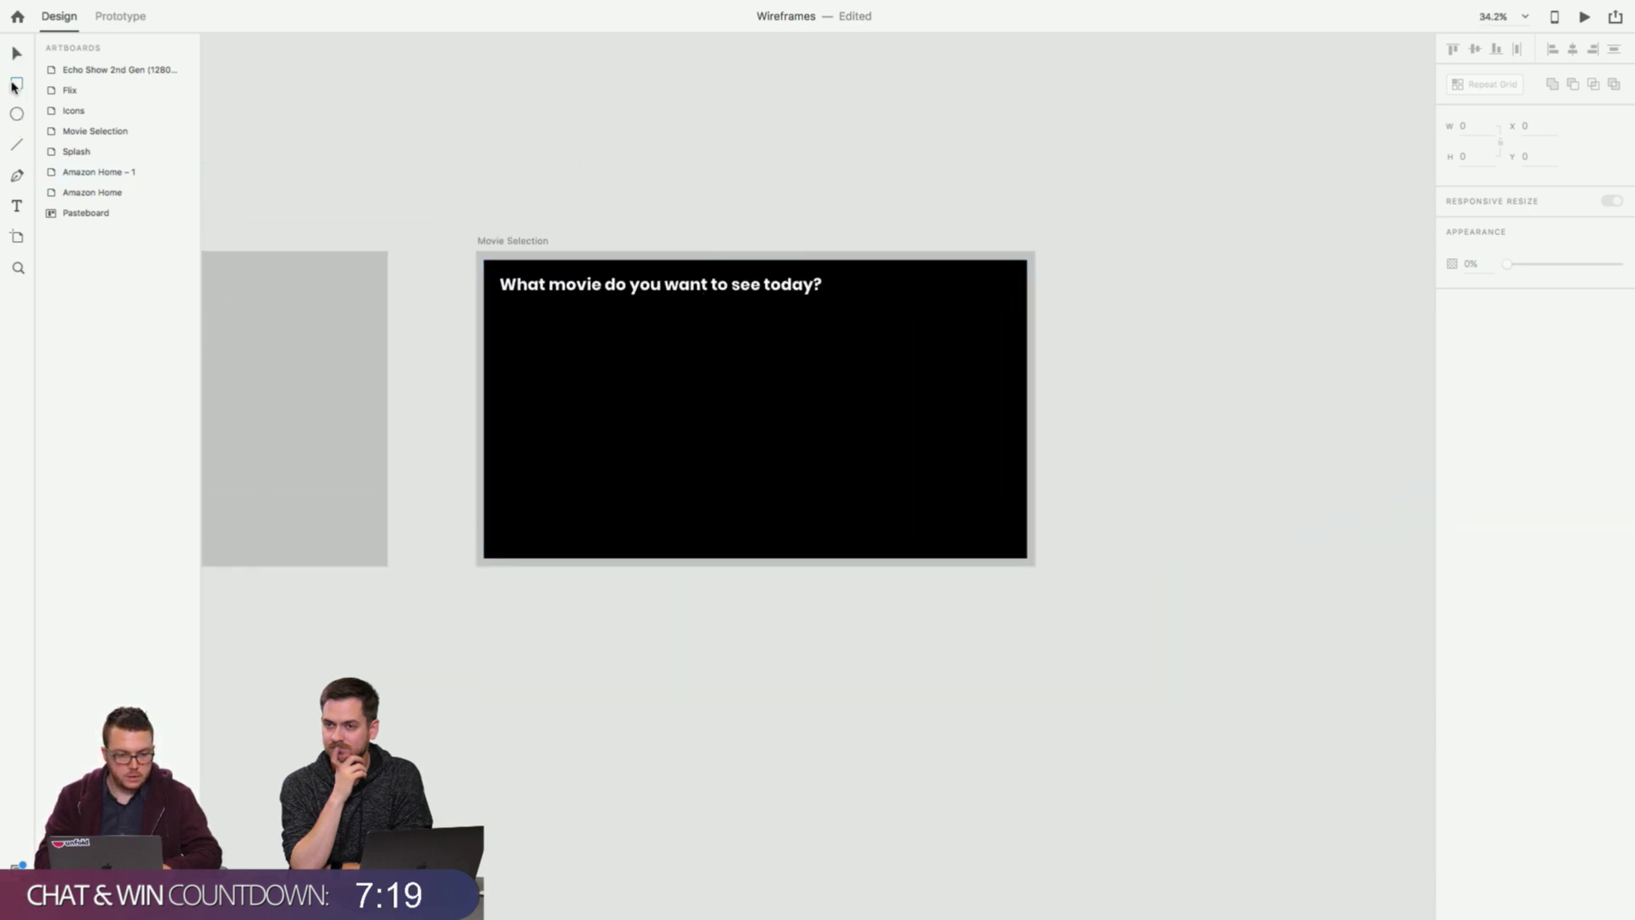
drag(504, 332, 645, 526)
drag(610, 453, 607, 447)
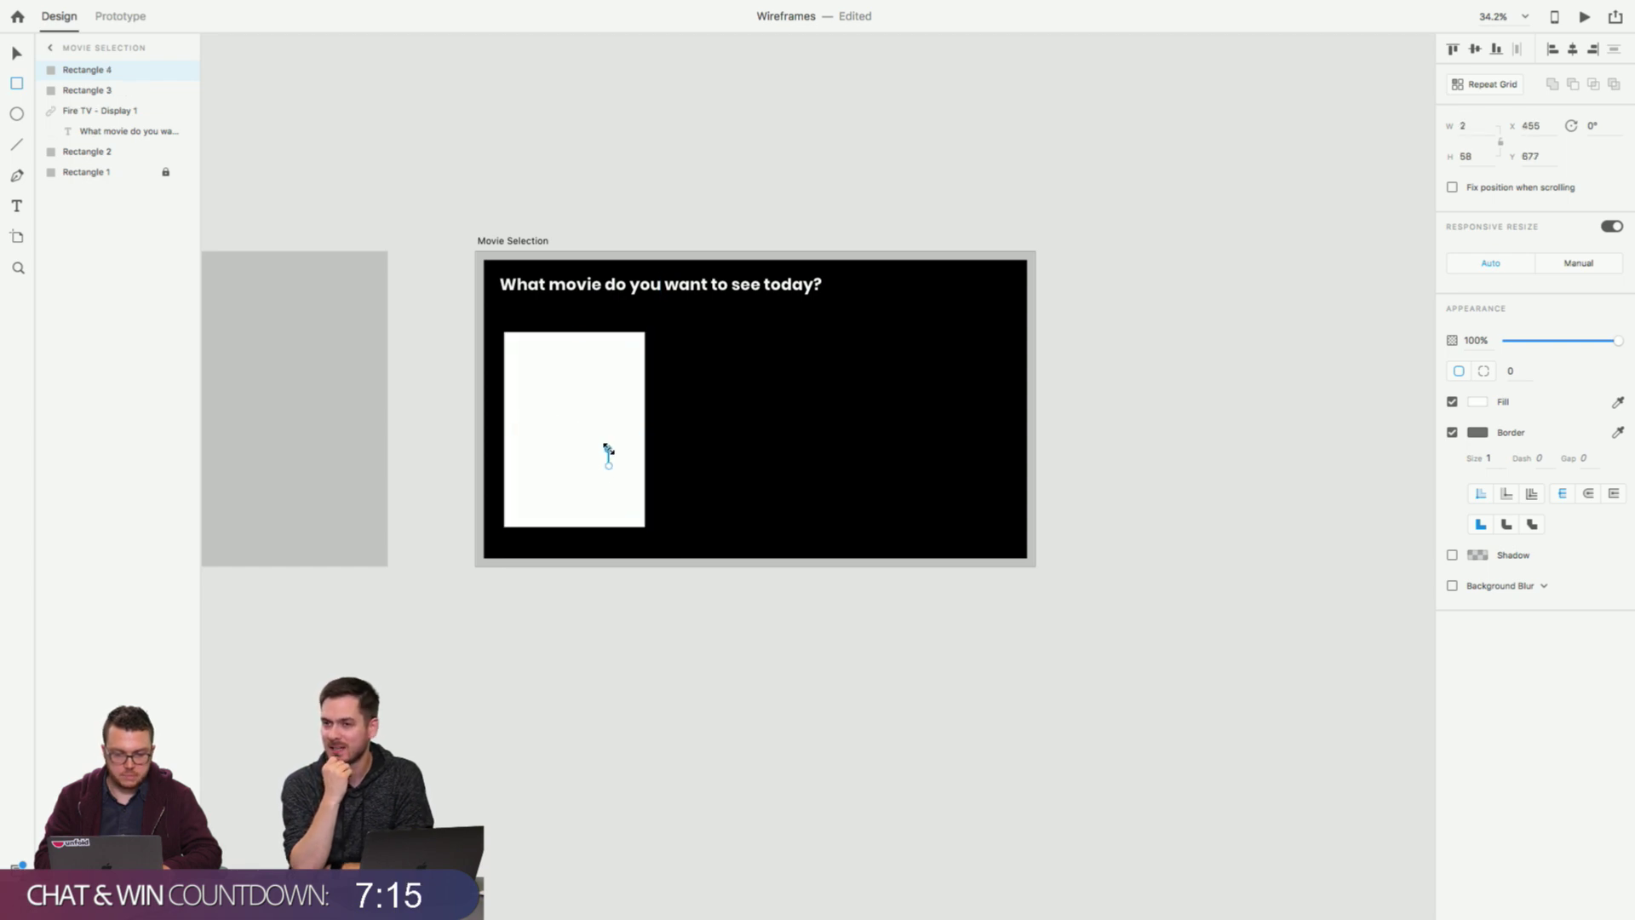
Delete the stray sliver inside the poster placeholder and move the placeholder to X 81, Y 220, aligned with the heading.
click(18, 51)
click(348, 119)
click(525, 372)
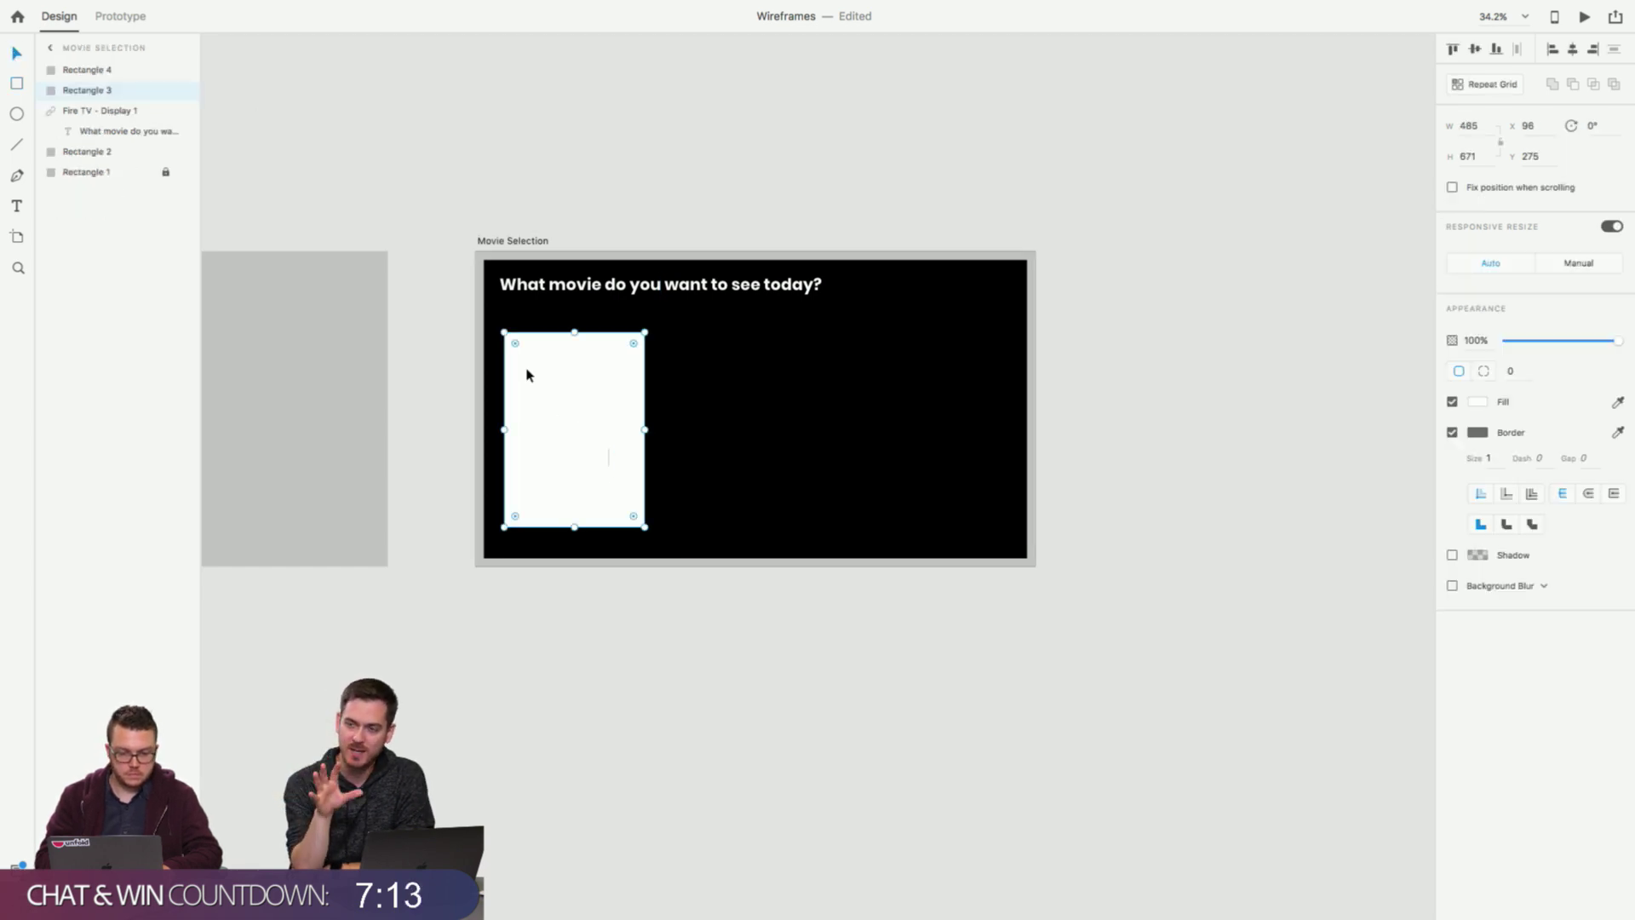
click(608, 458)
key(BackSpace)
drag(607, 456, 601, 433)
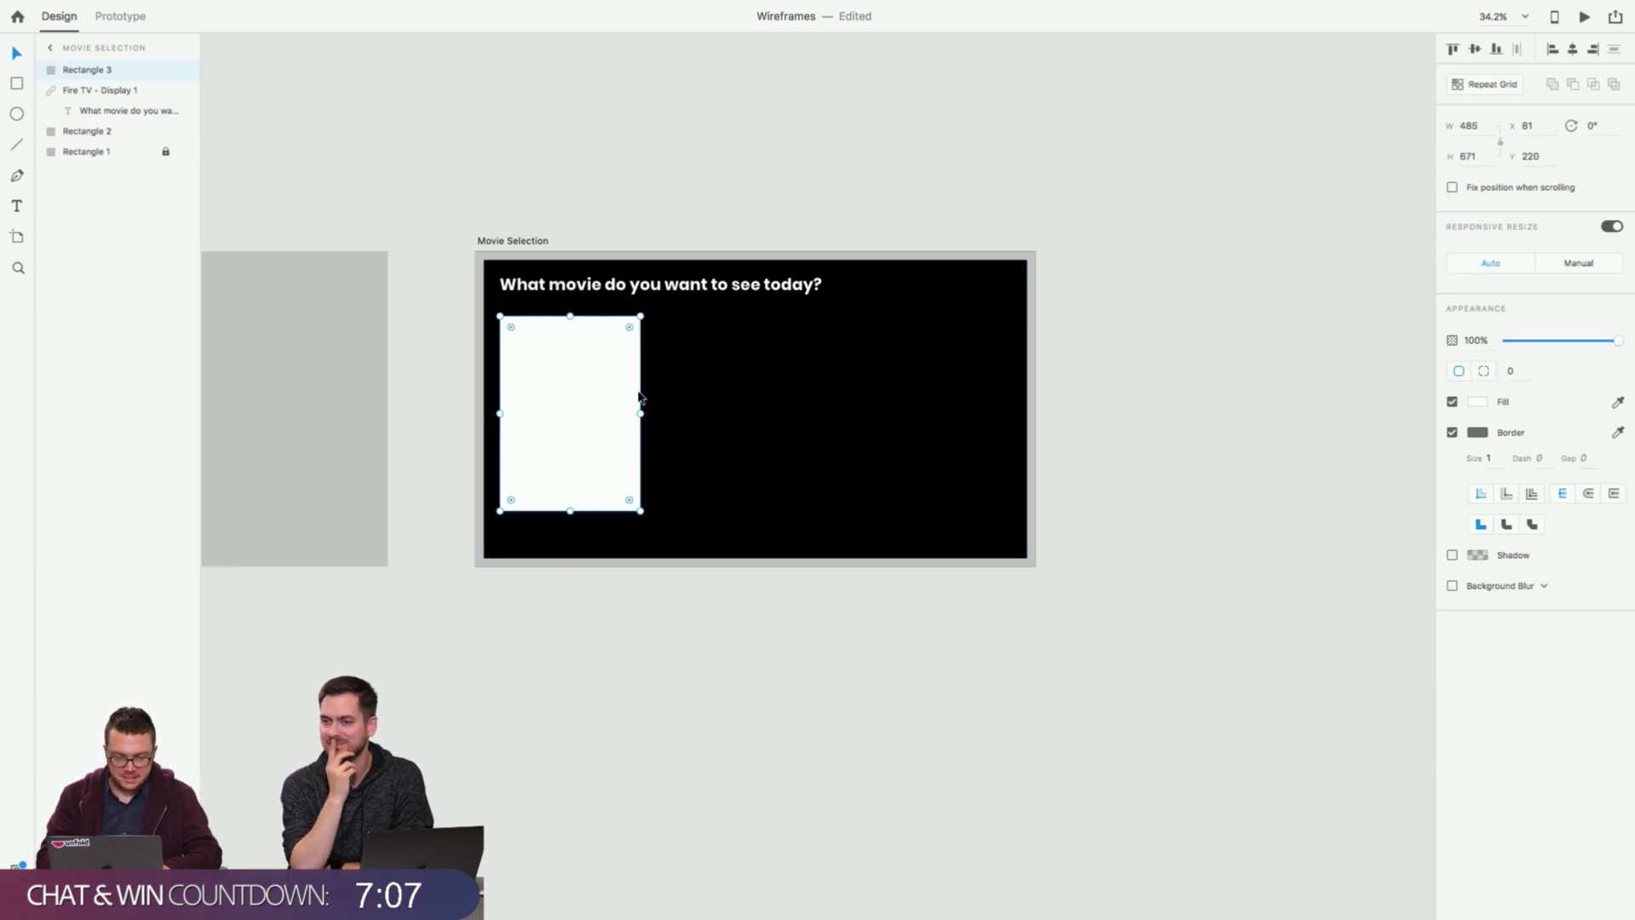
Try narrowing the poster placeholder to a width of about 437.
drag(639, 412, 730, 409)
key(super+z)
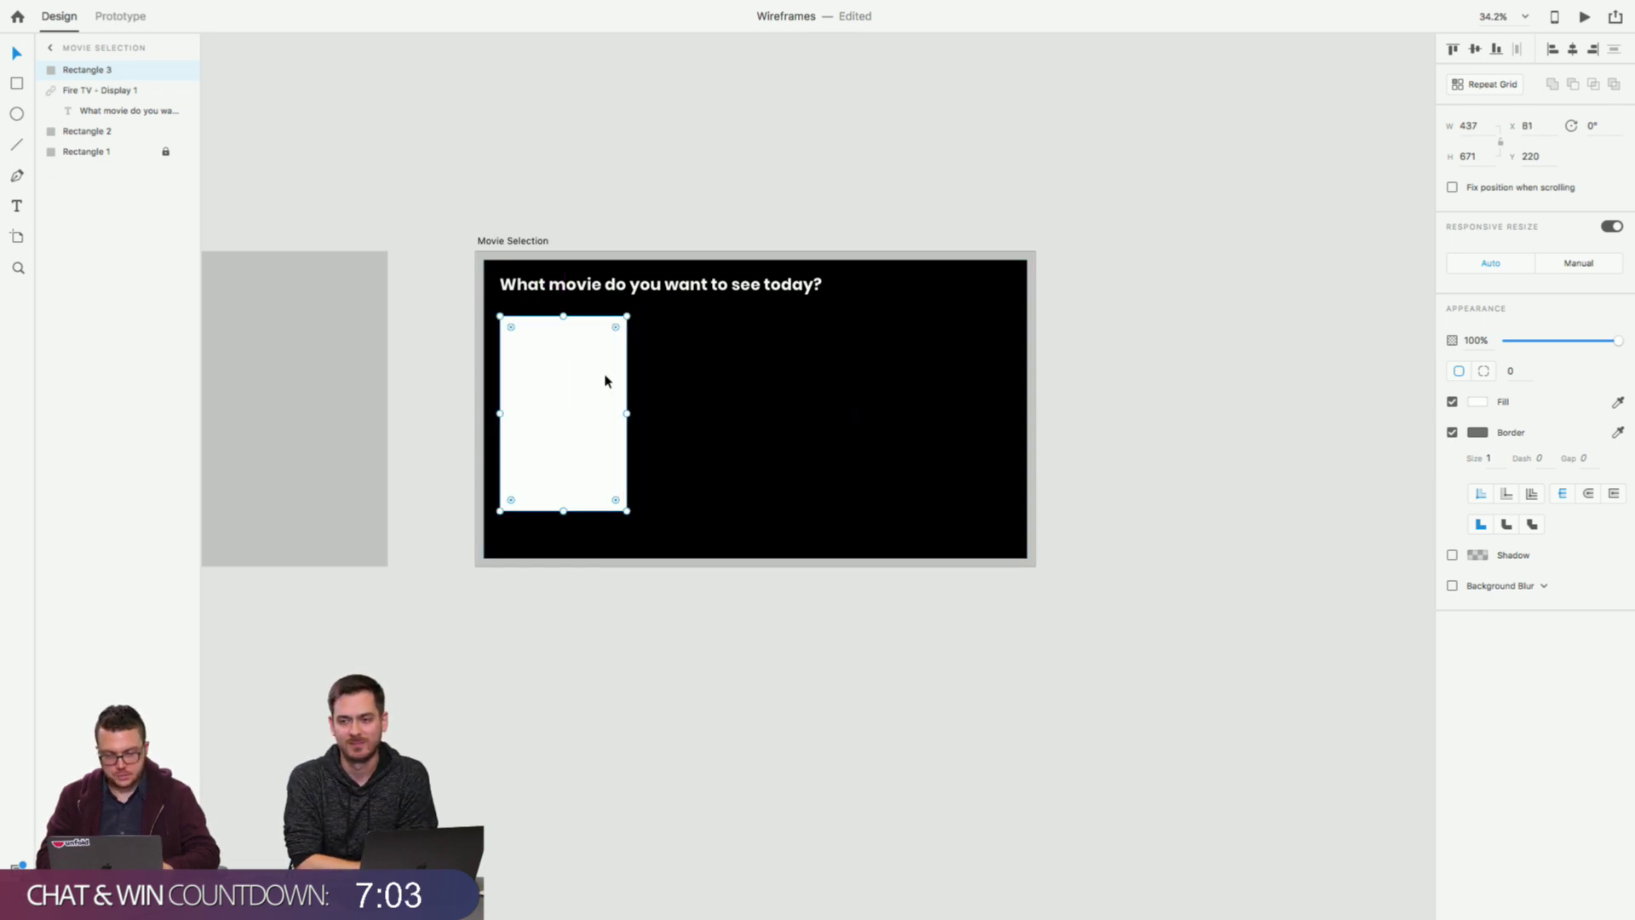
click(424, 377)
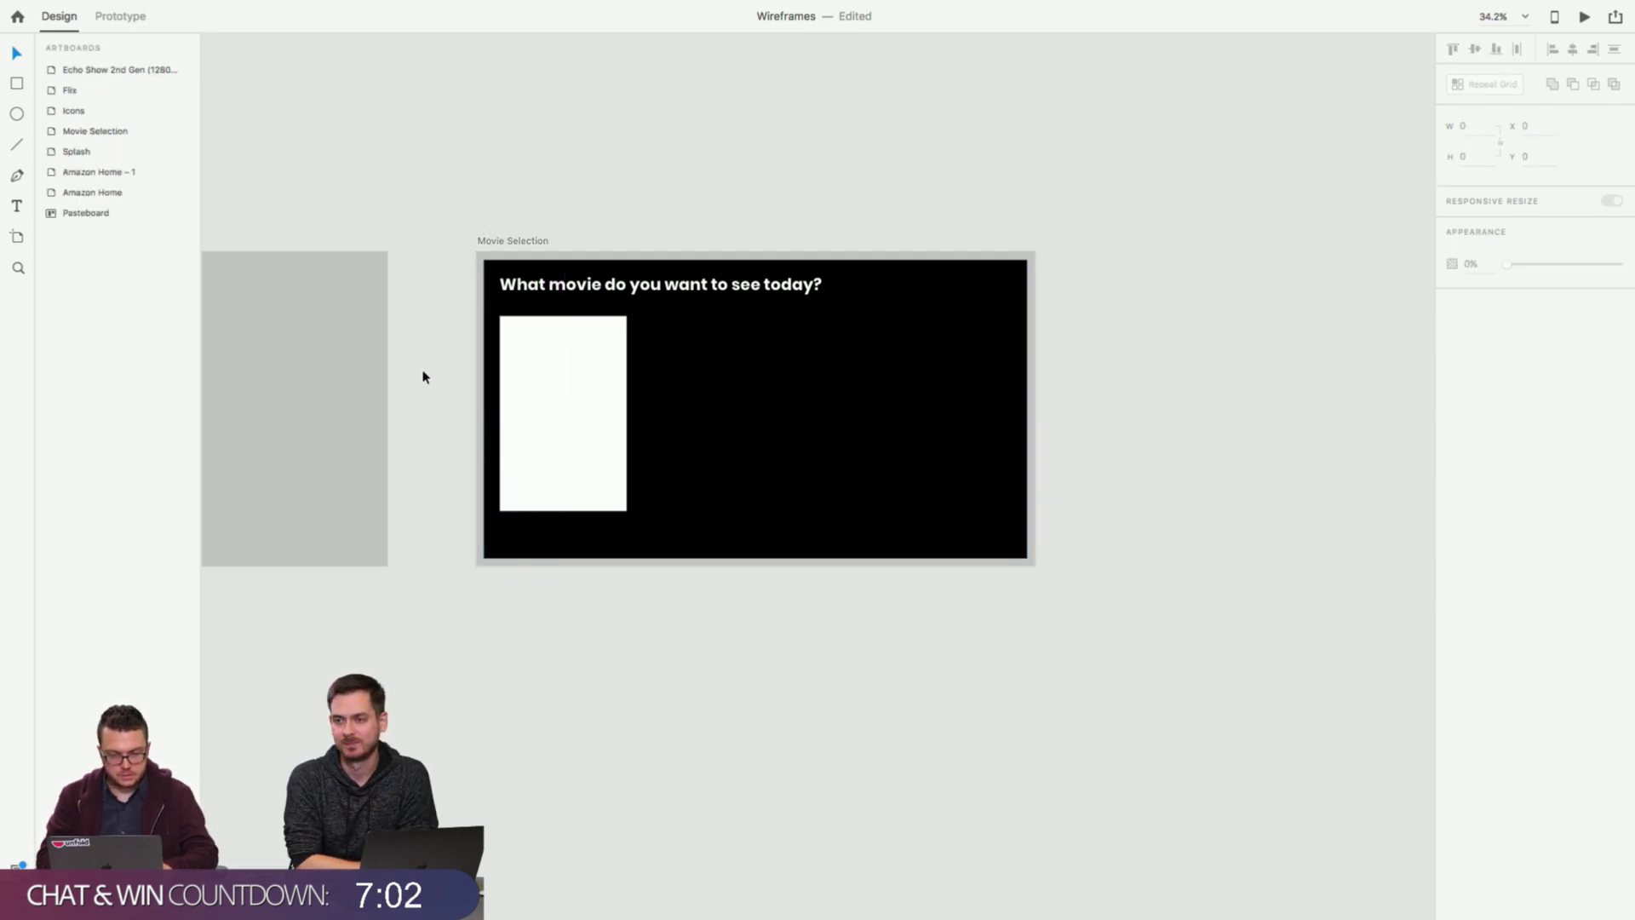
click(594, 392)
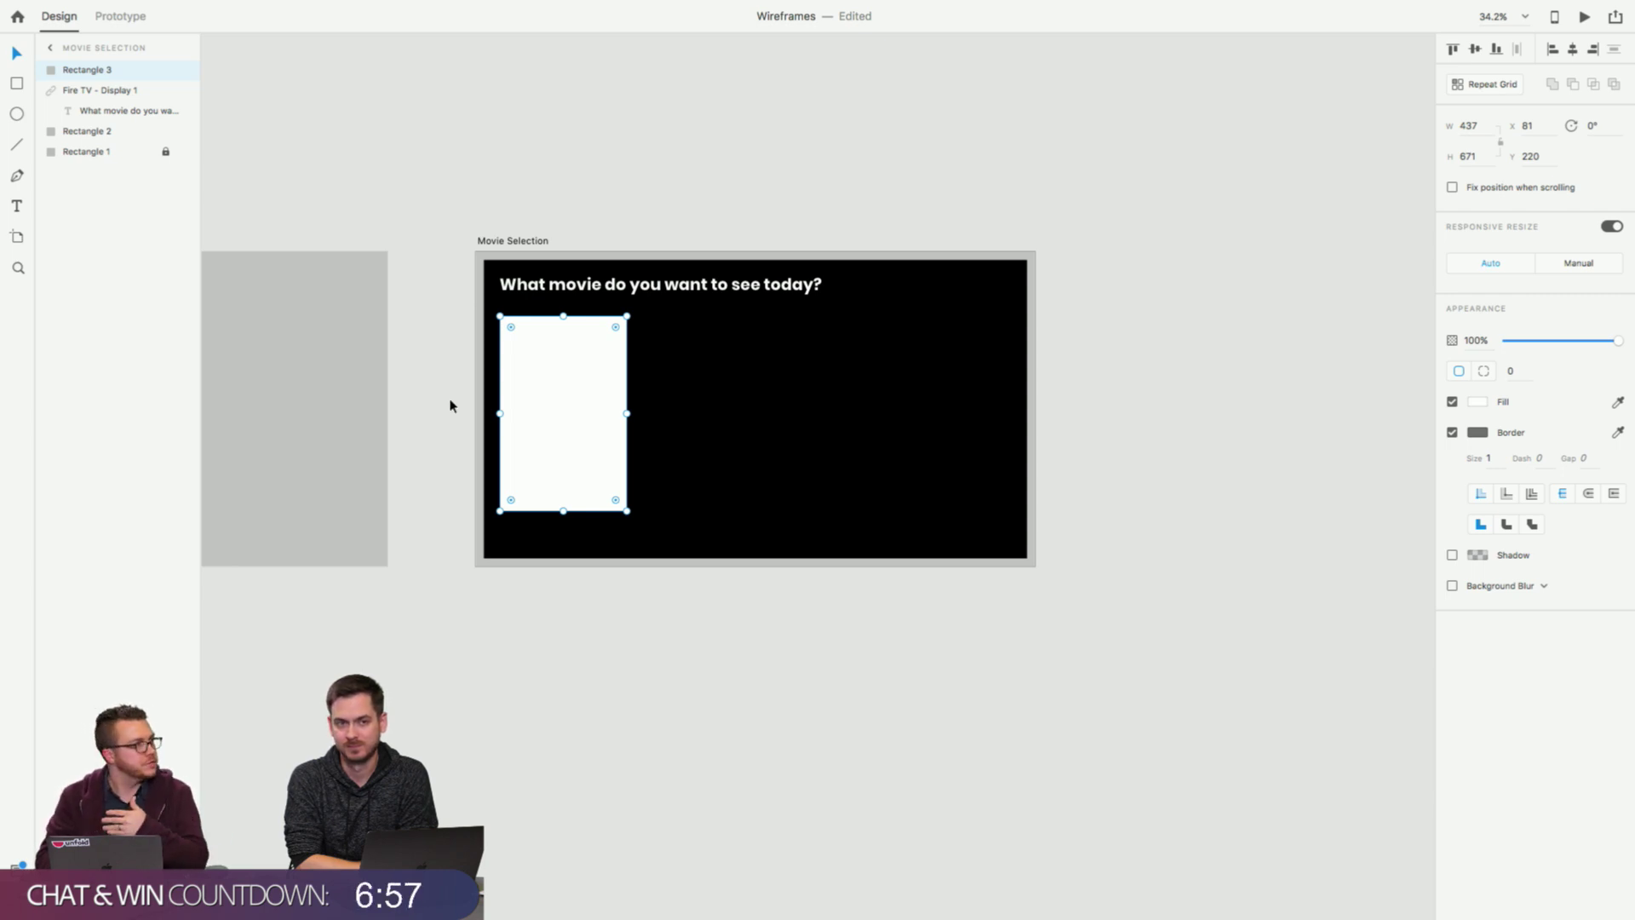
Try a text box of about 219 × 64 below the placeholder, and undo both it and the placeholder's narrowing.
click(18, 206)
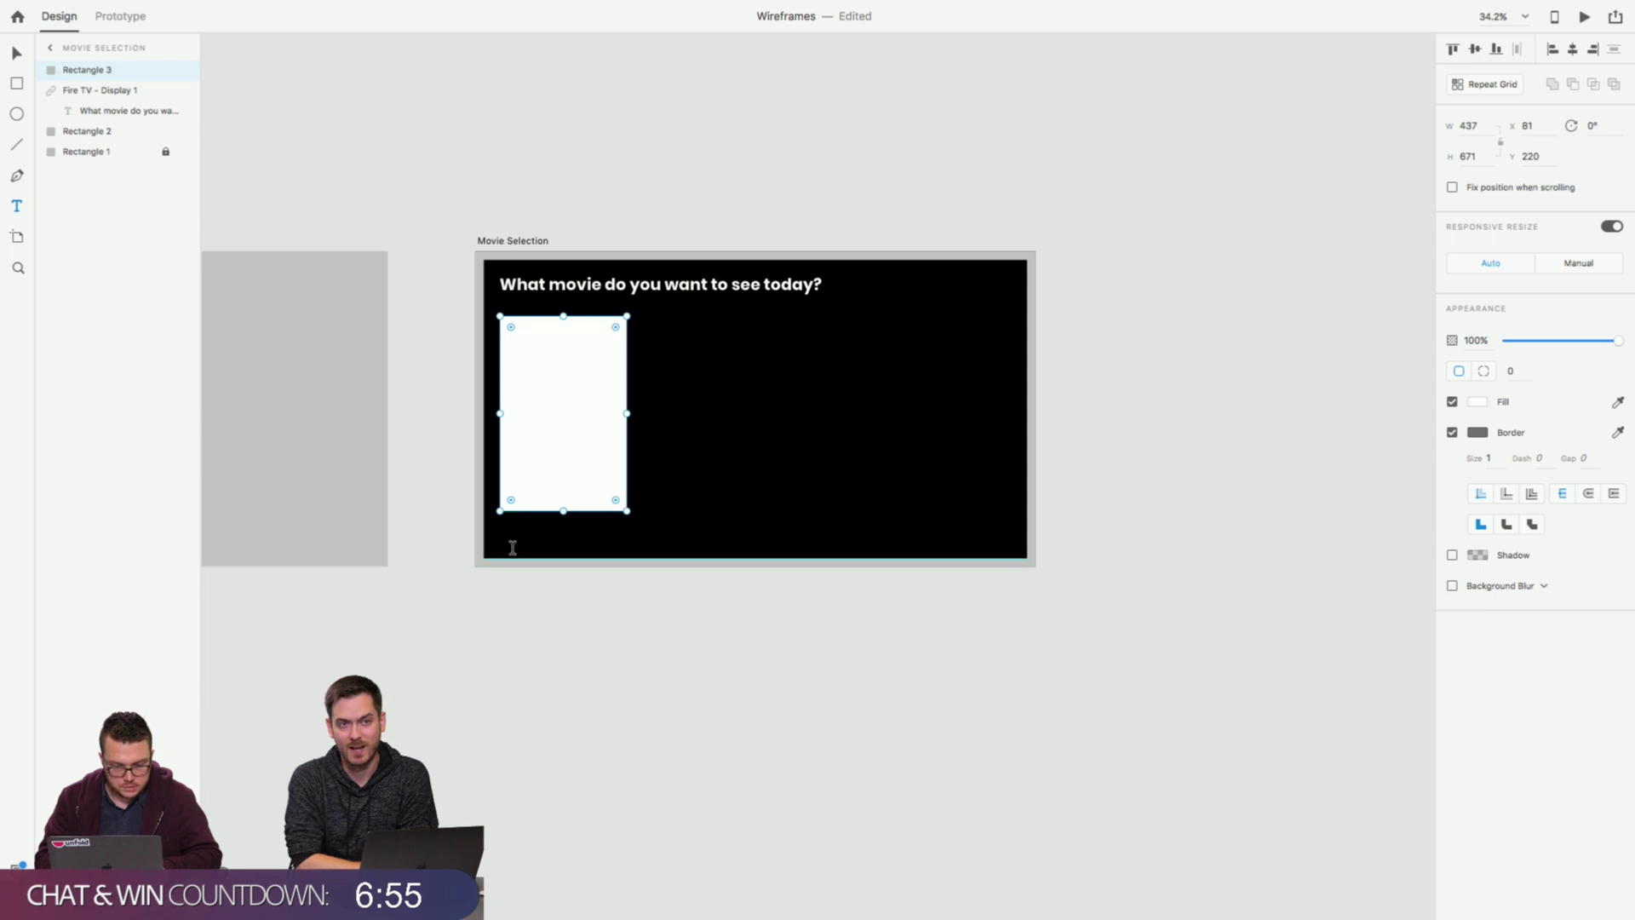
drag(563, 539, 500, 523)
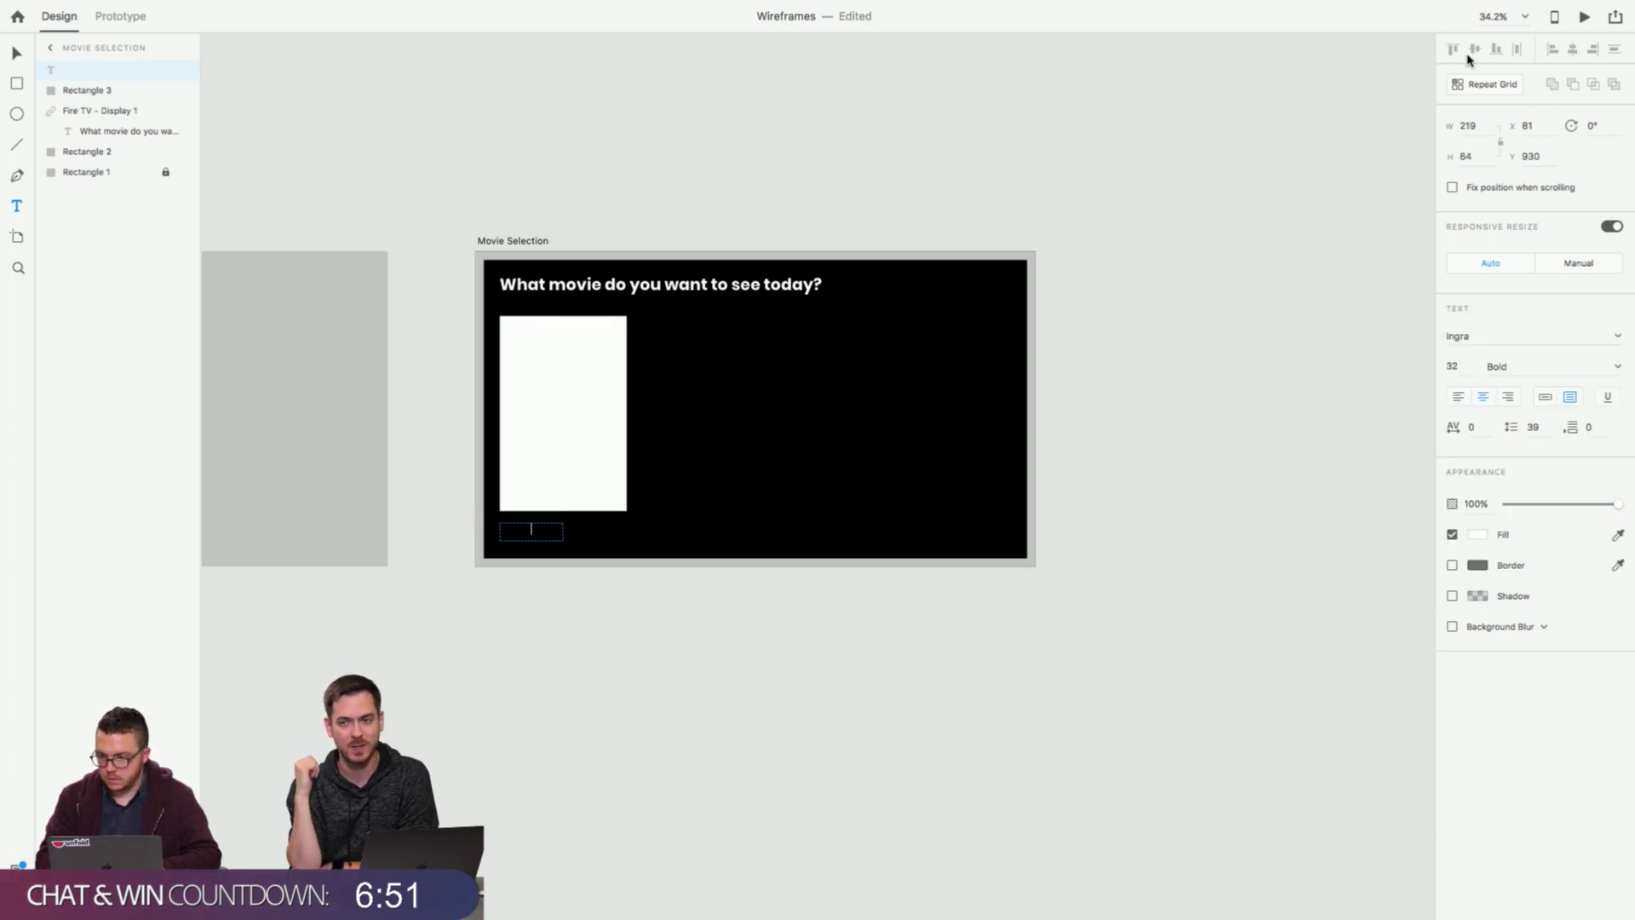
key(super+z)
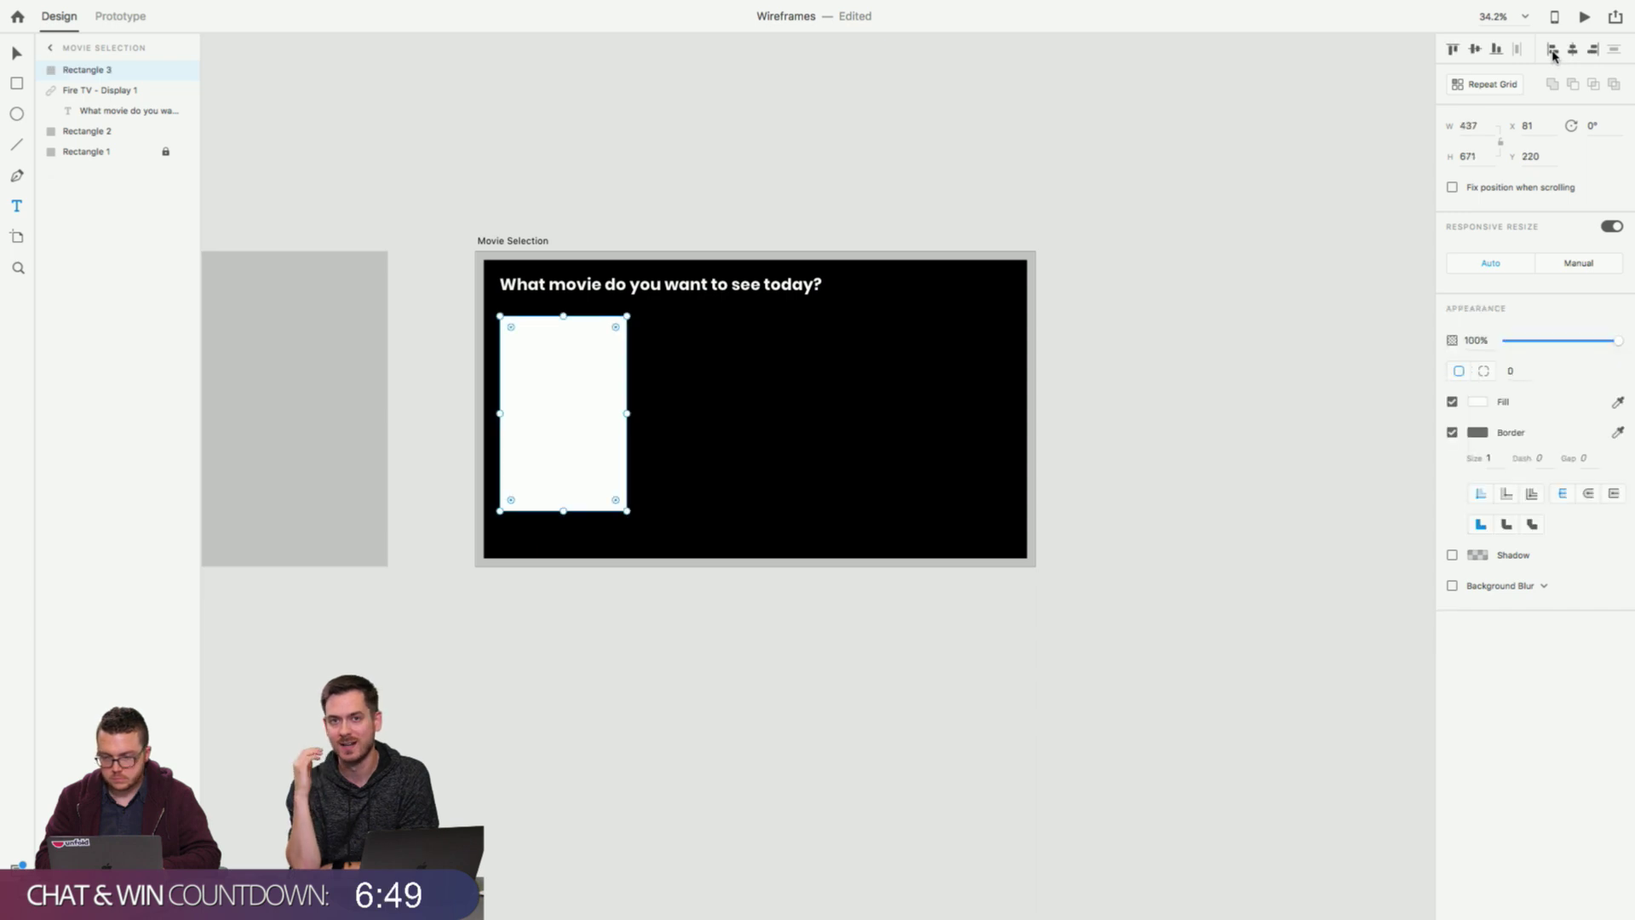
key(super+z)
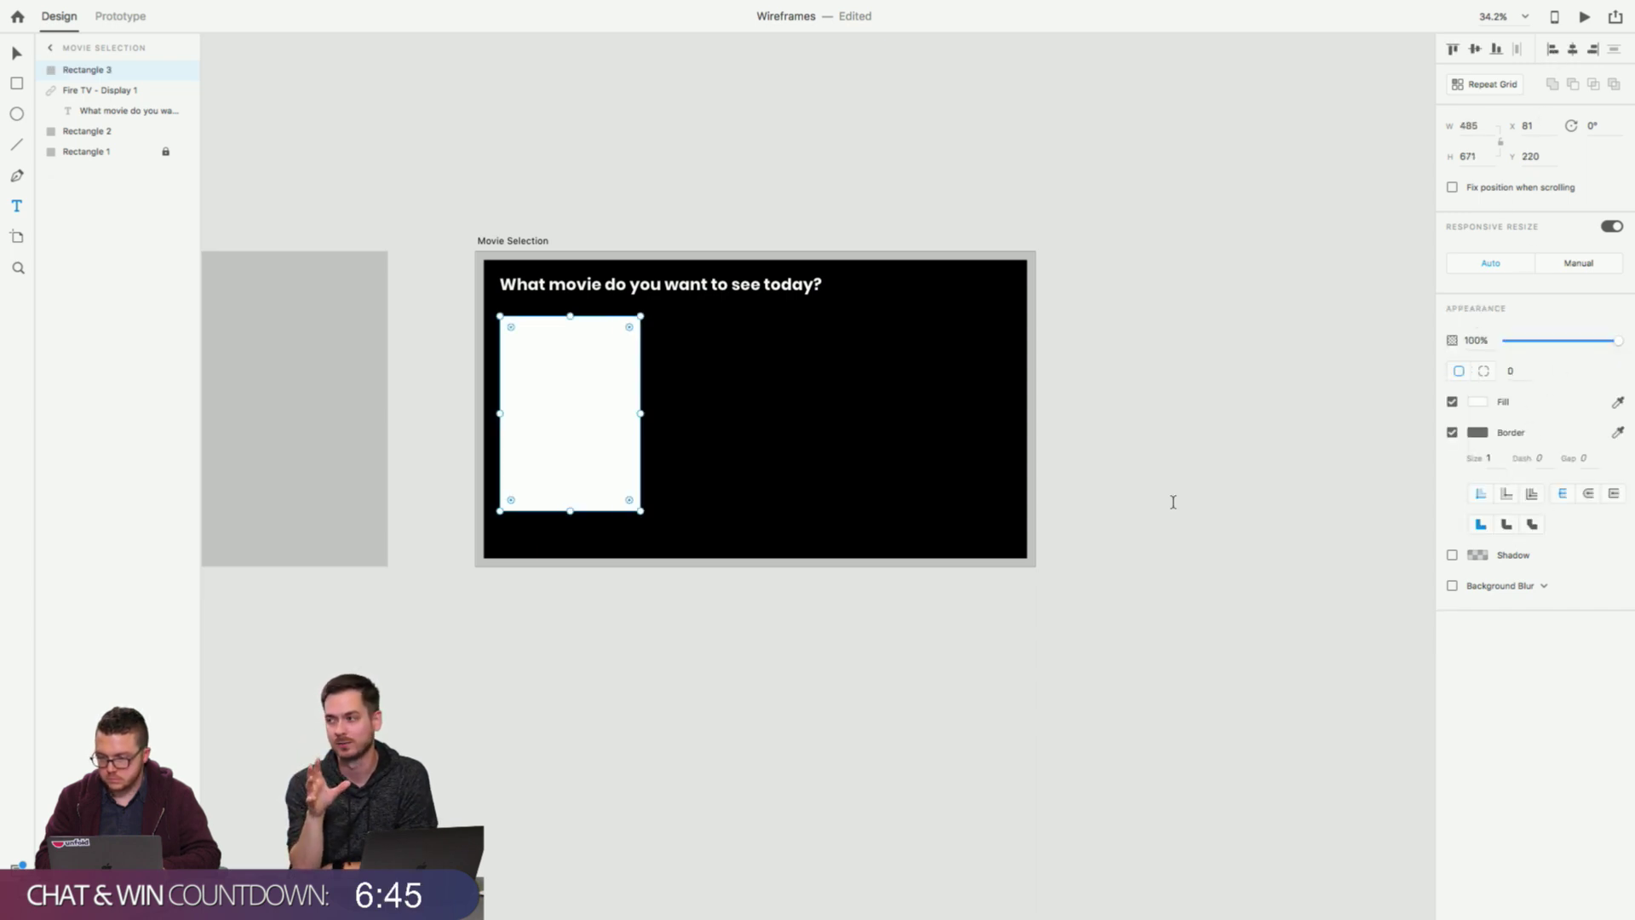
Add the text label "Movie 1" below the poster placeholder and duplicate it into the middle of the placeholder.
click(548, 536)
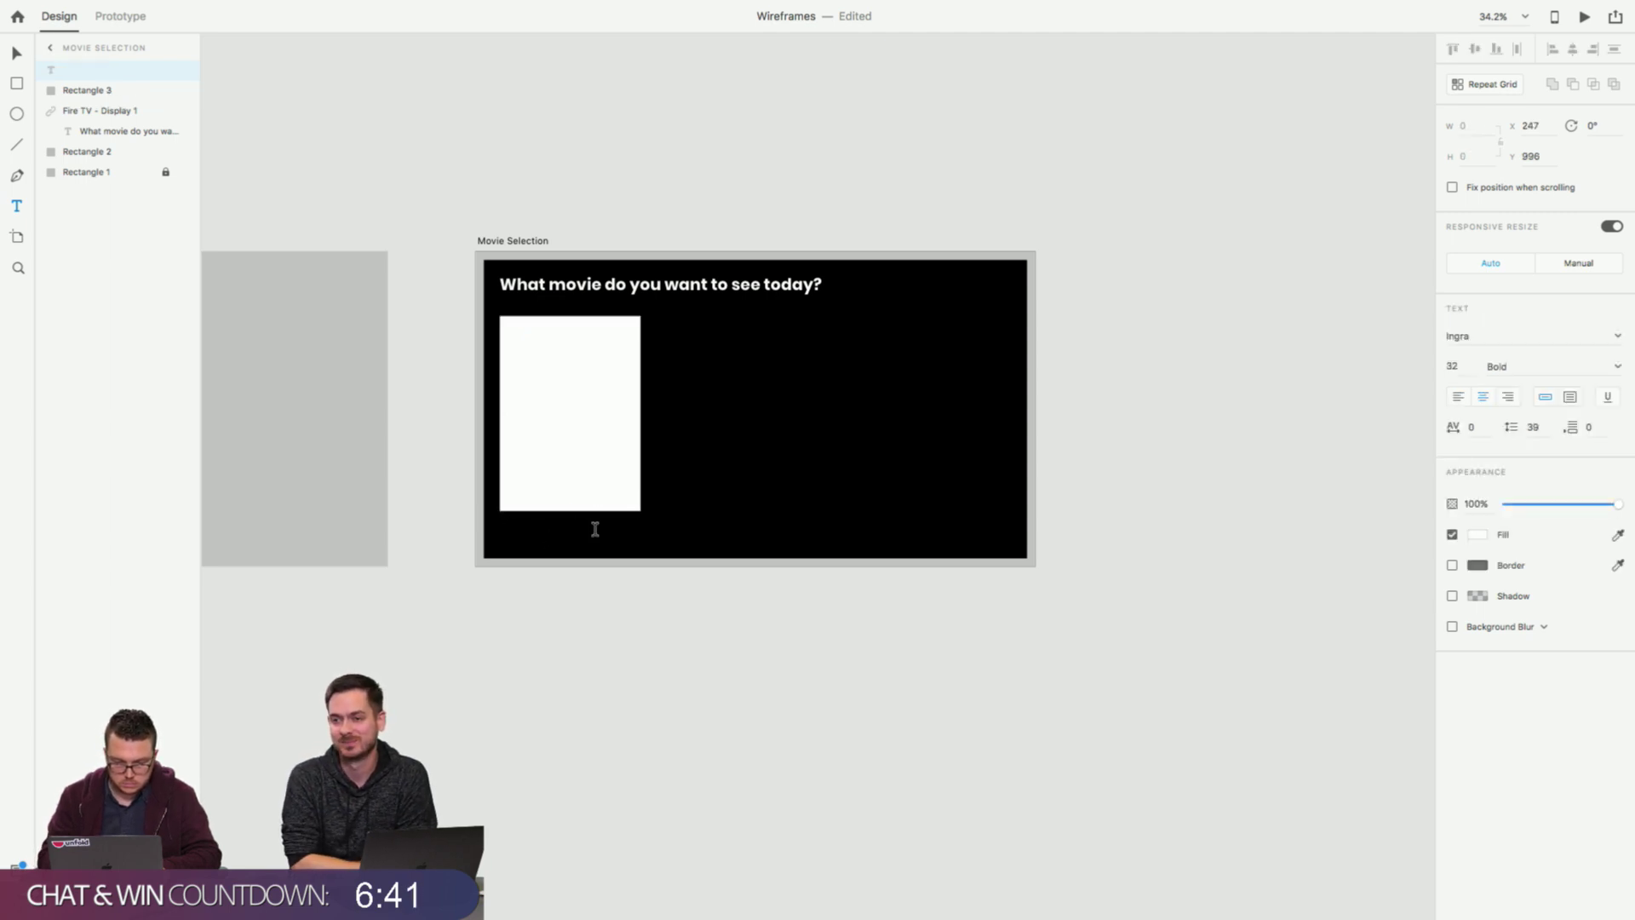
key(super+z)
click(535, 531)
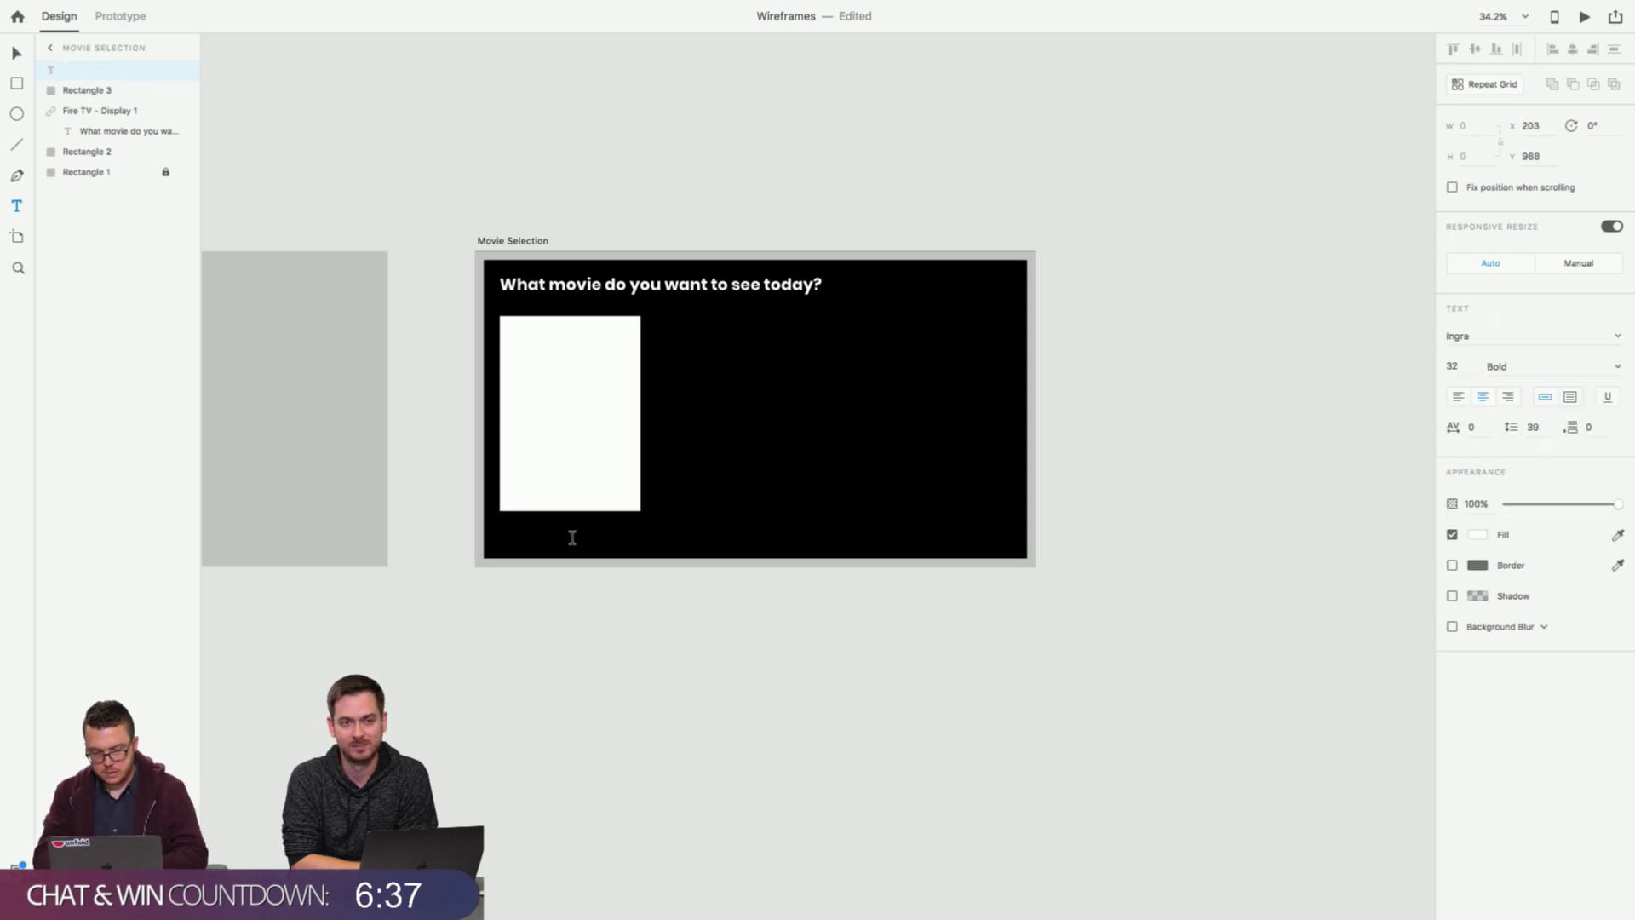
text(Movie 1)
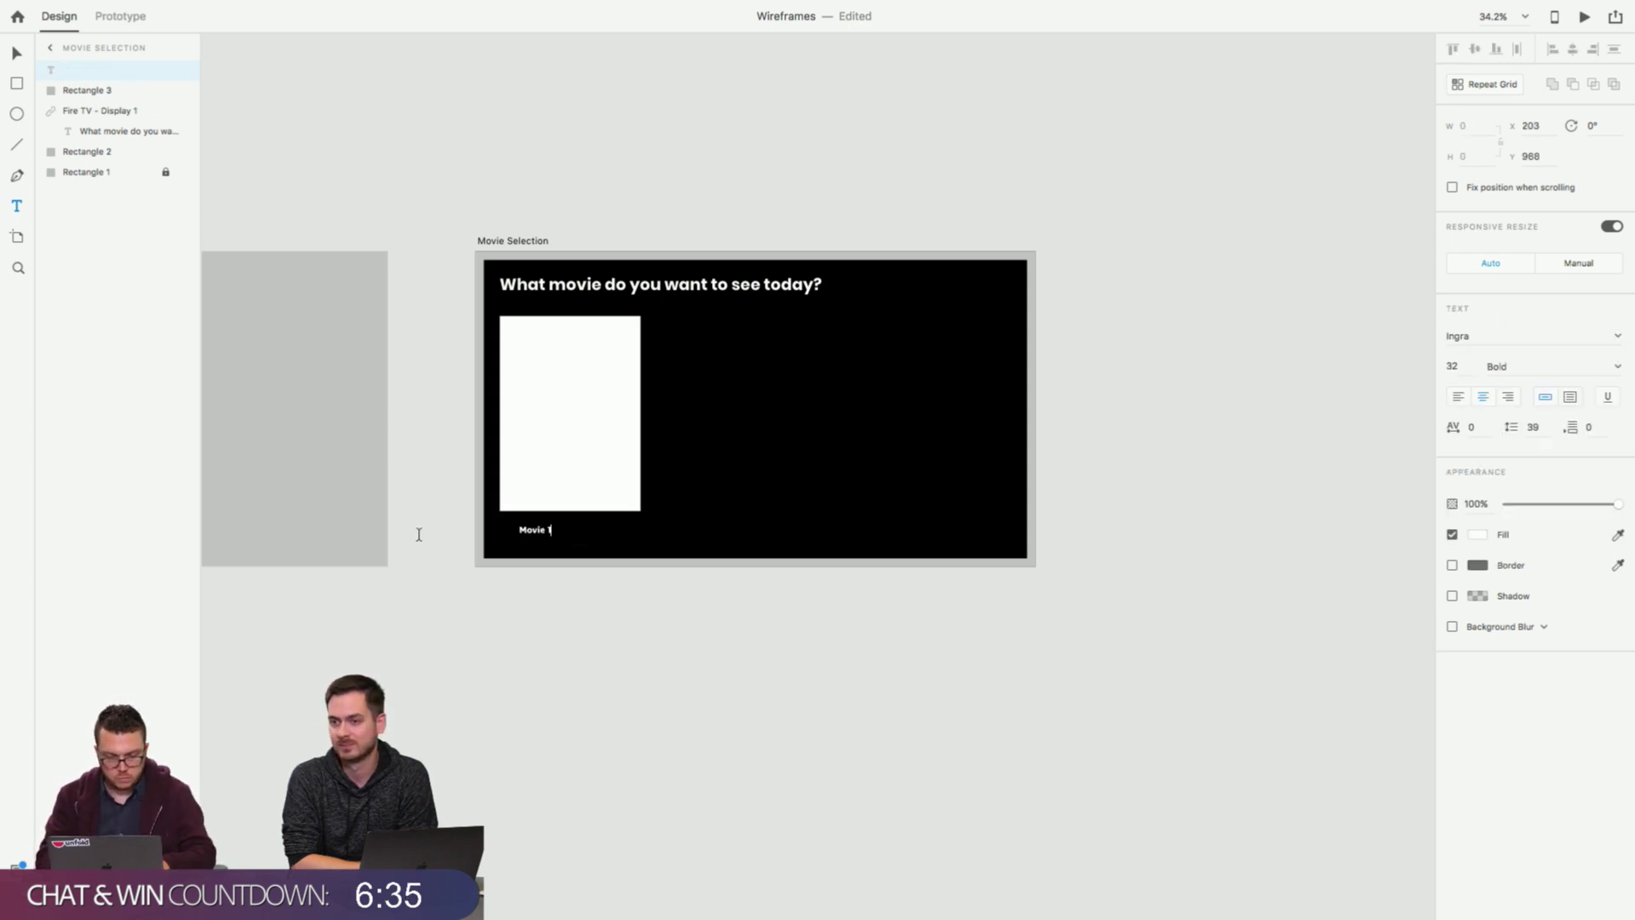
click(16, 56)
drag(535, 531, 559, 411)
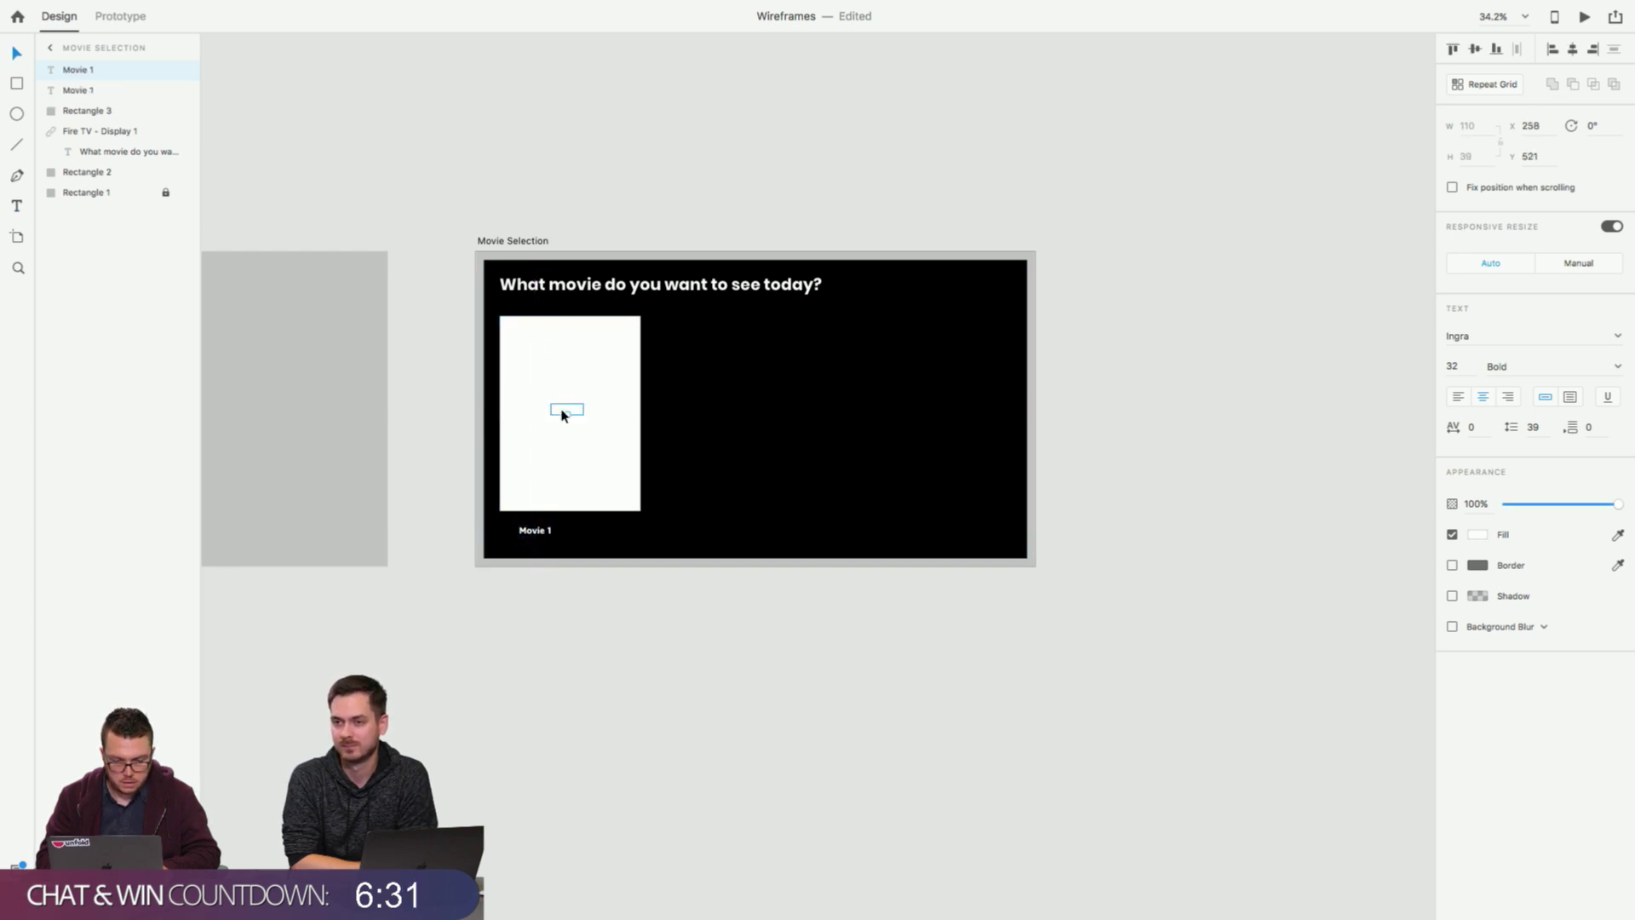
Change the poster placeholder's fill to the light gray used for the artboard background.
click(631, 447)
click(1479, 402)
drag(1317, 431, 1168, 350)
click(1168, 350)
Extend the text inside the placeholder to read "Movie 1 Image" on two lines.
click(554, 412)
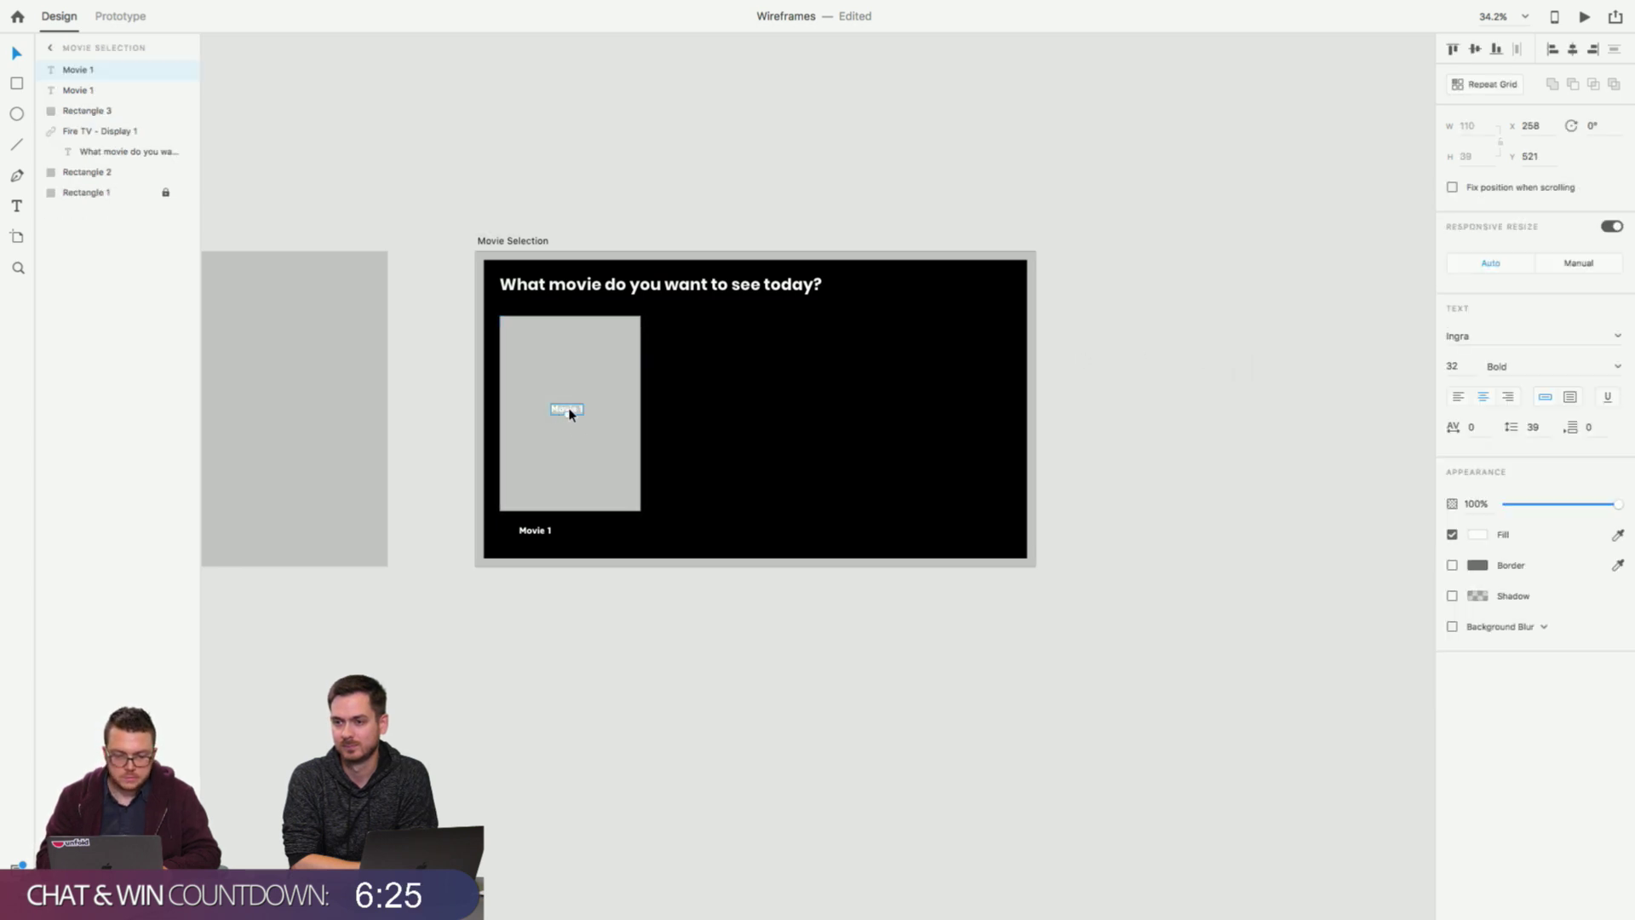
double_click(569, 413)
key(Escape)
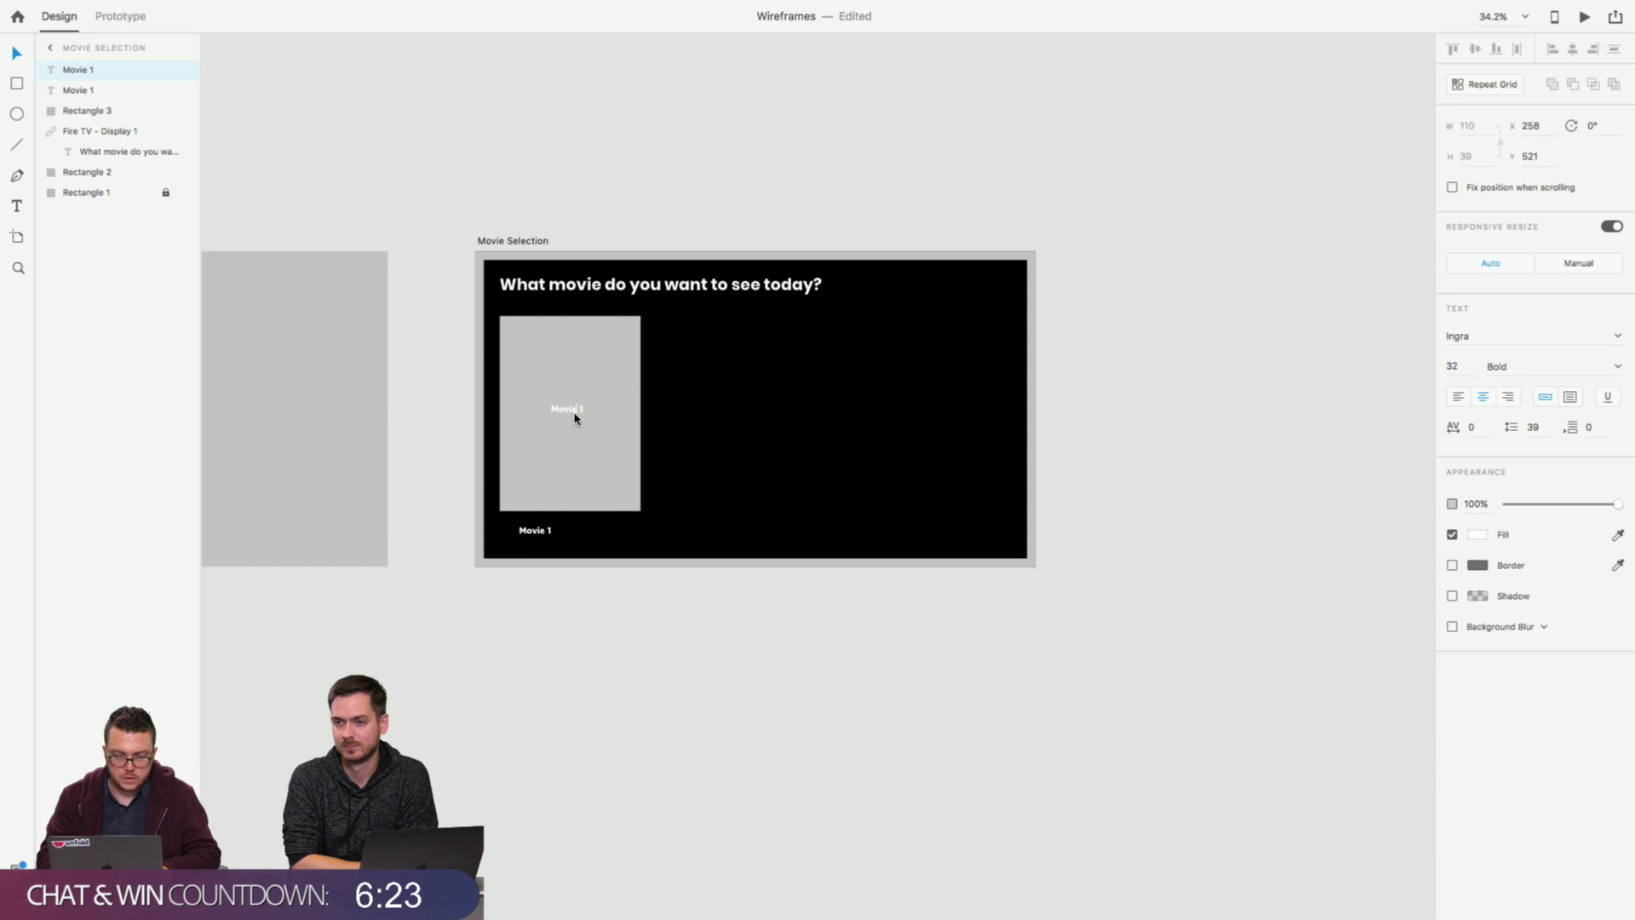
key(Return)
text(Image)
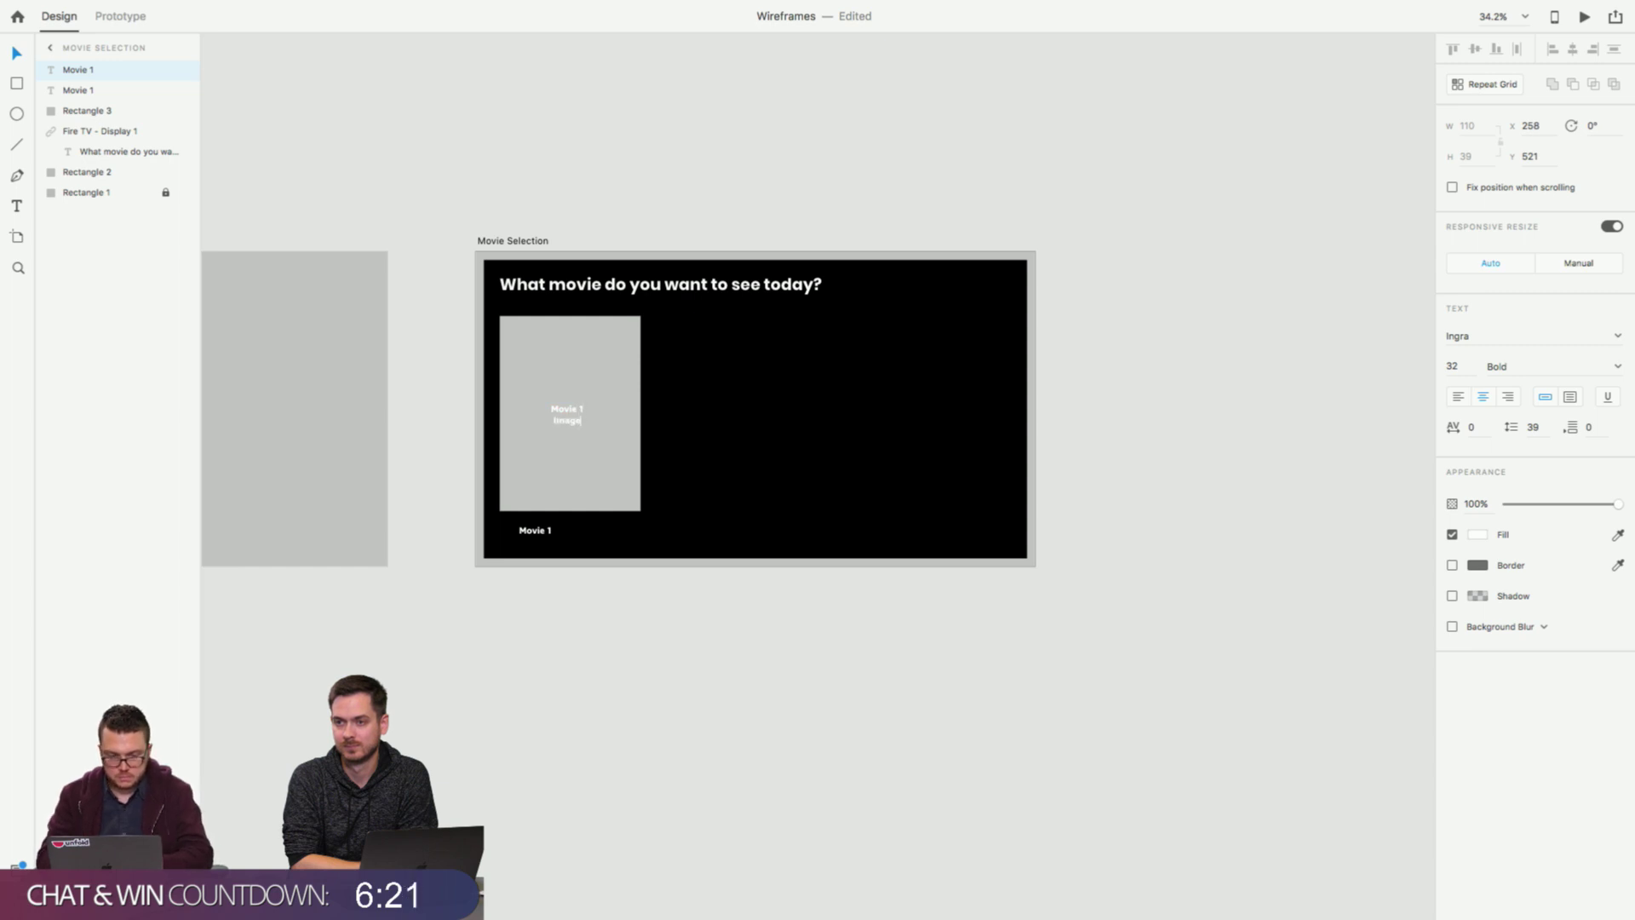
key(Escape)
Move the "Movie 1" label closer beneath the placeholder at Y 920, flush with the placeholder's left edge.
click(511, 370)
shift+click(566, 414)
drag(532, 532, 515, 534)
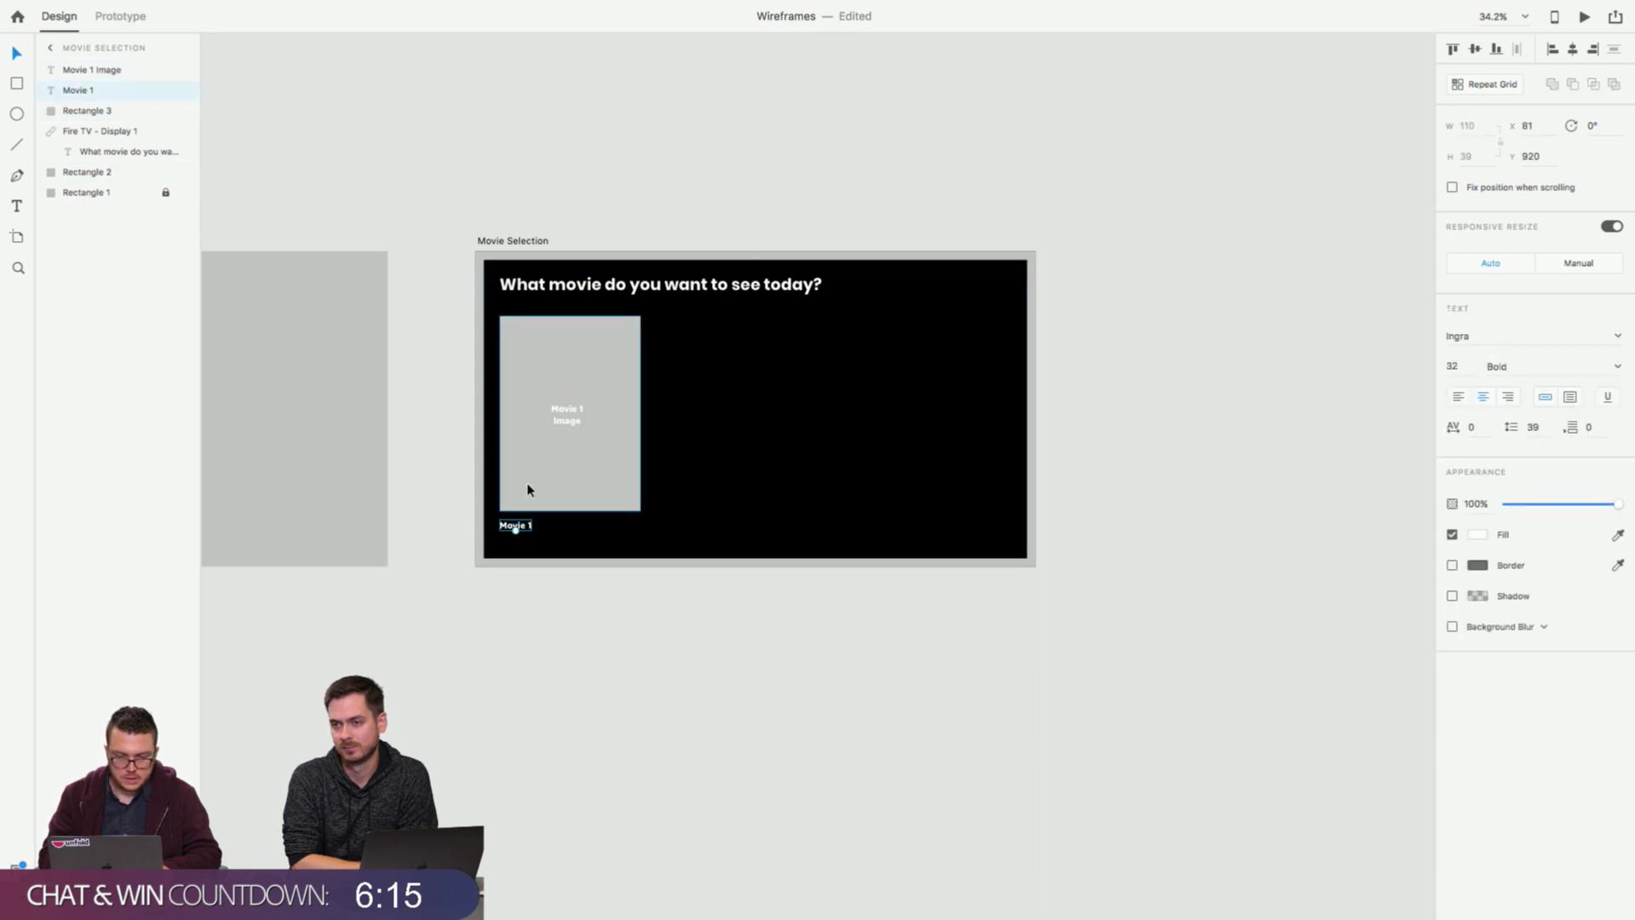
Turn the placeholder, its image caption and its label into a Repeat Grid extended horizontally to the black panel's right edge.
shift+click(528, 486)
shift+click(567, 415)
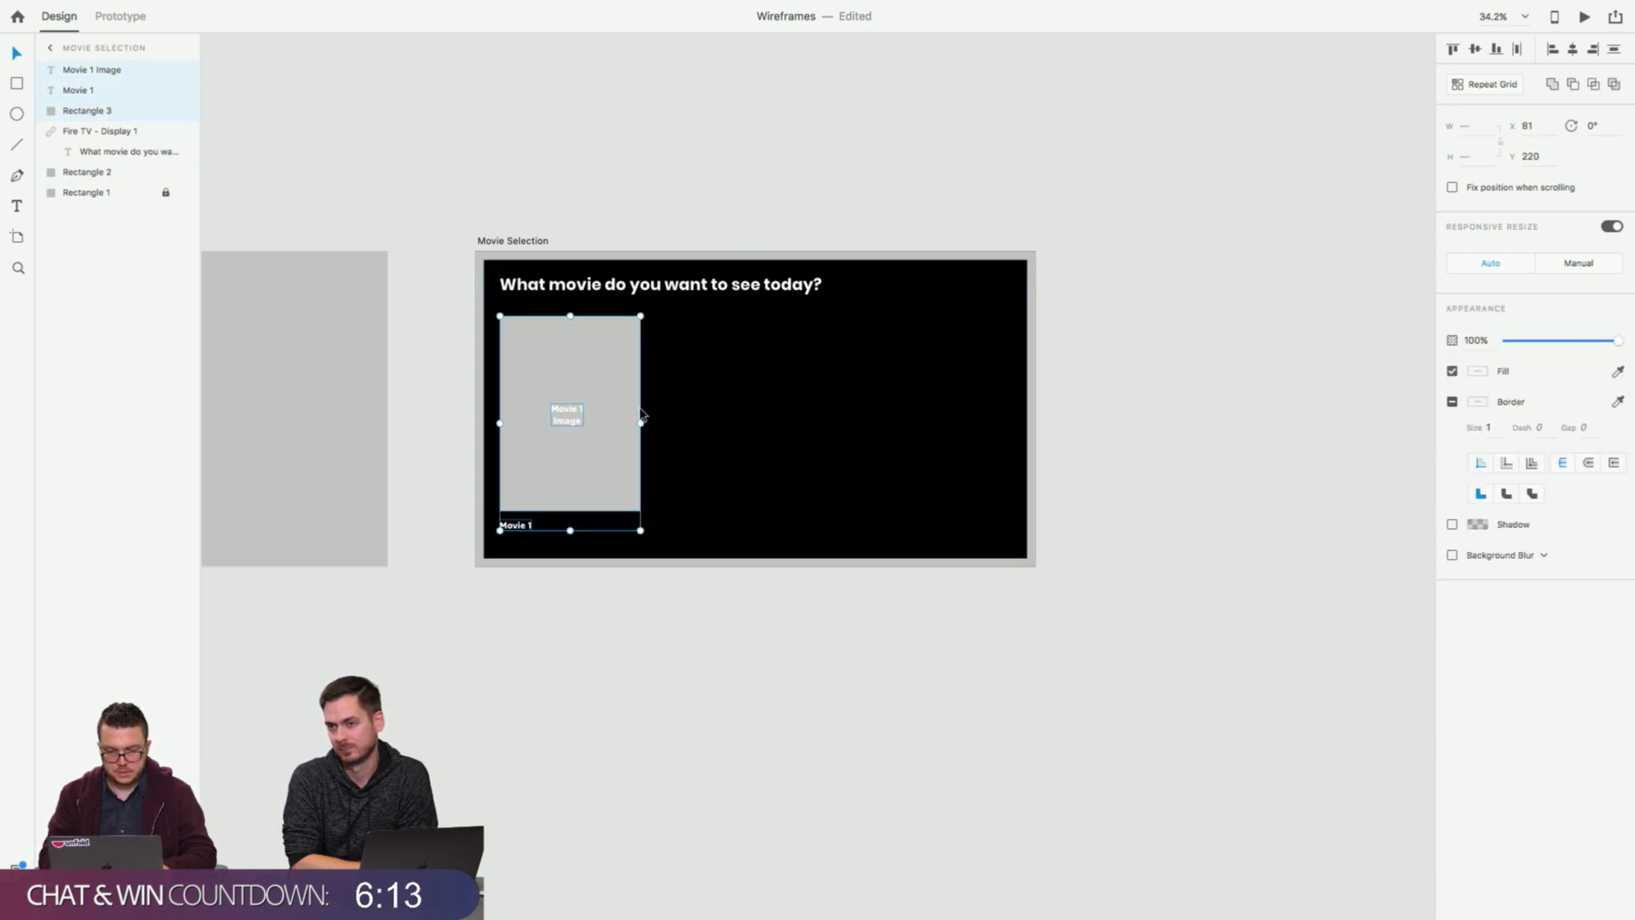
click(1490, 84)
drag(644, 425, 1082, 430)
click(1117, 443)
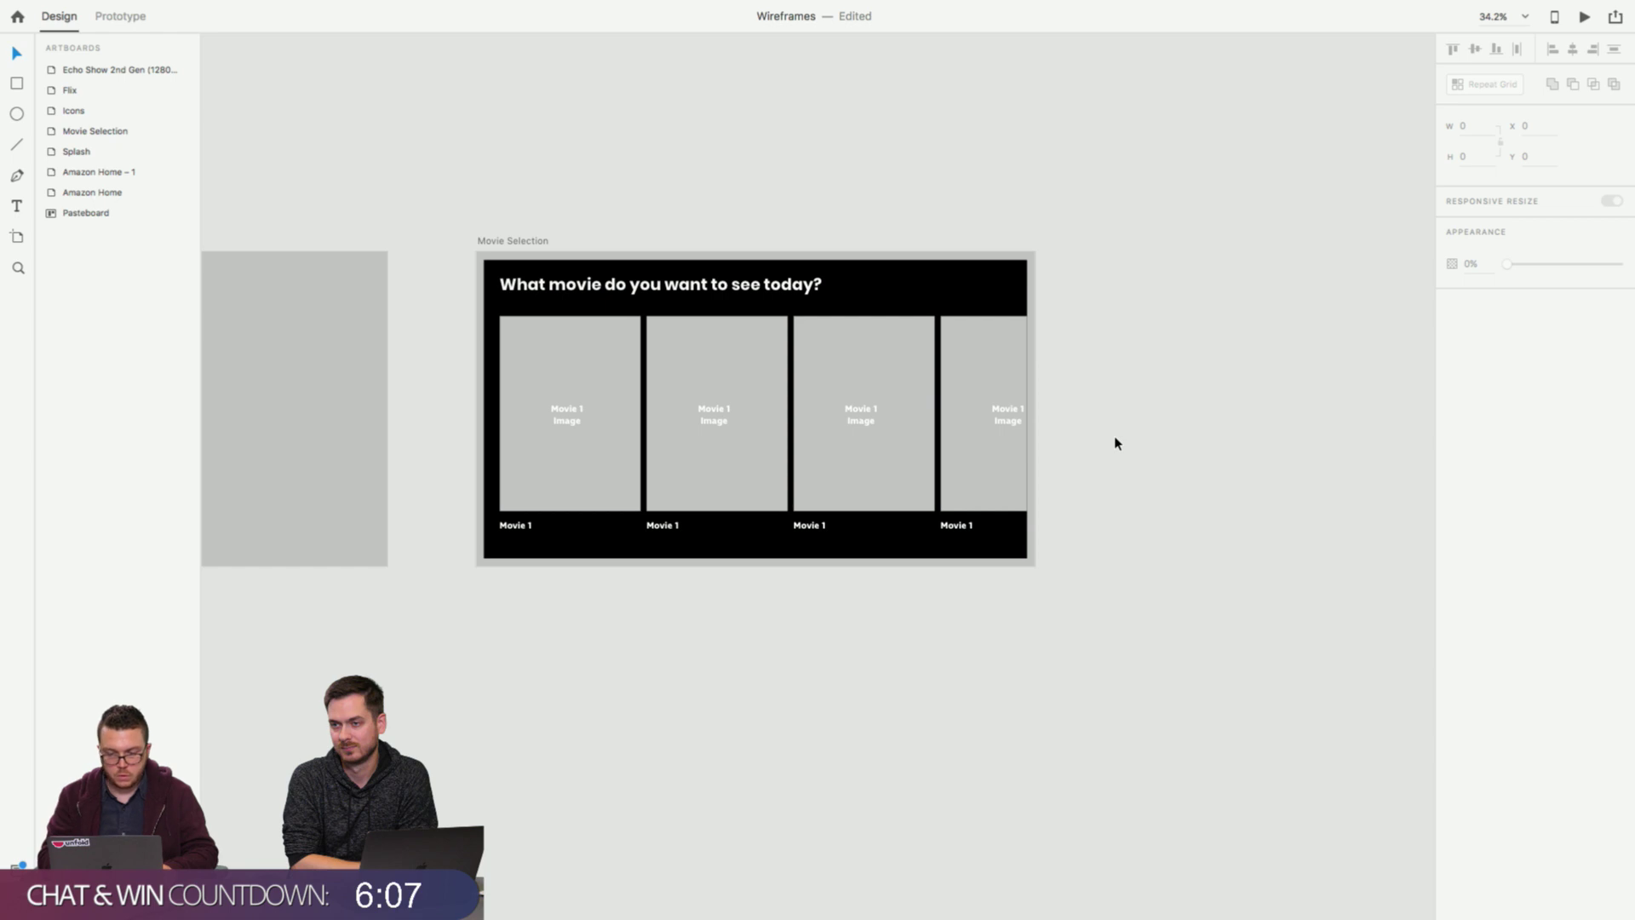
Change the image caption inside the second movie card to "Movie 2 Image".
scroll(1097, 432, up, 1)
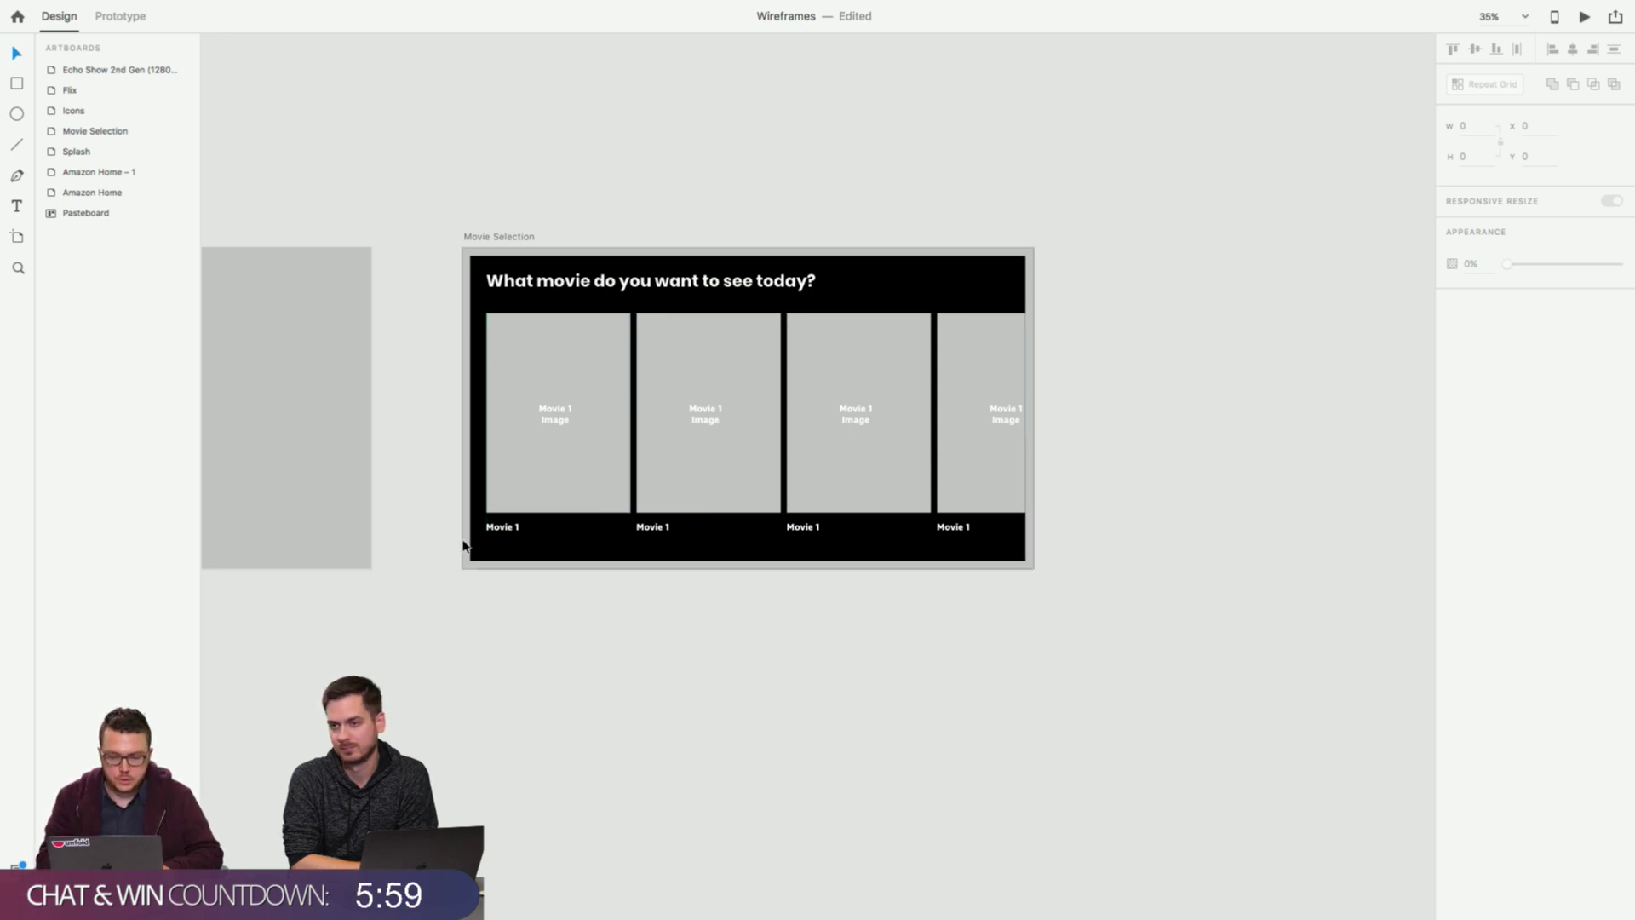
double_click(710, 419)
double_click(710, 419)
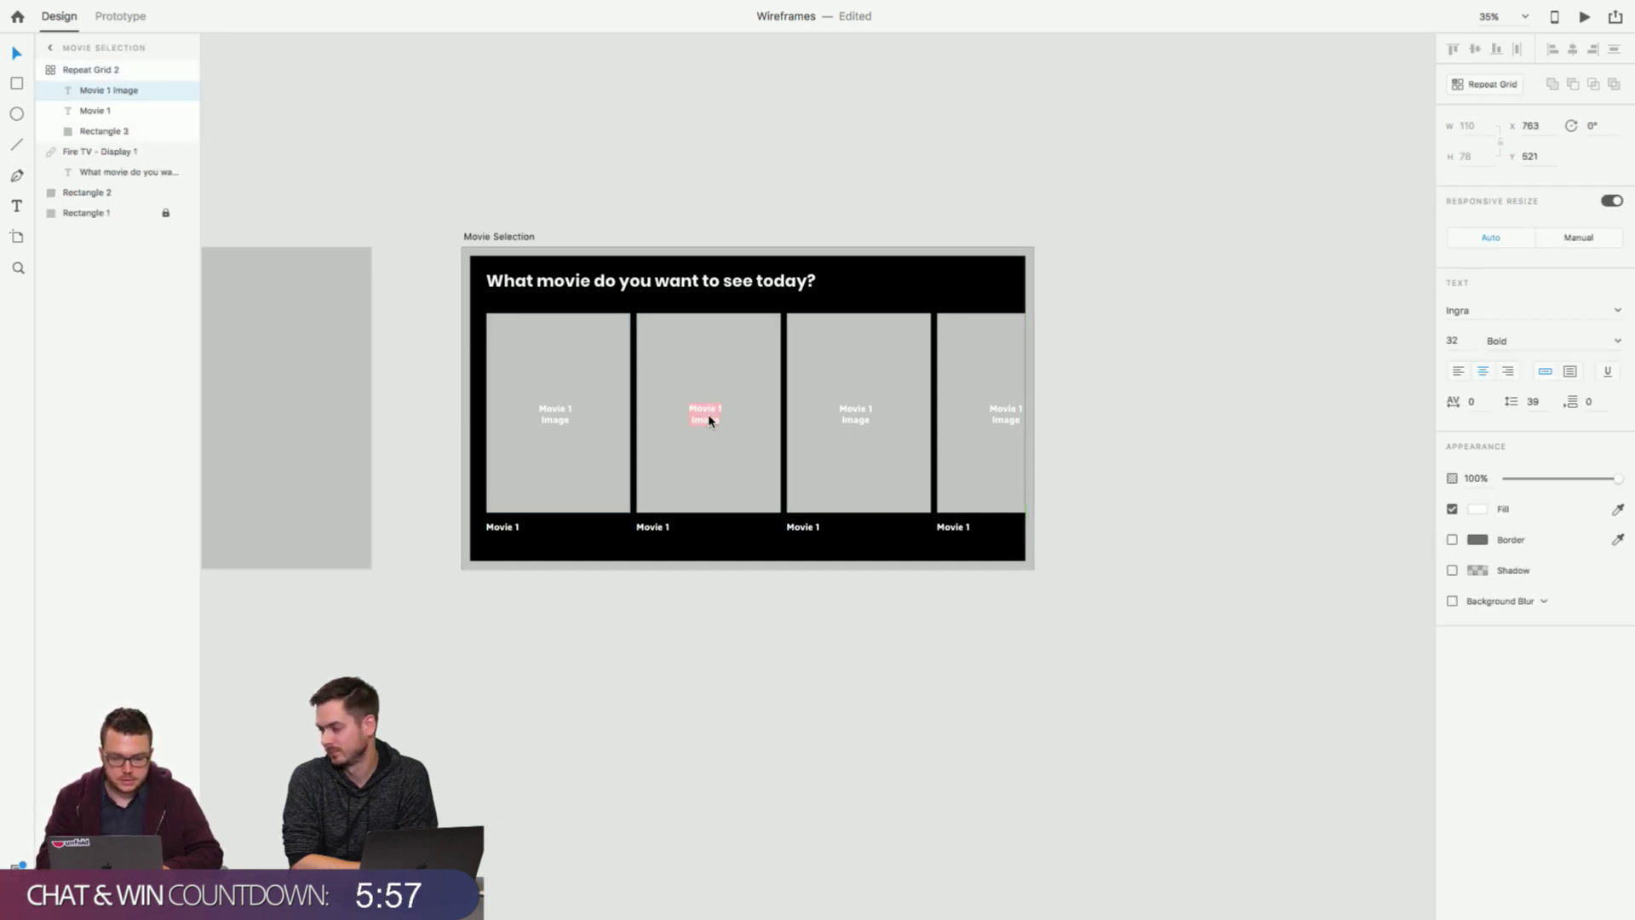
click(713, 409)
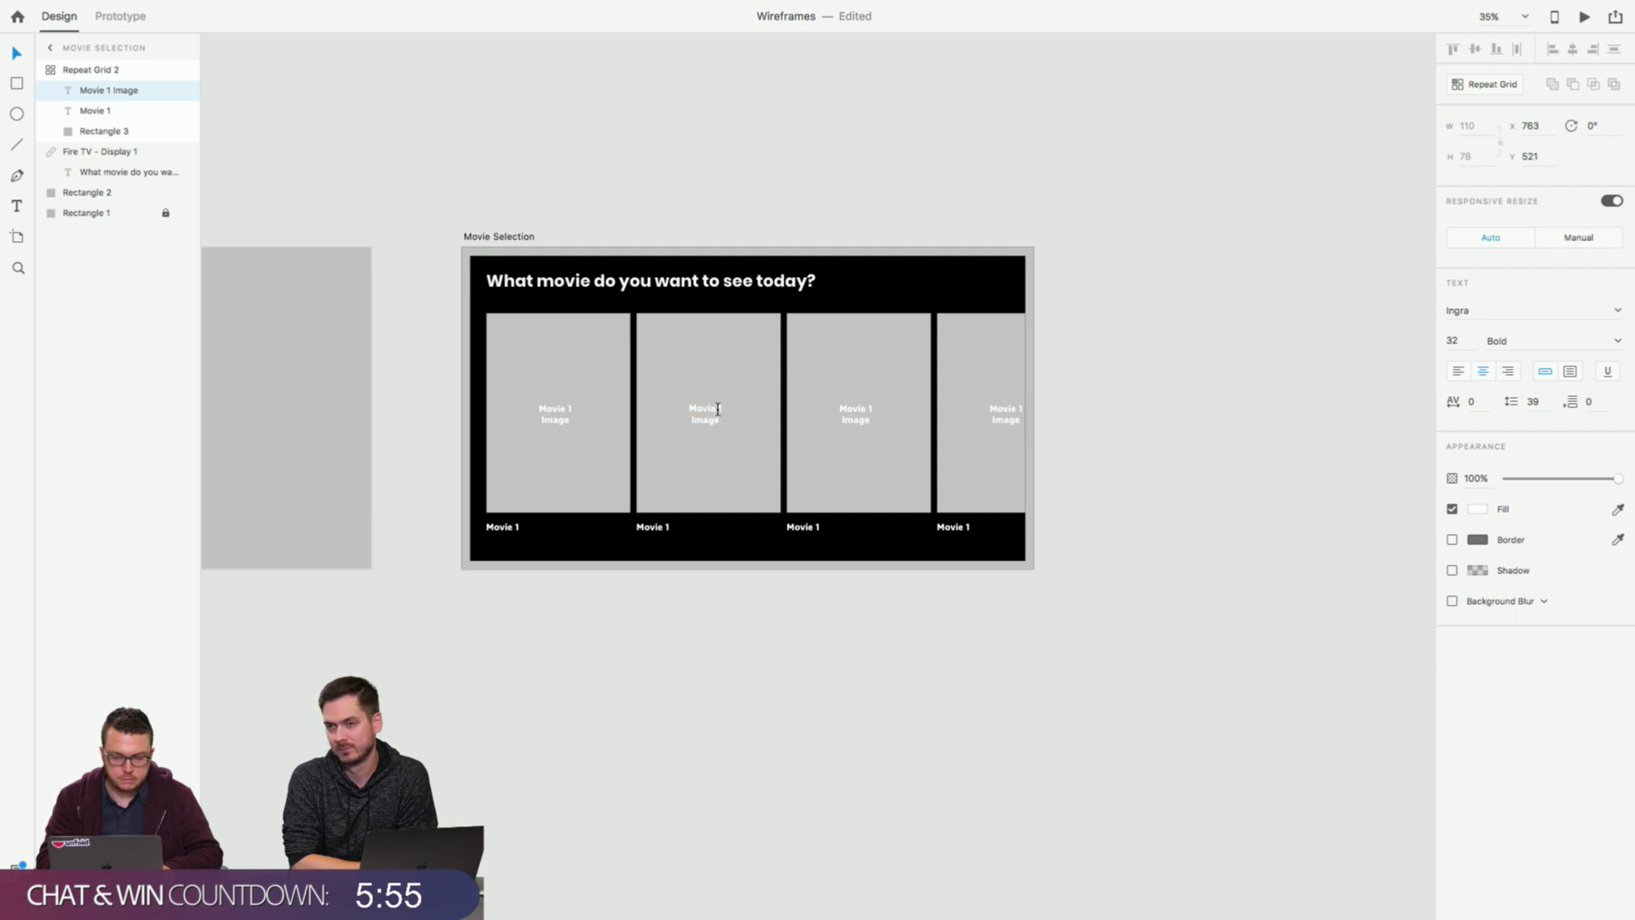
key(BackSpace)
text(2)
key(Return)
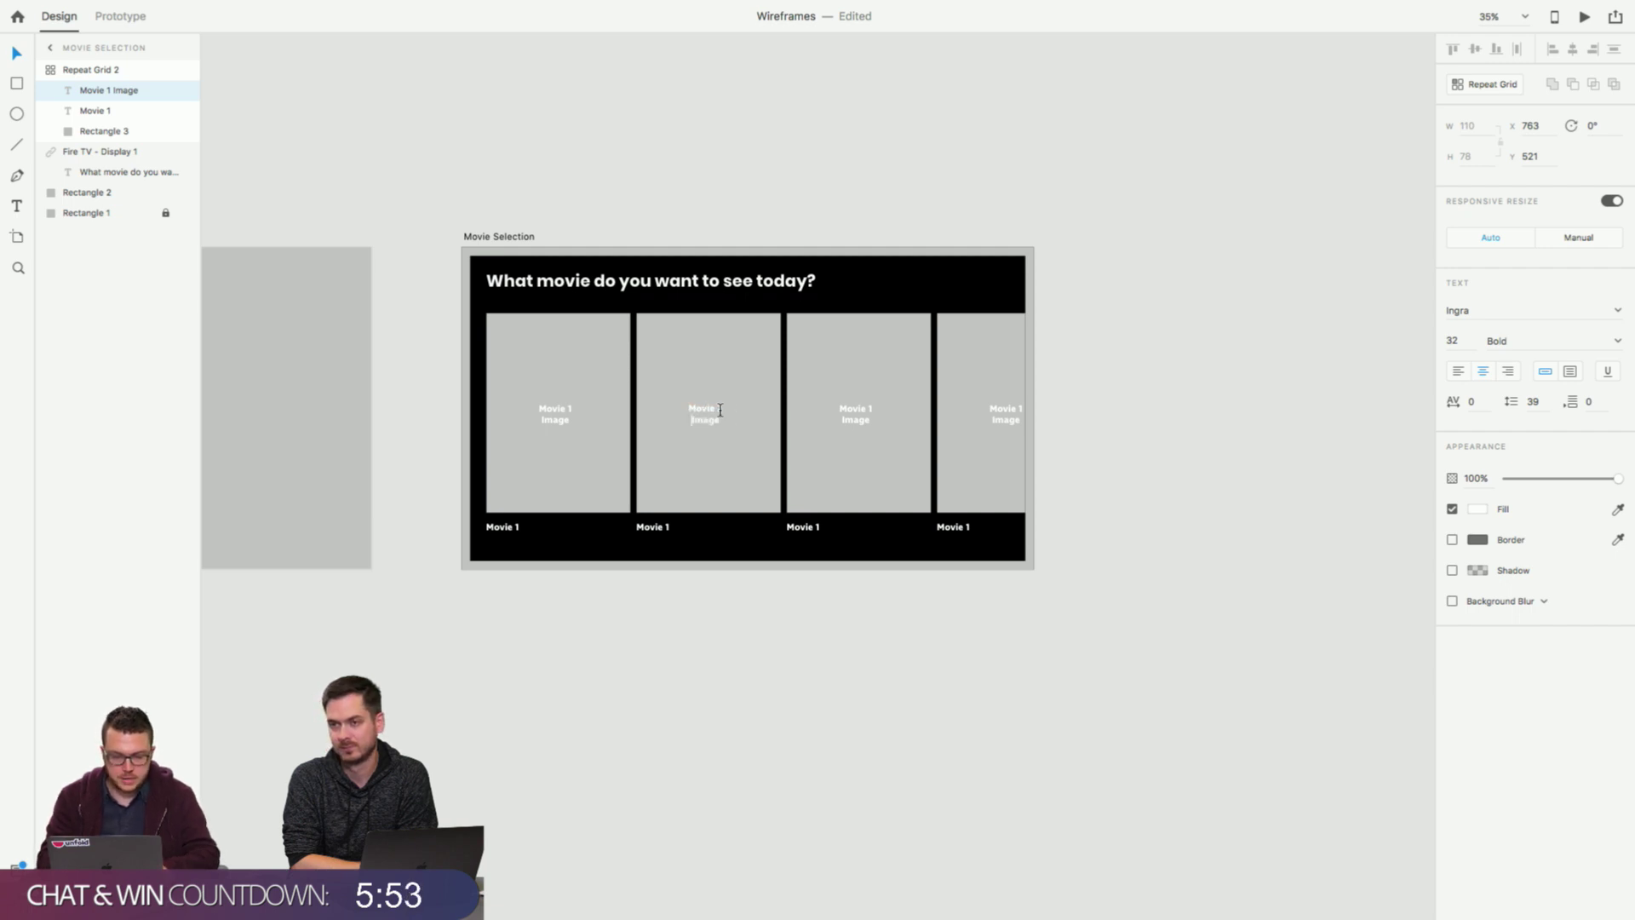
Change the label below the second movie card to "Movie 2".
click(664, 530)
double_click(670, 527)
key(BackSpace)
text(2)
Change the label below the third movie card to "Movie 3".
click(816, 529)
double_click(816, 528)
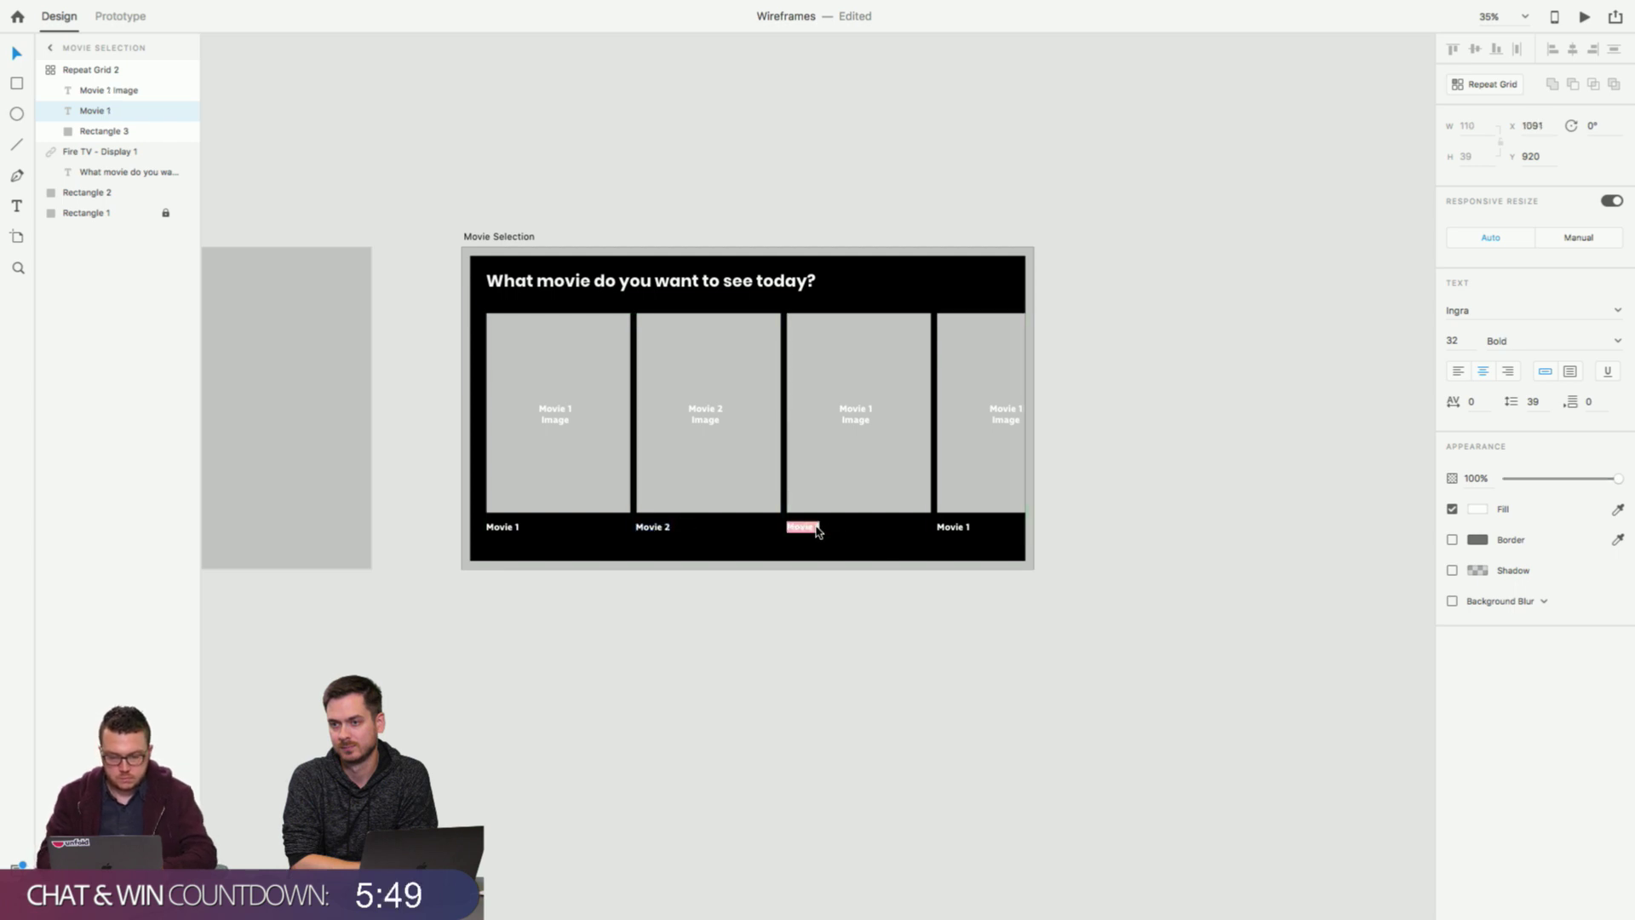
key(BackSpace)
text(2)
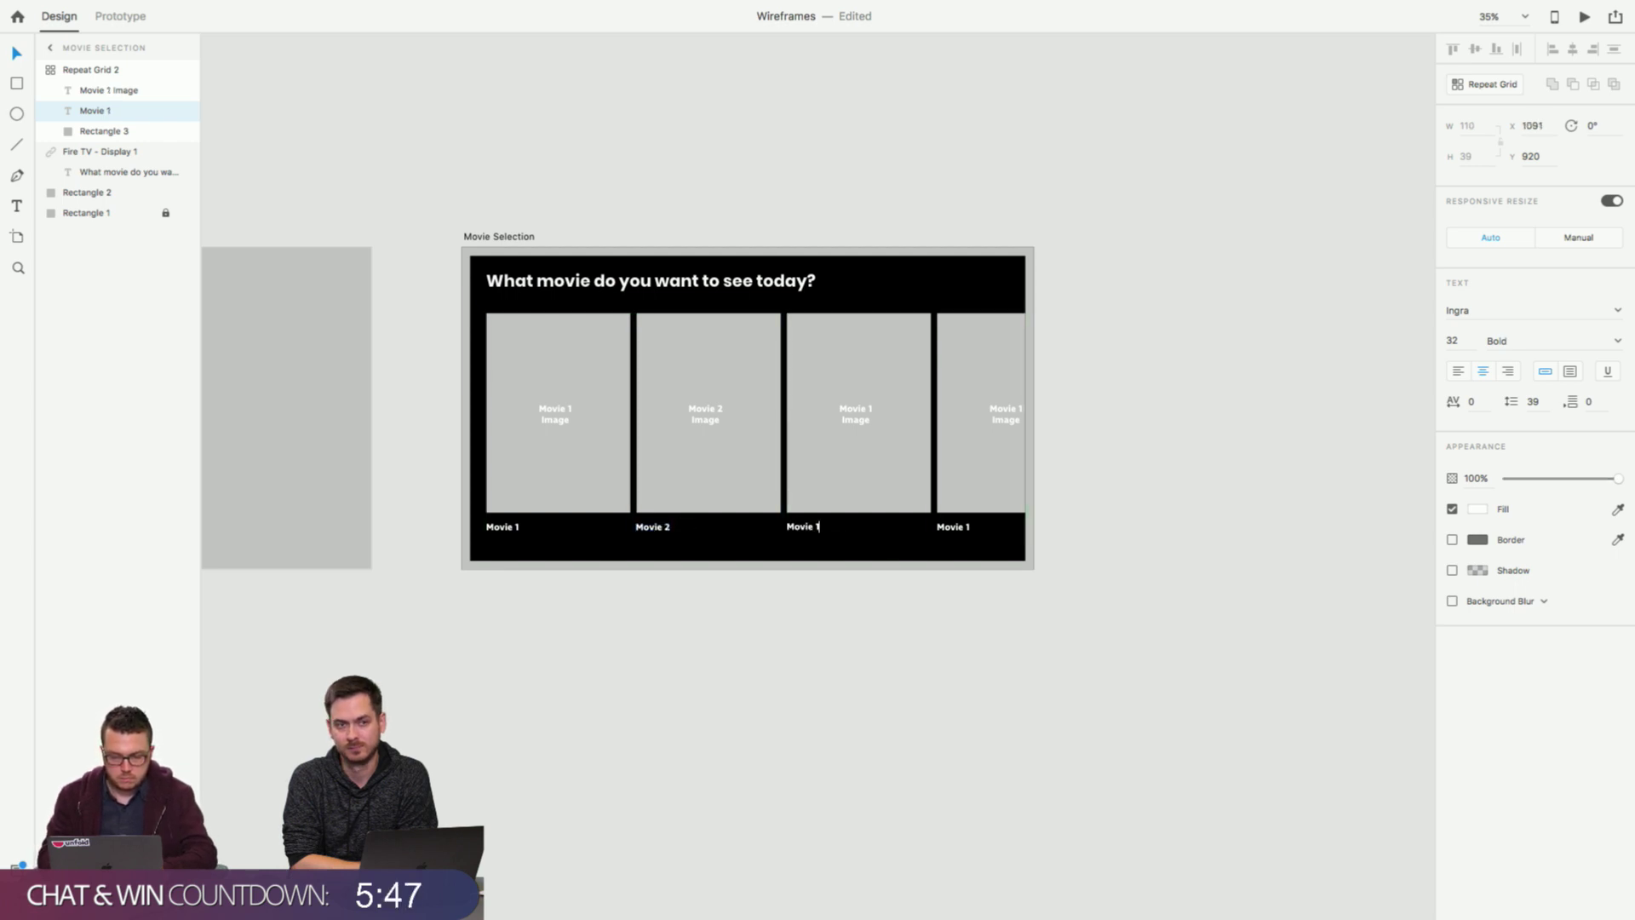
key(Escape)
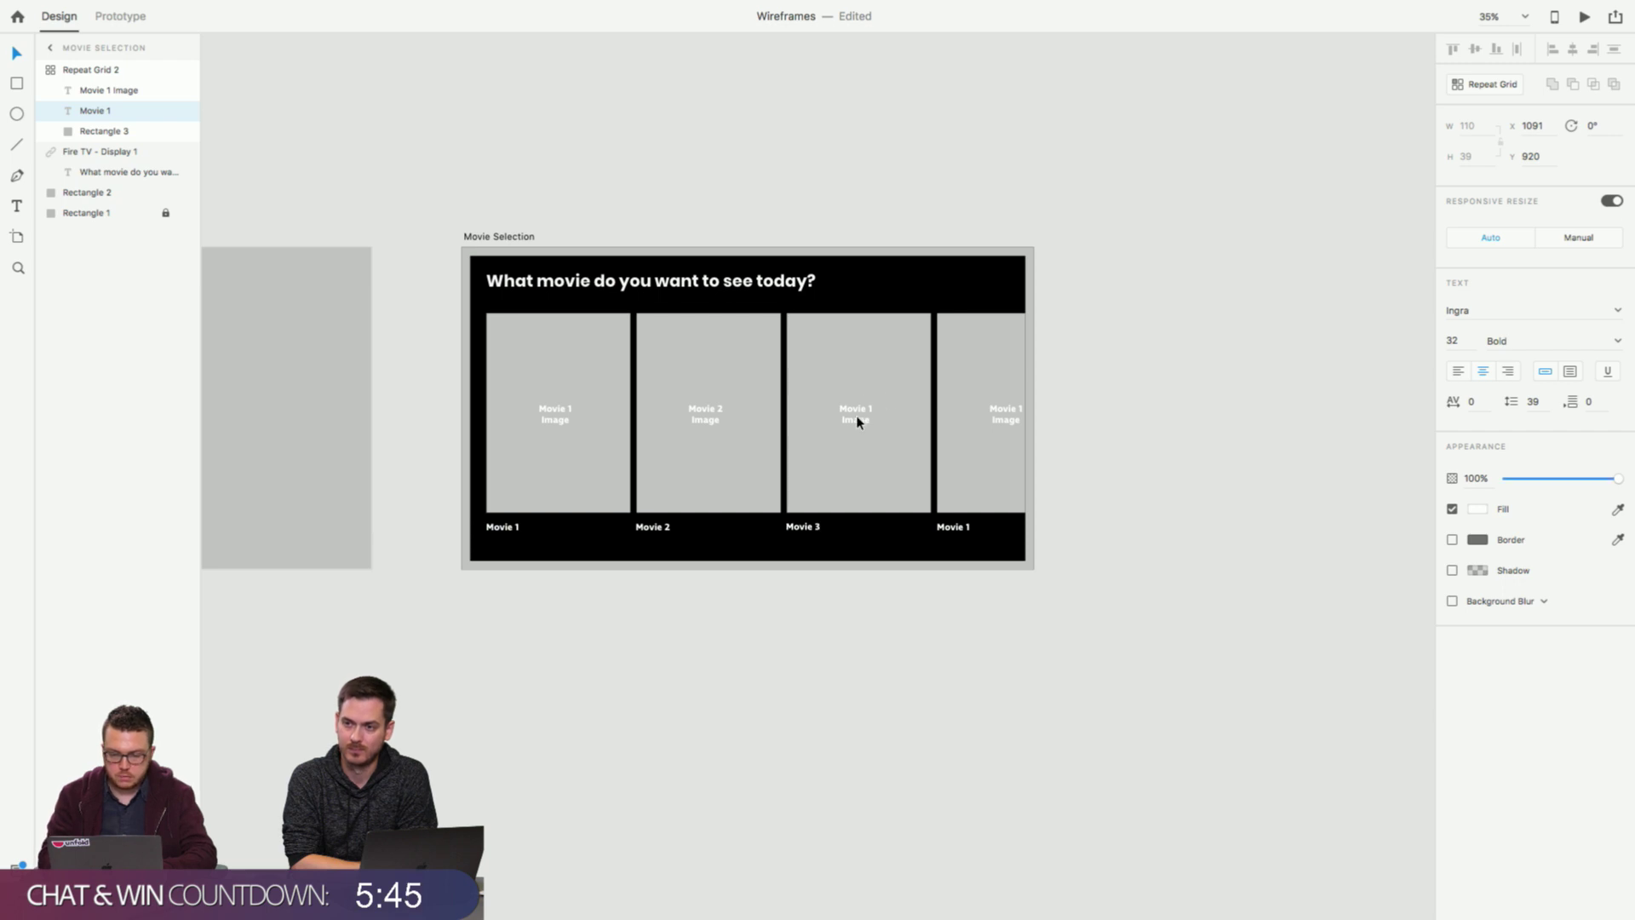
Change the image caption inside the third movie card to "Movie 3 Image".
click(859, 414)
key(BackSpace)
text(3)
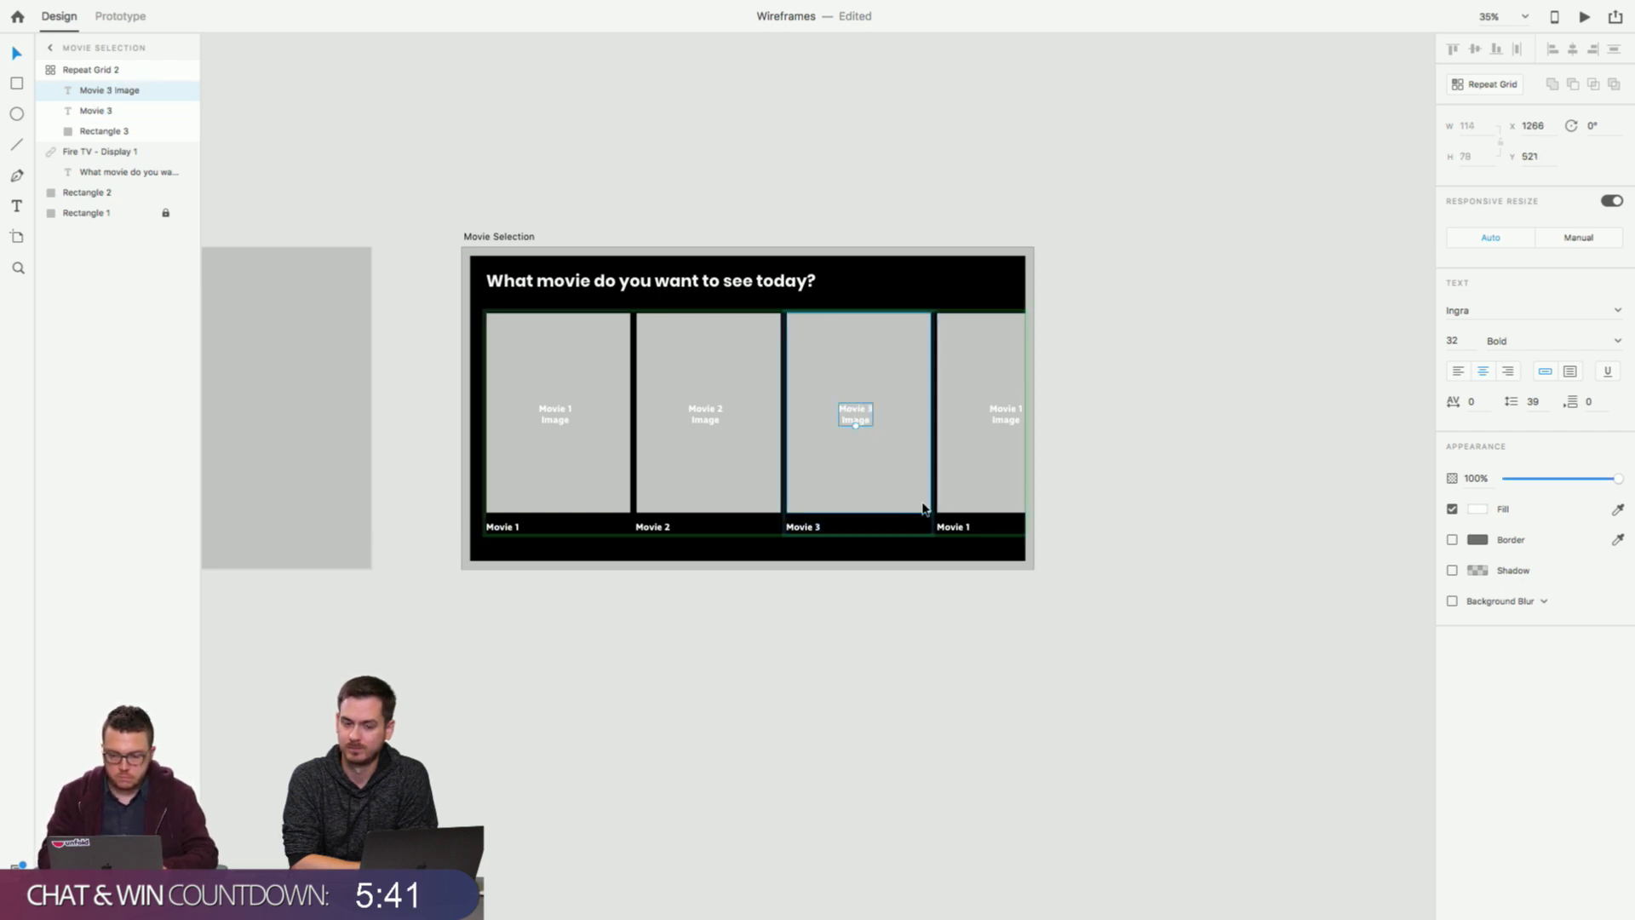
Change the label below the partly cut-off fourth movie card to "Movie 3" and deselect it.
click(951, 529)
double_click(968, 527)
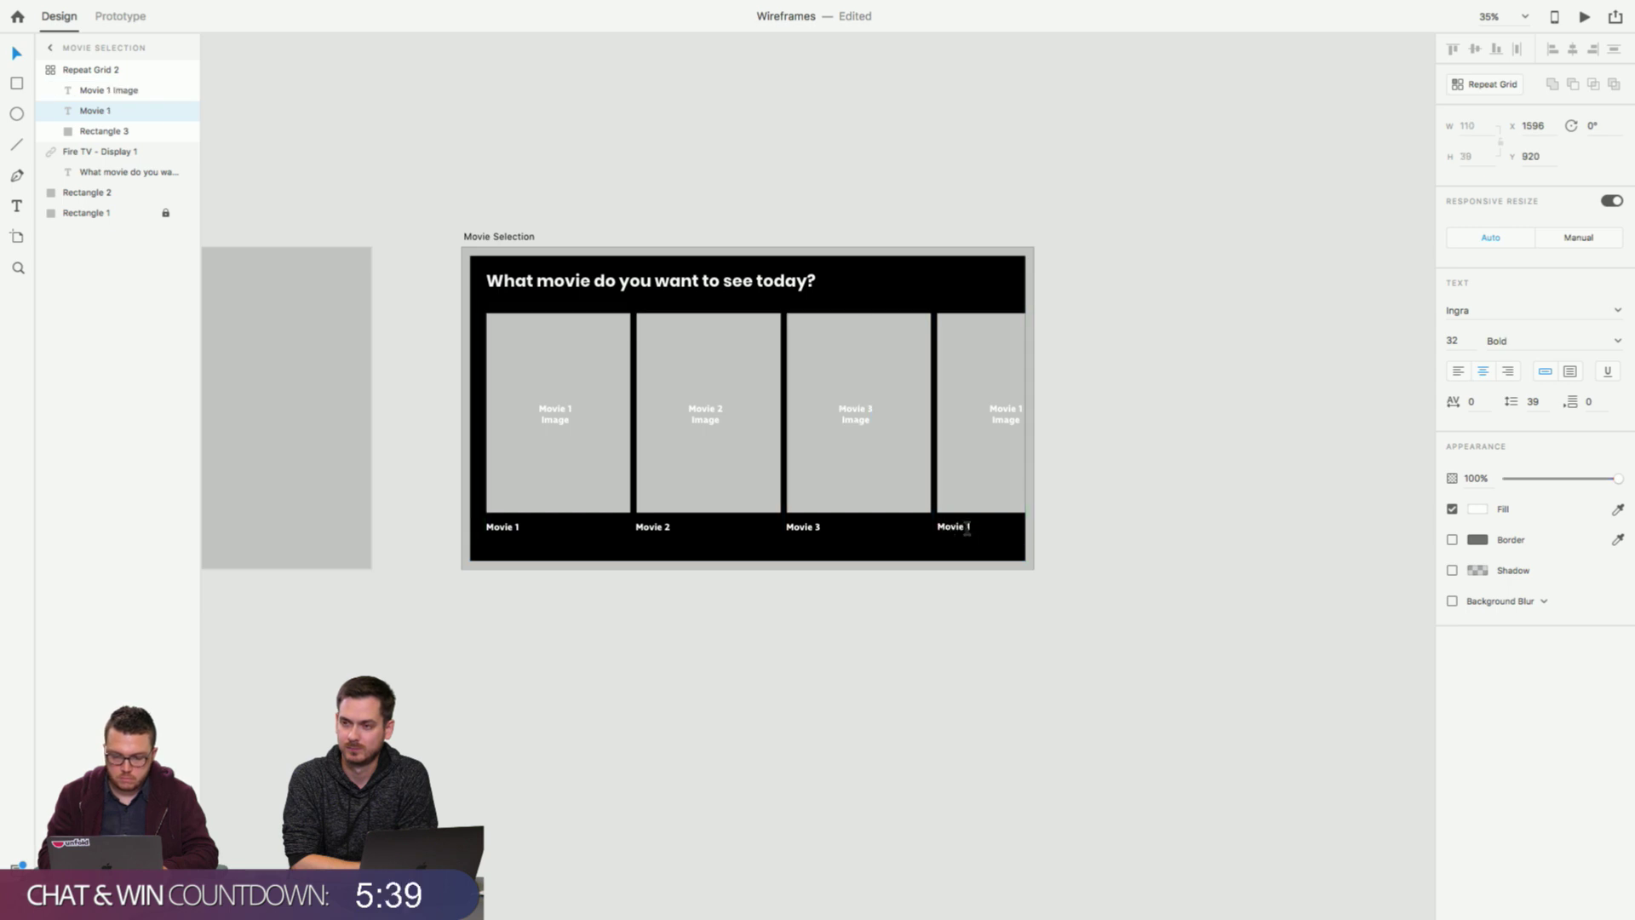
text(3)
click(1052, 599)
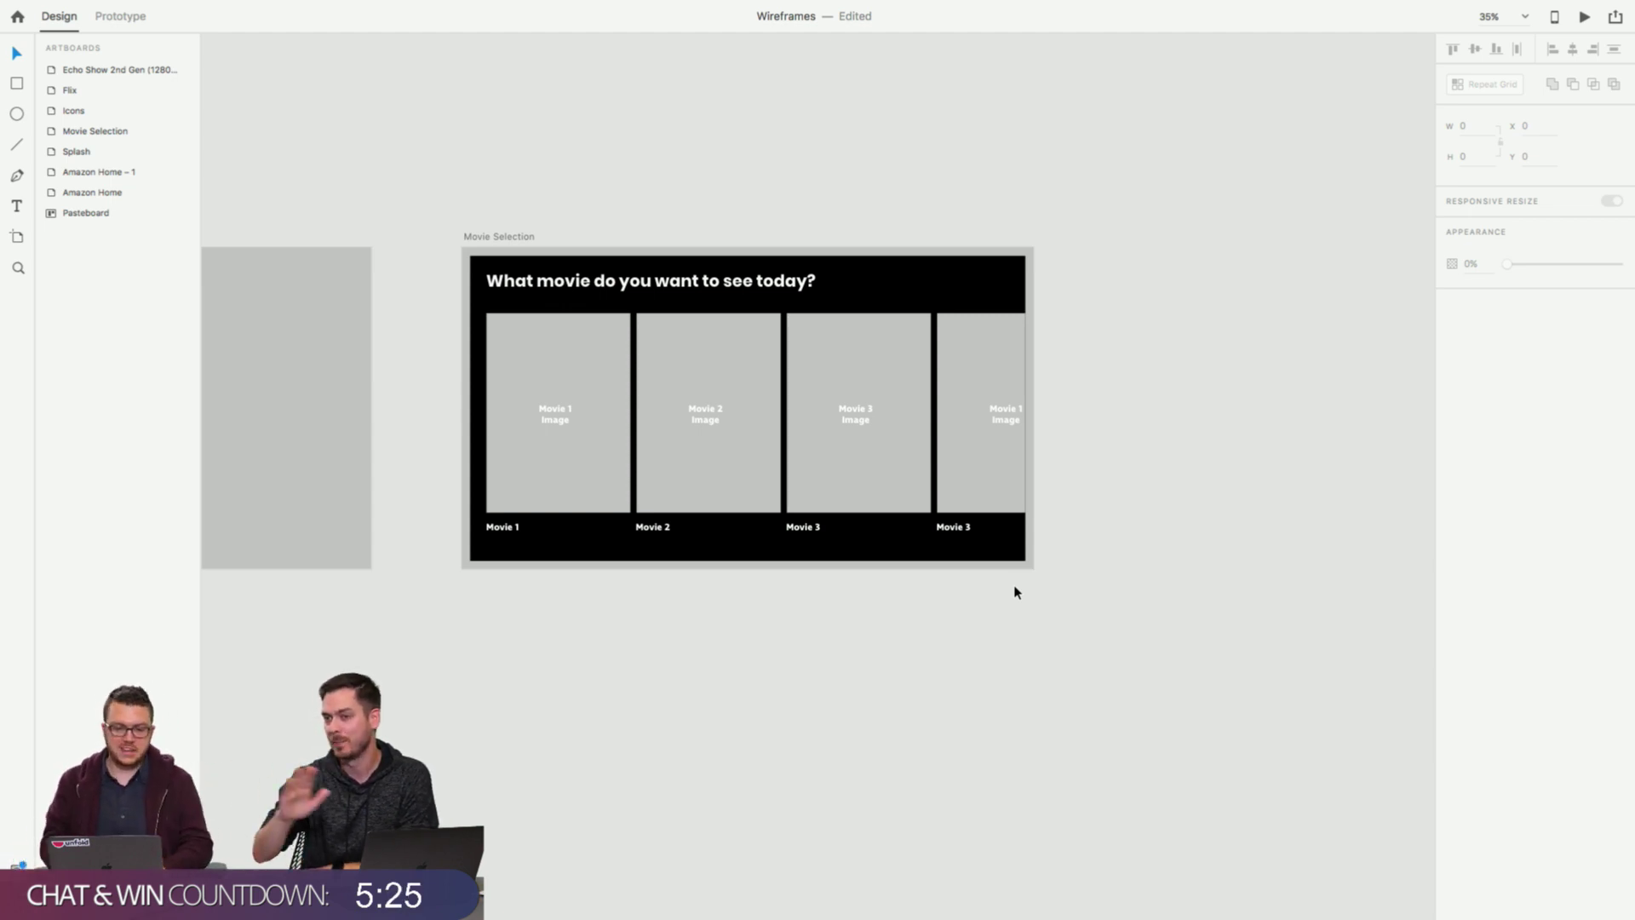
scroll(851, 477, right, 3)
click(451, 414)
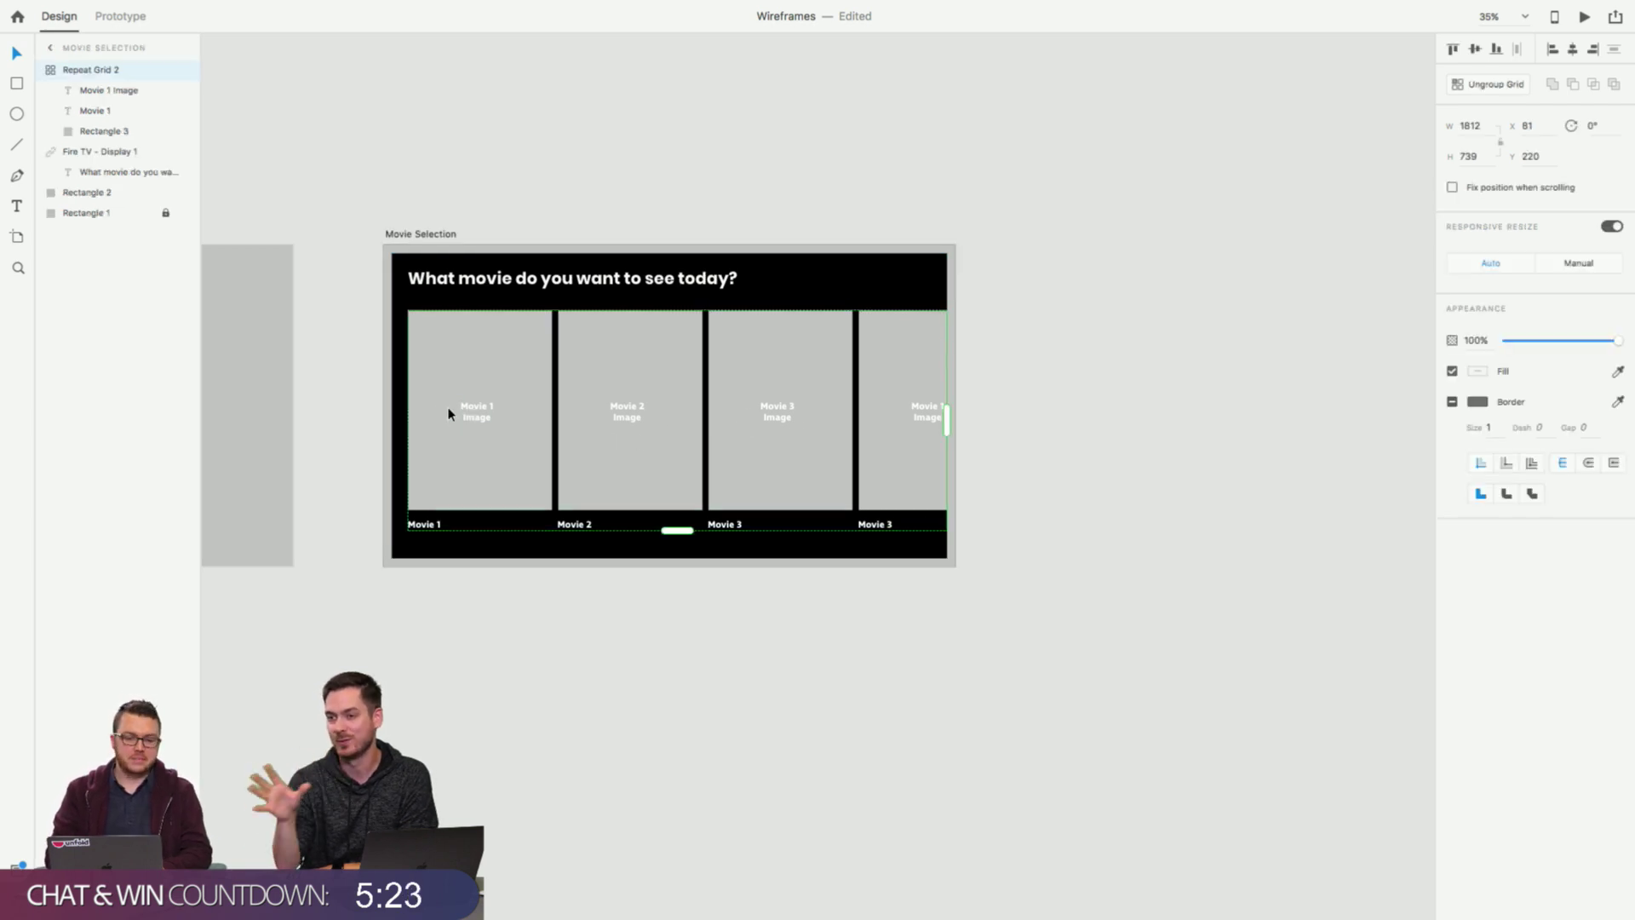
double_click(478, 414)
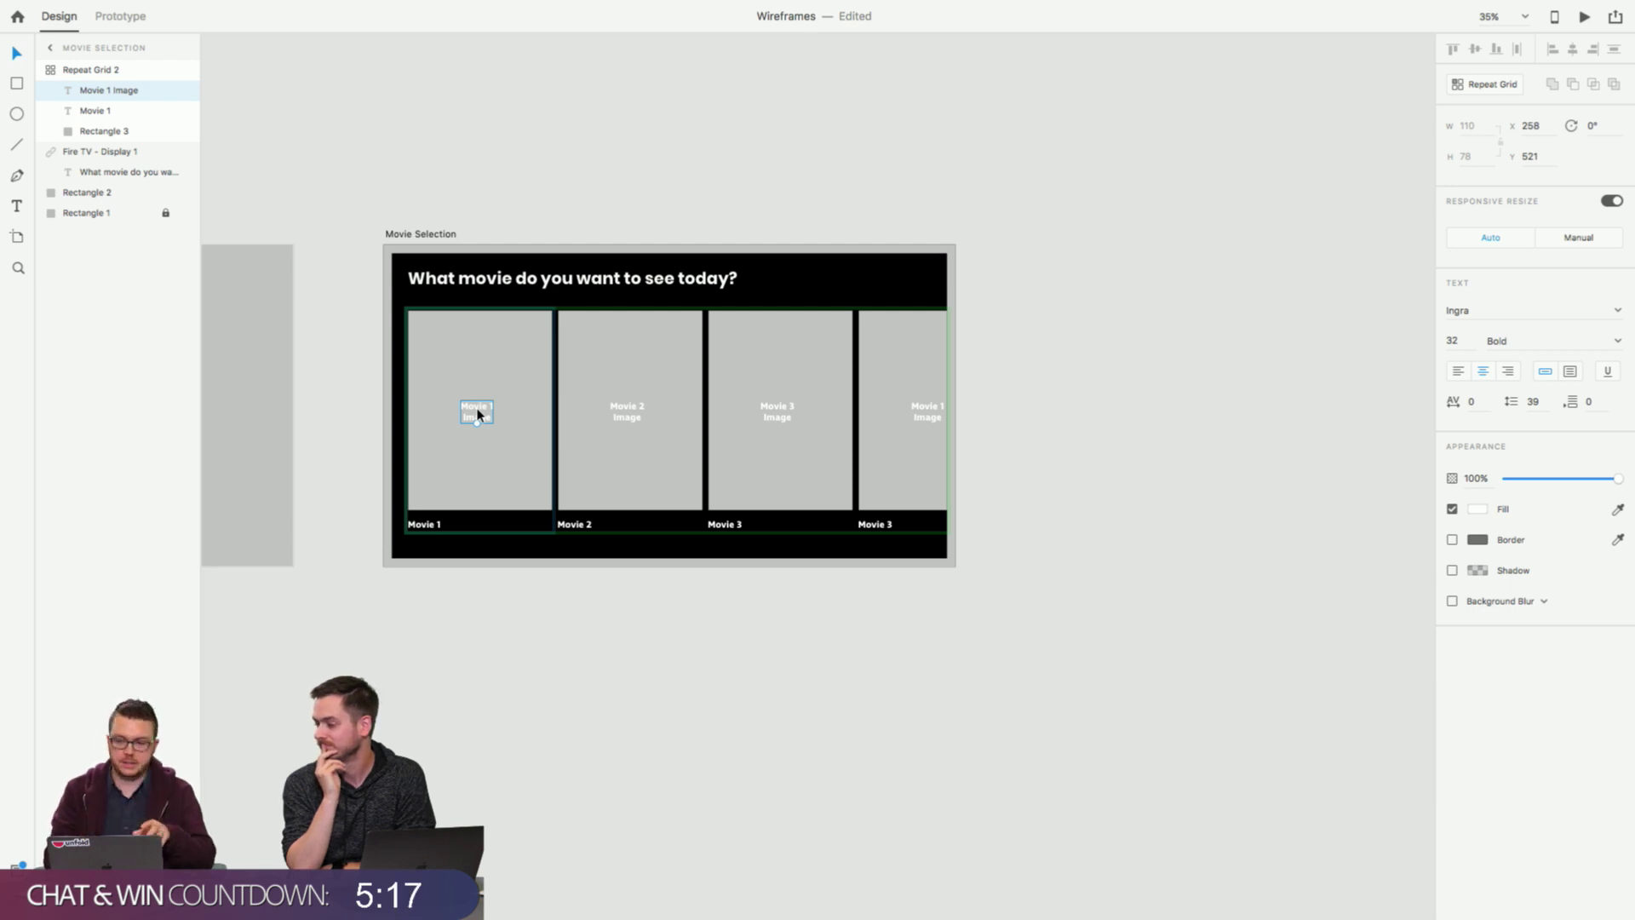
click(637, 229)
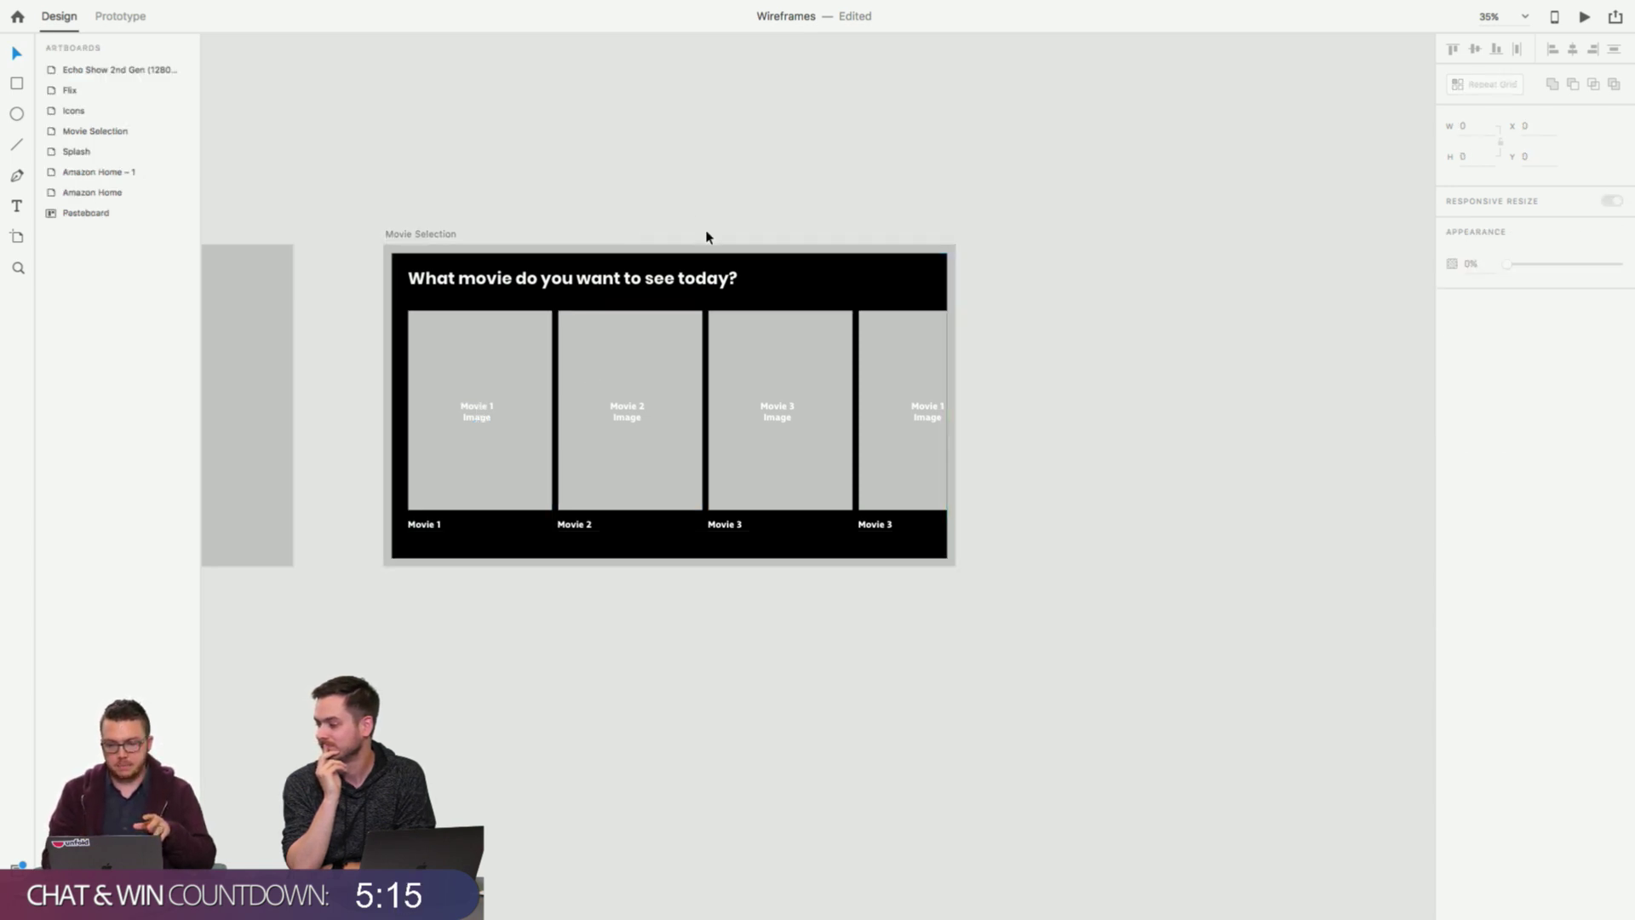
click(628, 417)
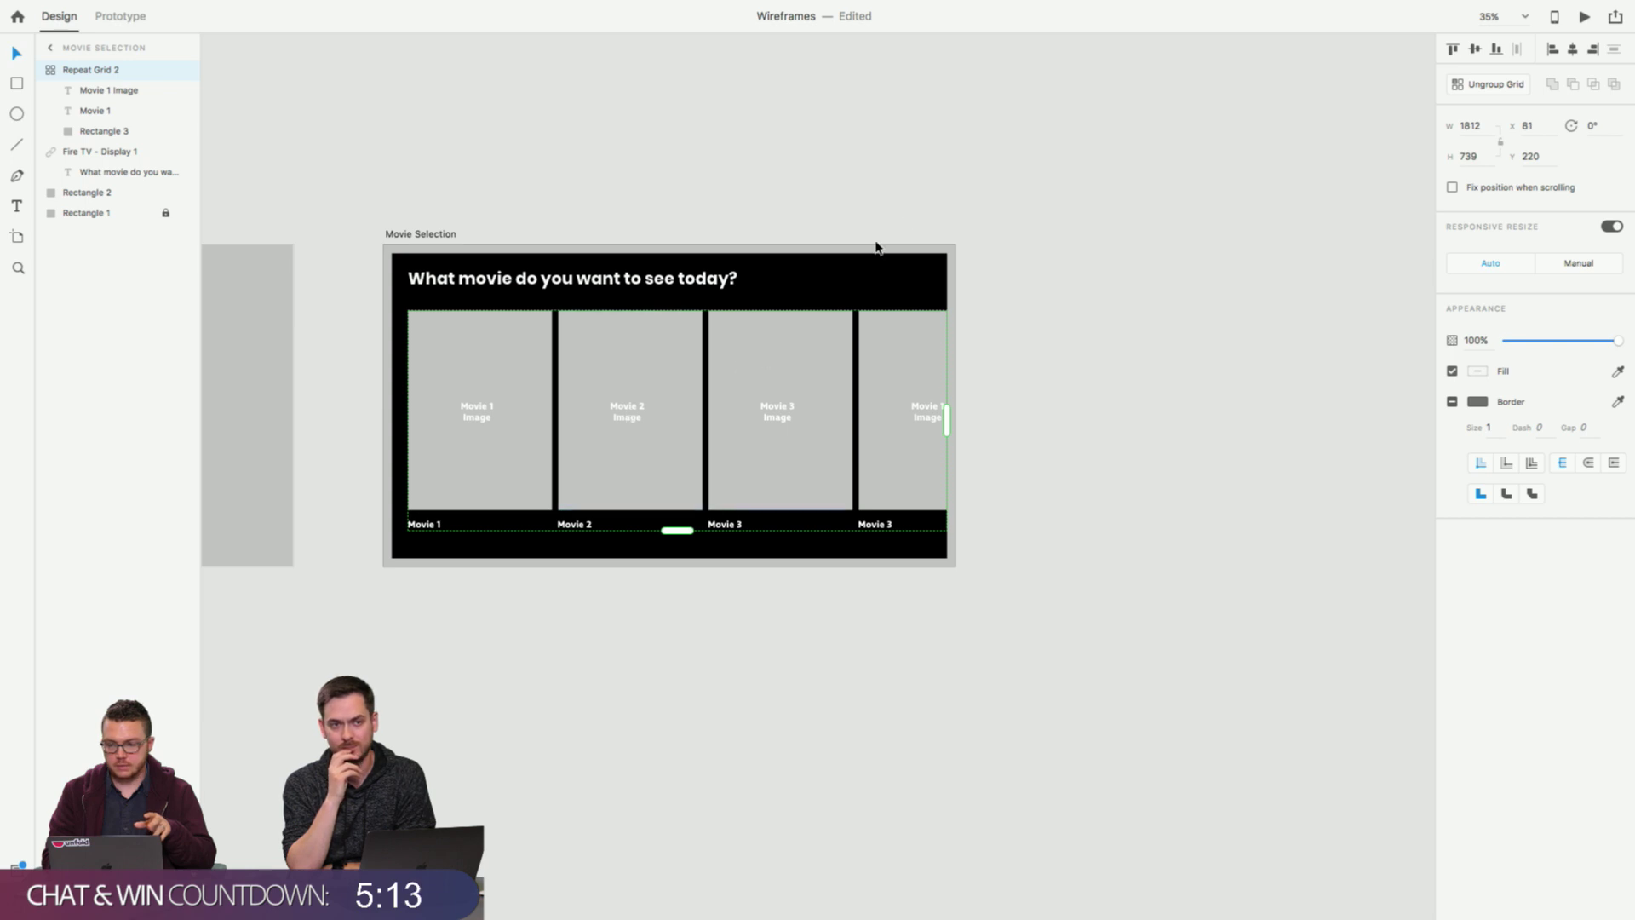
click(909, 222)
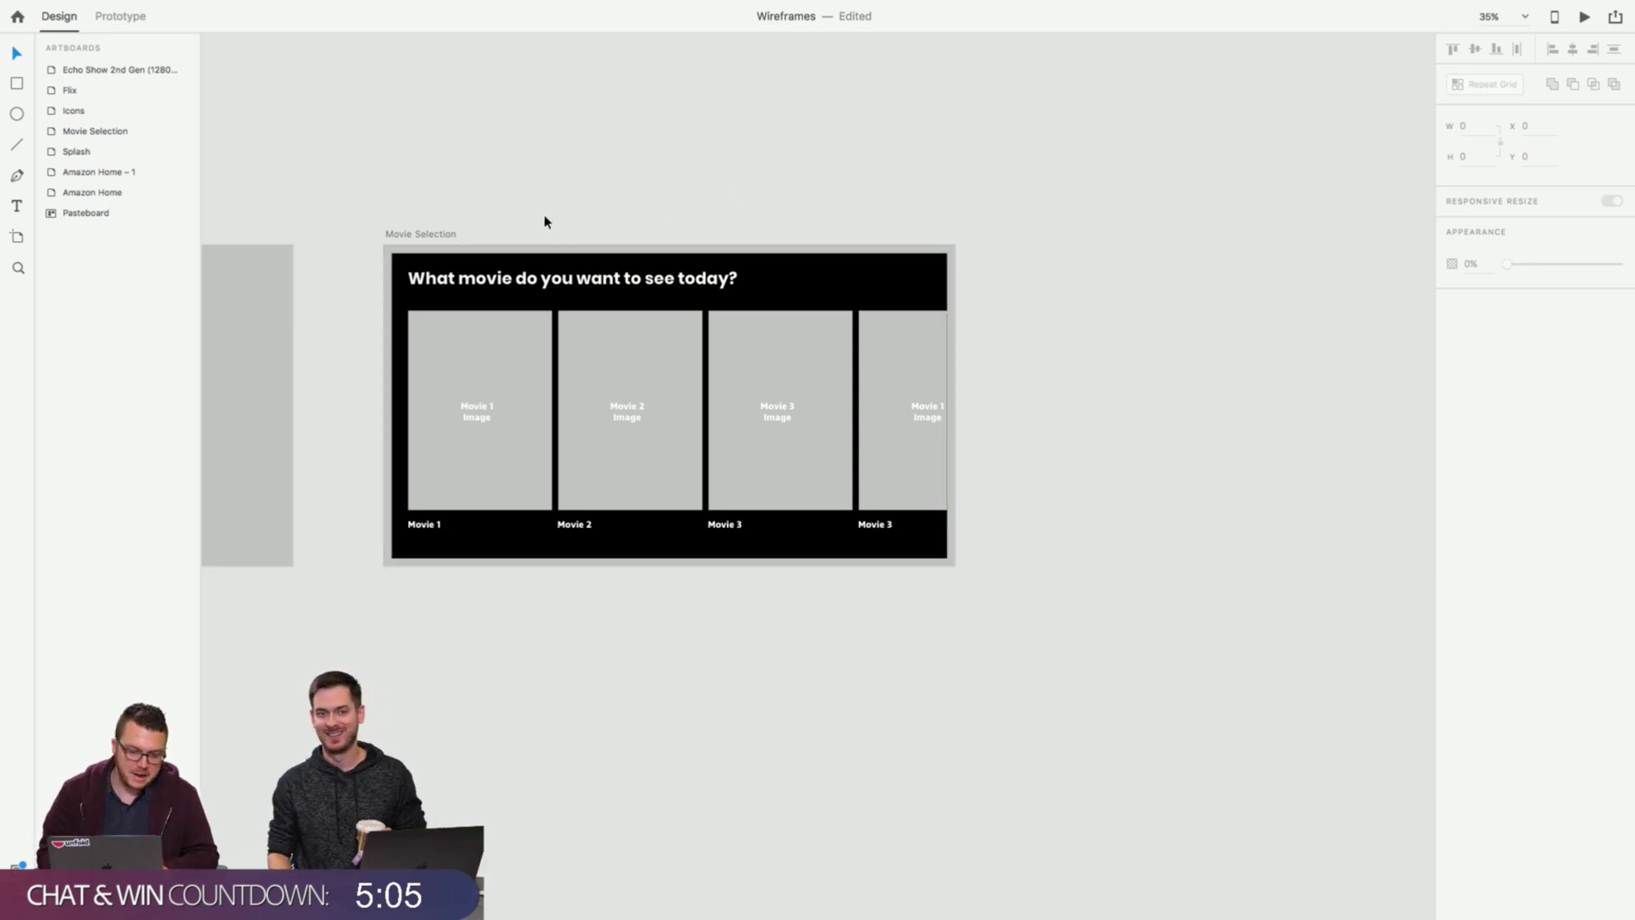
Duplicate the Movie Selection artboard and place the copy directly beside the original in the same row.
click(430, 239)
drag(430, 241, 1085, 241)
click(974, 164)
scroll(977, 170, right, 5)
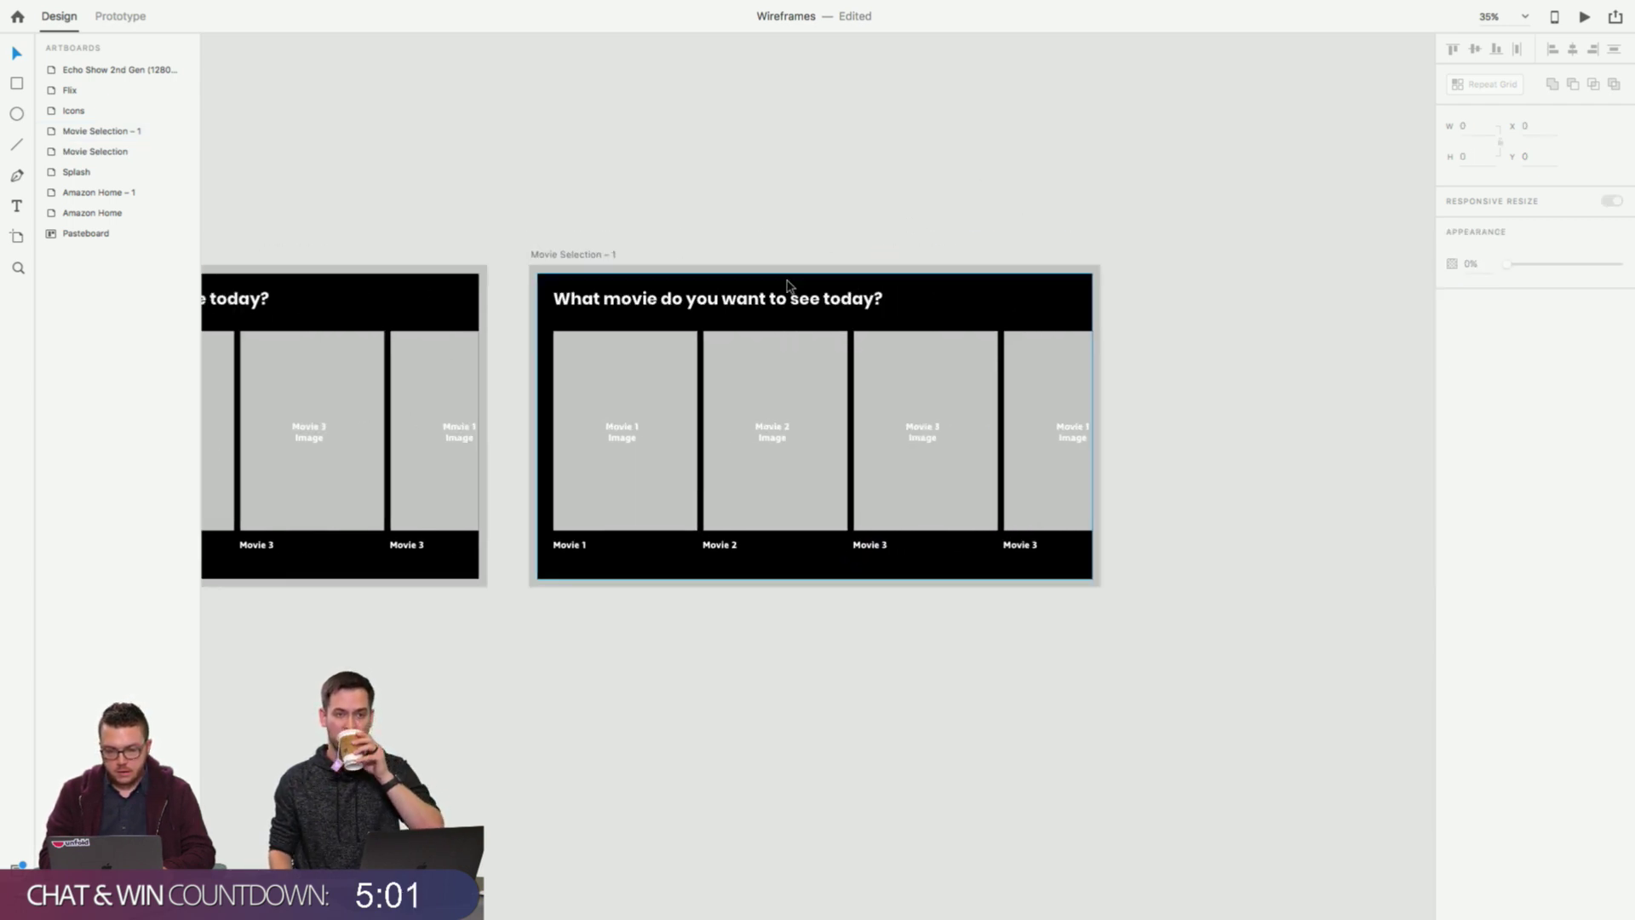
click(682, 305)
double_click(681, 305)
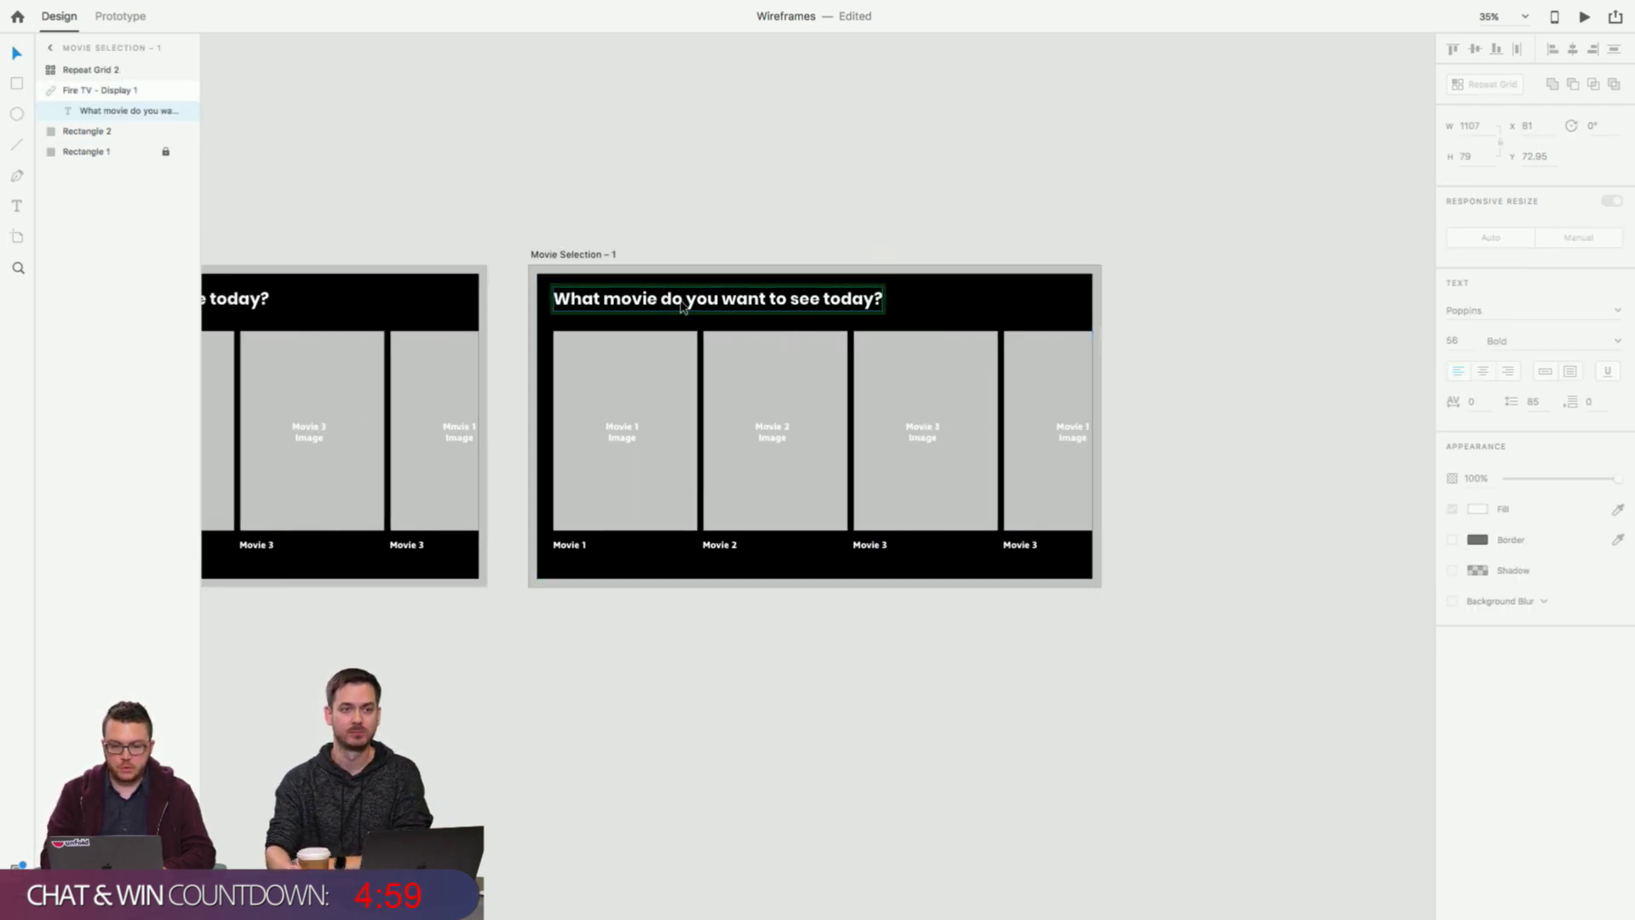
scroll(507, 191, left, 10)
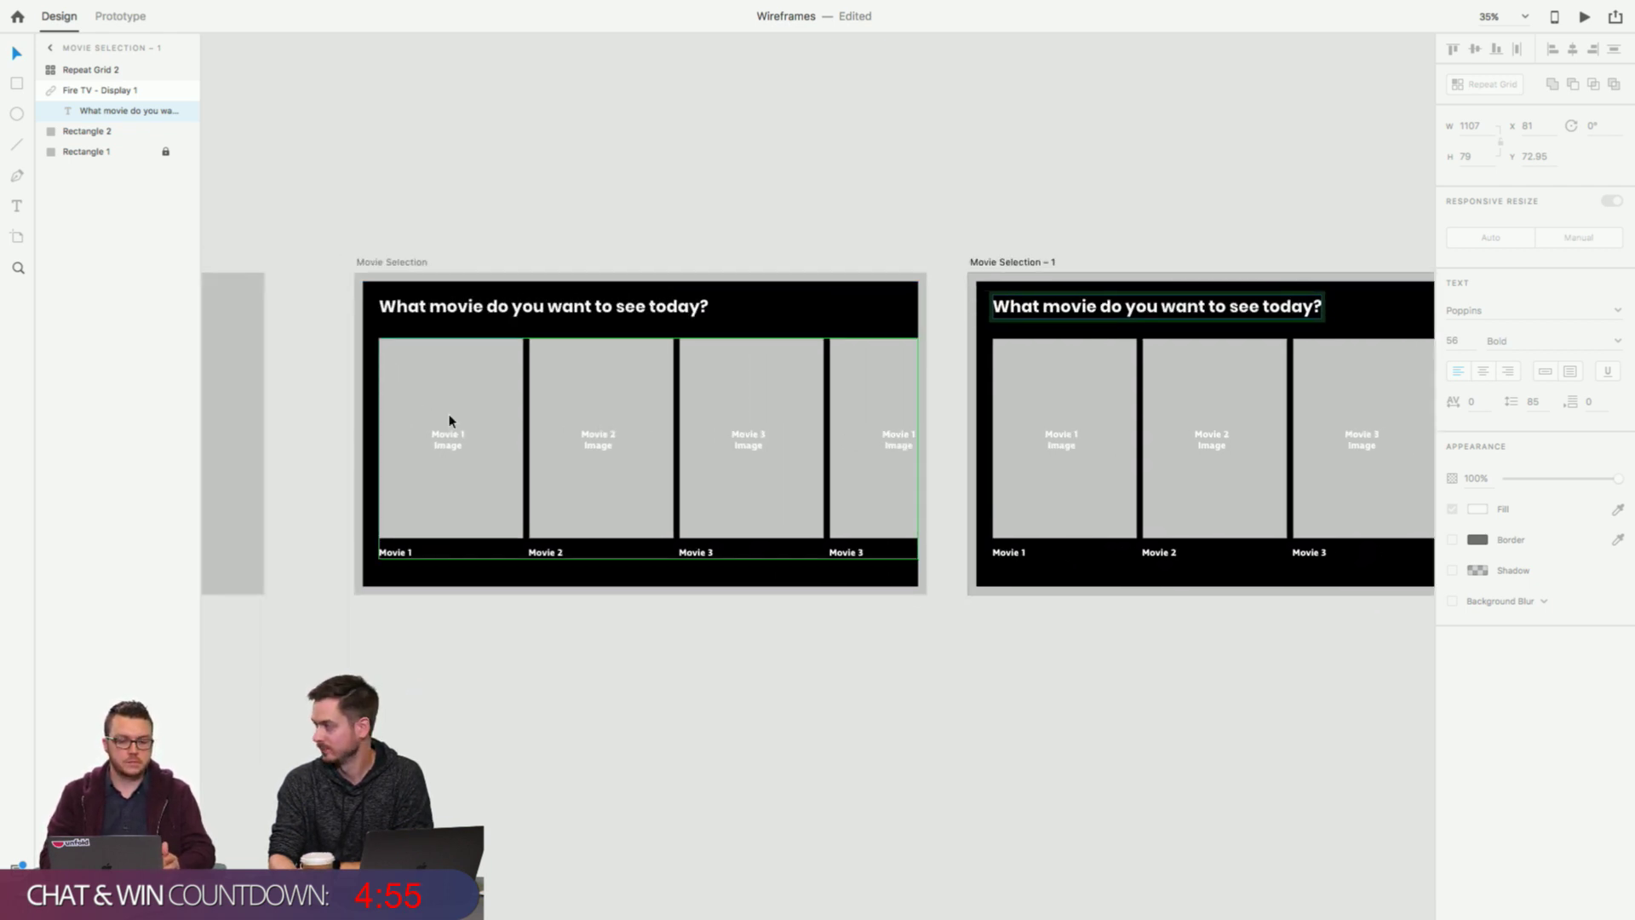
click(738, 212)
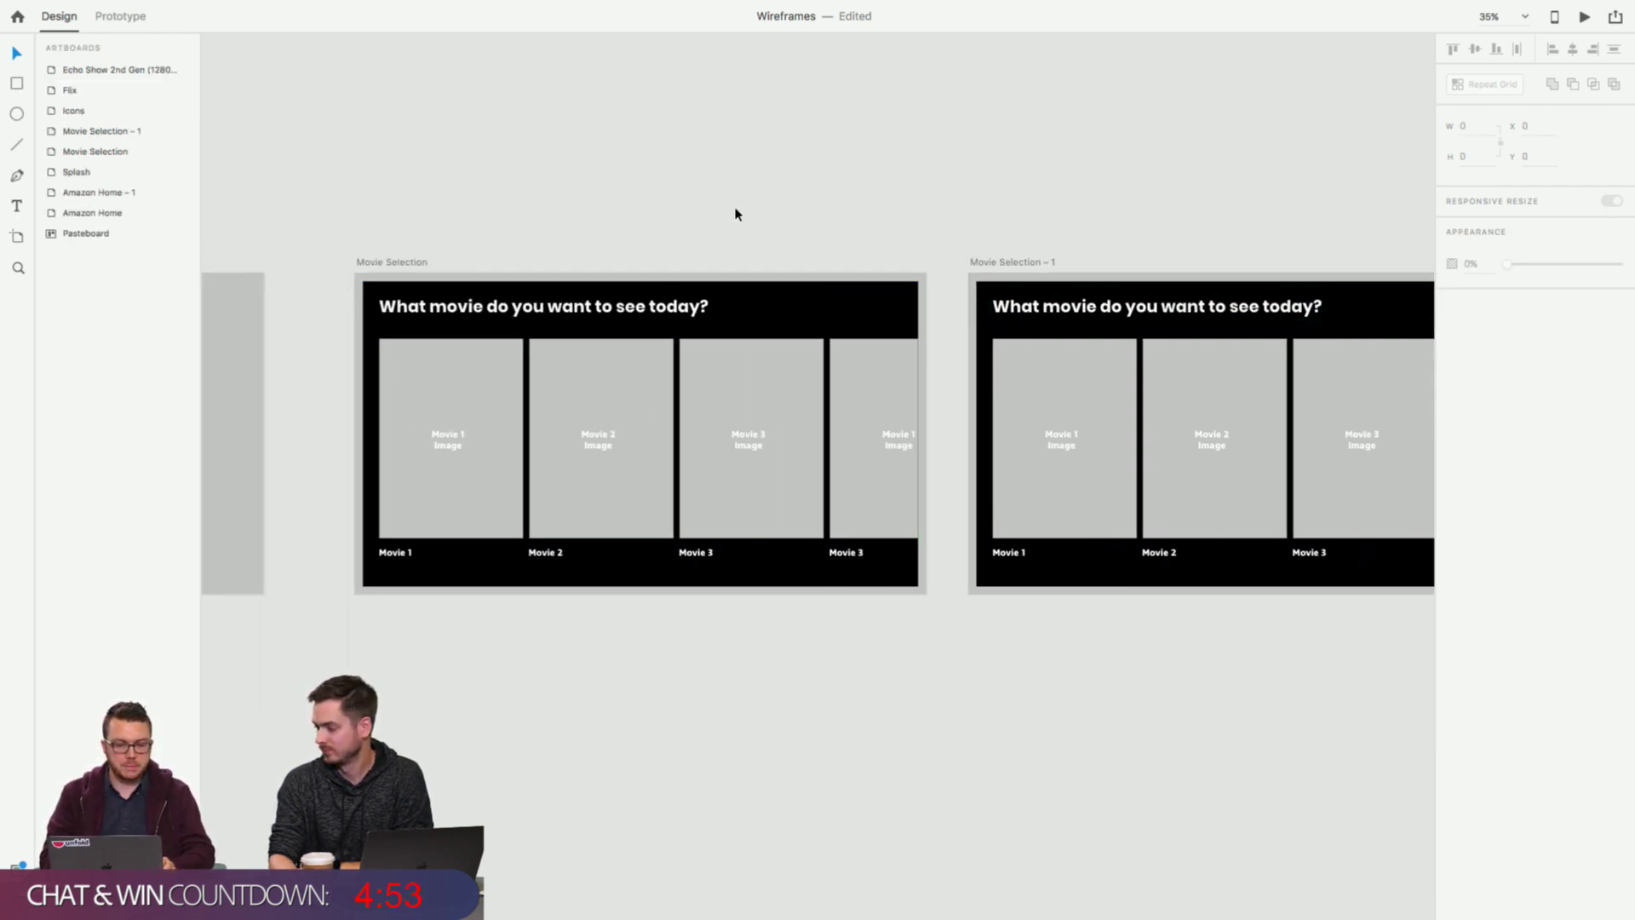
scroll(737, 214, right, 5)
scroll(738, 214, right, 5)
double_click(656, 386)
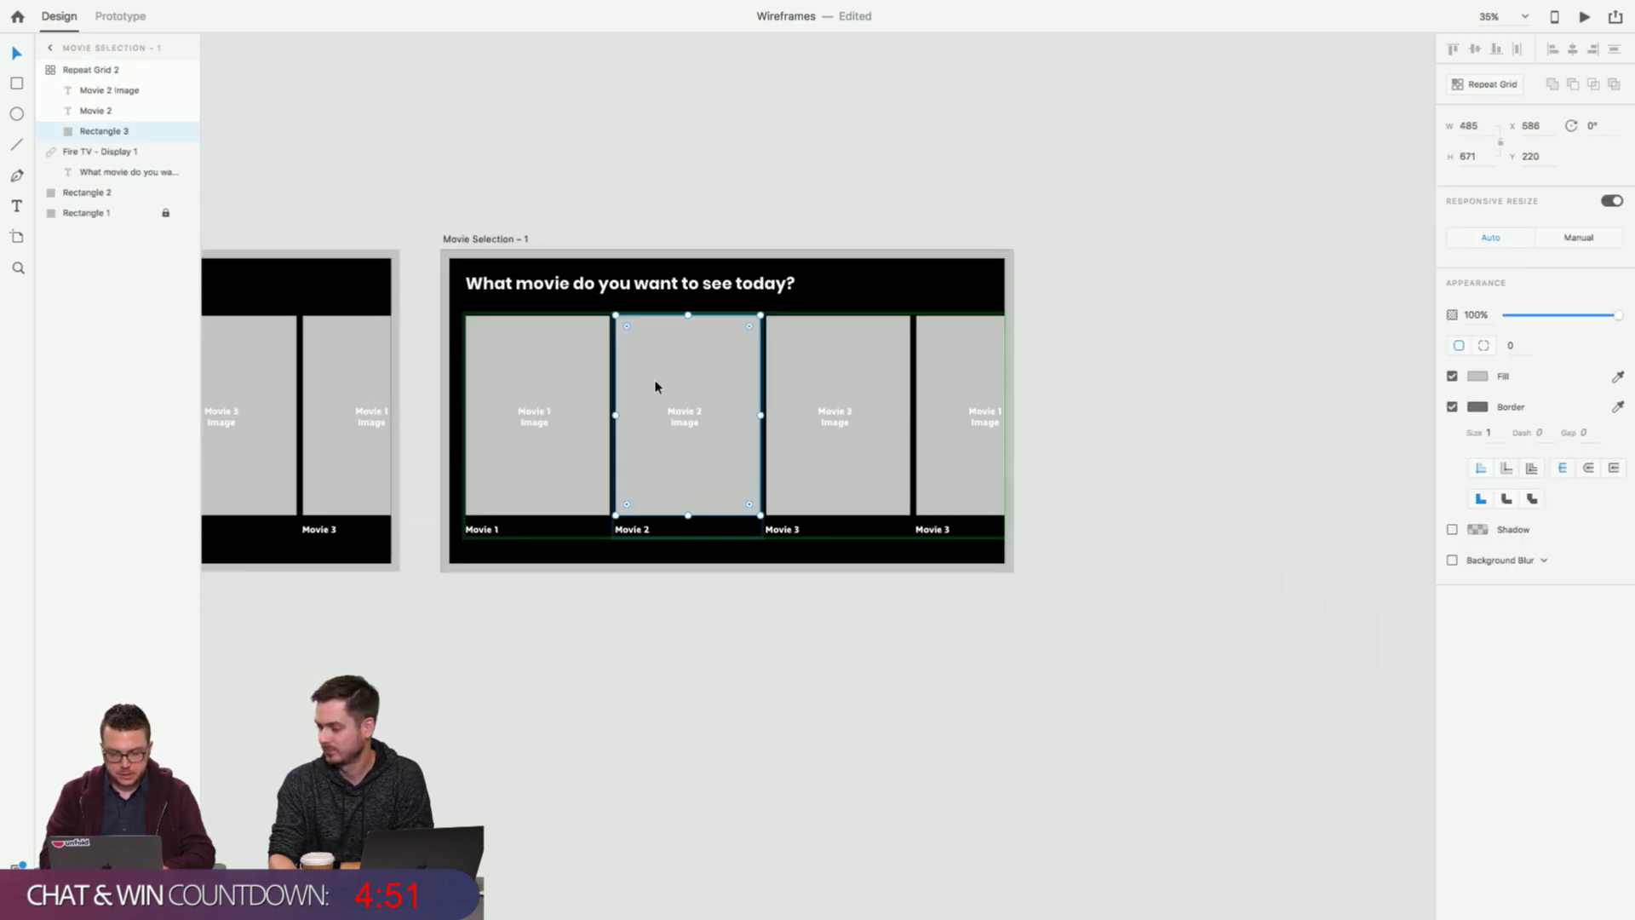
click(1022, 215)
double_click(731, 352)
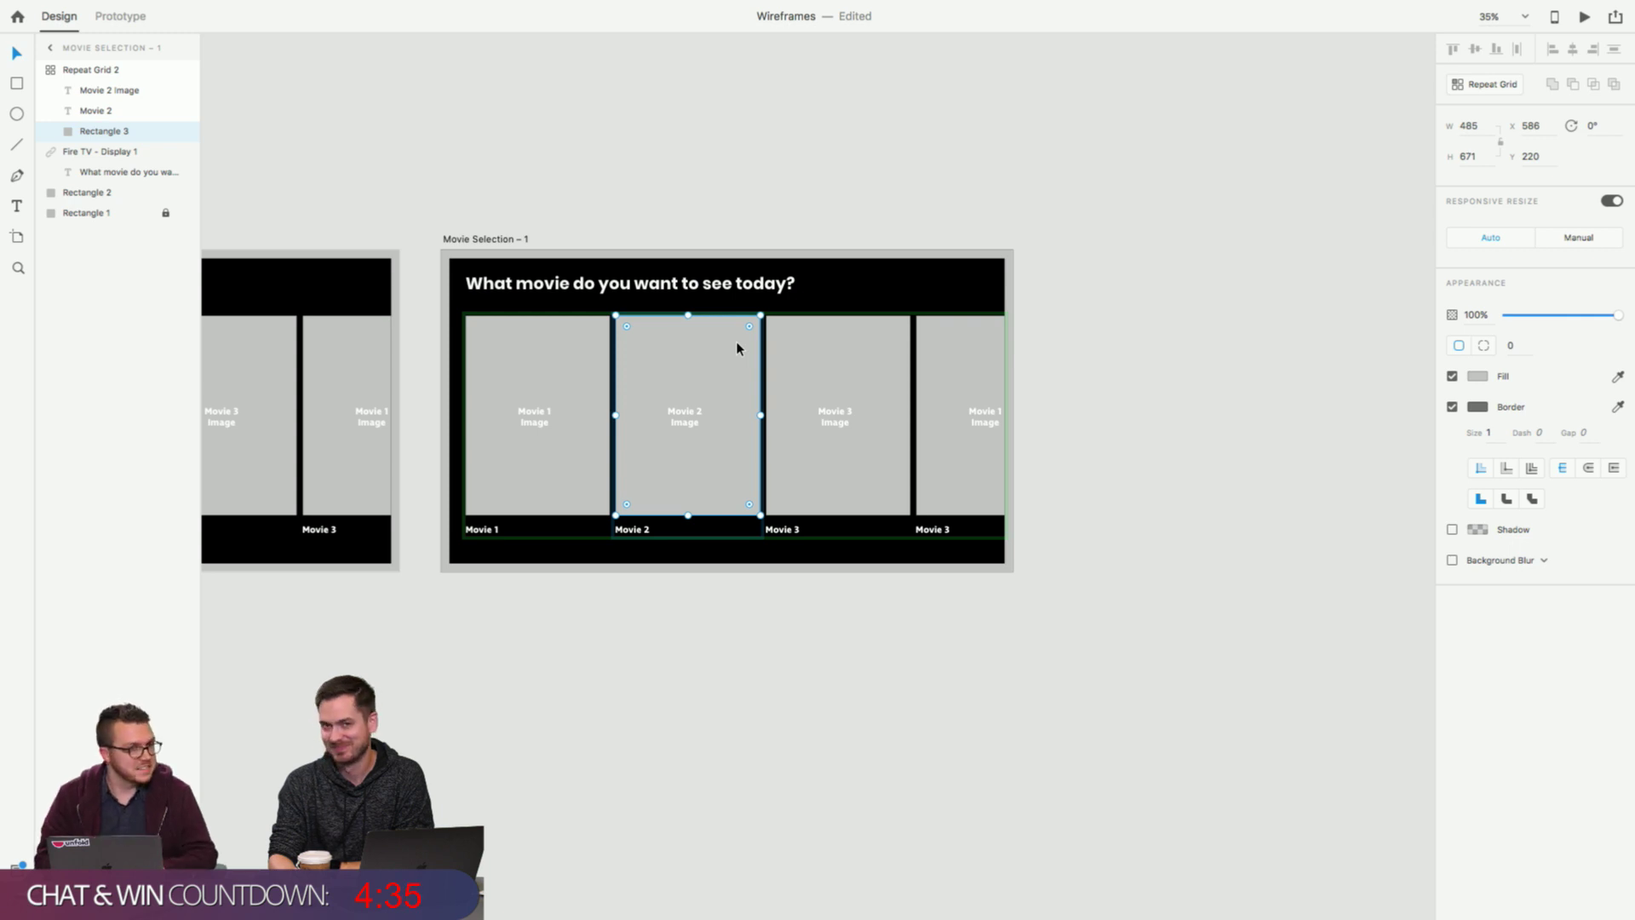
click(780, 245)
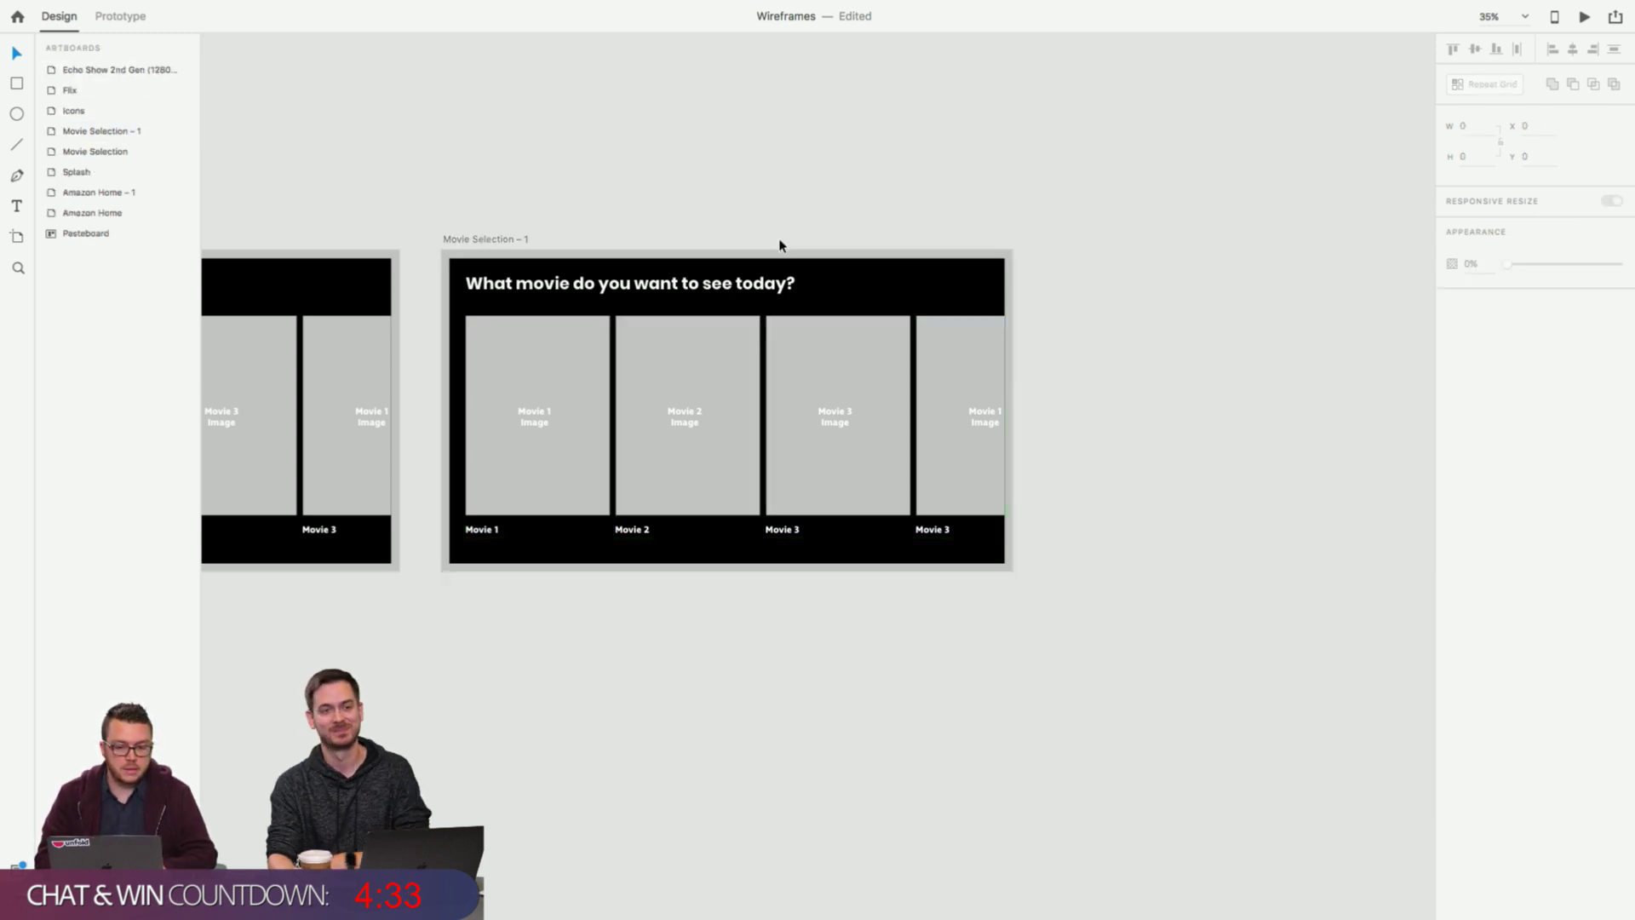
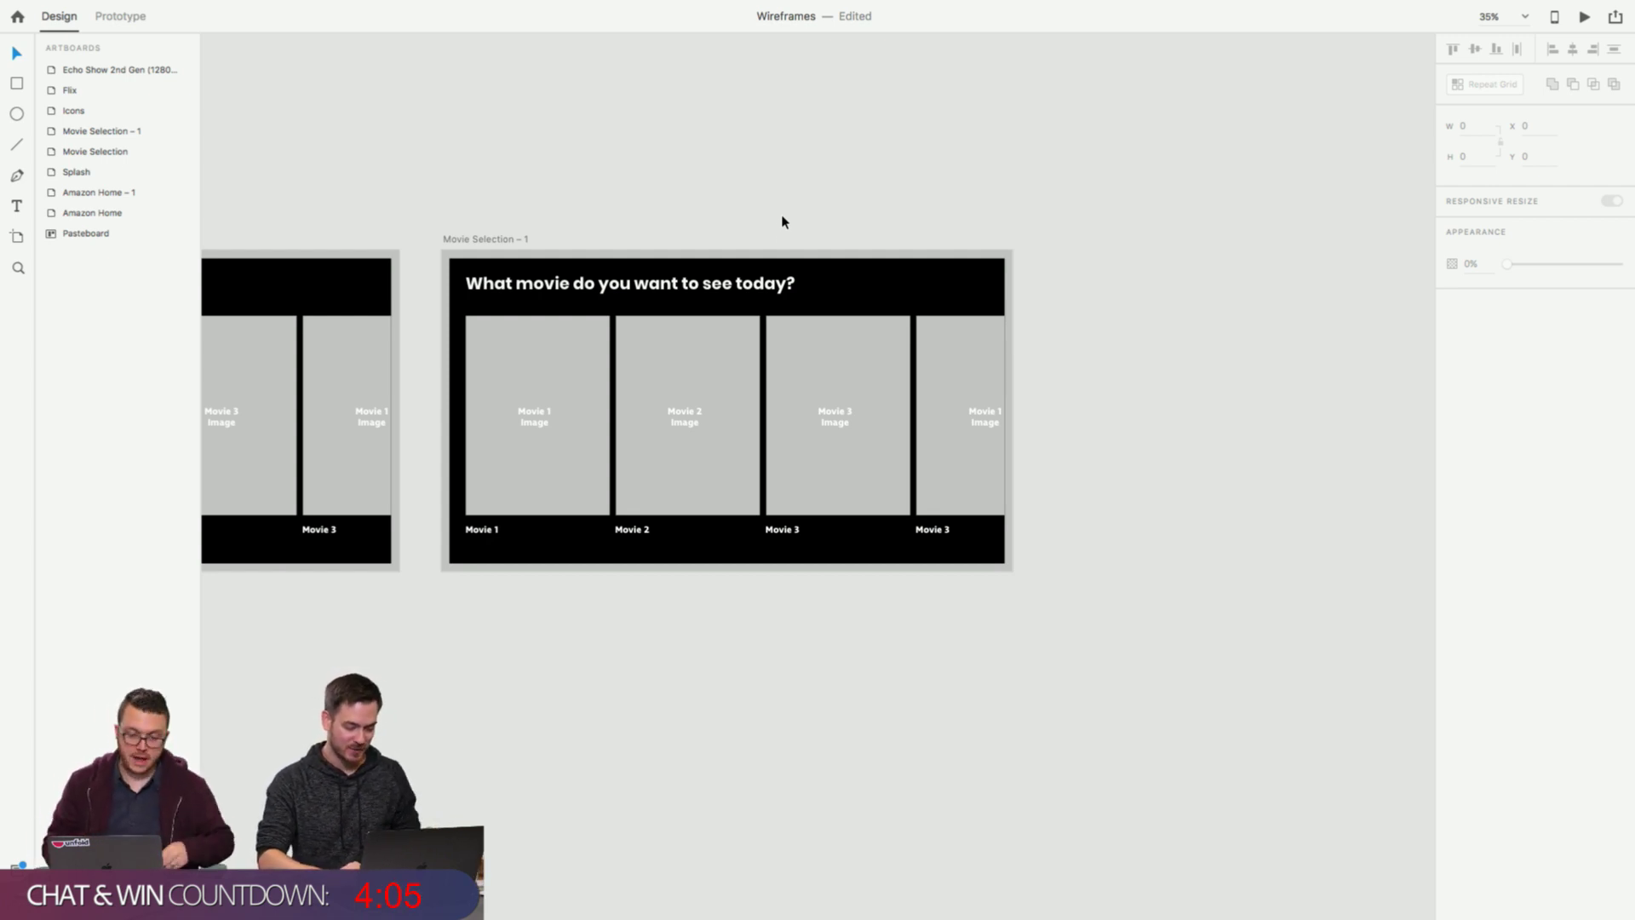
Switch to the Auto-Animate UI Kit document and examine the Desktop – 4 artboard and the full extent of its mountain background image.
click(682, 337)
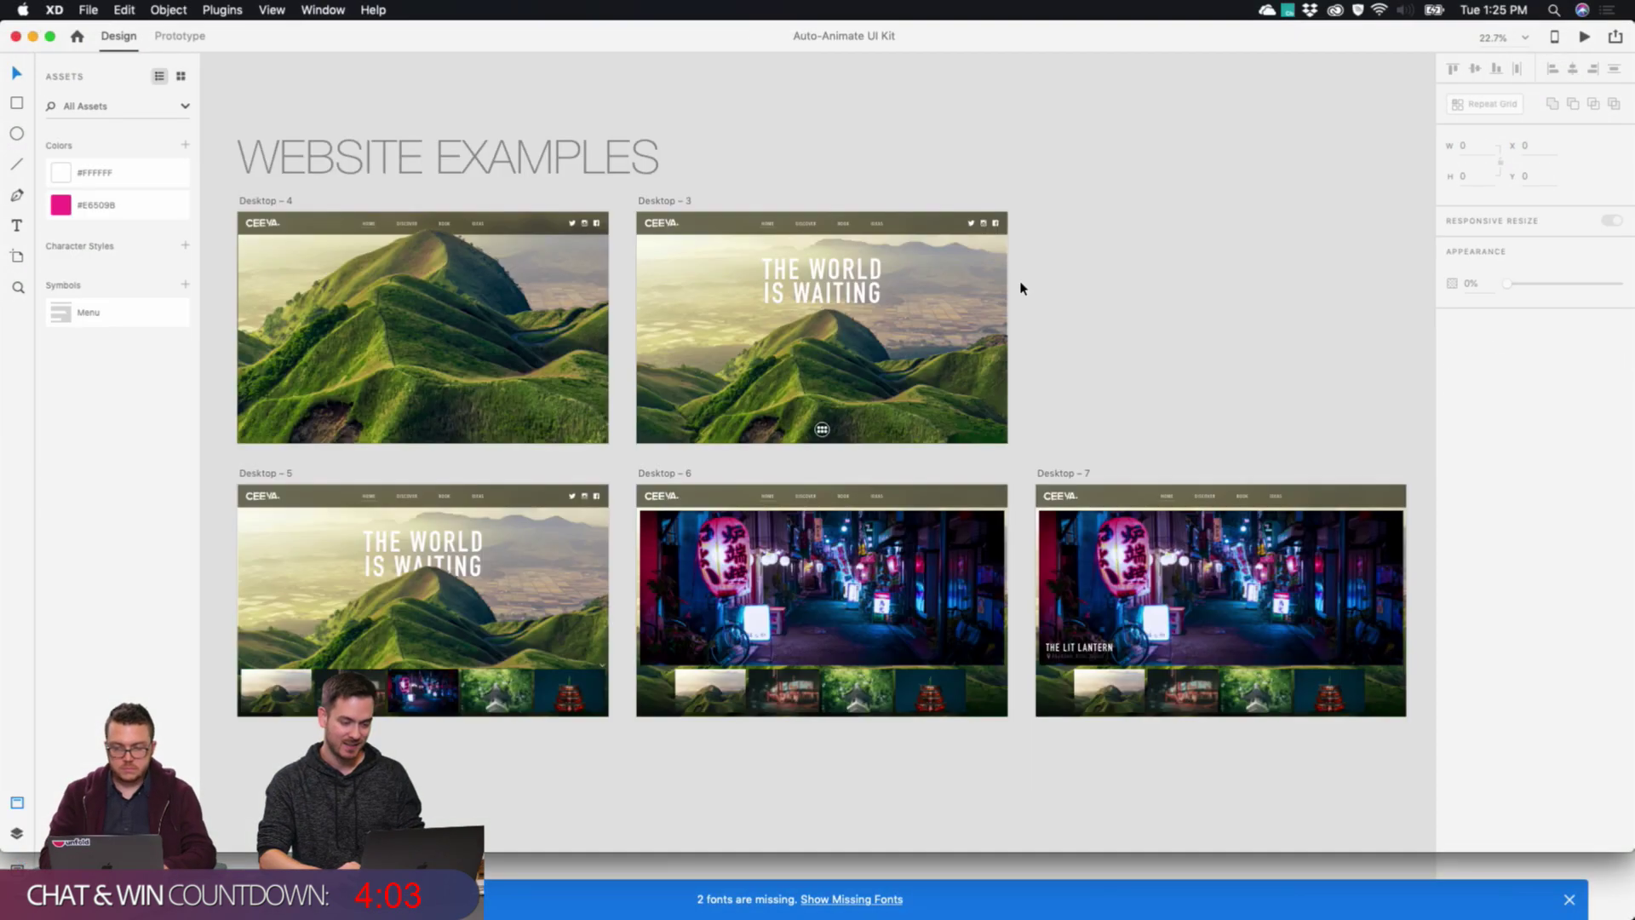
scroll(1022, 288, down, 1)
scroll(1022, 287, left, 1)
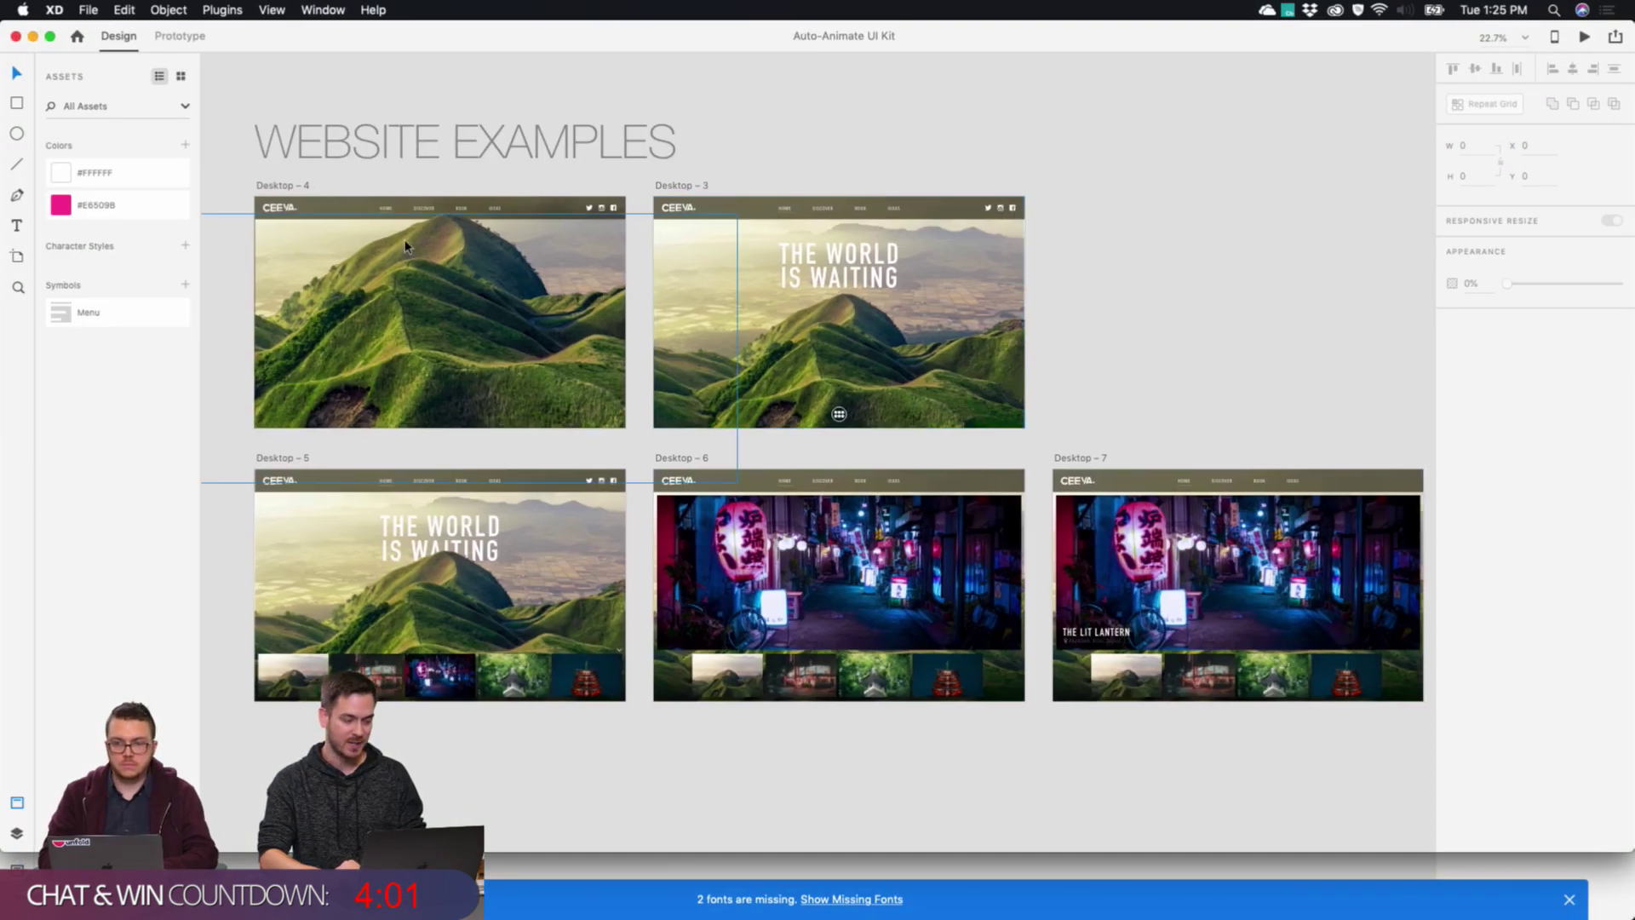
click(283, 187)
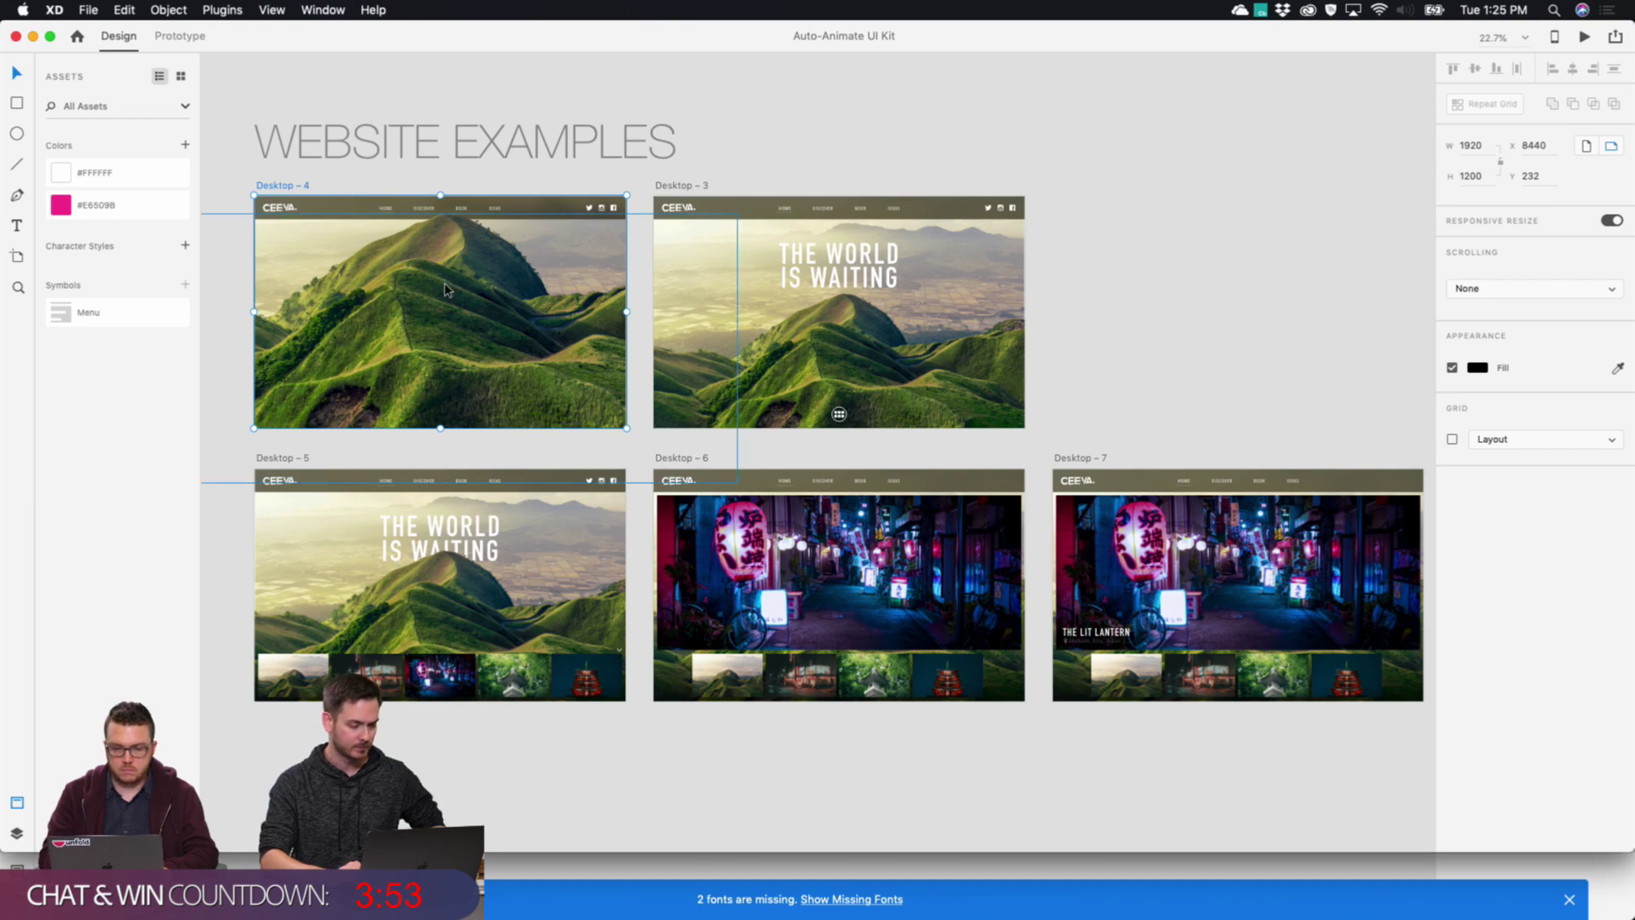
scroll(442, 292, up, 5)
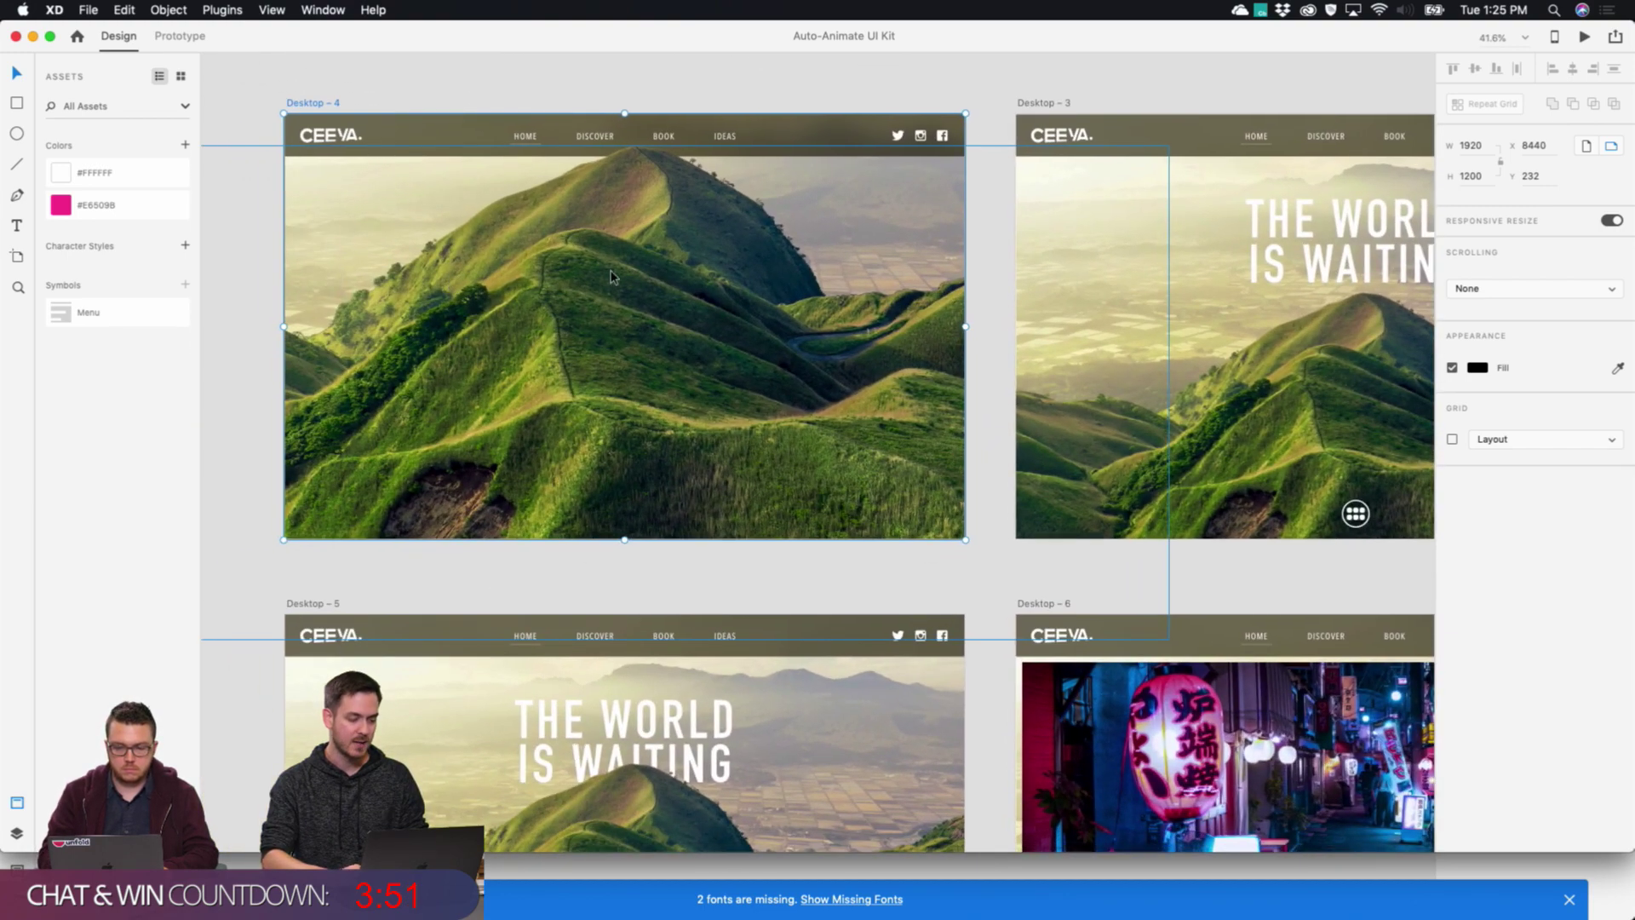
drag(441, 277, 696, 213)
scroll(887, 189, right, 3)
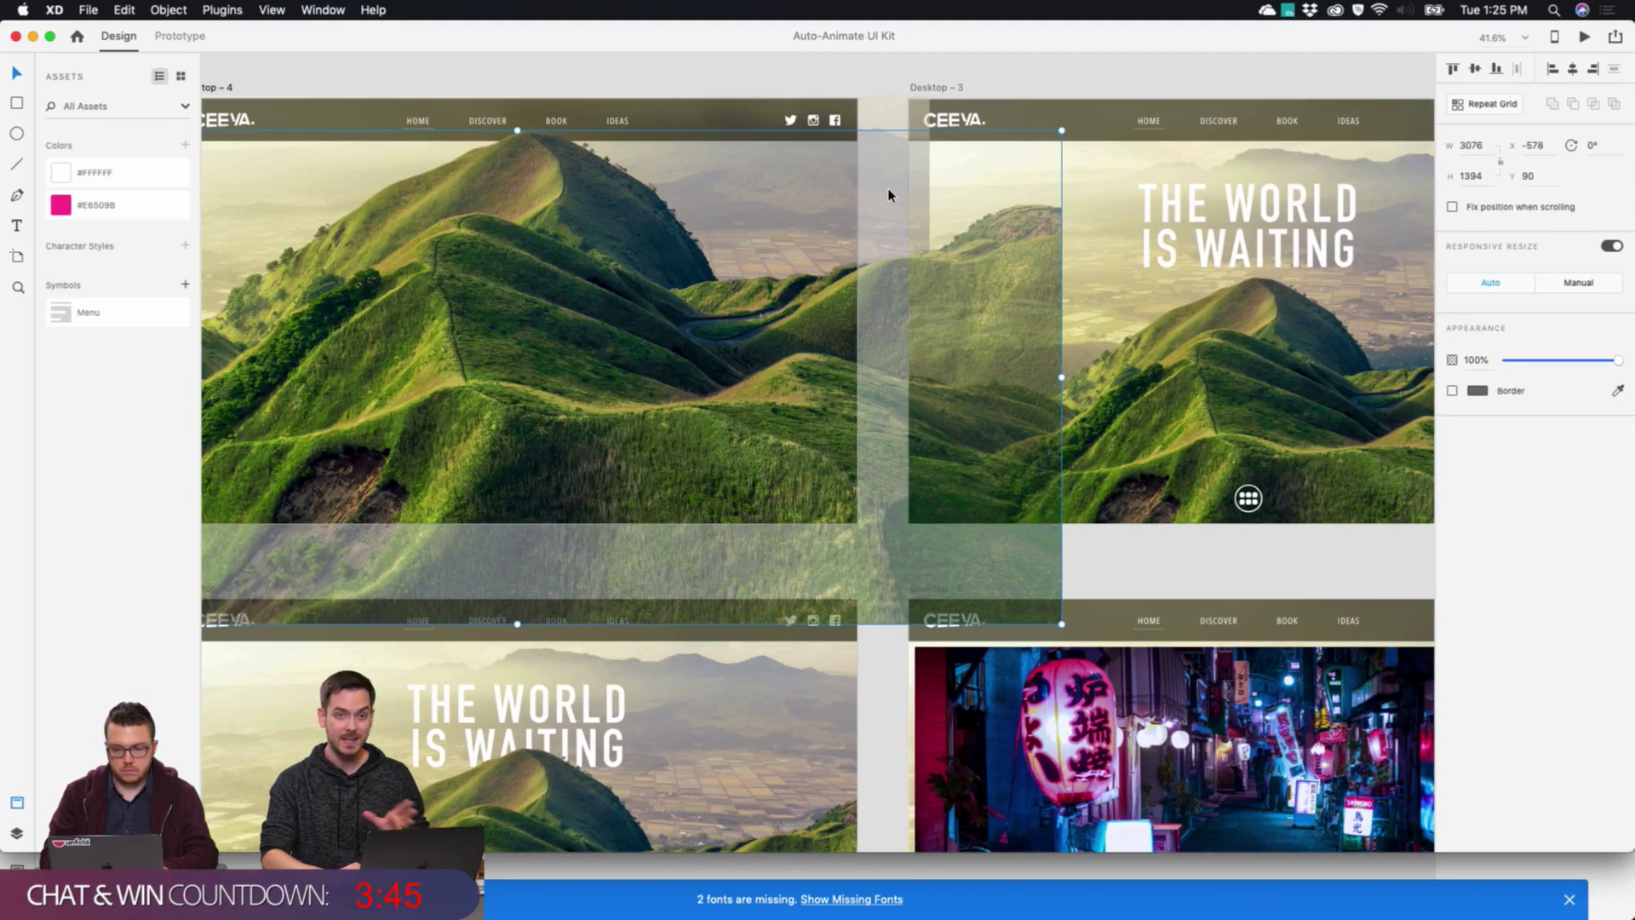
key(Escape)
scroll(511, 174, left, 4)
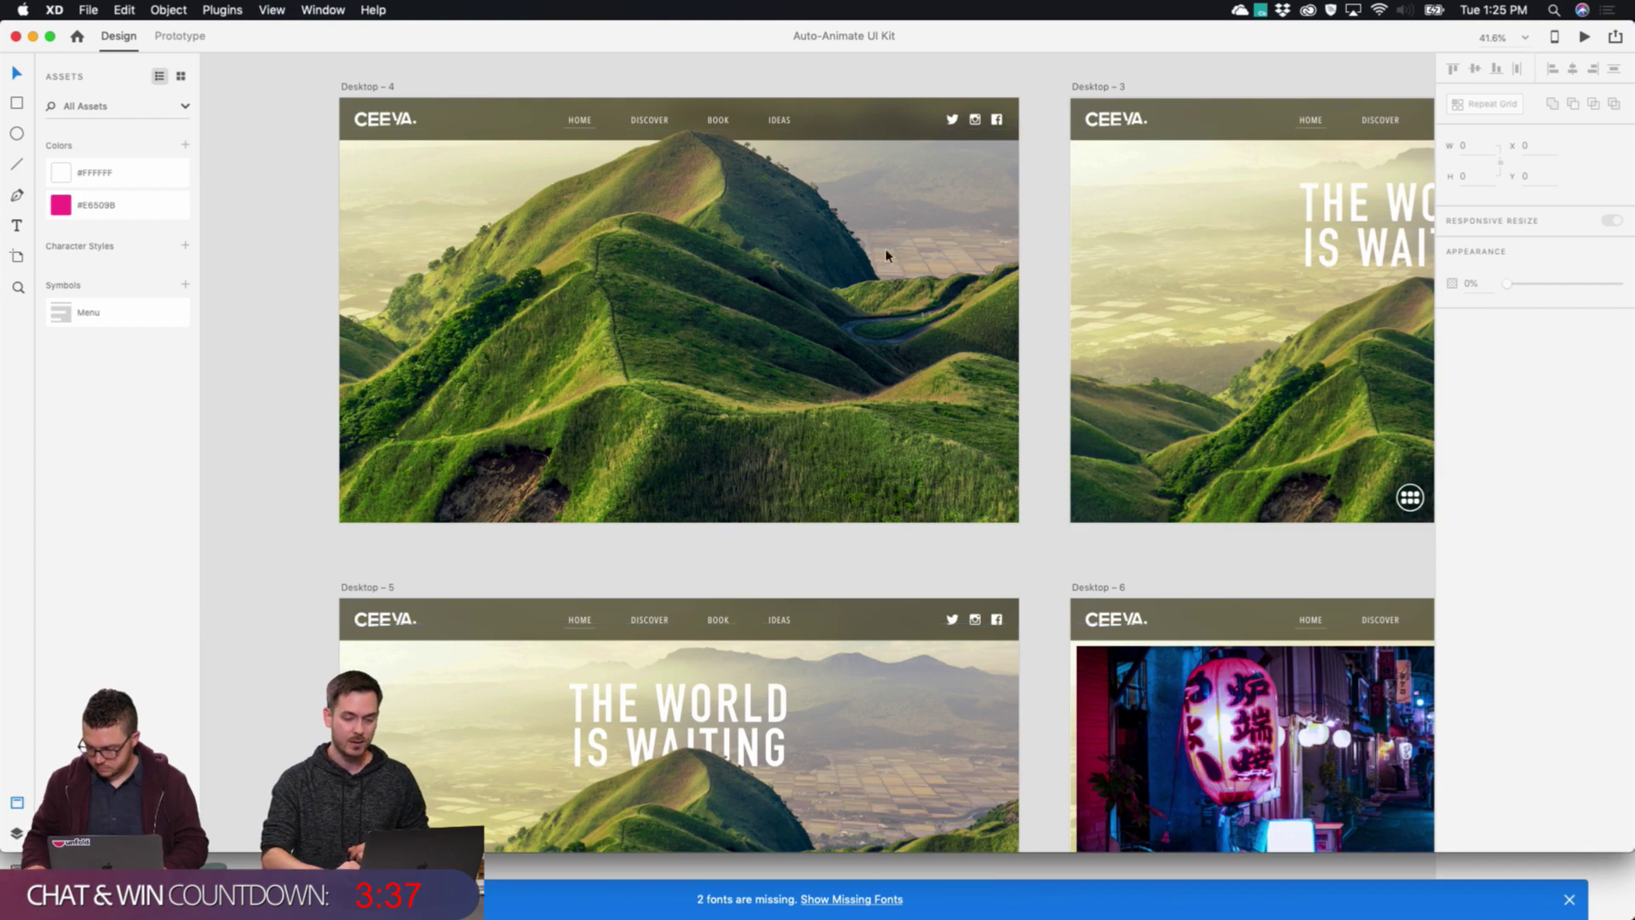
Preview the website prototype from Desktop – 3, opening the thumbnail strip, enlarging the lantern street image and returning to the start screen.
click(1155, 153)
click(1585, 37)
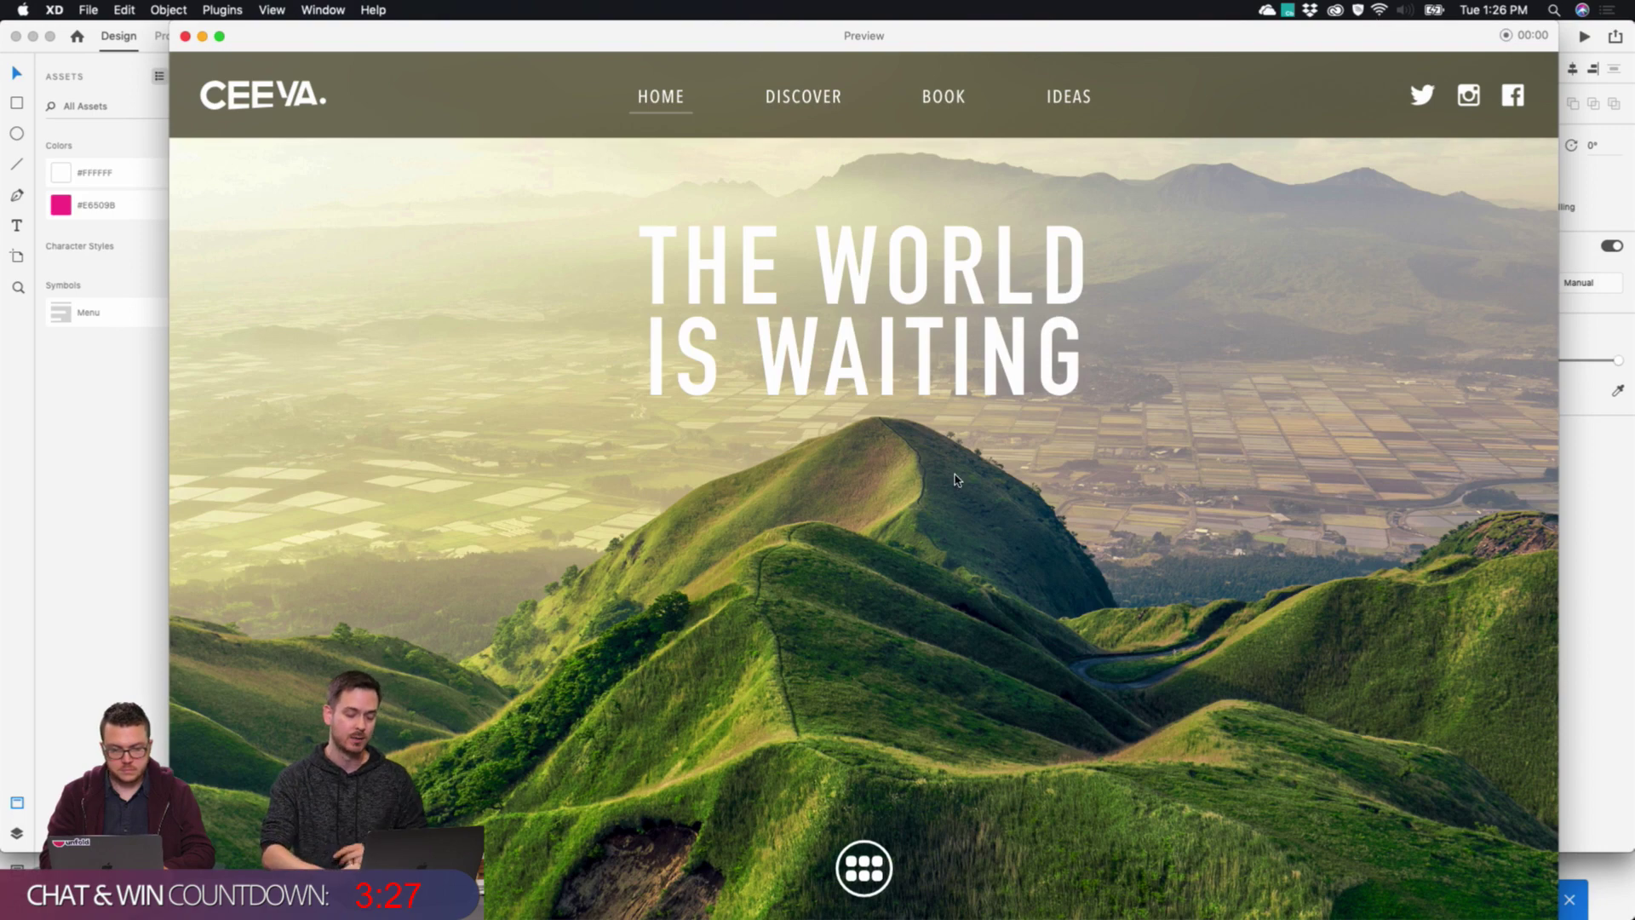
click(874, 867)
click(891, 790)
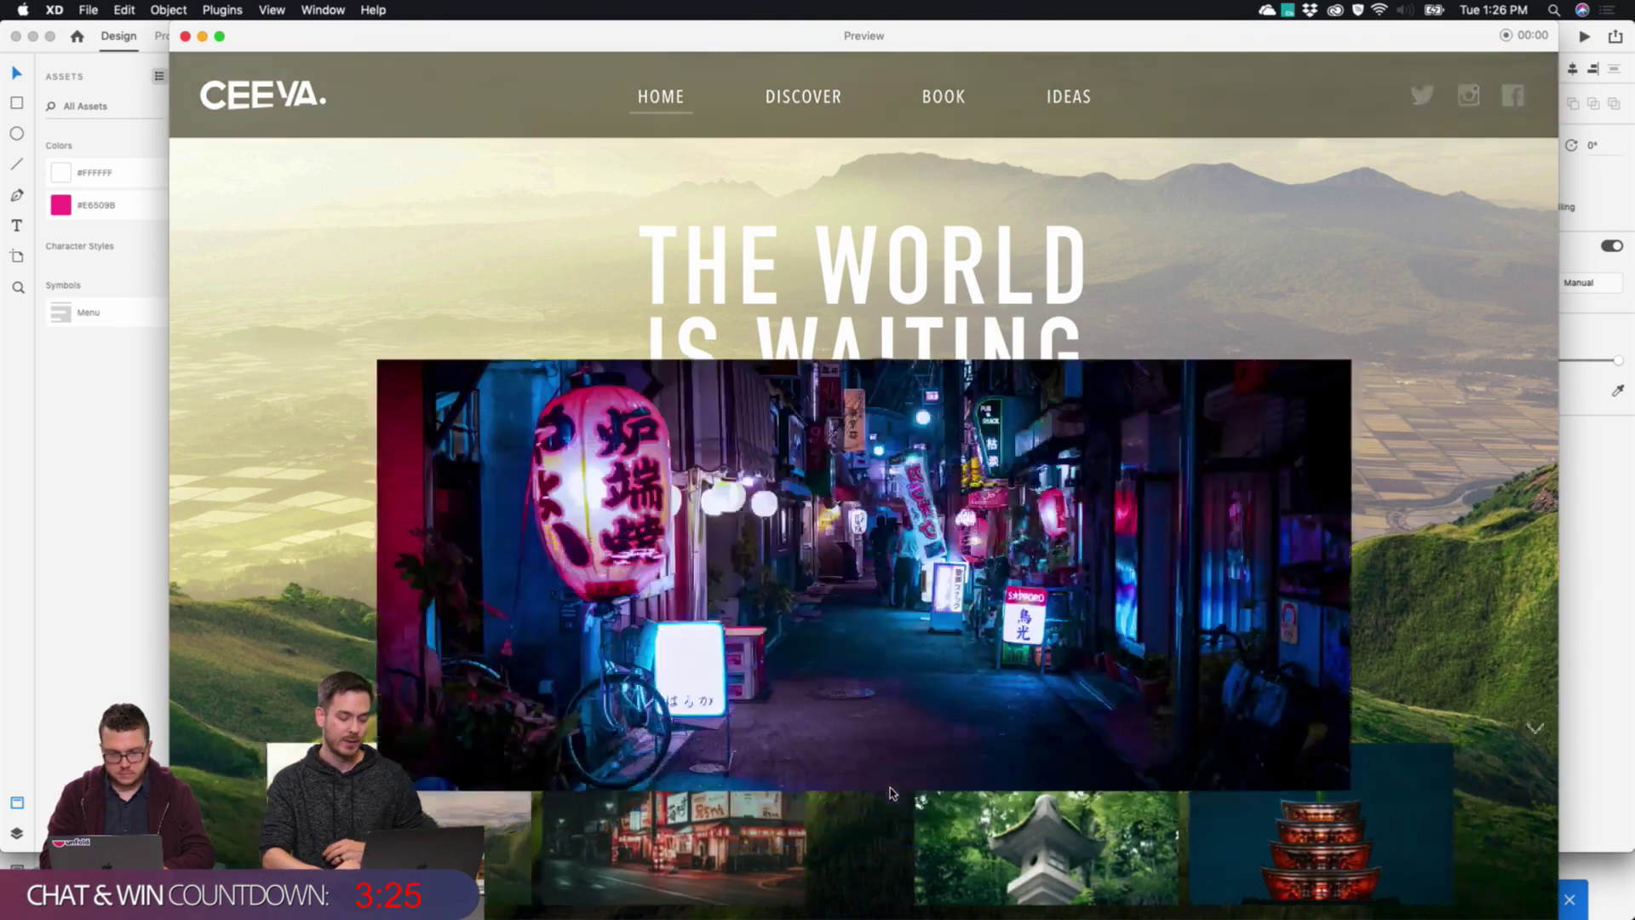
click(886, 454)
click(1535, 730)
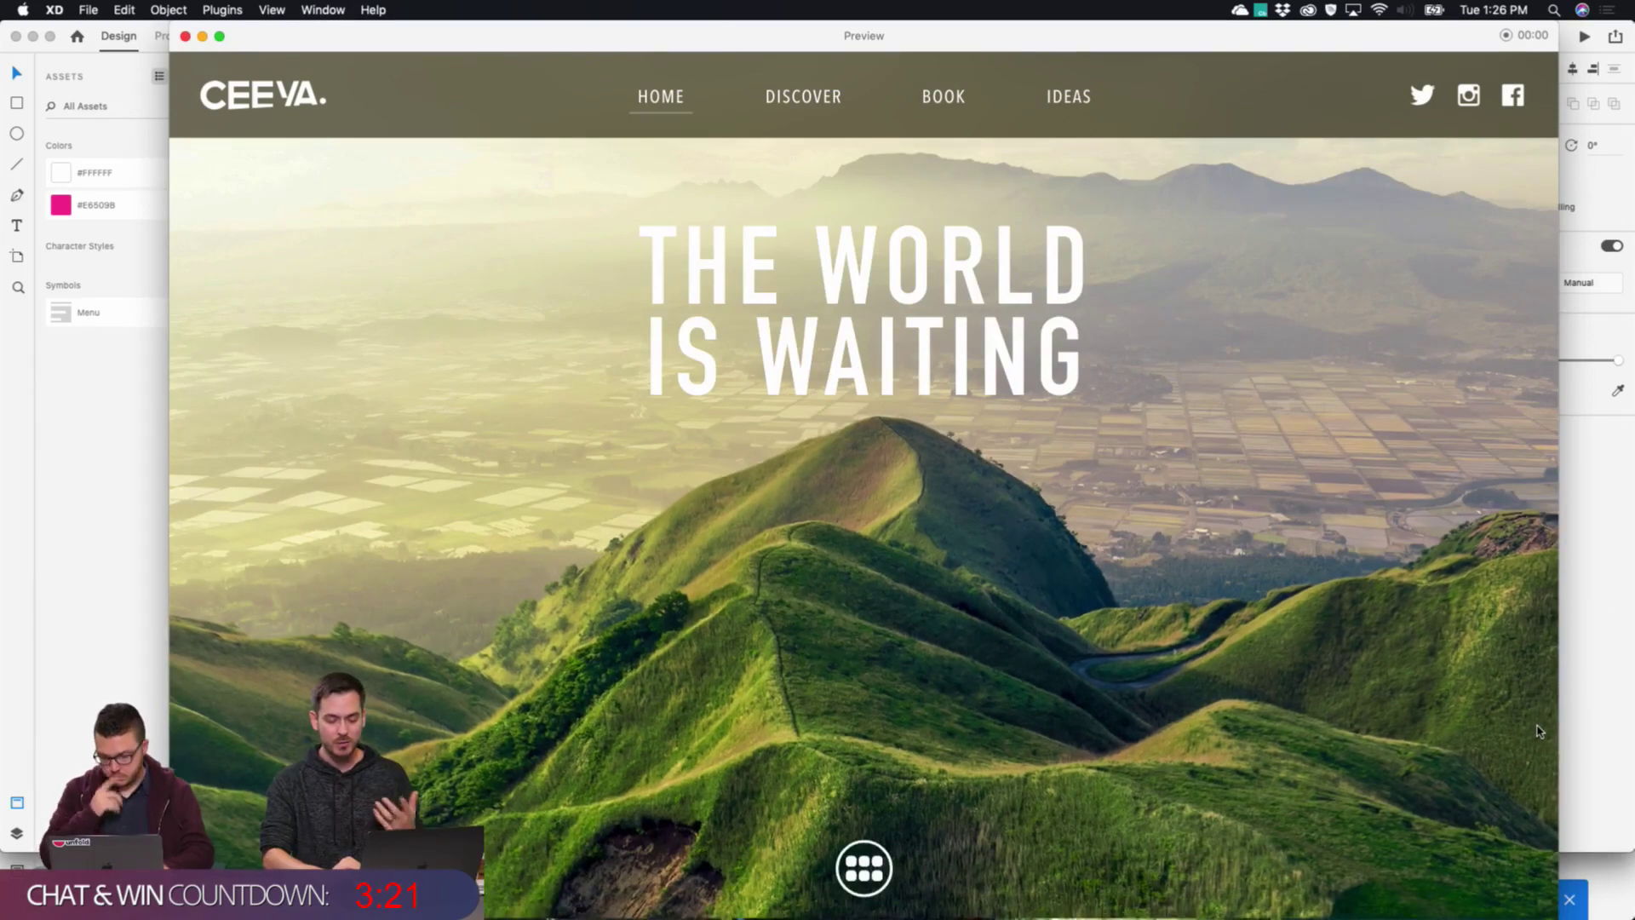
key(super+w)
Switch to the Burgers document and preview its prototype from Artboard – 2, moving the preview window into full view before closing it.
key(super+grave)
key(super+grave)
key(super+grave)
key(super+grave)
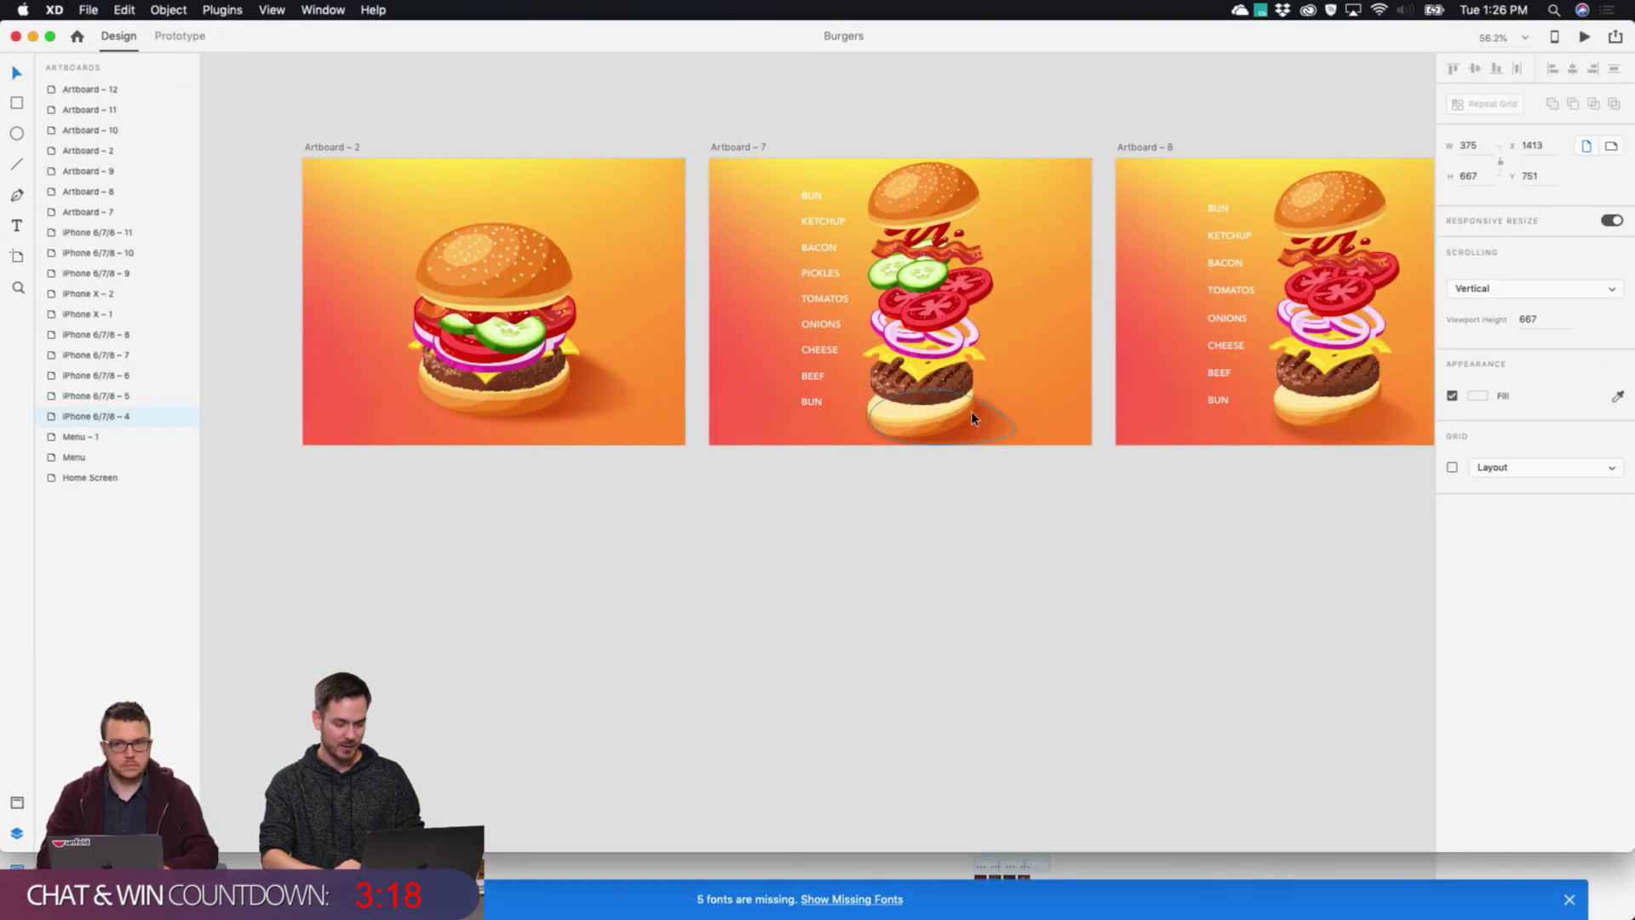
click(375, 175)
click(1585, 37)
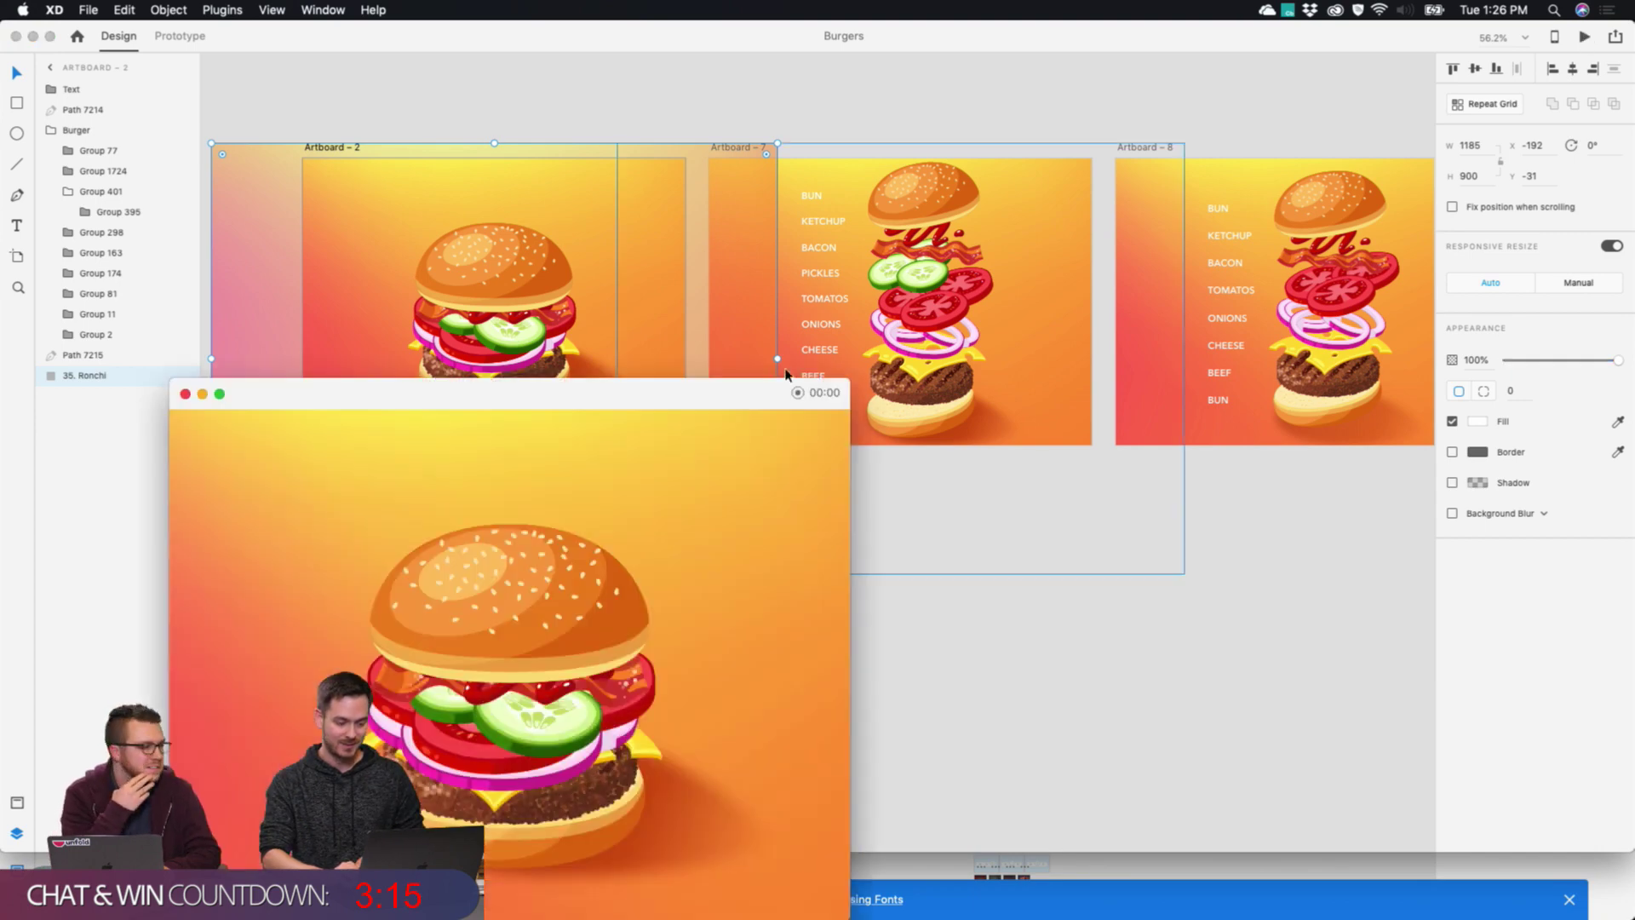
drag(712, 390, 1109, 118)
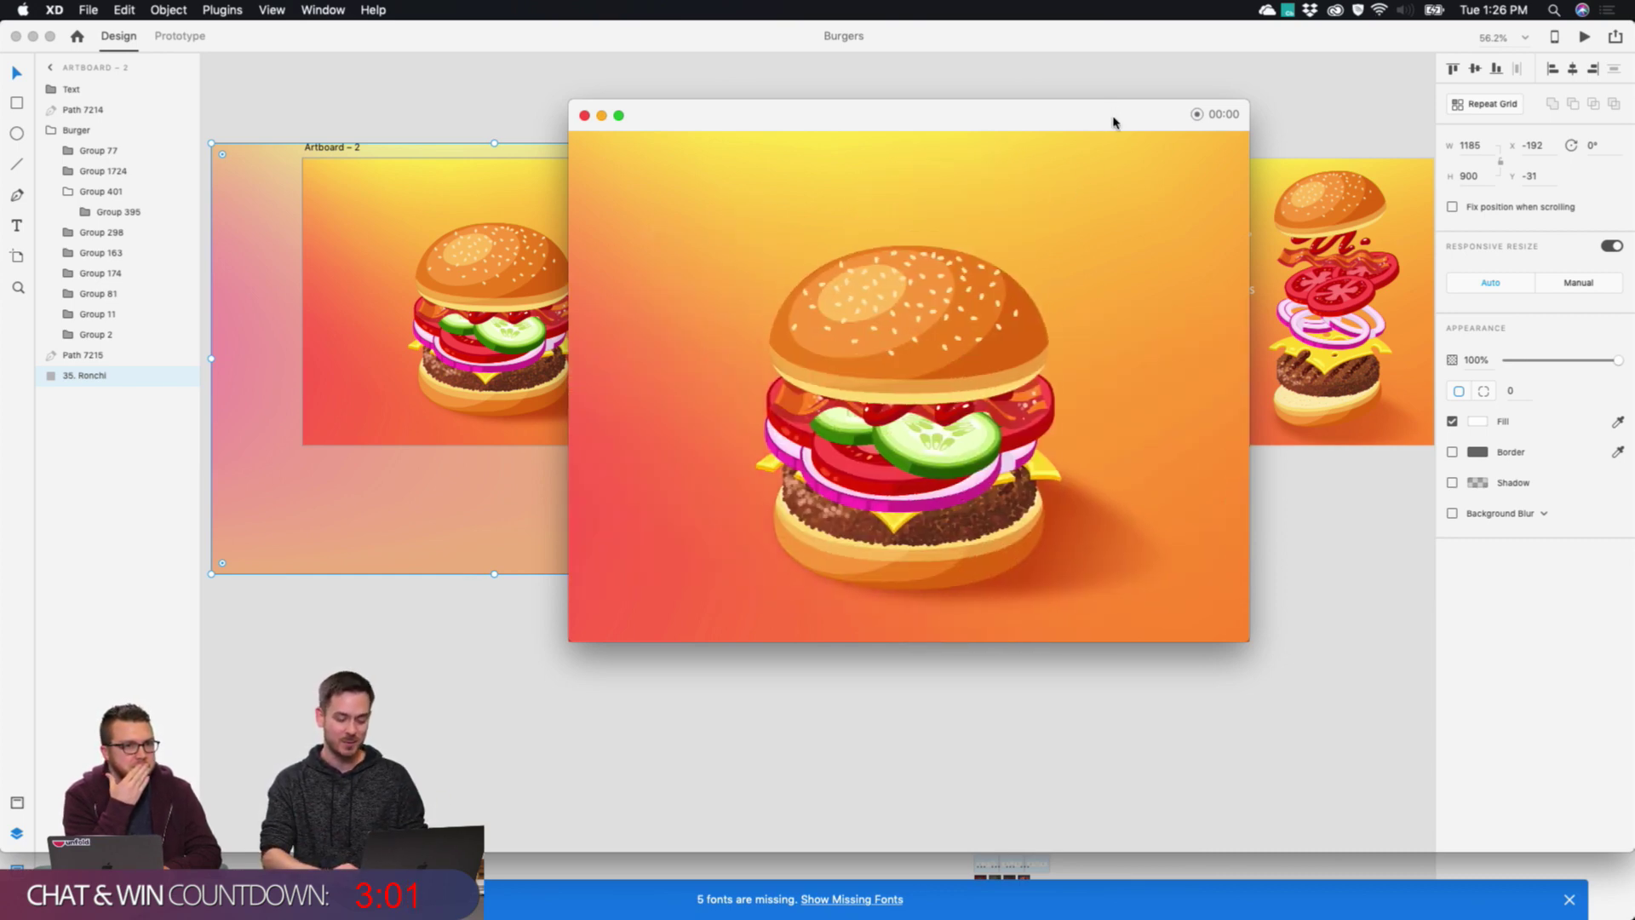
key(super+w)
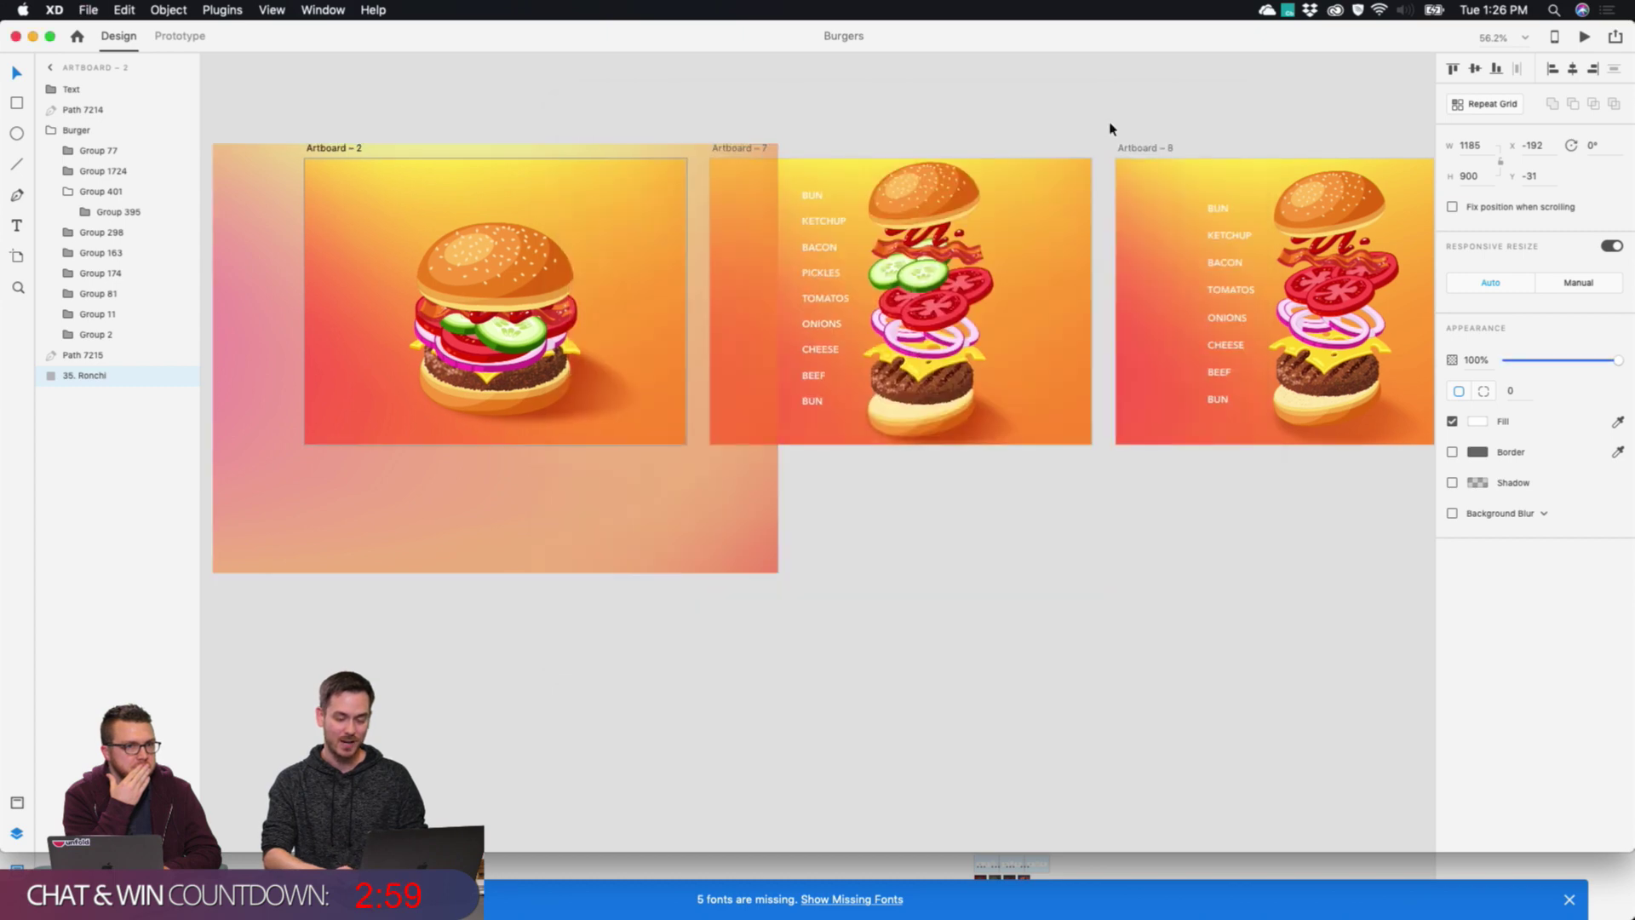
scroll(1110, 129, down, 5)
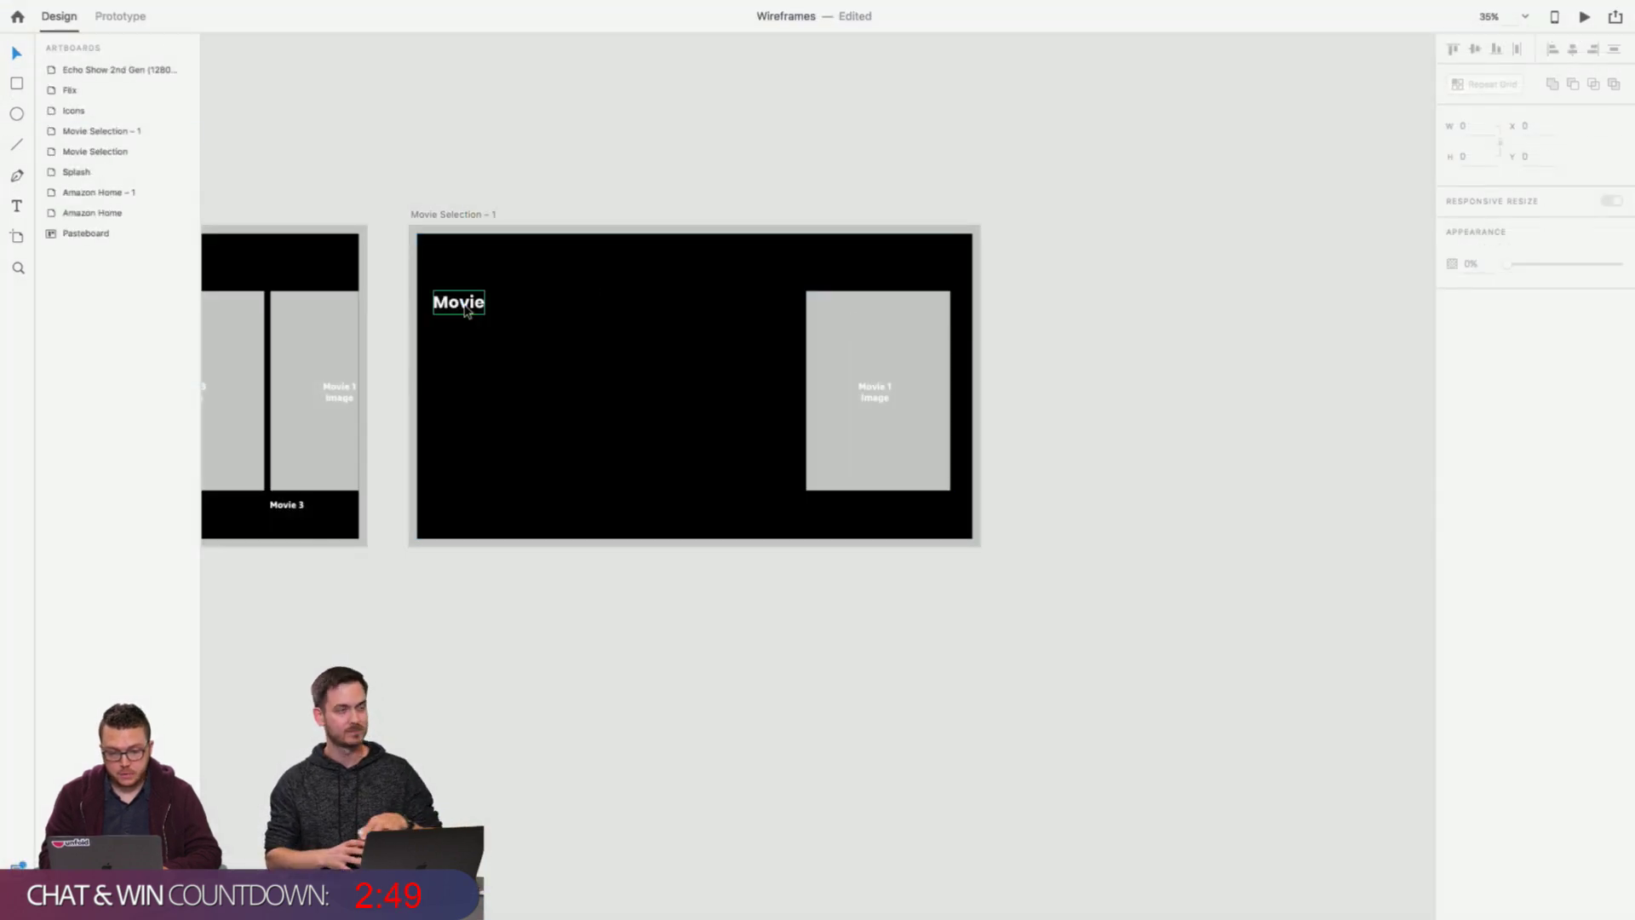
click(580, 175)
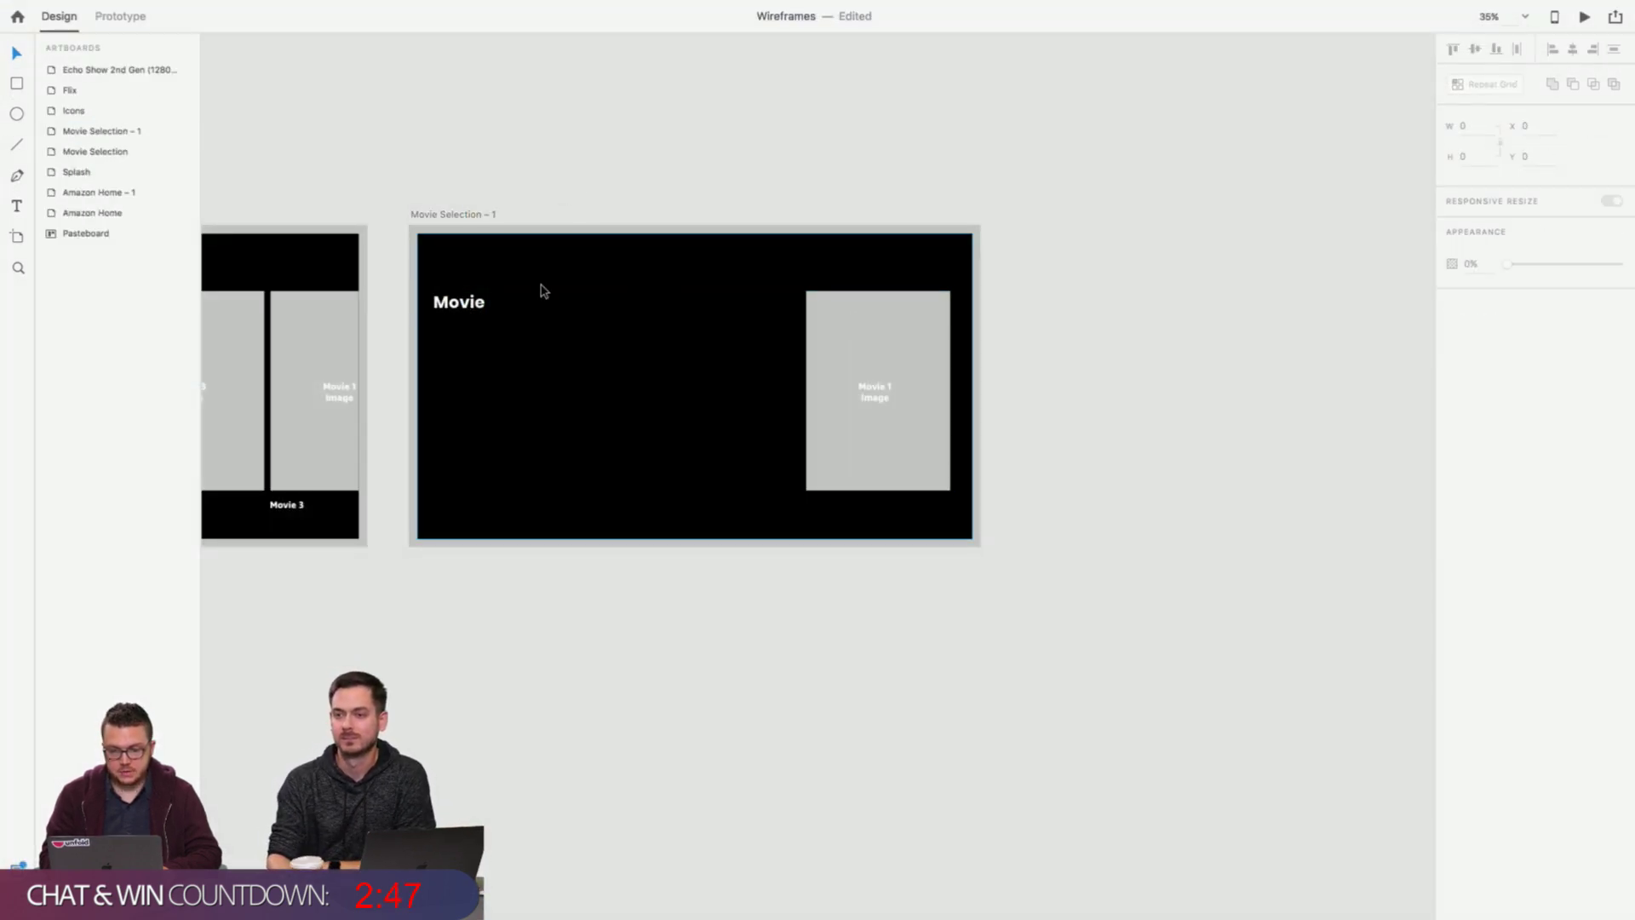
scroll(502, 294, left, 3)
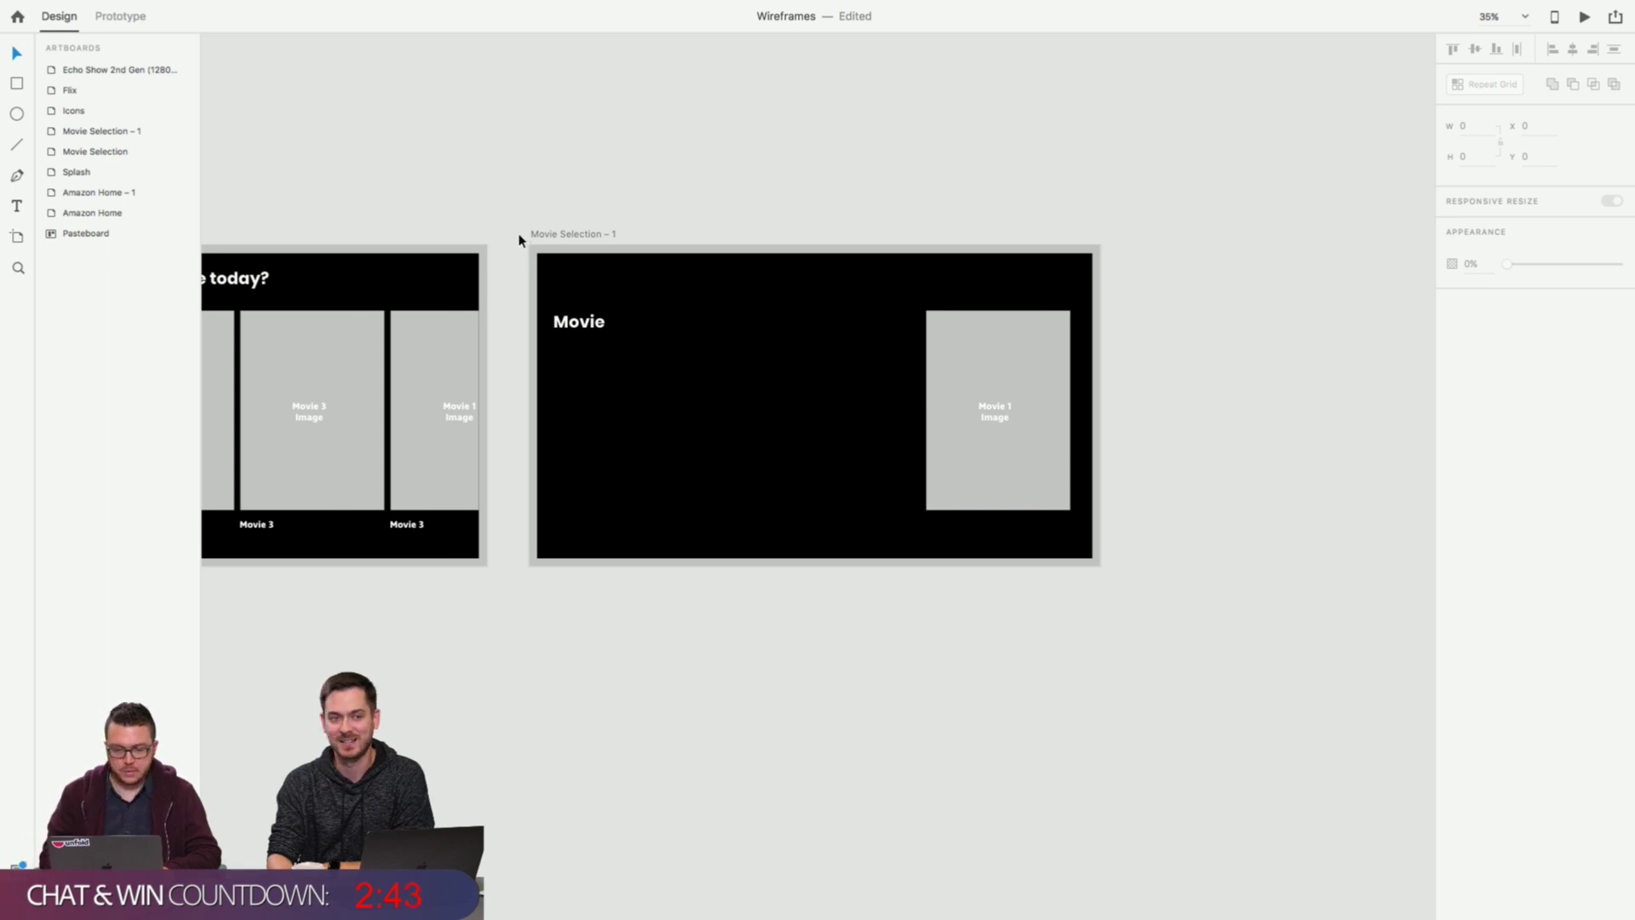
Align the Movie title on the Movie Selection – 1 artboard at X 91, level with the movie image's upper edge.
scroll(520, 234, down, 3)
scroll(520, 234, left, 2)
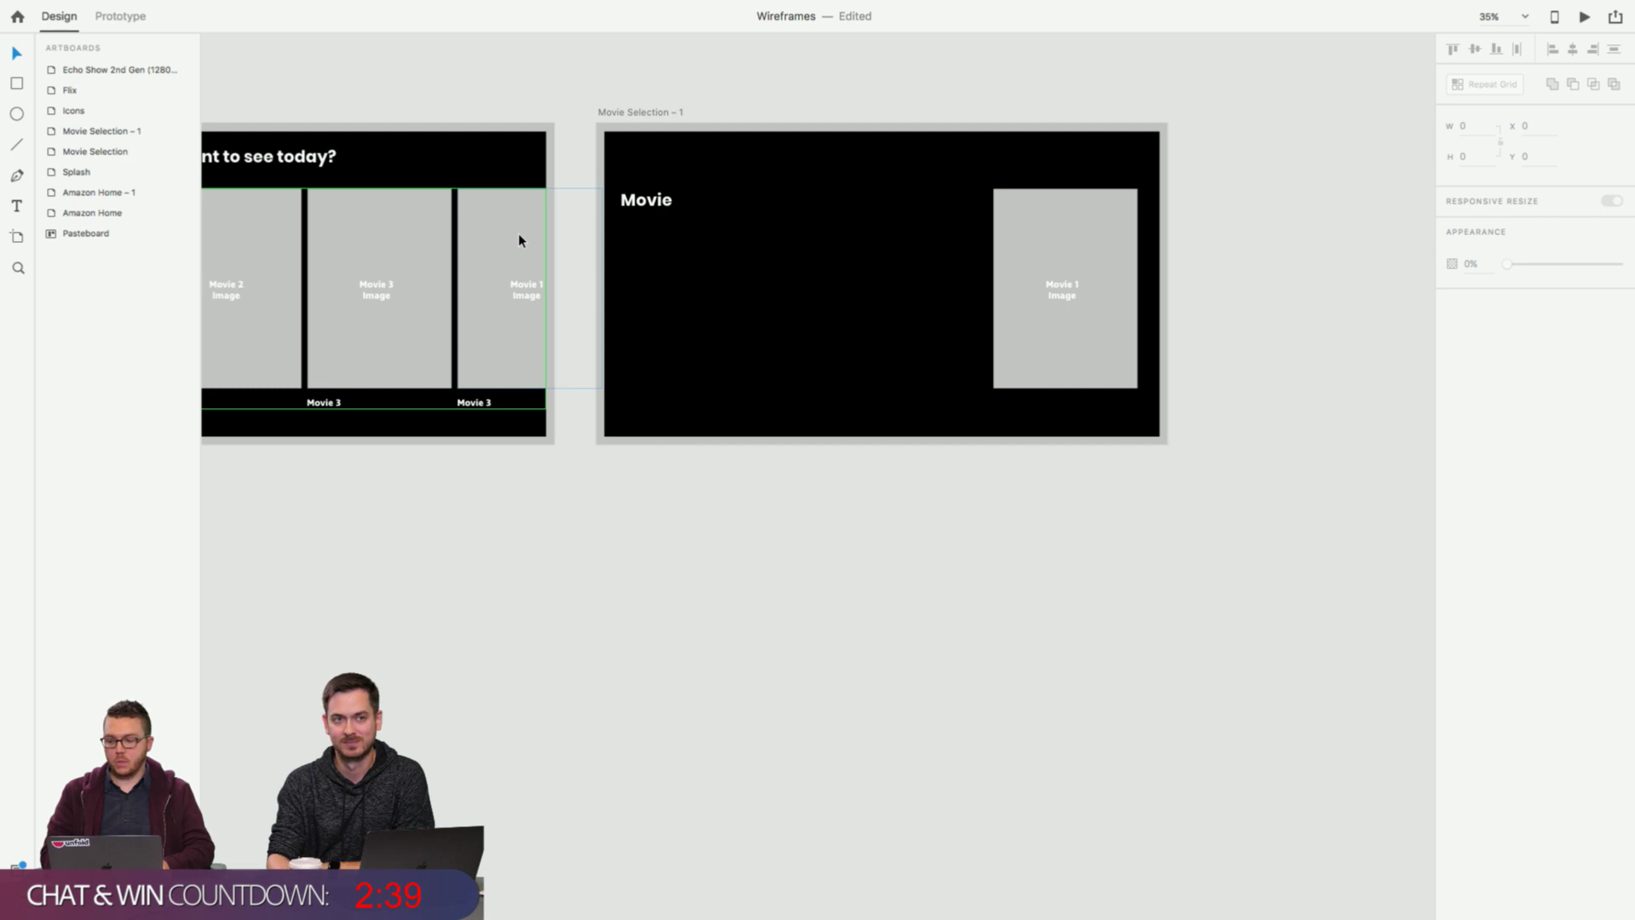
drag(647, 212, 645, 212)
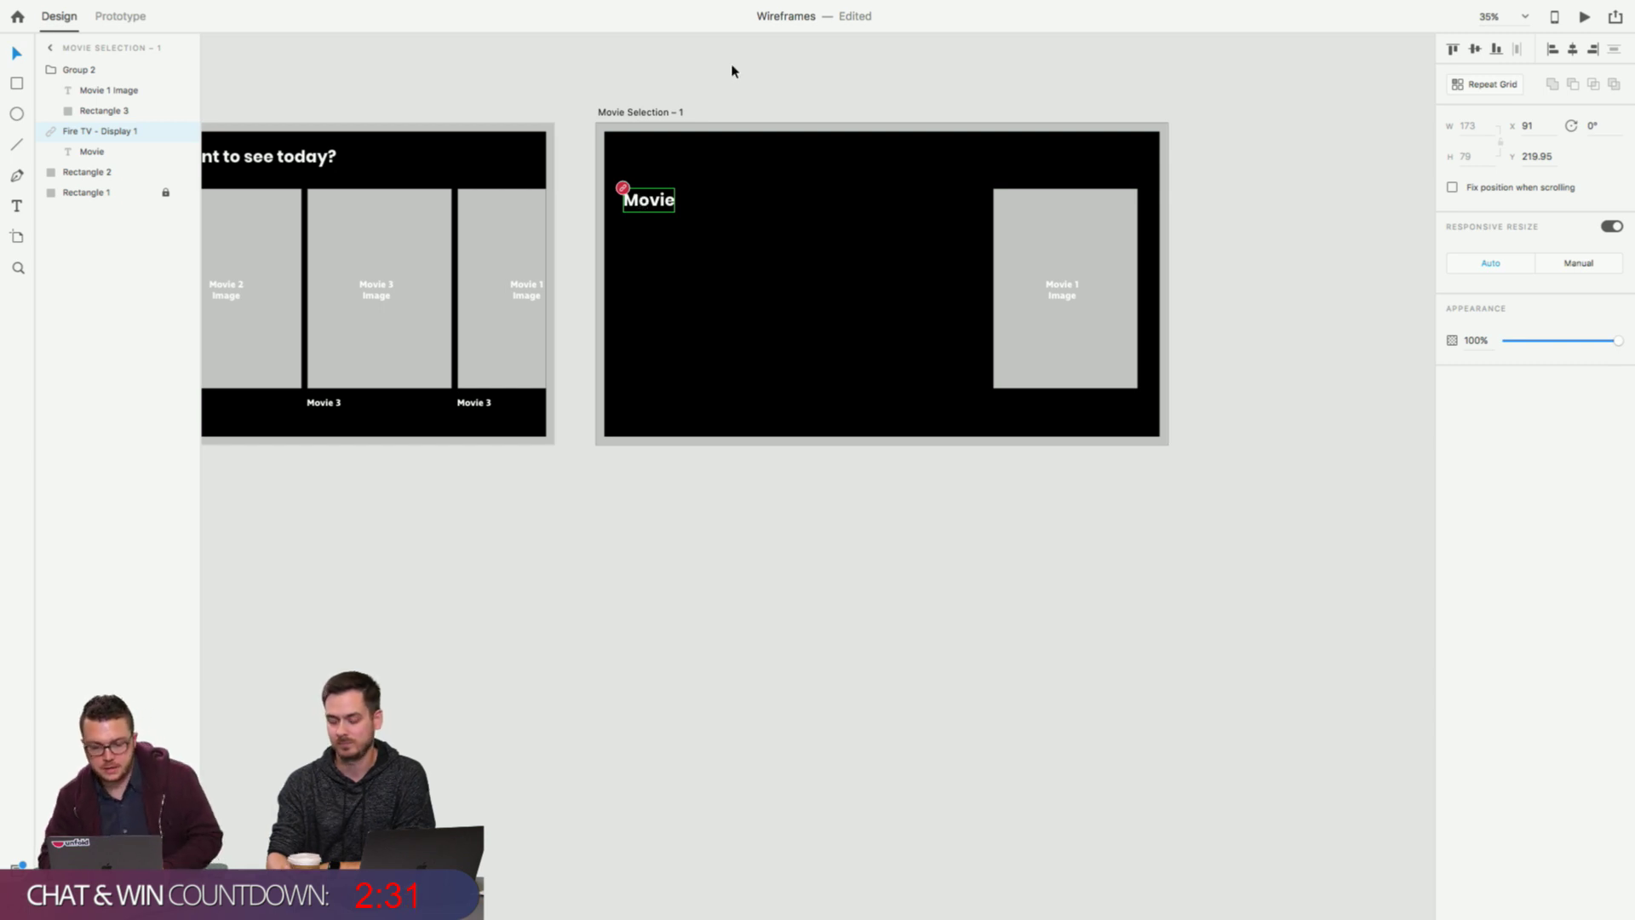
click(799, 122)
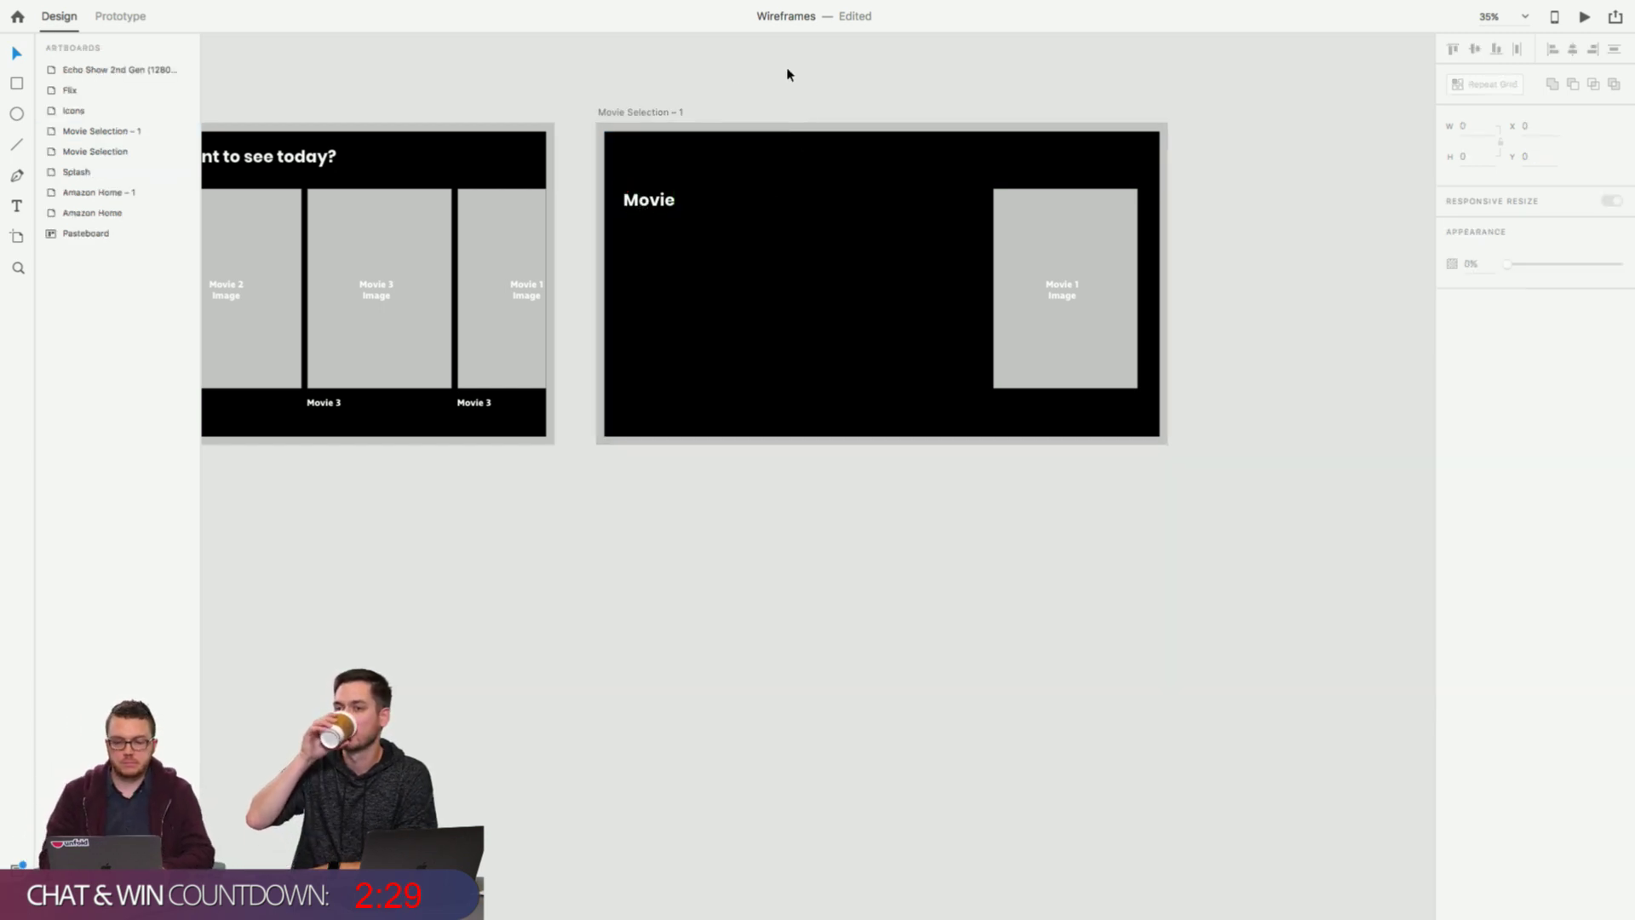
Enlarge the Movie 1 Image placeholder to about 528 × 730 and place it at about X 1299, Y 220.
click(1084, 302)
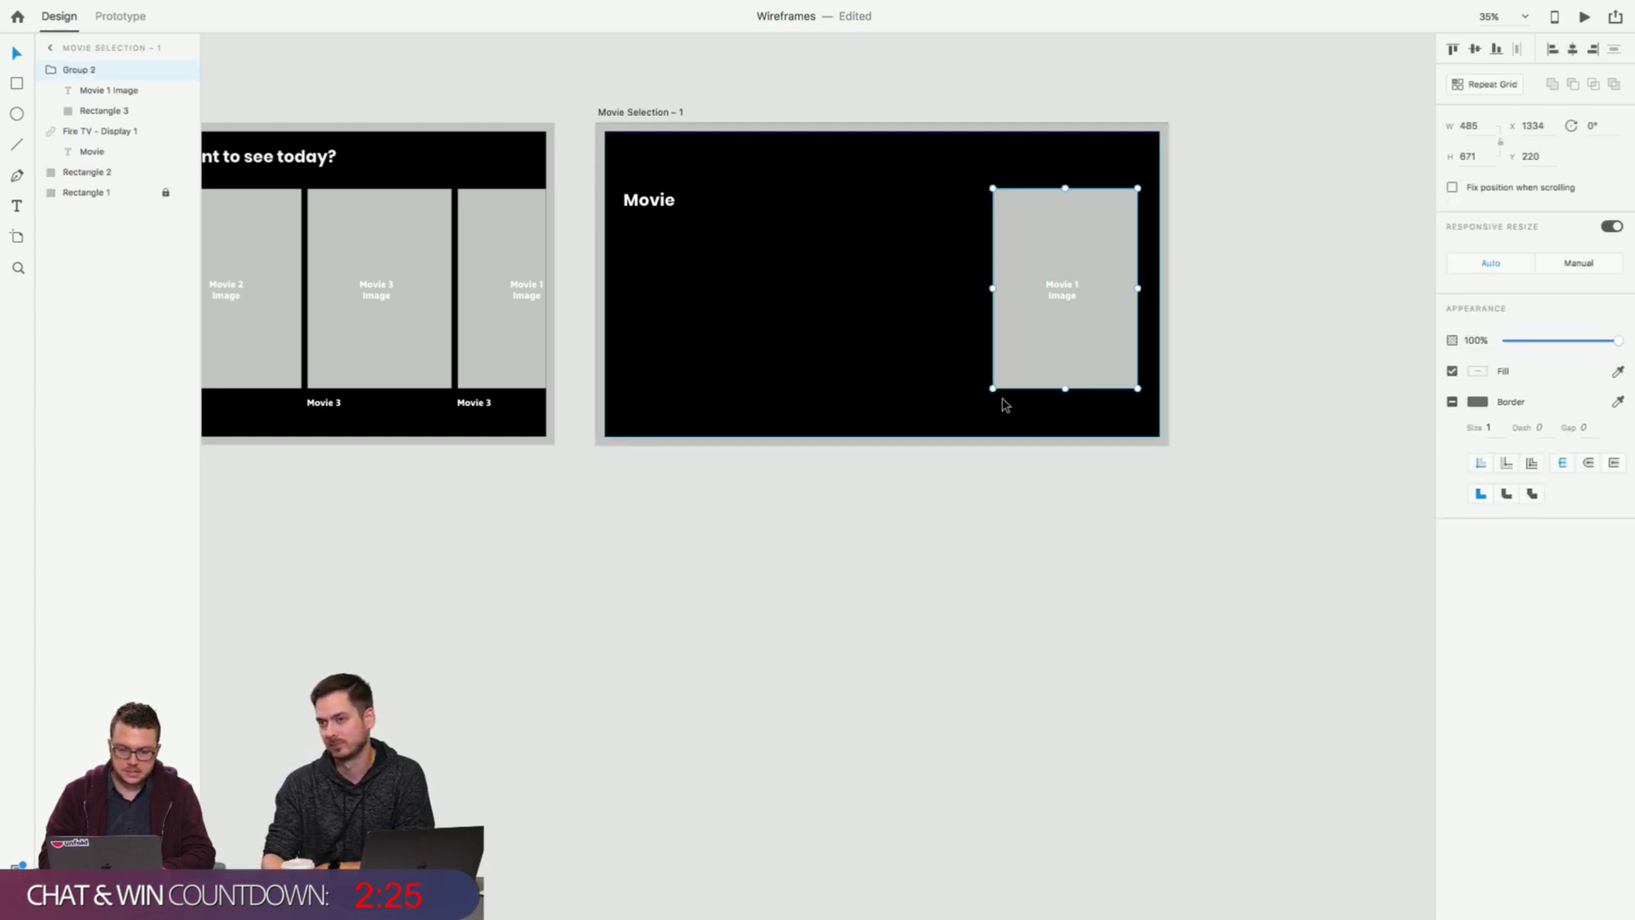
mouse_move(992, 389)
mouse_down()
mouse_move(982, 424)
mouse_move(1022, 388)
mouse_up()
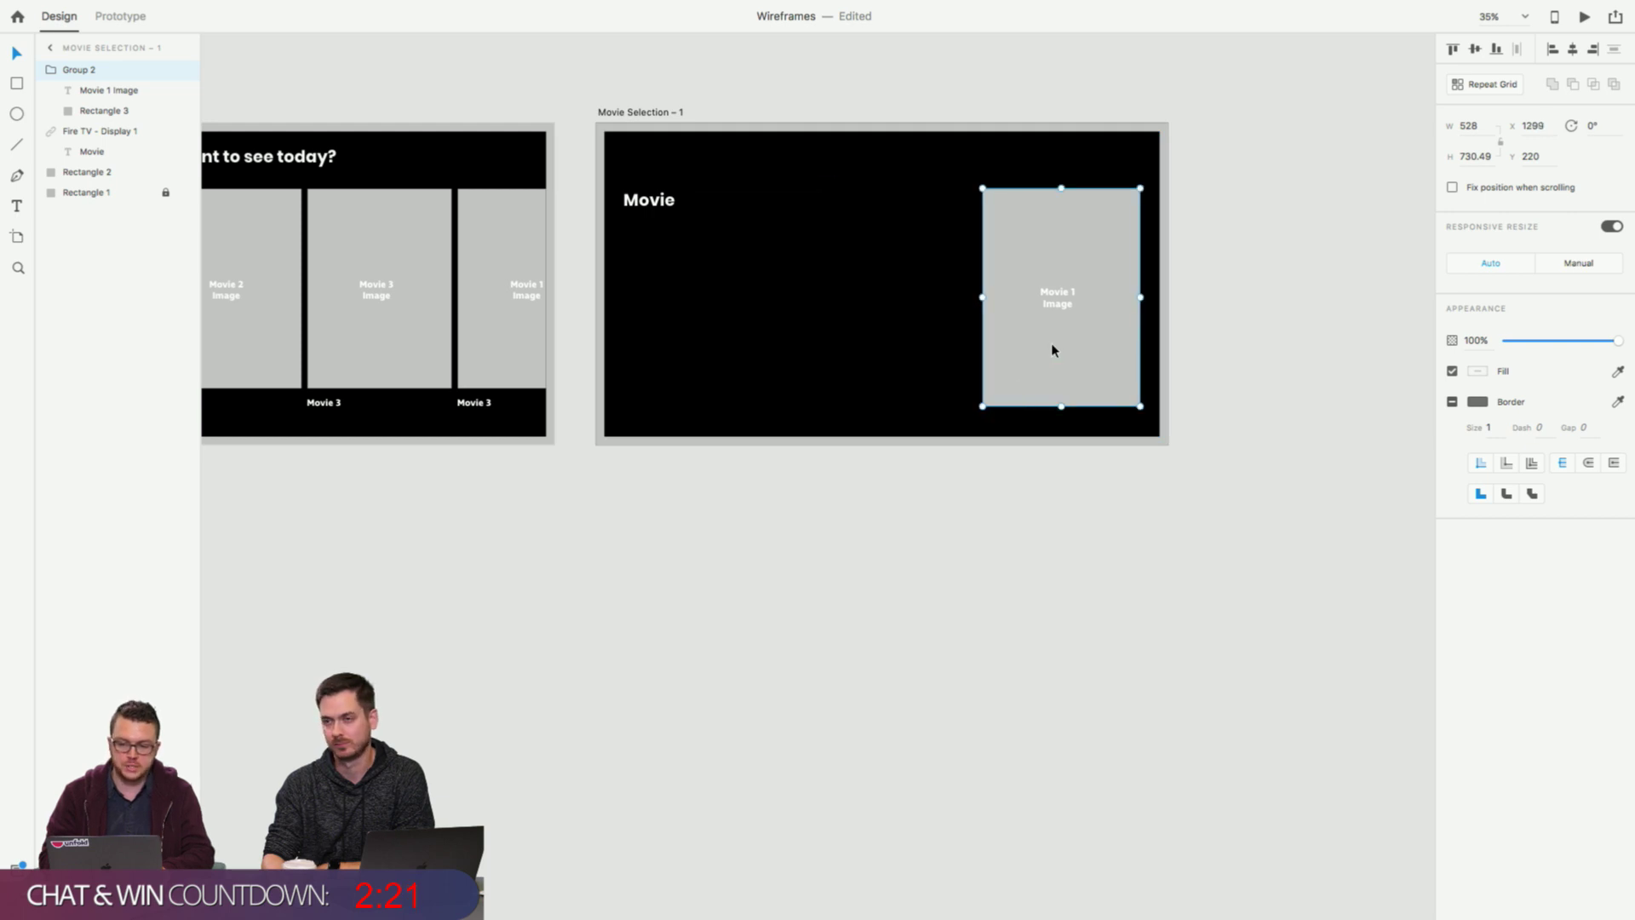
click(949, 155)
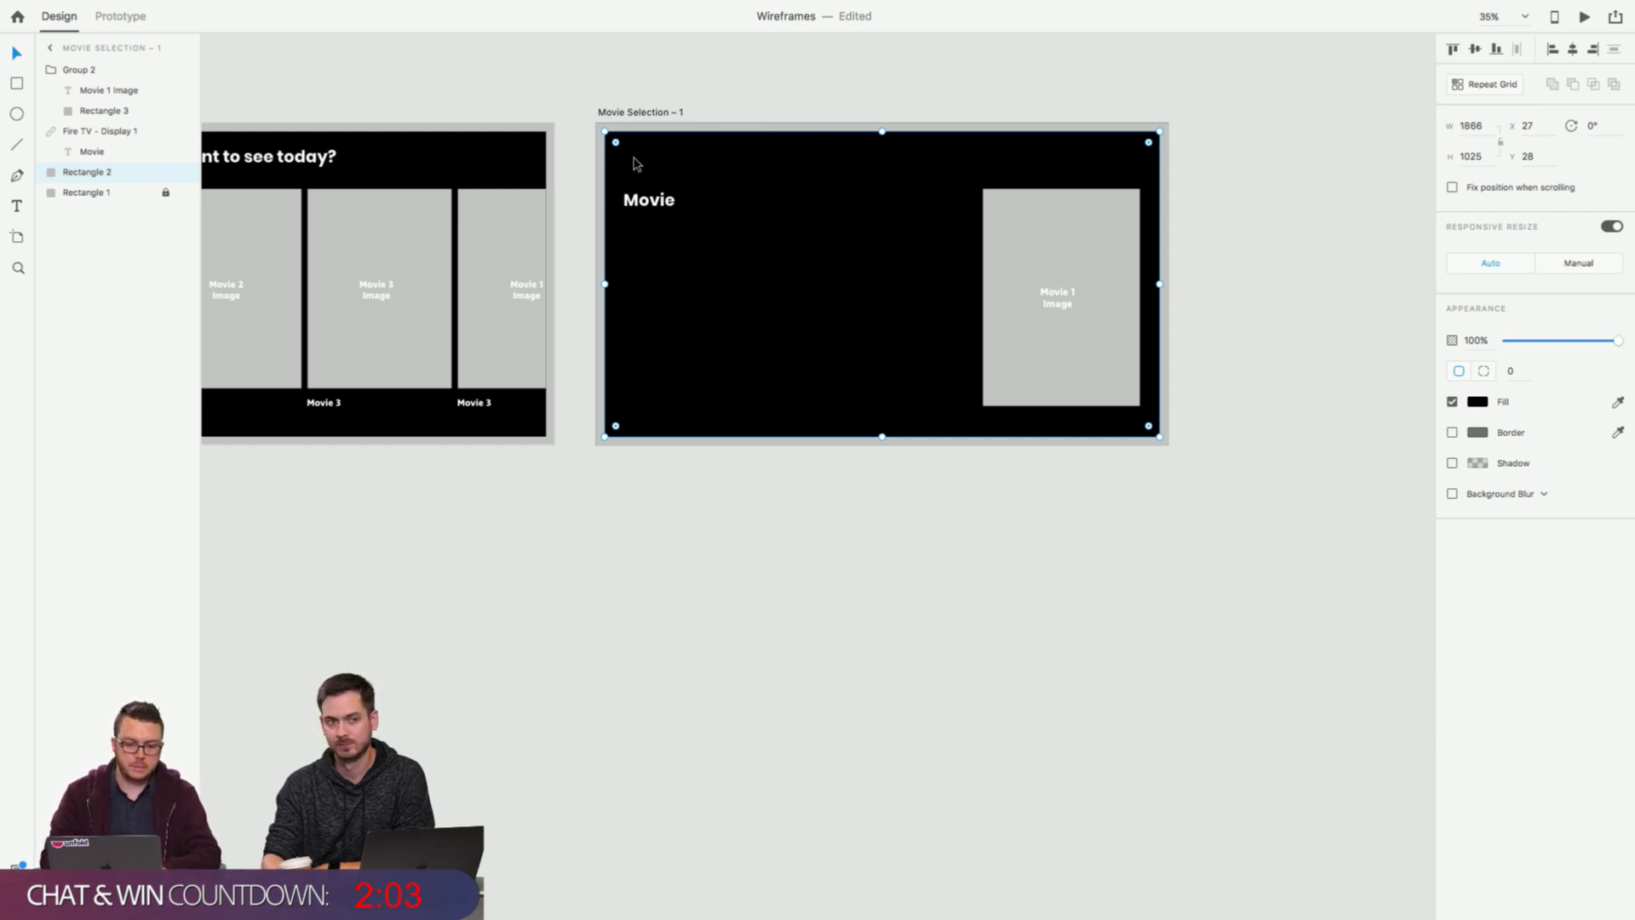
click(622, 76)
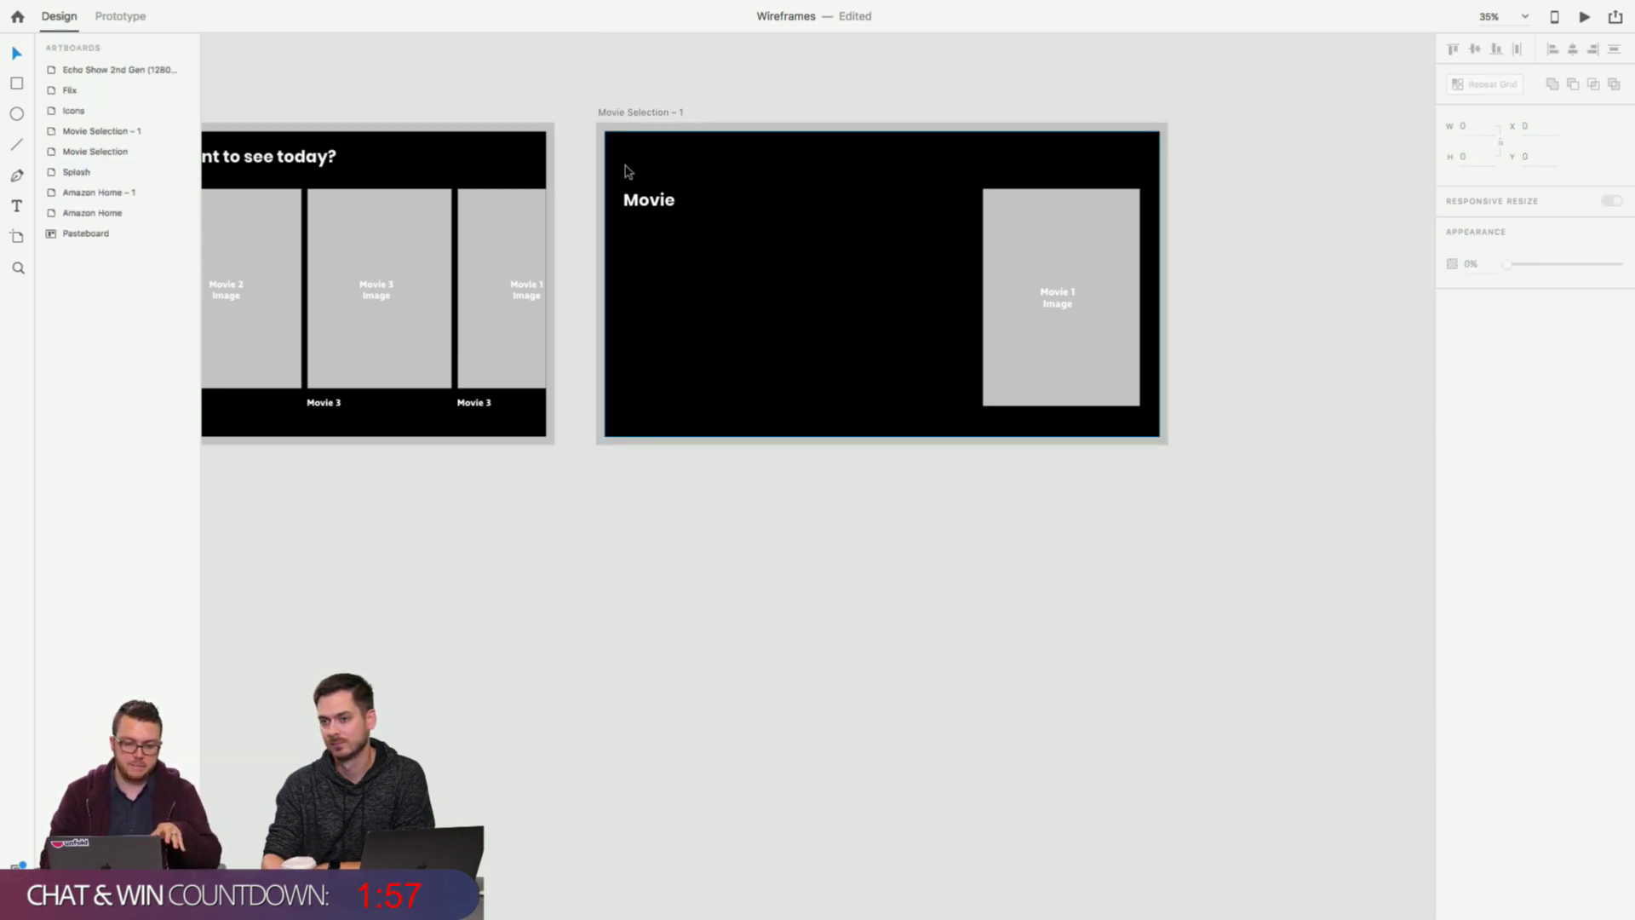
Take the wireframes document out of full screen, switch to Nucleo and move its window clear of the canvas.
scroll(627, 168, down, 1)
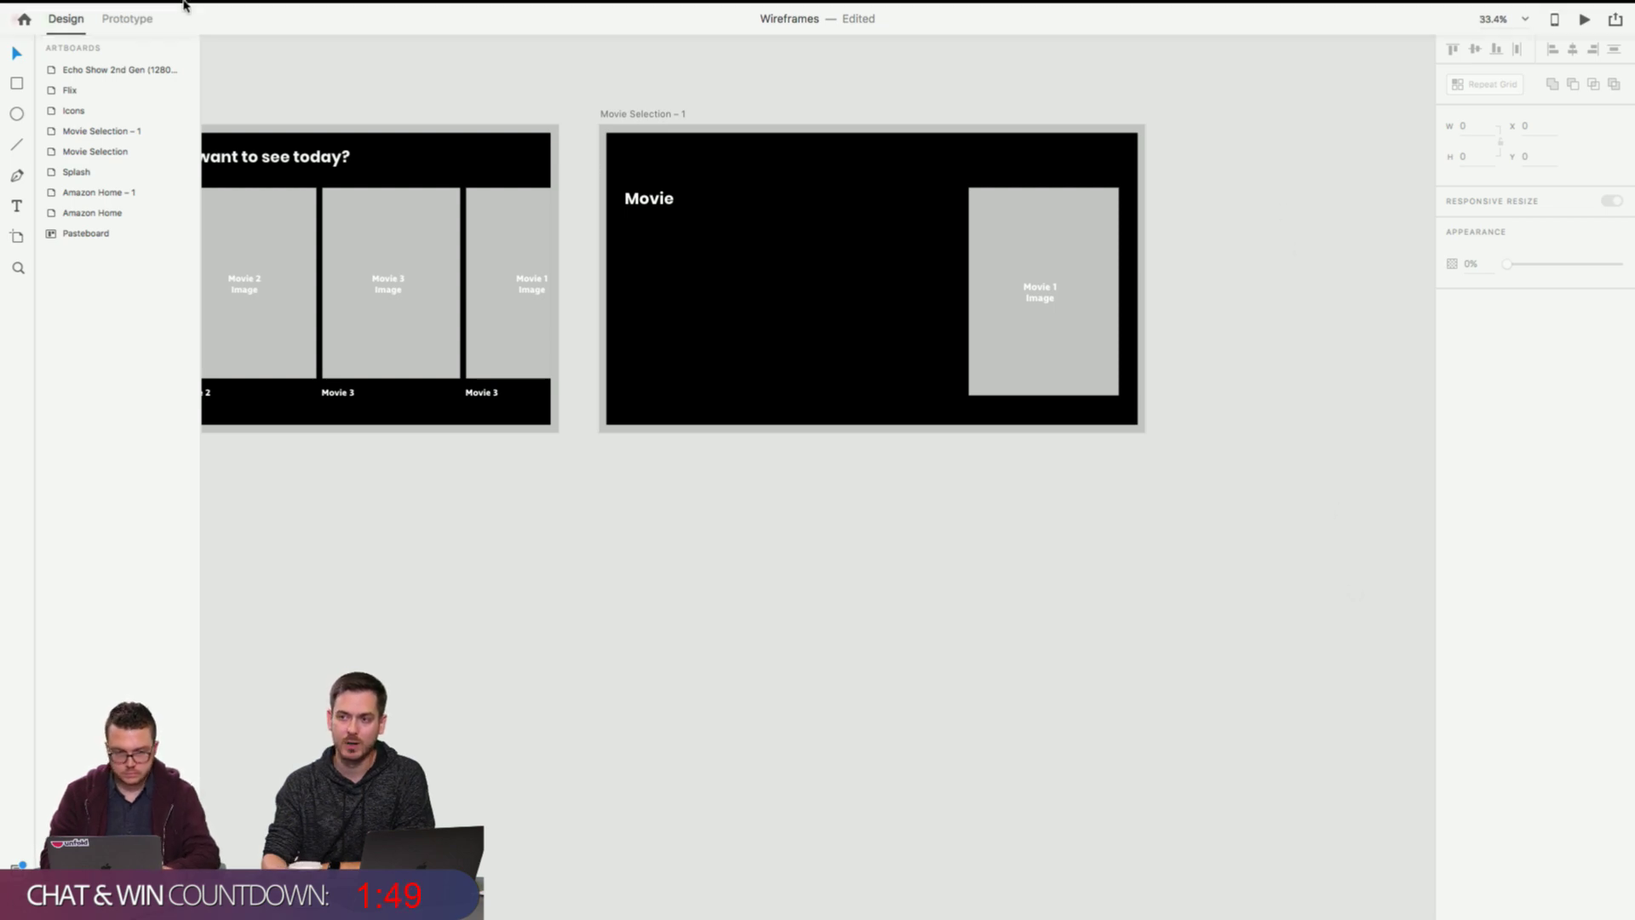
click(54, 38)
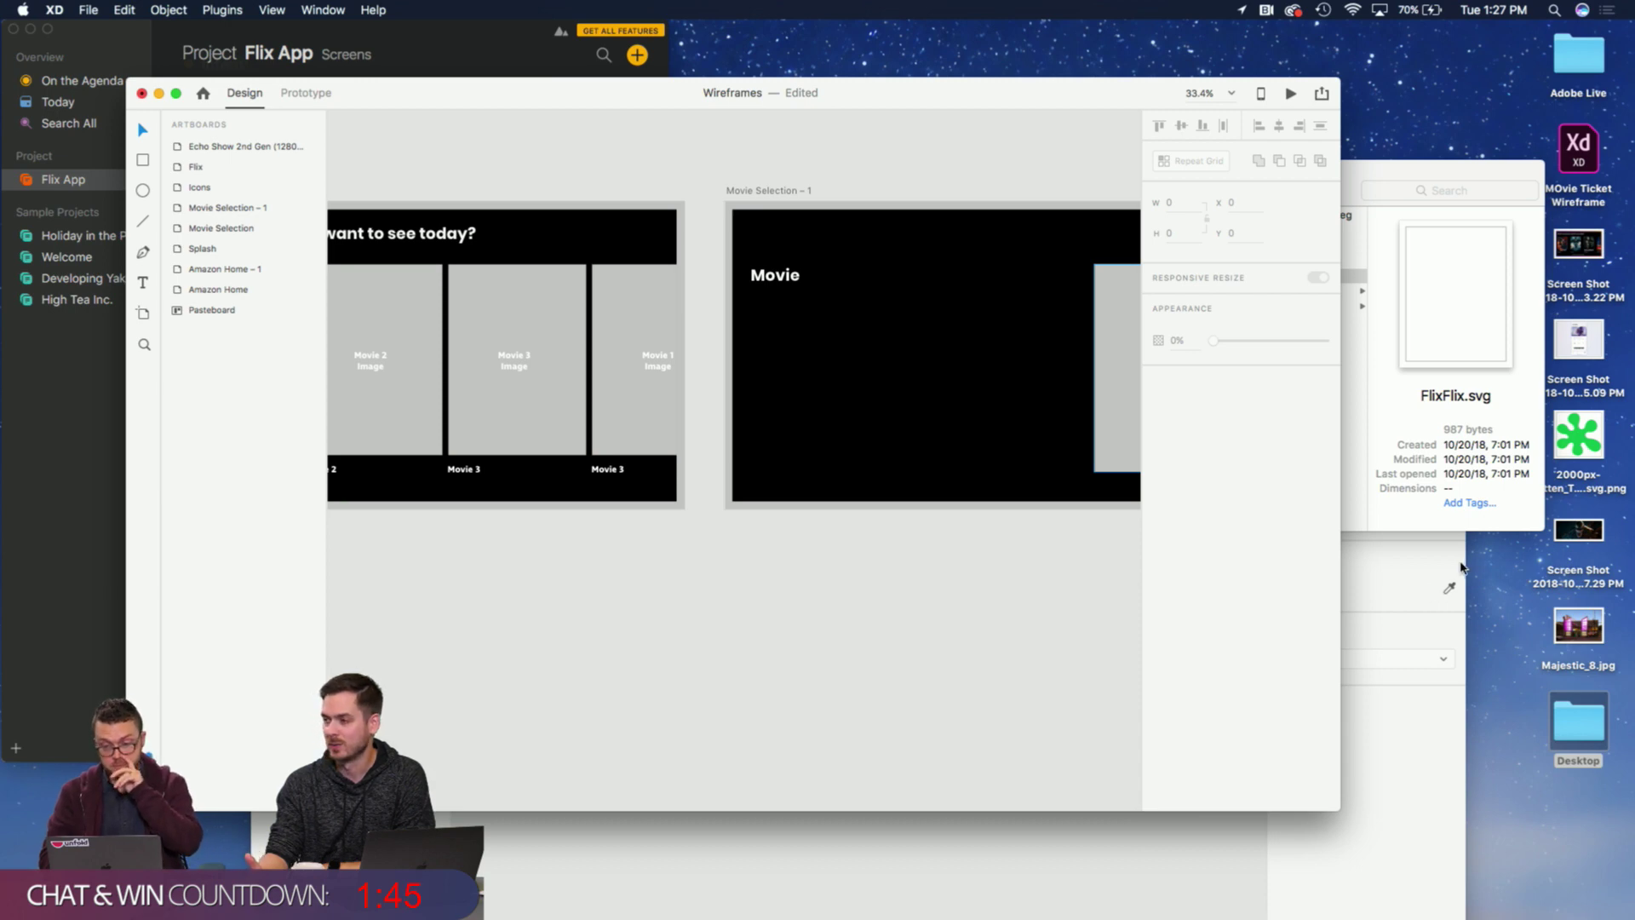
mouse_move(1257, 898)
click(1085, 896)
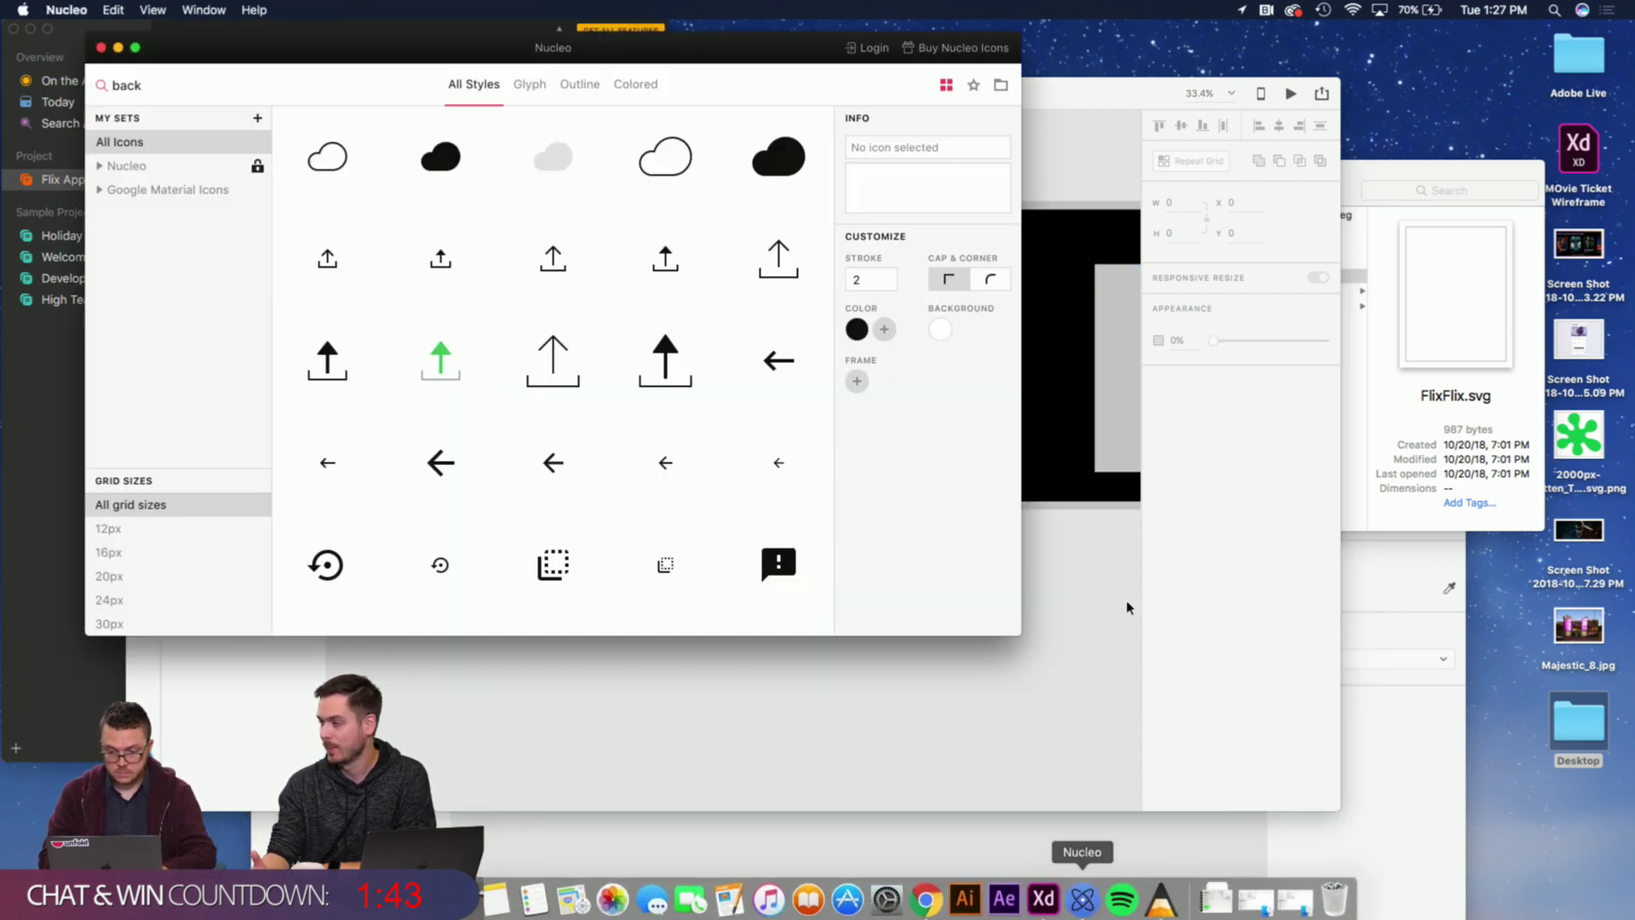
drag(789, 160, 1102, 247)
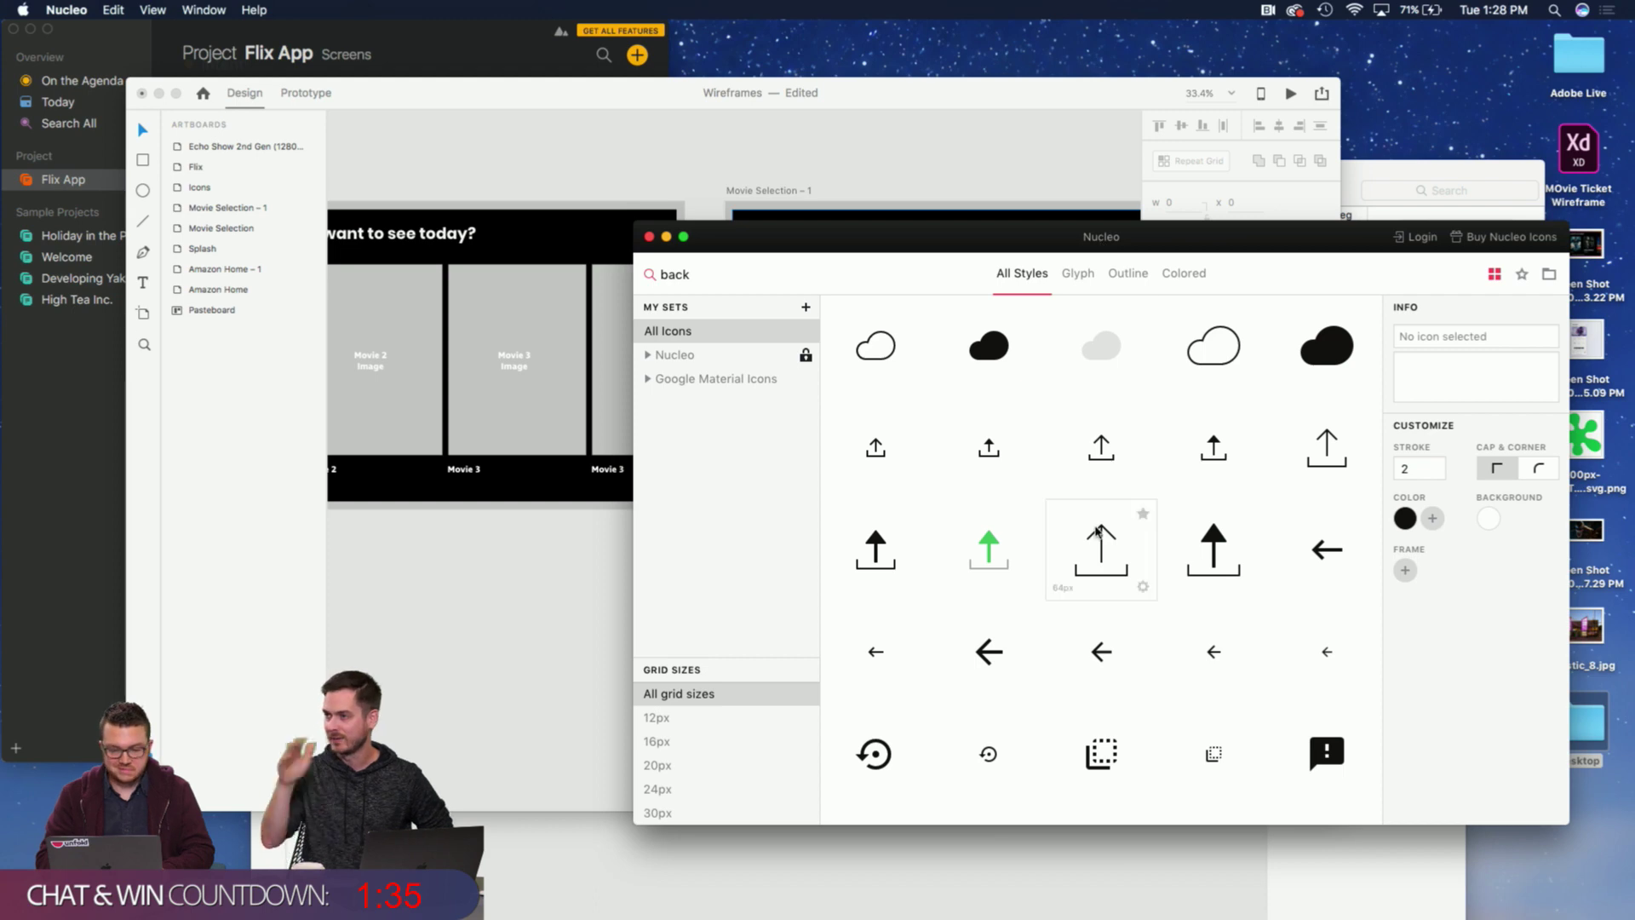
Place the ic_keyboard_backspace_24px arrow from Nucleo's back icons on the pasteboard above the Movie Selection – 1 artboard.
scroll(1097, 535, down, 2)
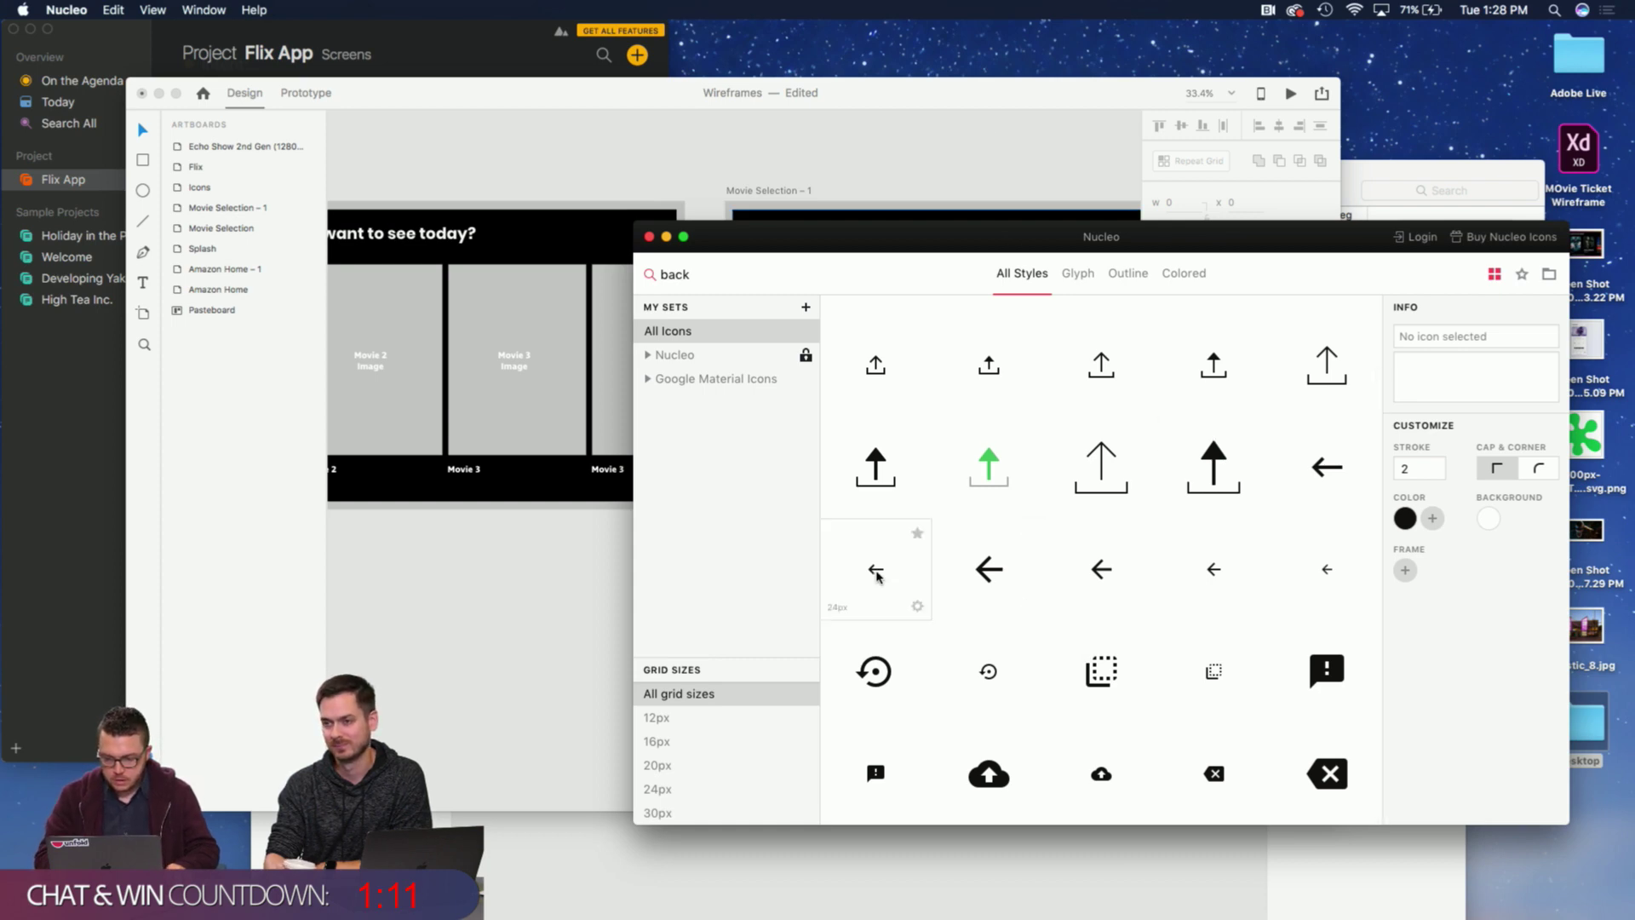
click(894, 579)
drag(988, 247, 1006, 437)
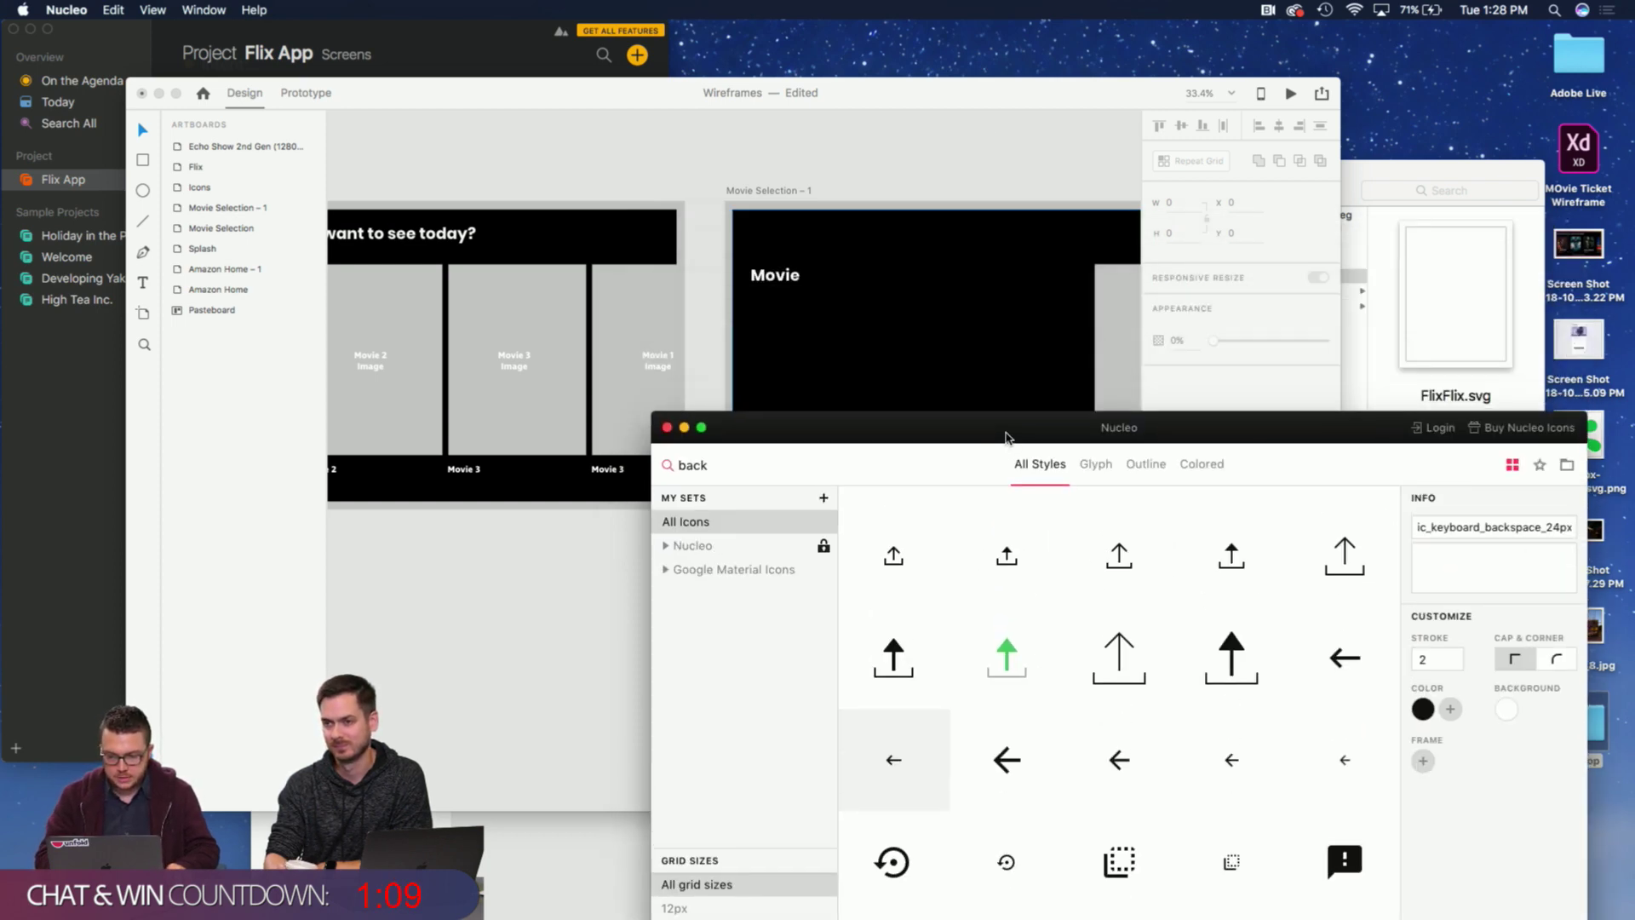
drag(873, 775, 908, 143)
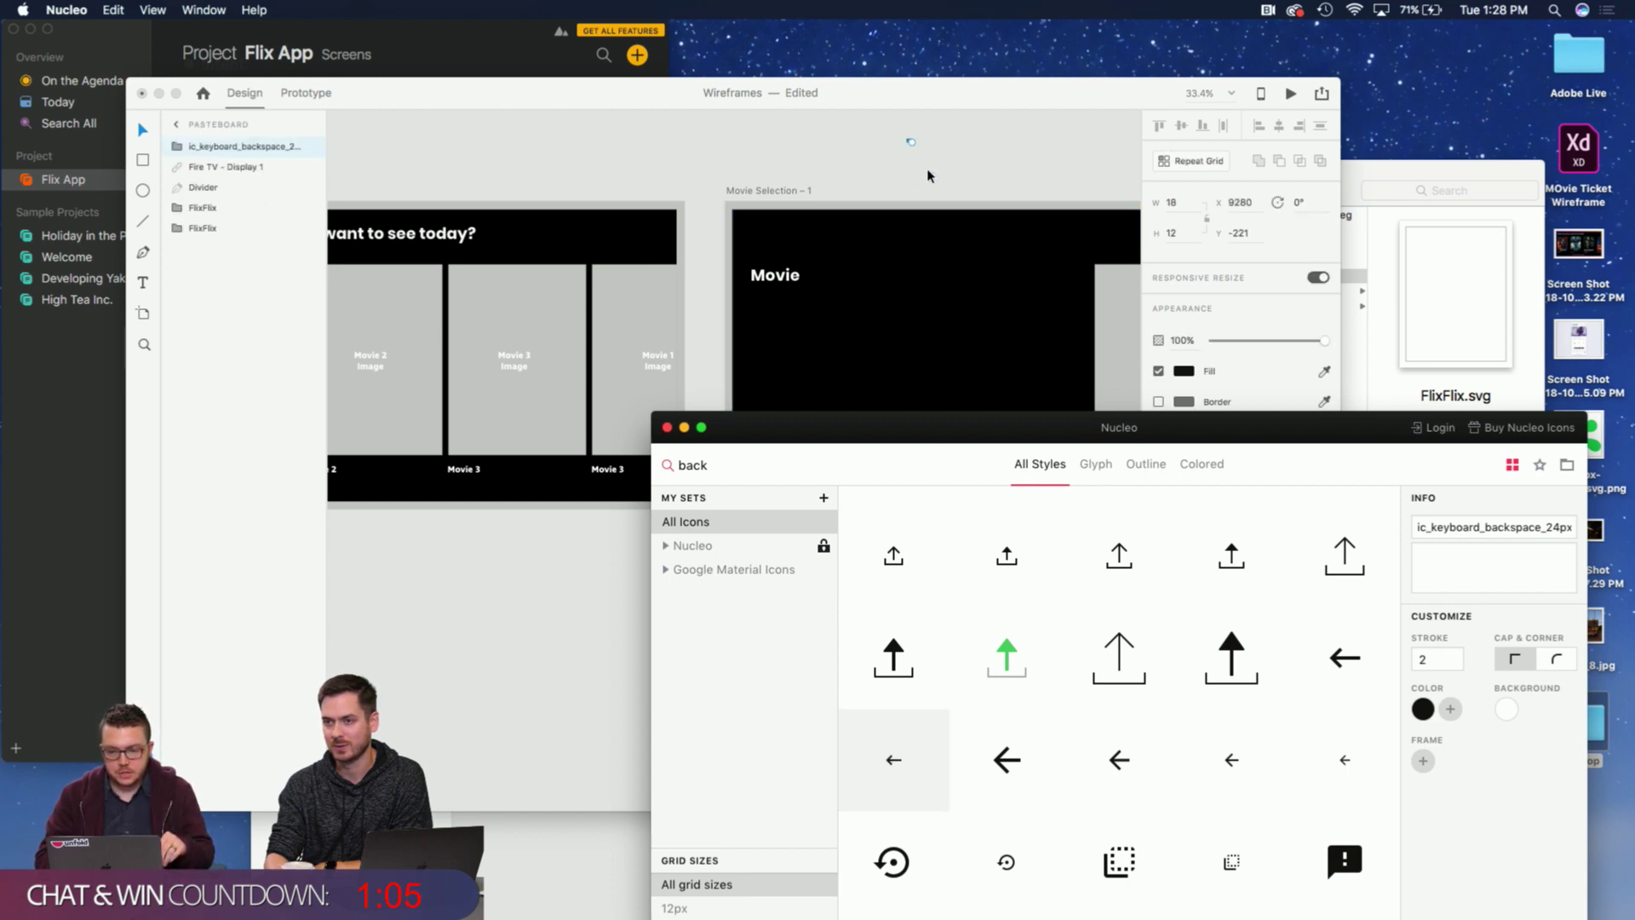
Enlarge the arrow icon proportionally to about 68 × 45 and set its fill to white, #FFFFFF.
click(928, 166)
scroll(928, 166, up, 3)
scroll(856, 164, up, 1)
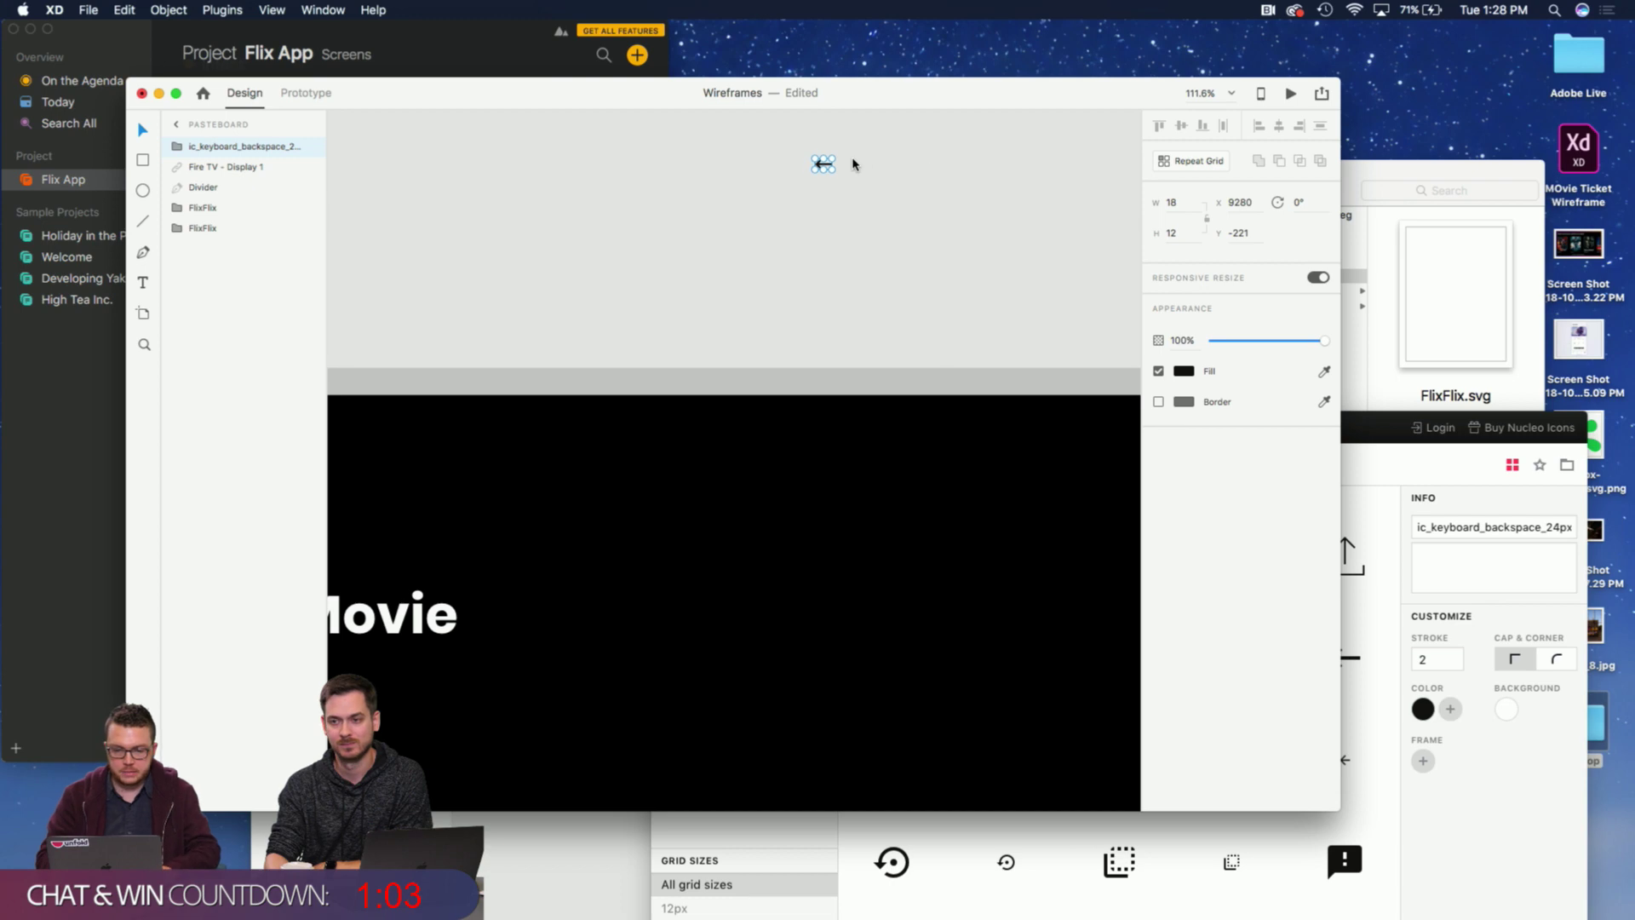
drag(835, 167, 882, 202)
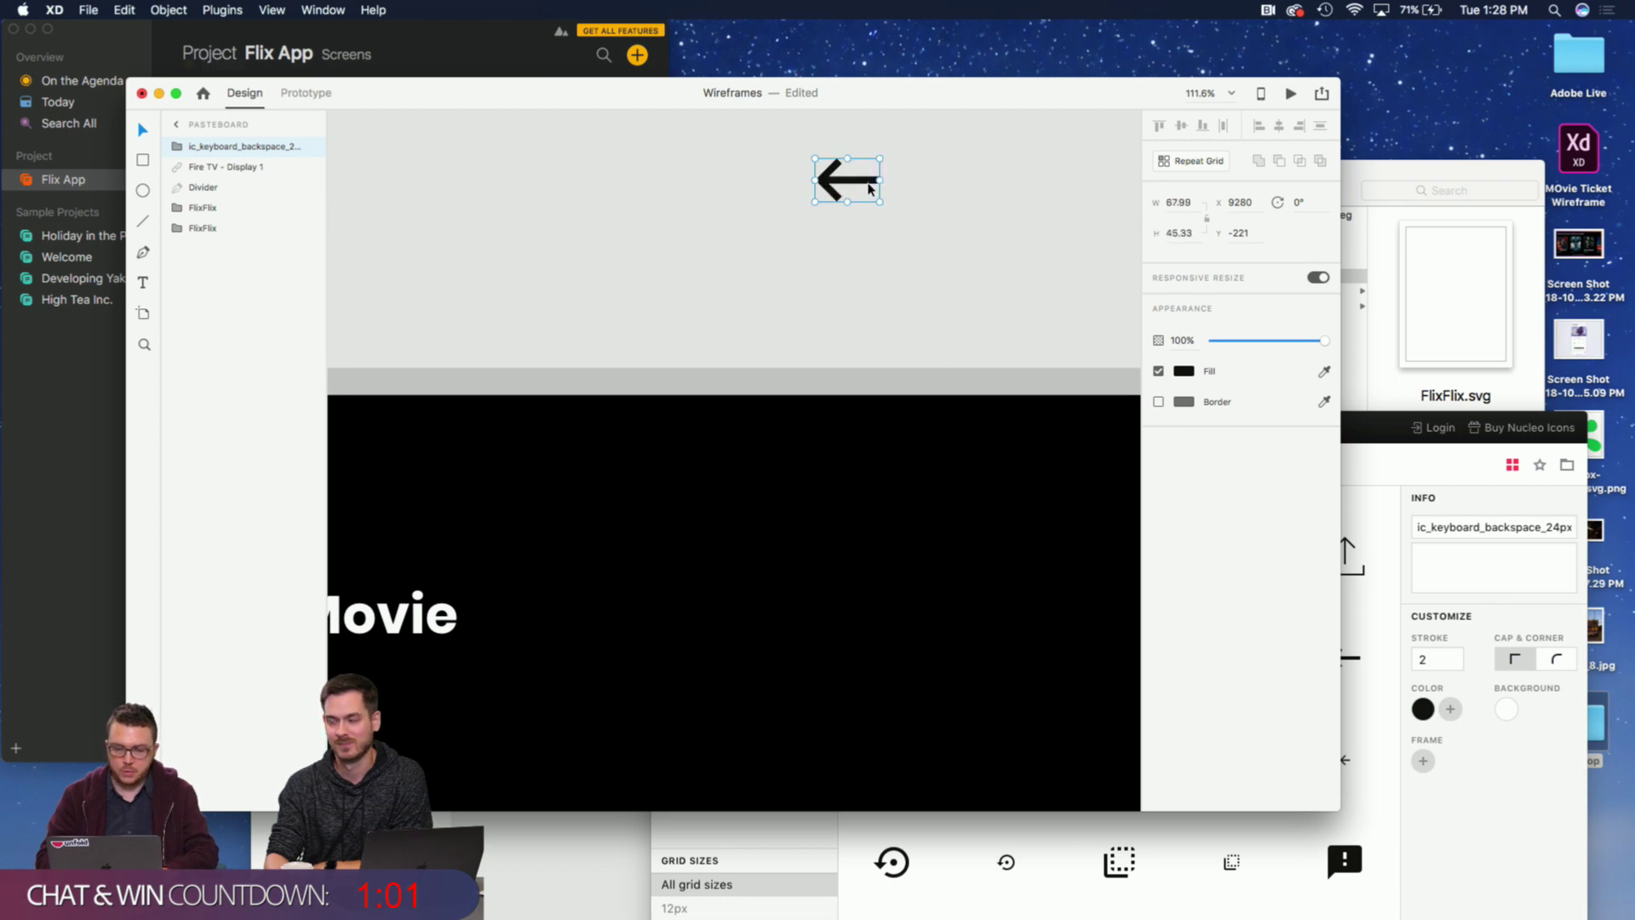
click(1187, 372)
drag(1028, 399, 948, 307)
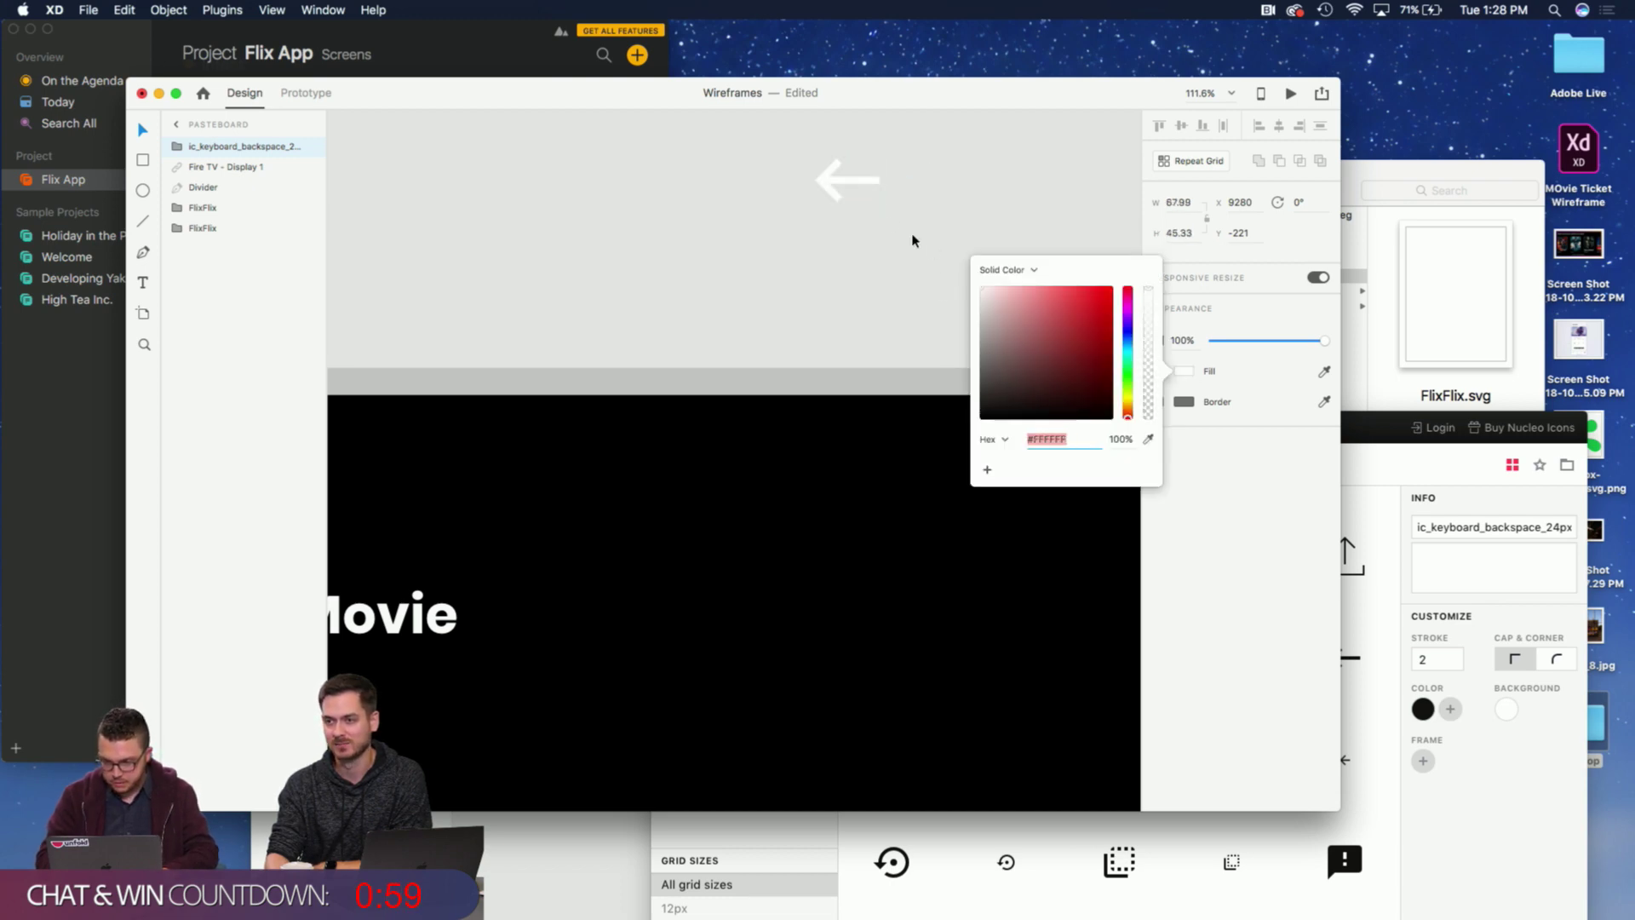
Move the white arrow onto the Movie Selection – 1 artboard above the Movie title, at X 91, Y 115.
click(858, 186)
drag(858, 186, 472, 517)
scroll(470, 519, left, 5)
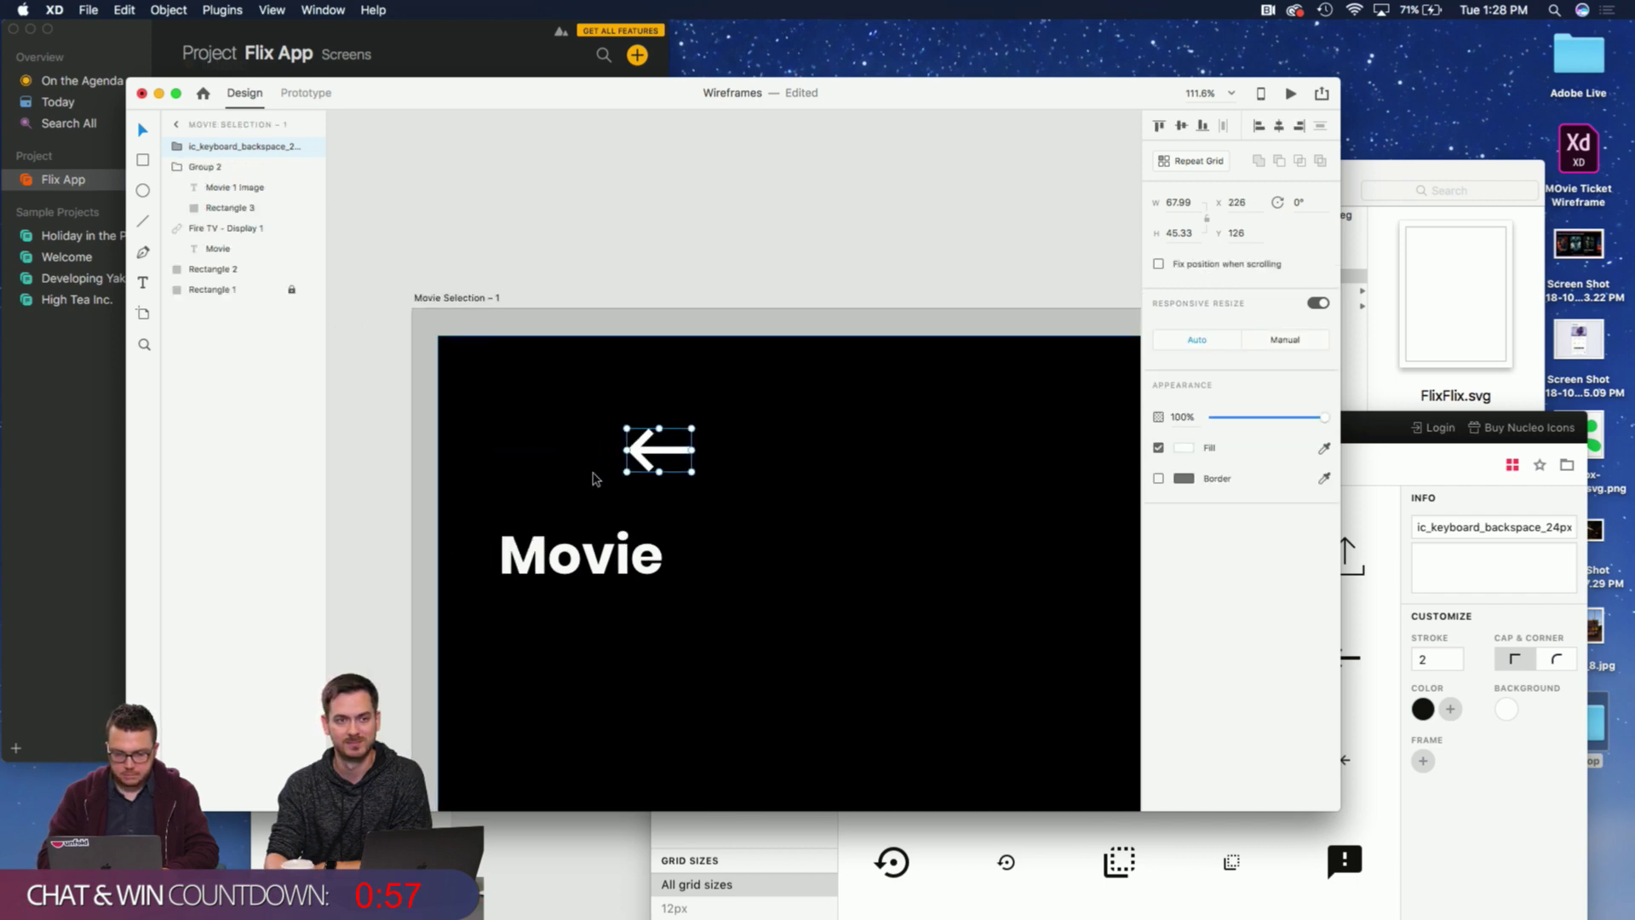
drag(649, 452, 519, 442)
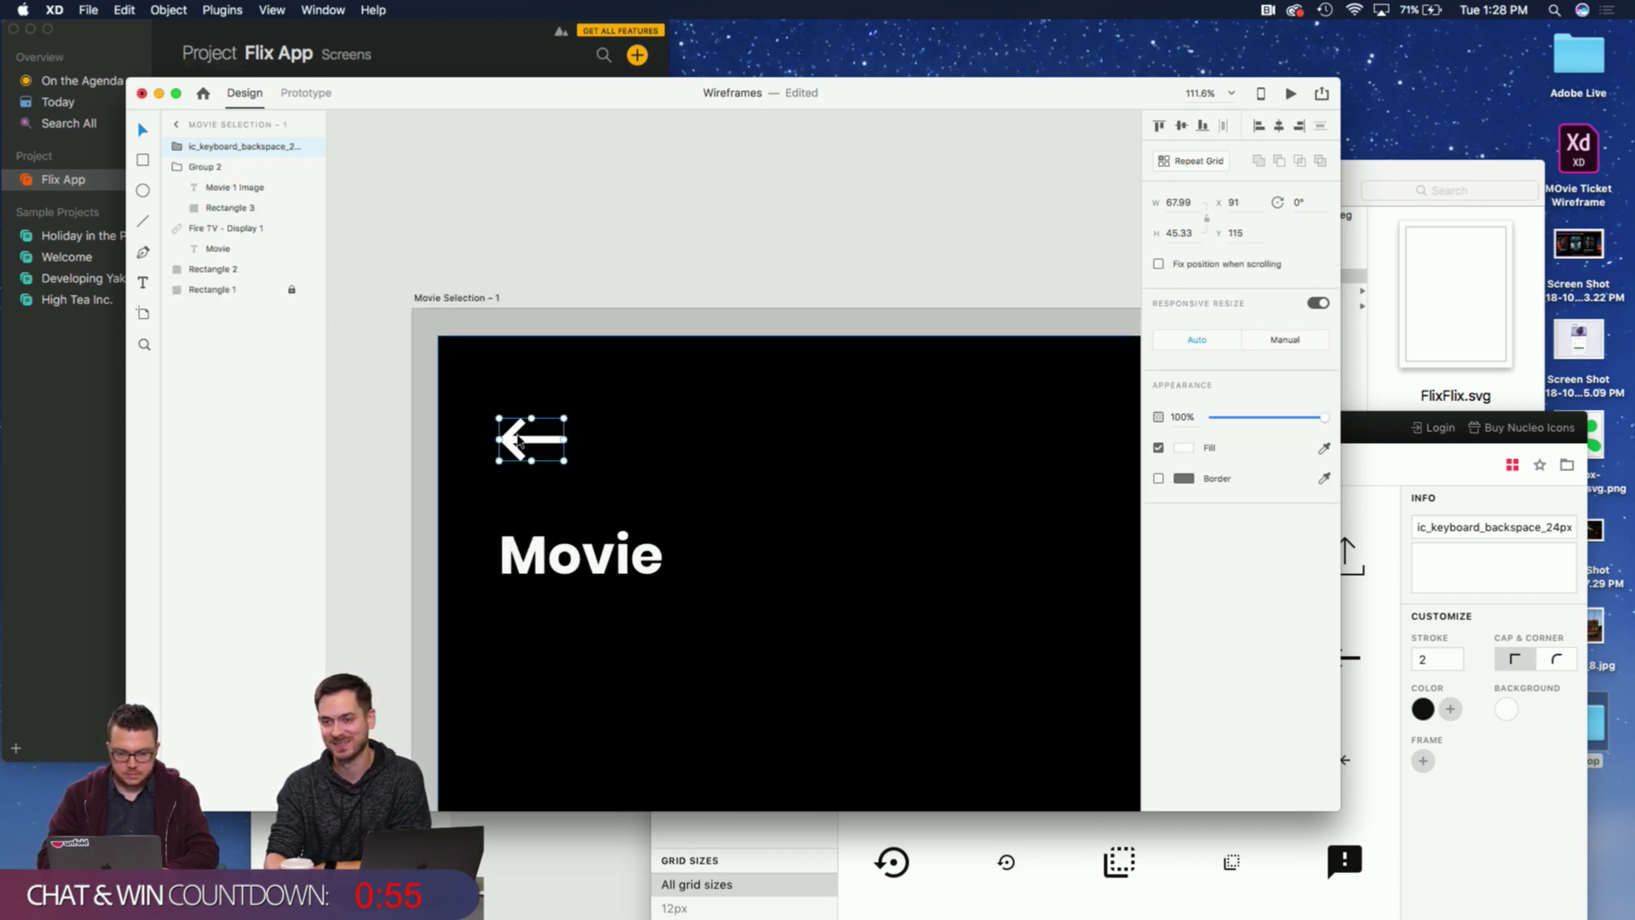
scroll(518, 443, down, 5)
scroll(518, 445, down, 2)
click(555, 292)
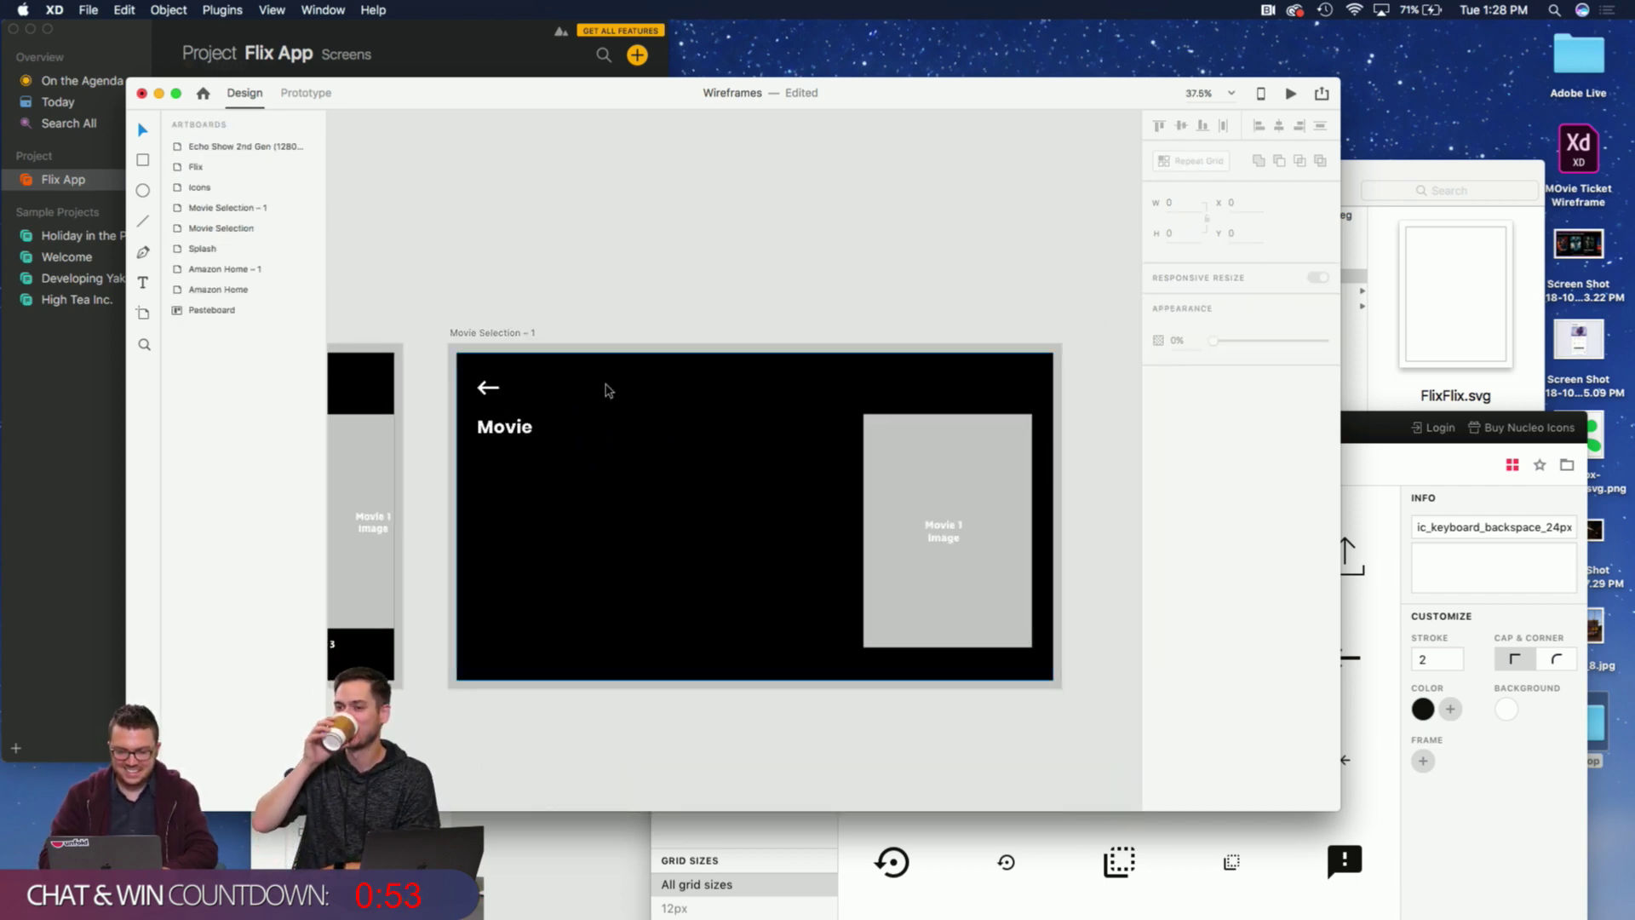
click(529, 435)
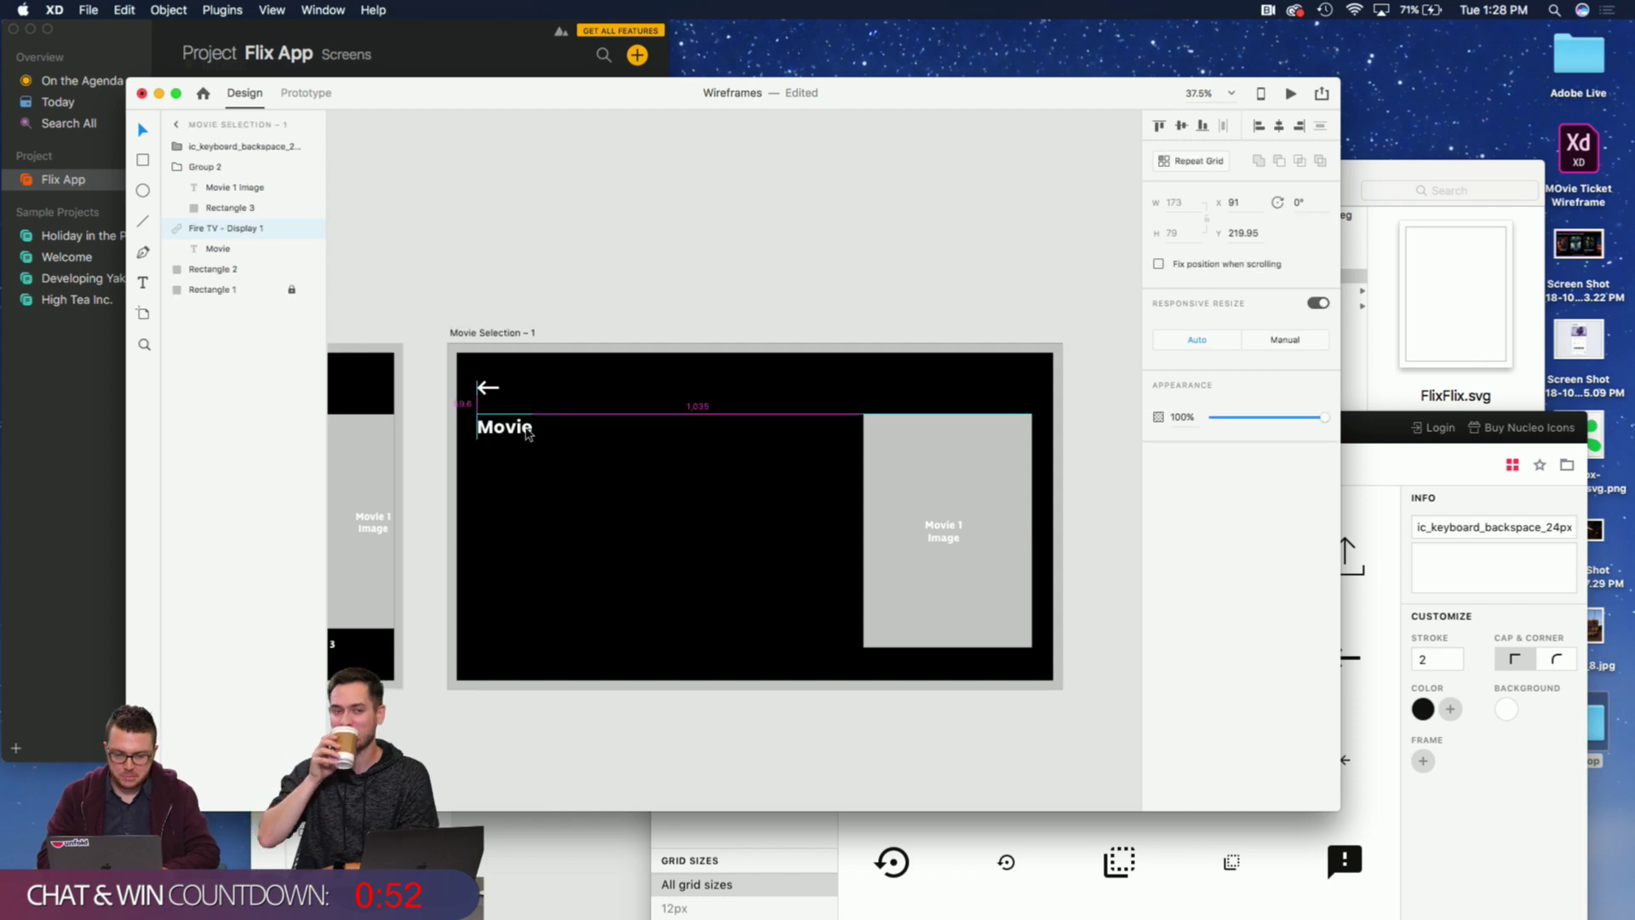
click(616, 198)
click(1377, 432)
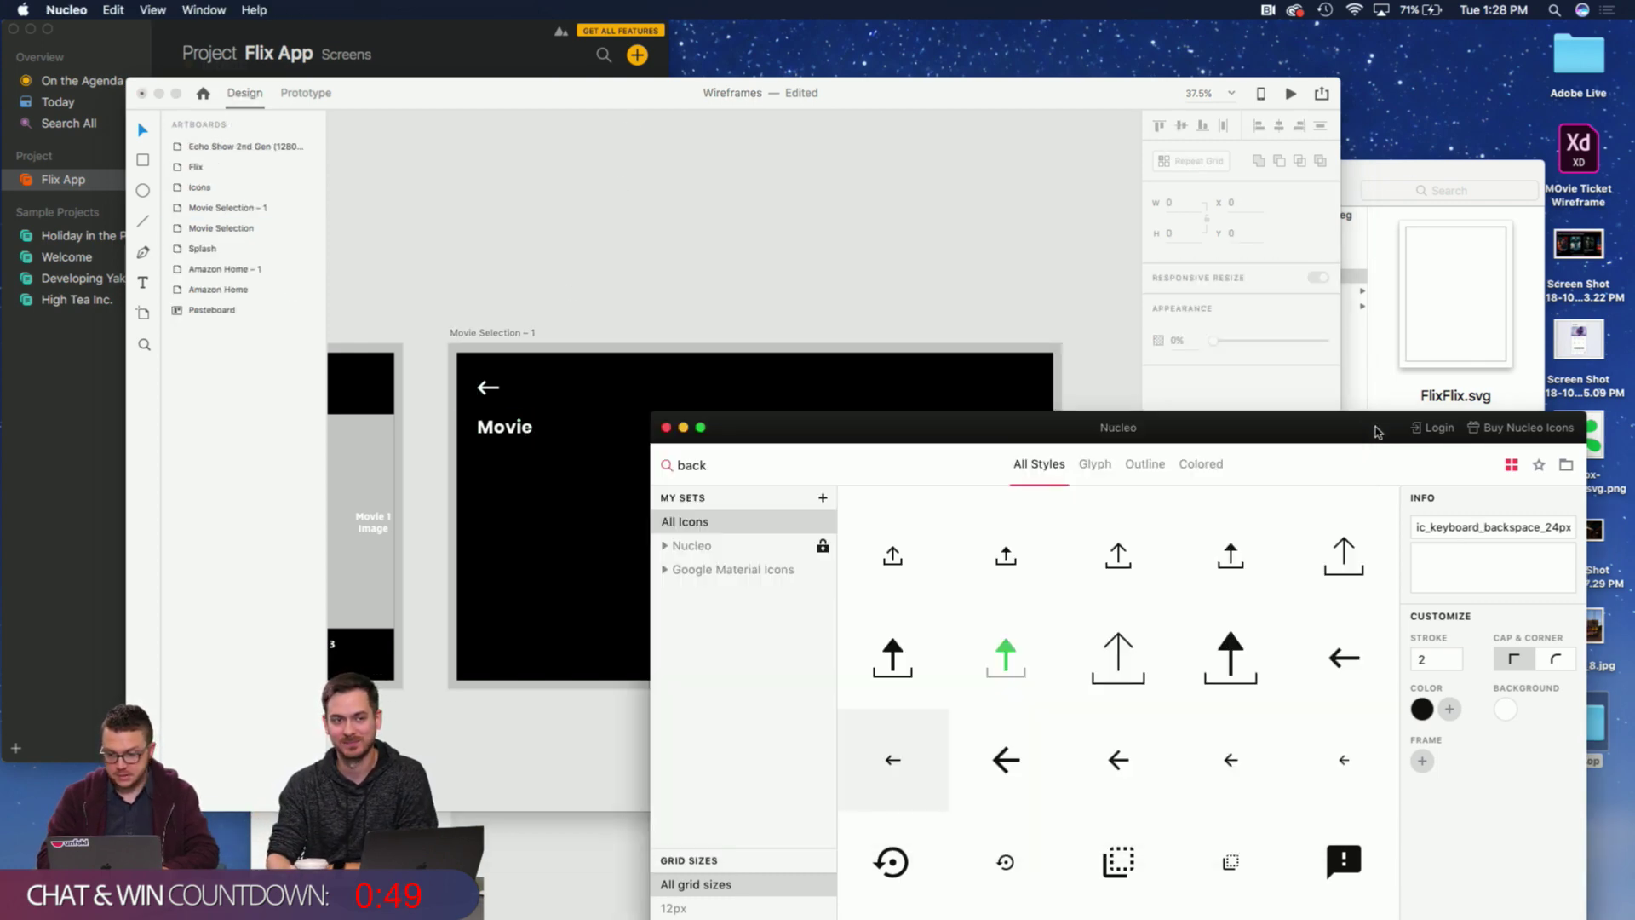
click(578, 328)
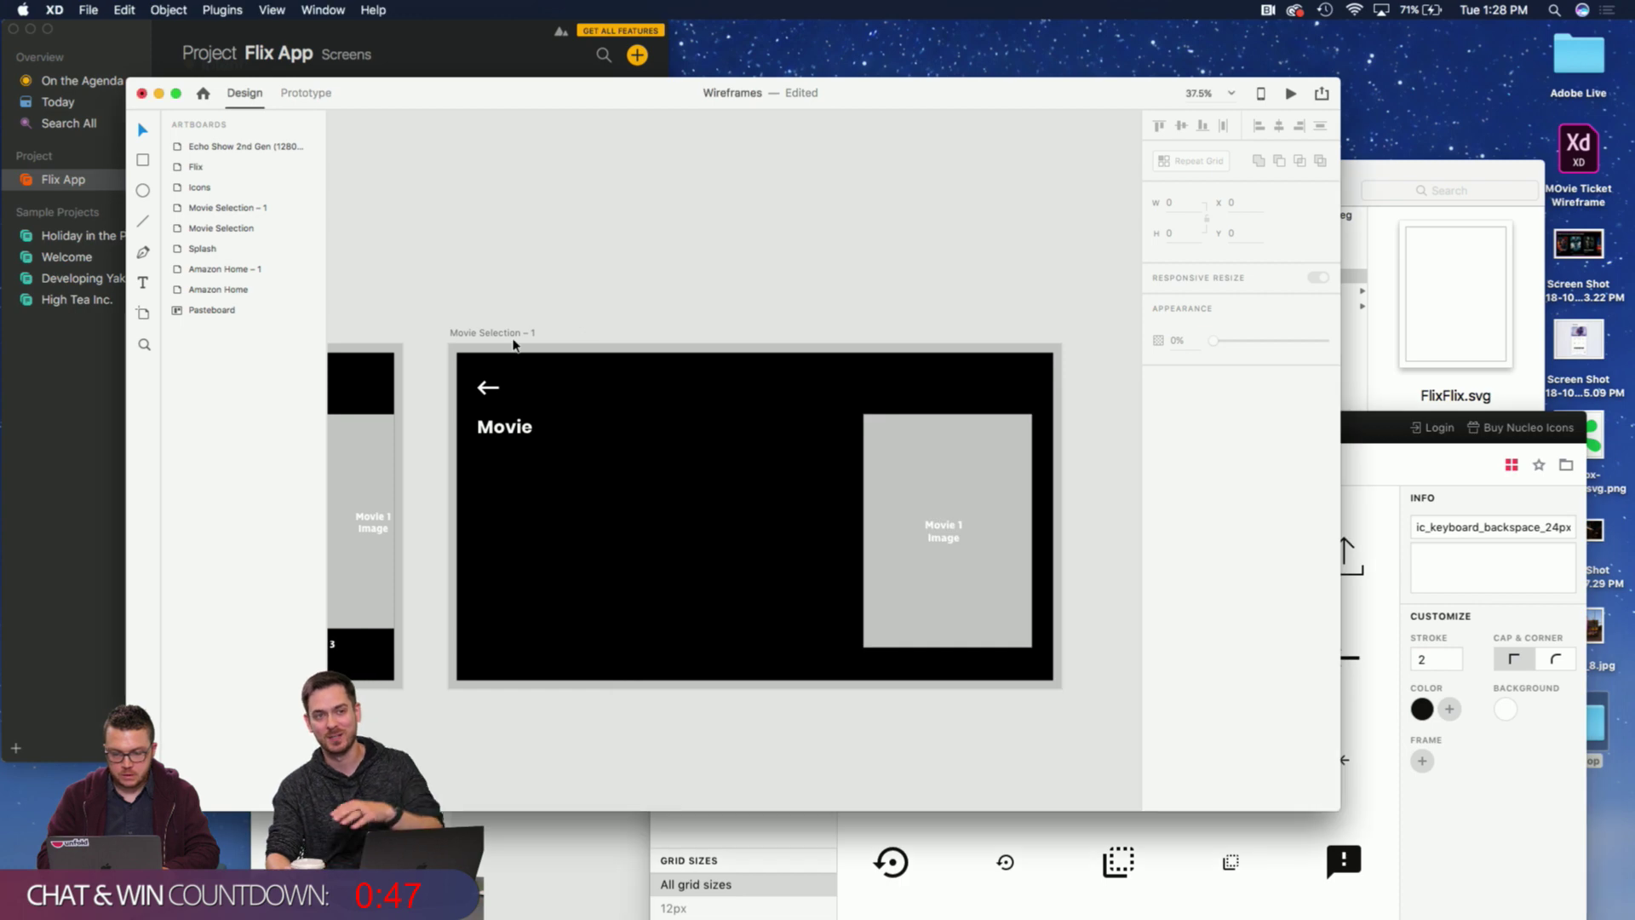
click(142, 281)
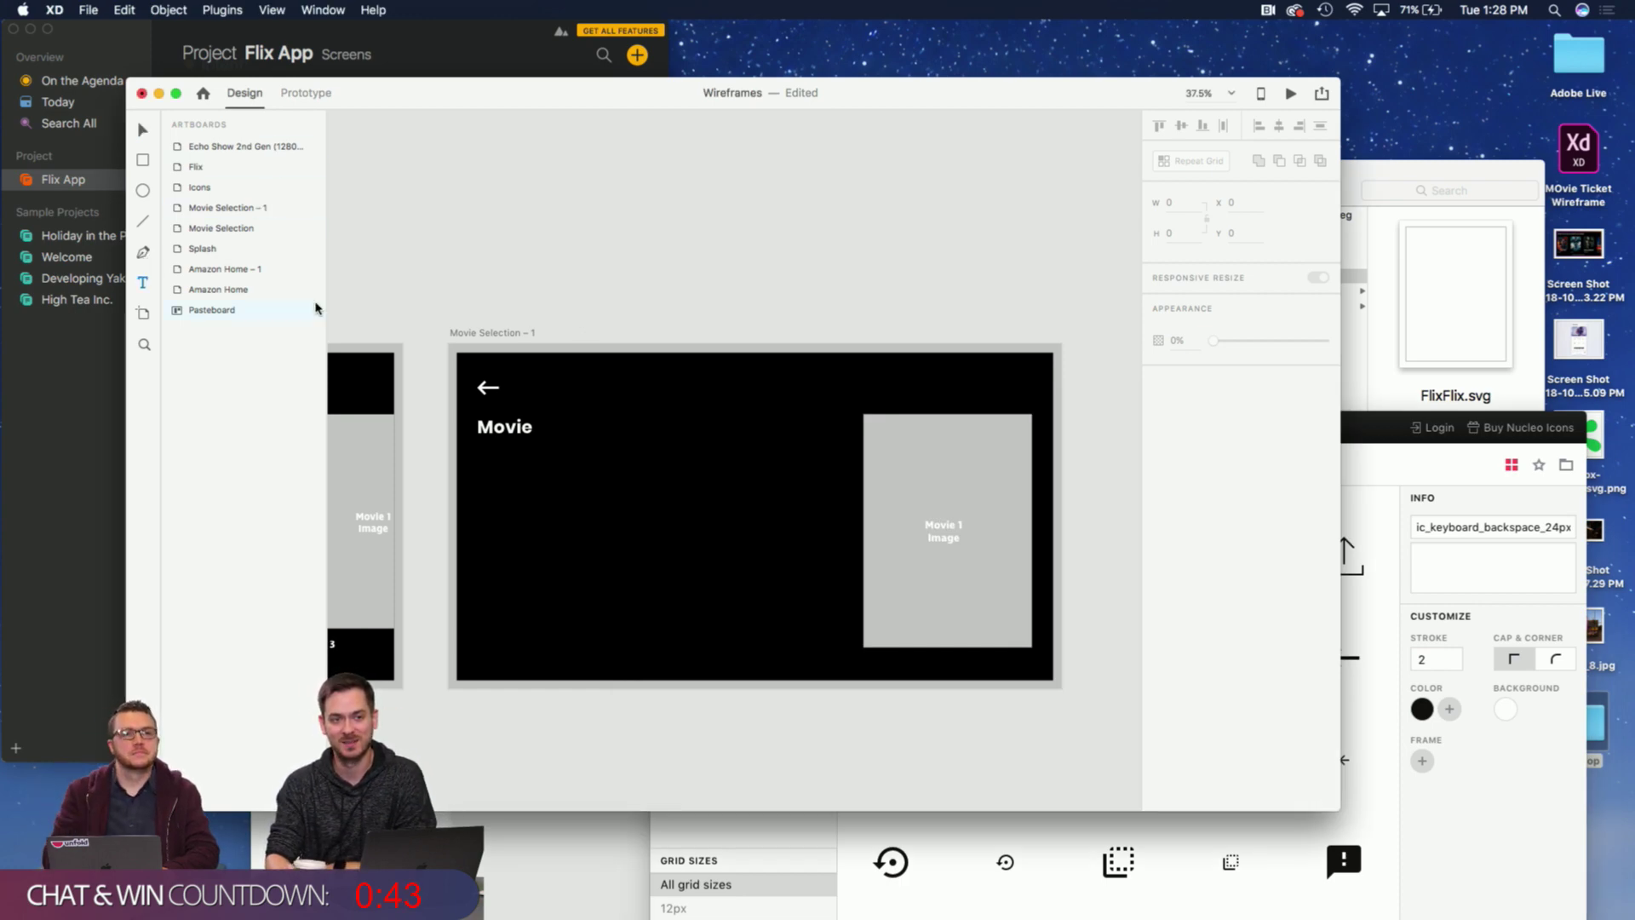
drag(477, 449, 822, 510)
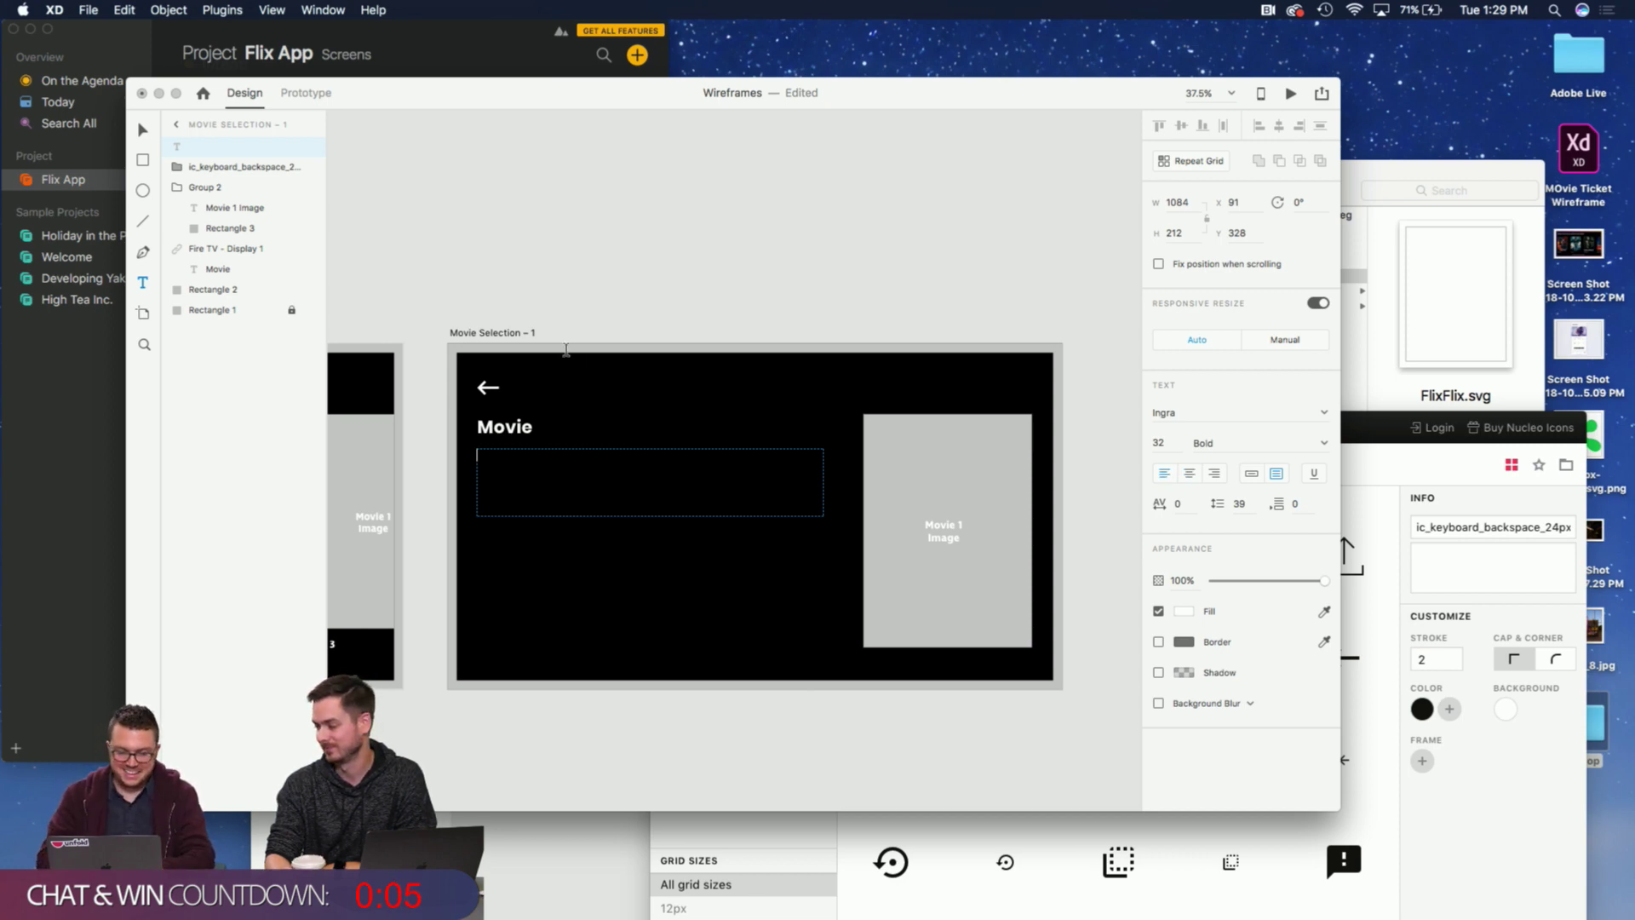
key(Escape)
Examine the text styles on the Flix artboard in full screen and select the D2 / Sub-title sample.
scroll(573, 299, down, 10)
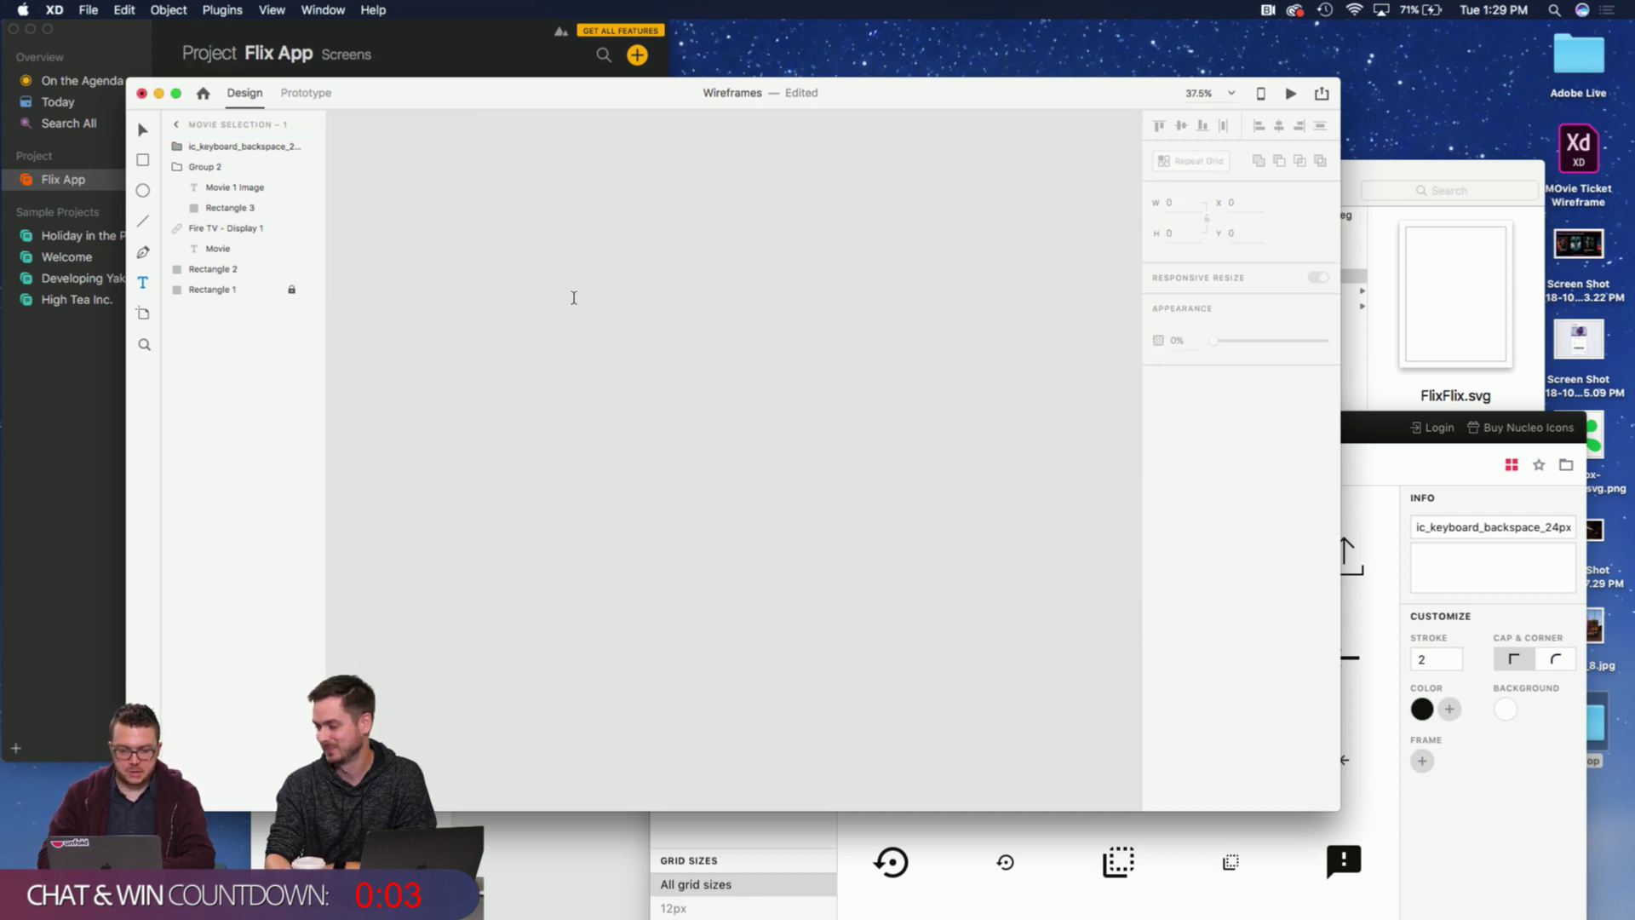
scroll(573, 298, down, 5)
scroll(573, 298, left, 5)
scroll(573, 298, right, 3)
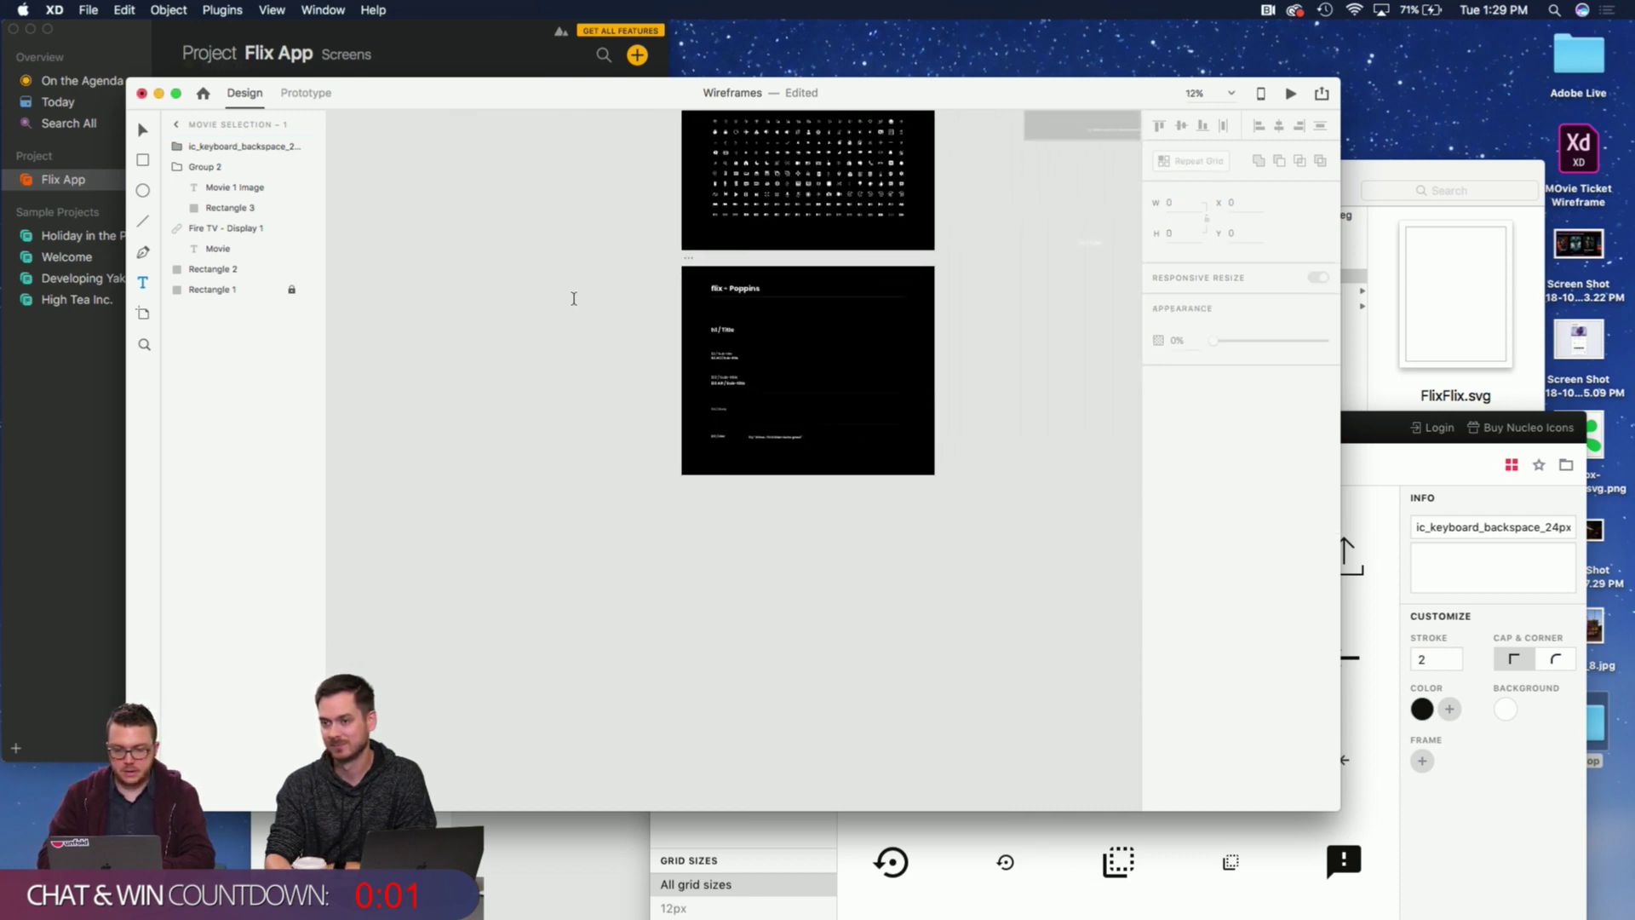
scroll(573, 298, up, 5)
scroll(573, 298, left, 3)
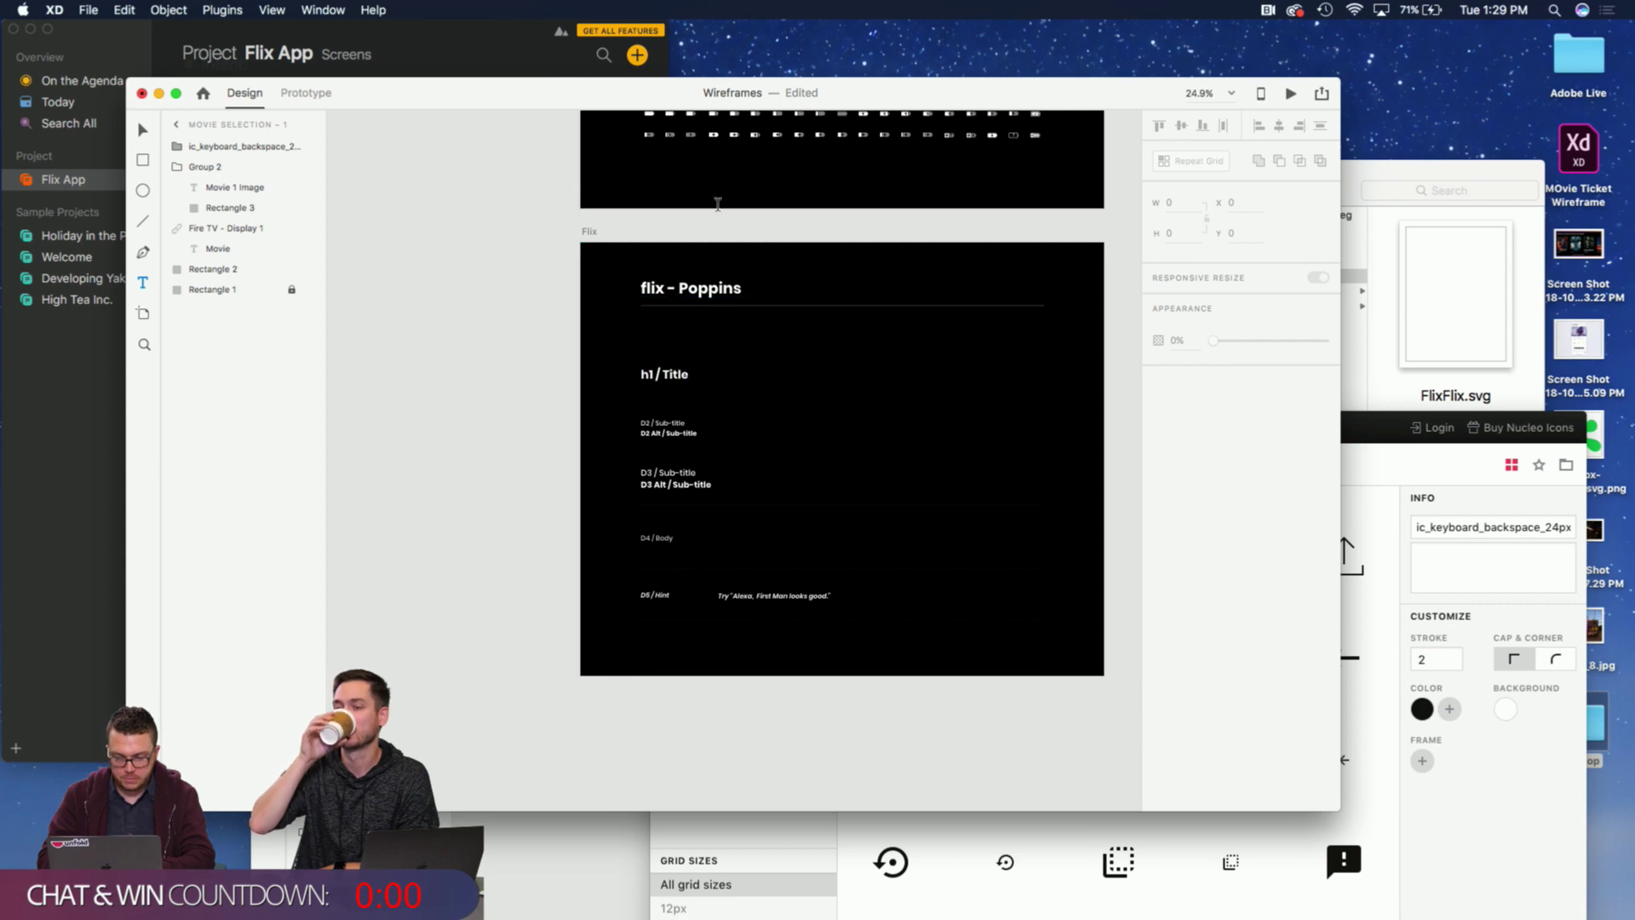
click(173, 95)
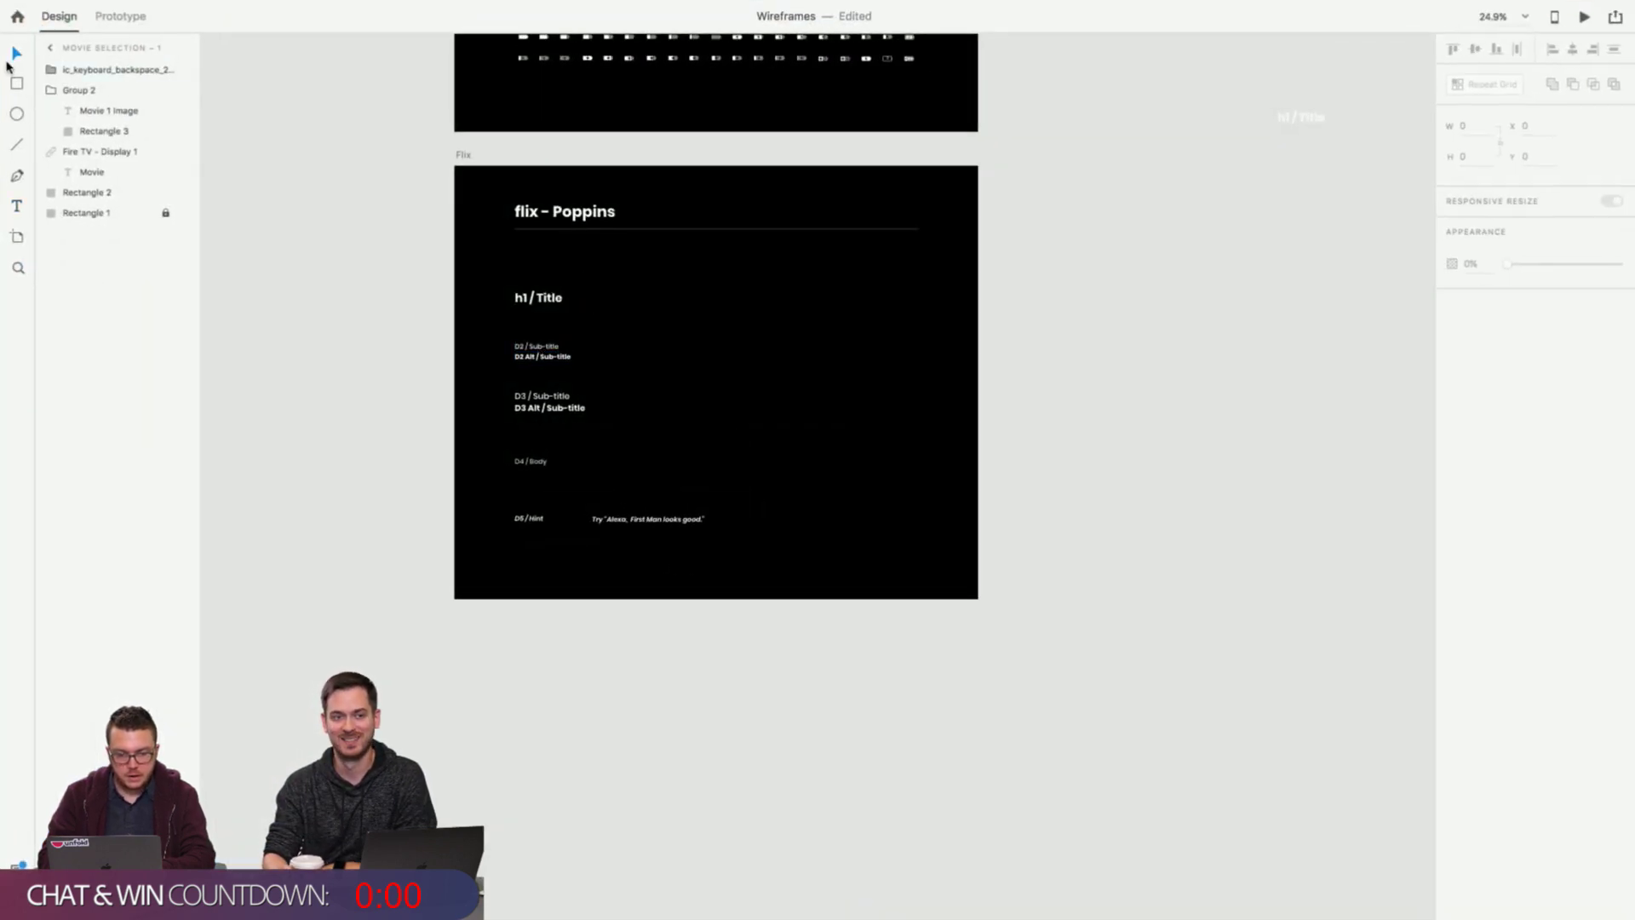
click(540, 349)
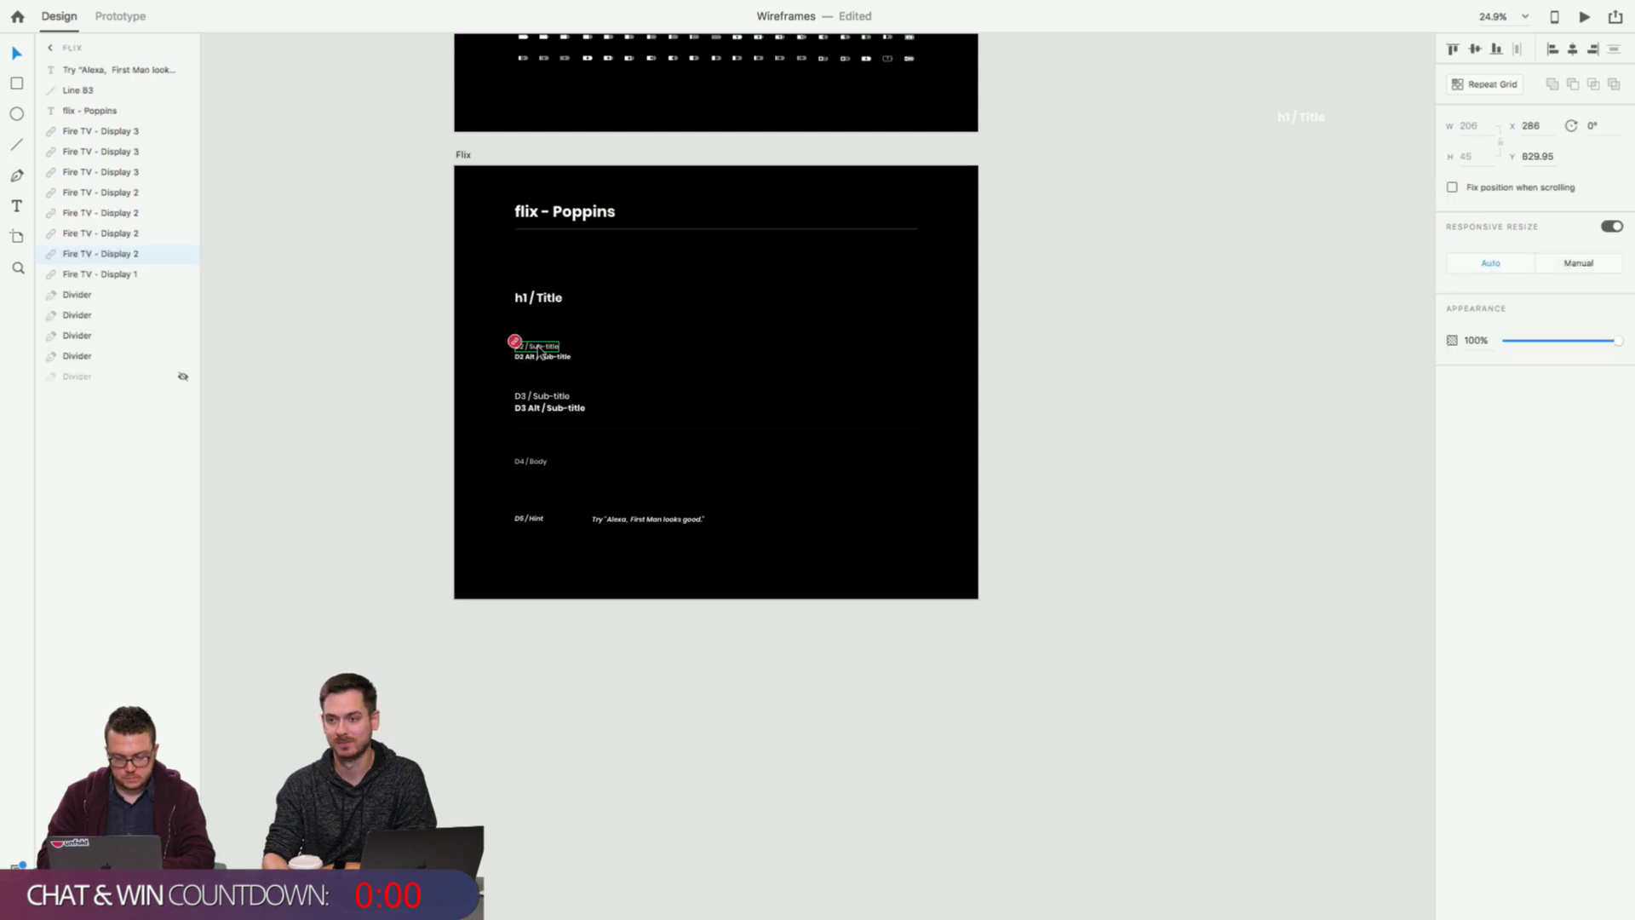
Return to the Movie Selection – 1 artboard and select the whole artboard.
scroll(1109, 346, down, 5)
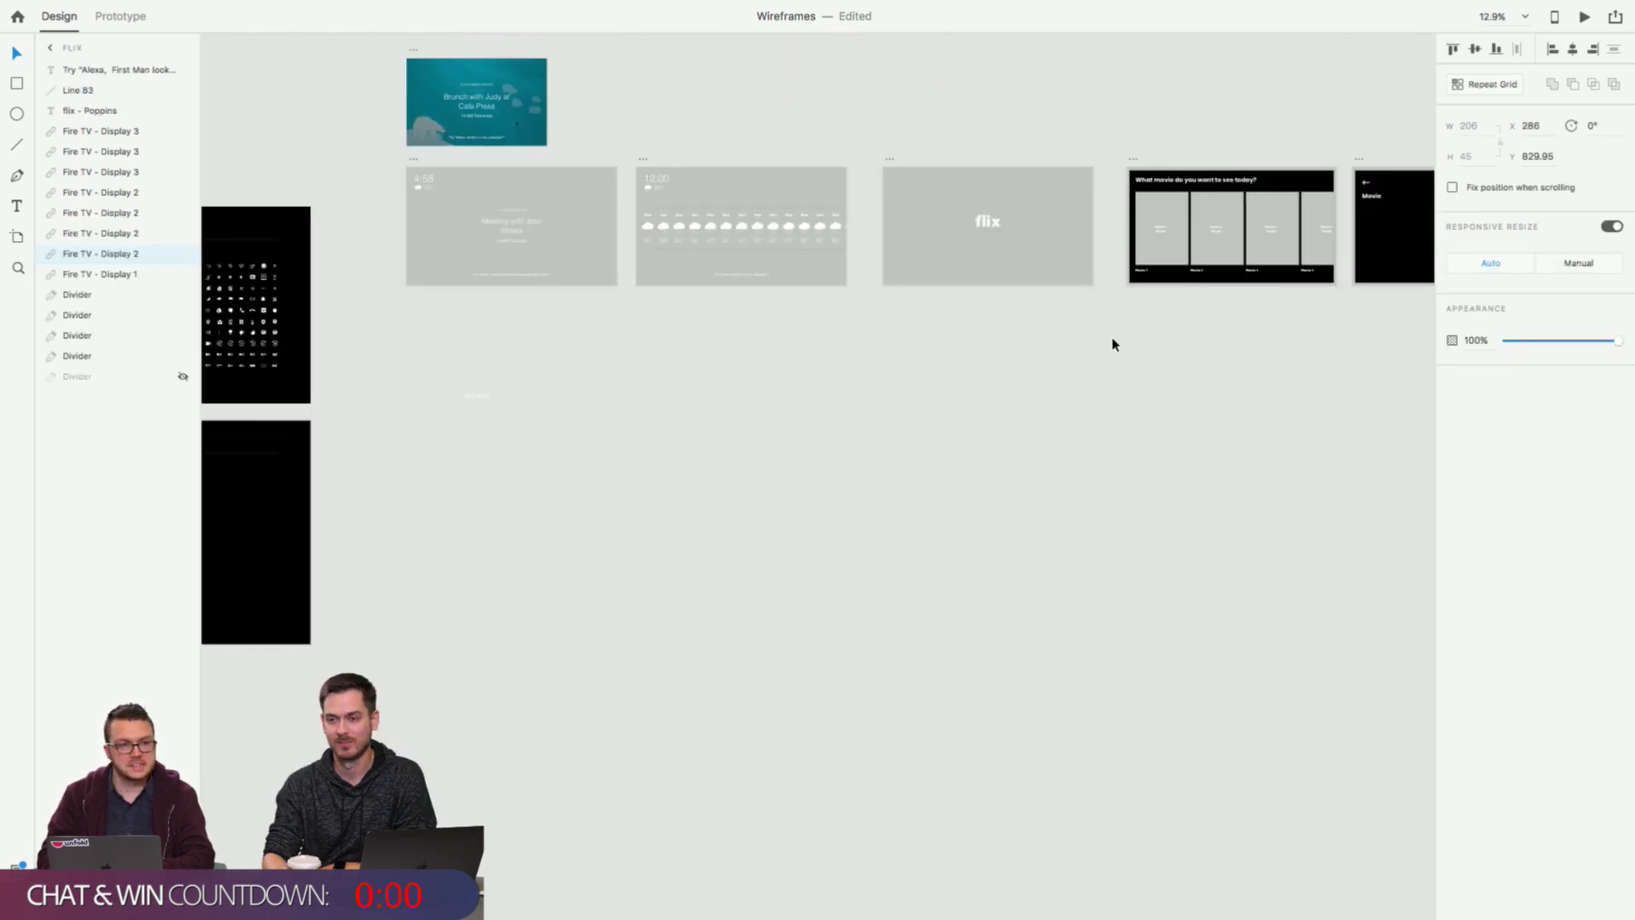
scroll(1112, 344, right, 10)
scroll(1114, 343, up, 5)
scroll(1112, 345, left, 2)
click(716, 219)
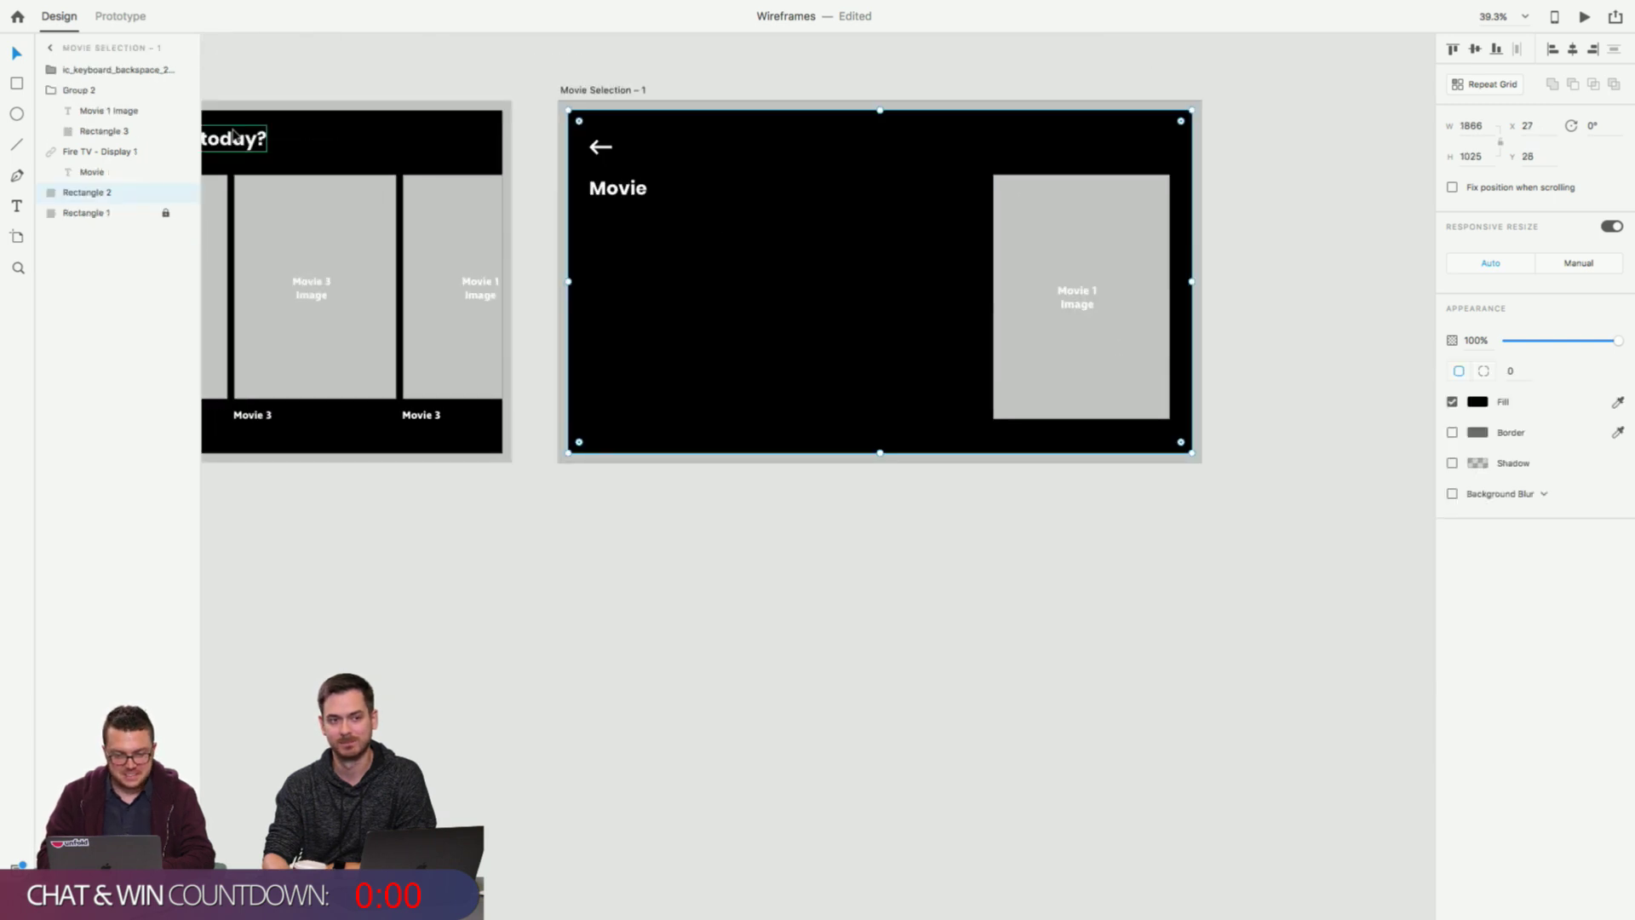
click(16, 83)
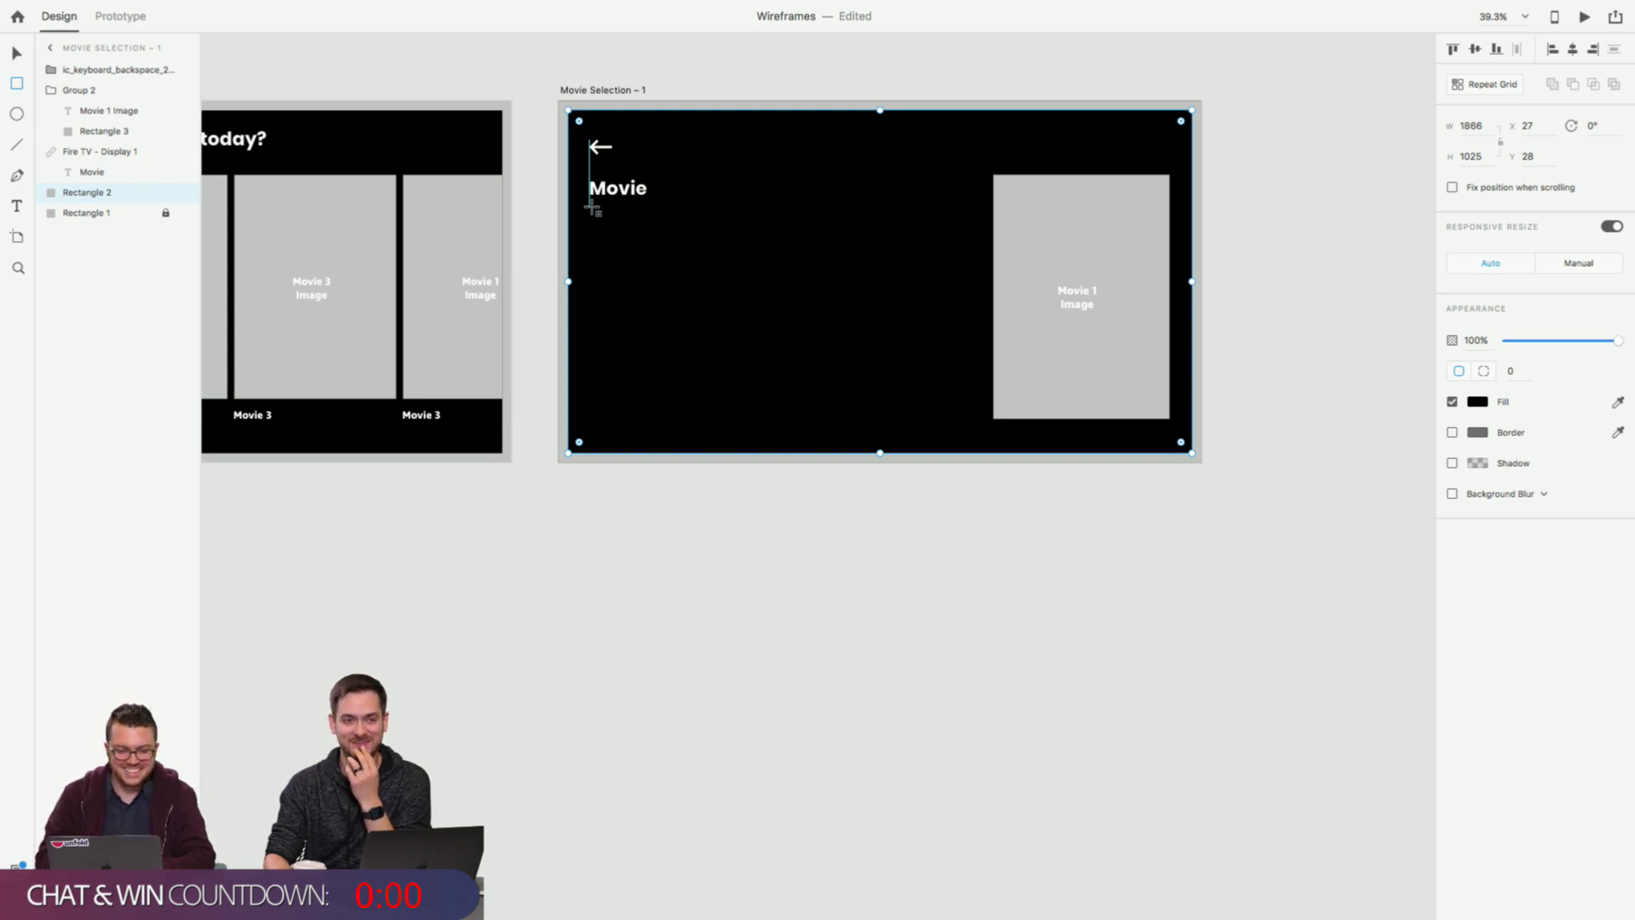
mouse_move(166, 191)
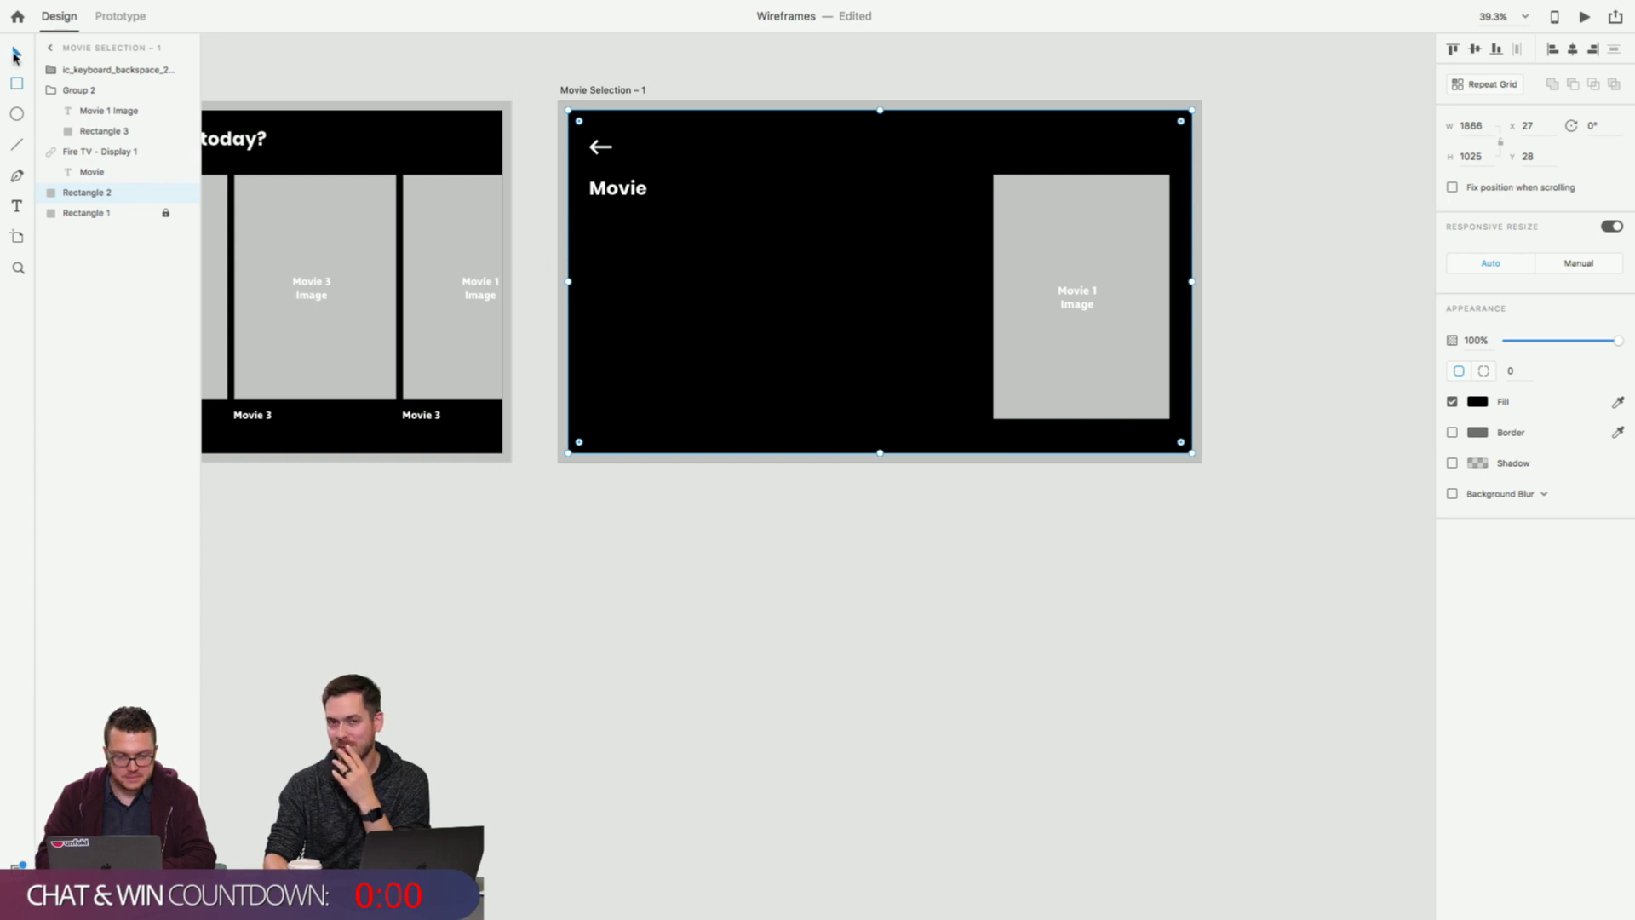
click(620, 92)
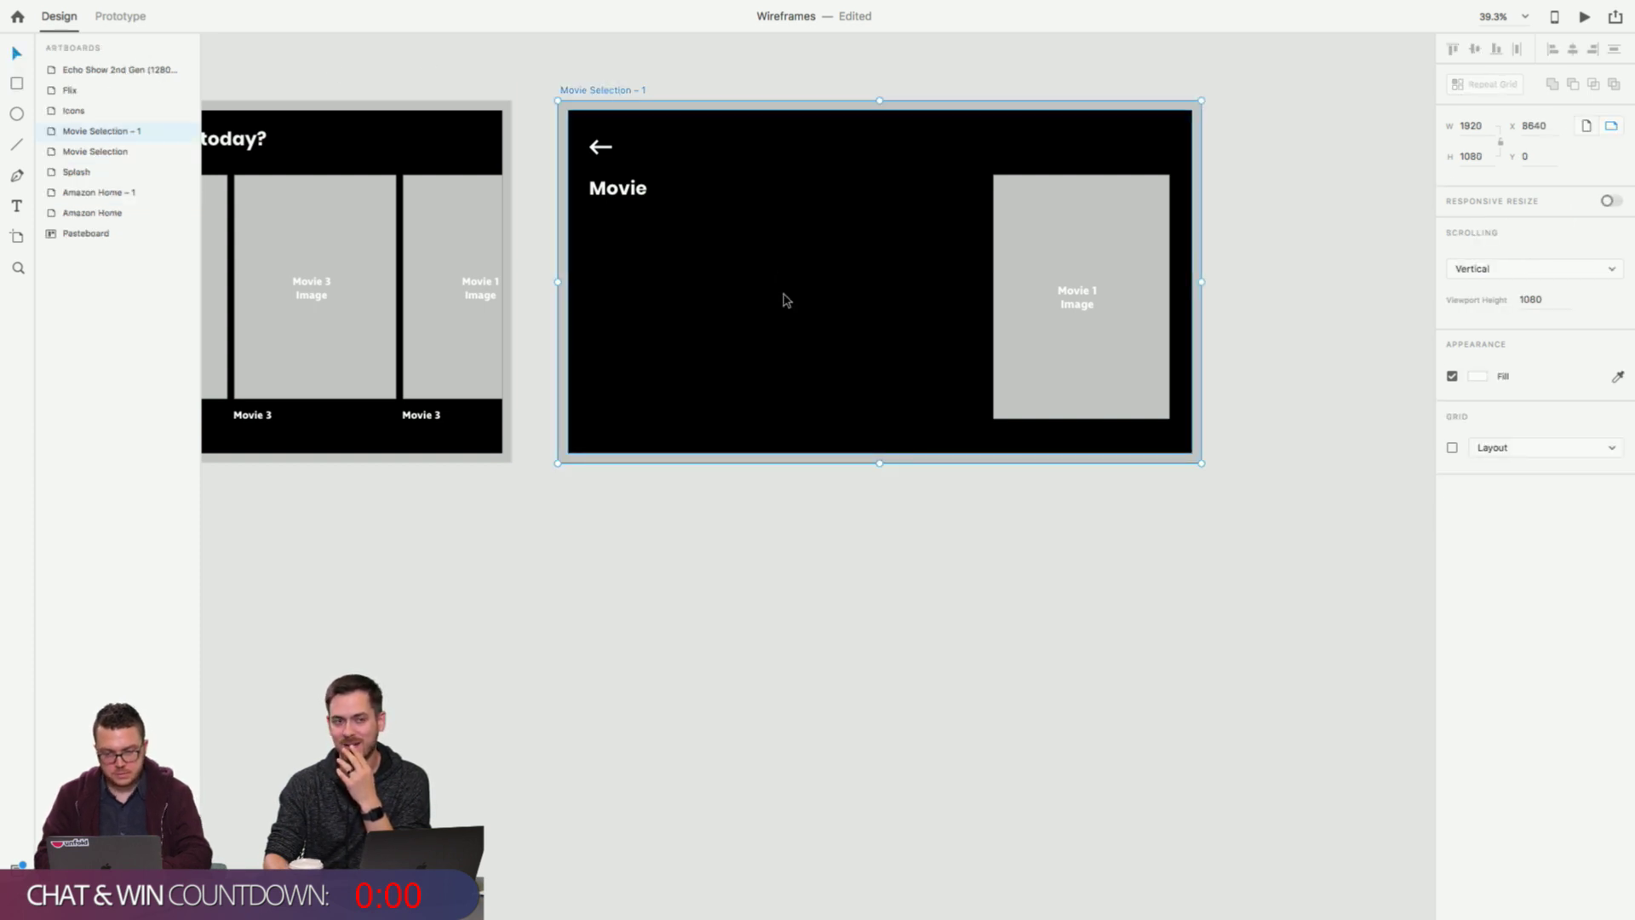
Paste the D2 / Sub-title text below the Movie title at X 91 and change it to "This is just generic synopsis .".
key(ctrl+v)
drag(685, 380, 634, 230)
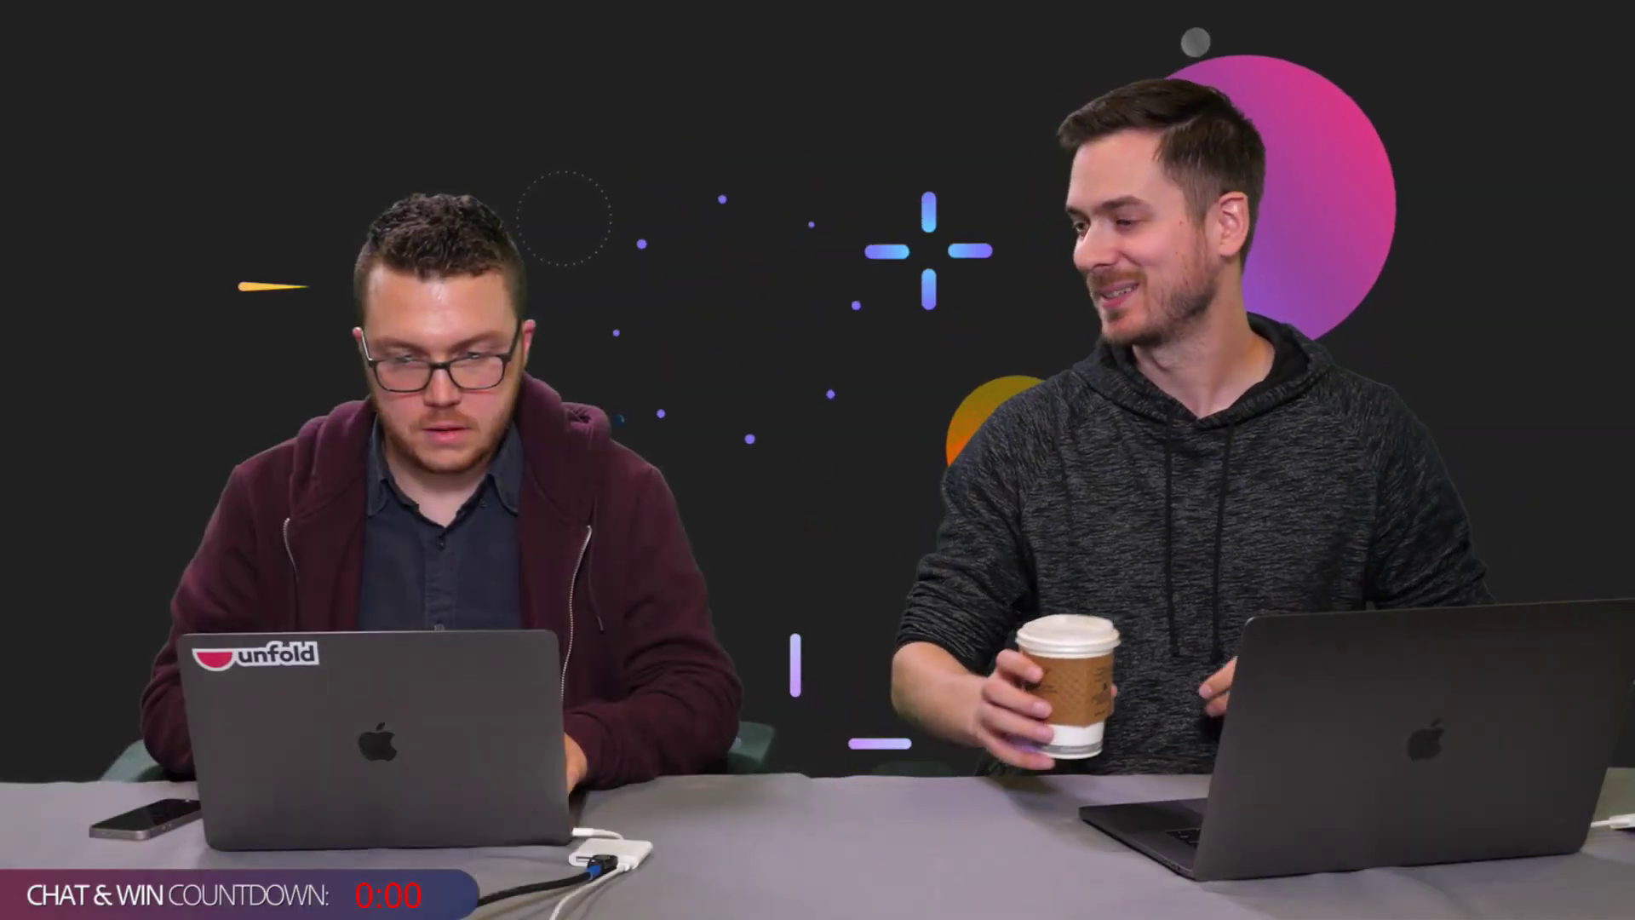
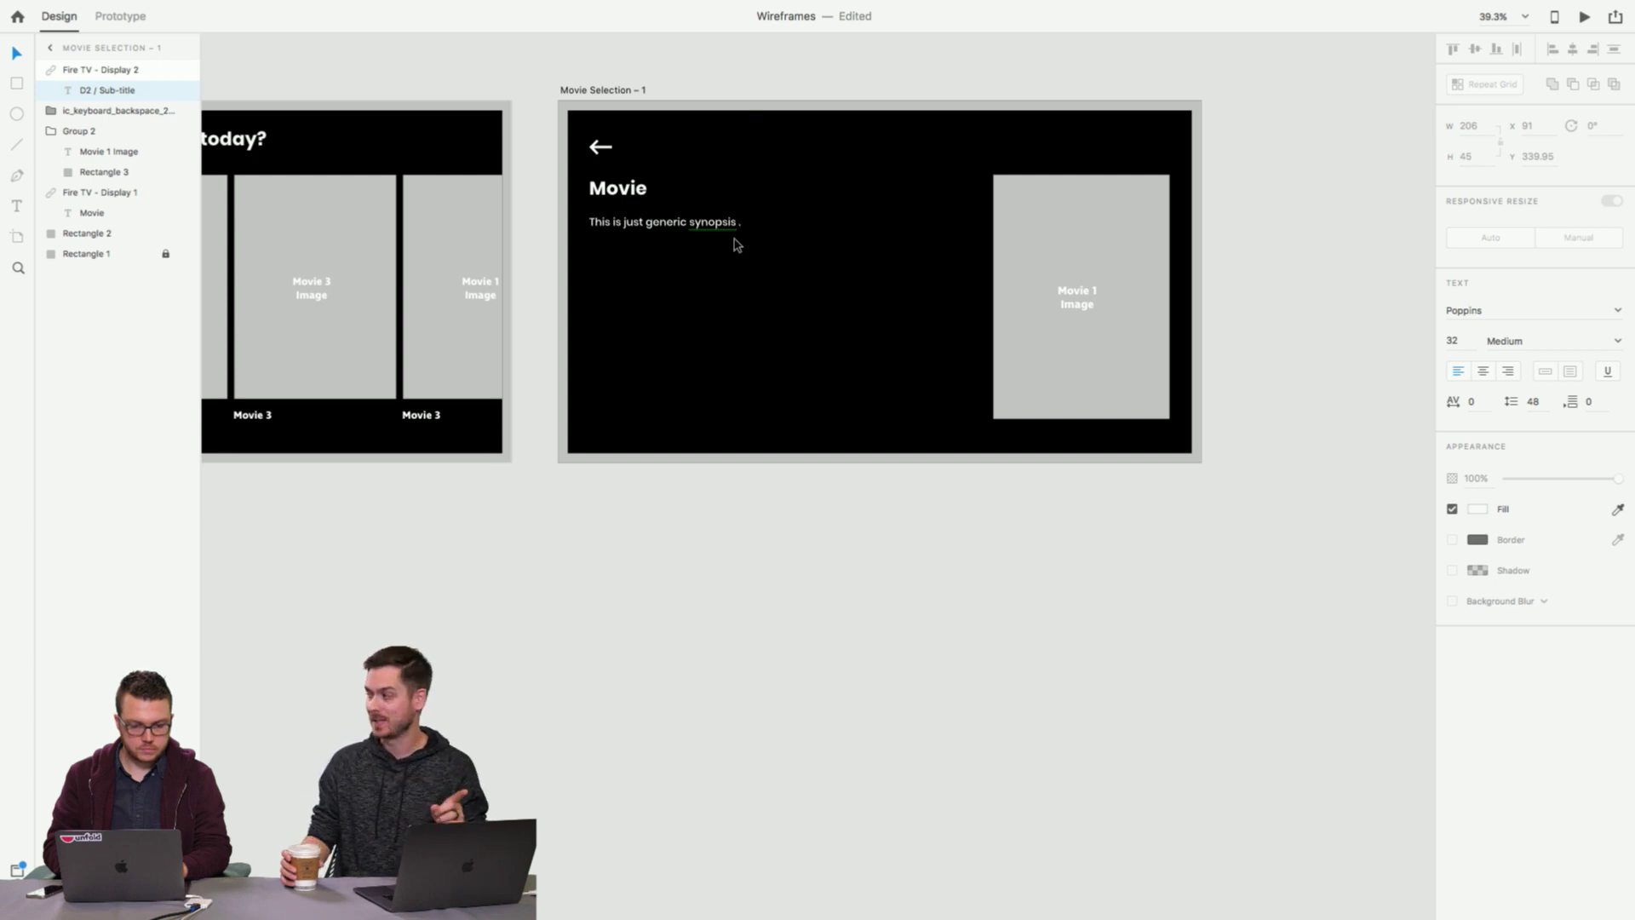
key(Escape)
key(Escape)
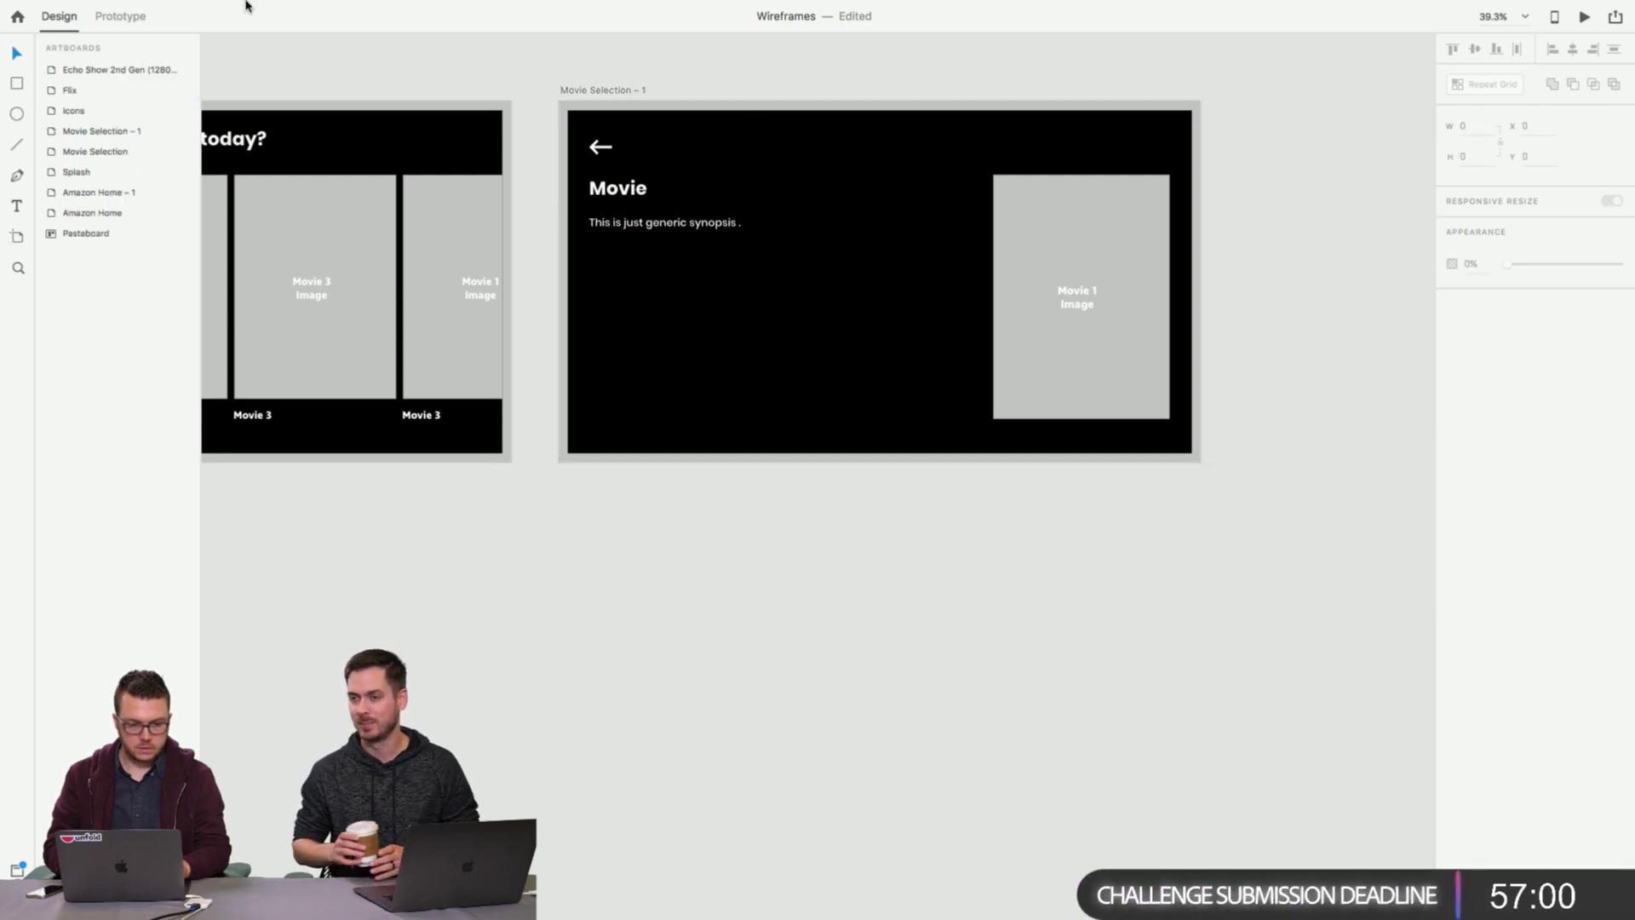
Leave full-screen mode and open the catalogue of available plugins.
mouse_move(88, 15)
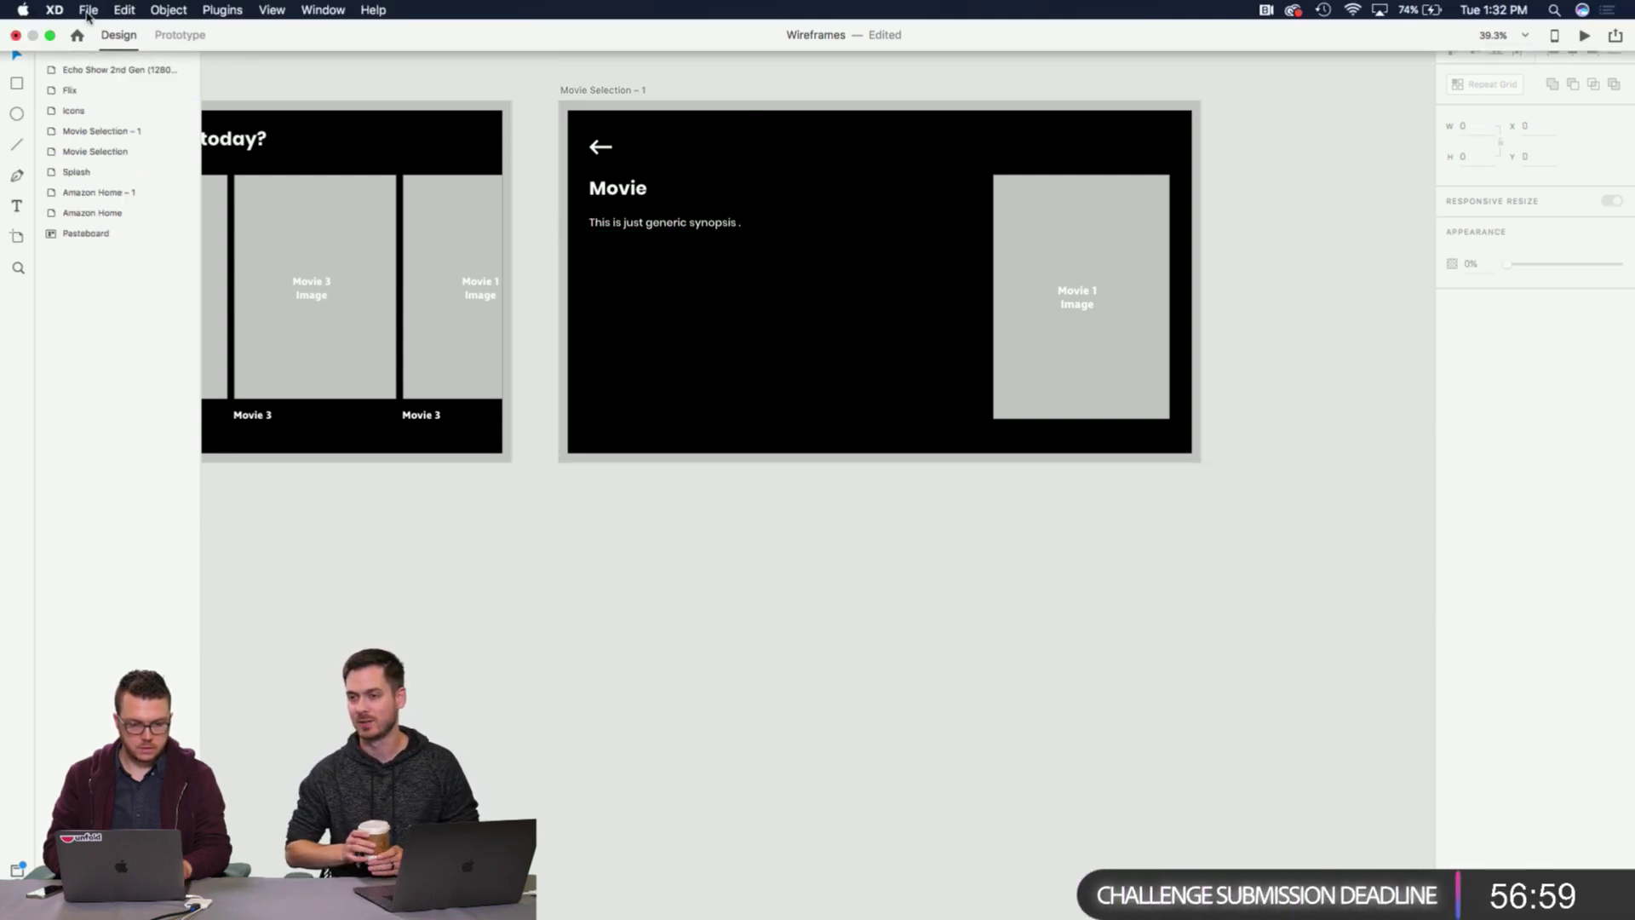
click(50, 36)
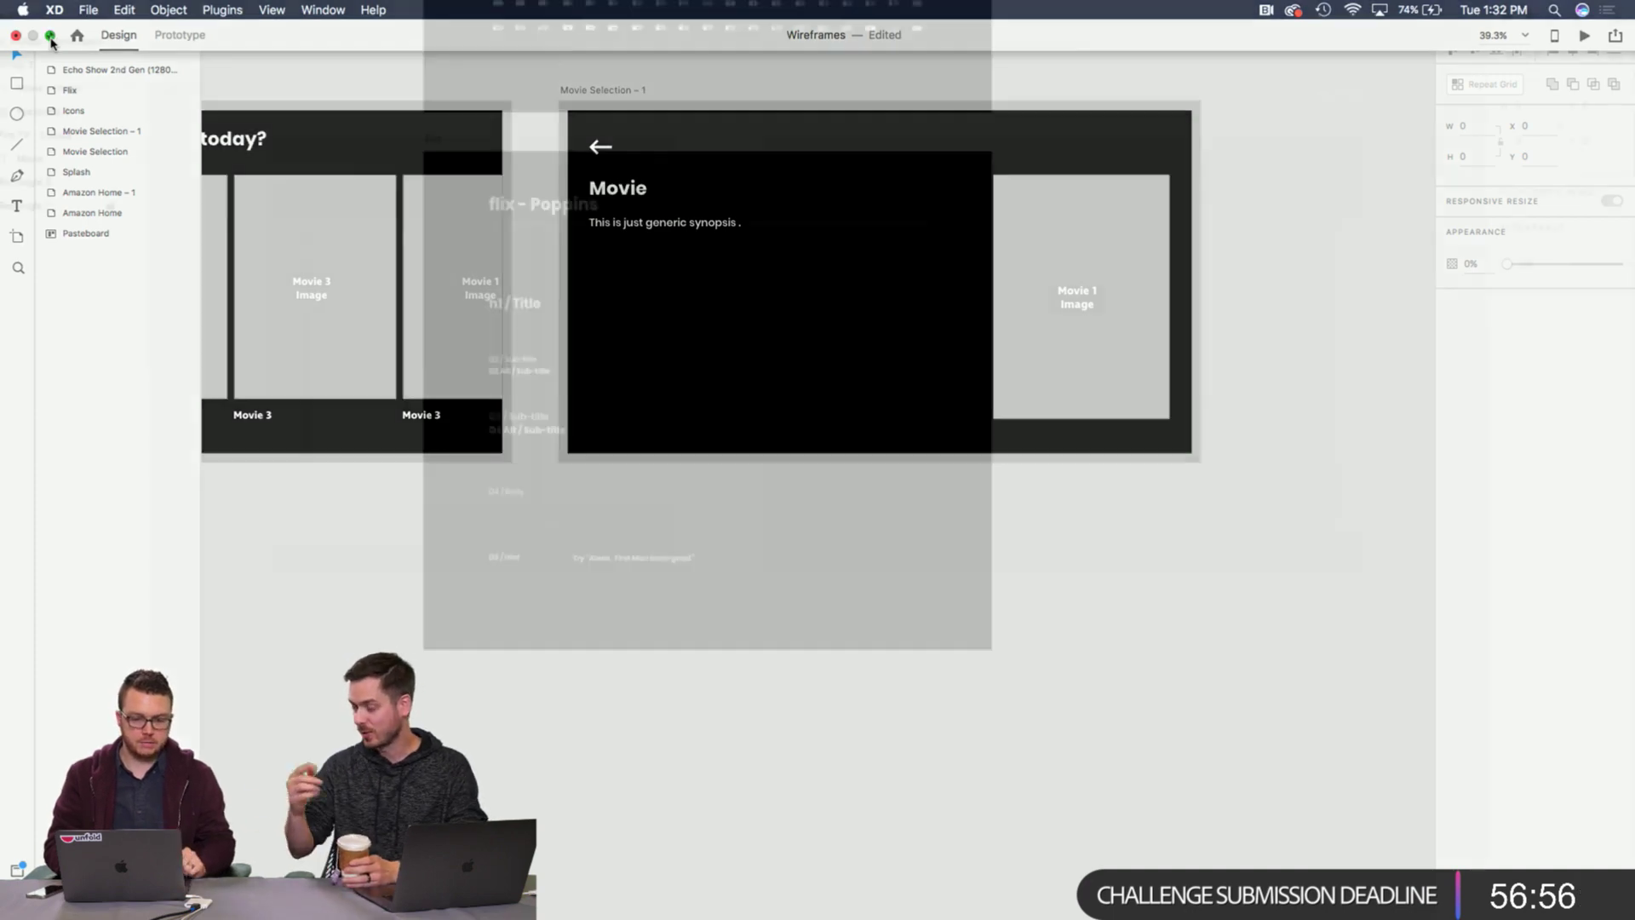
click(124, 9)
mouse_move(222, 10)
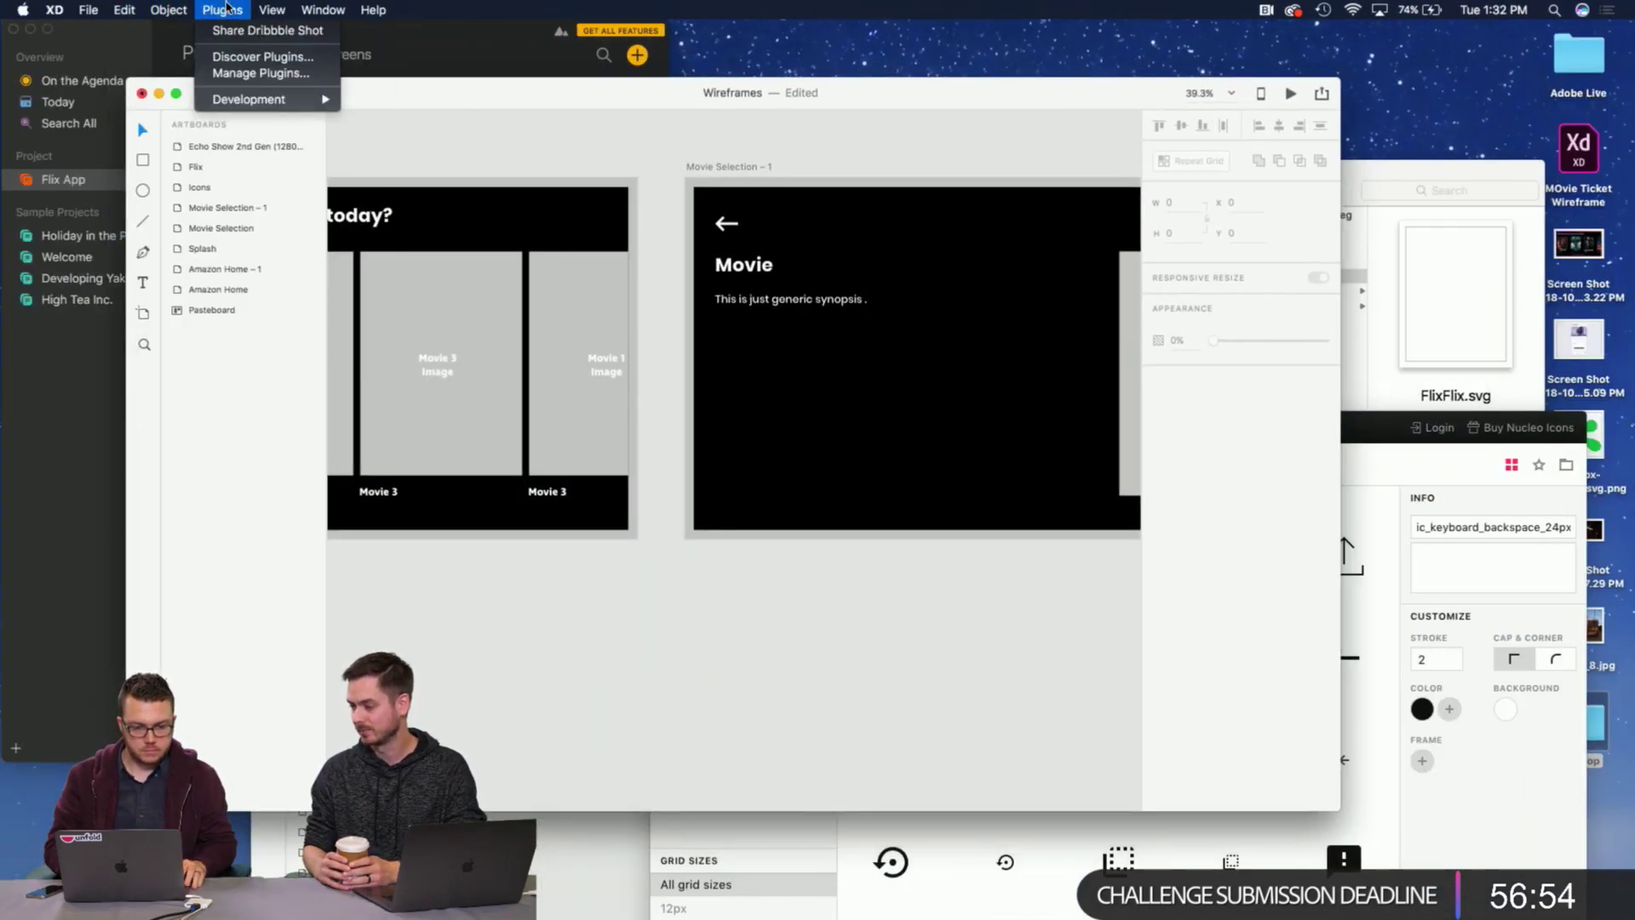
click(243, 60)
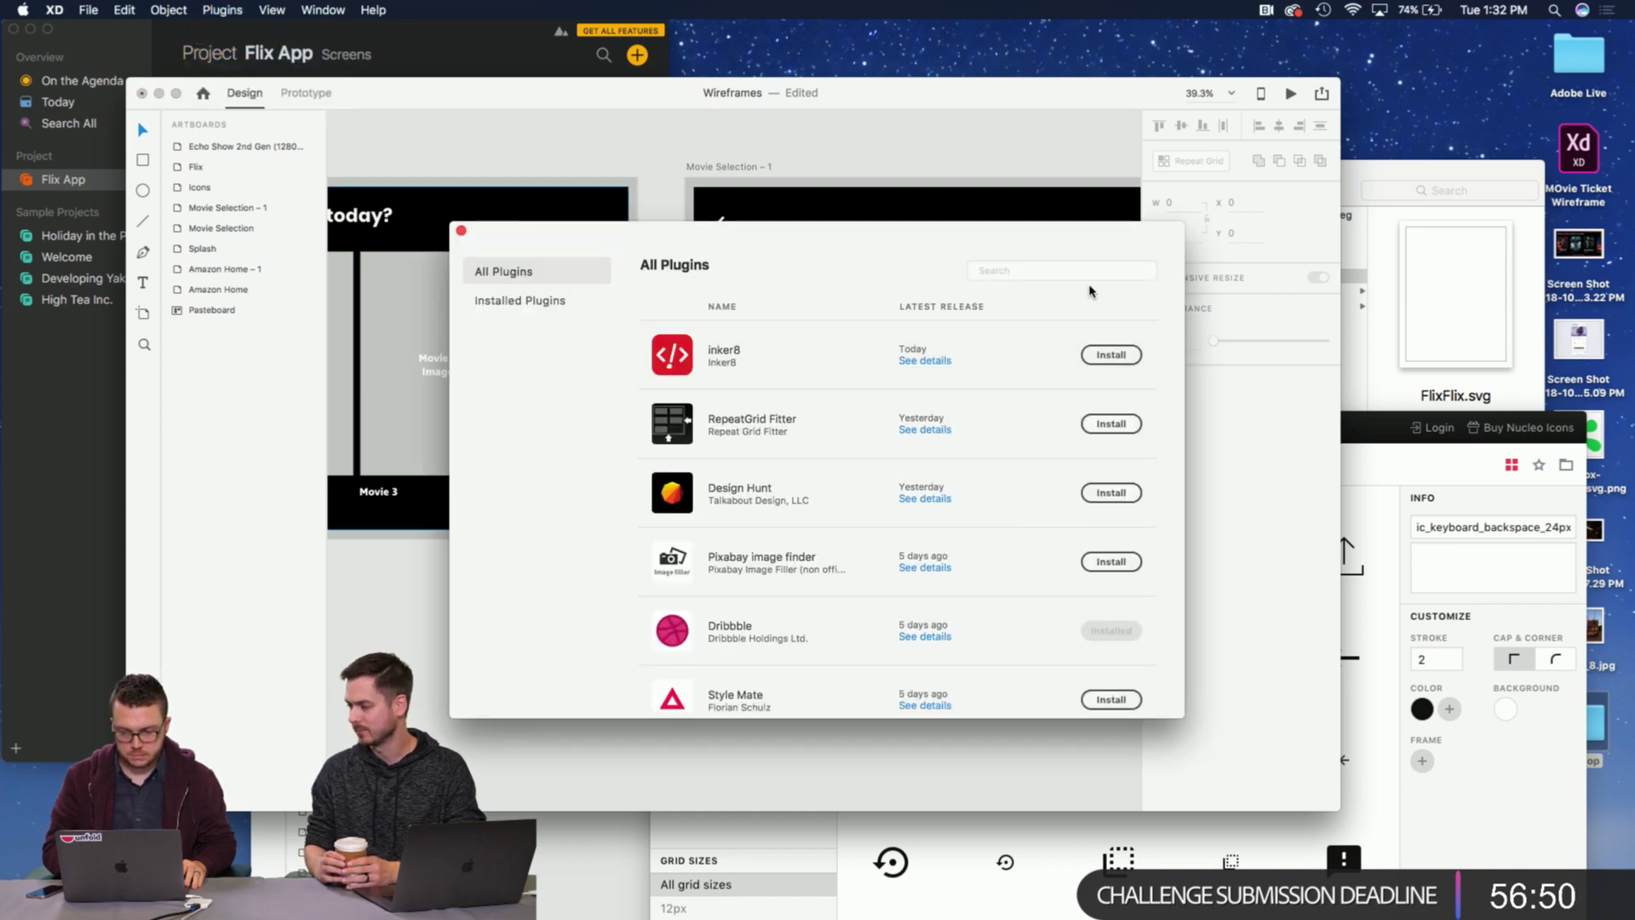
Search the plugin catalogue for "lorum ipsum" and for "lorum".
click(1052, 269)
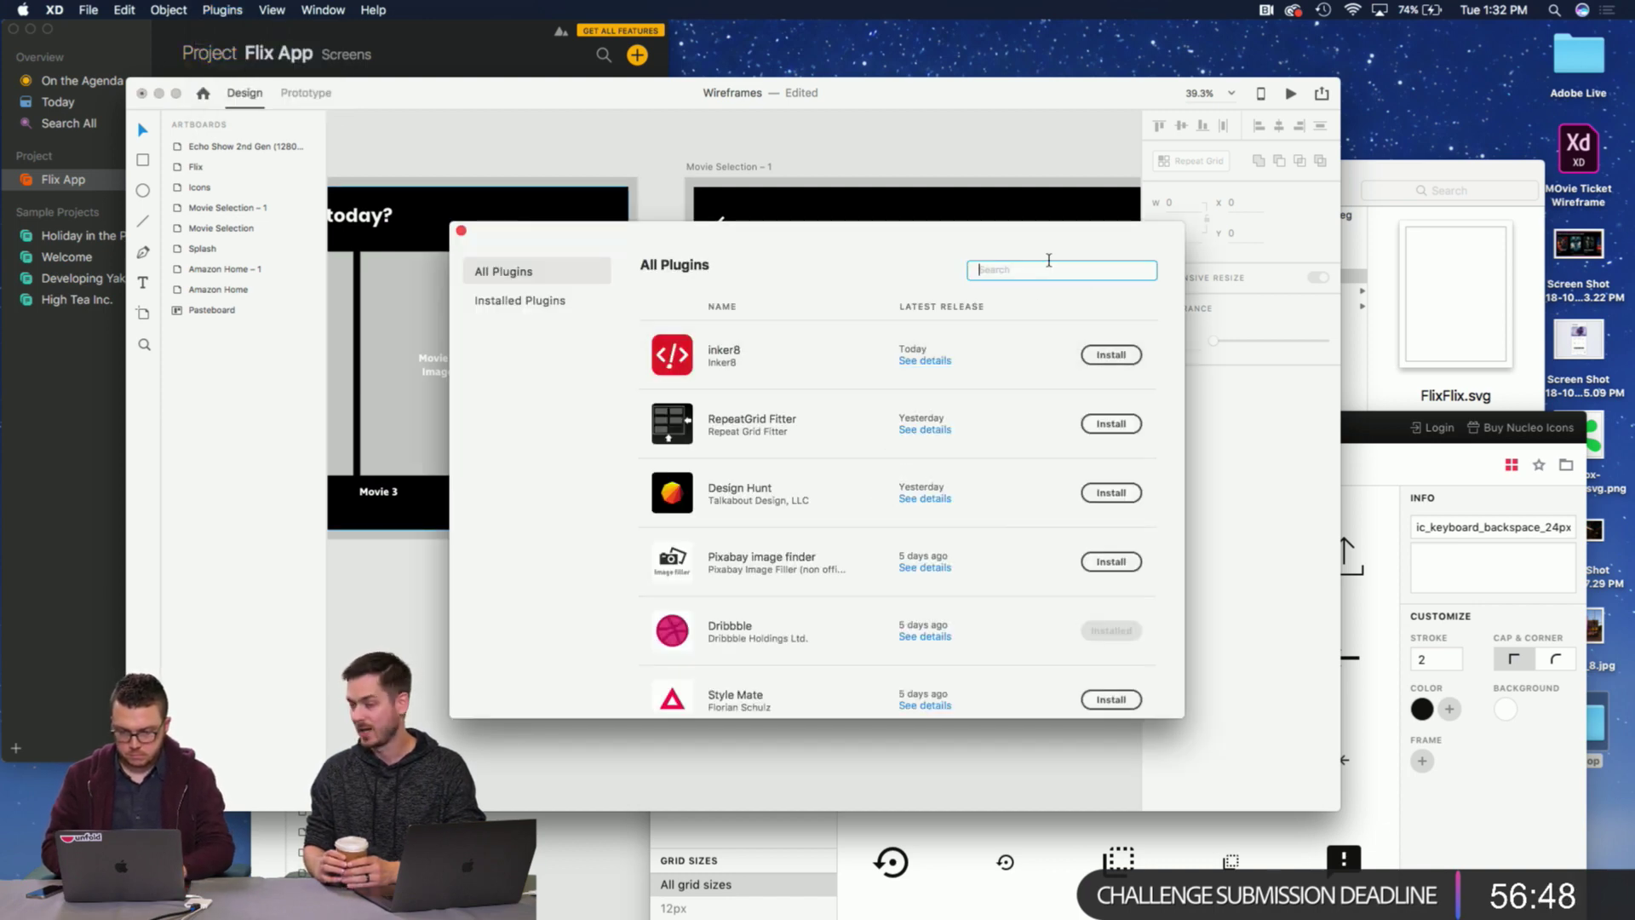
text(lorum ipsu)
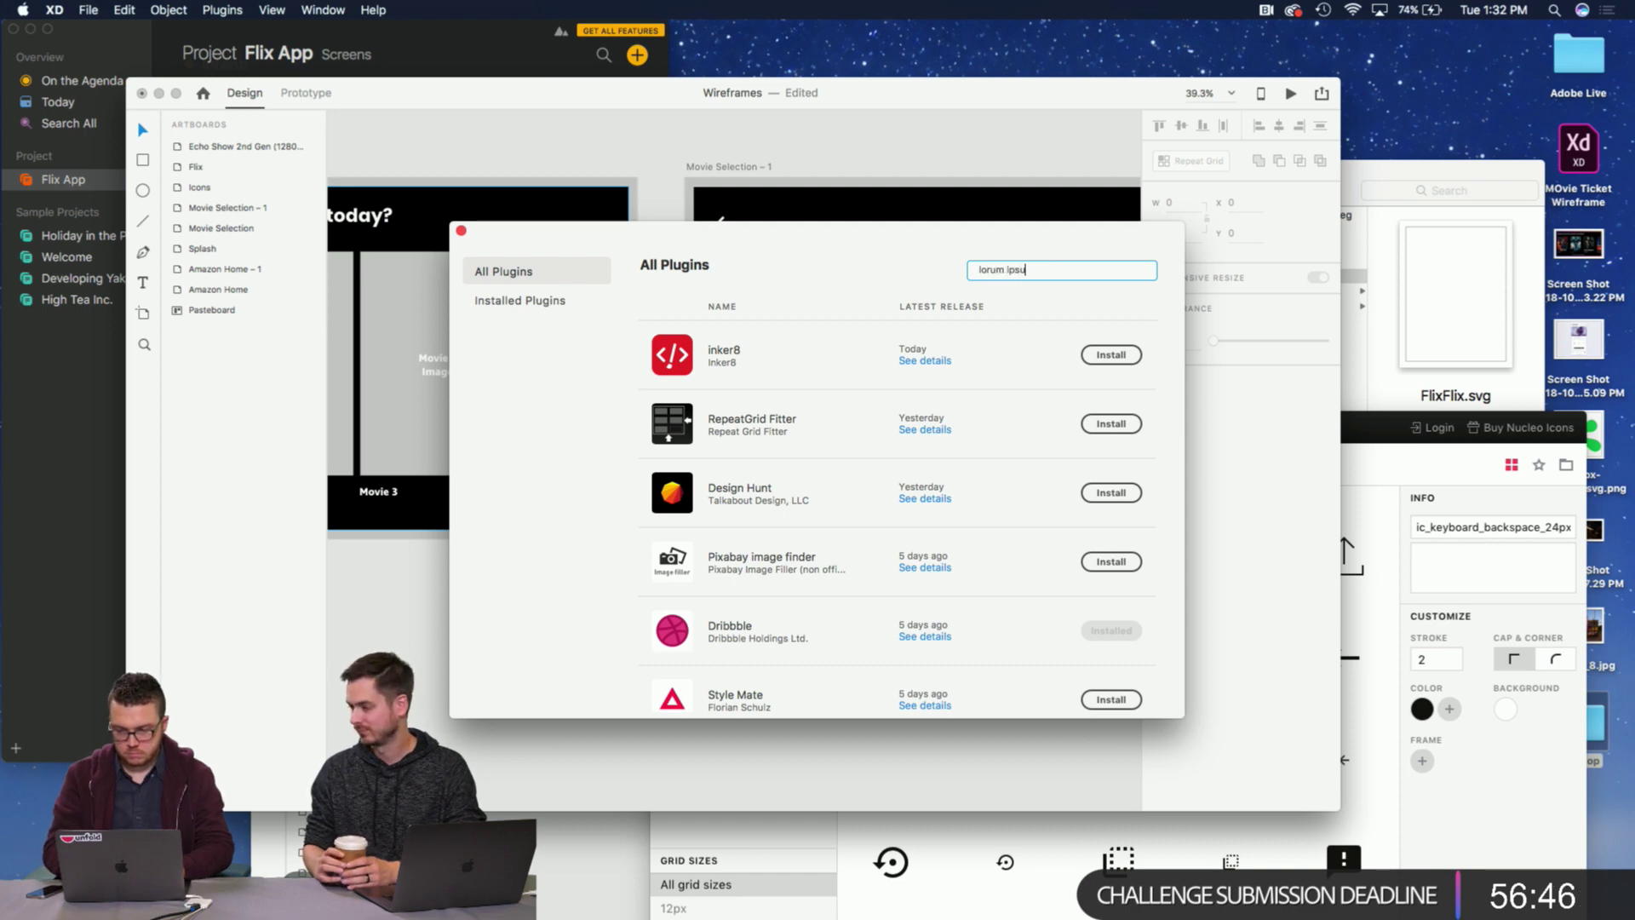
text(m)
key(Return)
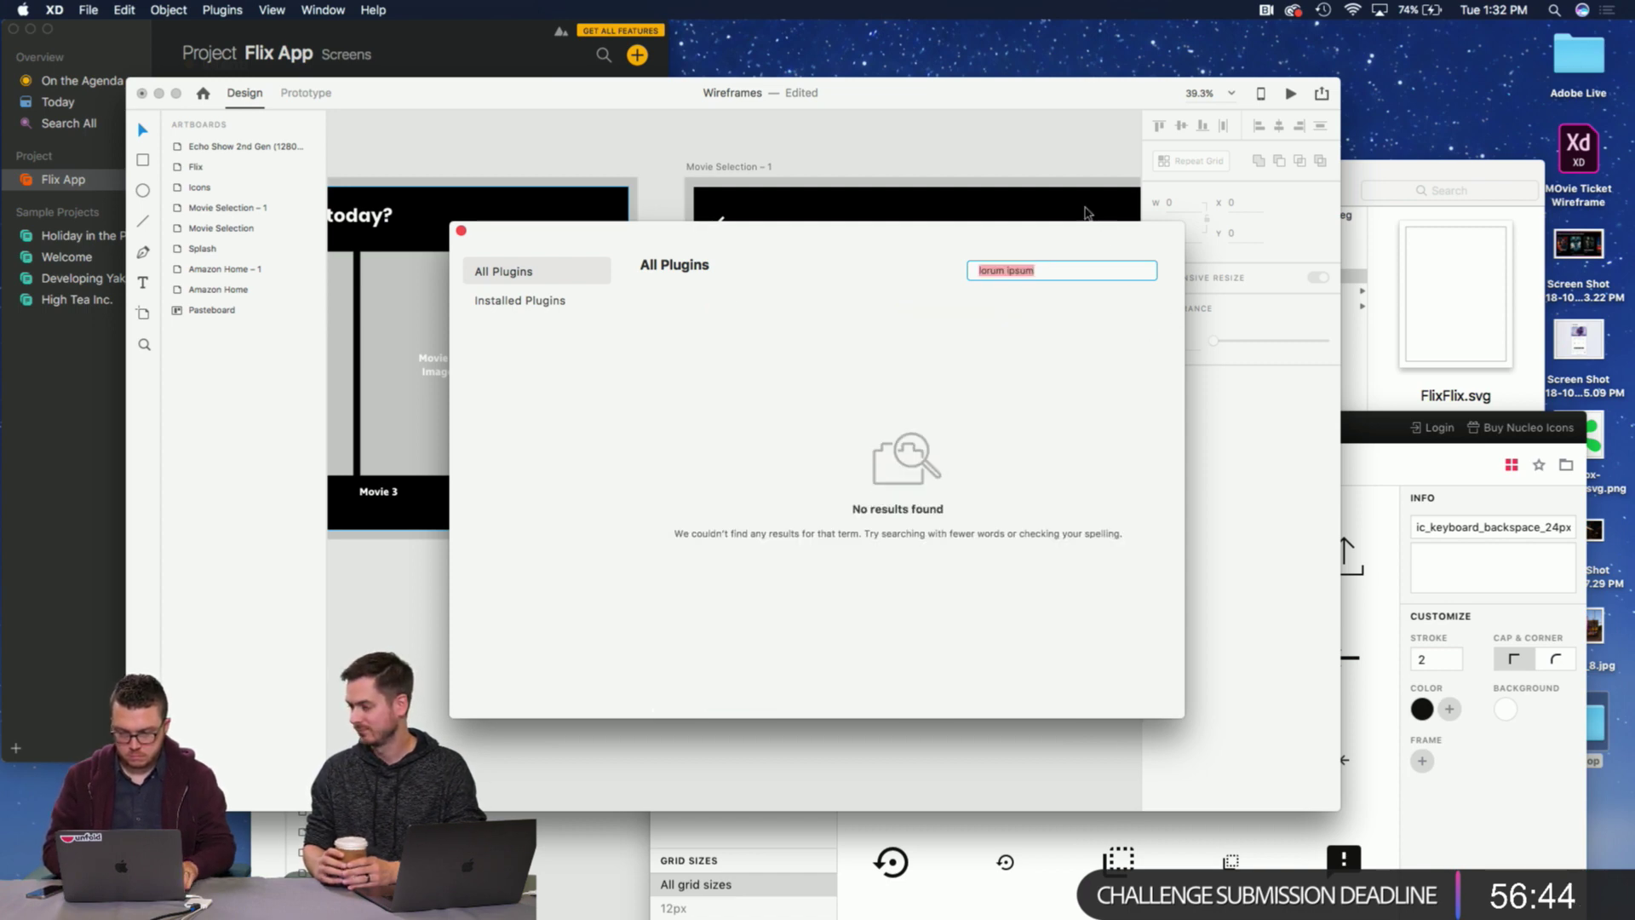
key(BackSpace)
key(BackSpace)
key(BackSpace)
key(BackSpace)
key(BackSpace)
key(BackSpace)
key(Return)
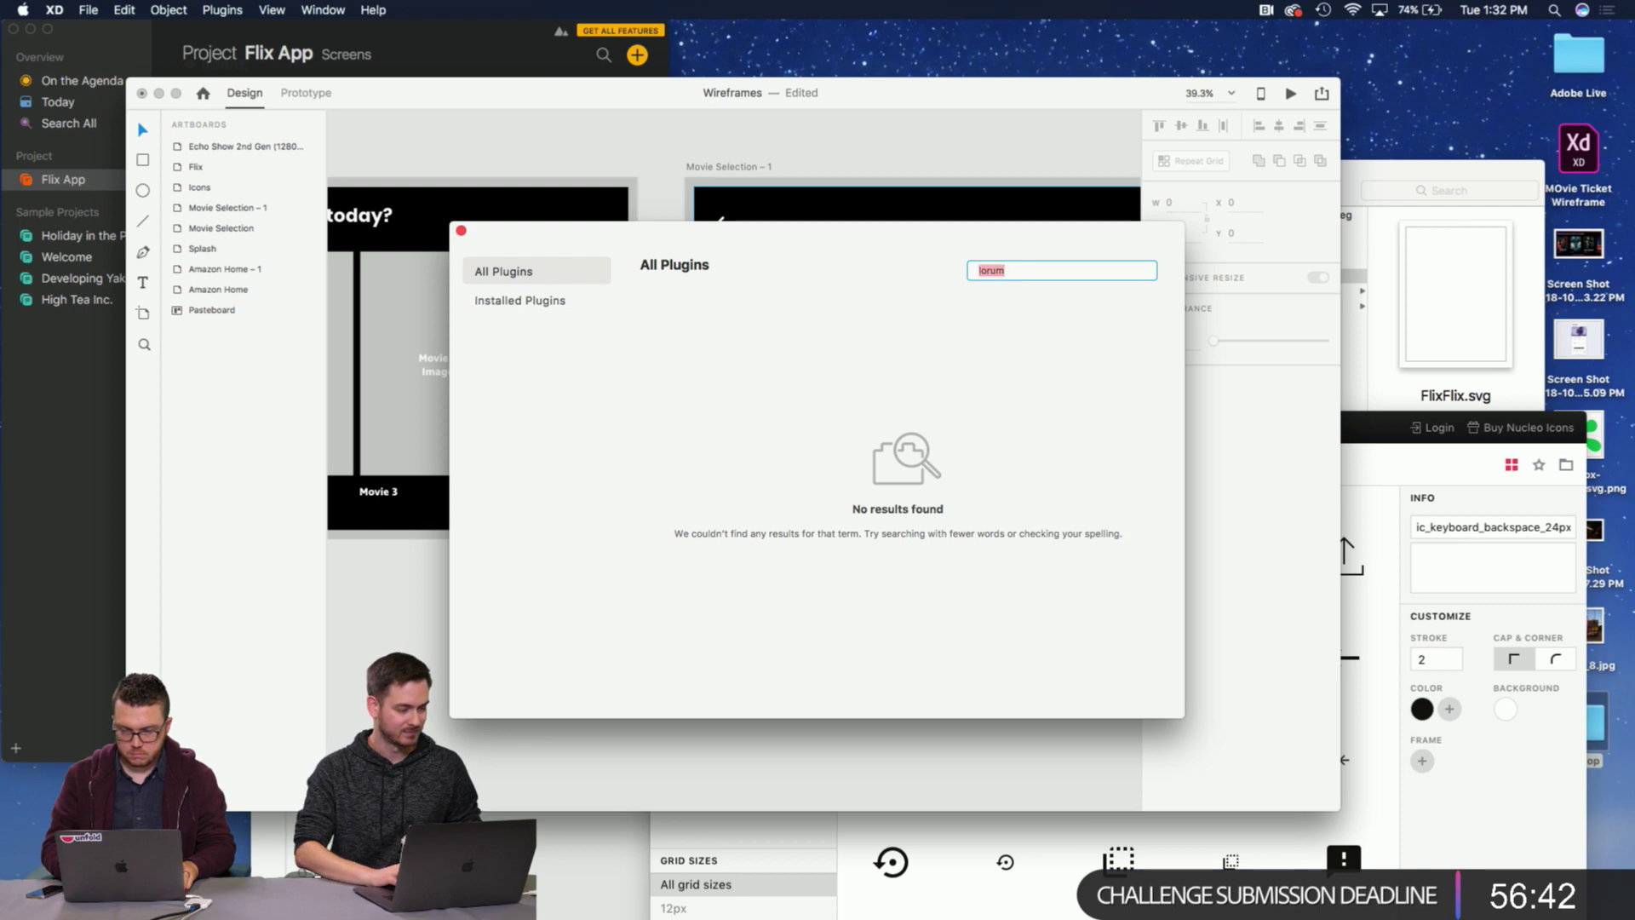
Search the plugin catalogue for "ipsum", install the Lorem Ipsum plugin and return to the Wireframes document.
click(1038, 272)
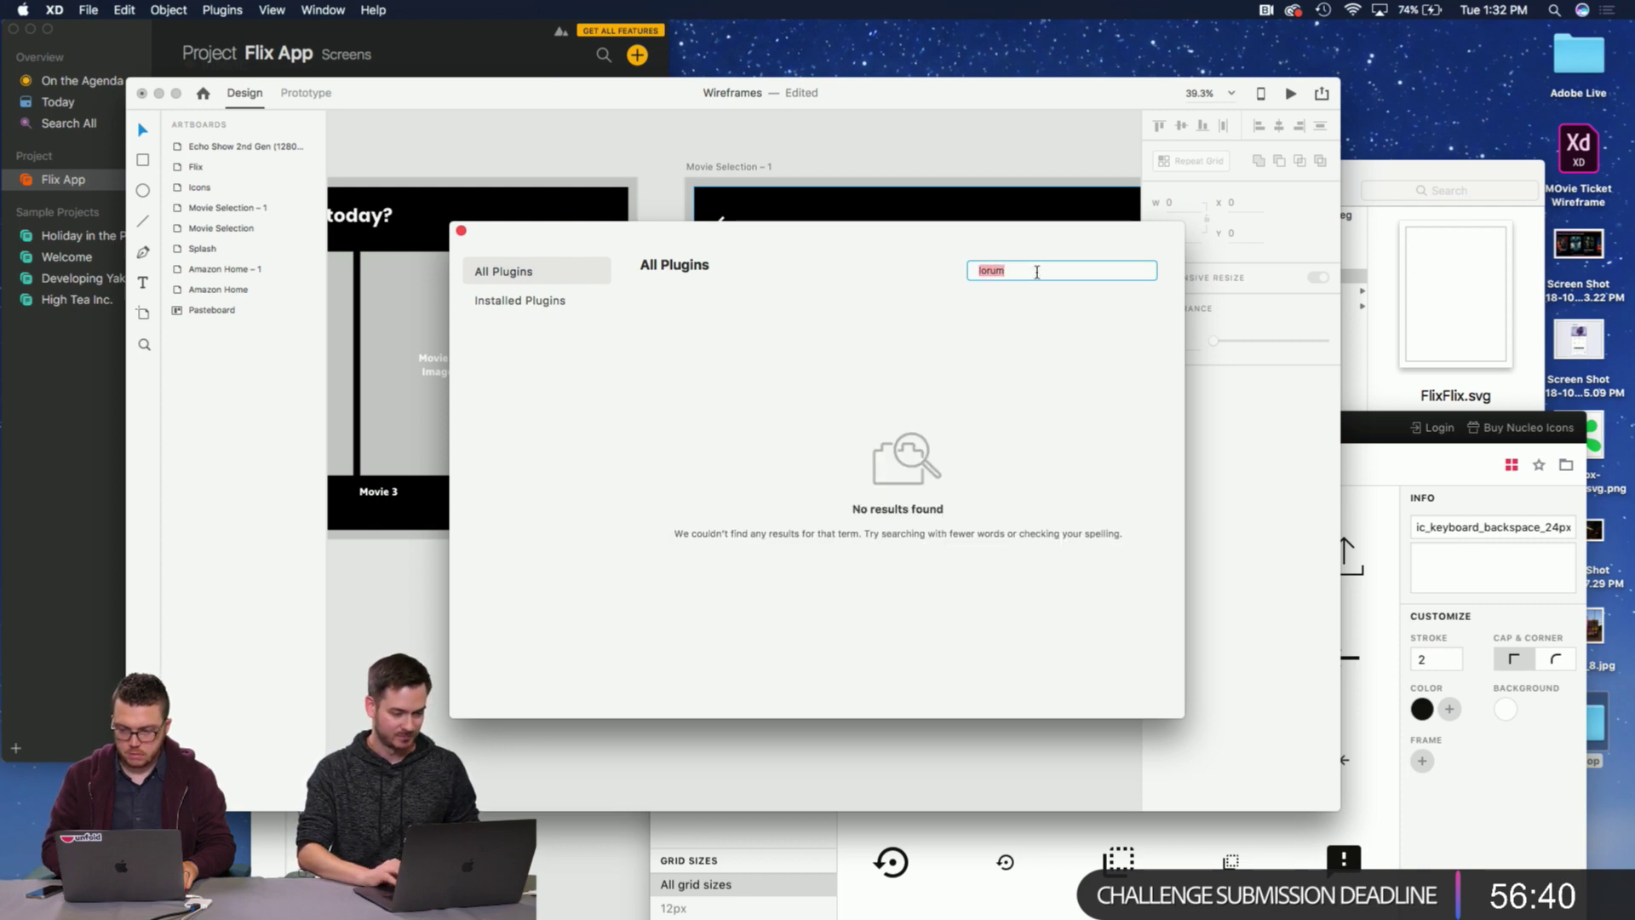
key(BackSpace)
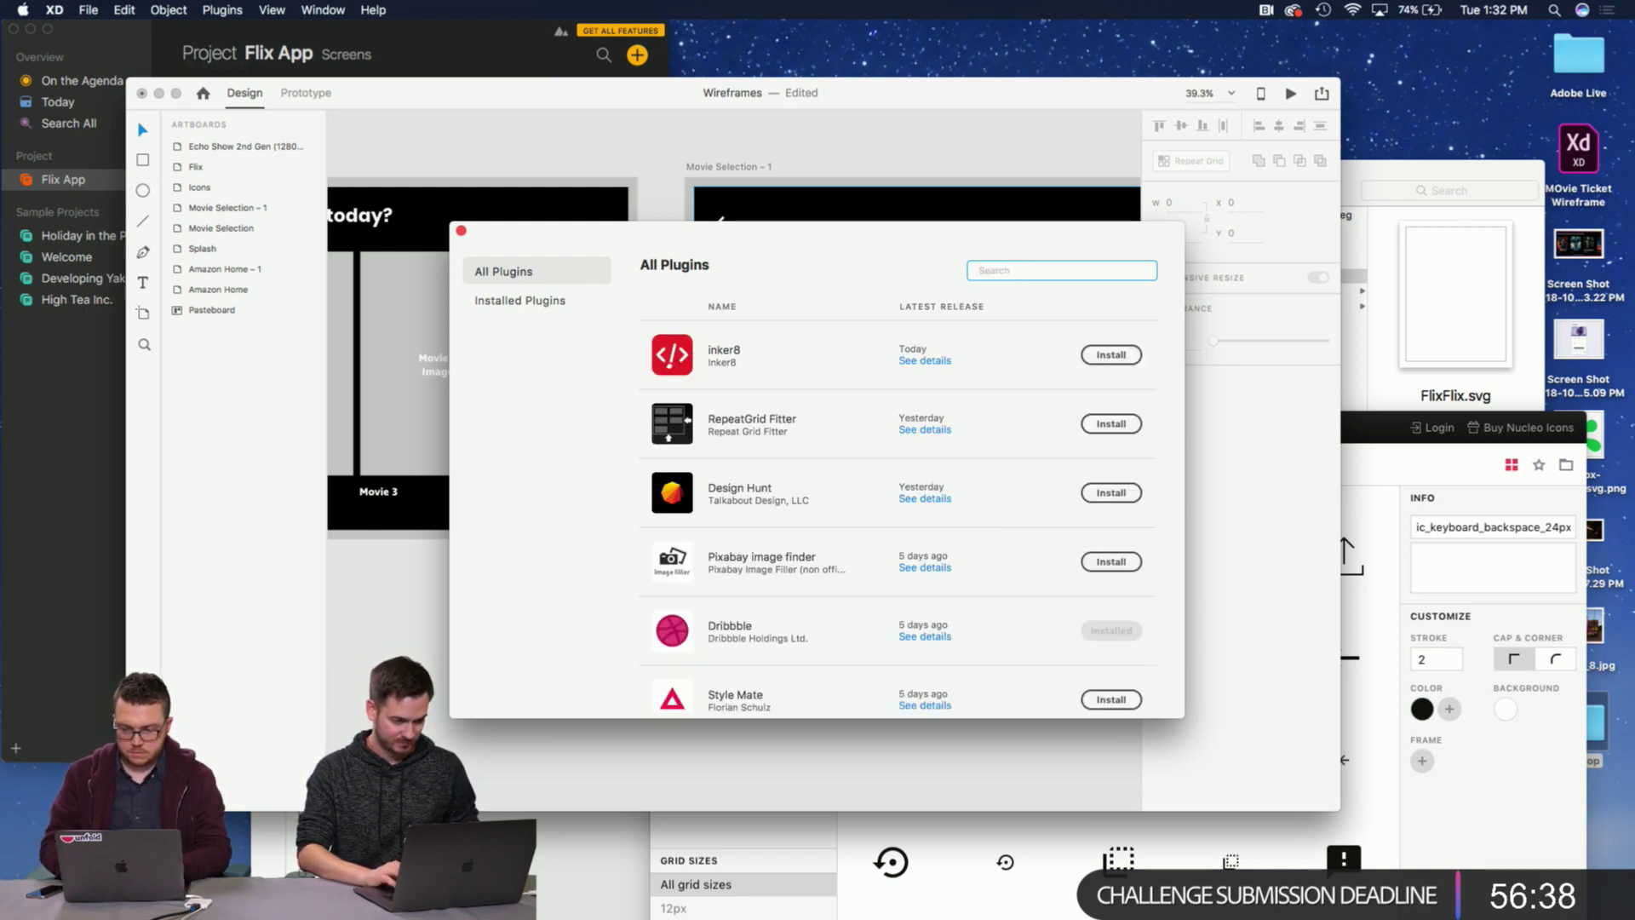
text(ipsum)
key(Return)
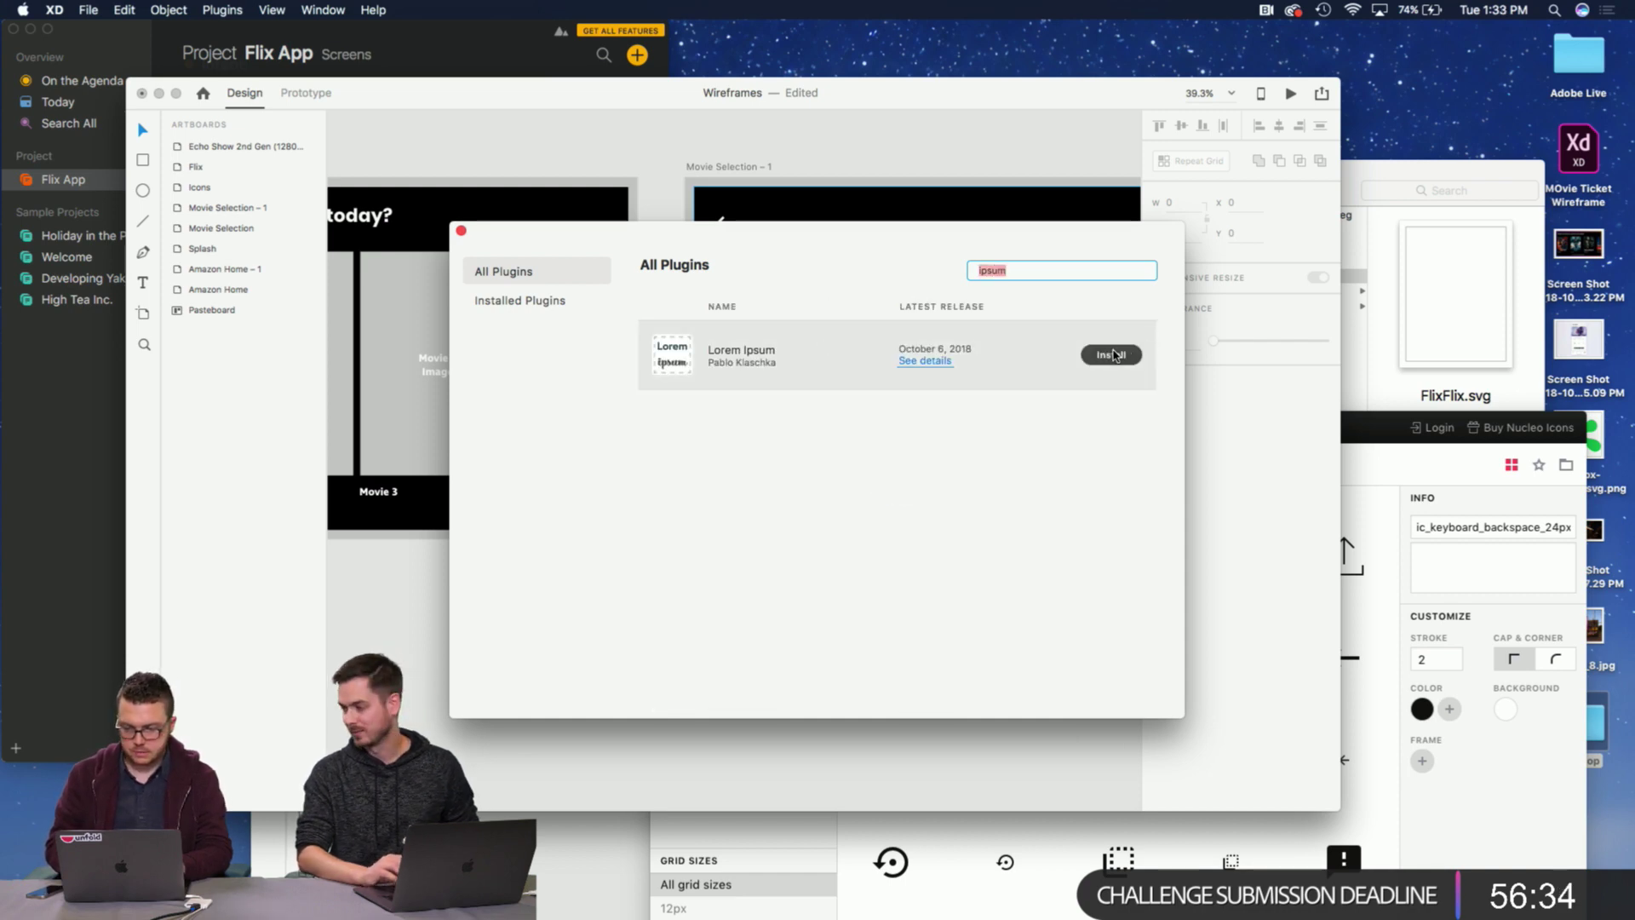
click(1111, 354)
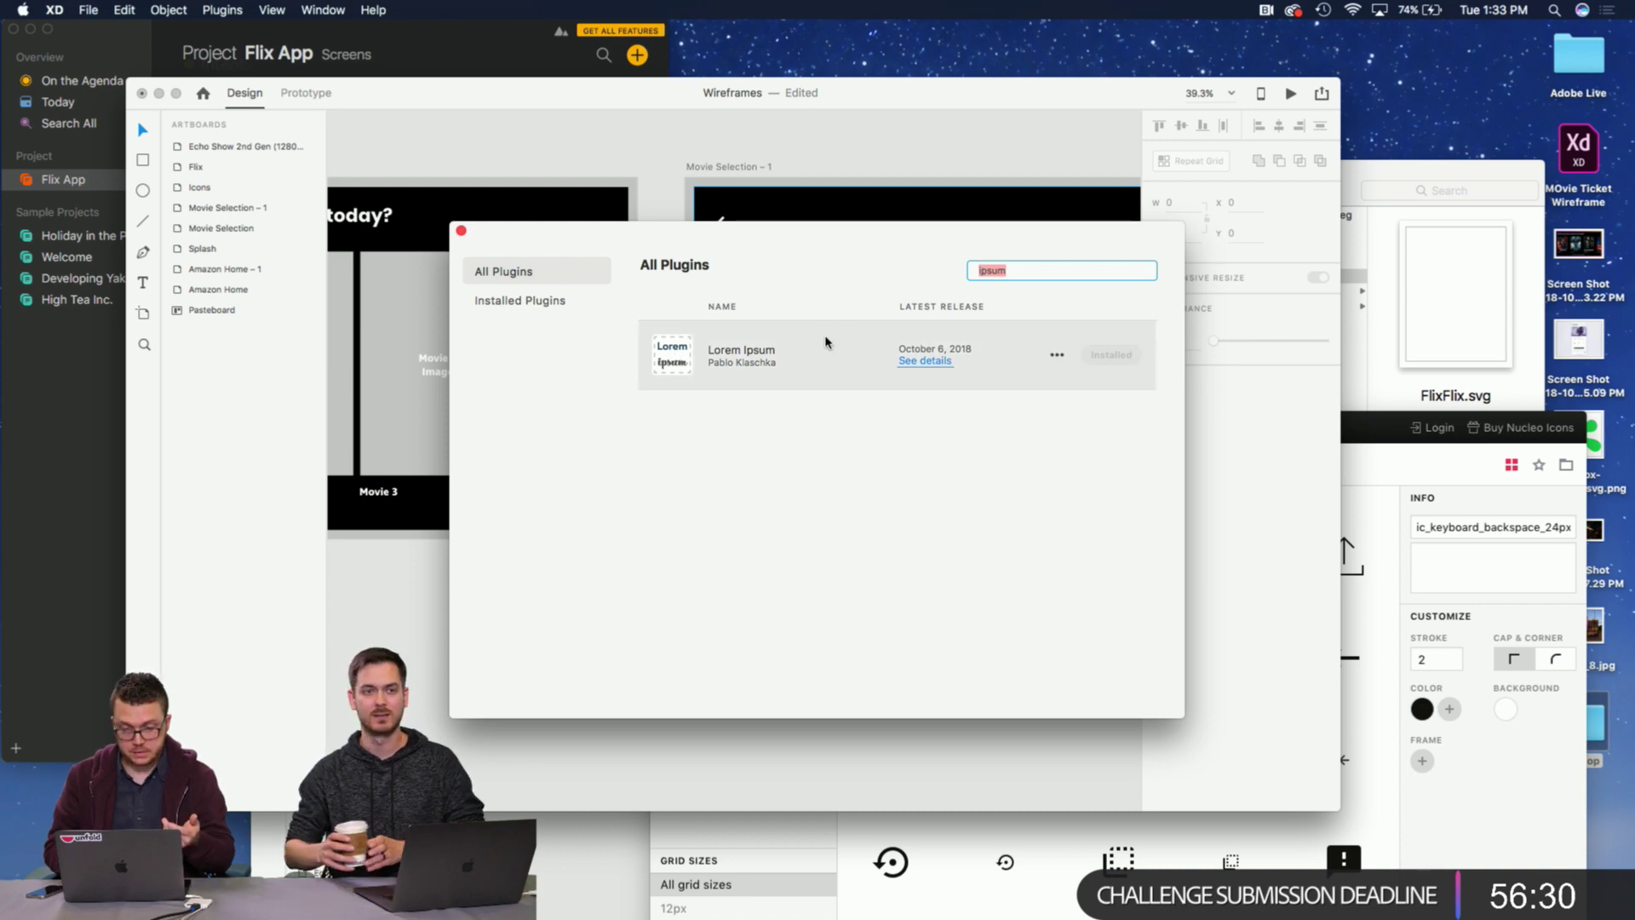
click(492, 307)
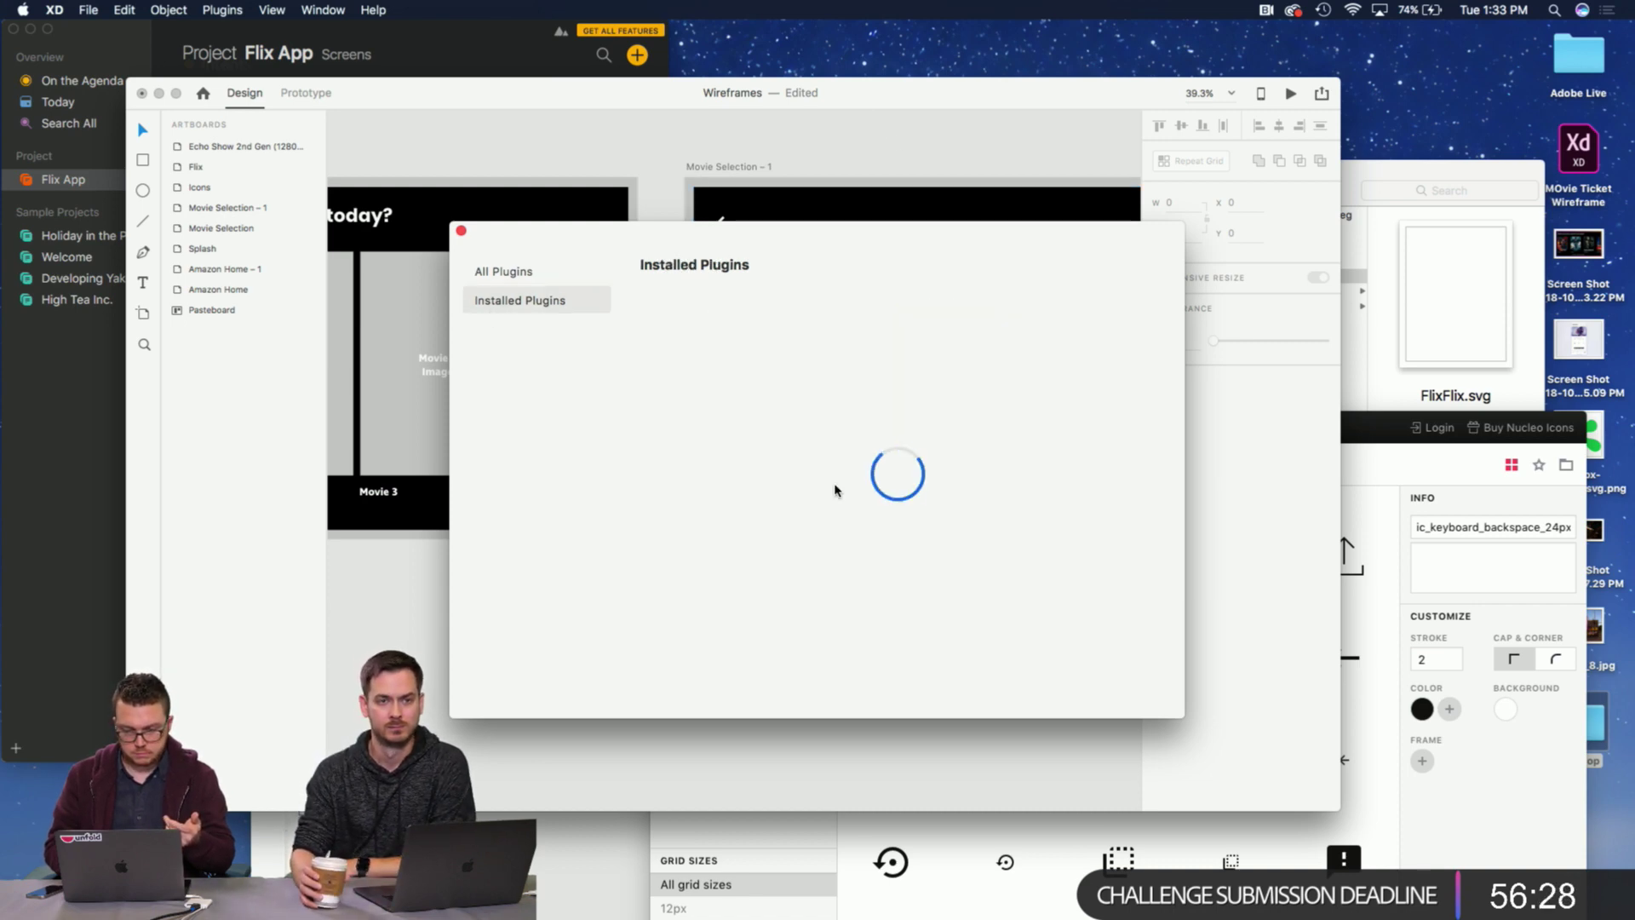
click(807, 92)
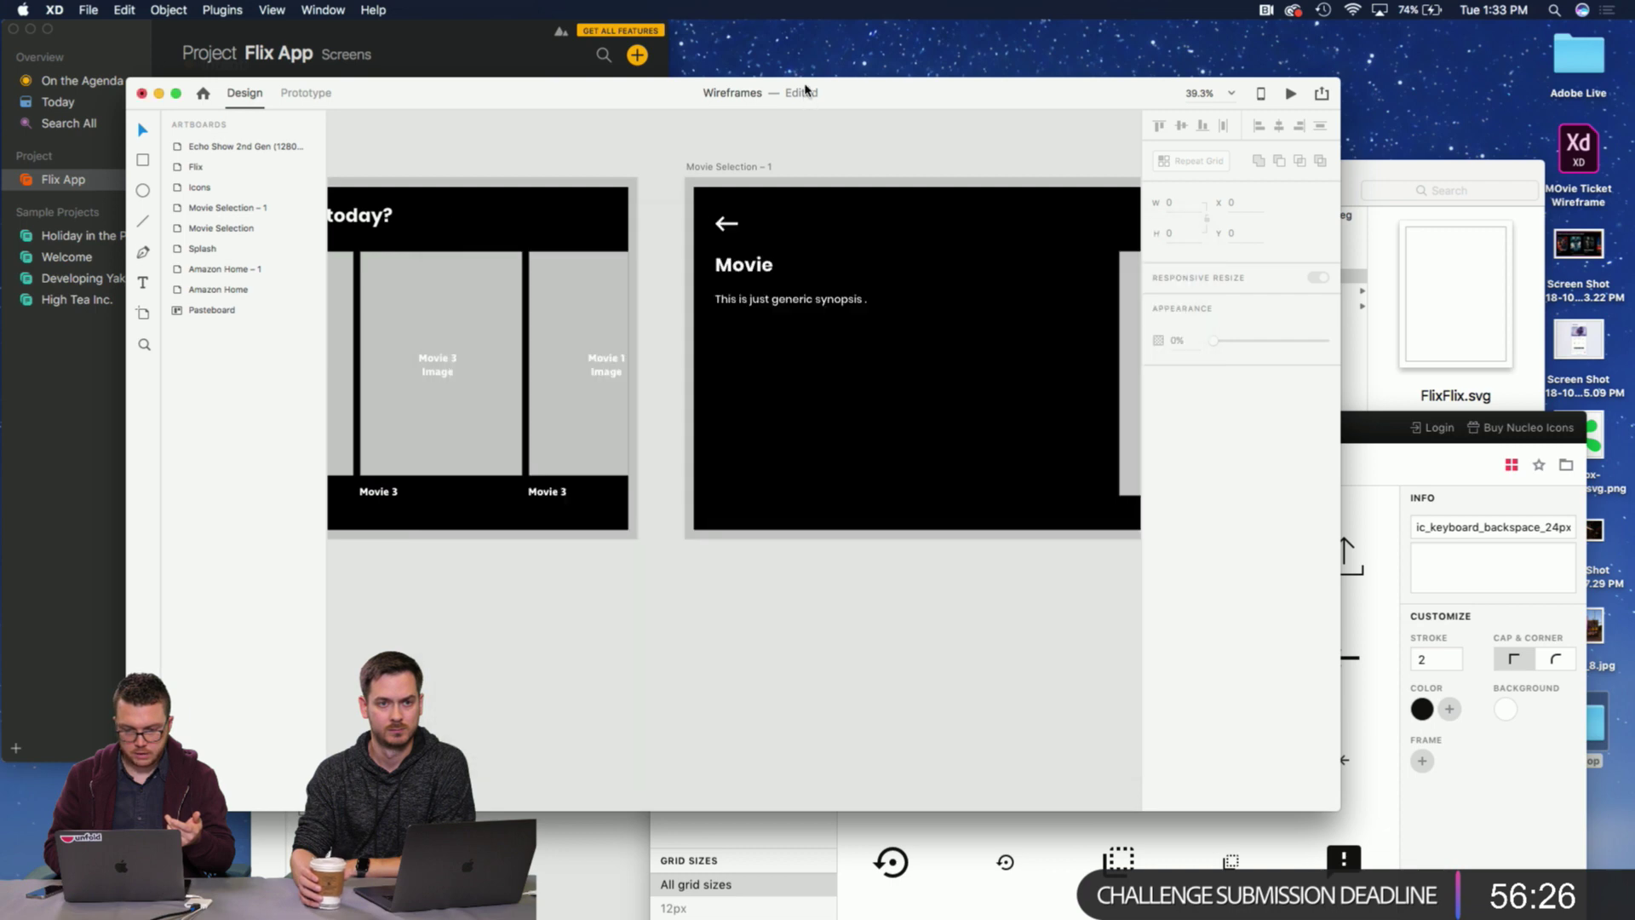
Try to fill the linked synopsis symbol with placeholder text using the Lorem Ipsum plugin.
scroll(661, 281, up, 5)
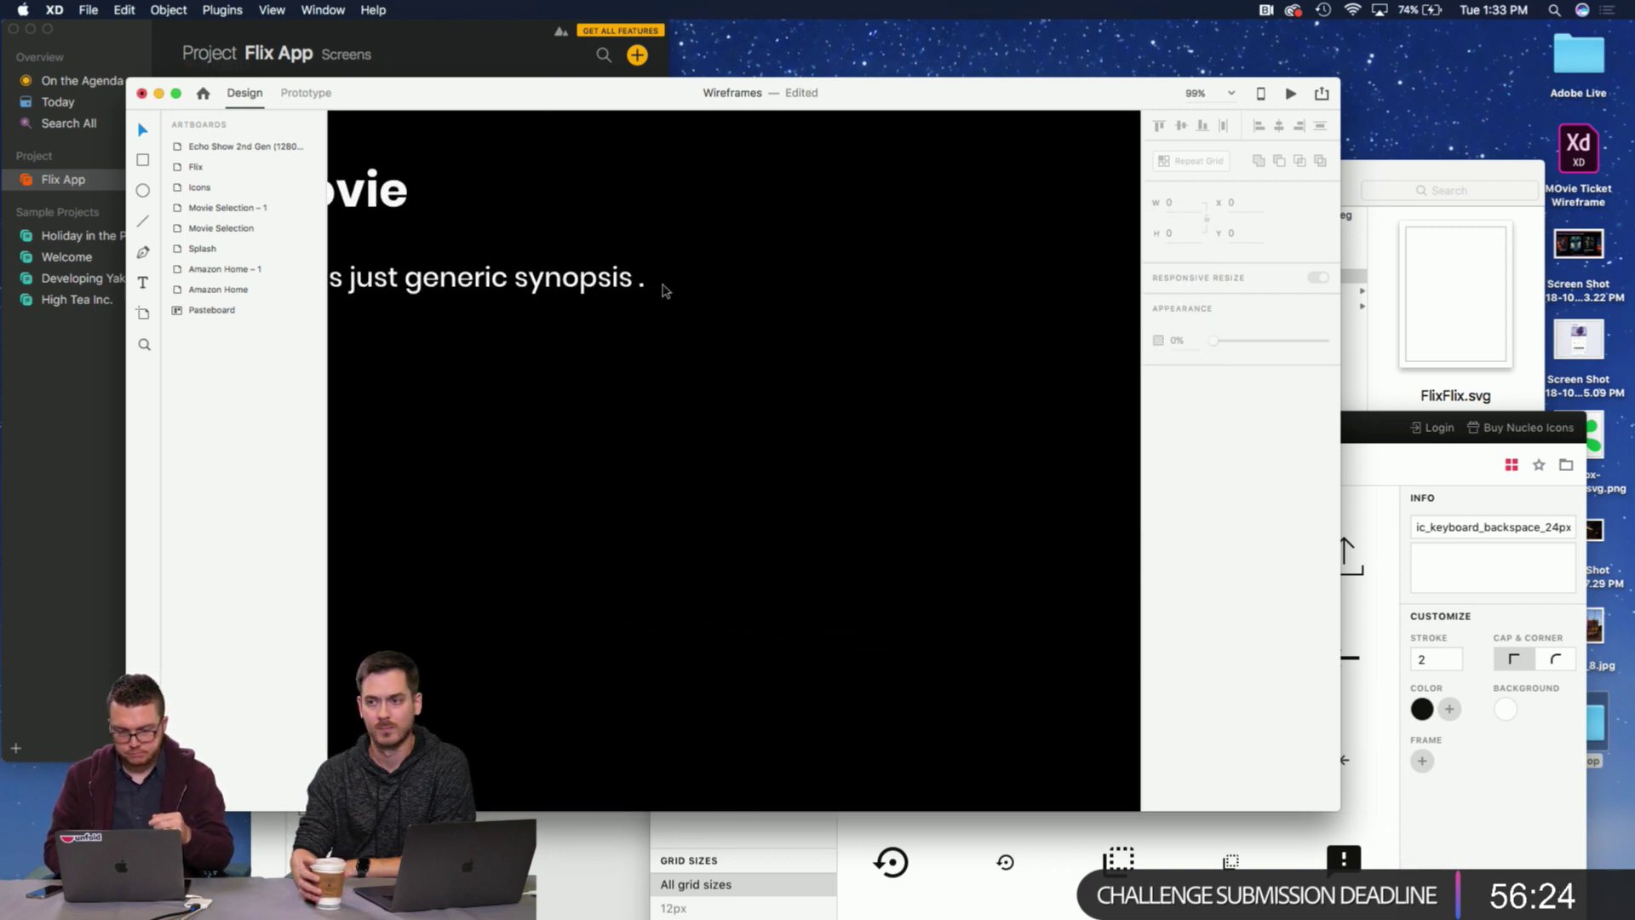
scroll(661, 285, down, 5)
click(554, 277)
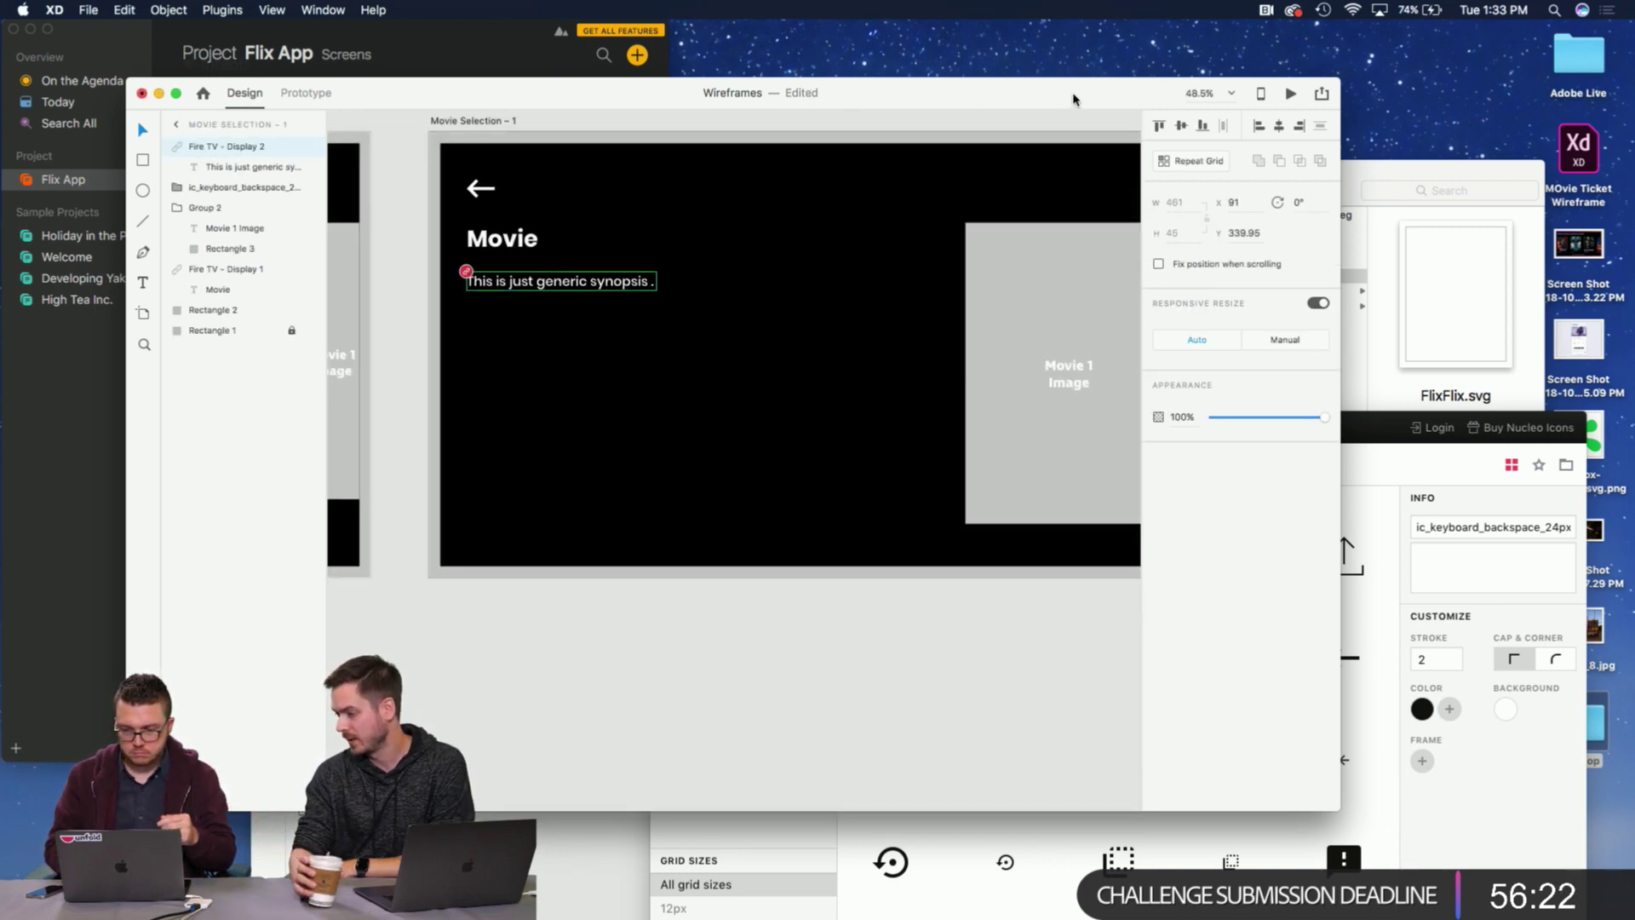
click(222, 9)
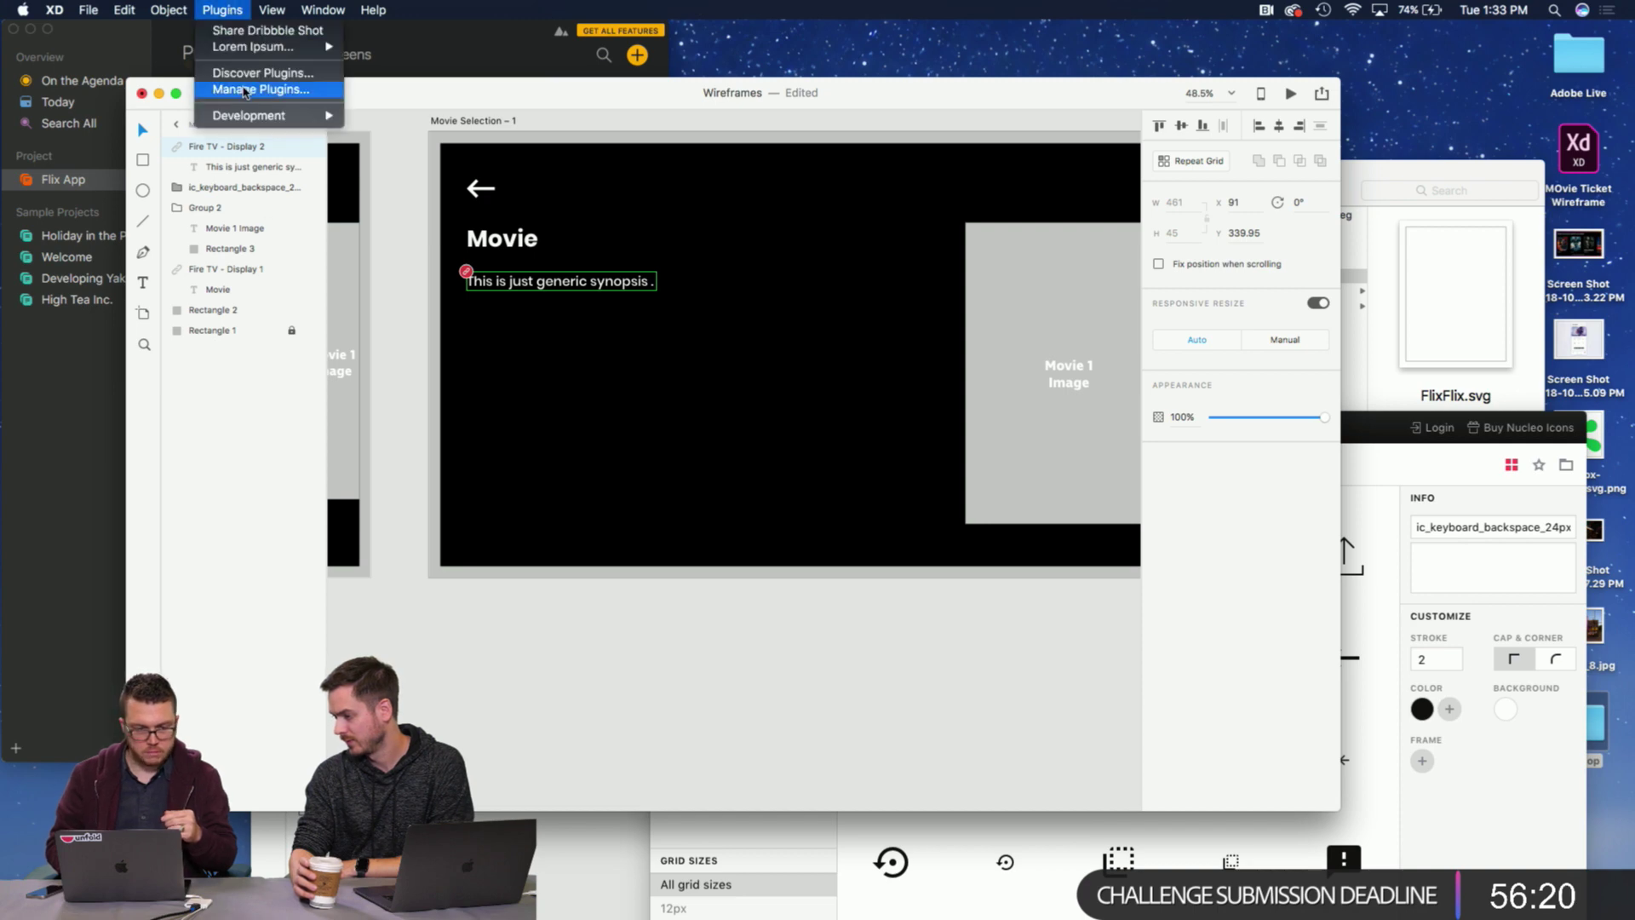
mouse_move(271, 50)
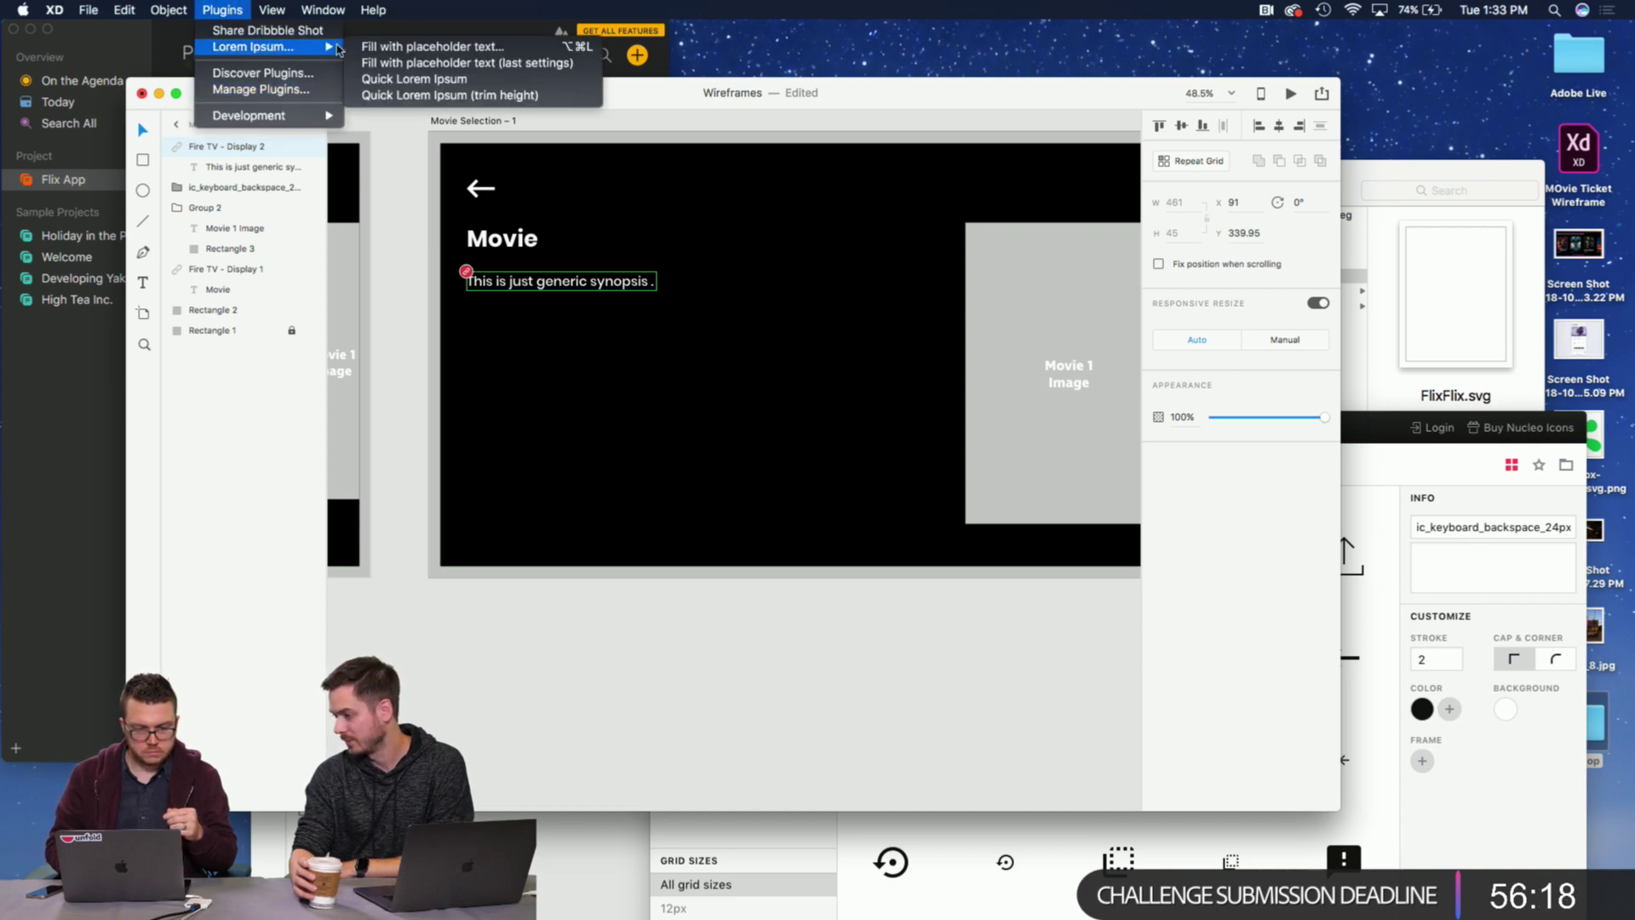
click(569, 149)
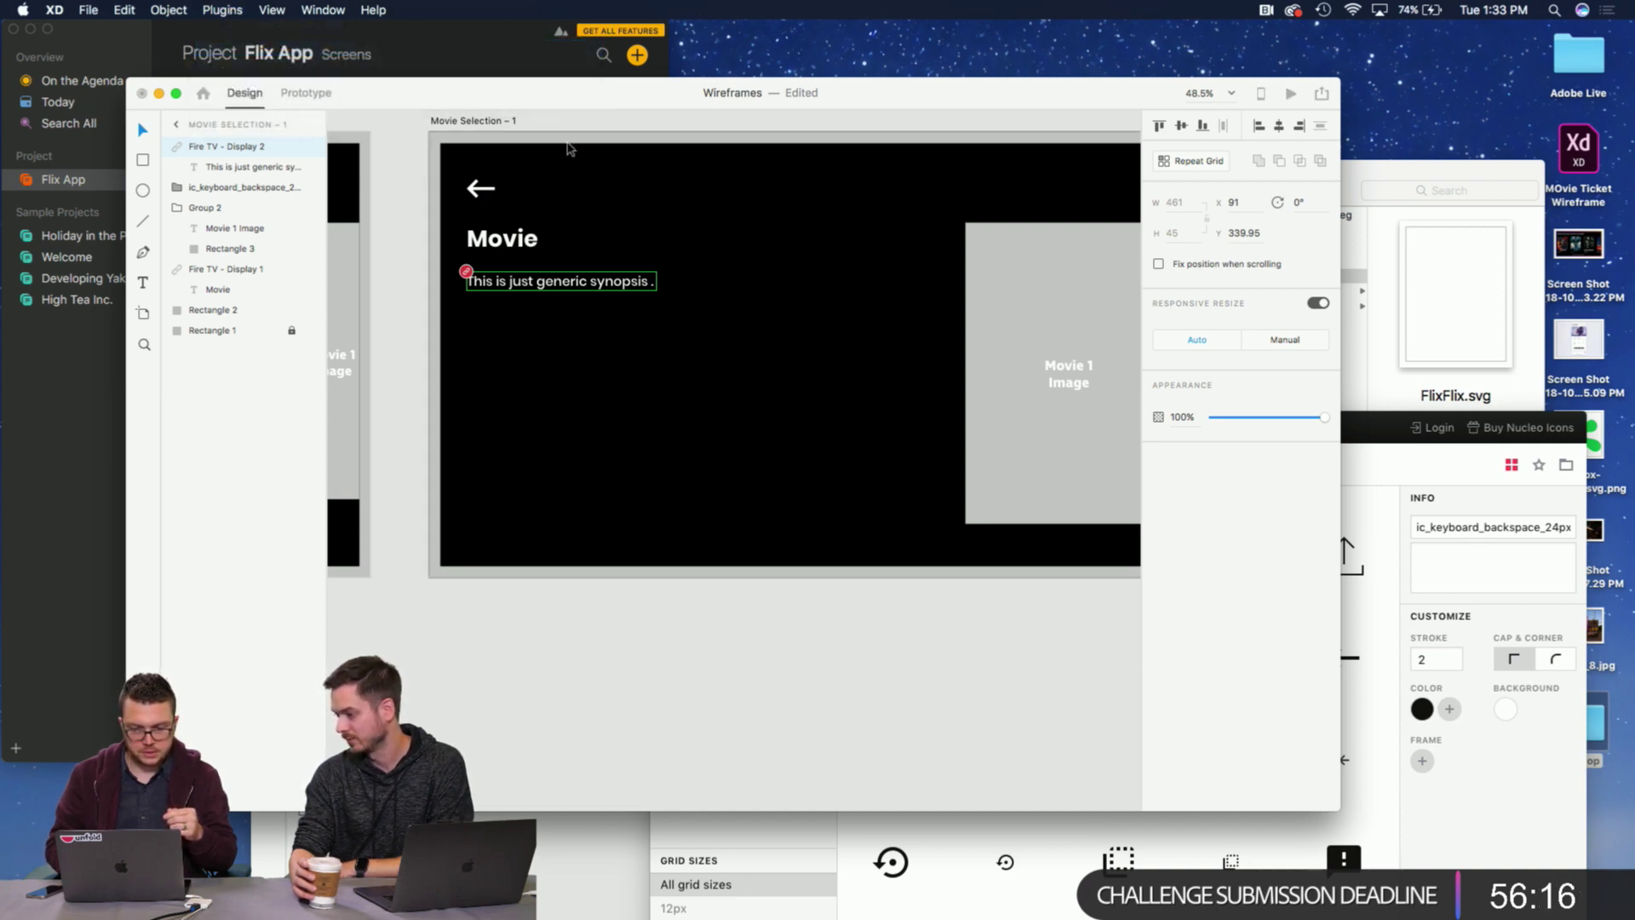
click(841, 210)
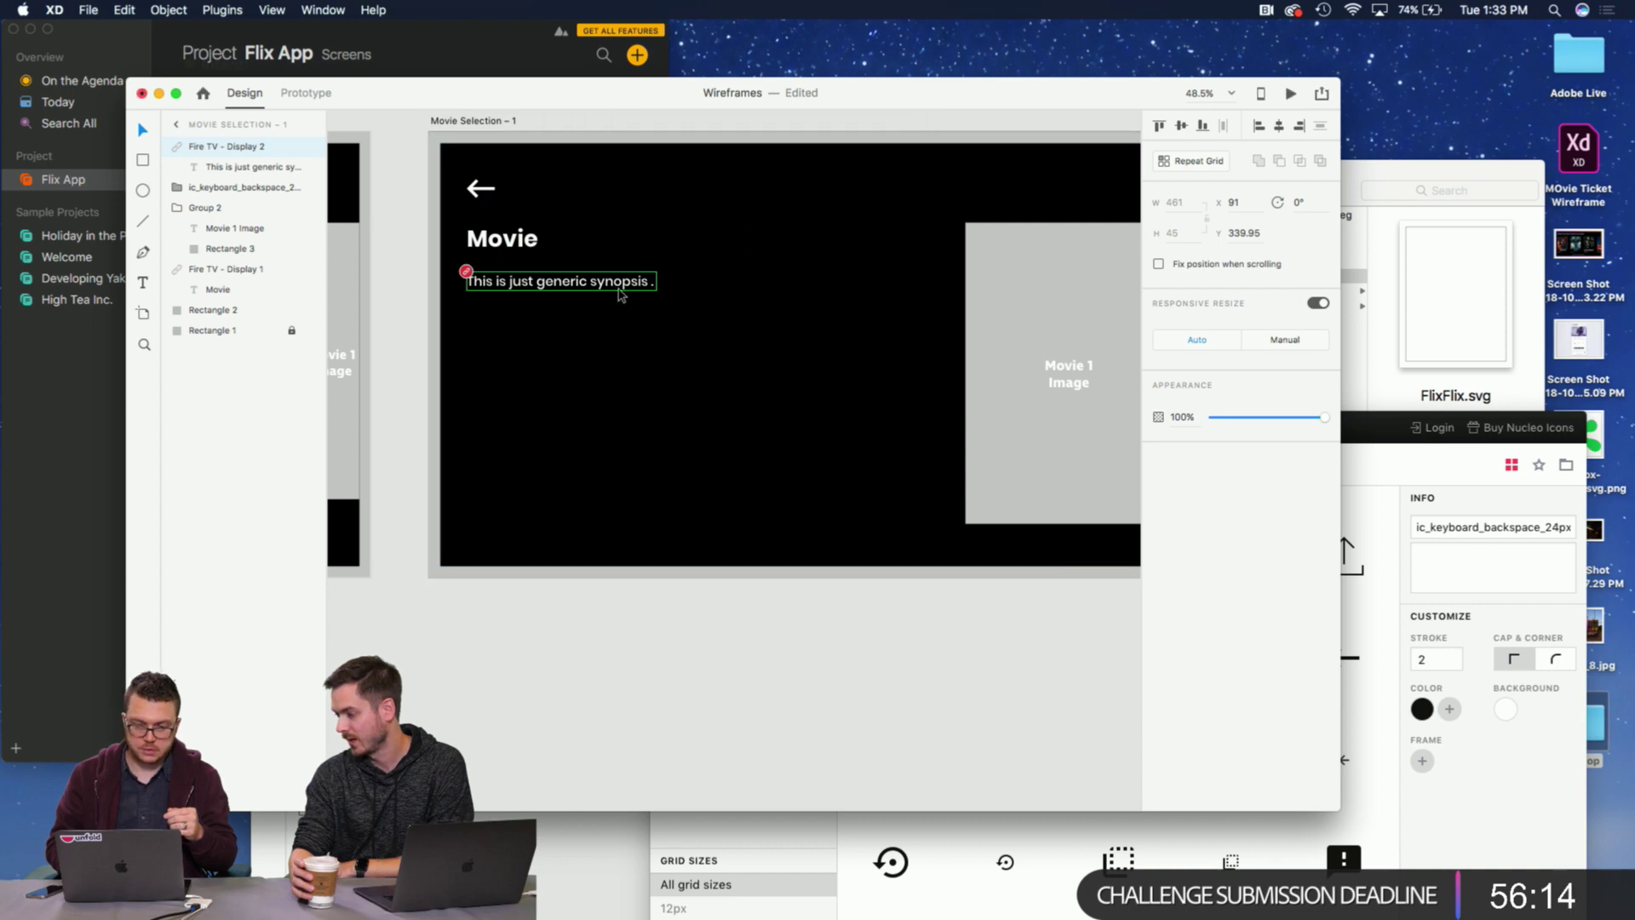
Detach the synopsis text from its symbol, leaving it as an ordinary group.
click(621, 285)
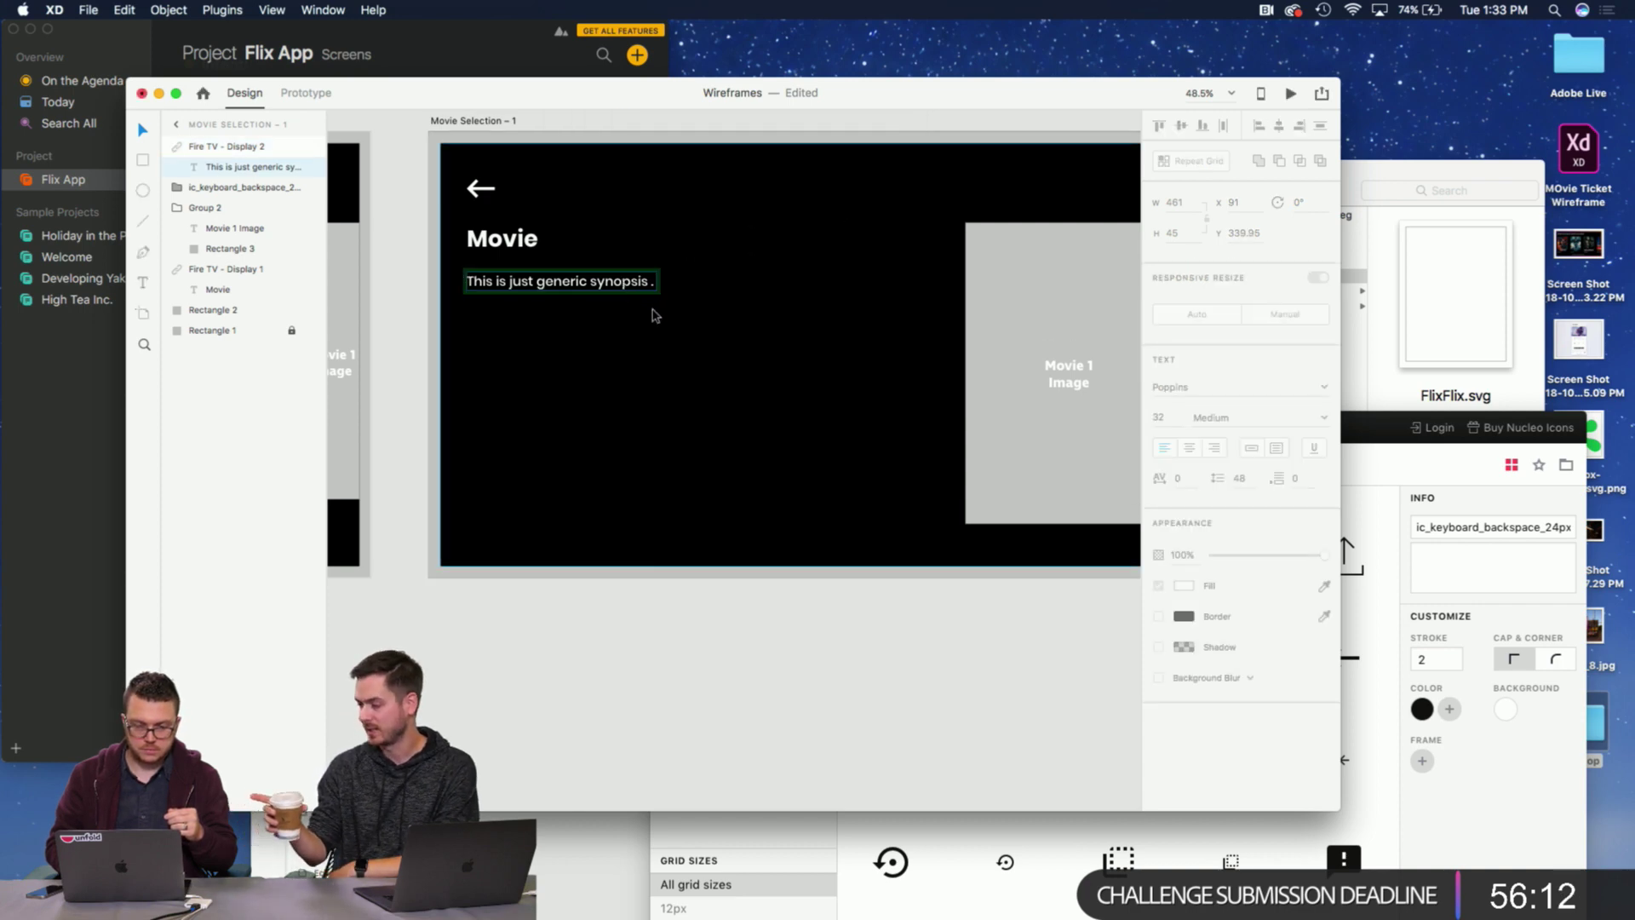
click(655, 316)
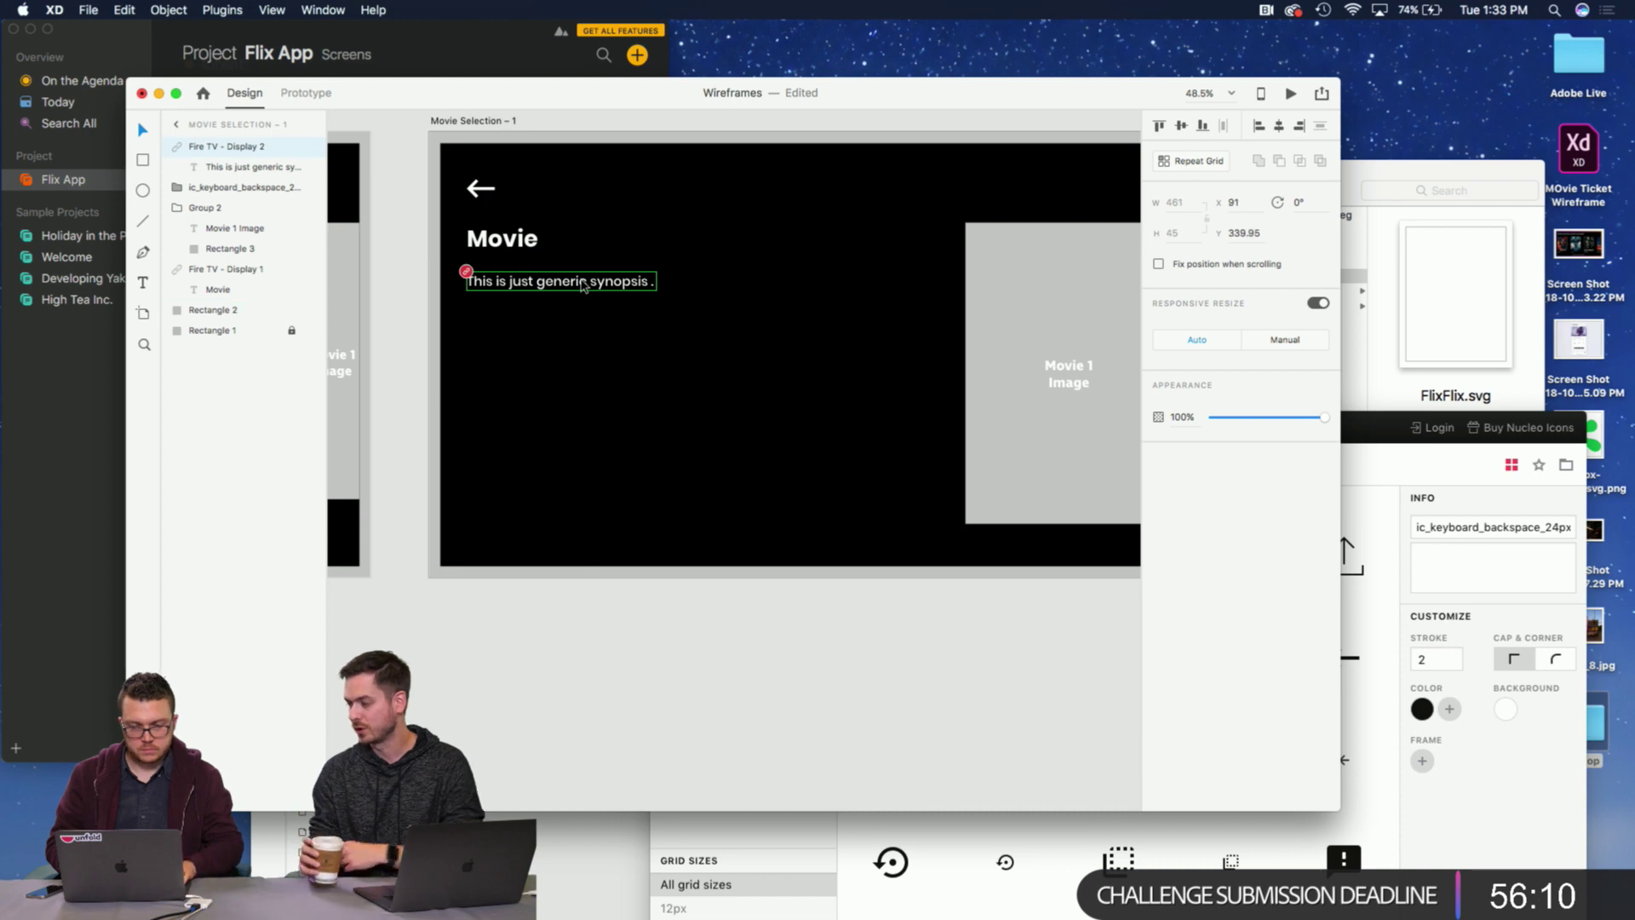
right_click(582, 285)
click(633, 334)
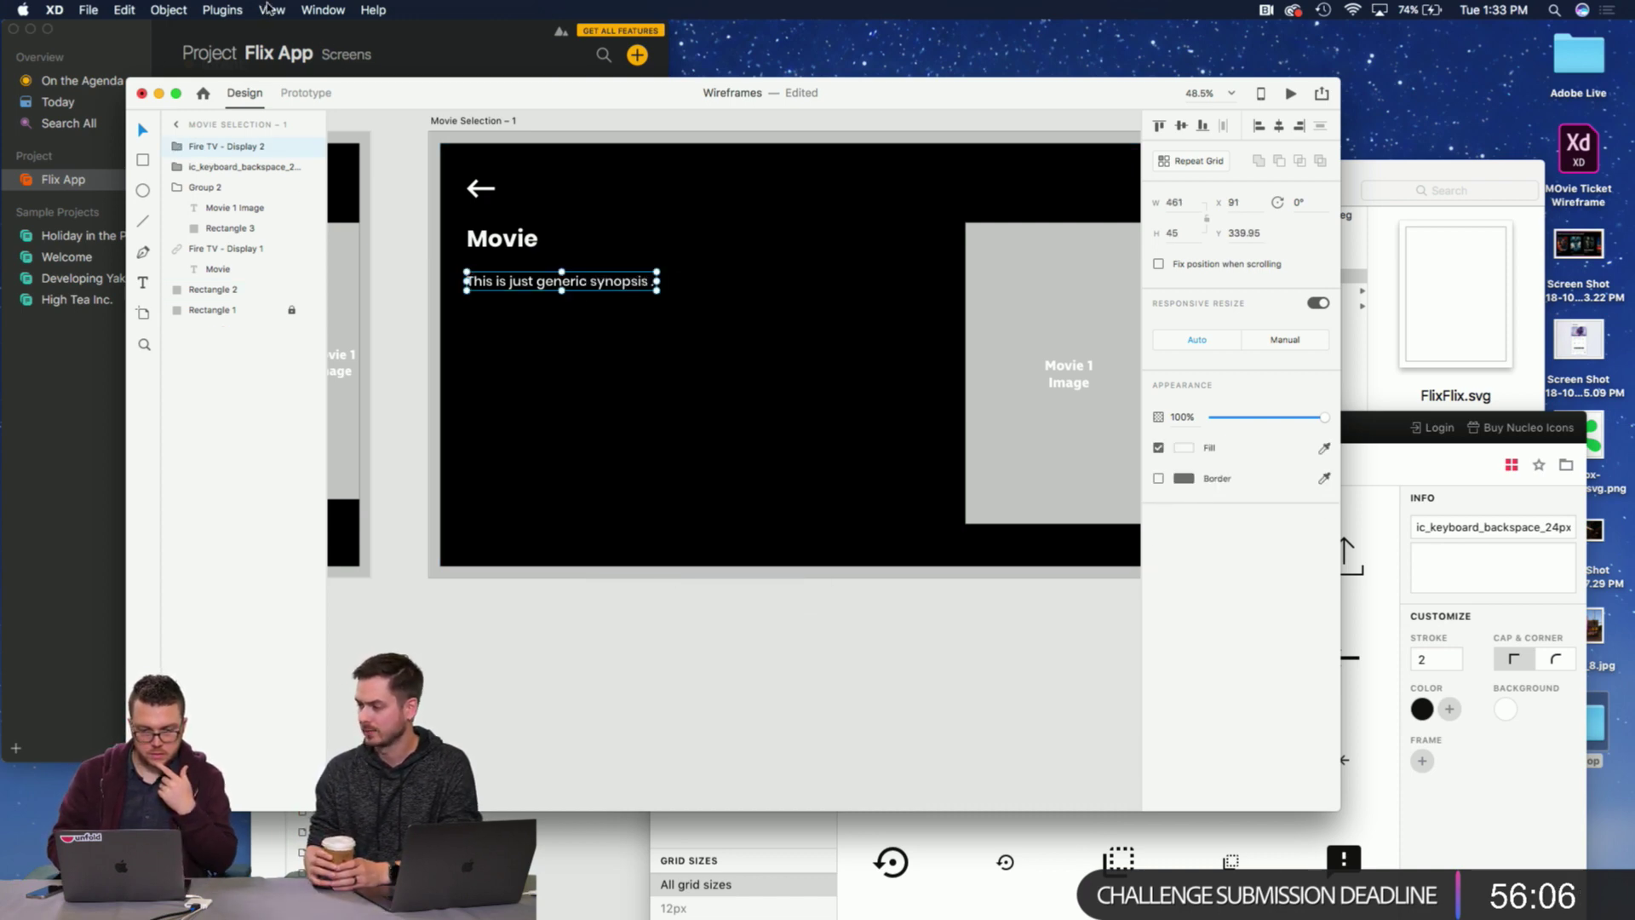
Try the Lorem Ipsum plugin's Fill with placeholder text command on the synopsis group.
click(271, 9)
mouse_move(223, 9)
mouse_move(255, 46)
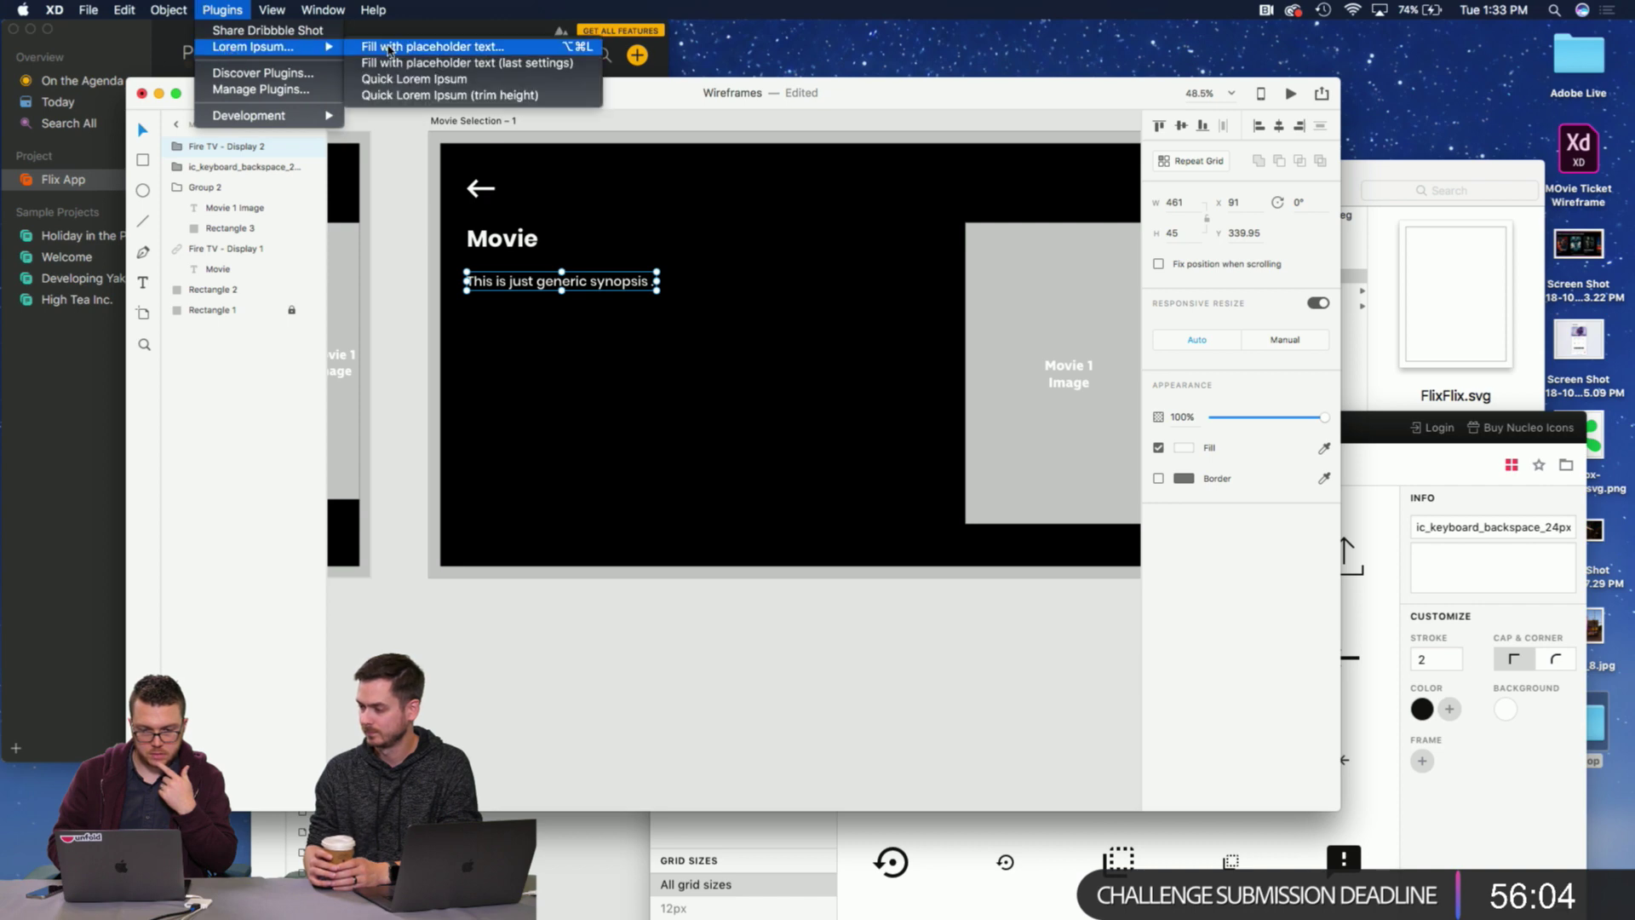
click(388, 47)
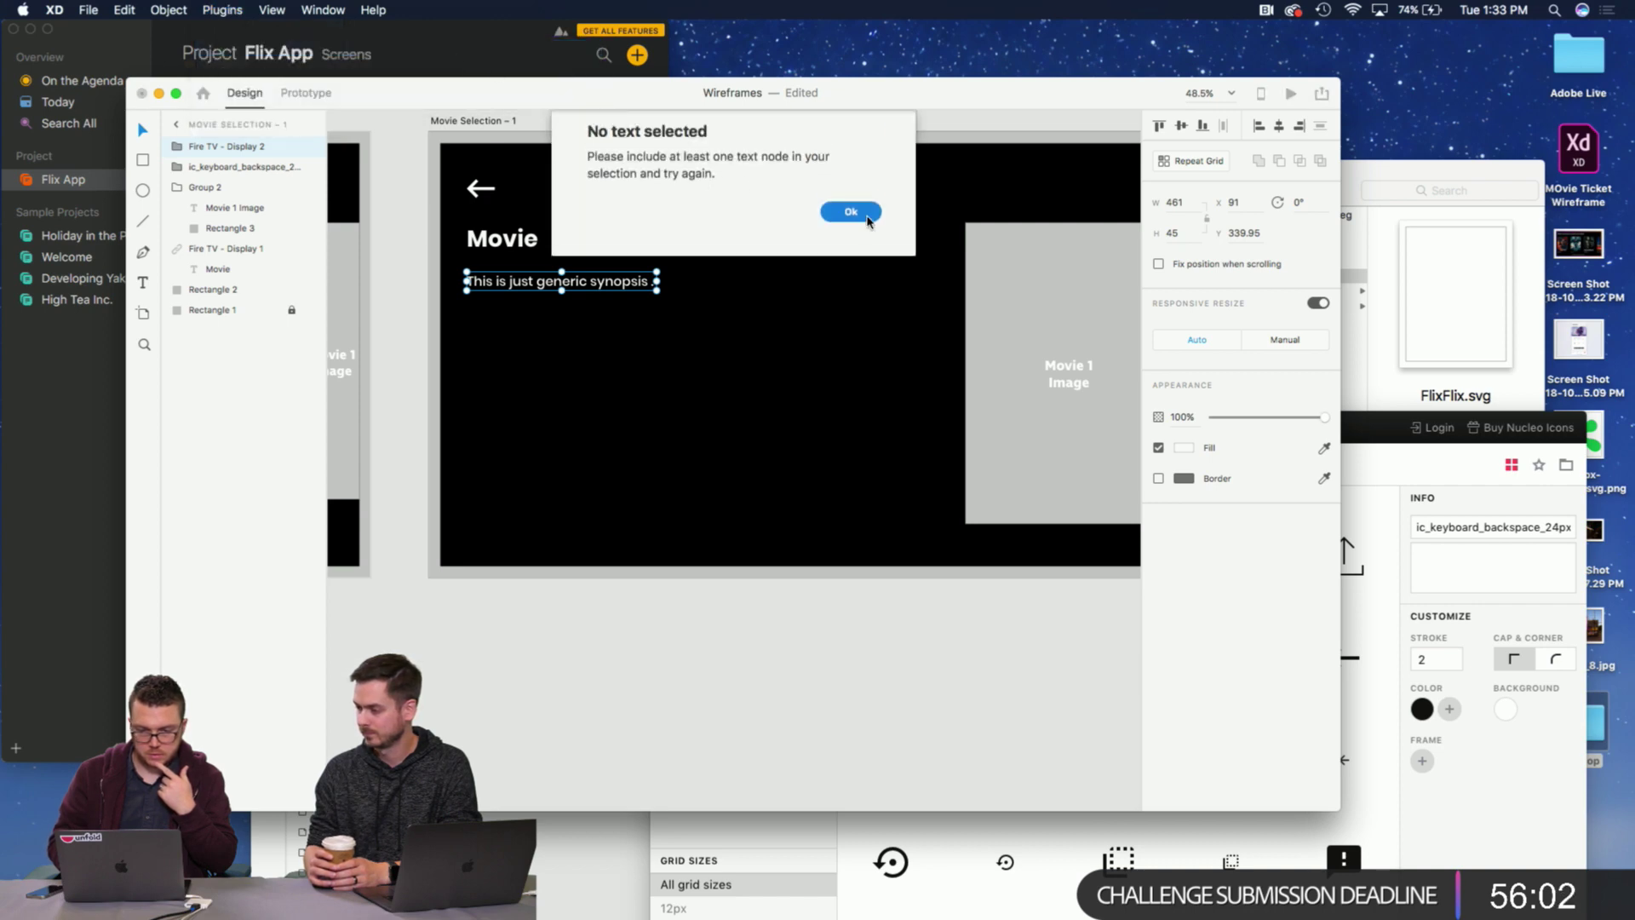
click(852, 212)
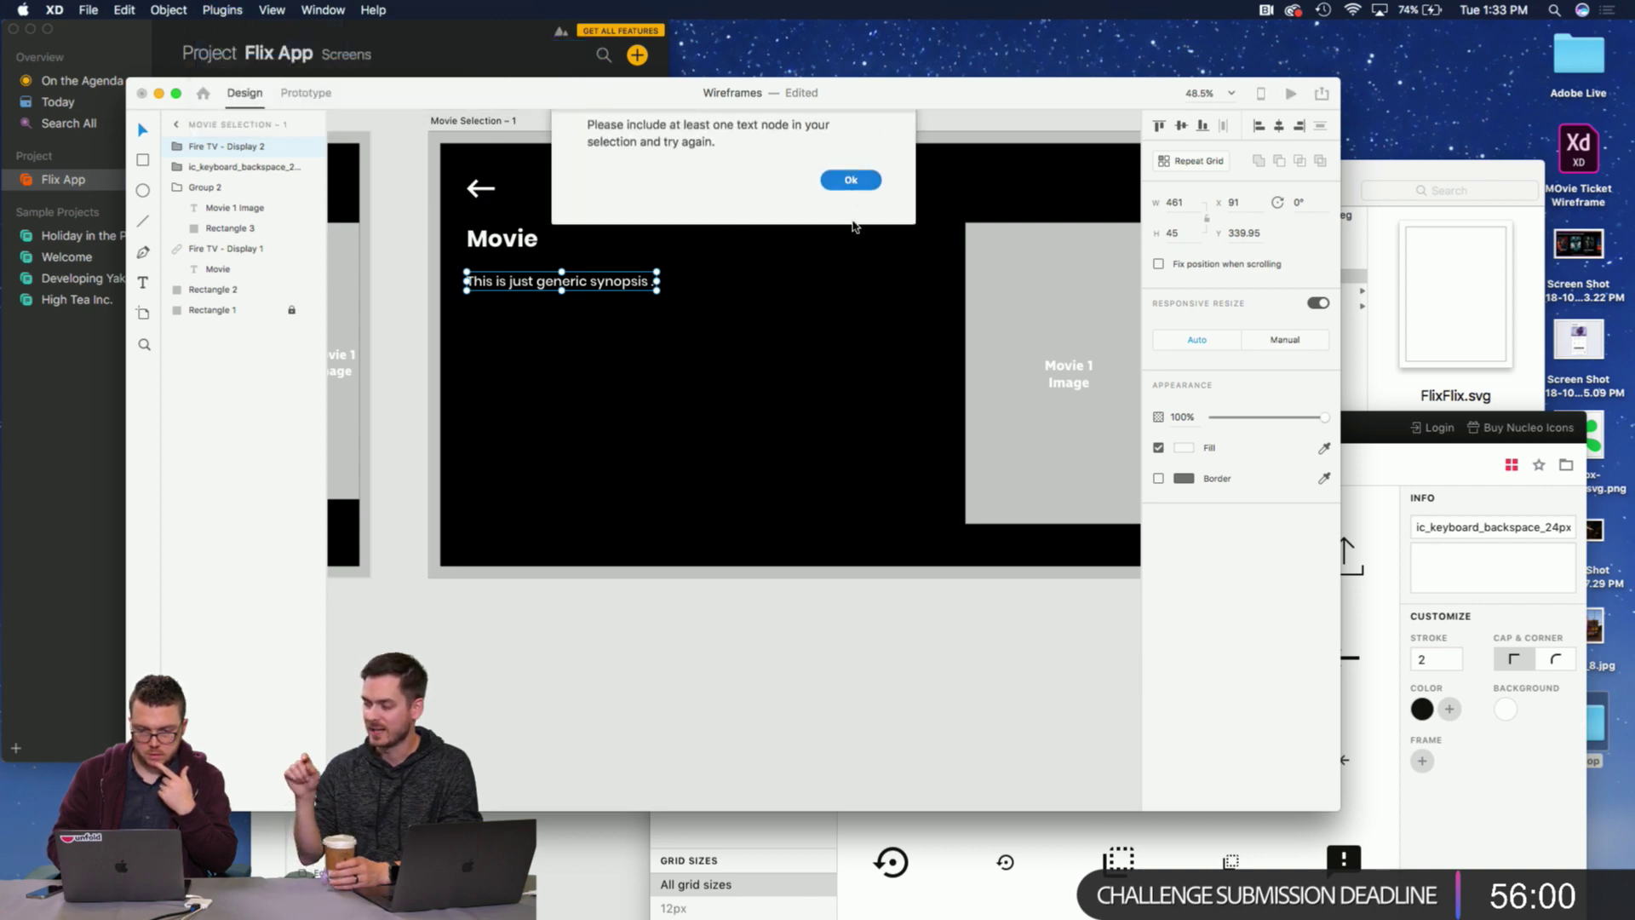
Select the synopsis text inside its group and open it for editing.
double_click(545, 283)
key(super+a)
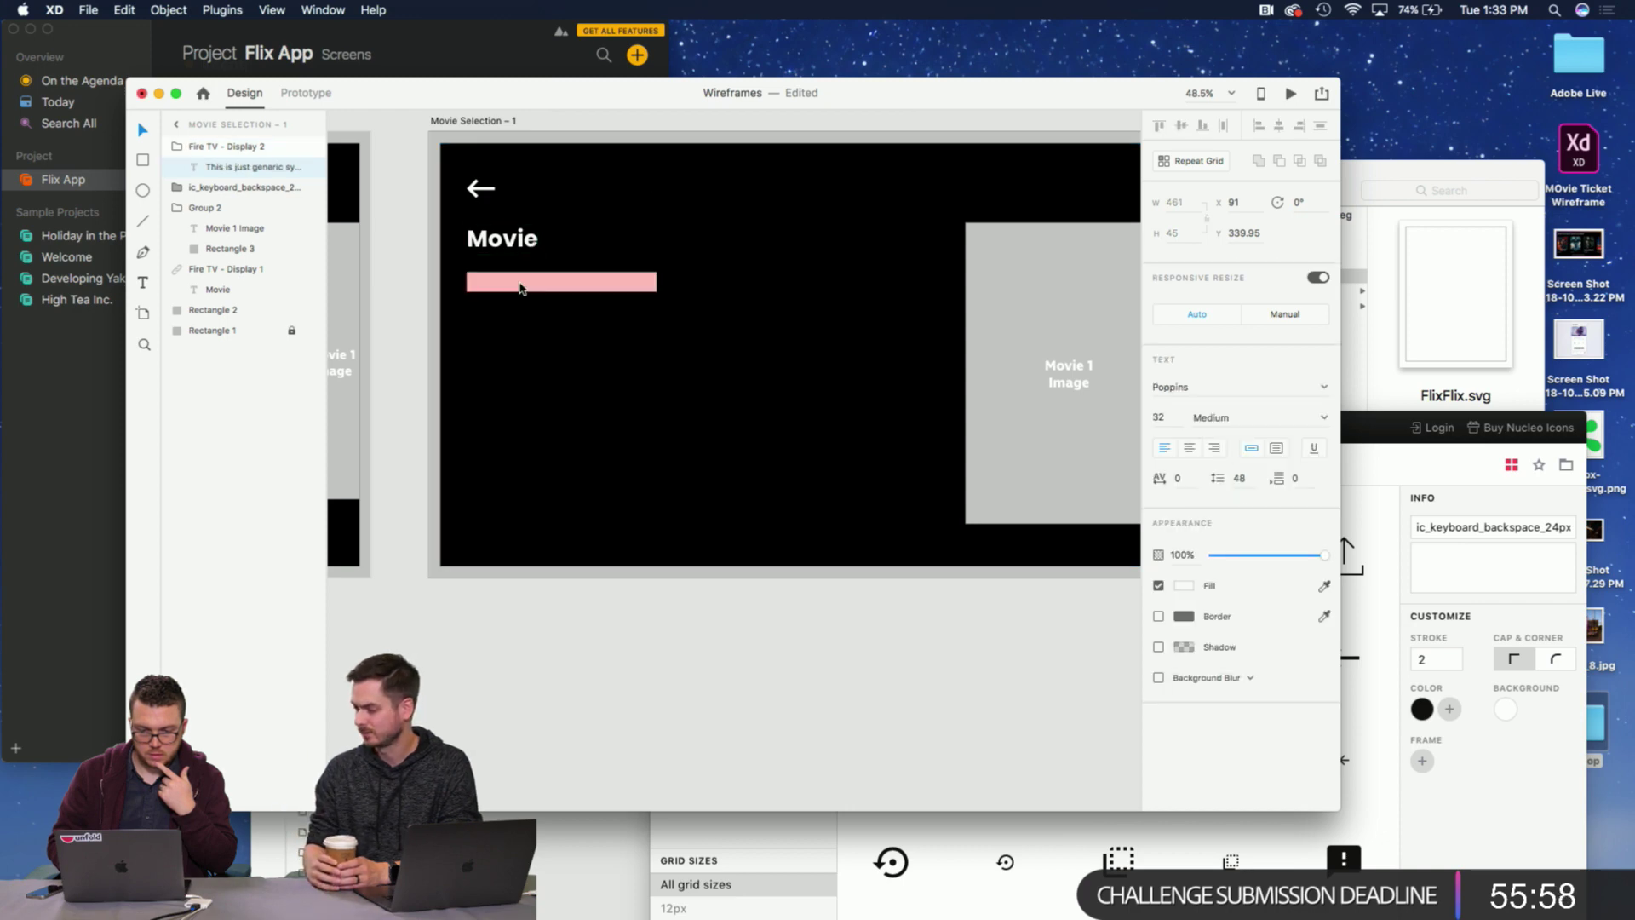
click(519, 286)
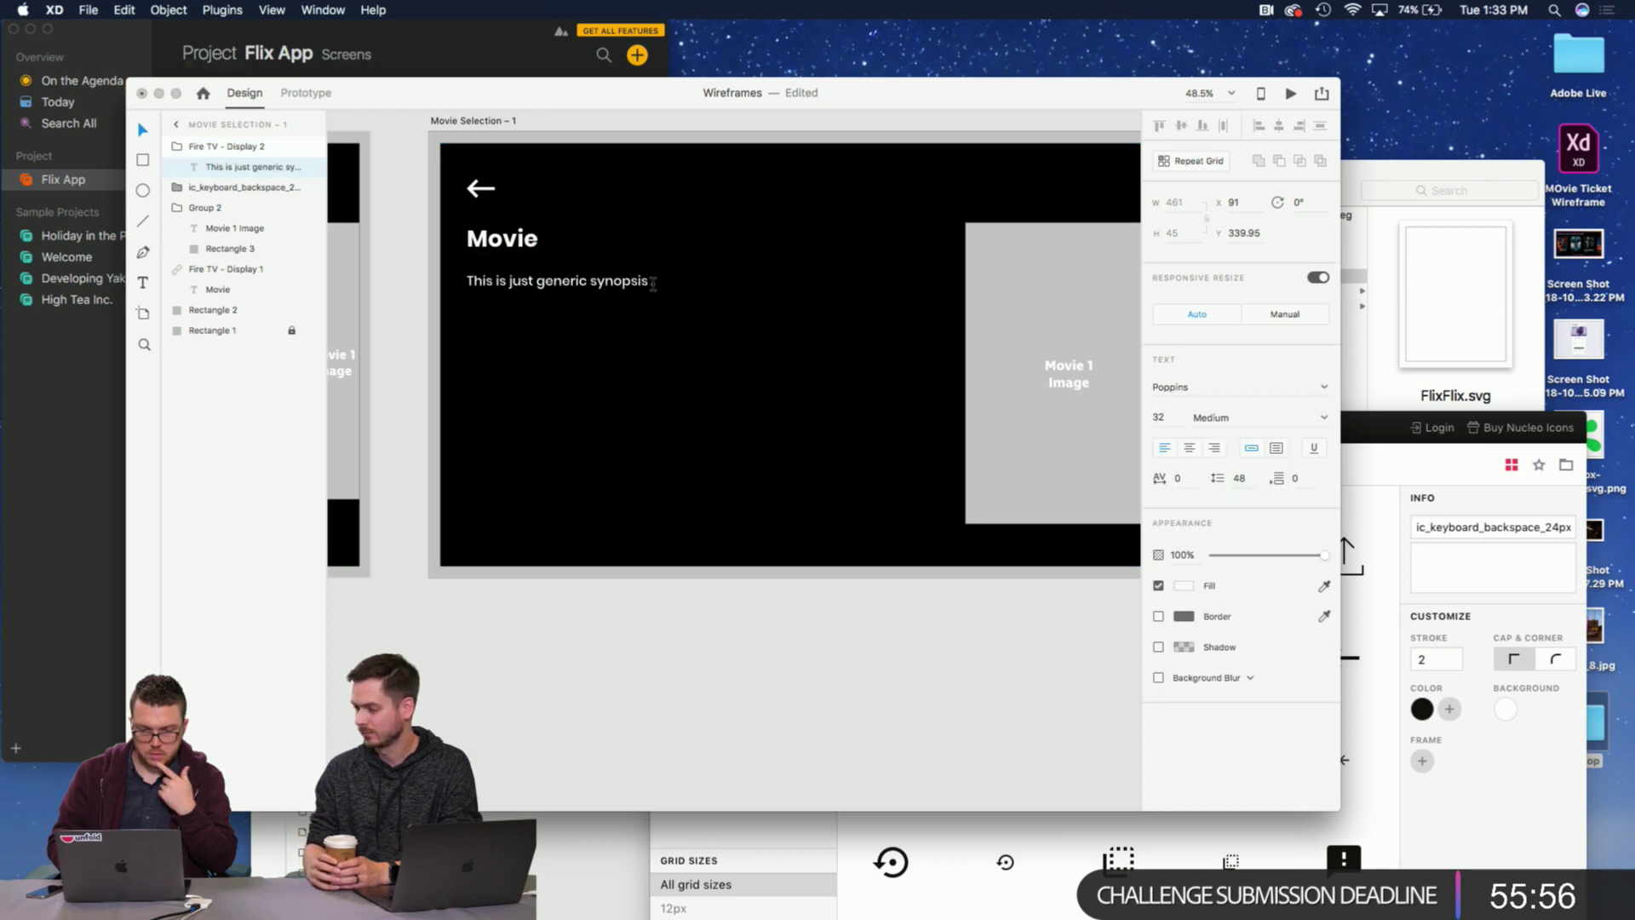
click(223, 10)
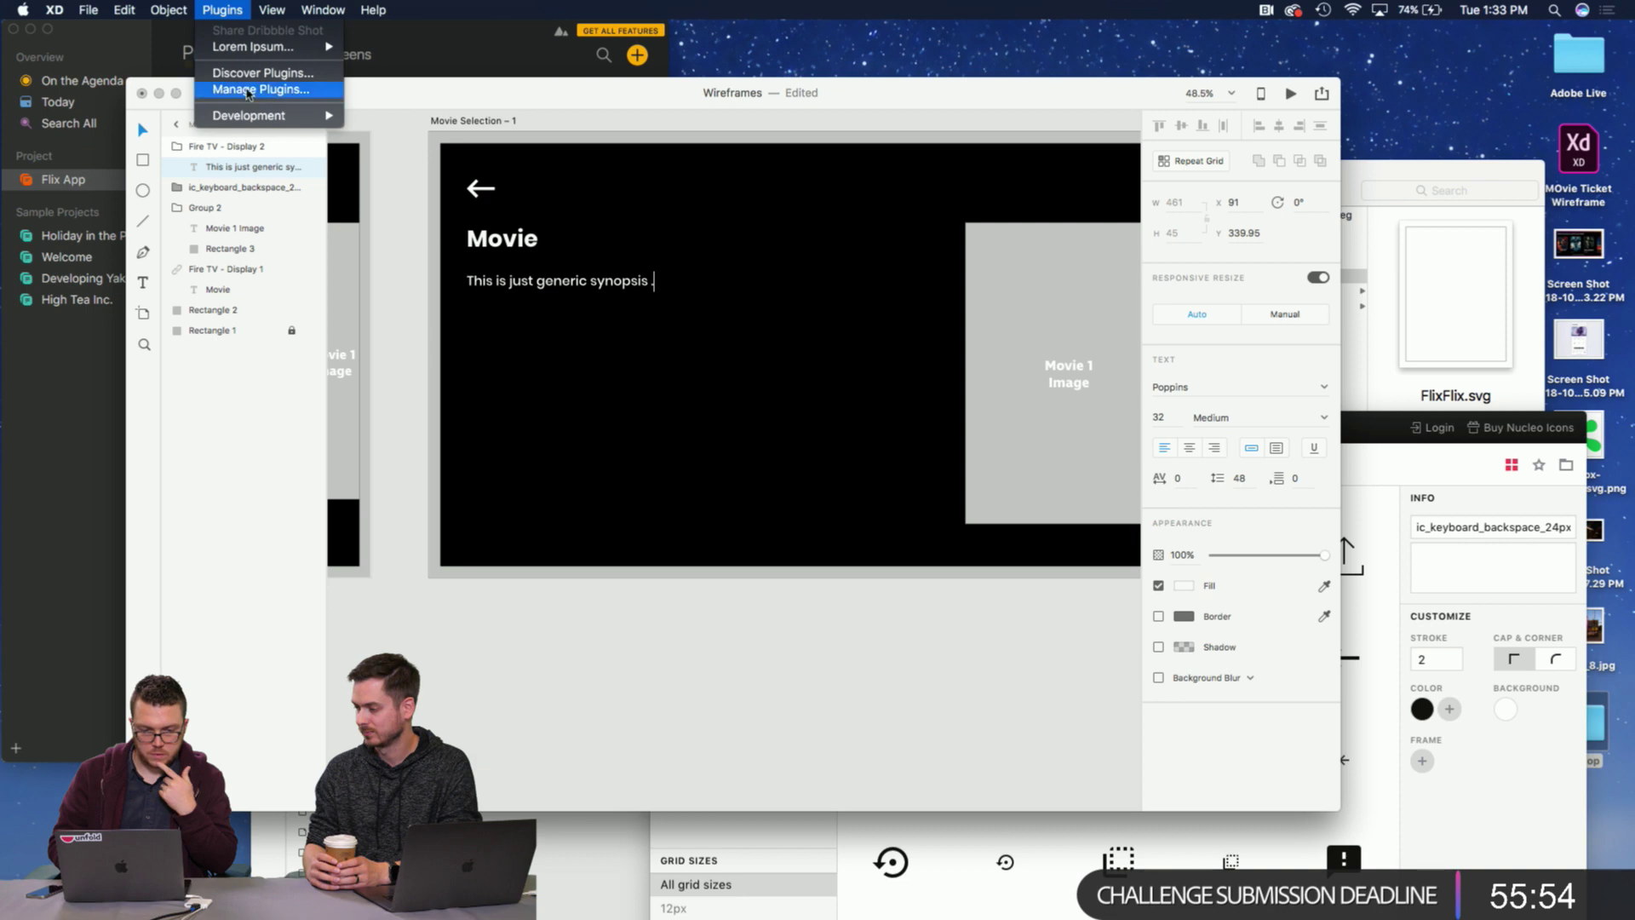
click(246, 75)
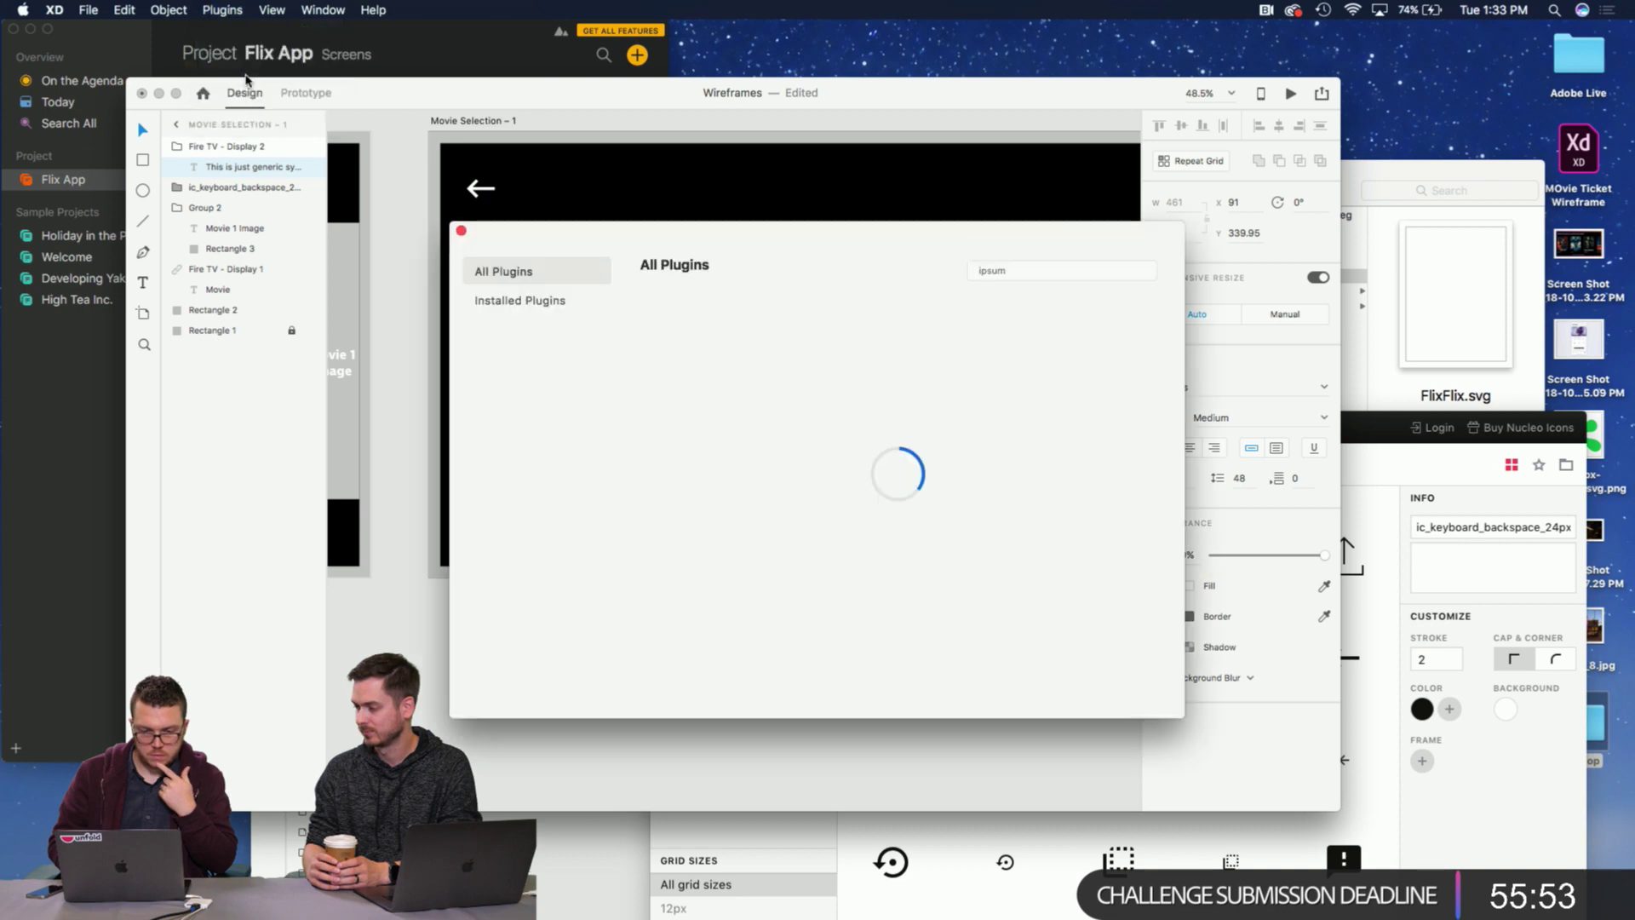
click(461, 231)
click(222, 10)
mouse_move(302, 48)
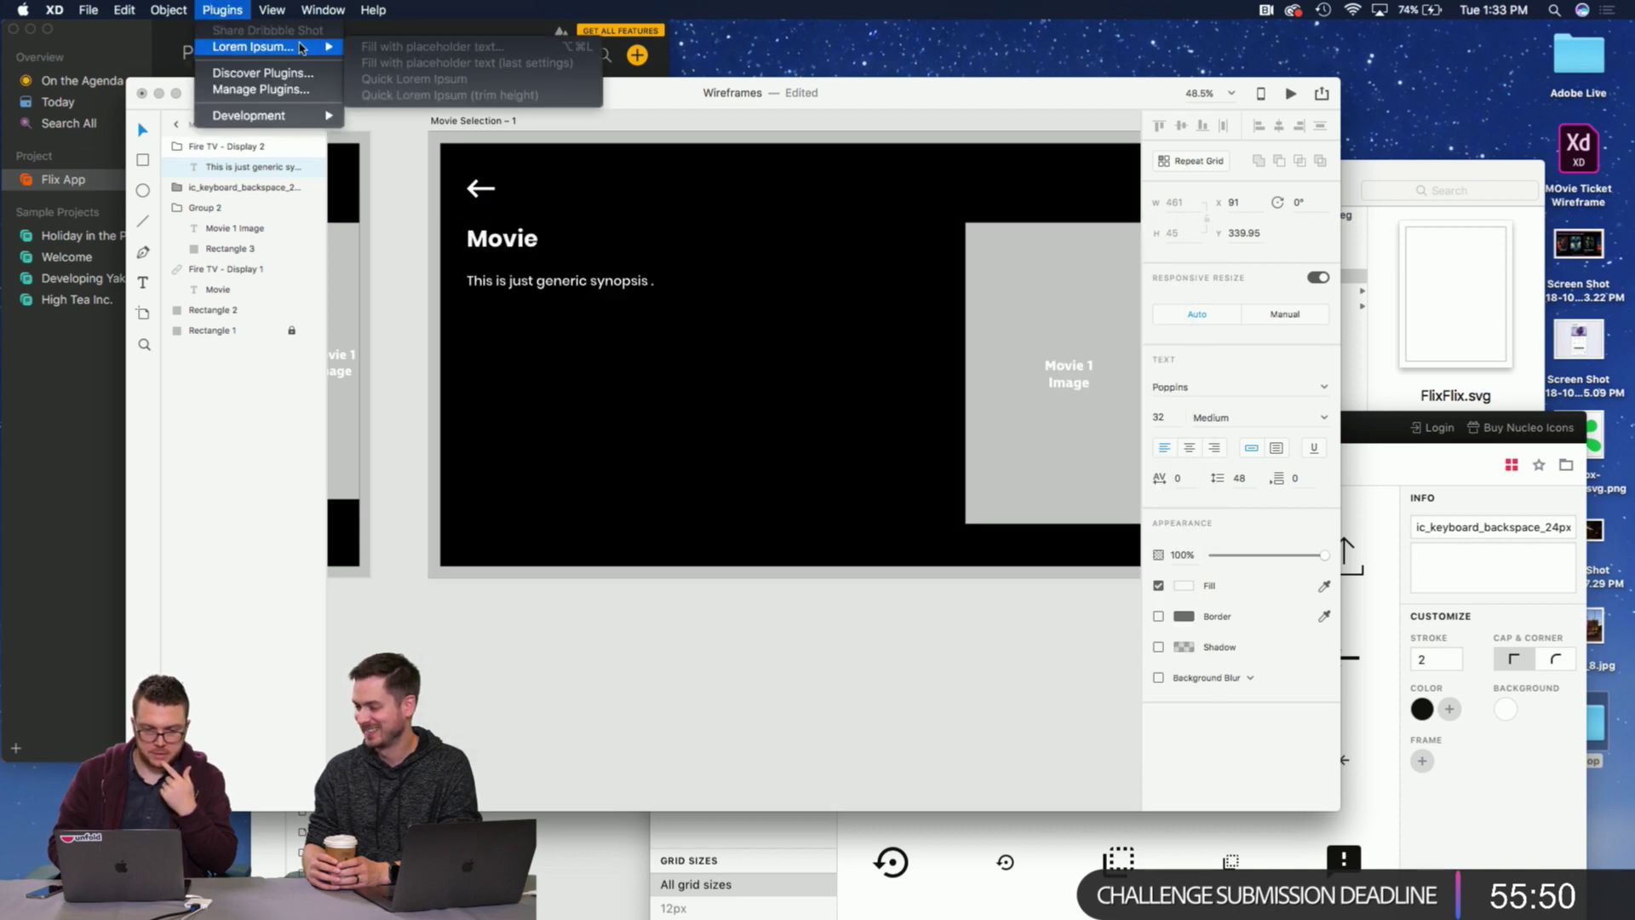
click(650, 272)
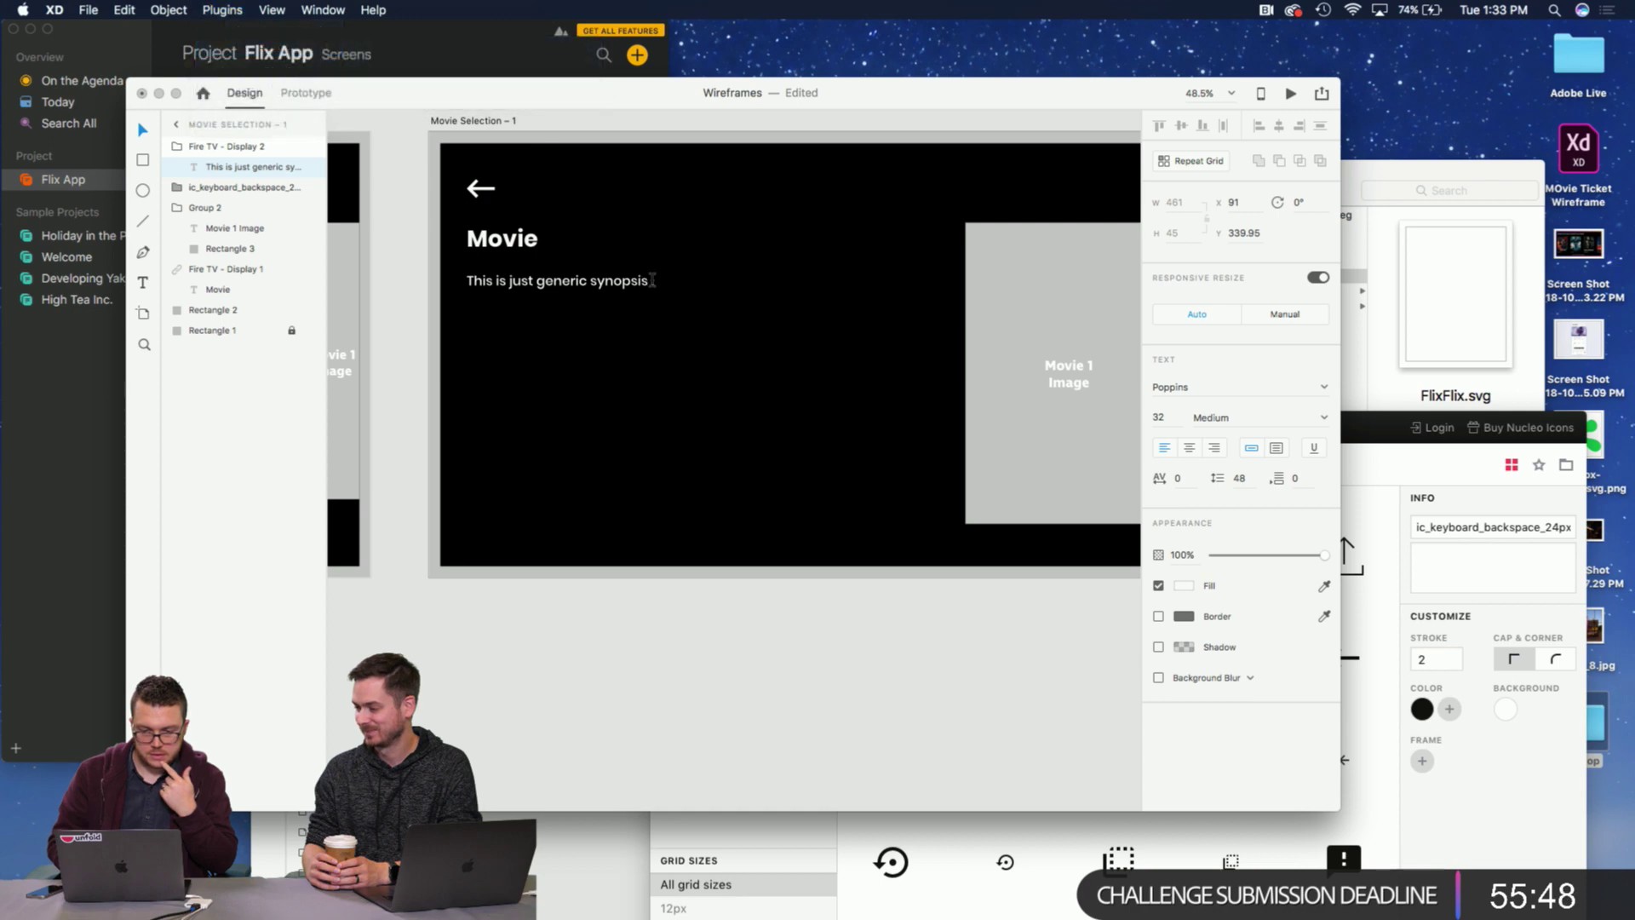
Delete the one-line synopsis text and draw an area text box about 1063 by 181 below the Movie heading.
drag(652, 281, 436, 281)
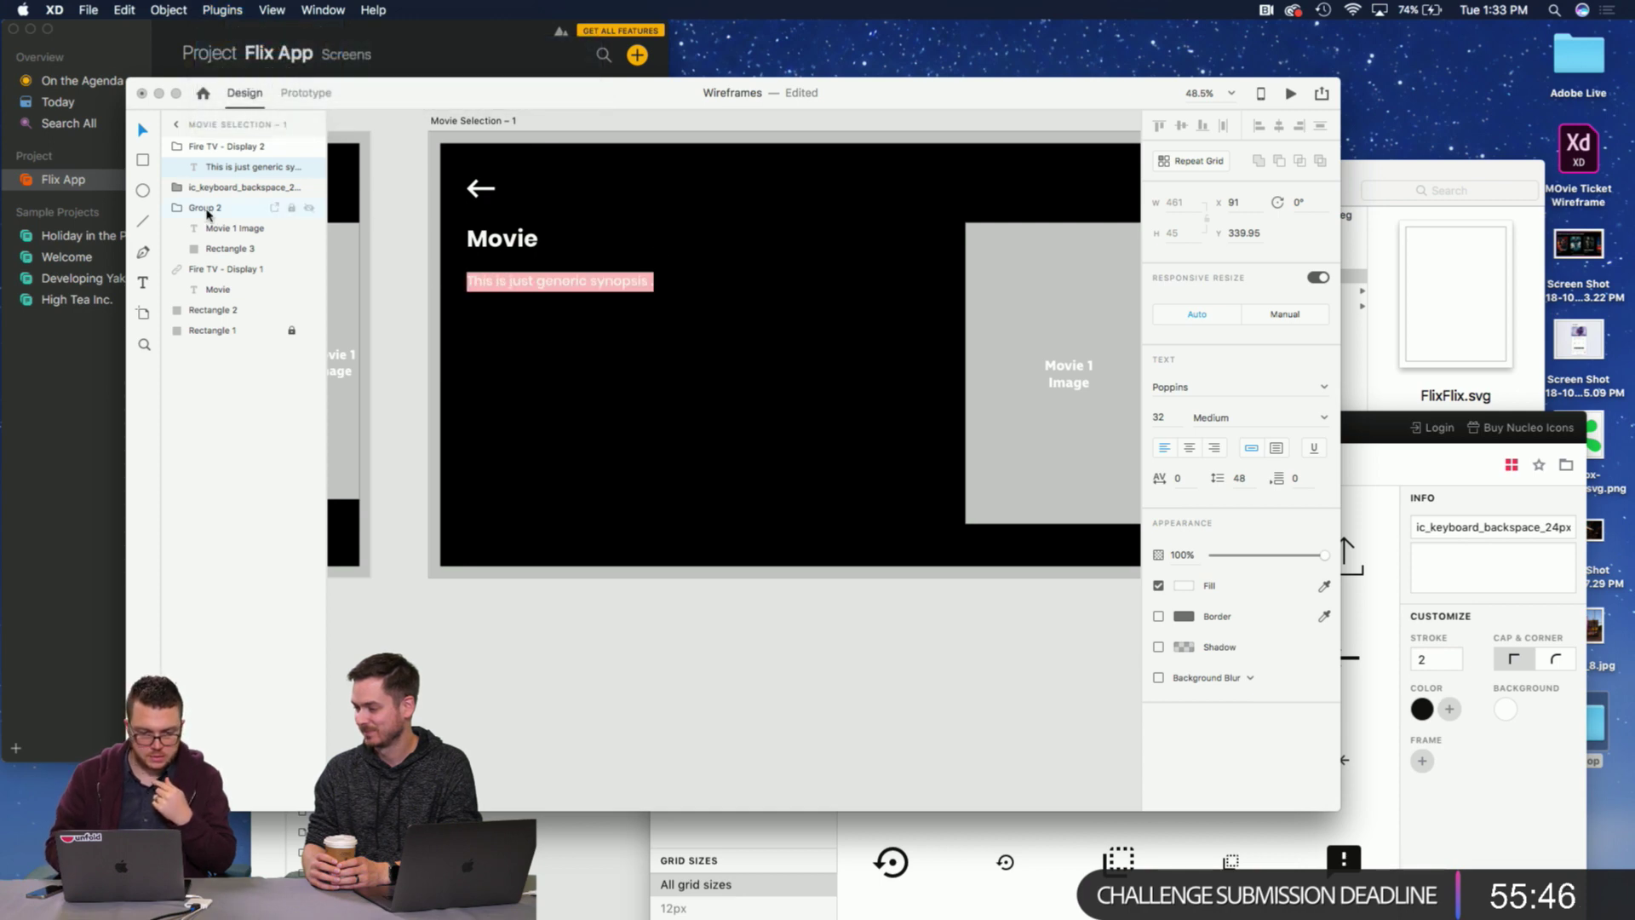
click(495, 298)
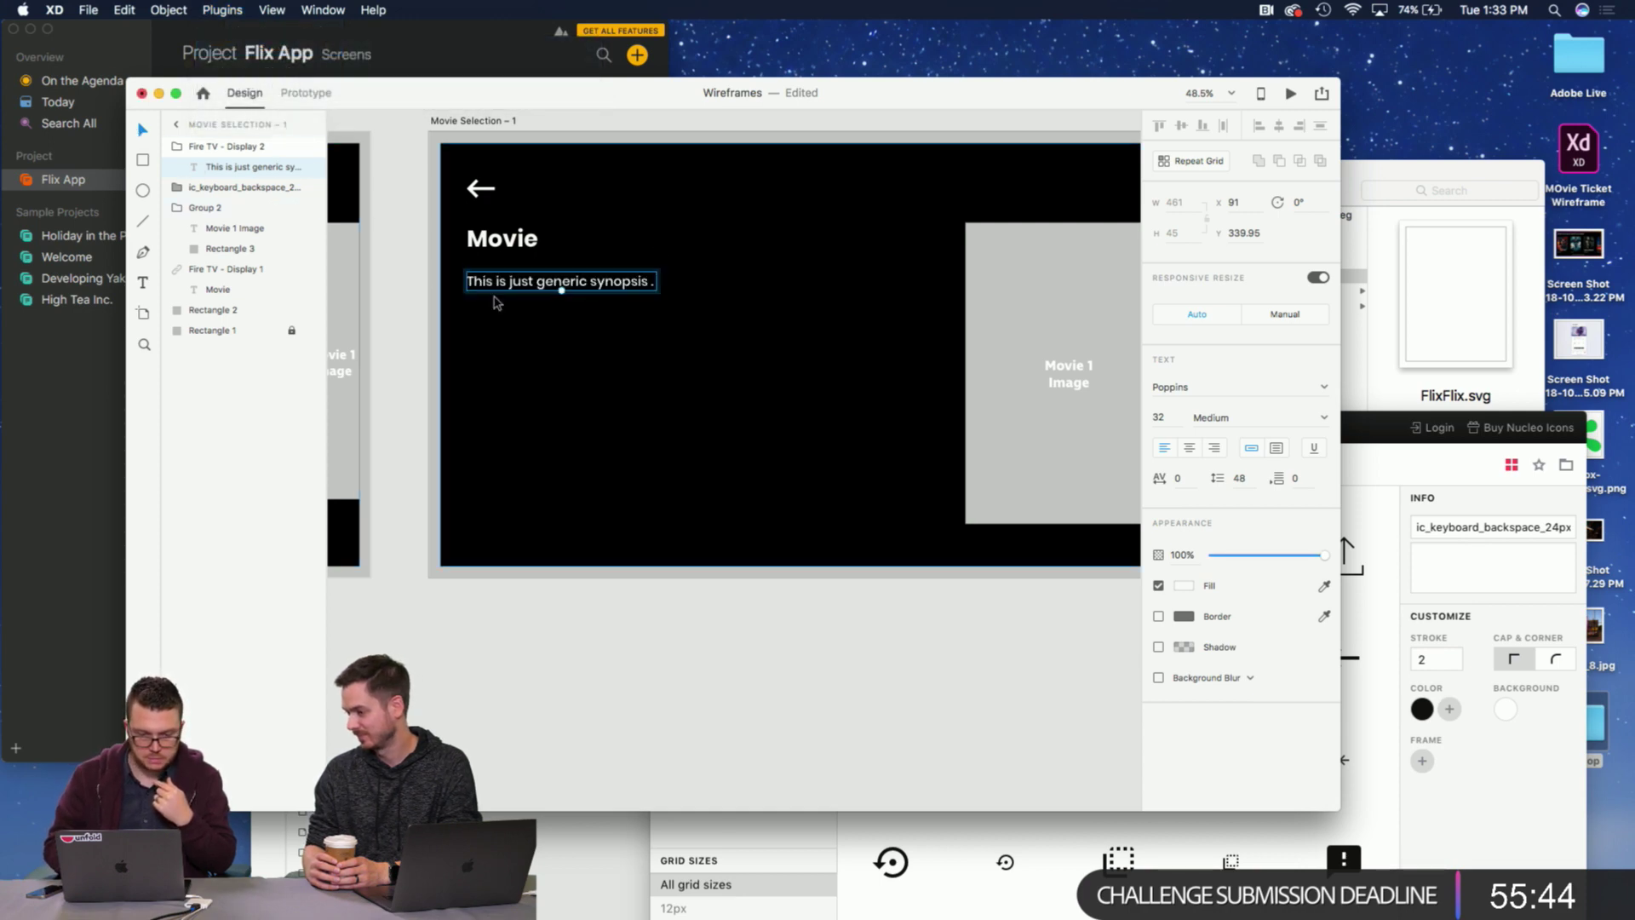
key(BackSpace)
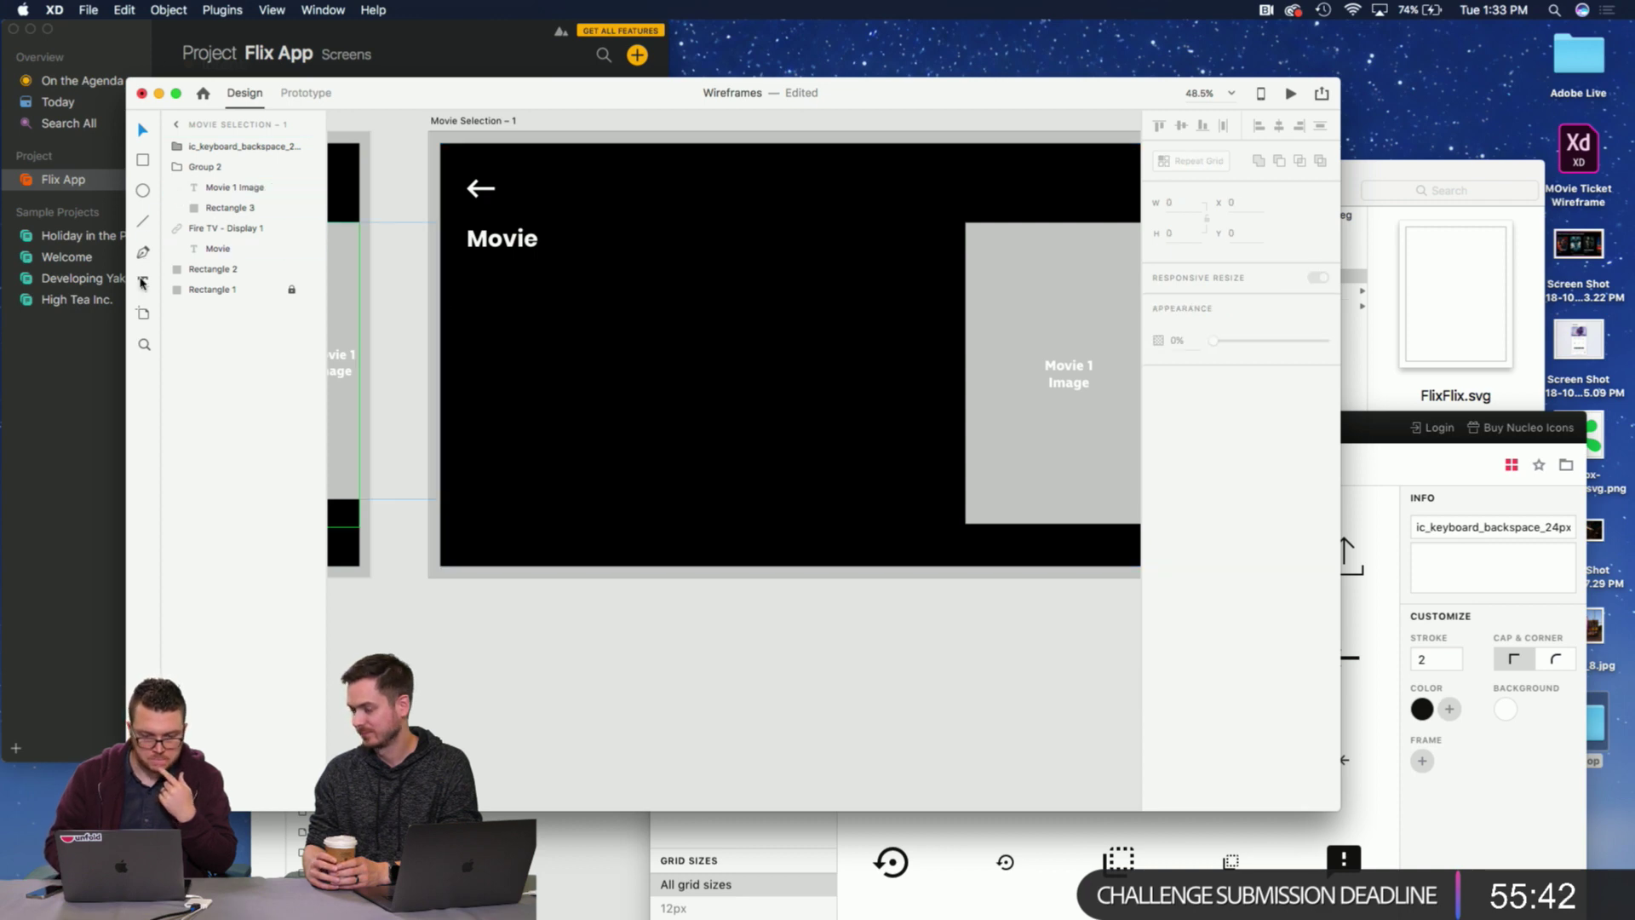
click(142, 283)
drag(466, 269, 905, 344)
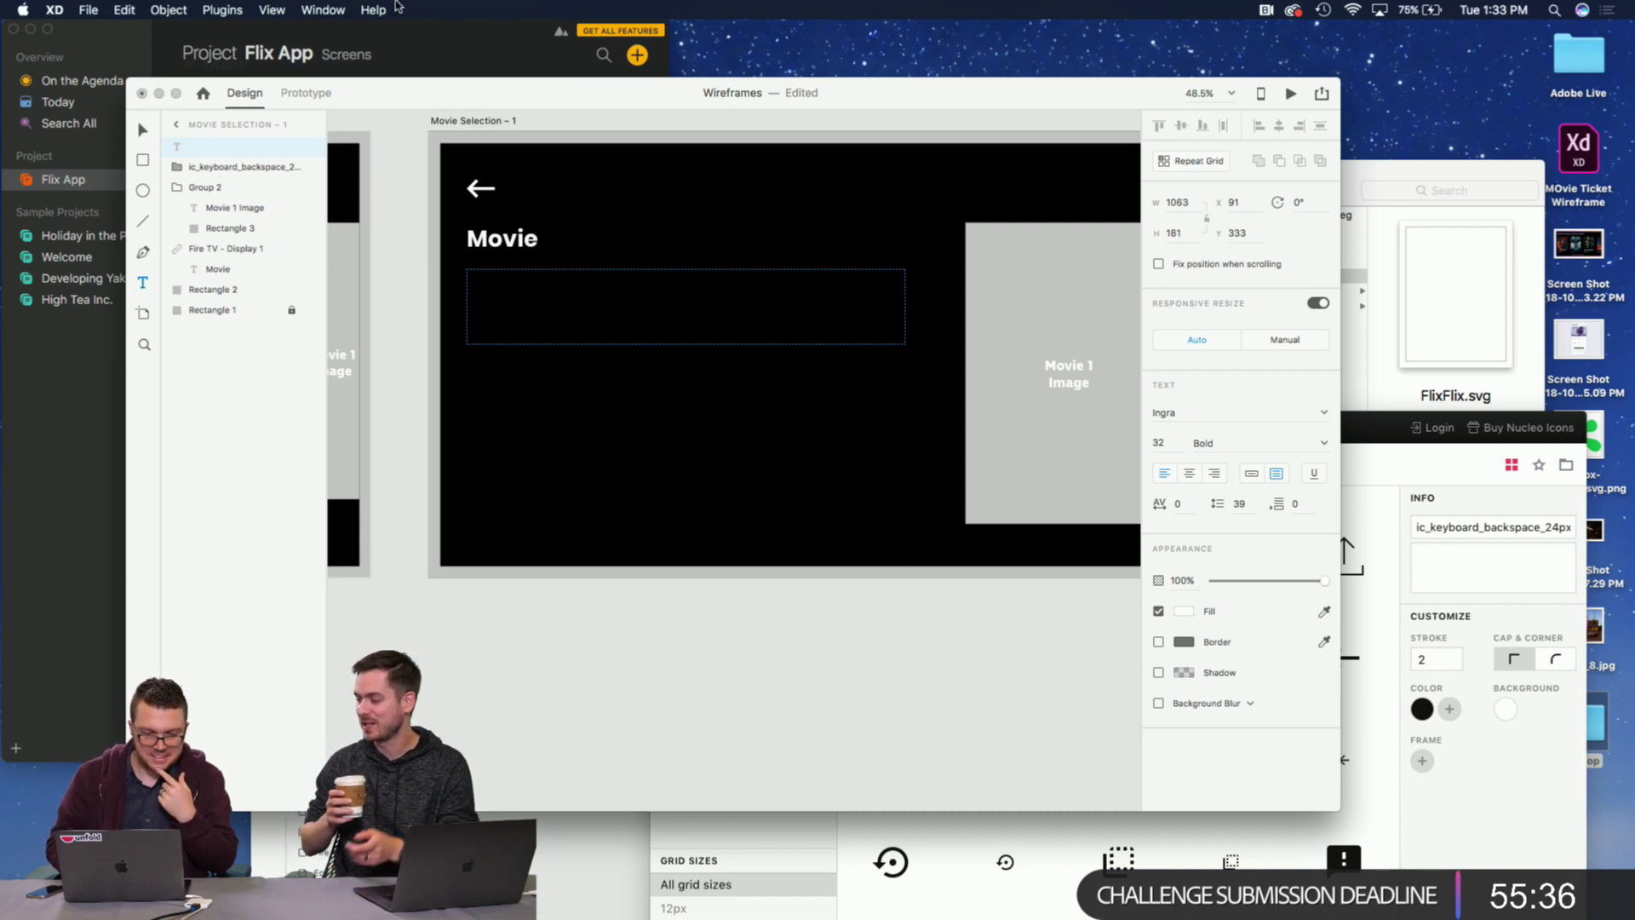
Enter the dummy word "Daddy" in the empty text box and finish editing with the box selected.
click(236, 7)
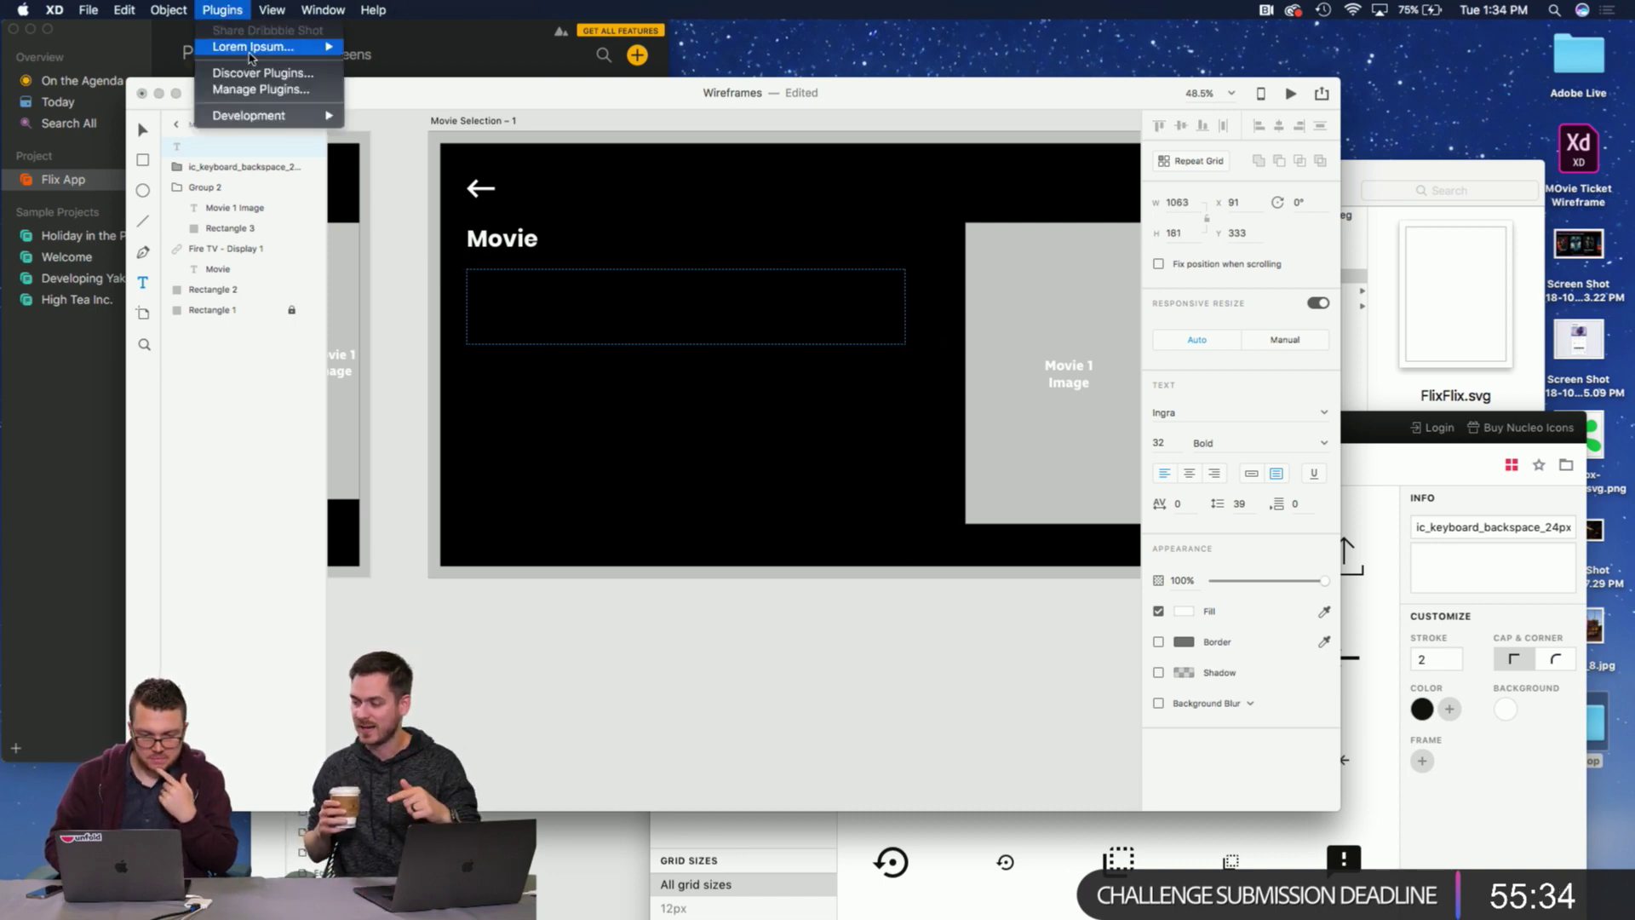
mouse_move(256, 54)
click(613, 339)
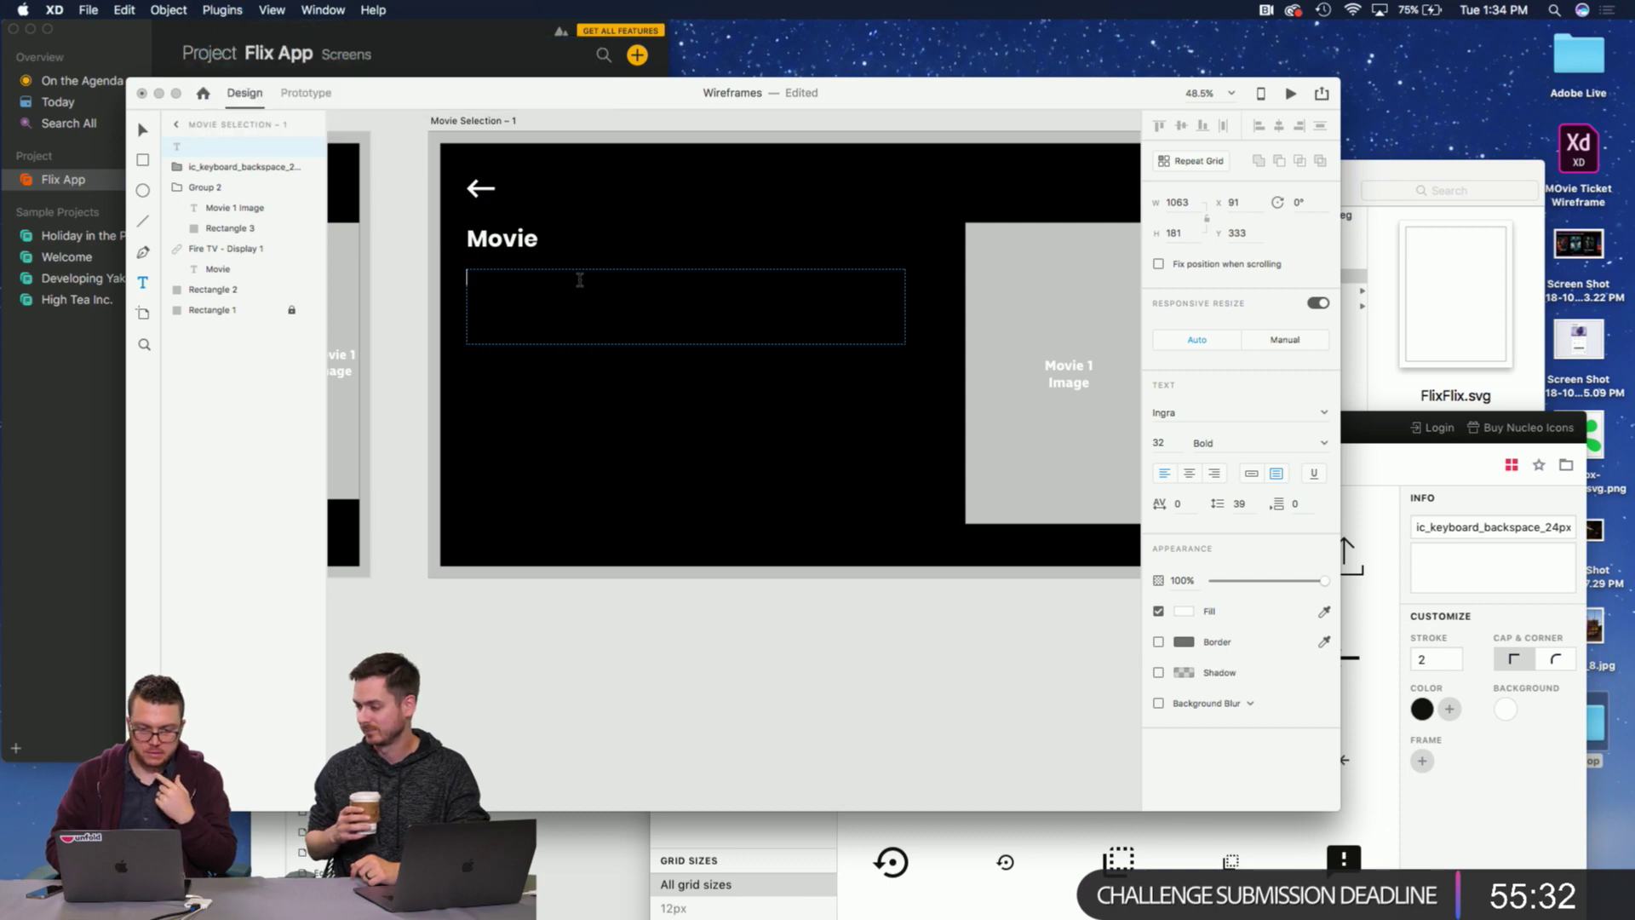
text(Daddy)
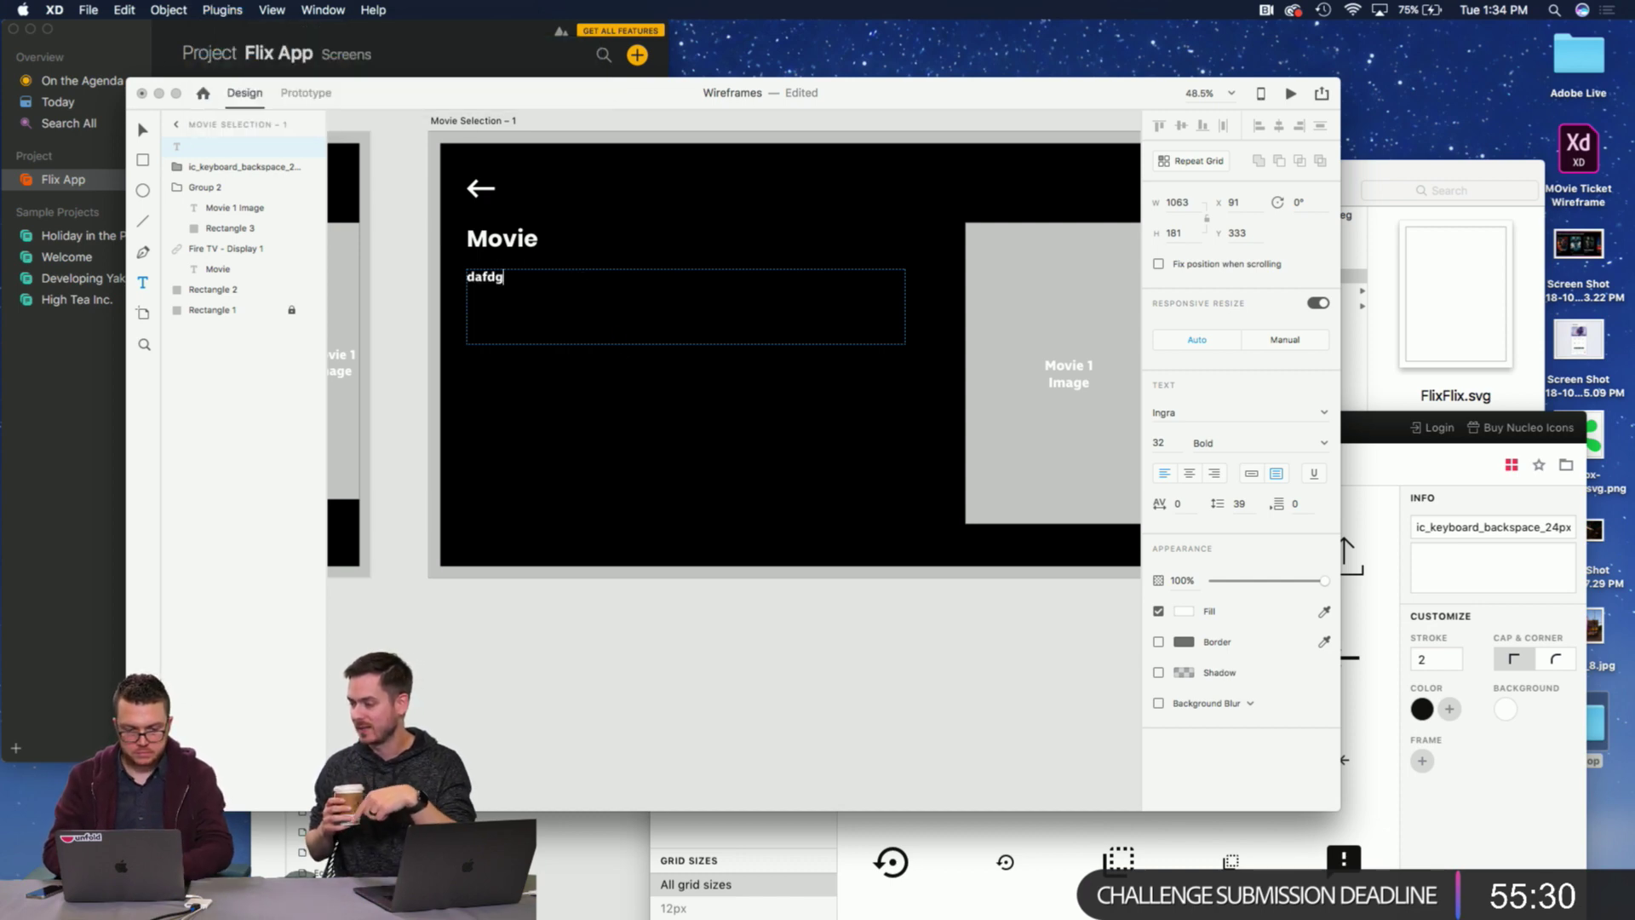
key(Escape)
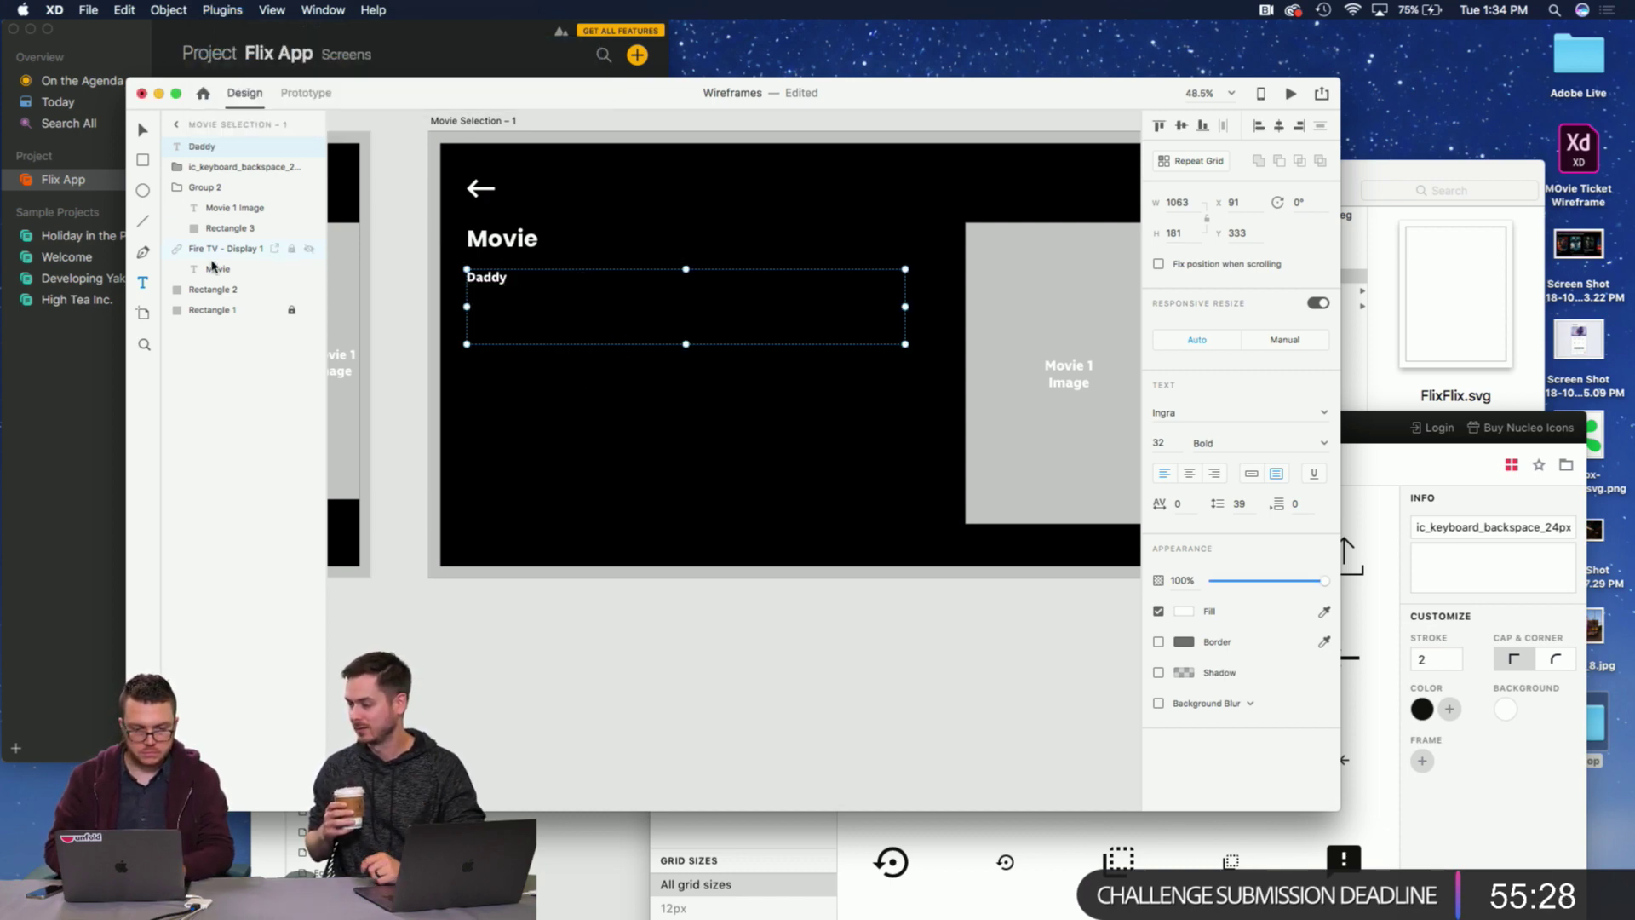
Fill the selected text box with Lorem Ipsum (Latin, Standard) placeholder text, ending with a period and including line breaks.
click(222, 9)
mouse_move(272, 10)
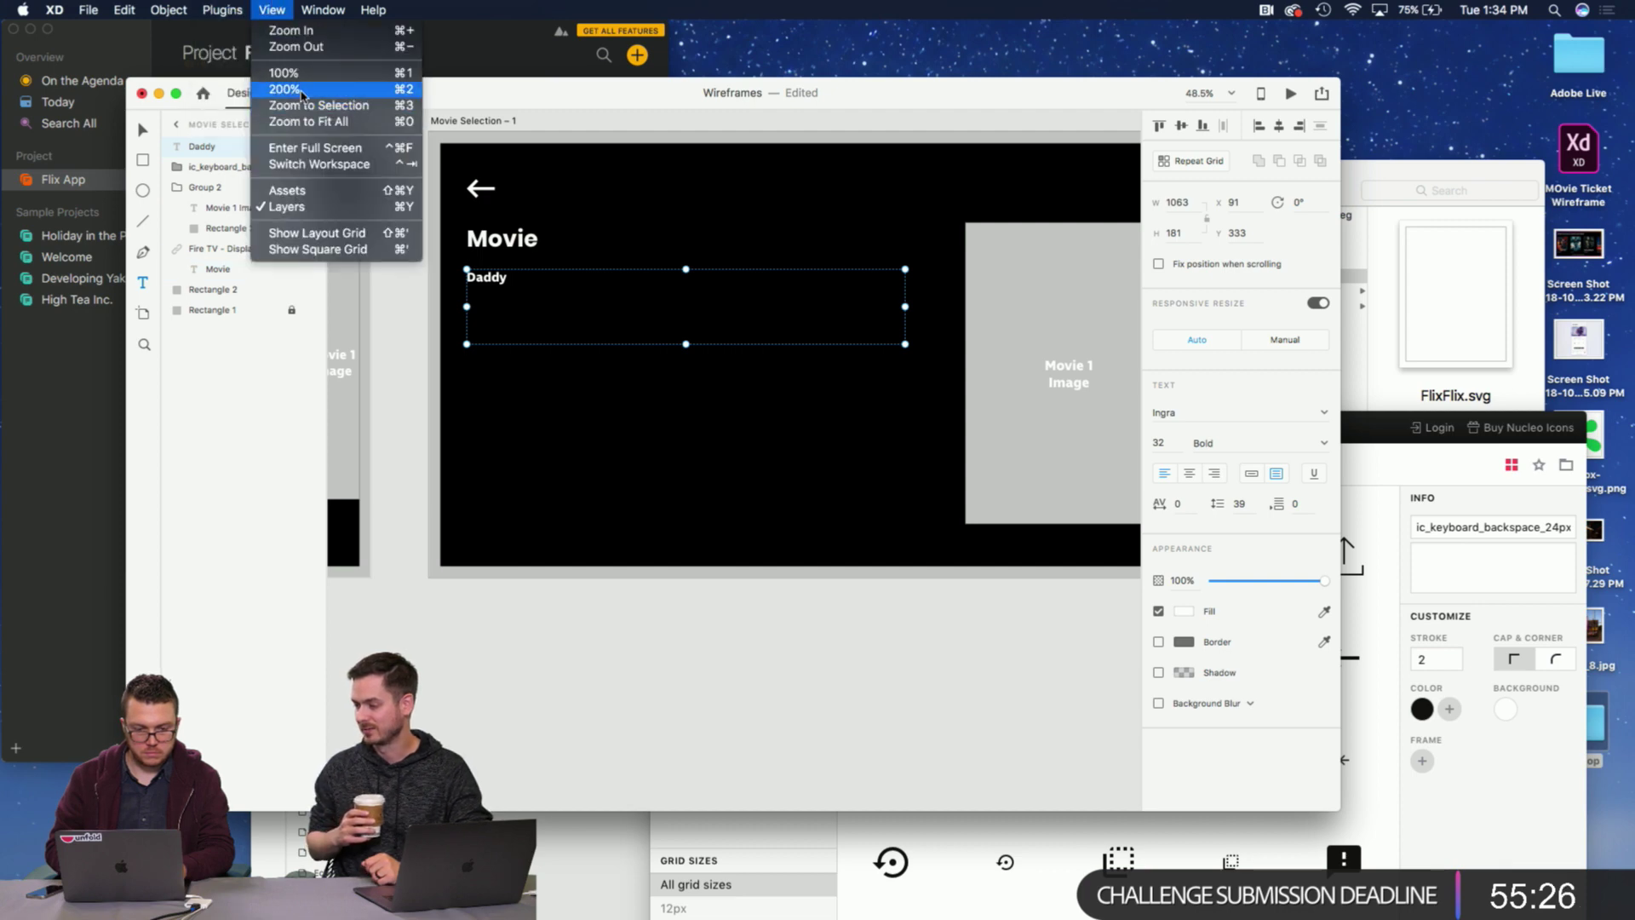
mouse_move(218, 10)
mouse_move(259, 49)
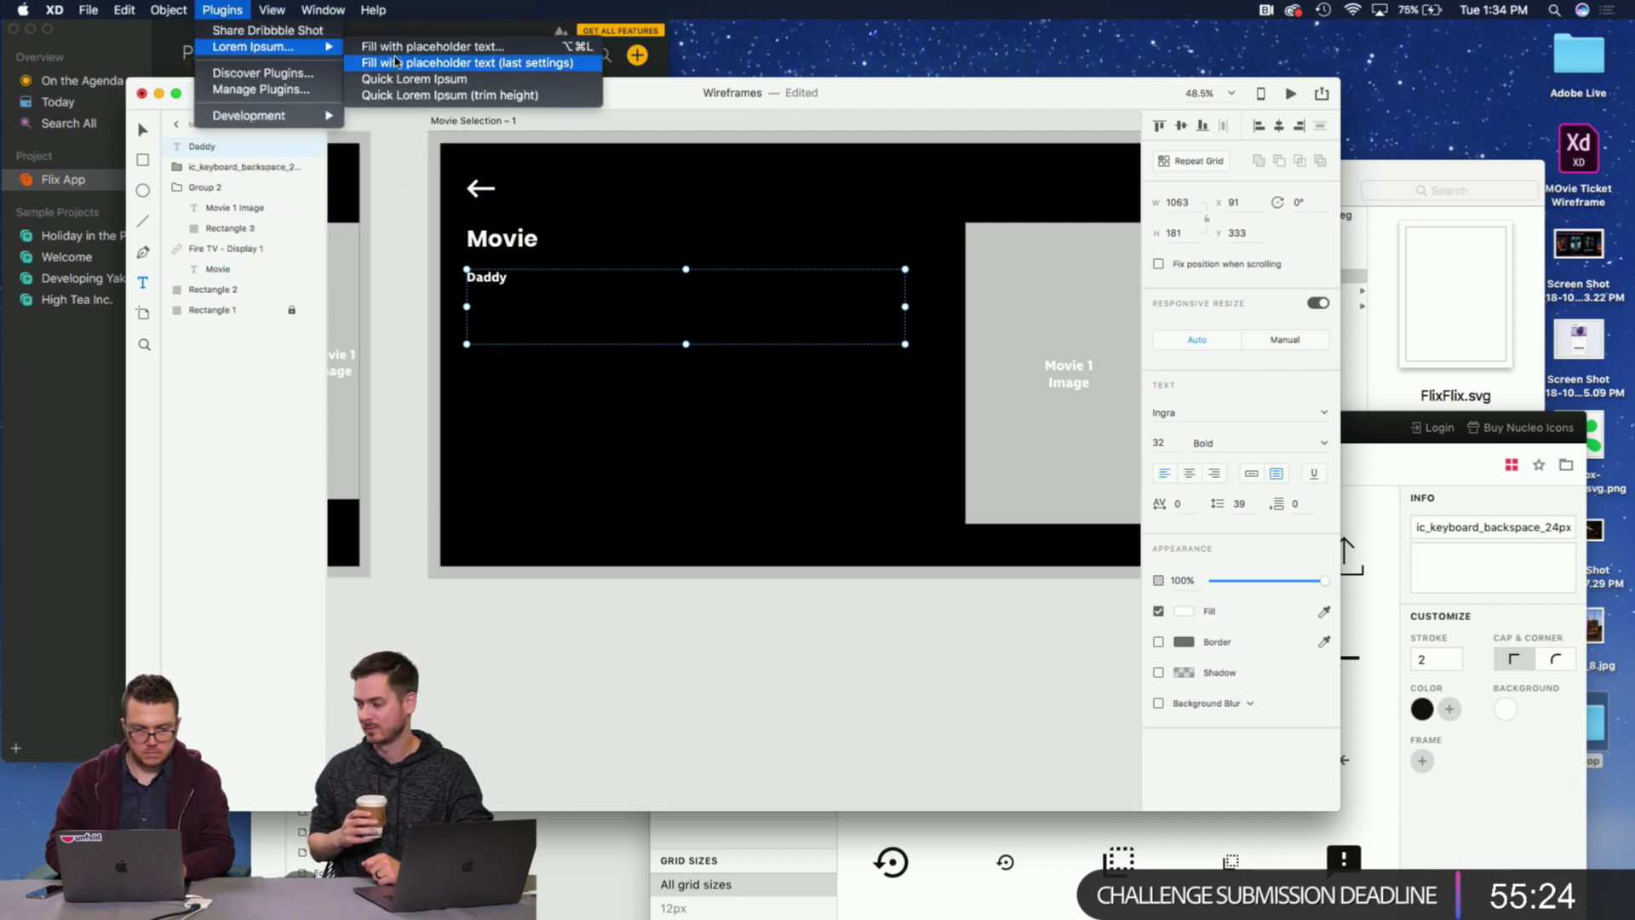
click(396, 61)
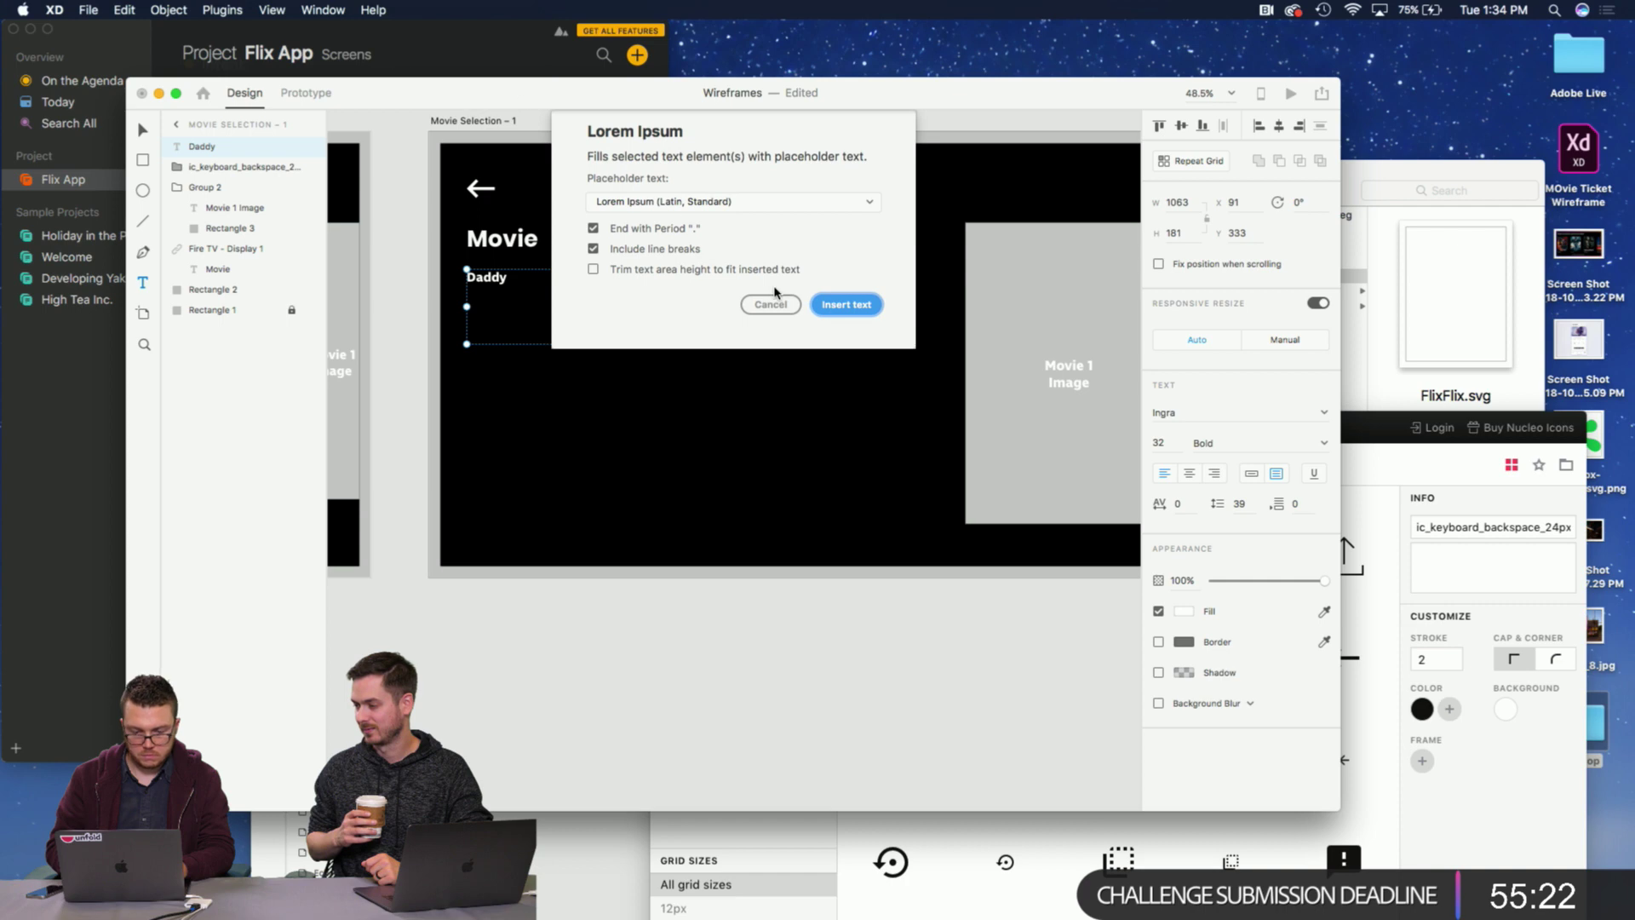
click(840, 308)
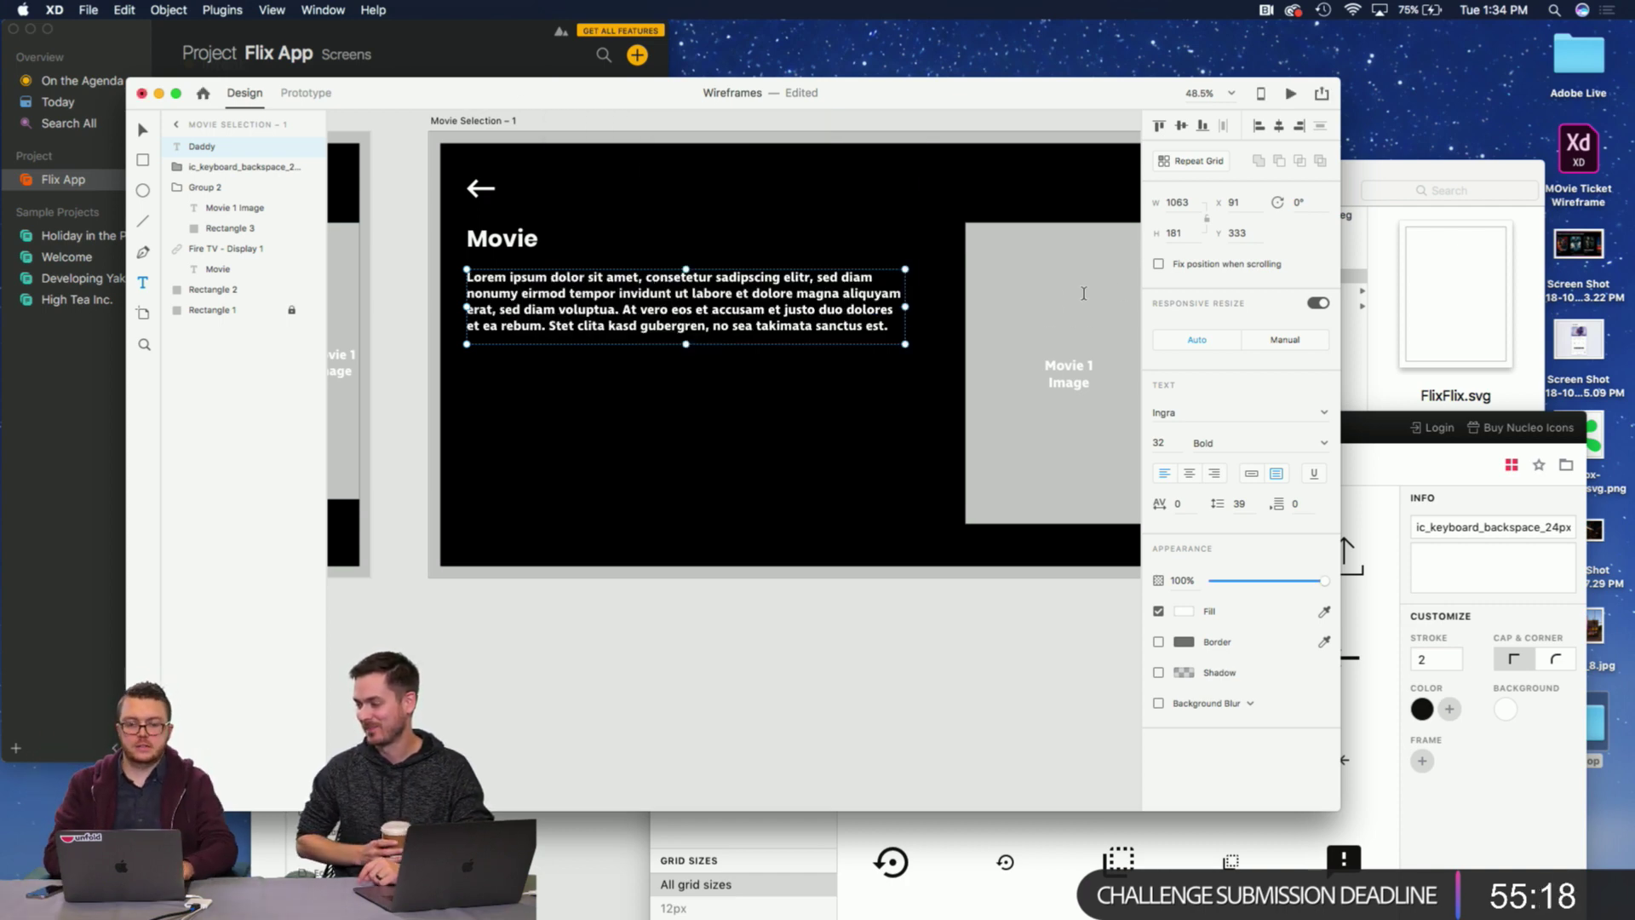
Set the font of the whole placeholder paragraph to Poppins.
click(804, 323)
click(792, 339)
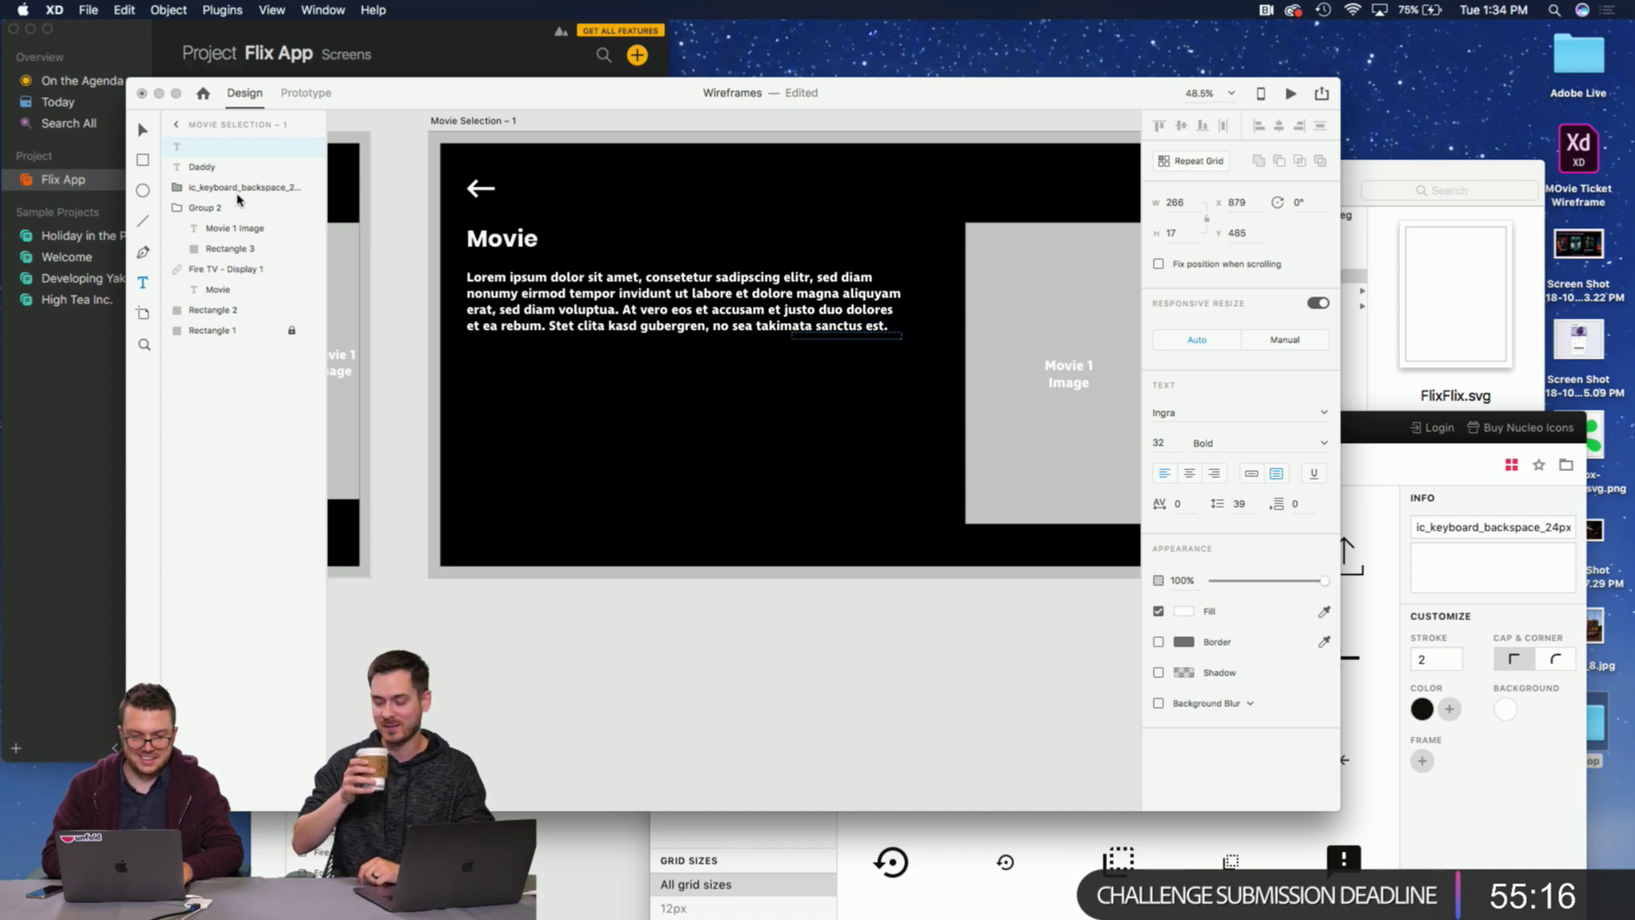
click(143, 130)
double_click(872, 324)
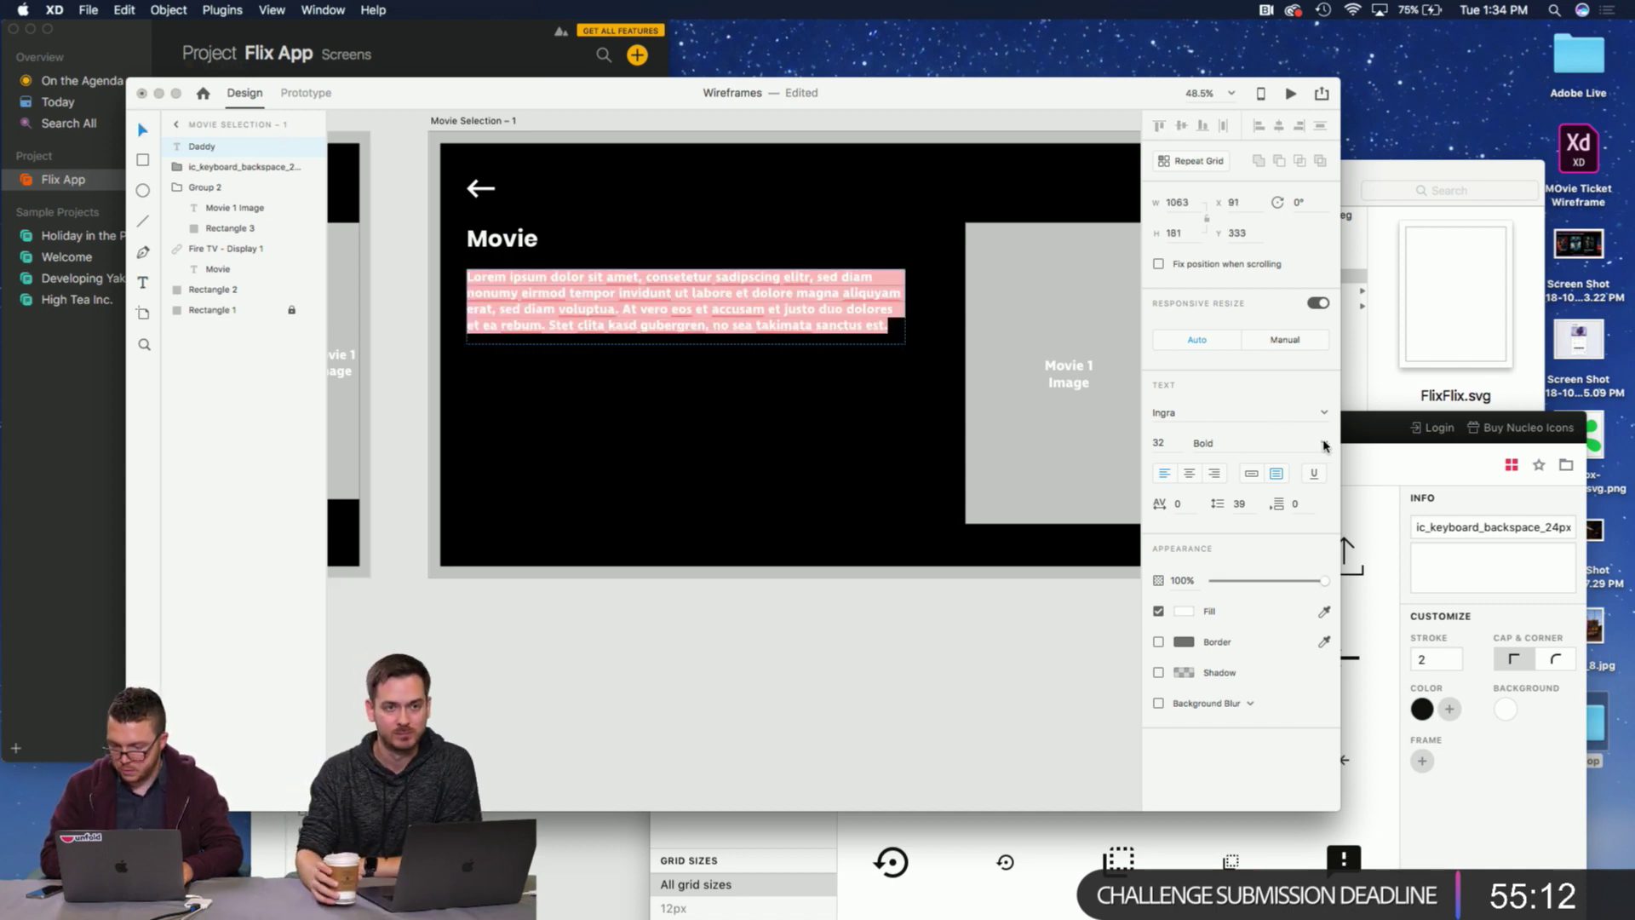
click(1201, 414)
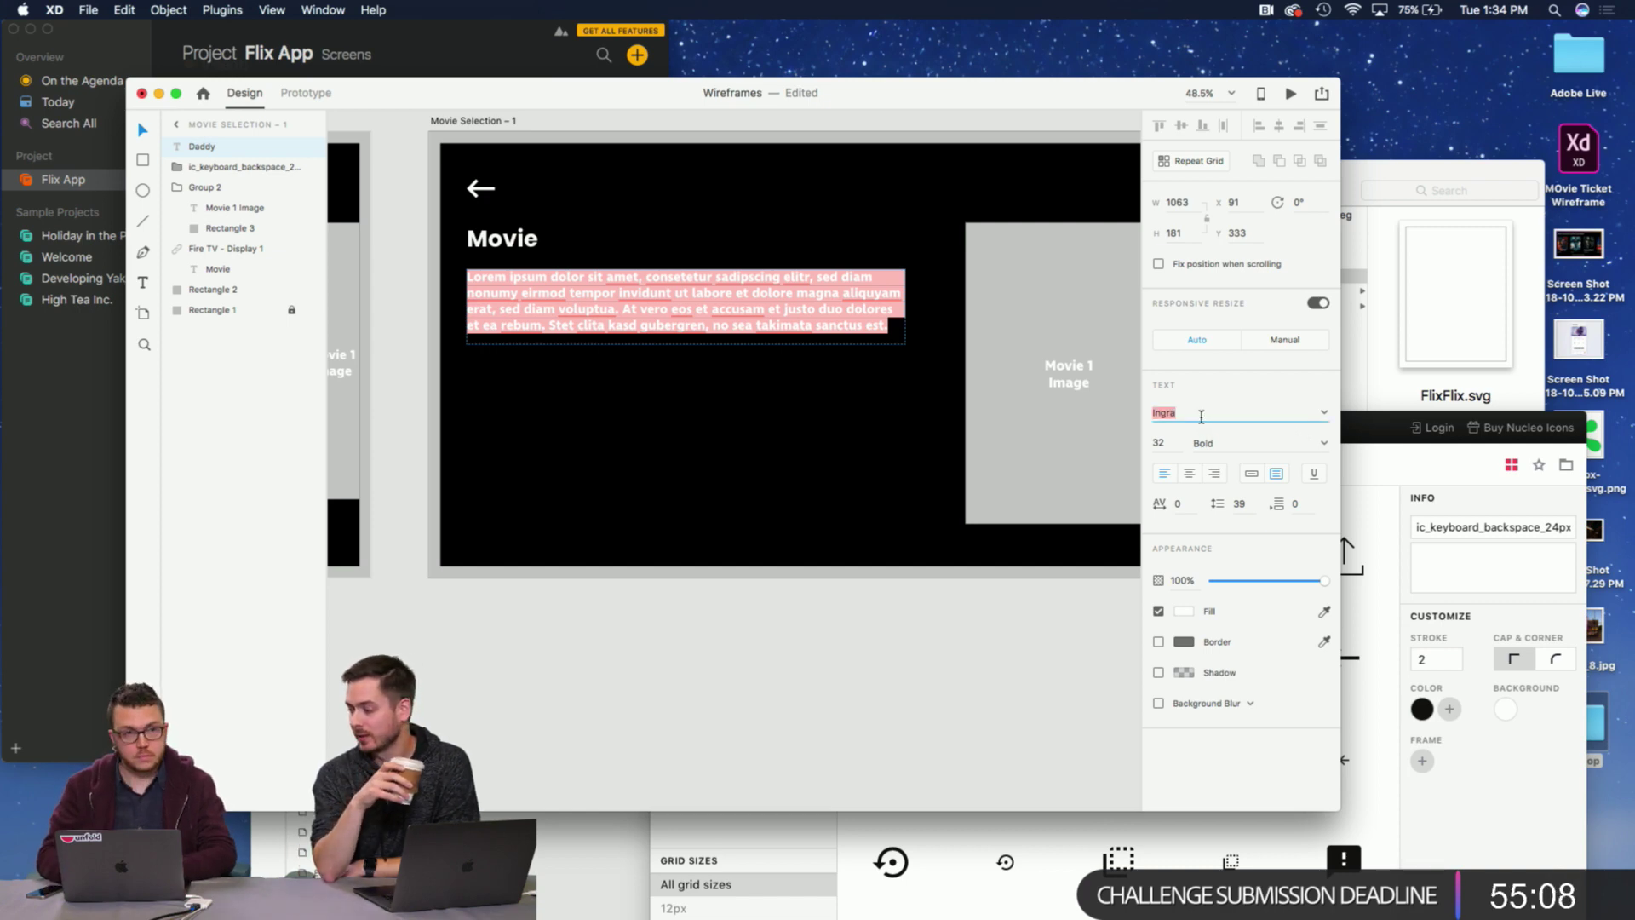
text(Poppins)
key(Return)
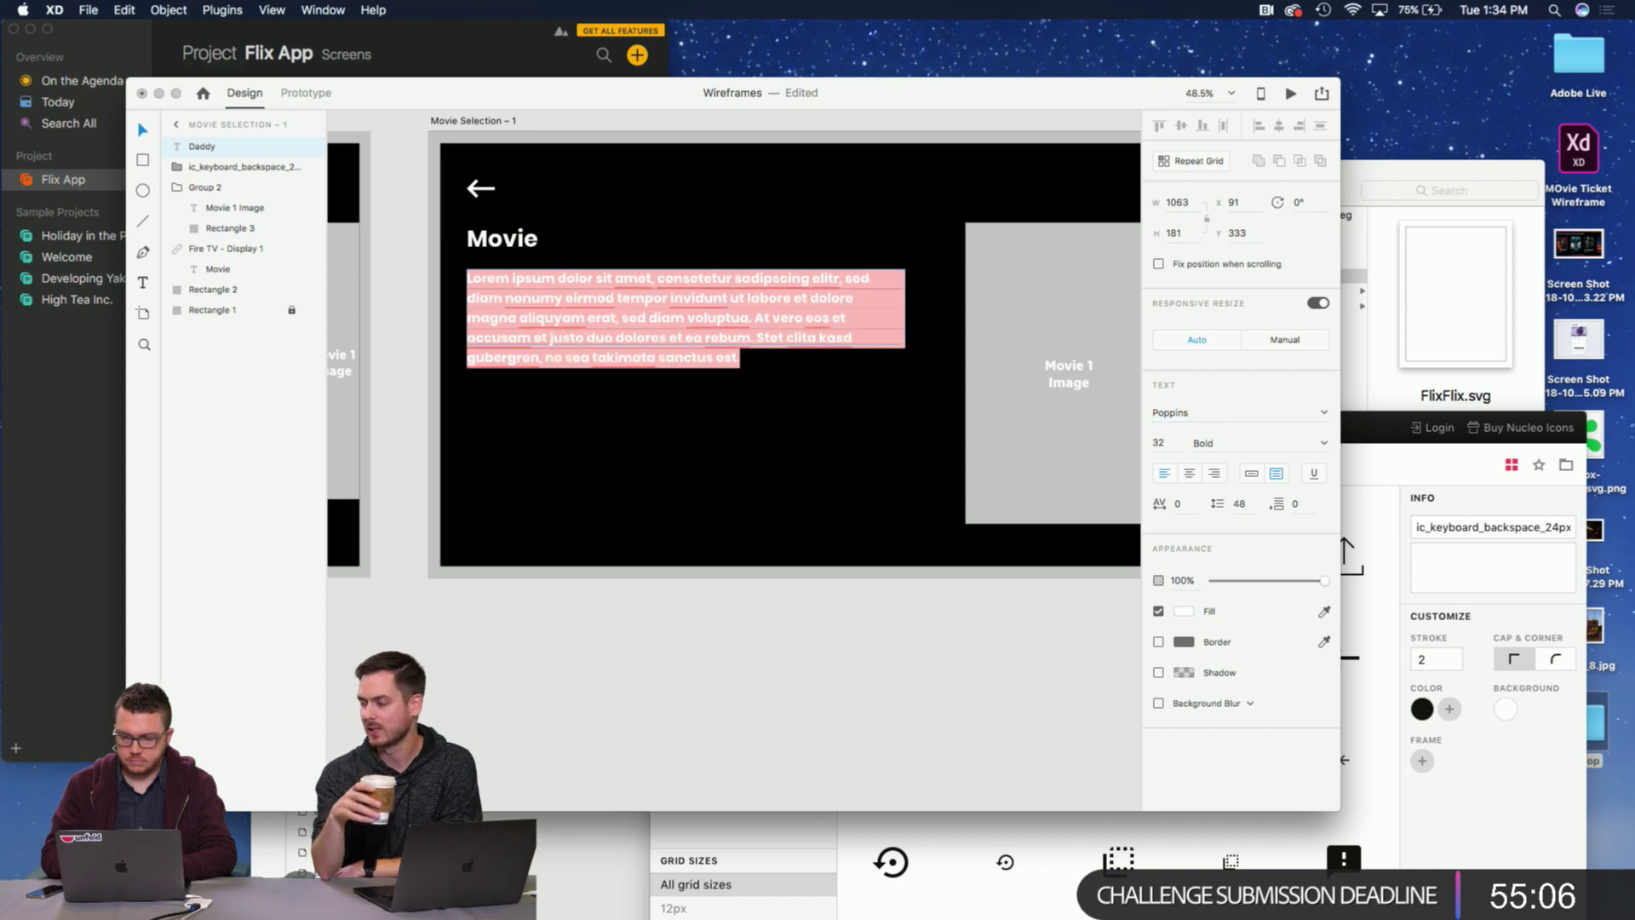
Set the placeholder paragraph's font weight to Medium and shorten its text box to three lines.
click(1324, 445)
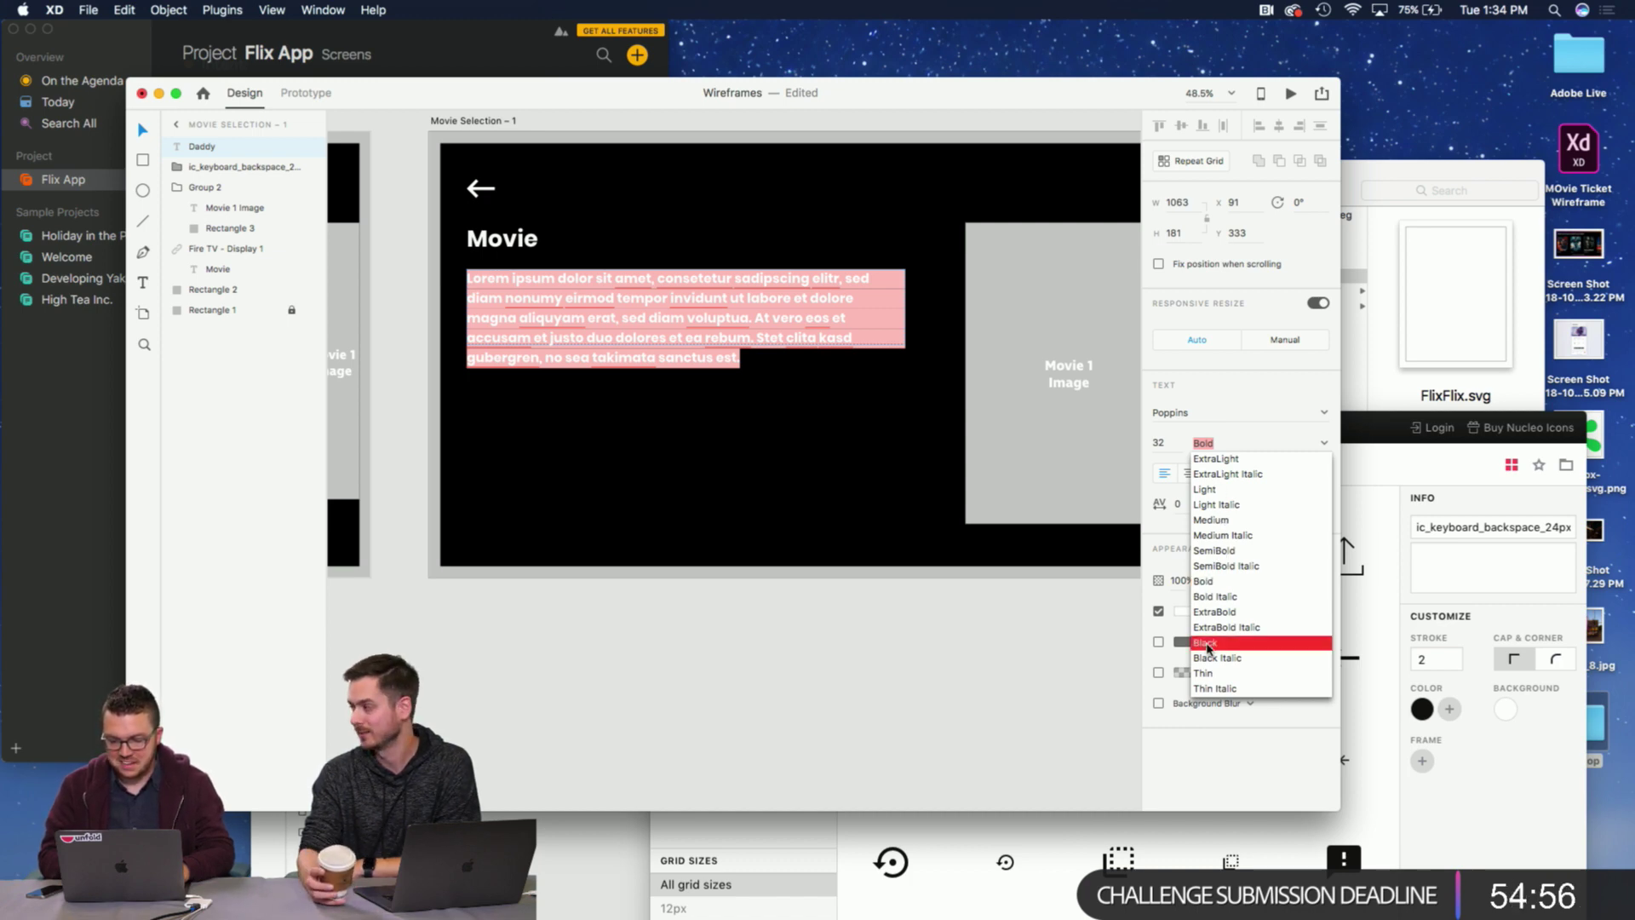
click(1207, 643)
click(1322, 444)
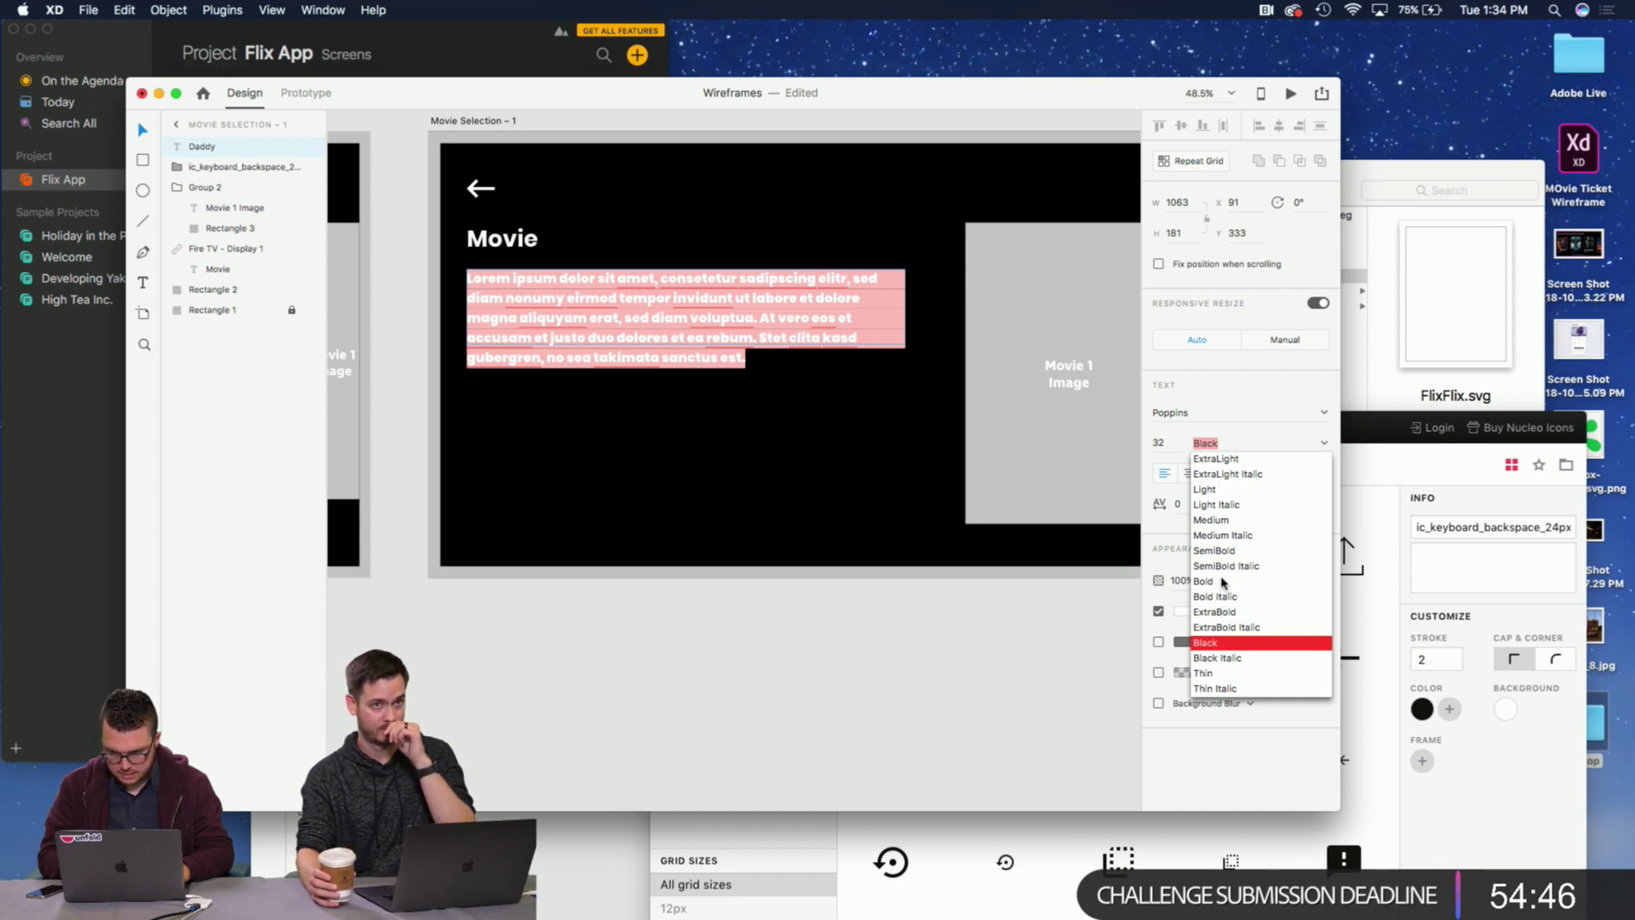
click(1222, 521)
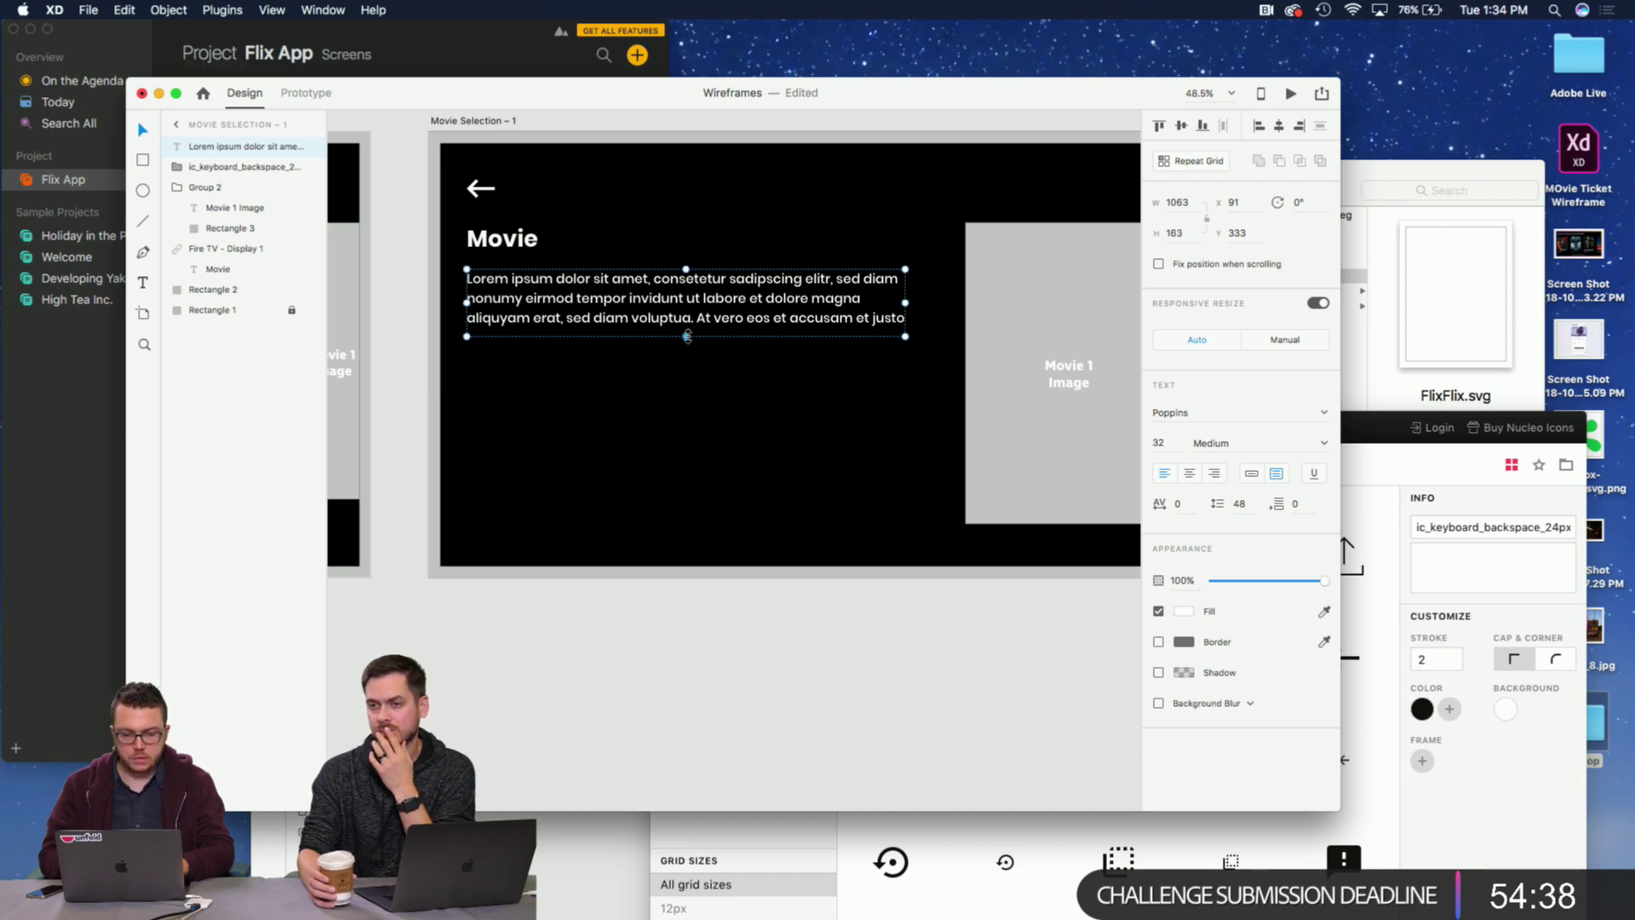
click(704, 392)
Draw a white rectangle about 262 by 136 beneath the synopsis paragraph, aligned with its left edge.
scroll(703, 391, right, 4)
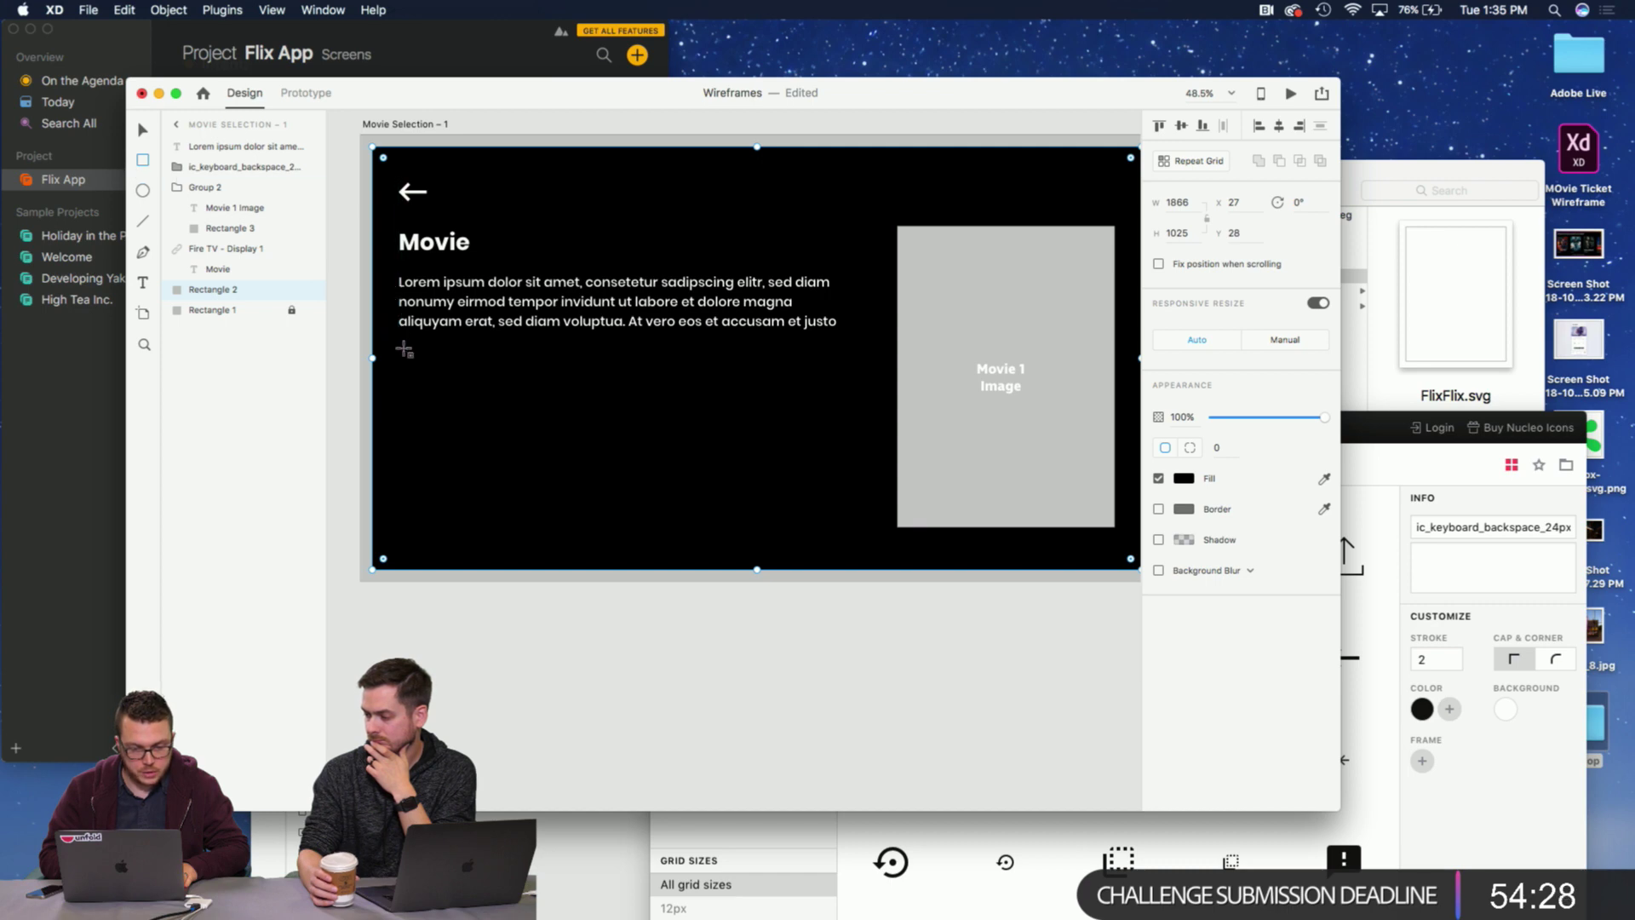
mouse_move(399, 349)
mouse_down()
mouse_move(544, 411)
mouse_move(507, 405)
mouse_up()
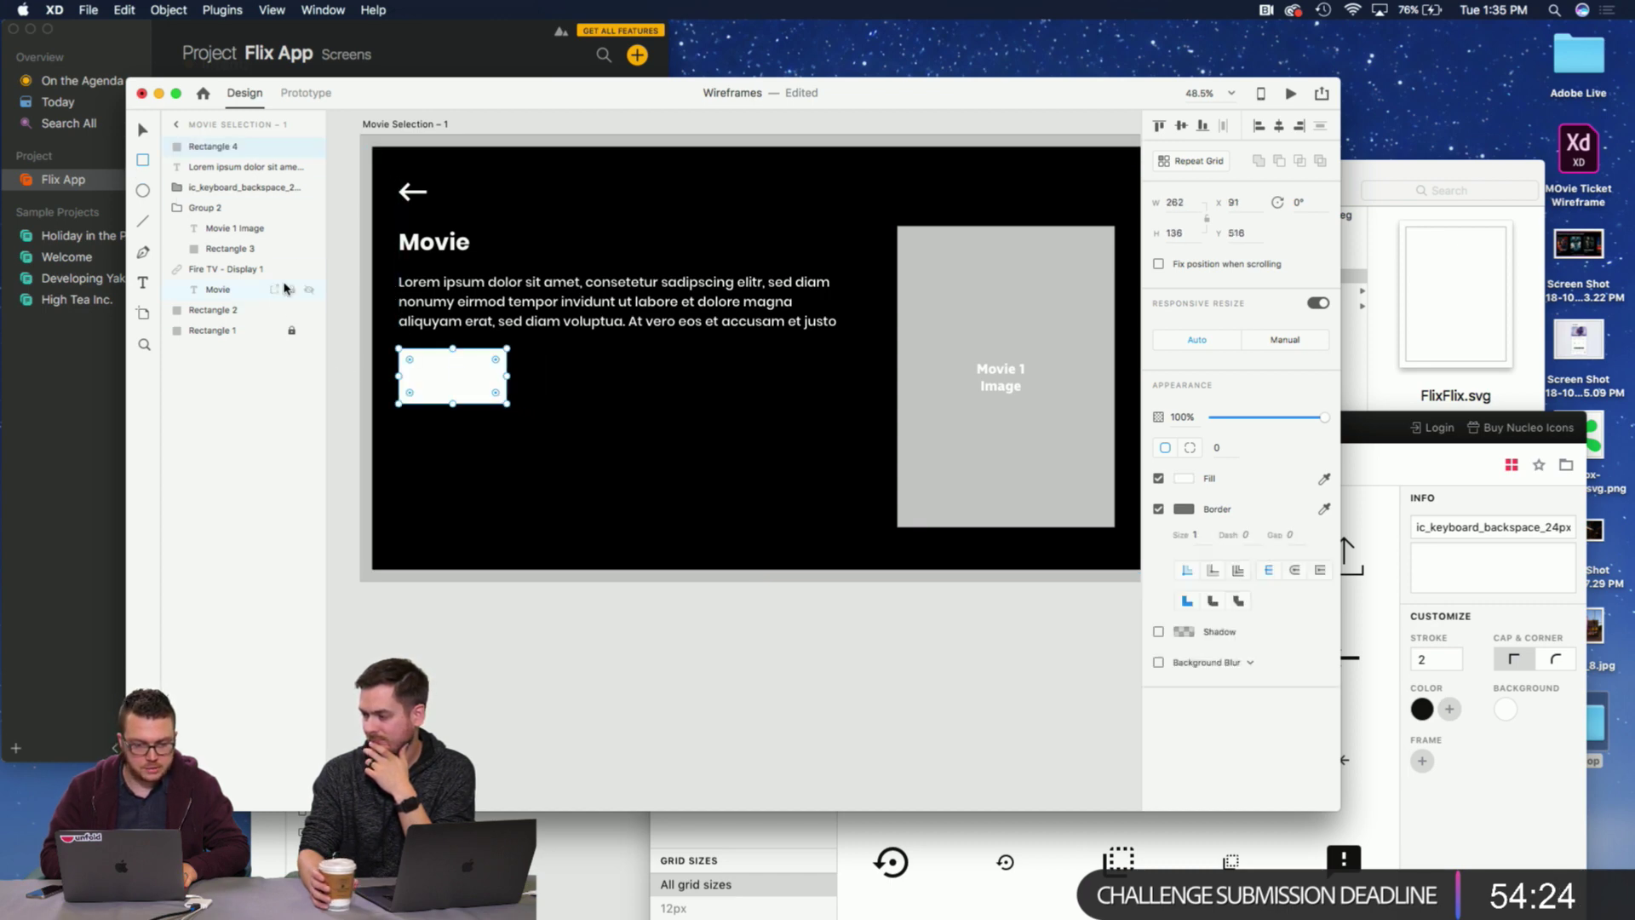
key(v)
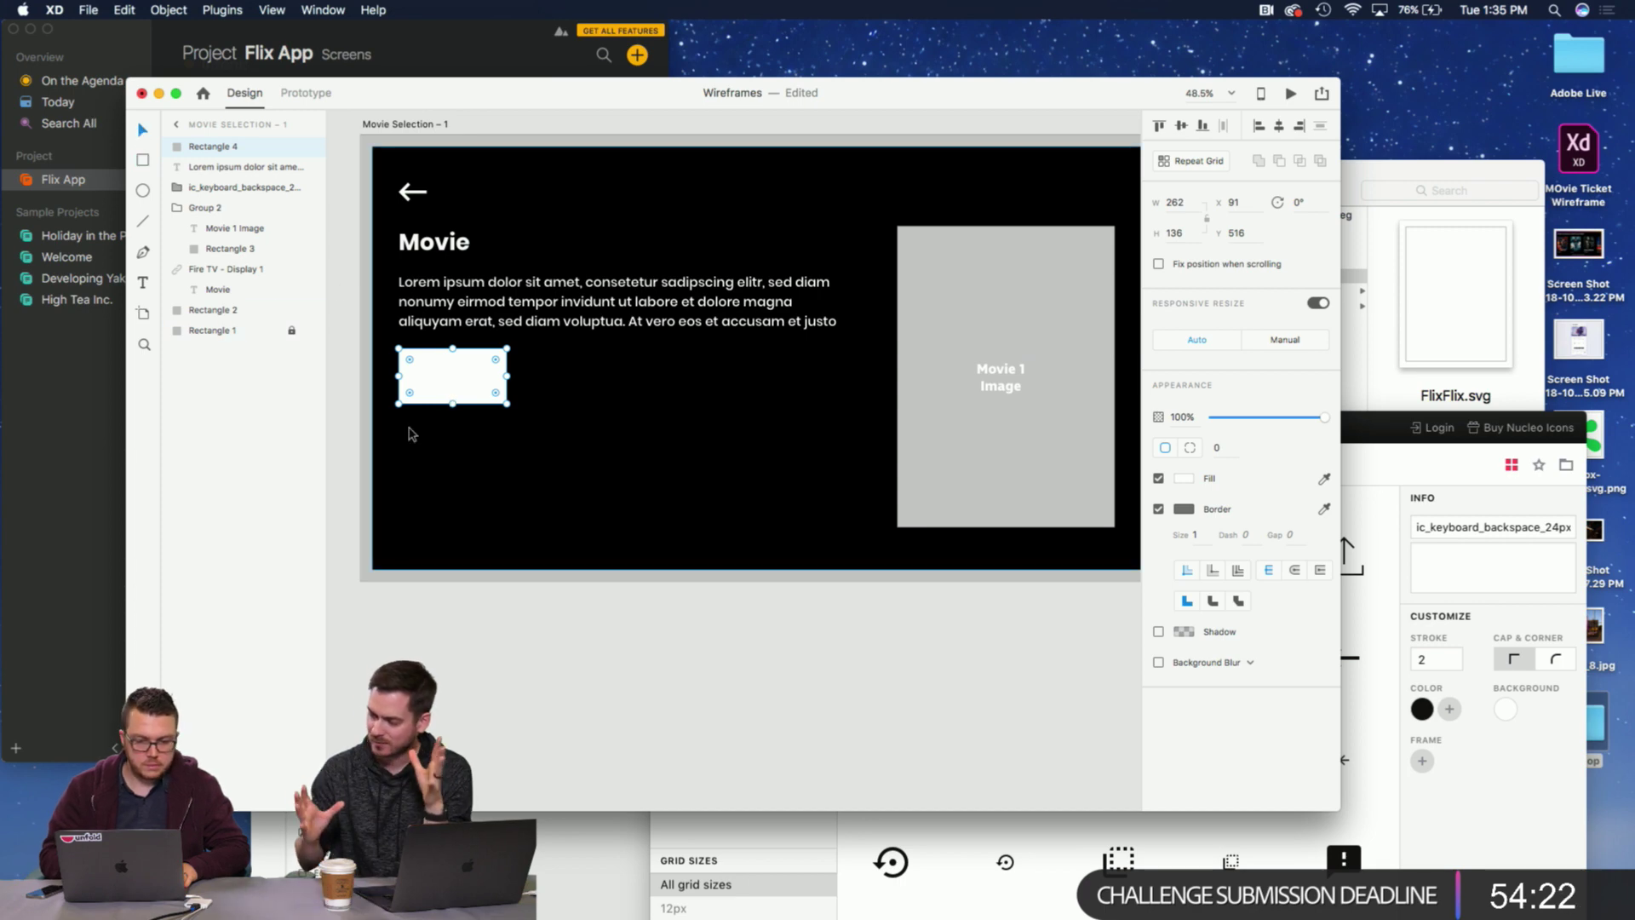
click(339, 400)
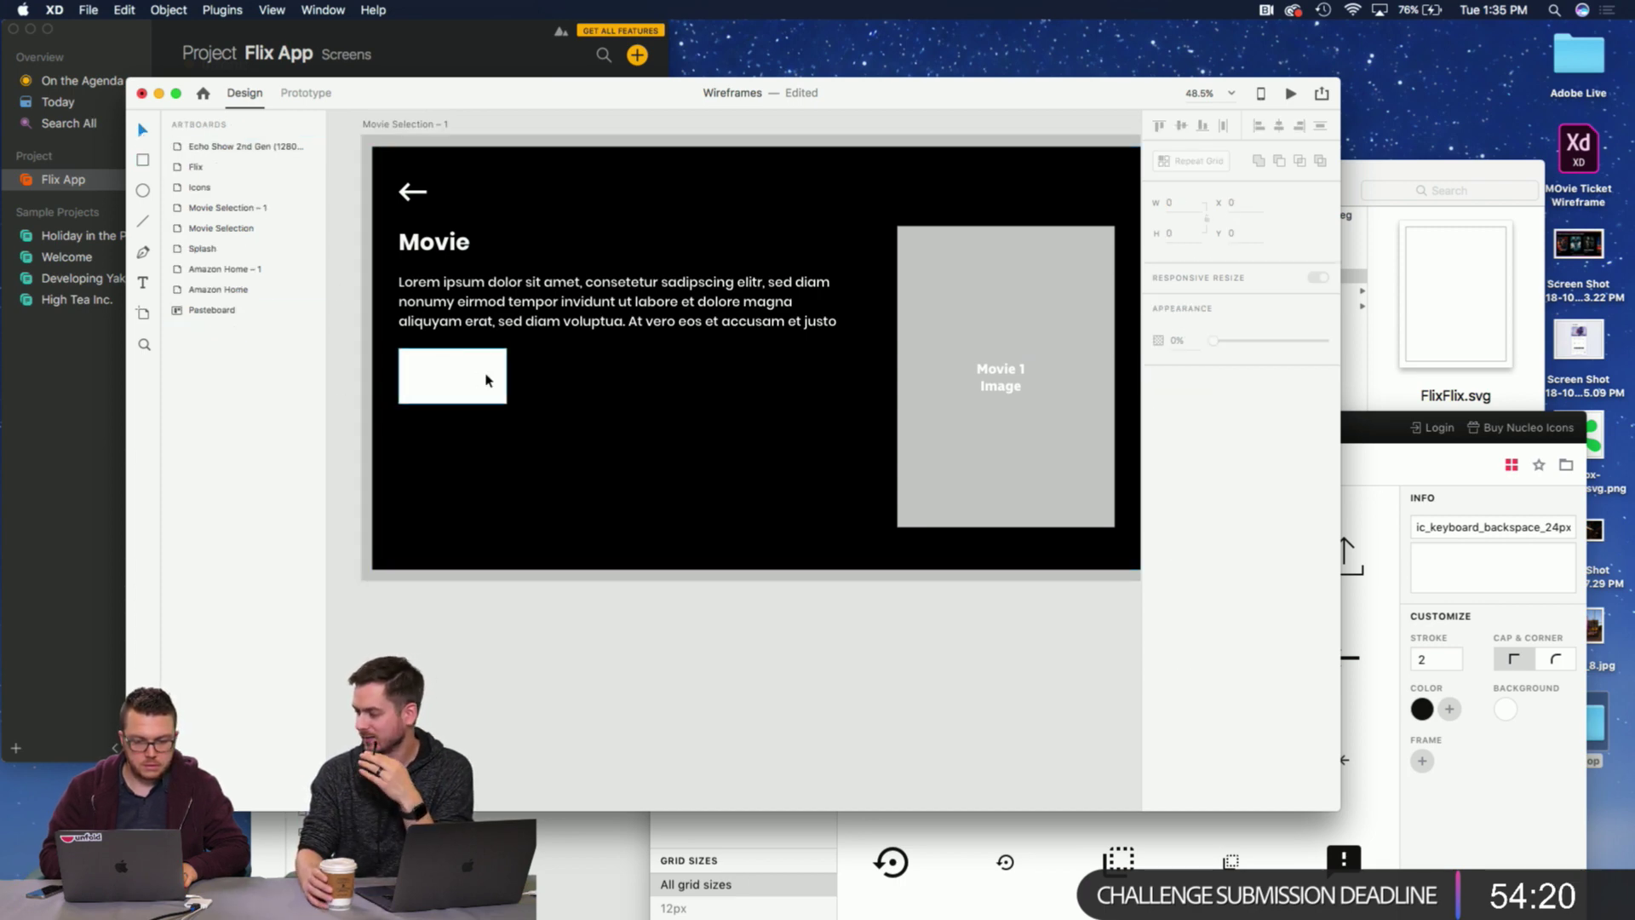
Expand the document window to full screen and select the white rectangle beneath the synopsis.
click(177, 93)
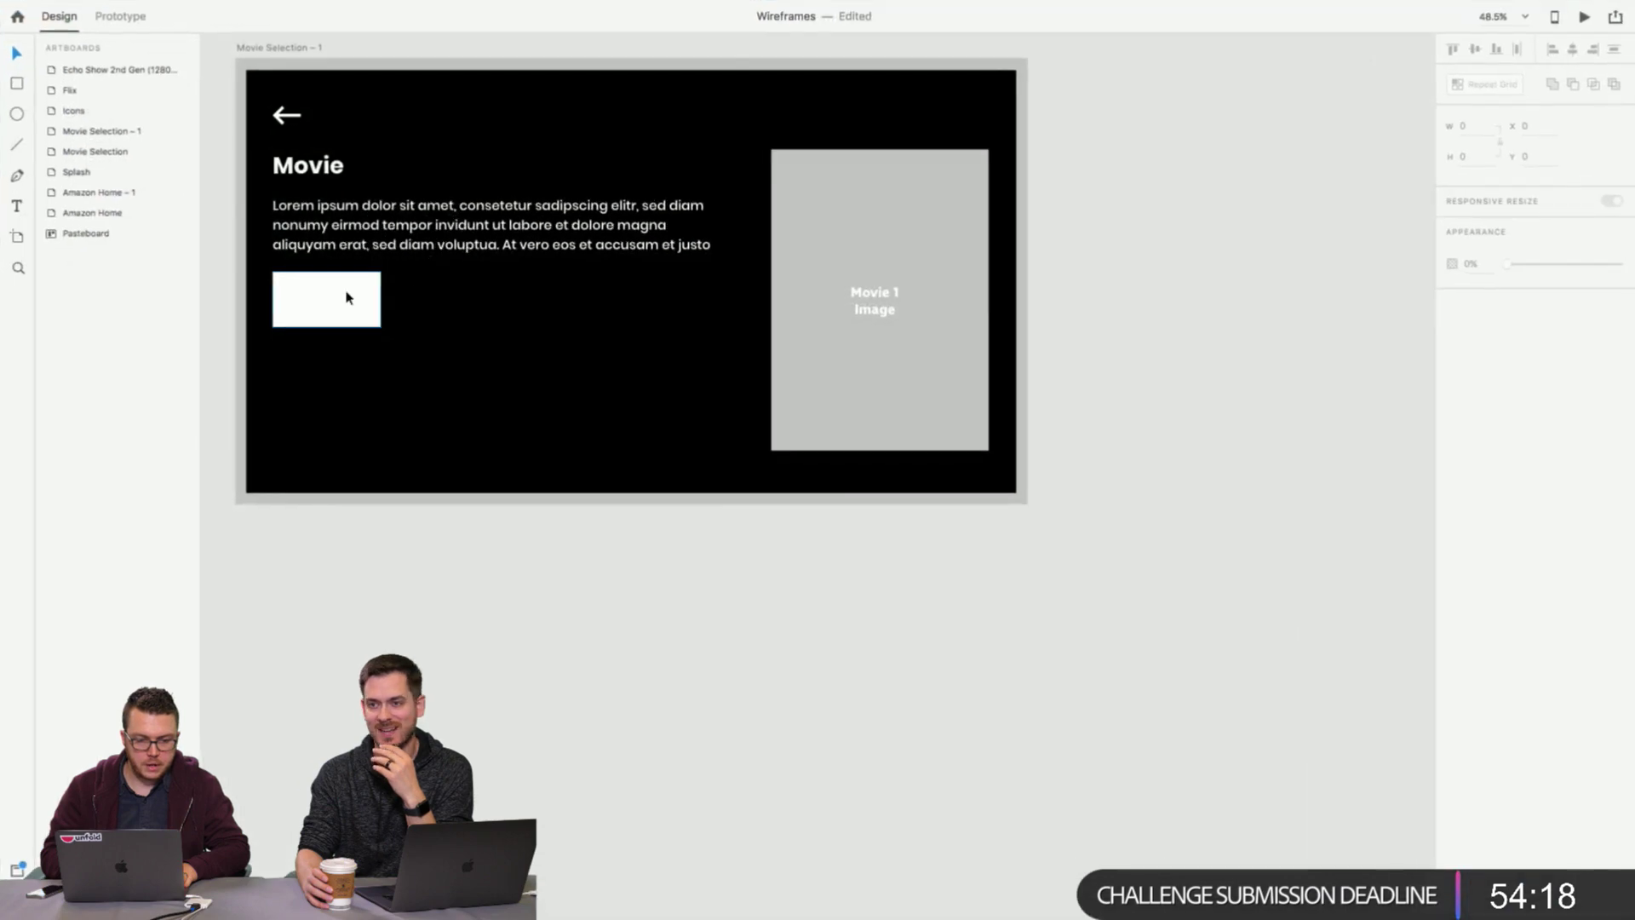
click(341, 297)
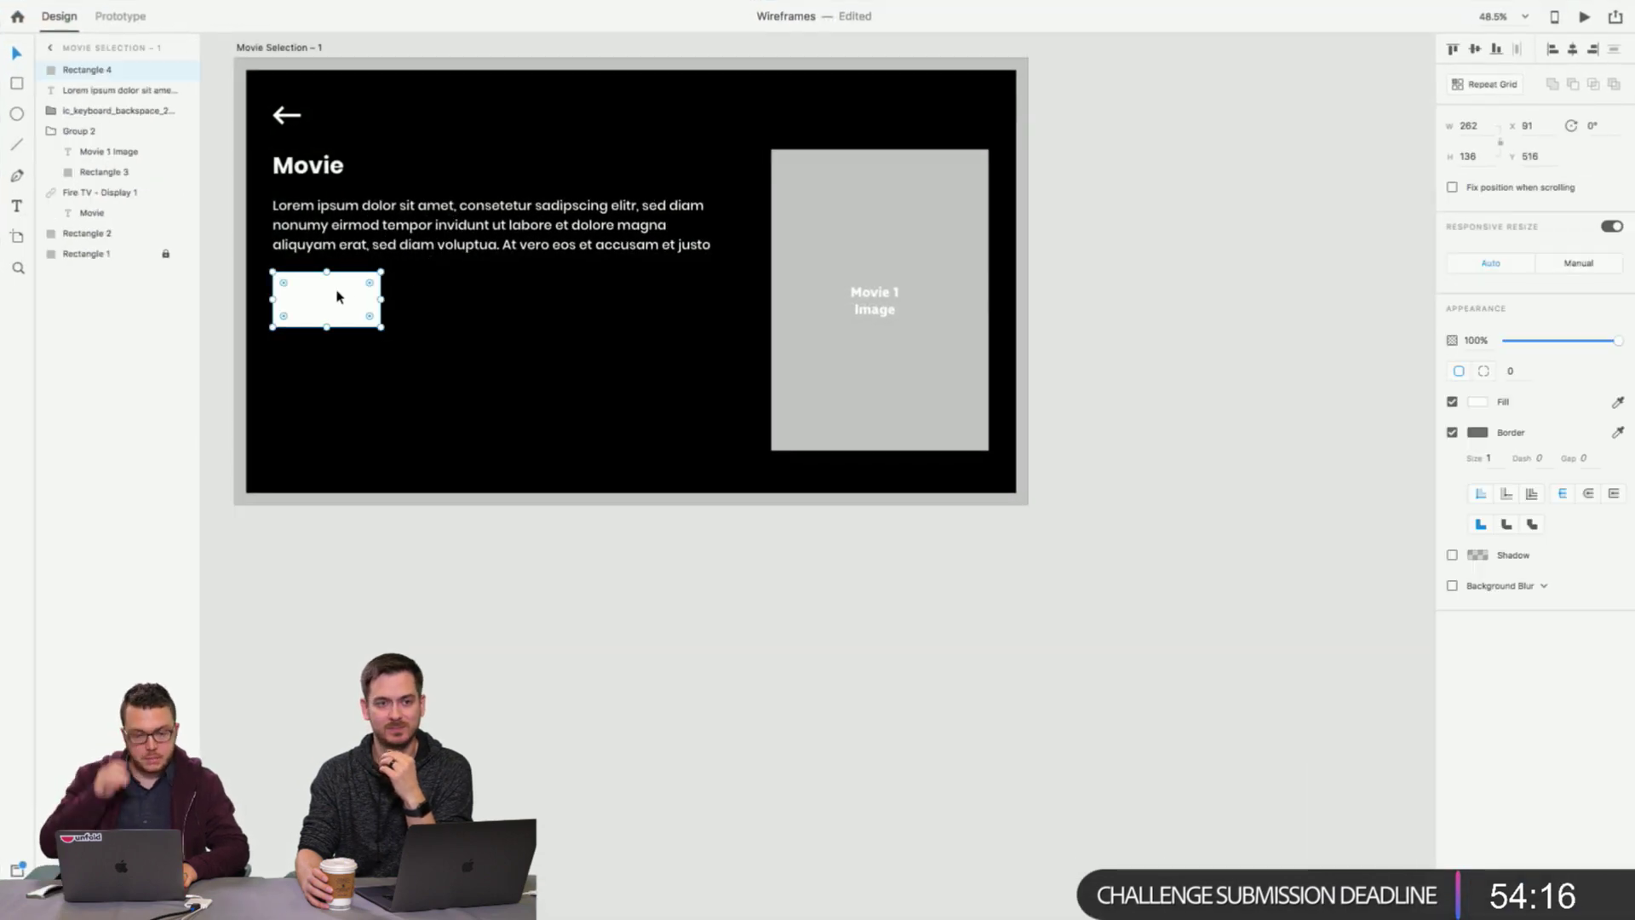
scroll(337, 297, up, 5)
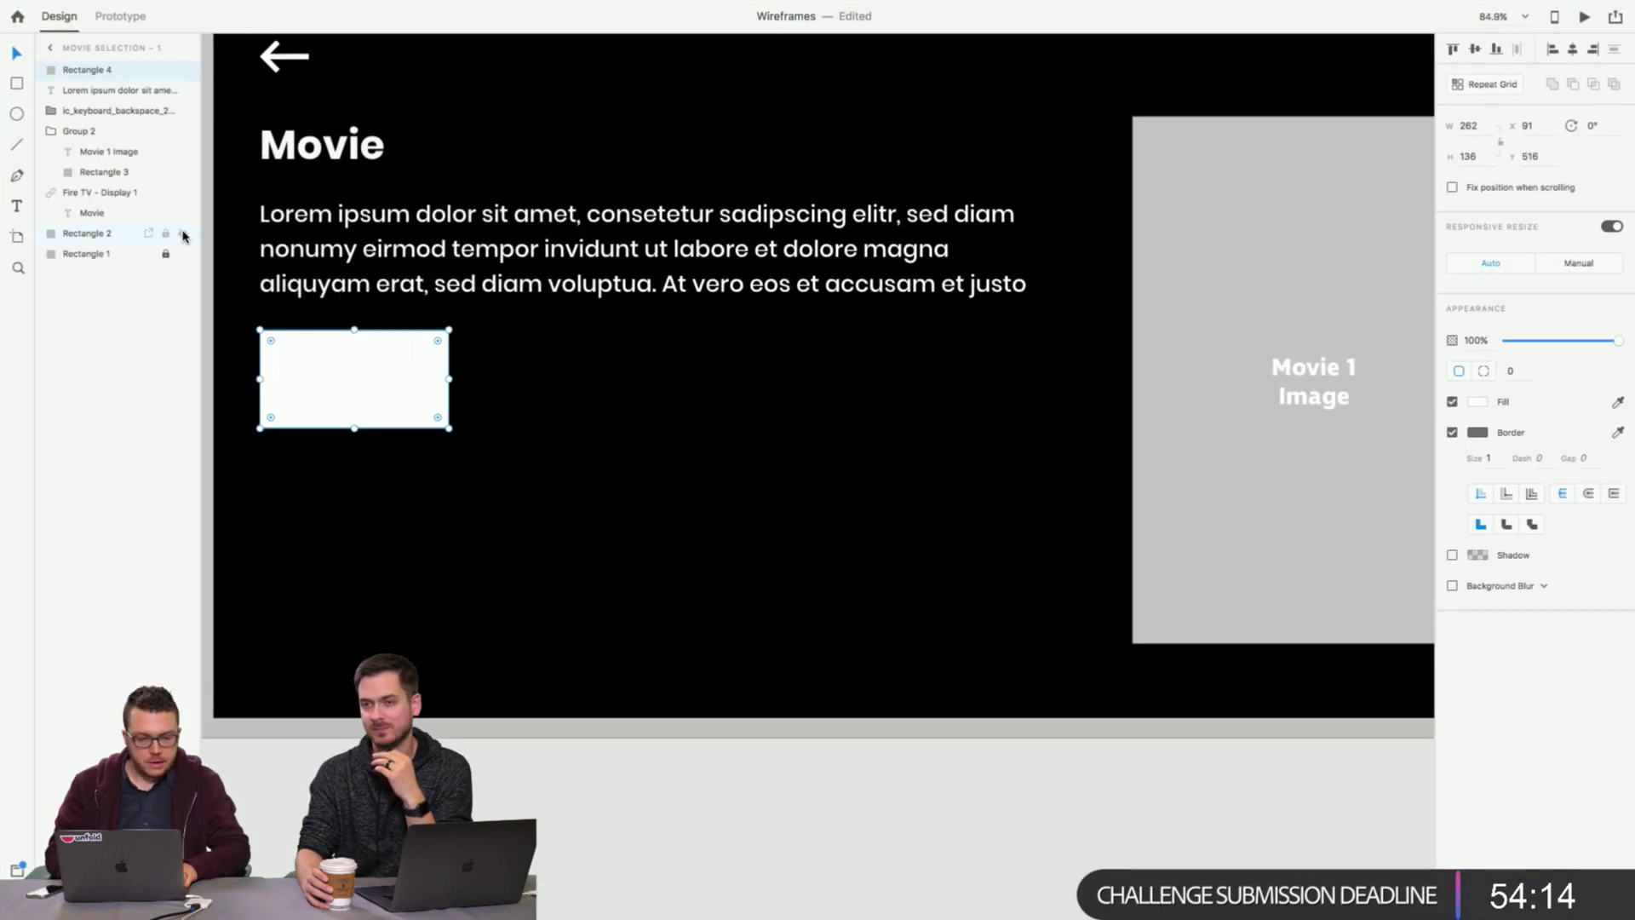
Copy the right-pointing triangle icon from the Icons artboard and paste it onto the Movie Selection – 1 artboard.
scroll(384, 456, down, 10)
scroll(383, 456, down, 5)
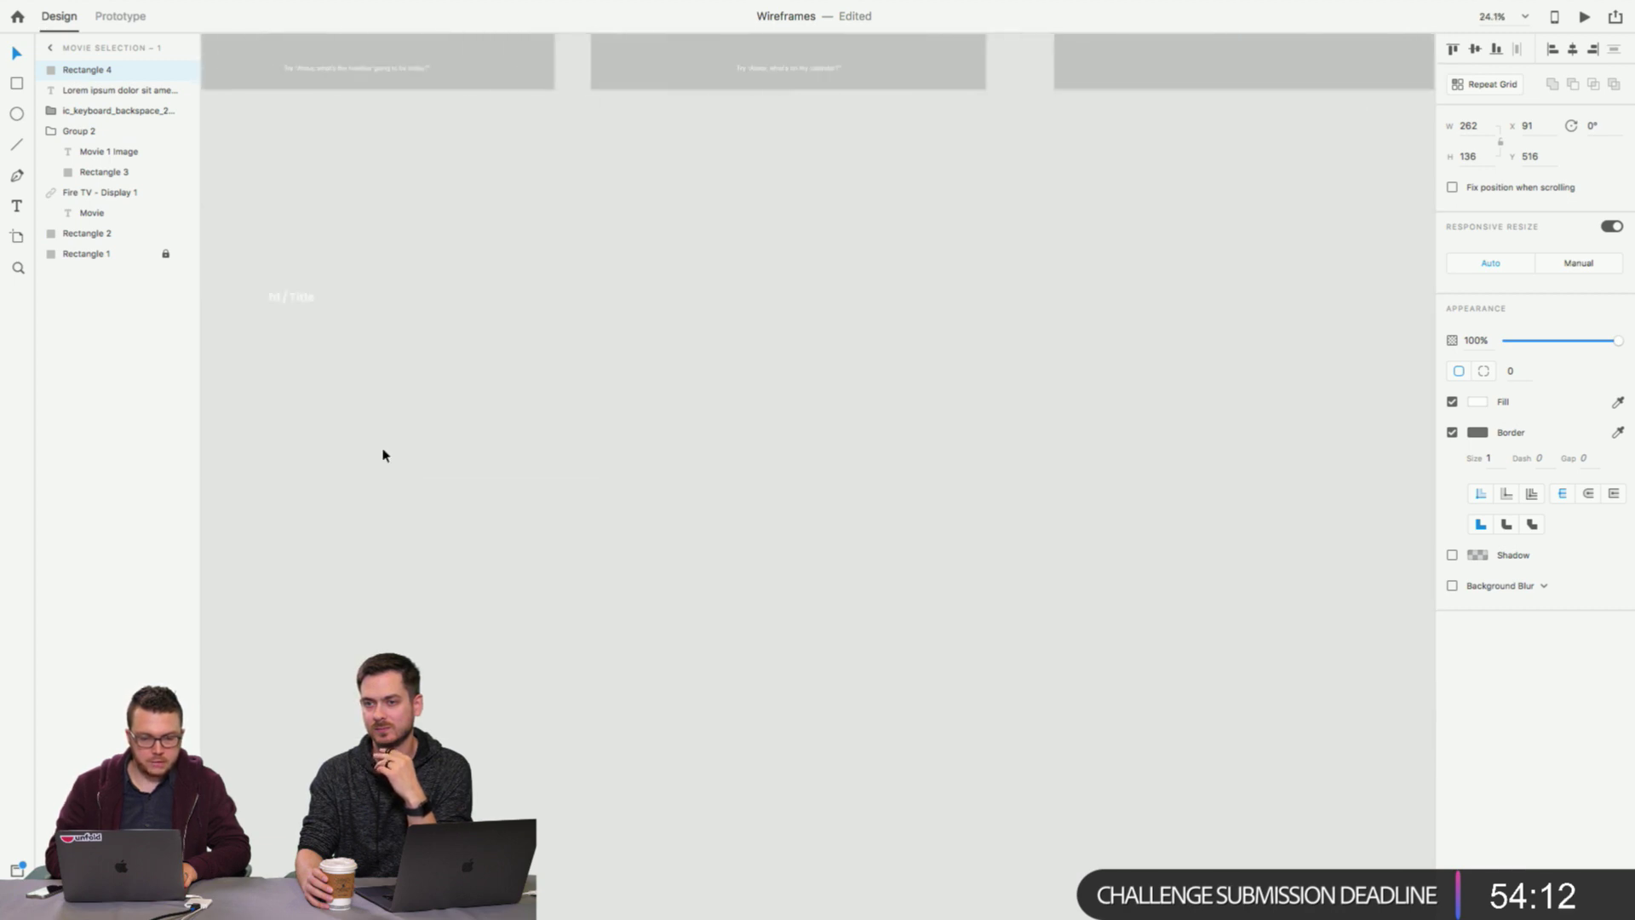
scroll(383, 456, right, 10)
scroll(576, 264, up, 5)
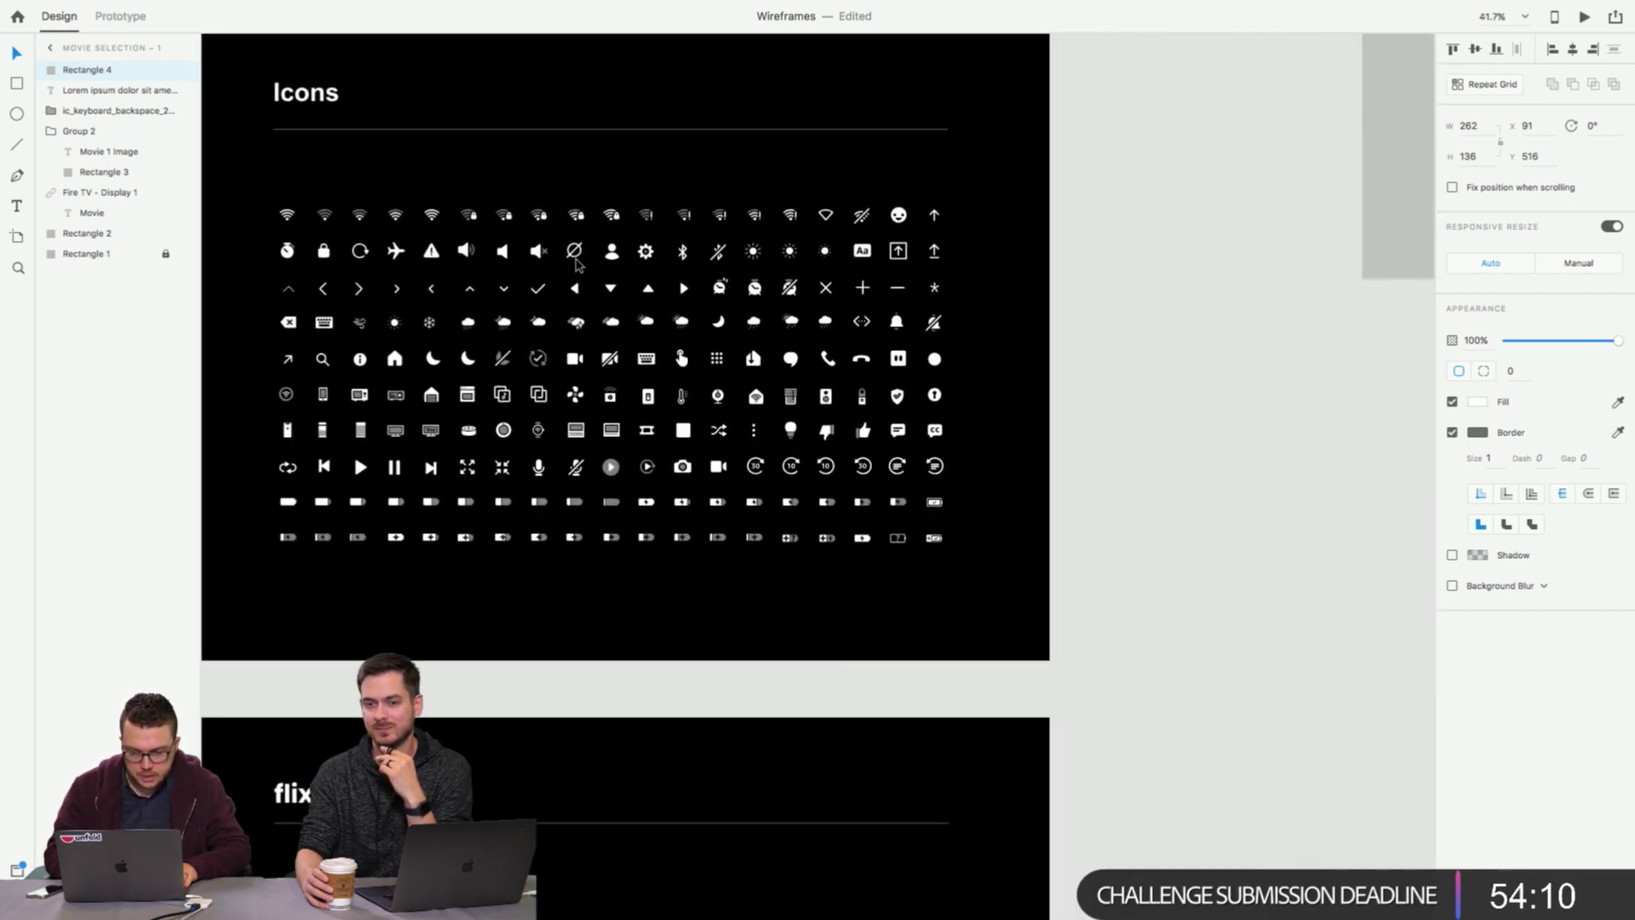
double_click(684, 288)
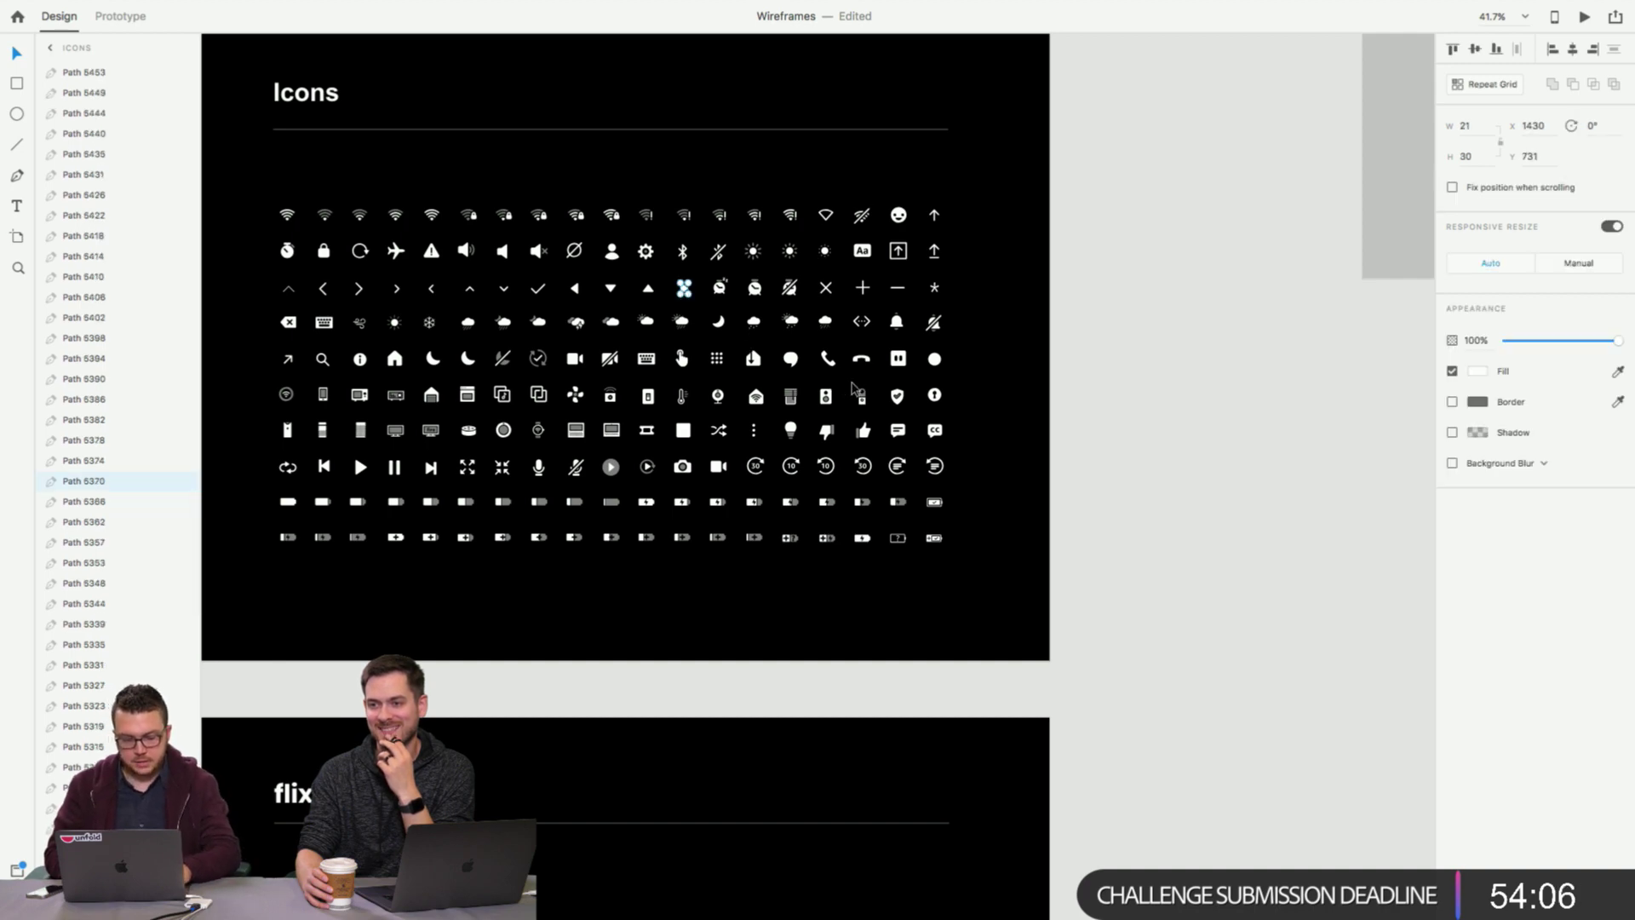
scroll(1257, 503, down, 5)
scroll(1257, 502, up, 10)
scroll(1257, 503, right, 5)
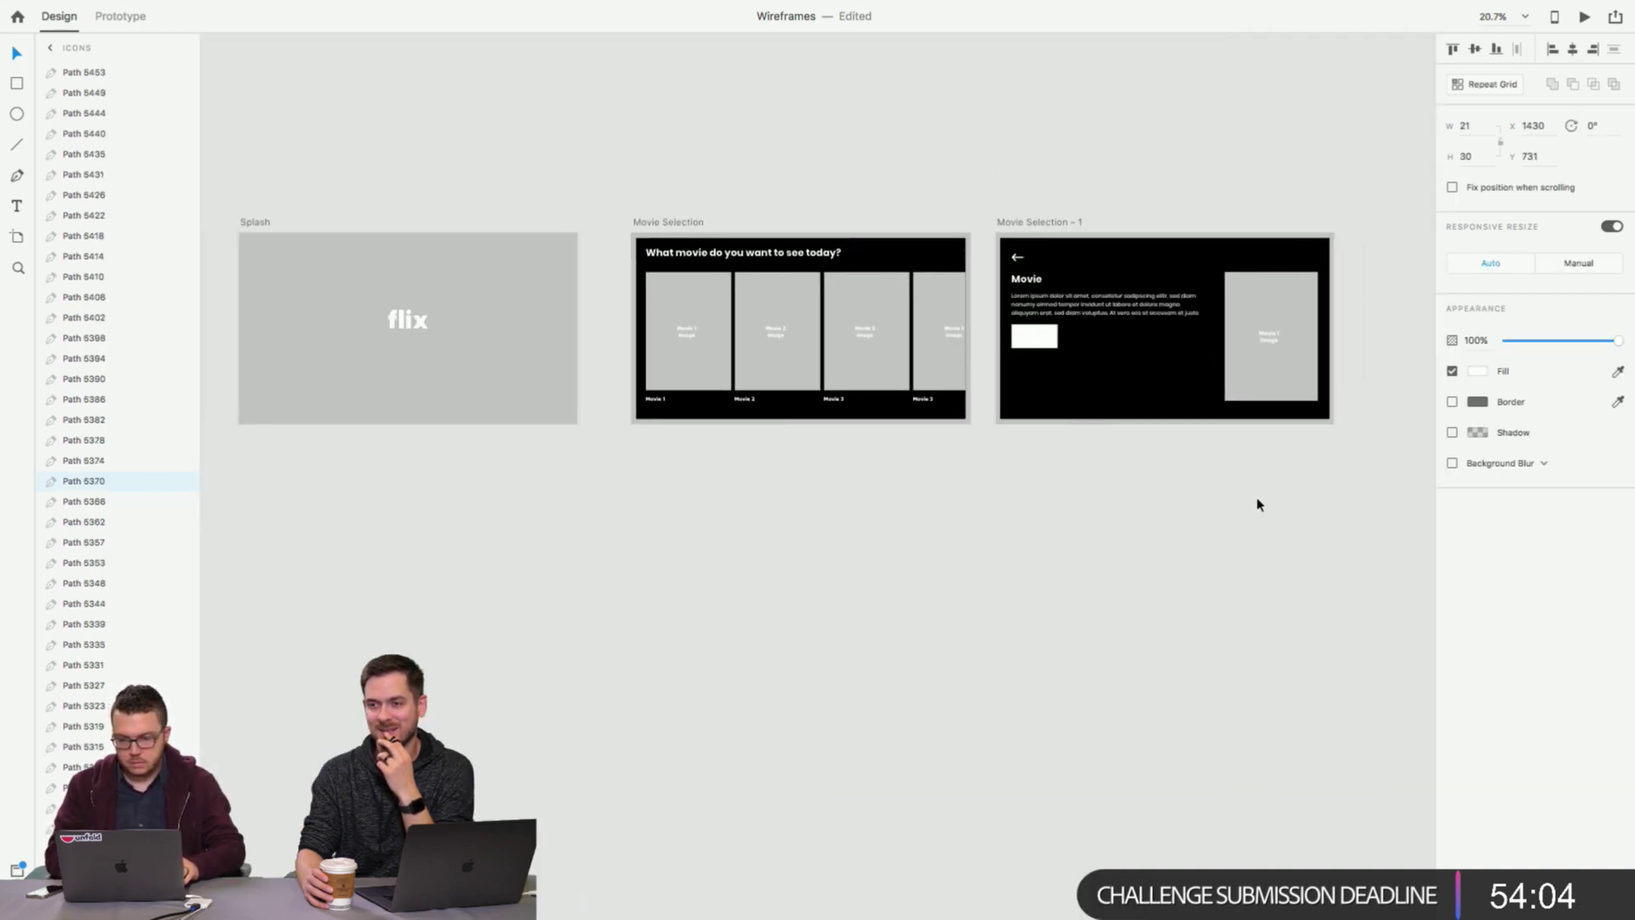
scroll(1257, 502, up, 5)
scroll(1007, 409, up, 3)
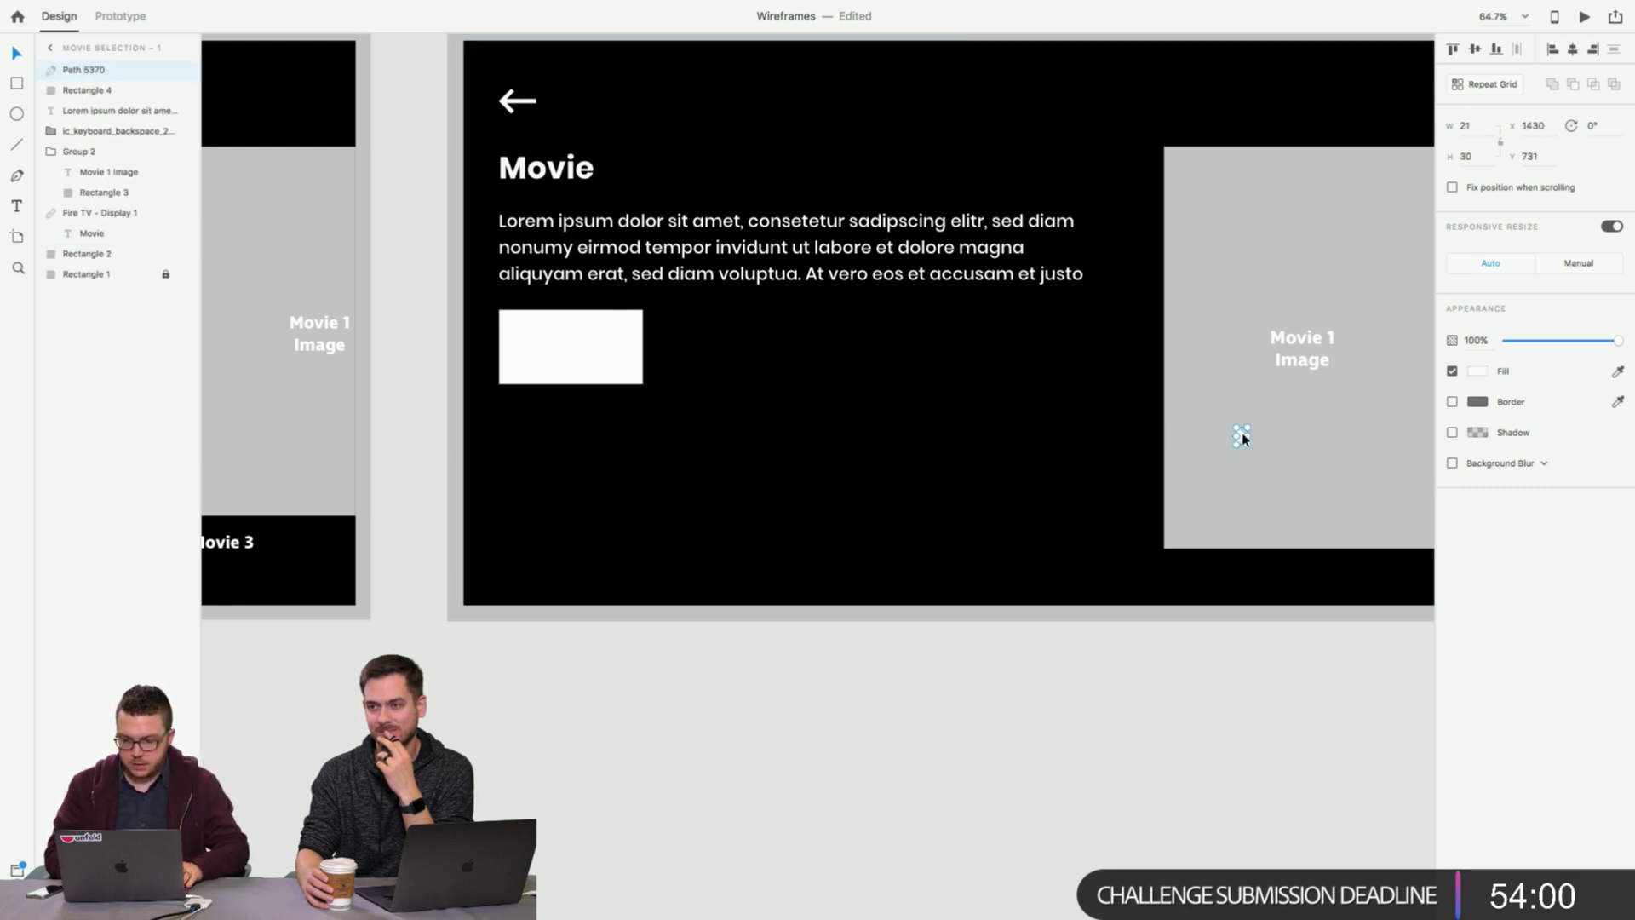
Move the pasted triangle icon to the centre of the white rectangle and fill it with black (#000000).
drag(1239, 435, 562, 352)
click(1478, 371)
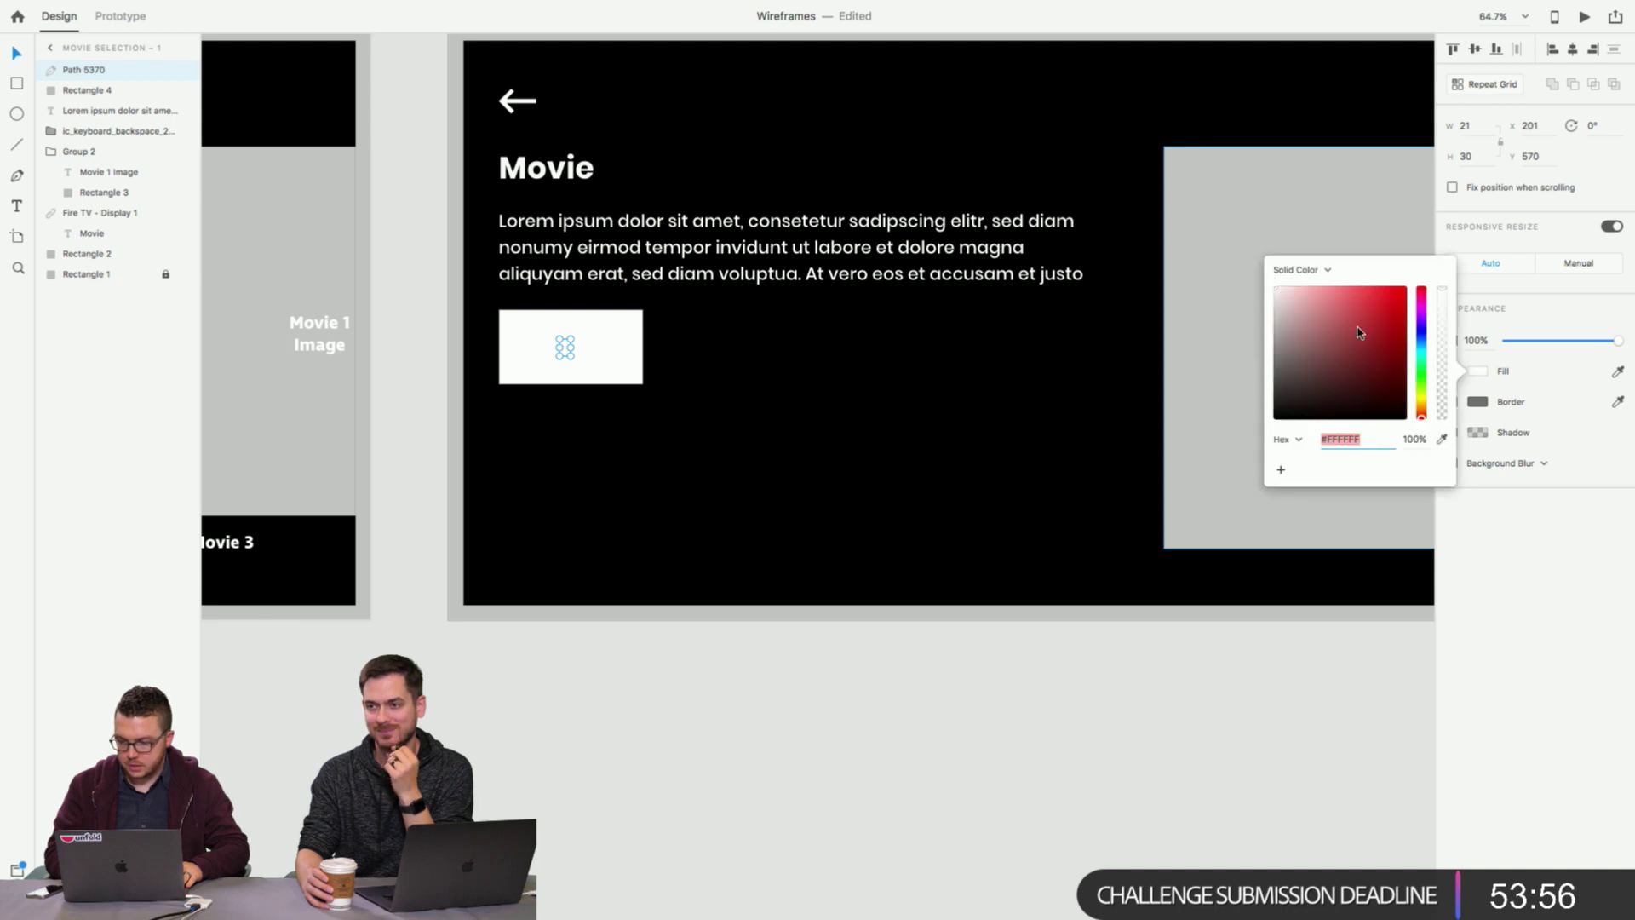
drag(1360, 332, 1238, 435)
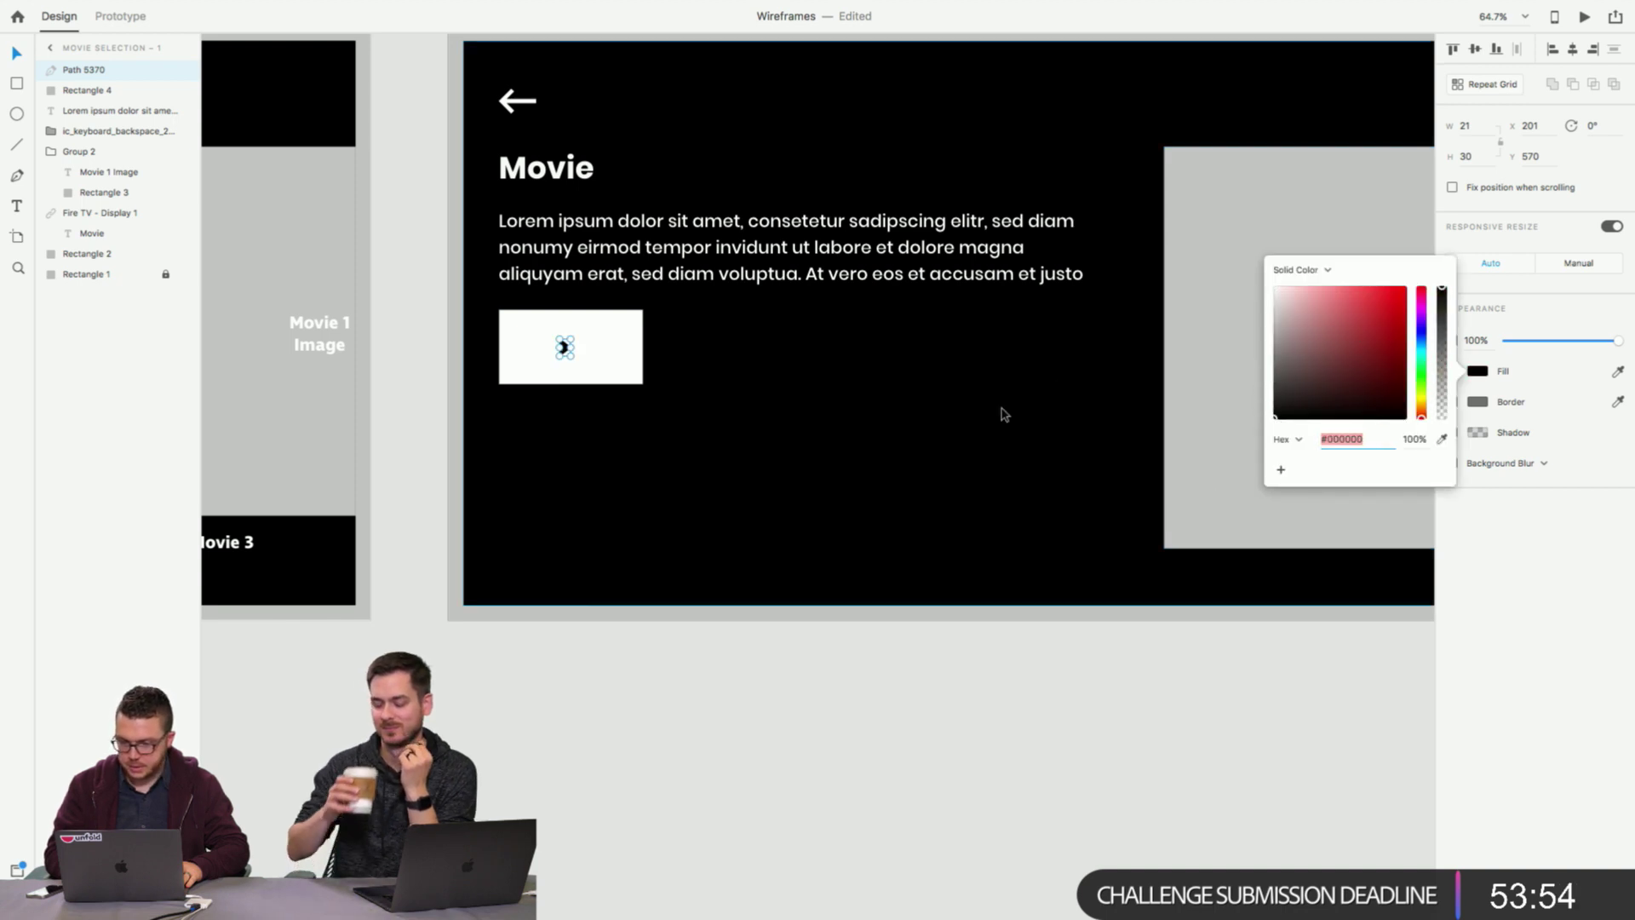
drag(564, 348, 569, 346)
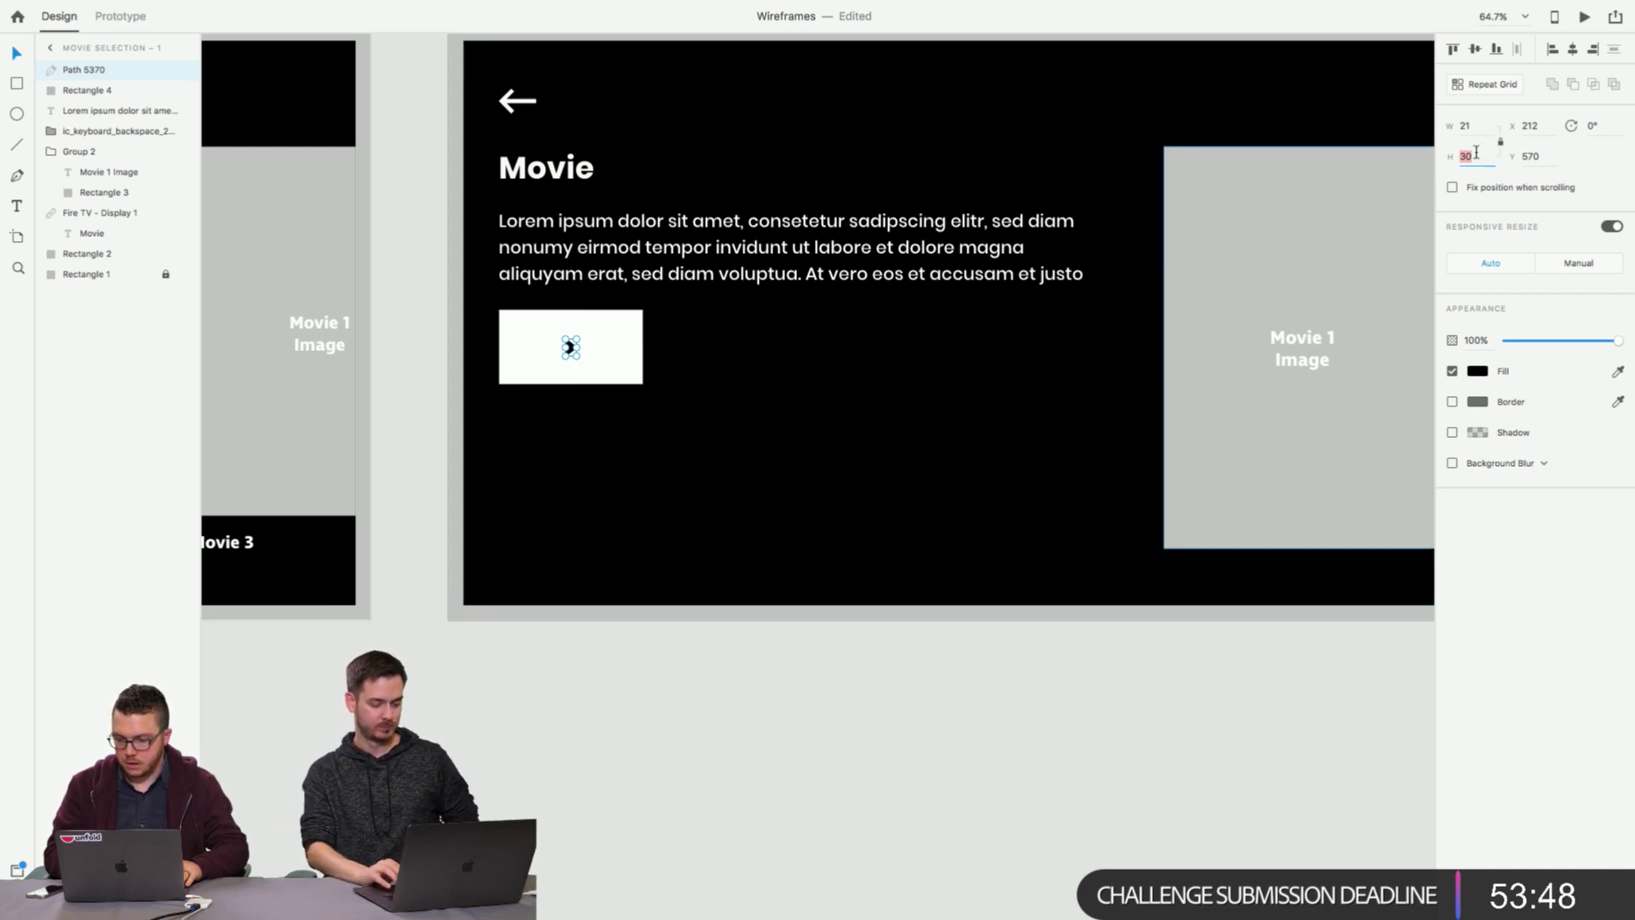
Scale the black triangle proportionally to a height of 48 and centre it in the white rectangle.
key(Return)
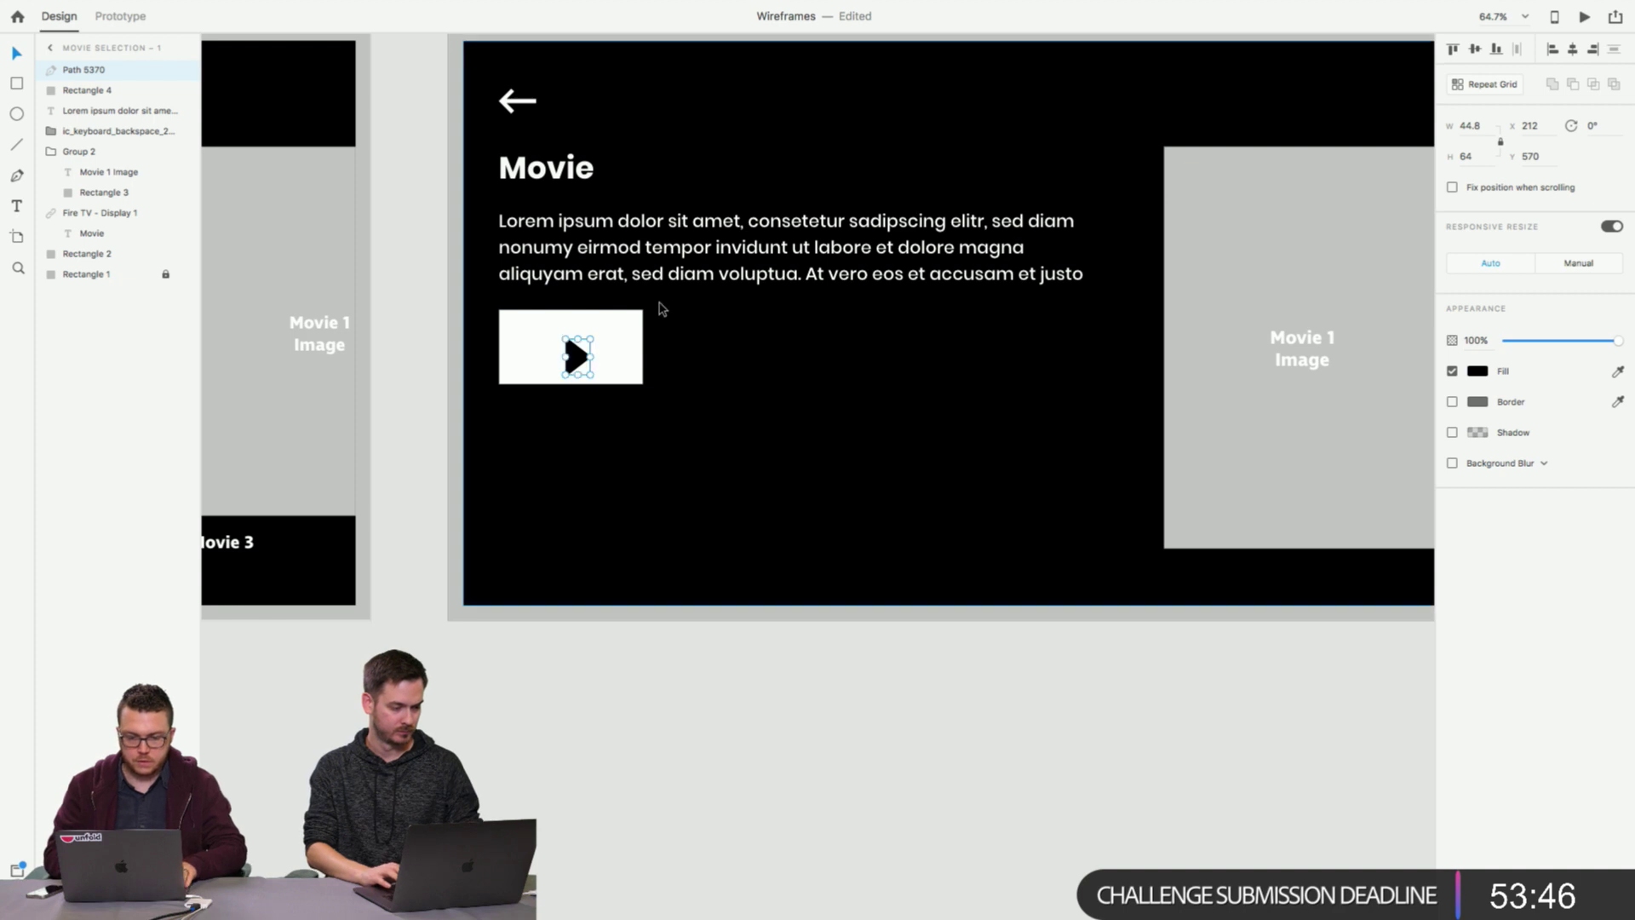
drag(569, 352, 565, 346)
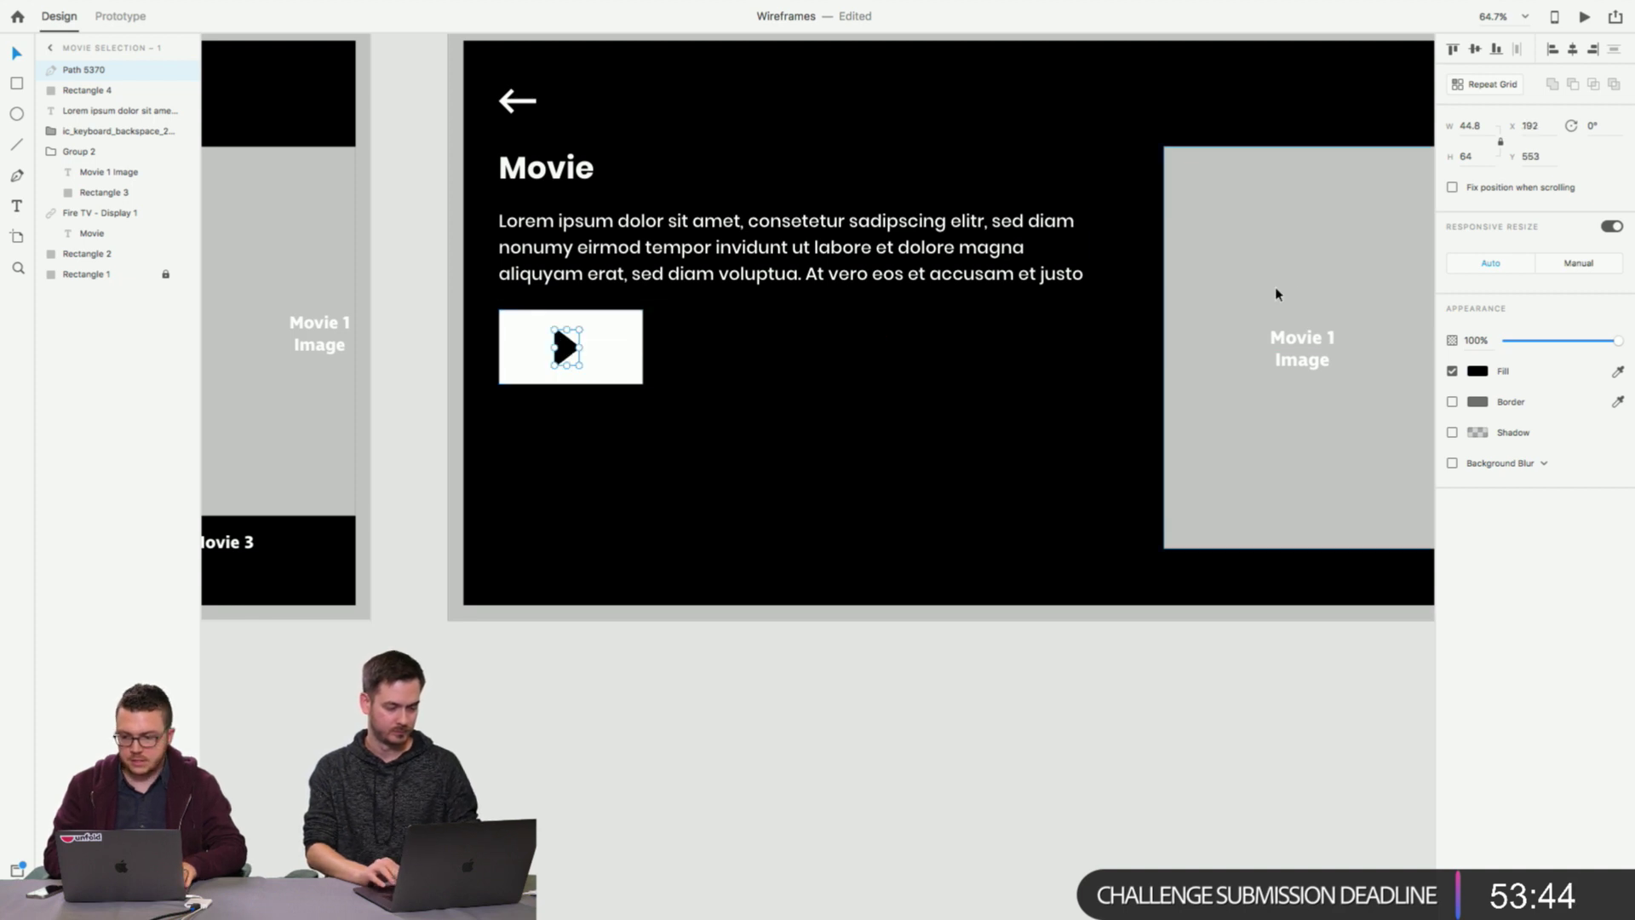
click(1466, 156)
text(56)
key(Return)
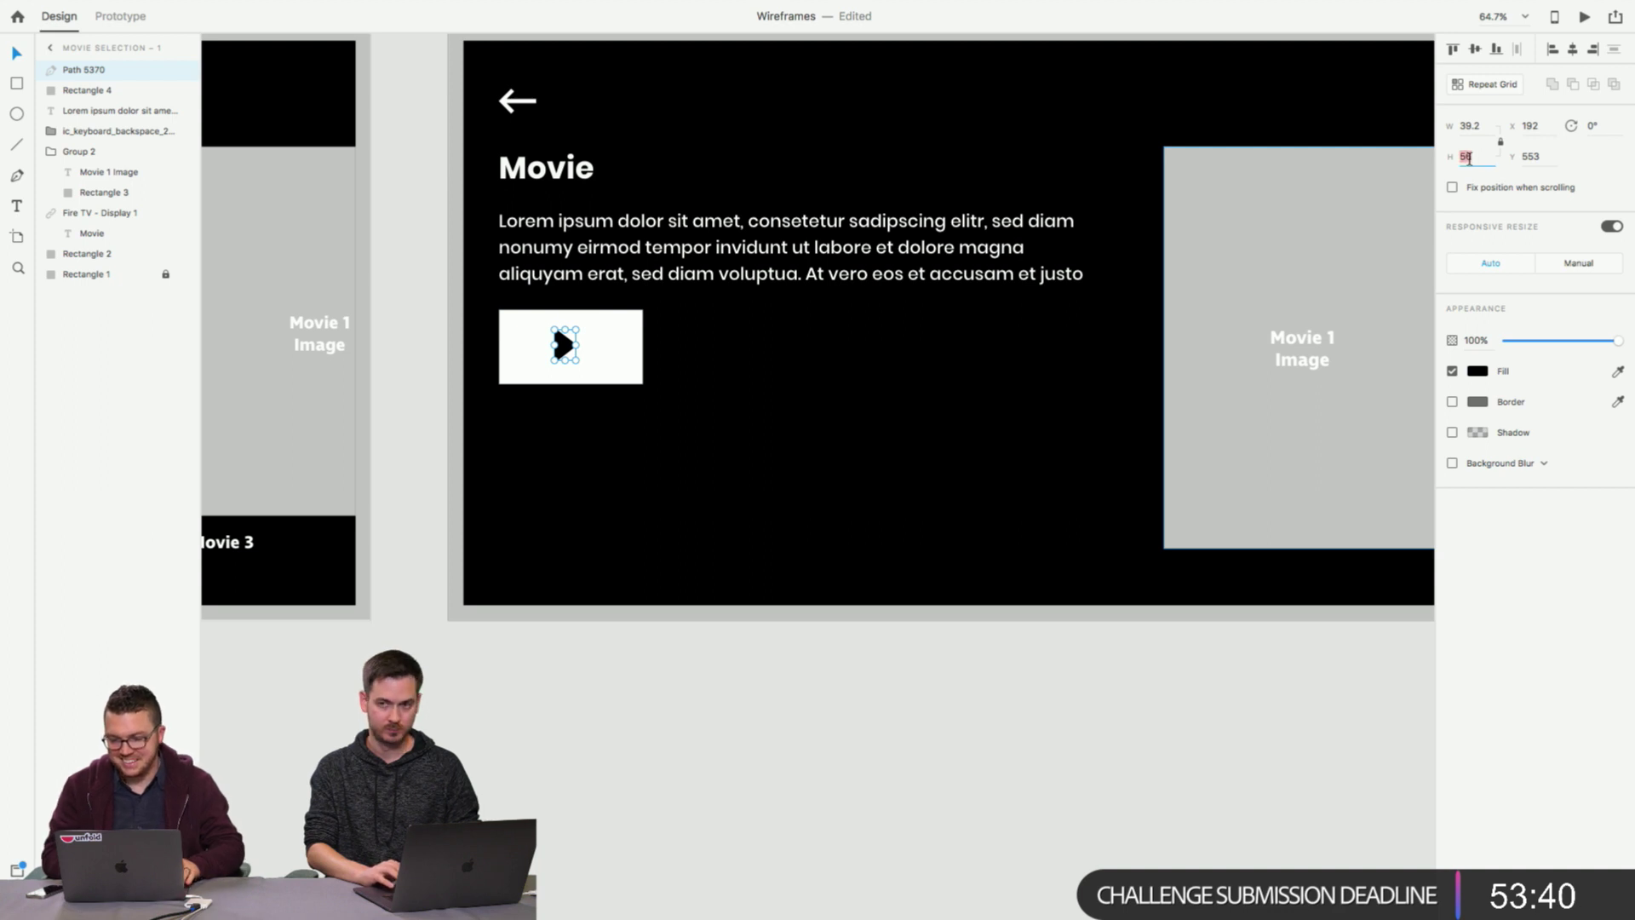
key(Return)
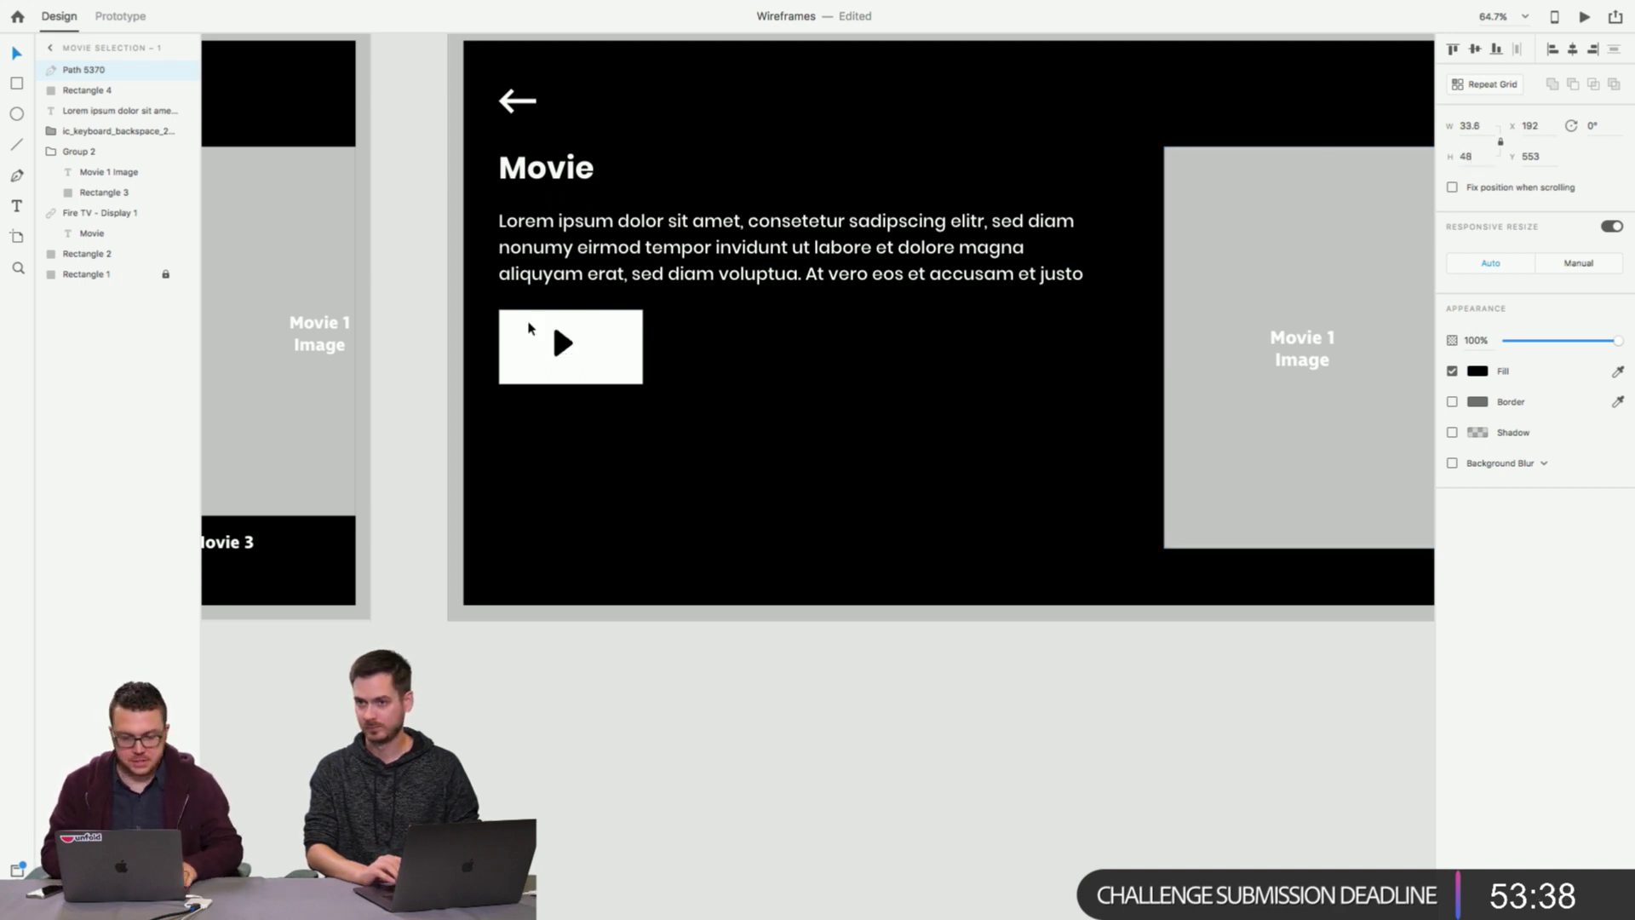
drag(564, 340, 572, 345)
click(694, 574)
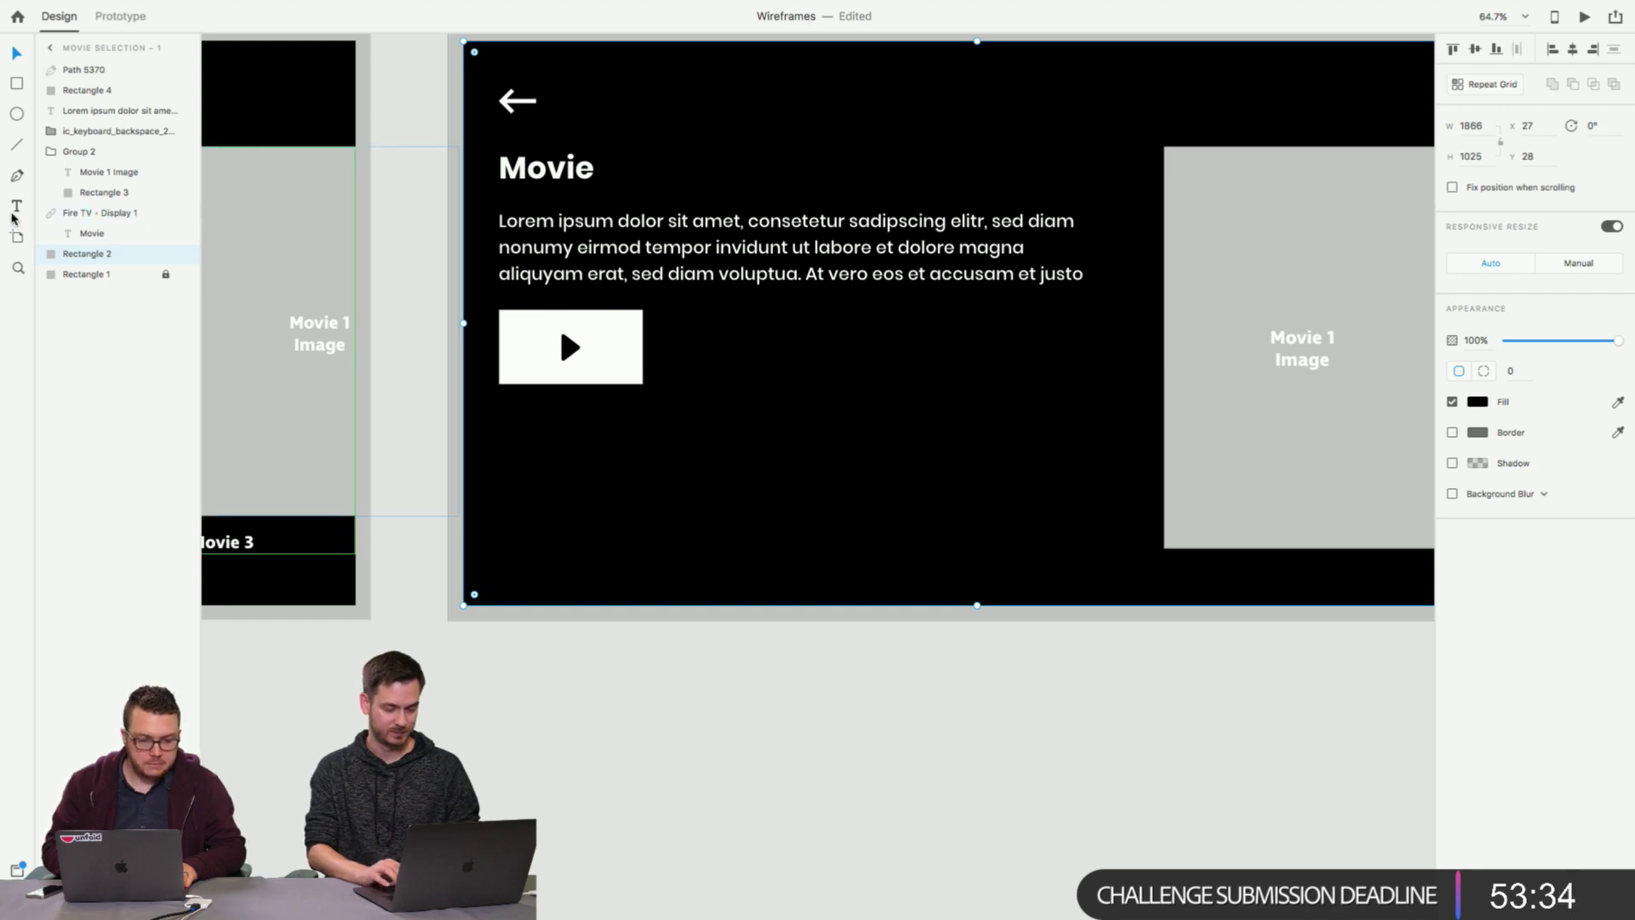
Add a text box about 270 by 44 beneath the white play button reading "Play Trailer".
click(16, 207)
drag(499, 413, 648, 437)
text(Pla)
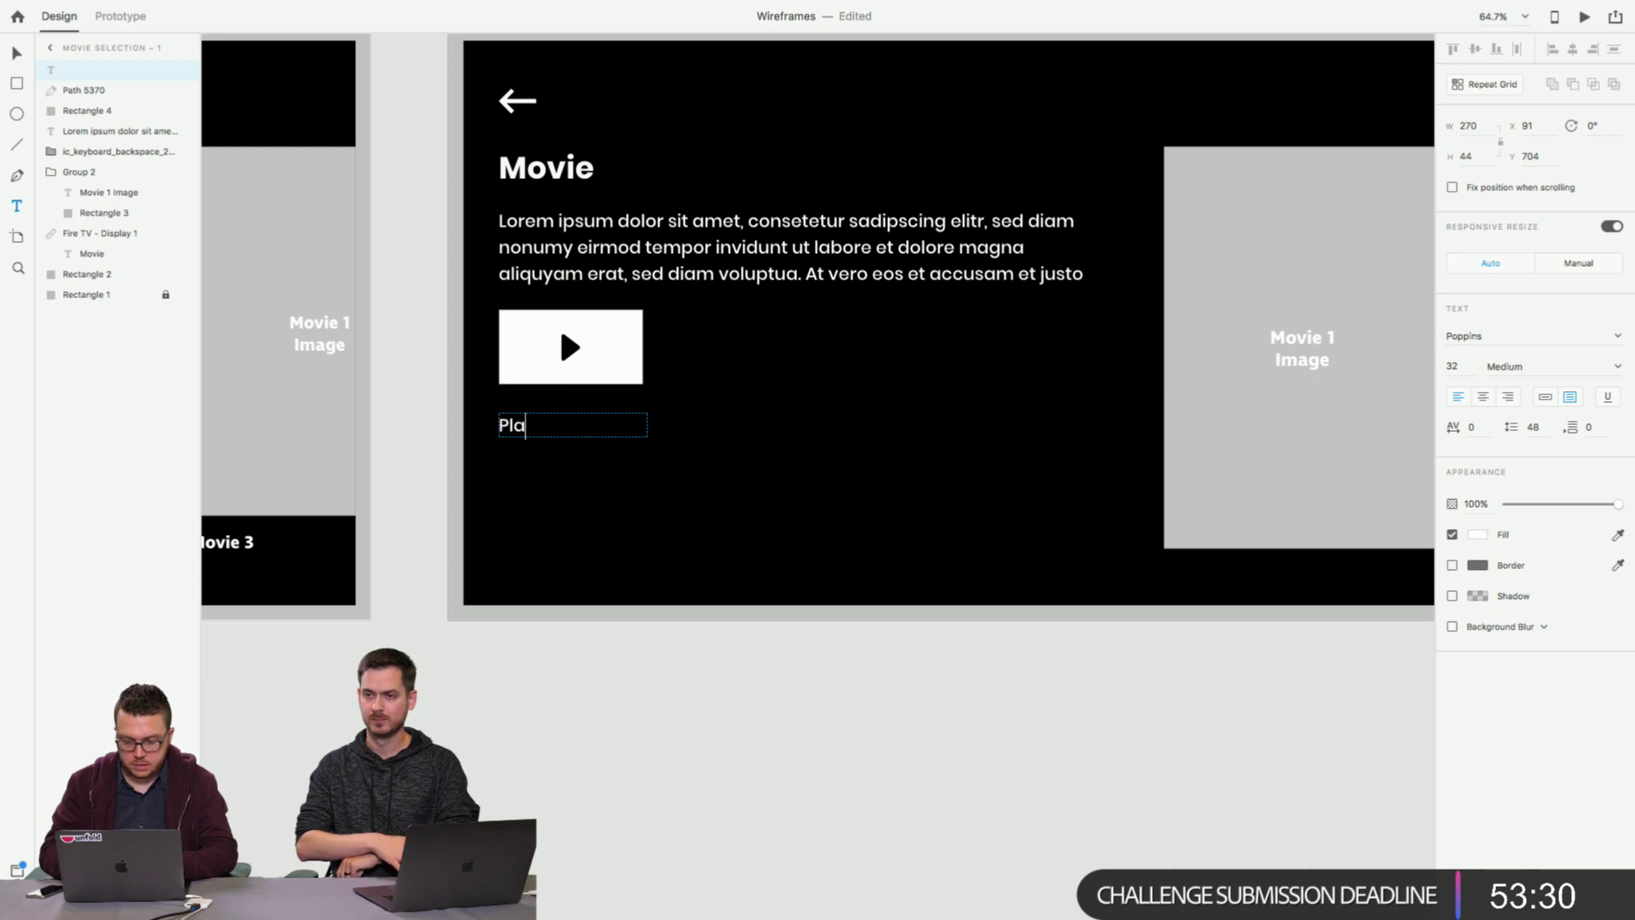
text(y Trailer)
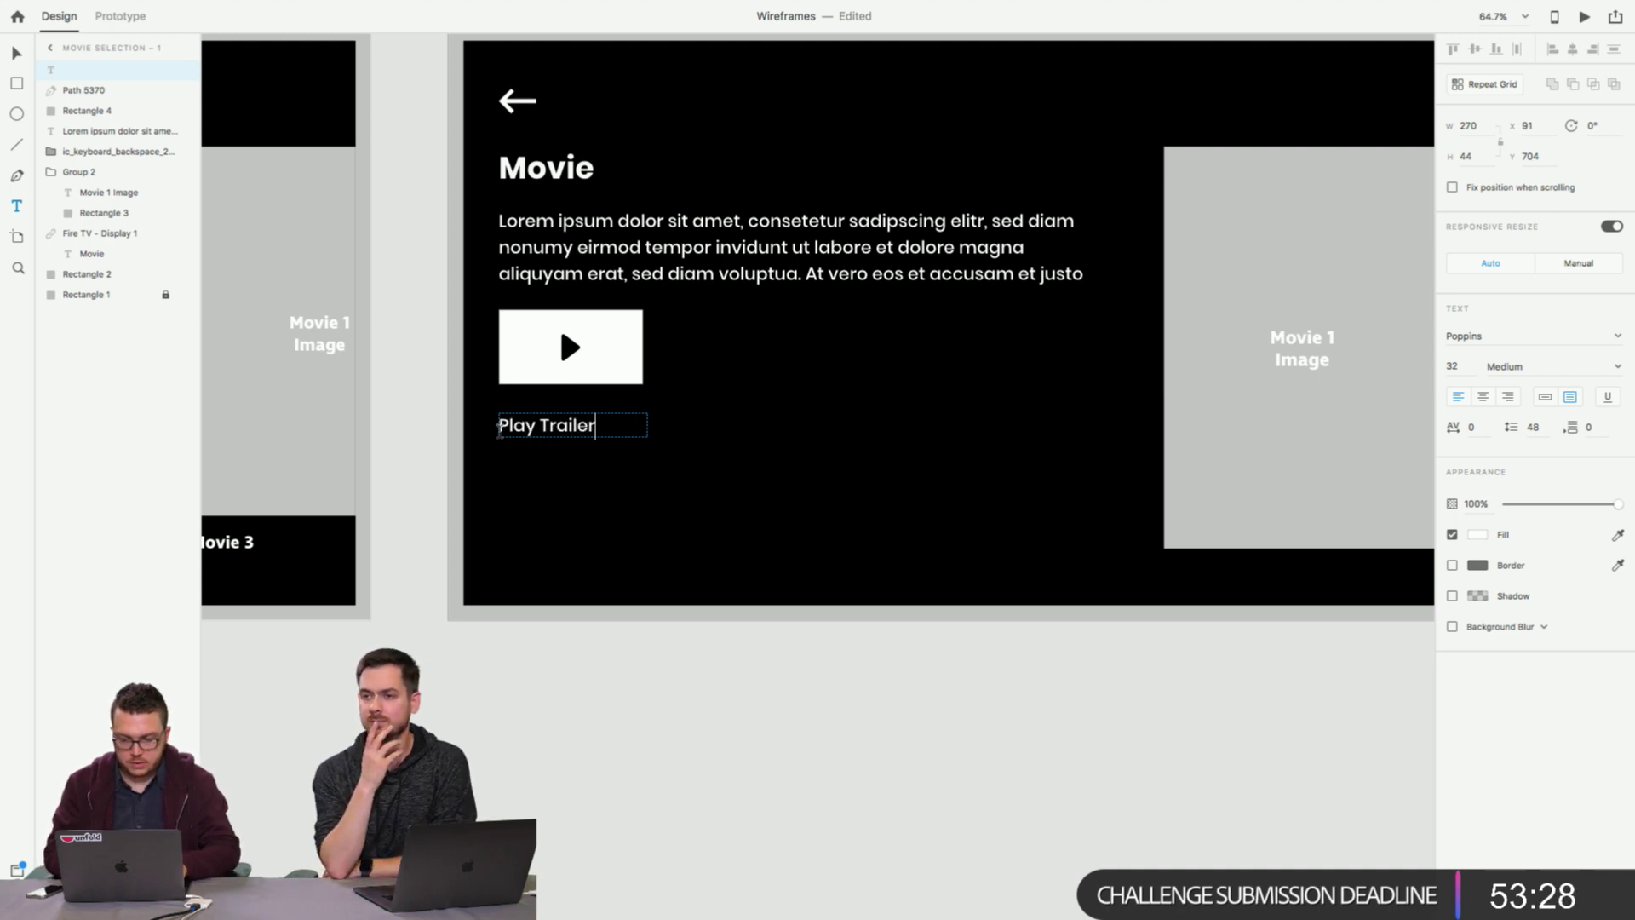
key(alt+shift+Left)
key(Escape)
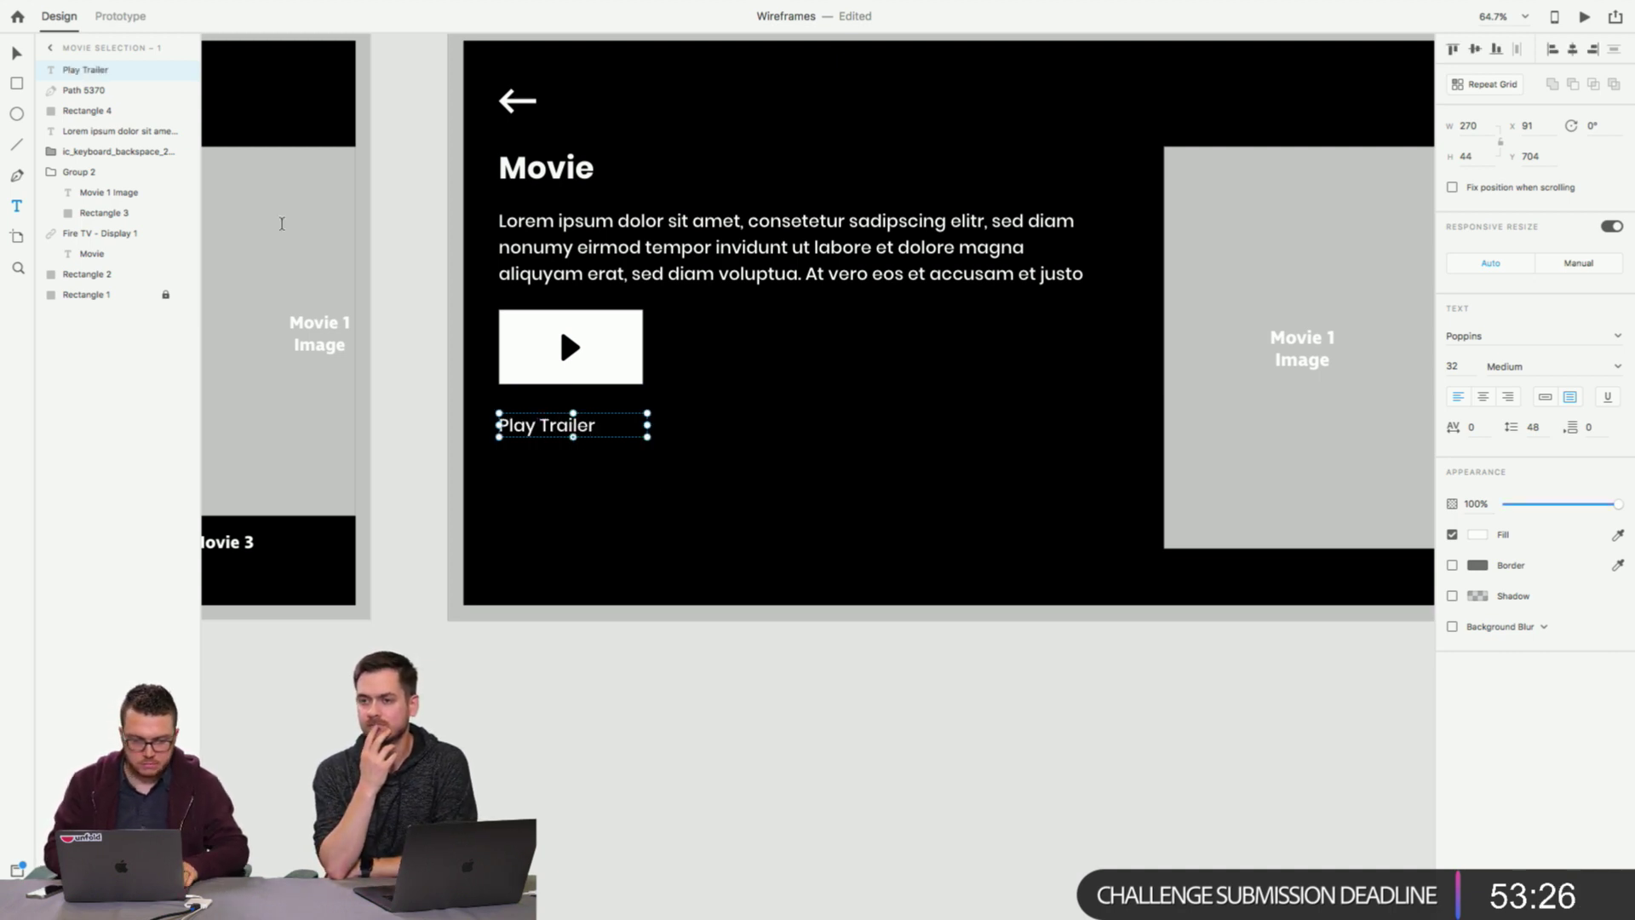
click(17, 53)
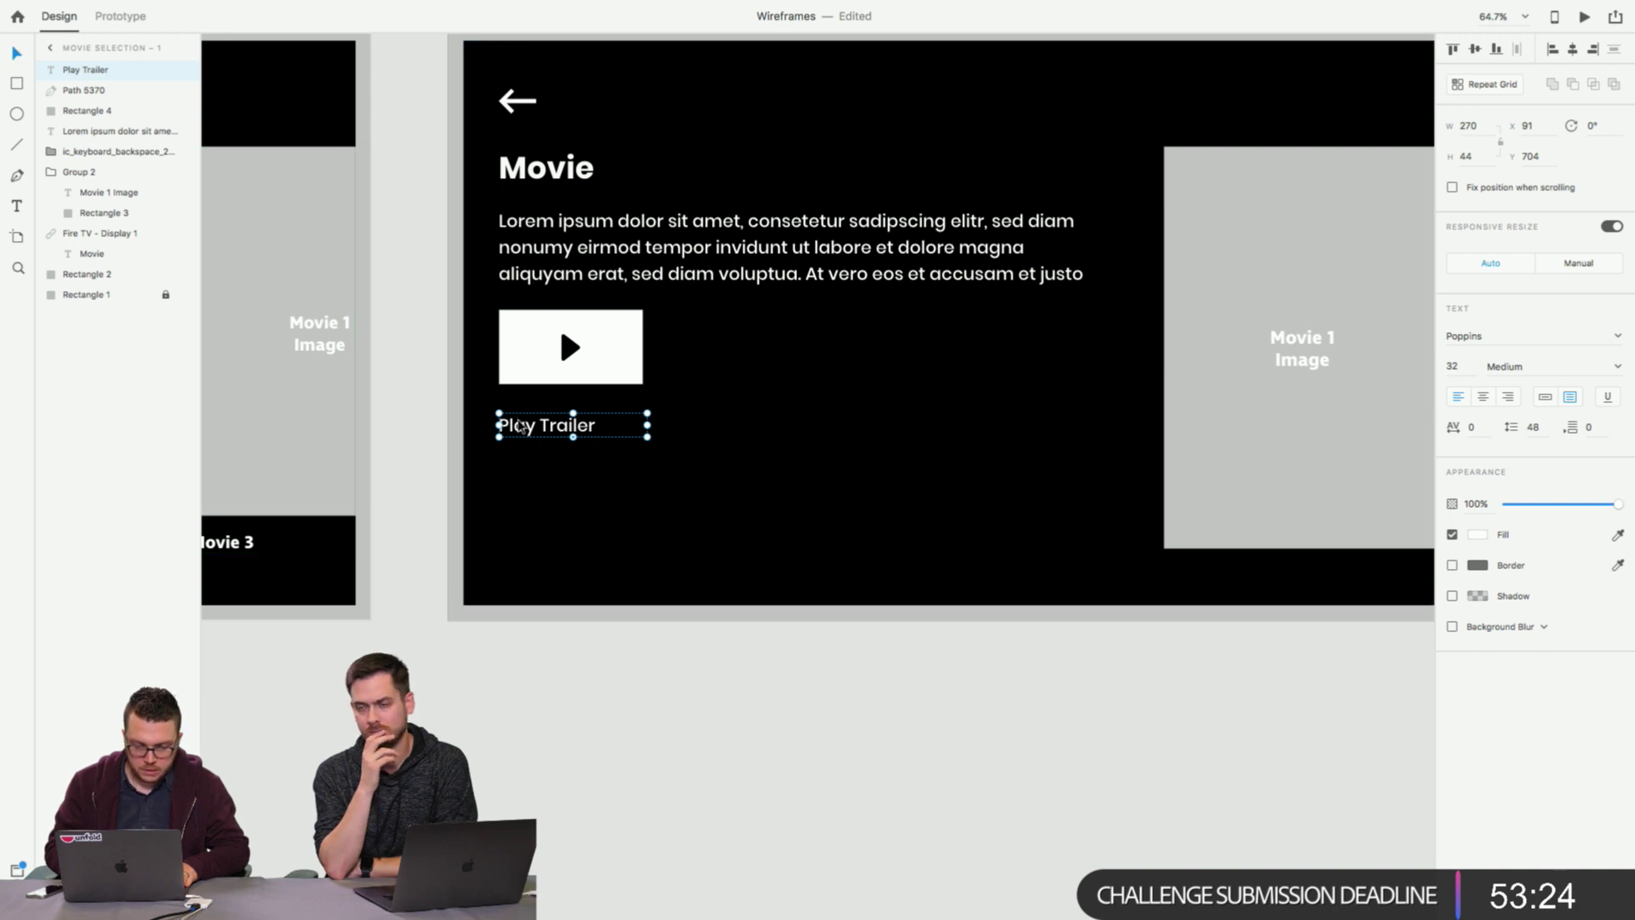
Centre-align the "Play Trailer" text and move its box up closer to the play button.
double_click(542, 425)
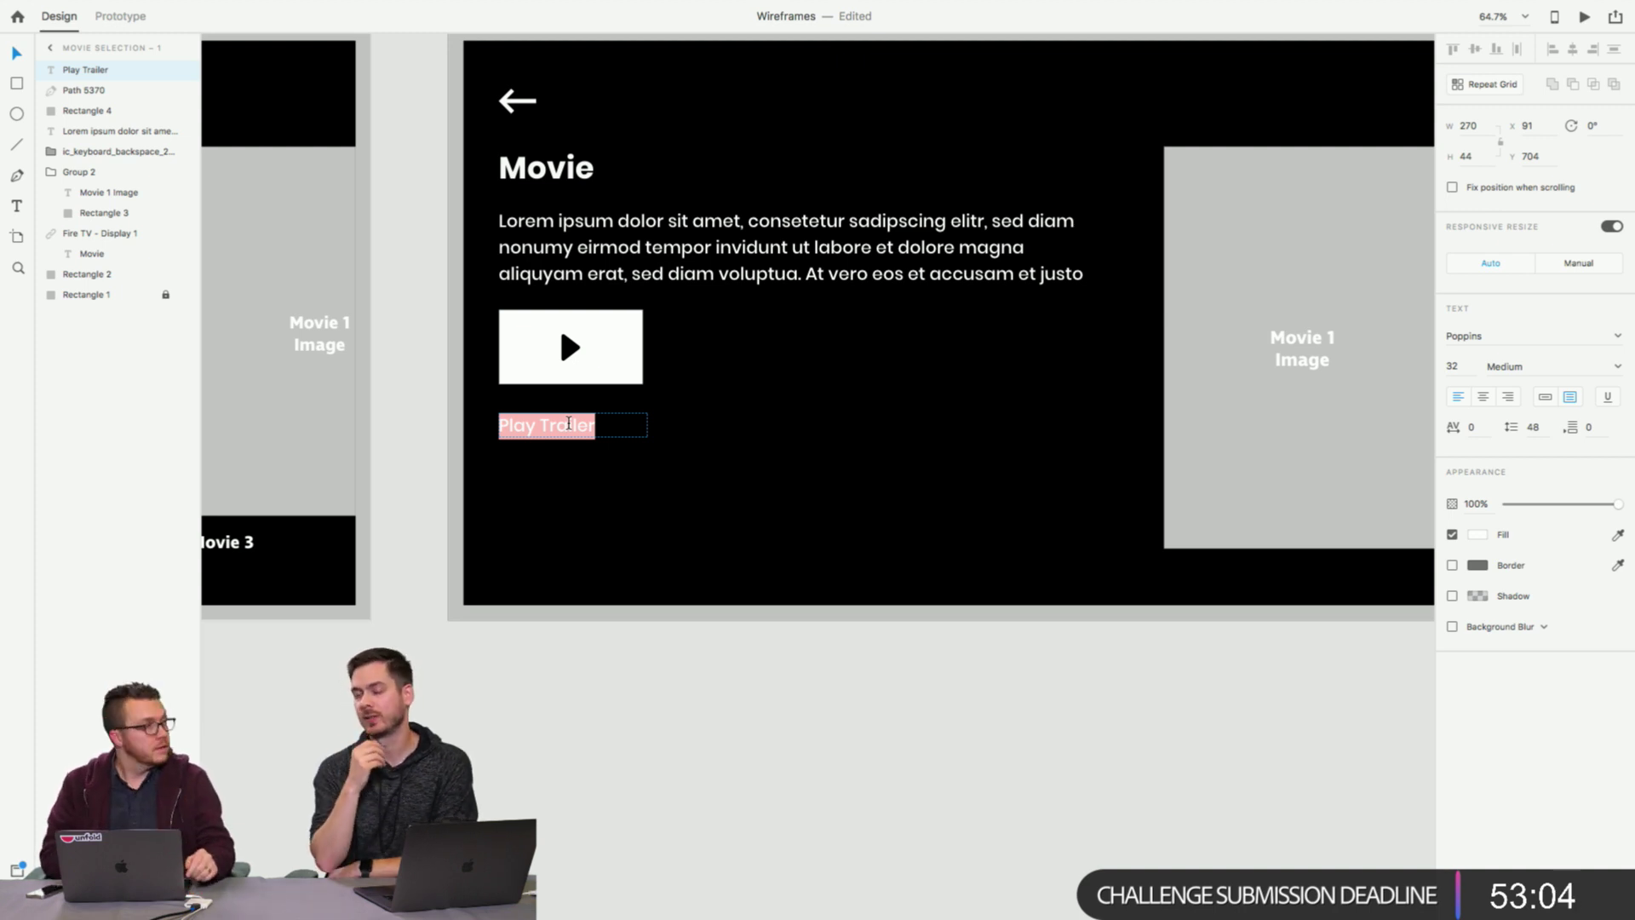
click(1483, 399)
key(Escape)
drag(573, 426, 552, 424)
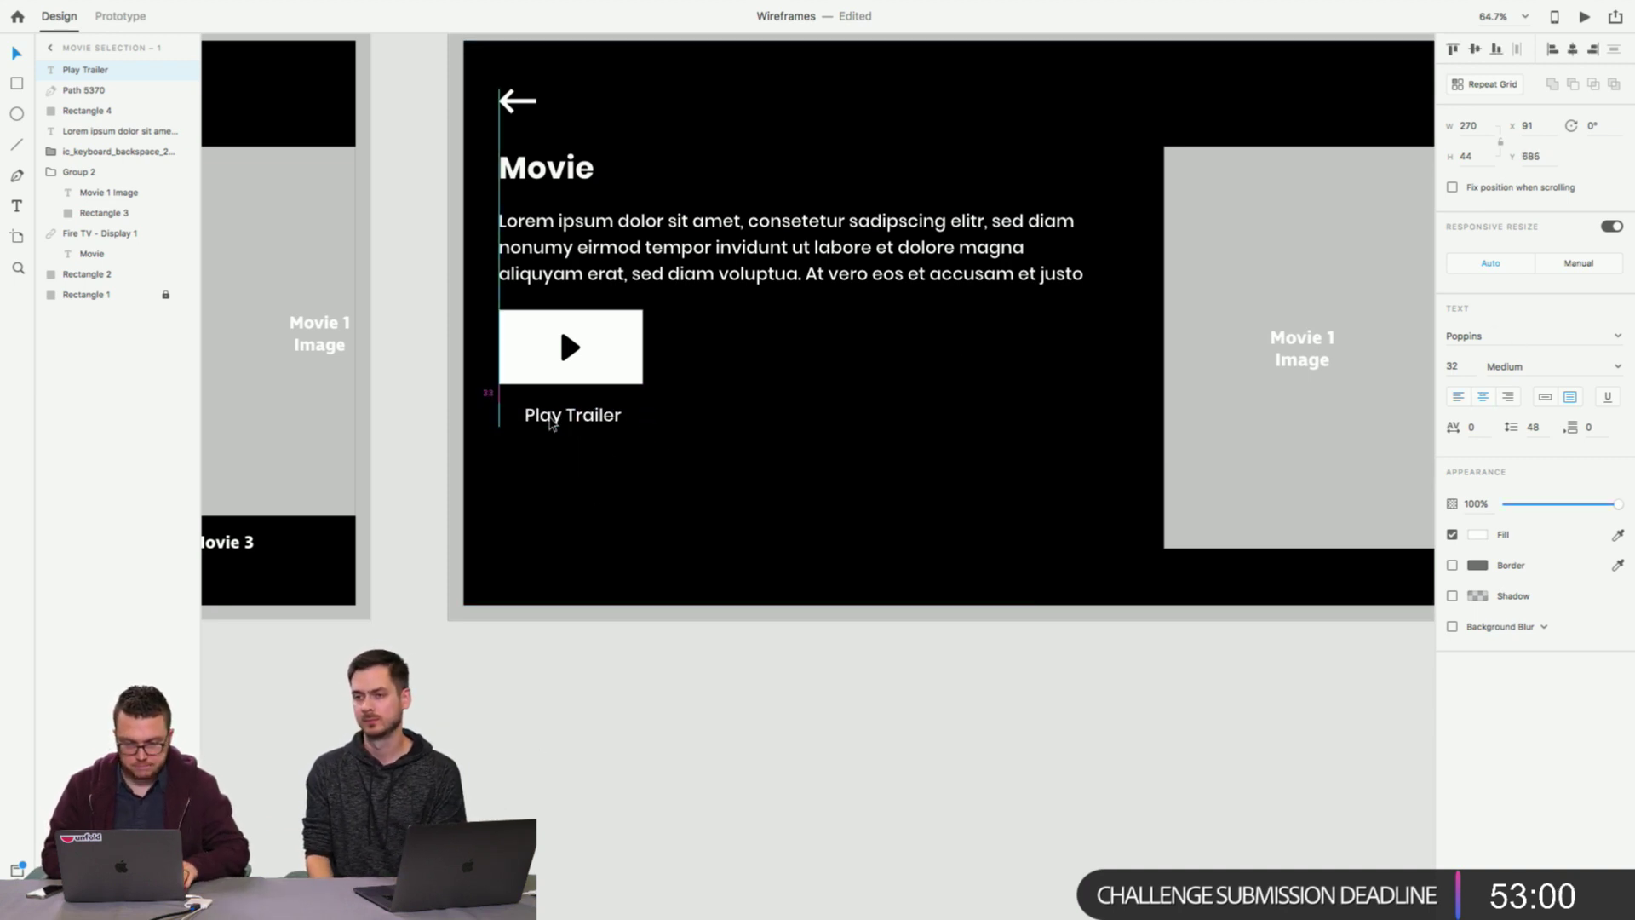
click(800, 482)
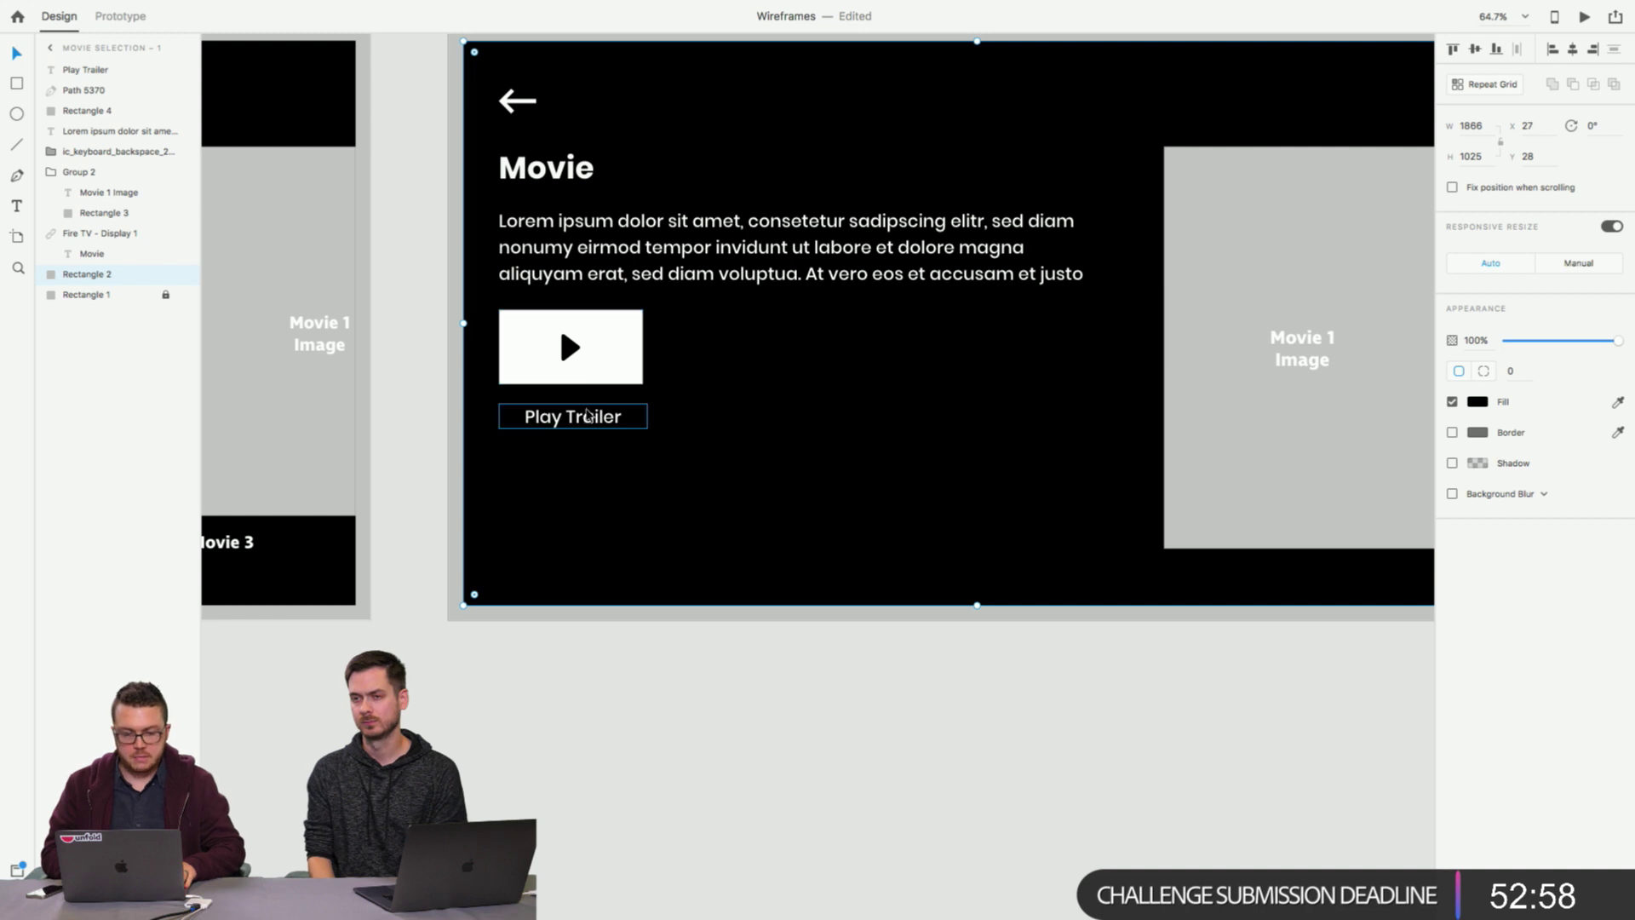
click(580, 414)
click(681, 362)
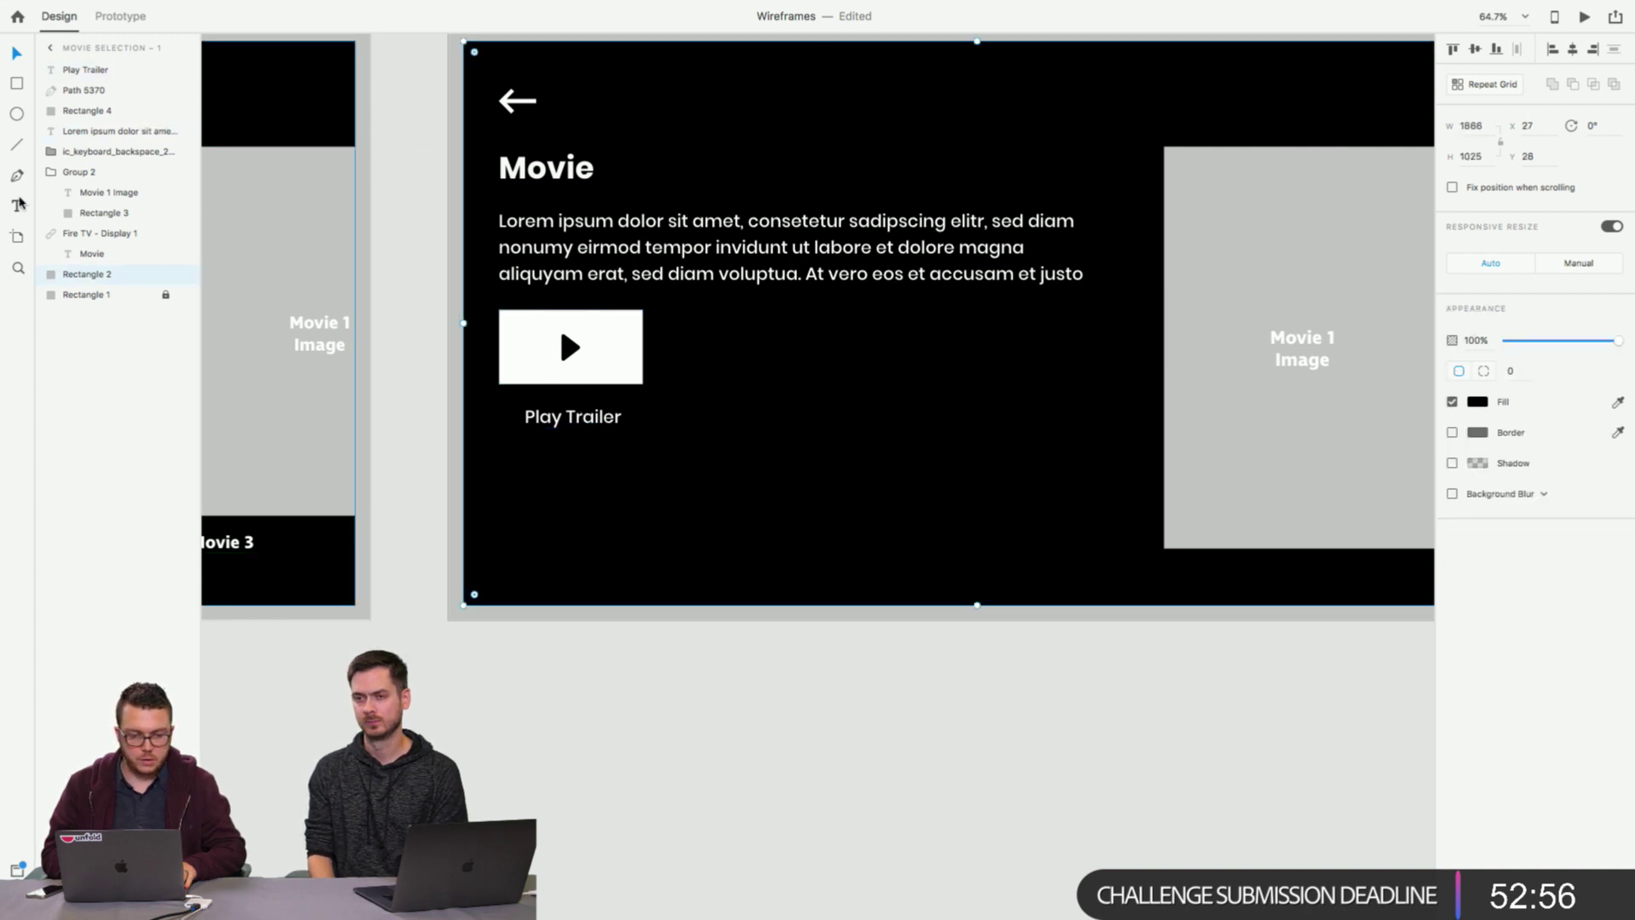
Duplicate the "Play Trailer" label beside the play button and enlarge the copy's text box to about 270 by 128.
drag(571, 416, 734, 423)
key(ctrl+z)
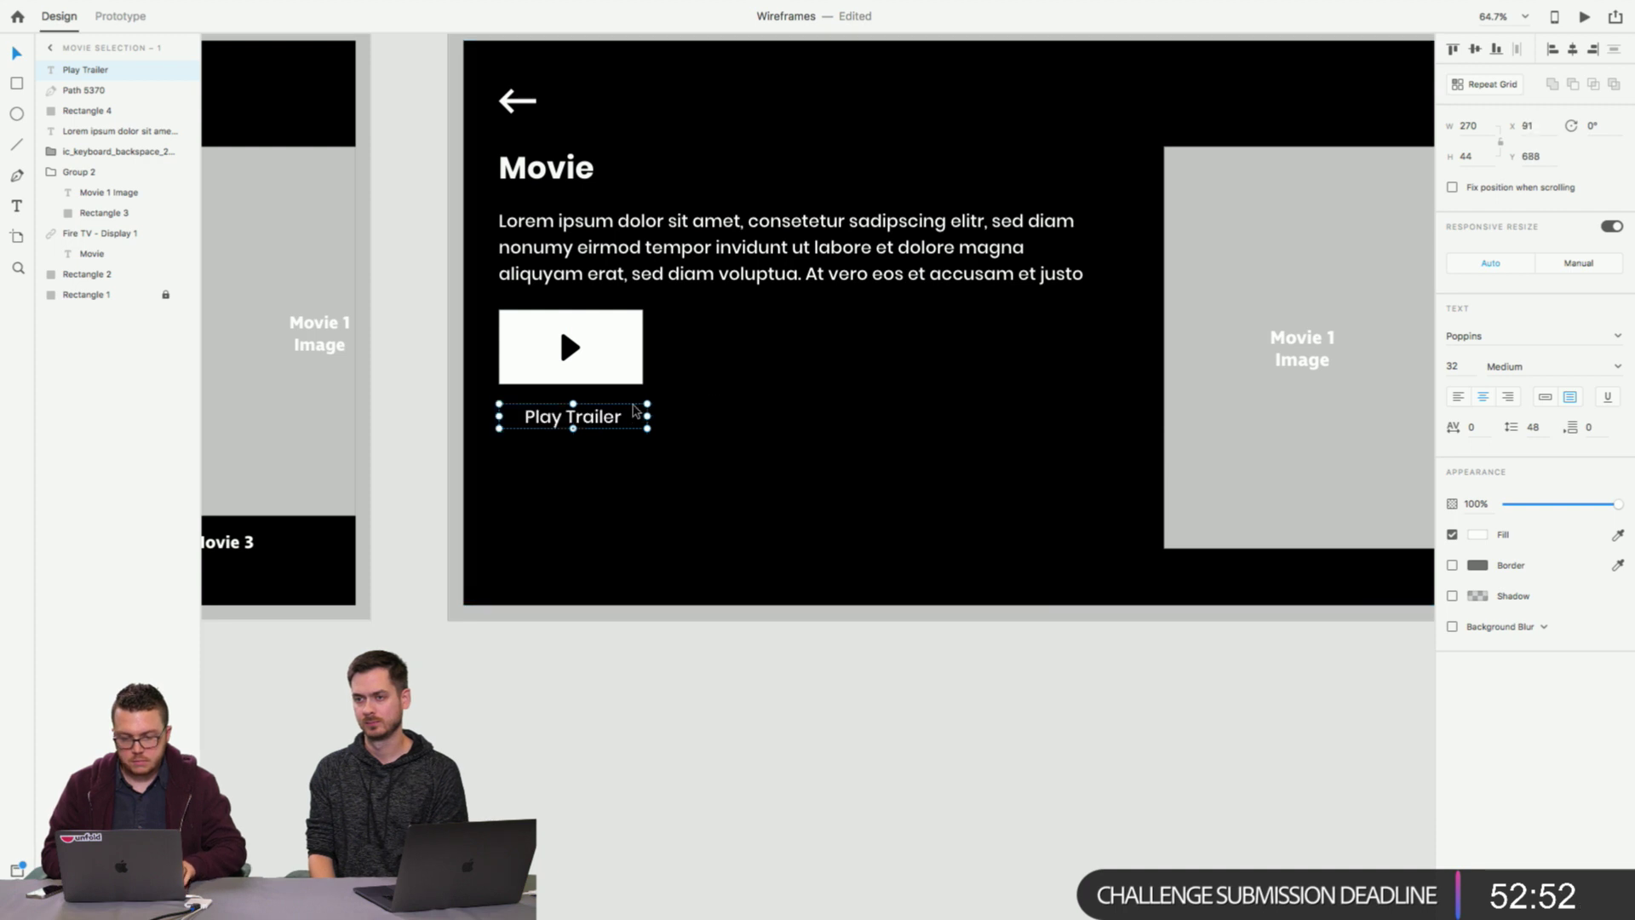
drag(580, 416, 741, 317)
Change the duplicated label's text to "50%" with "Tomatometer" on the line below.
double_click(729, 328)
click(685, 323)
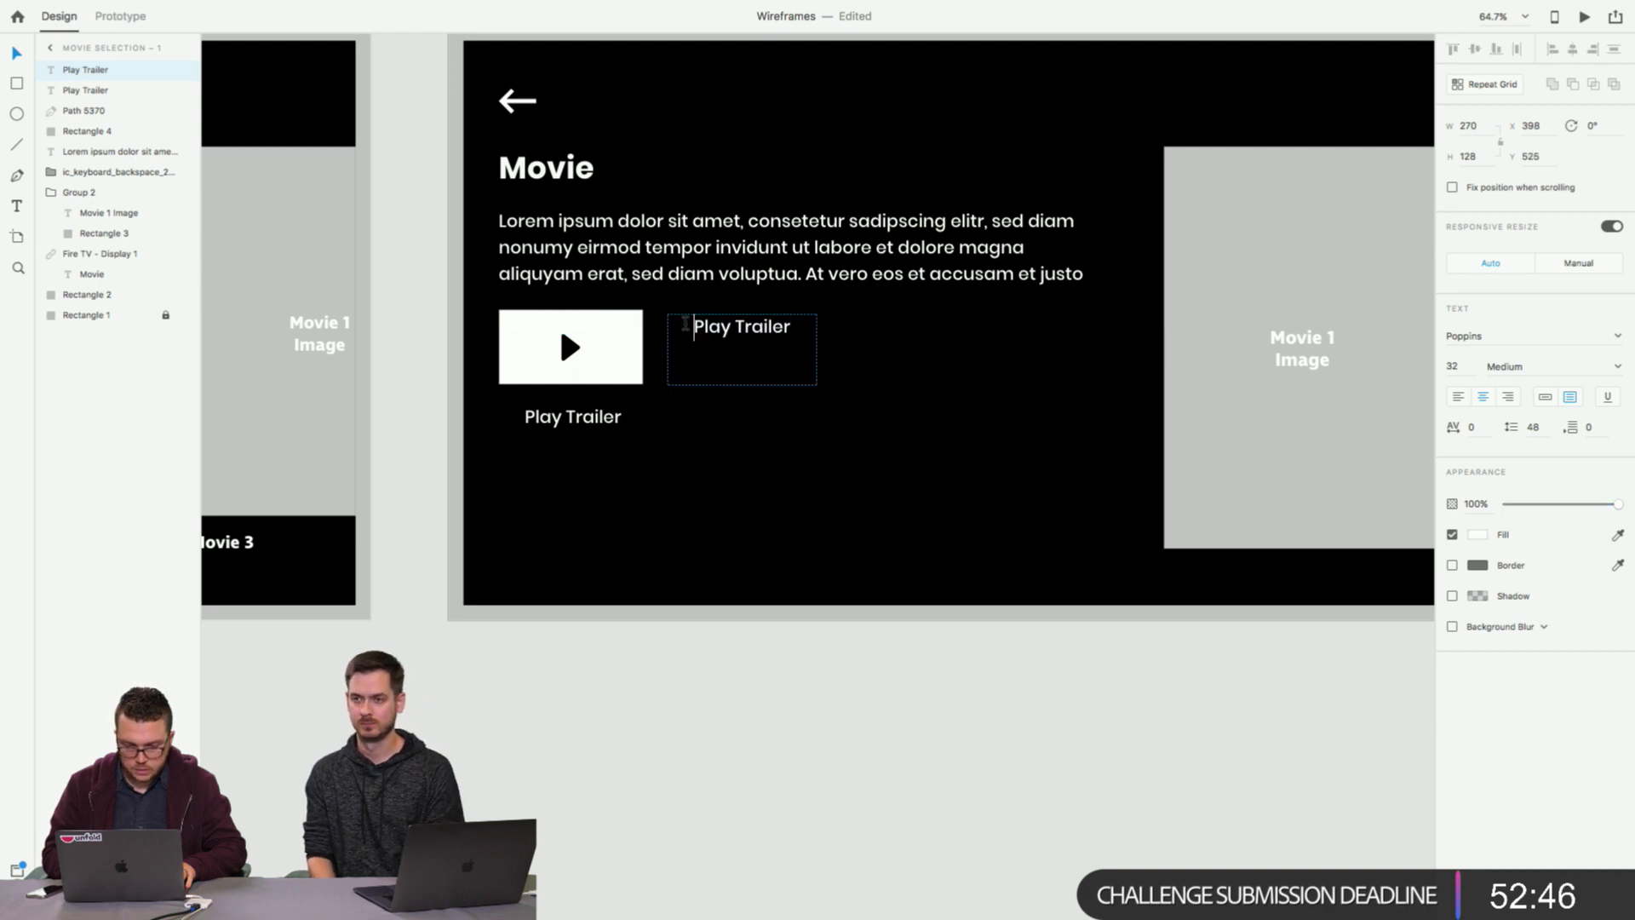
key(Return)
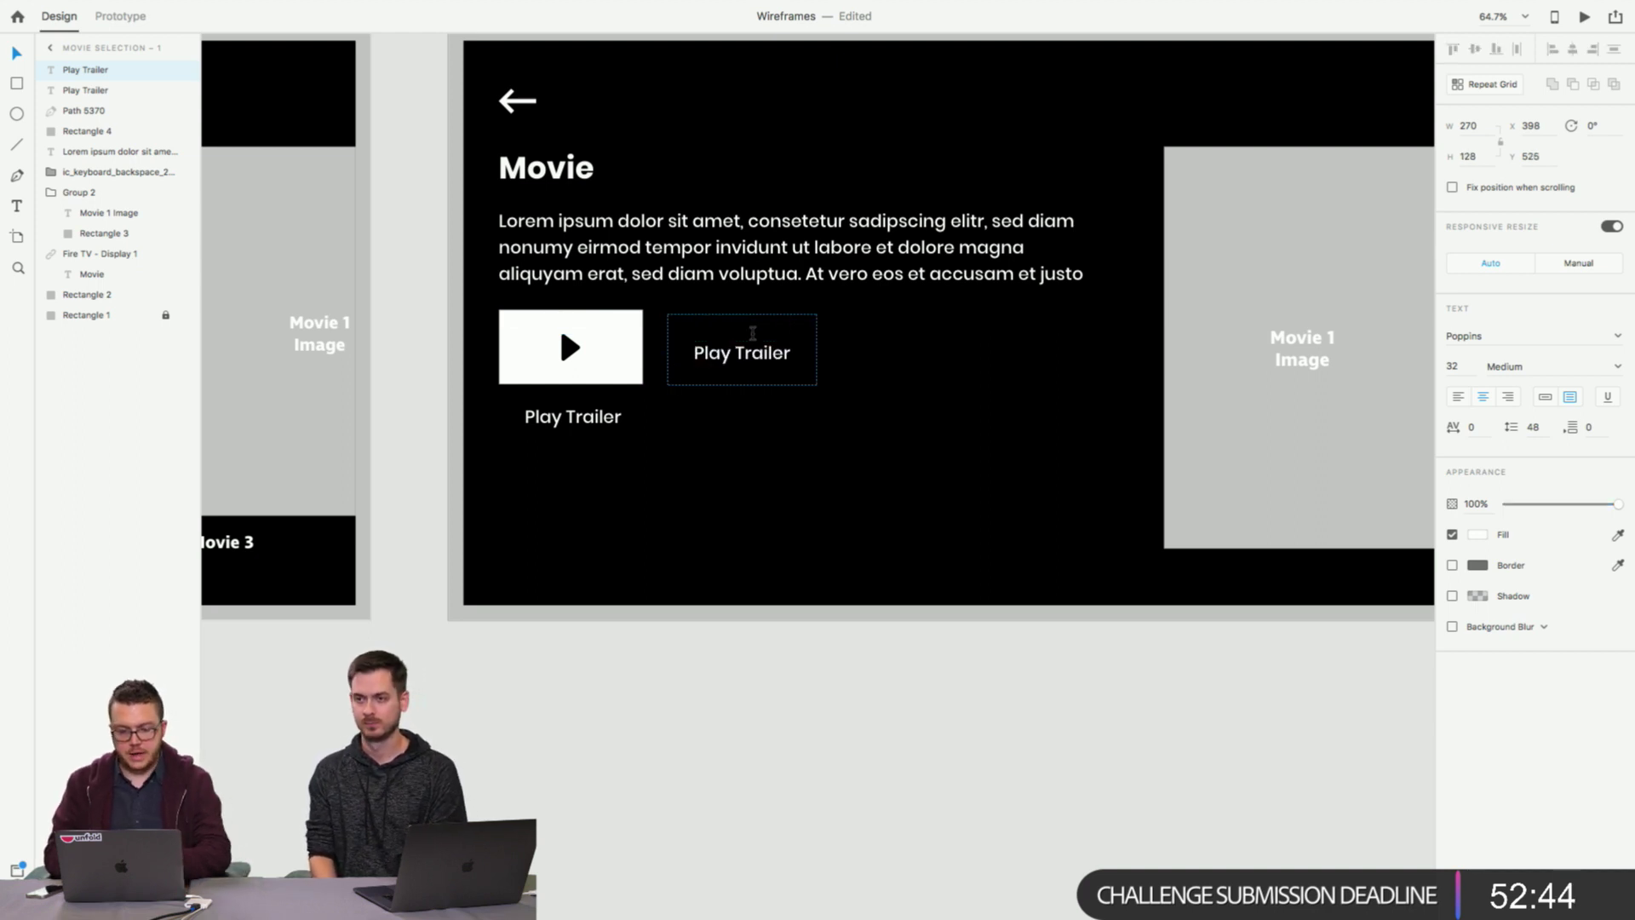
triple_click(746, 357)
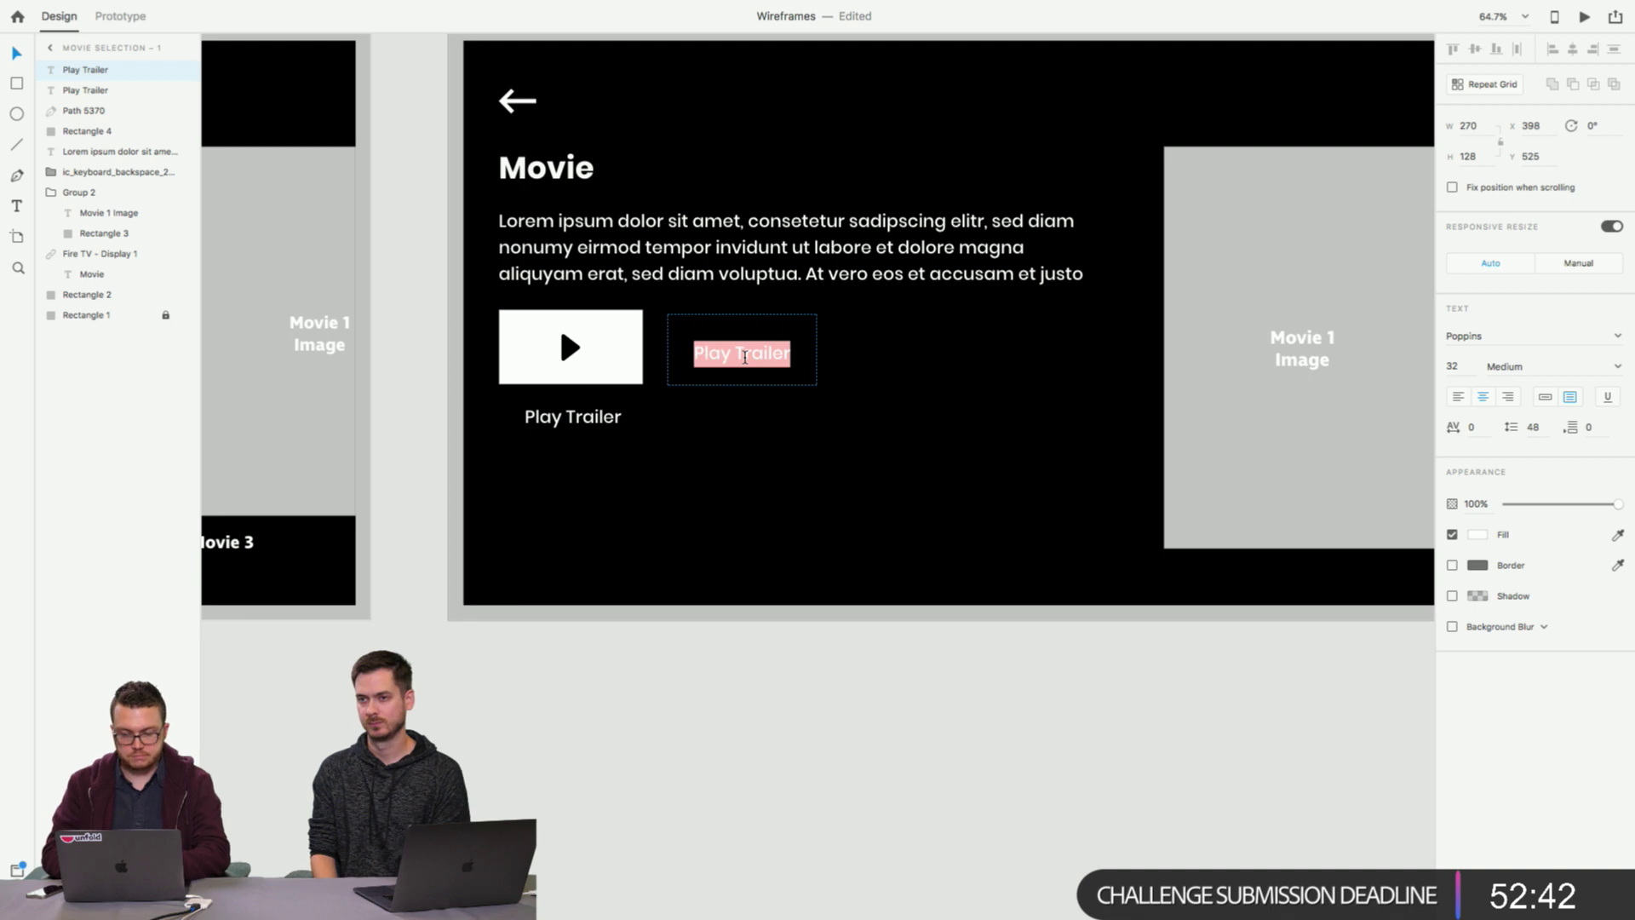
text(Tomatomet)
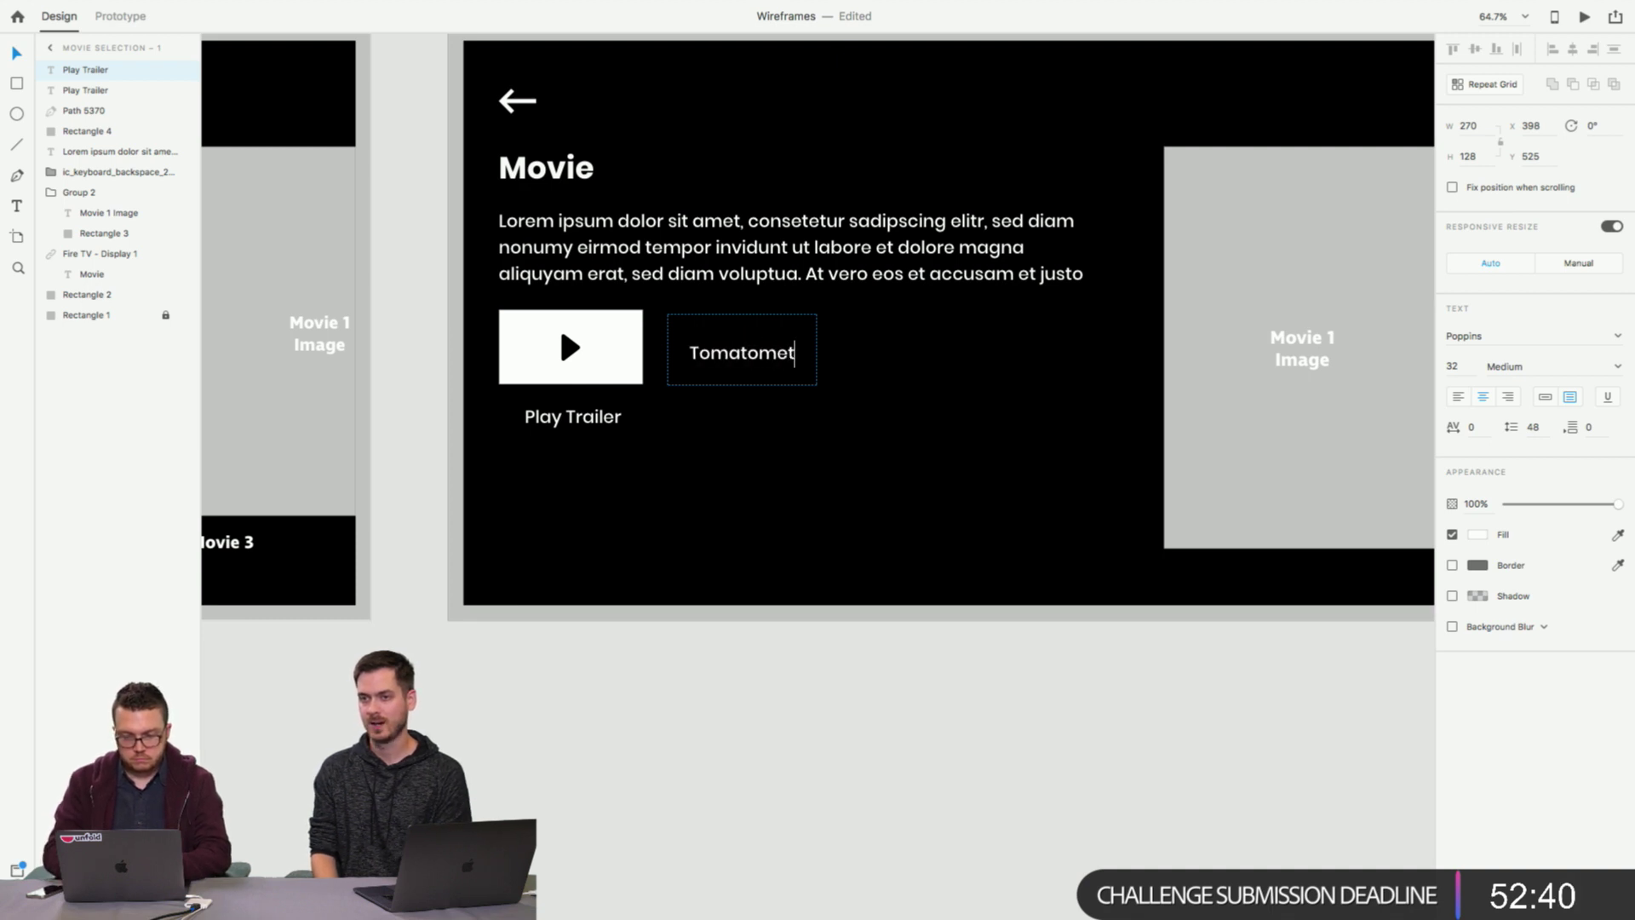
text(er)
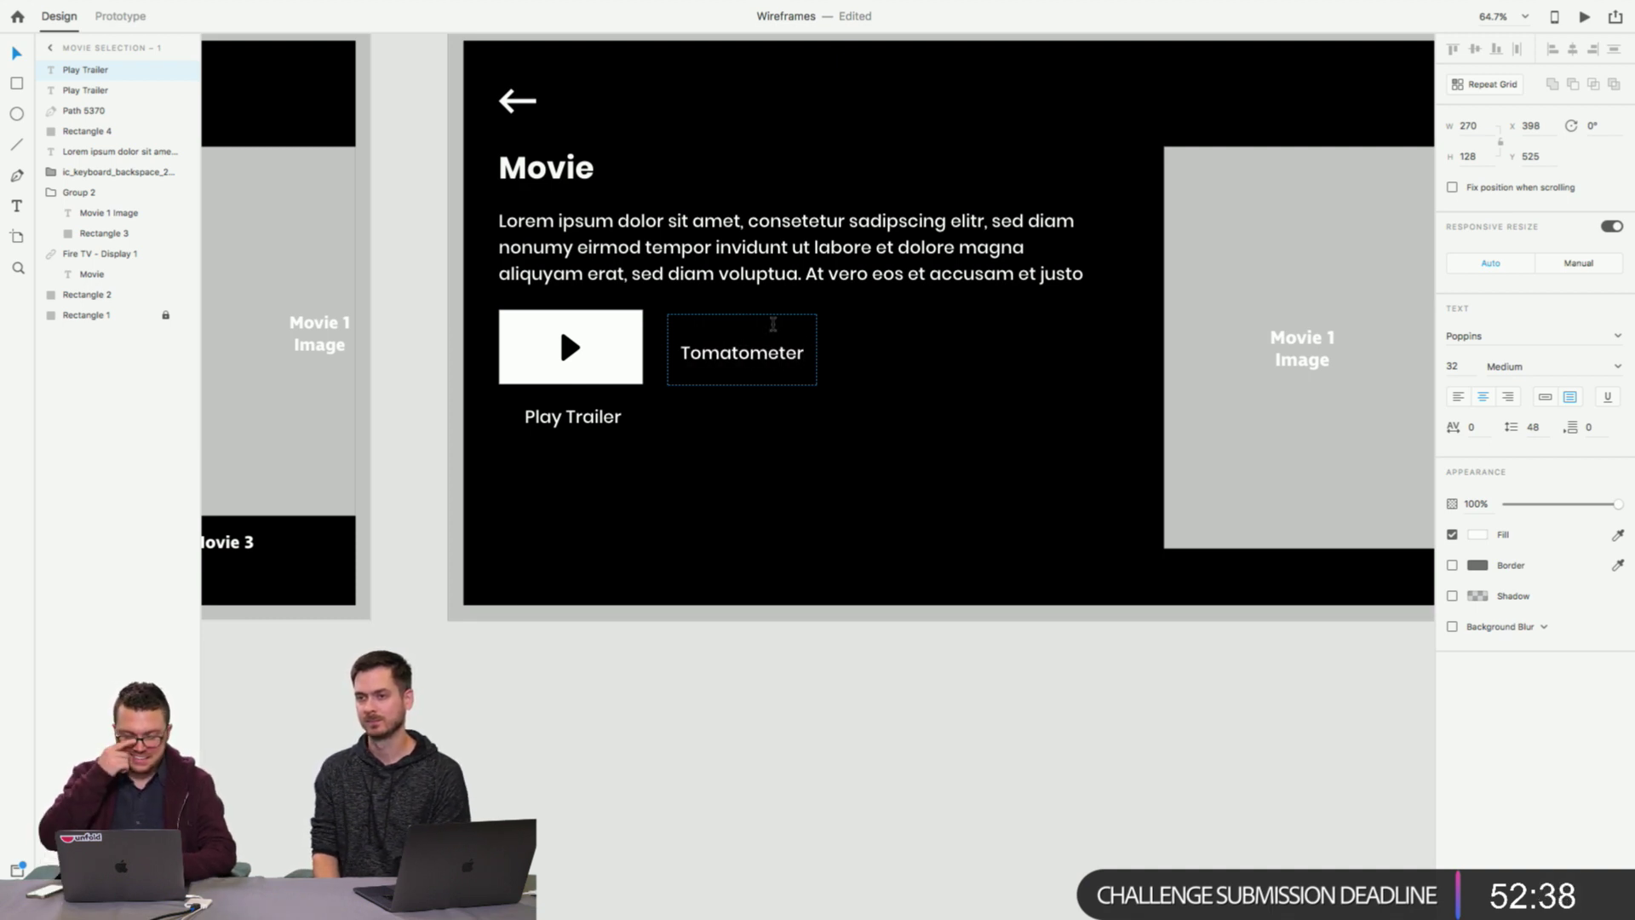
text(5)
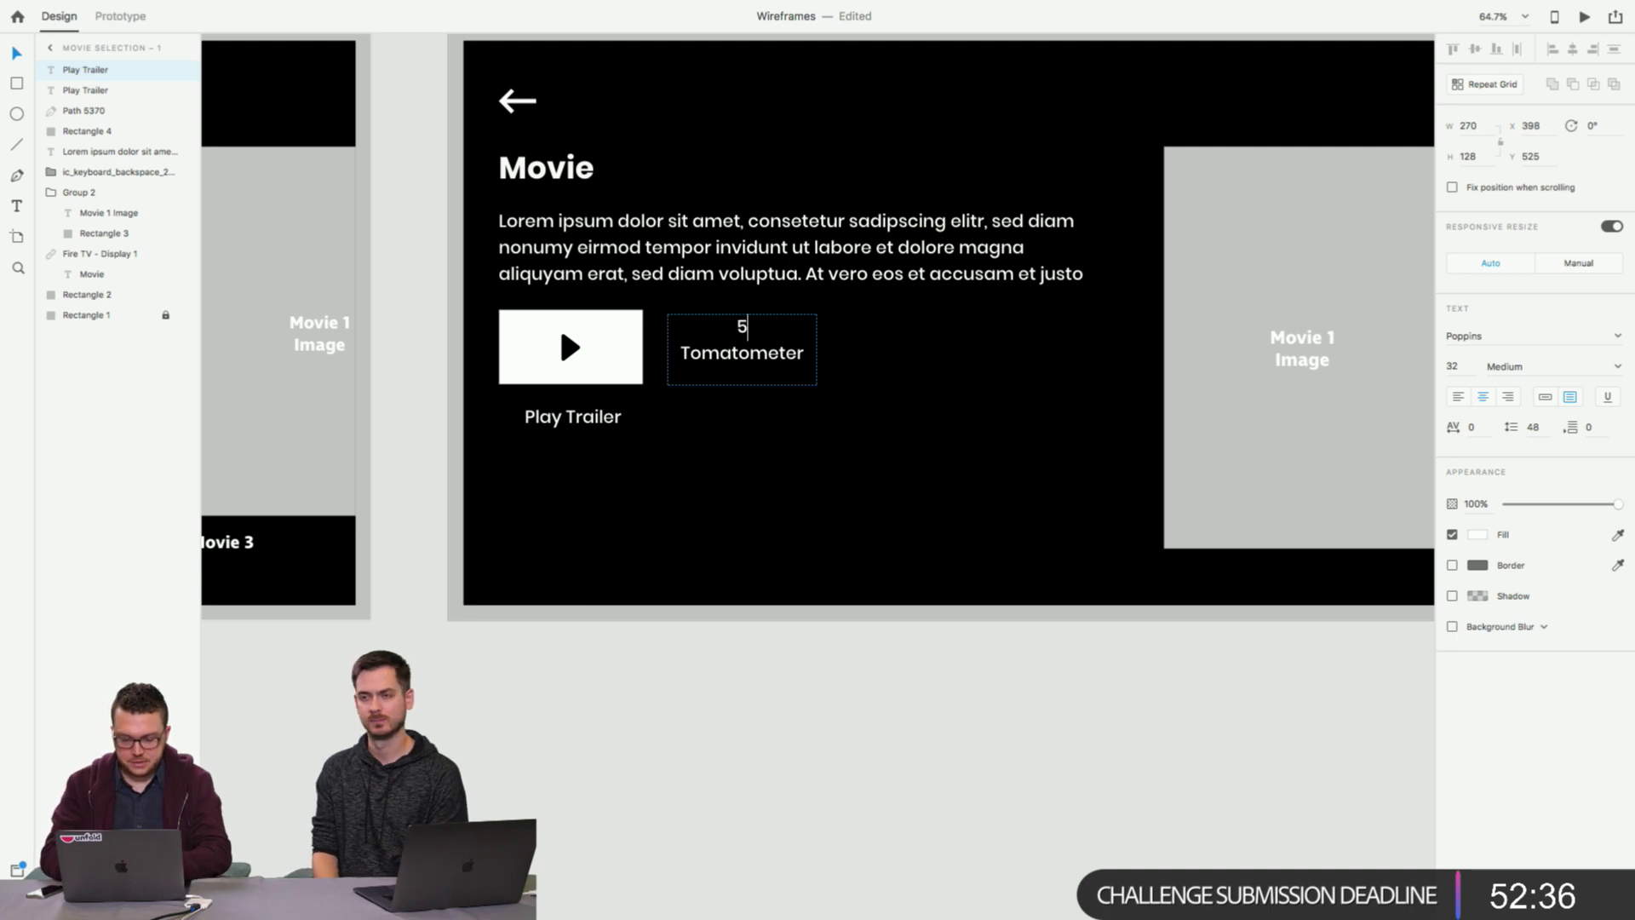
text(0%)
key(Escape)
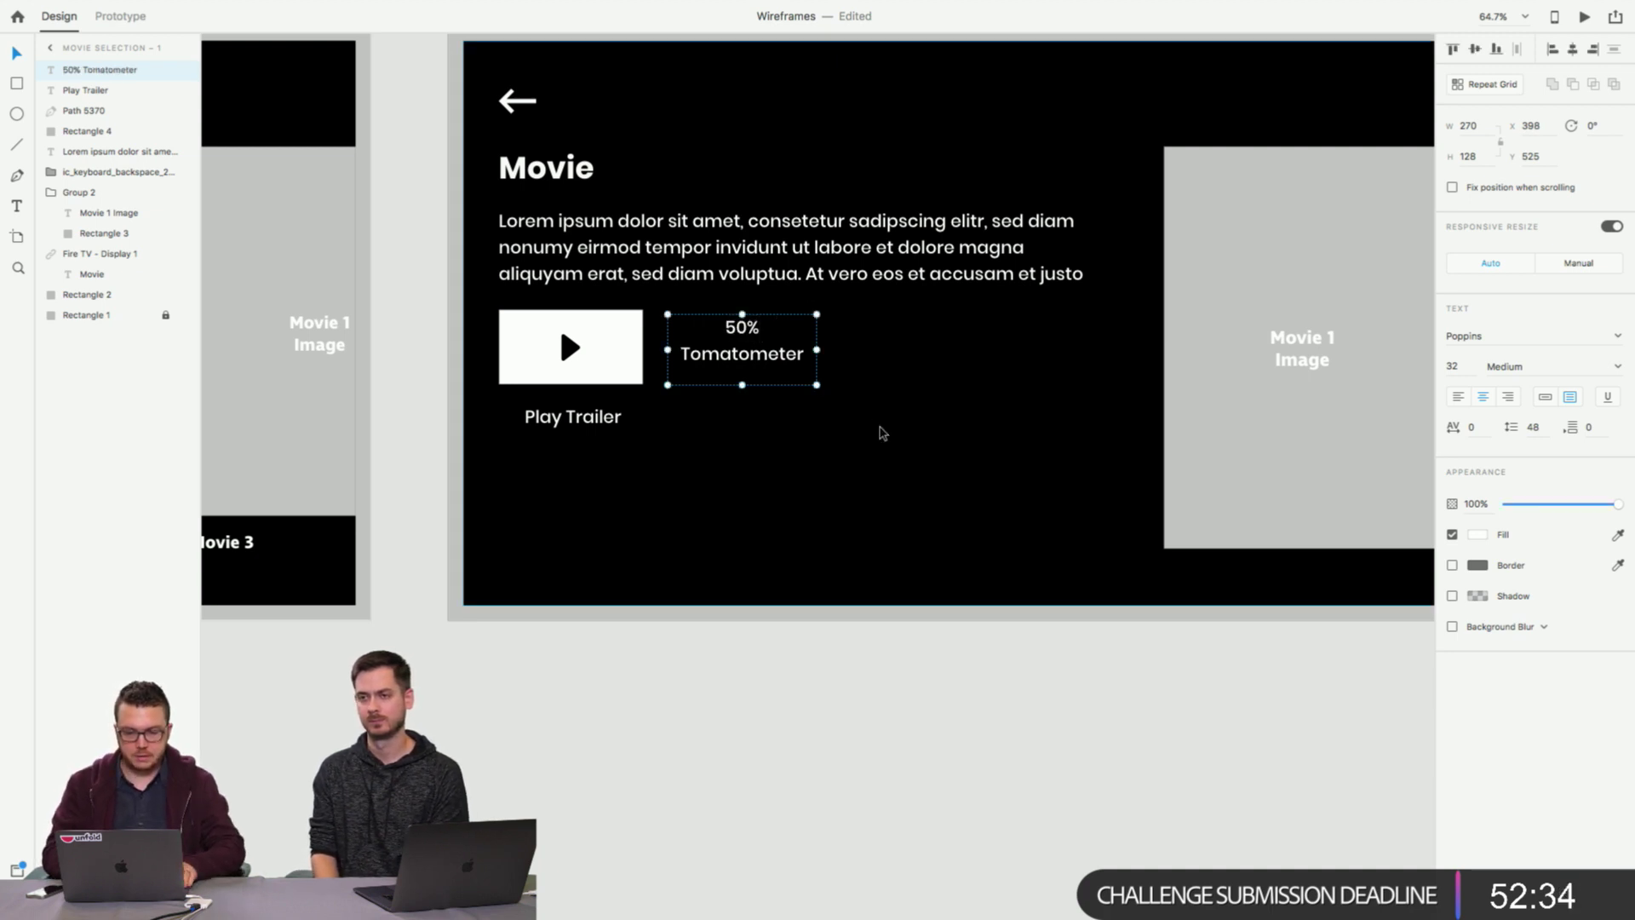
Move the "50% Tomatometer" text slightly down and left so it sits level with the play button.
click(388, 273)
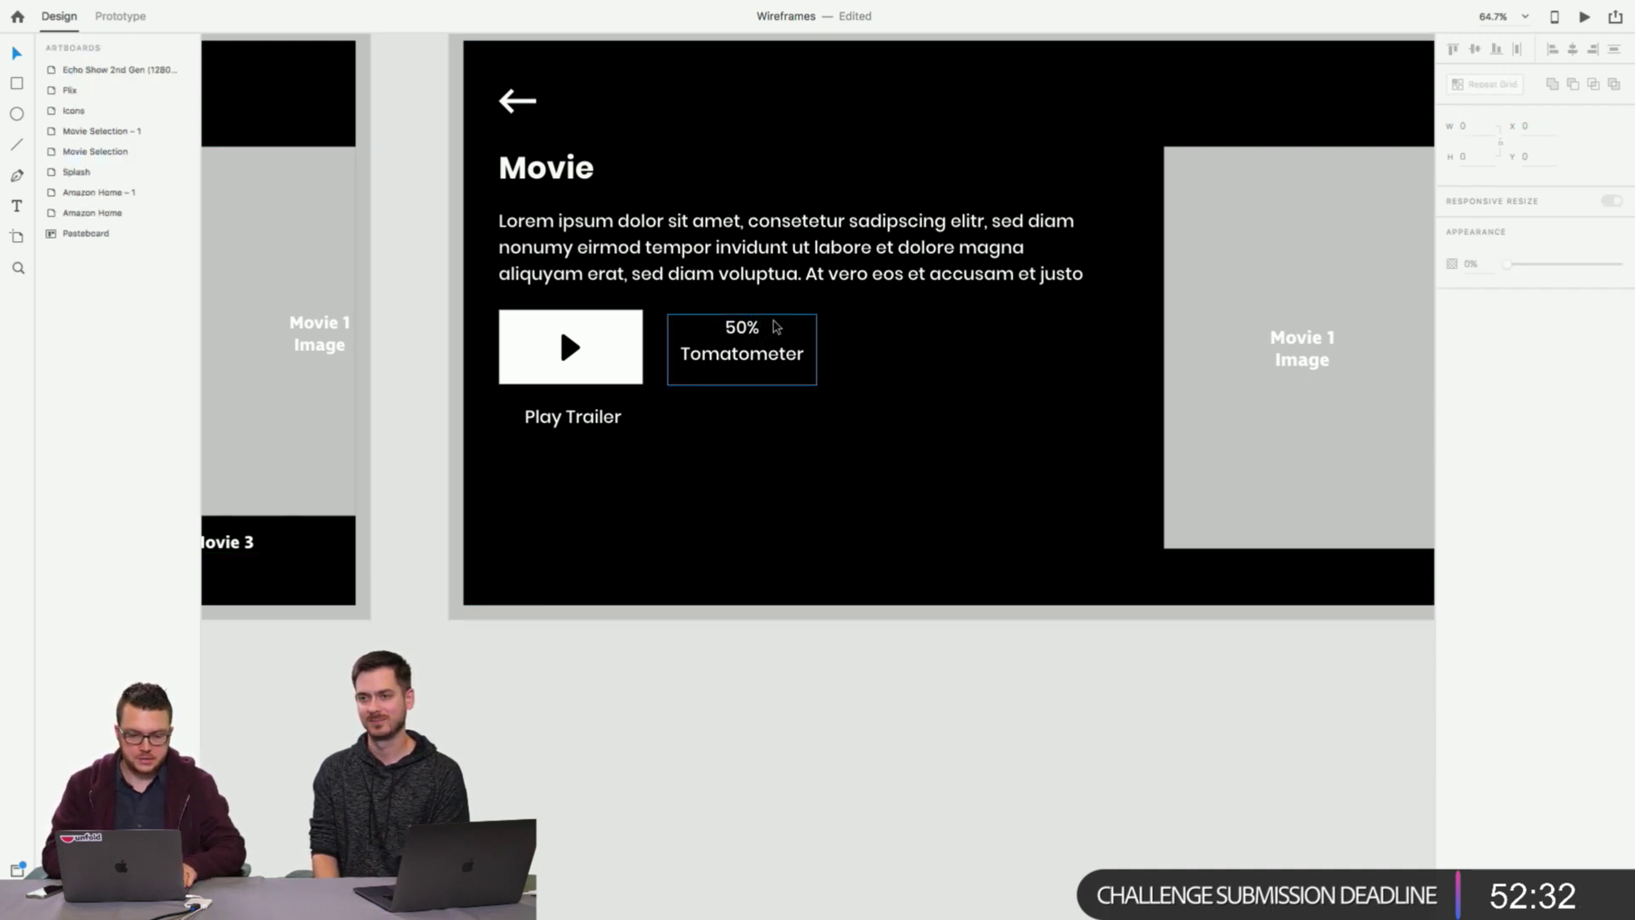
drag(777, 327, 750, 364)
click(664, 755)
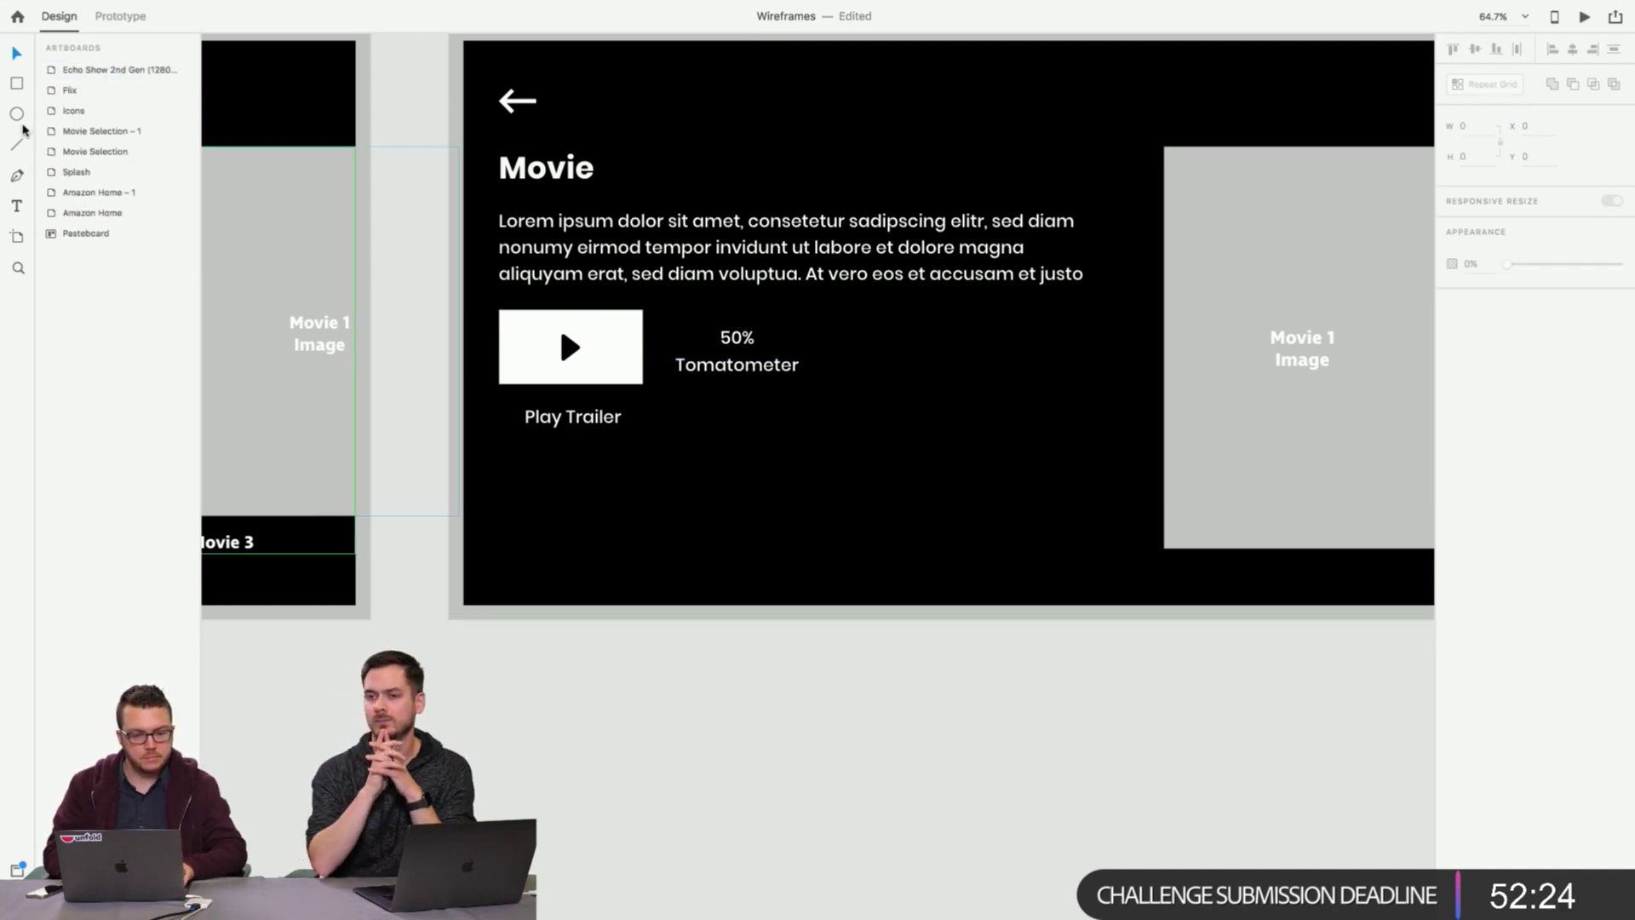
Draw a white circle about 190 in diameter beneath the "Play Trailer" label, leaving no stray ellipses, and select it.
click(22, 125)
drag(499, 492, 642, 575)
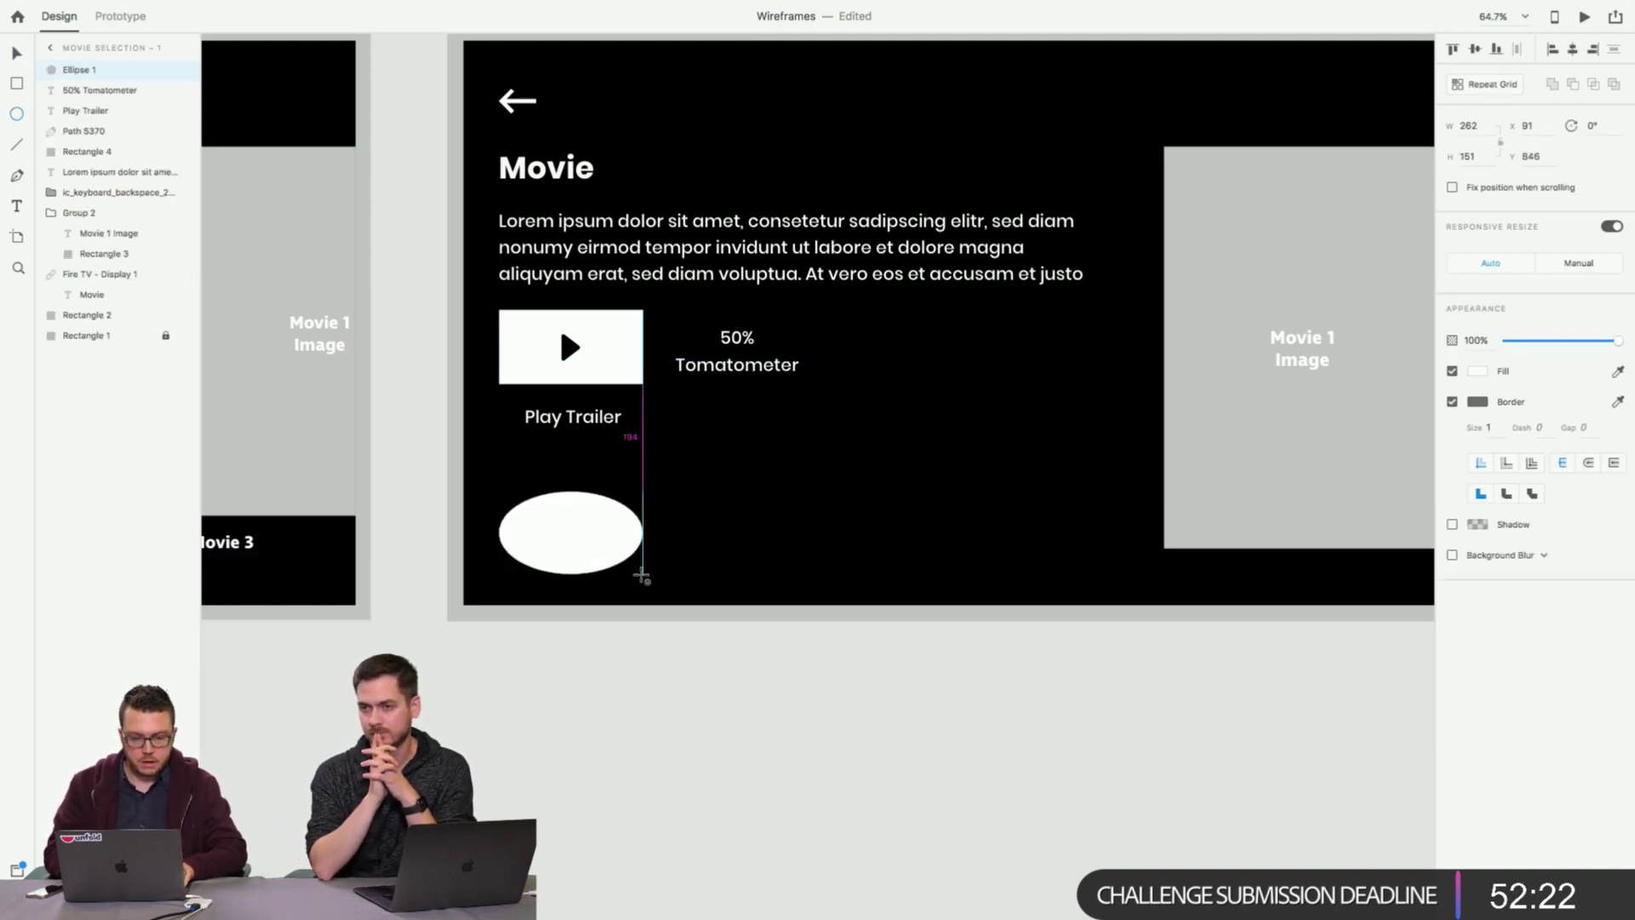
key(BackSpace)
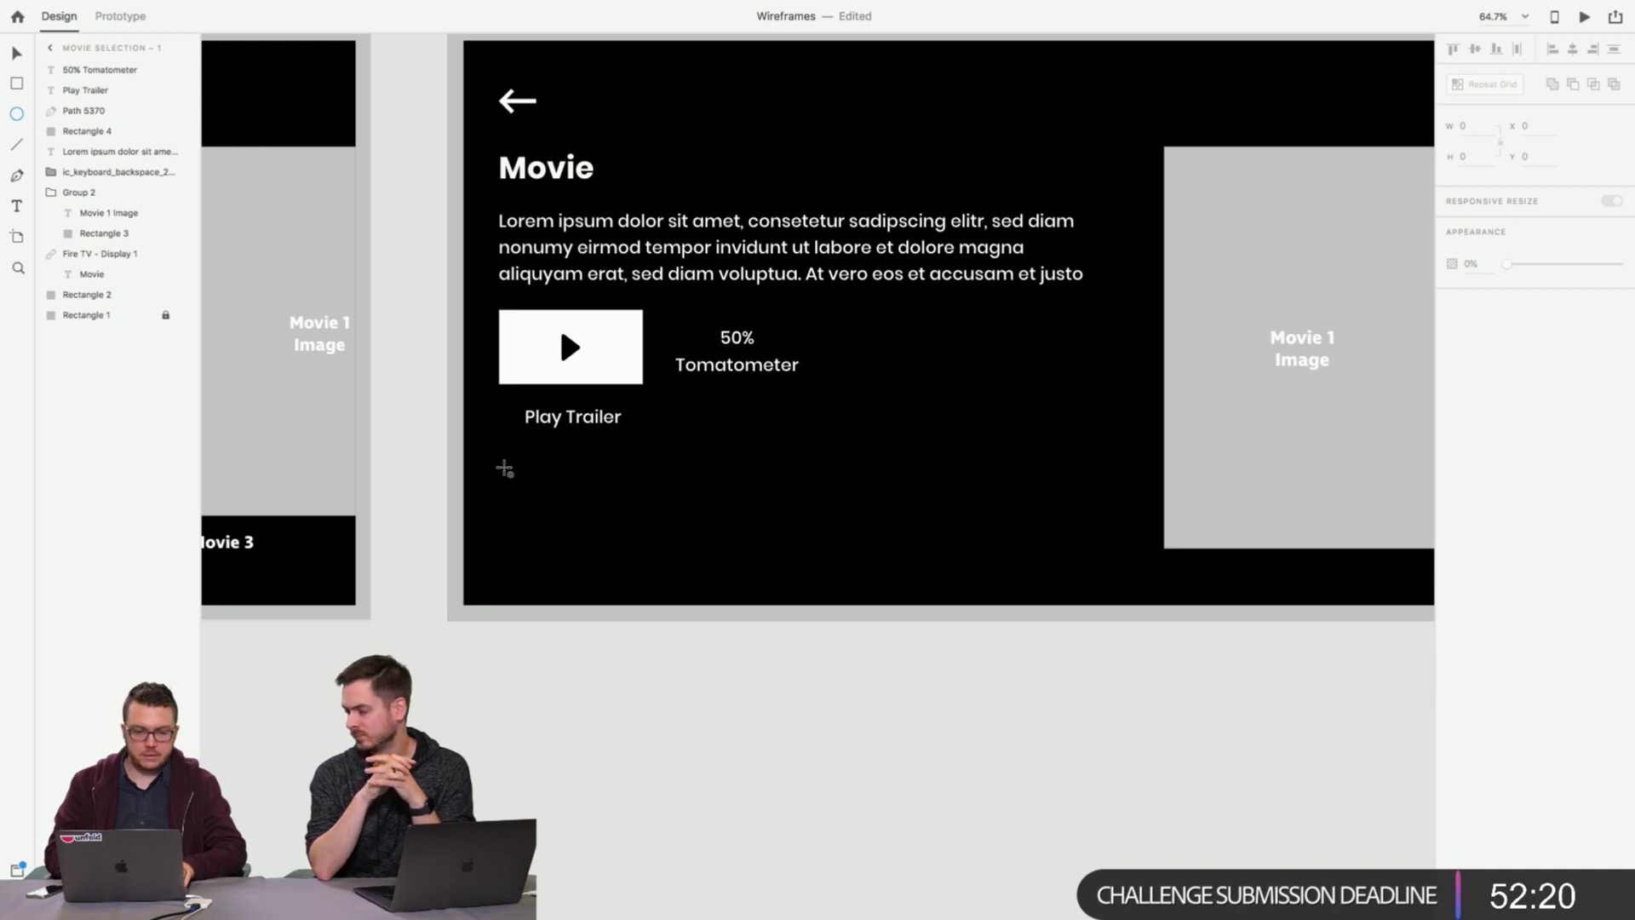
drag(504, 467, 607, 573)
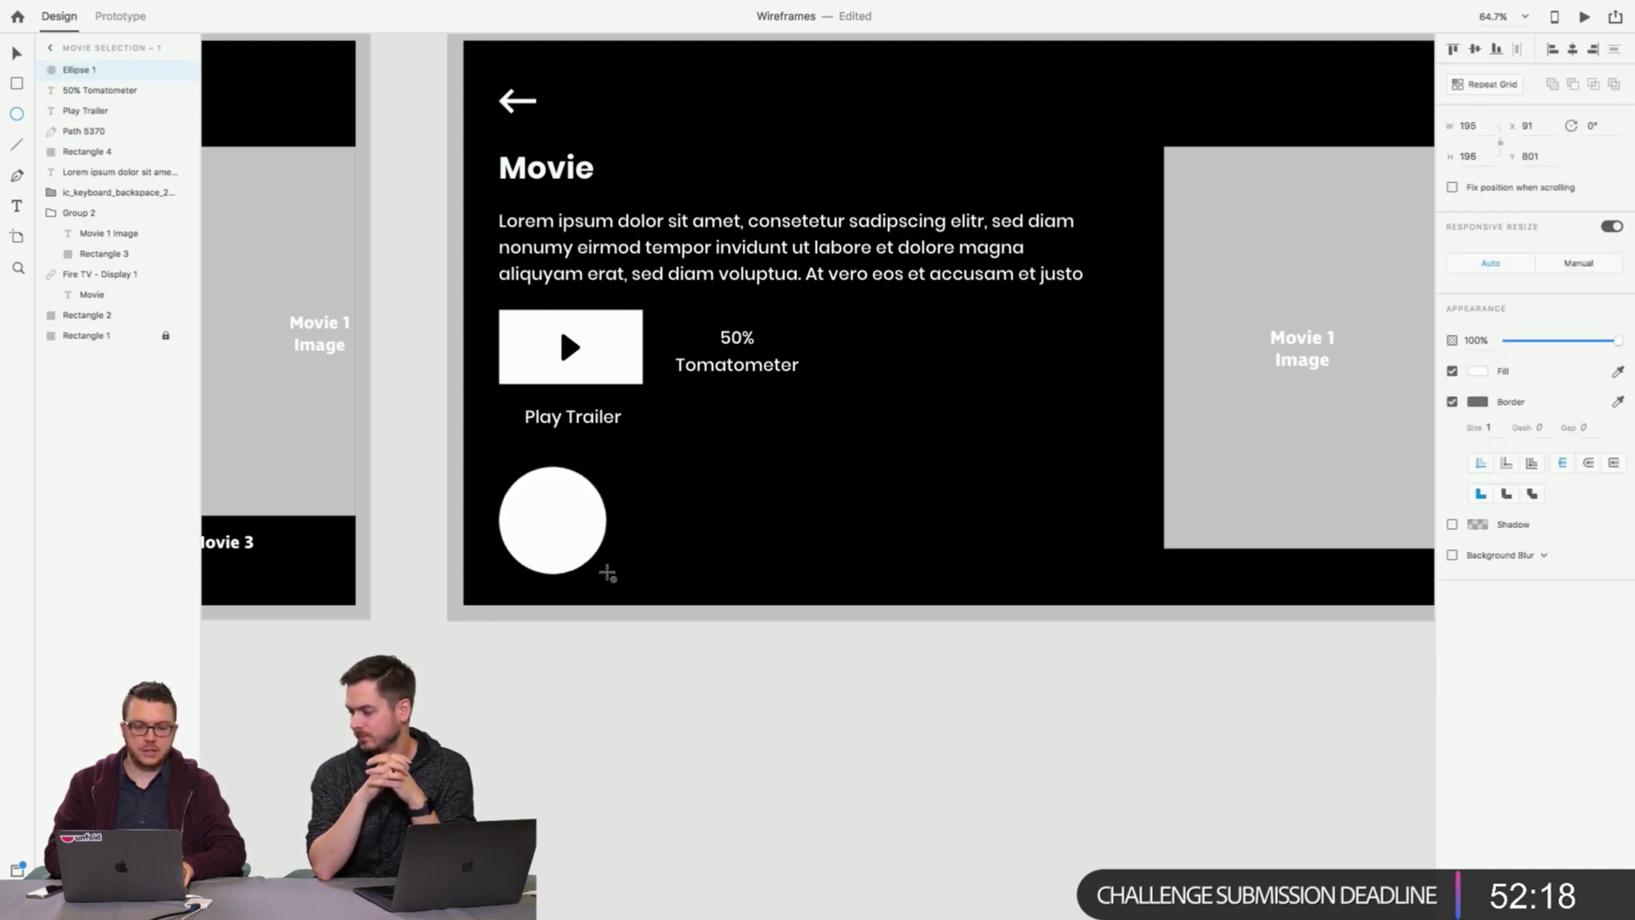
drag(556, 507, 561, 512)
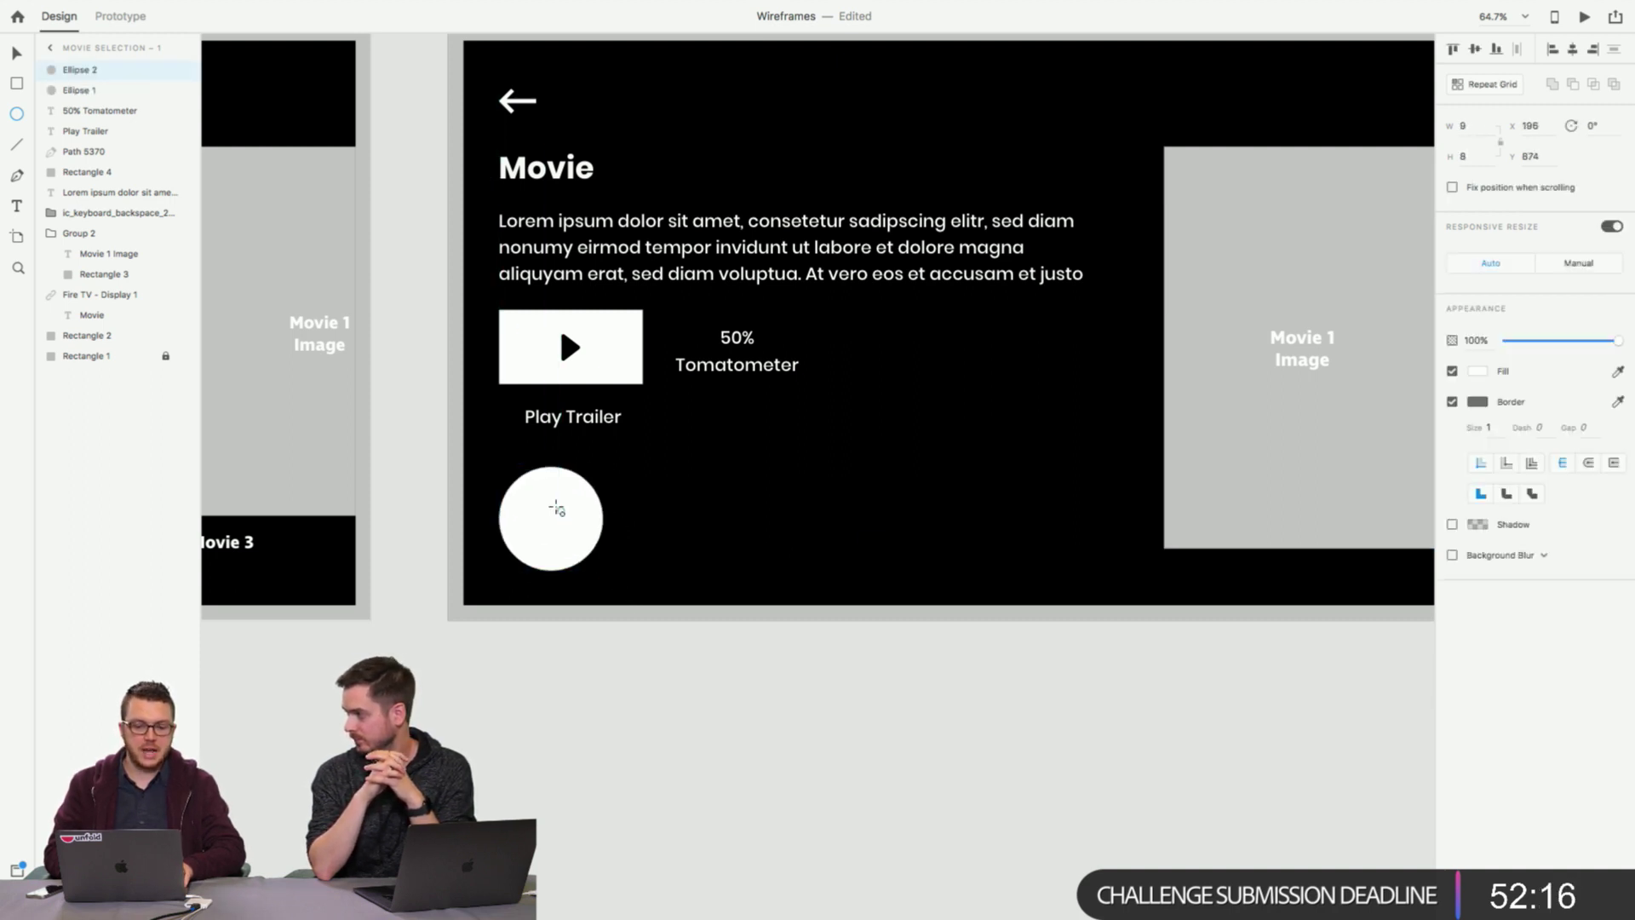
click(17, 53)
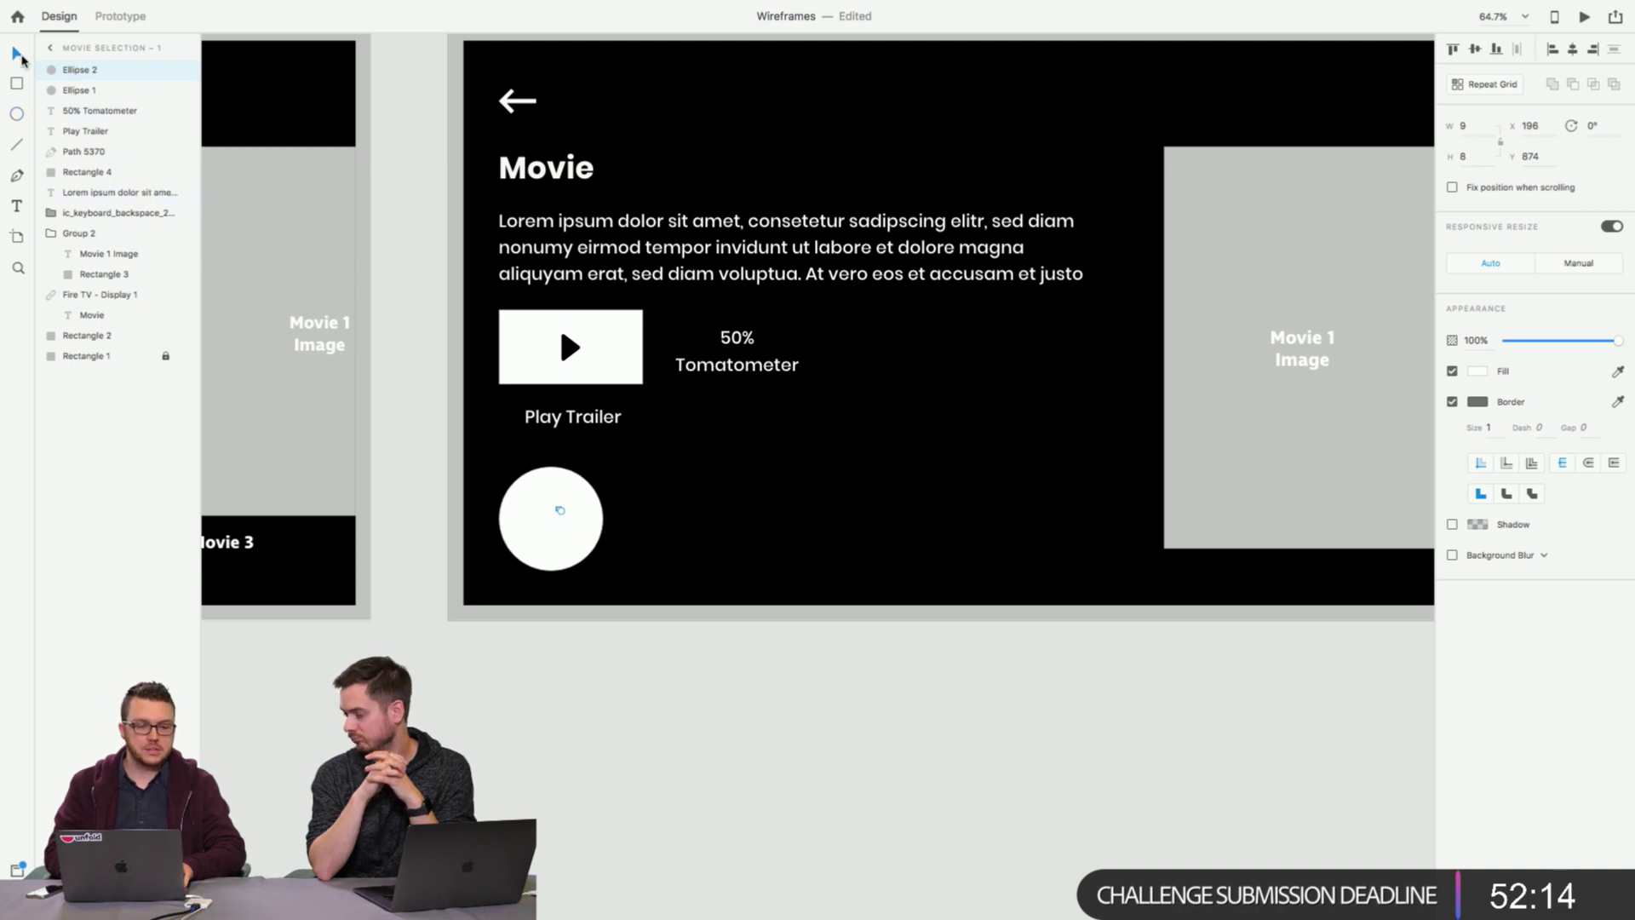
click(432, 419)
click(560, 508)
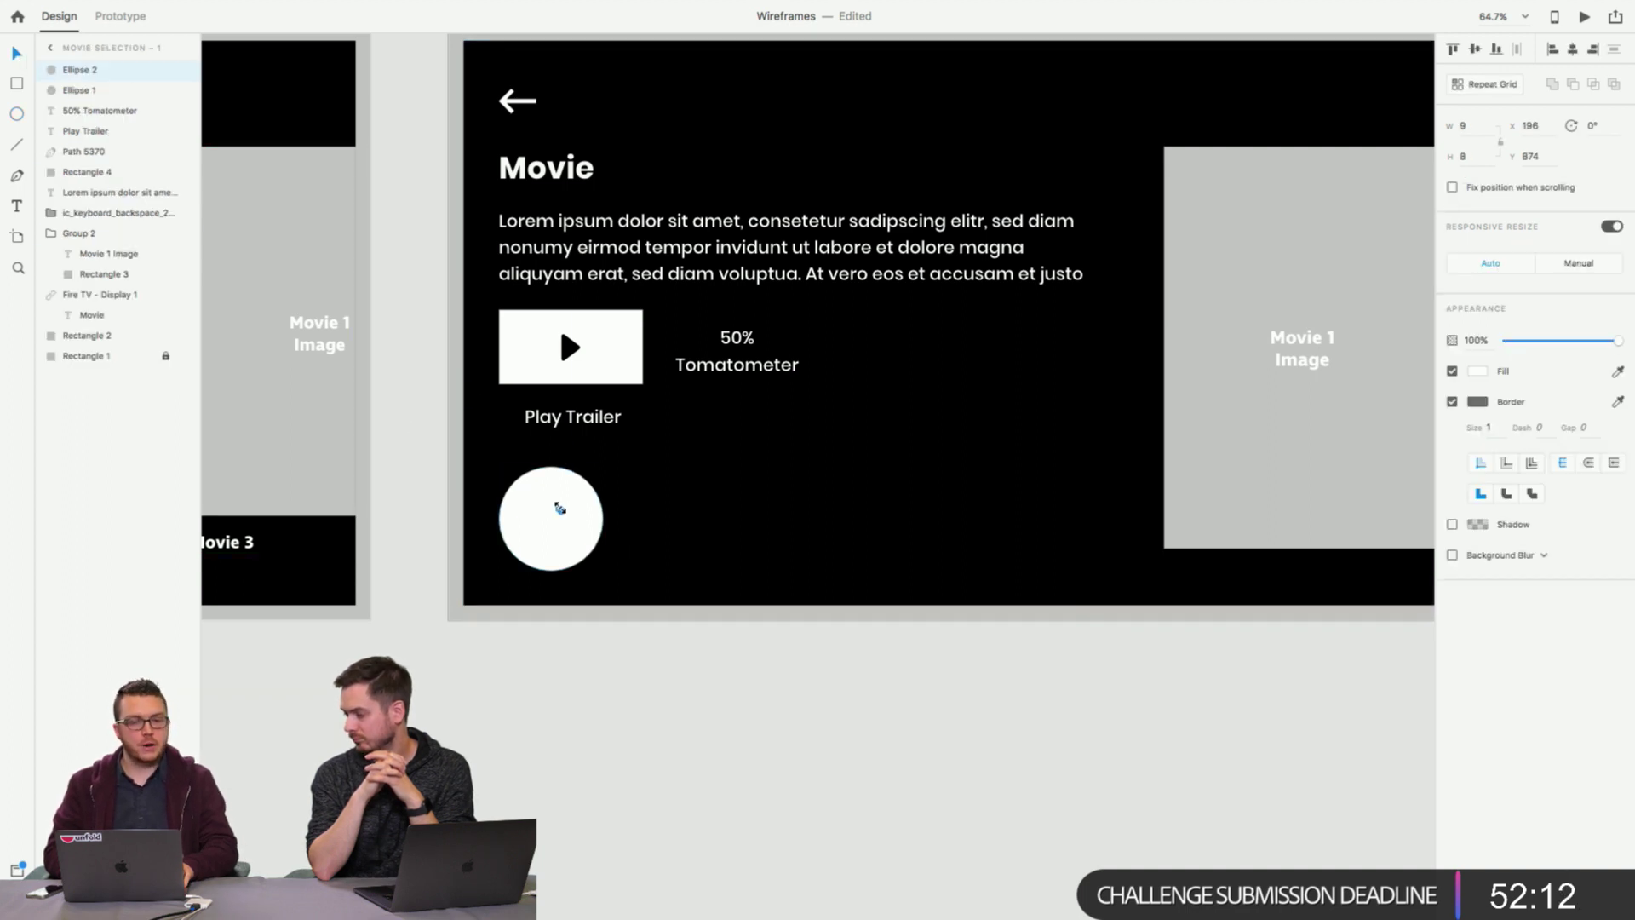
key(Delete)
click(560, 506)
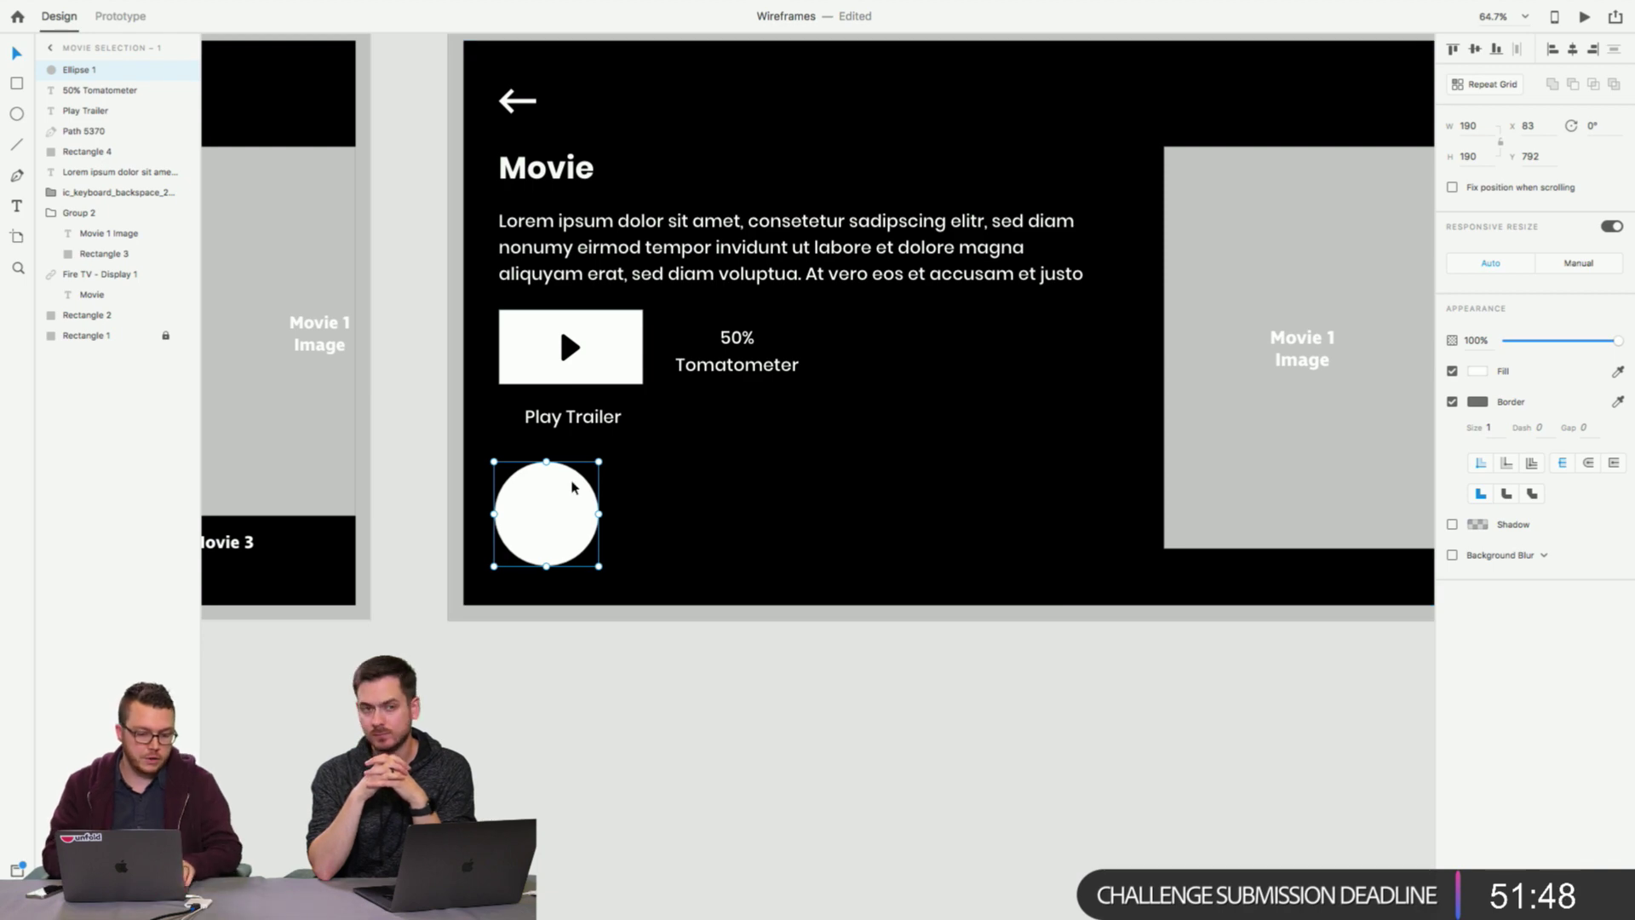
Duplicate the white circle to its right and delete the copy's top anchor point.
drag(572, 484, 678, 500)
shift+click(579, 511)
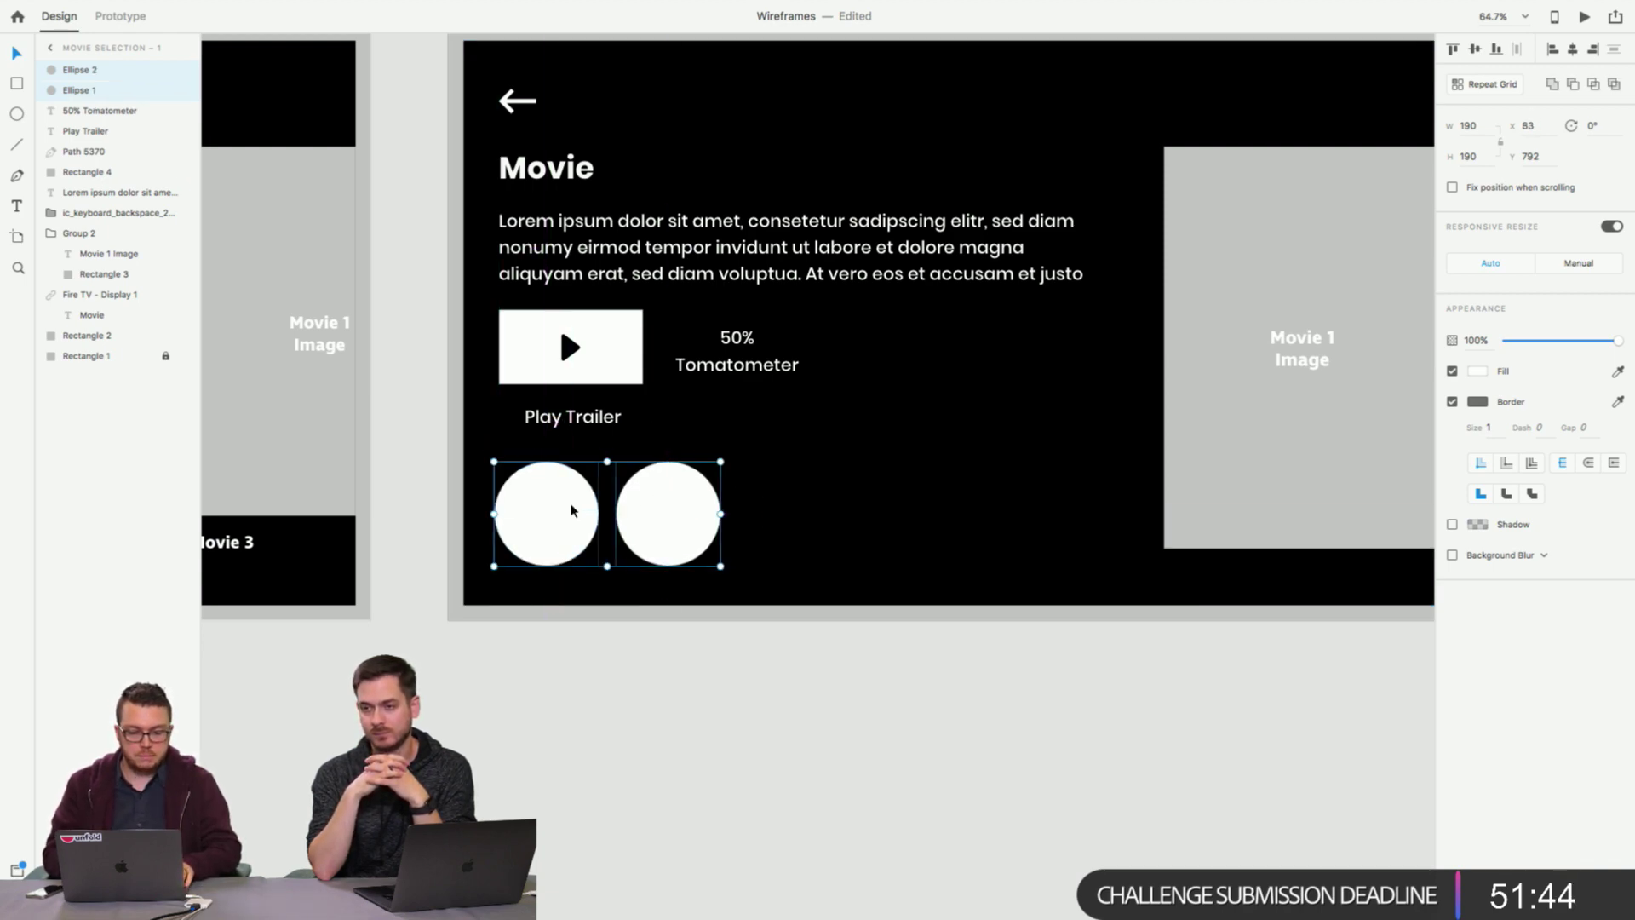
double_click(667, 515)
key(Delete)
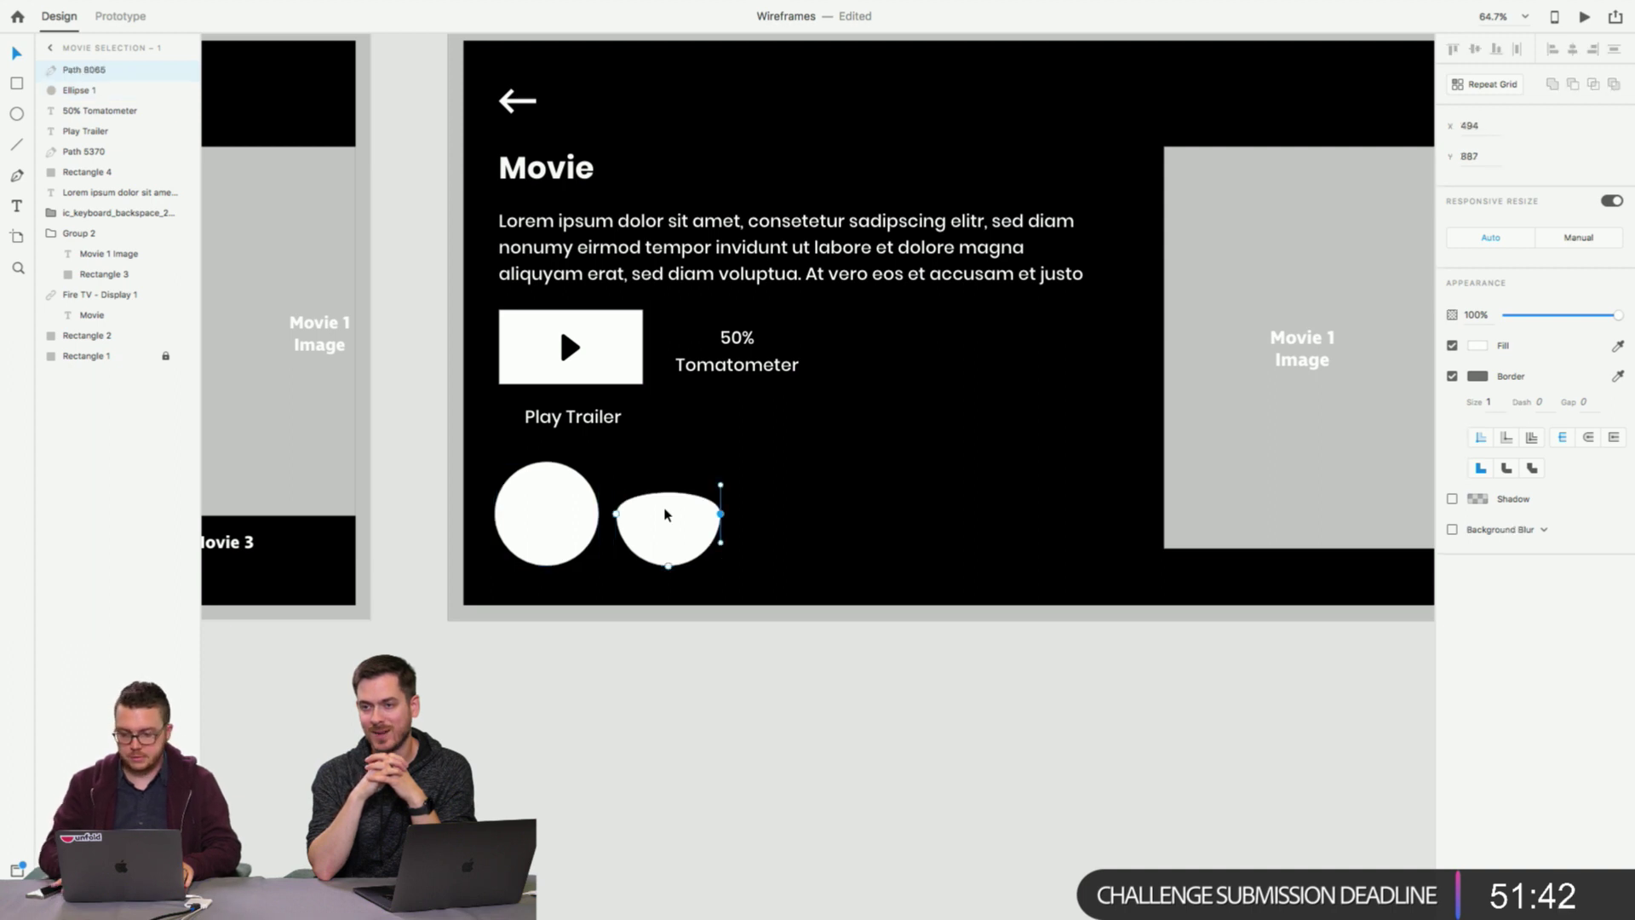
Delete the distorted copy of the circle, keeping only the original white circle beneath "Play Trailer".
click(639, 539)
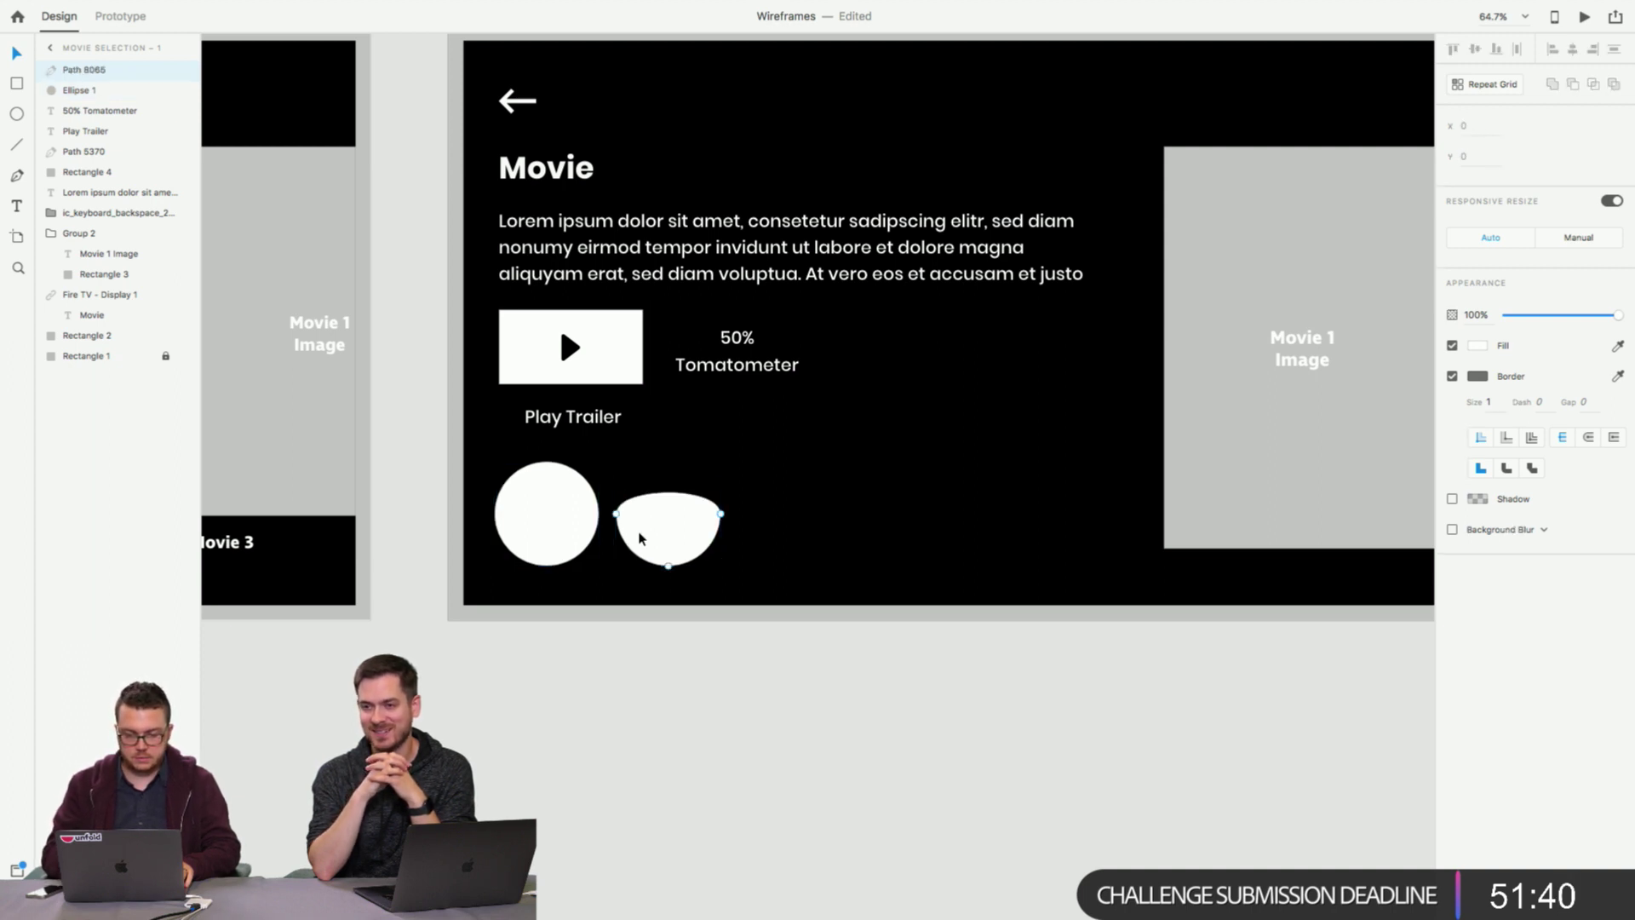
click(647, 691)
click(686, 514)
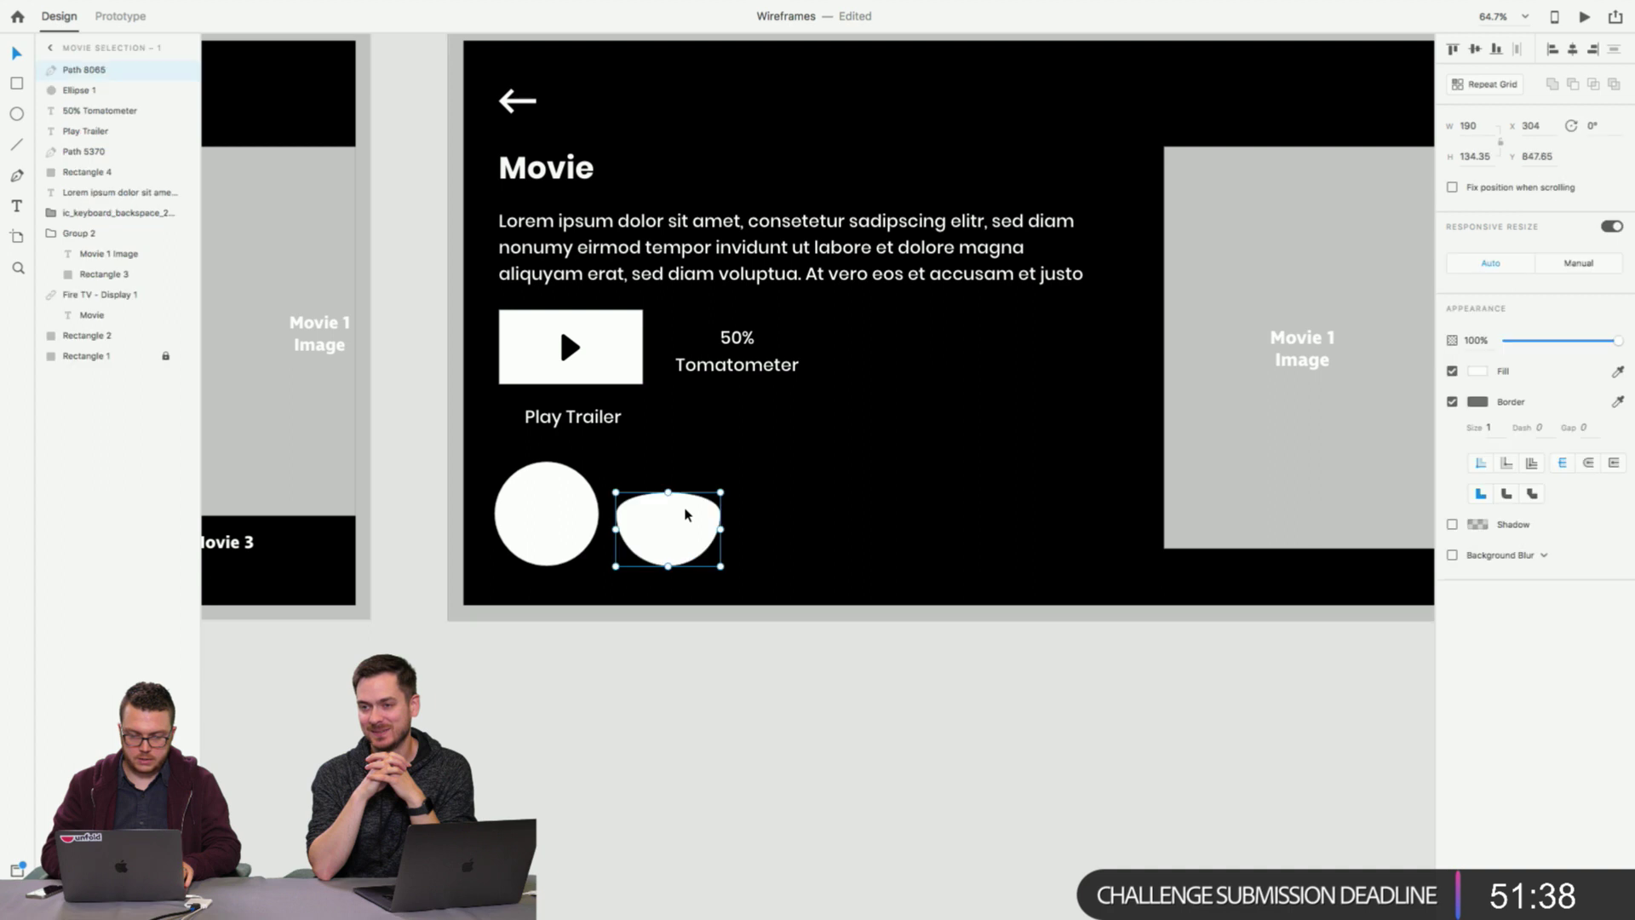
key(Delete)
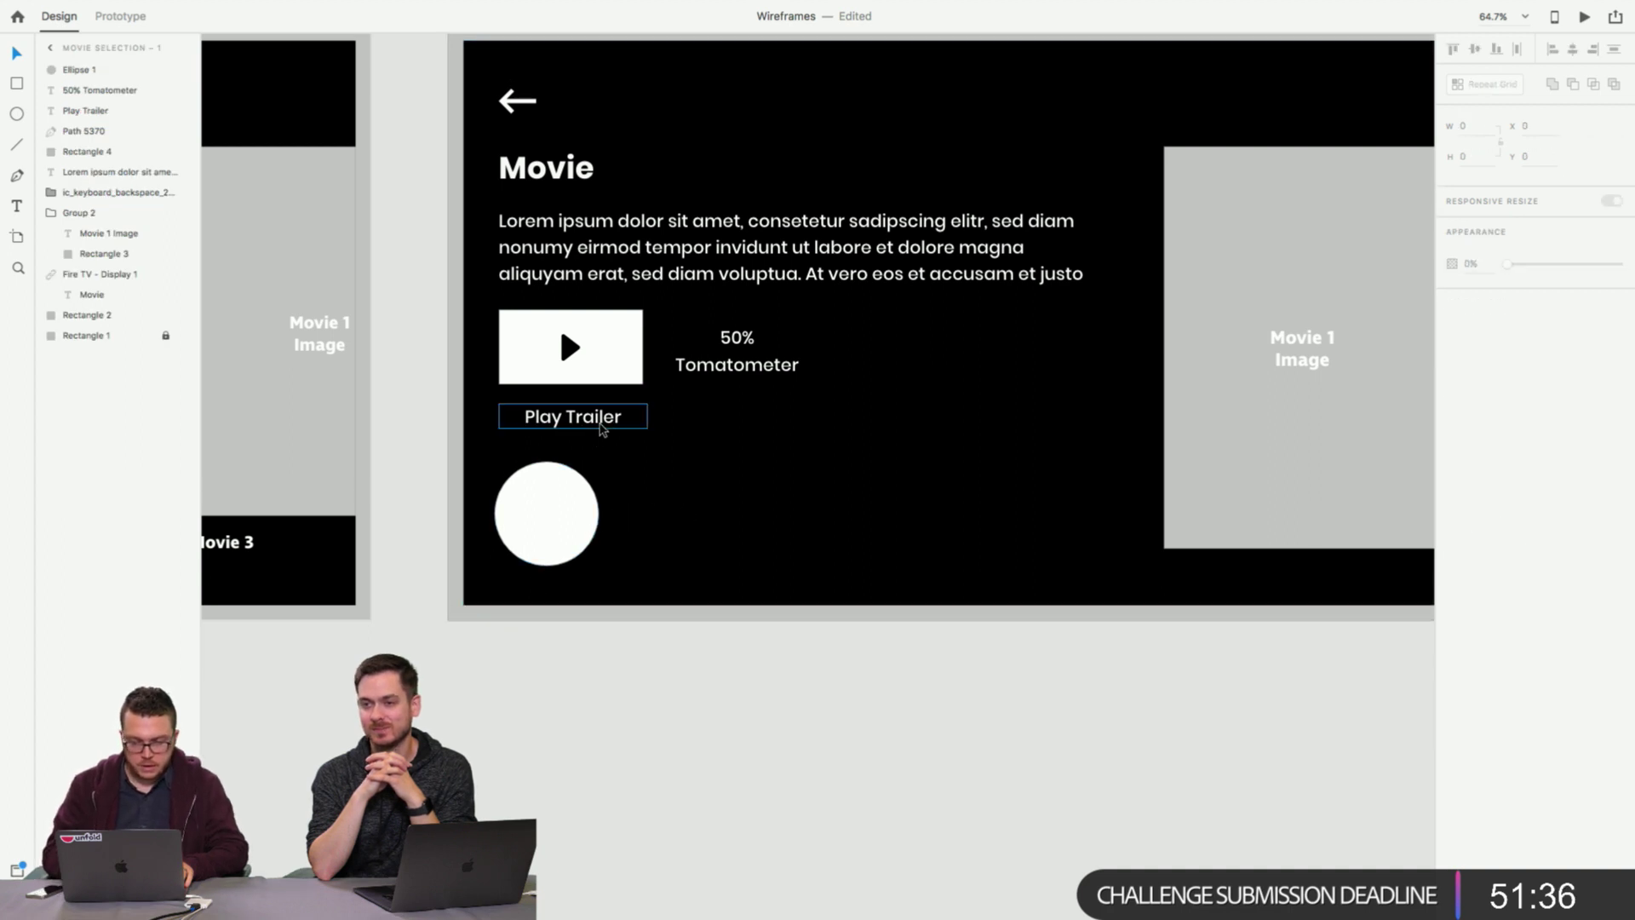
Duplicate the "Play Trailer" label and place the copy centred directly beneath the white circle.
drag(558, 418, 579, 593)
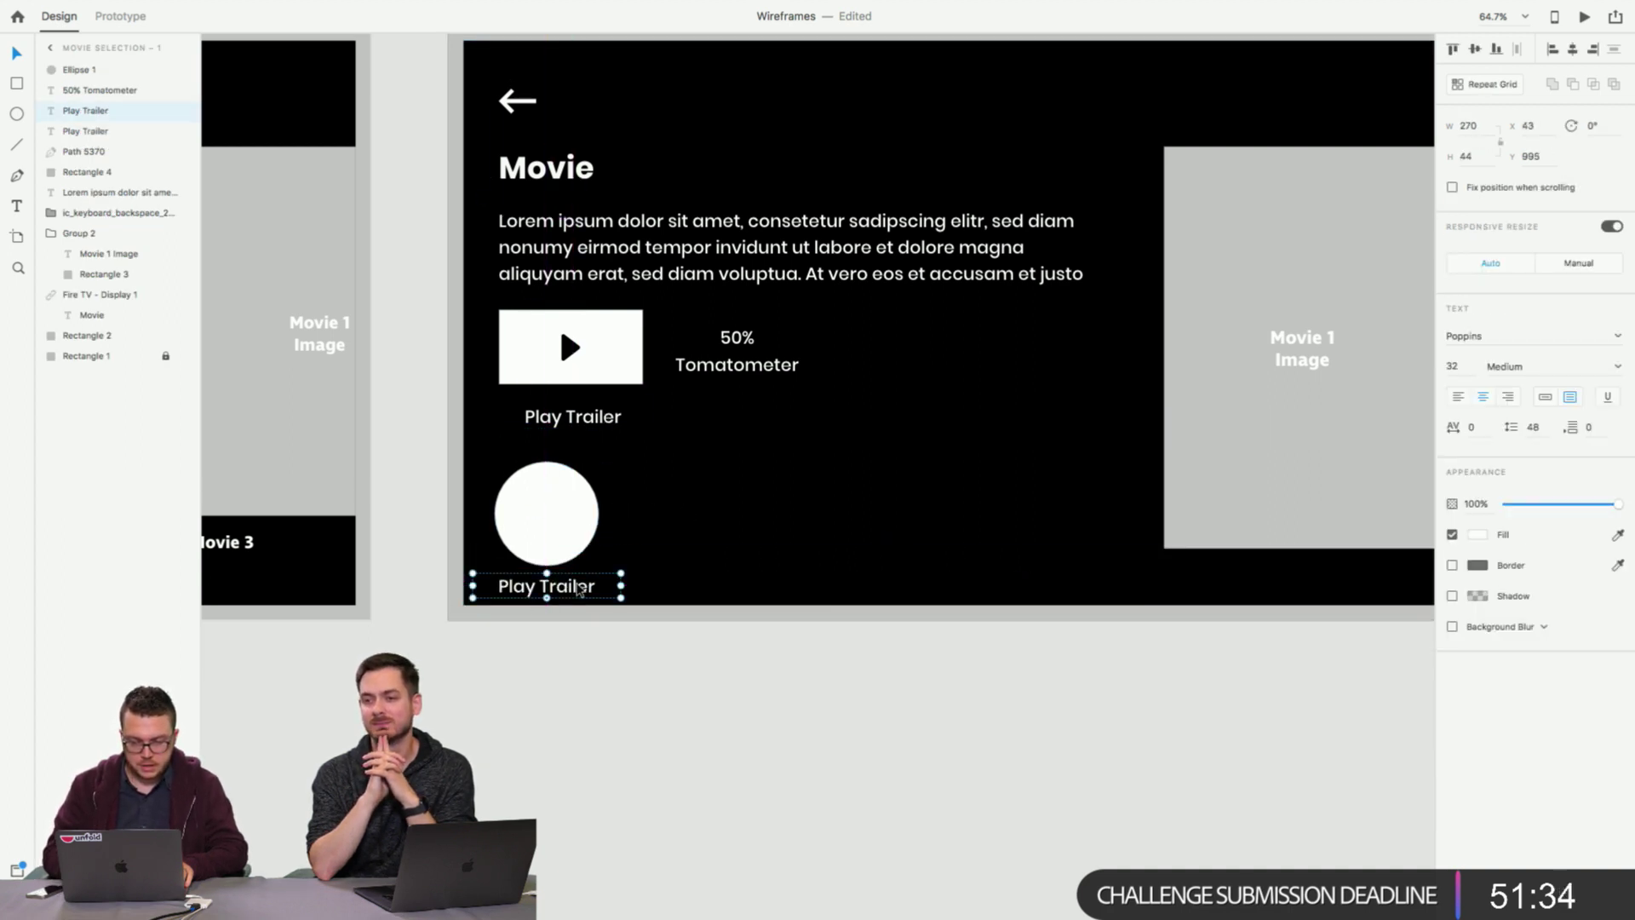
double_click(545, 584)
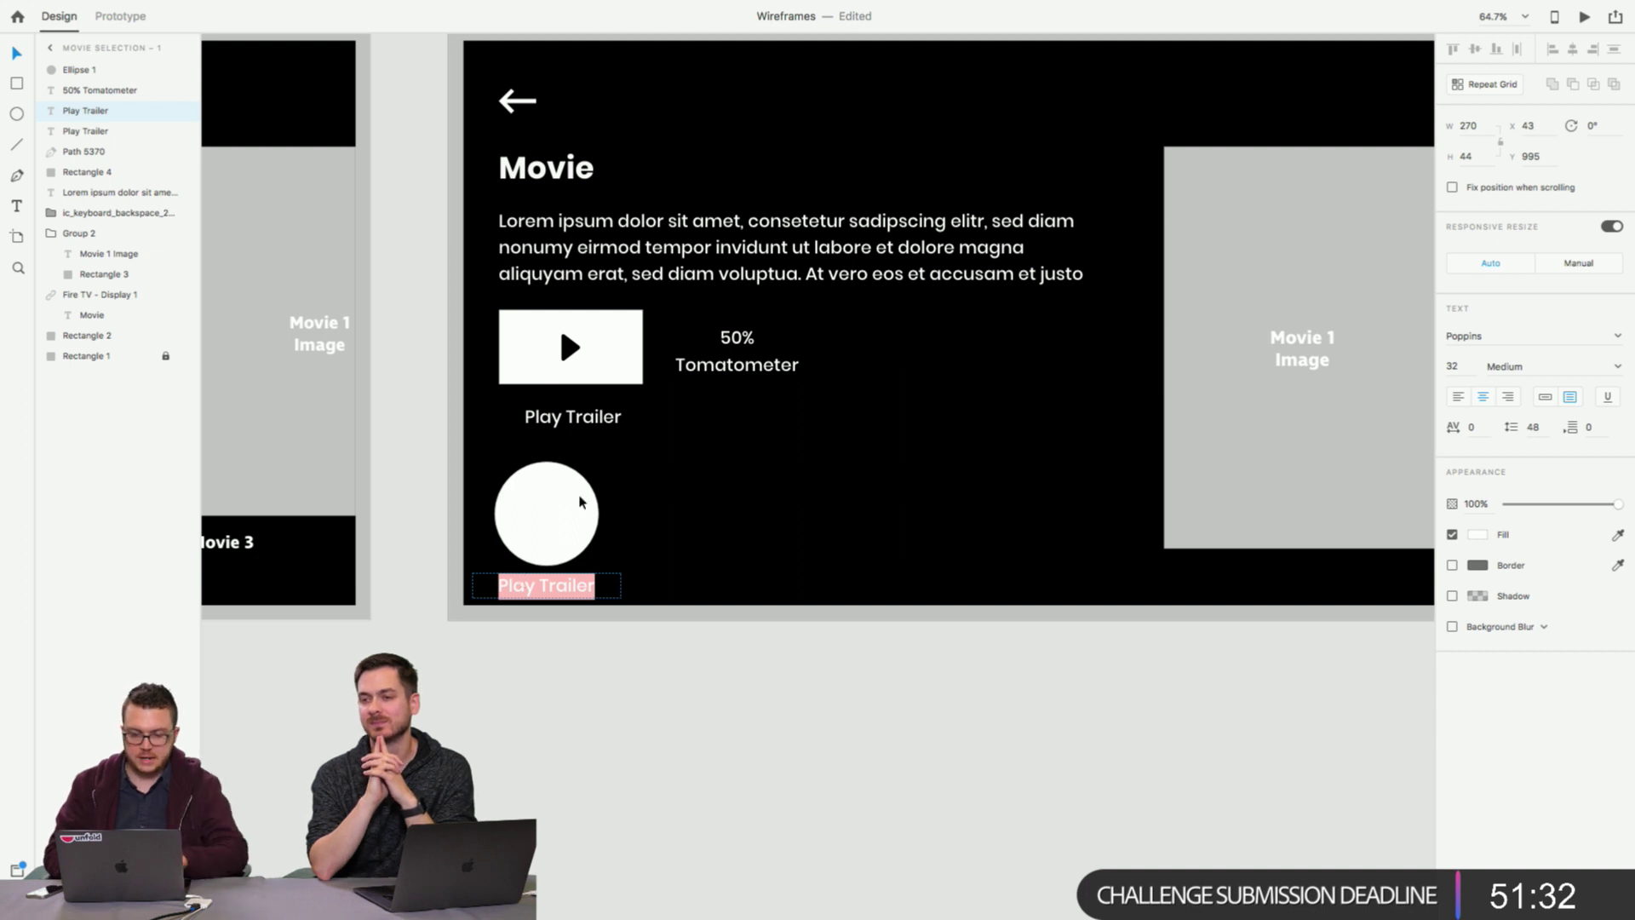
click(15, 53)
click(418, 248)
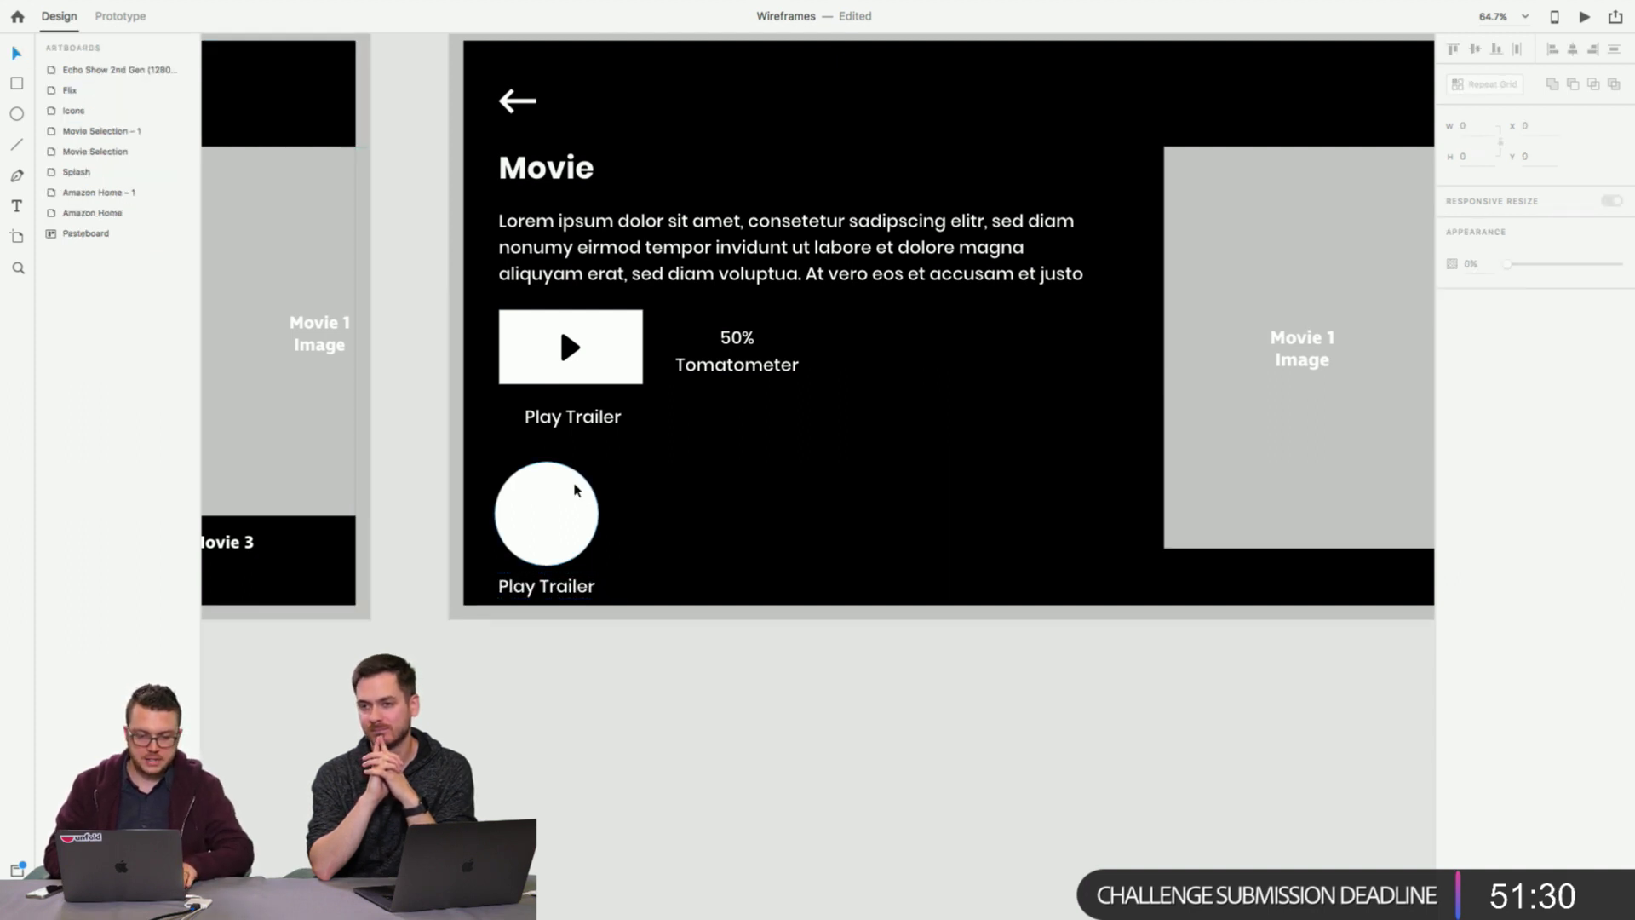
Move the white circle and the label beneath it up slightly together.
click(584, 499)
shift+click(542, 584)
drag(555, 509, 555, 500)
click(657, 574)
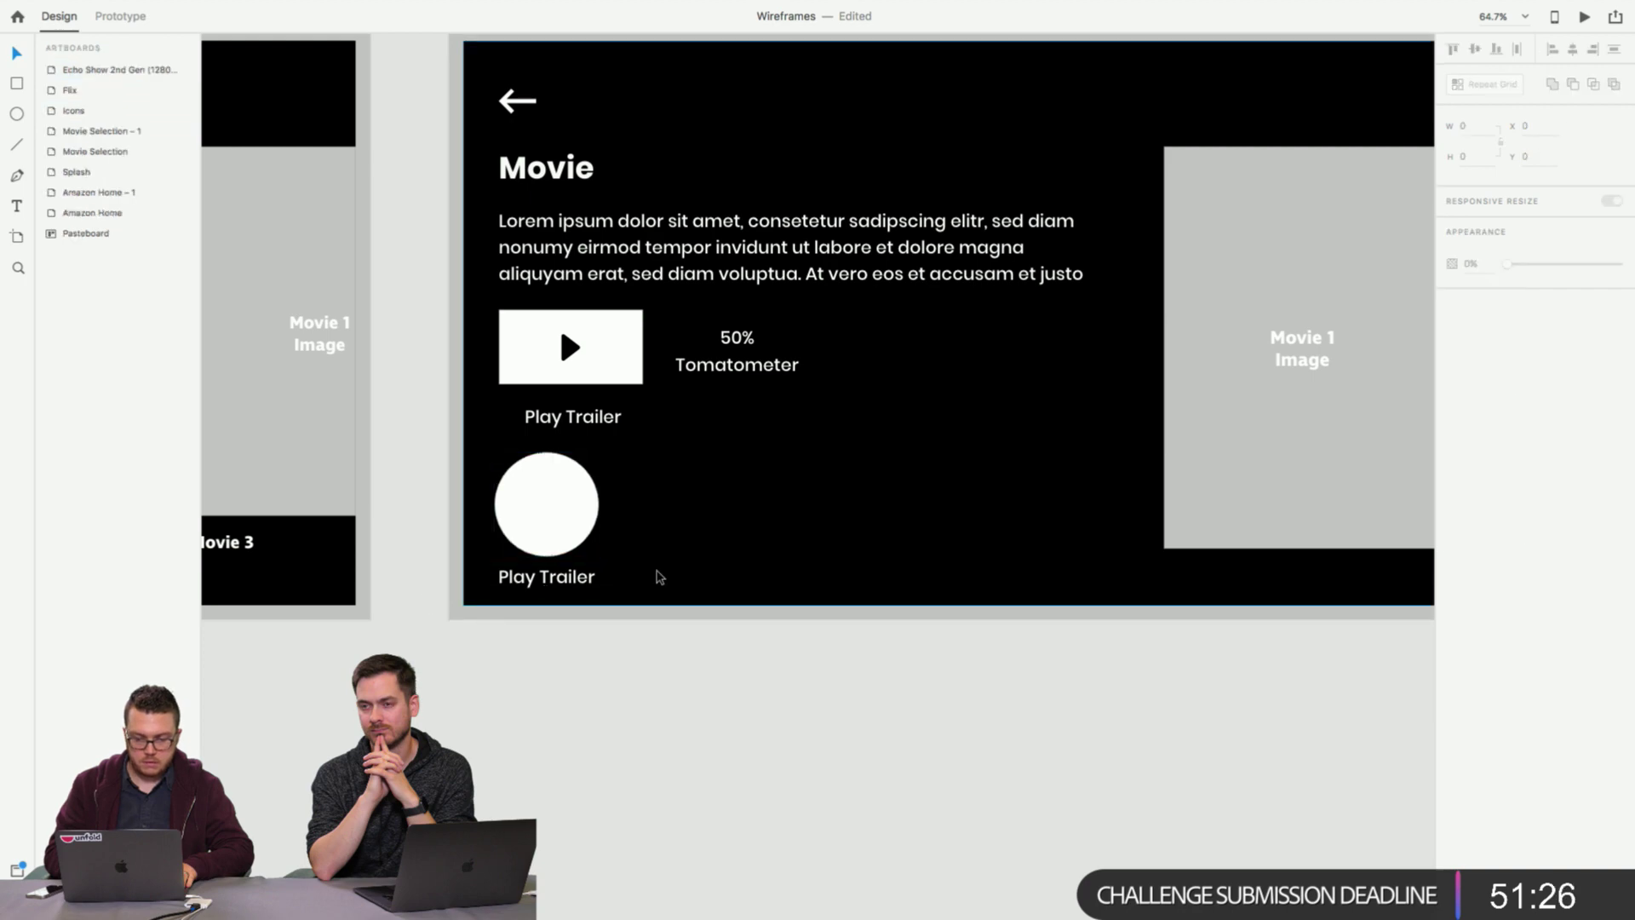
Set the font size of the label beneath the circle to 24.
scroll(657, 573, up, 5)
click(481, 582)
double_click(481, 582)
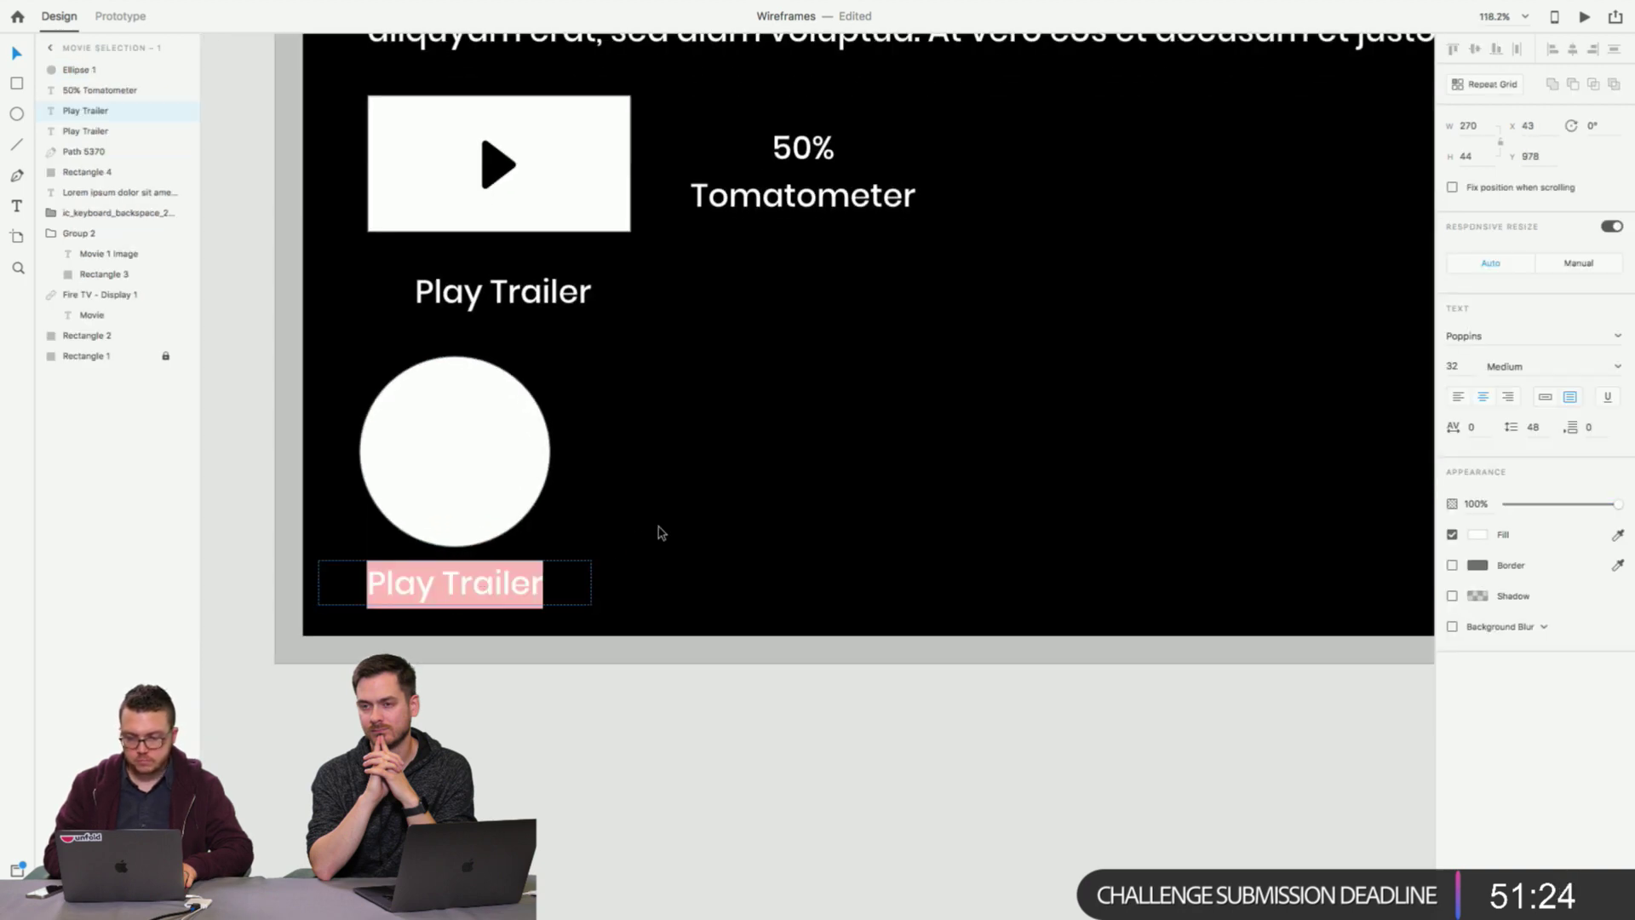
click(1452, 365)
text(24)
key(Return)
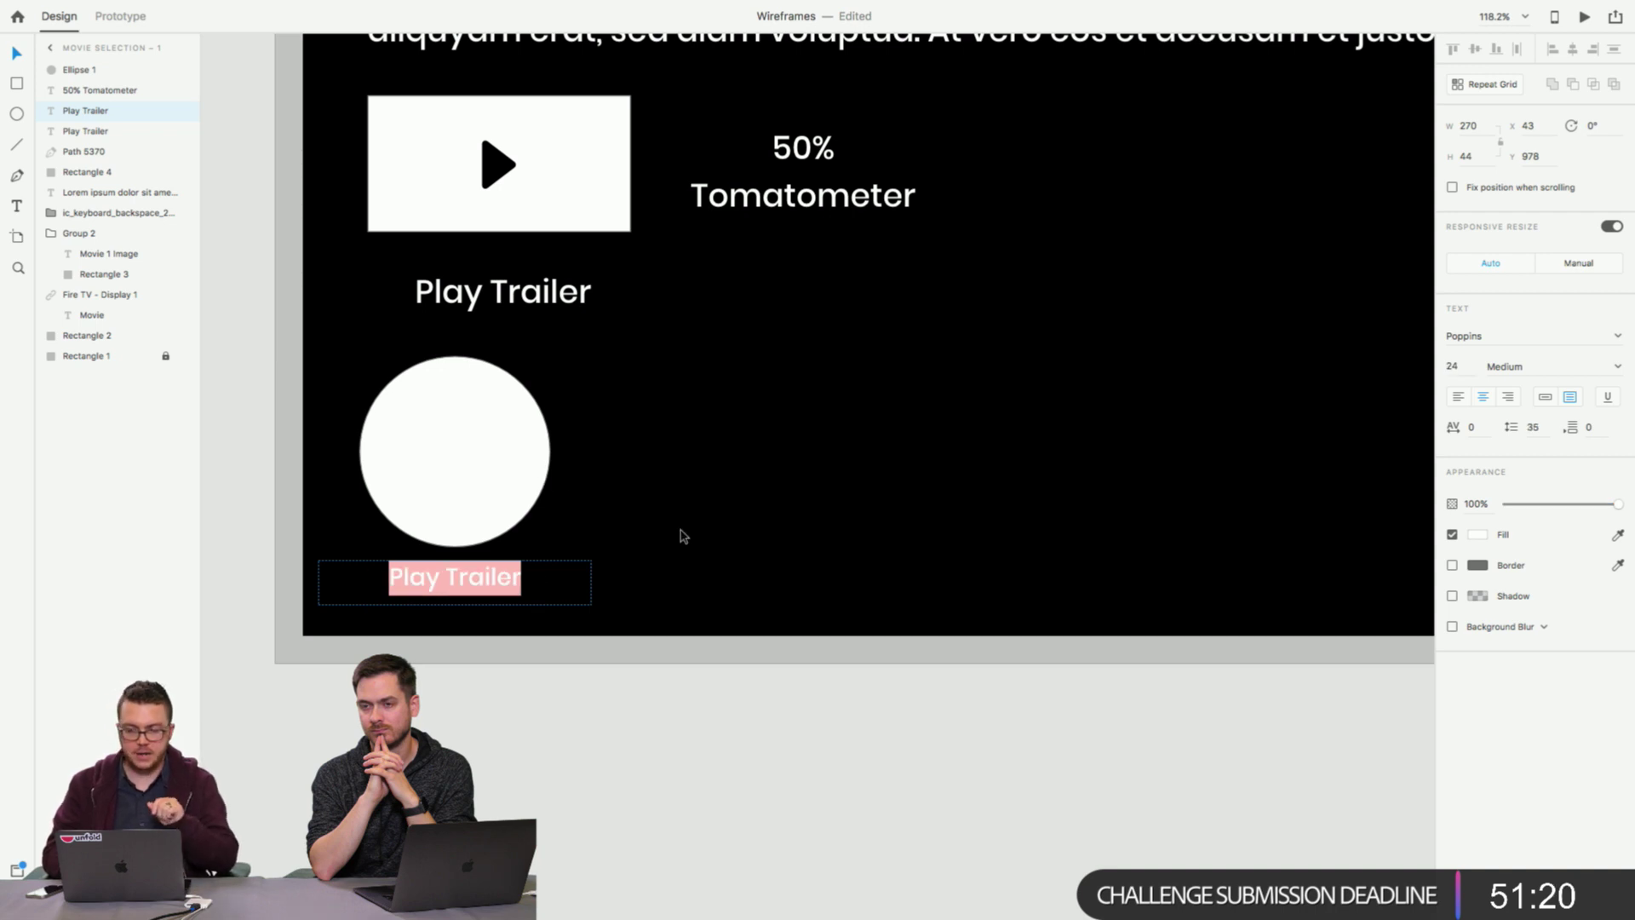
click(1565, 372)
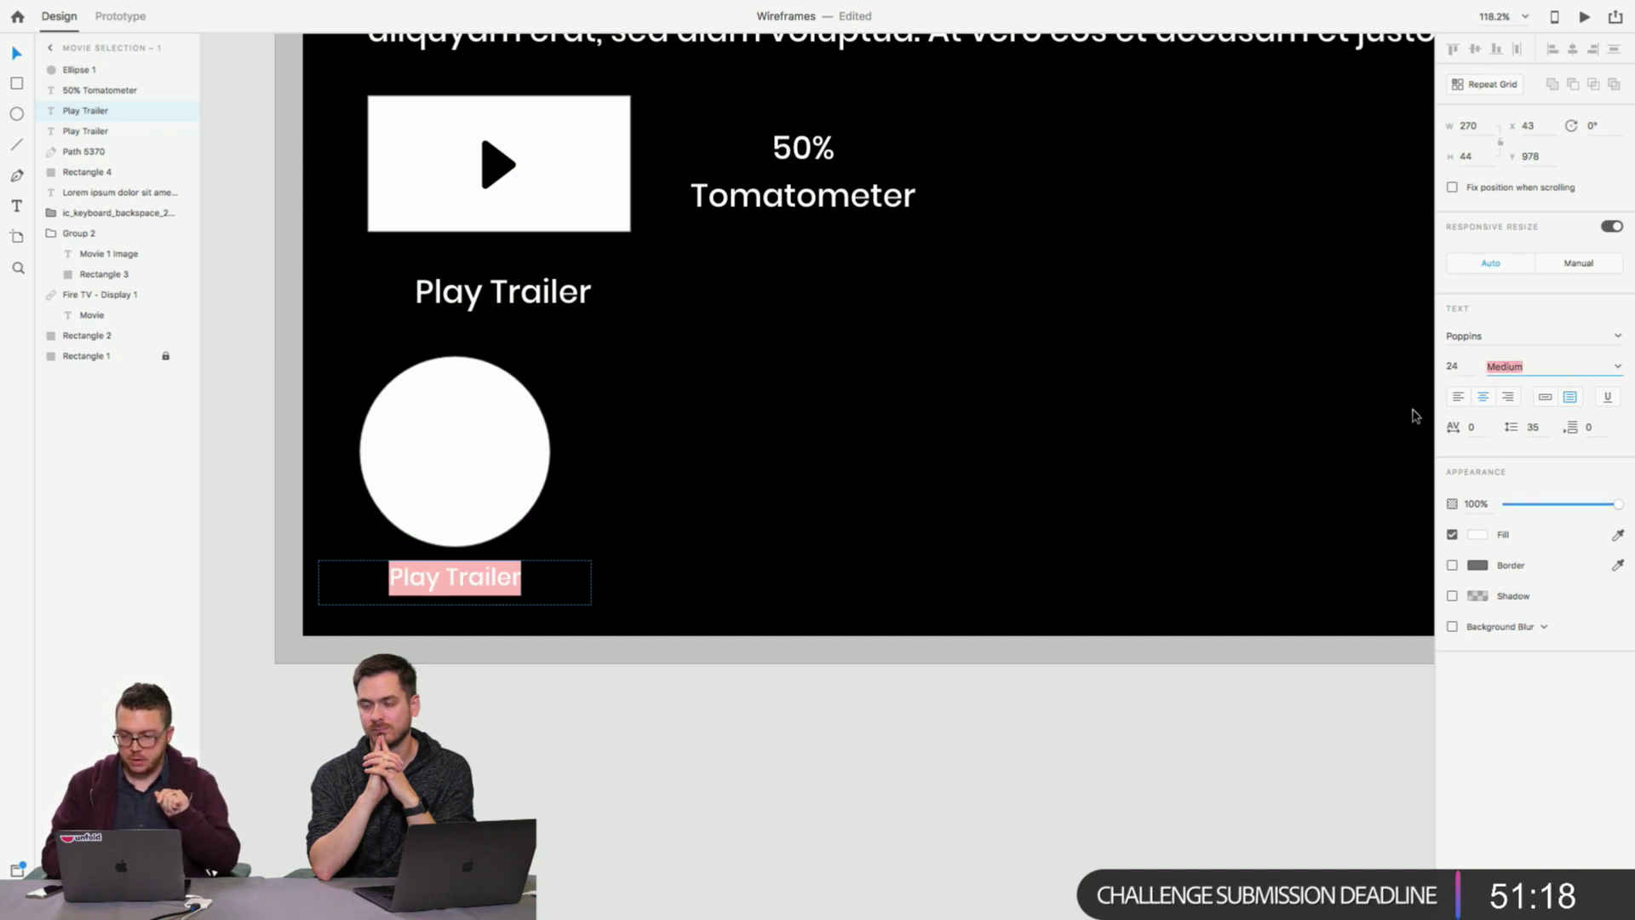
Change the label beneath the circle to "Cast" and narrow its text box to about 154 wide, centred under the circle.
click(526, 579)
drag(528, 579, 366, 560)
text(Cast)
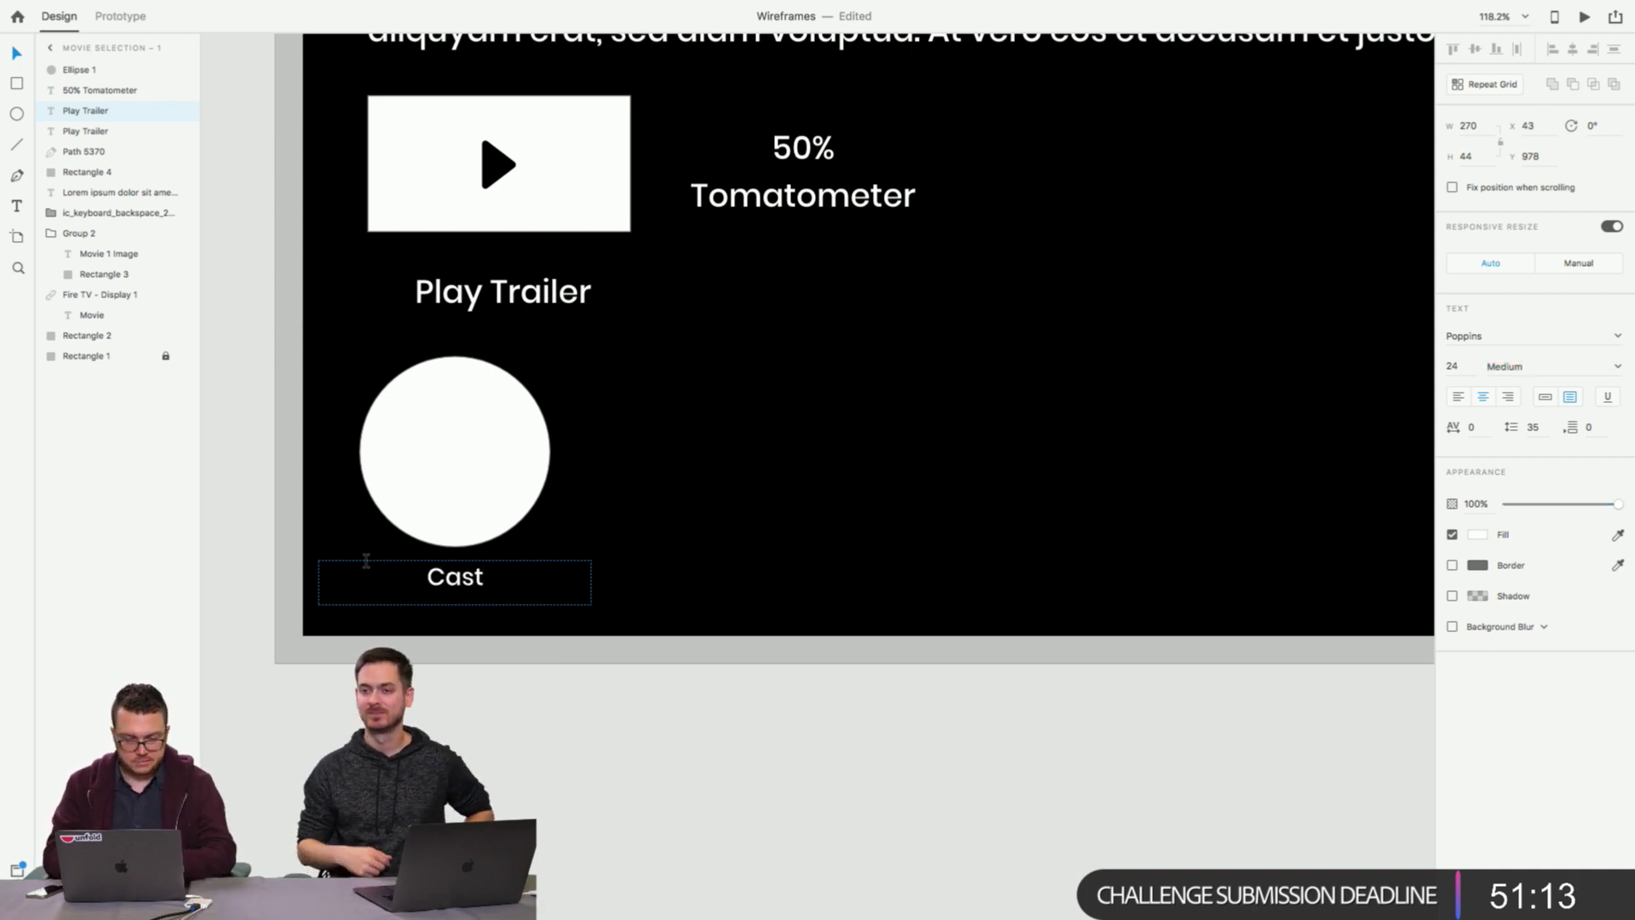
key(Escape)
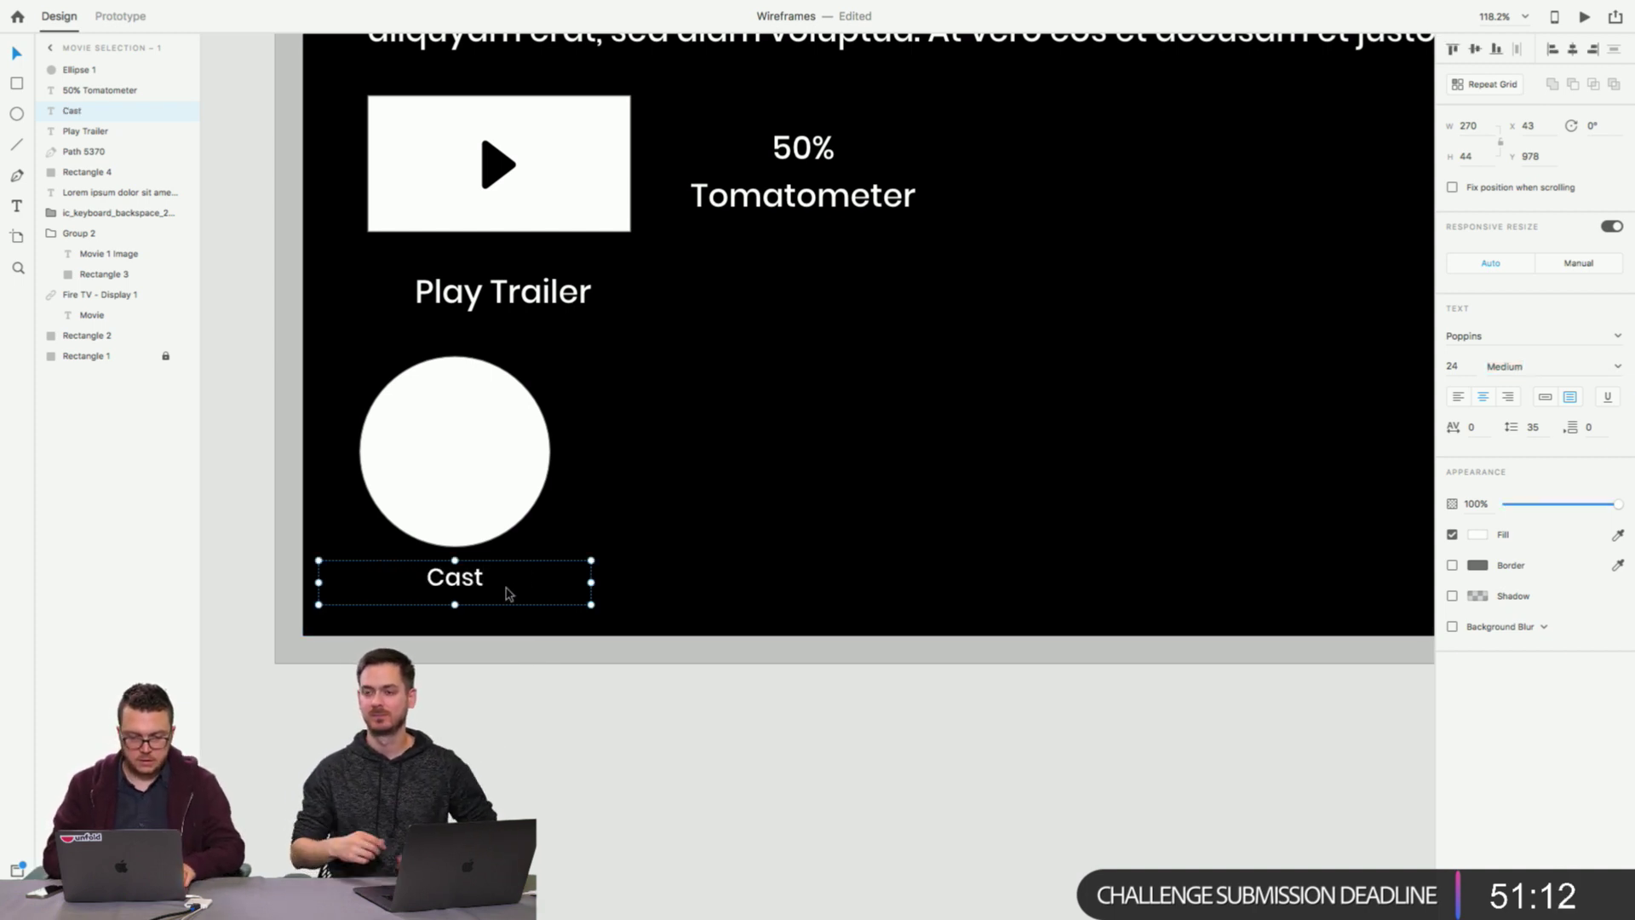
drag(592, 584, 457, 580)
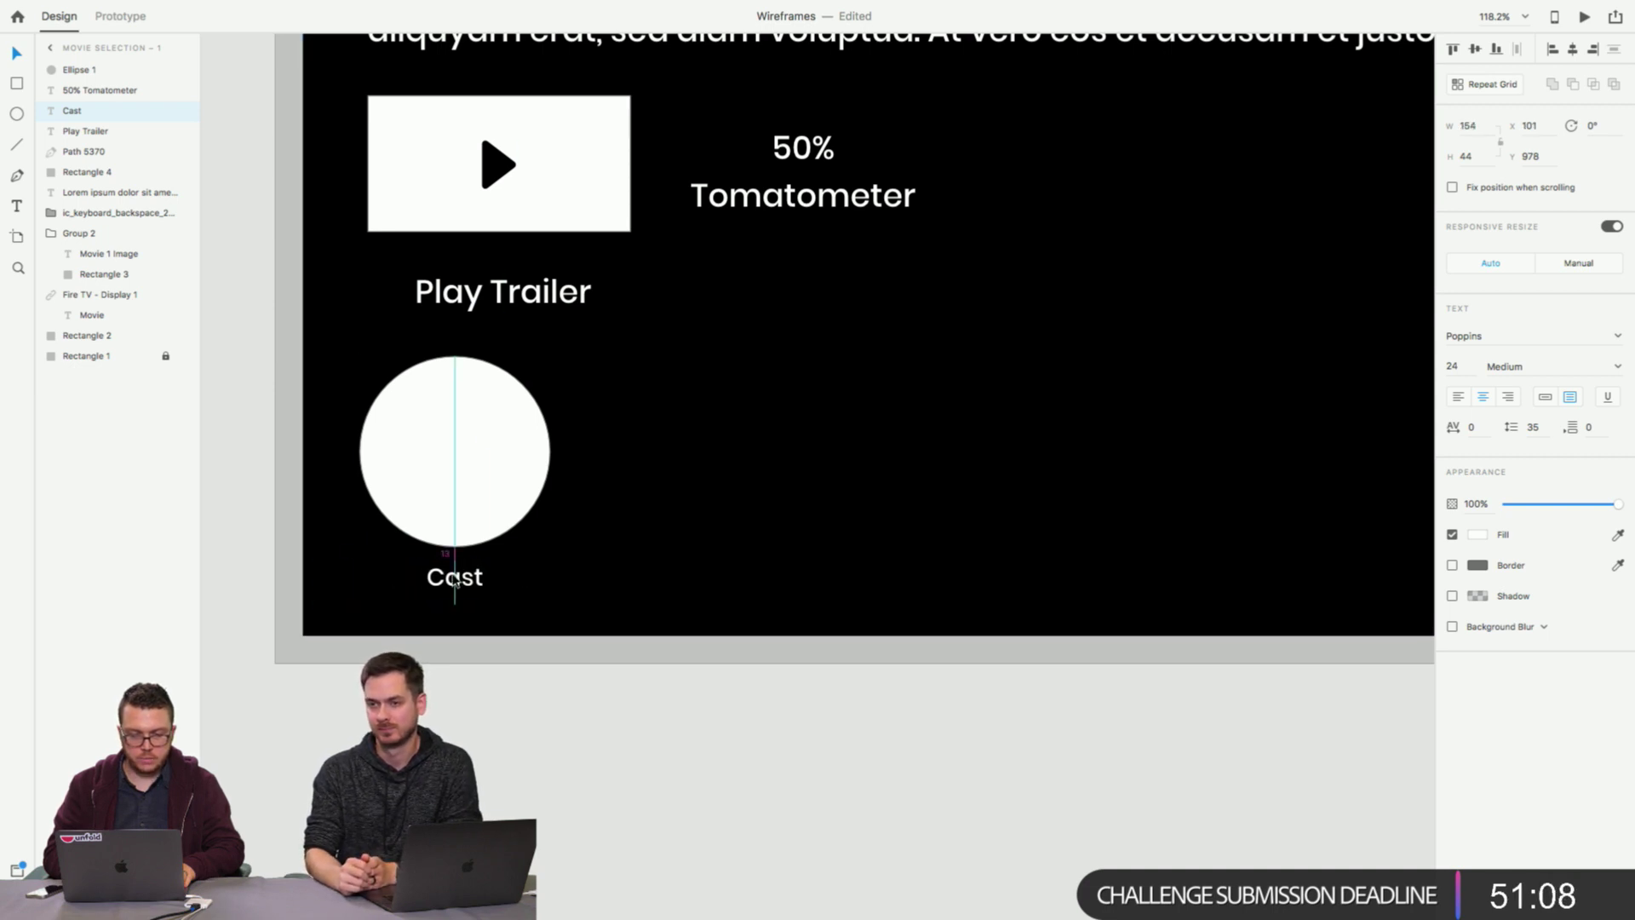
Turn the circle and its "Cast" label into a repeat grid and extend it horizontally to five items, about 1042 wide.
shift+click(502, 464)
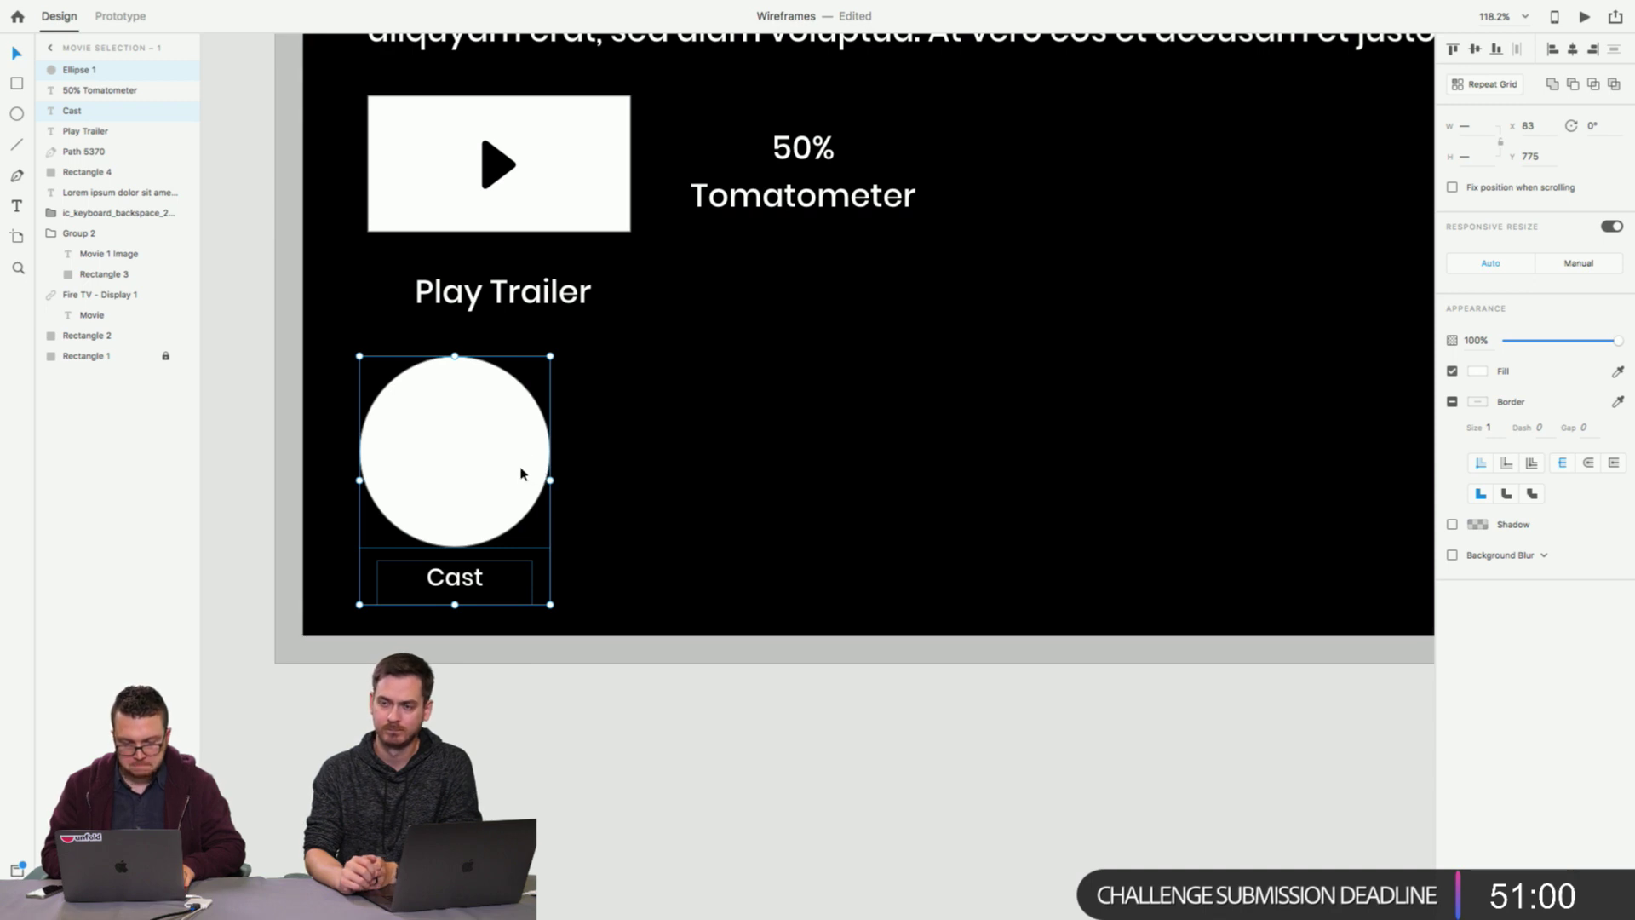
click(1474, 85)
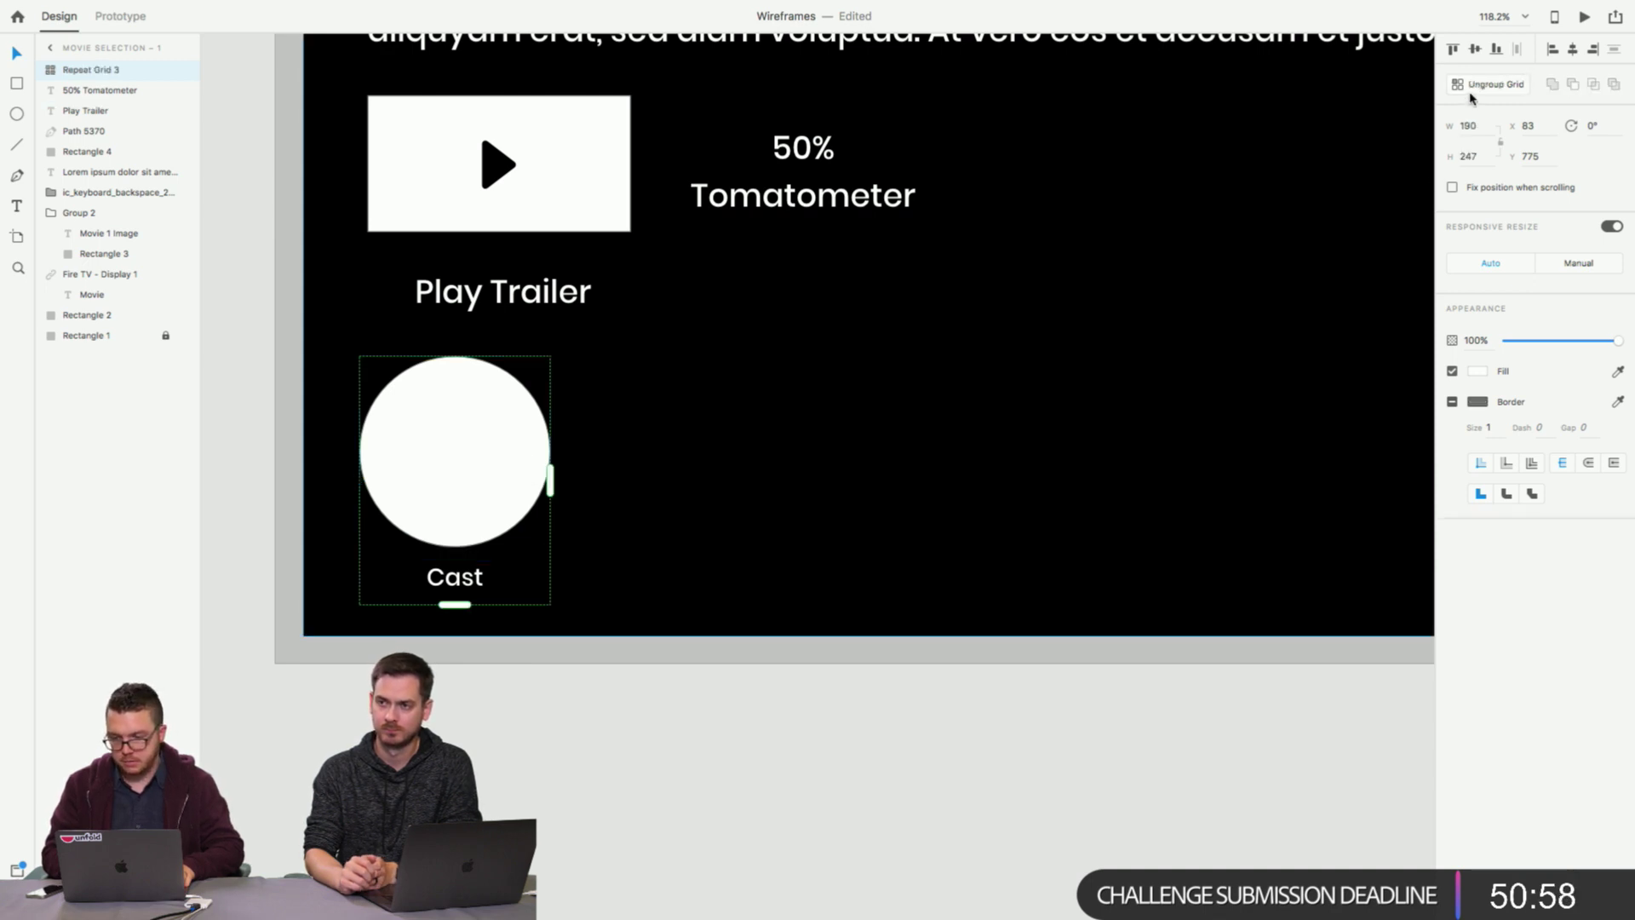
scroll(983, 247, down, 5)
scroll(984, 247, right, 3)
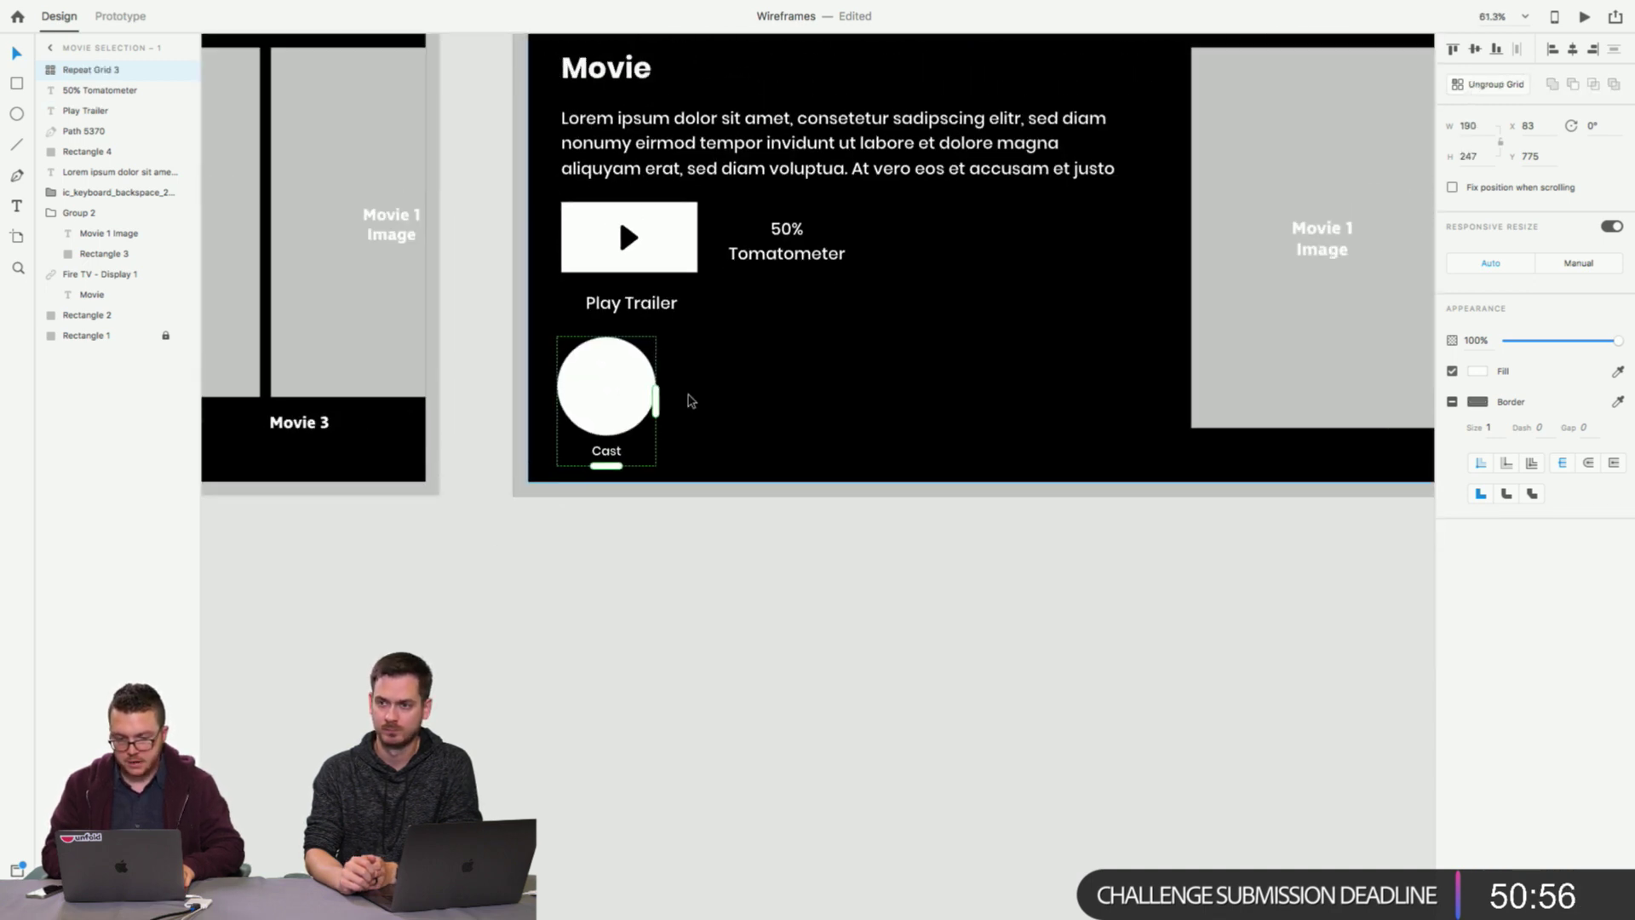
drag(664, 398, 1105, 357)
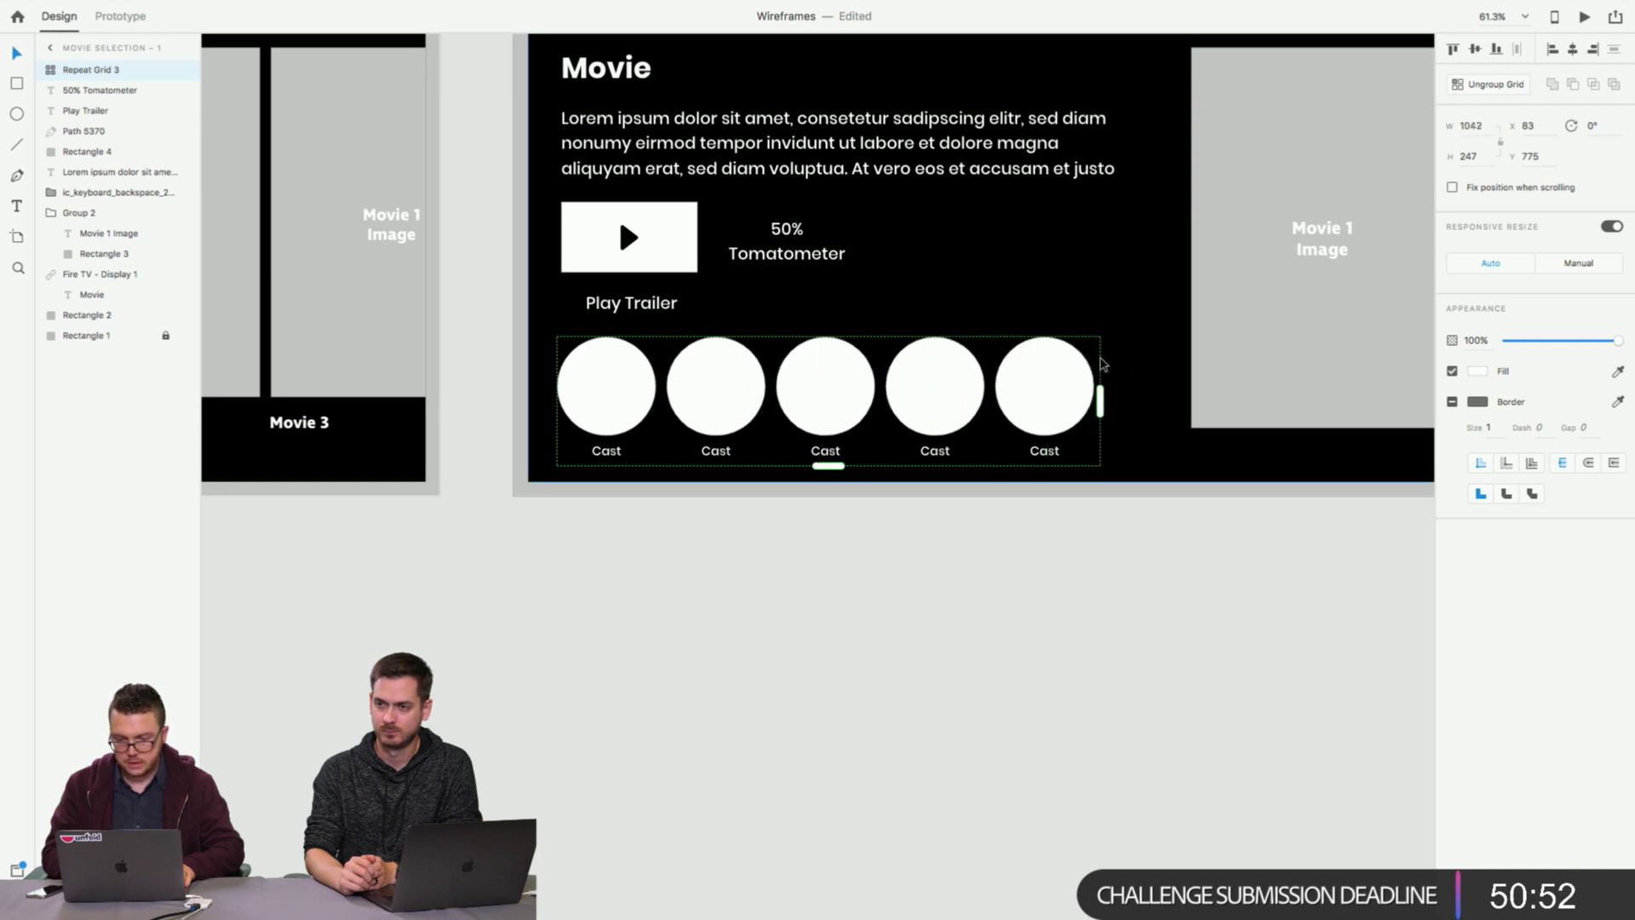
click(858, 628)
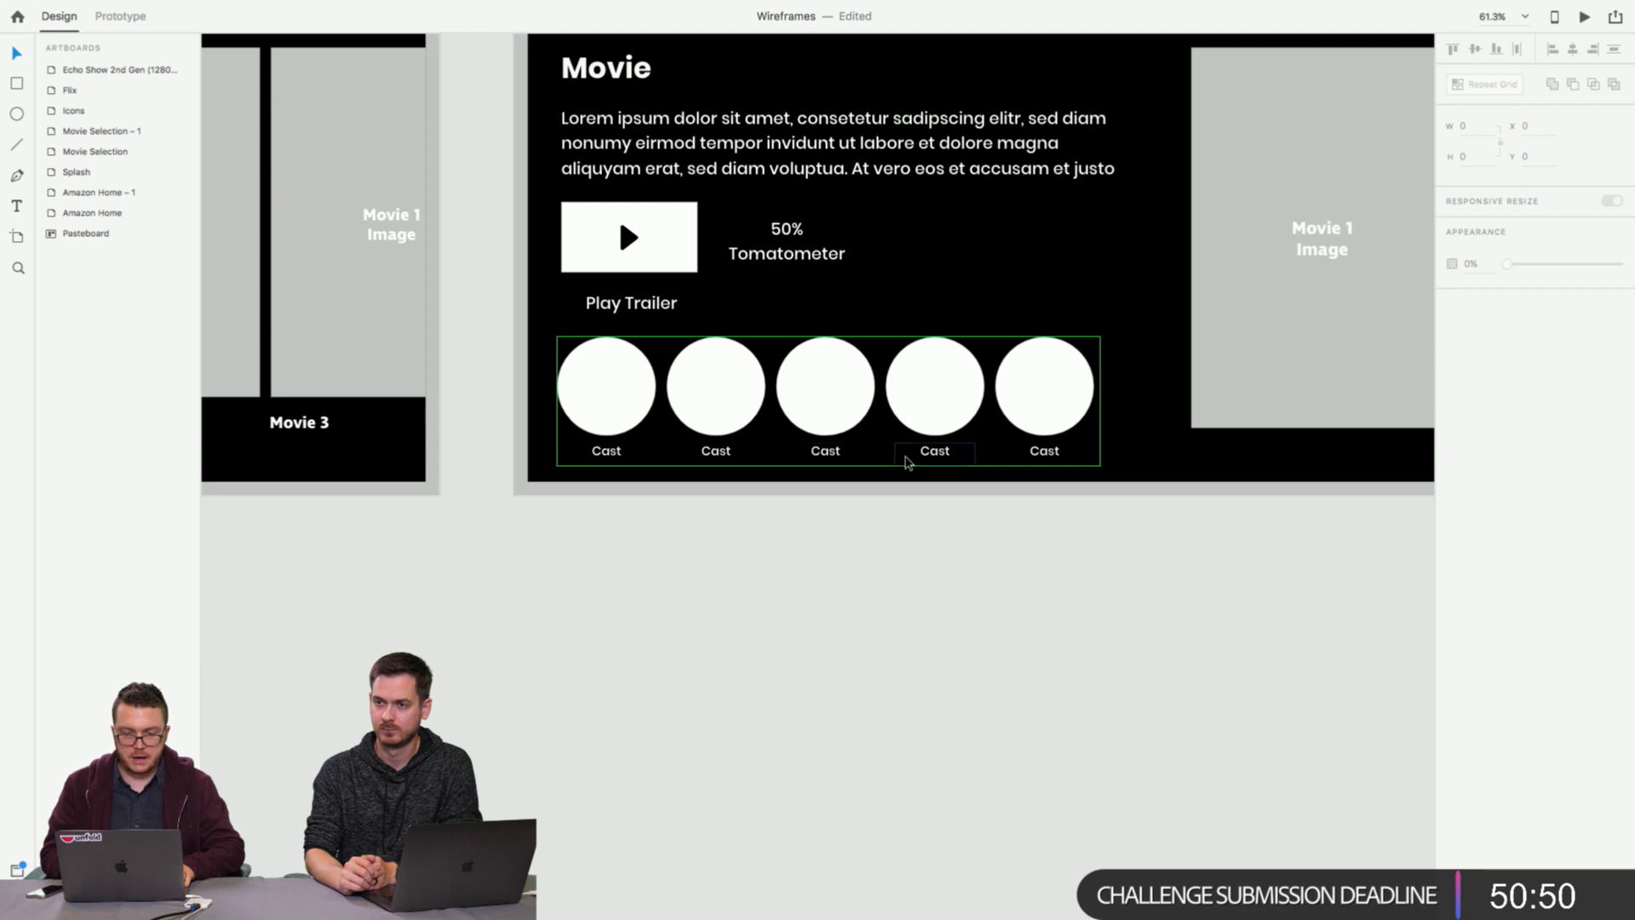
Change the label under the fifth circle to "Director".
double_click(1043, 453)
double_click(1044, 458)
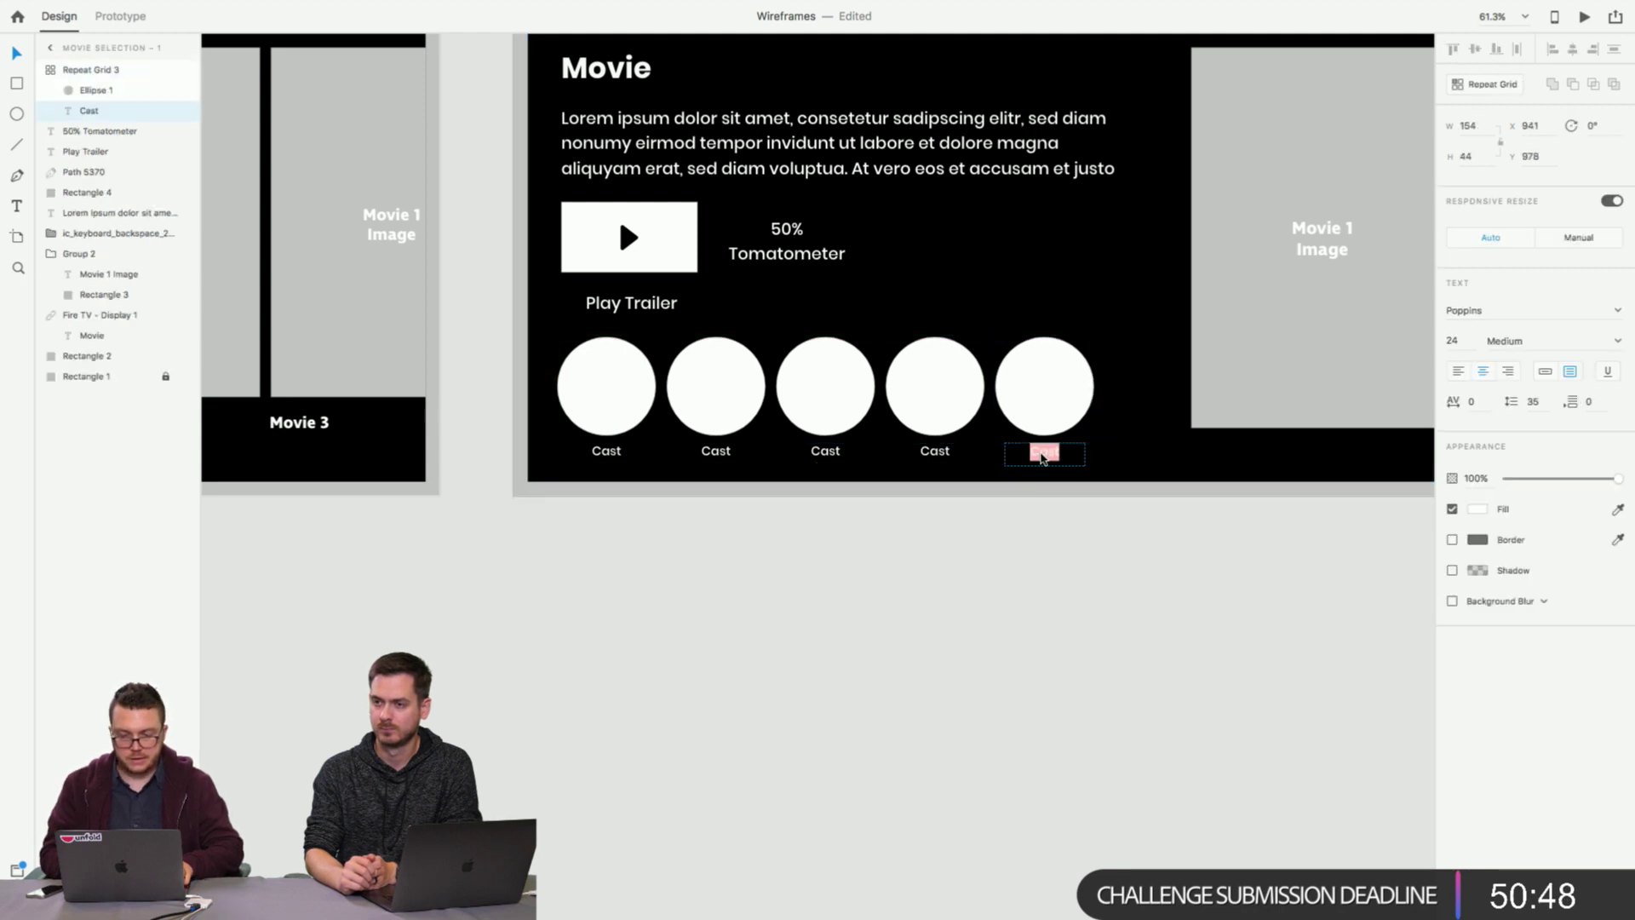
text(Directo)
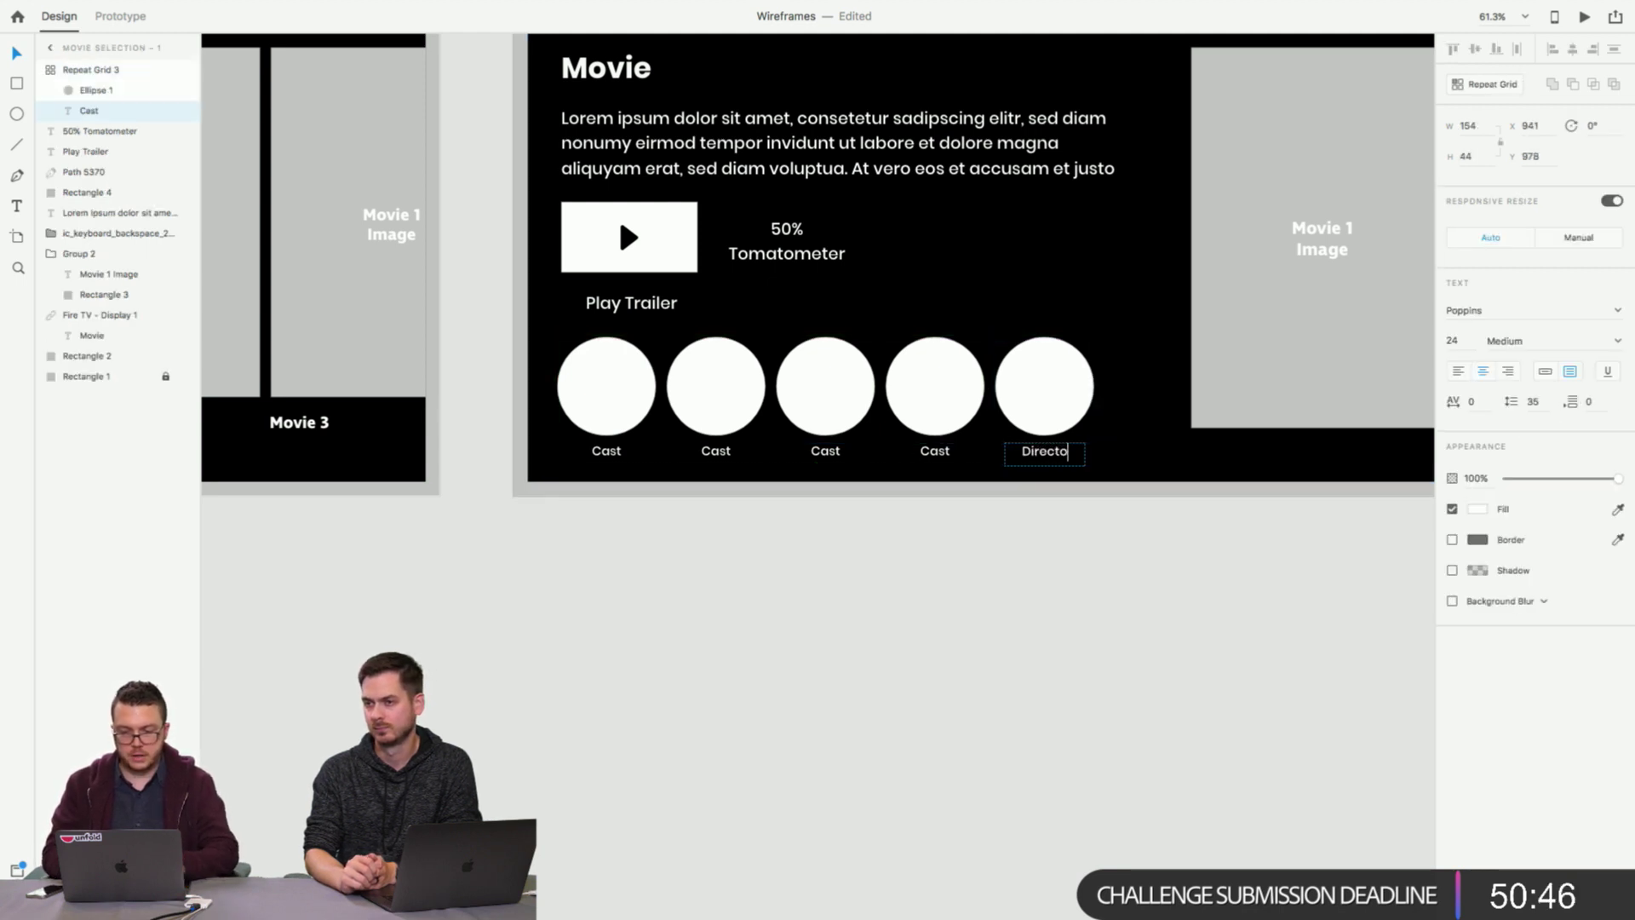
text(r)
key(Escape)
click(1031, 593)
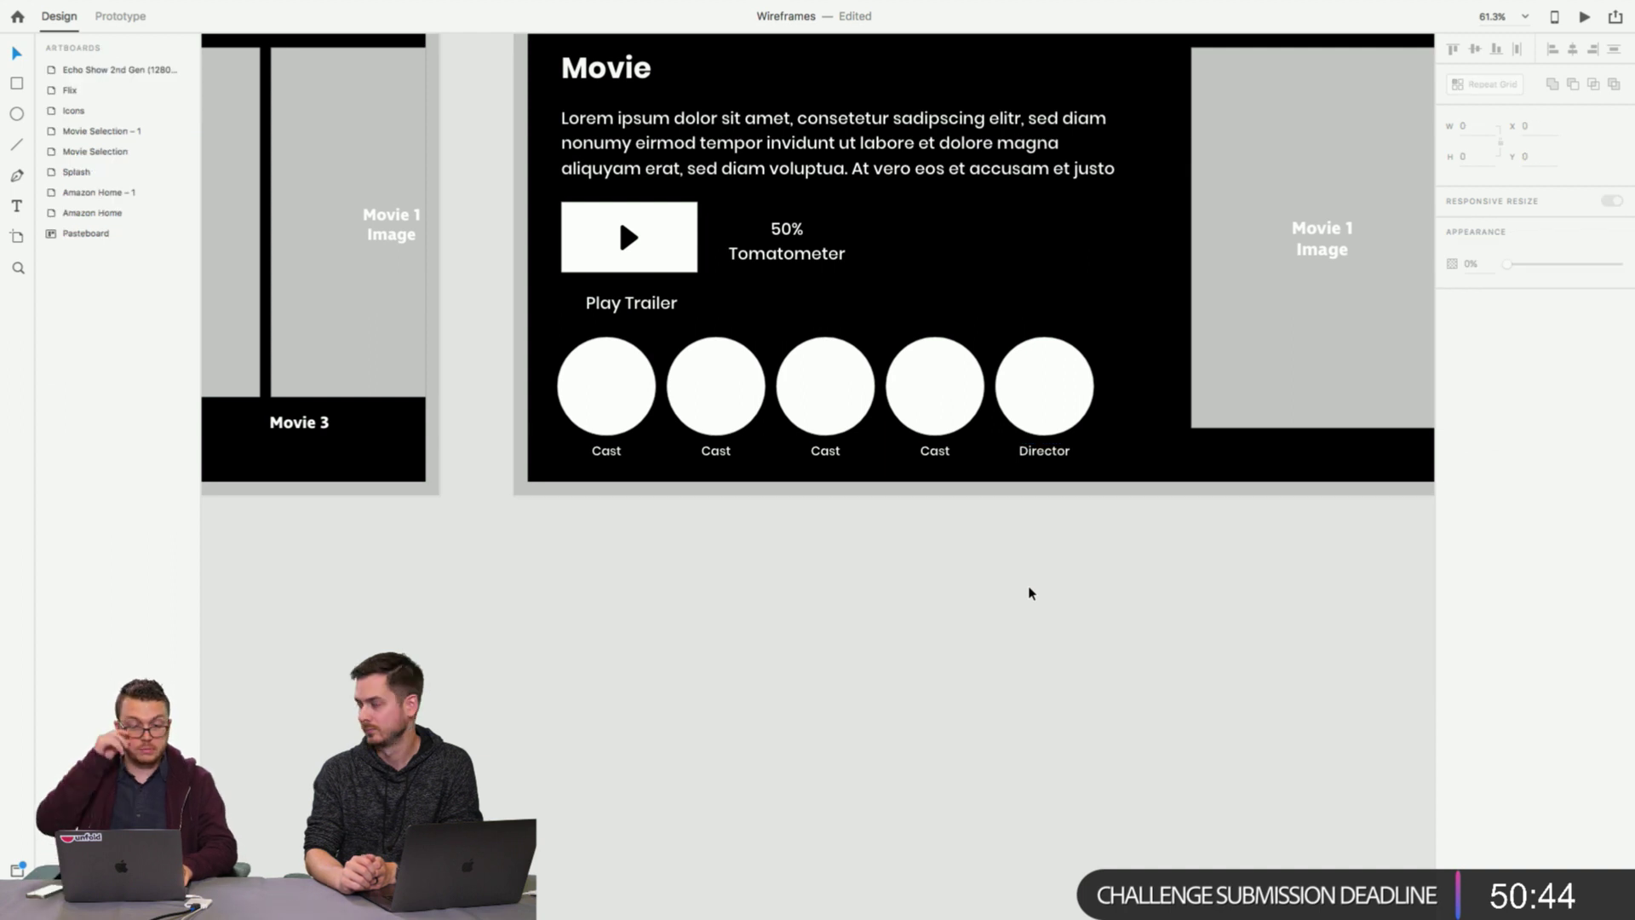
Duplicate the Movie Selection – 1 artboard to its right, level with it and with an even 142 gap.
scroll(1047, 636, right, 2)
scroll(1048, 635, up, 1)
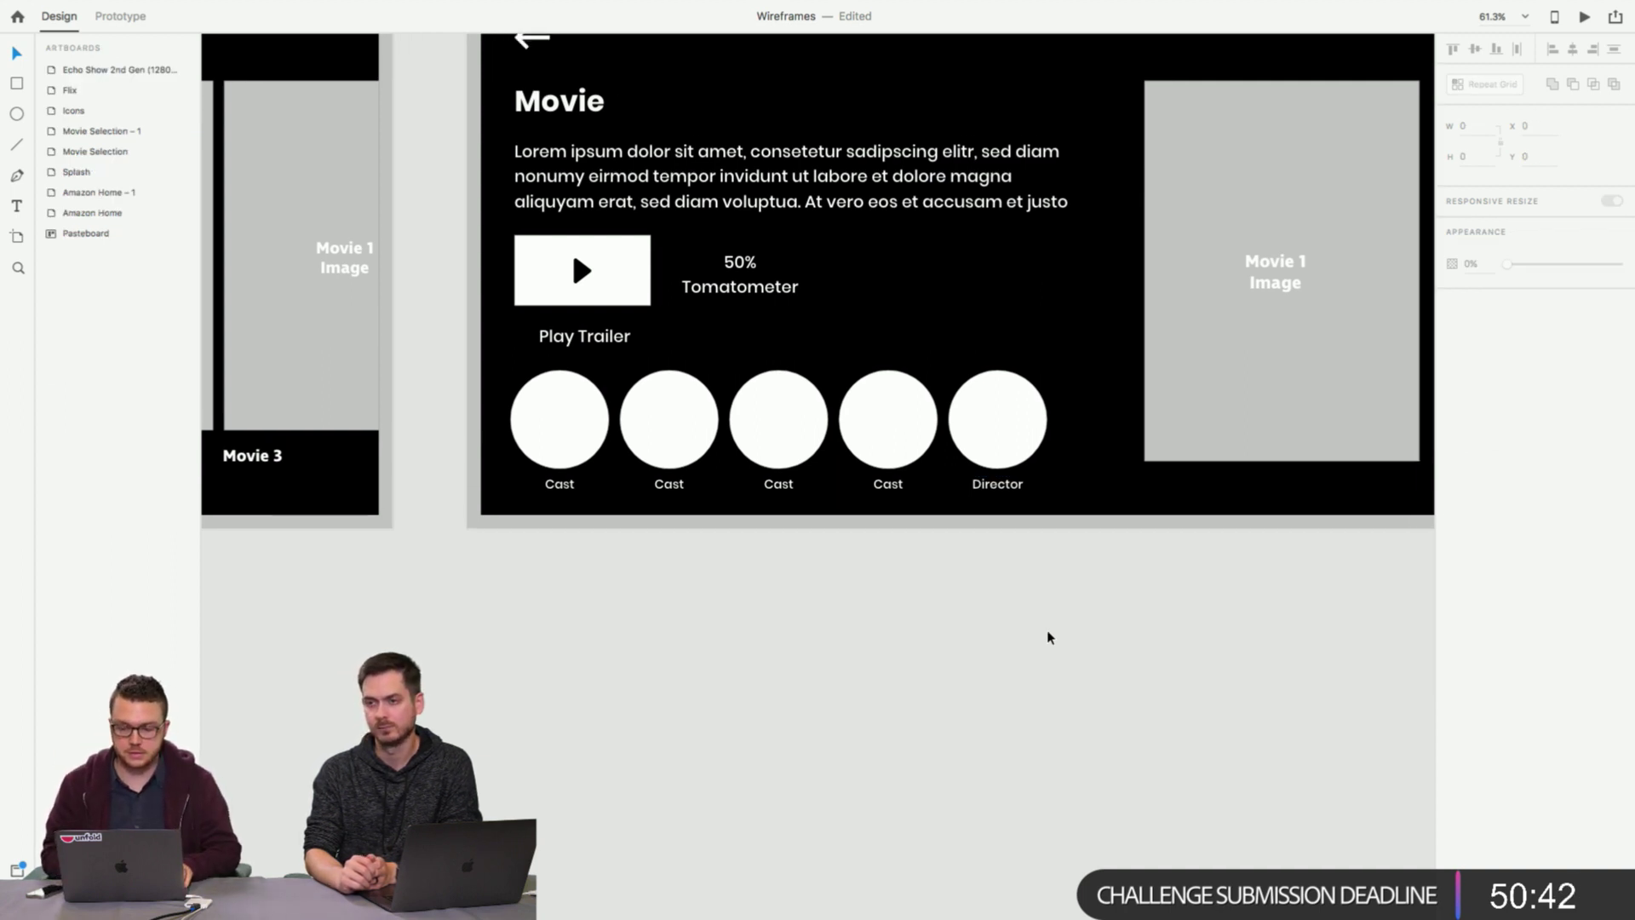
scroll(1048, 637, left, 2)
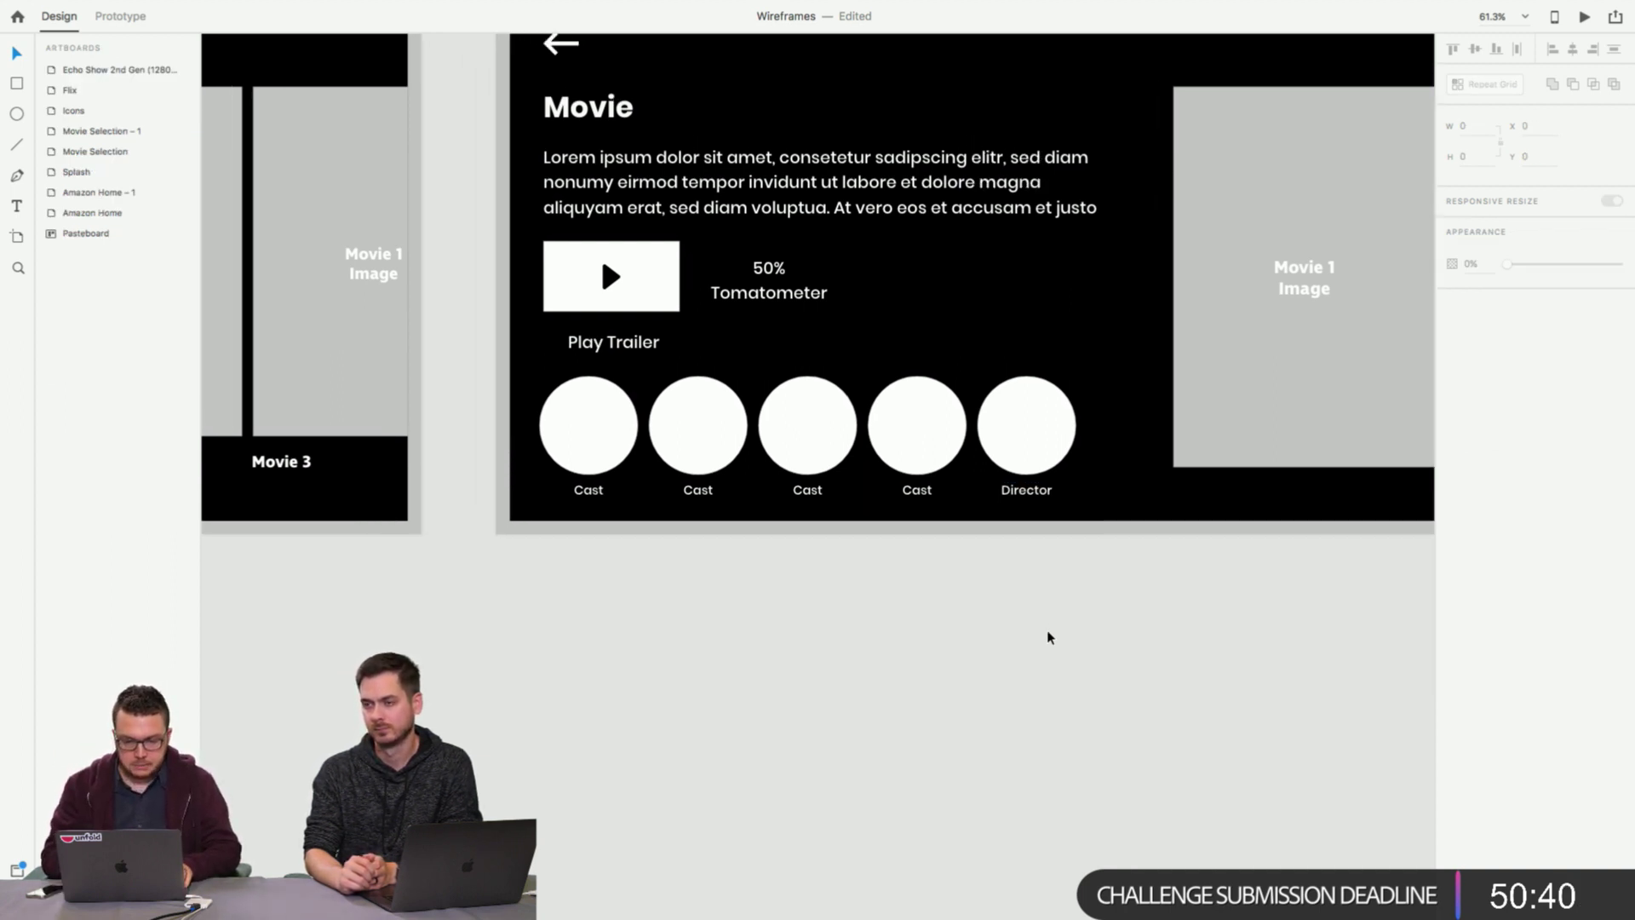
scroll(1048, 637, down, 3)
scroll(1047, 638, down, 3)
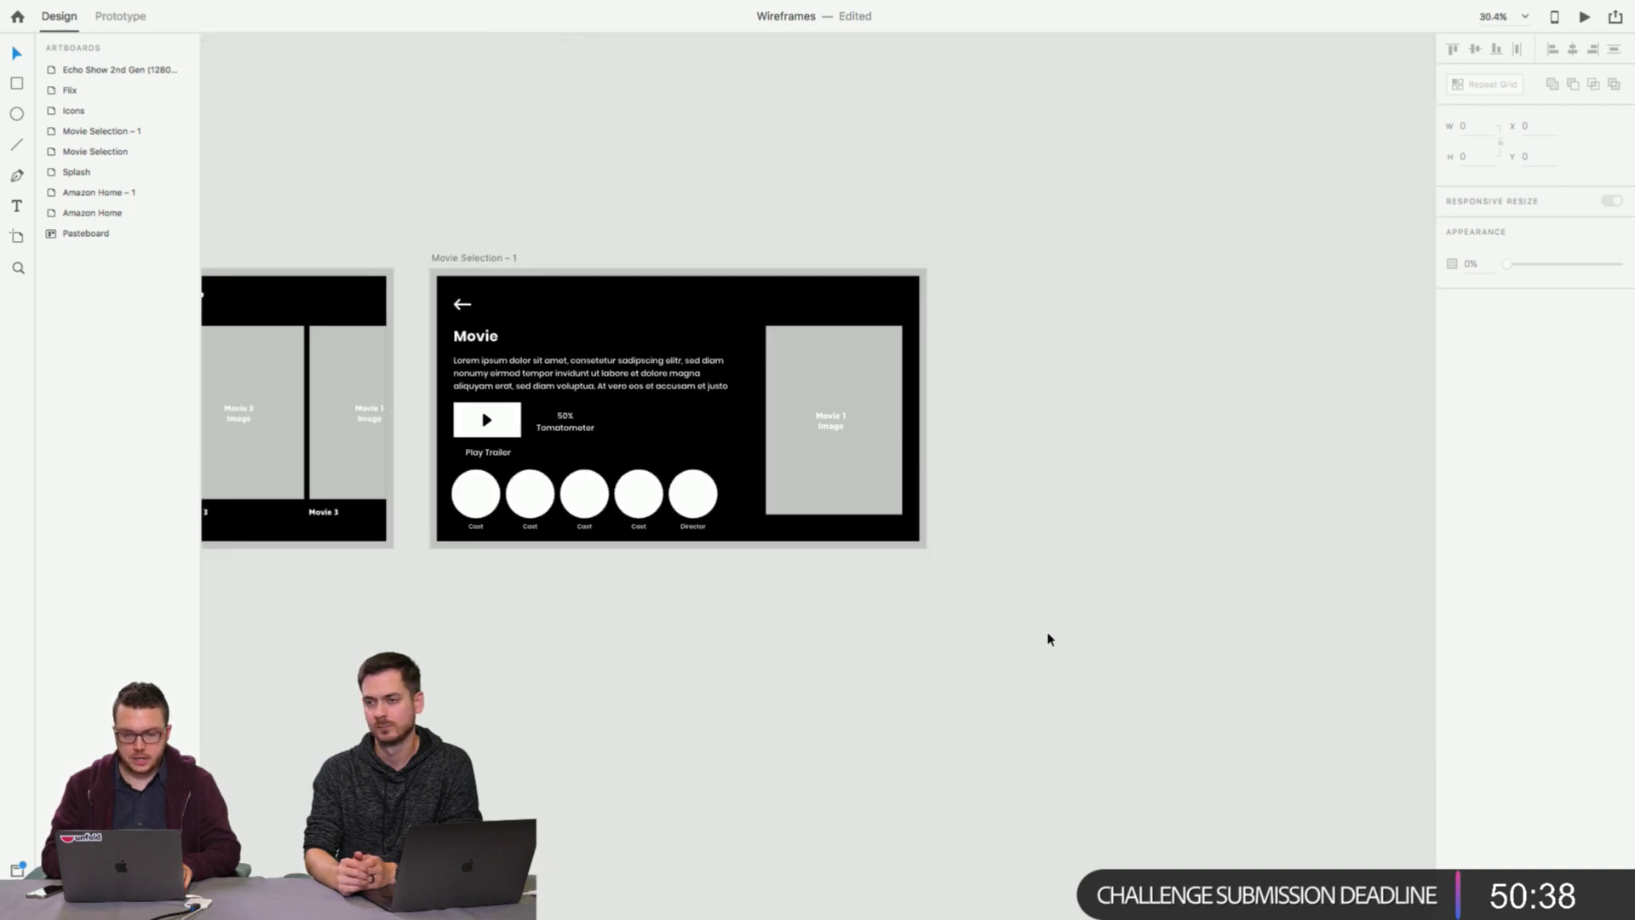
click(479, 264)
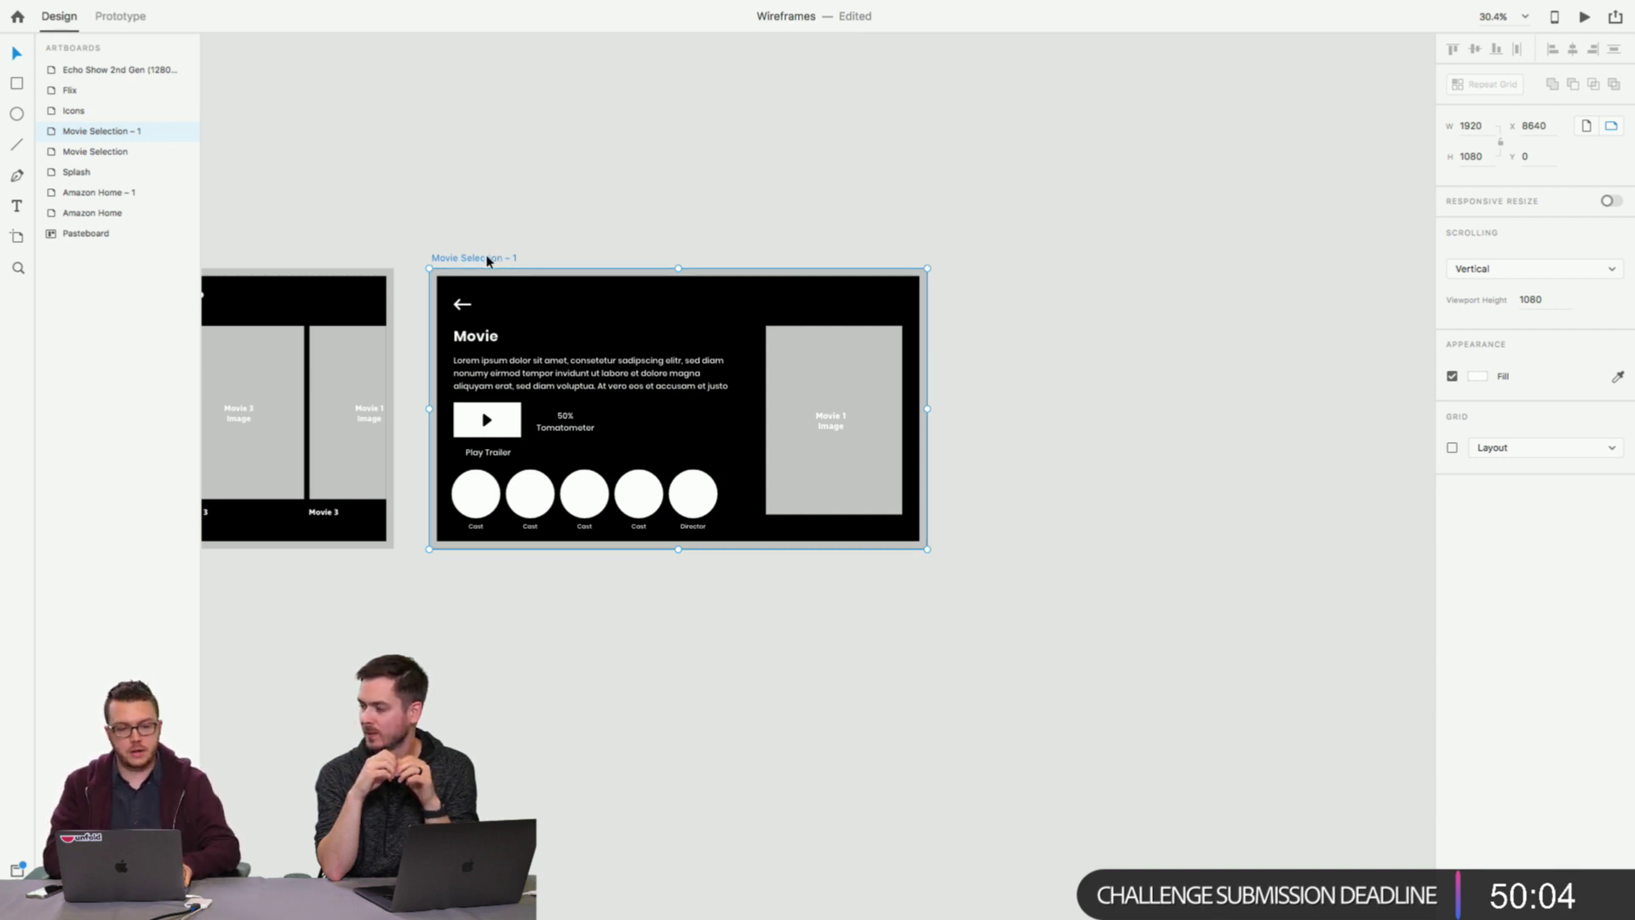
drag(488, 260, 1022, 247)
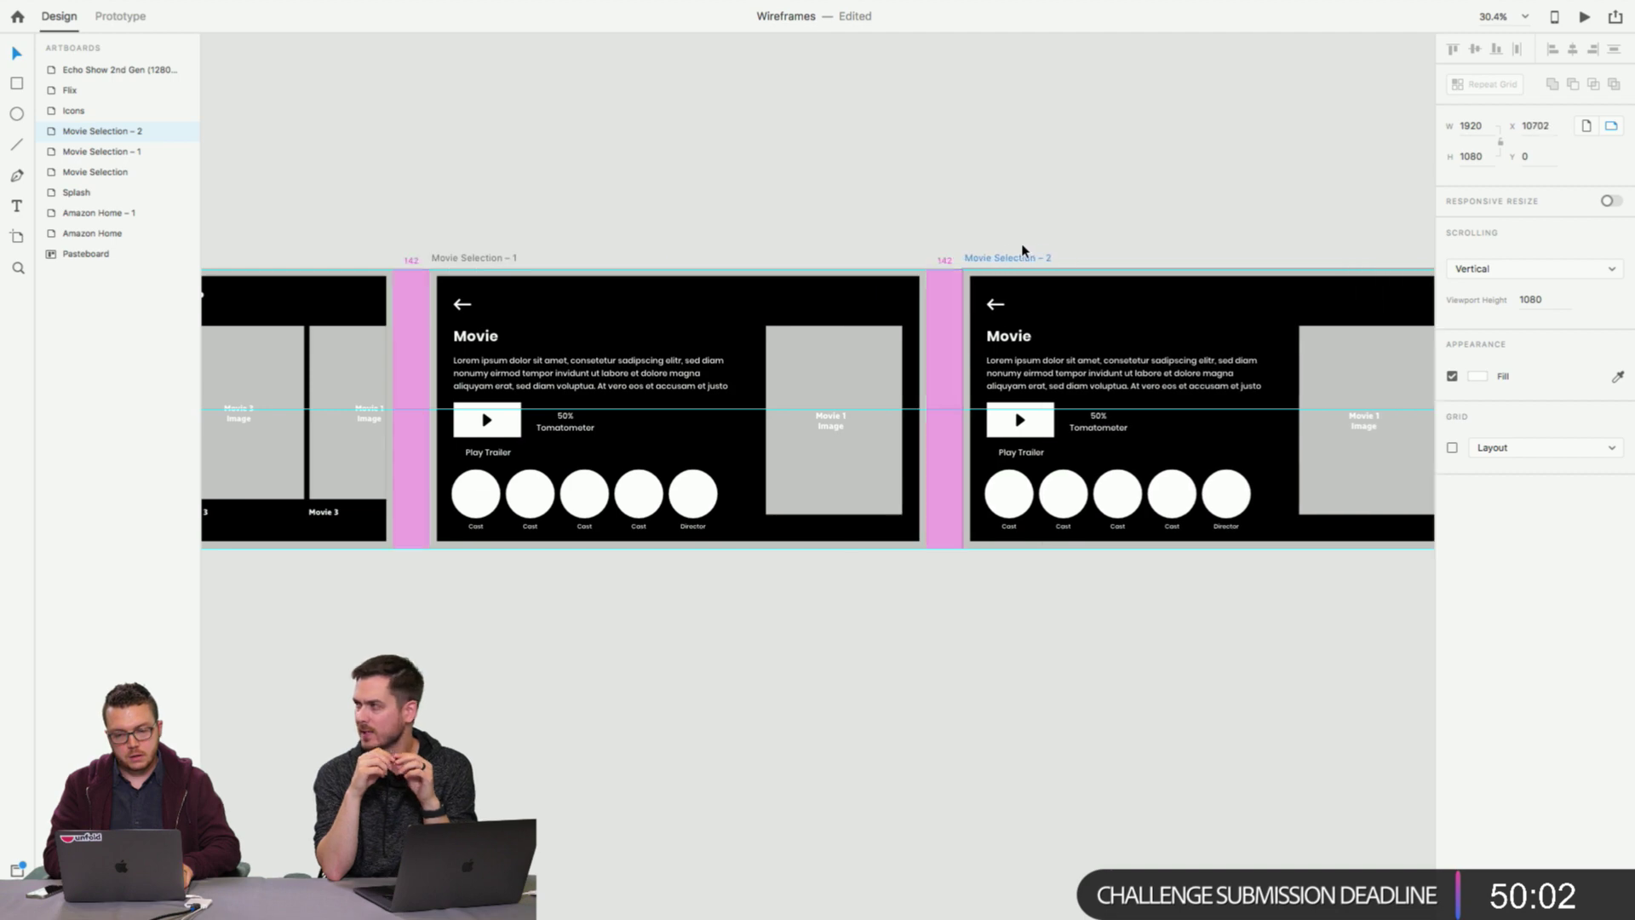
click(1091, 182)
Rename the duplicated Movie Selection – 2 artboard as "Theater".
scroll(1093, 187, right, 2)
scroll(1092, 188, up, 3)
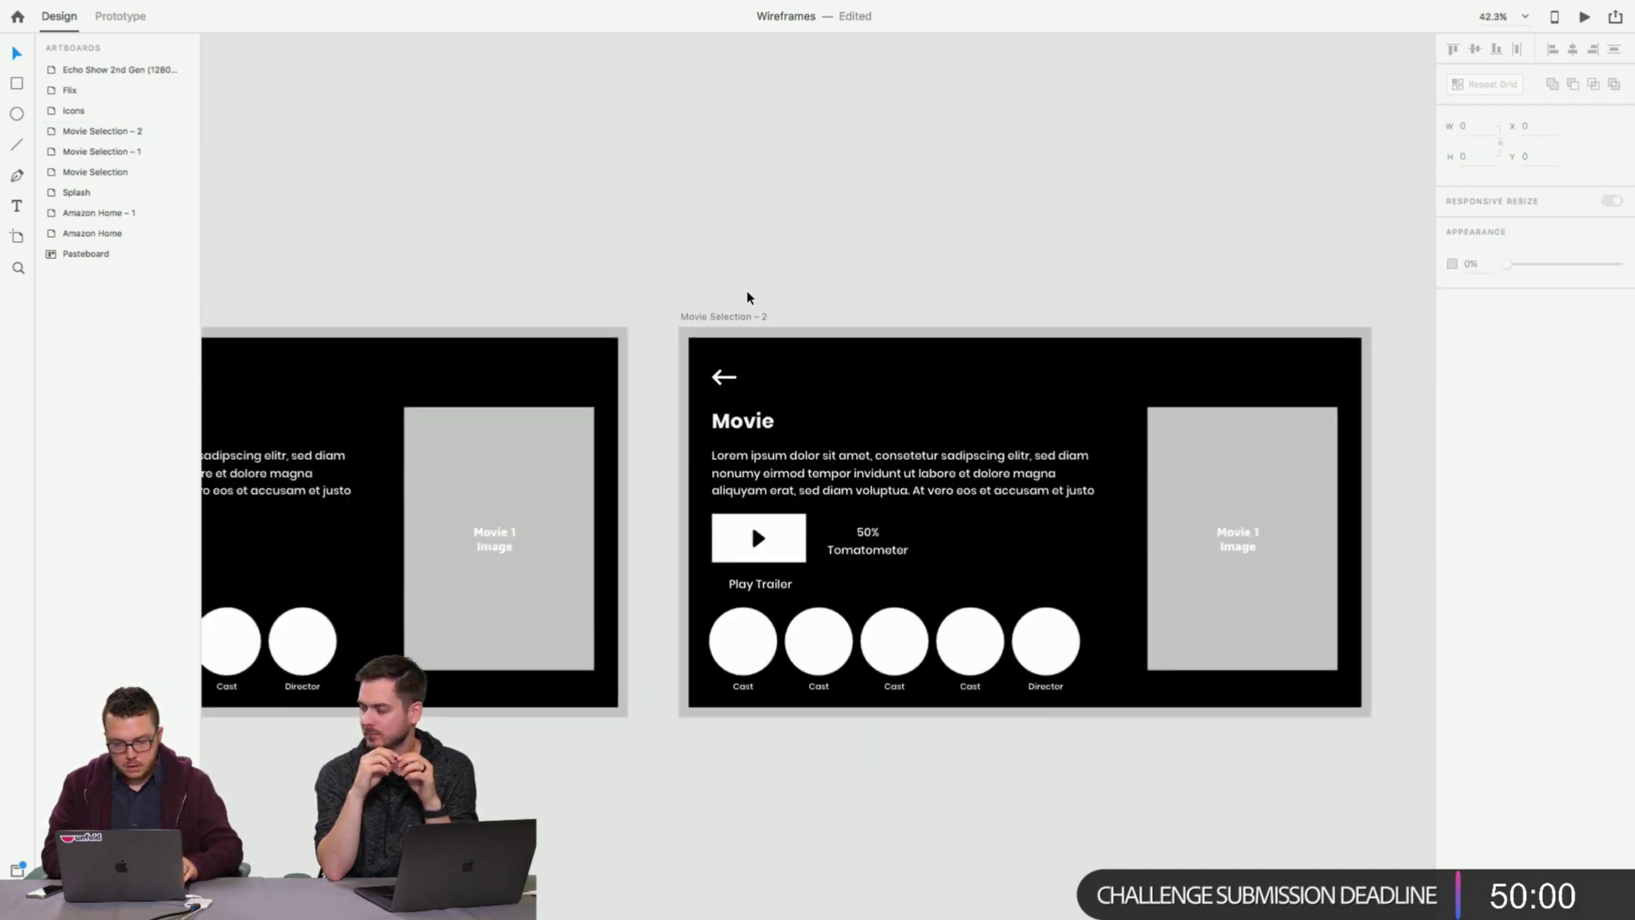
click(732, 318)
double_click(732, 318)
text(Theater)
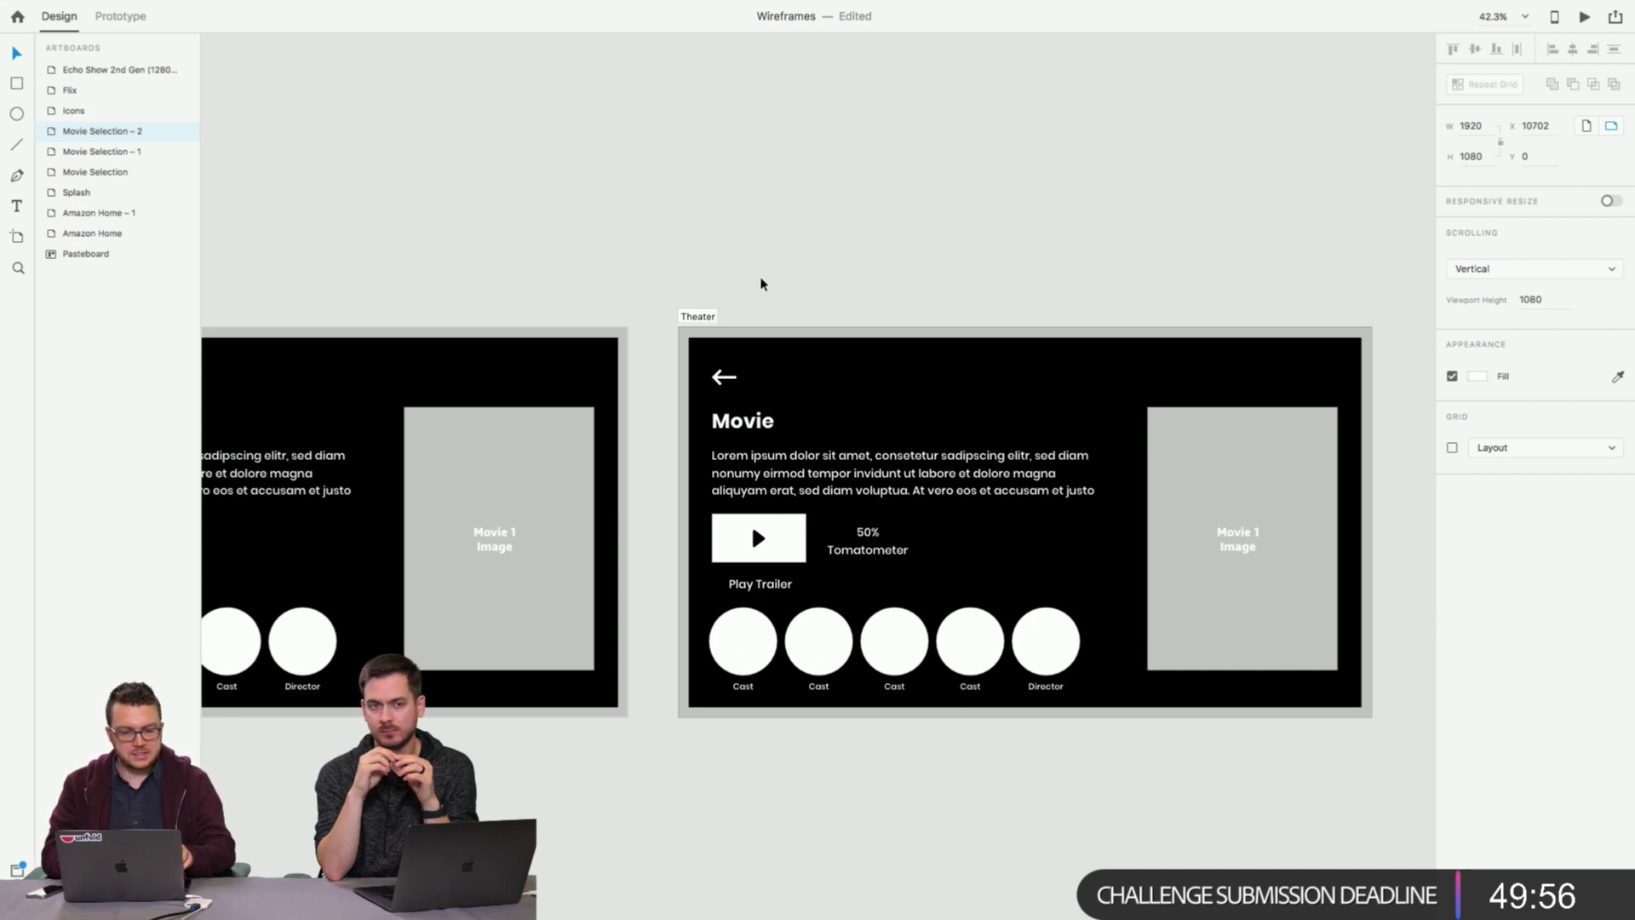
key(Return)
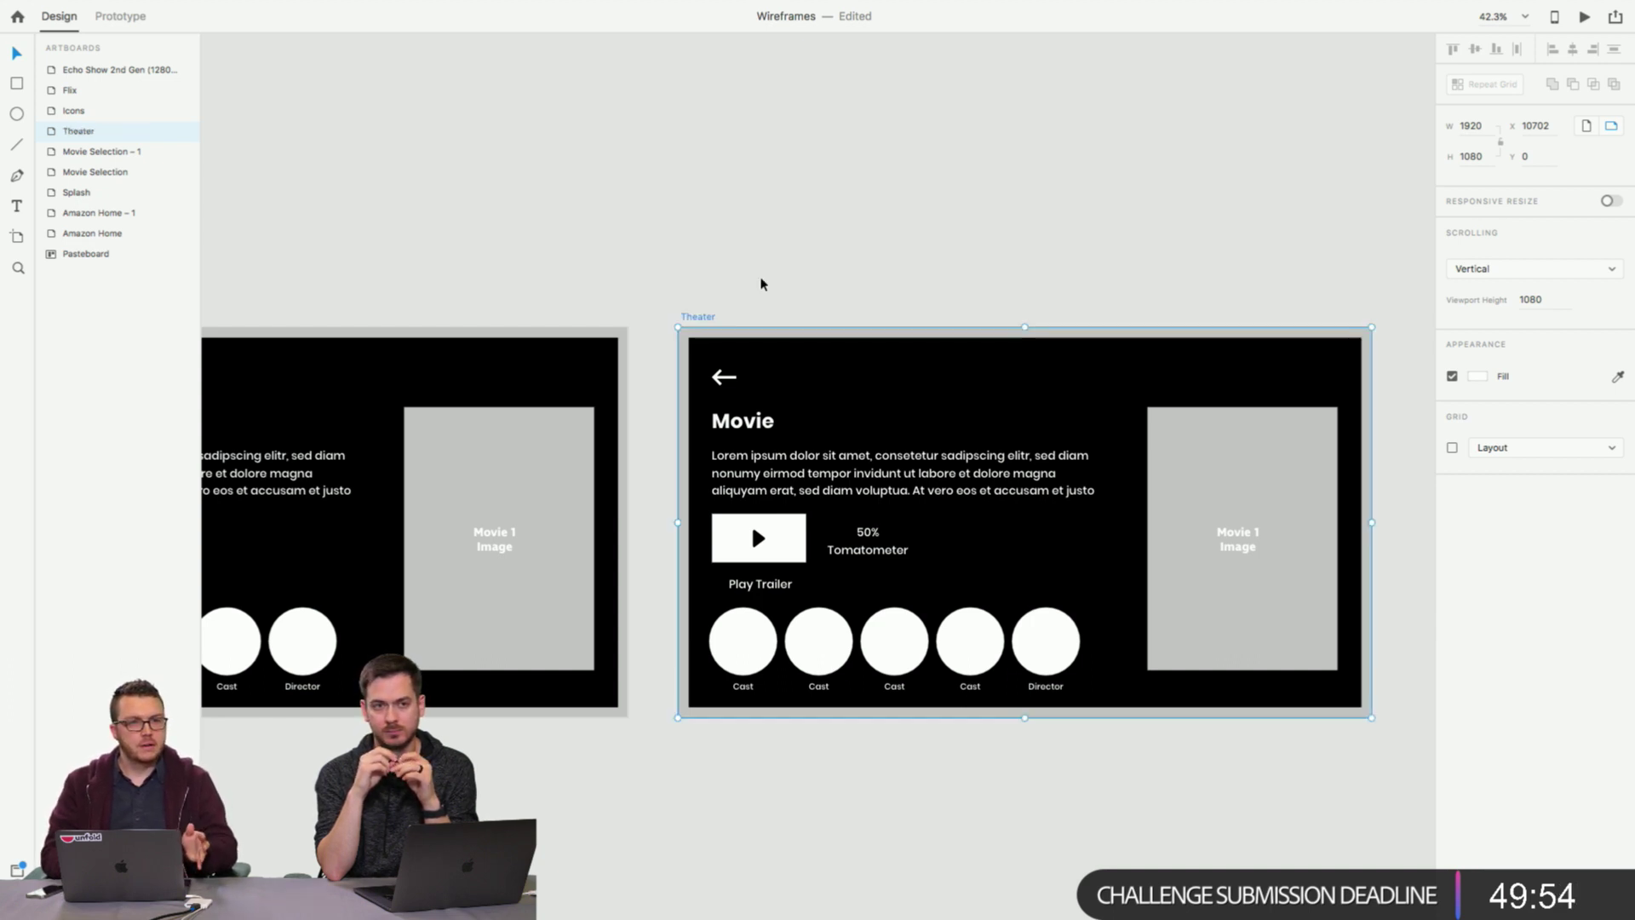
Change the "Movie" heading on the Theater artboard to "Theater" and select the lorem ipsum paragraph below it.
scroll(762, 284, right, 3)
click(762, 284)
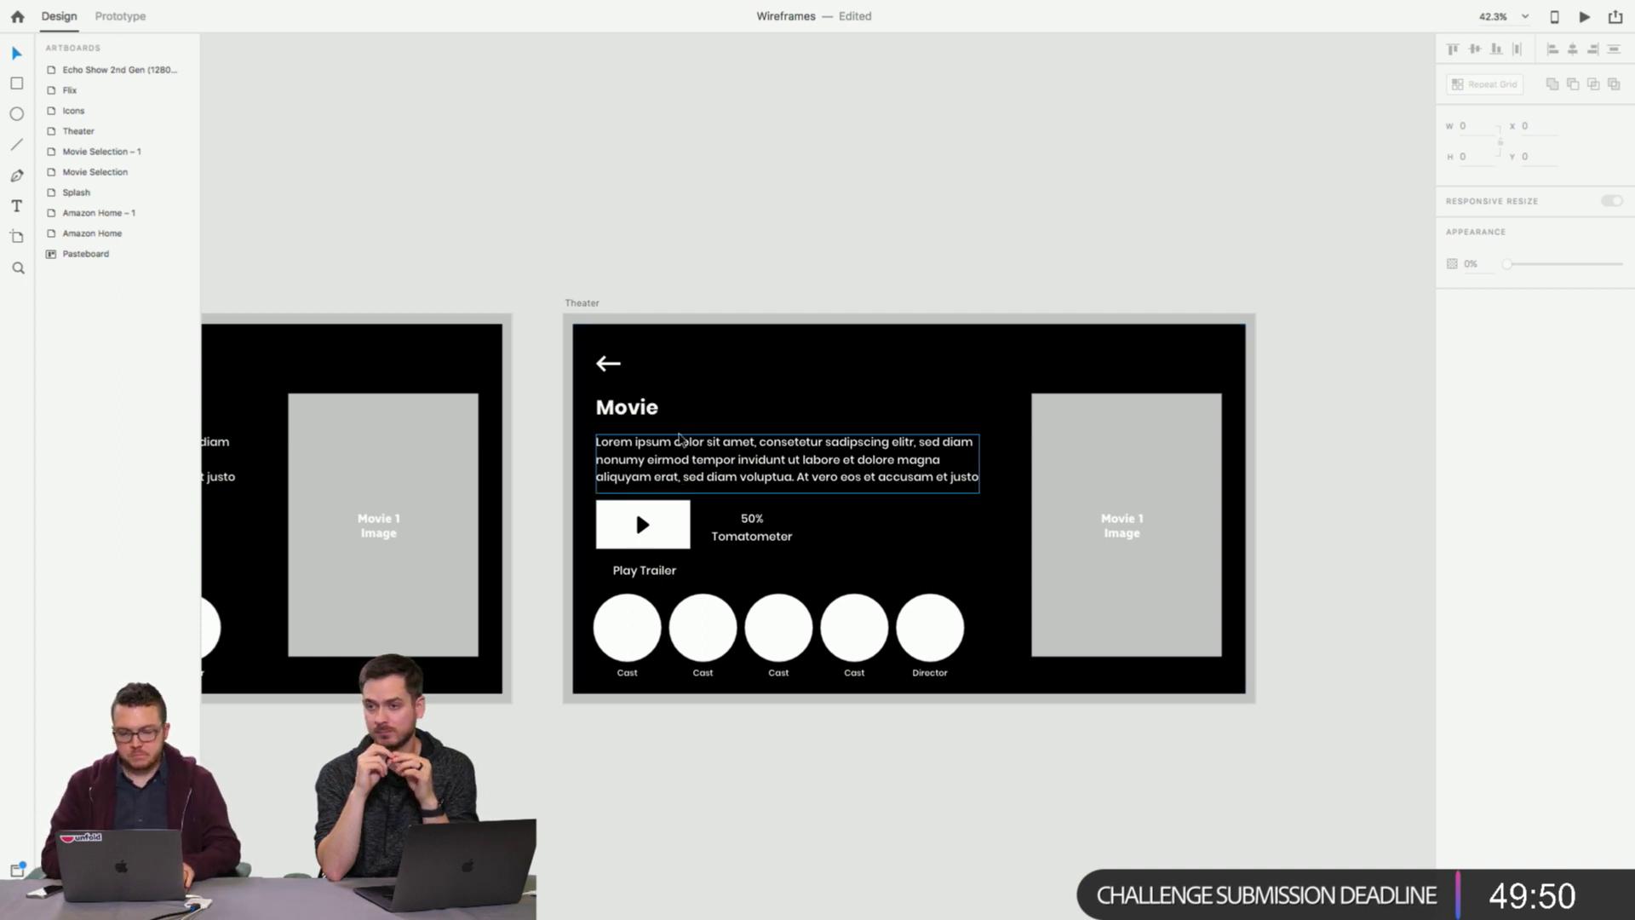
scroll(678, 438, right, 3)
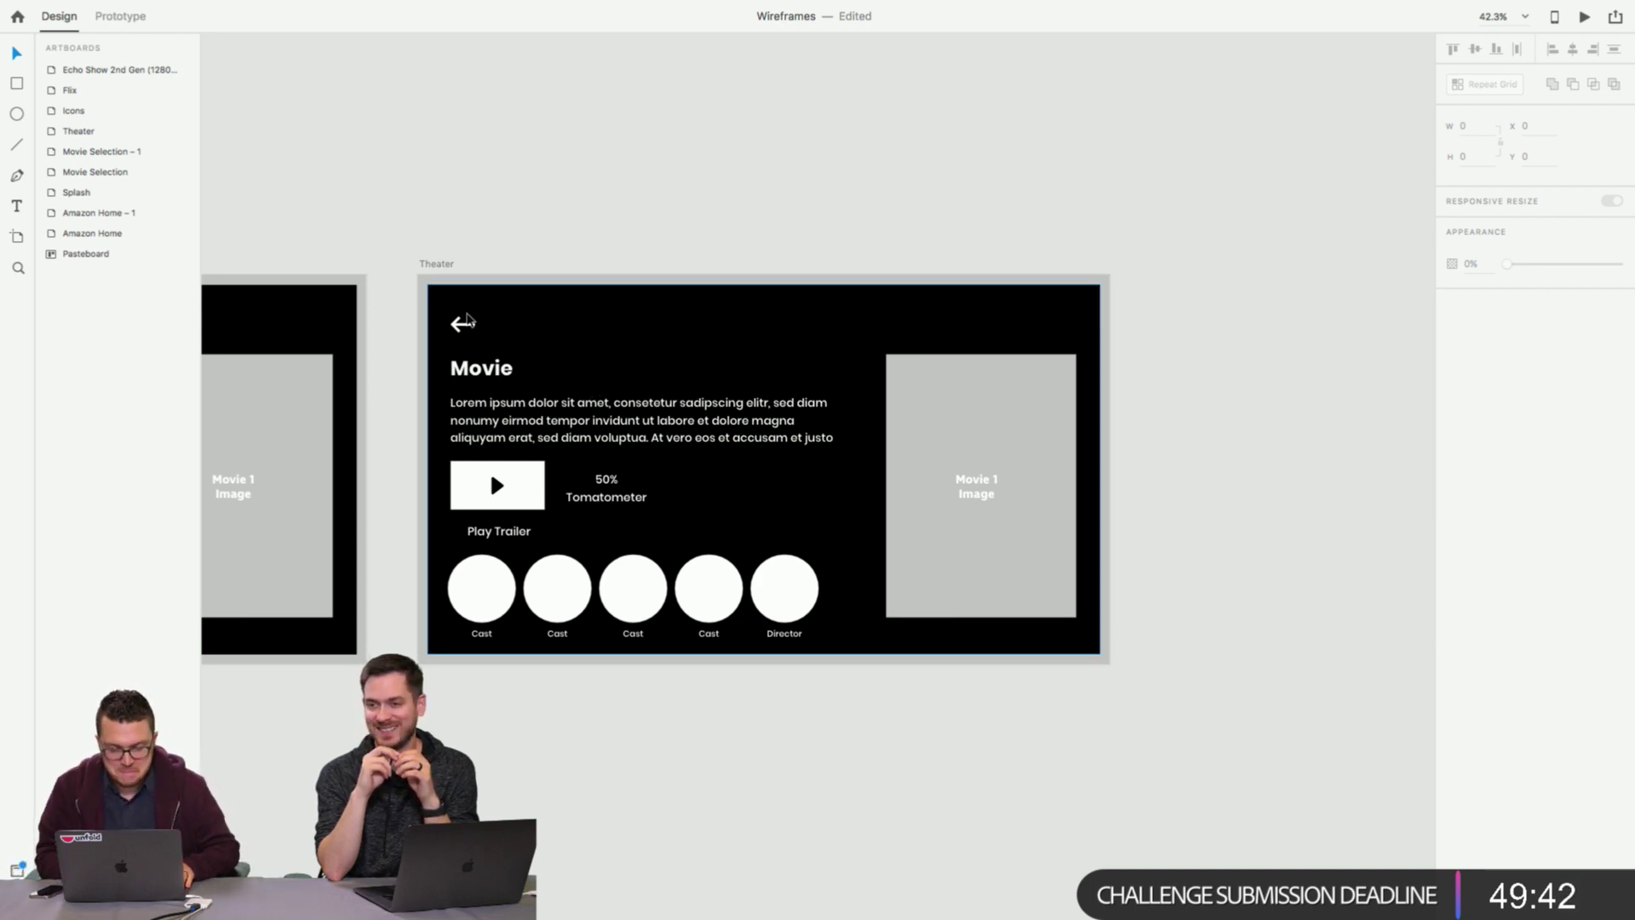
click(482, 373)
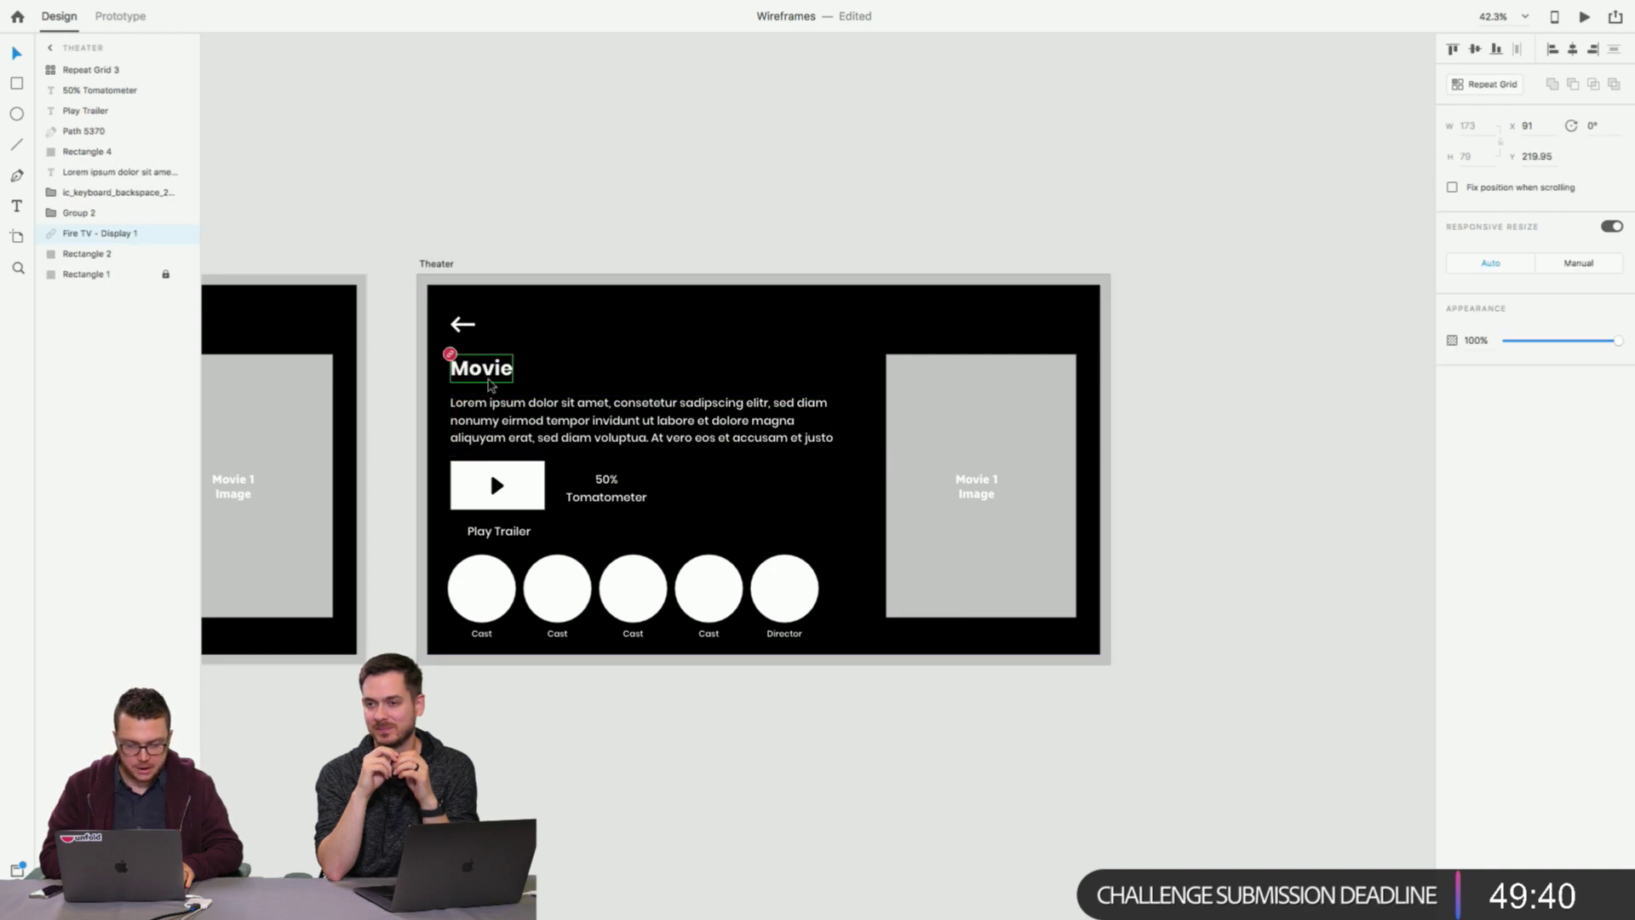
double_click(482, 366)
double_click(482, 366)
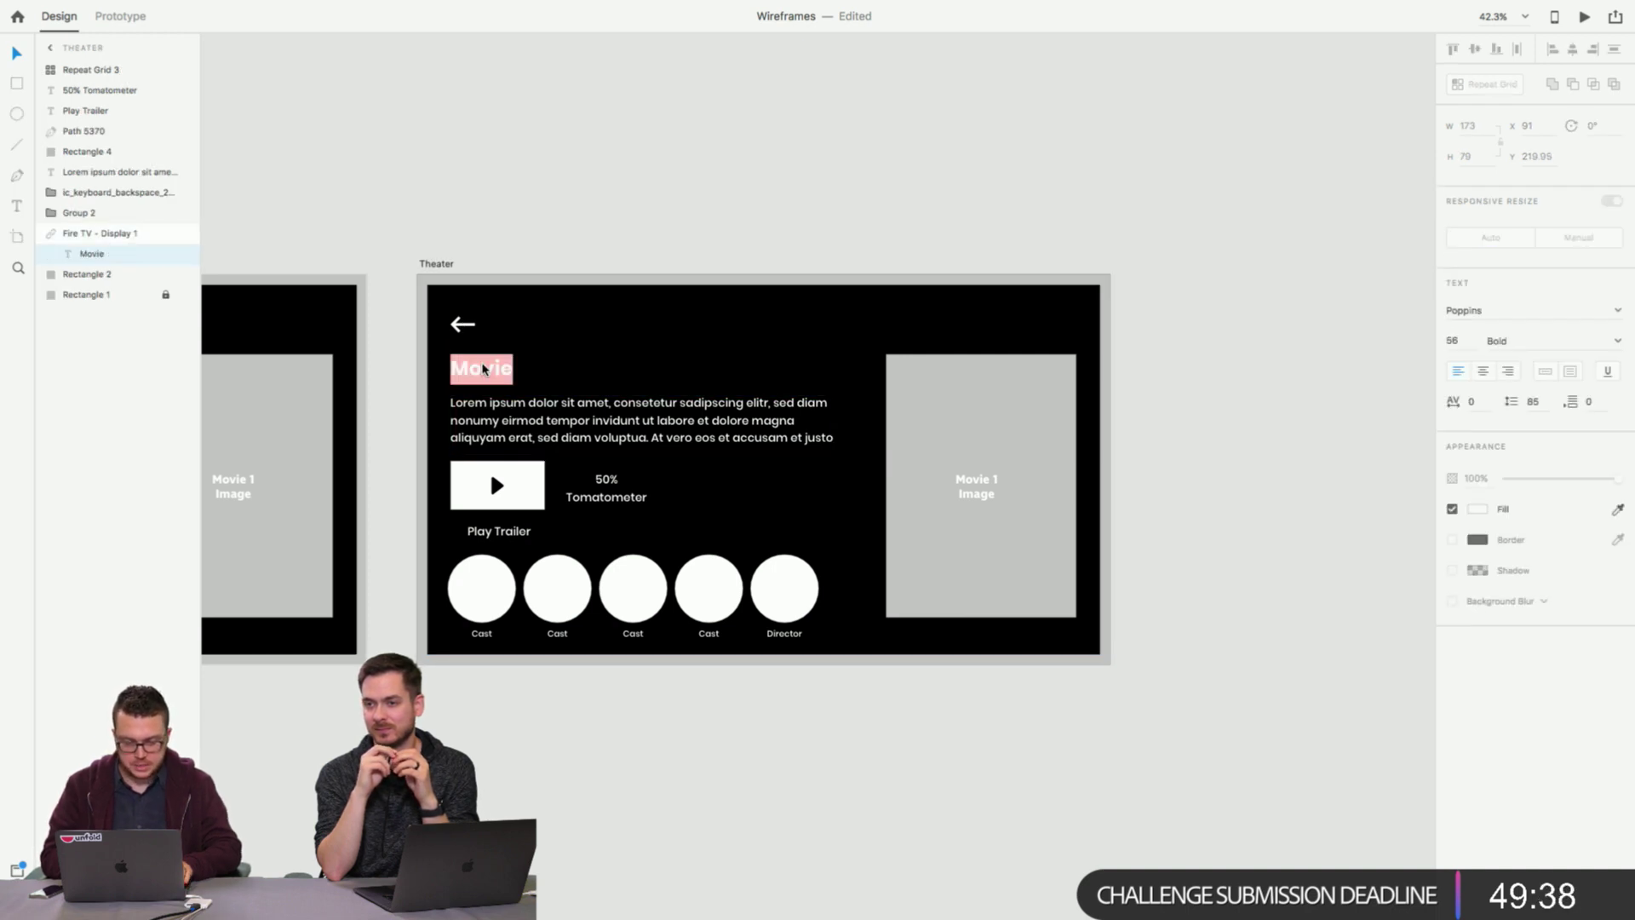
text(Theater)
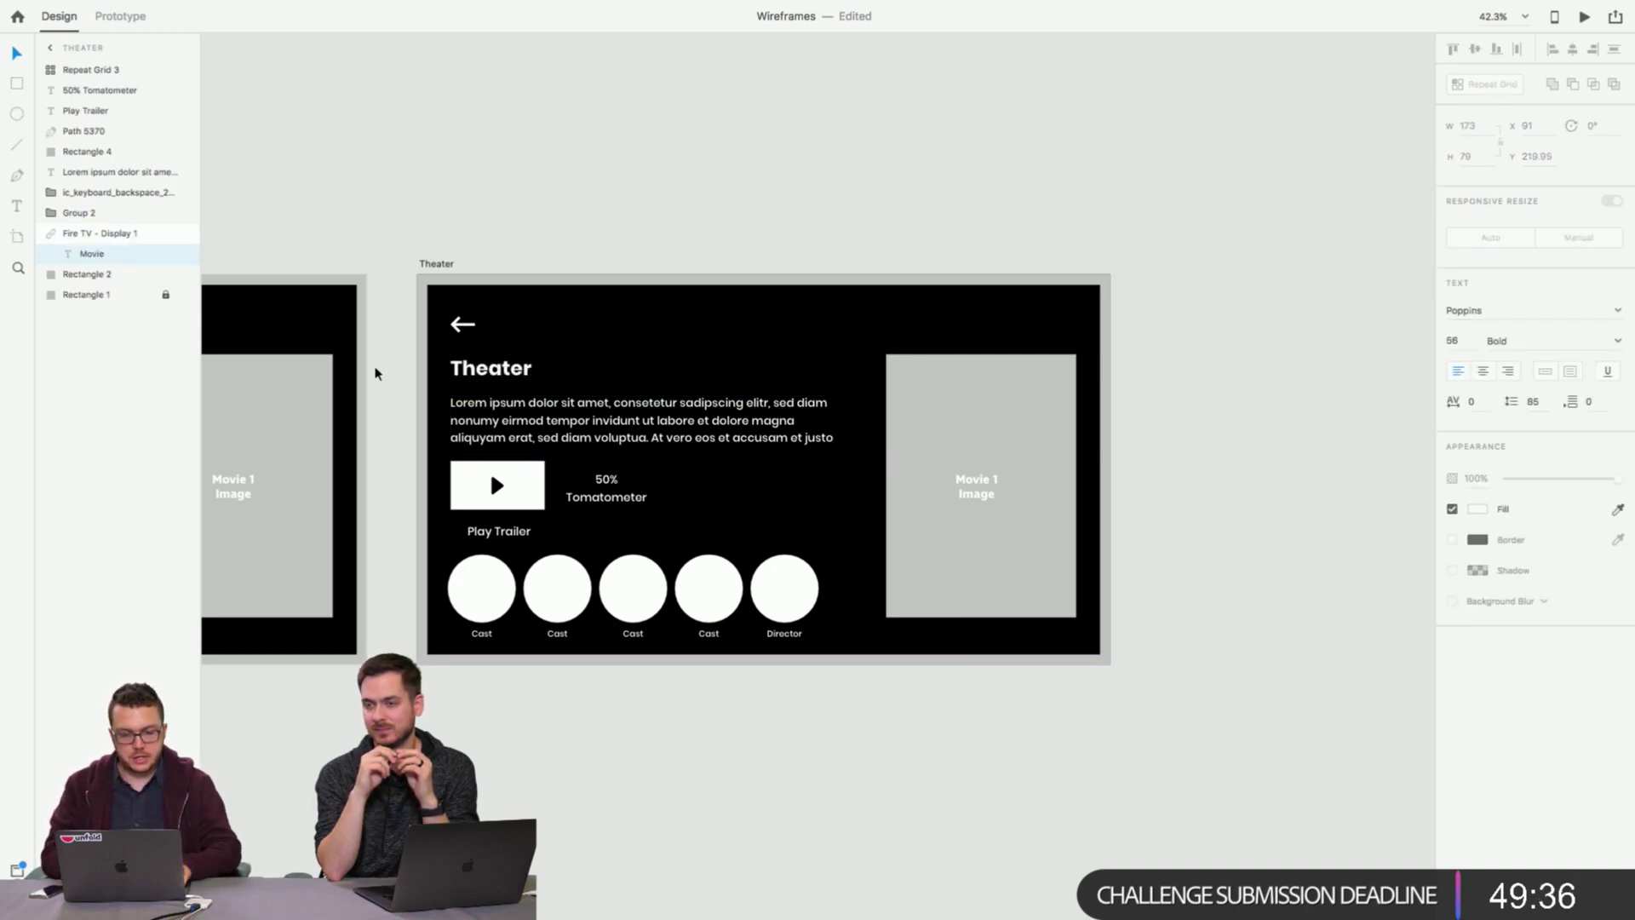
key(Escape)
click(502, 428)
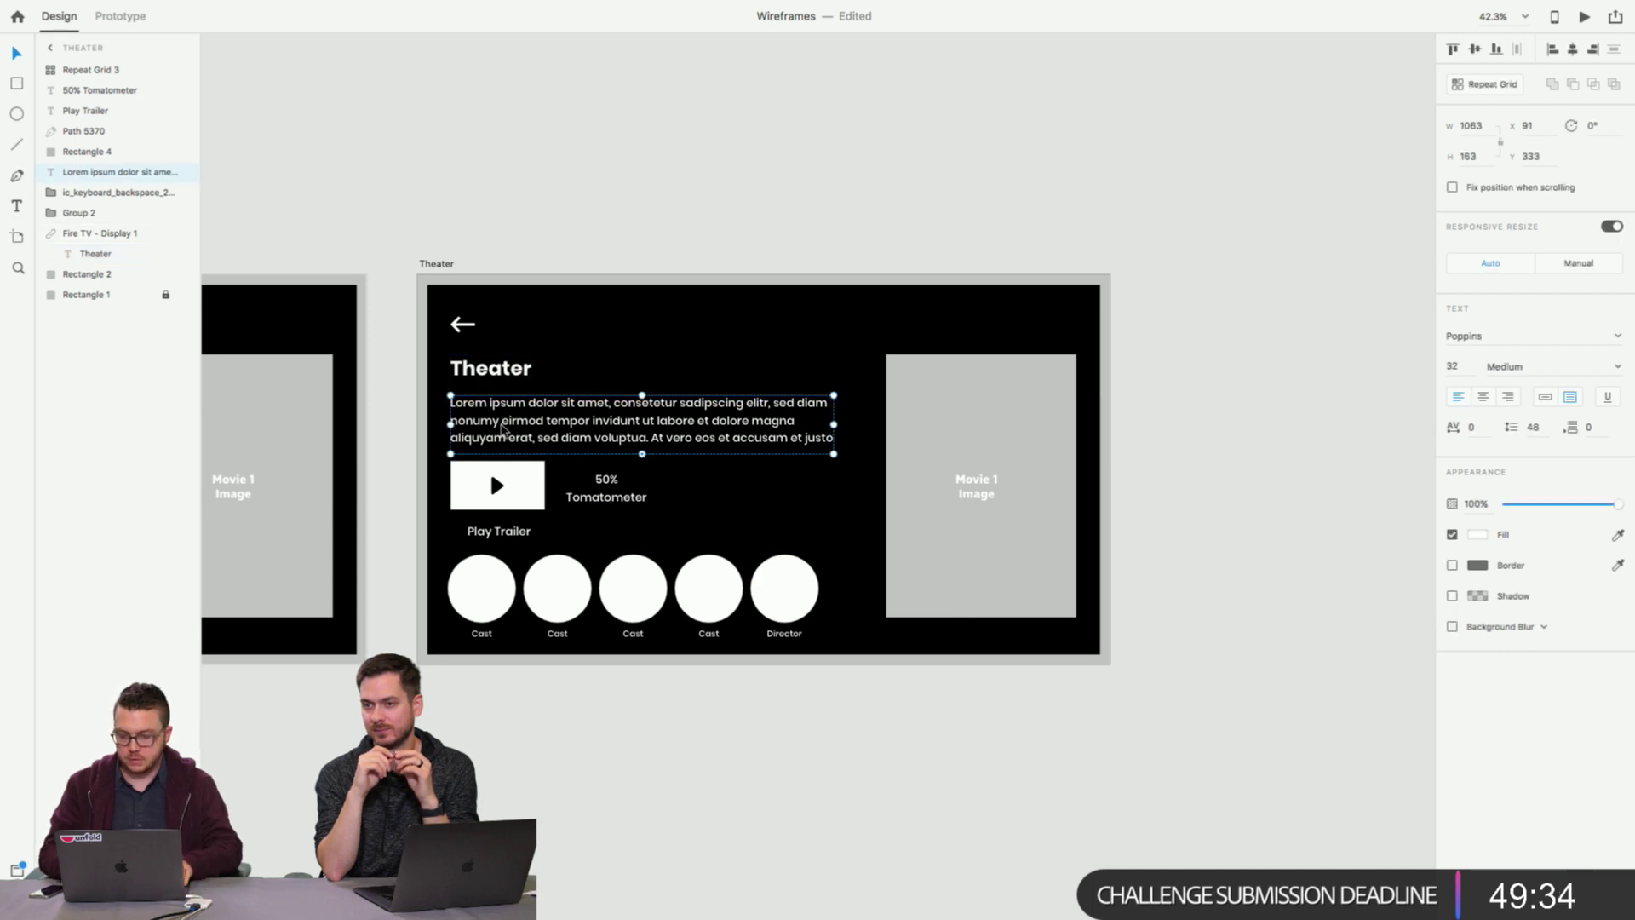
Delete the lorem ipsum paragraph, the play button with its "Play Trailer" label, and the "50% Tomatometer" text from the Theater artboard.
key(Delete)
click(493, 485)
shift+click(464, 495)
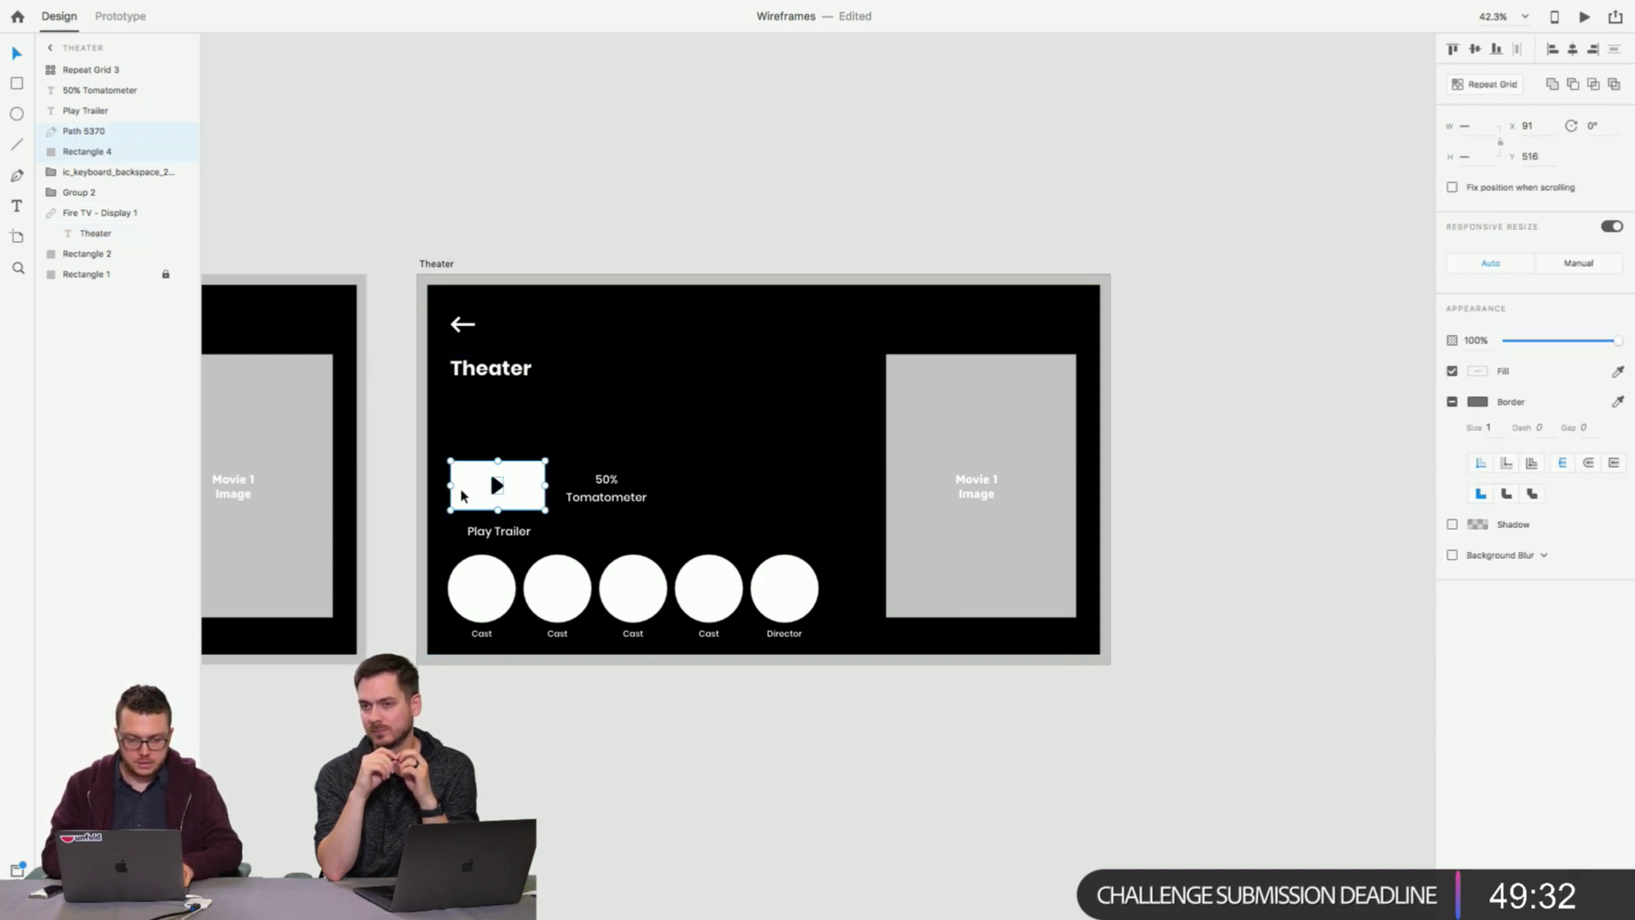
shift+click(499, 530)
shift+click(603, 493)
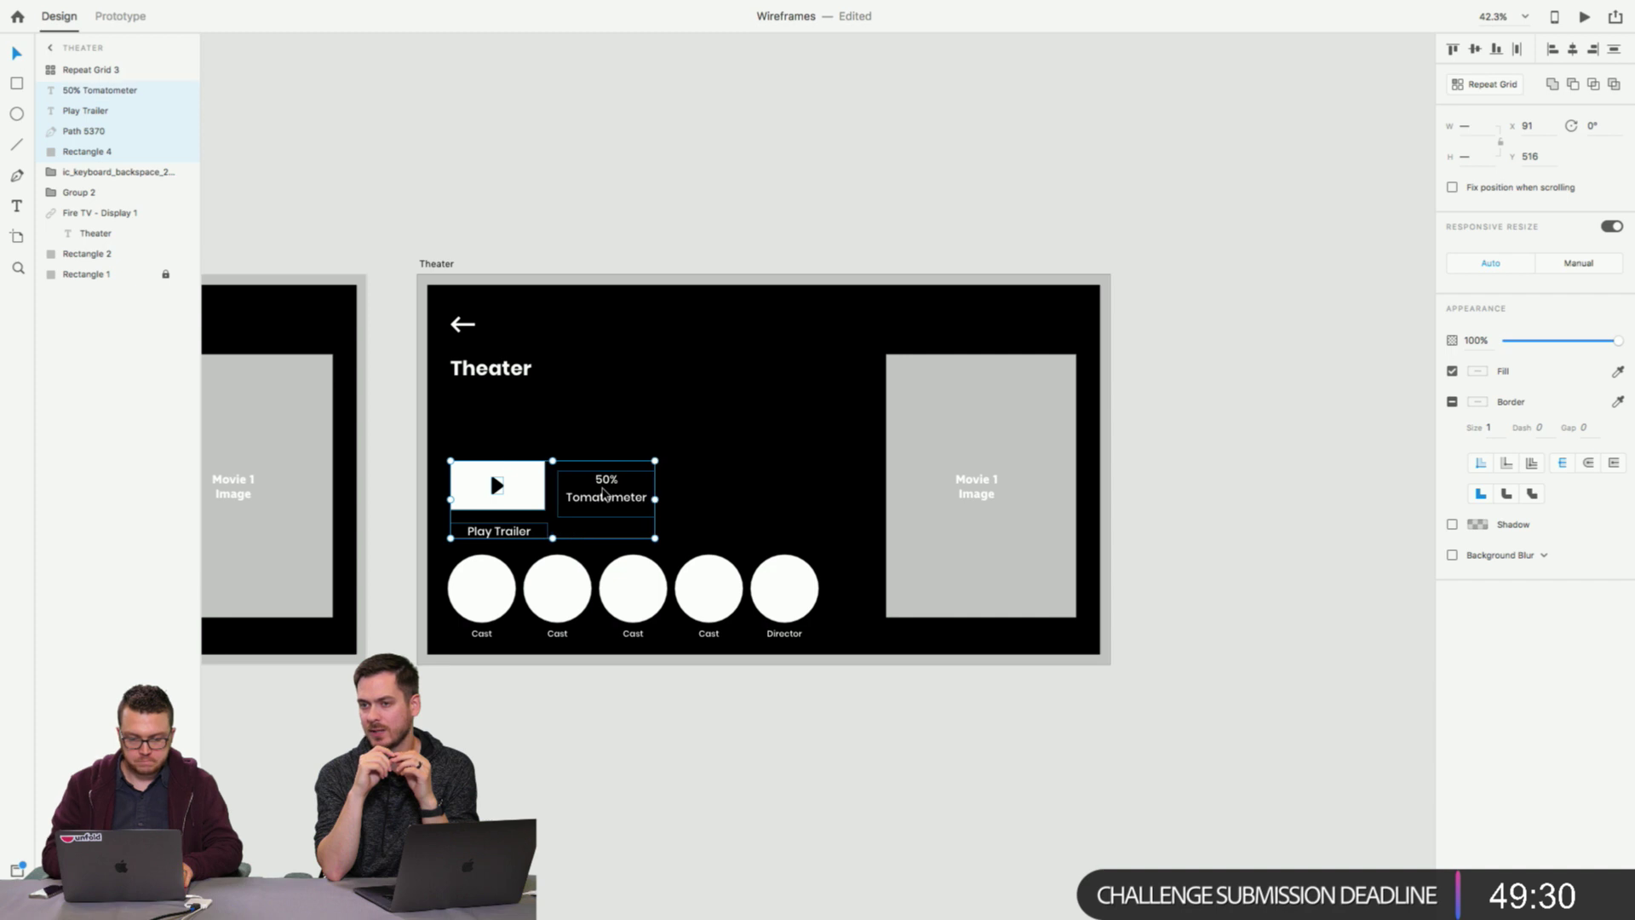
key(Delete)
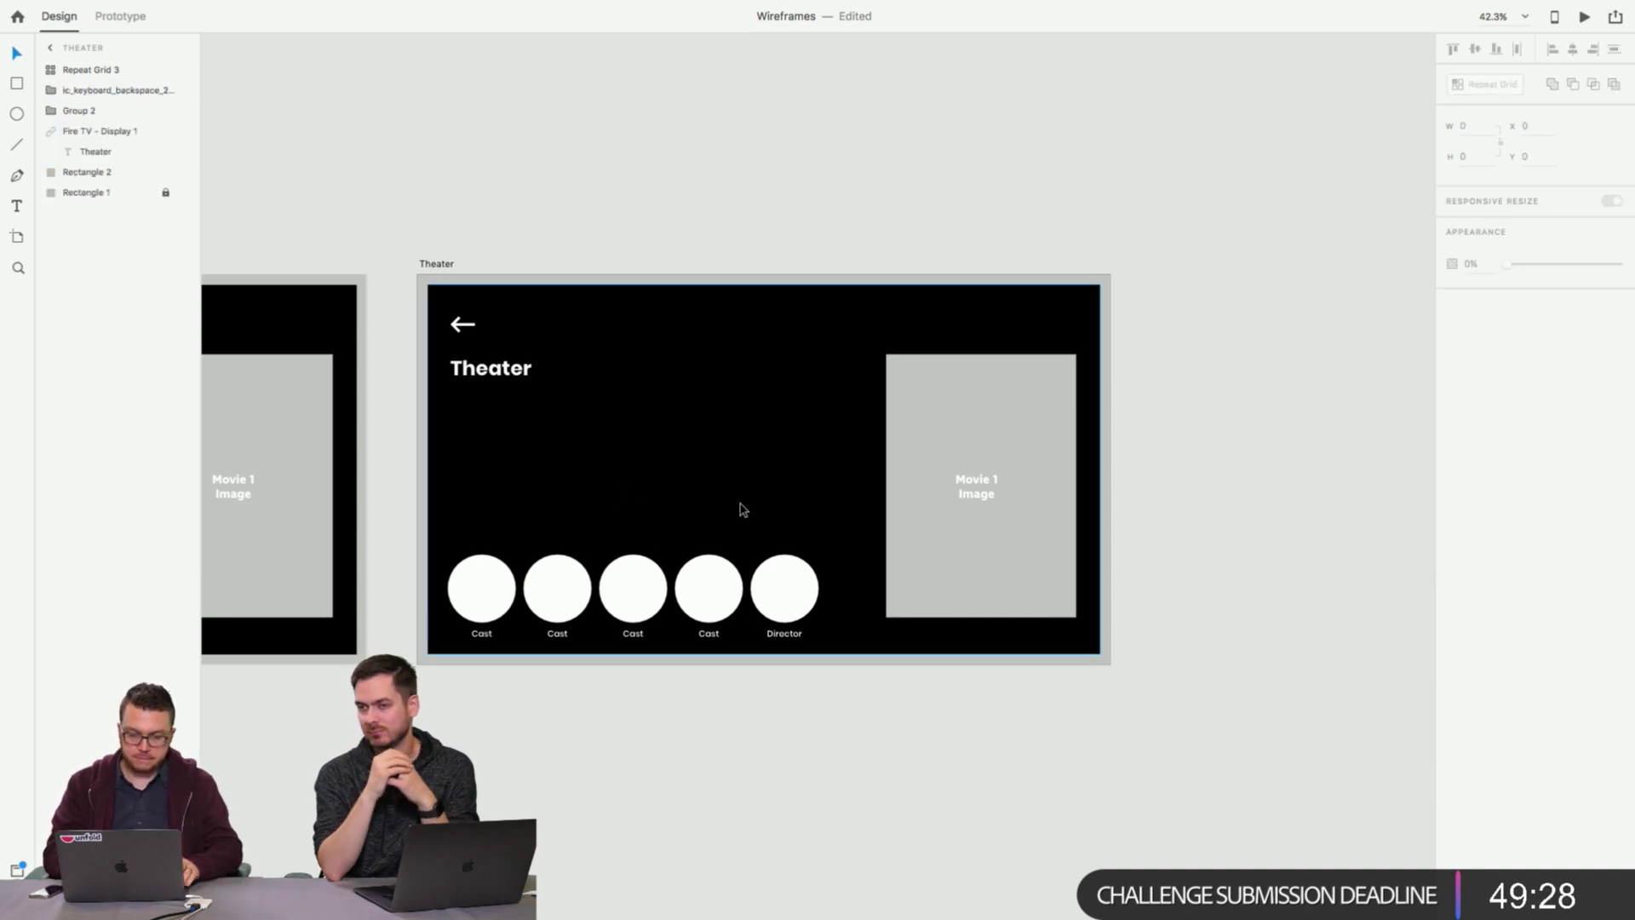
Delete the row of labelled cast and director circles from the Theater artboard.
click(945, 516)
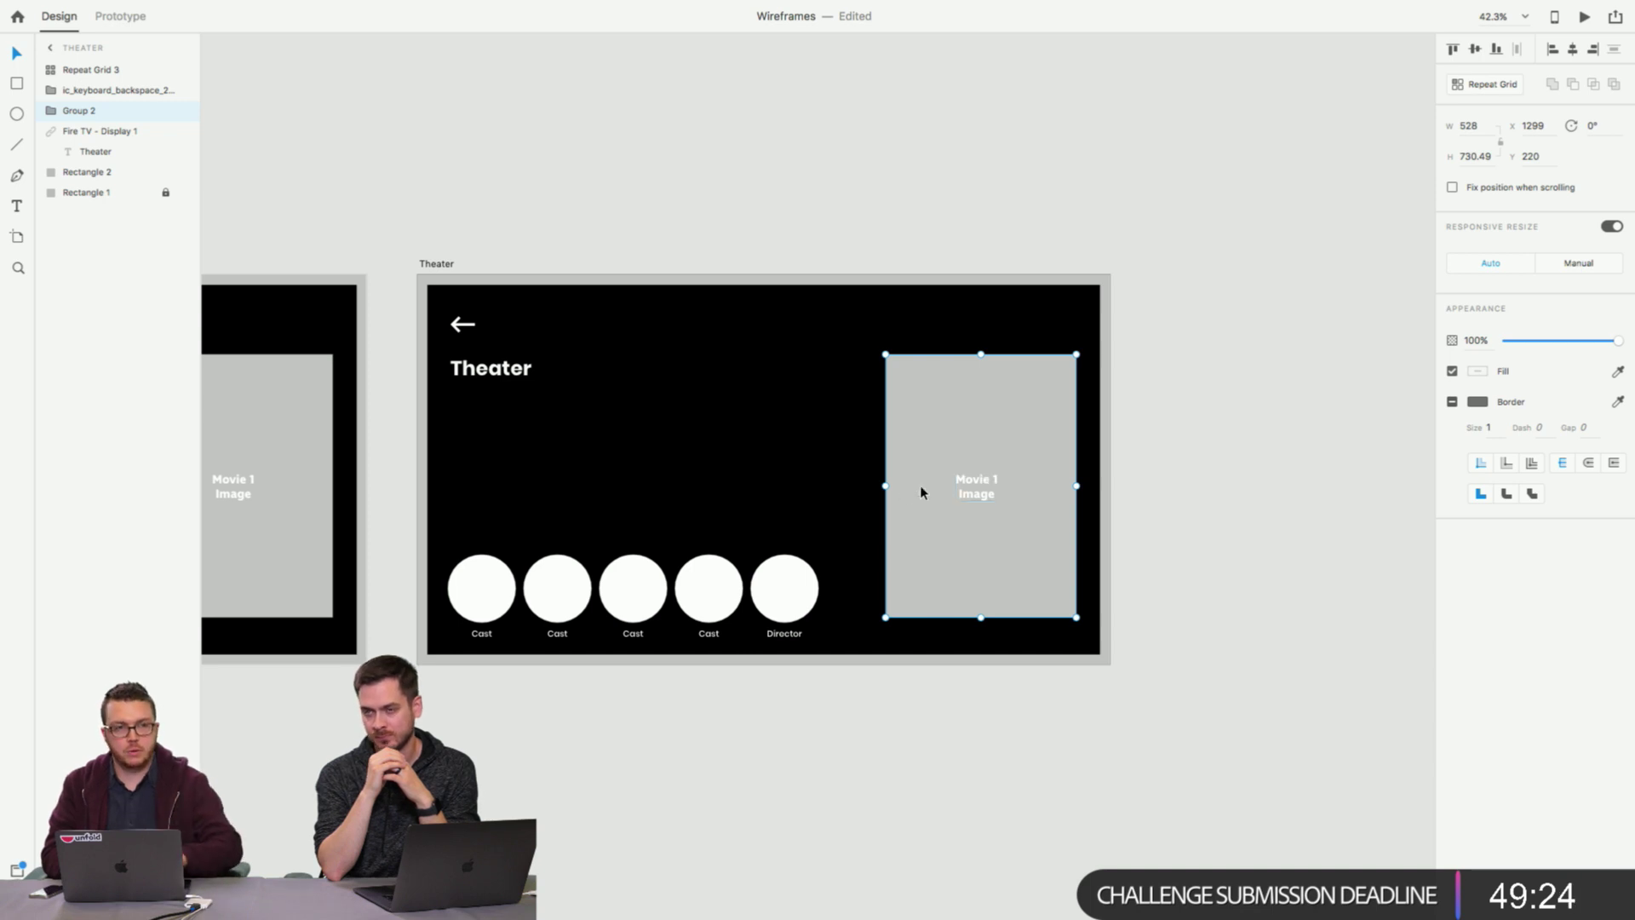
click(504, 595)
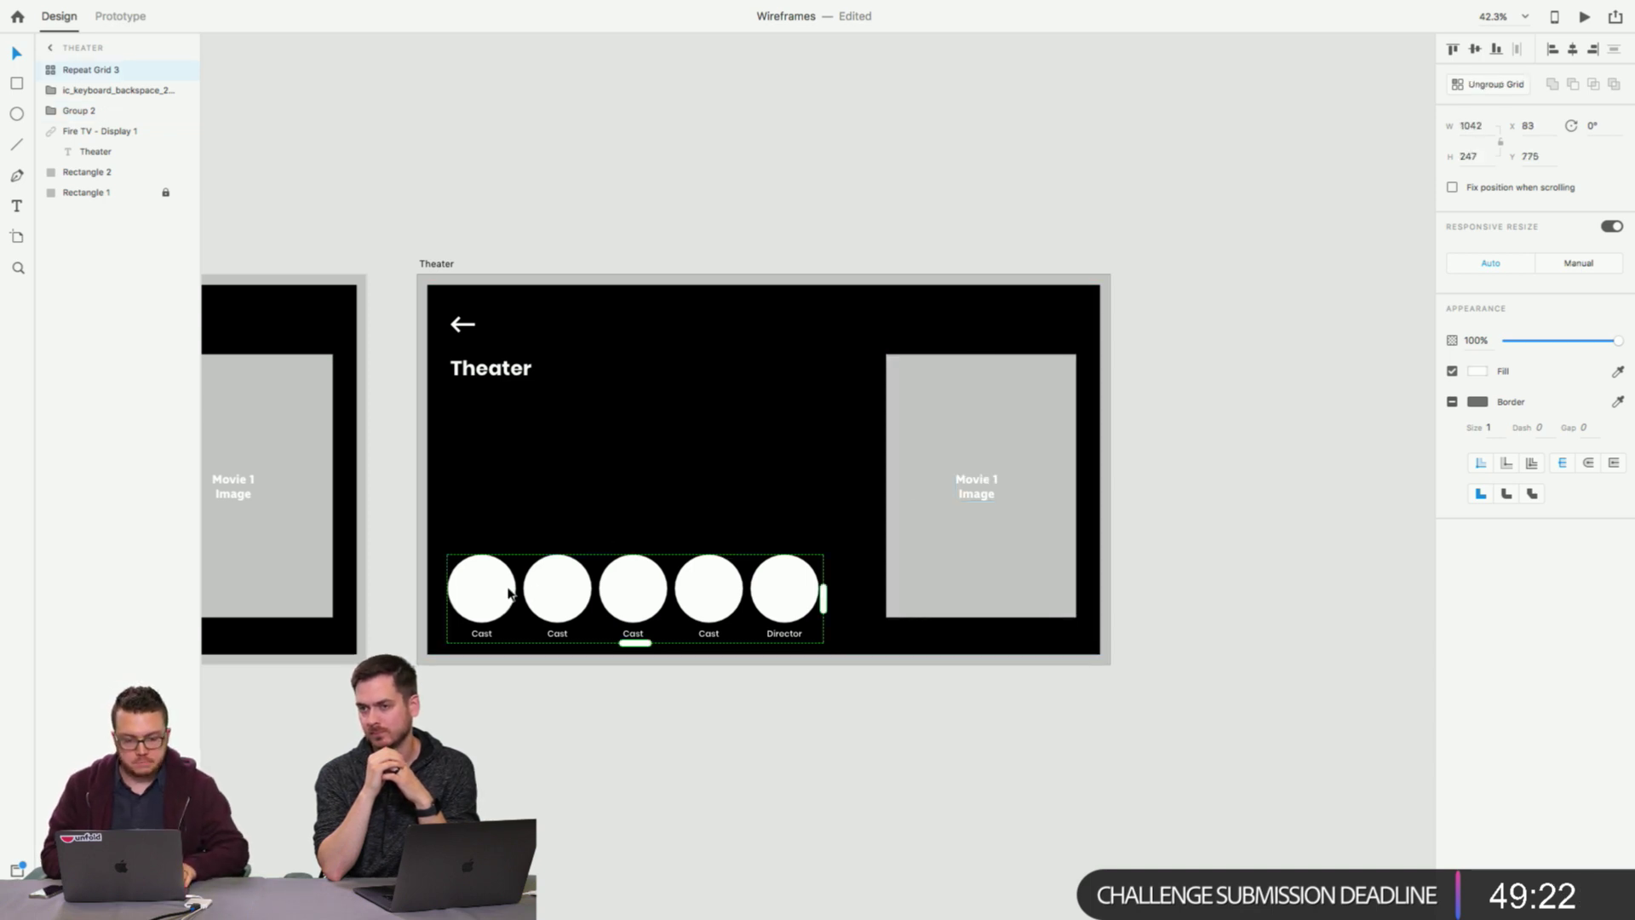
key(Delete)
click(407, 533)
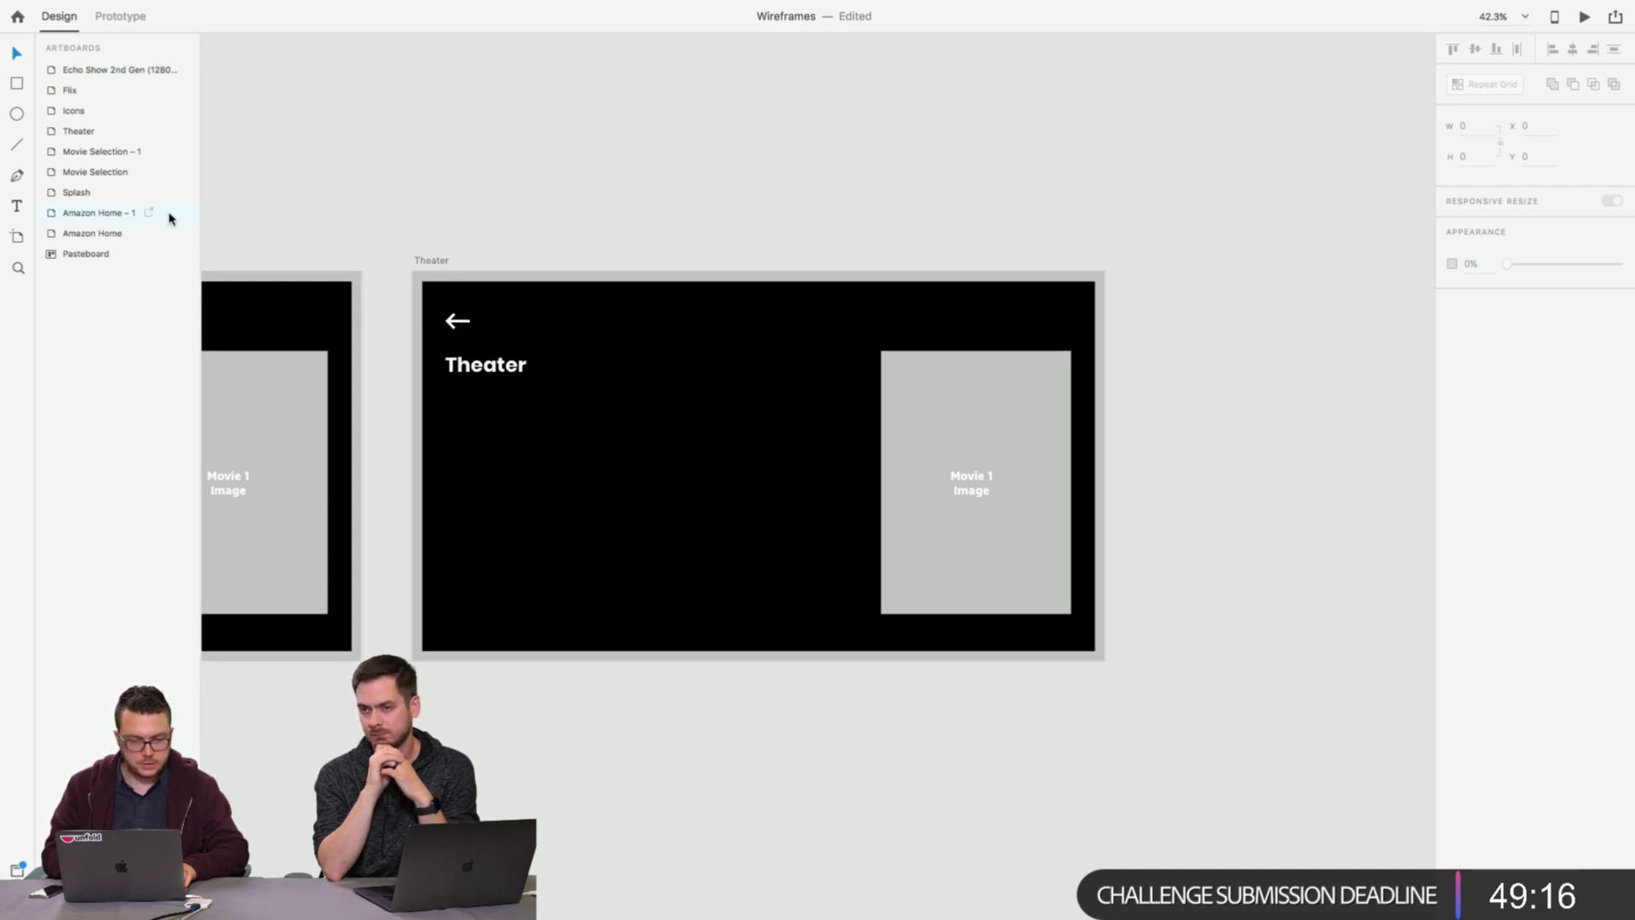
Take the Wireframes window out of full screen and bring the Amazon_Alexa_UI_Kit document to the front.
scroll(230, 329, down, 2)
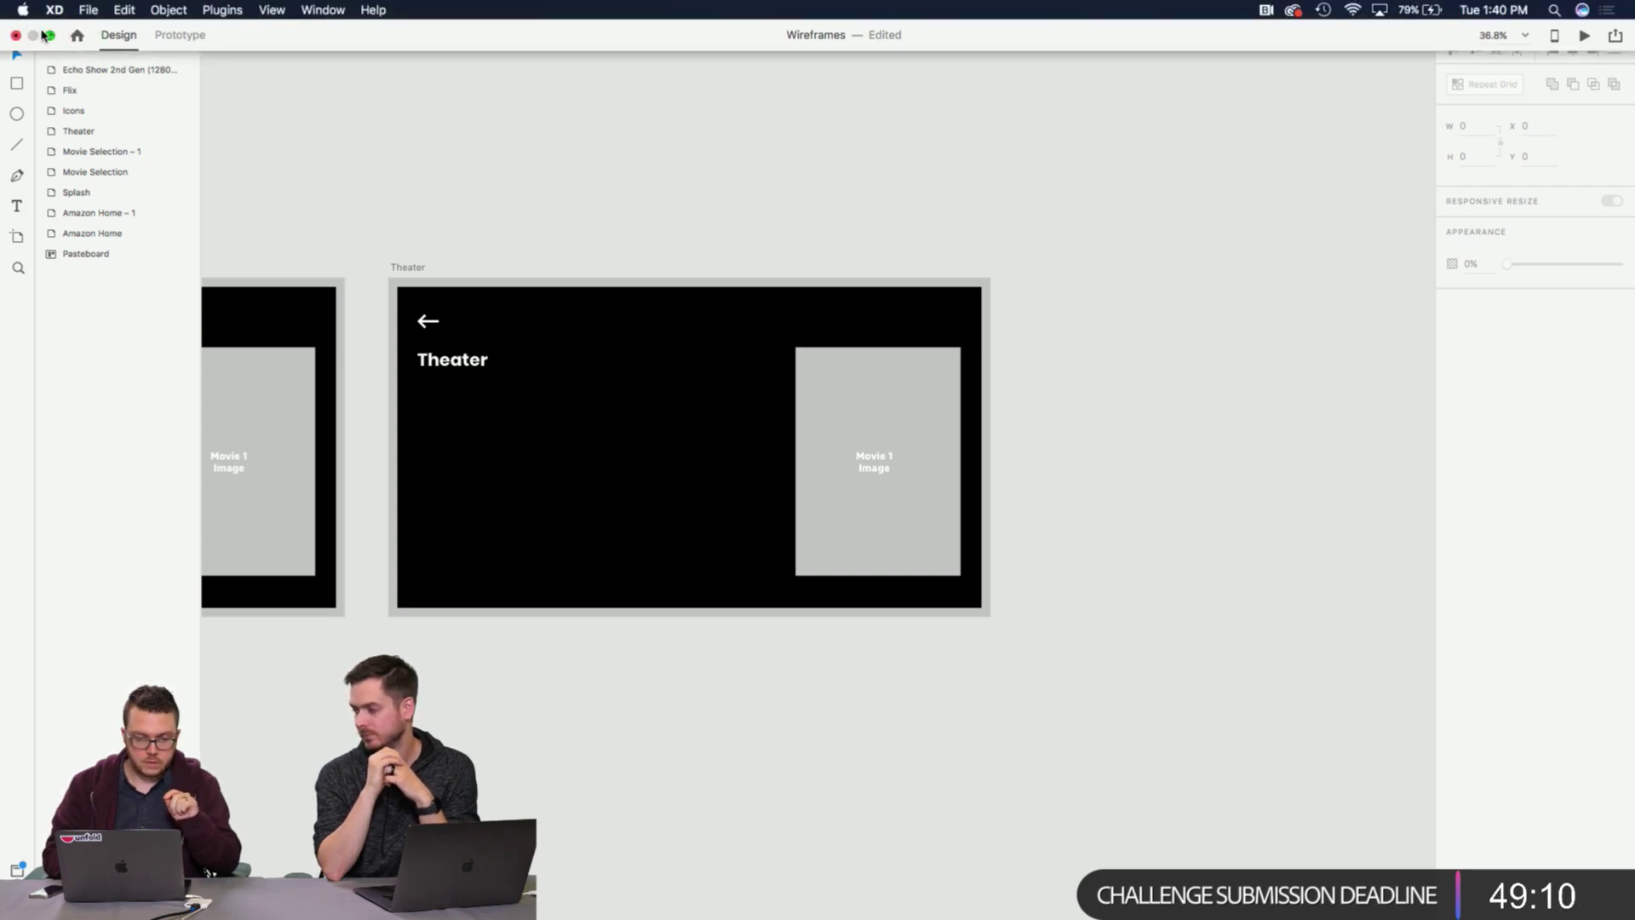
click(49, 34)
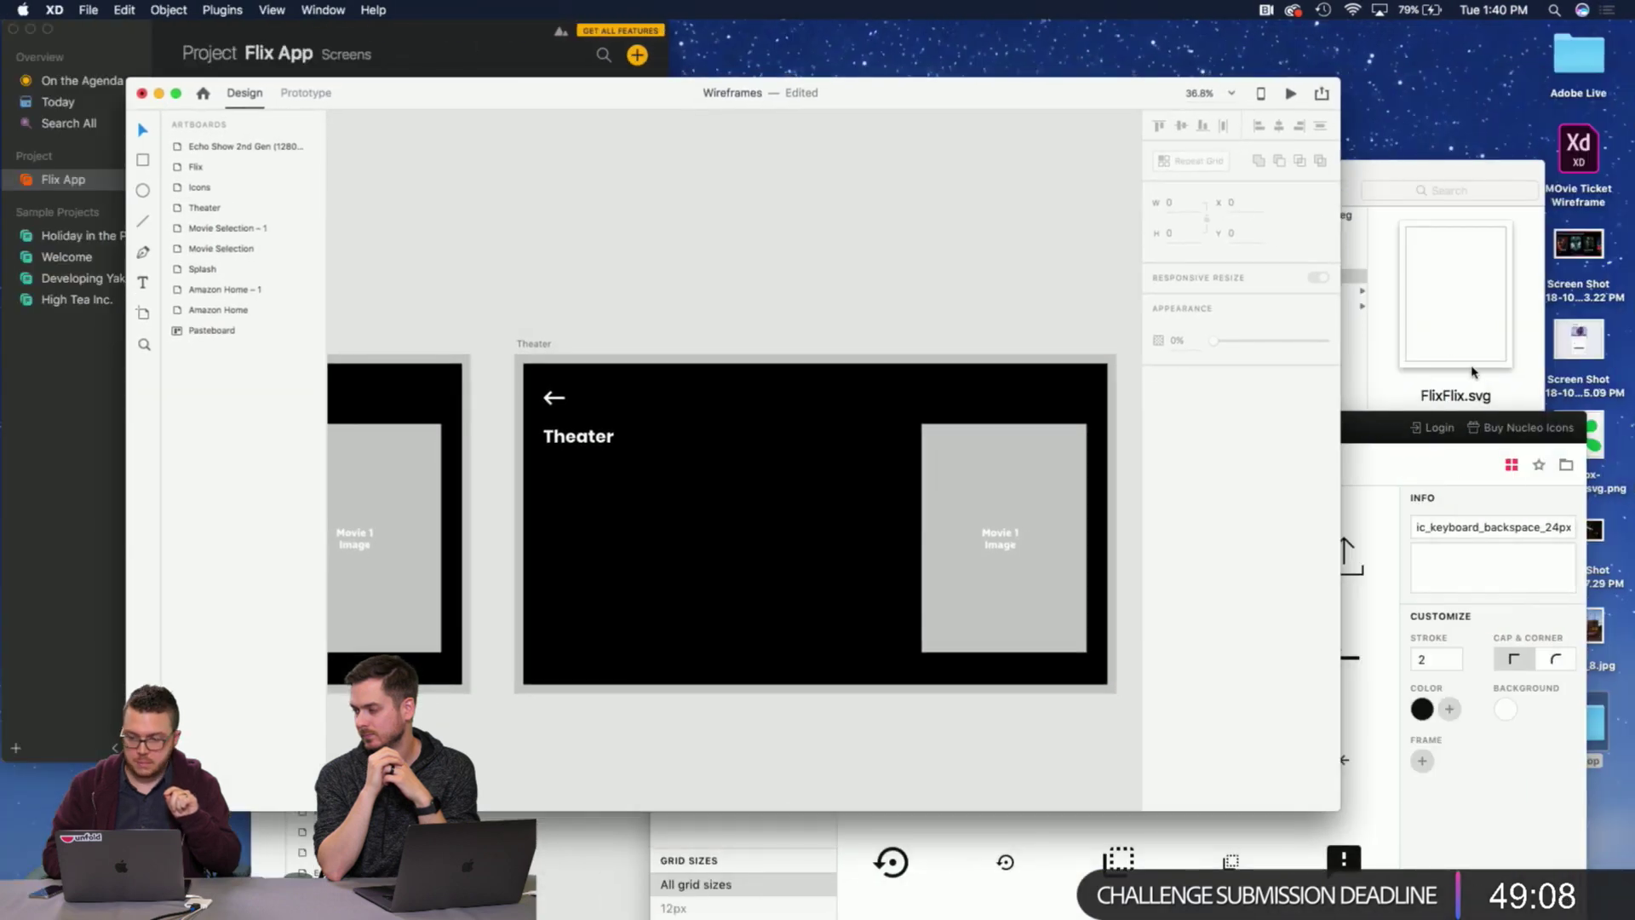
click(1388, 175)
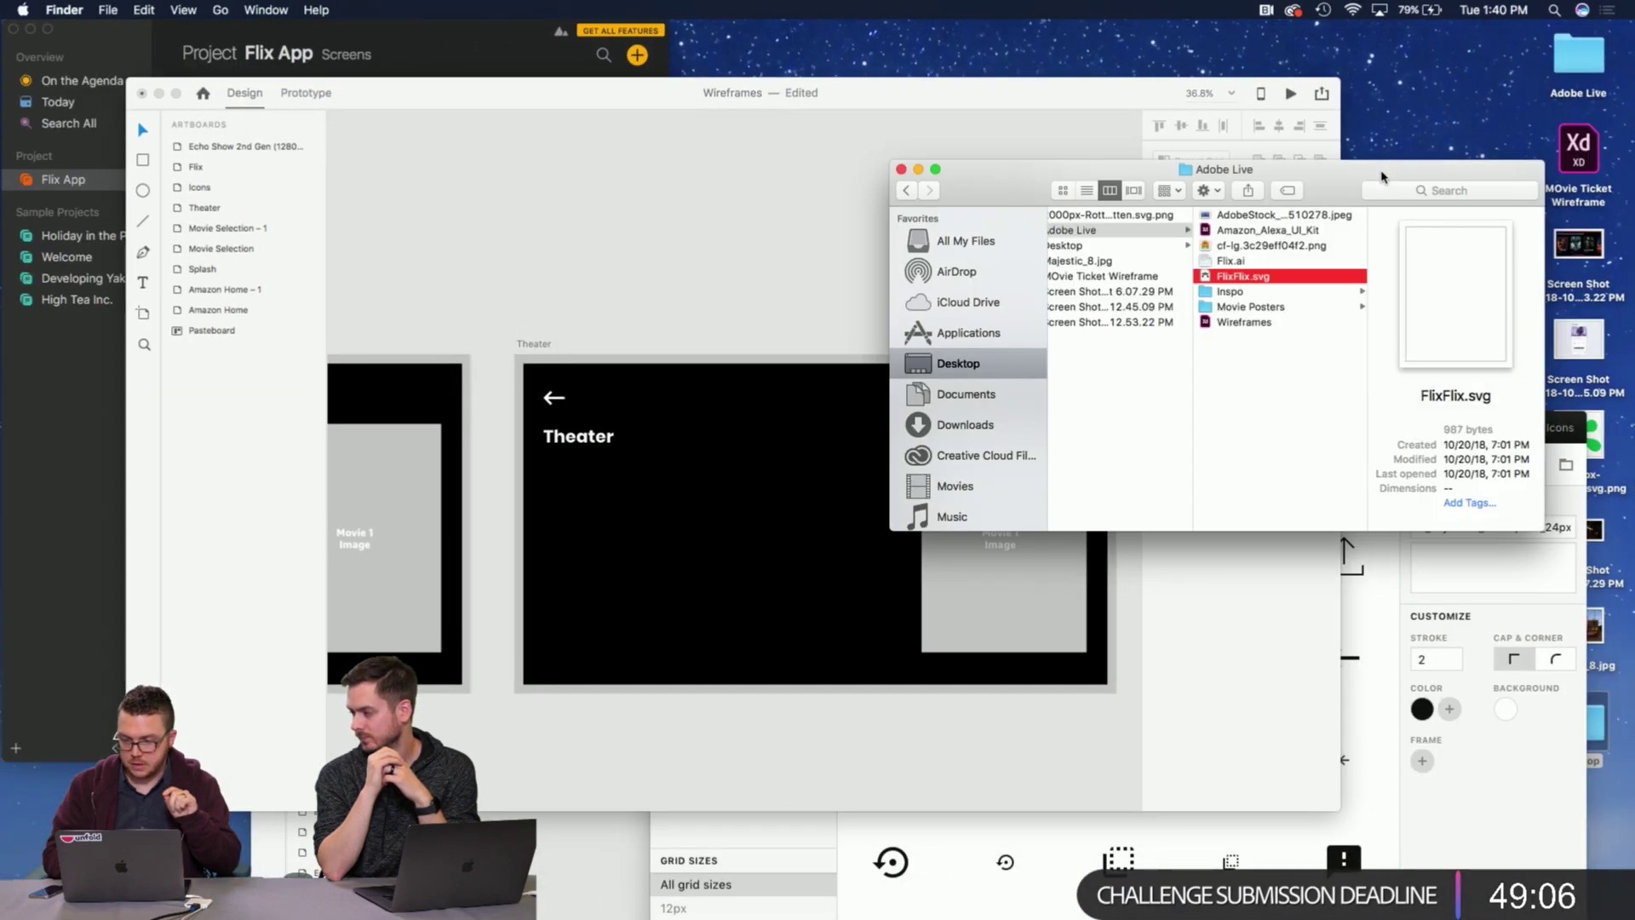
click(1377, 660)
click(681, 799)
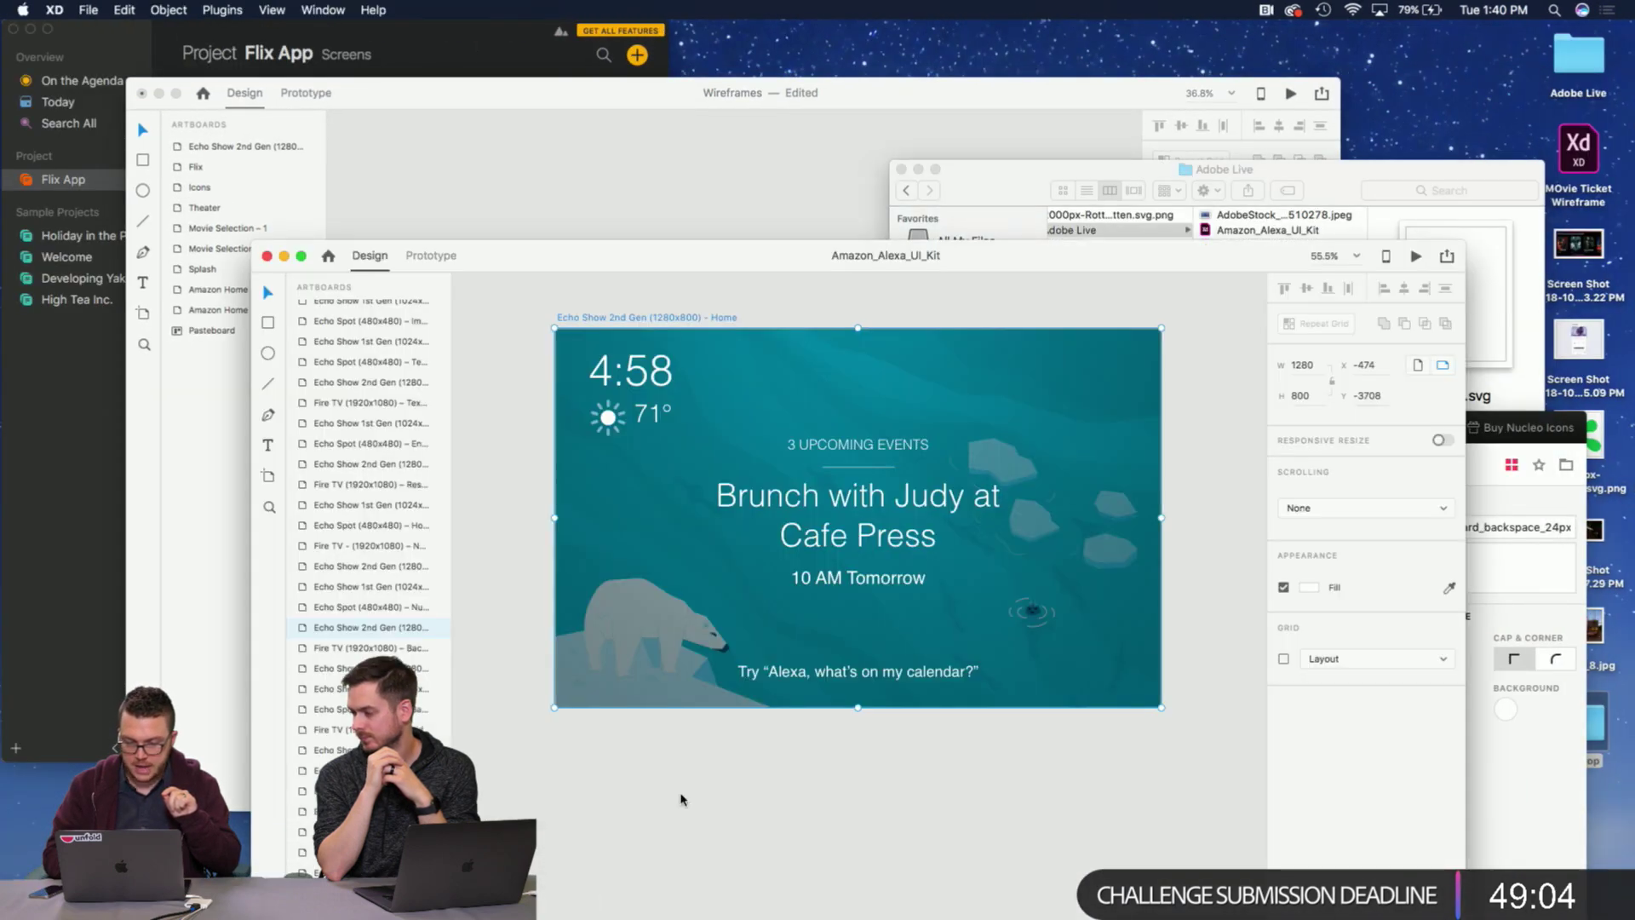
Look through the UI kit's templates for a Fire TV list layout suited to the Theater screen.
scroll(1005, 468, down, 5)
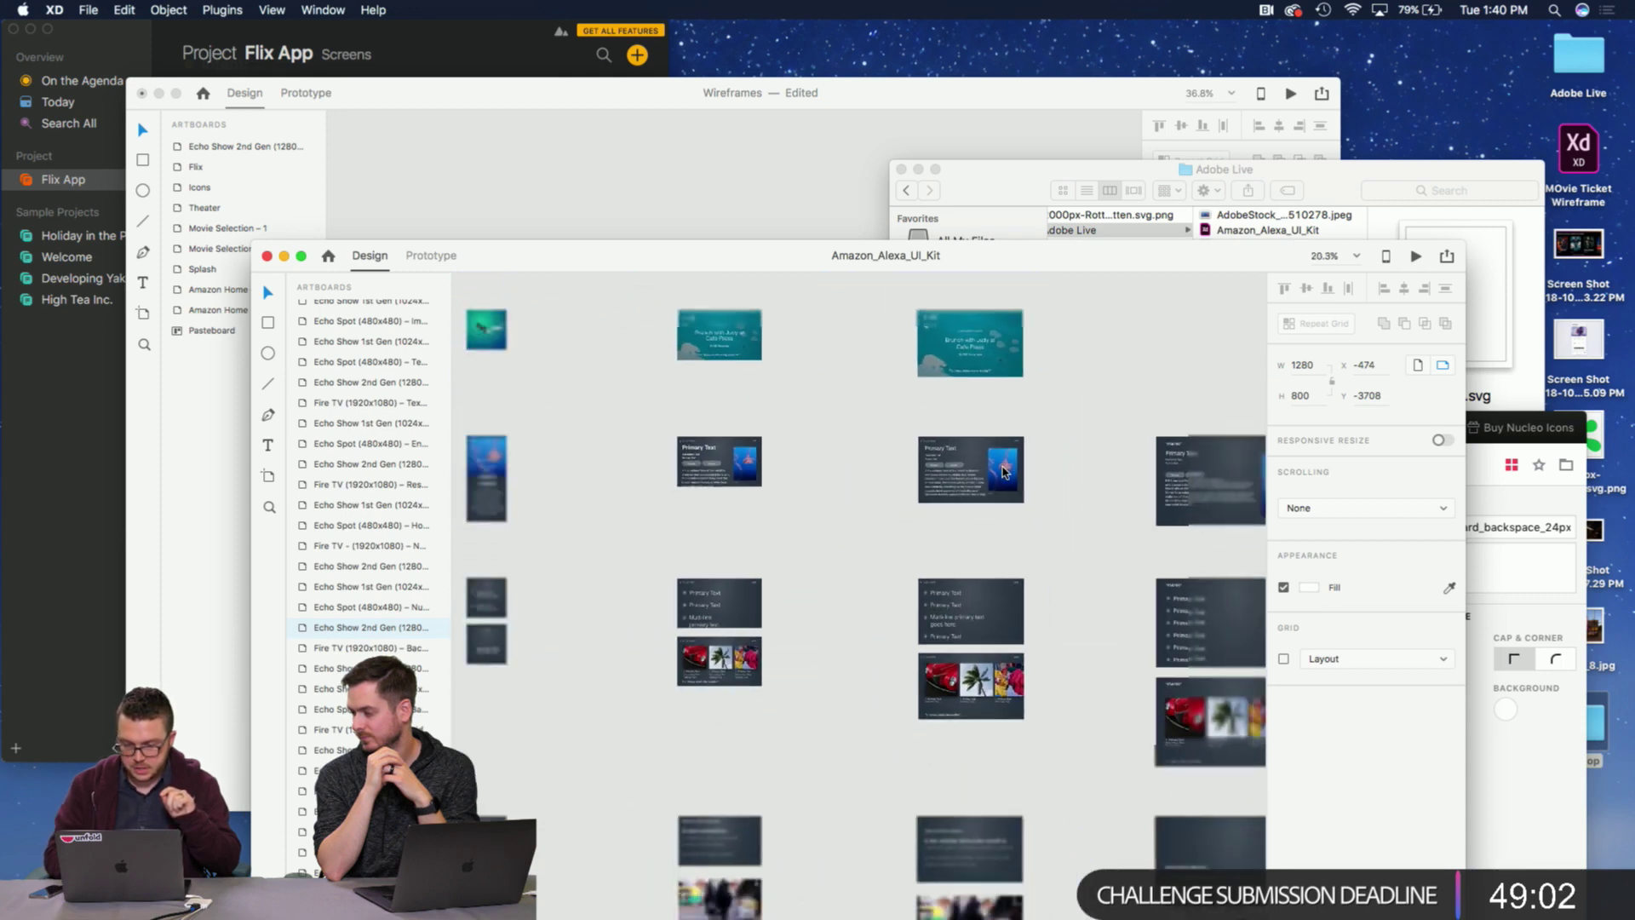
scroll(1004, 470, down, 5)
scroll(1005, 470, up, 5)
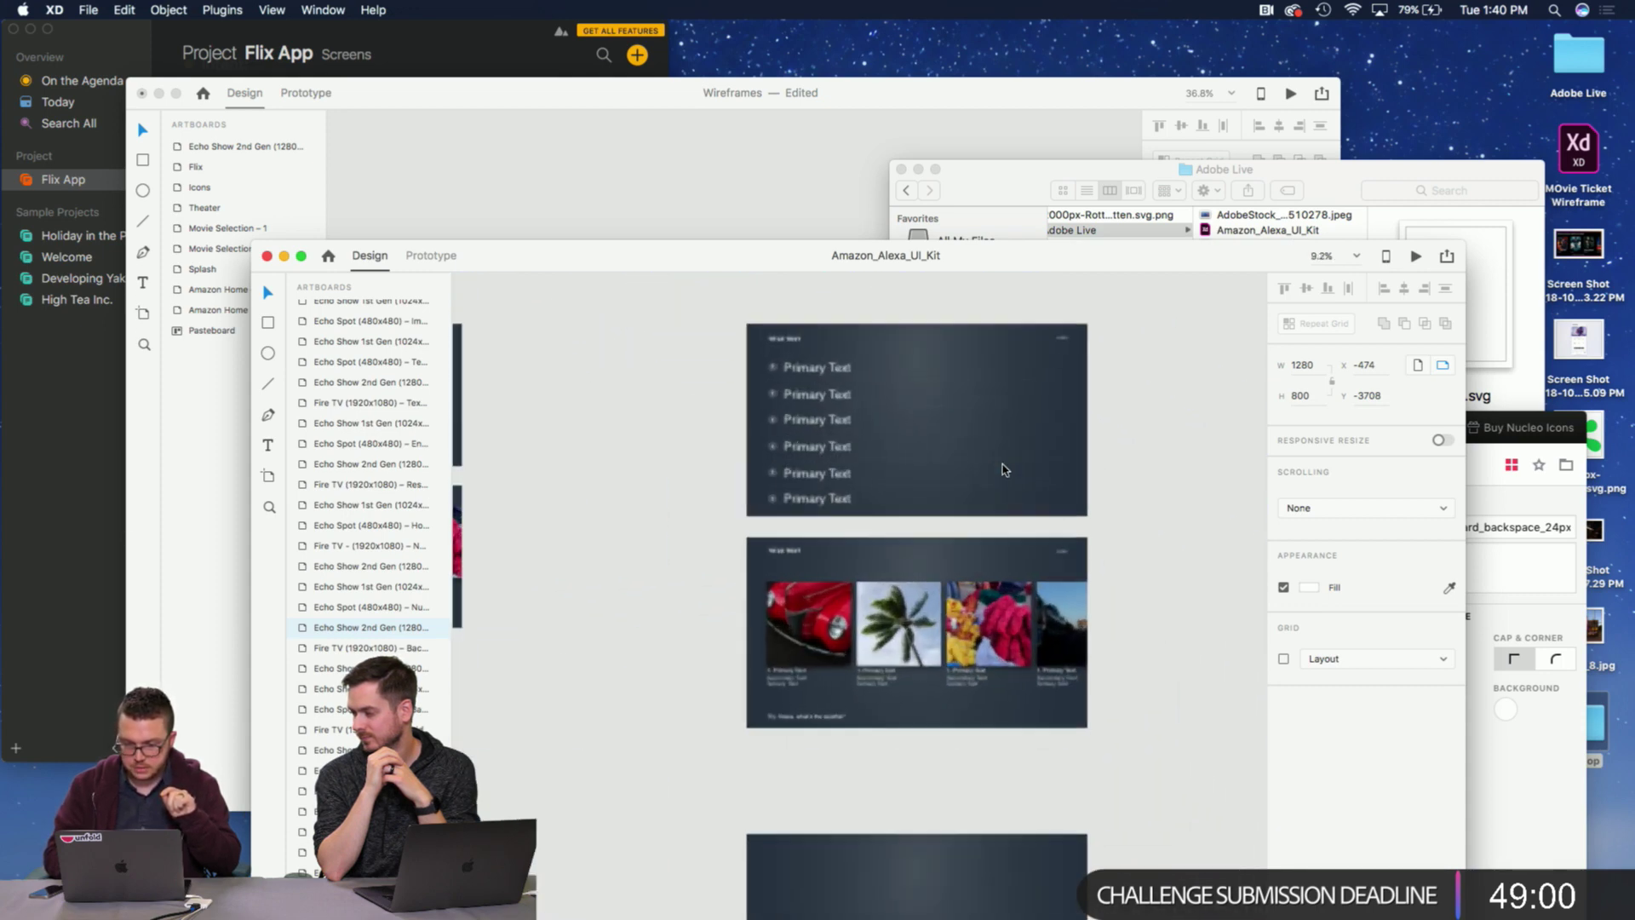
scroll(1003, 470, down, 10)
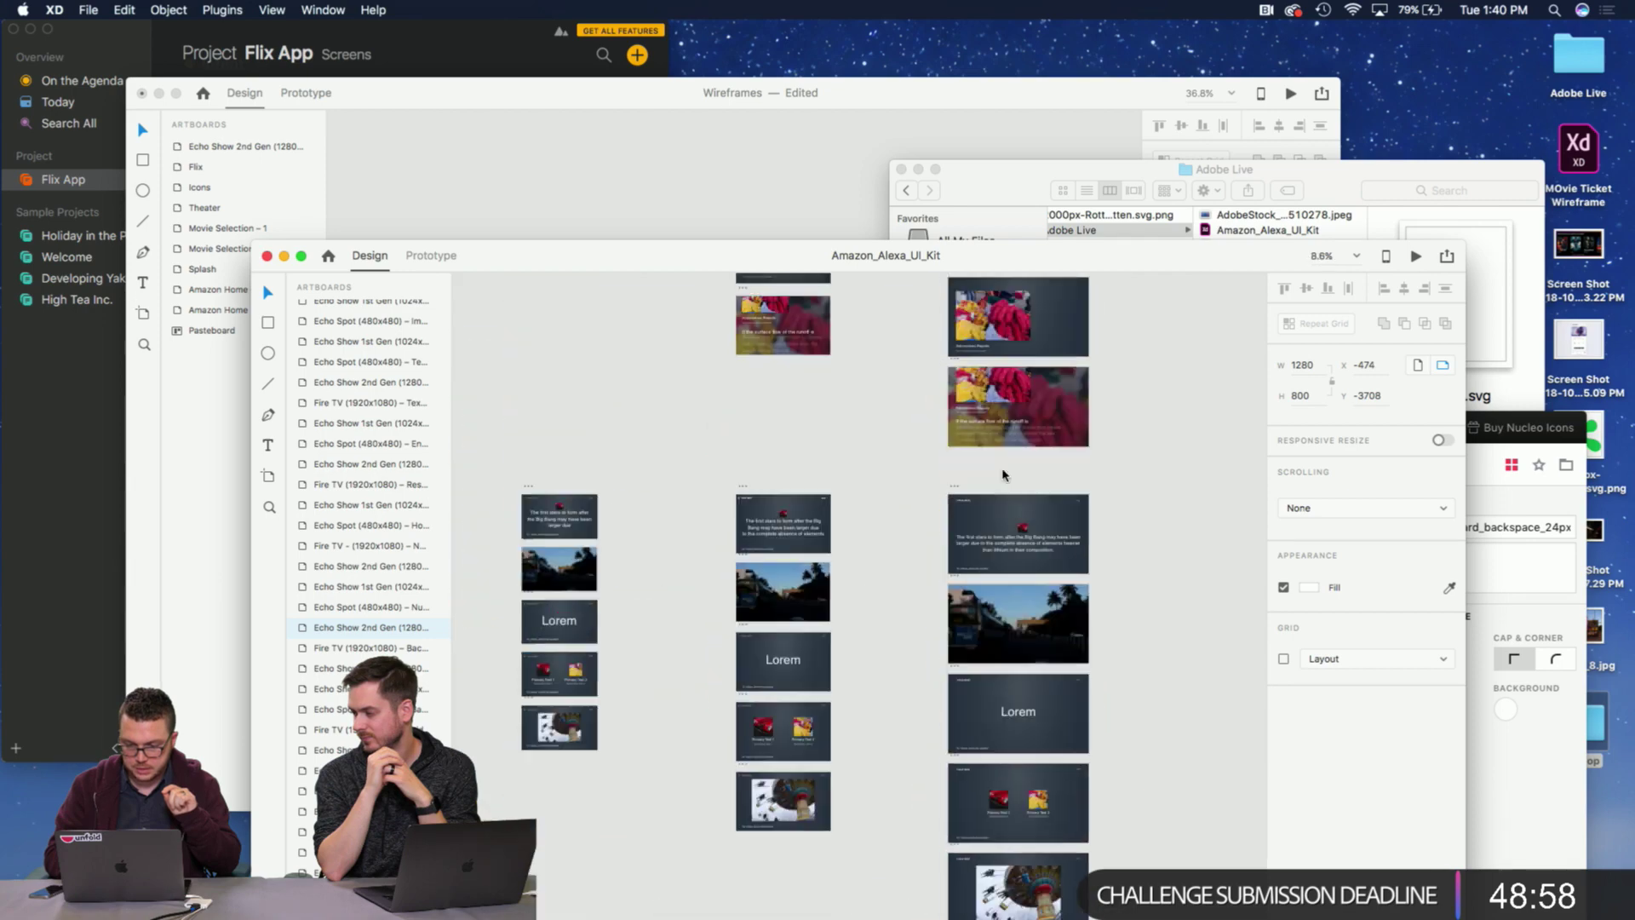
scroll(1004, 474, down, 5)
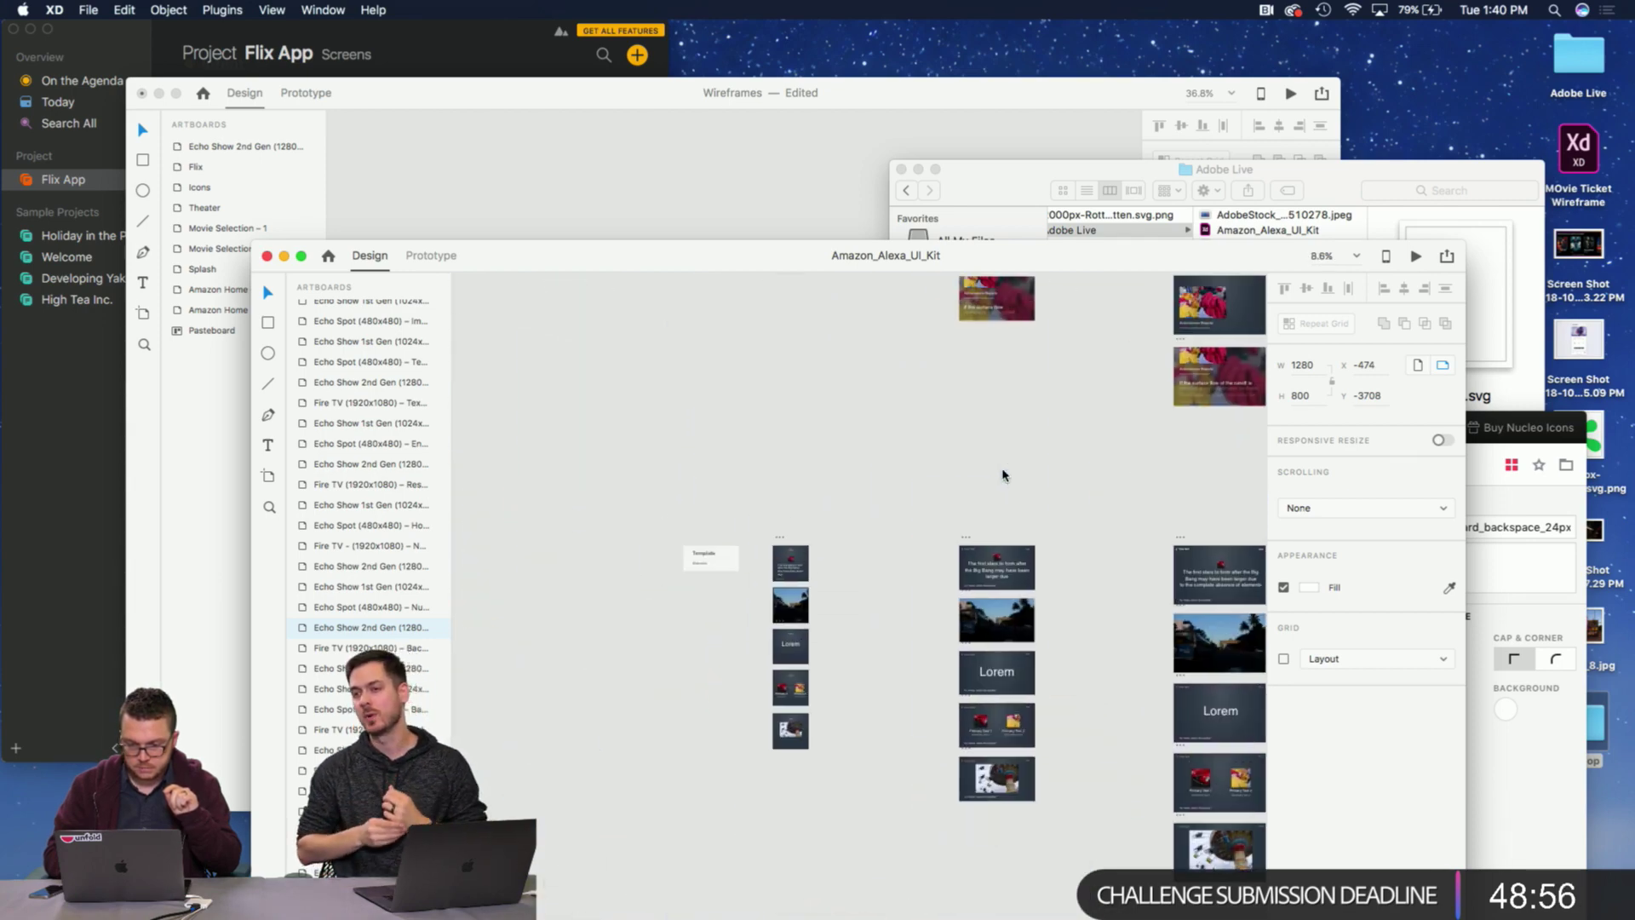
scroll(1004, 474, up, 10)
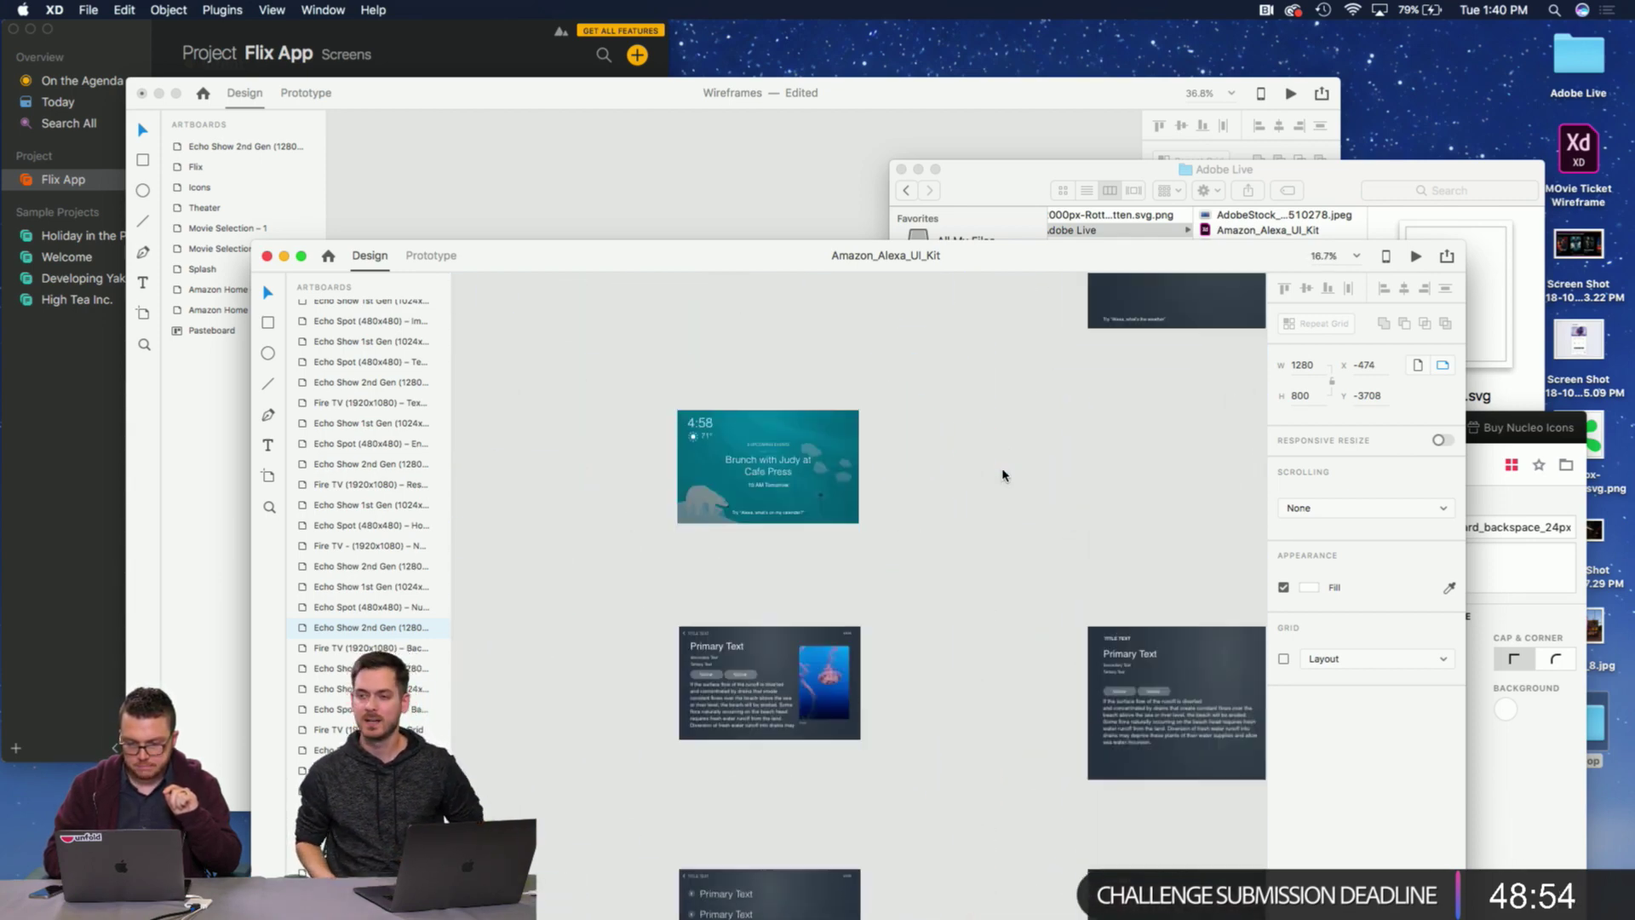
scroll(1003, 474, down, 10)
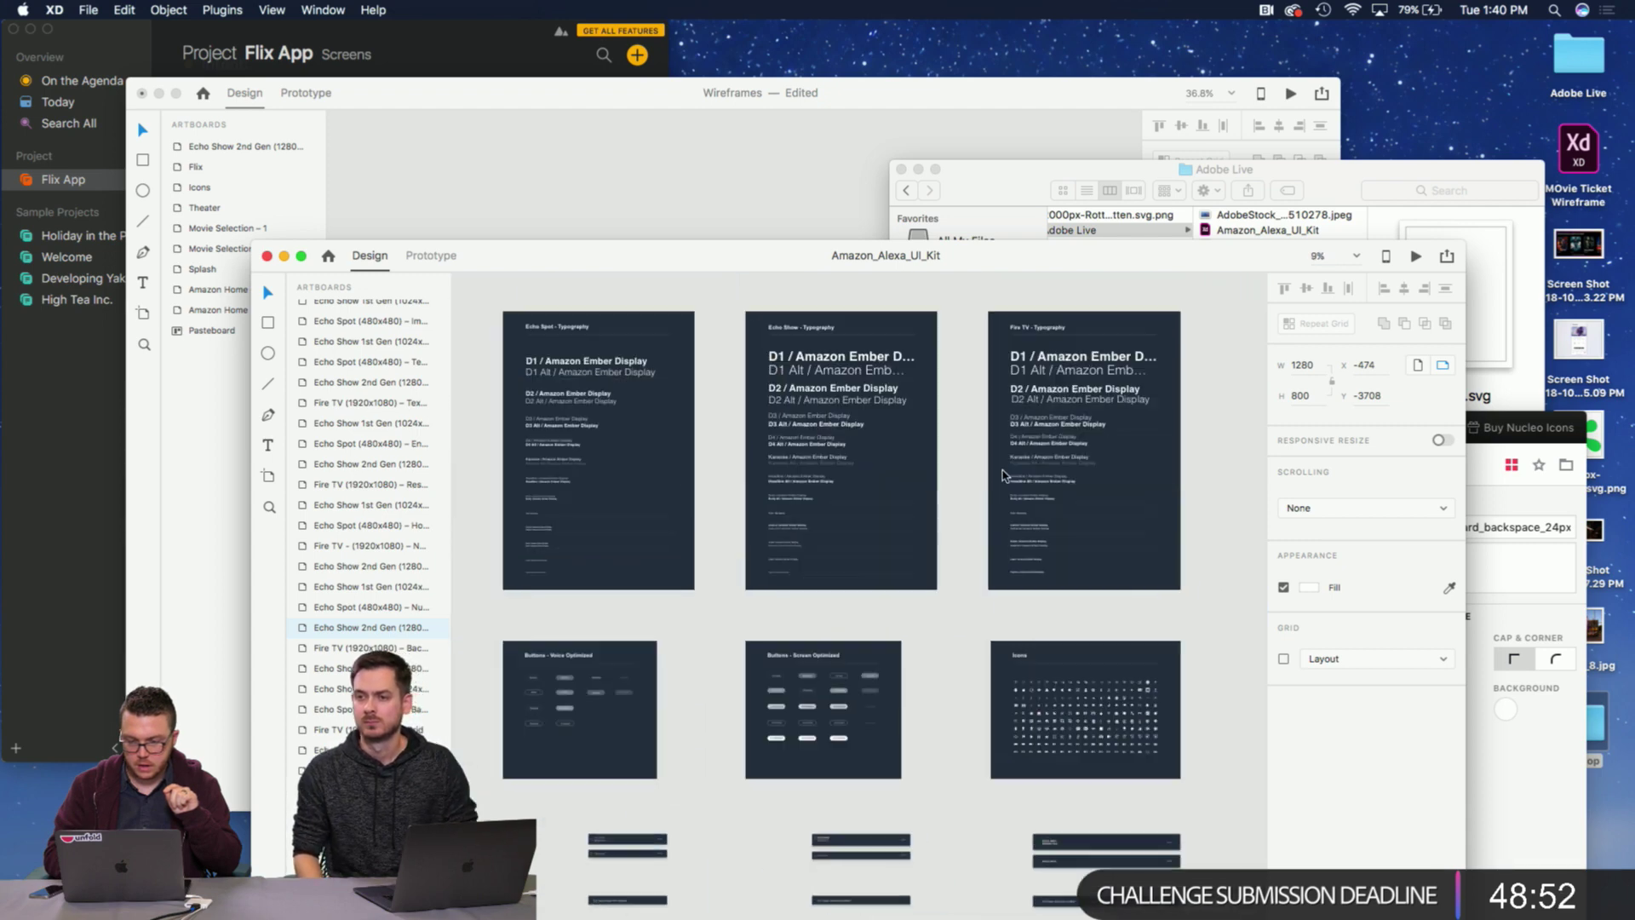
scroll(1003, 475, up, 8)
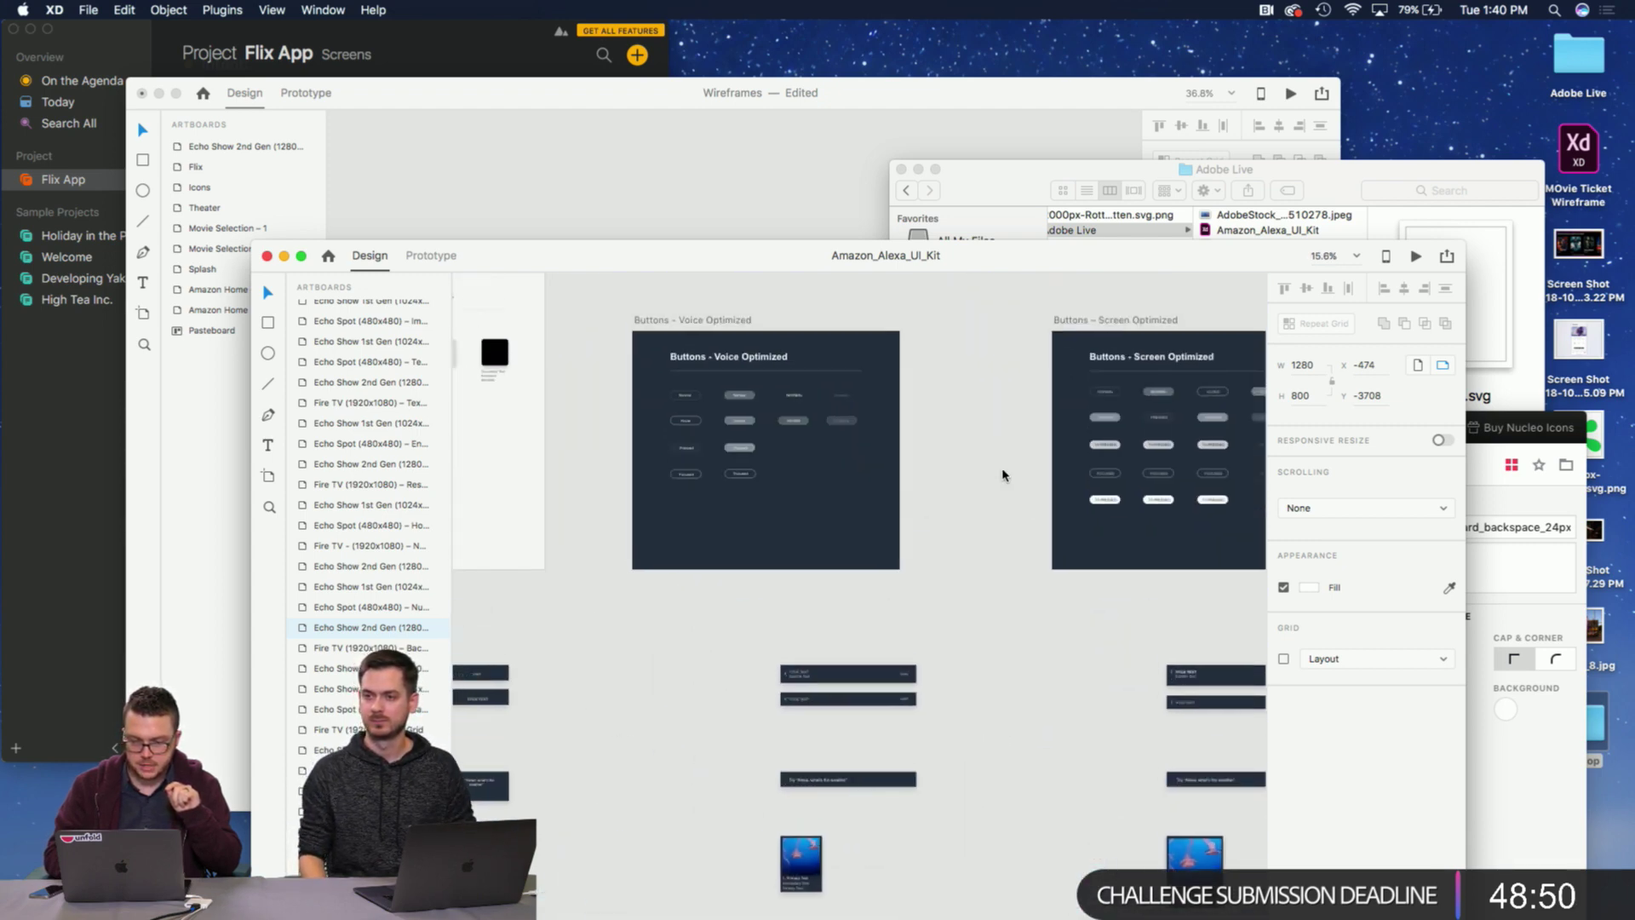
scroll(1003, 474, down, 10)
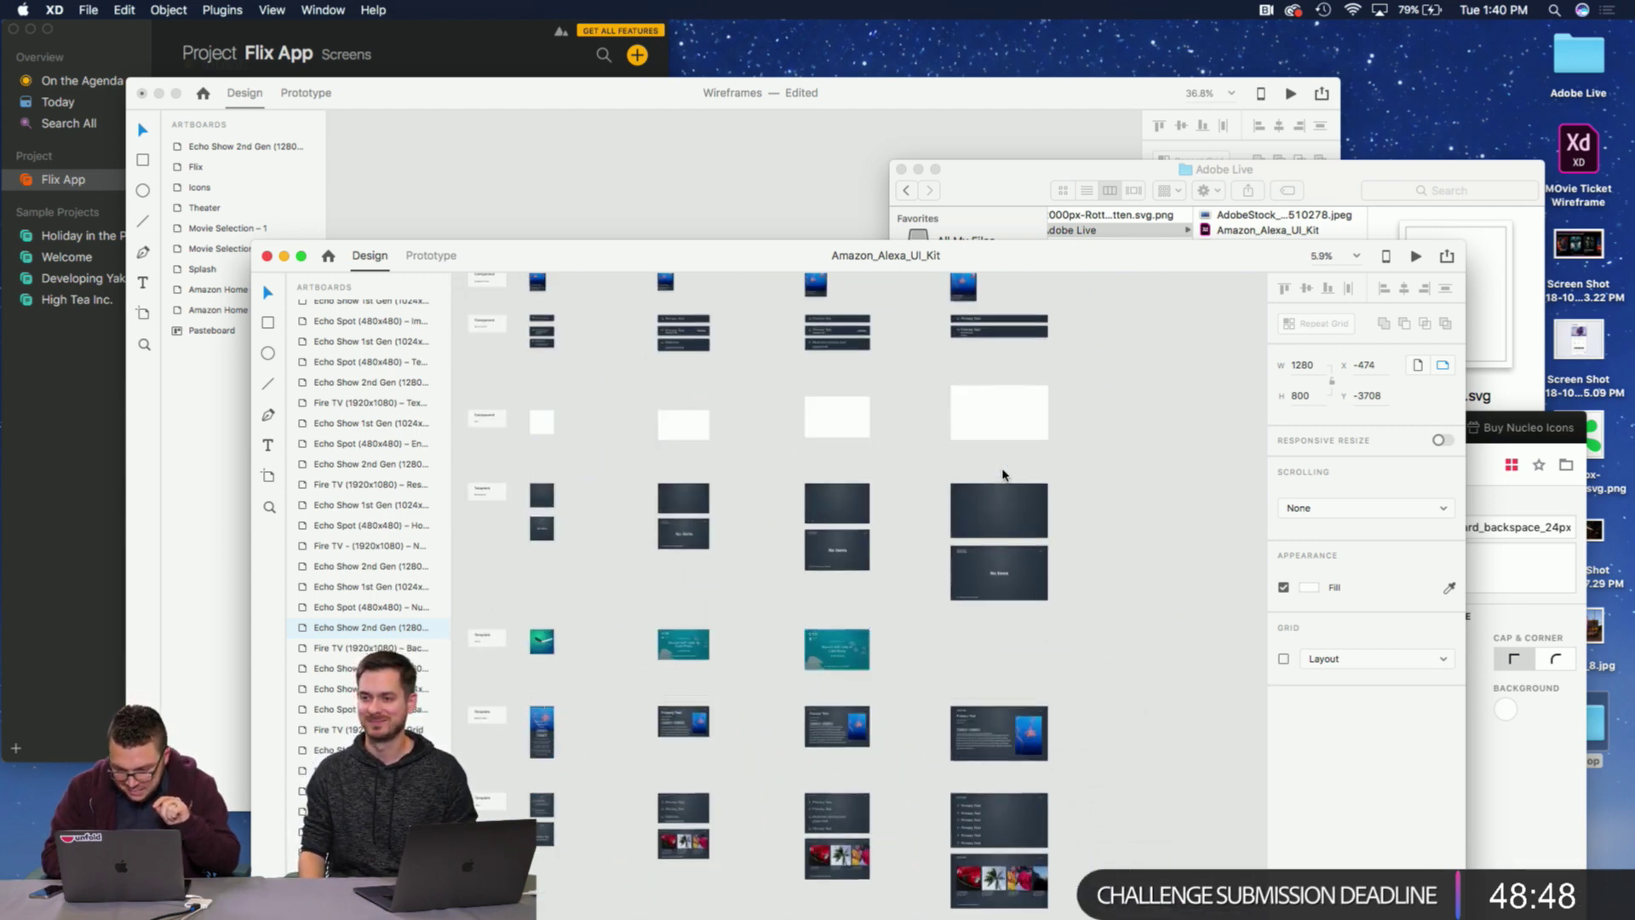
scroll(1003, 474, up, 8)
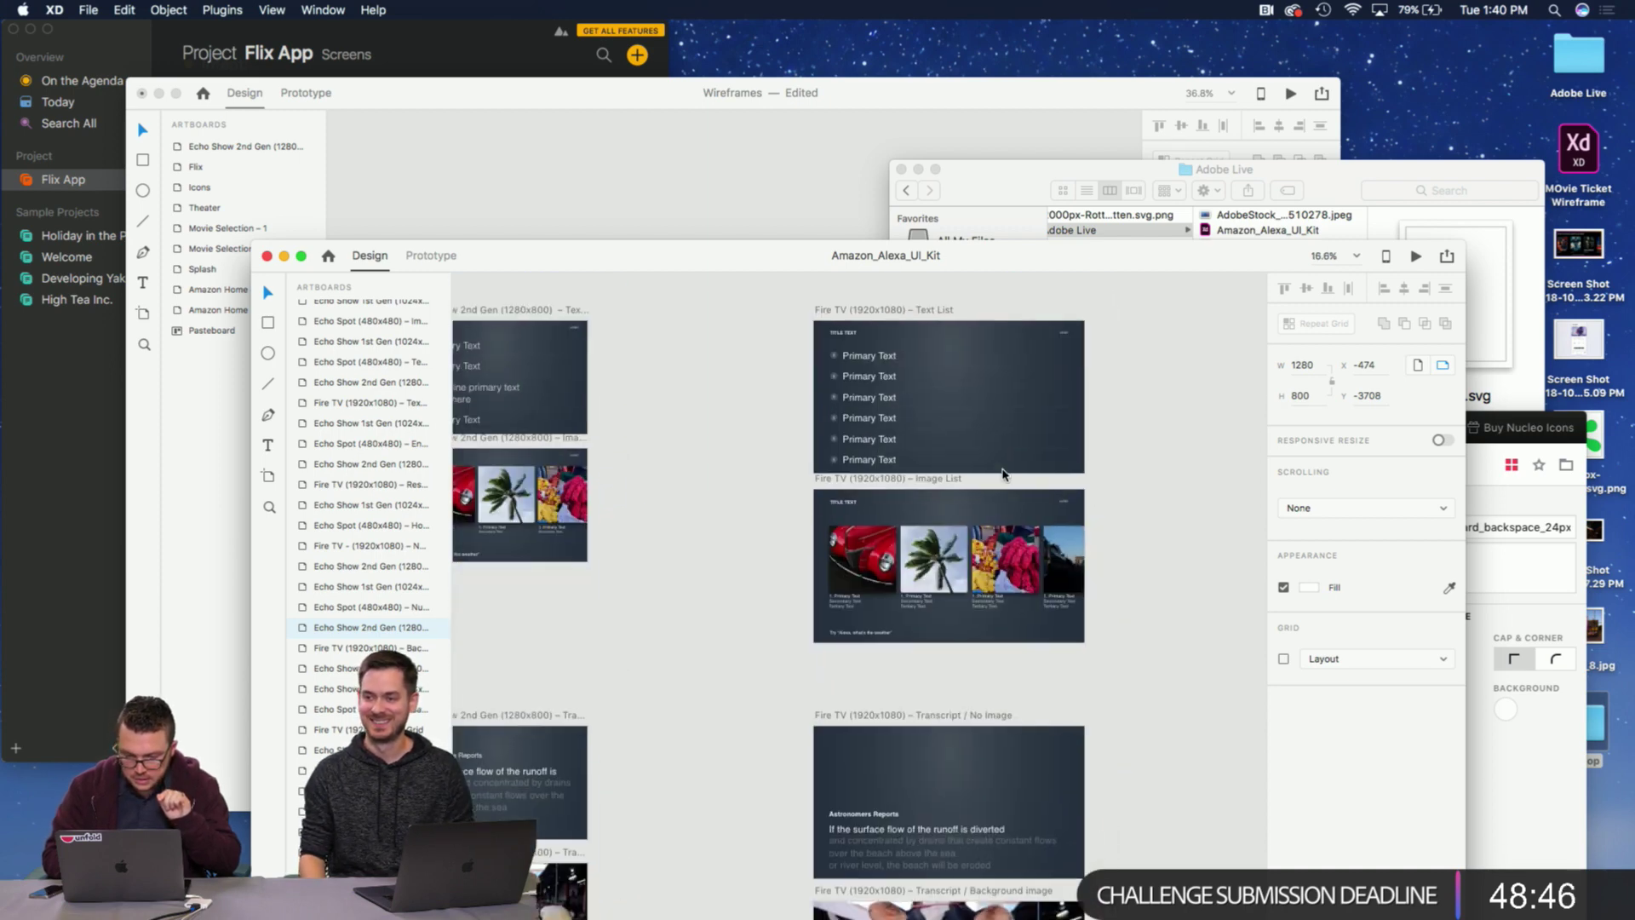
scroll(928, 377, up, 8)
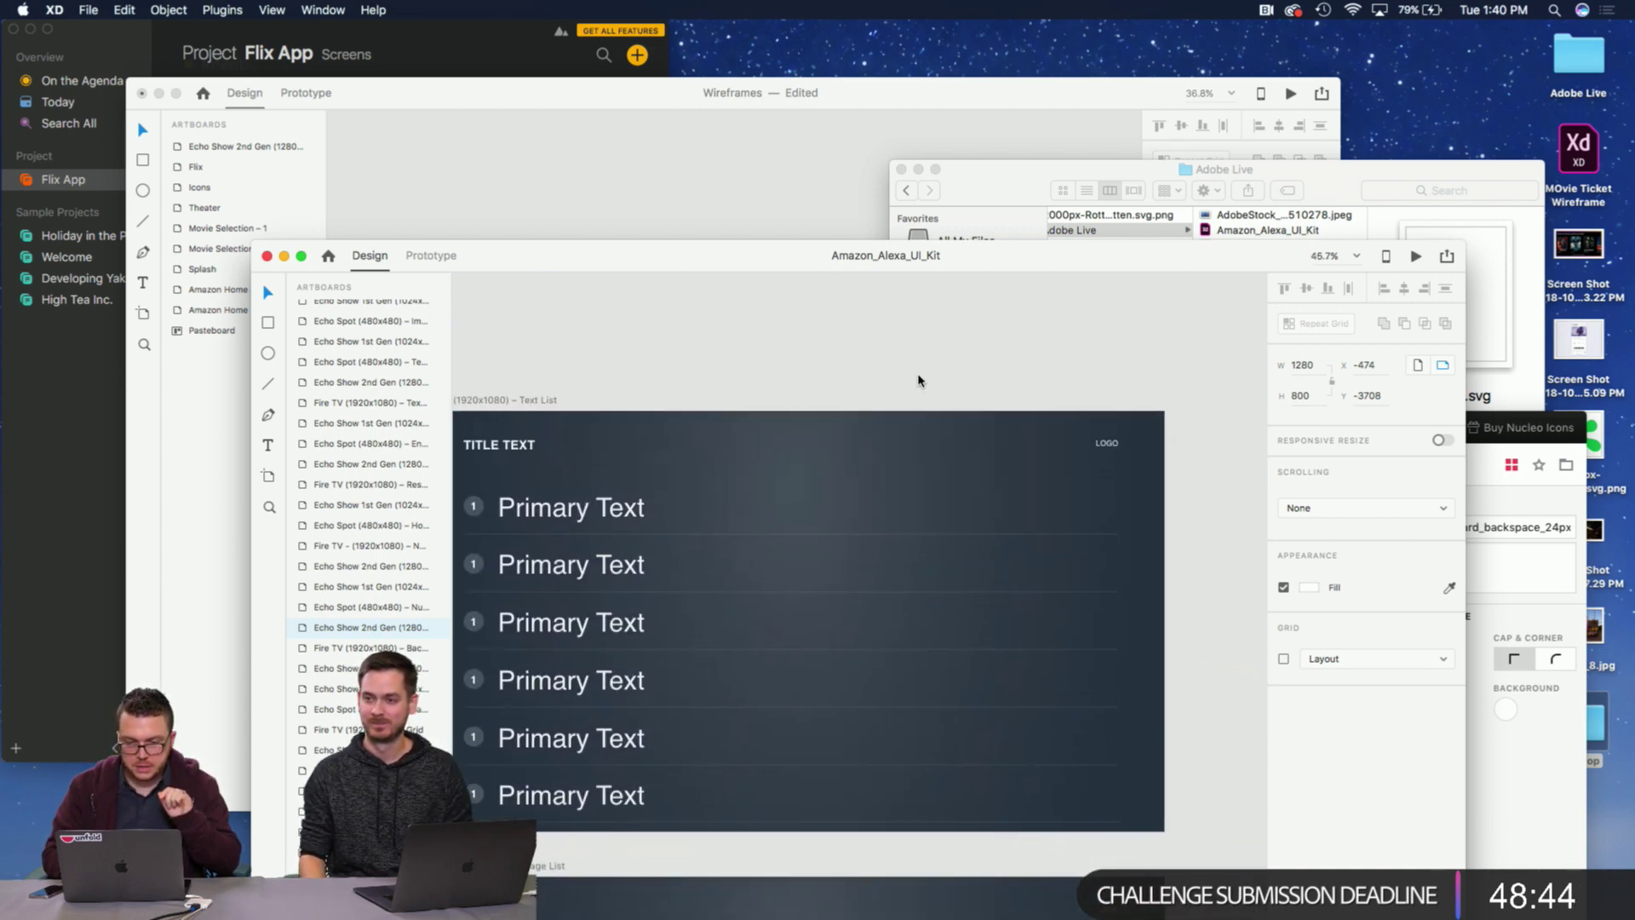
Copy the first list item of the kit's Fire TV Text List artboard into the Theater artboard and place it just below the heading.
click(553, 398)
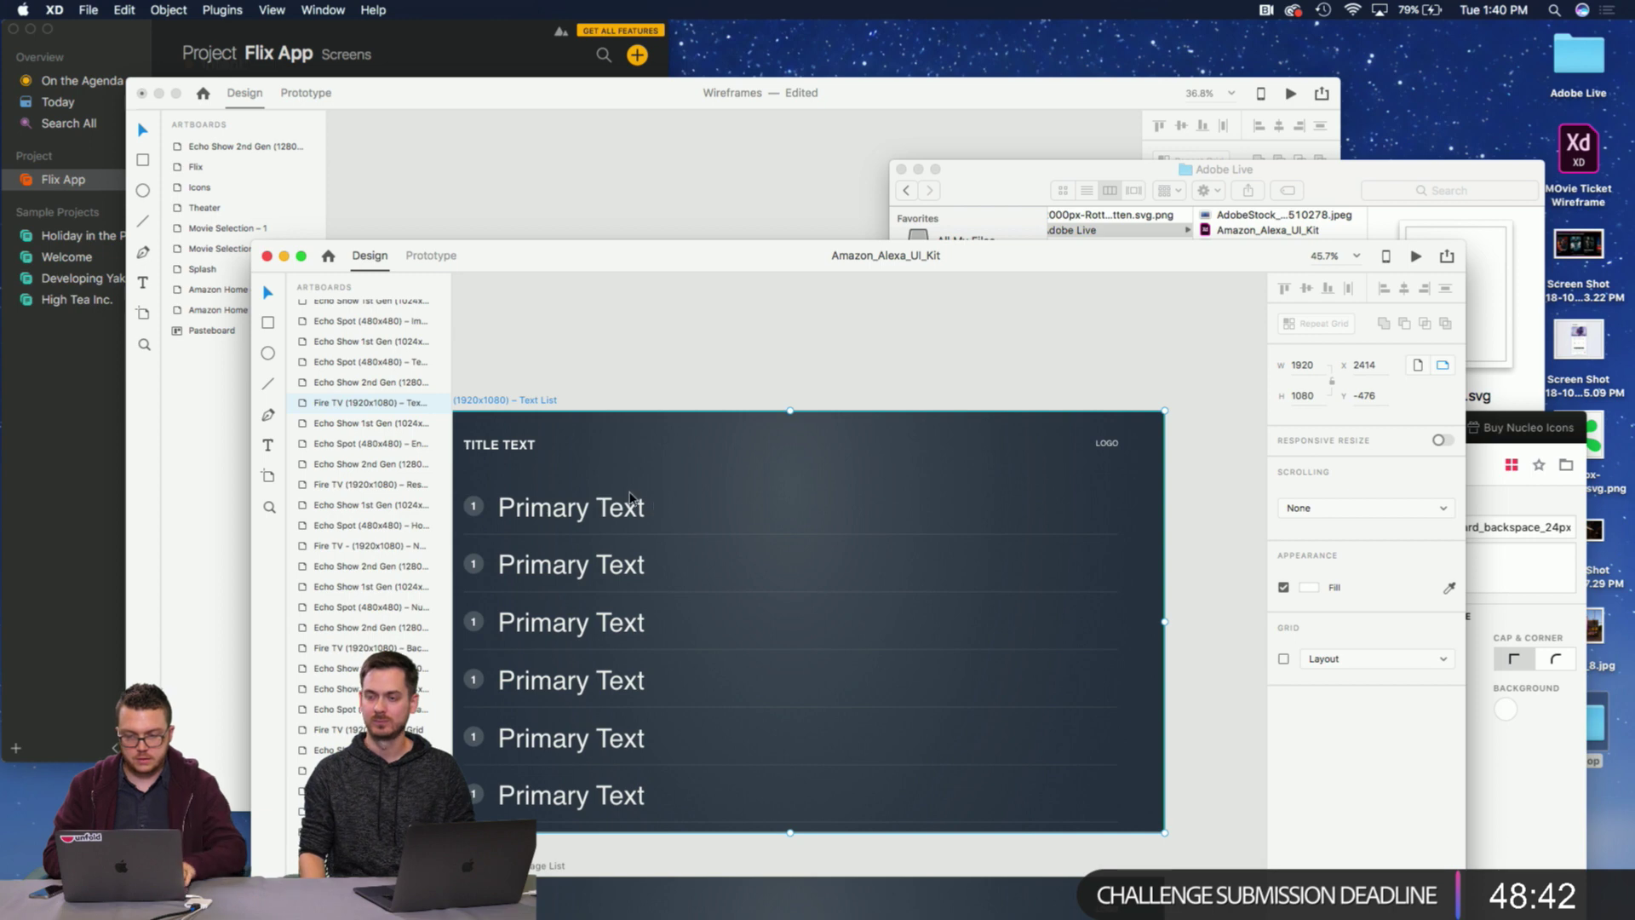
click(630, 501)
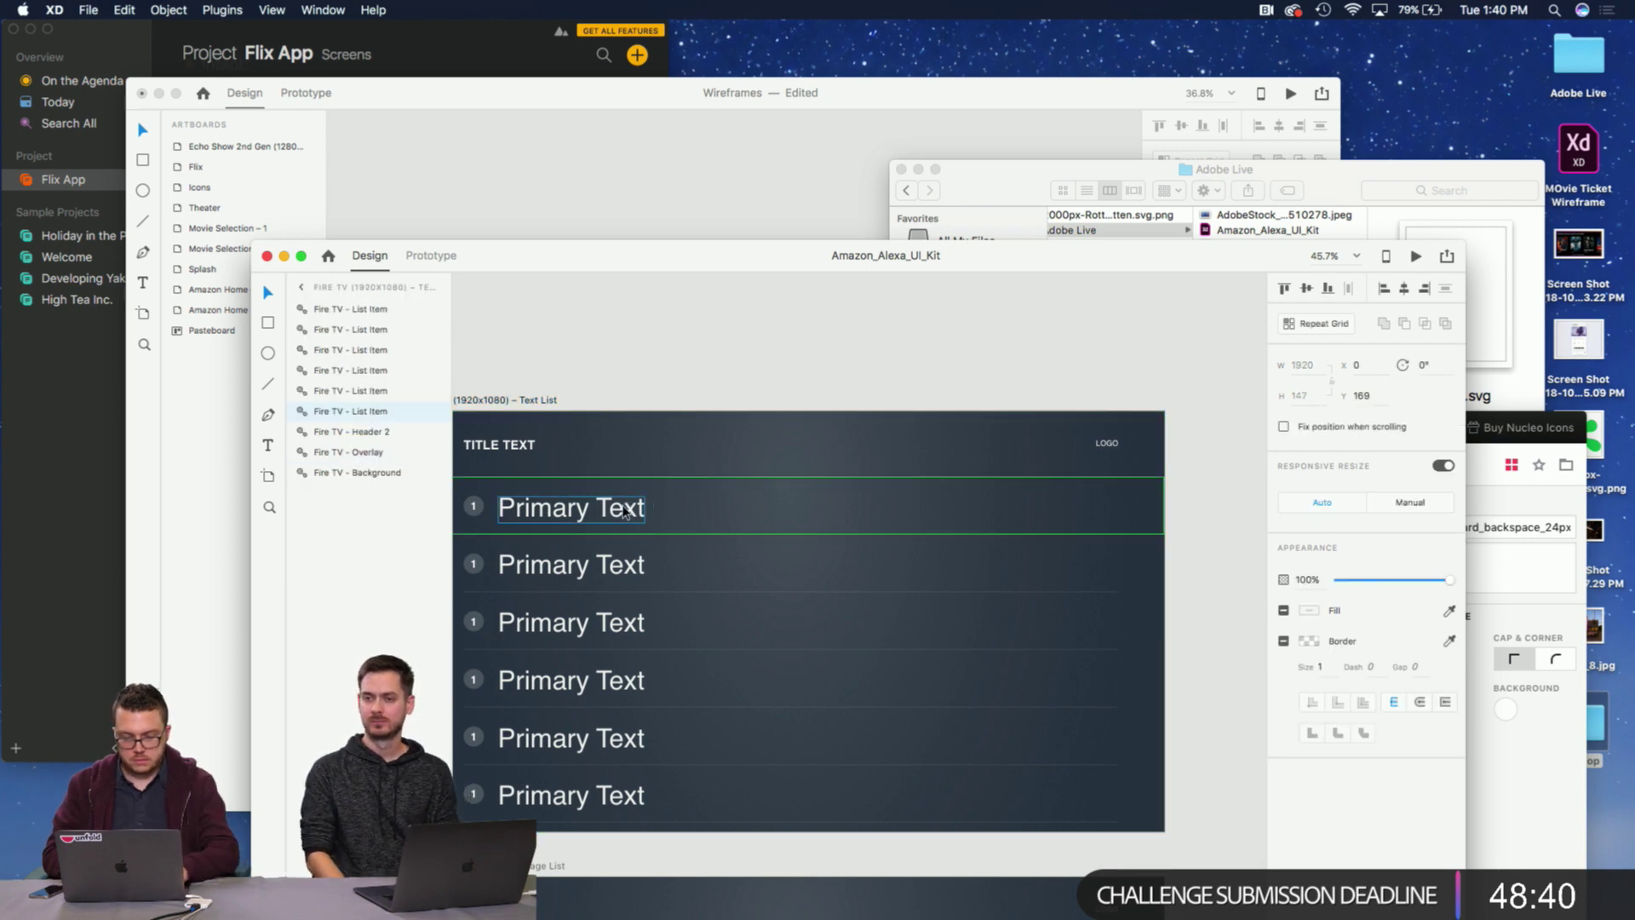
click(514, 208)
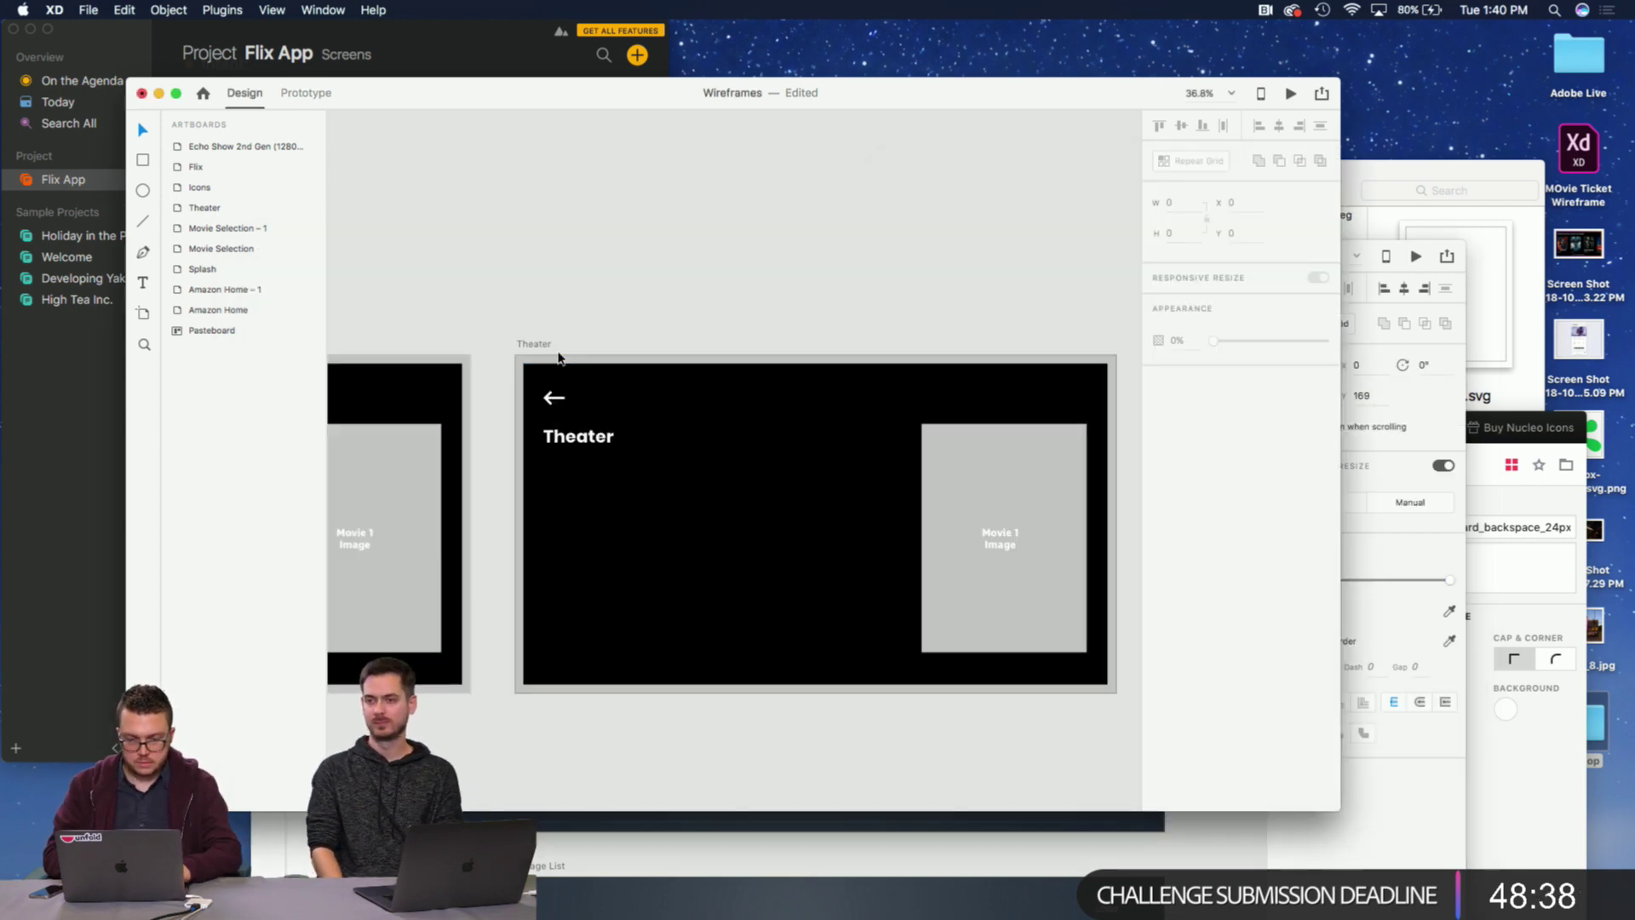
click(550, 345)
key(super+v)
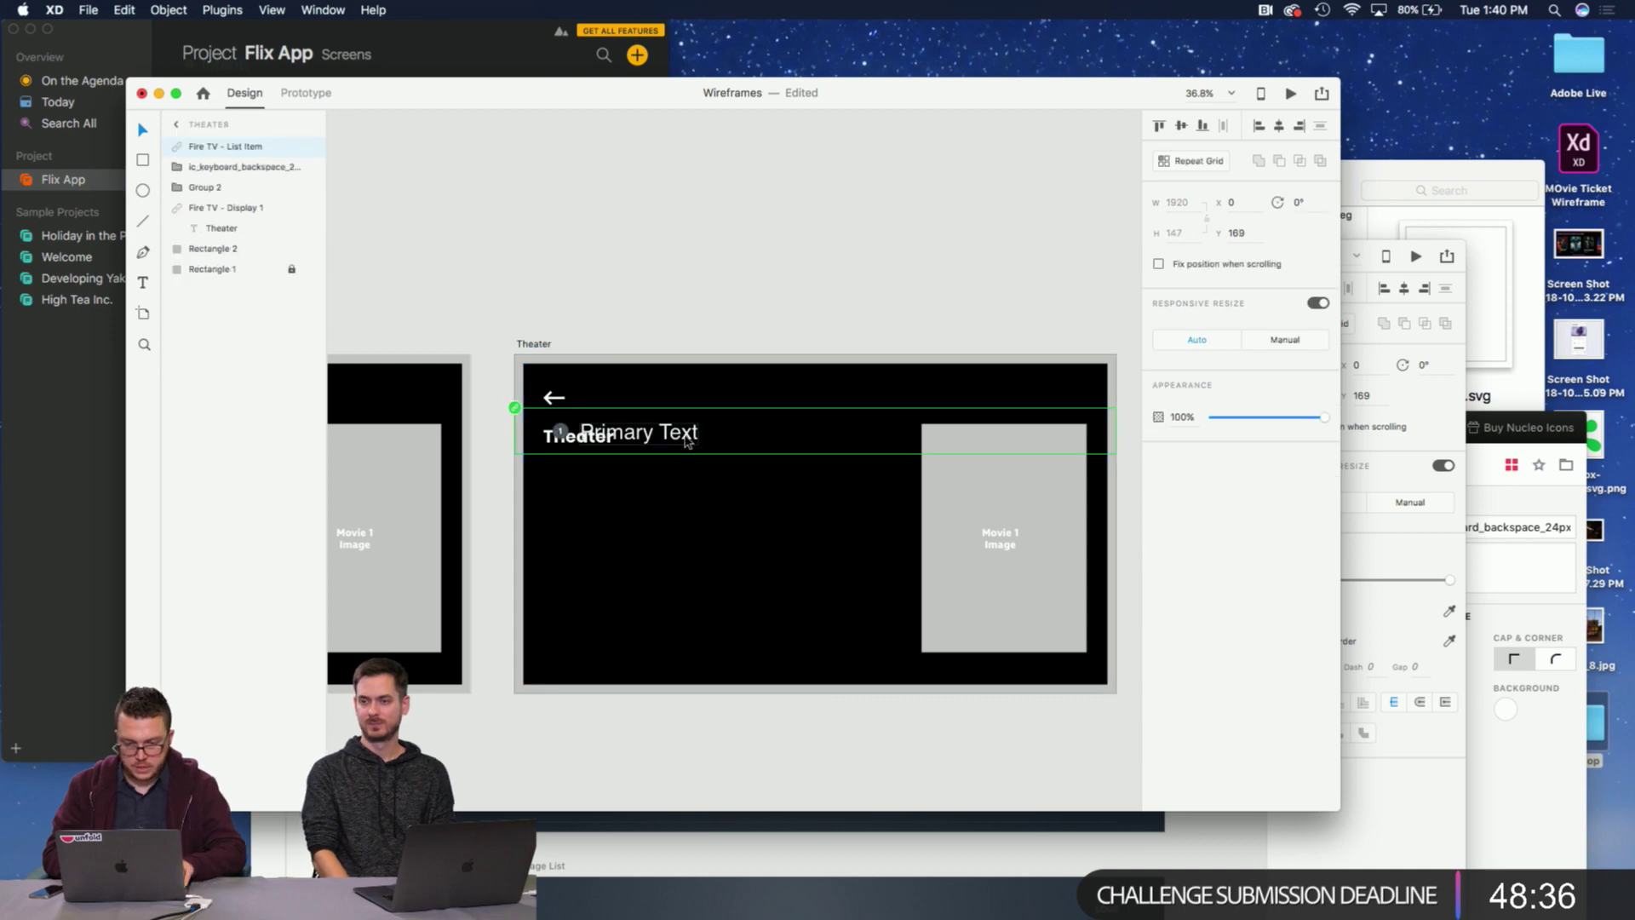
drag(688, 441, 688, 488)
click(630, 481)
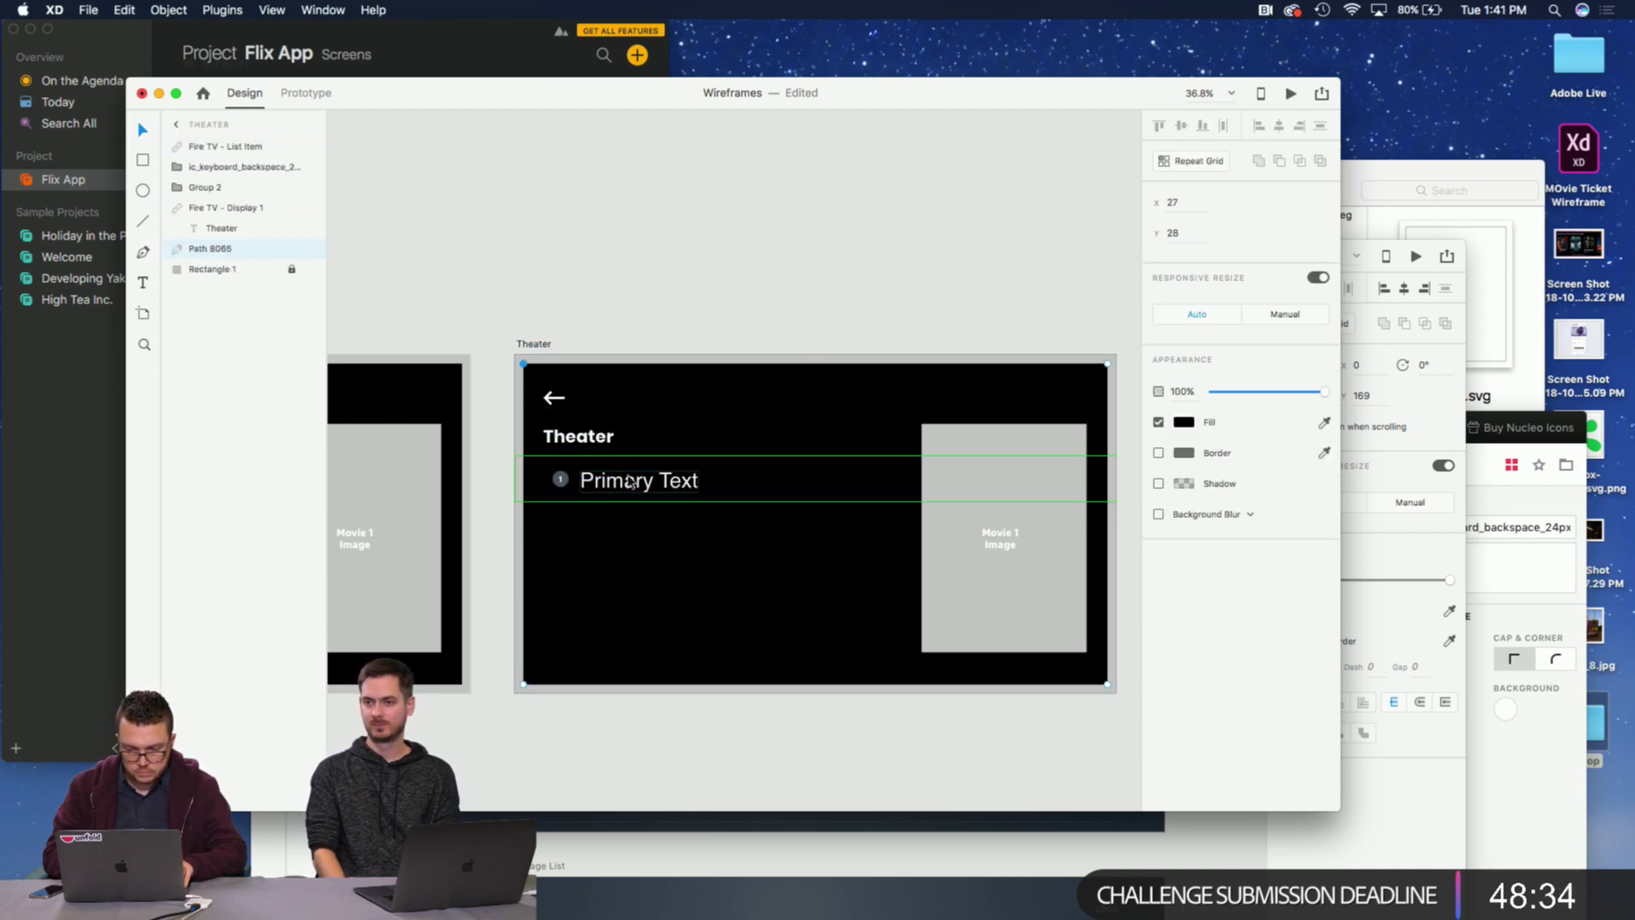
double_click(628, 482)
double_click(610, 483)
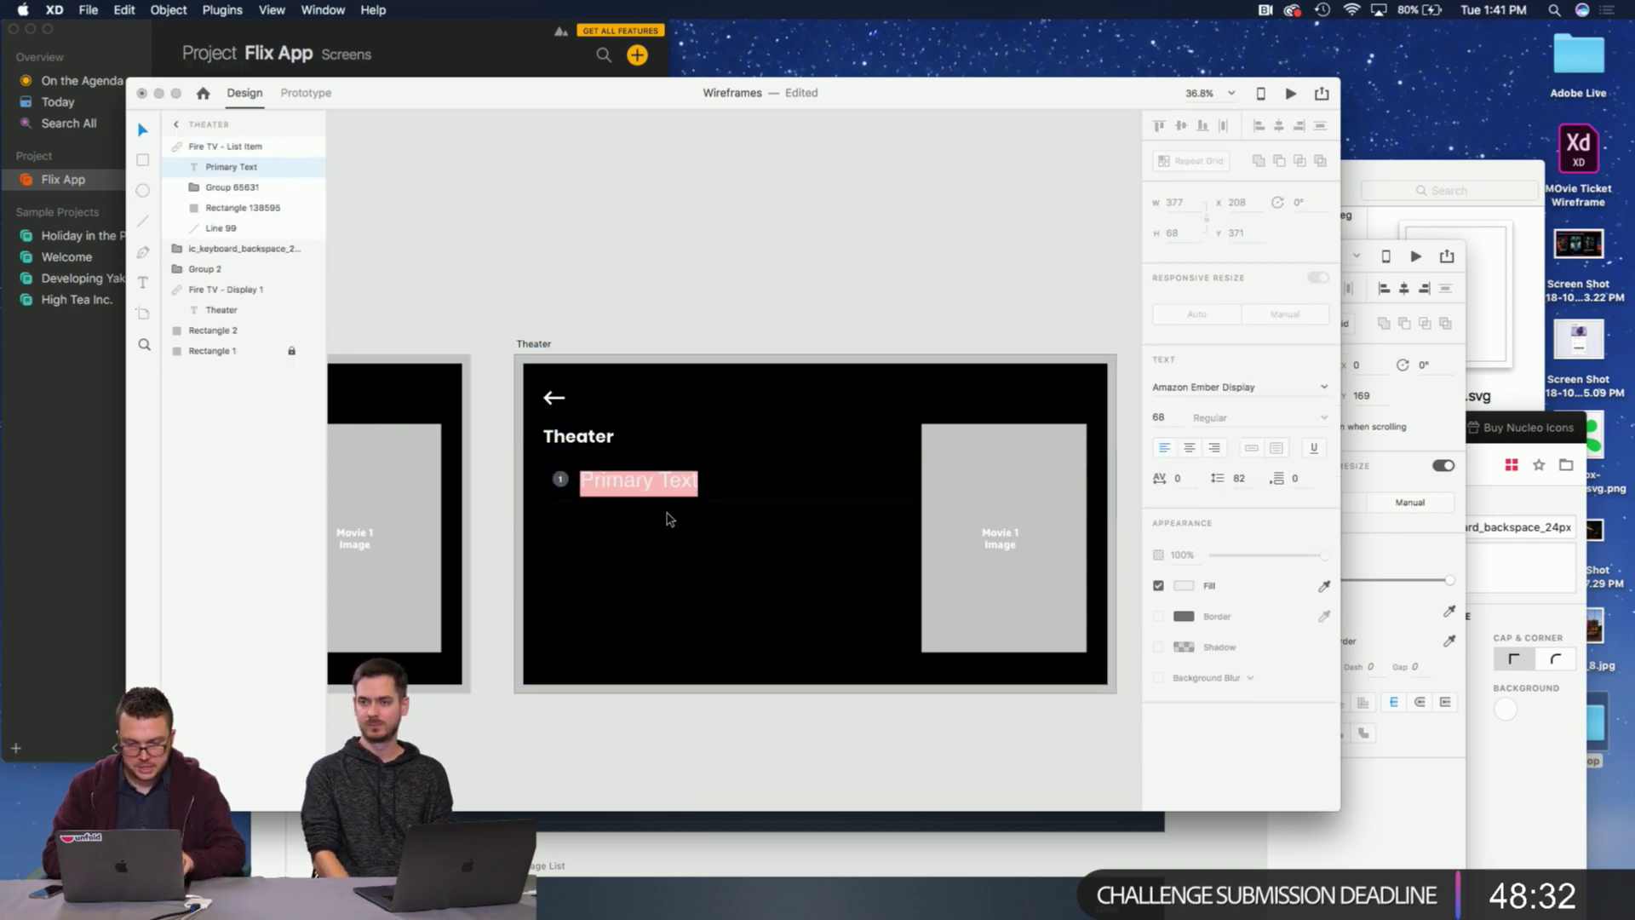
click(562, 479)
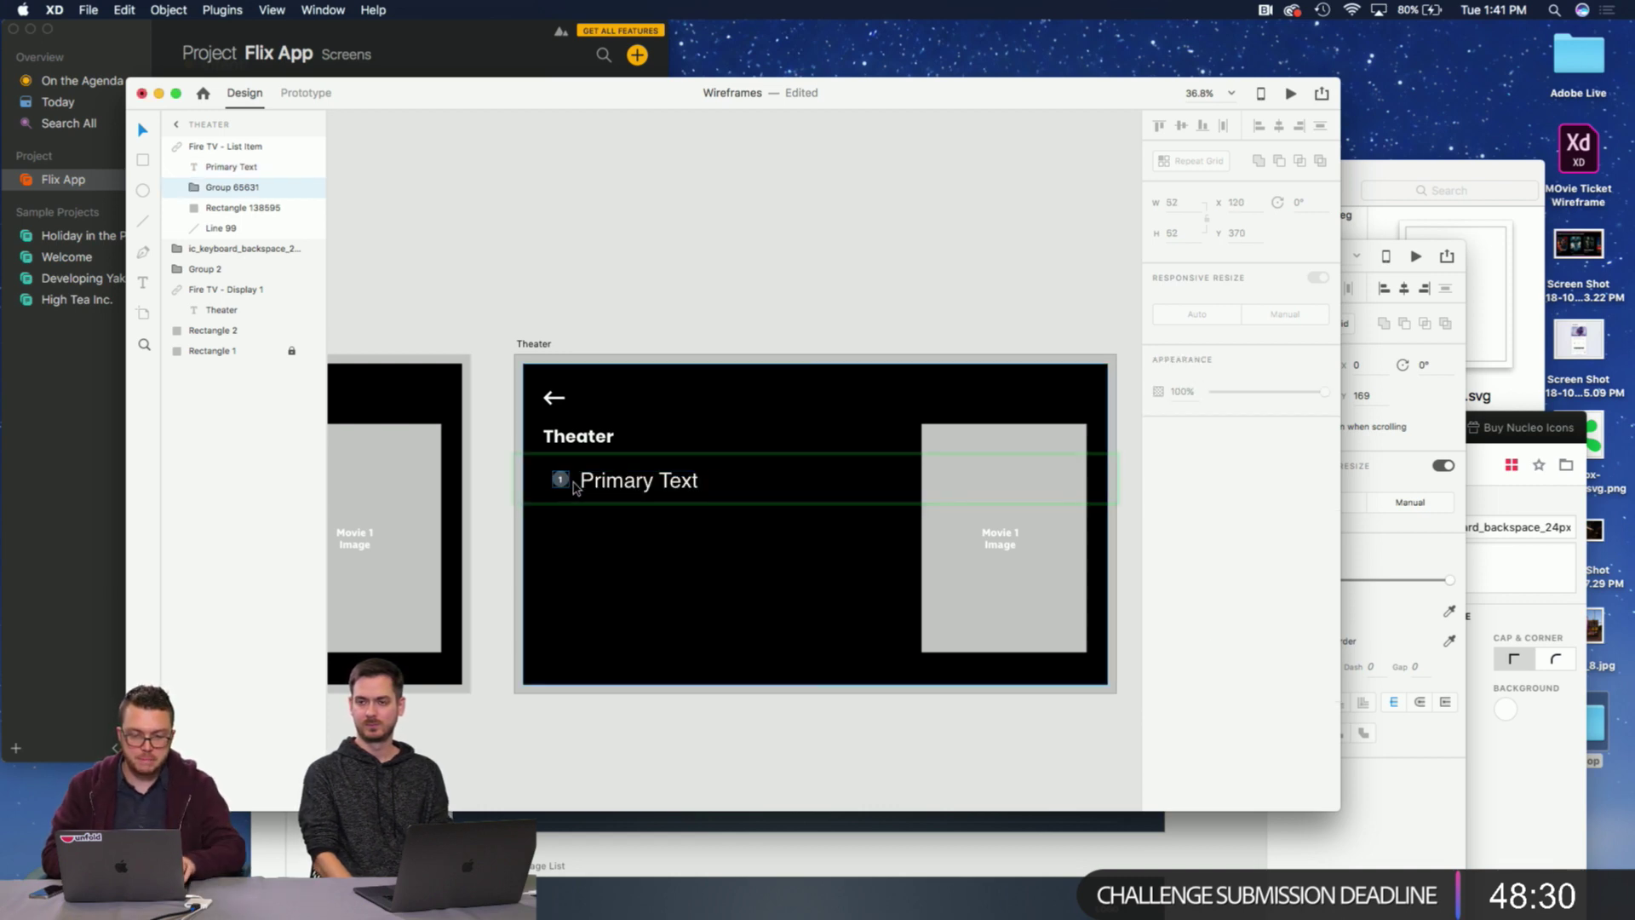
key(Escape)
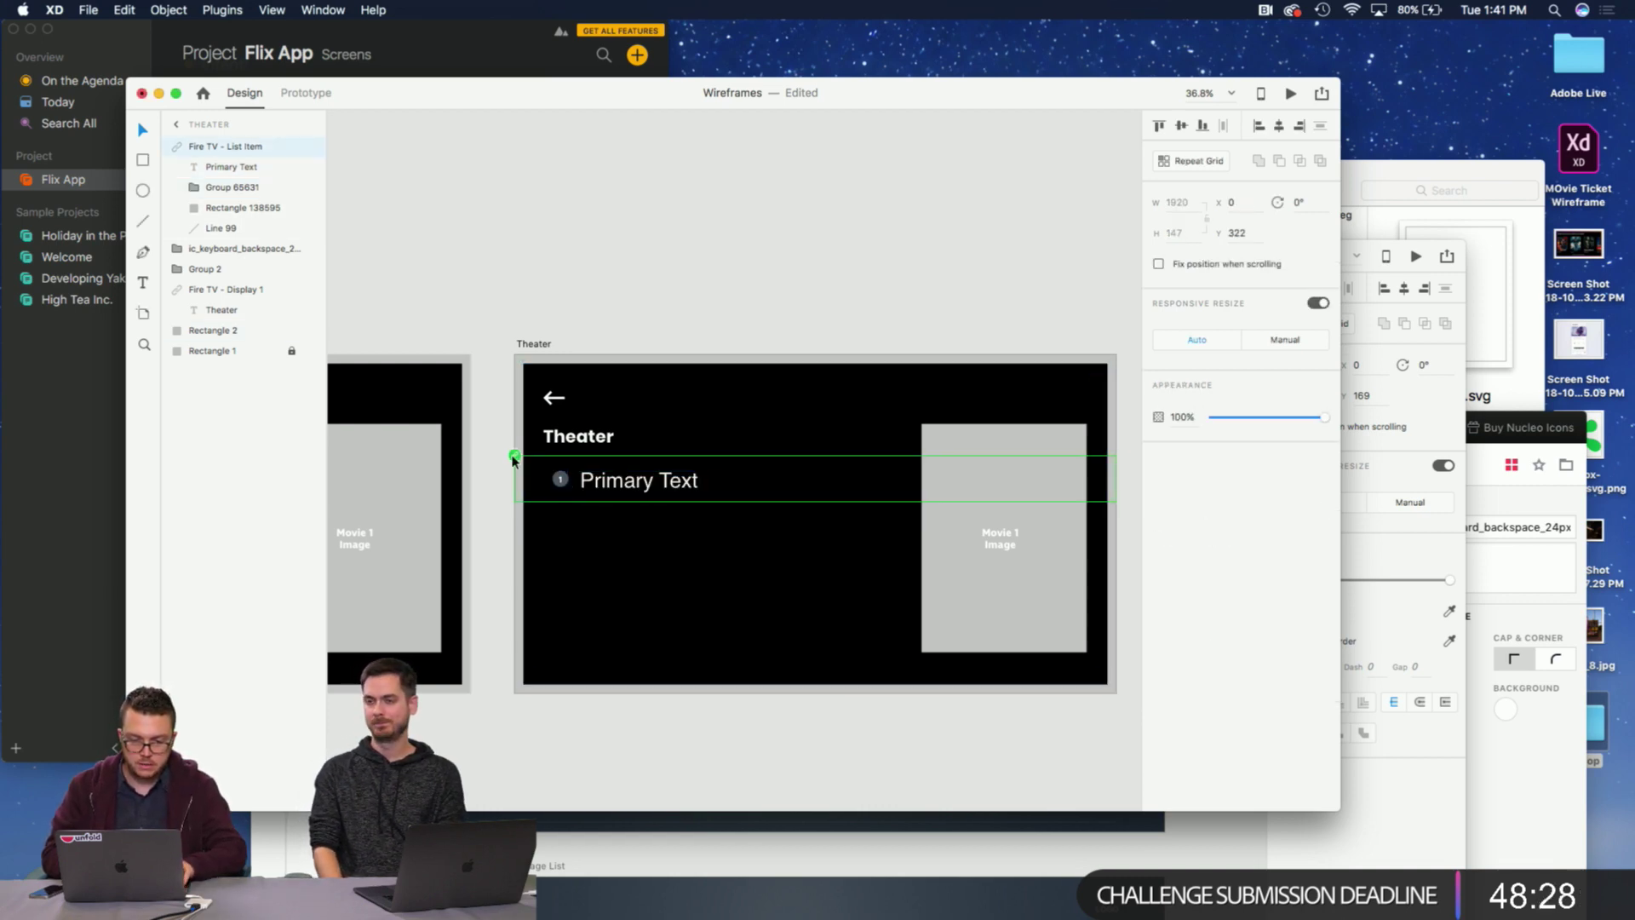
Ungroup the pasted list item's symbol and delete the round number badge in front of "Primary Text".
right_click(513, 461)
click(491, 496)
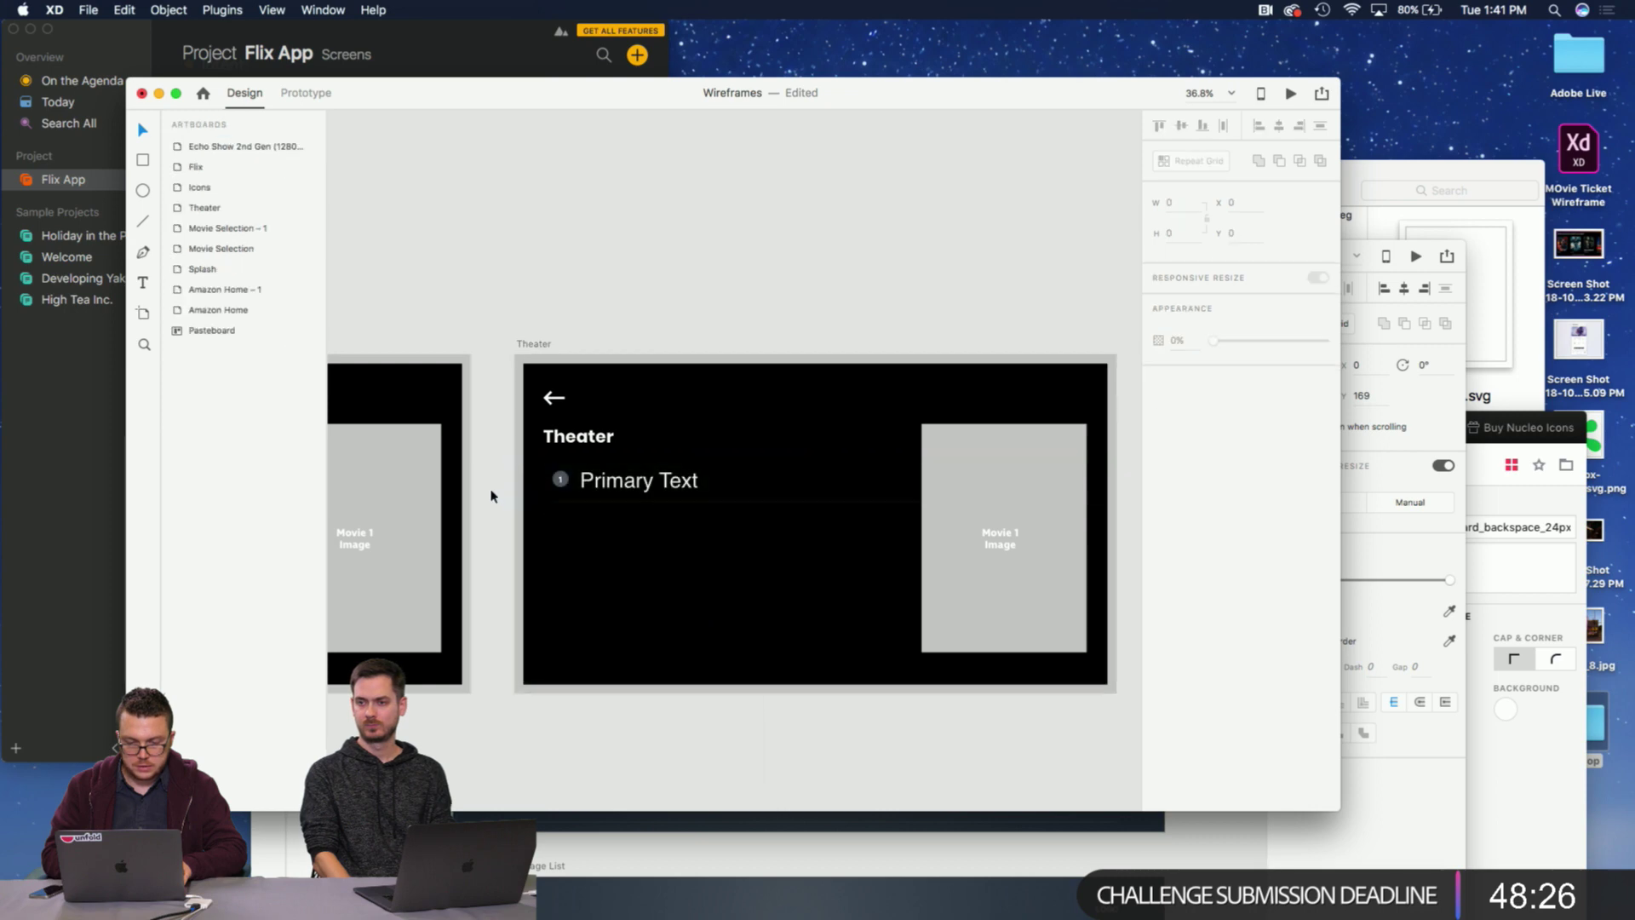
scroll(549, 479, up, 3)
double_click(550, 479)
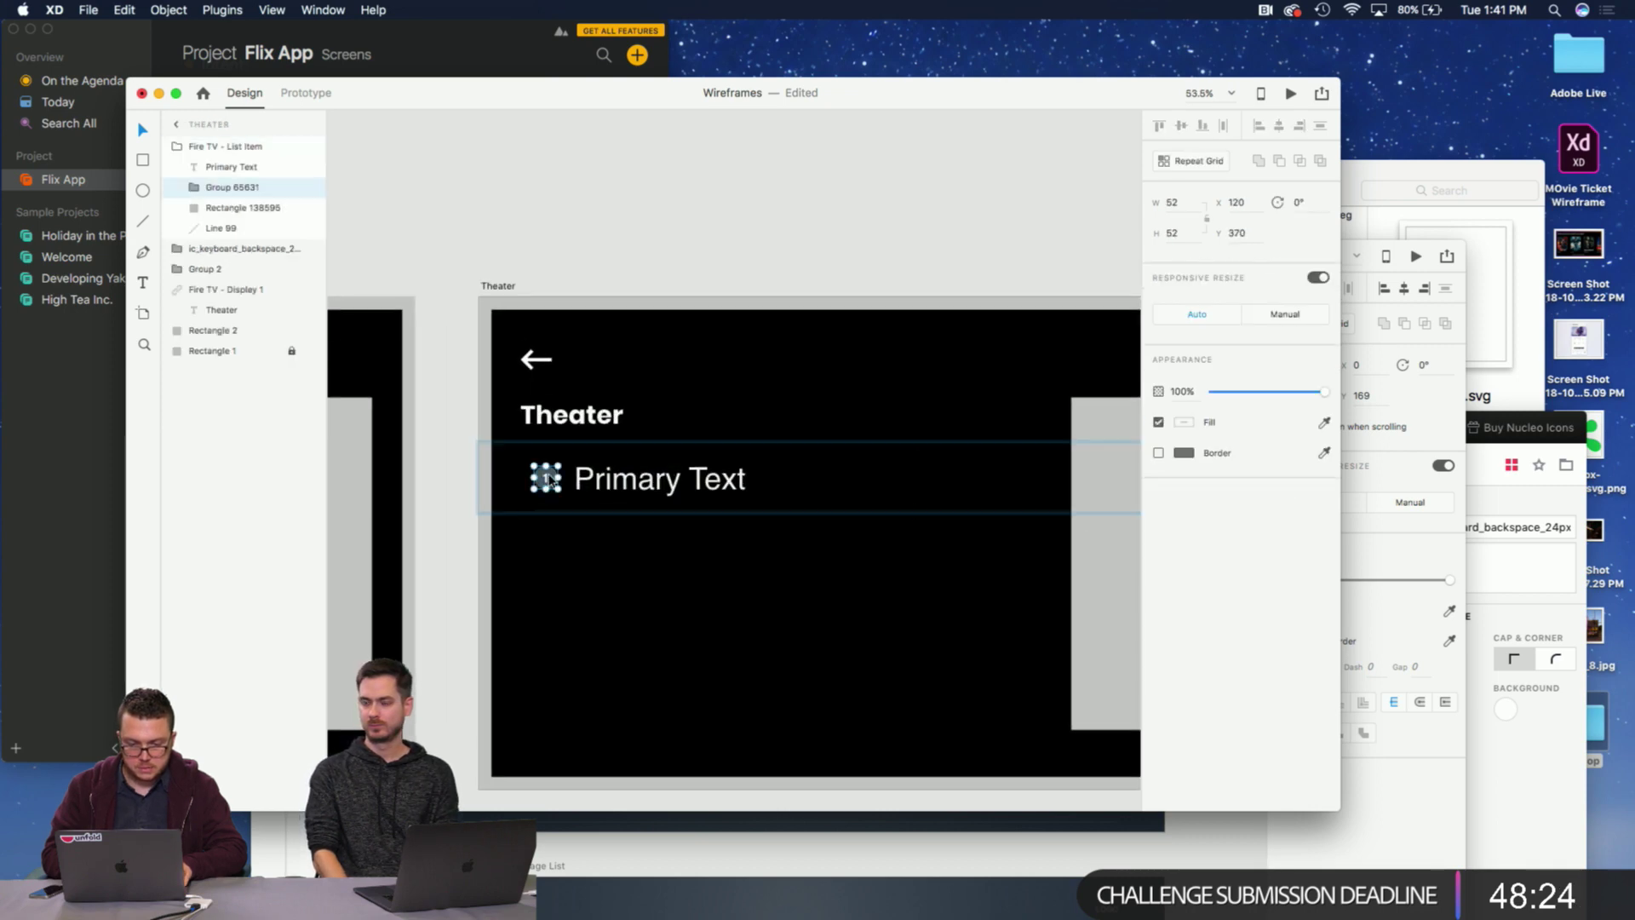
key(Delete)
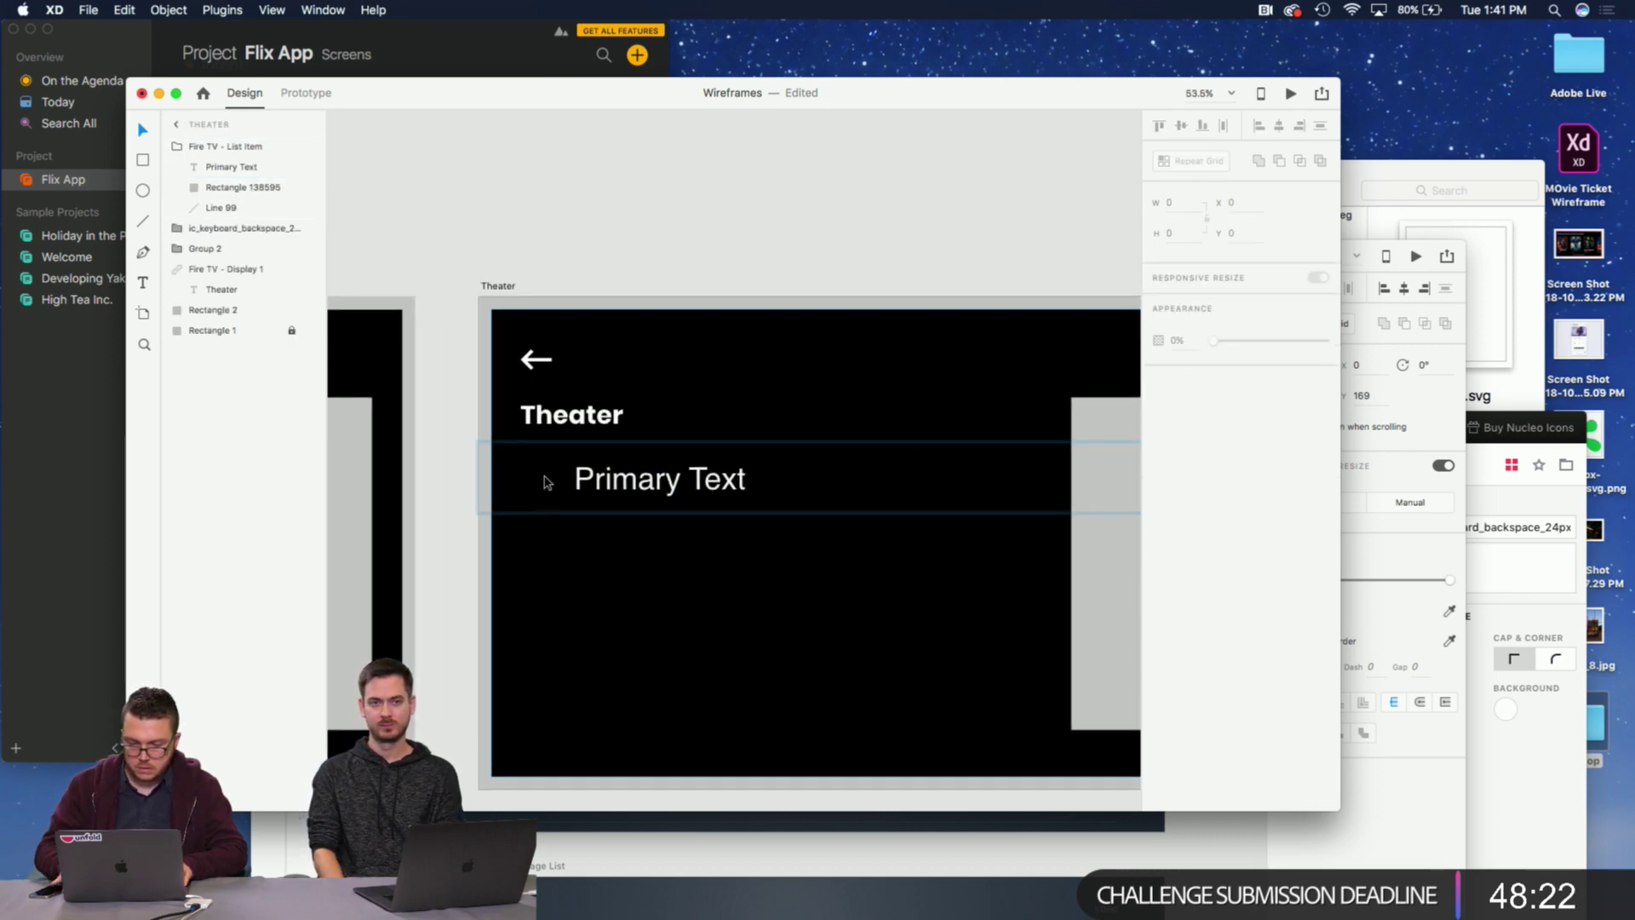
Move the "Primary Text" label left under the start of the Theater heading and set its font to Poppins.
drag(616, 479, 562, 477)
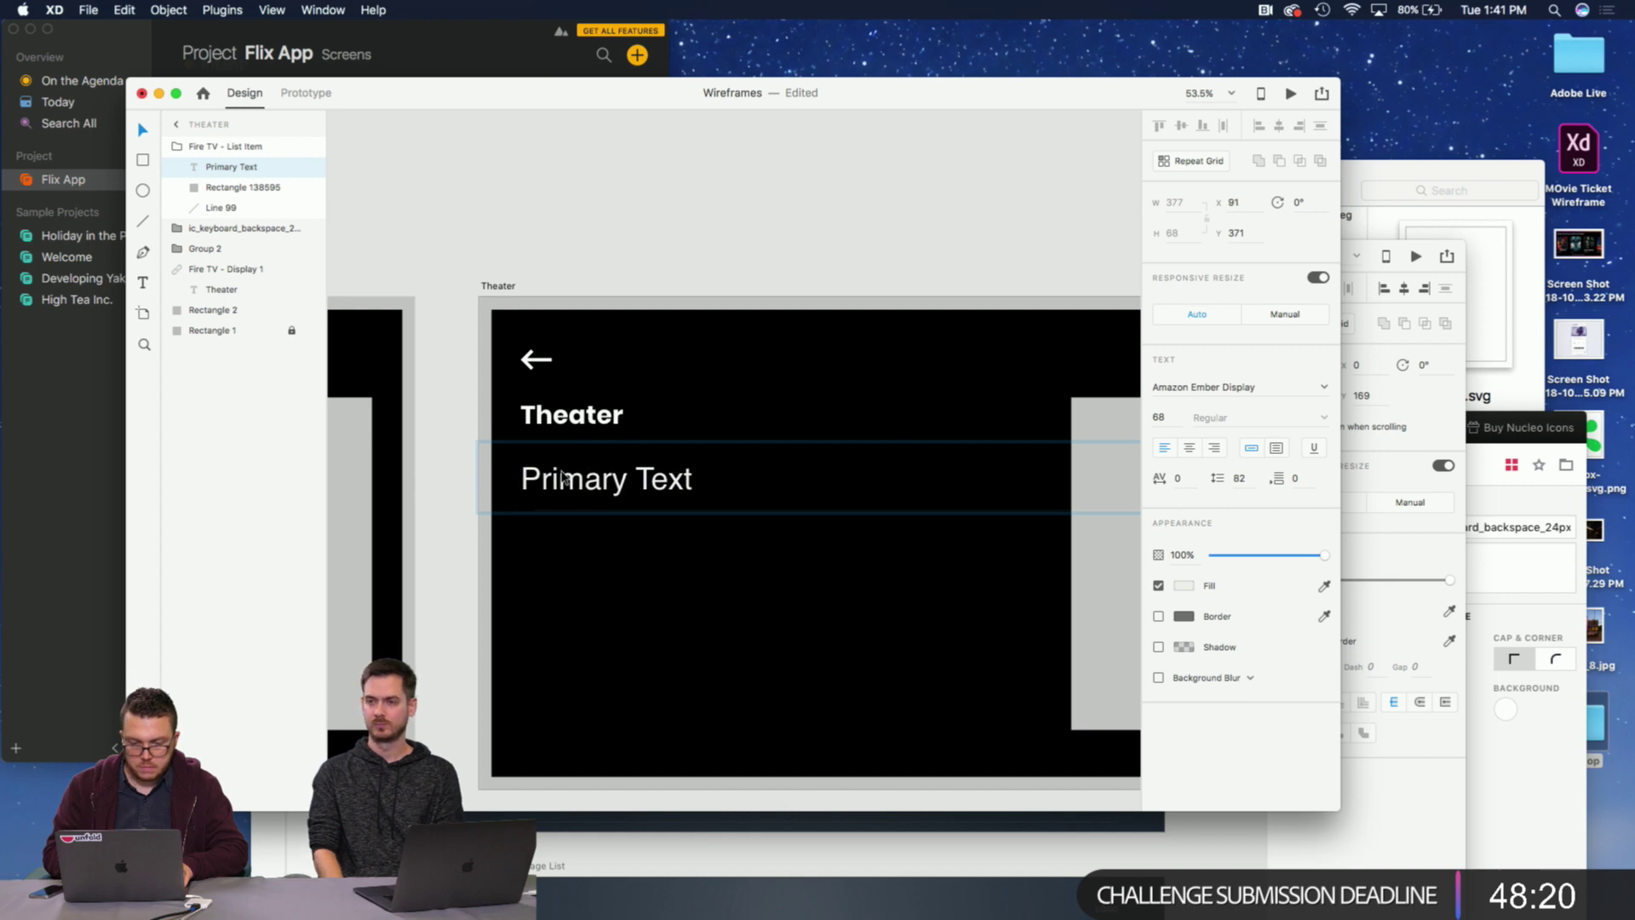
double_click(562, 477)
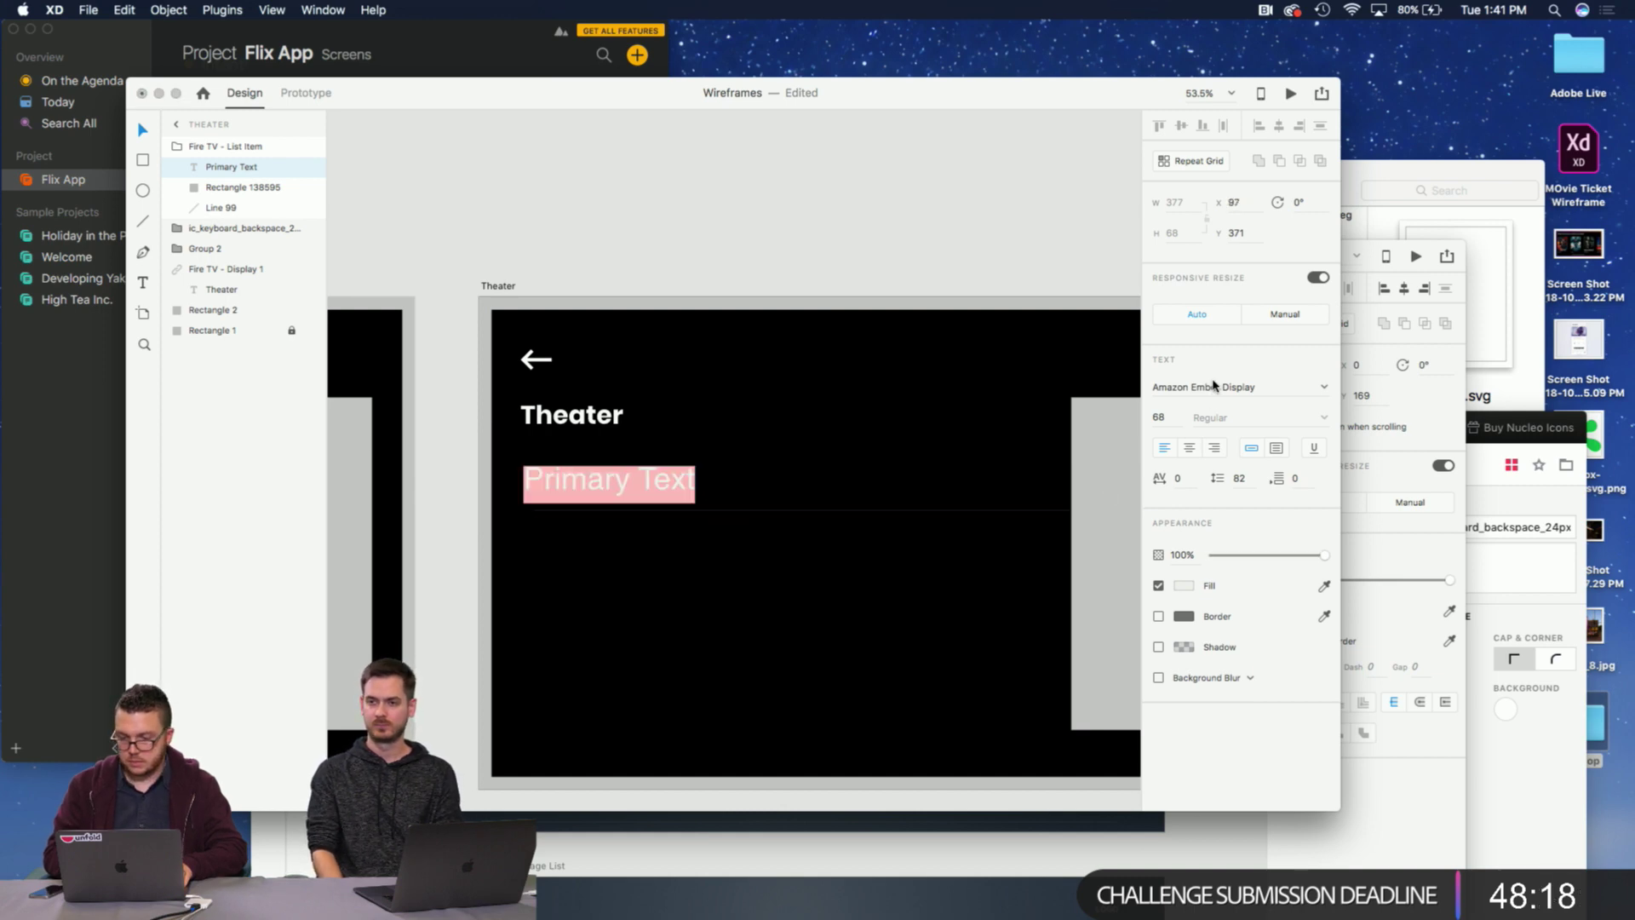
click(1216, 386)
text(Poppins)
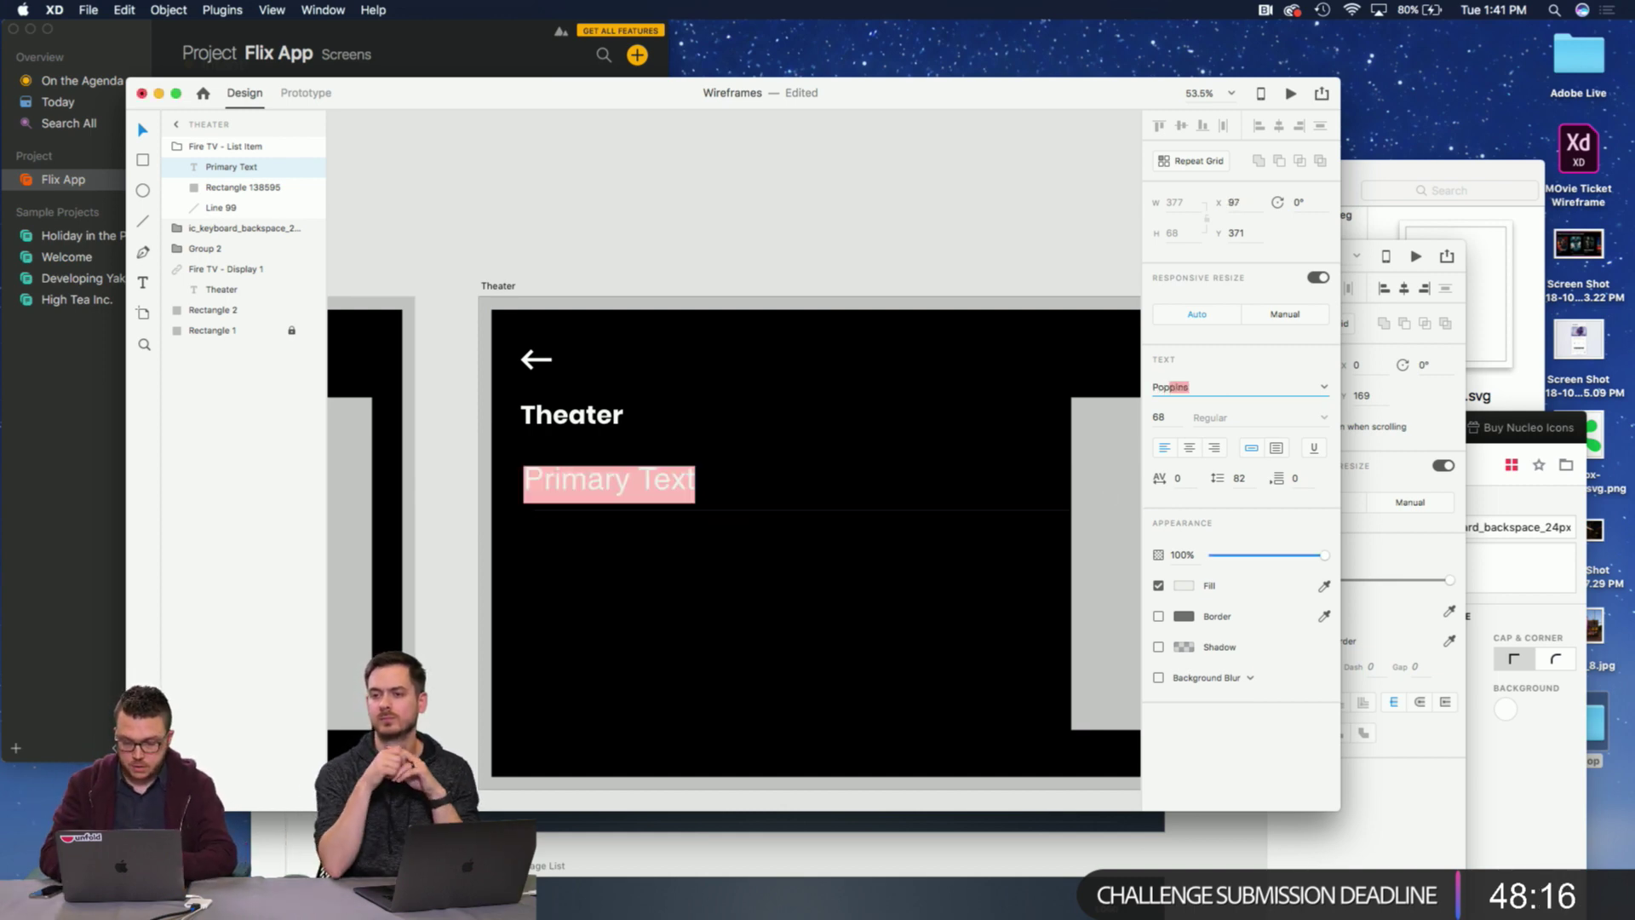
key(Return)
click(1173, 418)
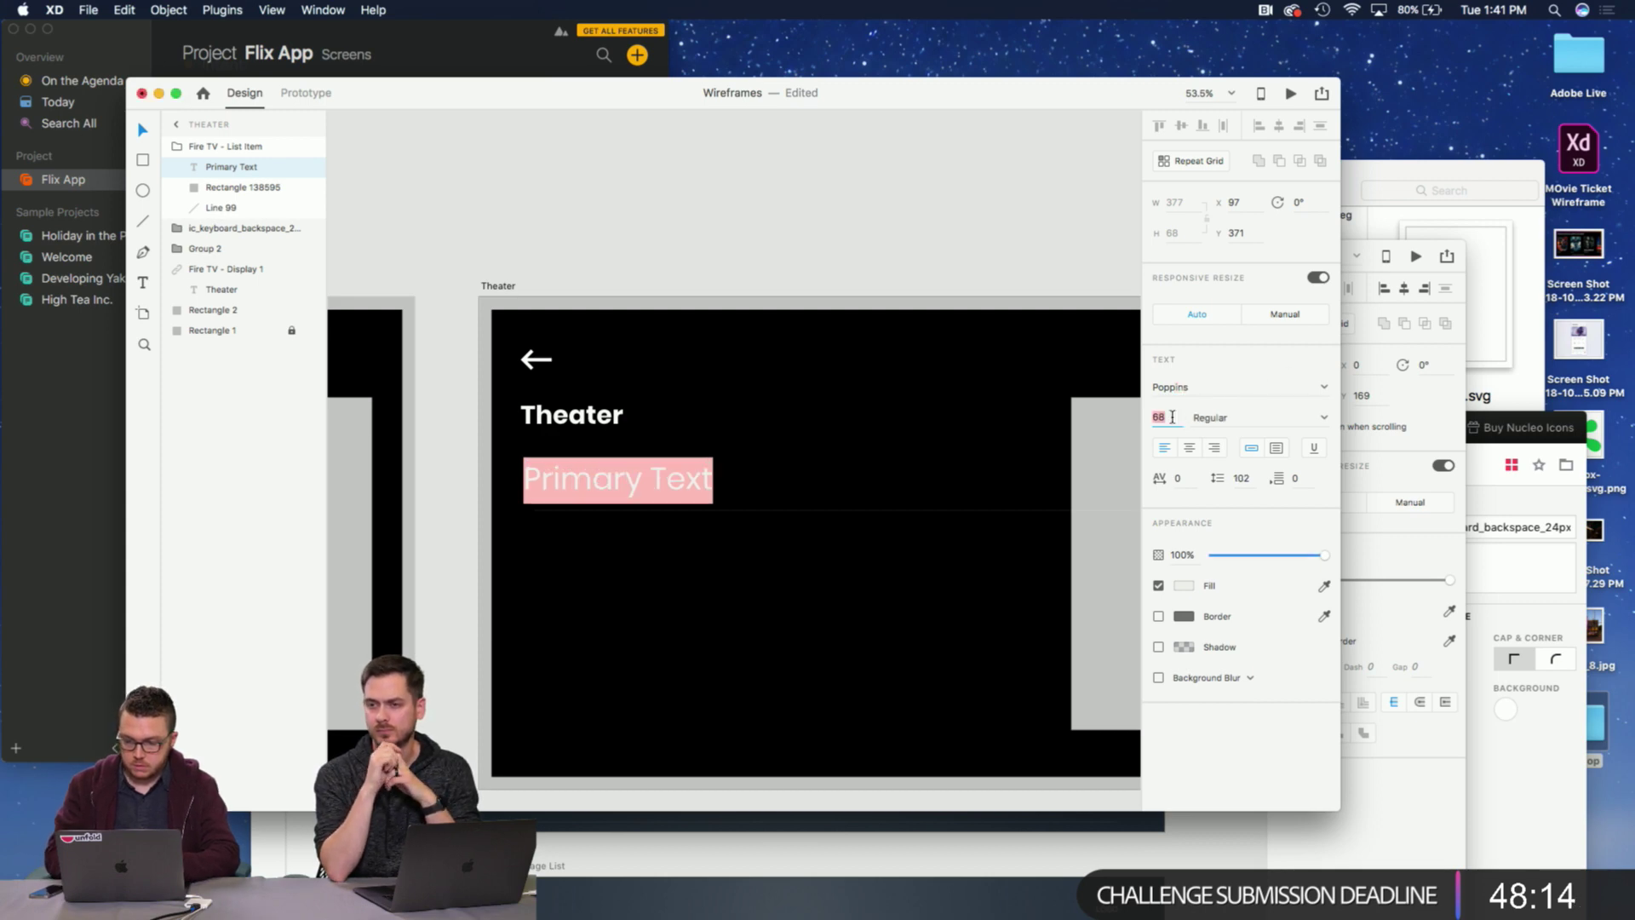
key(Return)
text(\)
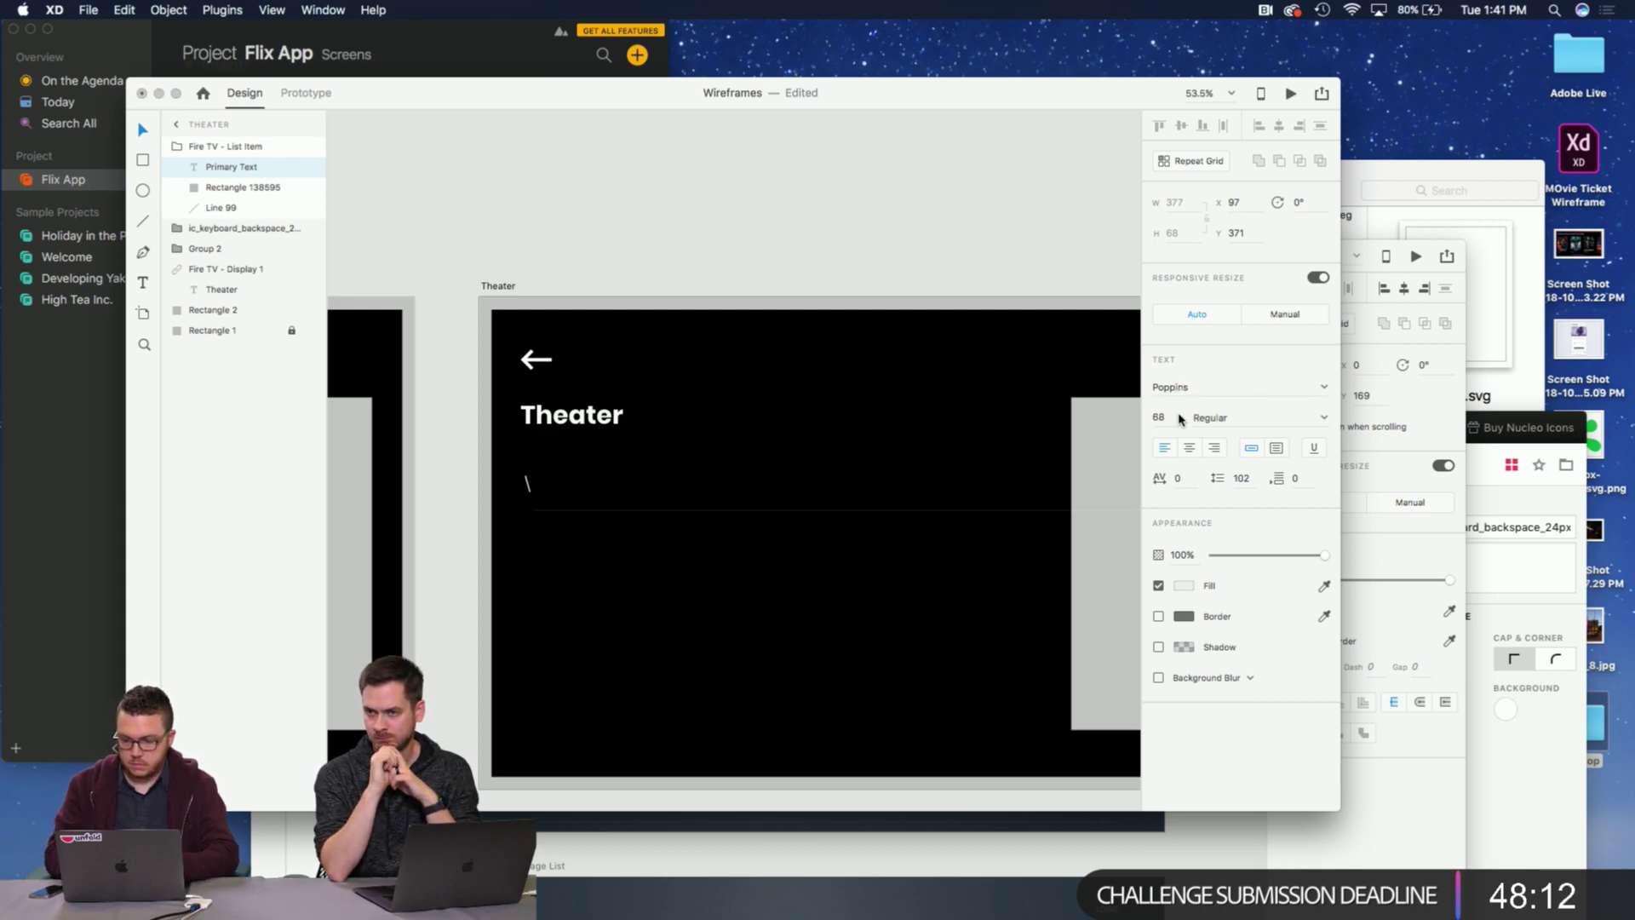
key(super+z)
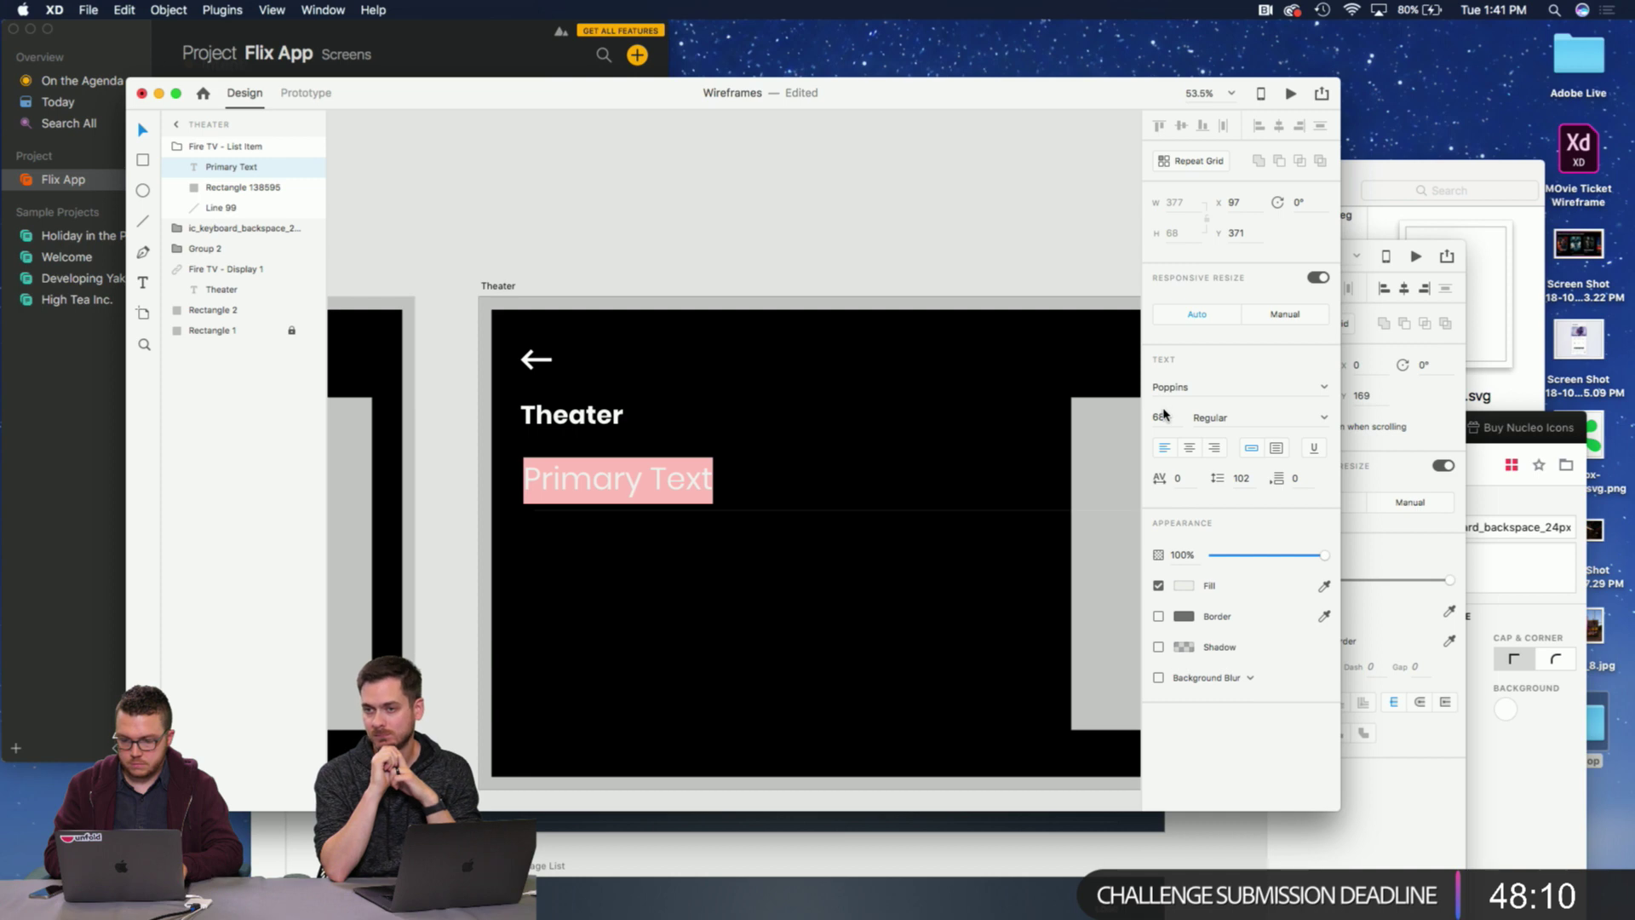
Set the "Primary Text" label to font size 32 and Medium weight.
click(1162, 415)
text(32)
key(Return)
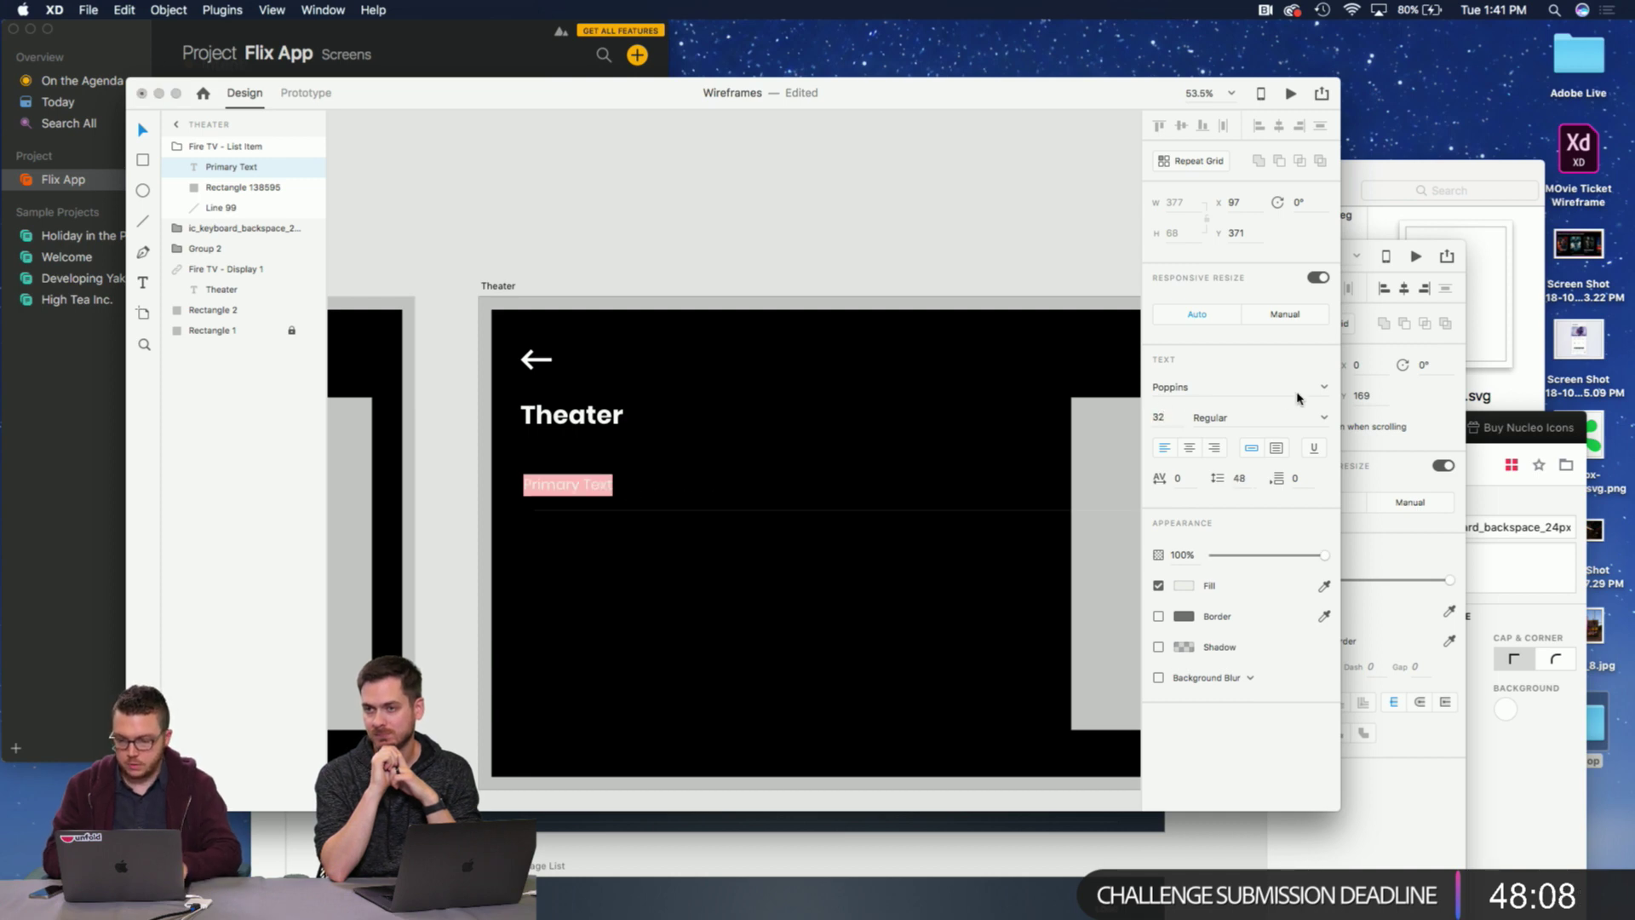
click(1262, 431)
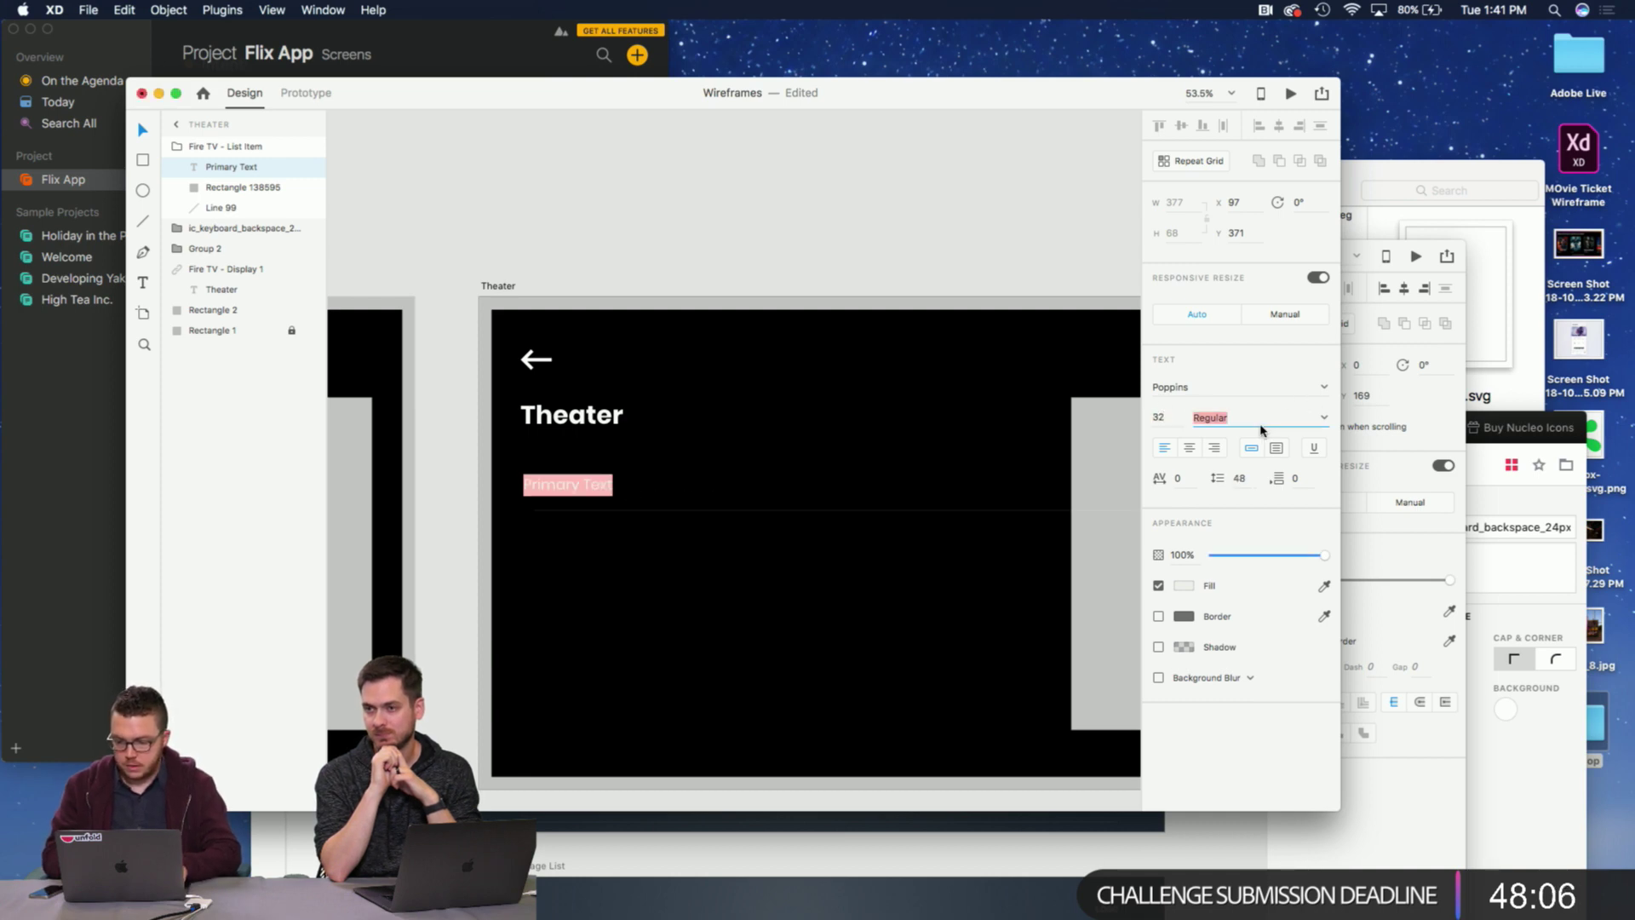
text(Medium)
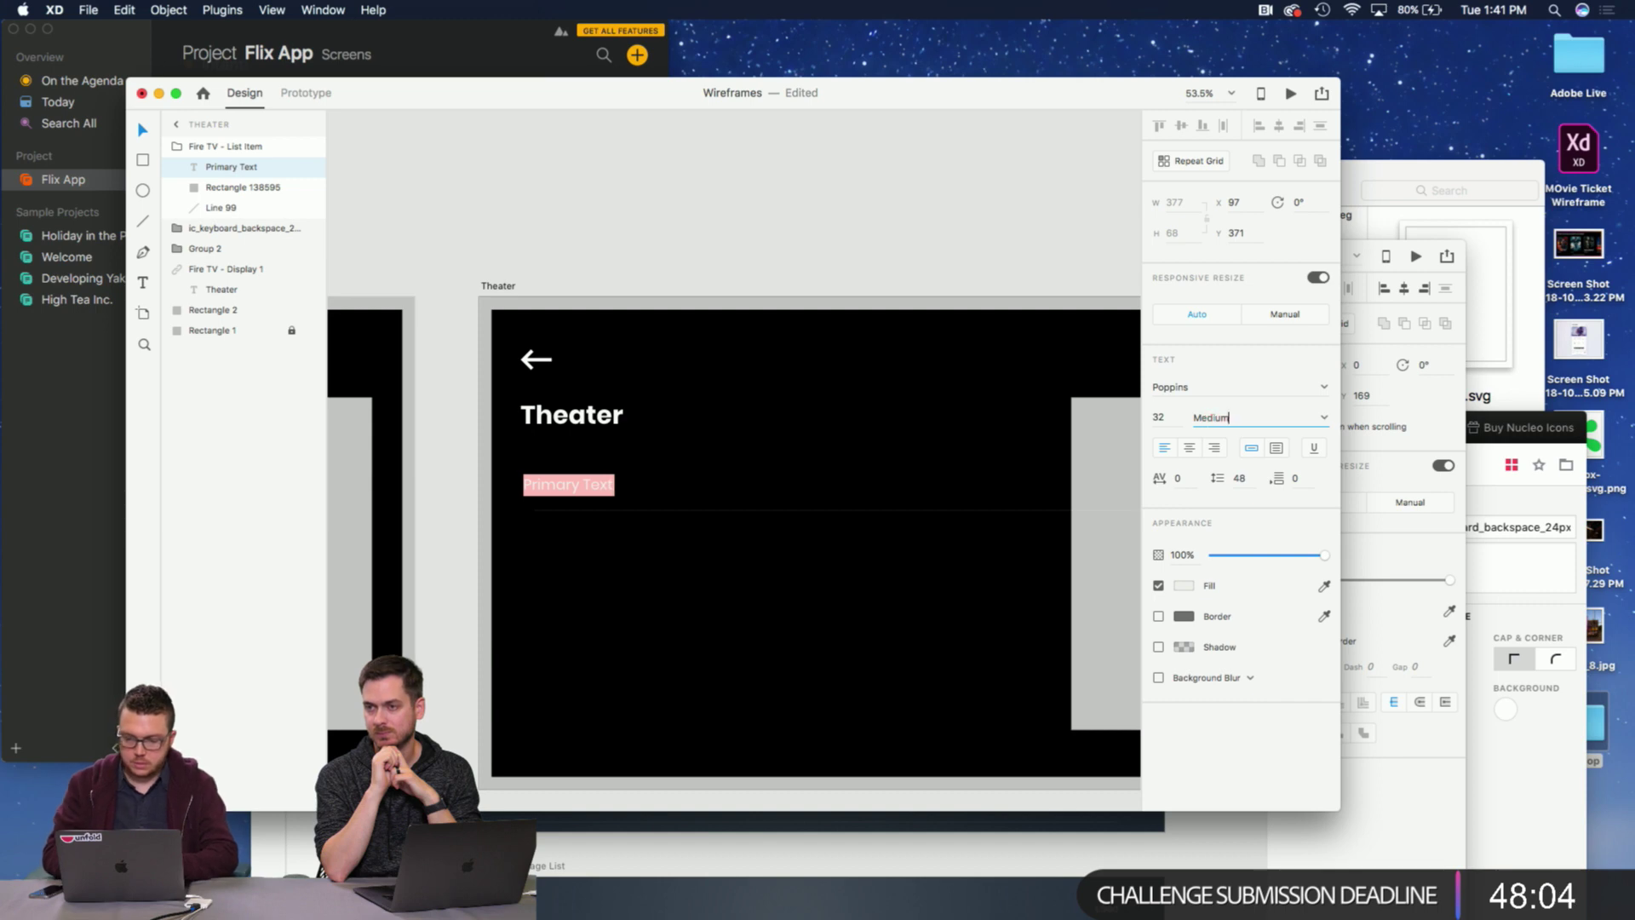
key(Return)
key(Escape)
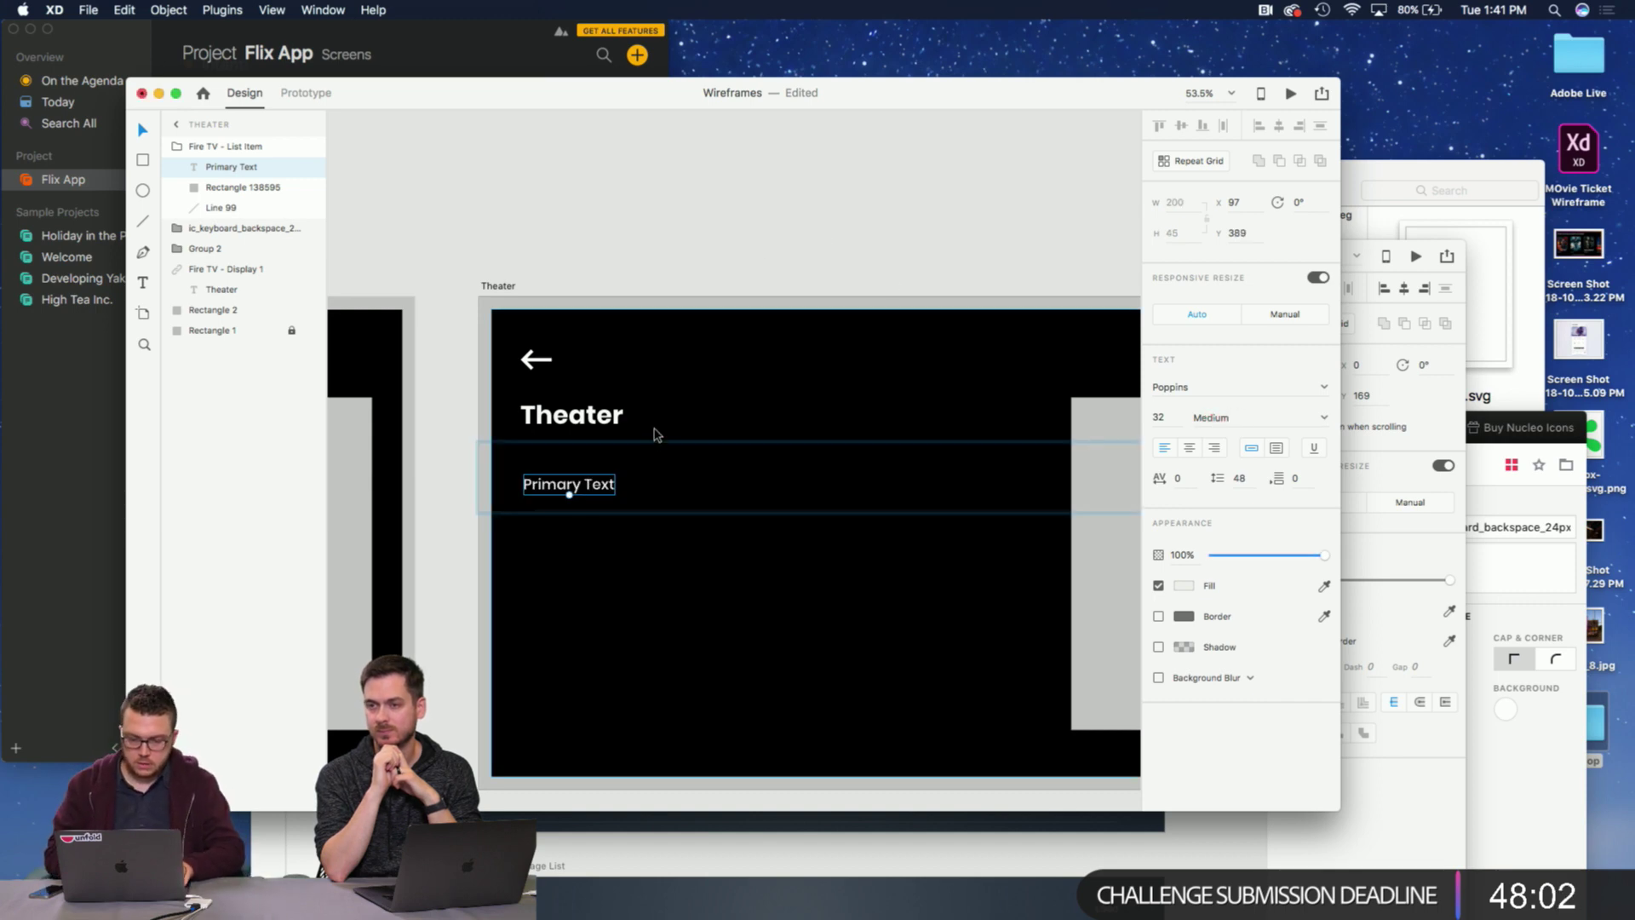
Duplicate the "Primary Text" label to the right on the same line, at about X 629, and change the copy's text to "6.2 mi".
drag(604, 486, 840, 482)
double_click(826, 486)
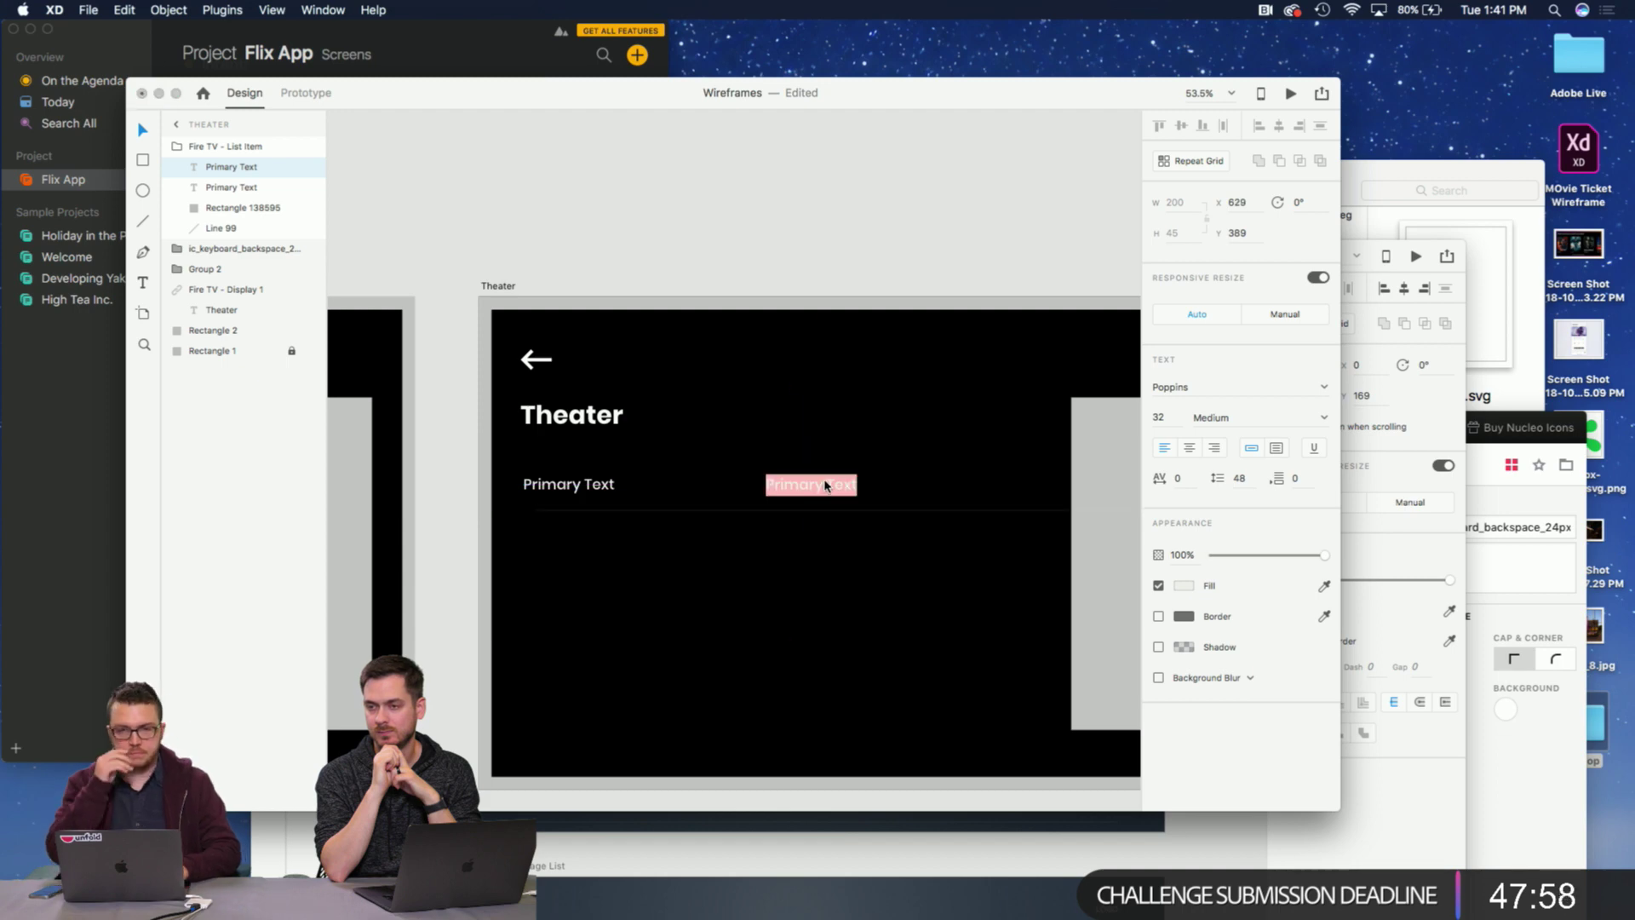
text(1)
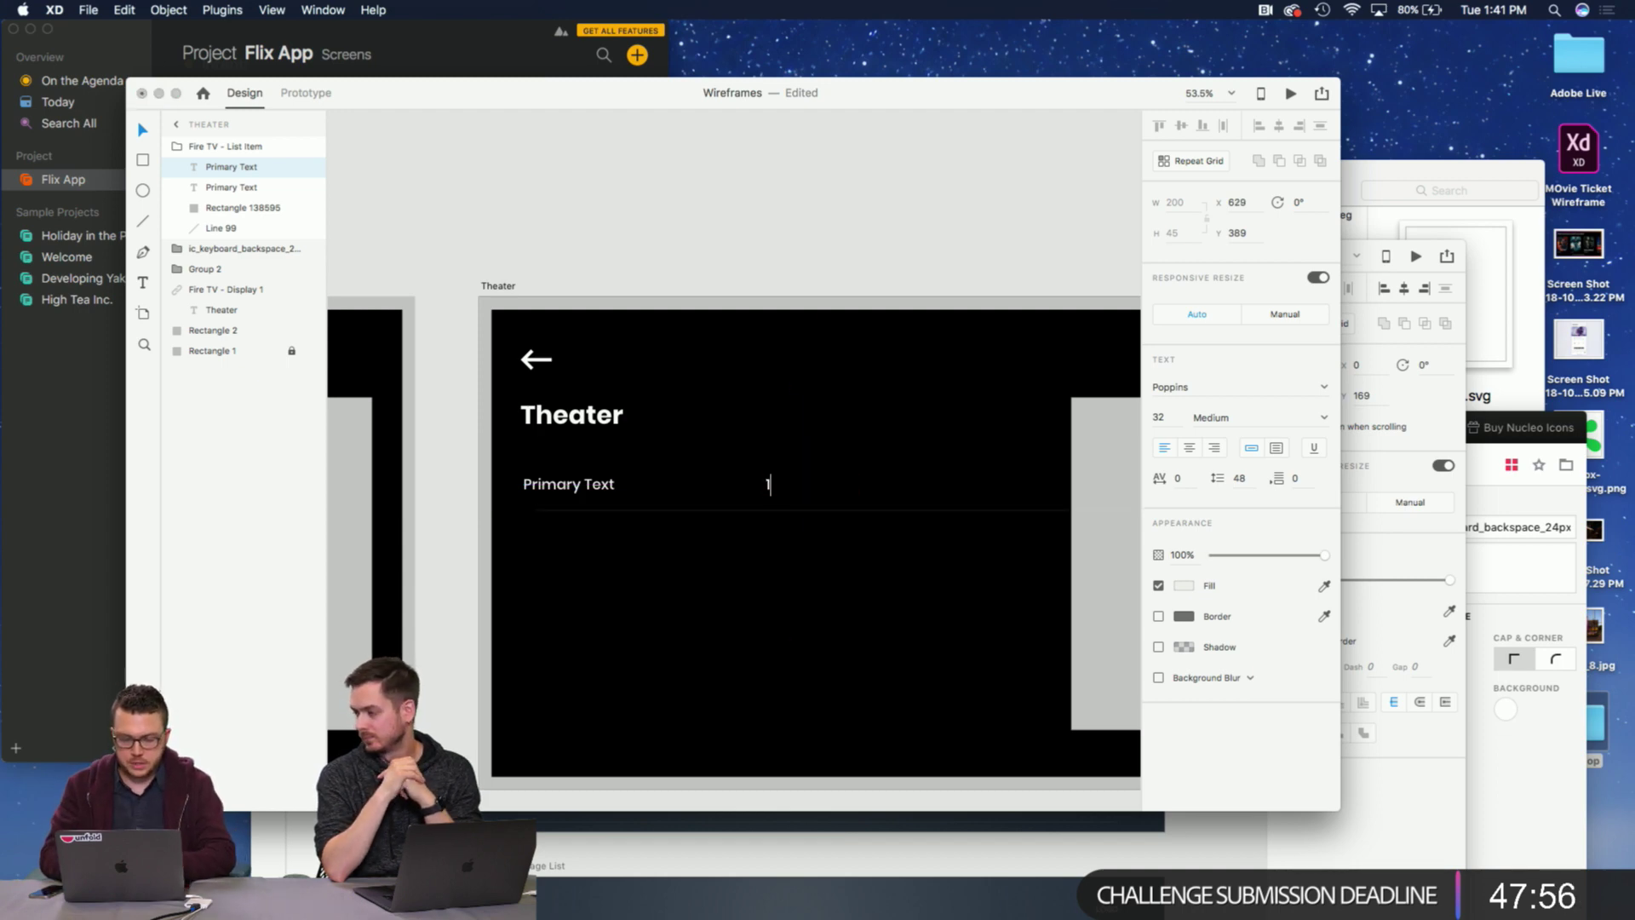
text(0.)
key(BackSpace)
key(BackSpace)
key(BackSpace)
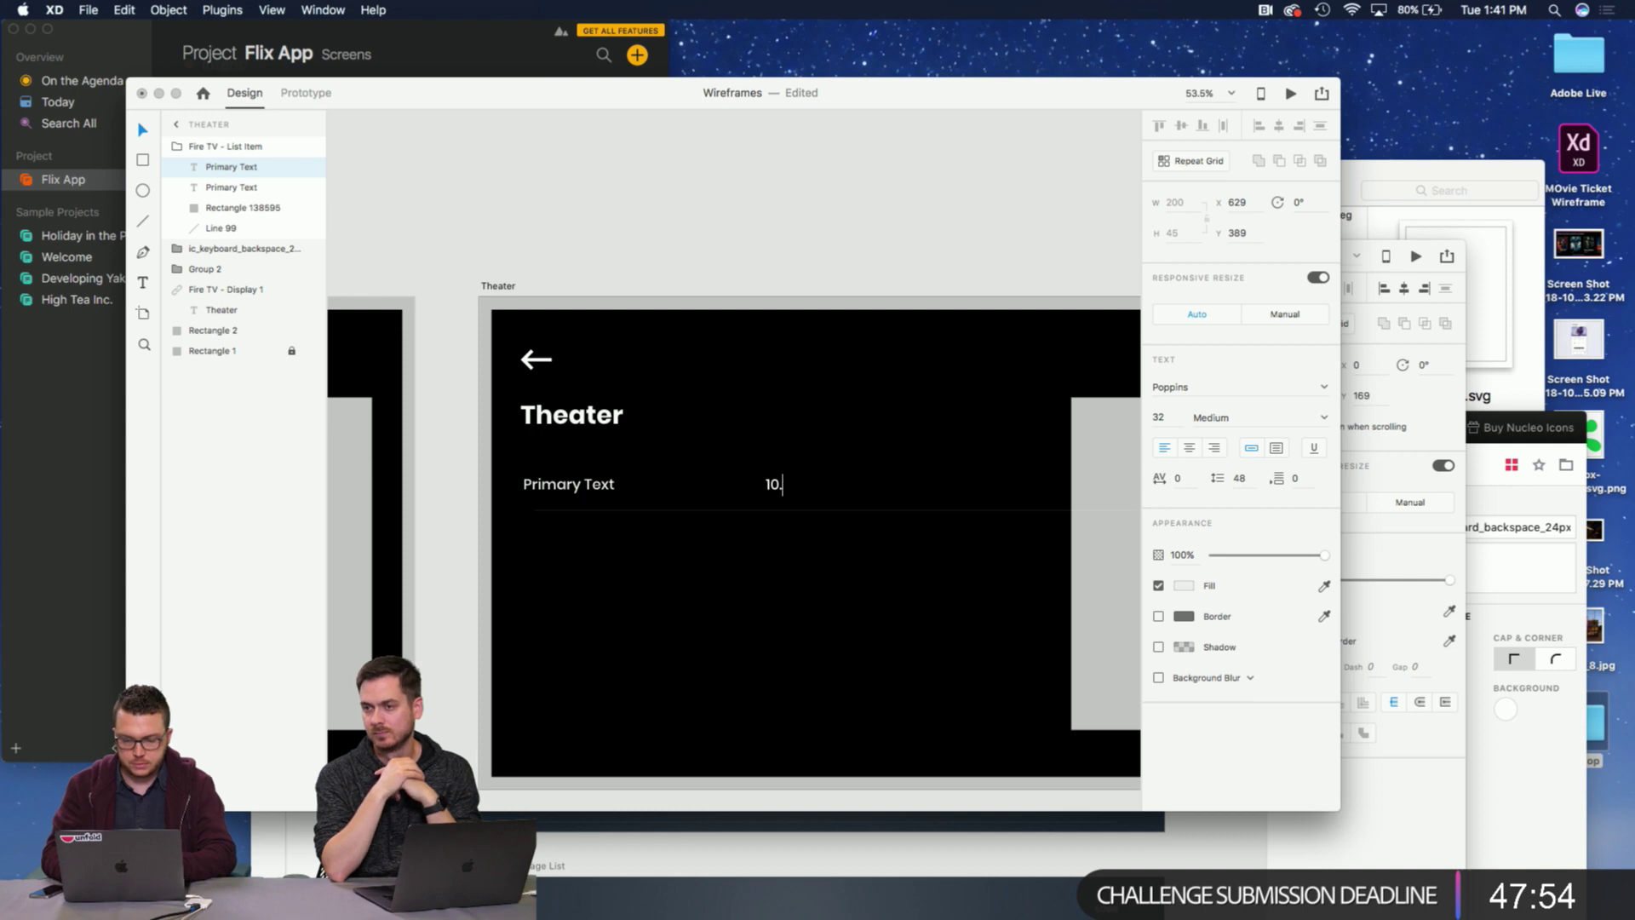
text(6.)
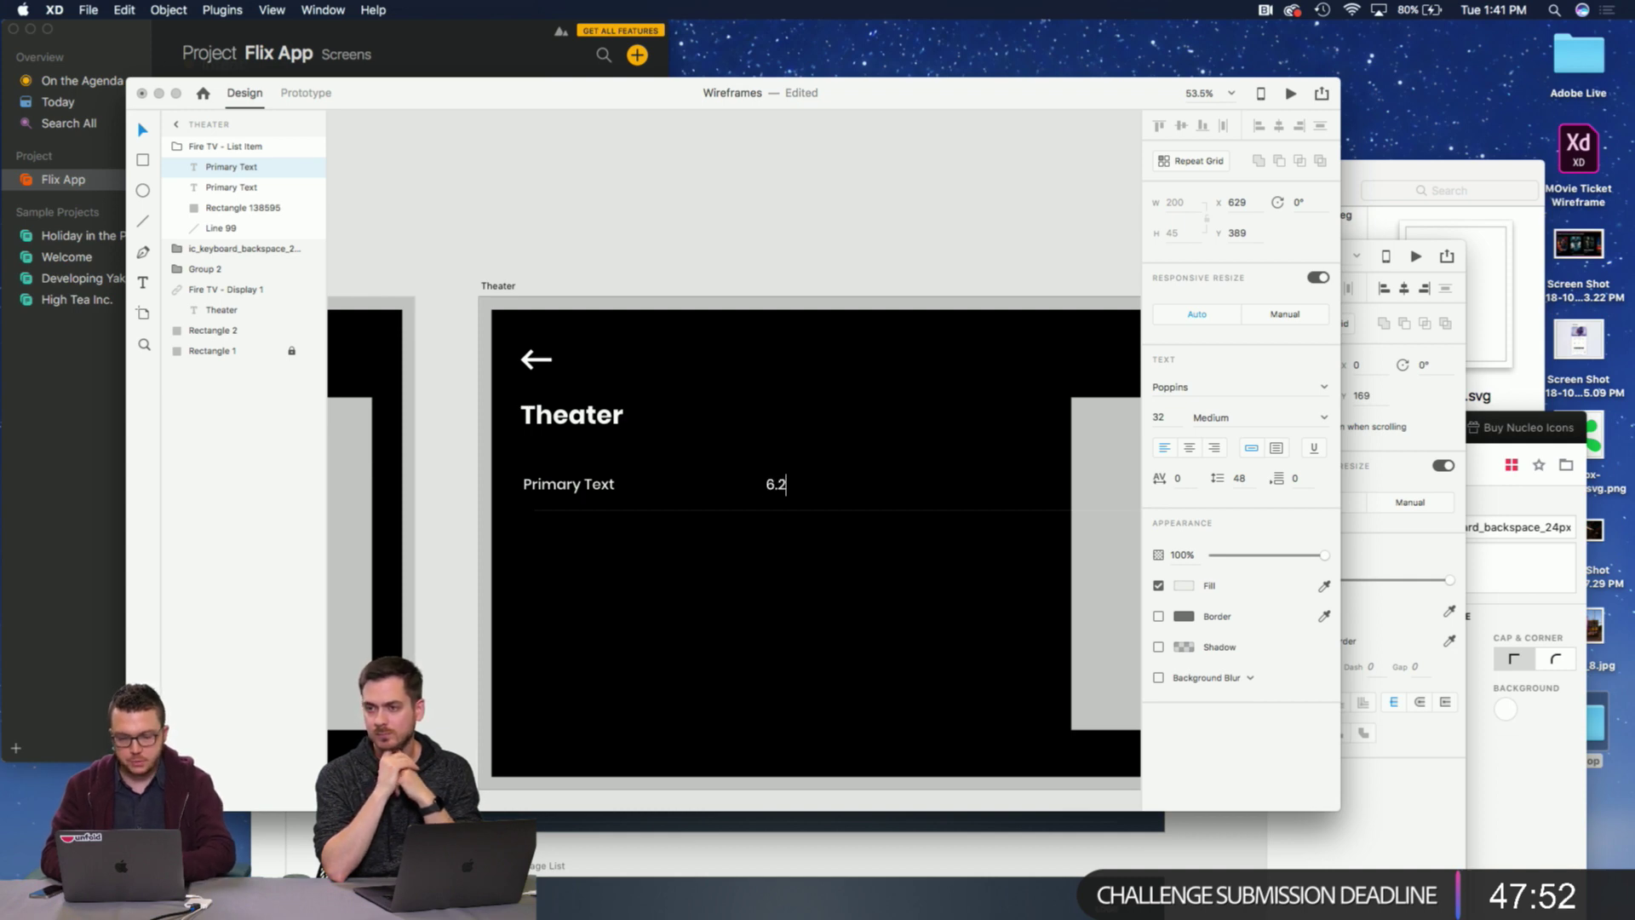
text(2 mi)
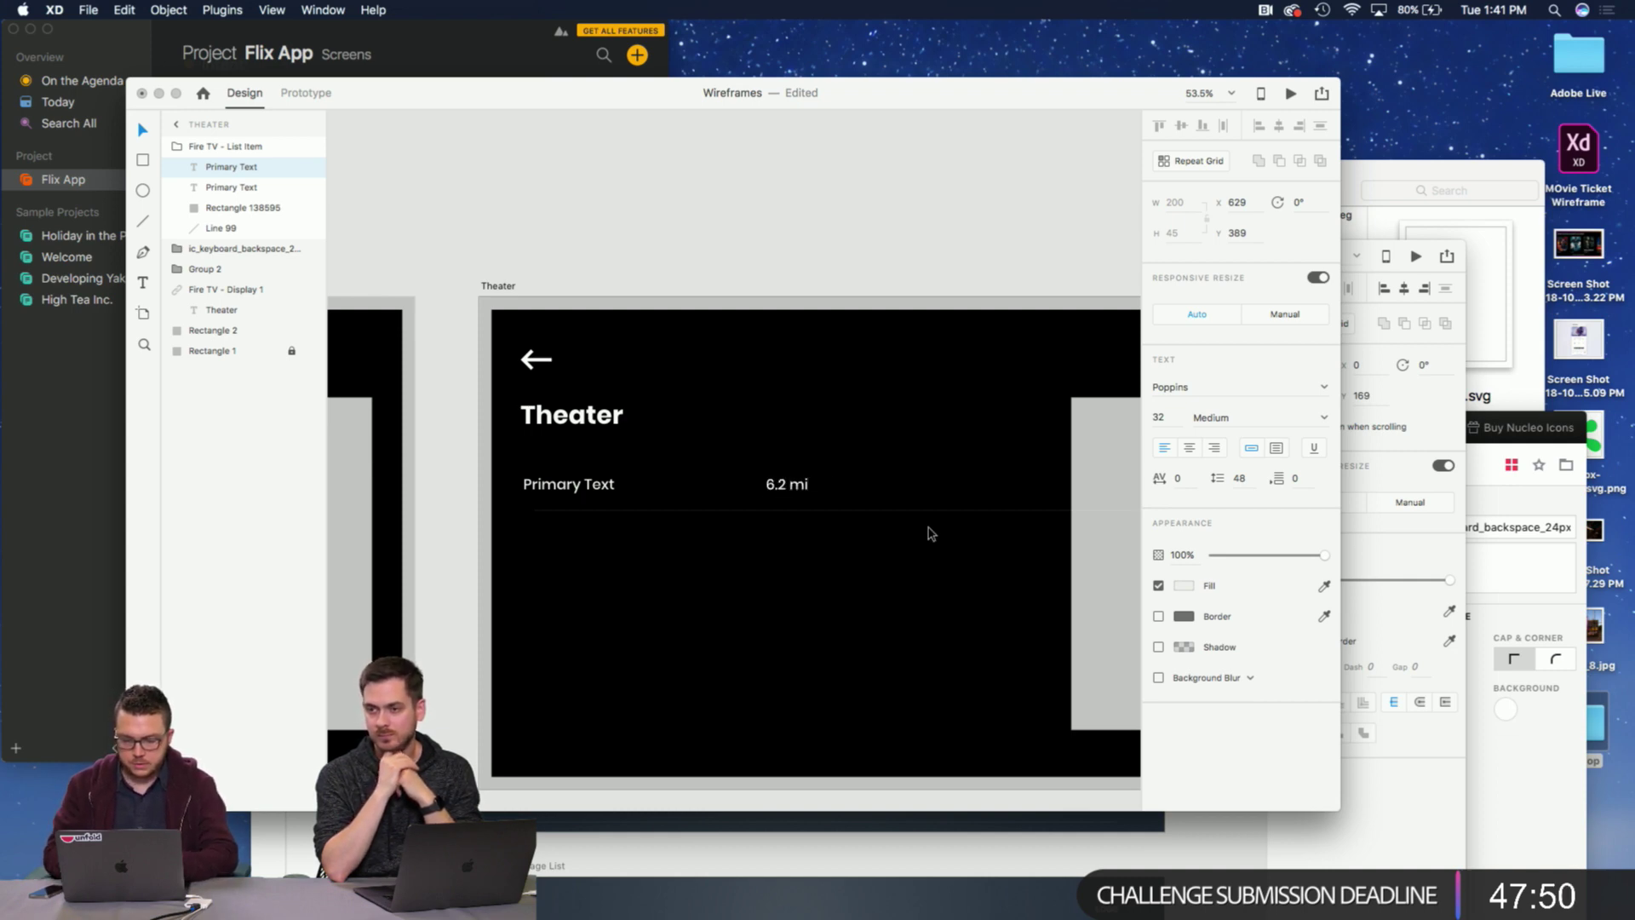
key(Escape)
Duplicate the "6.2 mi" label further right, at about X 894, and replace the copy's number with "3:00".
drag(795, 514, 909, 498)
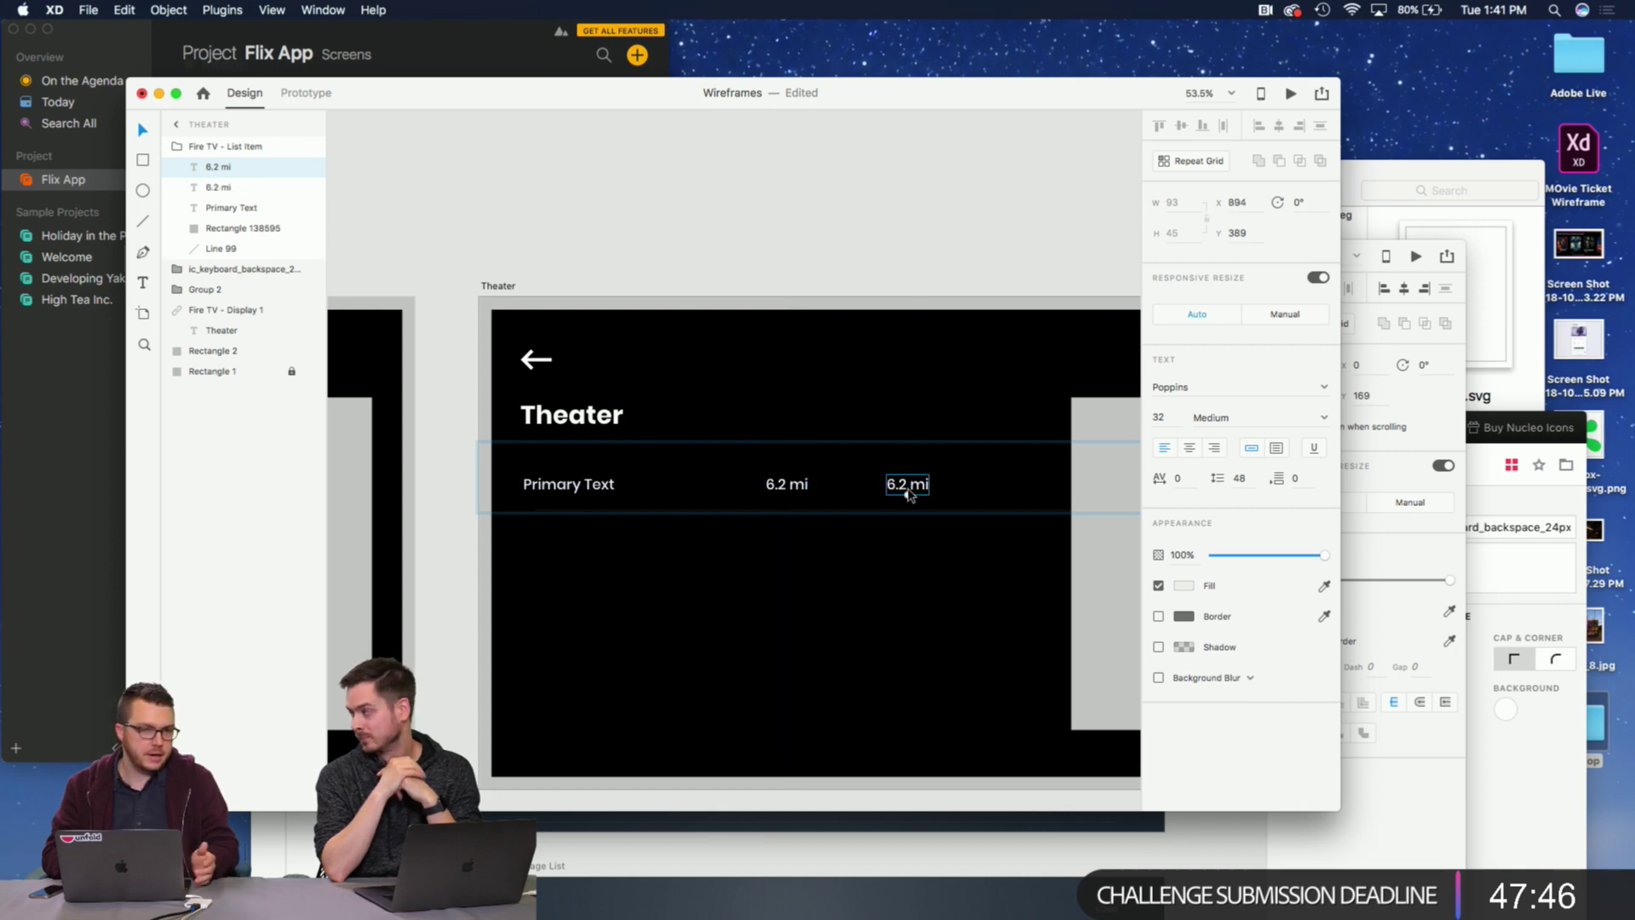
double_click(909, 495)
click(905, 484)
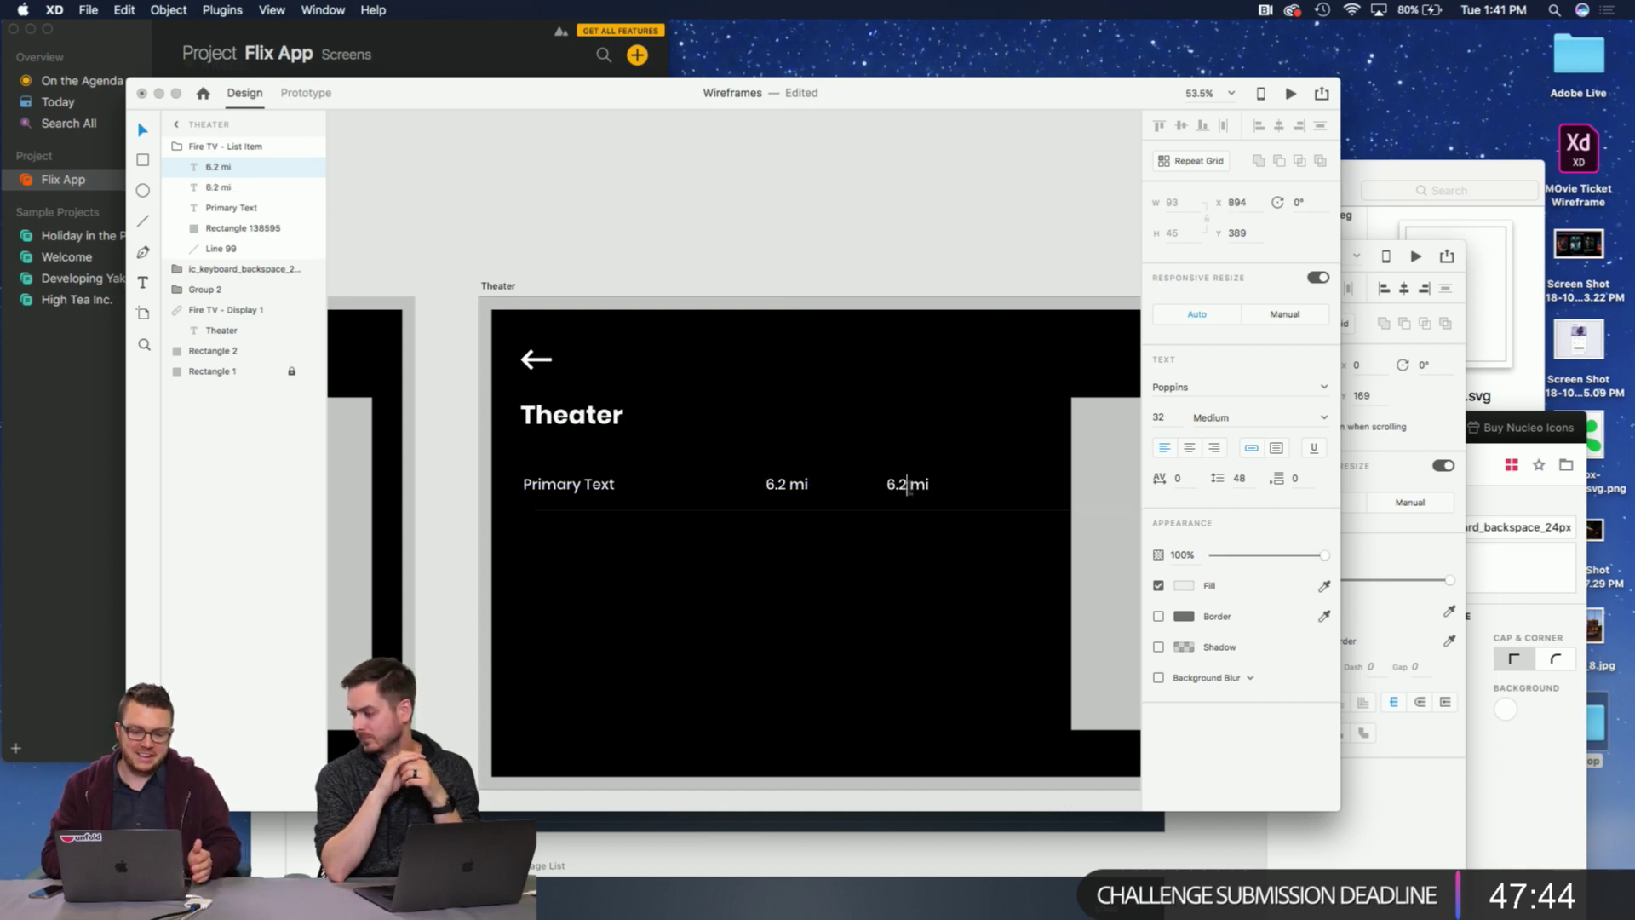
scroll(906, 484, up, 2)
key(super+a)
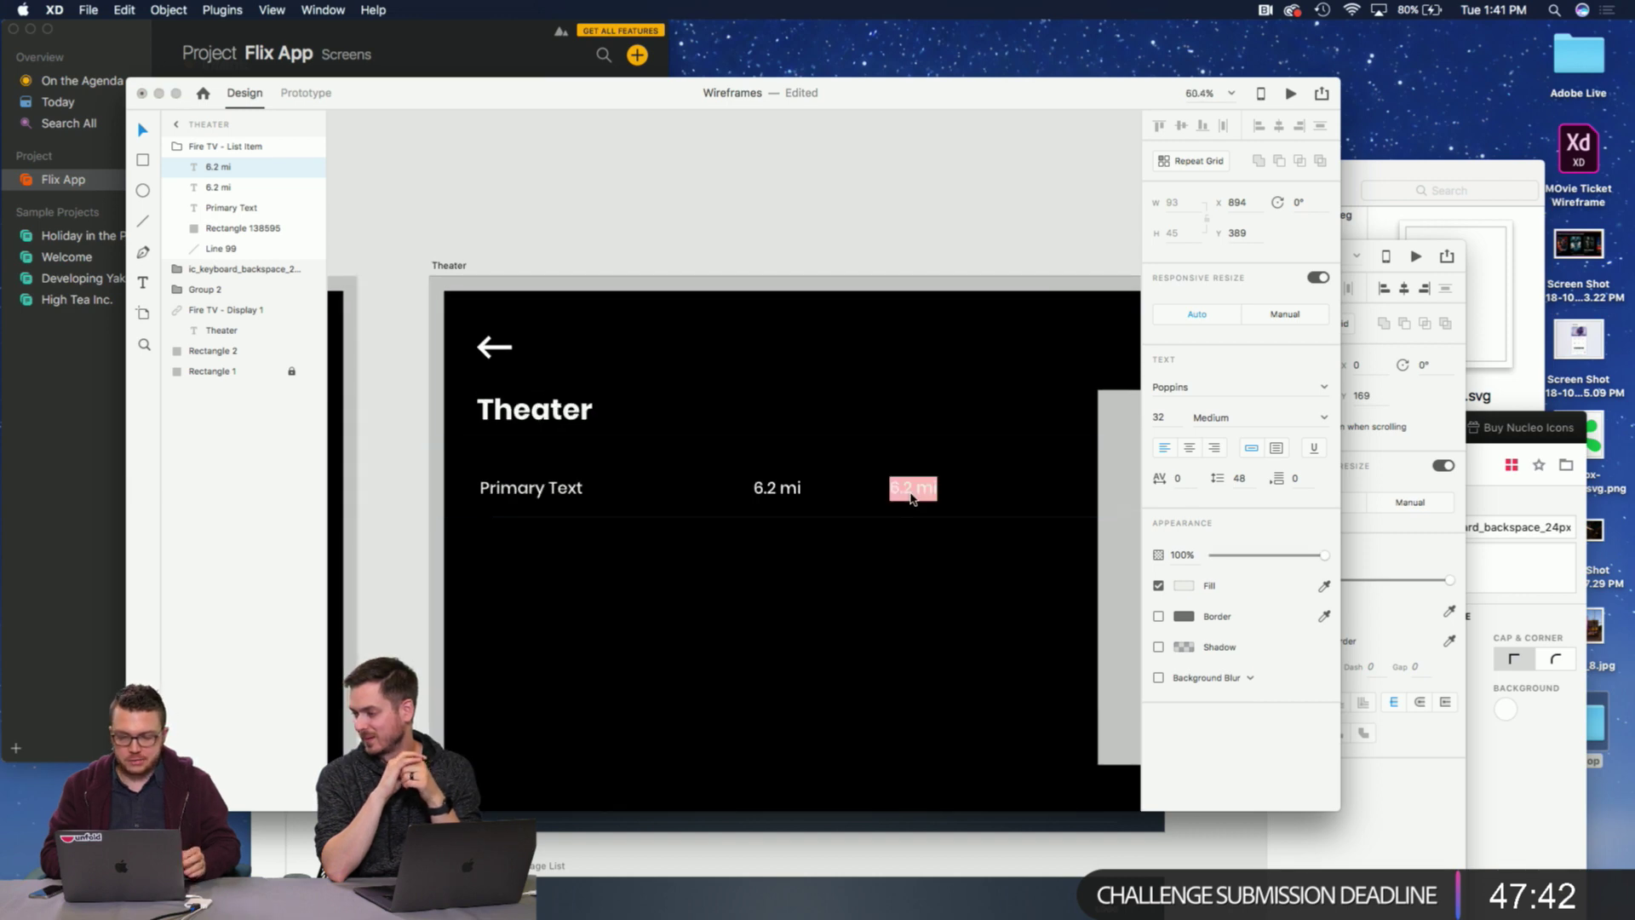
click(911, 497)
drag(911, 490, 890, 489)
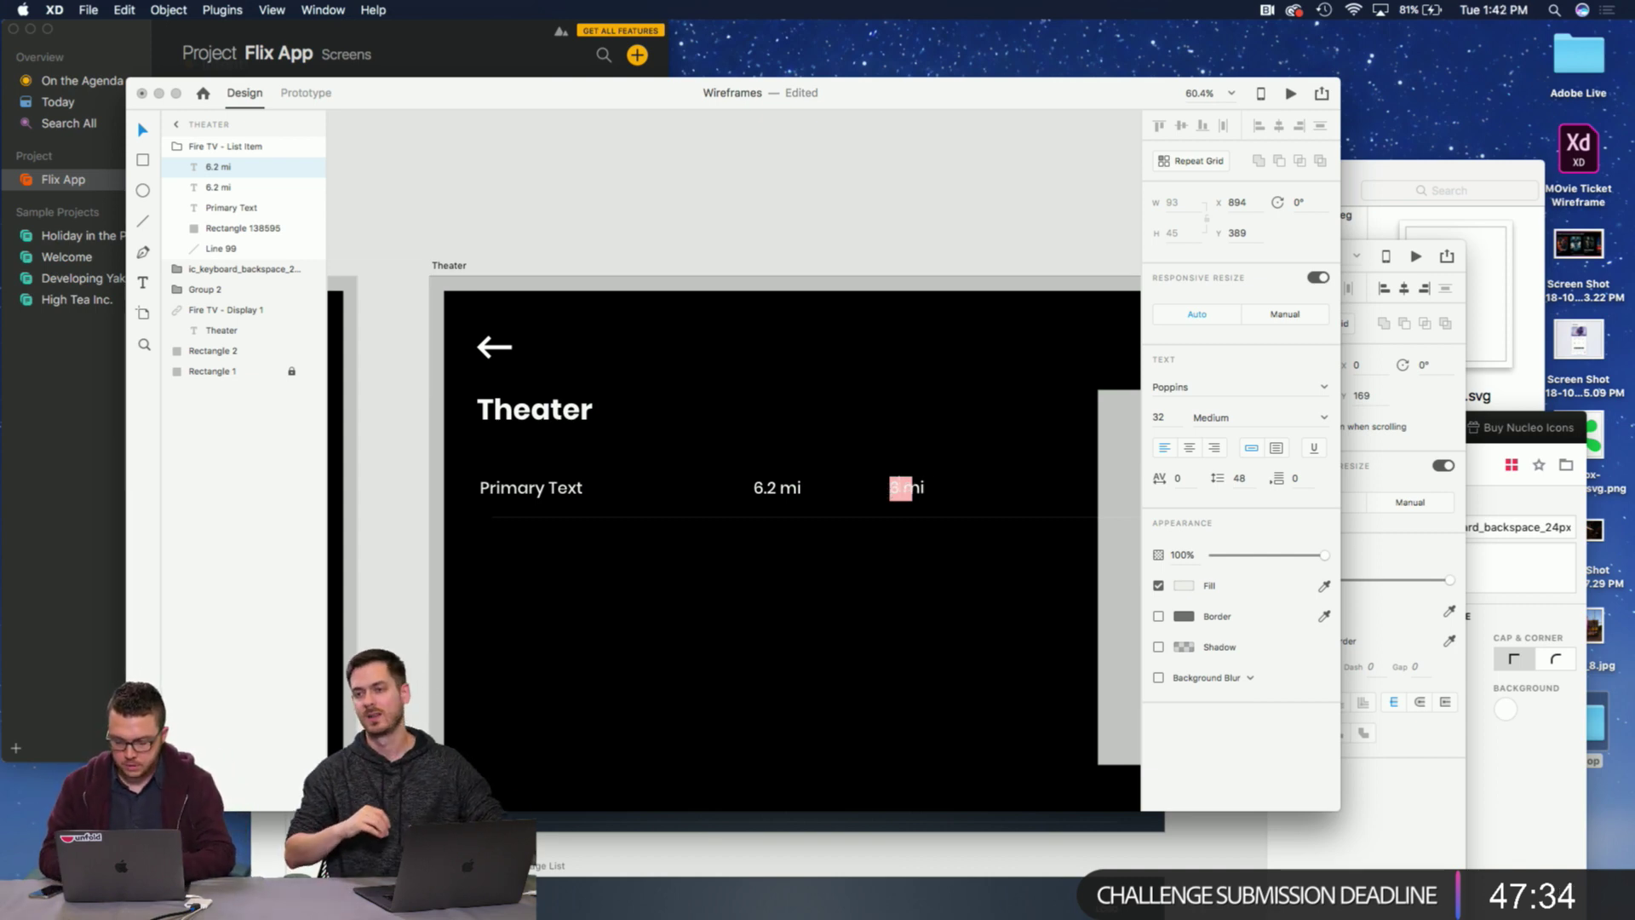
text(3:00)
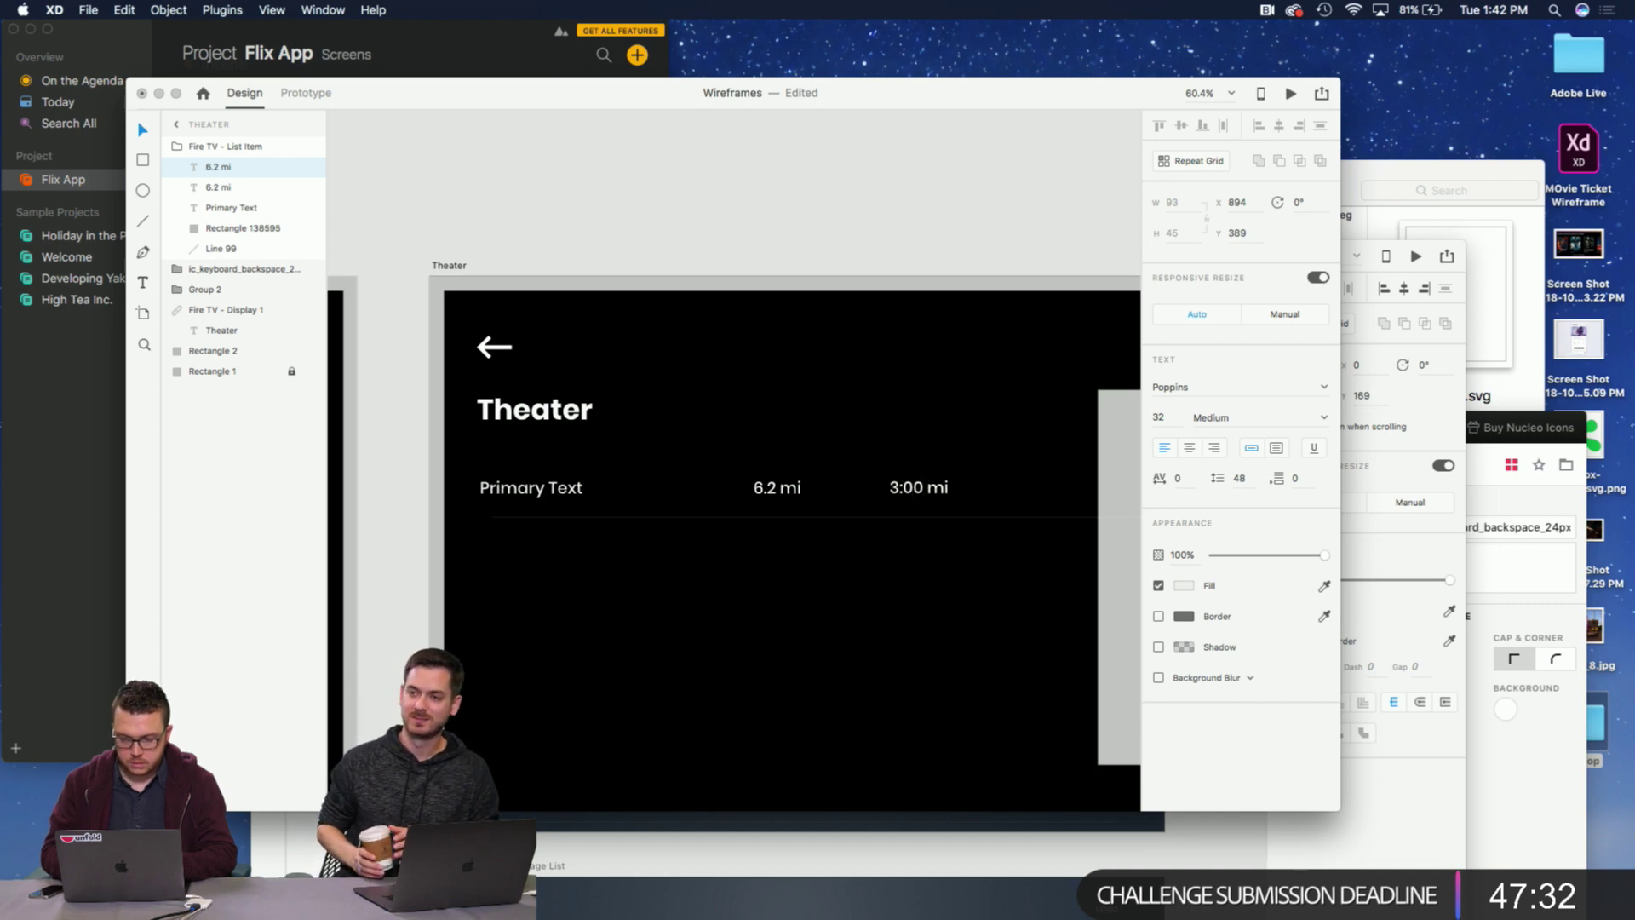
click(769, 498)
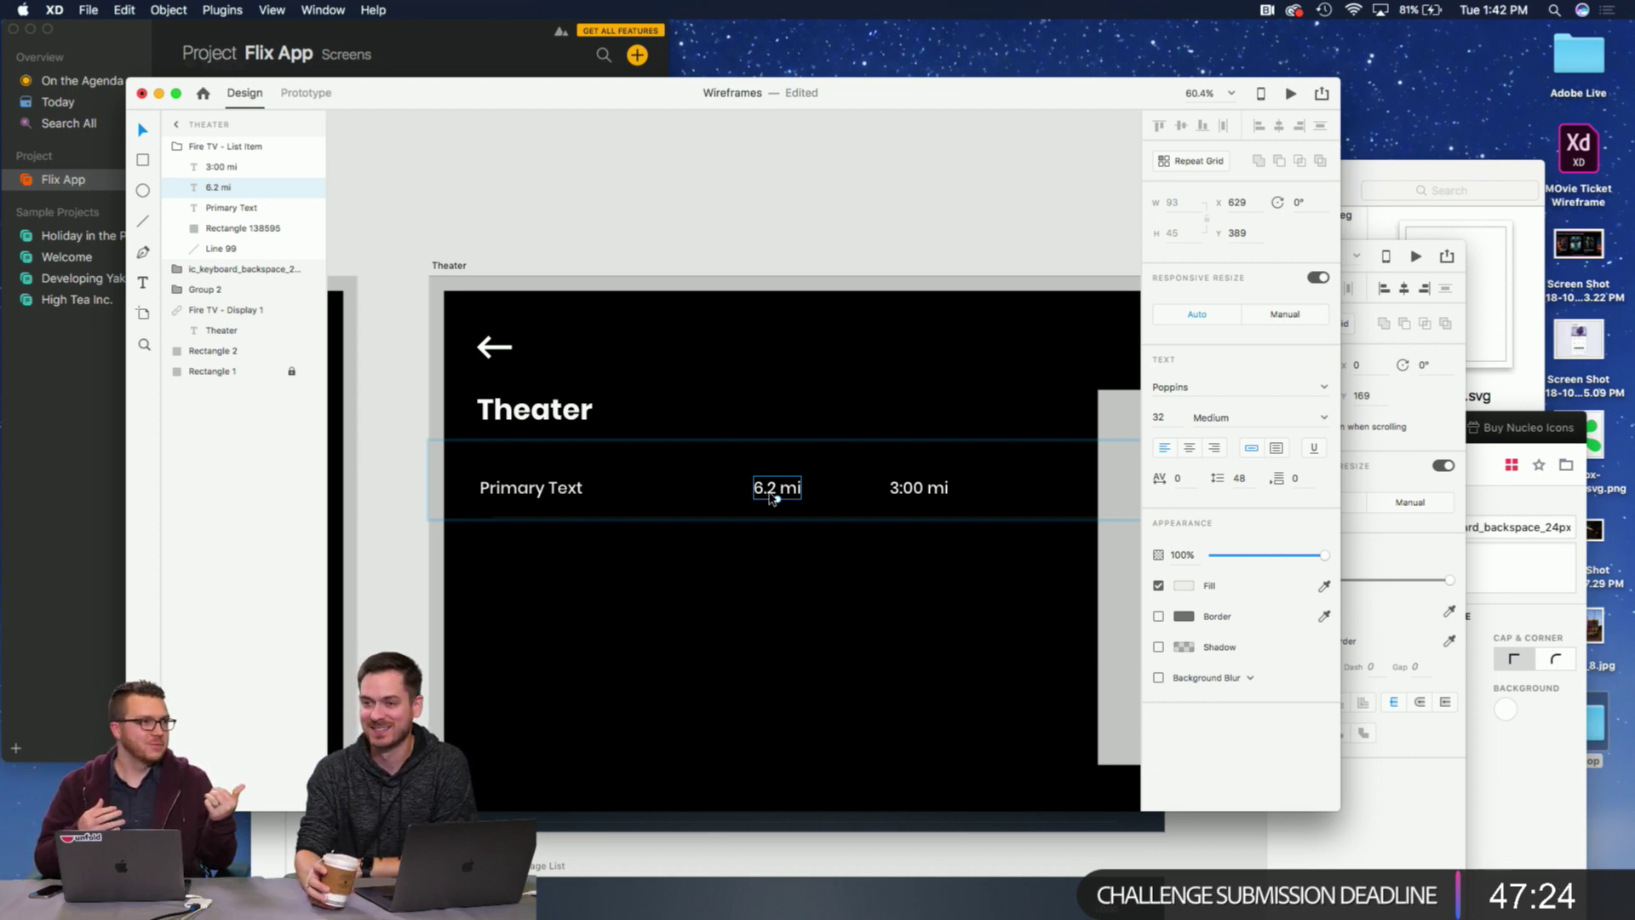
double_click(771, 498)
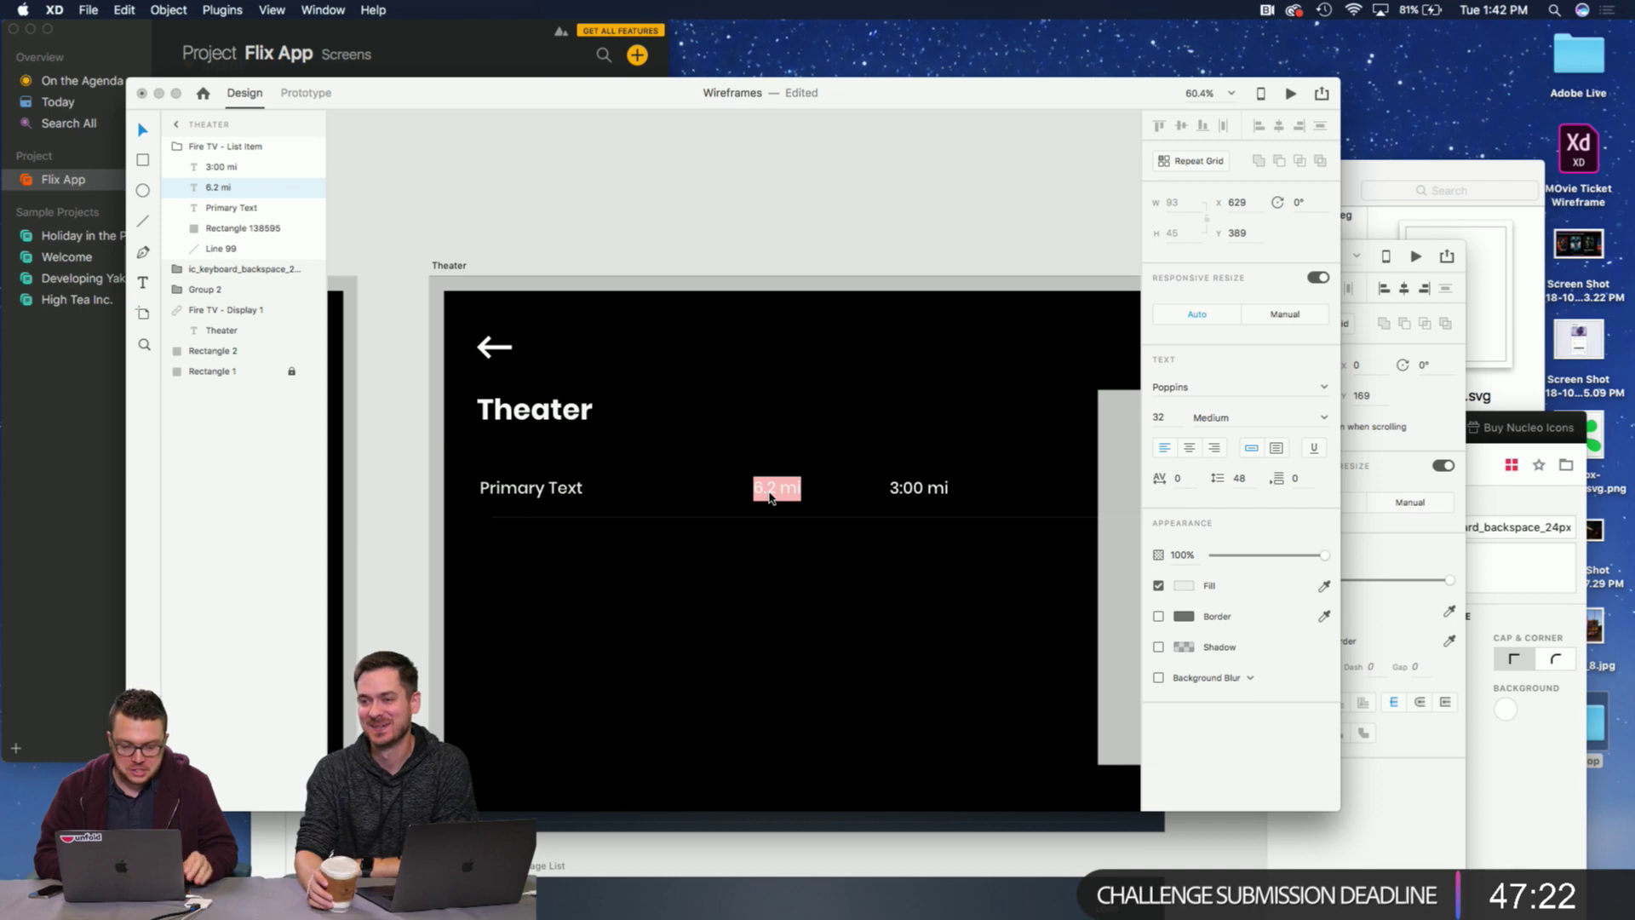
key(Escape)
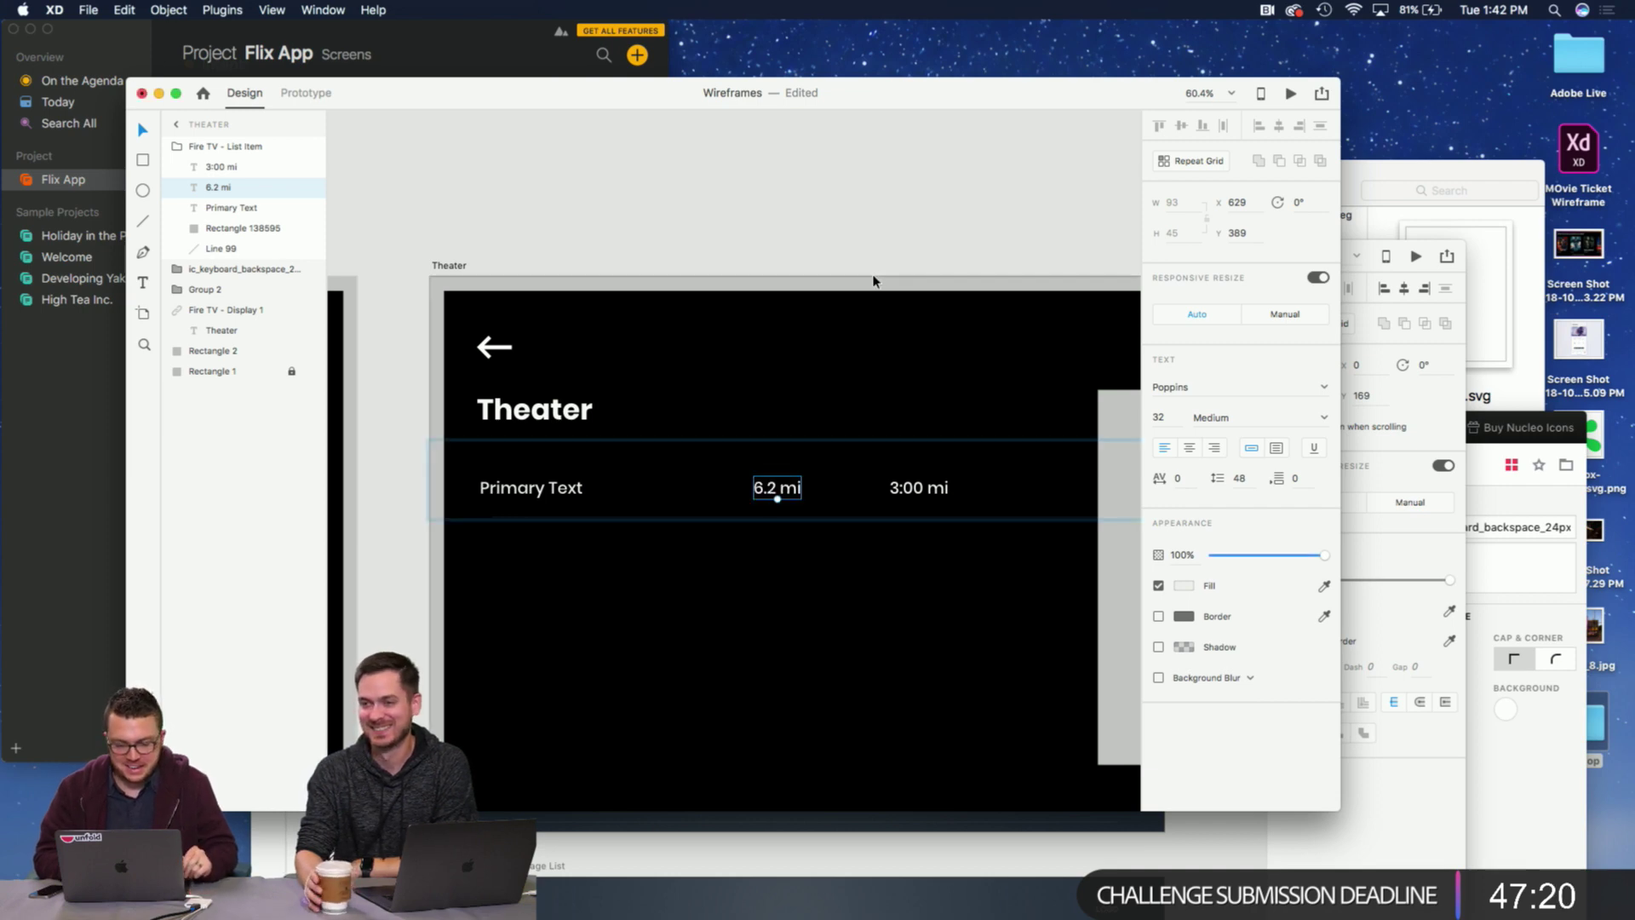
click(865, 248)
click(774, 503)
click(773, 501)
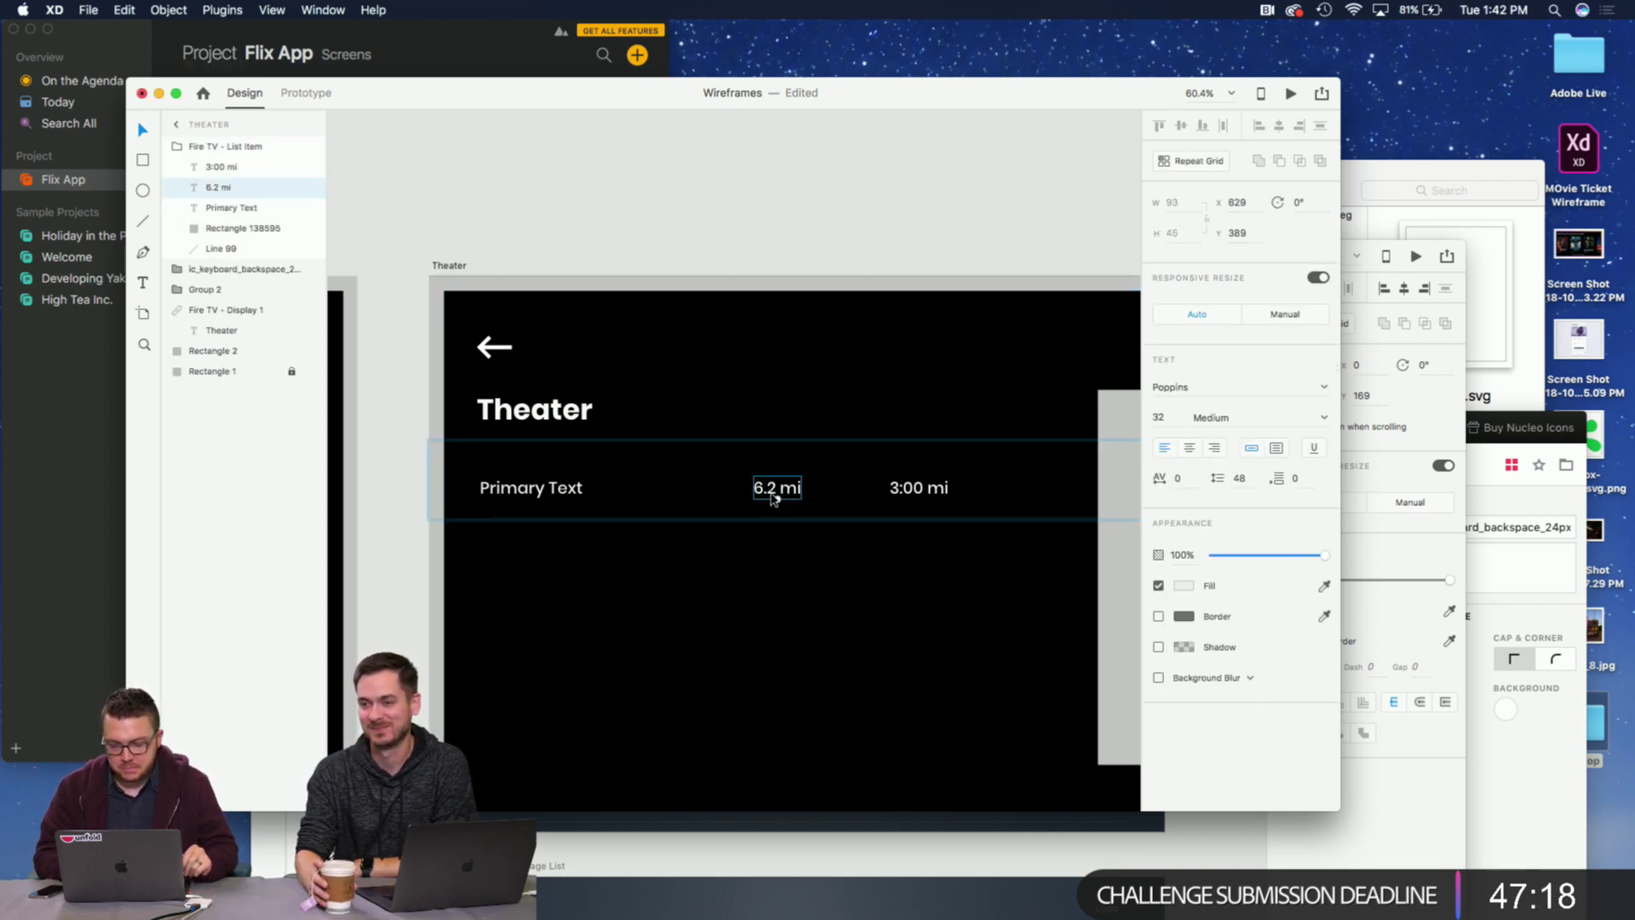
Replace the "Primary Text" label's text with "Movie Theater".
click(538, 500)
double_click(538, 501)
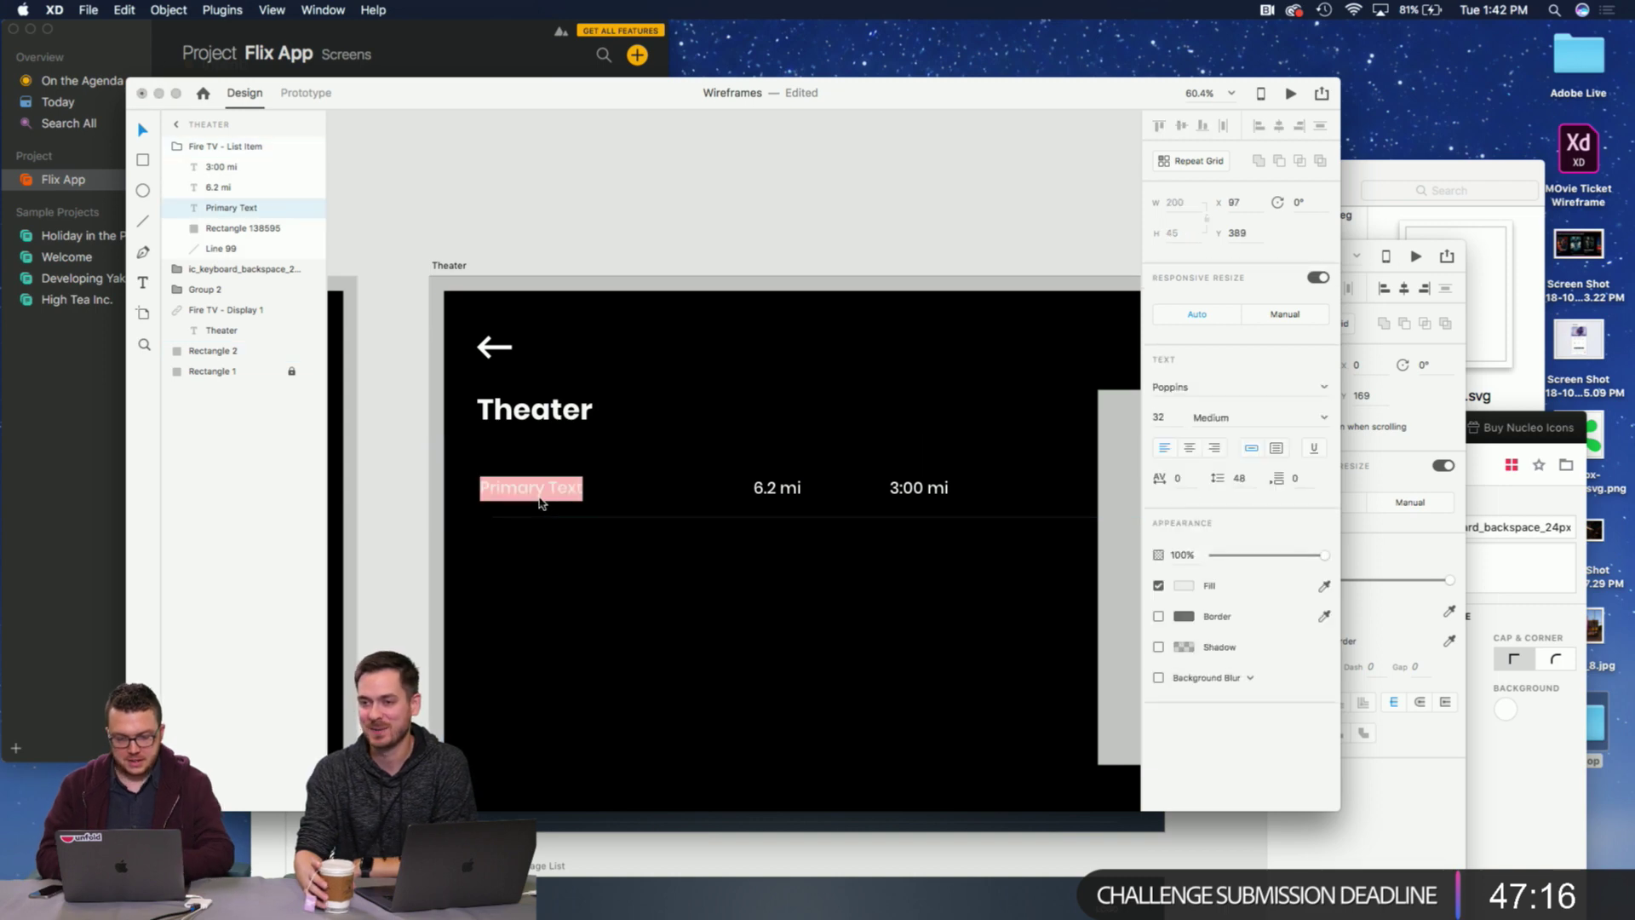
text(Movie Theater)
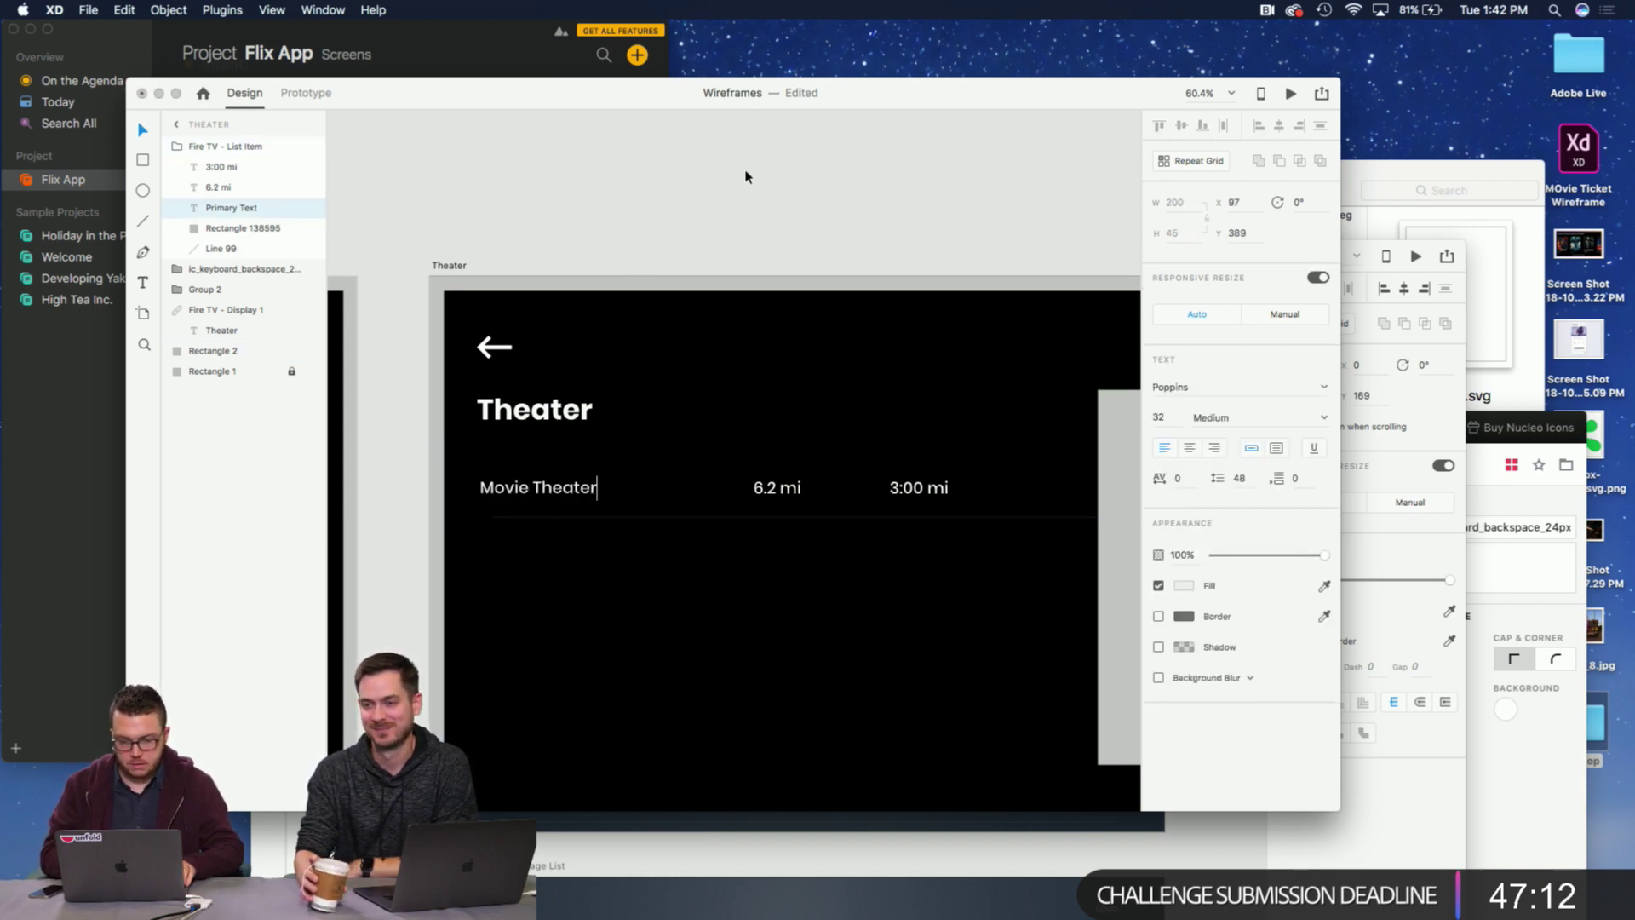
click(746, 177)
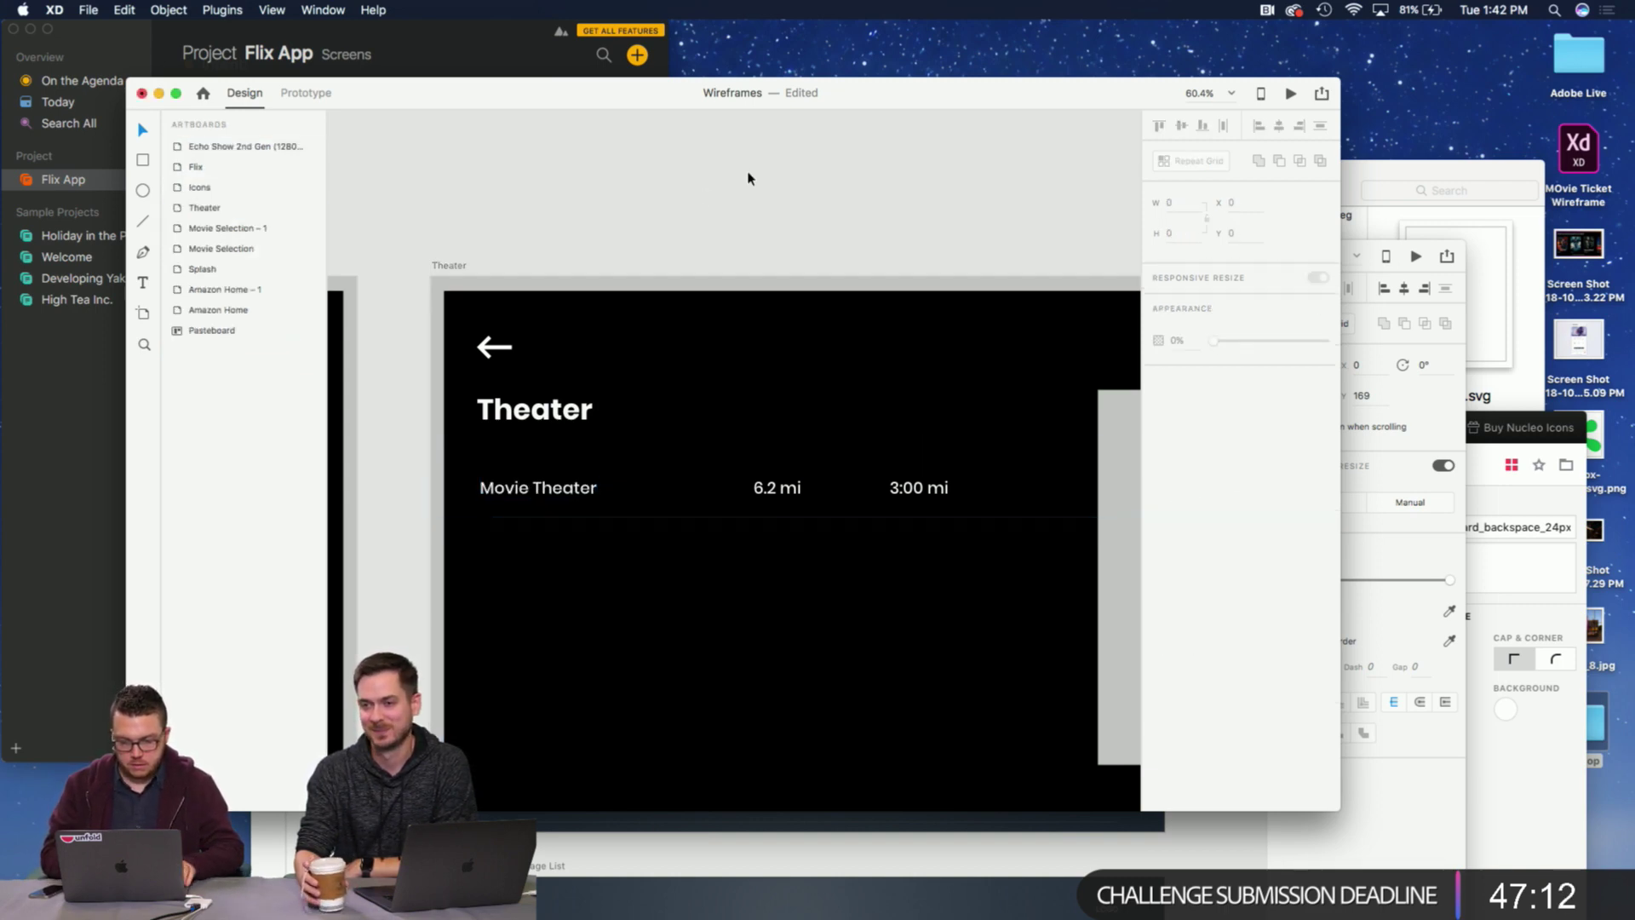
Lower the opacity of the "6.2 mi" distance label to 60%.
double_click(773, 487)
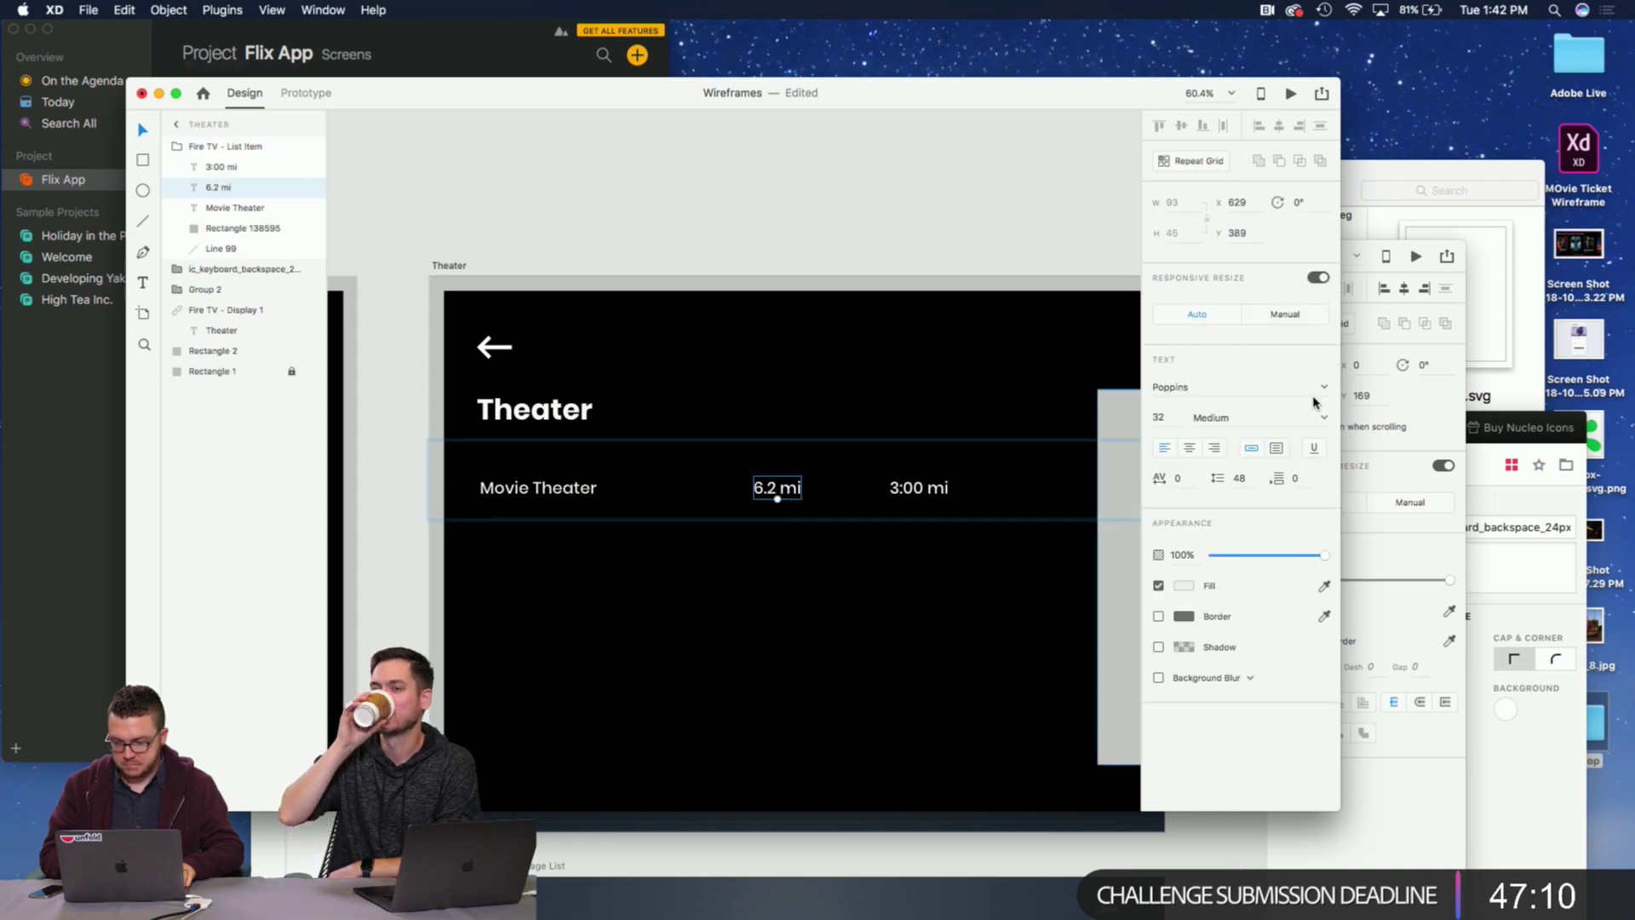
click(1187, 554)
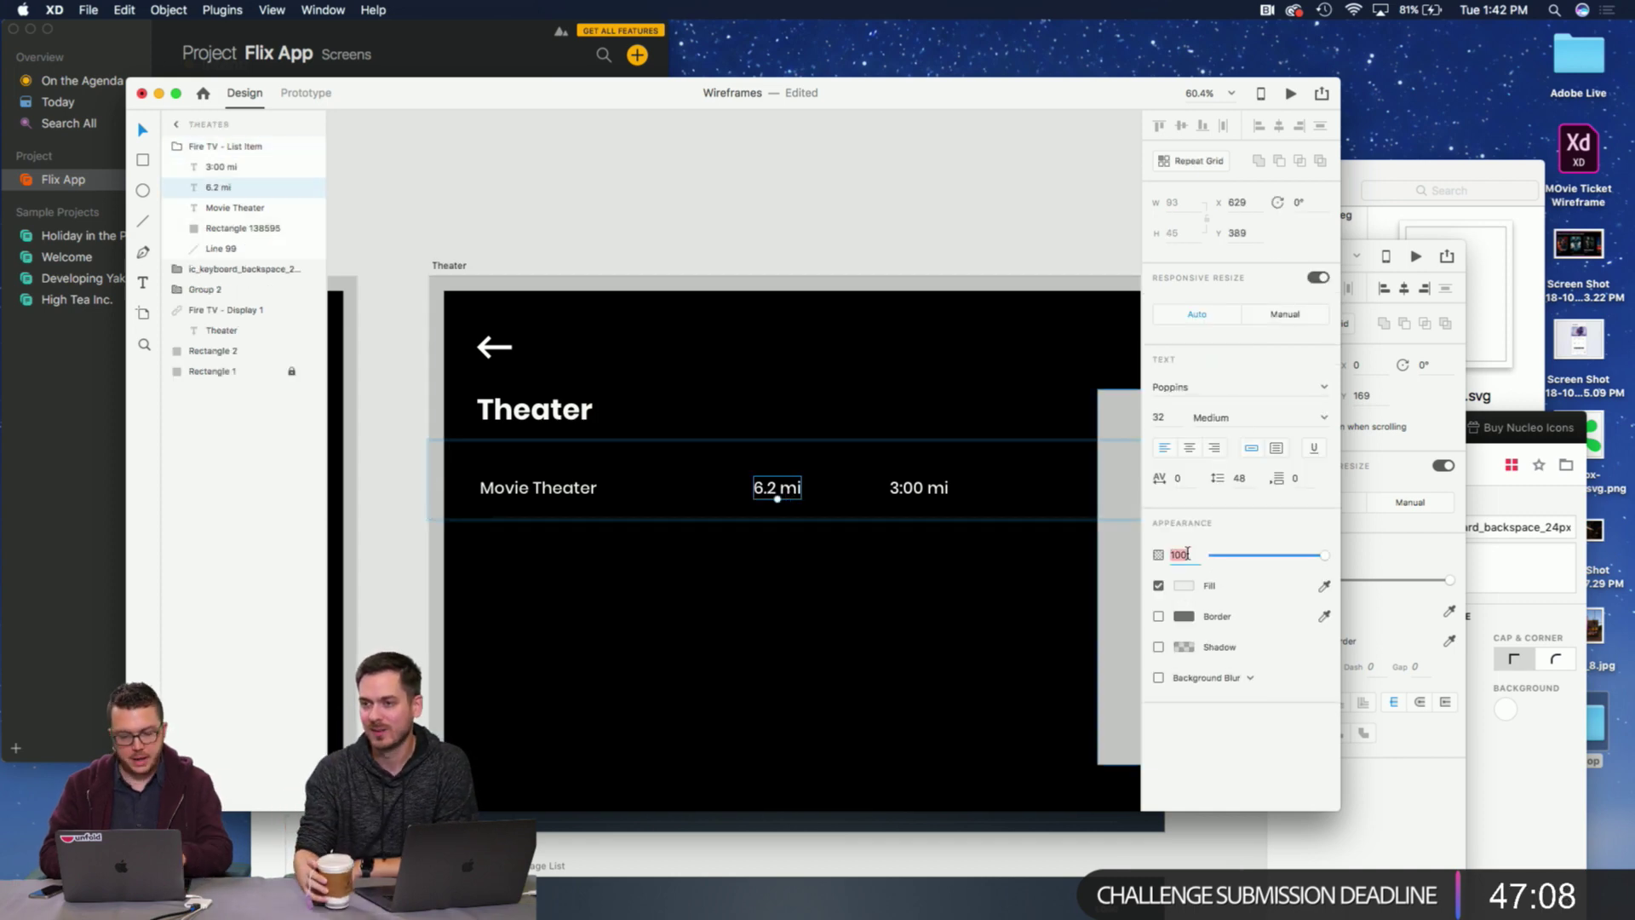
text(60)
key(Return)
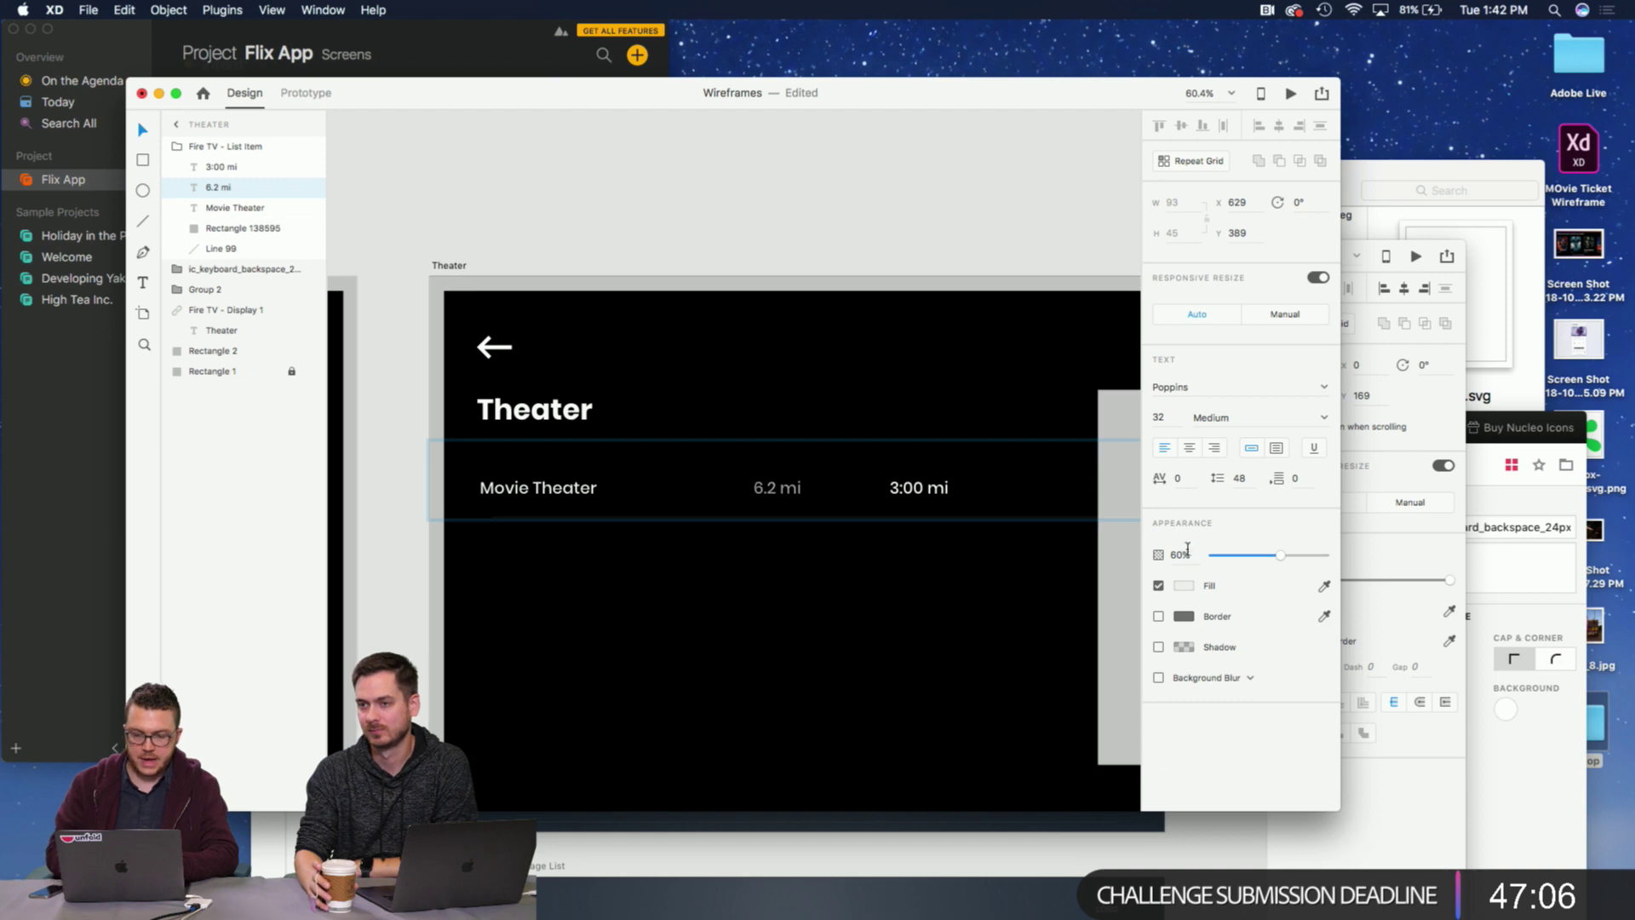
click(969, 163)
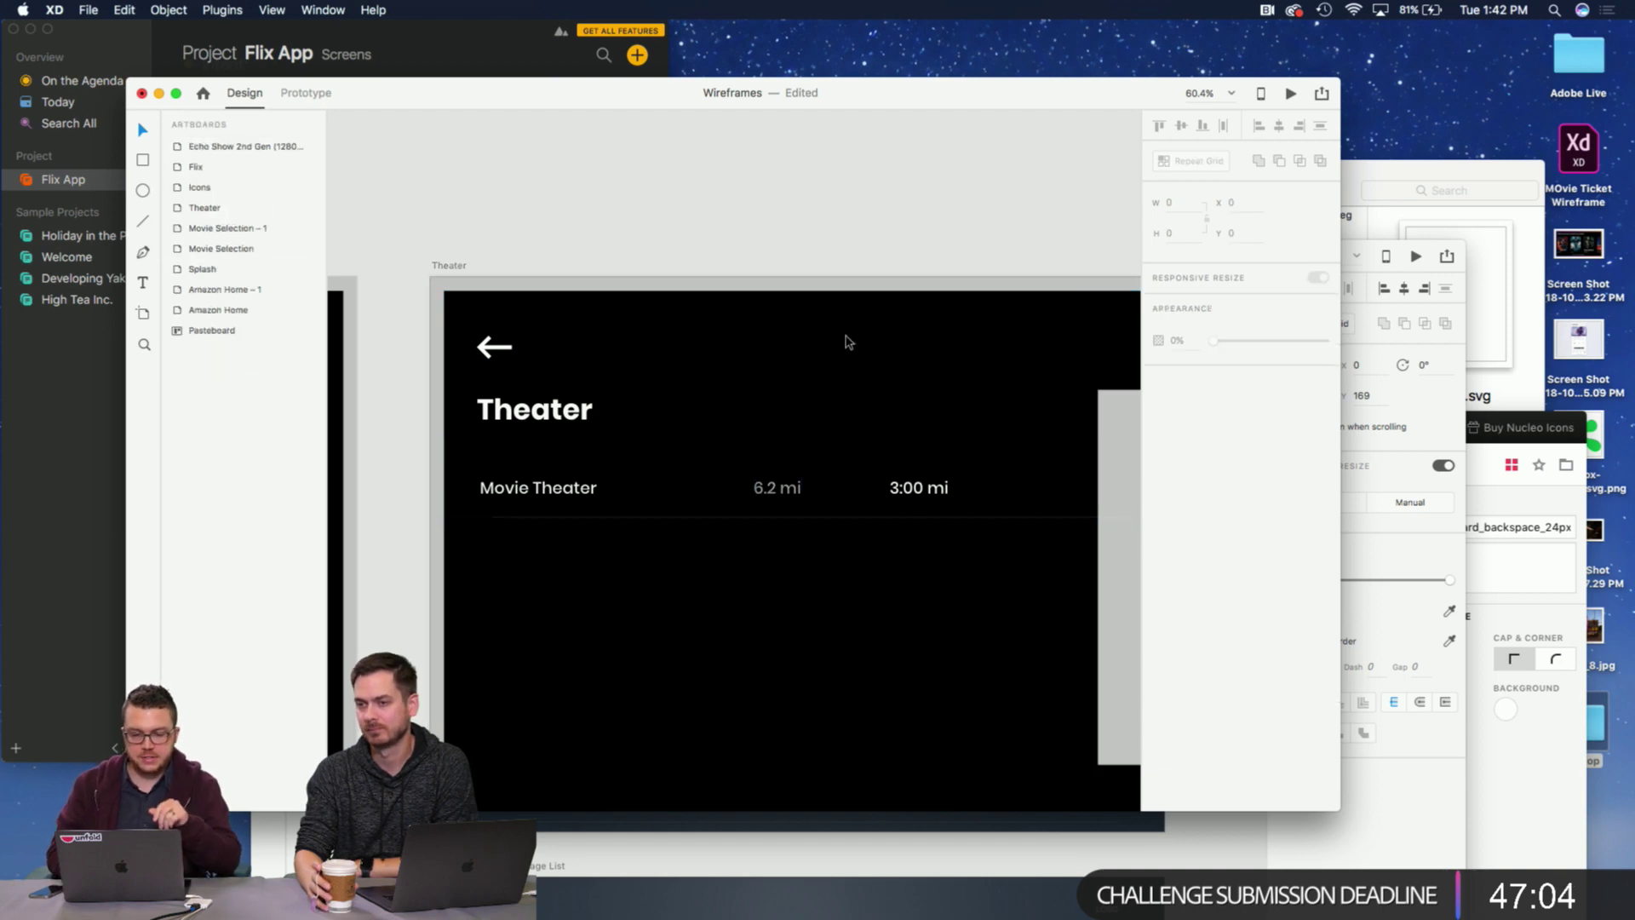
Replace the text of the "3:00 mi" label with "9:30am".
click(935, 490)
double_click(935, 491)
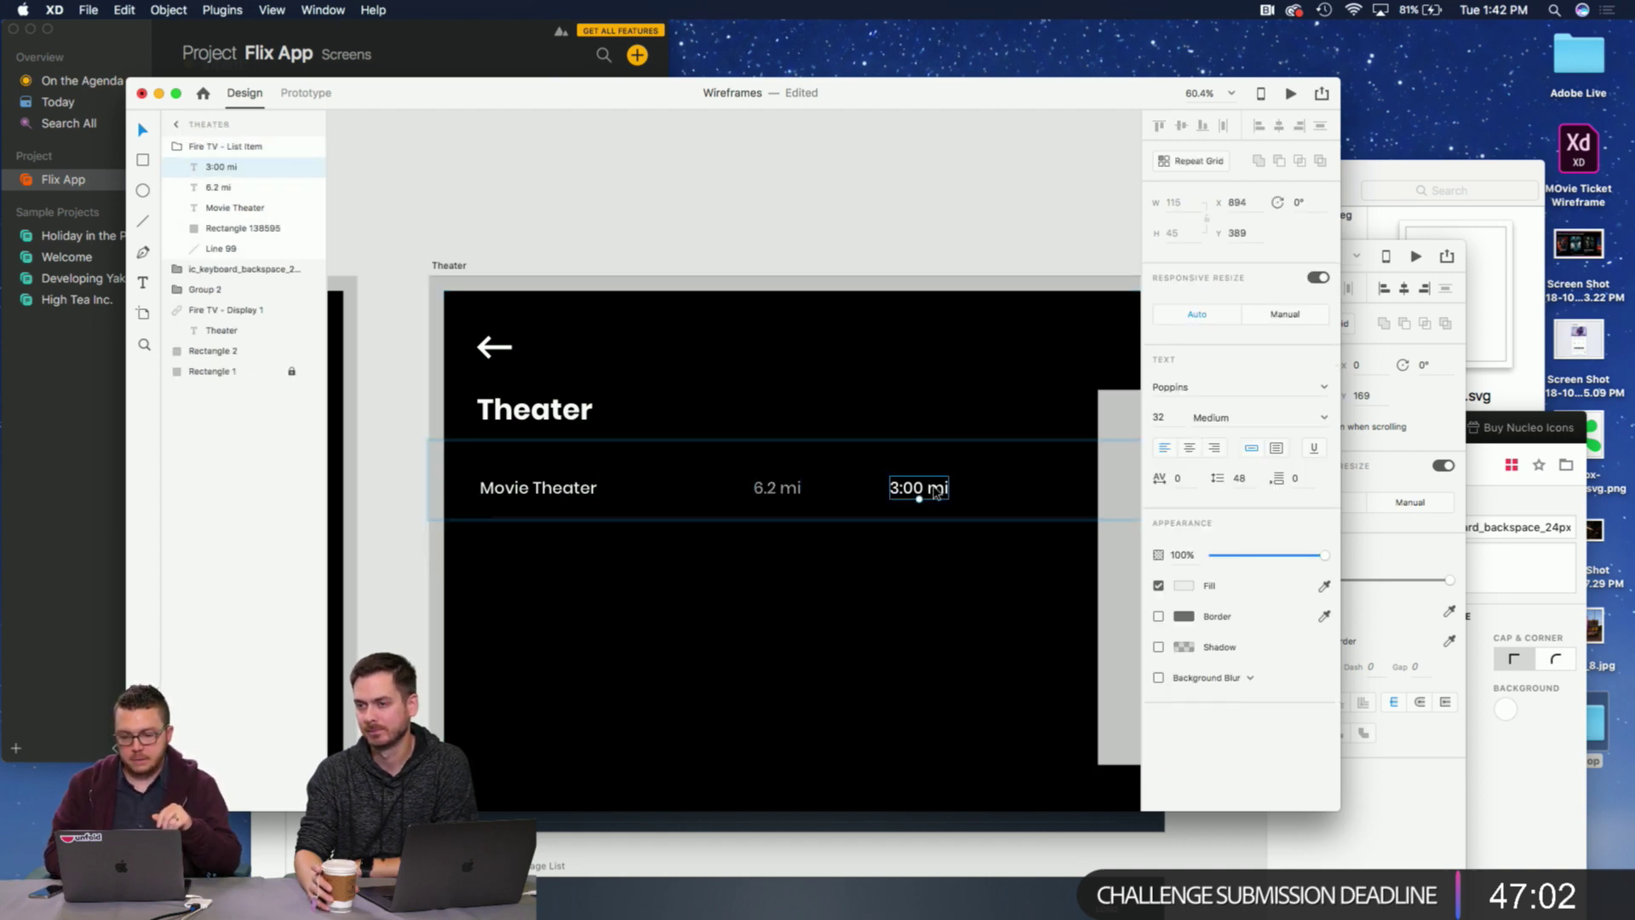
double_click(936, 491)
click(944, 487)
drag(925, 487, 971, 489)
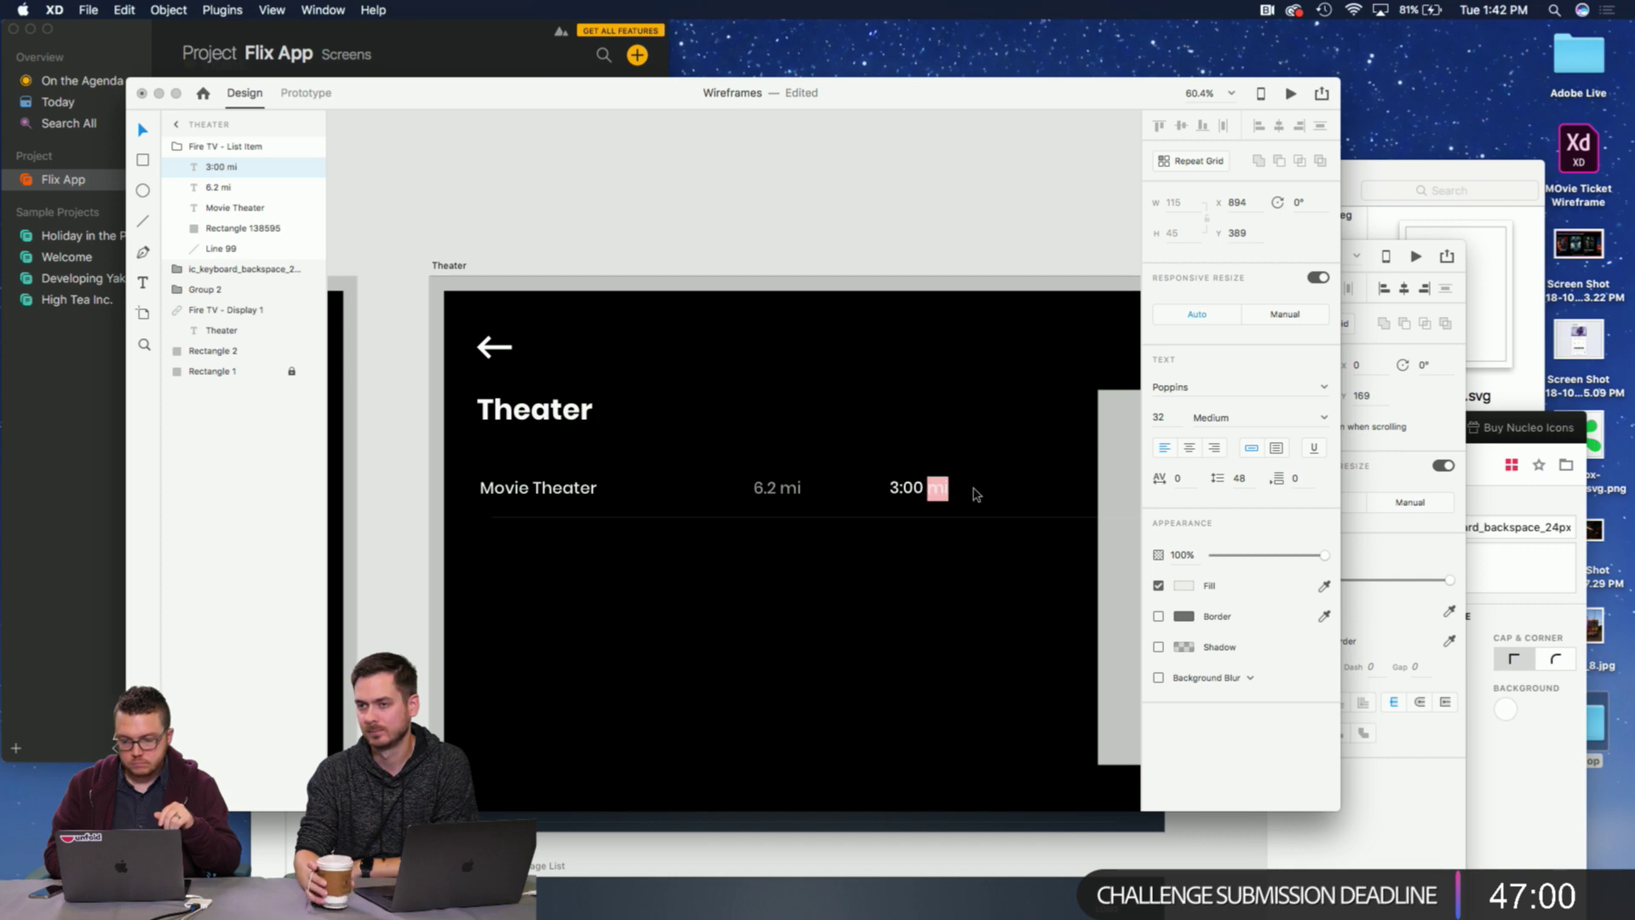
key(BackSpace)
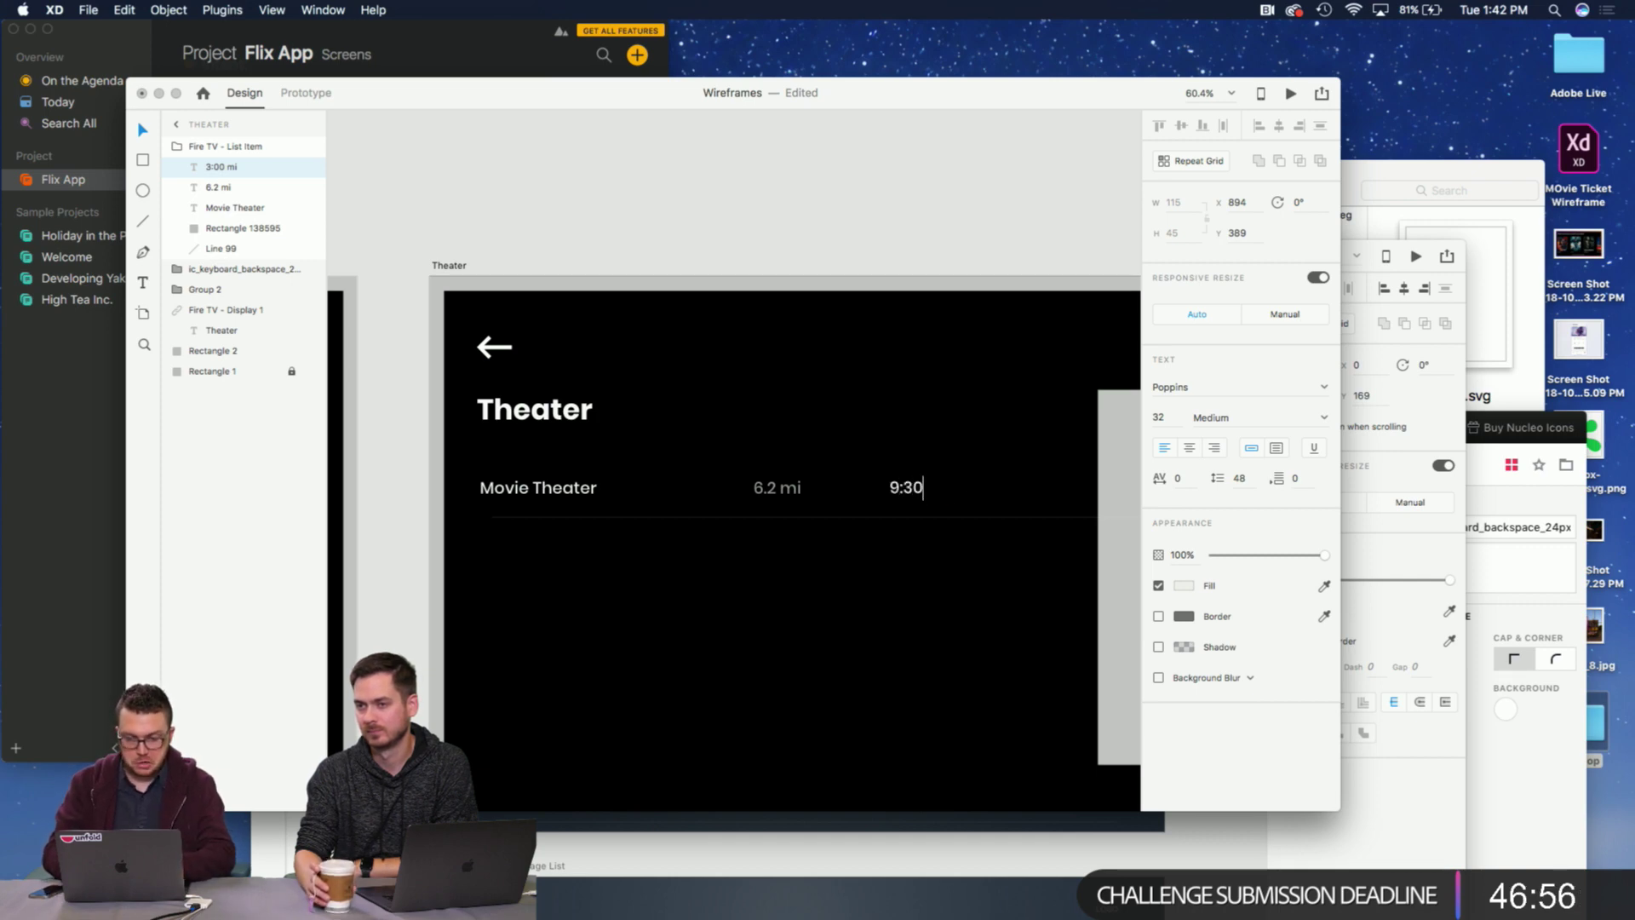
text(9:30am)
key(Escape)
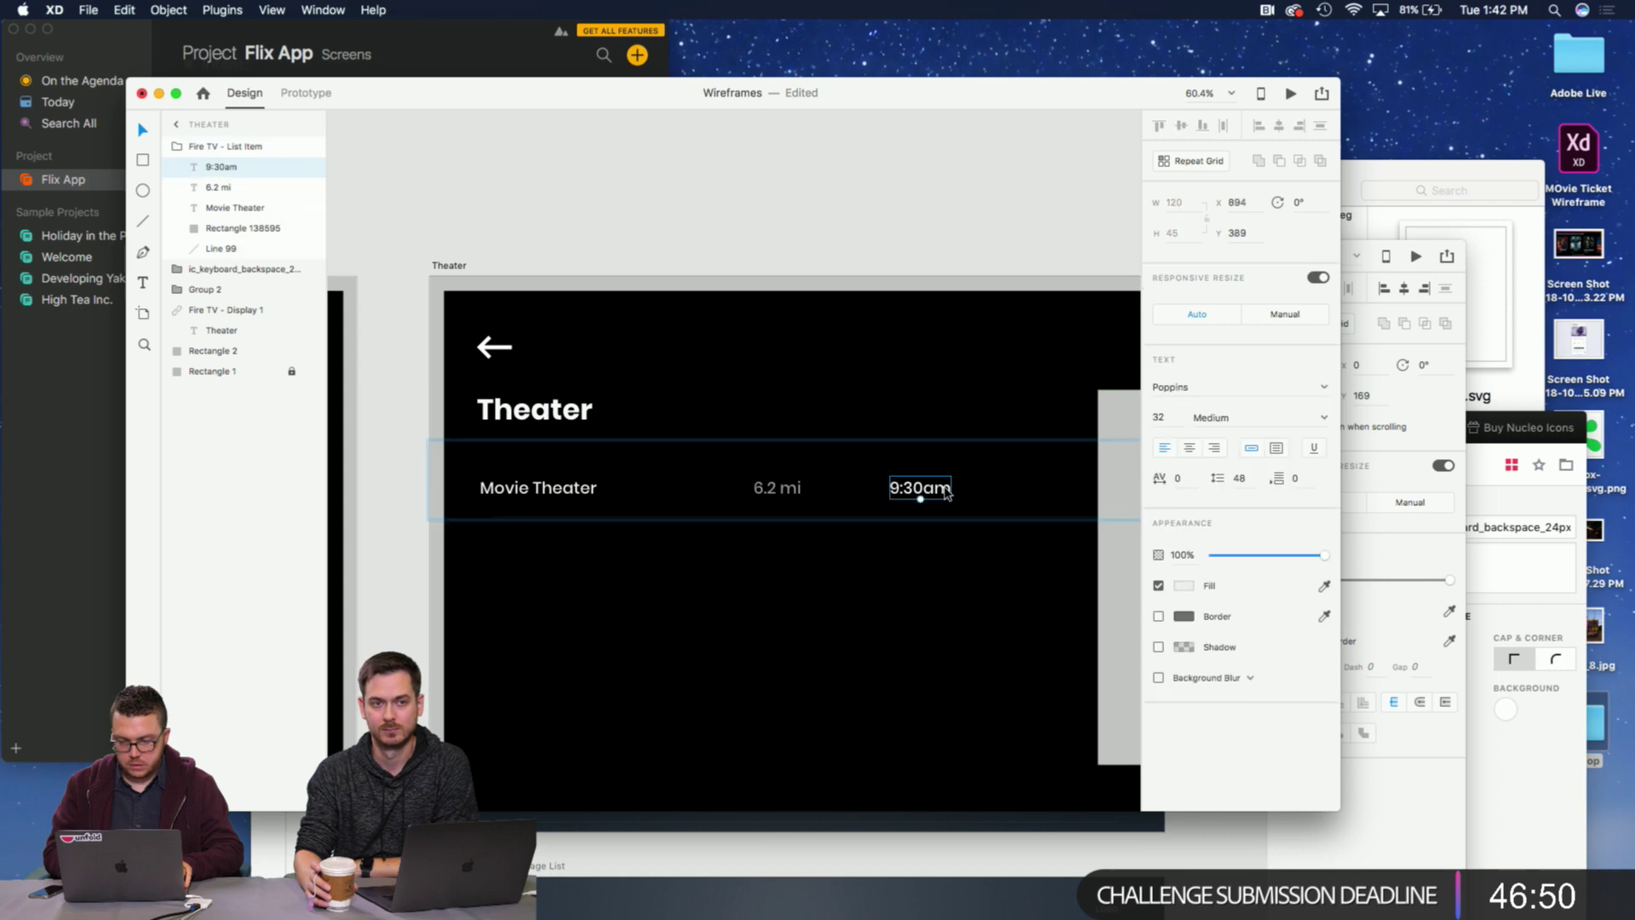
Extend the showtime label's text so that it reads "9:30am - 3:00pm".
double_click(949, 493)
click(948, 492)
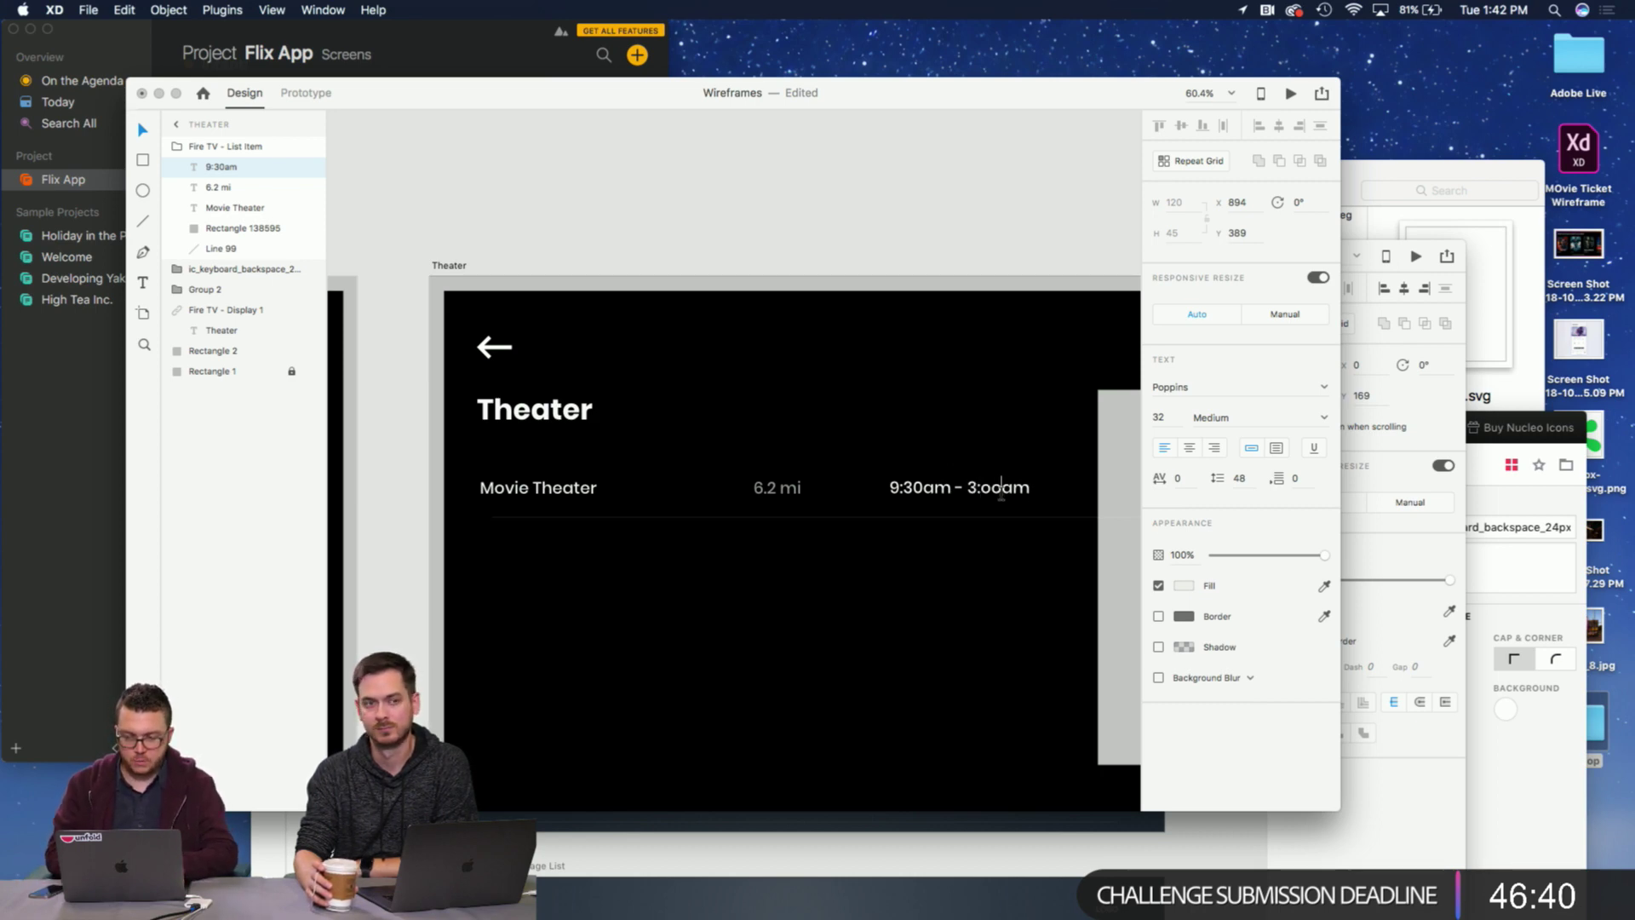
text(00)
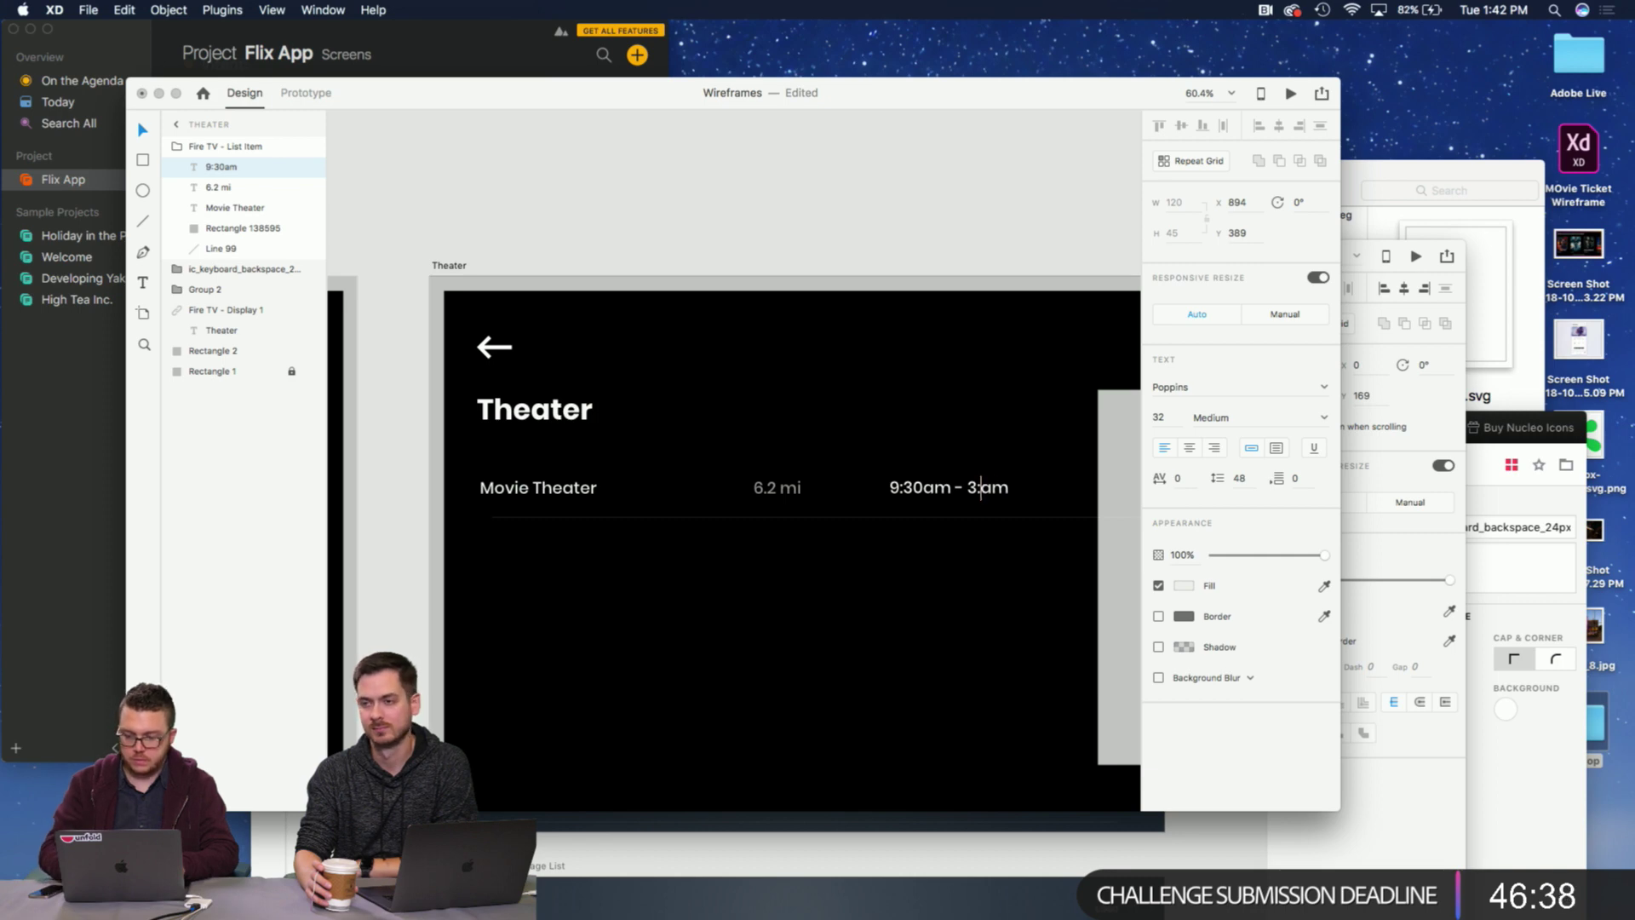
key(BackSpace)
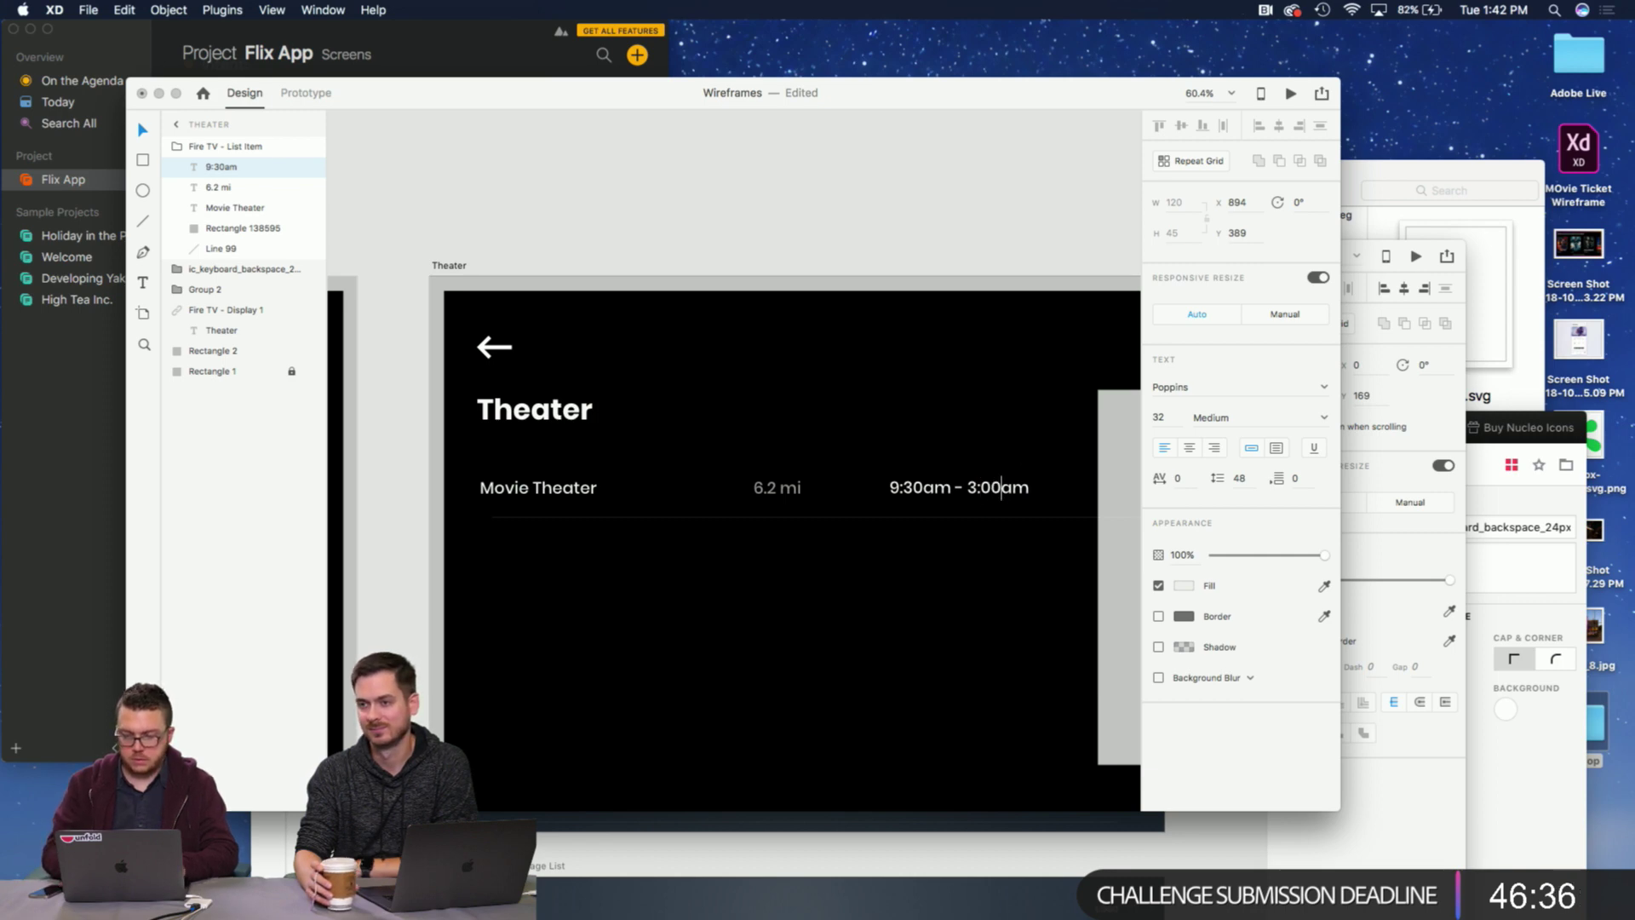
key(BackSpace)
text(p)
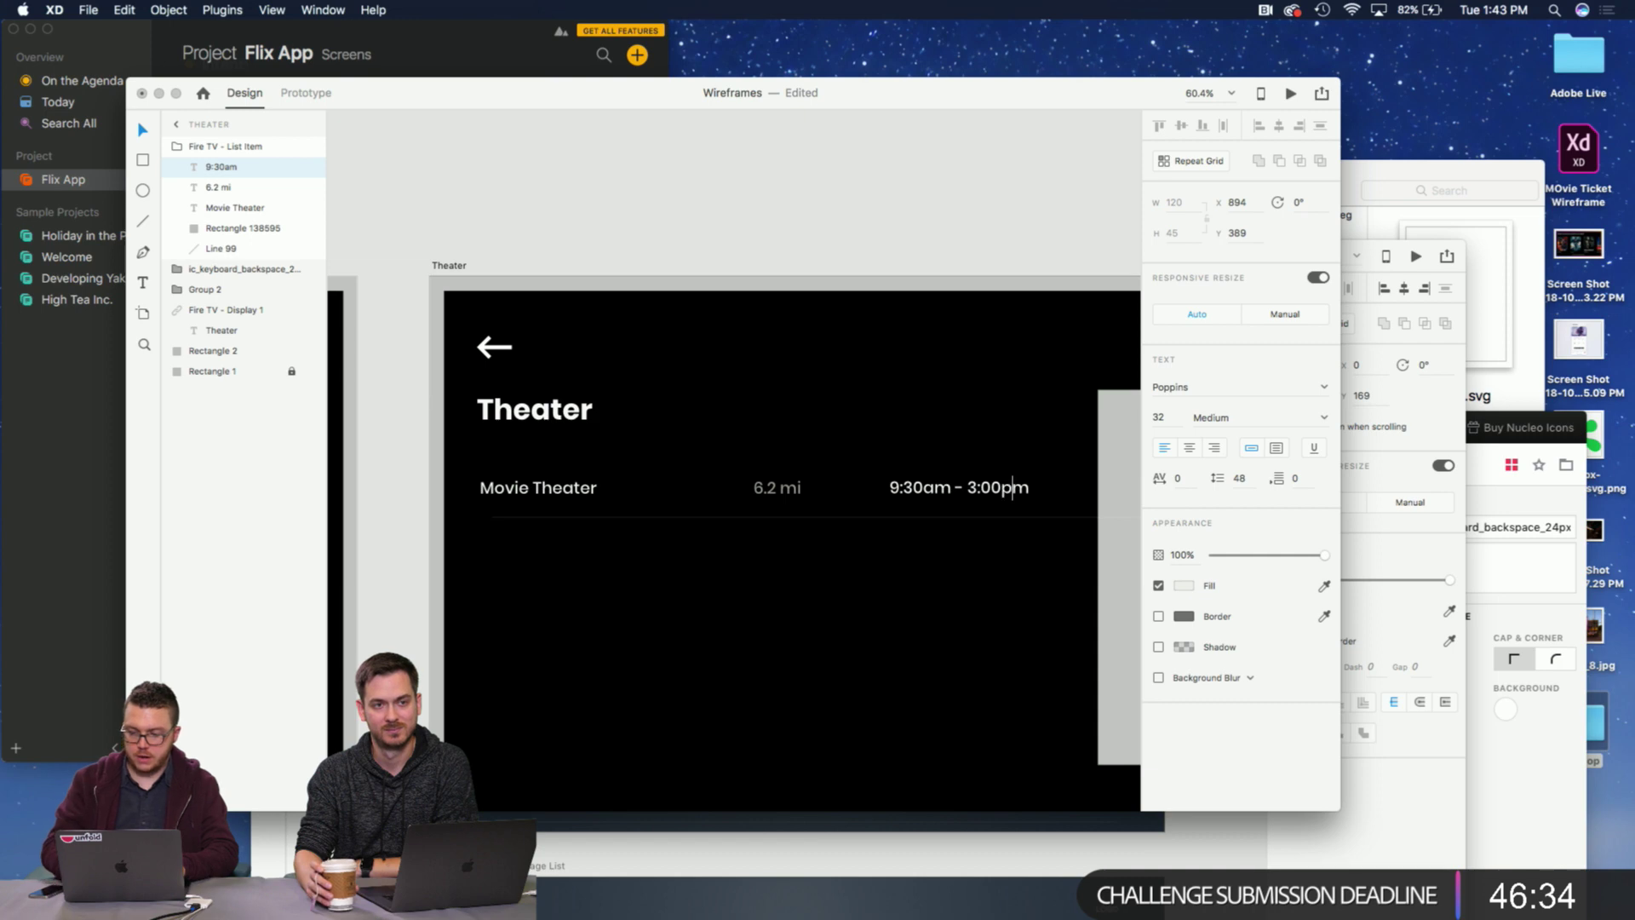
key(Escape)
click(931, 226)
Move the theater name, distance and showtime labels together slightly upward within the list row.
scroll(916, 231, right, 3)
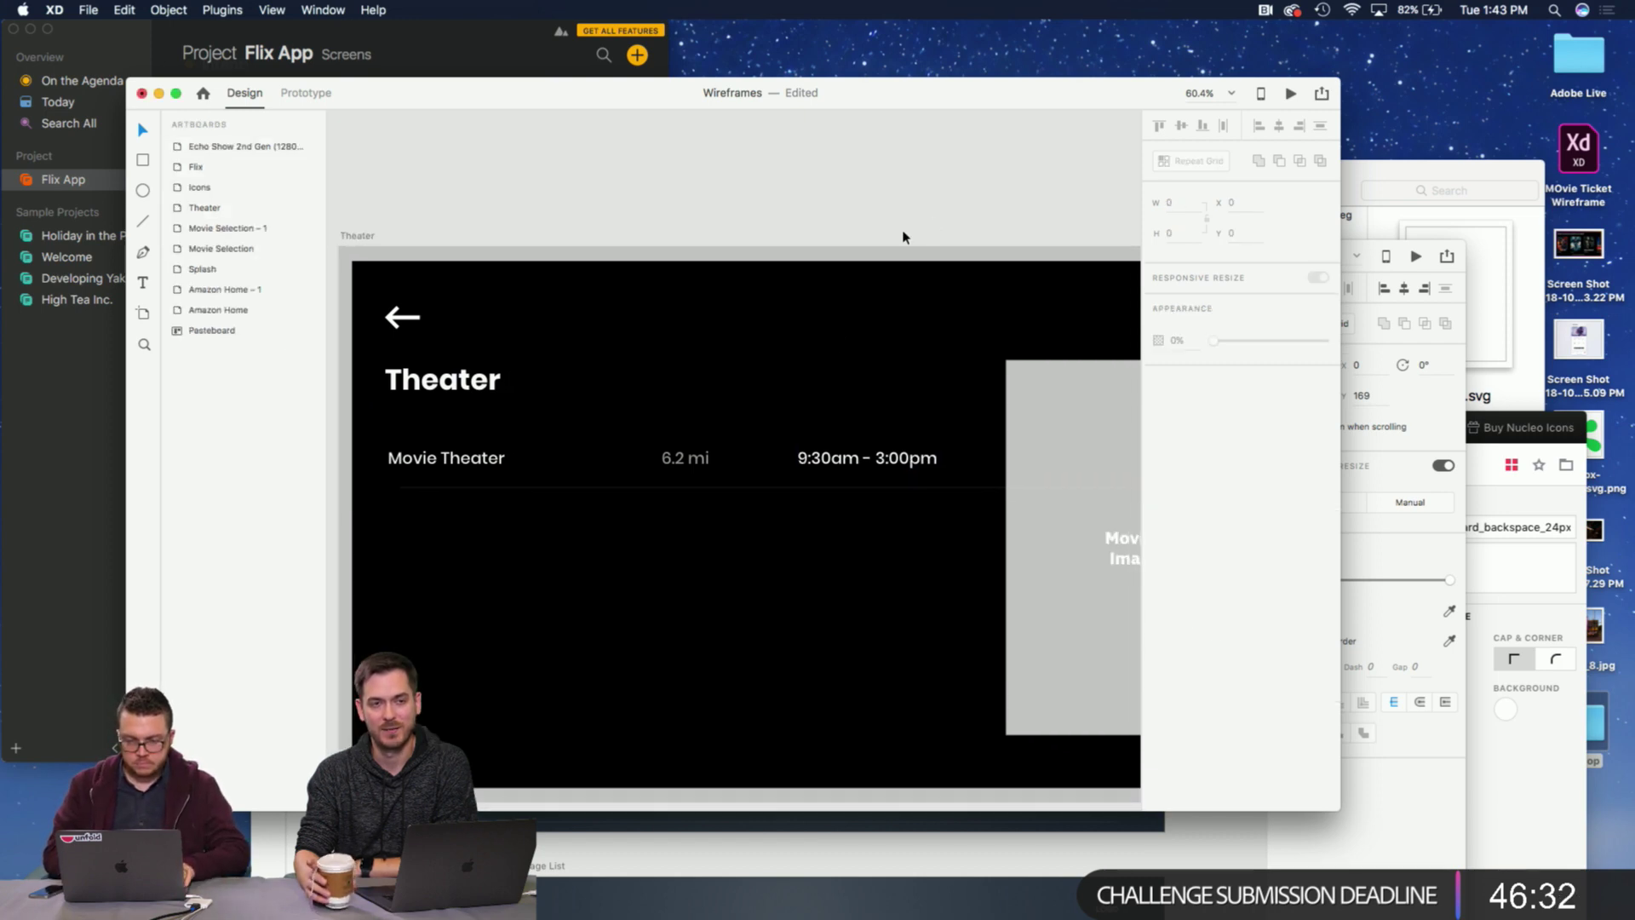
click(597, 488)
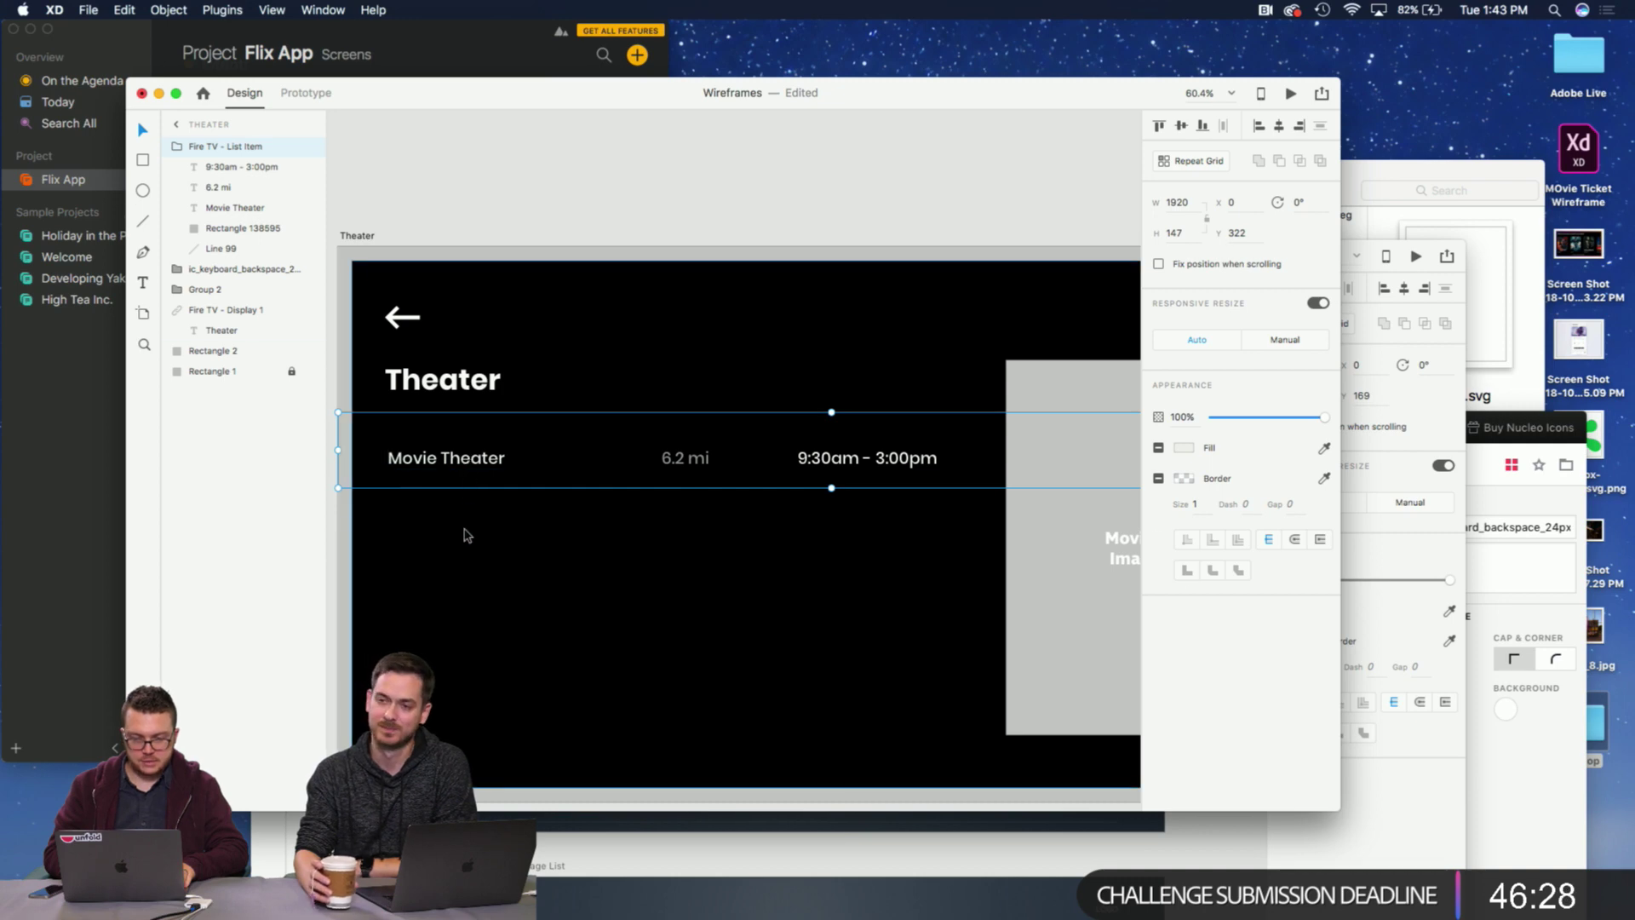
click(467, 529)
click(451, 475)
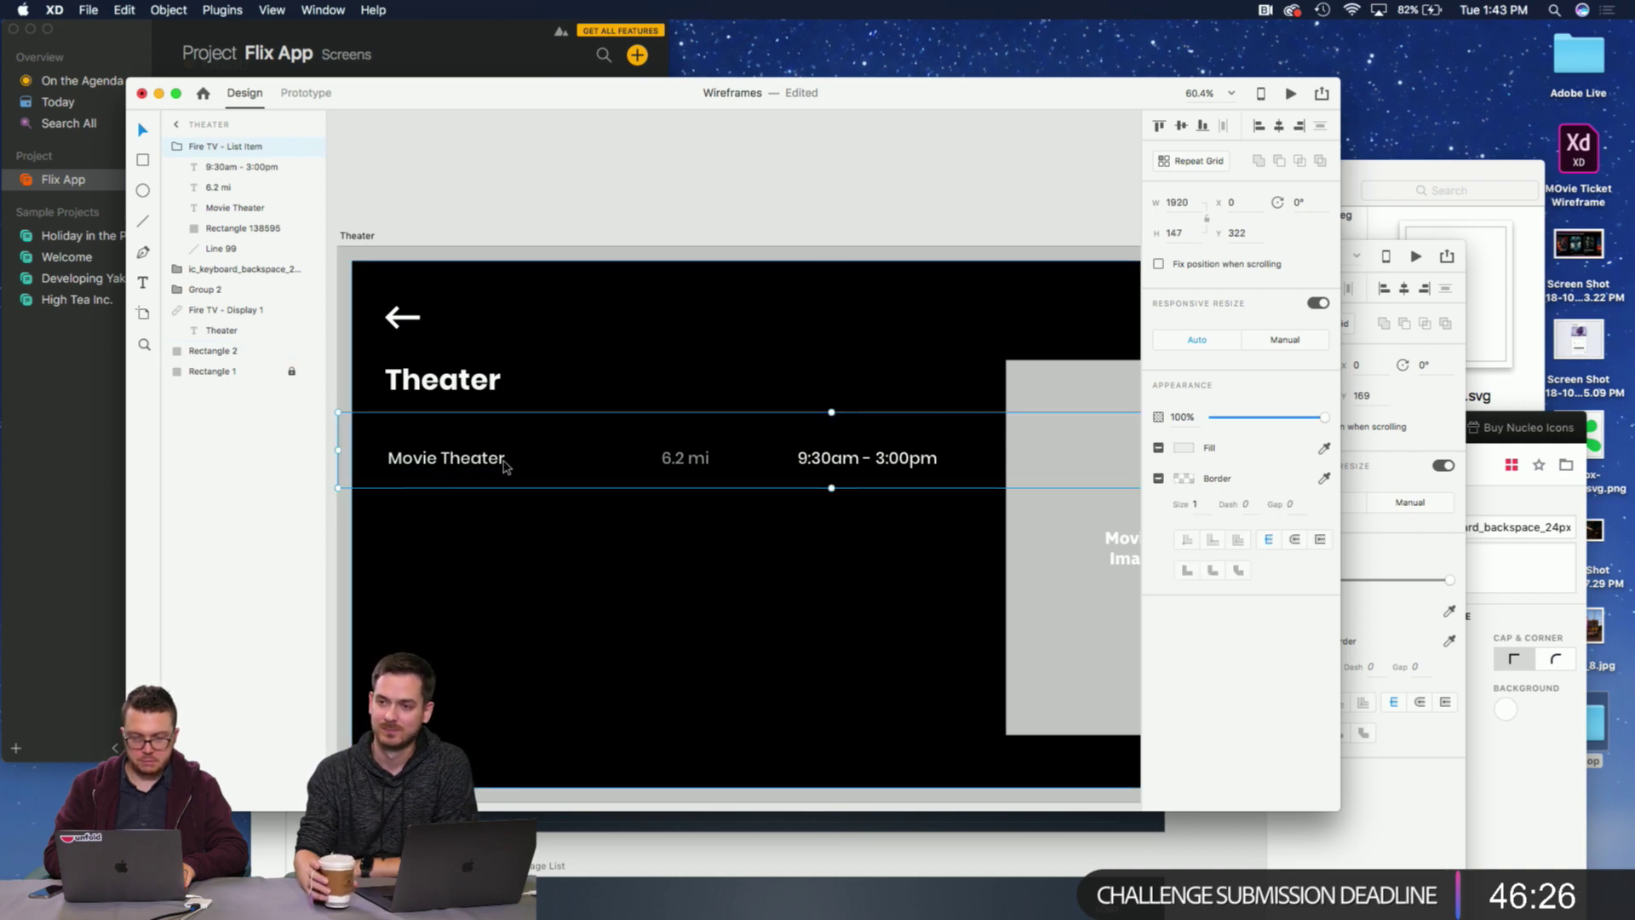
double_click(482, 461)
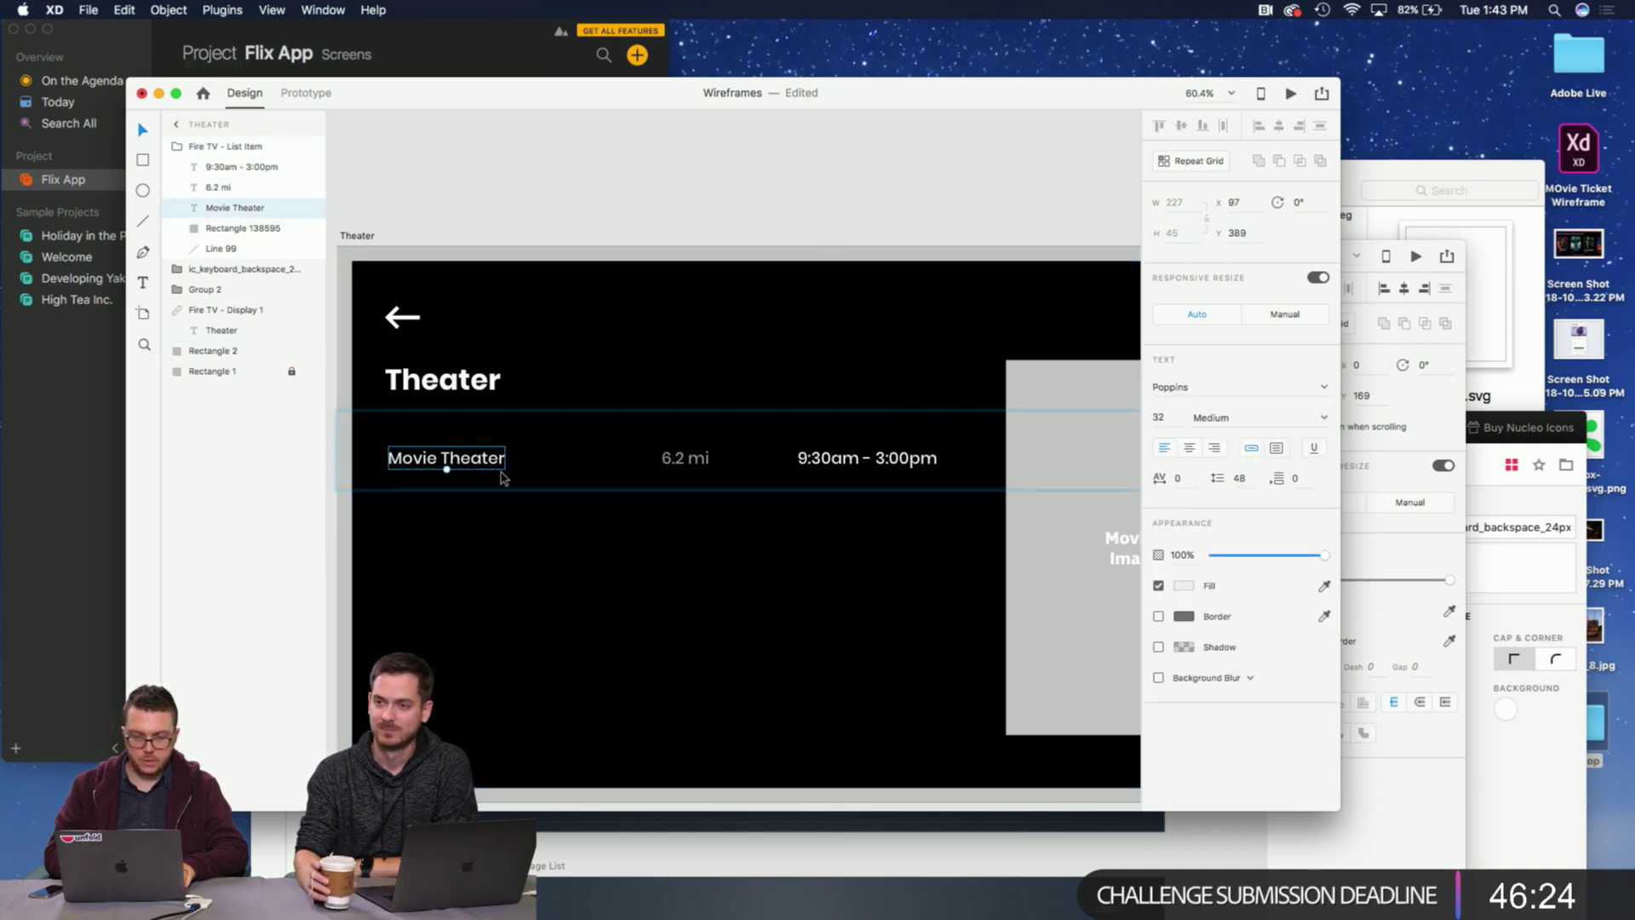
shift+click(686, 458)
shift+click(832, 464)
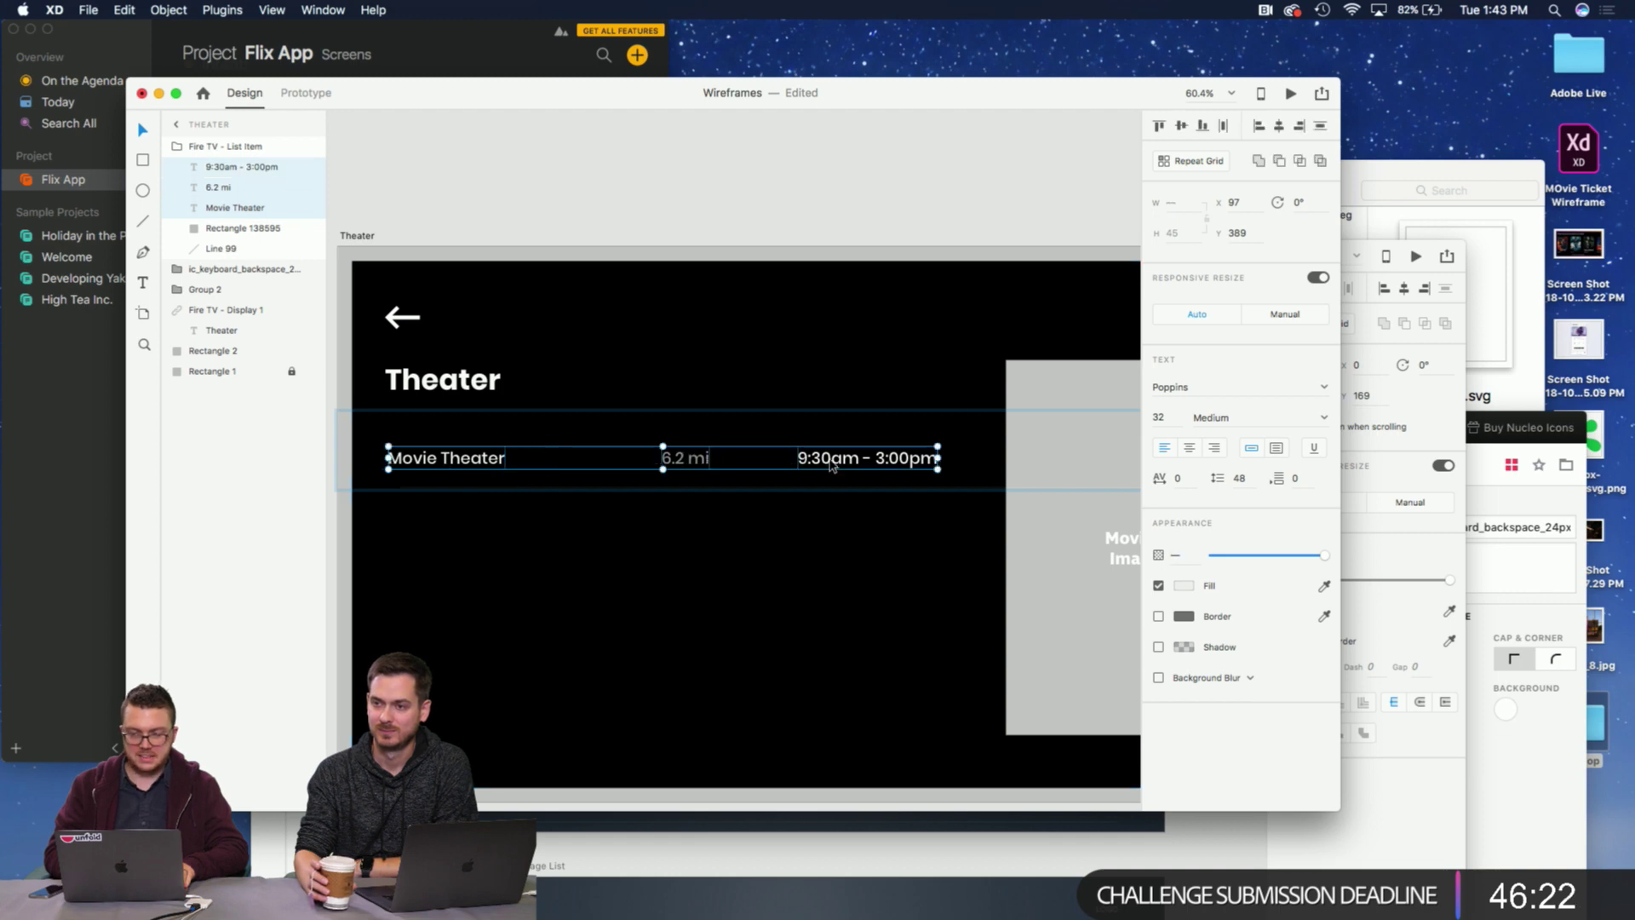
drag(833, 464, 832, 457)
Reduce the height of the whole list row to about 99.
click(730, 507)
click(717, 487)
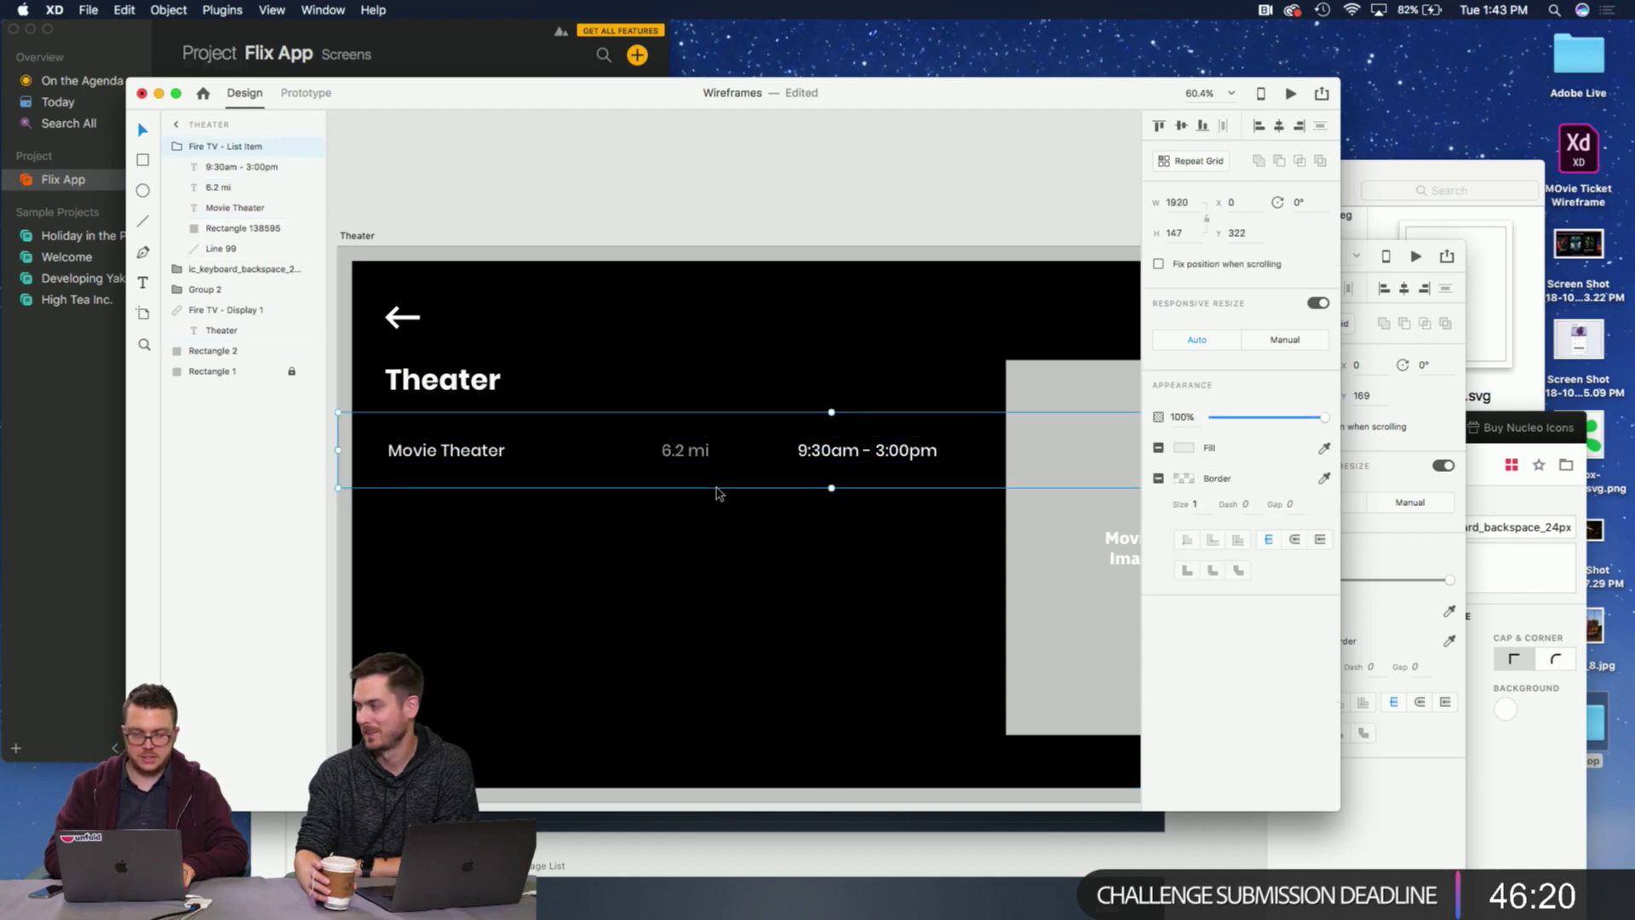
drag(832, 488, 831, 463)
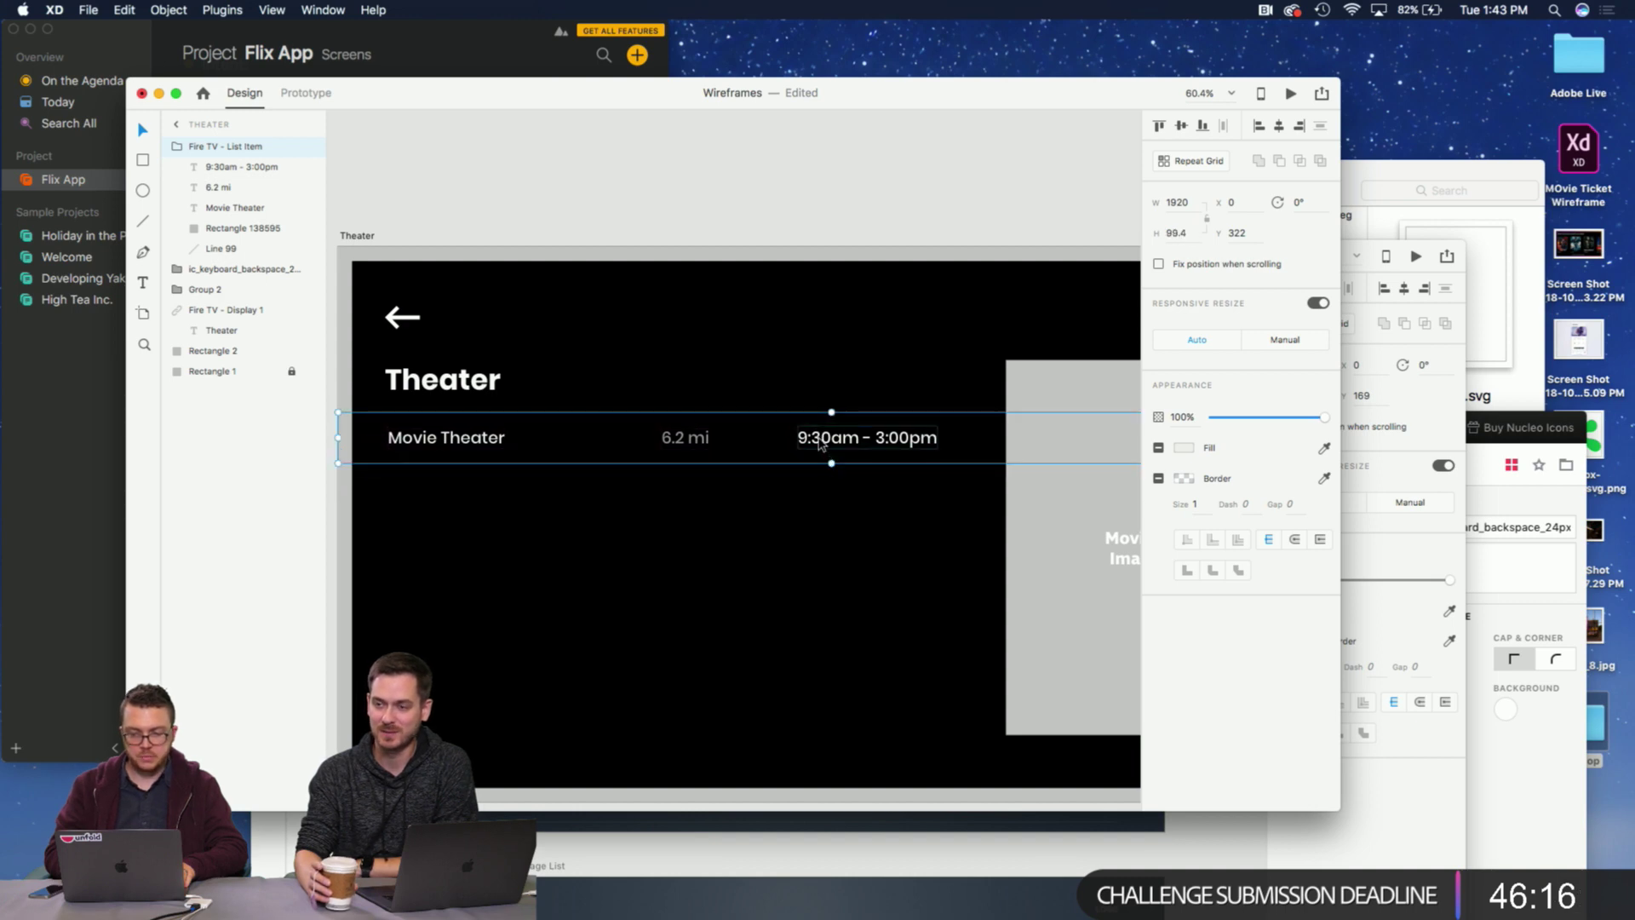
Turn the list row into a Repeat Grid and extend it downward to six rows within the Theater artboard.
scroll(826, 449, down, 3)
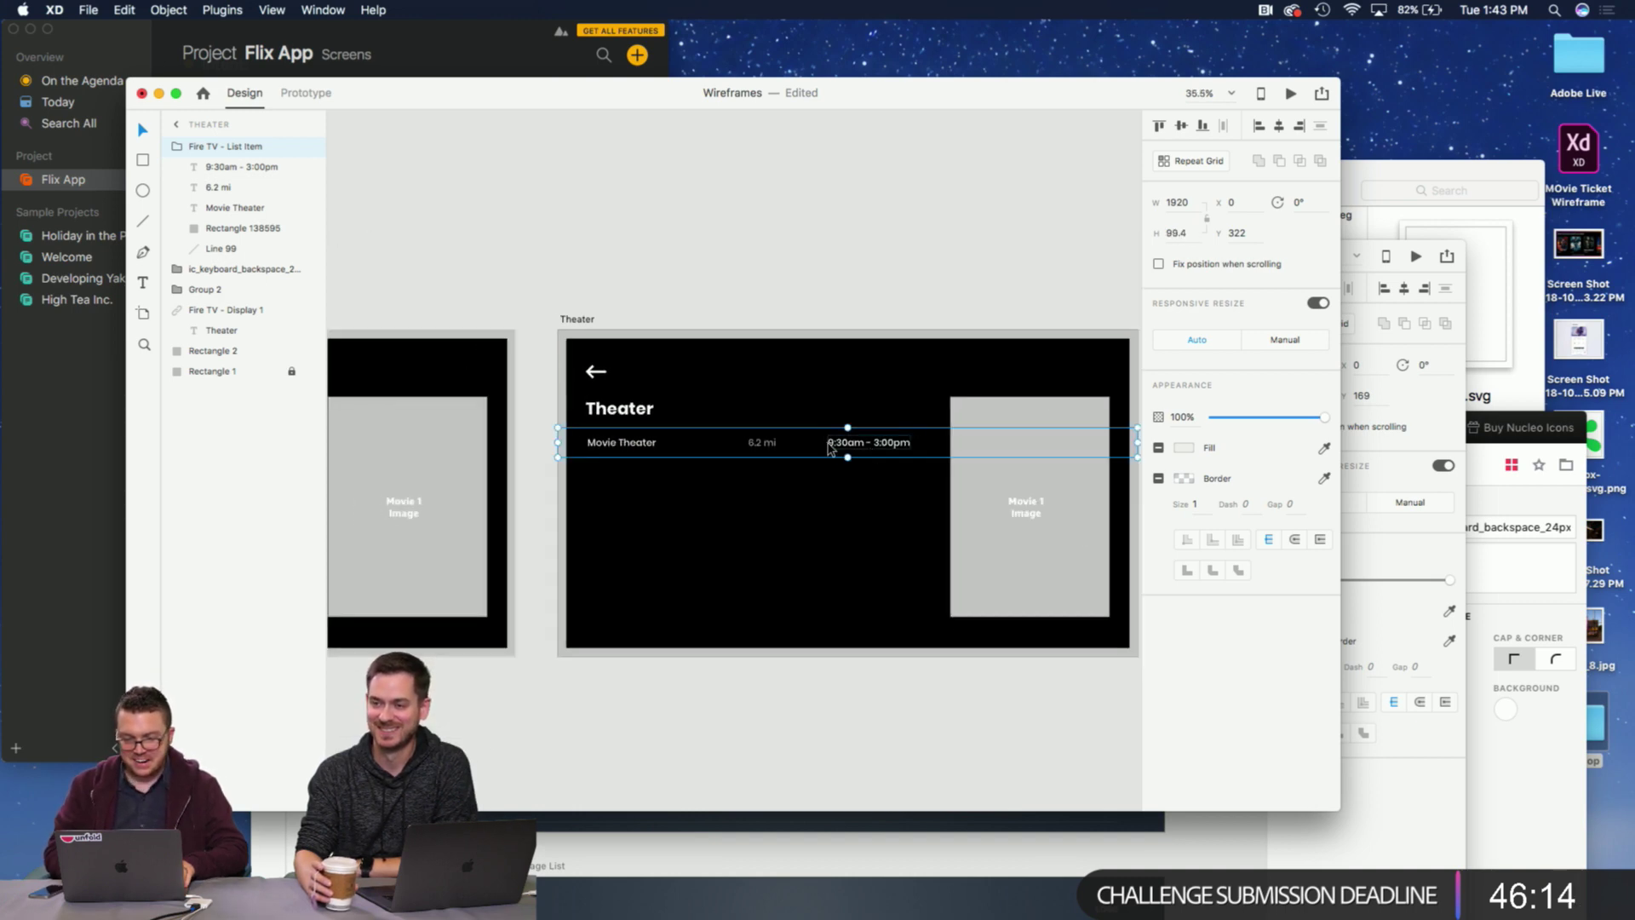
click(1183, 163)
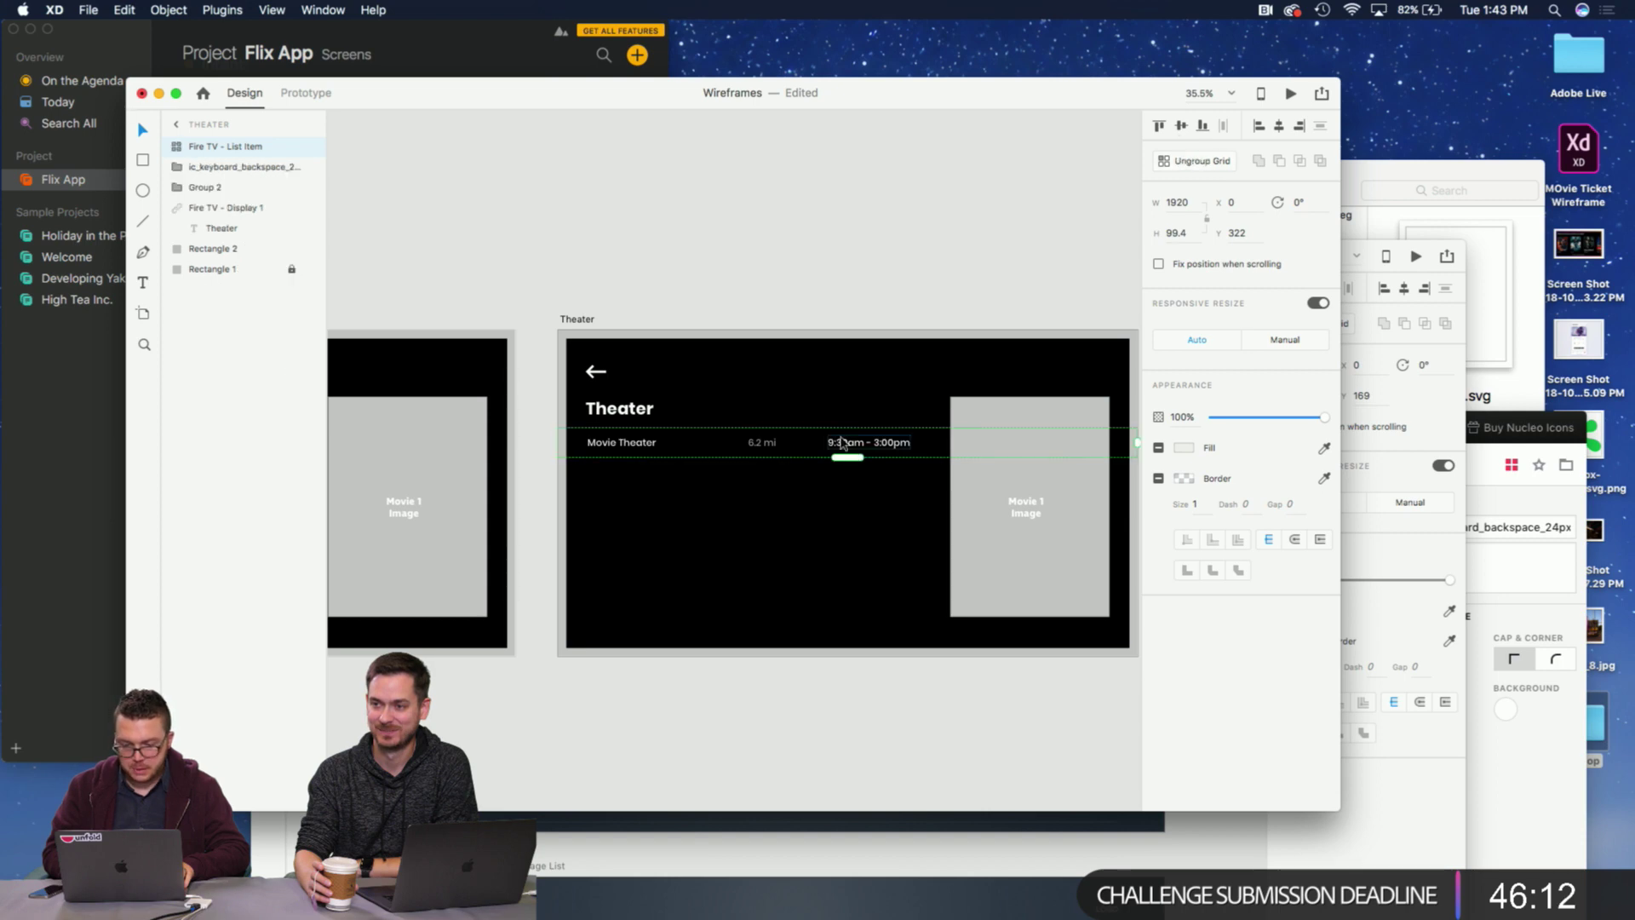
drag(848, 456, 834, 649)
click(829, 704)
scroll(828, 704, up, 5)
click(686, 549)
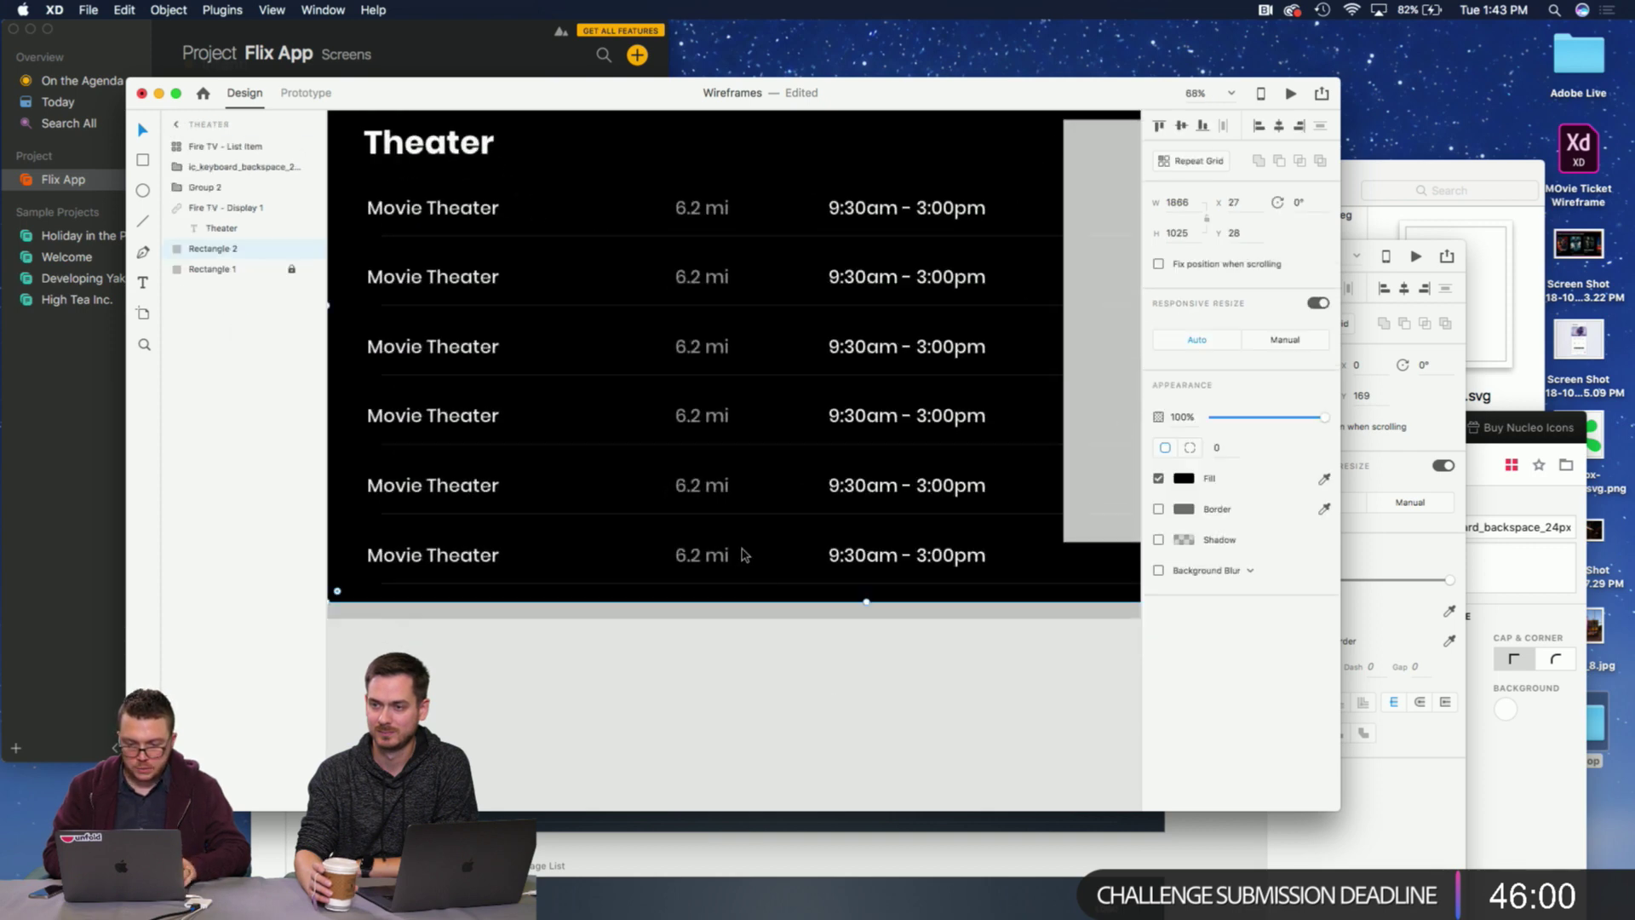
Try to reposition the row's background rectangle inside the repeat grid.
scroll(876, 606, down, 5)
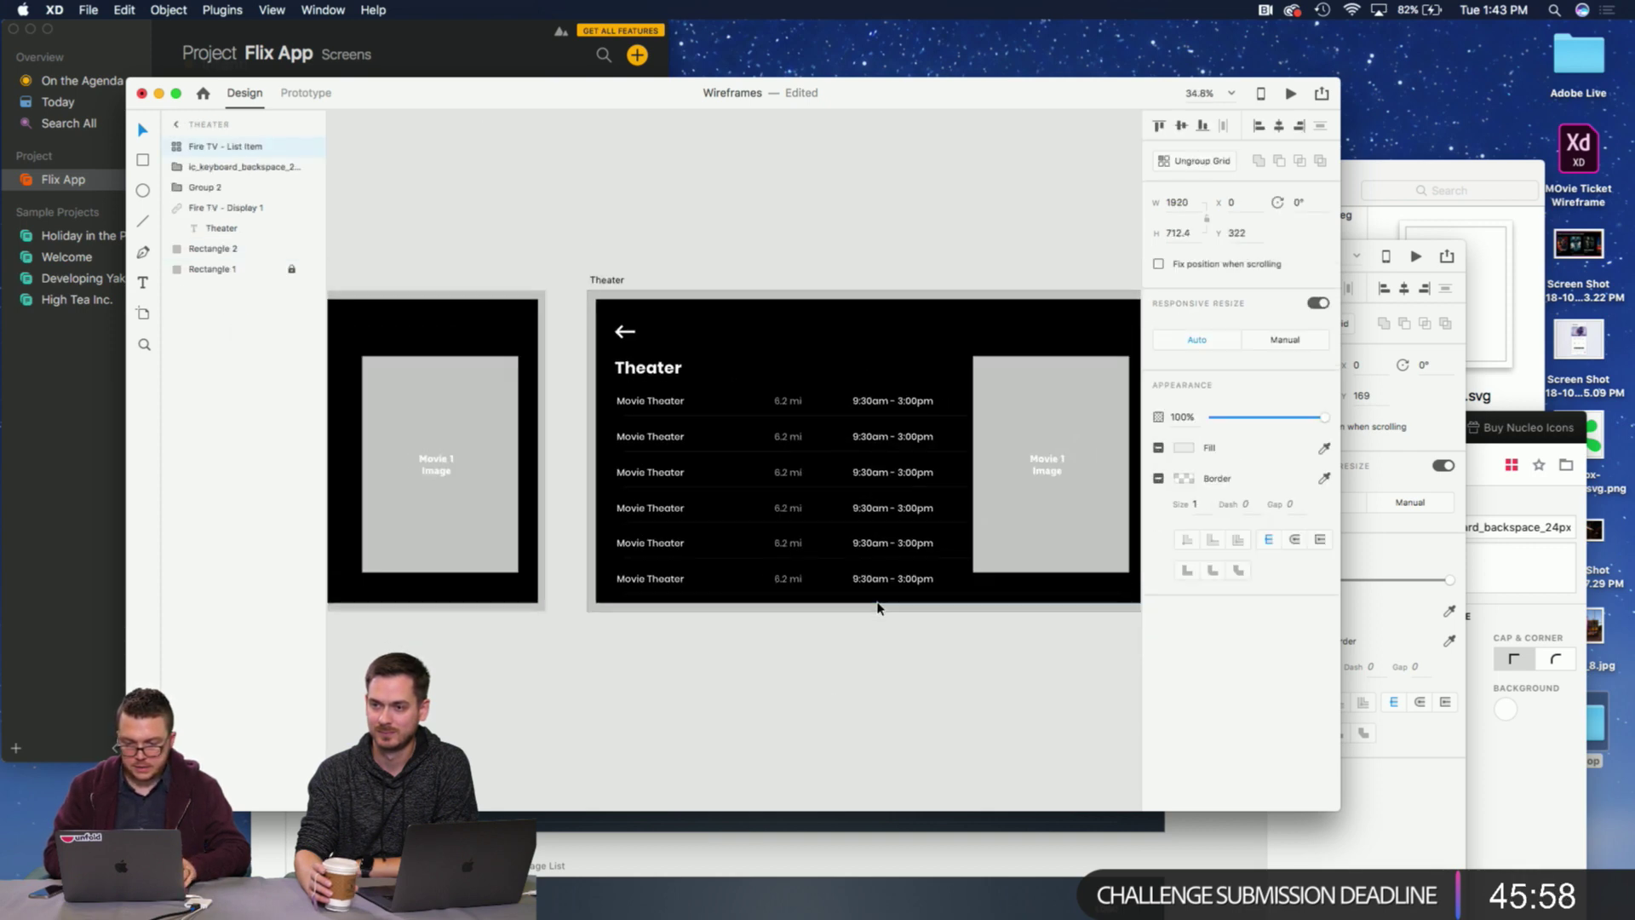
double_click(805, 581)
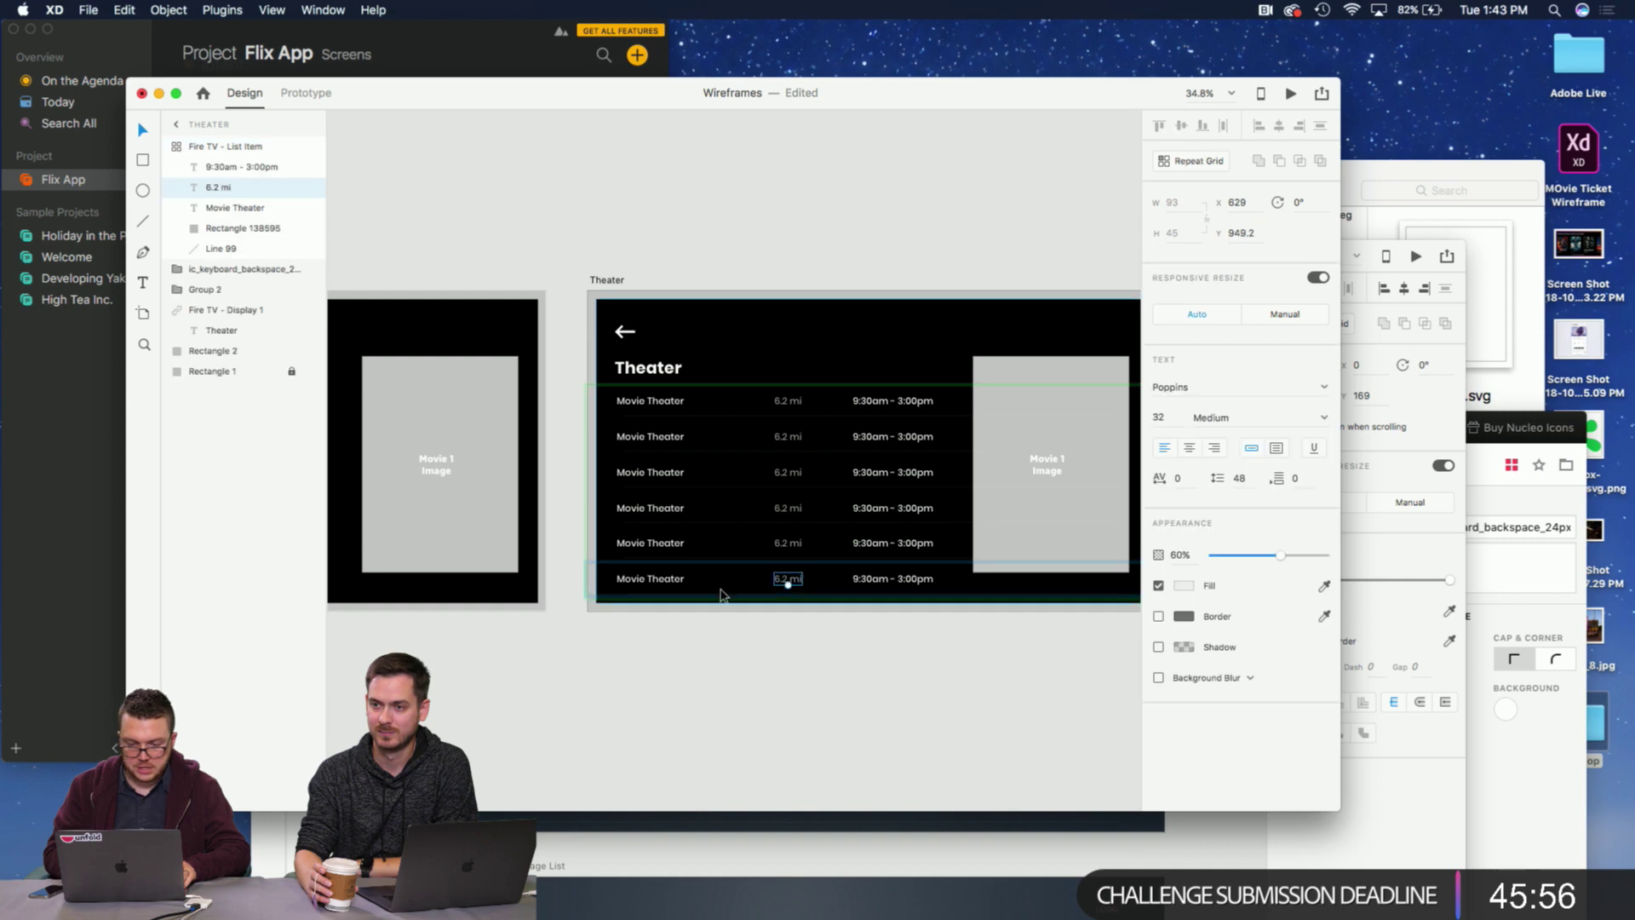
click(720, 597)
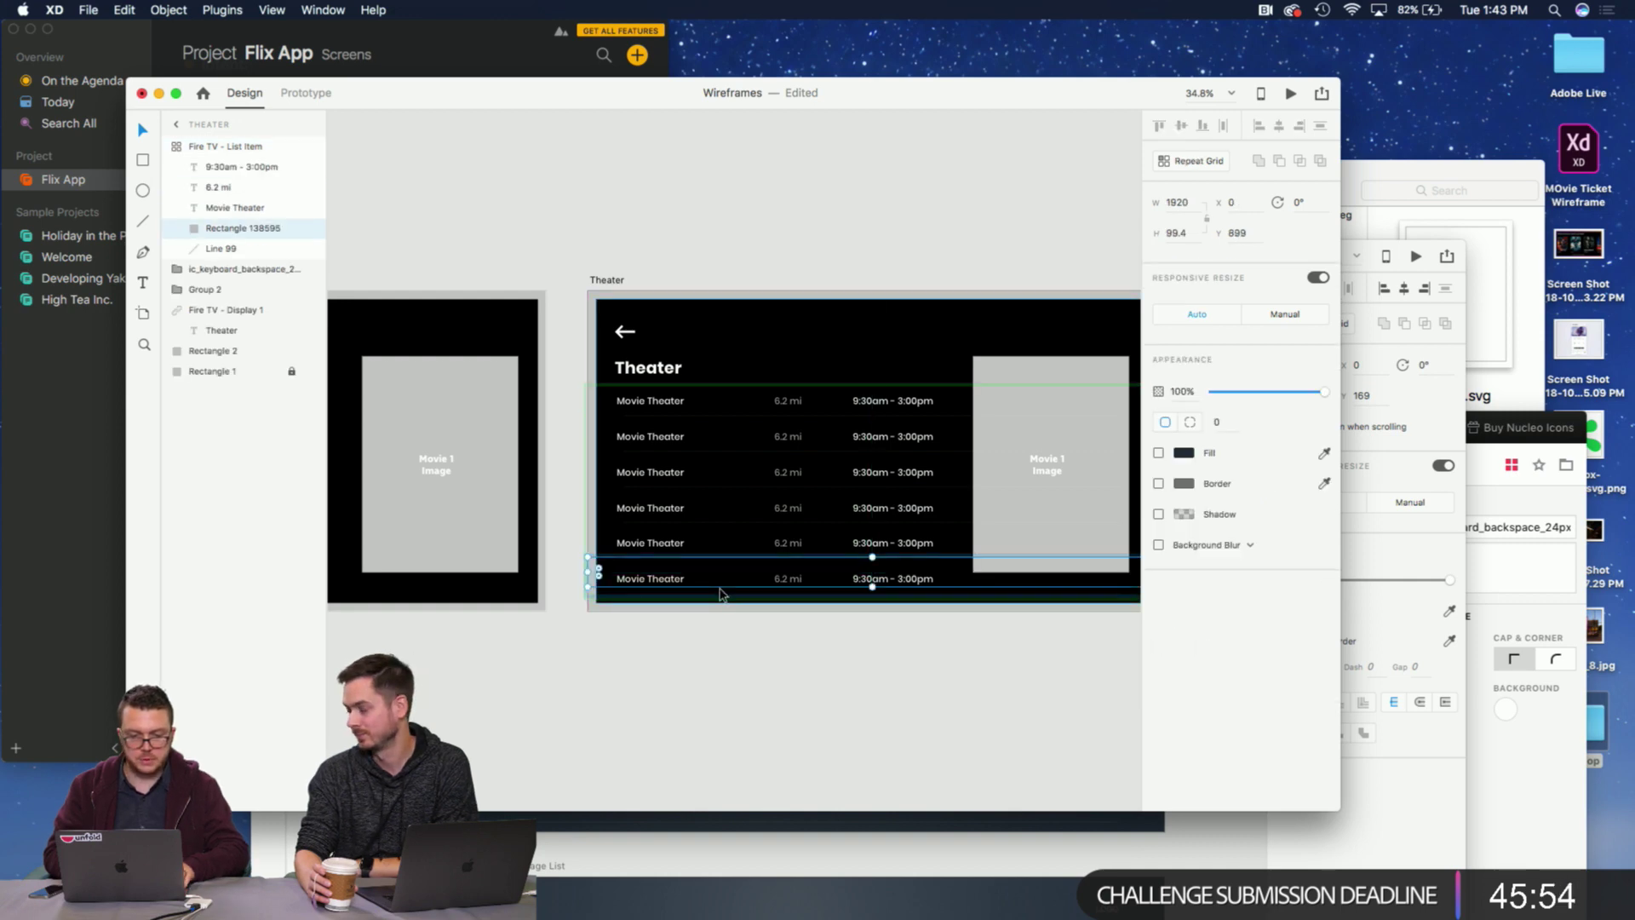
click(760, 414)
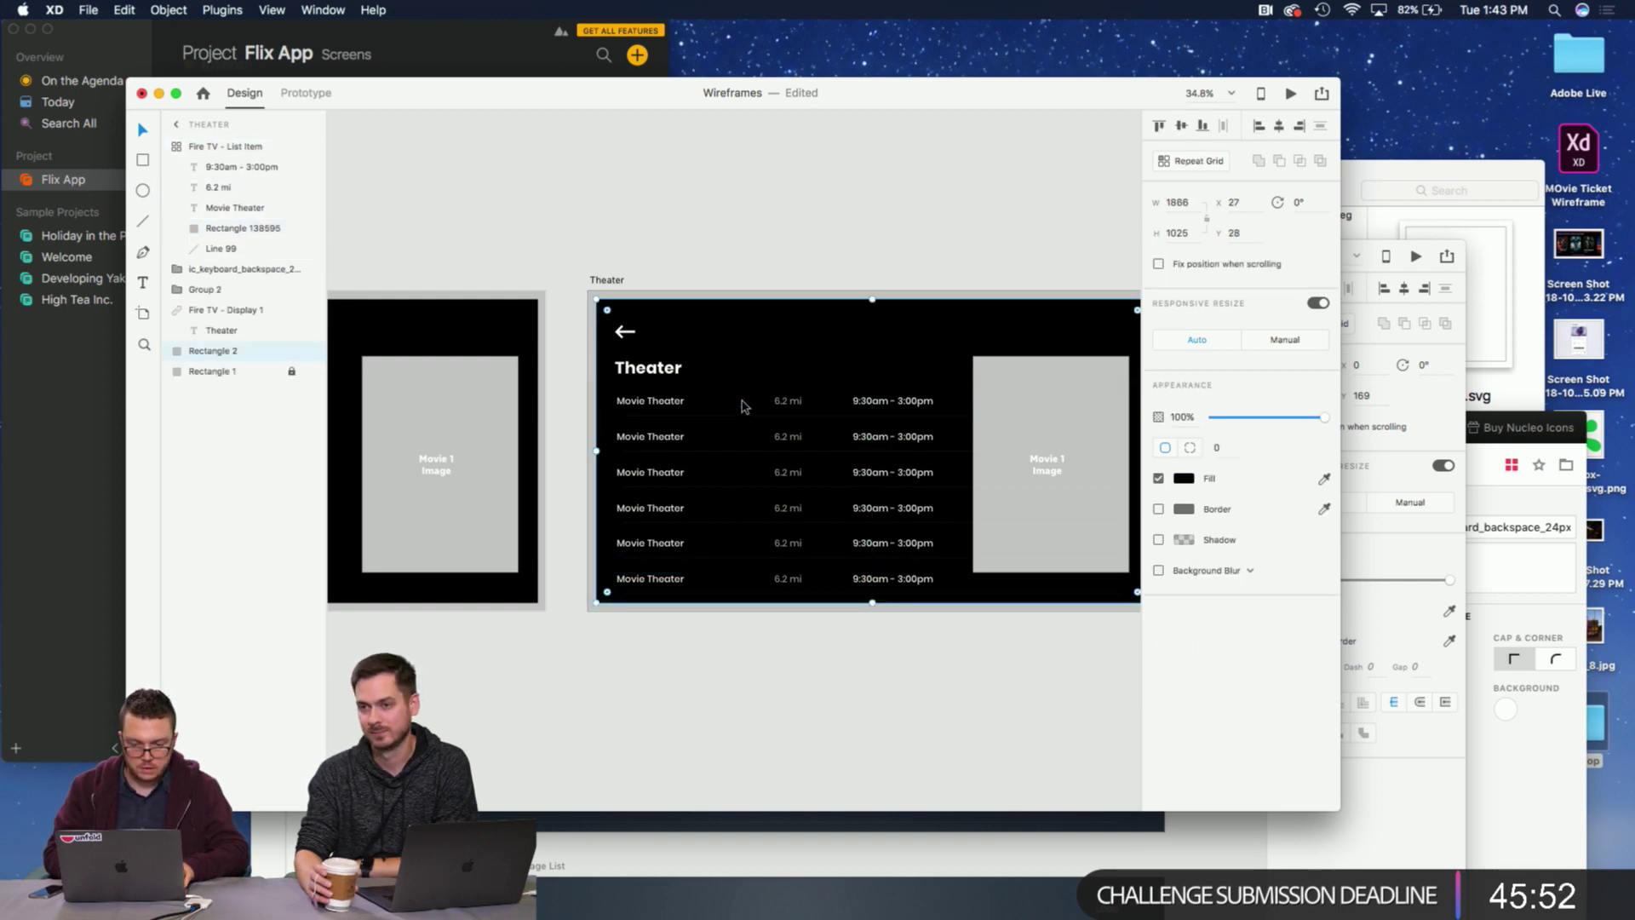
click(698, 400)
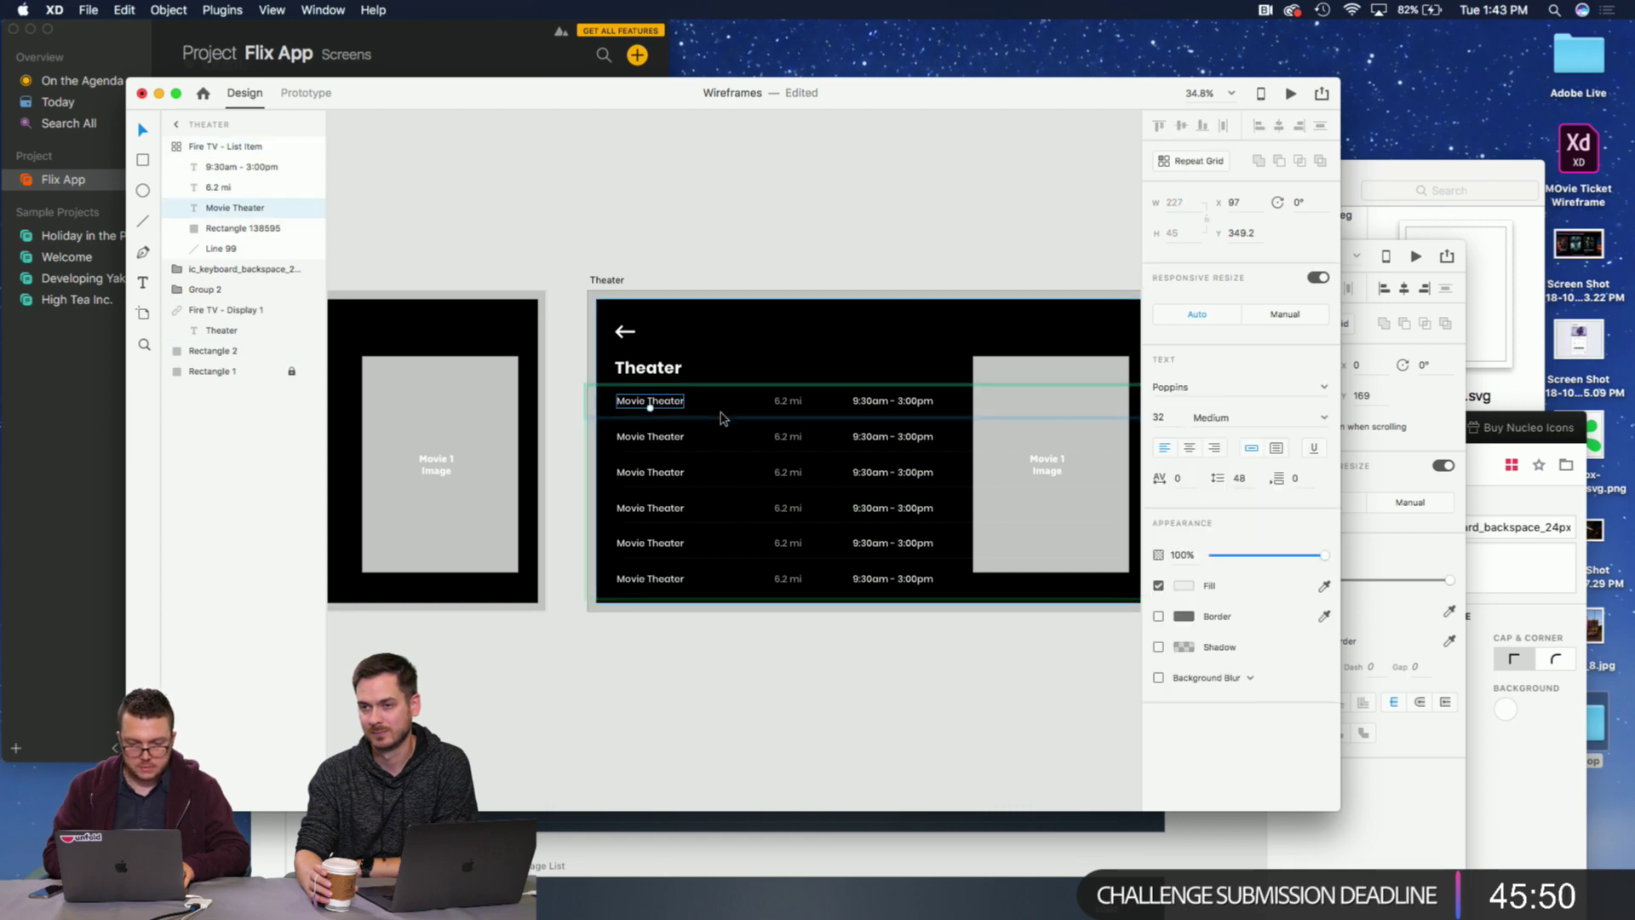
click(720, 417)
drag(721, 414, 712, 432)
key(Right)
key(Up)
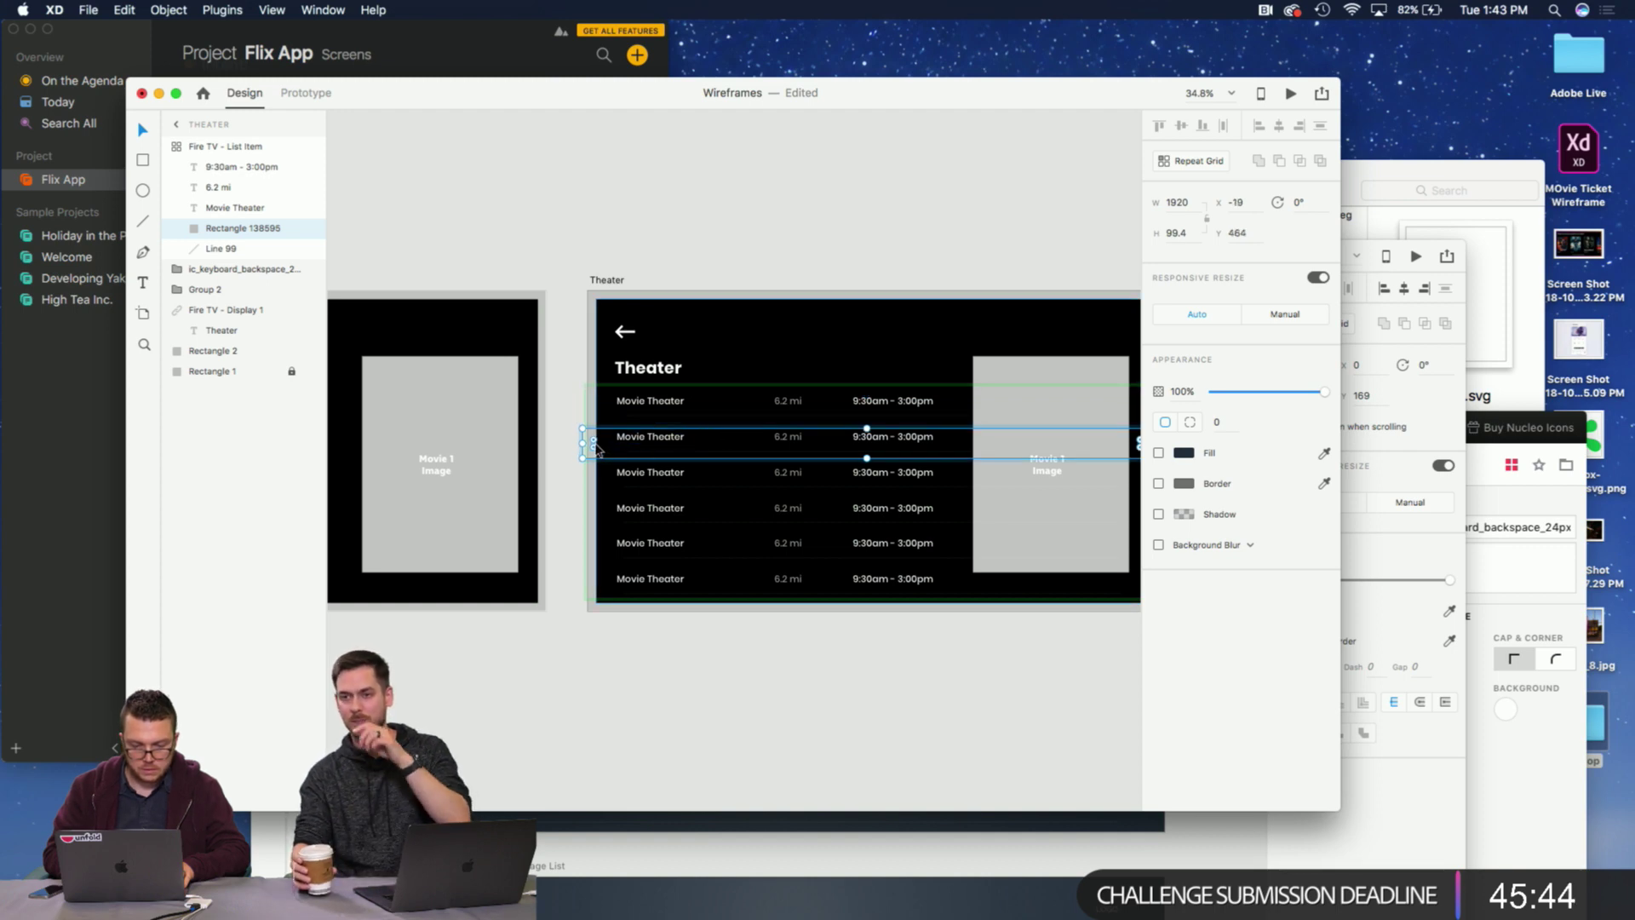
click(739, 394)
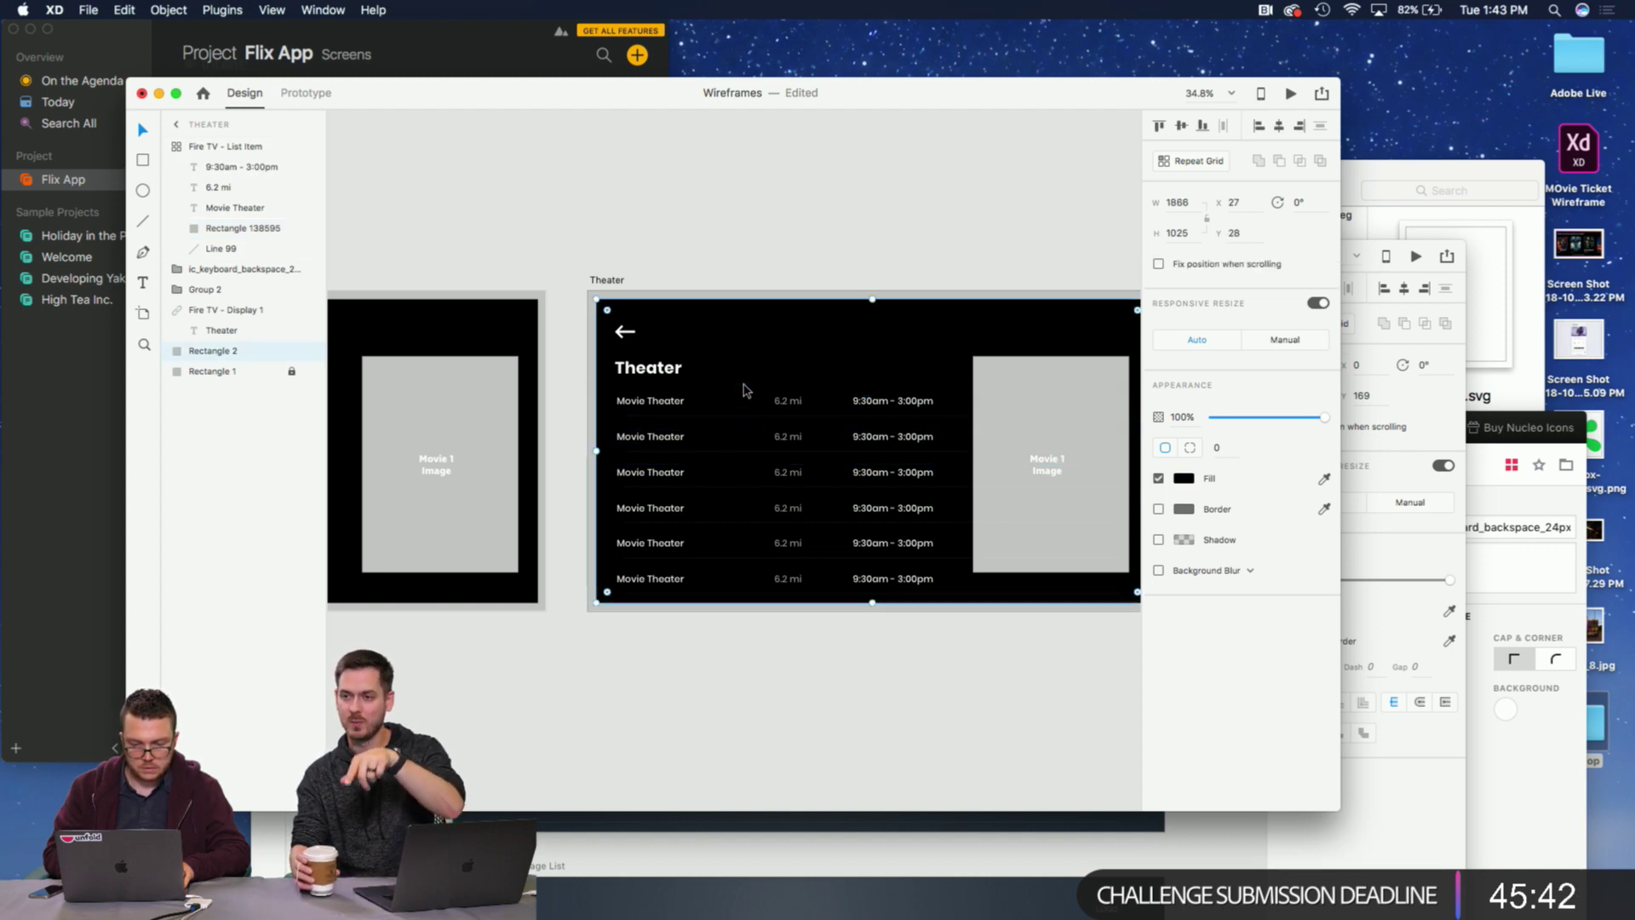
Tighten the vertical spacing between the repeat grid's rows until the grid is about 667 high.
click(719, 396)
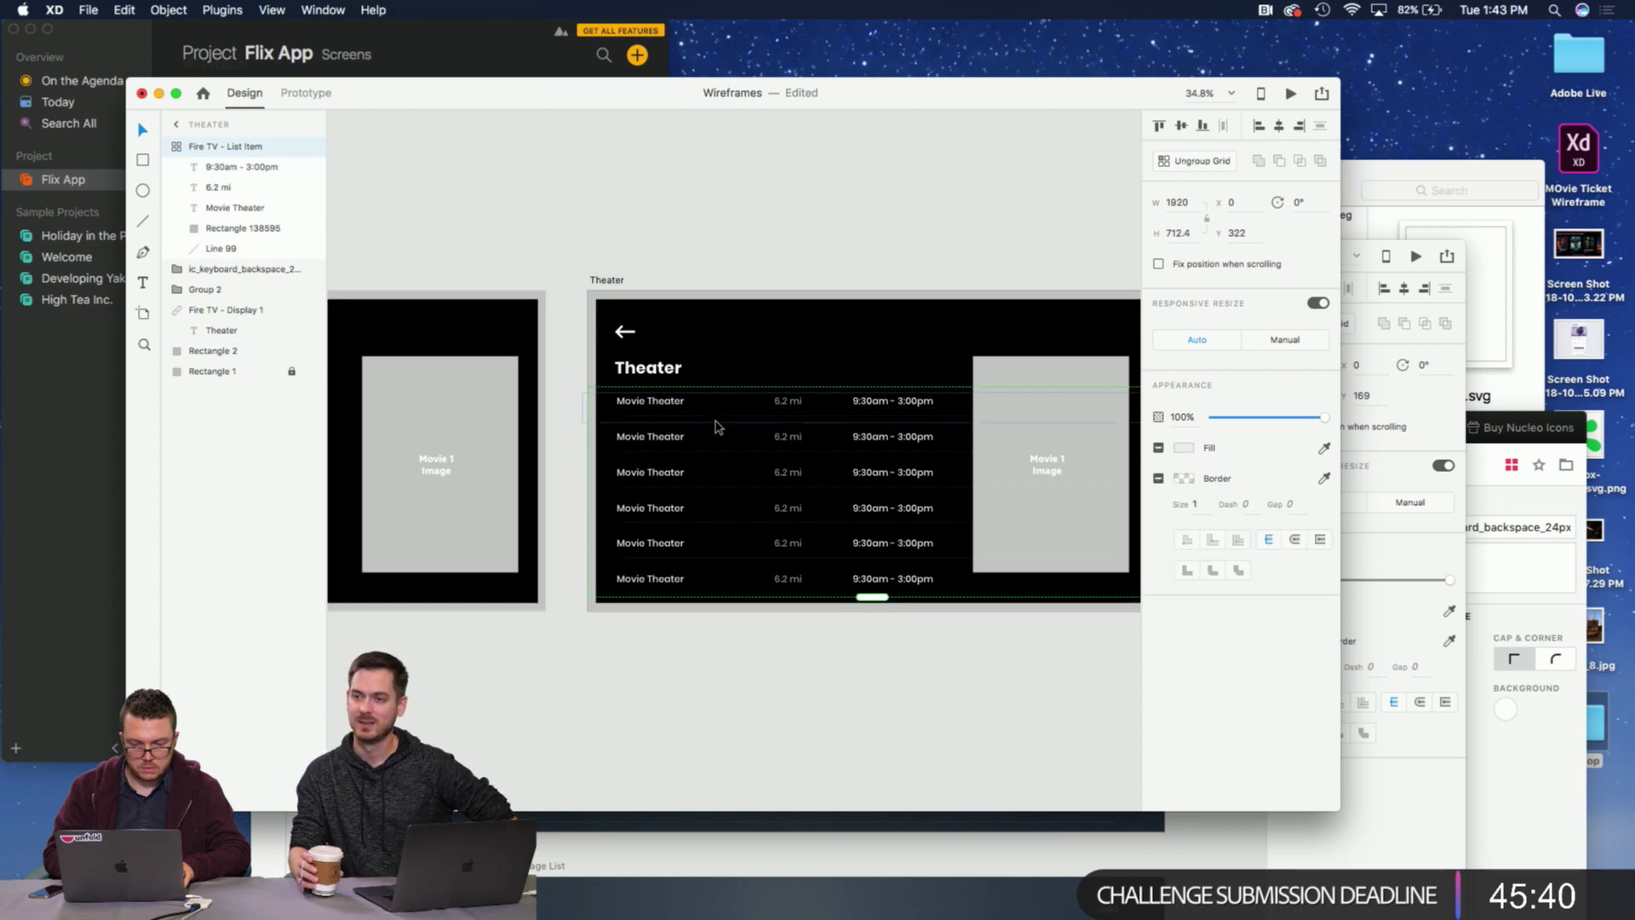
drag(713, 426, 711, 424)
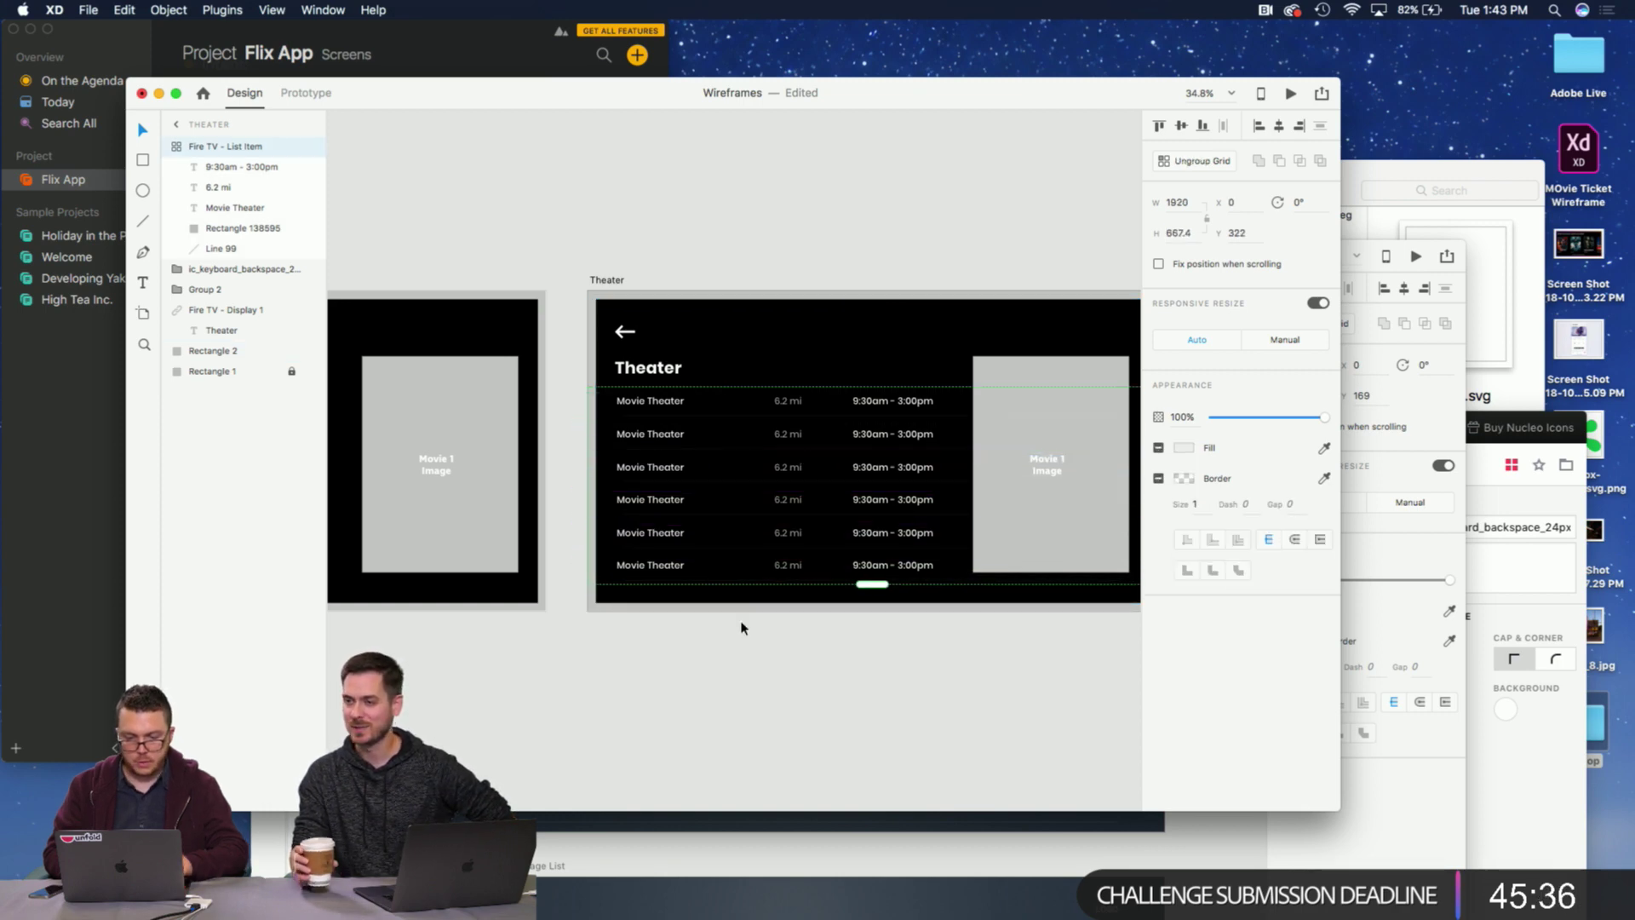
click(741, 628)
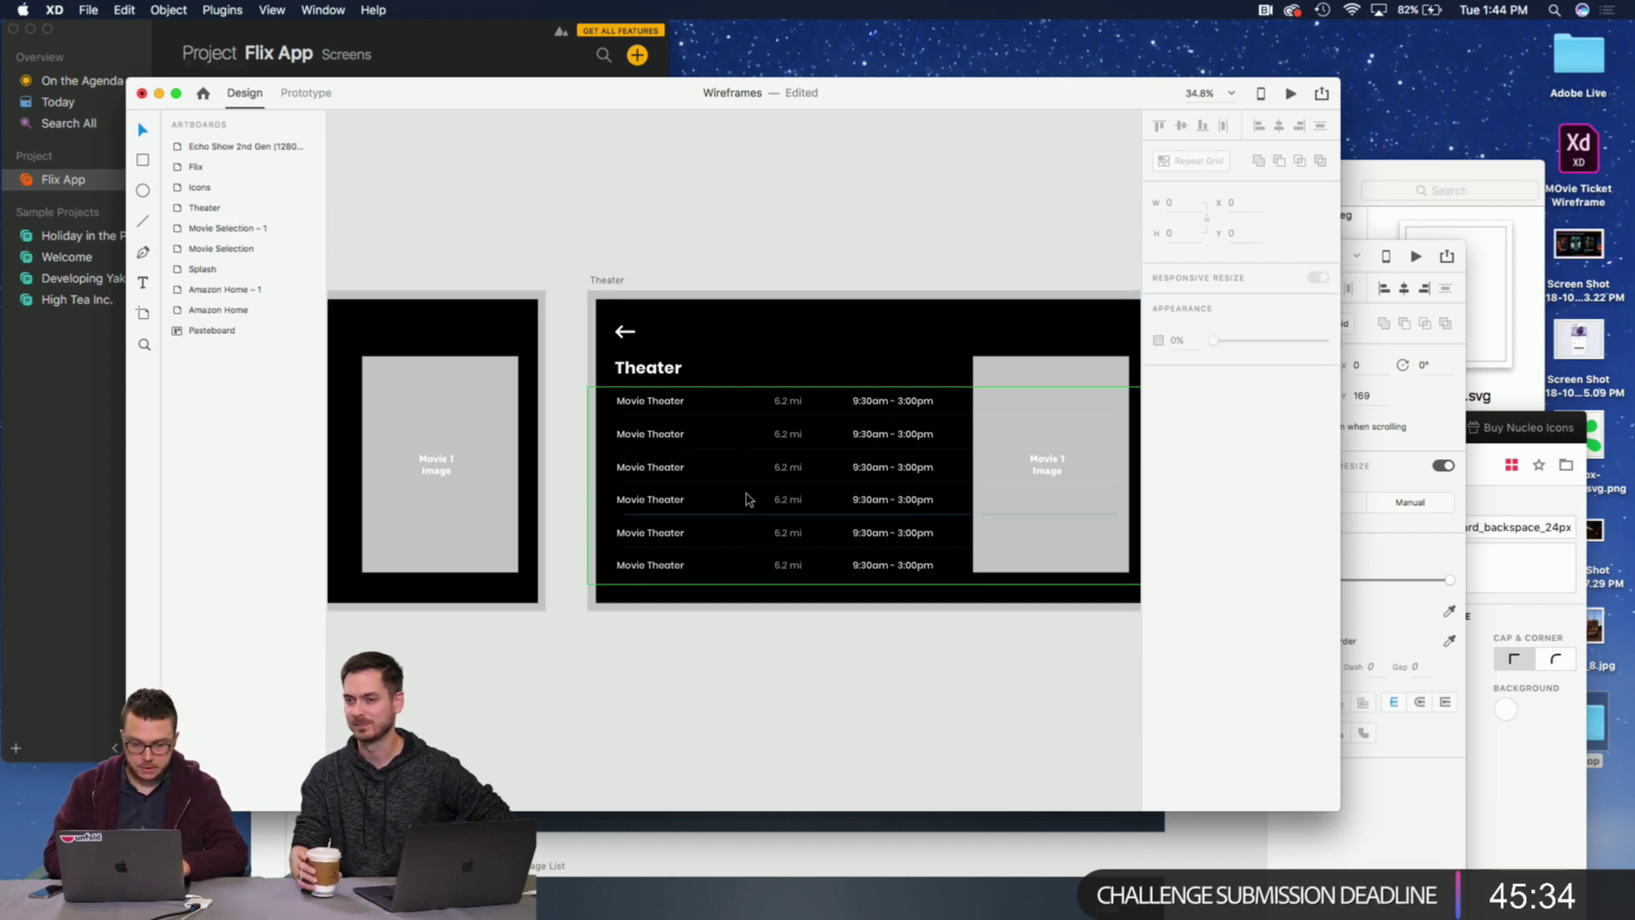
Give the divider line under the rows a border size of 2 and set its white border color to 40% opacity.
scroll(741, 447, up, 5)
double_click(728, 381)
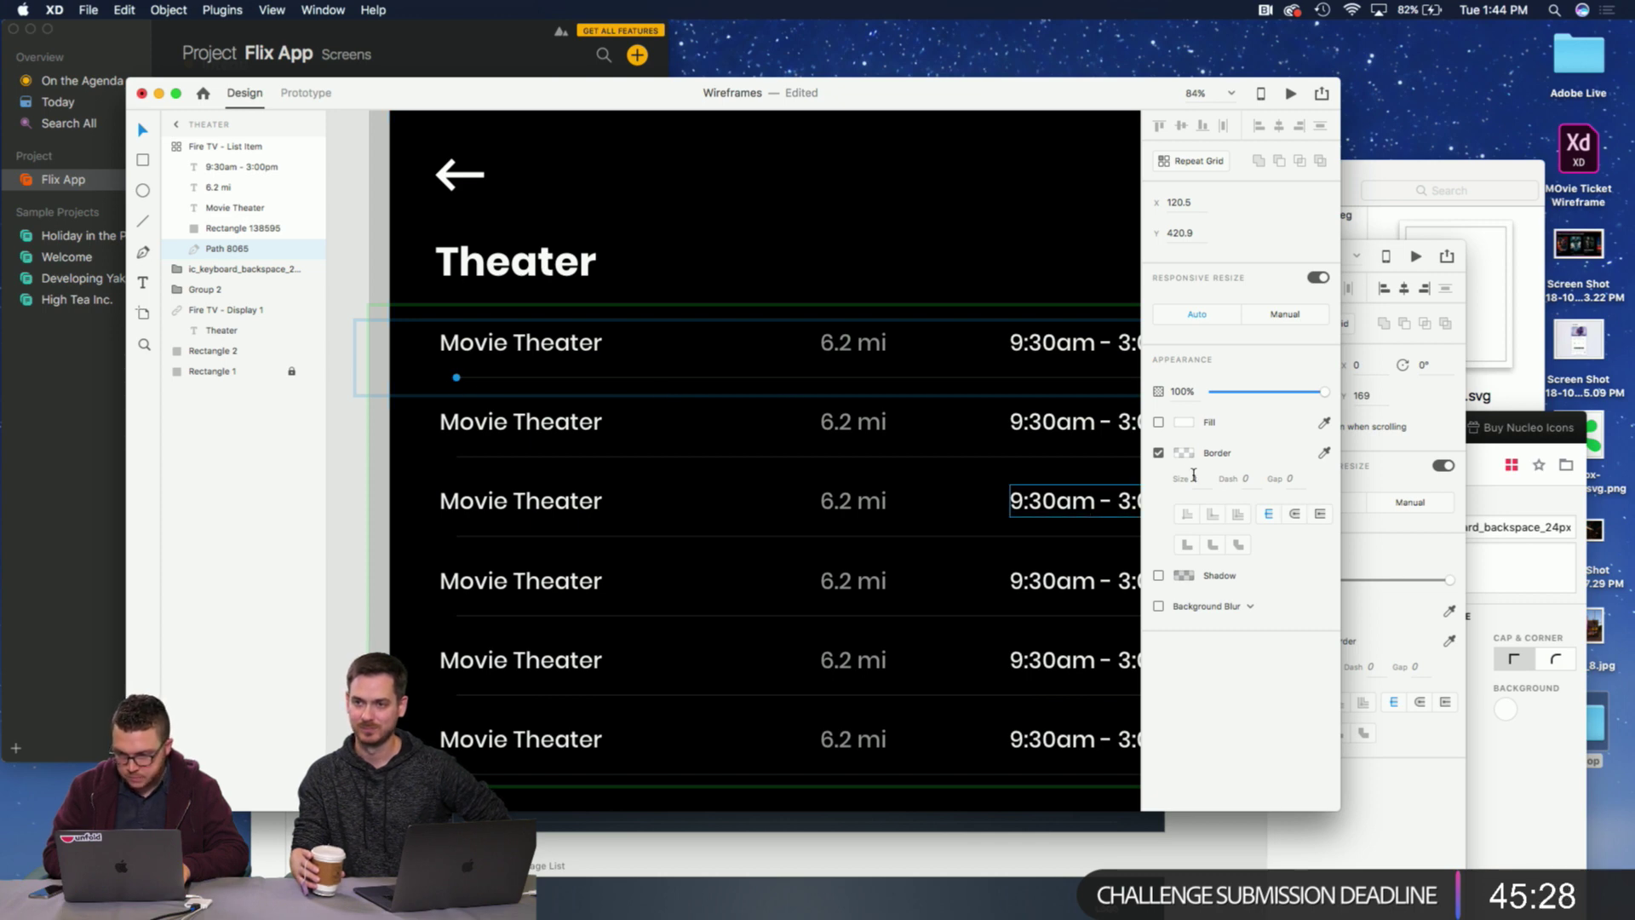
text(2)
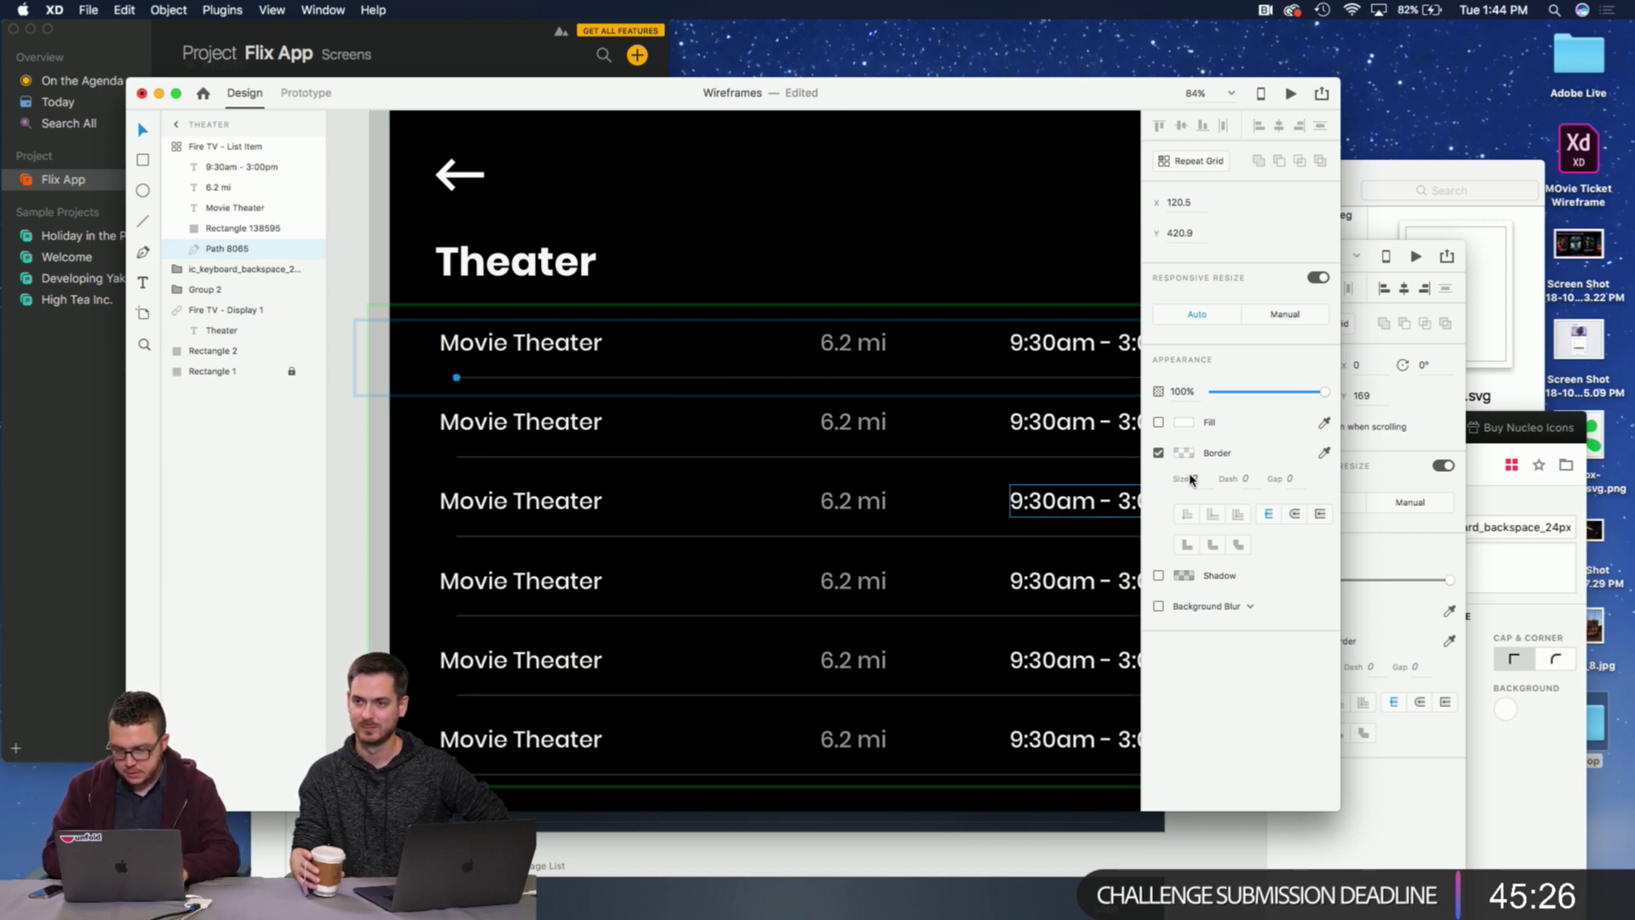
click(1186, 453)
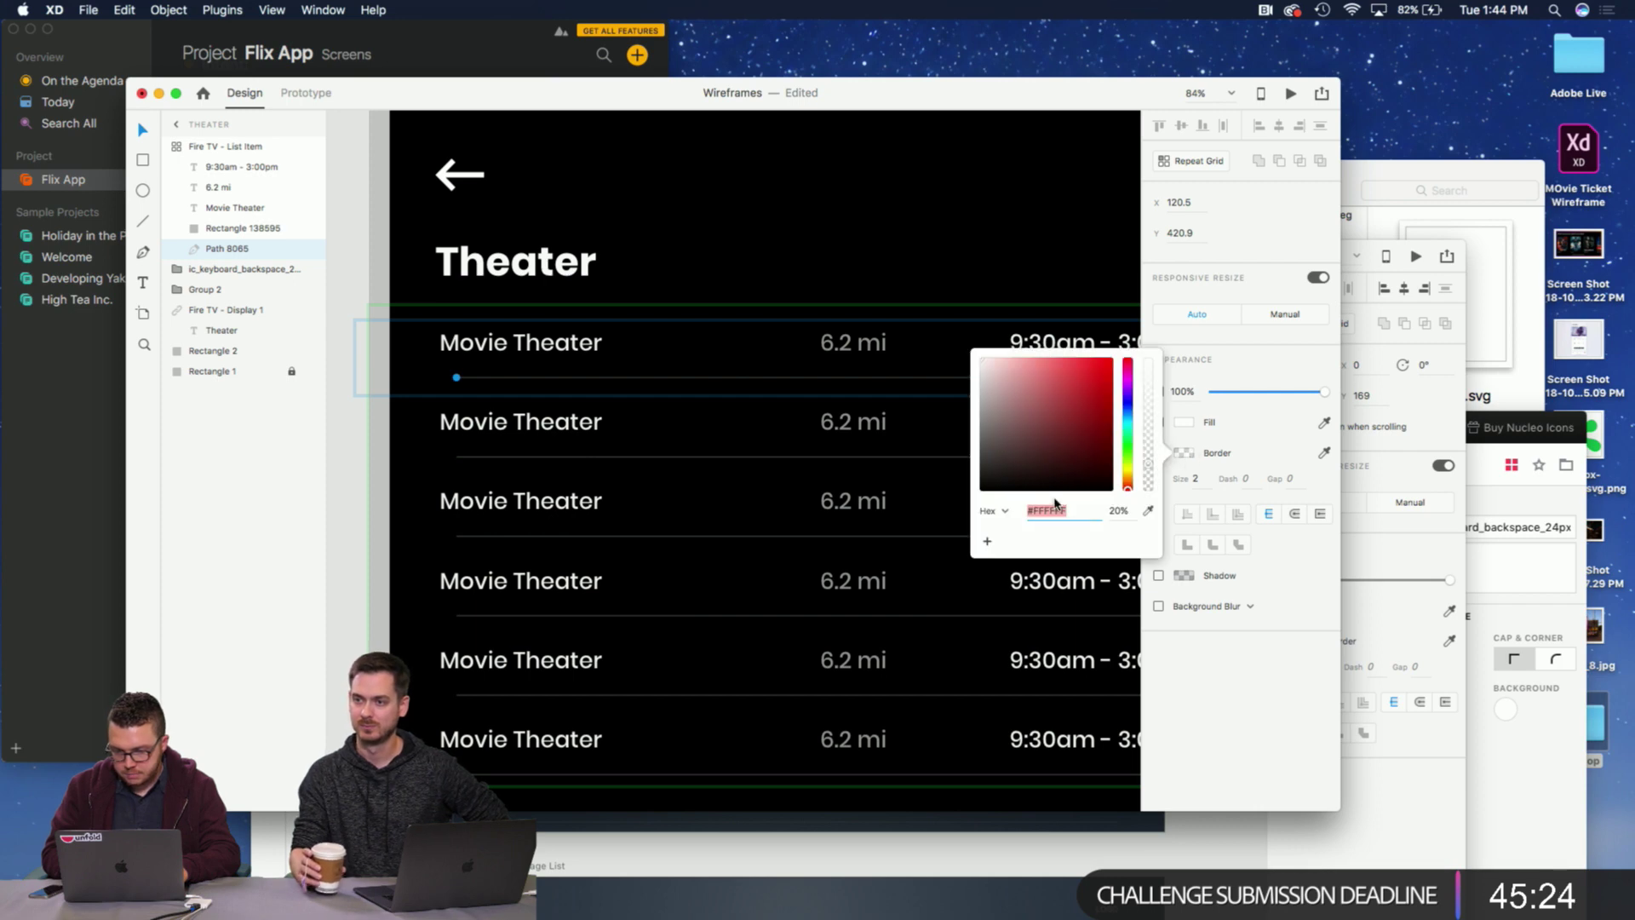
click(1114, 511)
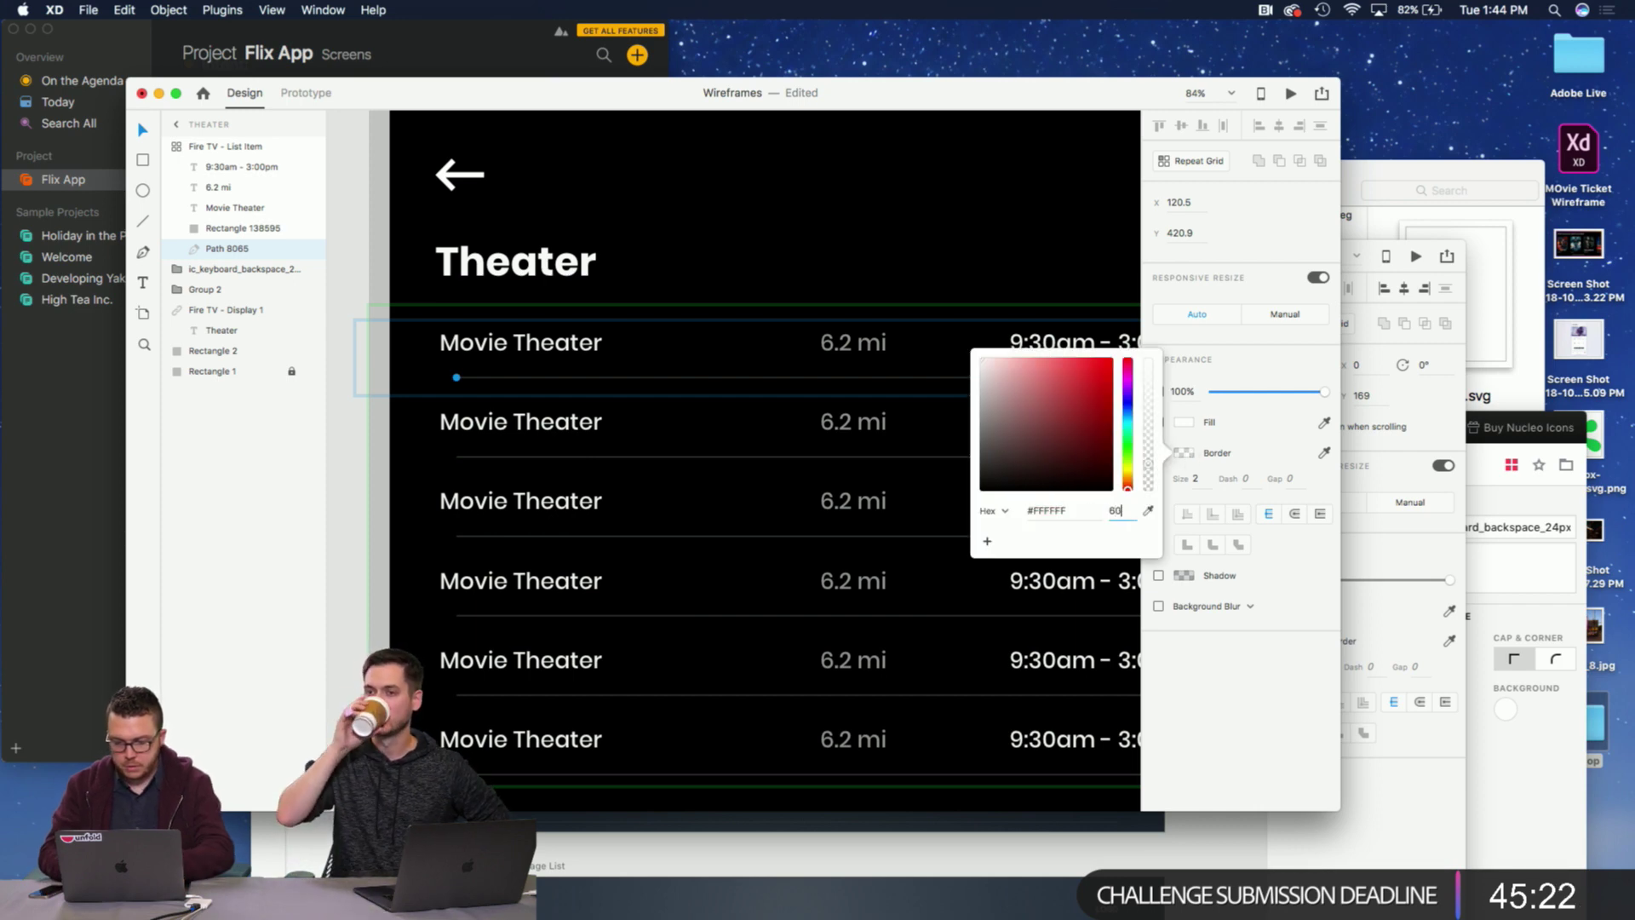
text(60)
key(Return)
scroll(864, 501, down, 3)
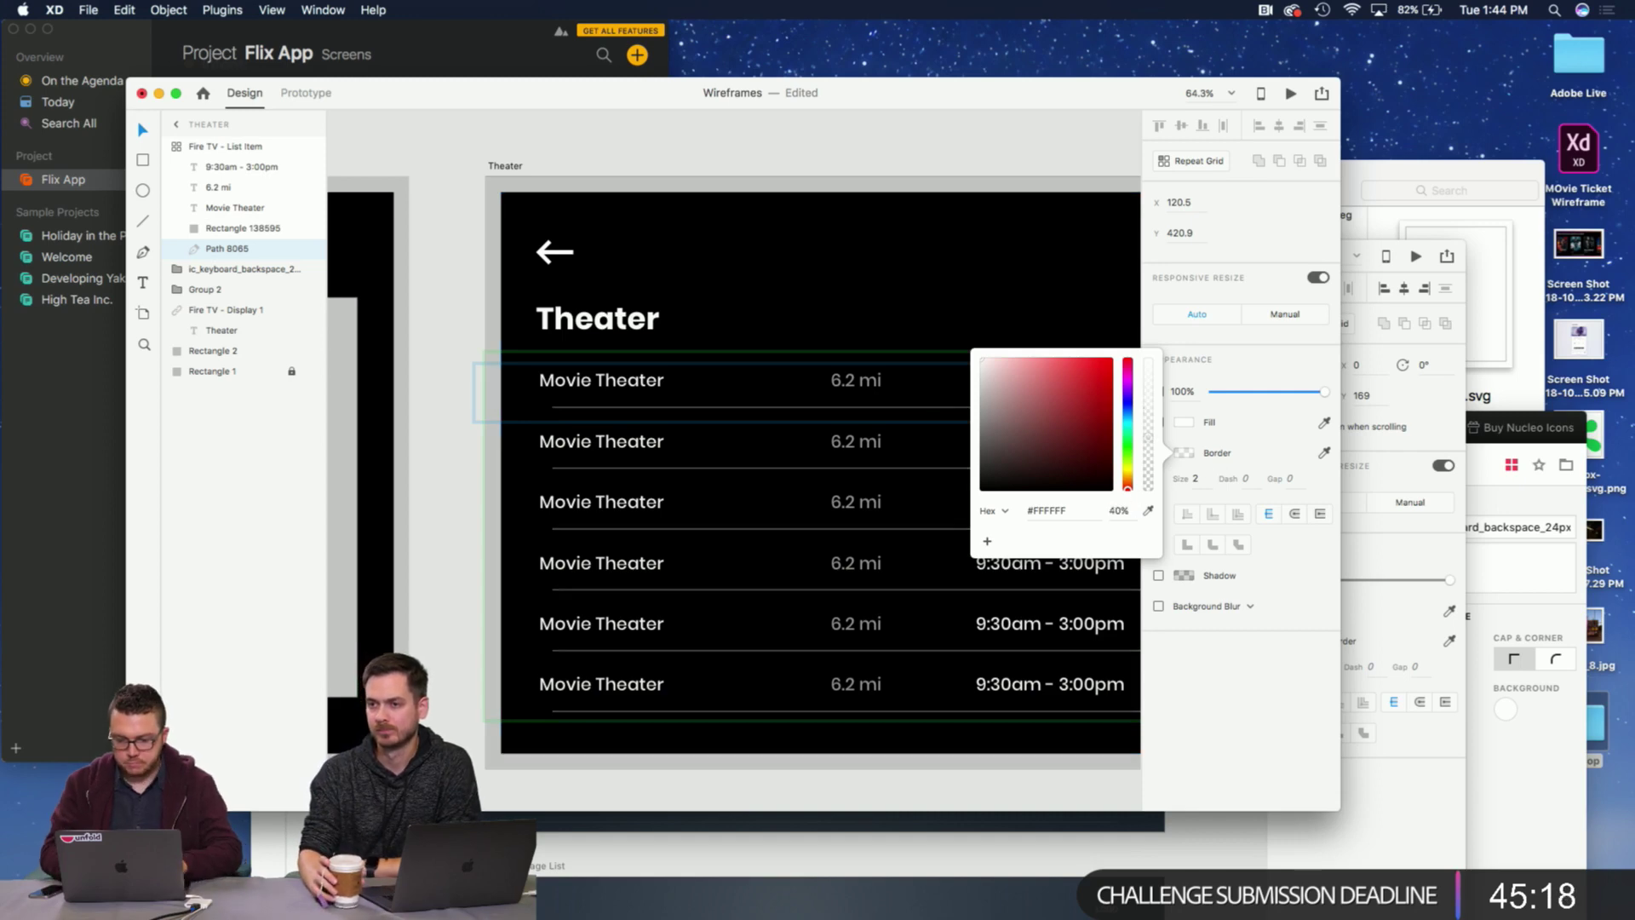
click(385, 447)
click(449, 446)
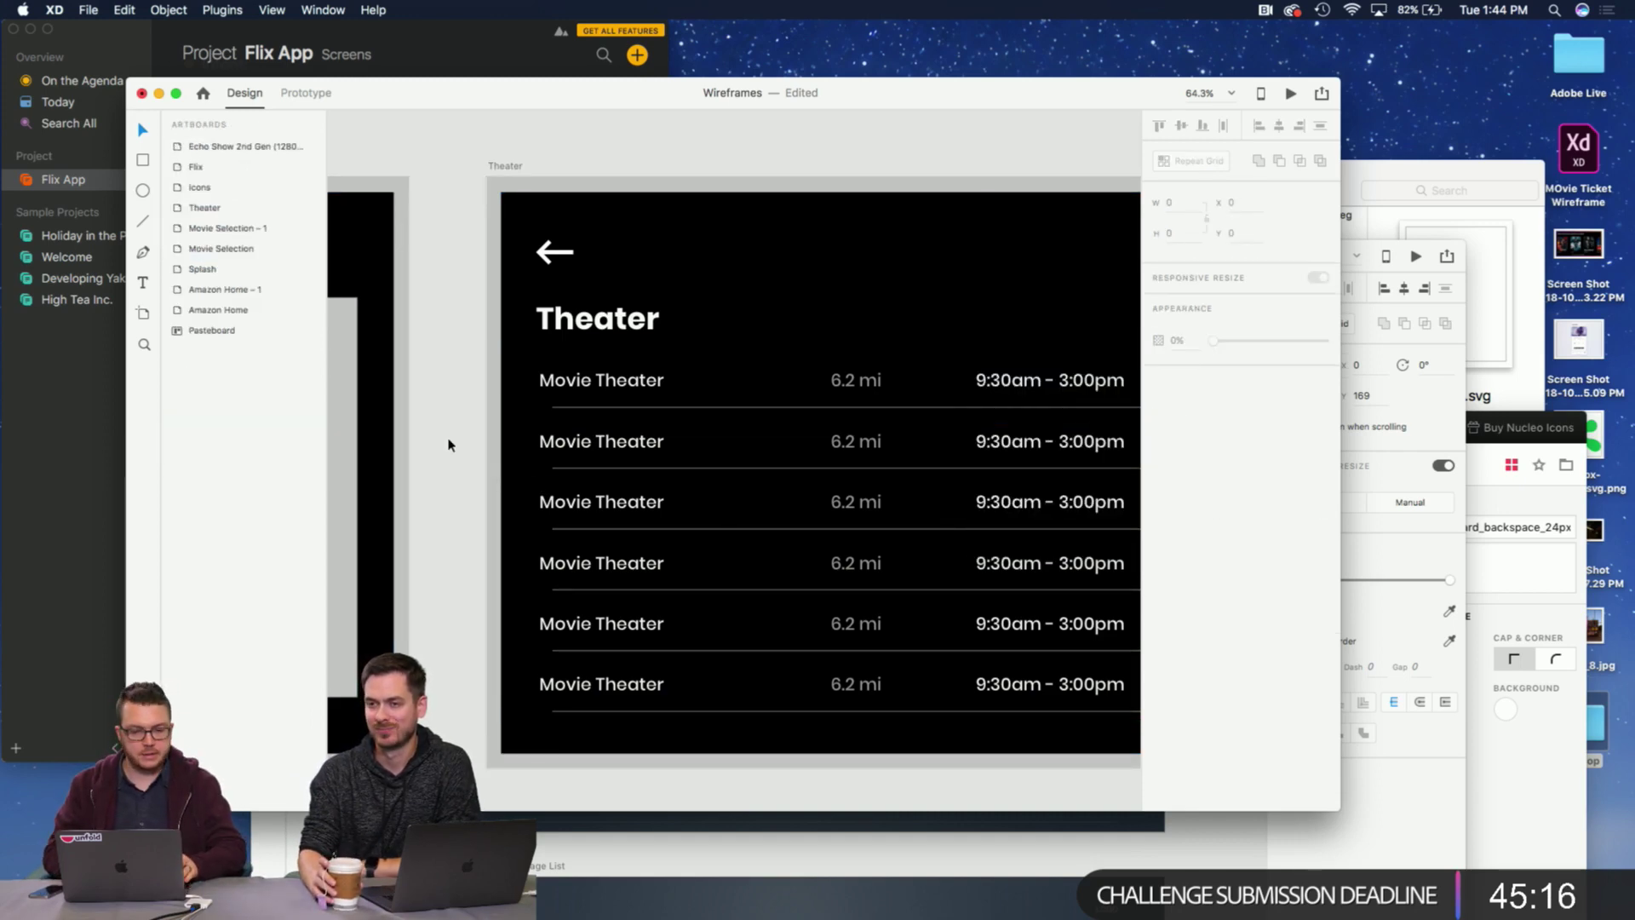
Narrow the theater list's repeat grid to a width of about 1299, ending at the edge of the Movie 1 Image placeholder.
scroll(449, 448, down, 3)
scroll(449, 477, right, 2)
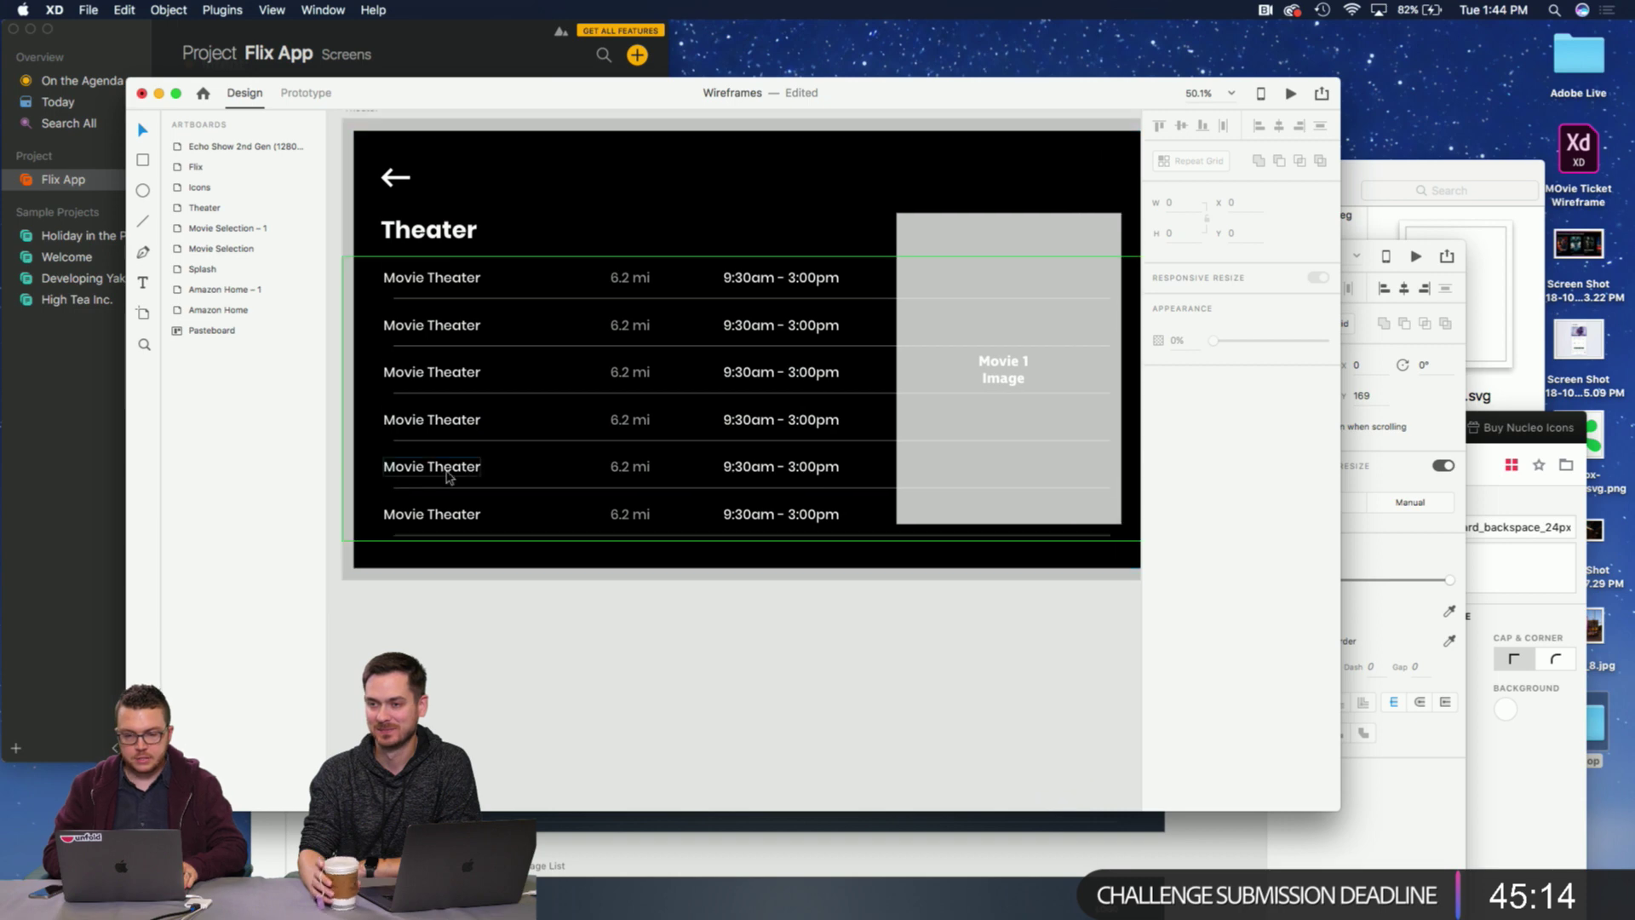
click(1037, 433)
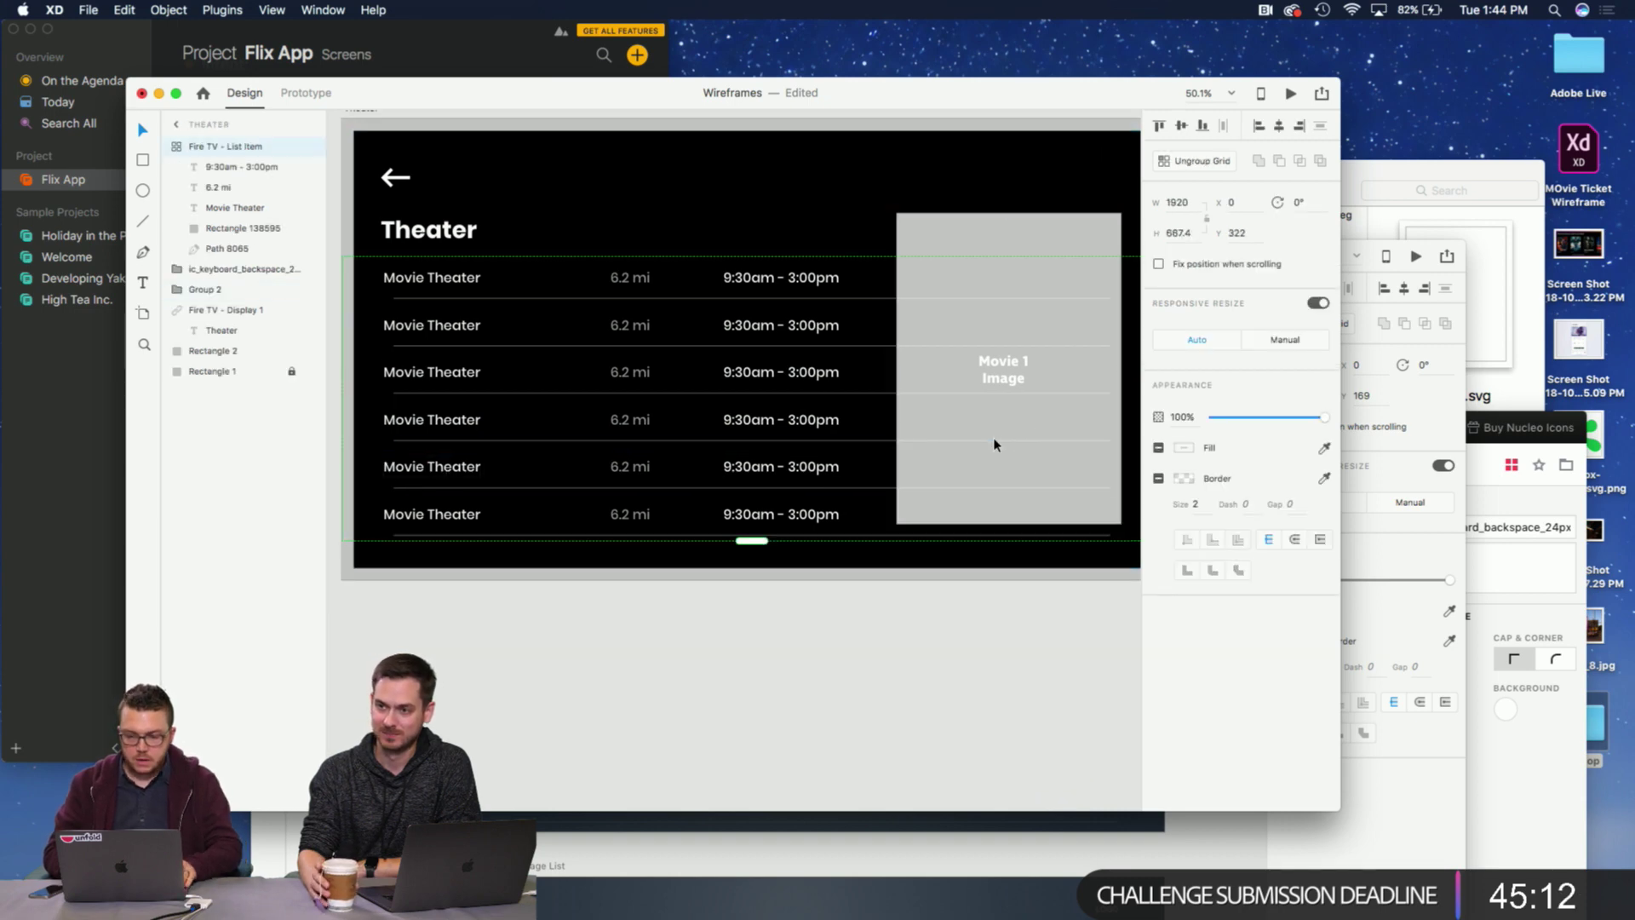
click(887, 441)
scroll(882, 442, right, 1)
click(879, 441)
scroll(879, 441, right, 2)
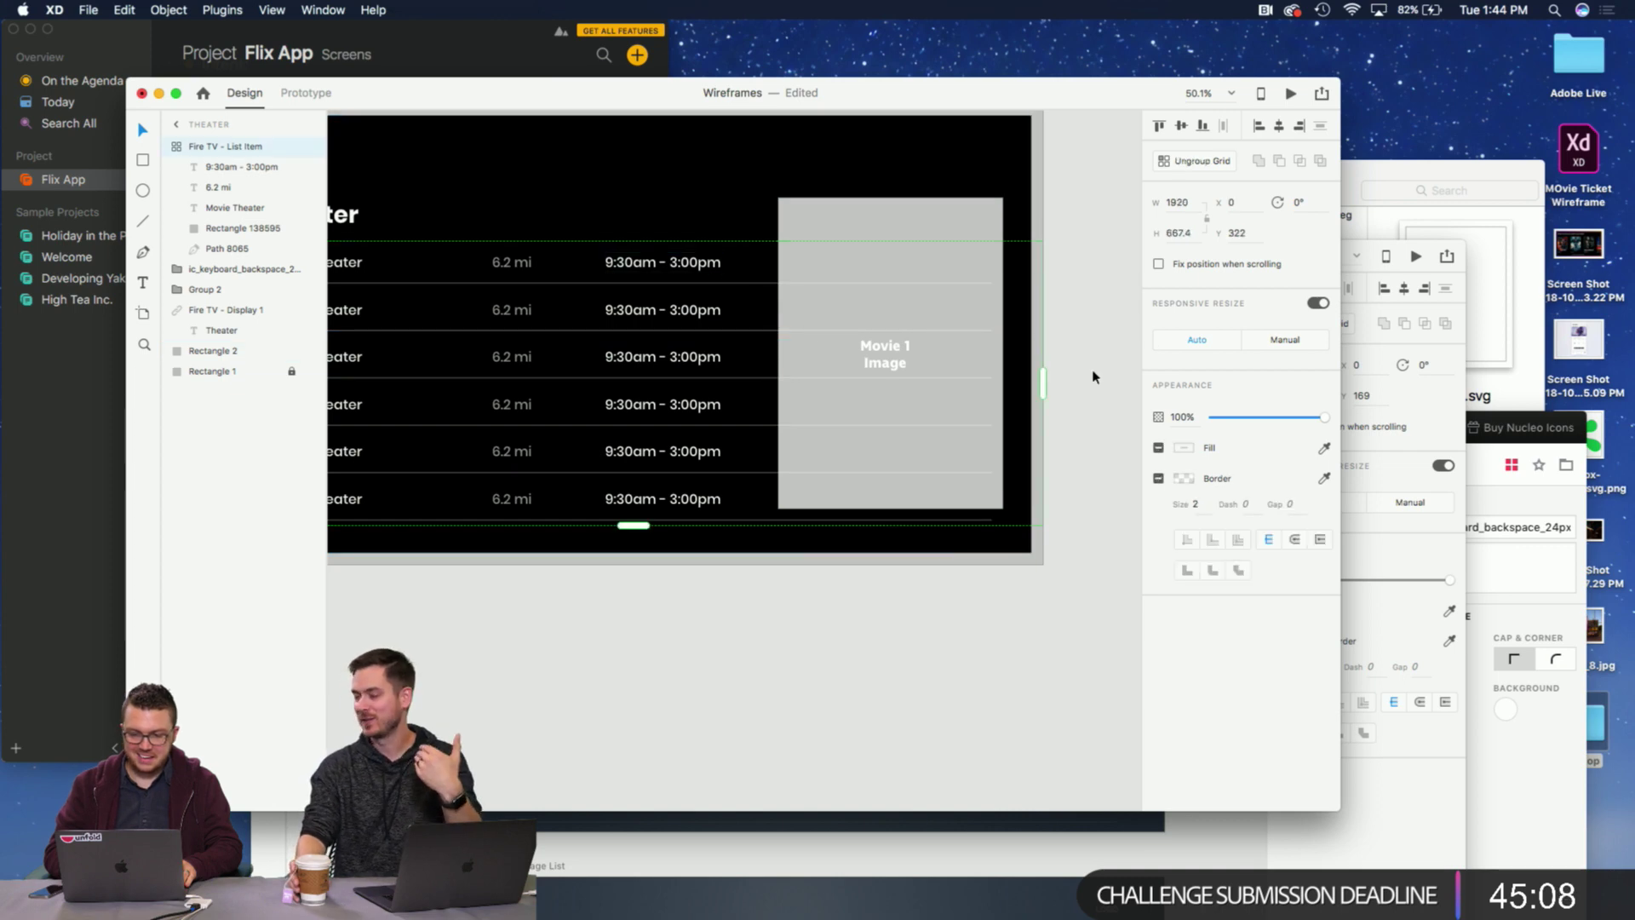
drag(1046, 375, 777, 387)
click(684, 527)
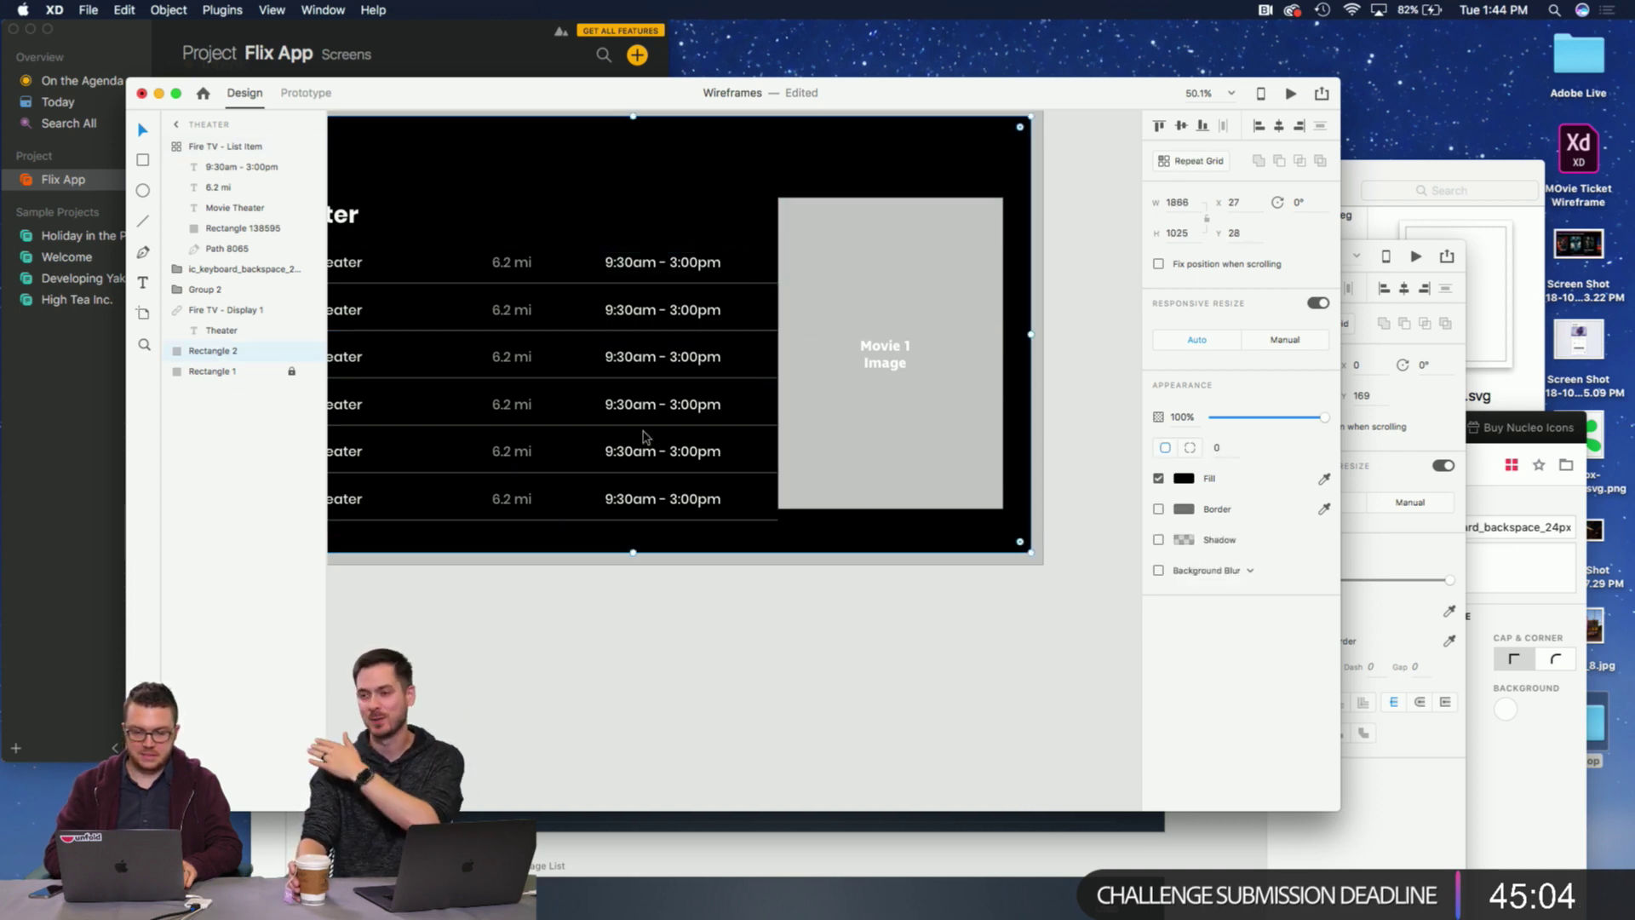
click(621, 409)
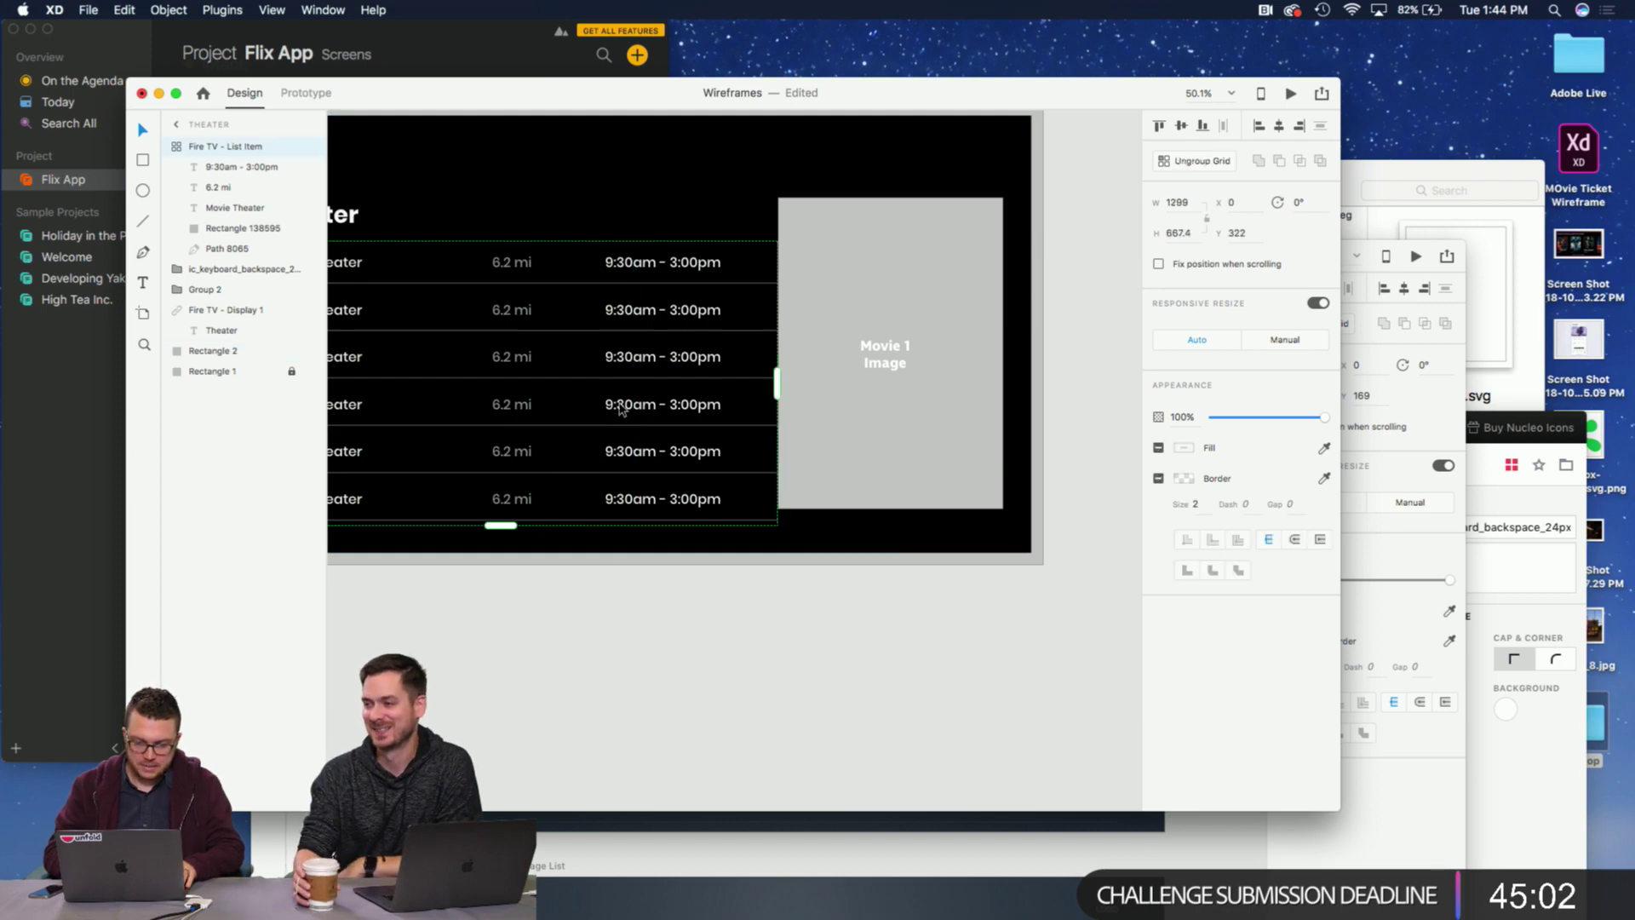
Move the theater list's repeat grid up to a Y position of 297.
drag(618, 411, 619, 395)
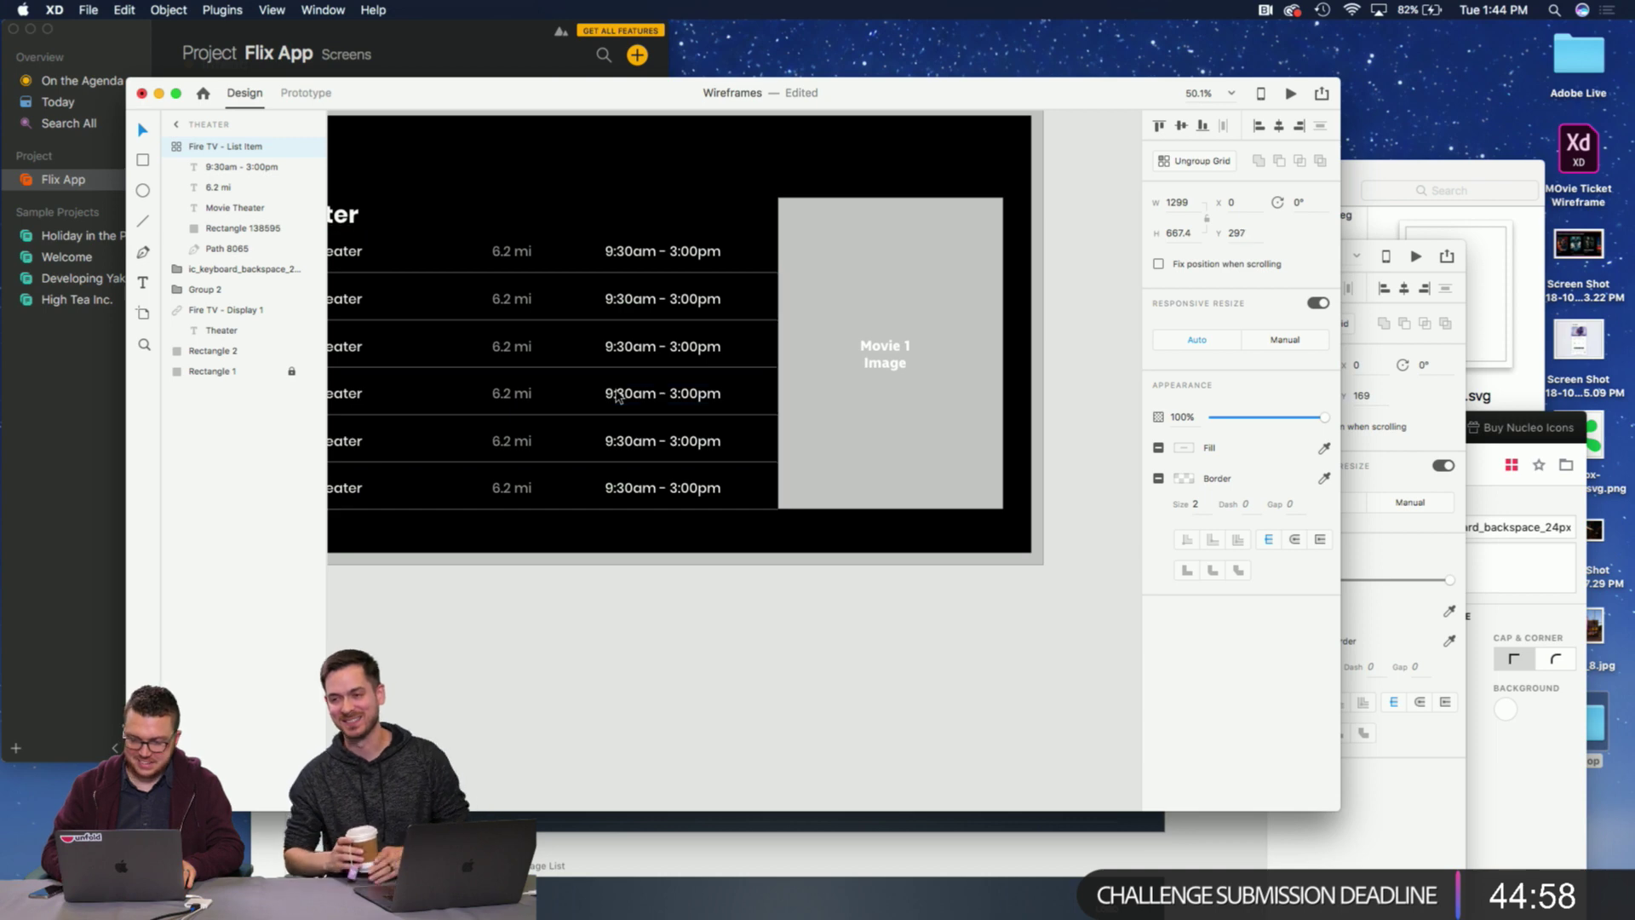
click(693, 718)
scroll(693, 718, down, 5)
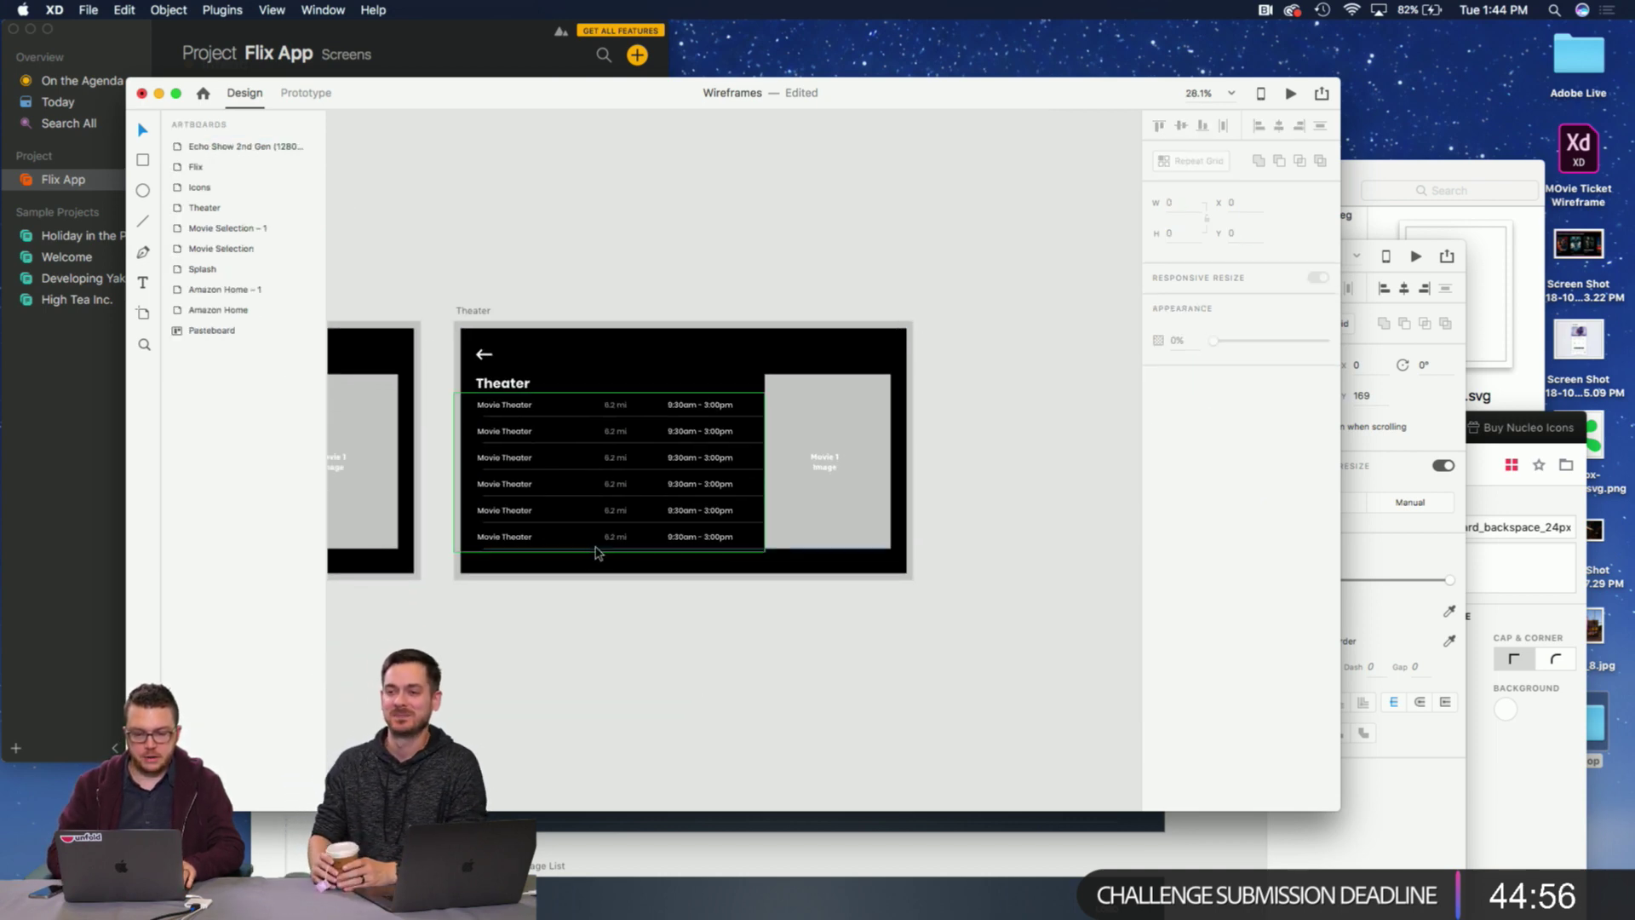
Expand the Wireframes document window to full screen with the Theater artboard's list enlarged.
click(562, 518)
click(511, 476)
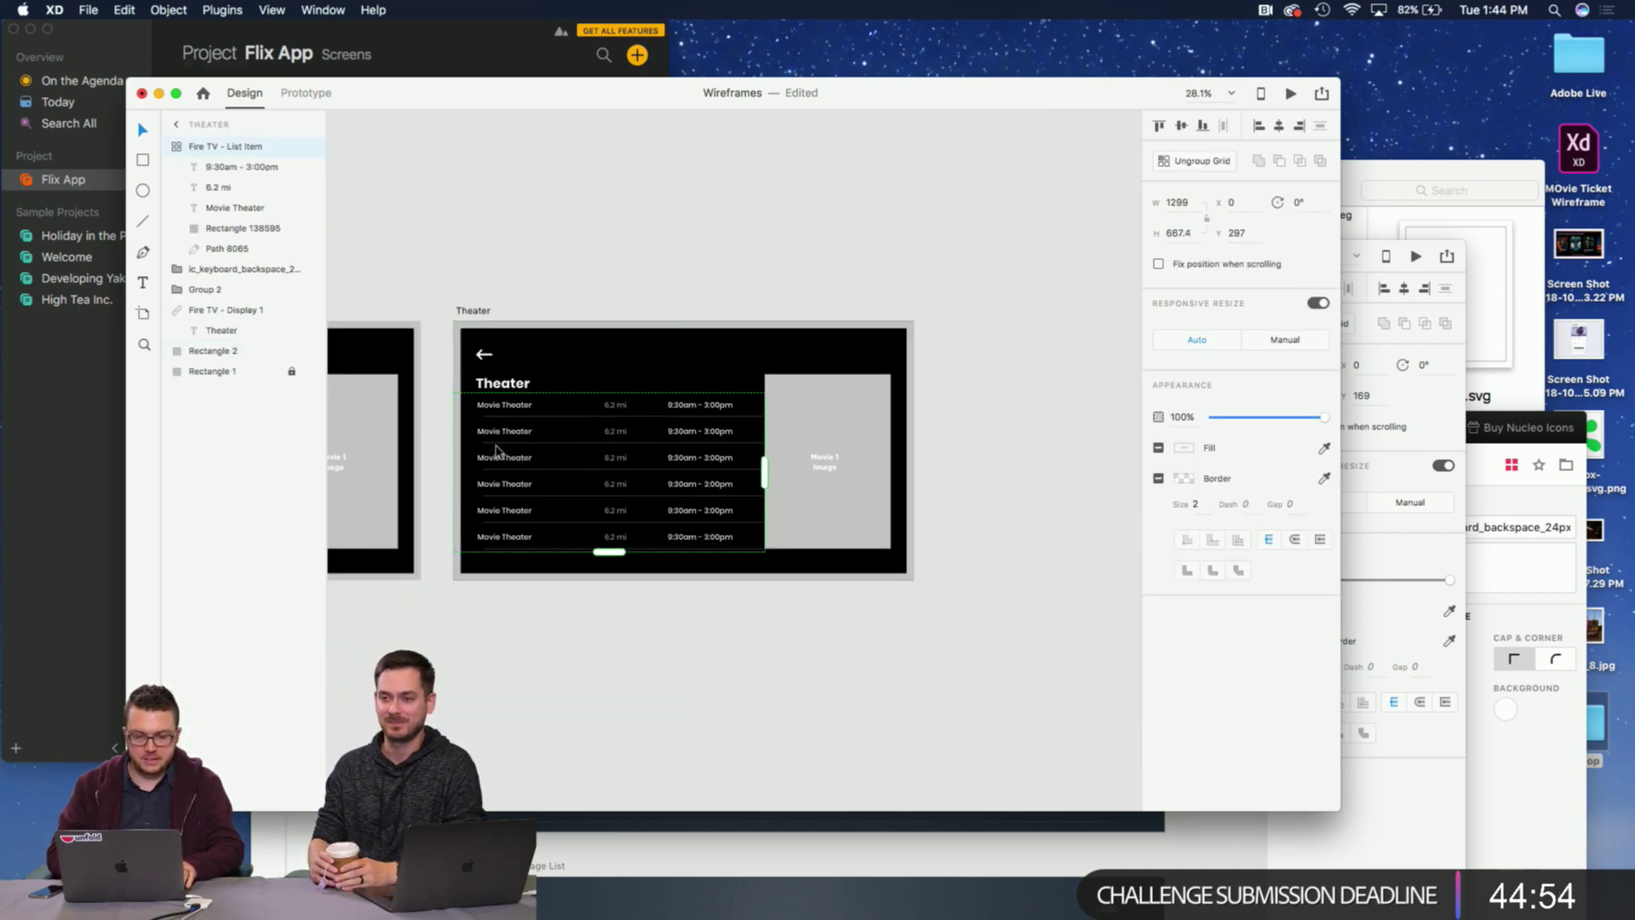
double_click(500, 444)
key(z)
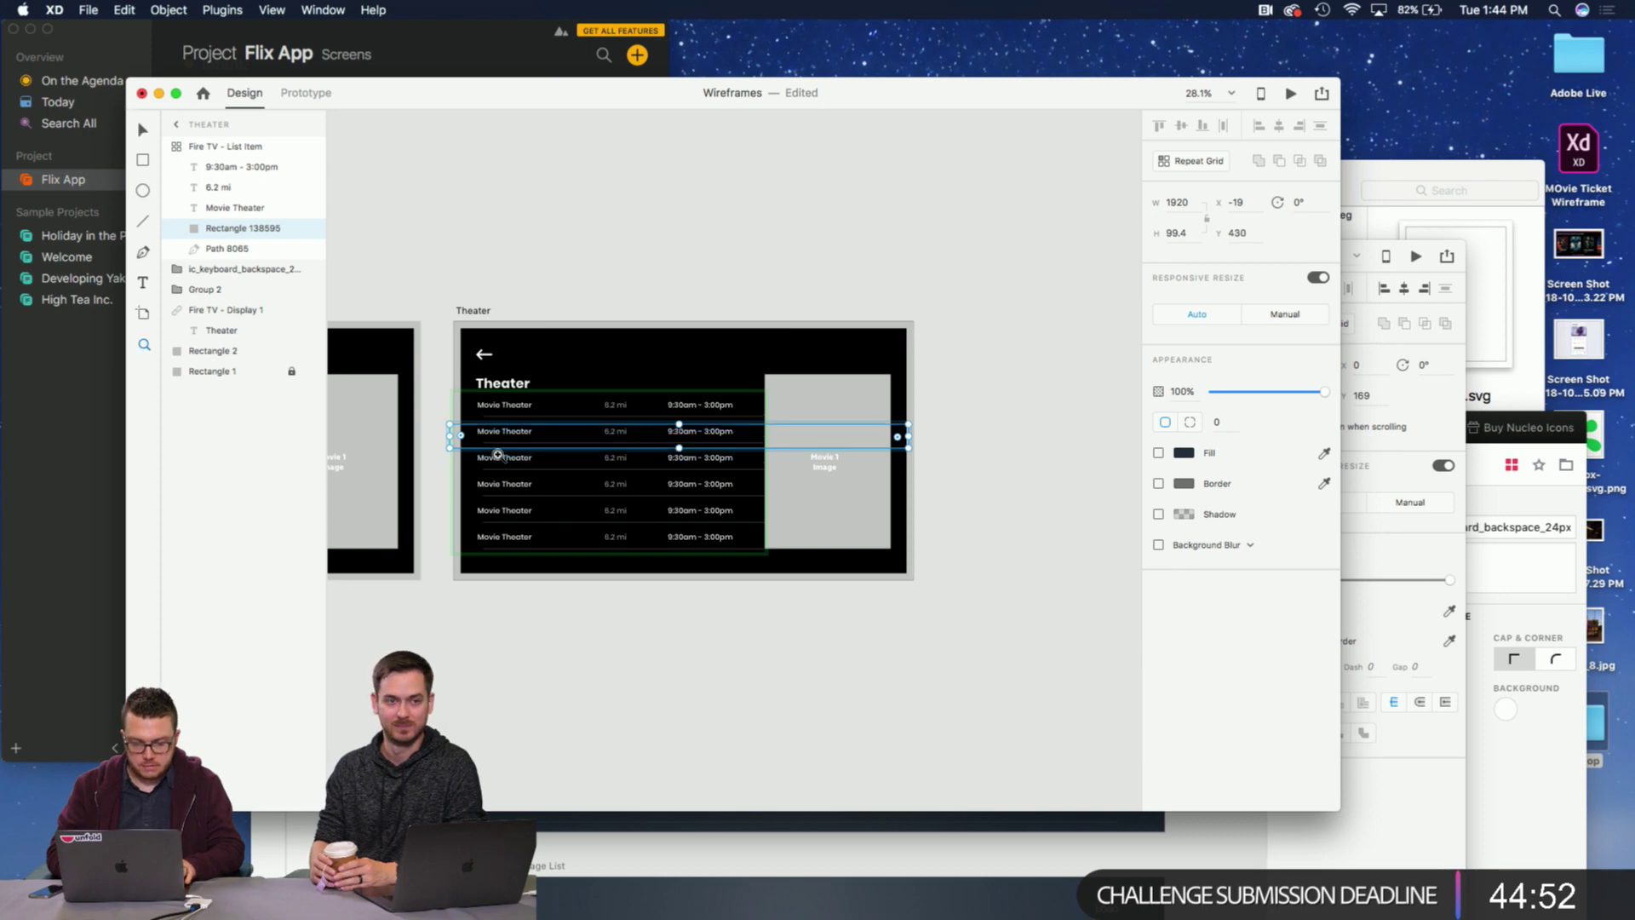
click(499, 452)
click(498, 451)
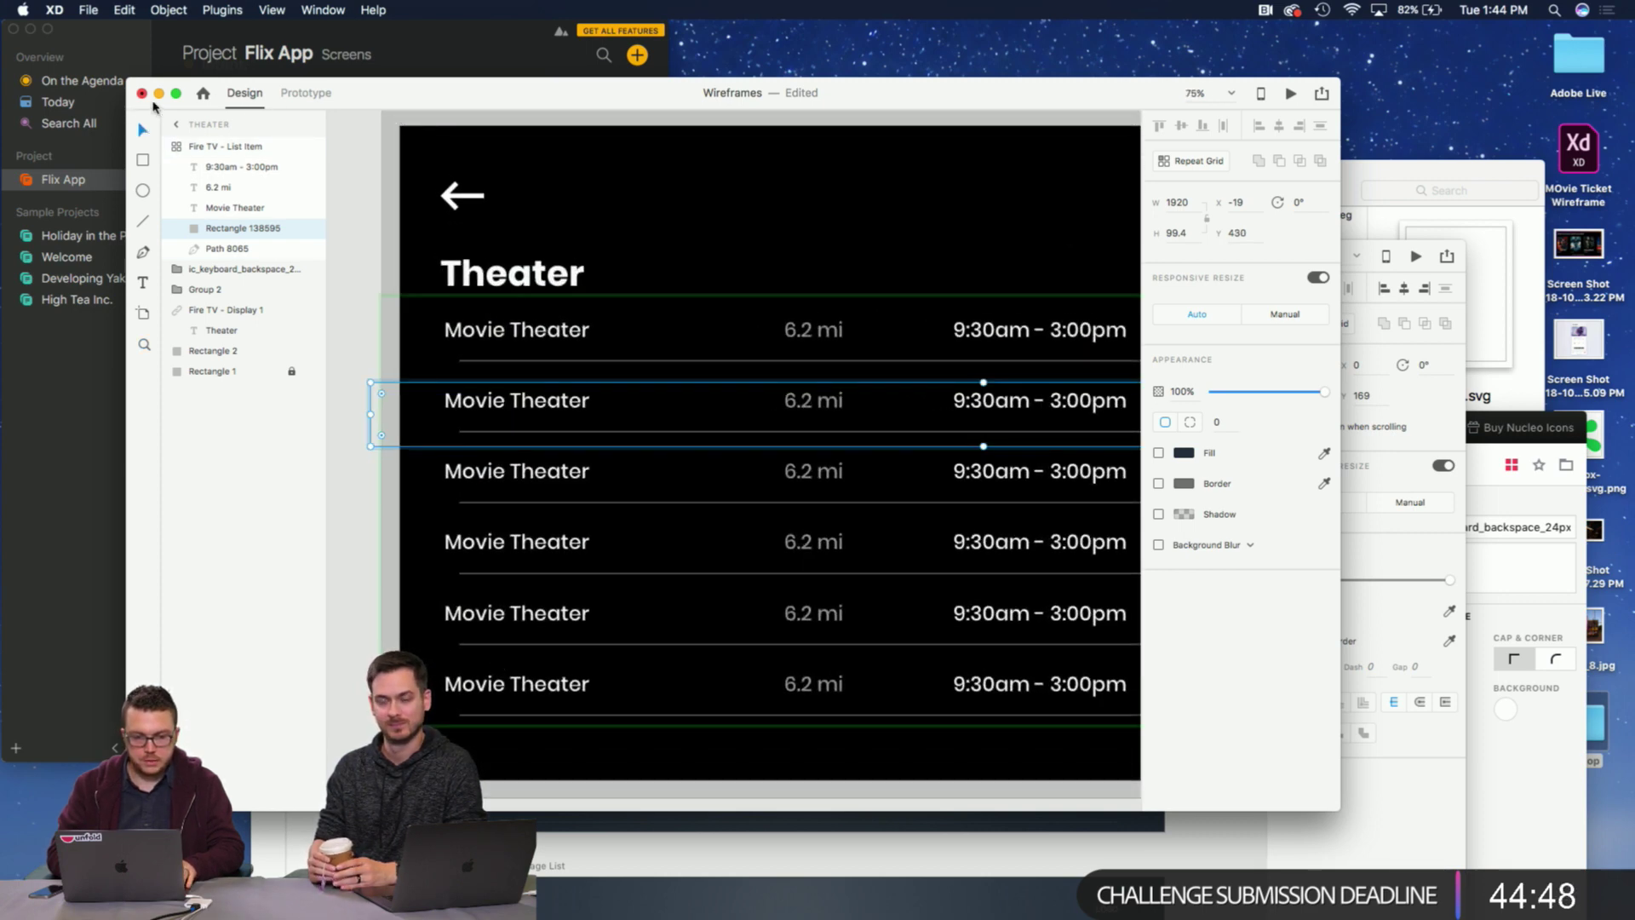
click(178, 93)
Move the theater list's repeat grid down to a Y position of 316, below the Theater heading.
click(391, 256)
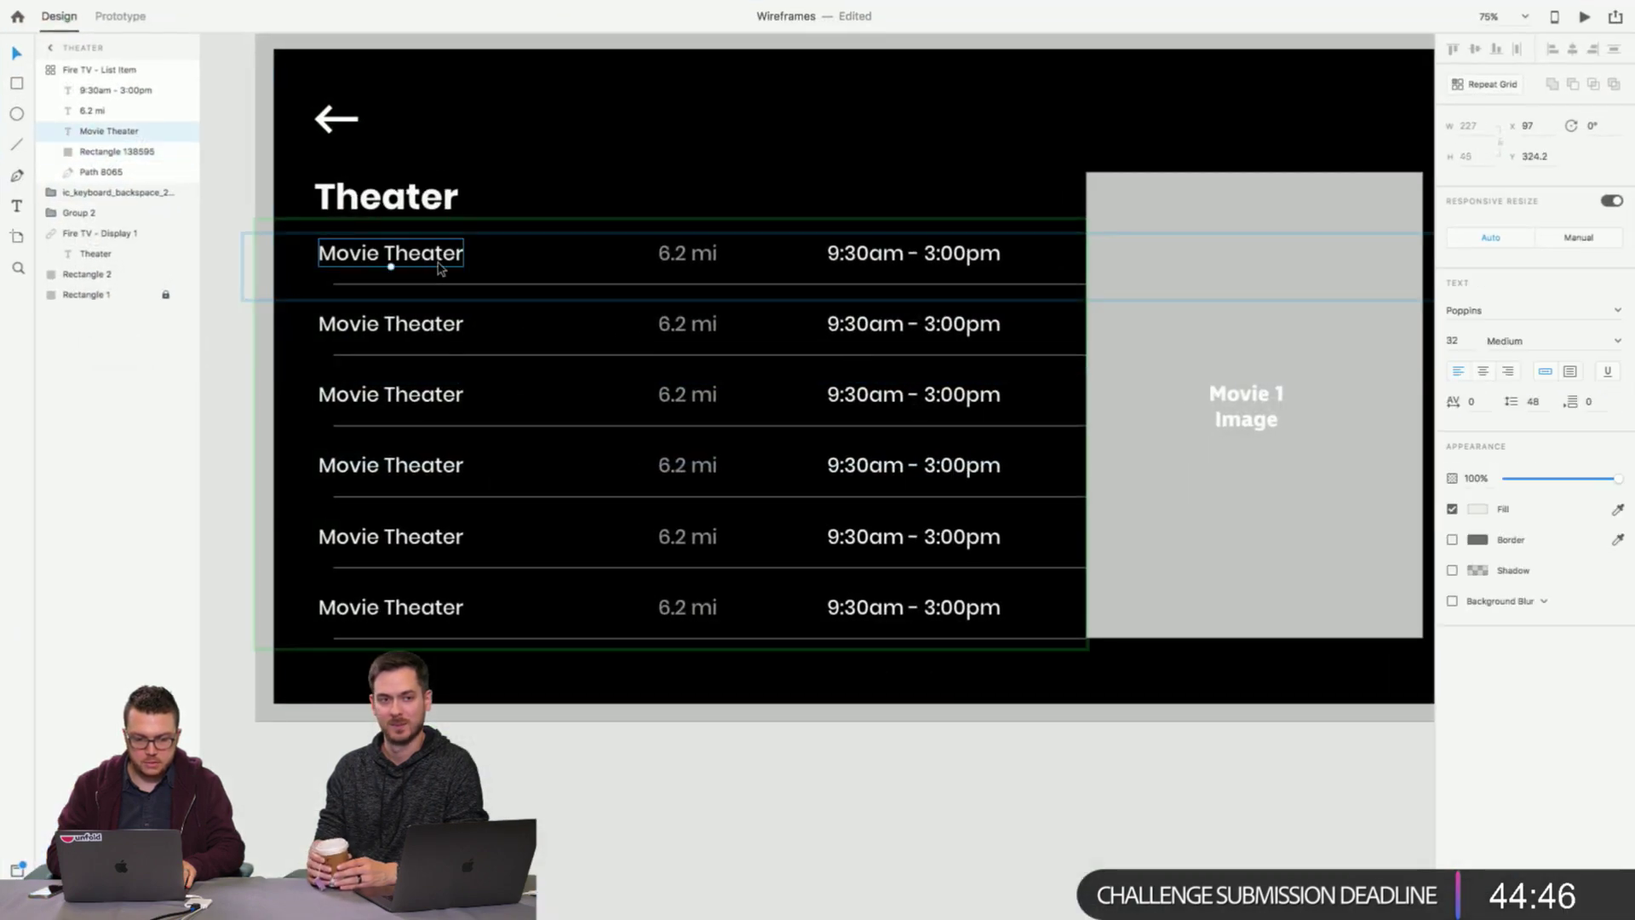
click(555, 227)
drag(528, 254, 487, 231)
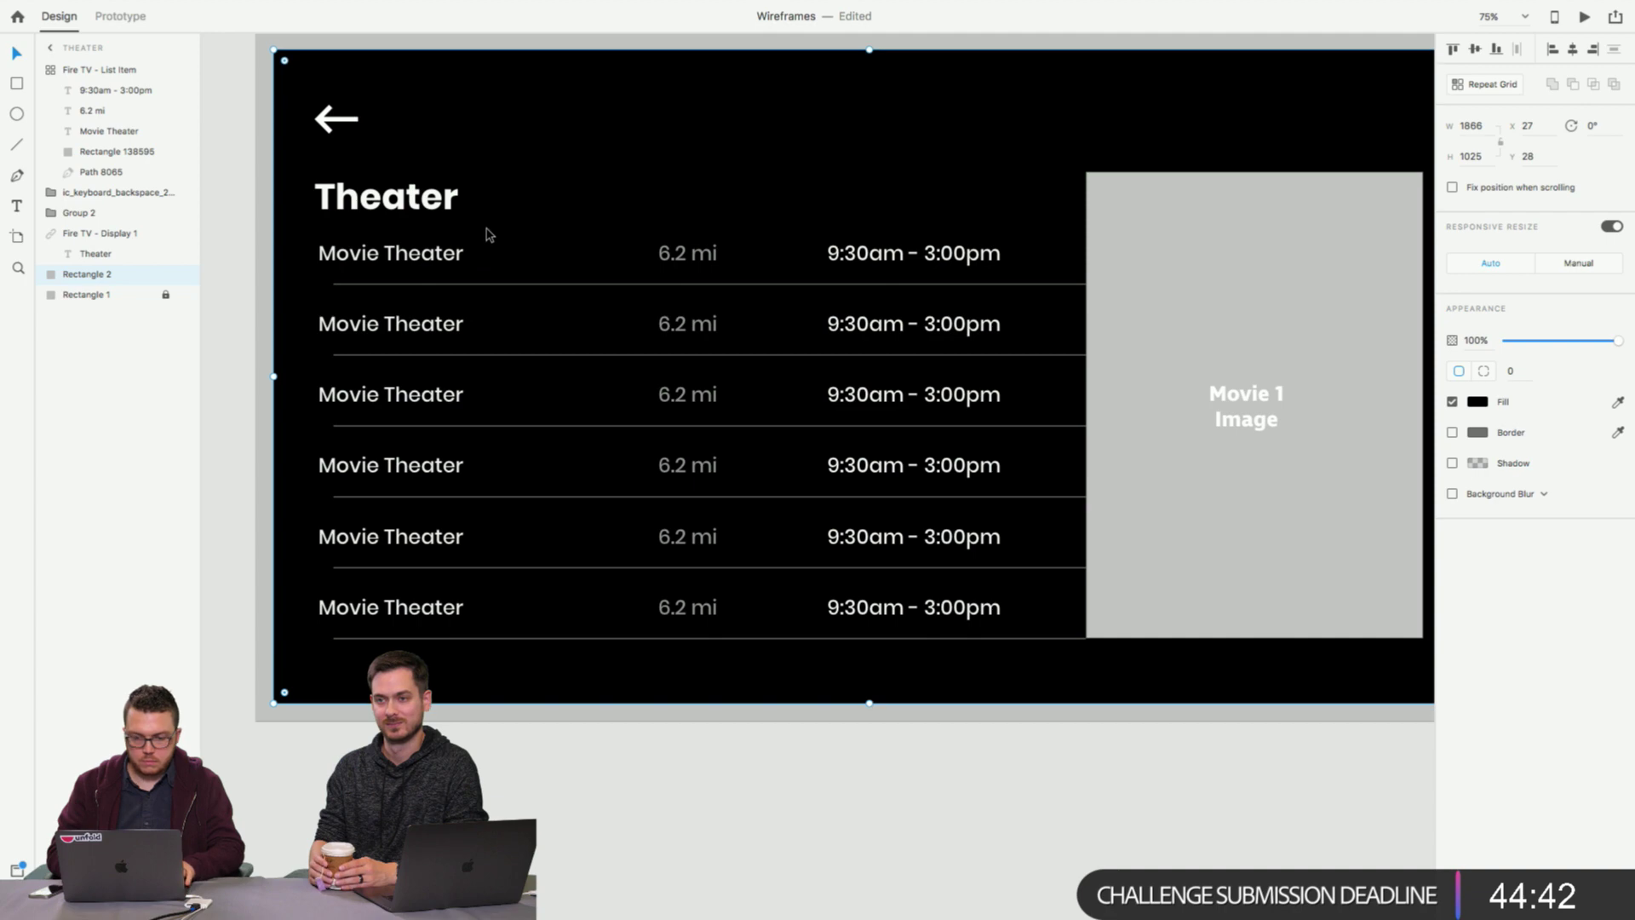
click(490, 238)
click(464, 252)
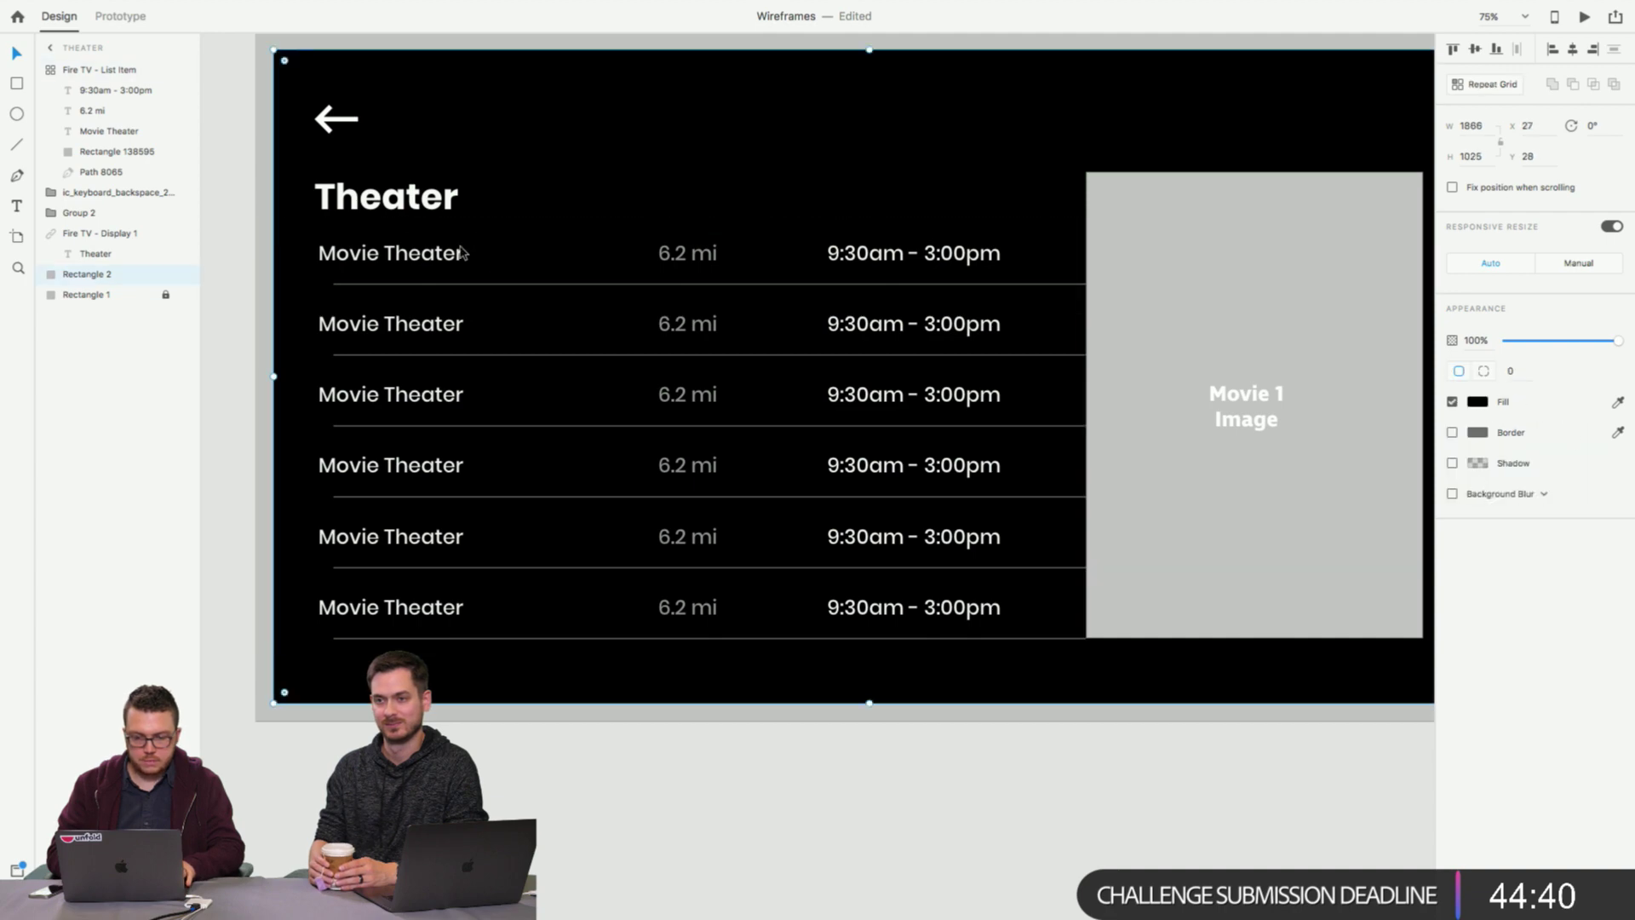
click(441, 256)
double_click(442, 256)
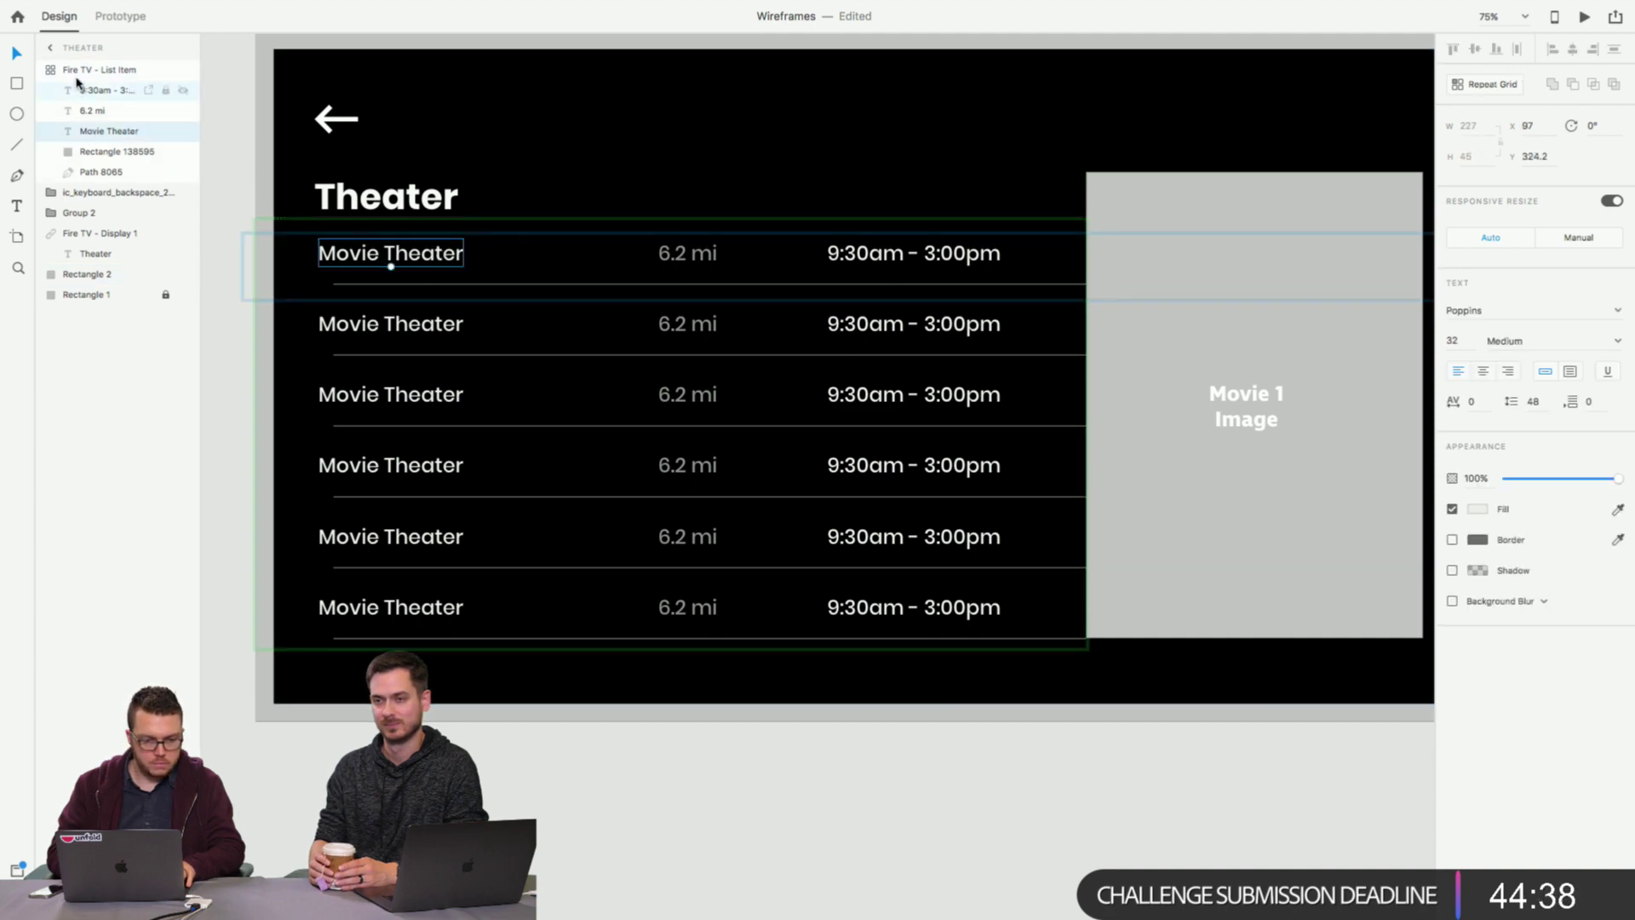
key(Escape)
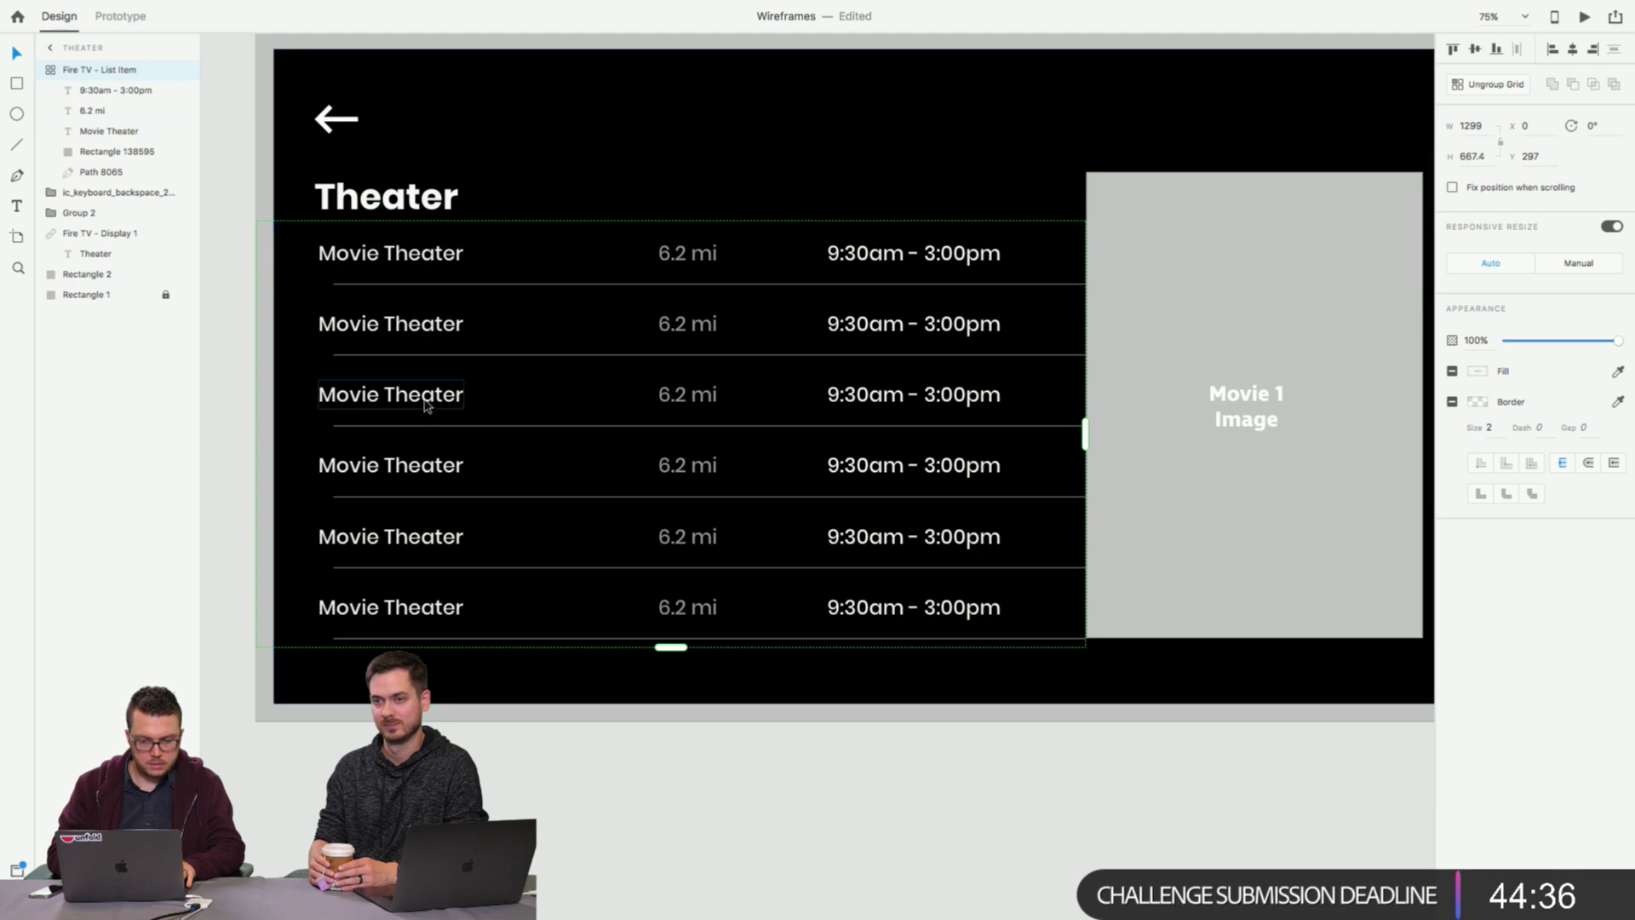
drag(426, 401, 426, 418)
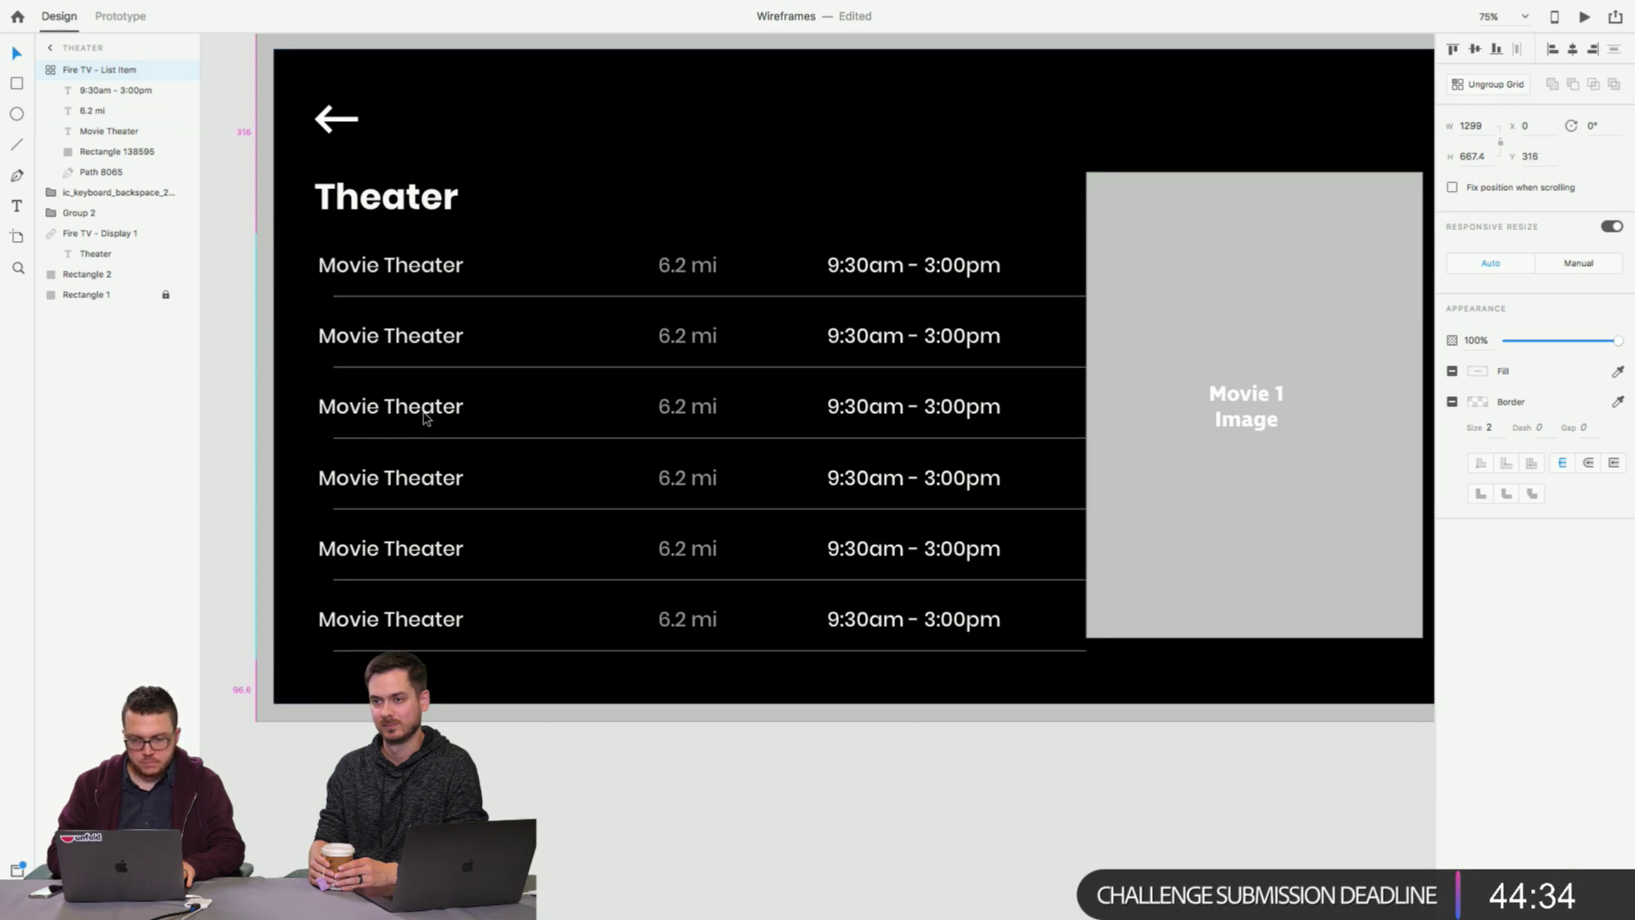
click(1252, 585)
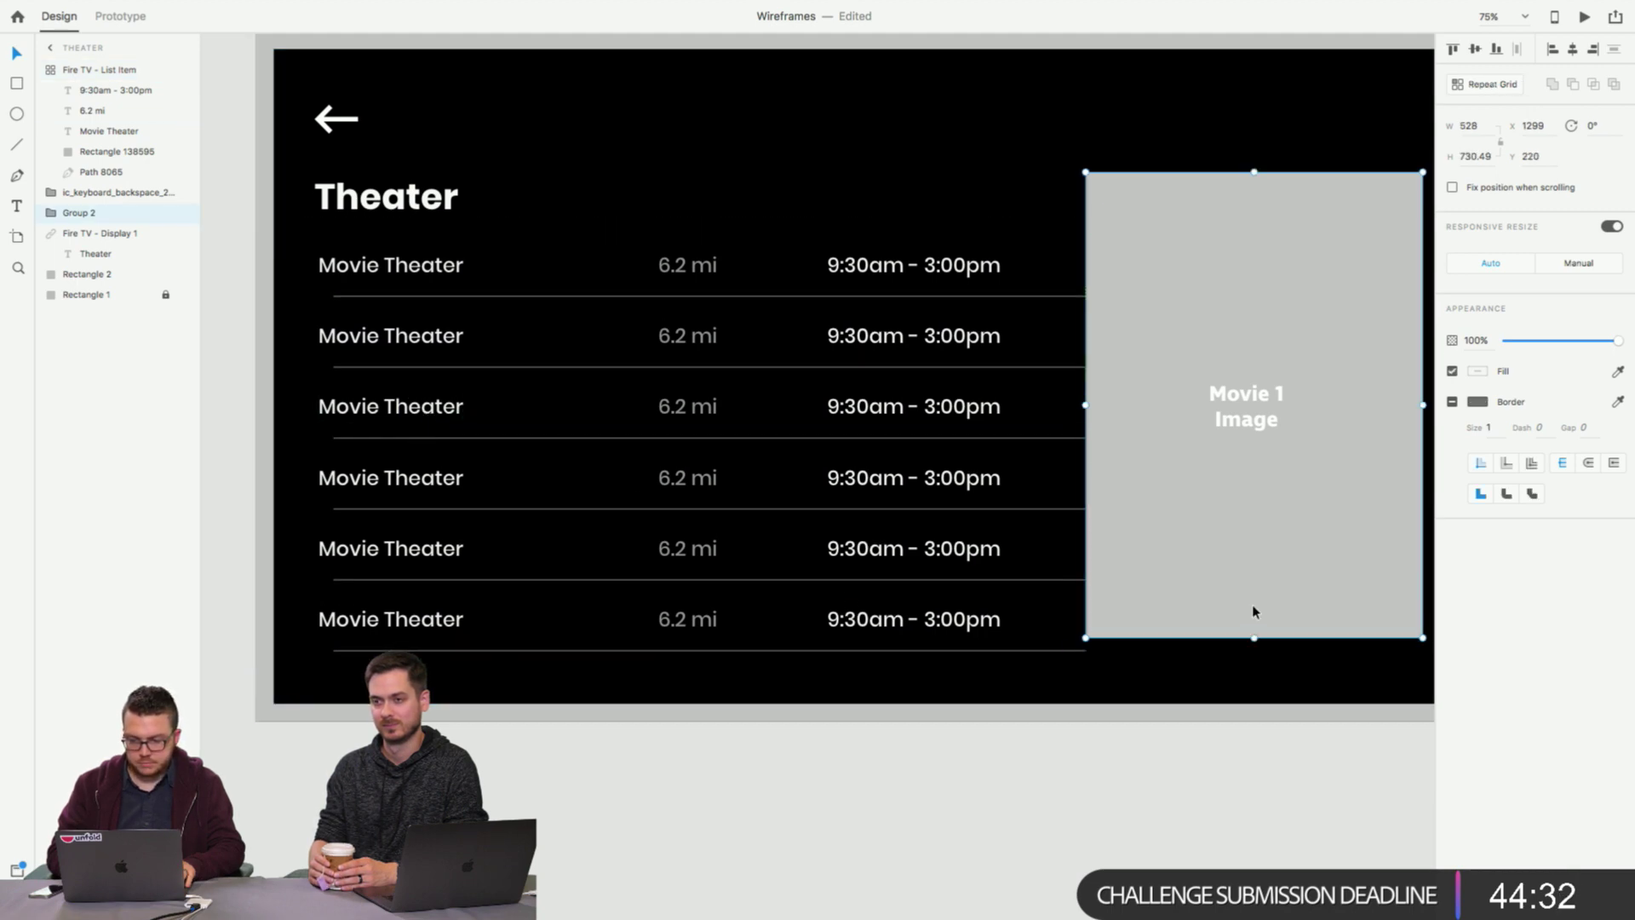
click(931, 898)
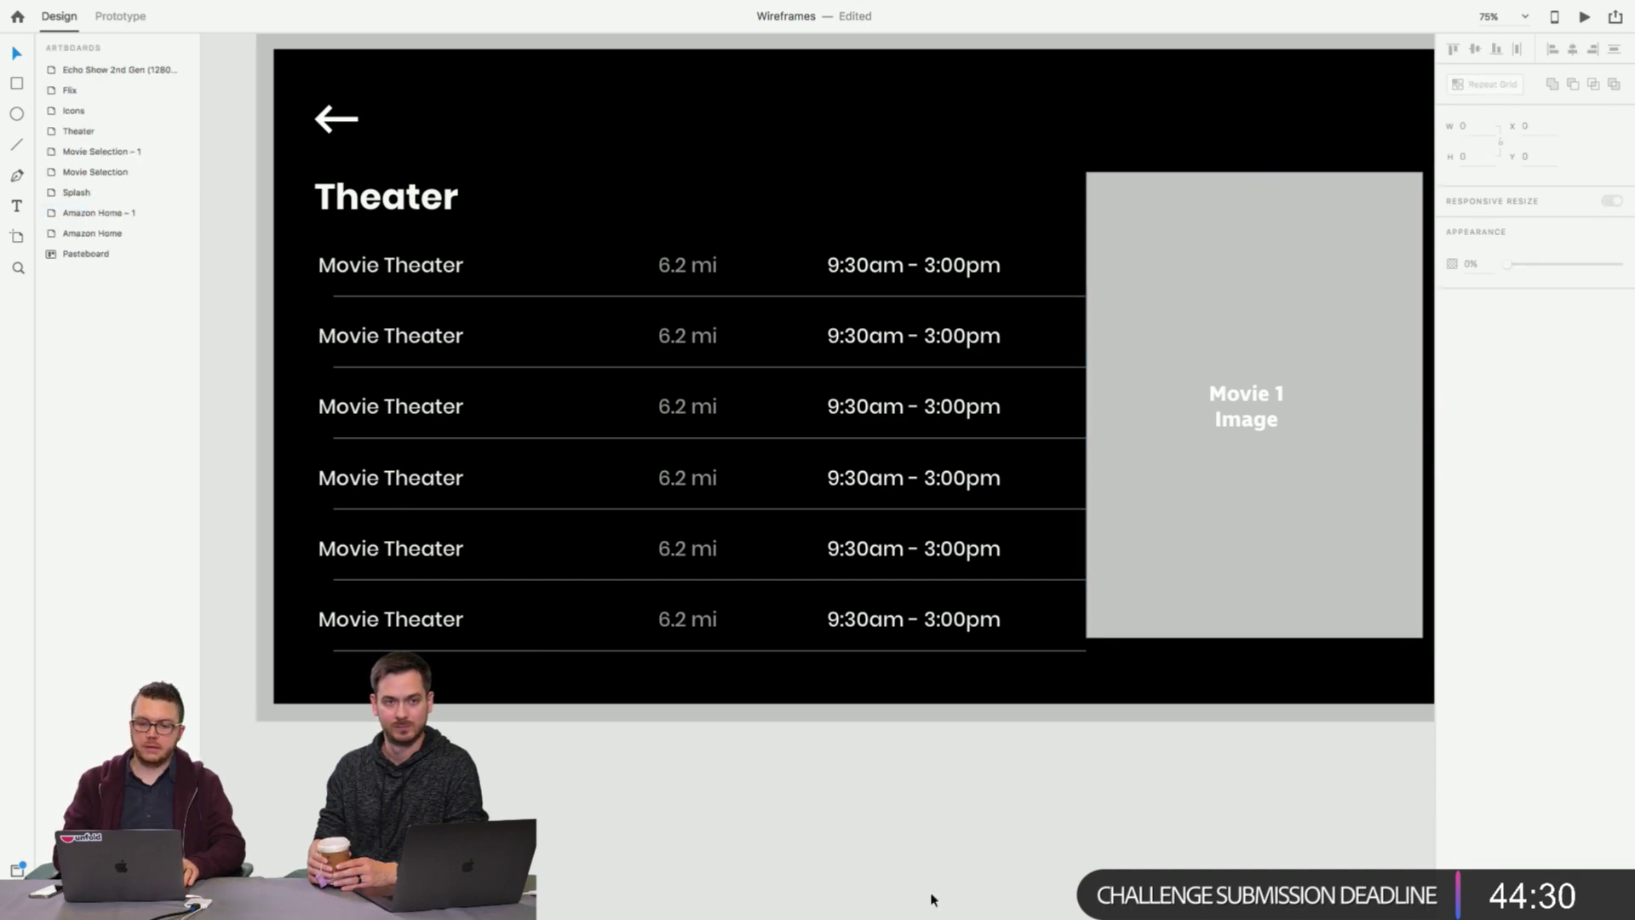
Rename the first row of the theater list to "Movie Theater 1".
scroll(941, 739, down, 5)
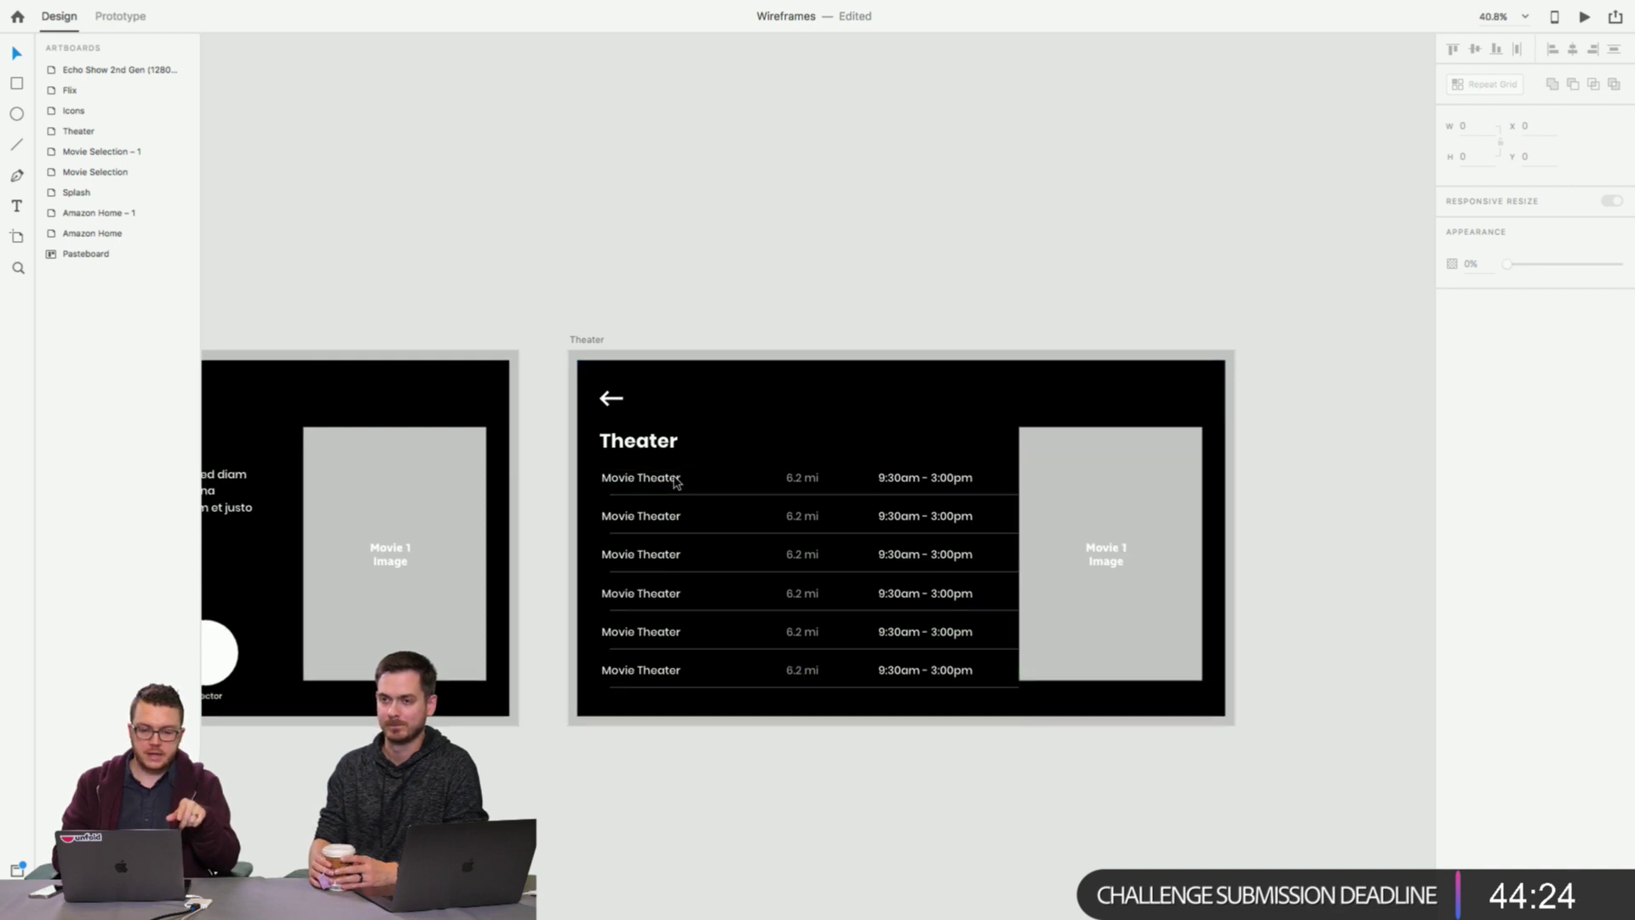
double_click(645, 479)
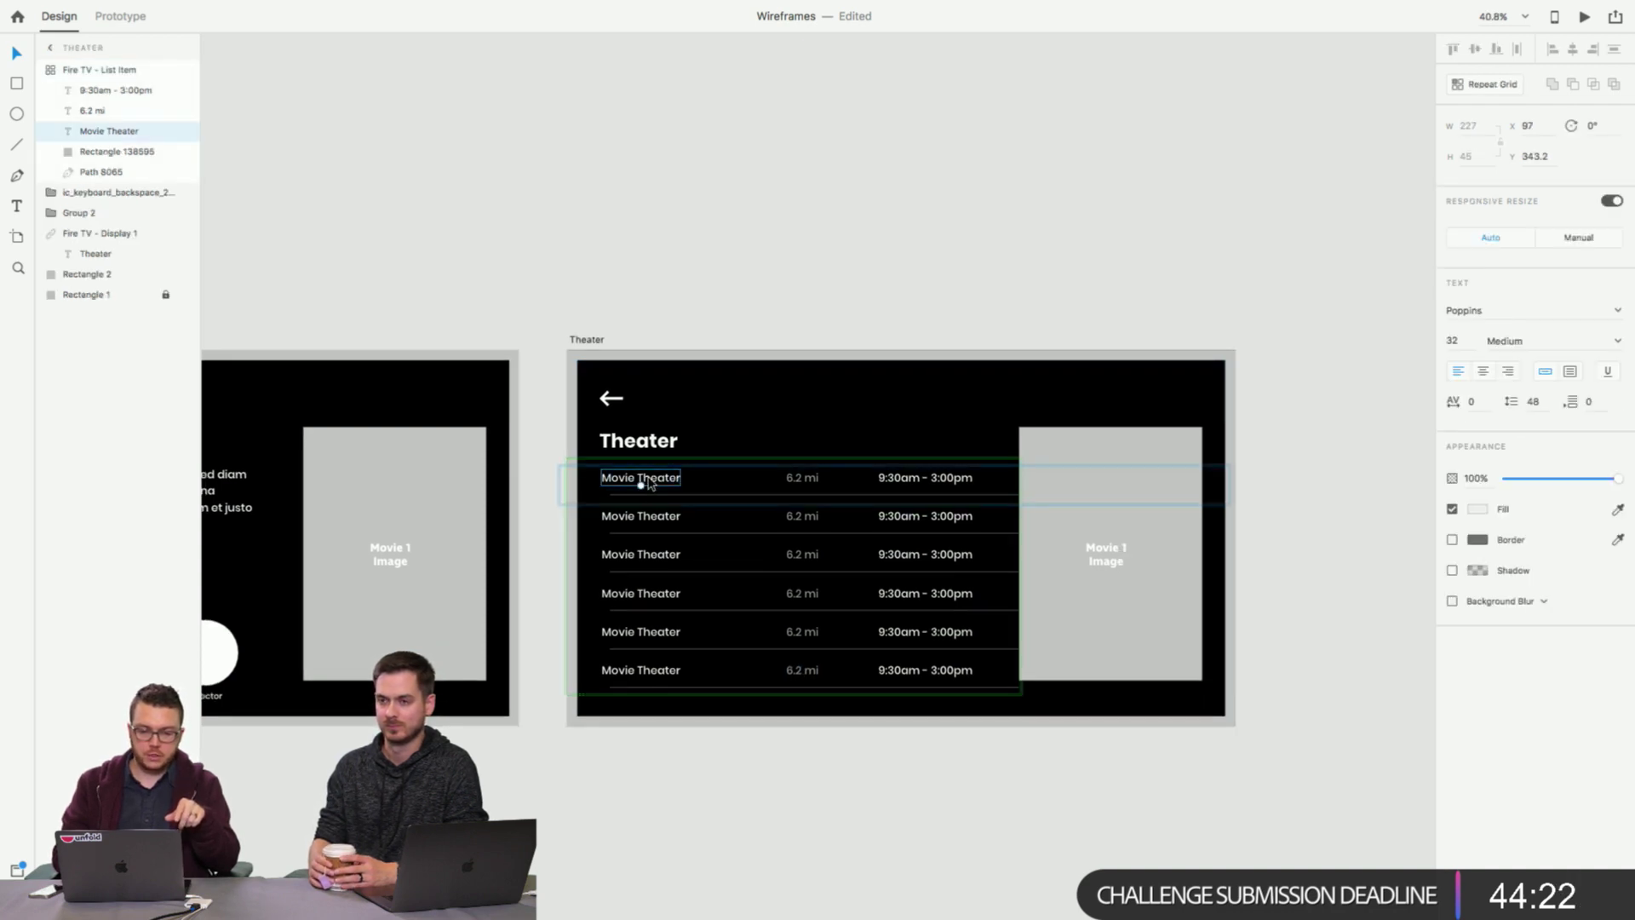
double_click(665, 481)
click(669, 477)
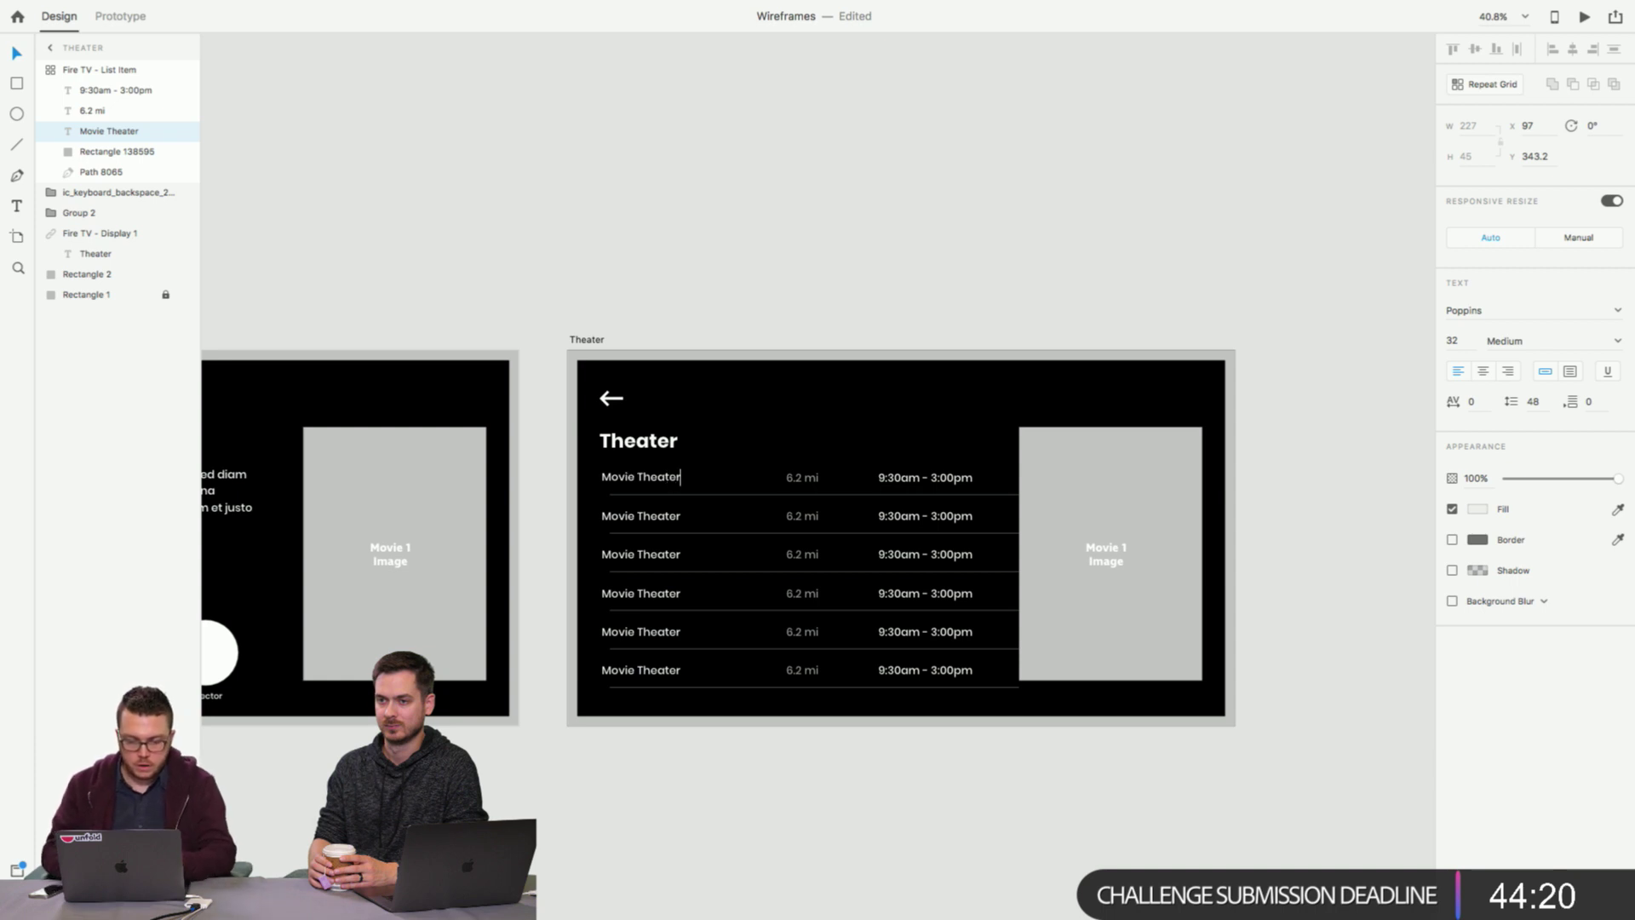
key(Escape)
key(Escape)
key(super+minus)
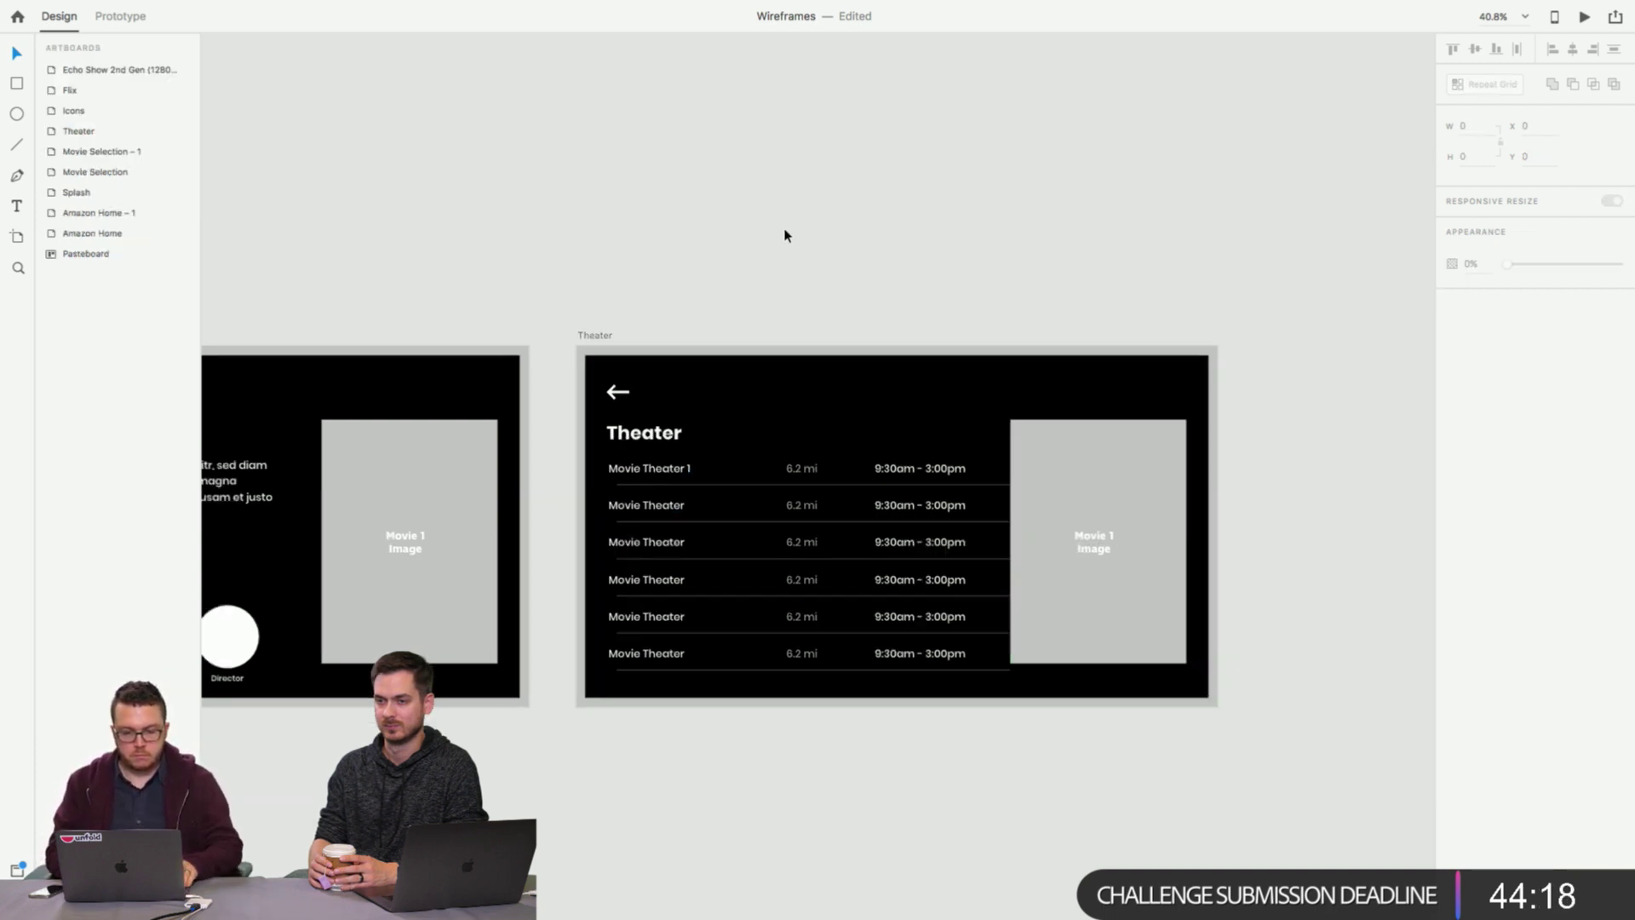
Duplicate the Theater artboard and place the copy beside the original.
drag(688, 294, 1122, 294)
click(1075, 193)
scroll(909, 196, right, 5)
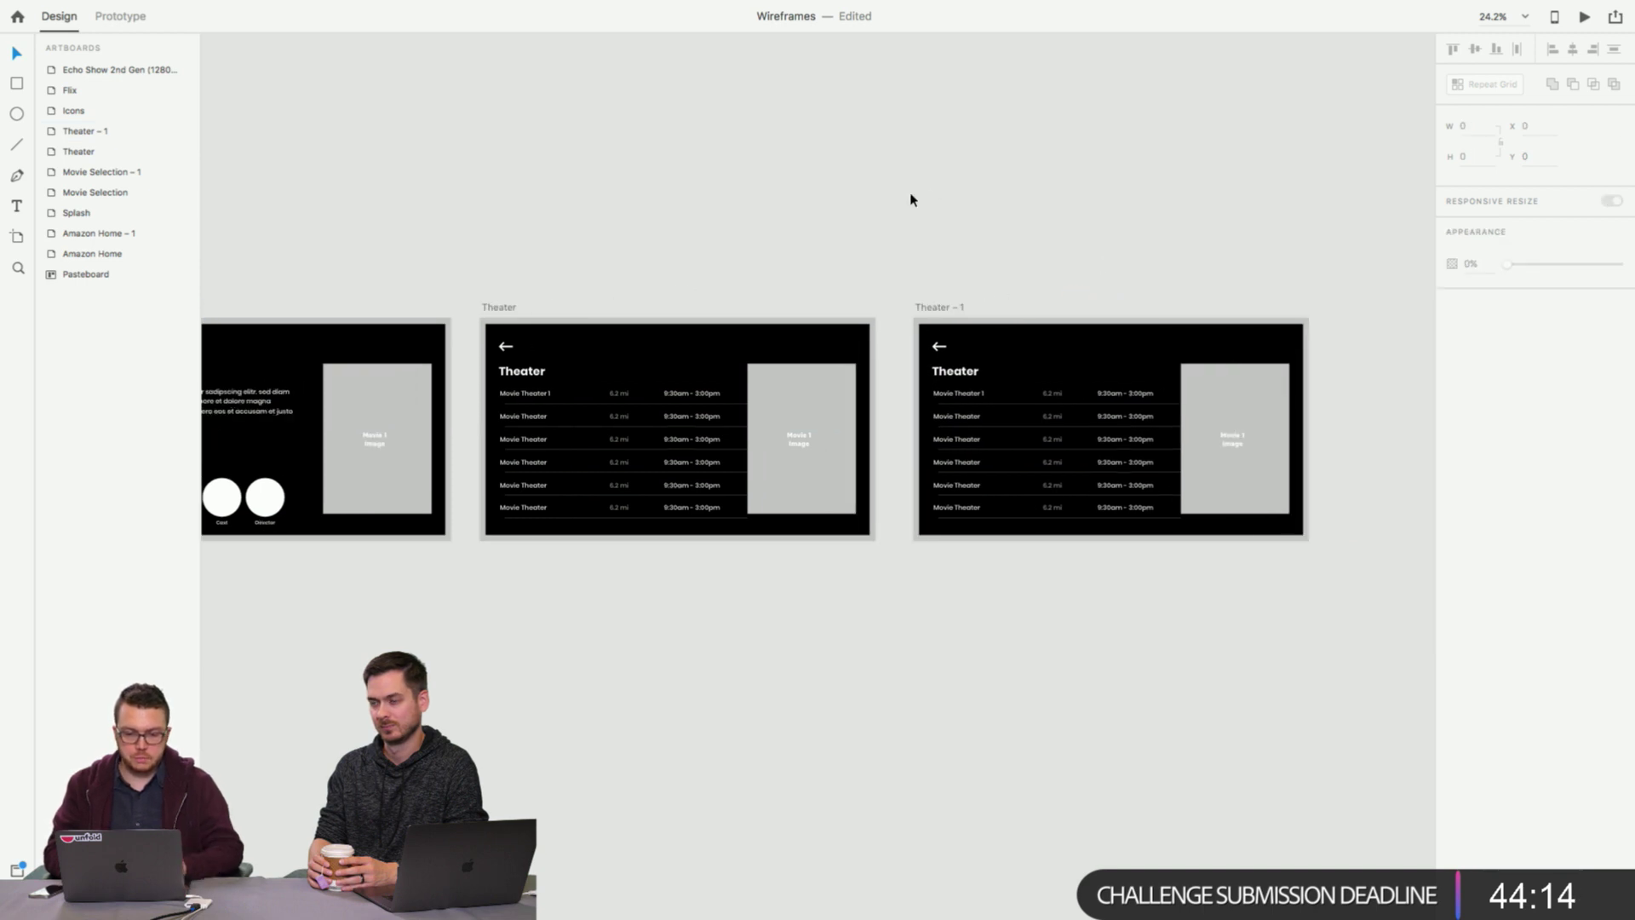
Delete the theater list's repeat grid from the duplicated Theater – 1 artboard.
scroll(702, 345, up, 3)
scroll(586, 464, up, 5)
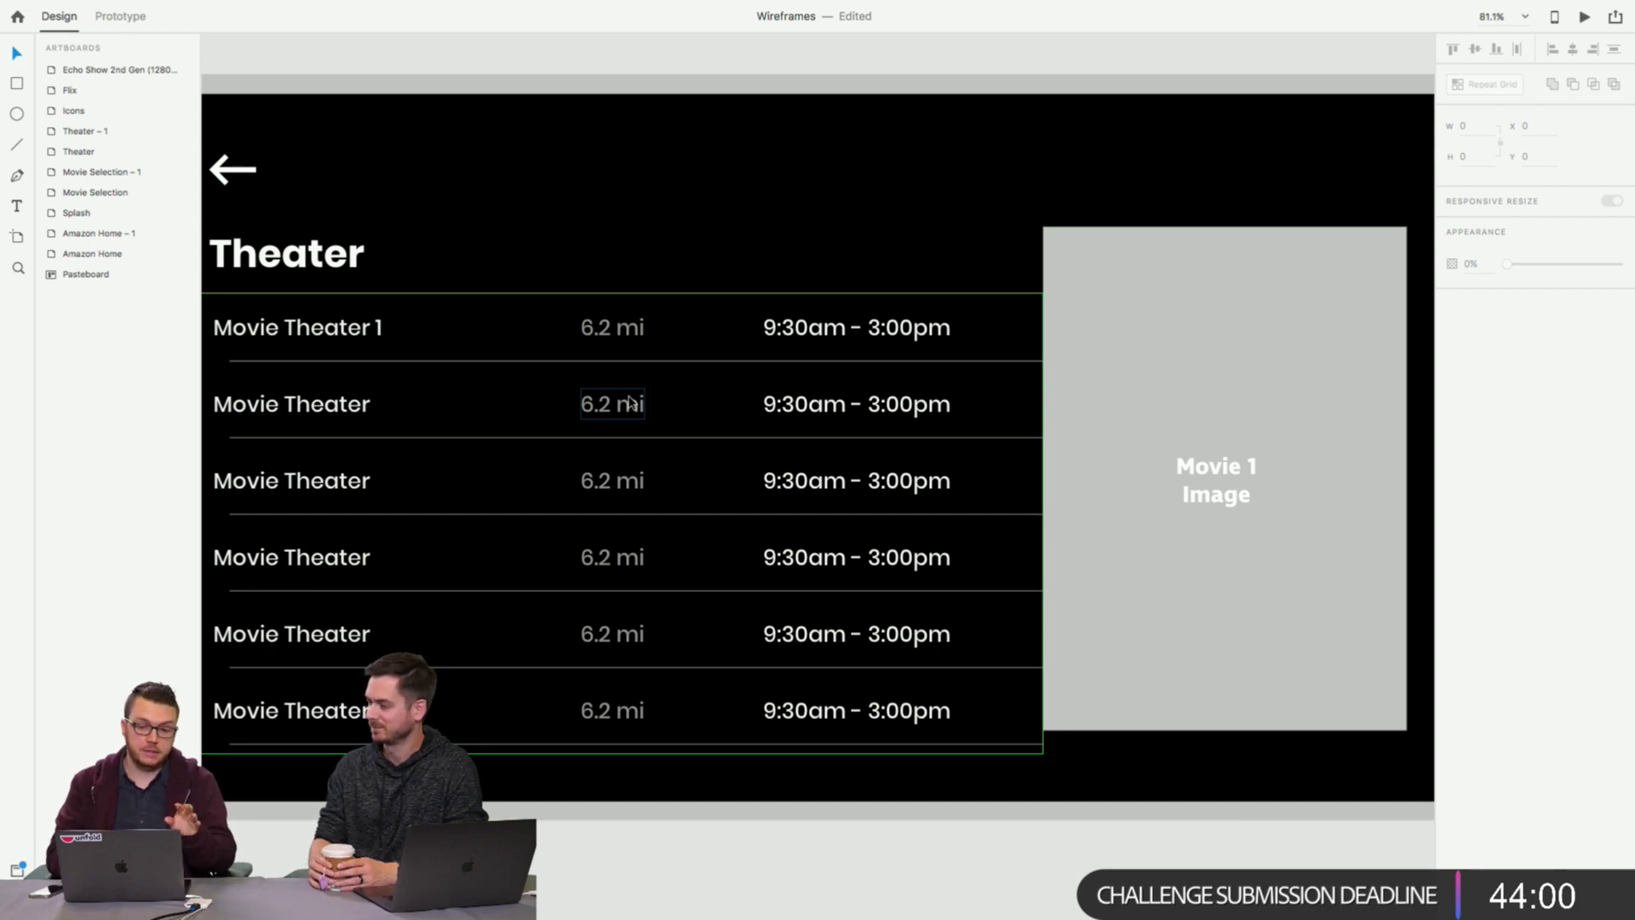
scroll(630, 404, down, 3)
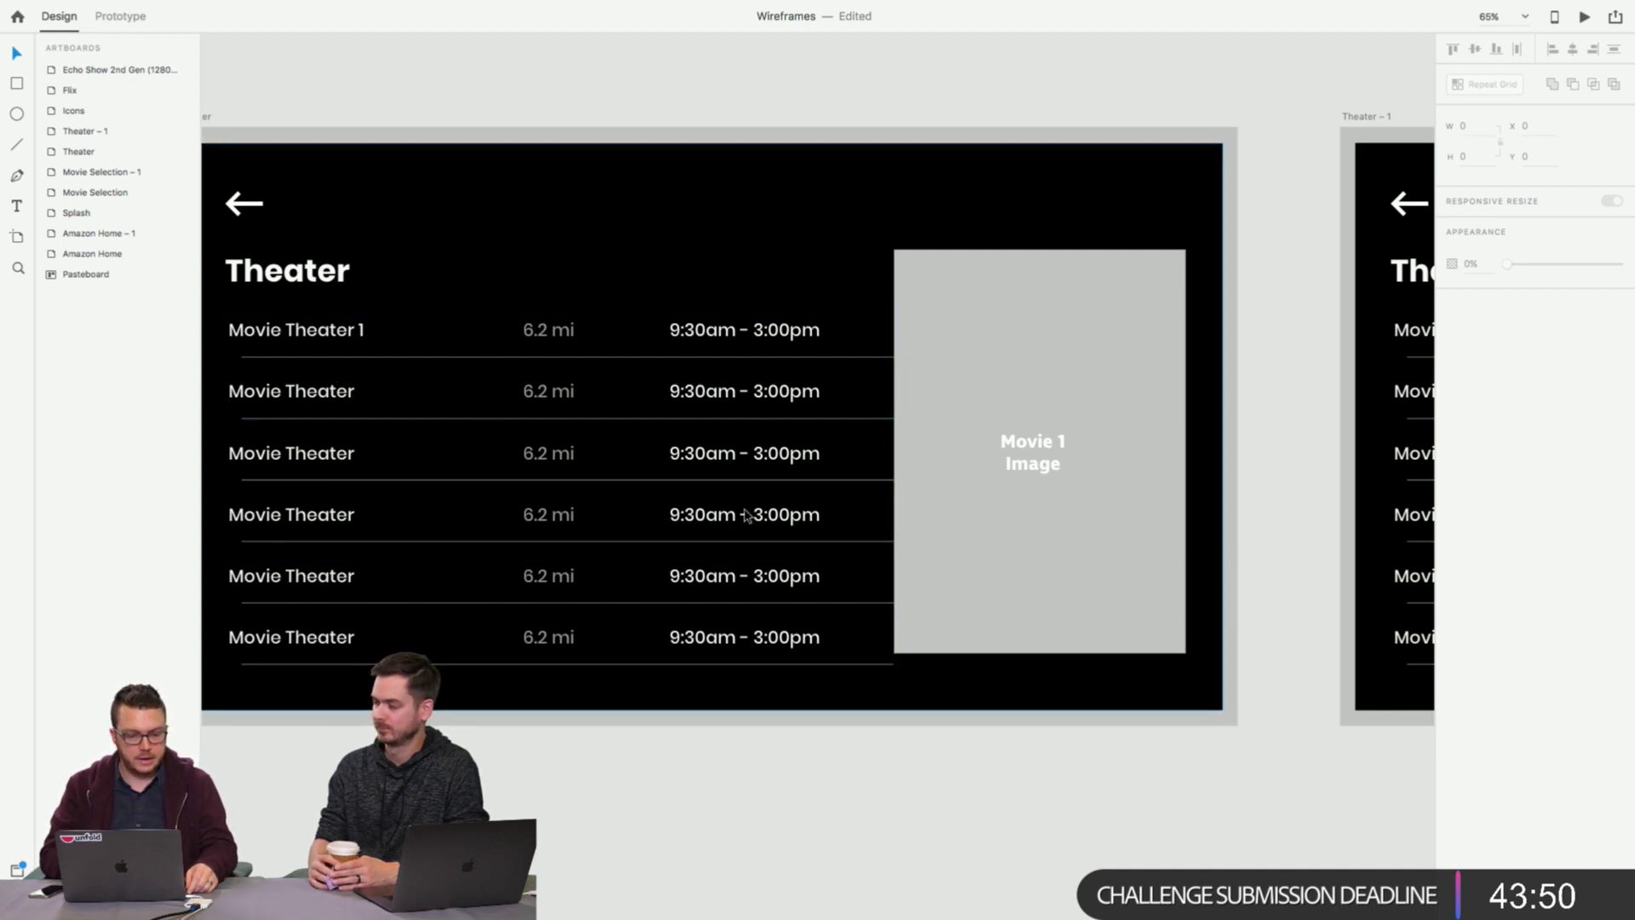
scroll(746, 527, right, 5)
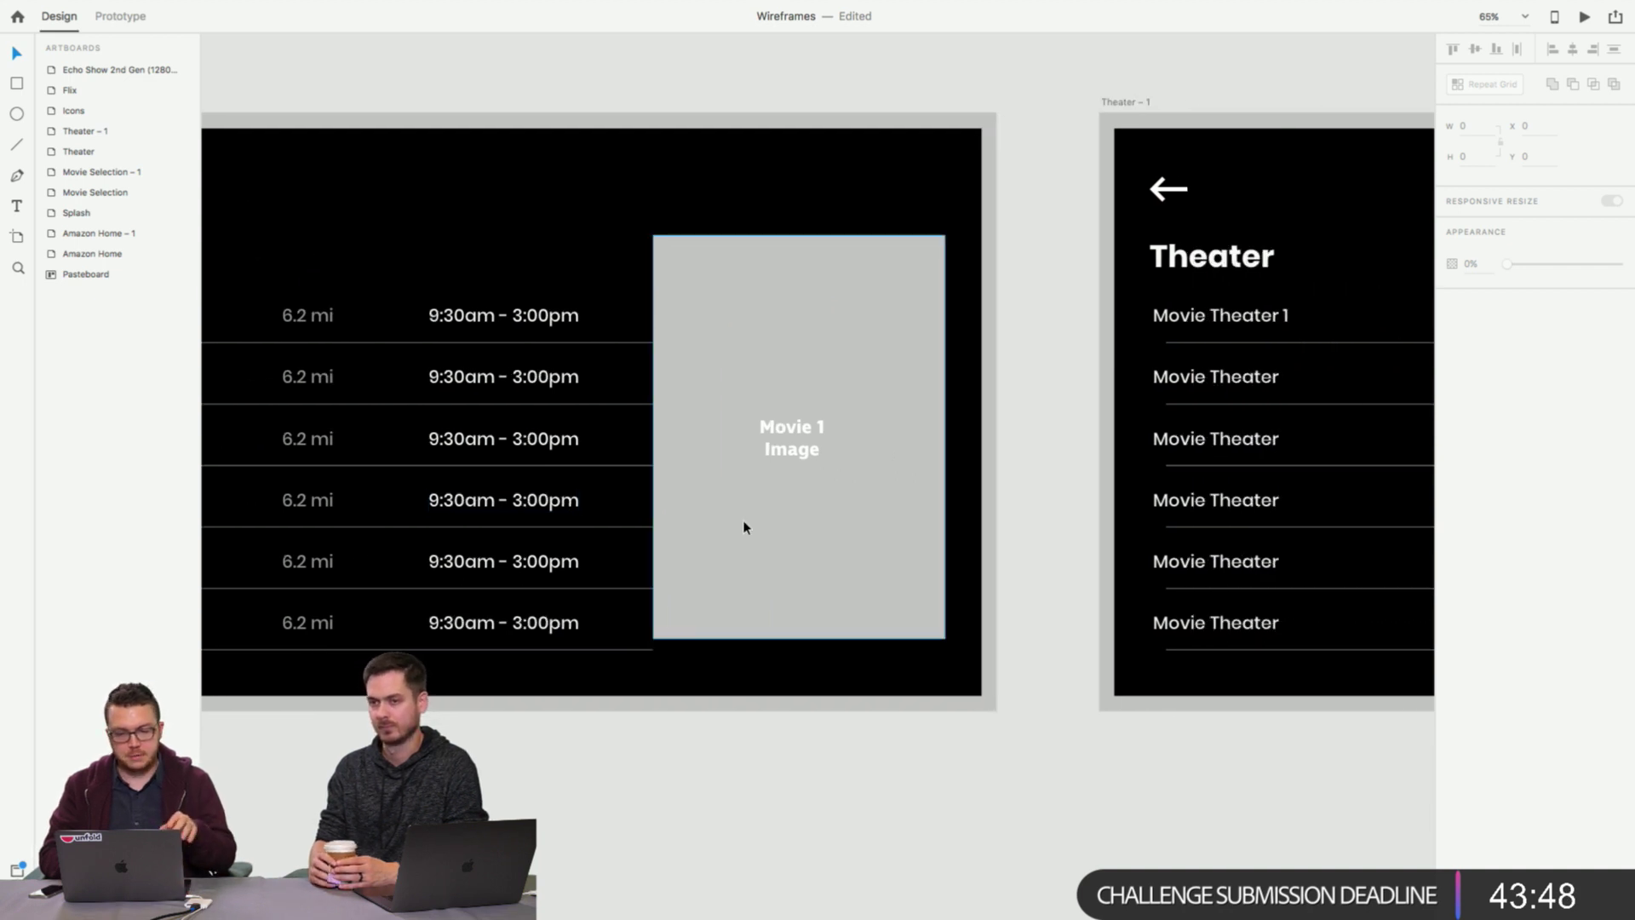
scroll(759, 522, right, 5)
scroll(864, 533, right, 10)
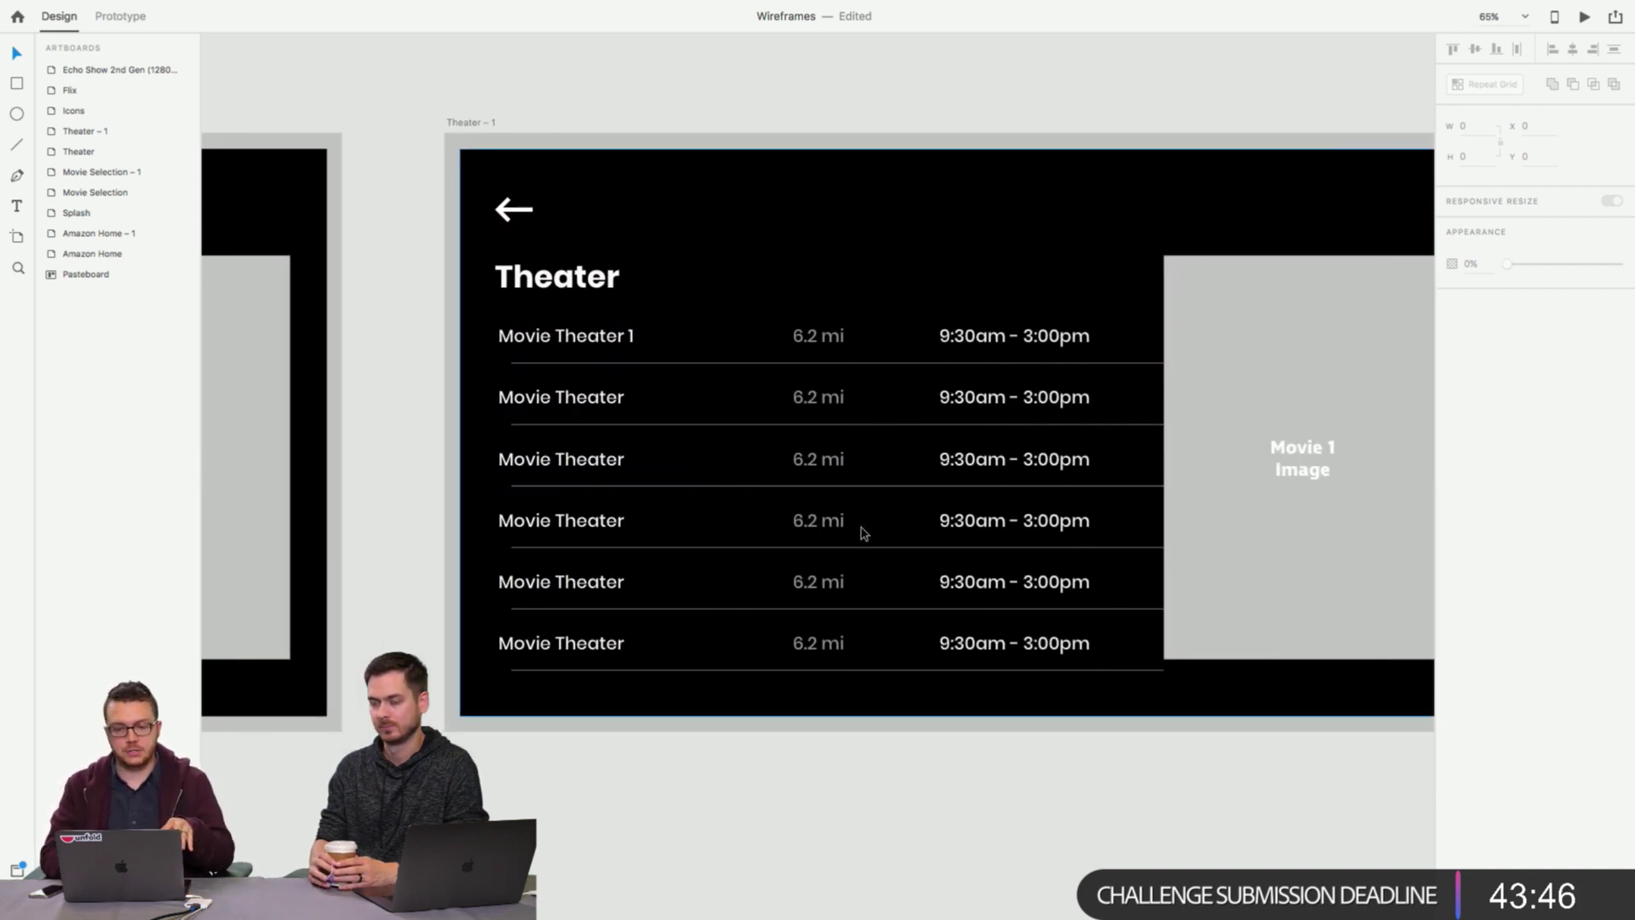
scroll(863, 533, left, 1)
click(457, 344)
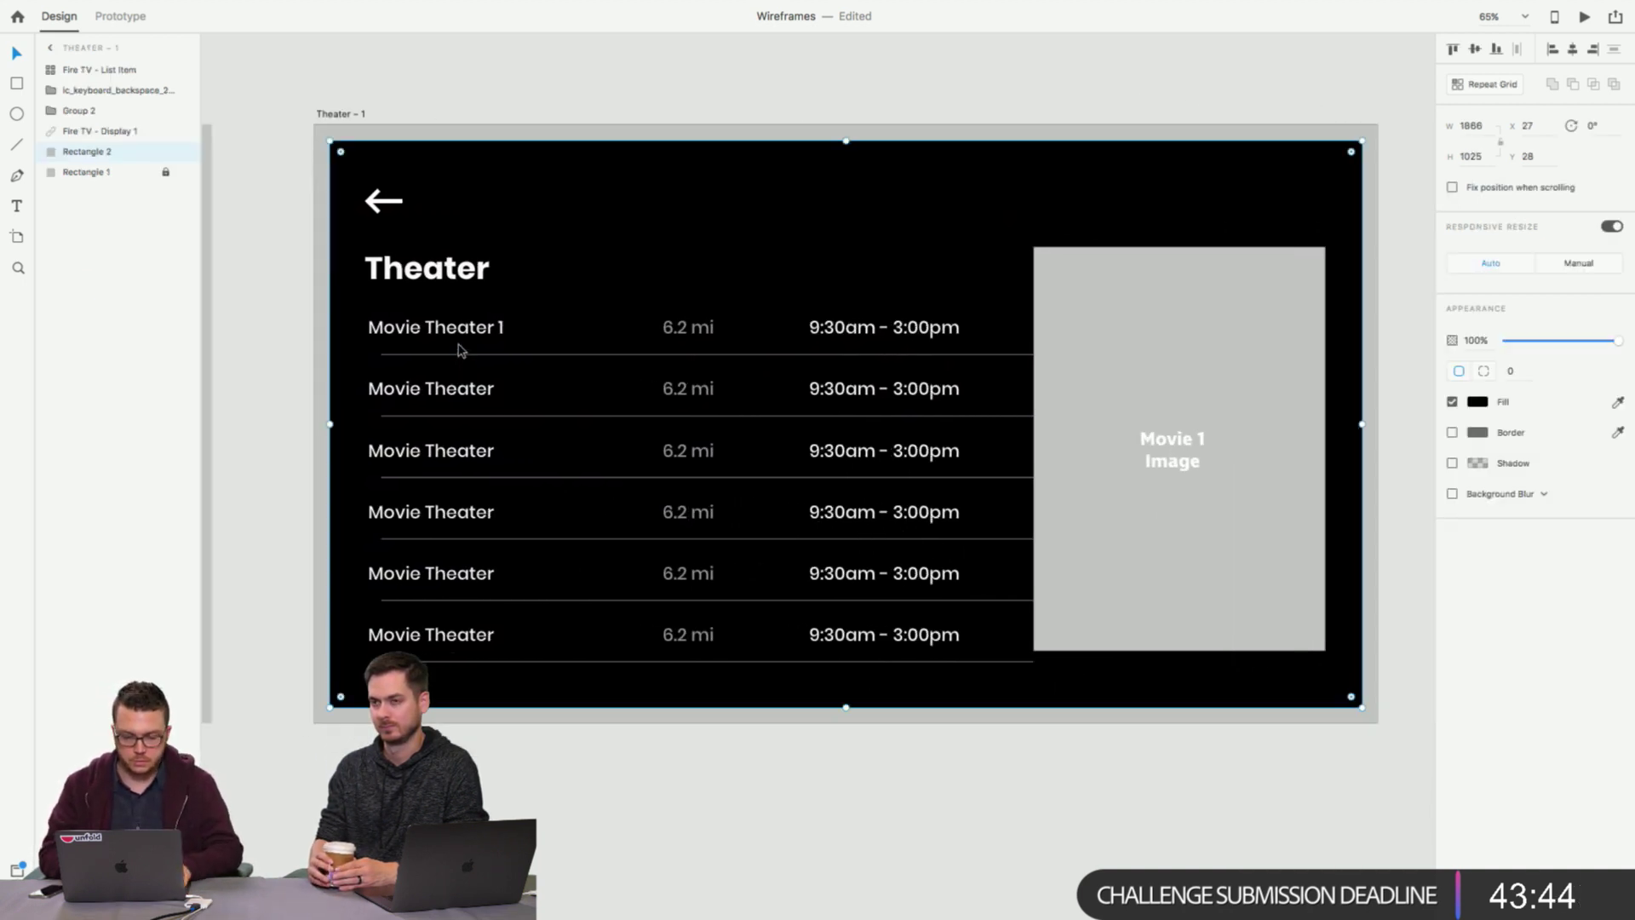
click(456, 344)
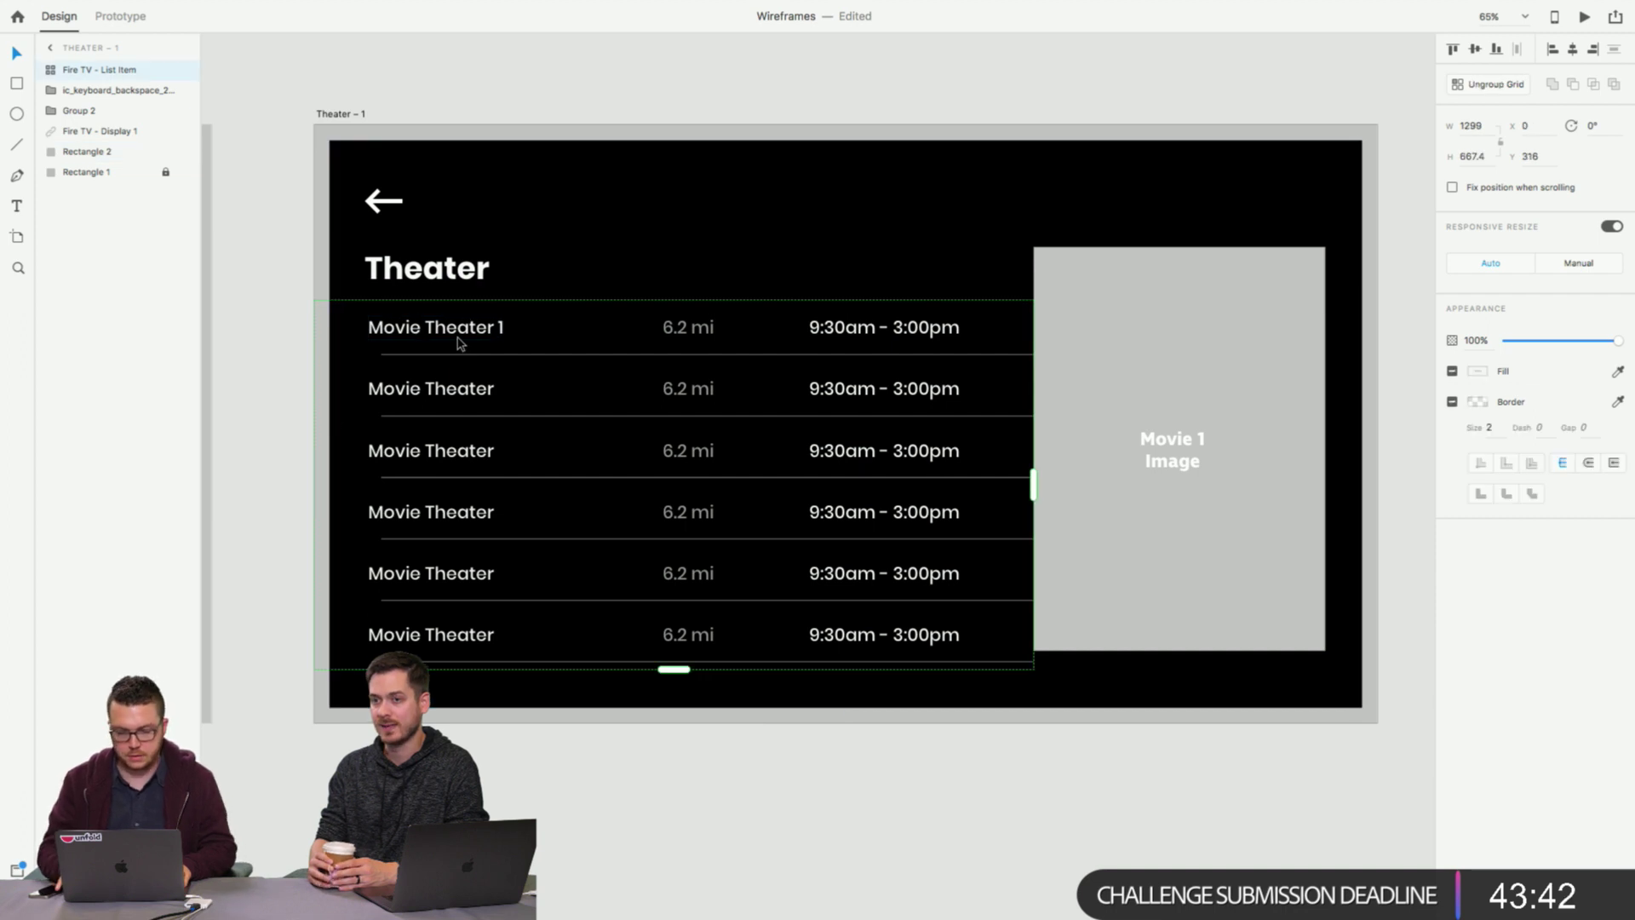
key(Delete)
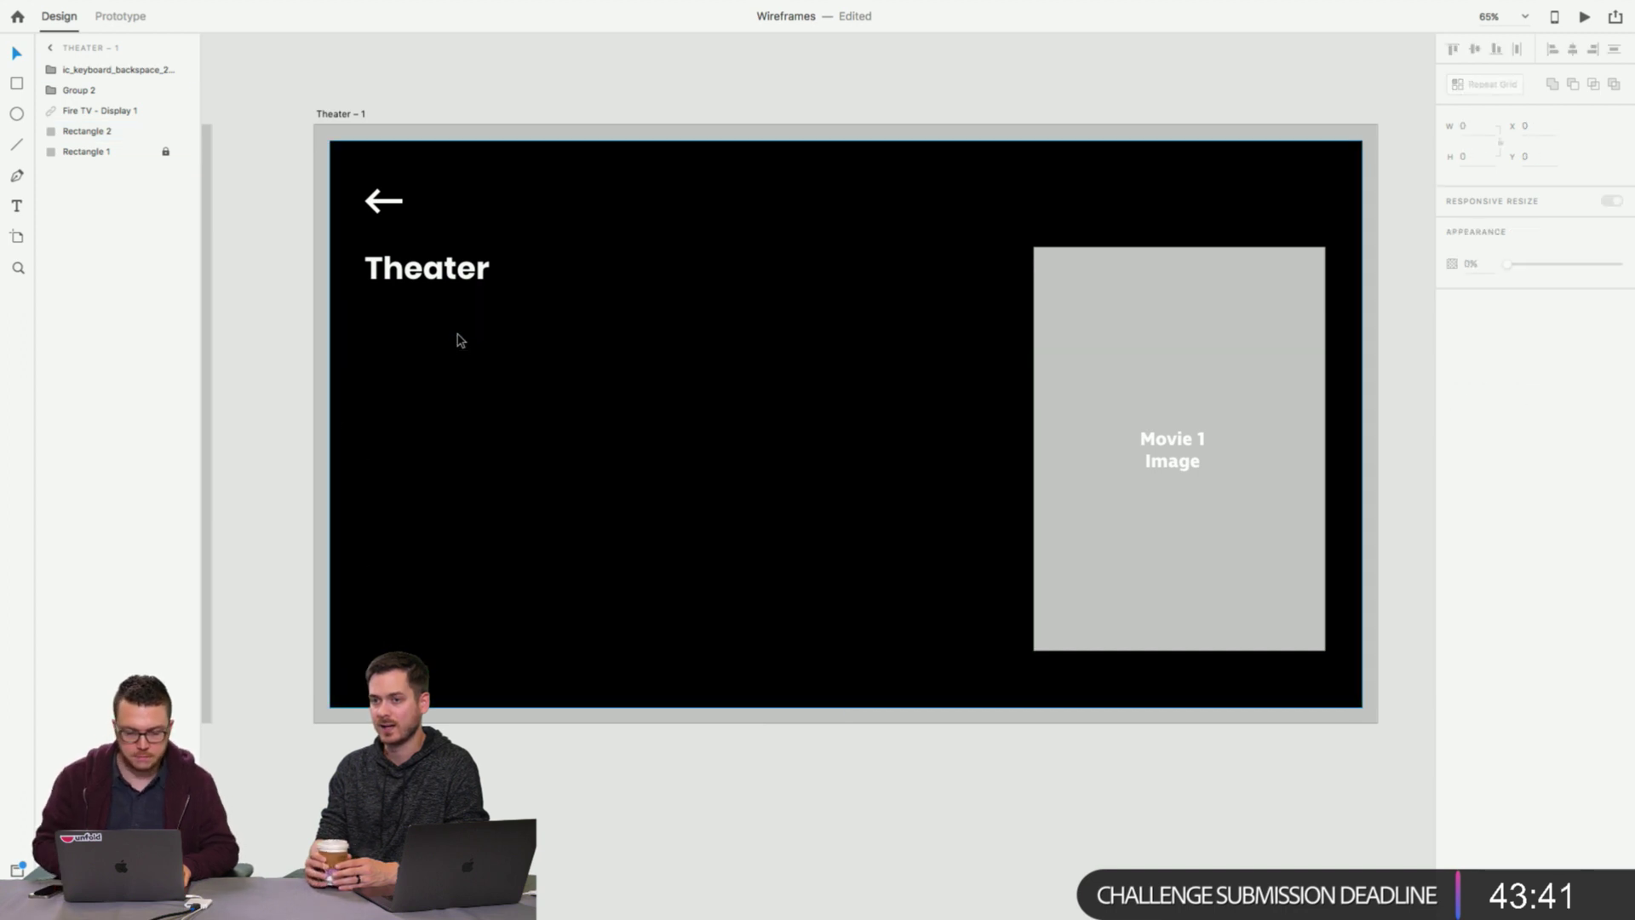
Change the heading on the Theater – 1 artboard to "Movie".
double_click(475, 264)
double_click(470, 268)
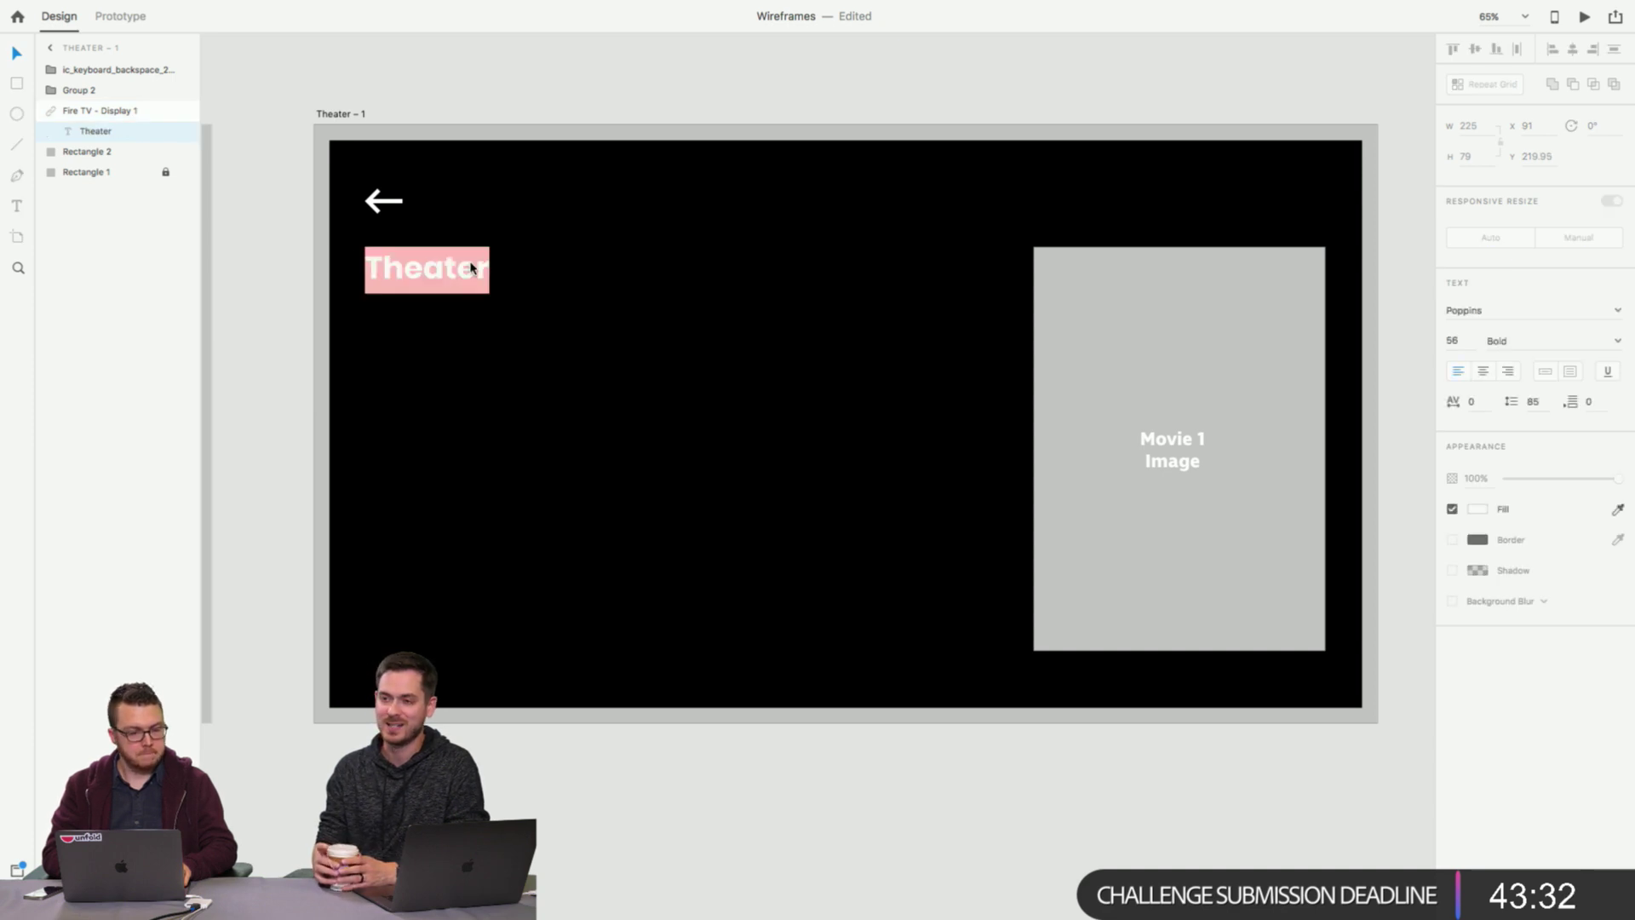
text(Movie)
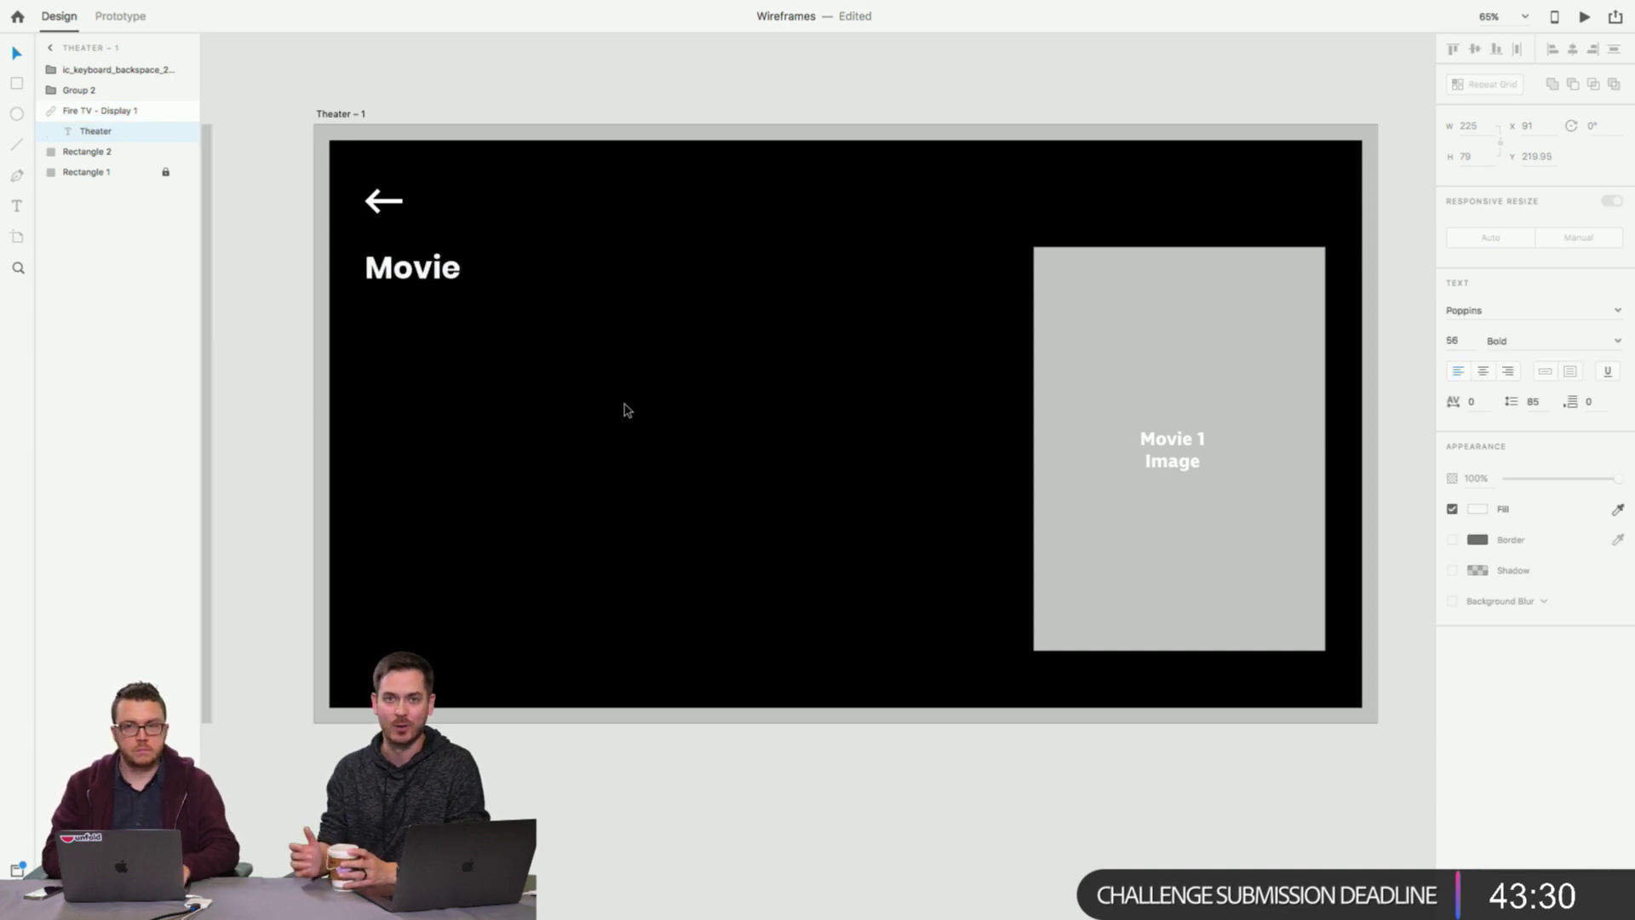
scroll(624, 410, down, 3)
click(607, 636)
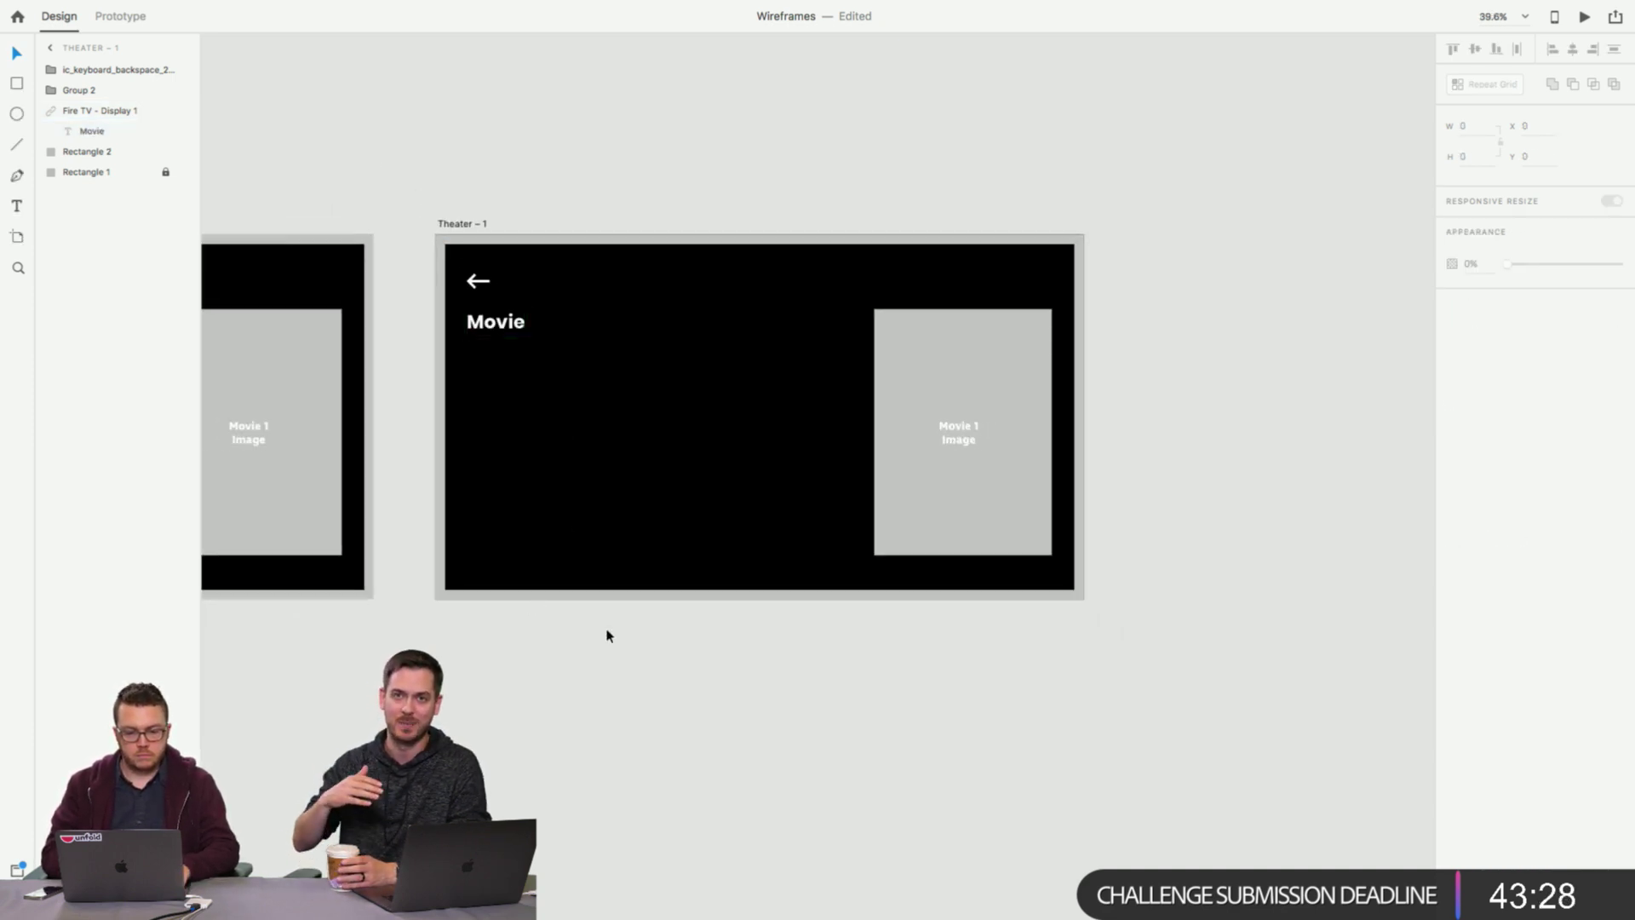
Draw a white rectangle about 1114 by 341 below the Movie heading on the Theater – 1 artboard.
scroll(608, 635, left, 5)
scroll(610, 637, down, 3)
scroll(612, 639, left, 8)
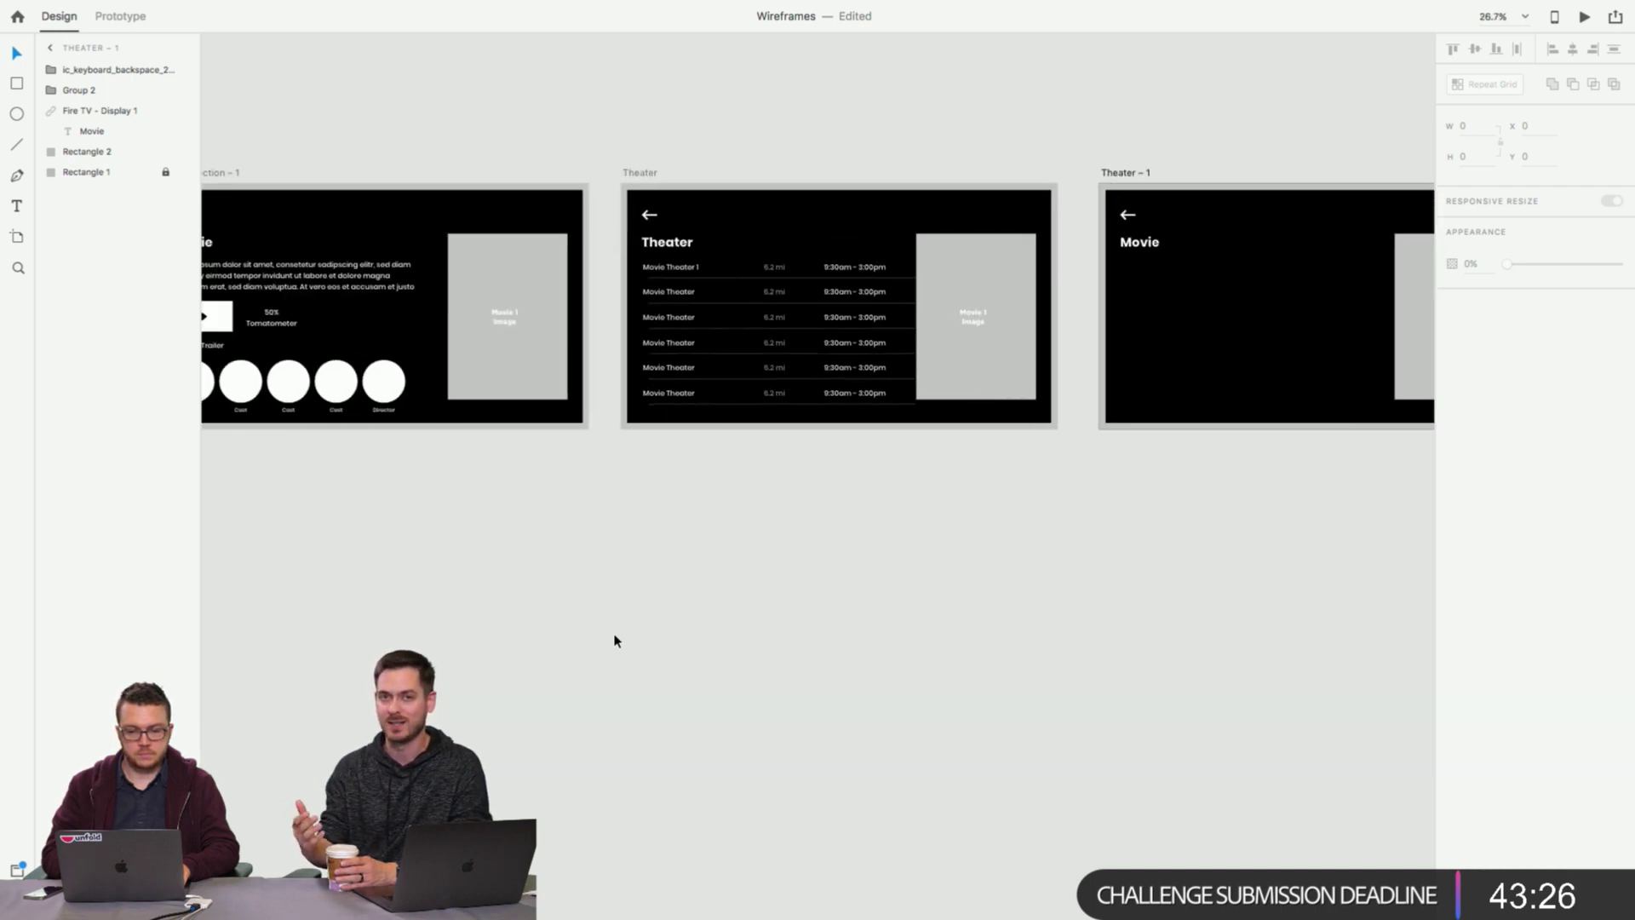
scroll(615, 641, down, 3)
scroll(613, 639, left, 2)
scroll(613, 637, up, 4)
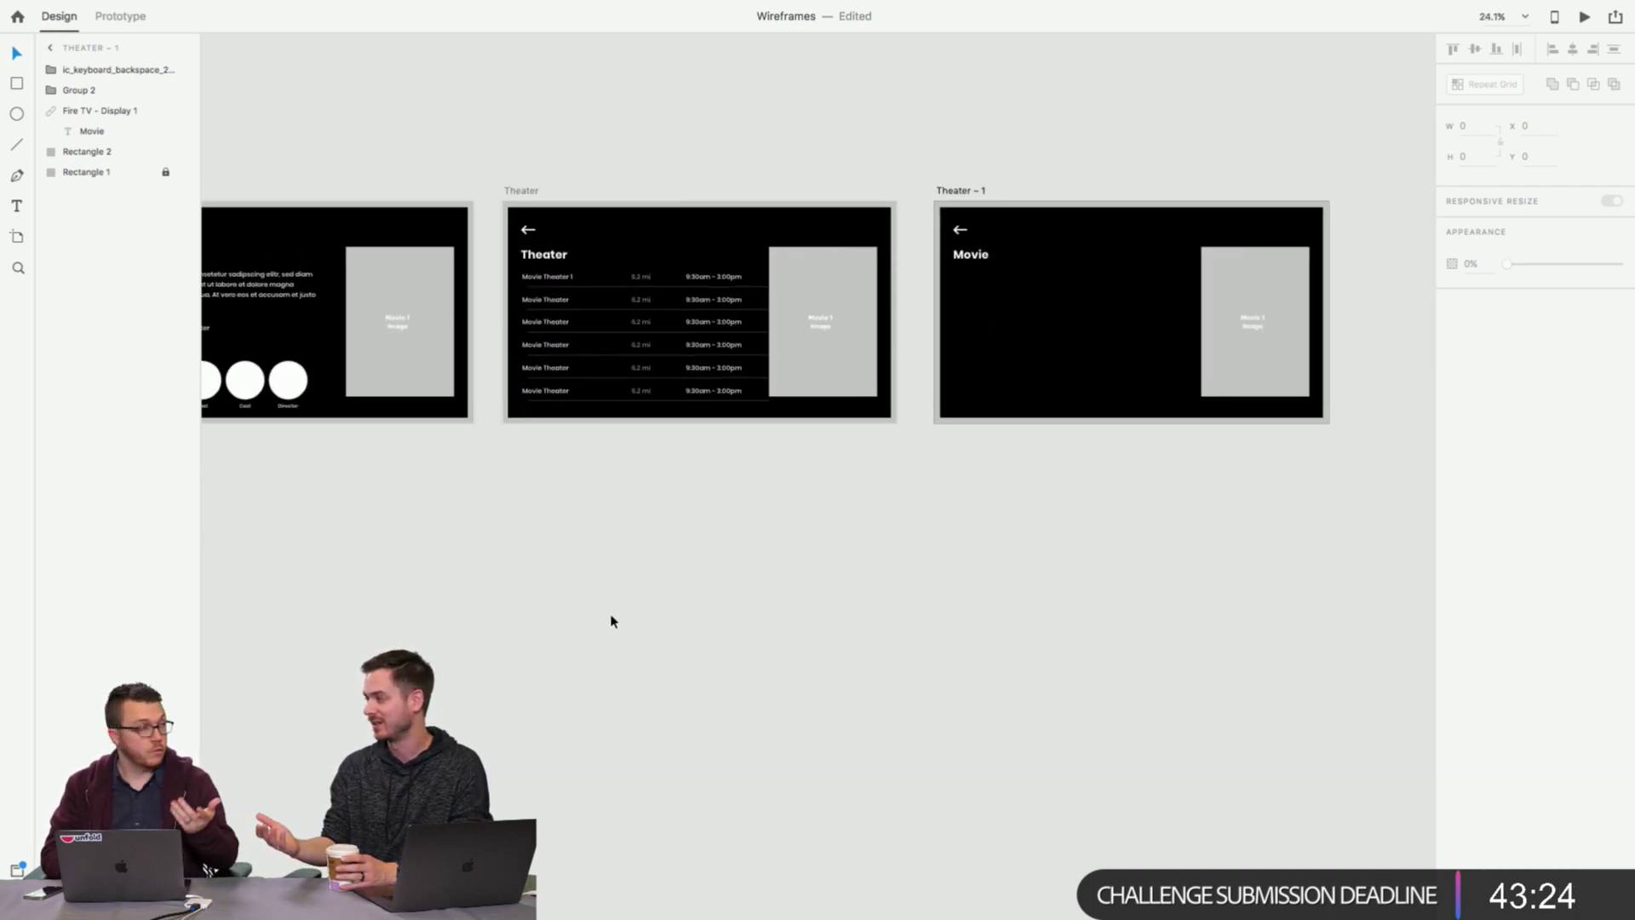
scroll(611, 620, right, 3)
scroll(610, 617, up, 5)
scroll(610, 617, down, 2)
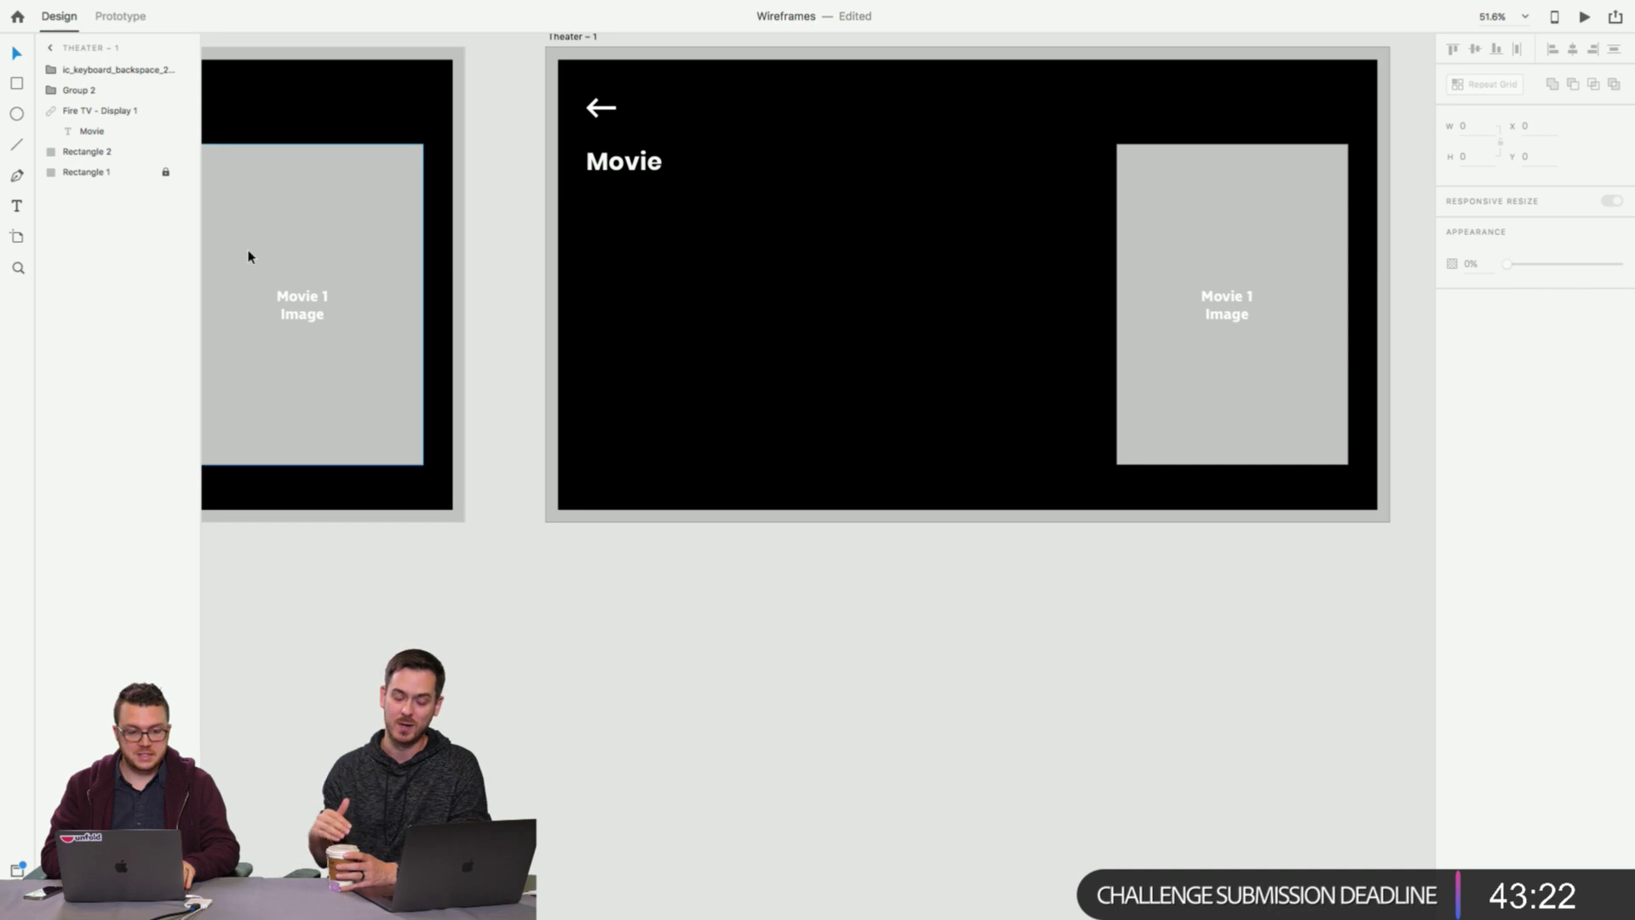
key(r)
mouse_move(586, 189)
mouse_down()
mouse_move(884, 331)
mouse_move(1030, 352)
mouse_move(1076, 338)
mouse_up()
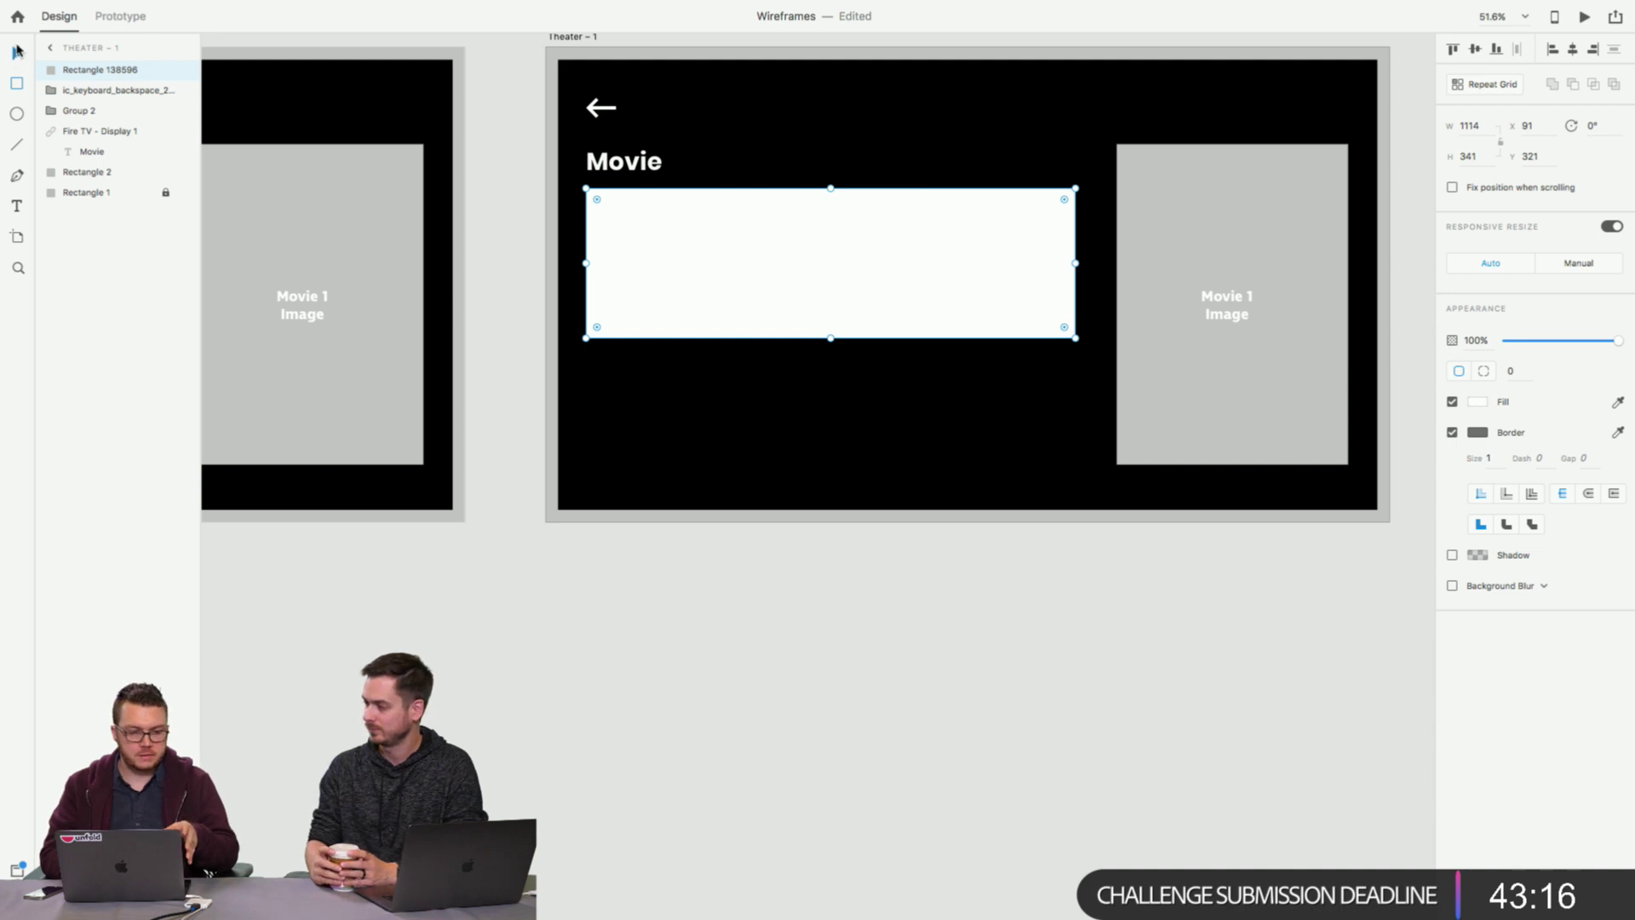
click(473, 132)
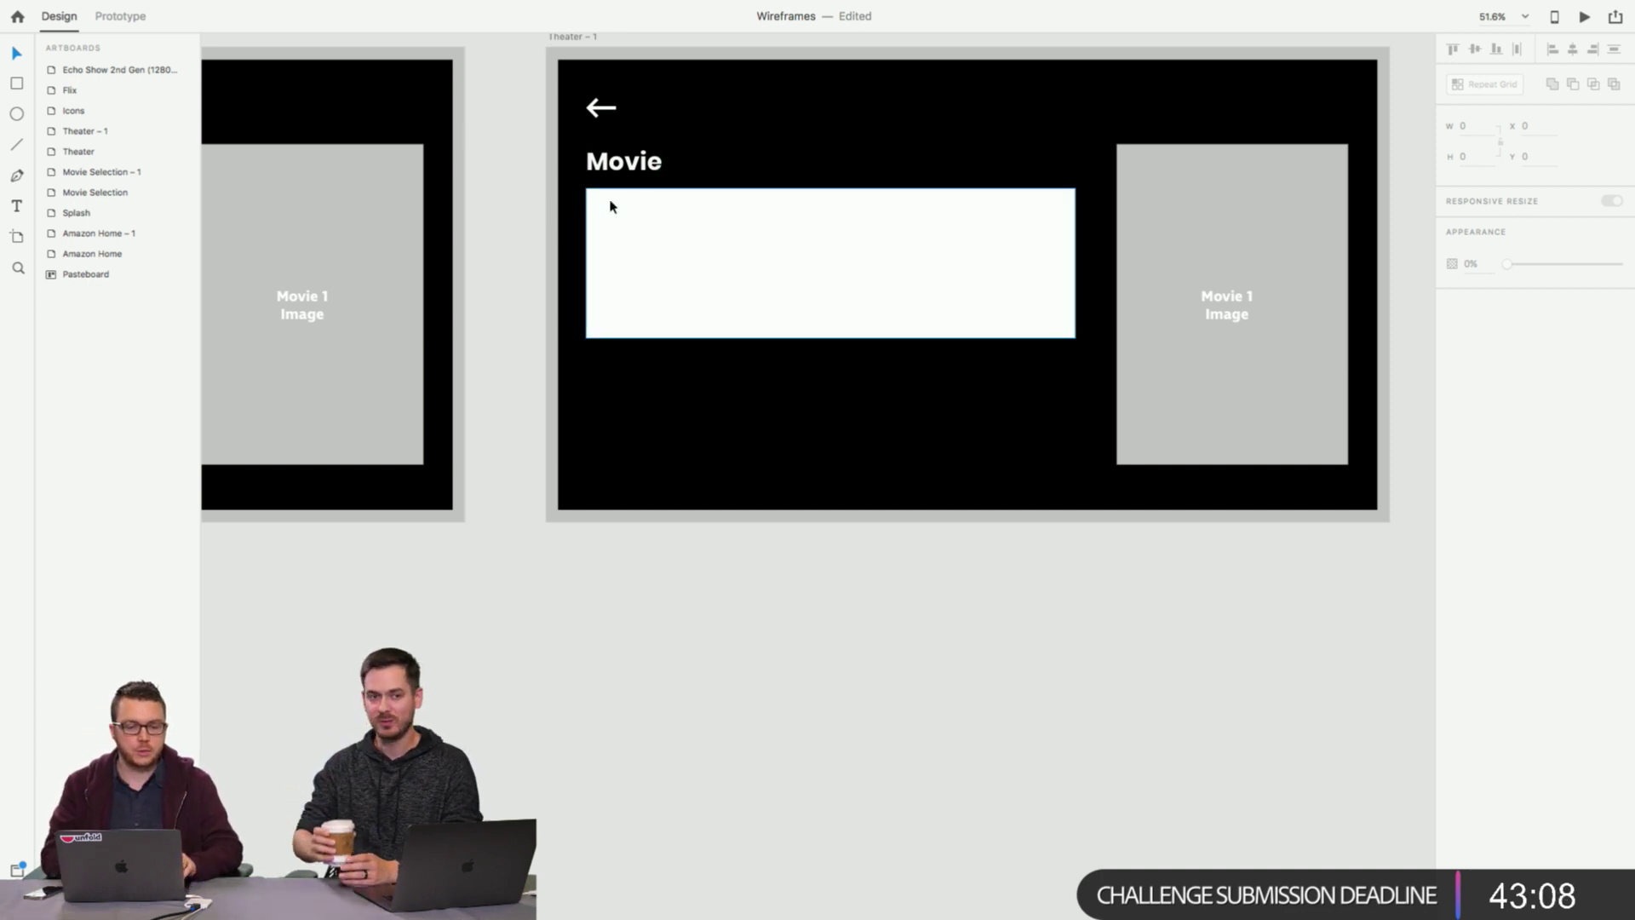
Narrow the white rectangle slightly by pulling in its edge nearest the Movie 1 Image placeholder.
click(643, 216)
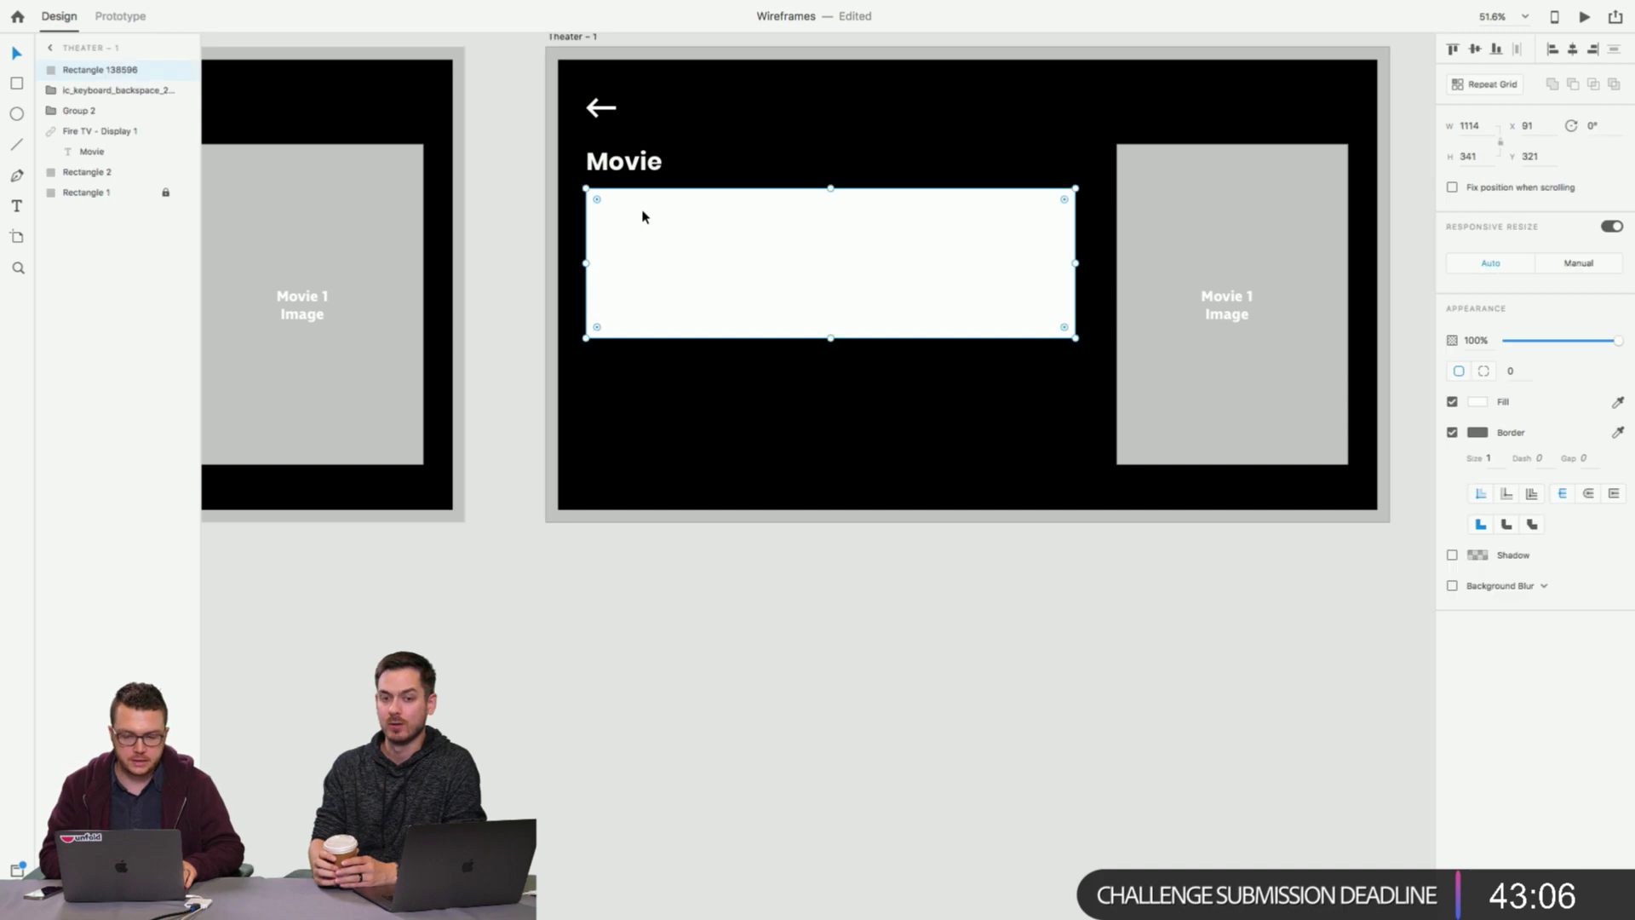
drag(1076, 263, 1070, 263)
scroll(478, 233, right, 3)
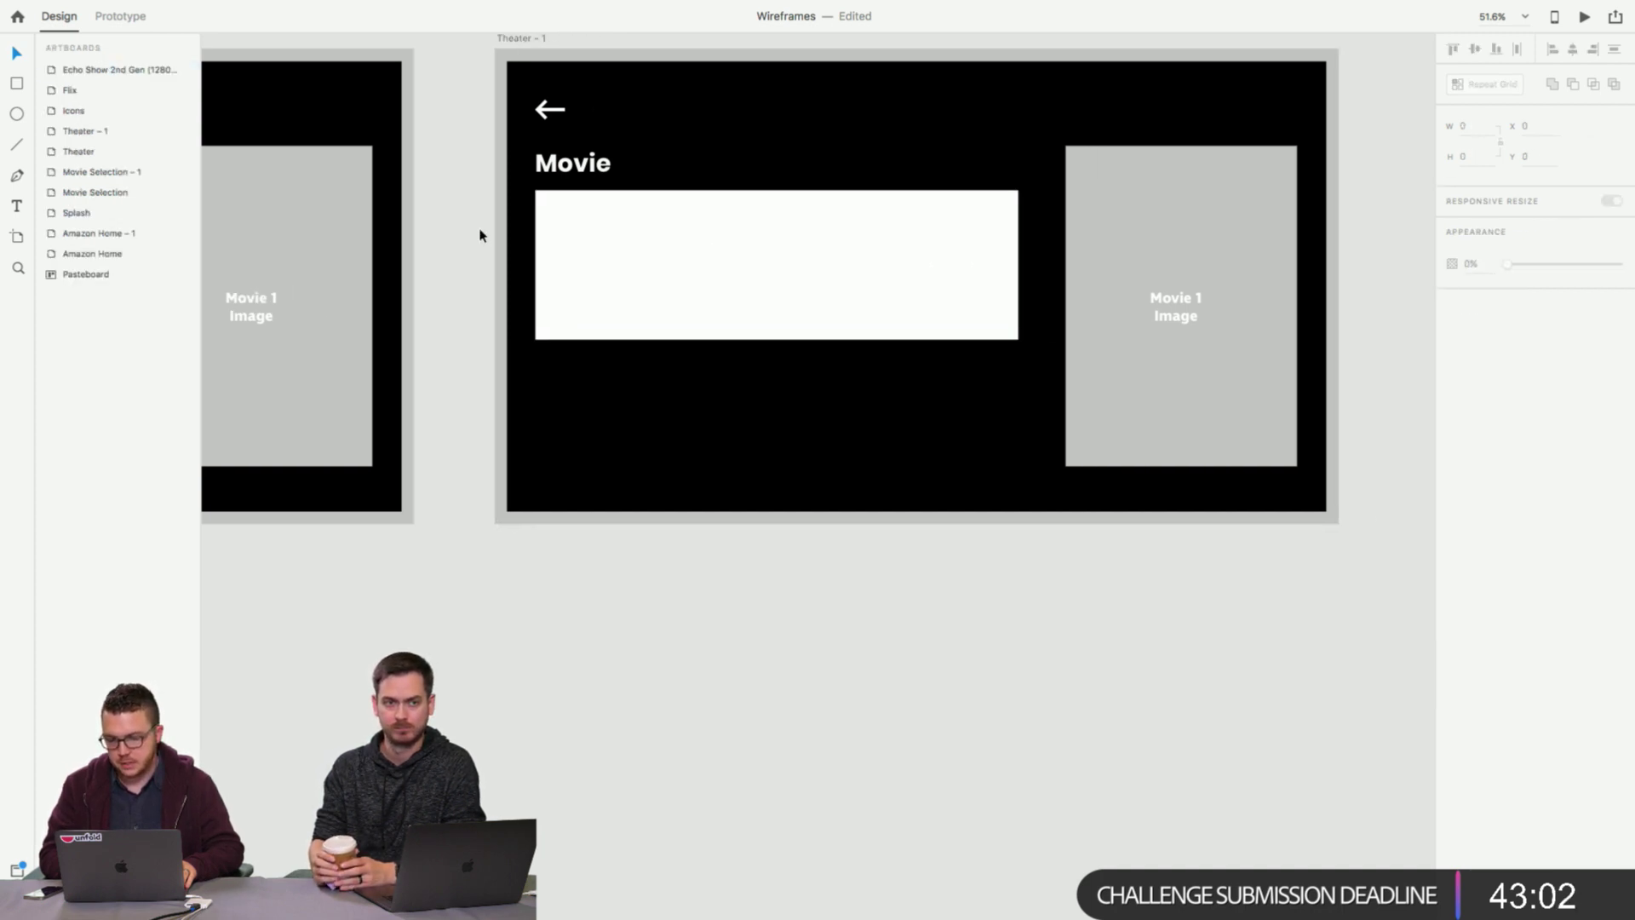
Review the layouts of the Movie Selection, Movie Selection – 1 and Theater artboards leading up to Theater – 1.
click(548, 168)
click(420, 171)
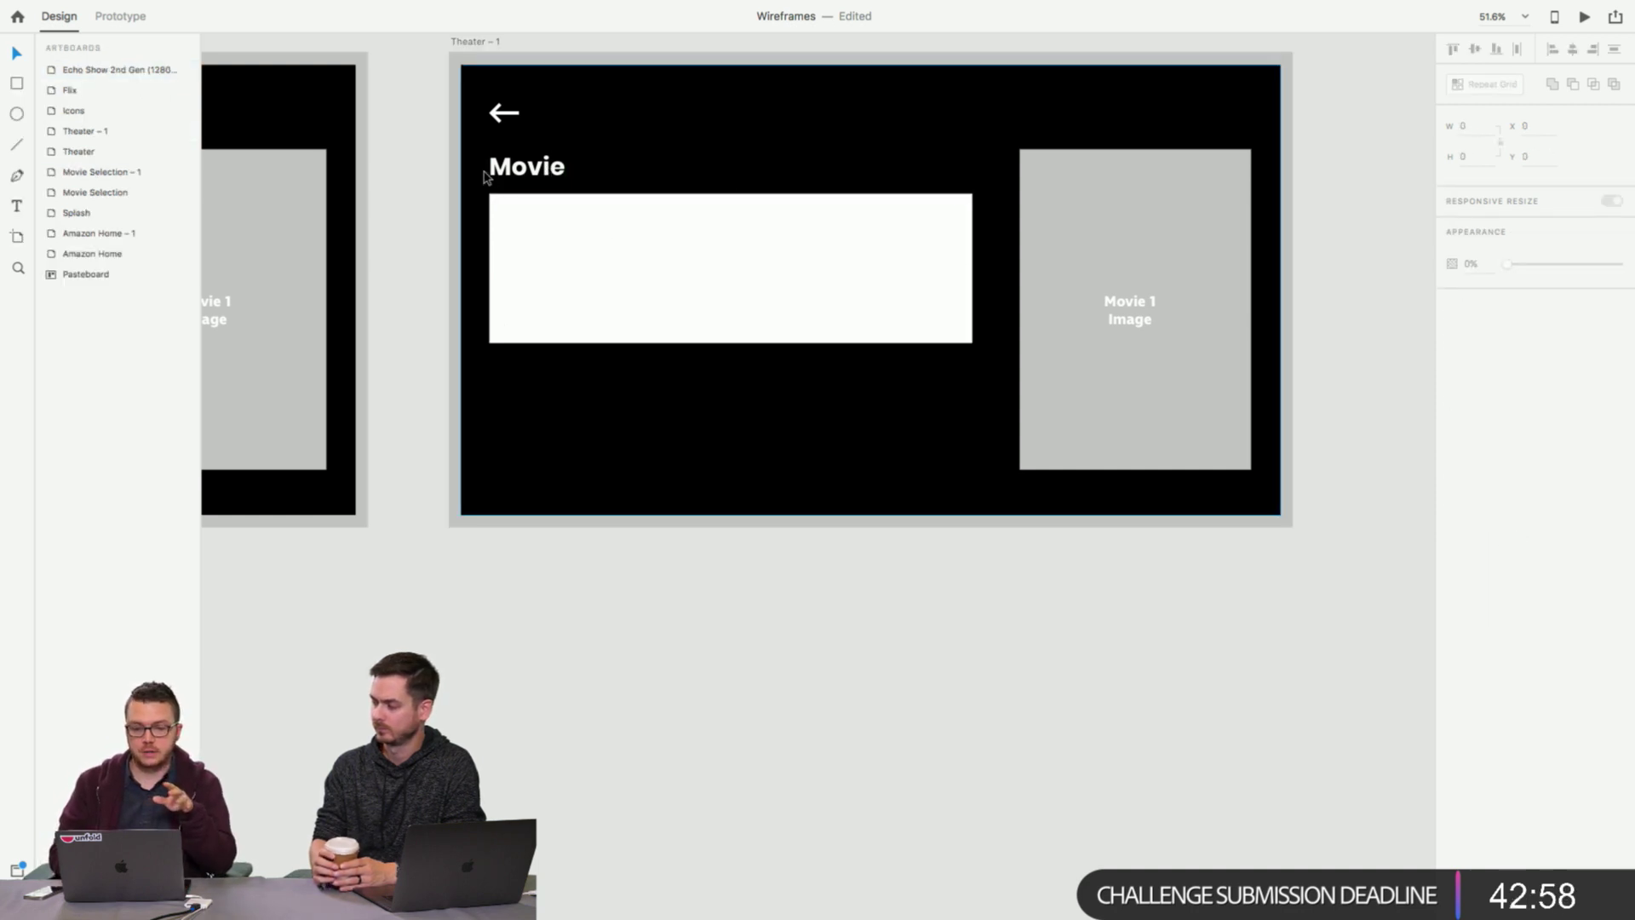
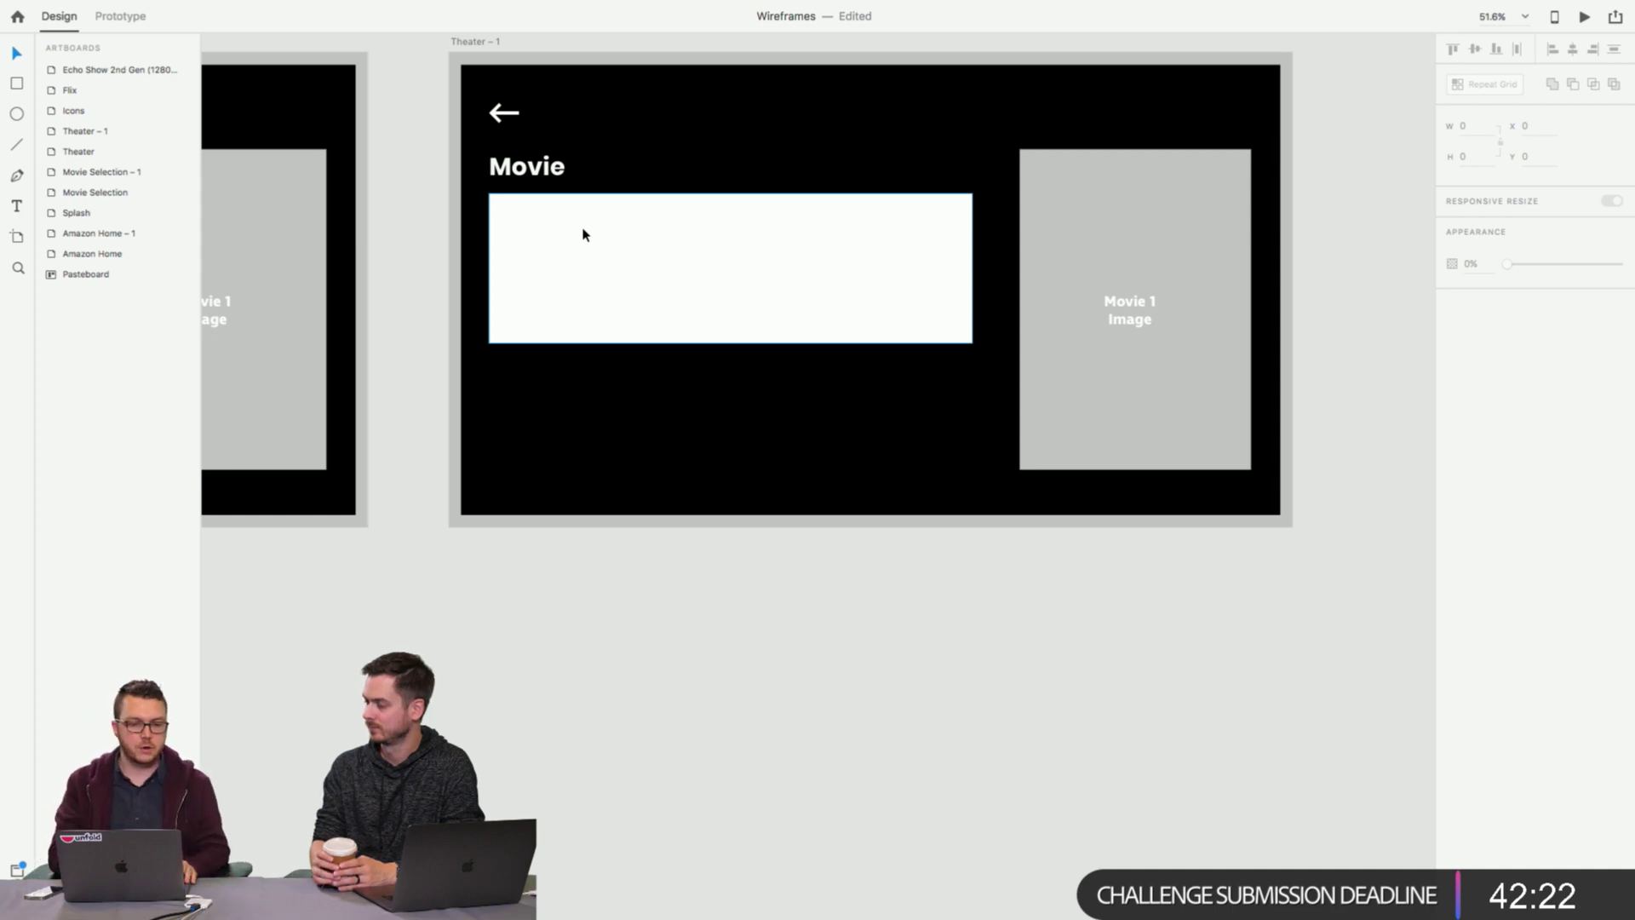
scroll(584, 232, down, 5)
scroll(594, 344, left, 5)
scroll(594, 343, up, 5)
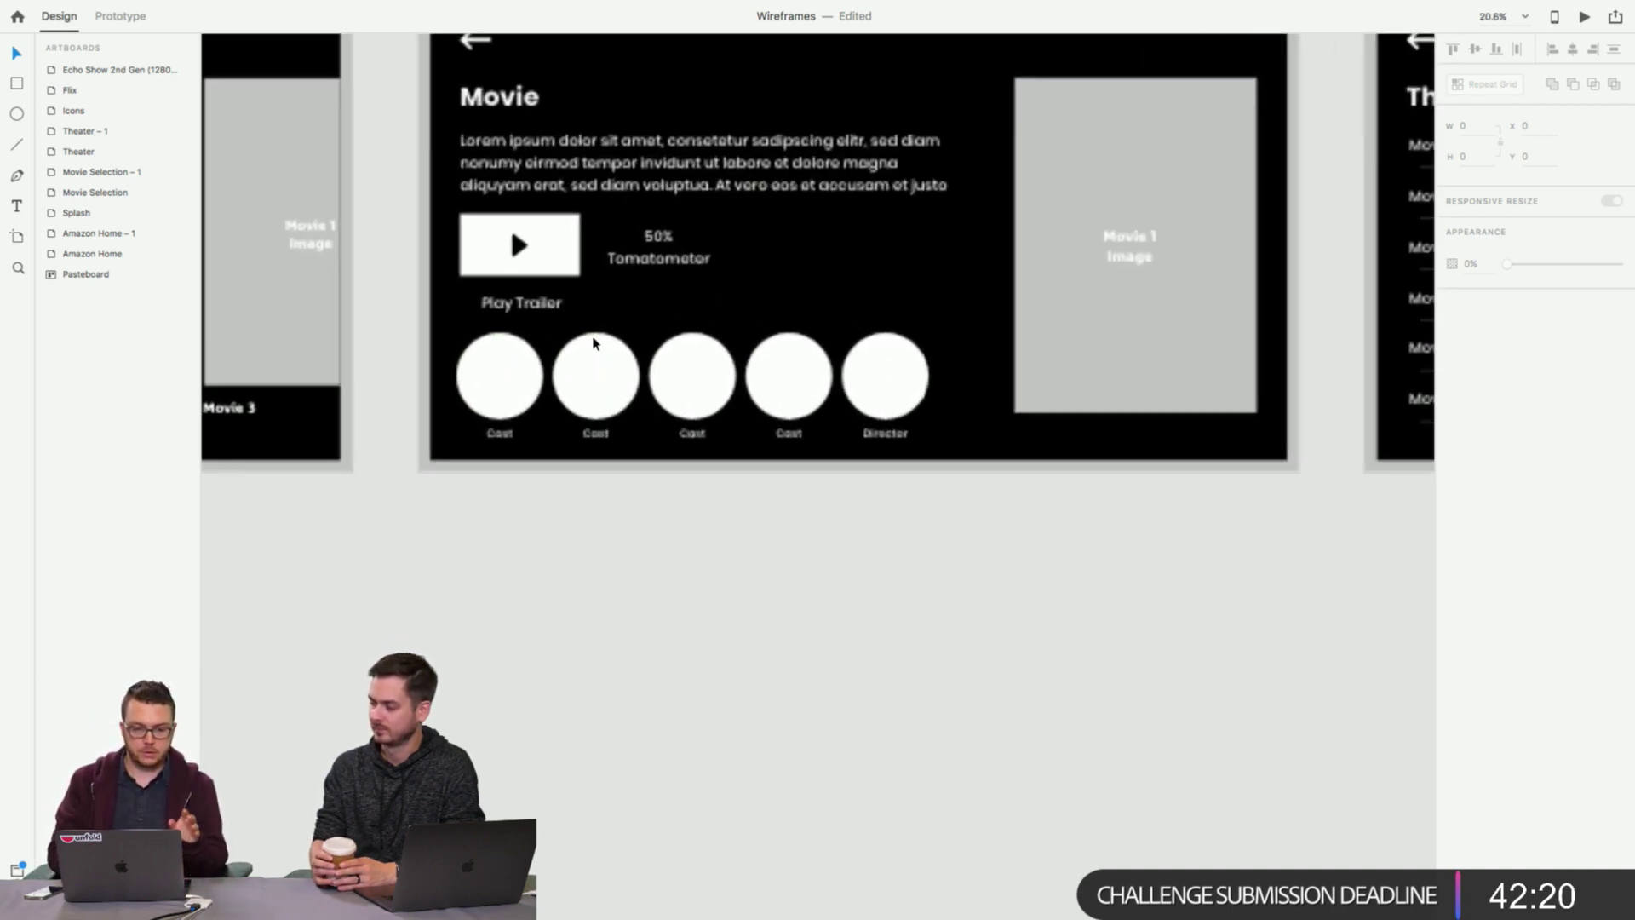
scroll(595, 343, left, 5)
scroll(595, 343, left, 5)
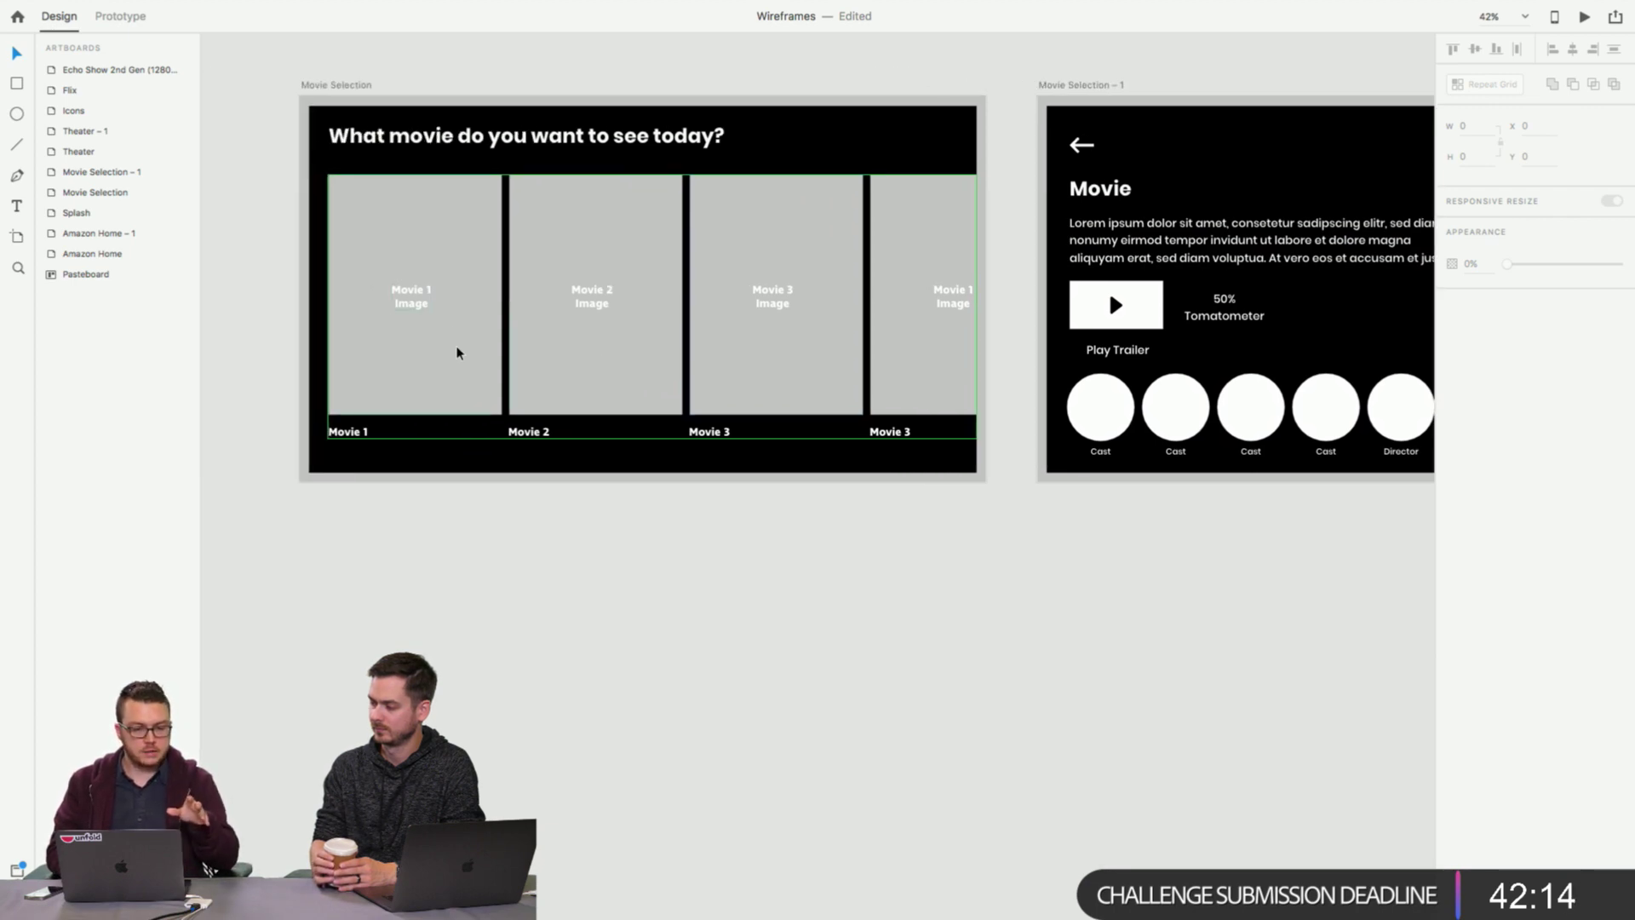
scroll(457, 353, right, 7)
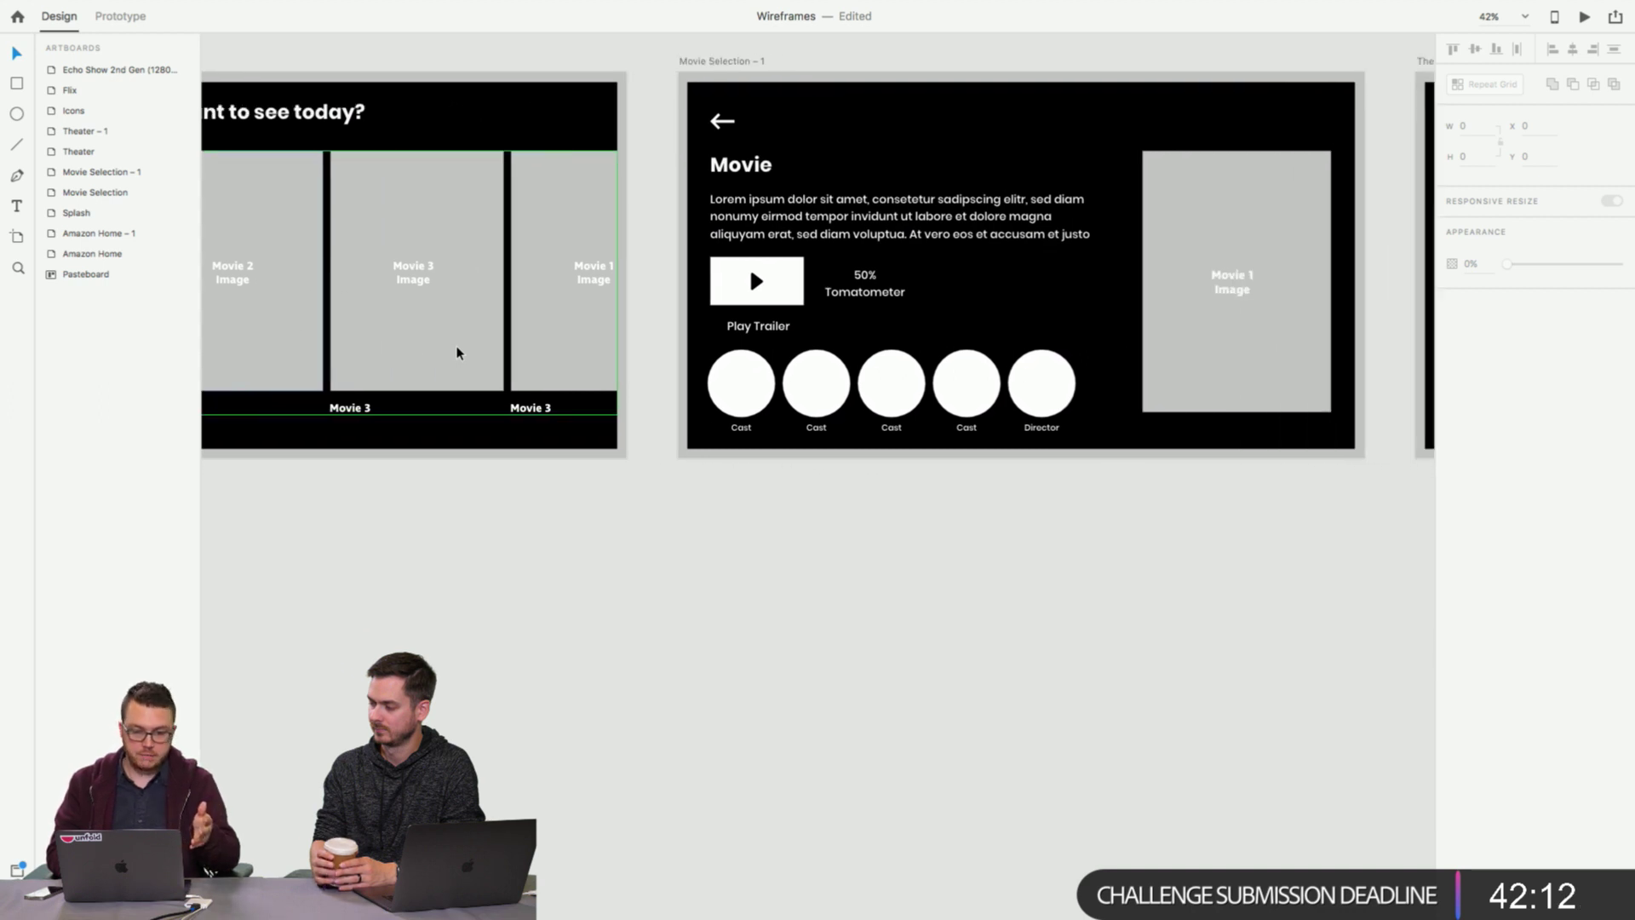
scroll(457, 352, right, 6)
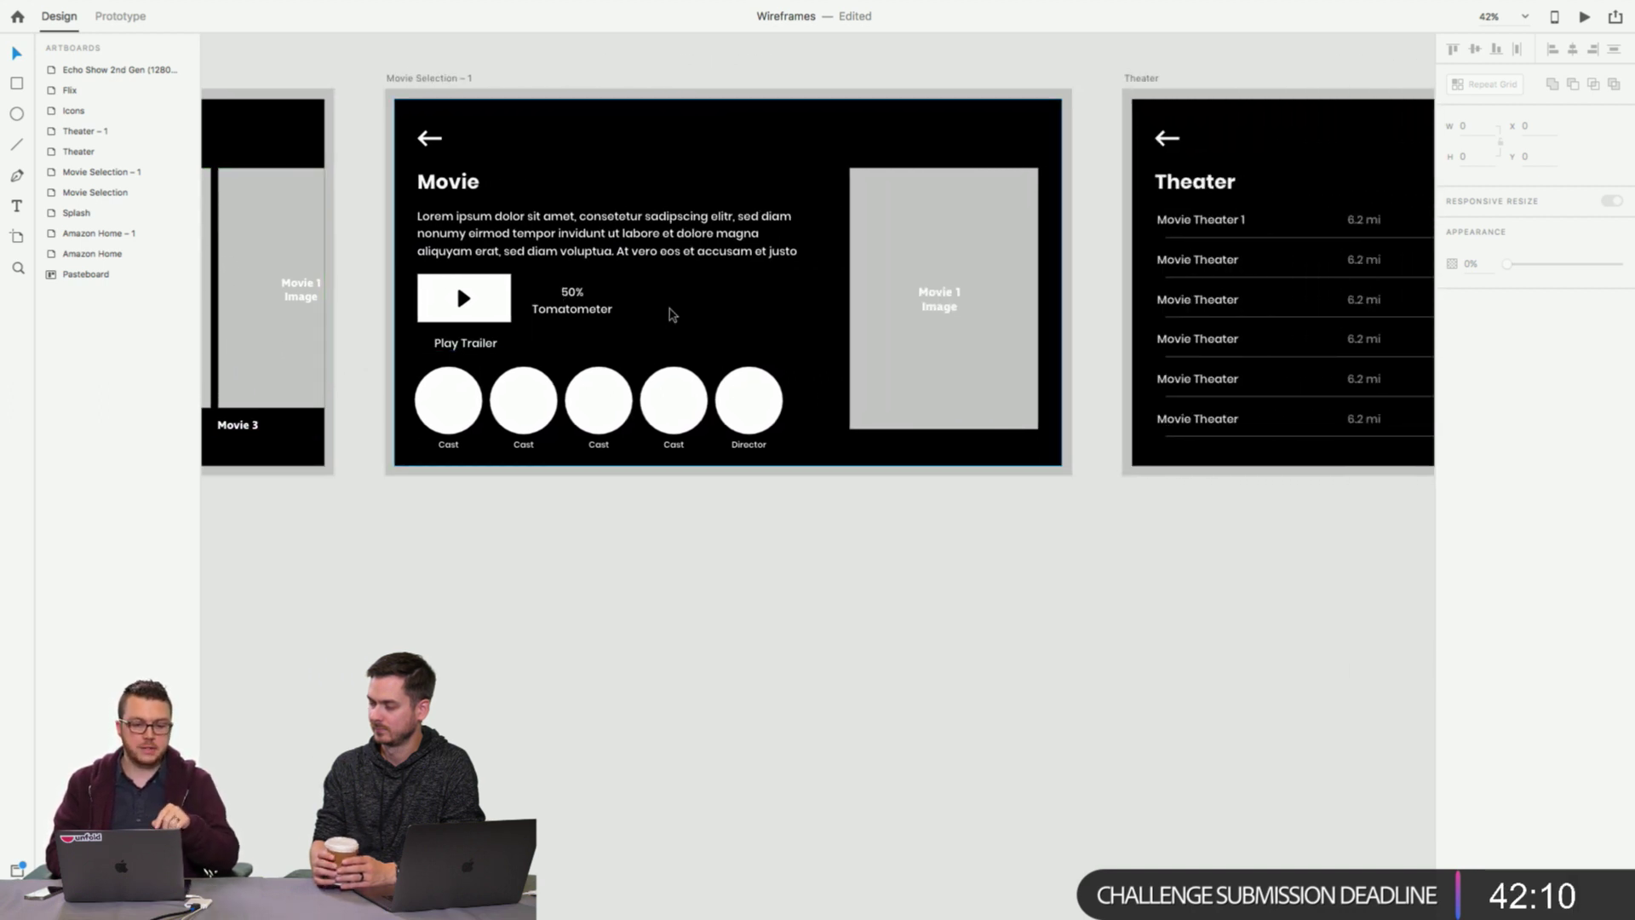
scroll(673, 315, right, 2)
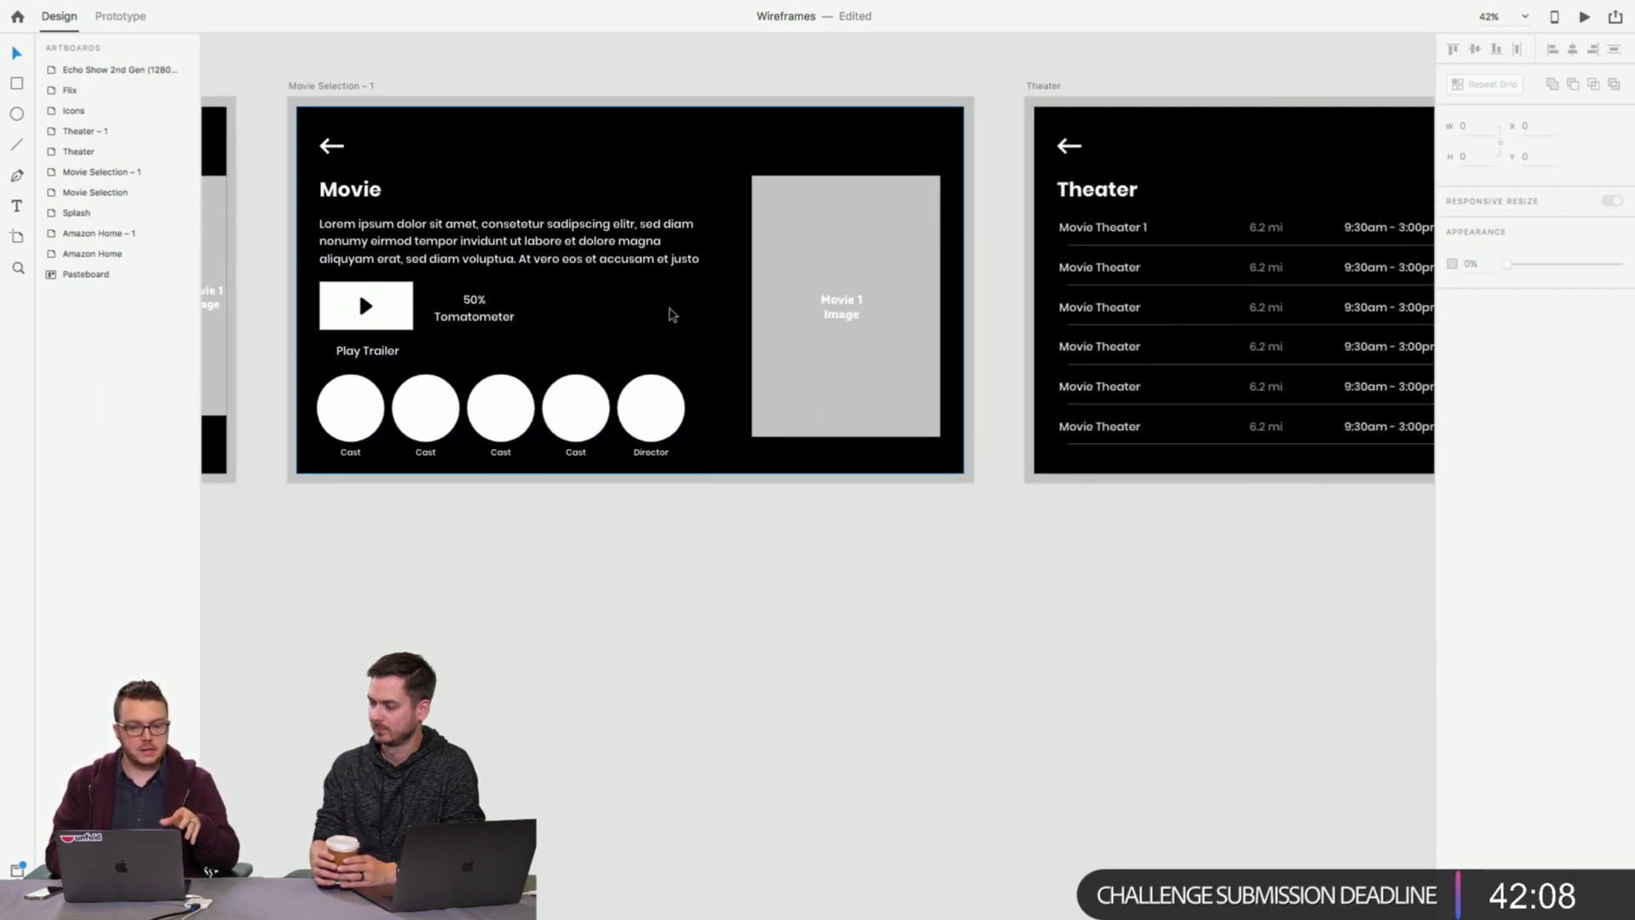
scroll(672, 316, right, 2)
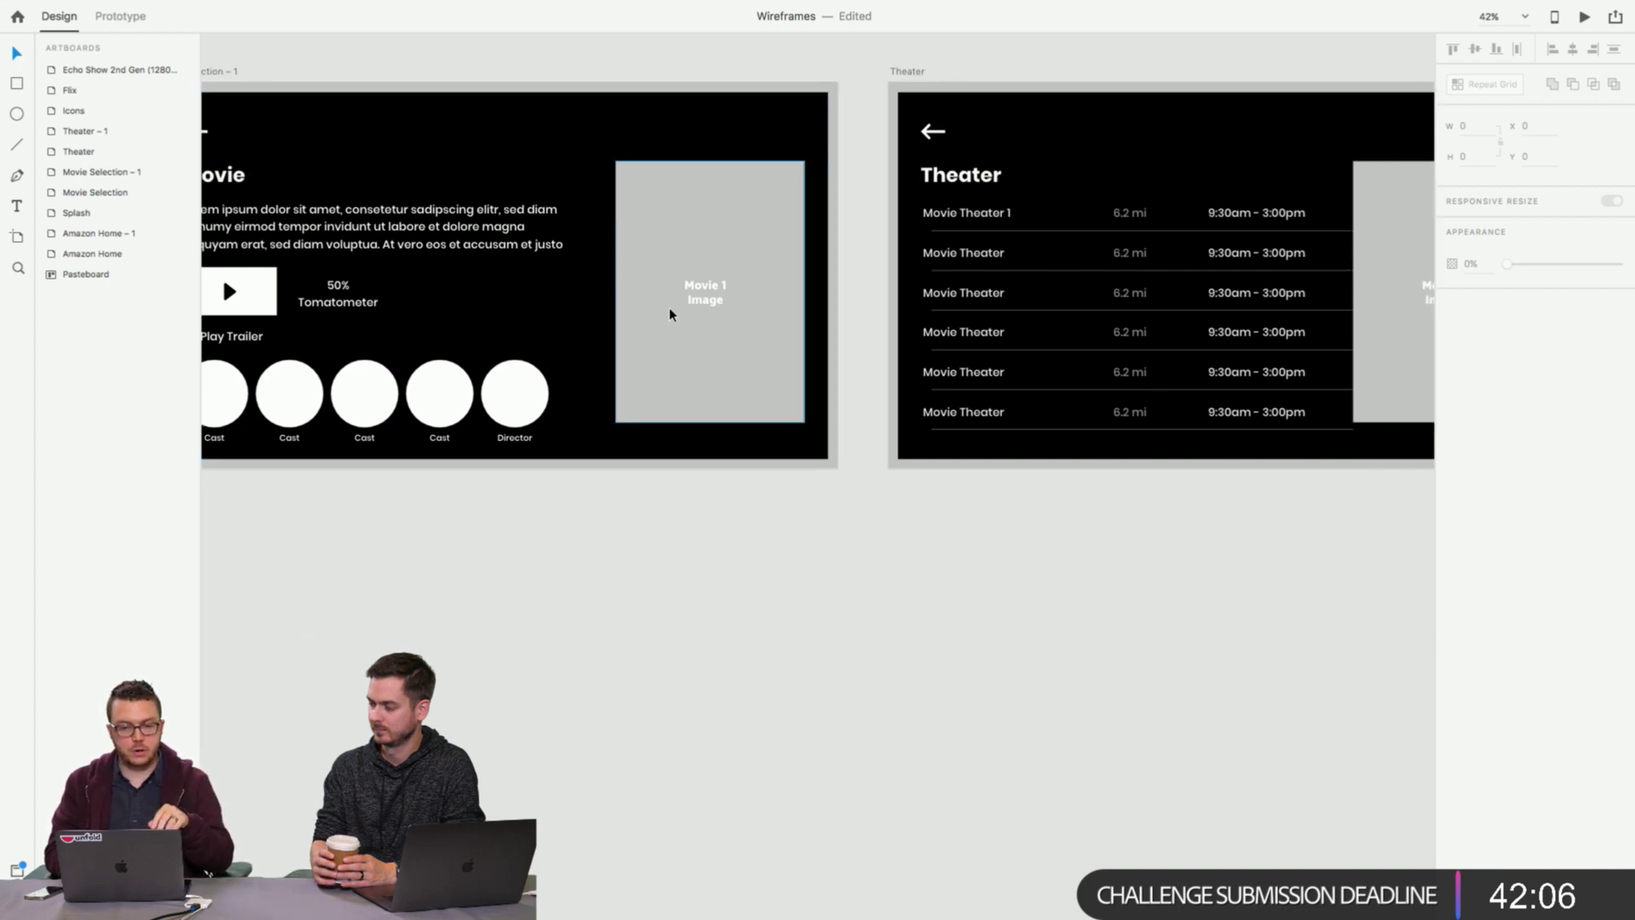
scroll(670, 315, right, 10)
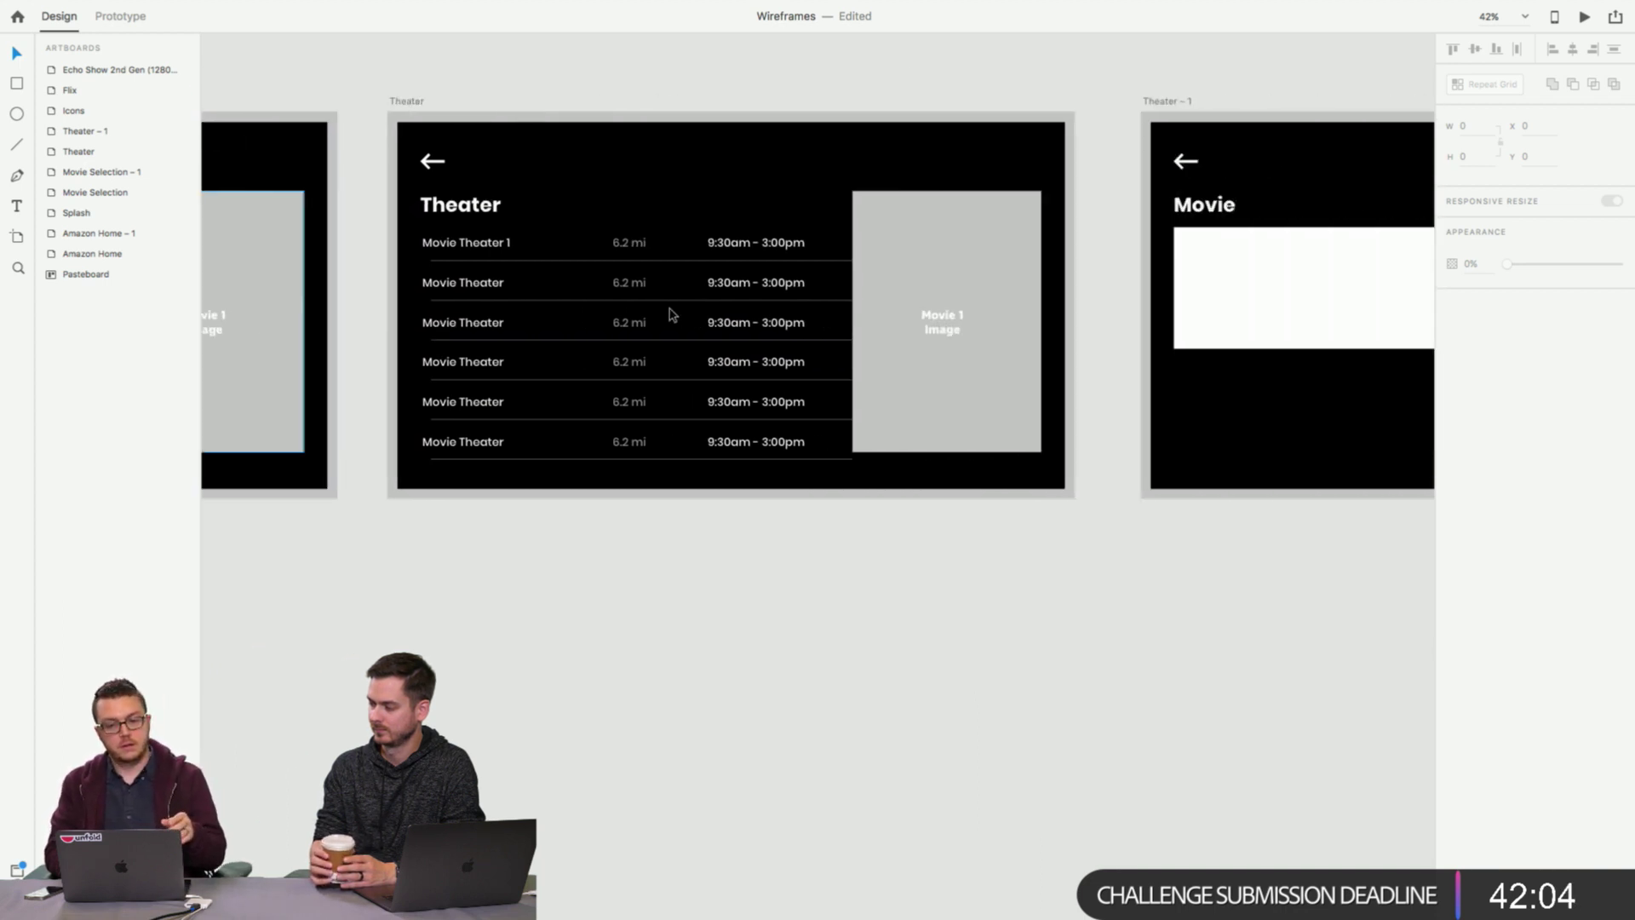
scroll(671, 314, right, 1)
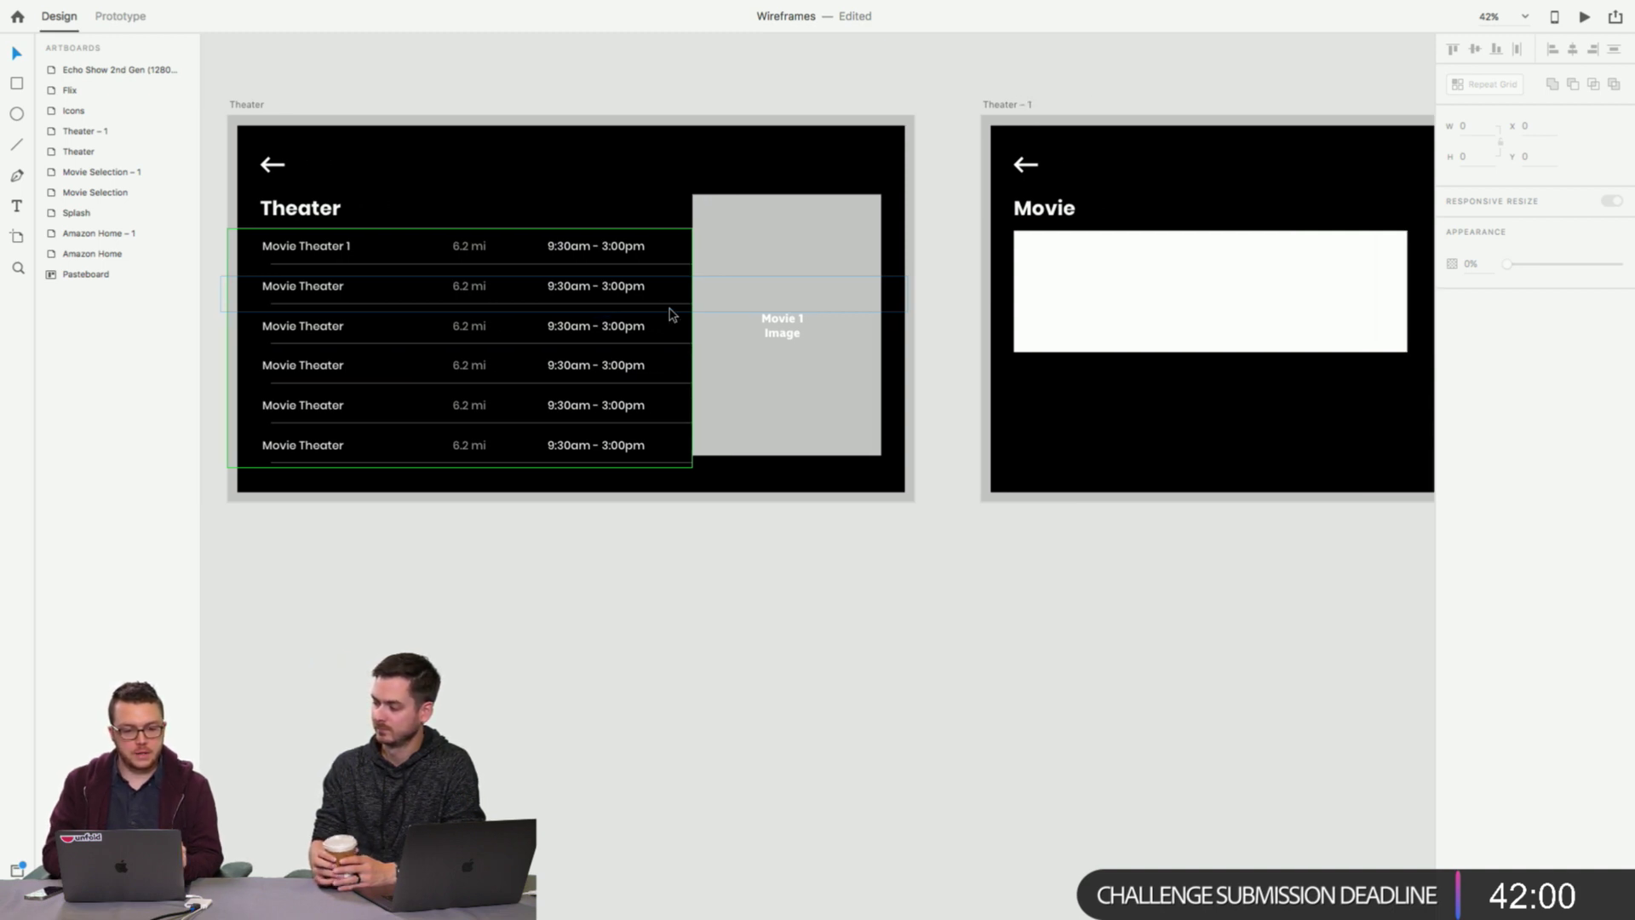
scroll(671, 315, right, 1)
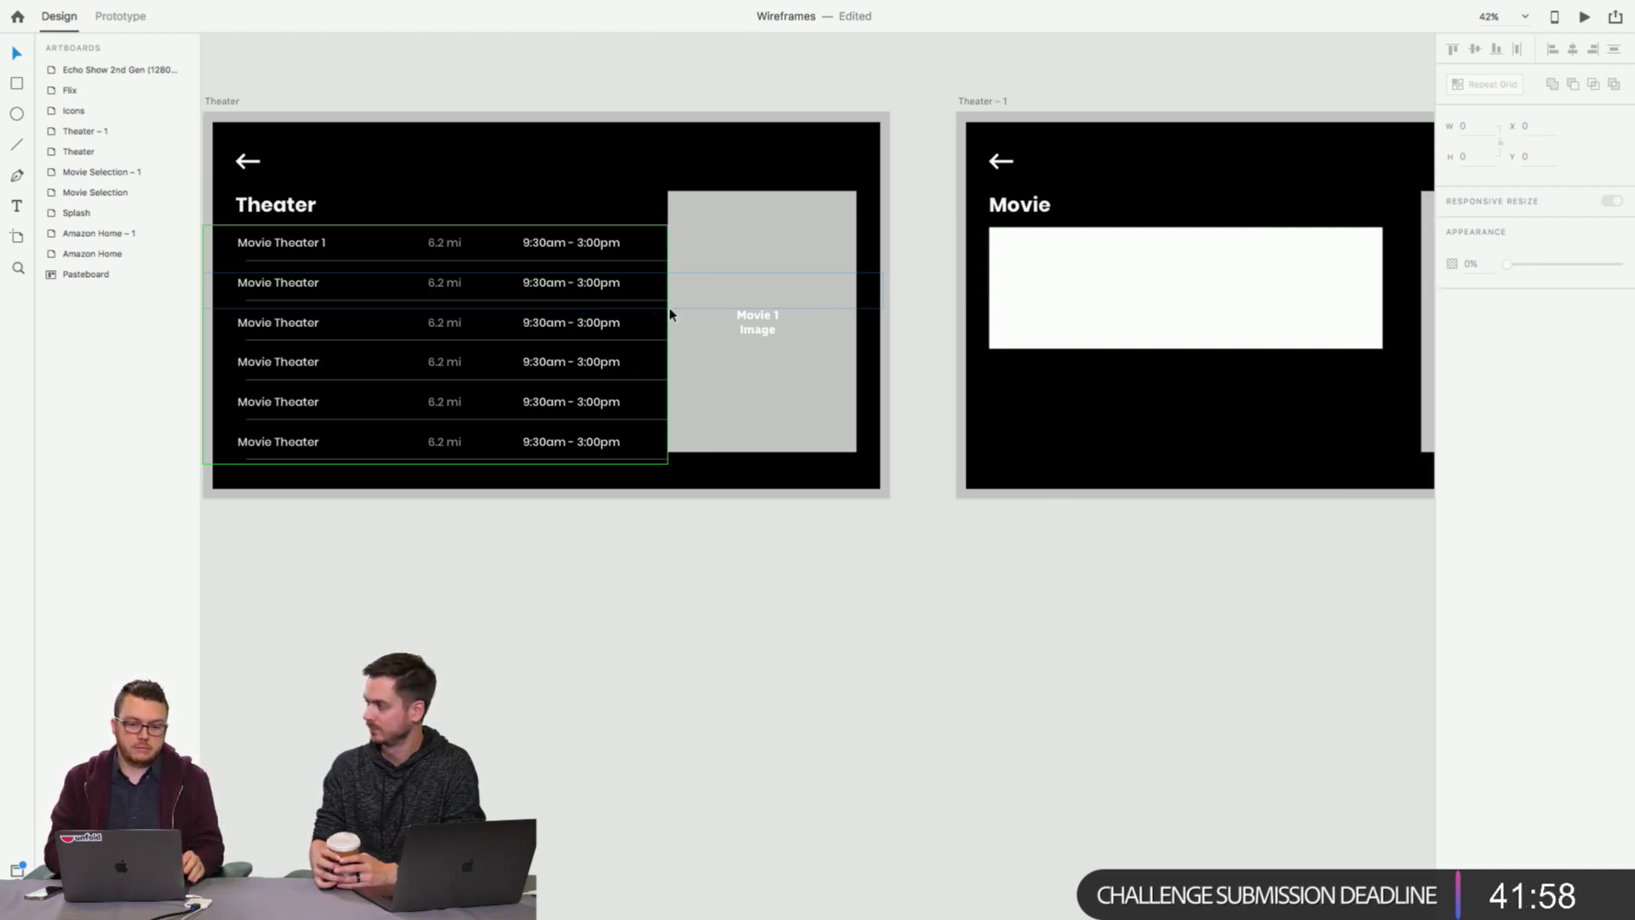
scroll(670, 315, right, 5)
click(750, 270)
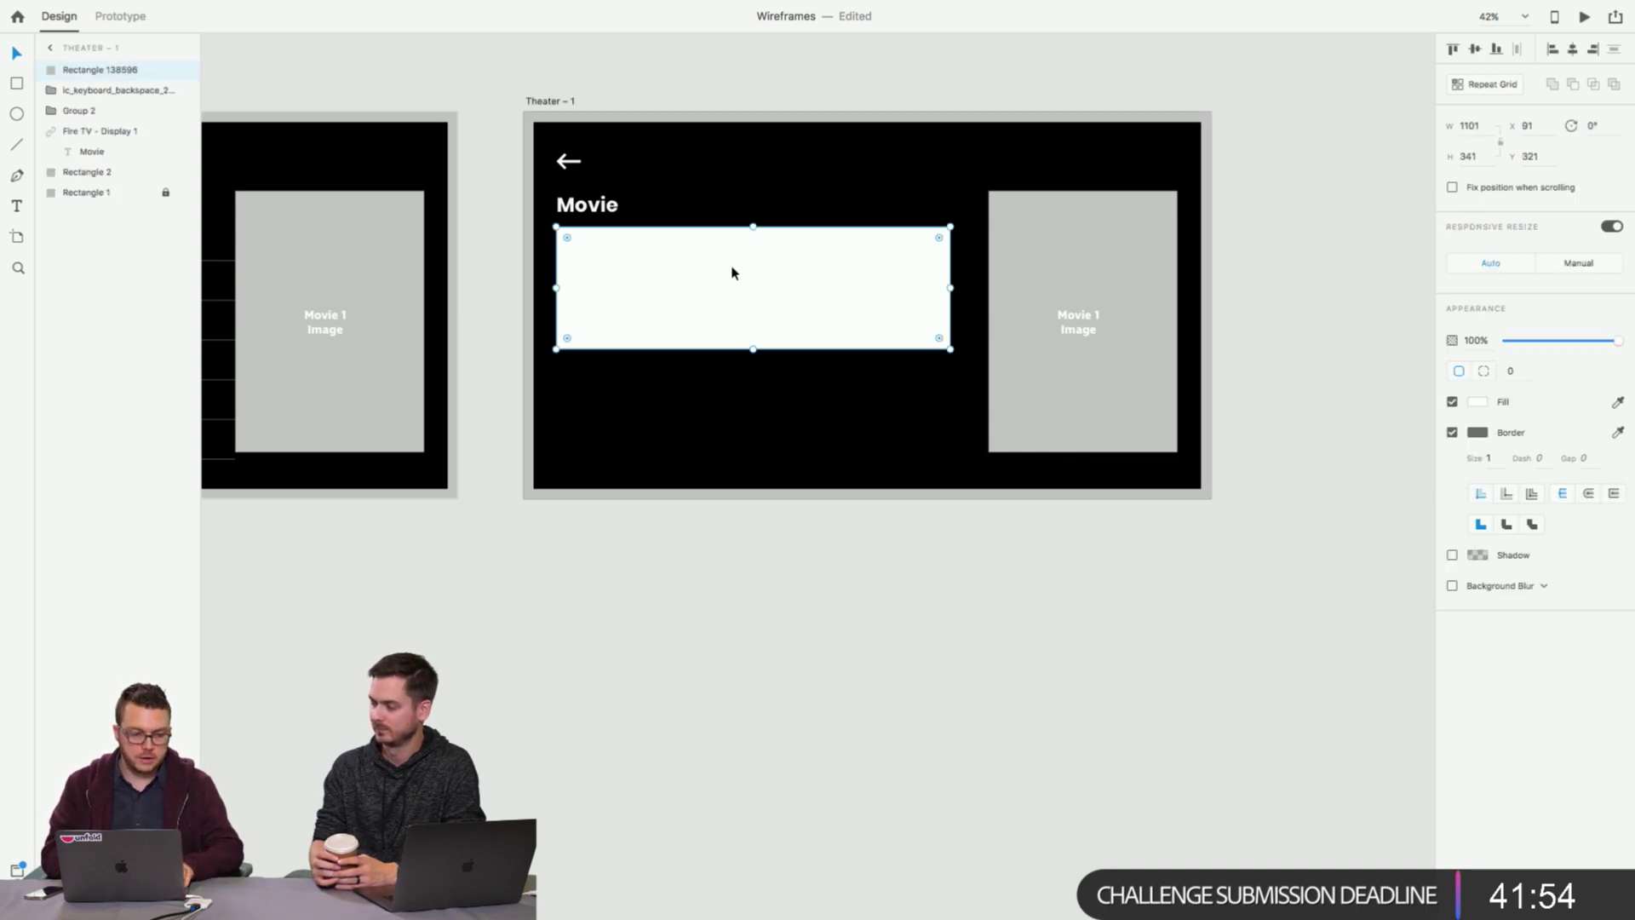
click(489, 164)
click(661, 295)
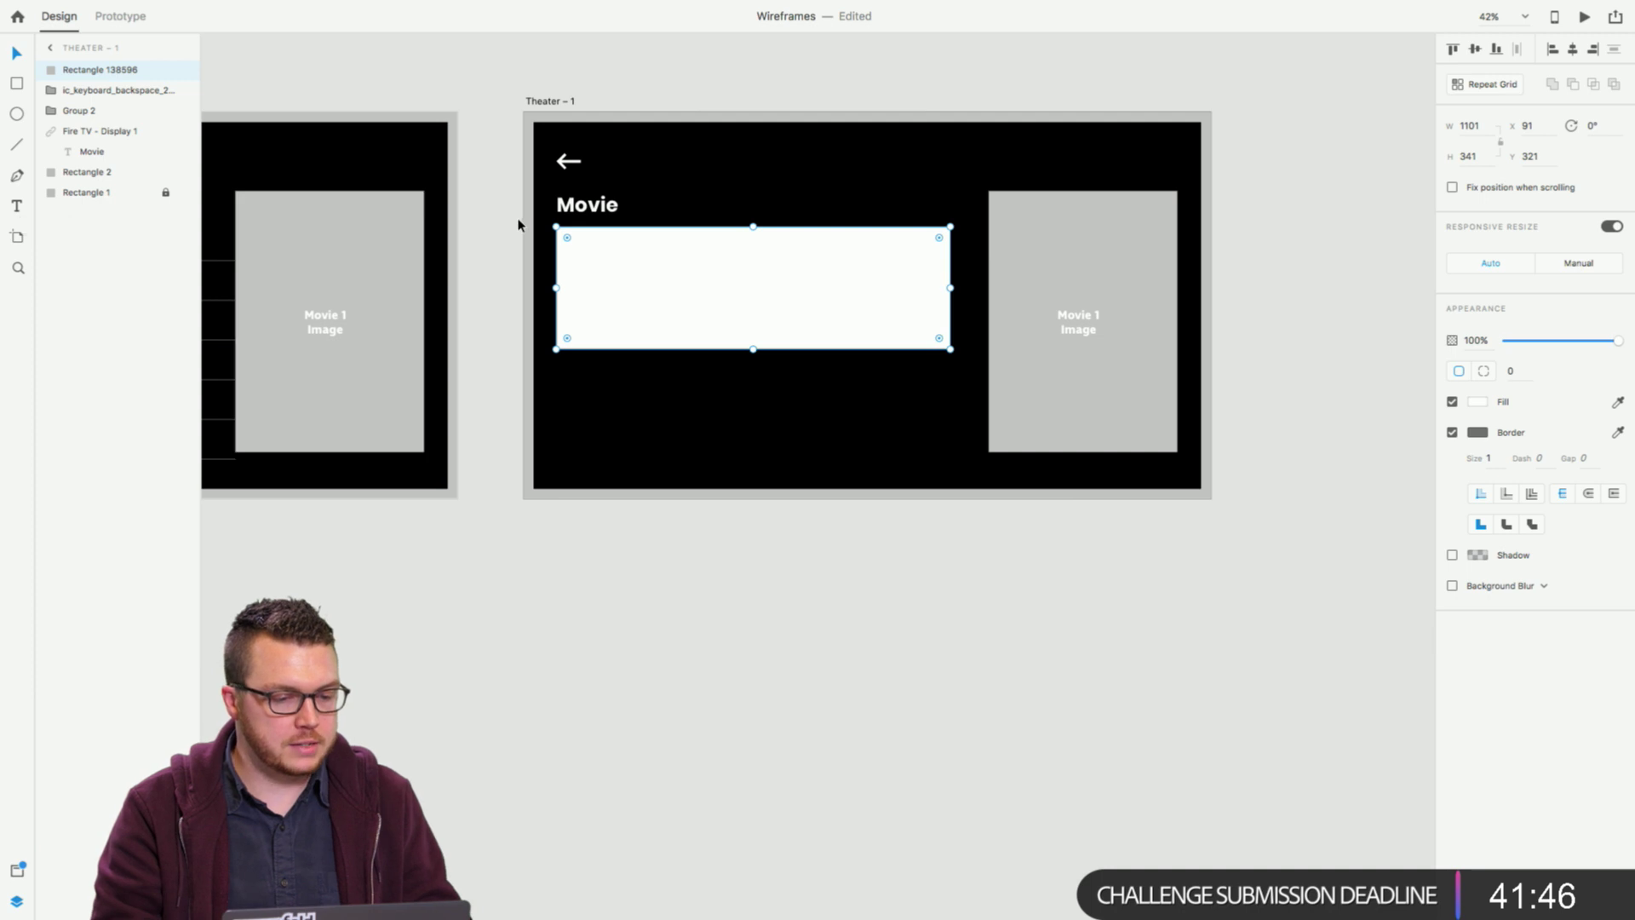
click(487, 223)
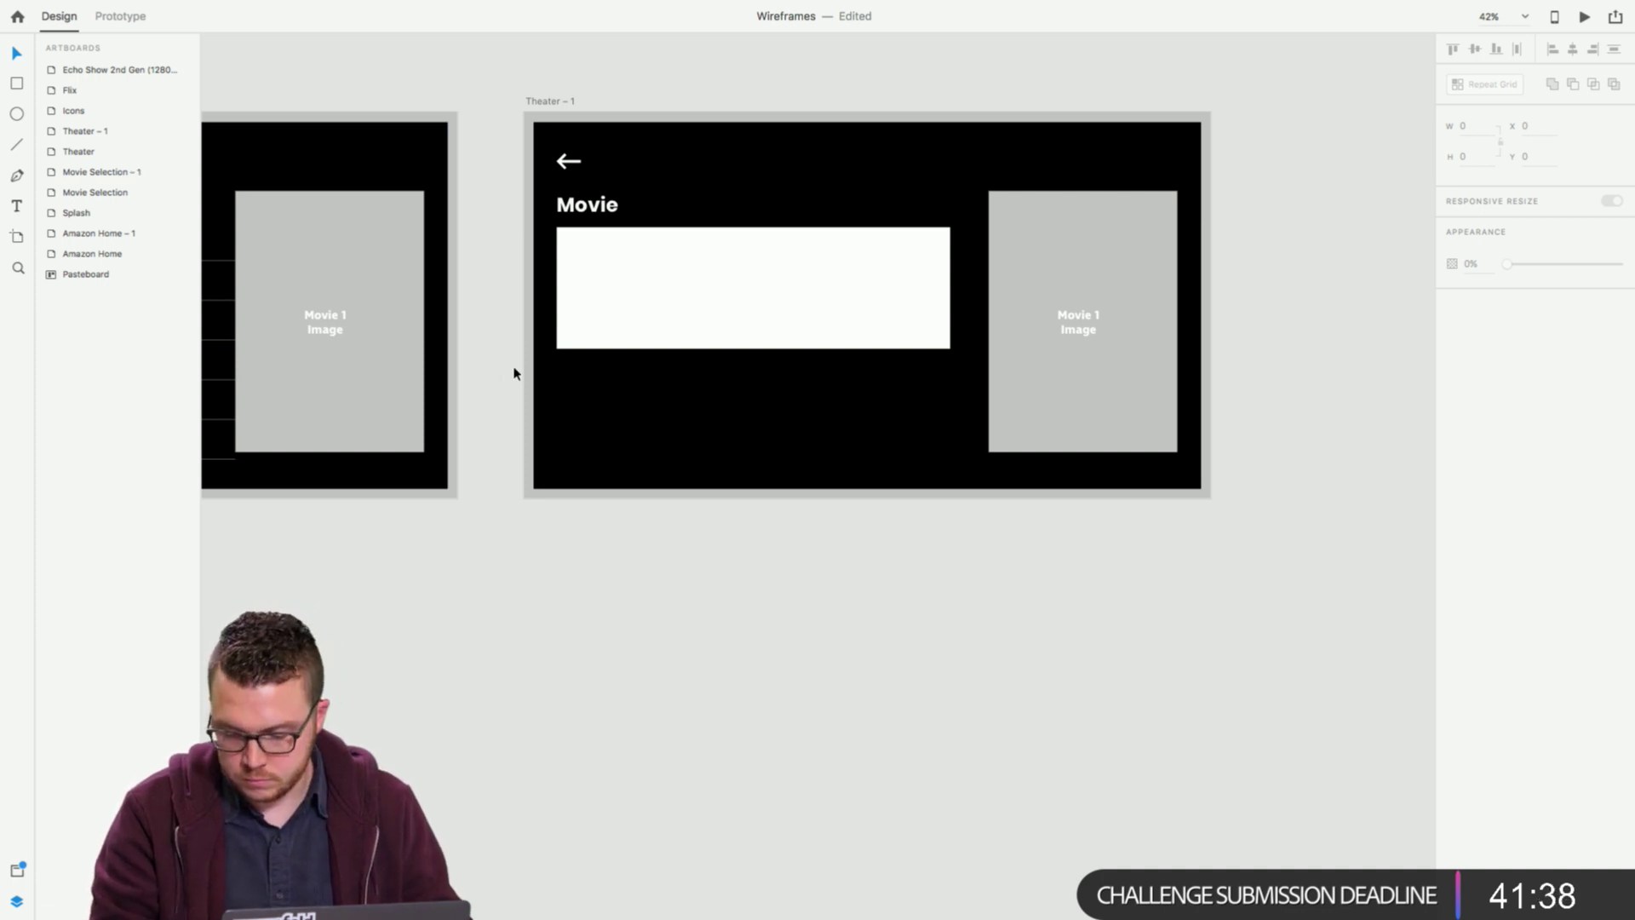
click(586, 217)
click(586, 215)
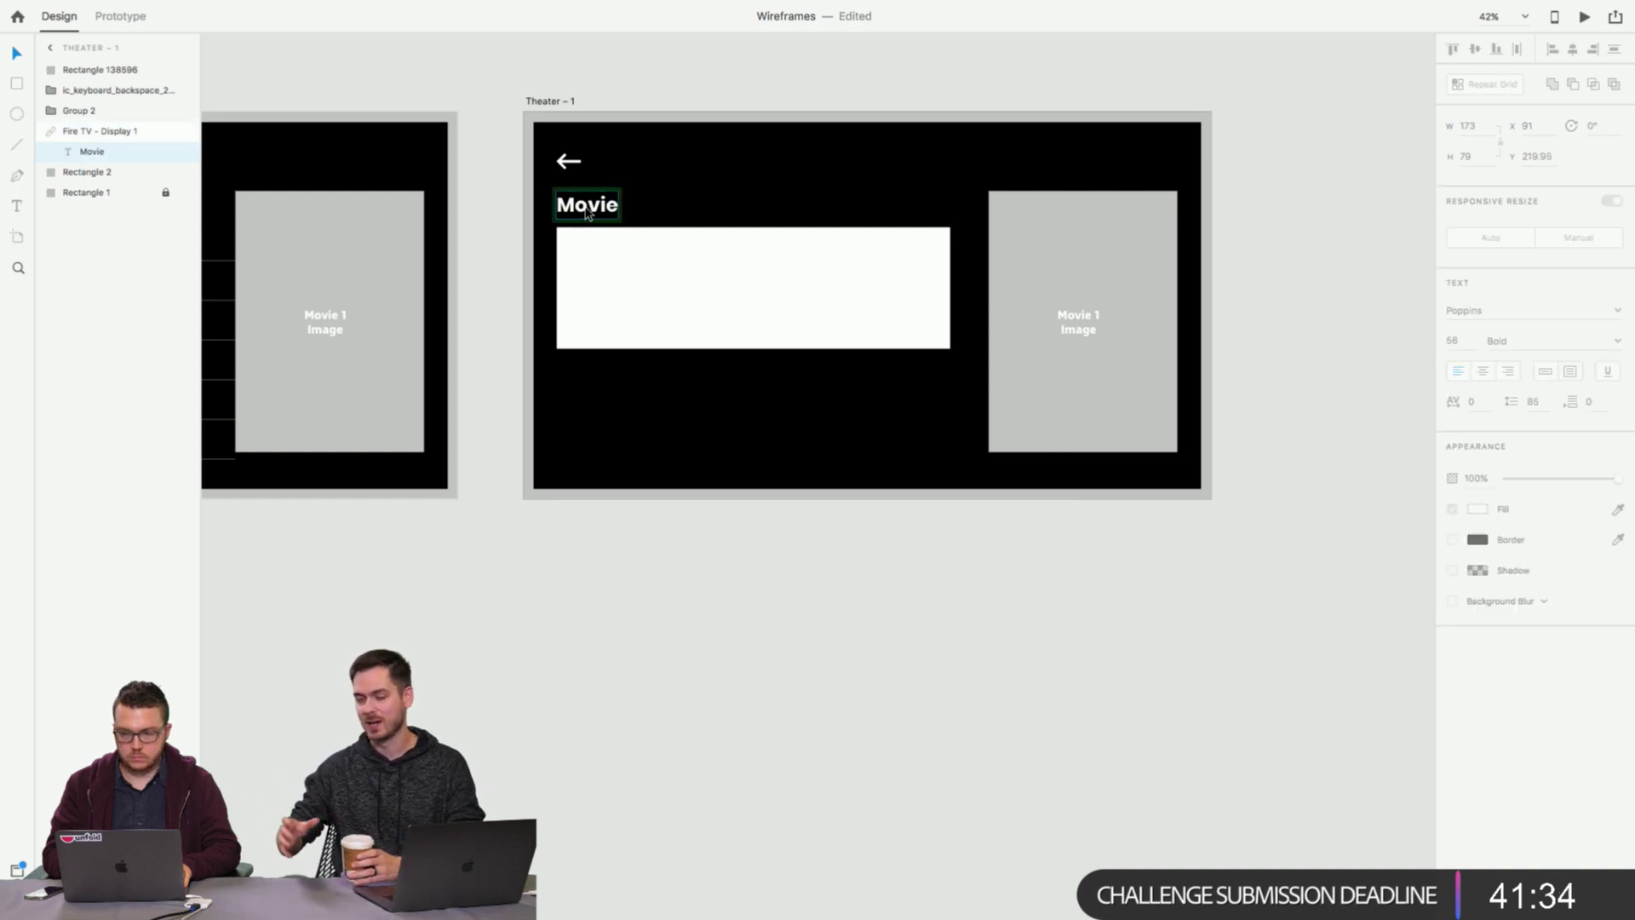
Copy the Play Trailer text from the Movie Selection – 1 artboard onto the Theater – 1 artboard.
scroll(587, 213, left, 5)
scroll(592, 215, down, 3)
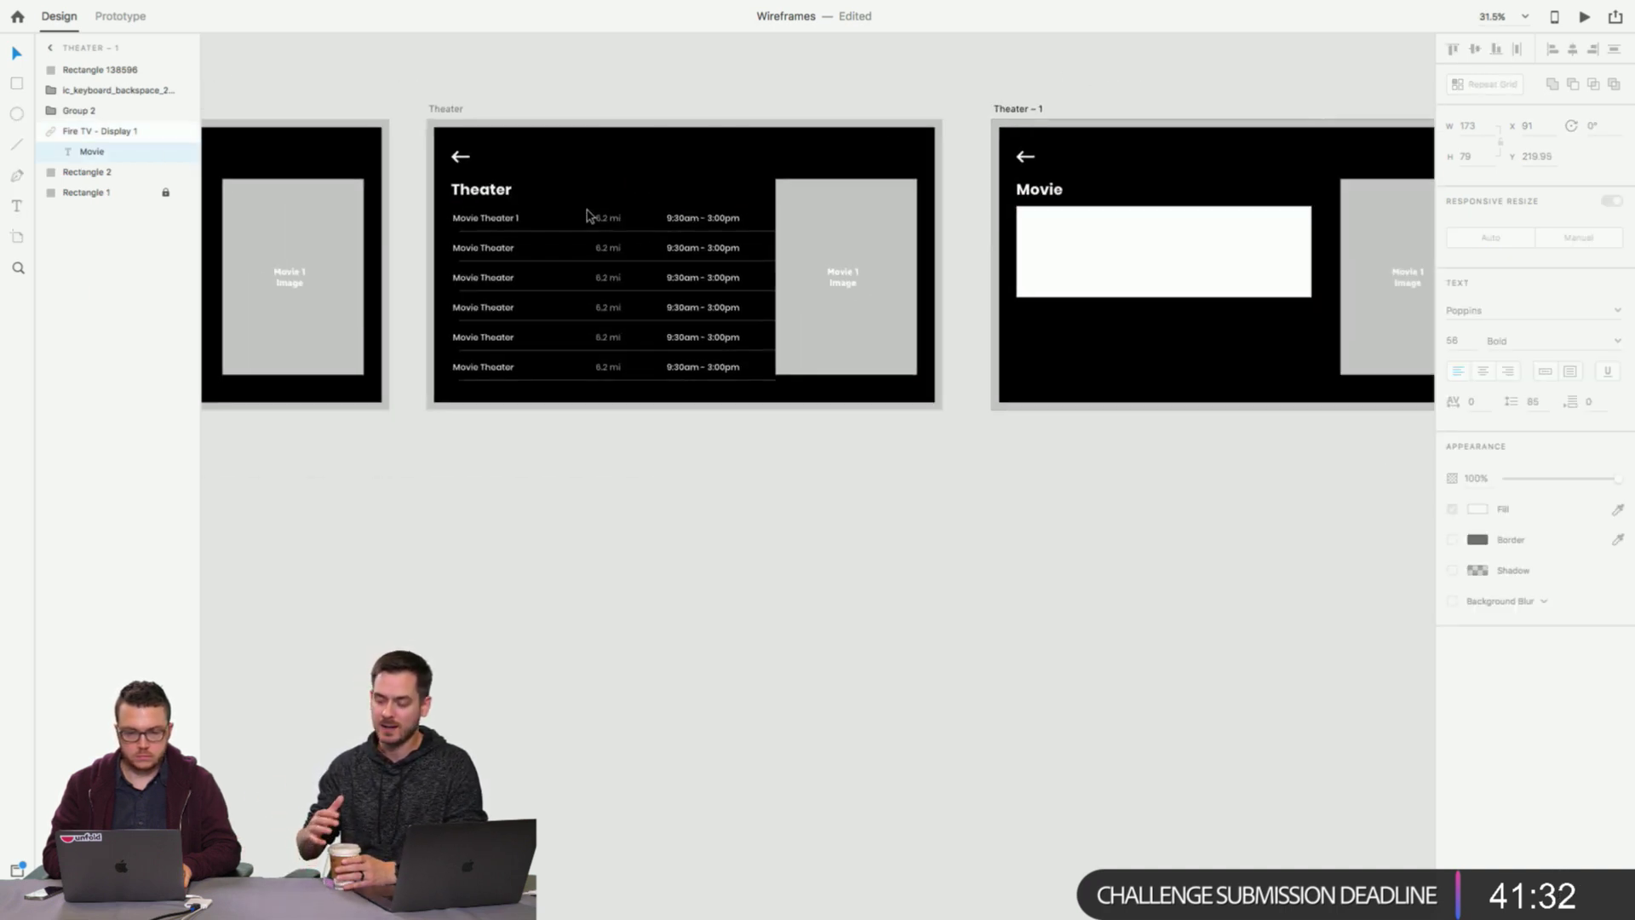
click(494, 218)
scroll(492, 220, left, 10)
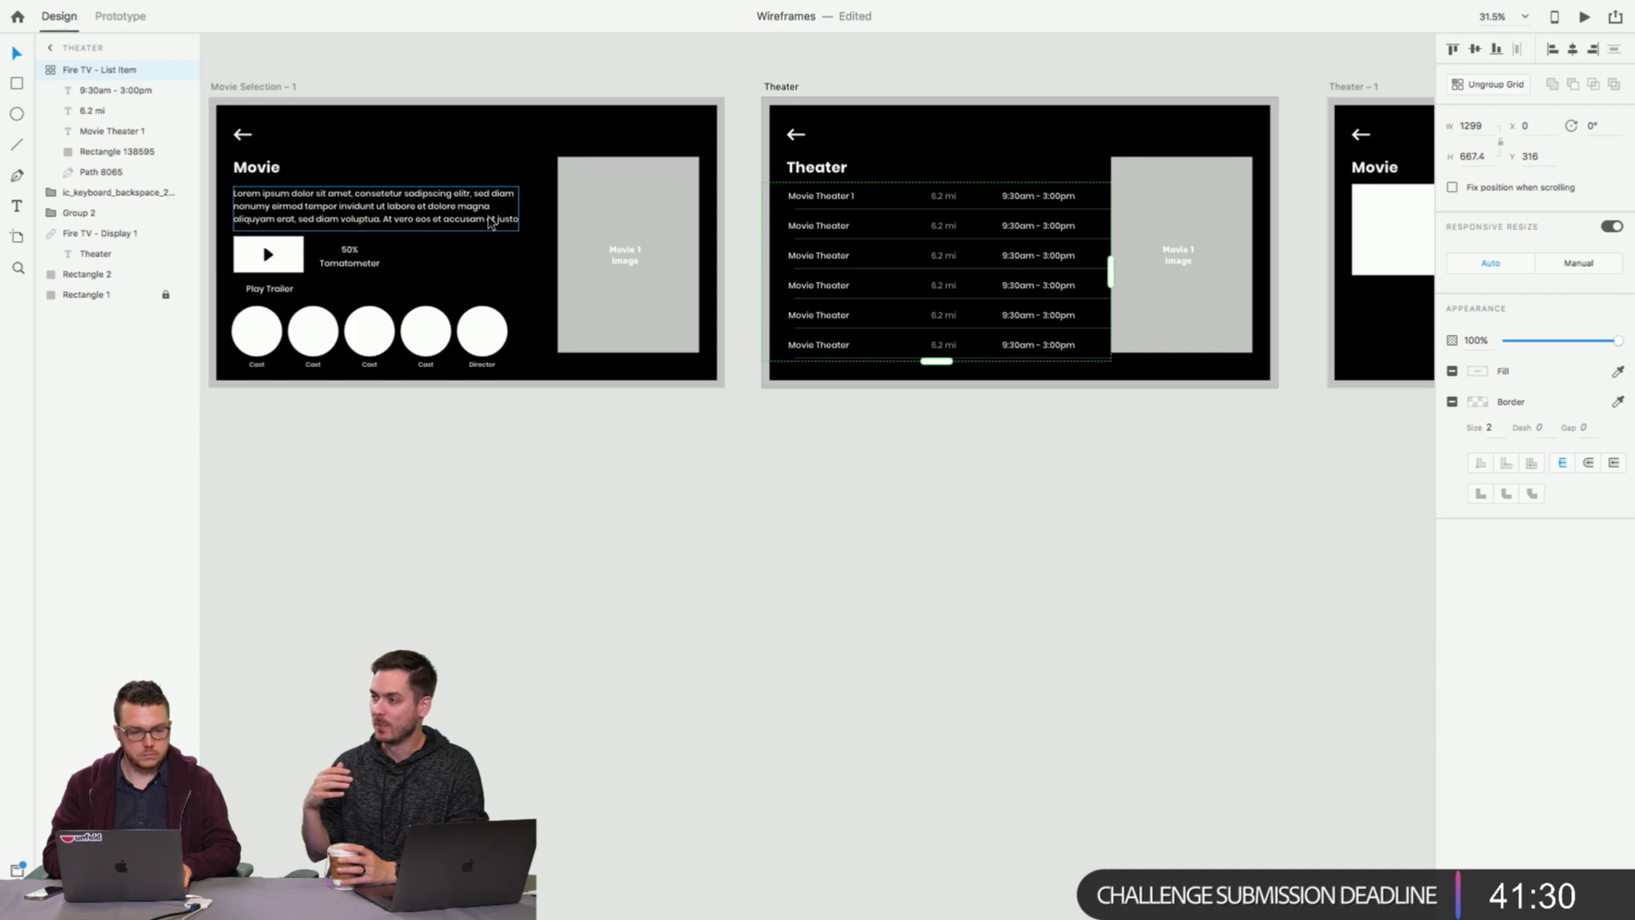
scroll(491, 222, right, 3)
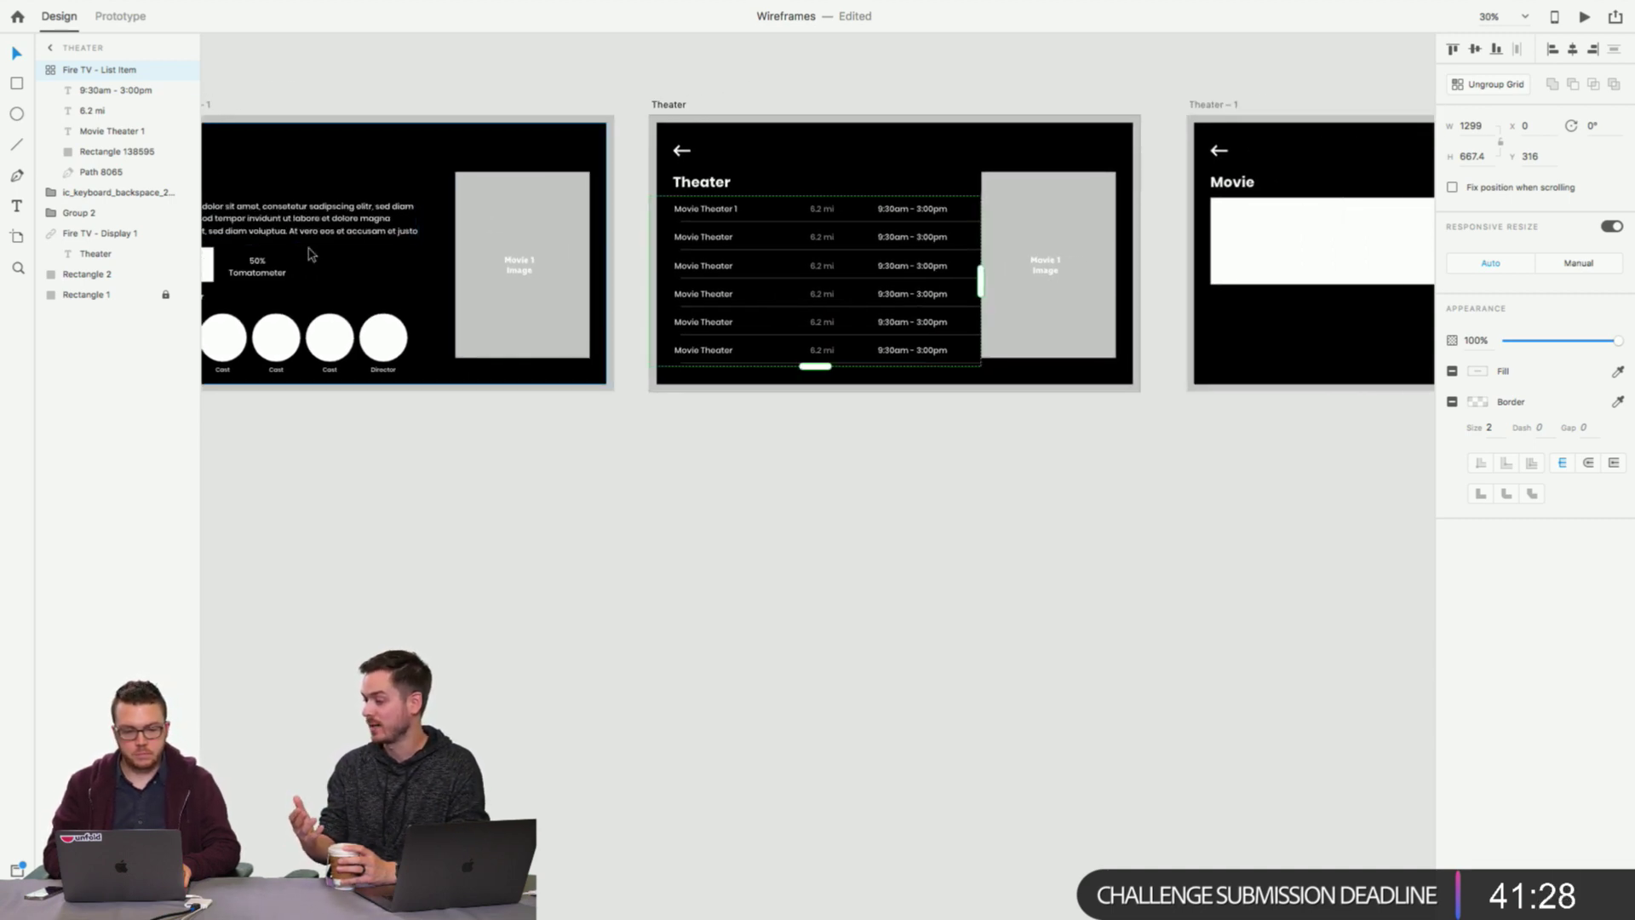
scroll(358, 256, left, 3)
scroll(324, 264, down, 1)
click(252, 279)
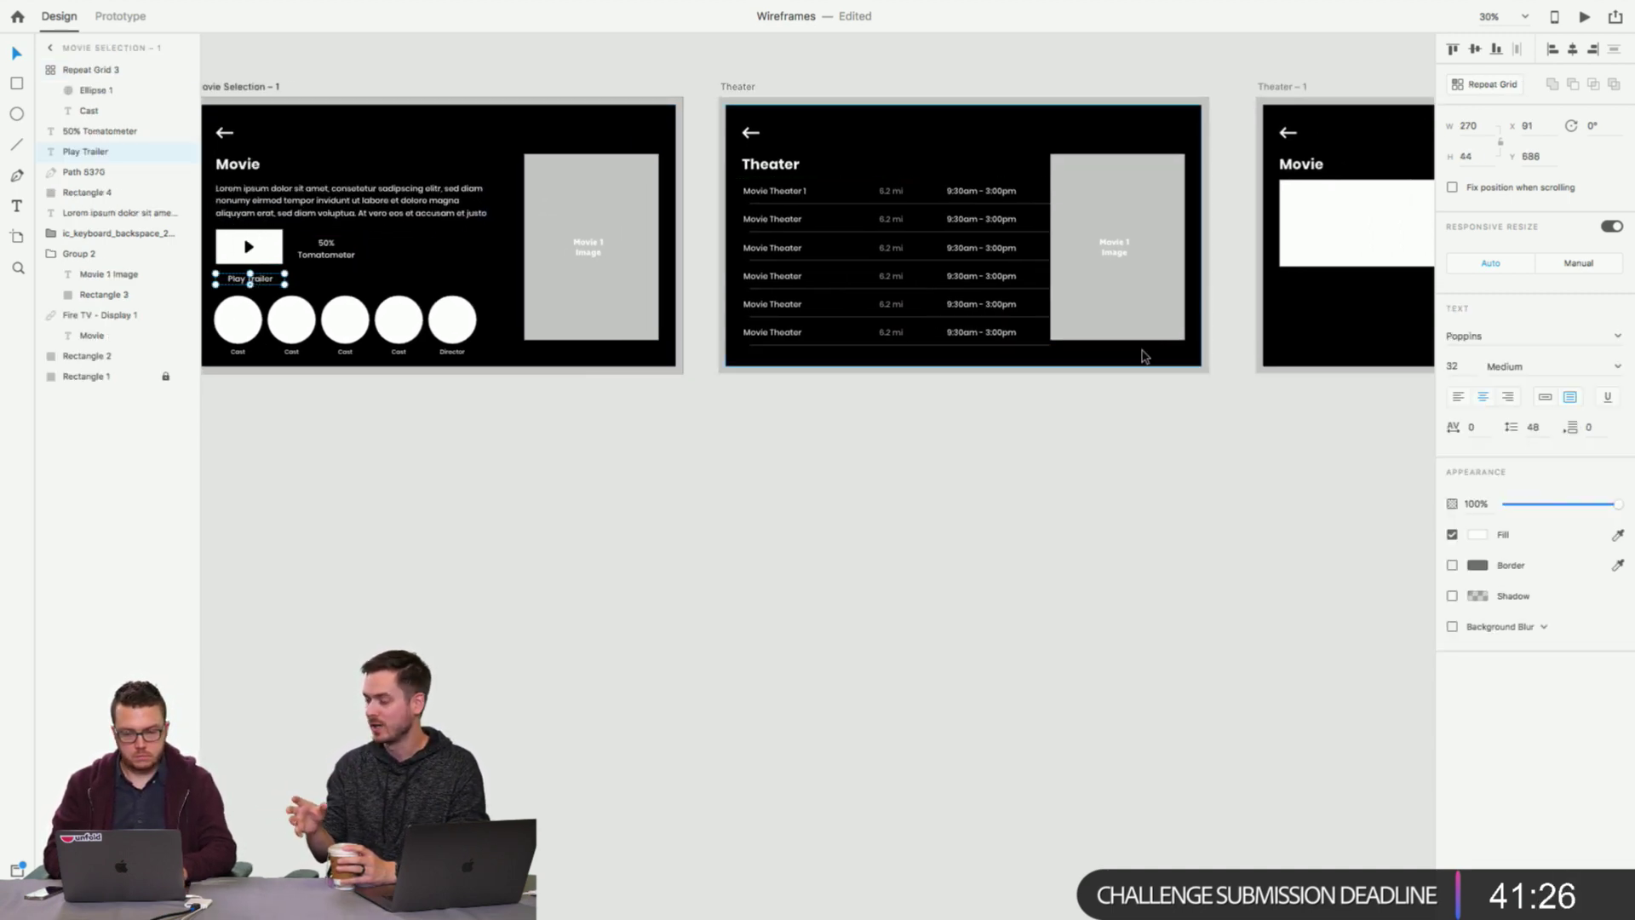
click(1318, 318)
scroll(1319, 320, right, 3)
key(ctrl+v)
scroll(1218, 273, up, 3)
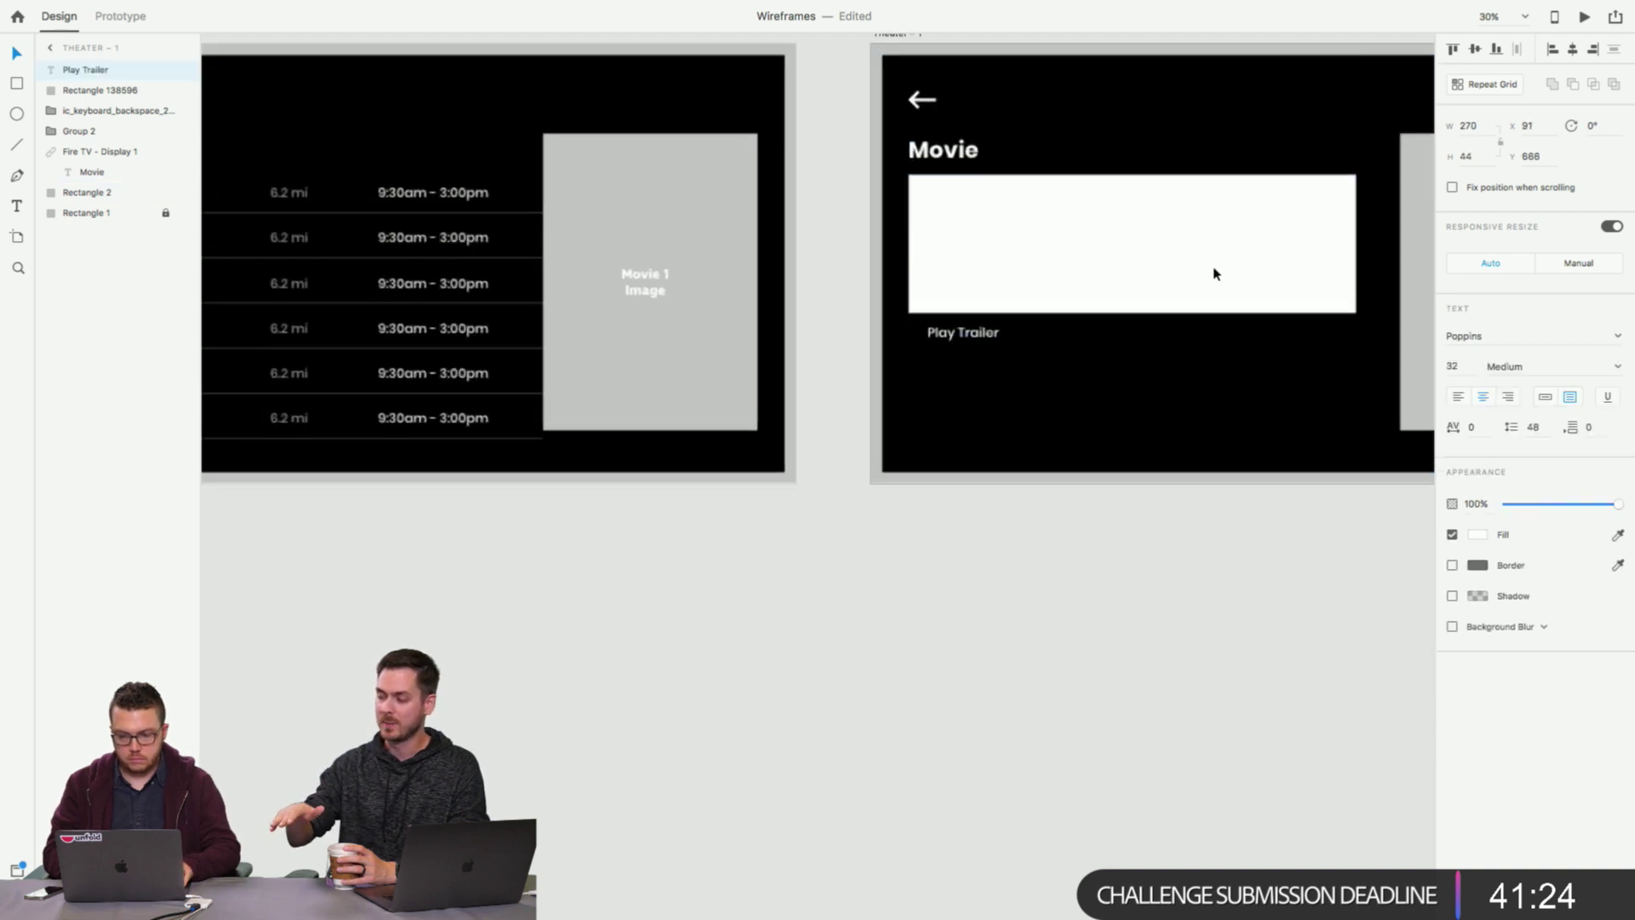
Move the copied Play Trailer text up to Y 608, inside the white rectangle's lower edge, and fill it black (#000000).
scroll(1218, 273, right, 3)
drag(814, 353, 828, 318)
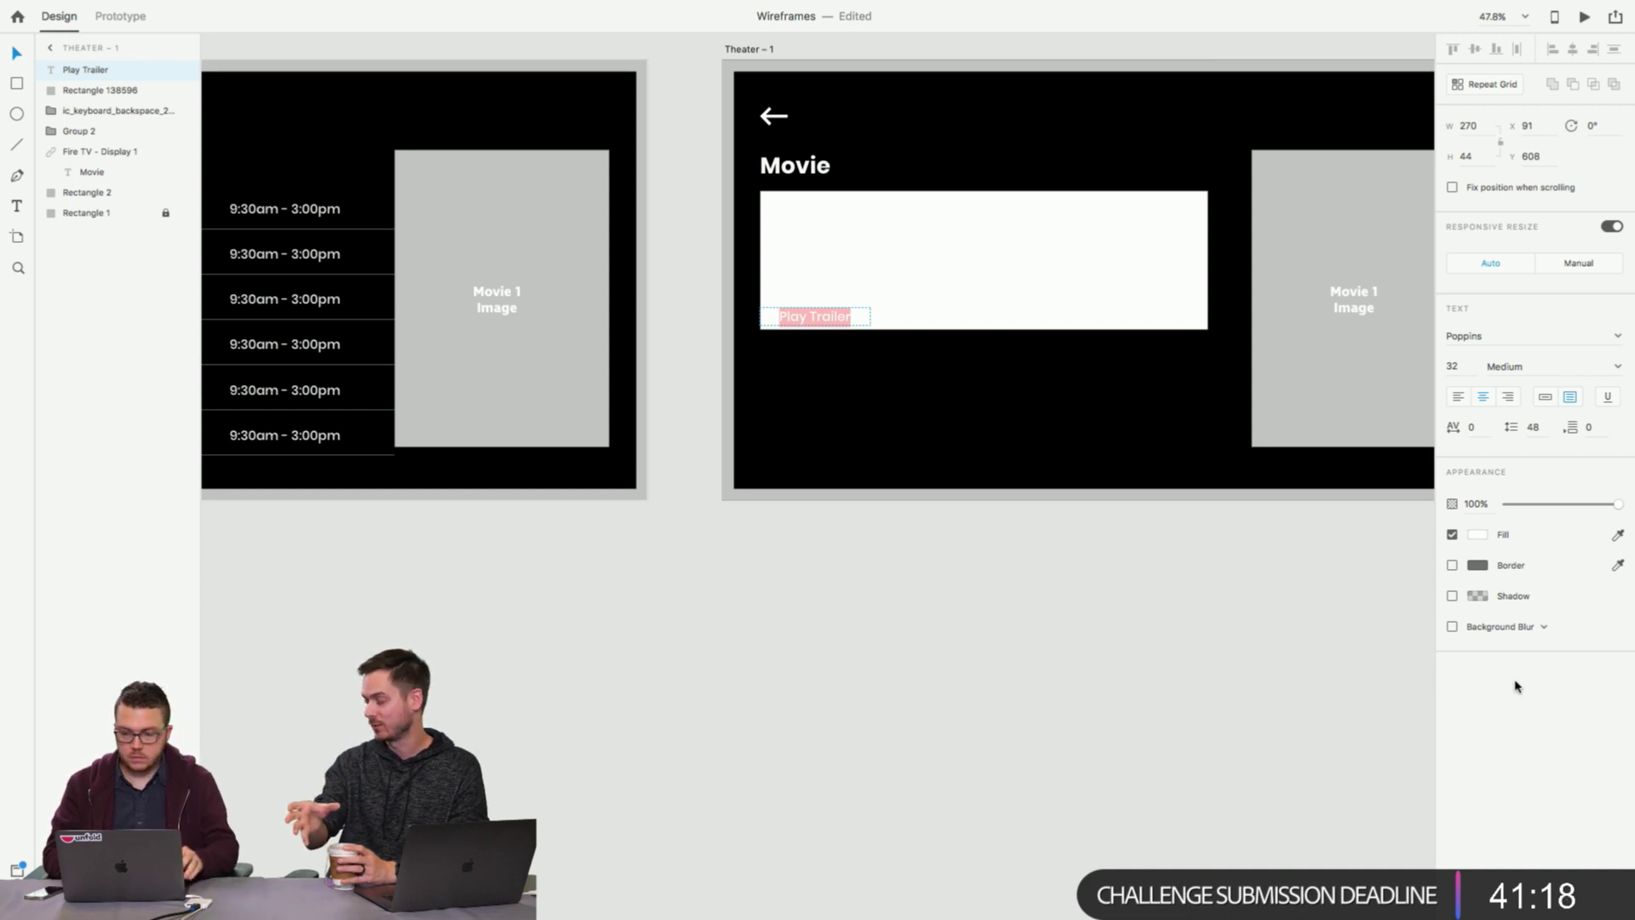
click(1477, 536)
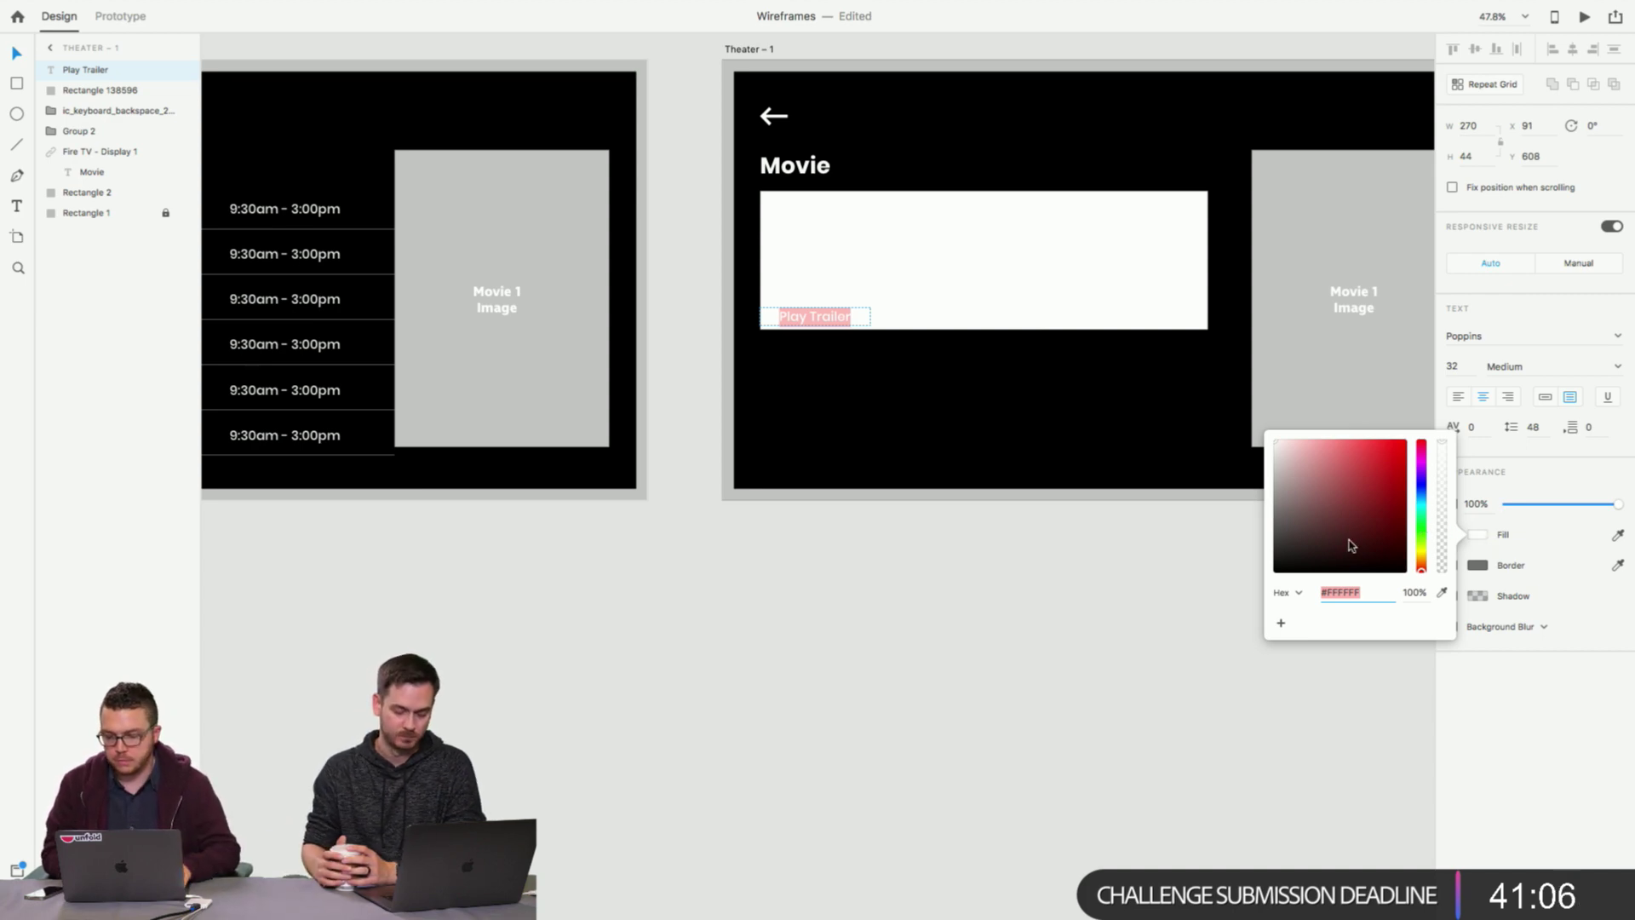
drag(1350, 545, 1255, 576)
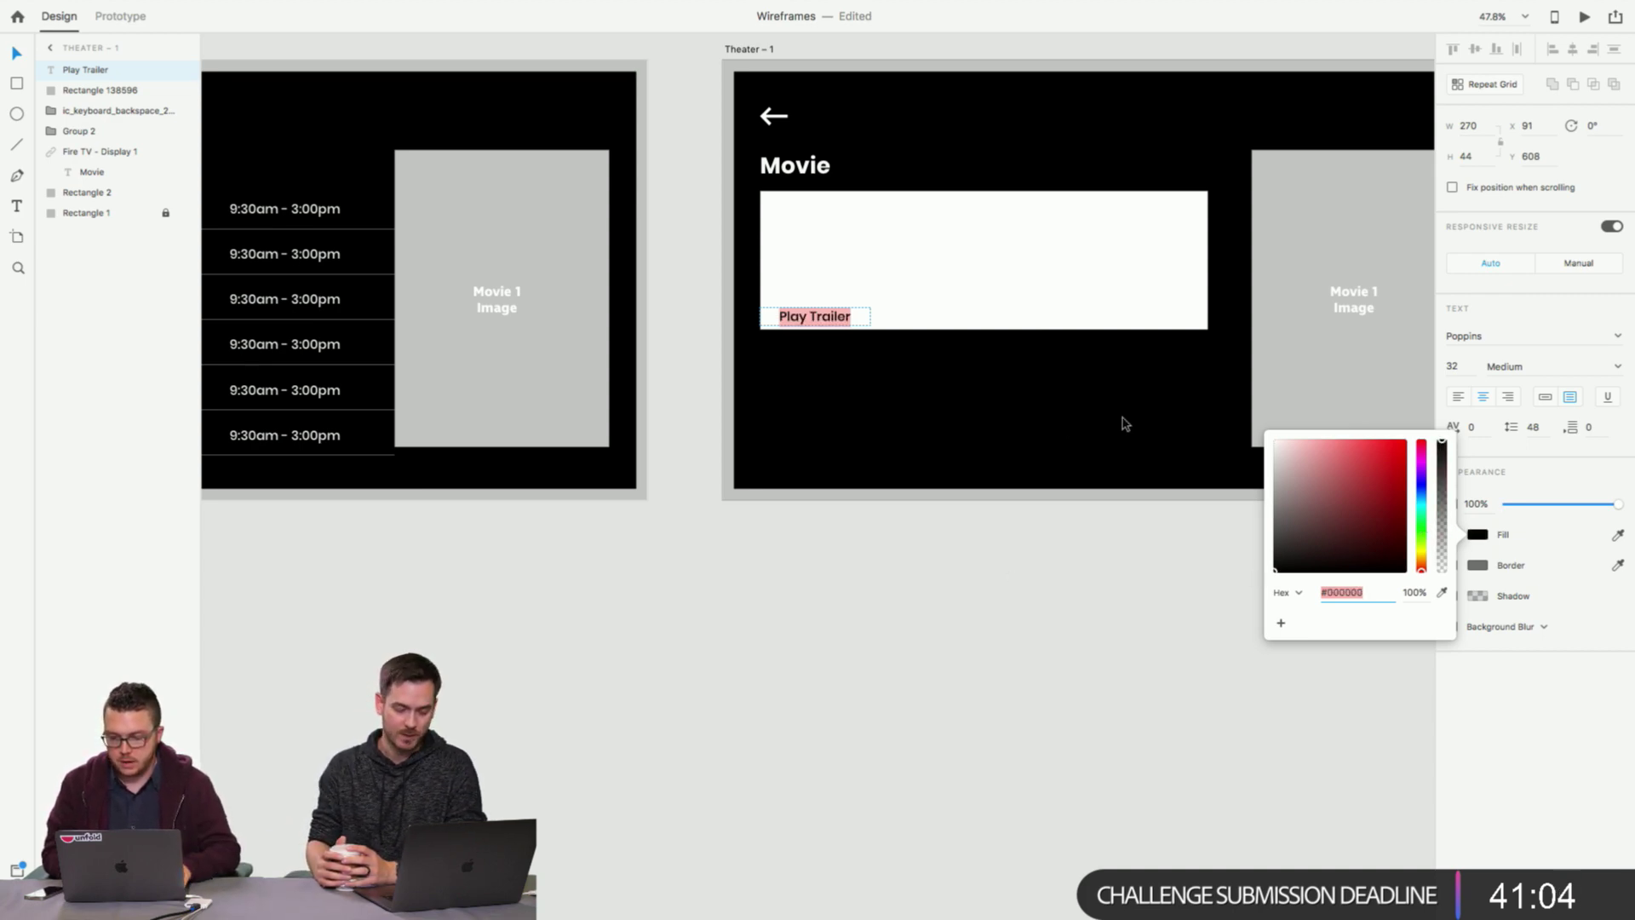
key(Escape)
Shift the Play Trailer text on Theater – 1 to X 110 and left-align it.
drag(786, 321, 796, 327)
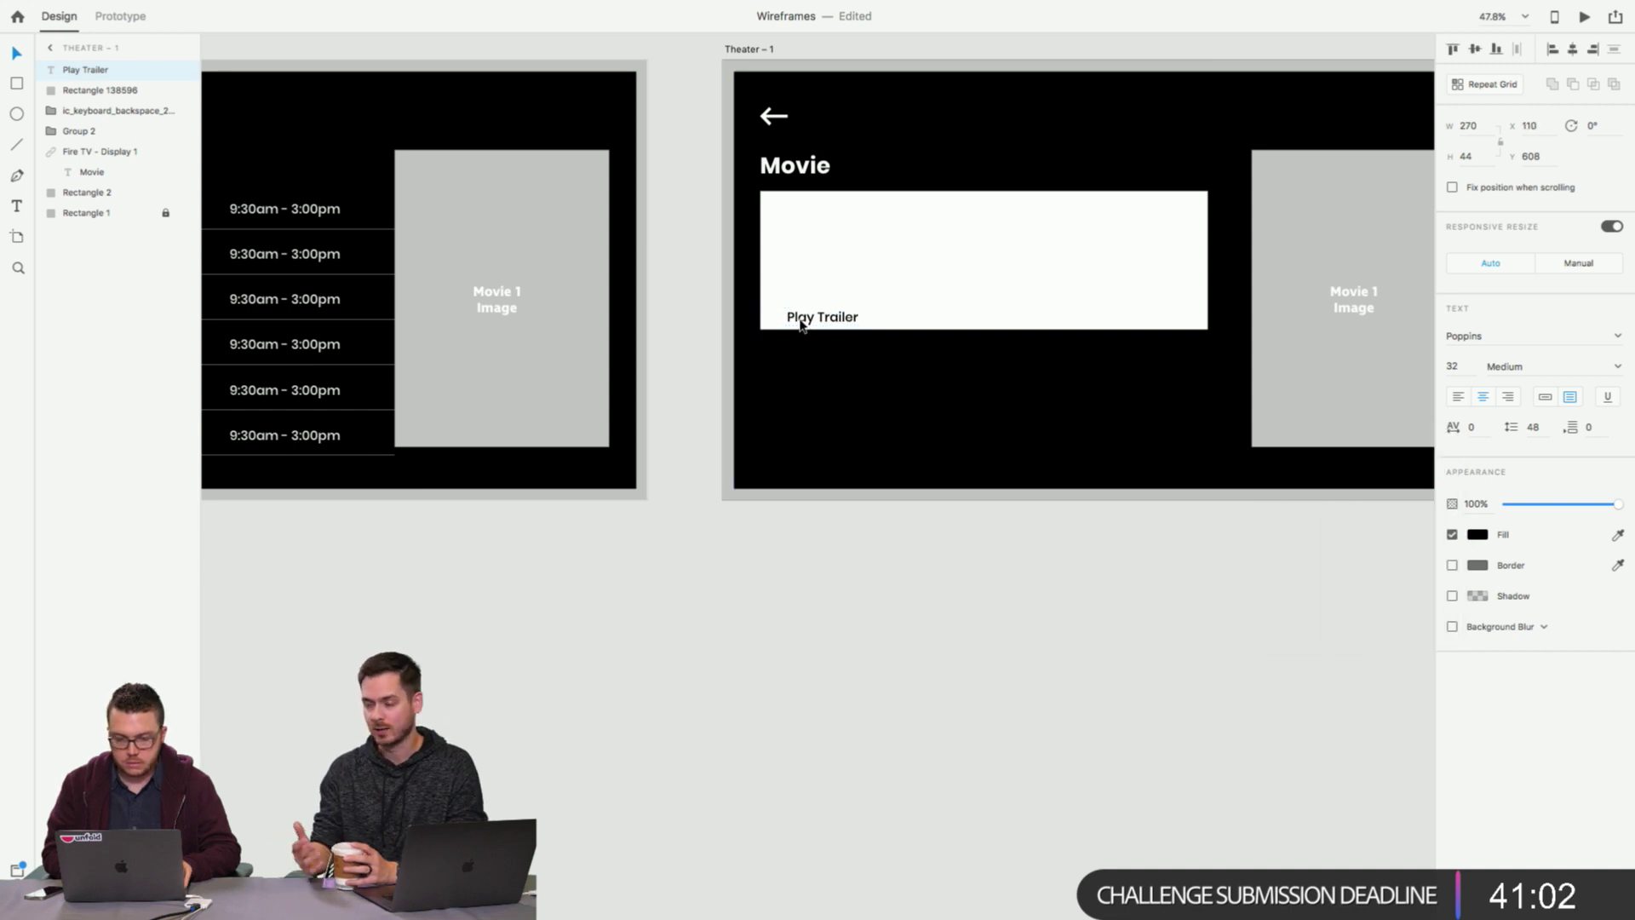
double_click(802, 323)
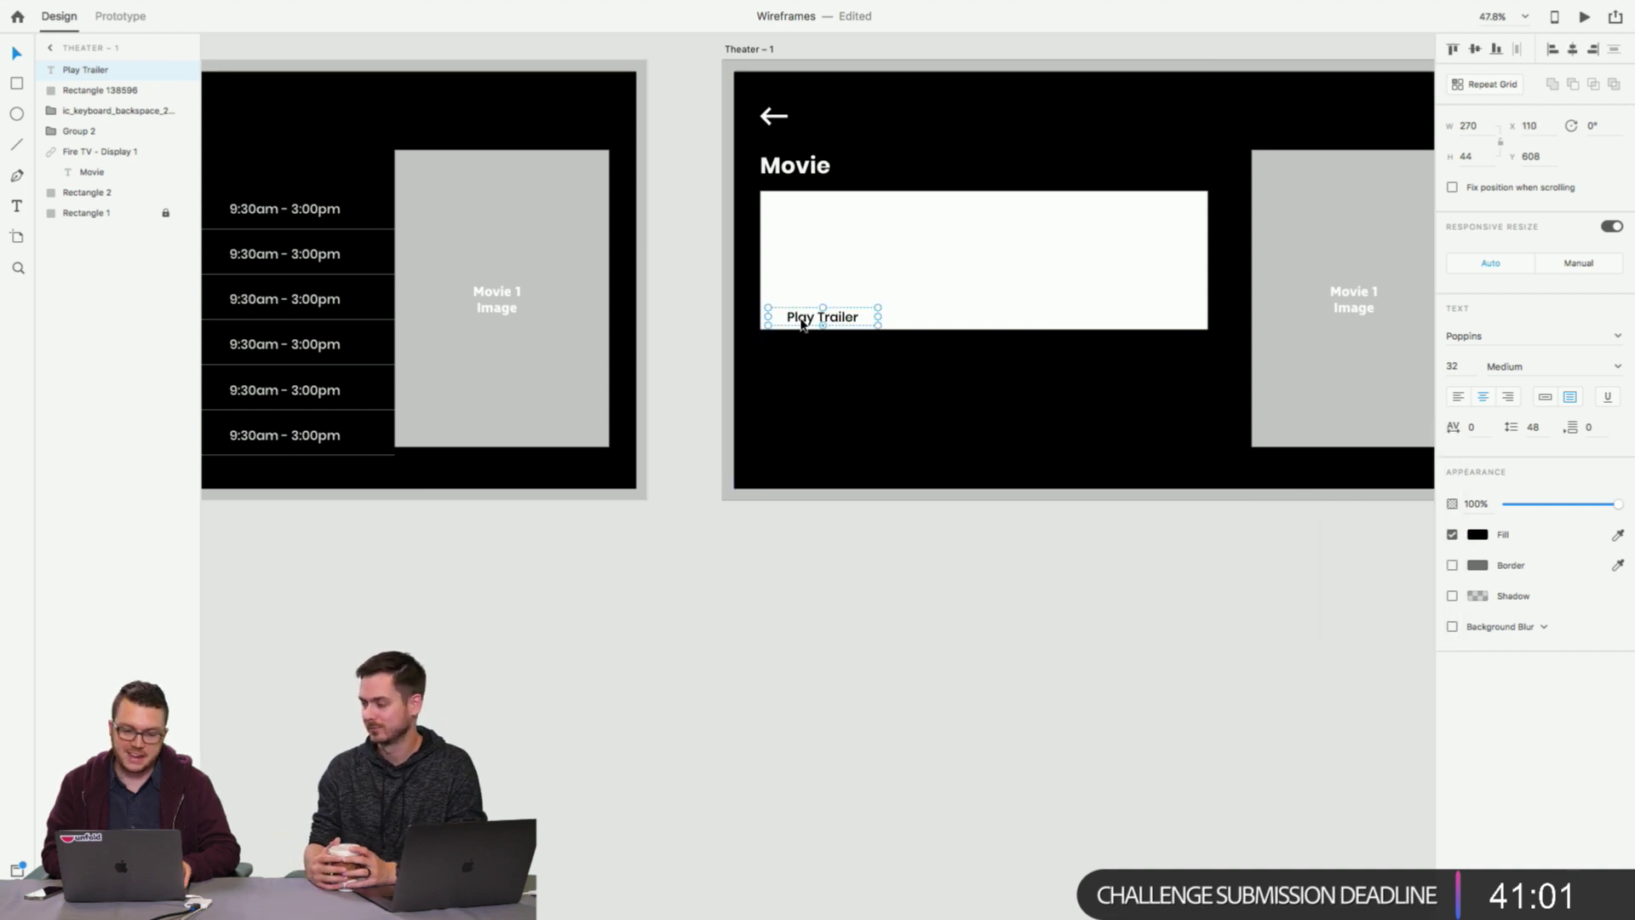
click(1454, 398)
key(Escape)
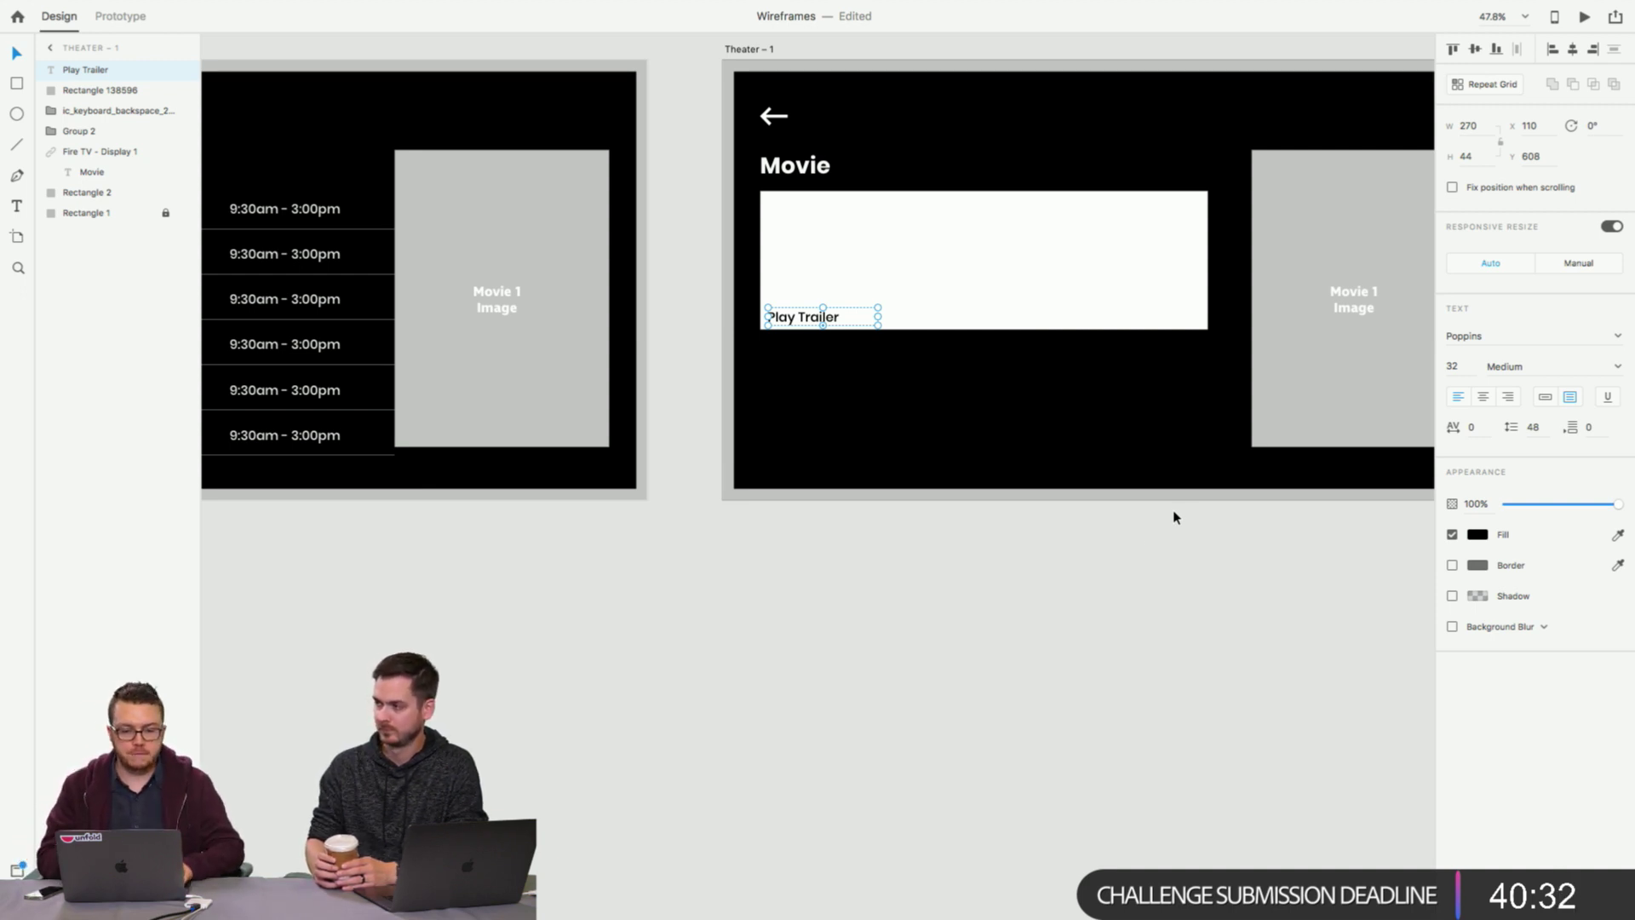
click(1083, 604)
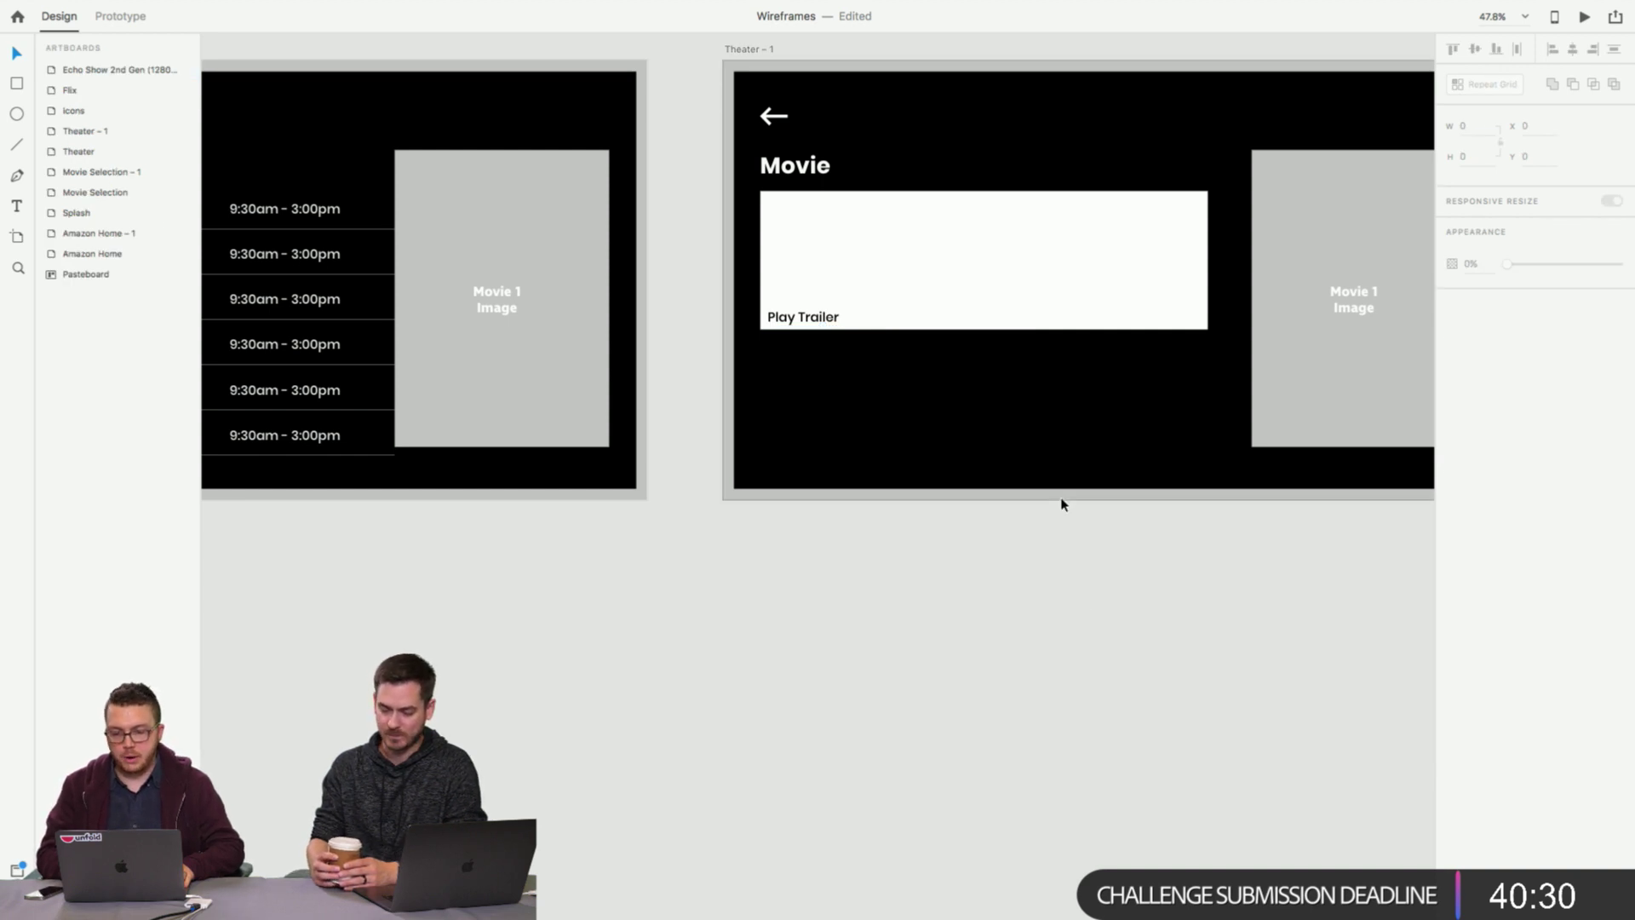
scroll(1062, 500, up, 3)
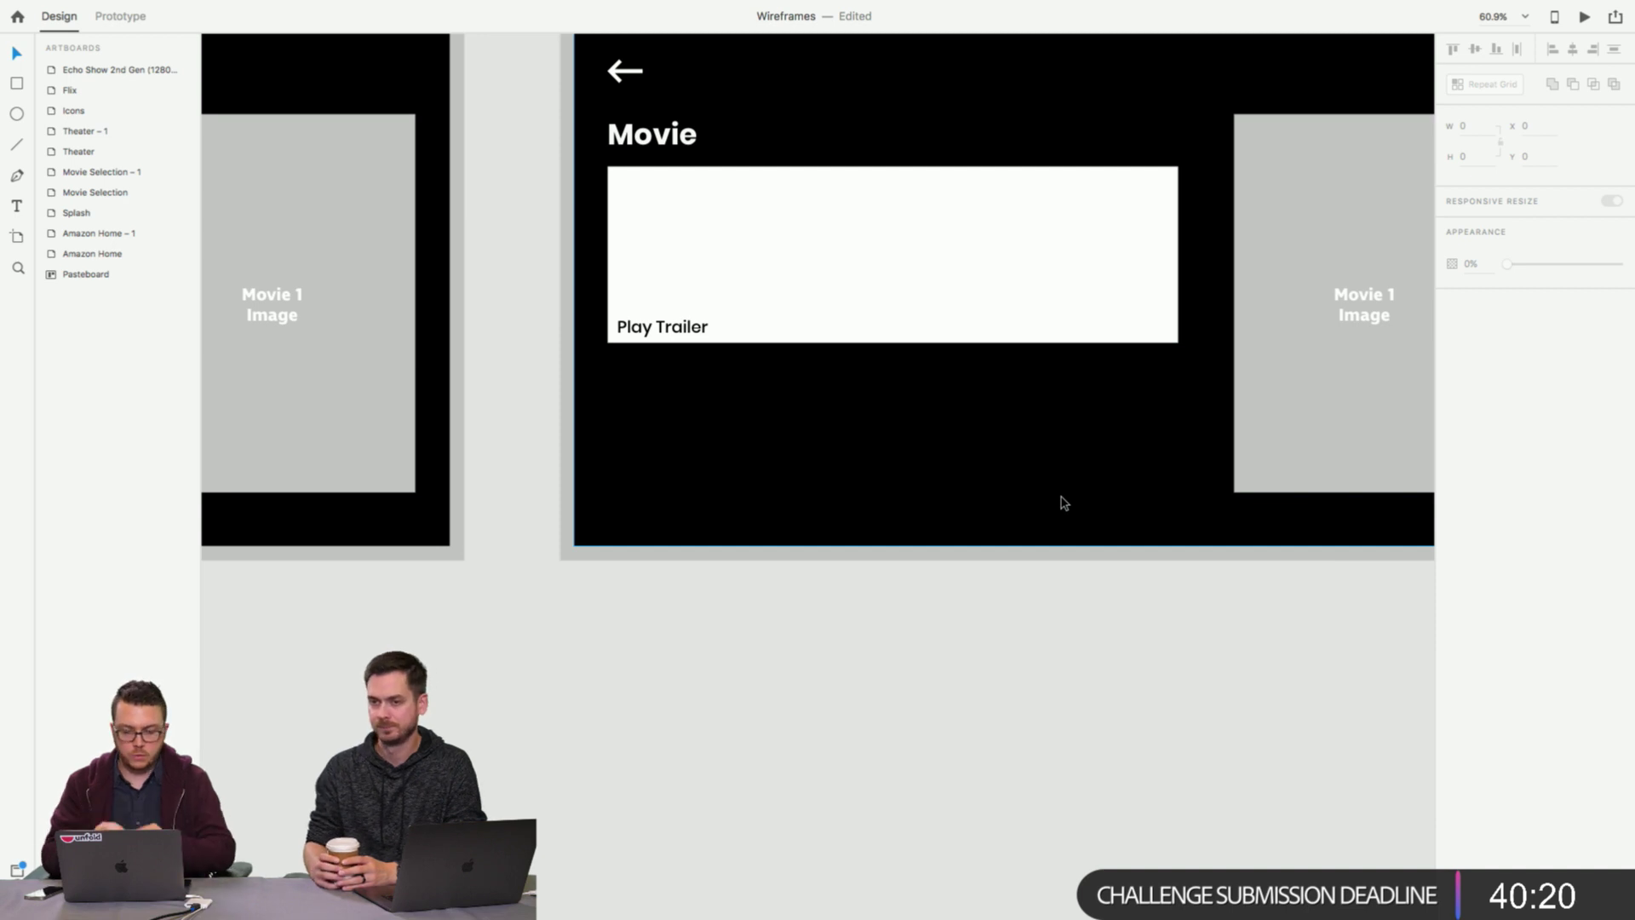
click(1136, 476)
click(1029, 326)
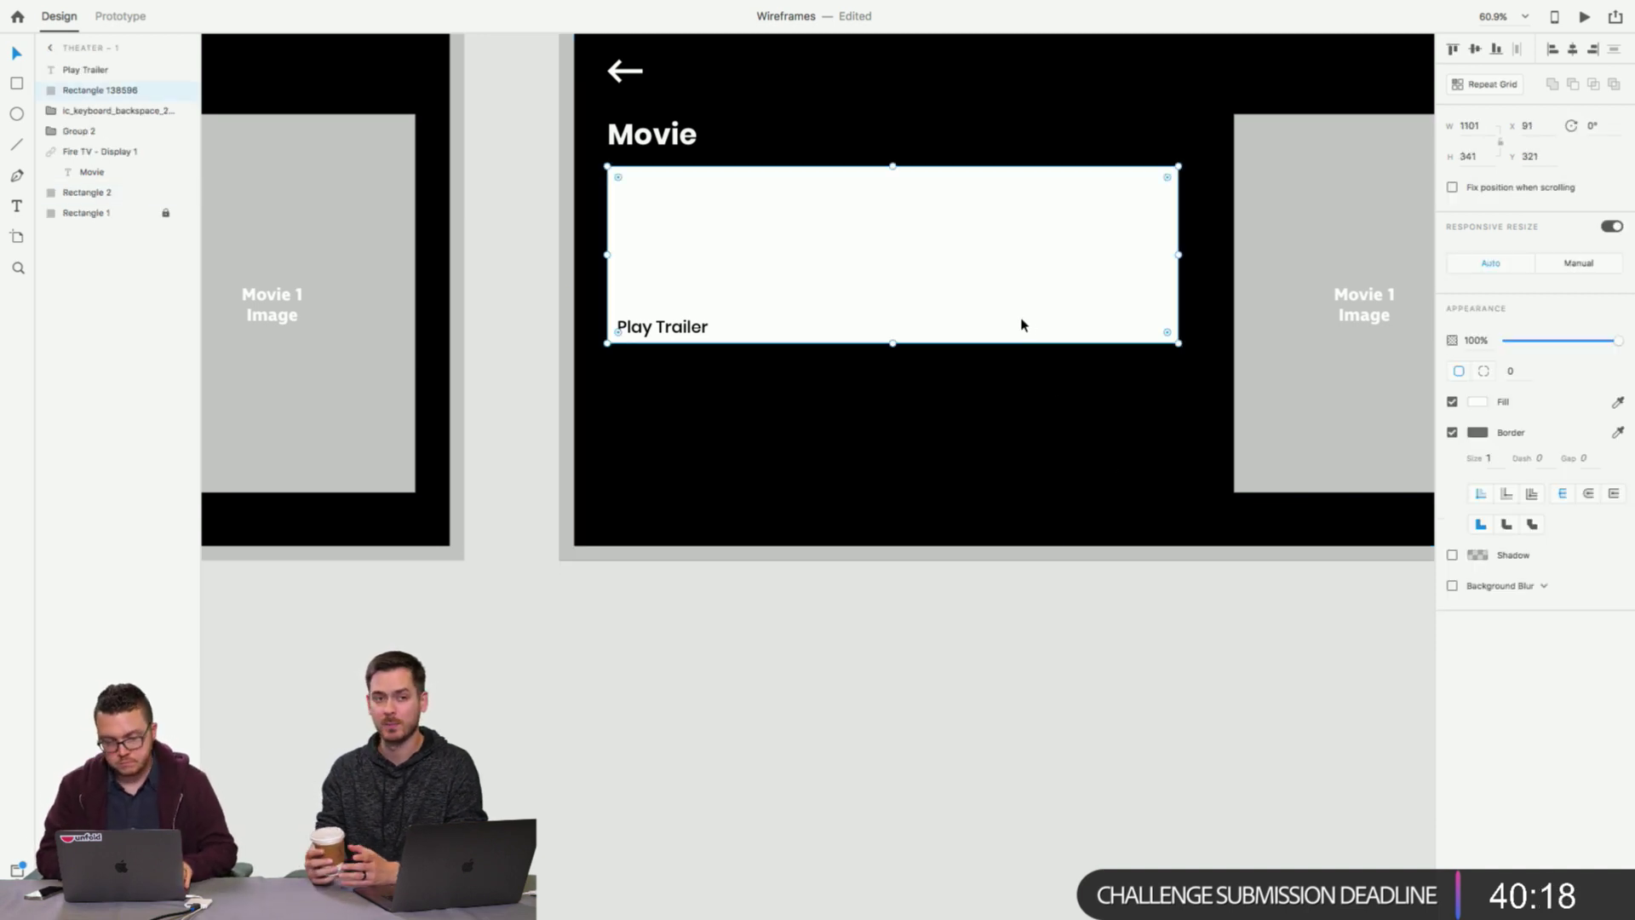
click(527, 355)
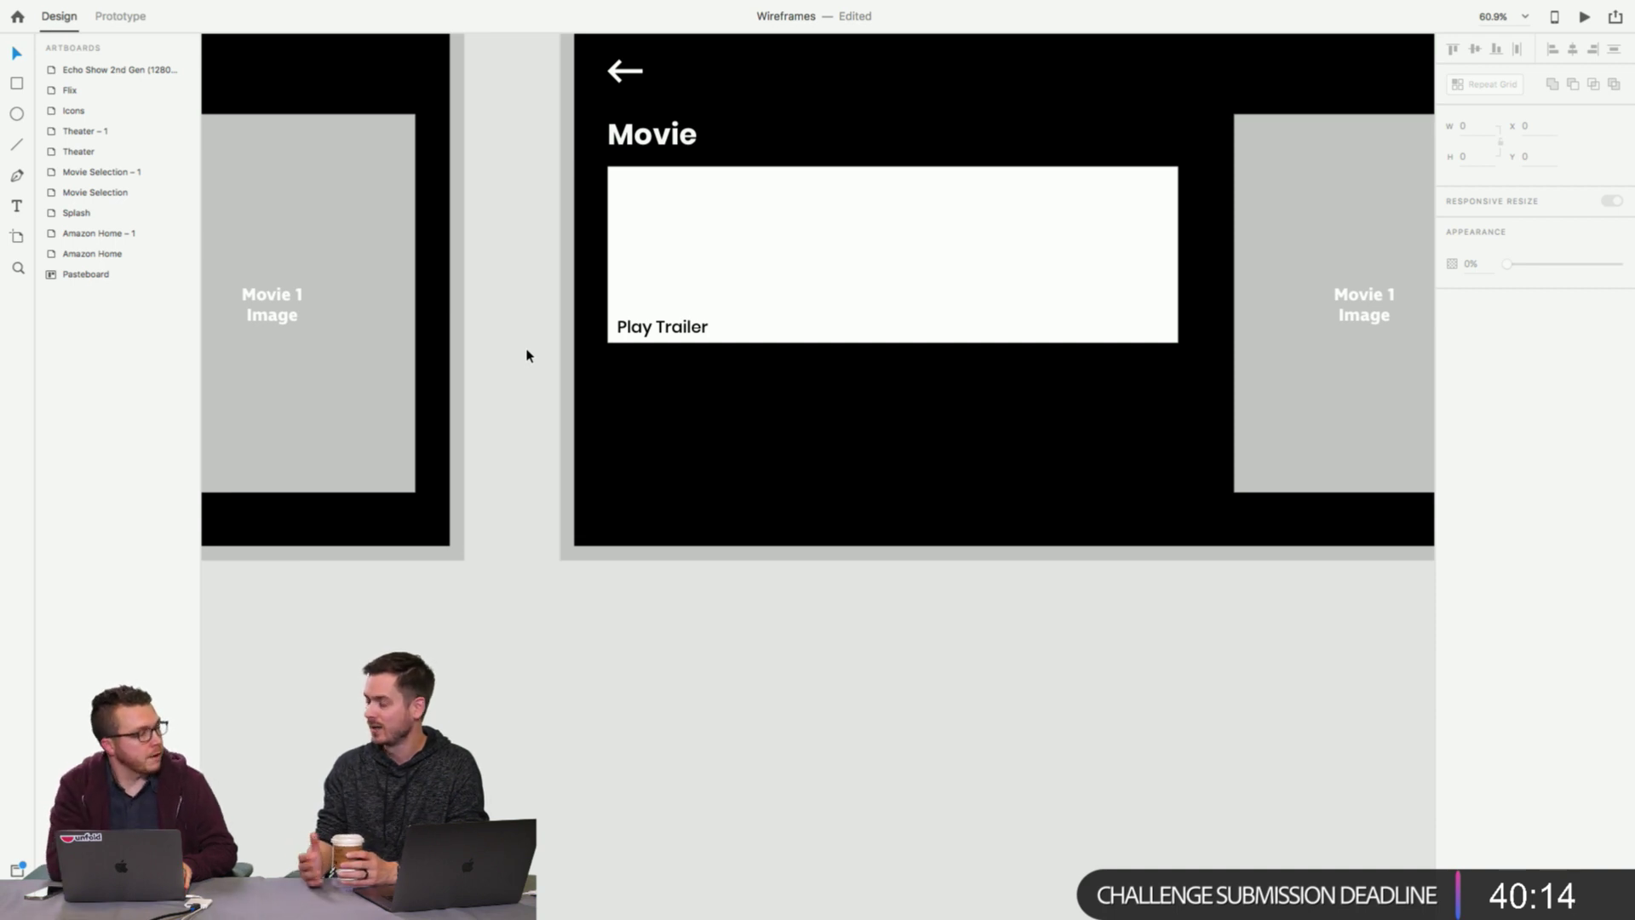
click(777, 398)
Replace the Play Trailer text in the white rectangle with "Movie theater 1".
double_click(662, 326)
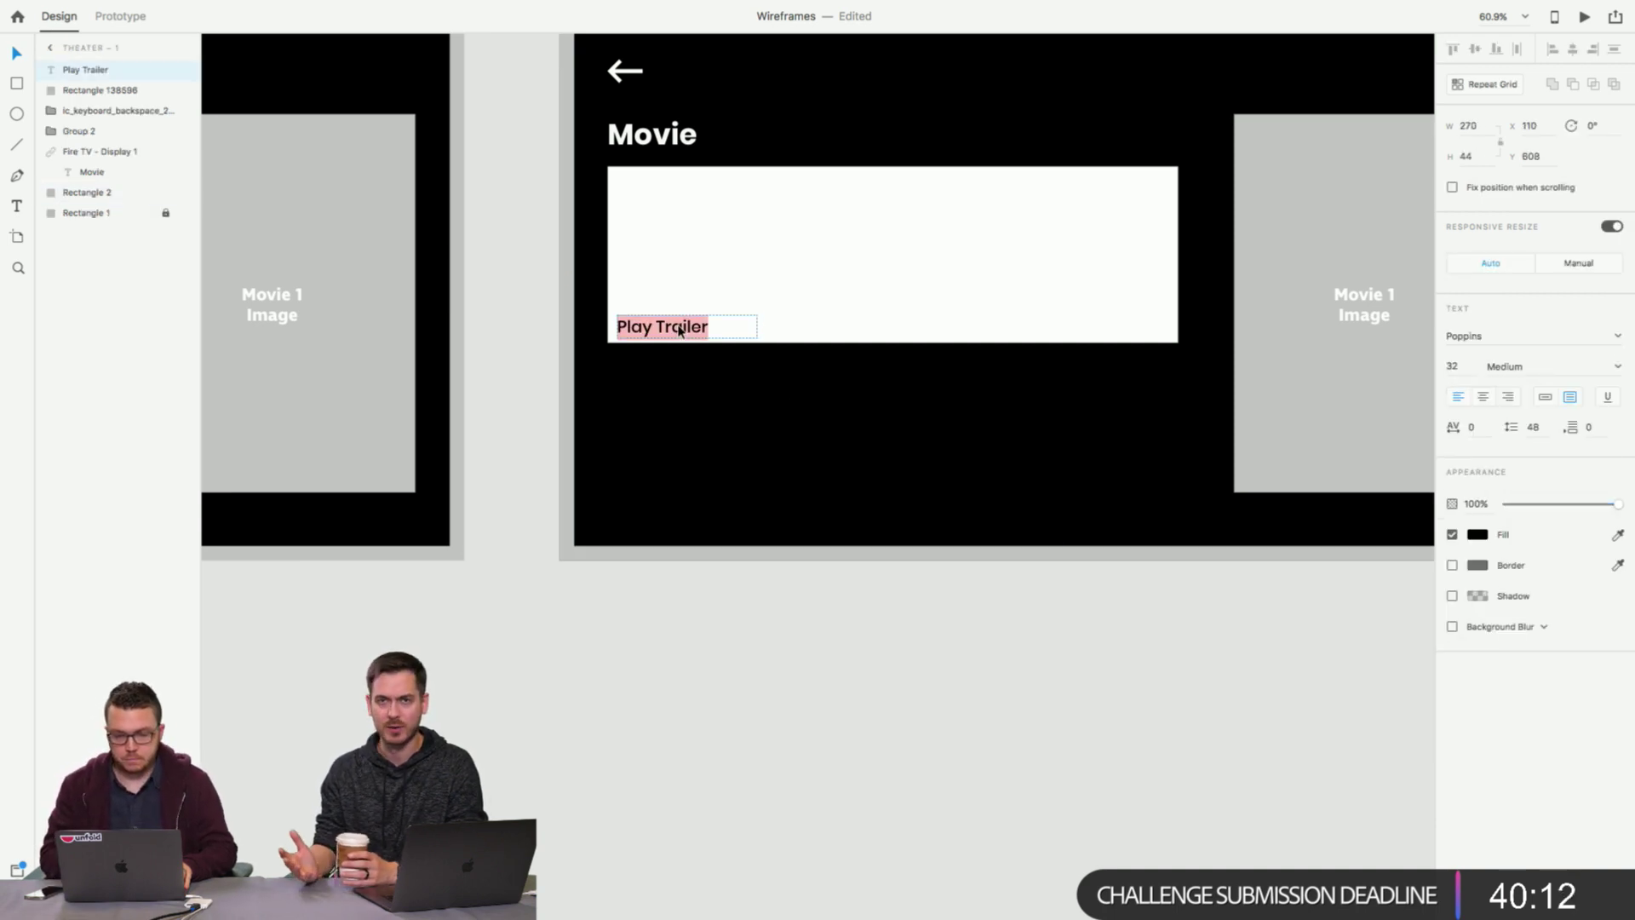
text(Movie theater)
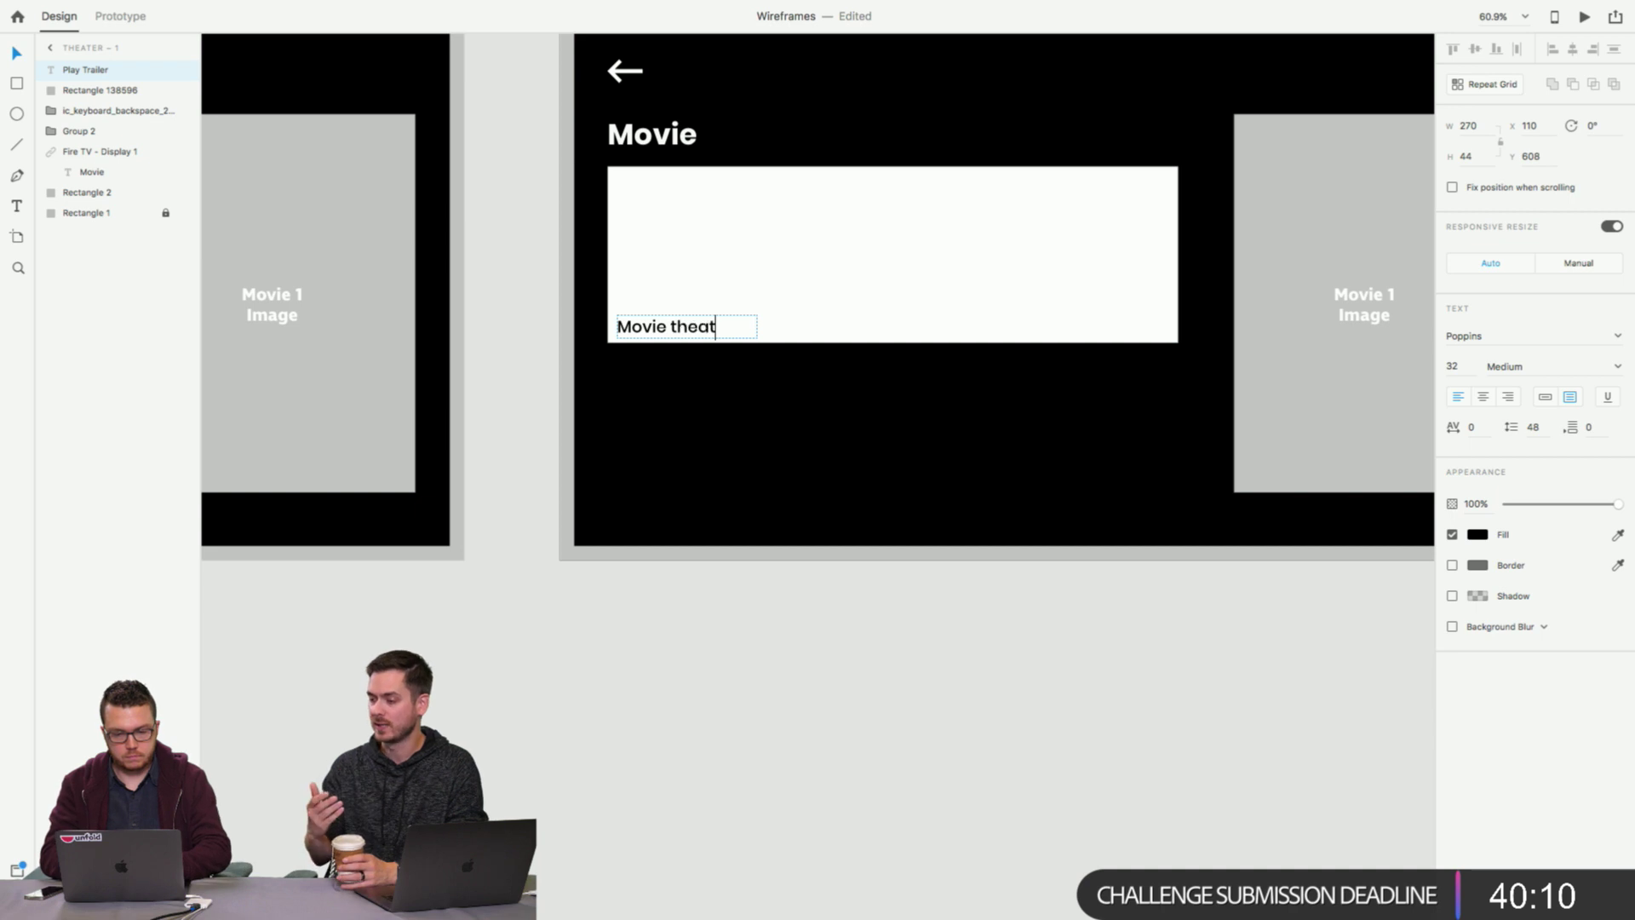
text( 1)
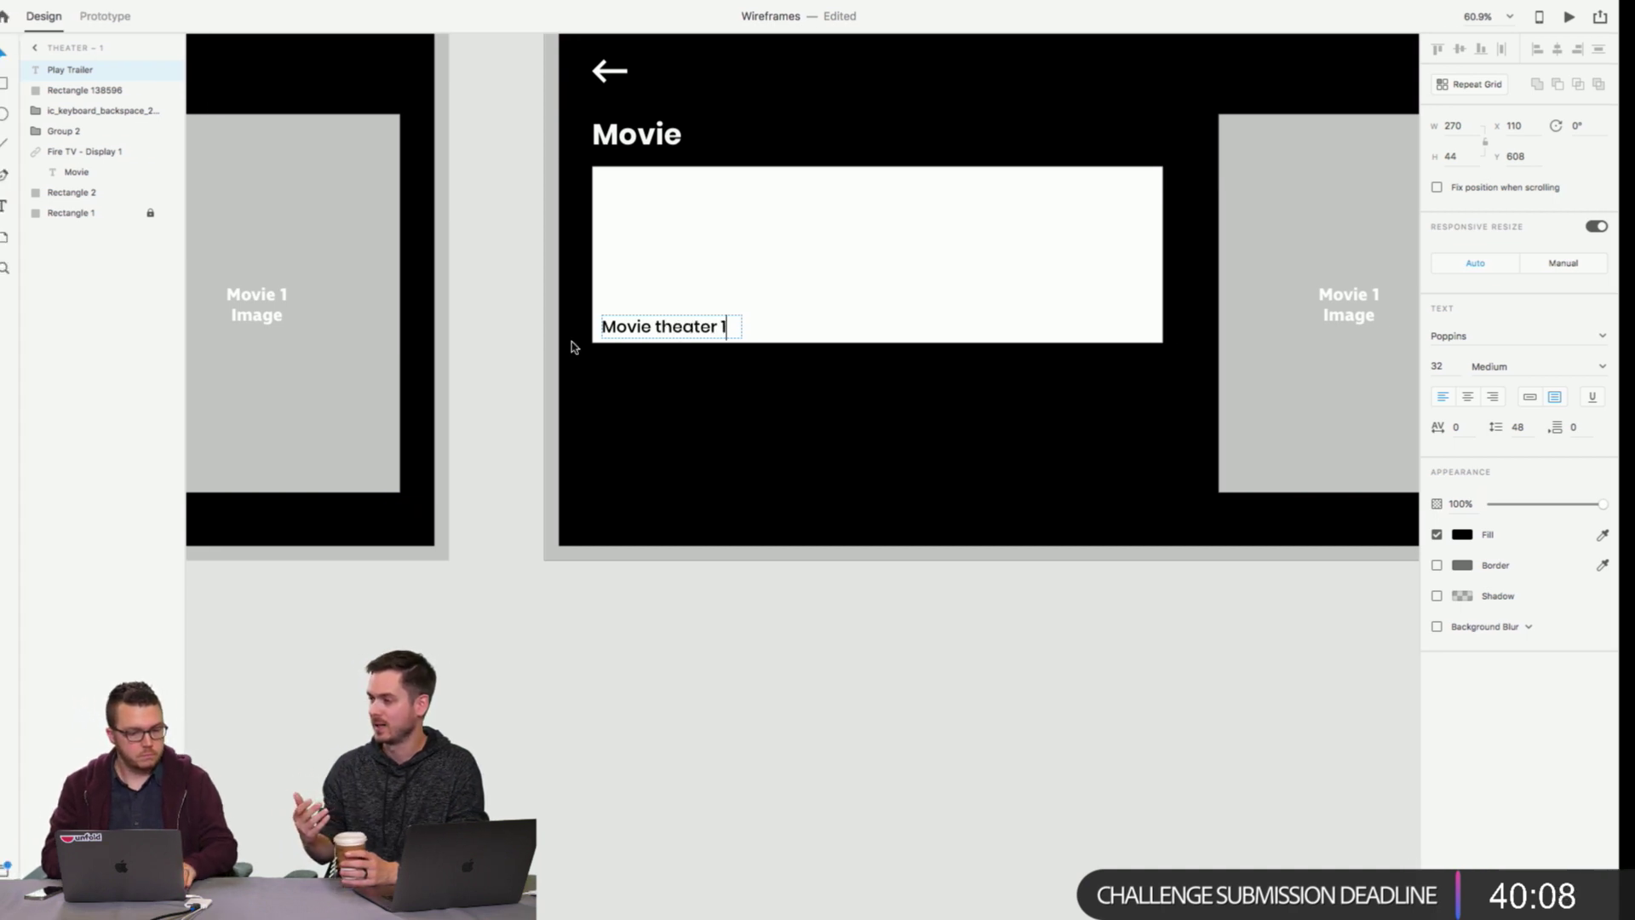
click(509, 360)
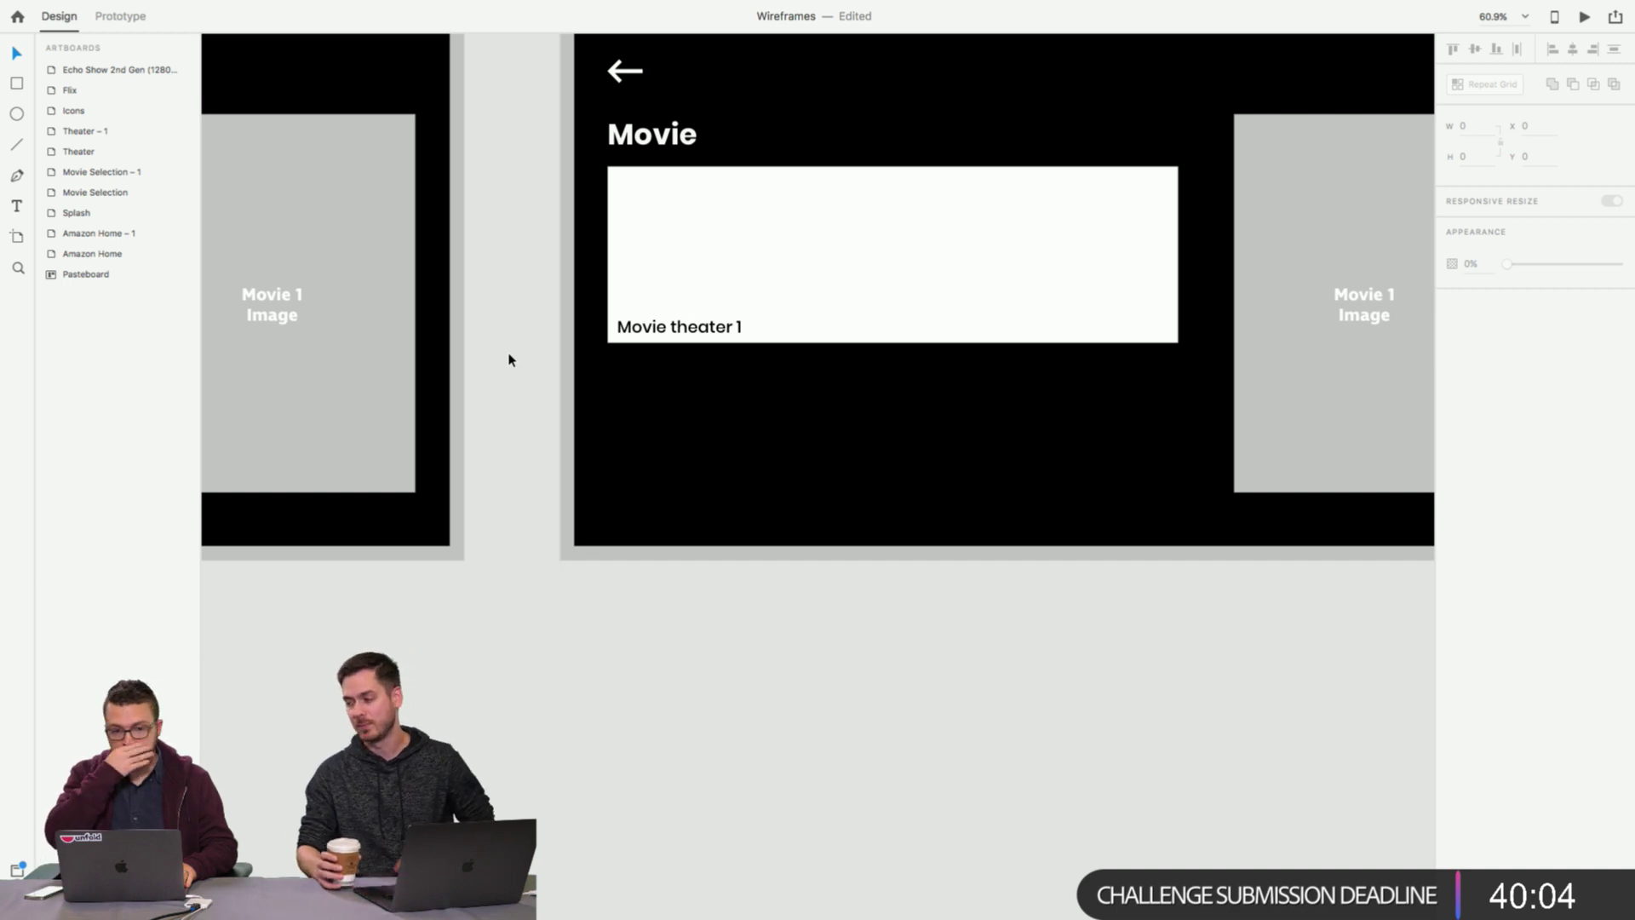
scroll(510, 359, left, 3)
scroll(510, 359, up, 2)
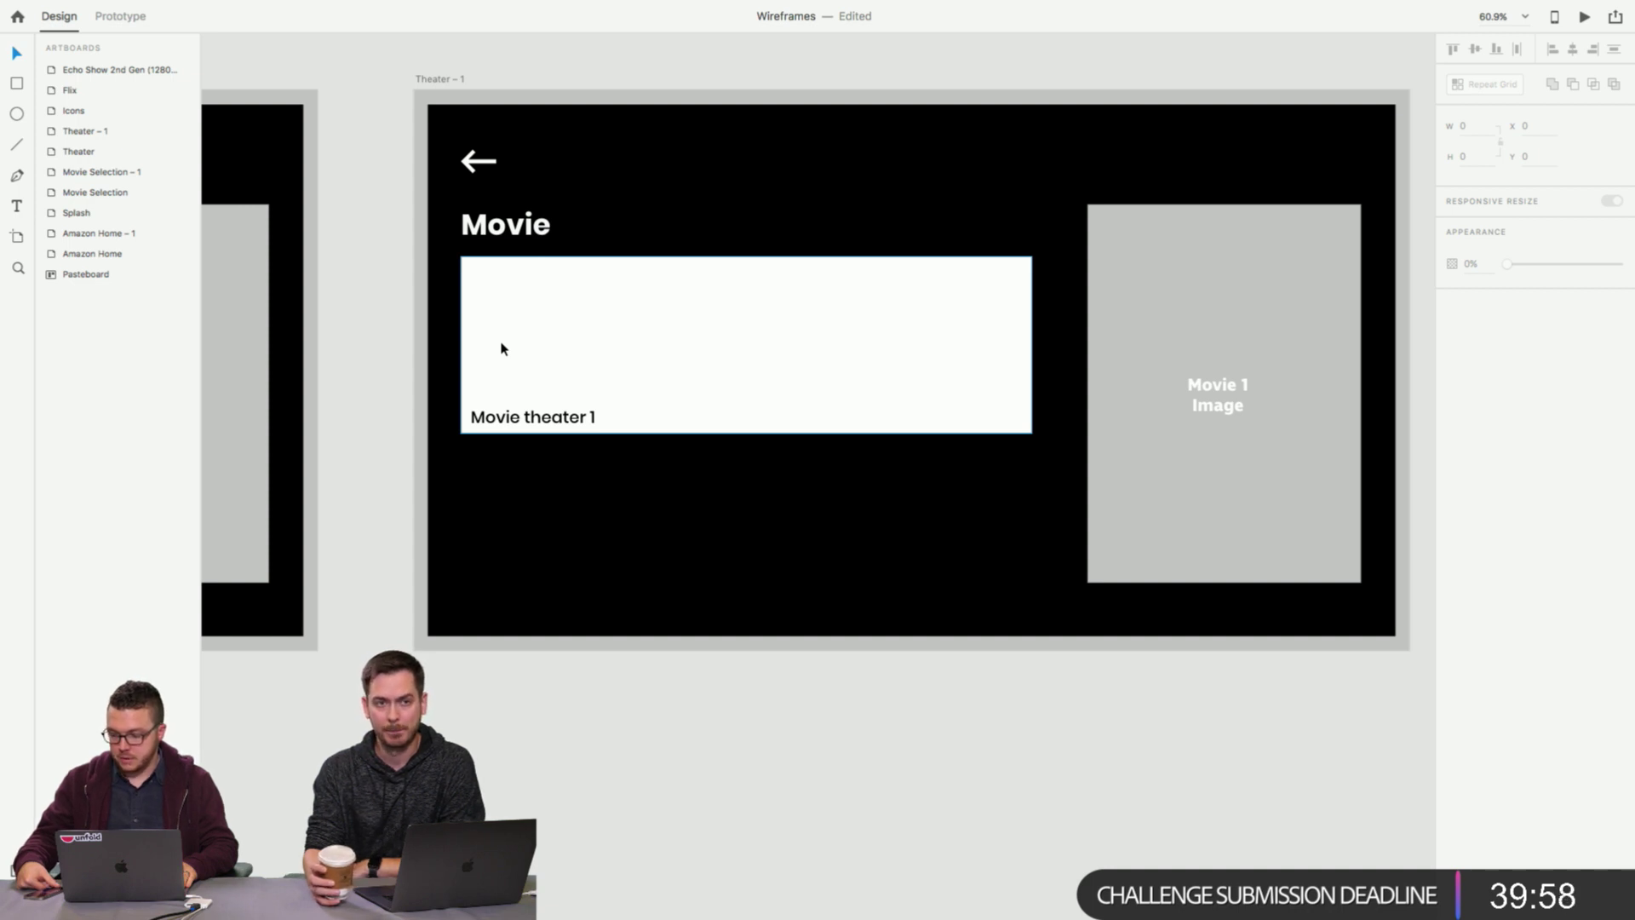
Duplicate the "Movie theater 1" text on Theater – 1, placing the copy just below the white rectangle at Y 693.
scroll(500, 348, left, 5)
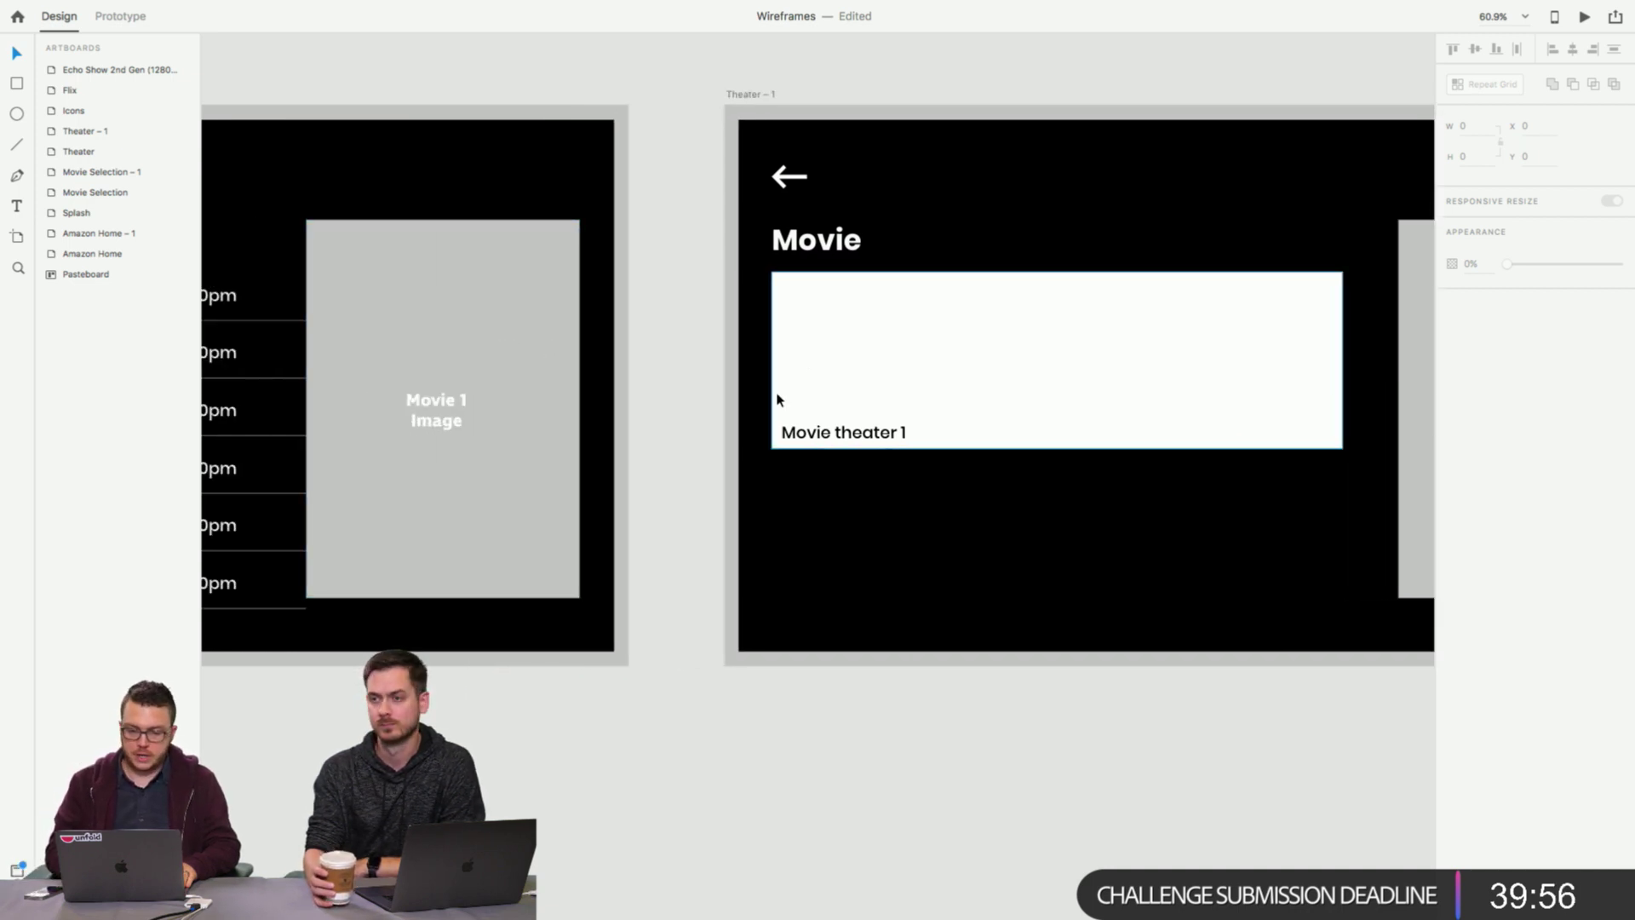
click(831, 432)
drag(830, 431, 852, 476)
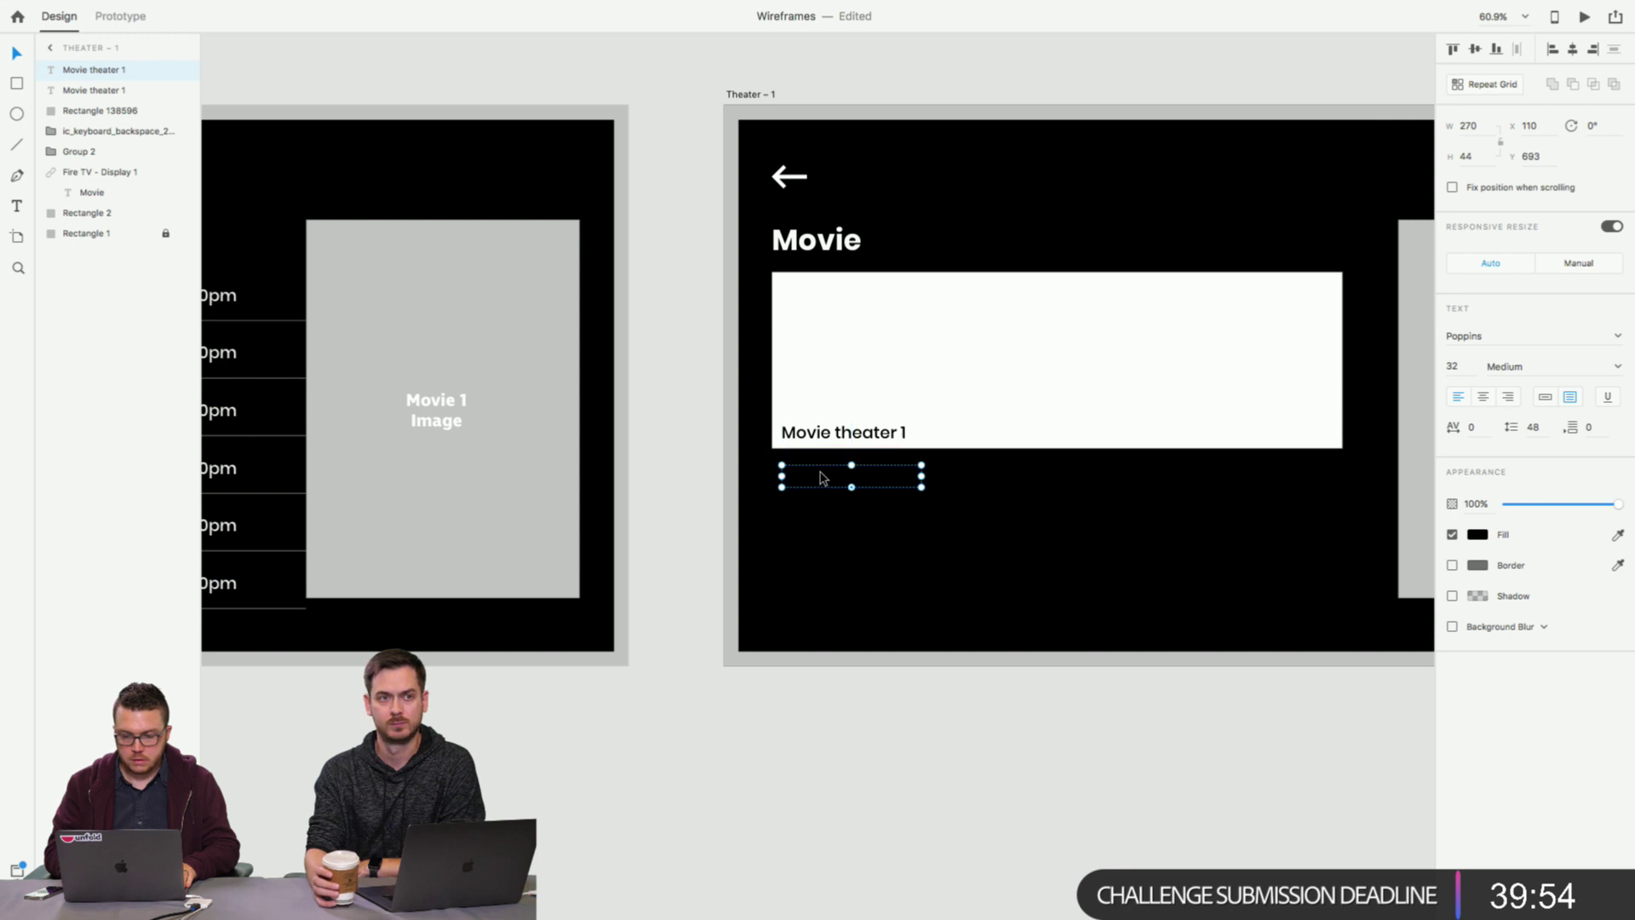
Fill the copied "Movie theater 1" text white and align it with the rectangle's left edge at X 91, Y 712.
click(1478, 534)
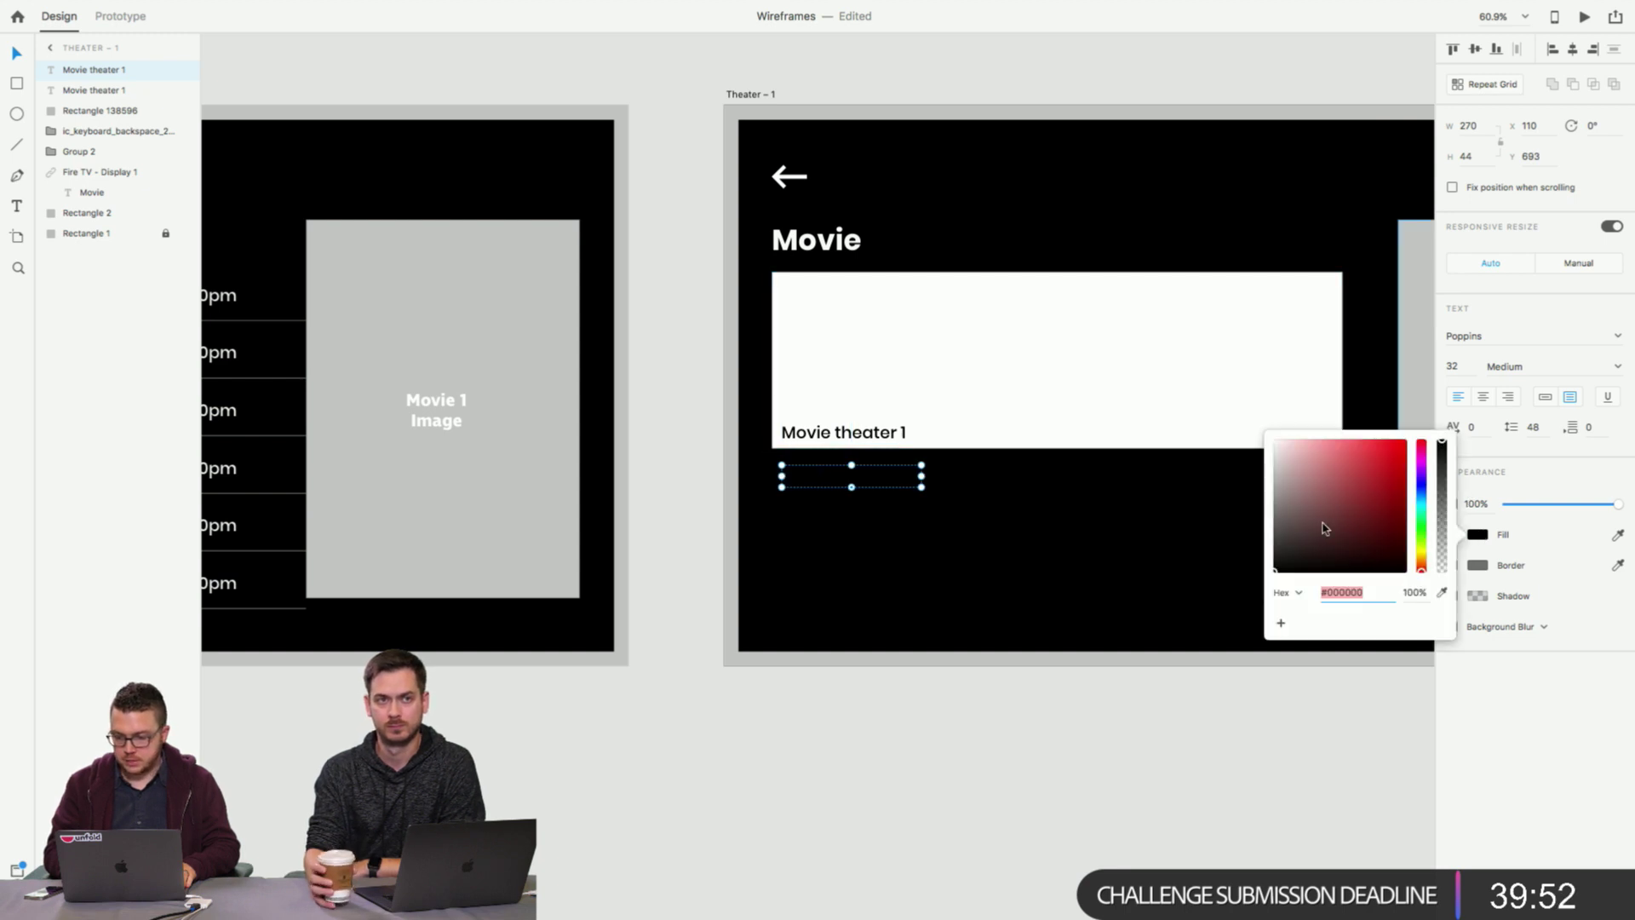
drag(1323, 522, 1236, 383)
click(862, 478)
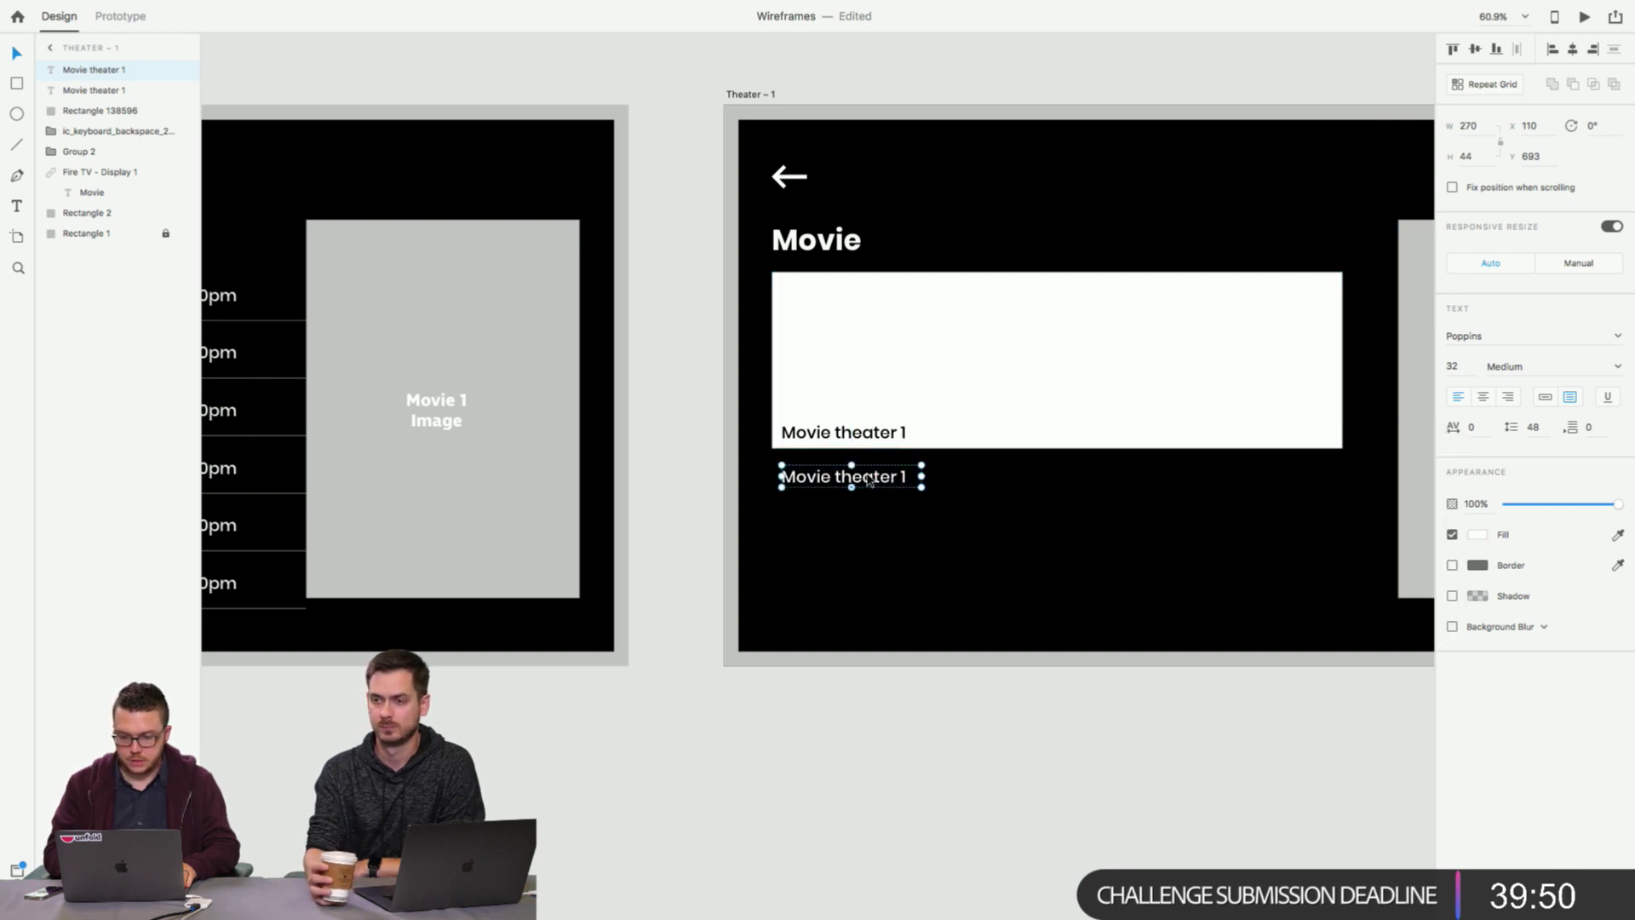
drag(868, 481, 858, 487)
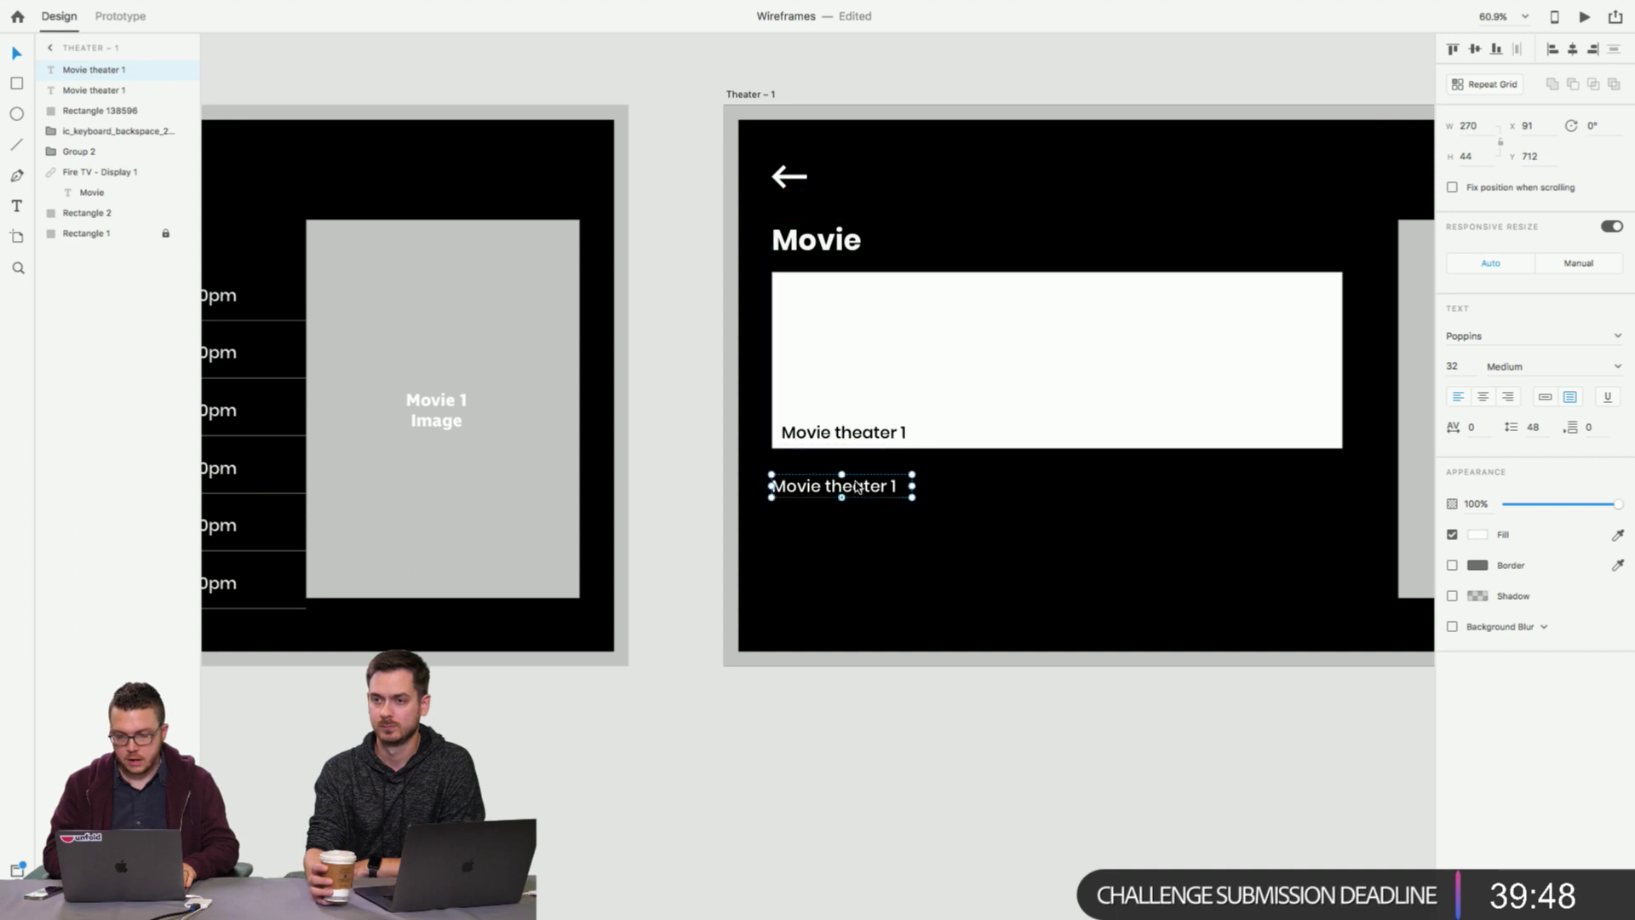
Check which font weight the D2 Alt / Sub-title style on the Flix artboard uses.
double_click(856, 486)
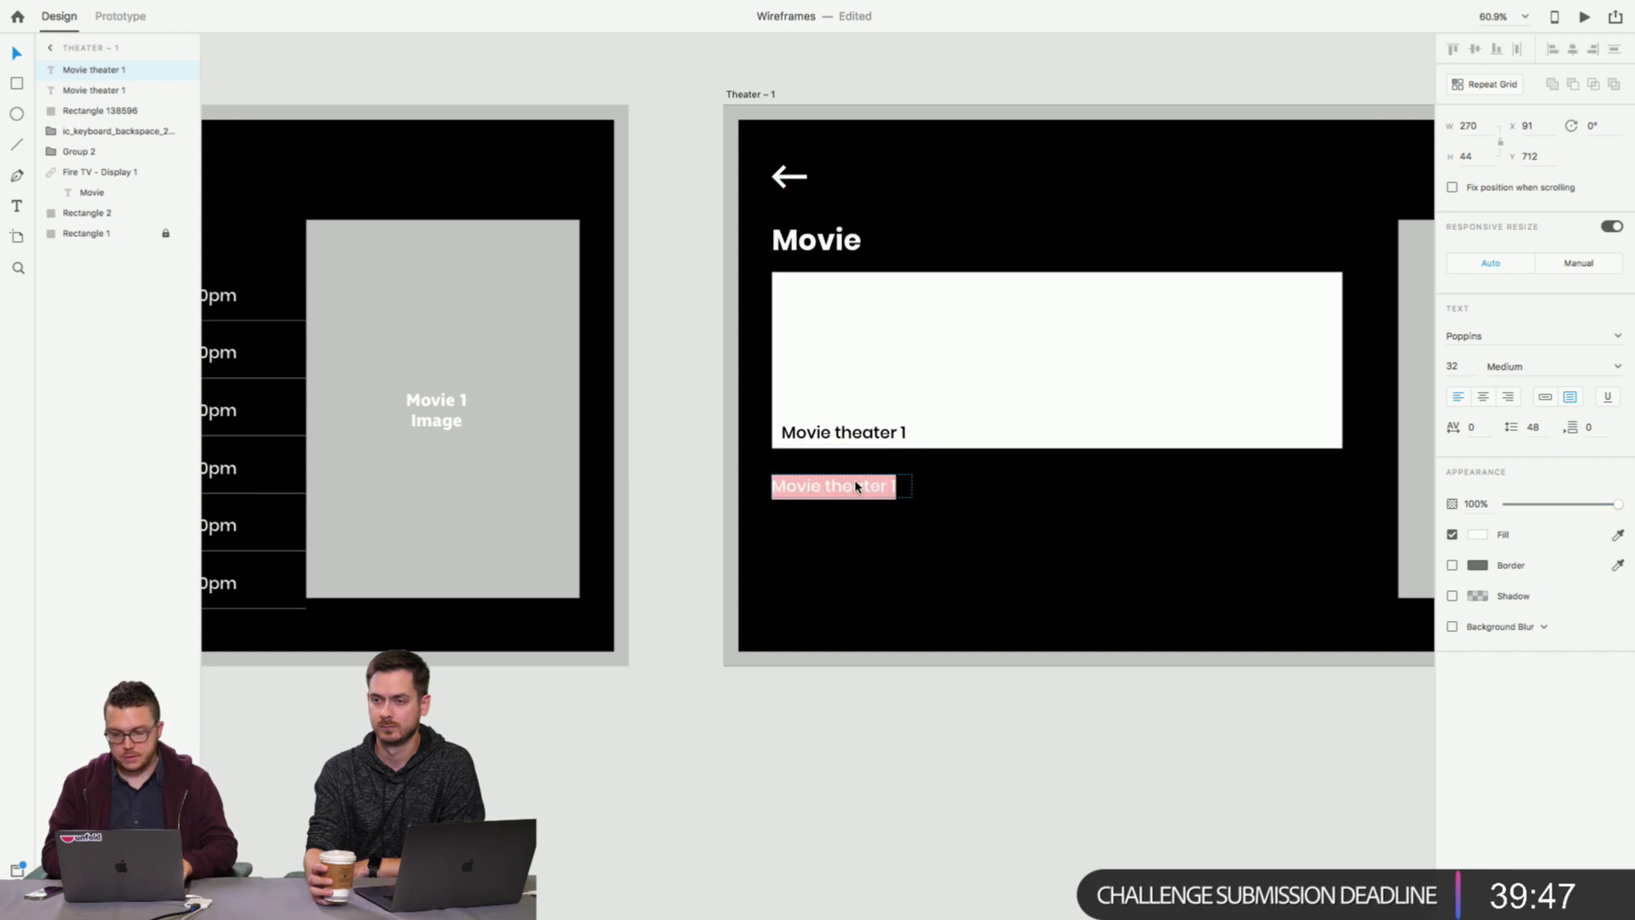
click(1514, 365)
scroll(938, 343, down, 5)
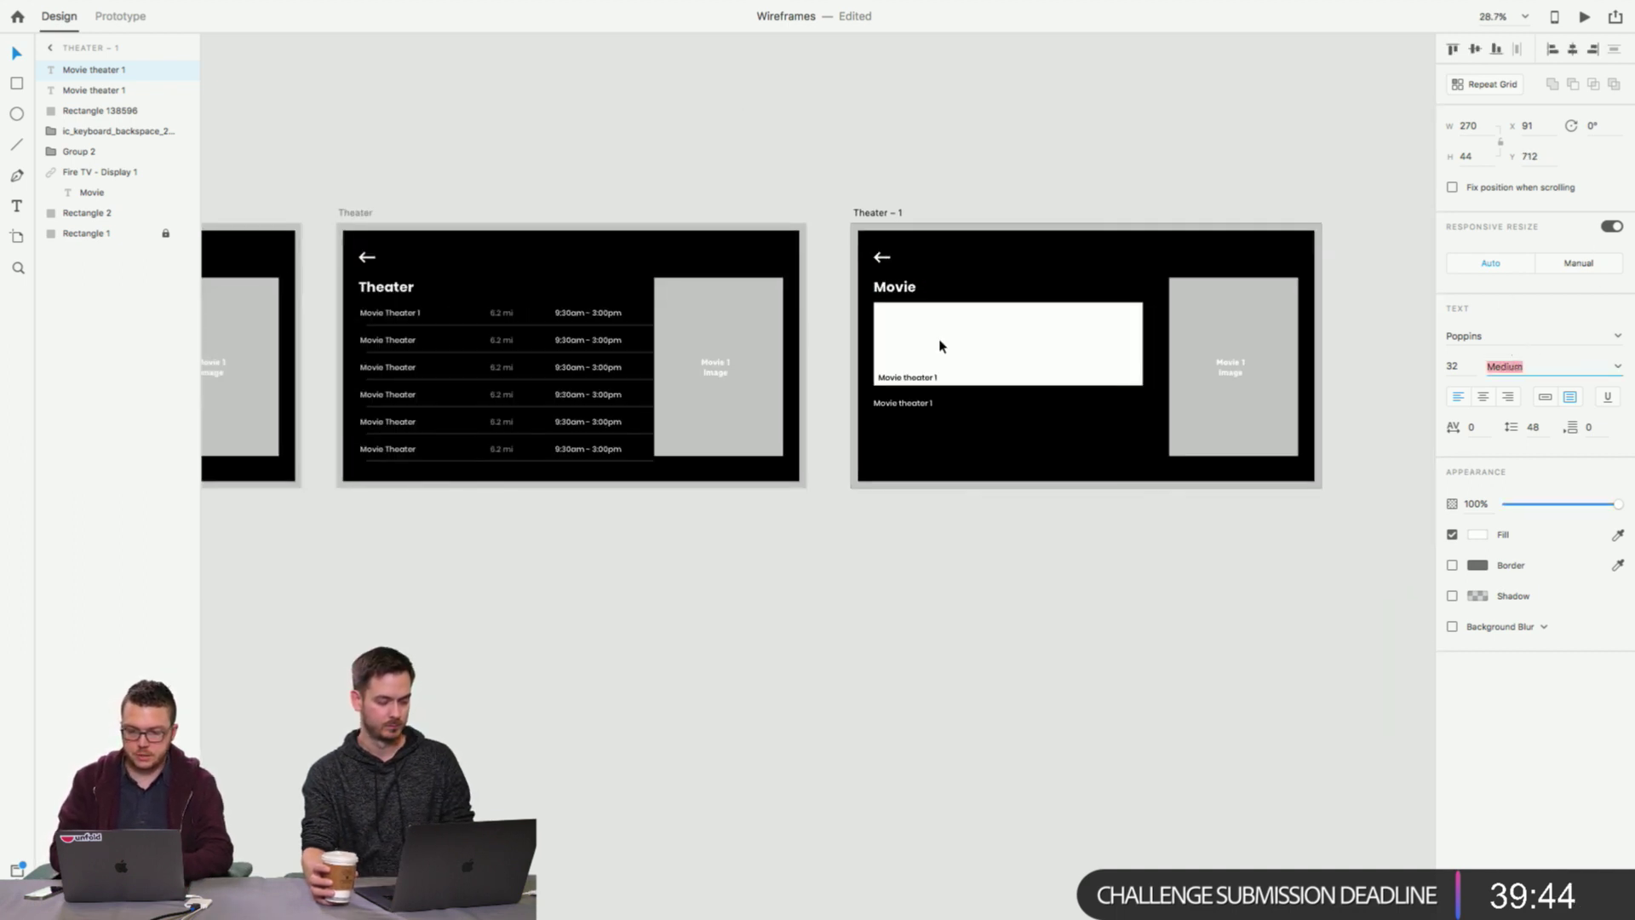
scroll(940, 346, right, 5)
scroll(940, 345, down, 5)
scroll(940, 346, down, 5)
scroll(938, 344, right, 5)
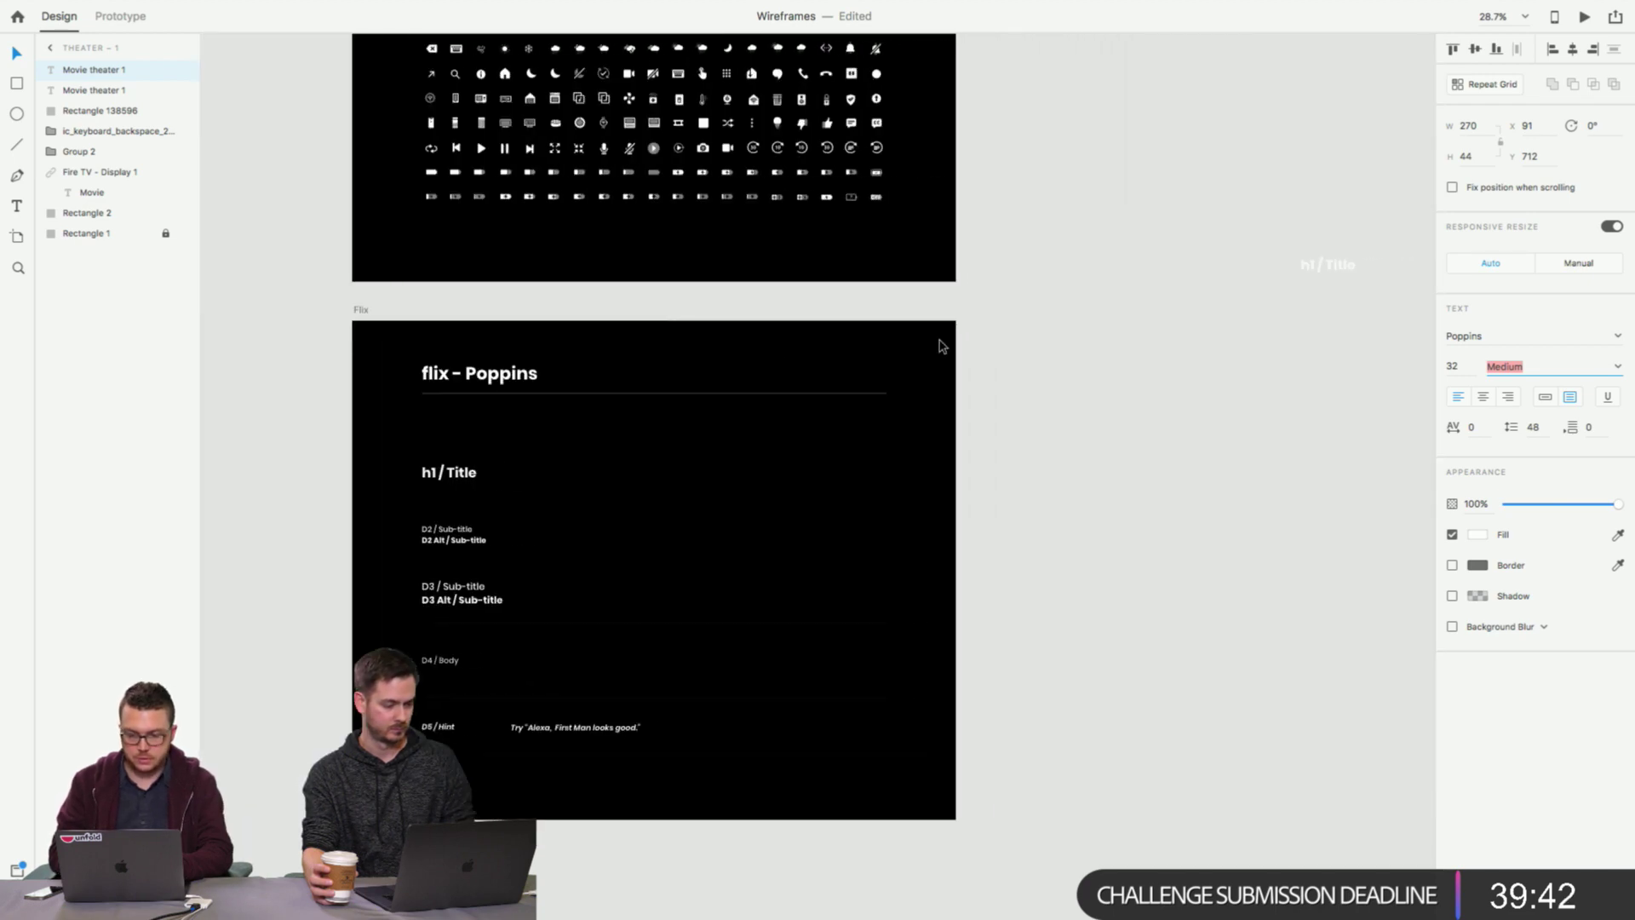
click(453, 543)
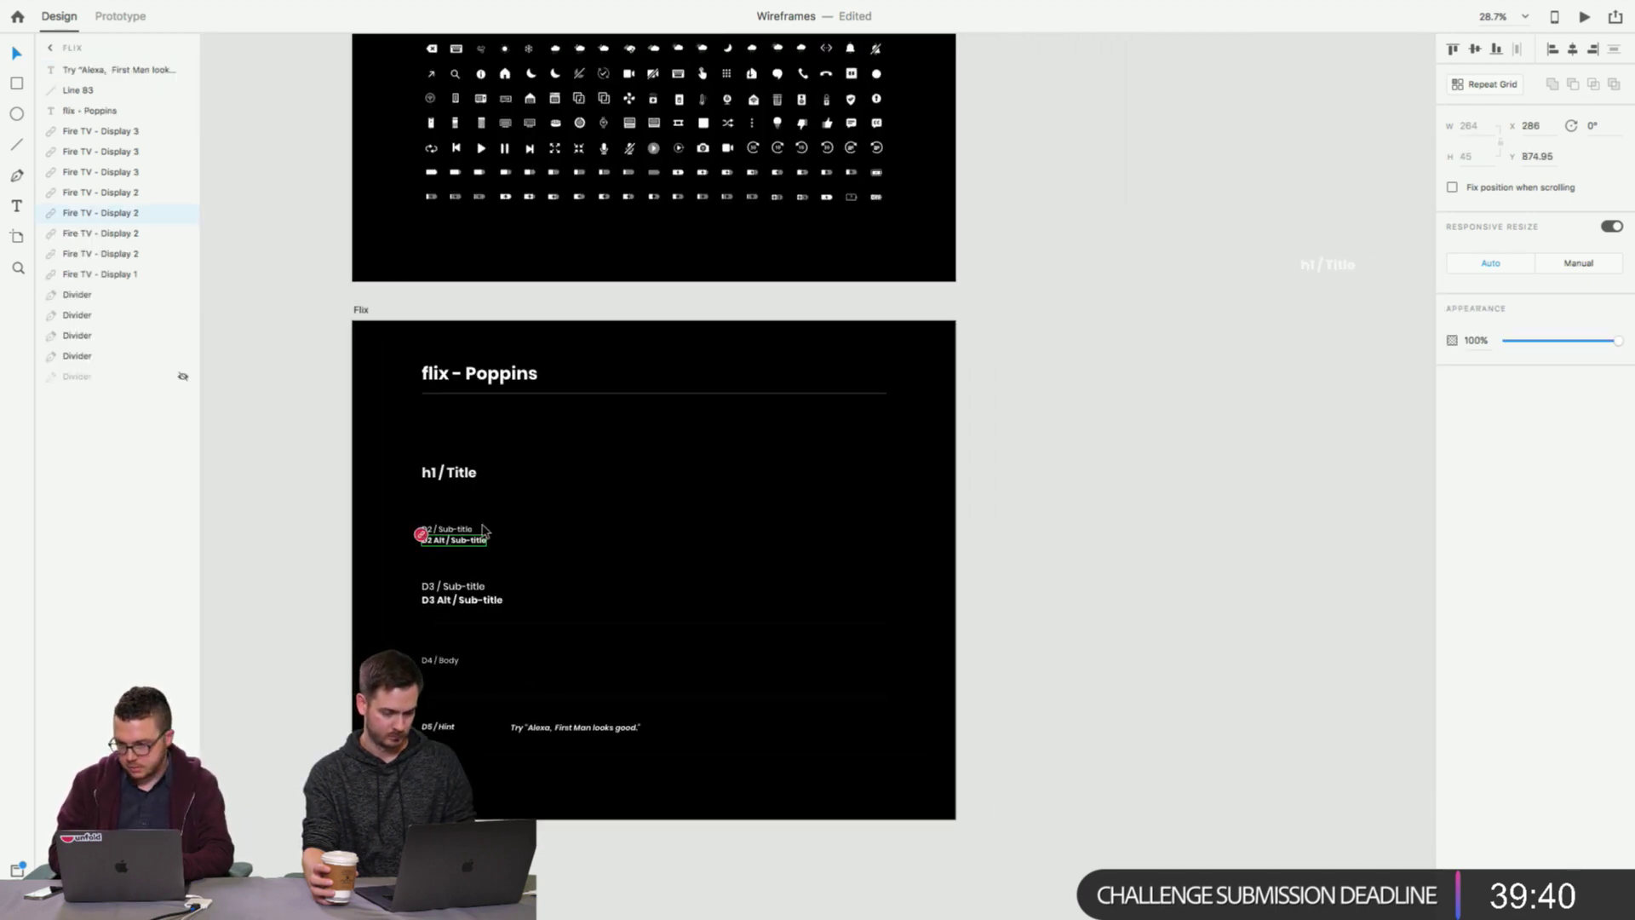
double_click(477, 539)
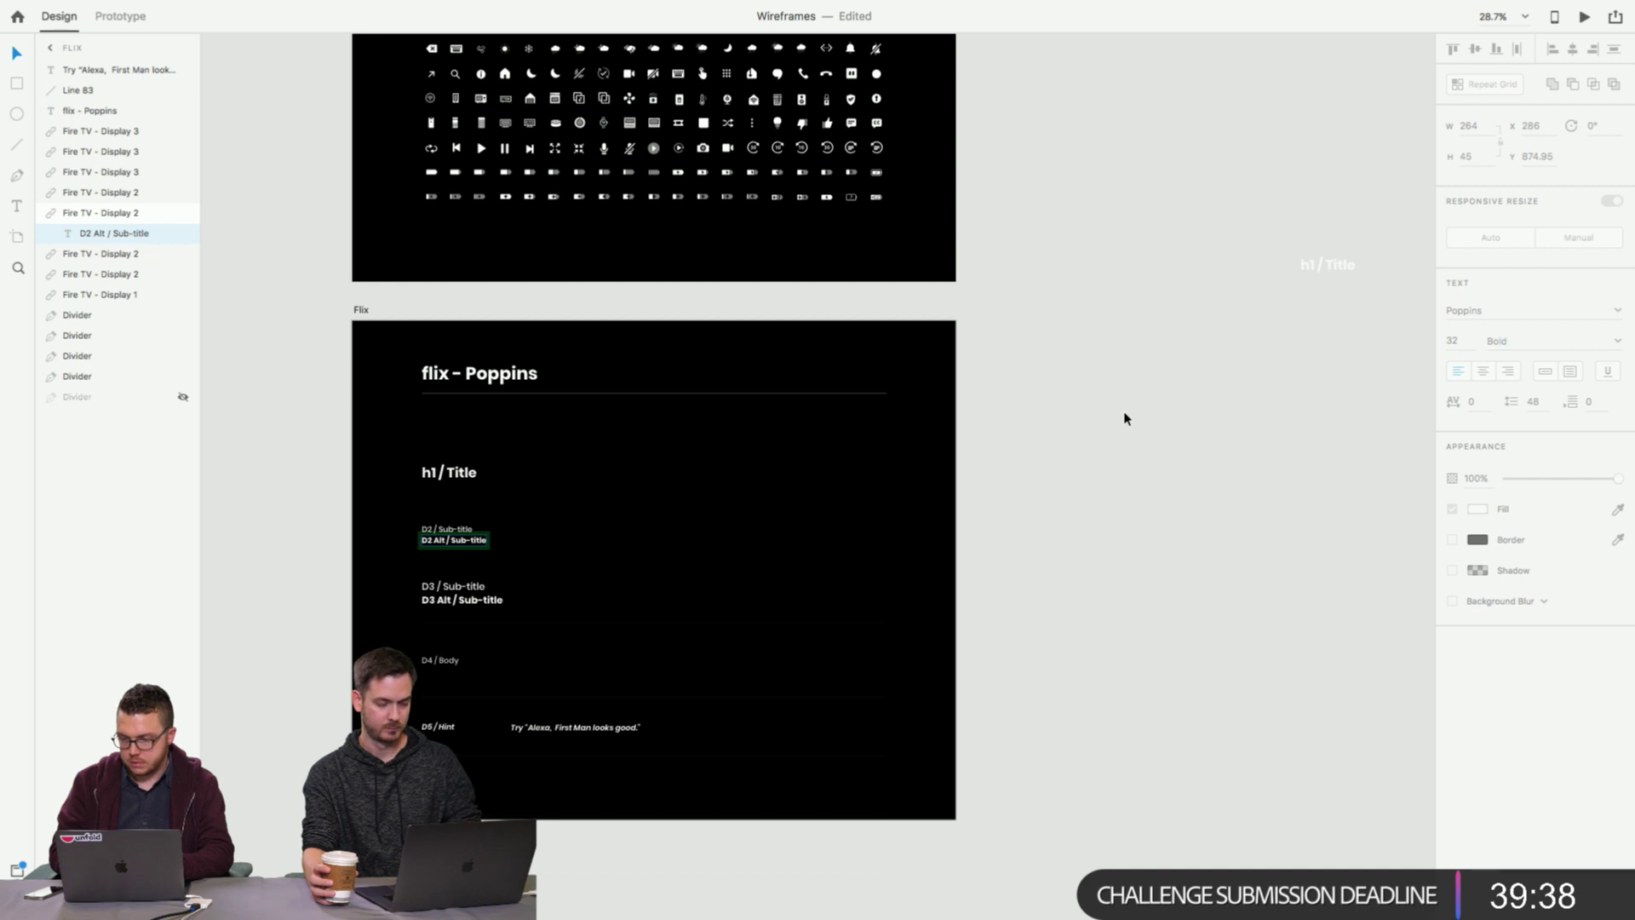
Set the font weight of the white "Movie theater 1" text below the rectangle on Theater – 1 to Bold.
scroll(1124, 418, right, 10)
scroll(1125, 418, up, 10)
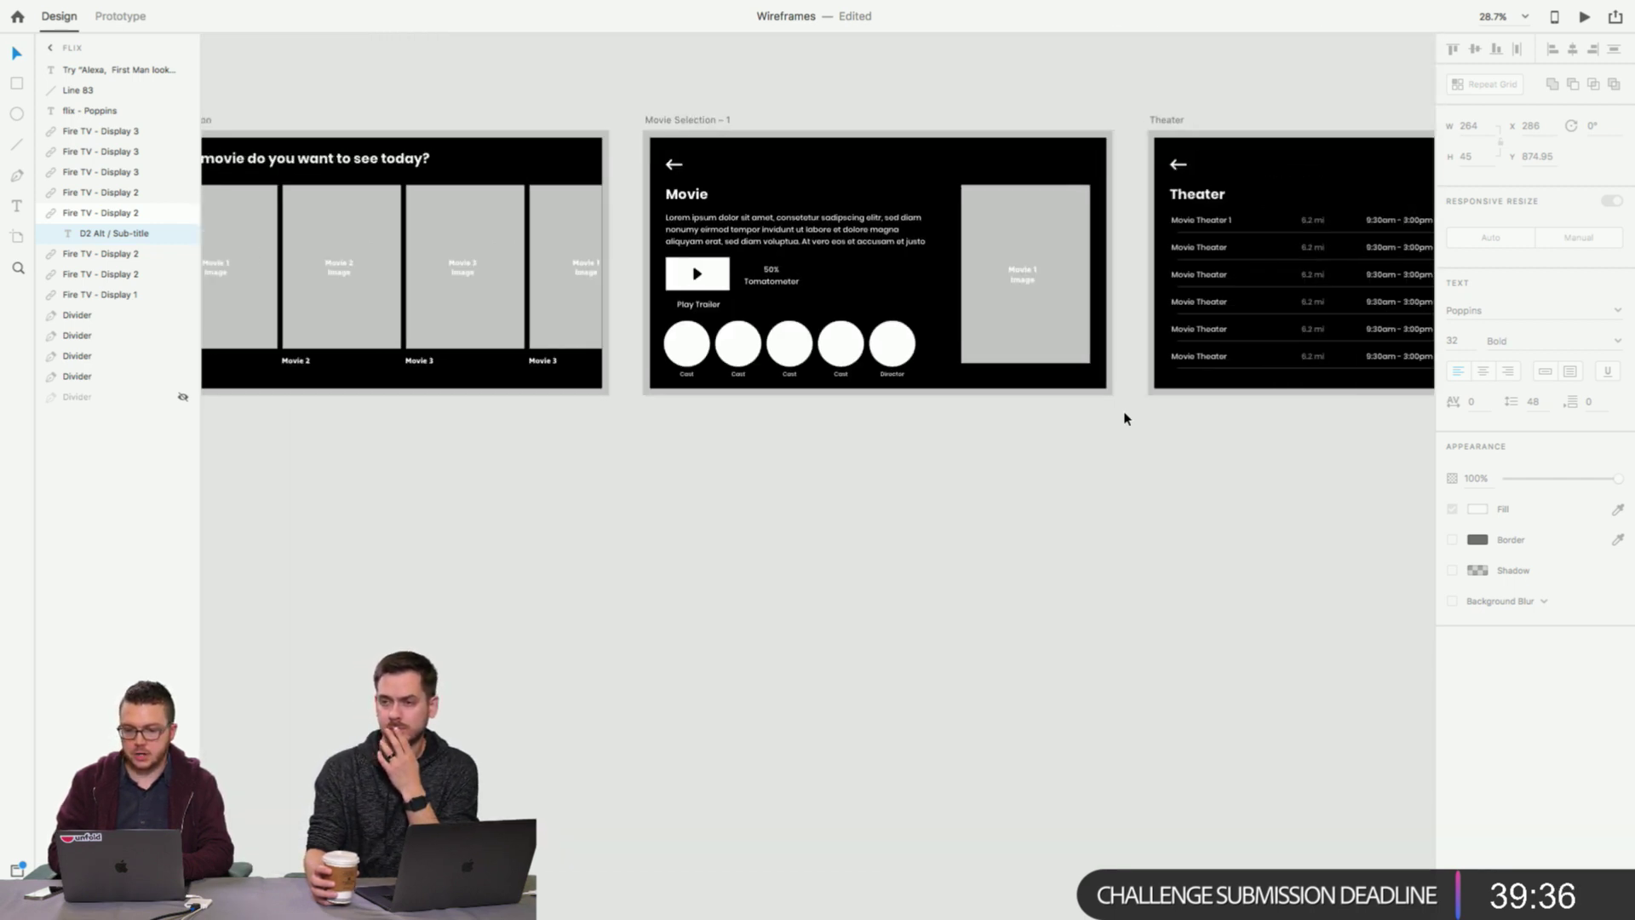
scroll(1125, 419, right, 10)
scroll(1125, 416, up, 5)
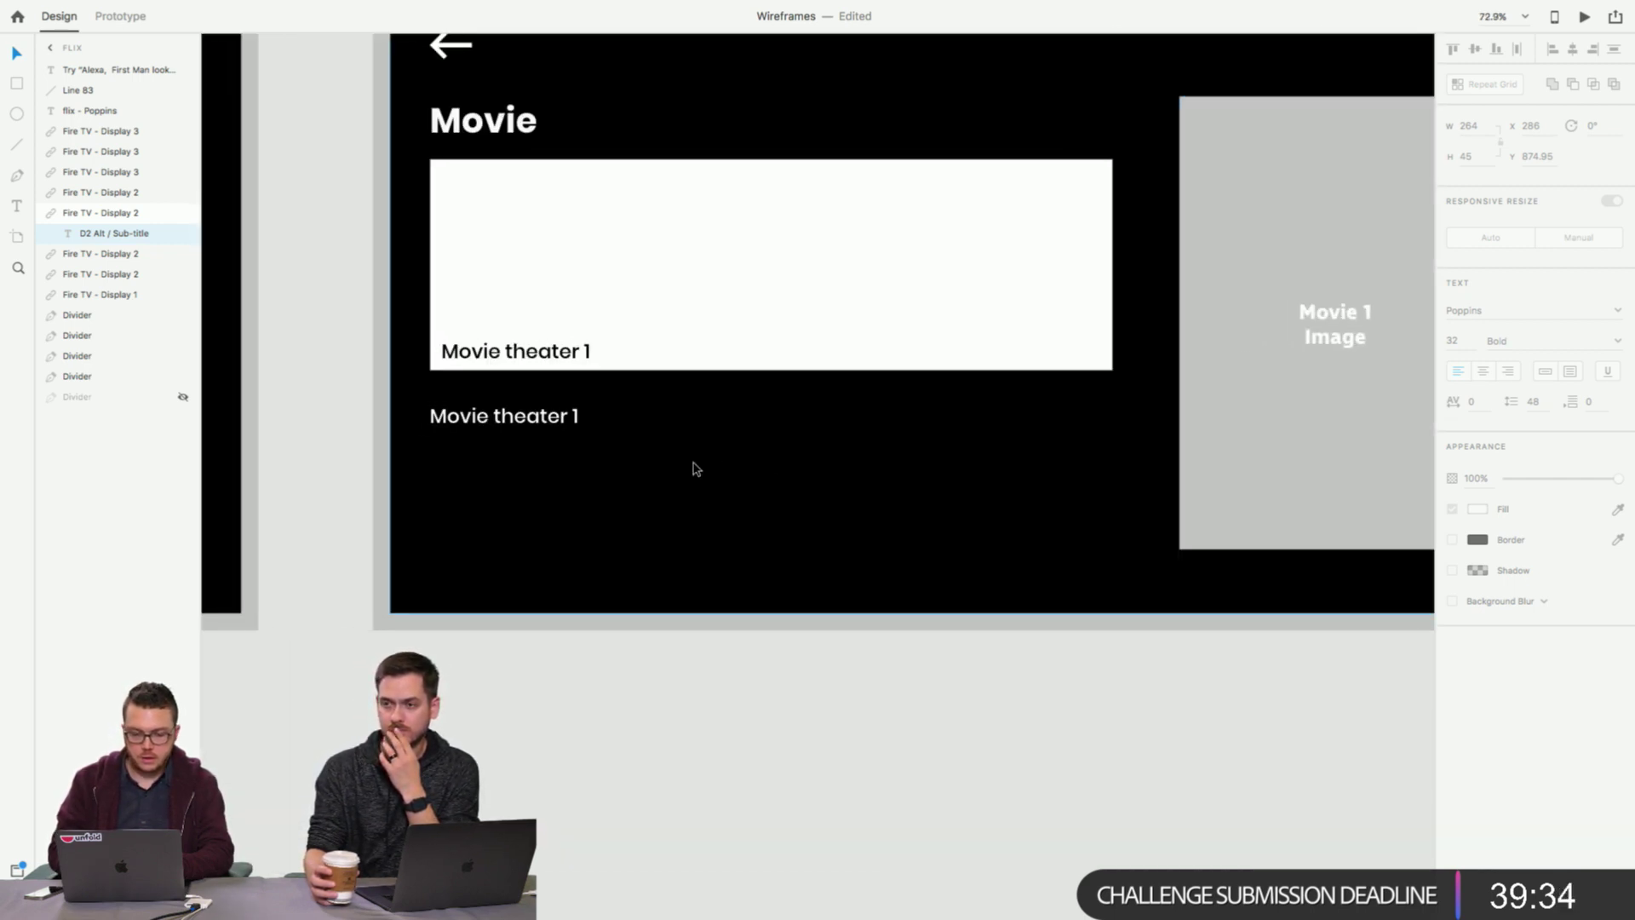
double_click(511, 416)
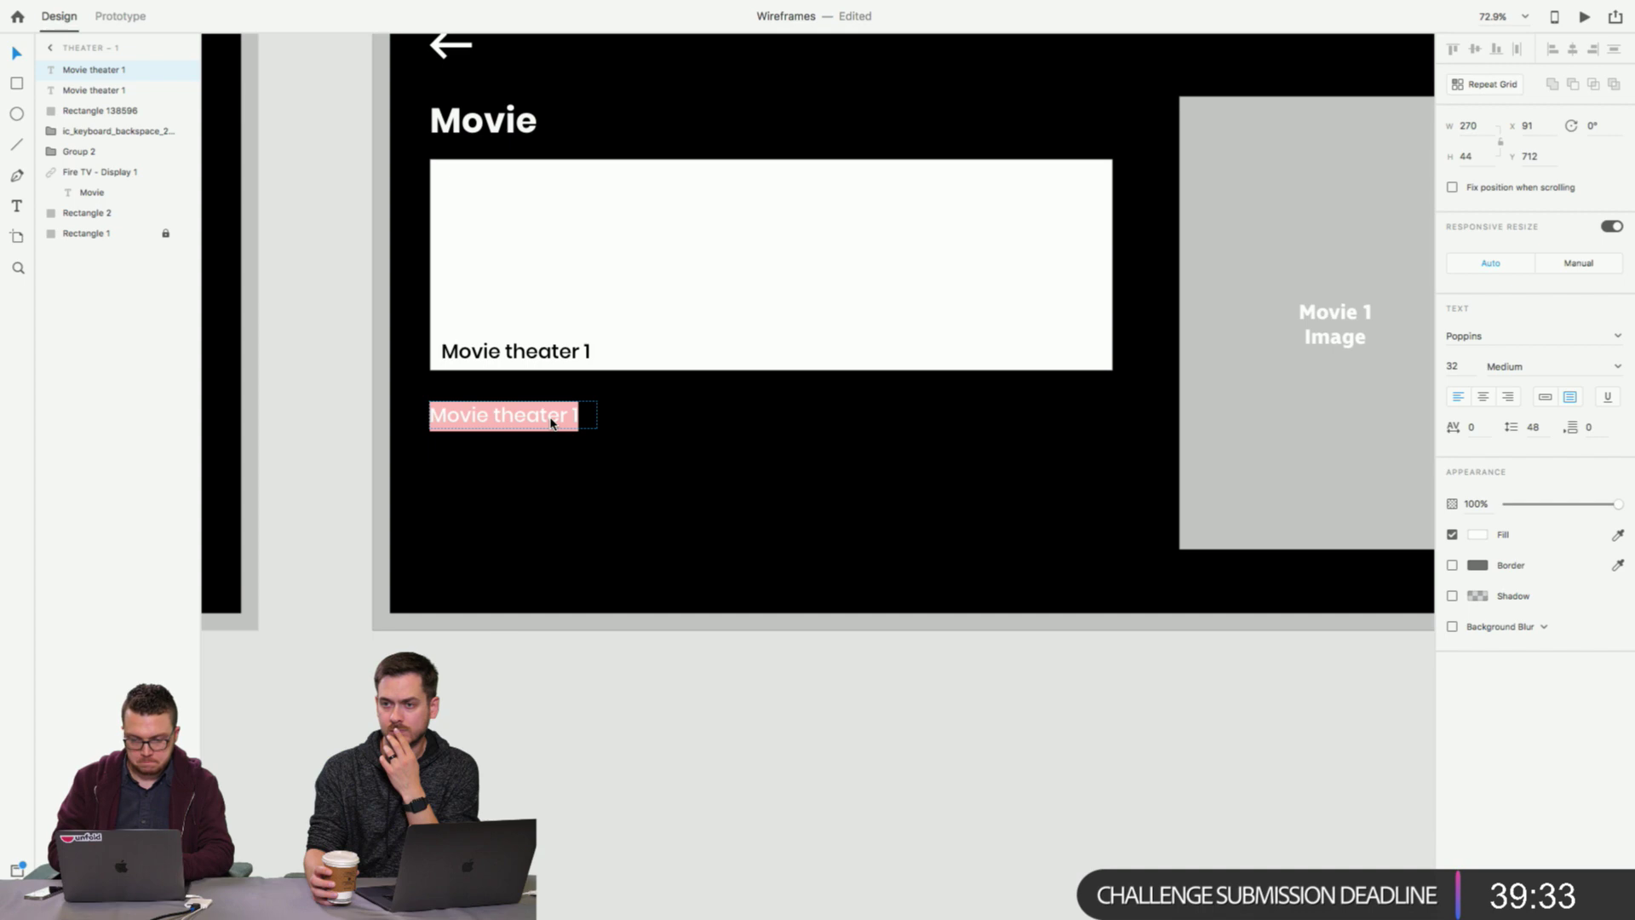
click(1618, 366)
click(1518, 506)
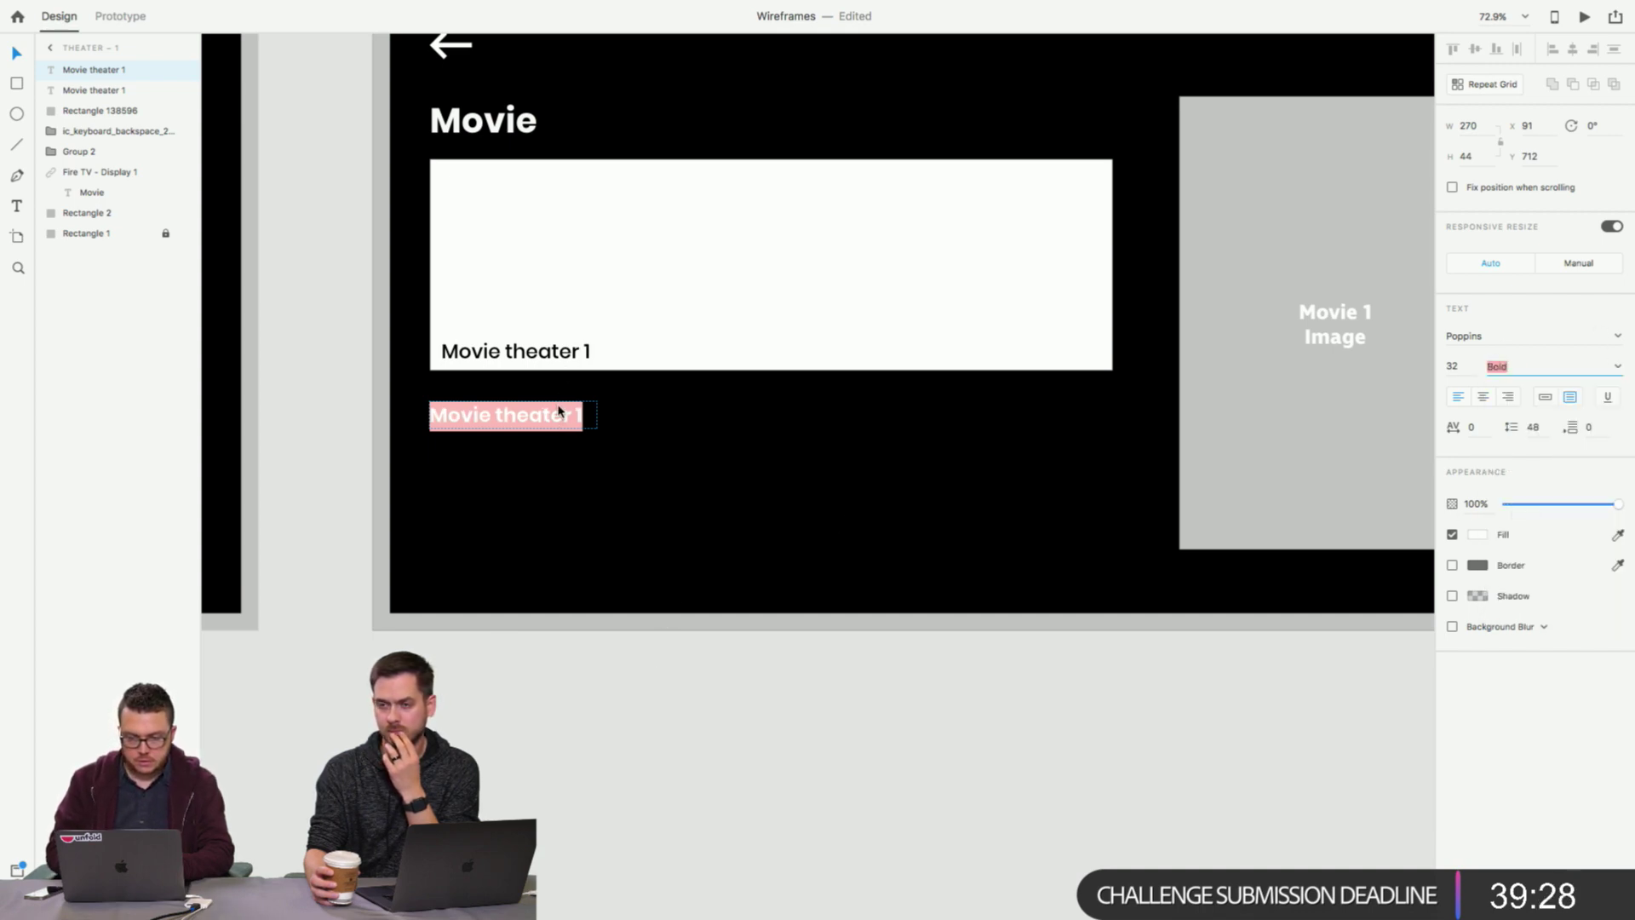
Replace the bold text below the white rectangle with "Theater".
double_click(559, 412)
key(super+a)
text(T)
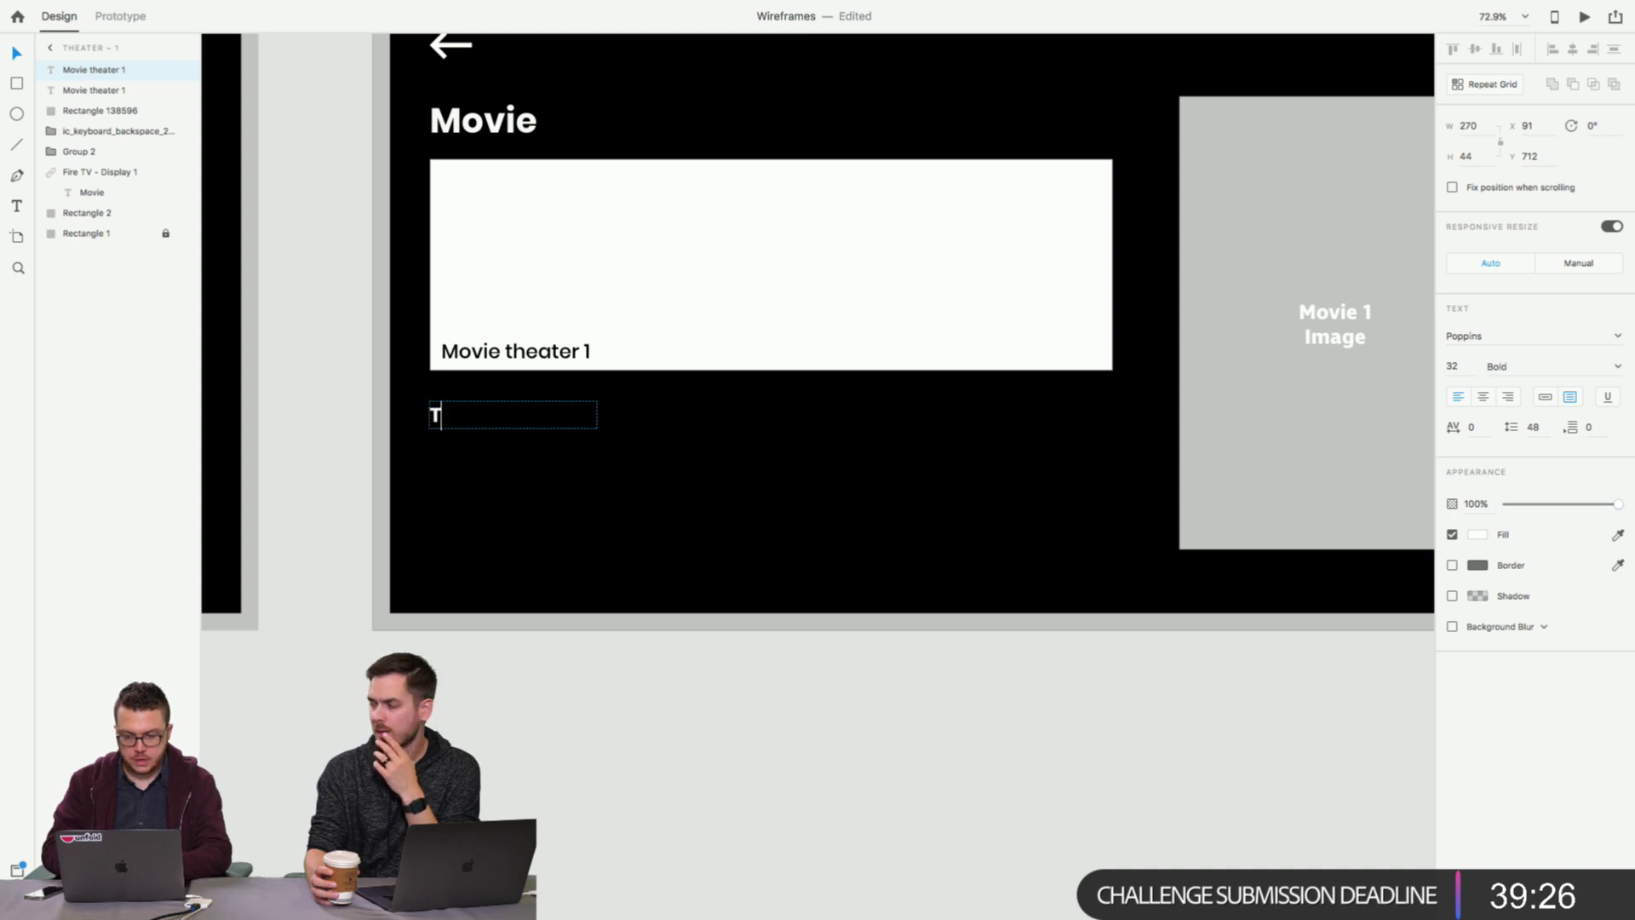
text(heater)
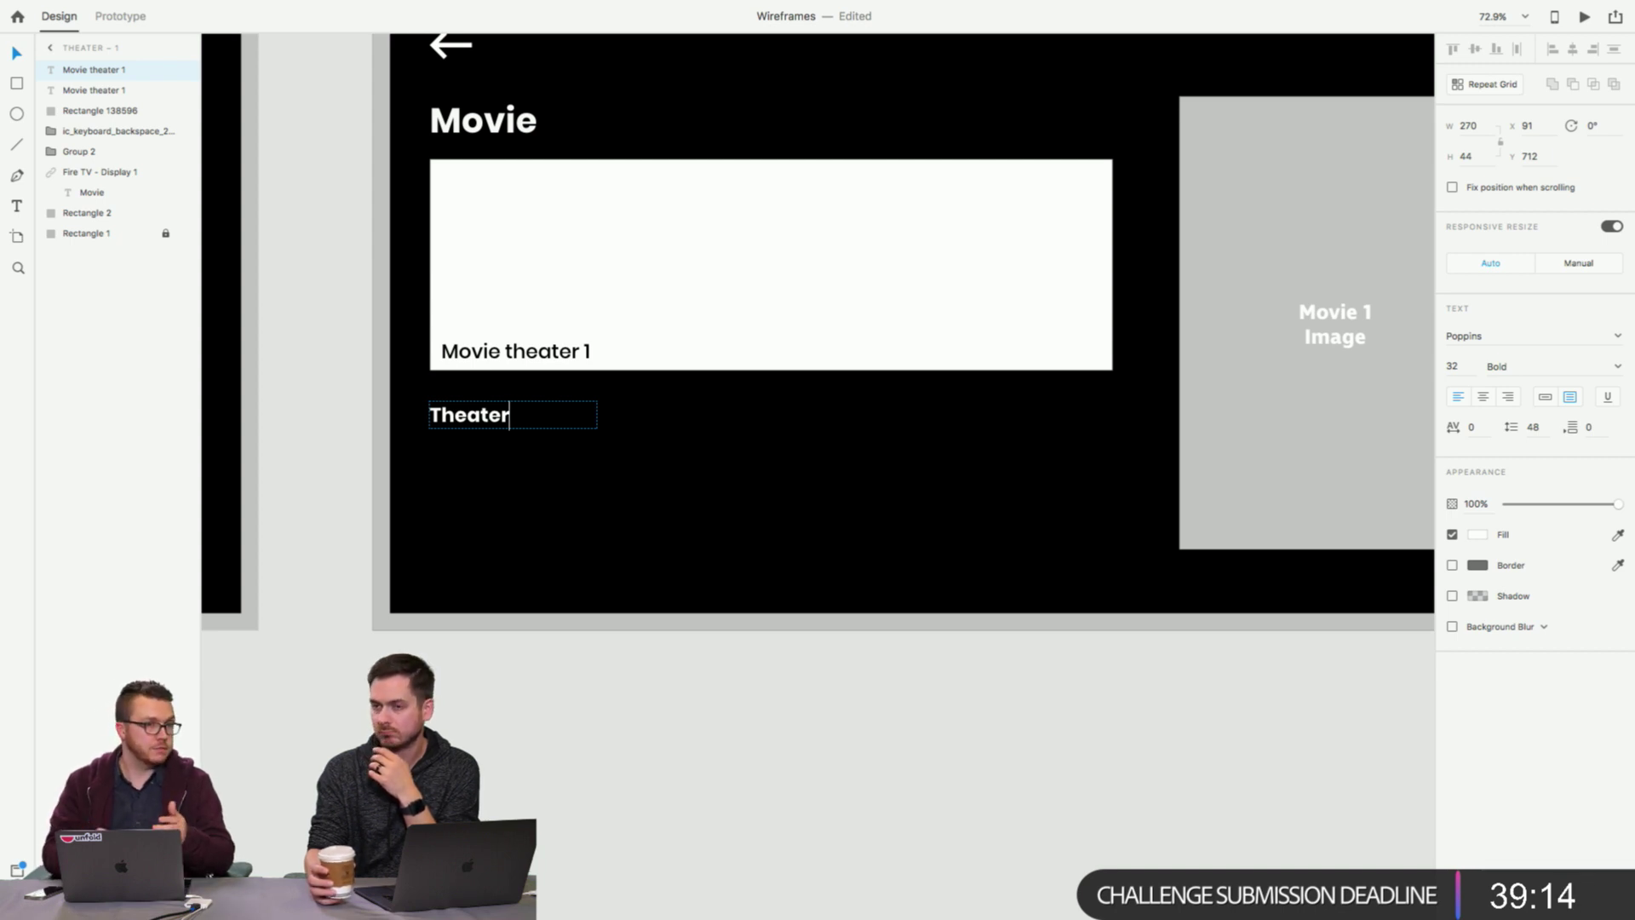
key(Escape)
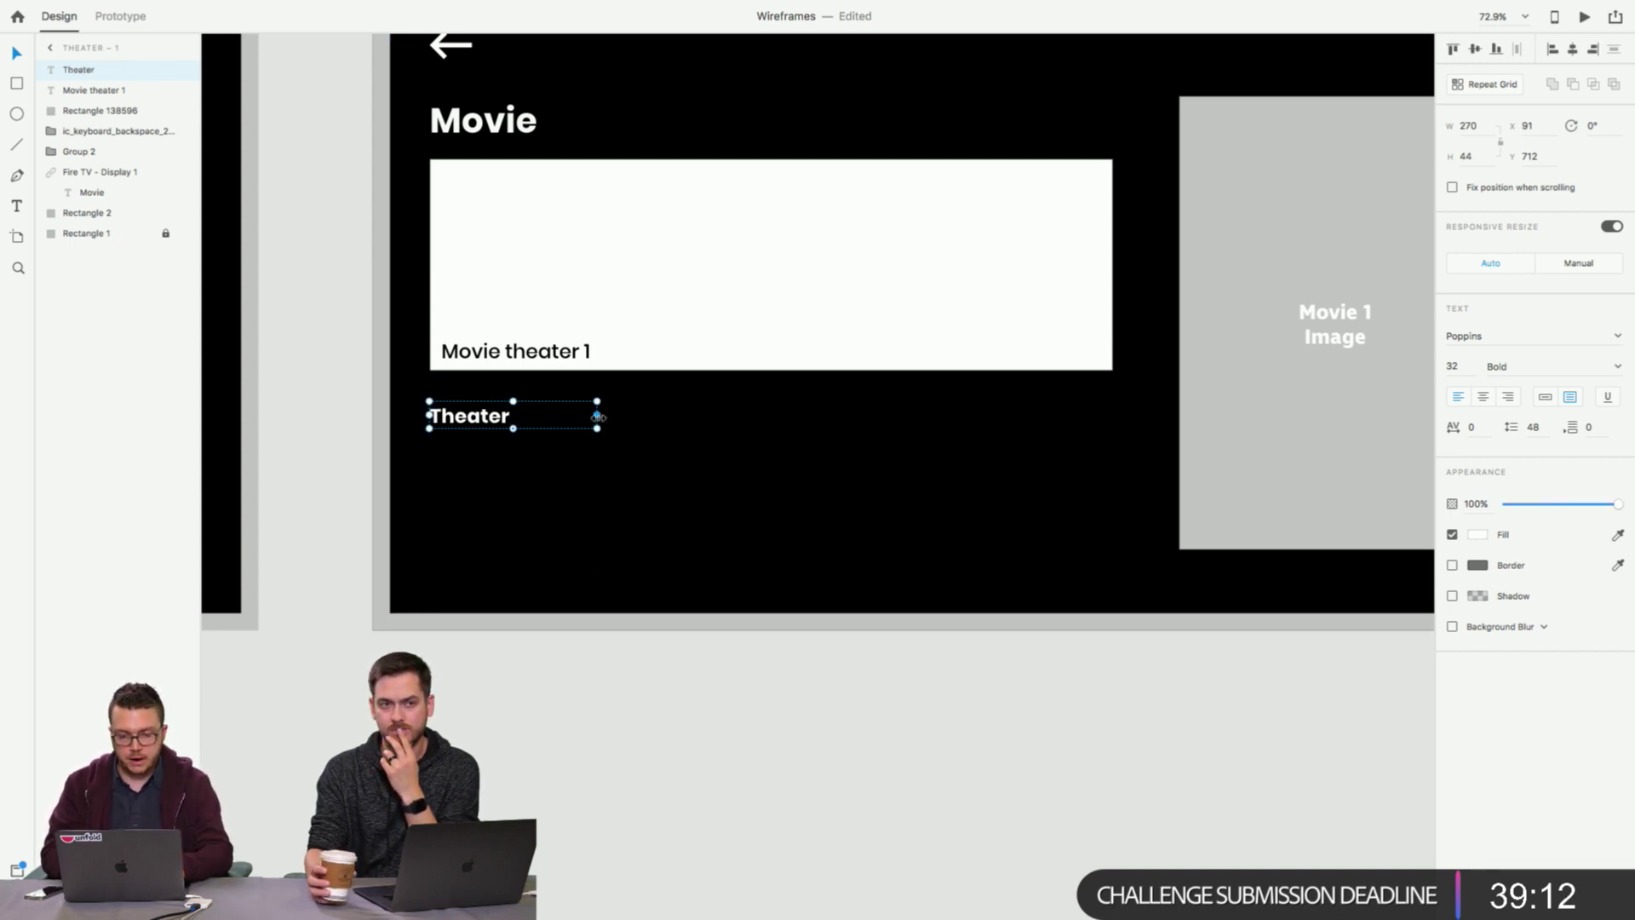
Widen the Theater text box to 311 and extend its text to "Theater Screen".
drag(598, 418, 623, 417)
double_click(494, 417)
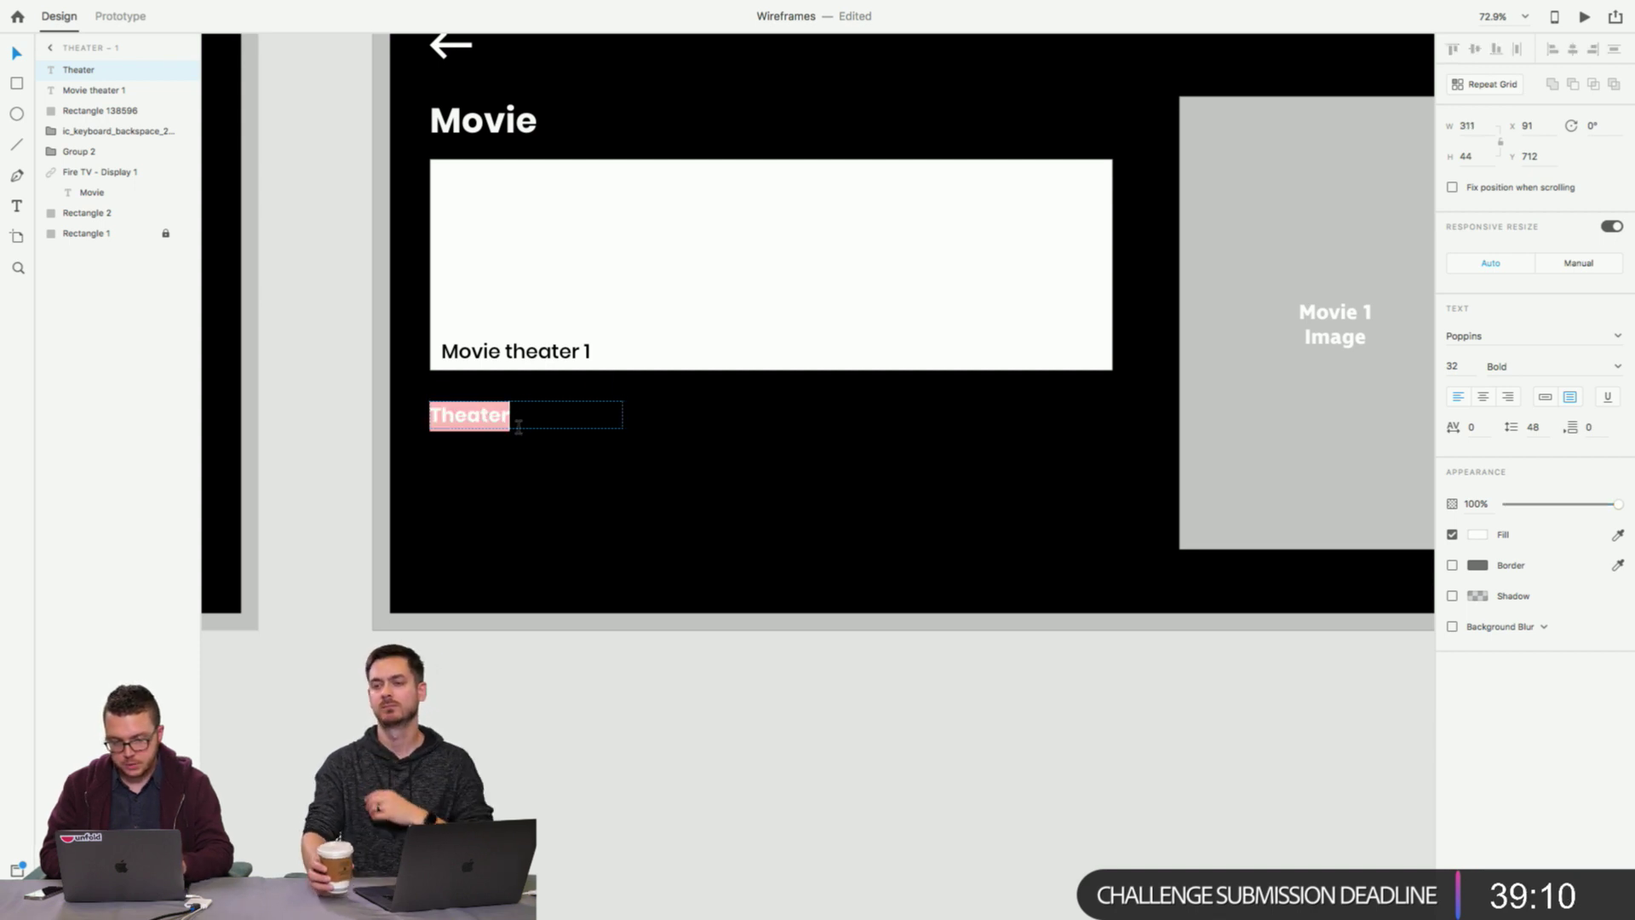
click(518, 424)
text(Screen)
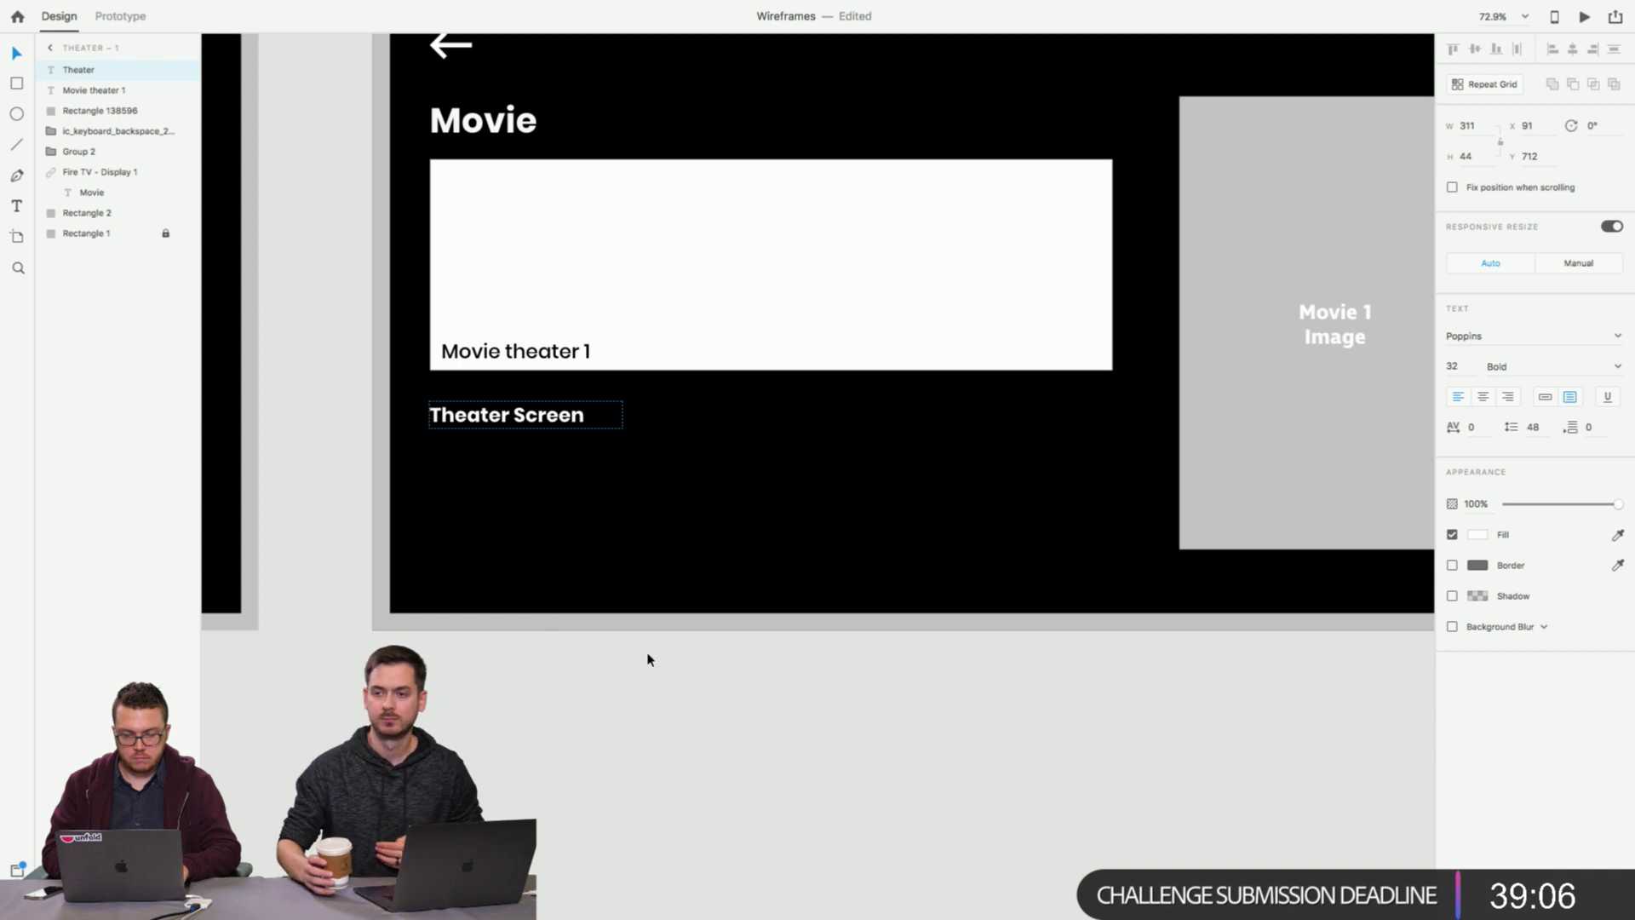
key(Escape)
Widen the Theater Screen text box to 370 and extend its text to "Theater Screen Type".
drag(624, 415, 659, 416)
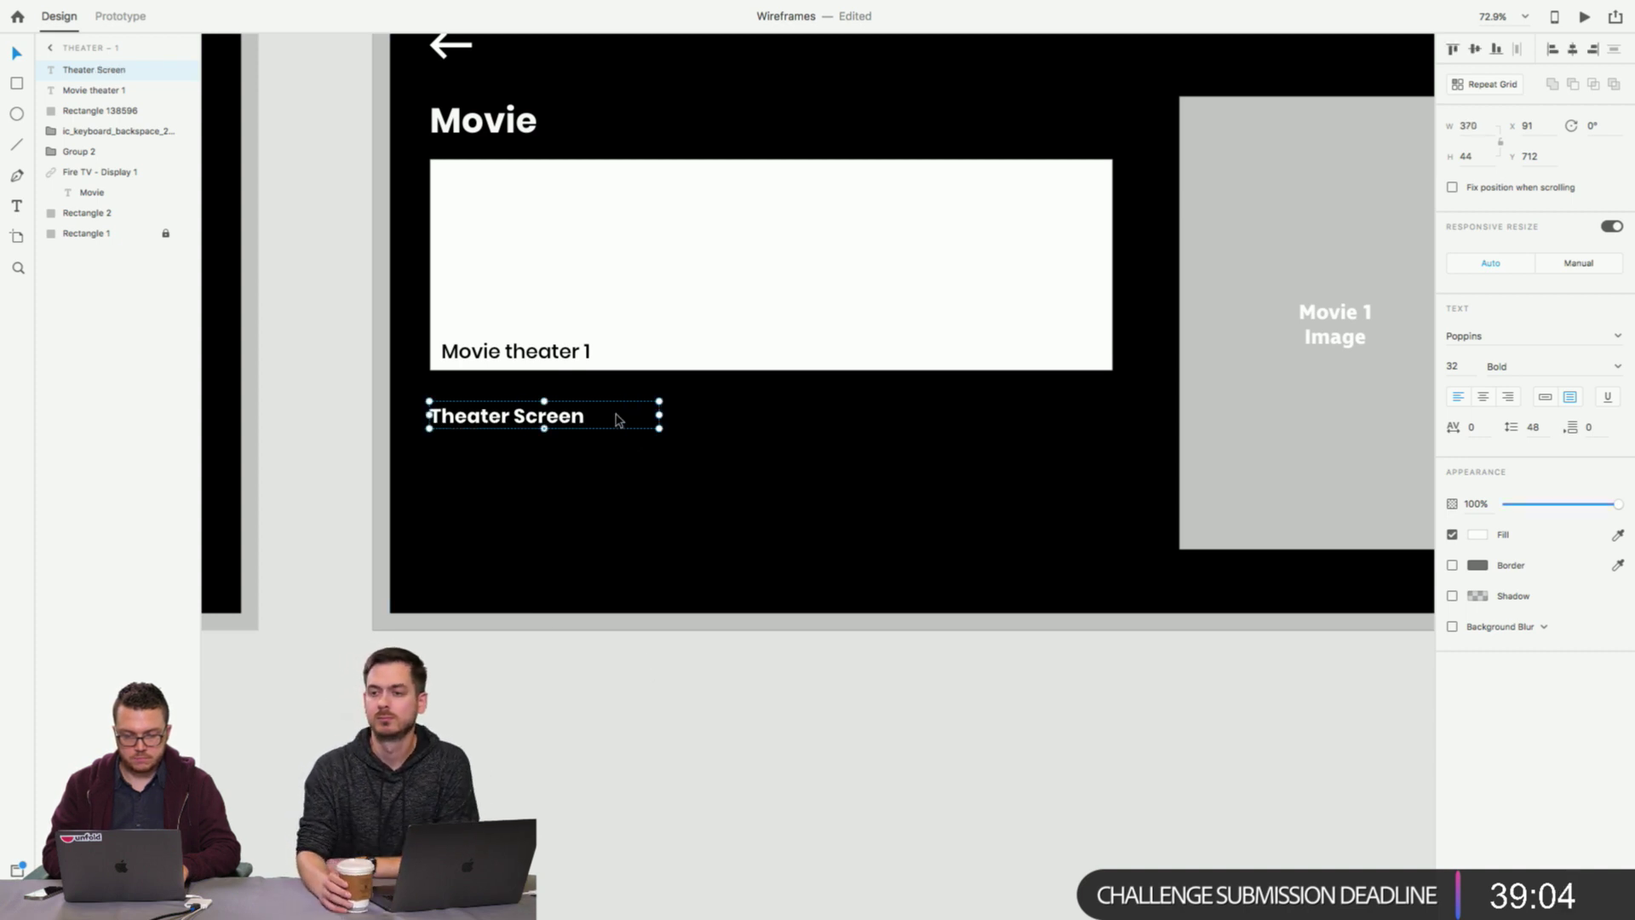
key(Return)
click(584, 417)
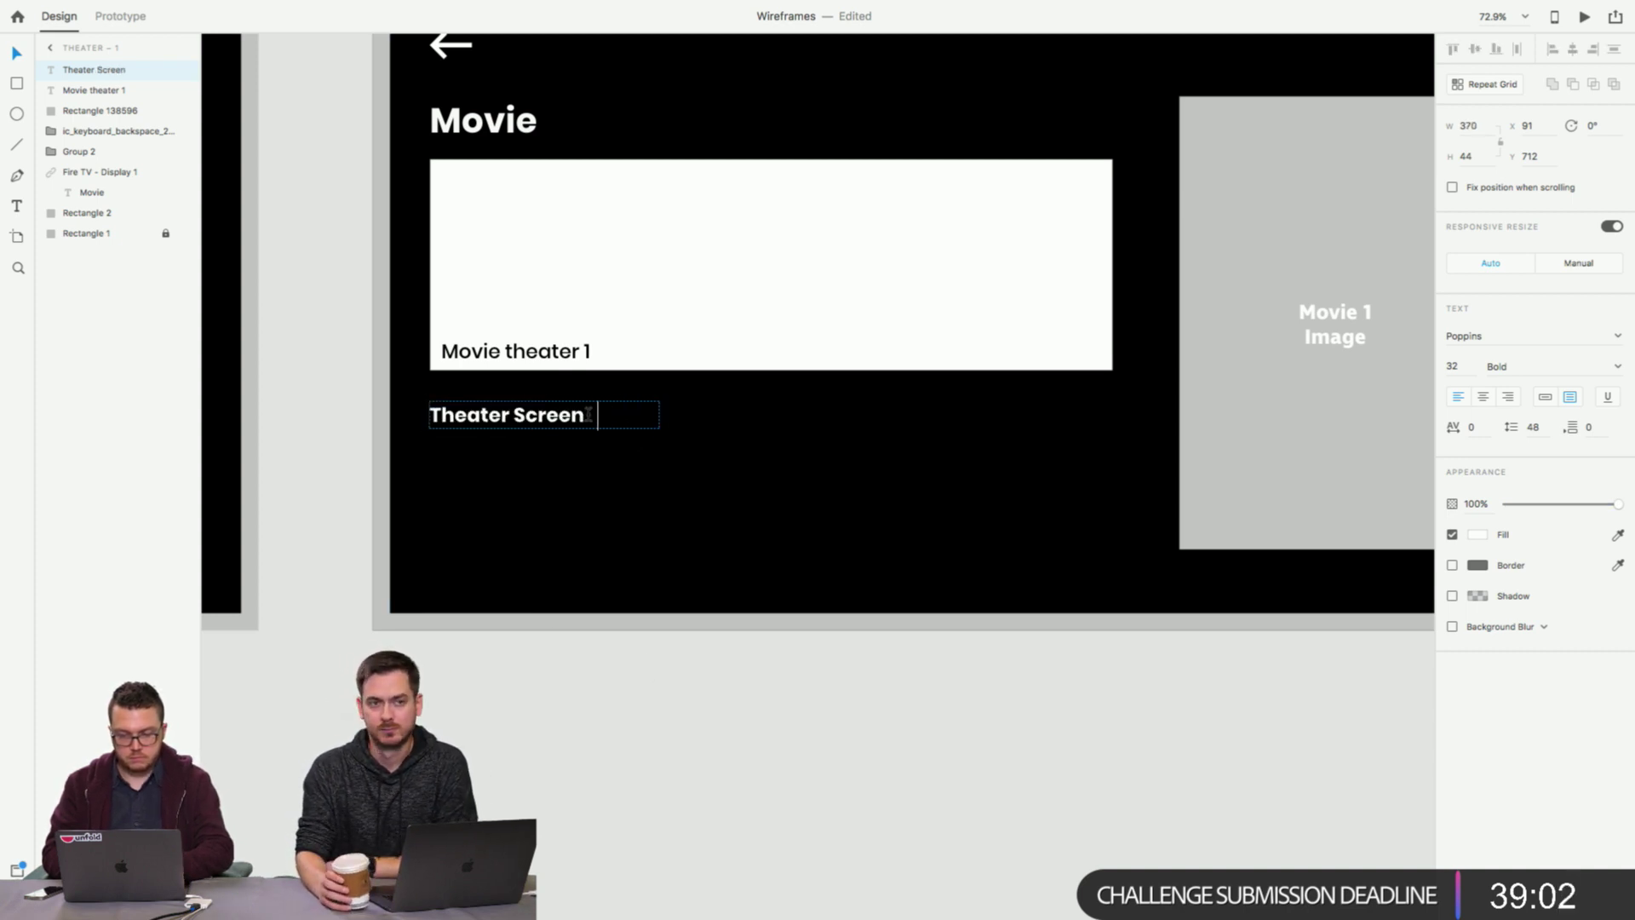
text(Type)
key(Escape)
click(479, 653)
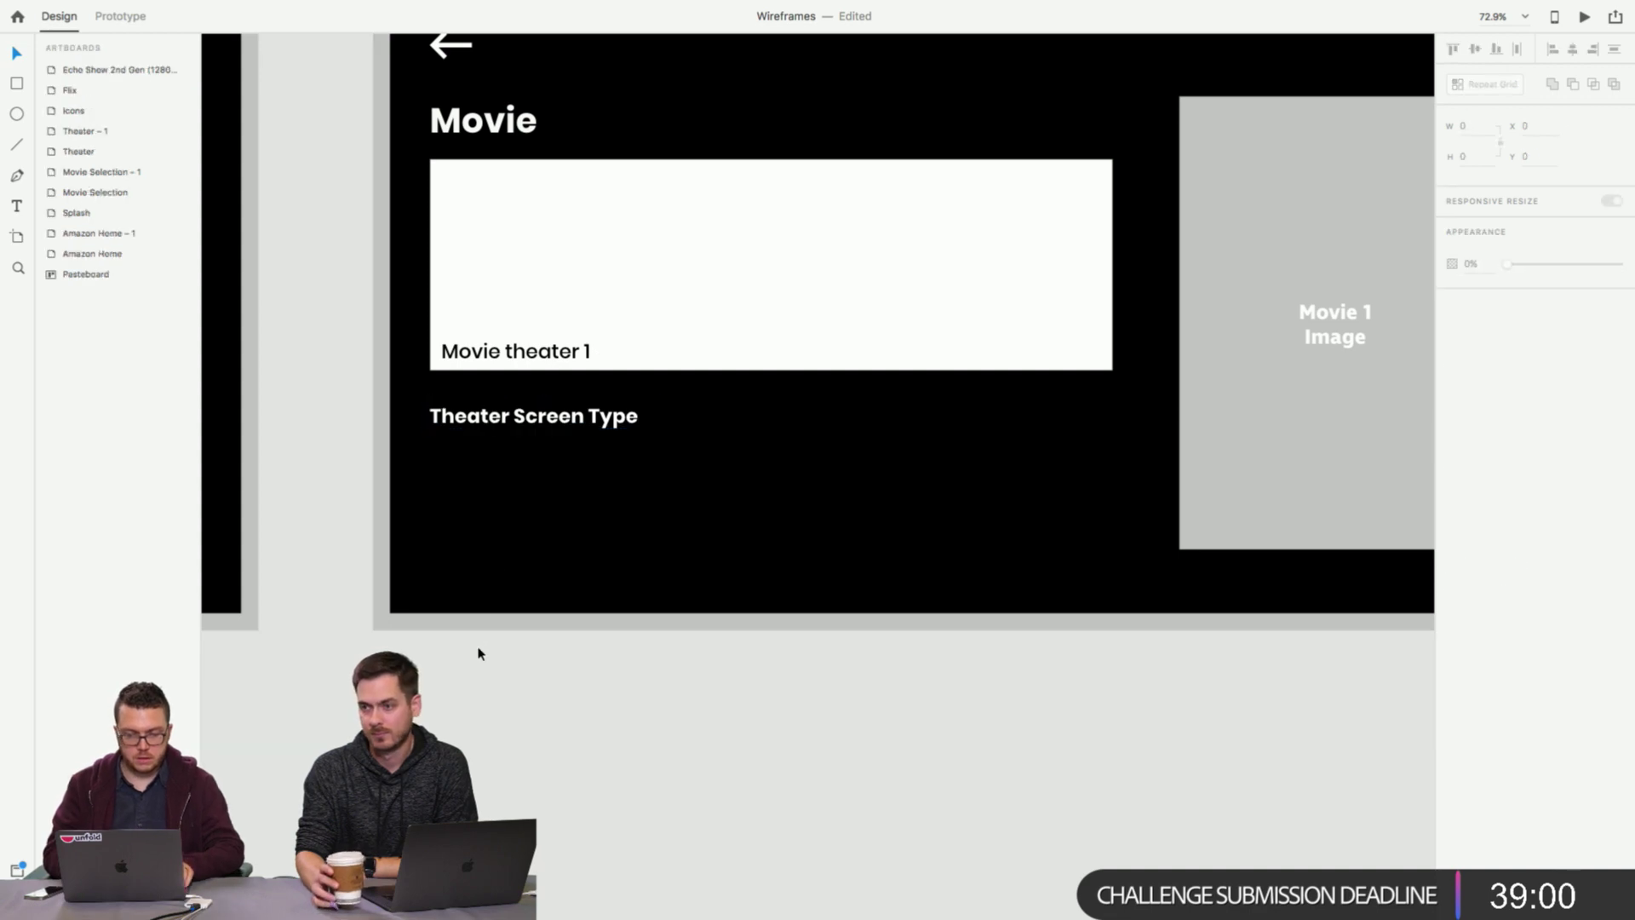
Take the Wireframes window out of full screen and switch to the Amazon_Alexa_UI_Kit document.
scroll(478, 653, down, 3)
mouse_move(474, 2)
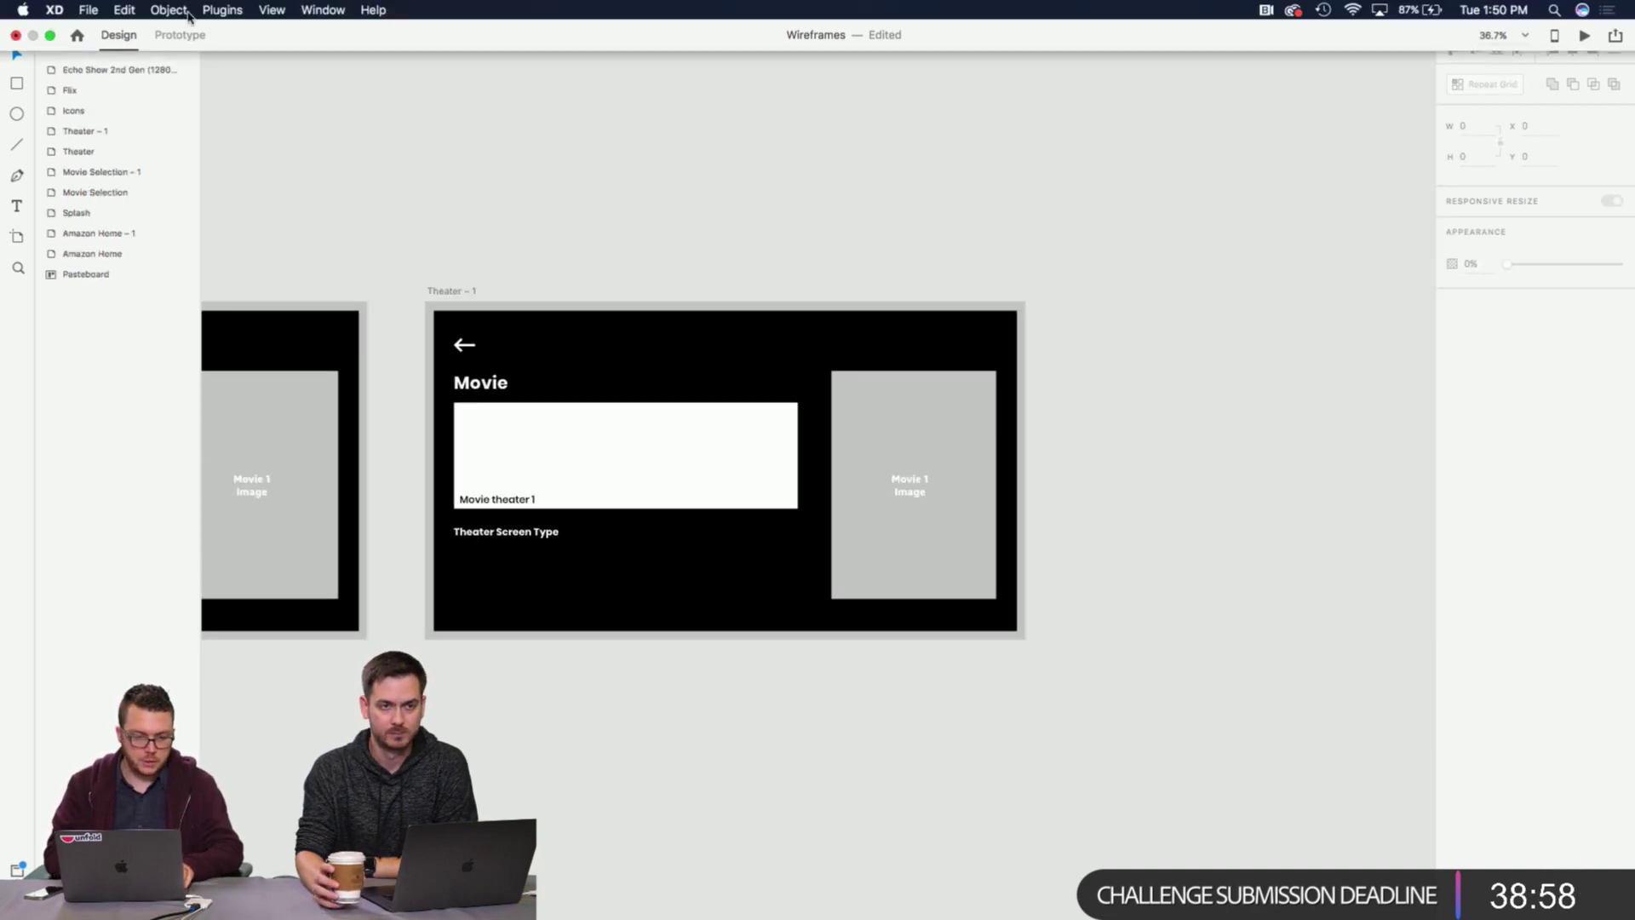
click(50, 36)
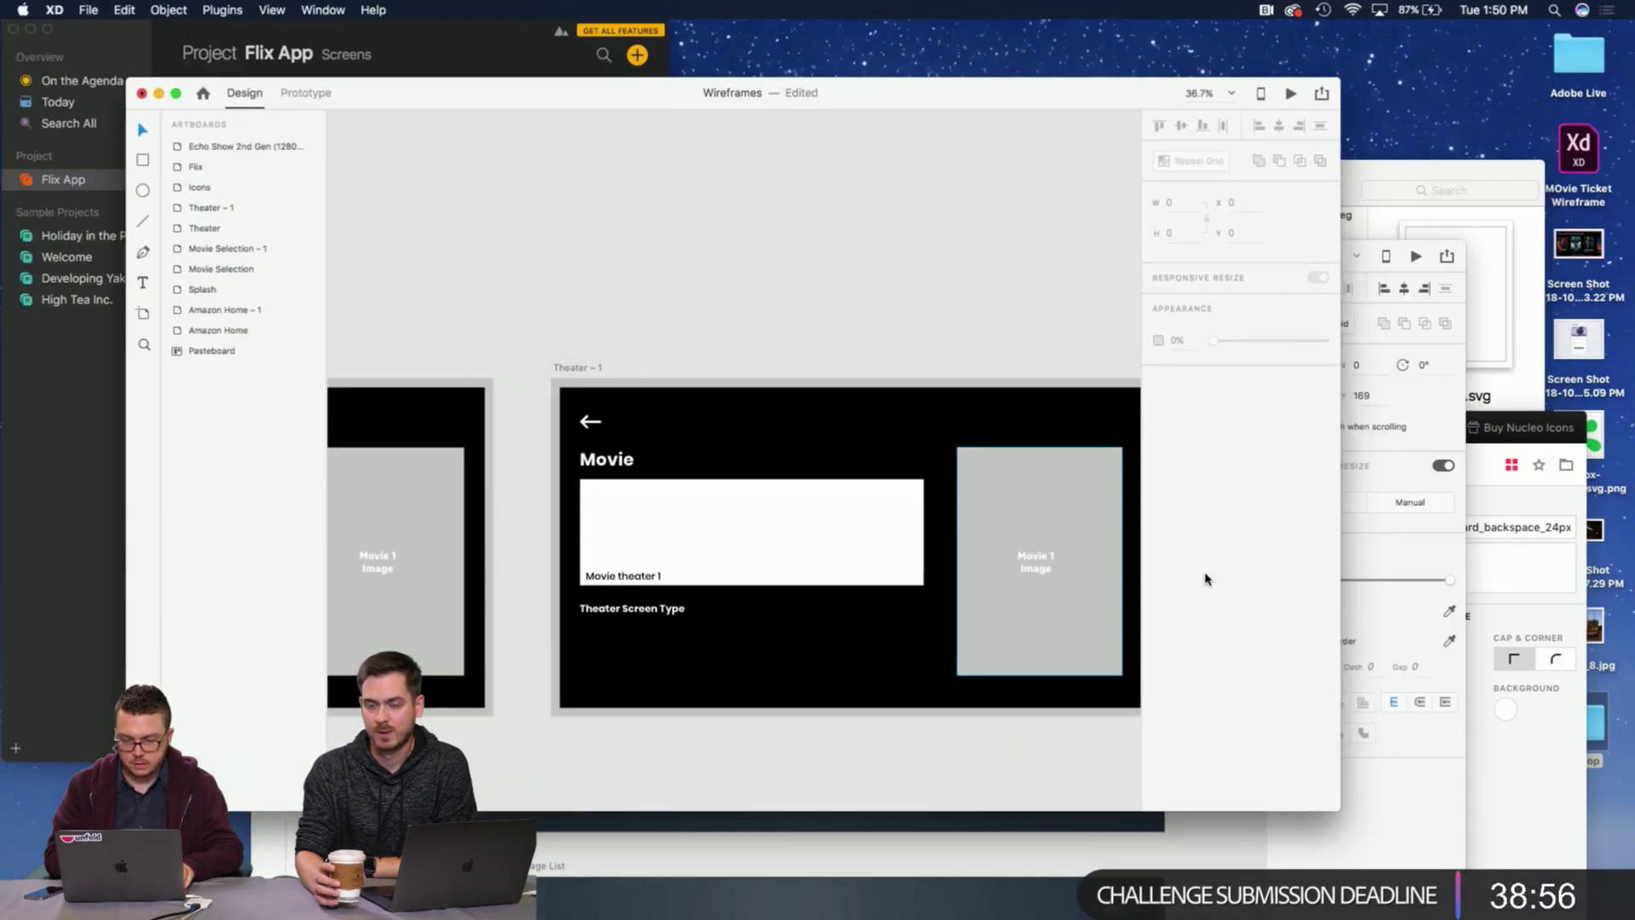
right_click(1193, 824)
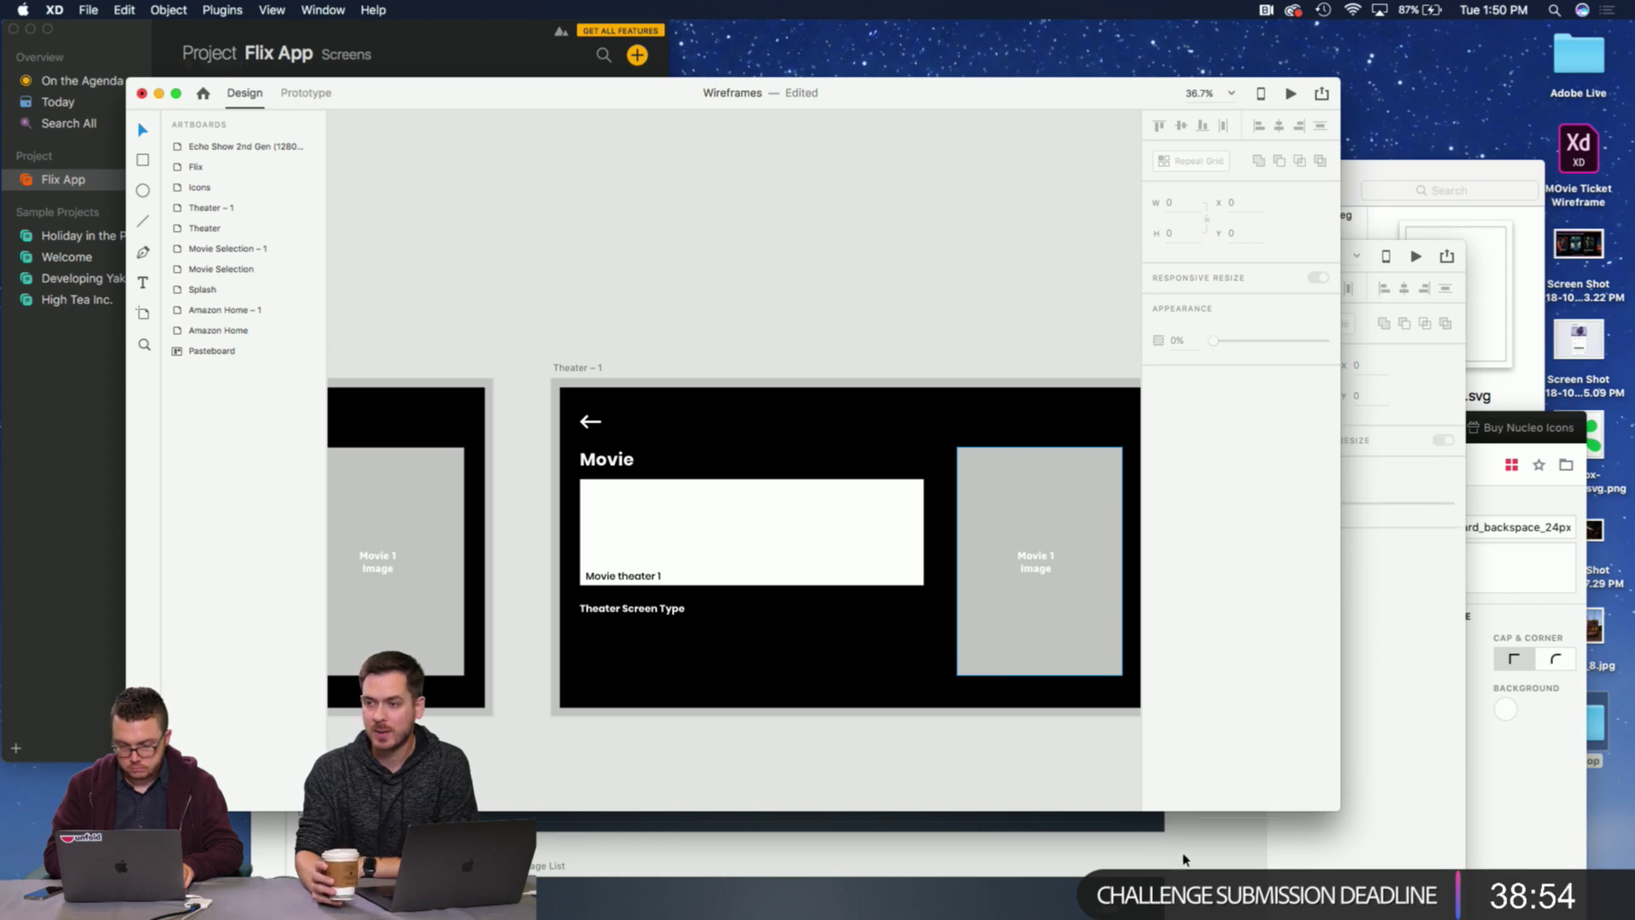
click(1186, 860)
Locate the Buttons – Screen Optimized artboard in the kit and copy its Button – High – Focused component.
scroll(761, 680, down, 5)
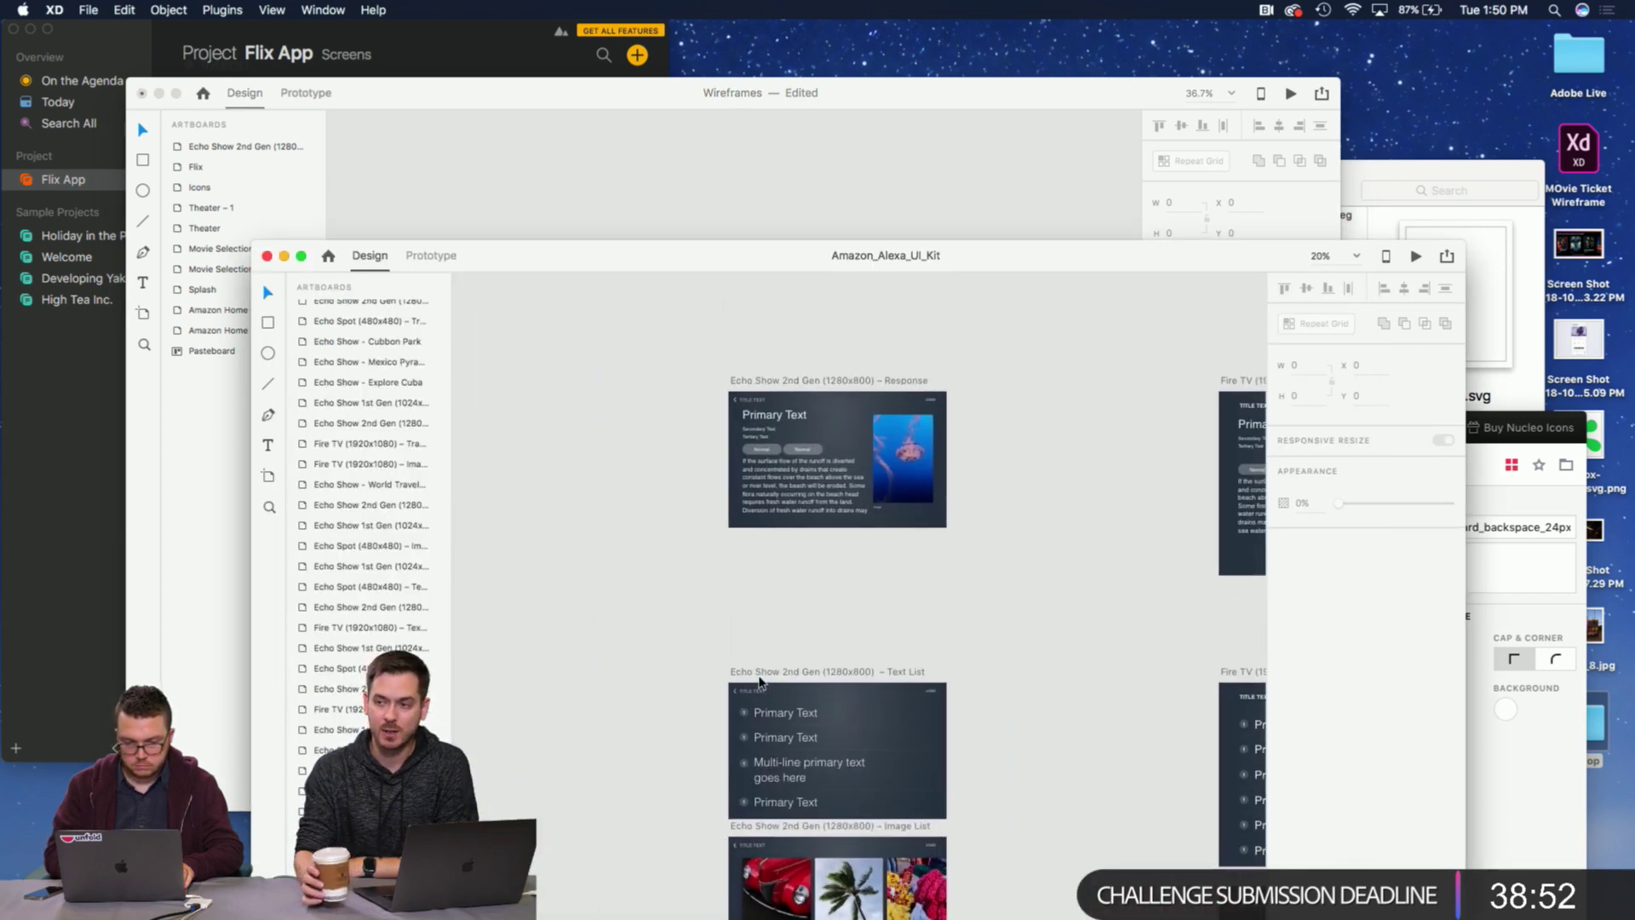
scroll(761, 678, down, 8)
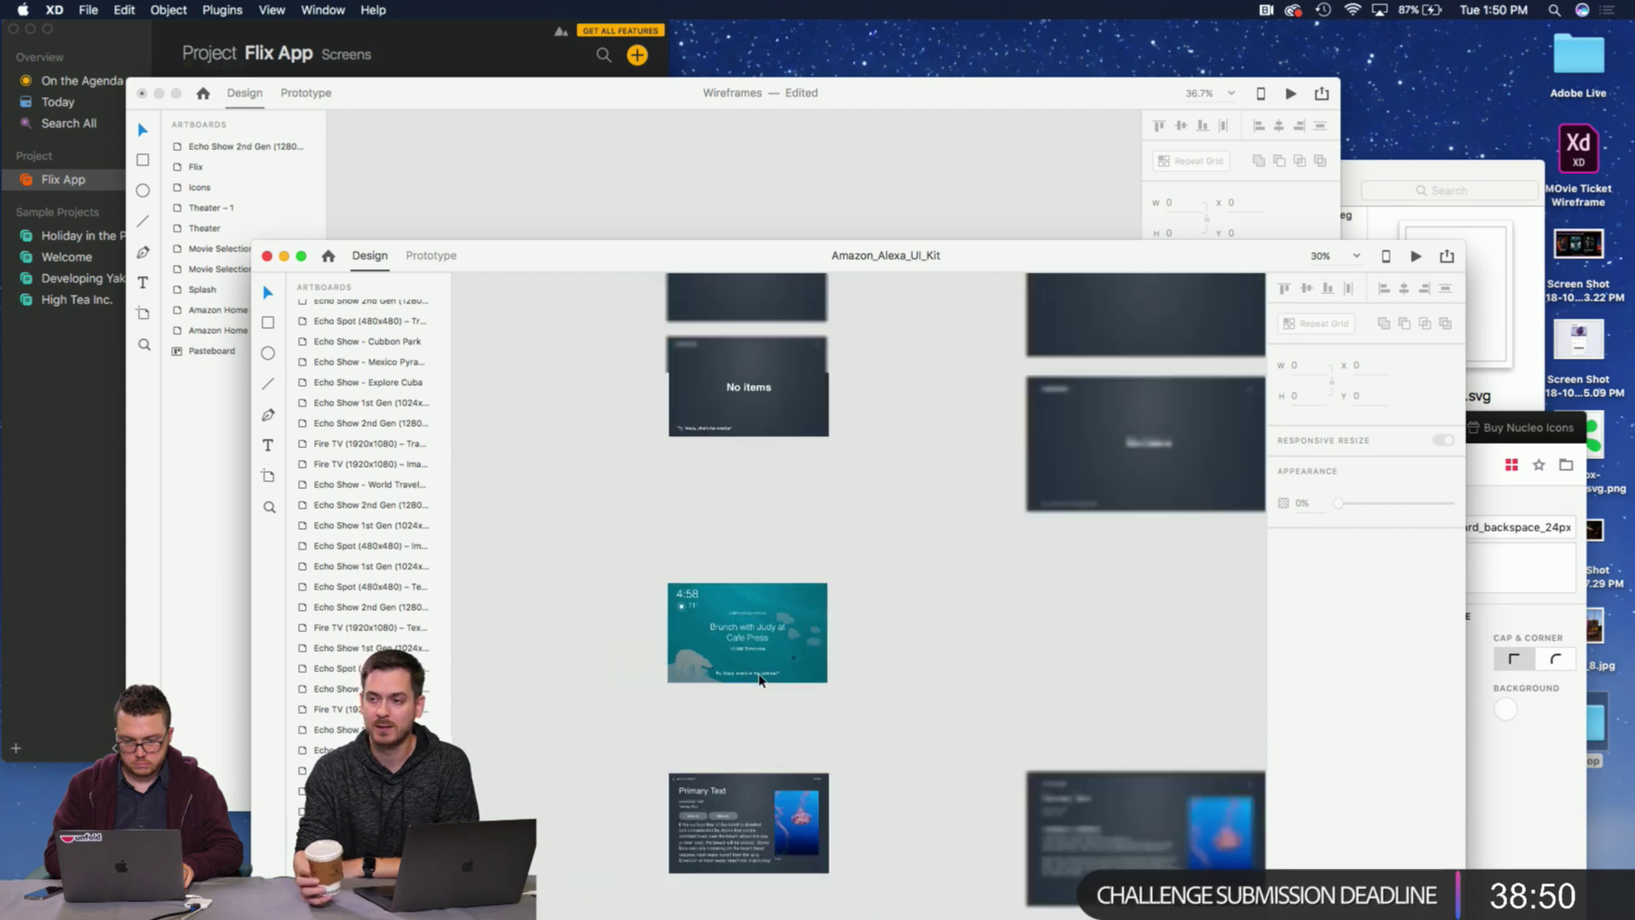
scroll(760, 680, up, 6)
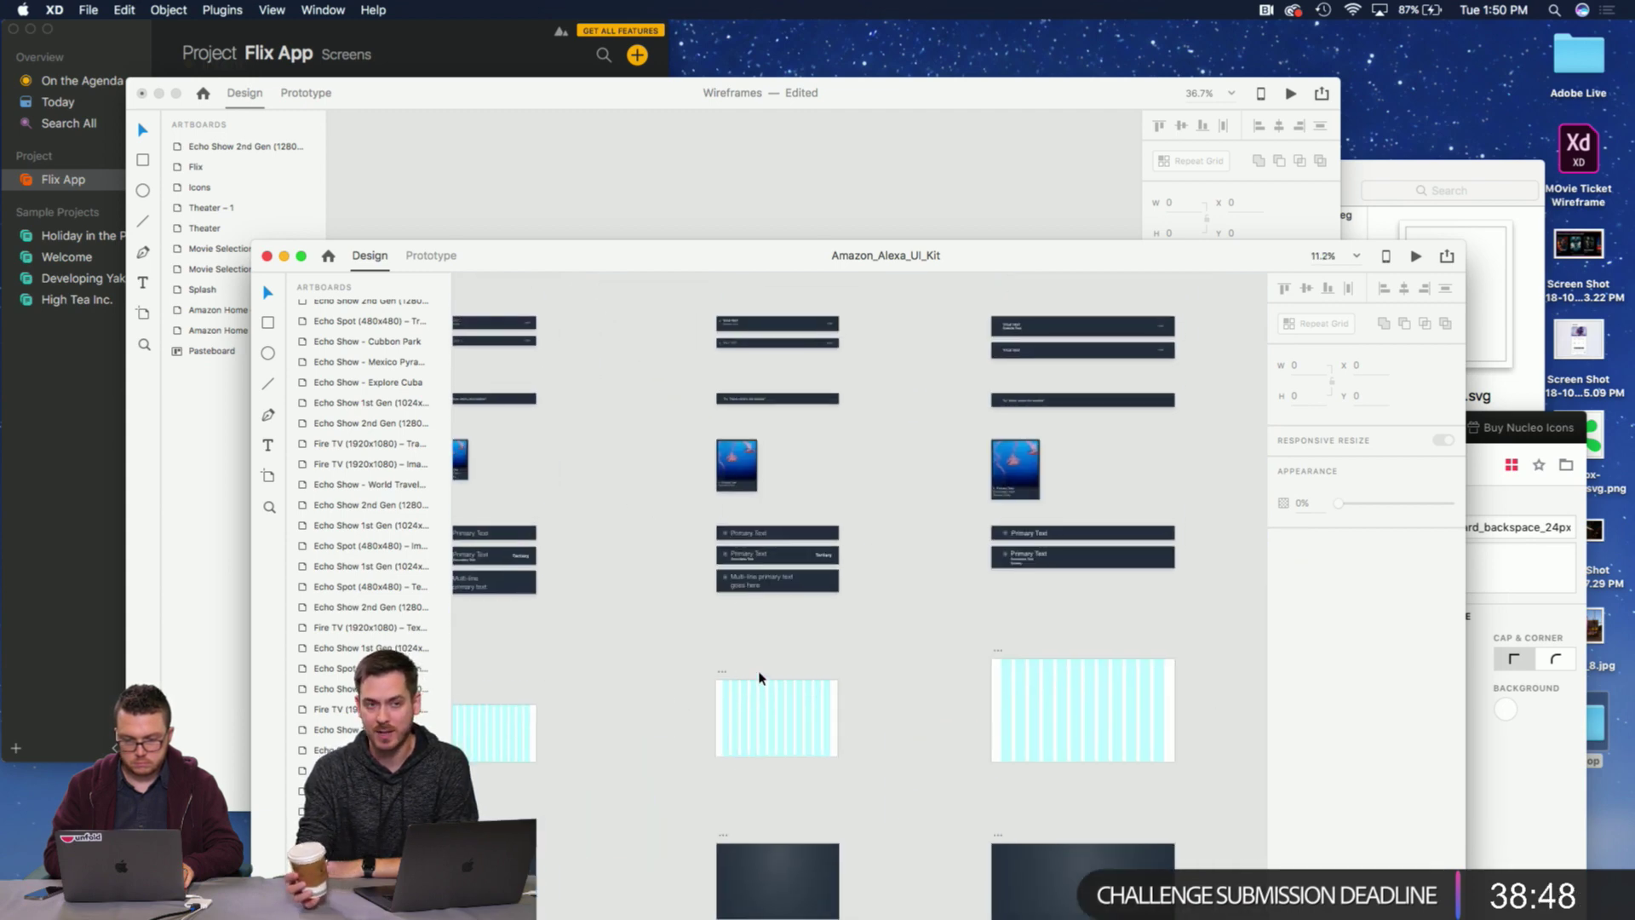
scroll(760, 677, up, 4)
scroll(760, 660, up, 3)
scroll(761, 655, up, 8)
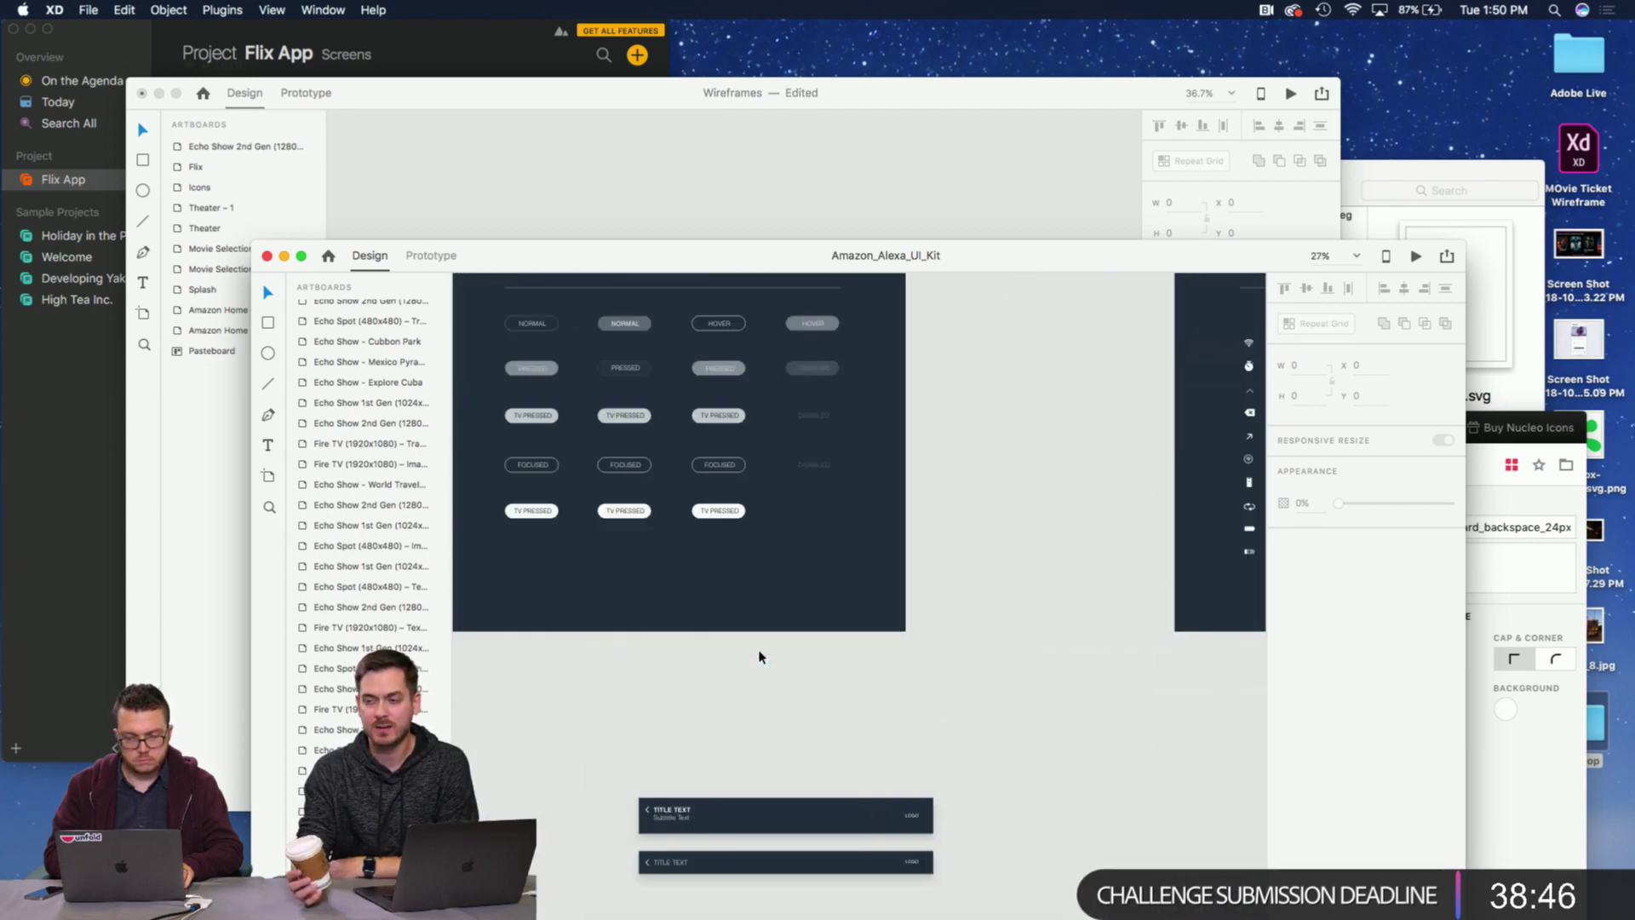
click(782, 575)
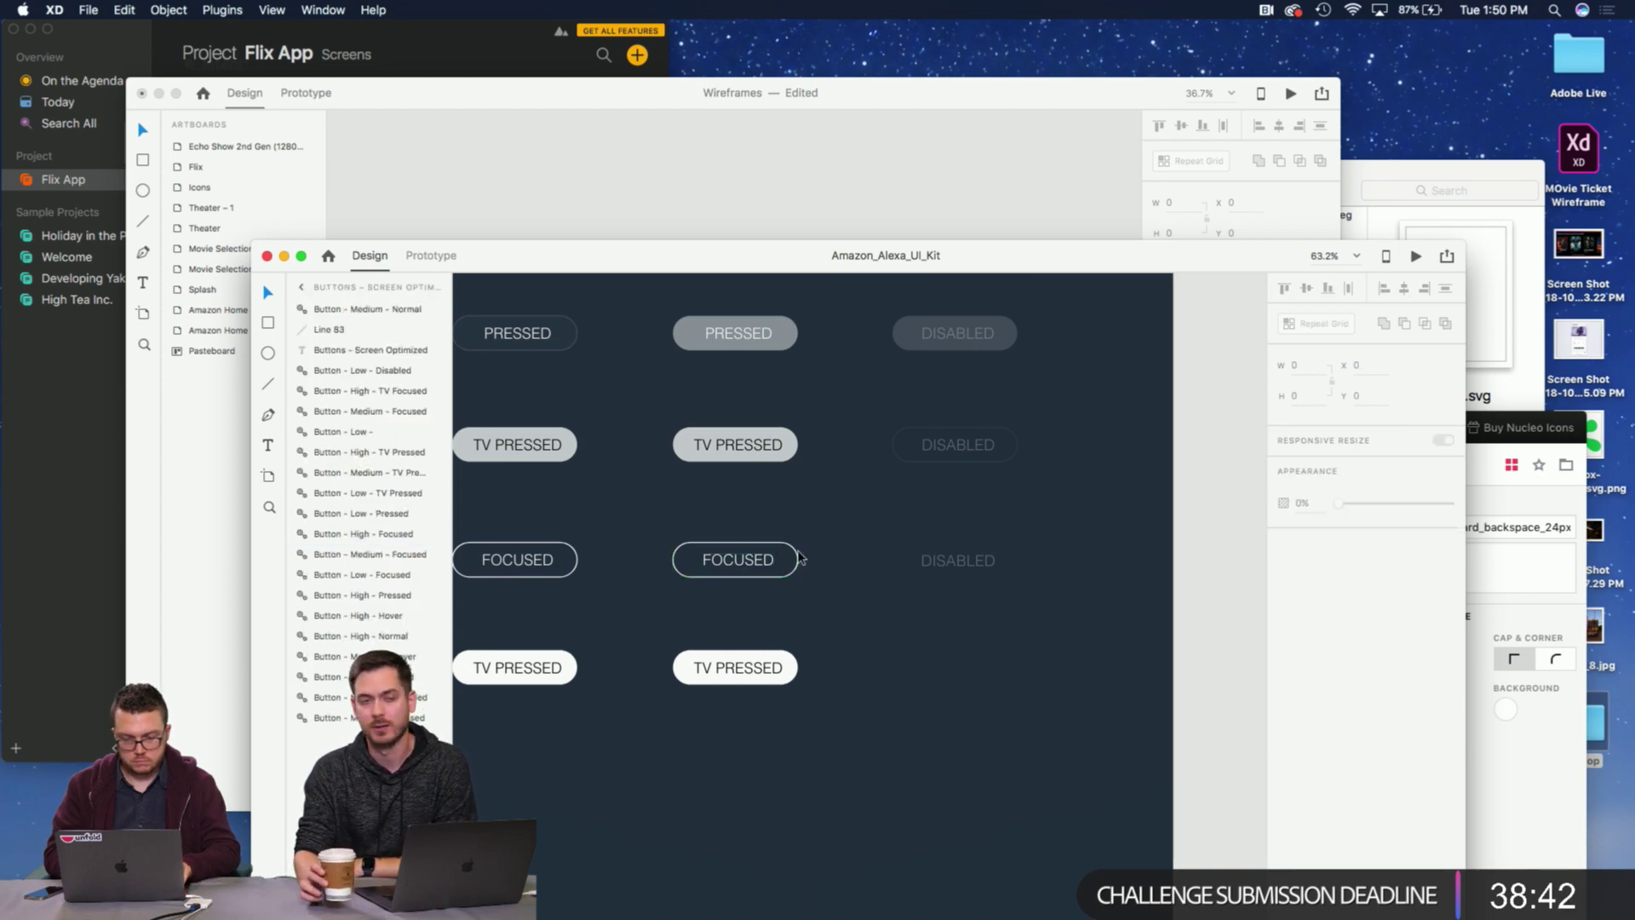
click(766, 566)
Paste the copied FOCUSED button onto the Theater – 1 artboard in the Wireframes document.
click(463, 219)
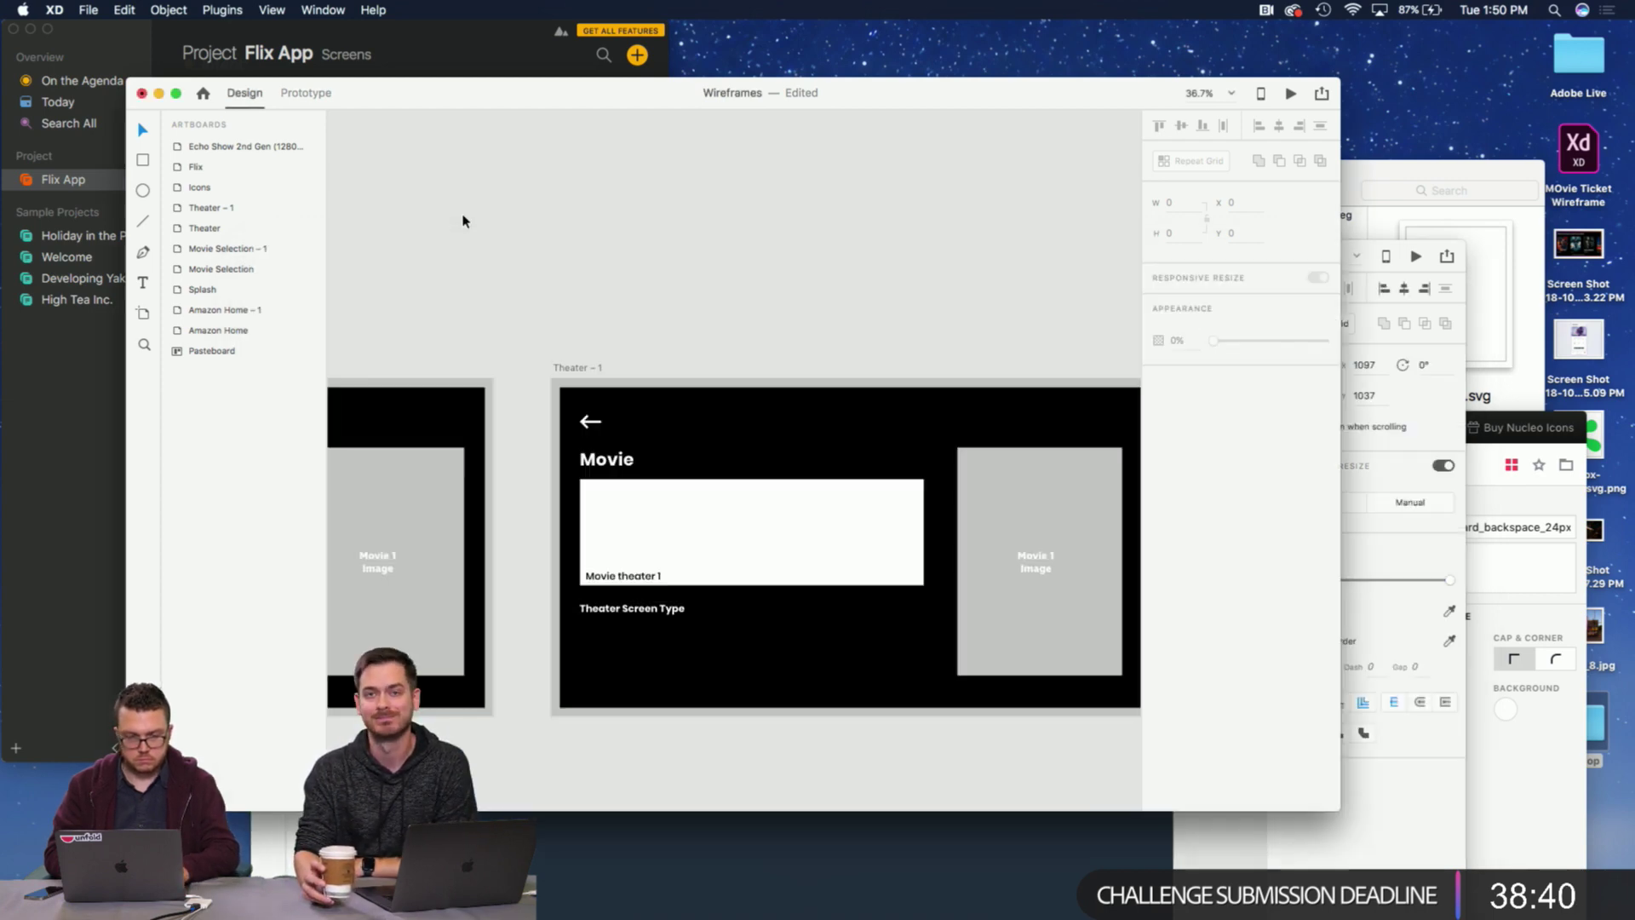
scroll(649, 514, down, 3)
key(super+v)
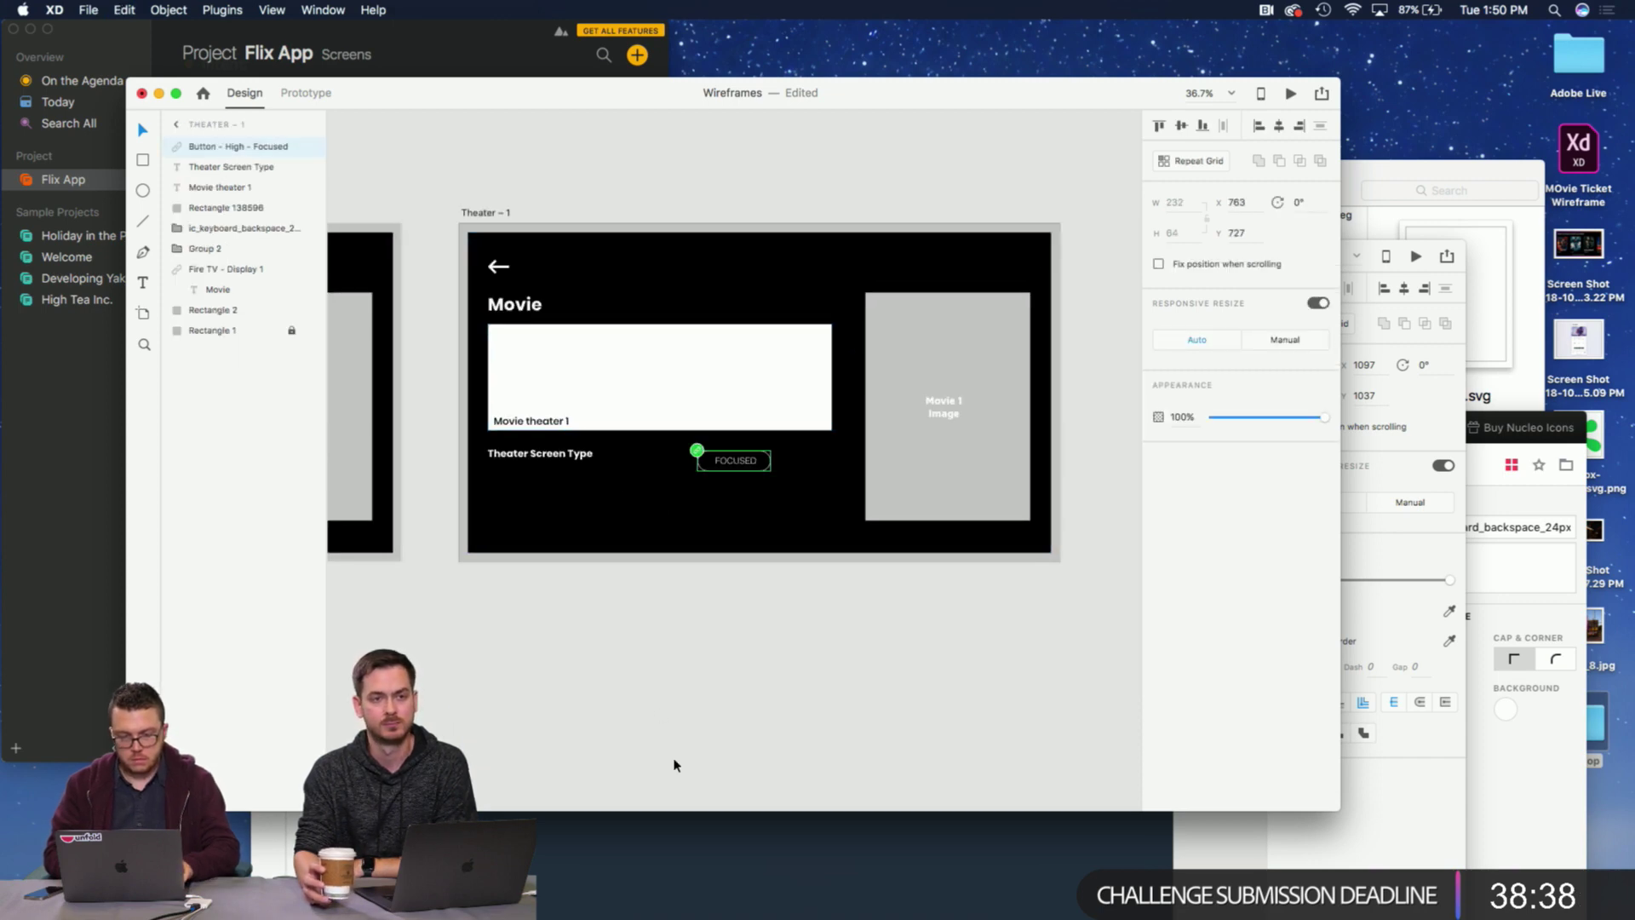
Move the FOCUSED button beneath the Theater Screen Type text, to X 236, Y 803.
scroll(739, 481, up, 5)
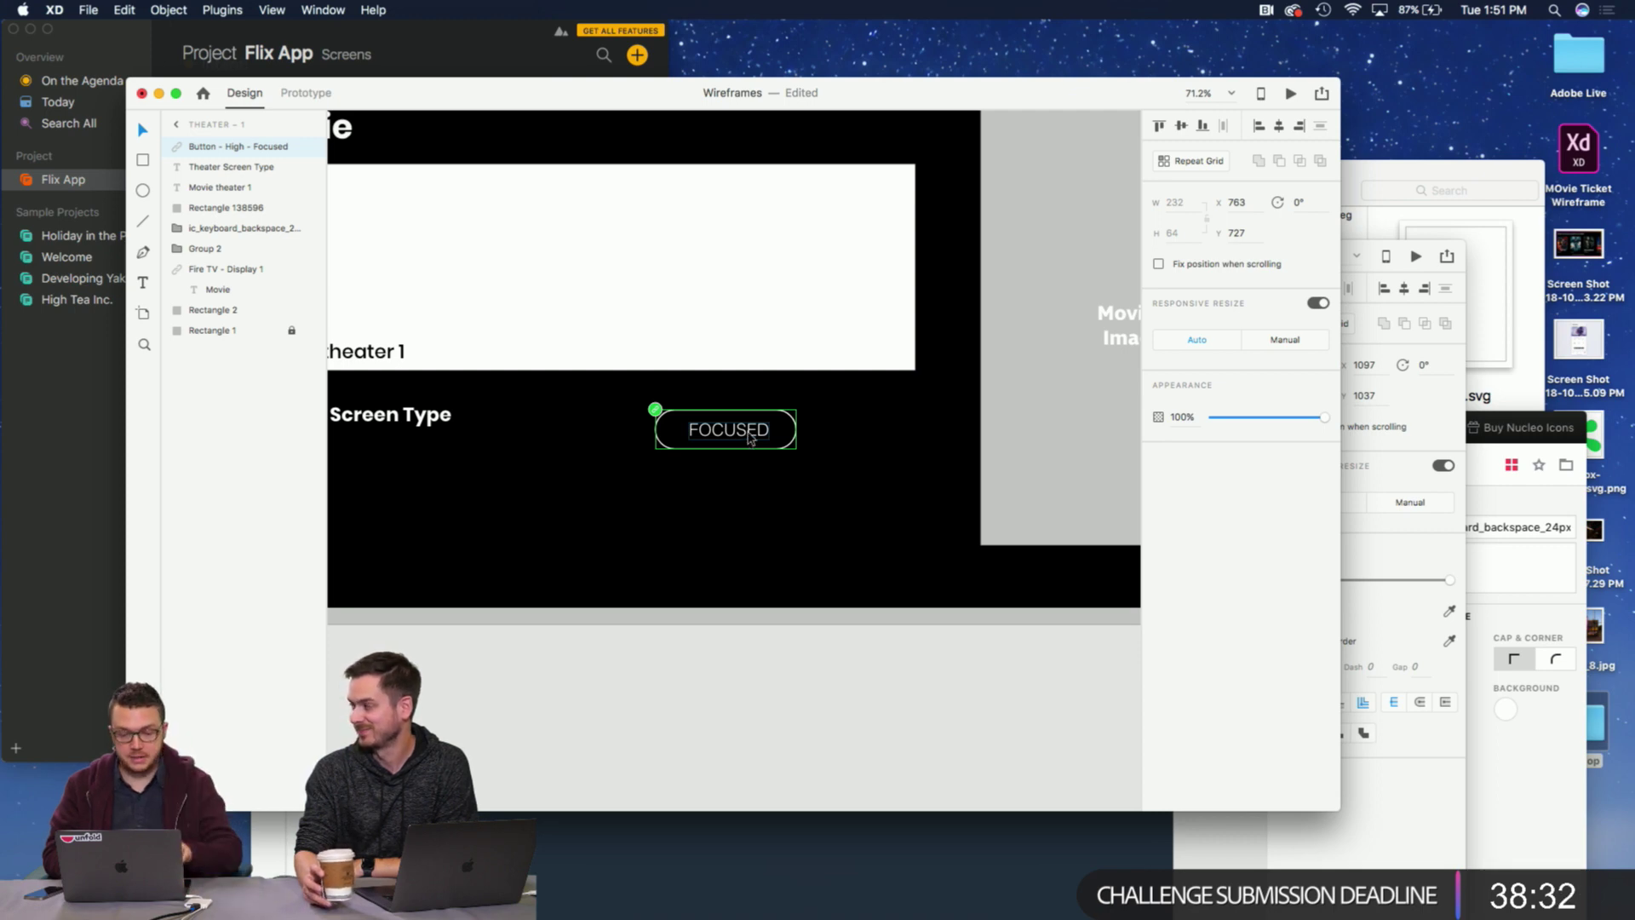
drag(749, 437, 430, 484)
scroll(428, 484, left, 3)
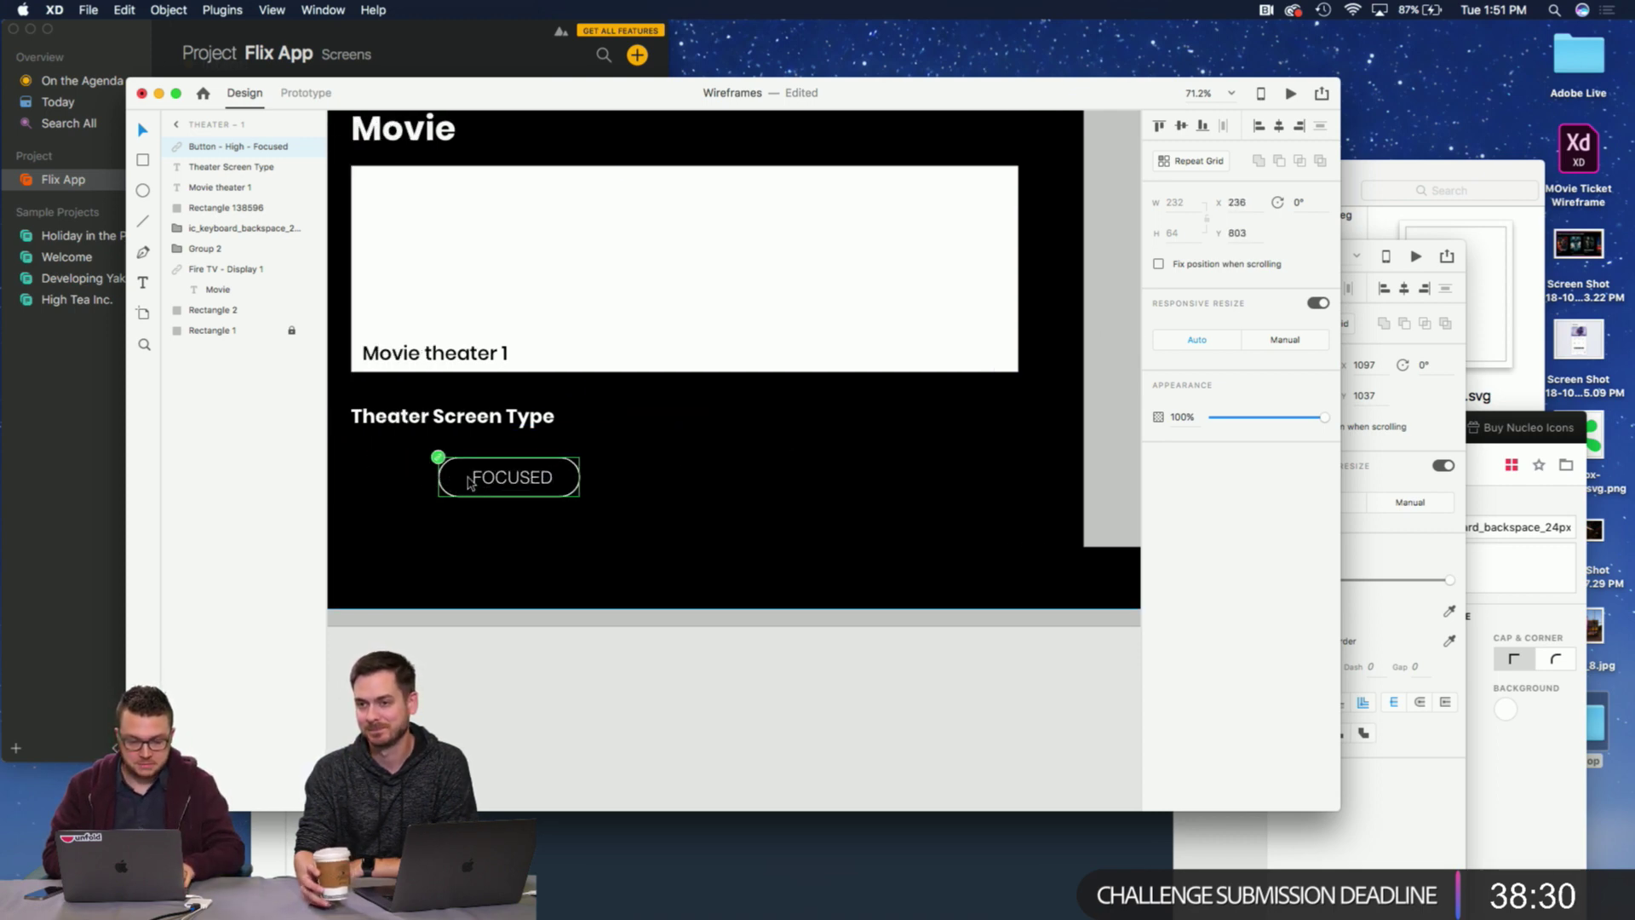
click(374, 485)
click(452, 482)
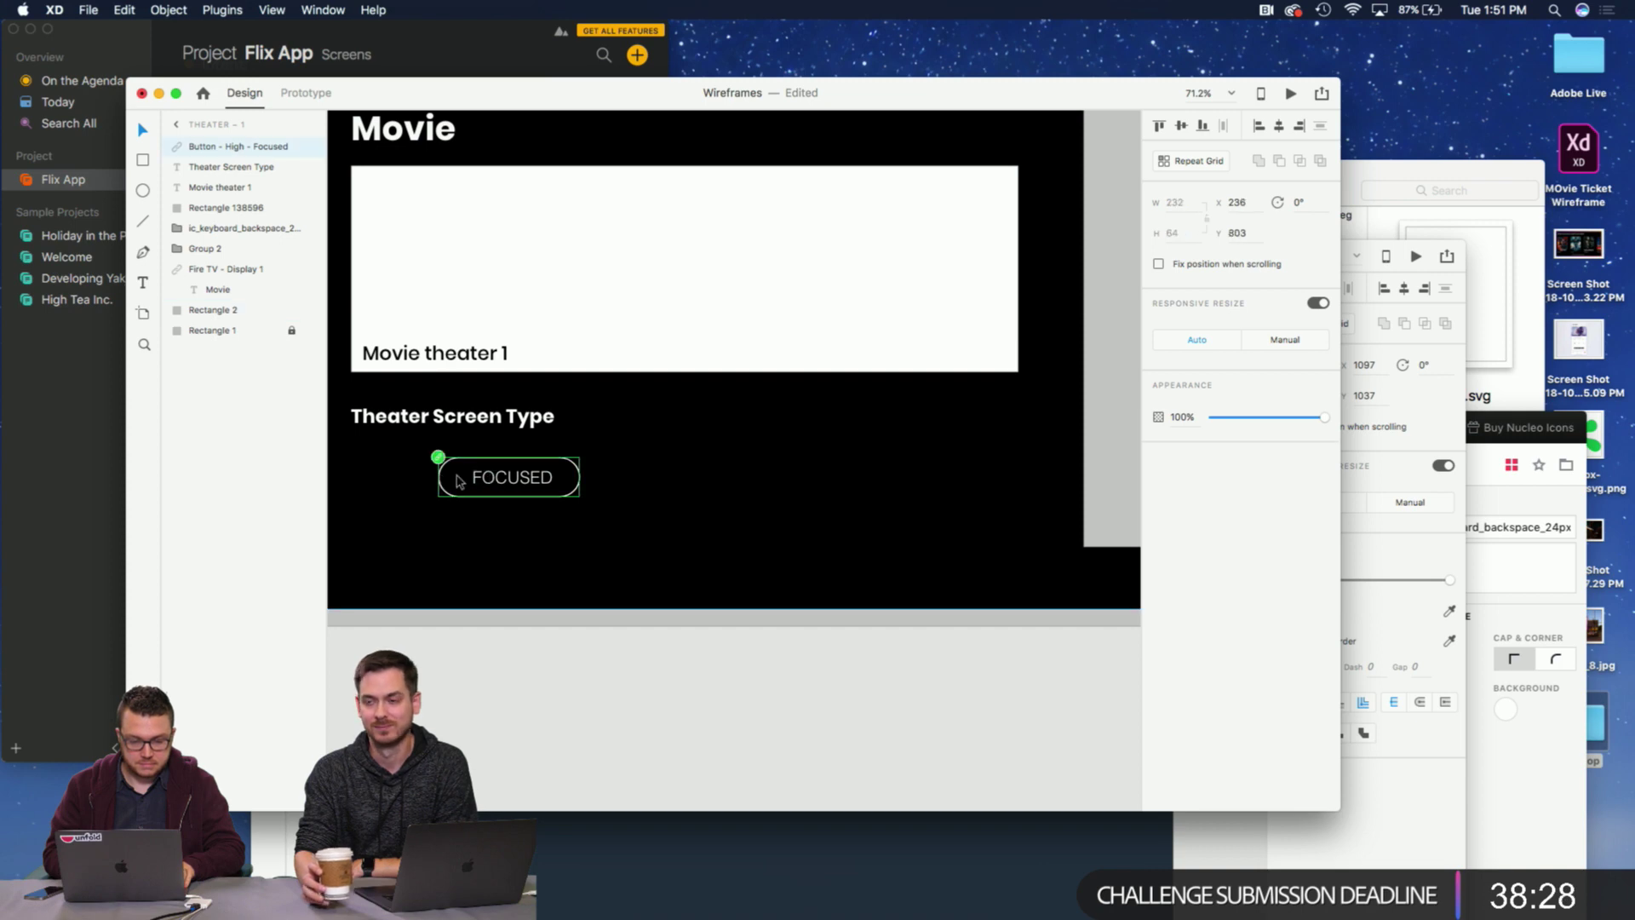
Move the FOCUSED button to X 91, Y 803, in line with the Theater Screen Type text, and make the window full screen.
drag(458, 481, 369, 482)
click(401, 472)
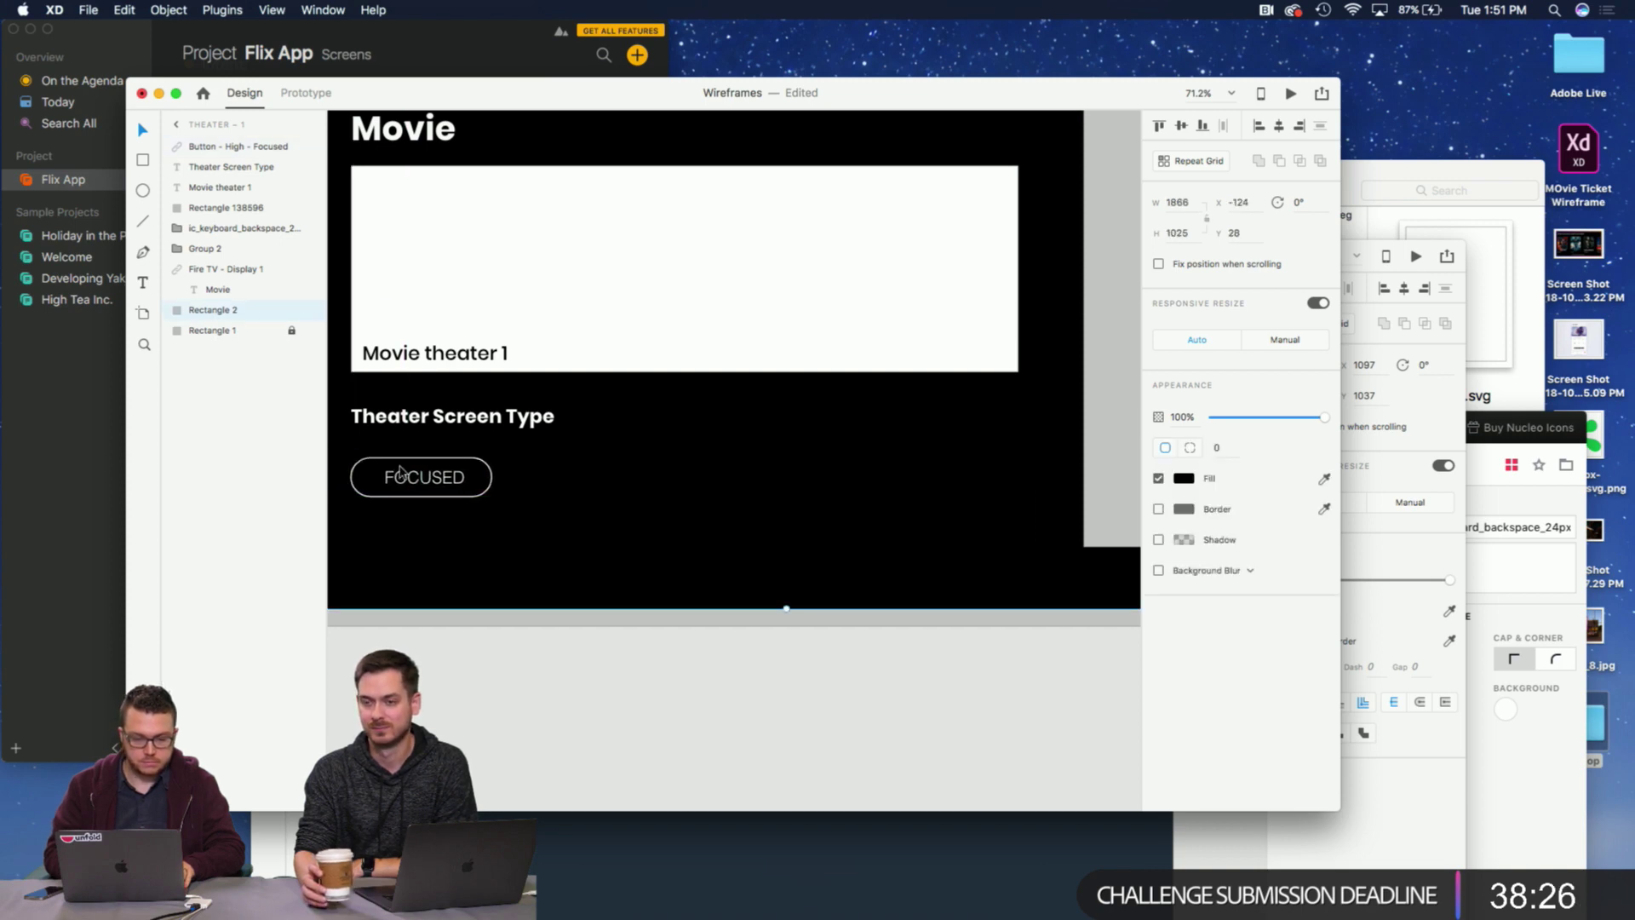
double_click(401, 473)
click(395, 551)
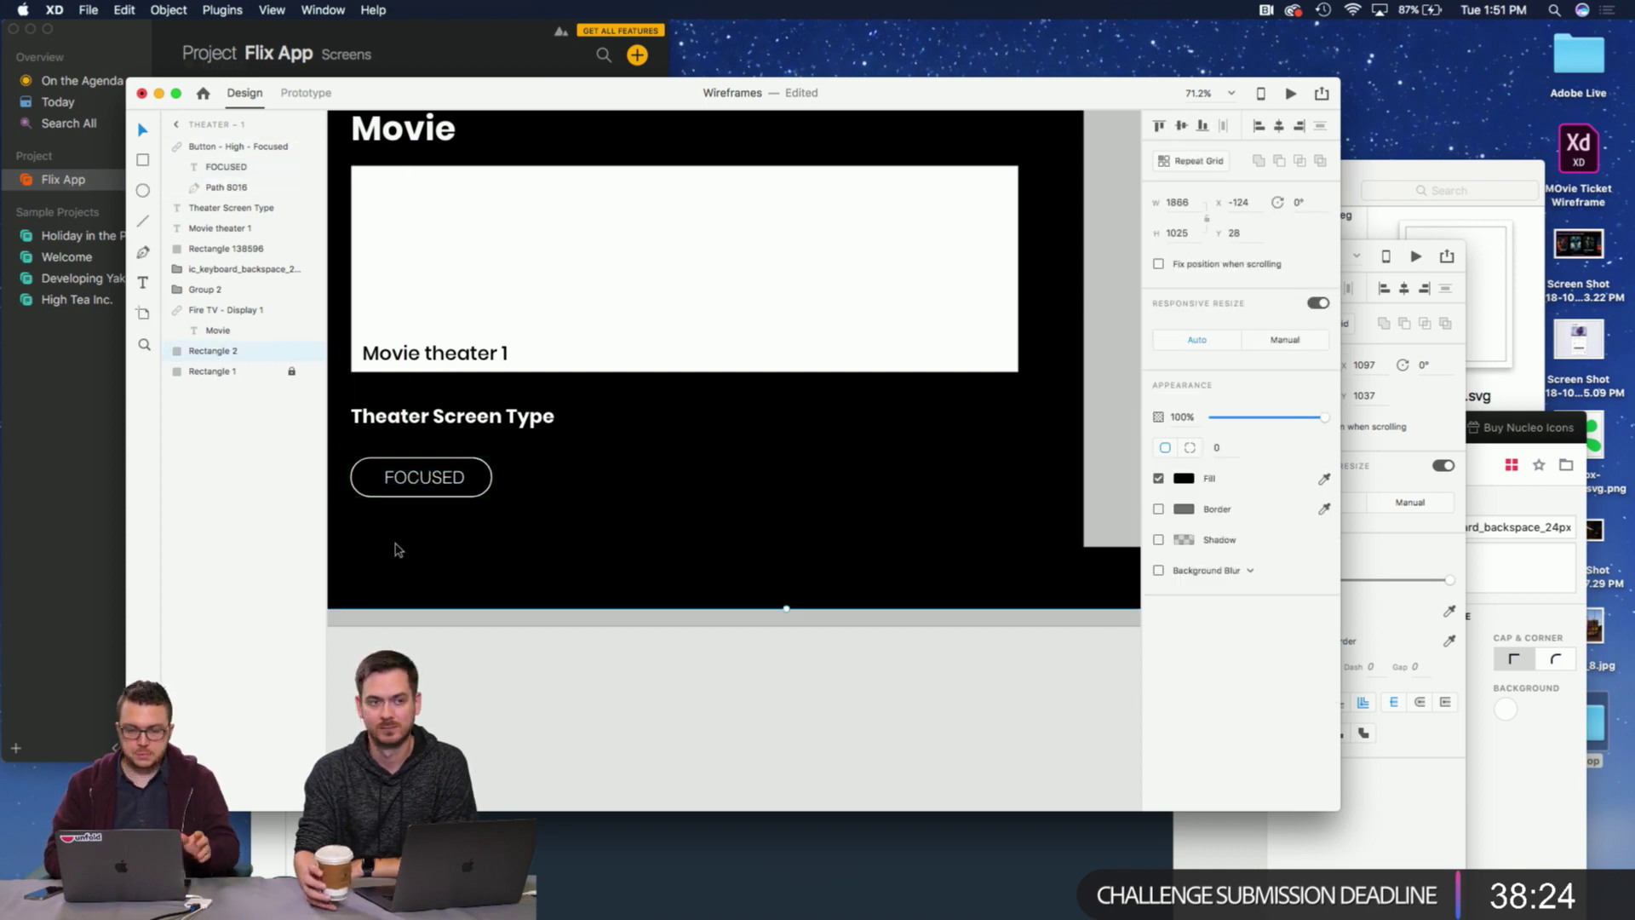
click(373, 501)
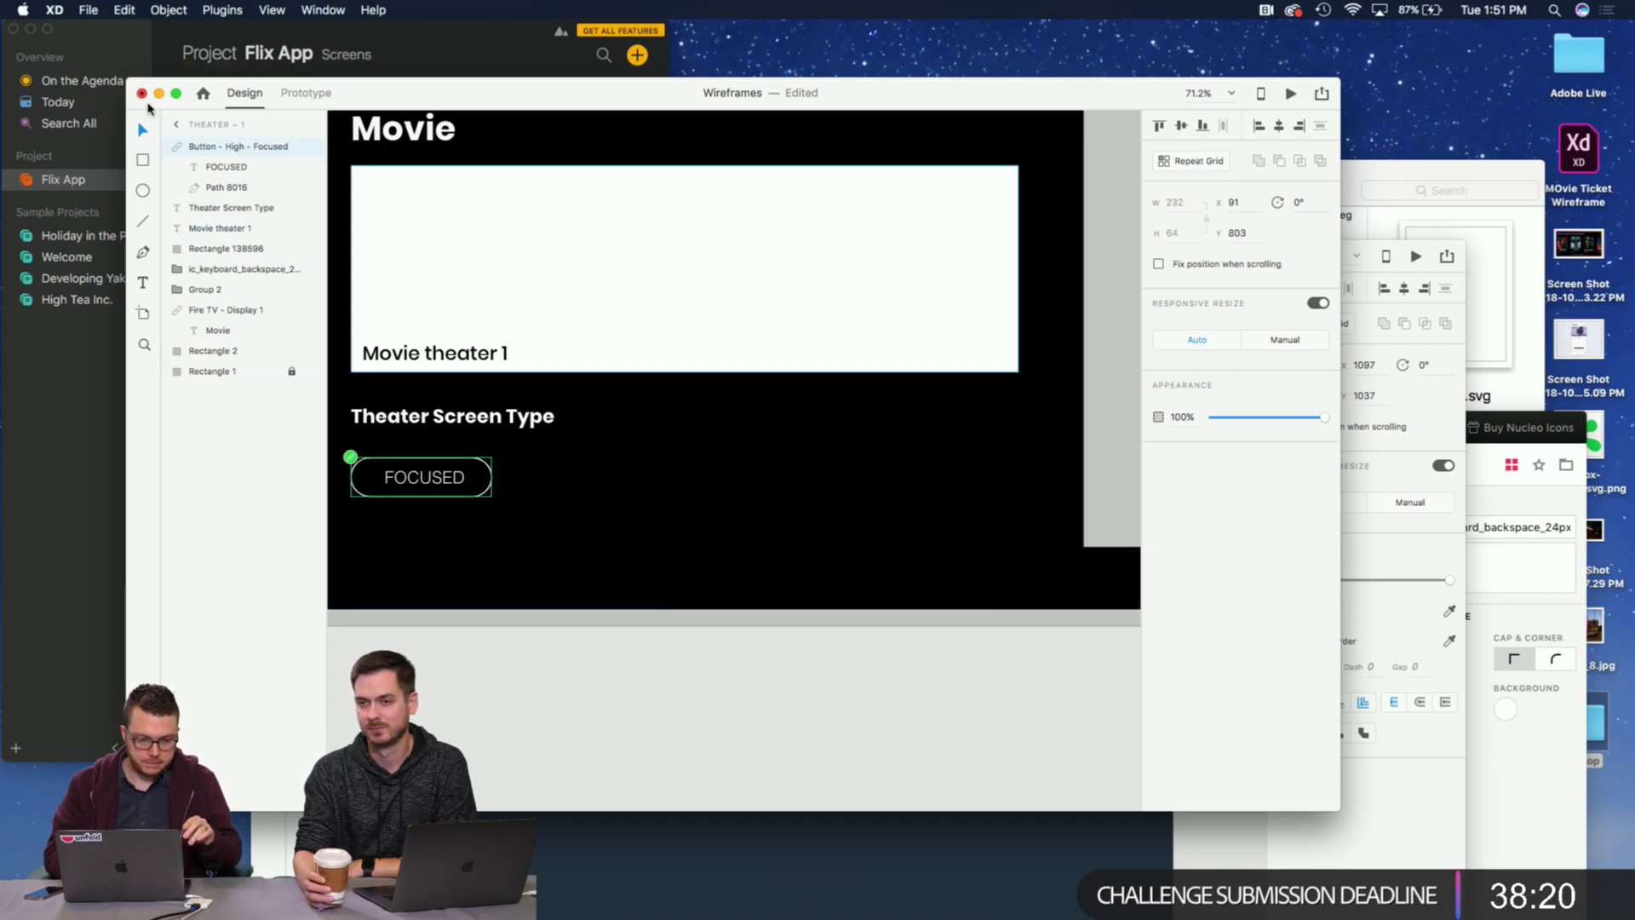
click(175, 93)
click(431, 650)
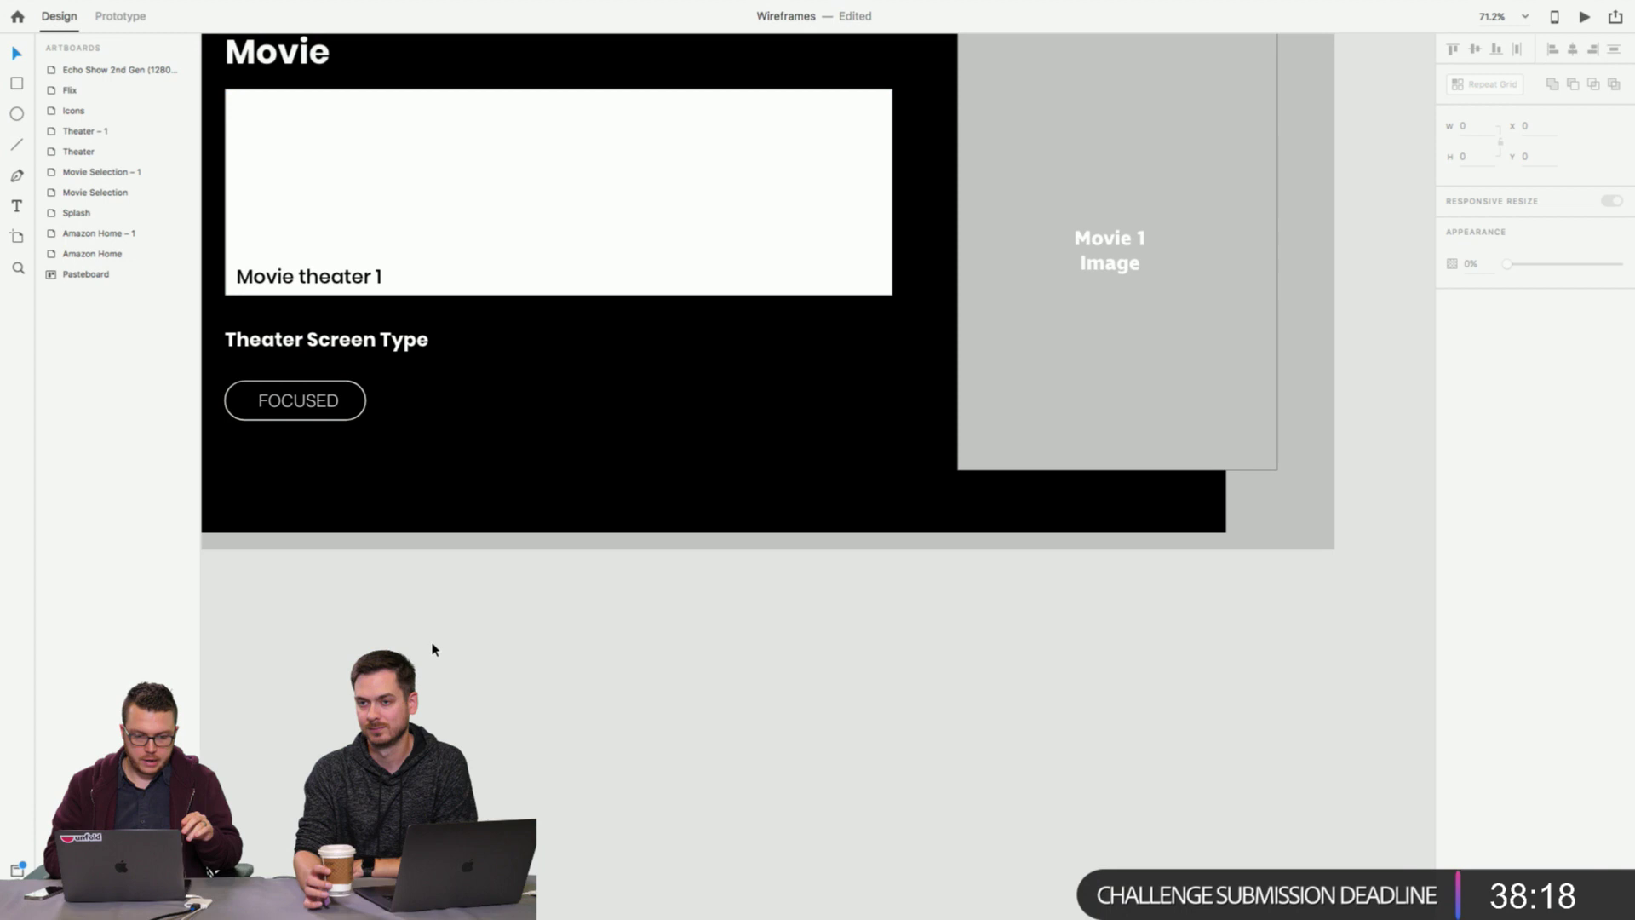
Set the FOCUSED label's font to Poppins with Medium weight.
click(350, 416)
double_click(338, 412)
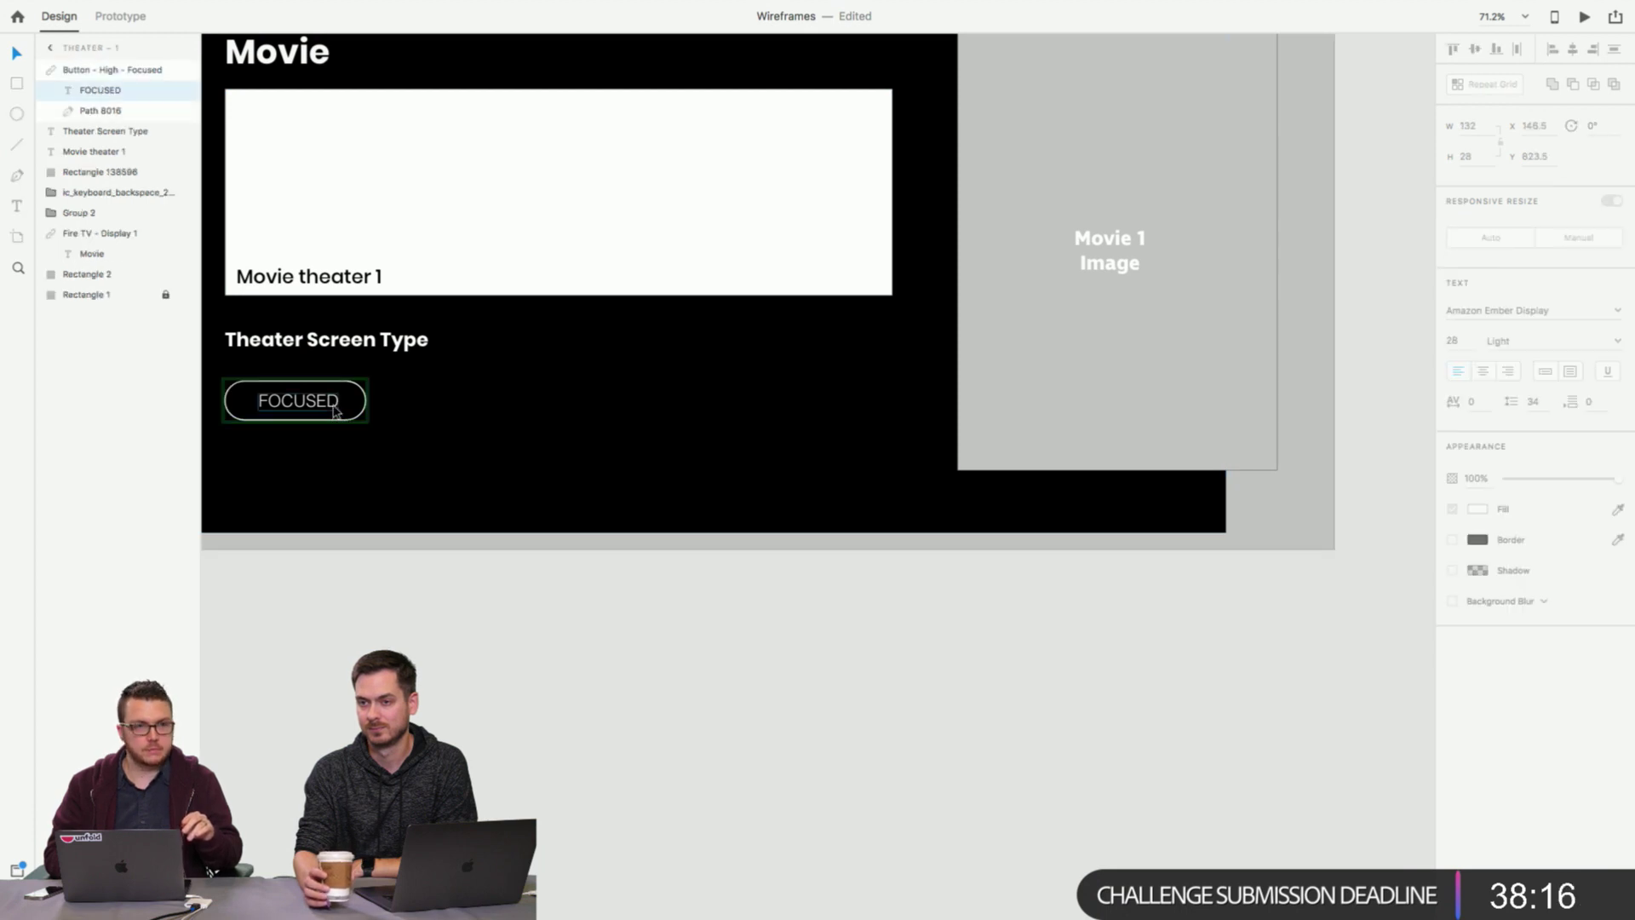
double_click(393, 426)
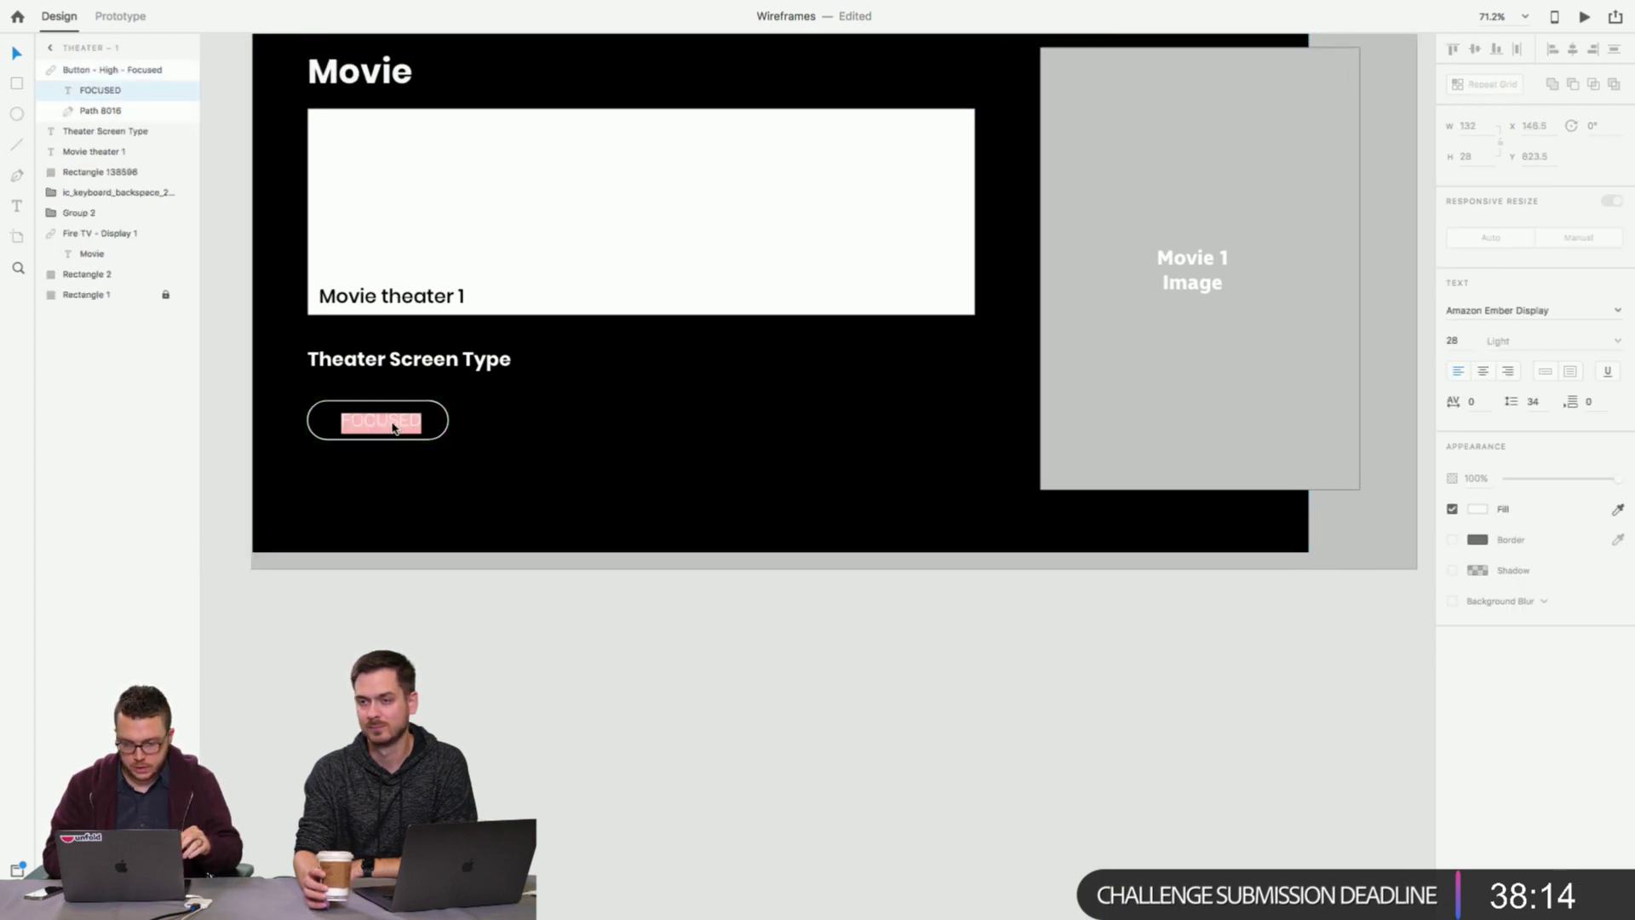
click(393, 426)
double_click(394, 426)
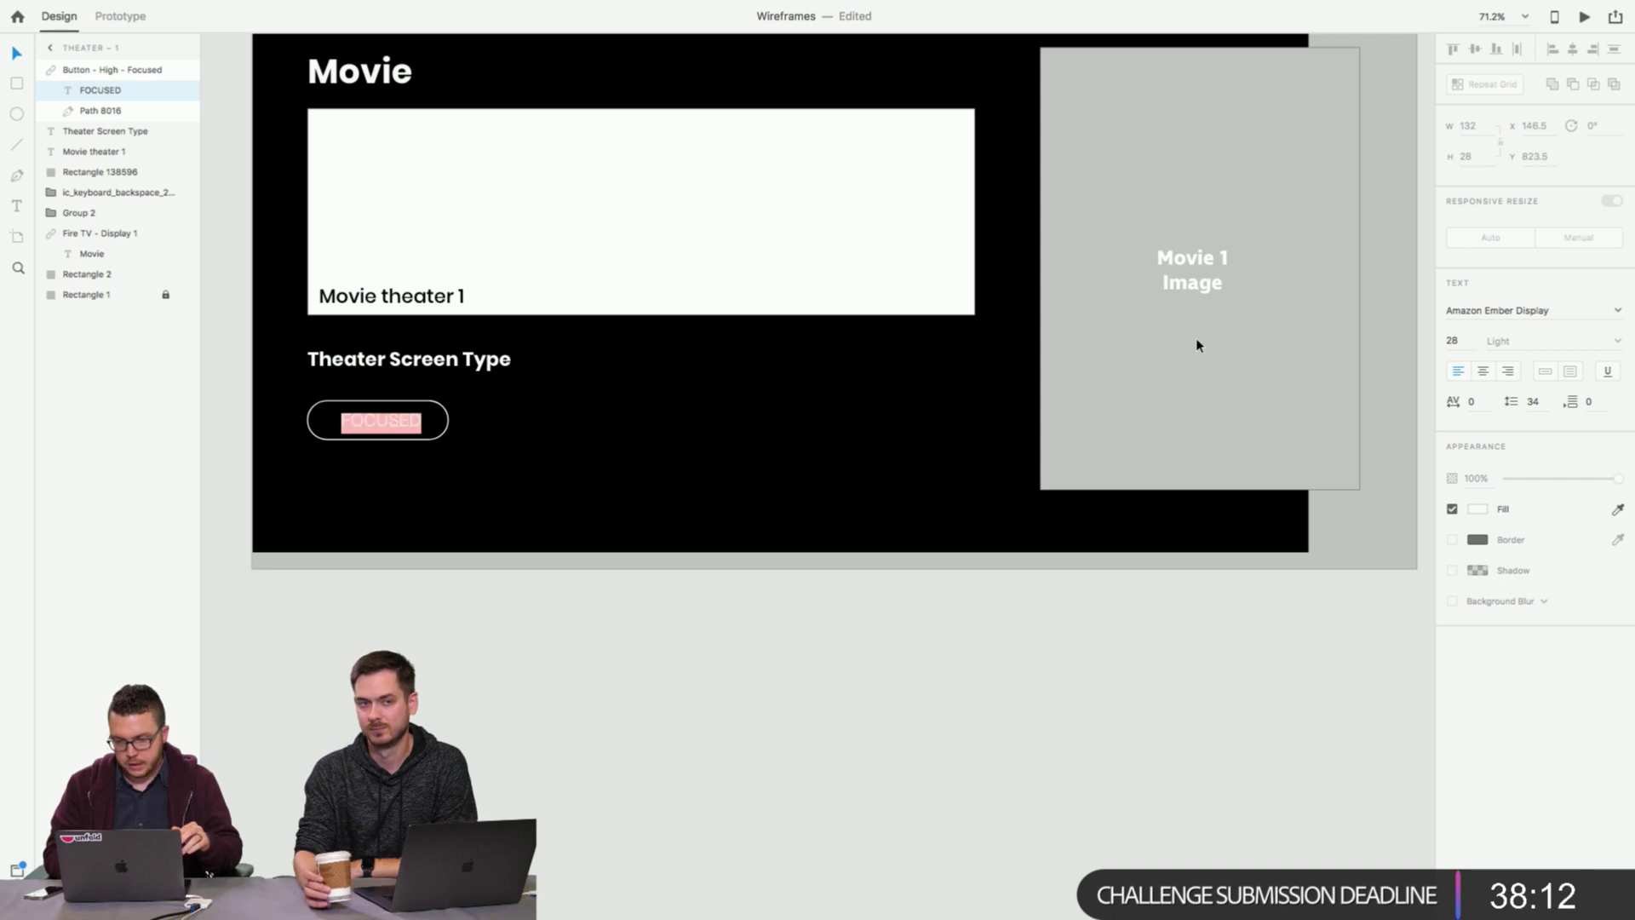
click(1509, 311)
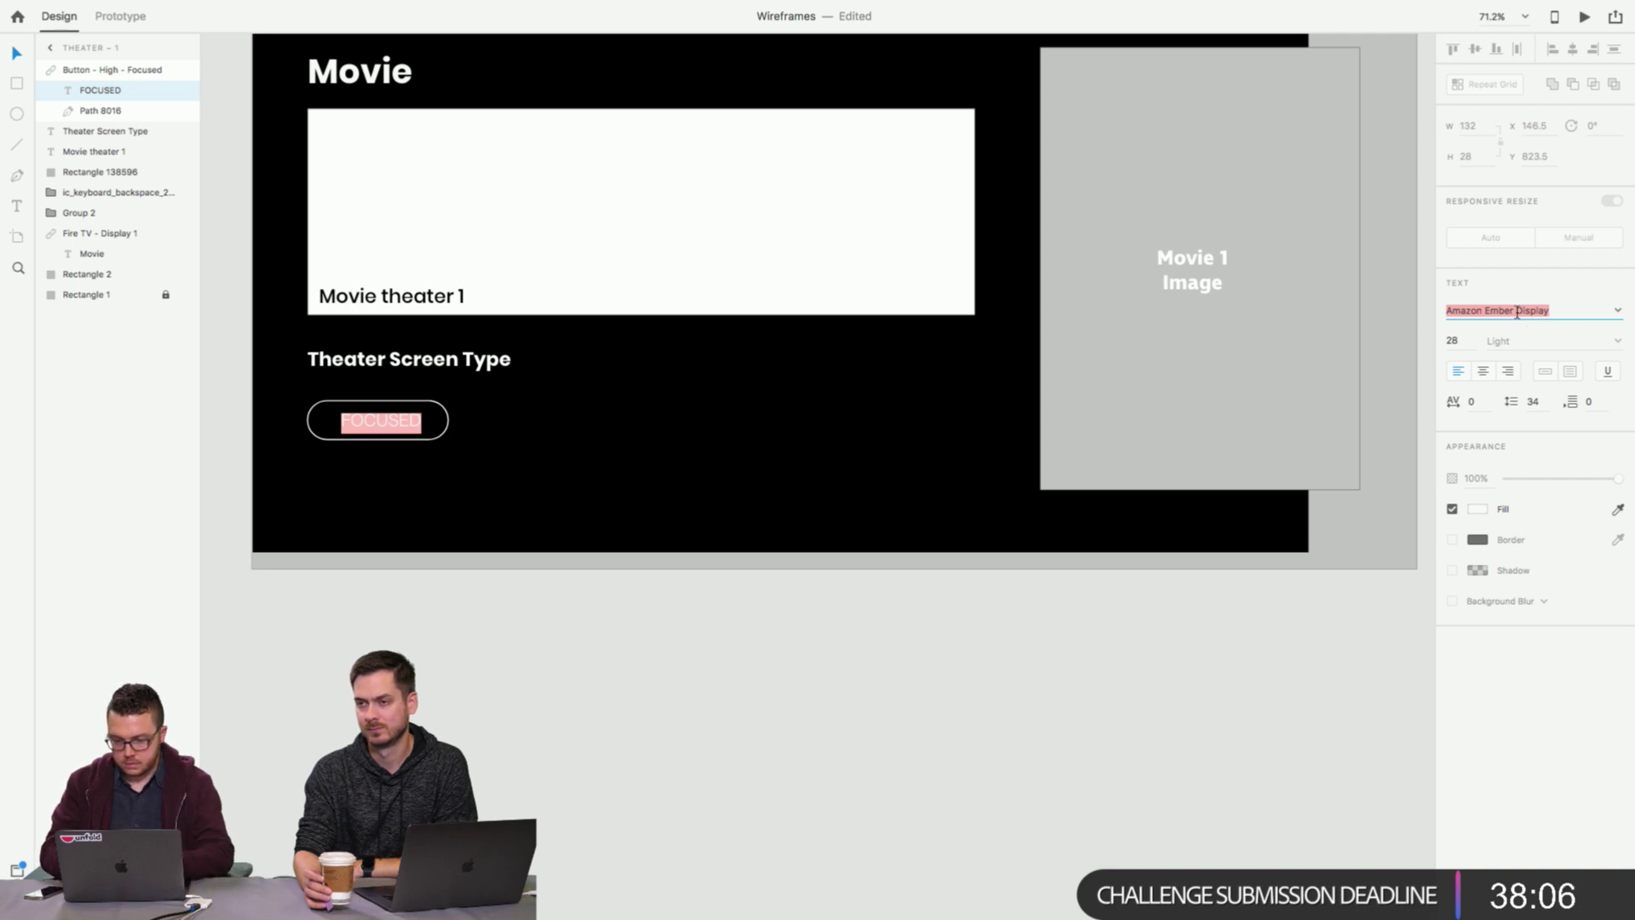
text(Poppins)
key(Tab)
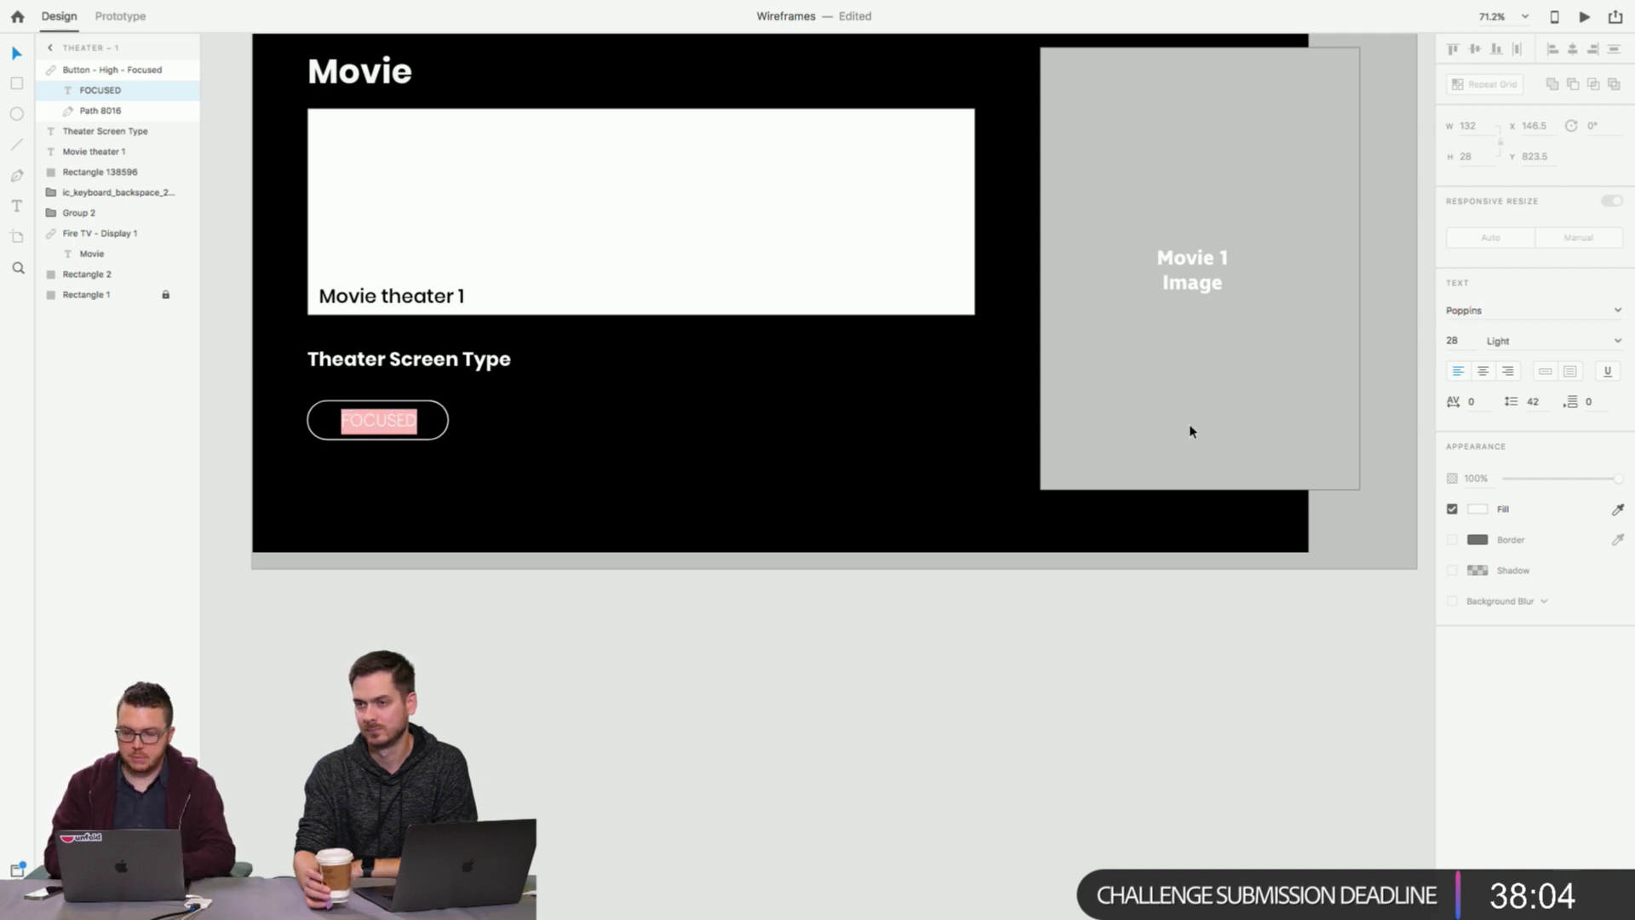
click(1618, 341)
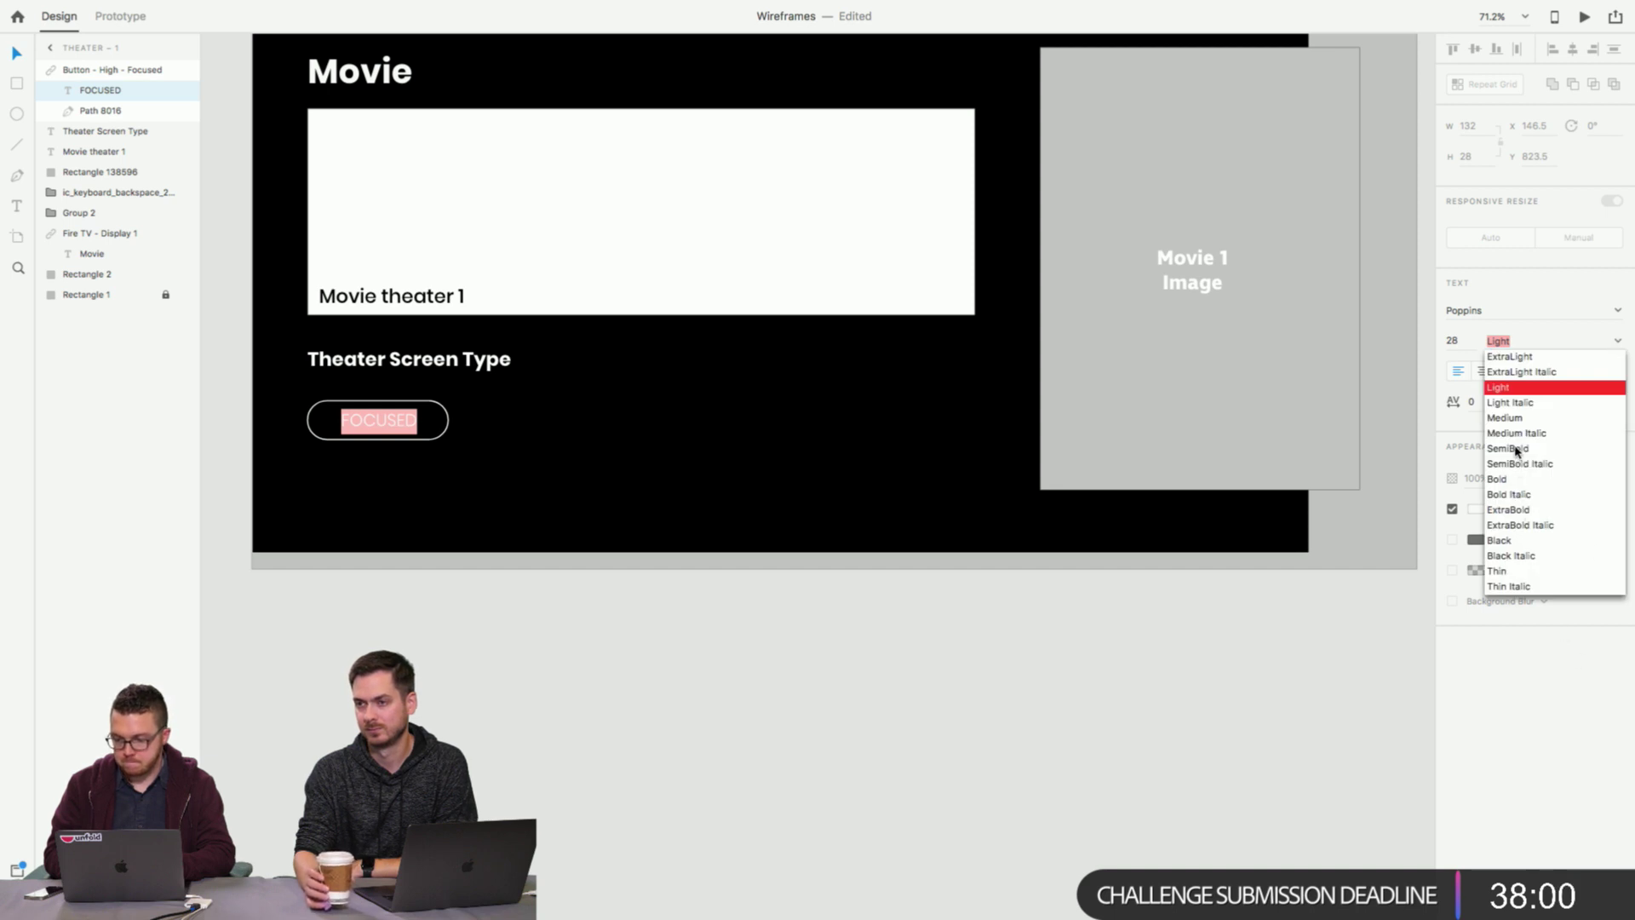
click(1508, 419)
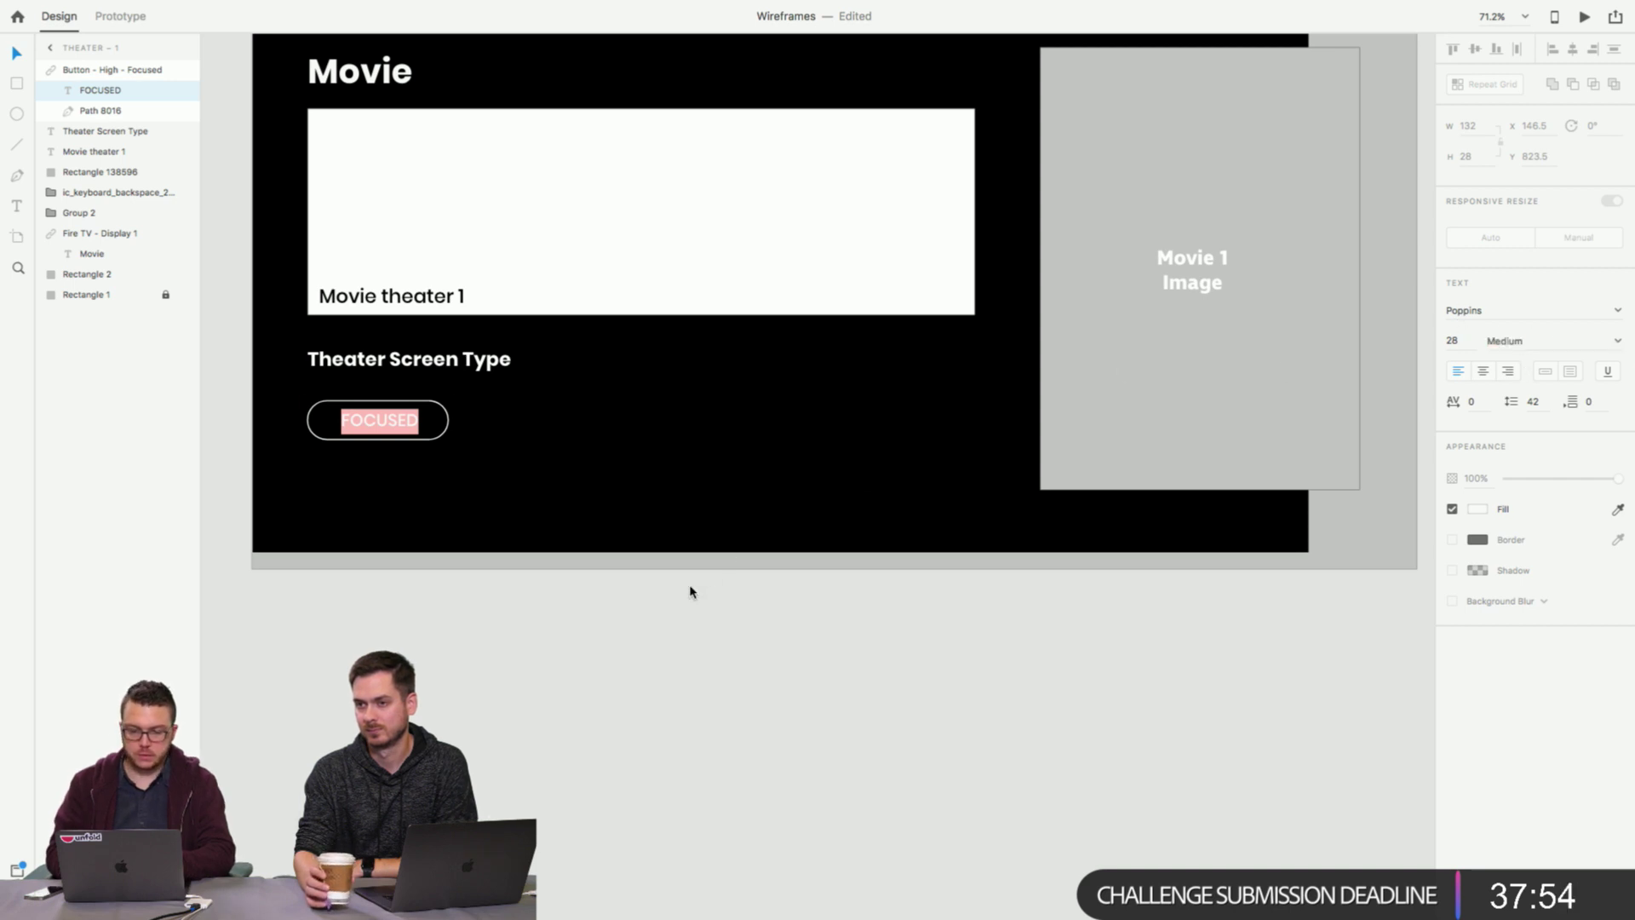
key(Escape)
click(551, 507)
click(555, 578)
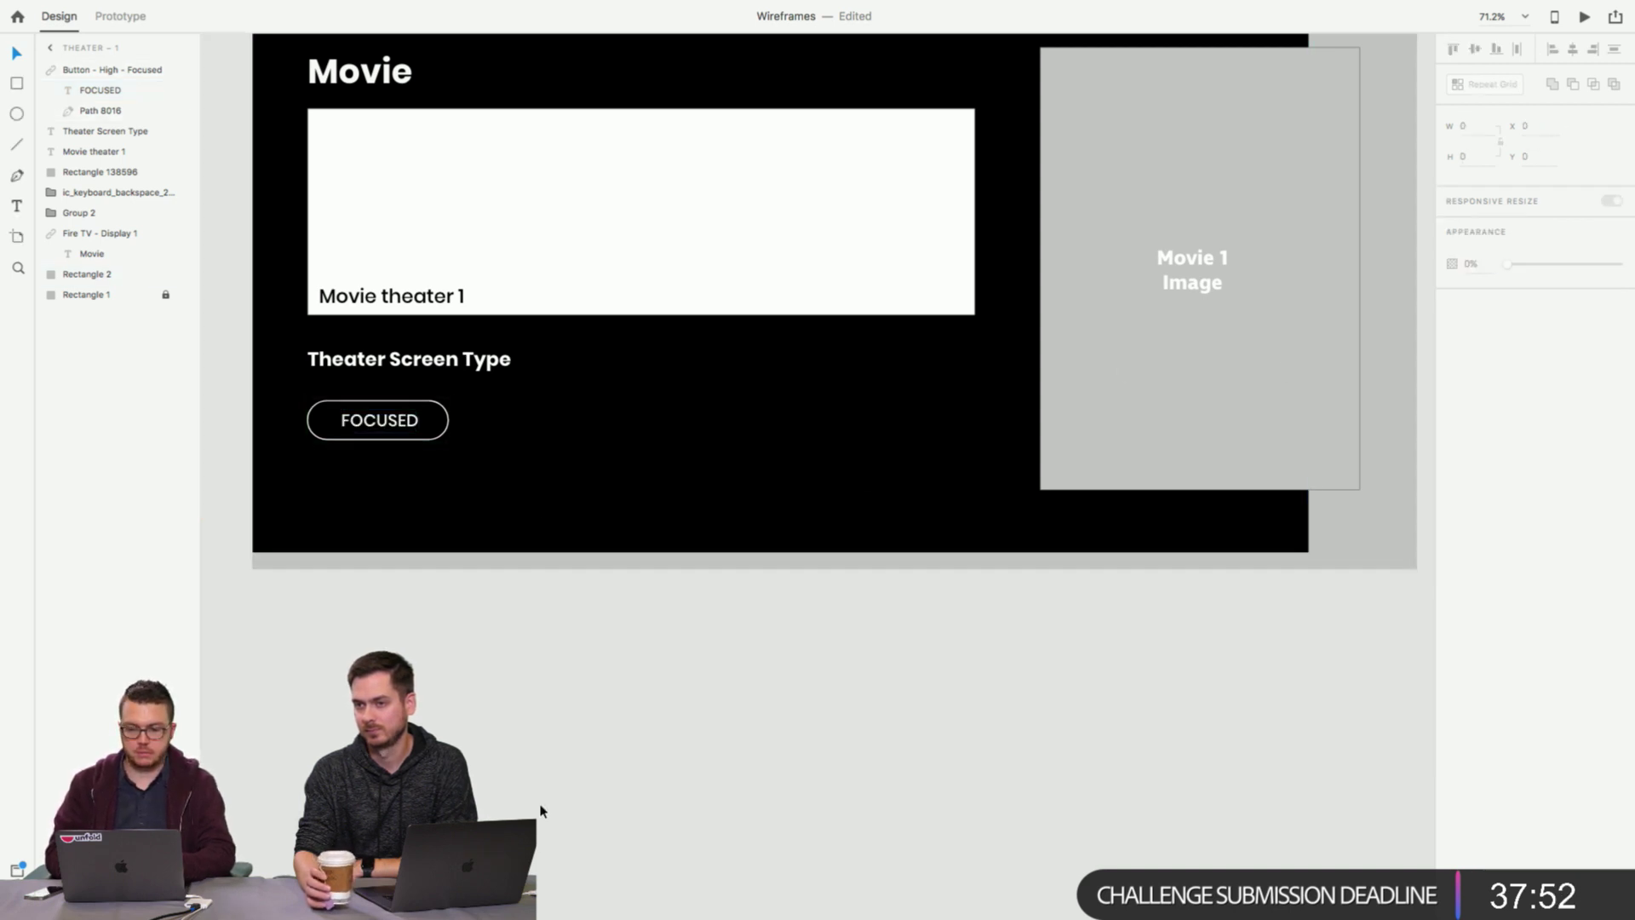
Move the black background rectangle on Theater – 1 to X 27, Y 28 so it sits within the artboard.
scroll(541, 810, down, 3)
click(559, 621)
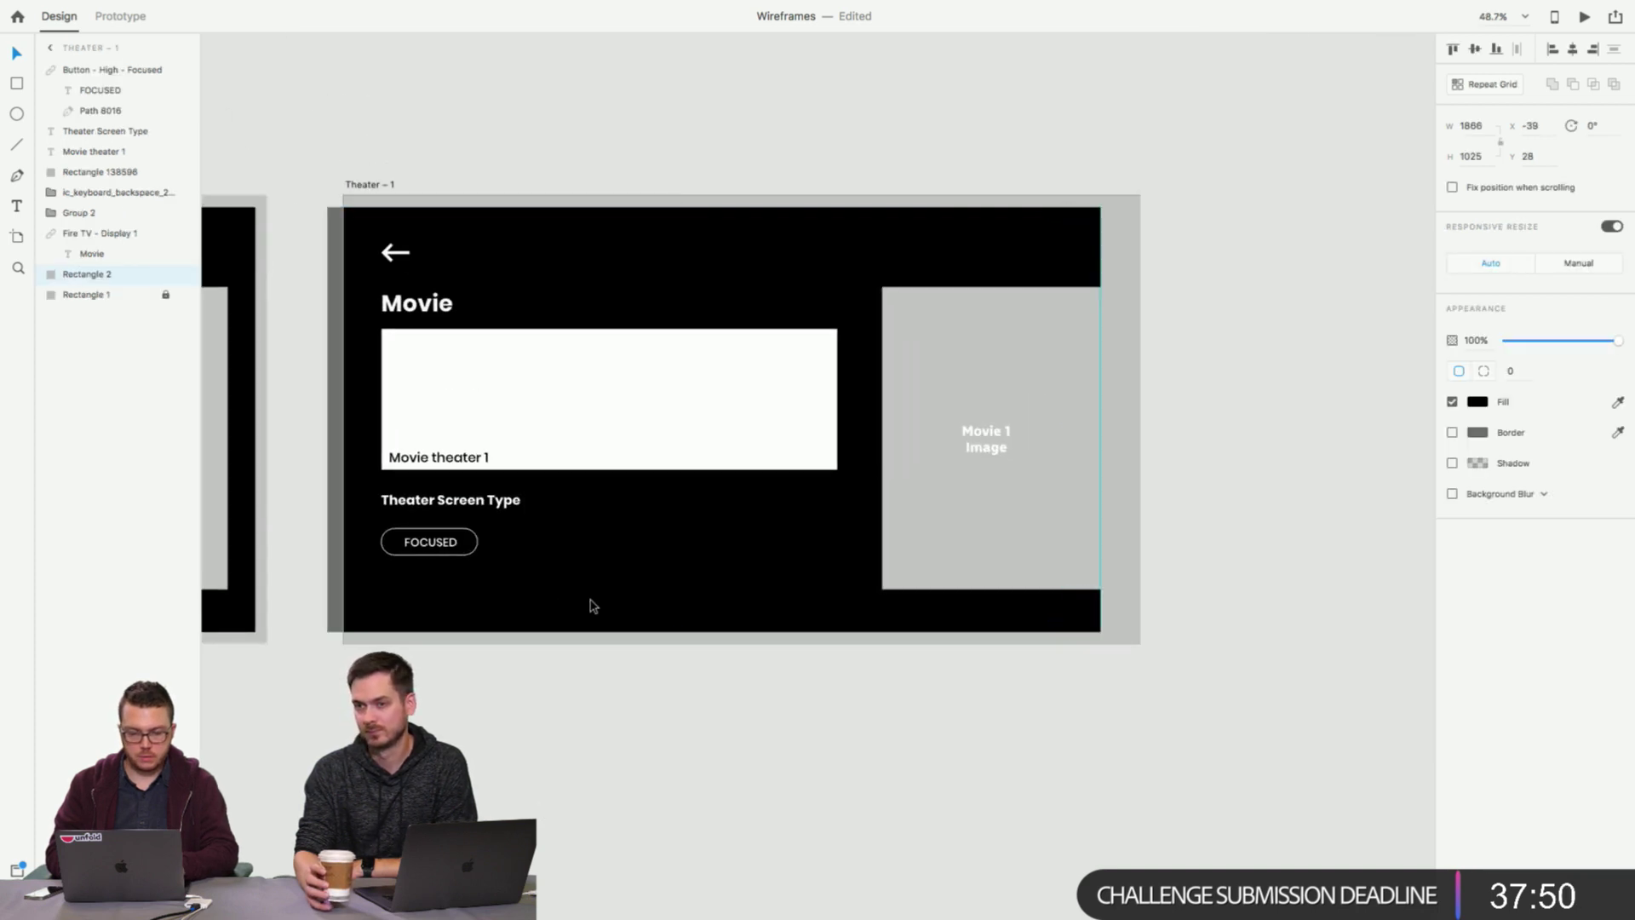
drag(594, 606, 616, 606)
click(584, 741)
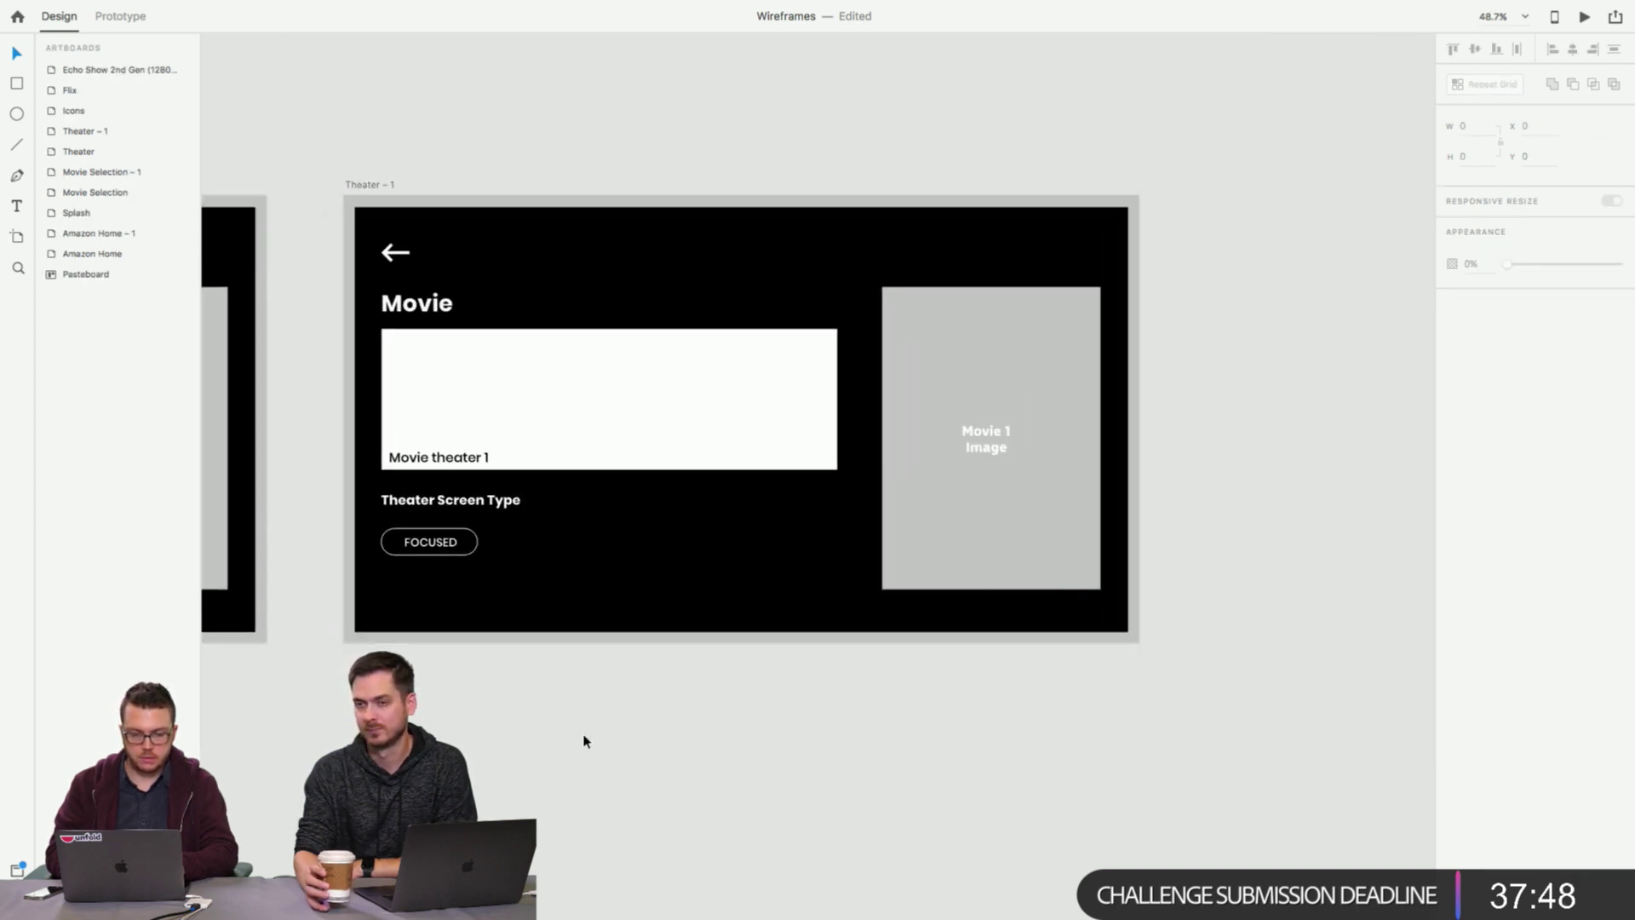
scroll(584, 741, up, 3)
double_click(347, 415)
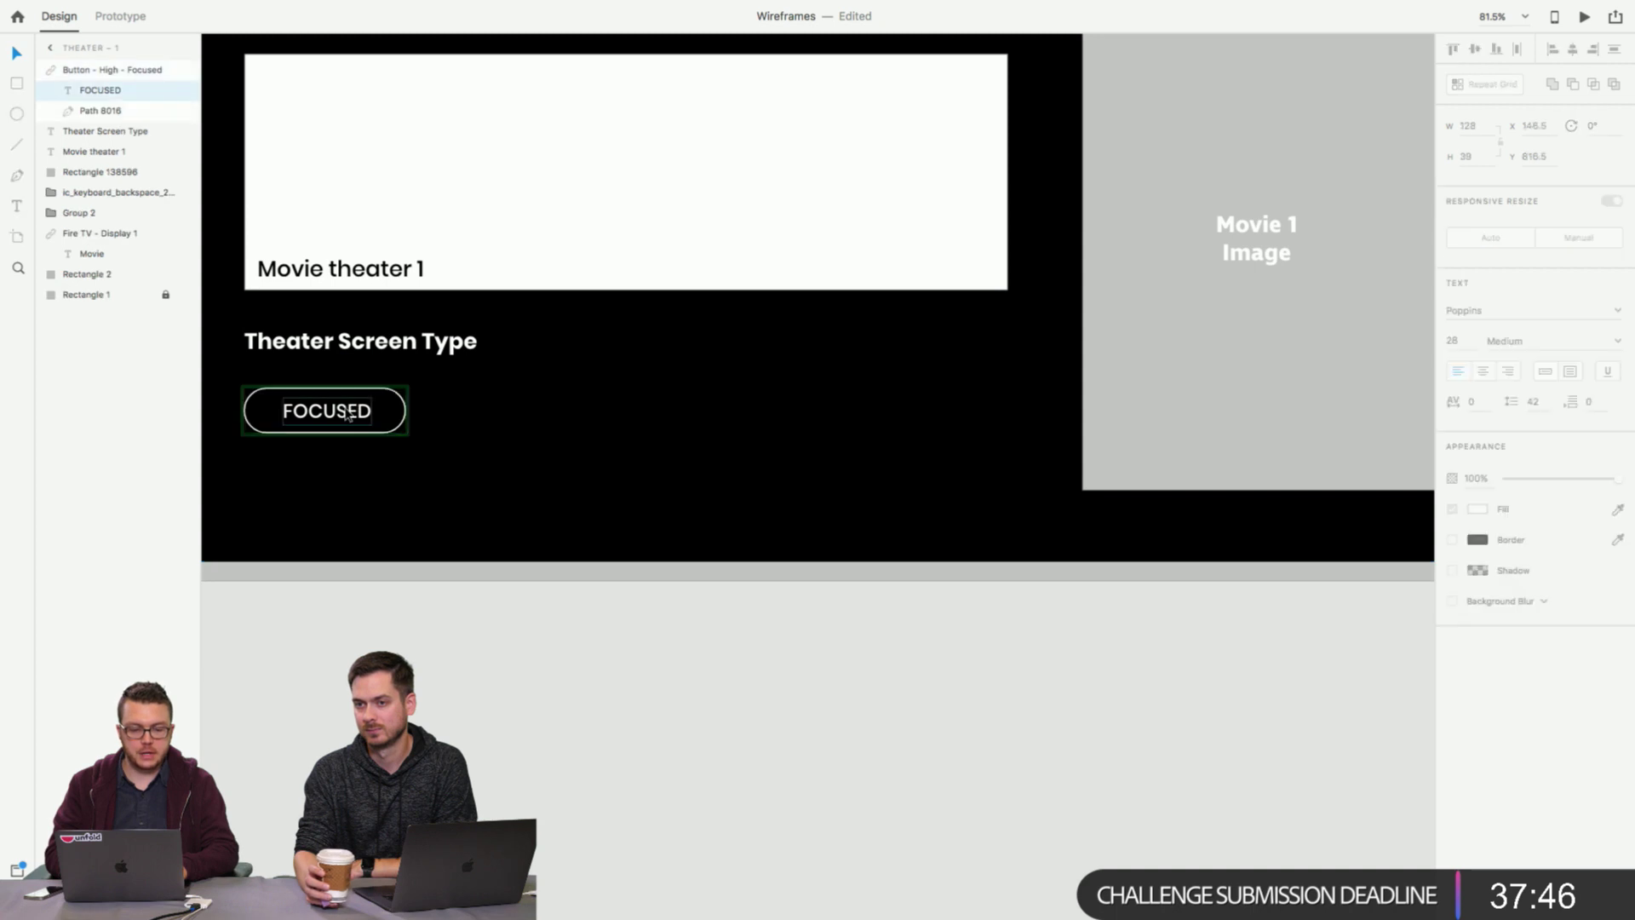
double_click(348, 414)
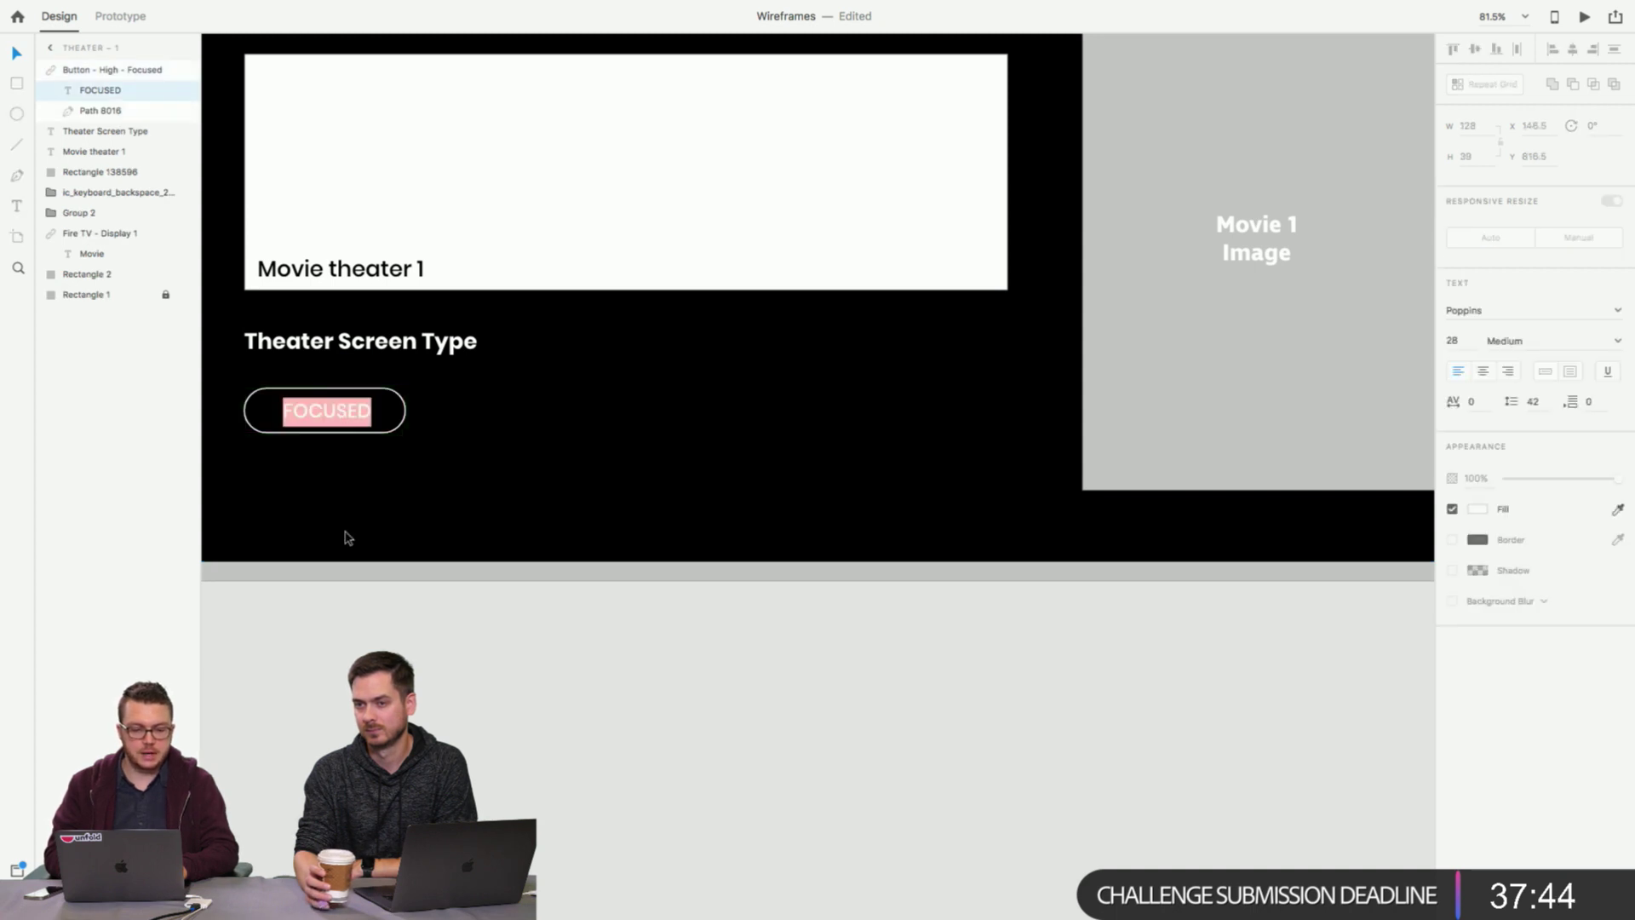
key(Escape)
scroll(346, 657, left, 4)
scroll(344, 673, up, 1)
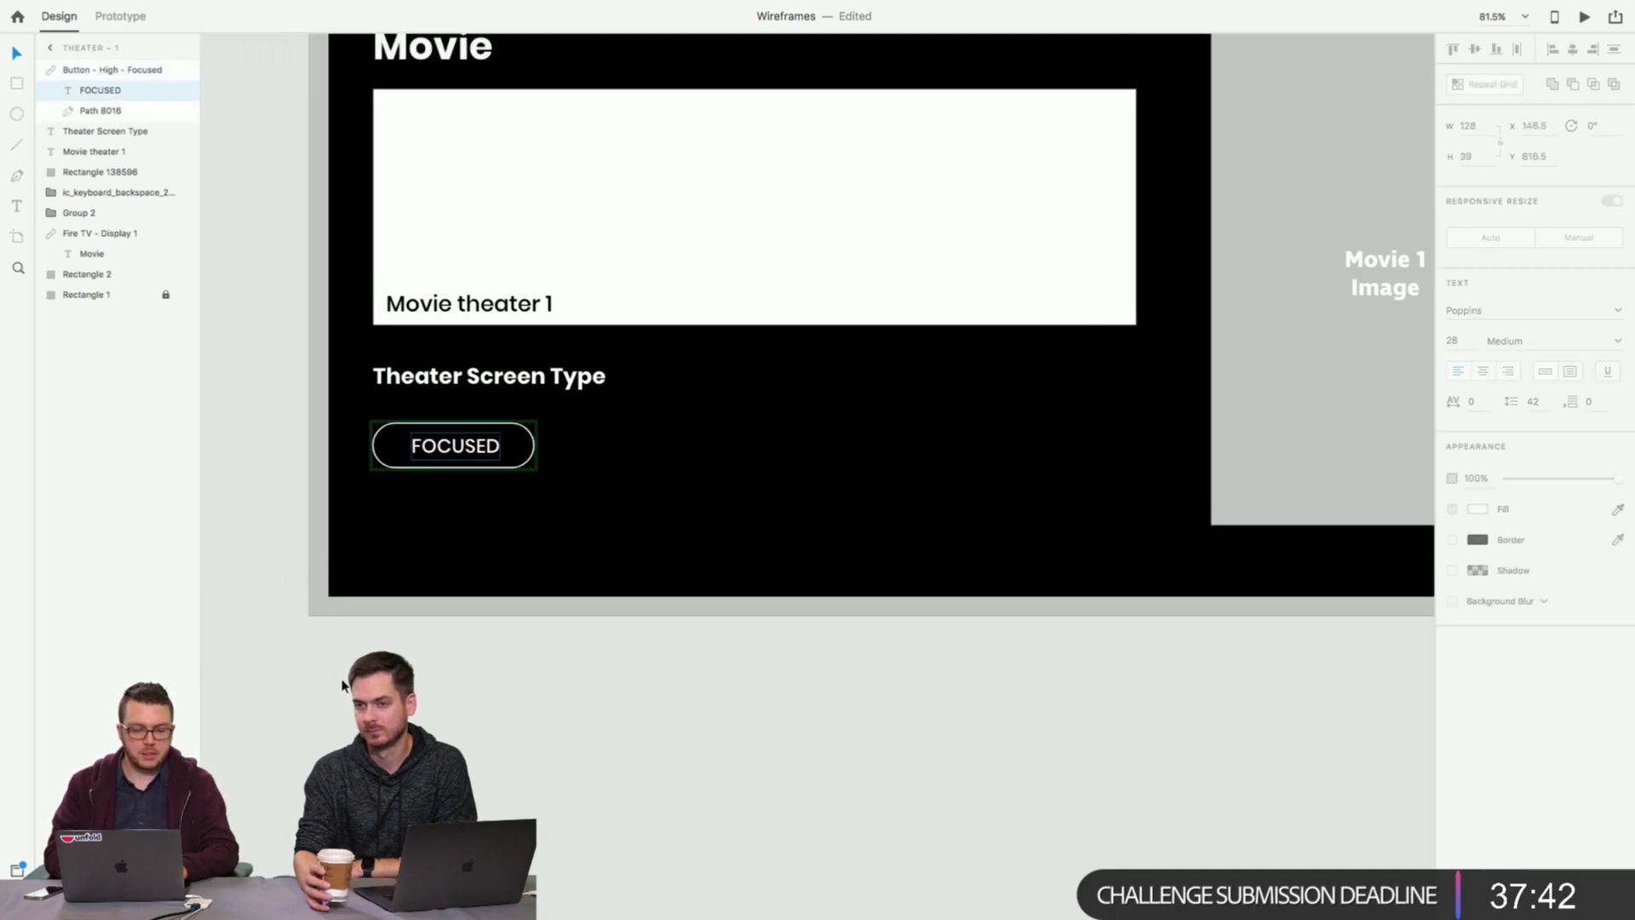
scroll(344, 686, down, 3)
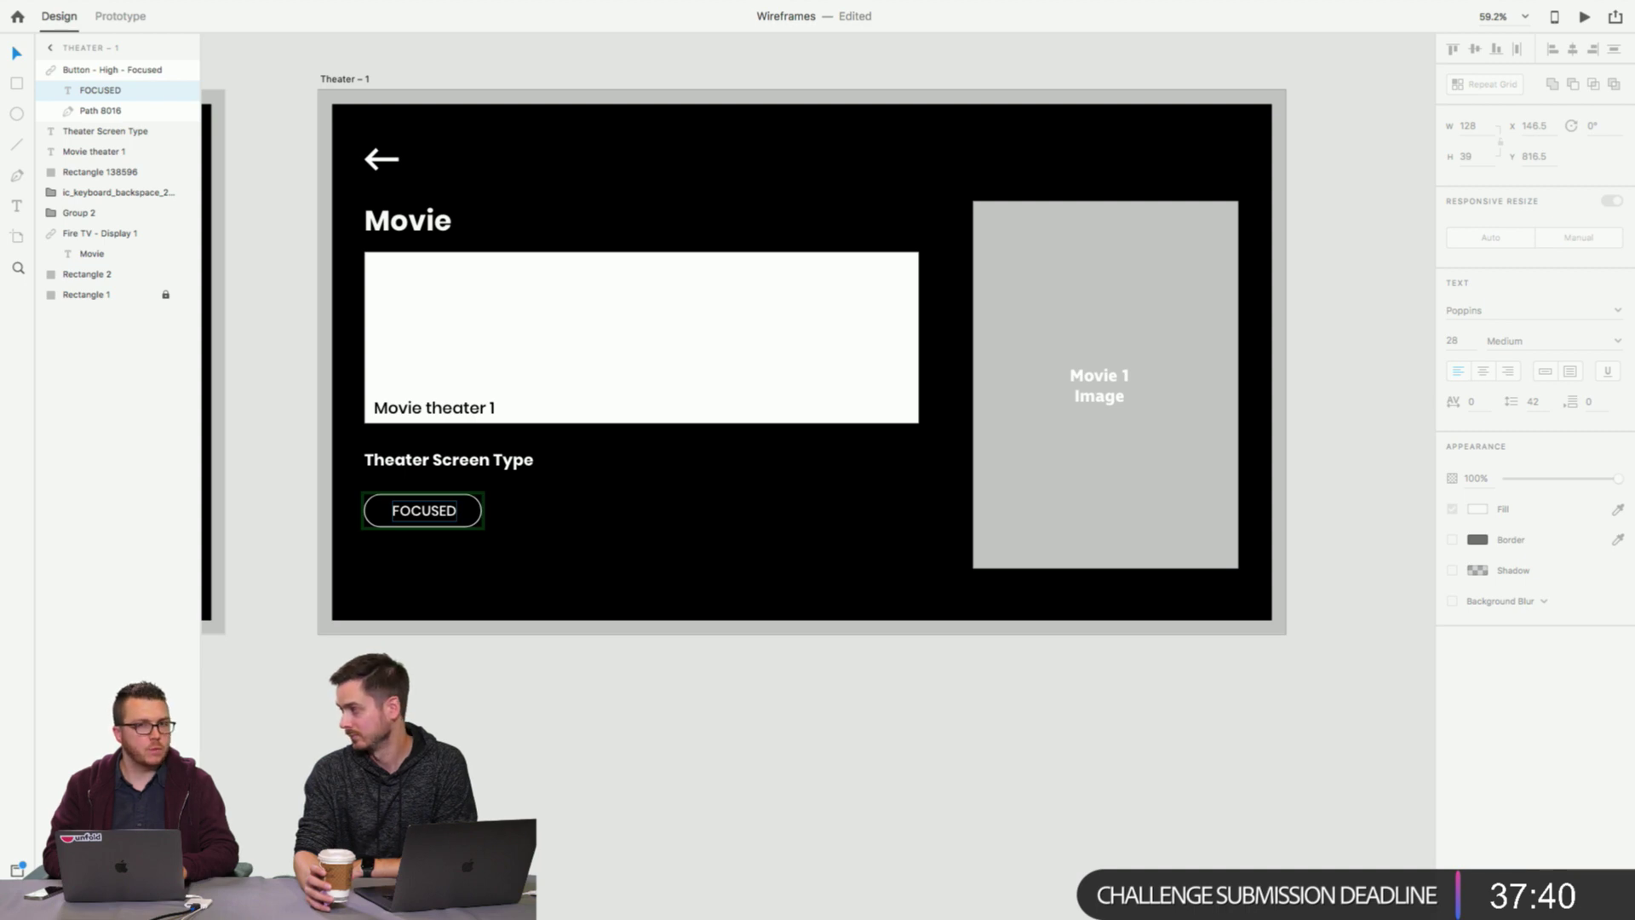
scroll(788, 368, right, 2)
scroll(788, 368, up, 1)
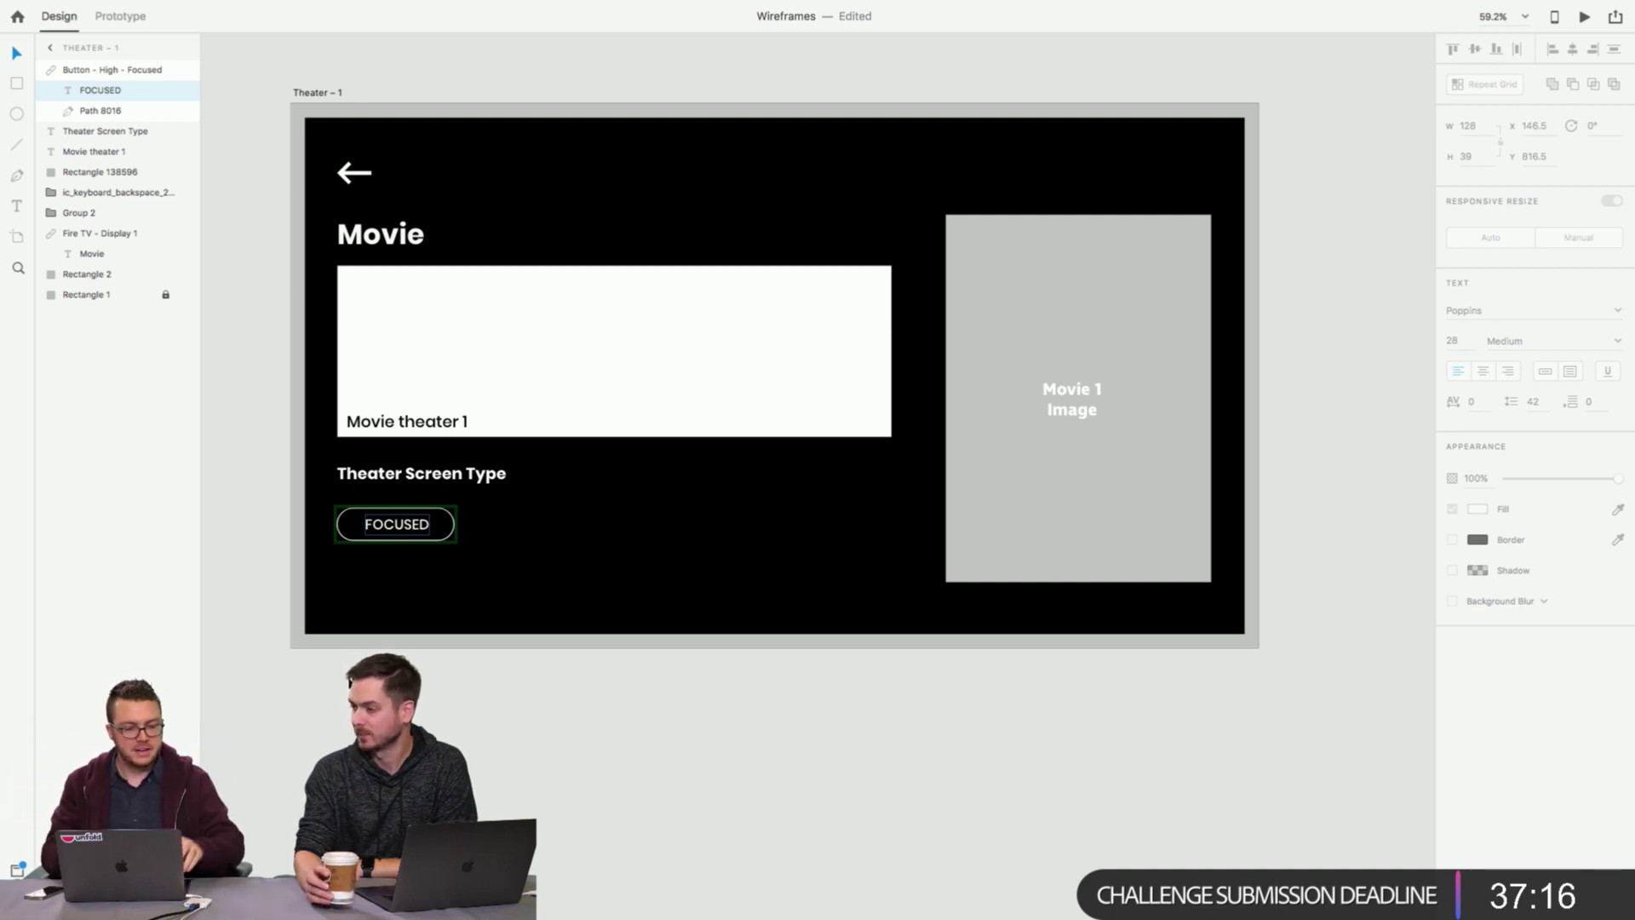
Move the FOCUSED button up to X 91, Y 790, closer to the Theater Screen Type text.
click(417, 548)
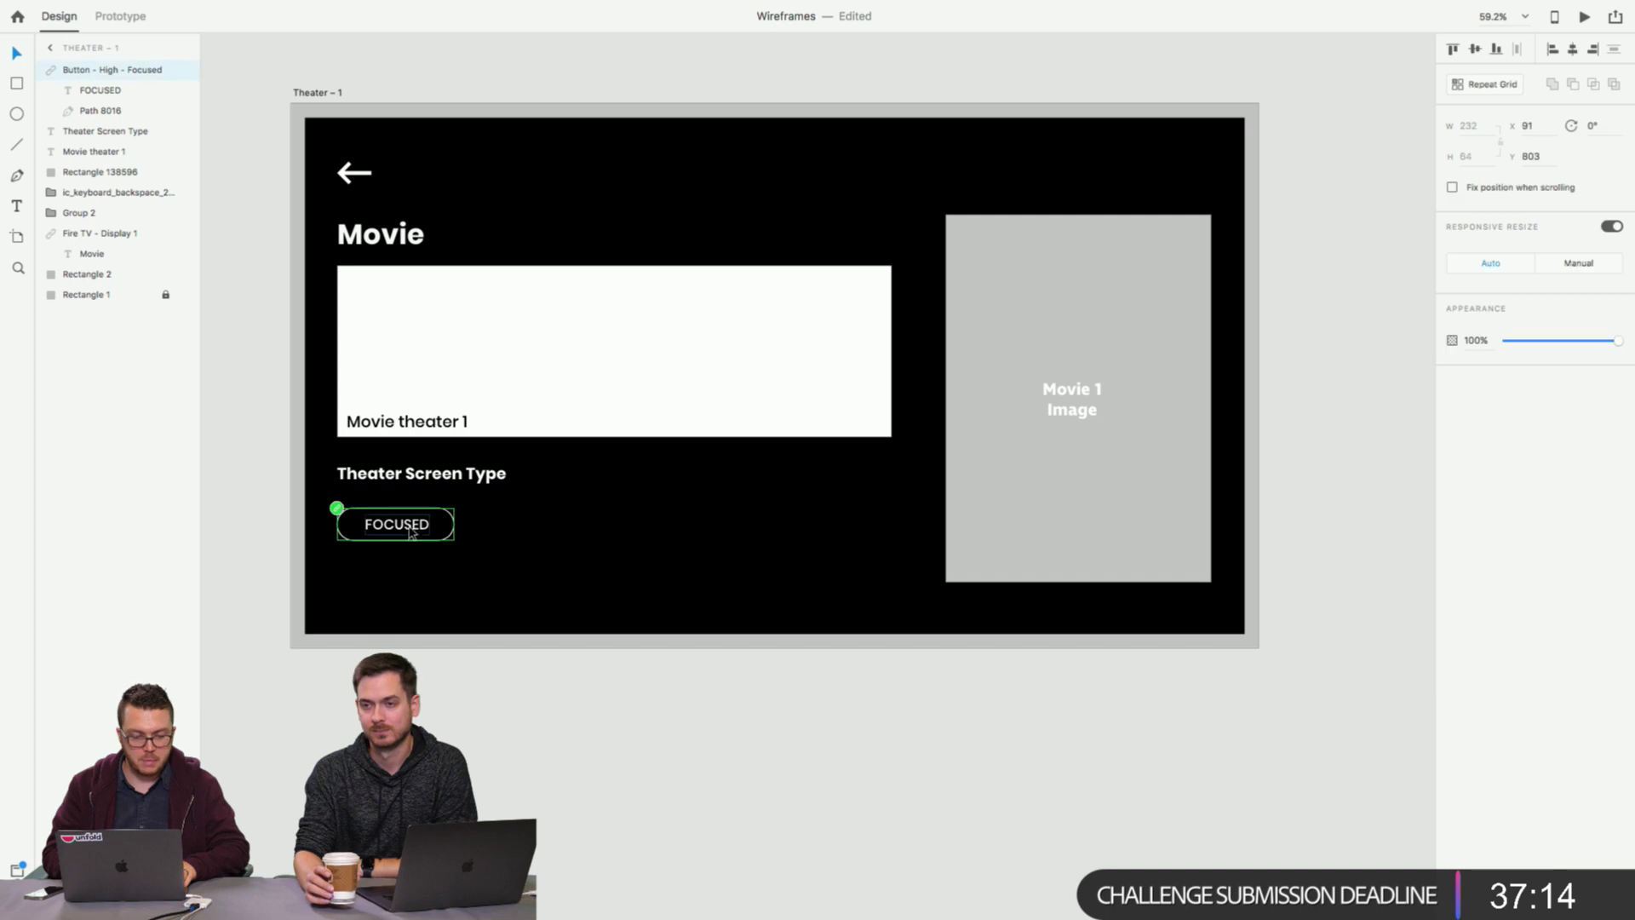
drag(397, 534, 385, 524)
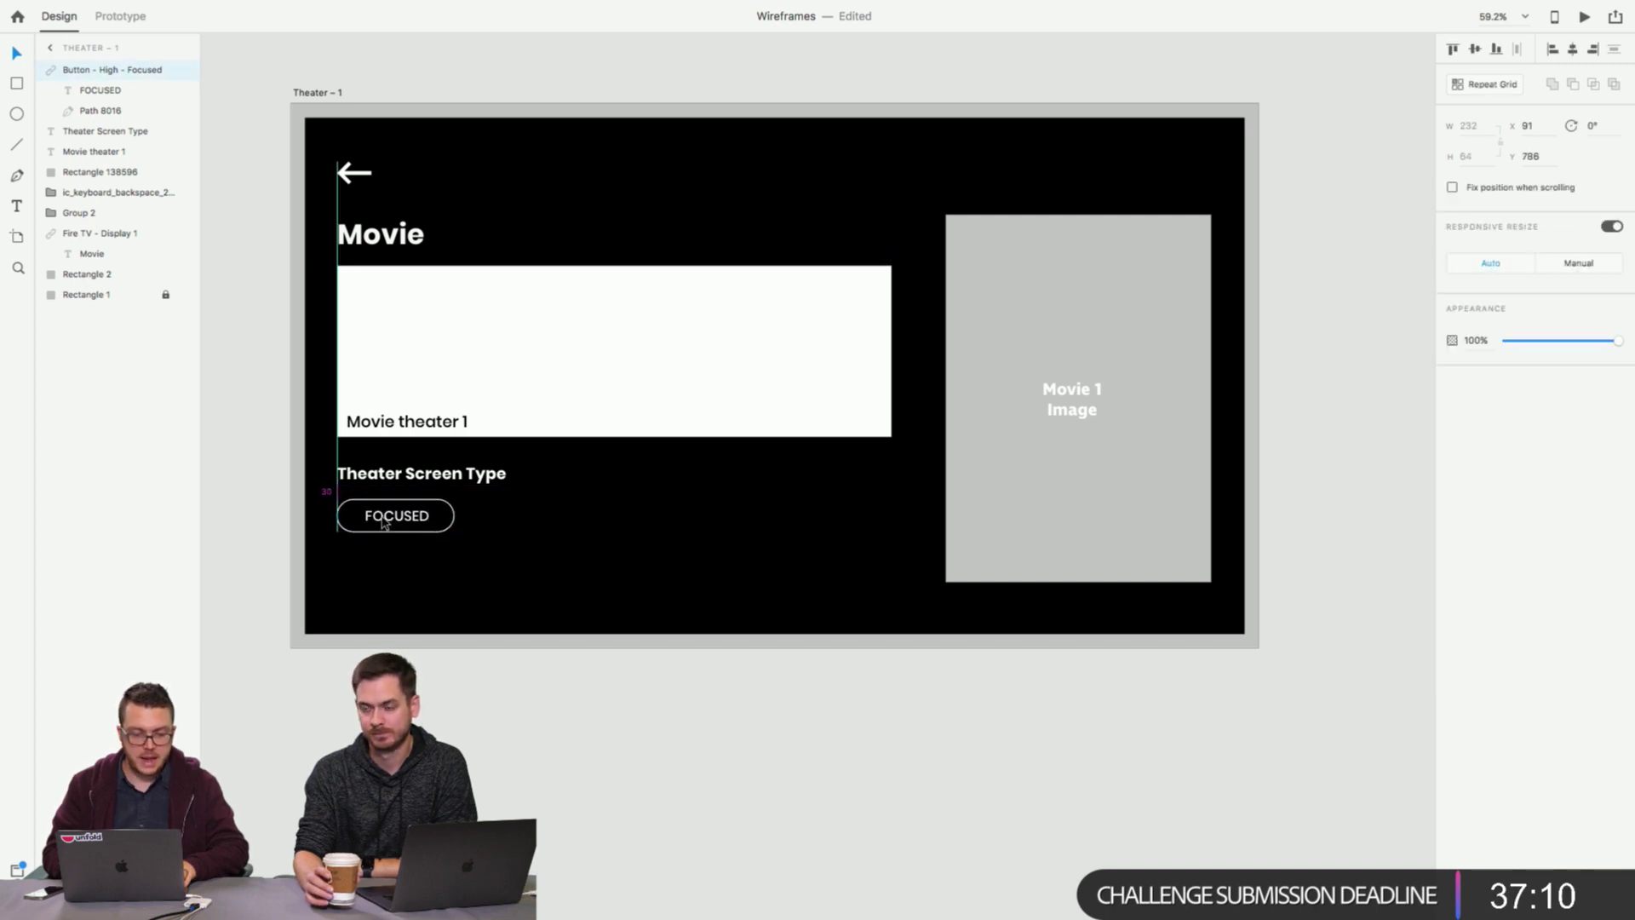
scroll(384, 523, up, 5)
drag(384, 522, 393, 523)
Set the button label's text size to 24 and replace its wording with "Imax".
double_click(397, 523)
double_click(397, 523)
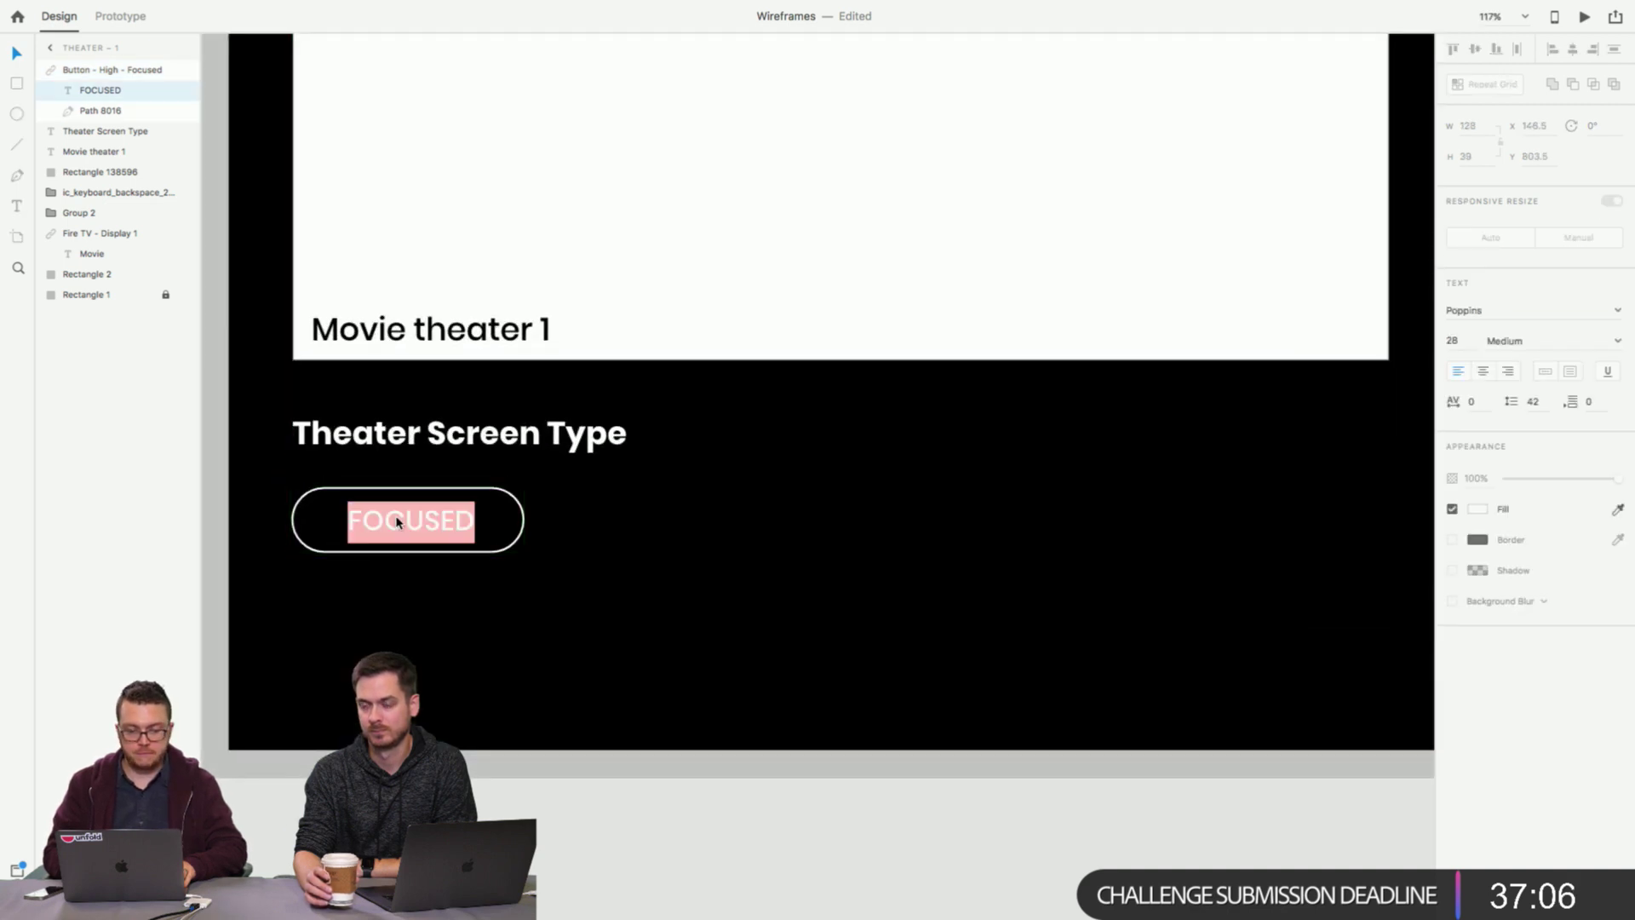
click(1465, 341)
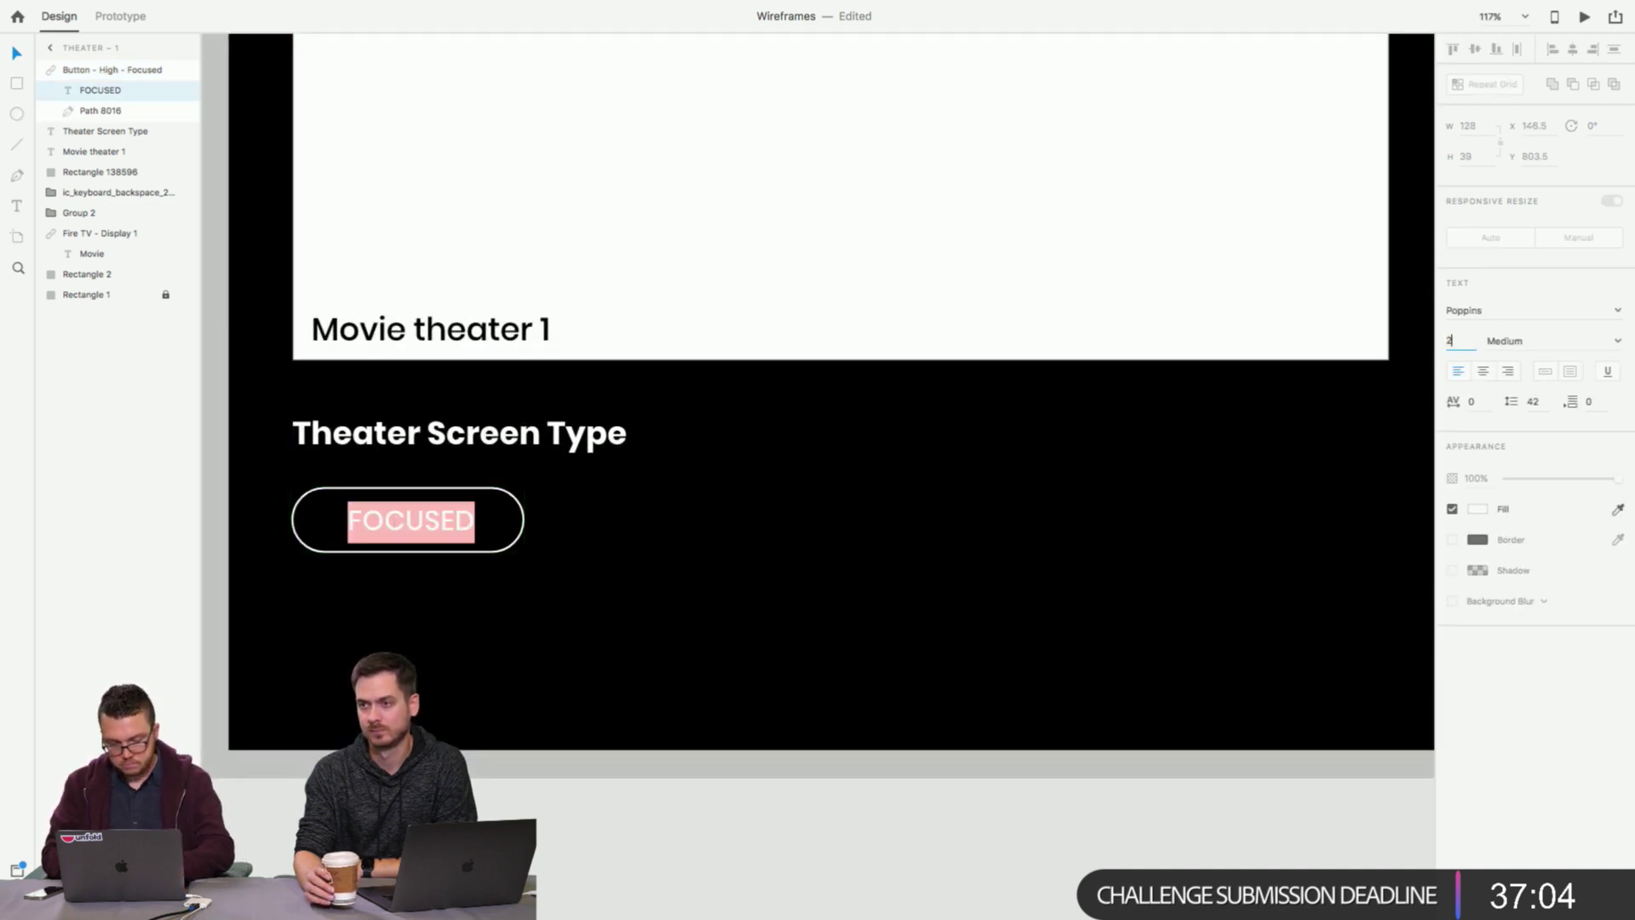
text(24)
key(Return)
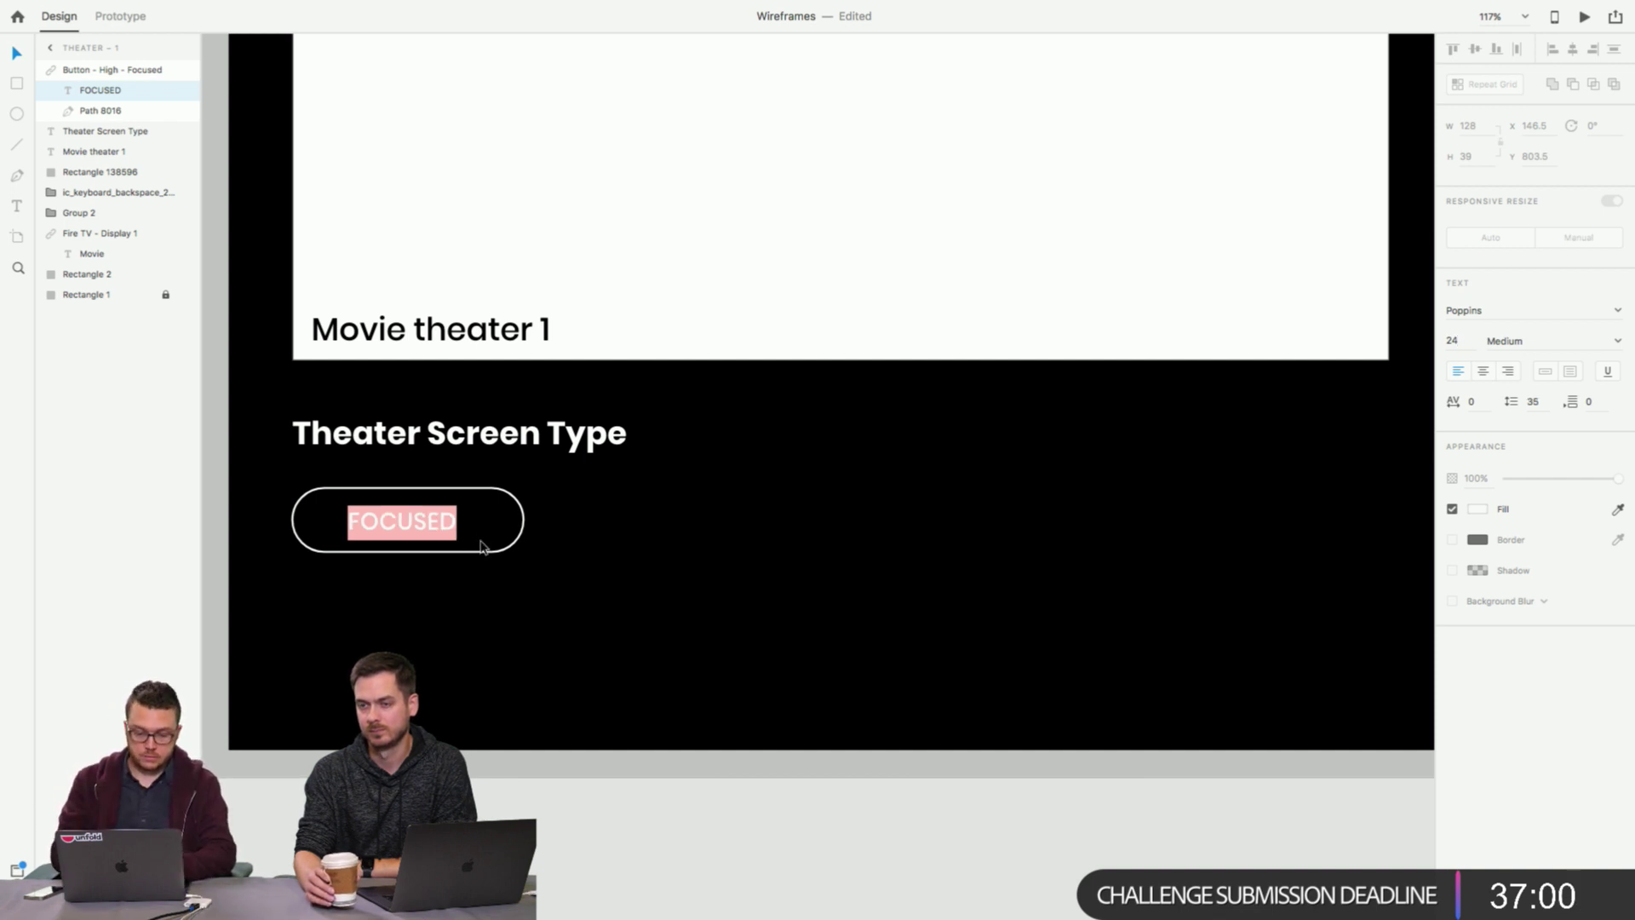
text(Imax)
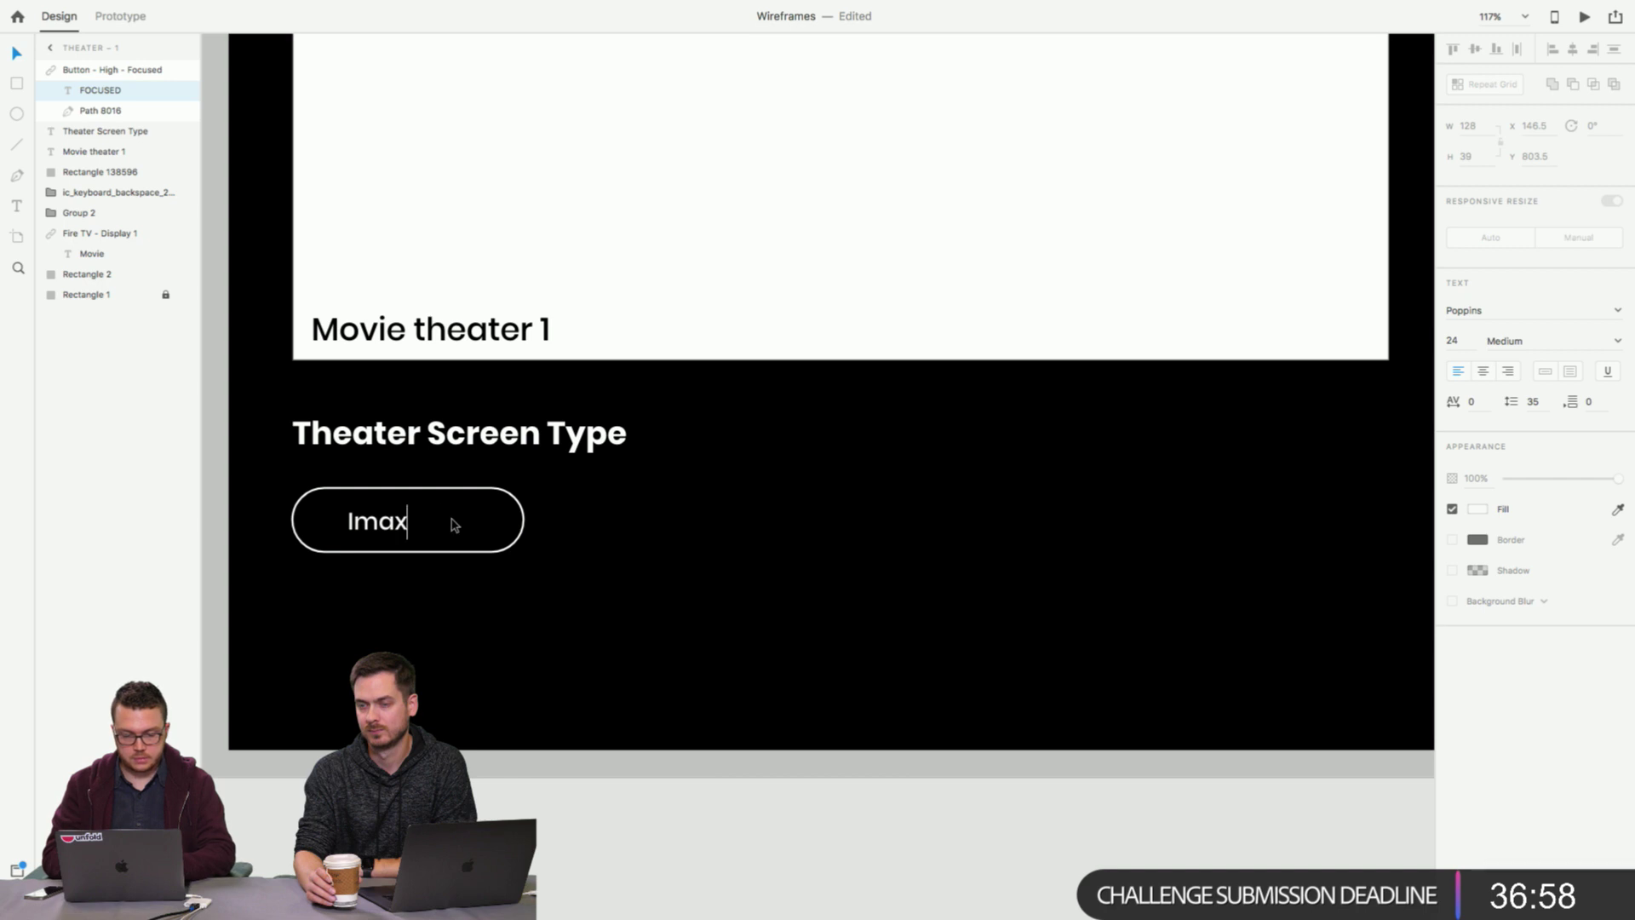
key(Escape)
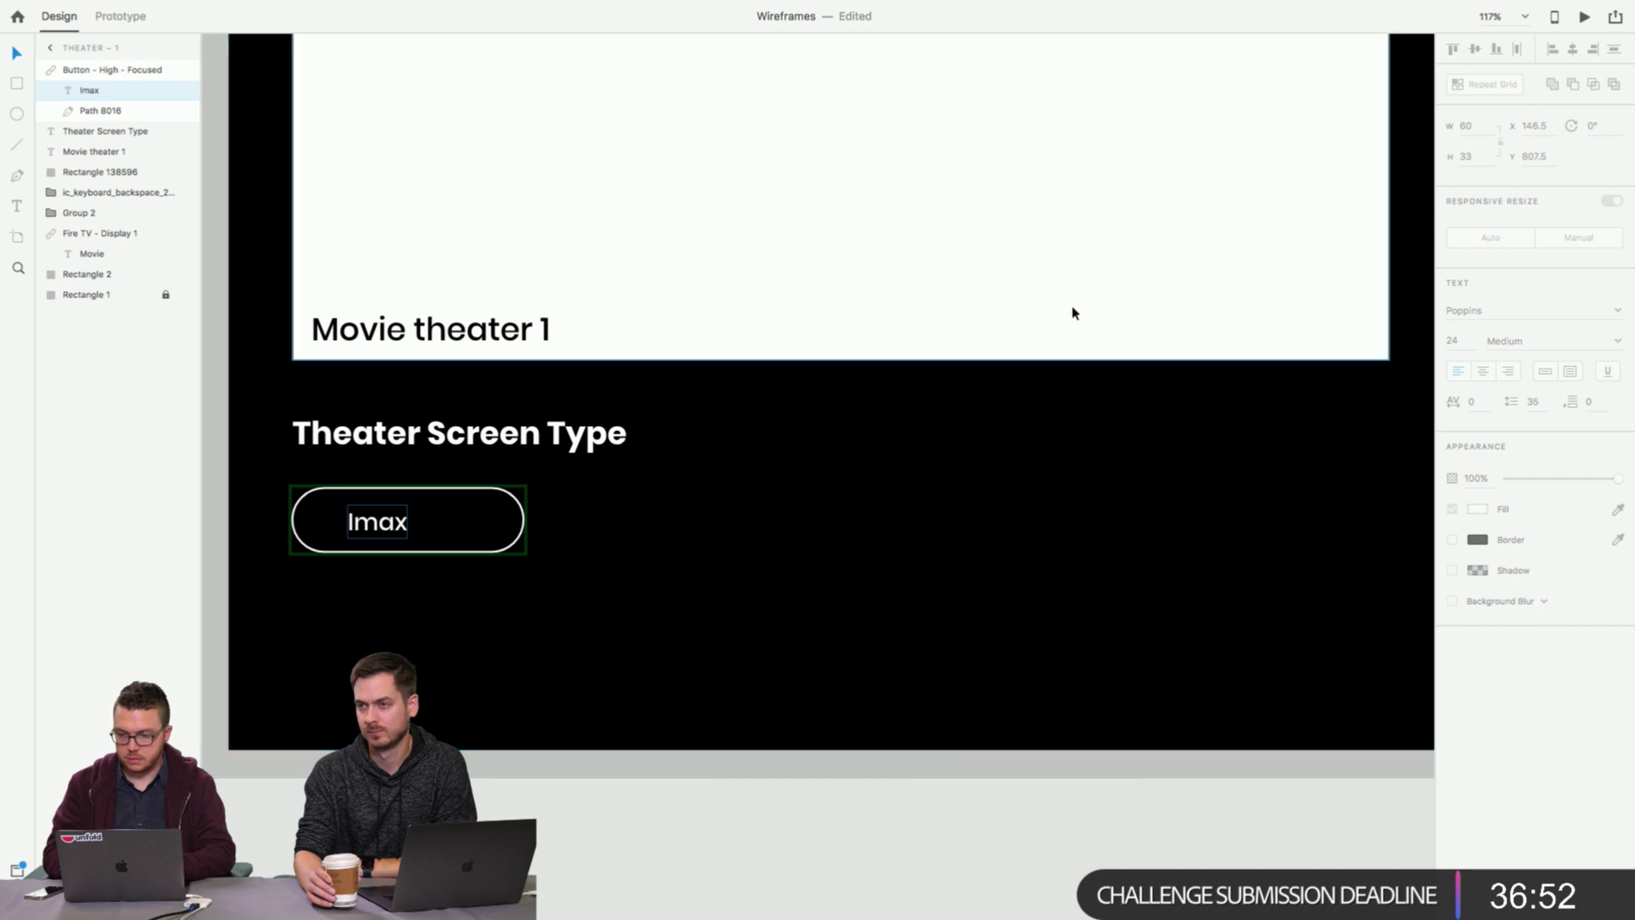
double_click(737, 519)
click(524, 541)
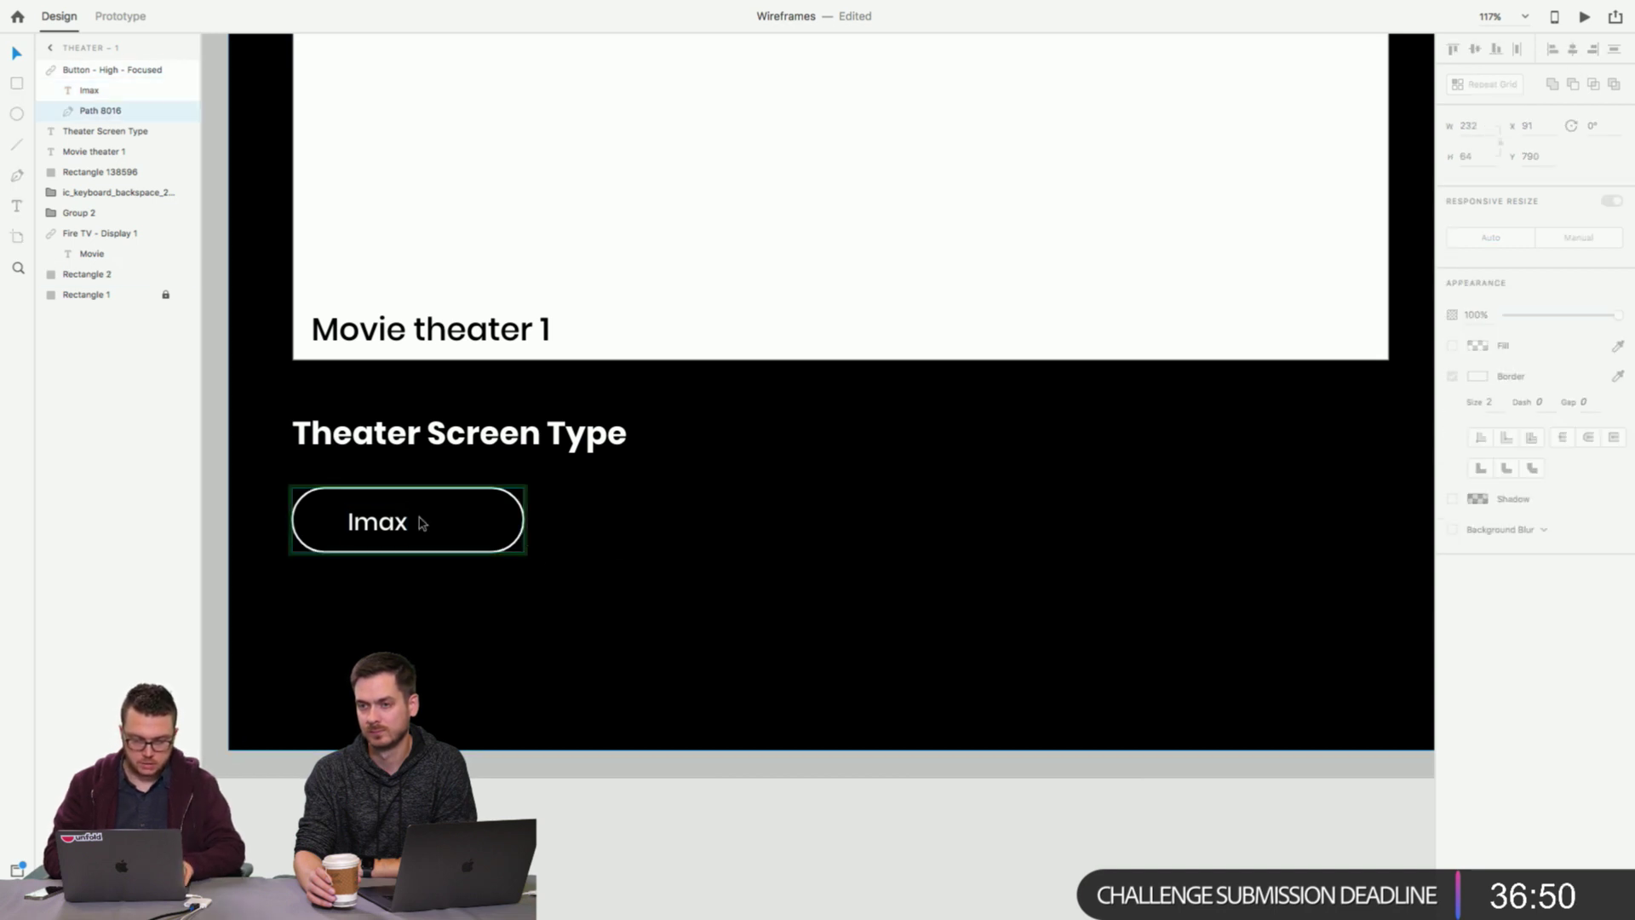
click(923, 529)
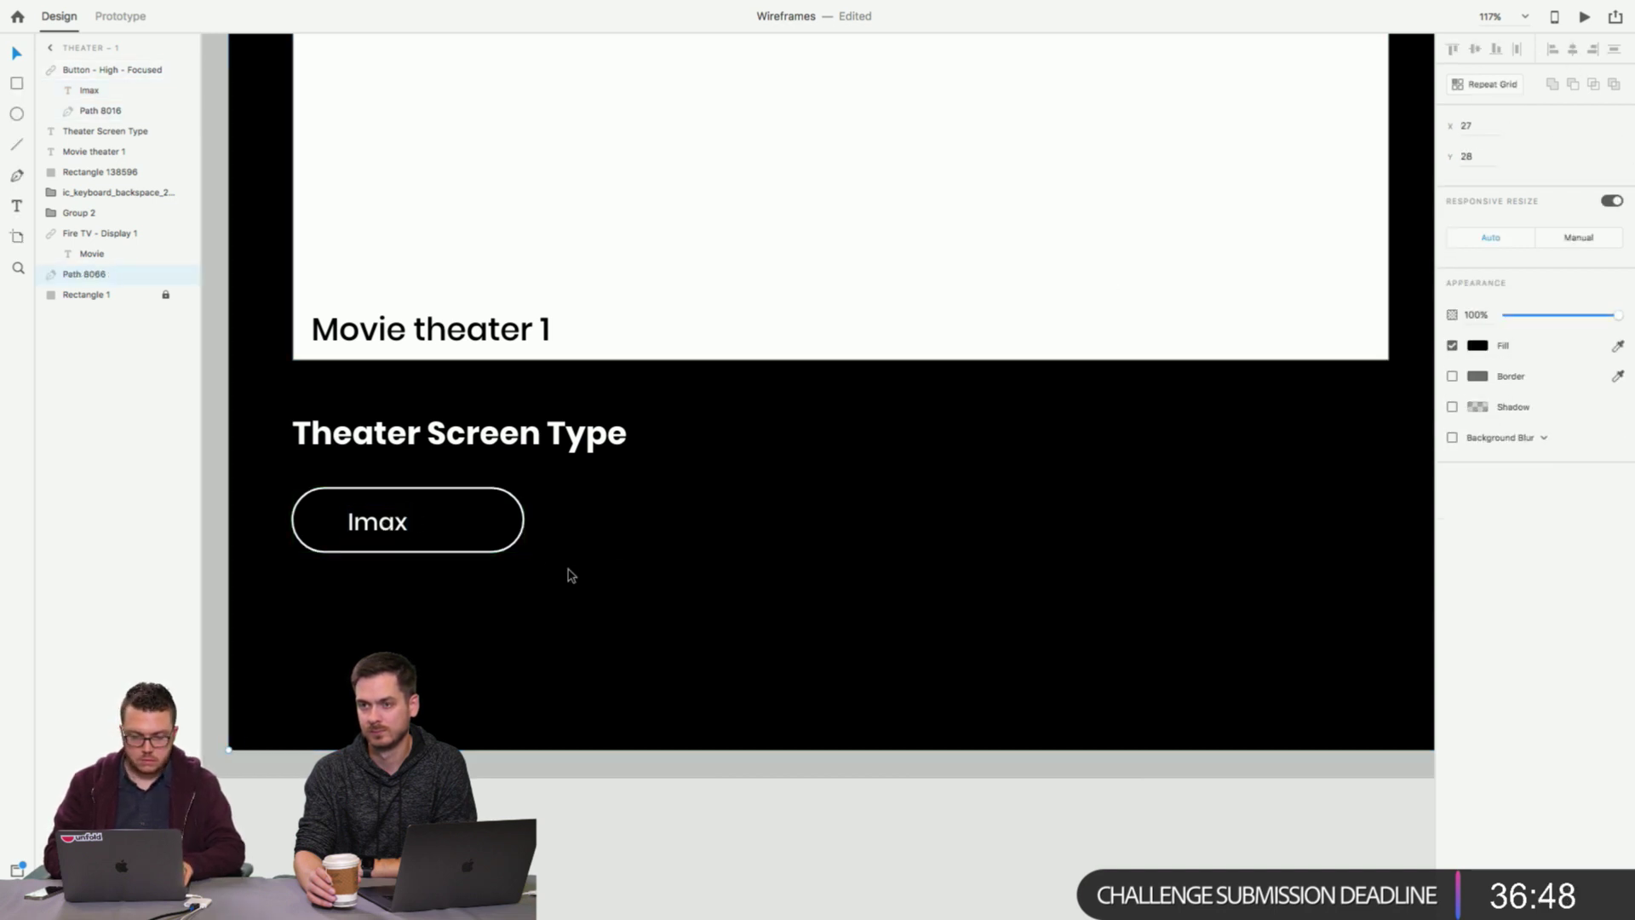
click(507, 551)
double_click(508, 551)
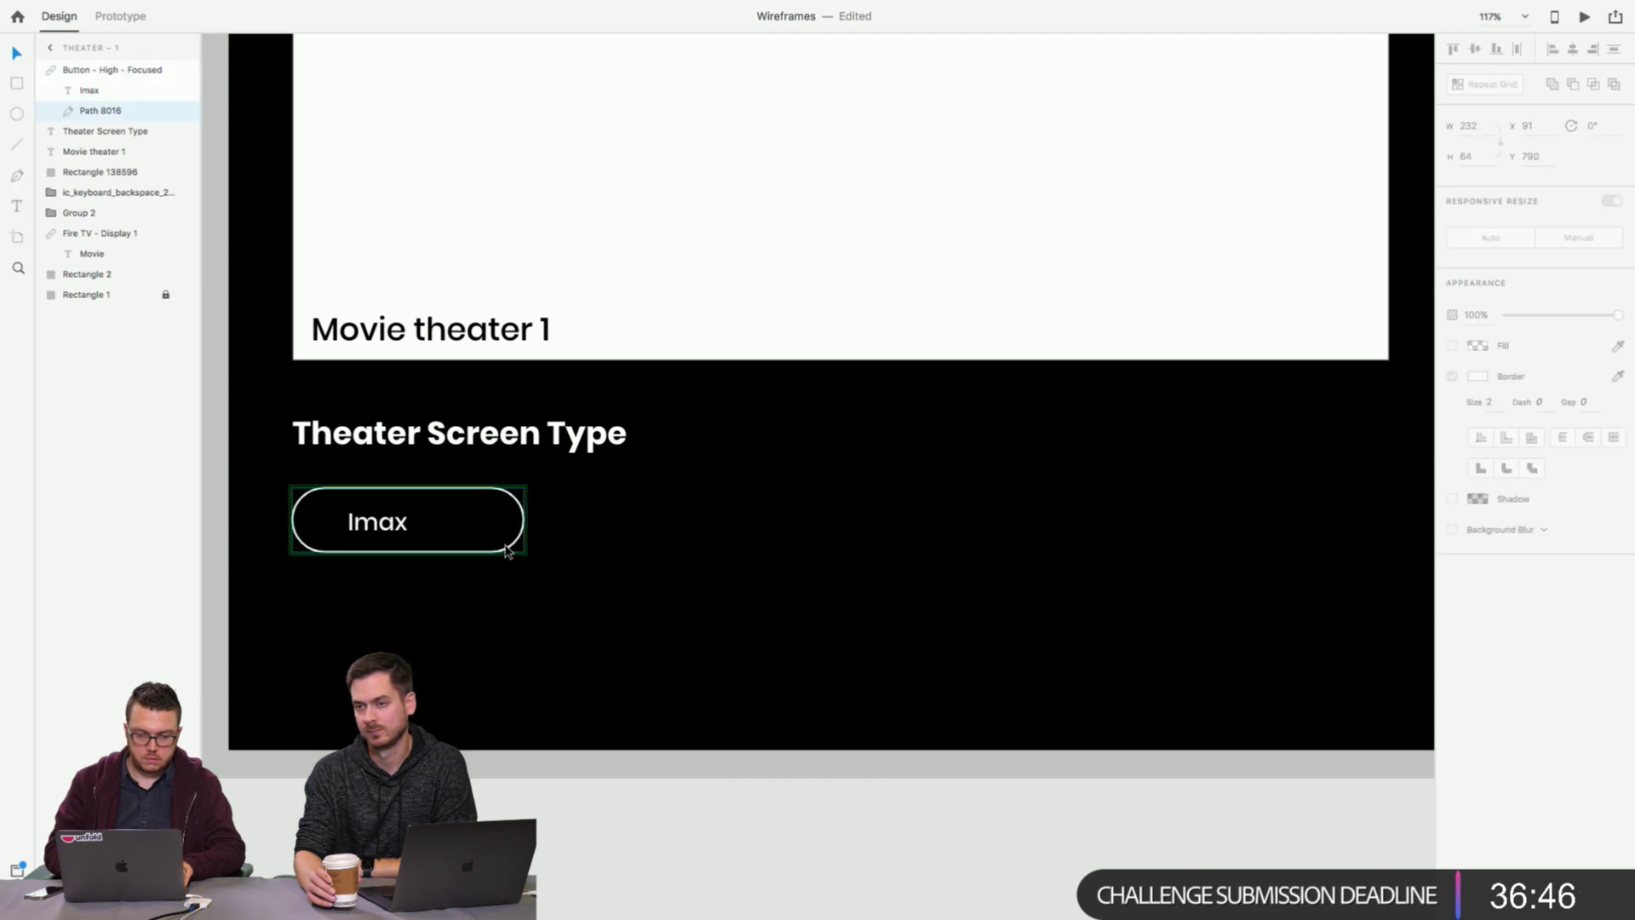
shift+click(396, 521)
scroll(673, 613, down, 5)
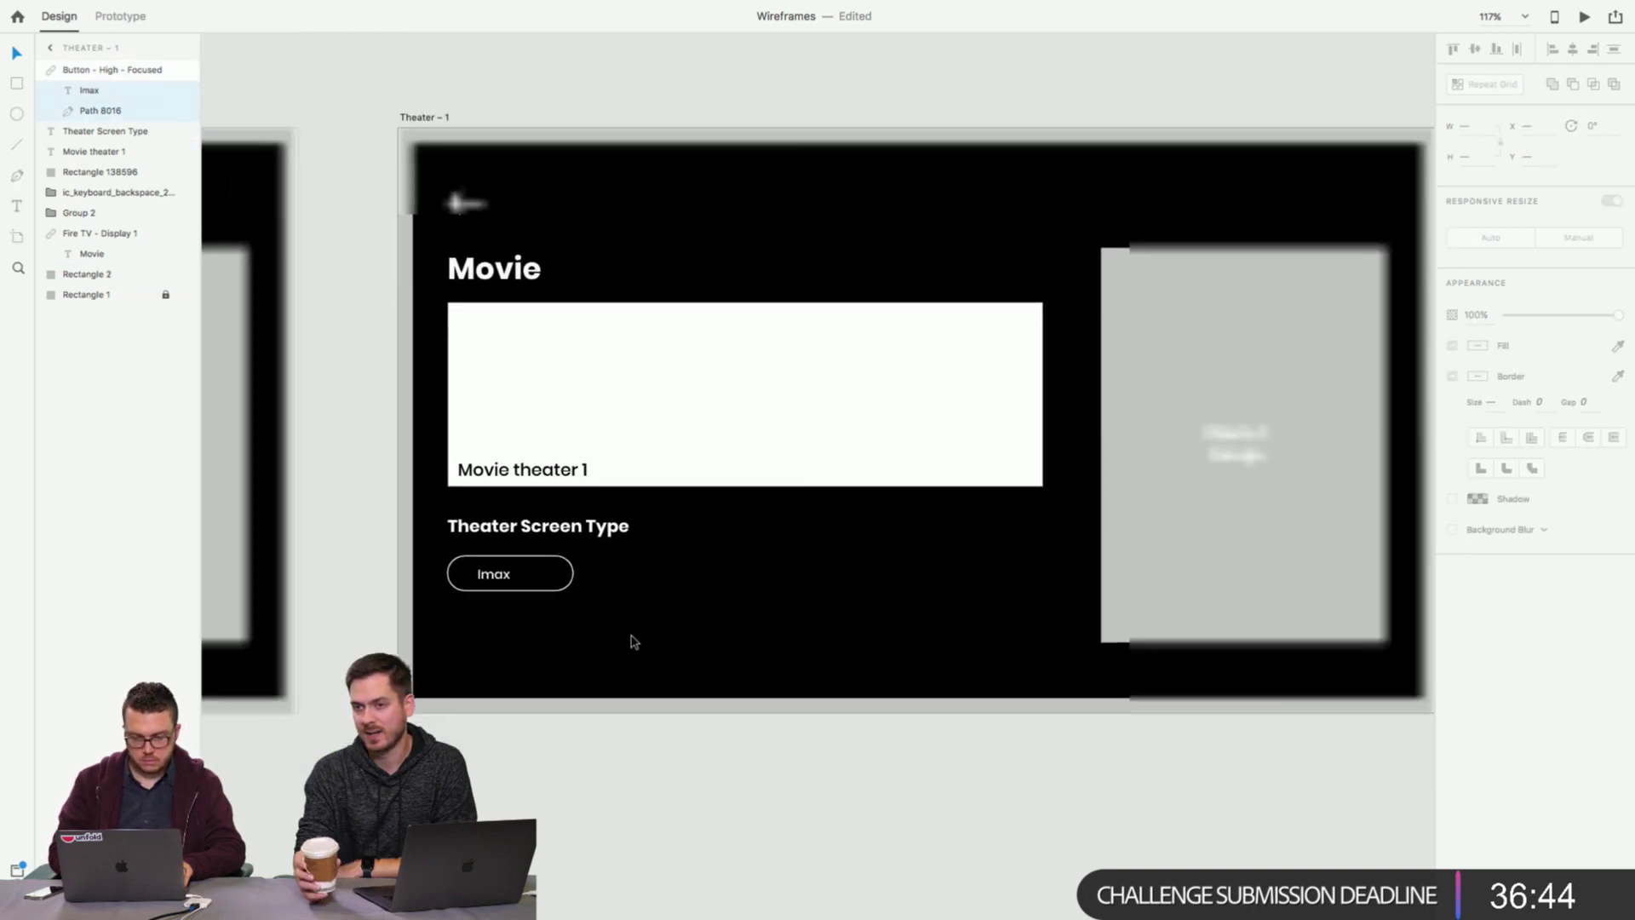
click(595, 639)
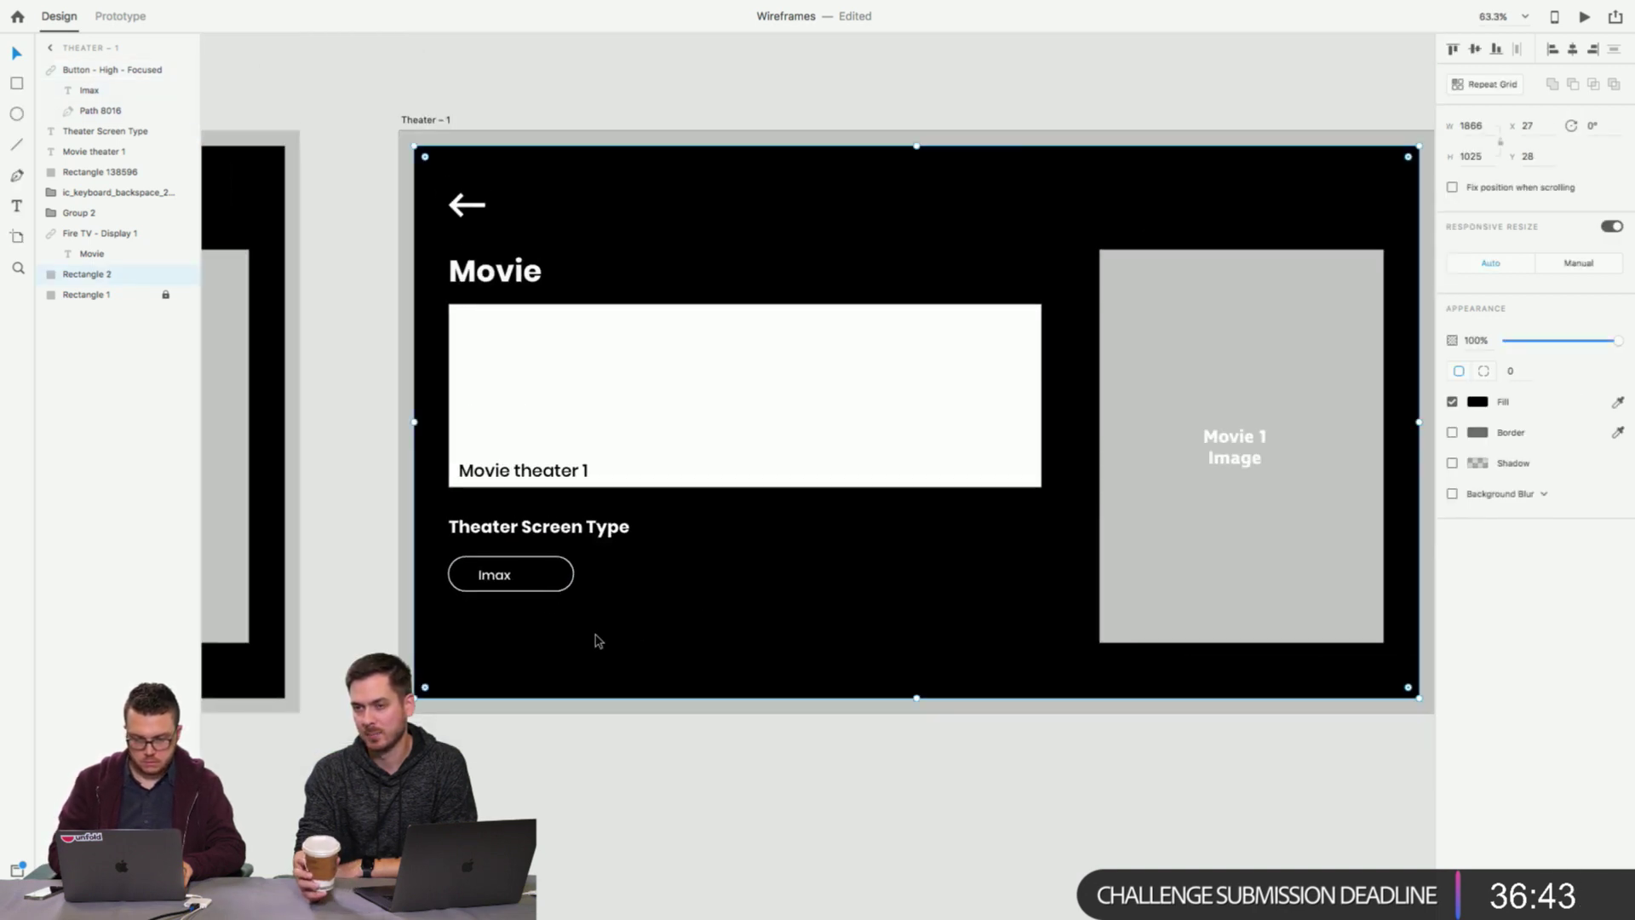
click(518, 589)
right_click(518, 590)
click(596, 816)
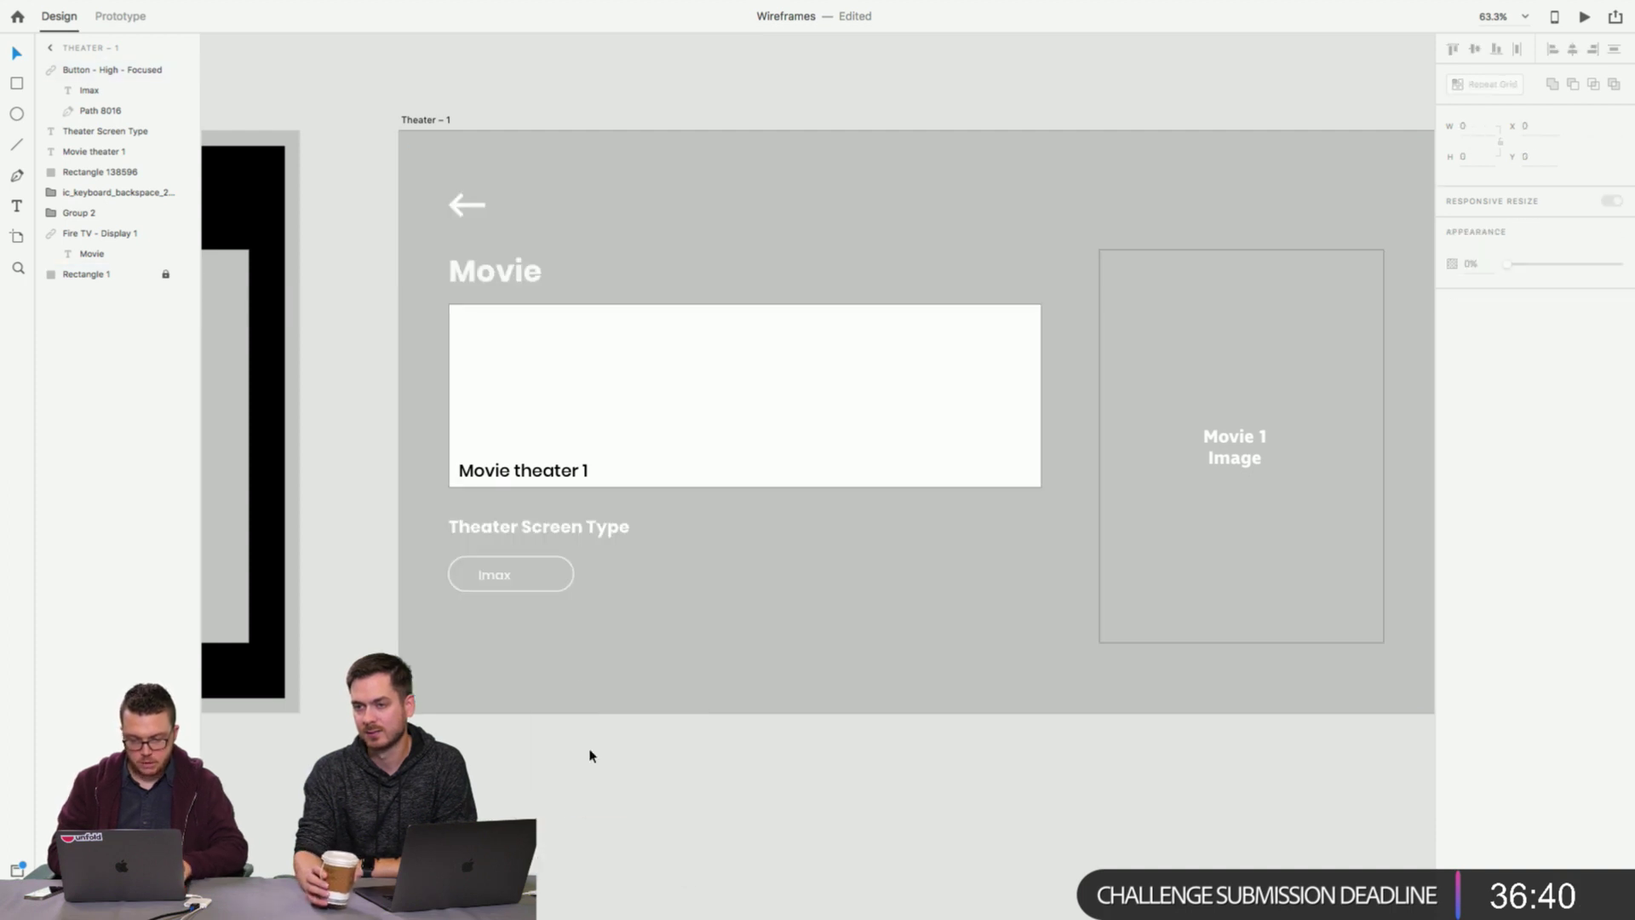
key(super+z)
Detach the Imax button from its component, turning it into an ordinary group.
click(509, 578)
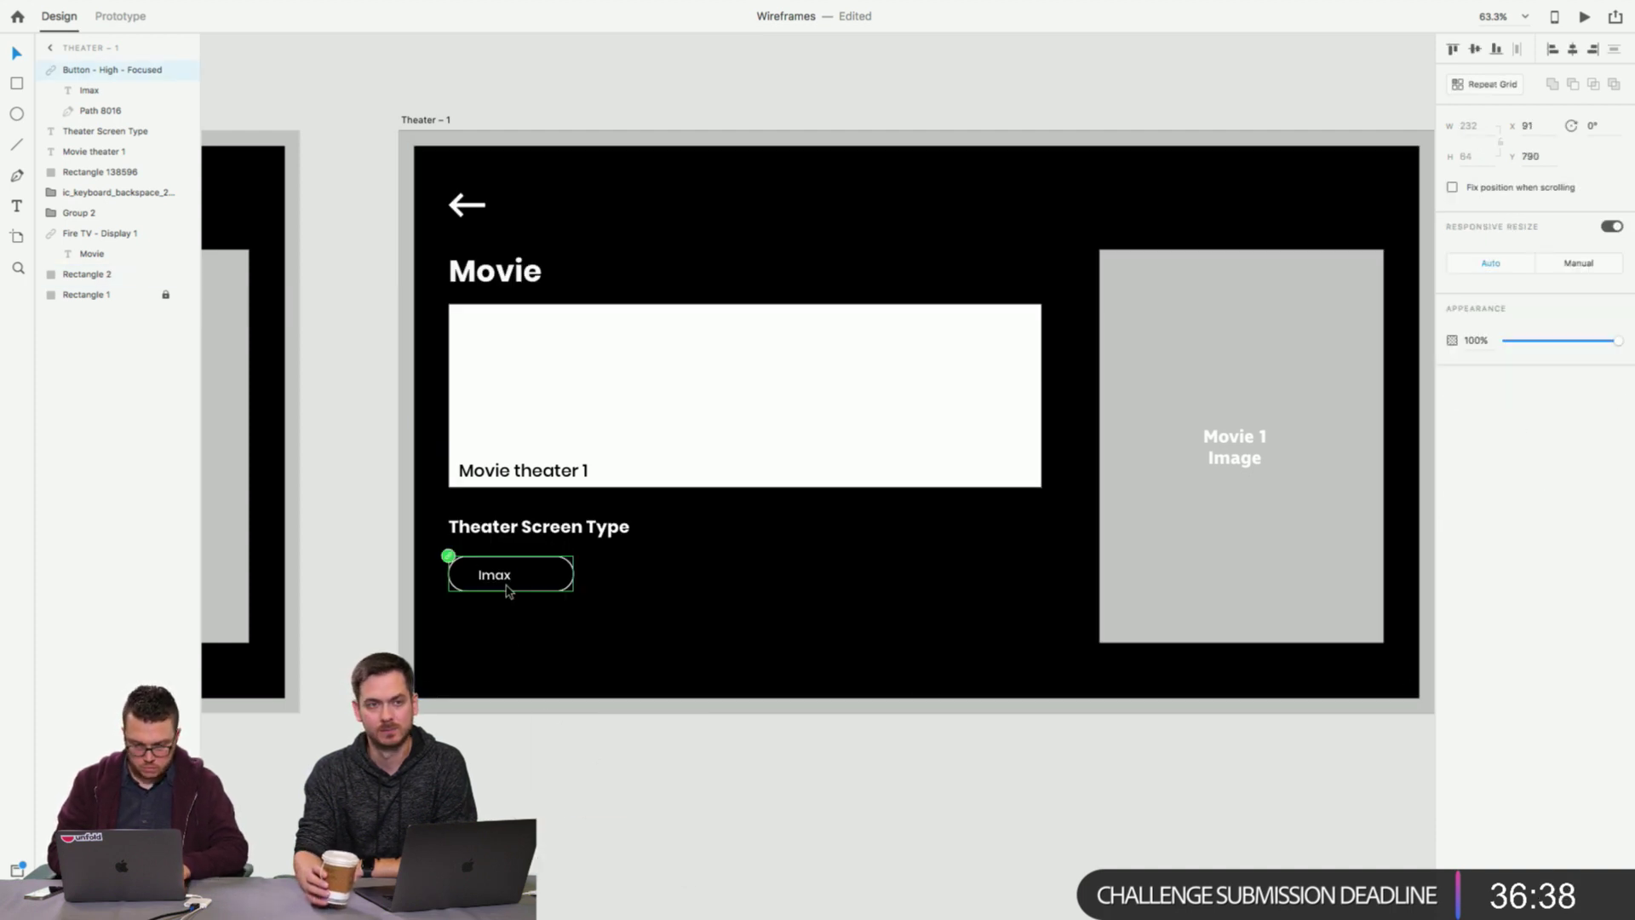
right_click(509, 577)
click(560, 744)
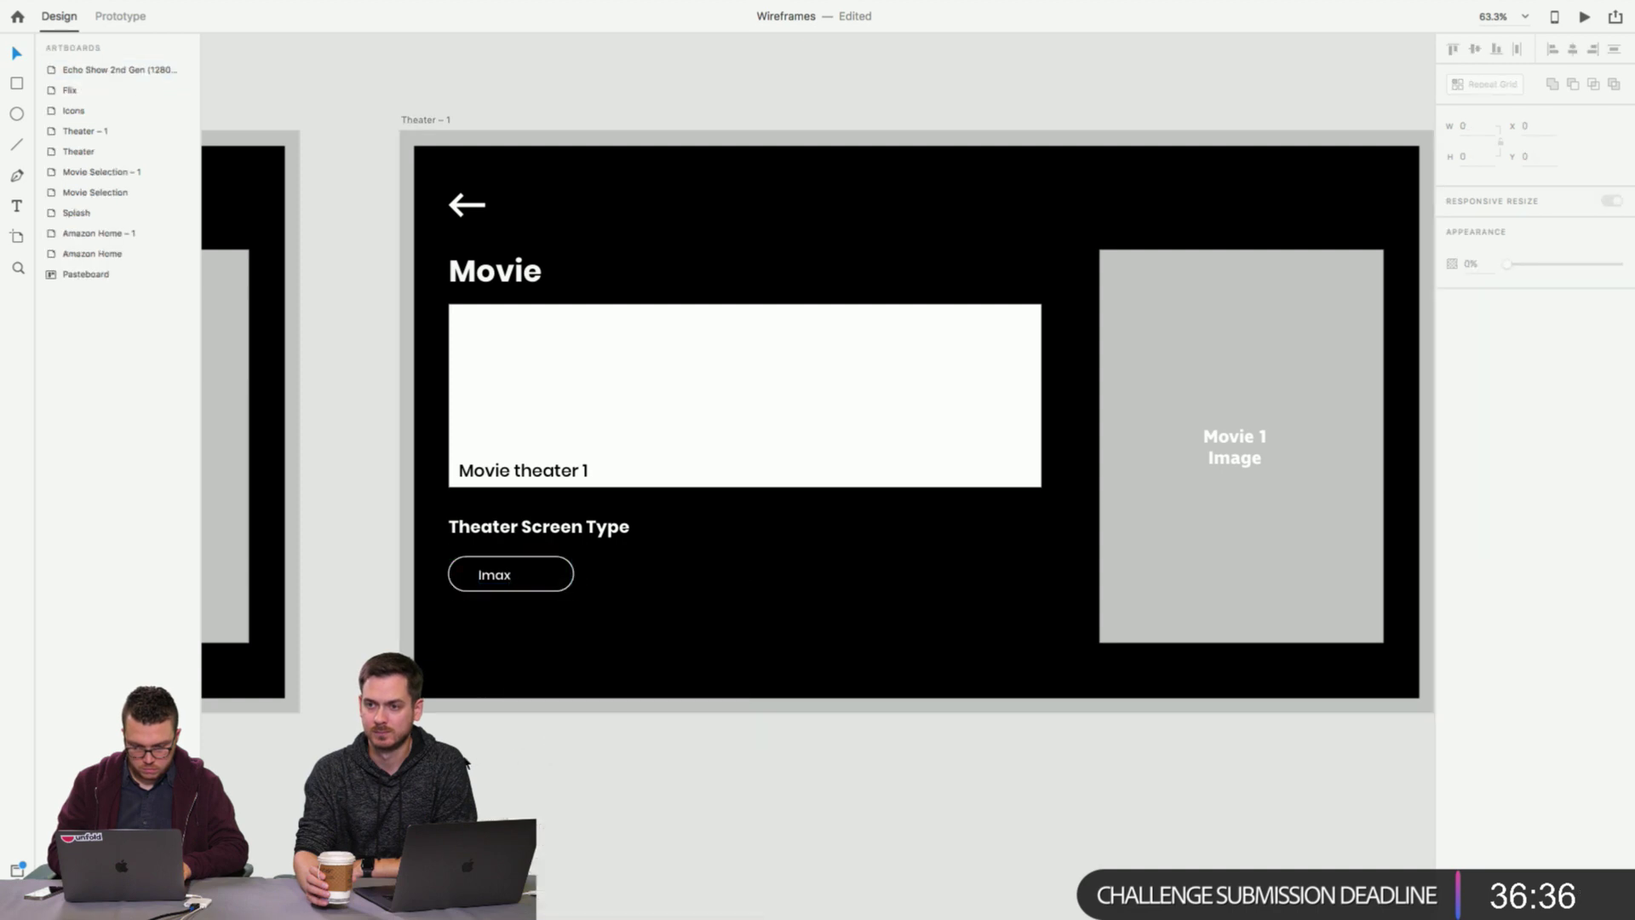
Change the wording of the Imax button's label to all-caps "IMAX".
double_click(503, 579)
double_click(502, 580)
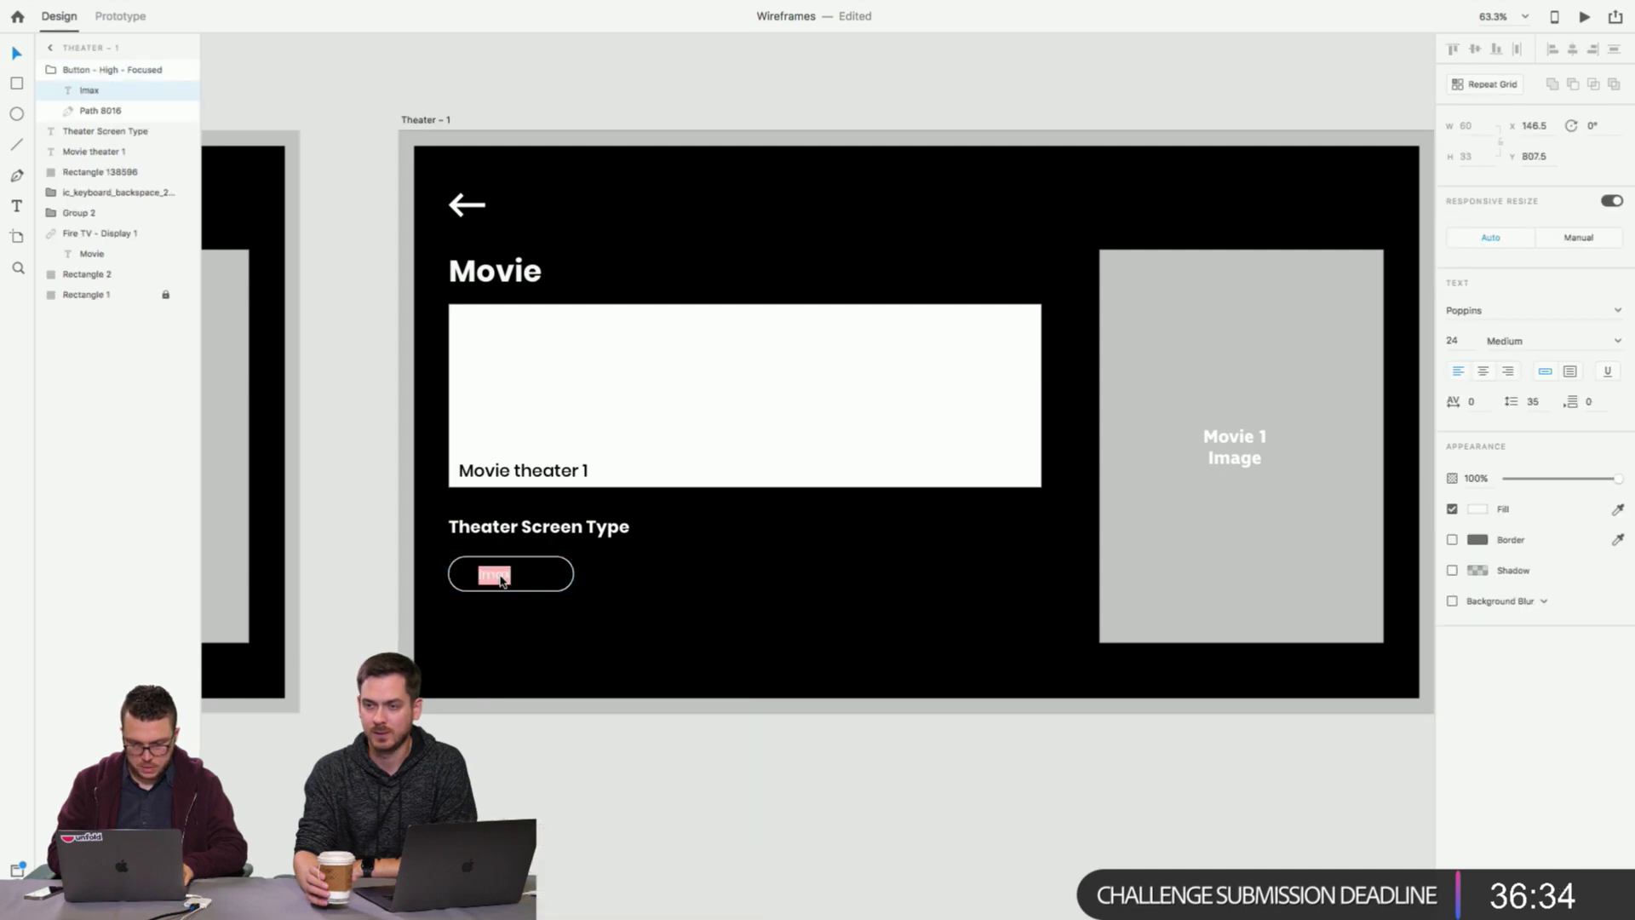
text(IMAC)
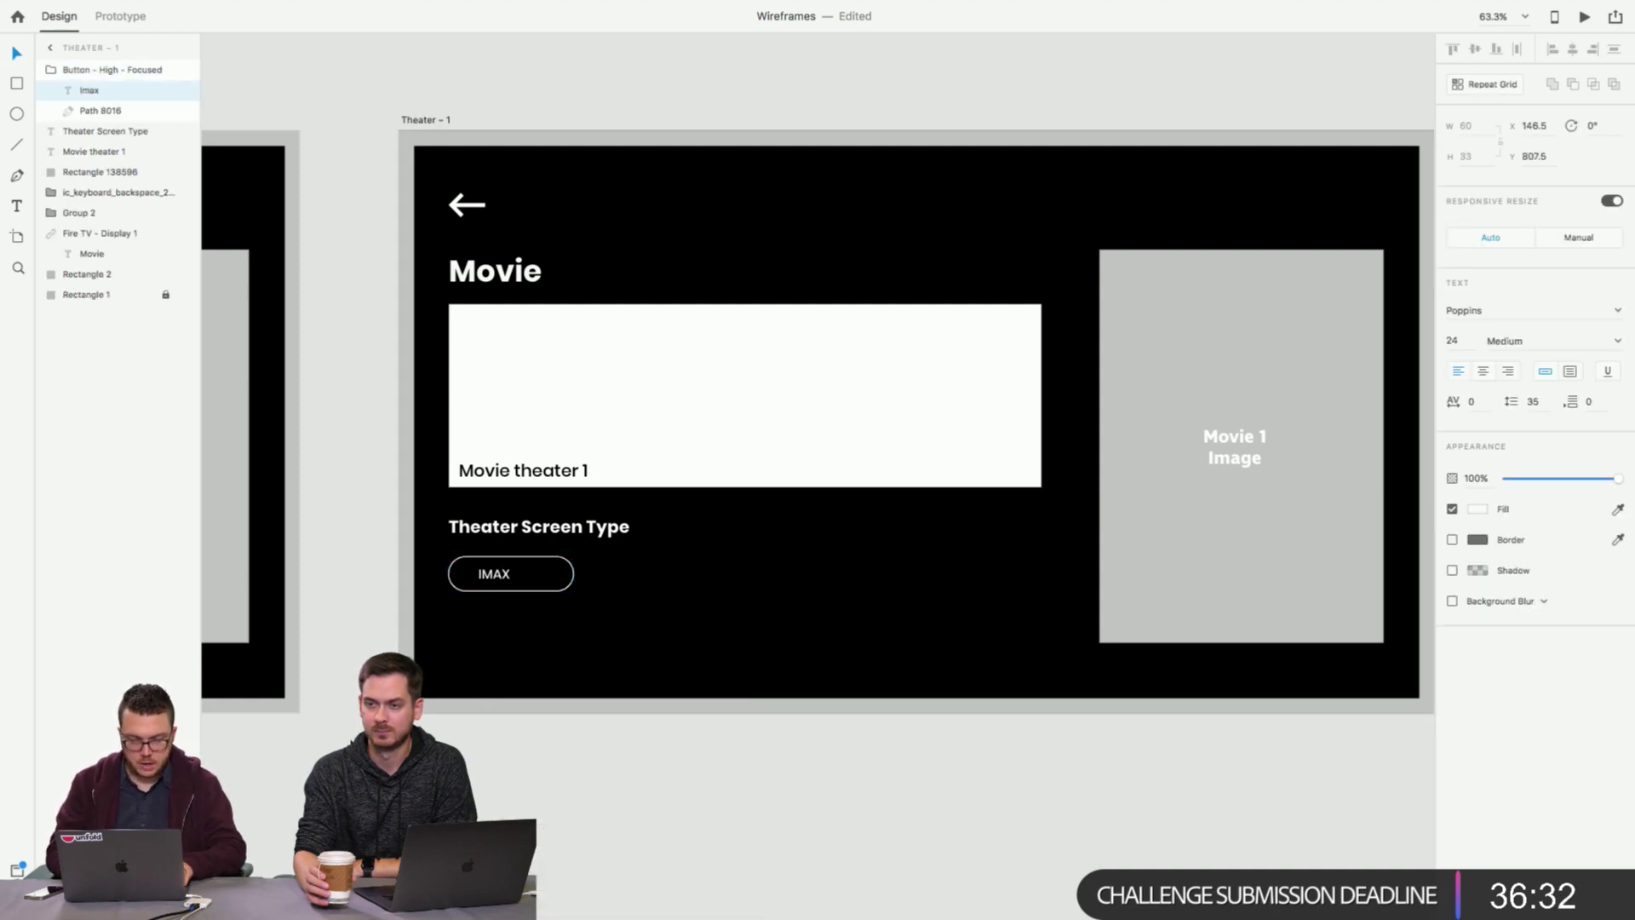
key(Escape)
Centre the IMAX label horizontally within its button outline.
key(Escape)
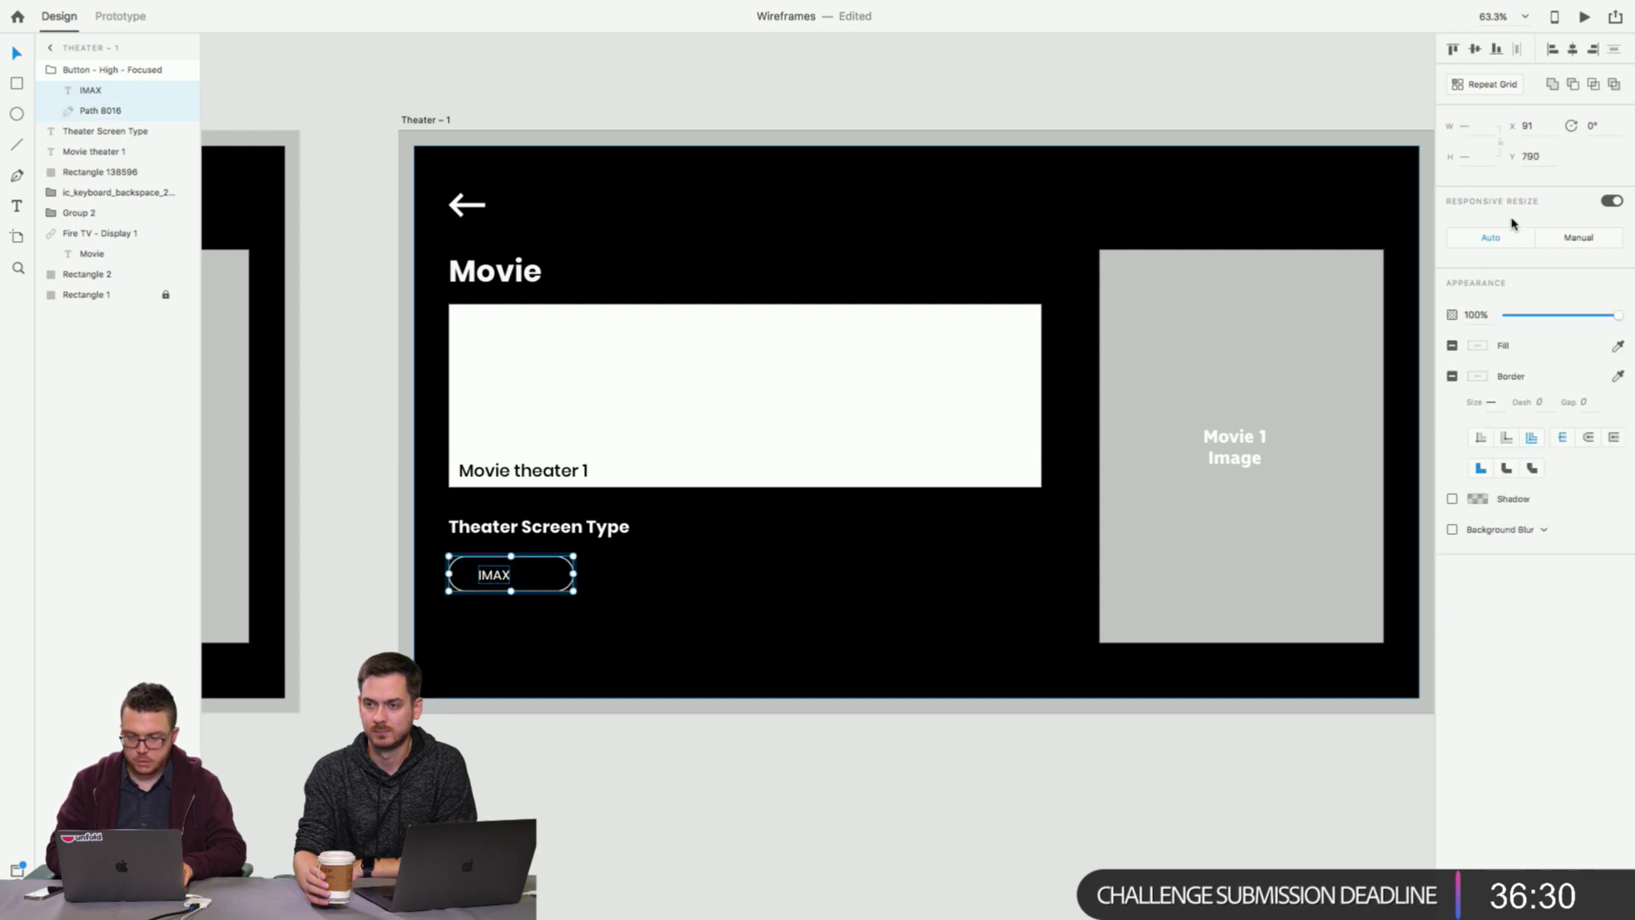
click(1573, 51)
click(585, 609)
click(565, 584)
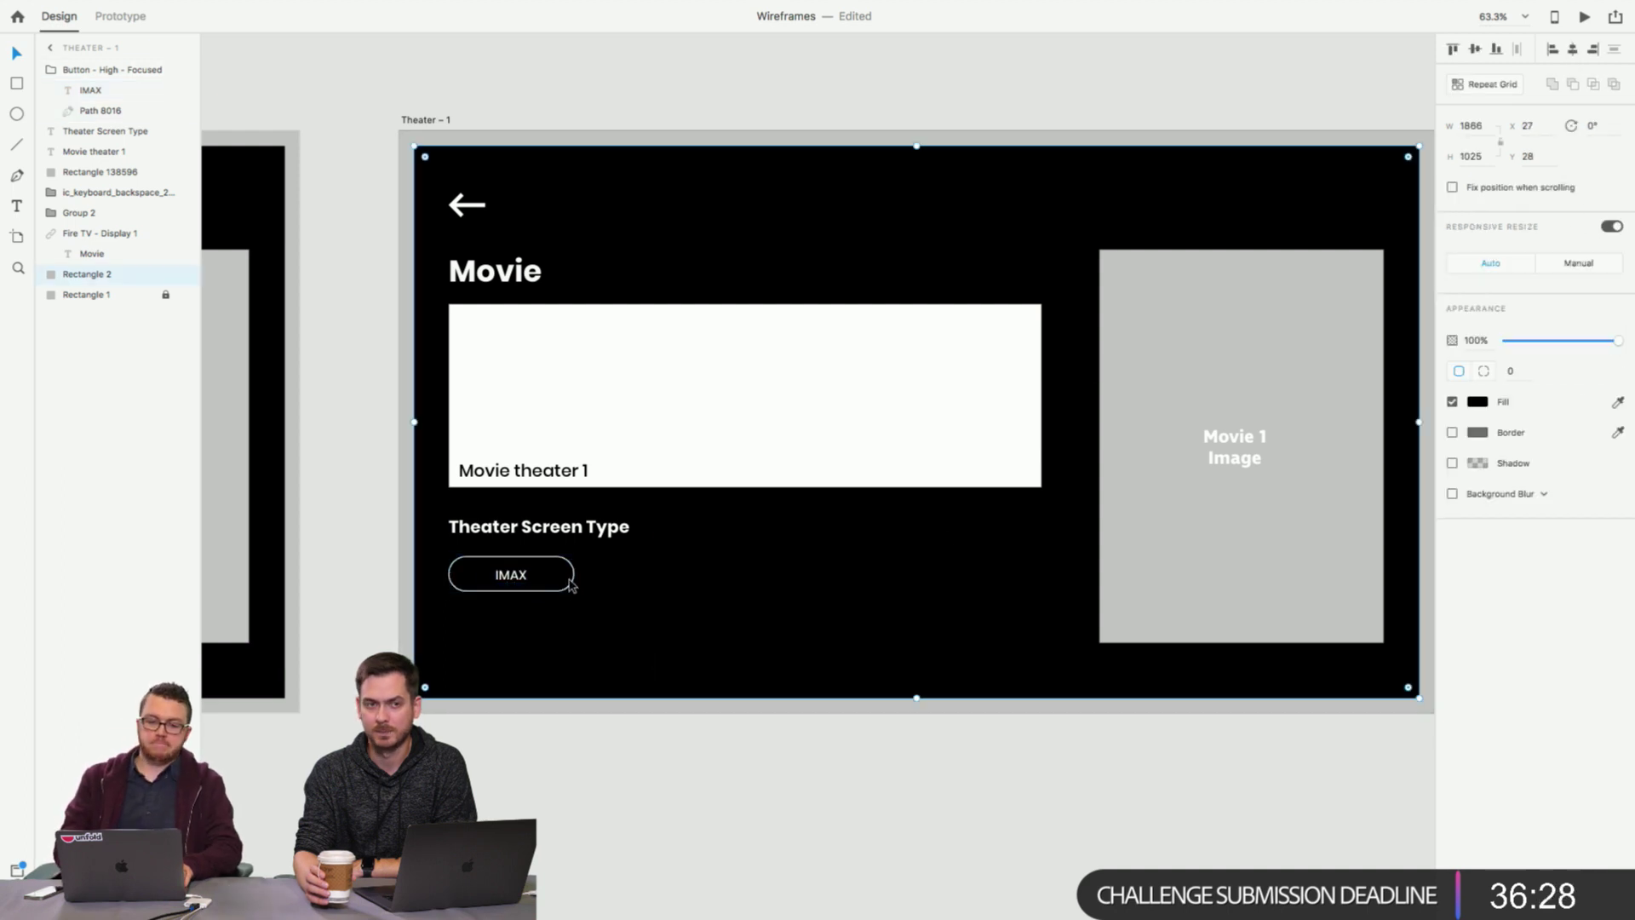
click(523, 726)
Try to place a duplicate of the IMAX button beside the original in the same row.
click(536, 576)
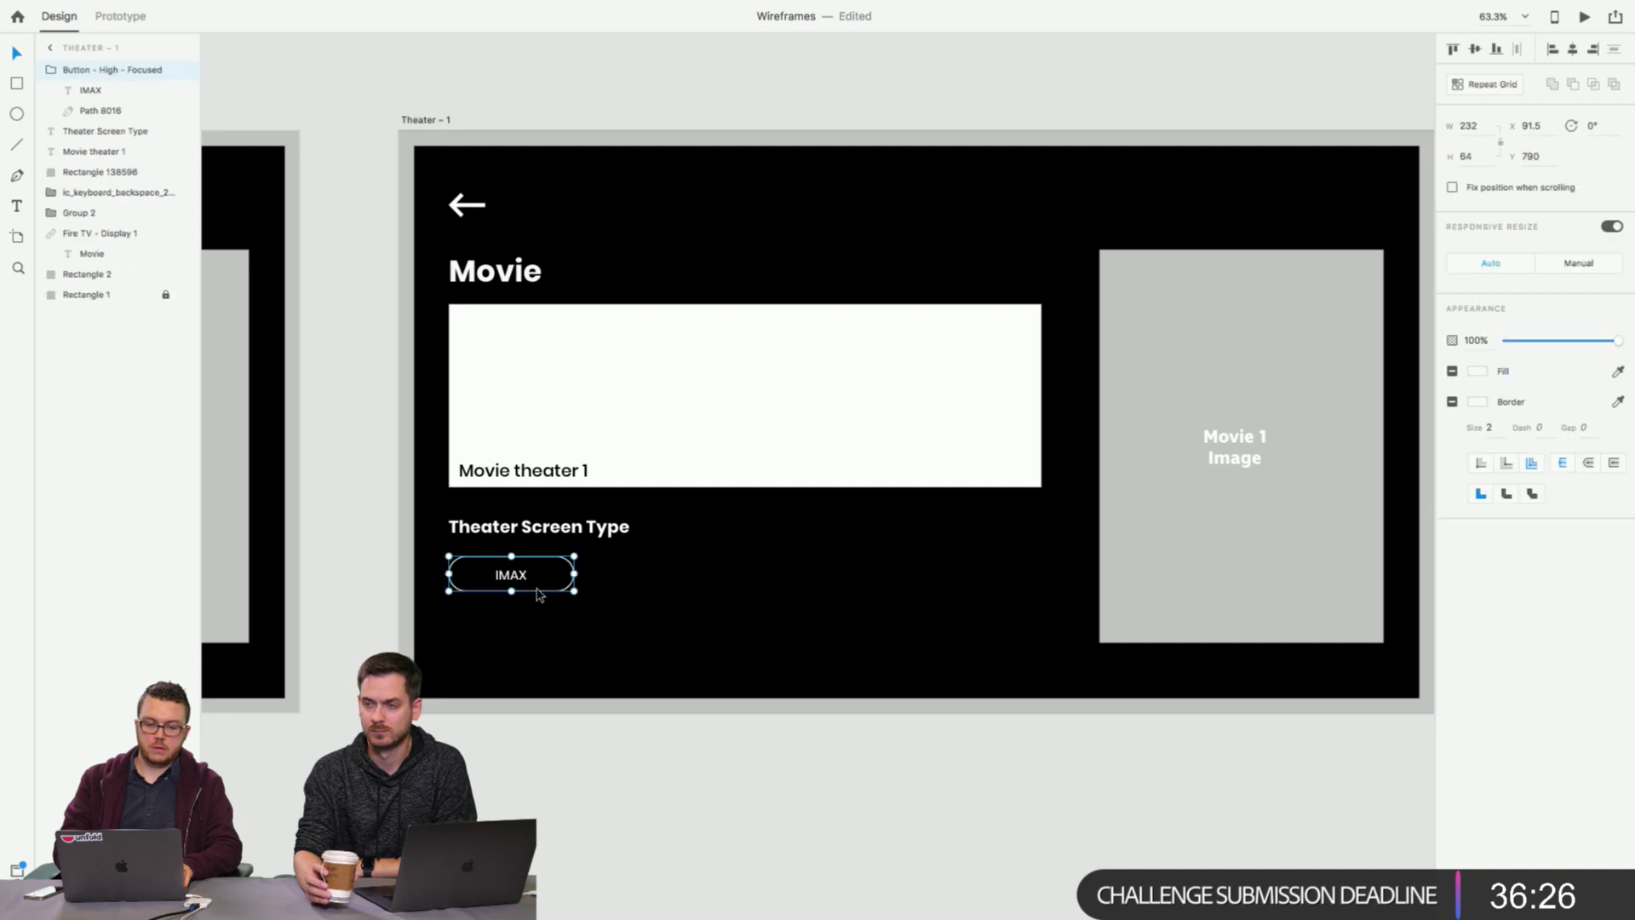
drag(525, 580, 679, 582)
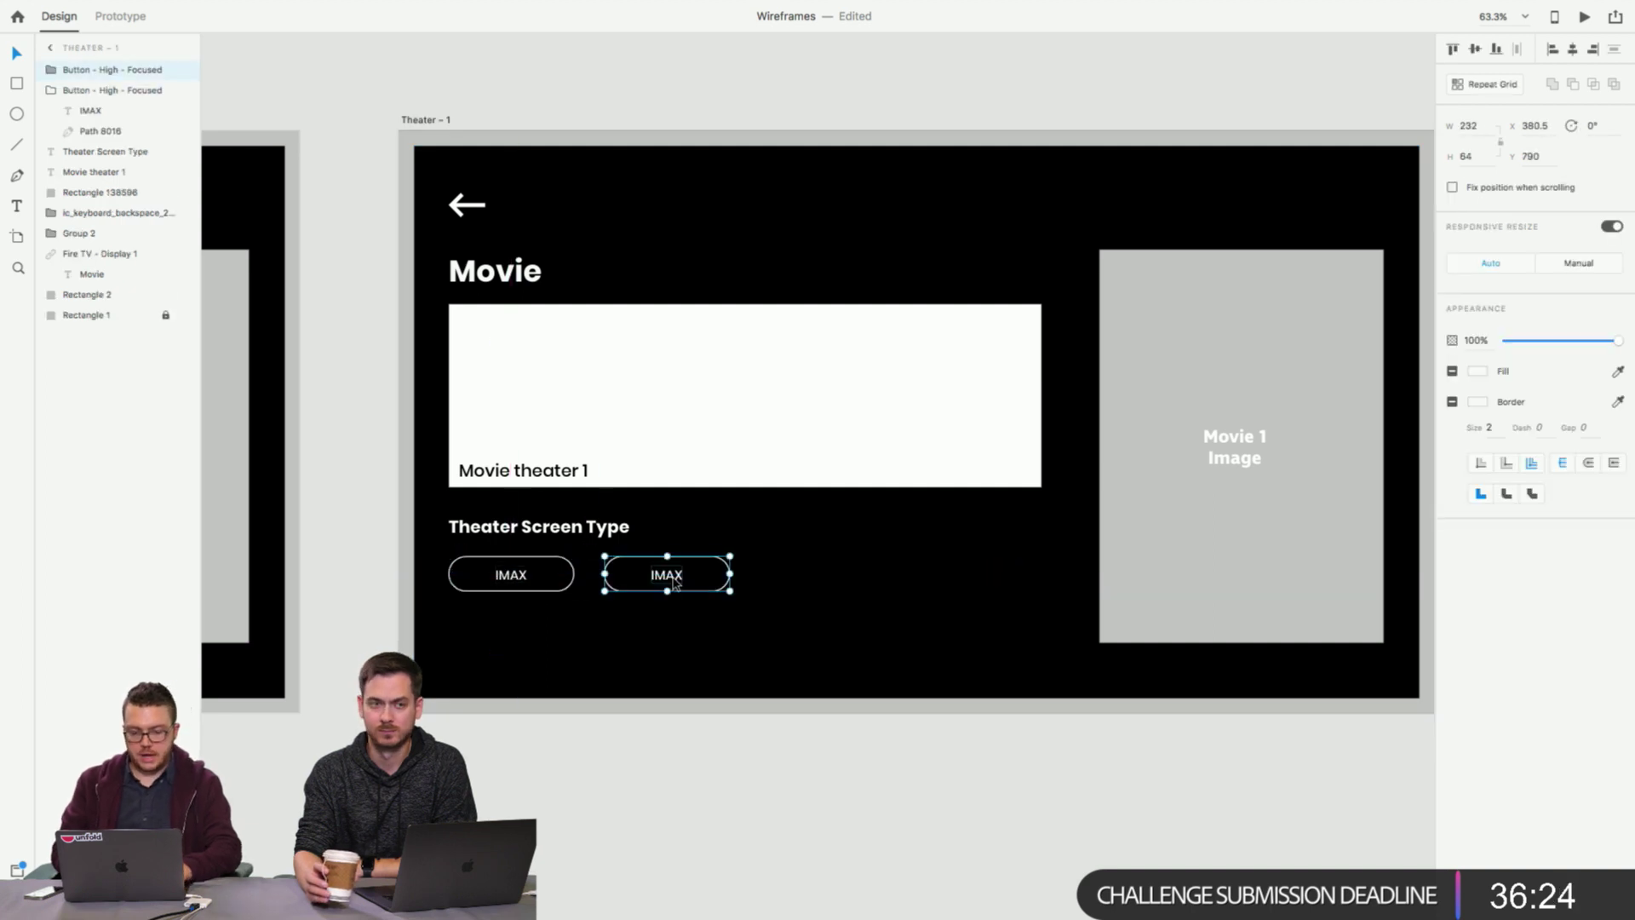
key(ctrl+z)
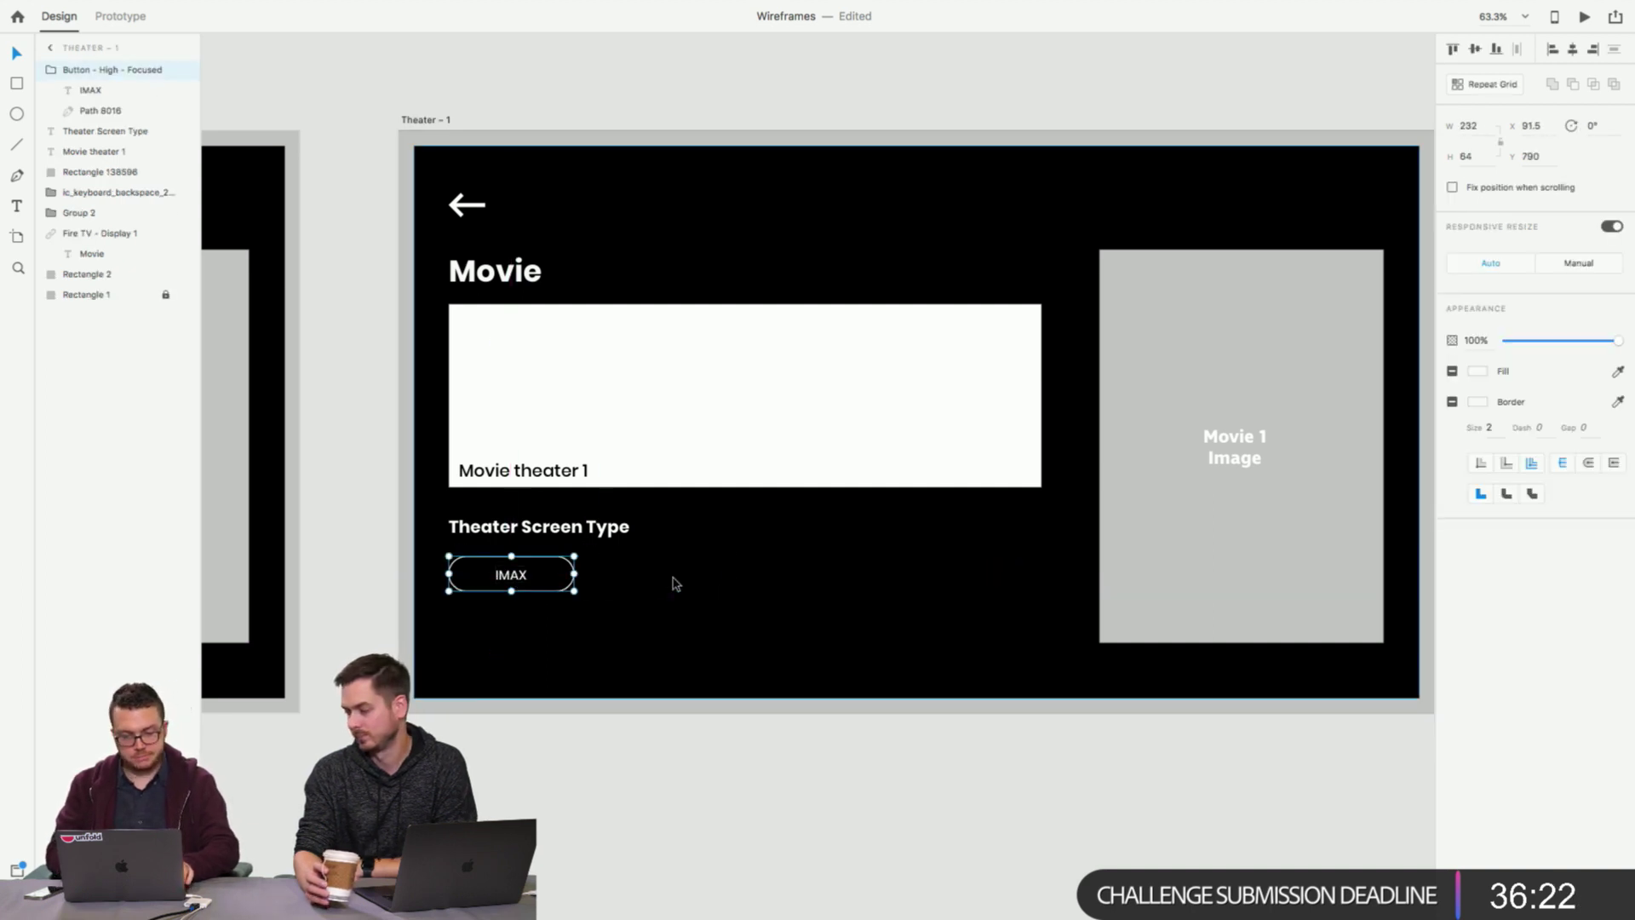
Turn the IMAX button into a Repeat Grid and extend it to four columns and two rows under Theater Screen Type.
click(1491, 85)
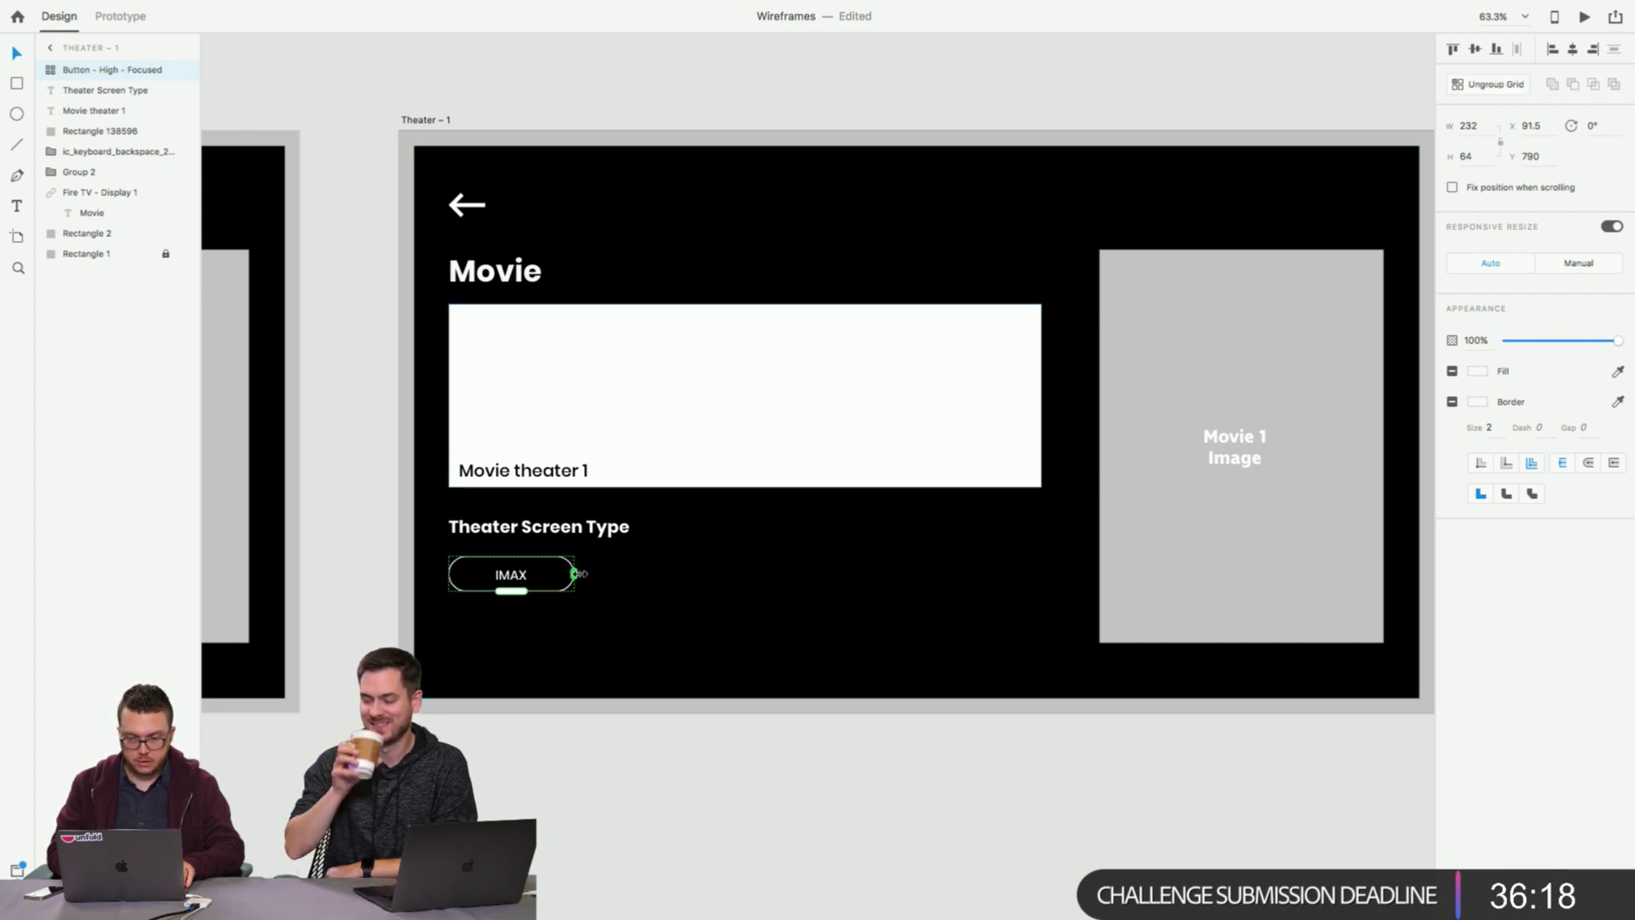
drag(577, 574, 986, 555)
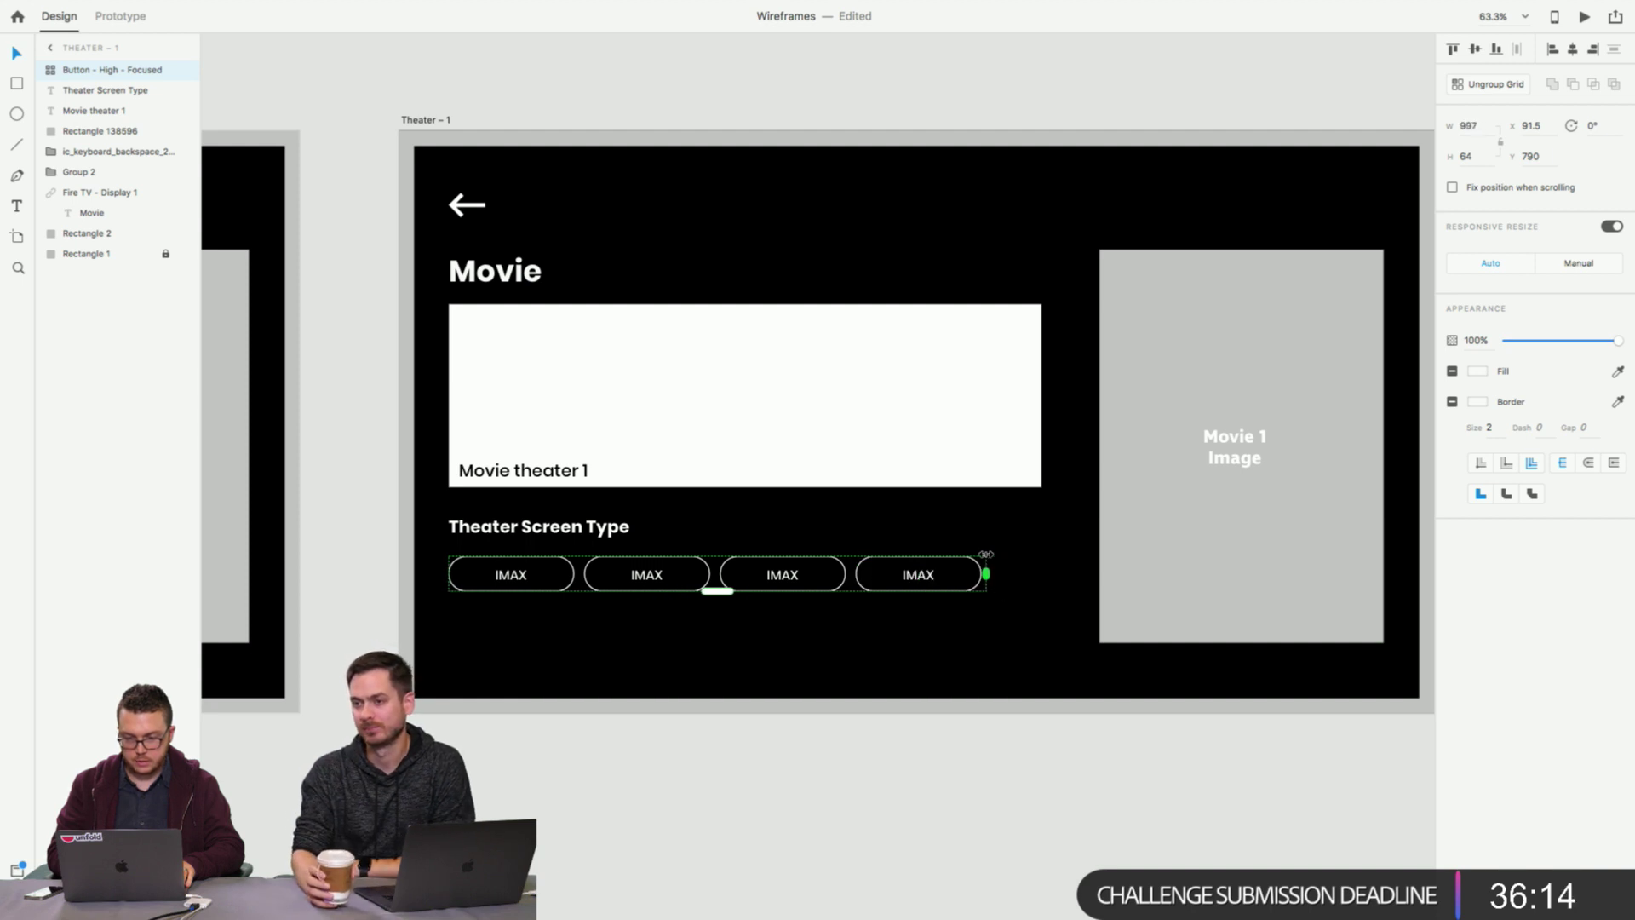
drag(717, 591, 708, 645)
click(688, 904)
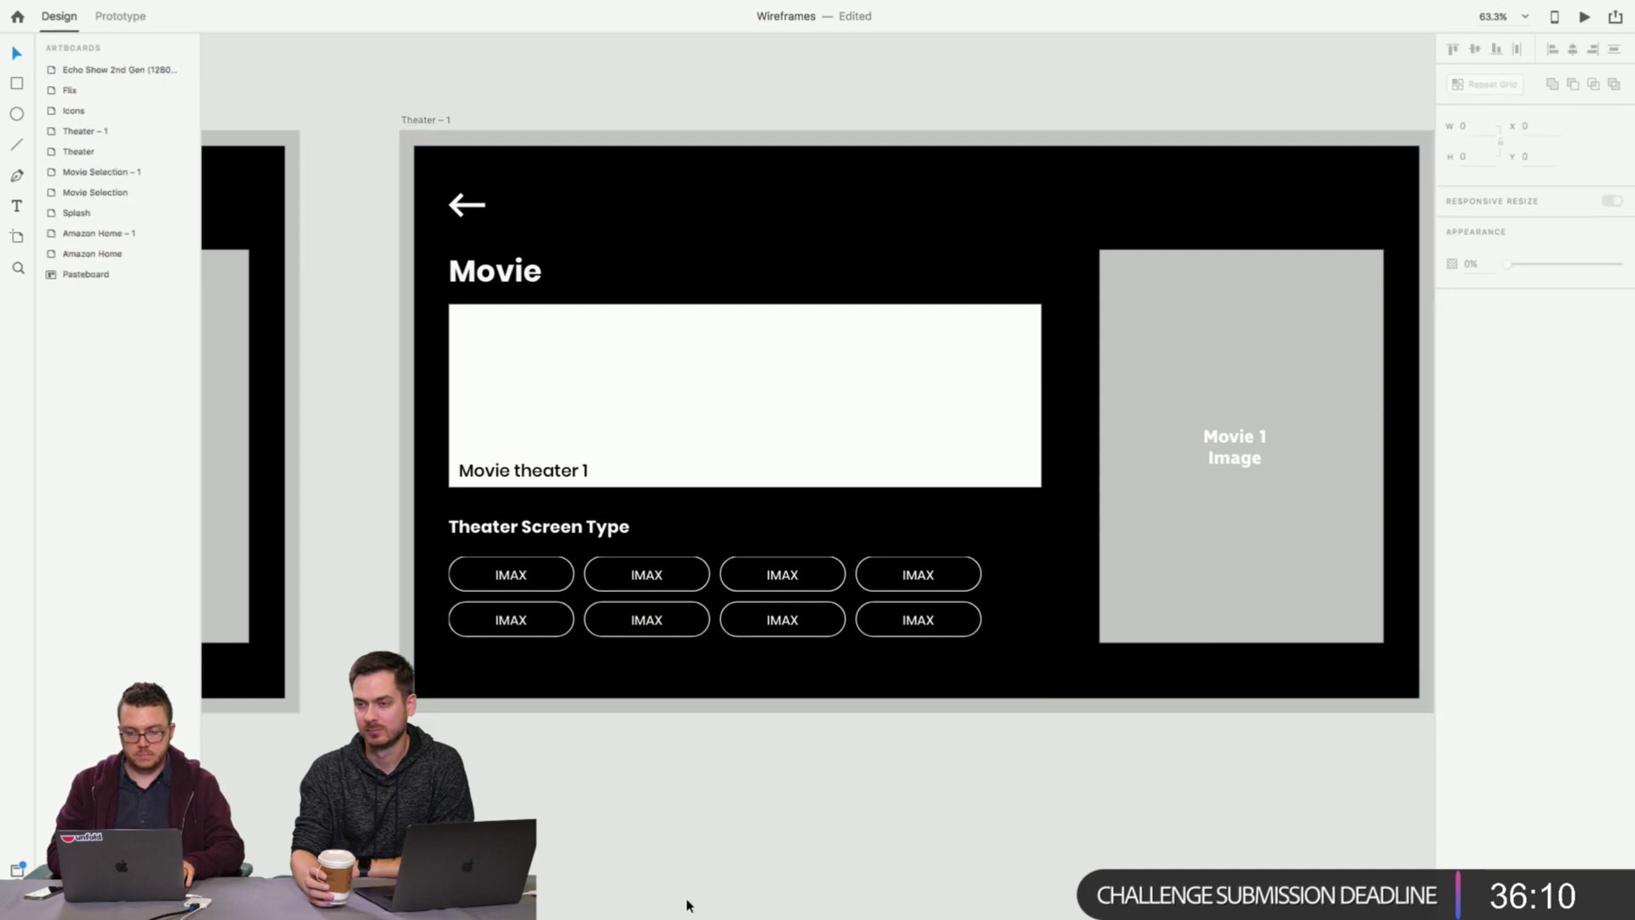
Replace the label of the second button in the grid's upper row with "Standard".
scroll(688, 905, down, 3)
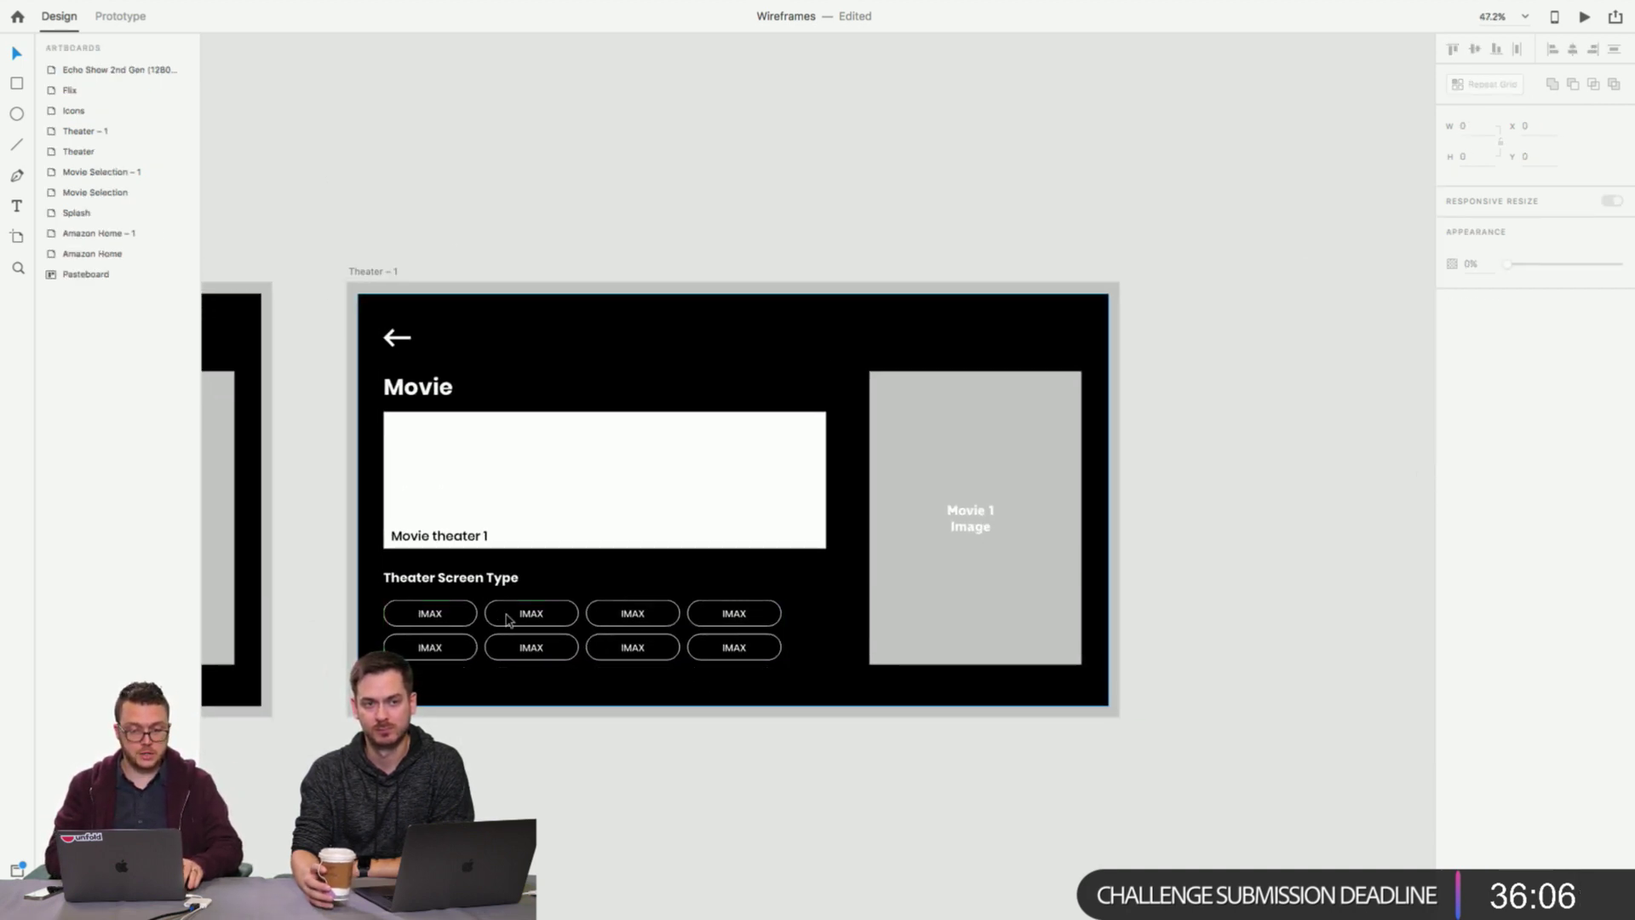
click(509, 619)
double_click(531, 616)
double_click(533, 617)
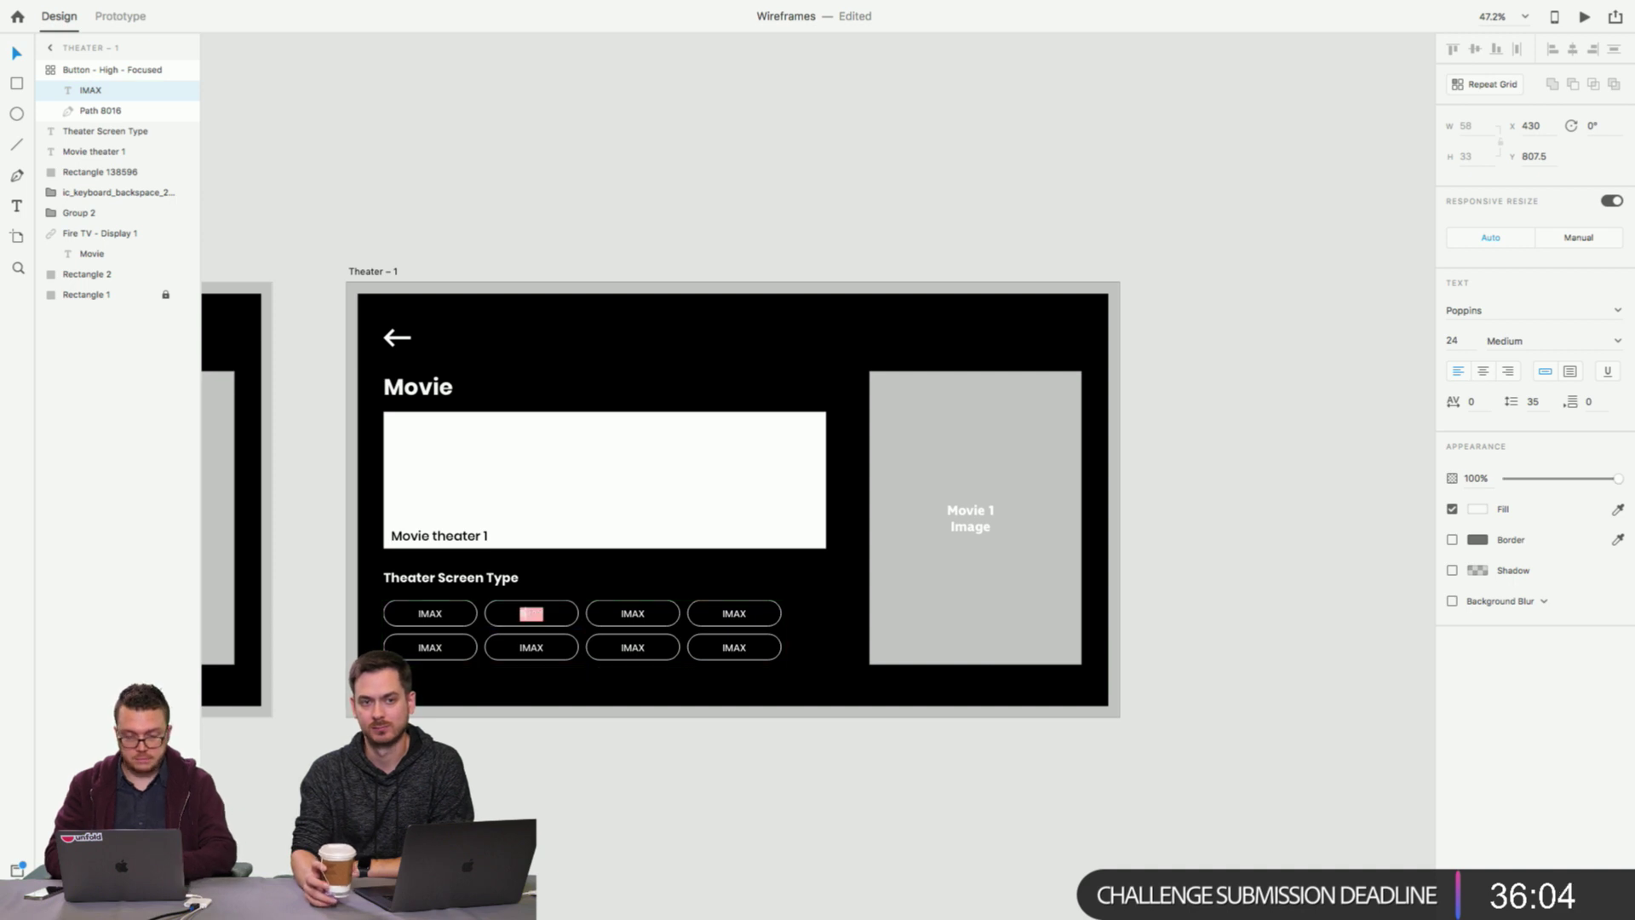
text(Standard)
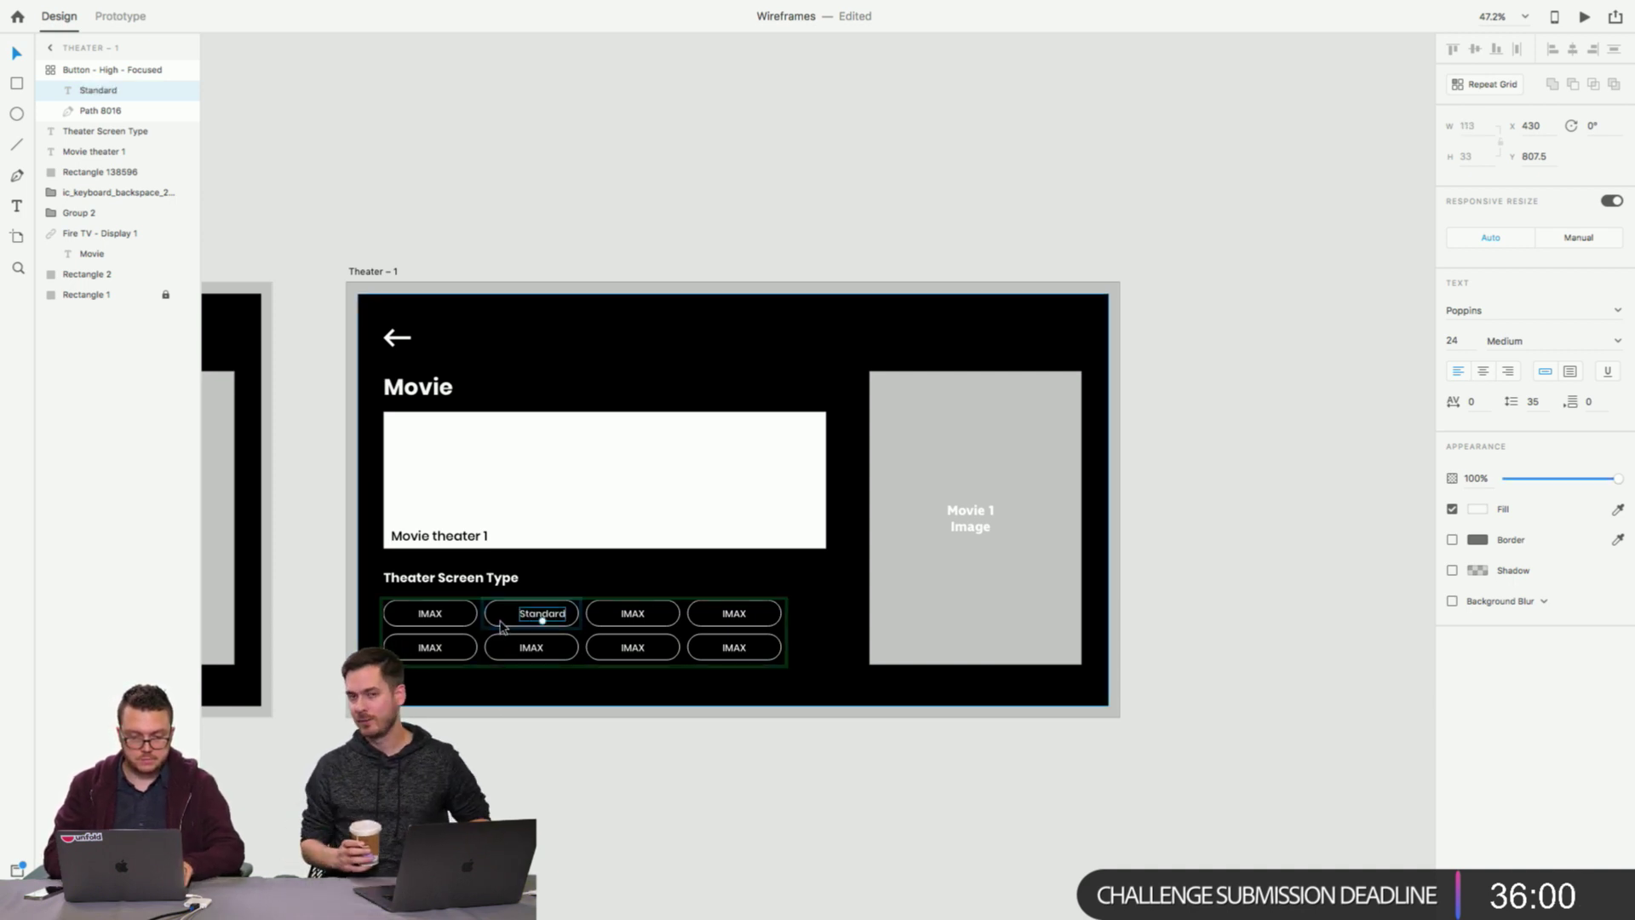
Centre the Standard label horizontally within its button outline.
click(507, 635)
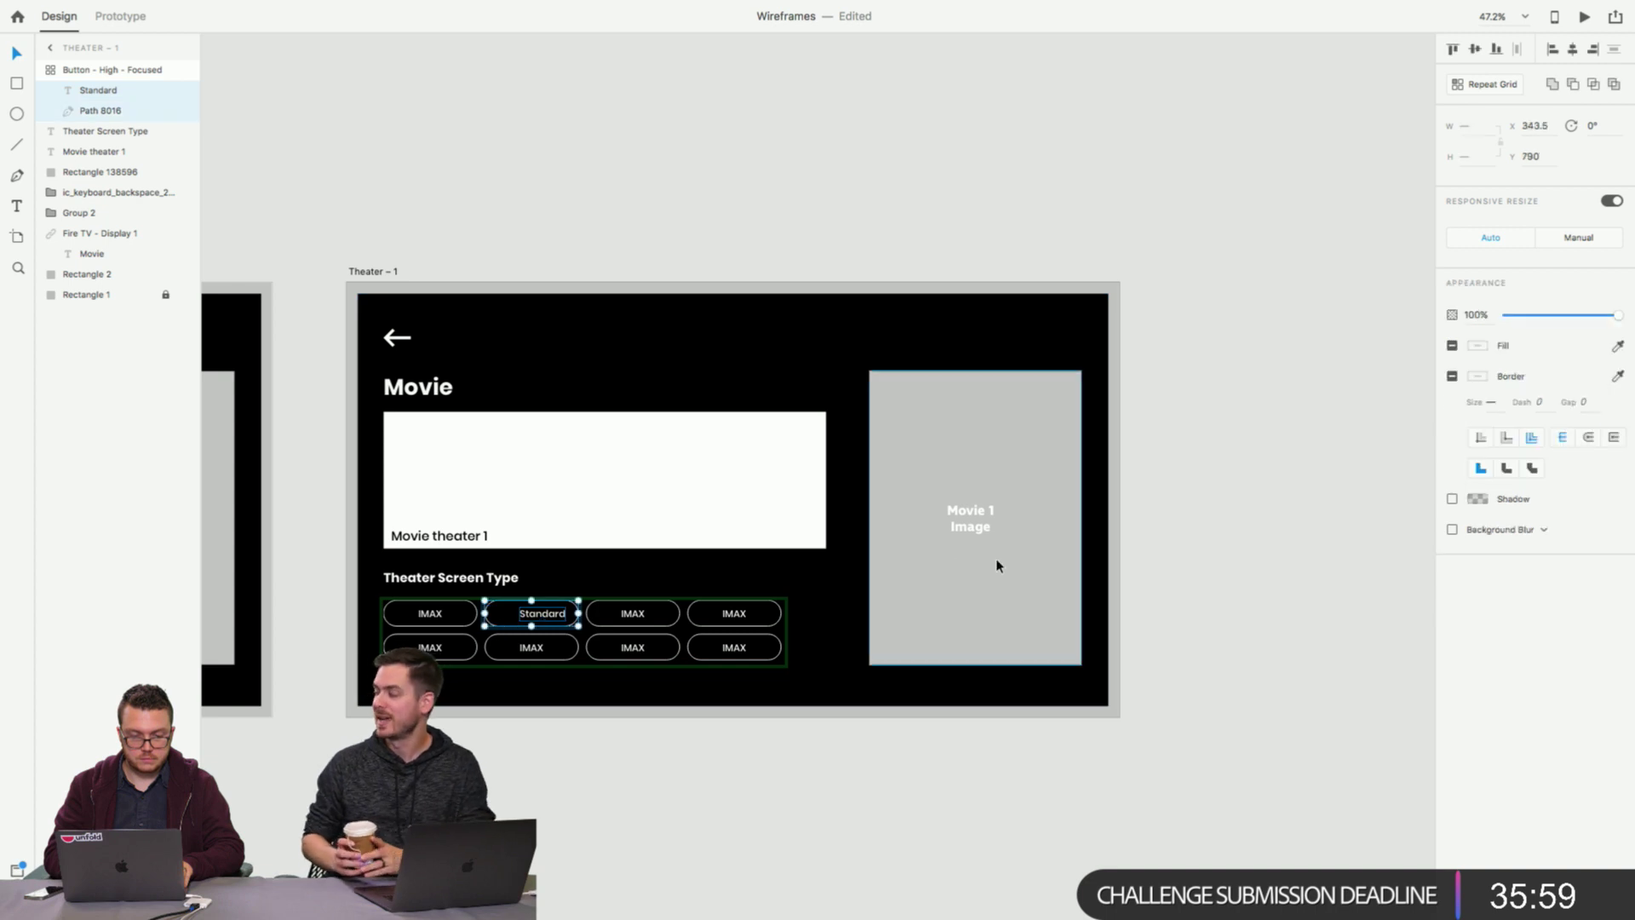
click(1573, 51)
click(796, 767)
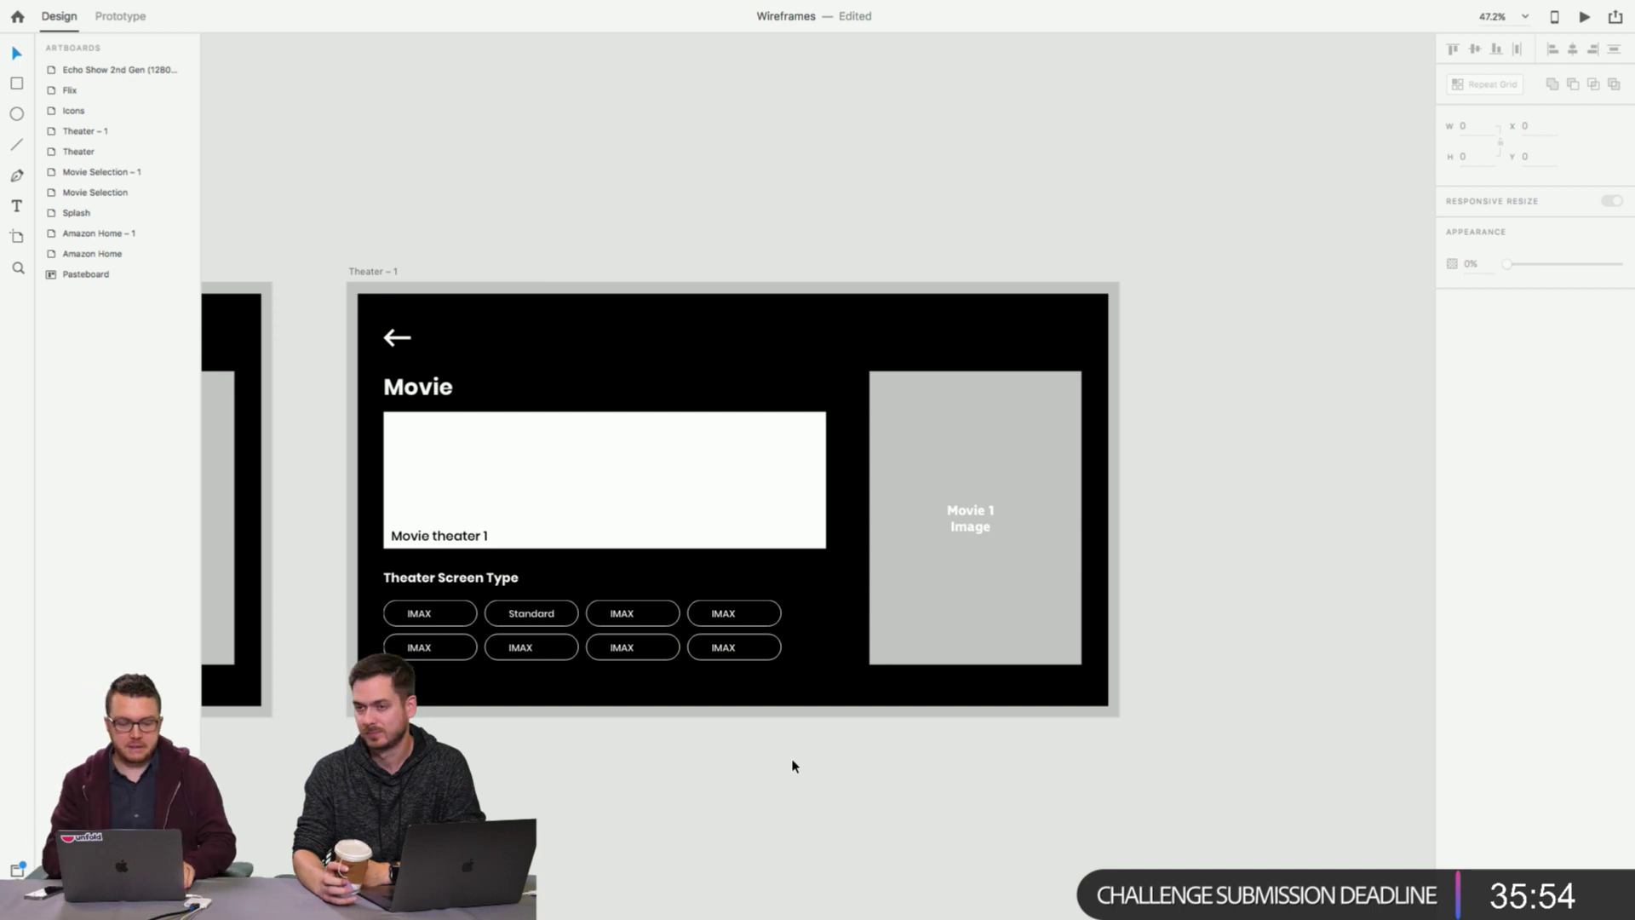
Centre the IMAX label horizontally in the second button of the grid's lower row.
scroll(677, 770, up, 3)
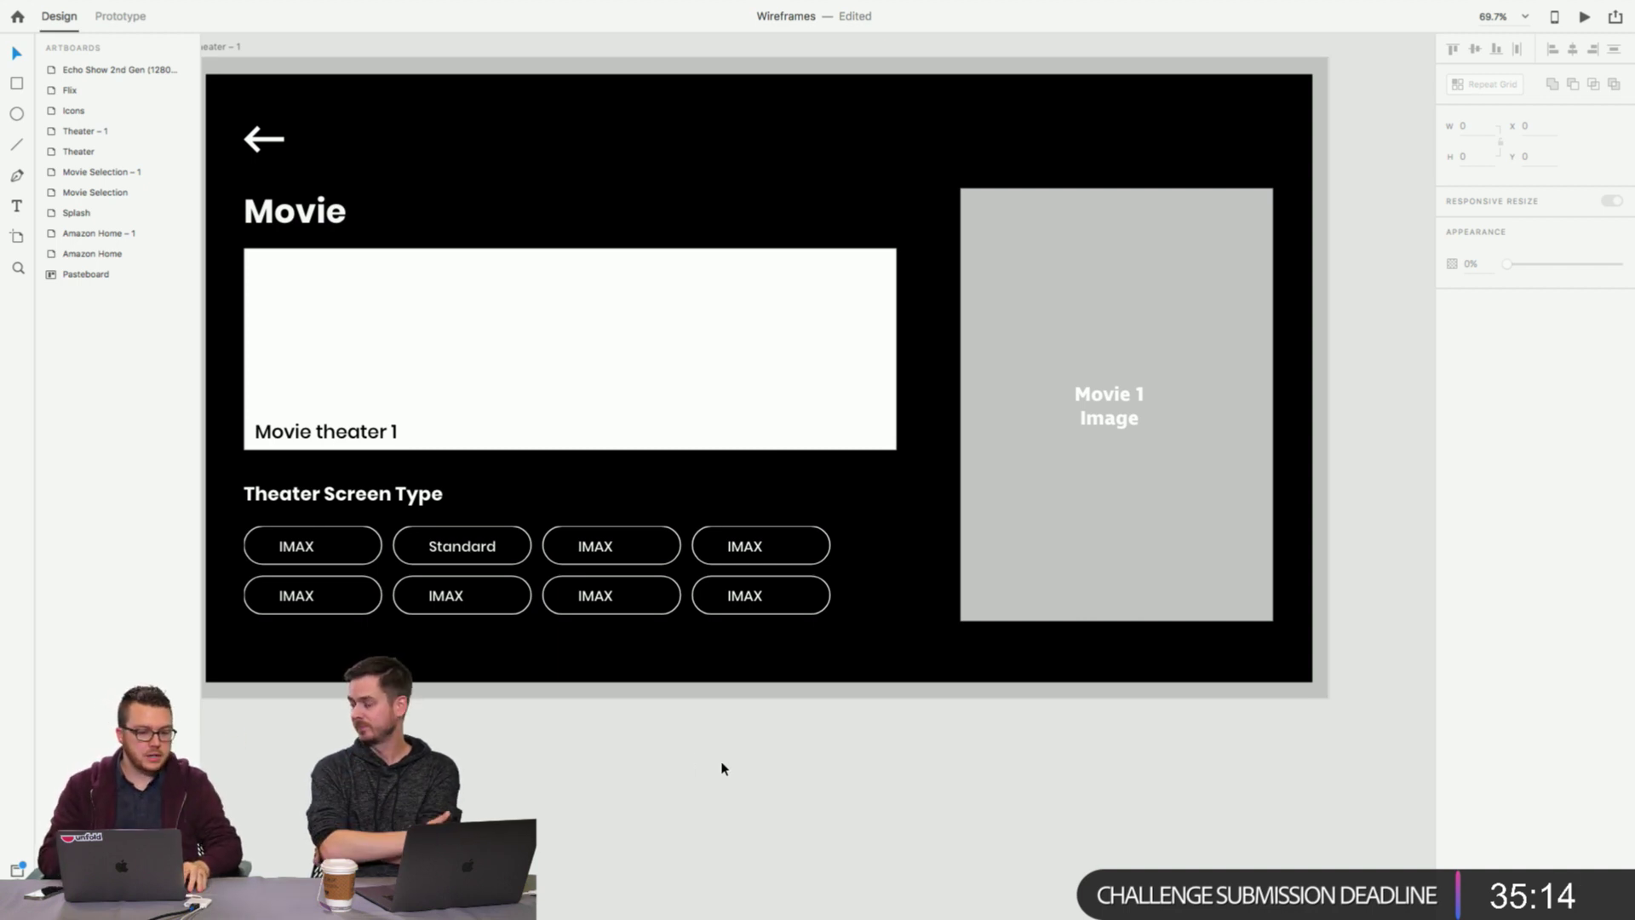
double_click(443, 597)
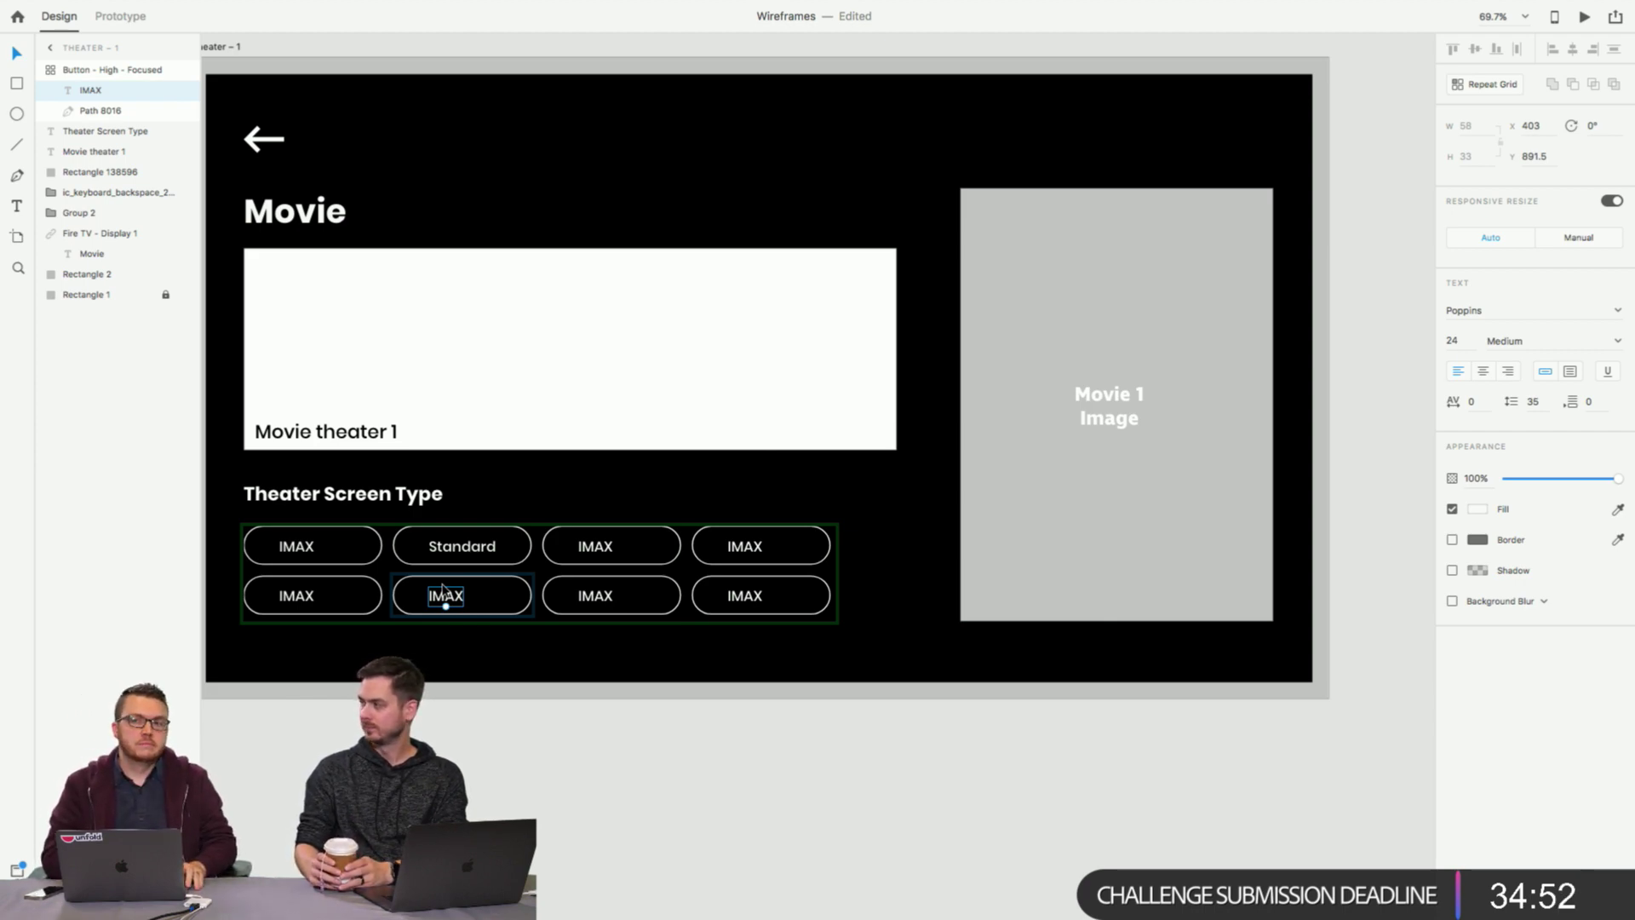
shift+click(523, 612)
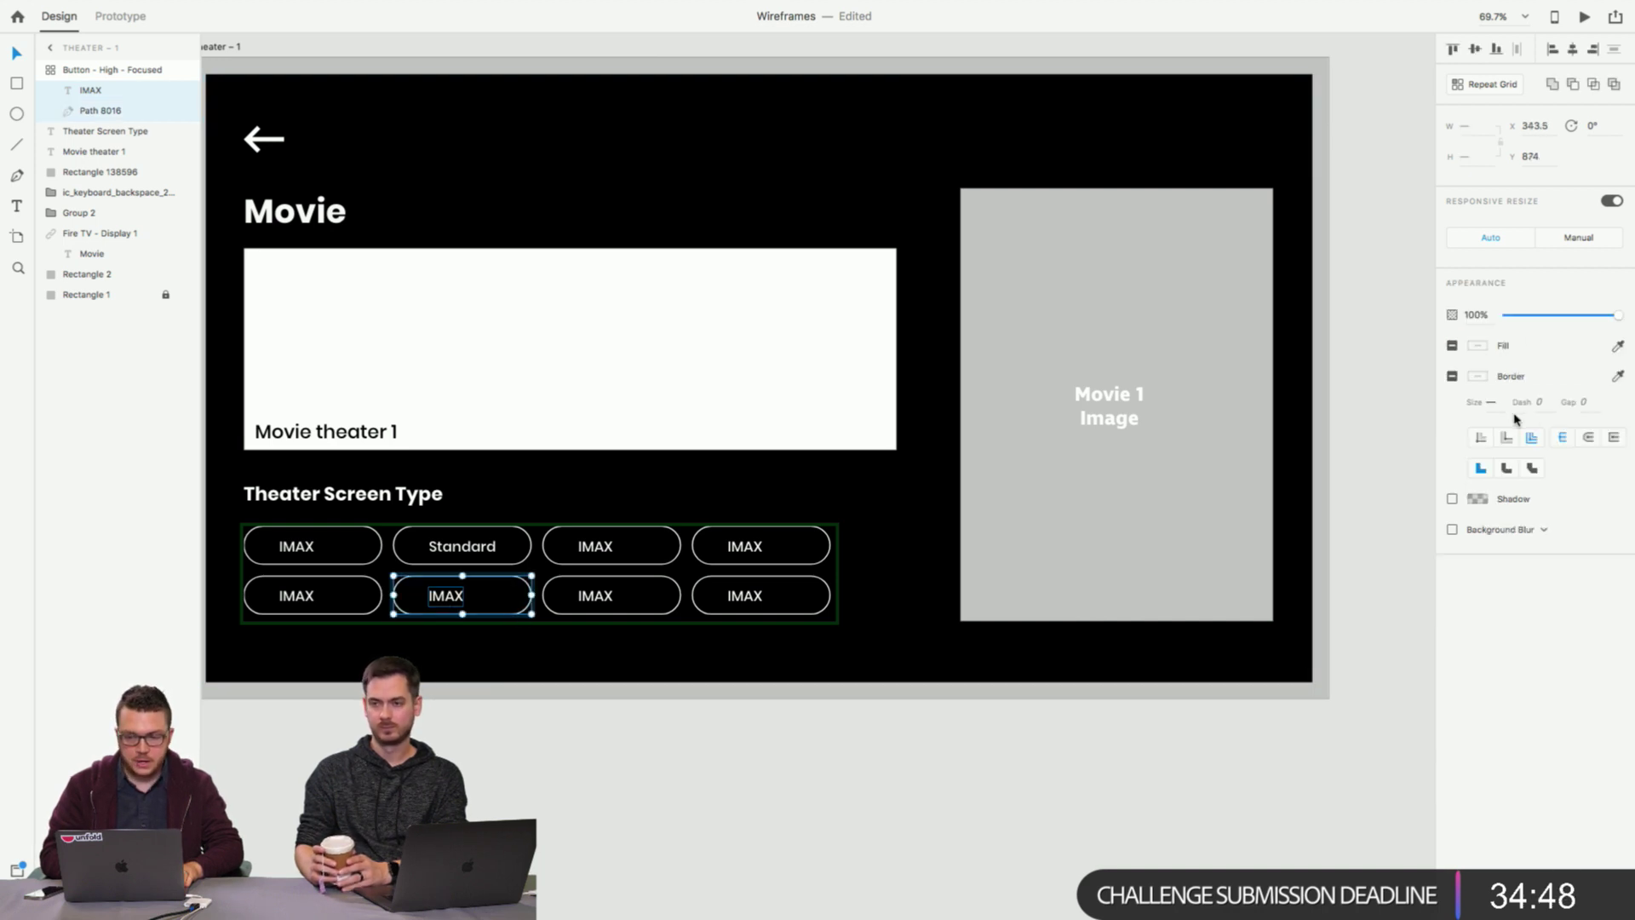
click(1574, 50)
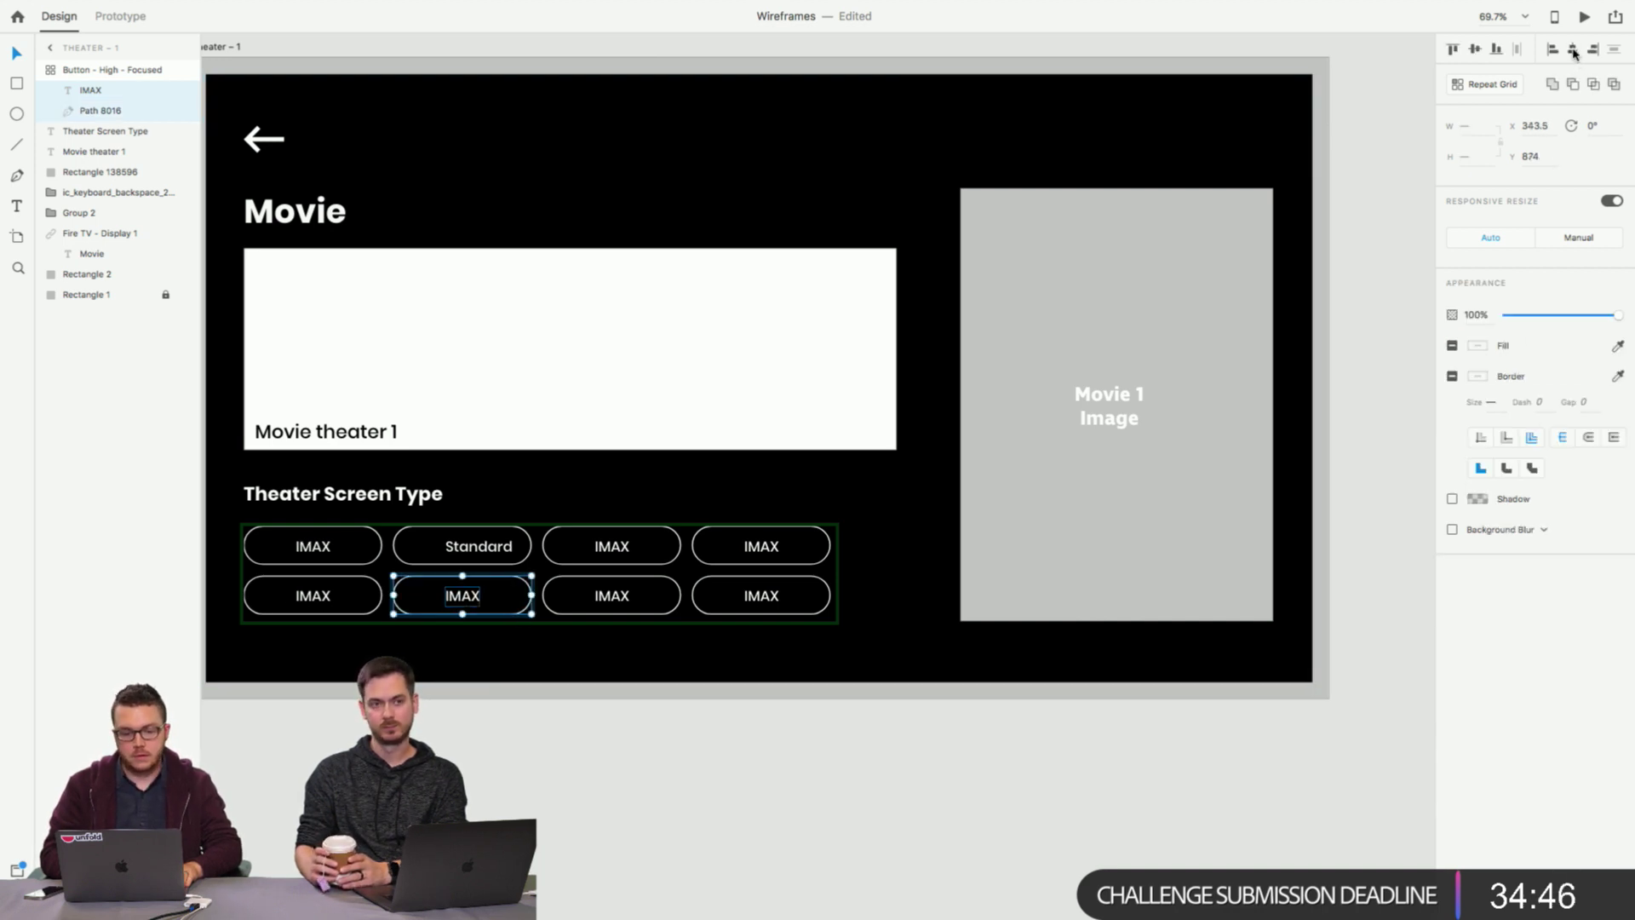
click(759, 712)
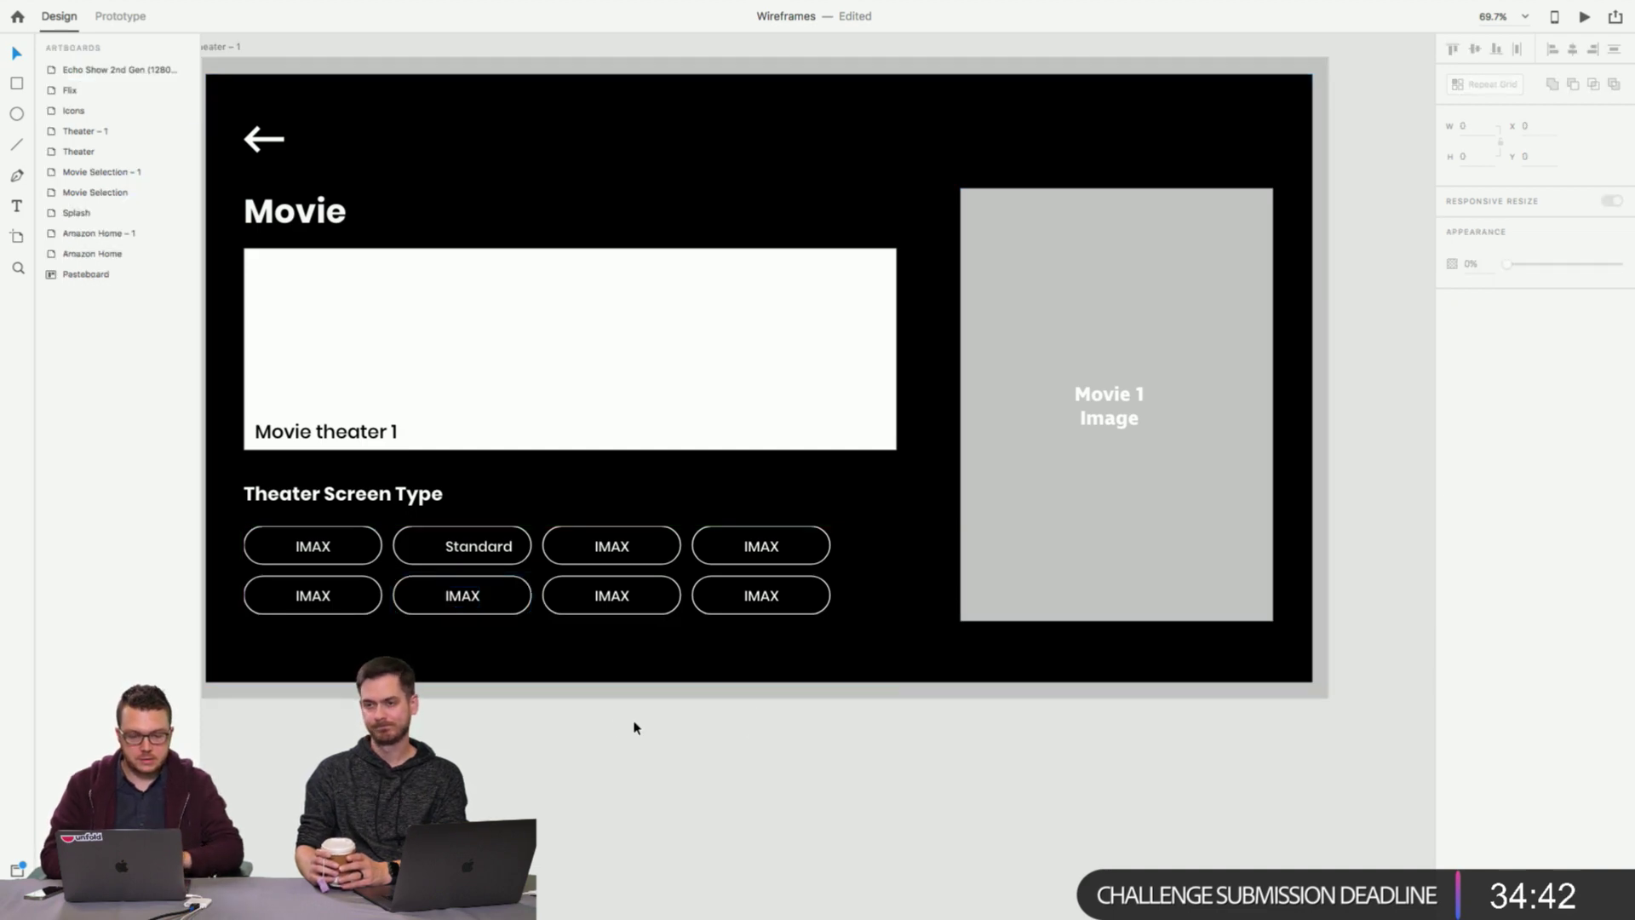
Try to shift the Standard label slightly back toward the middle of its button.
key(ctrl+z)
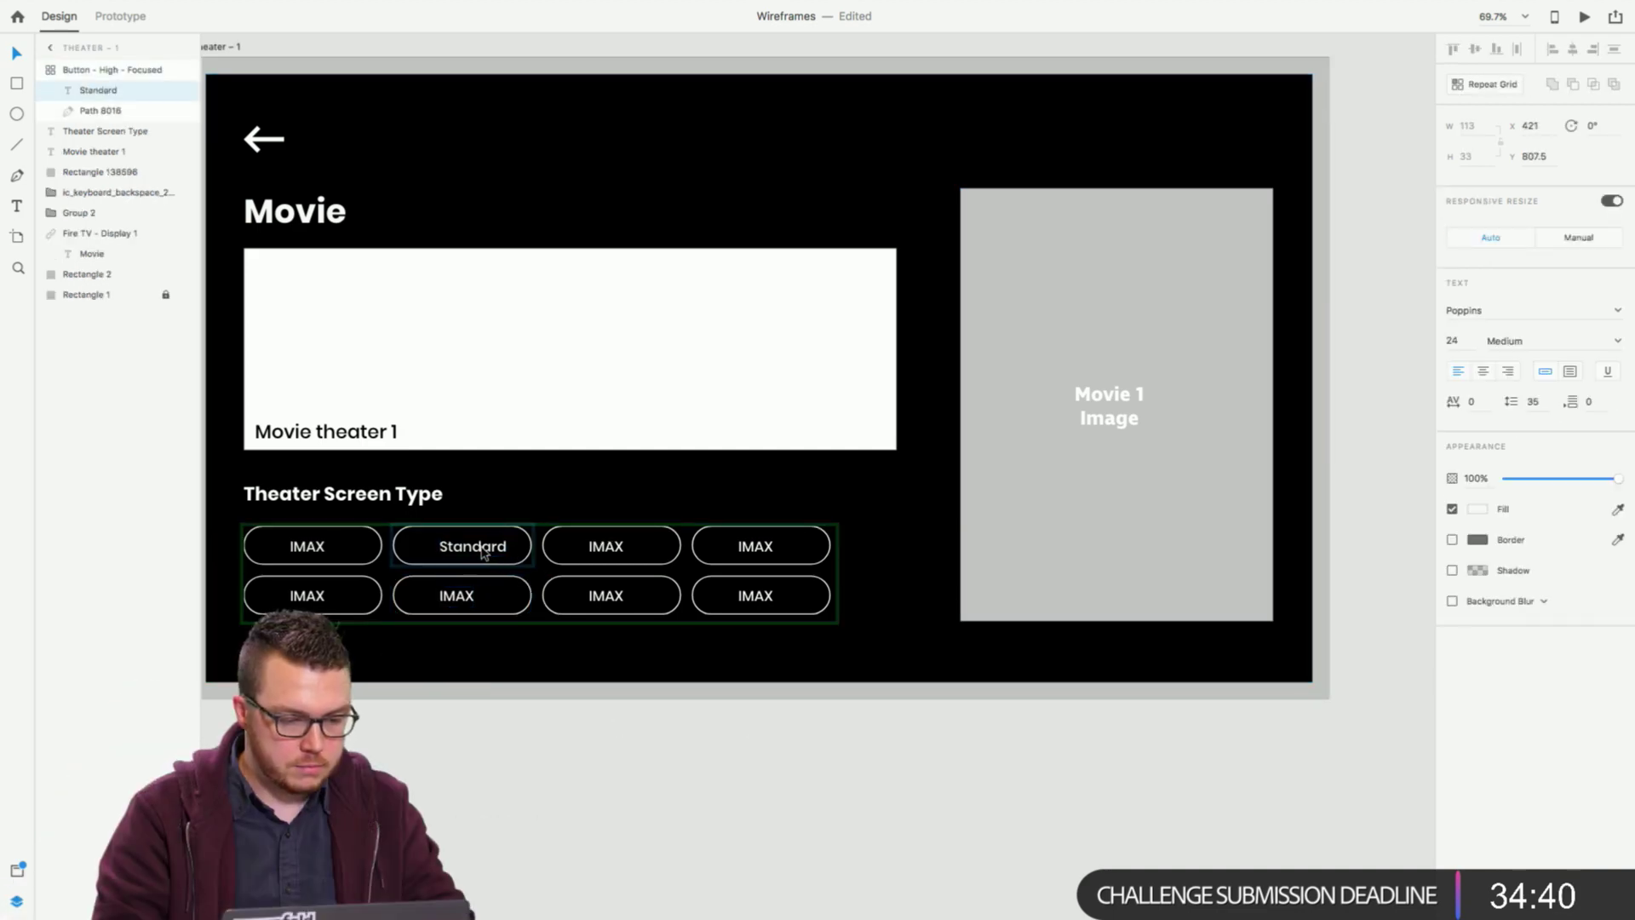
key(ctrl+shift+z)
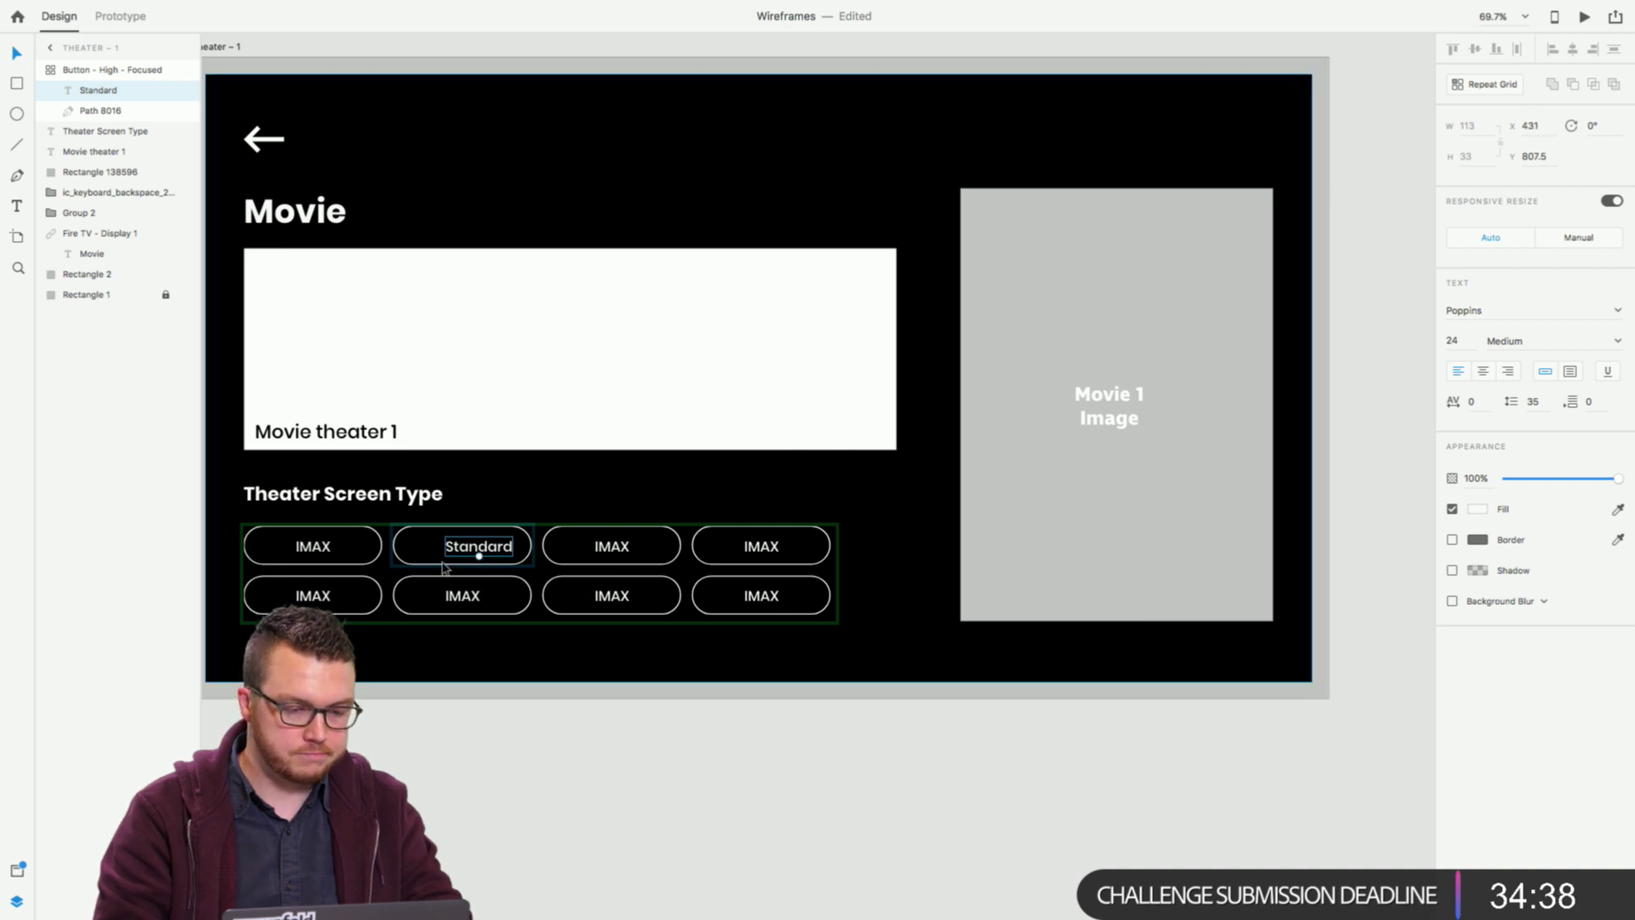
click(437, 756)
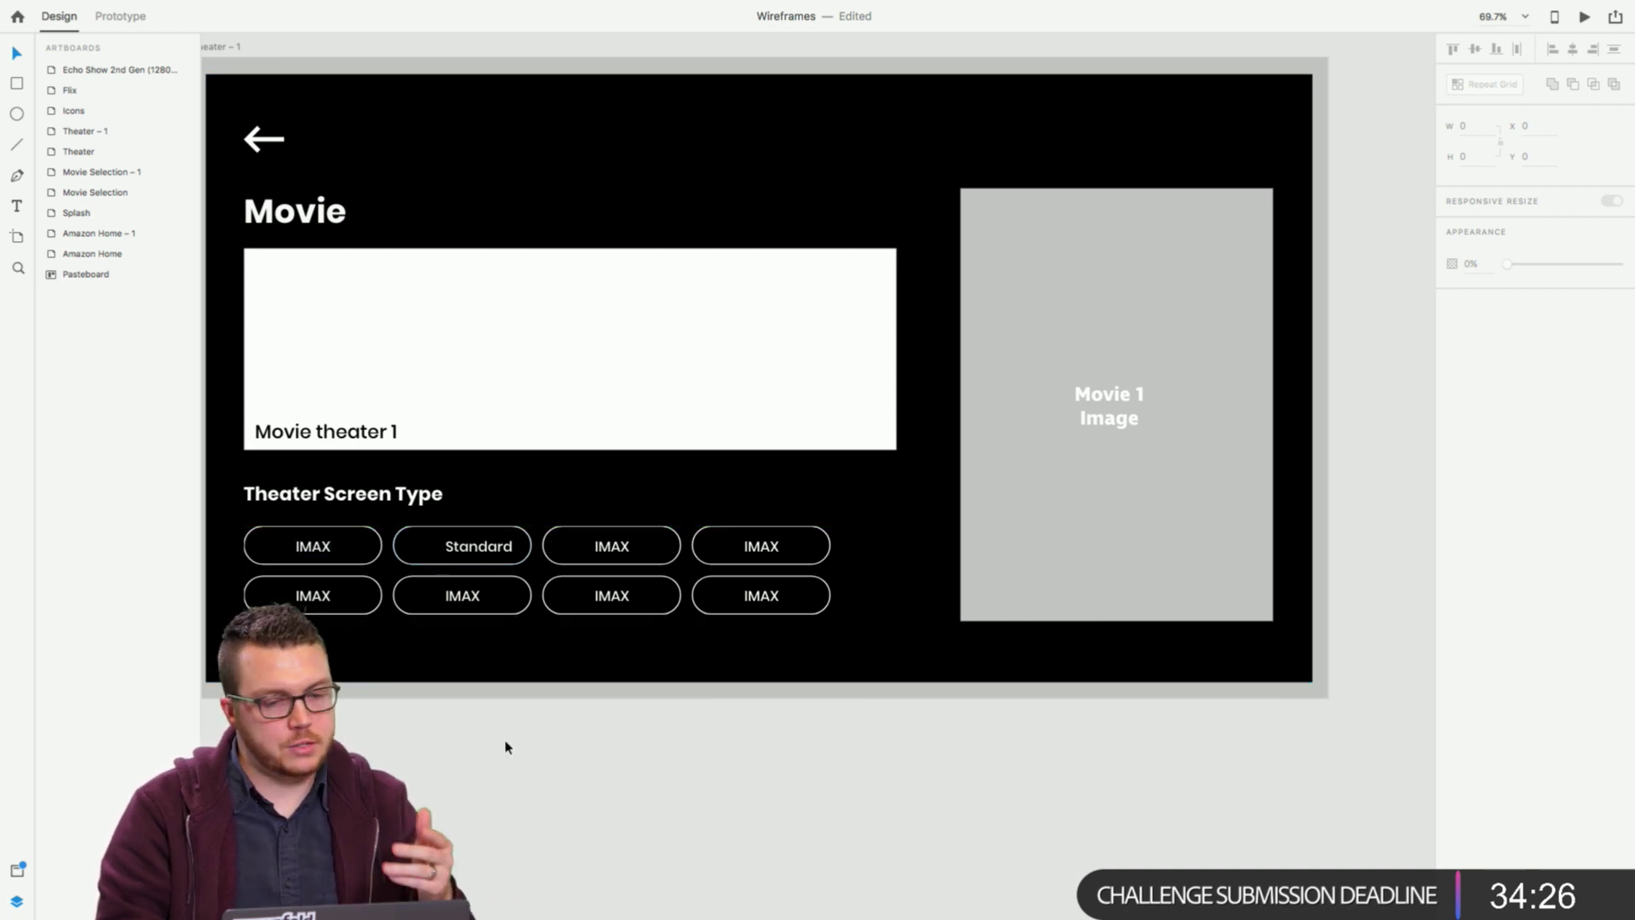
scroll(504, 745, down, 3)
scroll(586, 694, down, 2)
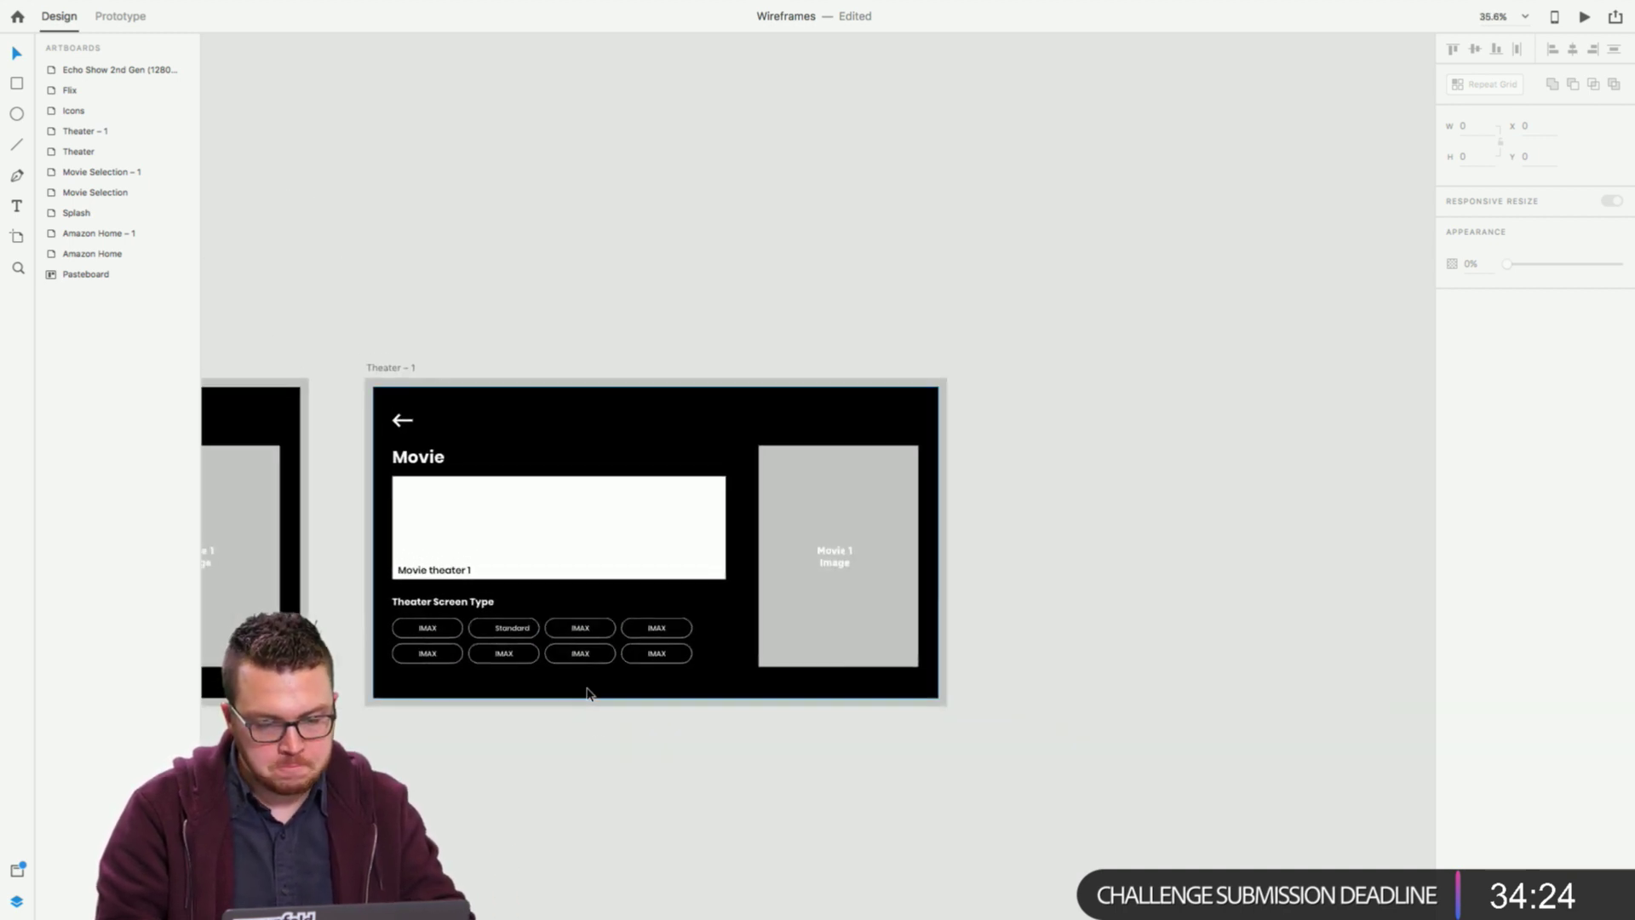
double_click(534, 639)
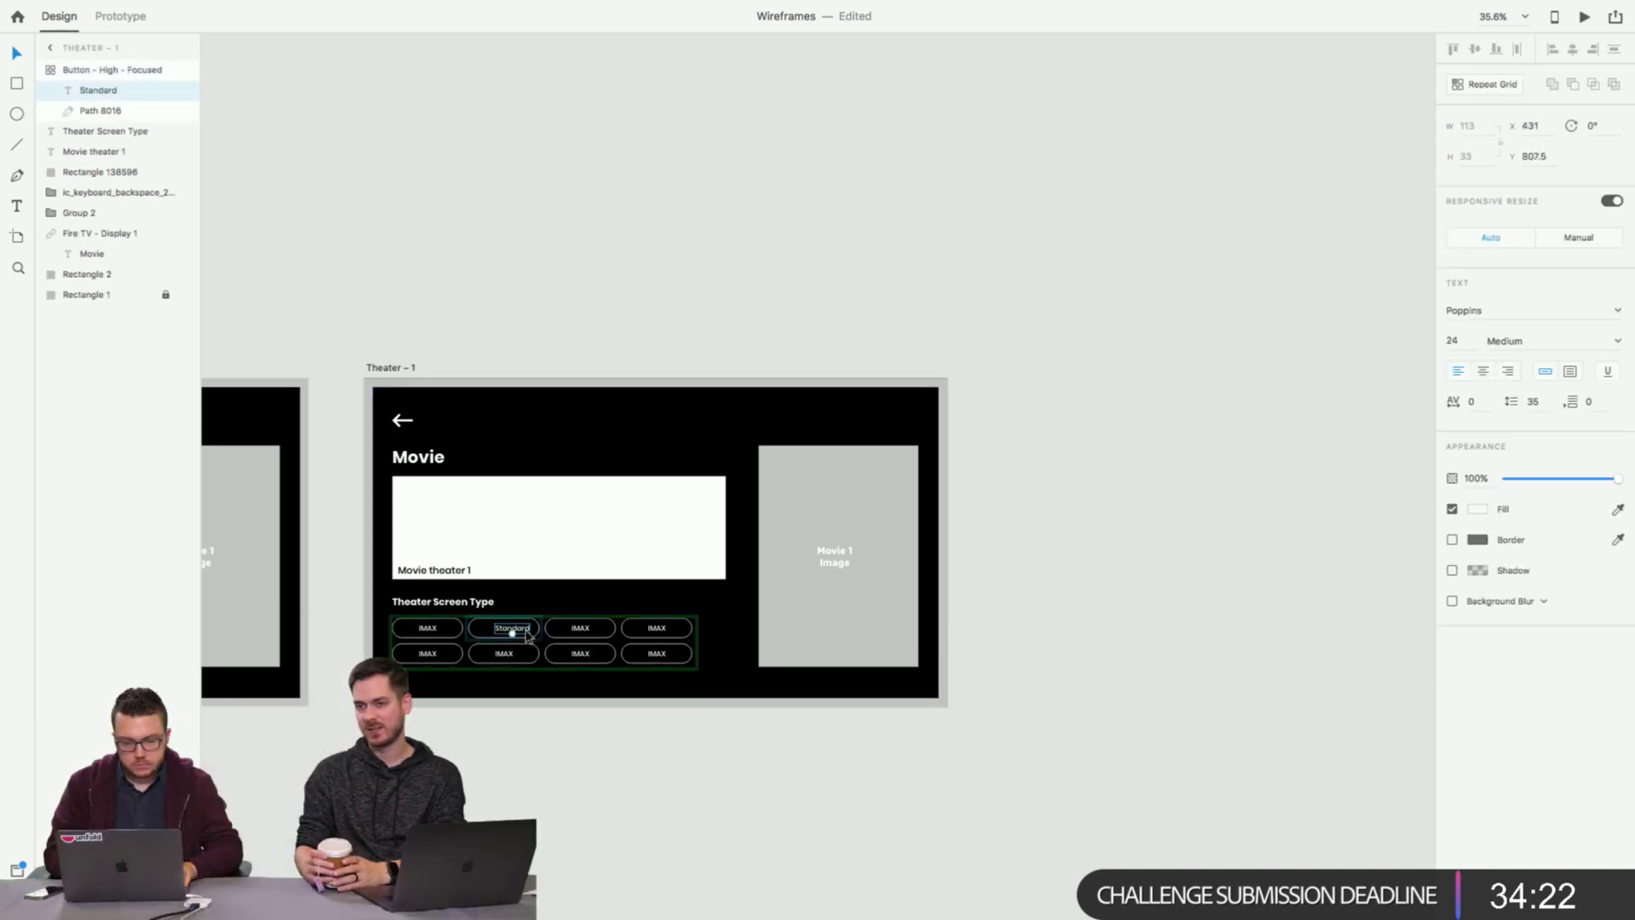
shift+click(474, 634)
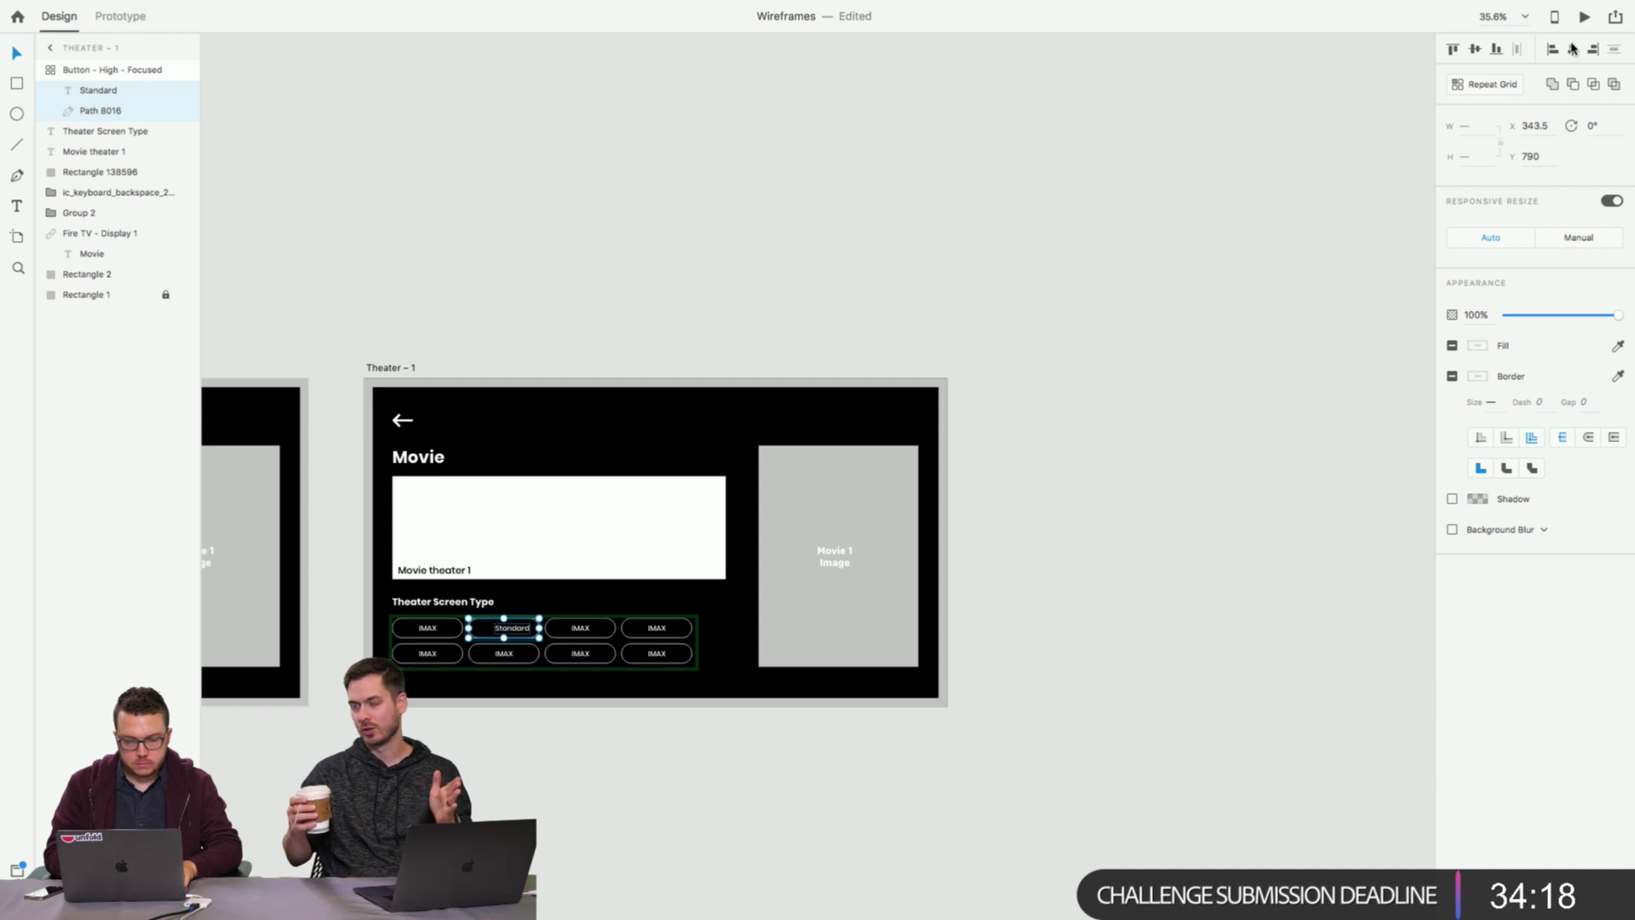
click(935, 671)
Move the Standard label to about X 420 so that the grid's labels sit nearer their buttons' left edges.
scroll(624, 754, up, 5)
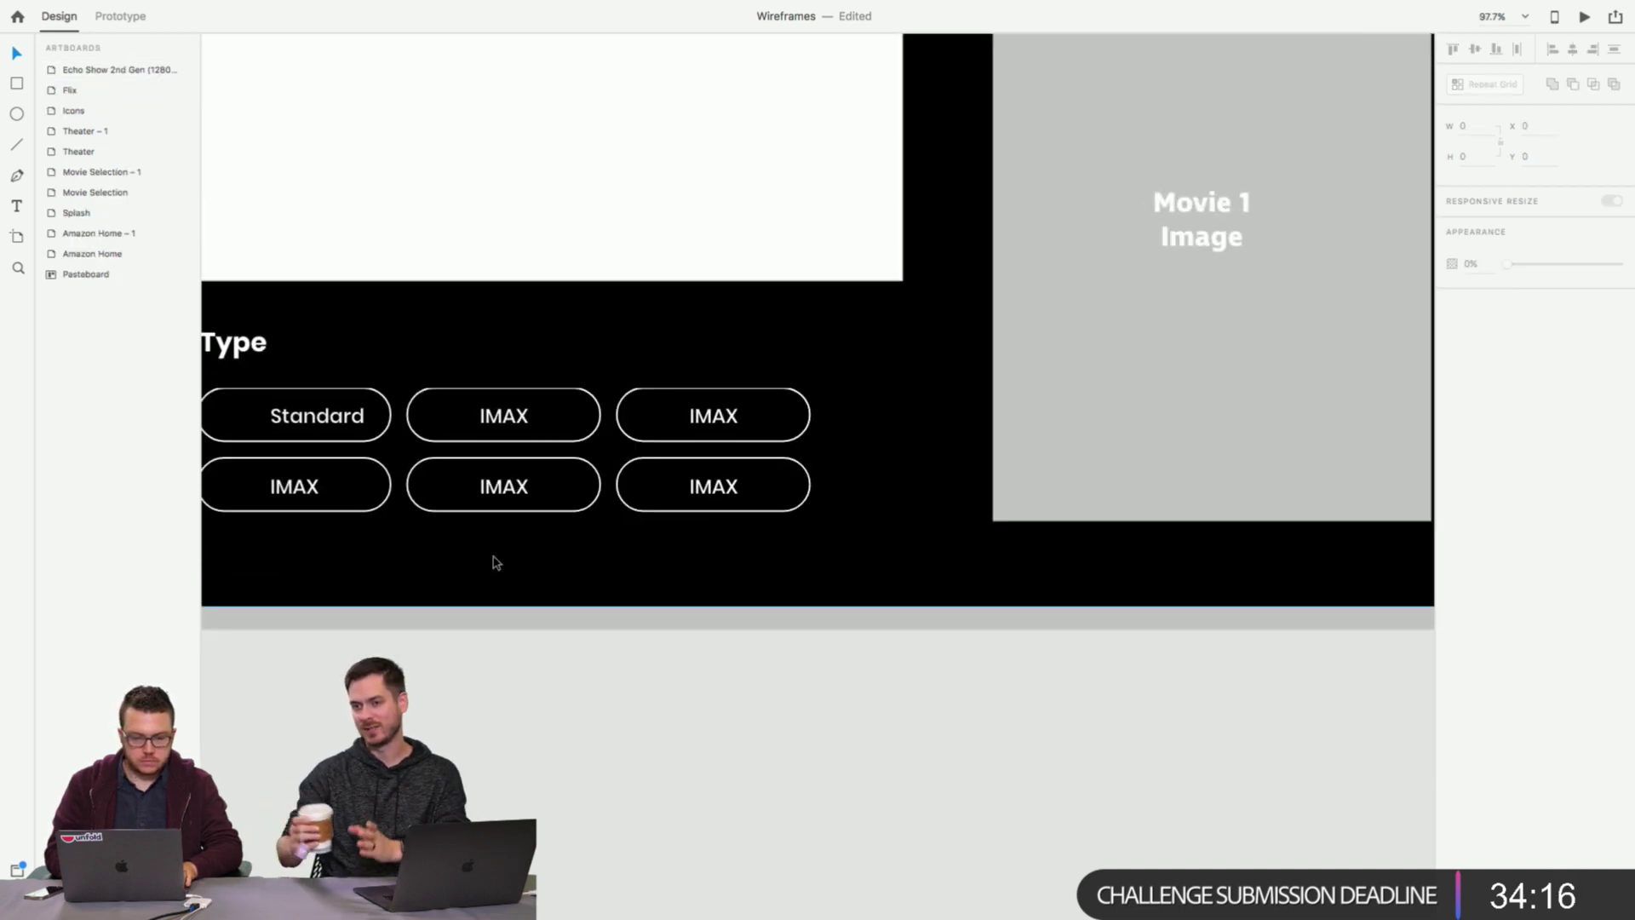
click(339, 421)
double_click(339, 420)
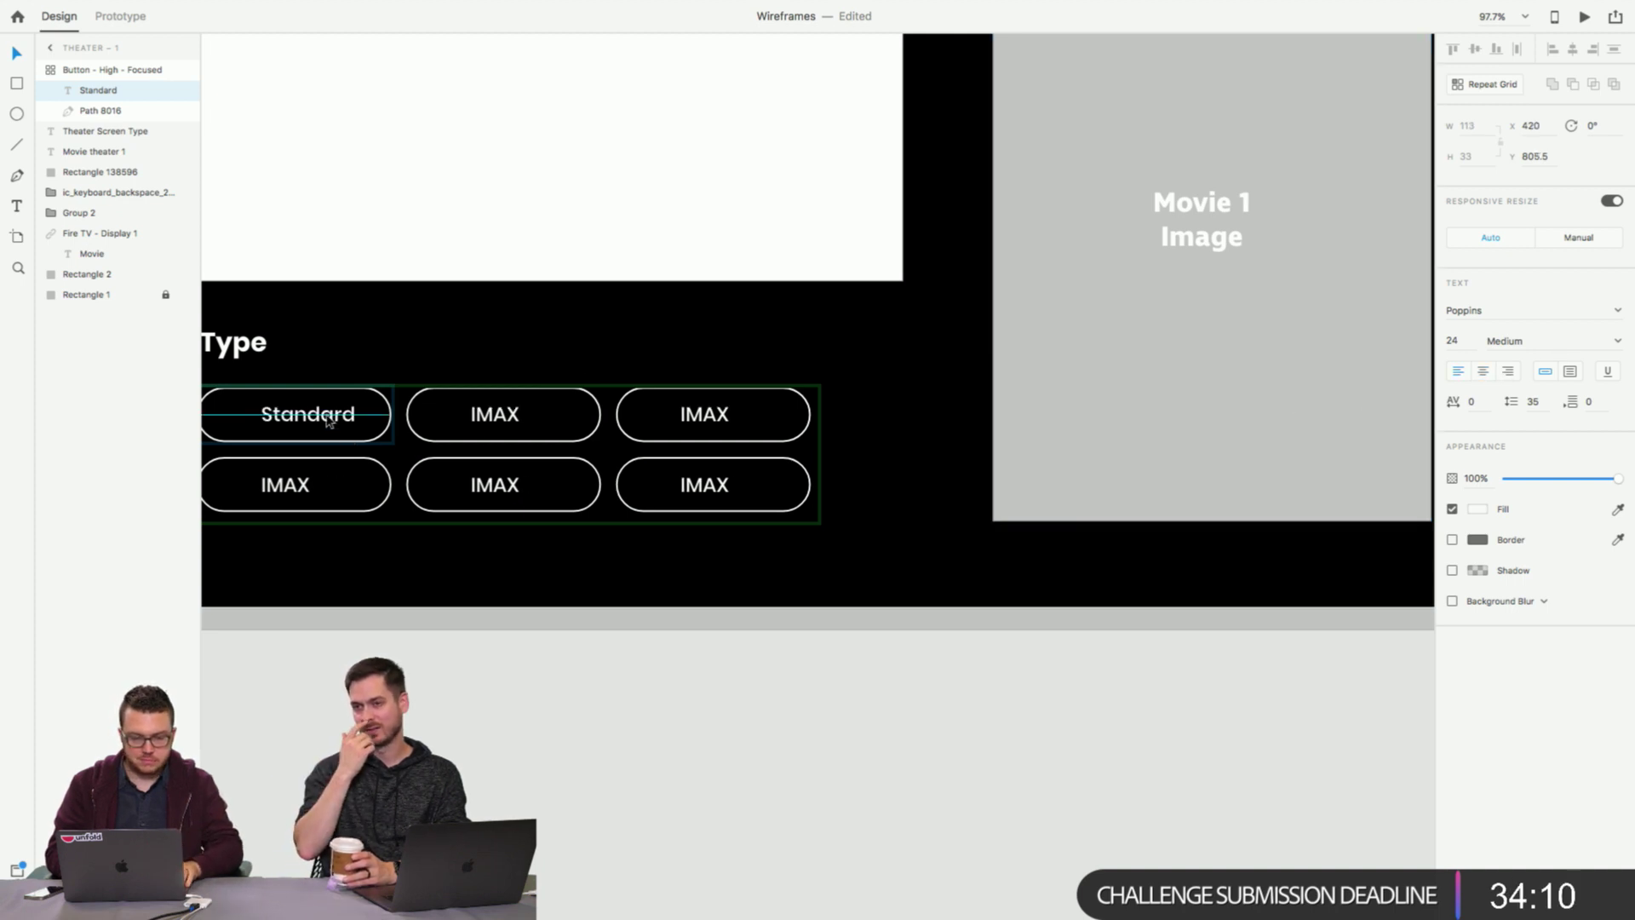
click(412, 617)
scroll(415, 617, down, 5)
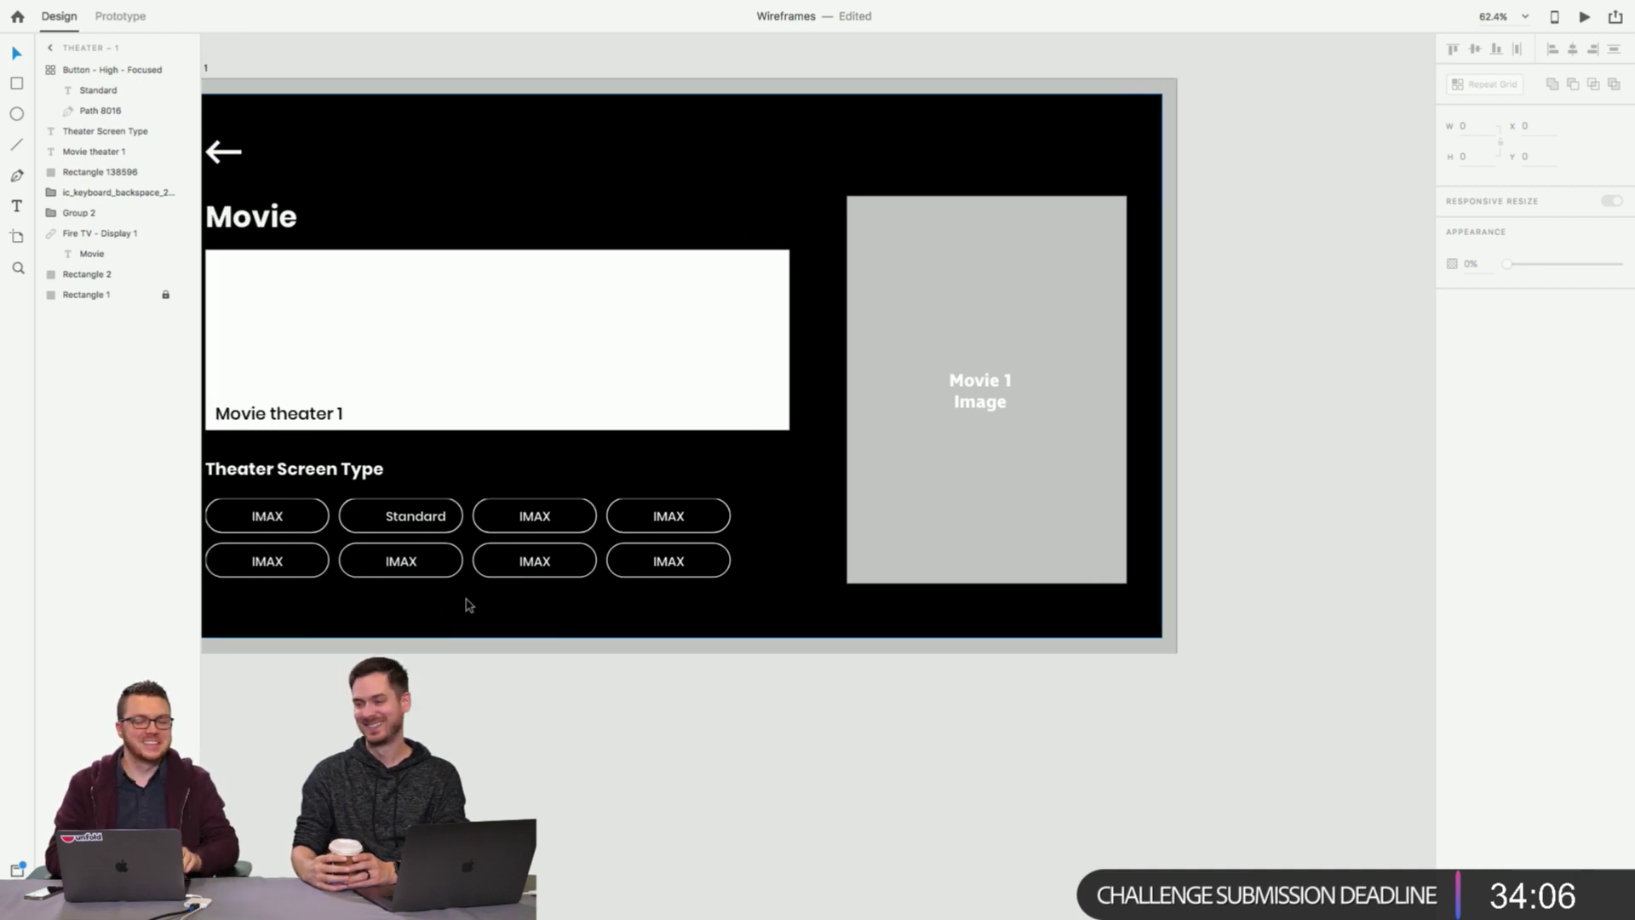
click(419, 523)
double_click(421, 521)
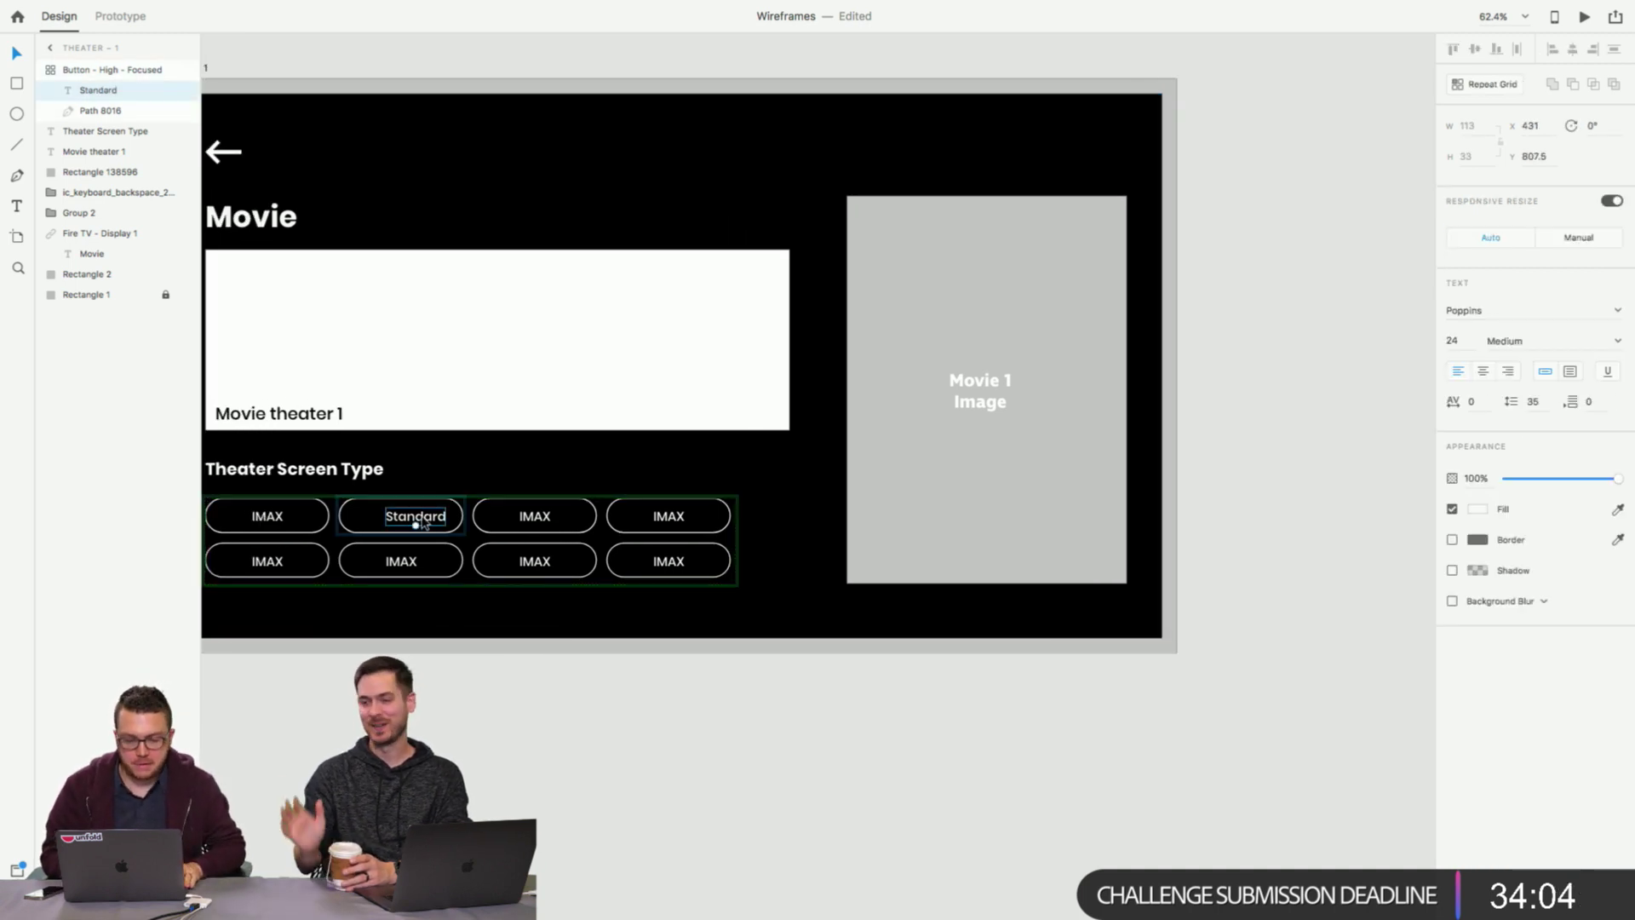
Rename the "Theater – 1" artboard as Screen.
click(633, 757)
scroll(635, 761, down, 4)
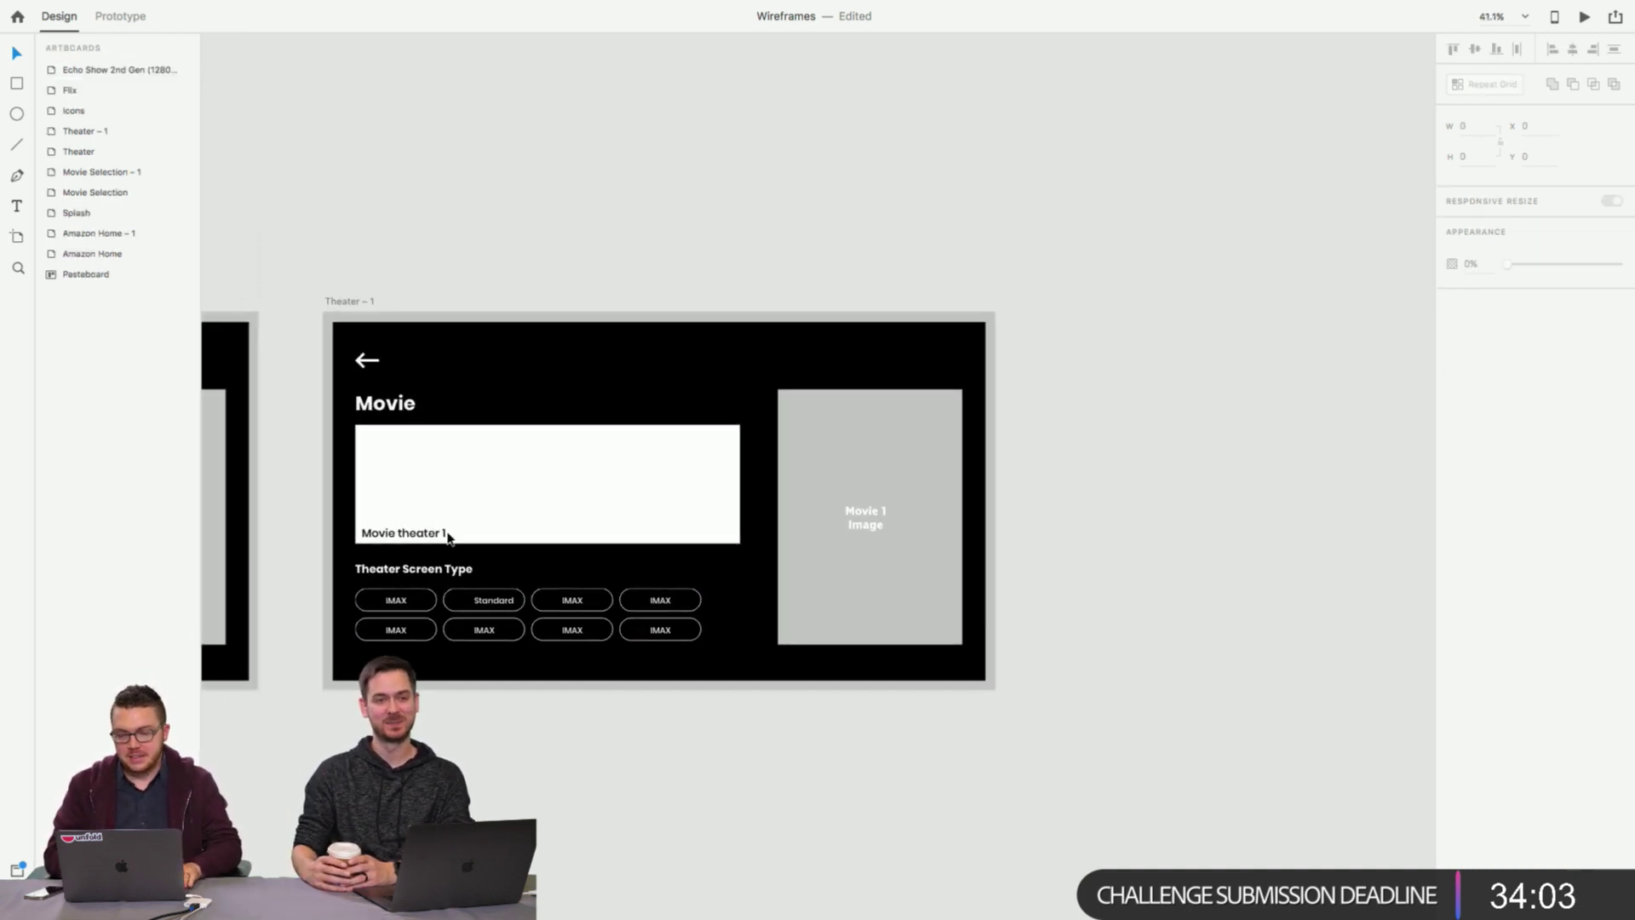
double_click(349, 302)
text(Screen)
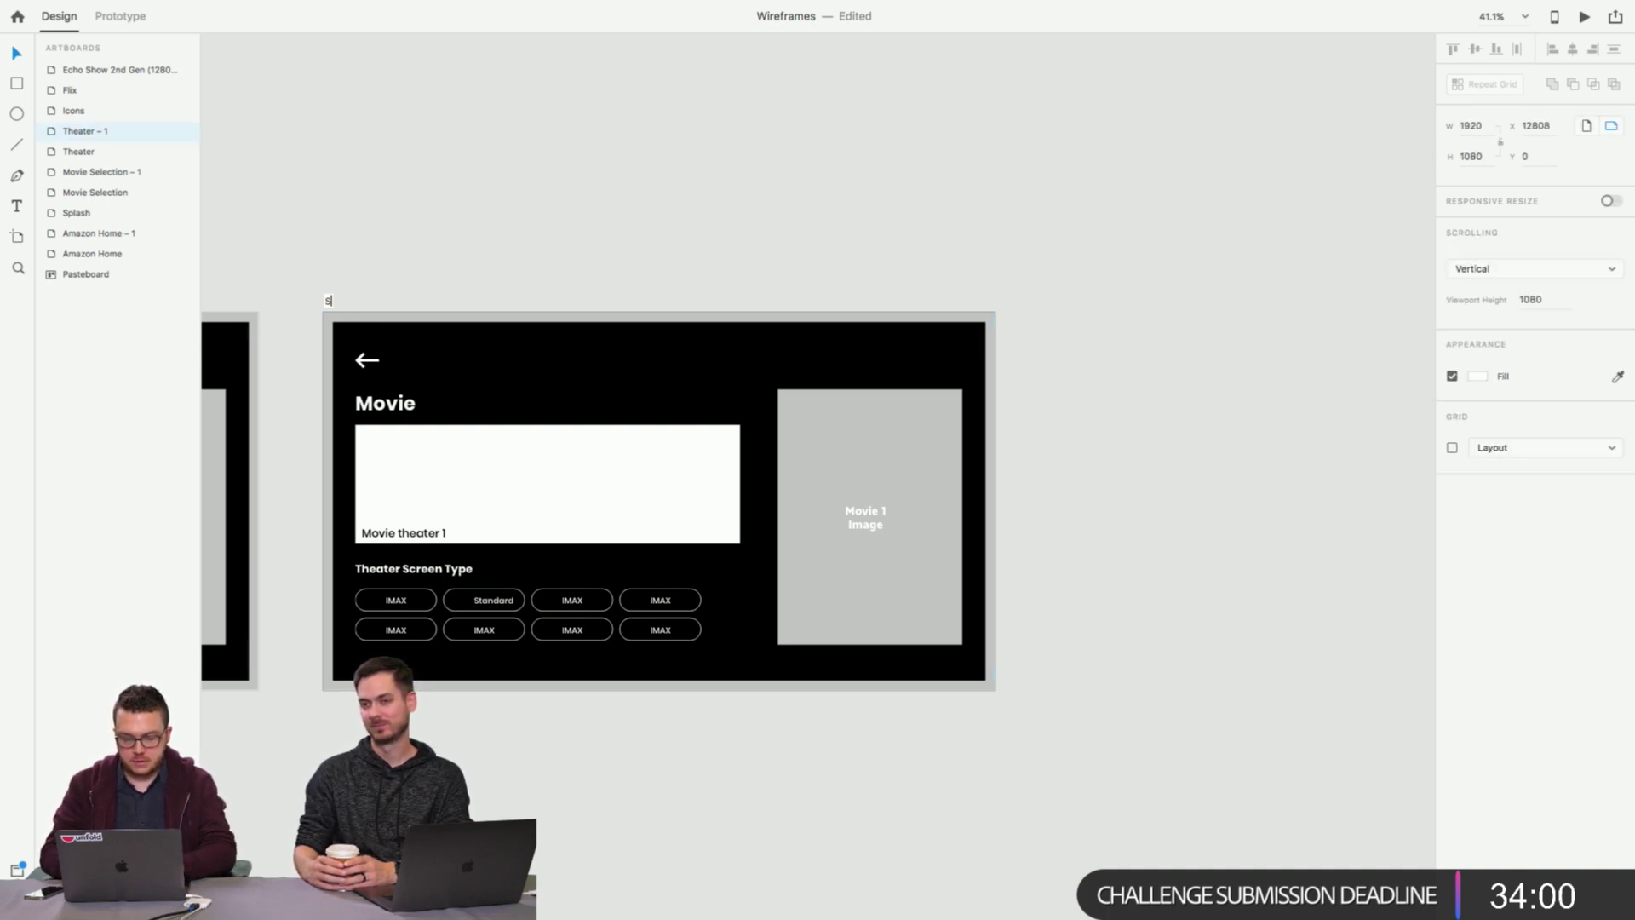
key(Return)
Duplicate the Screen artboard and place the copy directly to its right.
drag(346, 302, 1058, 305)
click(1060, 167)
scroll(1060, 167, up, 5)
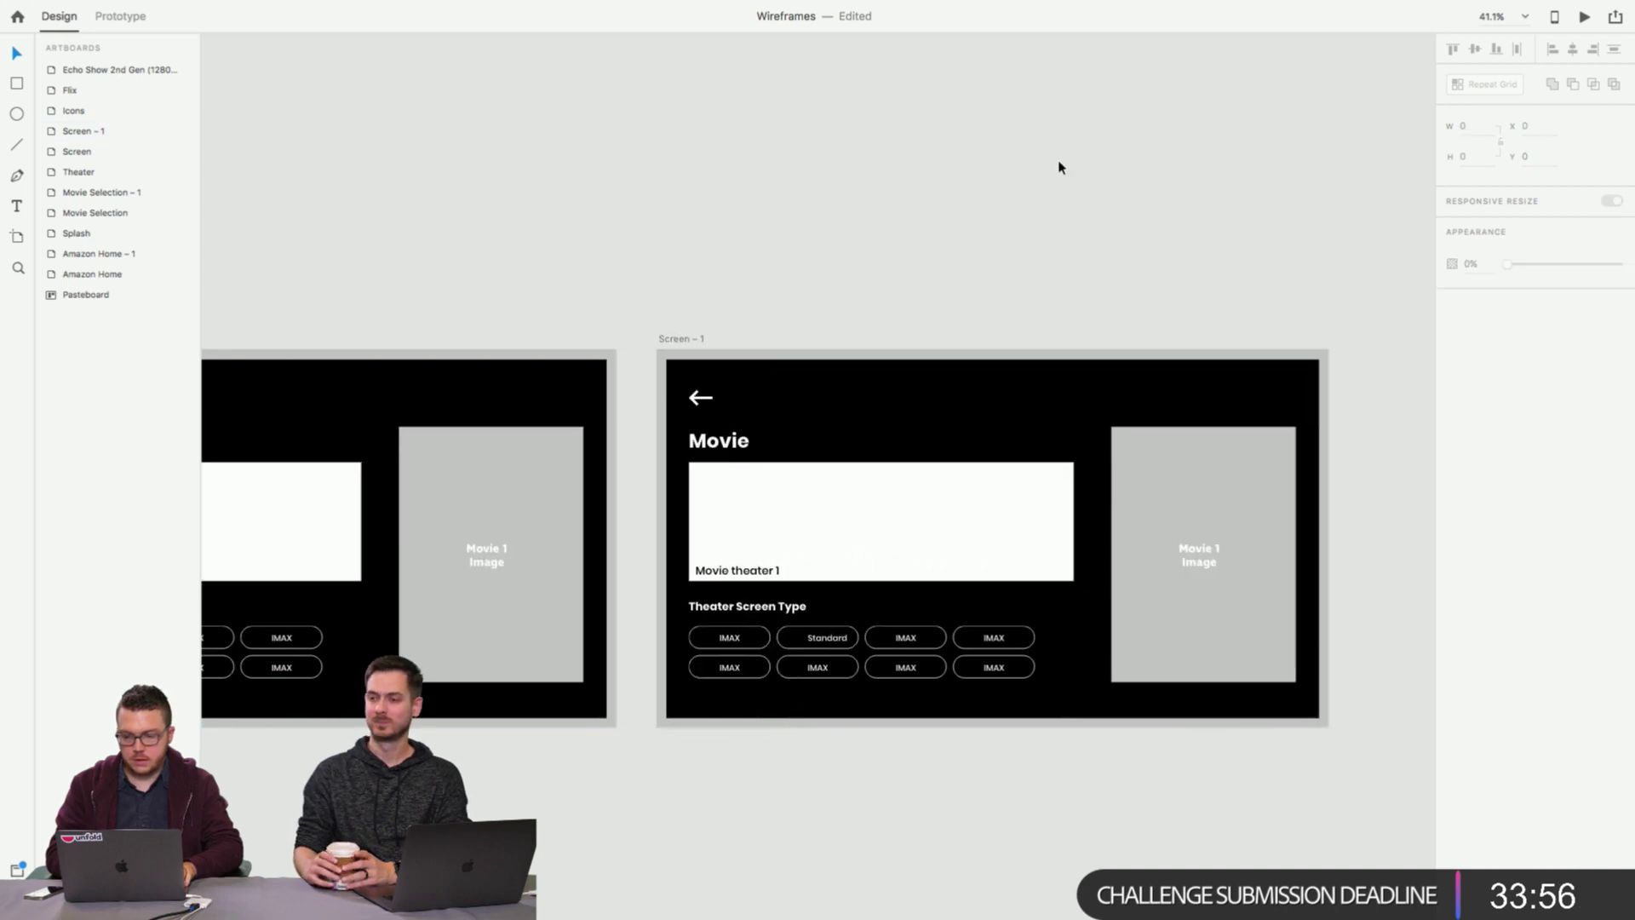
scroll(1058, 179, down, 3)
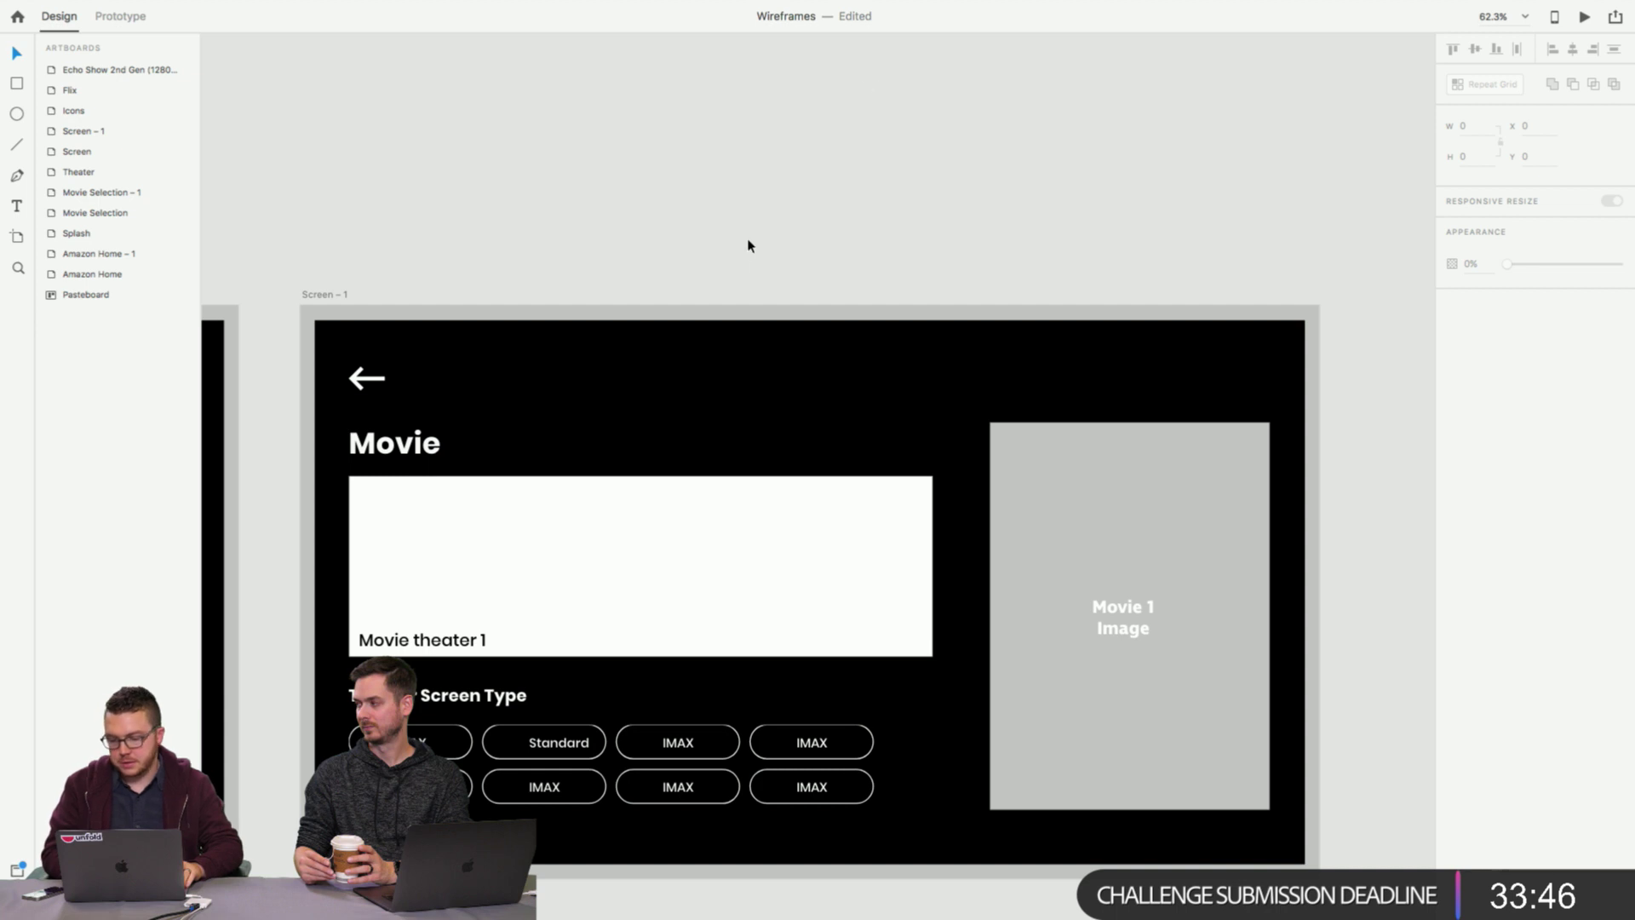
scroll(738, 260, down, 3)
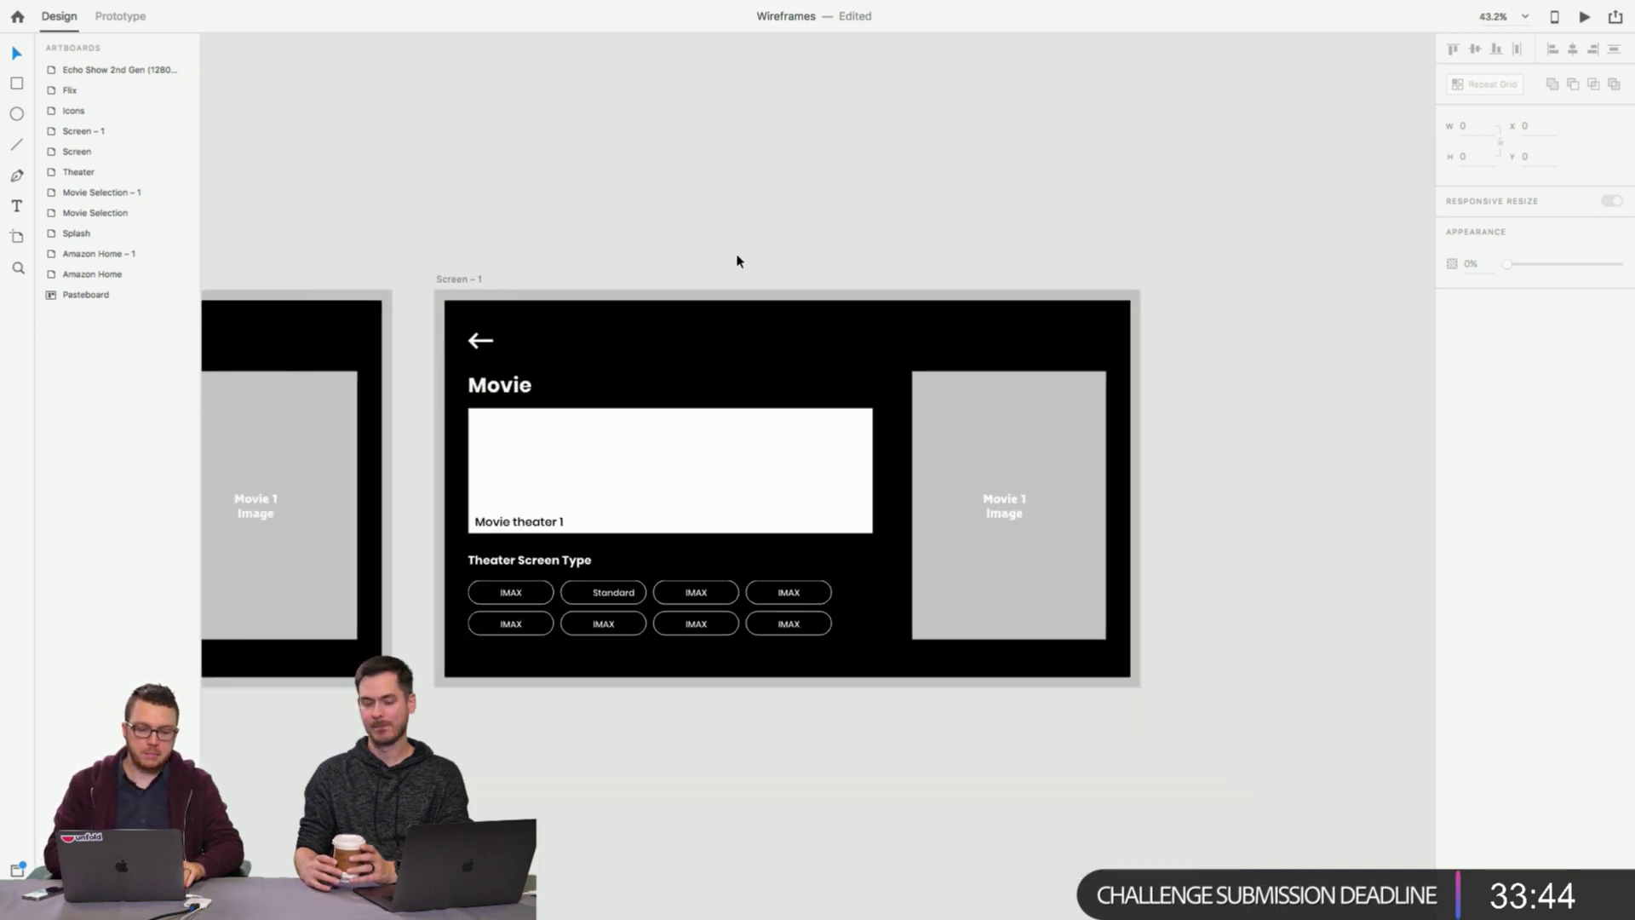
click(451, 278)
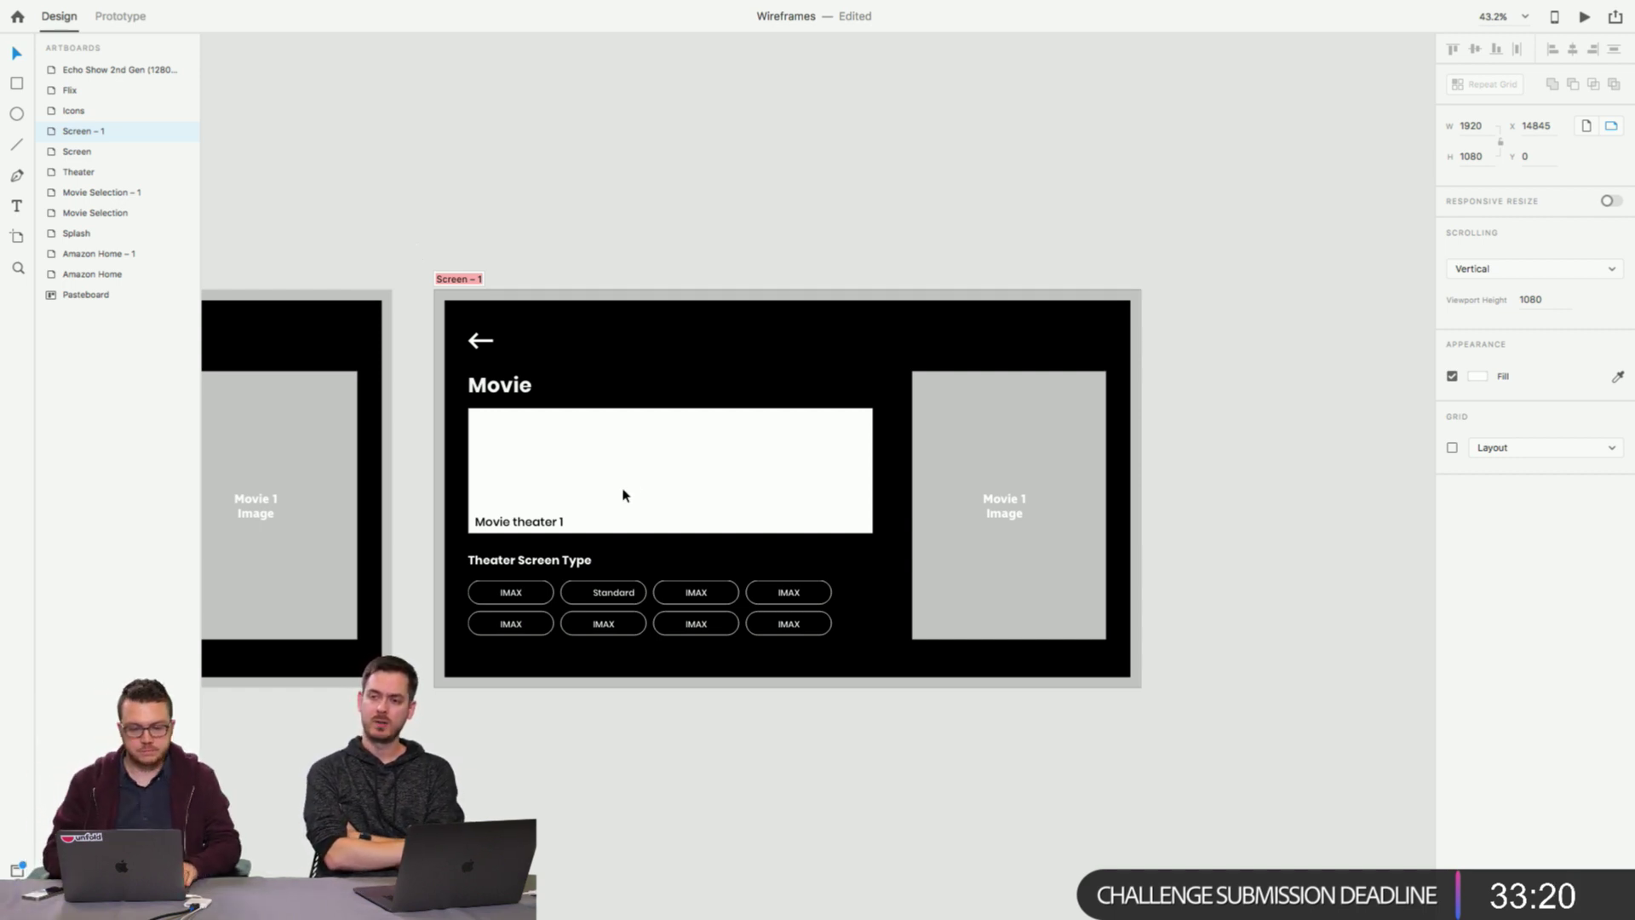
click(546, 564)
shift+click(521, 601)
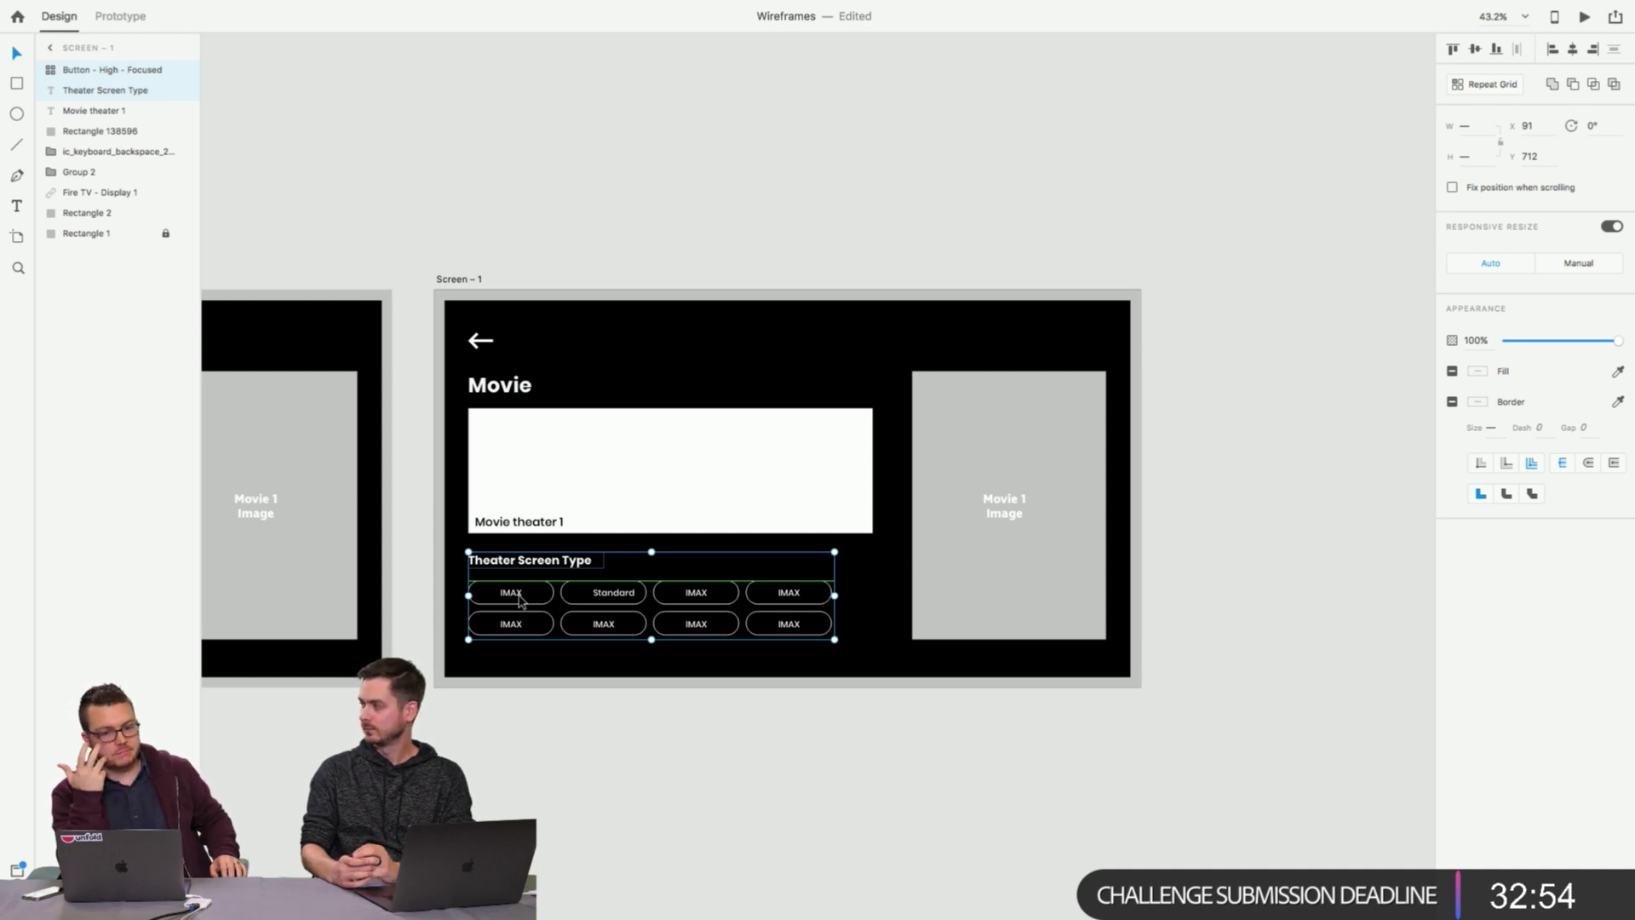
click(625, 271)
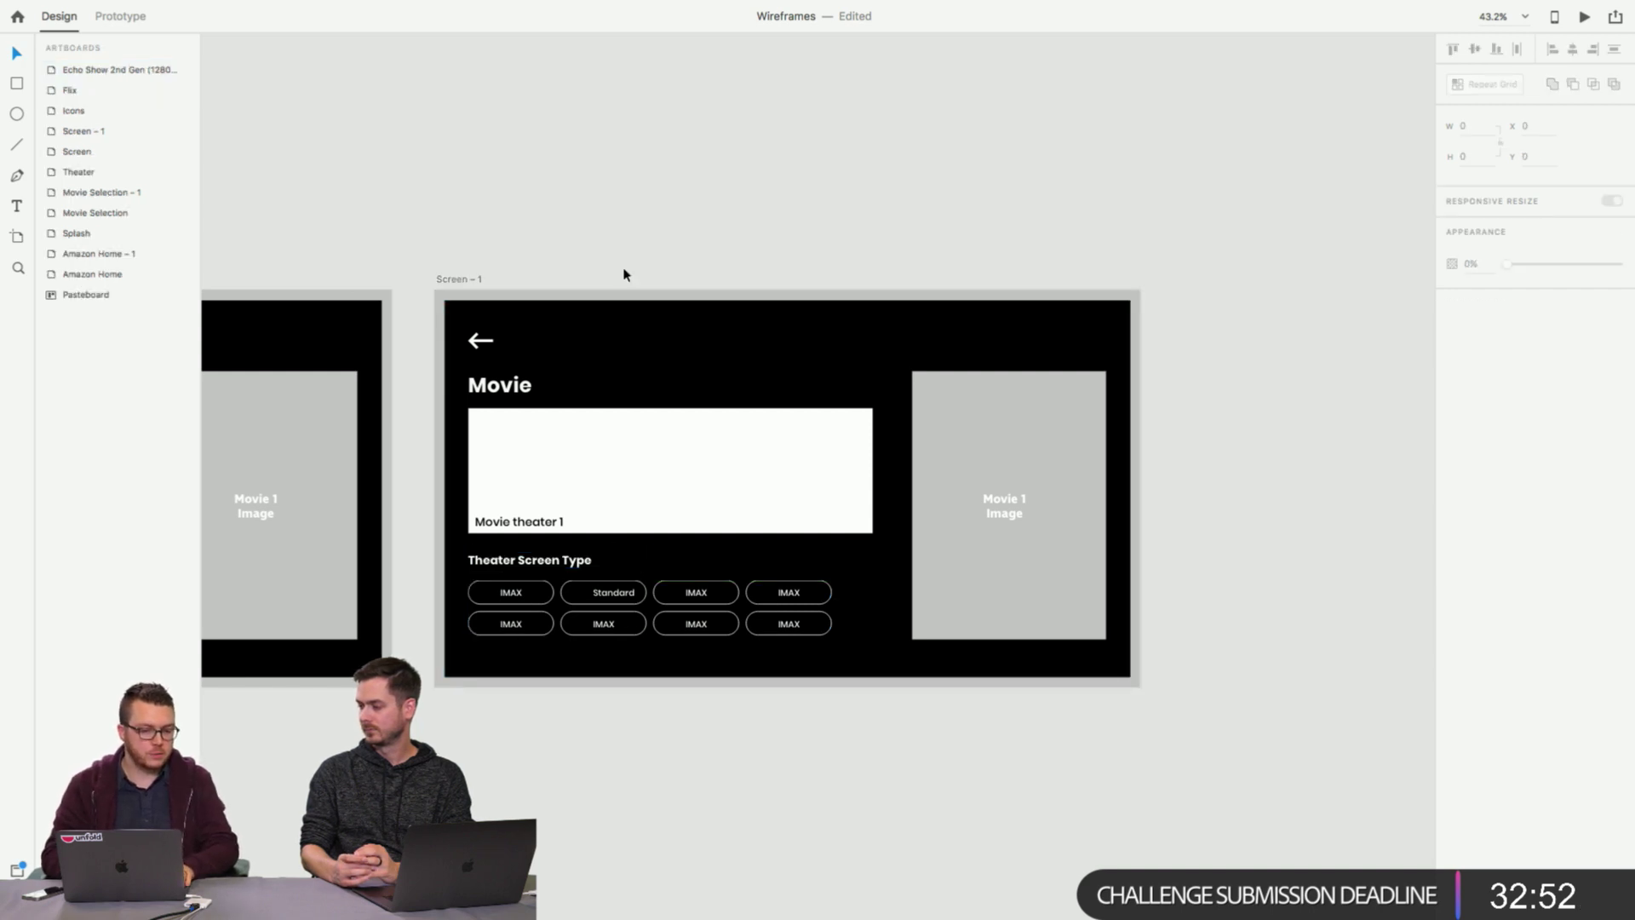
scroll(624, 275, down, 2)
scroll(624, 275, left, 10)
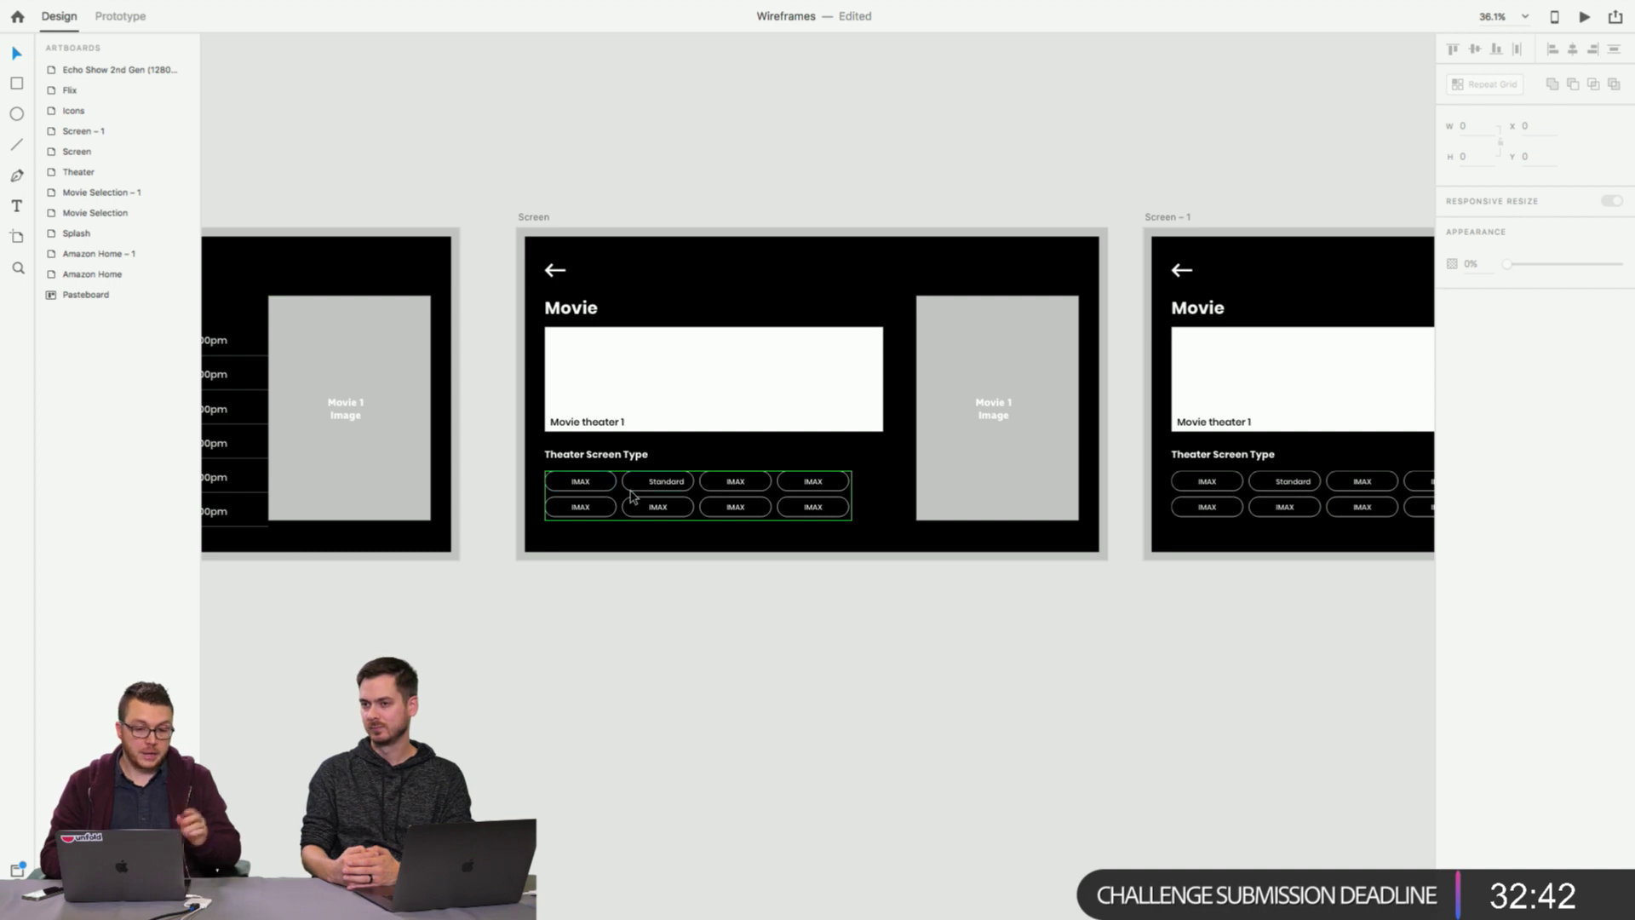
click(641, 398)
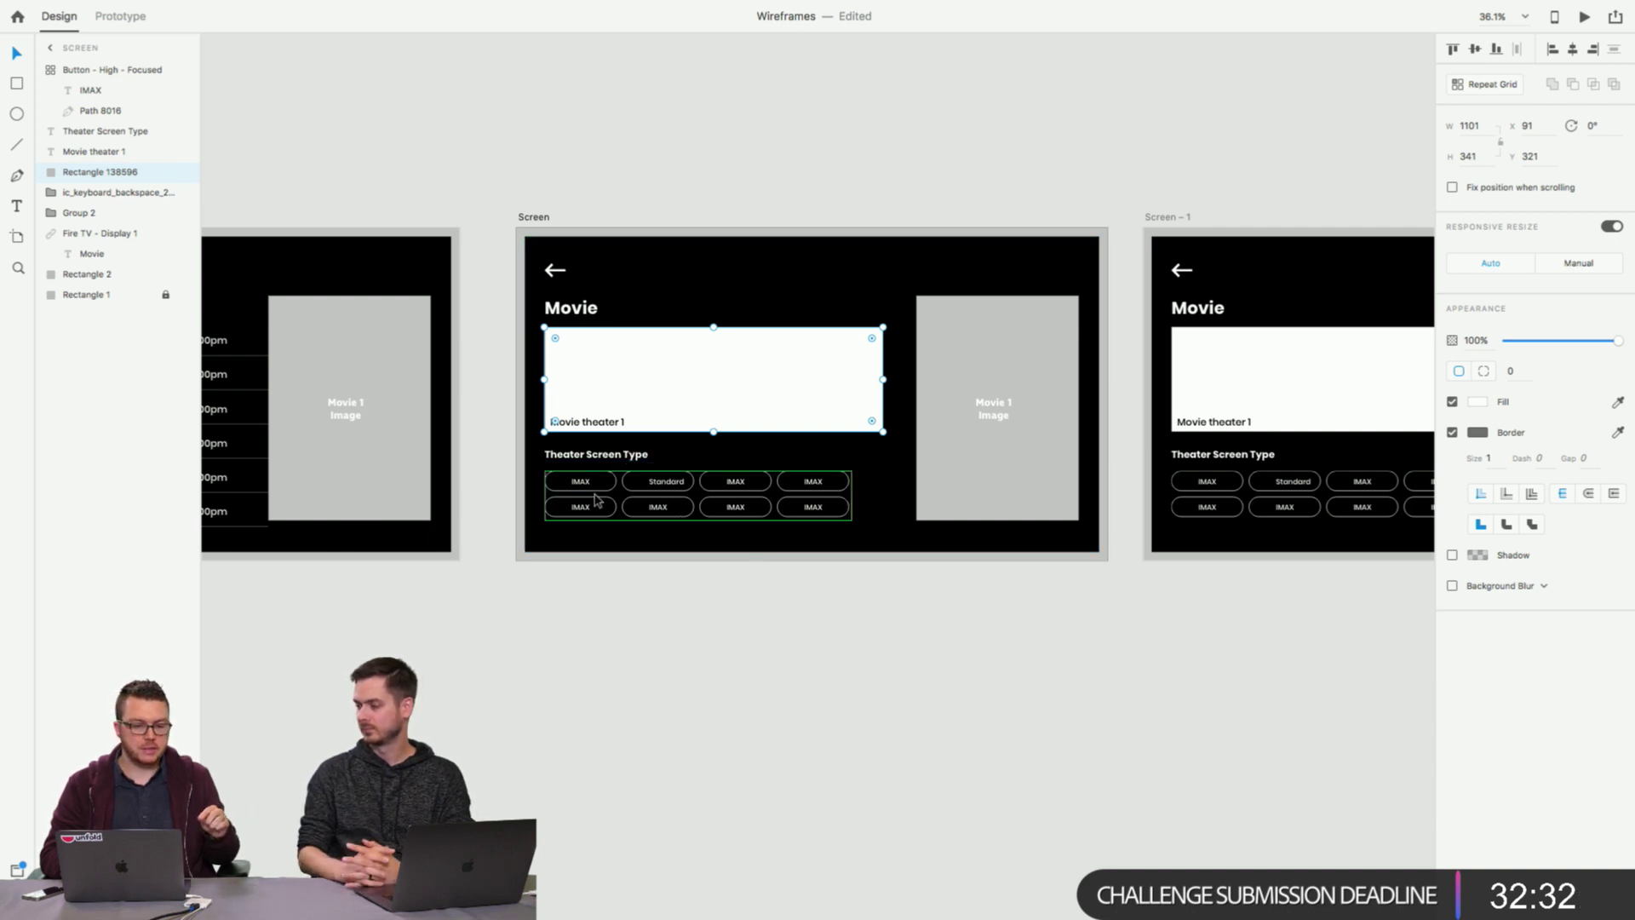
Copy the repeat grid of theater rows with distances and times from the Theater artboard.
scroll(584, 523, down, 3)
scroll(584, 523, down, 2)
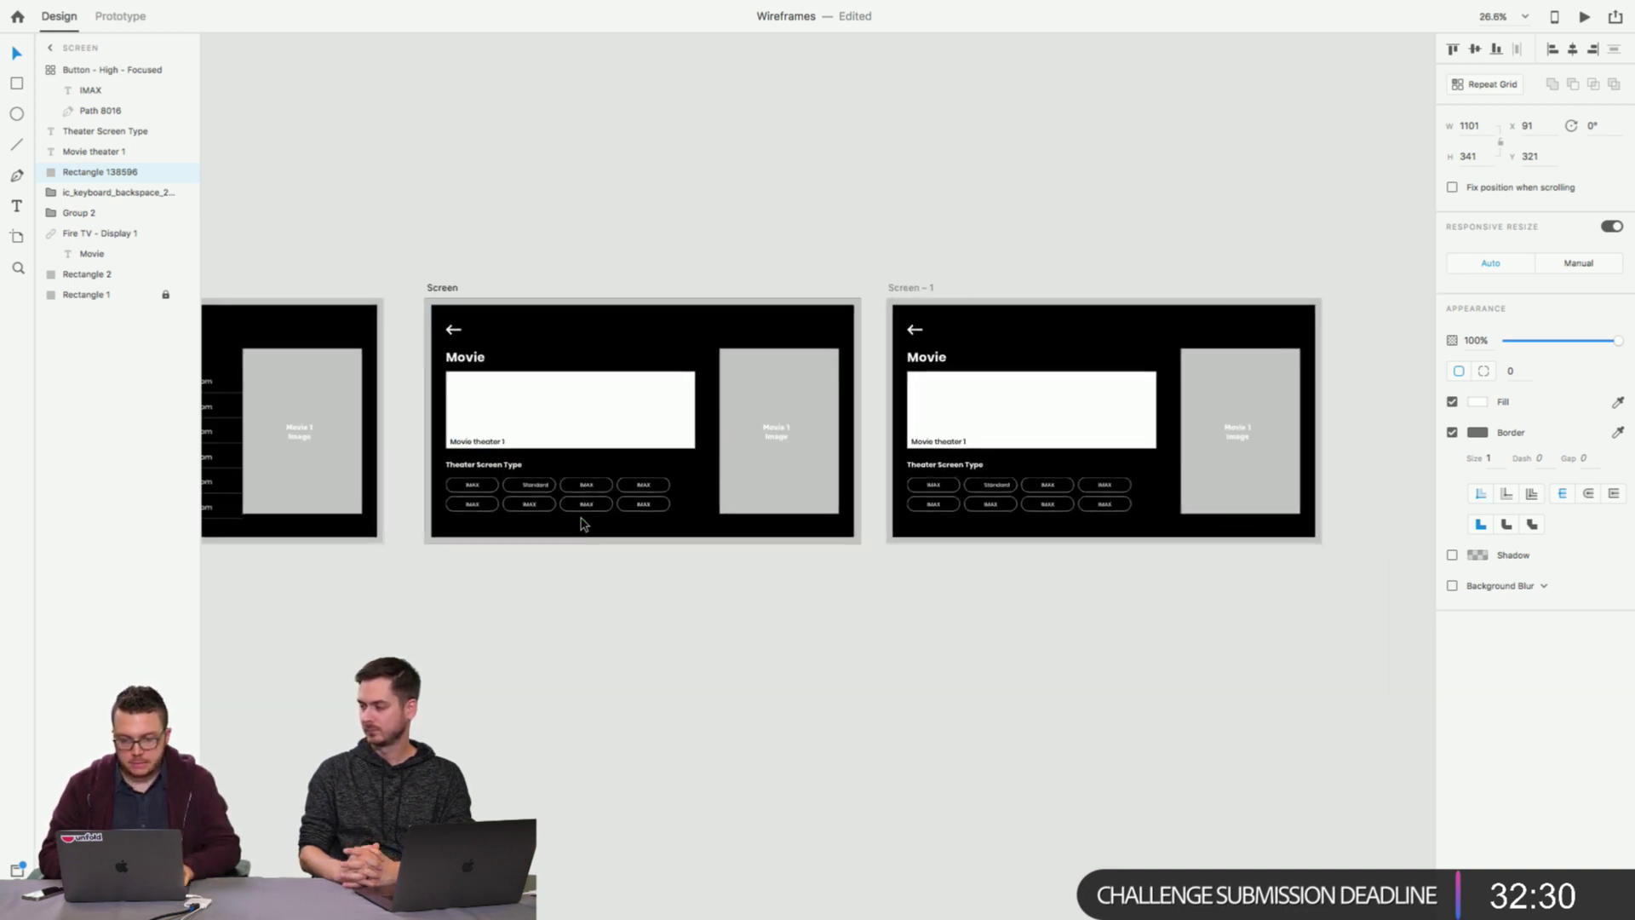
scroll(584, 523, left, 5)
scroll(584, 522, down, 3)
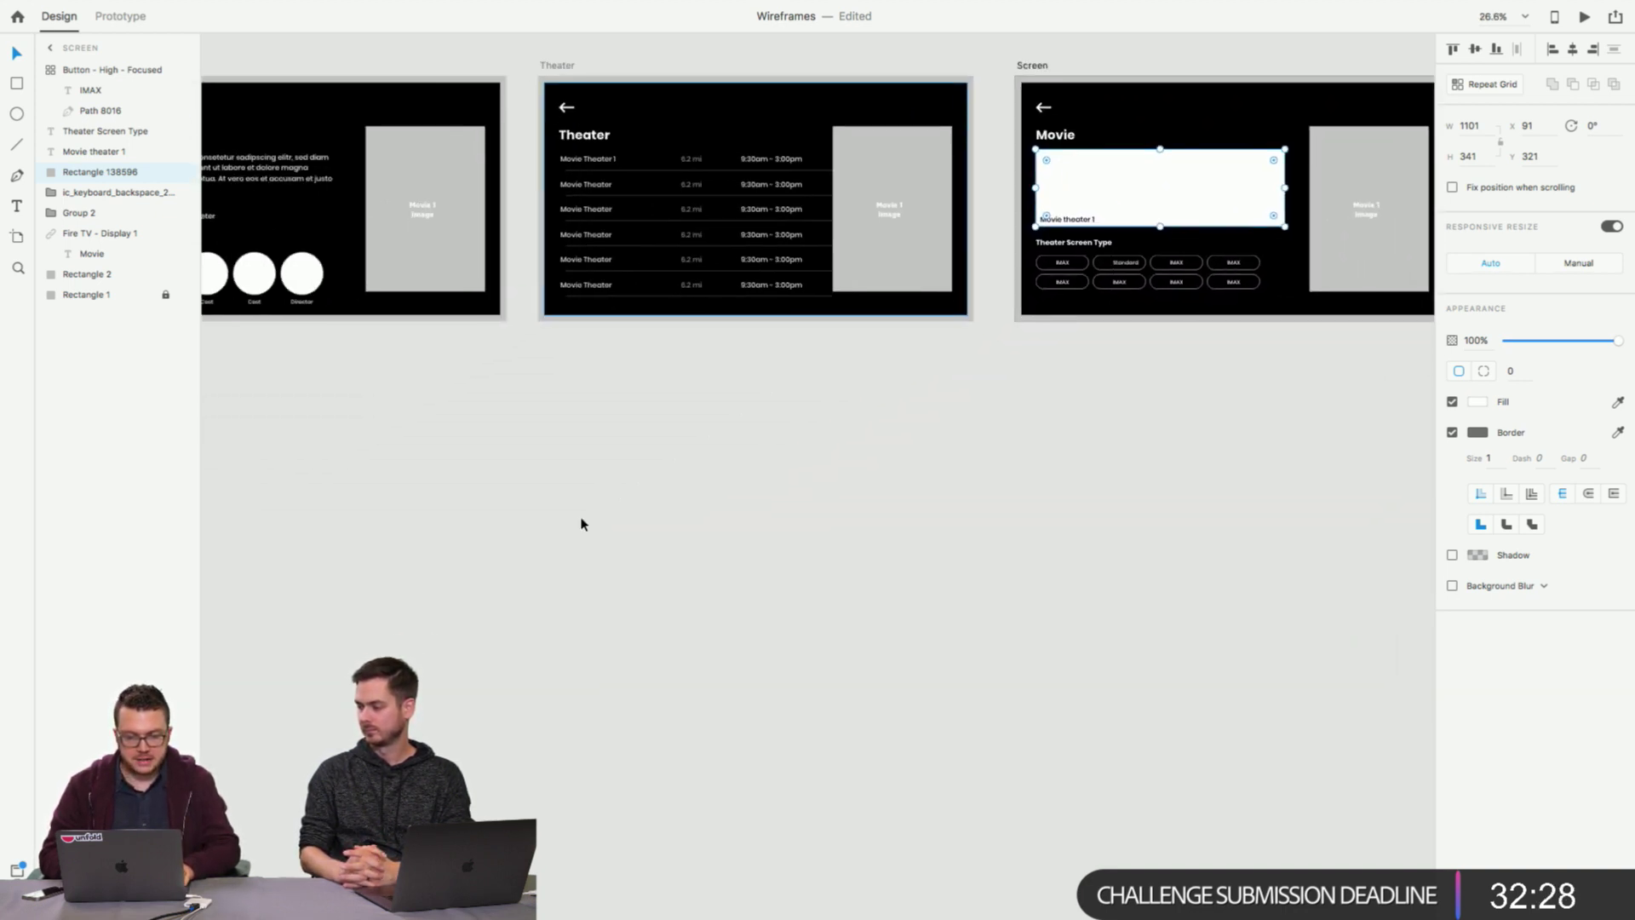
scroll(573, 525, right, 5)
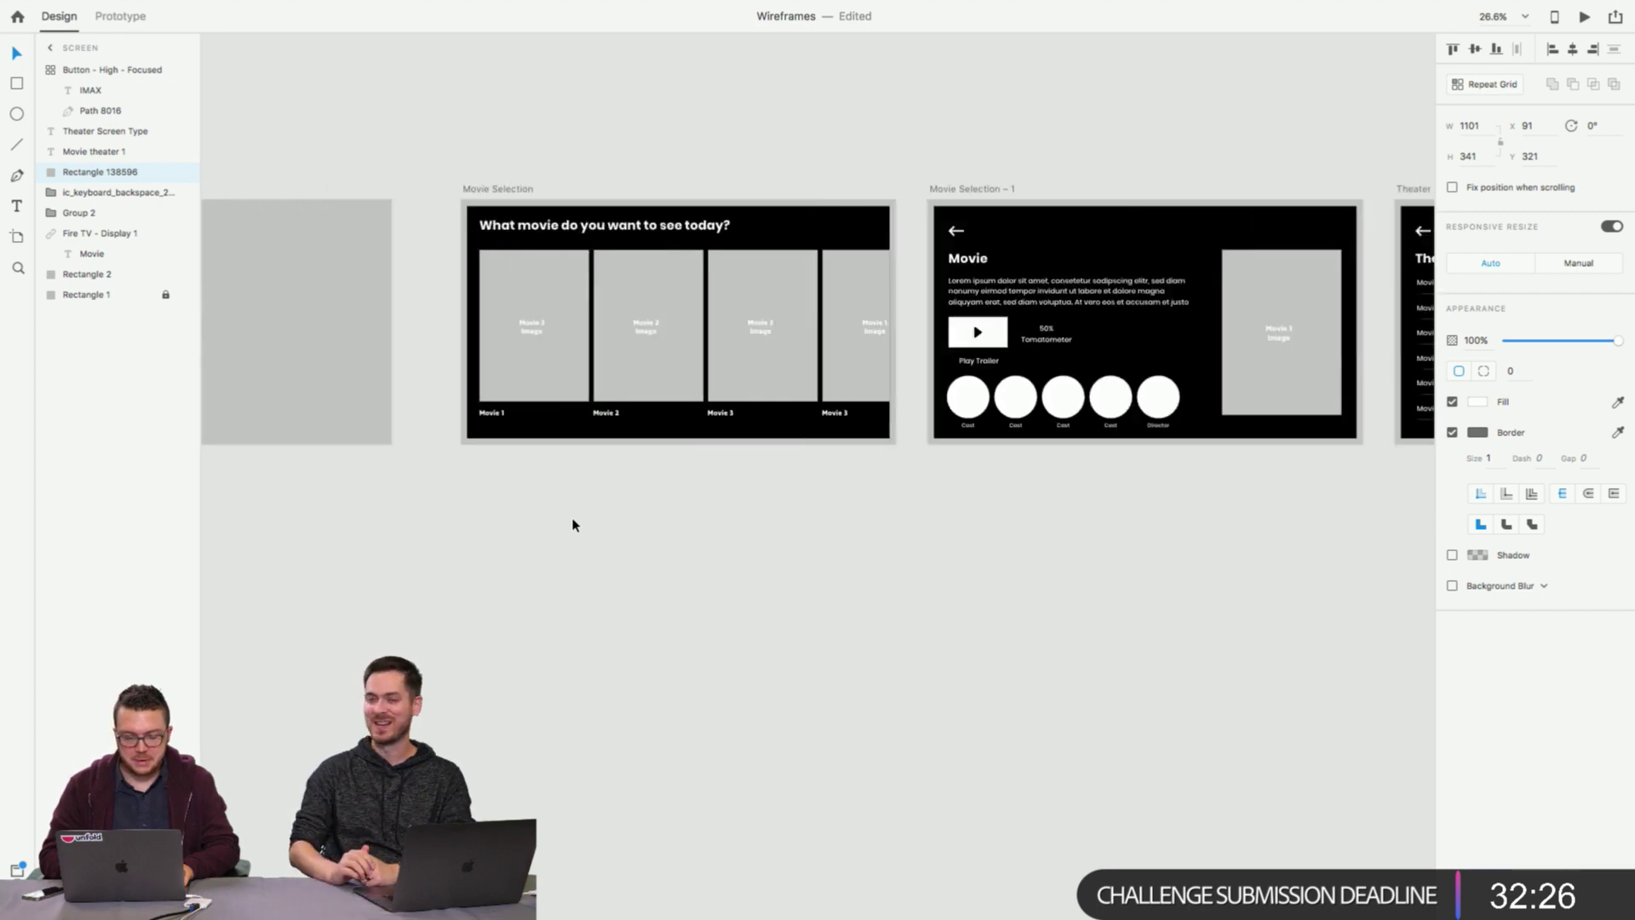
scroll(573, 524, down, 5)
scroll(572, 525, left, 5)
scroll(695, 445, up, 2)
scroll(835, 380, up, 5)
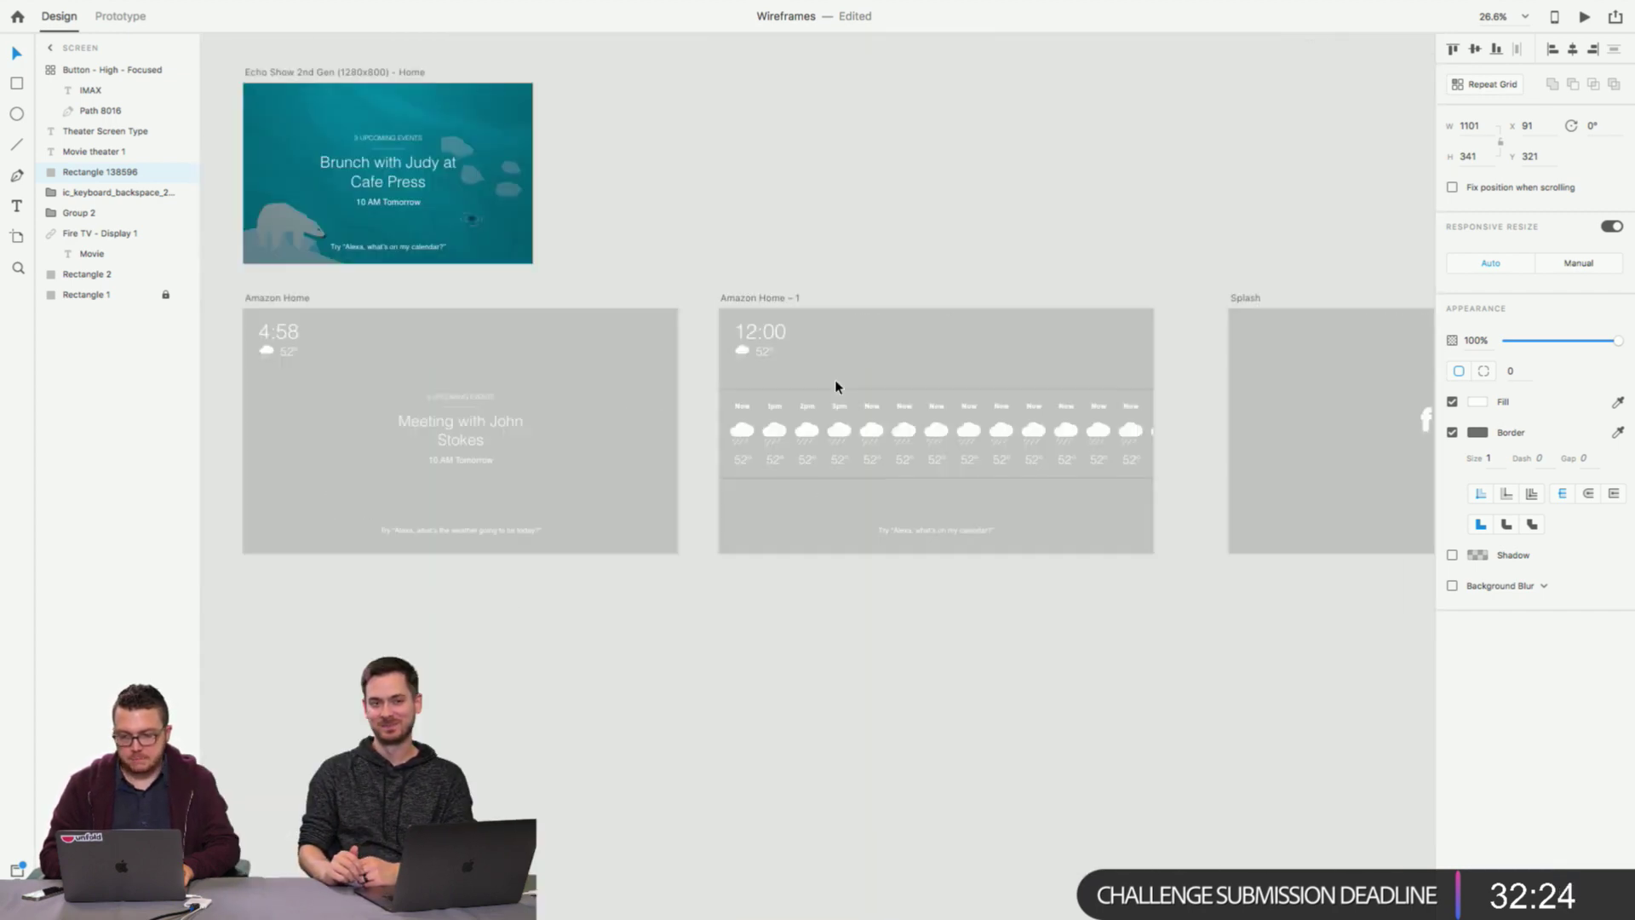
scroll(834, 380, right, 8)
scroll(835, 380, right, 8)
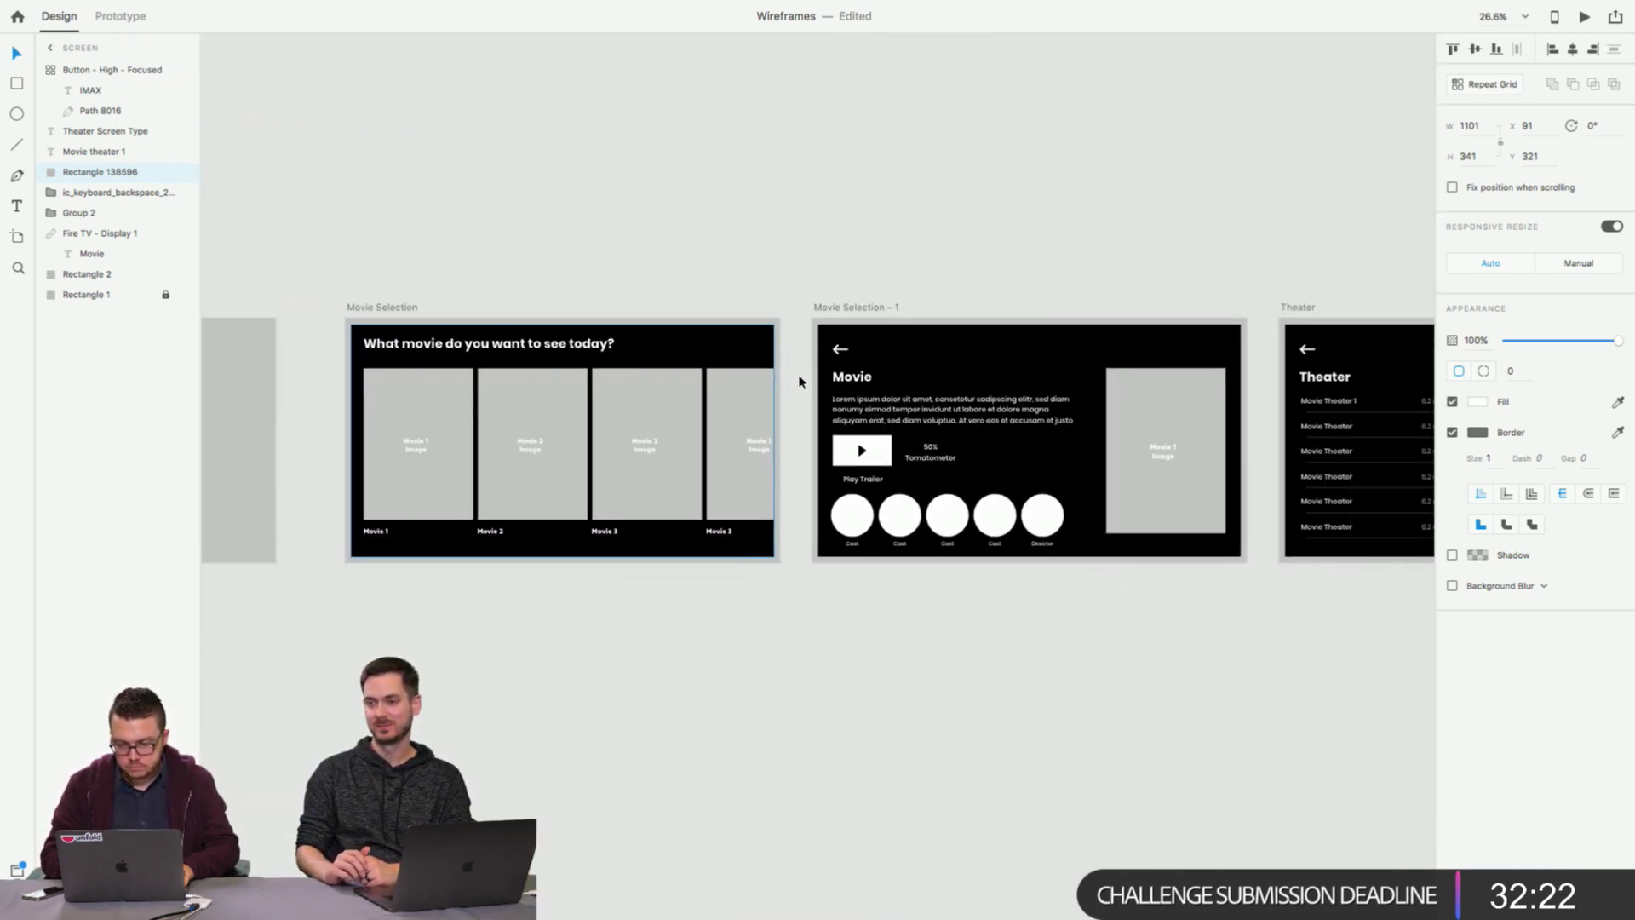
click(908, 402)
click(908, 402)
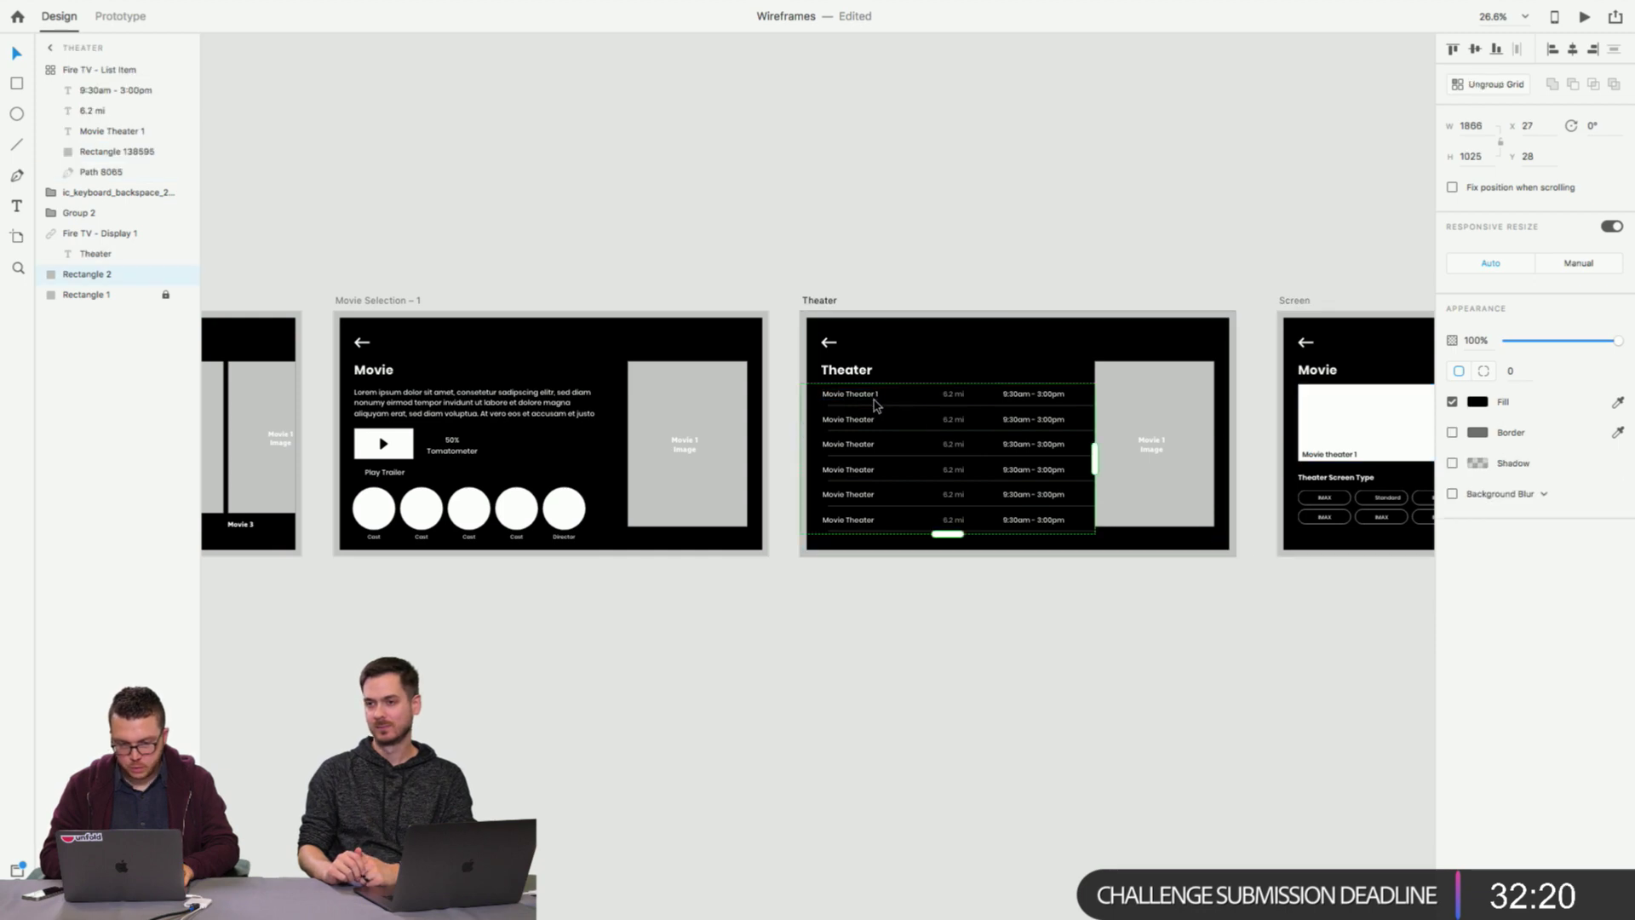
Replace the screen-type button grid on the "Screen – 1" artboard with the copied theater listing.
scroll(1022, 468, right, 2)
scroll(1130, 547, right, 5)
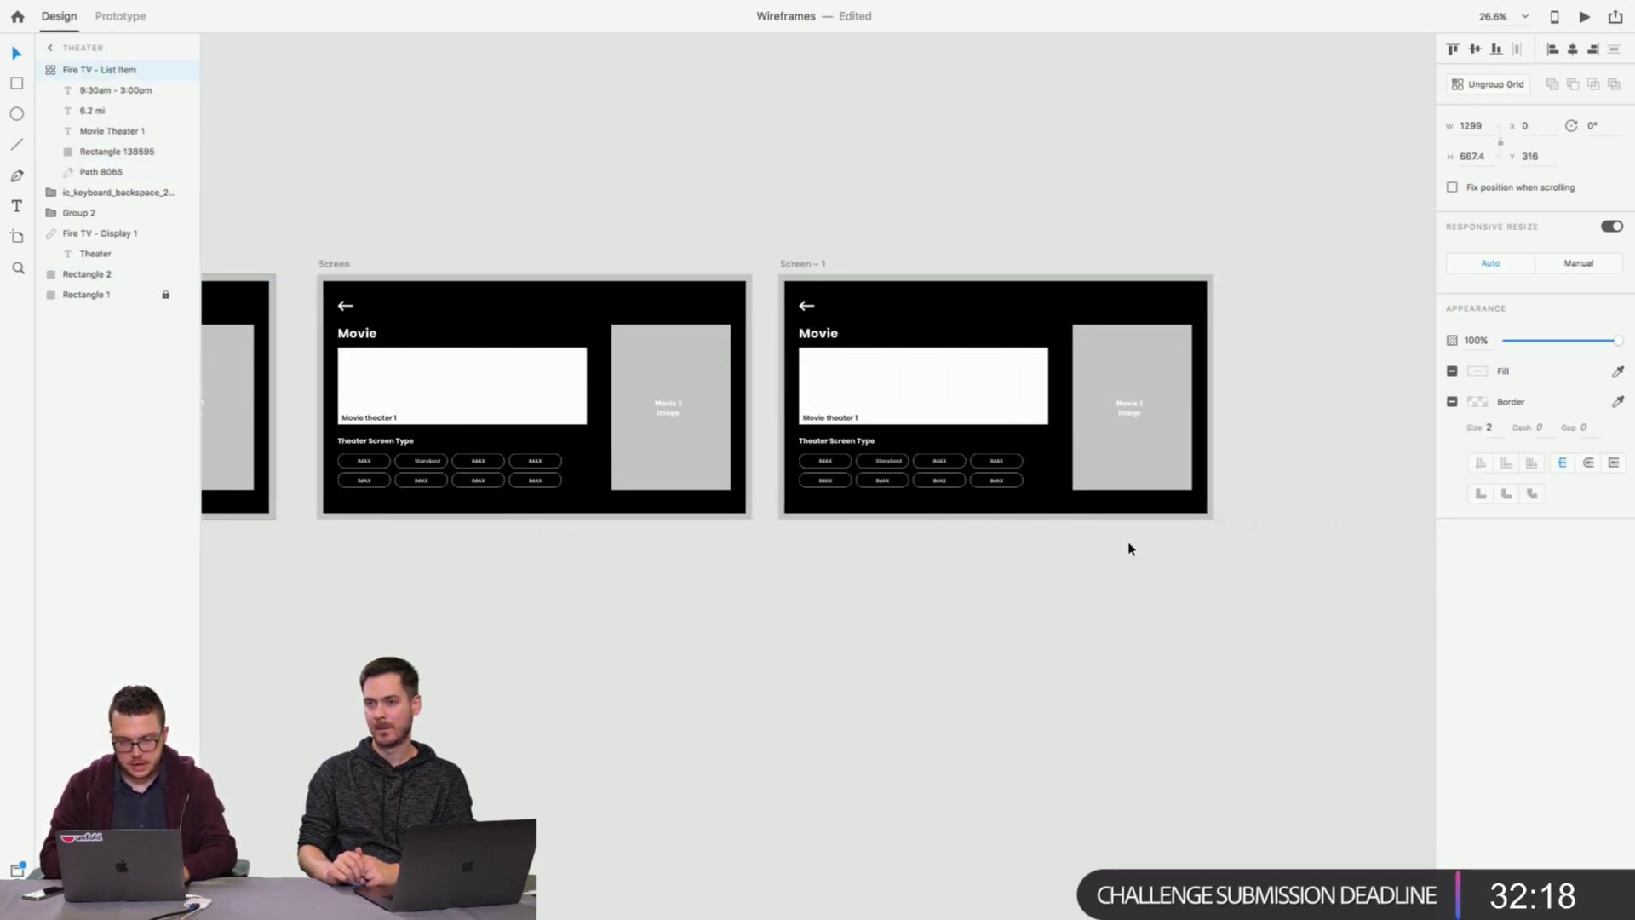
scroll(1125, 537, up, 3)
click(575, 382)
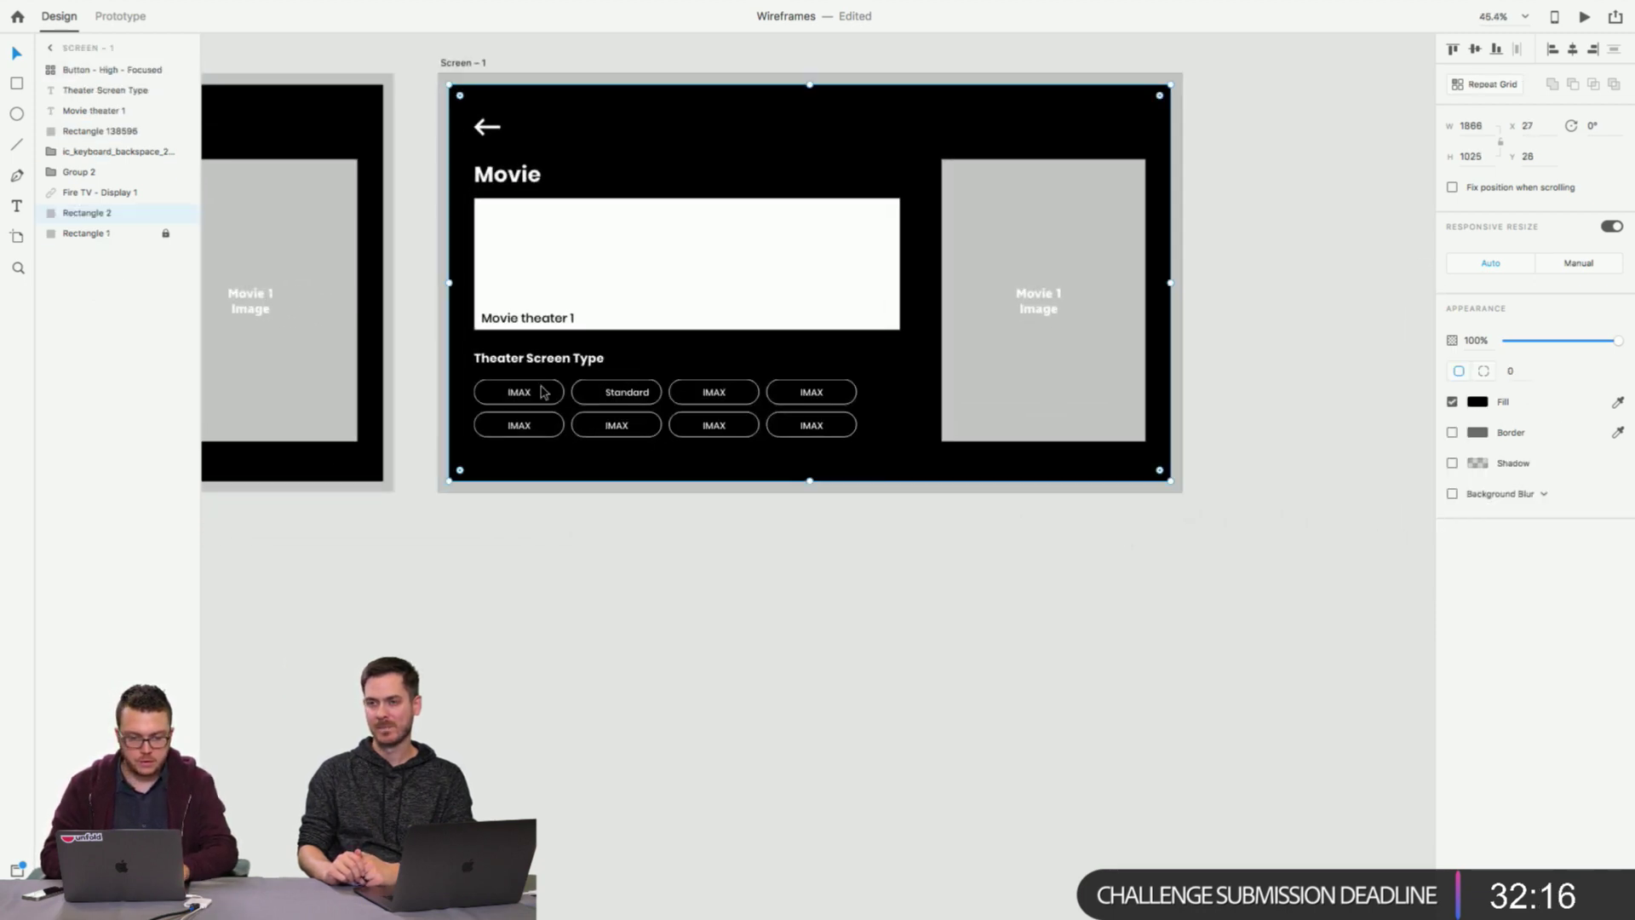
click(856, 409)
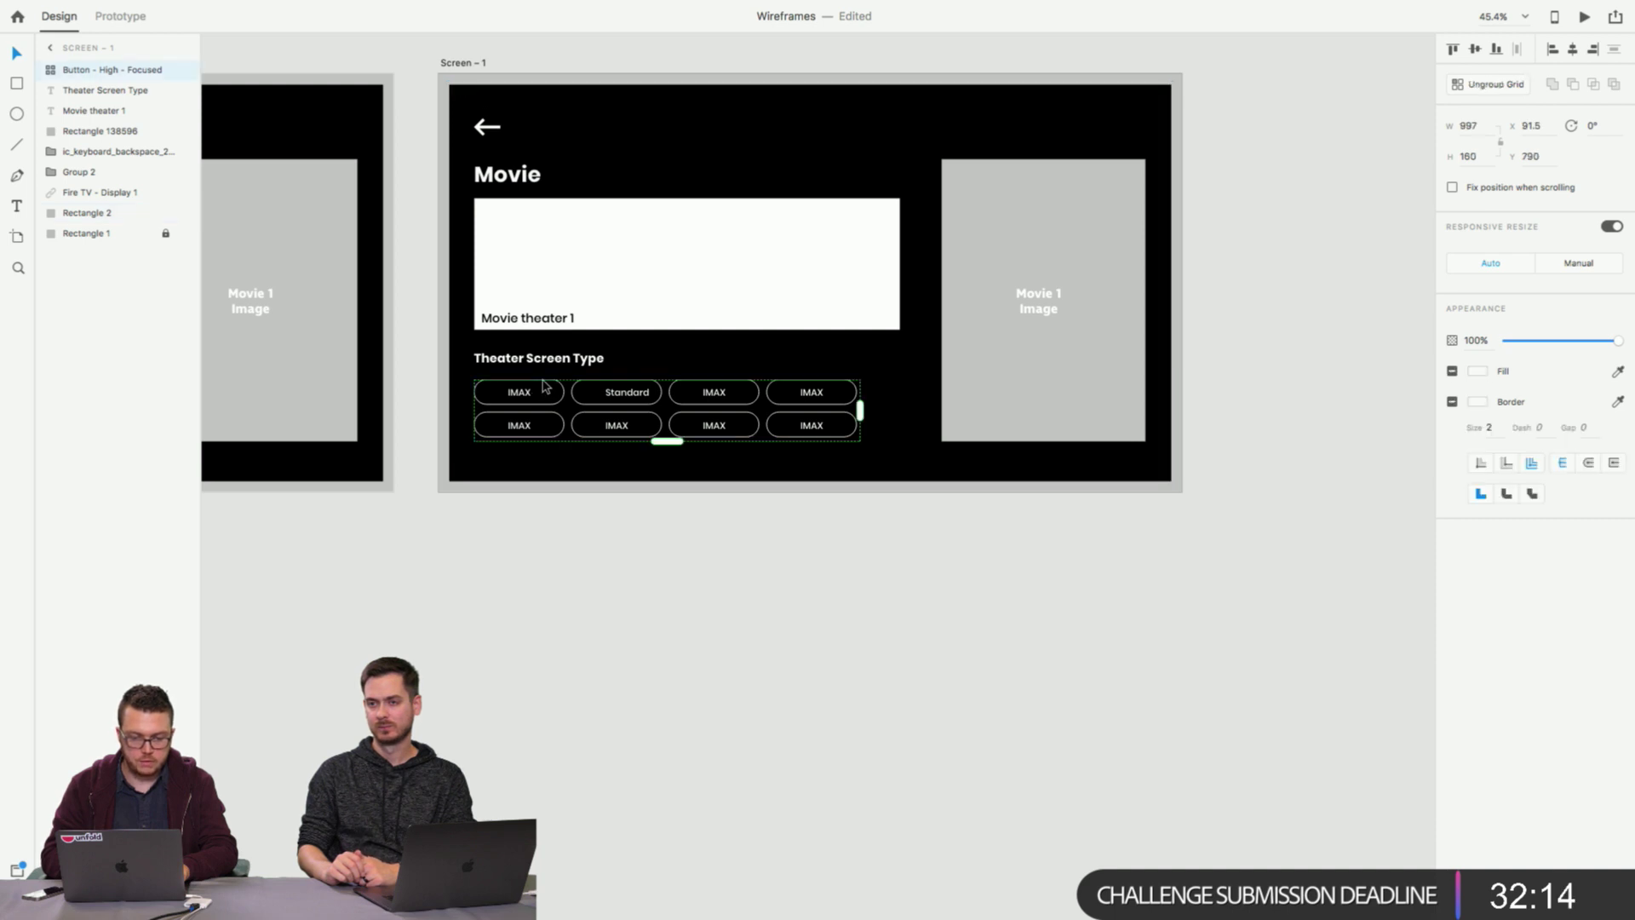
key(Delete)
click(558, 391)
key(super+v)
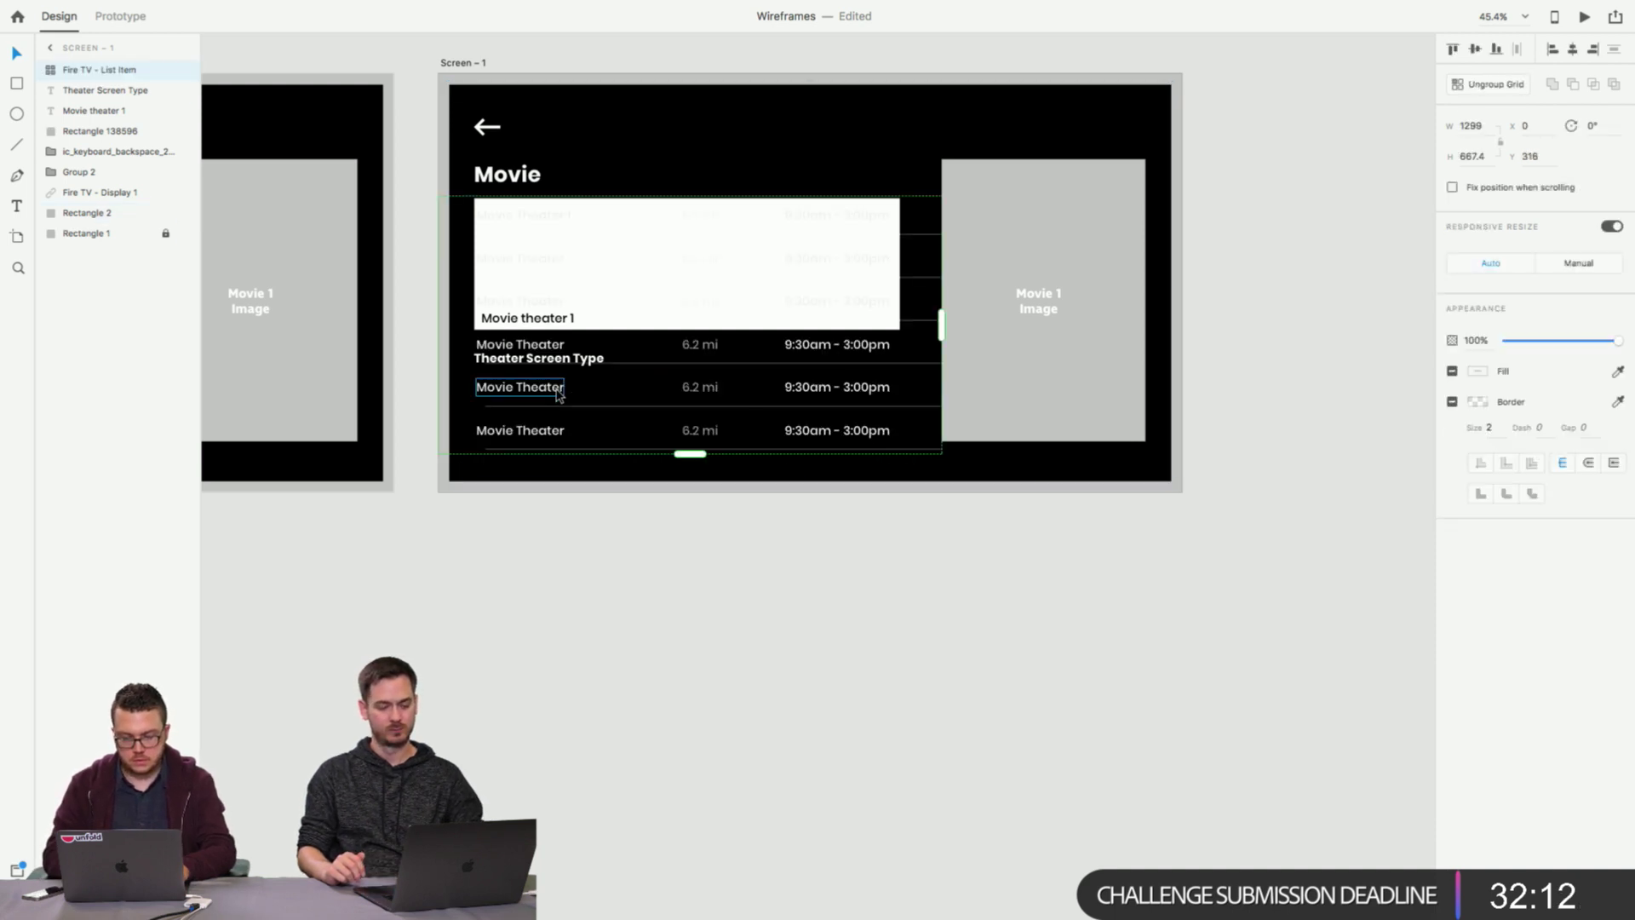
Move the pasted listing down to Y 746 under the Theater Screen Type heading and shorten it to two rows.
drag(690, 360, 692, 524)
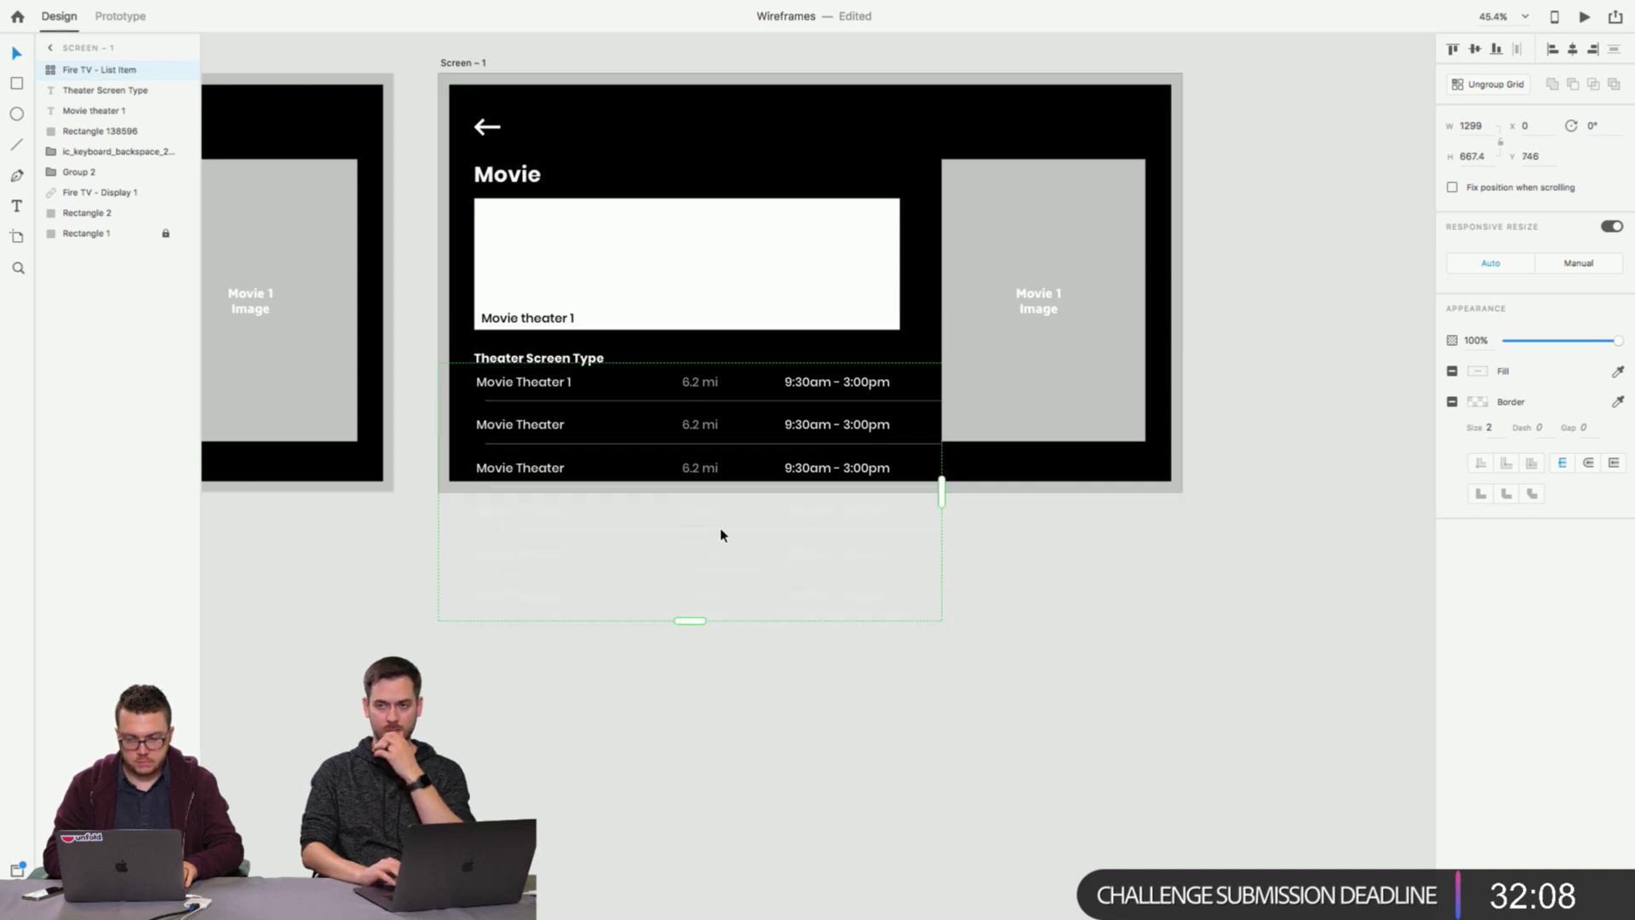
drag(692, 622, 690, 446)
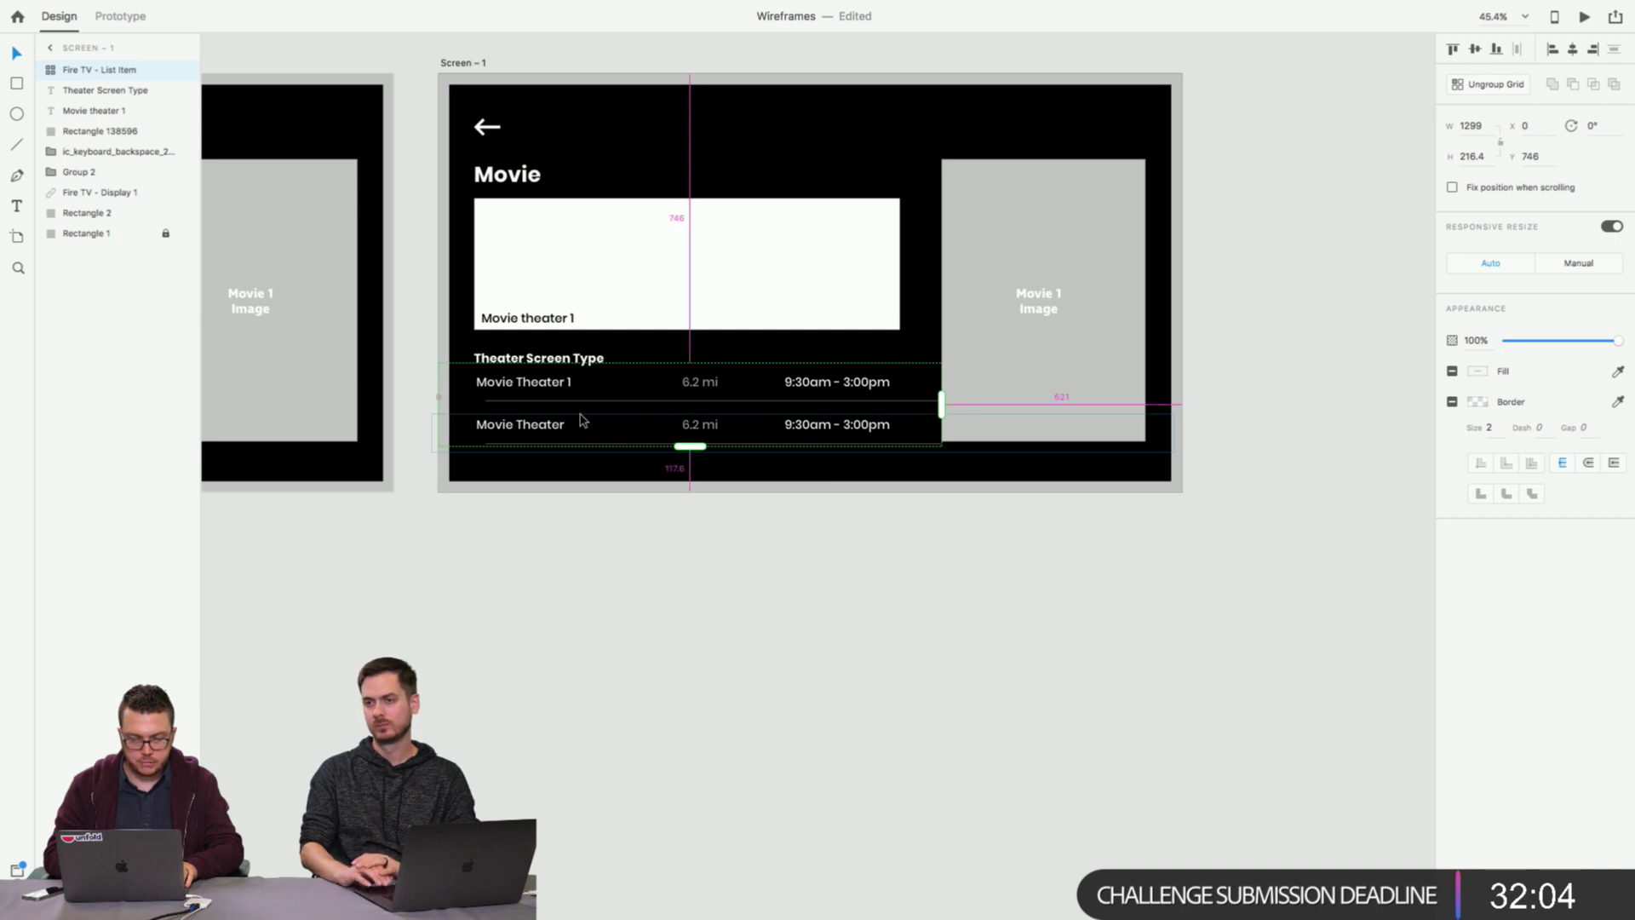
Try to reduce the spacing between the two listing rows.
drag(559, 408, 549, 408)
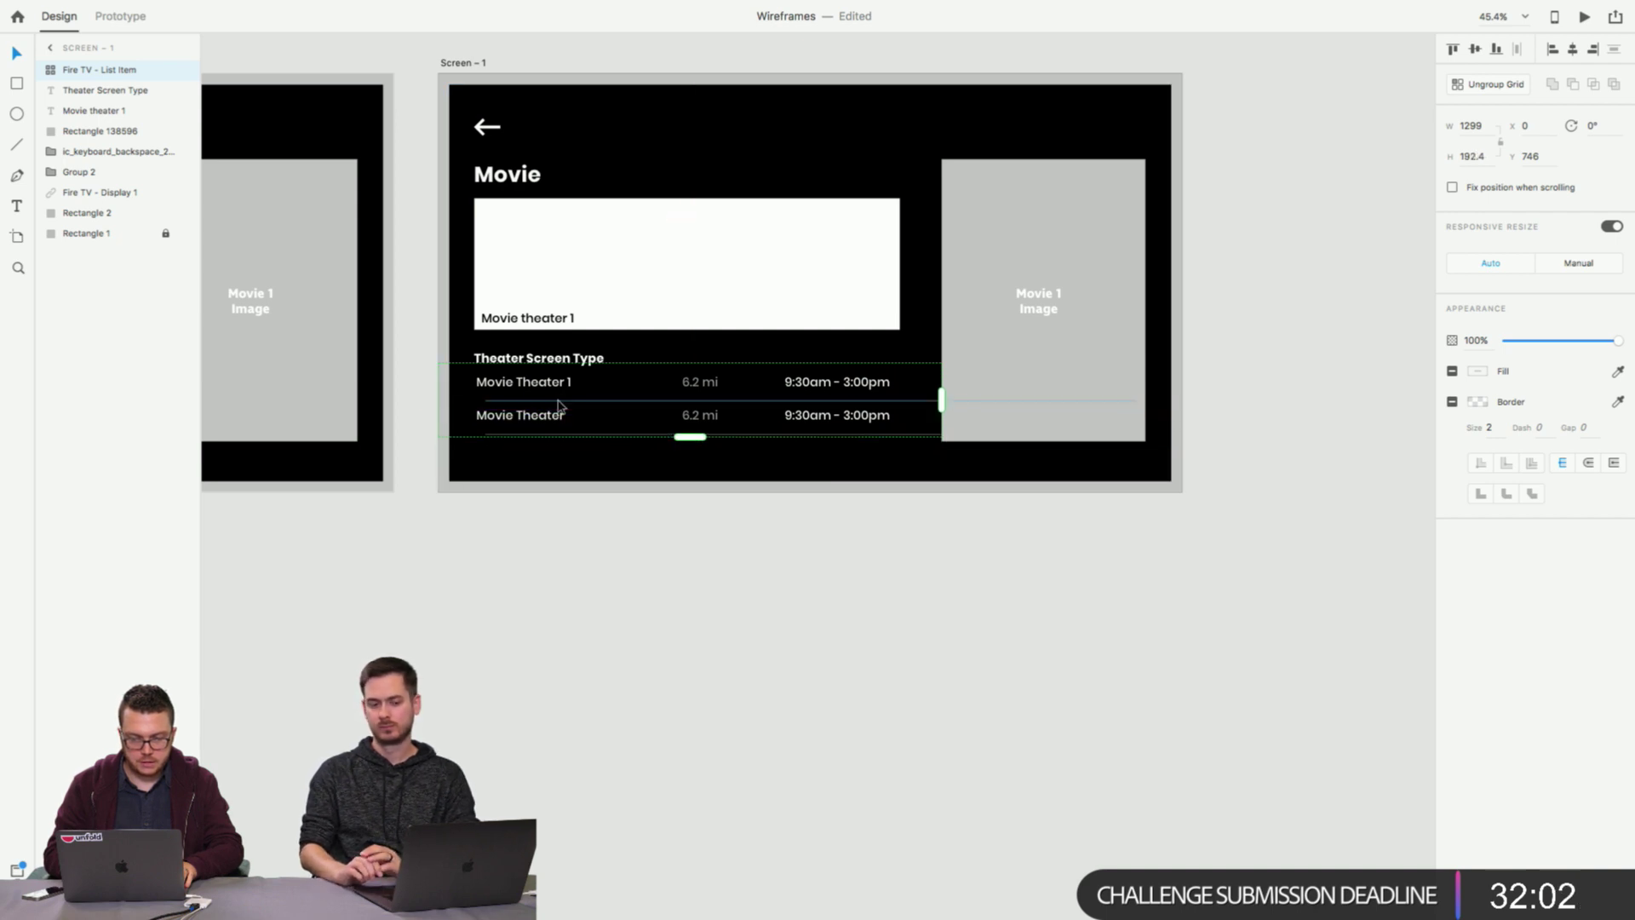
click(582, 421)
click(567, 407)
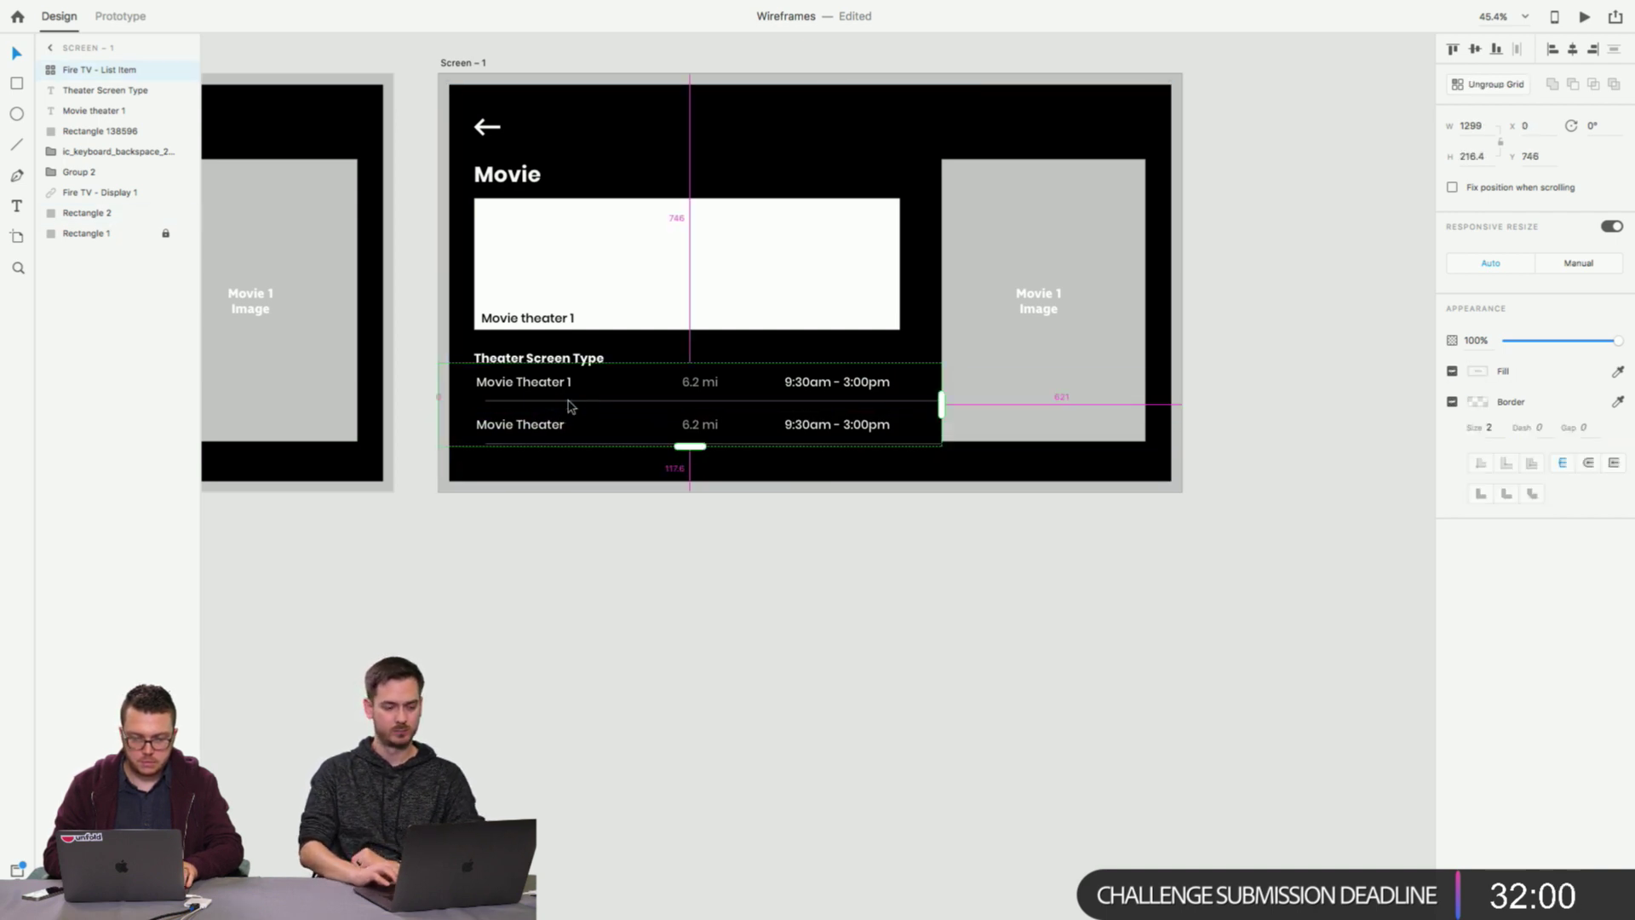
Move the theater listing down to Y 778 so it clears the Theater Screen Type heading.
click(467, 410)
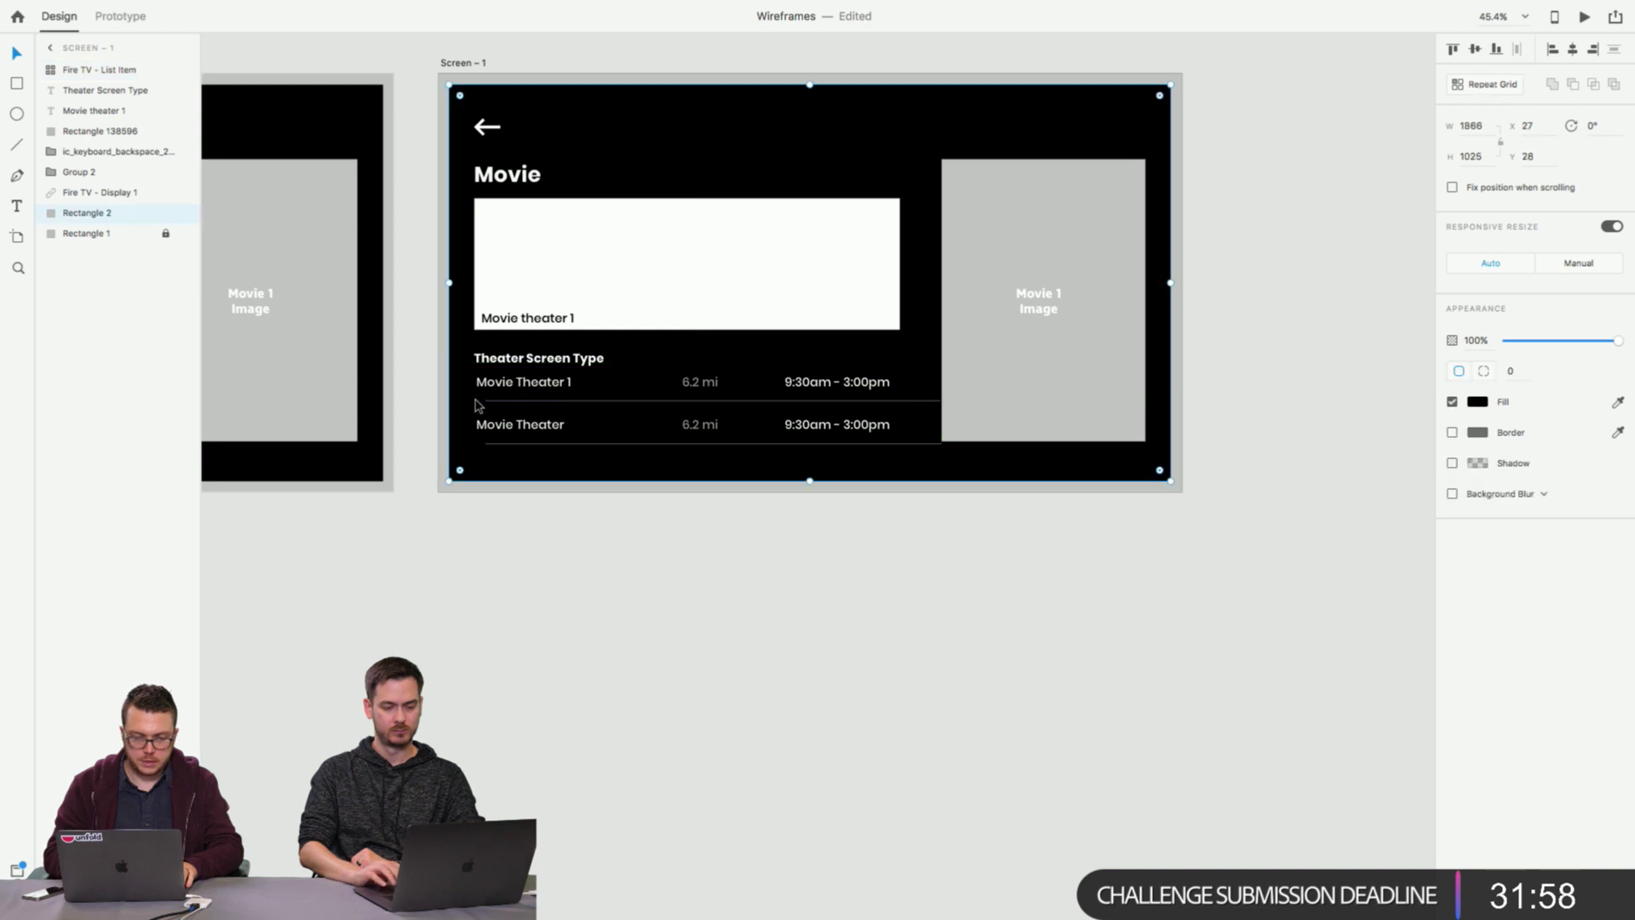
click(530, 364)
scroll(529, 364, up, 3)
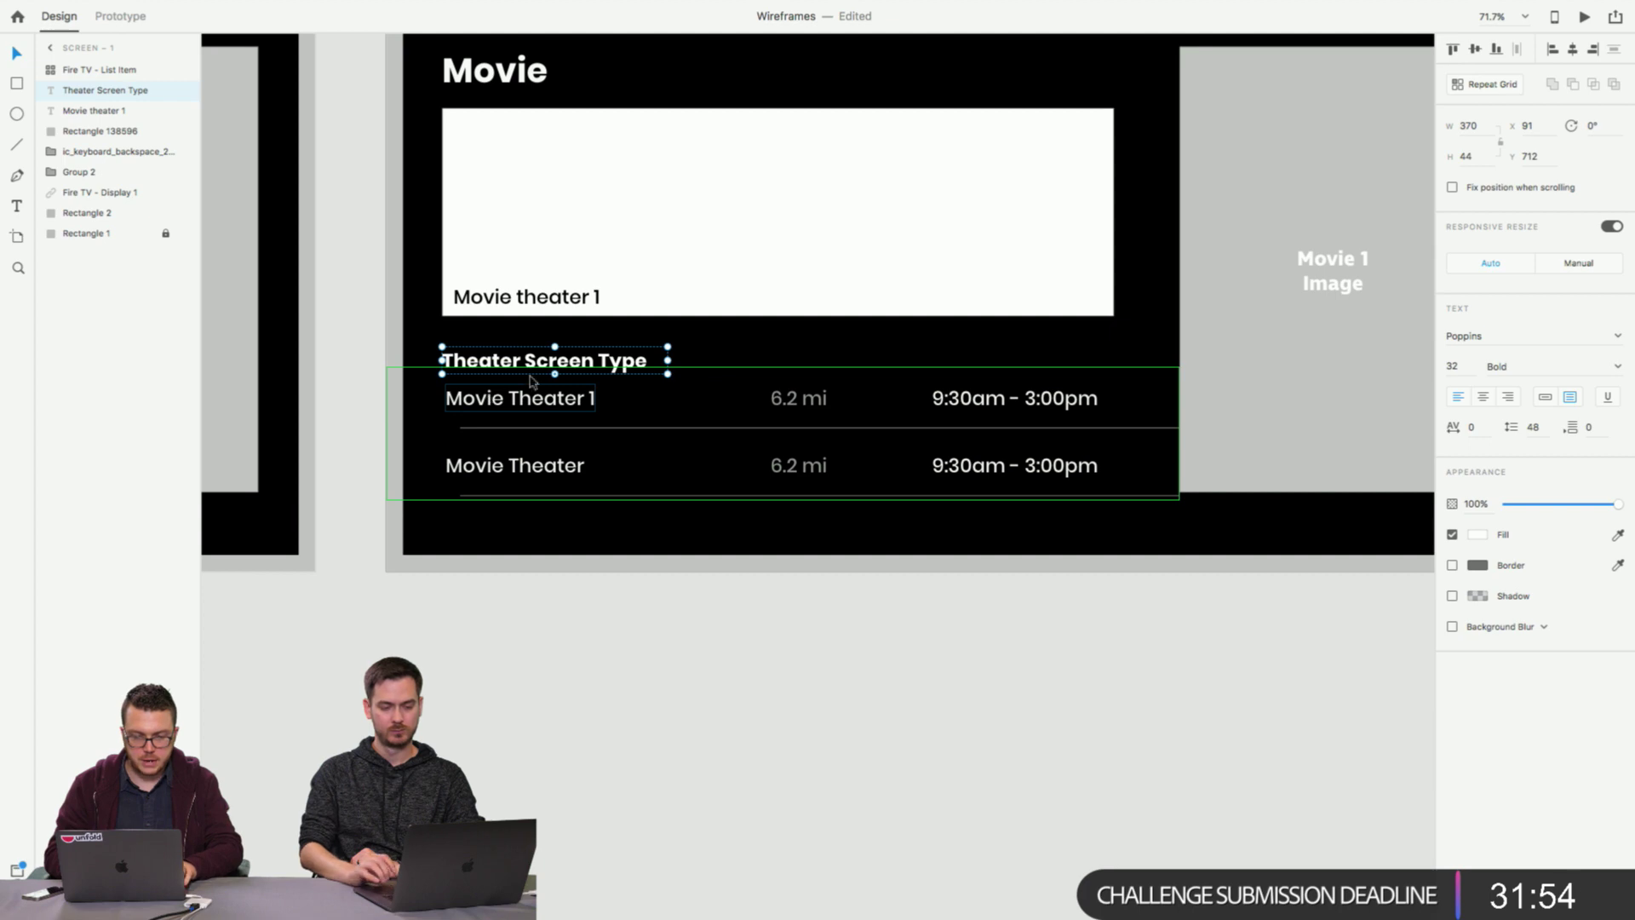
click(530, 381)
drag(549, 401, 569, 421)
click(438, 451)
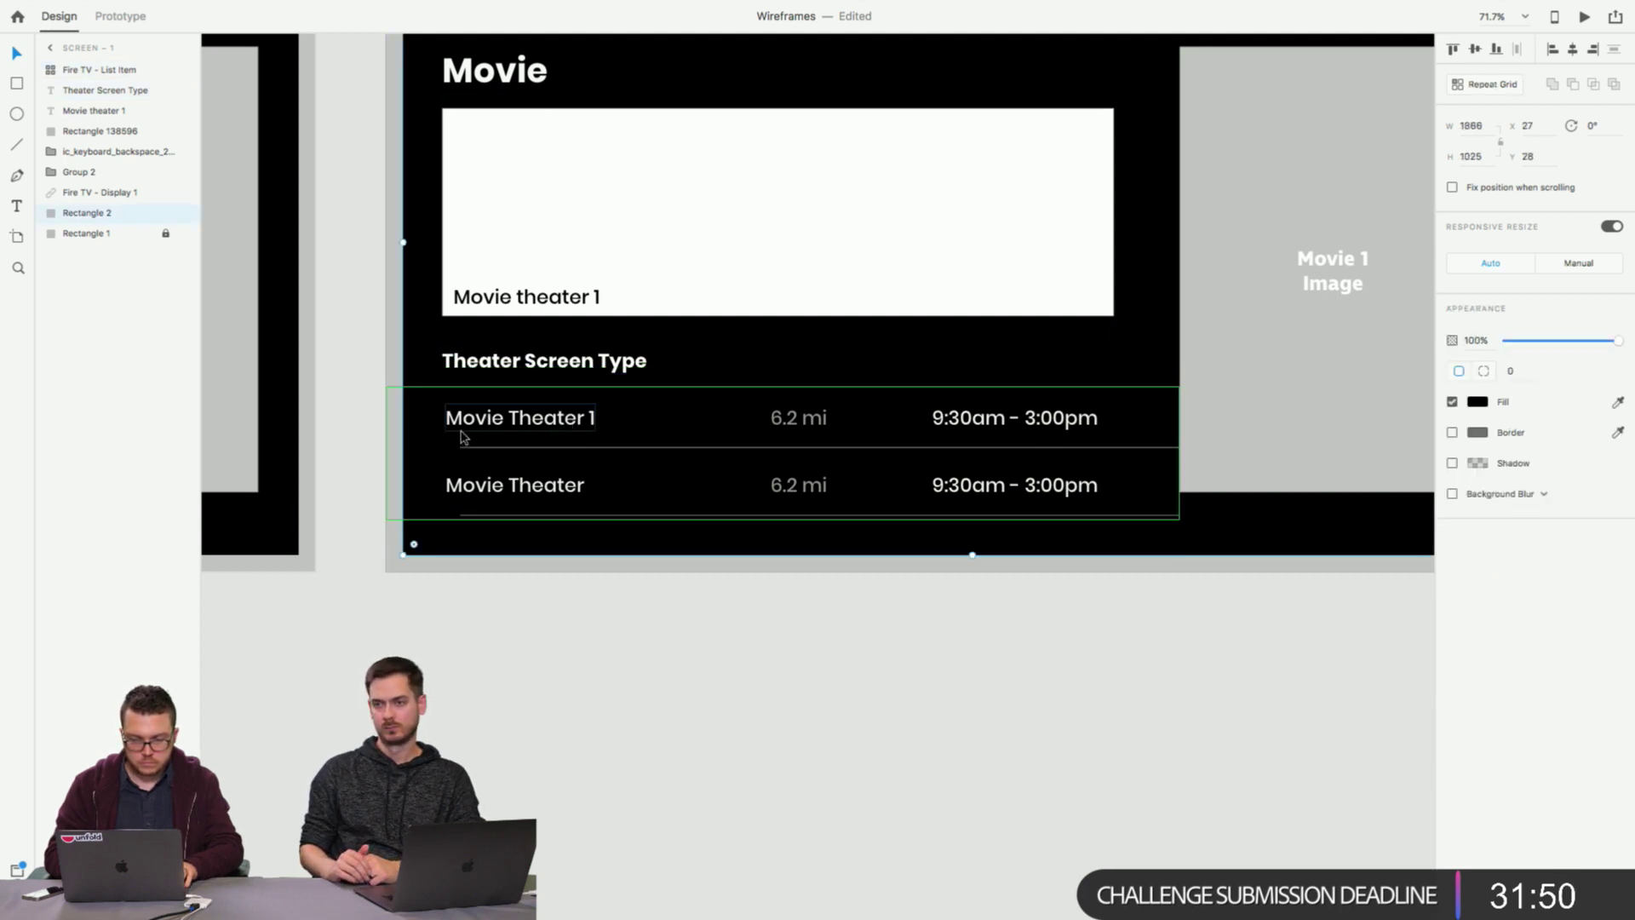
Tighten the gap between the listing rows and extend the repeat grid to three rows.
click(462, 437)
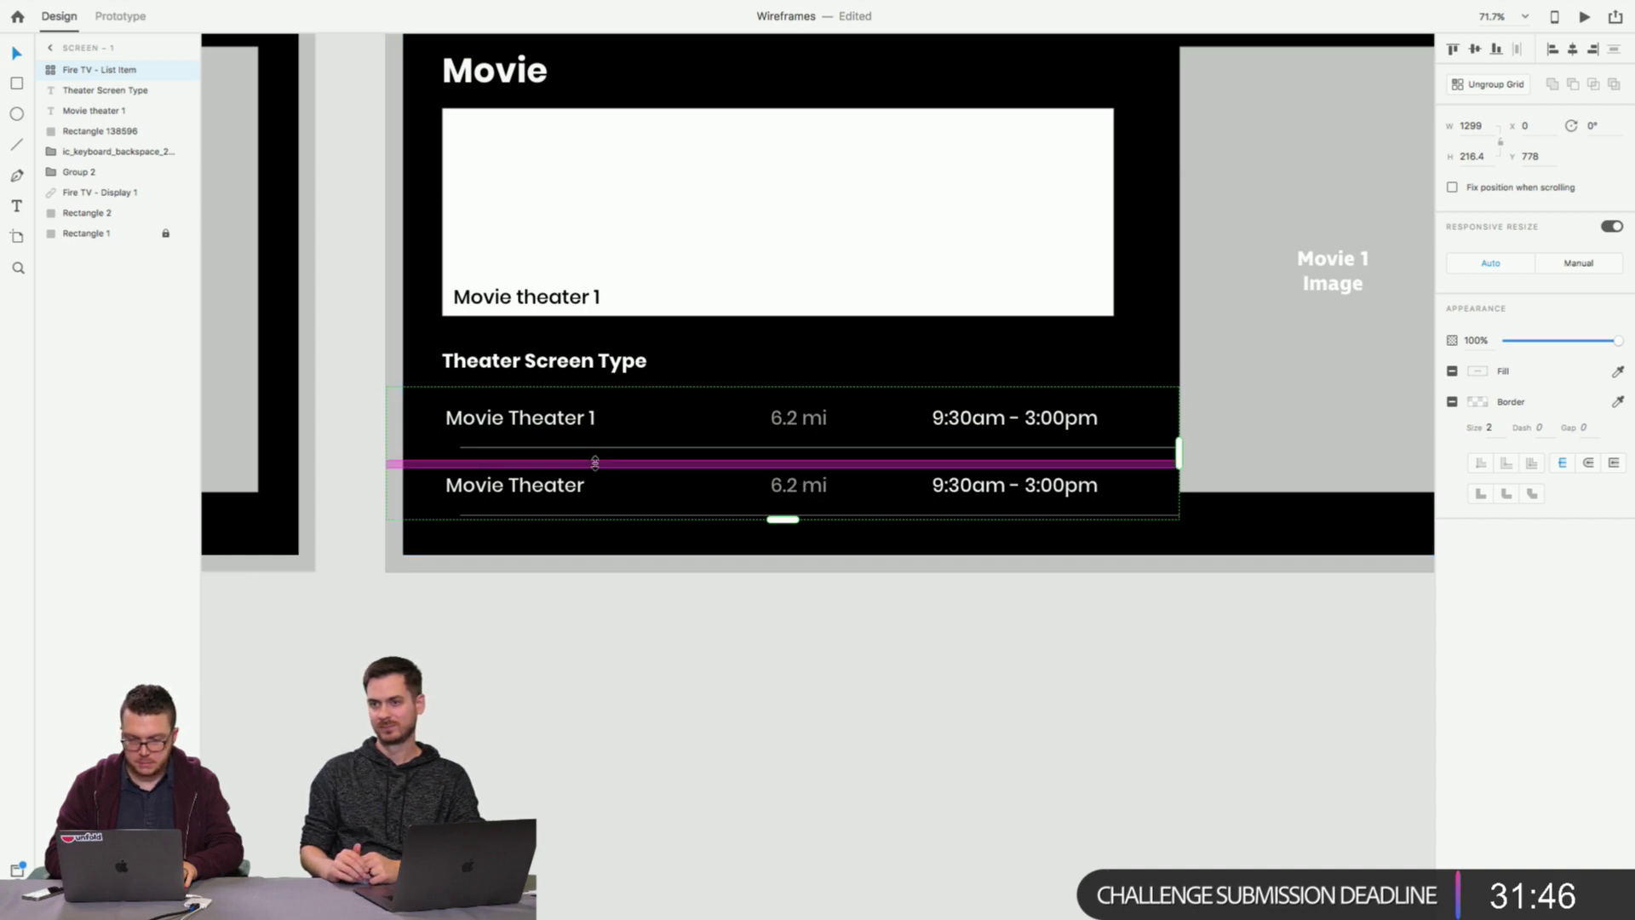
drag(595, 463, 598, 450)
click(474, 665)
click(591, 420)
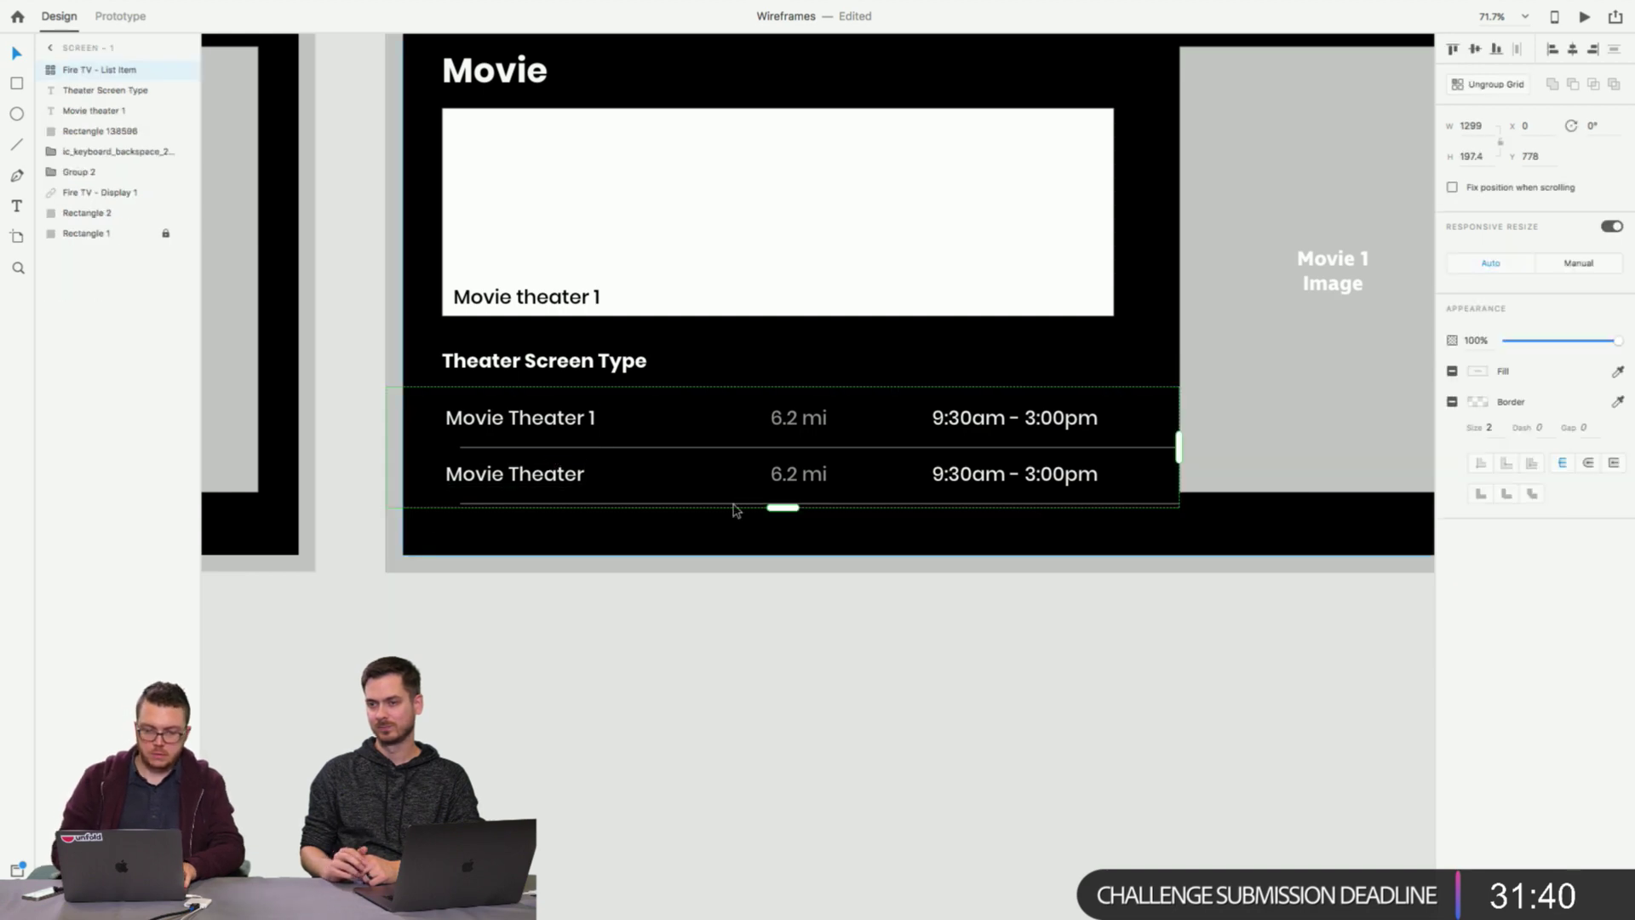
drag(781, 508, 779, 555)
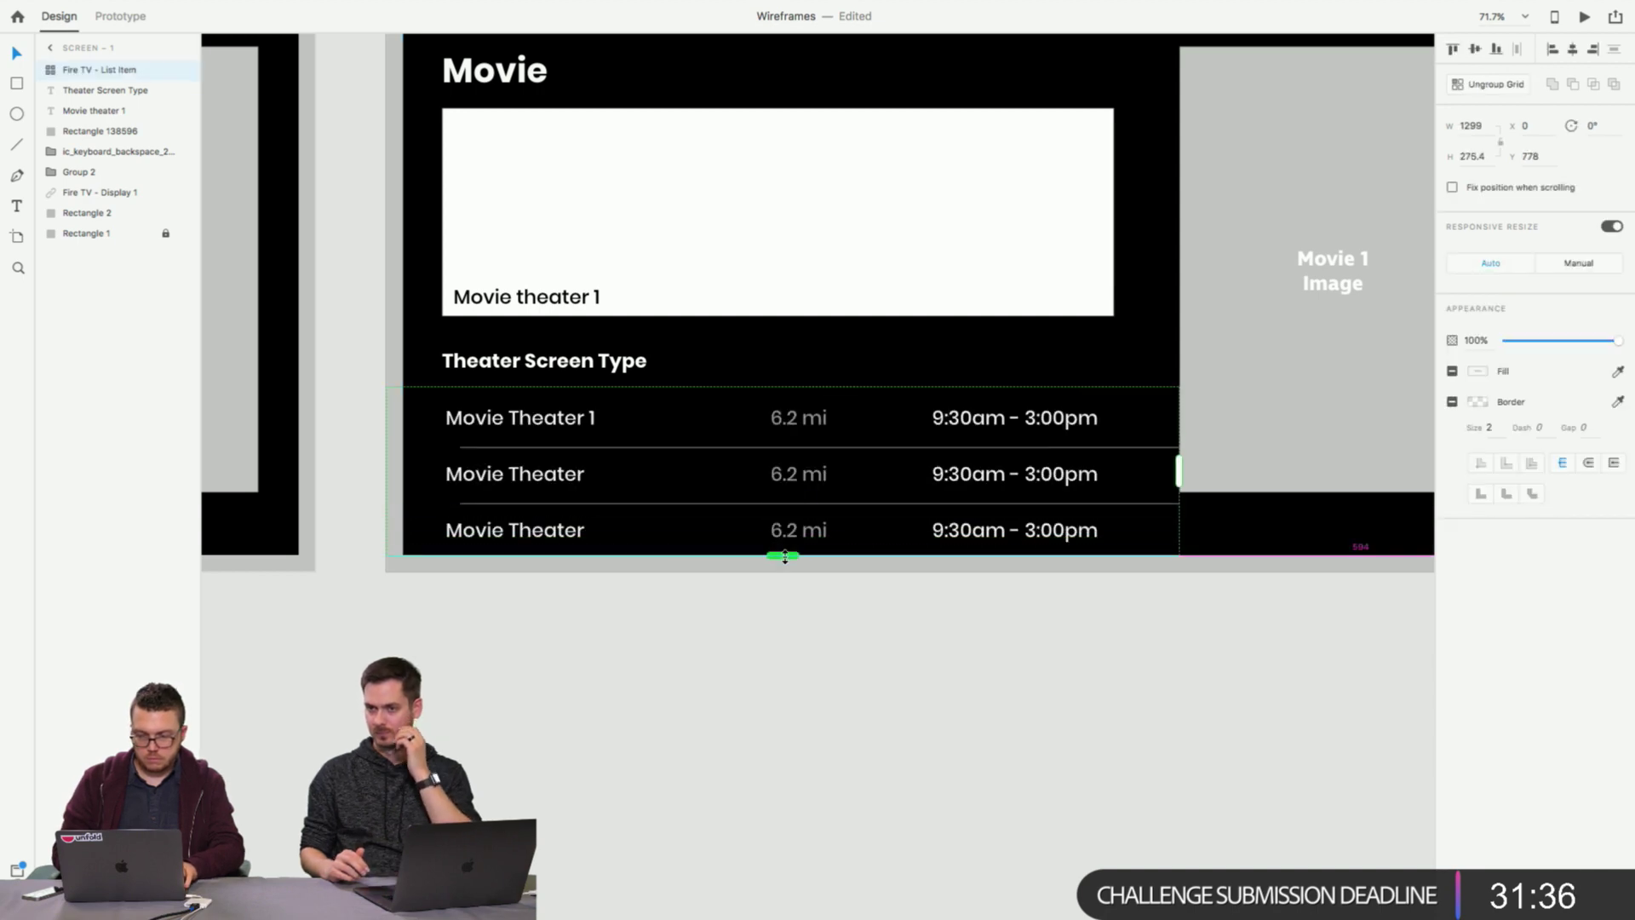
Move the three-row listing up to Y 756, between the heading and the artboard's lower edge.
click(756, 442)
drag(779, 420, 797, 412)
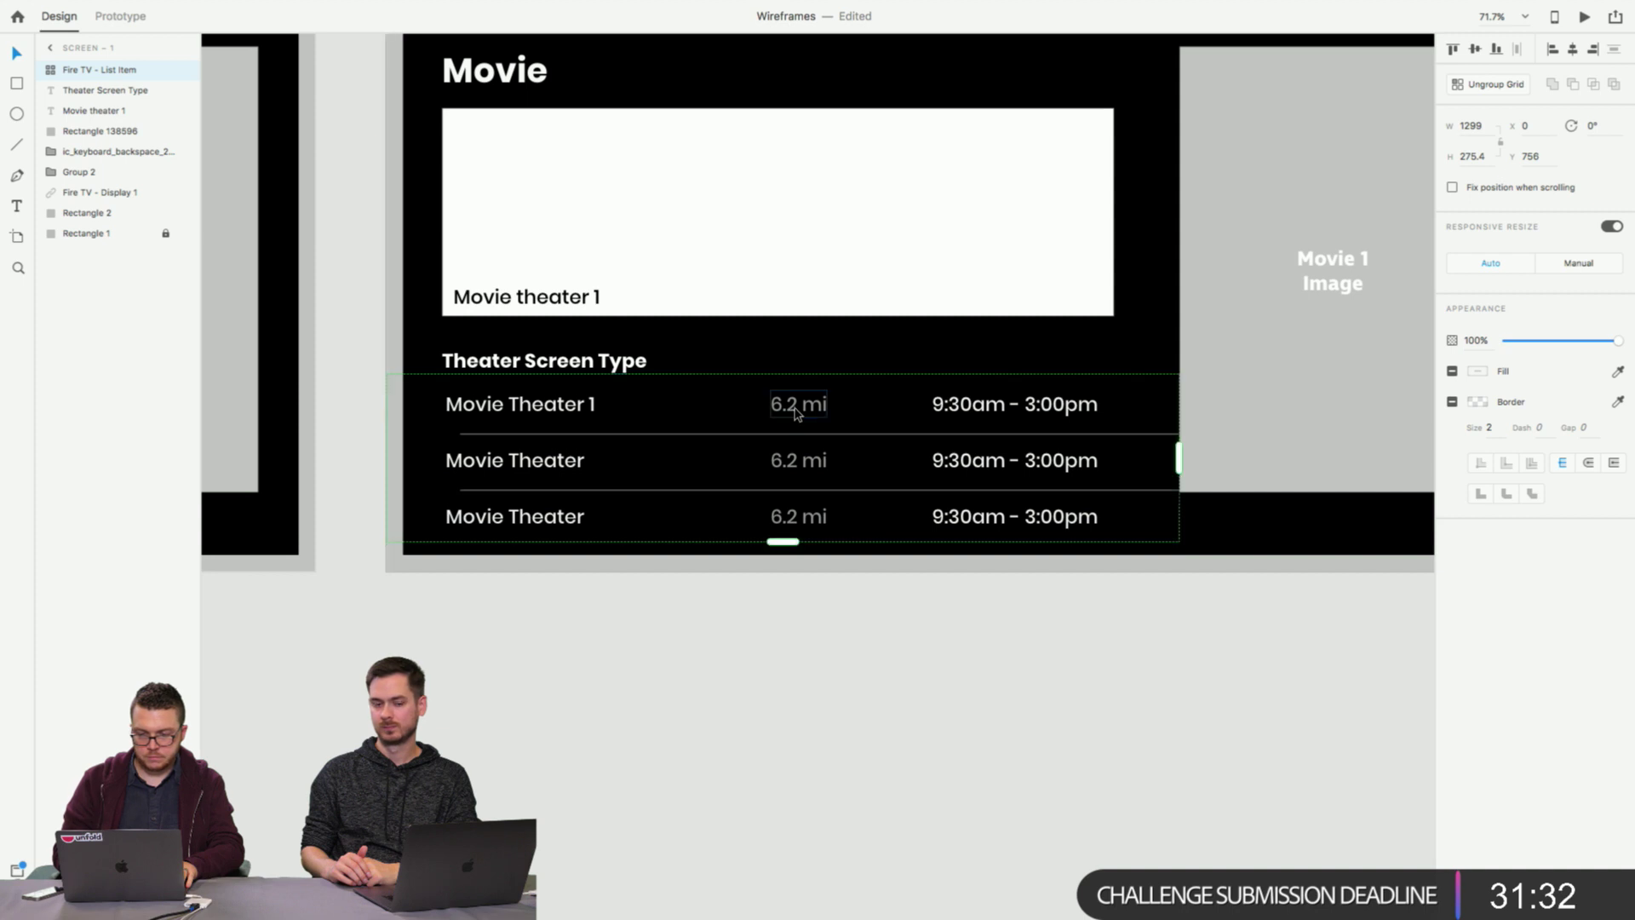
click(957, 642)
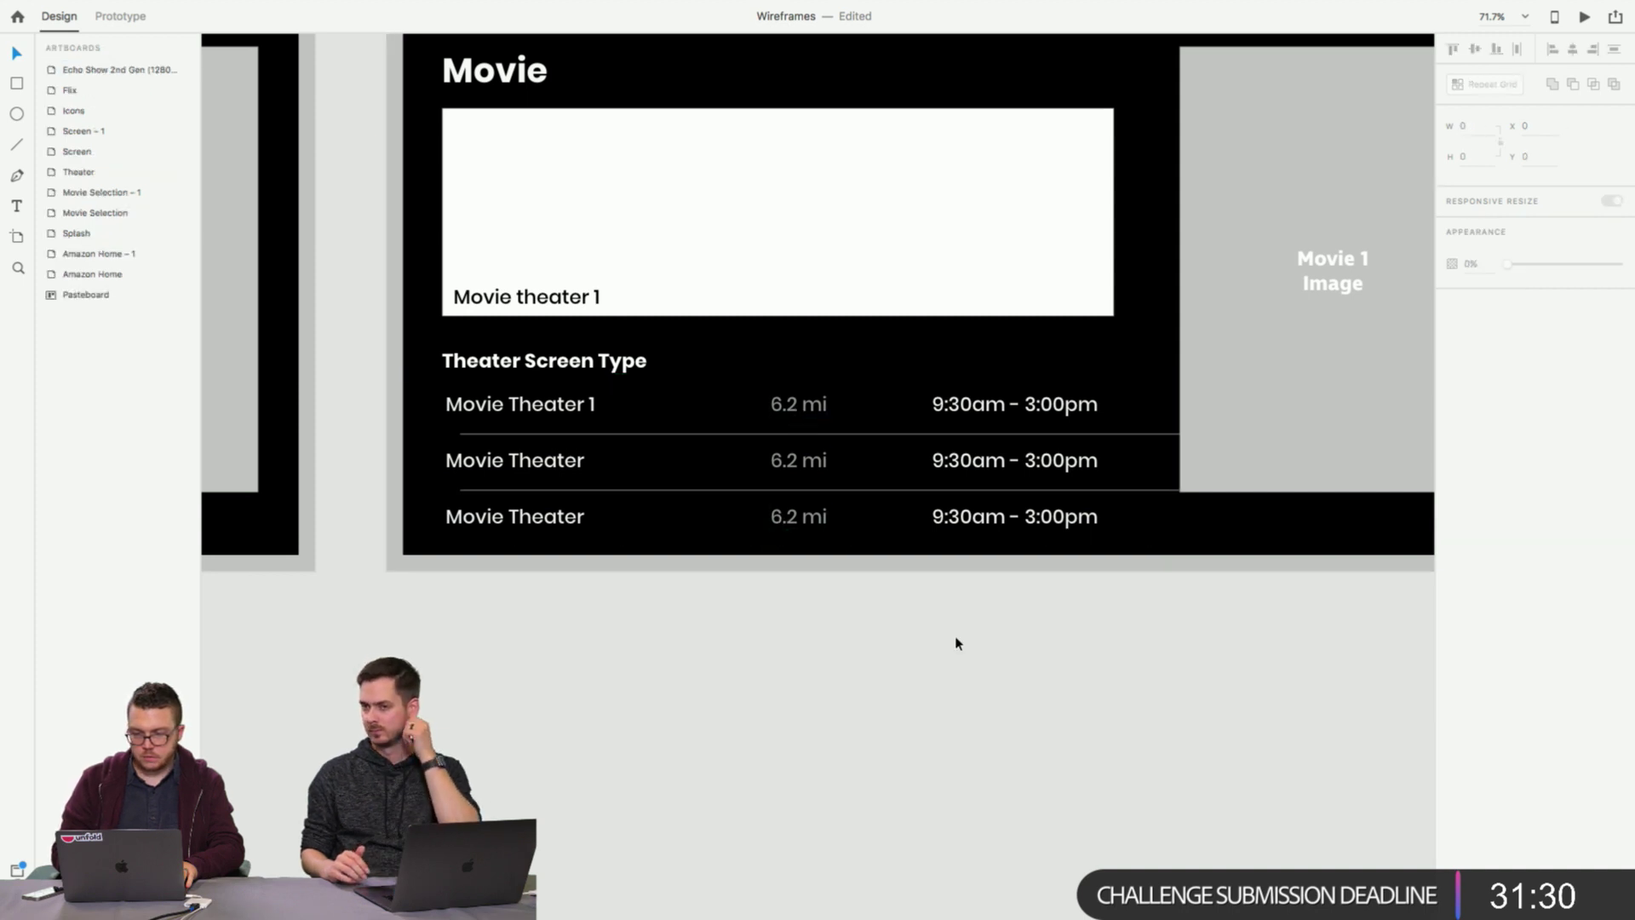
scroll(957, 642, right, 5)
click(976, 538)
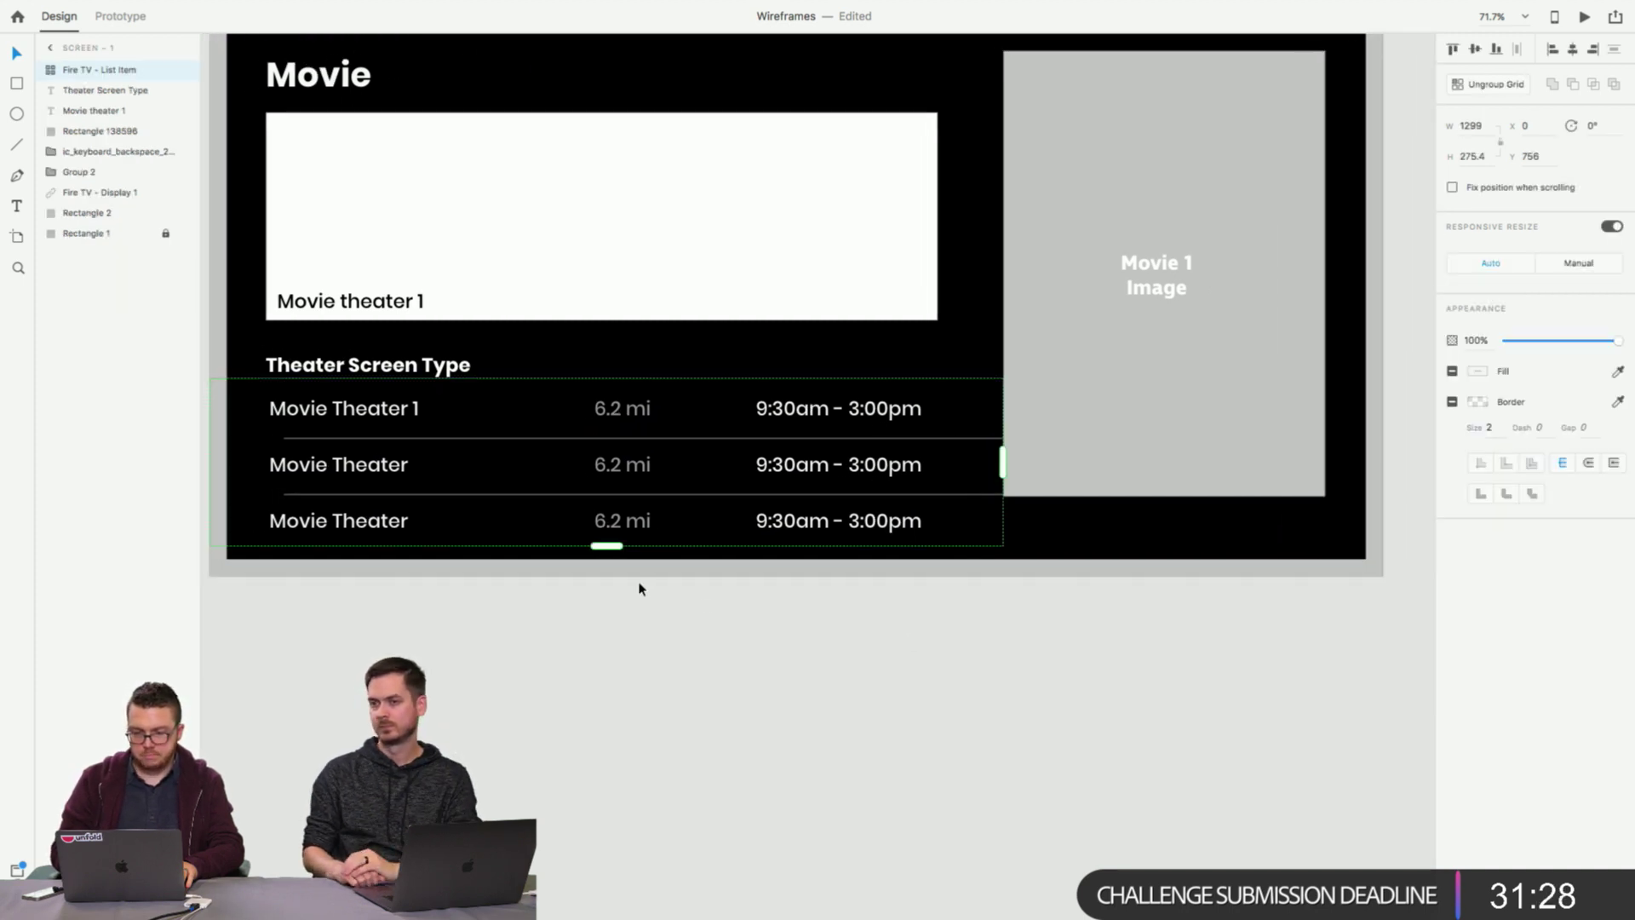
Shorten the three-row repeat grid to a height of about 266 and change the first row's label to Adult.
drag(607, 545, 607, 540)
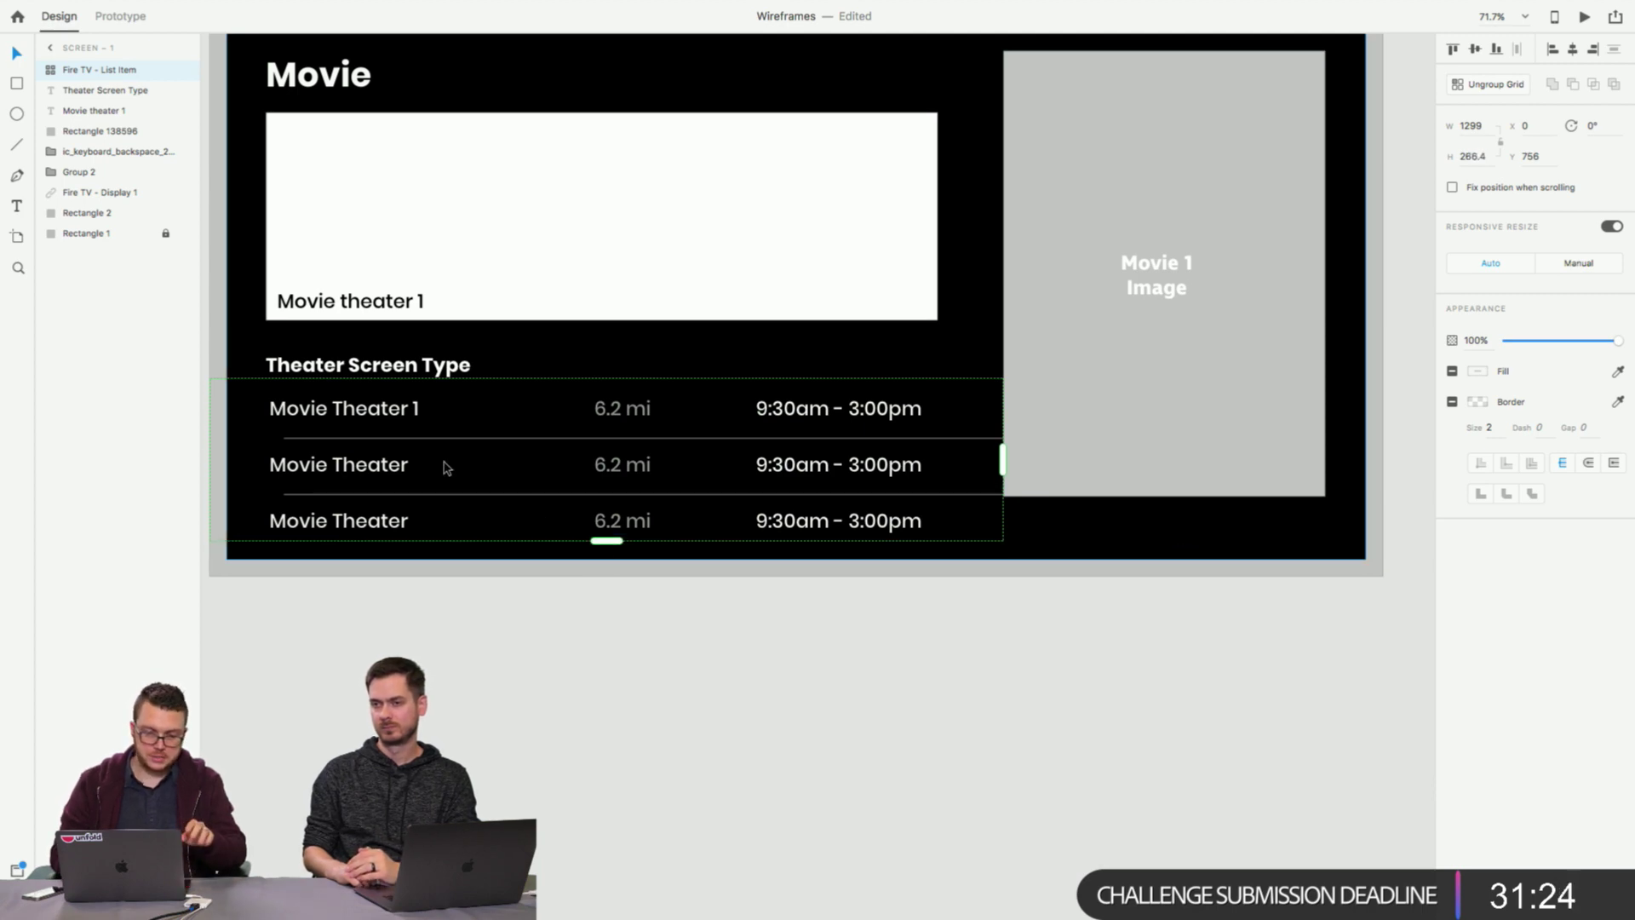
double_click(341, 408)
double_click(342, 411)
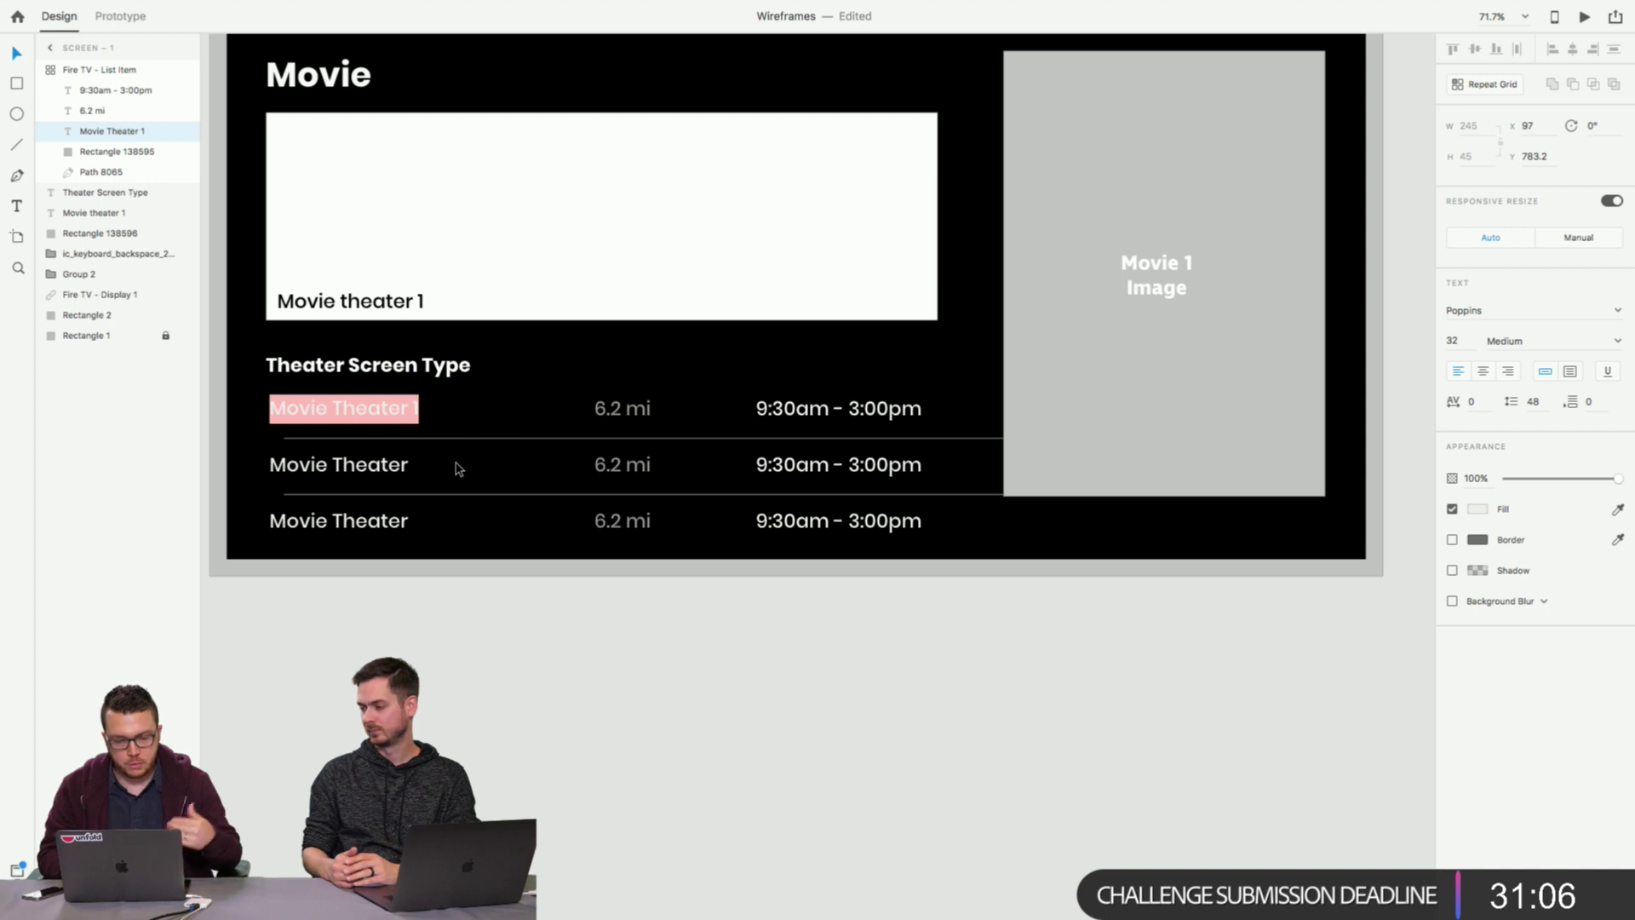
double_click(385, 468)
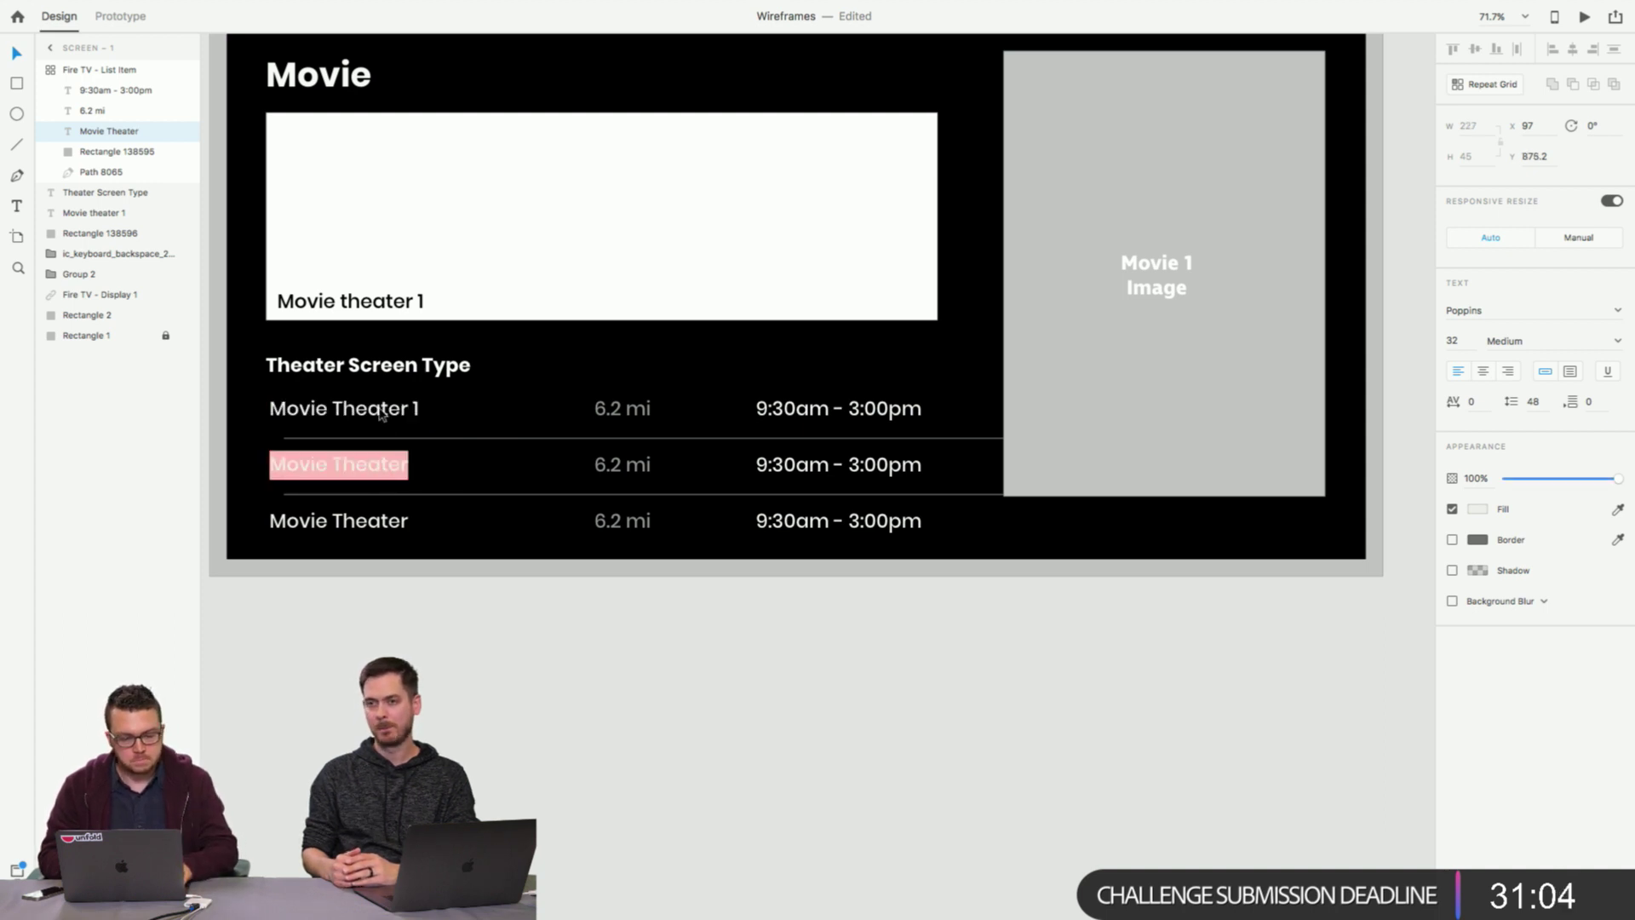
double_click(381, 414)
text(Adult)
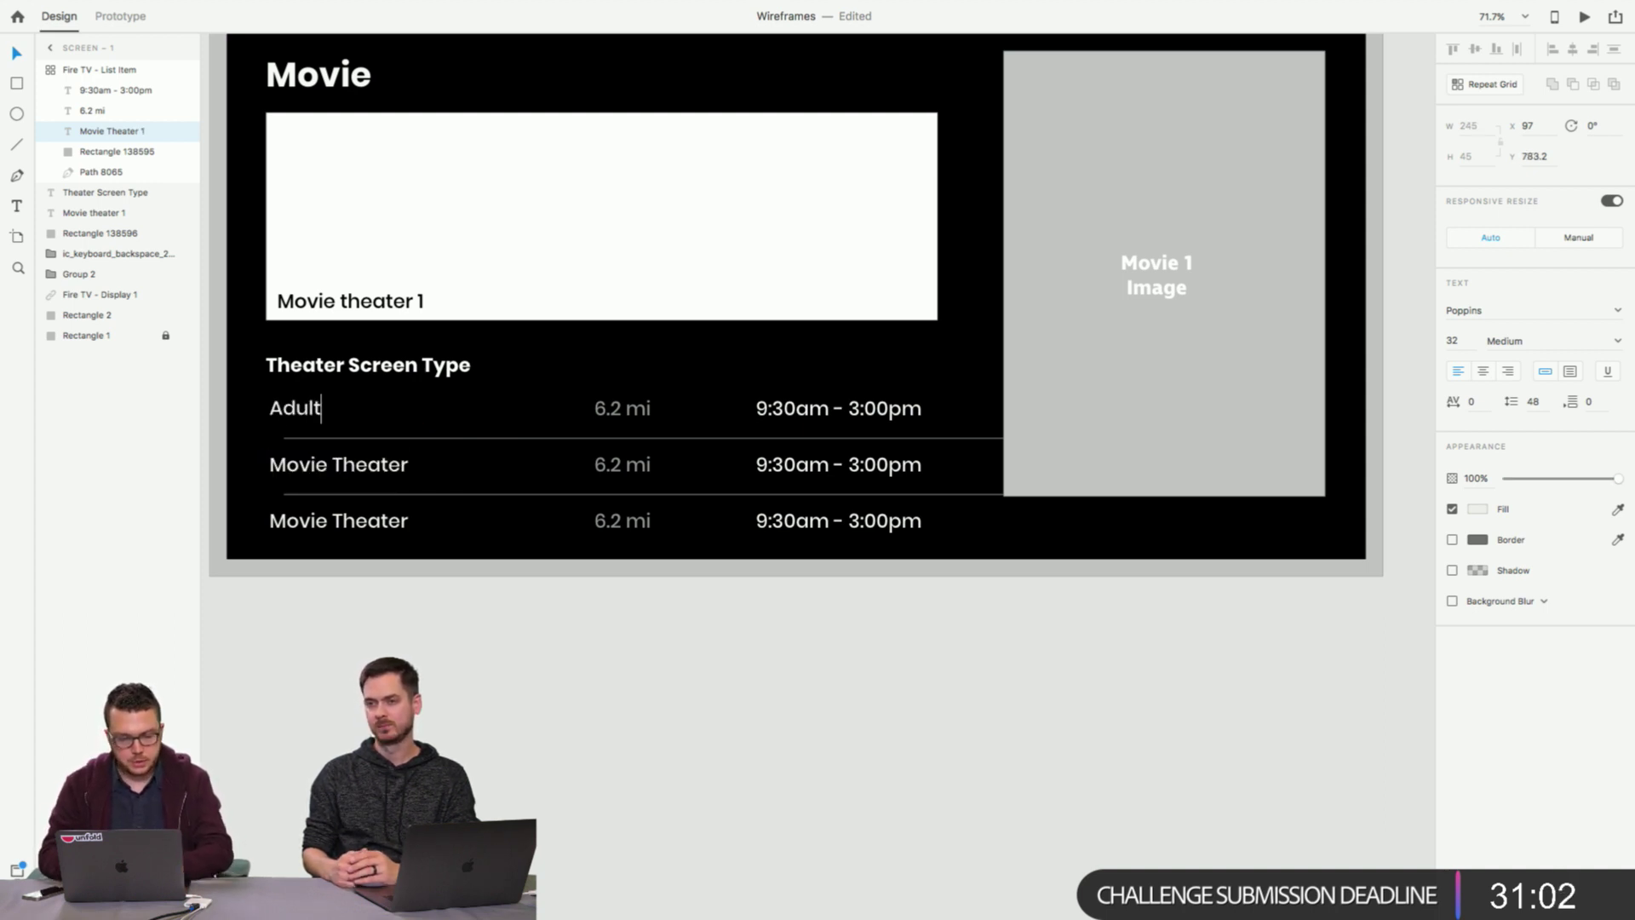
Delete the distance text from the listing rows in the repeat grid.
double_click(608, 413)
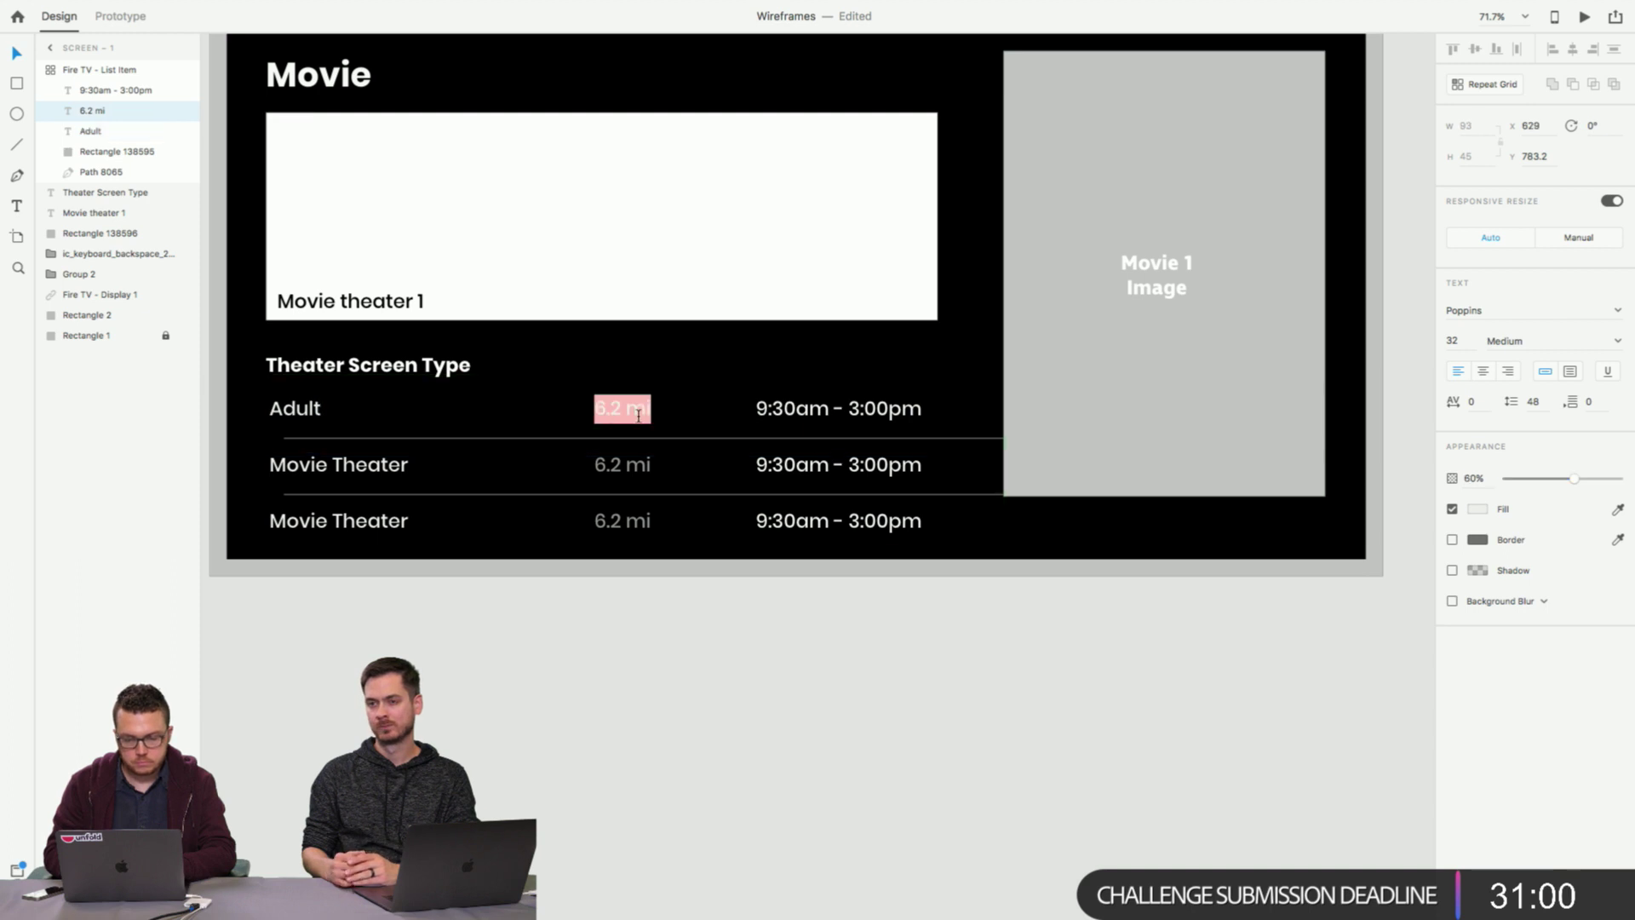
key(Escape)
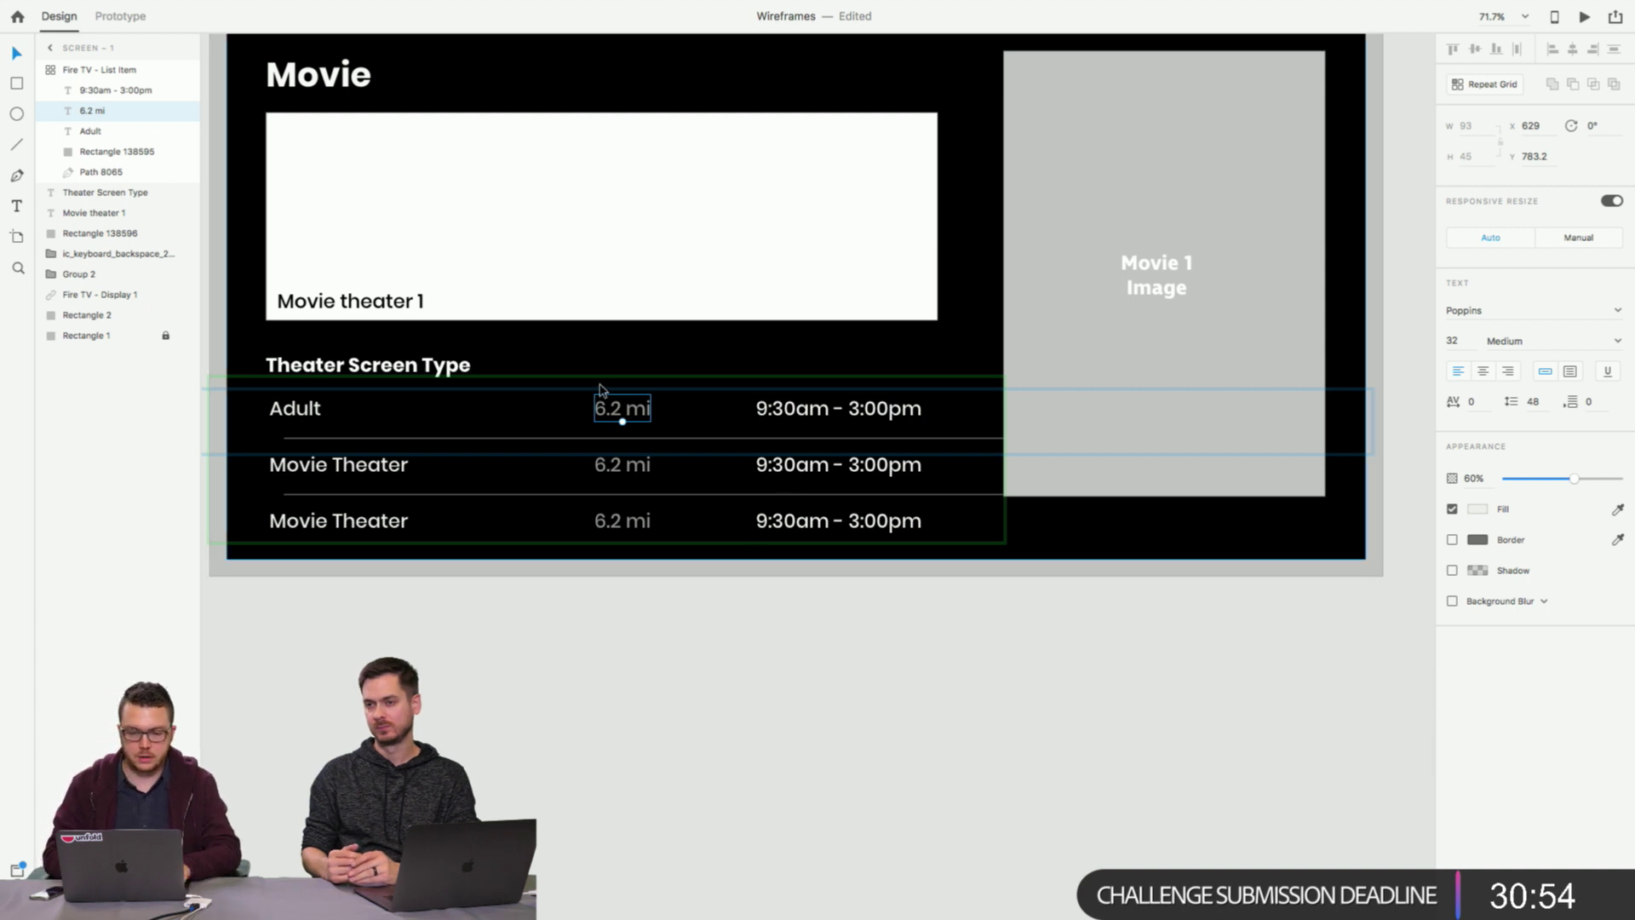
click(628, 470)
key(Delete)
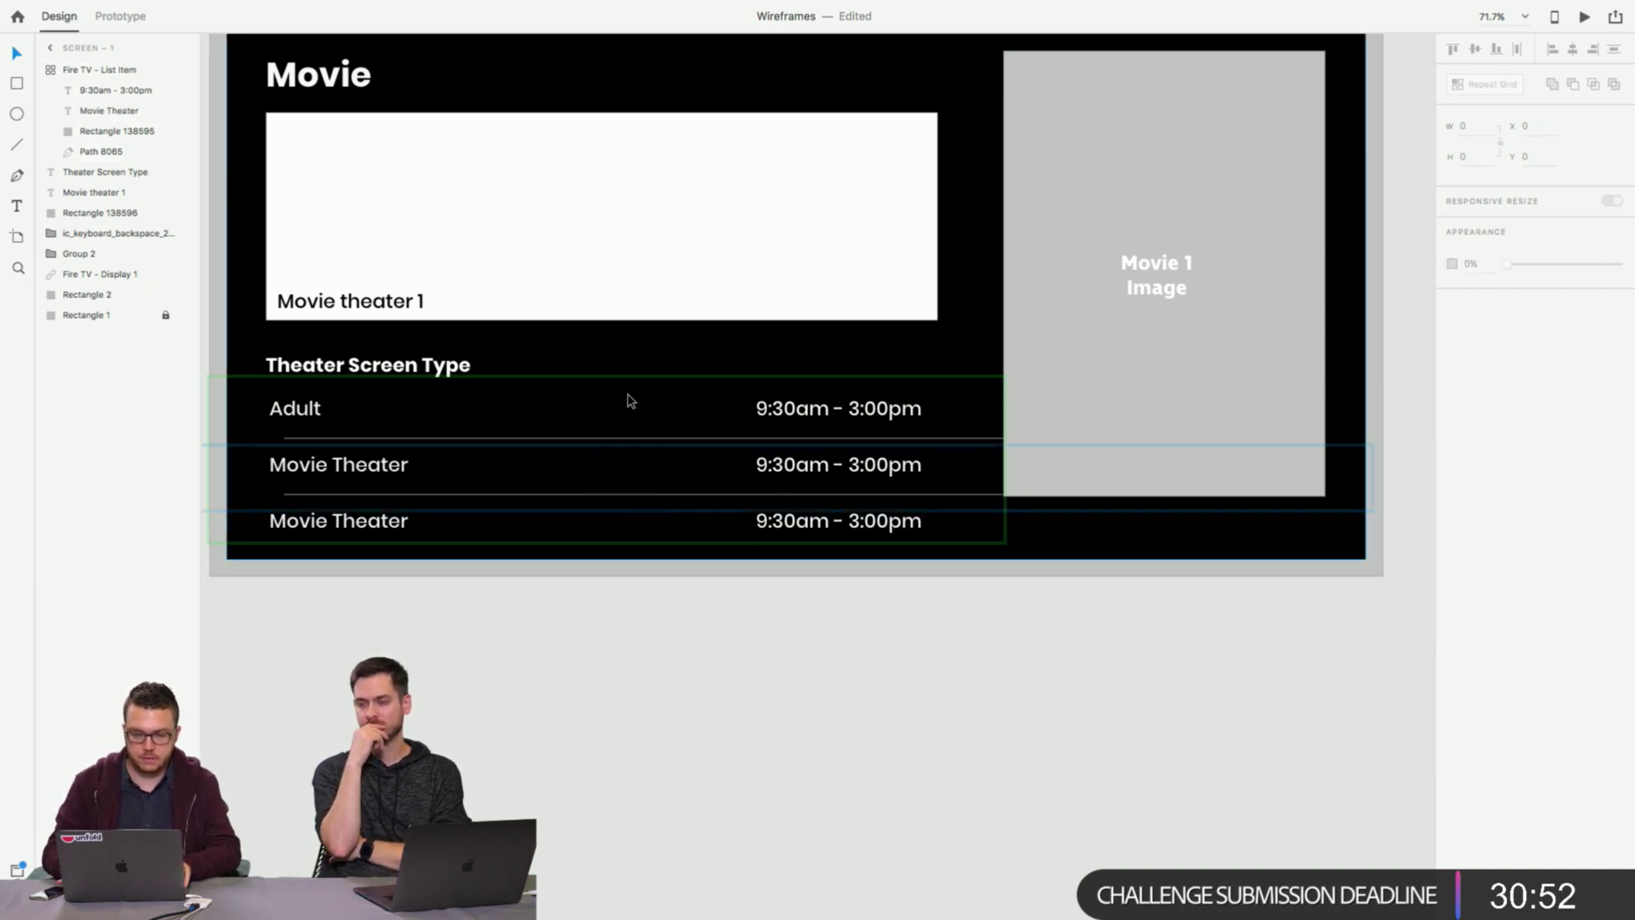
Change the second listing row's label to Senior.
click(831, 411)
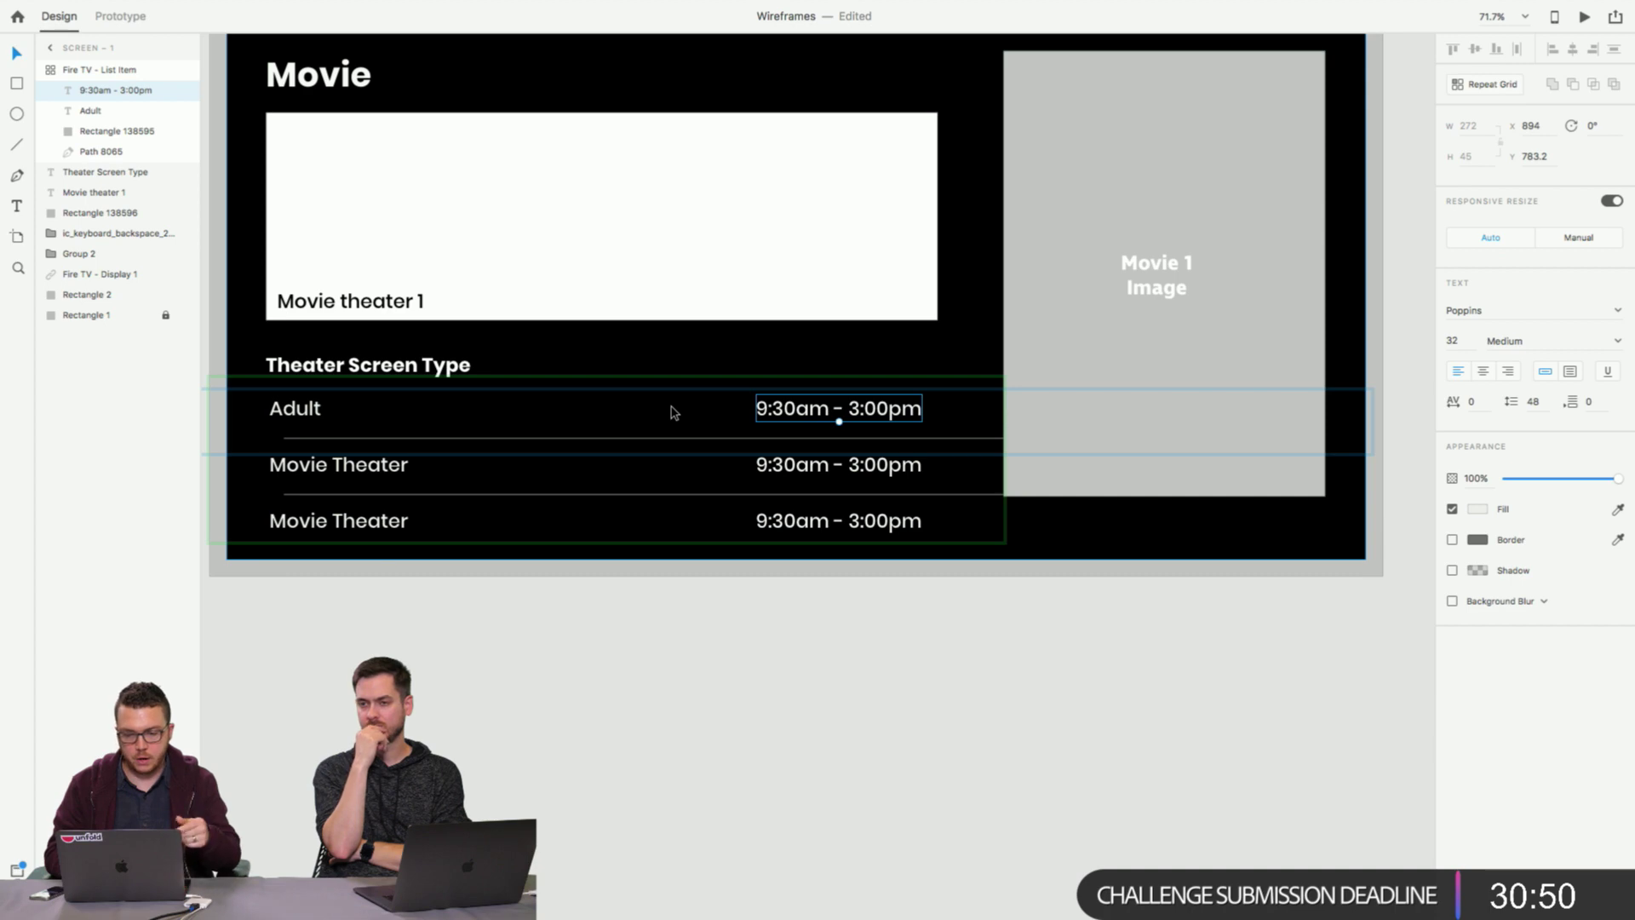
click(358, 460)
double_click(358, 460)
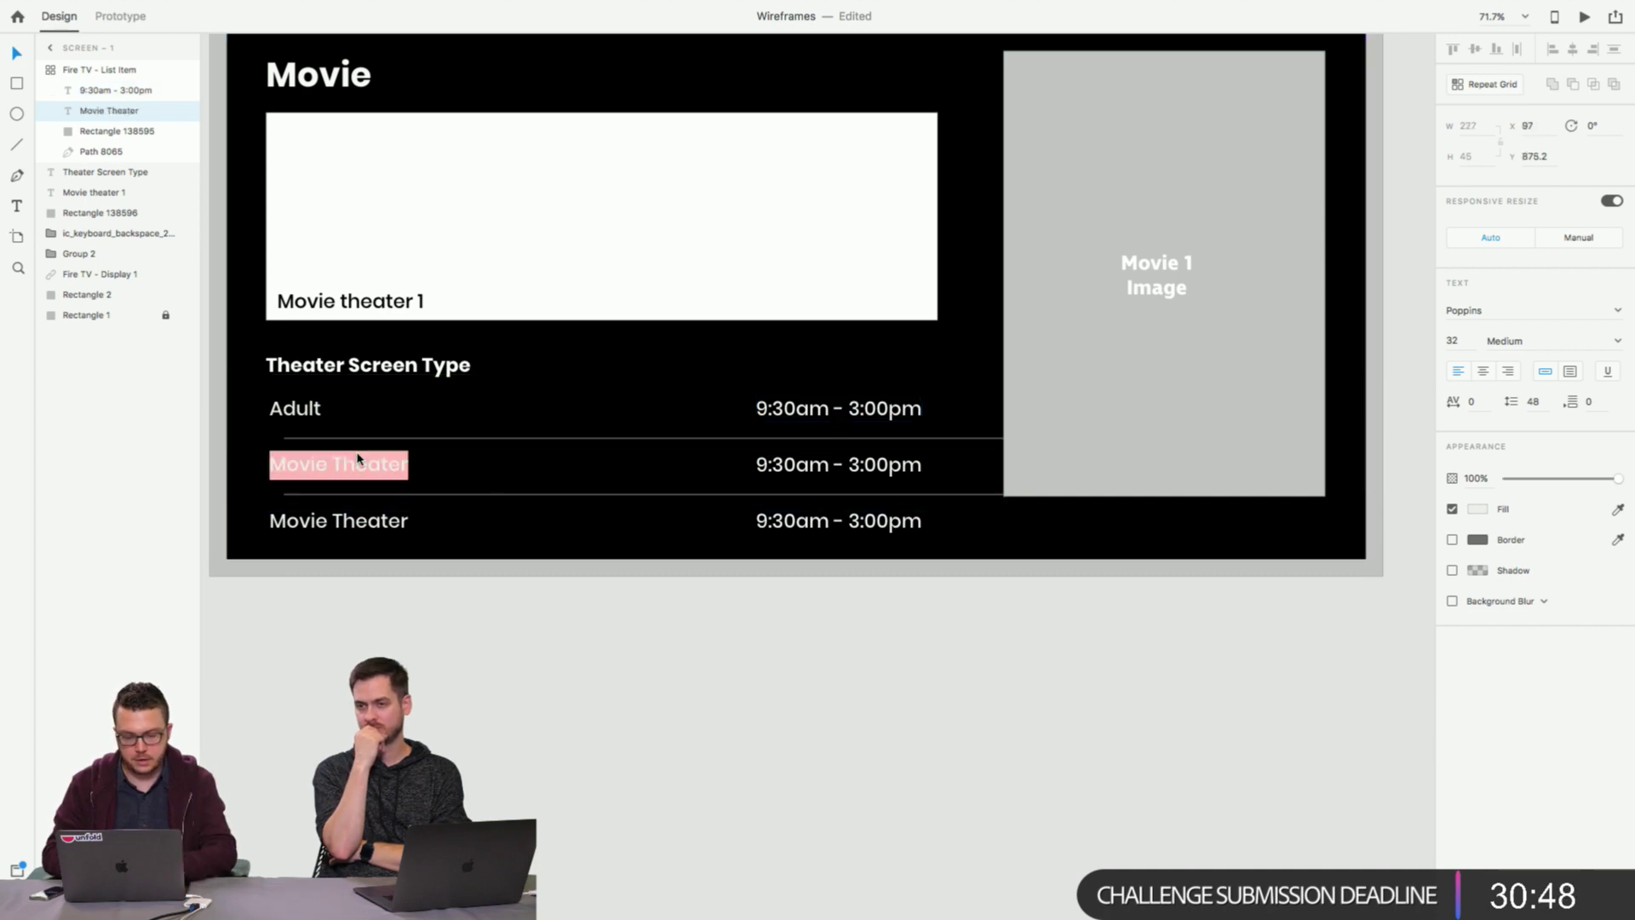
text(A)
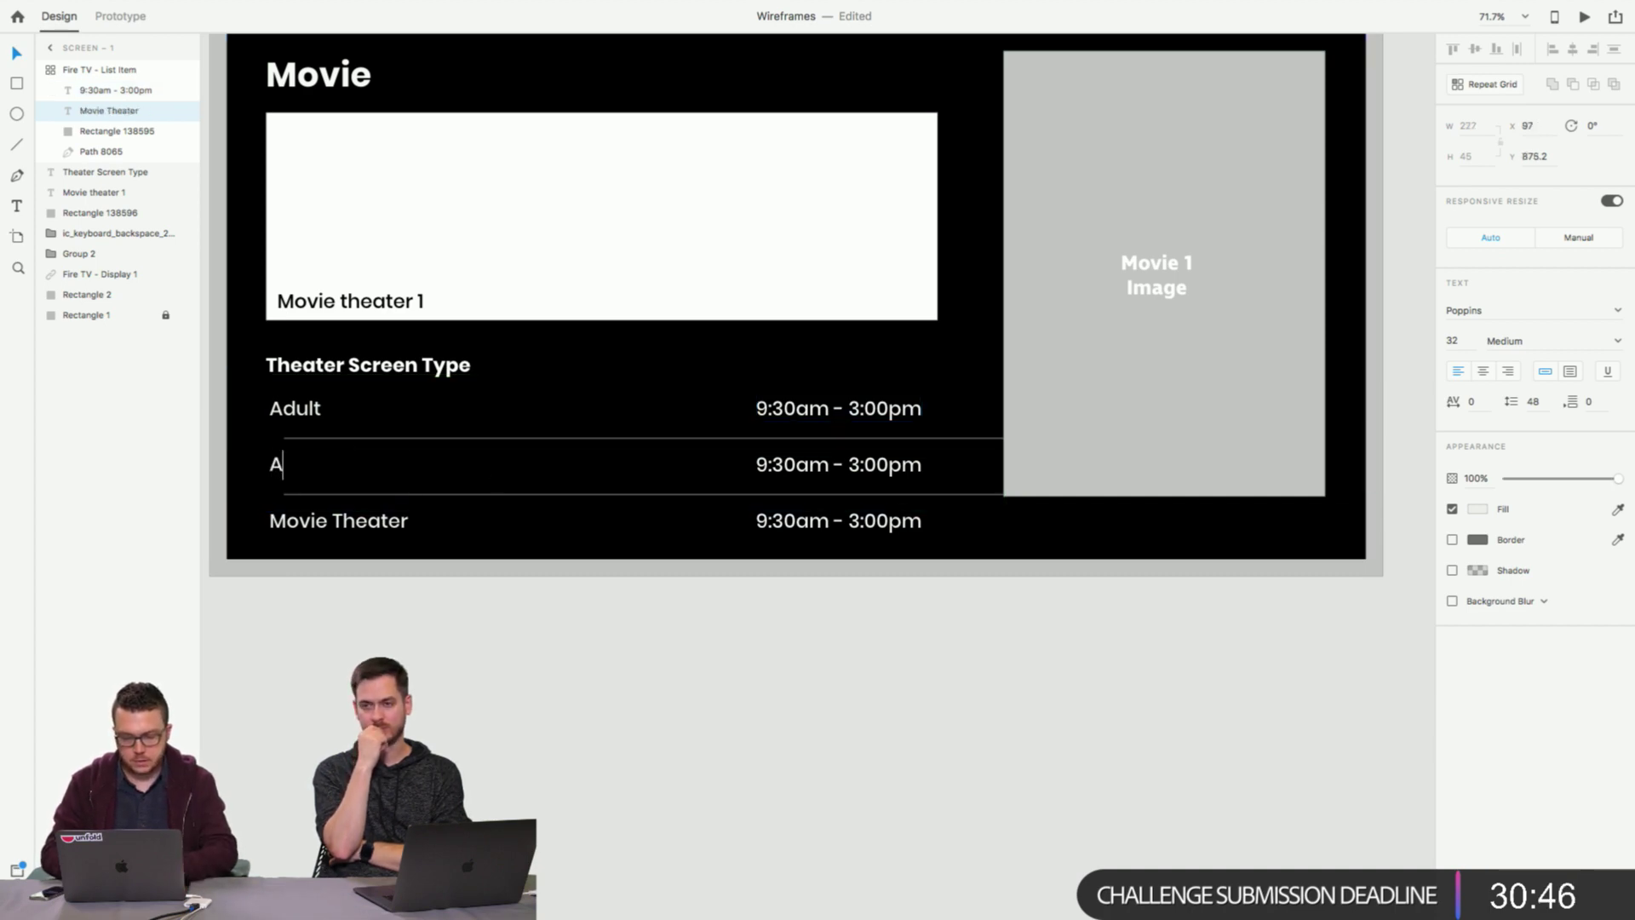
key(BackSpace)
text(Senior)
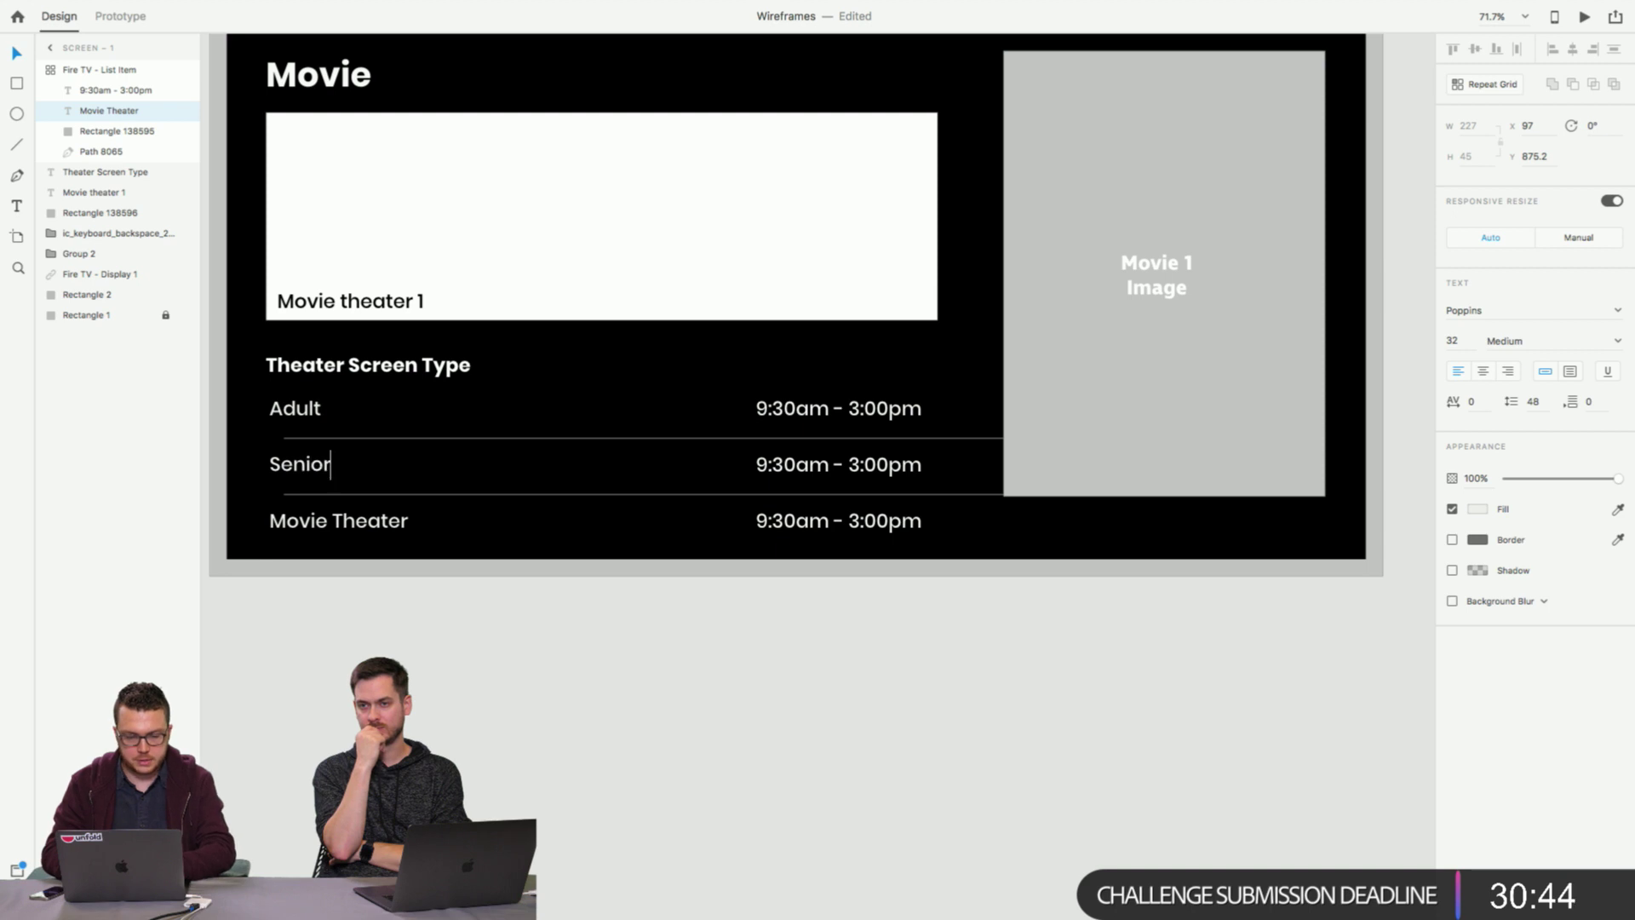
Change the third listing row's label to Child.
click(336, 523)
double_click(335, 523)
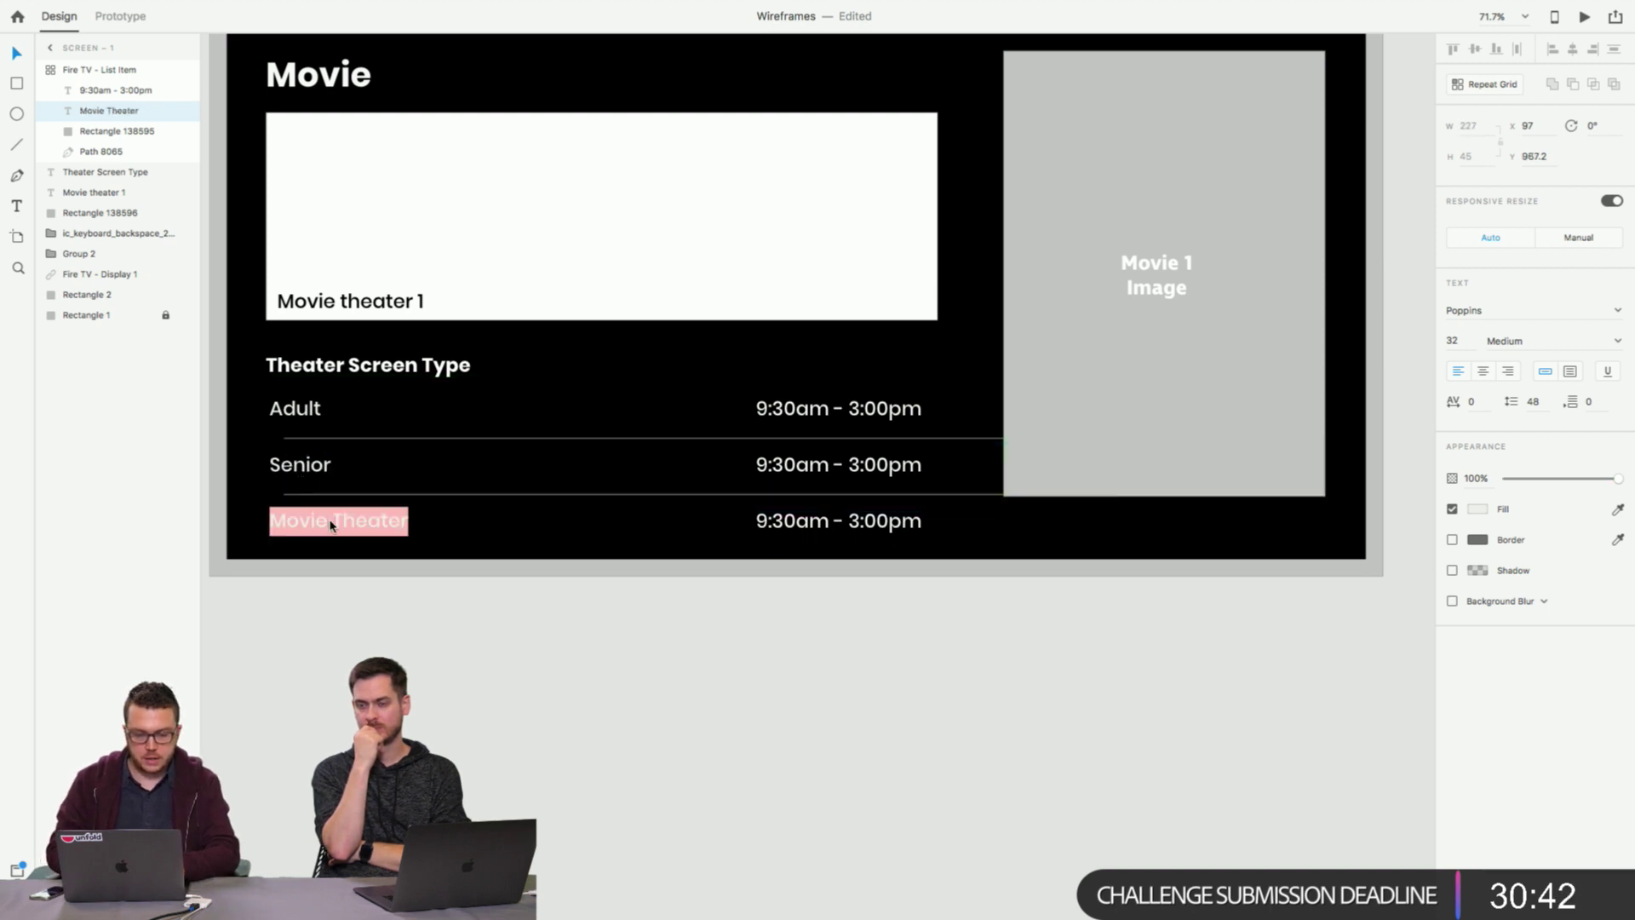
text(Child)
key(Escape)
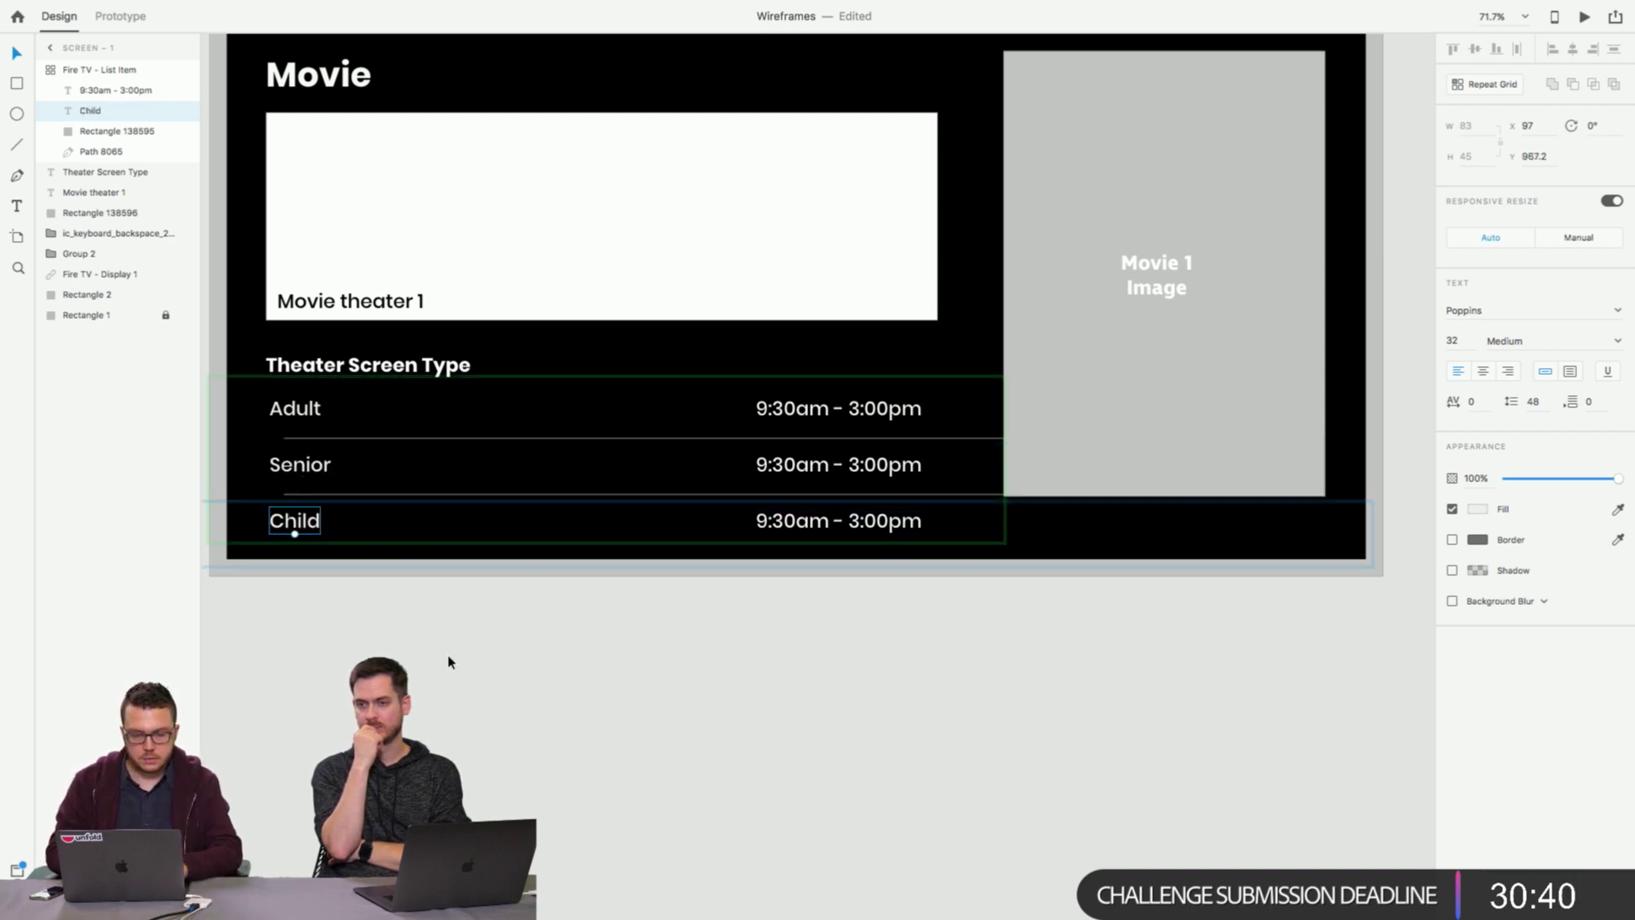
key(Escape)
Replace the Theater Screen Type heading above the listing with Ticket Pricing.
double_click(894, 402)
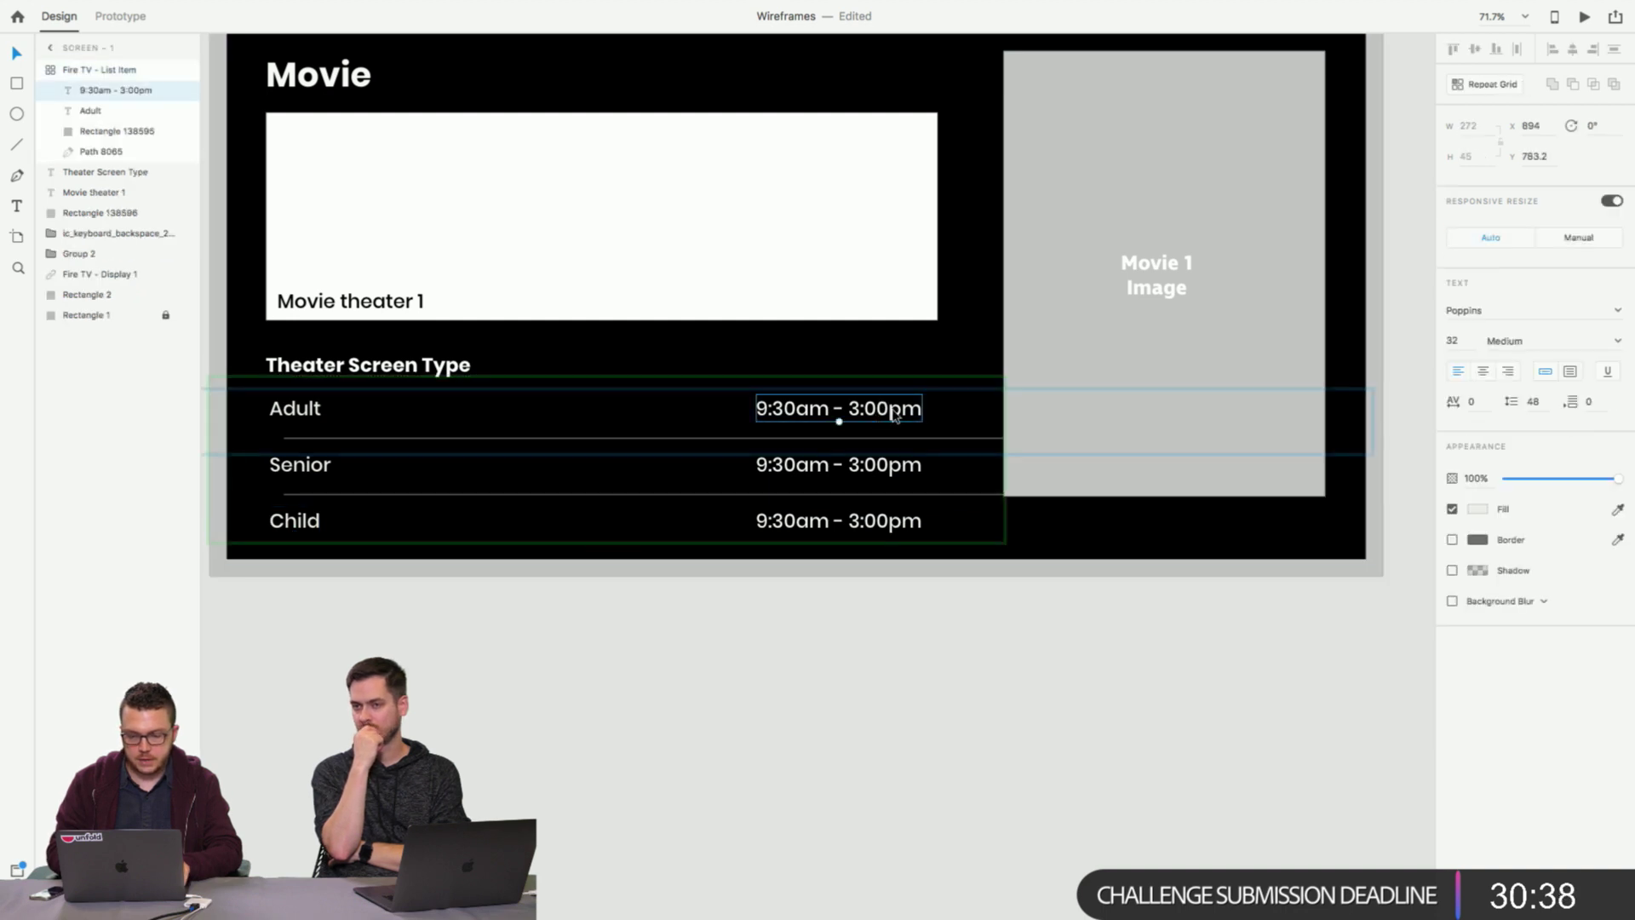
double_click(886, 414)
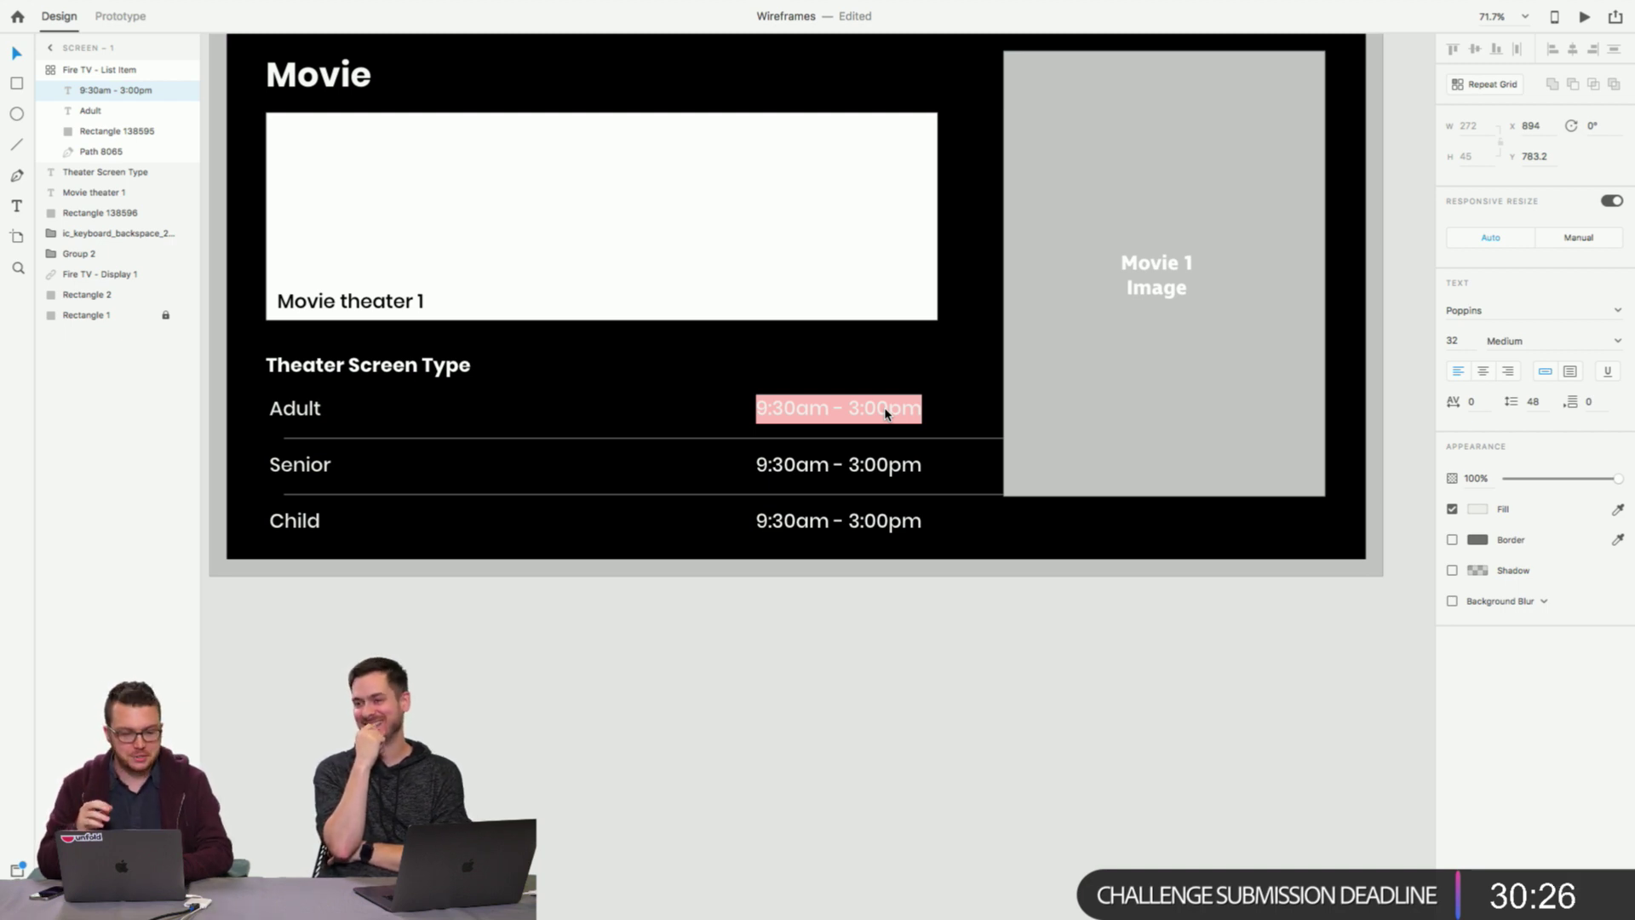
double_click(317, 369)
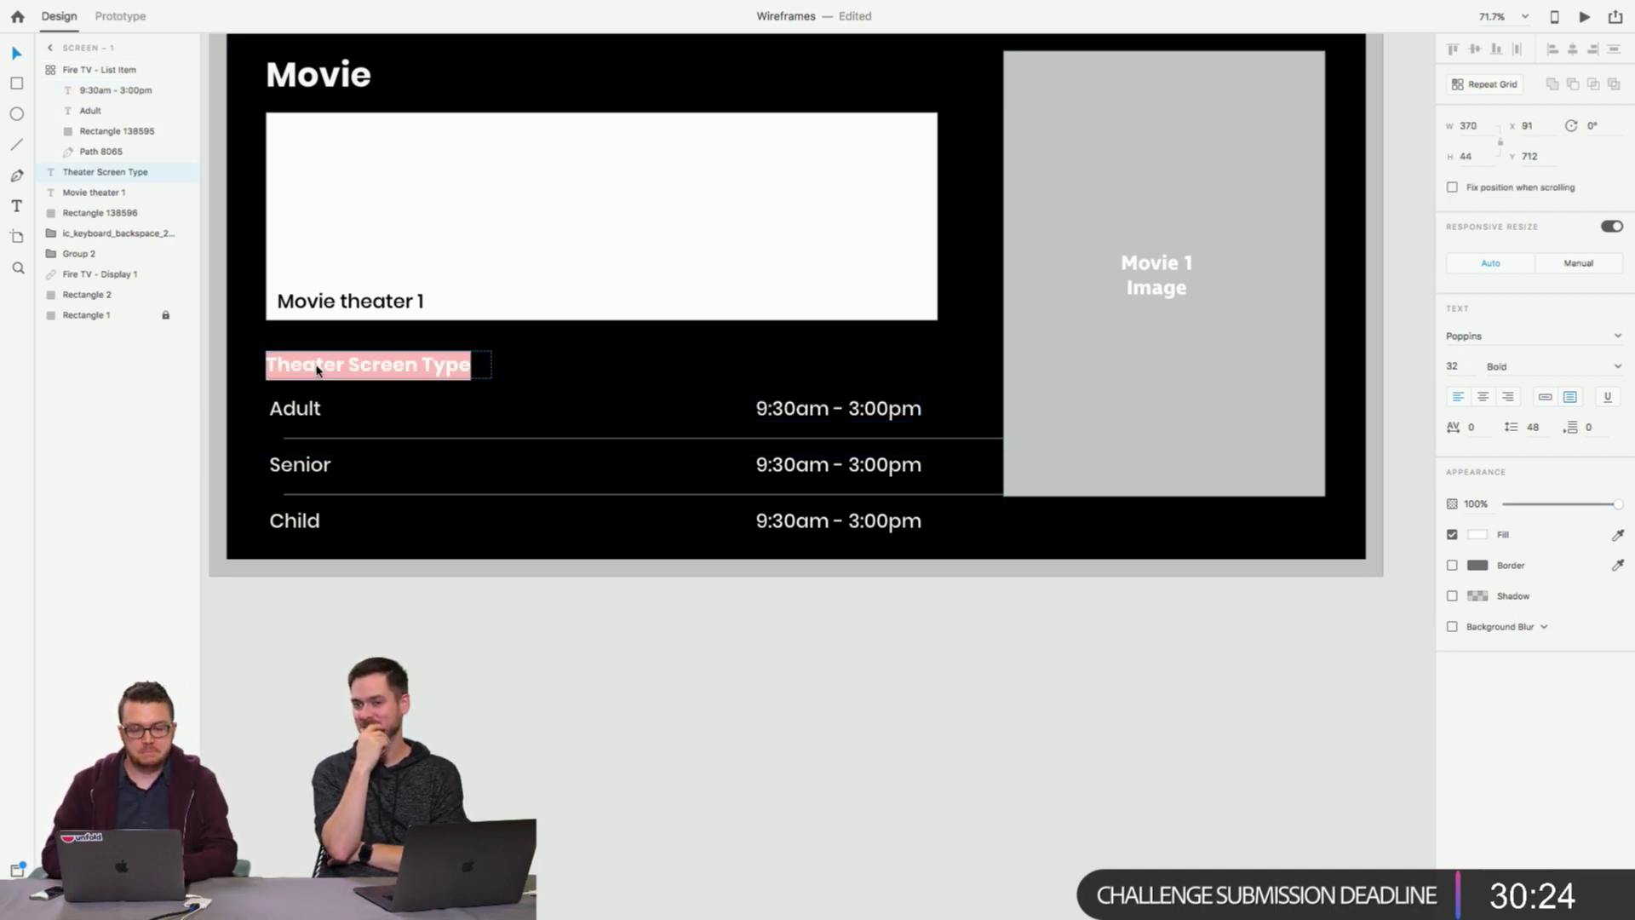
text(Ticke)
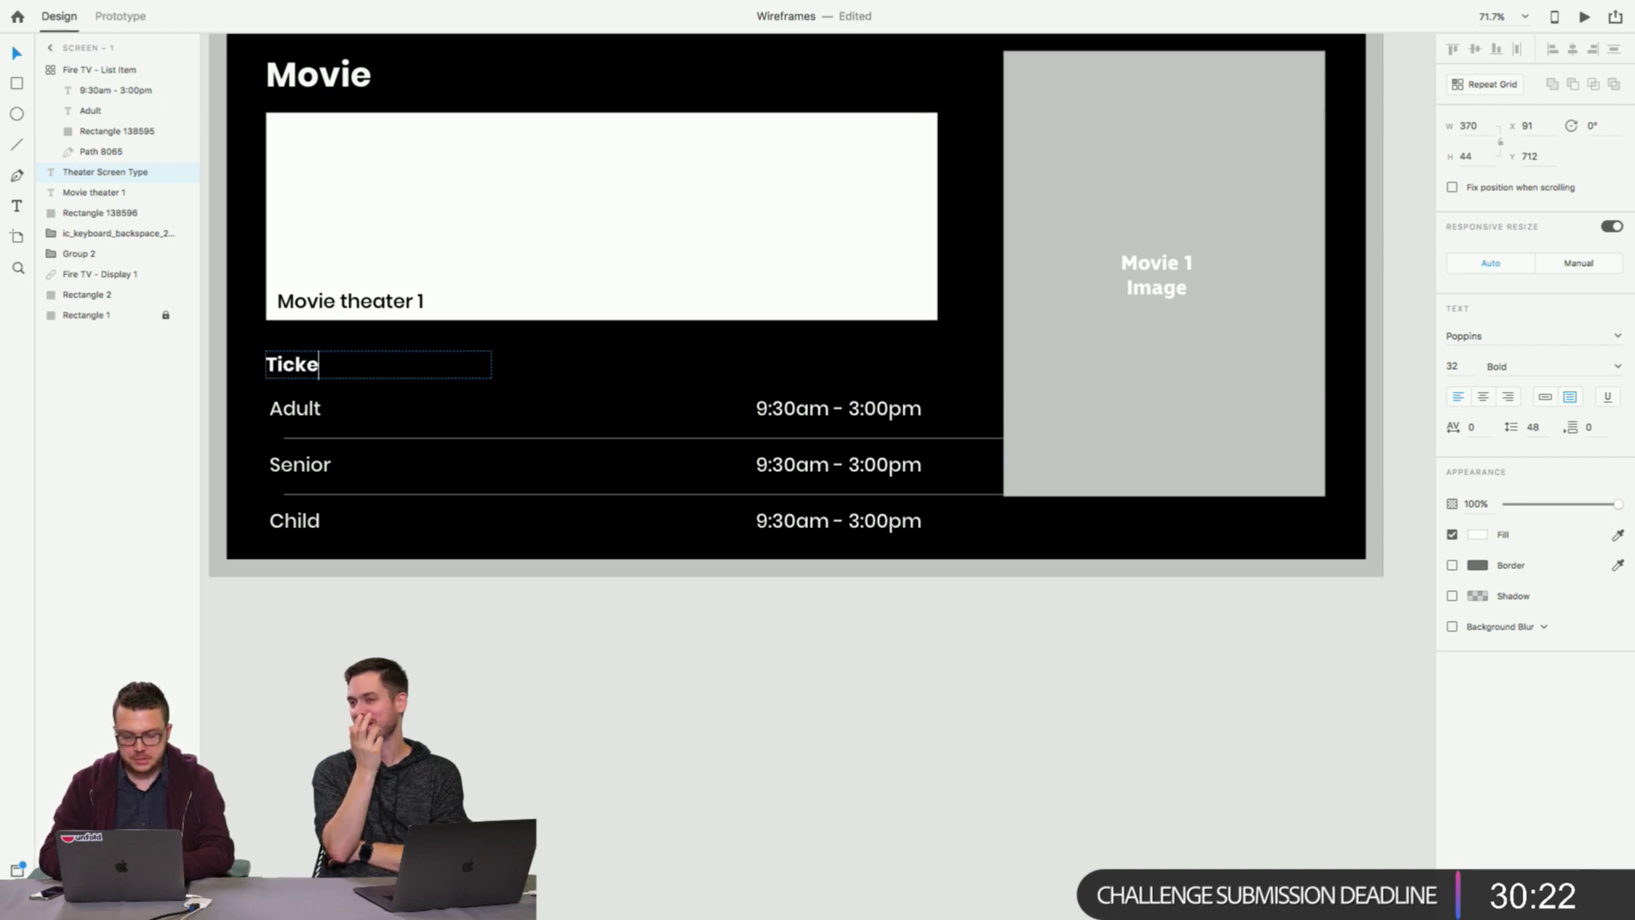
text(t Pricing)
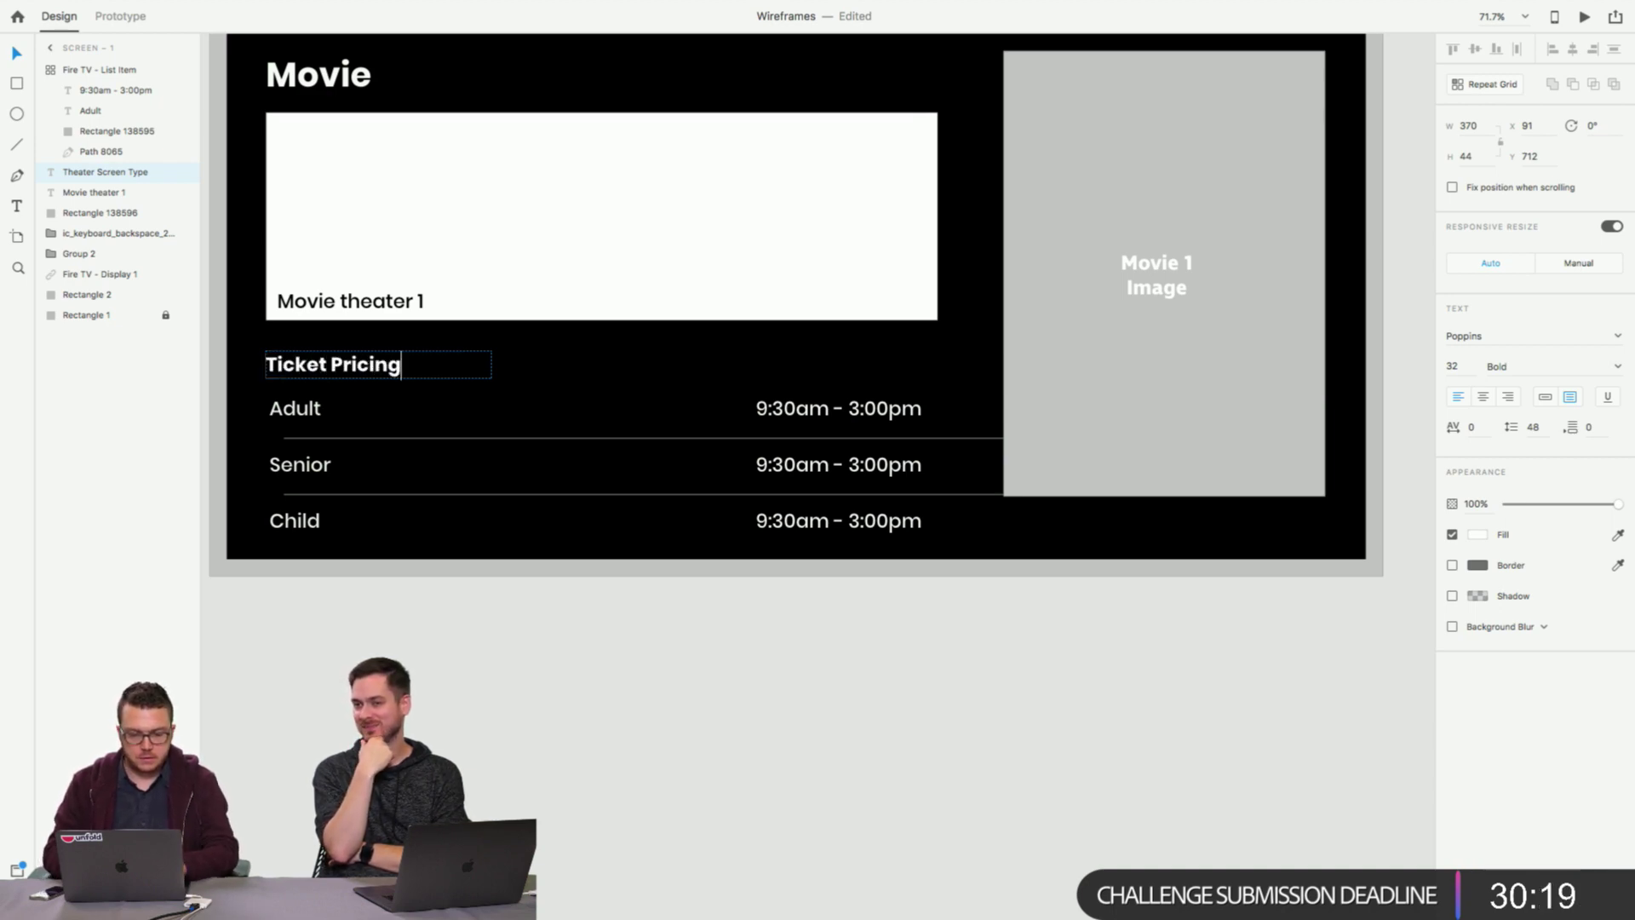
key(Escape)
Replace the showtime in the Adult row with the quantity and price 1 x $19.97.
click(840, 409)
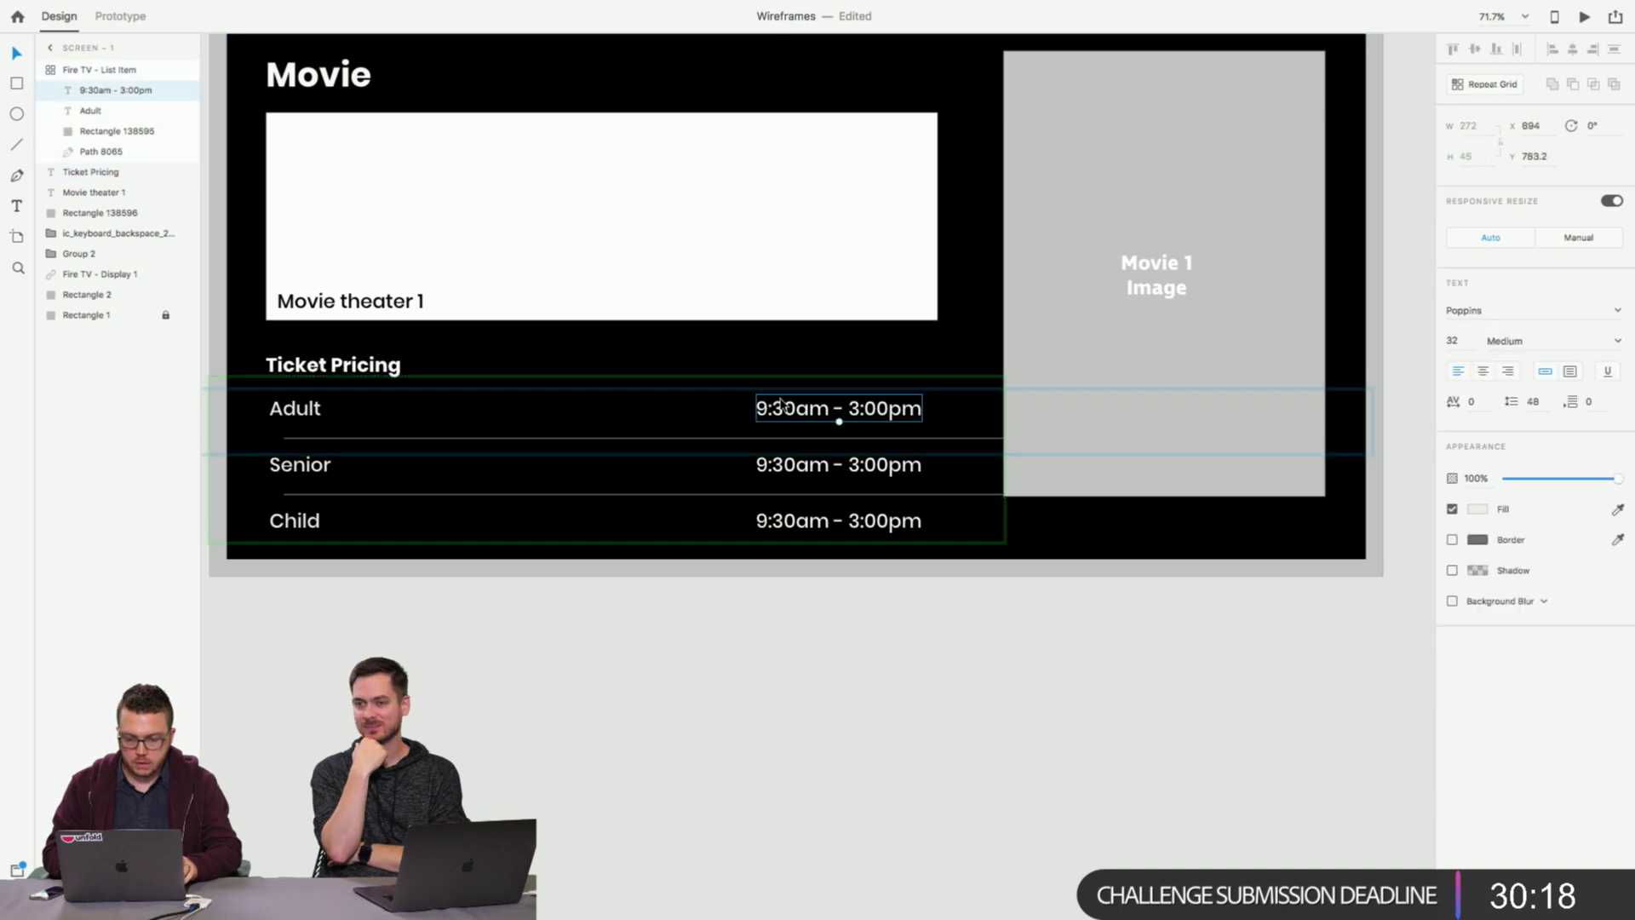
double_click(782, 405)
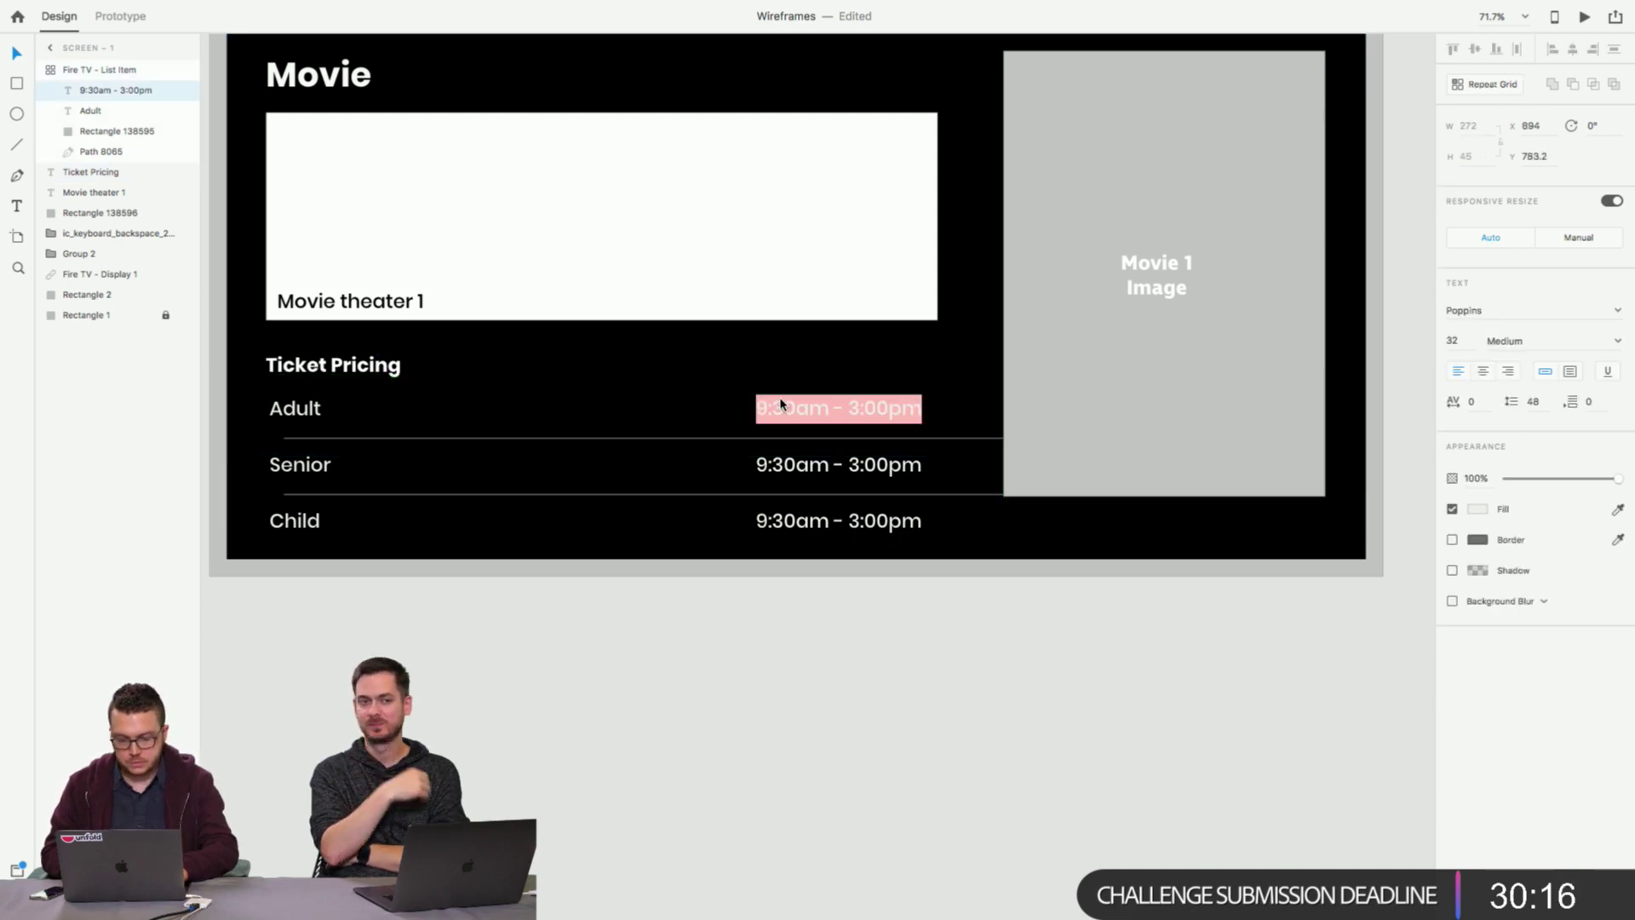
text(1)
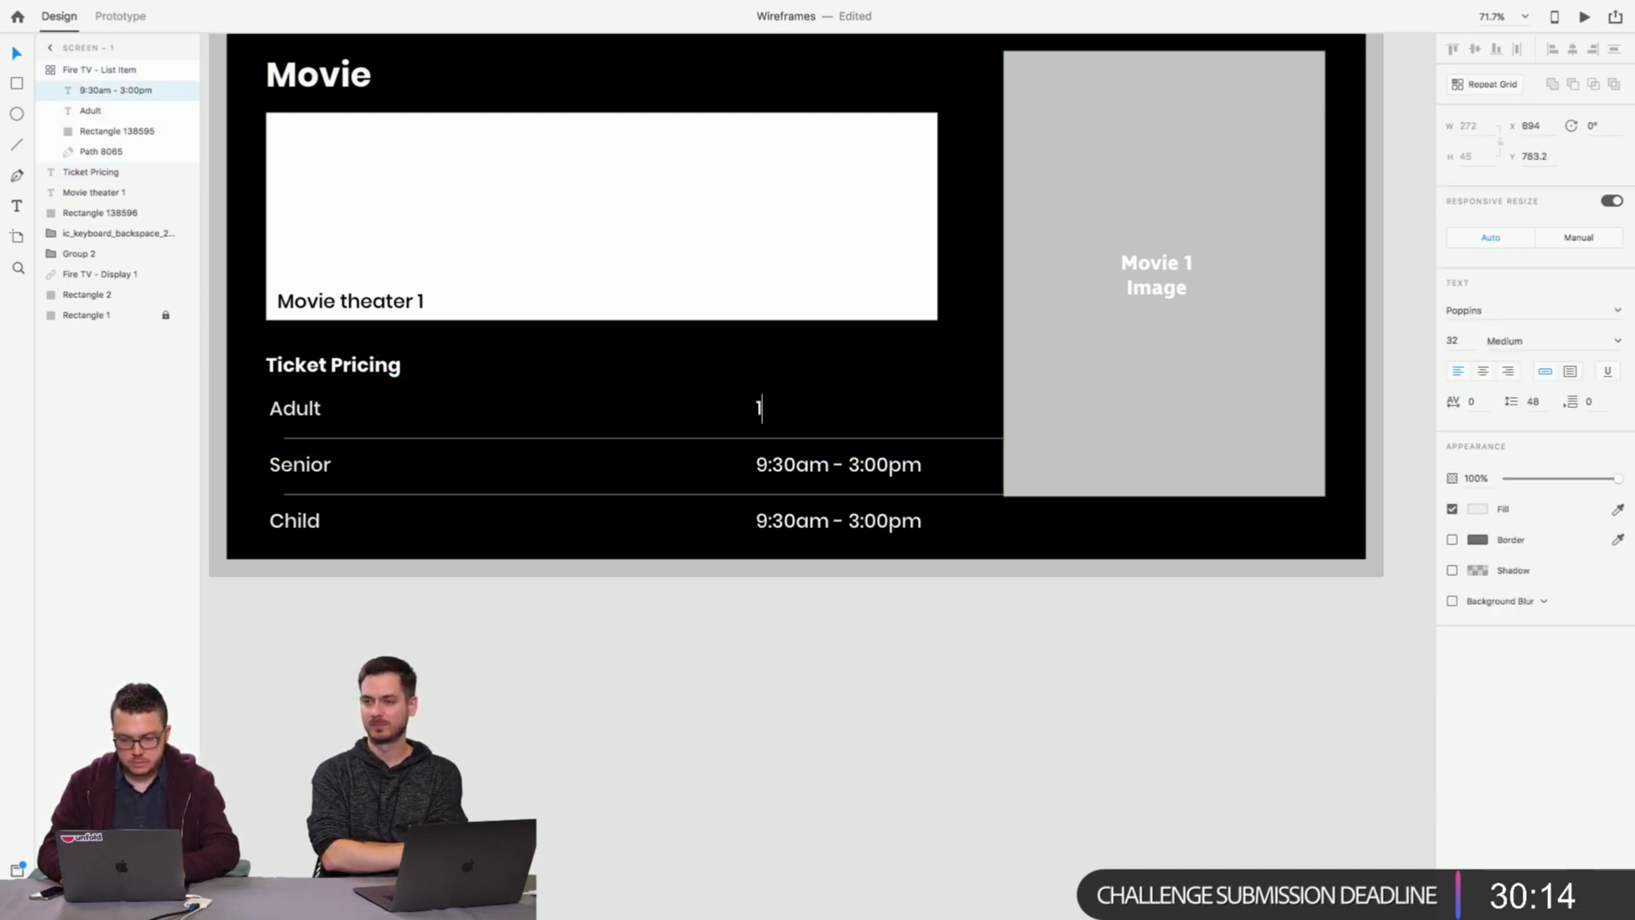
text(x)
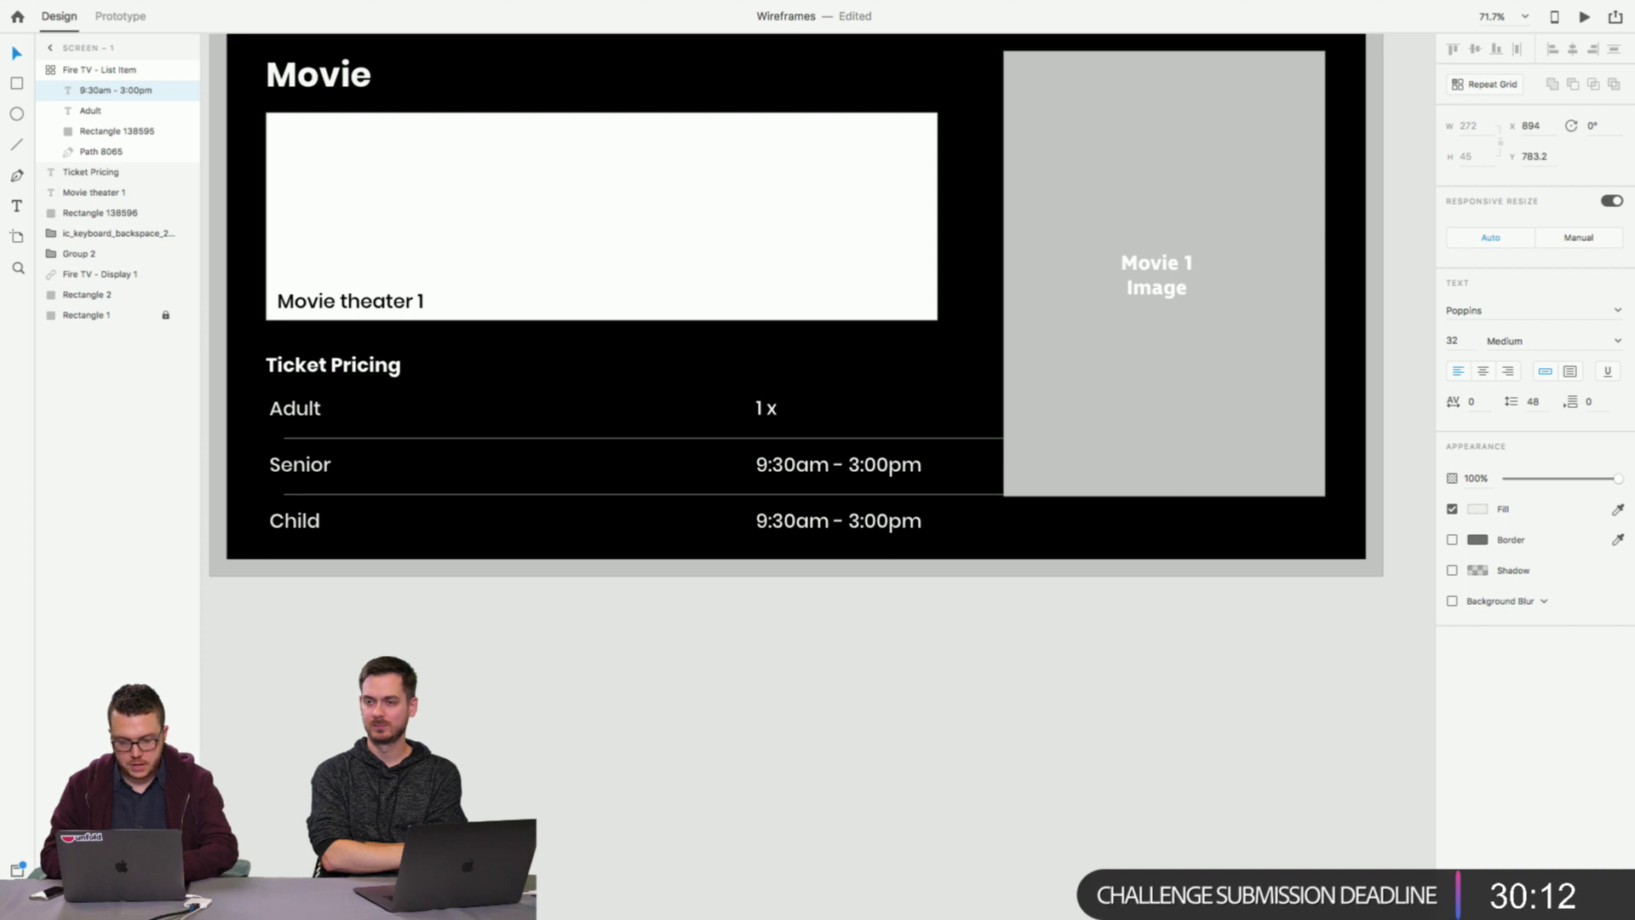
text( x $19)
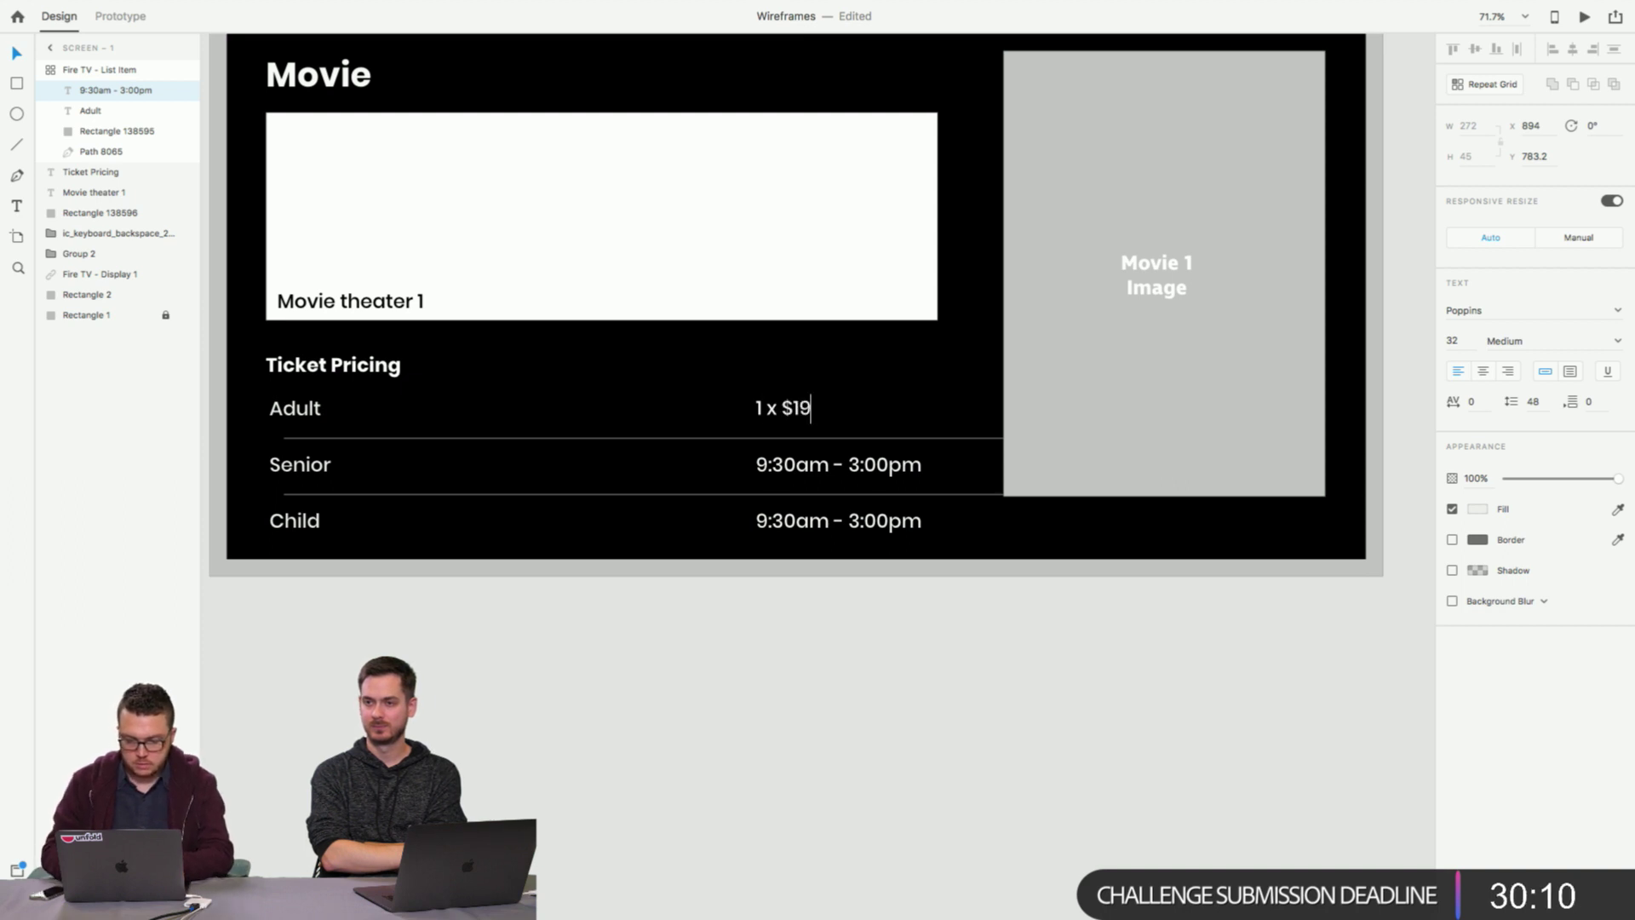
text(.97)
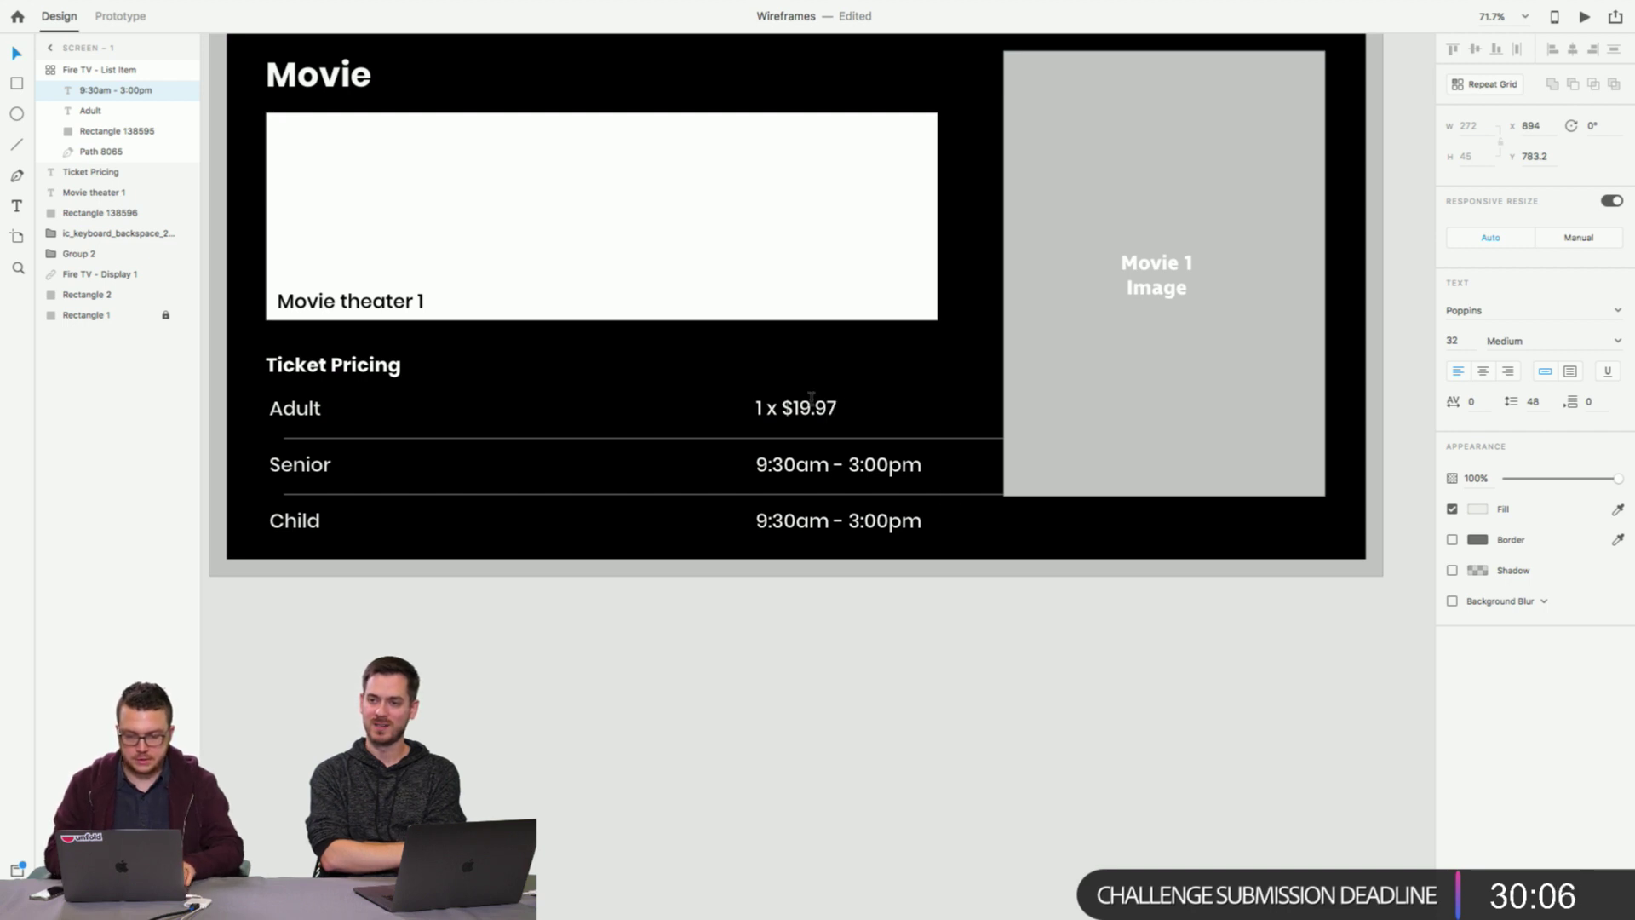
Replace the showtime in the Senior row with the quantity and price 1 x $18.97.
click(806, 474)
double_click(805, 474)
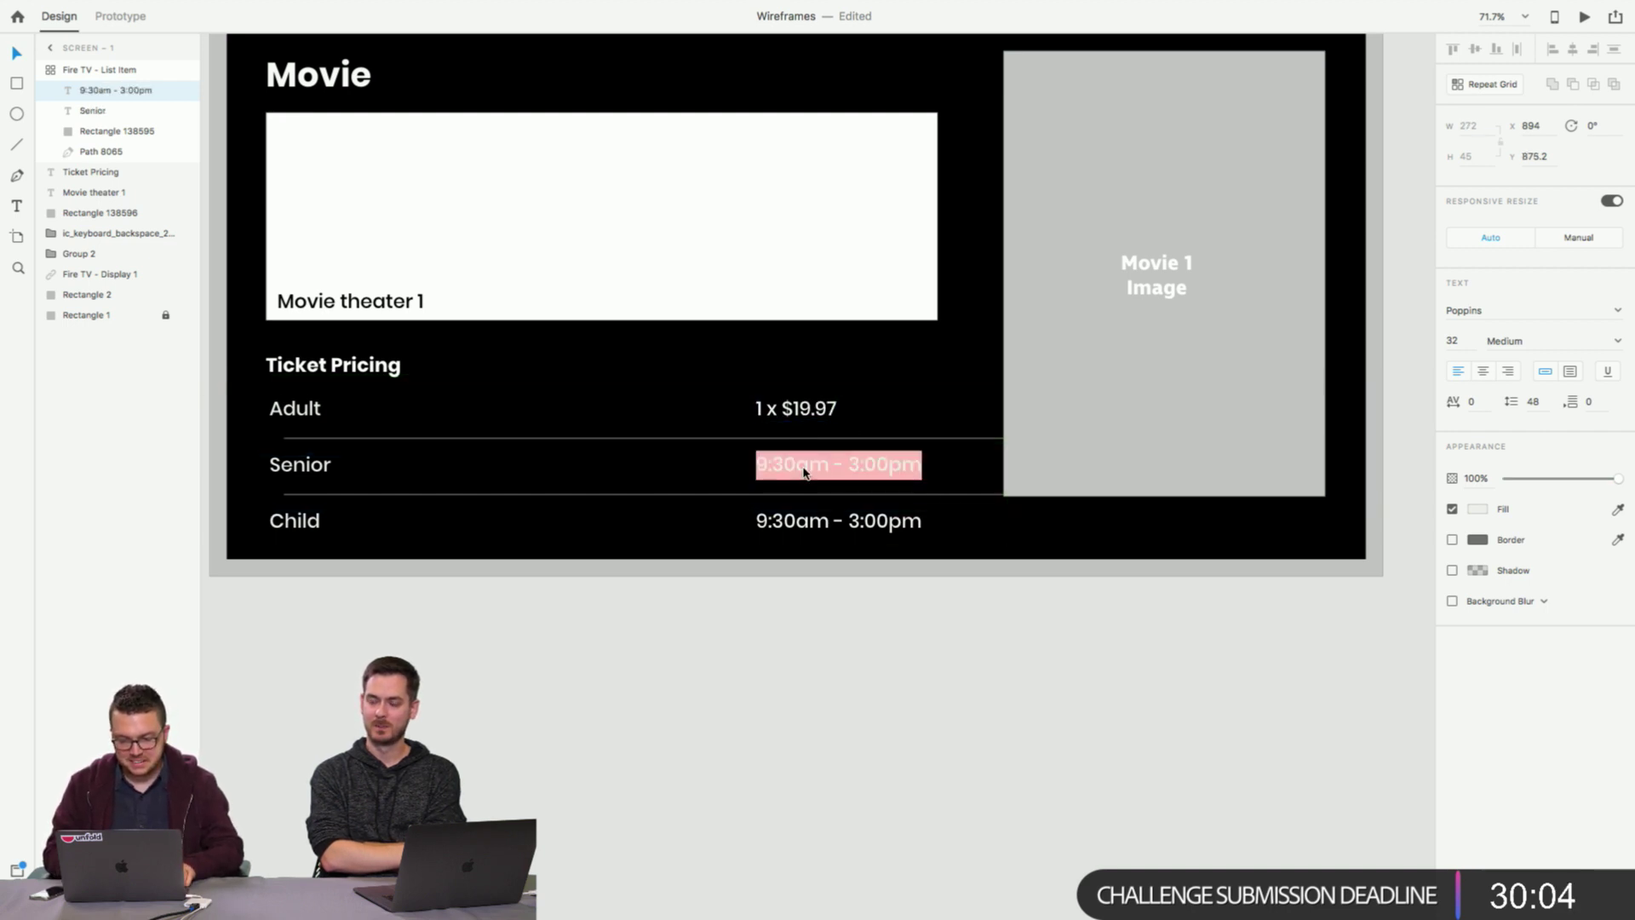
text(1)
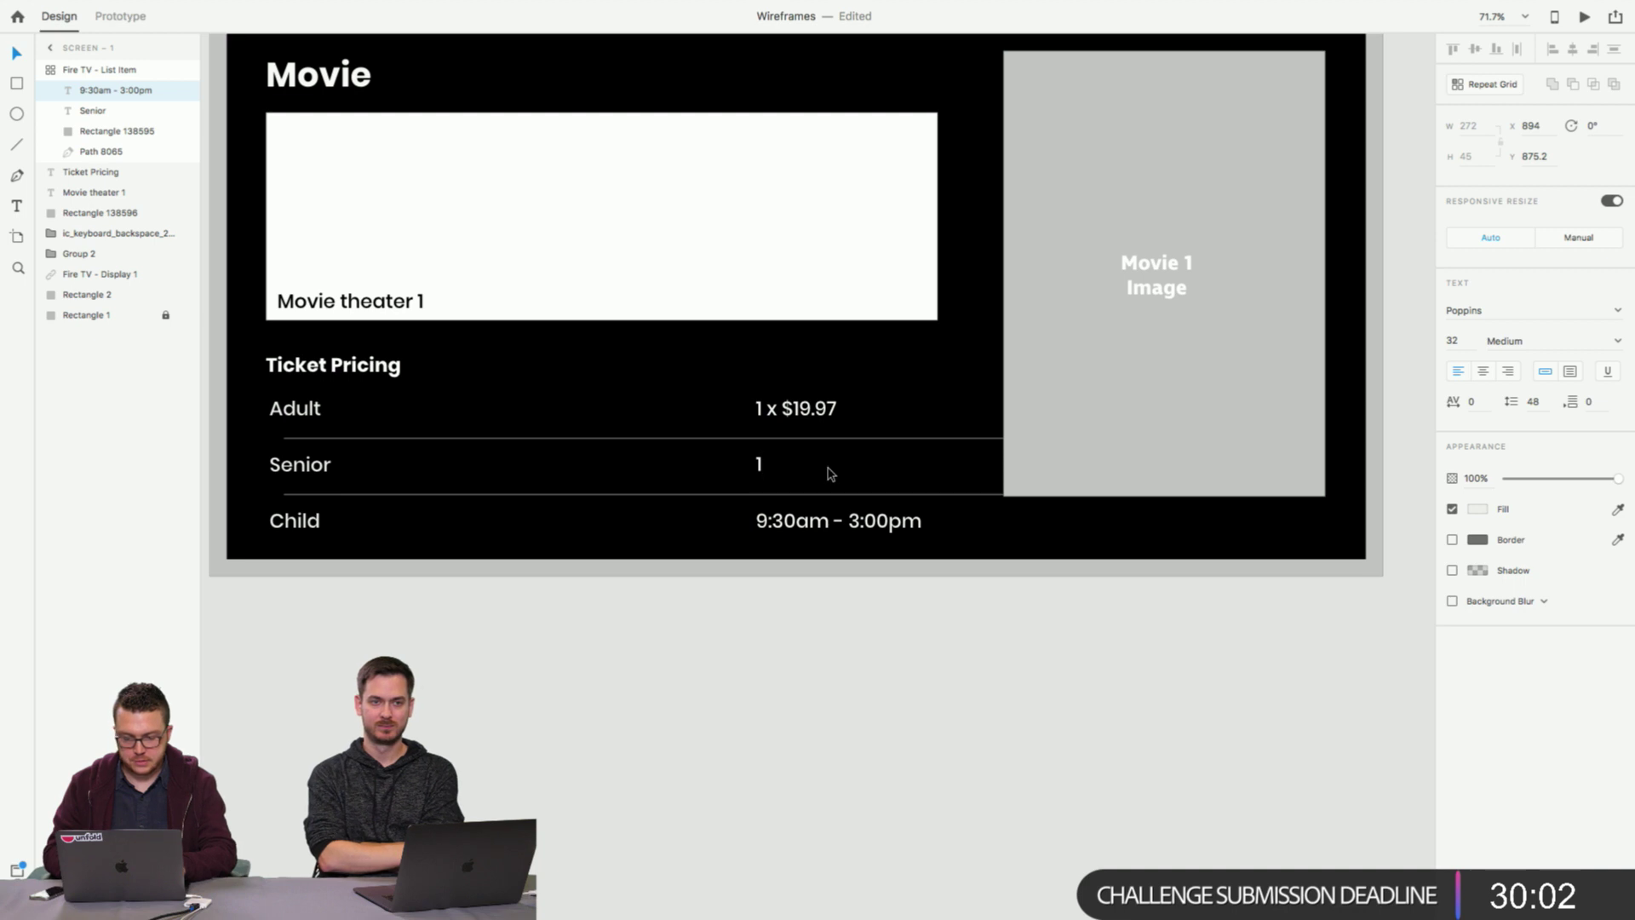
text( x)
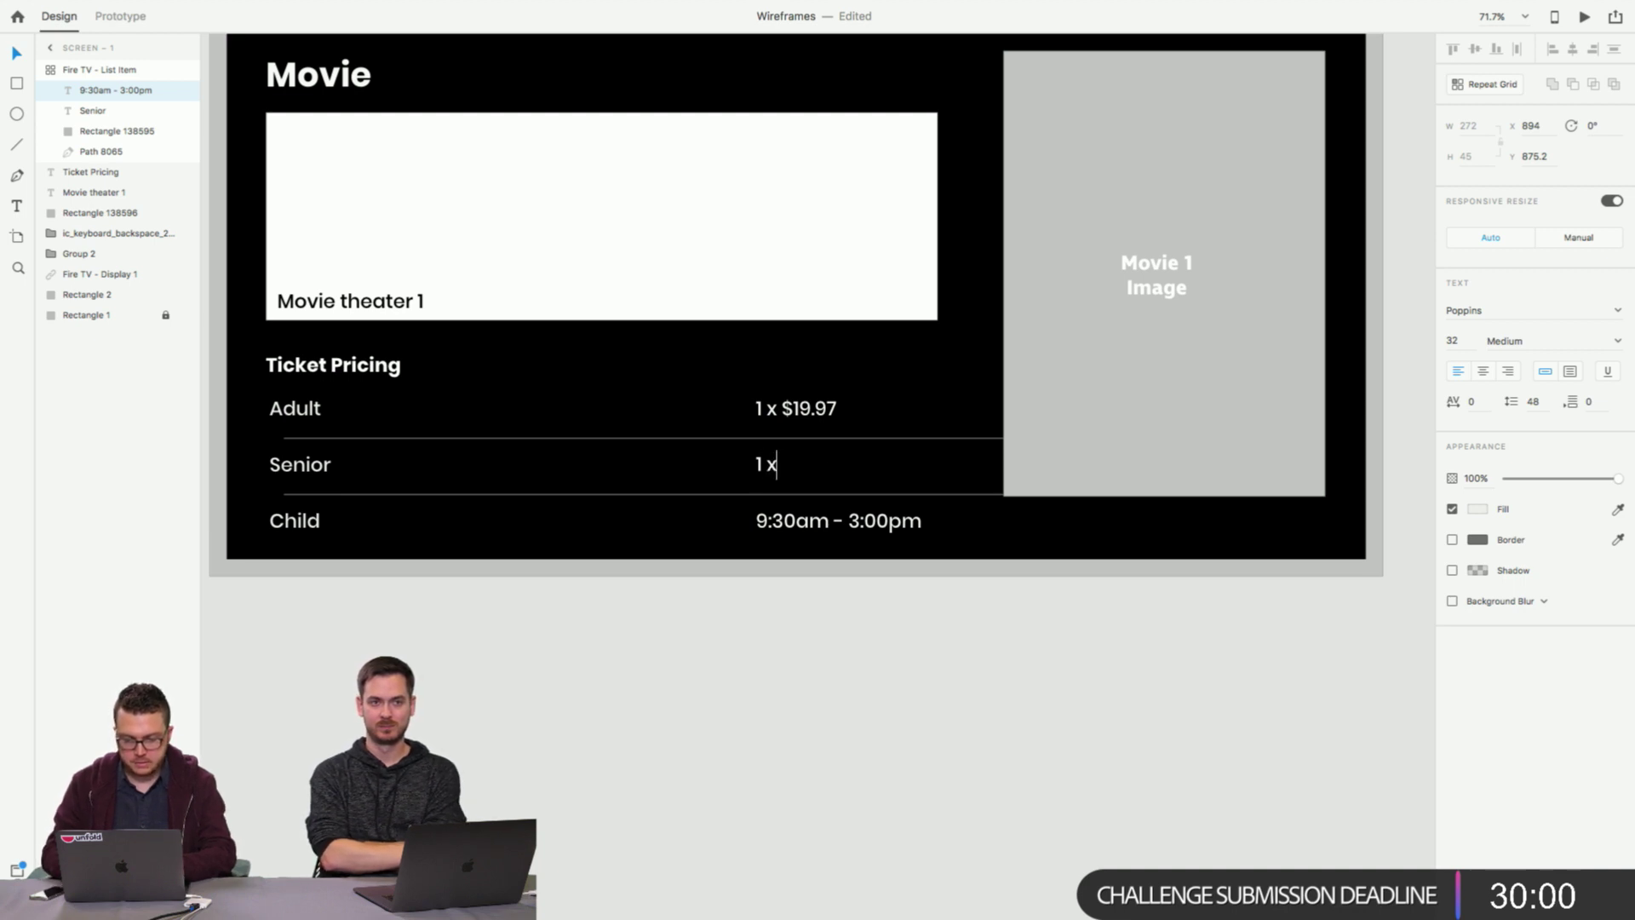
text( $)
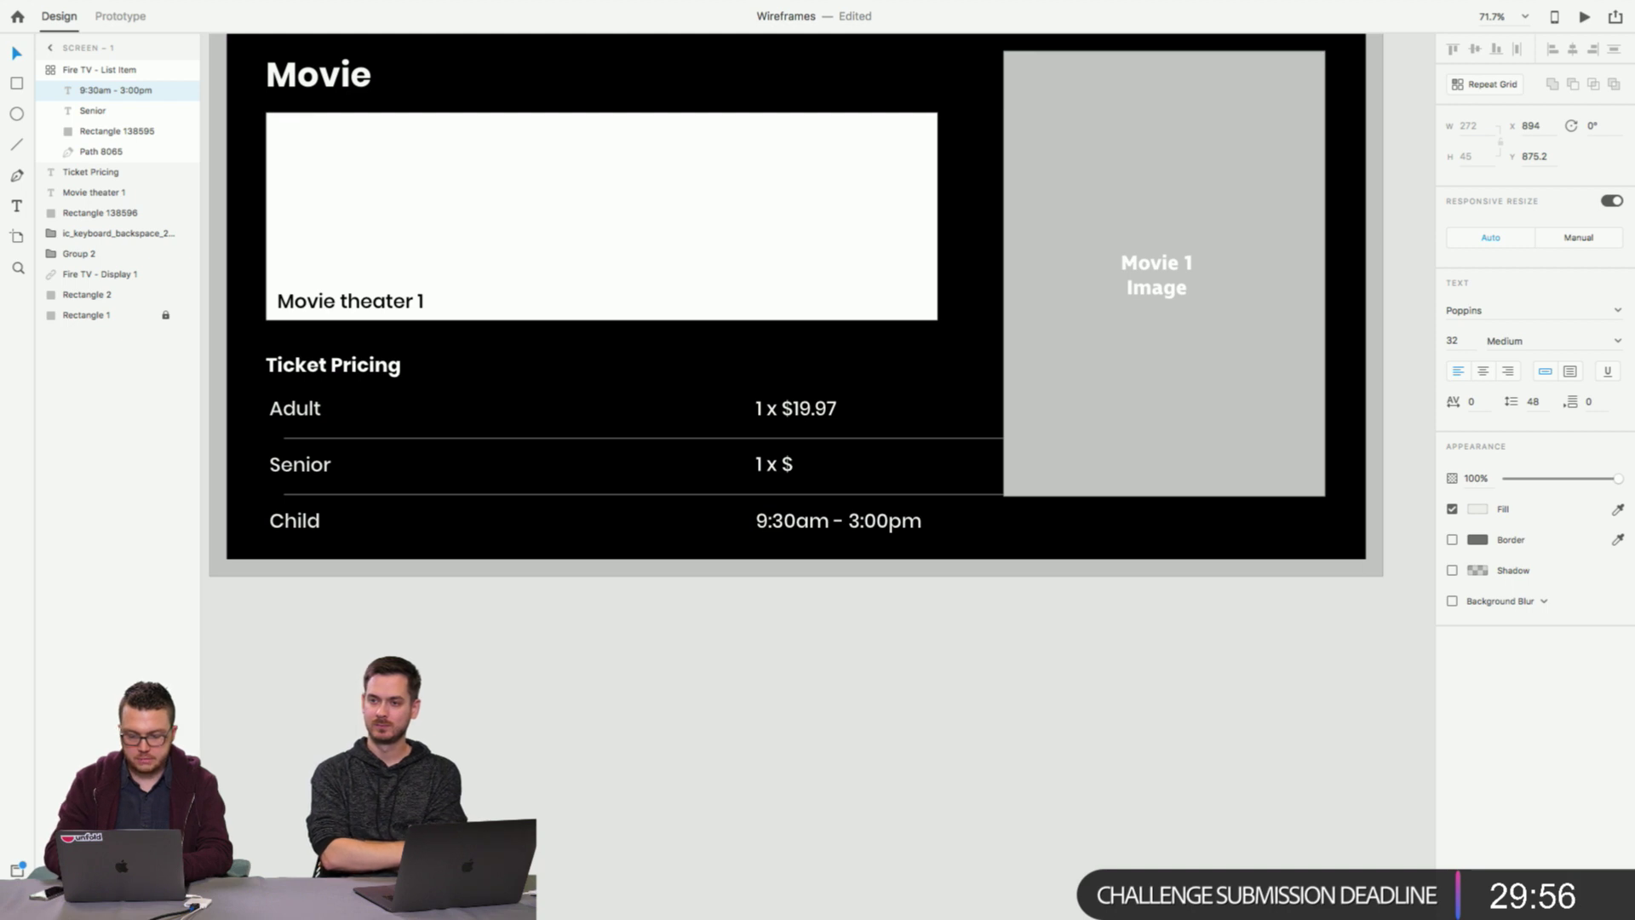
text(18)
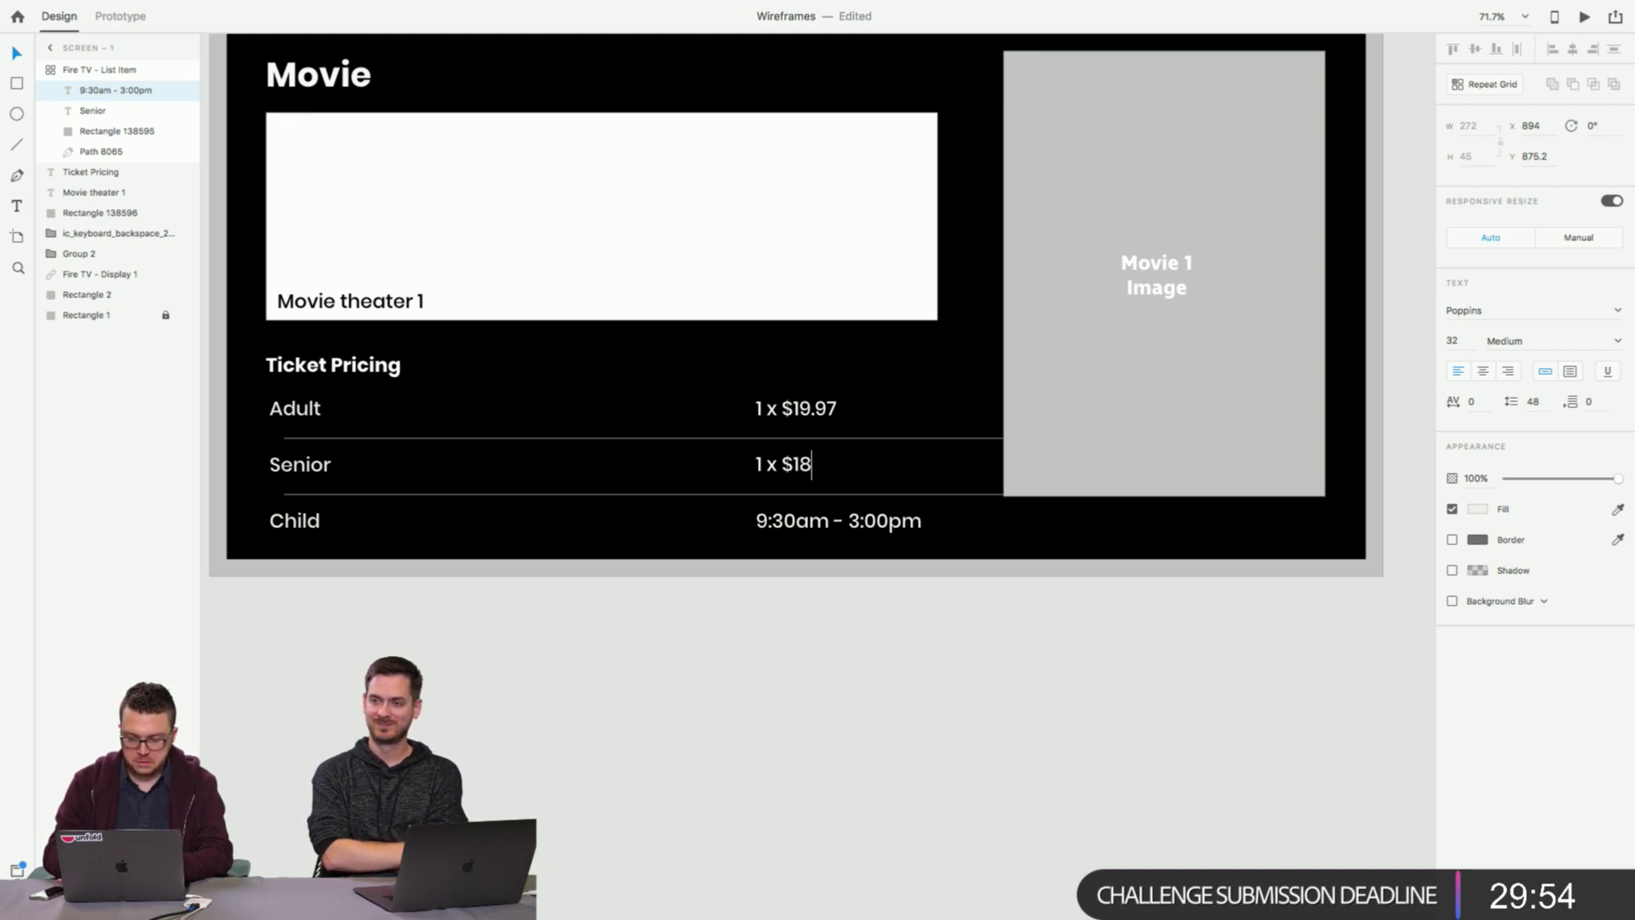
text(.97)
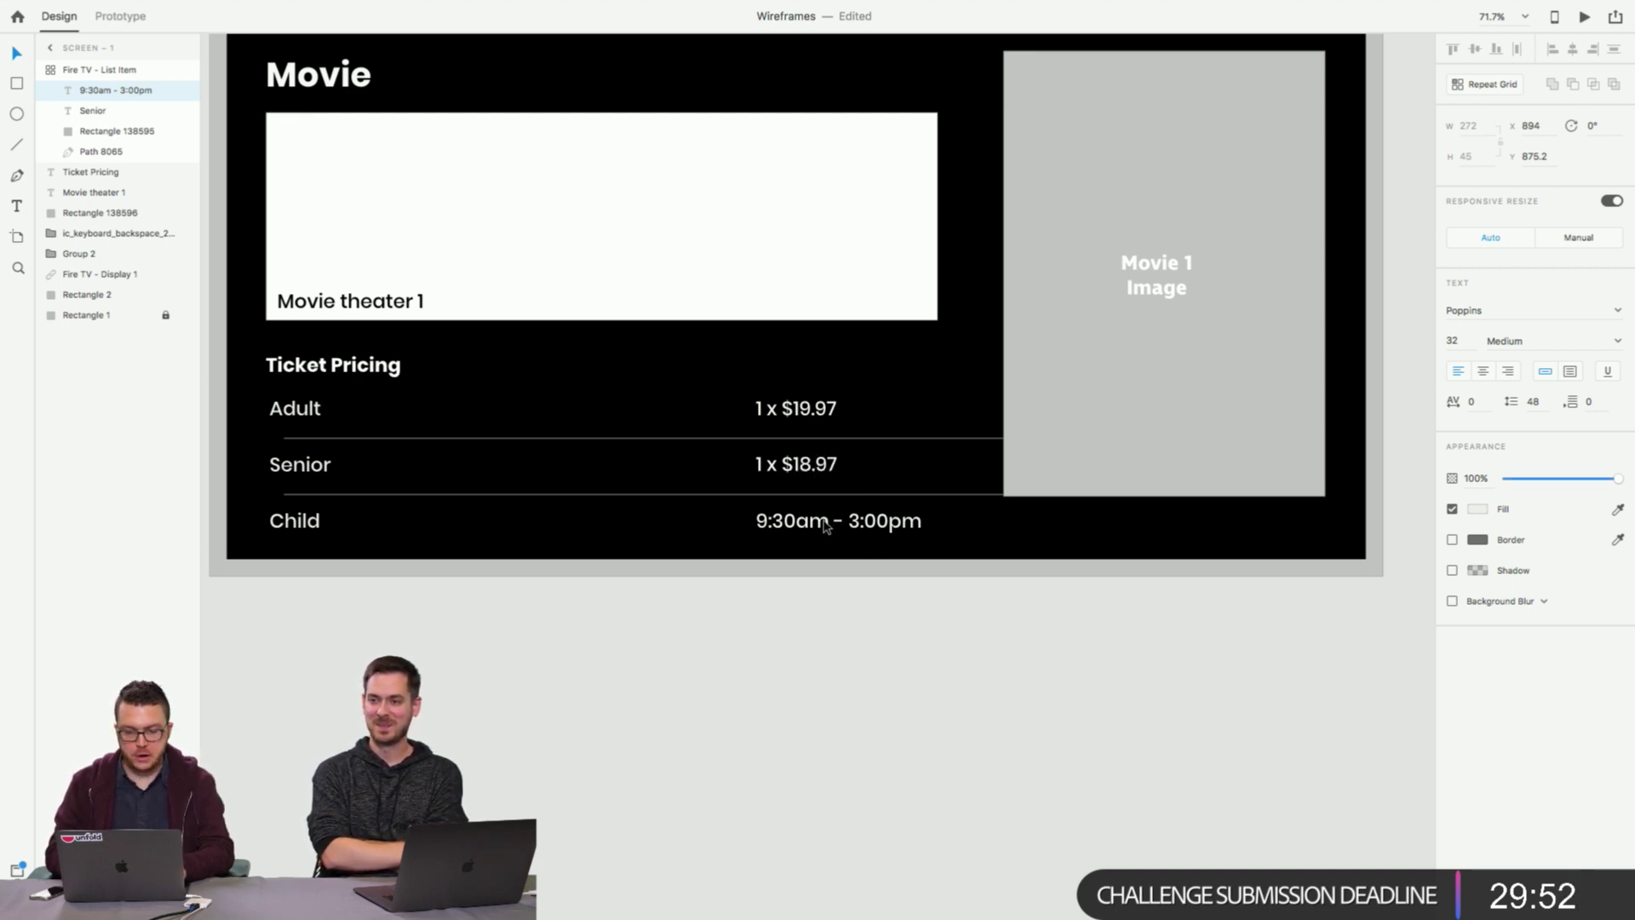
Correct the Senior row's price so it reads 1 x $17.97.
double_click(824, 524)
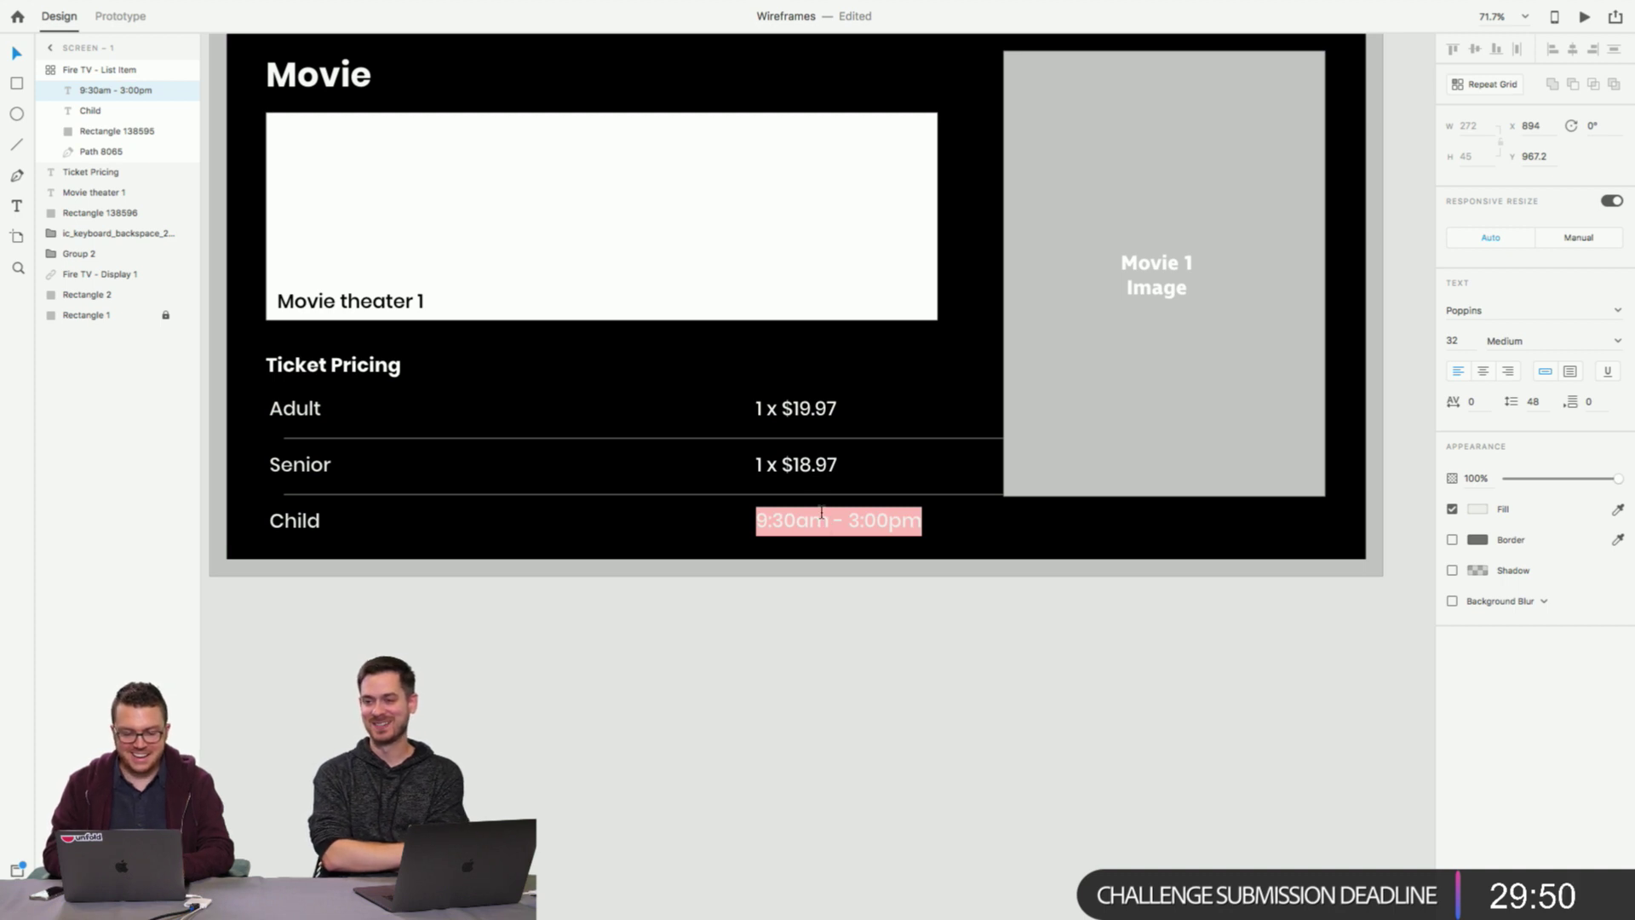
double_click(807, 467)
click(807, 467)
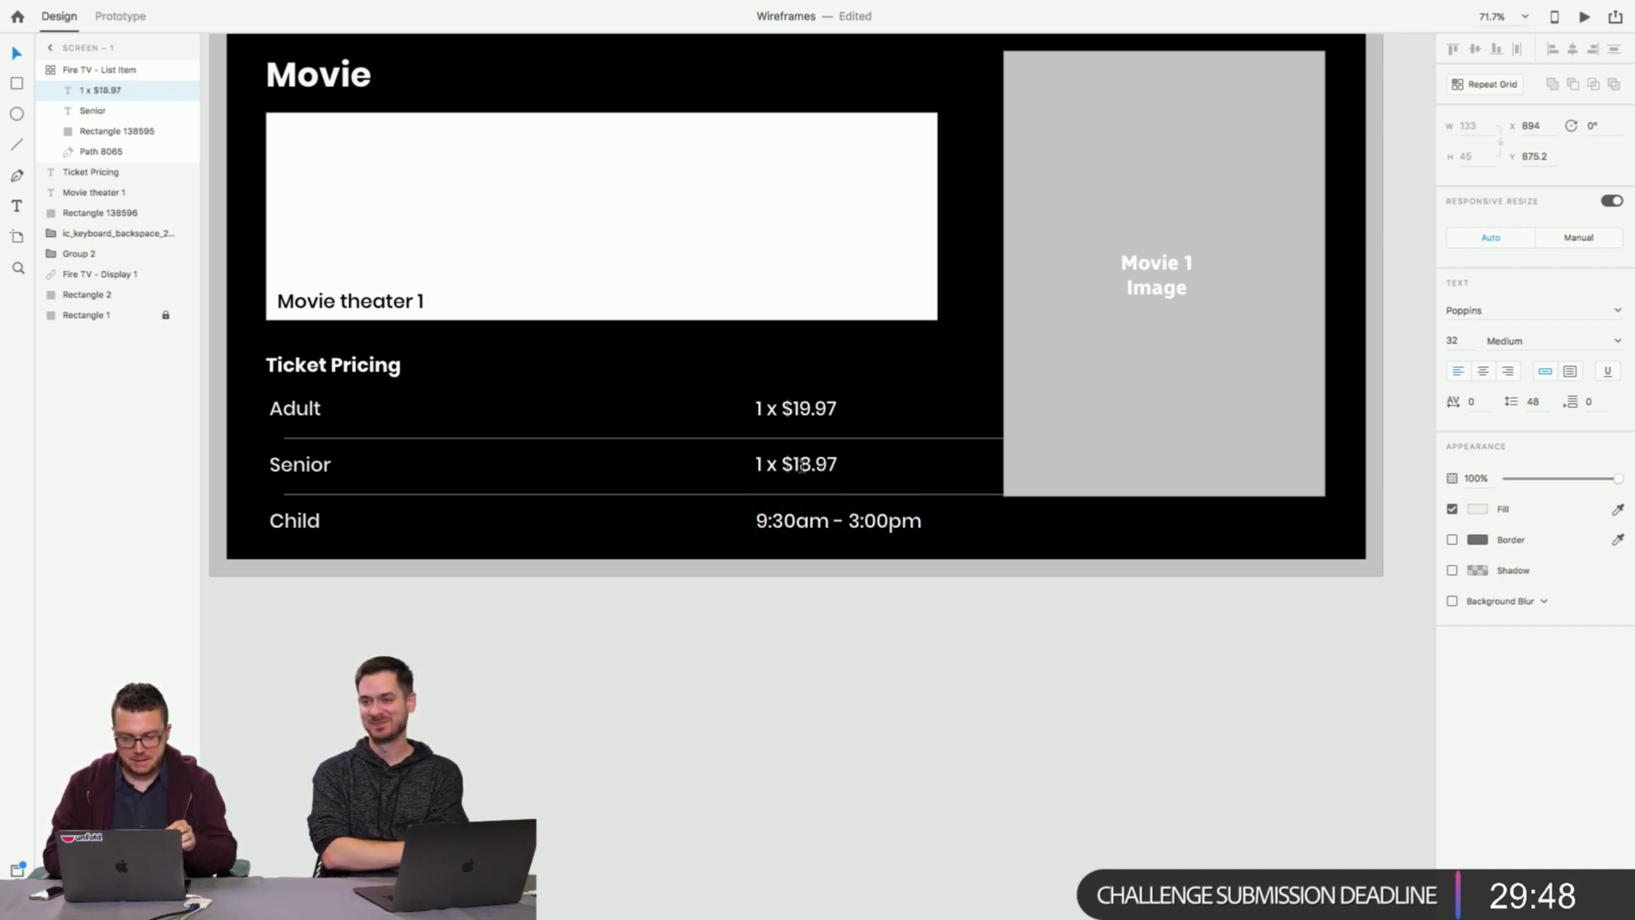
key(BackSpace)
text(7)
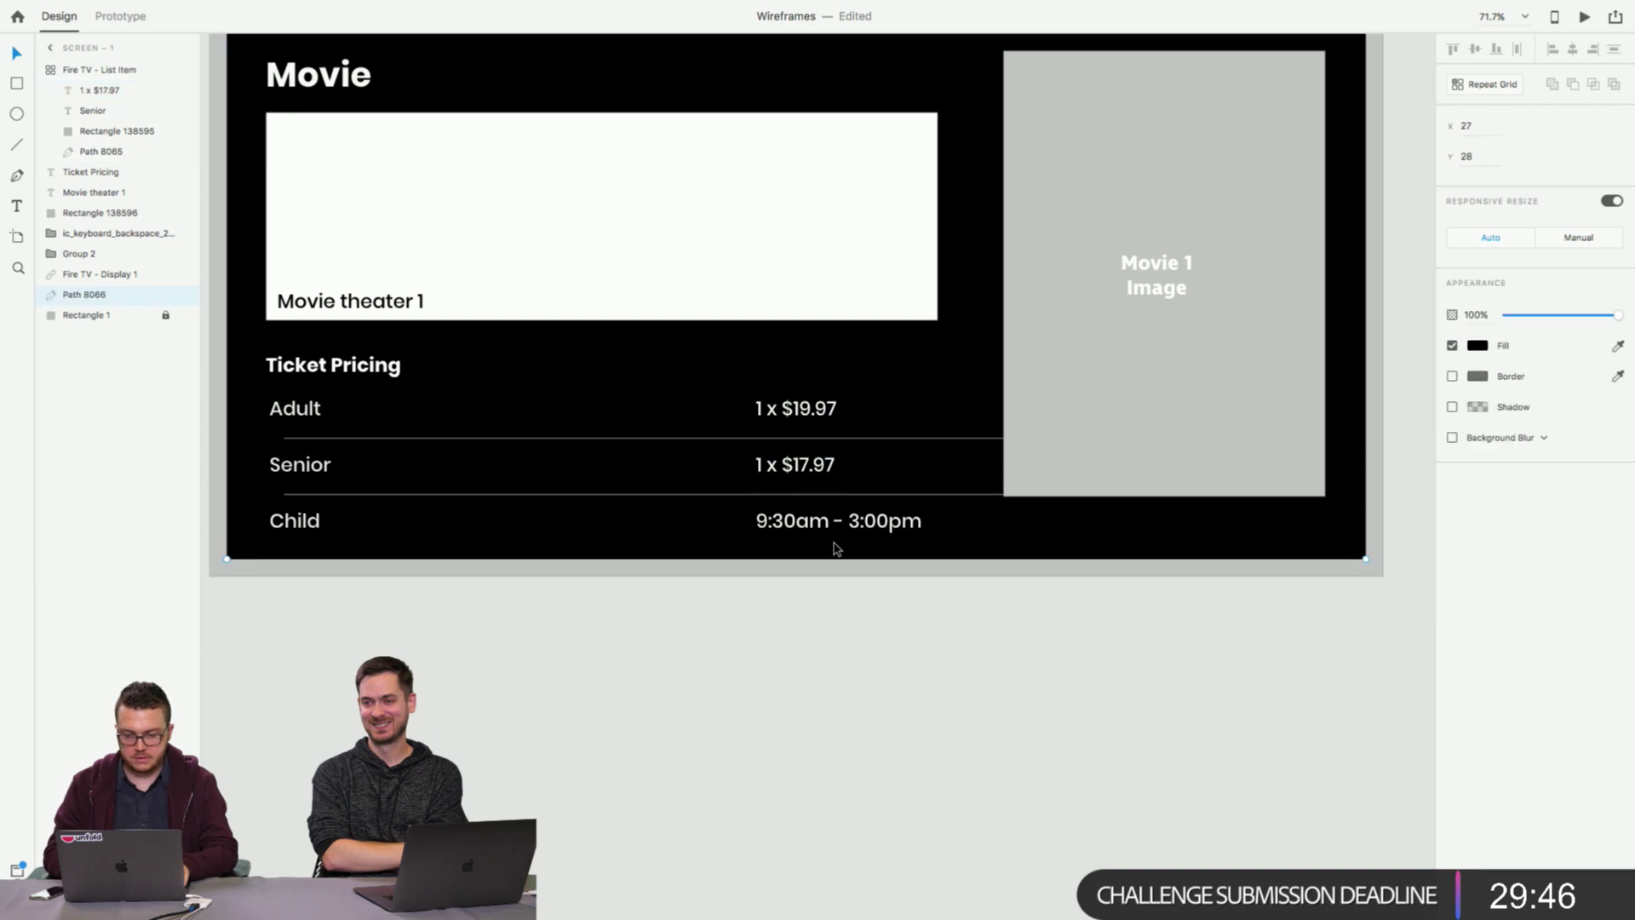
Replace the showtime in the Child row with the quantity and price 1 x $15.50.
click(813, 528)
double_click(814, 528)
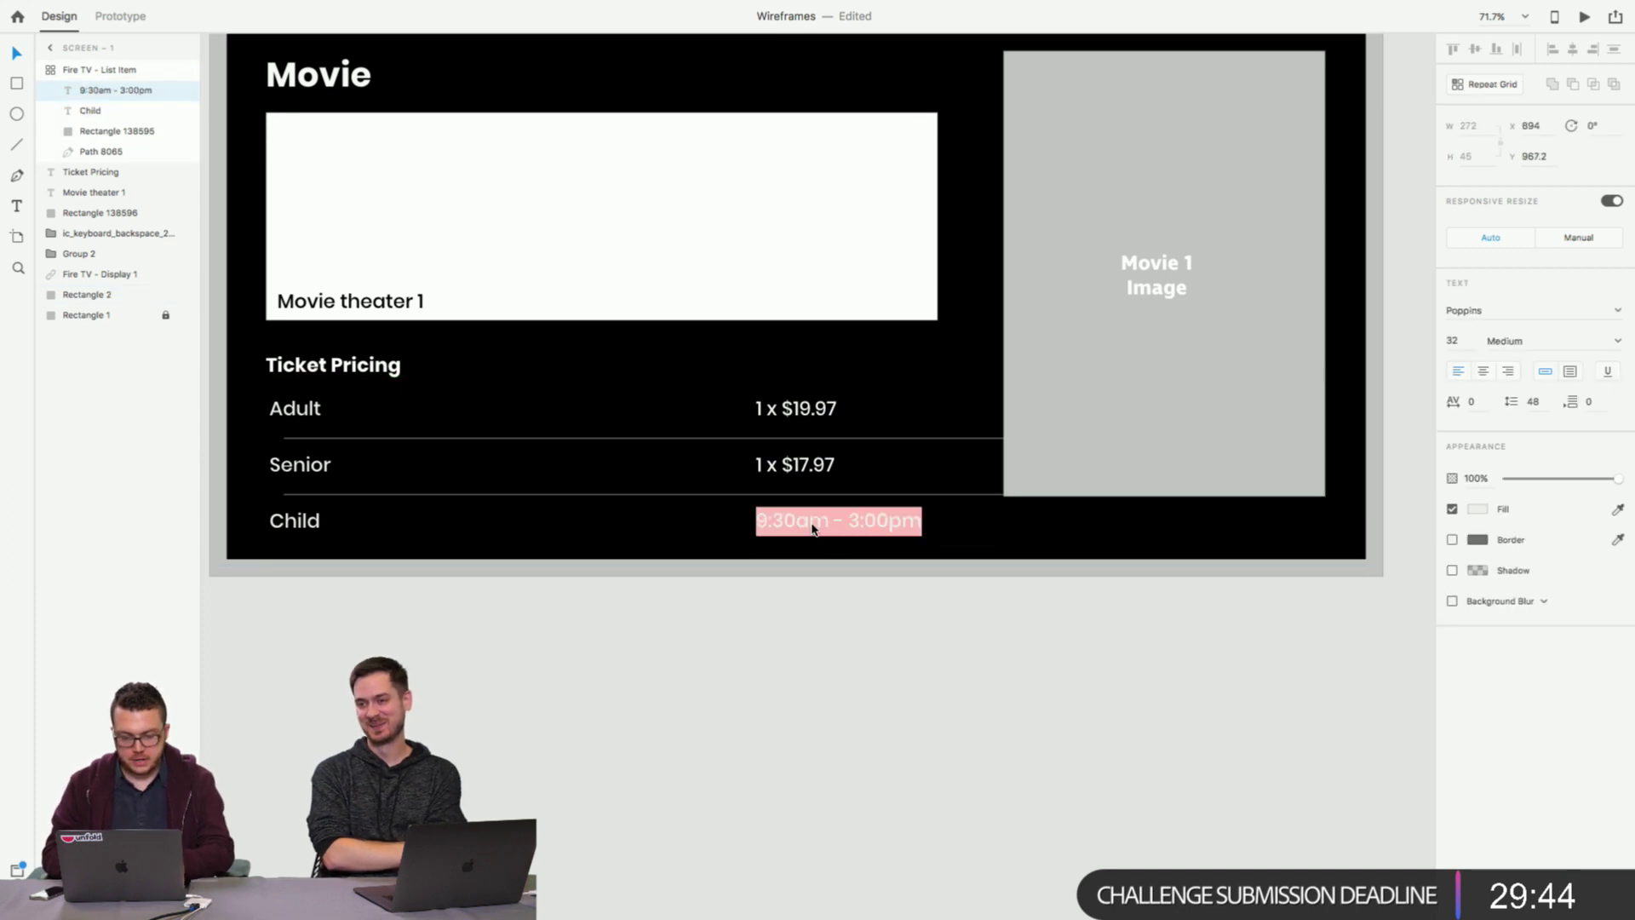
text(1 x)
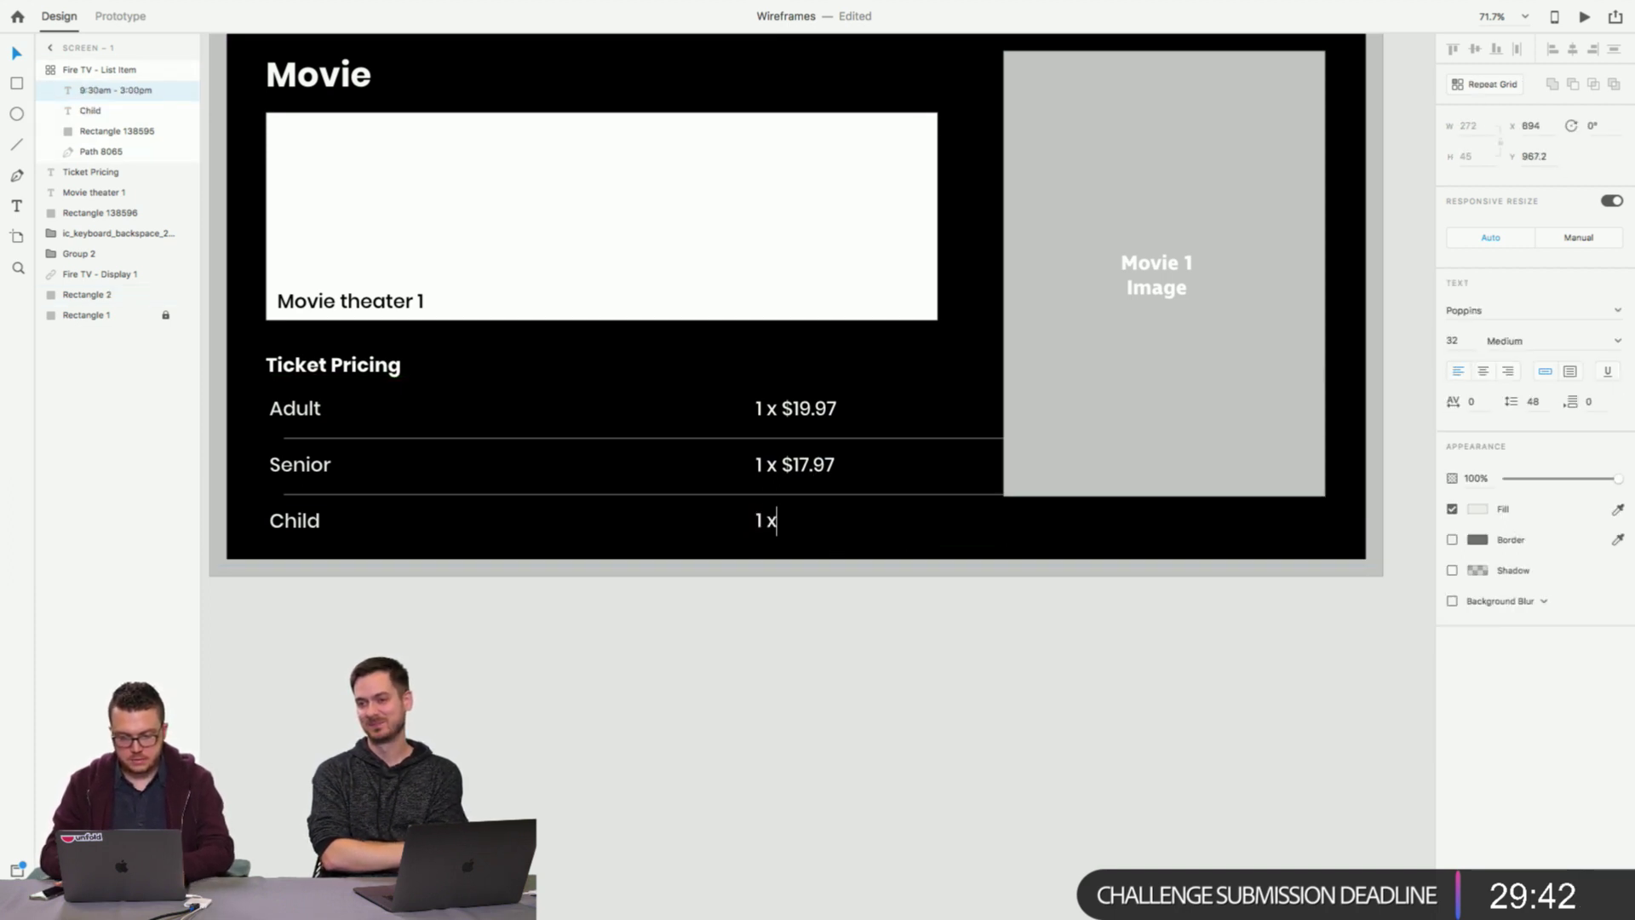
text( $)
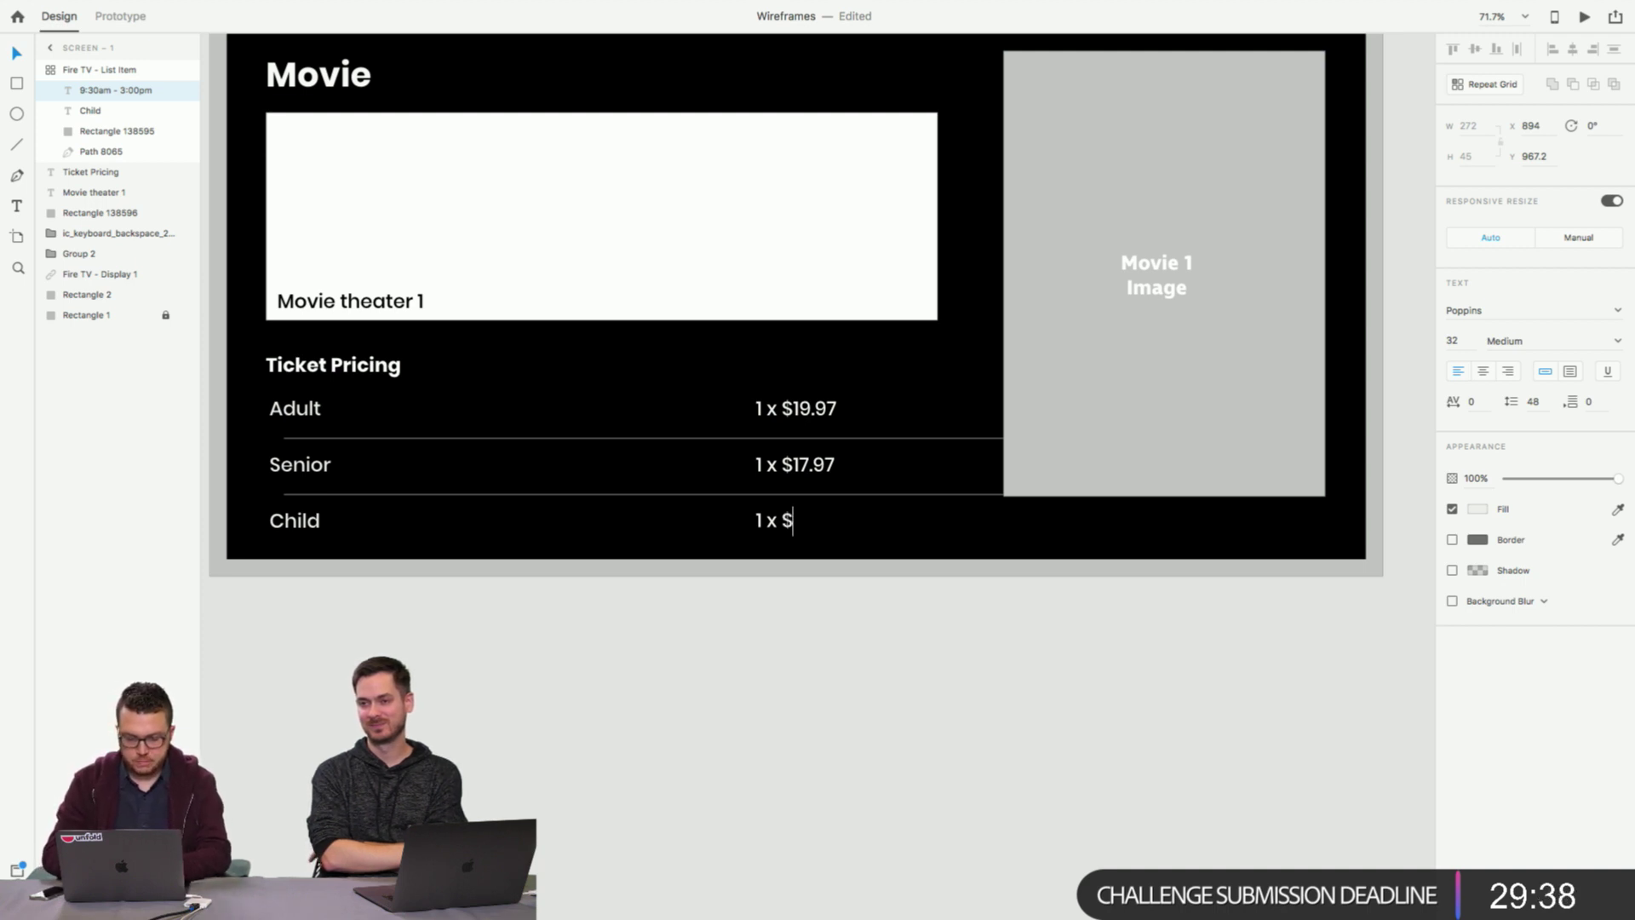
text(15.)
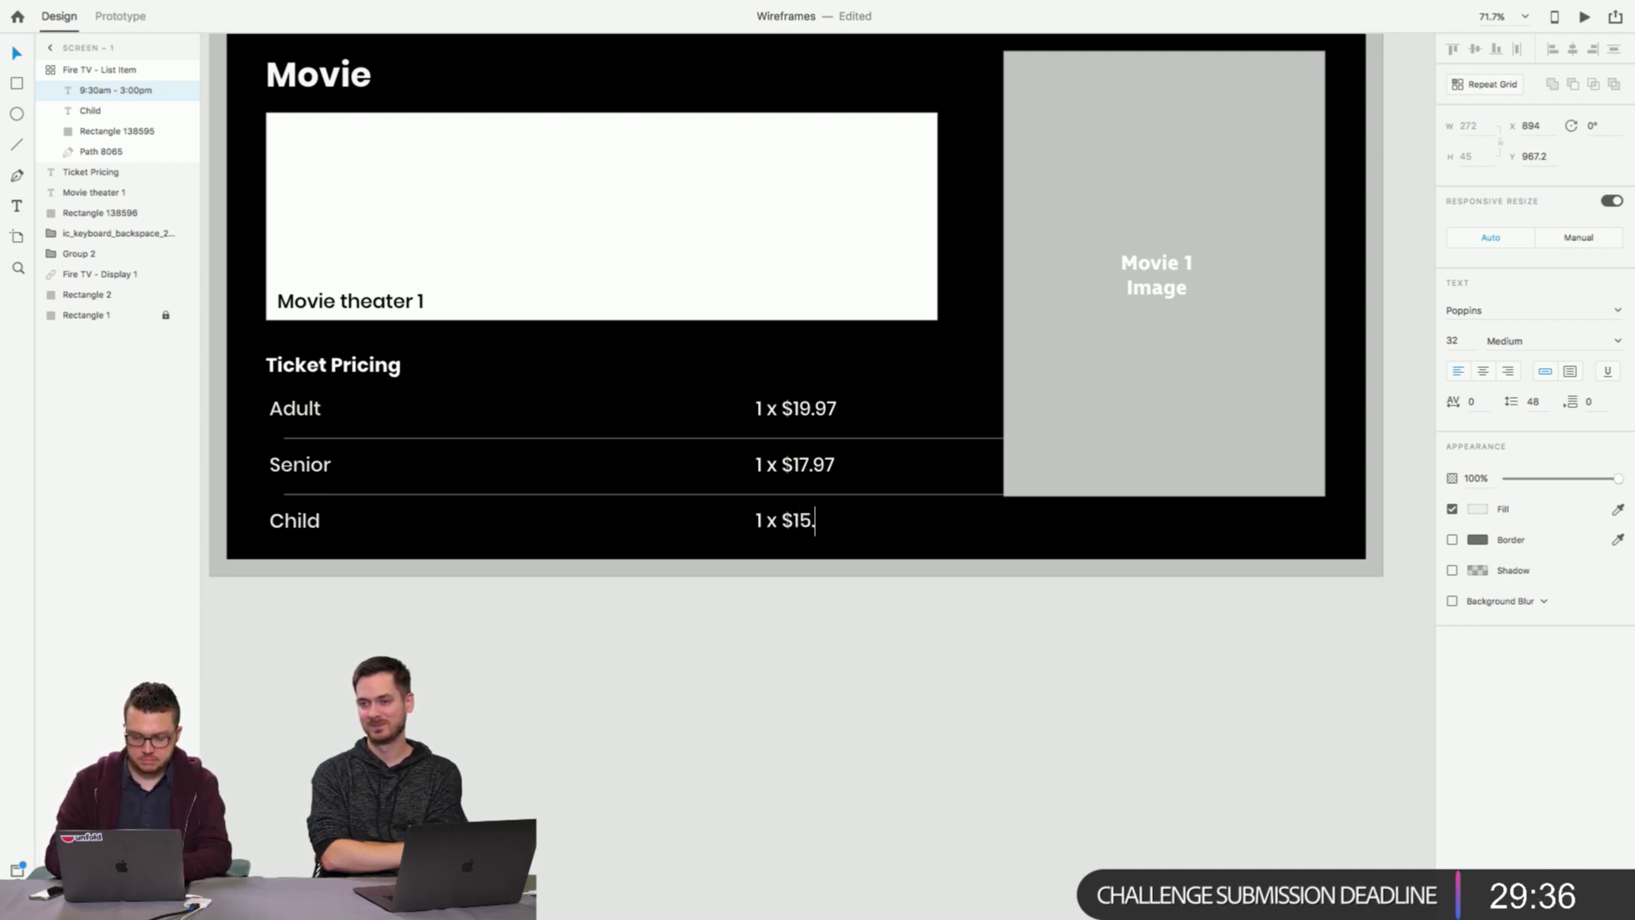
text(50)
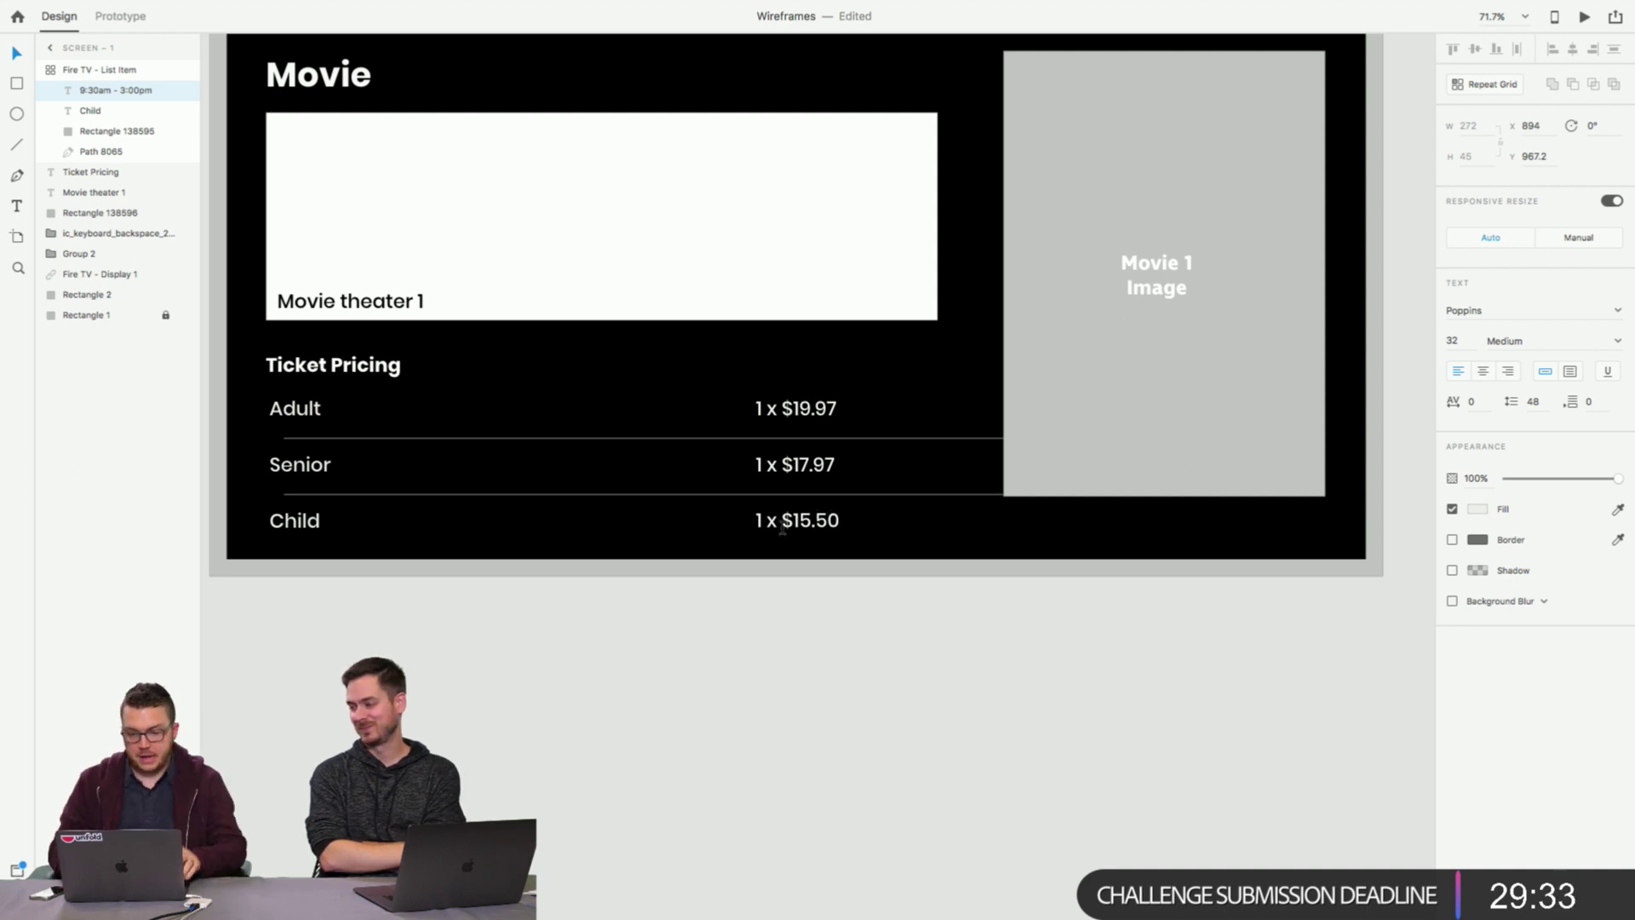
click(748, 635)
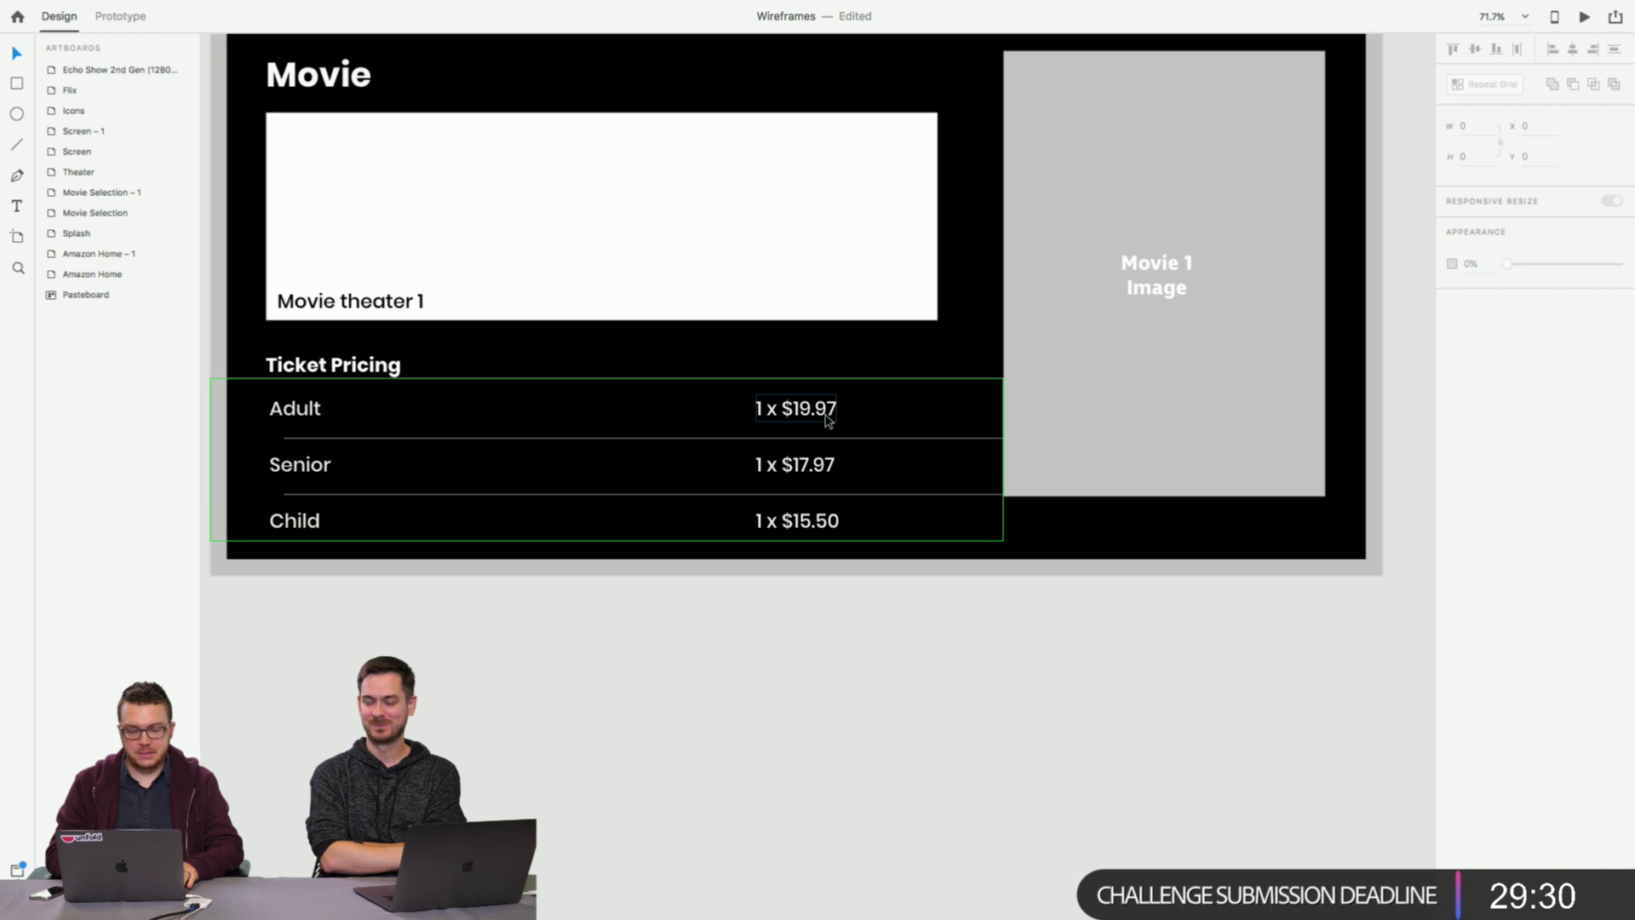
Prefix the Ticket Pricing heading with IMAX so it reads IMAX Ticket Pricing.
scroll(827, 419, down, 3)
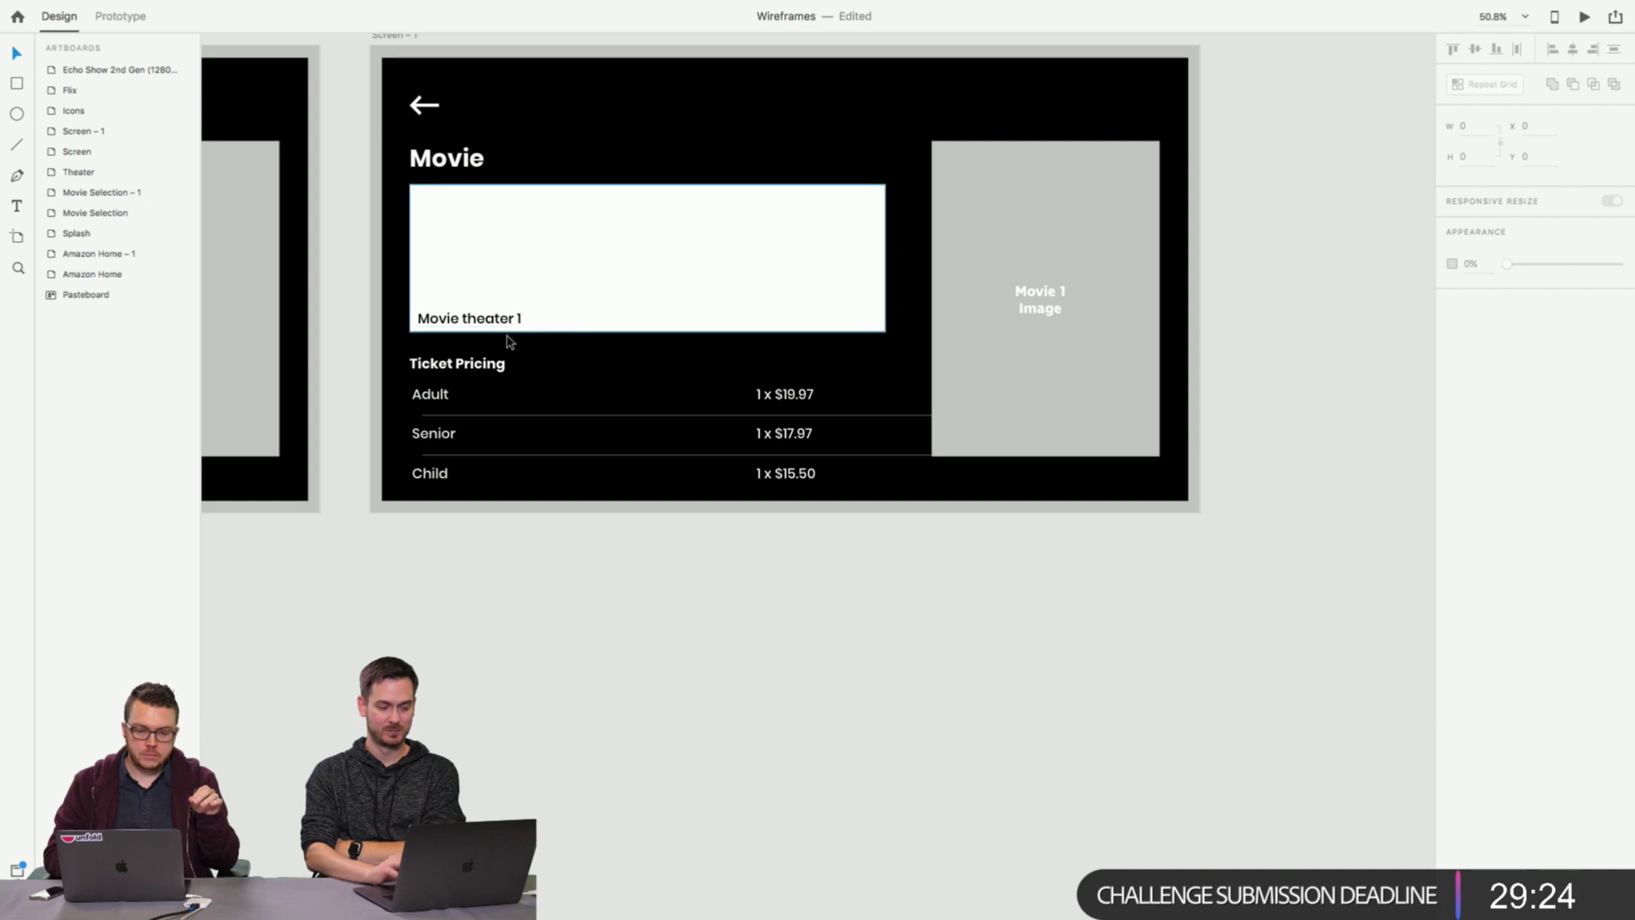
double_click(478, 365)
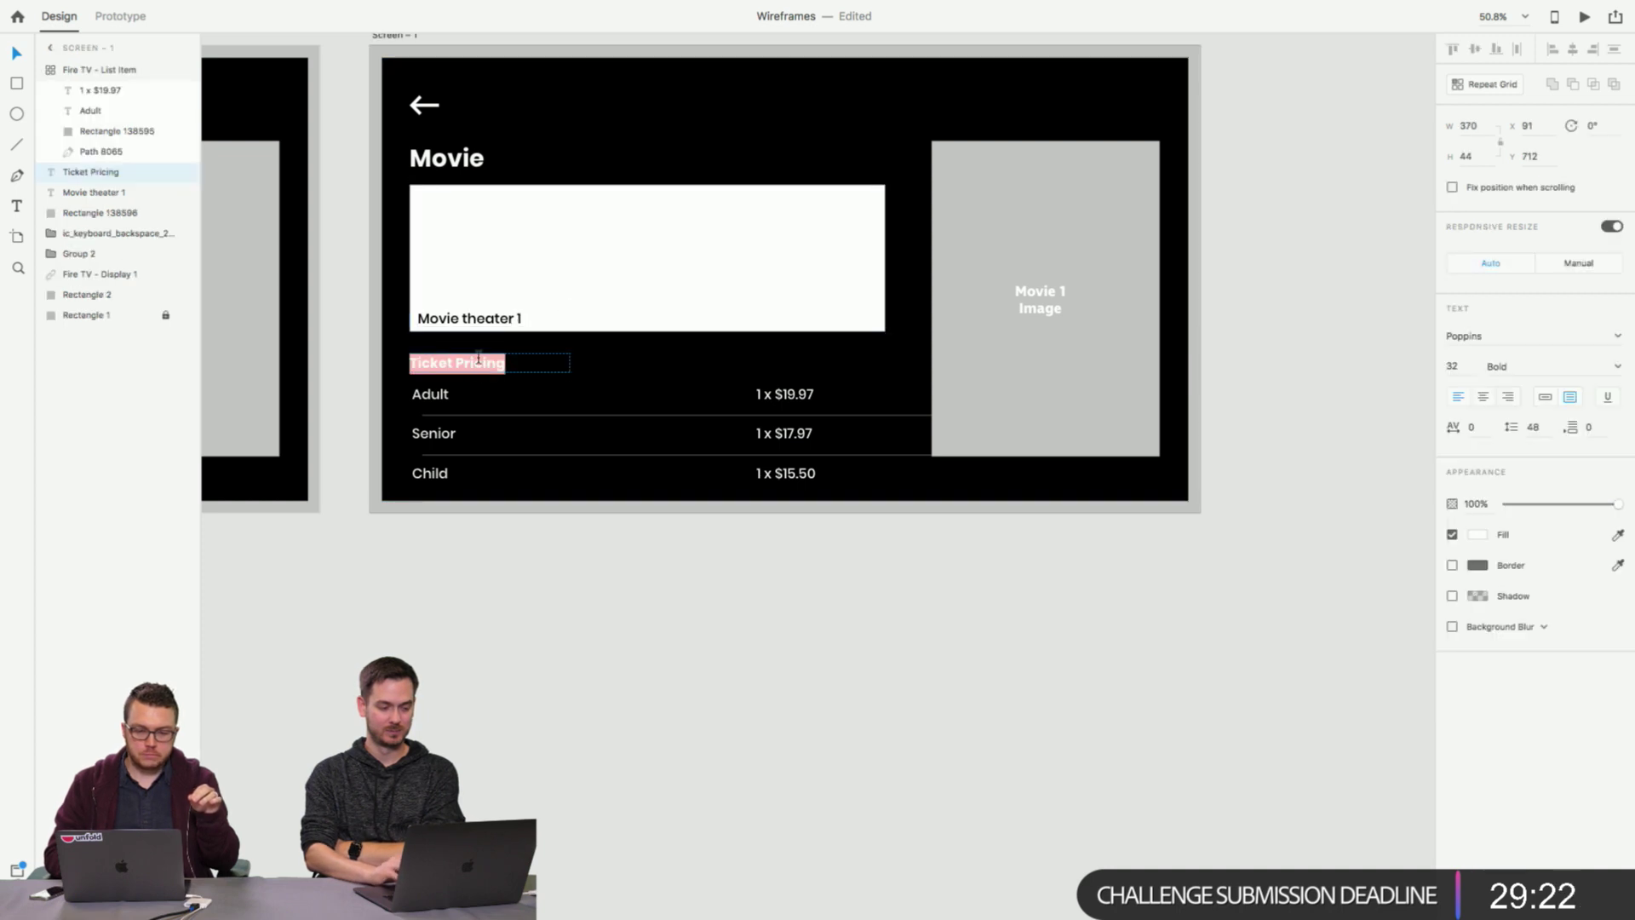
click(511, 317)
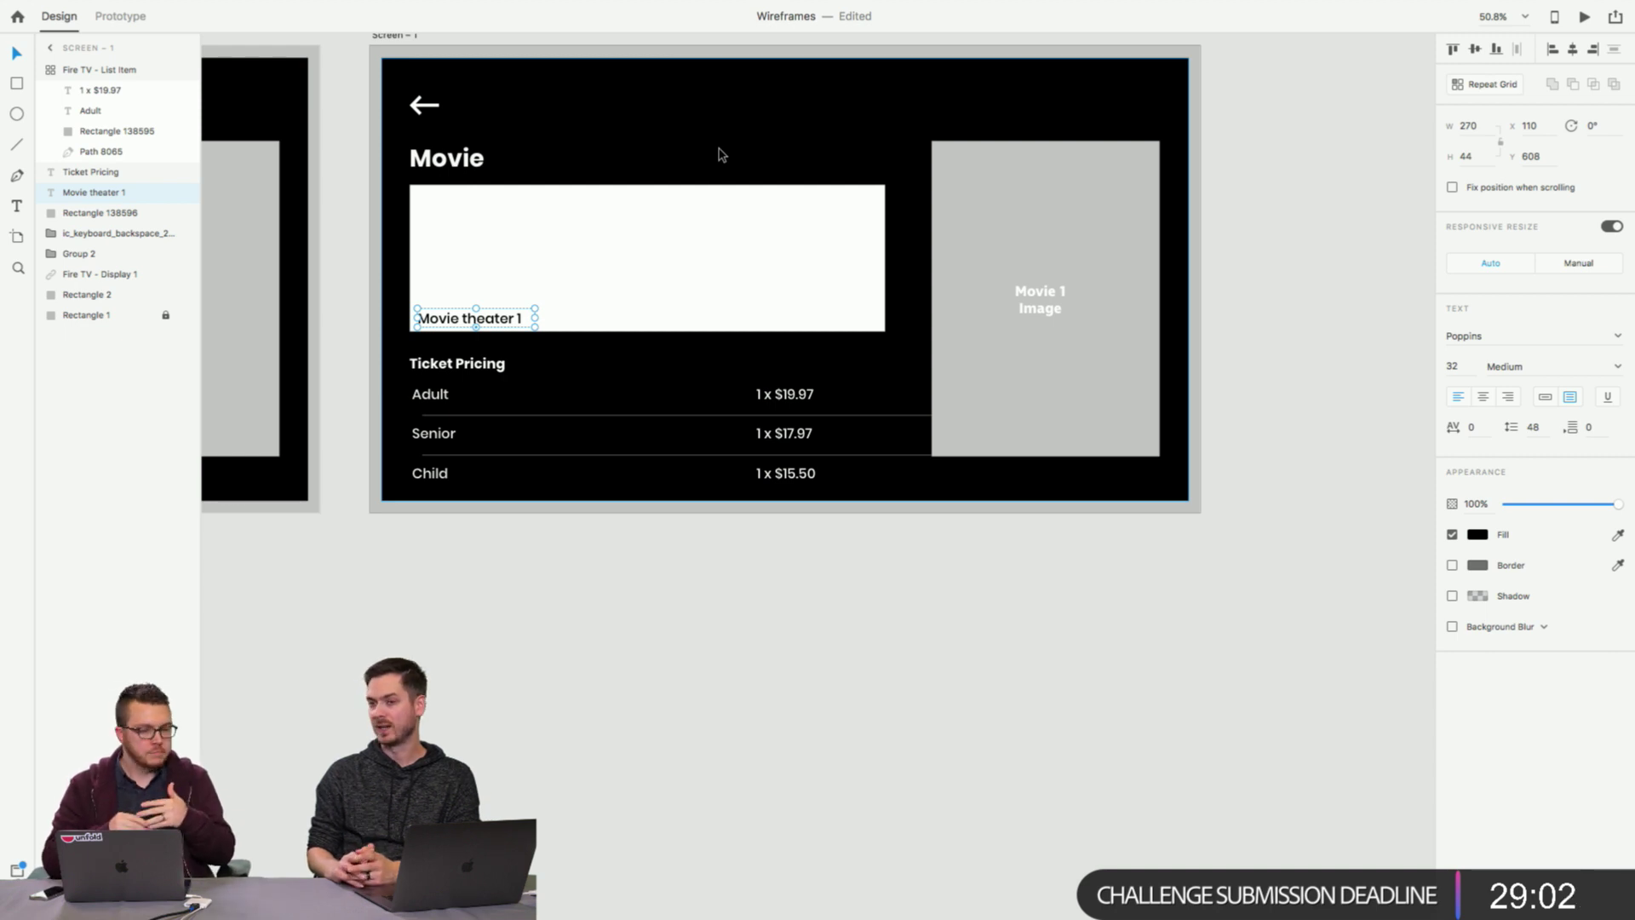
scroll(719, 155, up, 3)
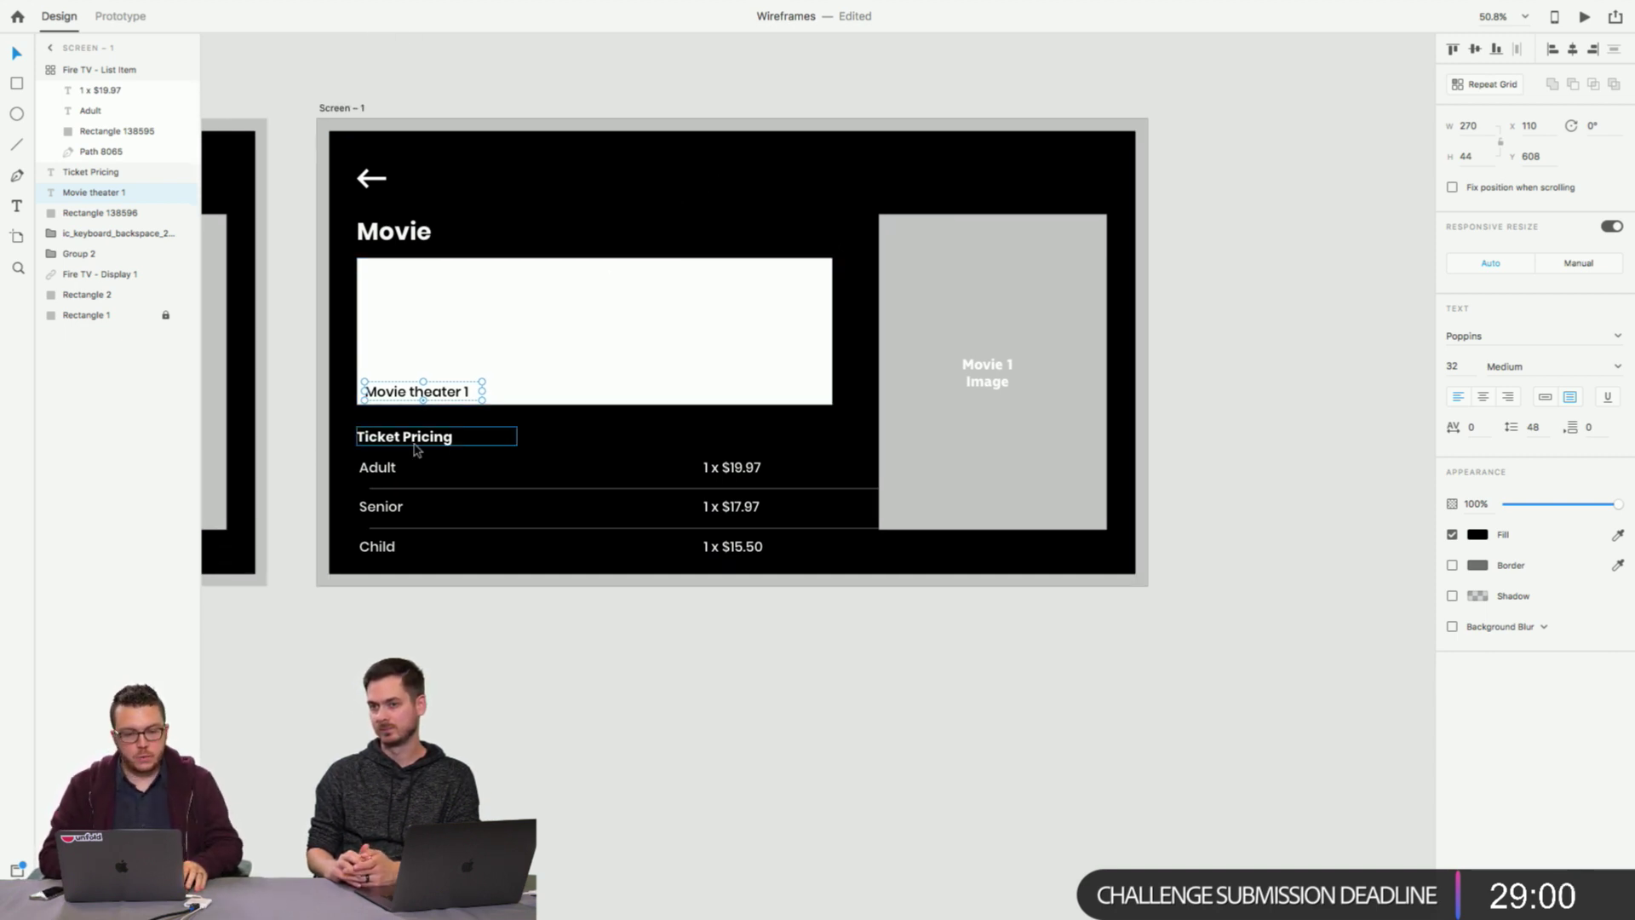
double_click(430, 437)
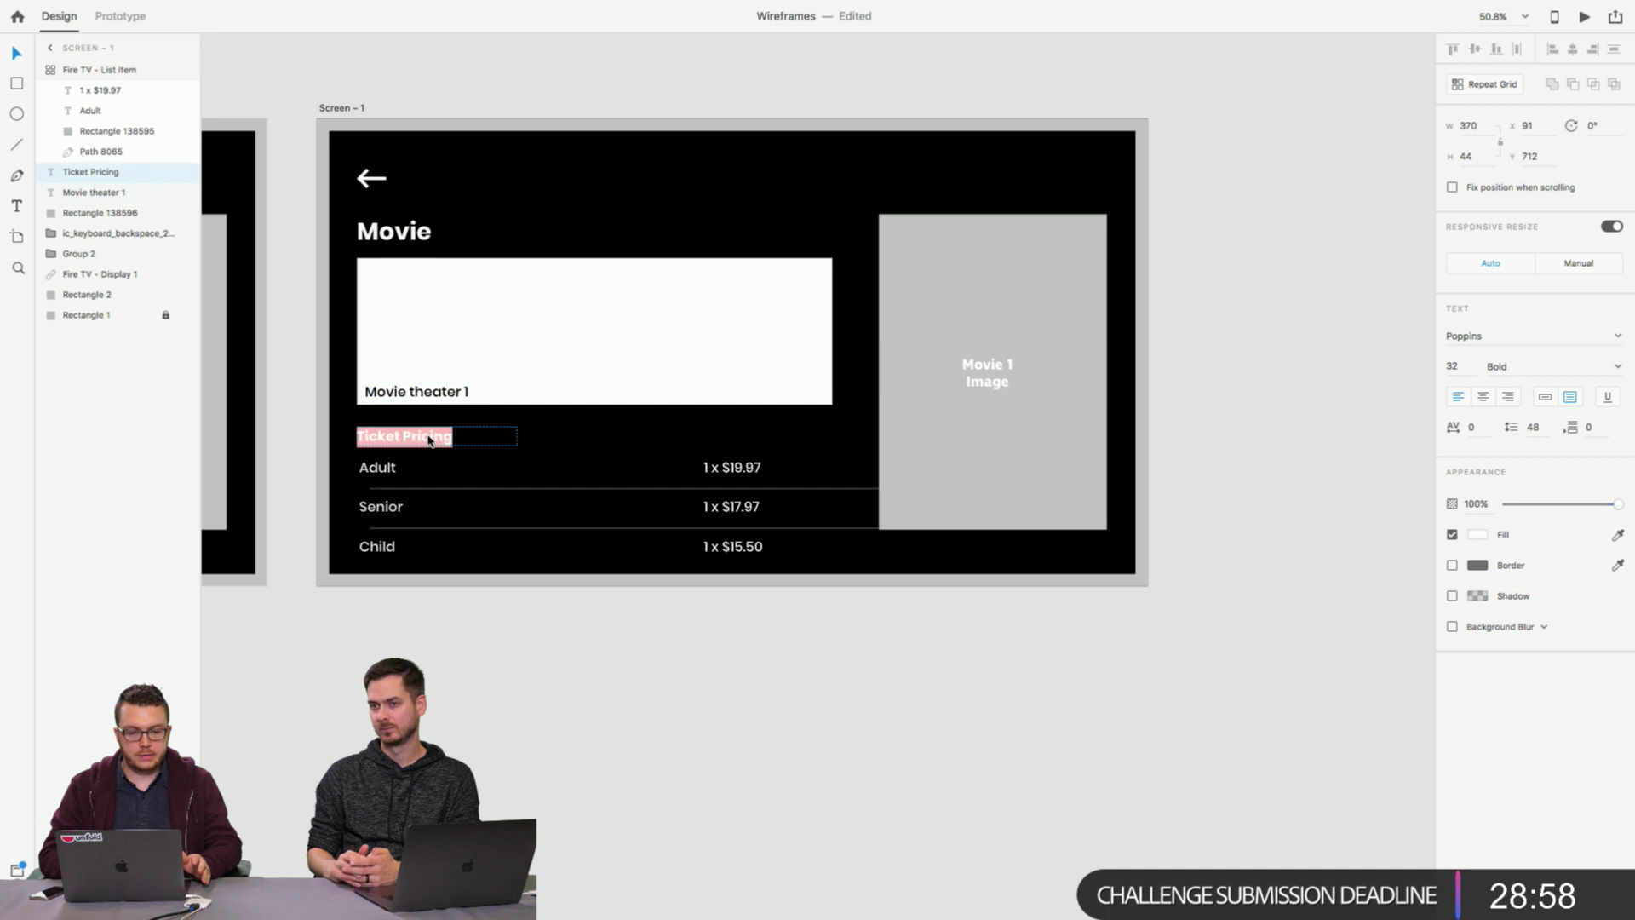
click(396, 436)
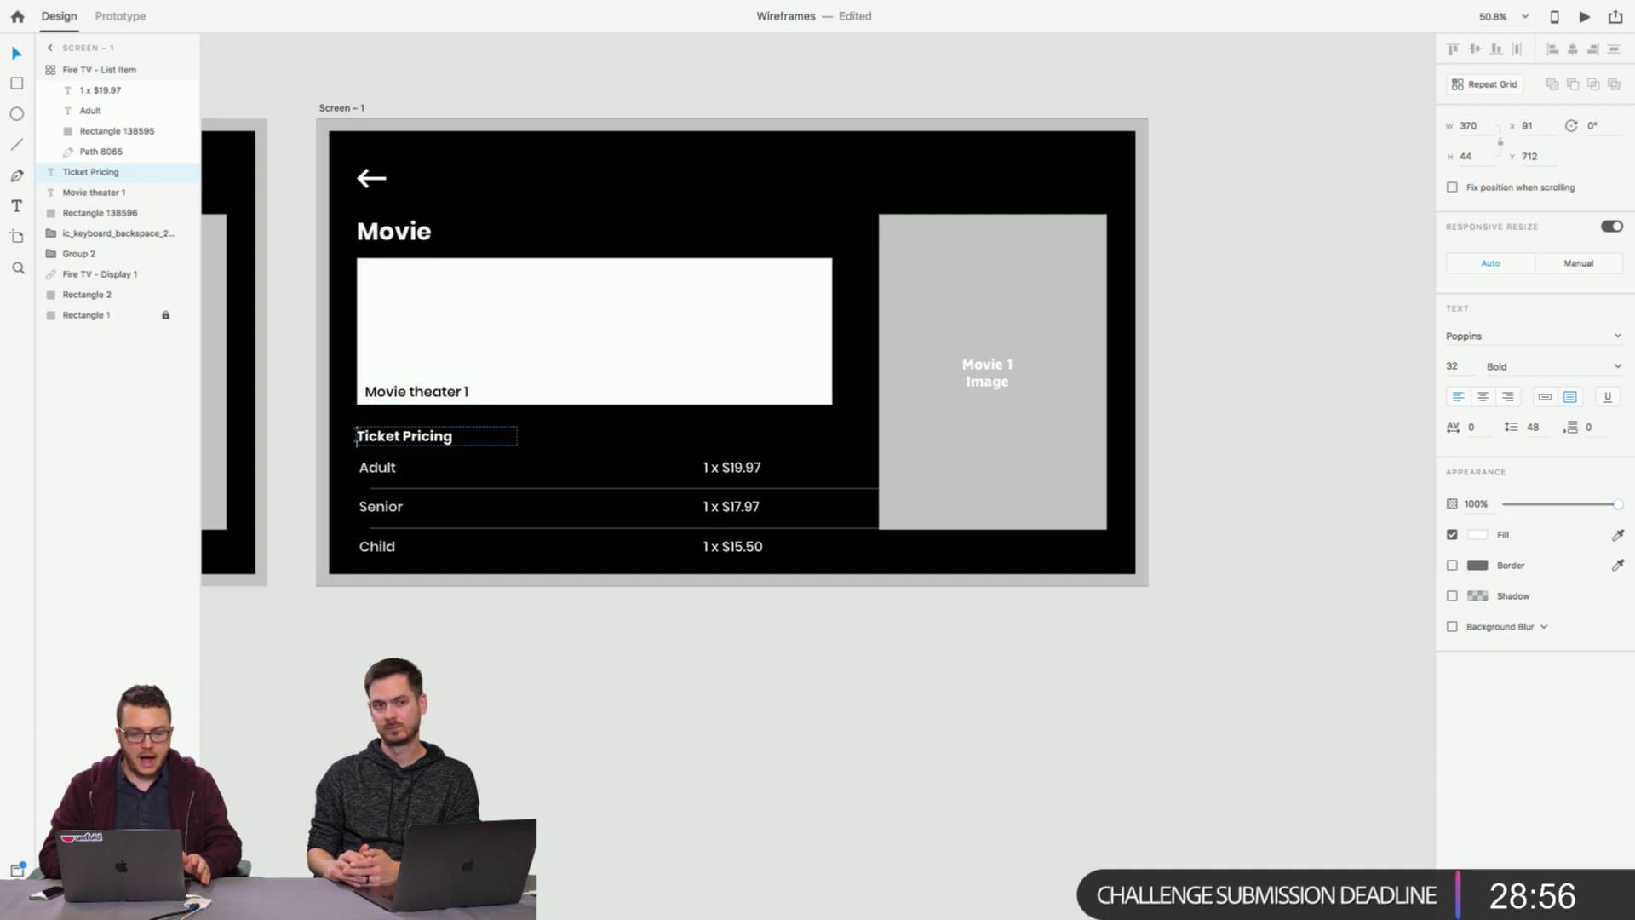
text(IM)
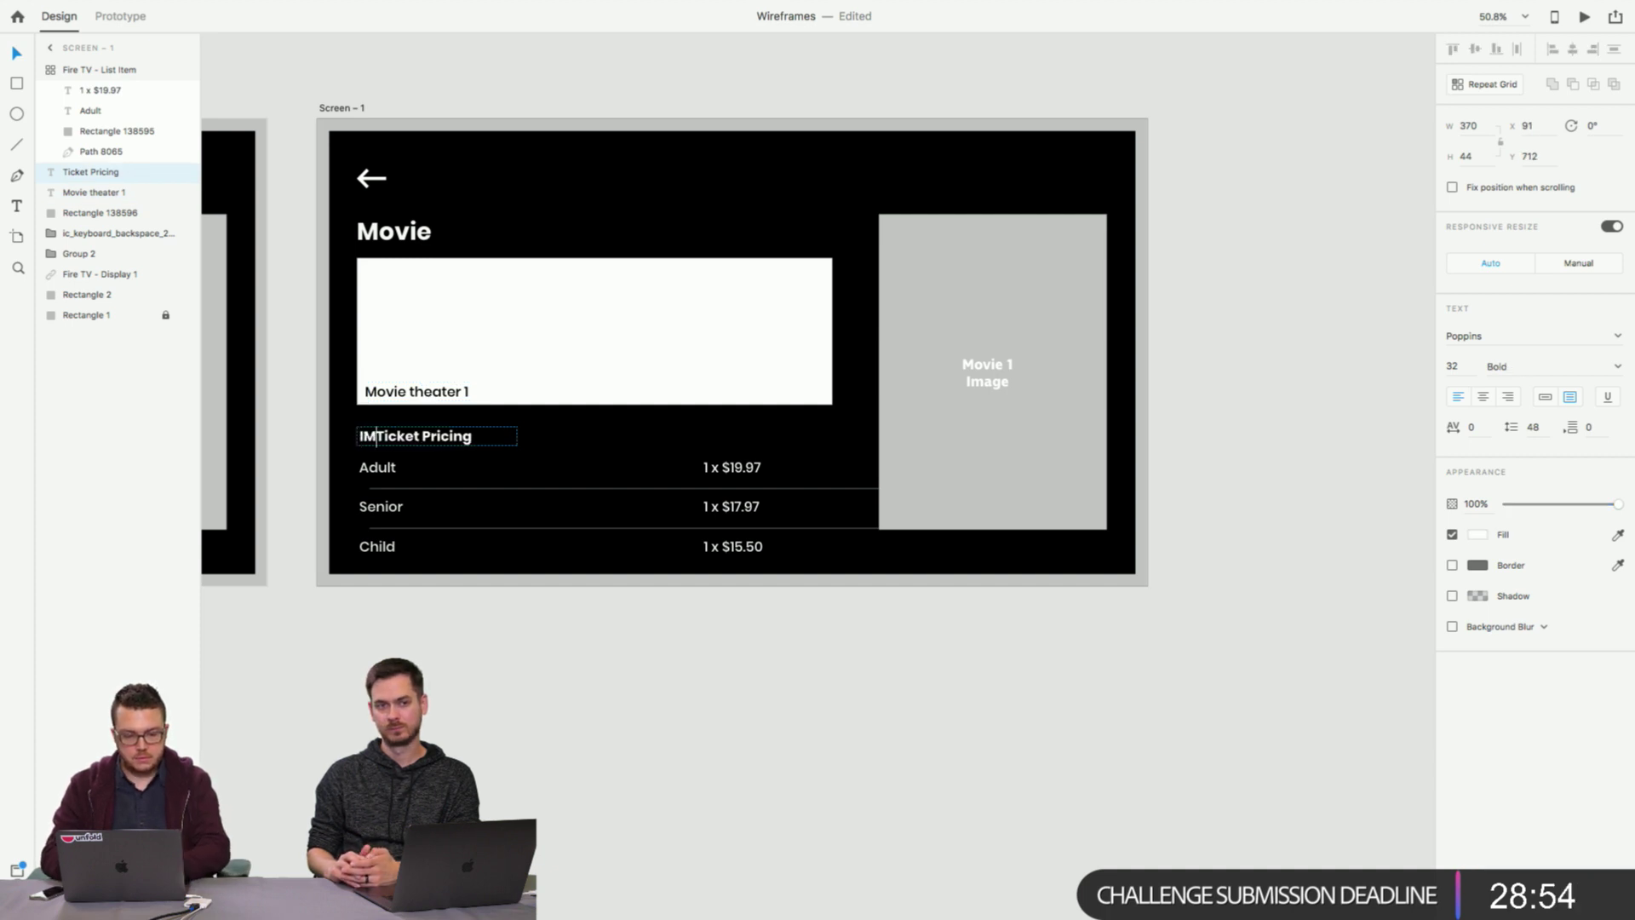
text(AX)
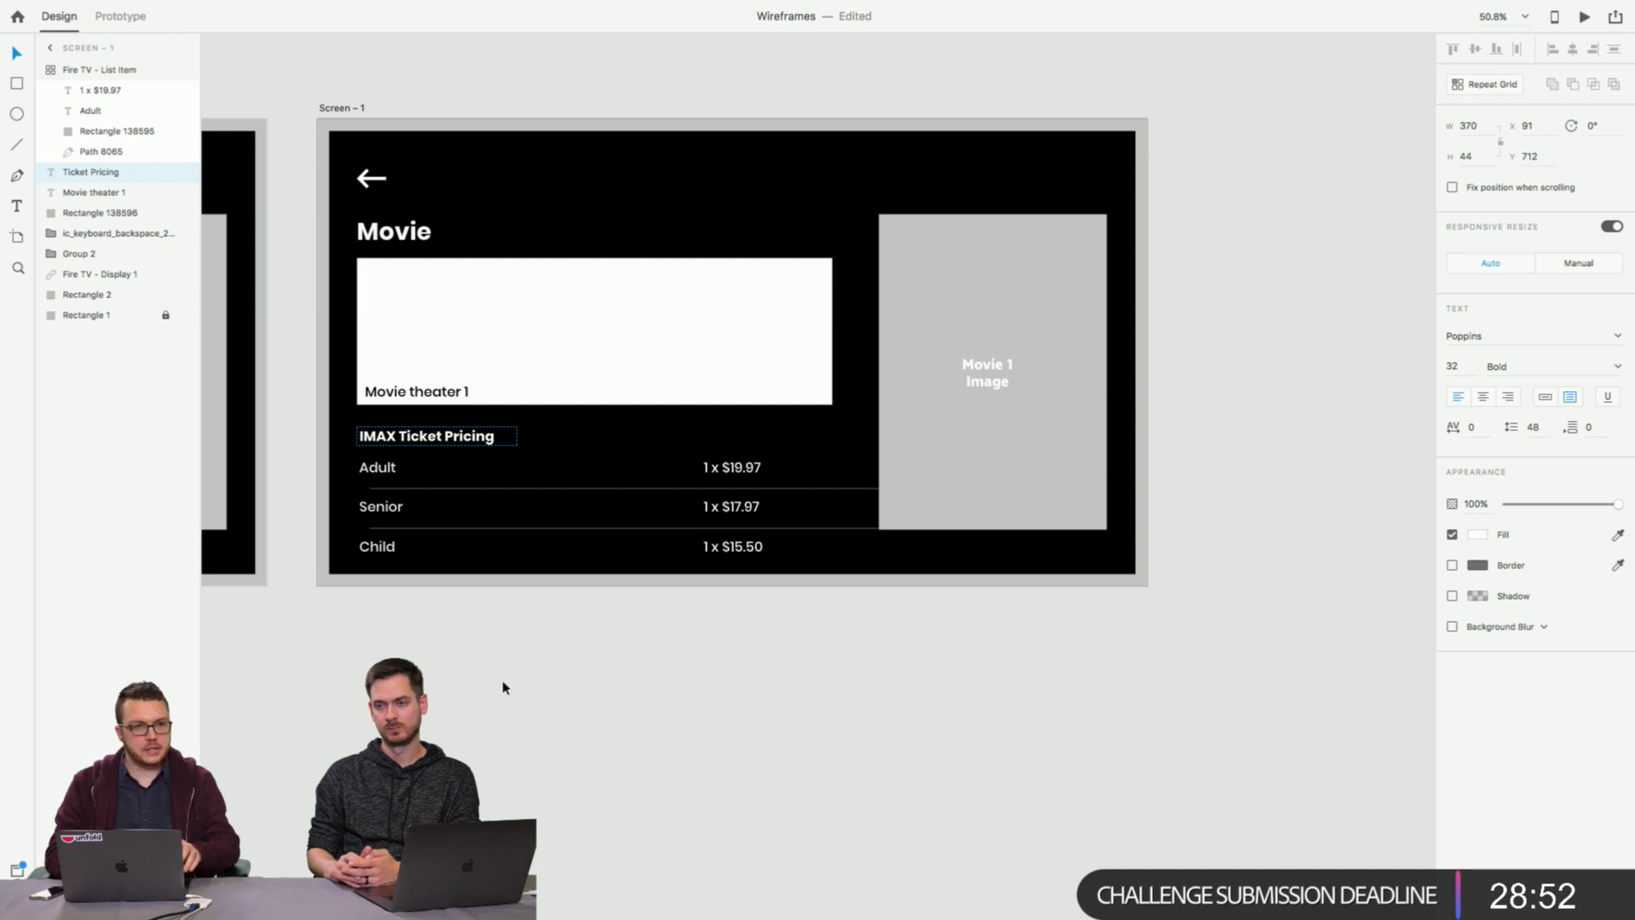
key(Escape)
key(Escape)
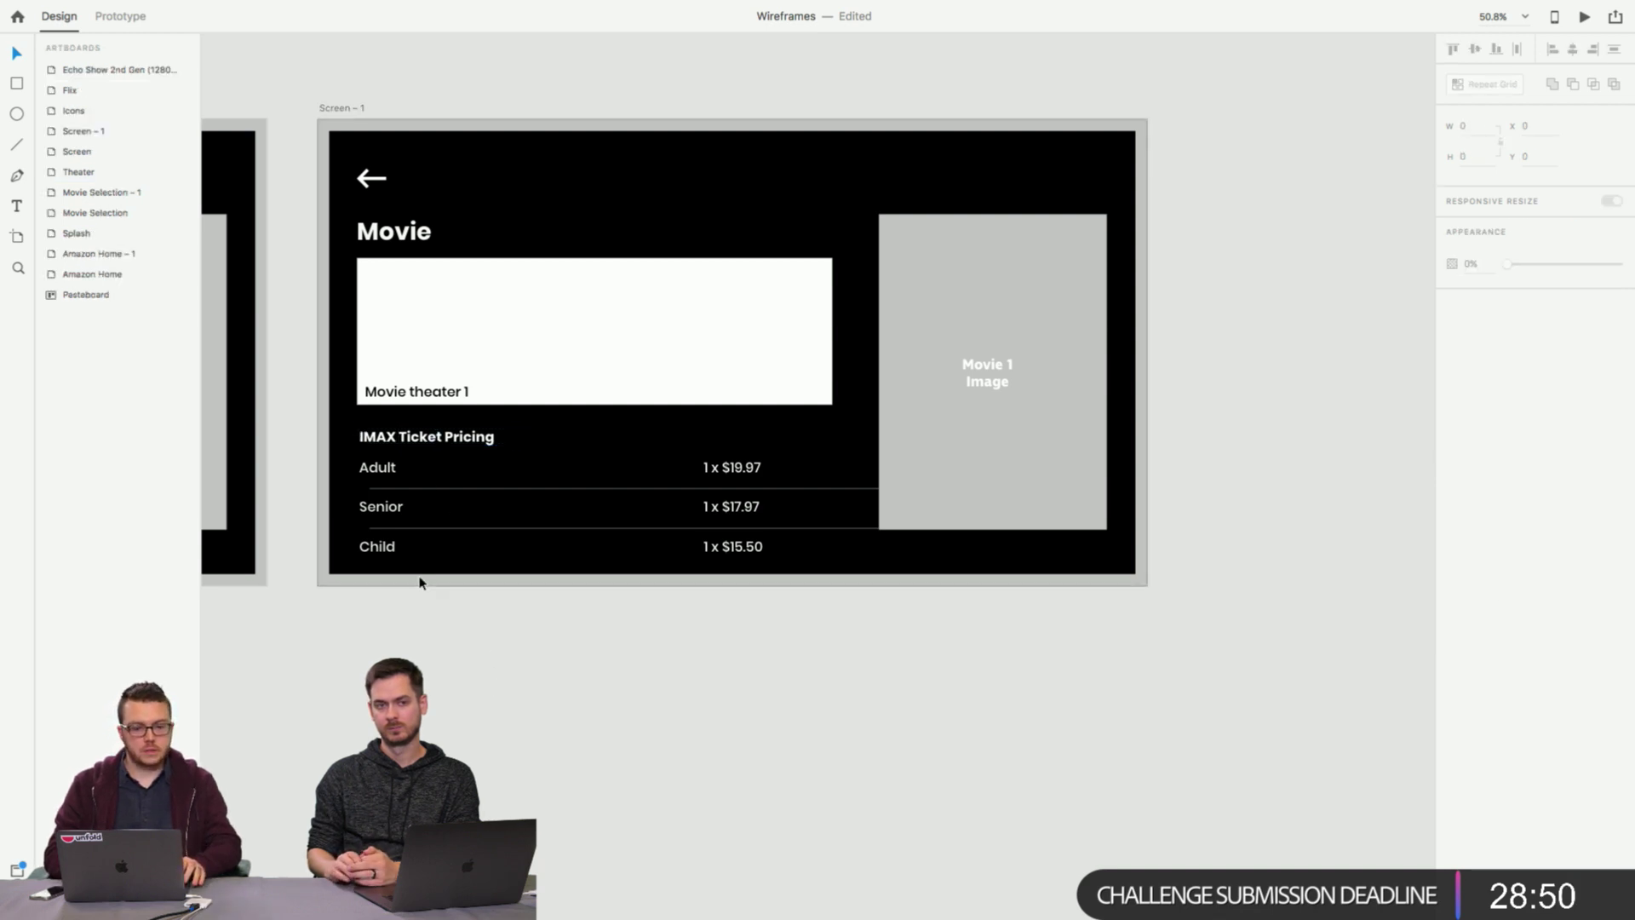
Change the Child row's label to Kids.
click(380, 546)
double_click(384, 549)
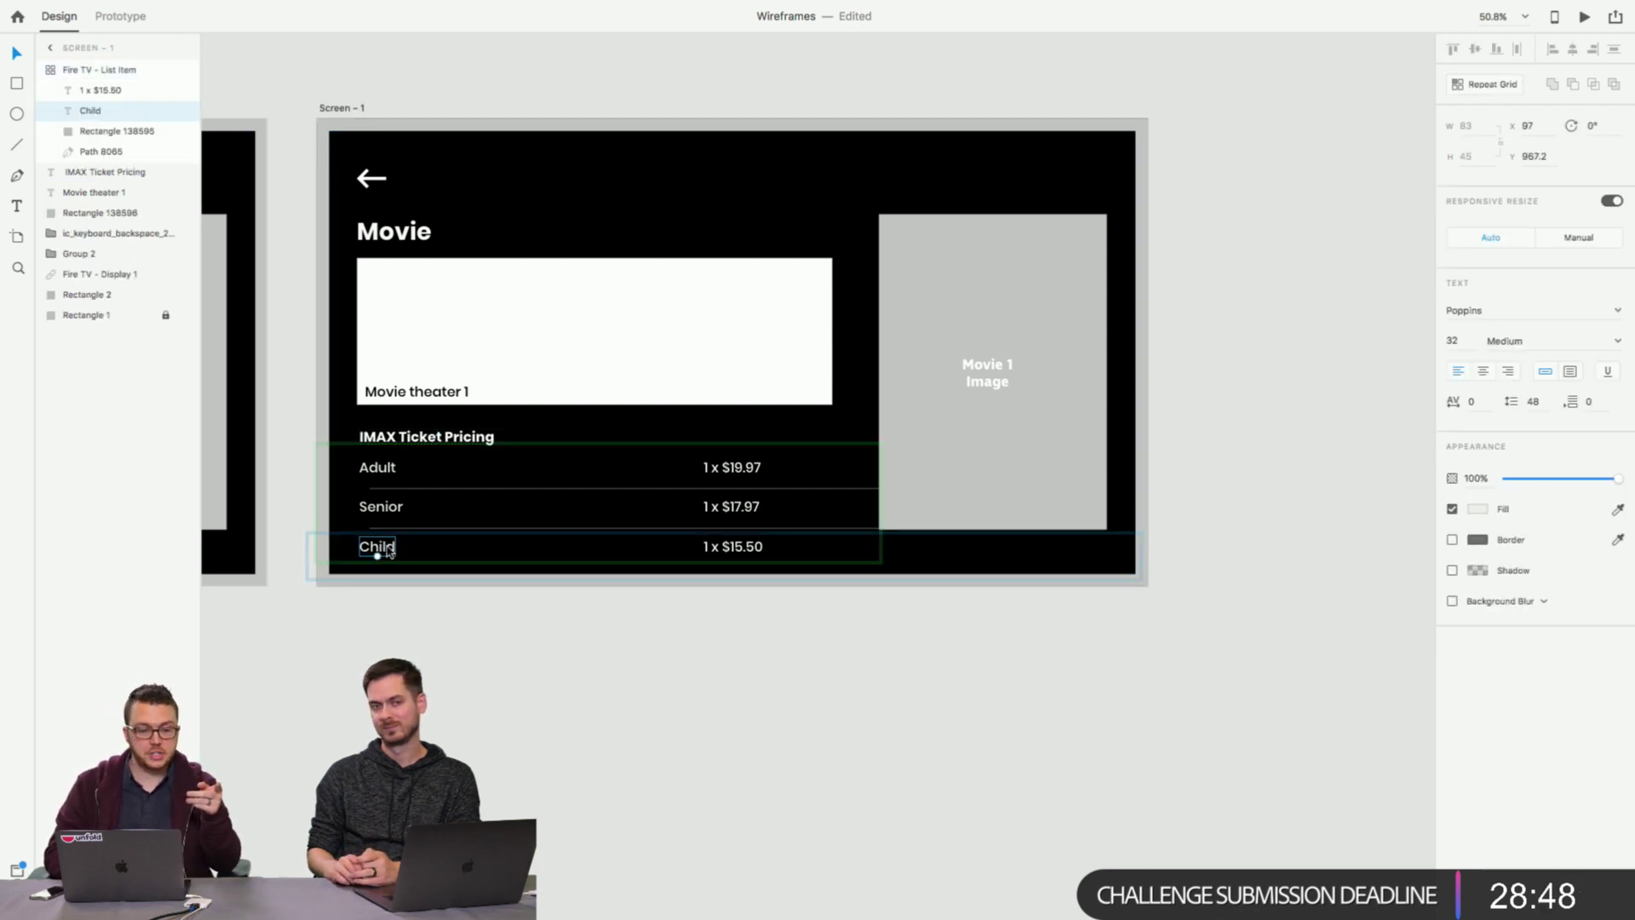
double_click(388, 551)
text(Kids)
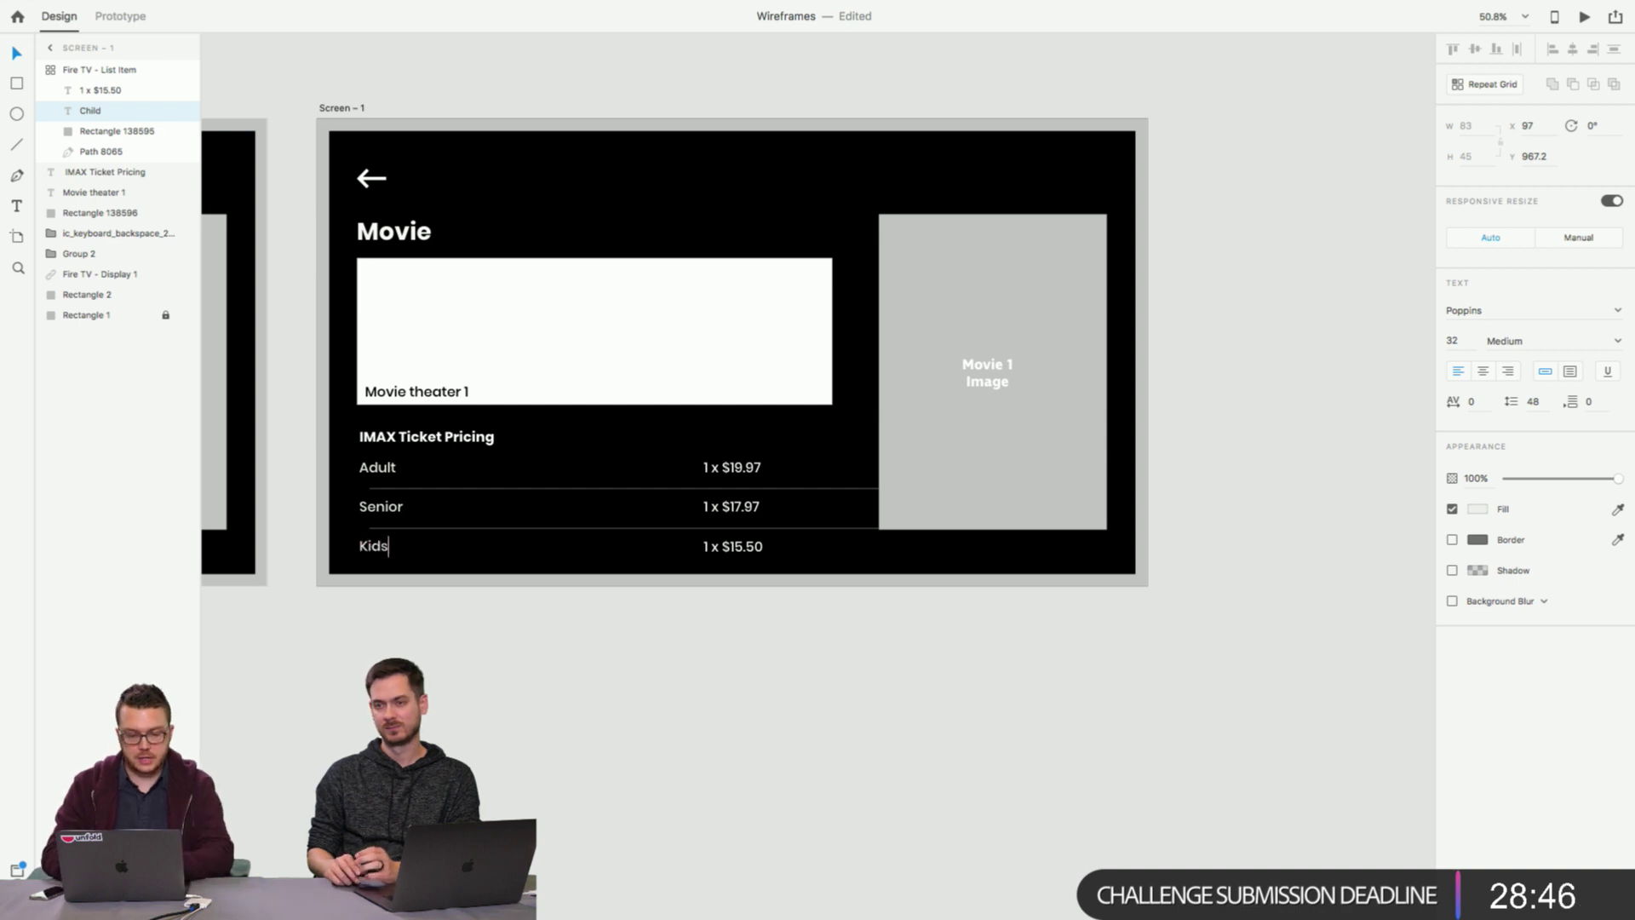
click(430, 694)
Rename the Screen – 1 artboard as Ticket Prices.
scroll(430, 694, down, 2)
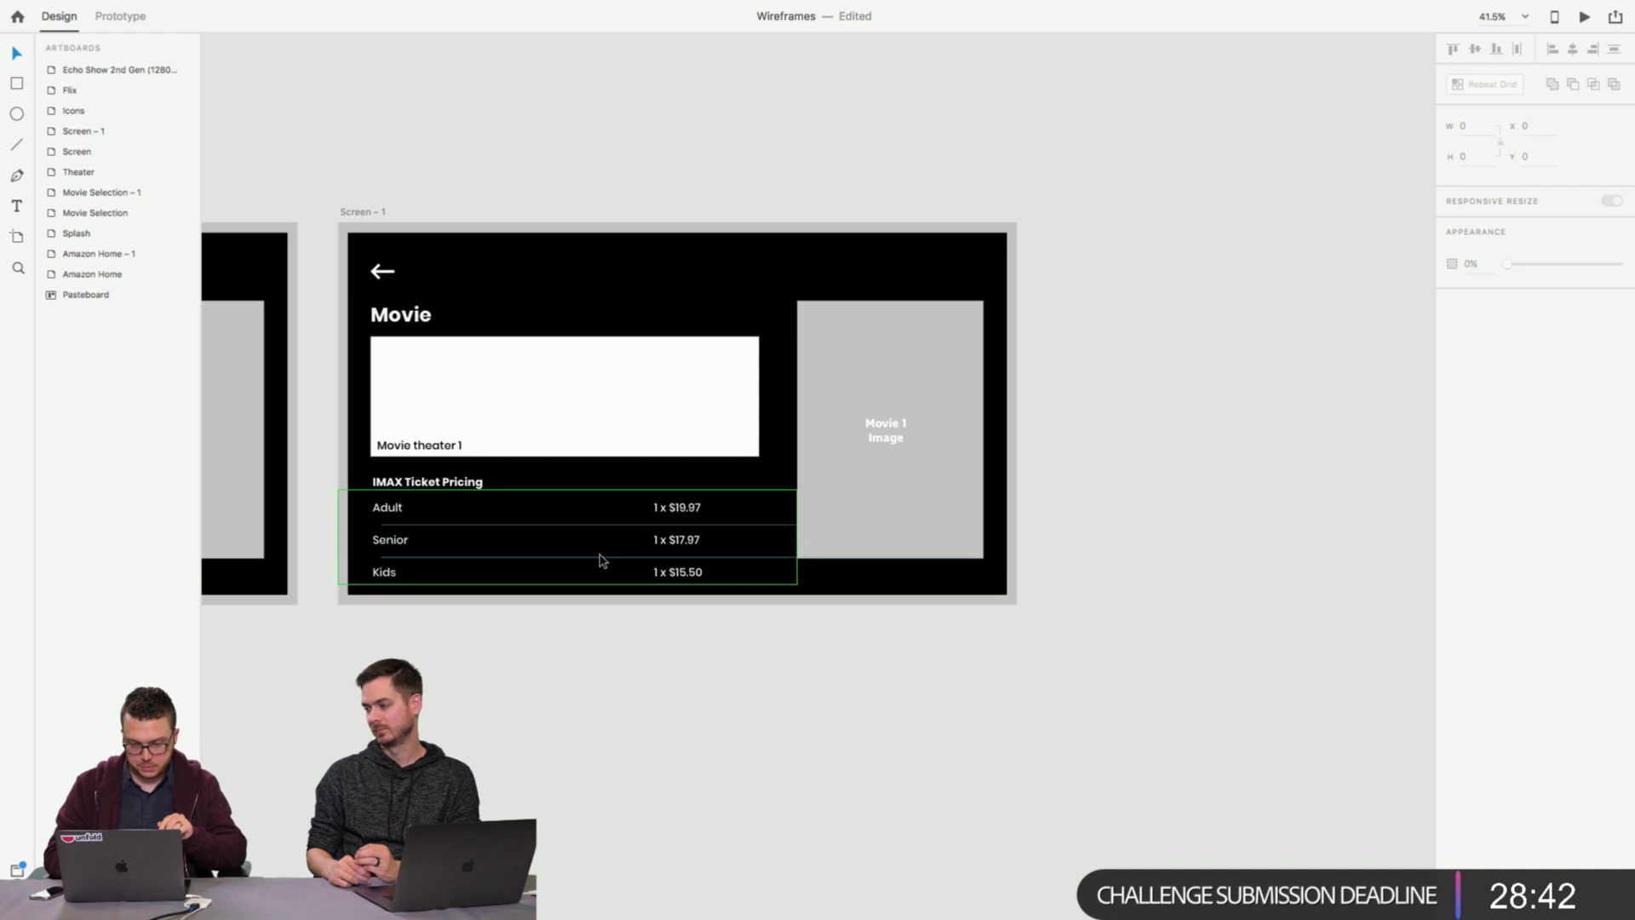
scroll(628, 755, down, 1)
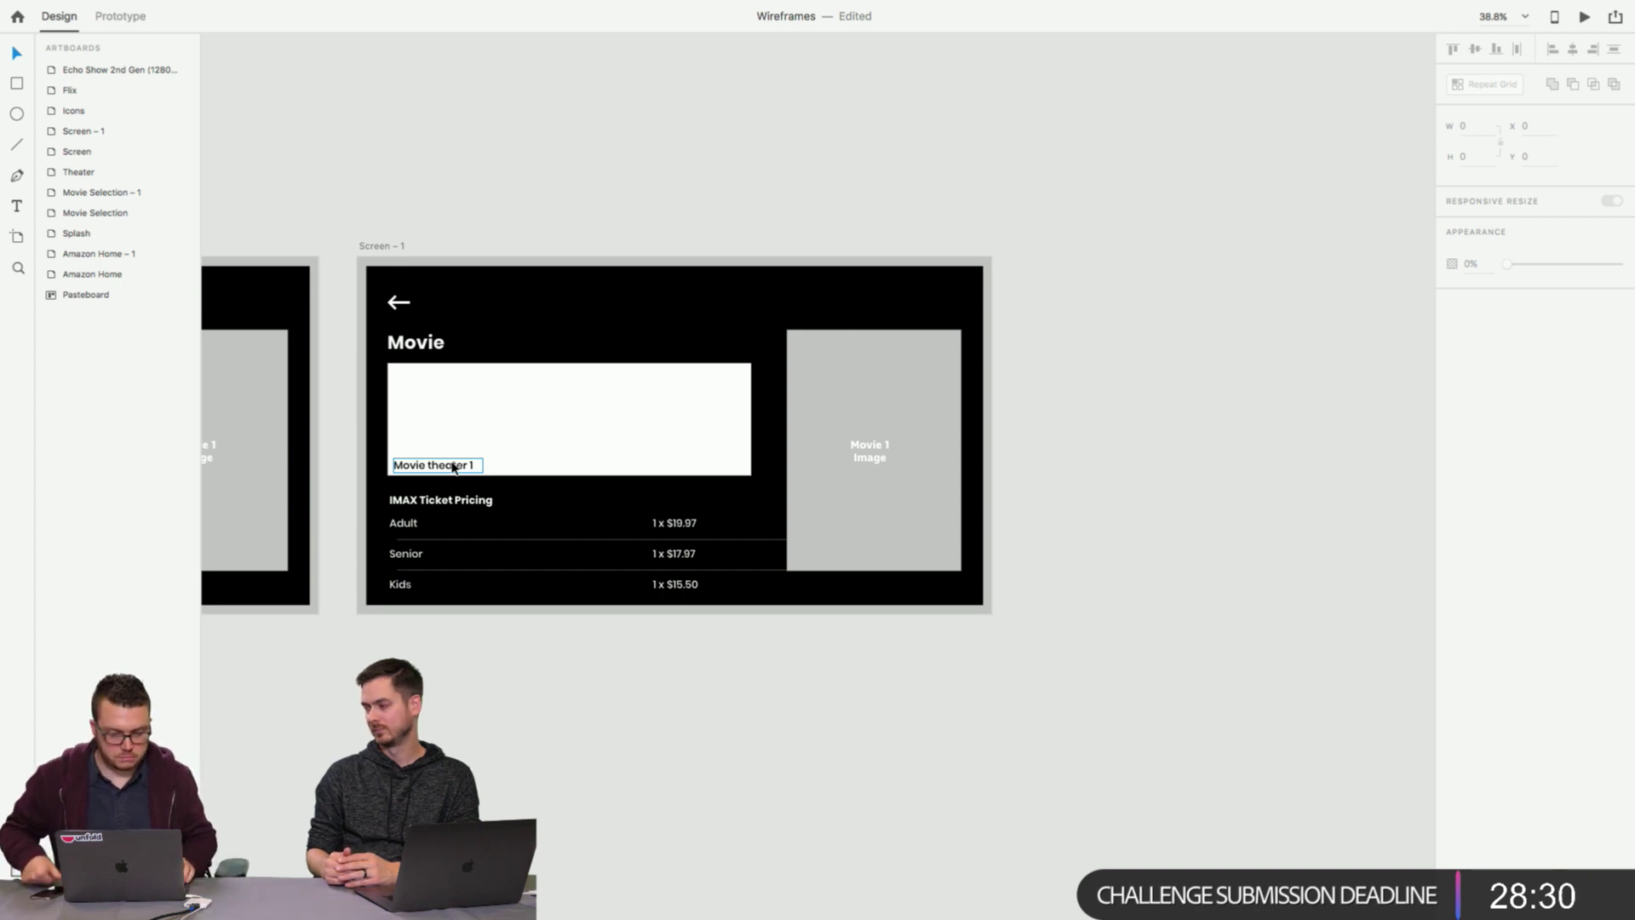
scroll(454, 467, down, 1)
scroll(454, 467, right, 1)
click(345, 217)
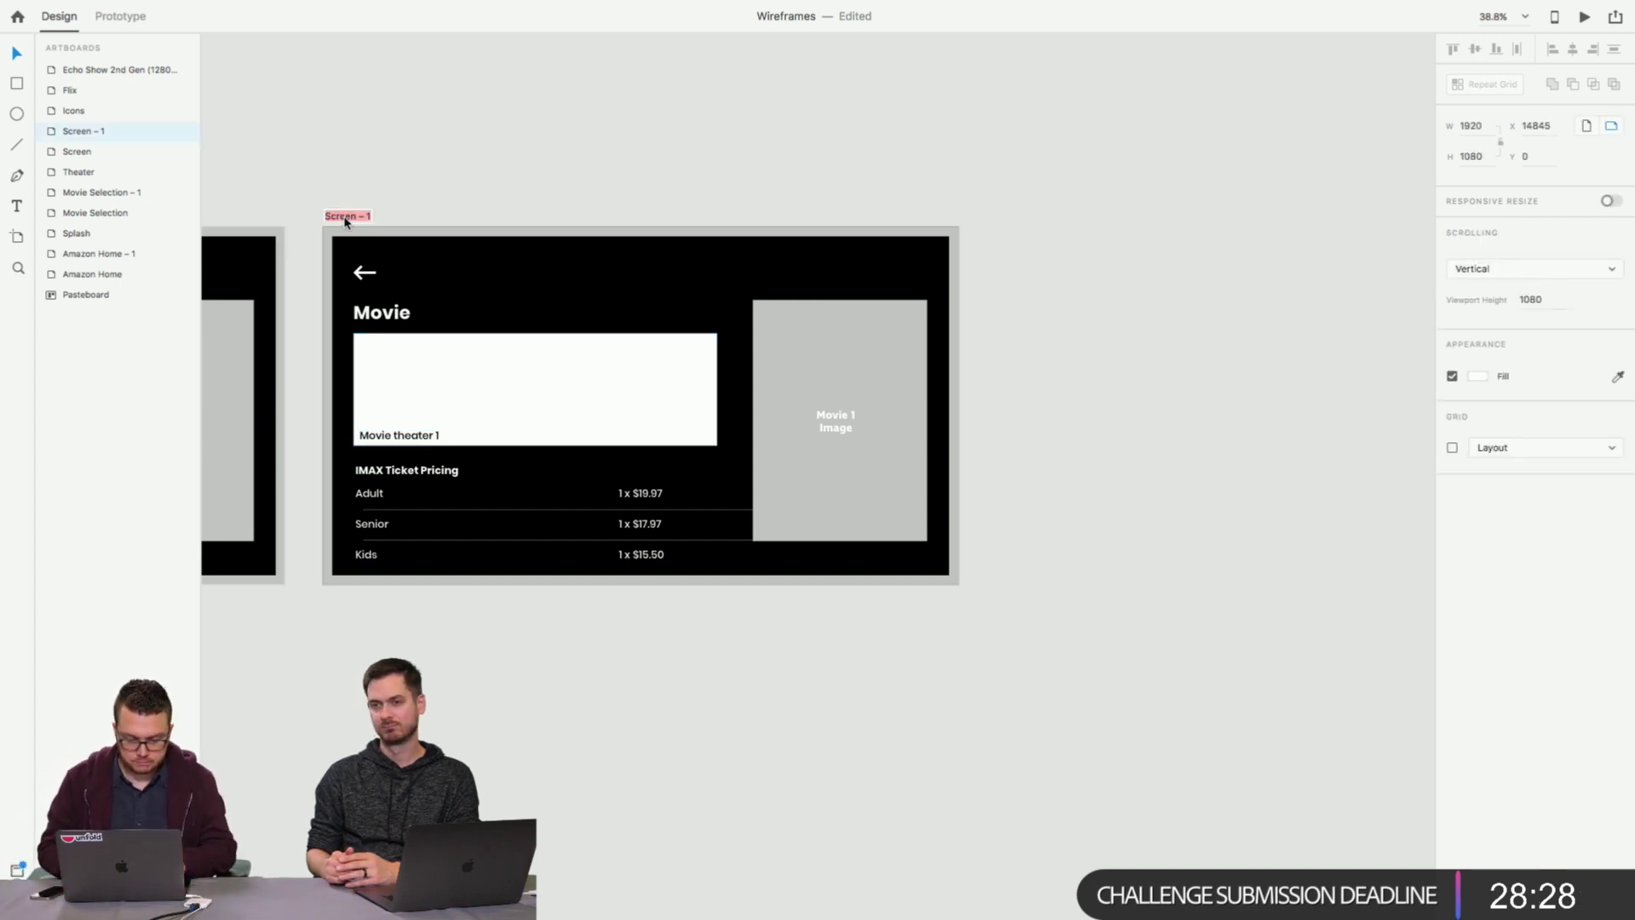
text(Ticket Prices)
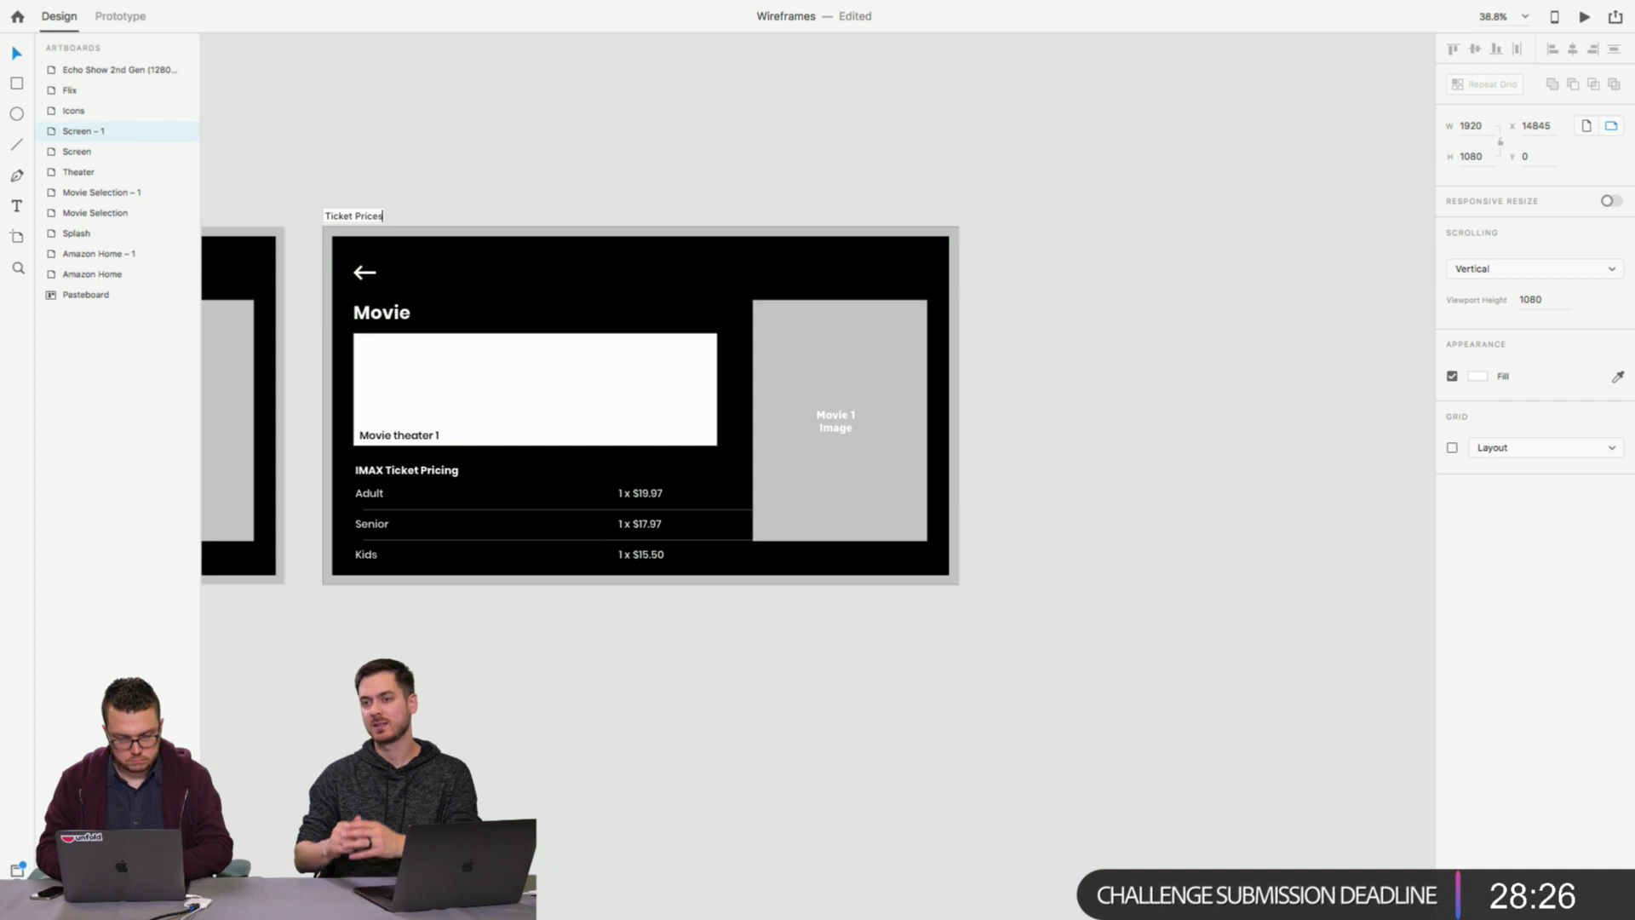
key(Return)
click(475, 151)
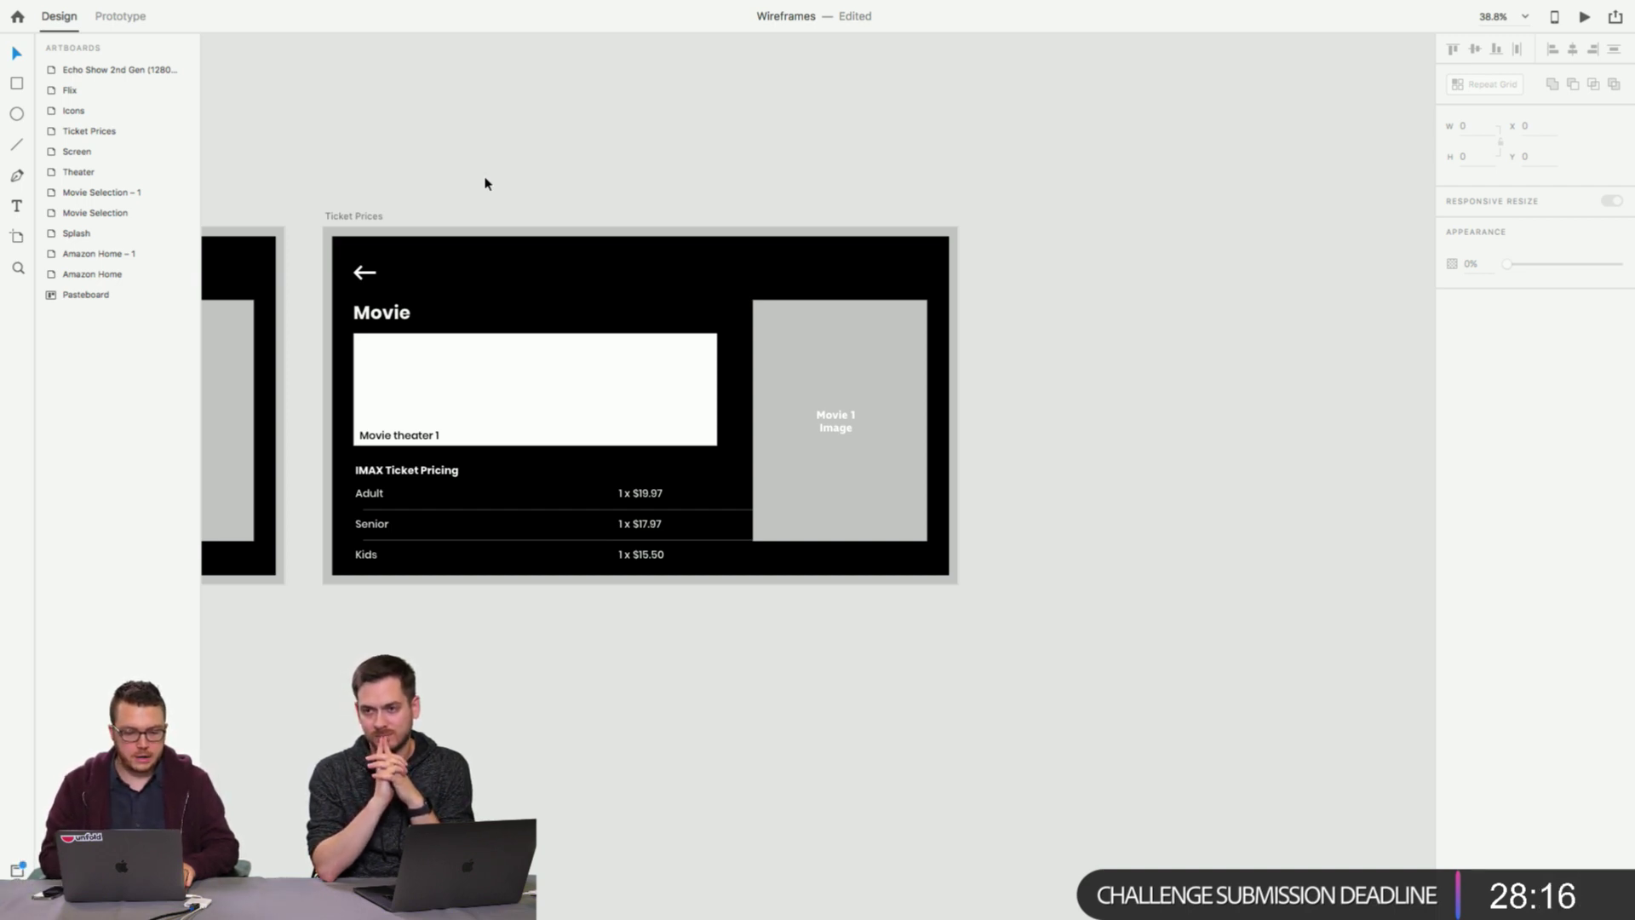
Duplicate the Ticket Prices artboard into the empty canvas space to its right.
click(369, 219)
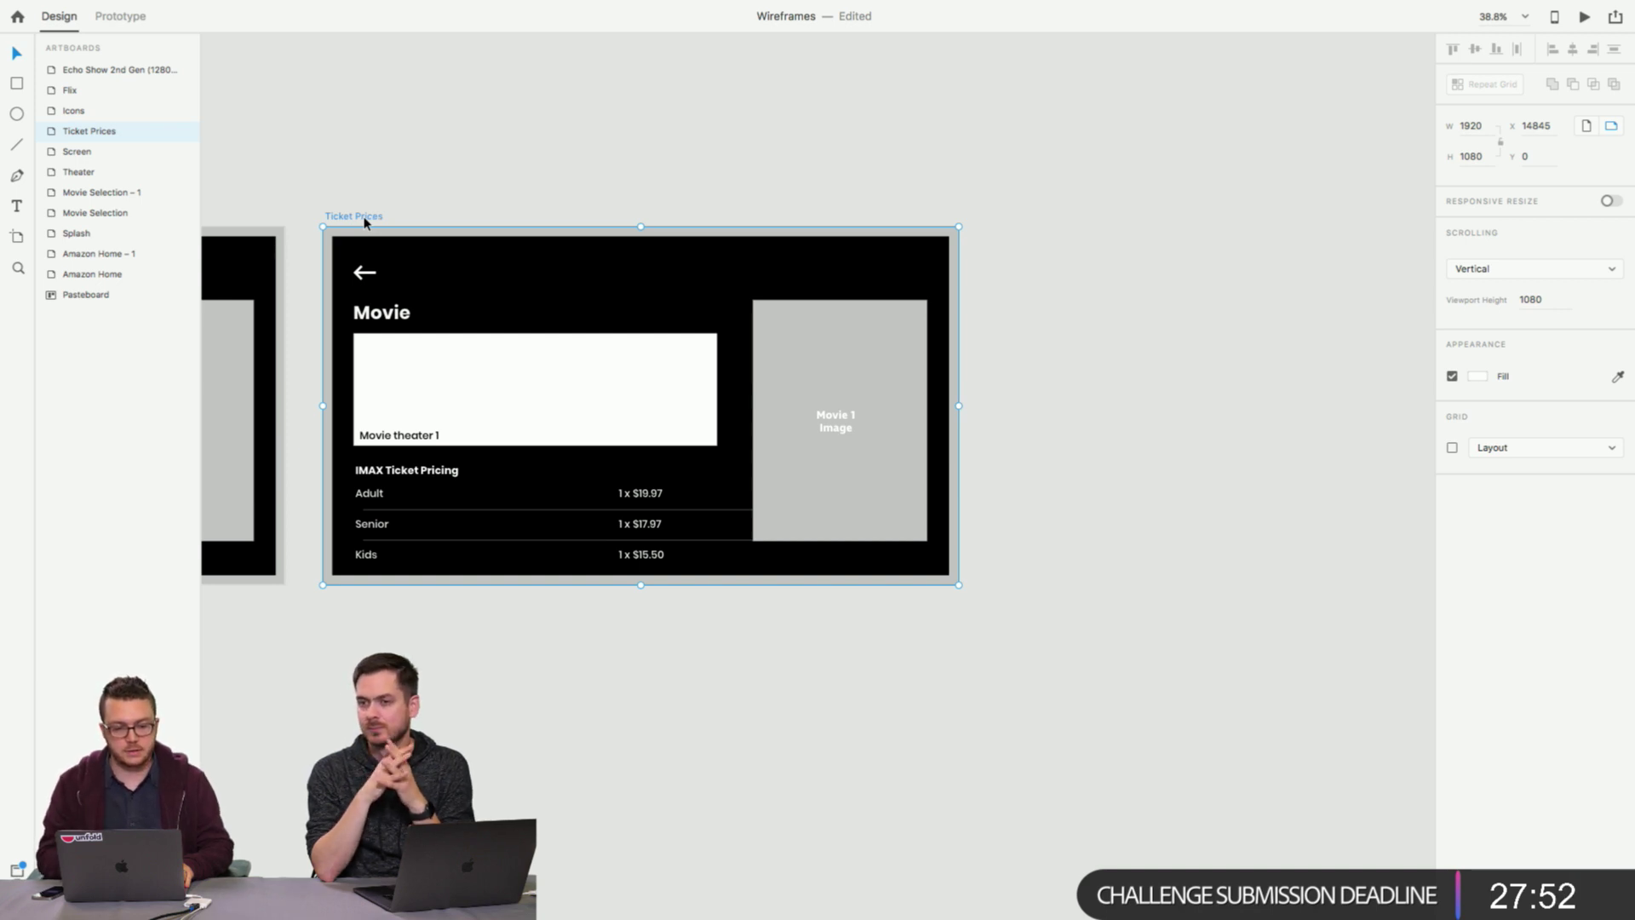
drag(364, 219, 1065, 194)
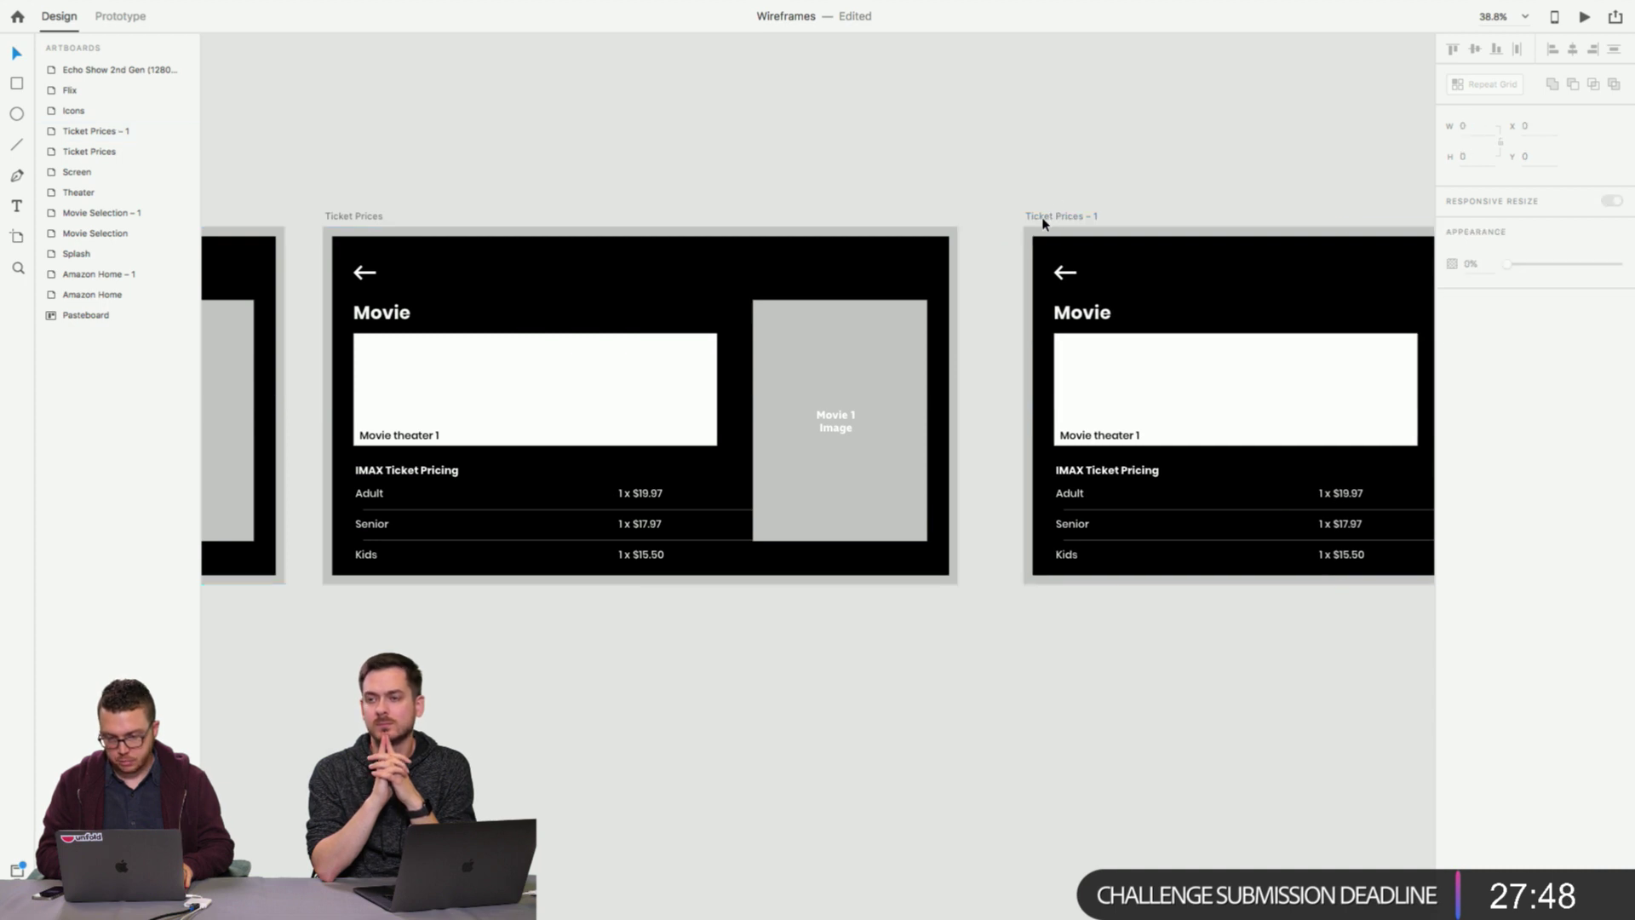
double_click(1044, 218)
key(Return)
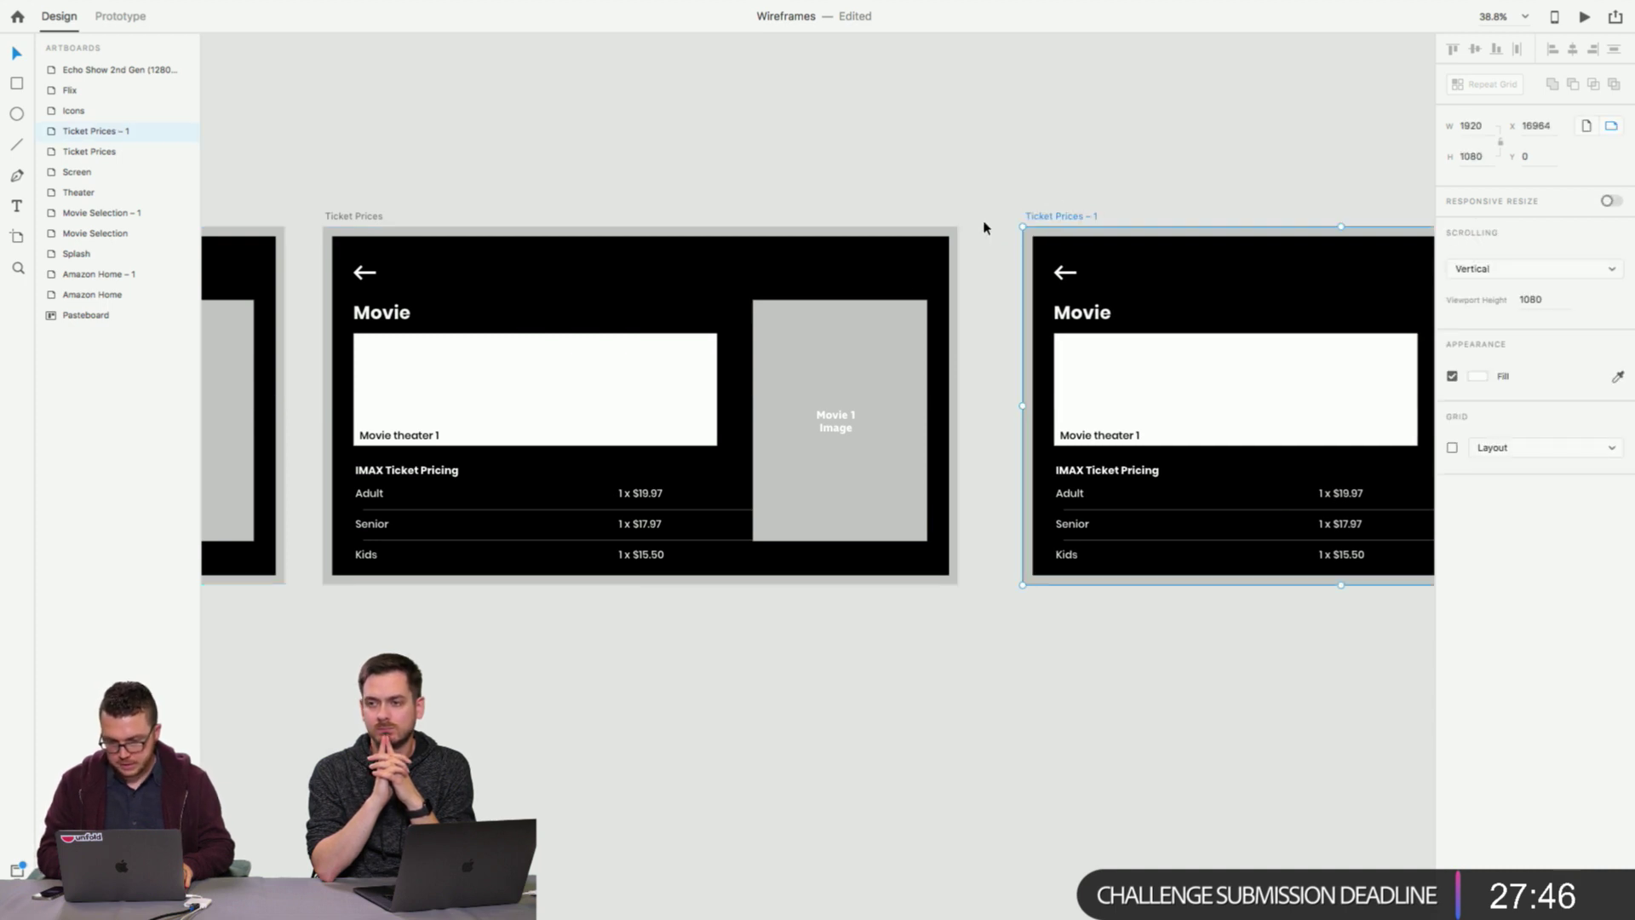
Rename the duplicated ticket prices artboard as Seat Choice.
scroll(979, 227, right, 4)
click(868, 192)
click(860, 203)
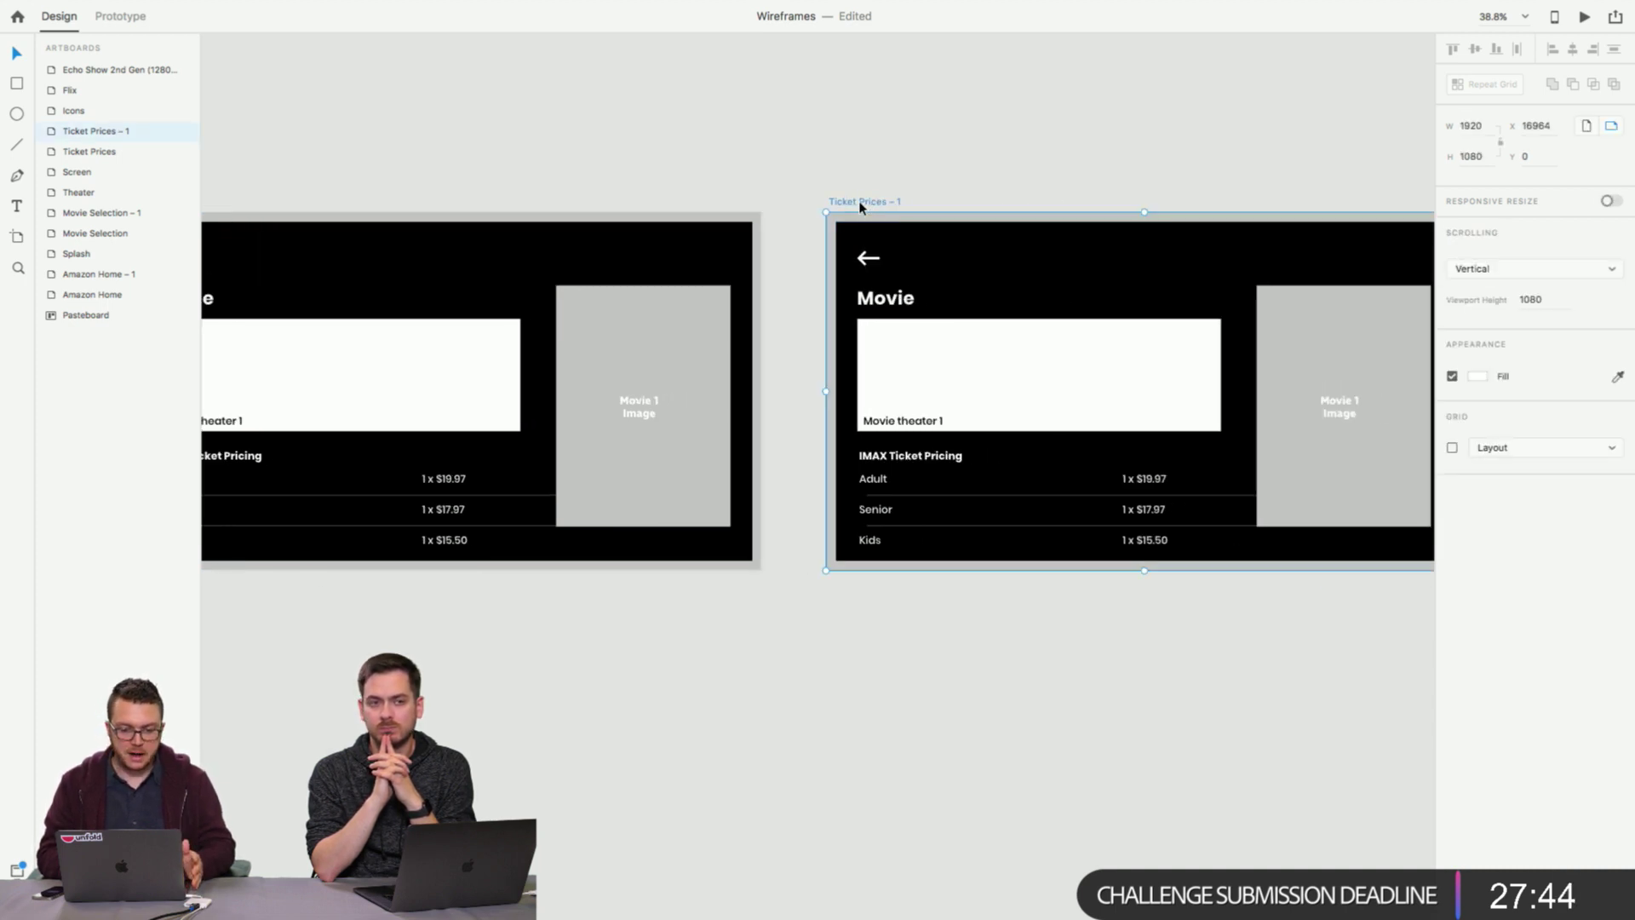
double_click(859, 203)
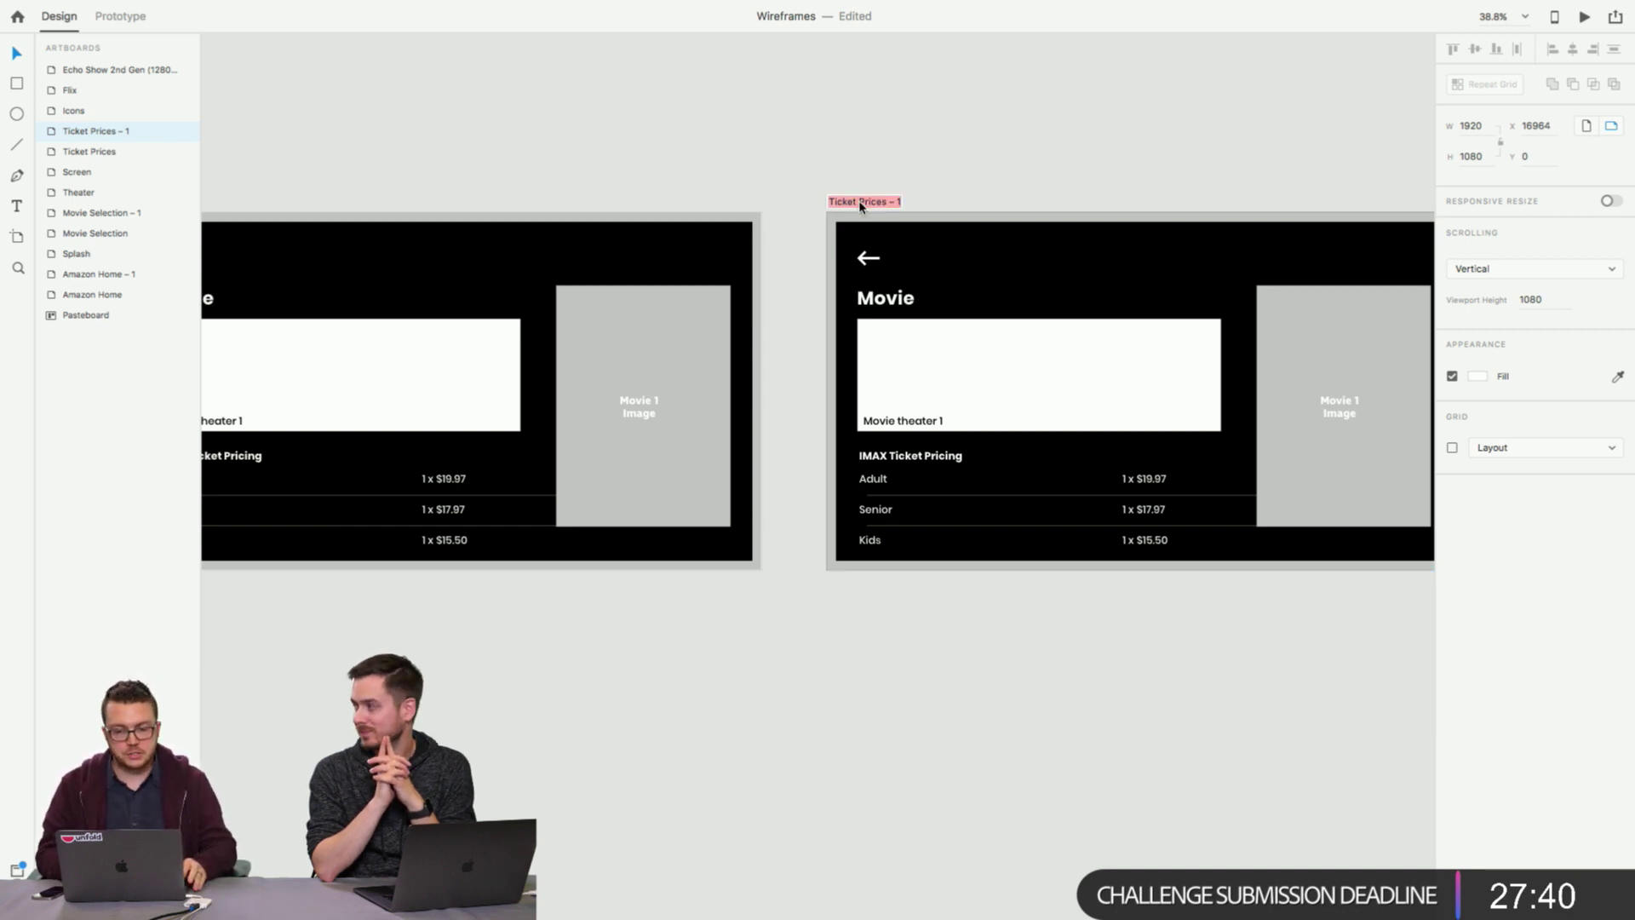
key(Return)
scroll(862, 183, right, 5)
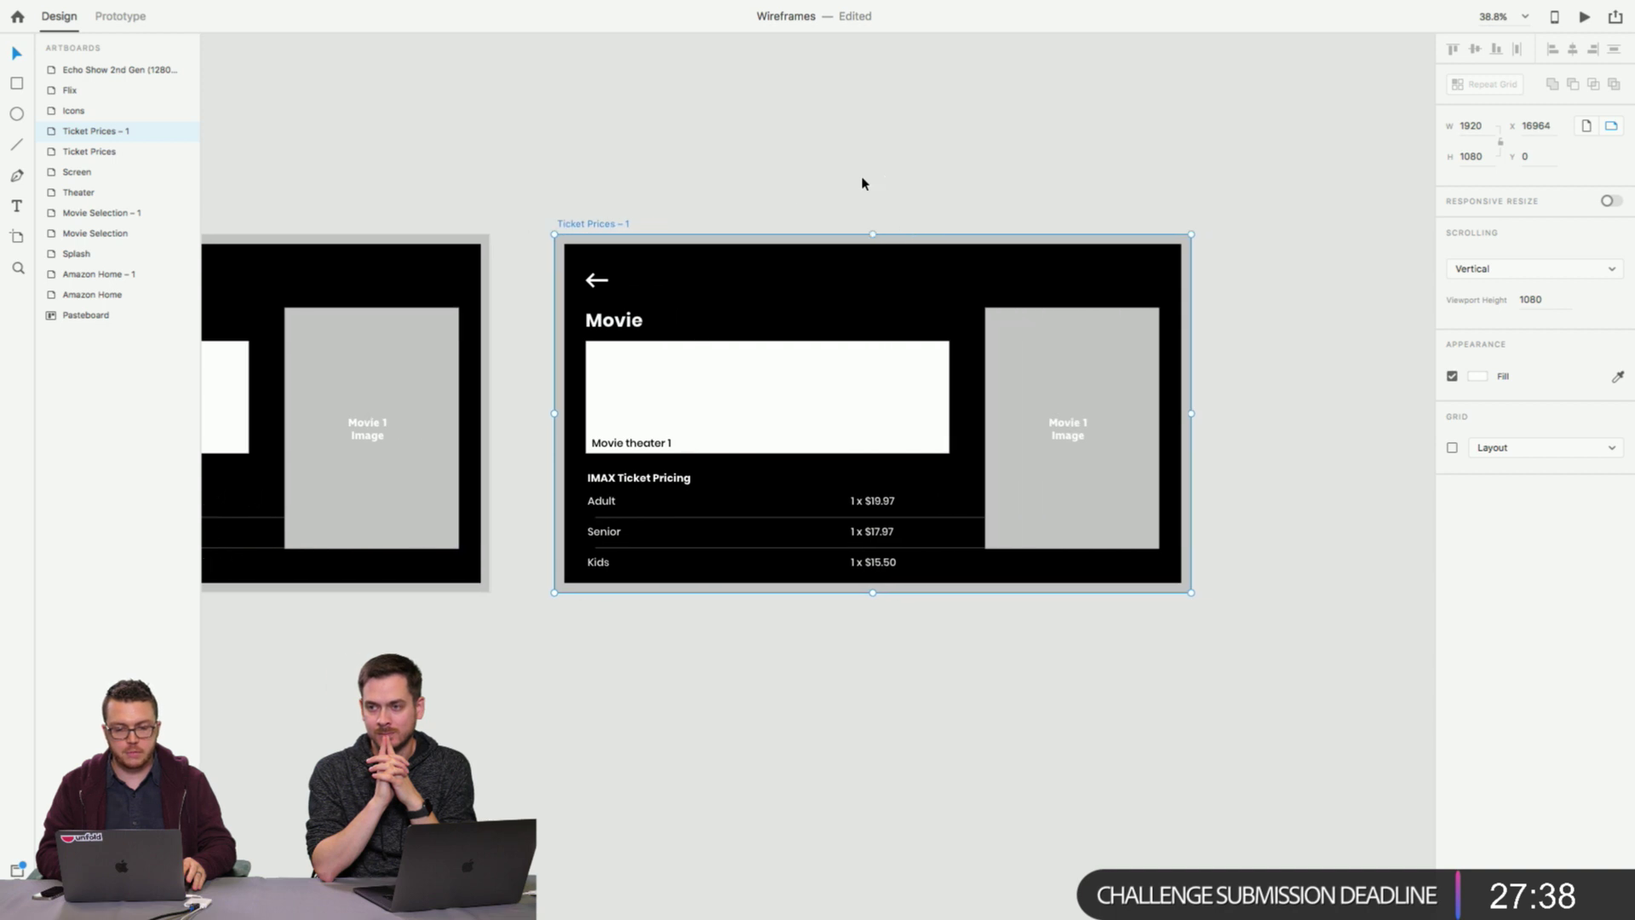
double_click(593, 223)
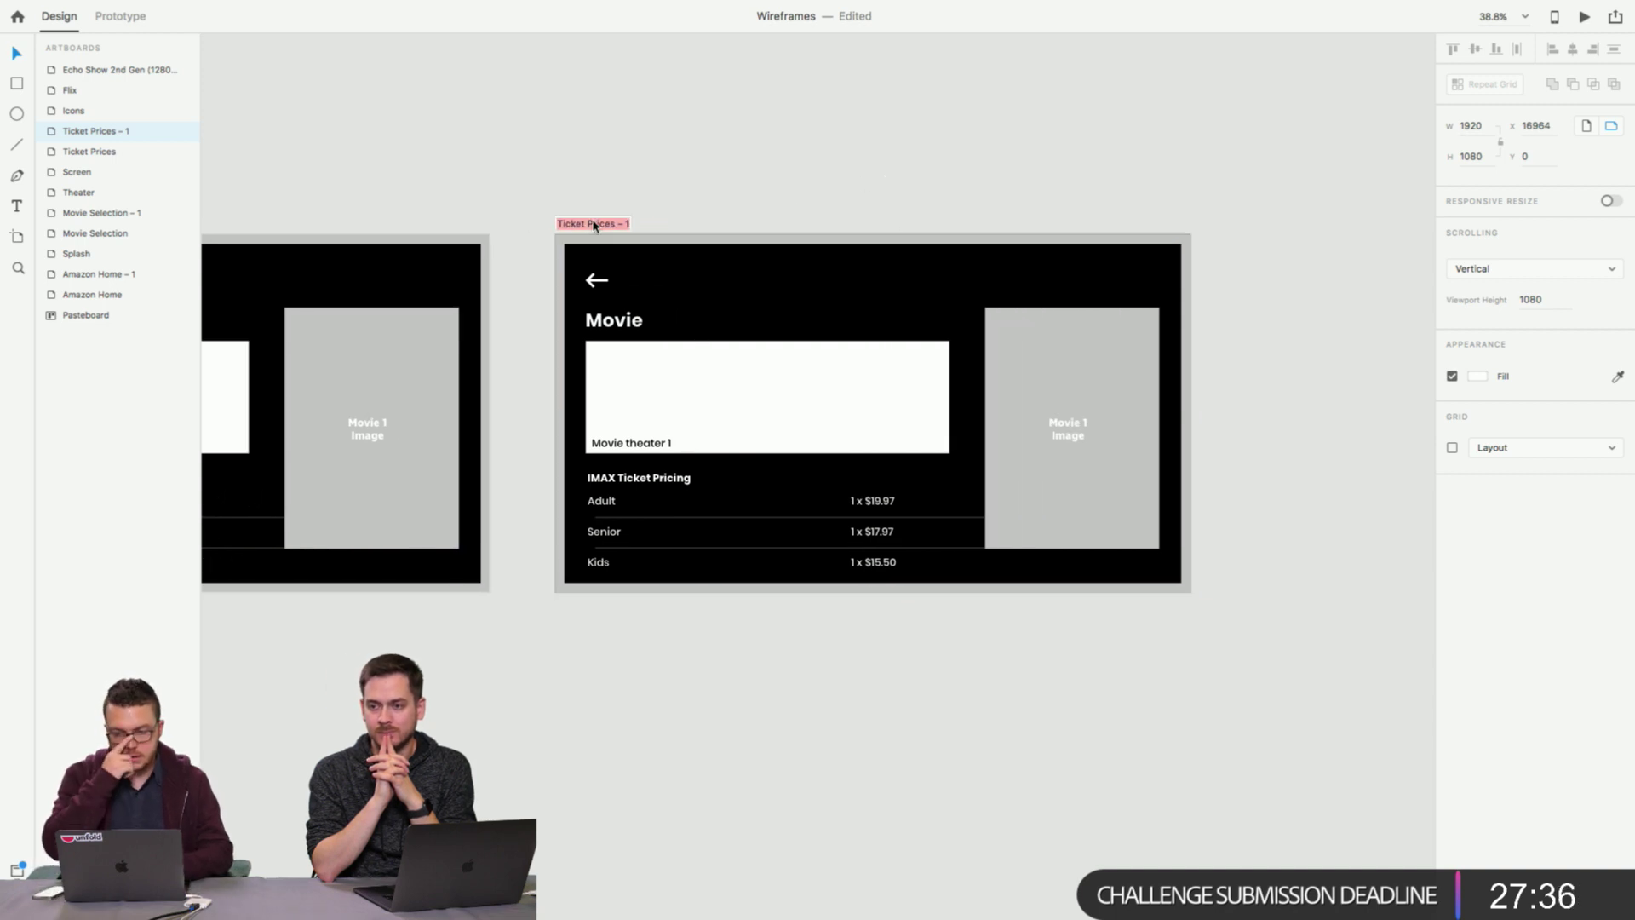
text(S)
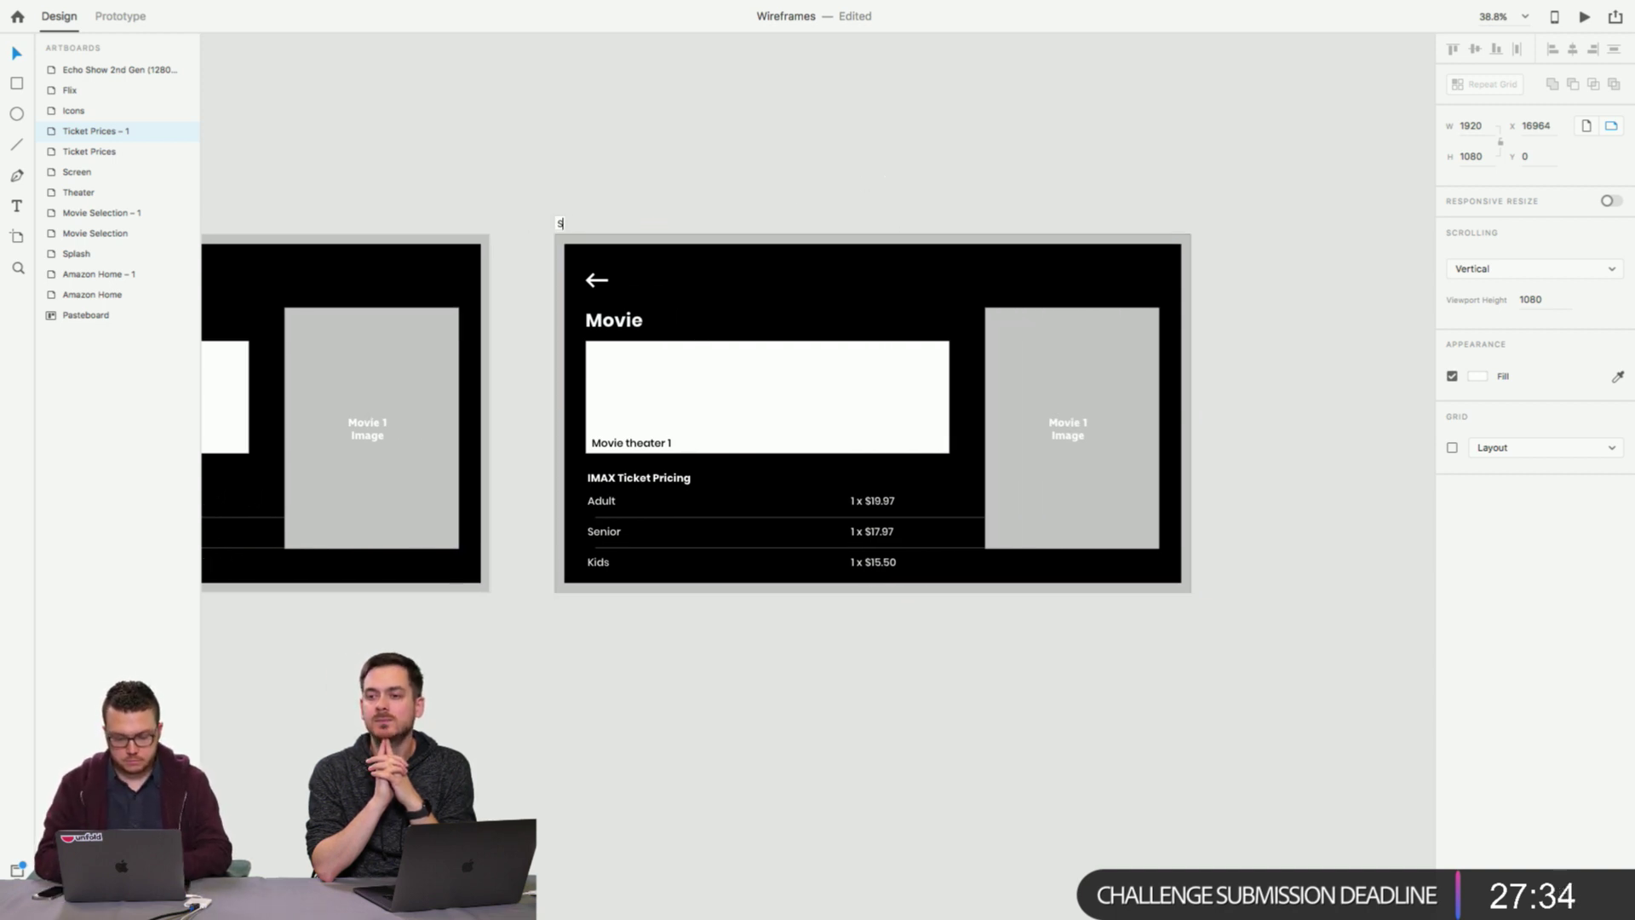
text(eat Choice)
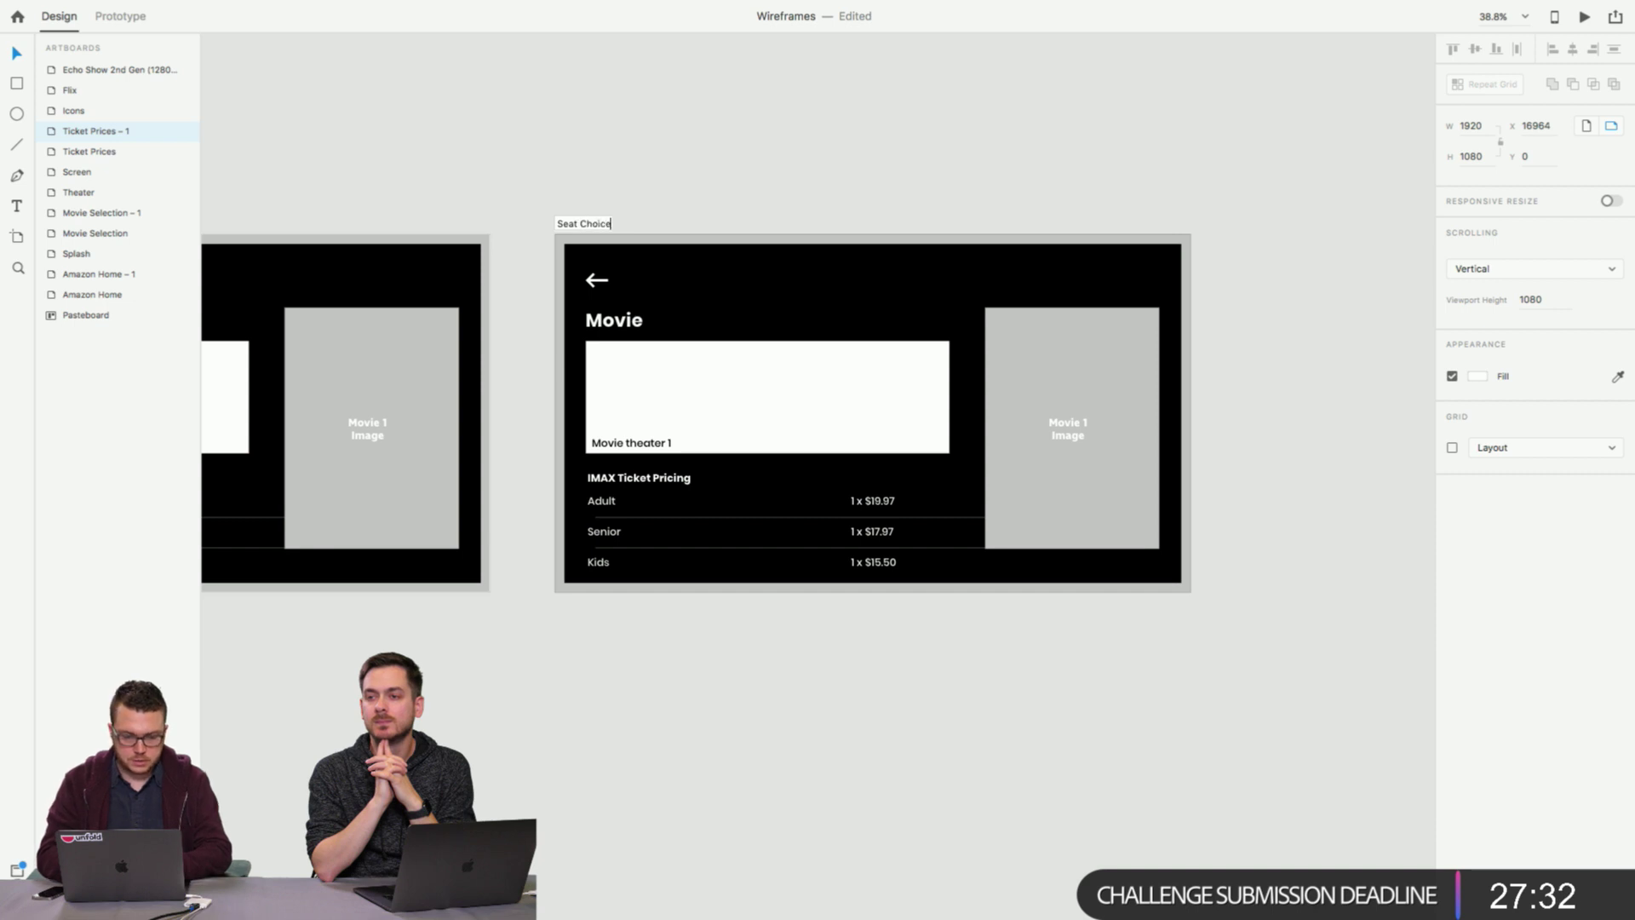
click(627, 151)
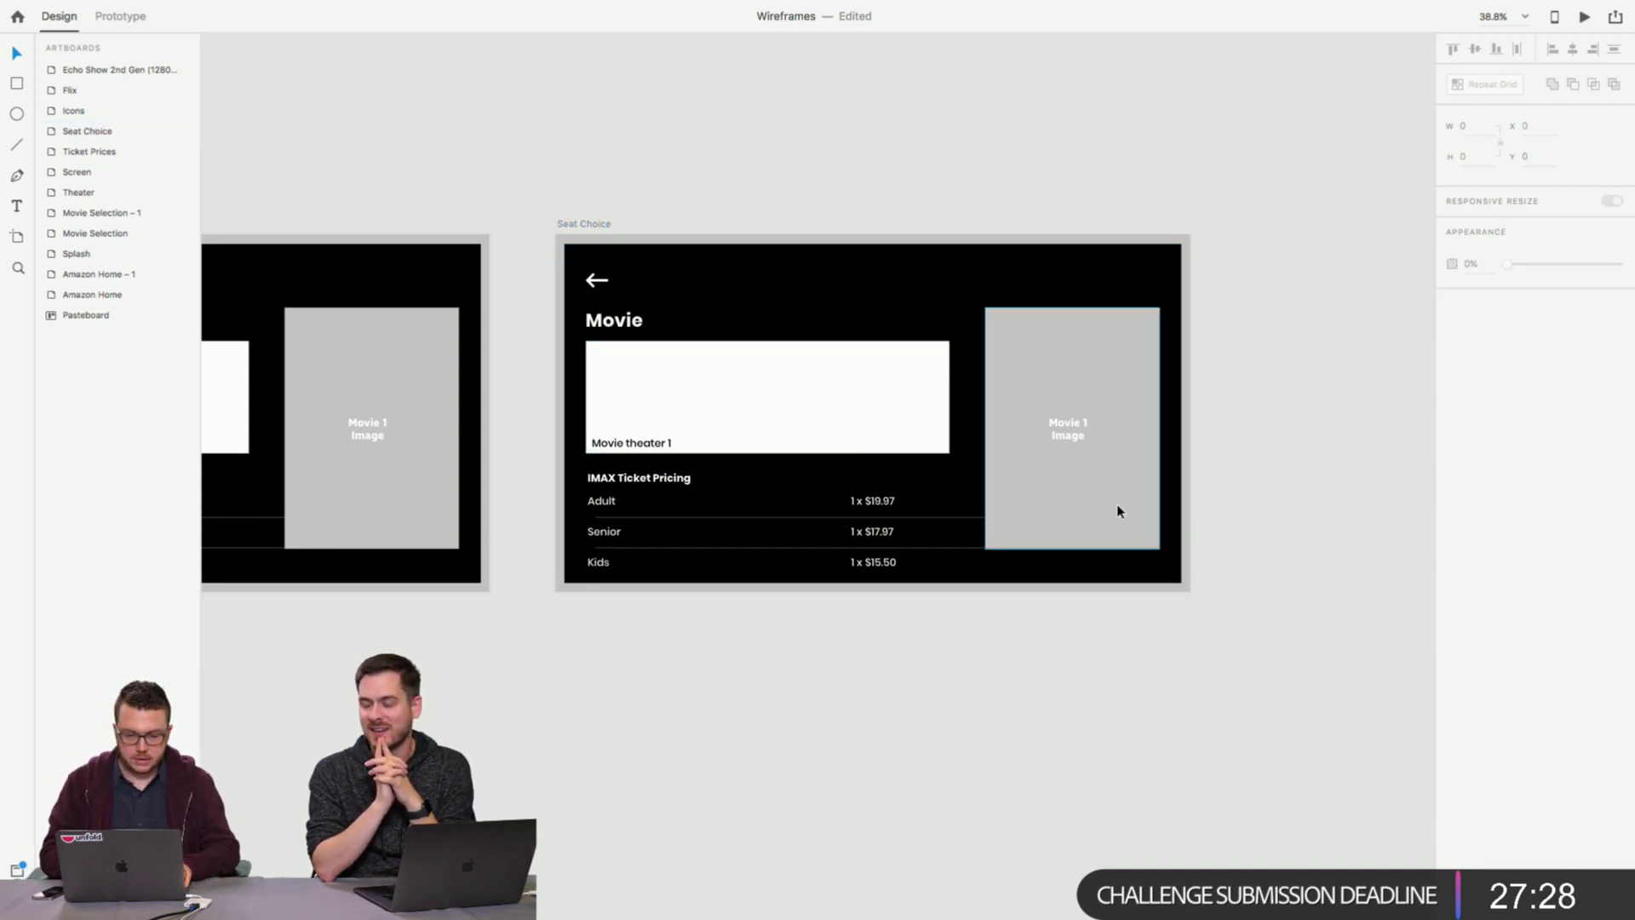
click(631, 328)
double_click(630, 328)
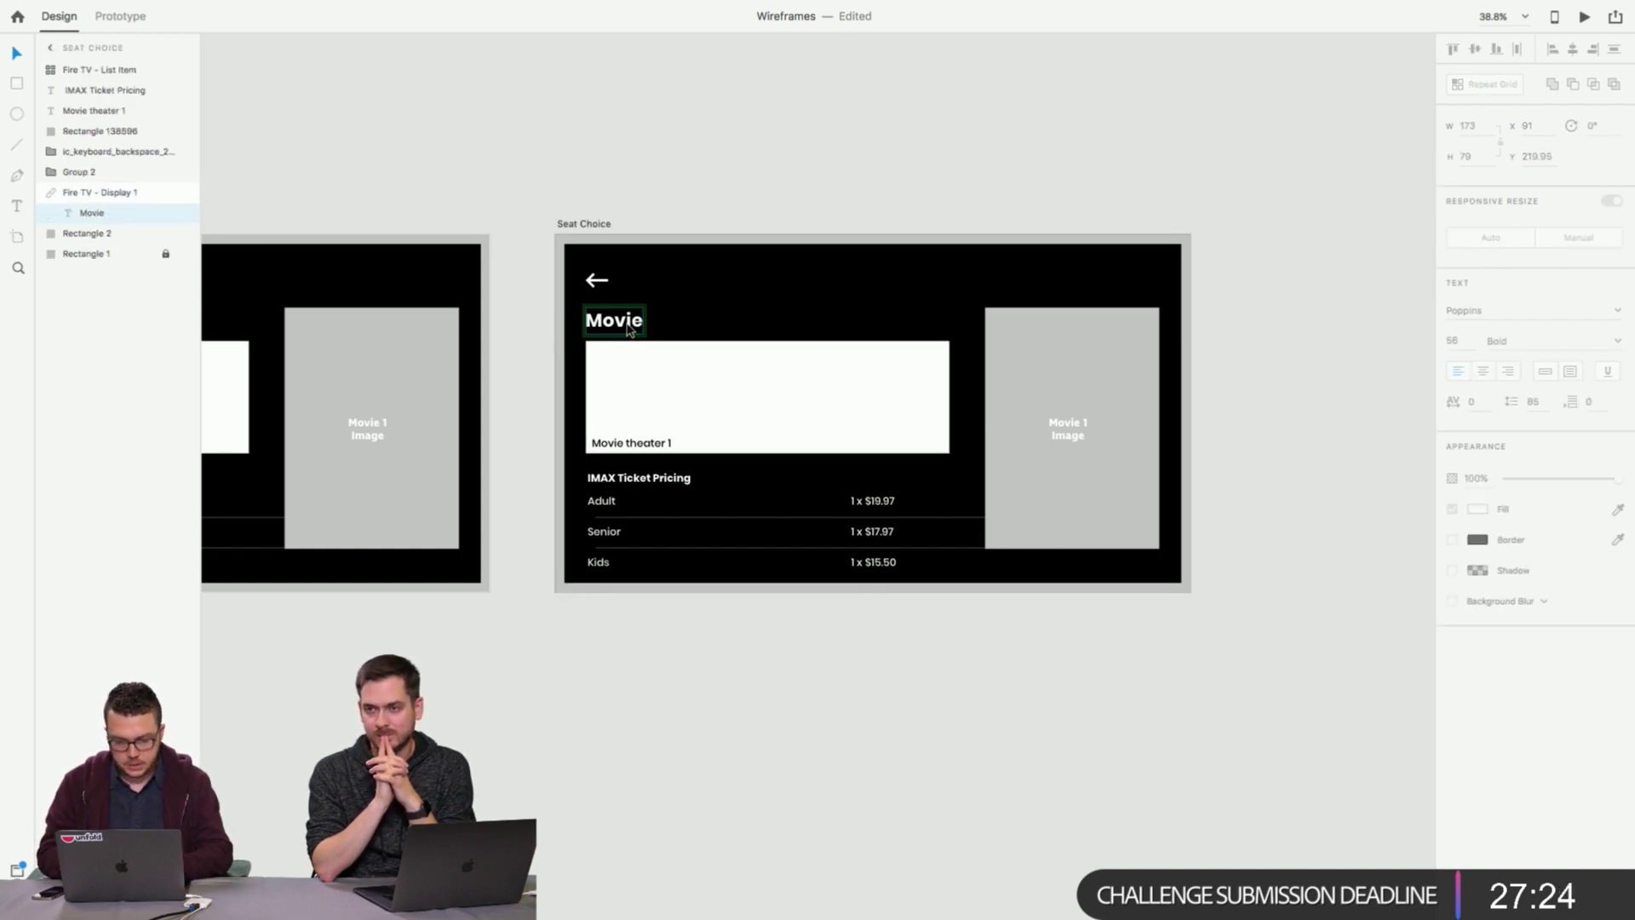
double_click(628, 329)
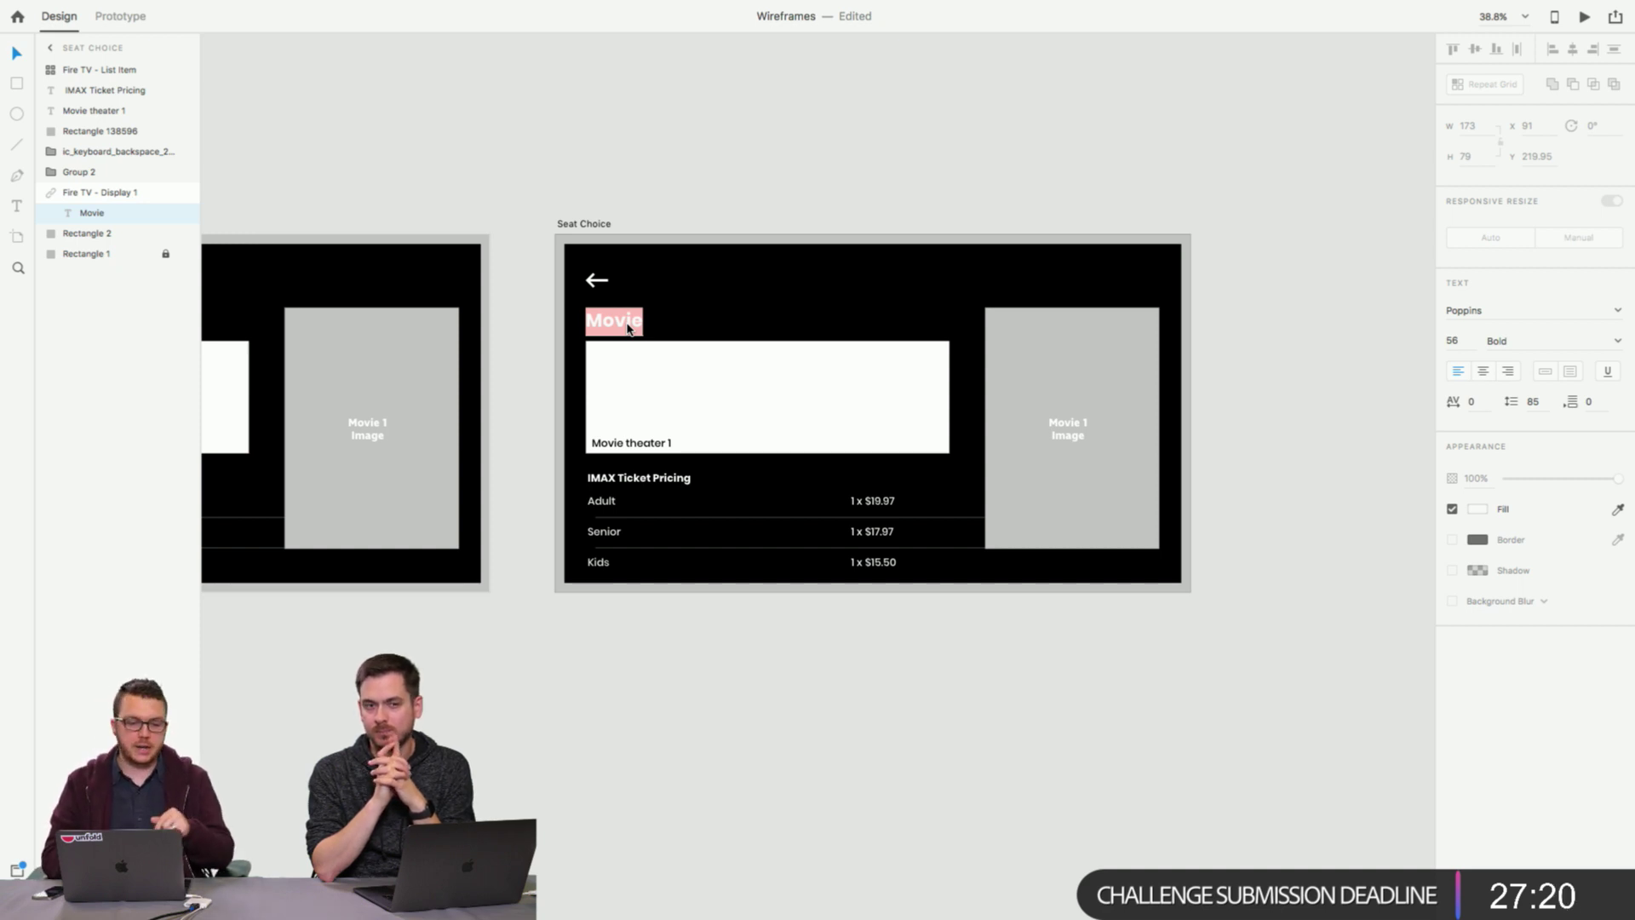
scroll(628, 381, down, 2)
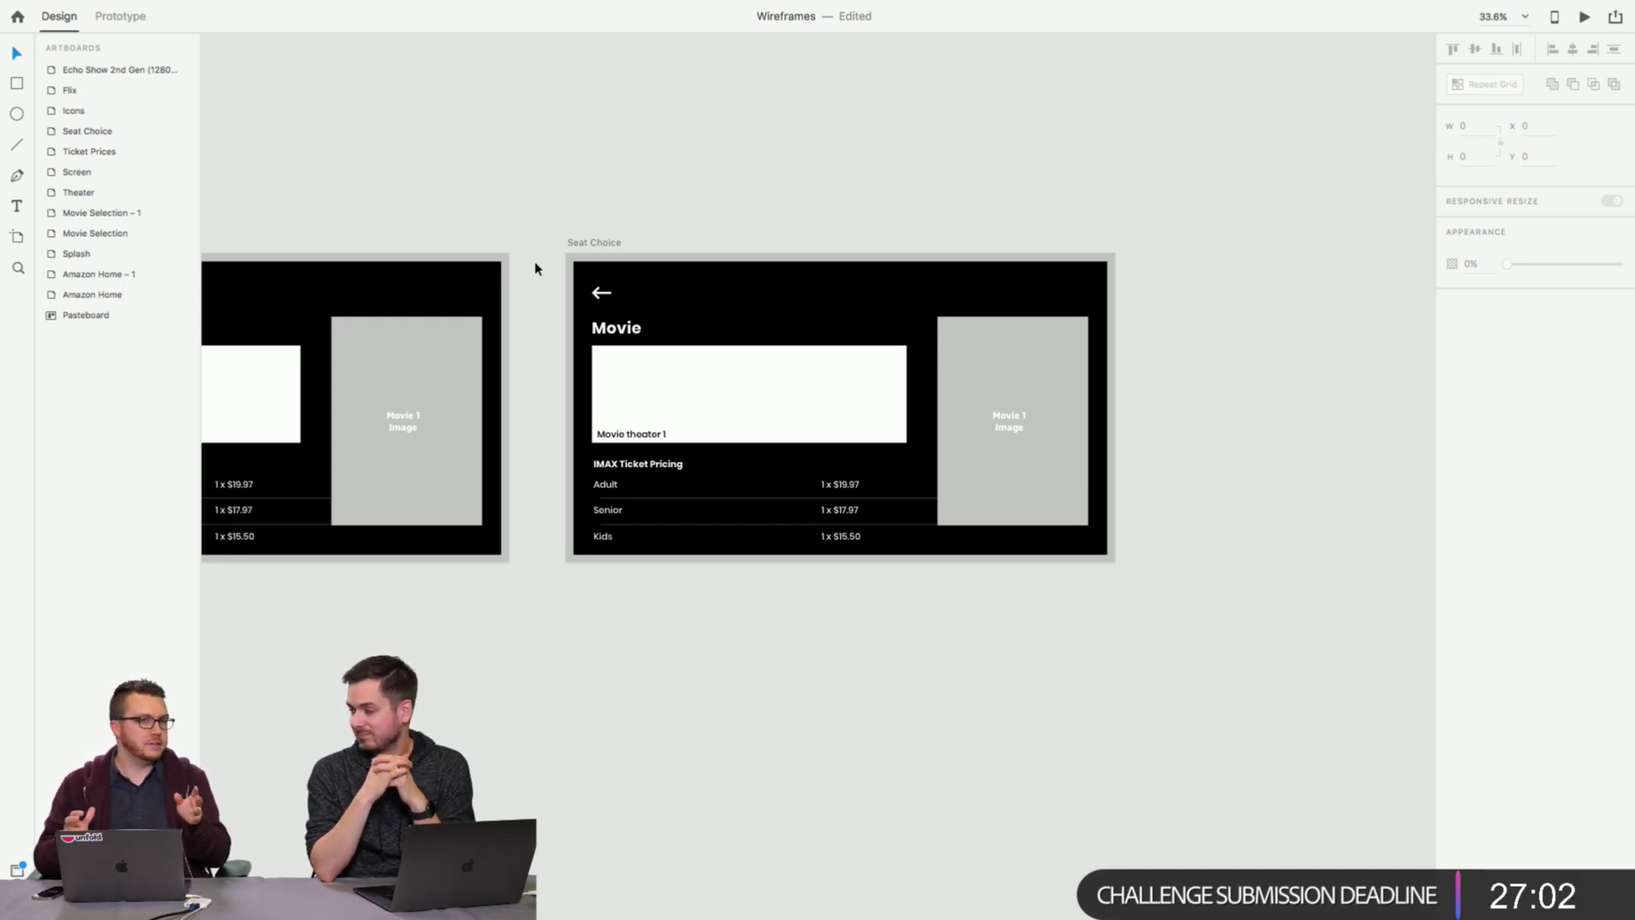
click(601, 244)
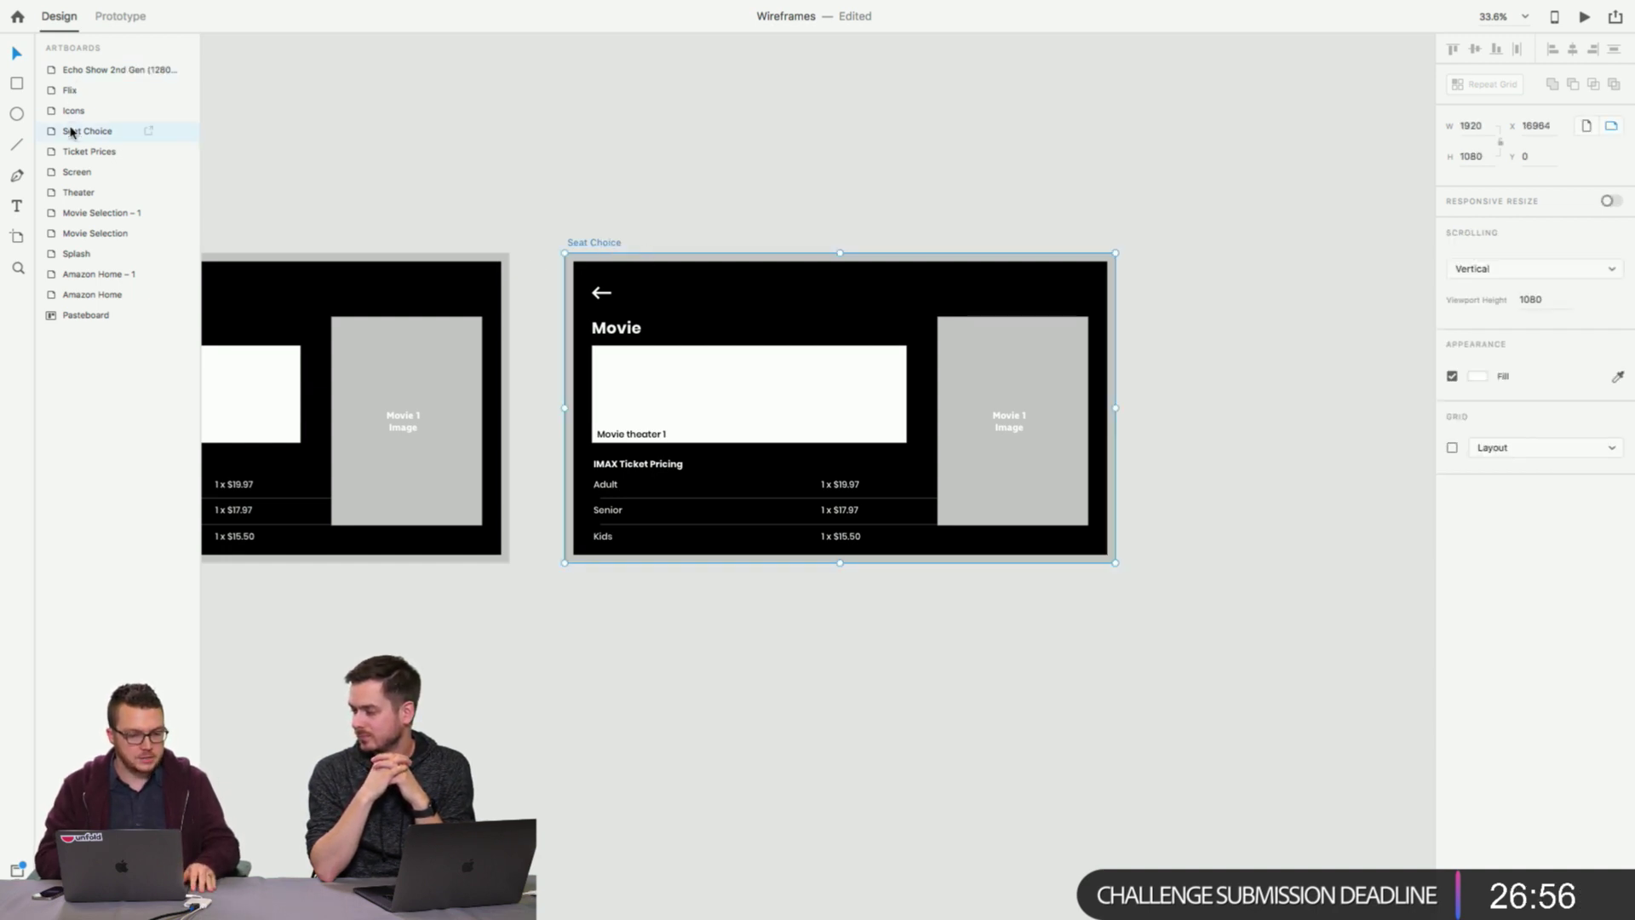
scroll(288, 179, left, 3)
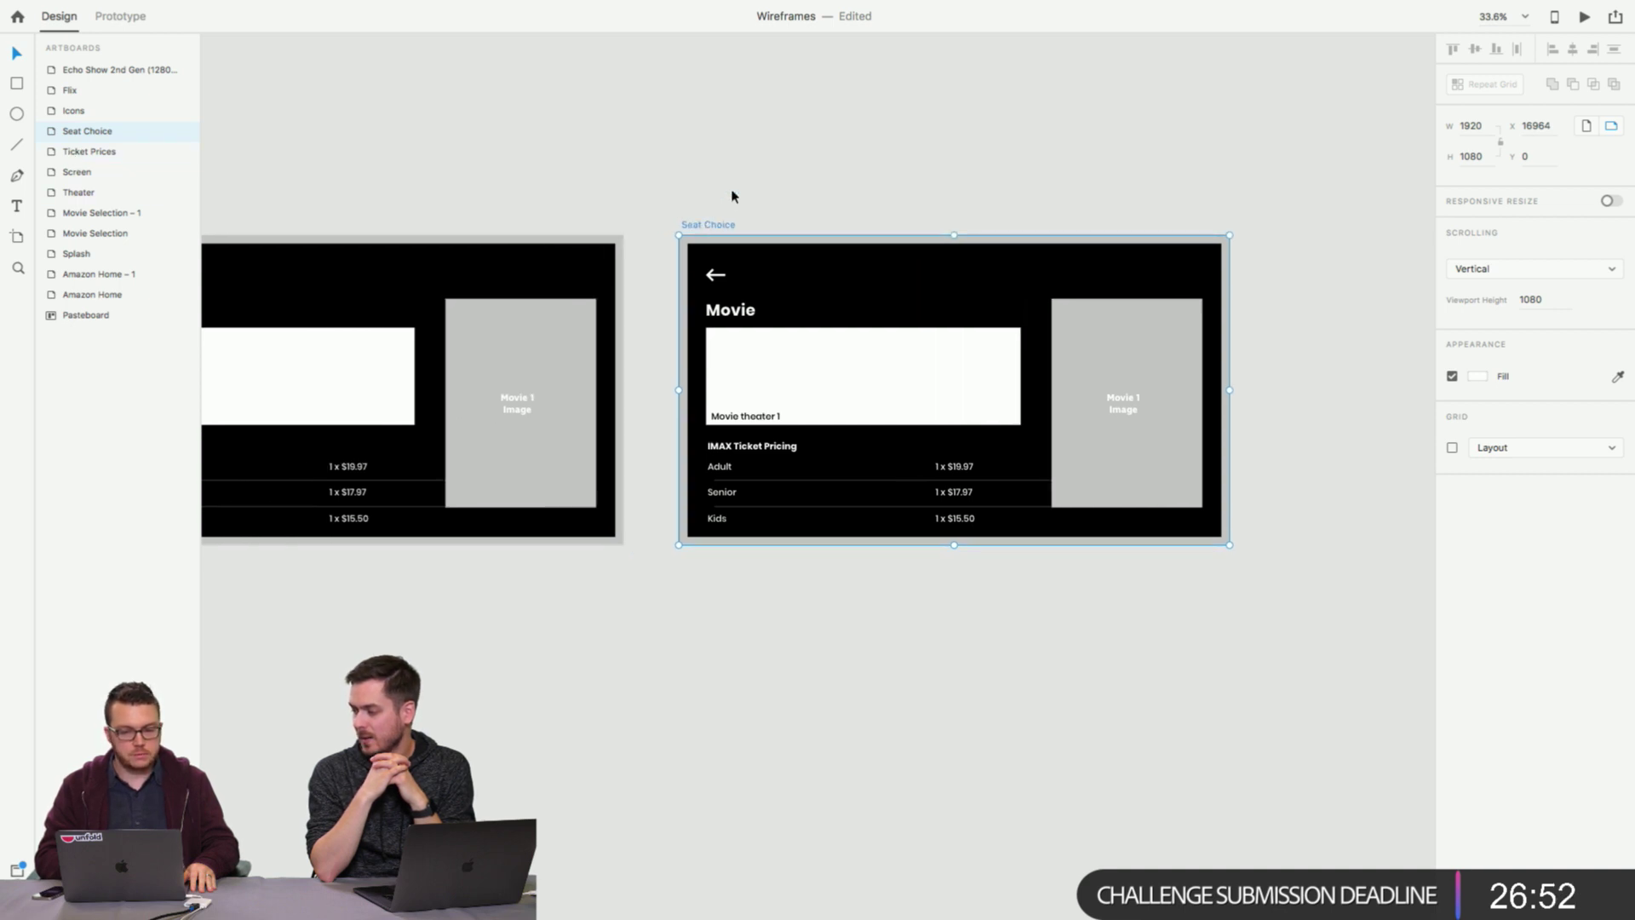
scroll(732, 196, right, 4)
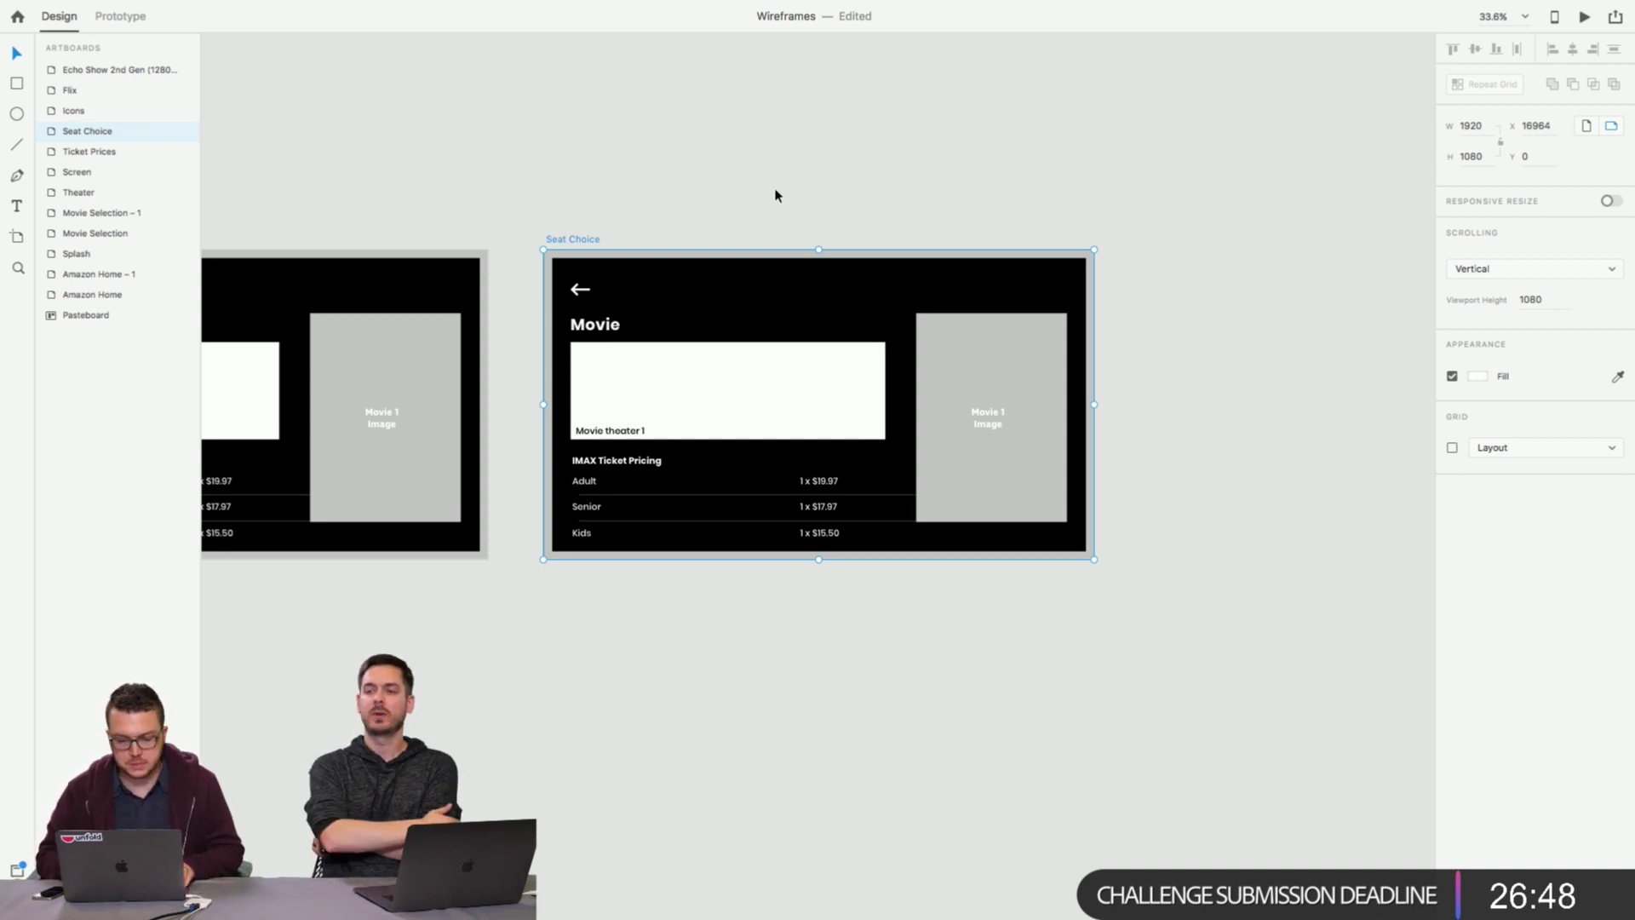
click(831, 317)
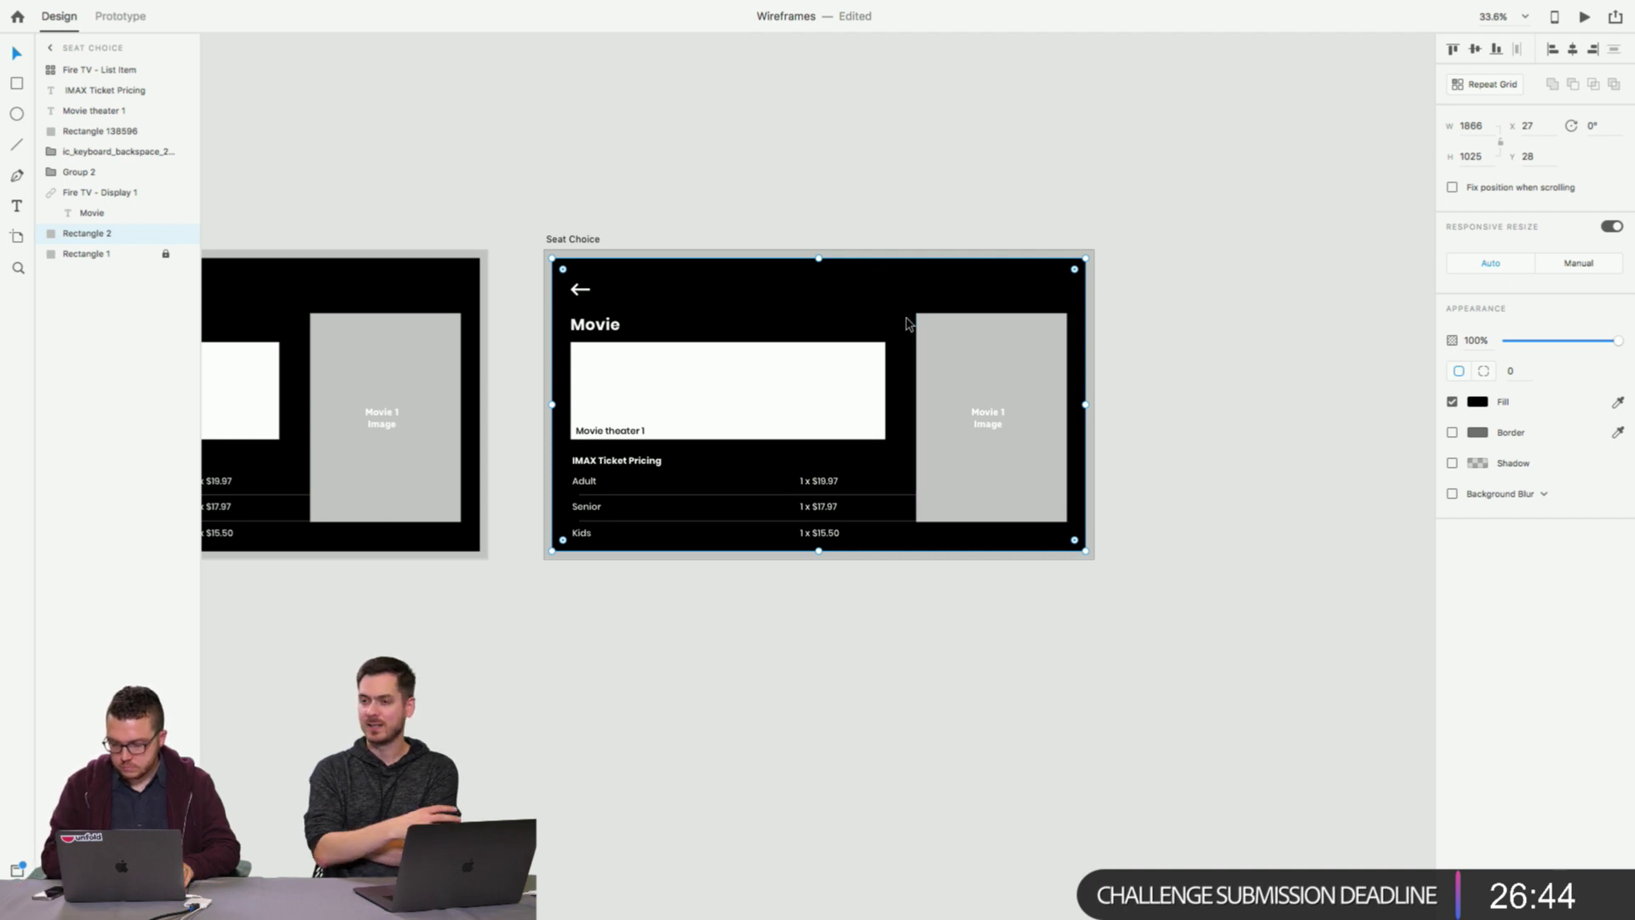
Change the Movie title on the Seat Choice artboard to "Movie 1 at Majestic 12".
click(607, 334)
double_click(607, 335)
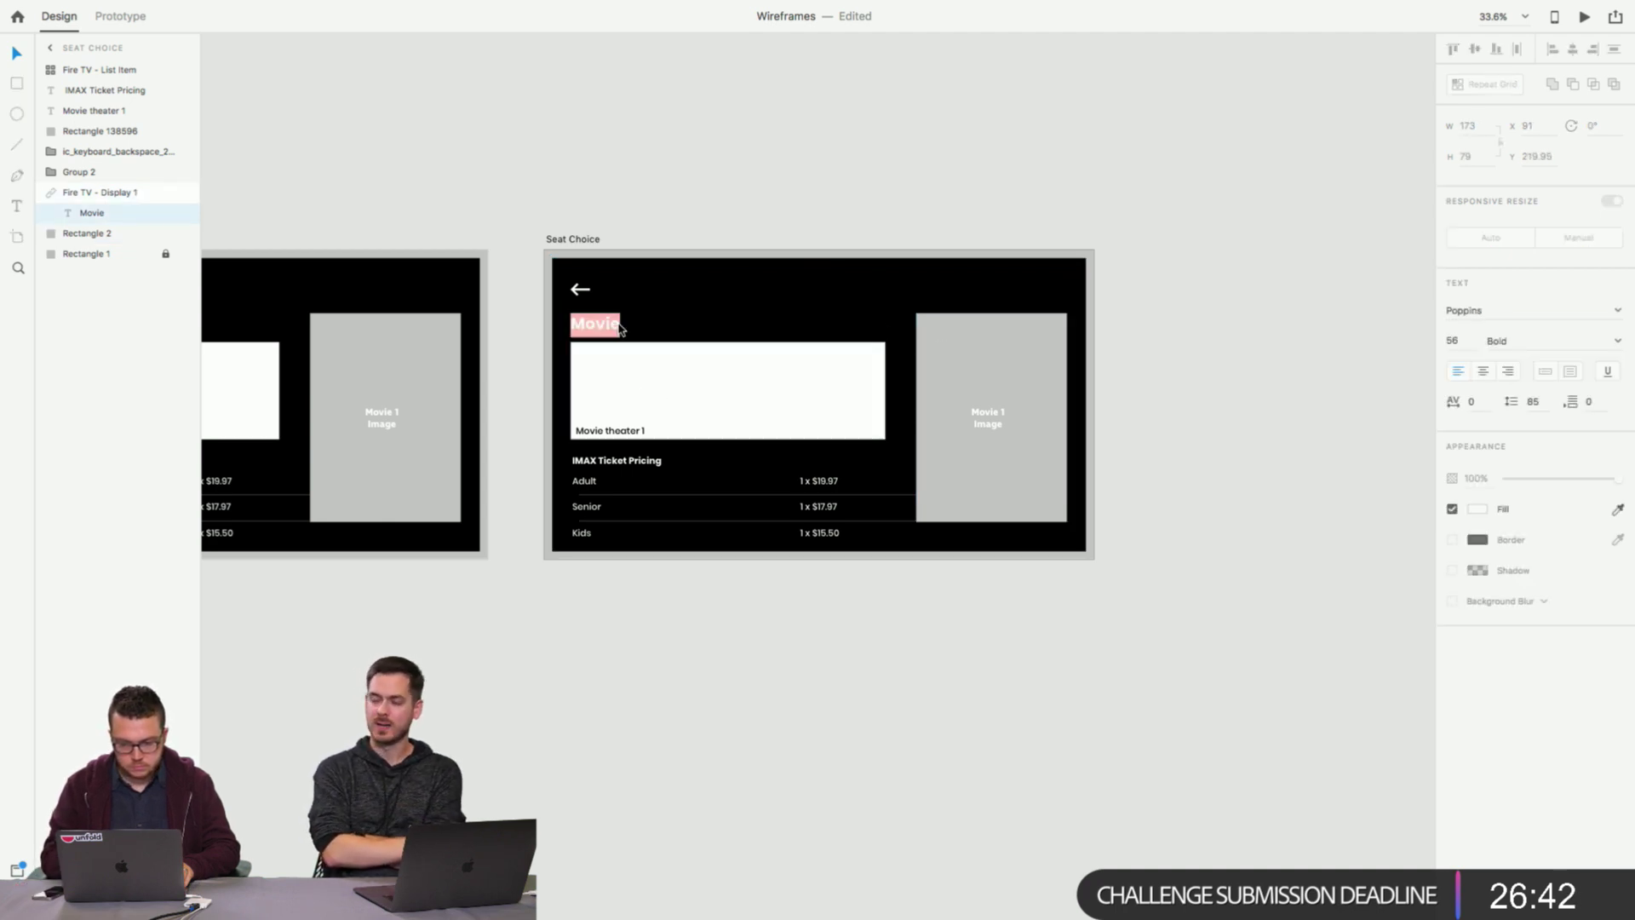
key(Escape)
right_click(598, 317)
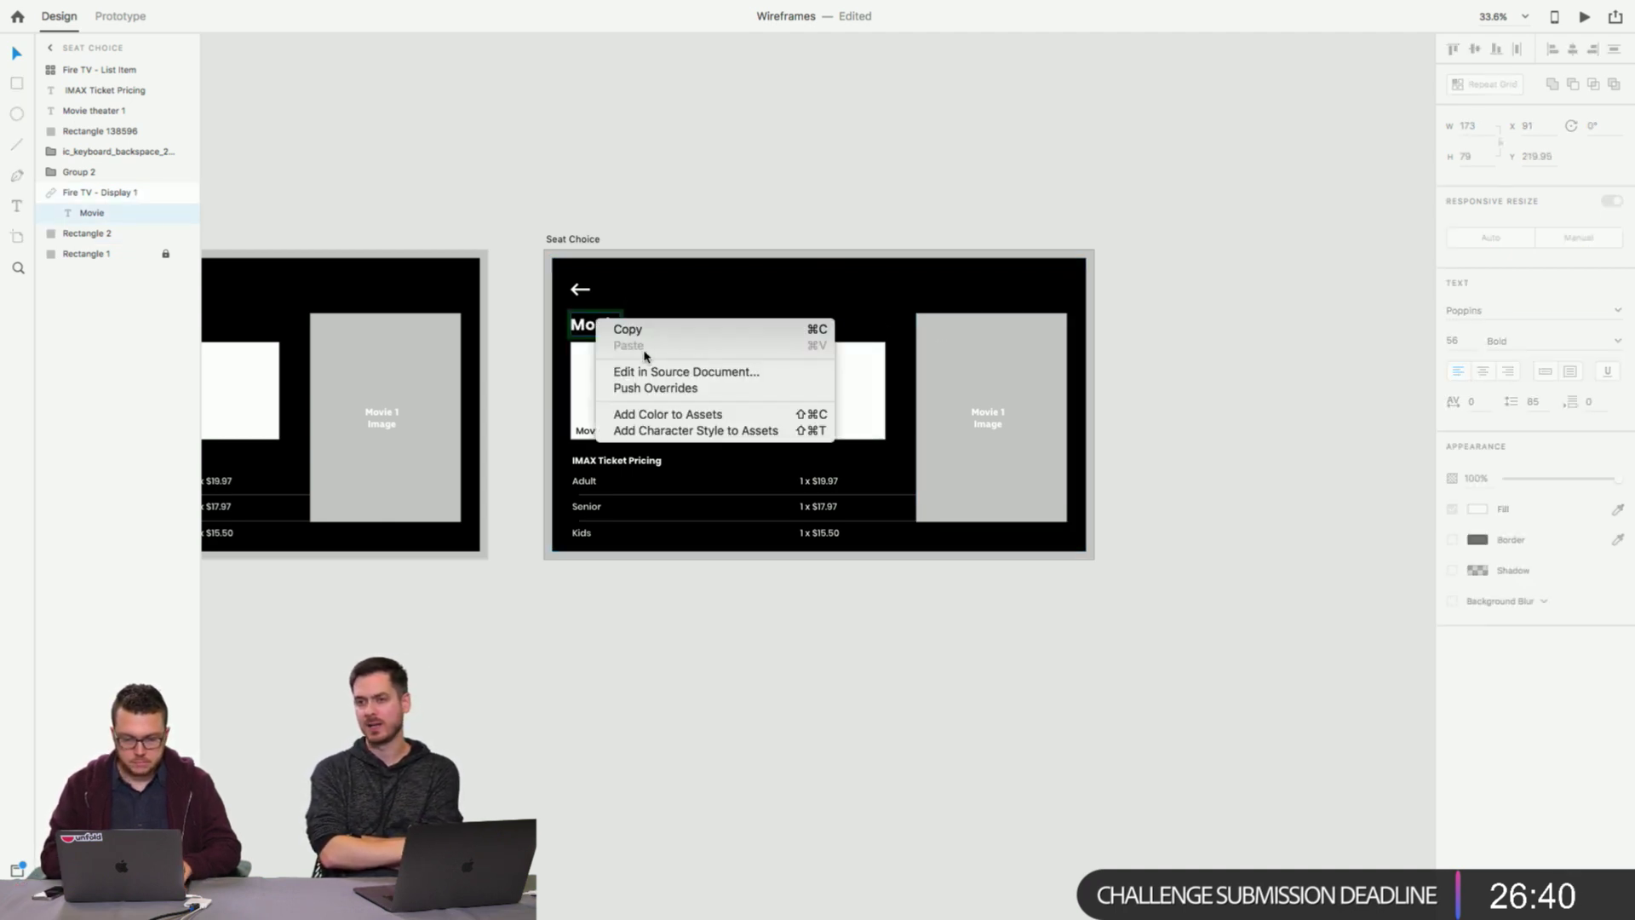
key(Escape)
double_click(607, 328)
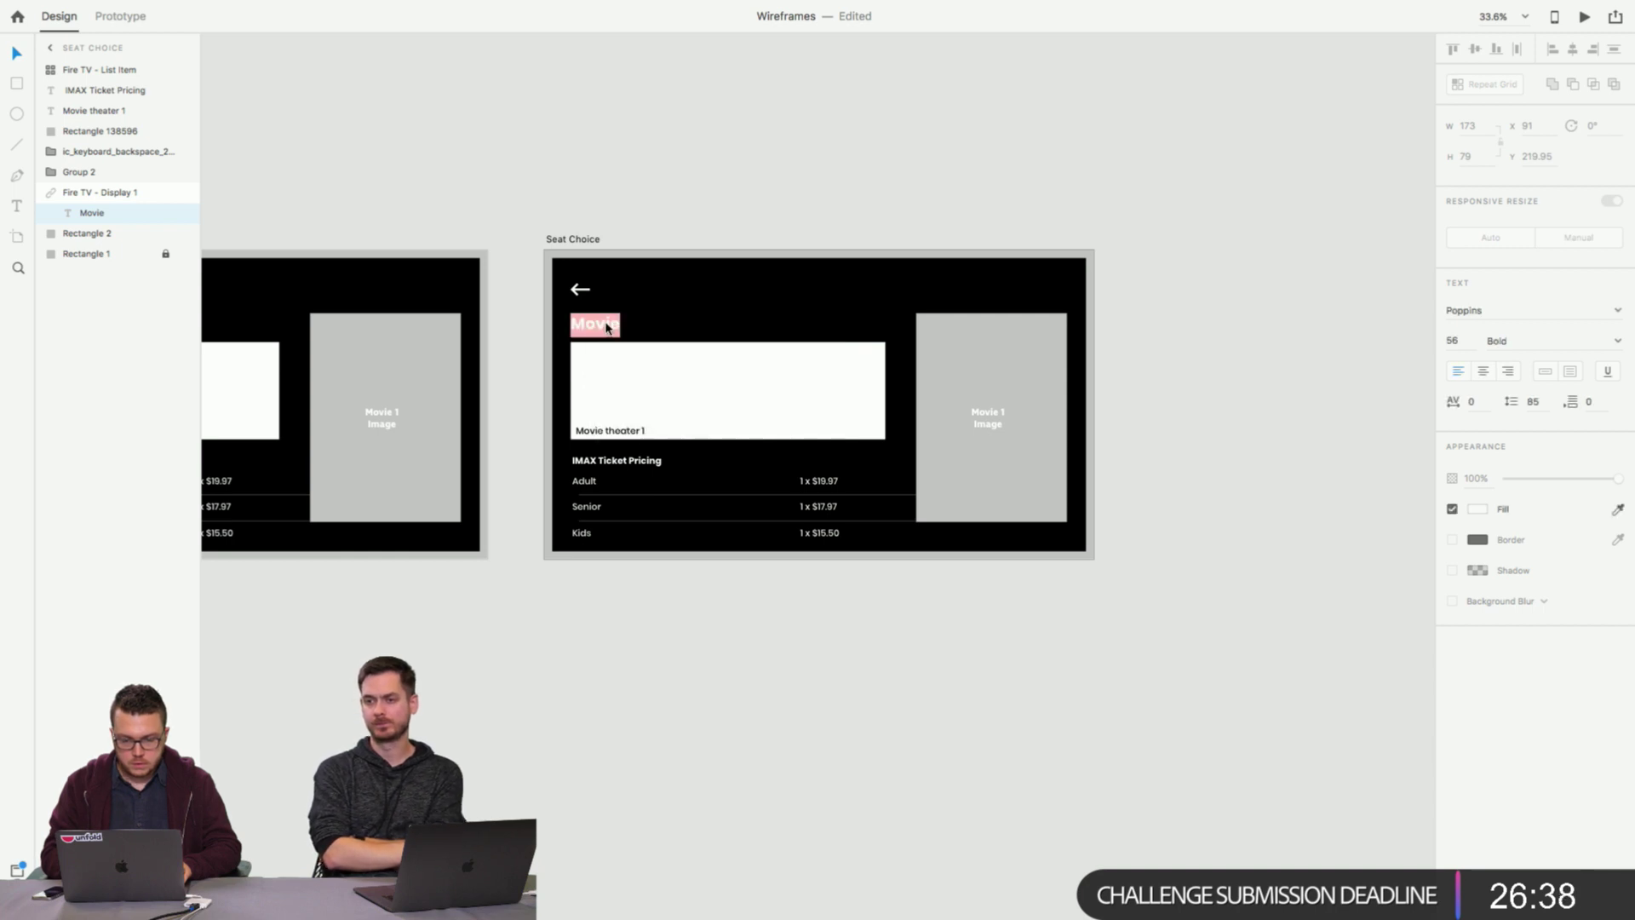
click(616, 325)
text(1)
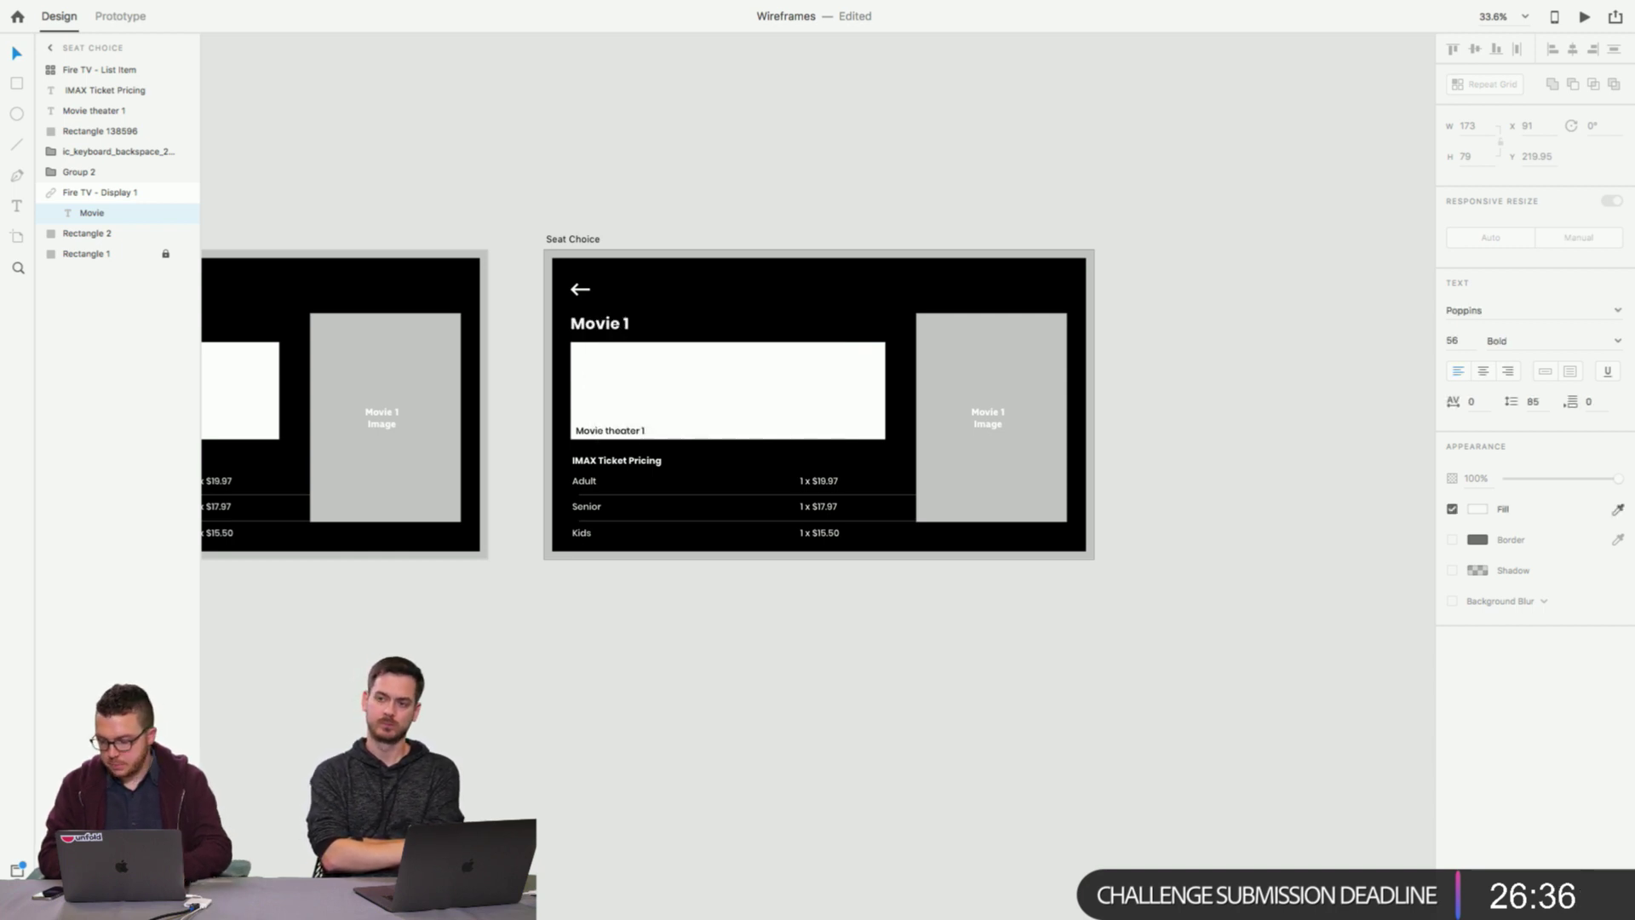
text( at)
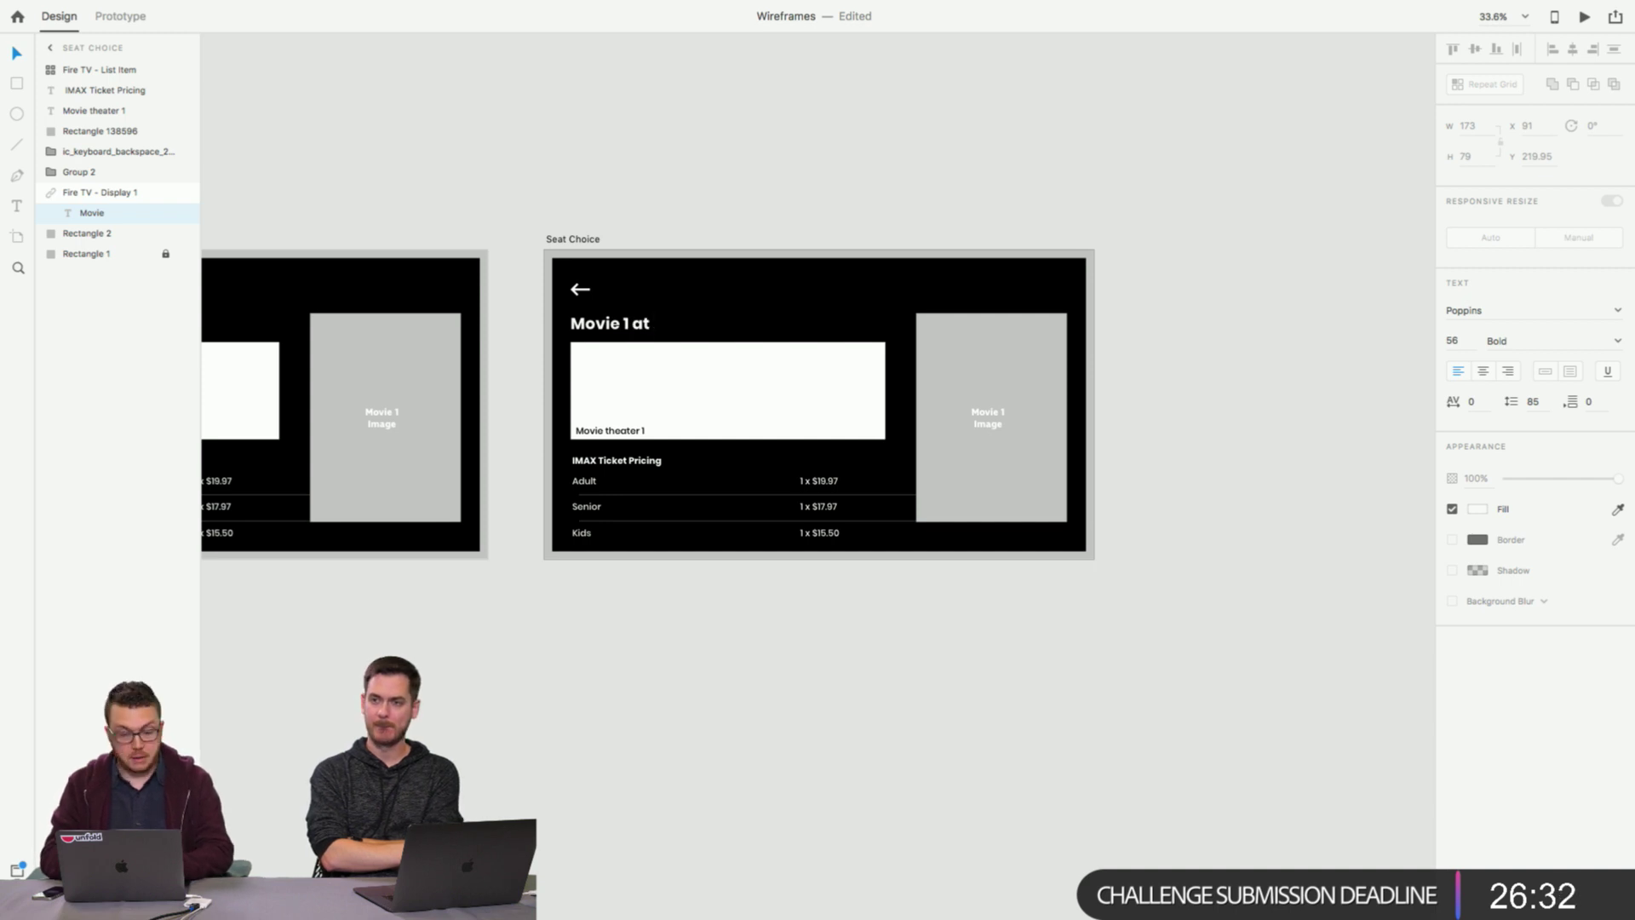
text( Majestic)
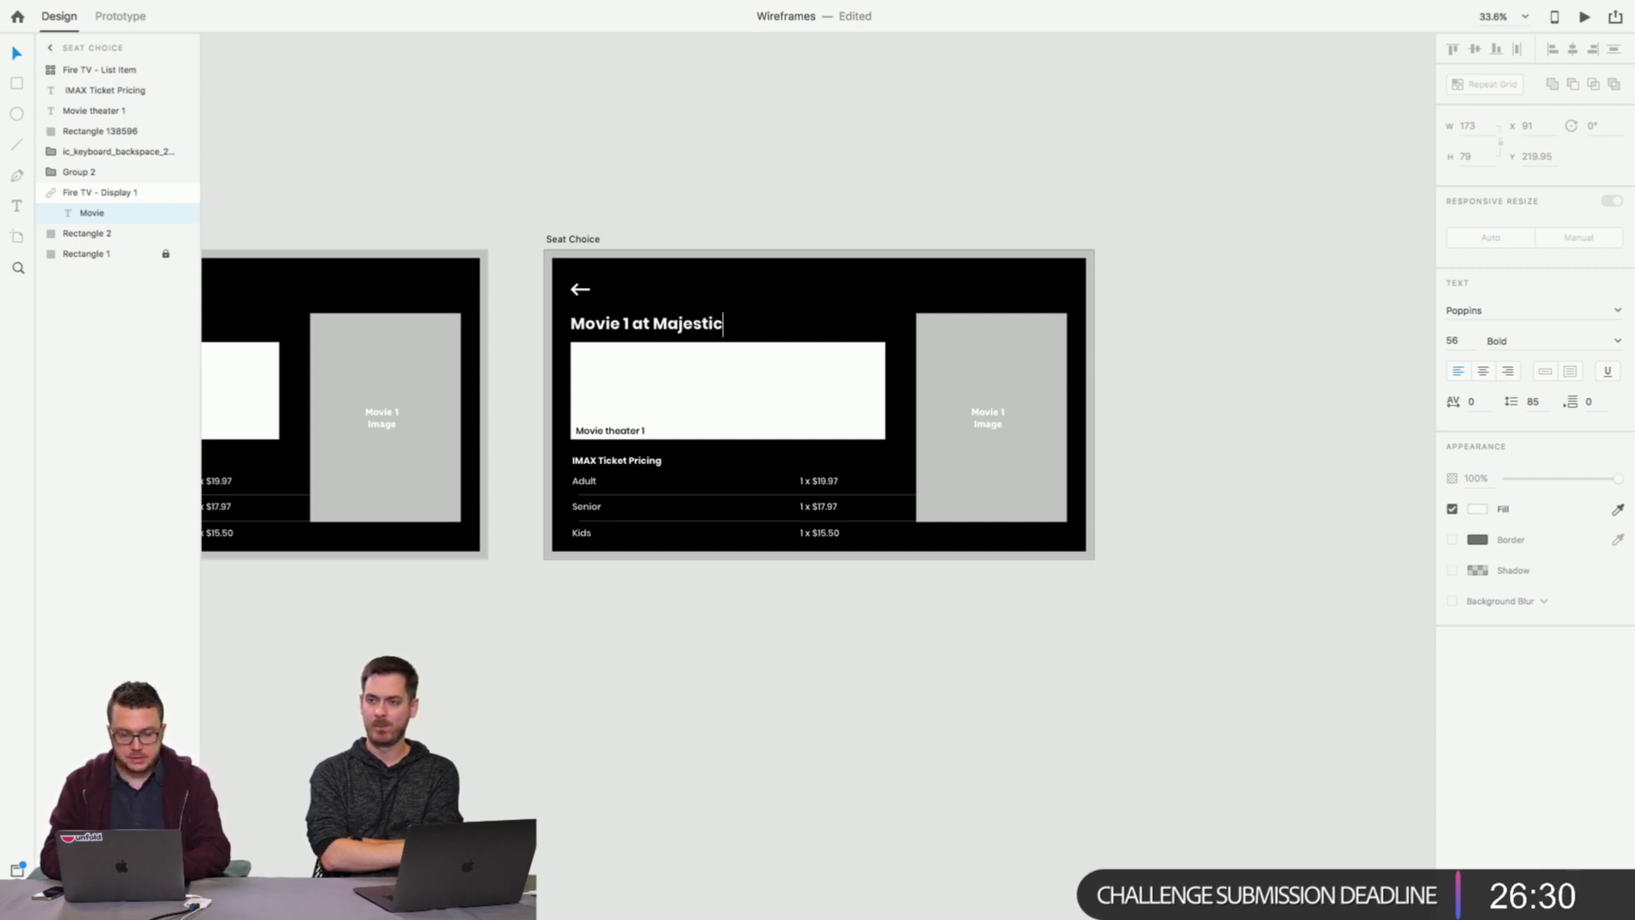
text( 12)
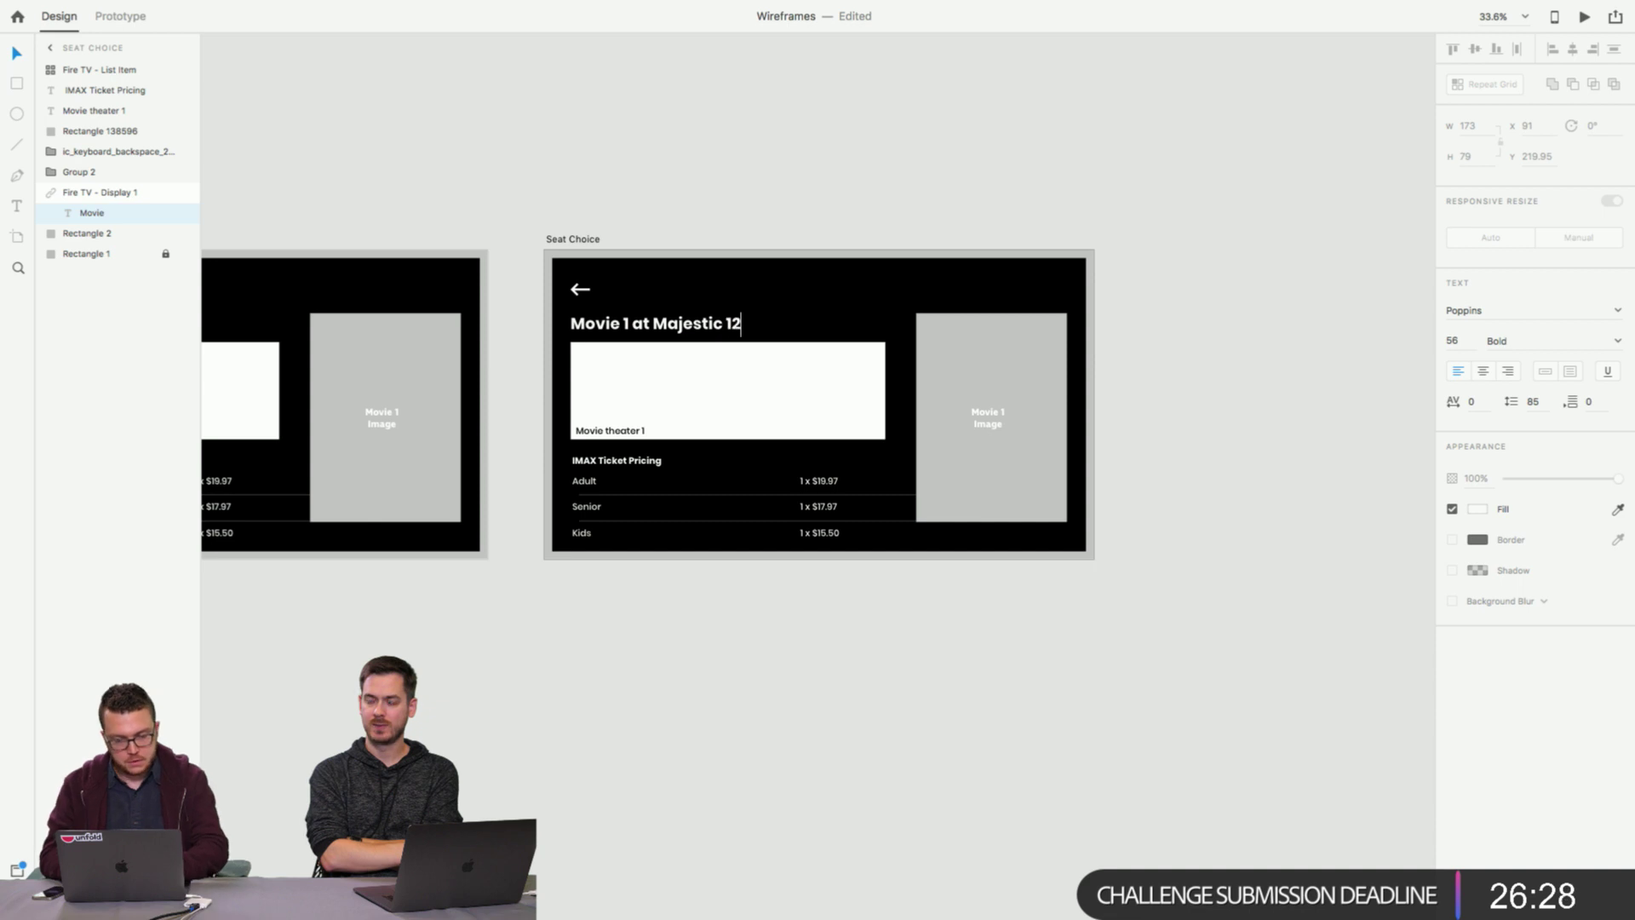
click(718, 158)
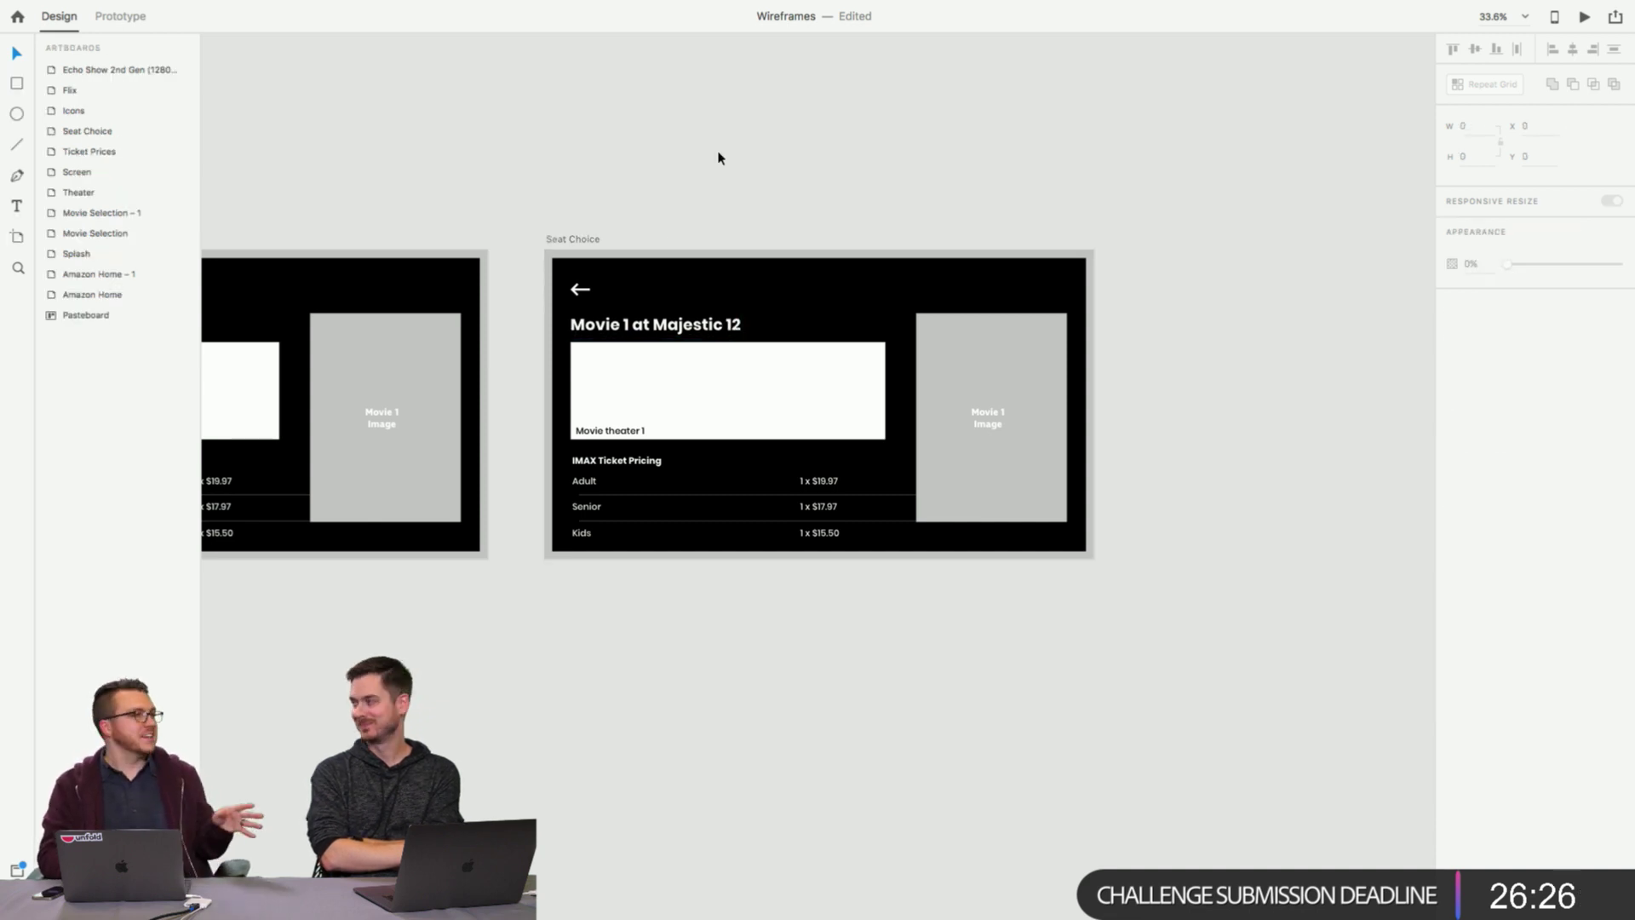
Delete the white theater box with its label and the IMAX Ticket Pricing heading and list from the Seat Choice artboard.
click(632, 406)
shift+click(609, 432)
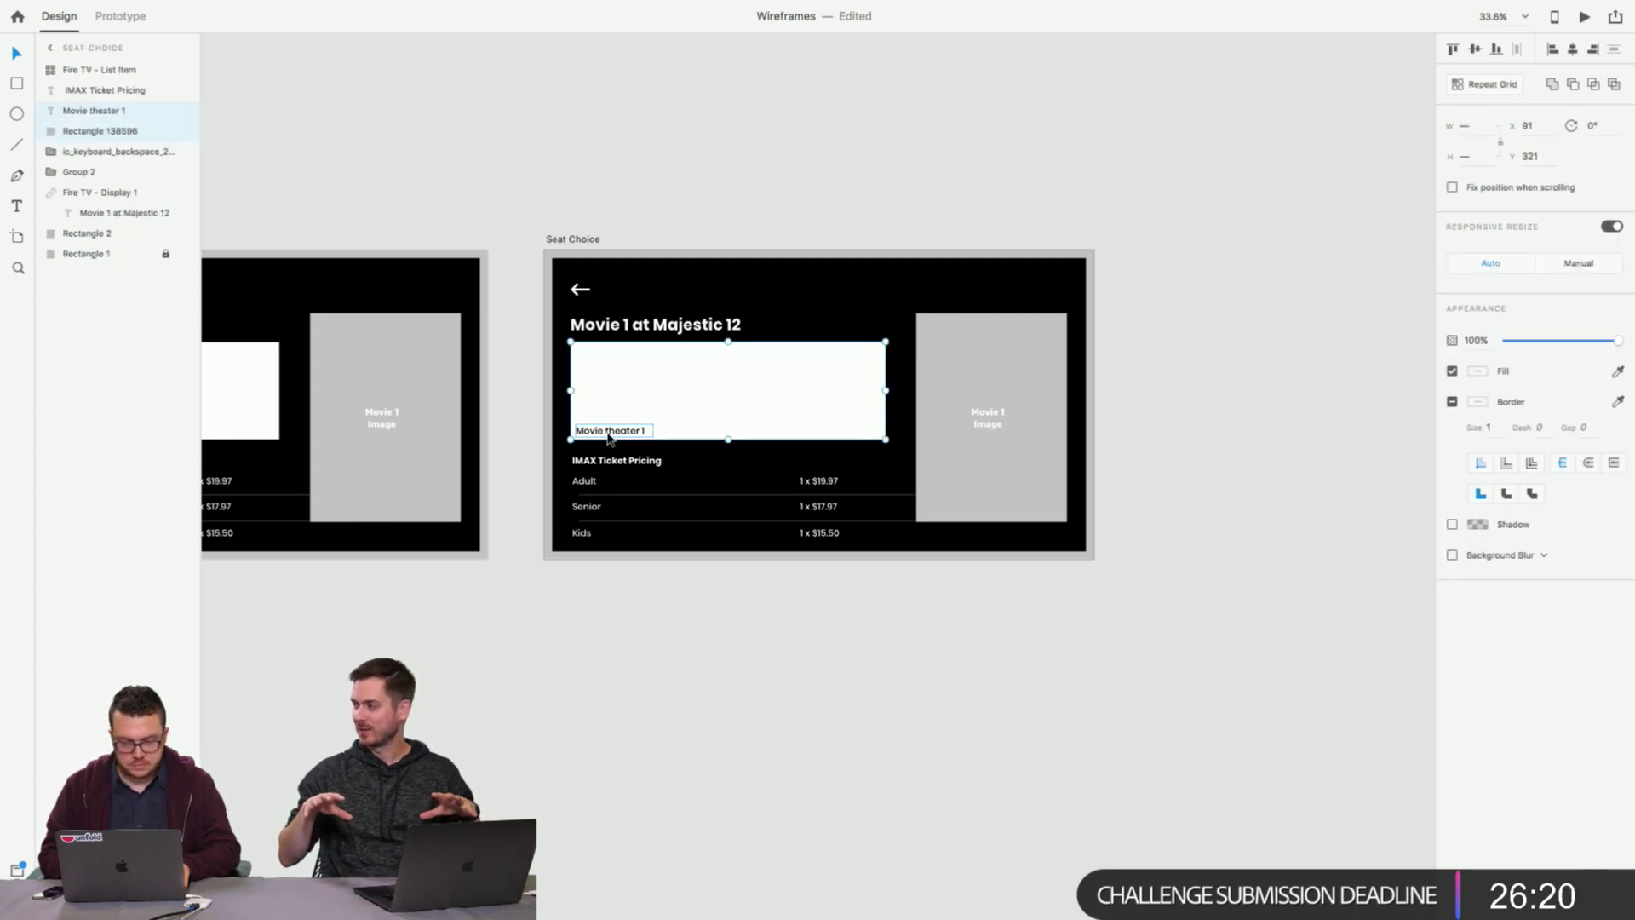
key(Delete)
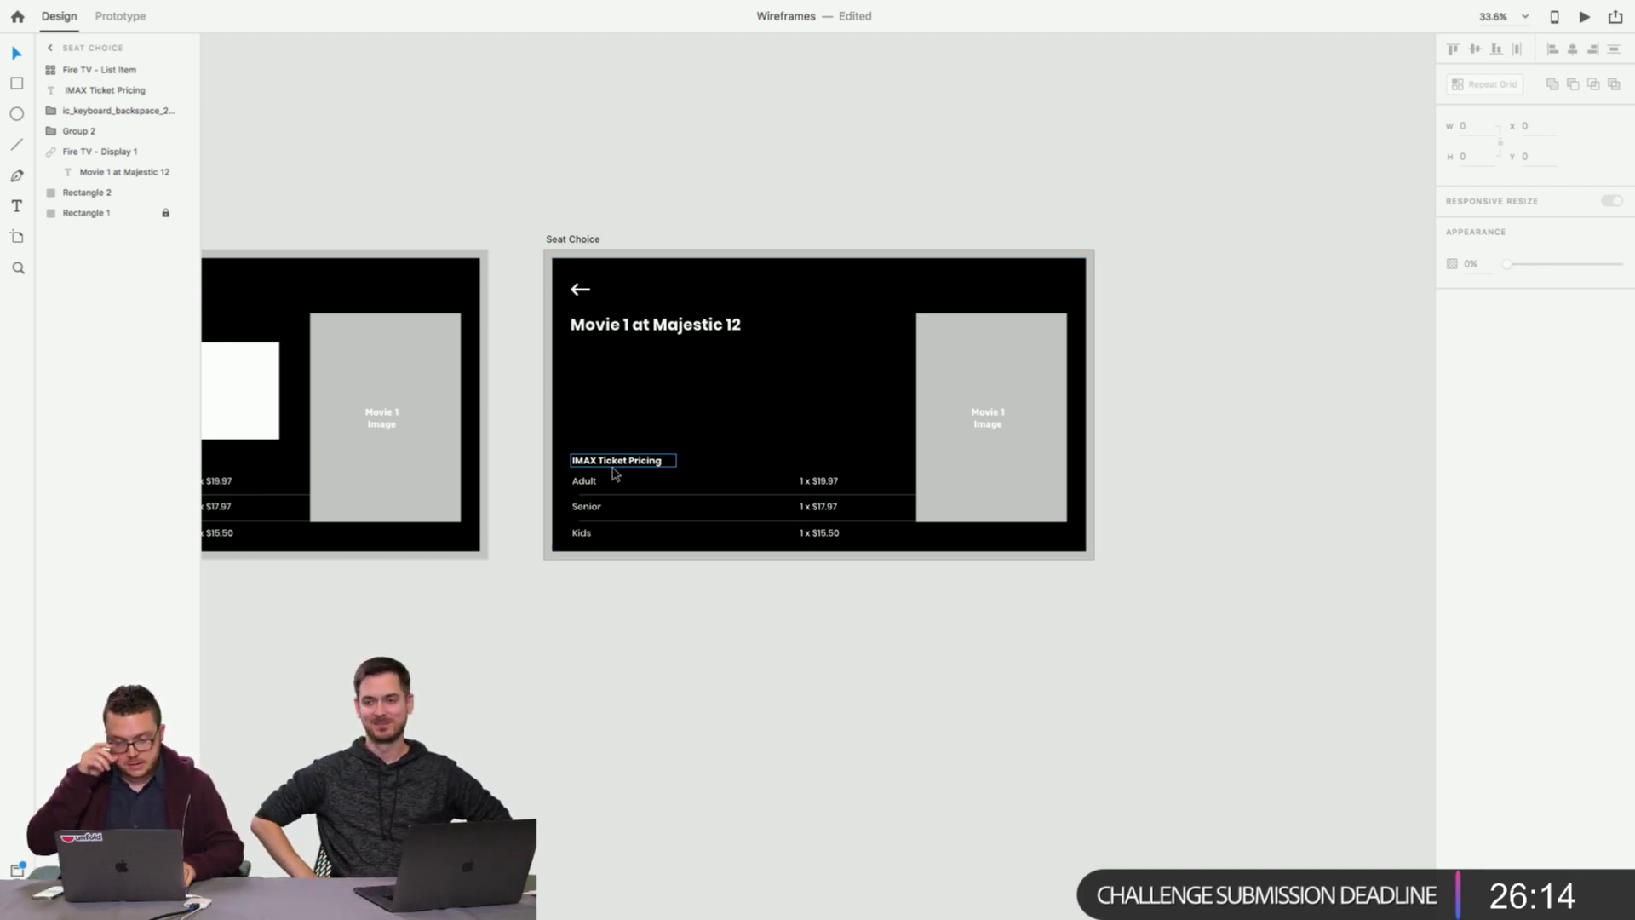
click(614, 469)
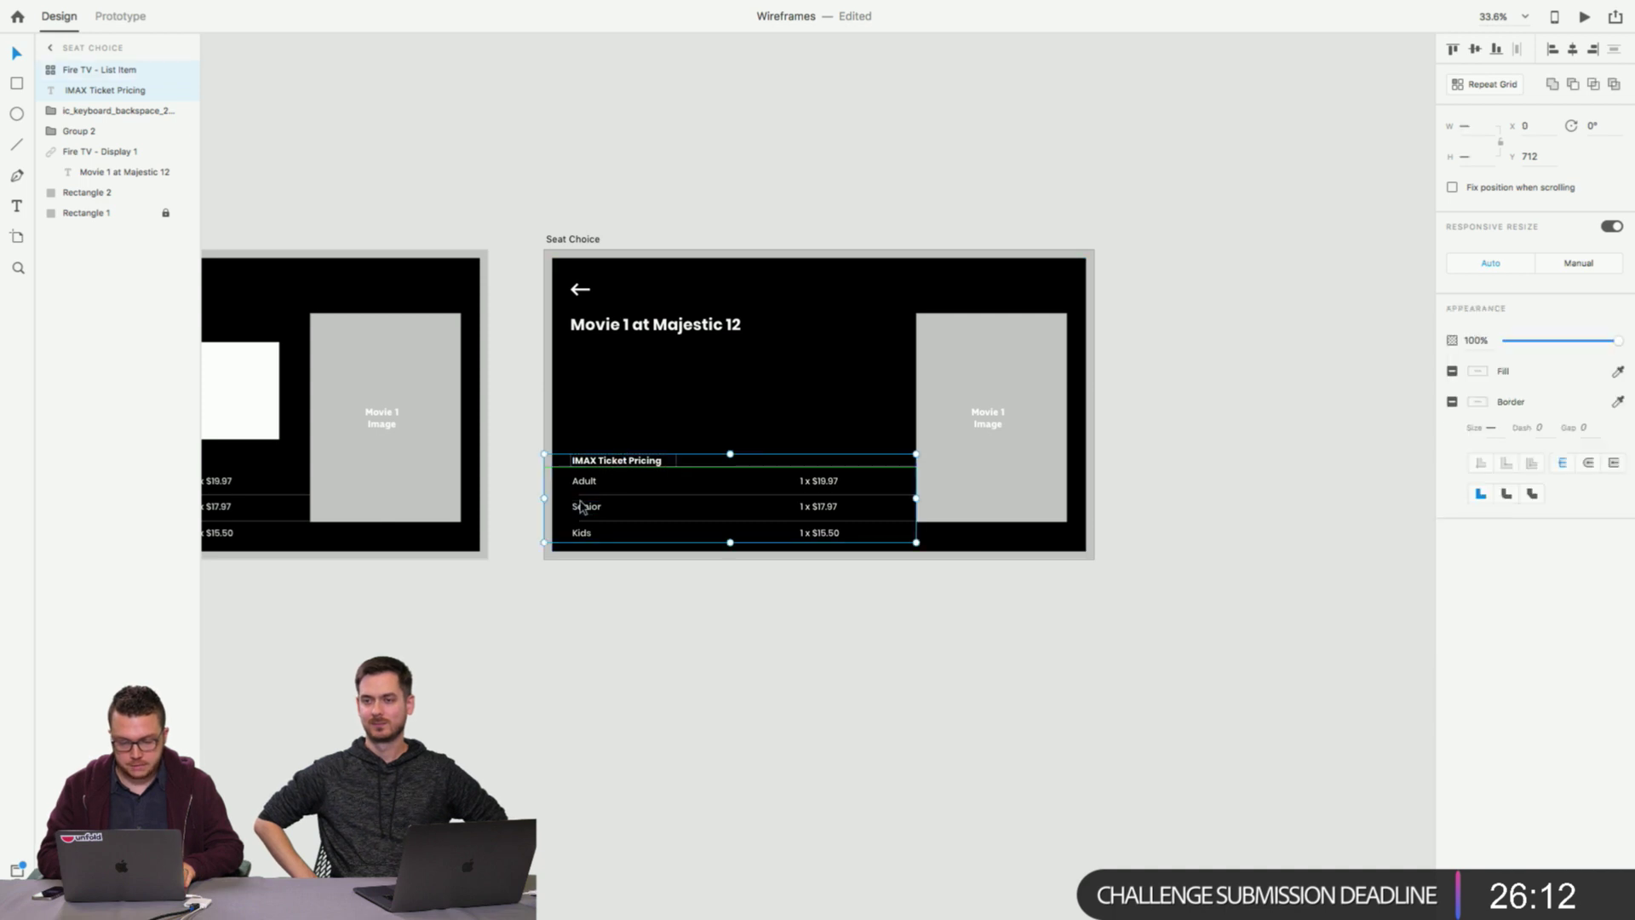
key(Delete)
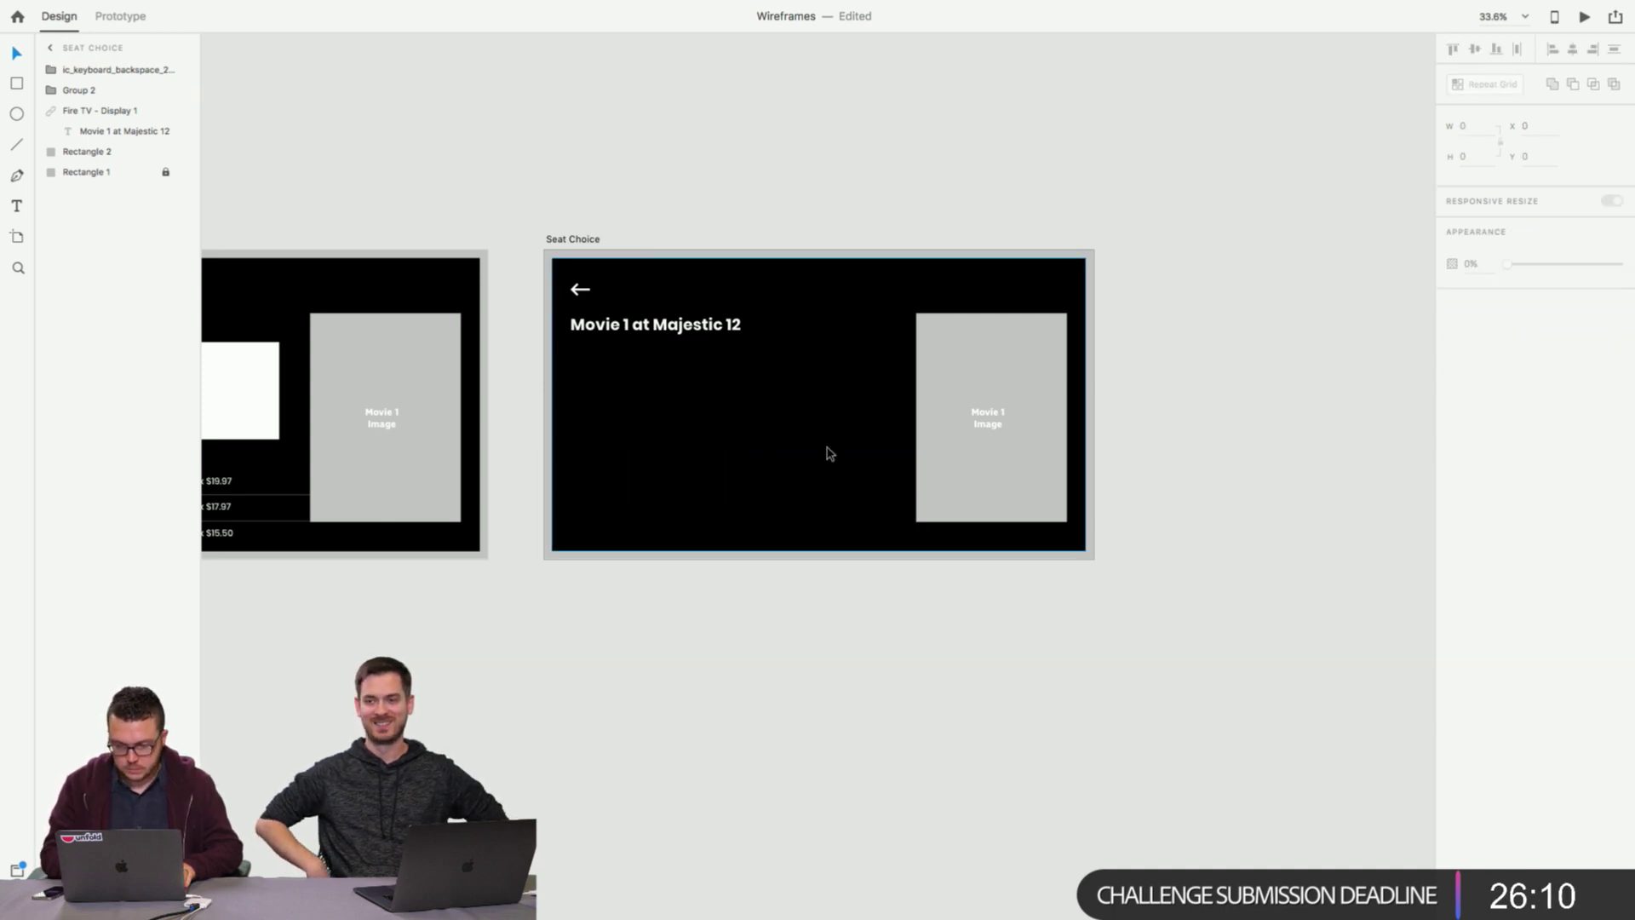
Move the Movie 1 Image placeholder off the Seat Choice artboard into the empty canvas space to its right.
click(930, 434)
double_click(999, 426)
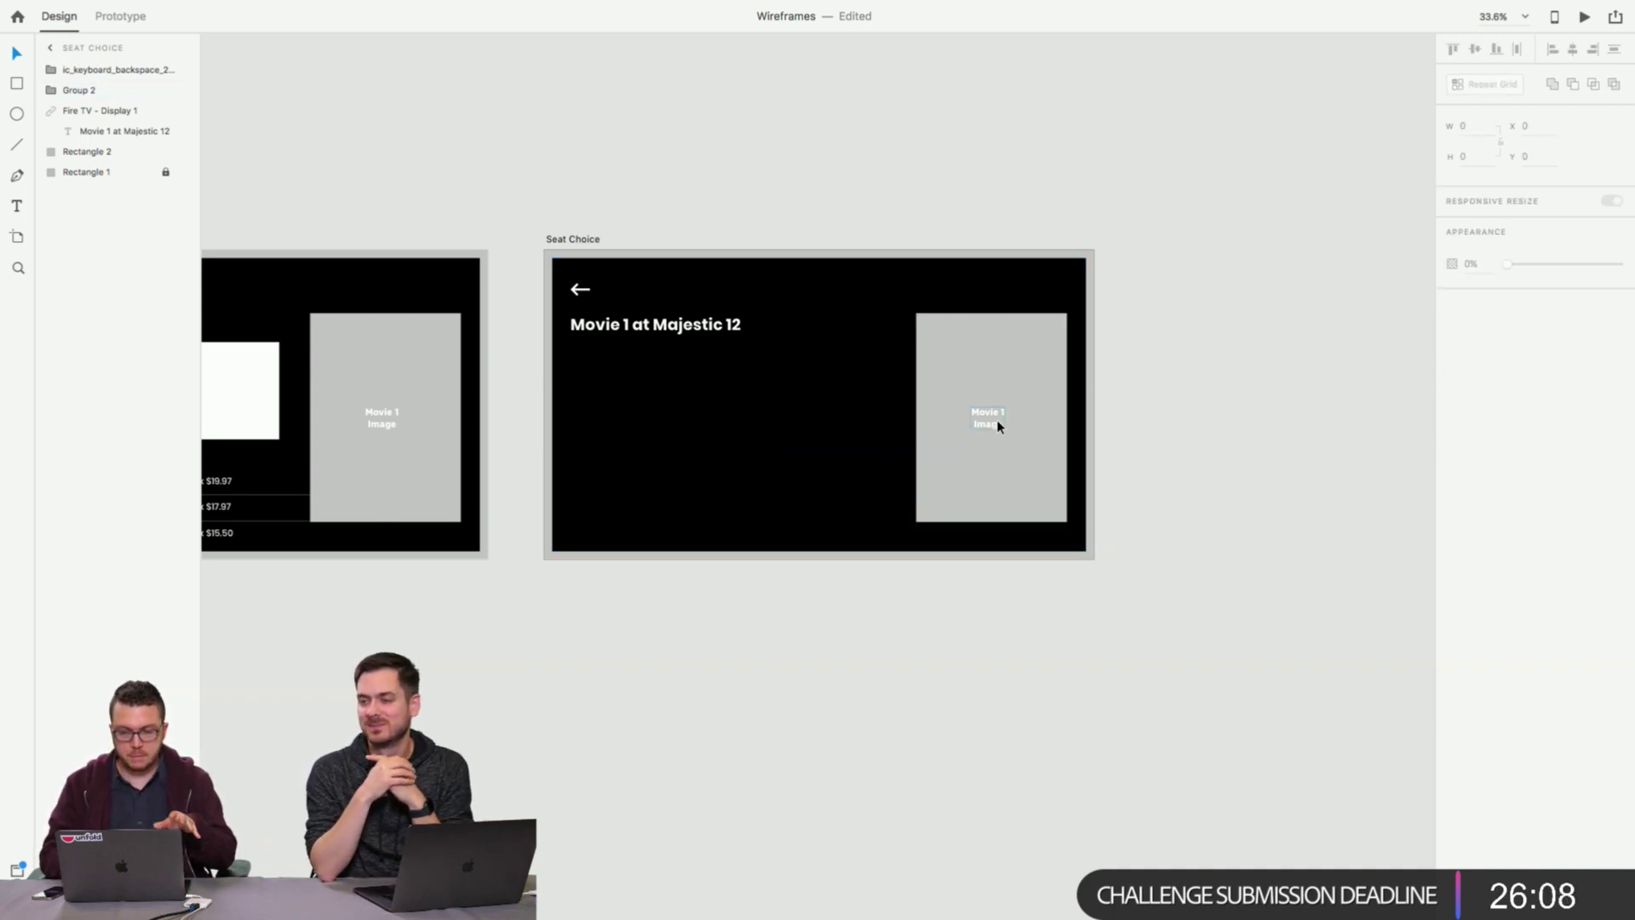
drag(999, 426, 1255, 269)
click(1133, 237)
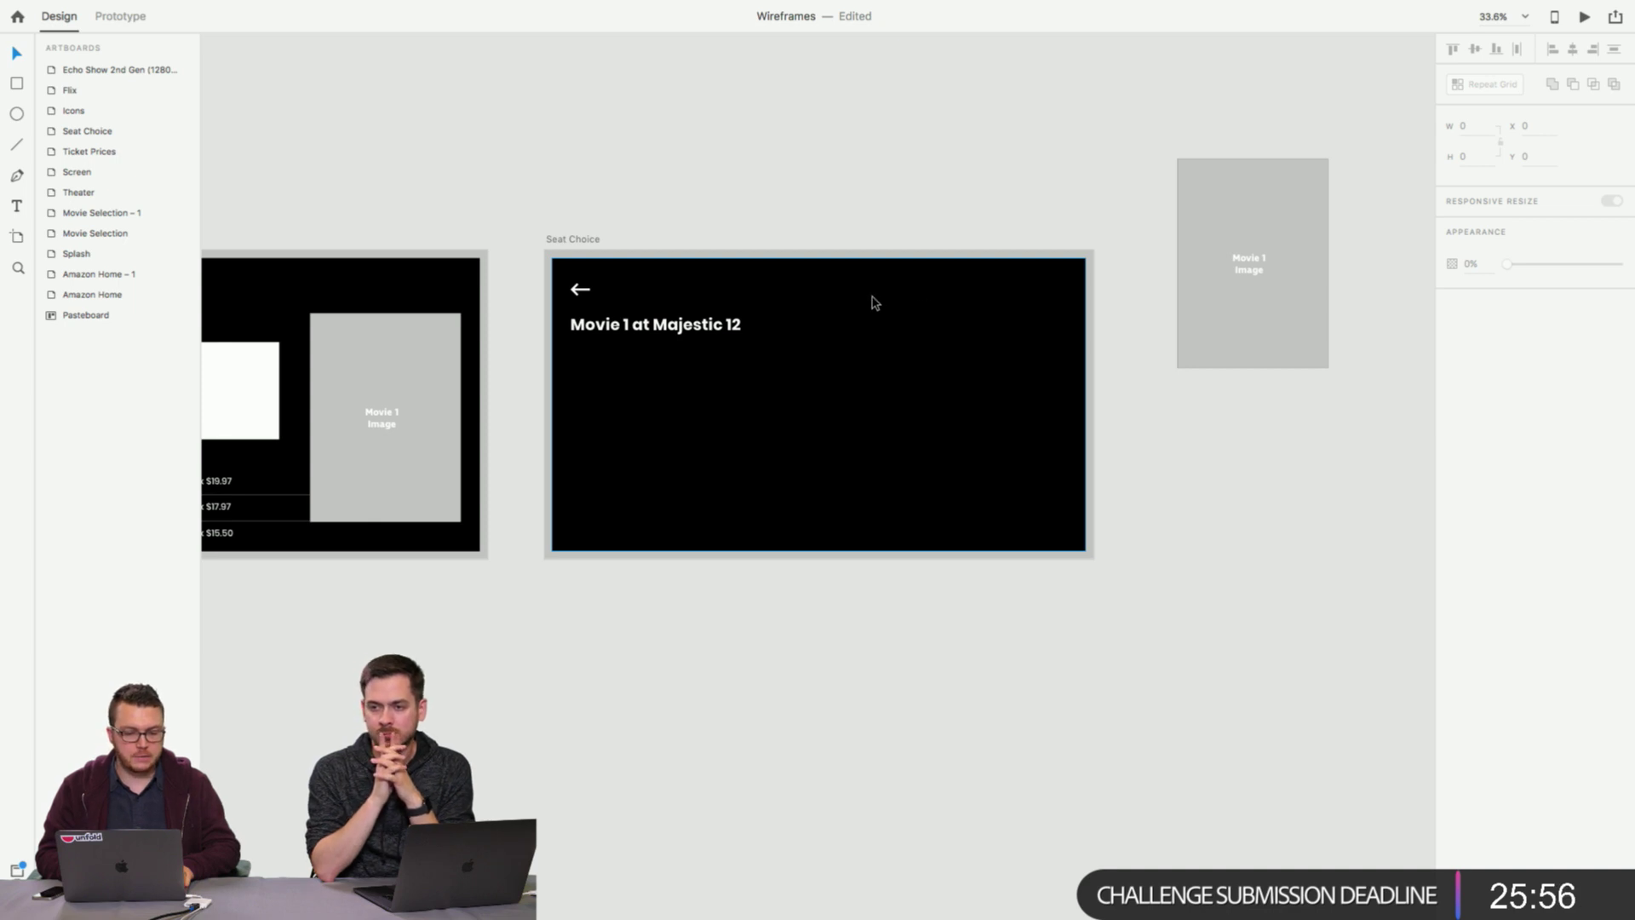
click(784, 372)
click(813, 177)
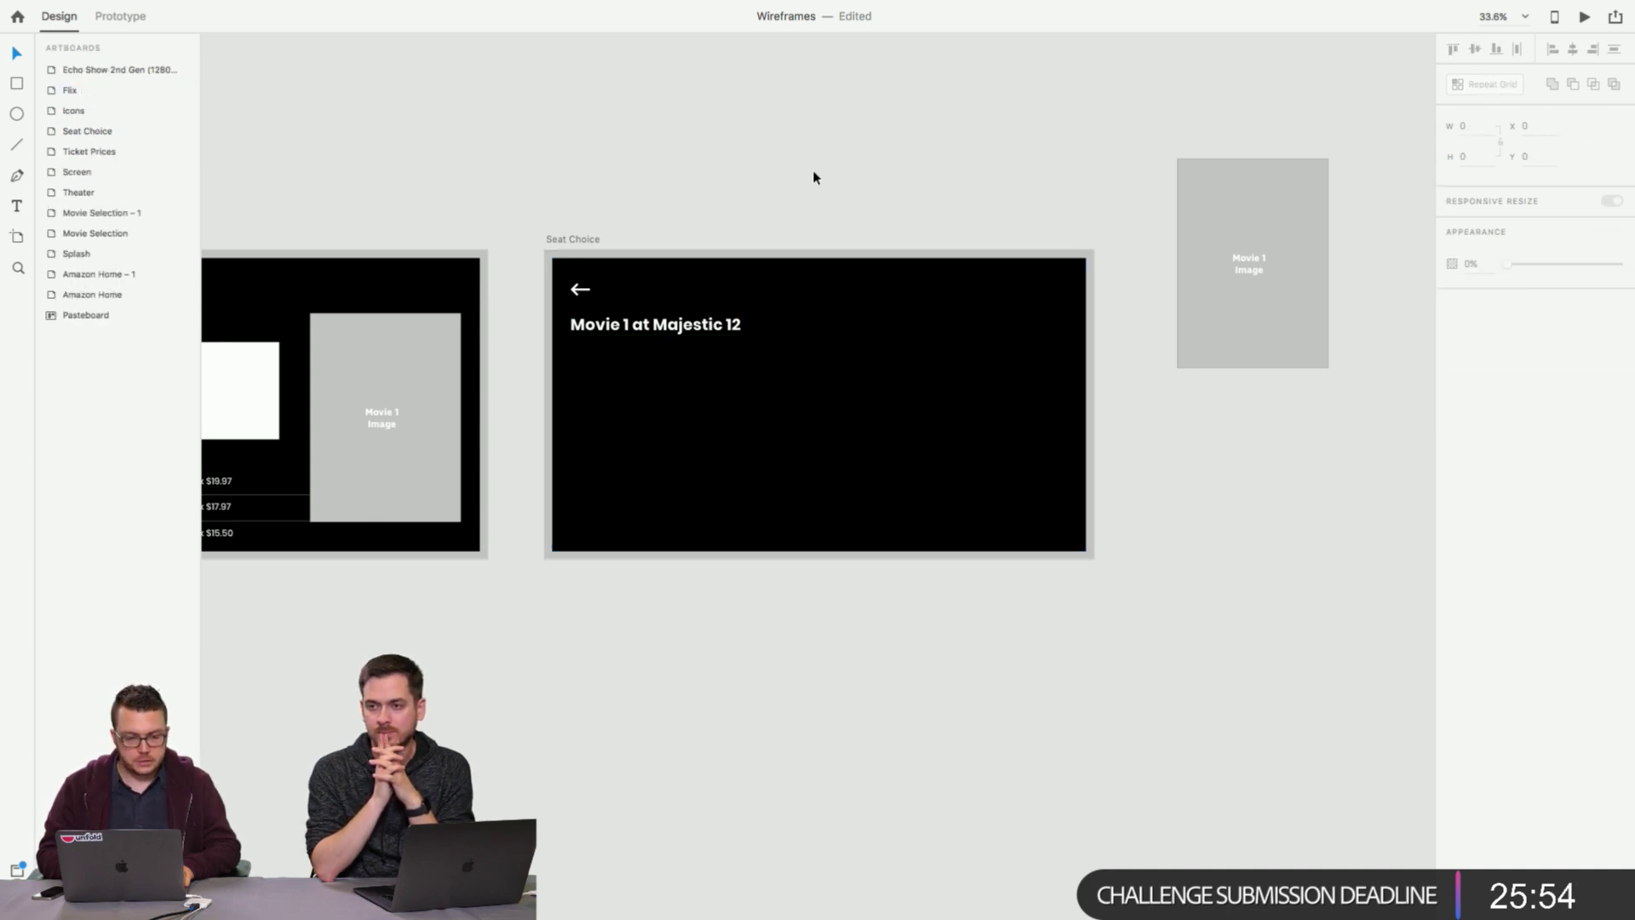
Draw a thin white bar about 918 by 35 px below the Seat Choice title and centre it horizontally on the artboard.
click(17, 83)
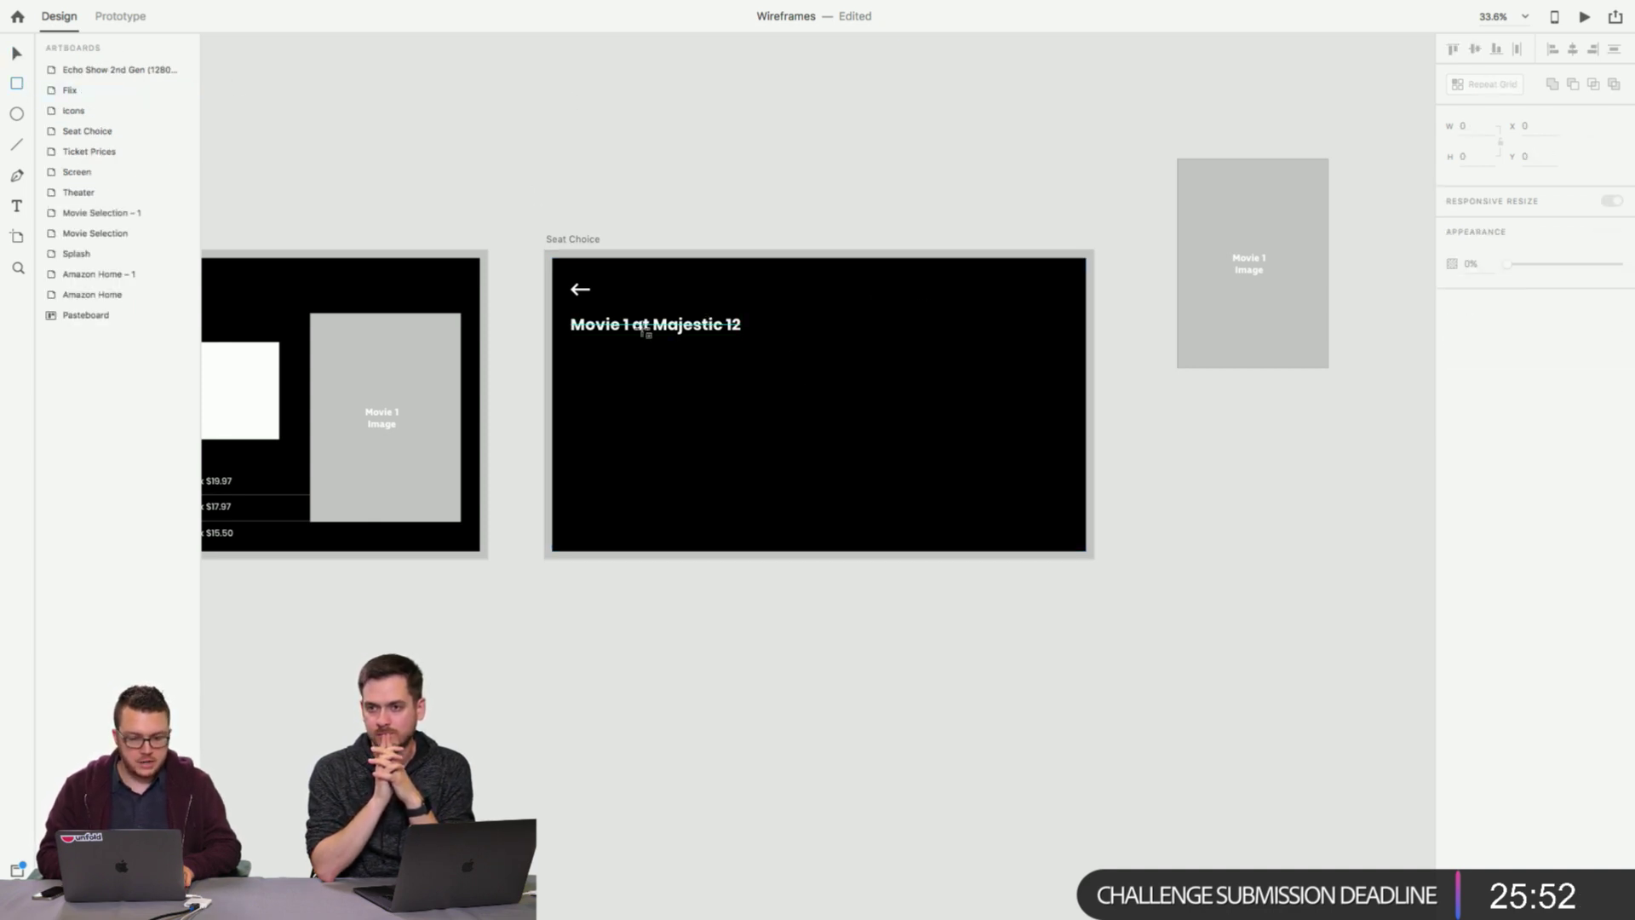
drag(686, 357, 947, 367)
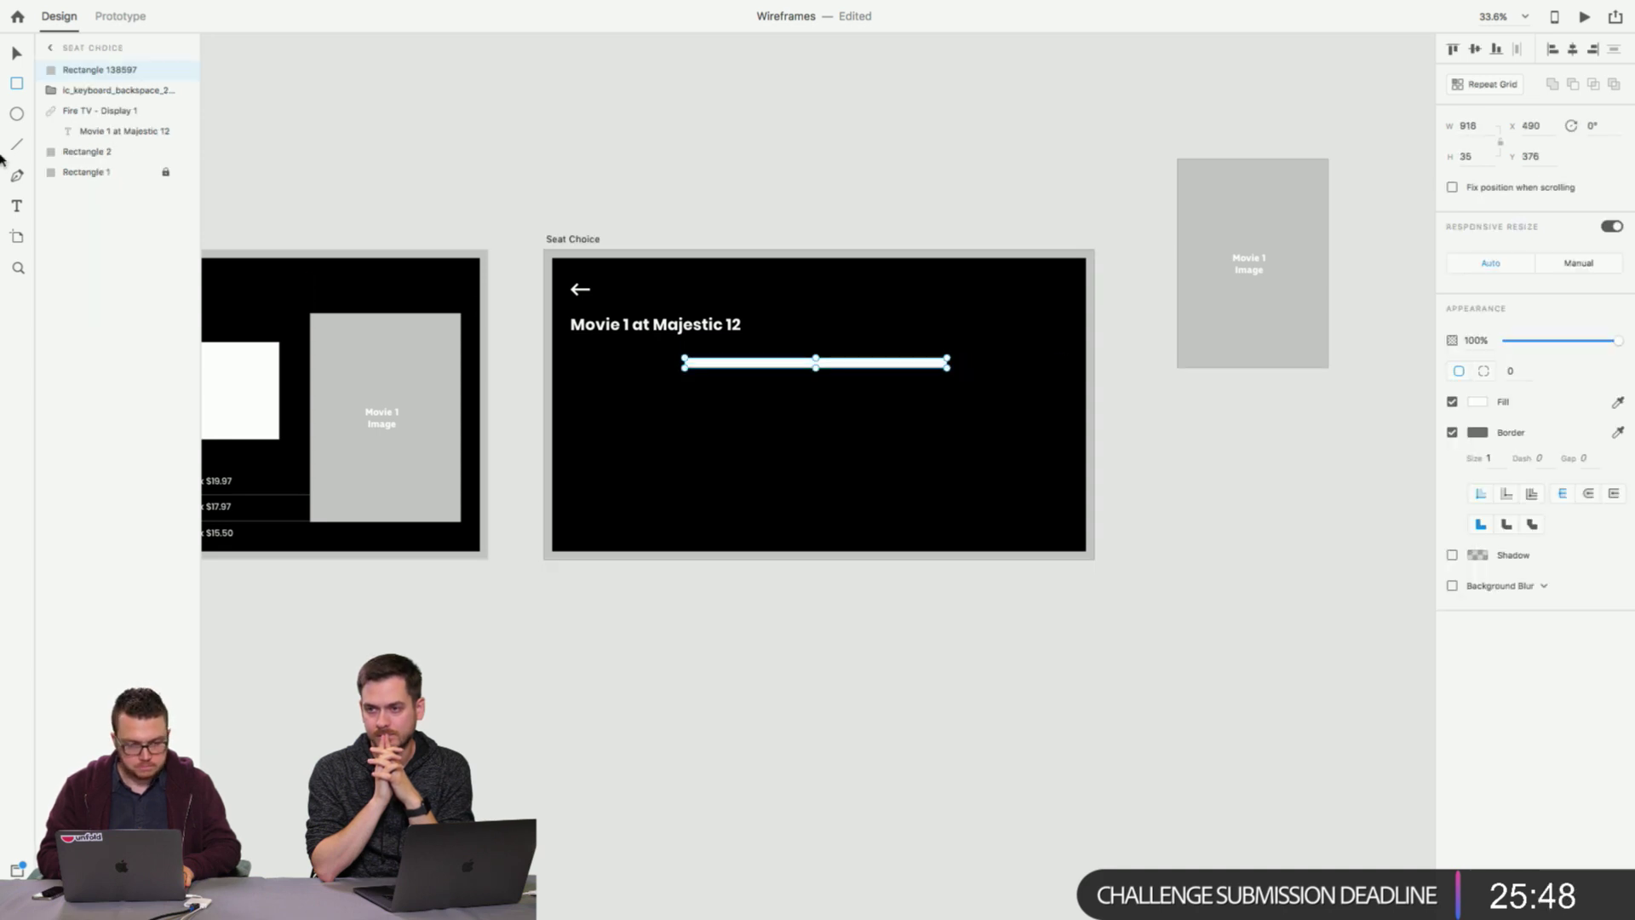
click(17, 53)
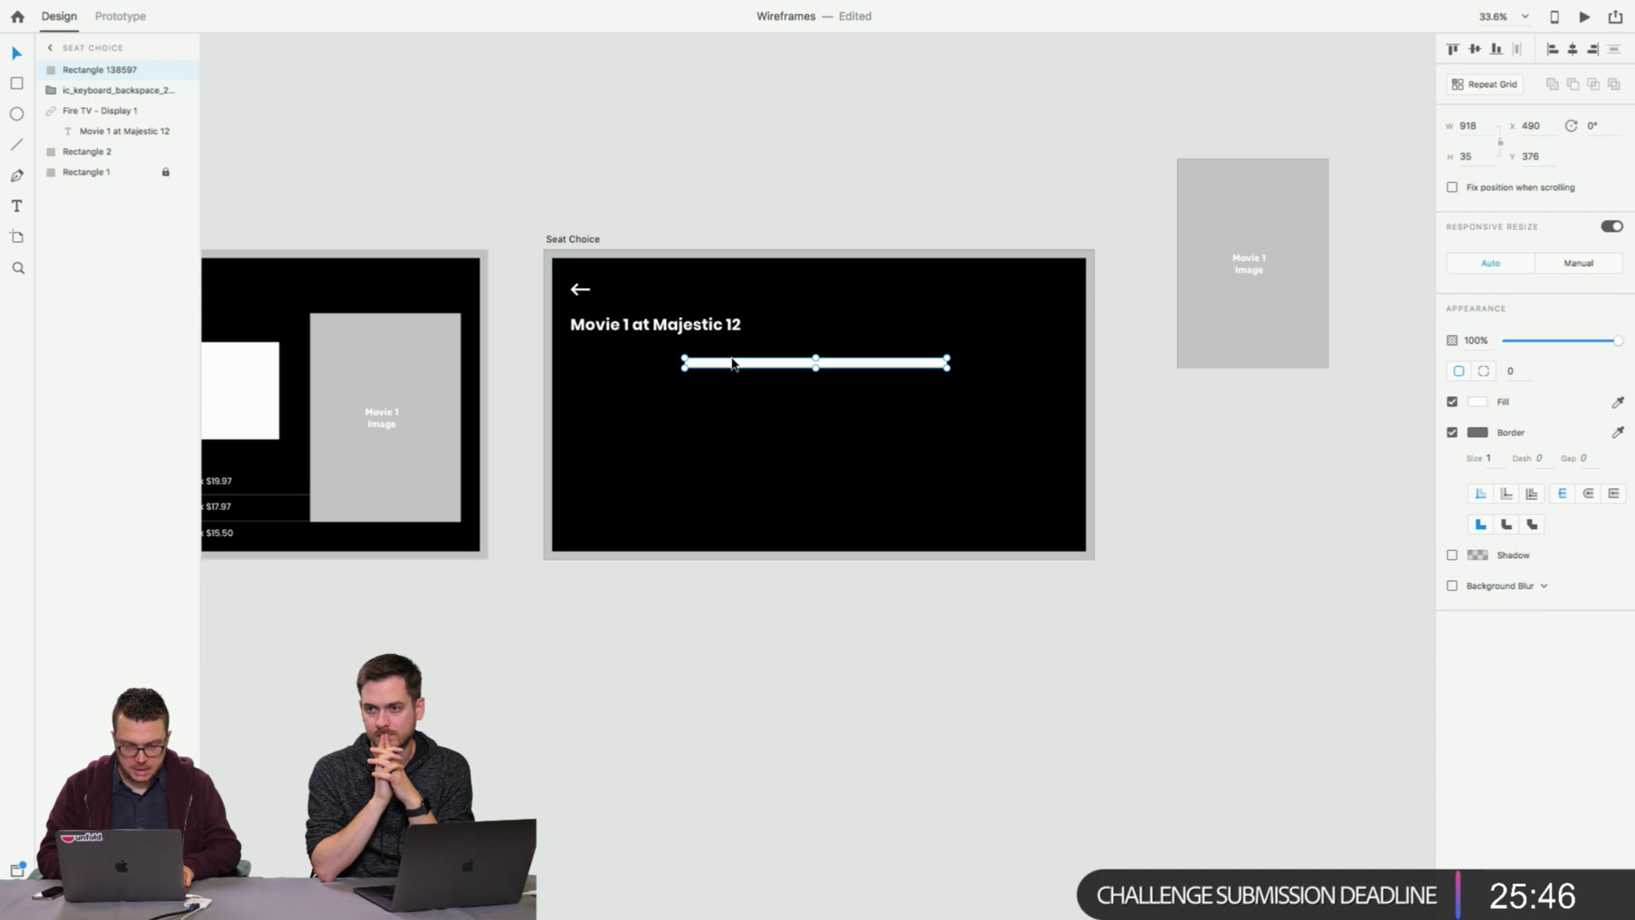
mouse_move(732, 362)
mouse_down()
mouse_move(715, 365)
mouse_move(738, 365)
mouse_up()
click(767, 205)
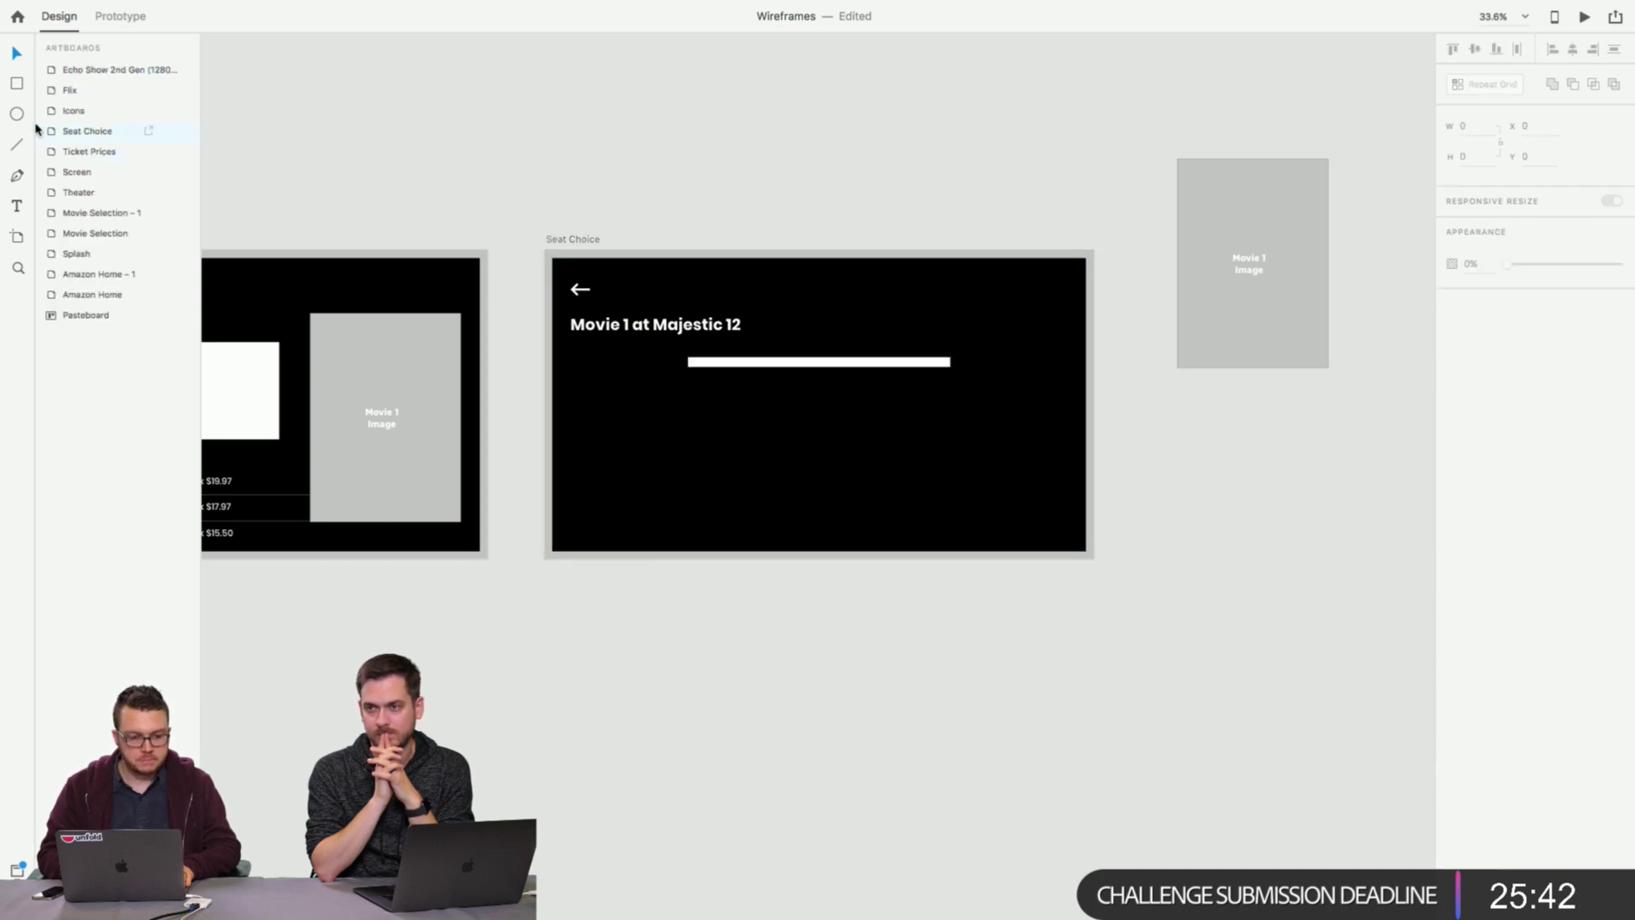
Draw a white square about 56 by 56 px below the bar's left end and set its corner radius to 8.
click(16, 84)
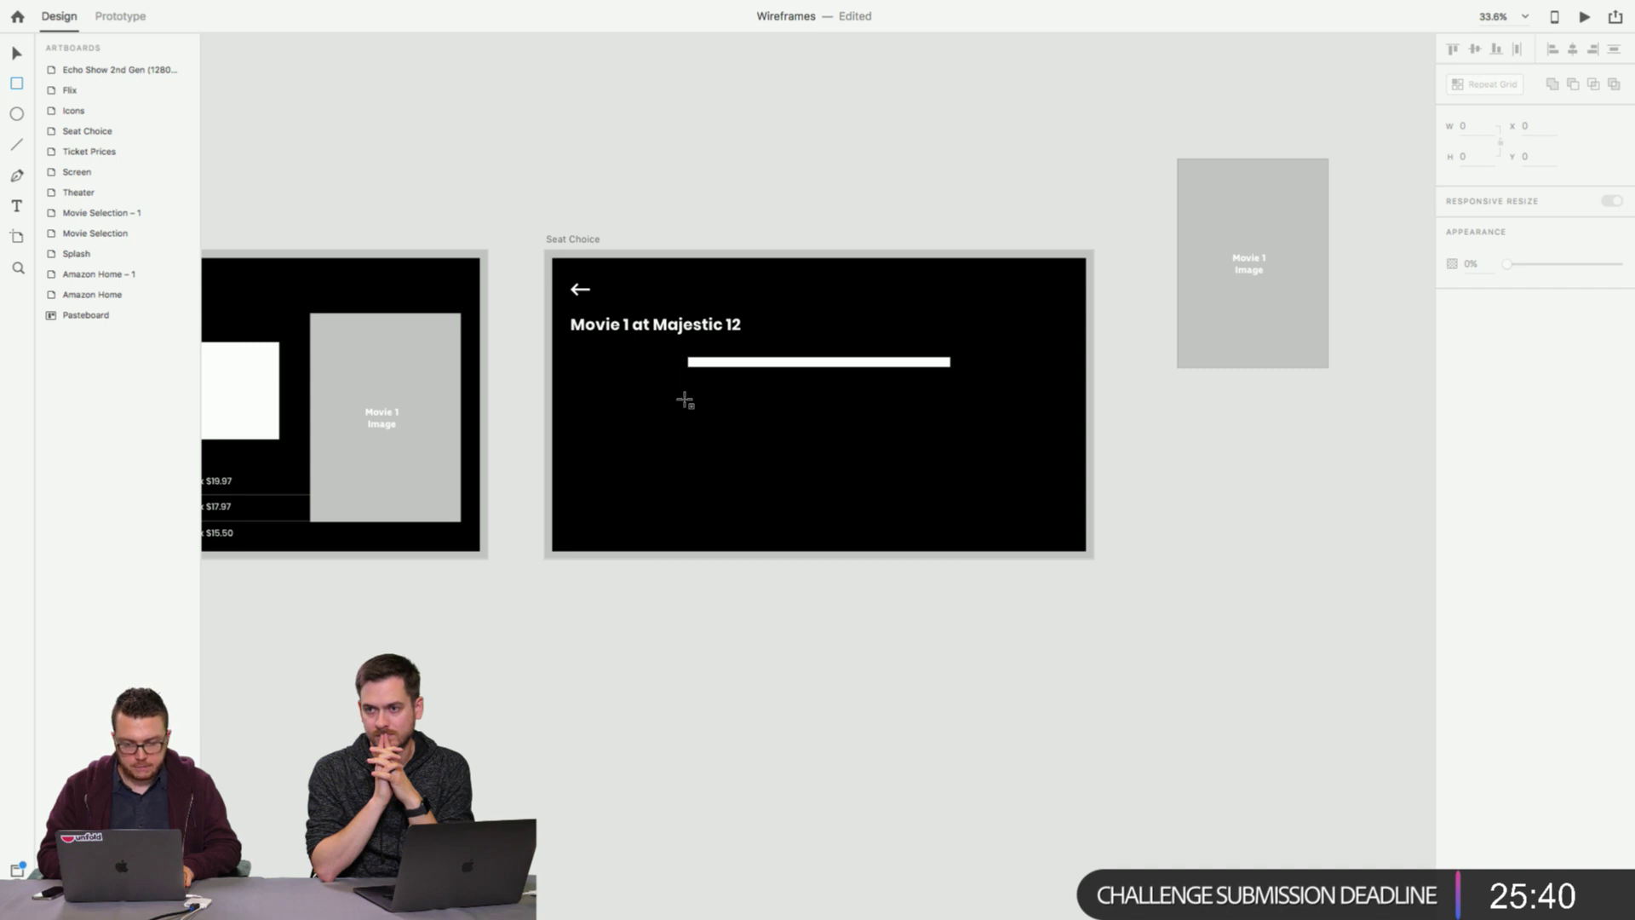
drag(689, 399, 704, 414)
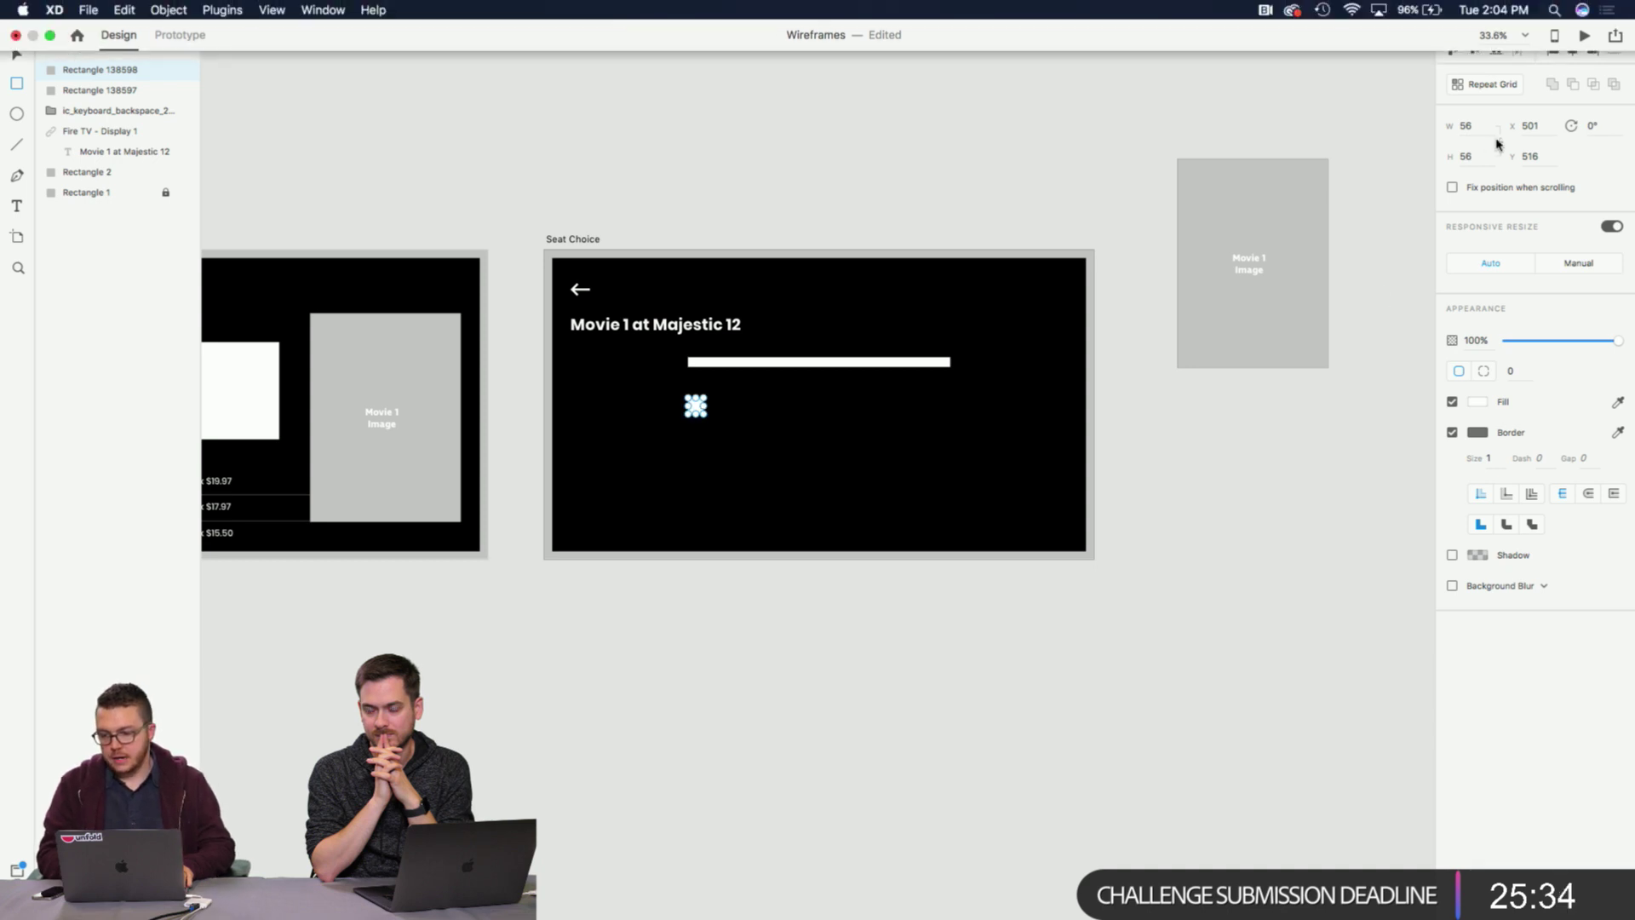
click(1509, 372)
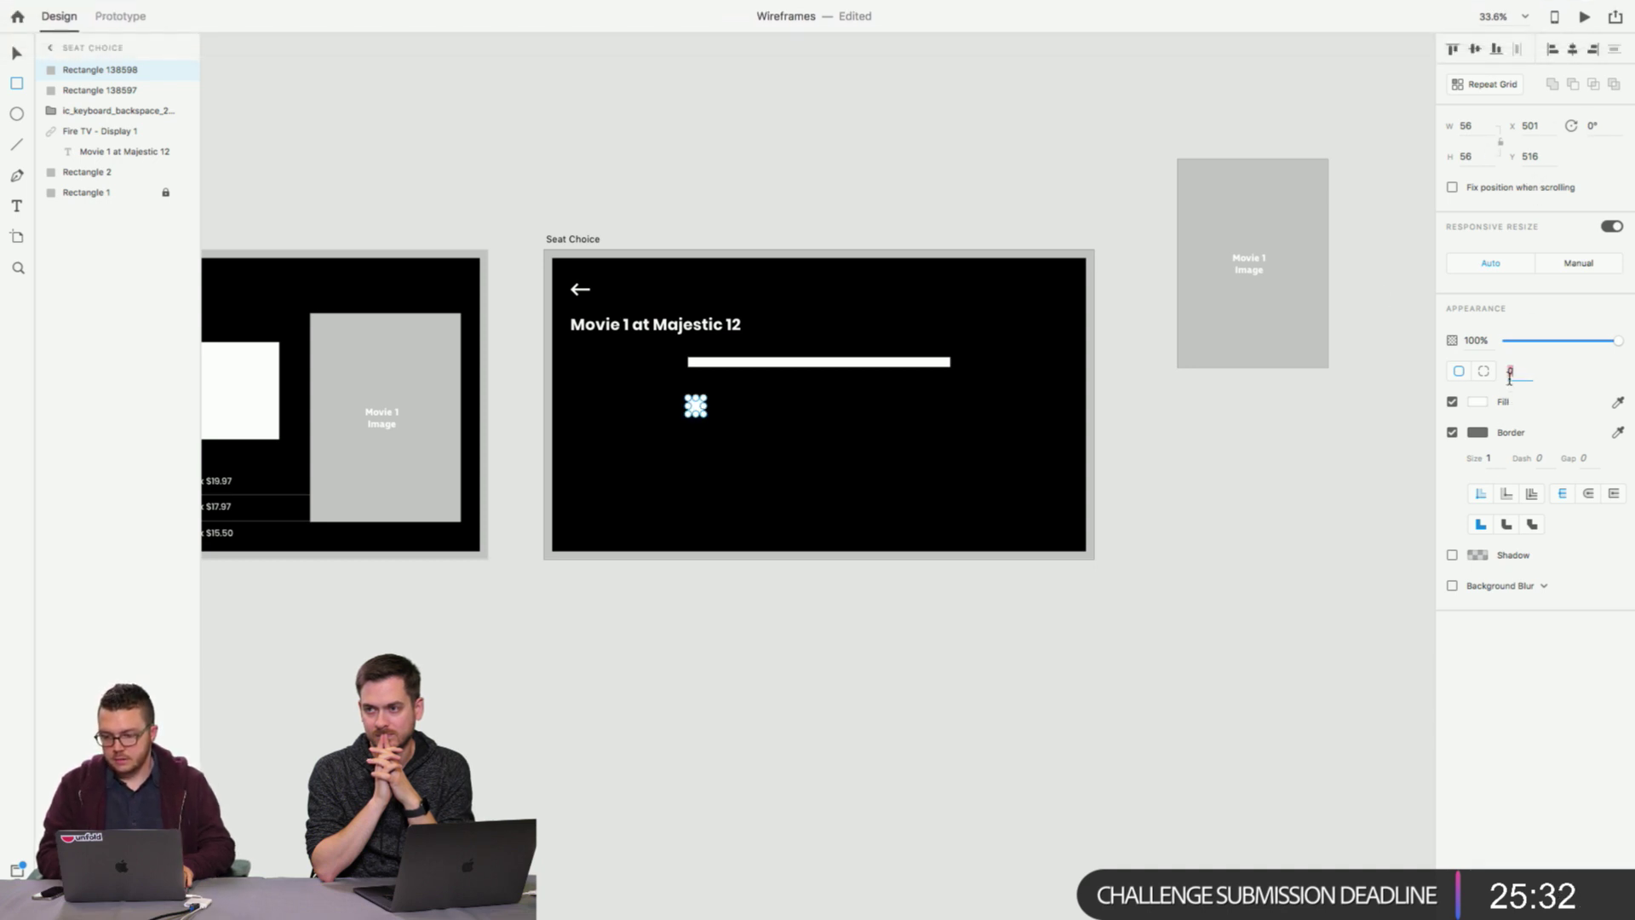
text(8)
key(Return)
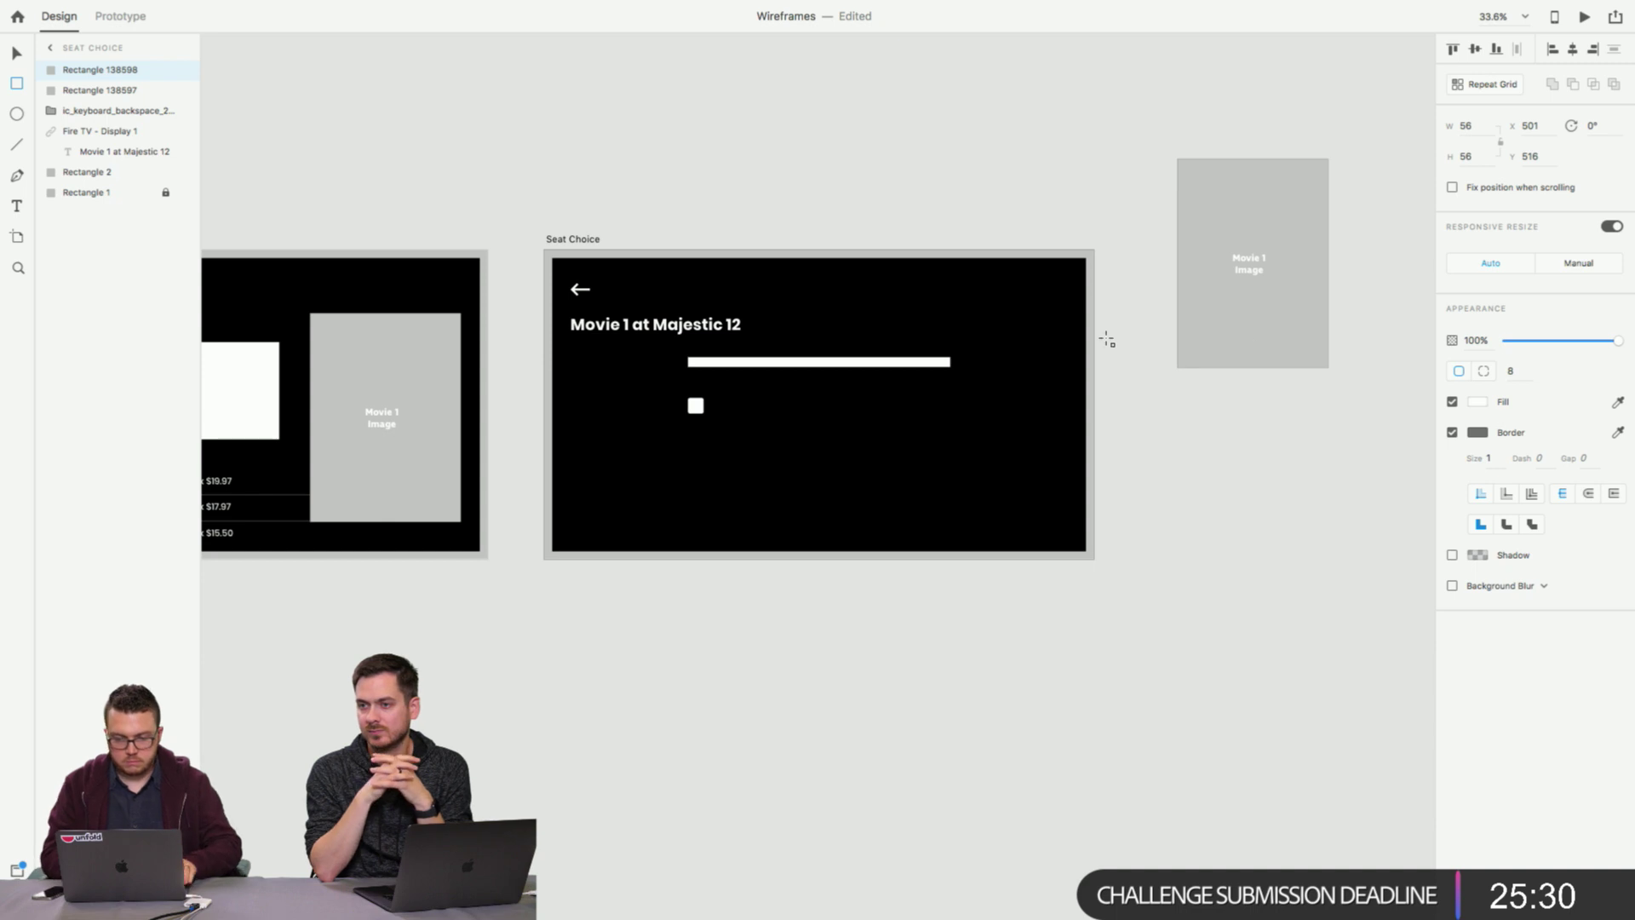
key(v)
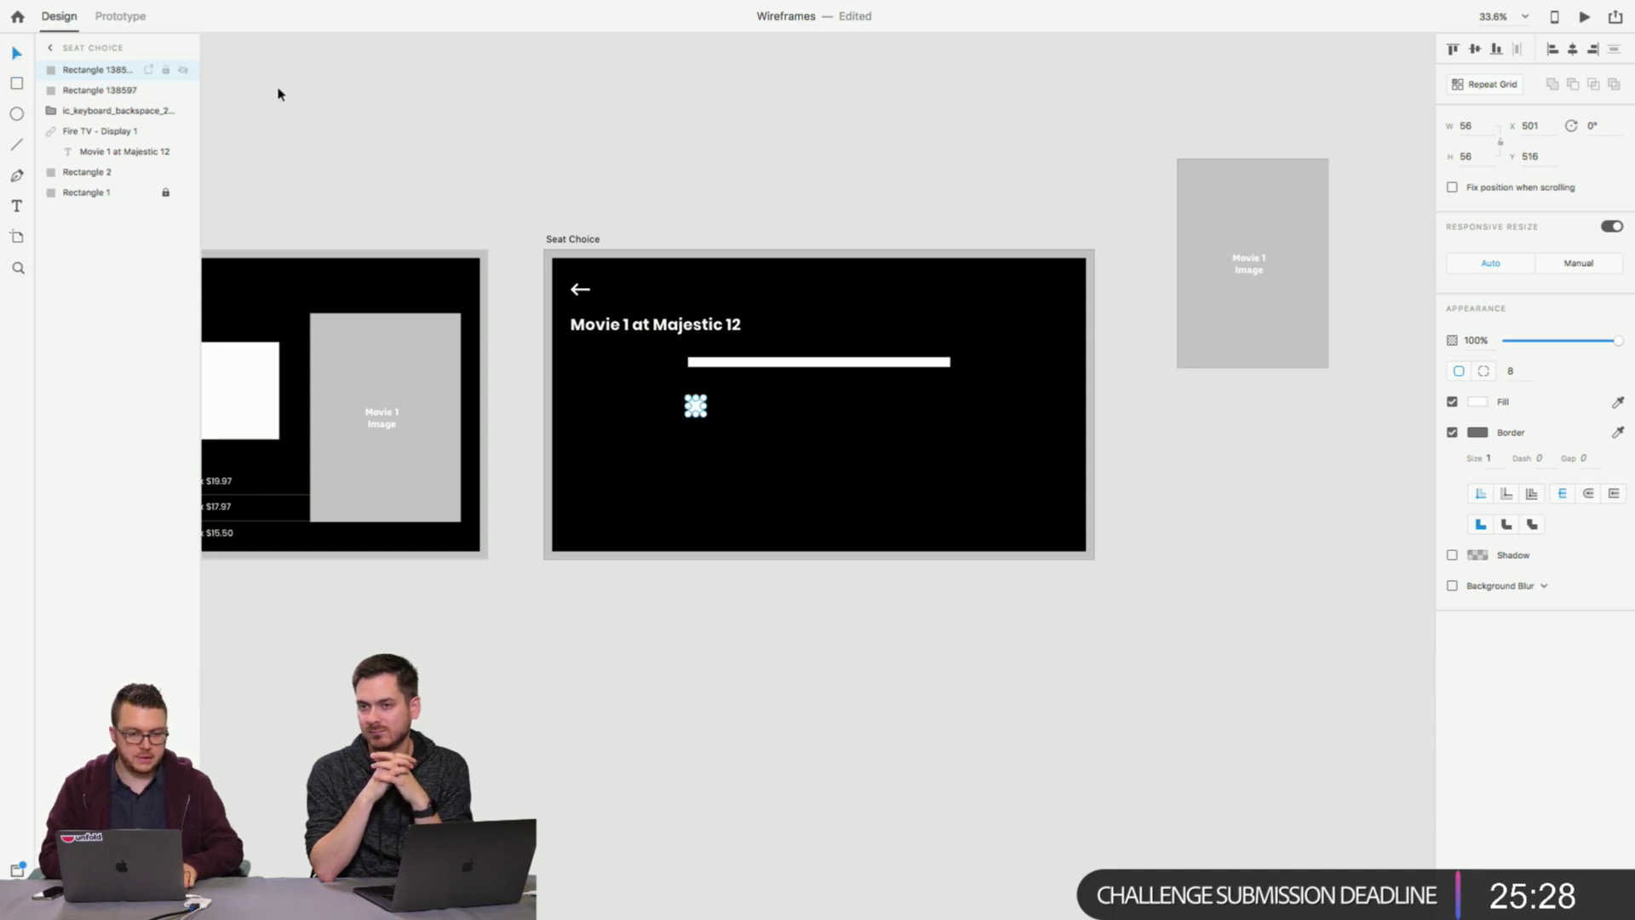
click(279, 94)
Turn the rounded square into a Repeat Grid of 12 columns by 6 rows spanning the width of the bar.
click(695, 406)
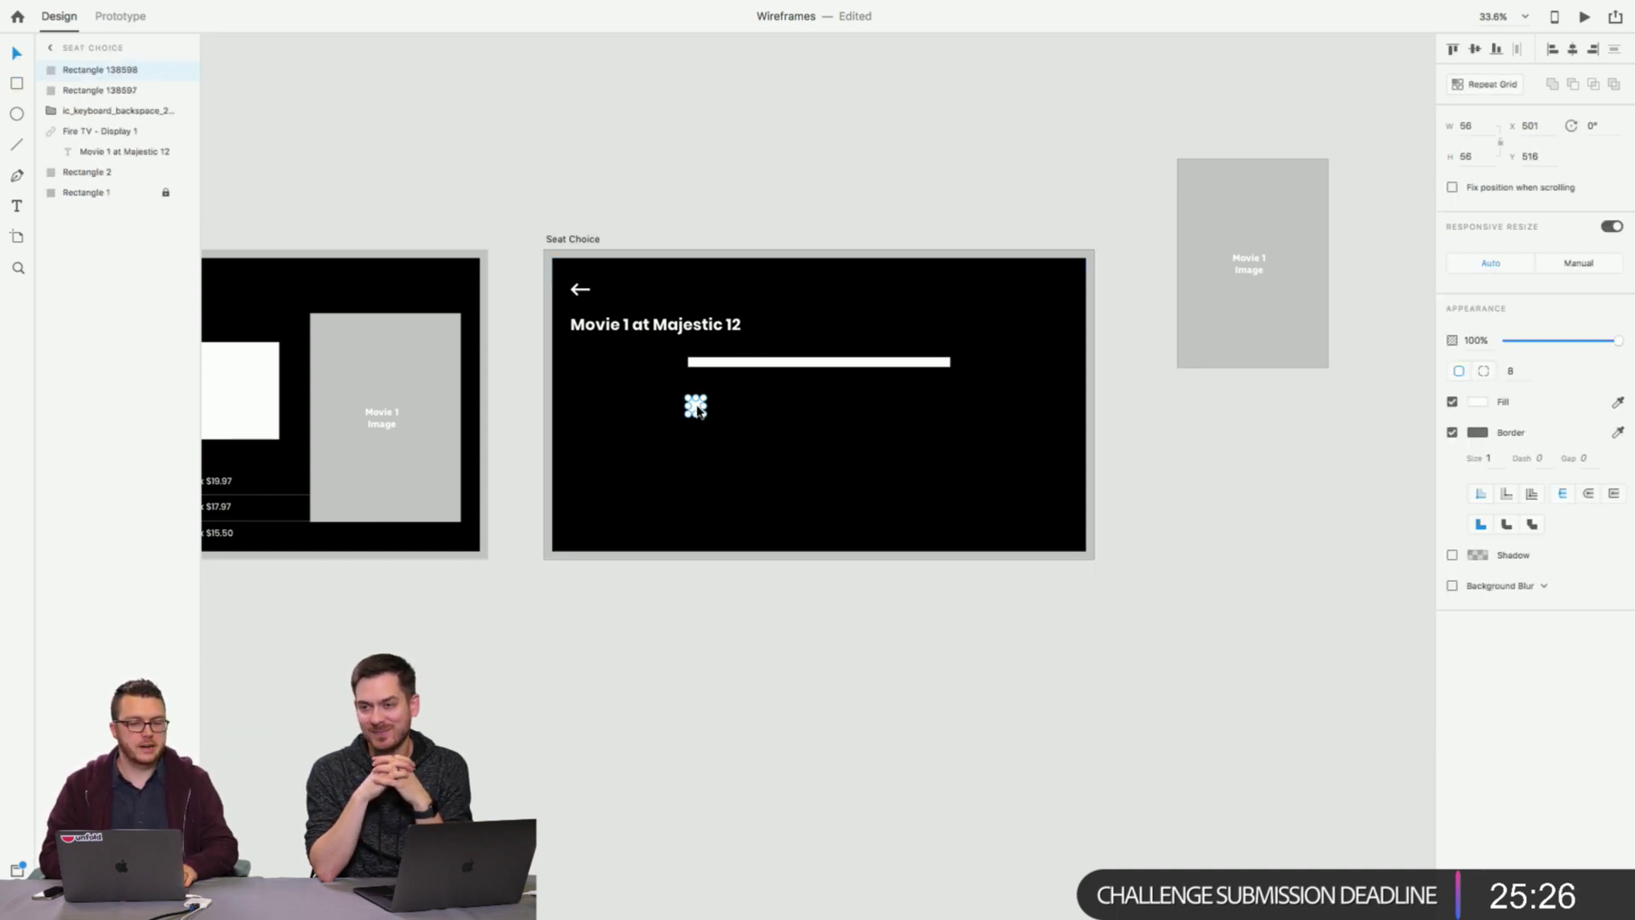
click(1495, 85)
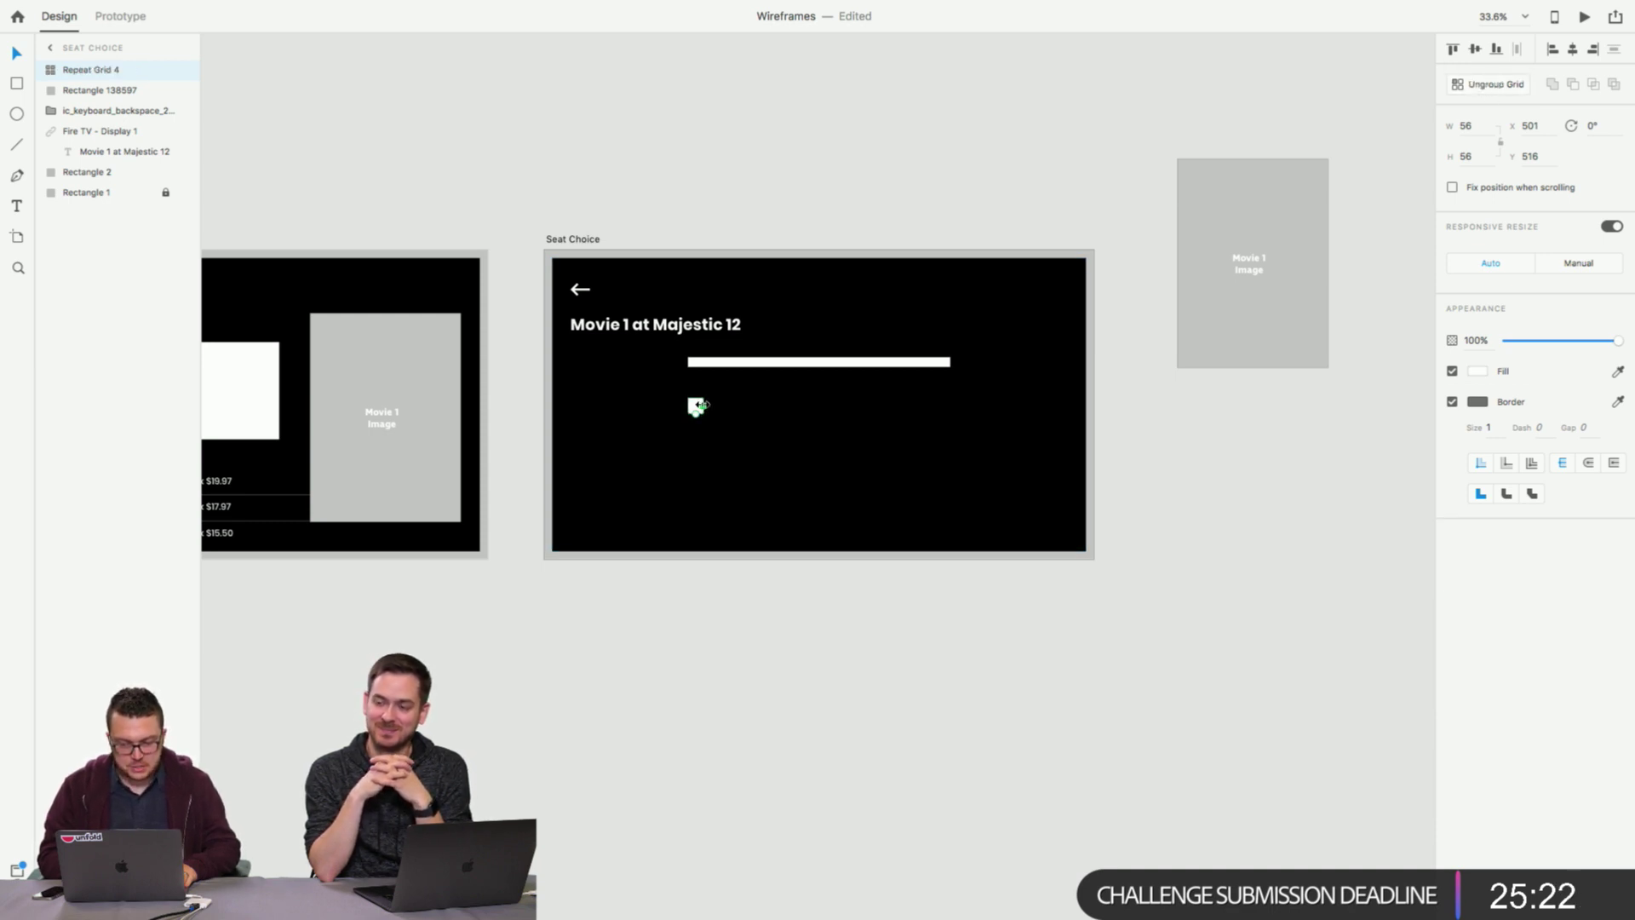
drag(703, 406, 942, 417)
drag(819, 414, 821, 521)
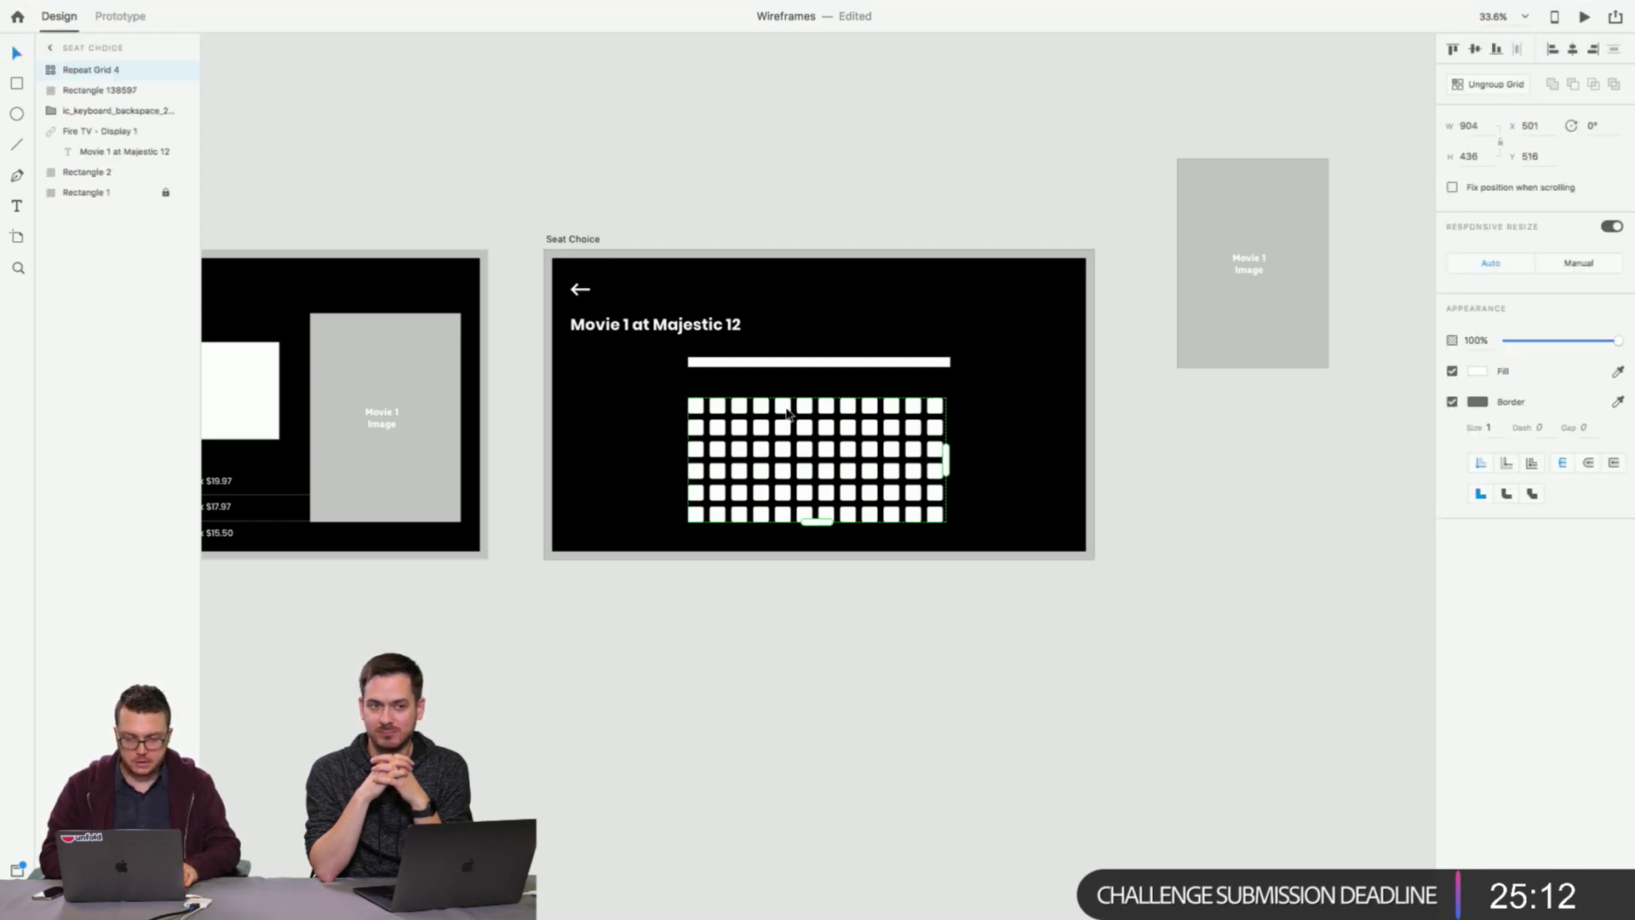
Centre the seat grid horizontally on the artboard and move it slightly up toward the white bar.
drag(788, 413, 792, 413)
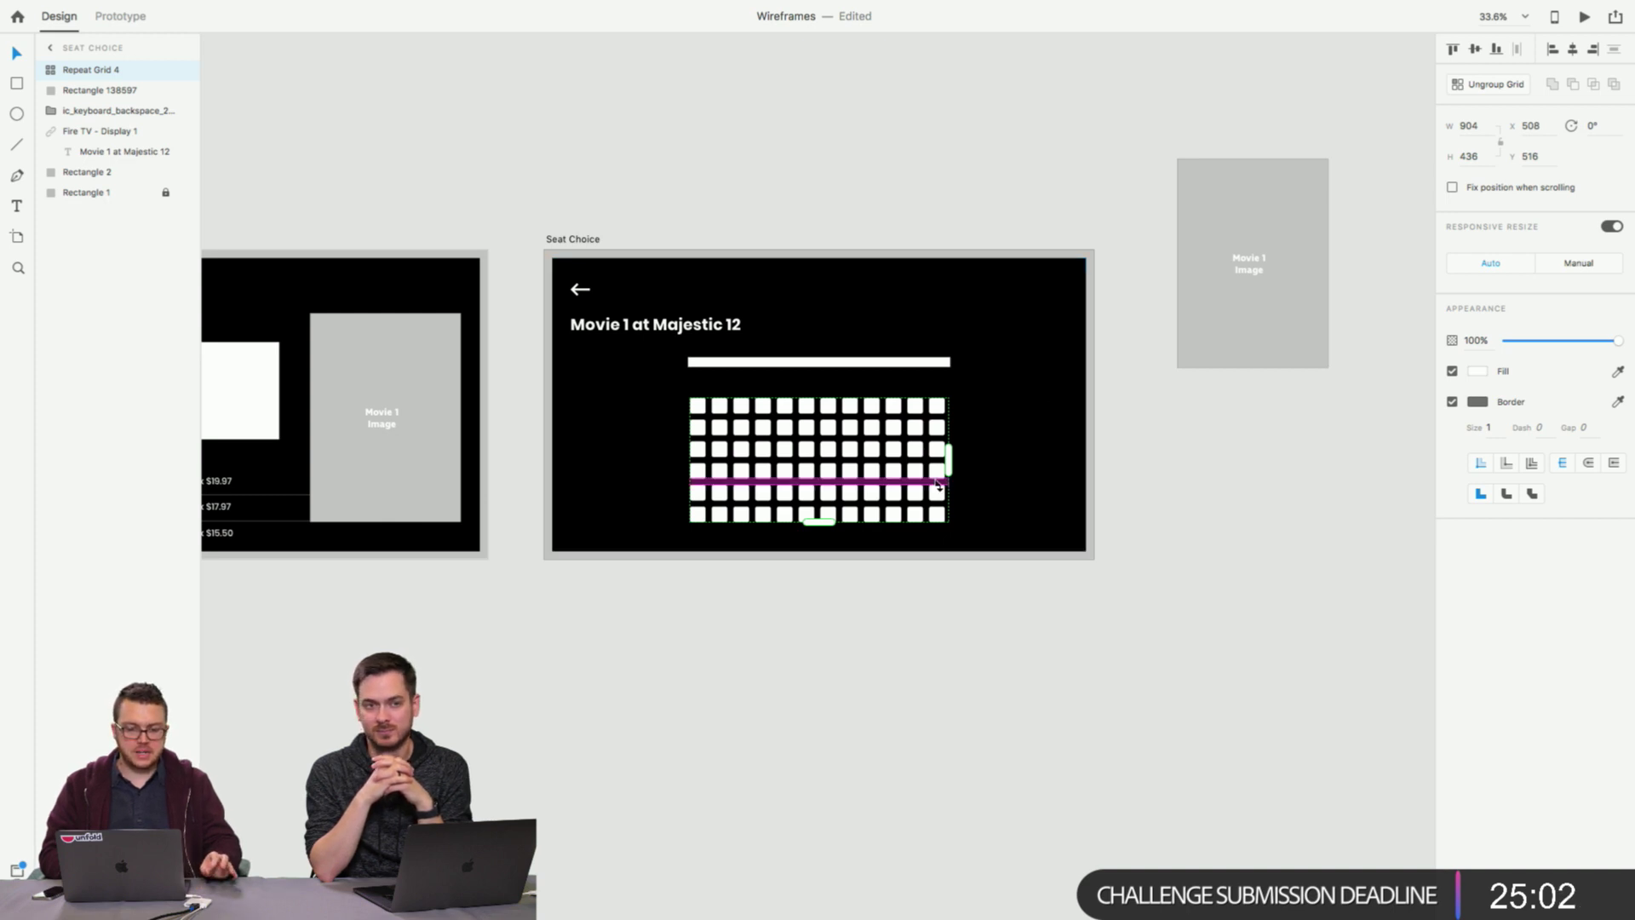
drag(848, 449, 849, 449)
click(913, 558)
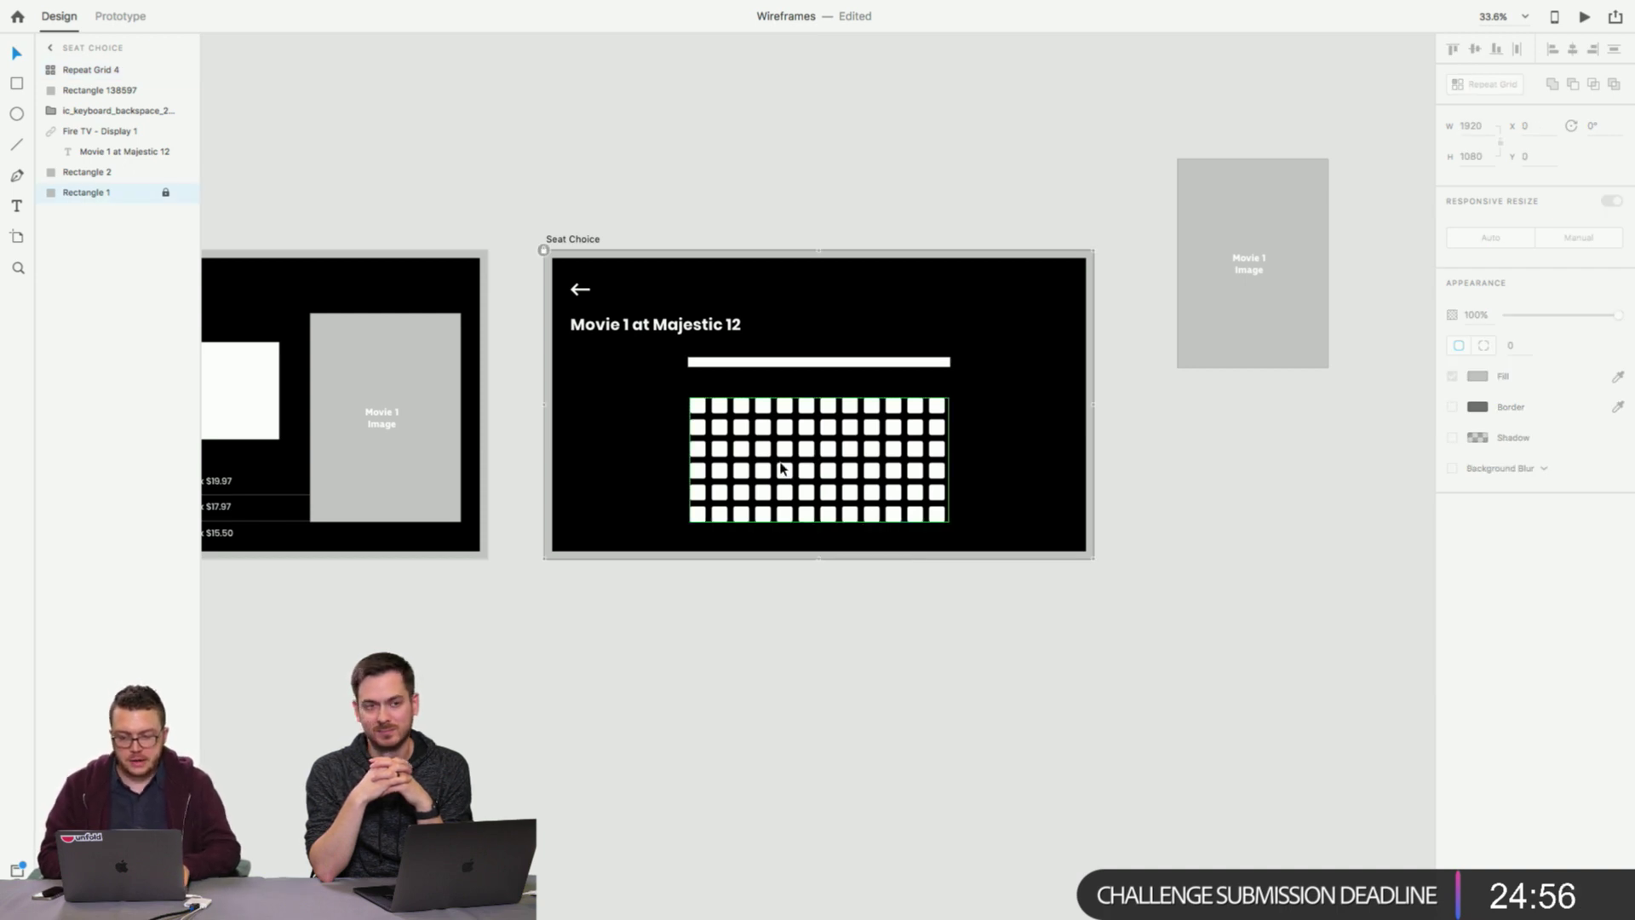
drag(781, 468, 782, 461)
click(679, 493)
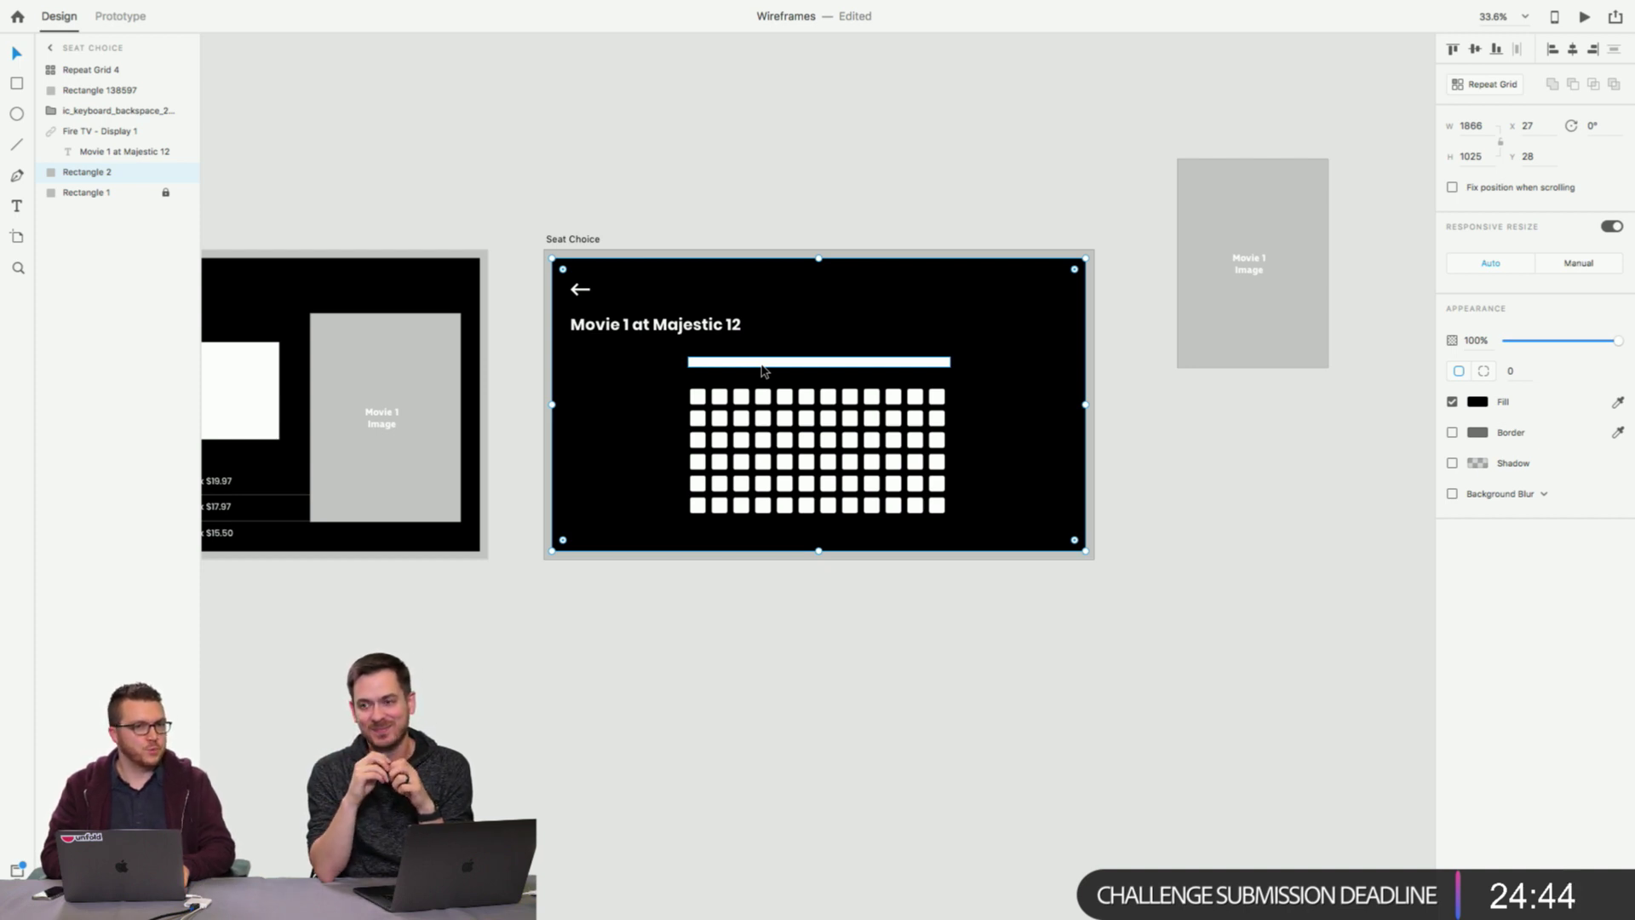
Set the height of the white screen bar above the seat grid to 24 px.
click(764, 366)
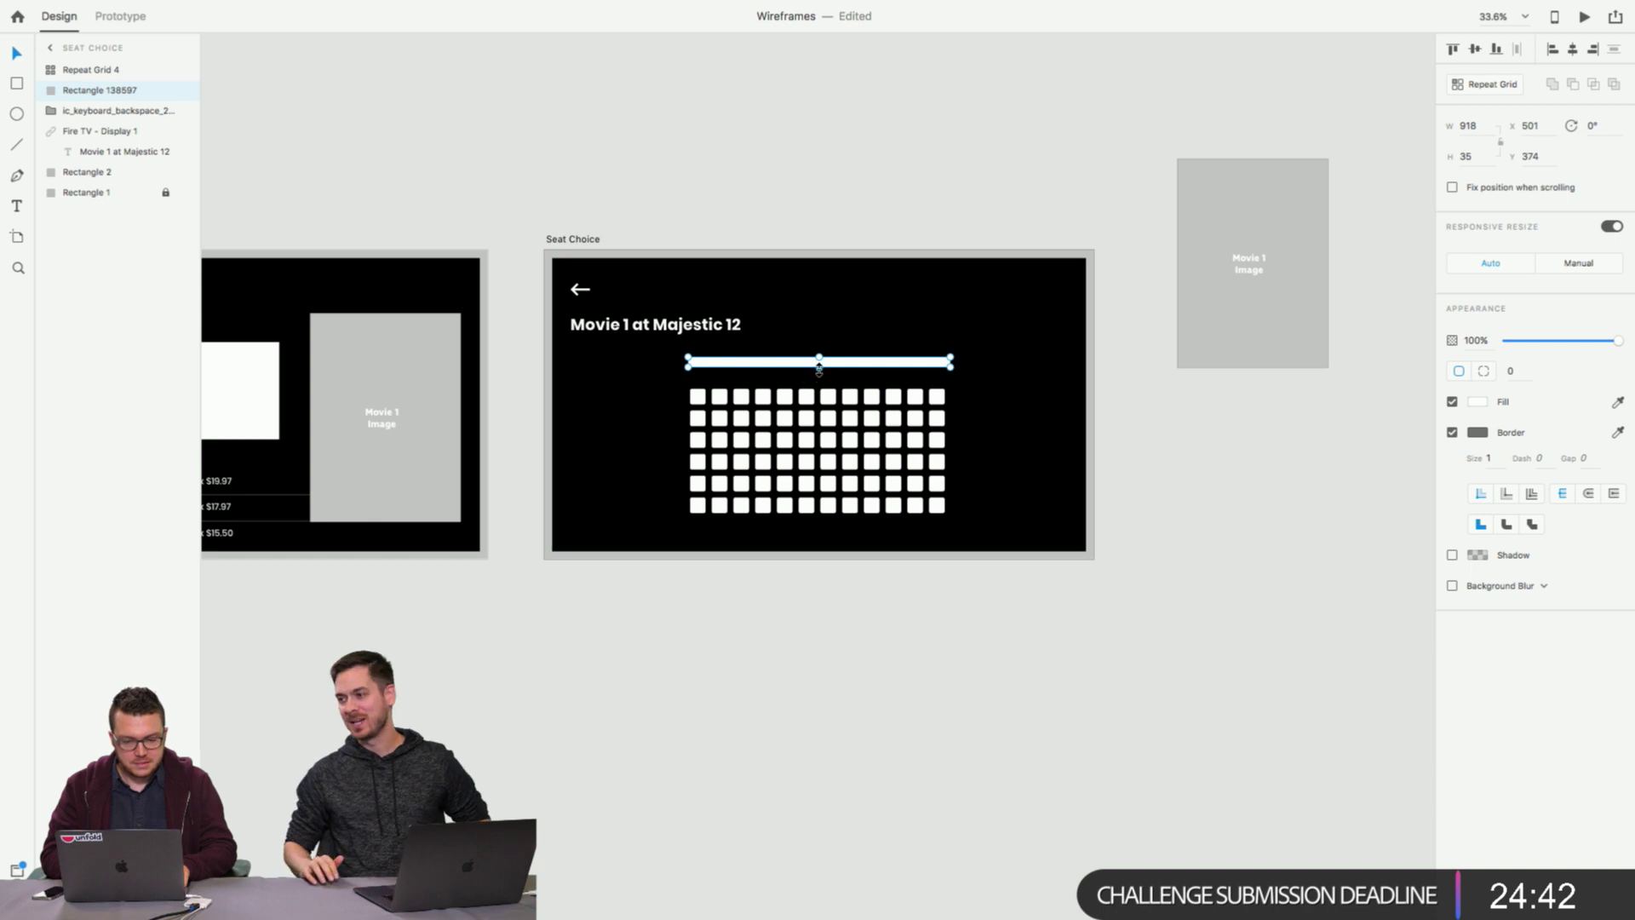
click(1473, 158)
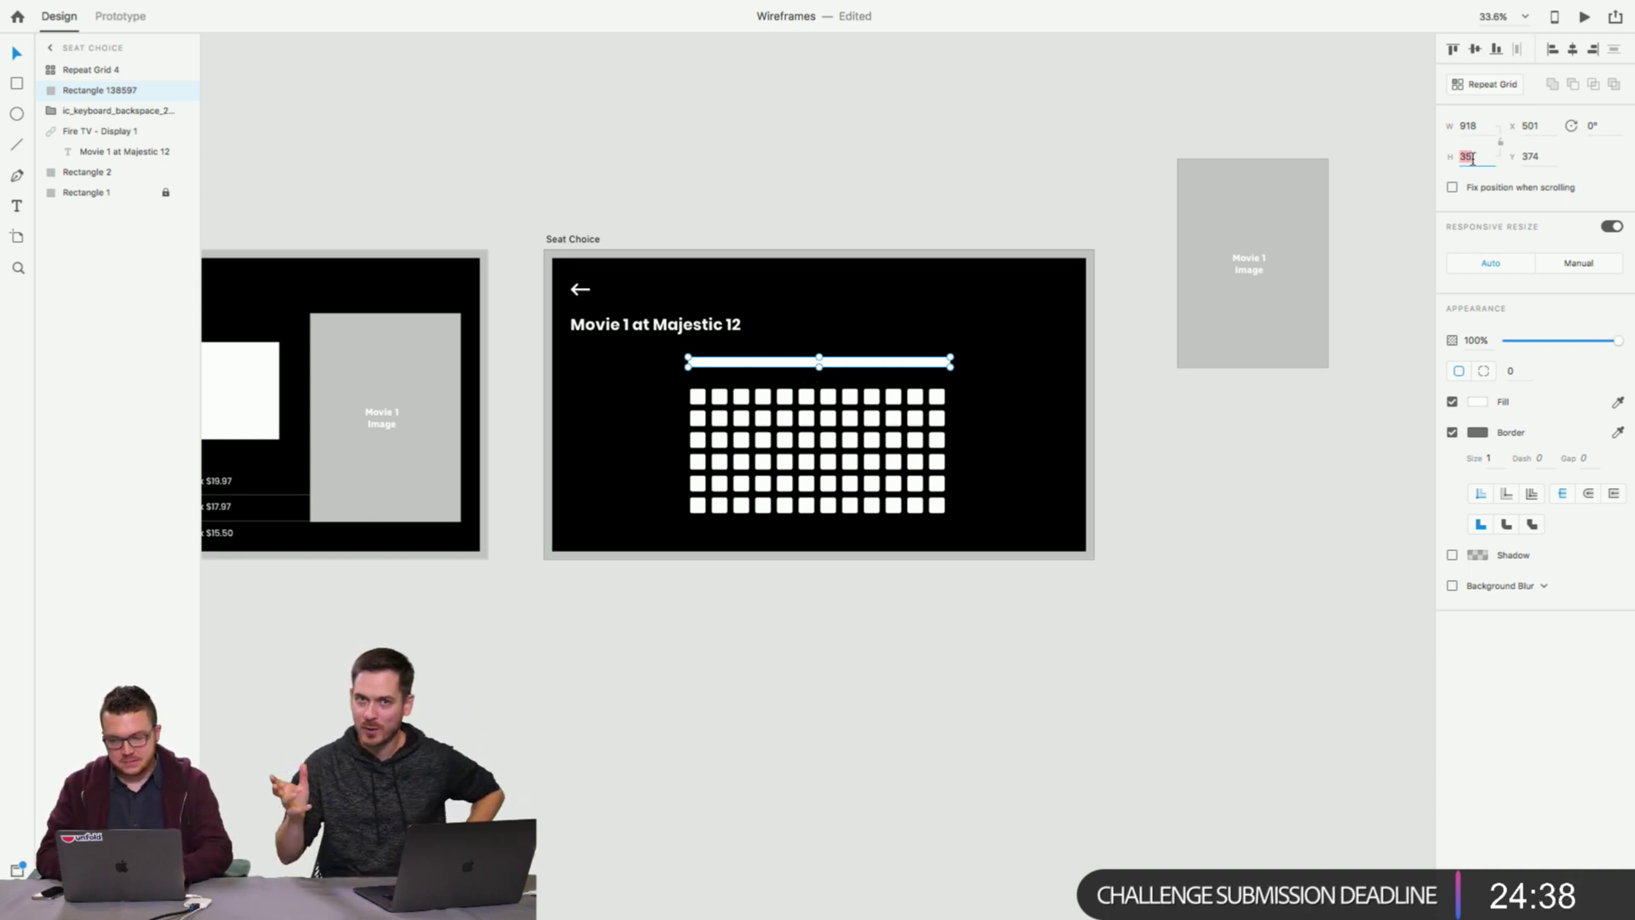
text(12)
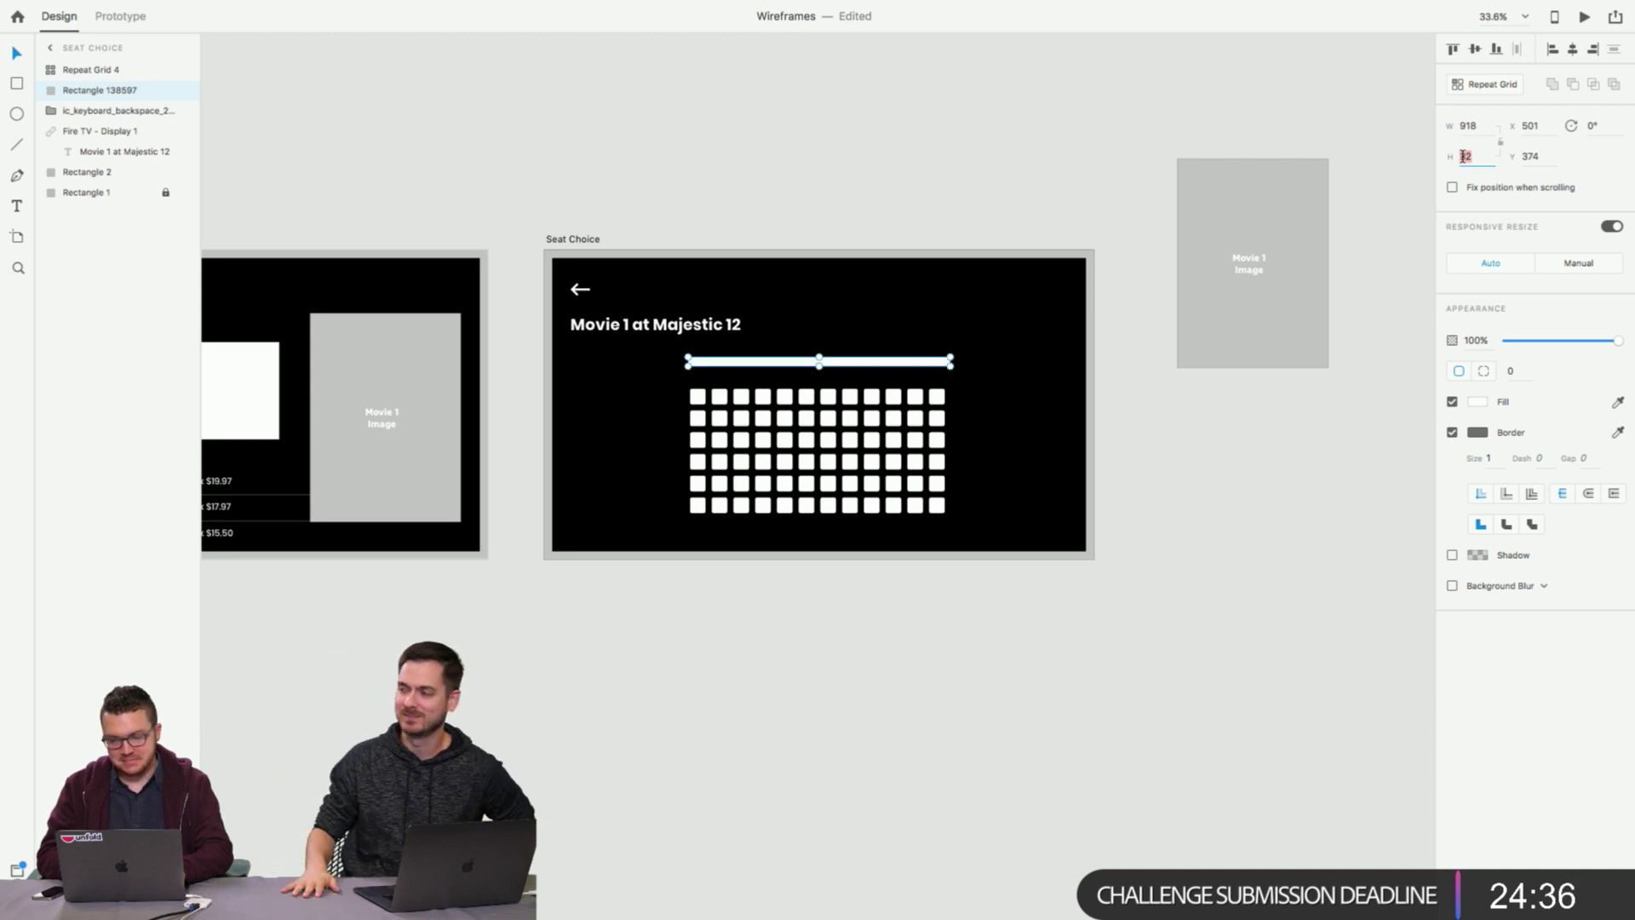
key(Return)
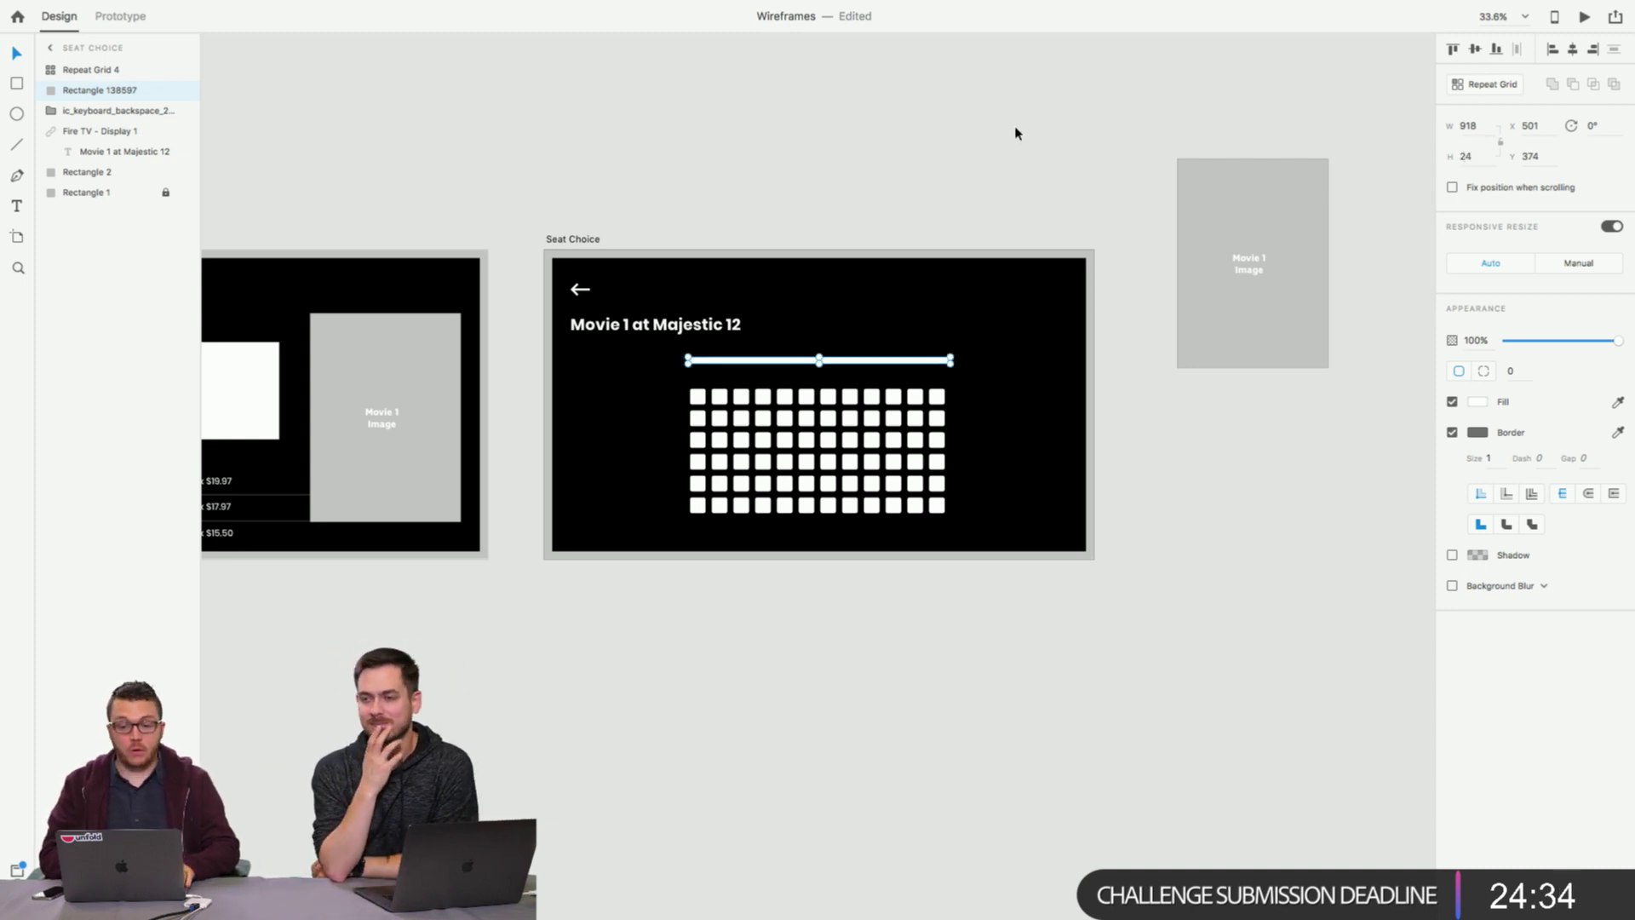
click(1016, 134)
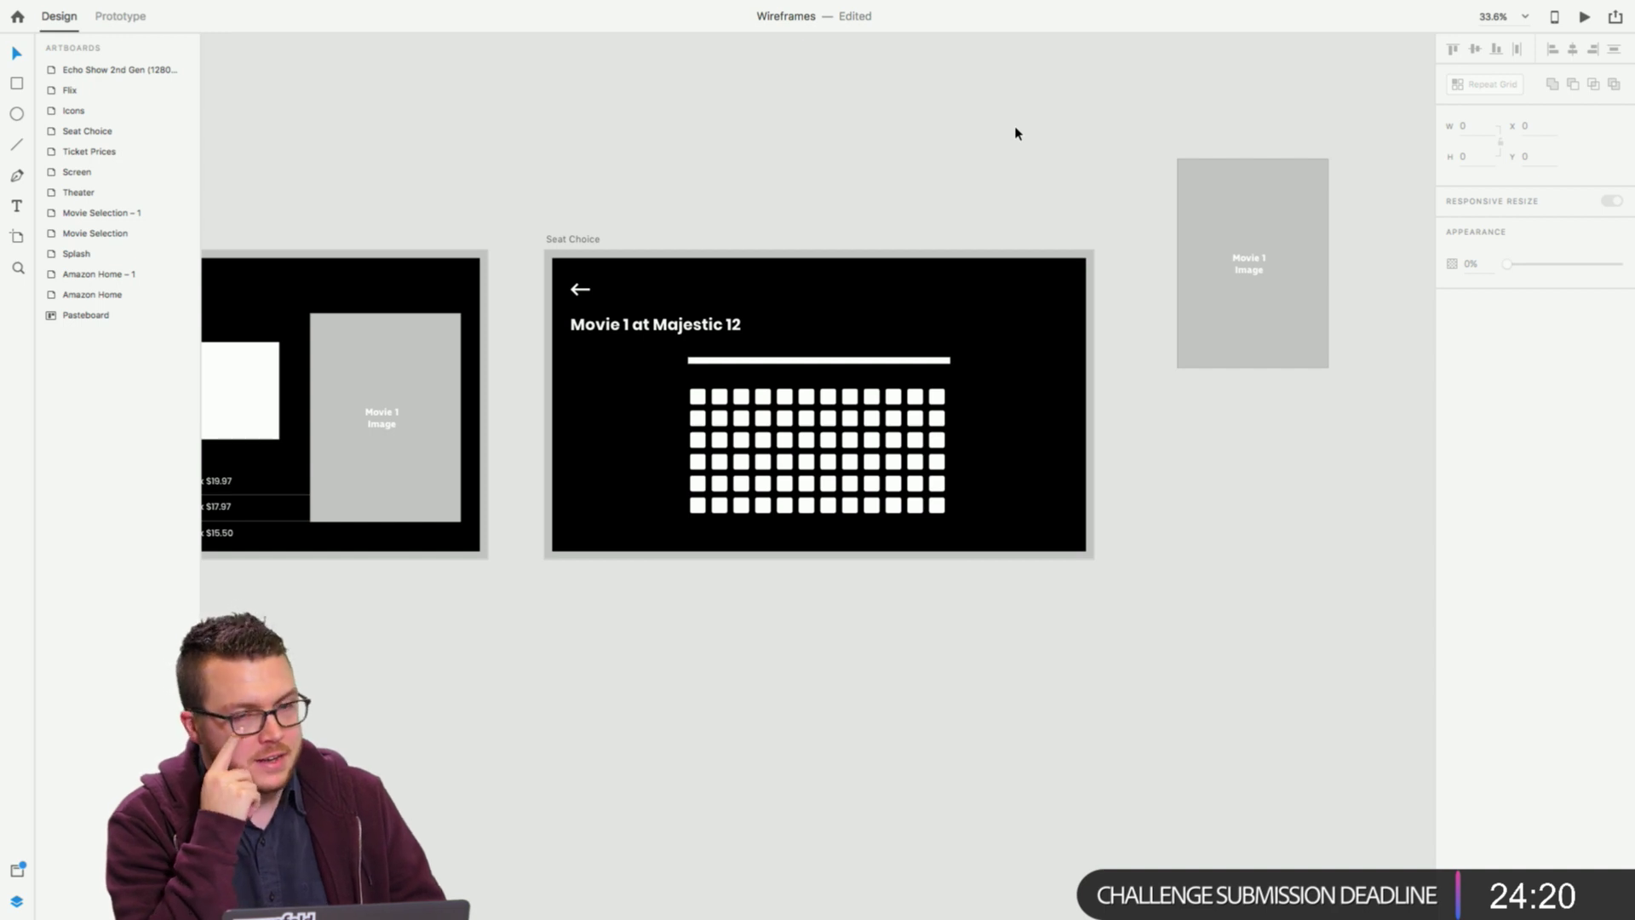
click(720, 503)
double_click(720, 502)
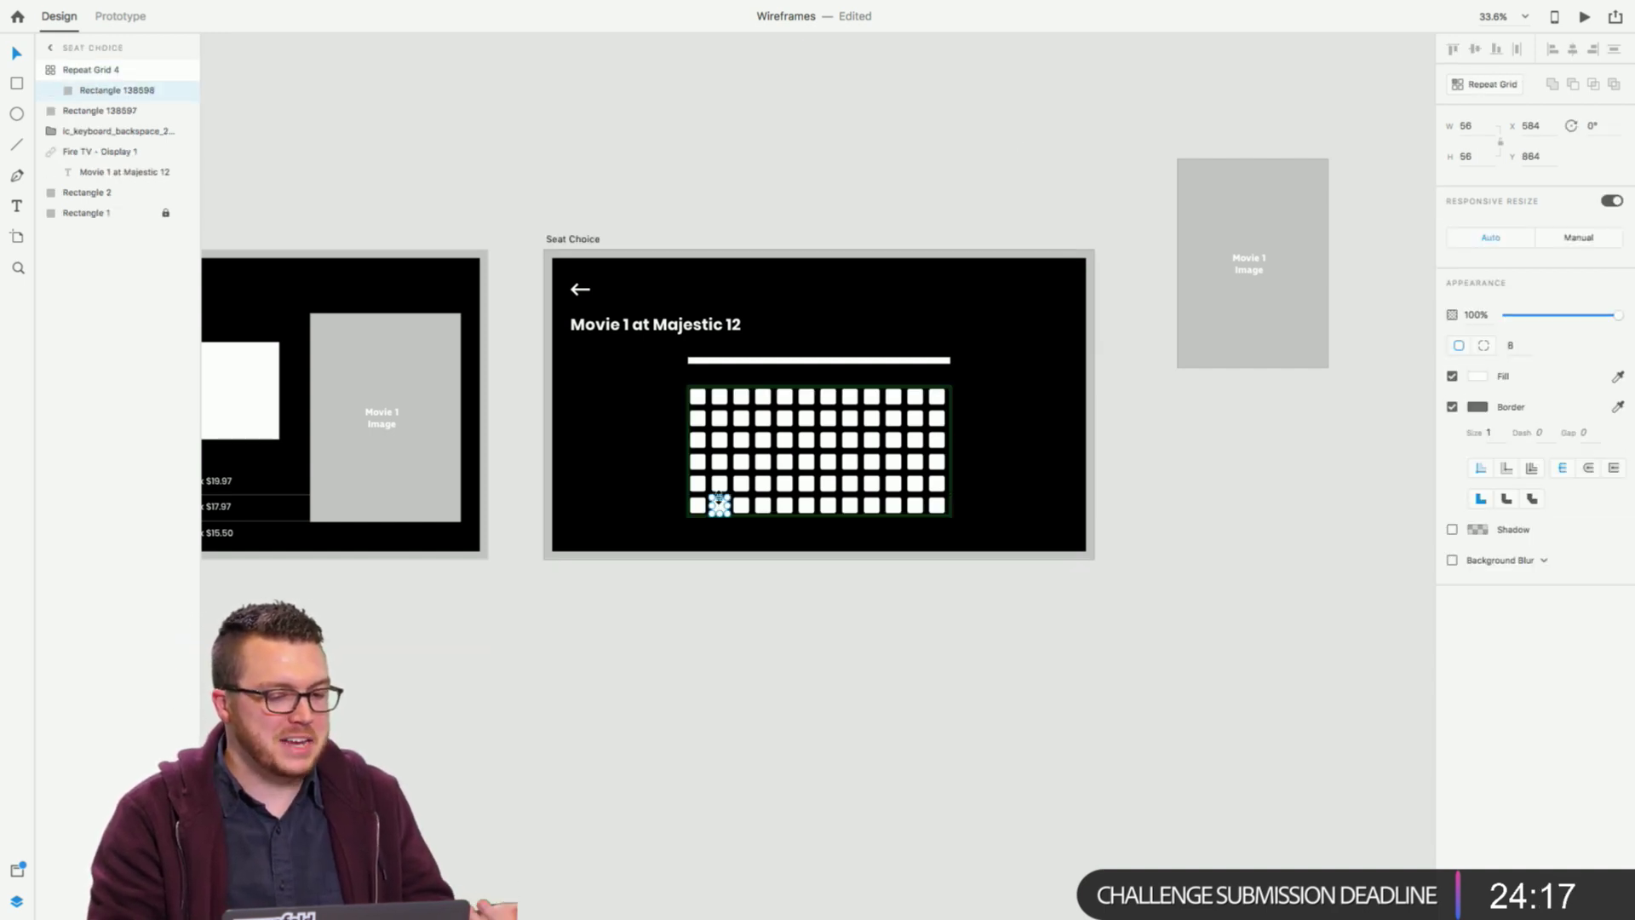
click(522, 387)
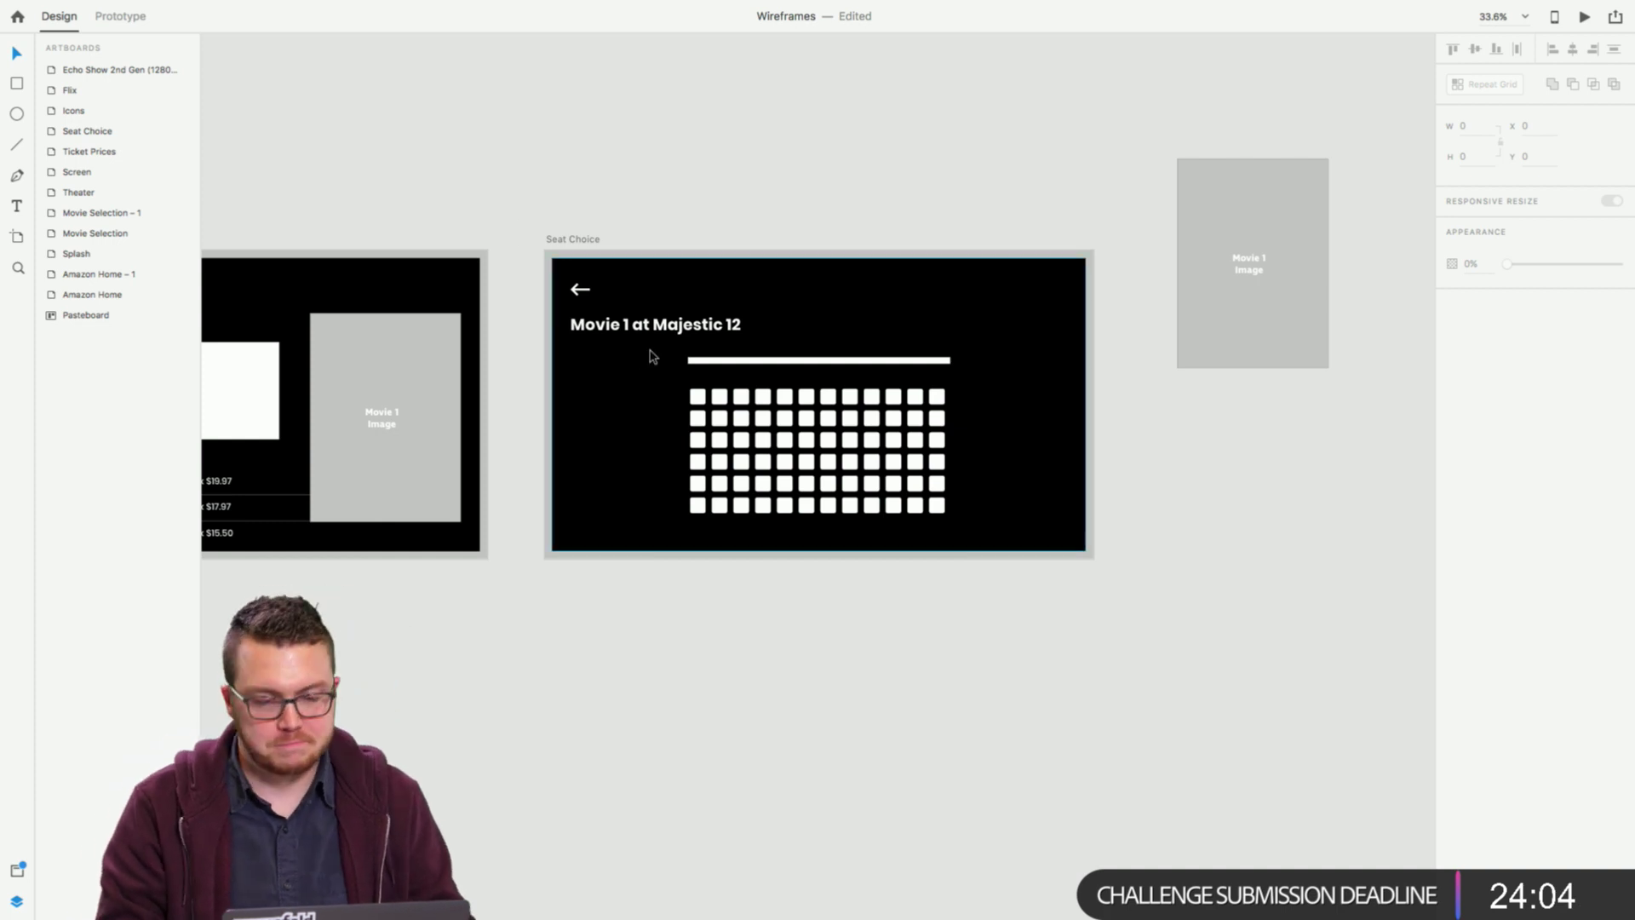
Draw a white rectangle about 911 by 114 px starting at the screen bar and spanning its width, over the top seat row.
click(780, 364)
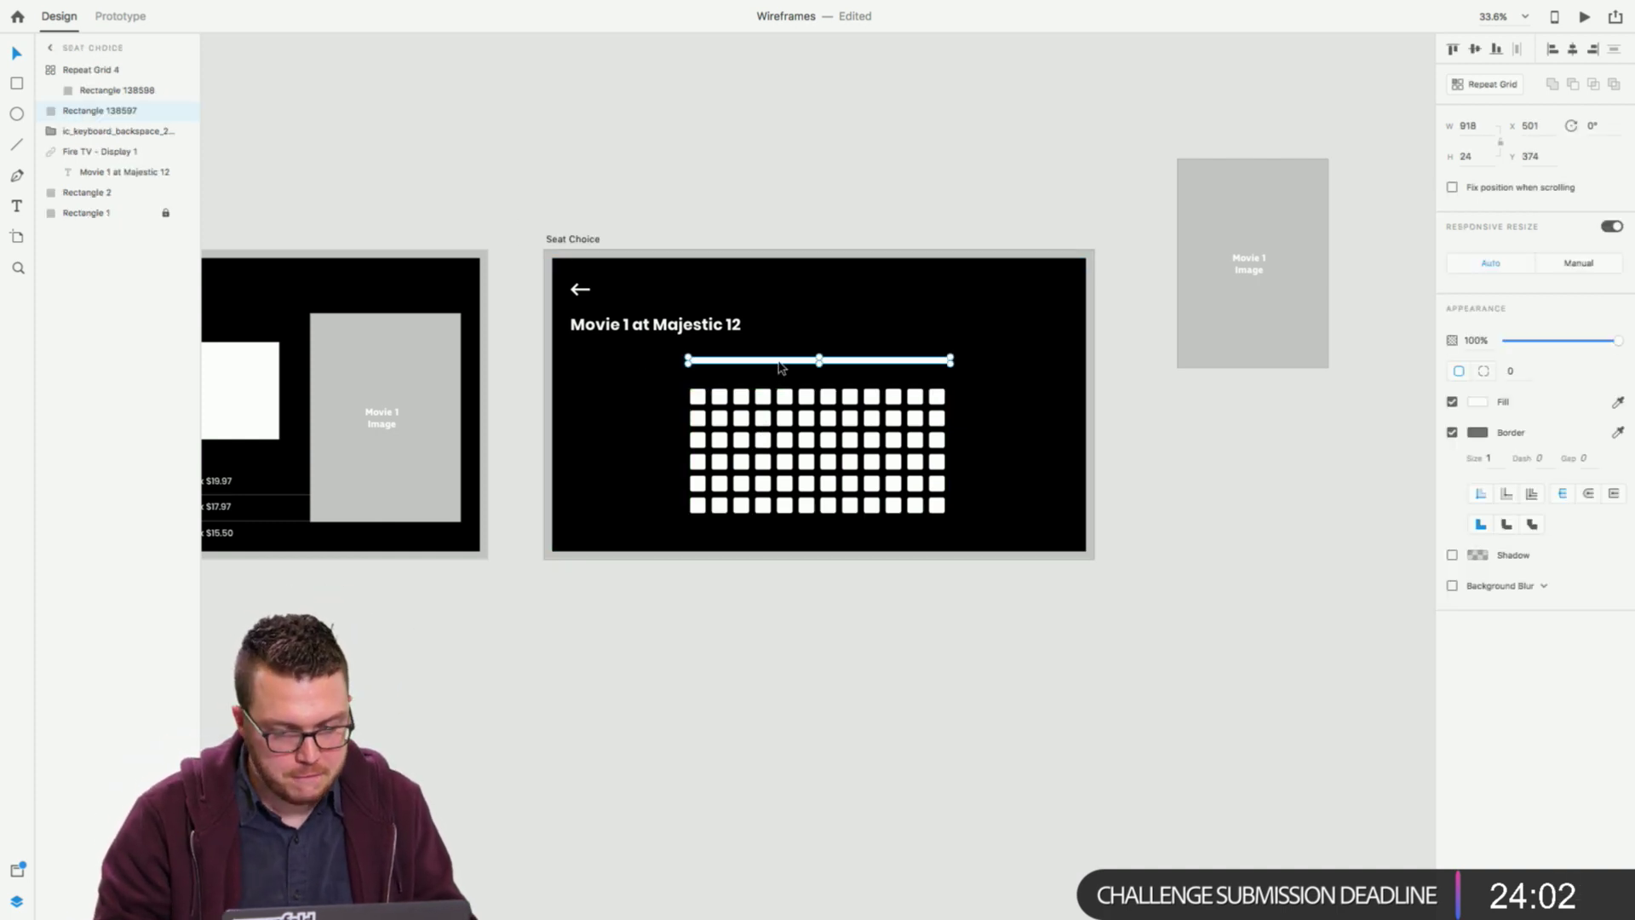
click(16, 84)
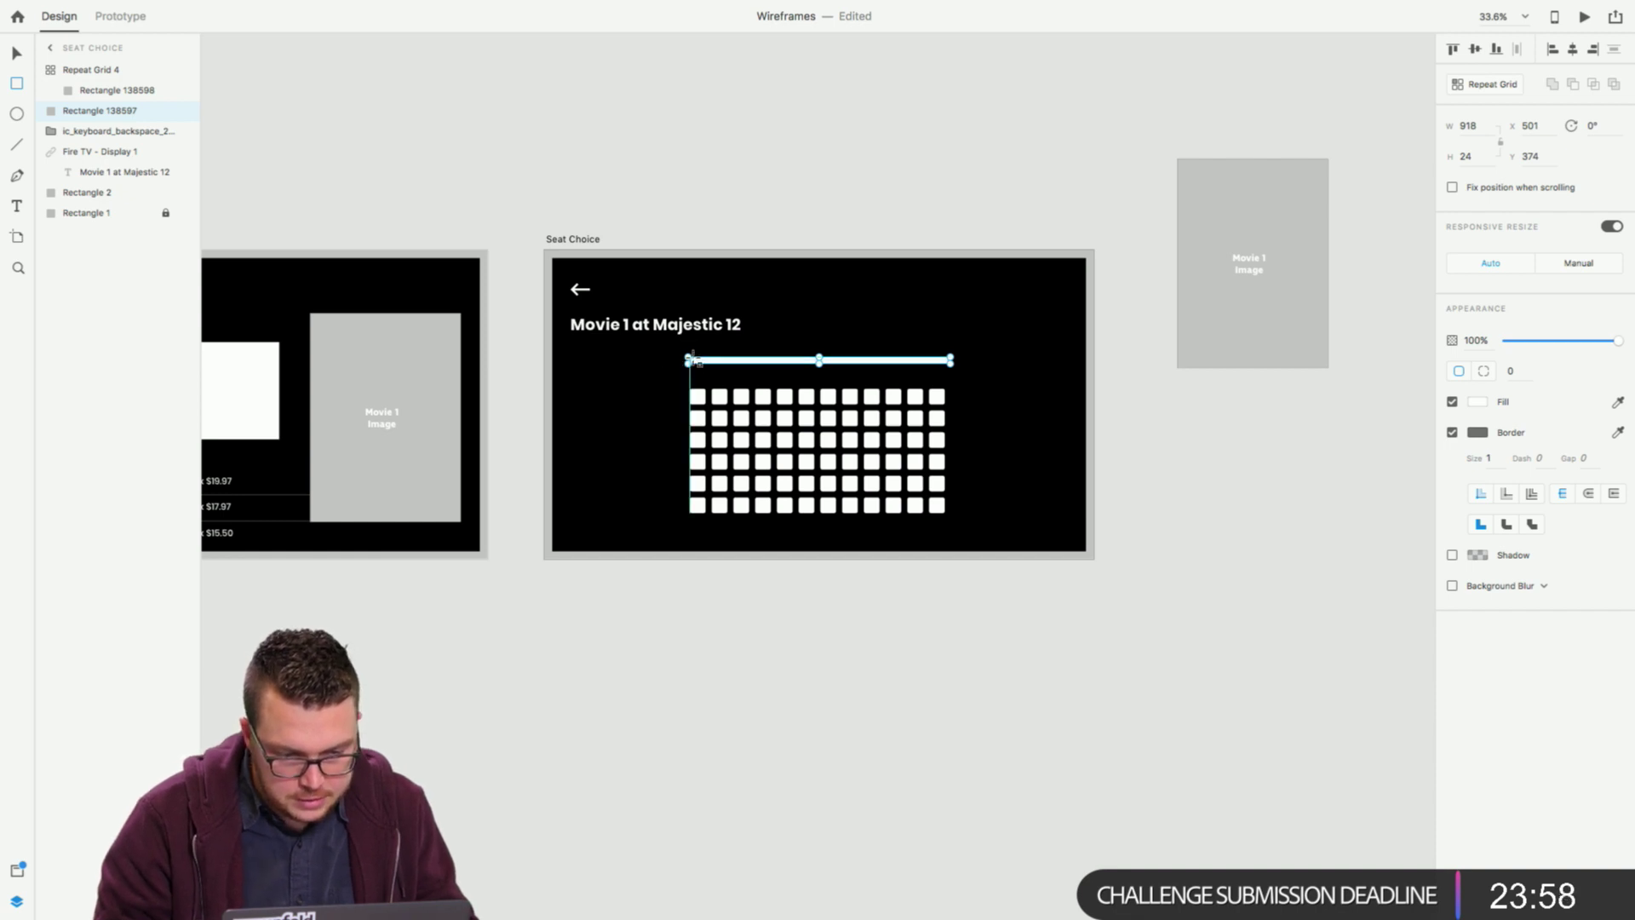
scroll(692, 360, up, 5)
mouse_move(688, 362)
mouse_down()
mouse_move(993, 456)
mouse_move(1129, 417)
mouse_up()
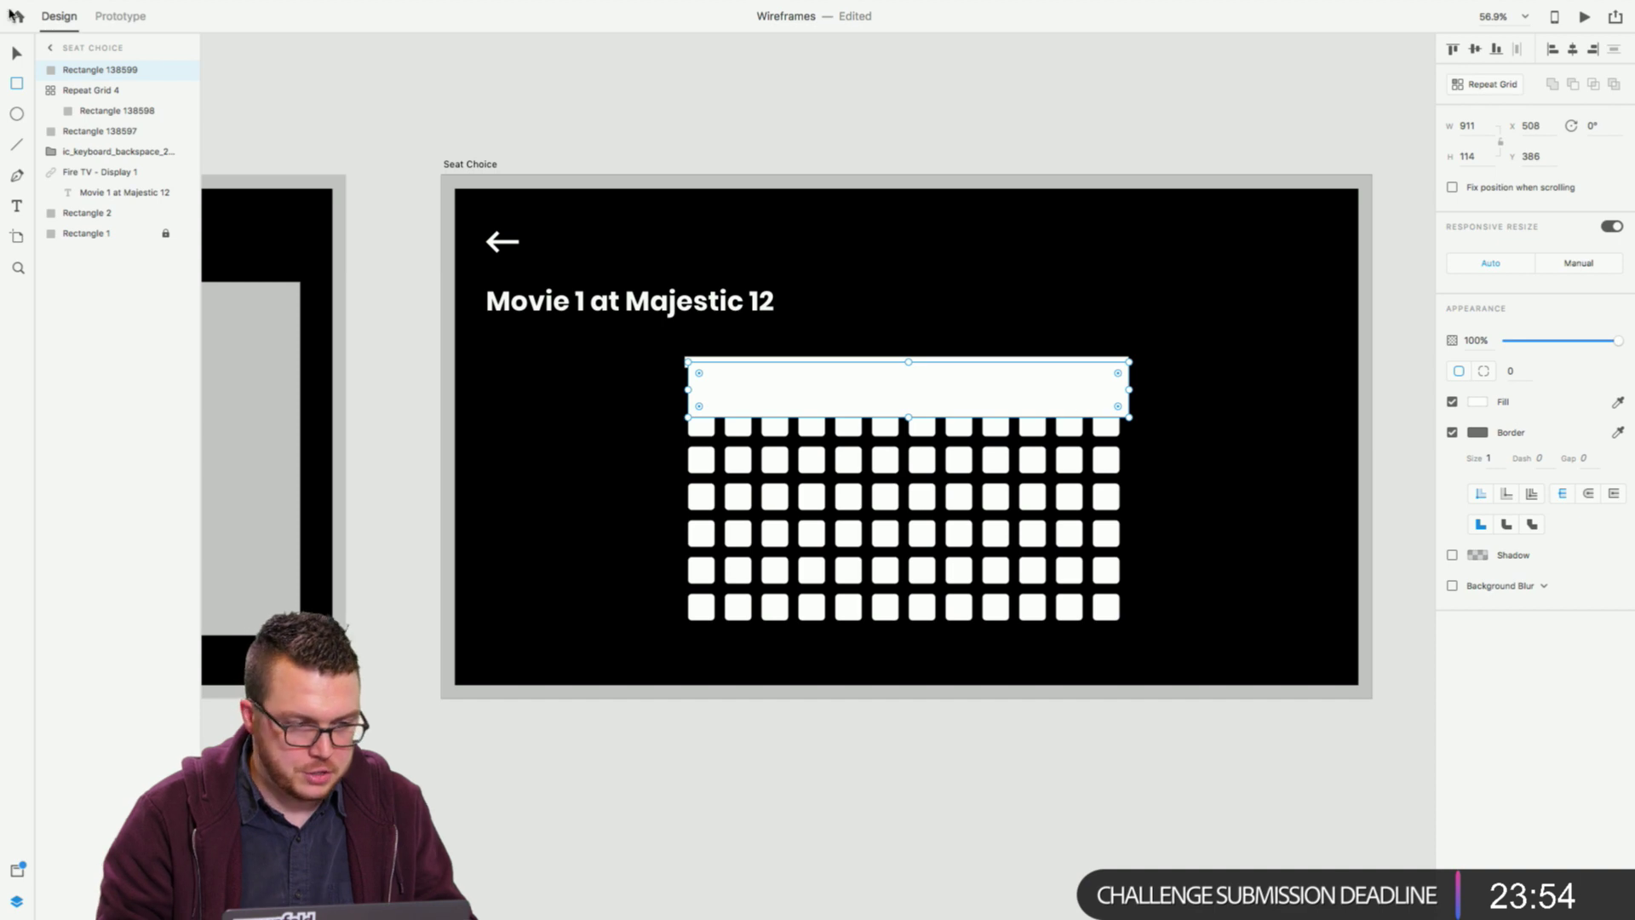
Reshape the new rectangle into a trapezoid by moving its lower corner points outward to about X 431 and X 1478.
double_click(796, 389)
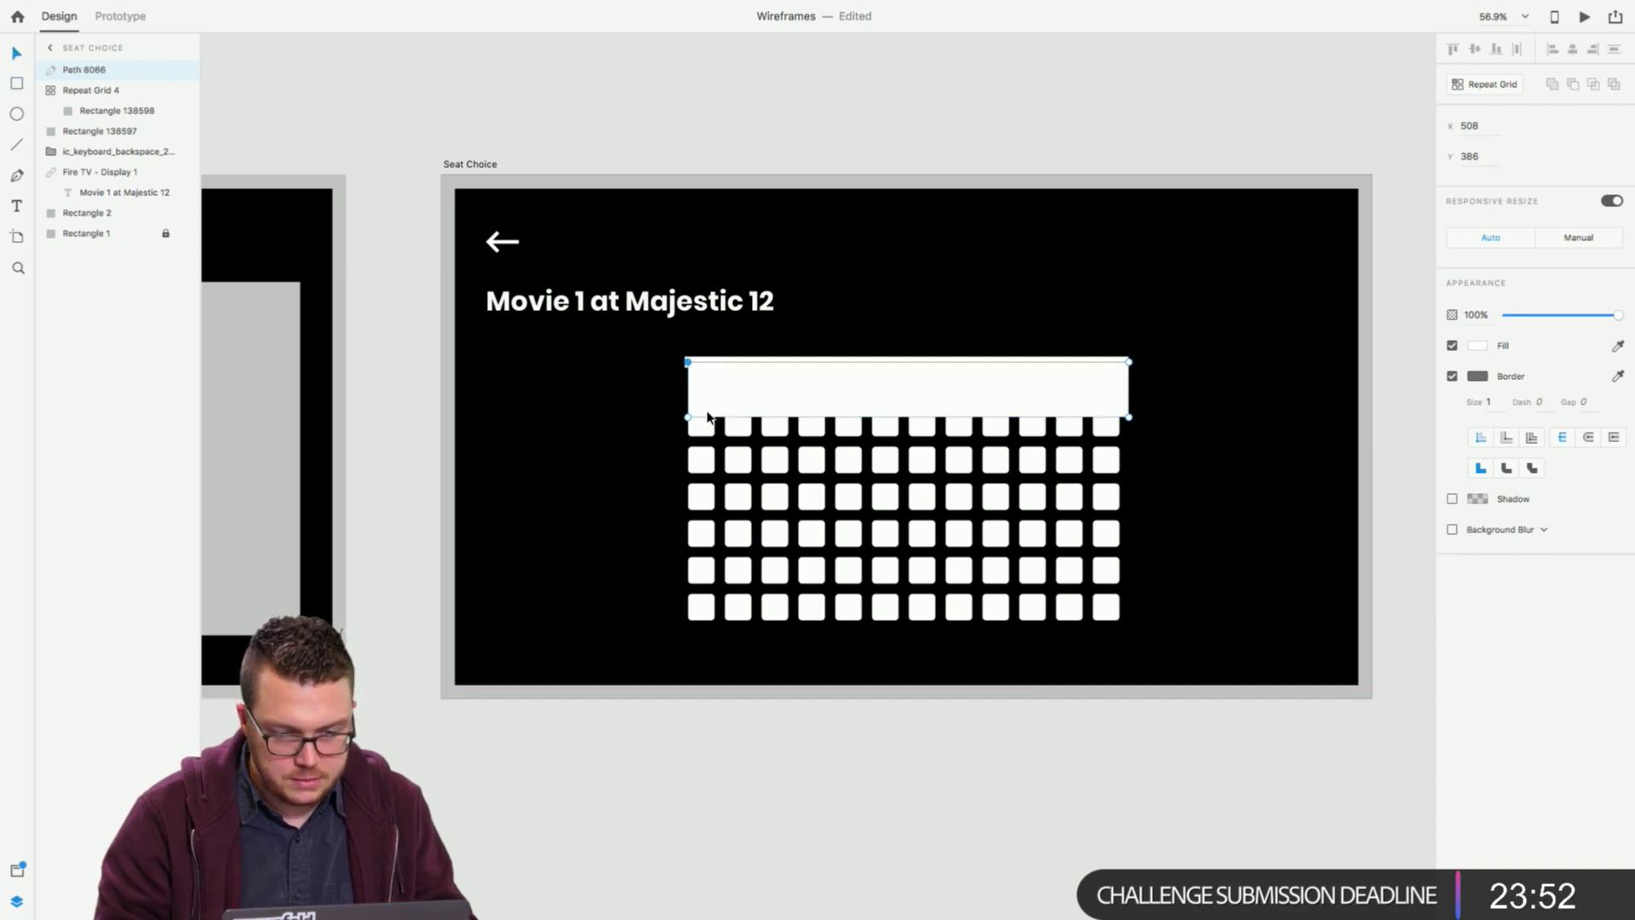
drag(689, 419, 665, 419)
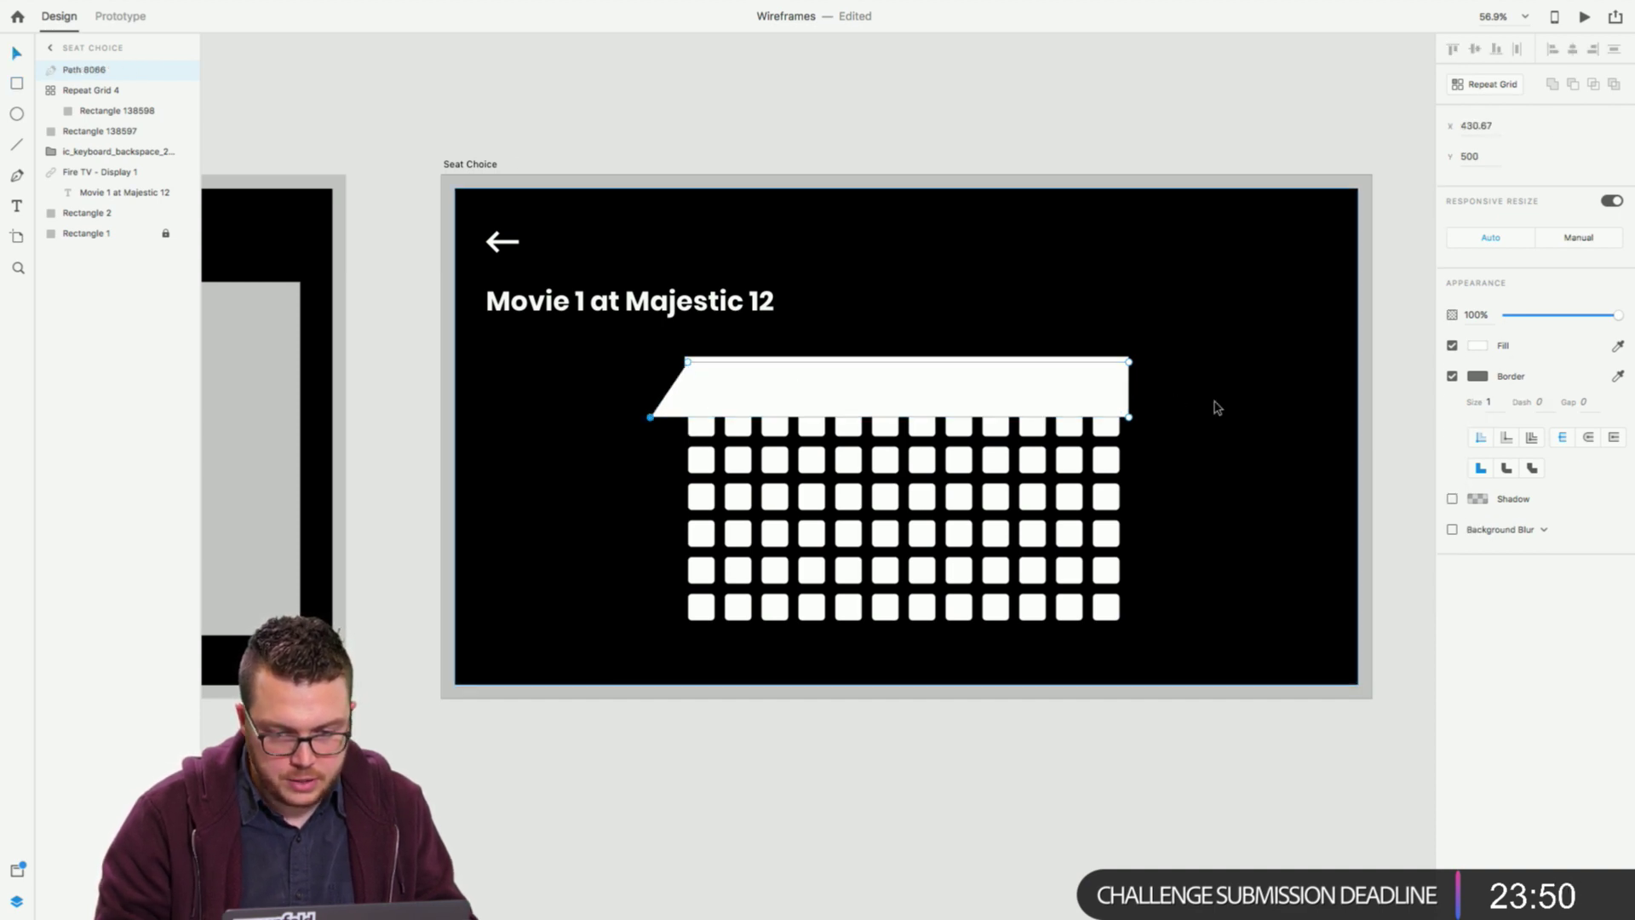
click(1133, 426)
double_click(1126, 419)
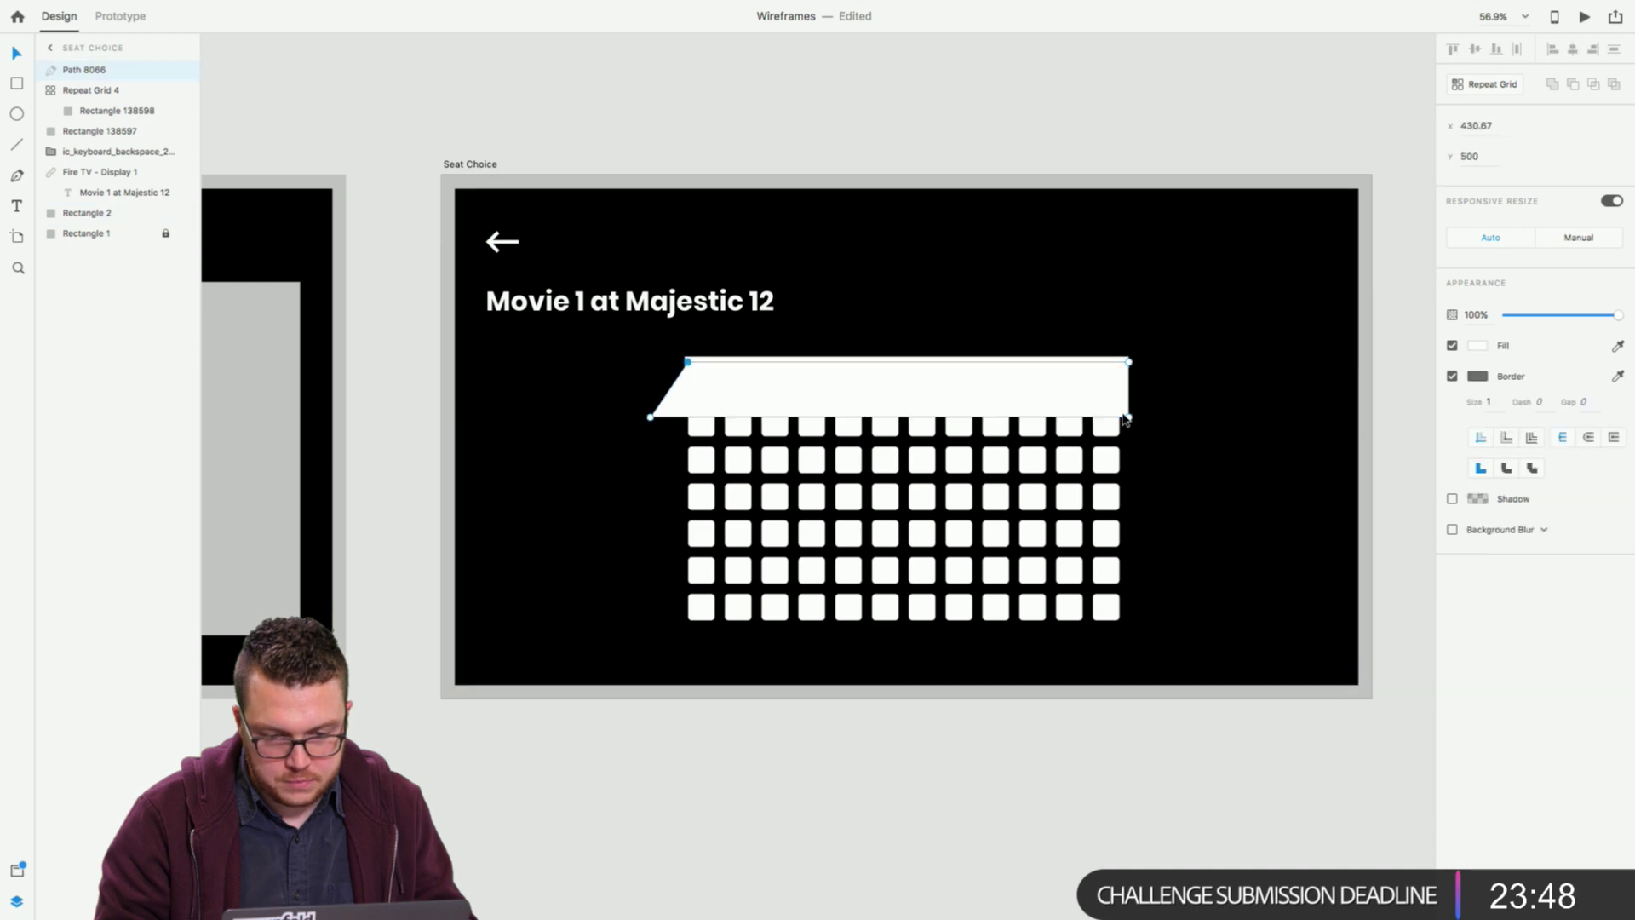
drag(1131, 423, 1161, 423)
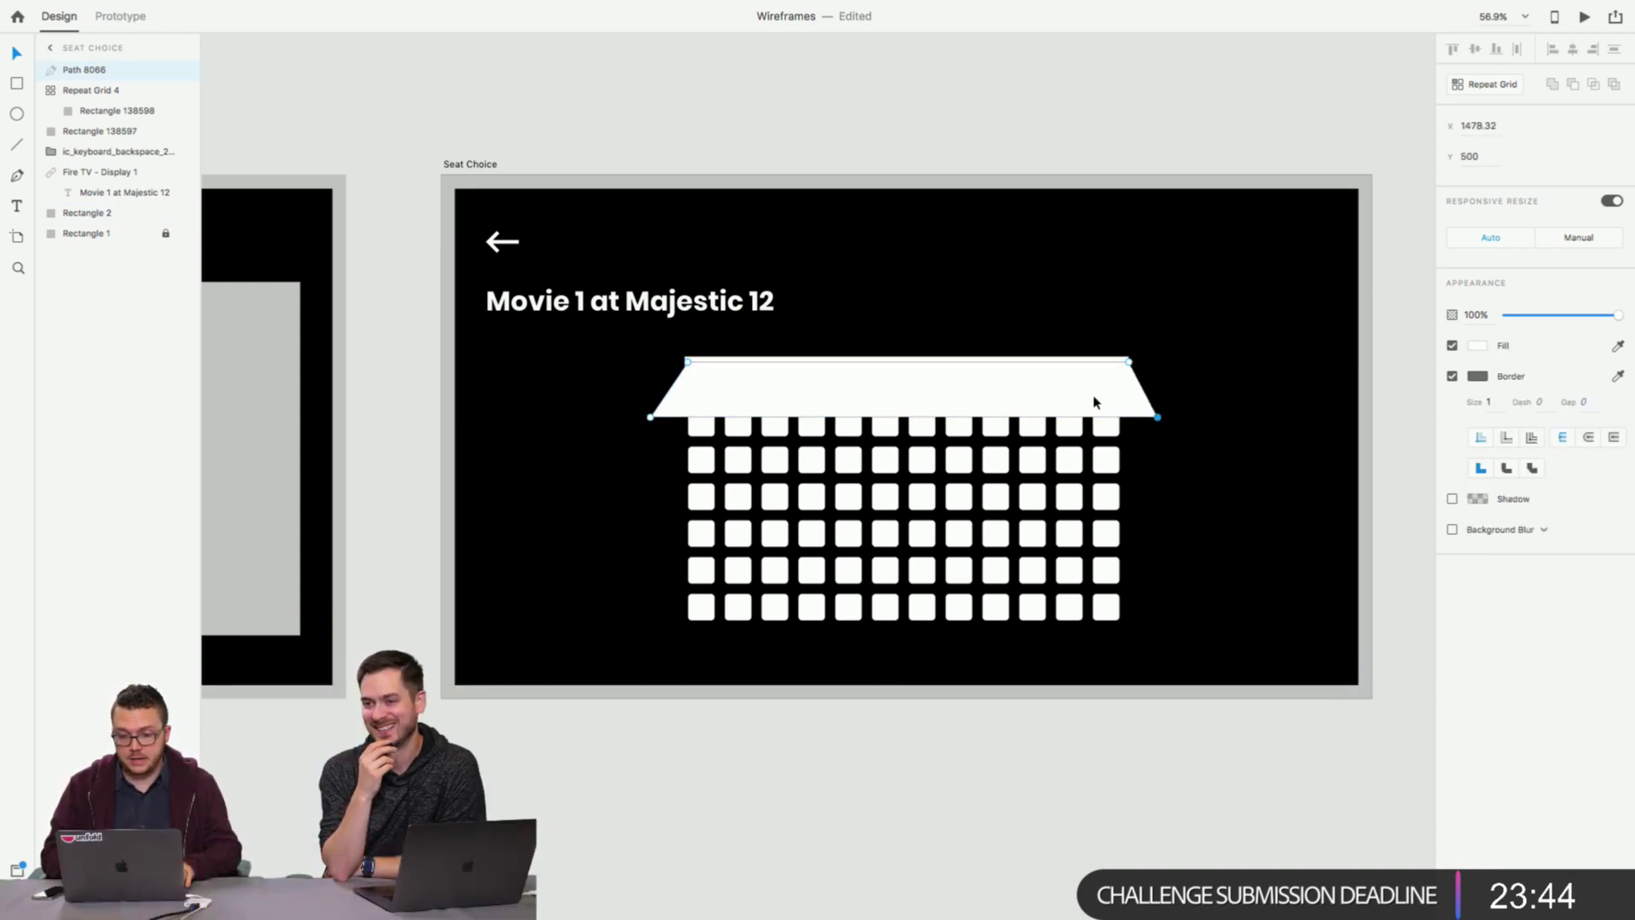
click(950, 217)
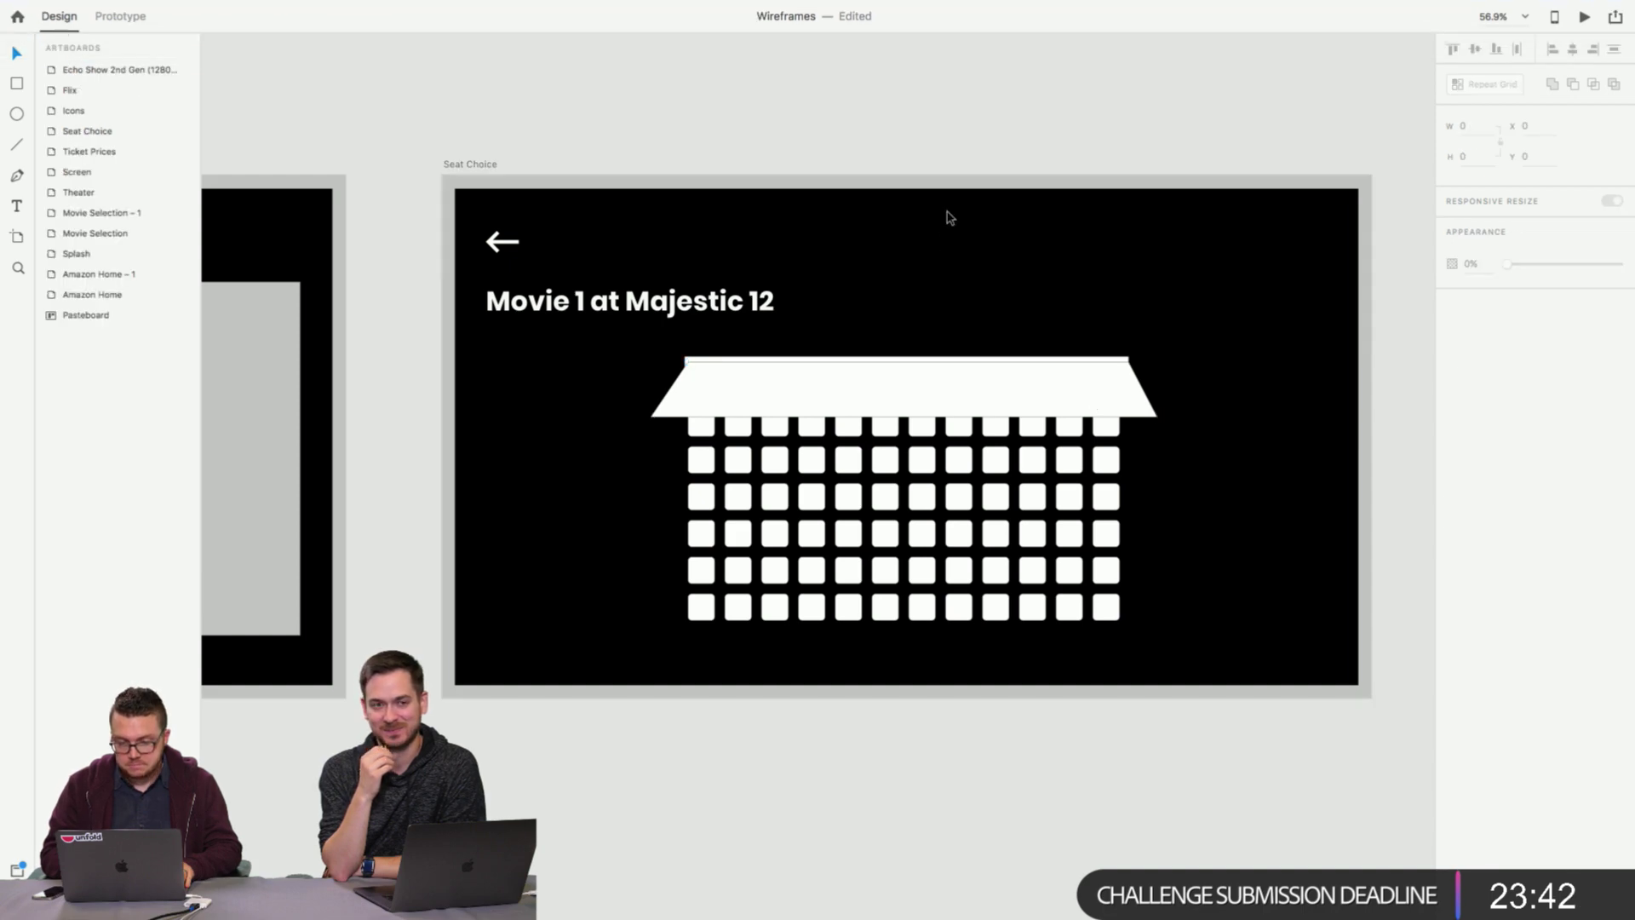
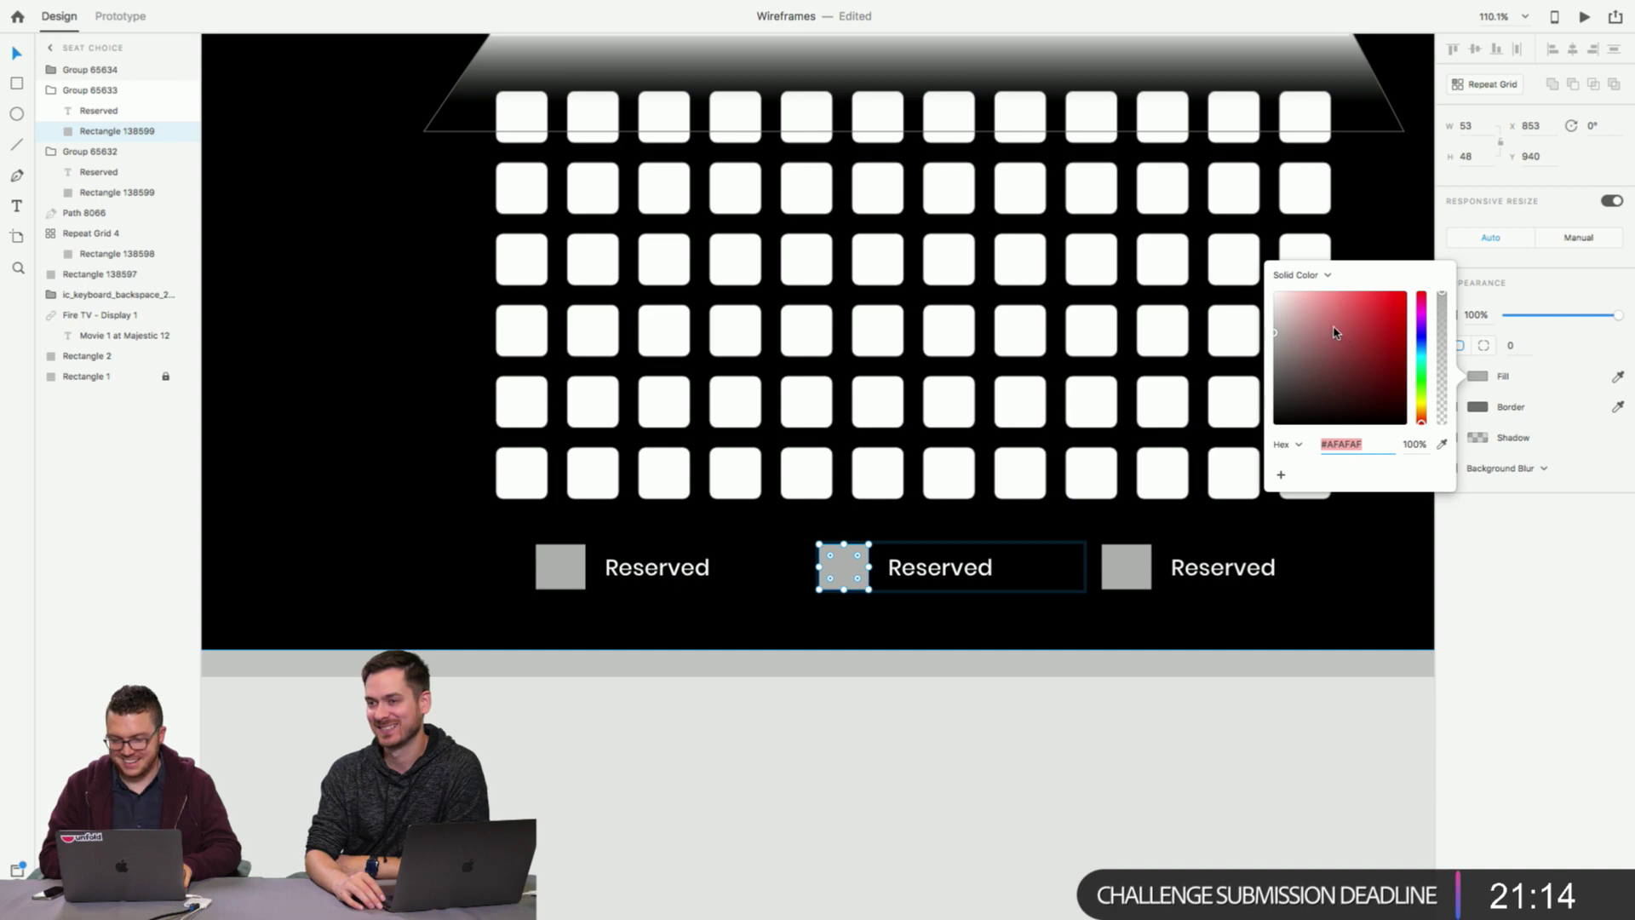
Set the middle legend swatch's fill to #FFFFFF and change its label to "Available".
text(ffffff)
key(Return)
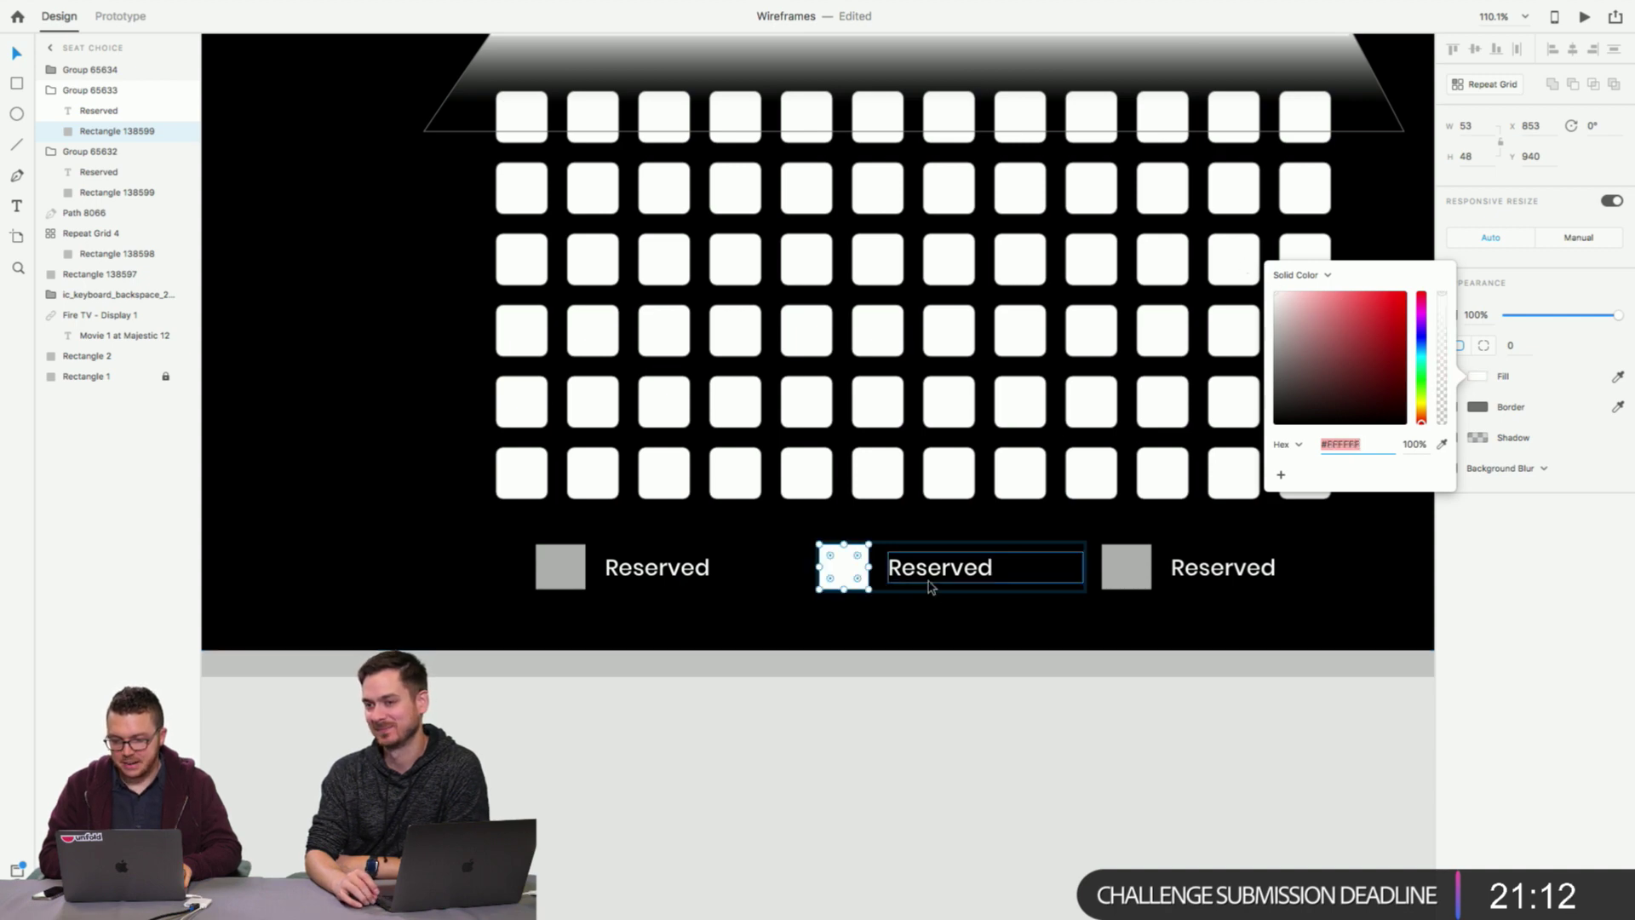
double_click(927, 570)
text(Avail)
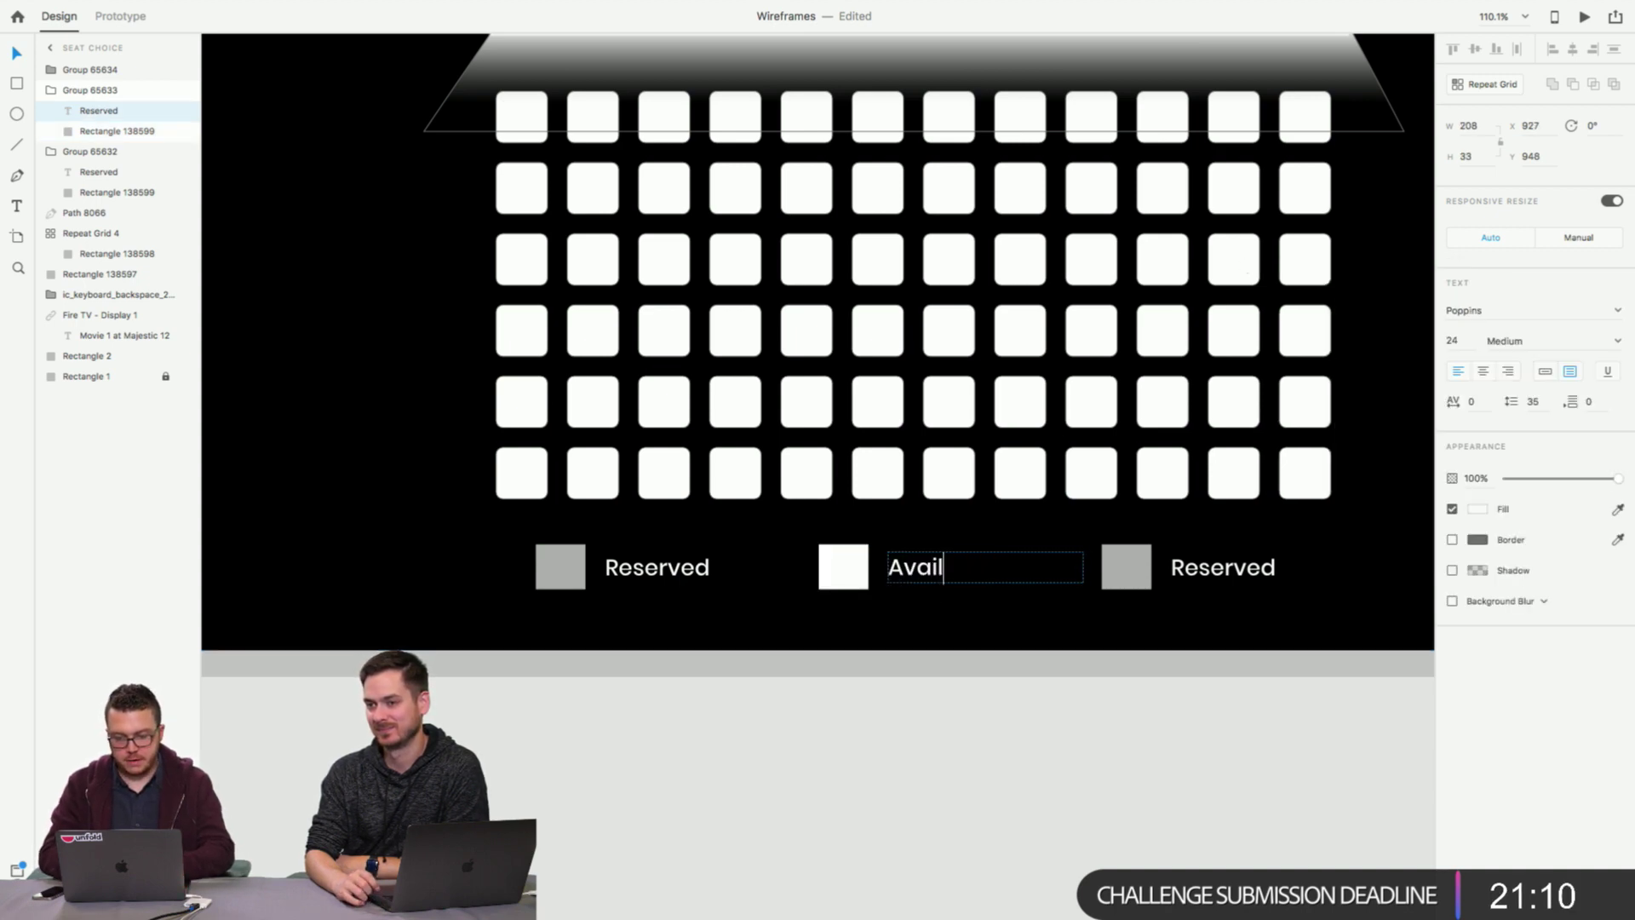
text(able)
click(960, 778)
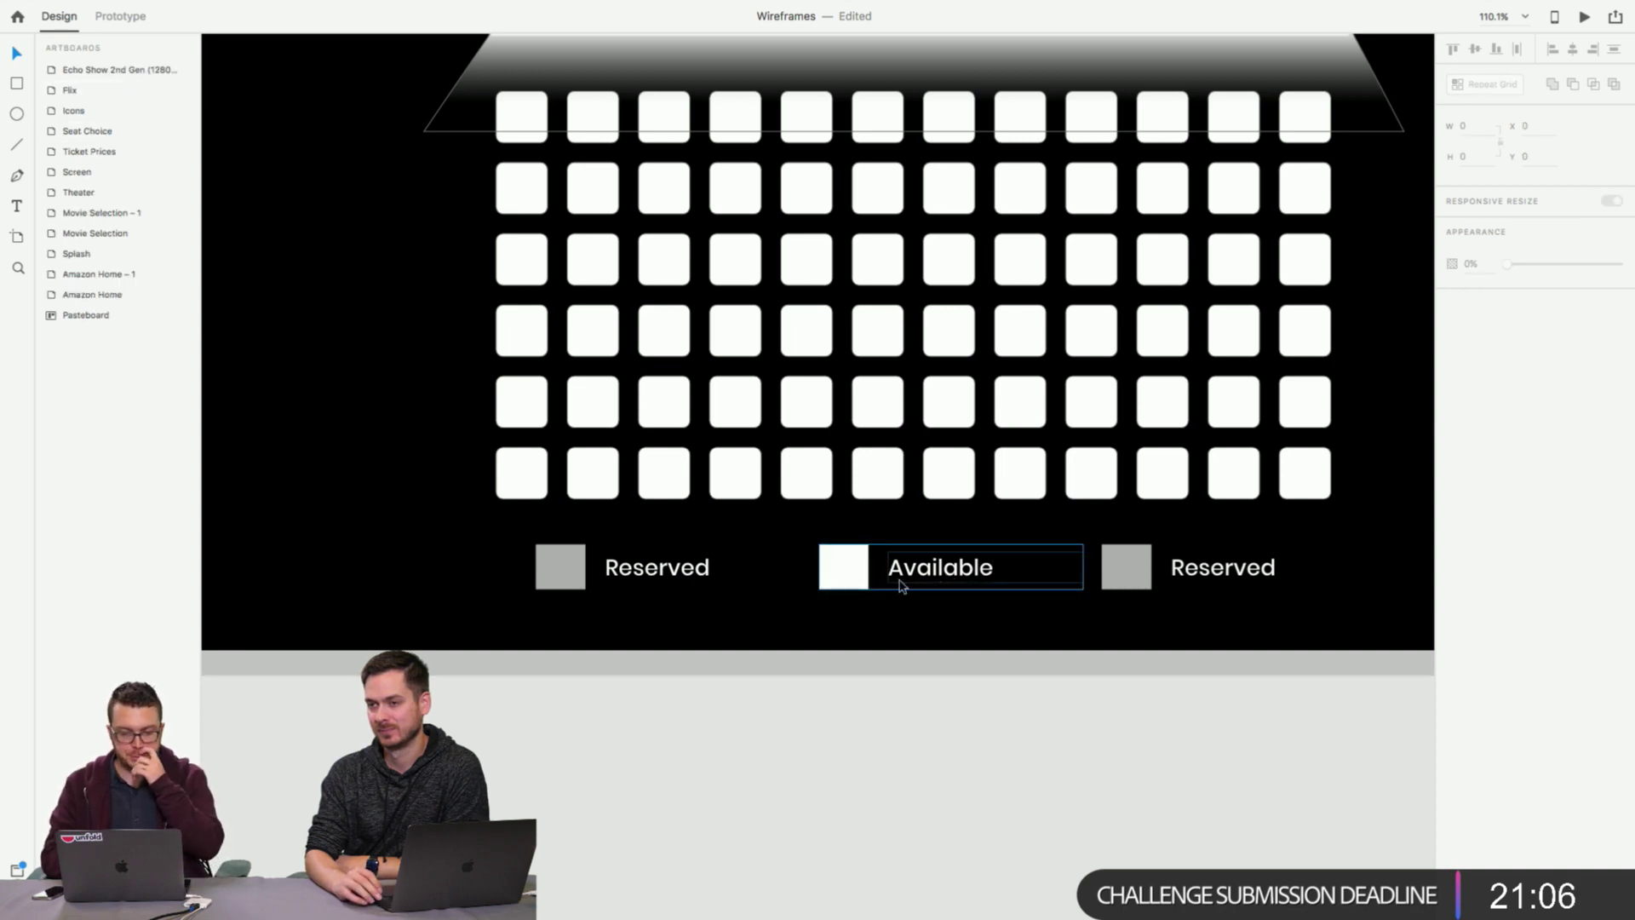
Change the fill of the third legend swatch to a saturated blue, #3028EA.
click(1135, 580)
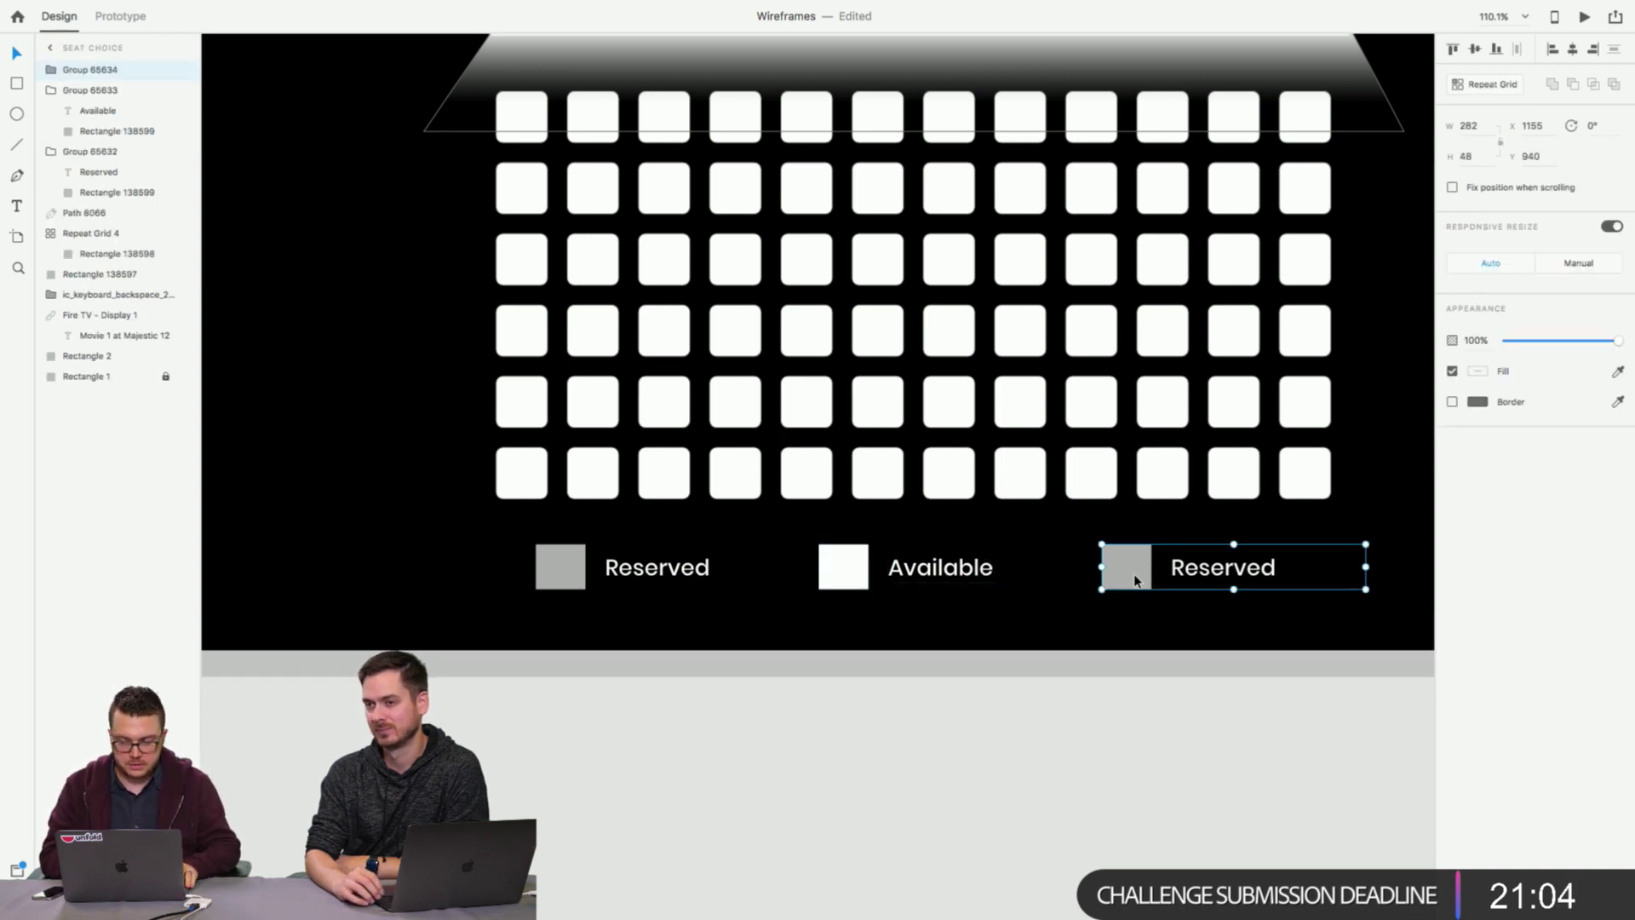
double_click(1135, 581)
click(1479, 380)
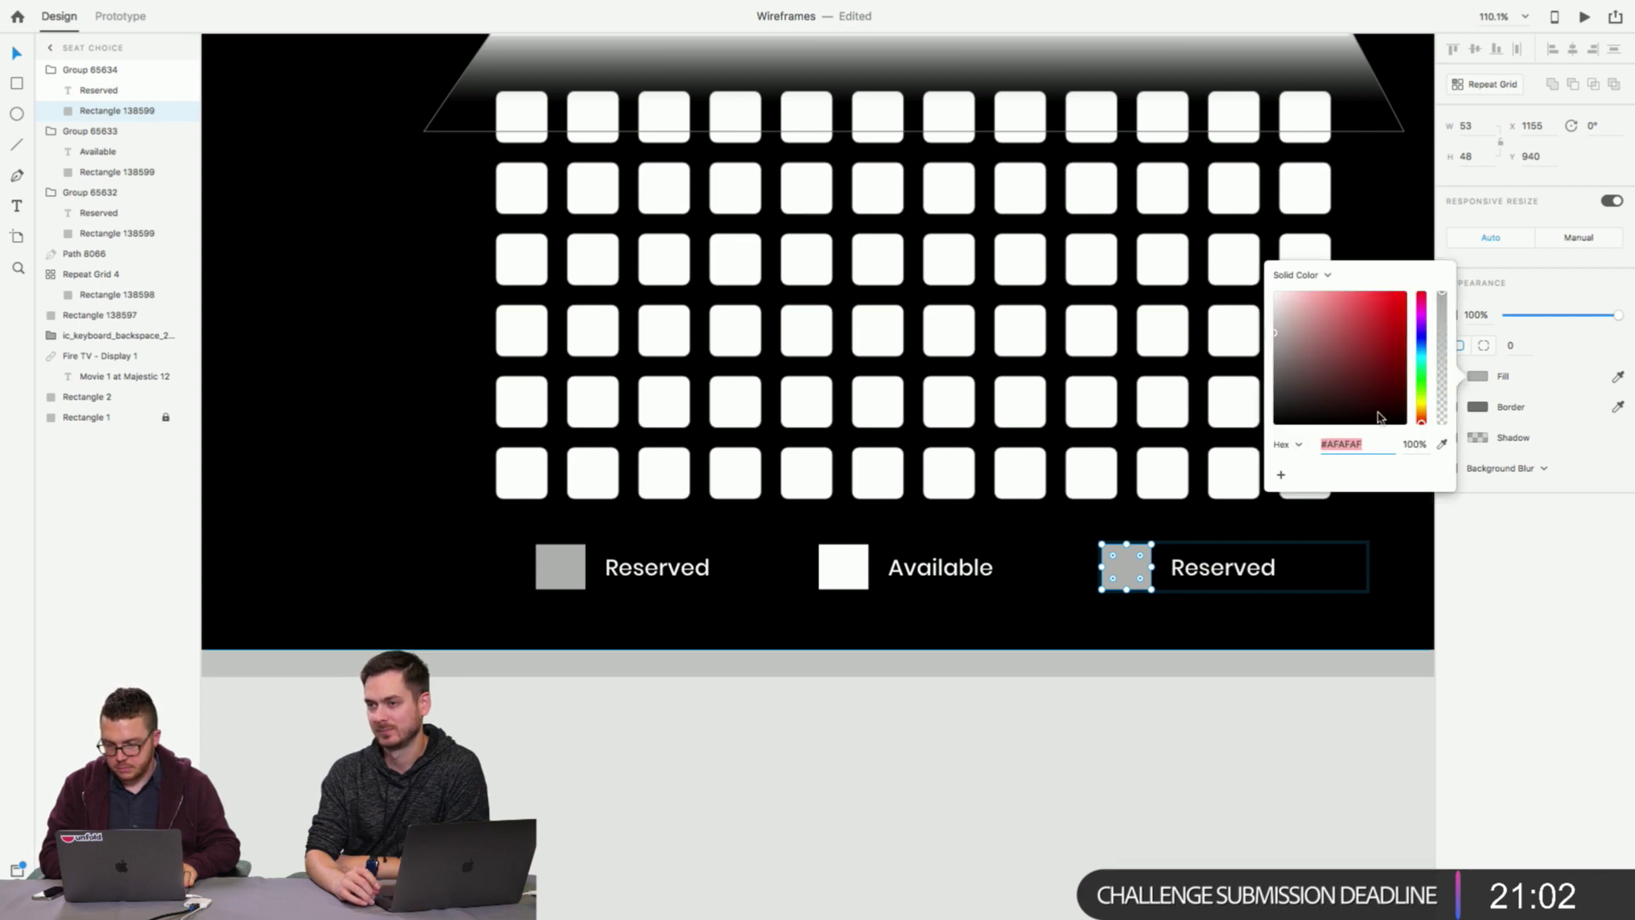
click(1421, 336)
mouse_move(1388, 335)
mouse_down()
mouse_move(1397, 305)
mouse_move(1384, 305)
mouse_up()
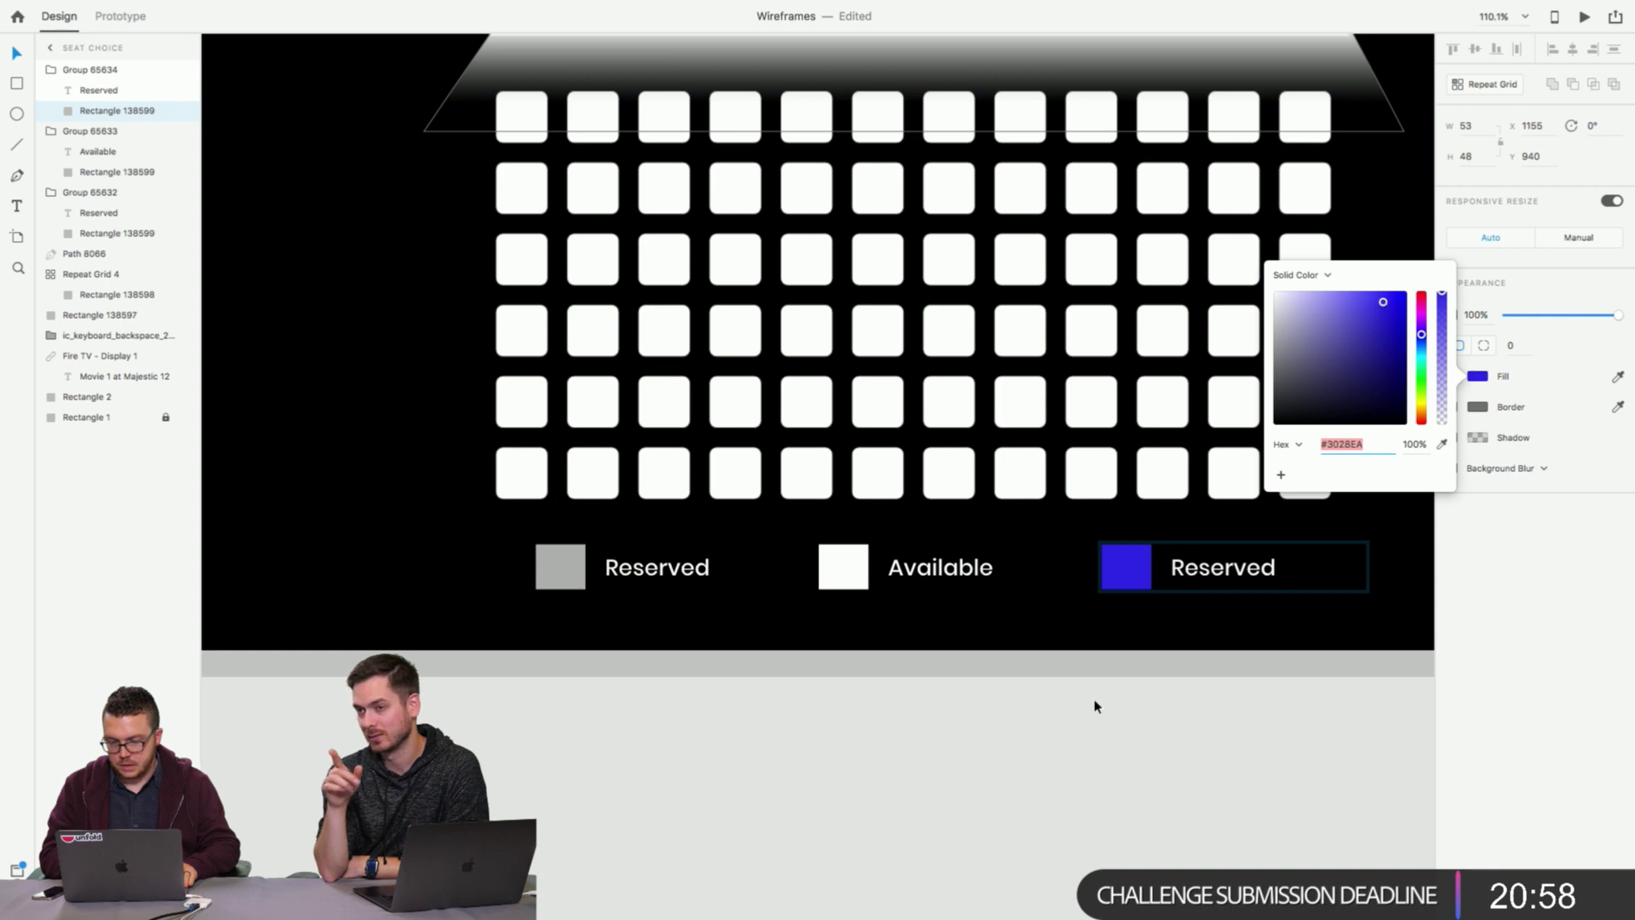
click(1142, 744)
Change the label beside the blue legend swatch to "Accessibility".
double_click(1242, 570)
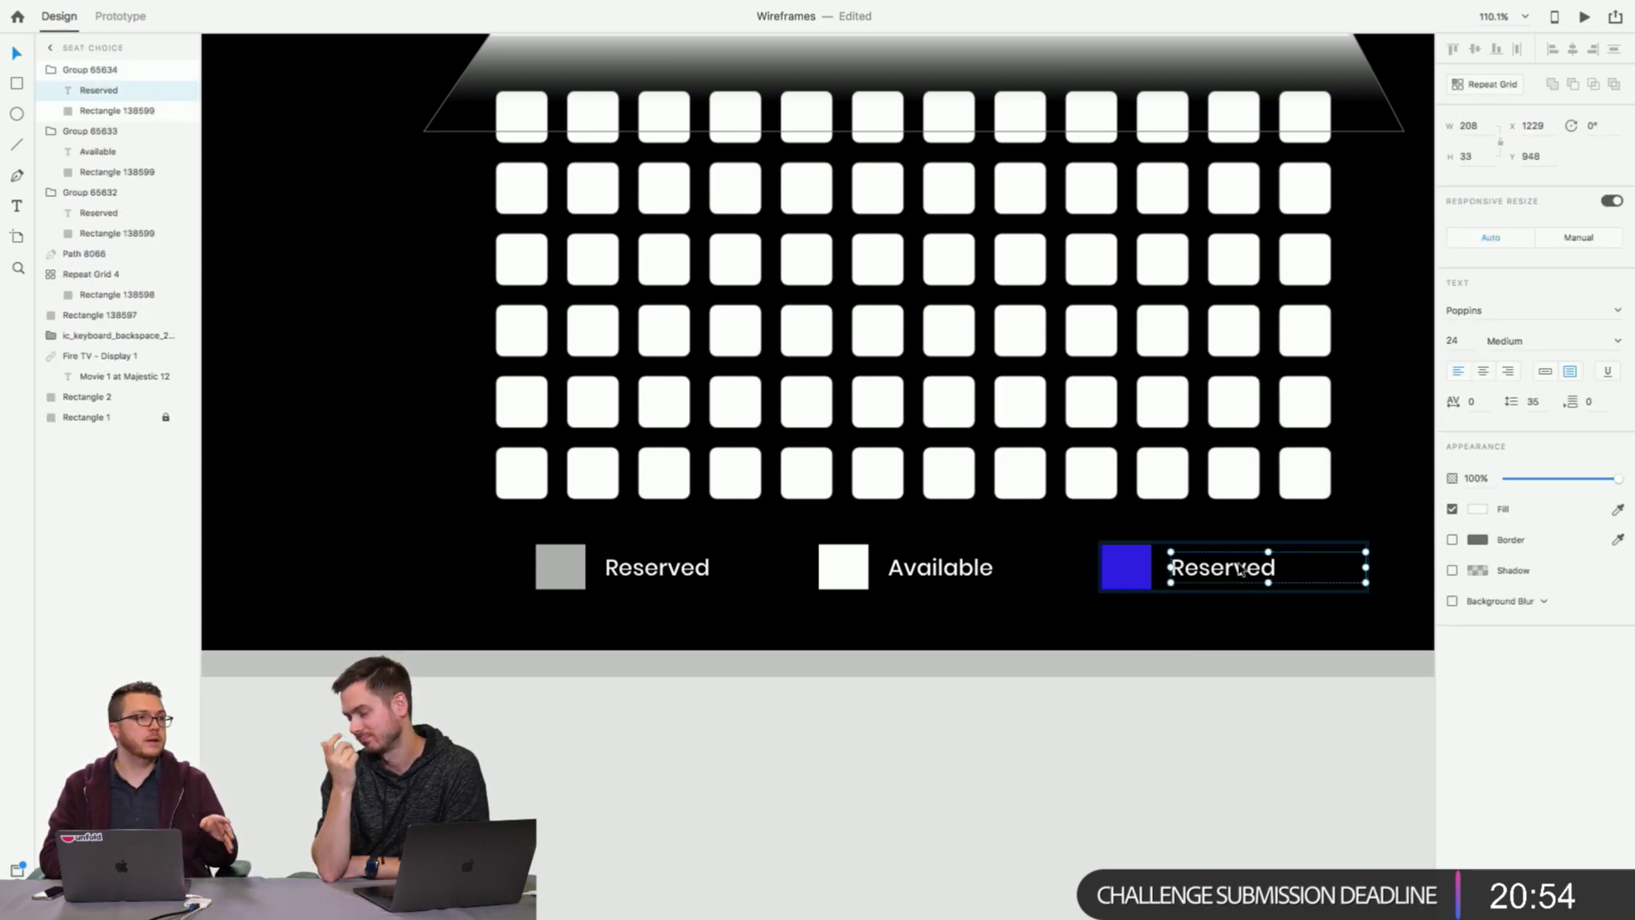
double_click(1241, 570)
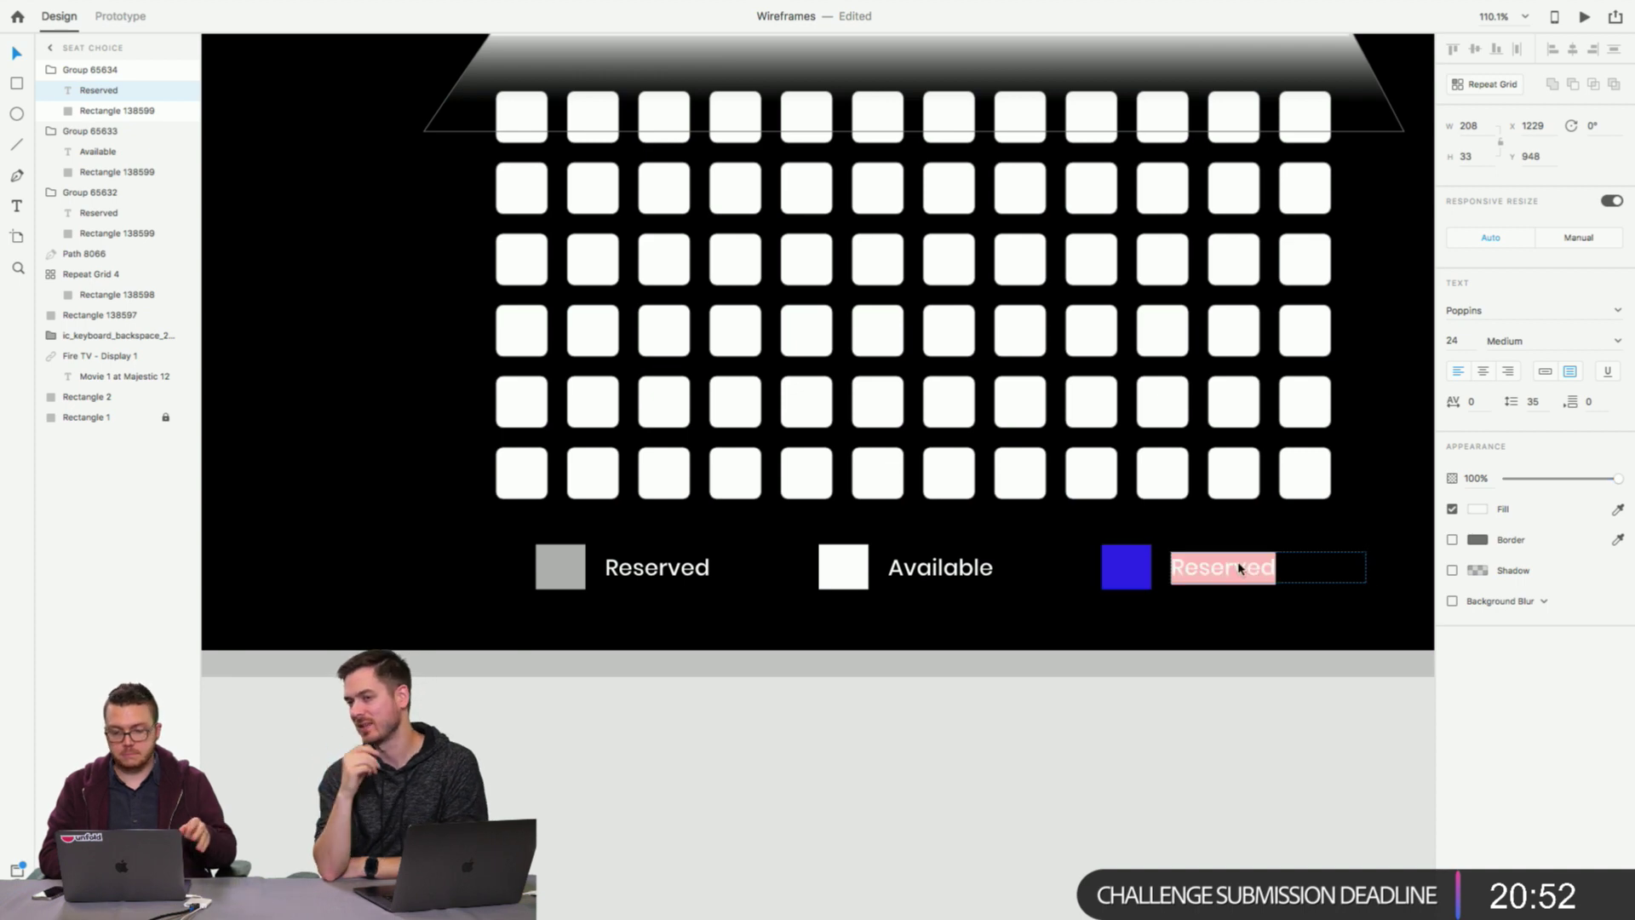
text(Ha)
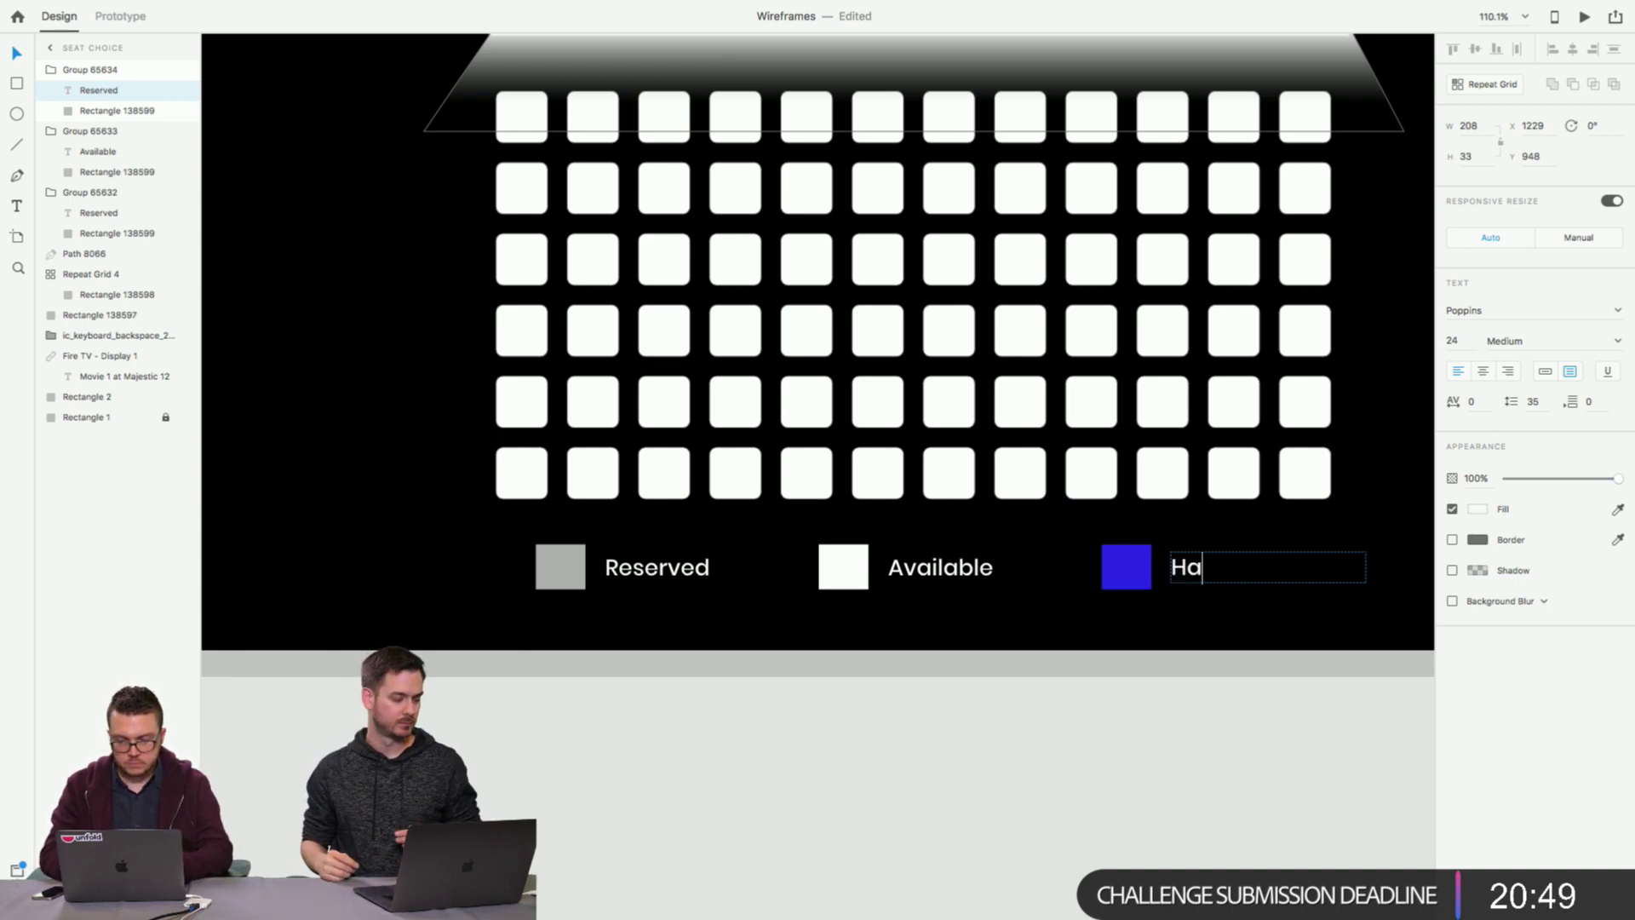
key(BackSpace)
key(BackSpace)
text(AC)
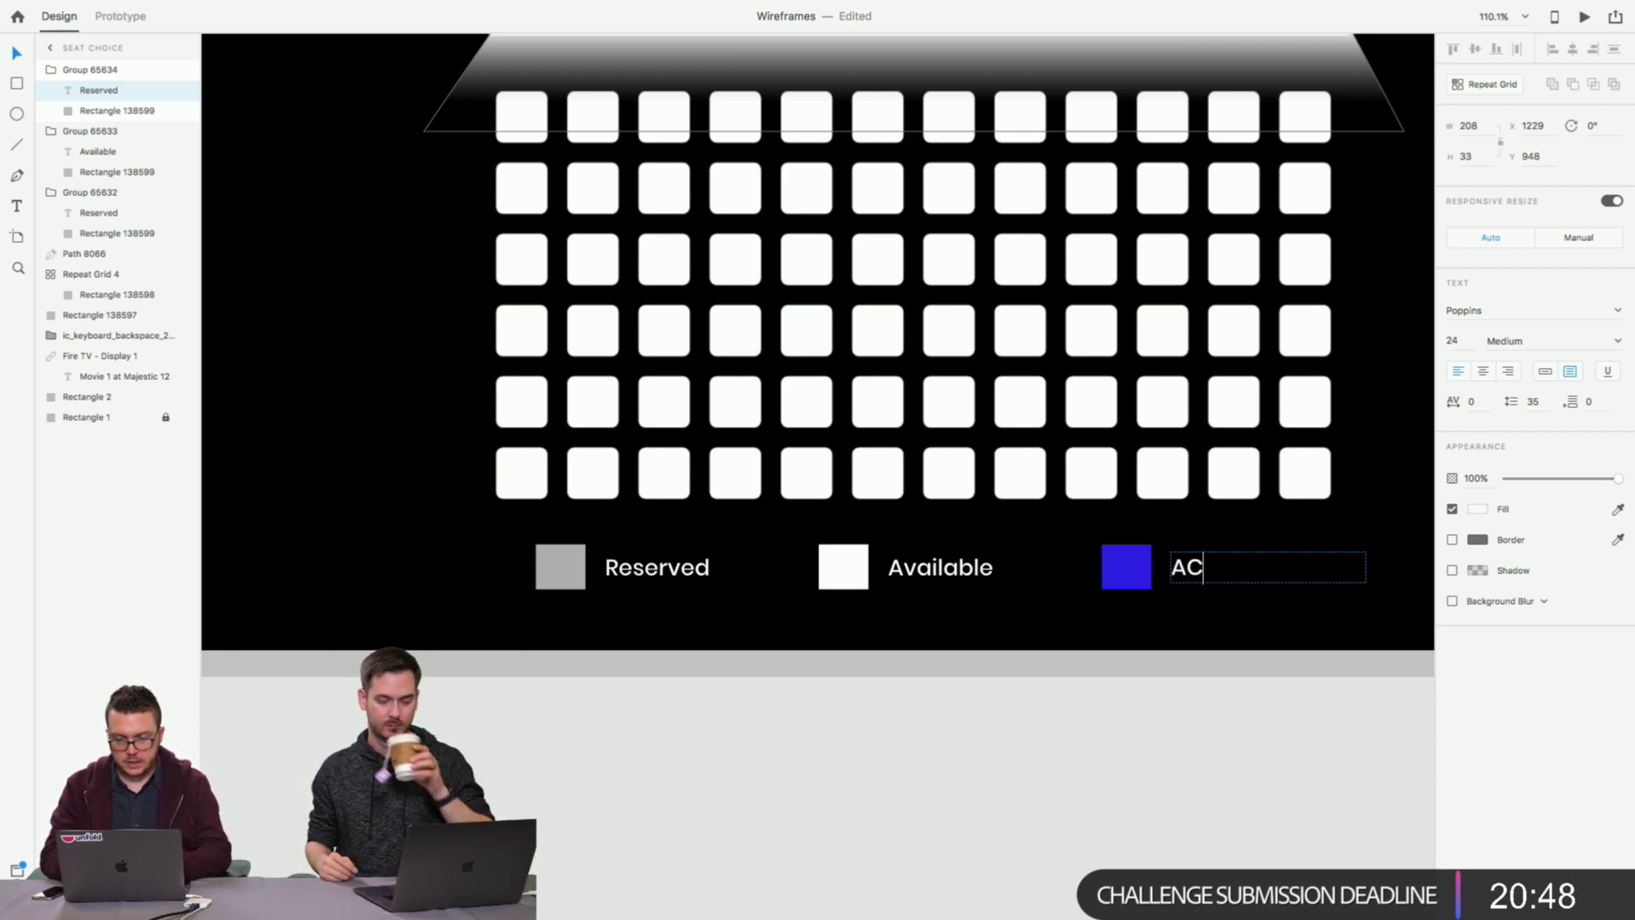
key(BackSpace)
text(ccessibil)
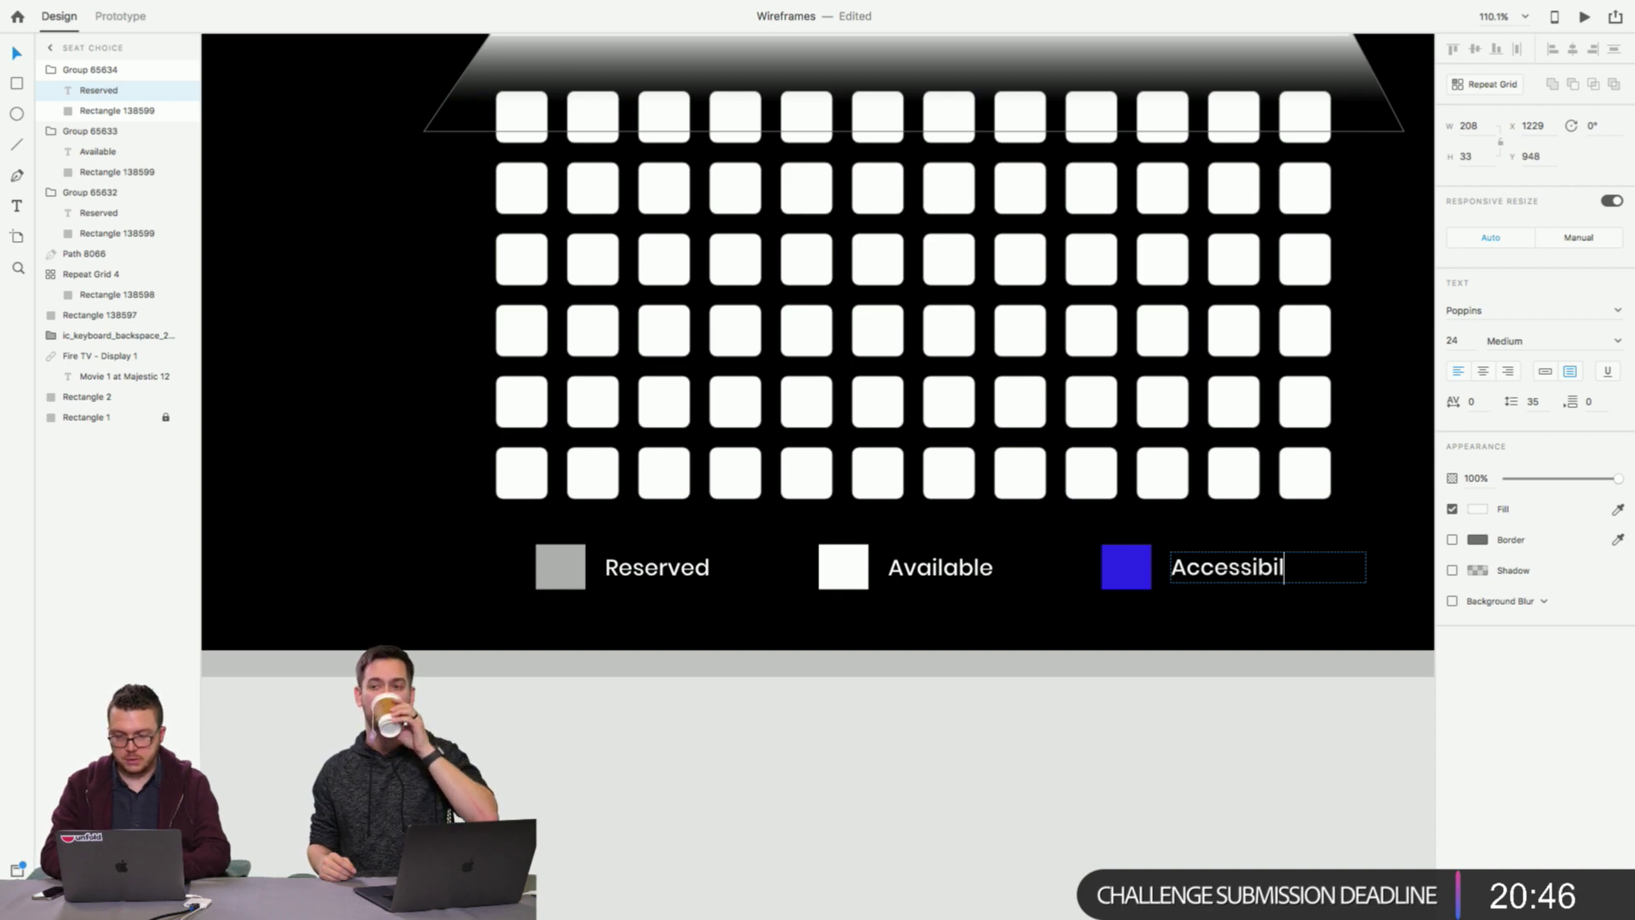
text(ity)
key(Escape)
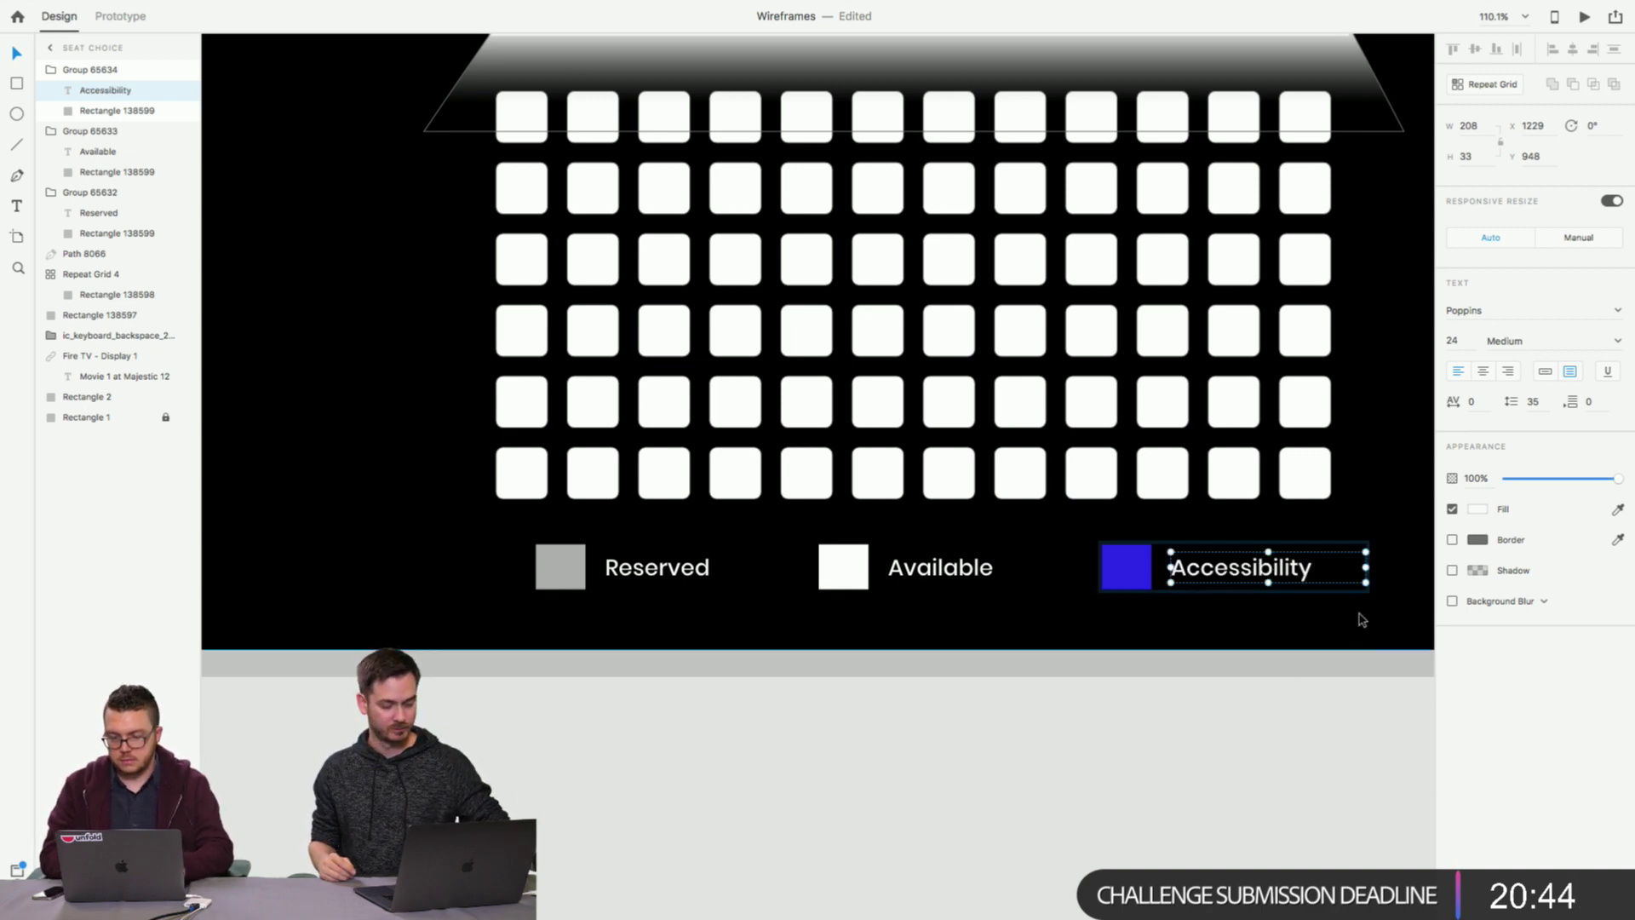
click(1231, 732)
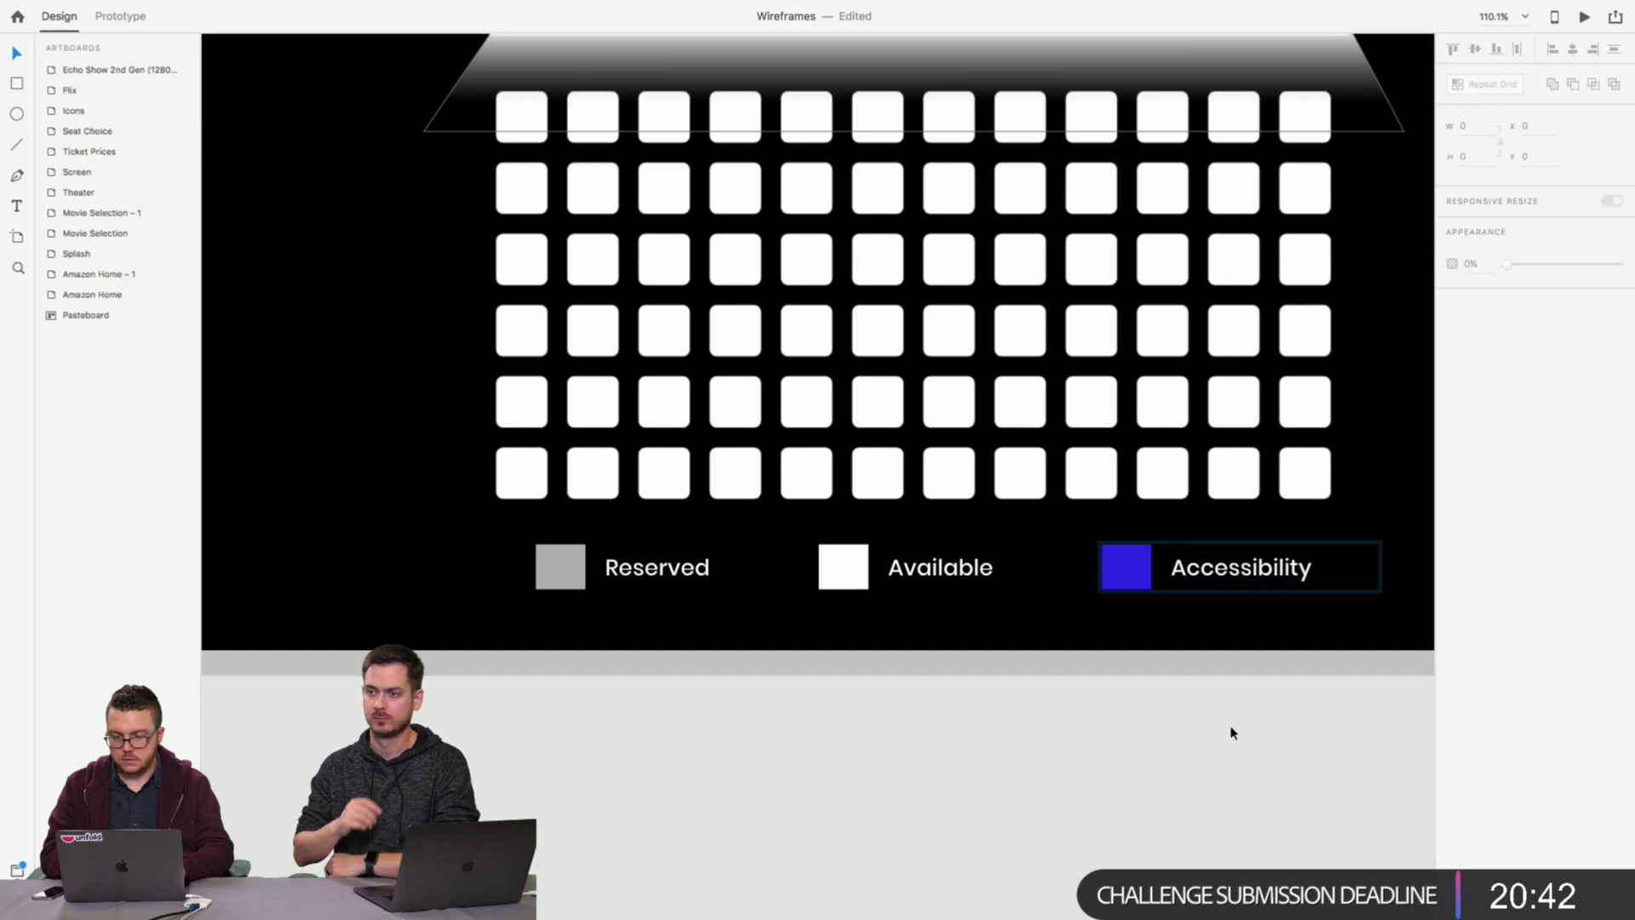
Move the screen bar together with its gradient trapezoid straight up to Y 299, clear of the top seat row.
scroll(1227, 765, down, 5)
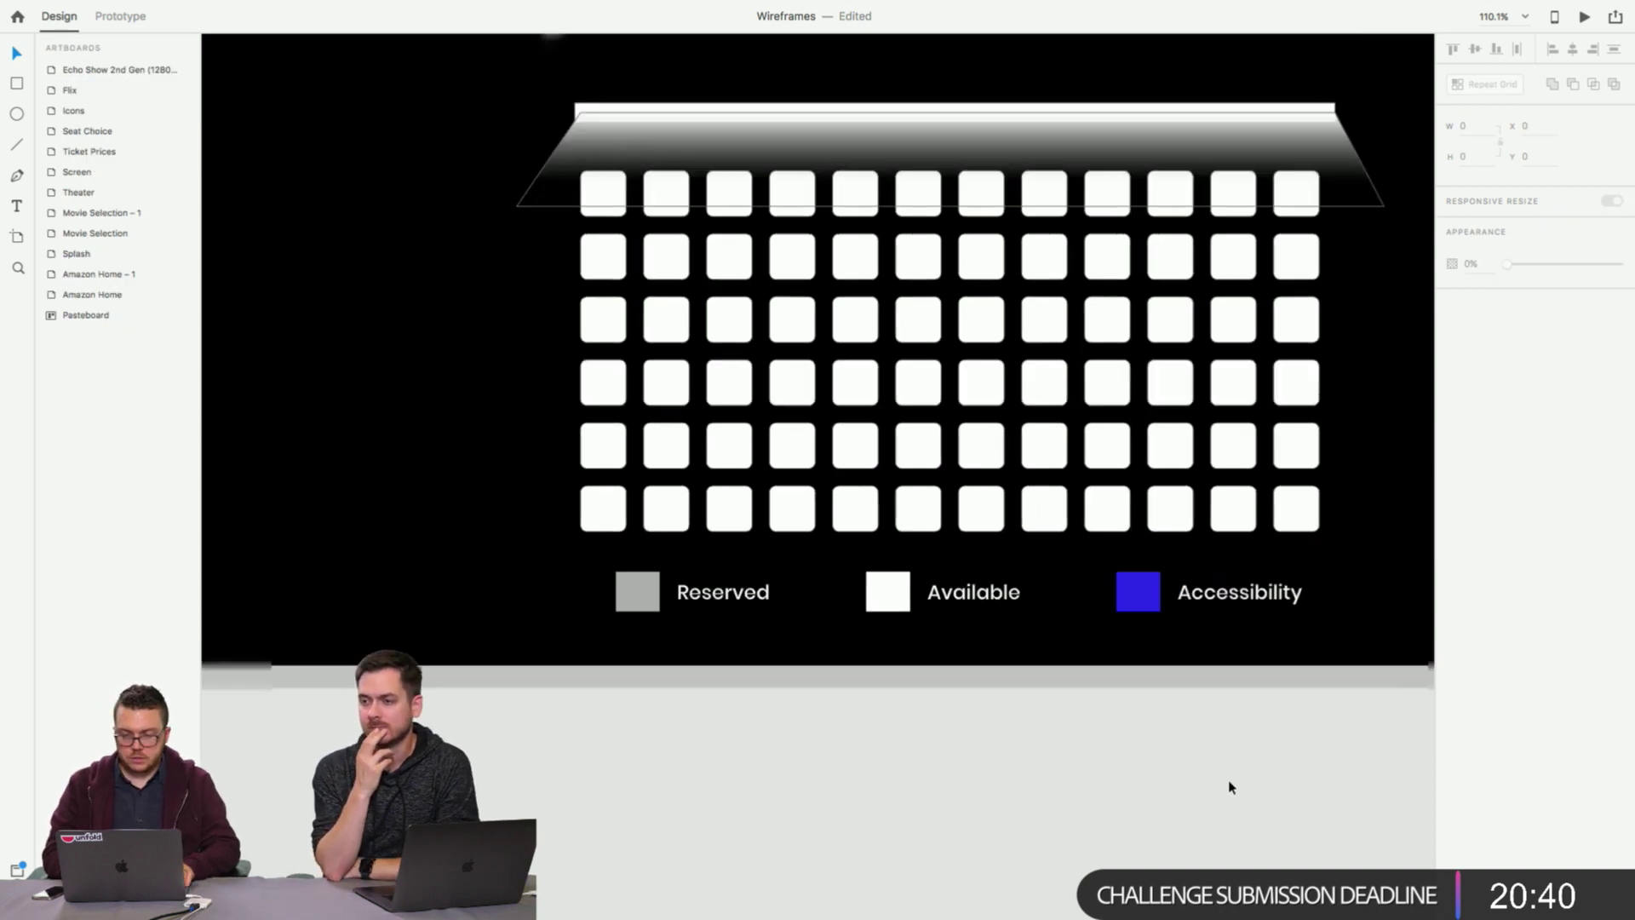
scroll(1253, 761, right, 3)
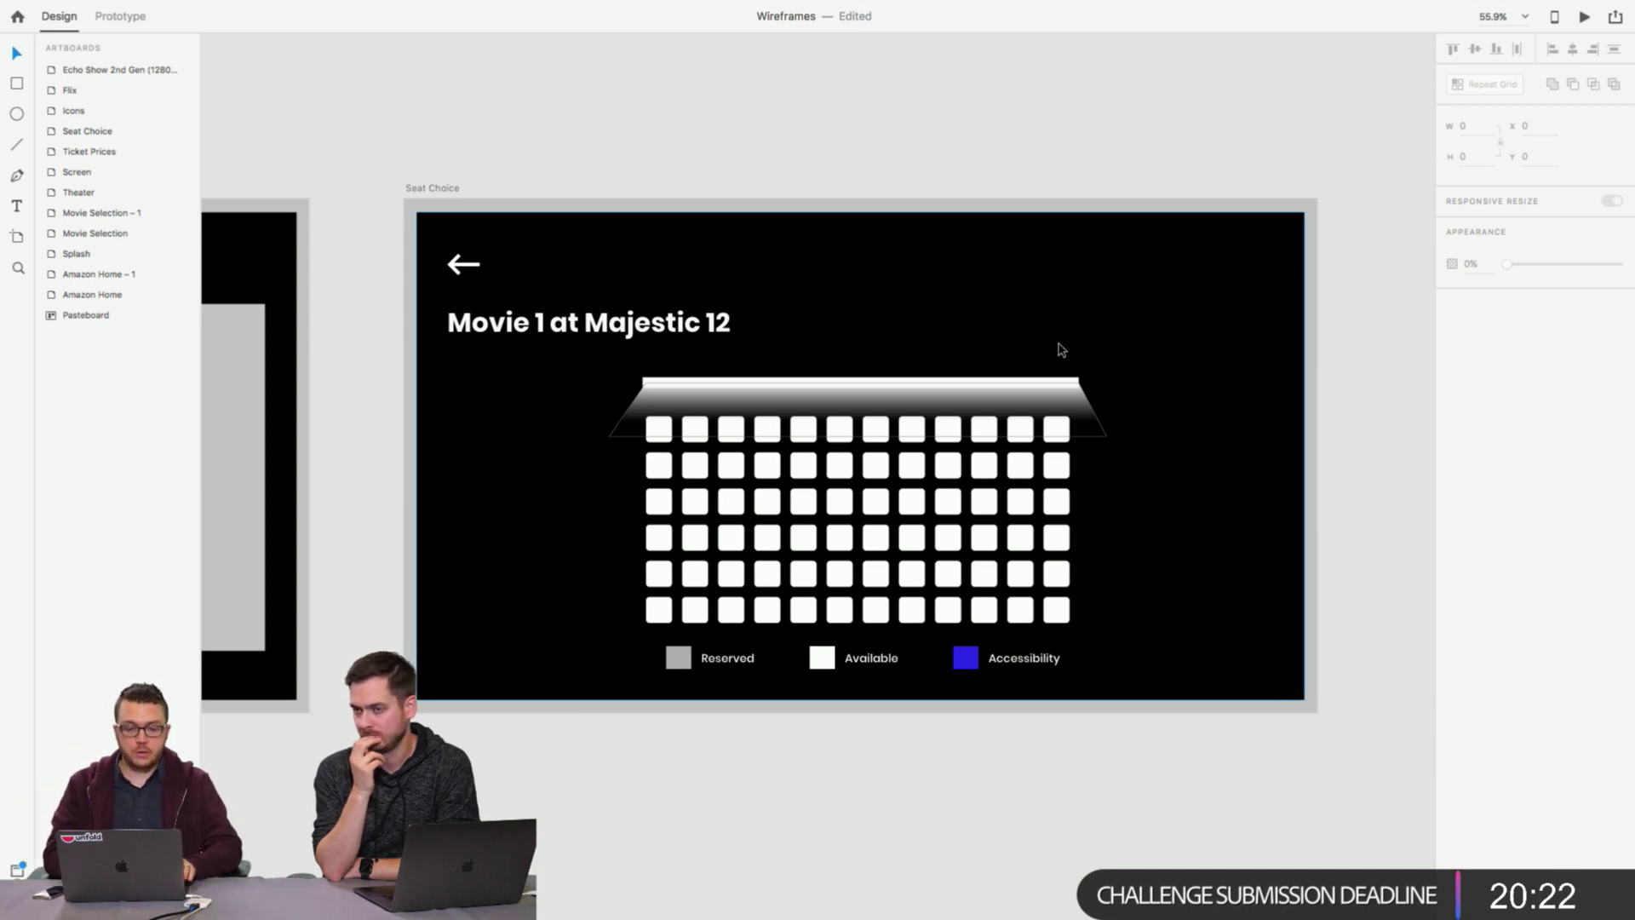
click(960, 383)
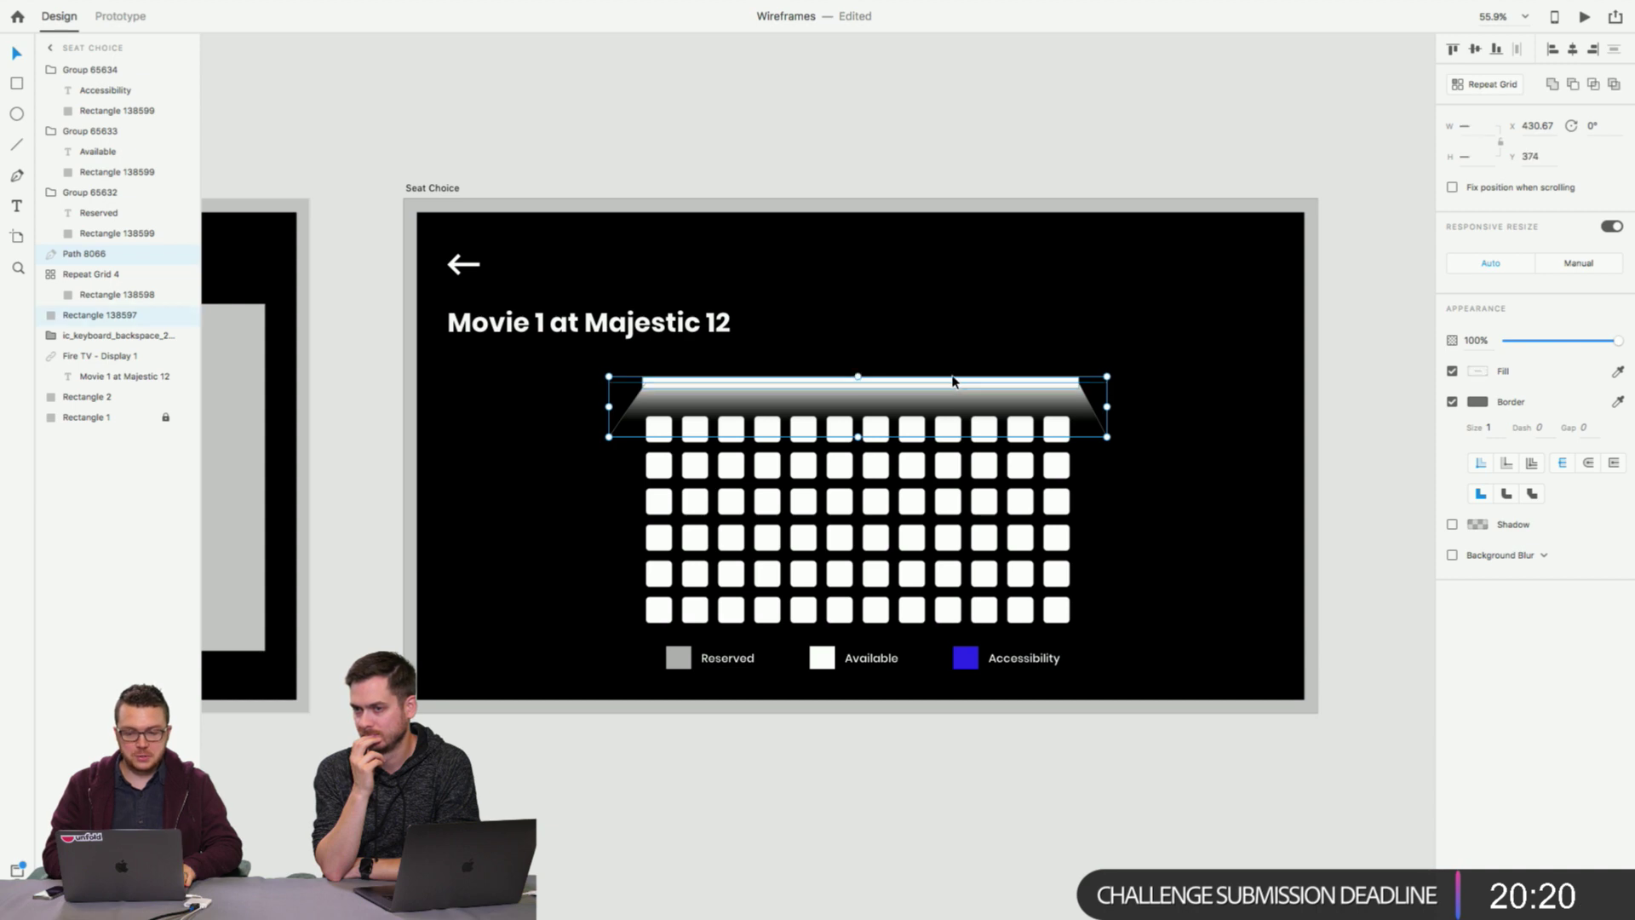
drag(942, 394, 940, 360)
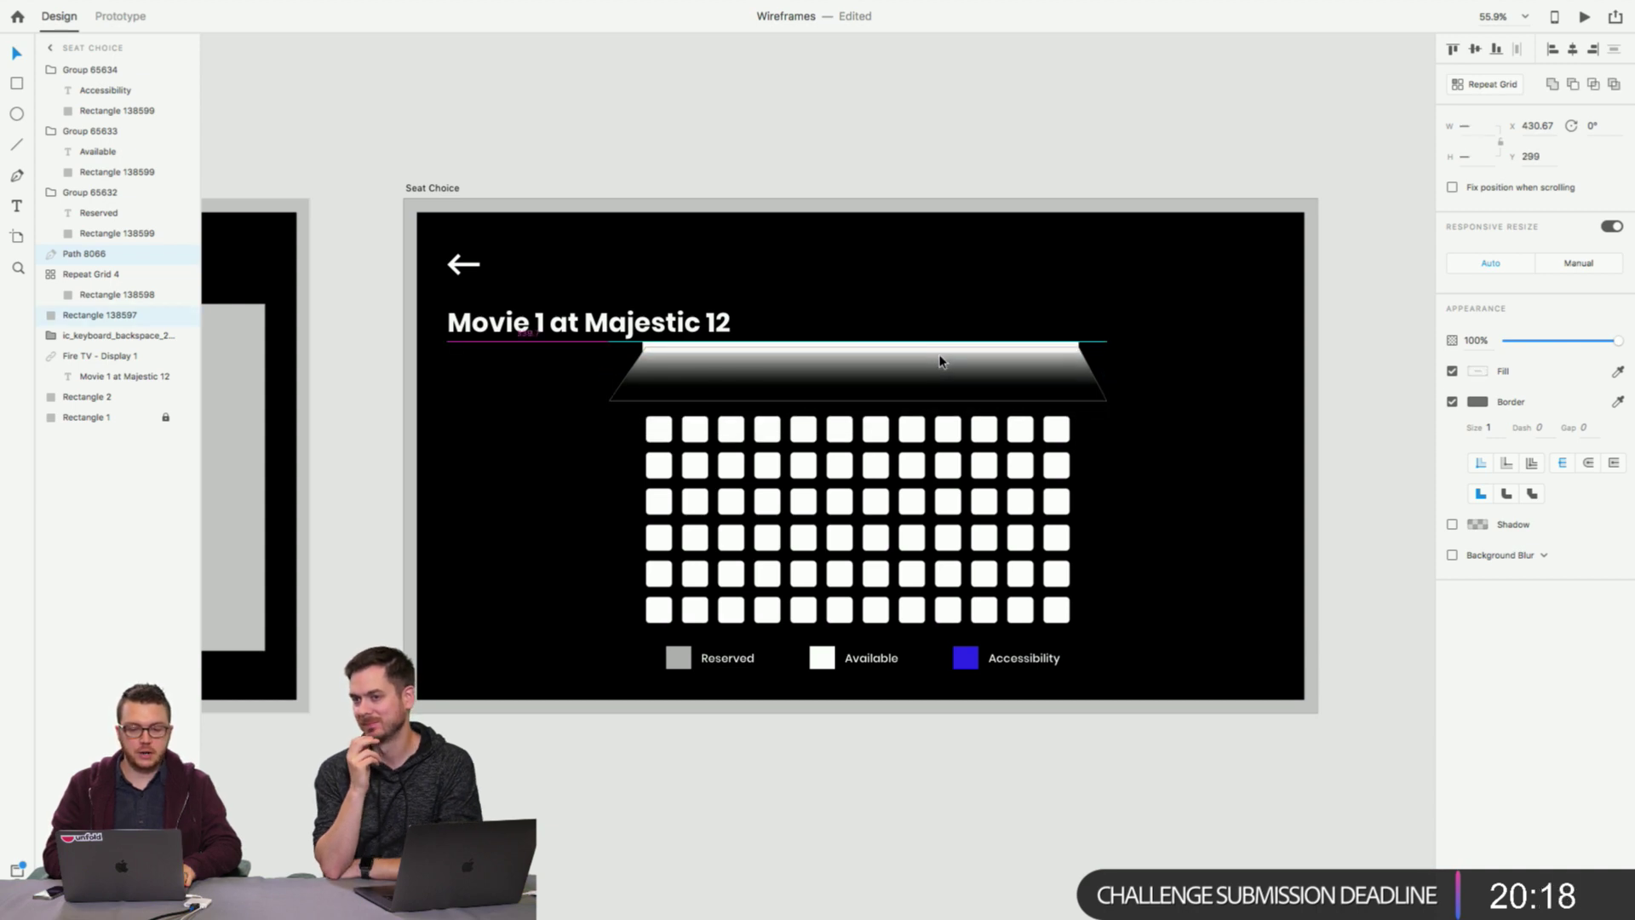
click(1000, 777)
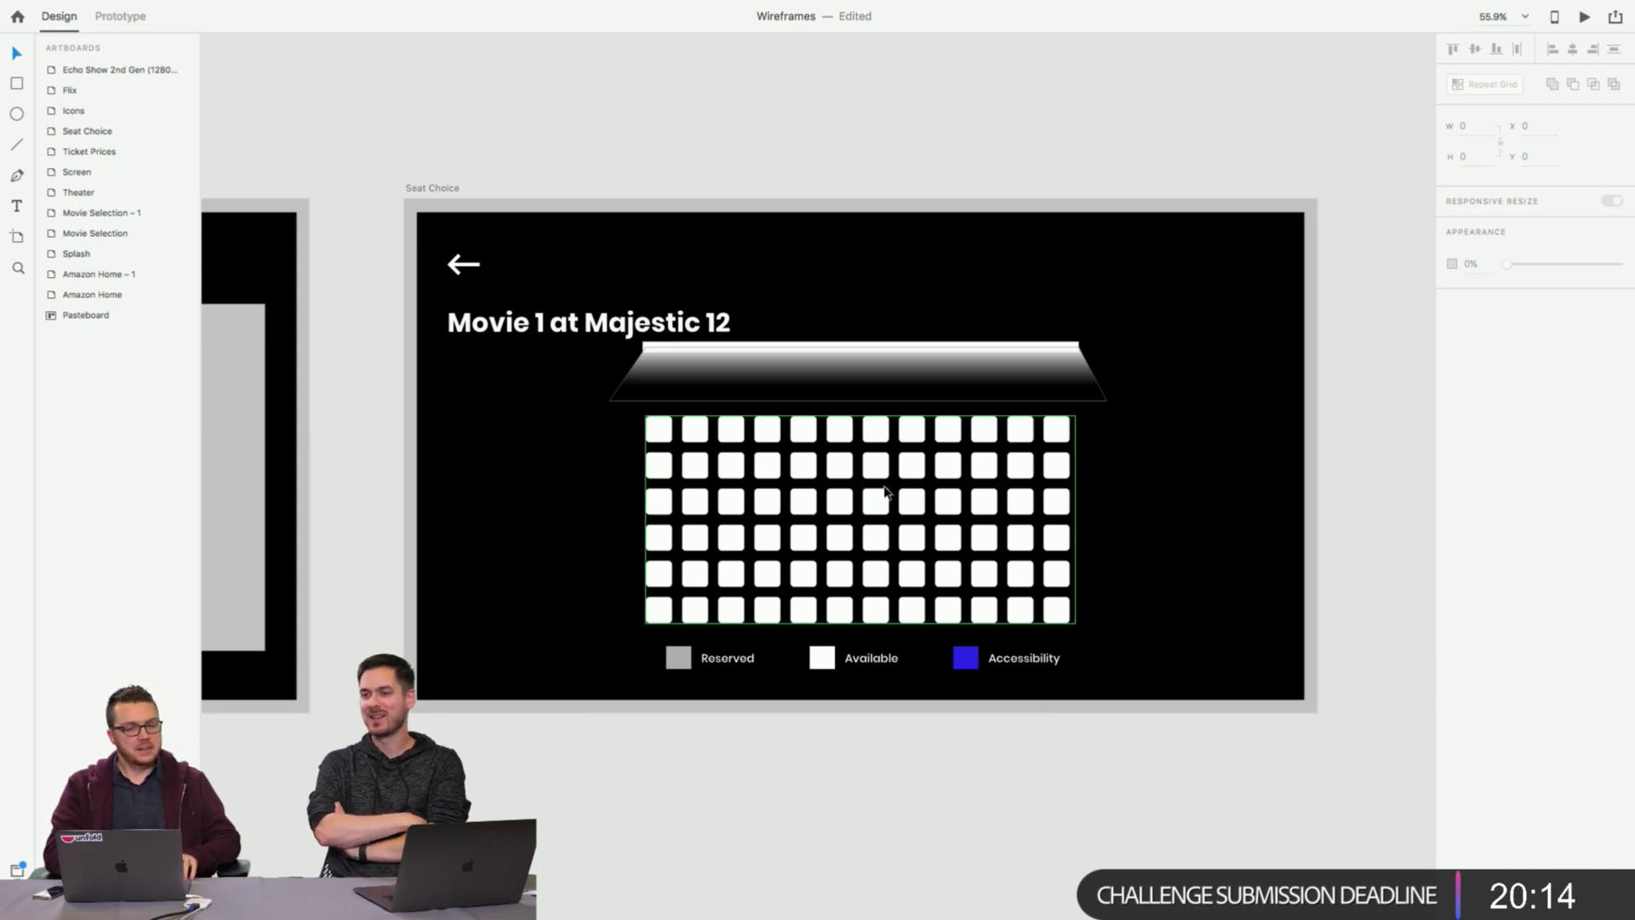
scroll(886, 489, up, 5)
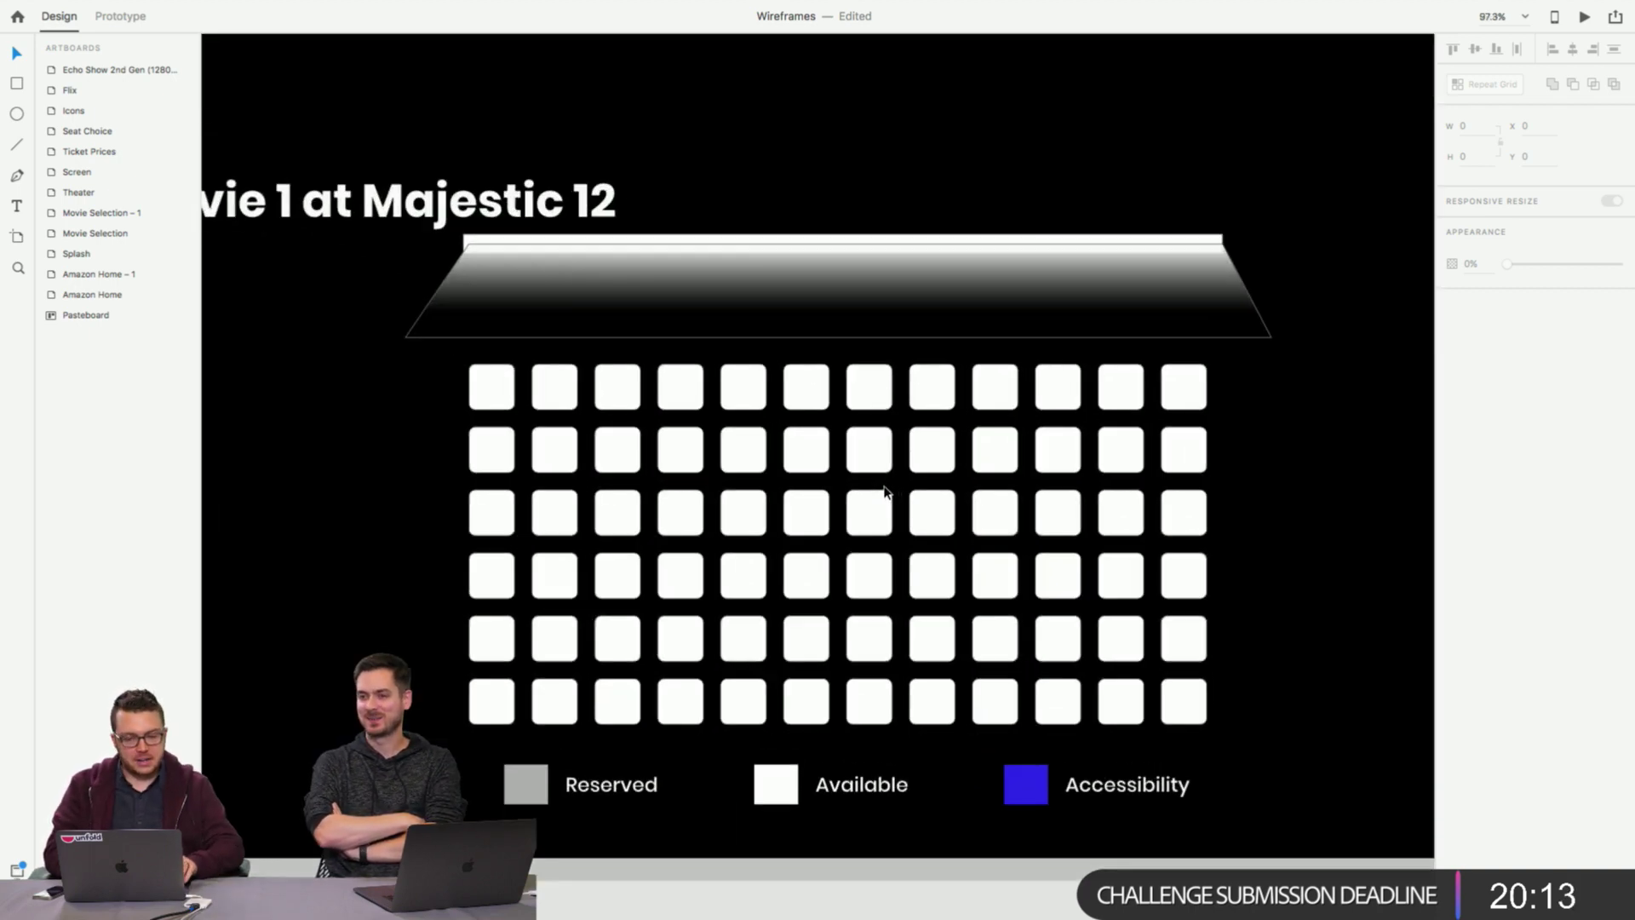
Remove the border outline from the gradient trapezoid below the screen bar.
click(15, 206)
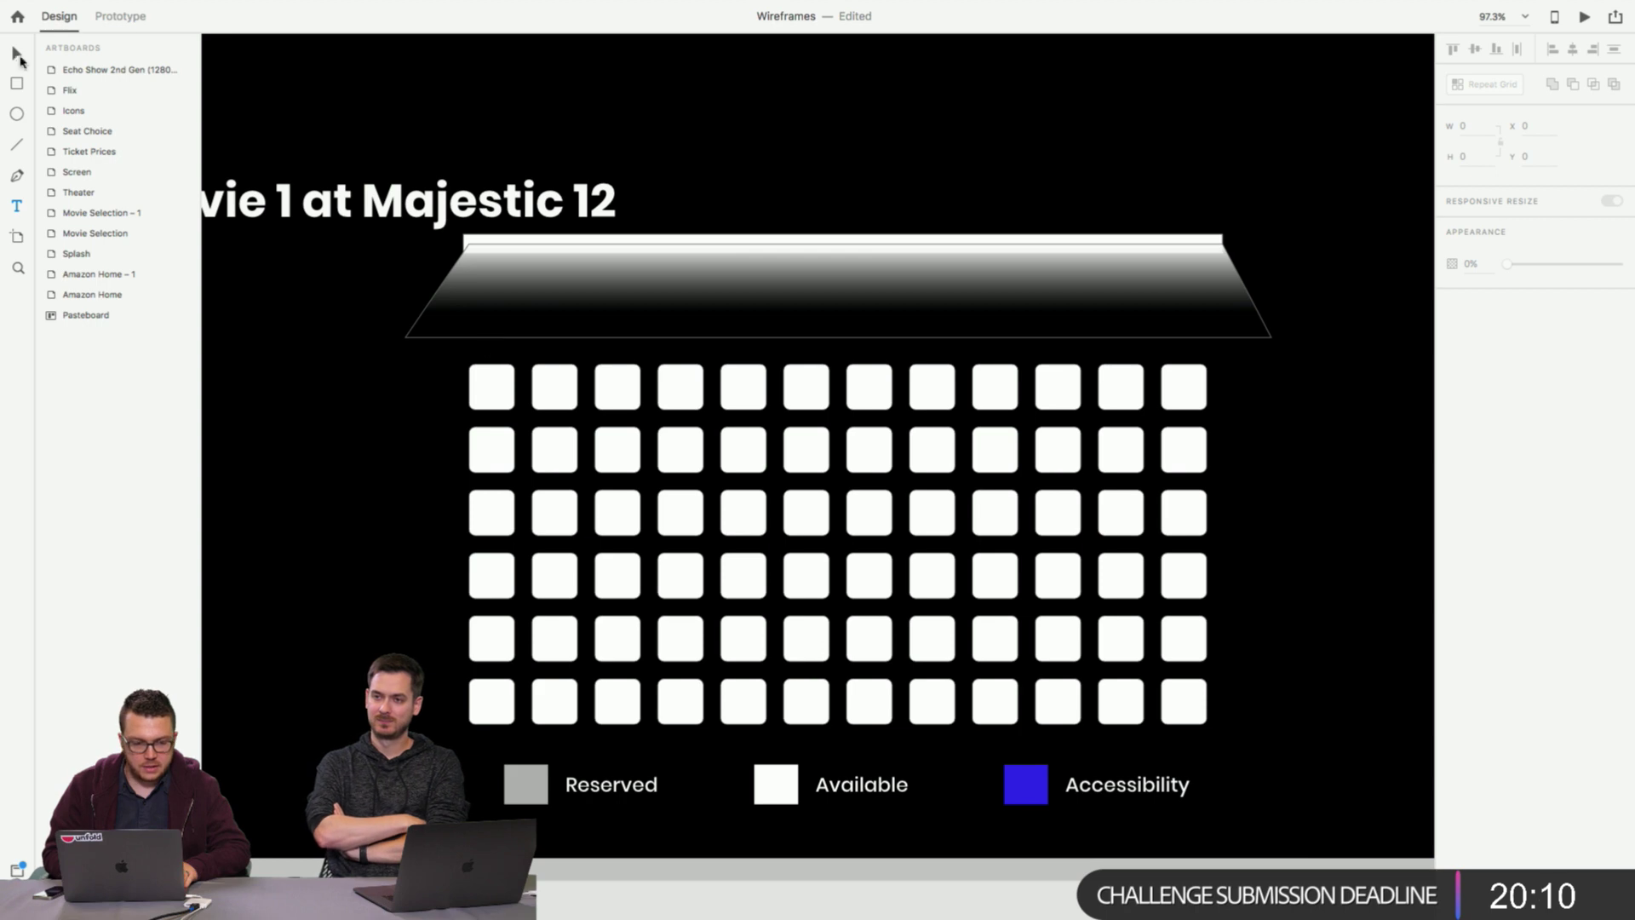
click(17, 55)
click(360, 423)
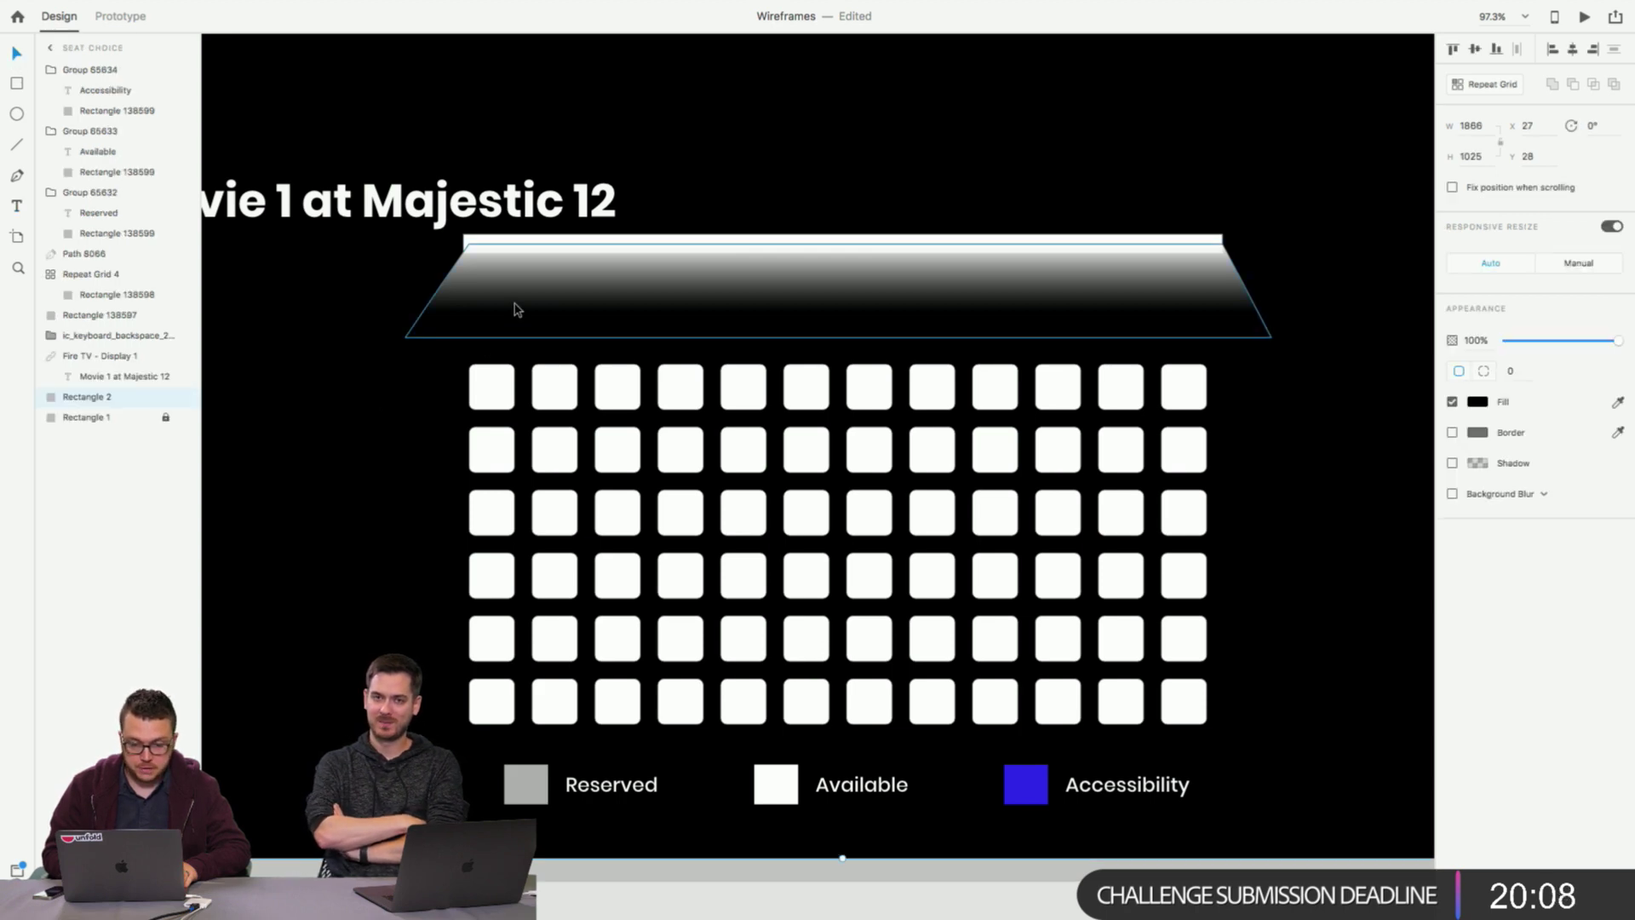
click(516, 309)
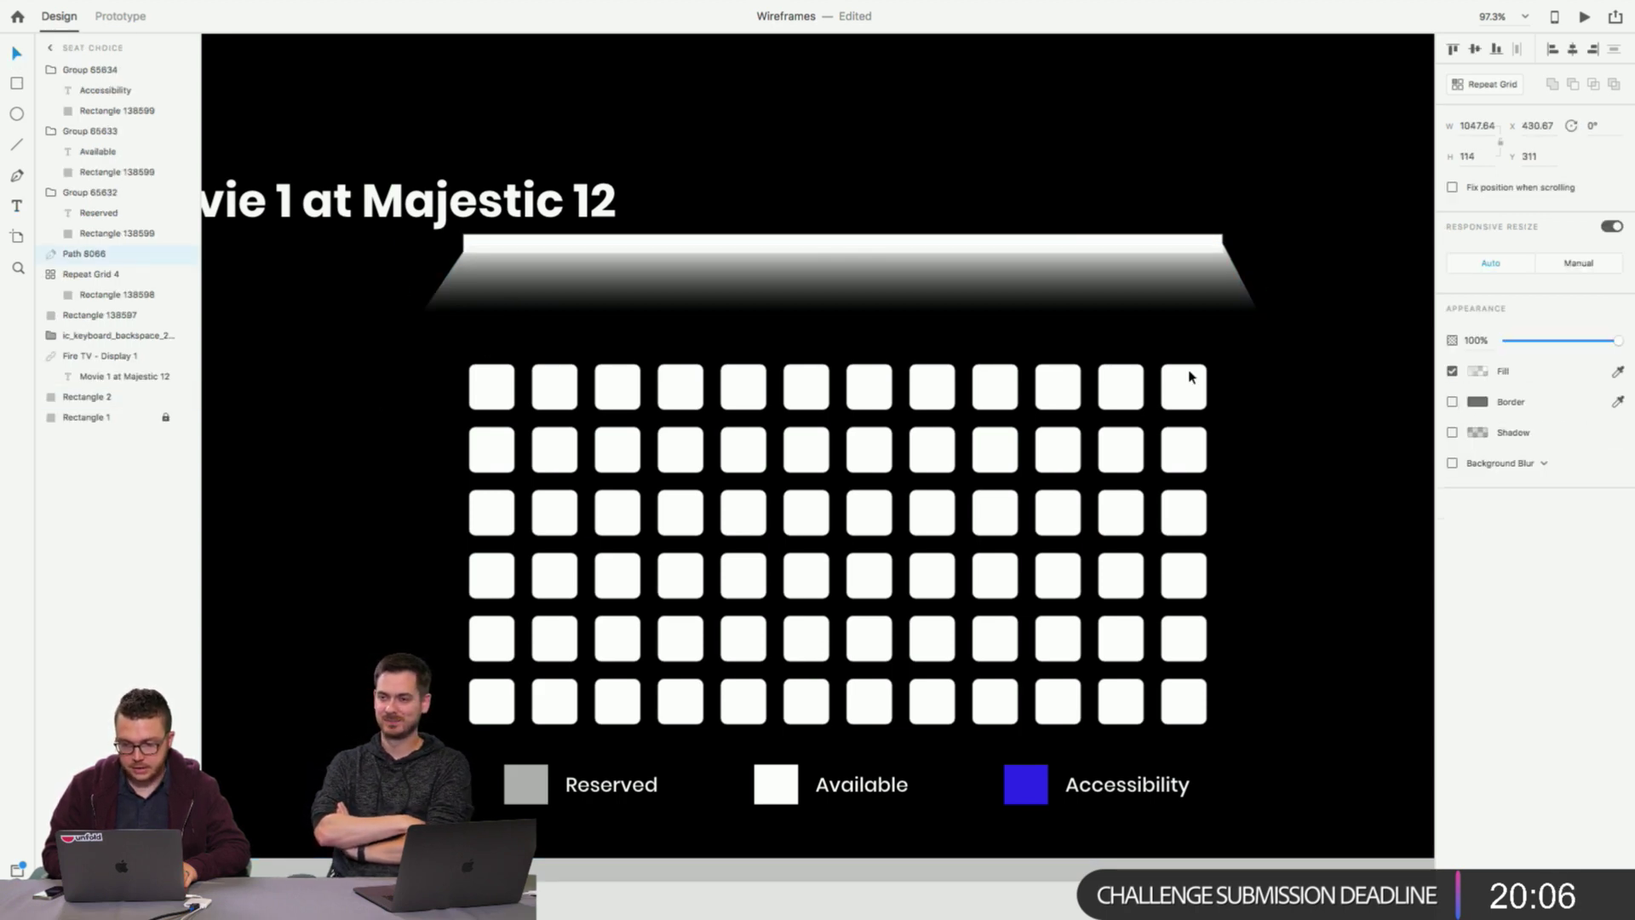
click(380, 345)
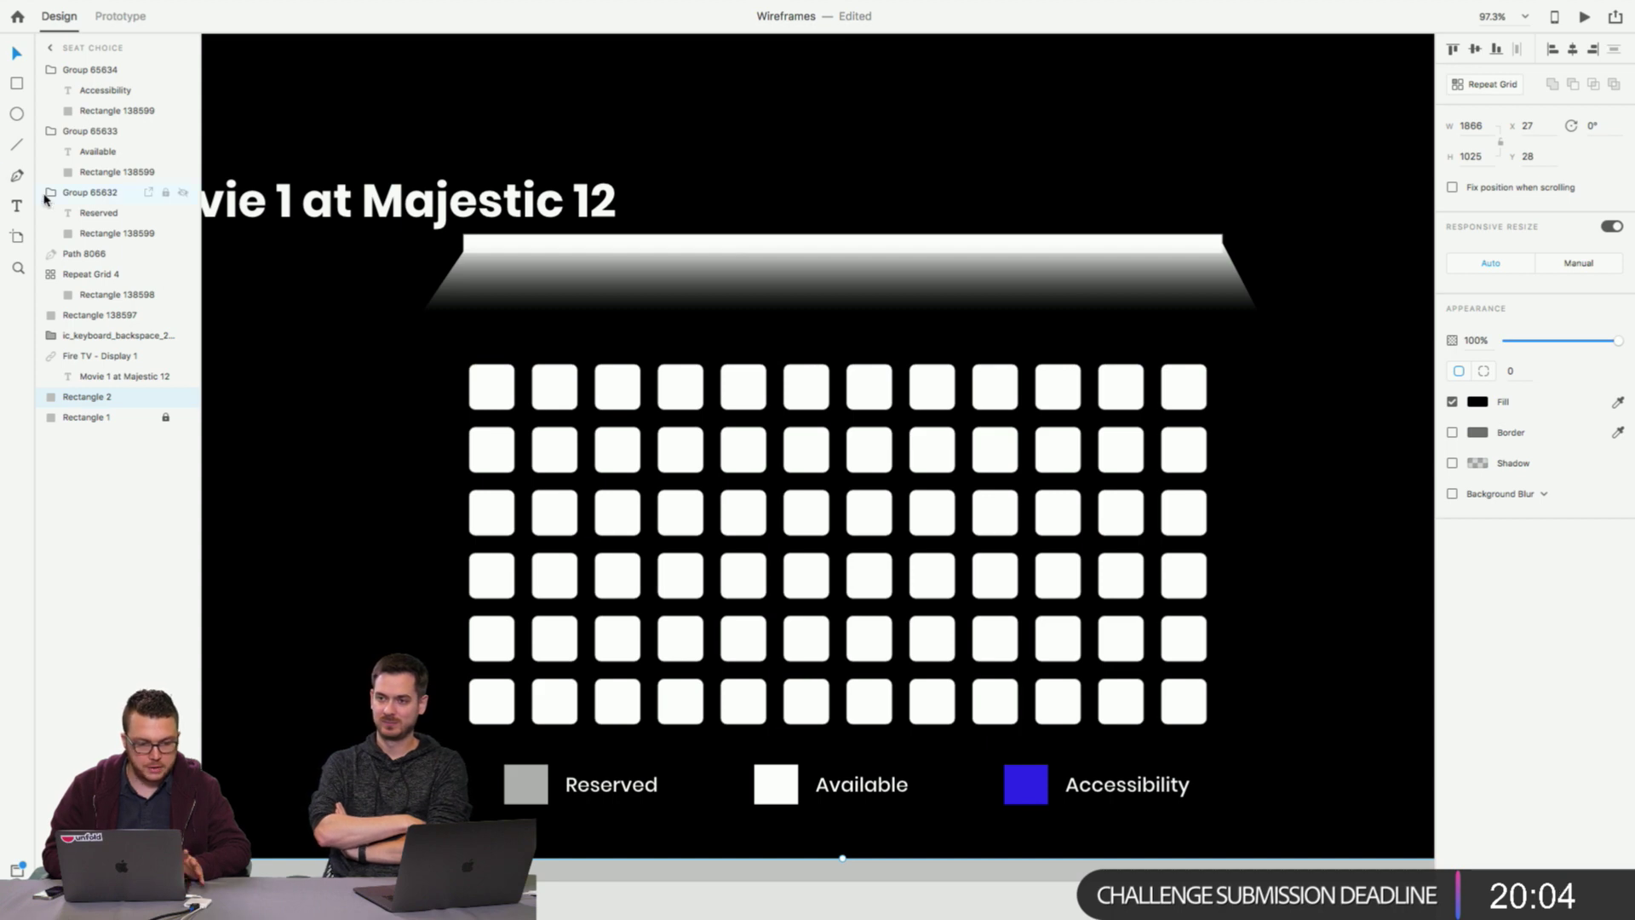
Add a centre-aligned text label "1" directly above the first seat column, in a box about 57 by 36.
click(17, 206)
drag(468, 326, 515, 353)
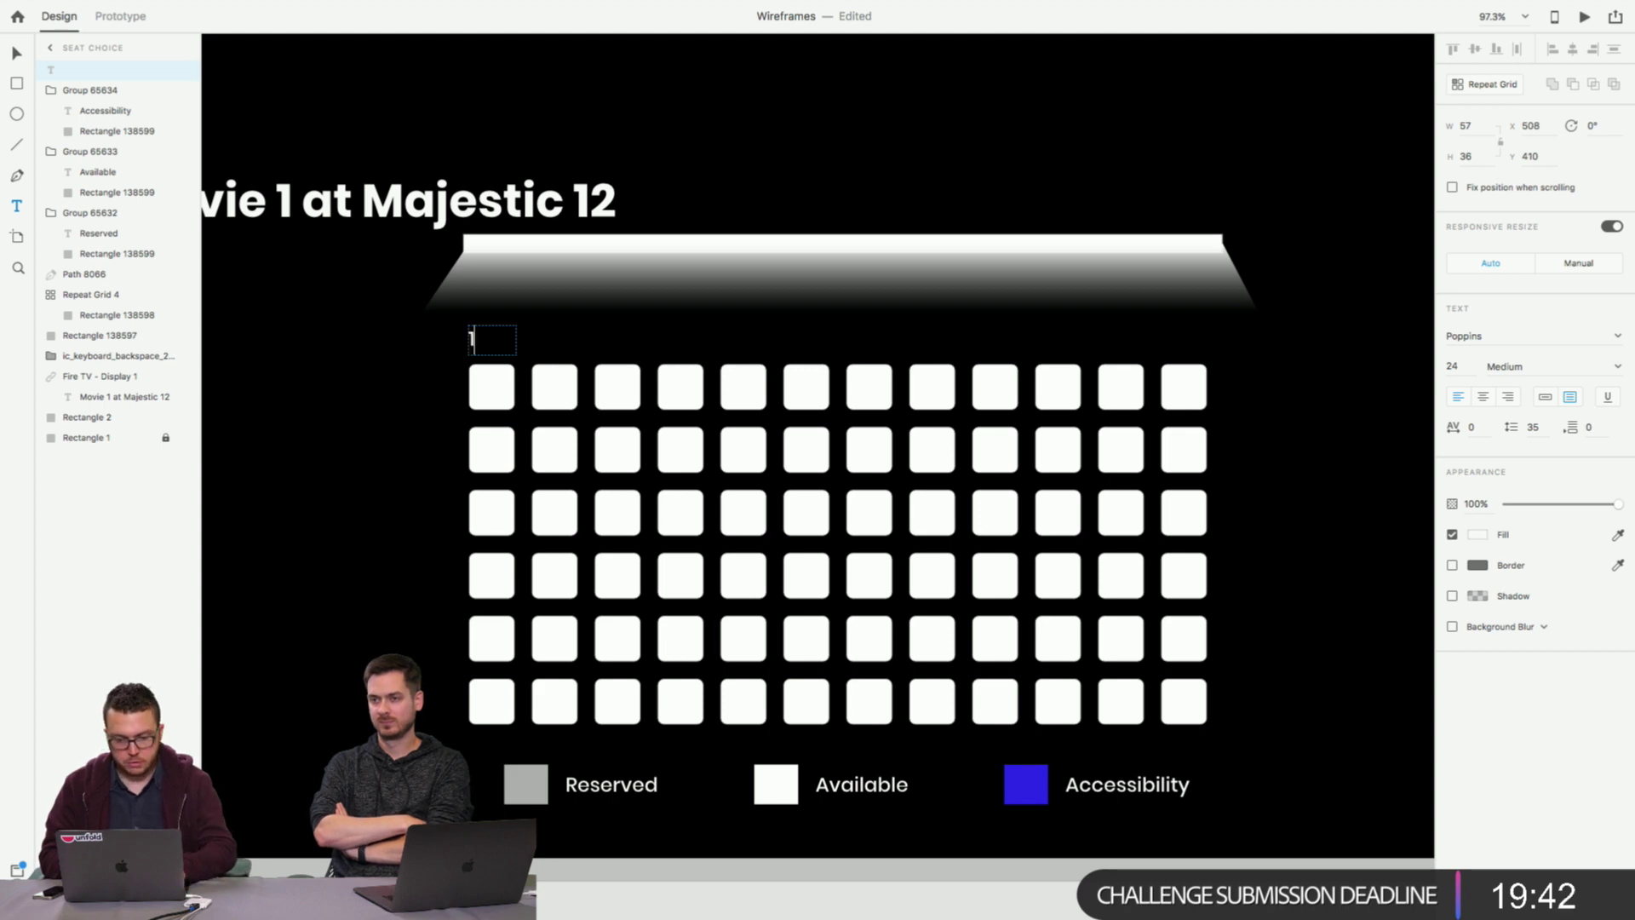
click(1483, 397)
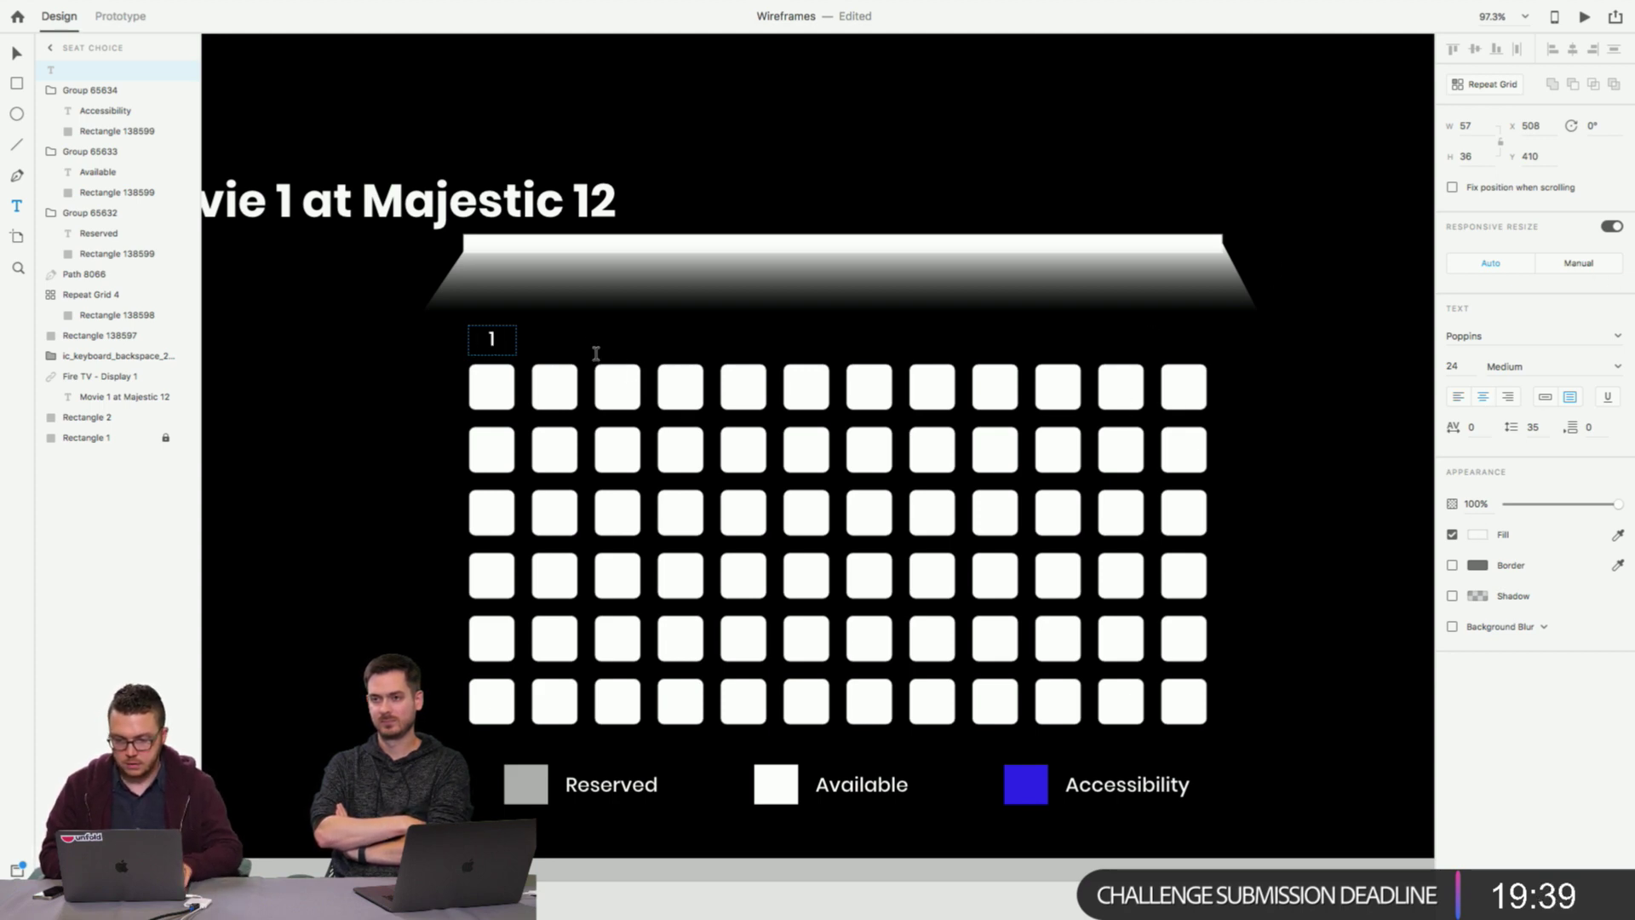
click(16, 53)
Copy the "1" label to the end of the top seat row at X 1419, Y 465, and change its text to "A".
drag(494, 342, 1246, 390)
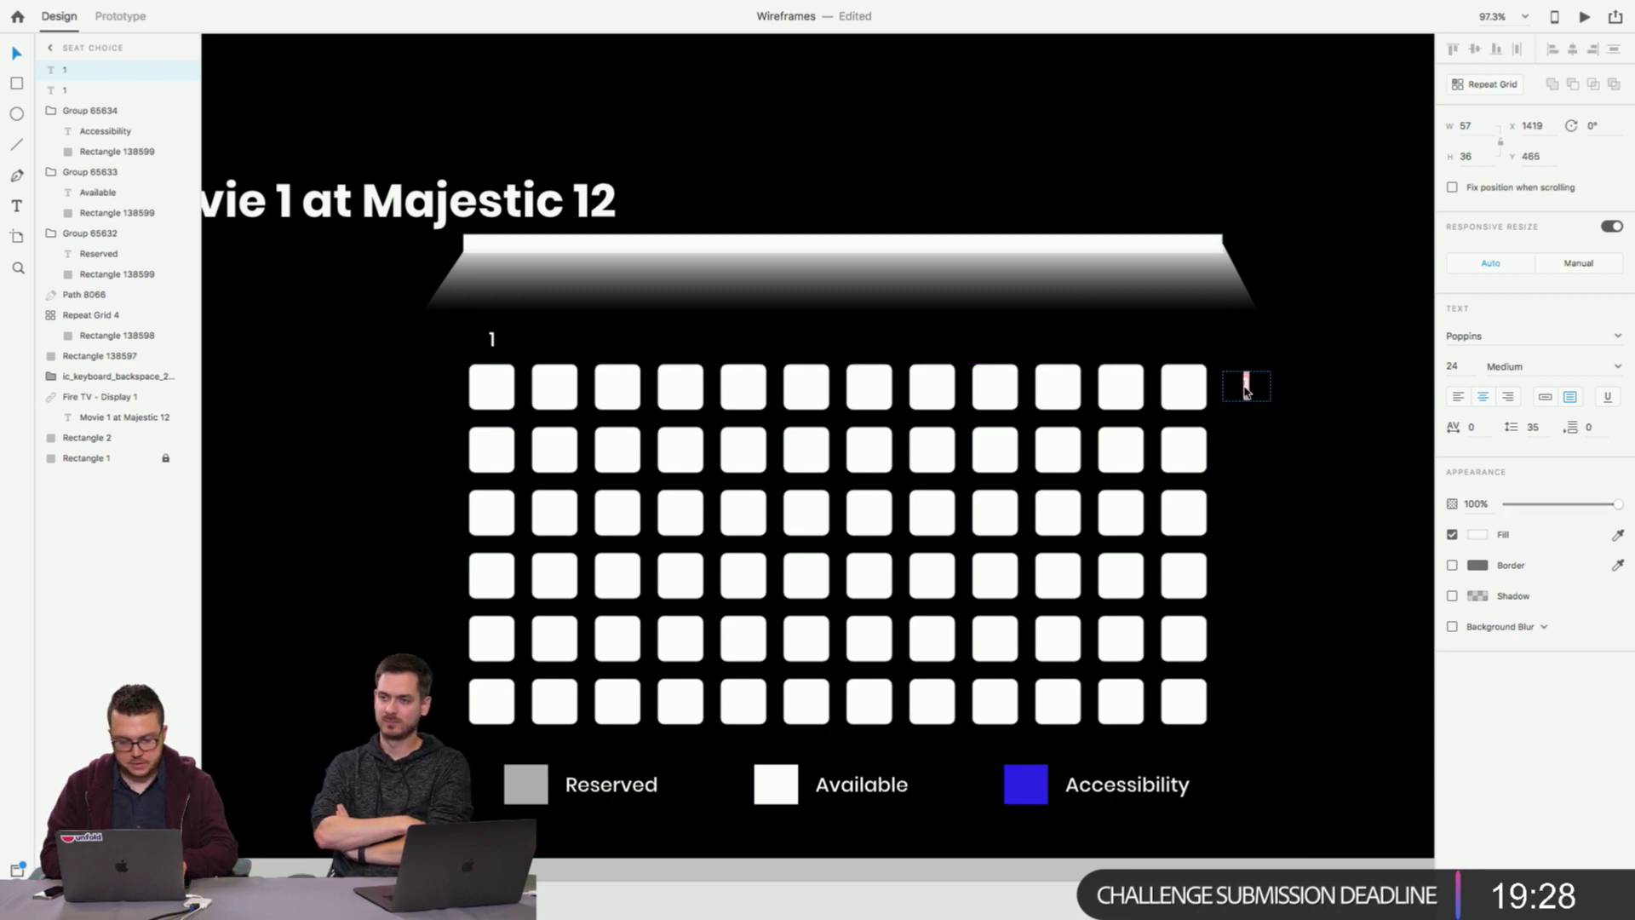
double_click(1246, 387)
text(A)
key(Escape)
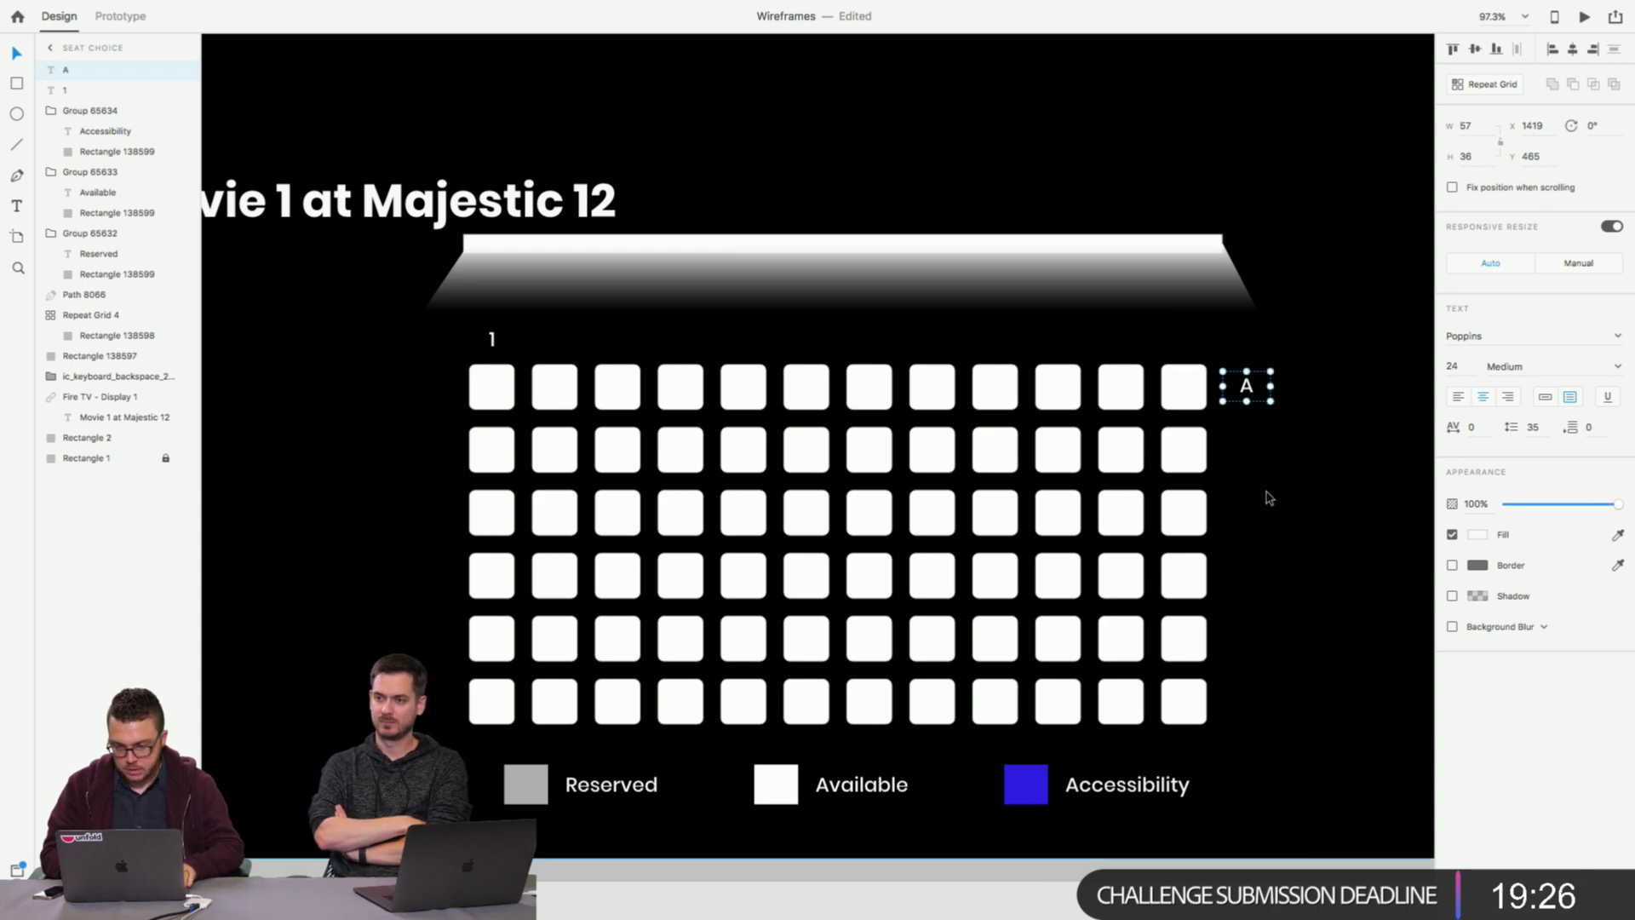
Turn the "A" label into a vertical repeat grid, spaced so one label lines up with each of the six seat rows.
click(1471, 85)
drag(1247, 413, 1251, 668)
click(1251, 688)
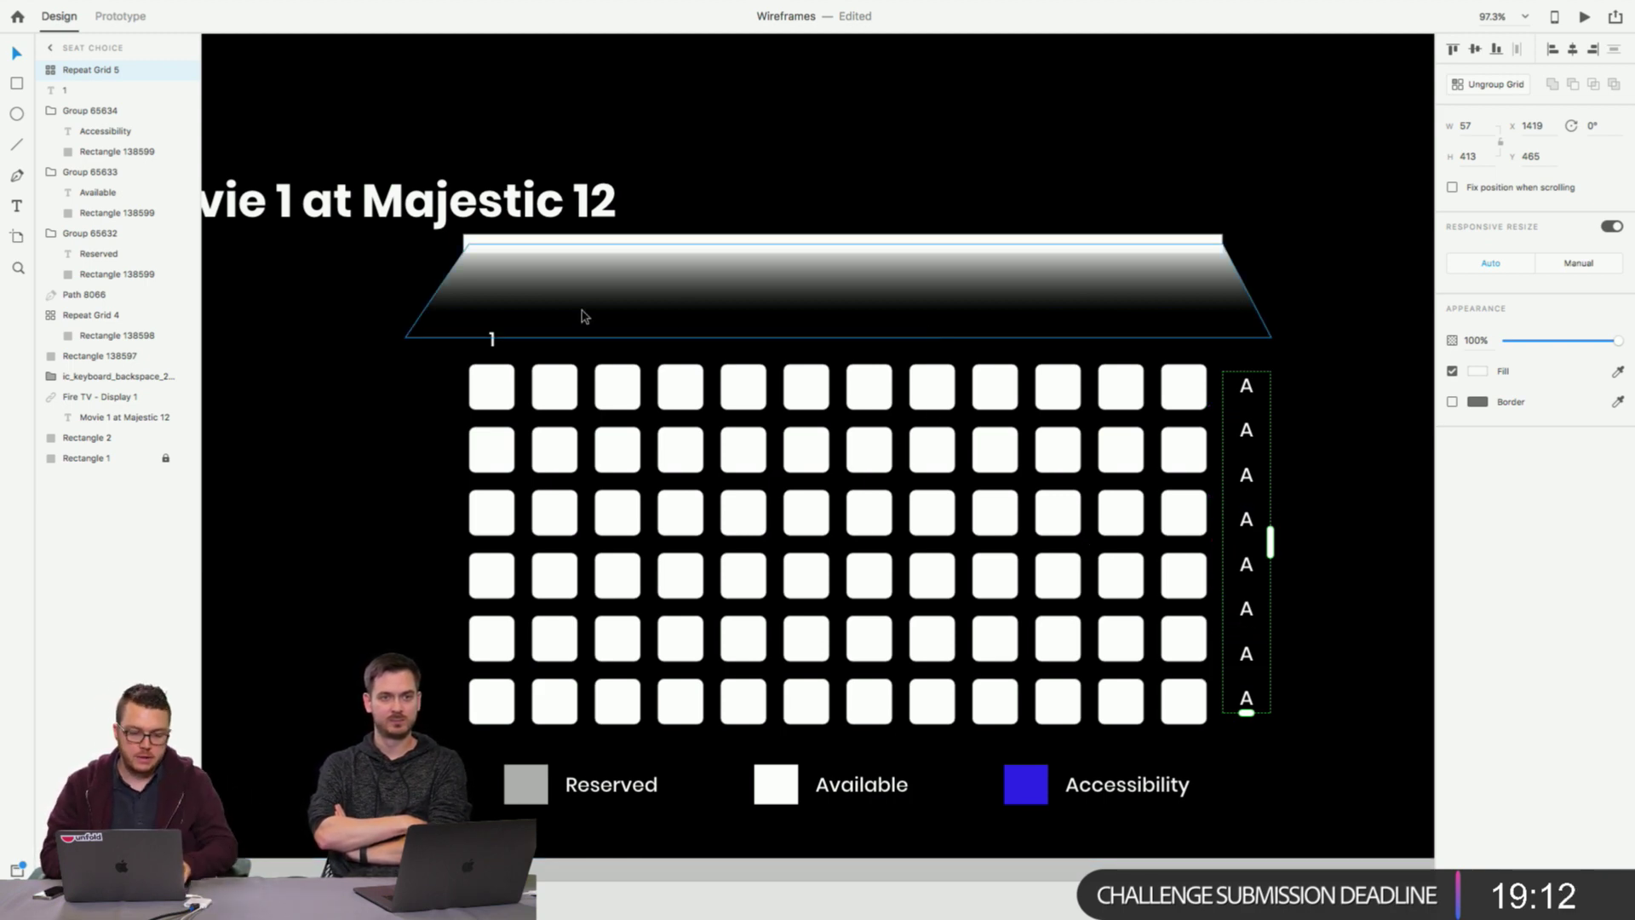
click(284, 540)
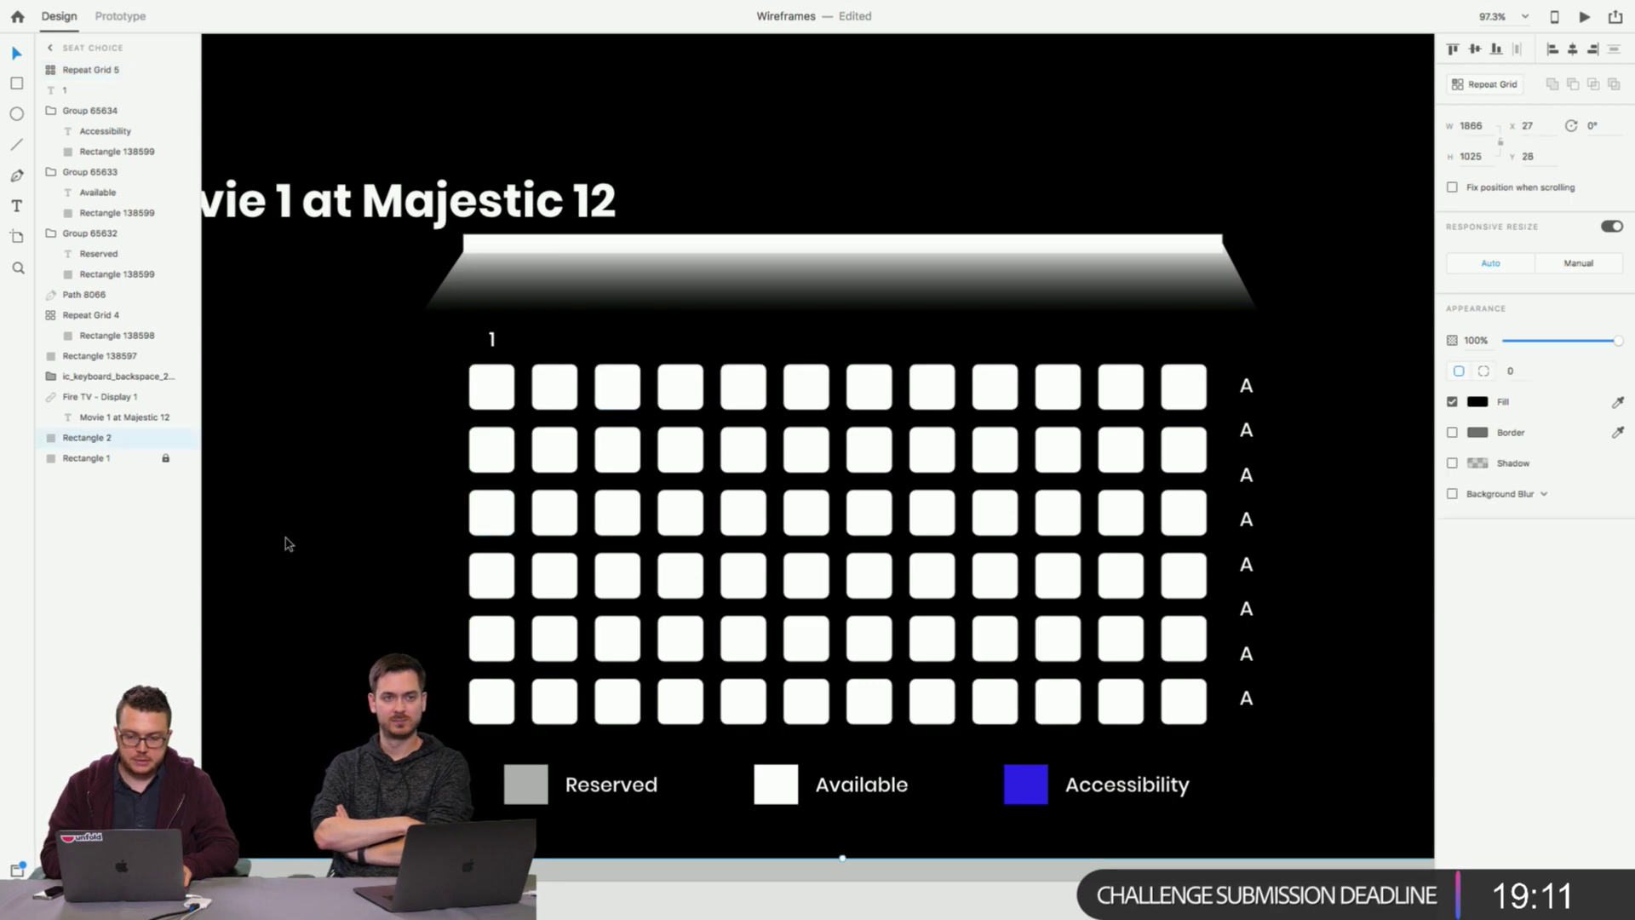
click(1248, 386)
drag(1248, 407, 1246, 426)
drag(1249, 855, 1242, 733)
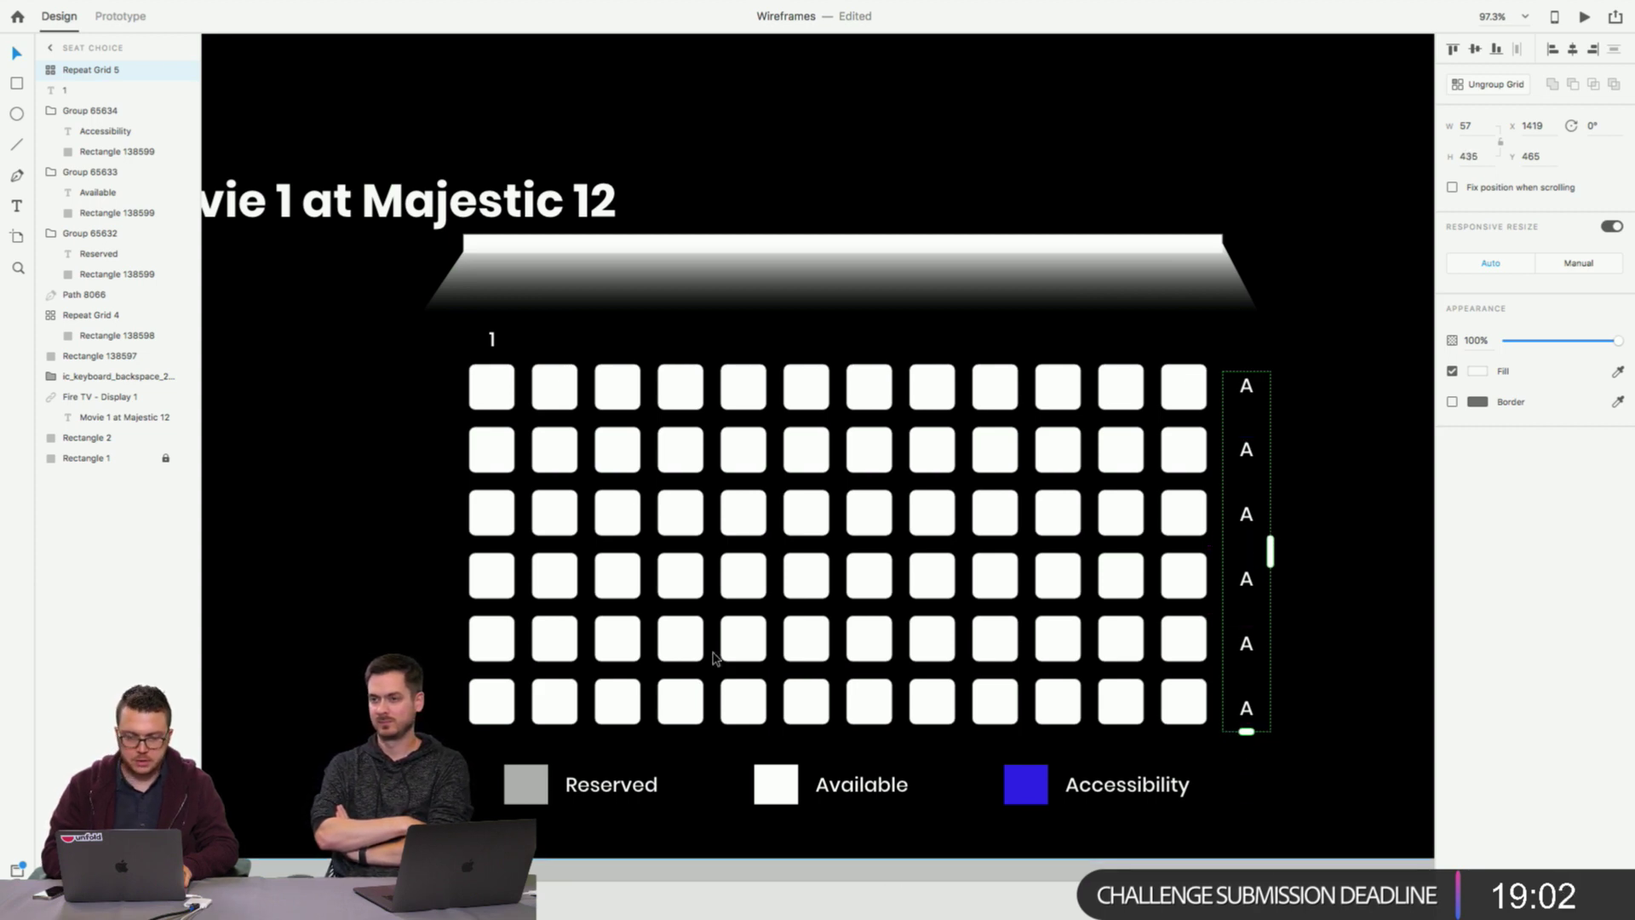
Turn the "1" label into a horizontal repeat grid, spaced so one label sits centred above each of the twelve seat columns.
click(494, 339)
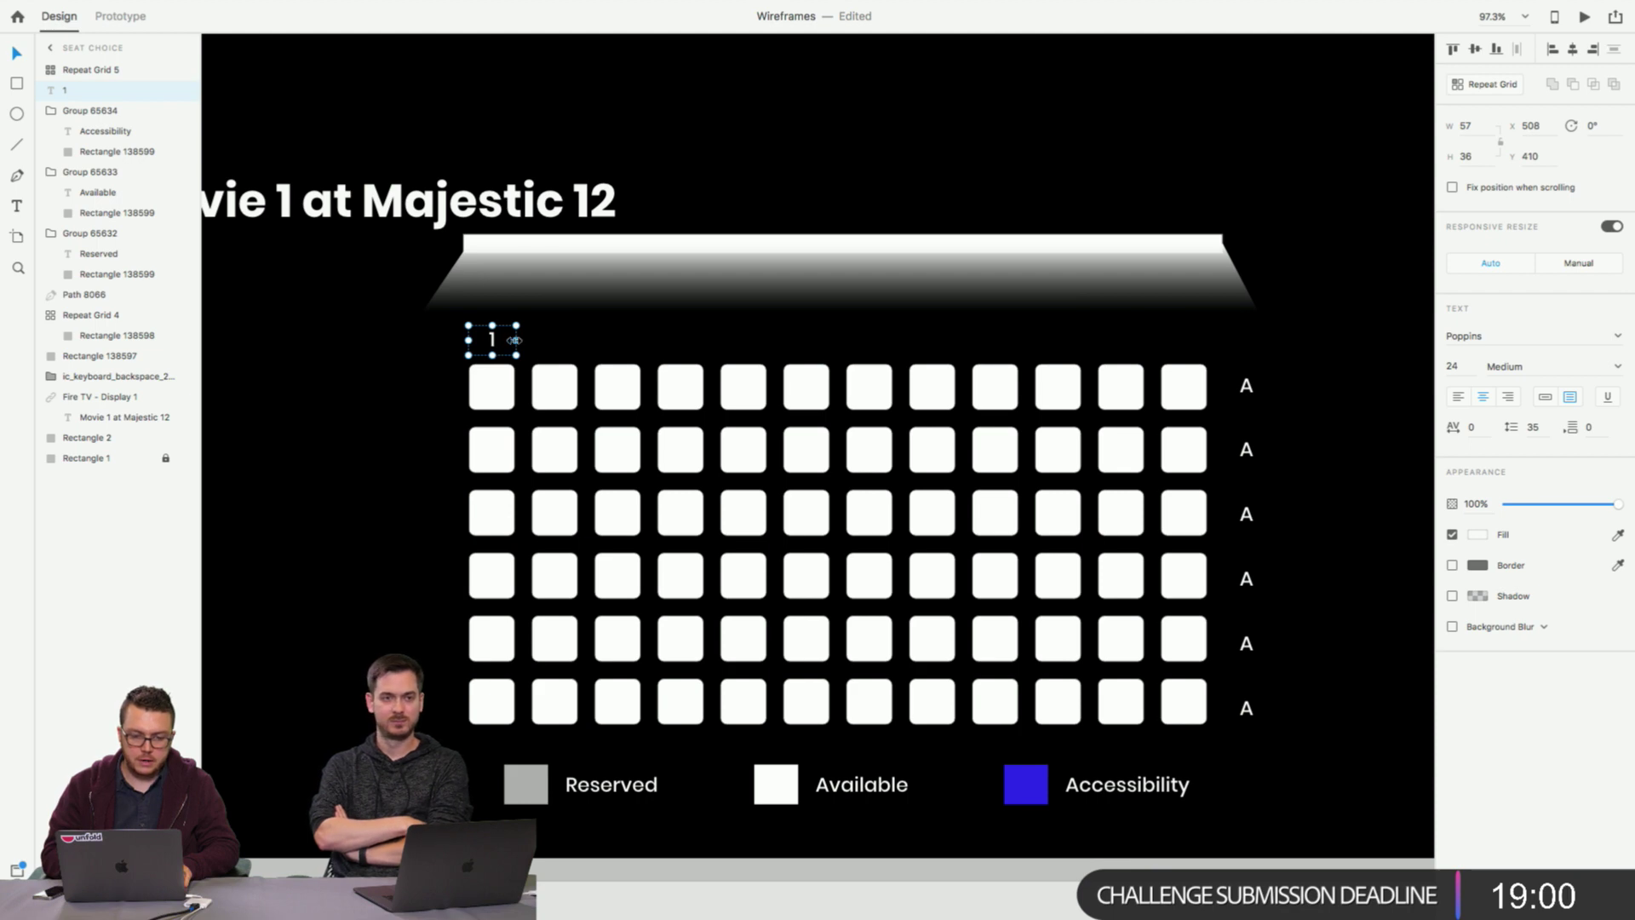
click(1484, 85)
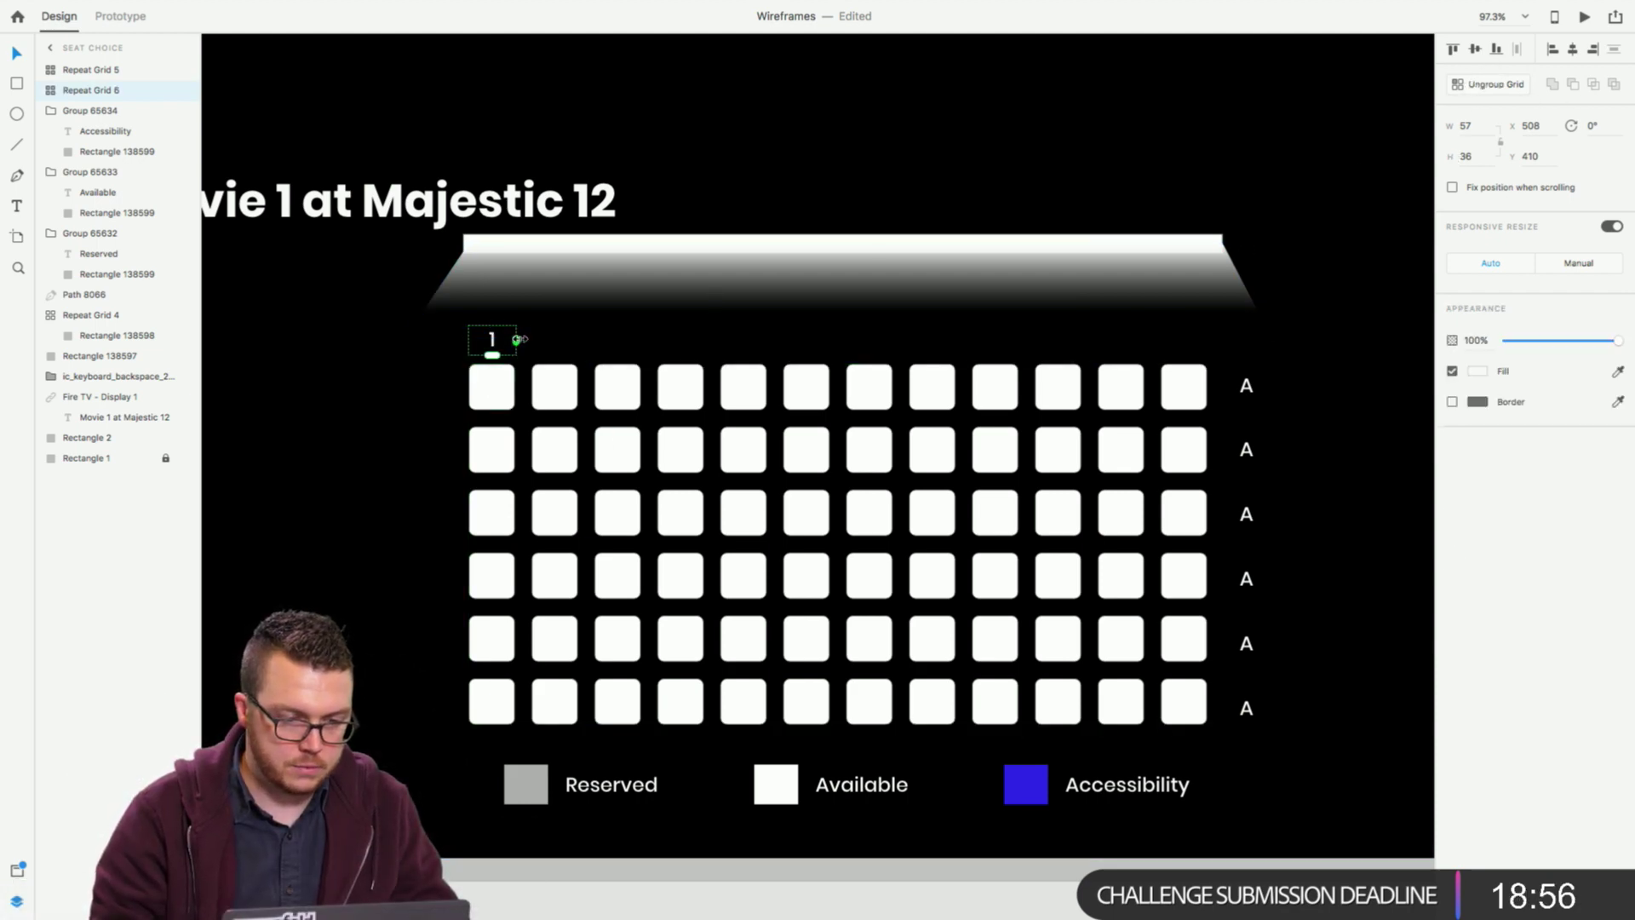
drag(517, 340, 1215, 319)
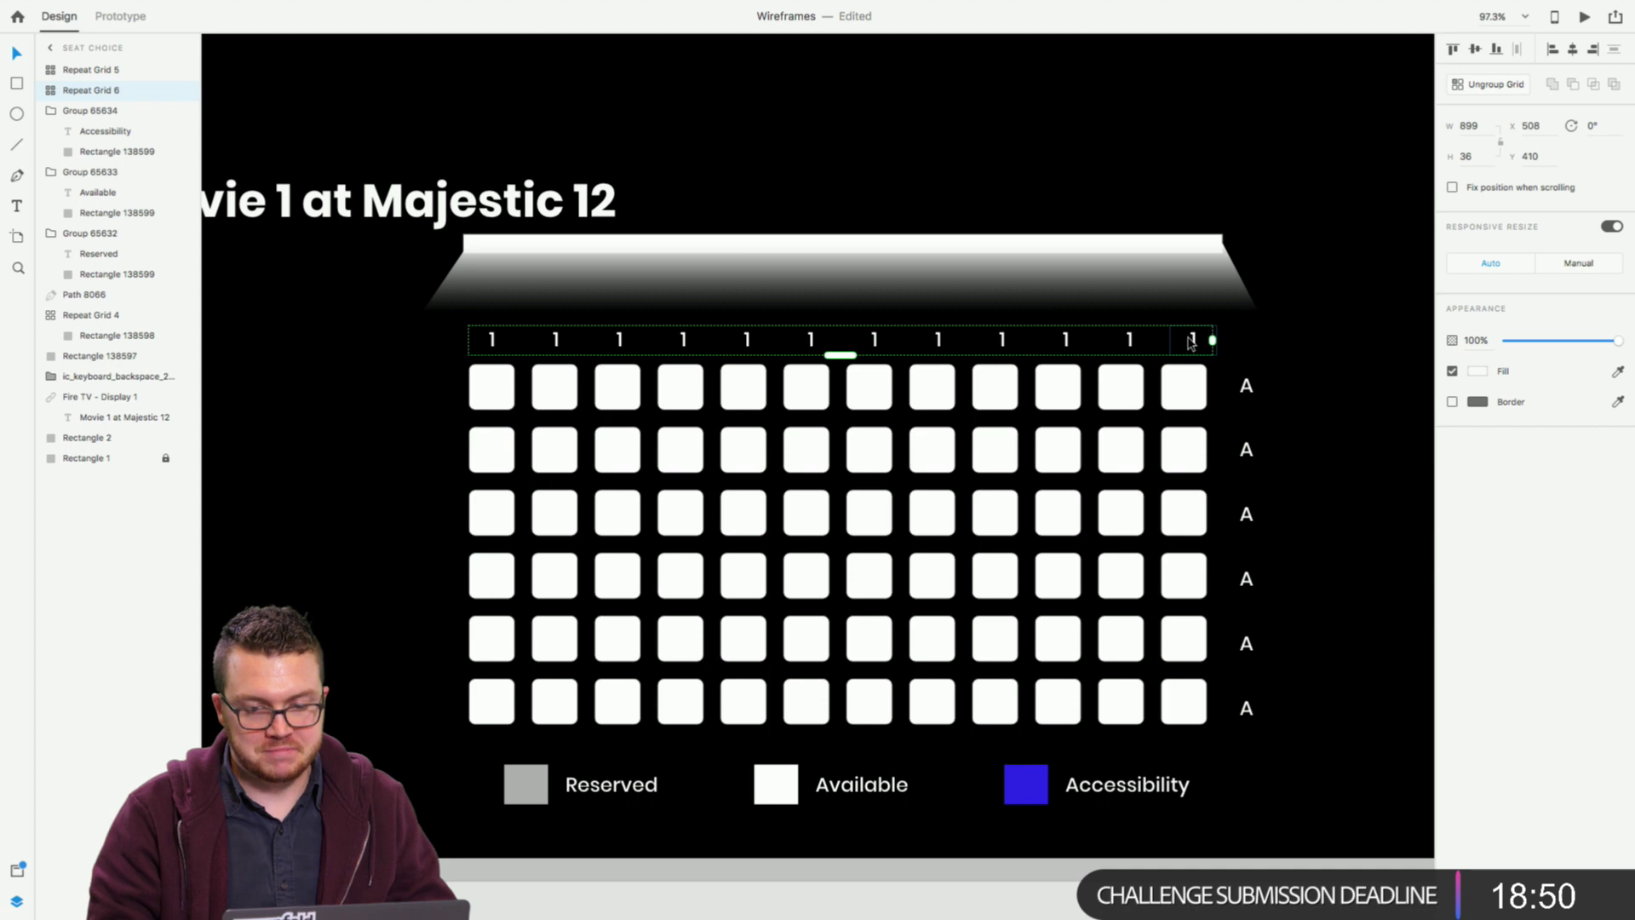
mouse_move(1163, 338)
drag(1160, 338, 1154, 338)
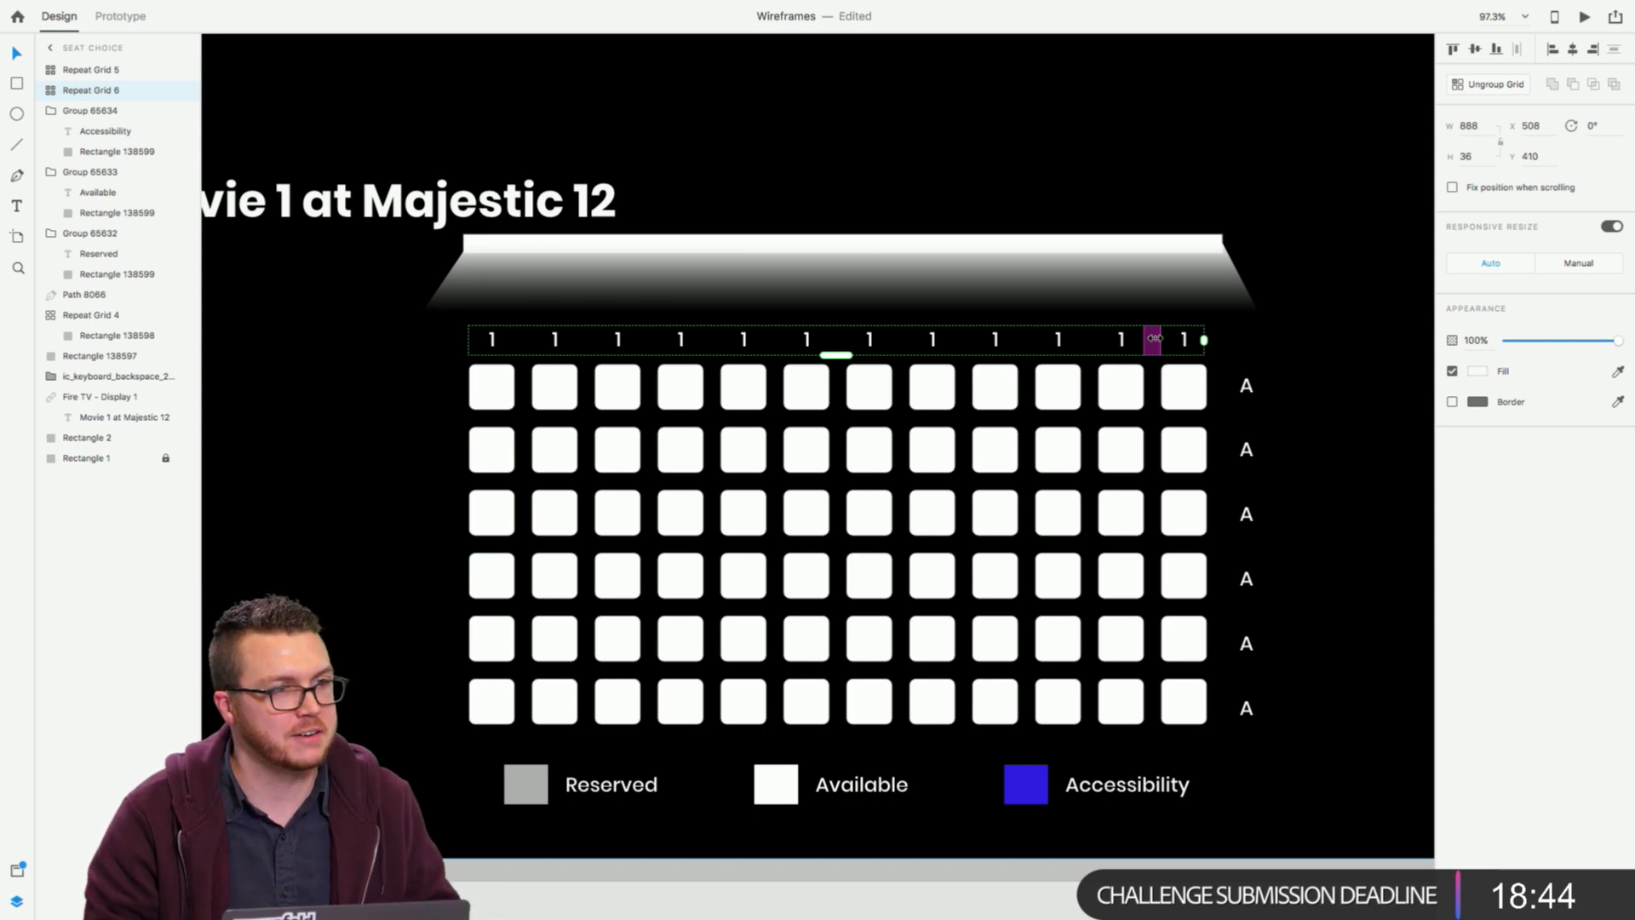
click(1341, 128)
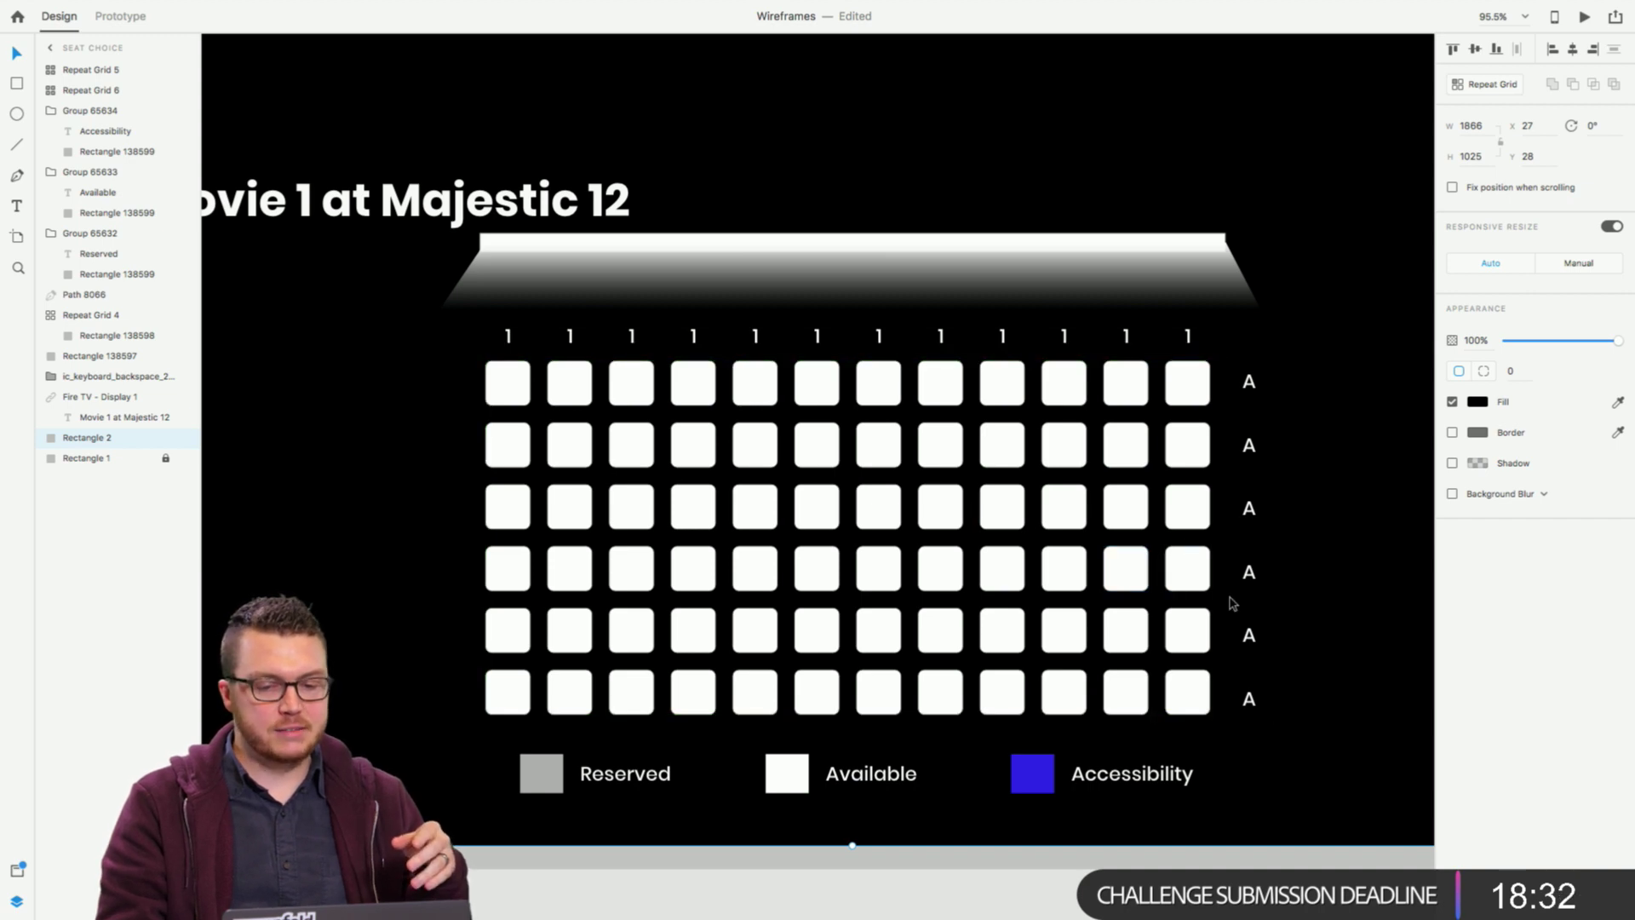
key(super+3)
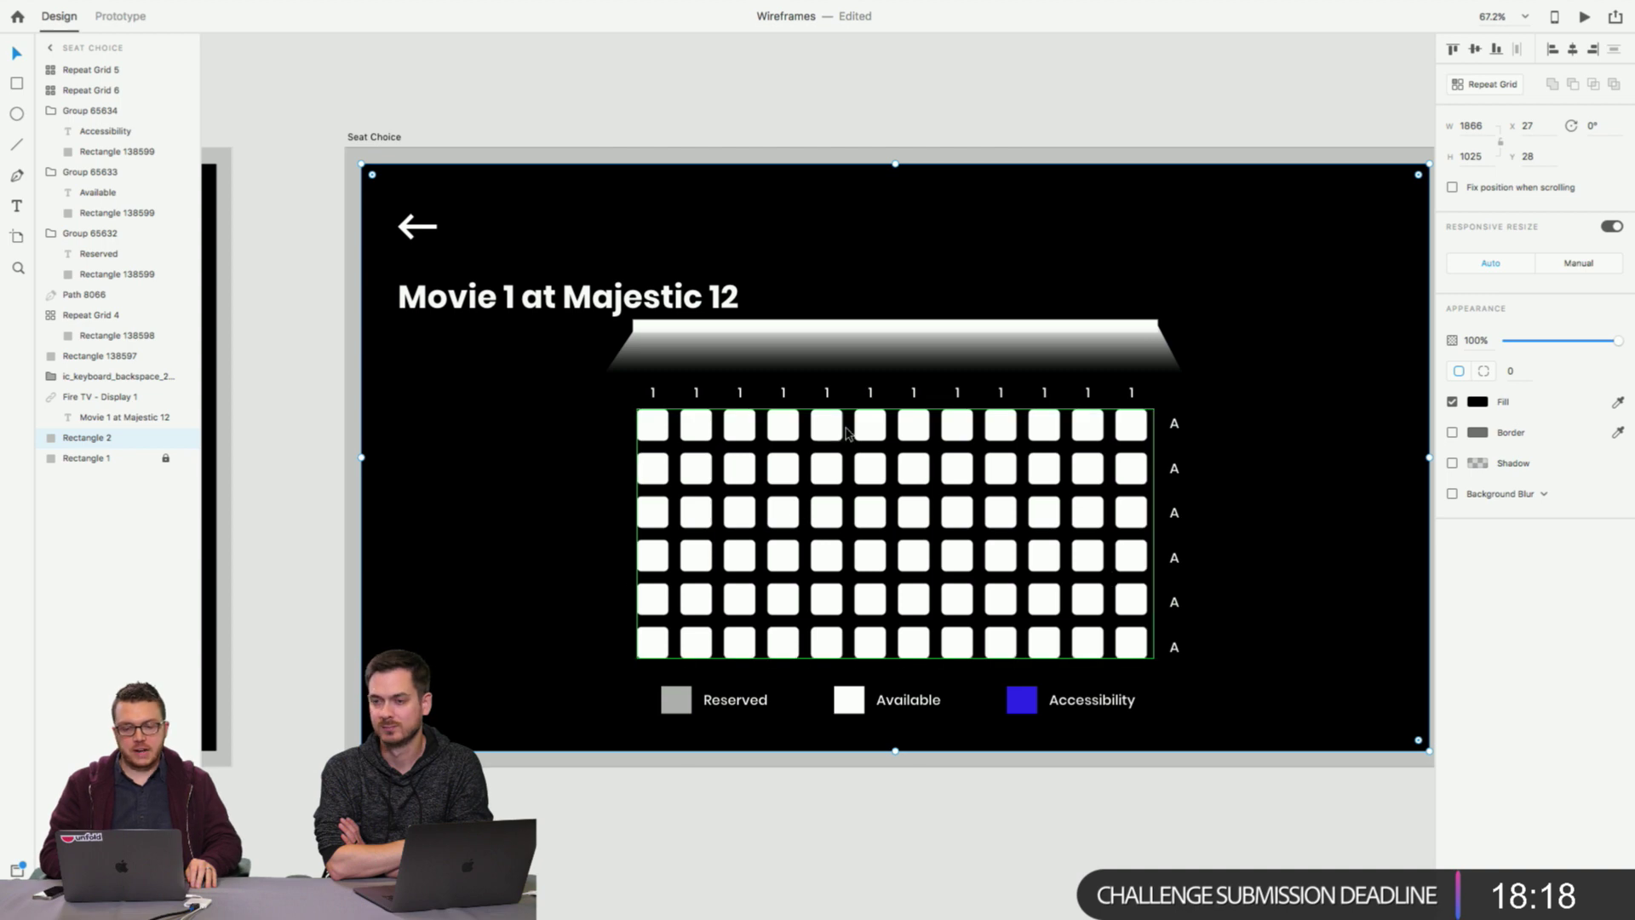
click(835, 558)
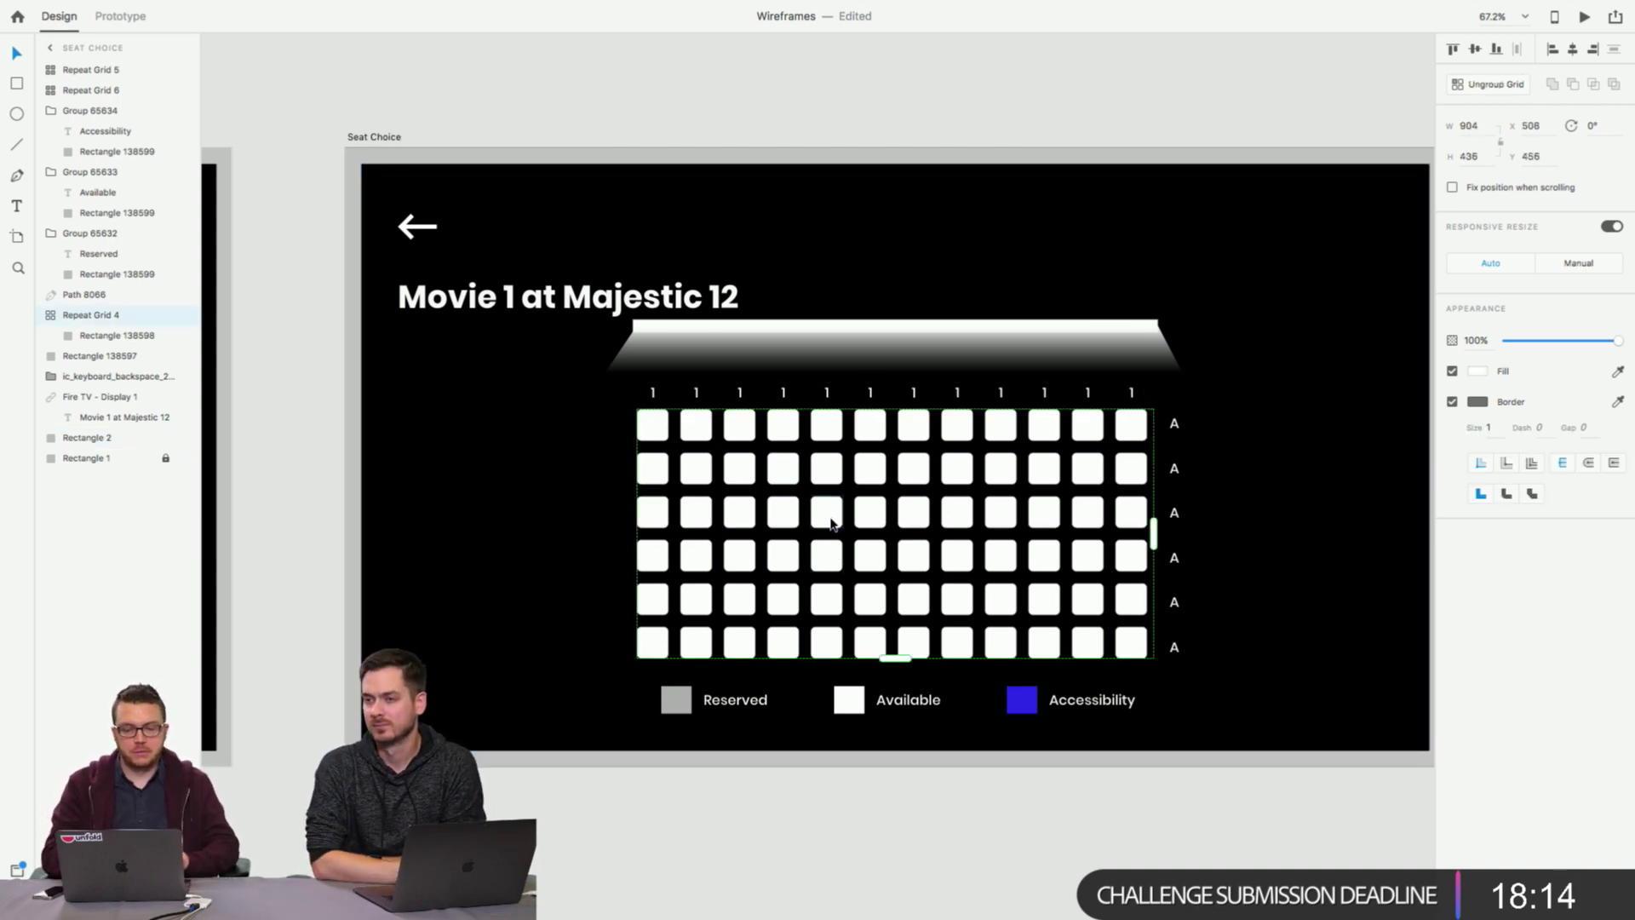
click(369, 458)
click(292, 431)
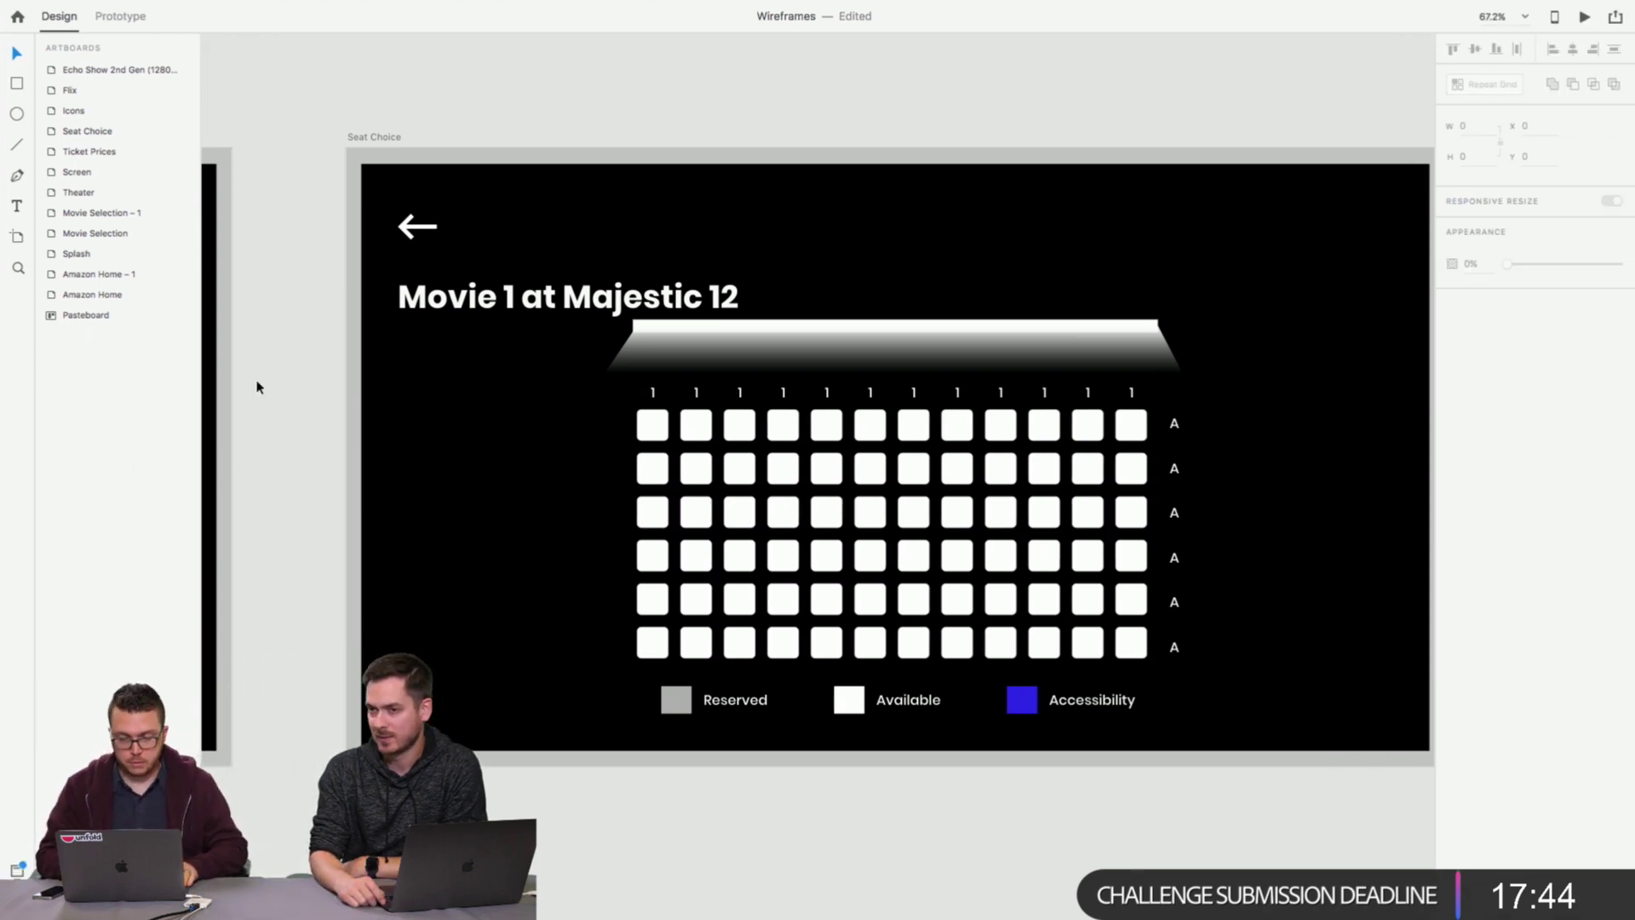
click(784, 507)
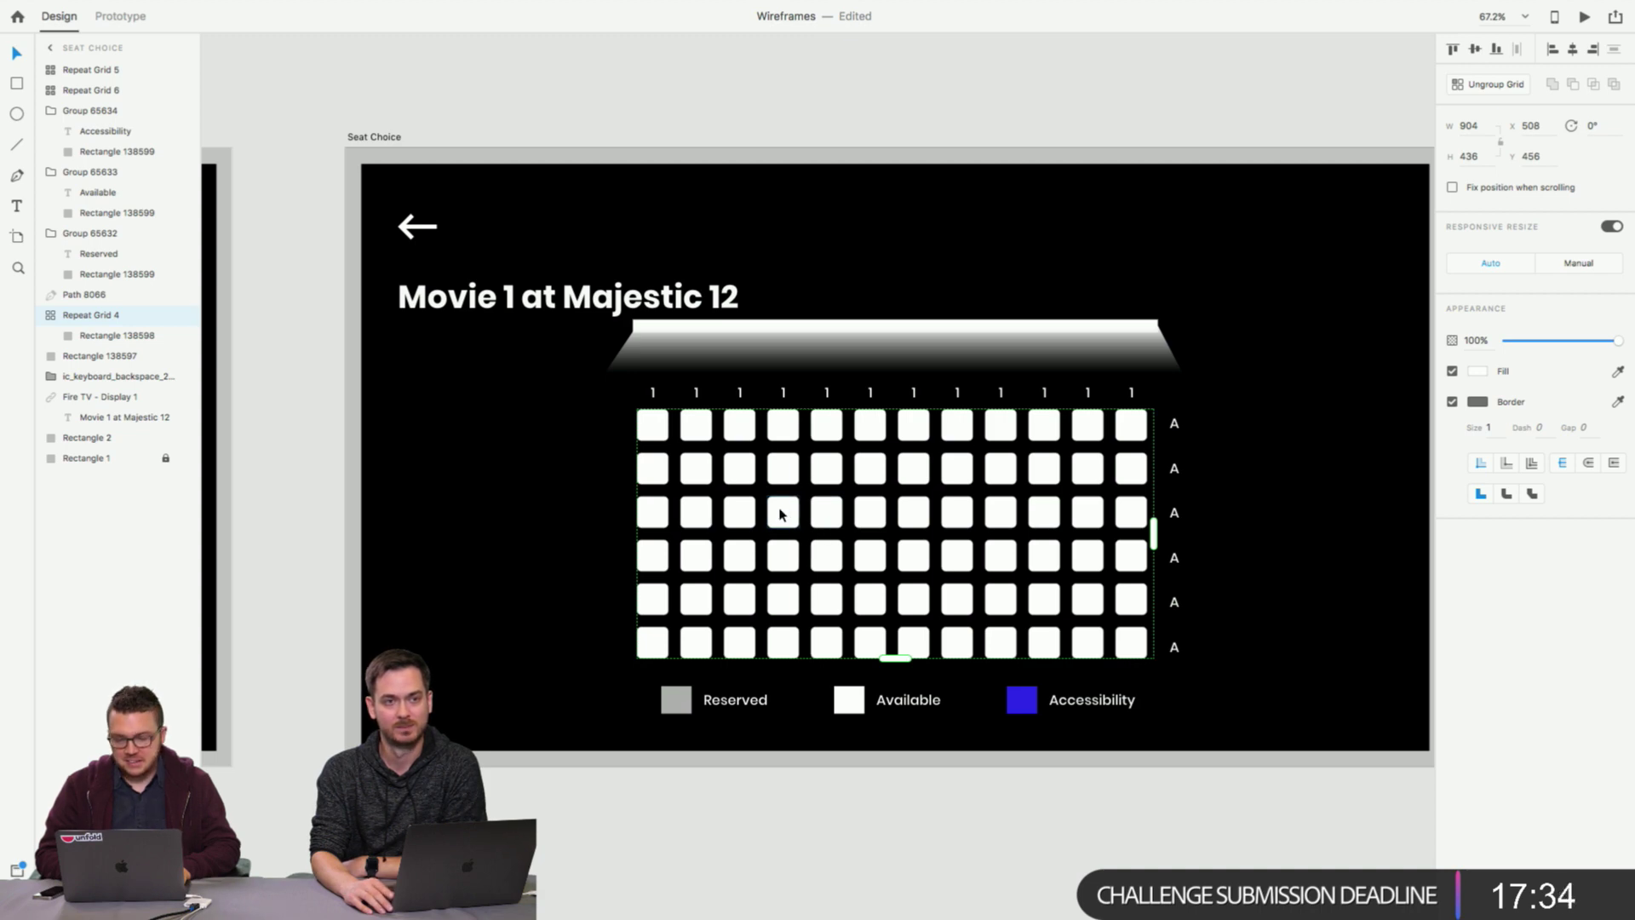
right_click(781, 509)
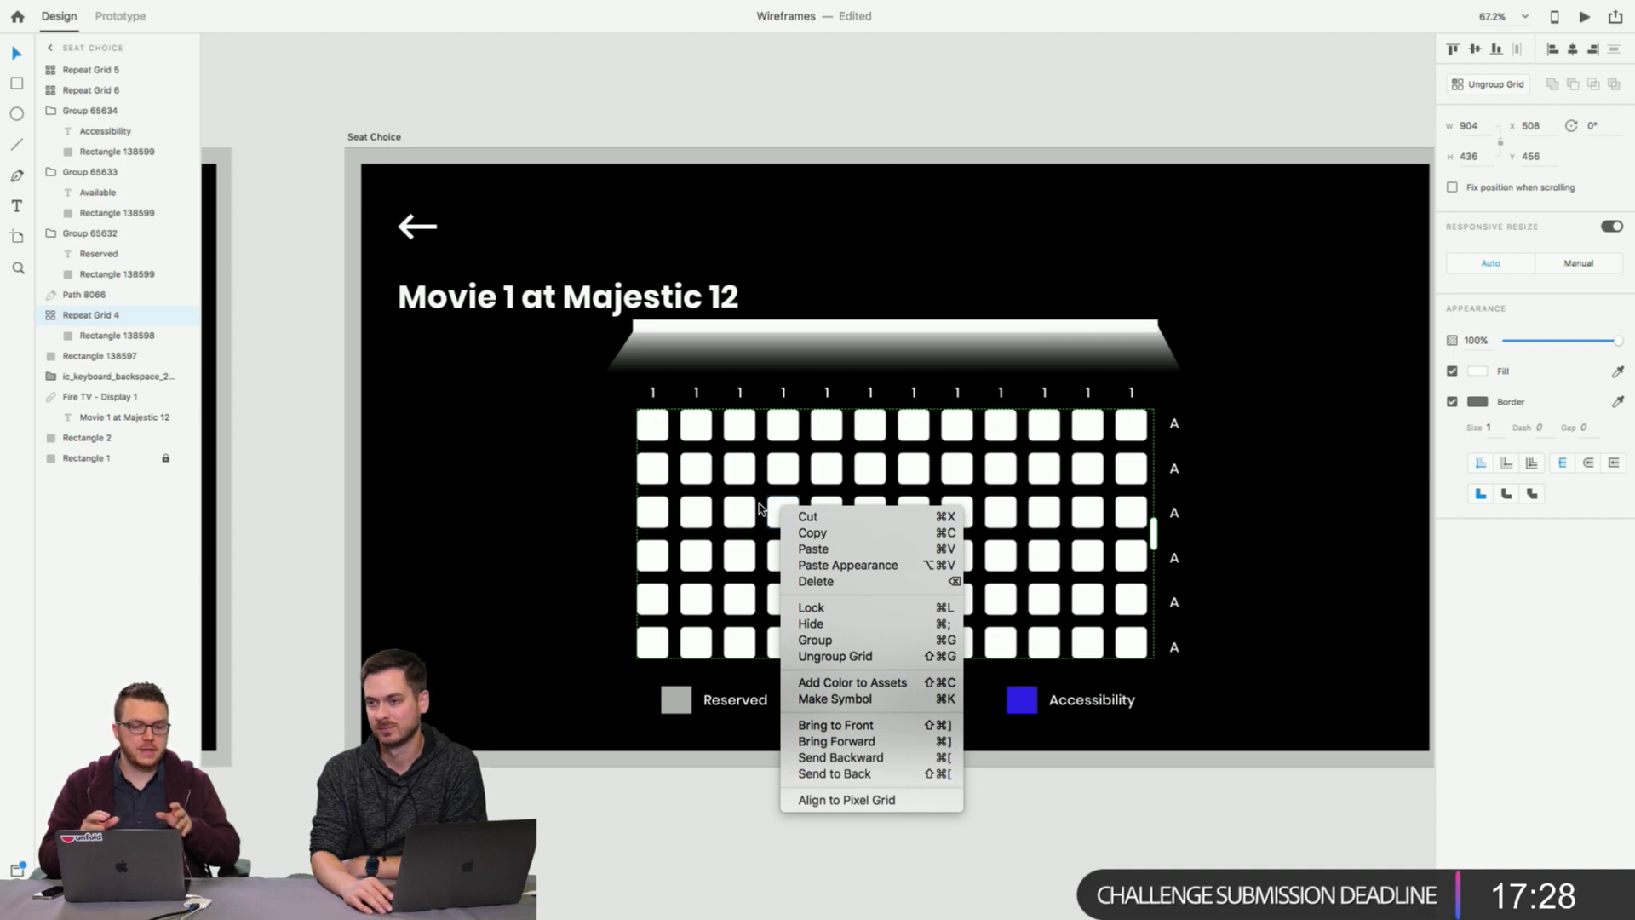
click(569, 105)
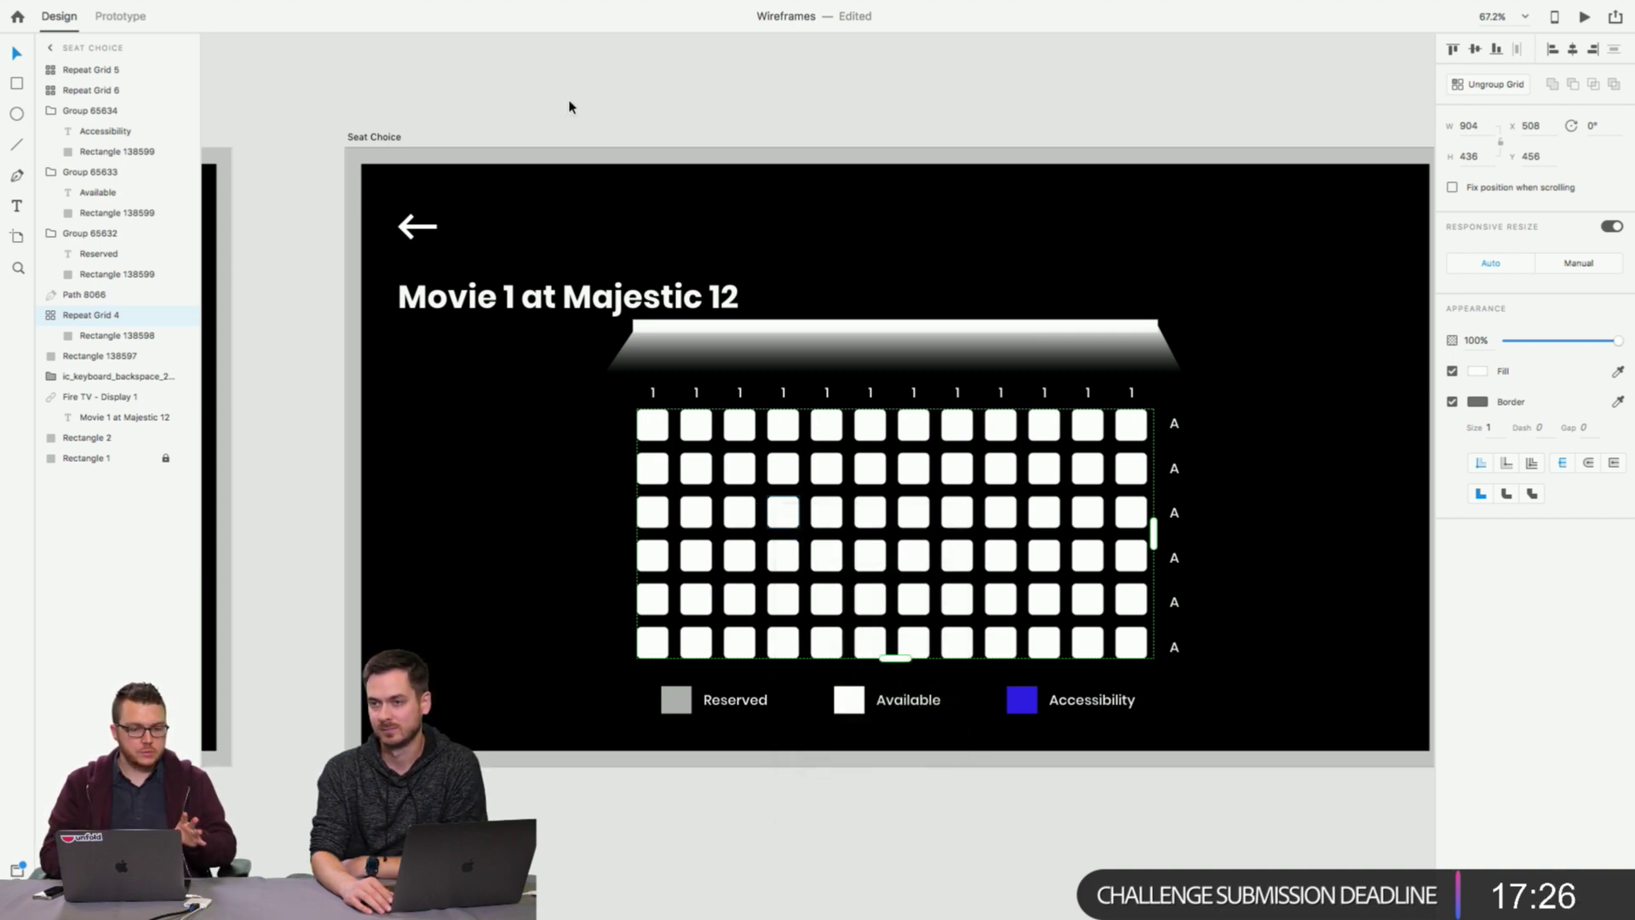
Duplicate the Seat Choice artboard directly below the original.
scroll(569, 106, down, 1)
scroll(569, 105, down, 2)
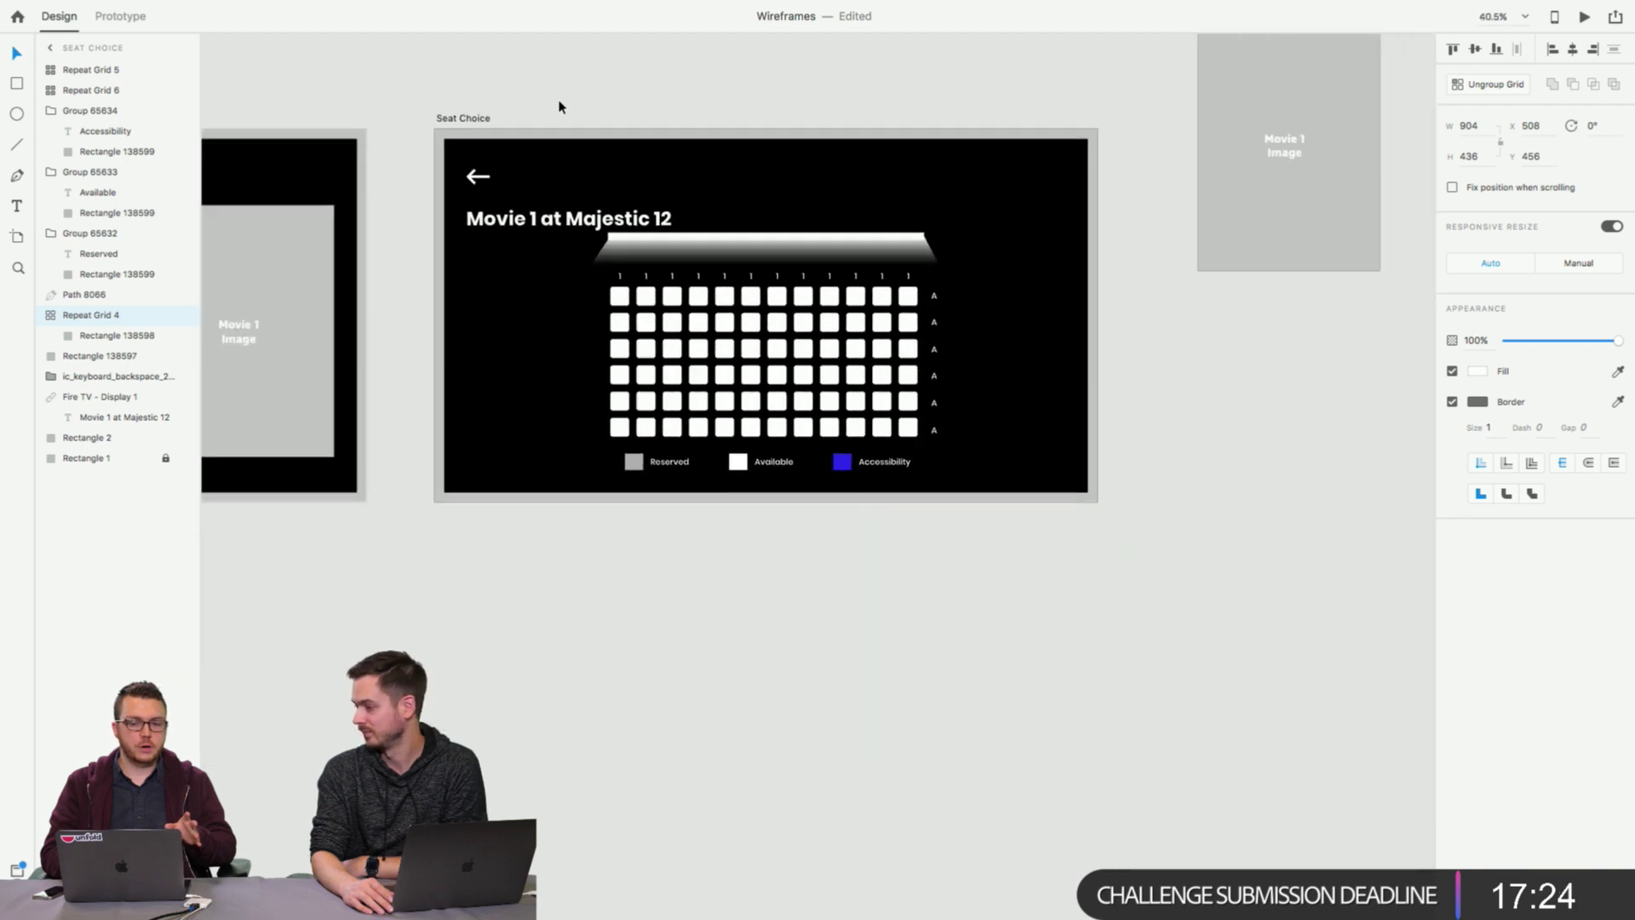
click(476, 119)
drag(475, 118, 507, 411)
key(ctrl+z)
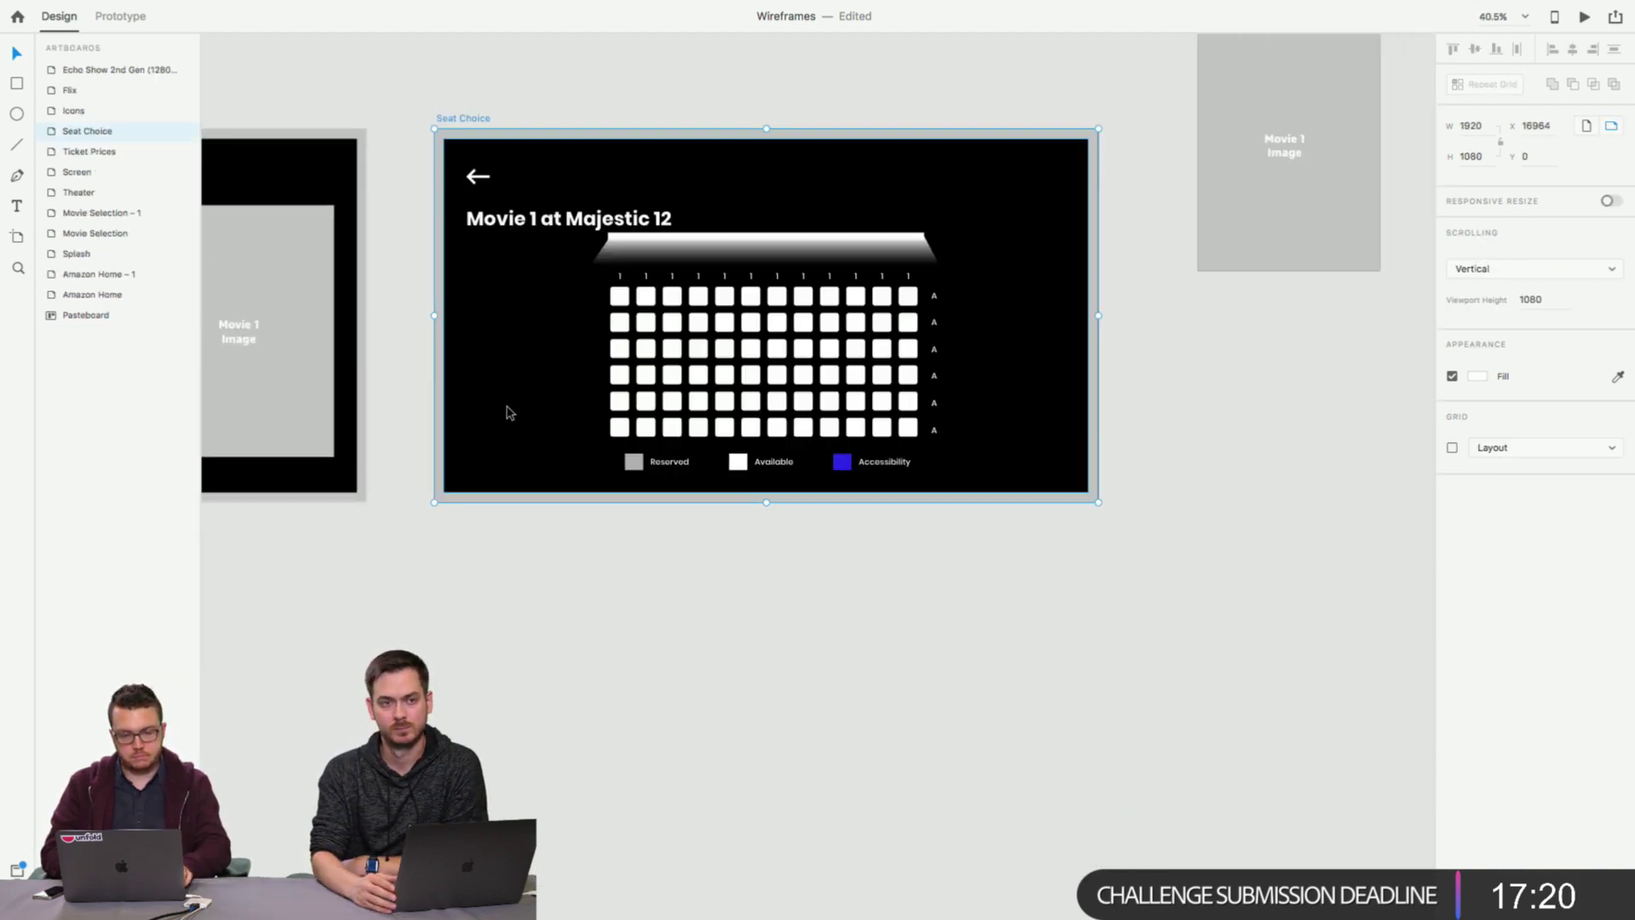
drag(478, 120, 486, 522)
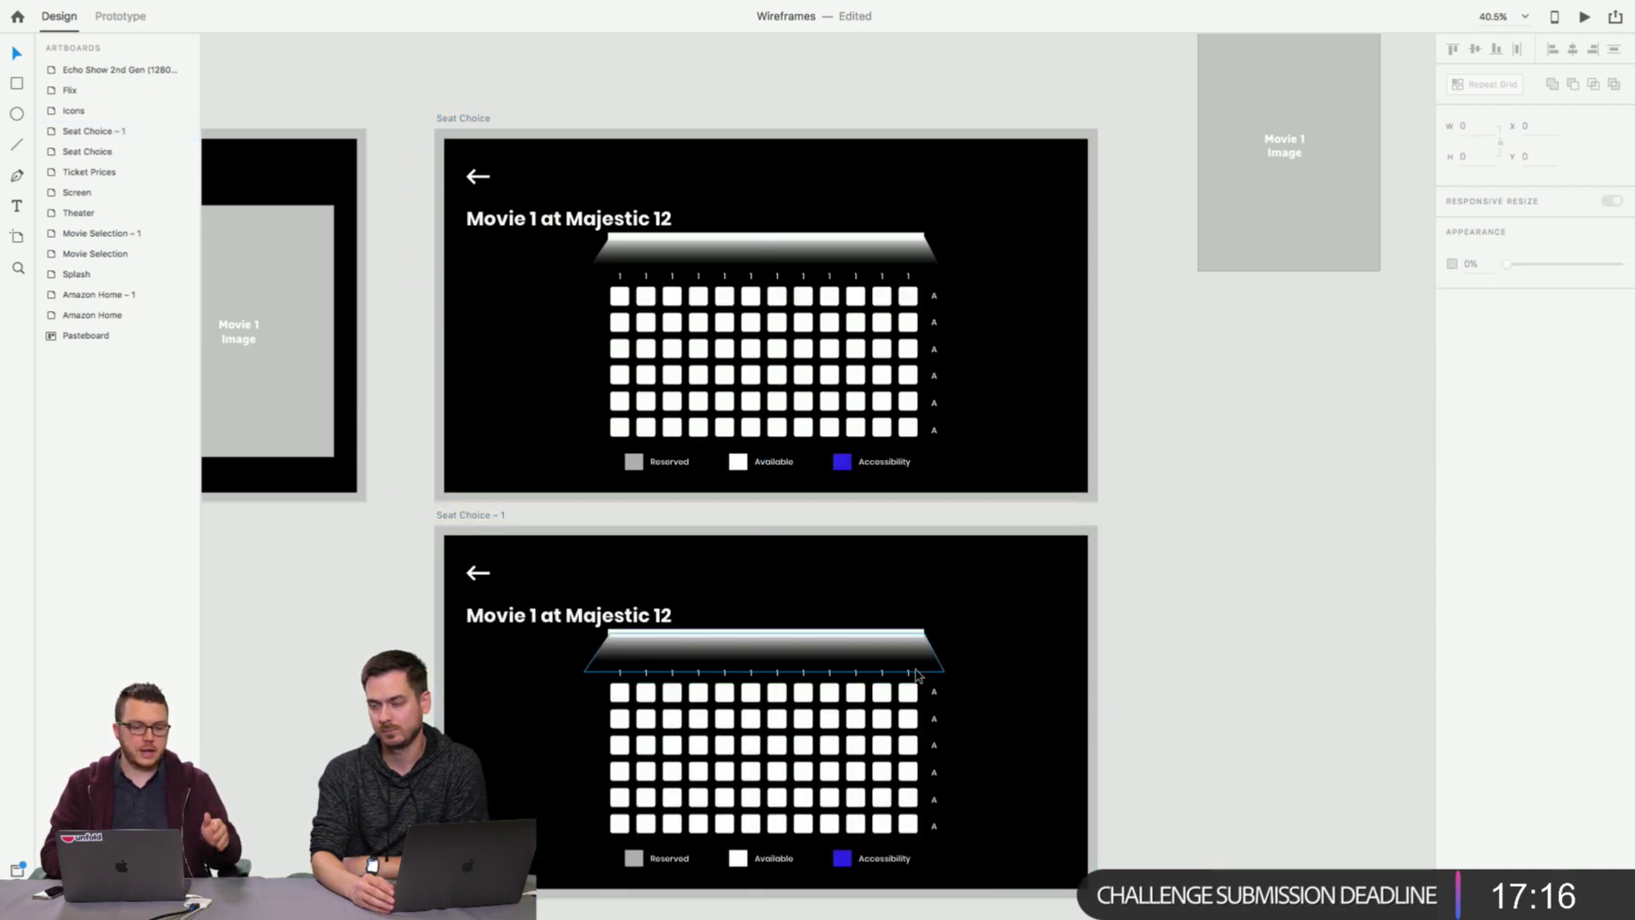
In the duplicated Seat Choice artboard, move the screen bar together with its gradient trapezoid slightly straight down, clear of the title.
scroll(883, 669, down, 3)
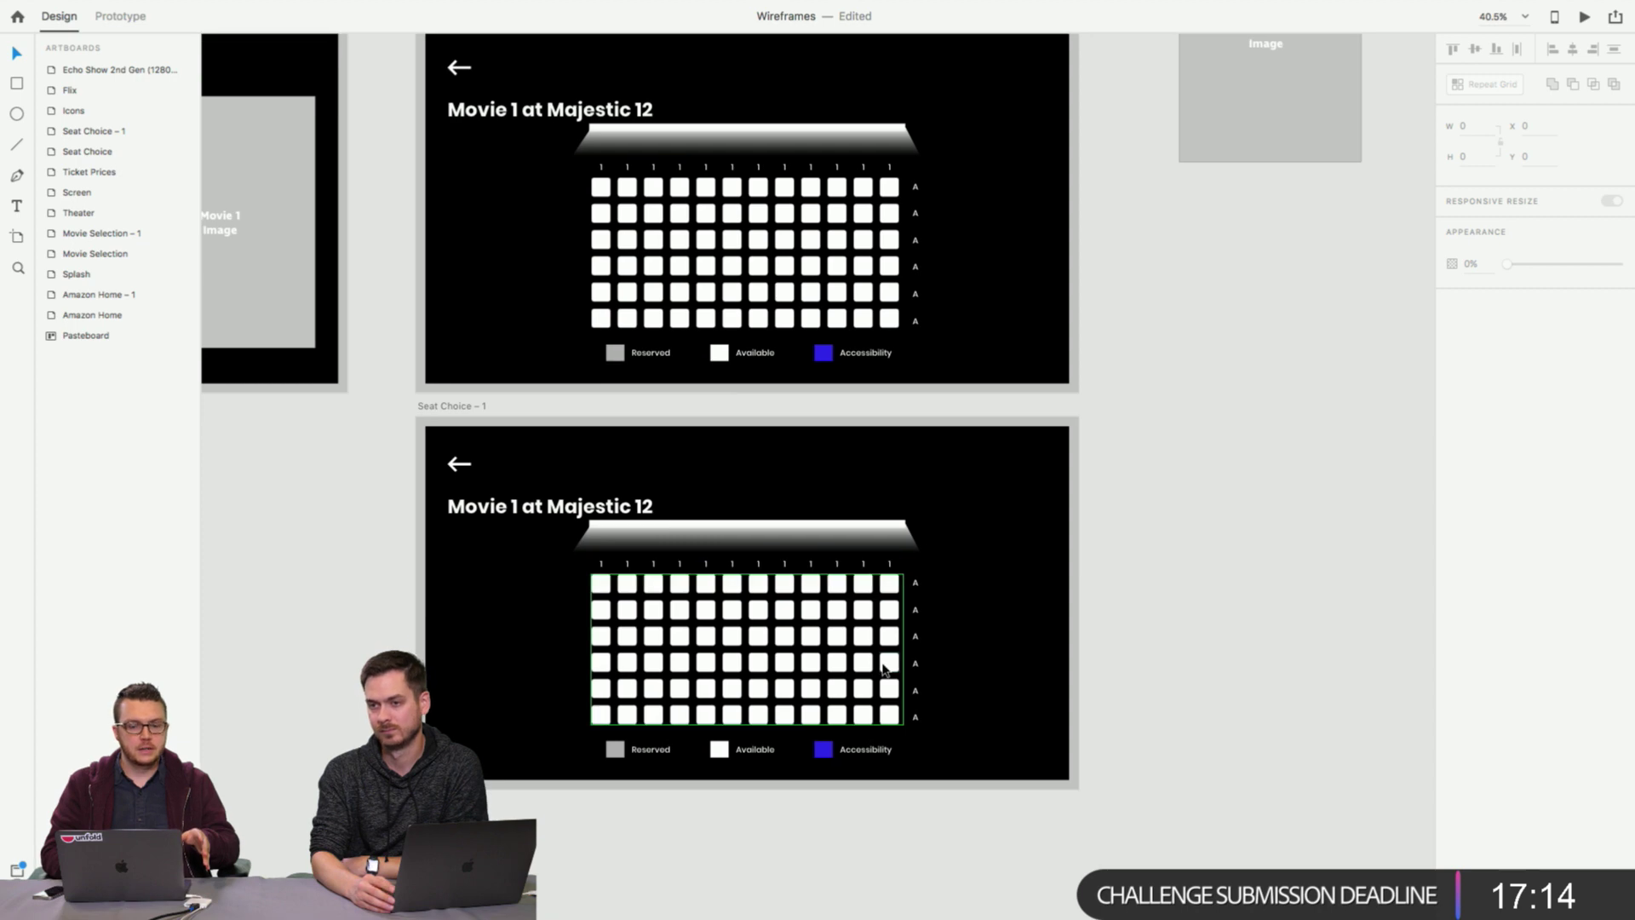
scroll(883, 668, up, 5)
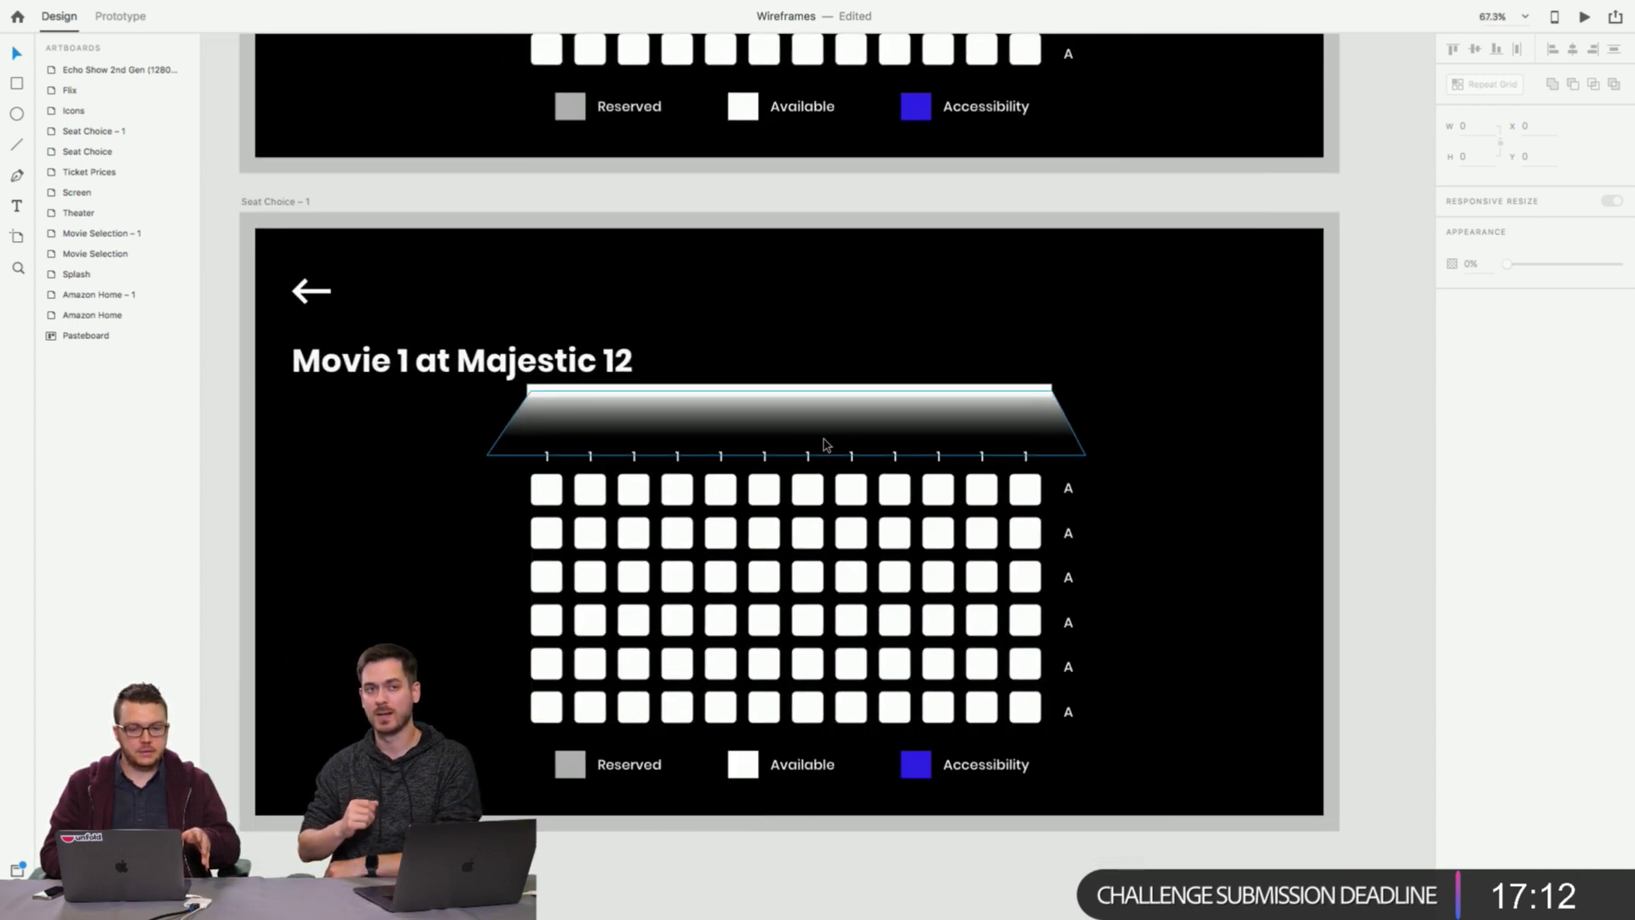
click(774, 409)
shift+click(760, 388)
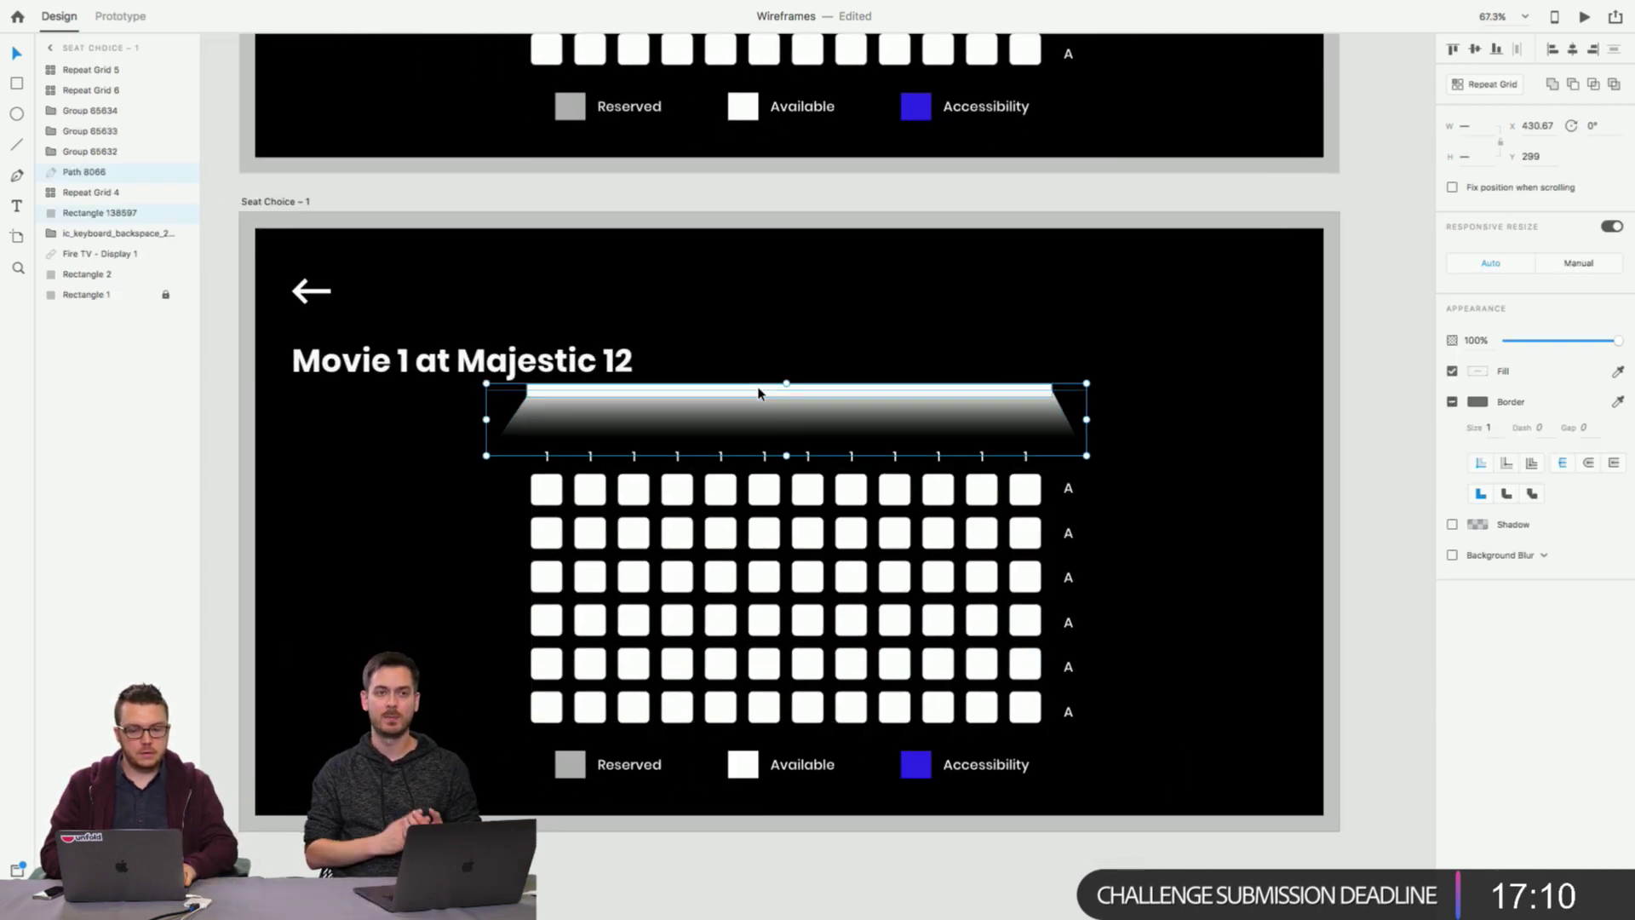
drag(759, 389, 760, 401)
click(410, 556)
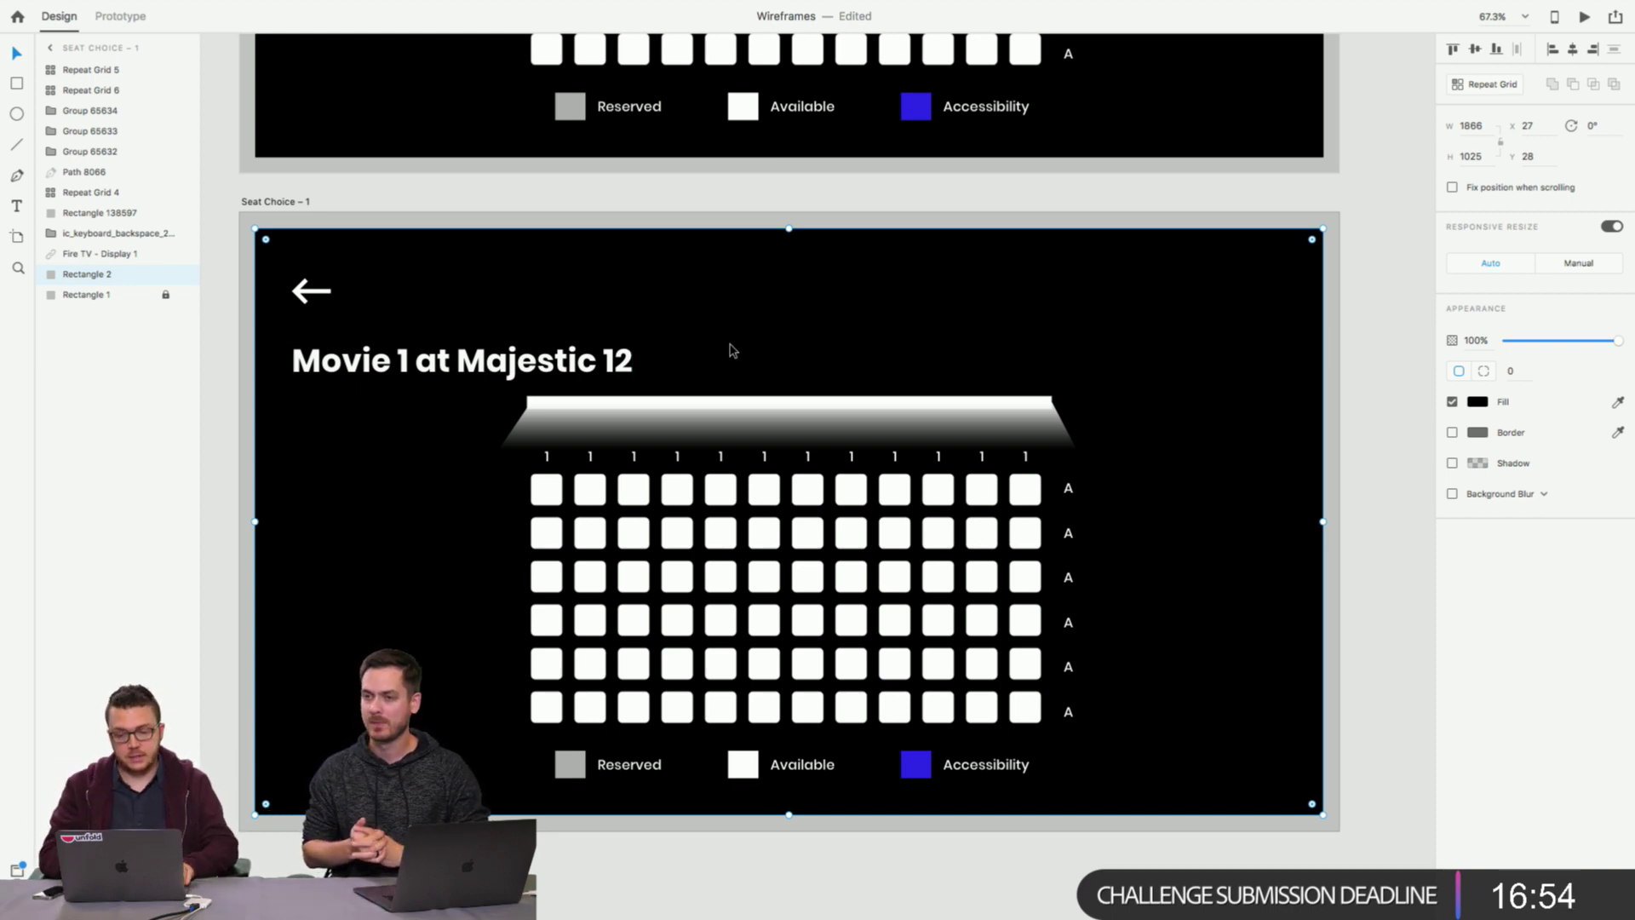
click(1069, 491)
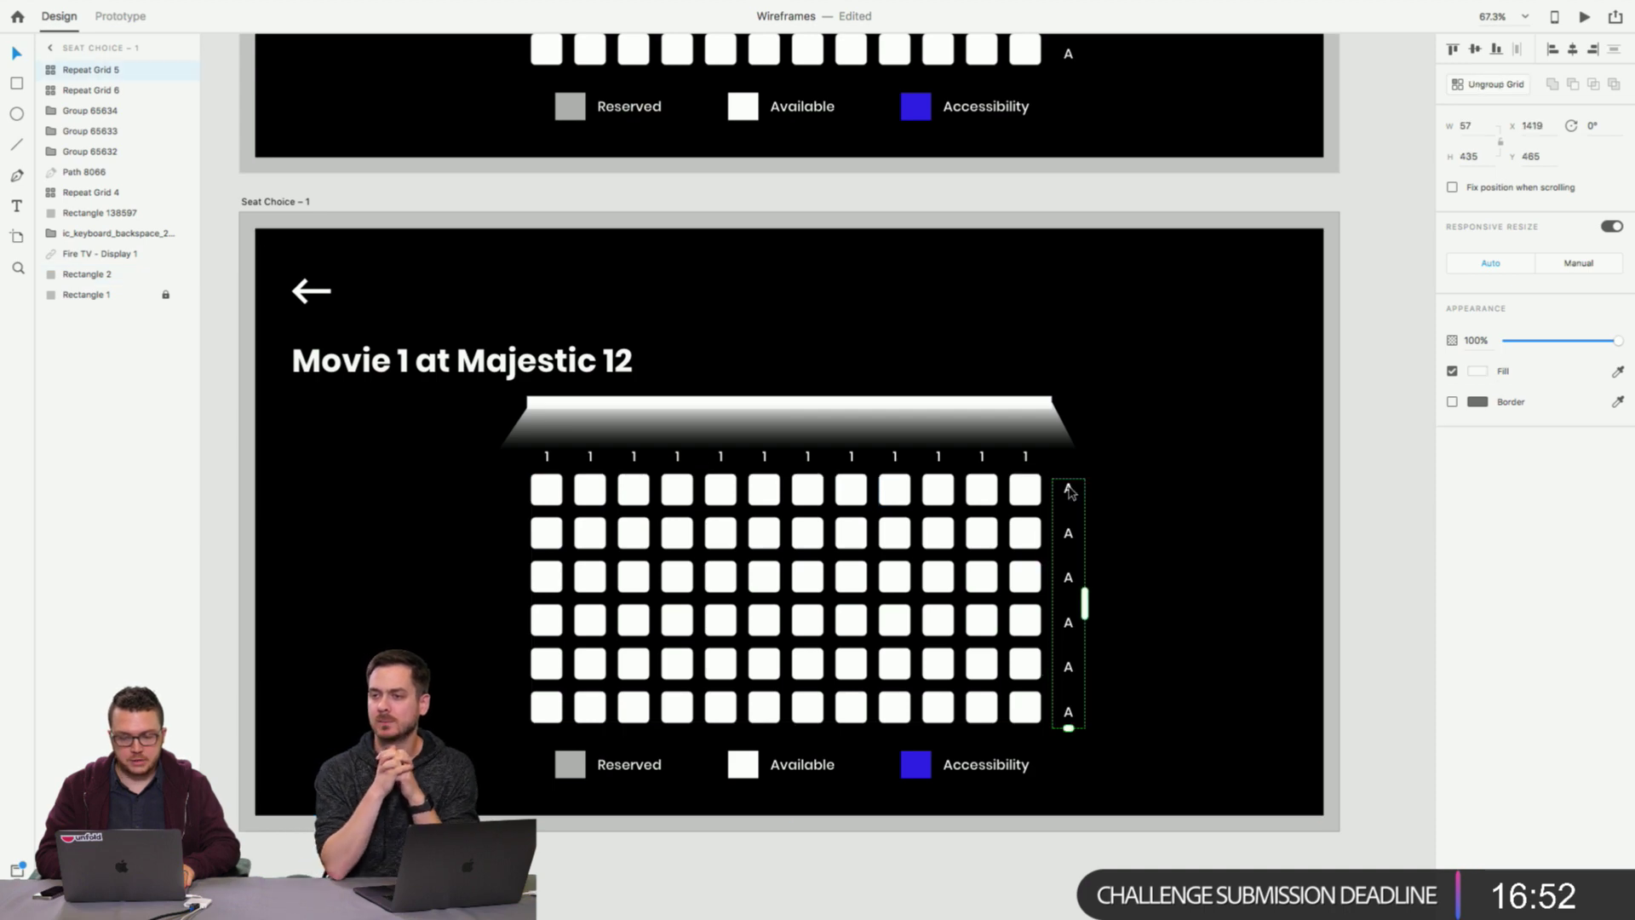
click(1022, 436)
click(984, 460)
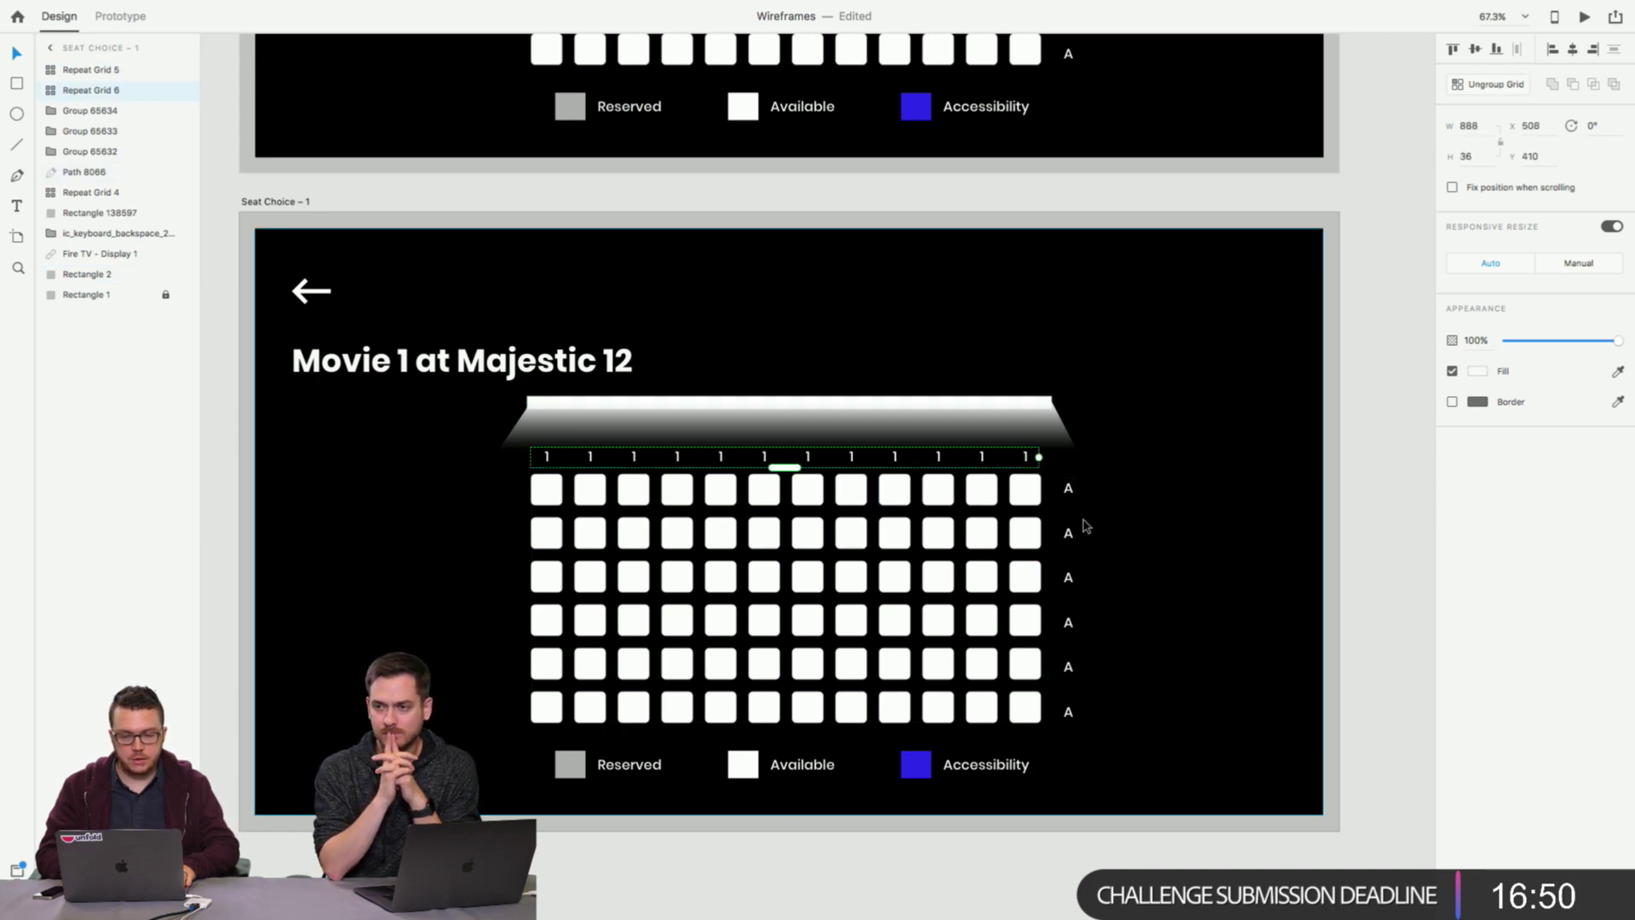
click(1086, 525)
click(1075, 514)
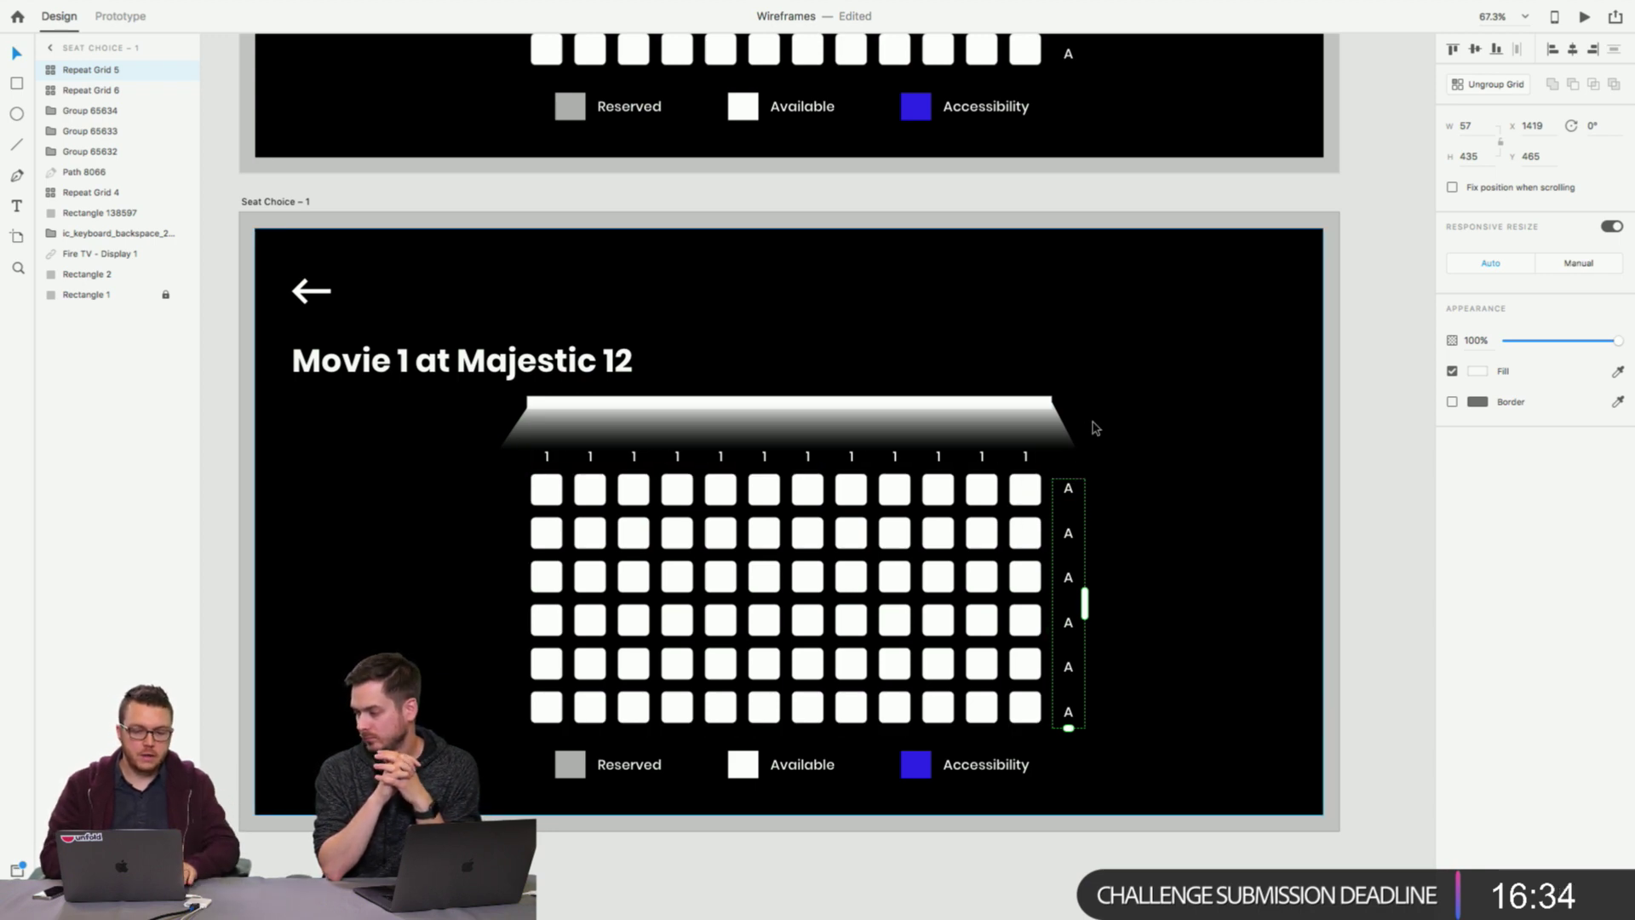
click(1118, 445)
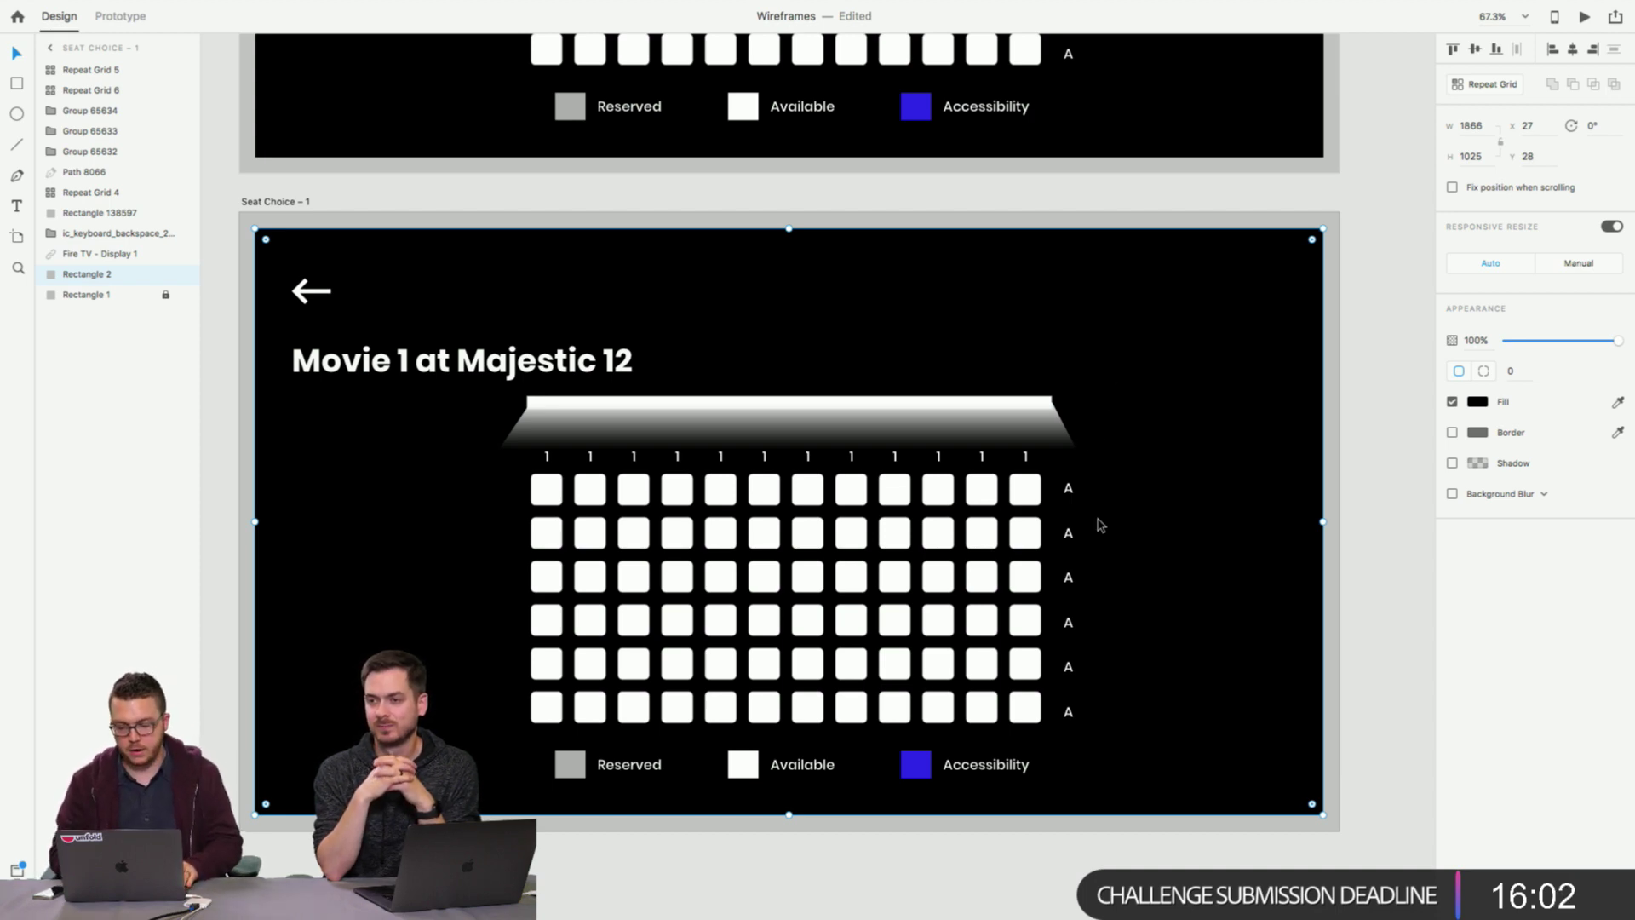
click(1049, 851)
scroll(1049, 852, down, 3)
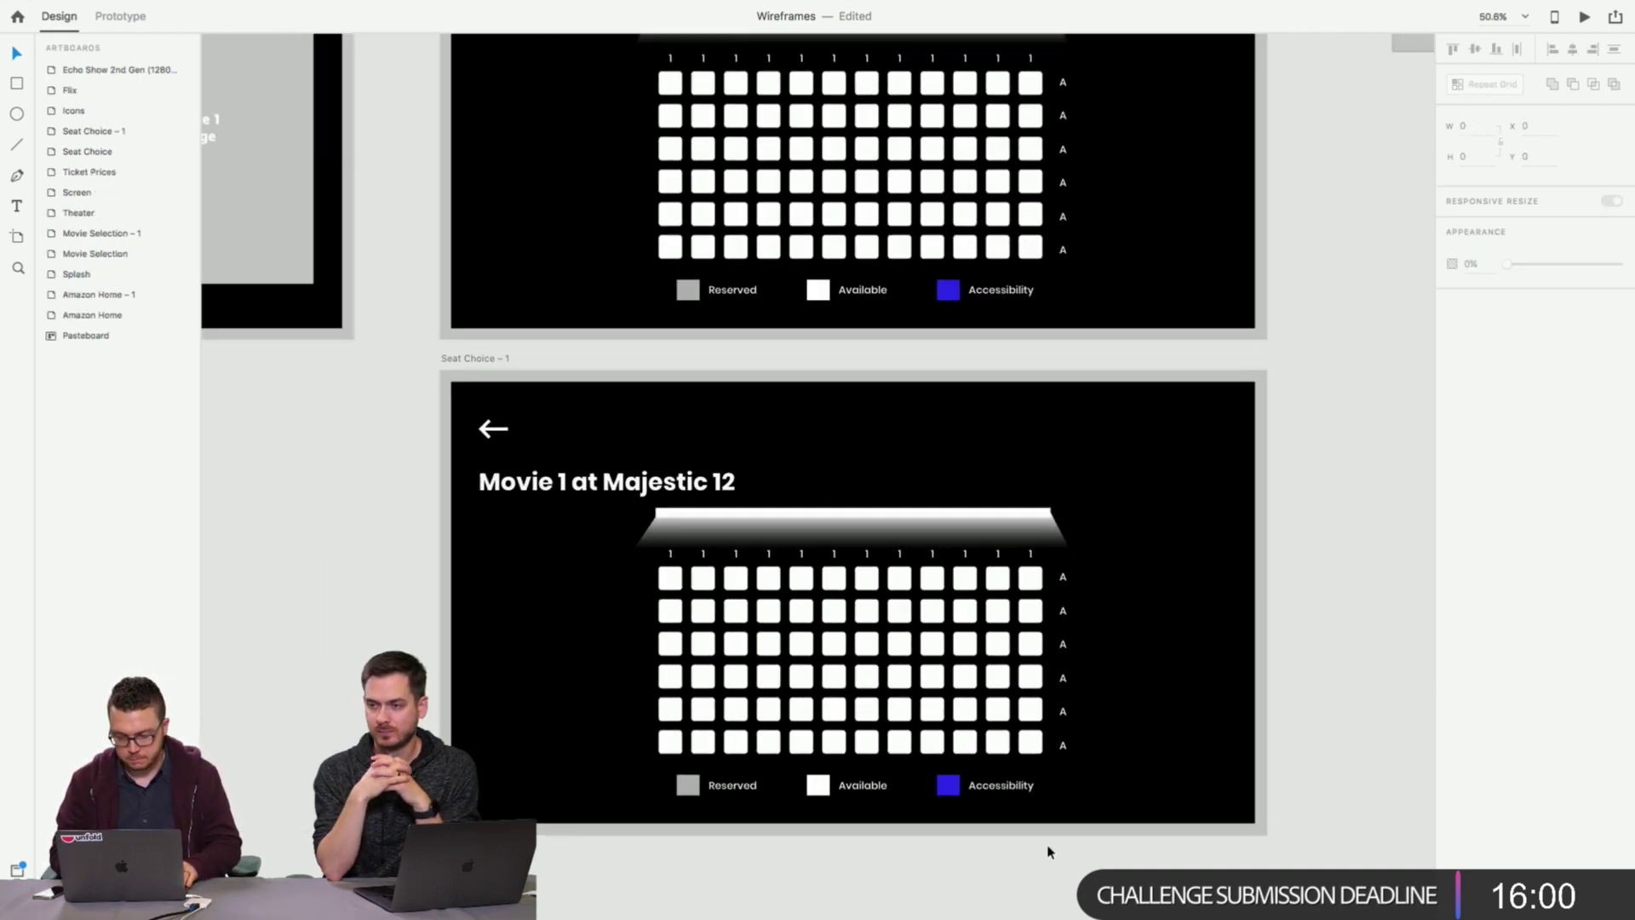
scroll(1049, 852, down, 8)
scroll(1050, 852, right, 3)
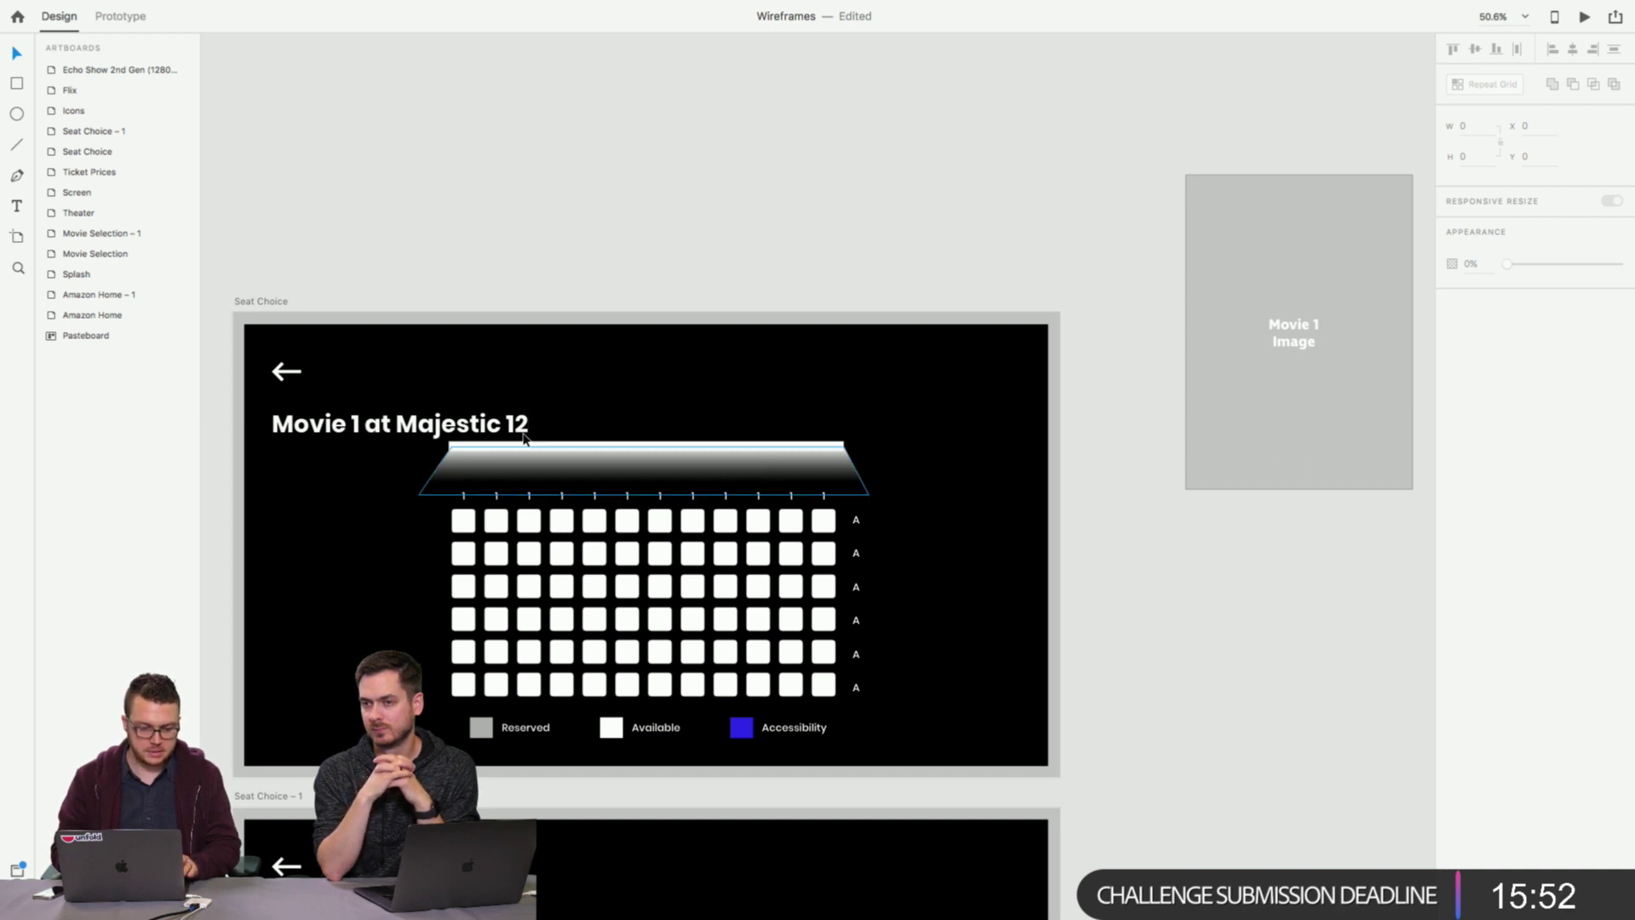
In the original Seat Choice artboard, move the screen bar together with its gradient trapezoid slightly straight down, clear of the title.
click(473, 447)
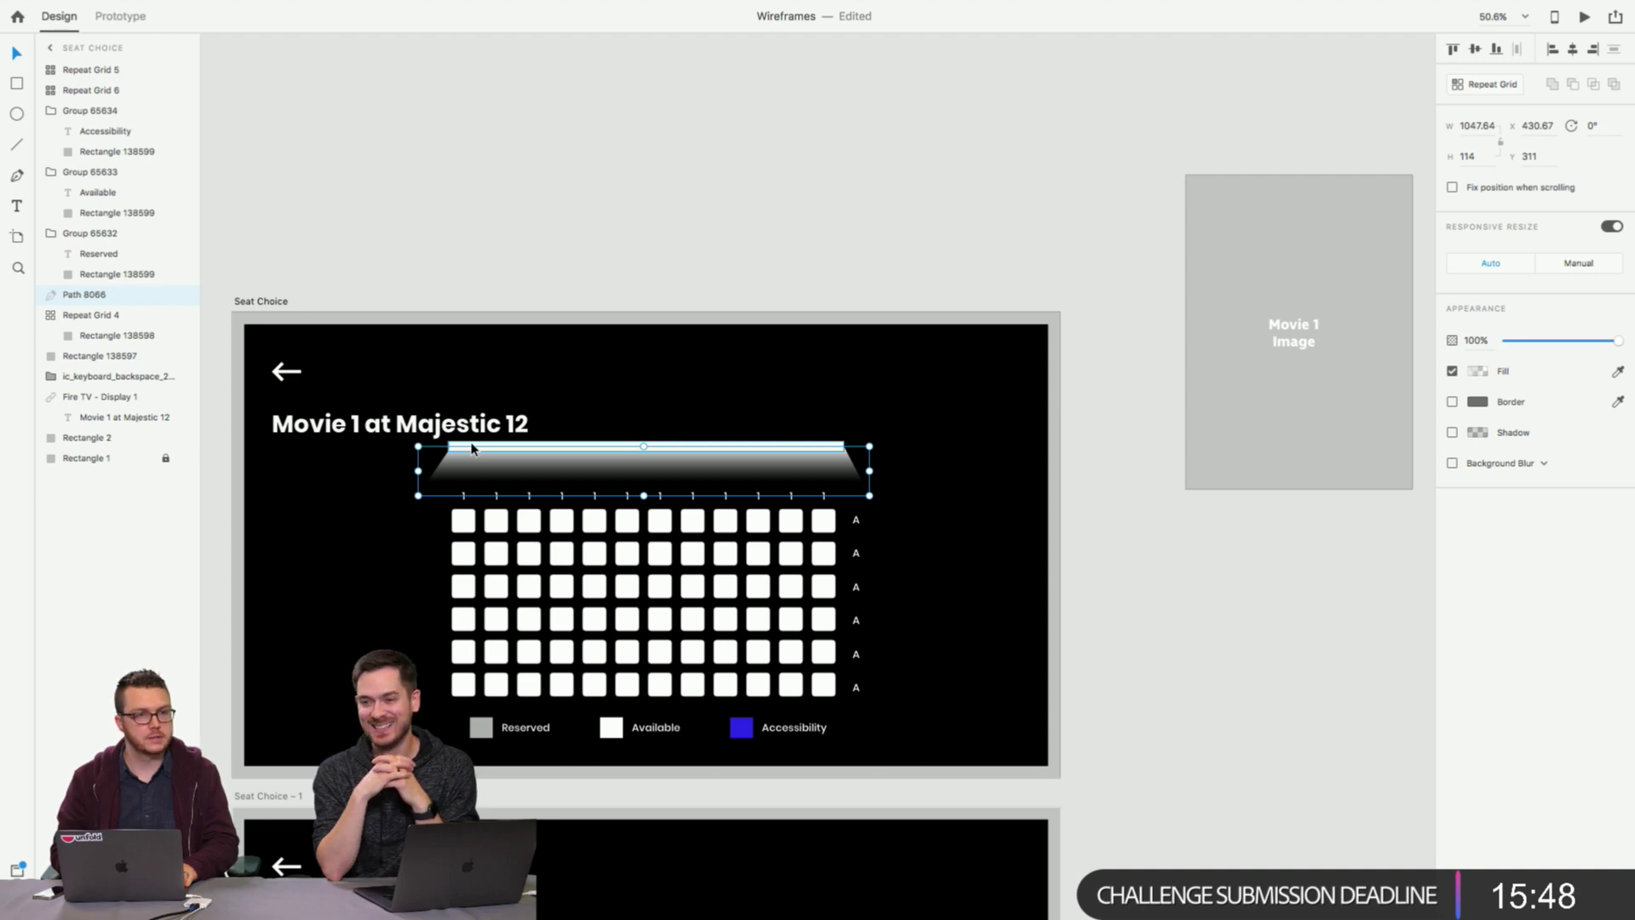
shift+click(476, 444)
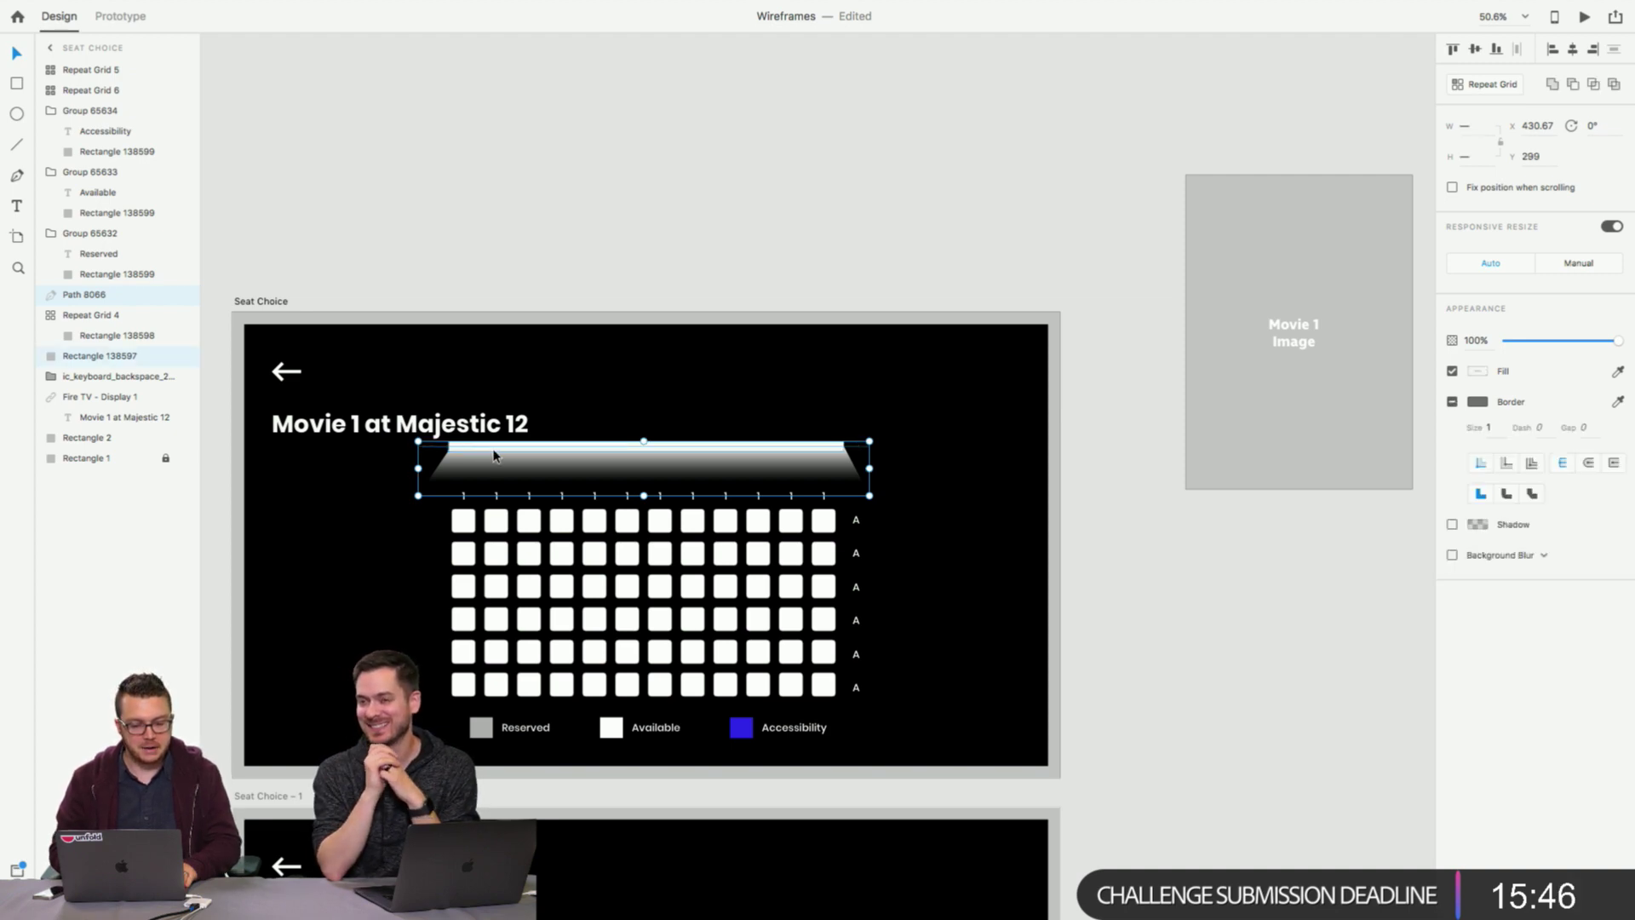
click(713, 263)
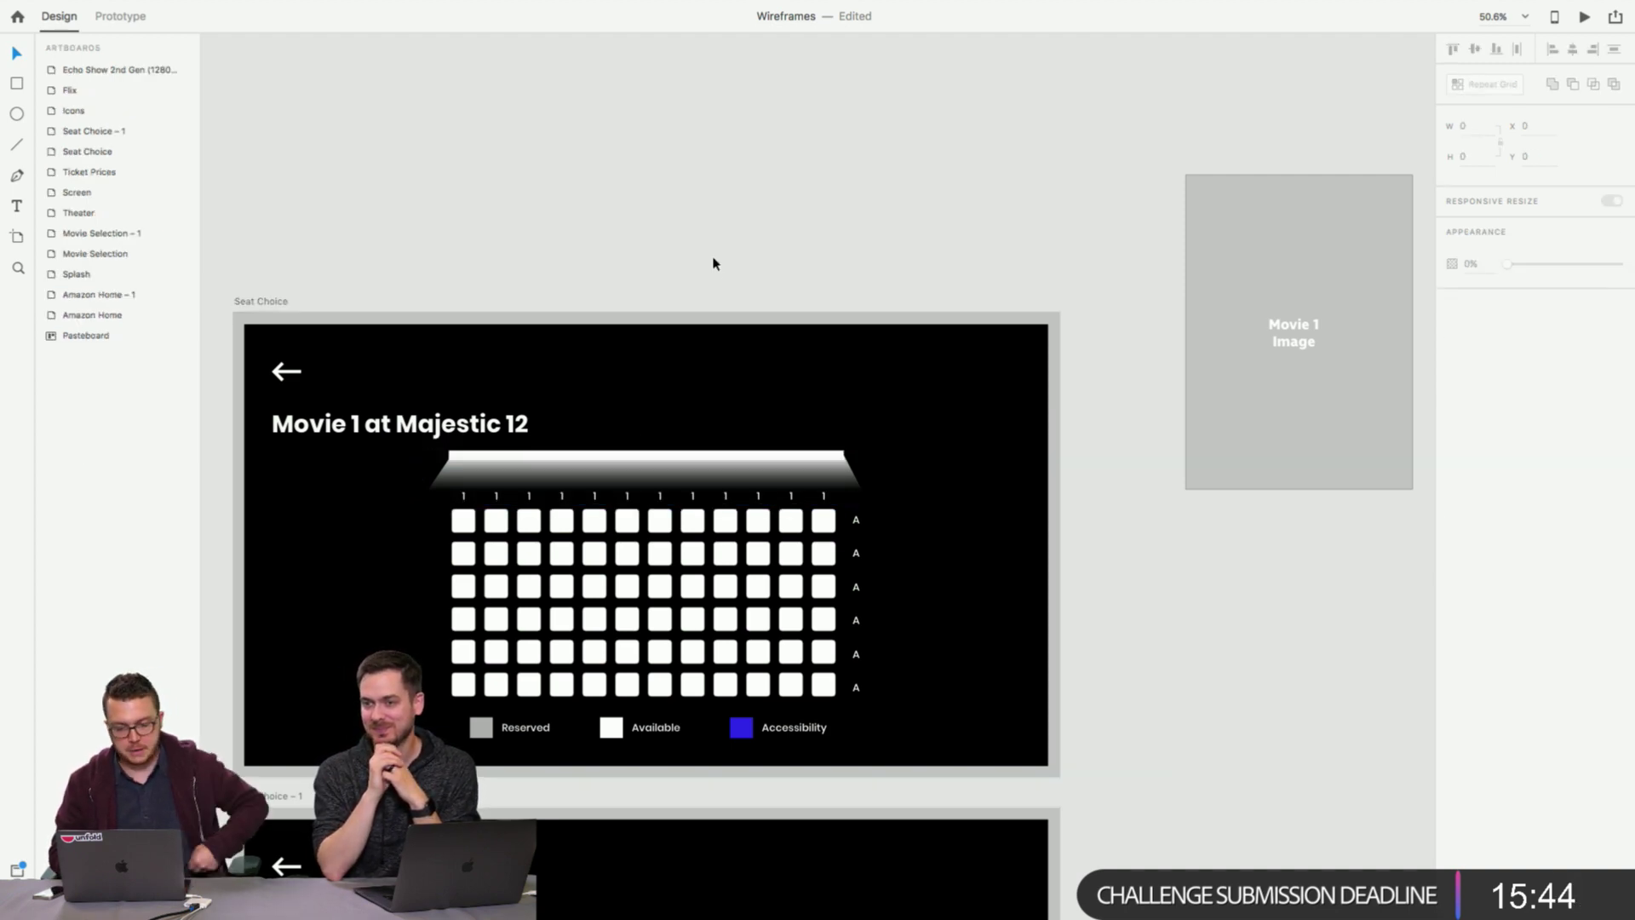
Move the loose Movie 1 Image placeholder on the pasteboard up, clear of the space beside the Seat Choice artboard.
scroll(1030, 263, down, 3)
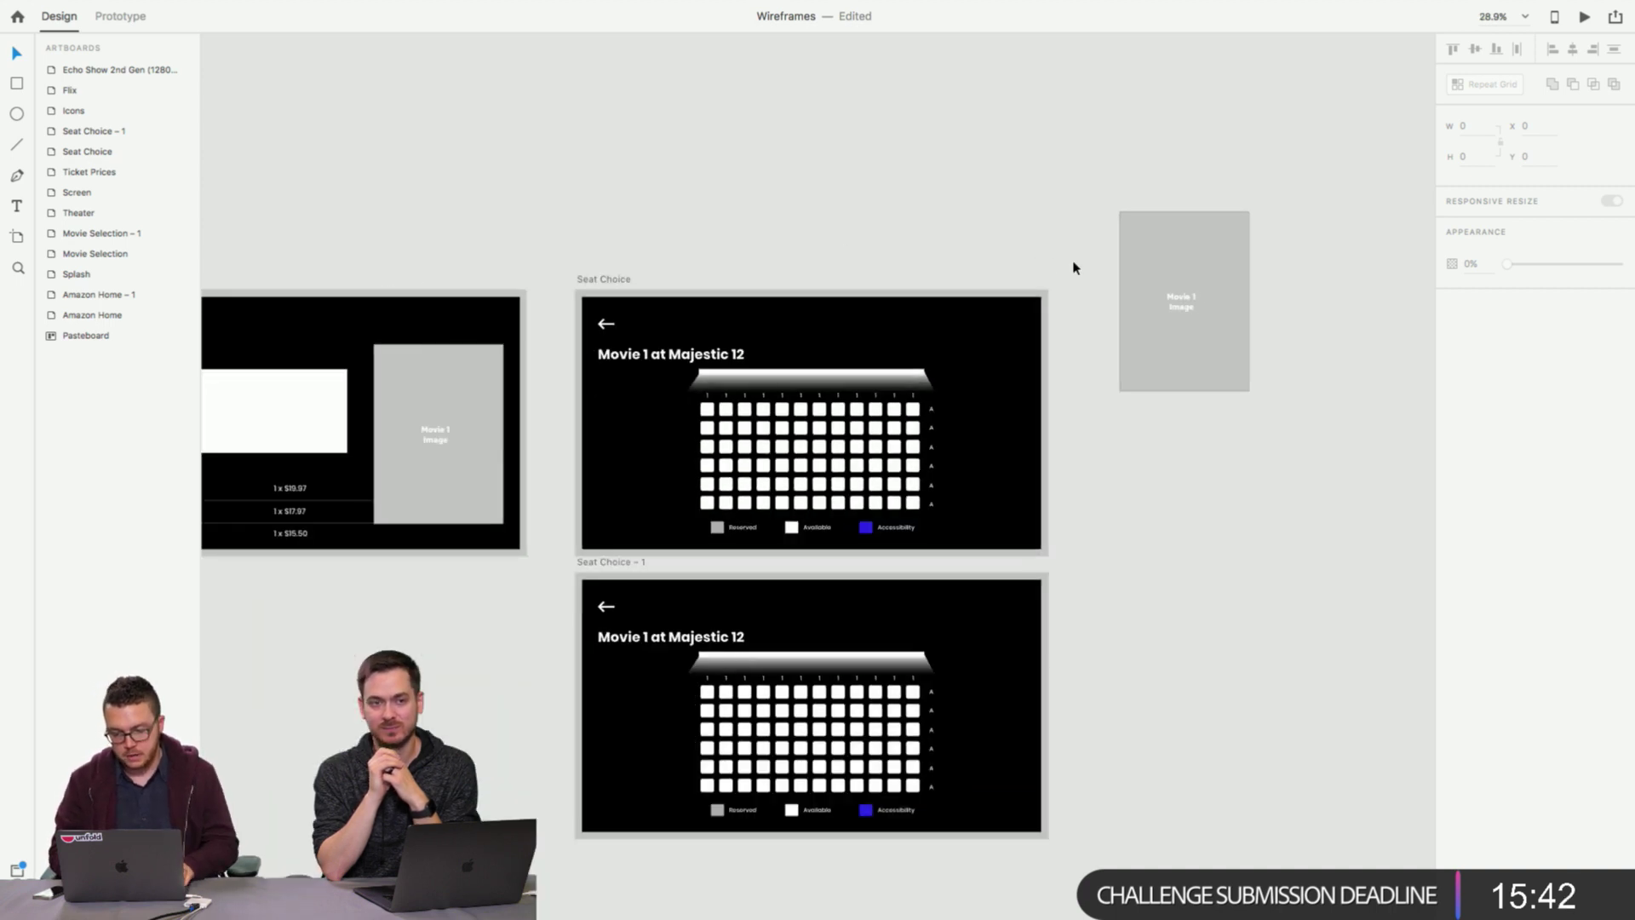
click(1167, 298)
drag(1167, 307, 1161, 142)
click(973, 196)
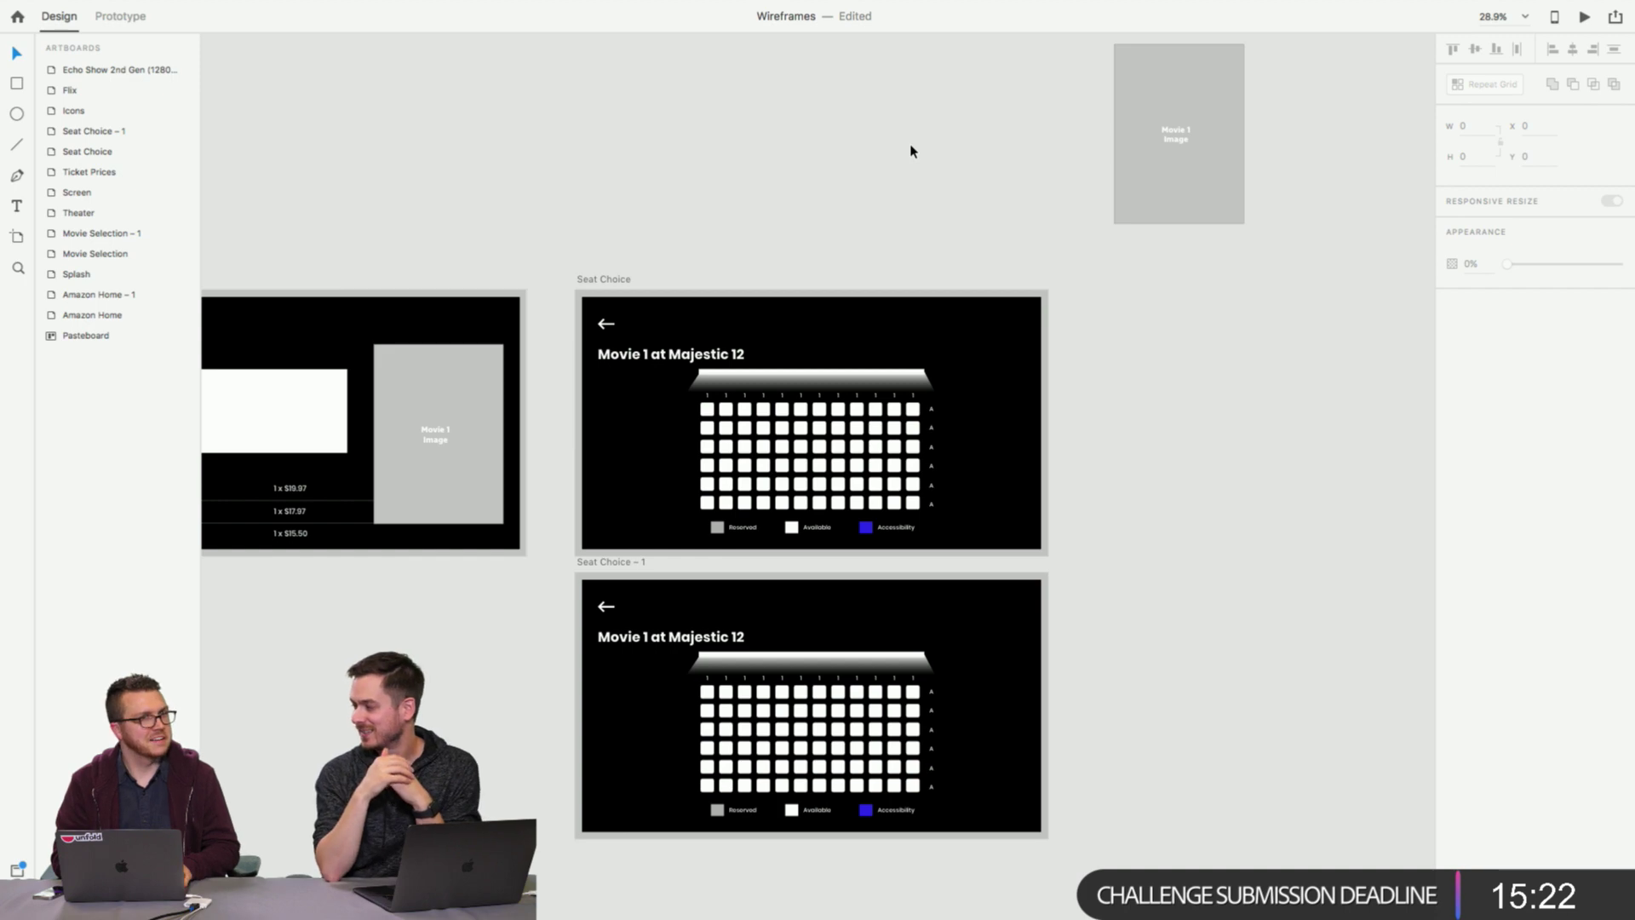
Review the Seat Choice layout and compare it with the preceding Ticket Prices and Screen artboards.
scroll(968, 245, up, 5)
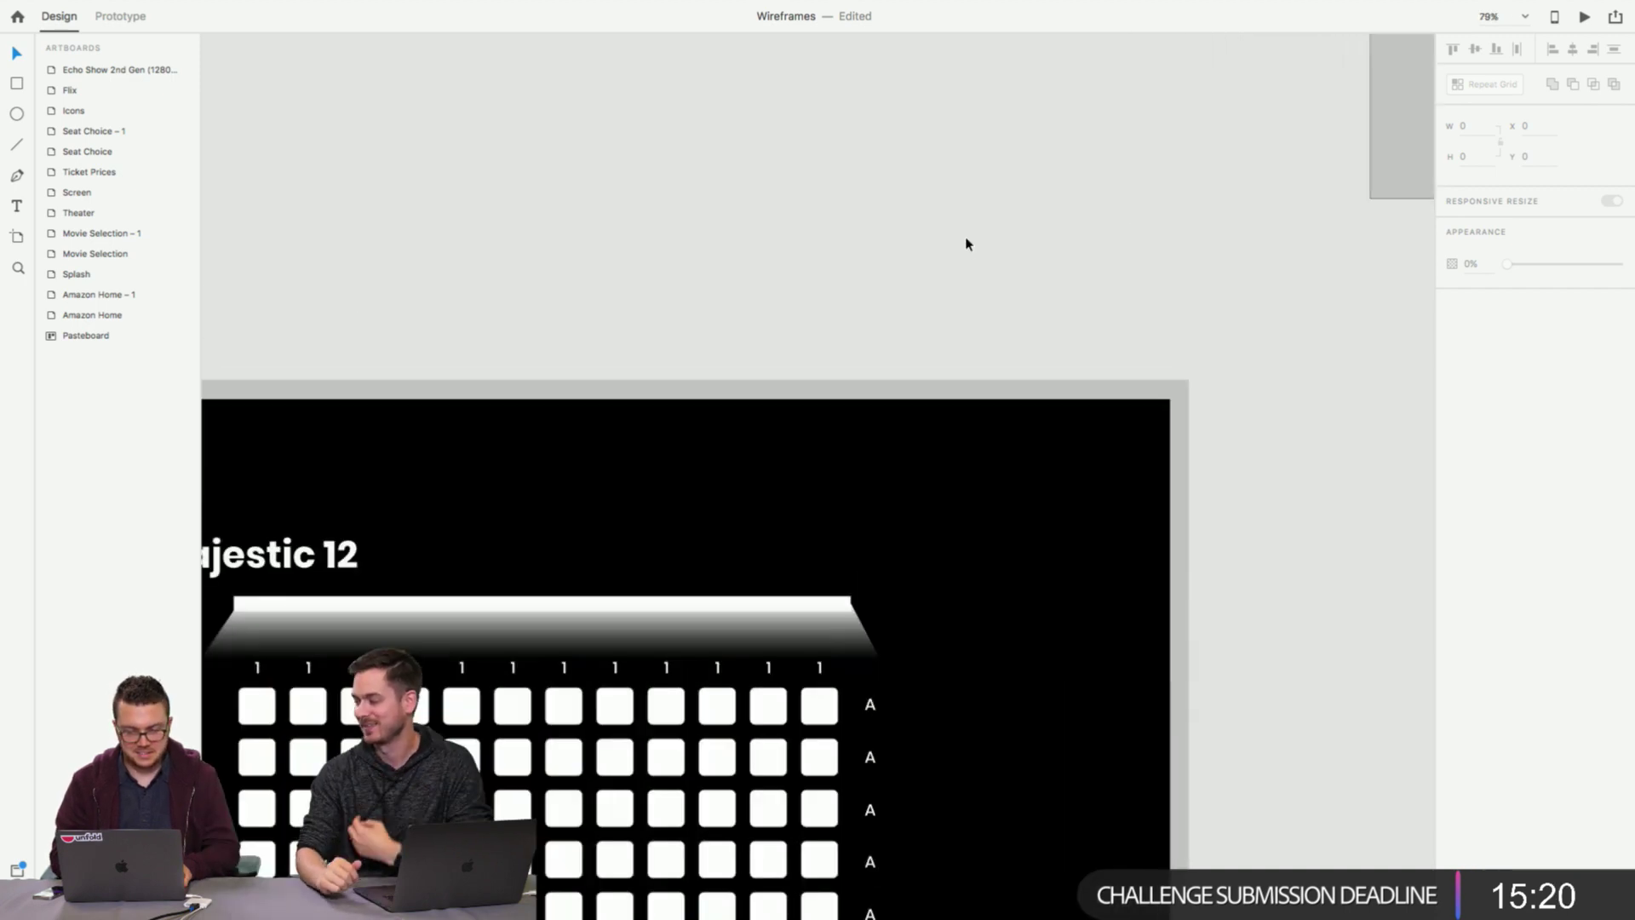
scroll(967, 245, down, 3)
scroll(968, 245, left, 2)
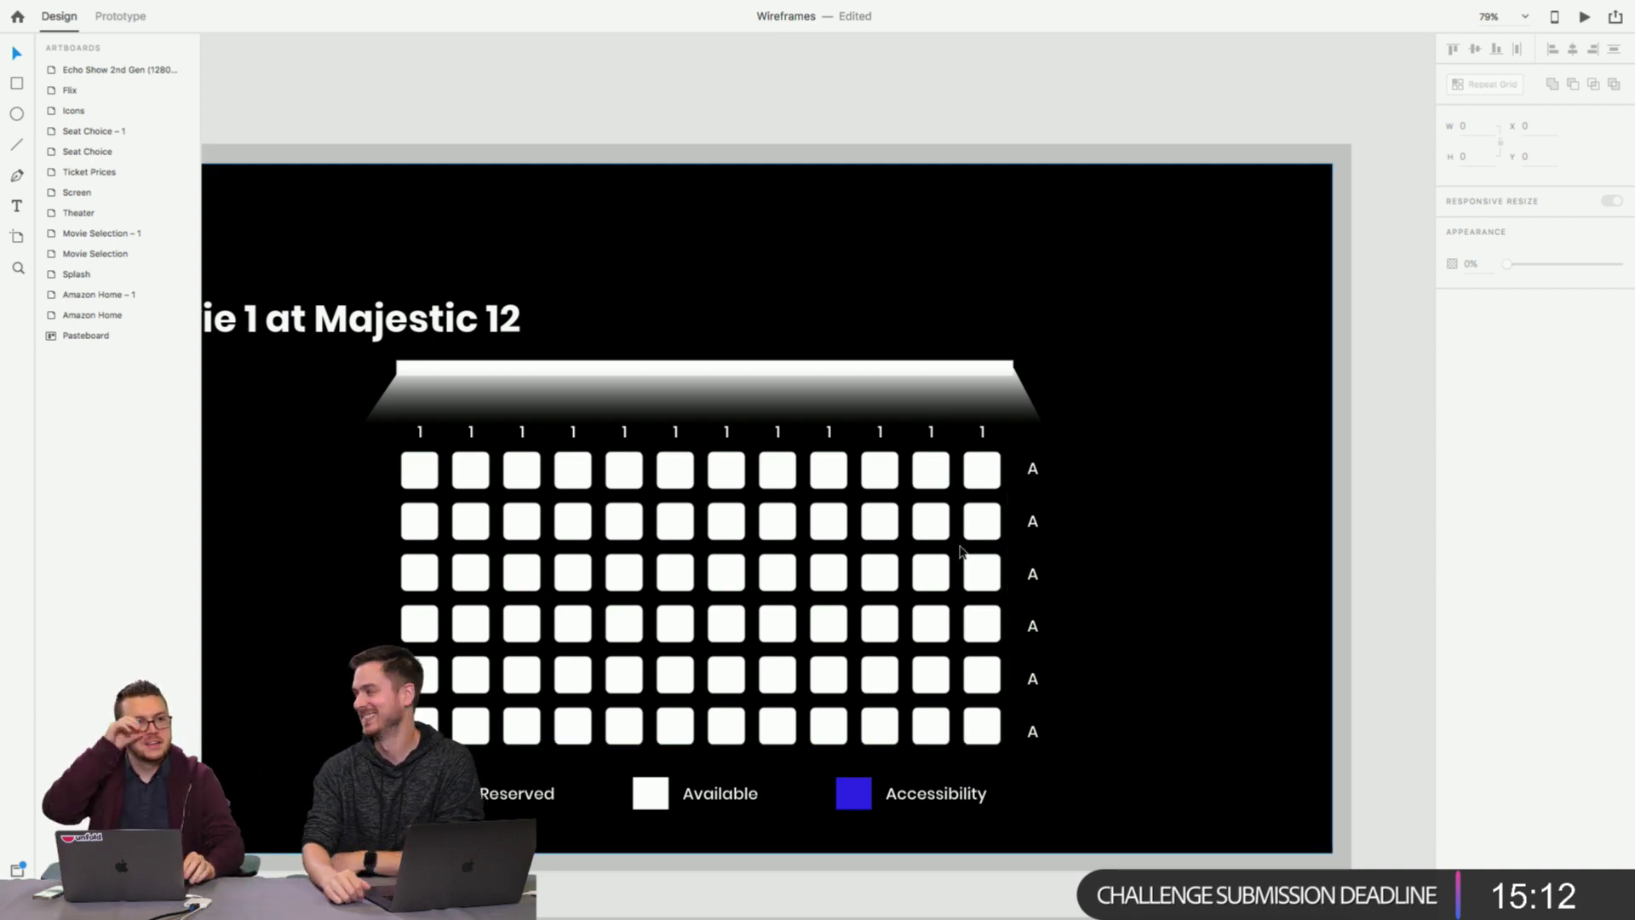
scroll(961, 552, down, 5)
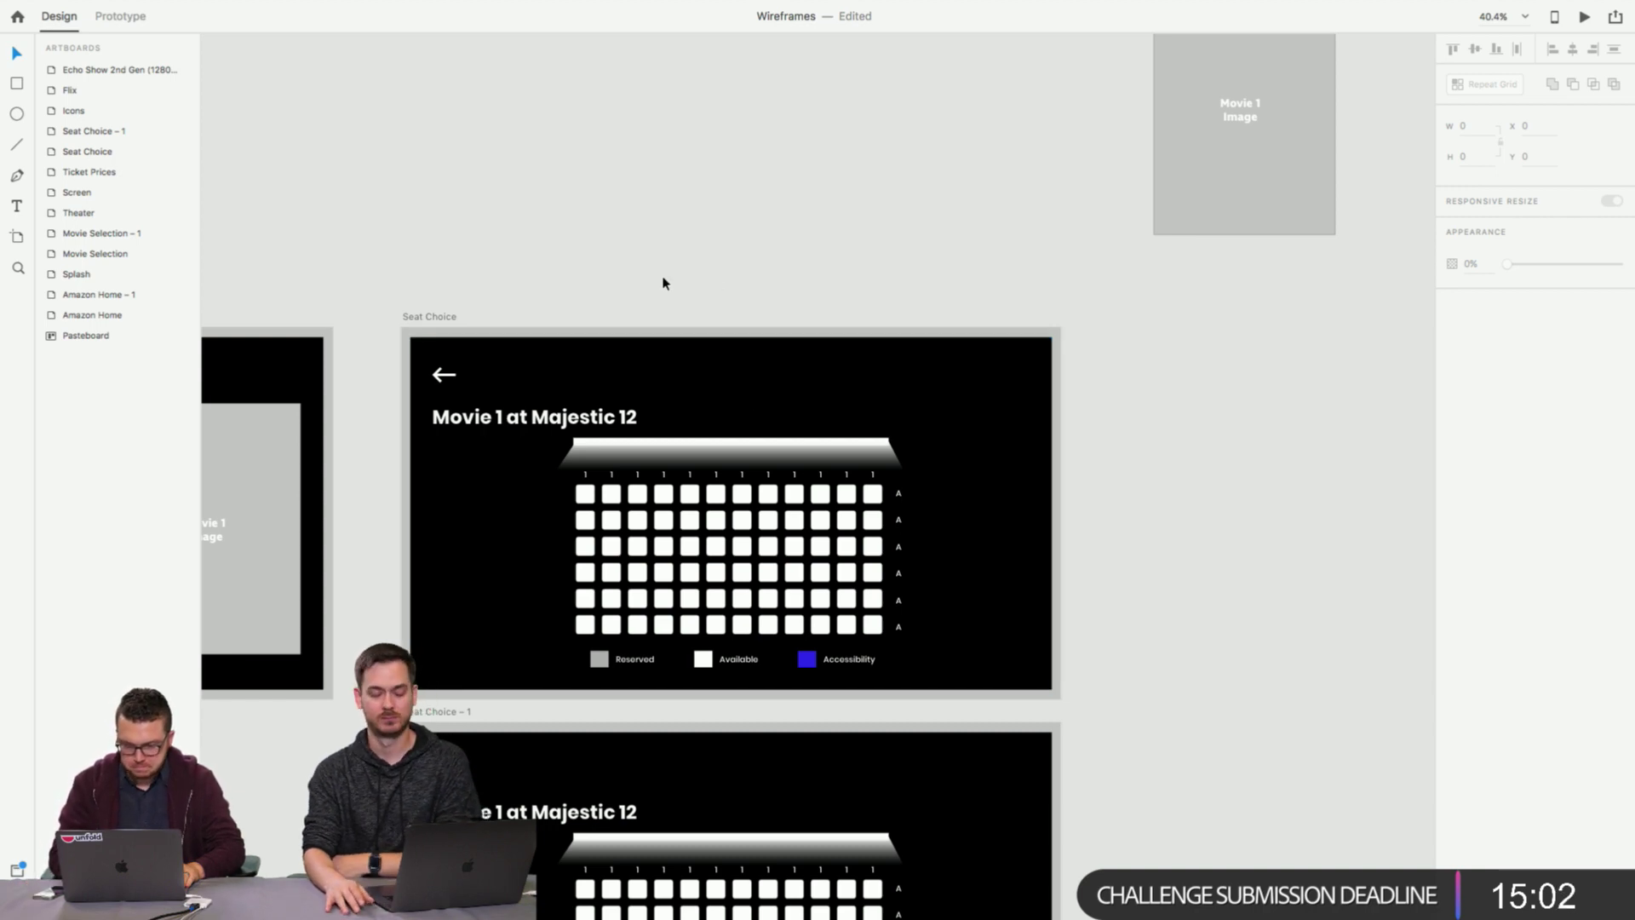
scroll(665, 283, left, 10)
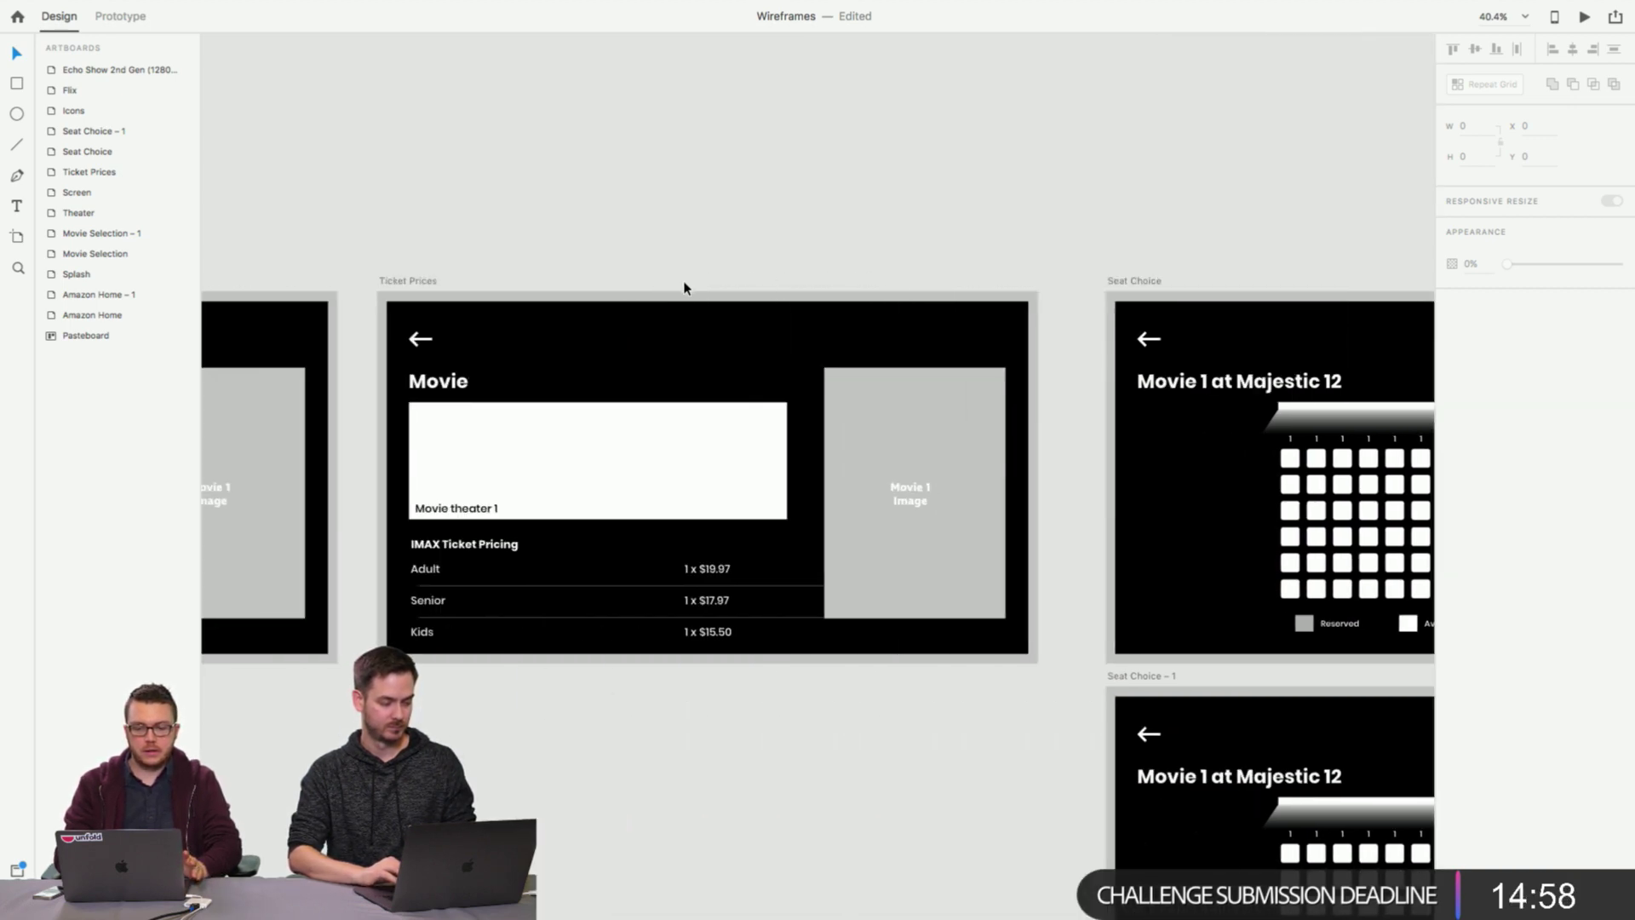
scroll(684, 287, left, 5)
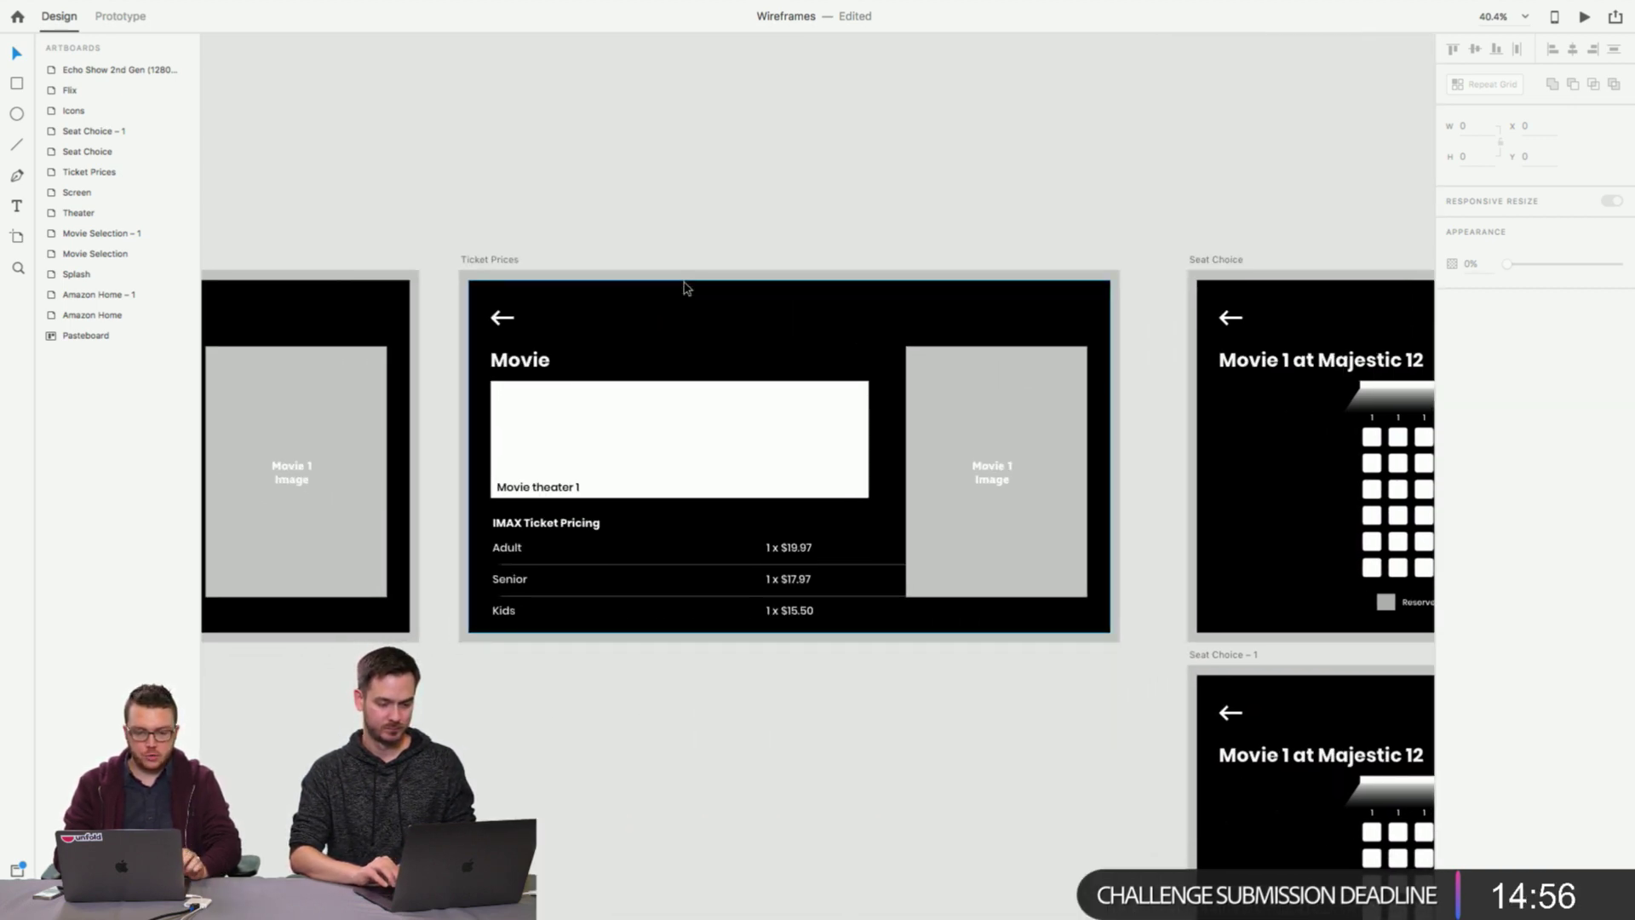
scroll(686, 288, left, 10)
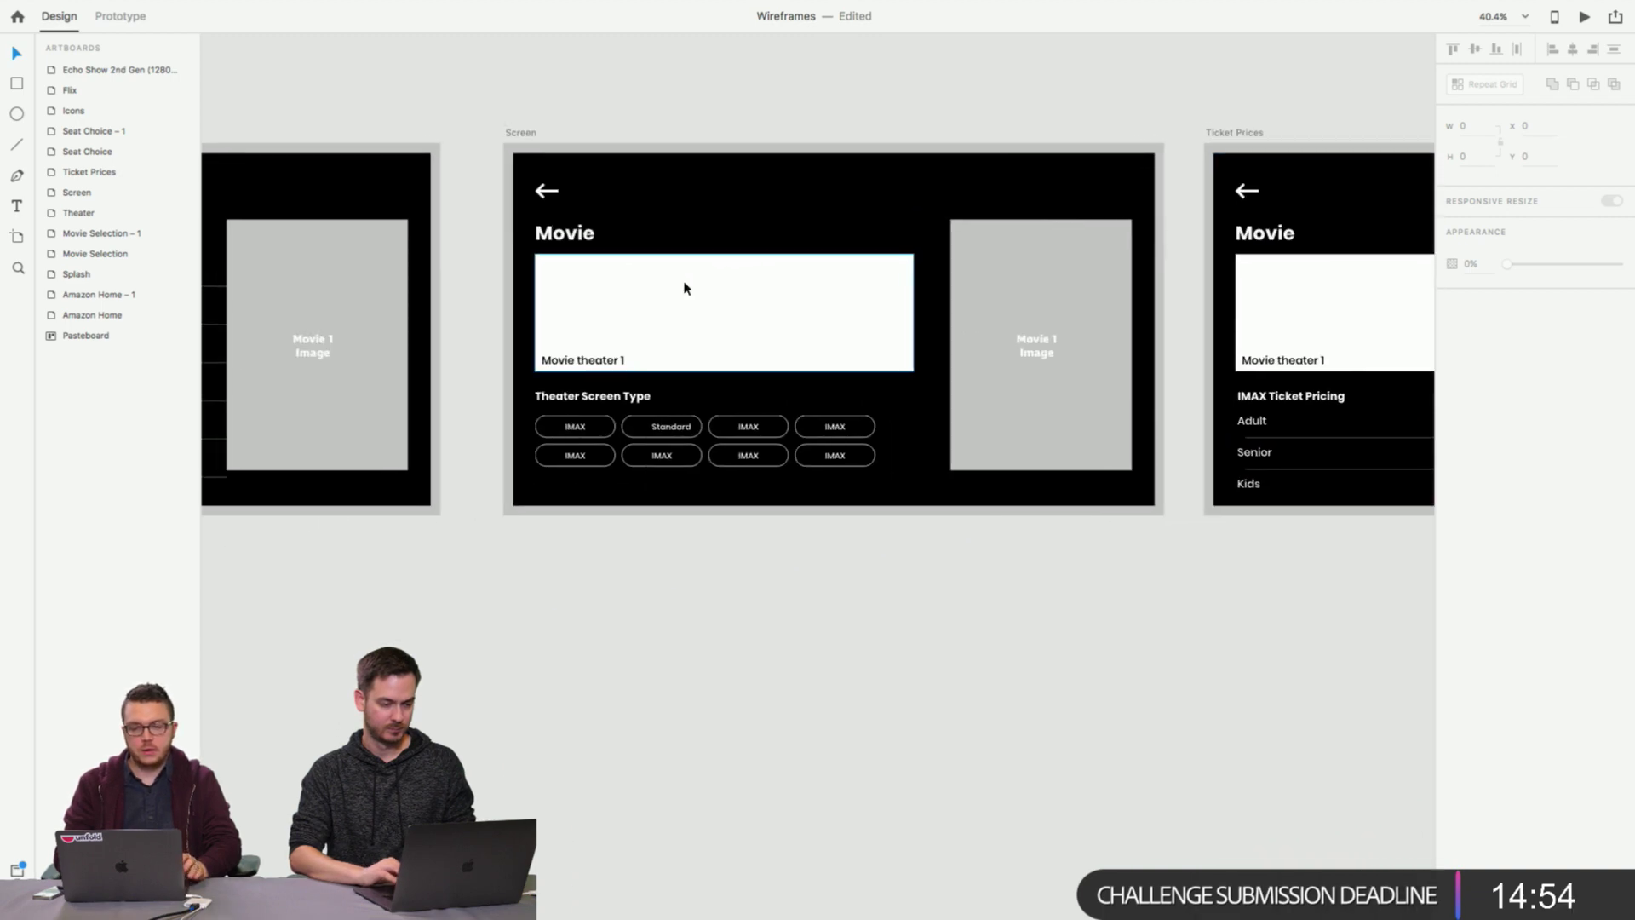
scroll(684, 288, left, 2)
scroll(858, 366, right, 5)
scroll(858, 366, down, 10)
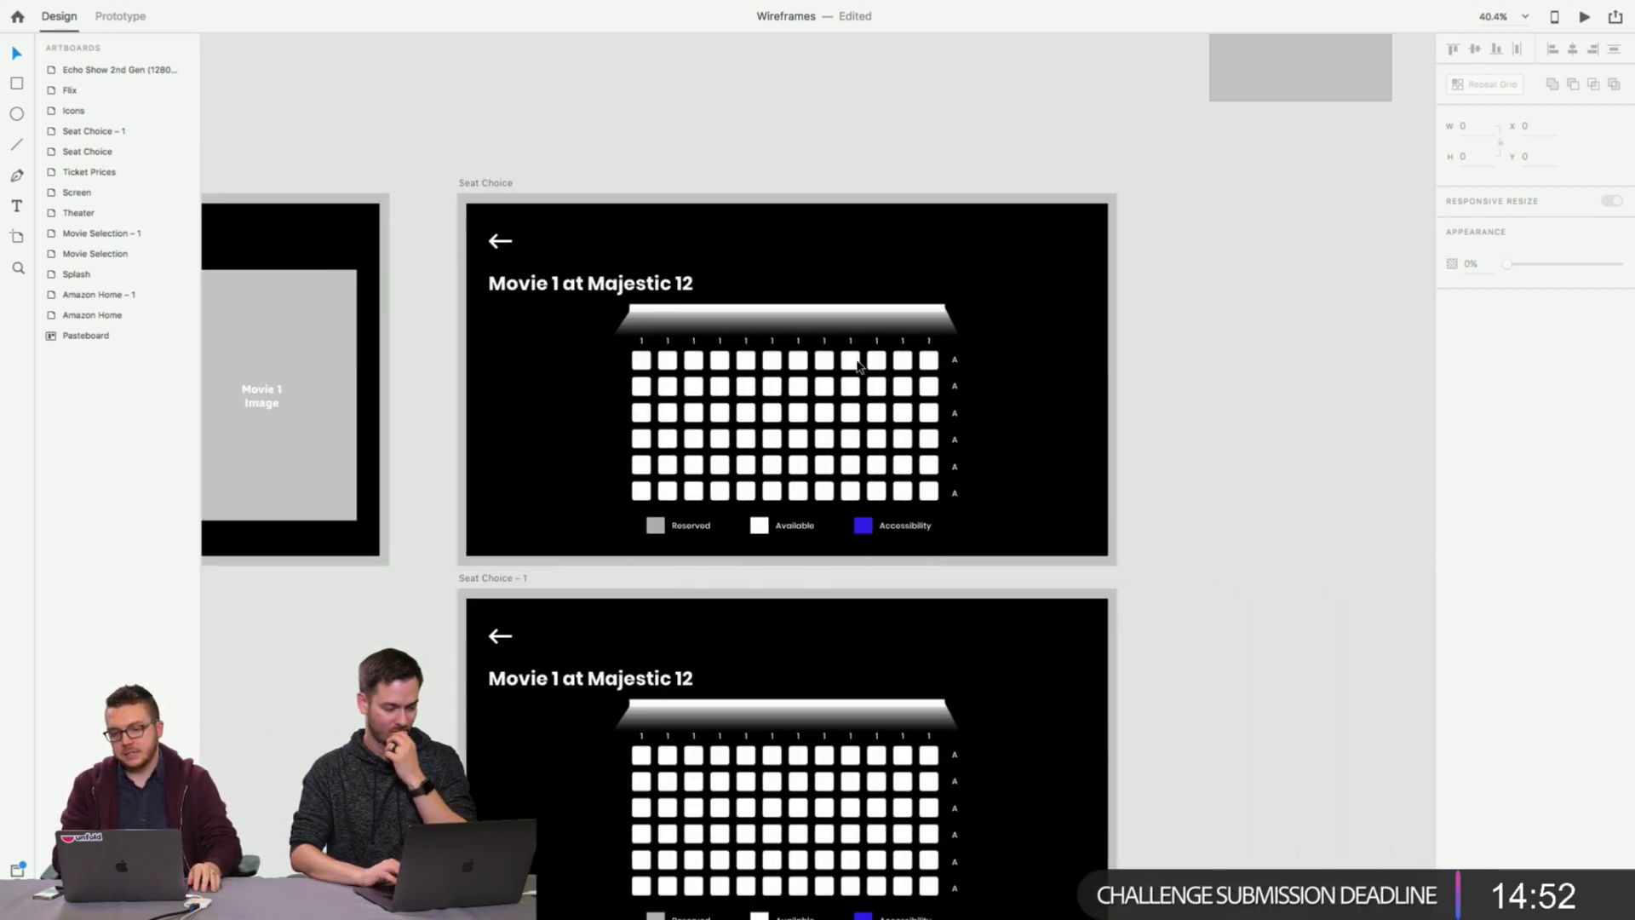
scroll(858, 366, right, 5)
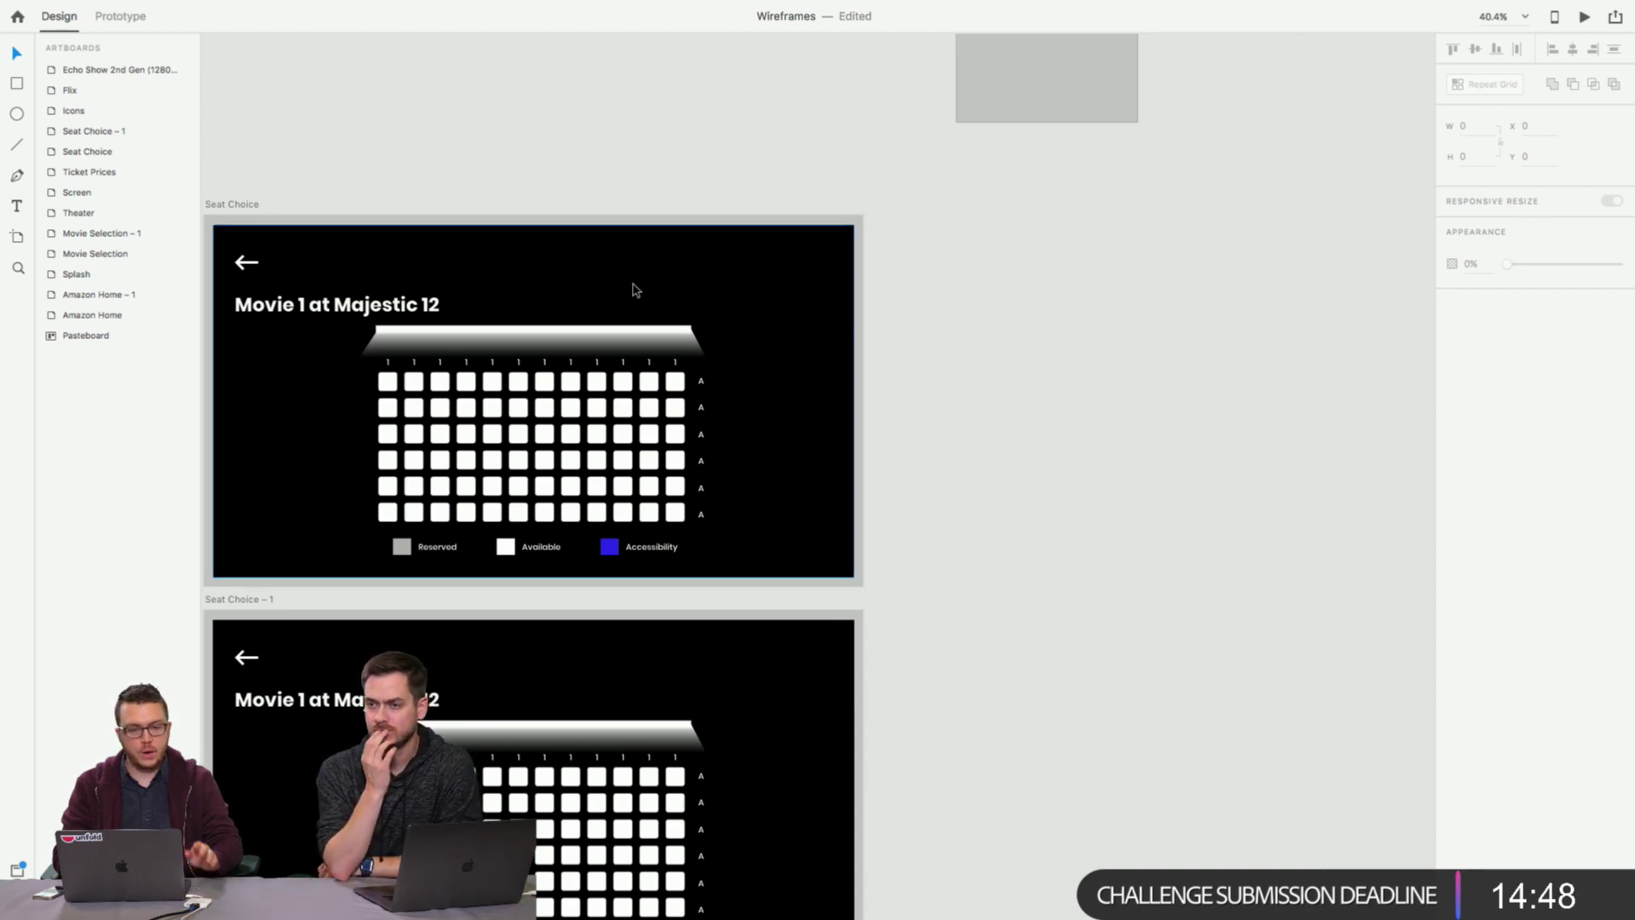
Duplicate the Seat Choice artboard directly to the right of the original, level with it.
click(243, 204)
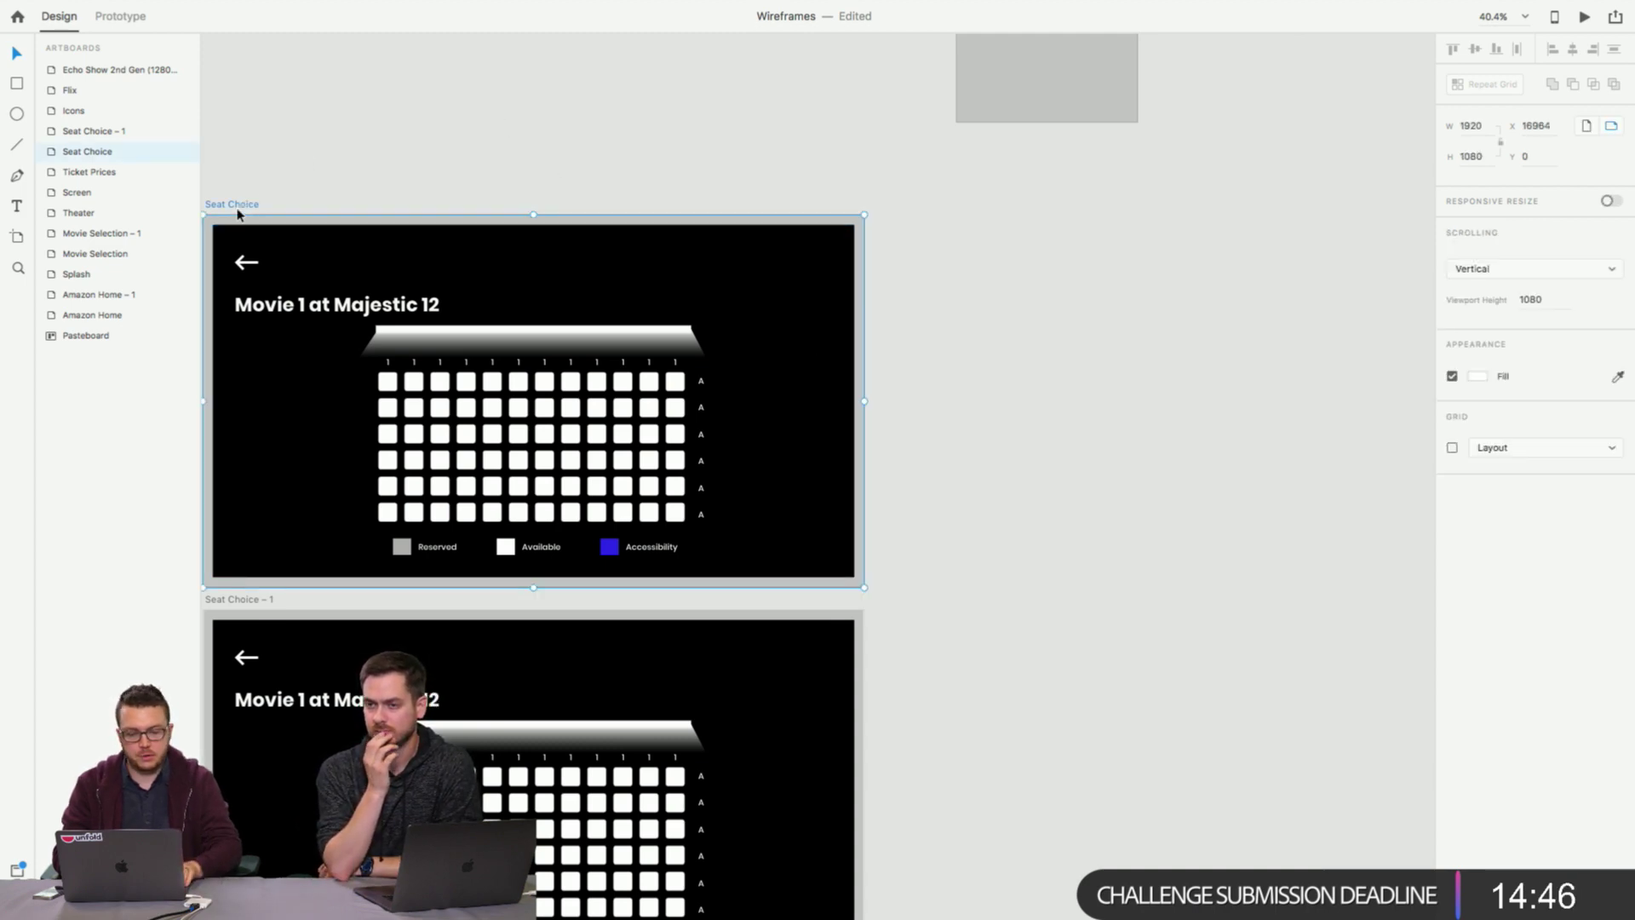
click(238, 215)
click(701, 201)
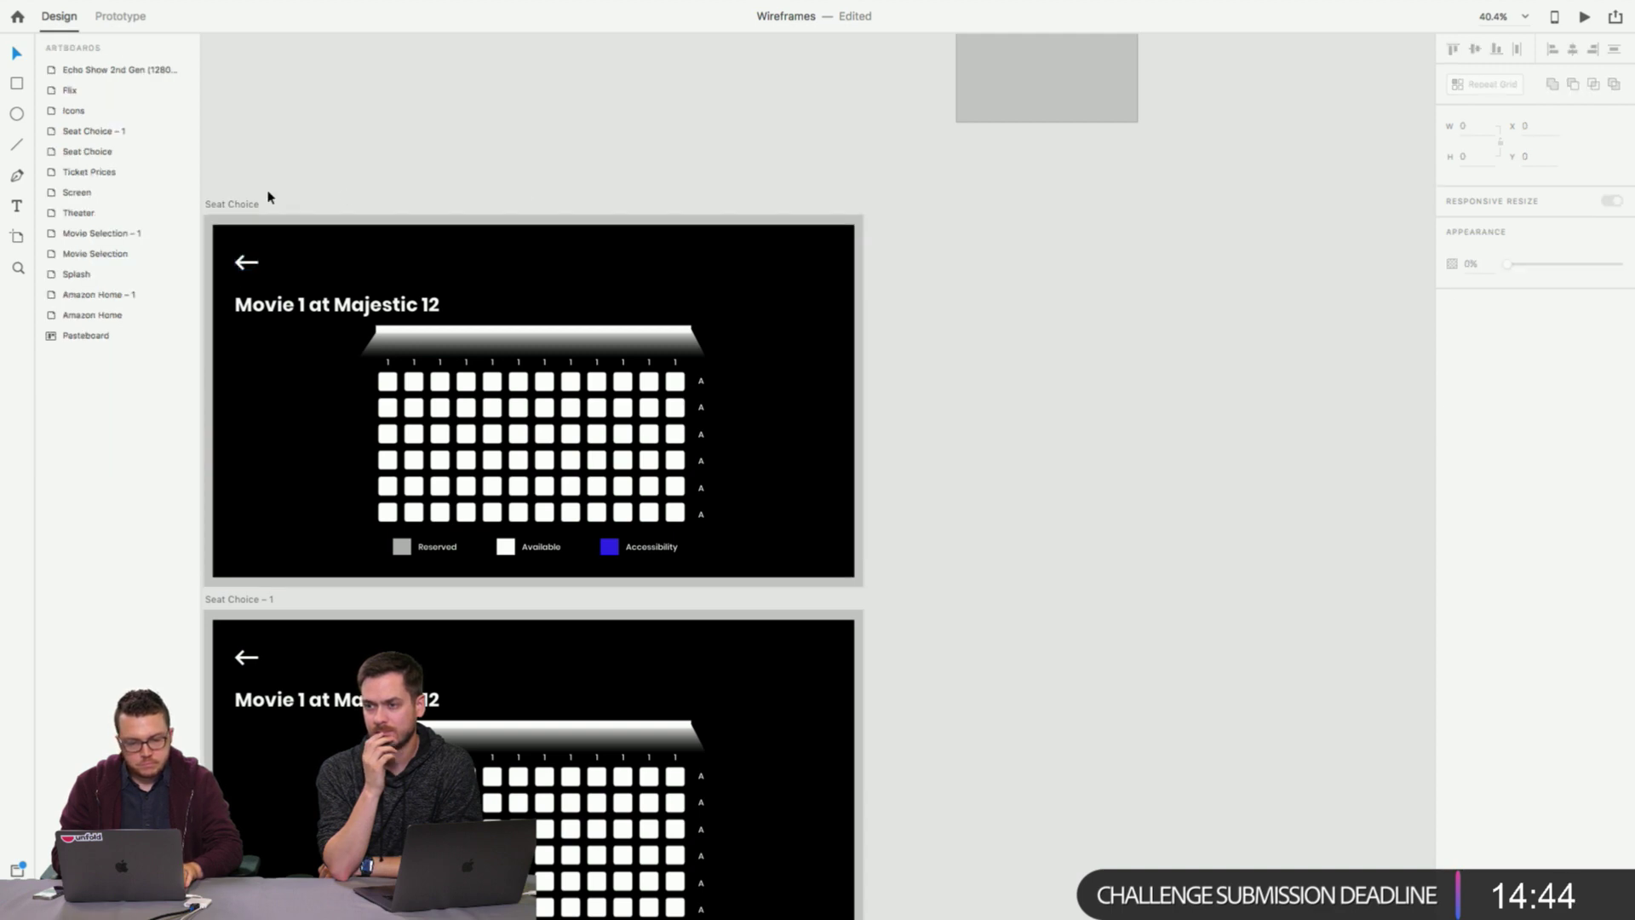
click(242, 204)
drag(244, 211, 457, 208)
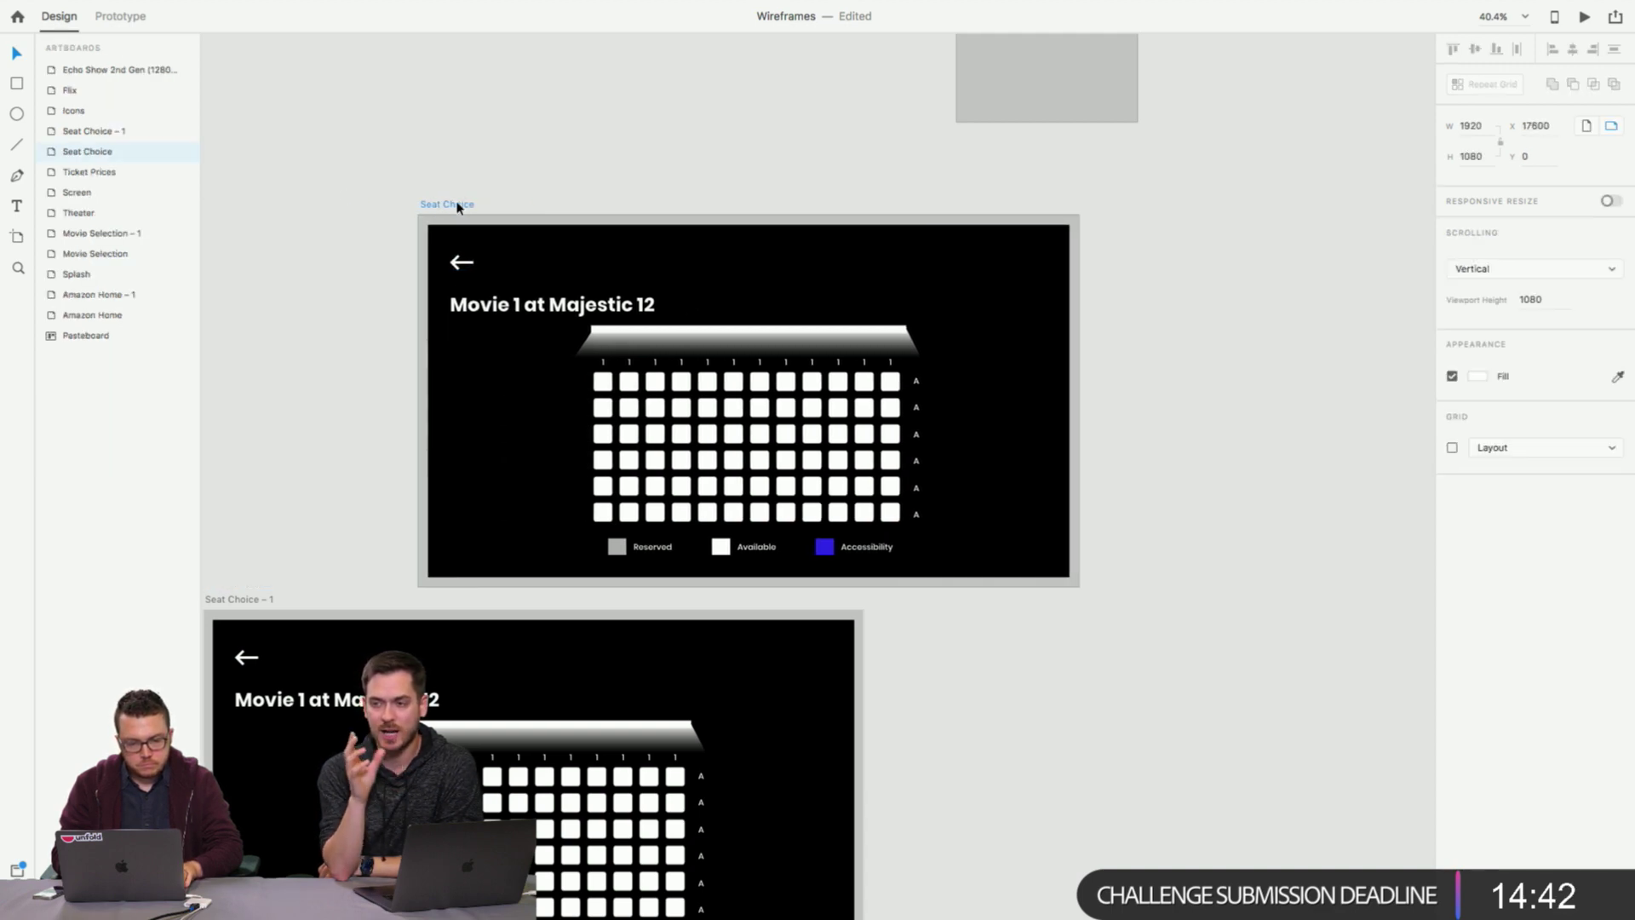
key(ctrl+z)
drag(226, 208, 939, 245)
click(857, 209)
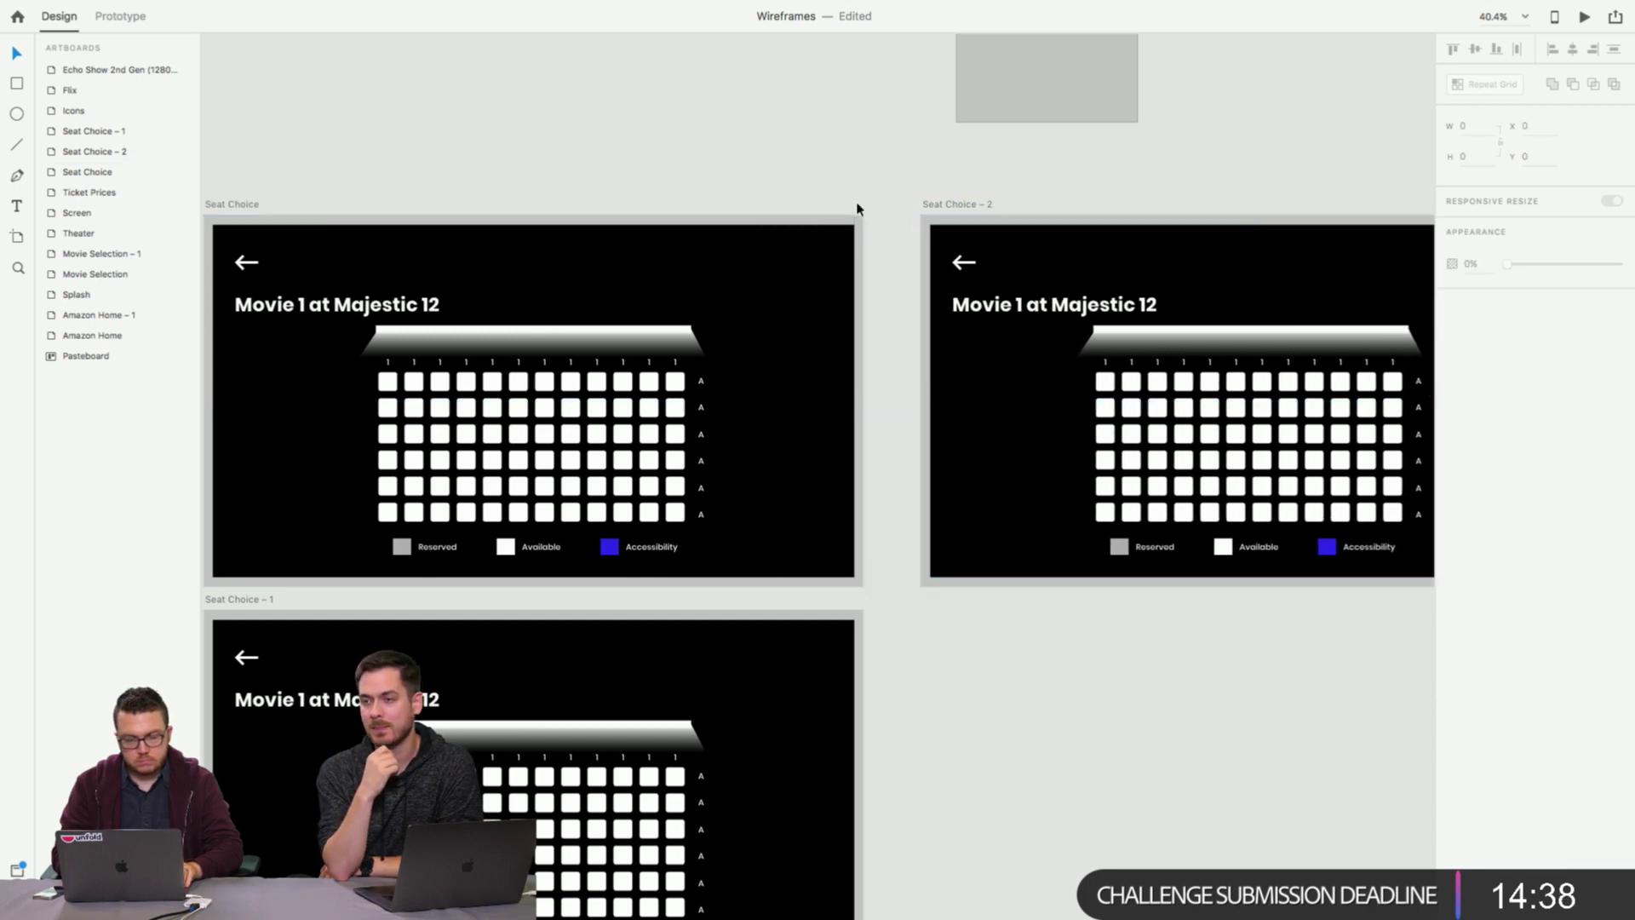
Delete the Seat Choice – 2 artboard.
scroll(857, 208, right, 5)
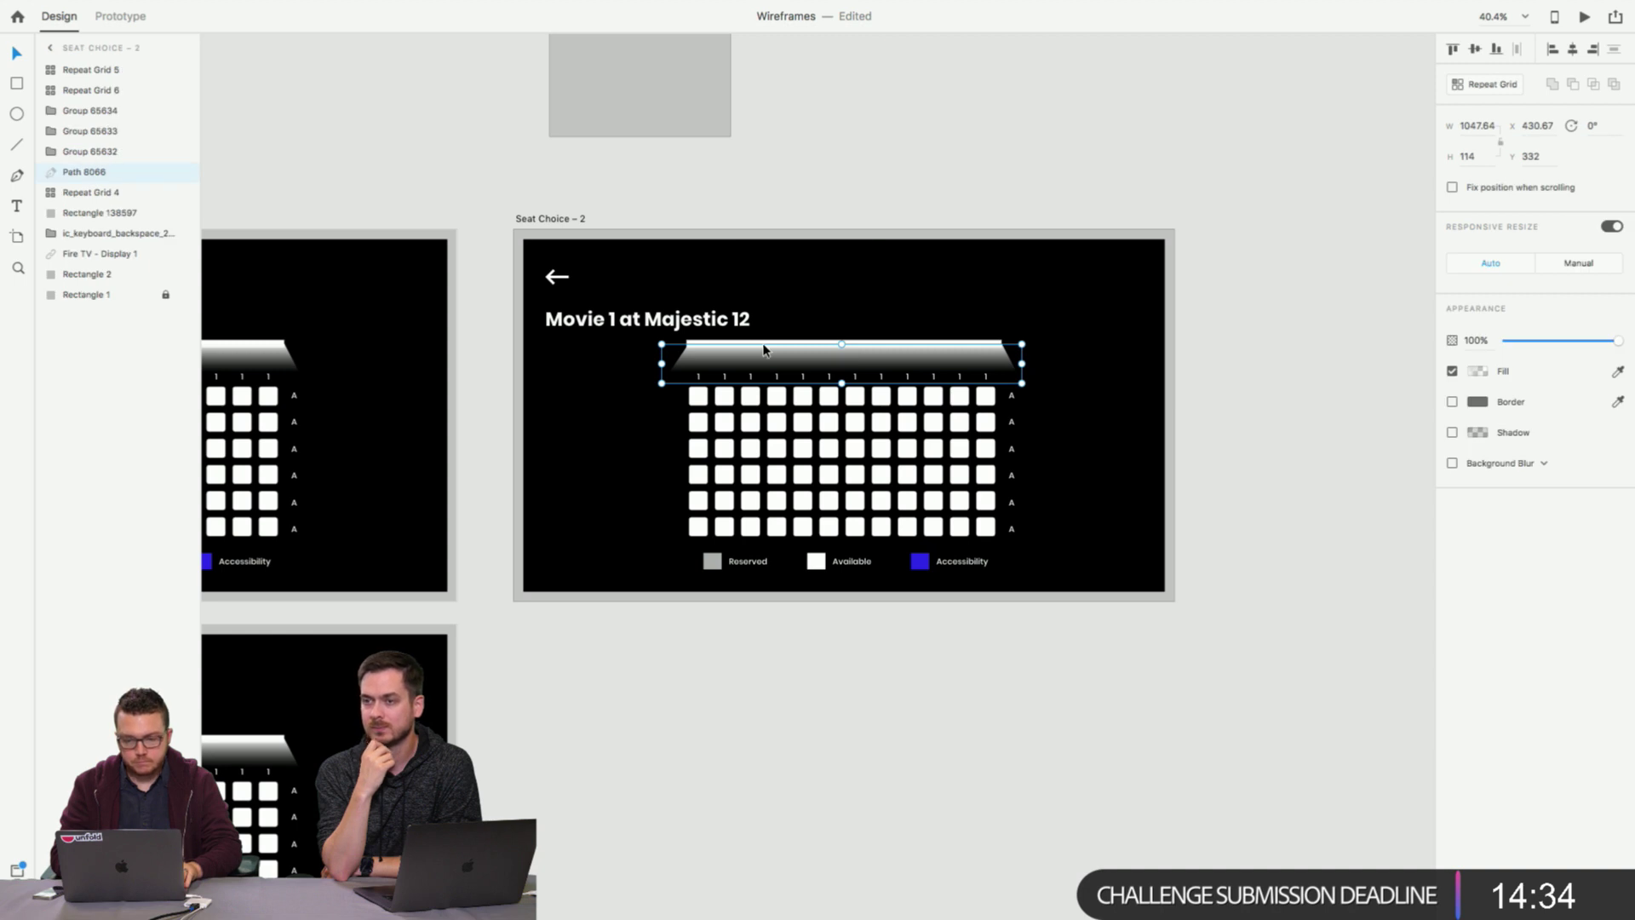
click(545, 220)
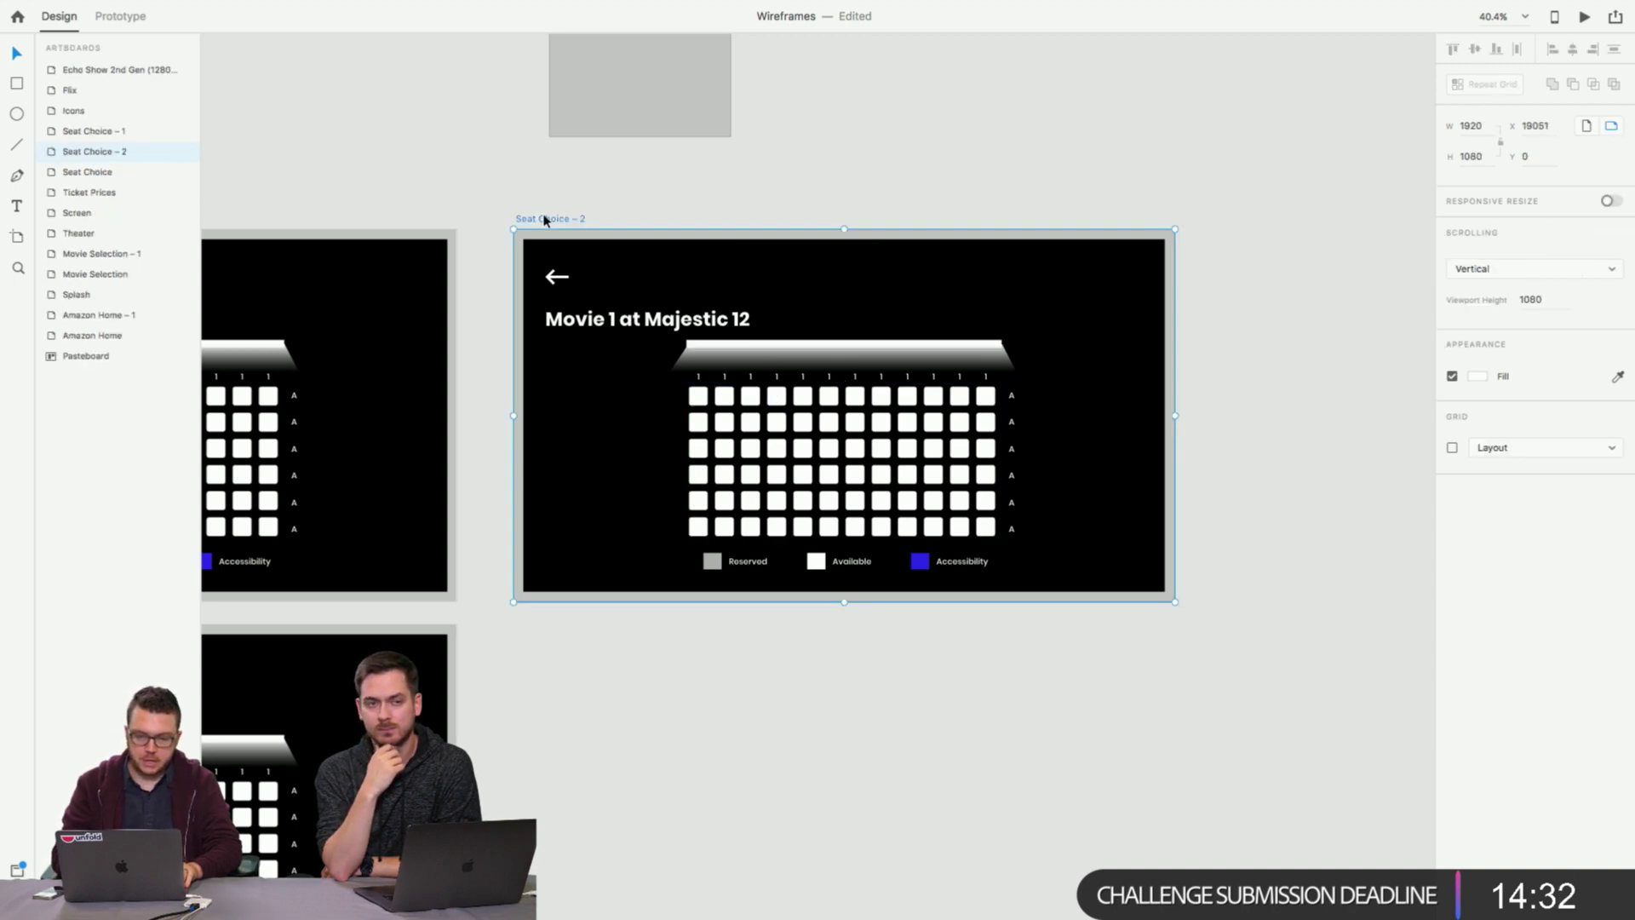
key(Delete)
Duplicate the Ticket Prices artboard and place the copy to the right of Seat Choice, level with the row.
scroll(545, 220, down, 3)
scroll(545, 219, left, 2)
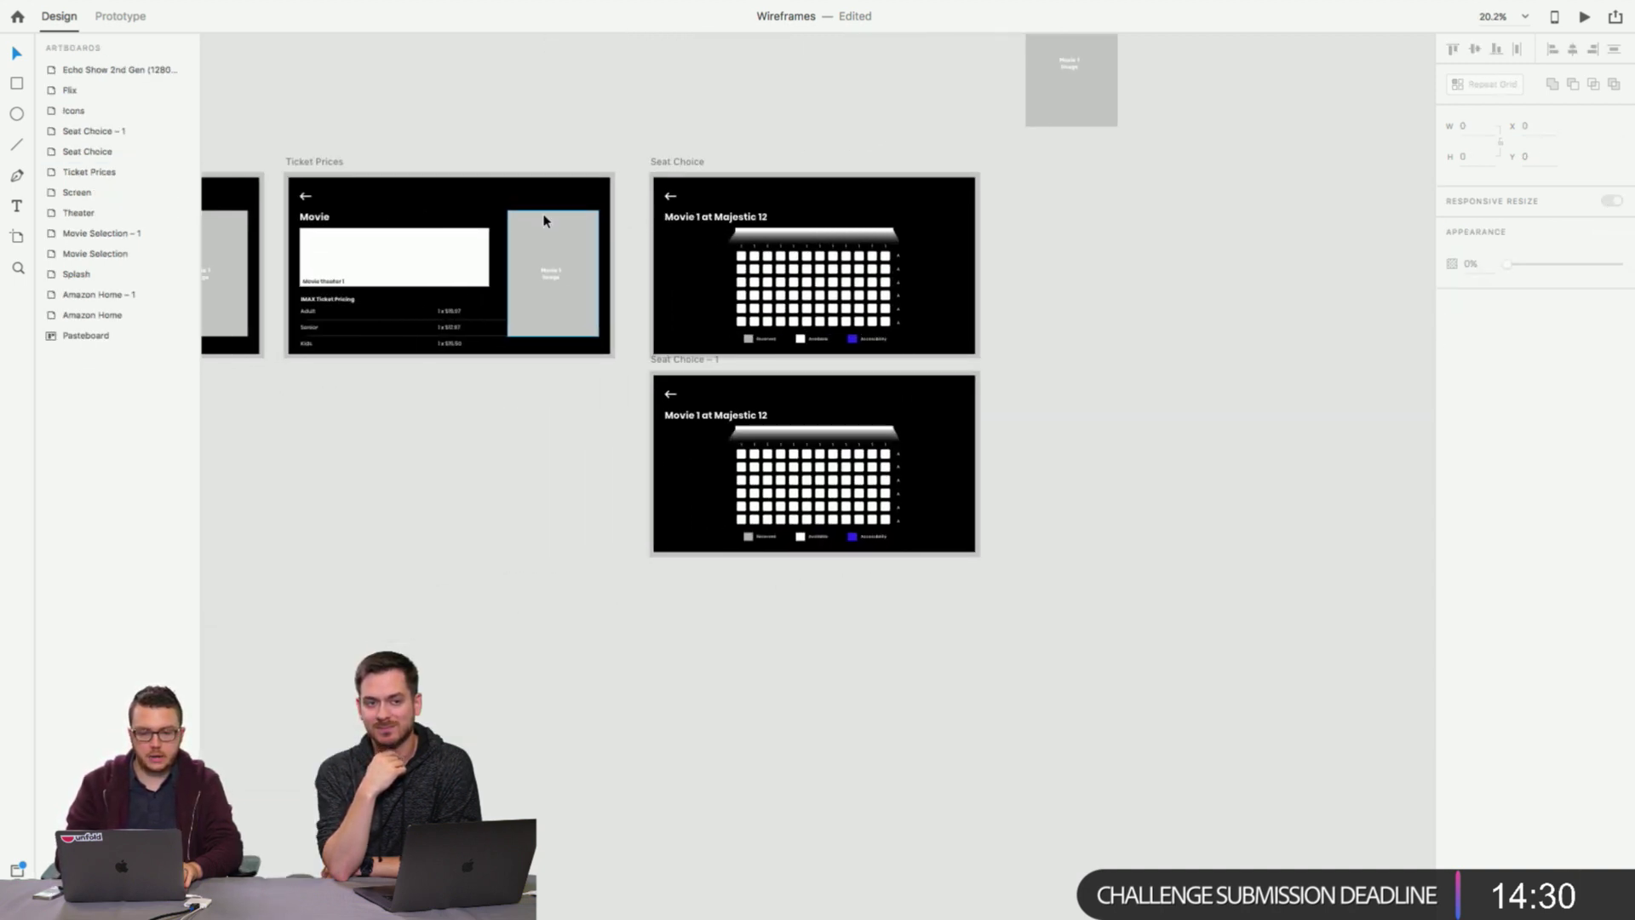
click(316, 163)
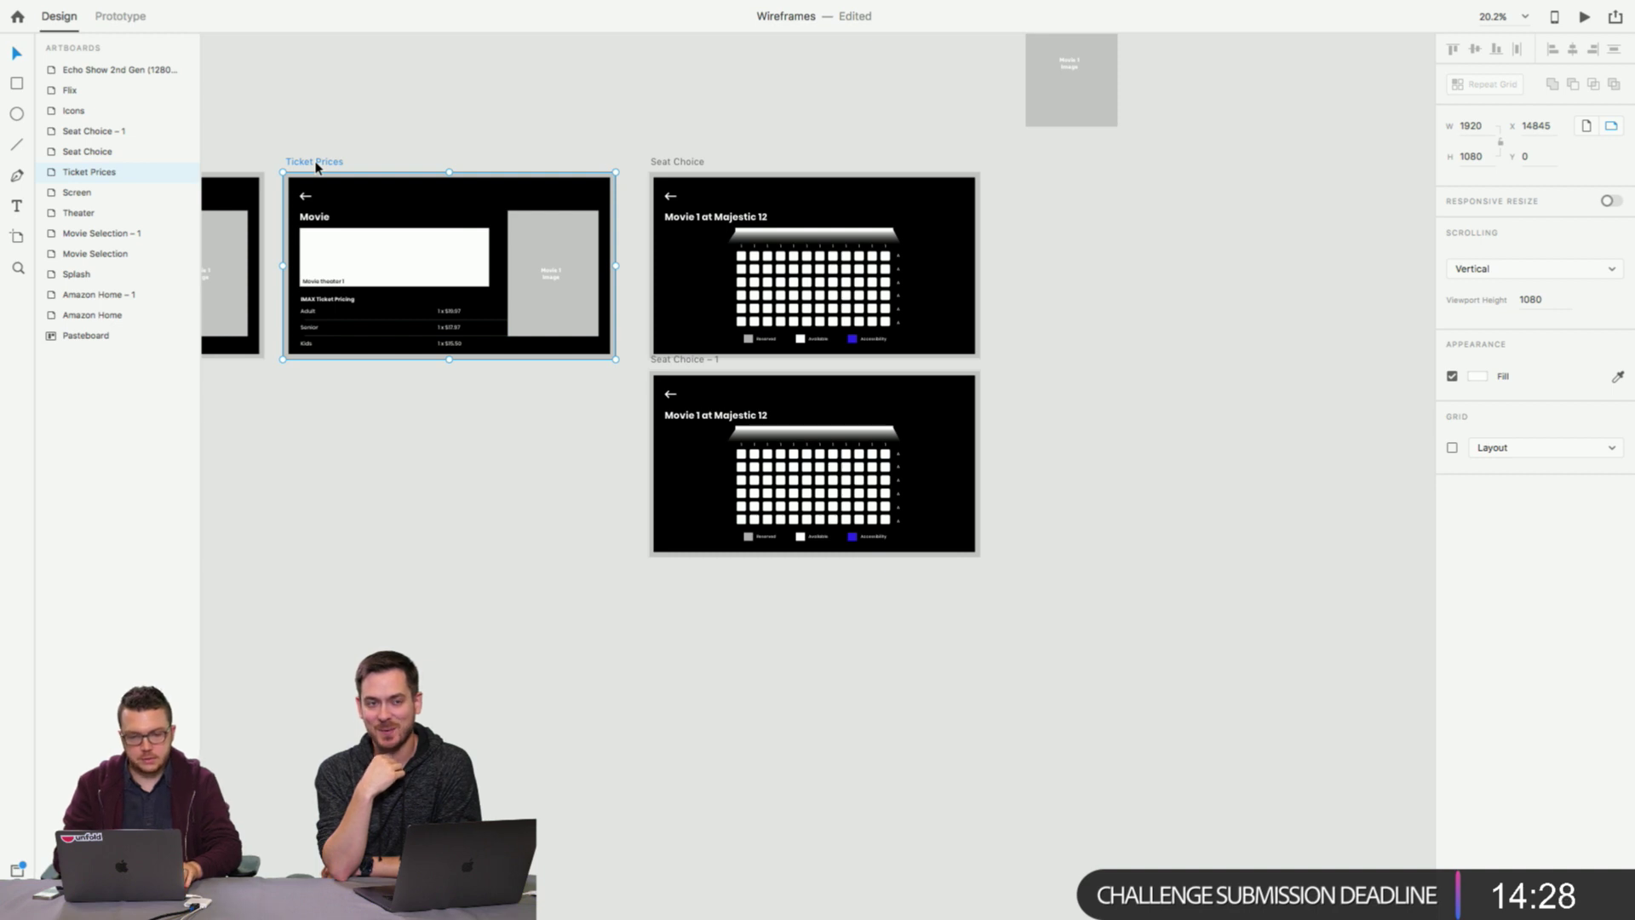
drag(316, 166, 1046, 195)
click(943, 116)
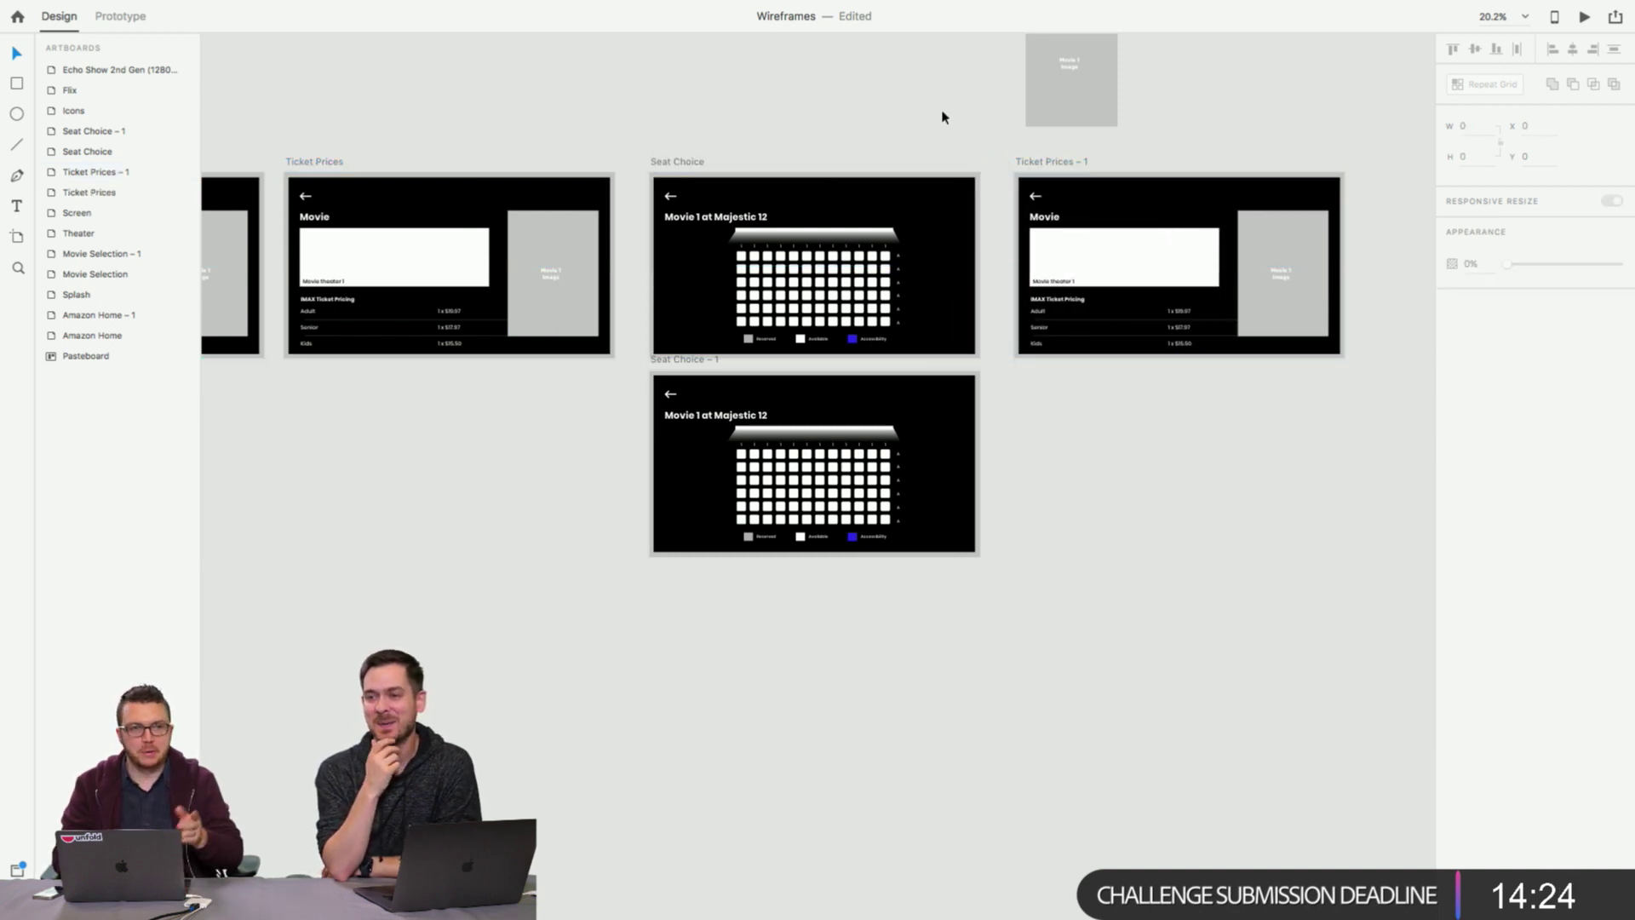
Rename the duplicated Ticket Prices artboard as "Checkout".
scroll(1014, 130, down, 1)
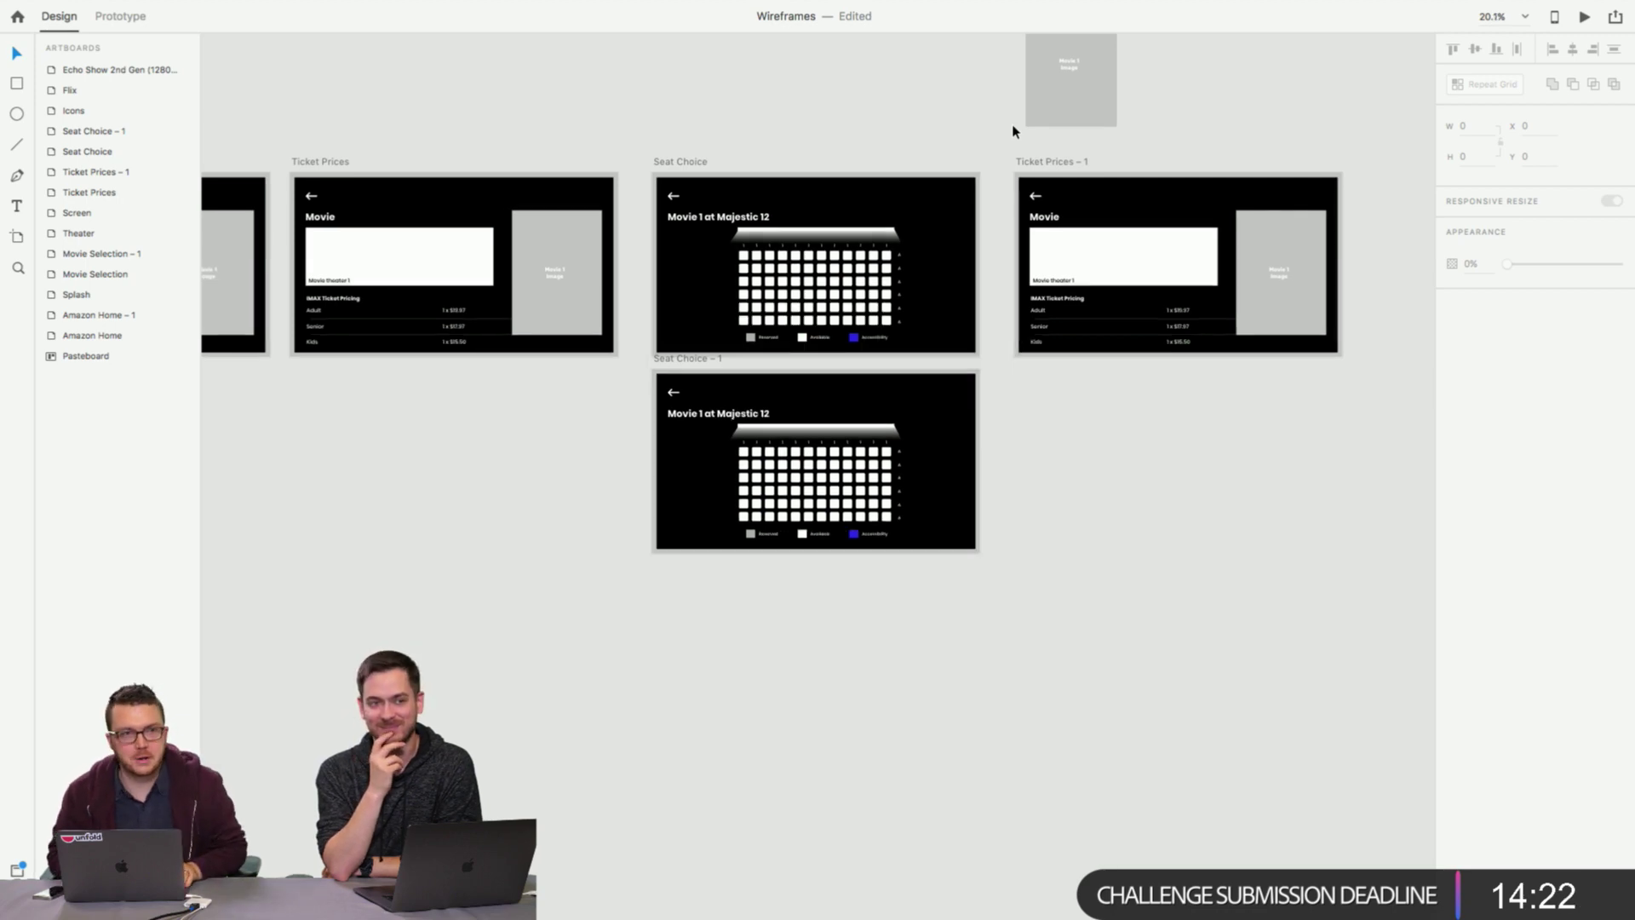
scroll(1013, 130, up, 10)
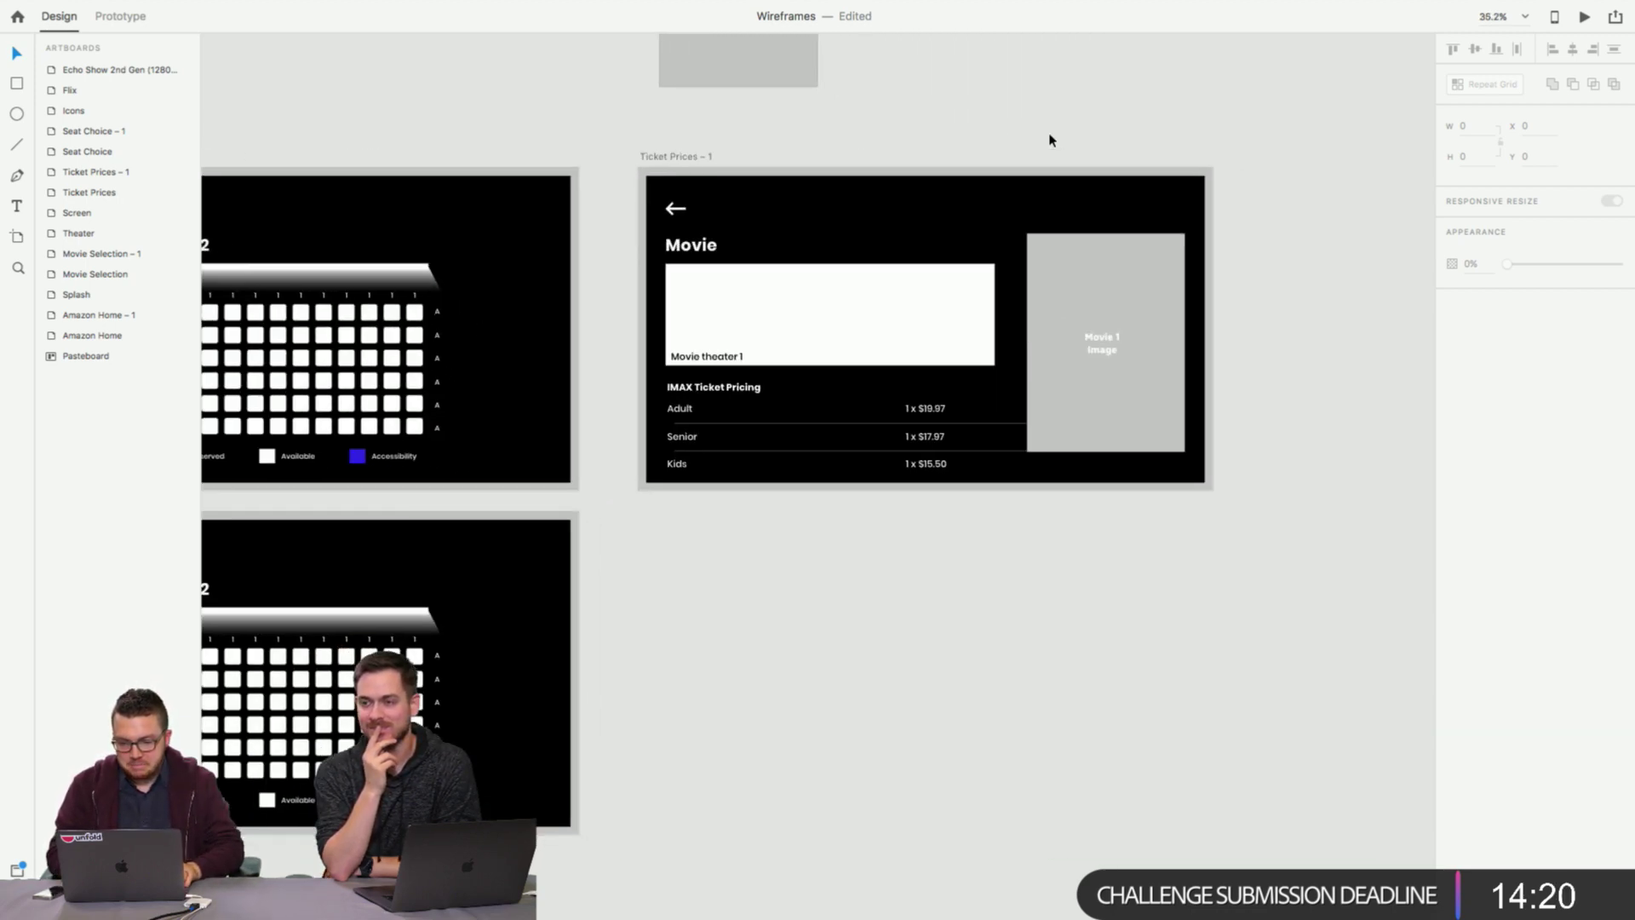
scroll(1050, 139, down, 2)
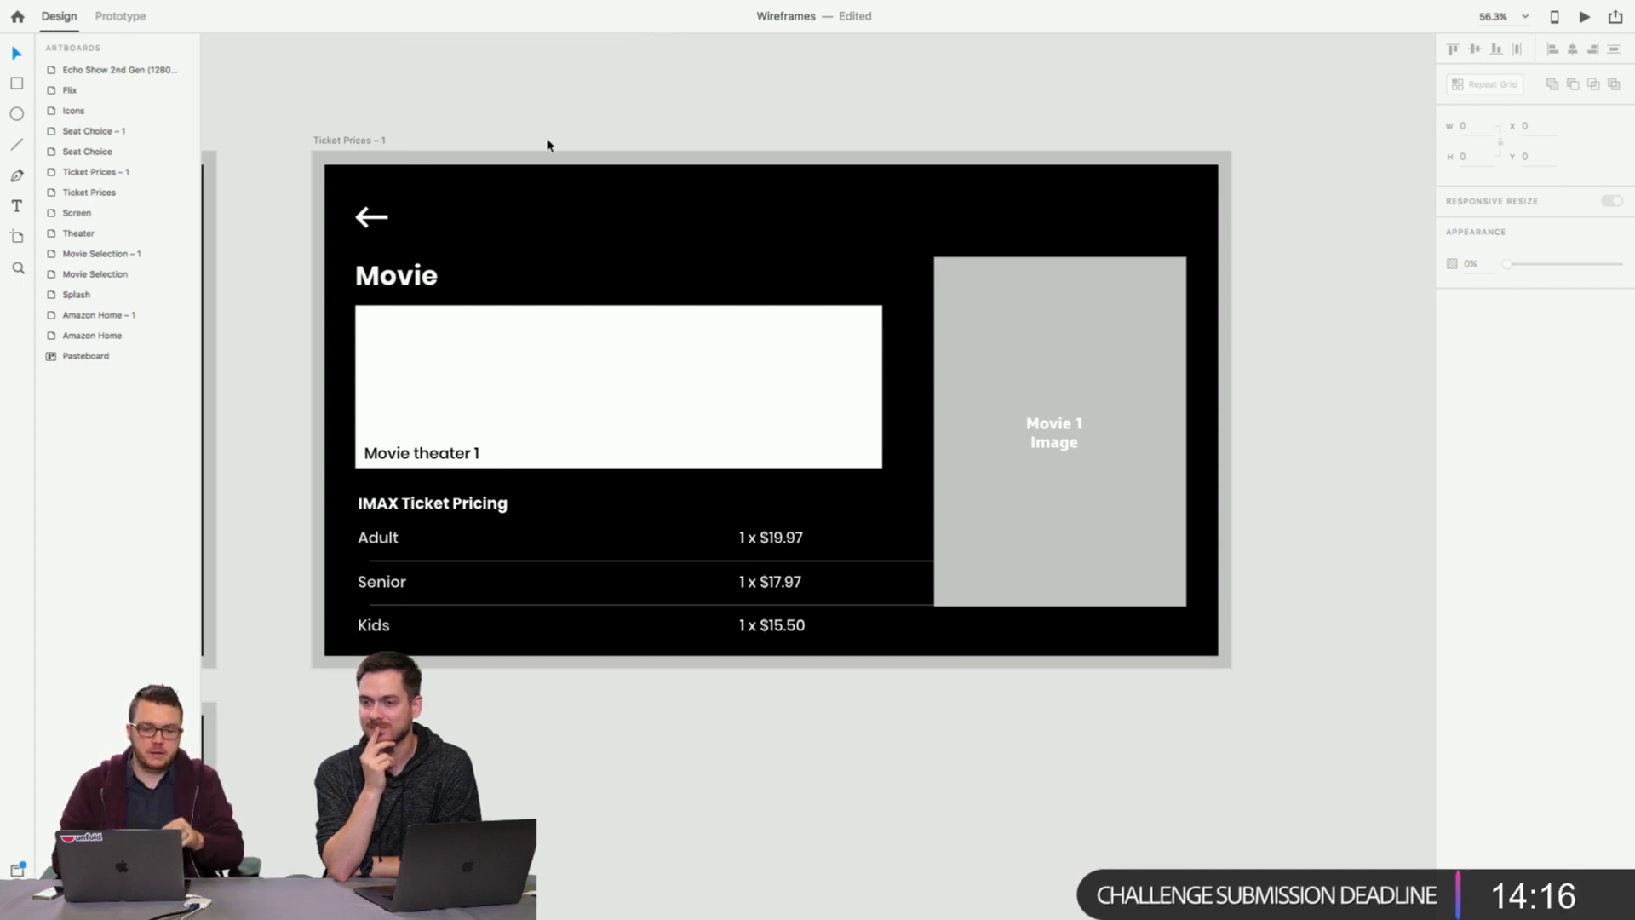
click(341, 141)
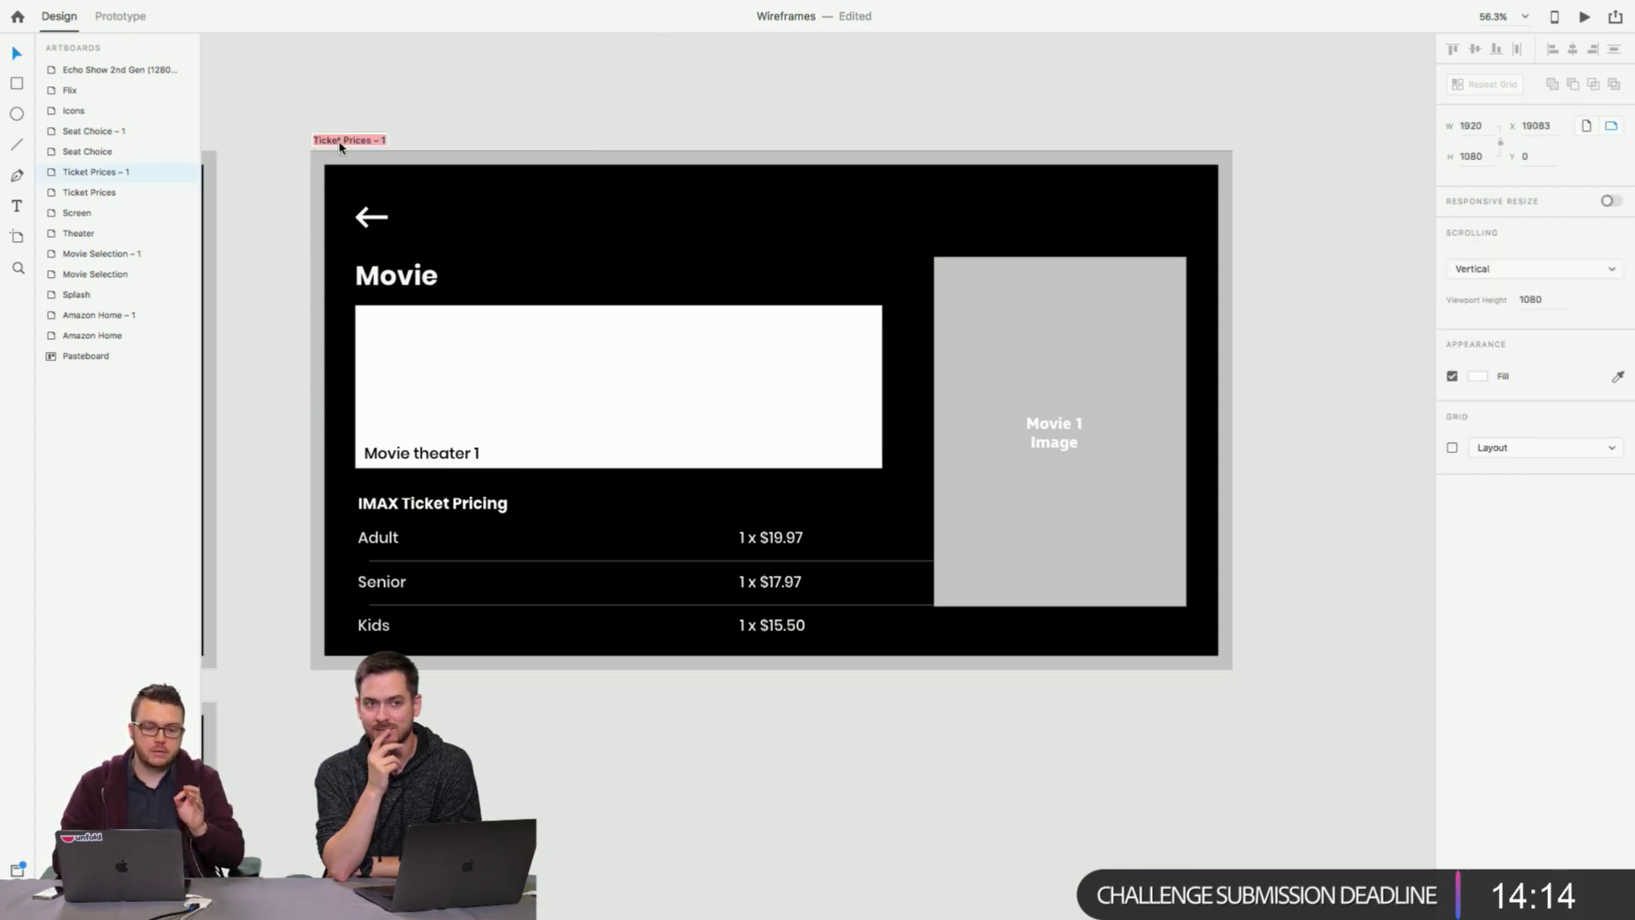
double_click(340, 143)
text(Checko)
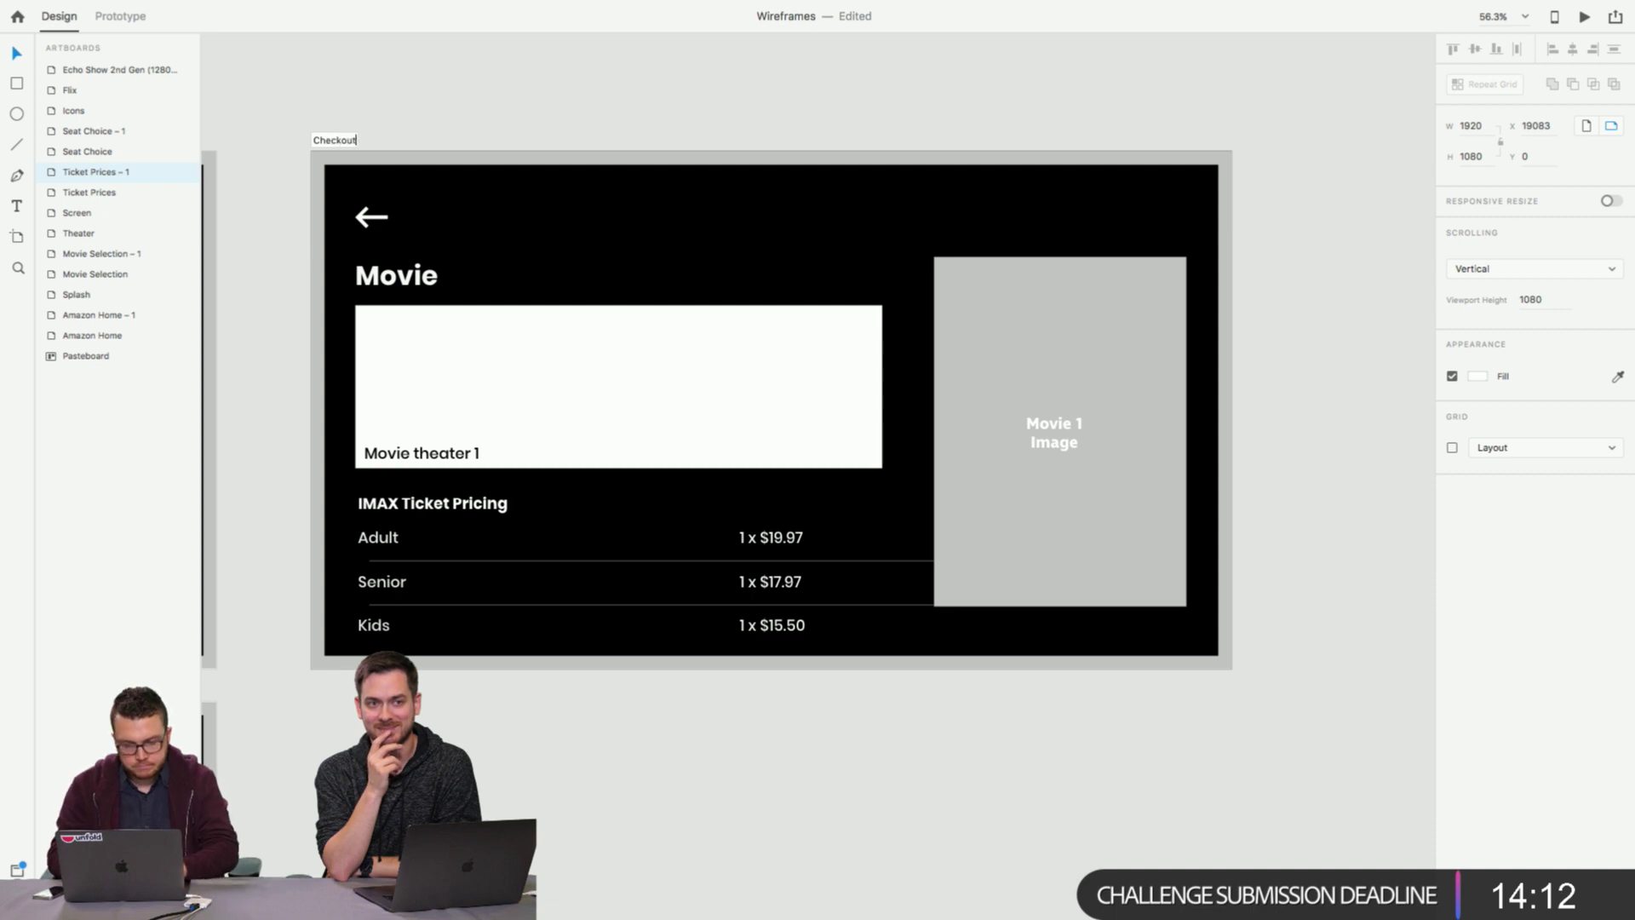
text(ut)
key(Return)
Change the "Movie" title on the Checkout artboard to "Checkout".
click(356, 354)
double_click(396, 286)
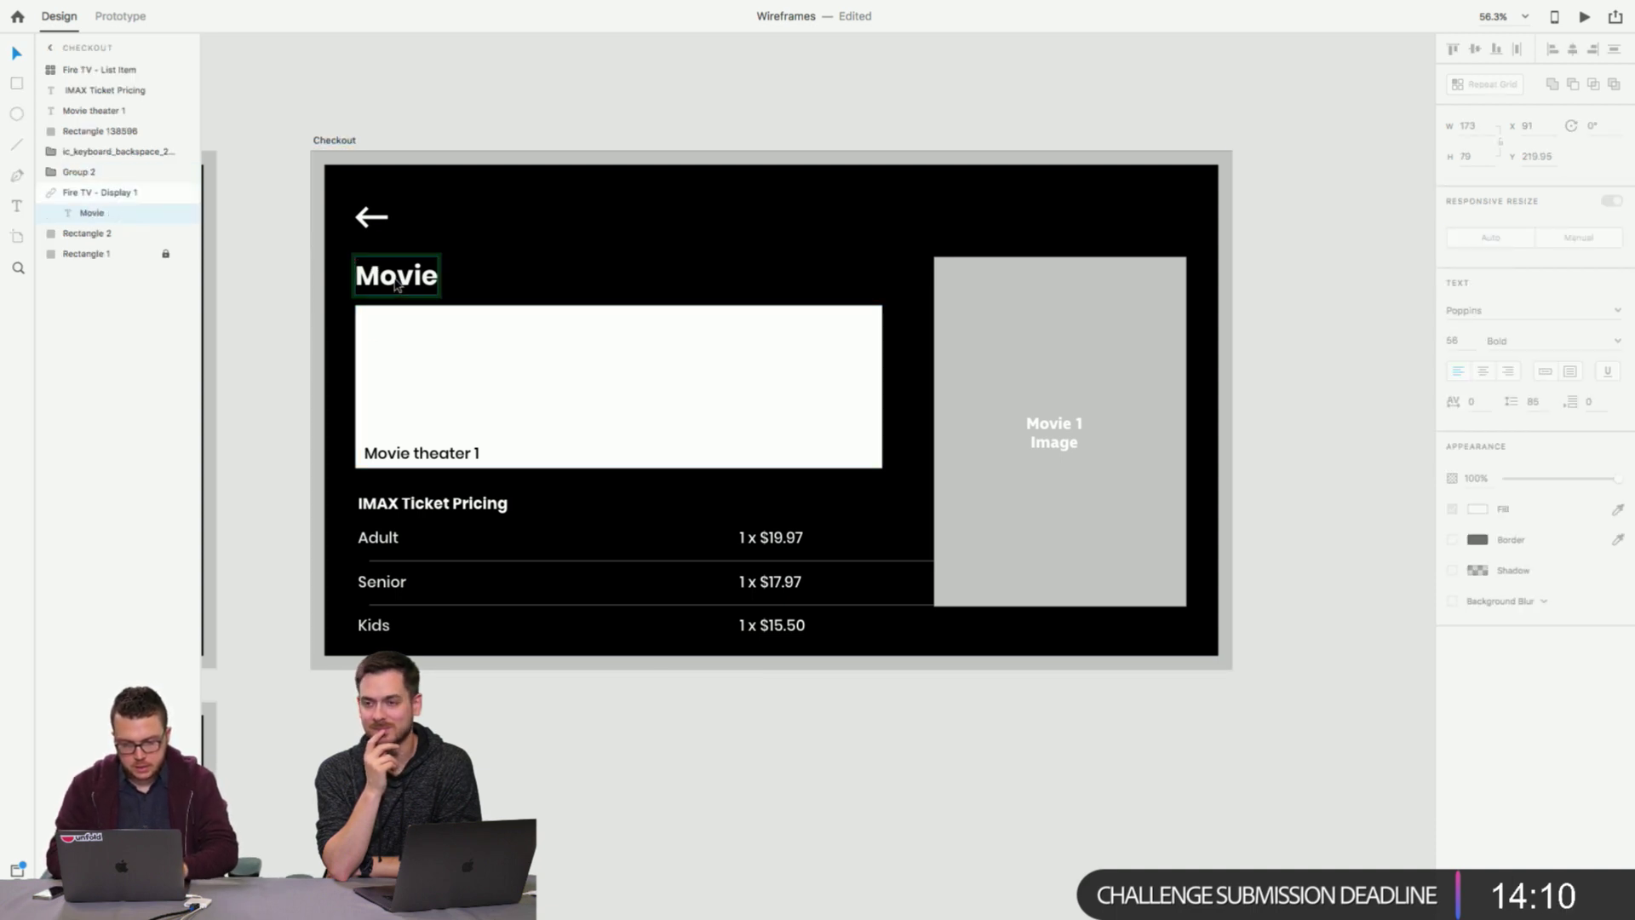
double_click(397, 286)
text(Checkout)
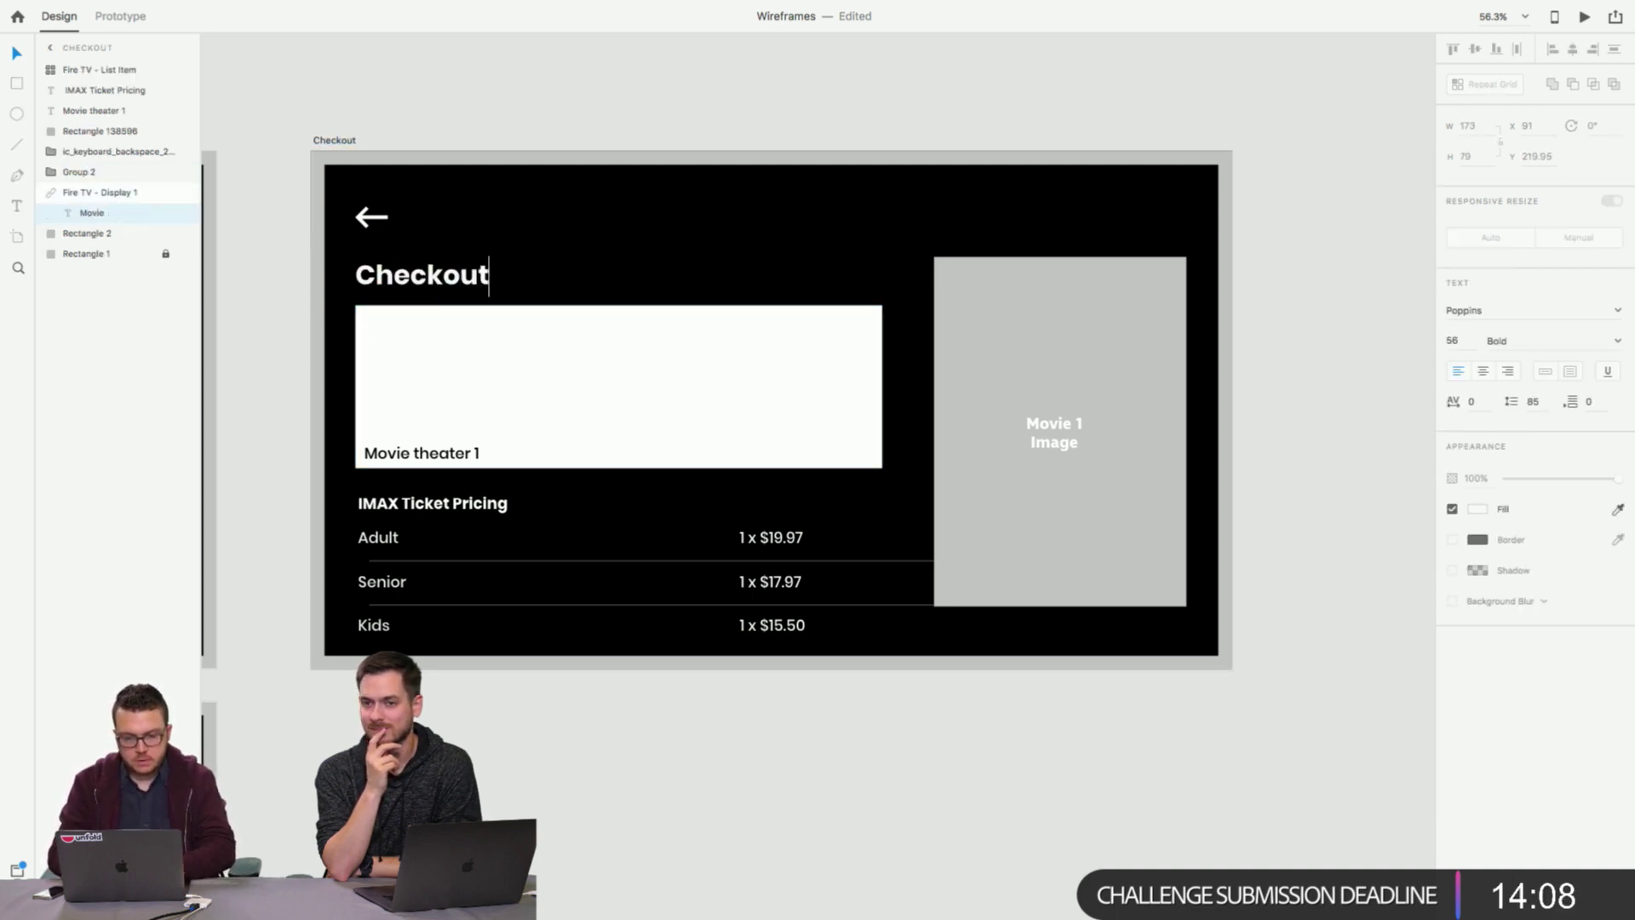
key(Escape)
Delete the white rectangle and its "Movie theater 1" label from the Checkout artboard.
click(522, 326)
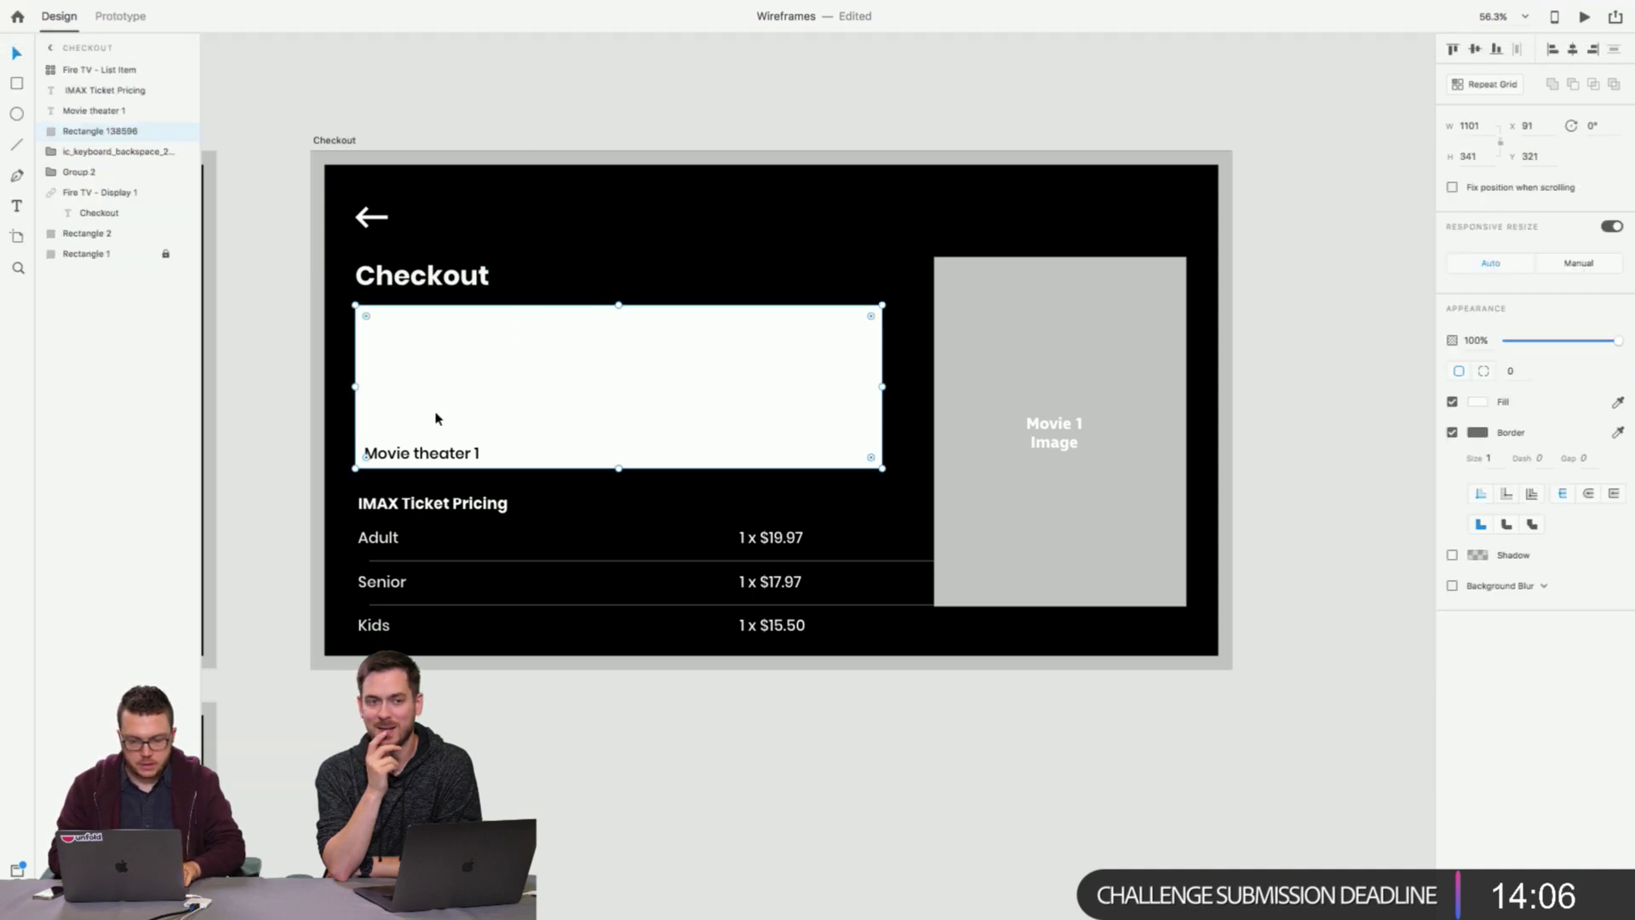
shift+click(409, 456)
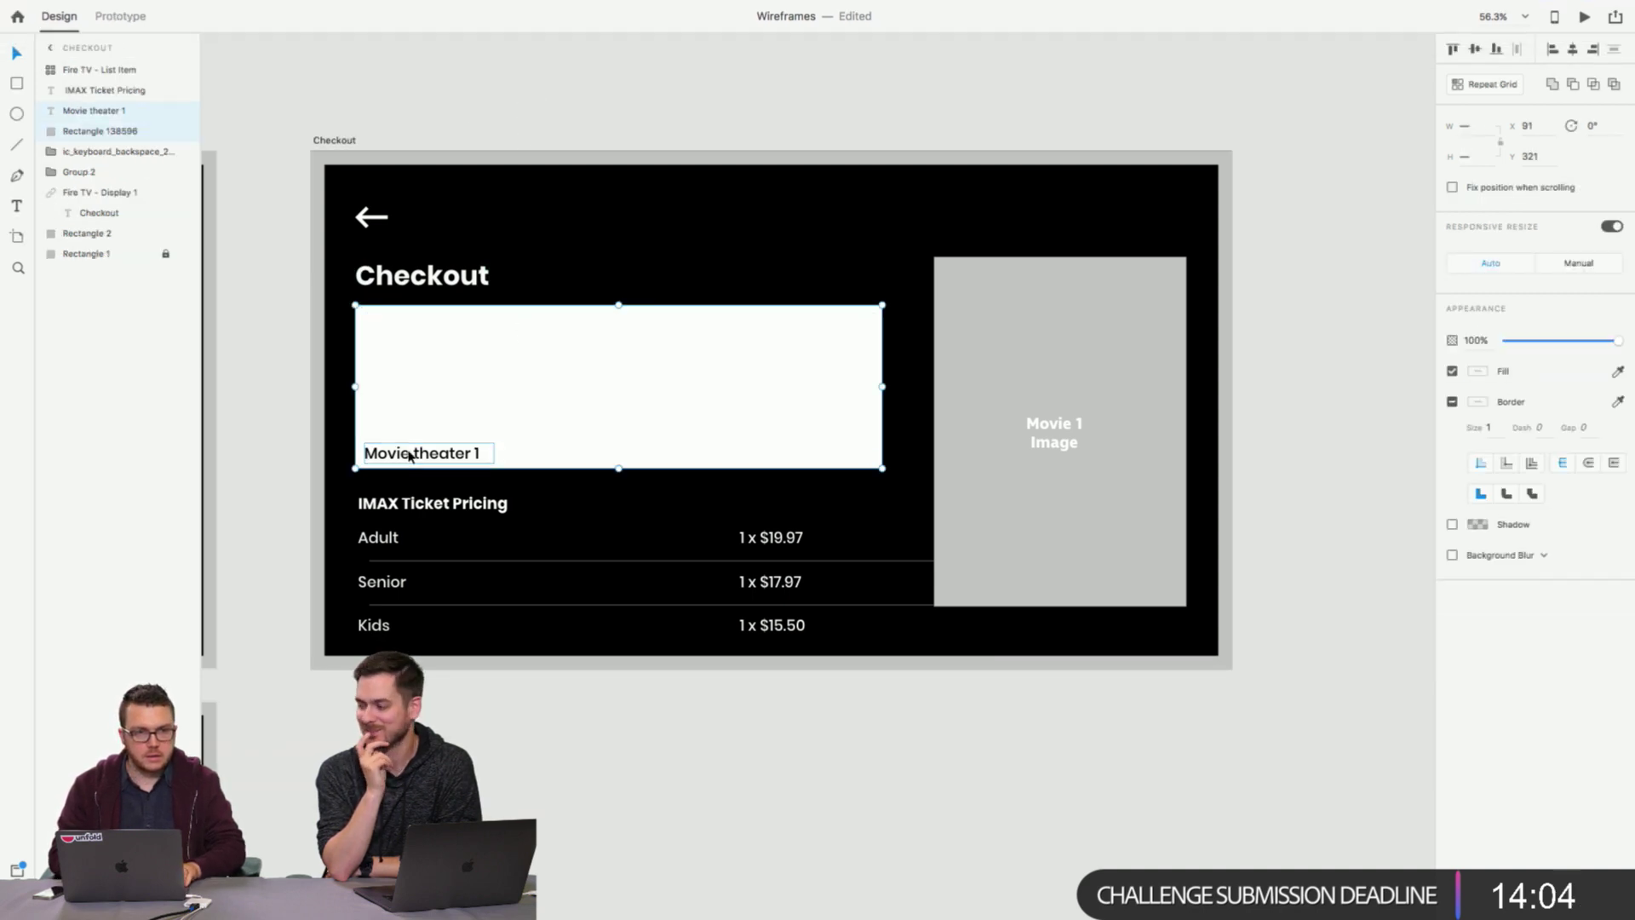
key(Delete)
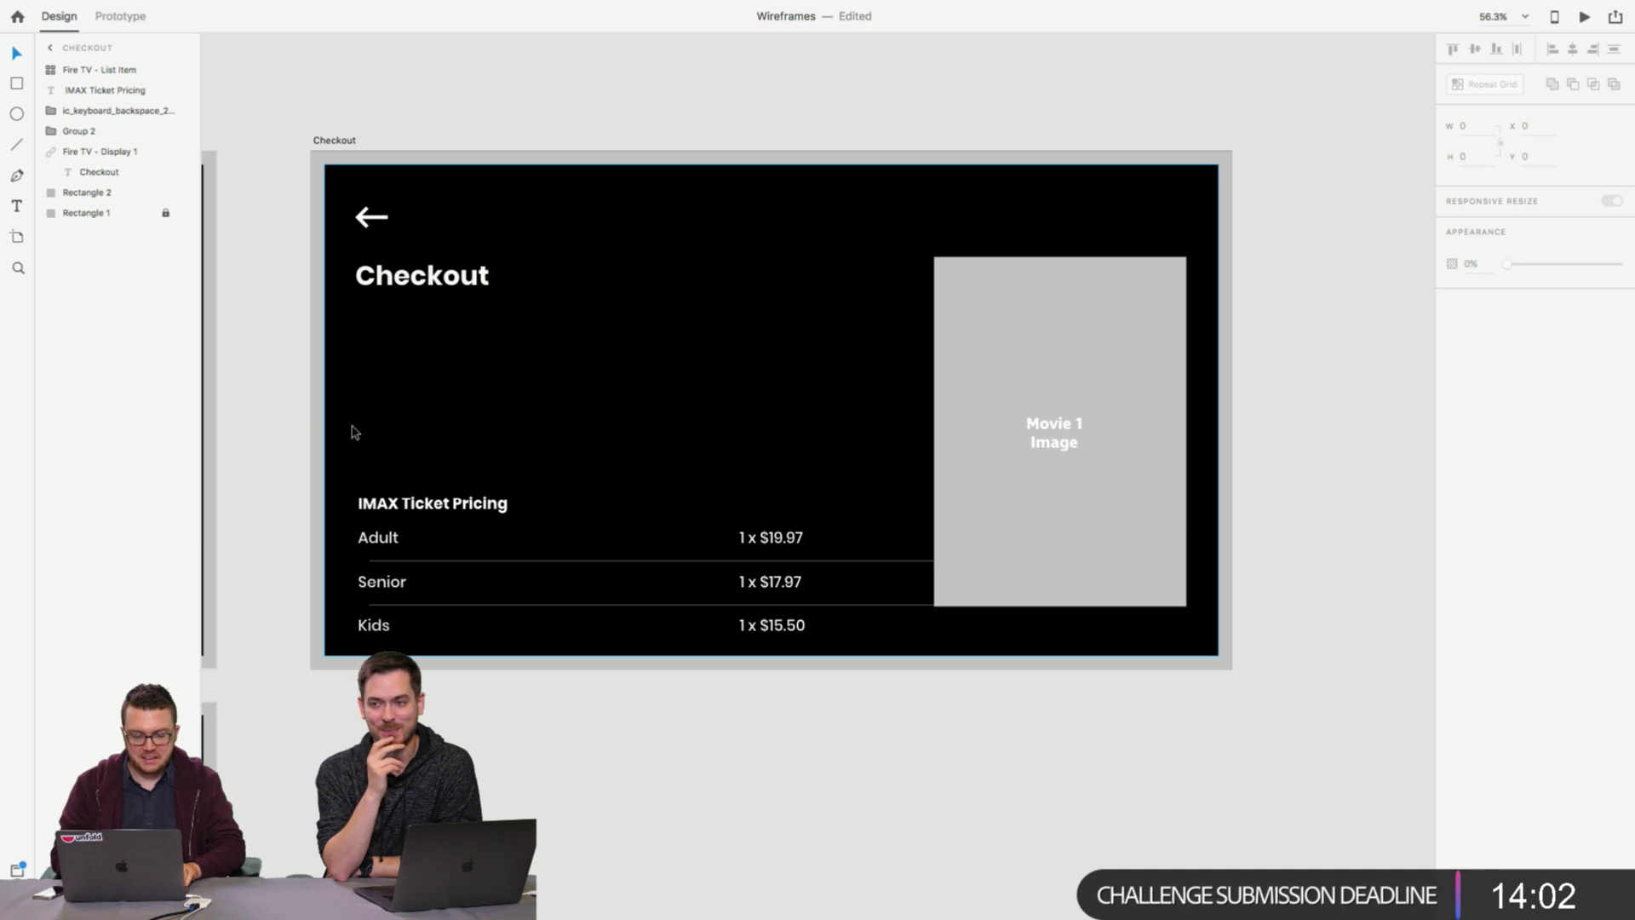
click(292, 414)
Move the IMAX Ticket Pricing heading and its price list off the Checkout artboard onto the empty pasteboard below it.
scroll(292, 414, down, 3)
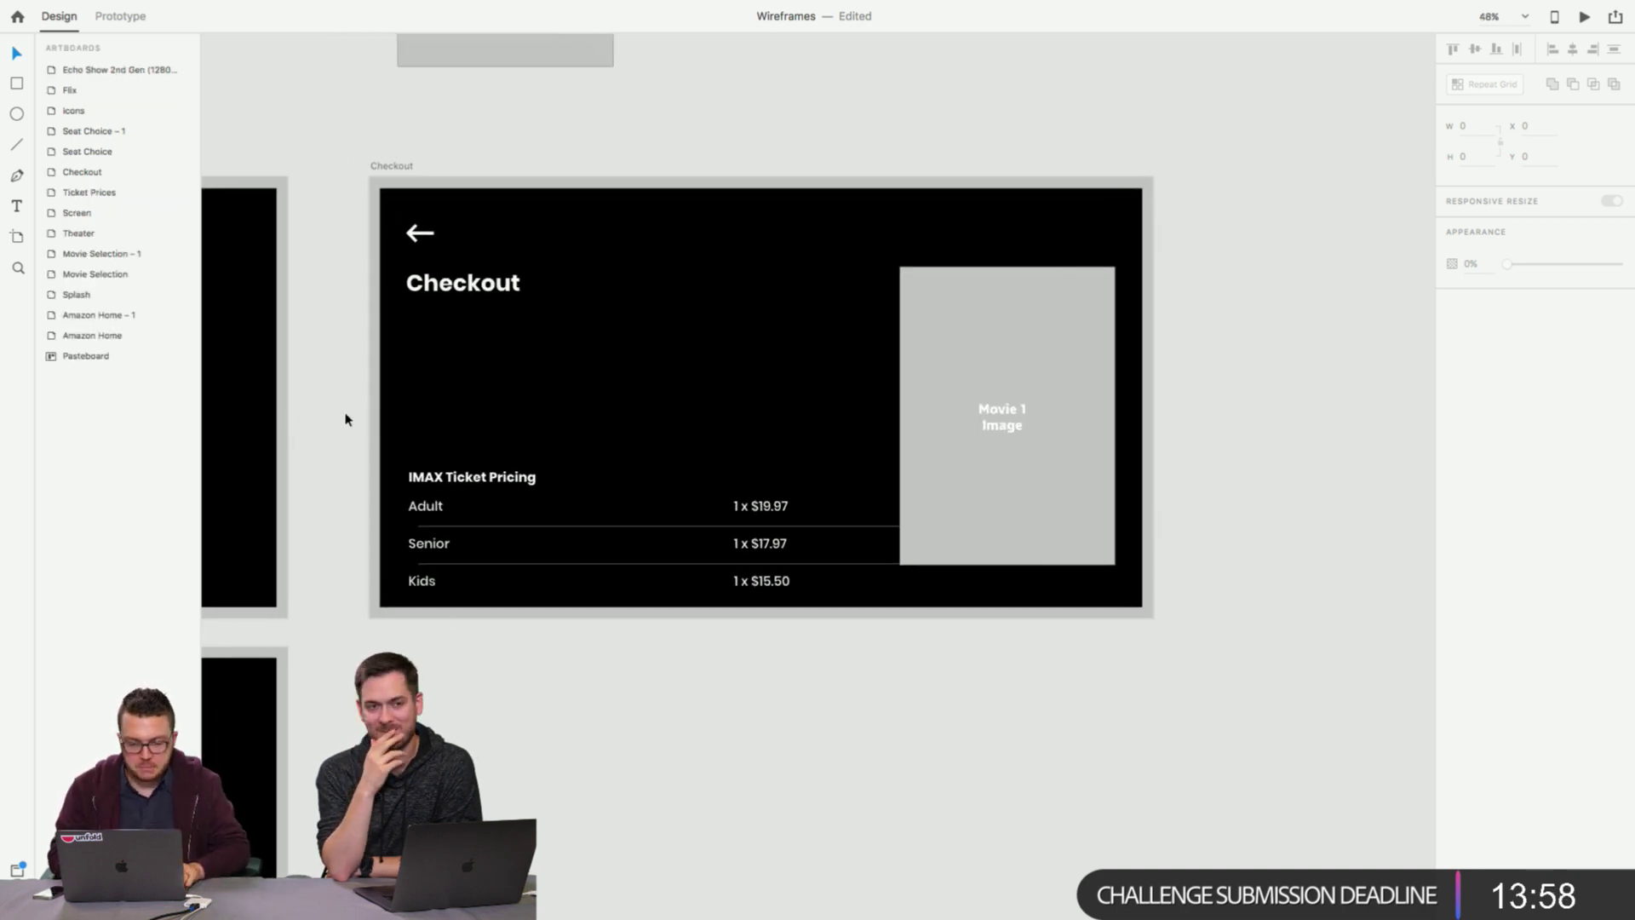
scroll(345, 419, right, 2)
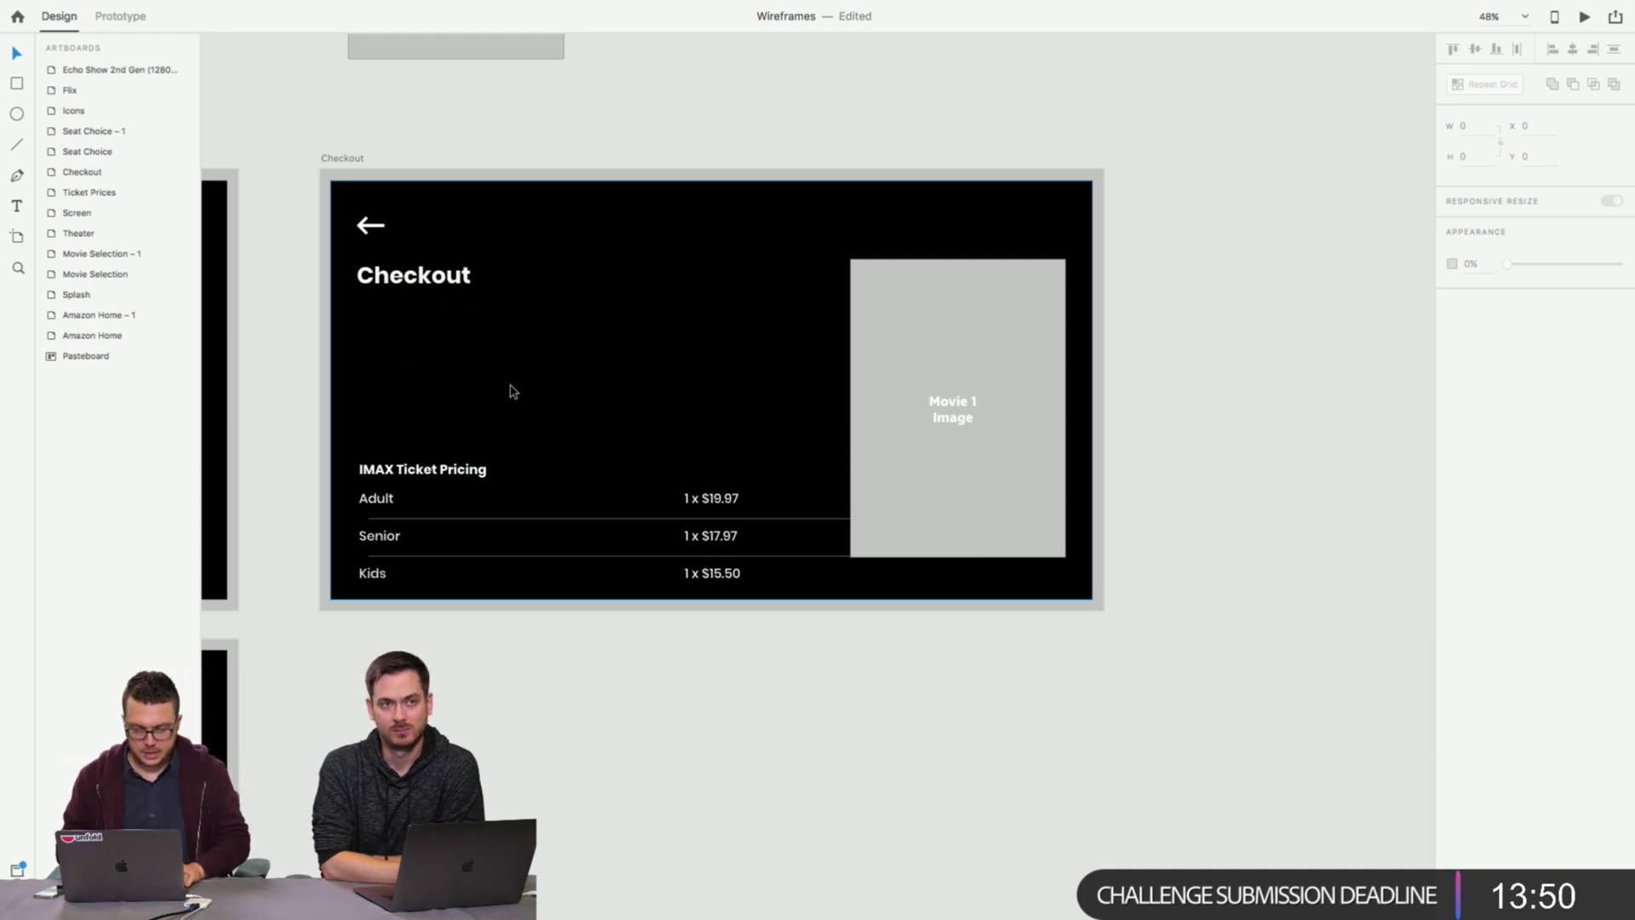
click(415, 473)
shift+click(381, 508)
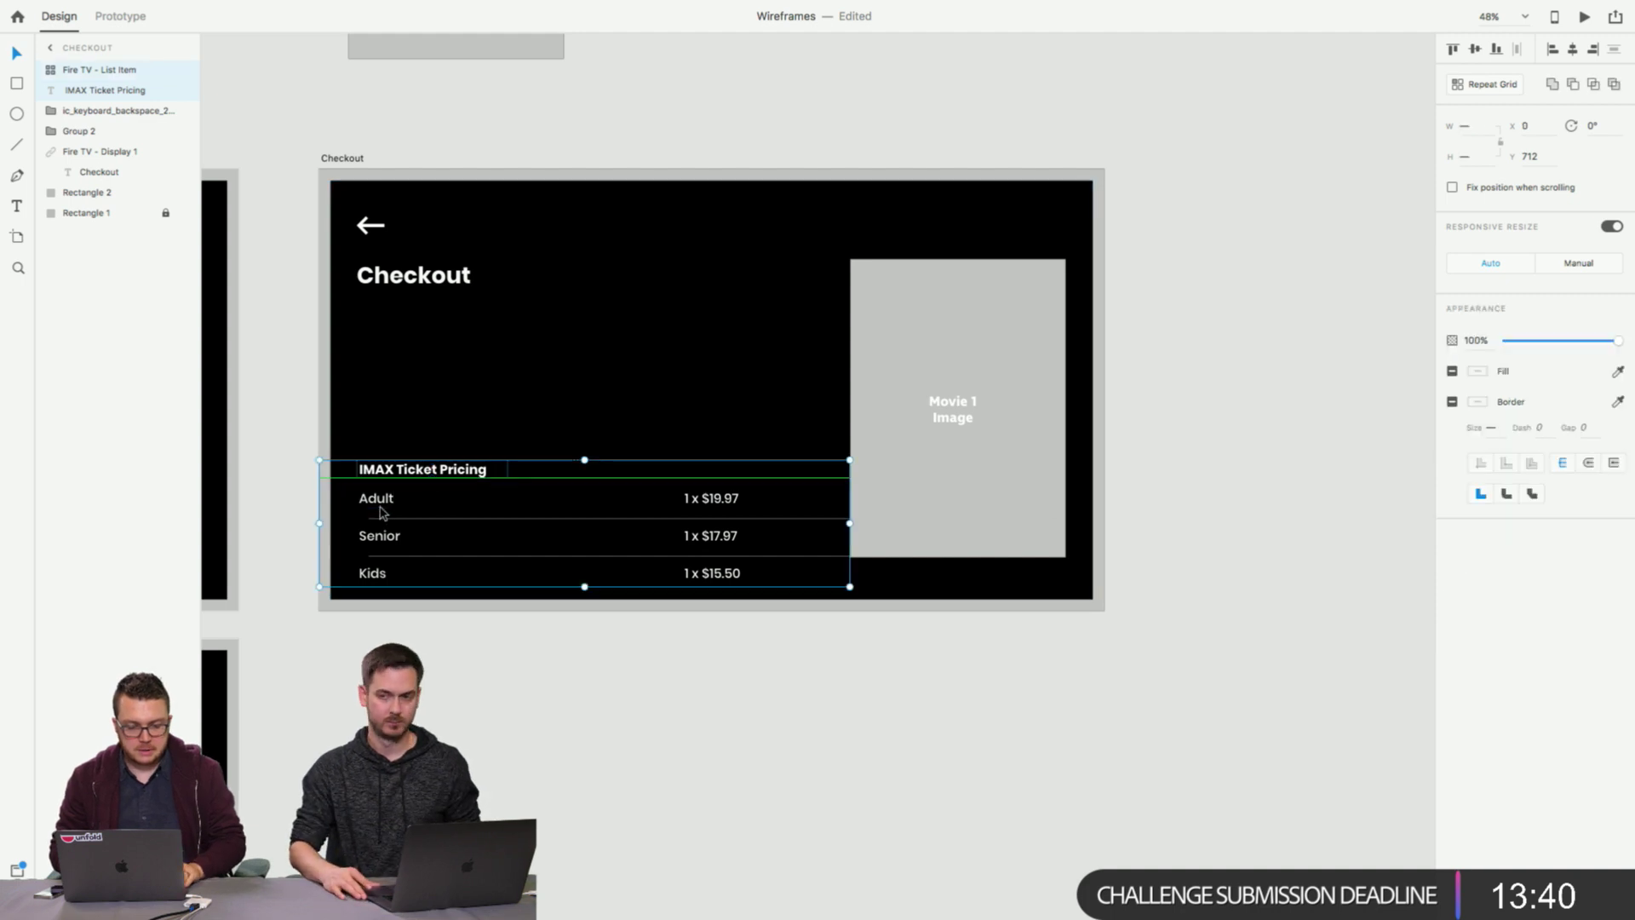
drag(381, 508, 951, 748)
click(803, 710)
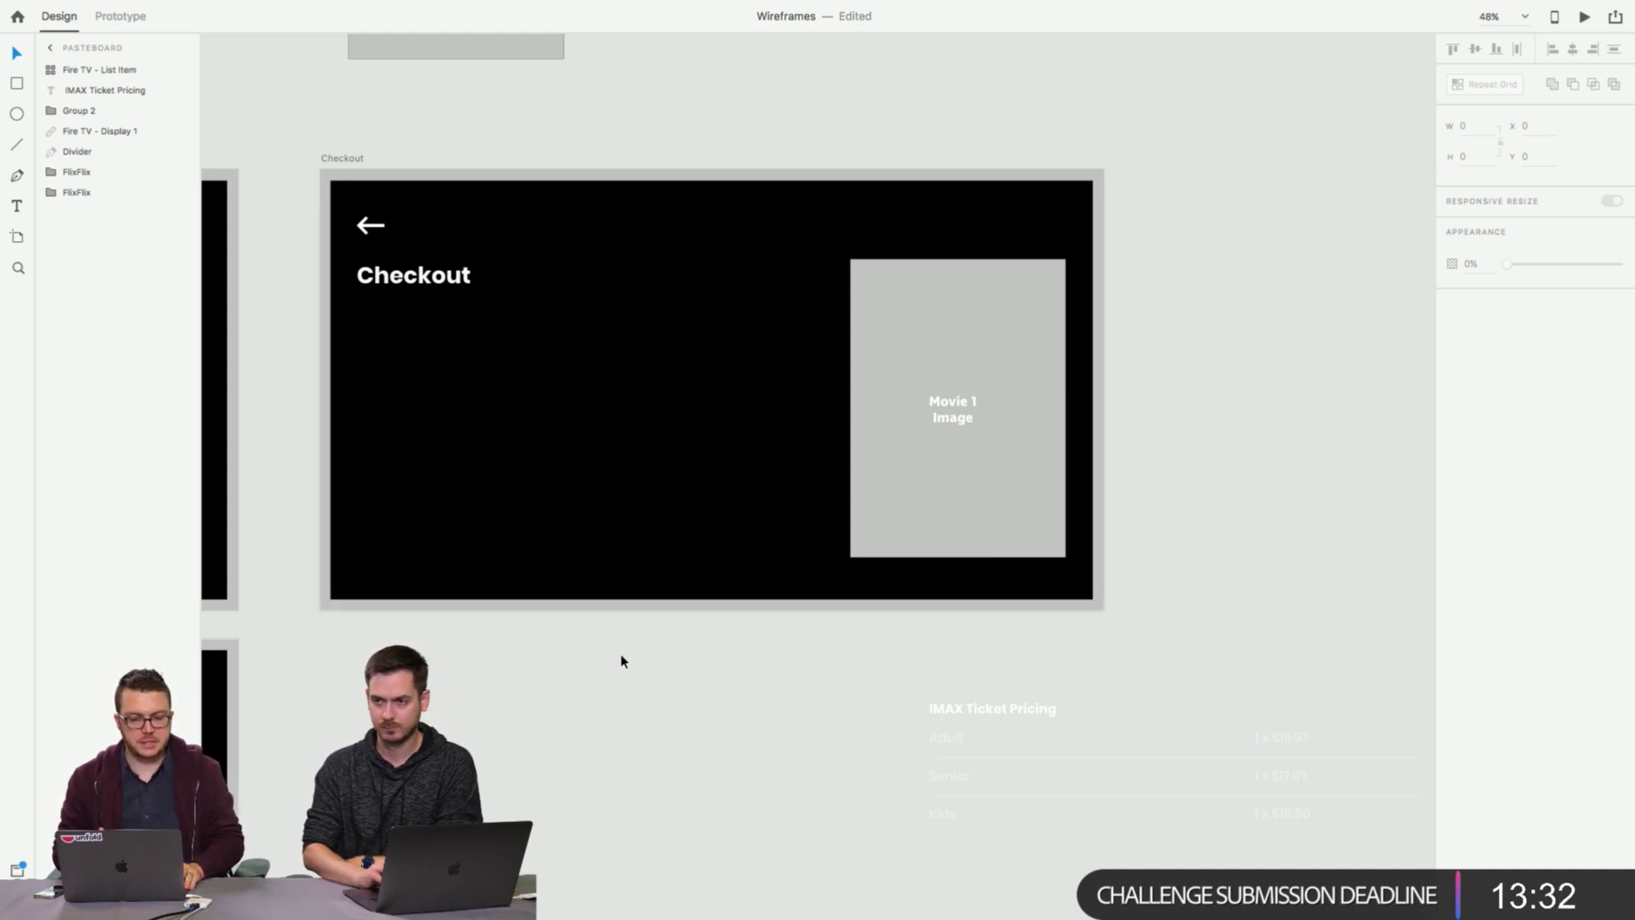
Review the layouts of the Theater, Screen and Ticket Prices artboards for reference.
scroll(622, 661, down, 5)
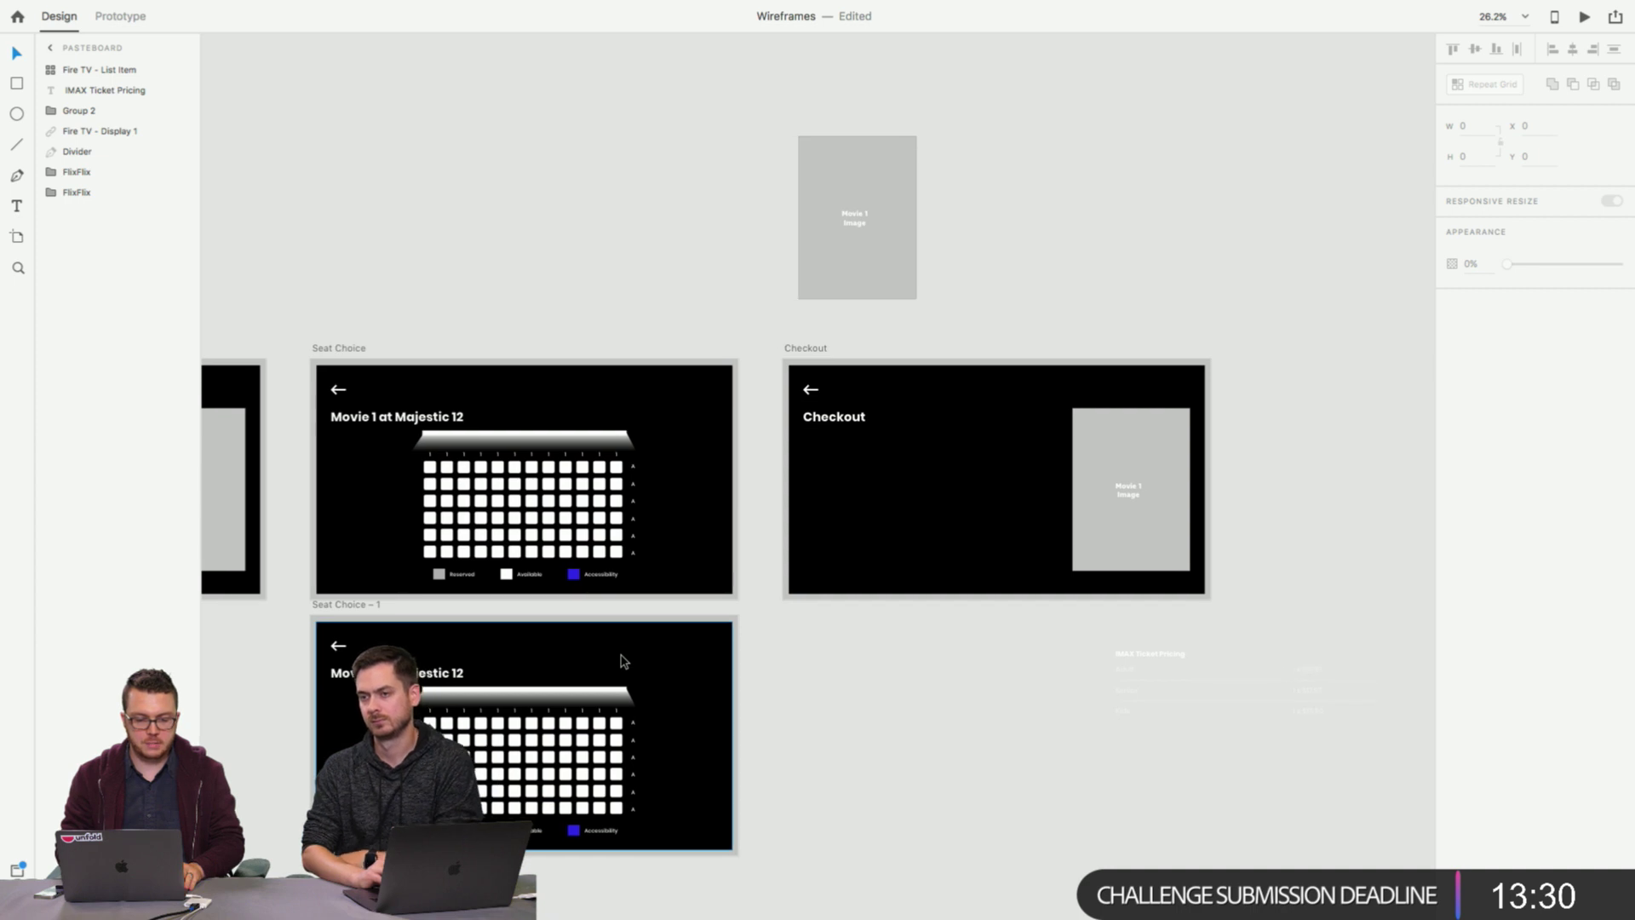
scroll(624, 661, left, 10)
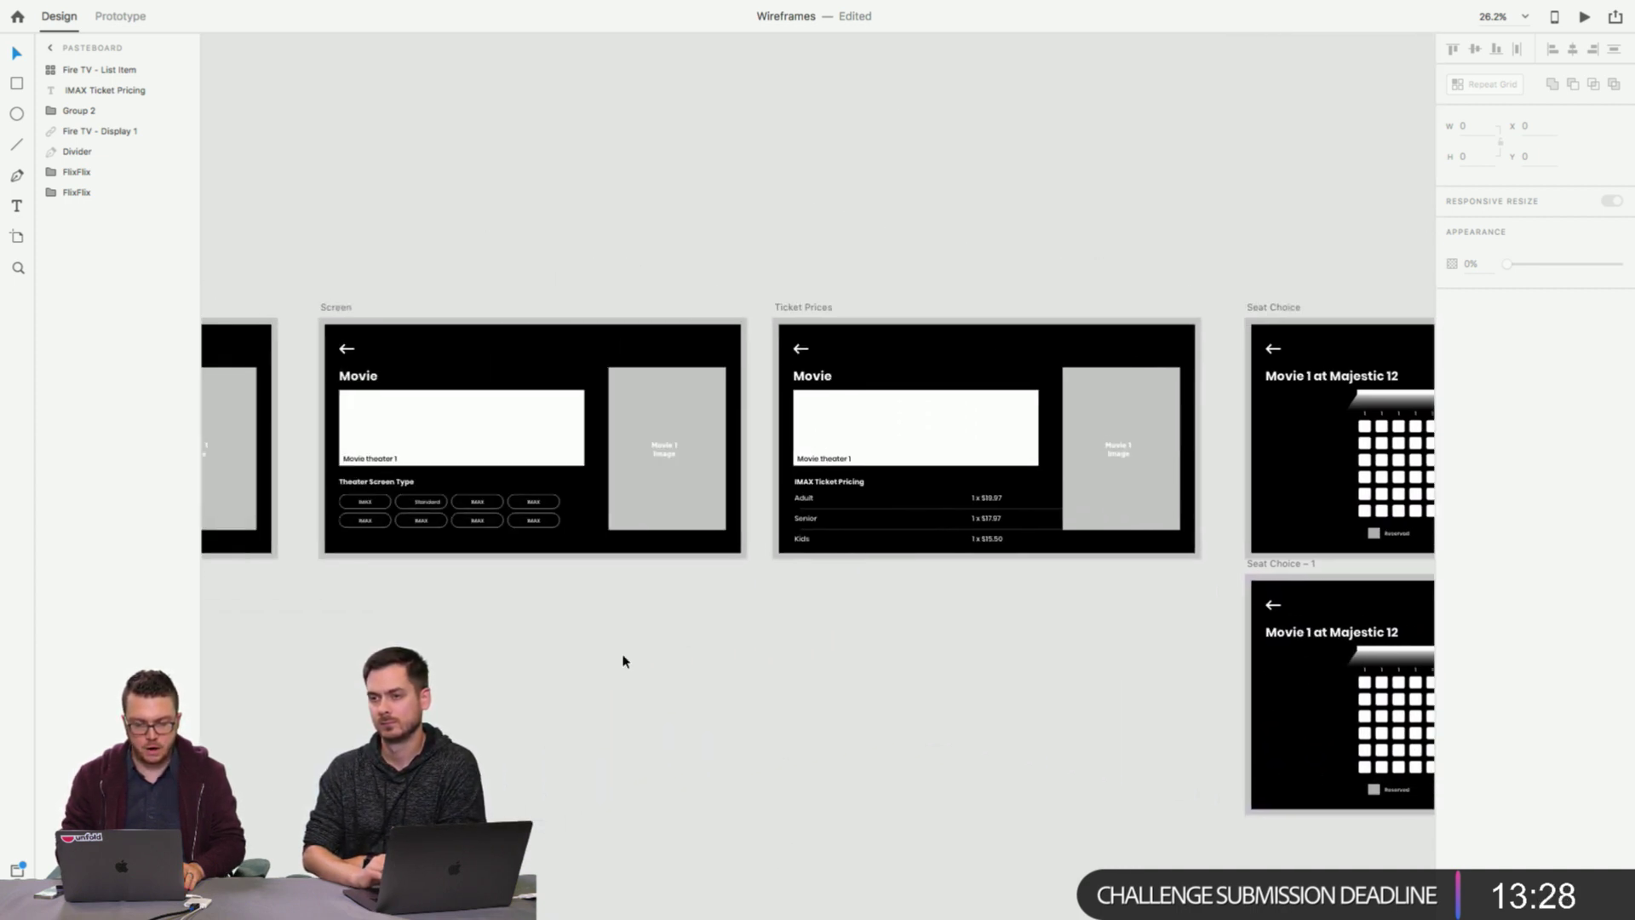
scroll(624, 661, left, 4)
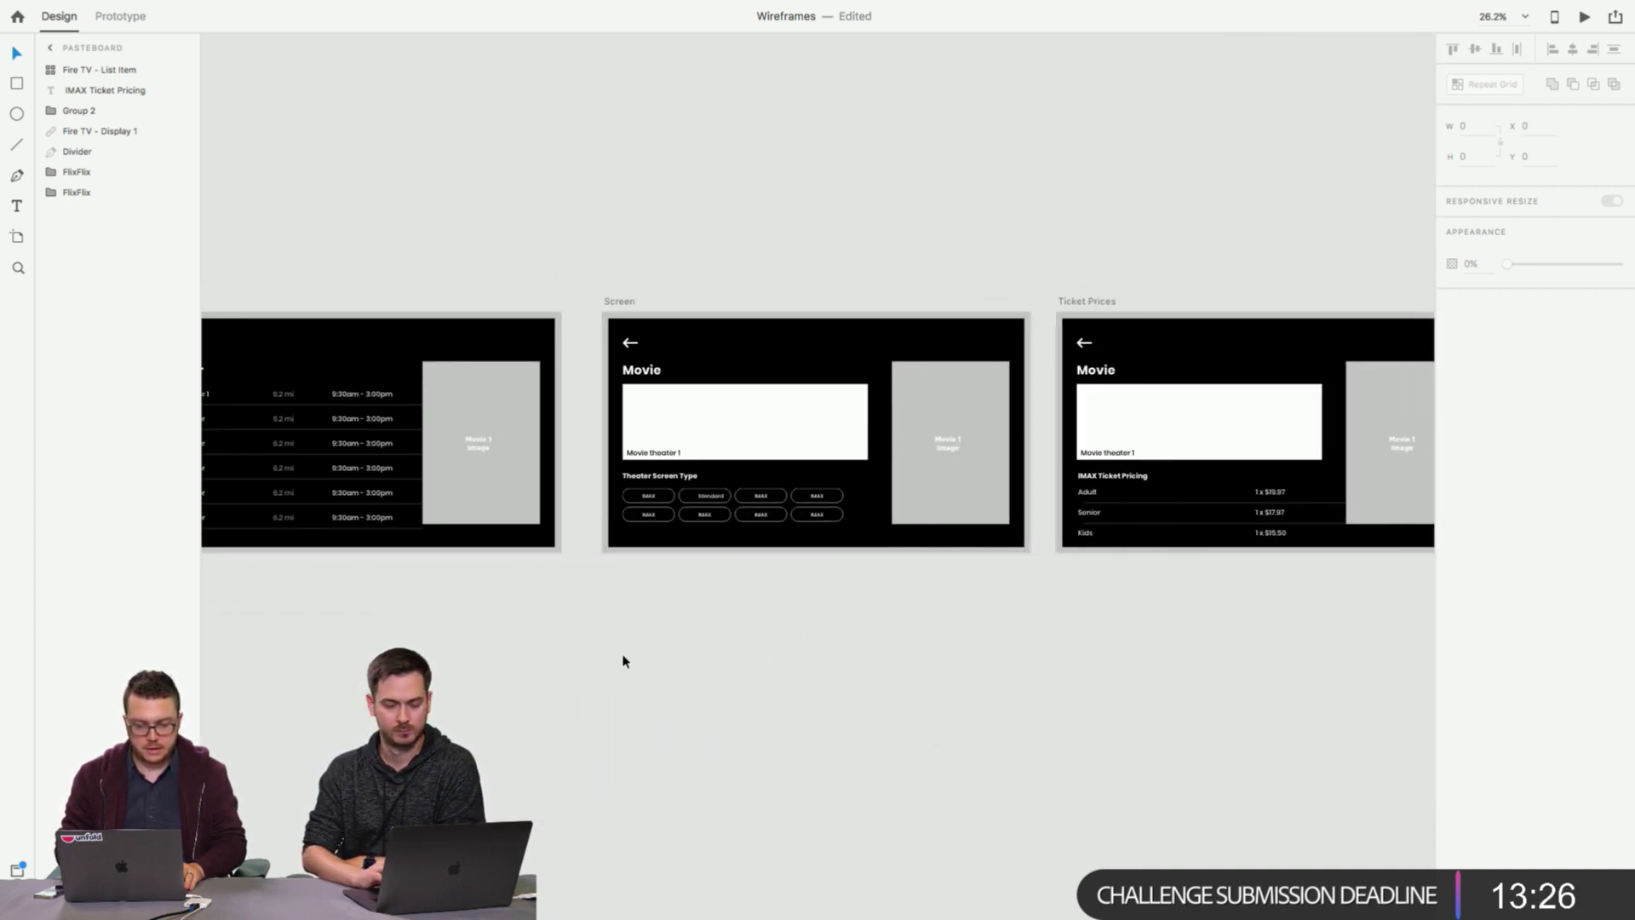
scroll(623, 661, left, 4)
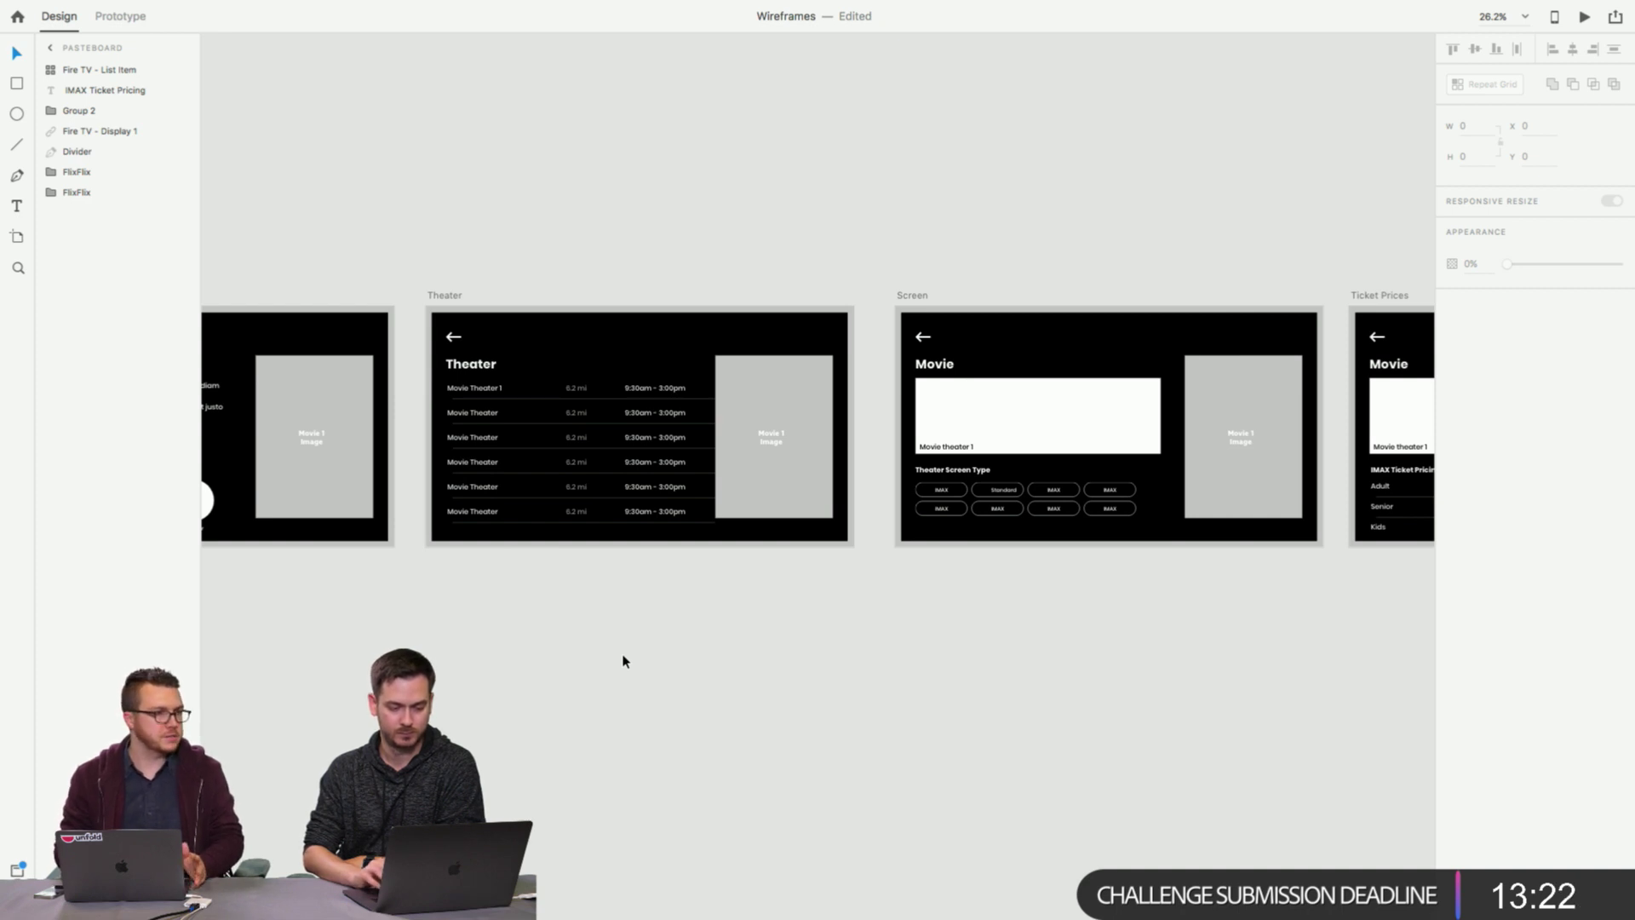
scroll(623, 661, right, 2)
scroll(623, 661, down, 2)
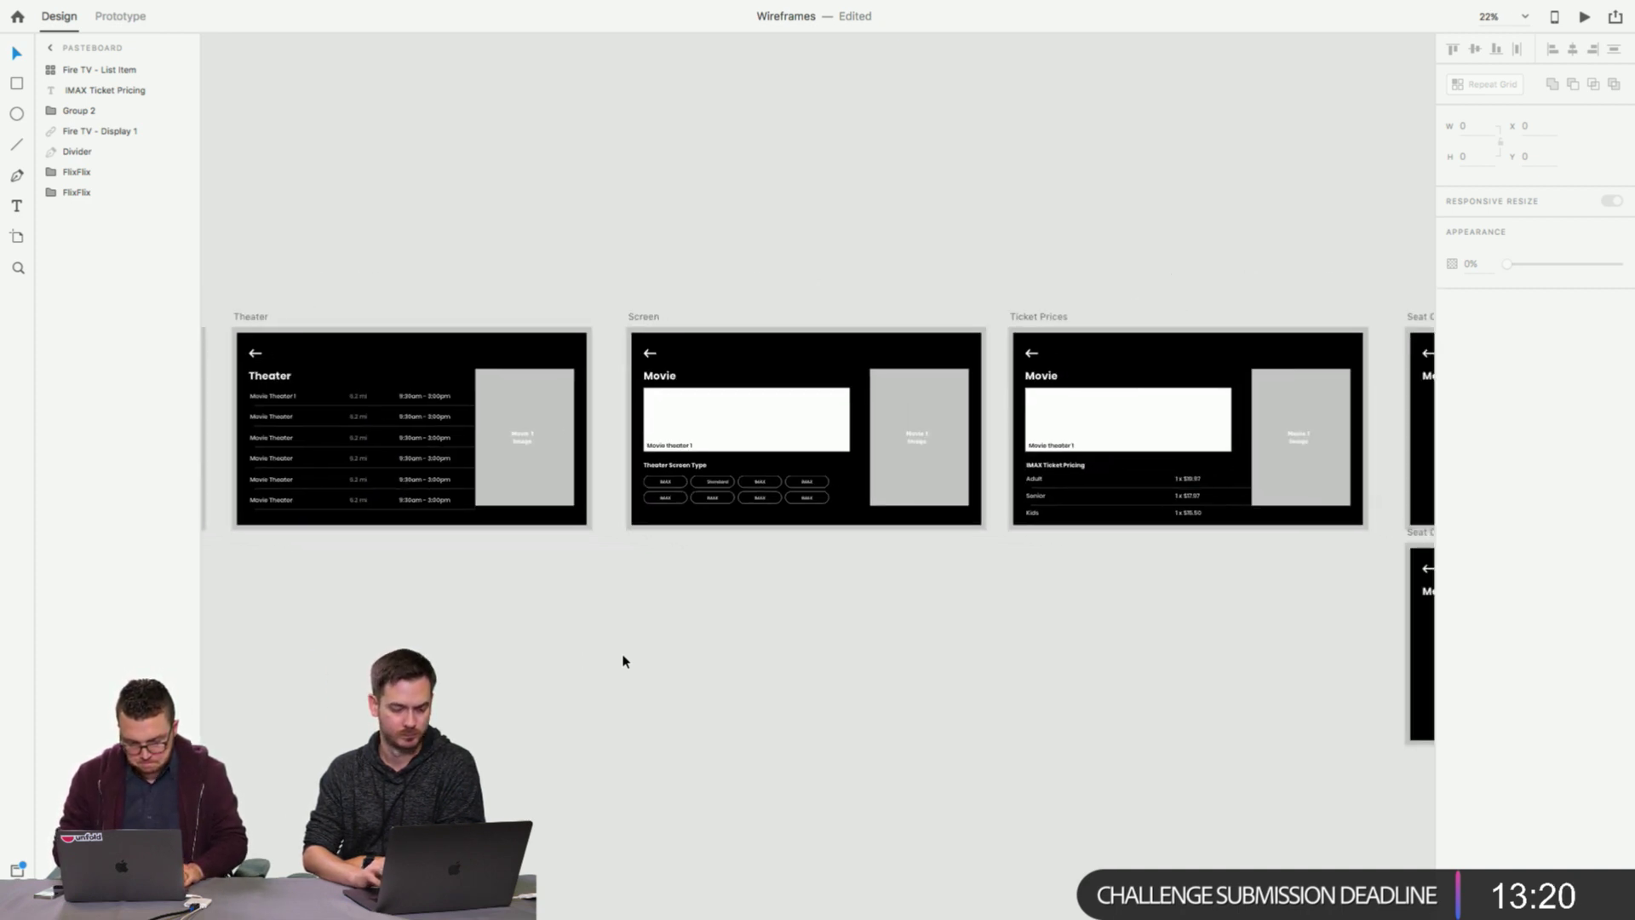
scroll(624, 660, right, 10)
scroll(623, 656, up, 3)
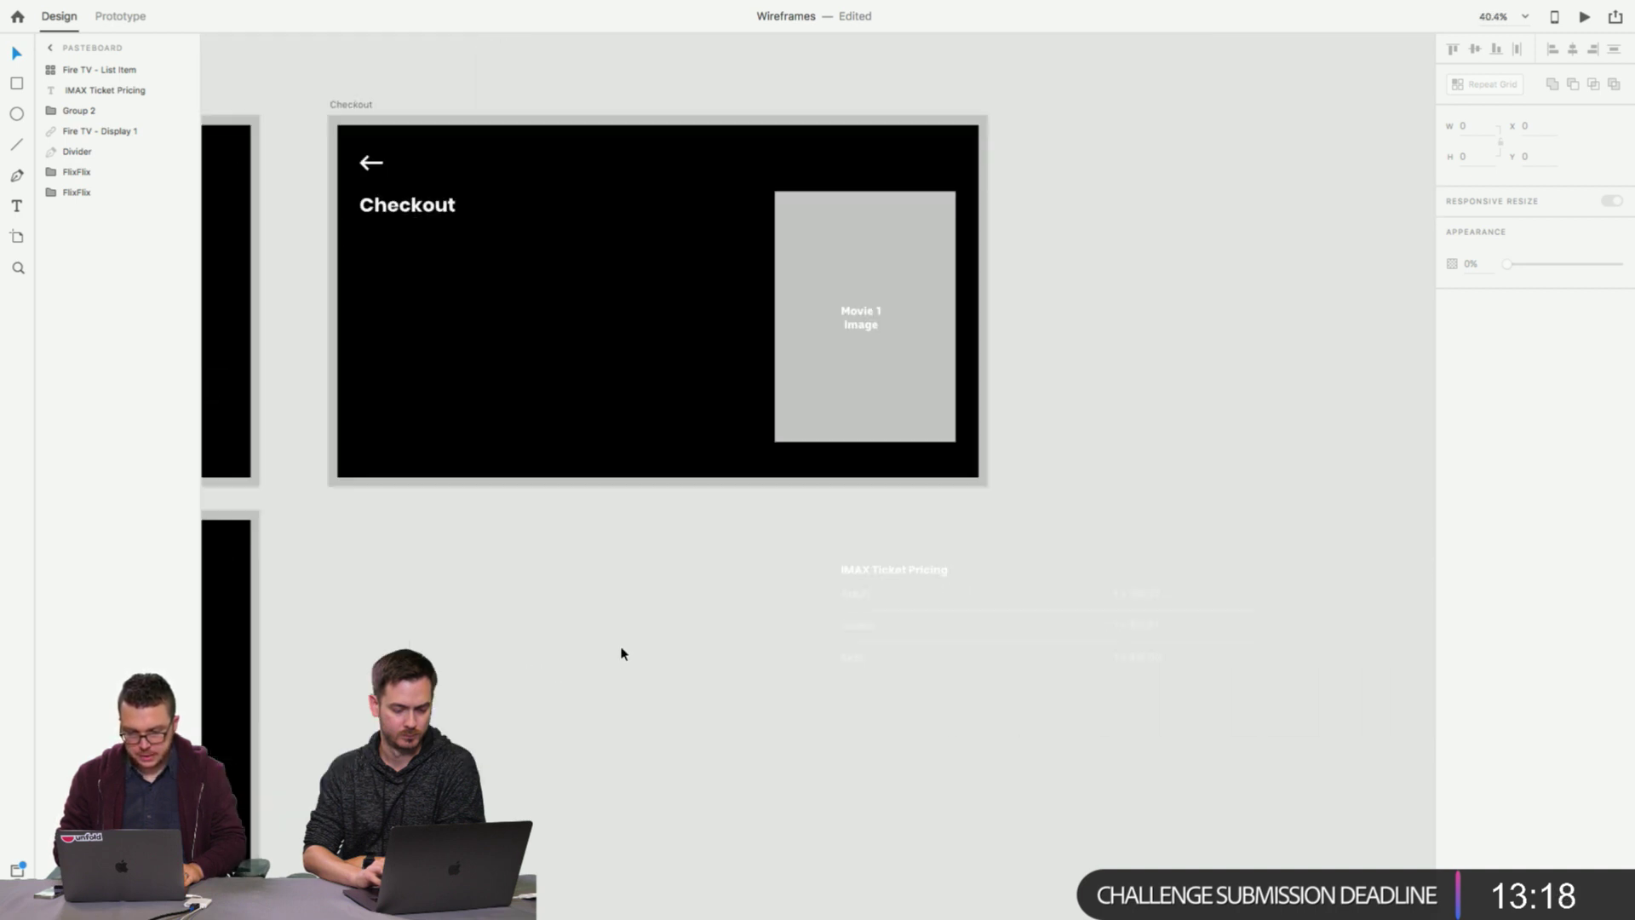
Draw a white rectangle about 1112 by 607 beneath the Checkout title, beside the movie image placeholder.
scroll(799, 574, right, 1)
scroll(799, 574, left, 5)
scroll(799, 573, up, 2)
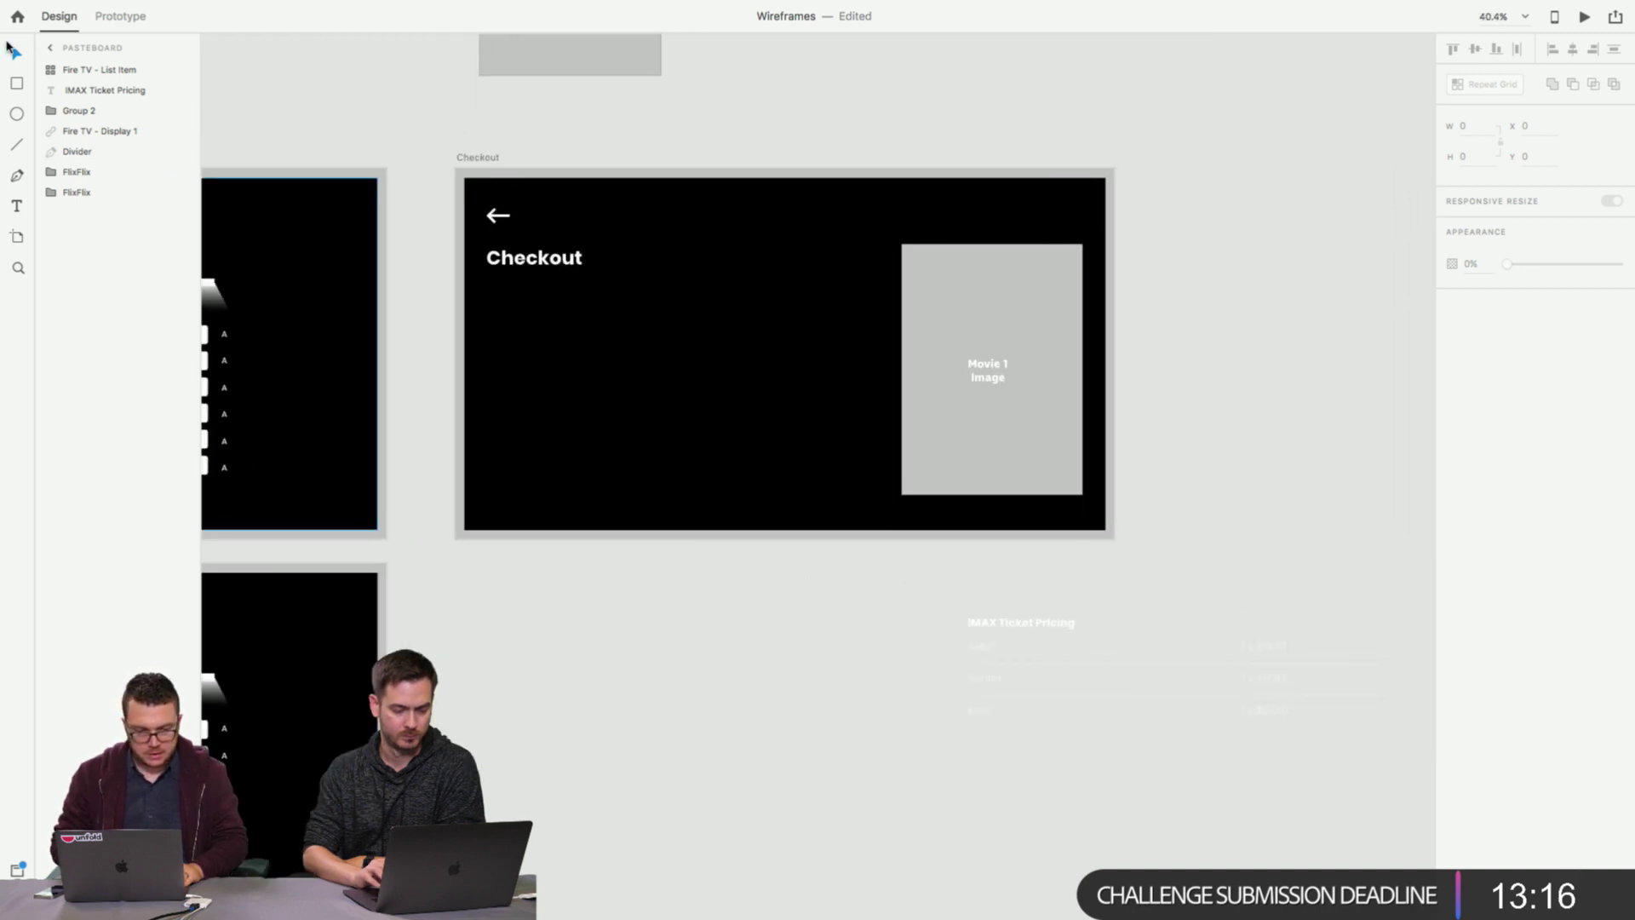
click(16, 86)
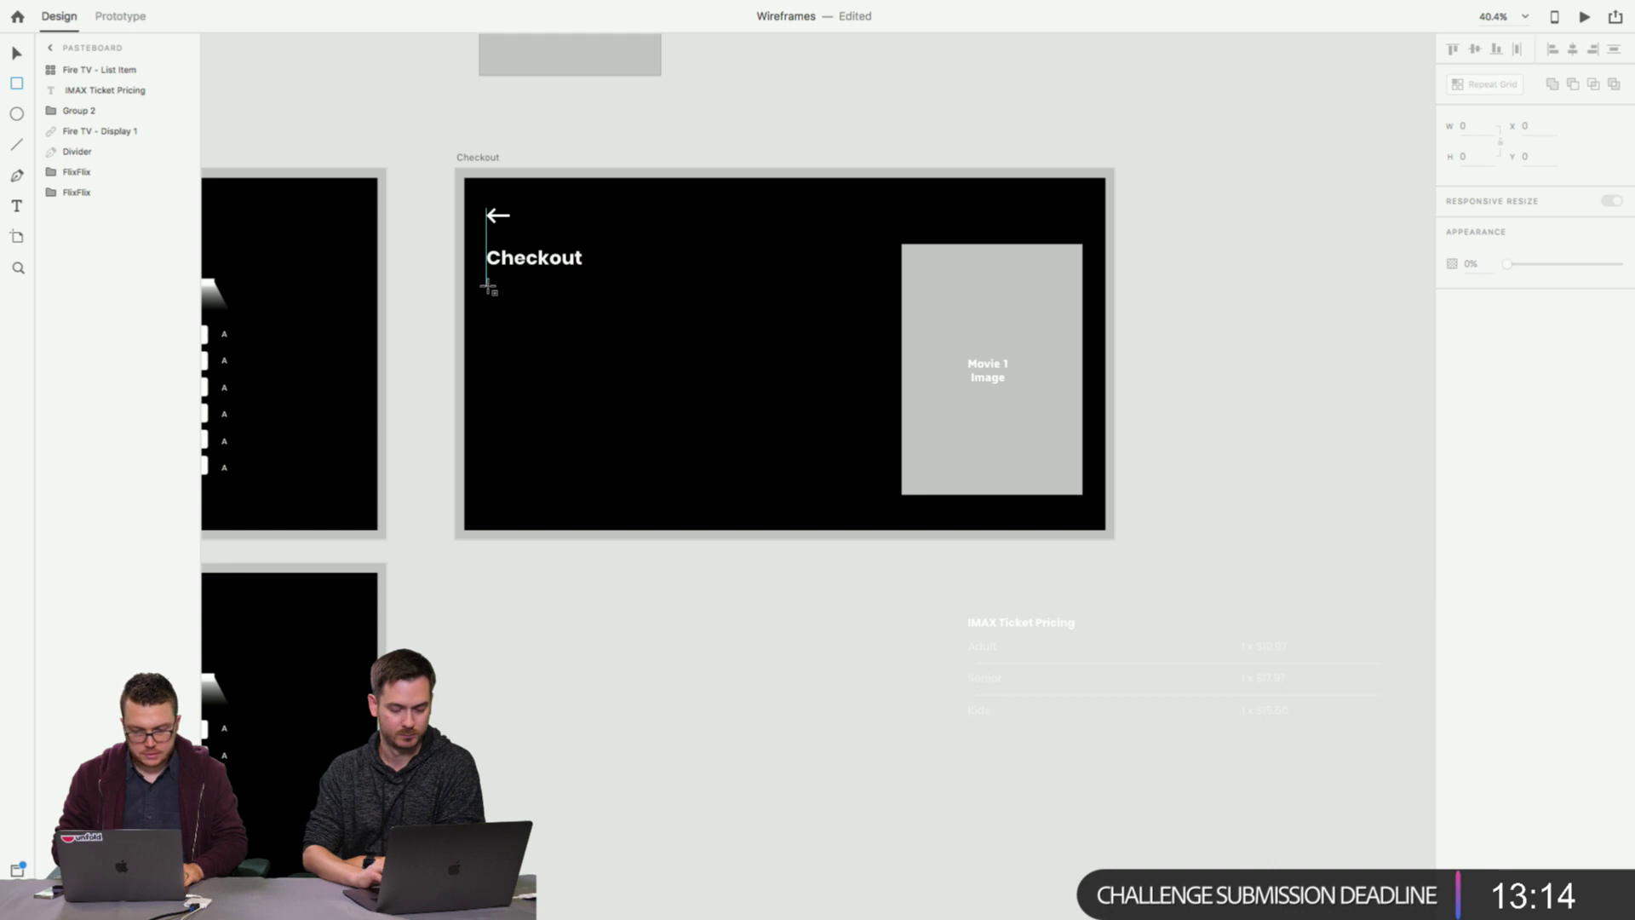
drag(487, 287, 869, 496)
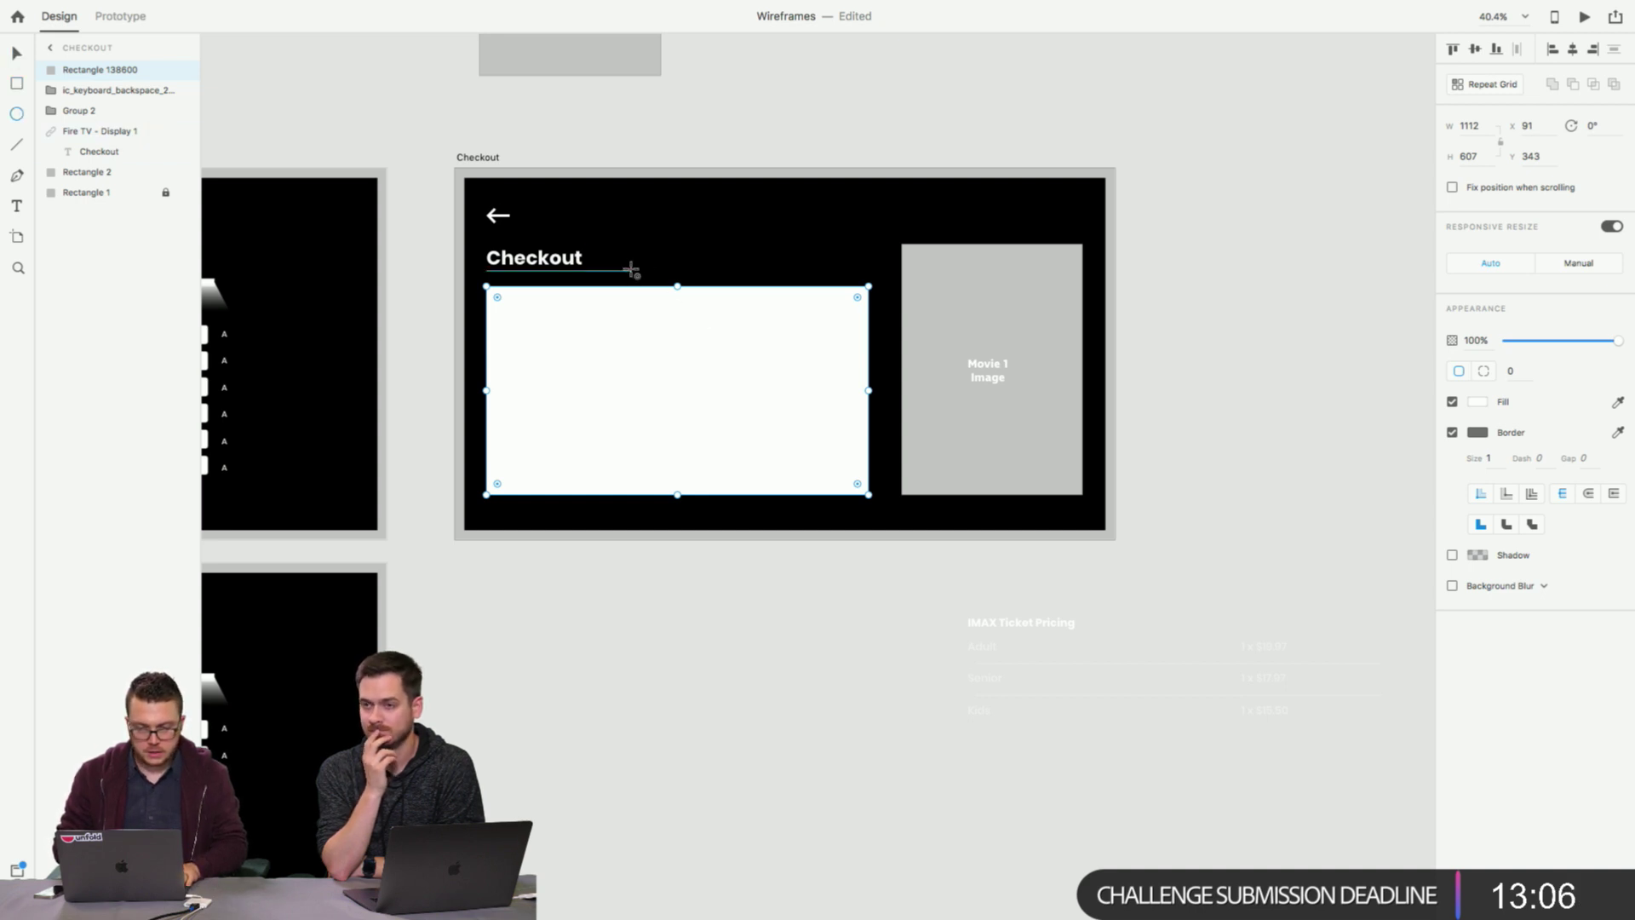
Draw a circle about 125 wide and centre it on the midpoint of the white rectangle's top edge.
drag(630, 270, 678, 294)
click(17, 52)
shift+click(617, 342)
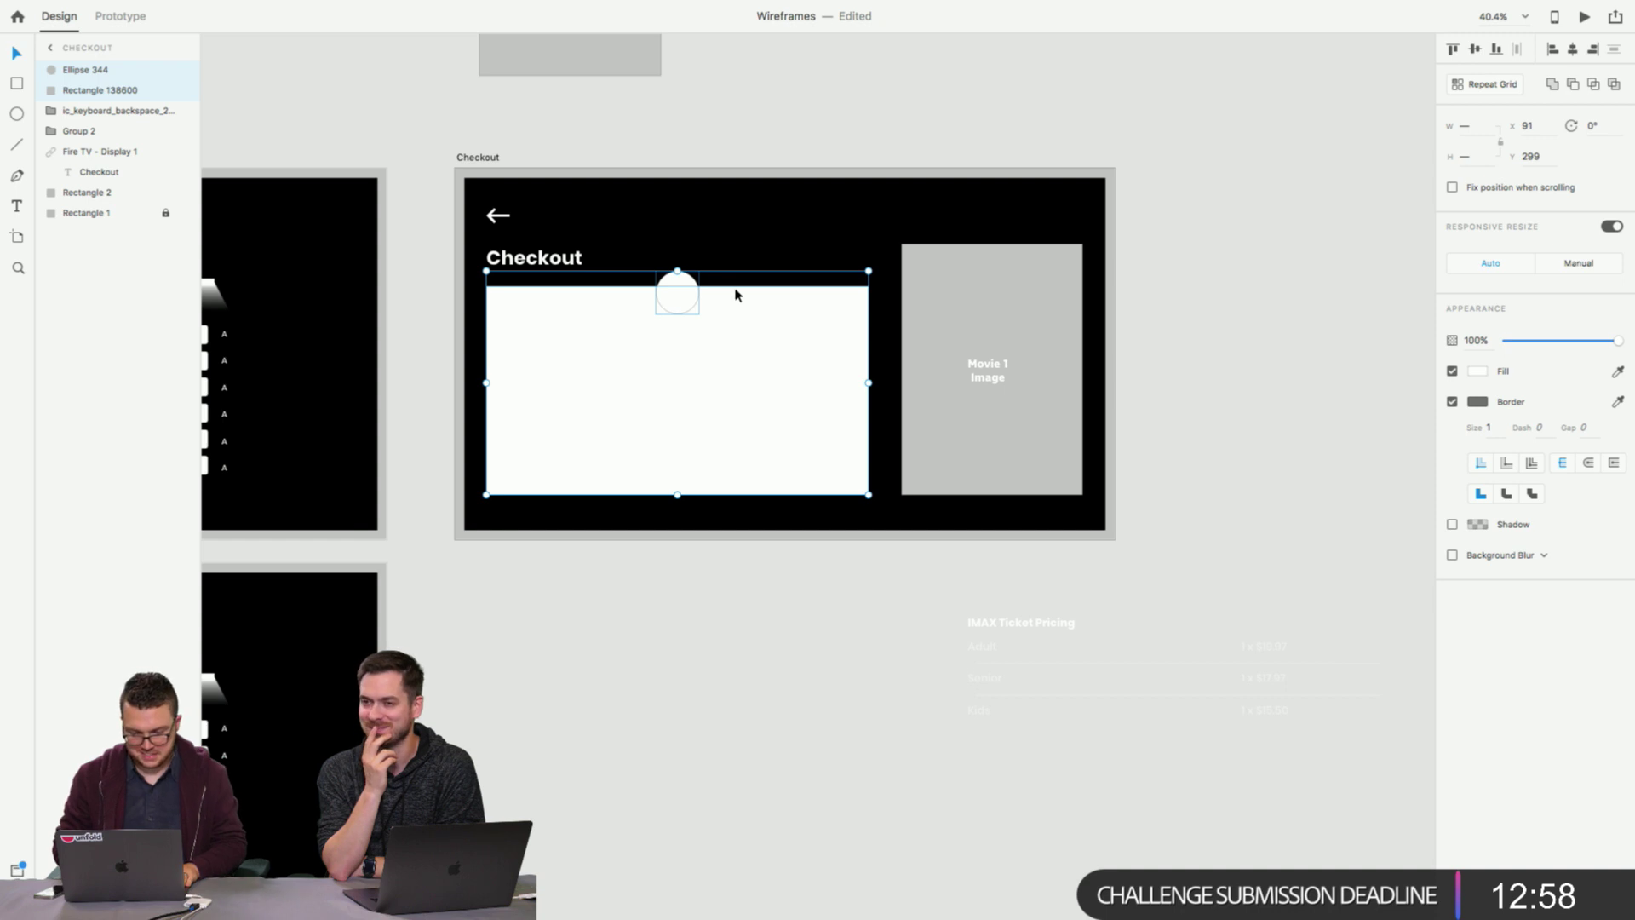
click(678, 292)
drag(669, 292, 669, 285)
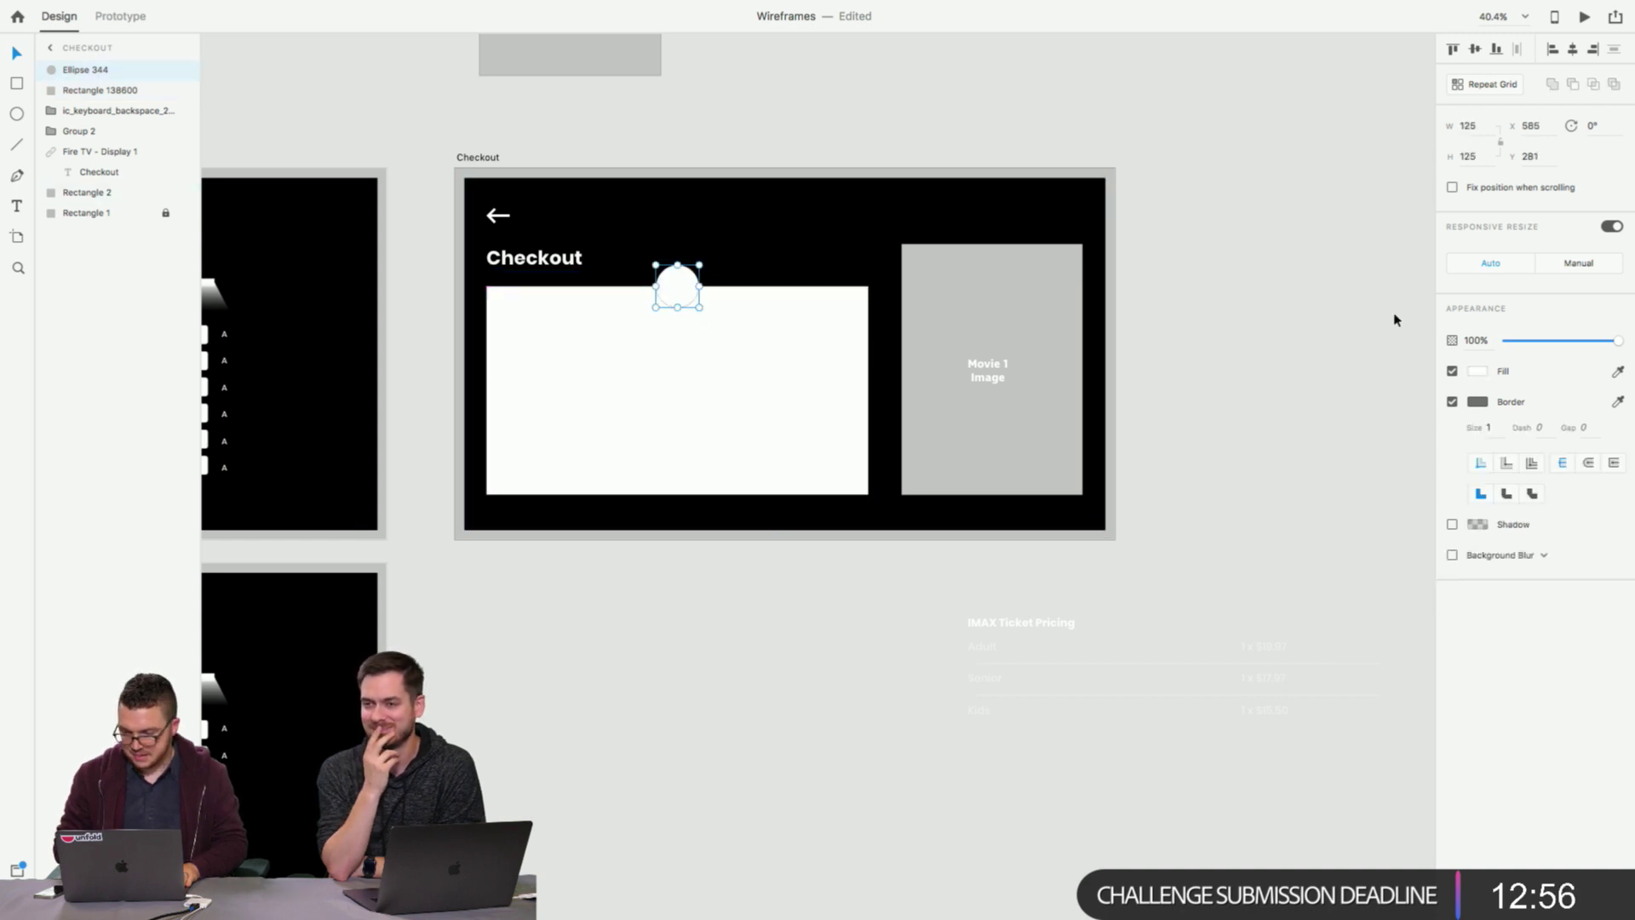
Remove the circle's border and fill it with black #000000 to form a notch in the rectangle.
click(1452, 402)
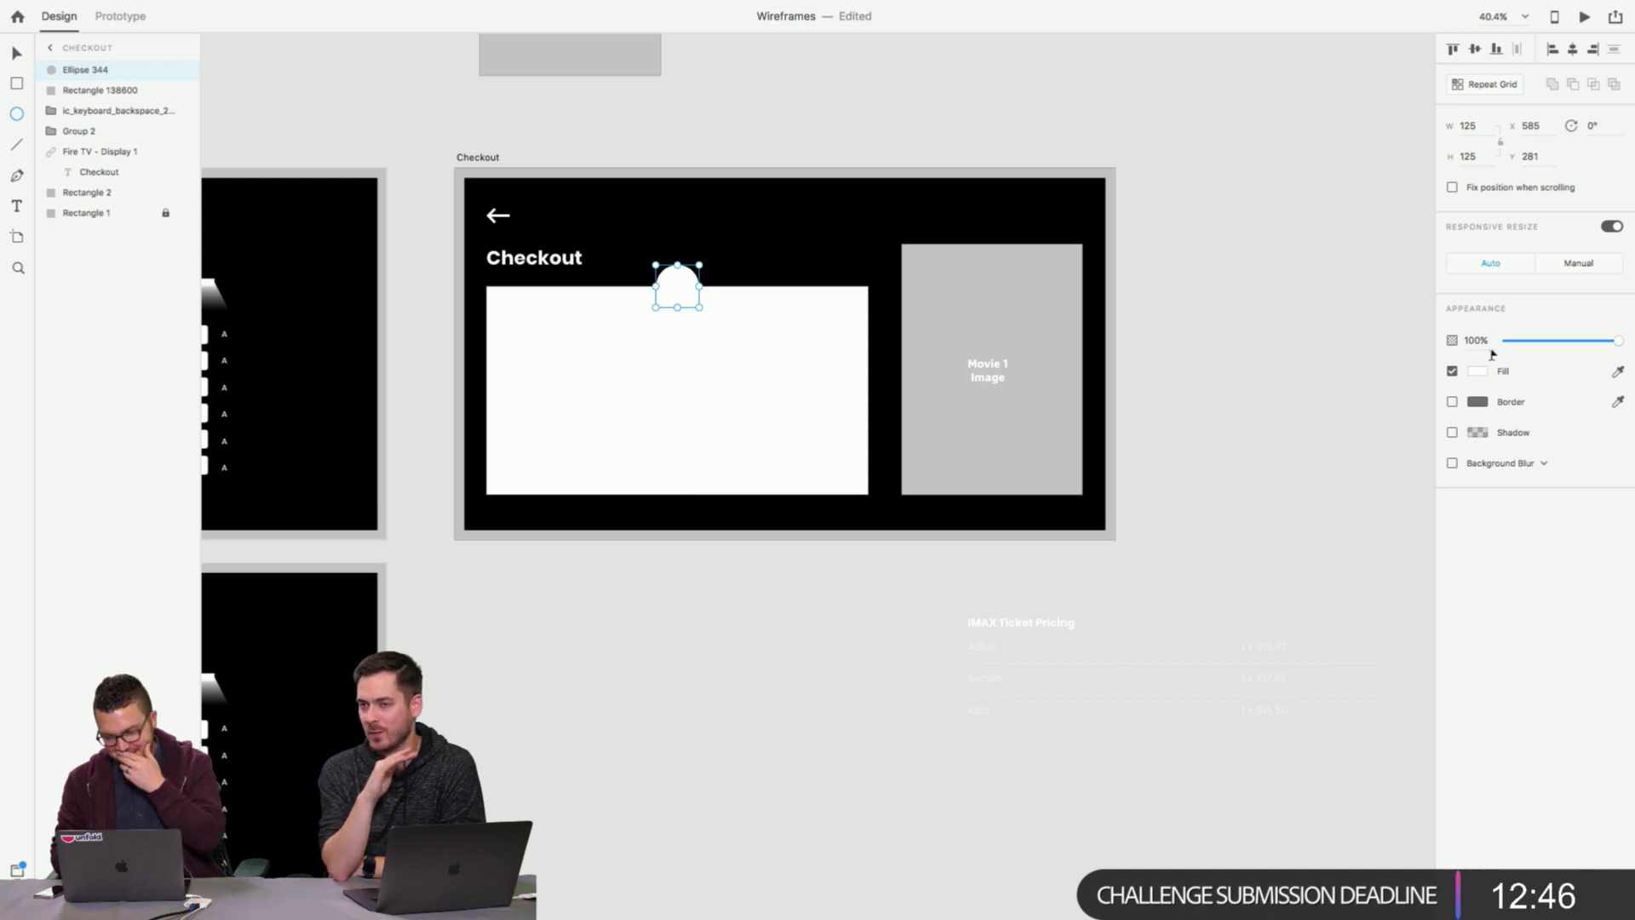
click(1478, 371)
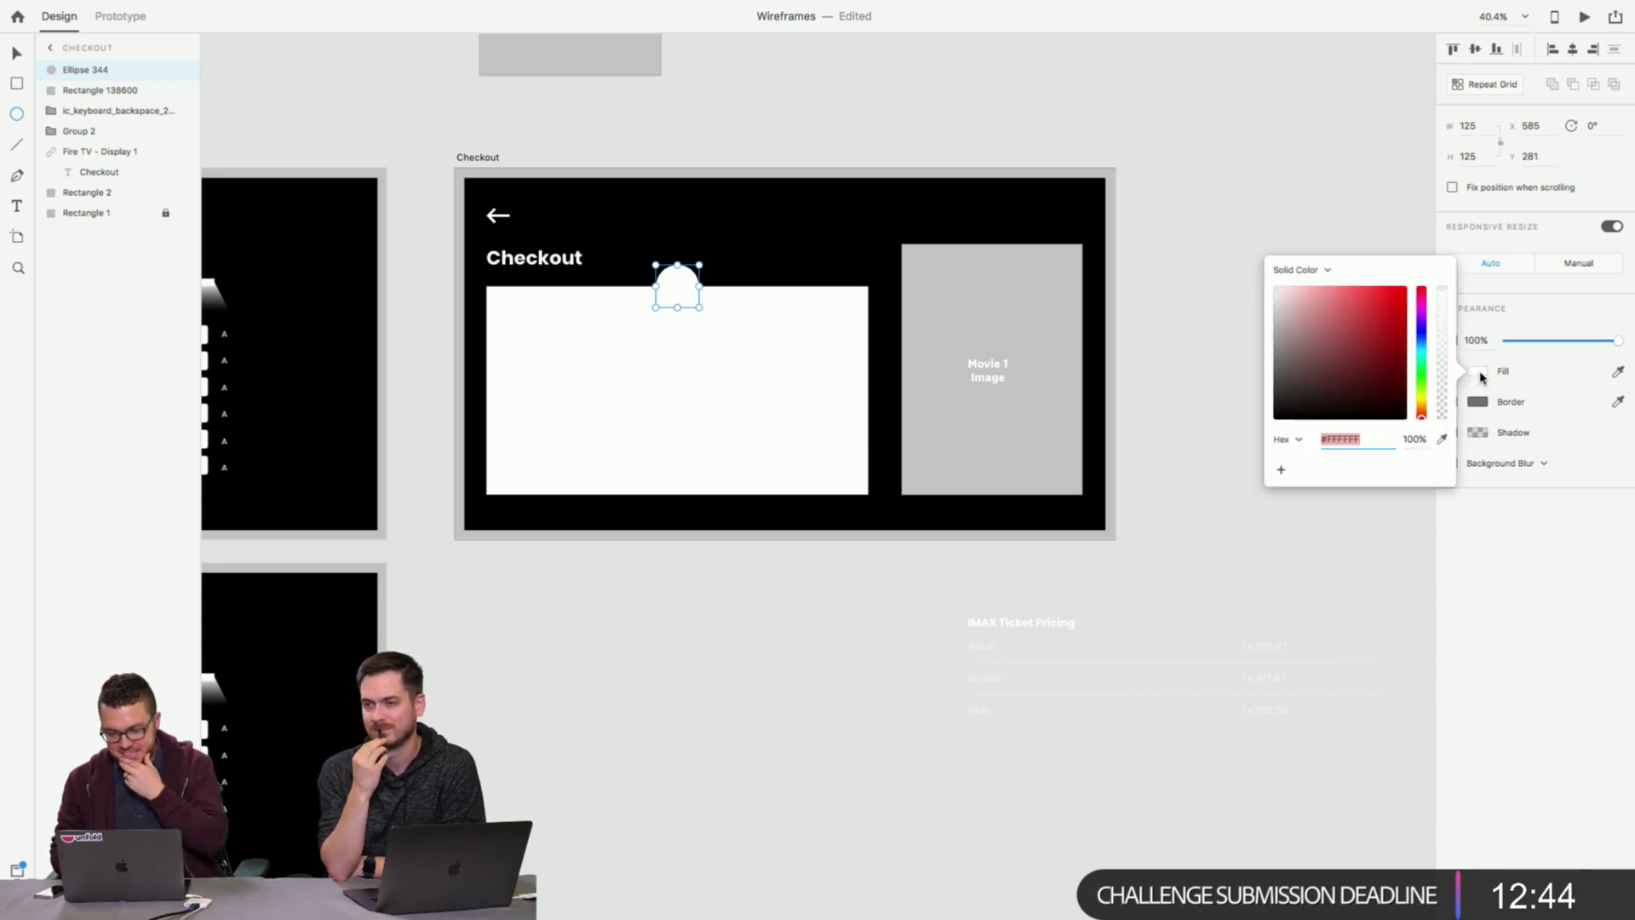
drag(1278, 306, 1245, 422)
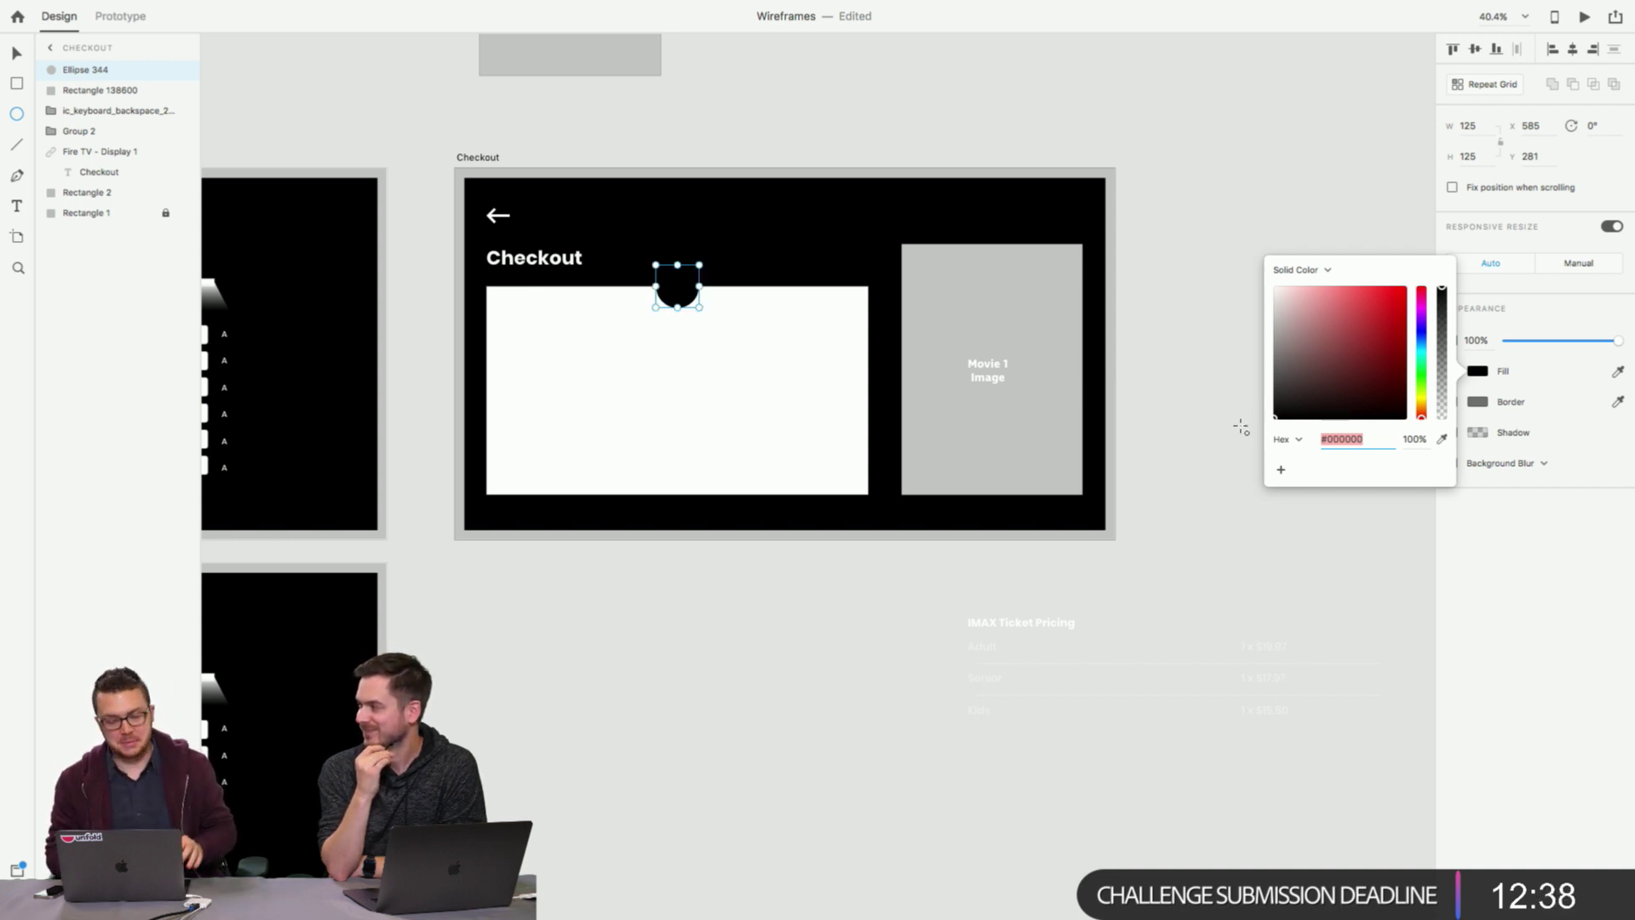
click(1169, 410)
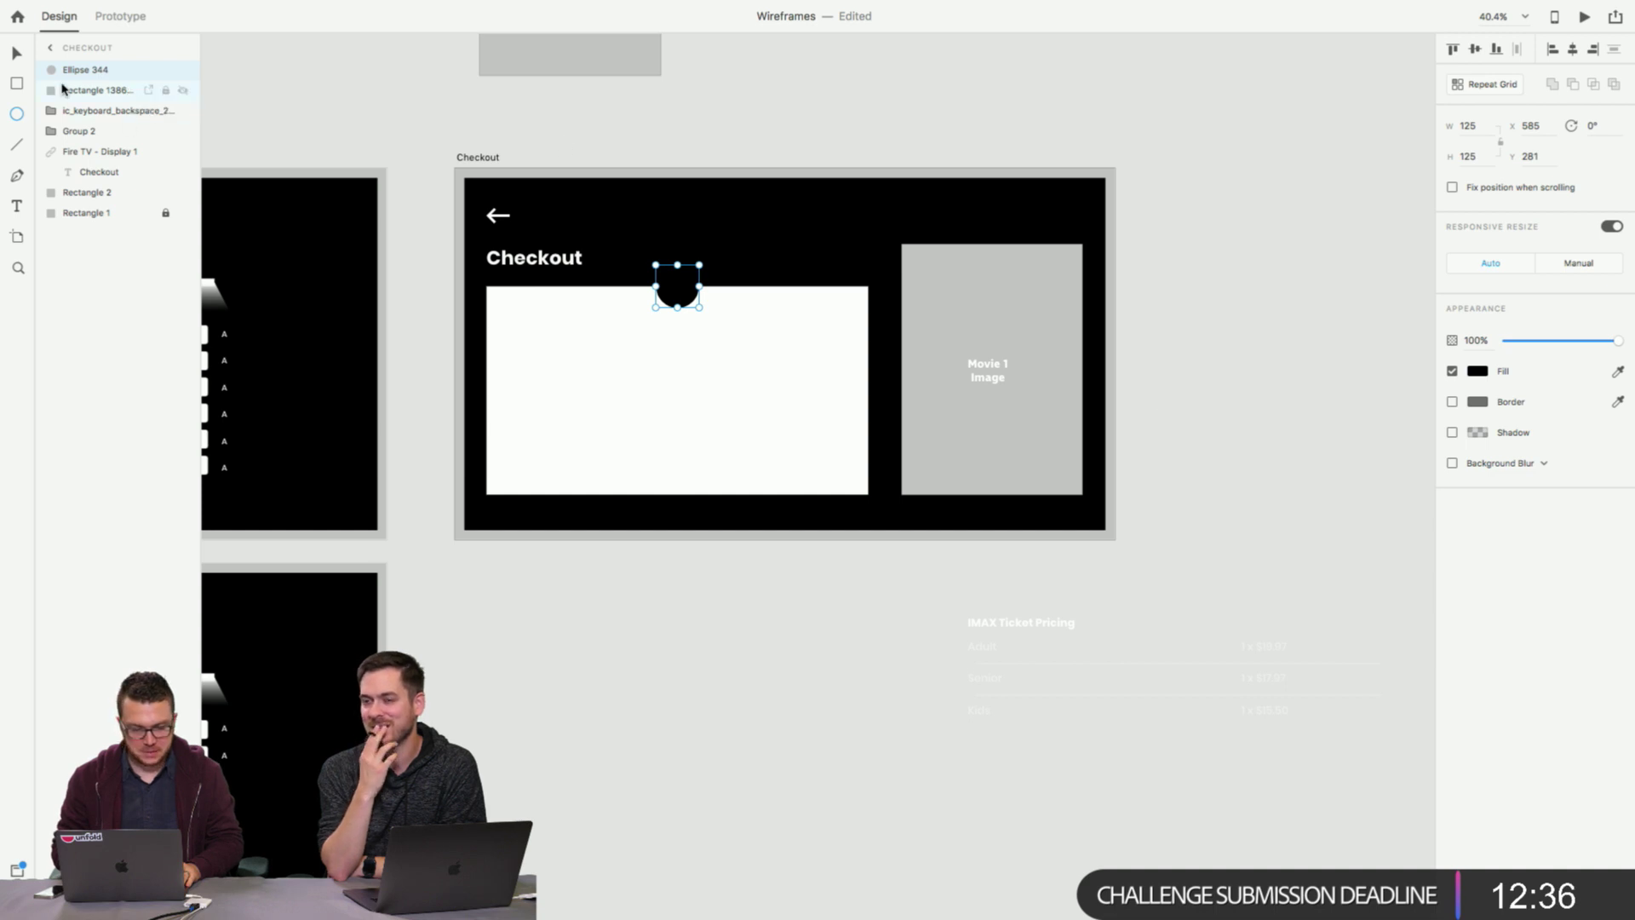
key(v)
click(380, 146)
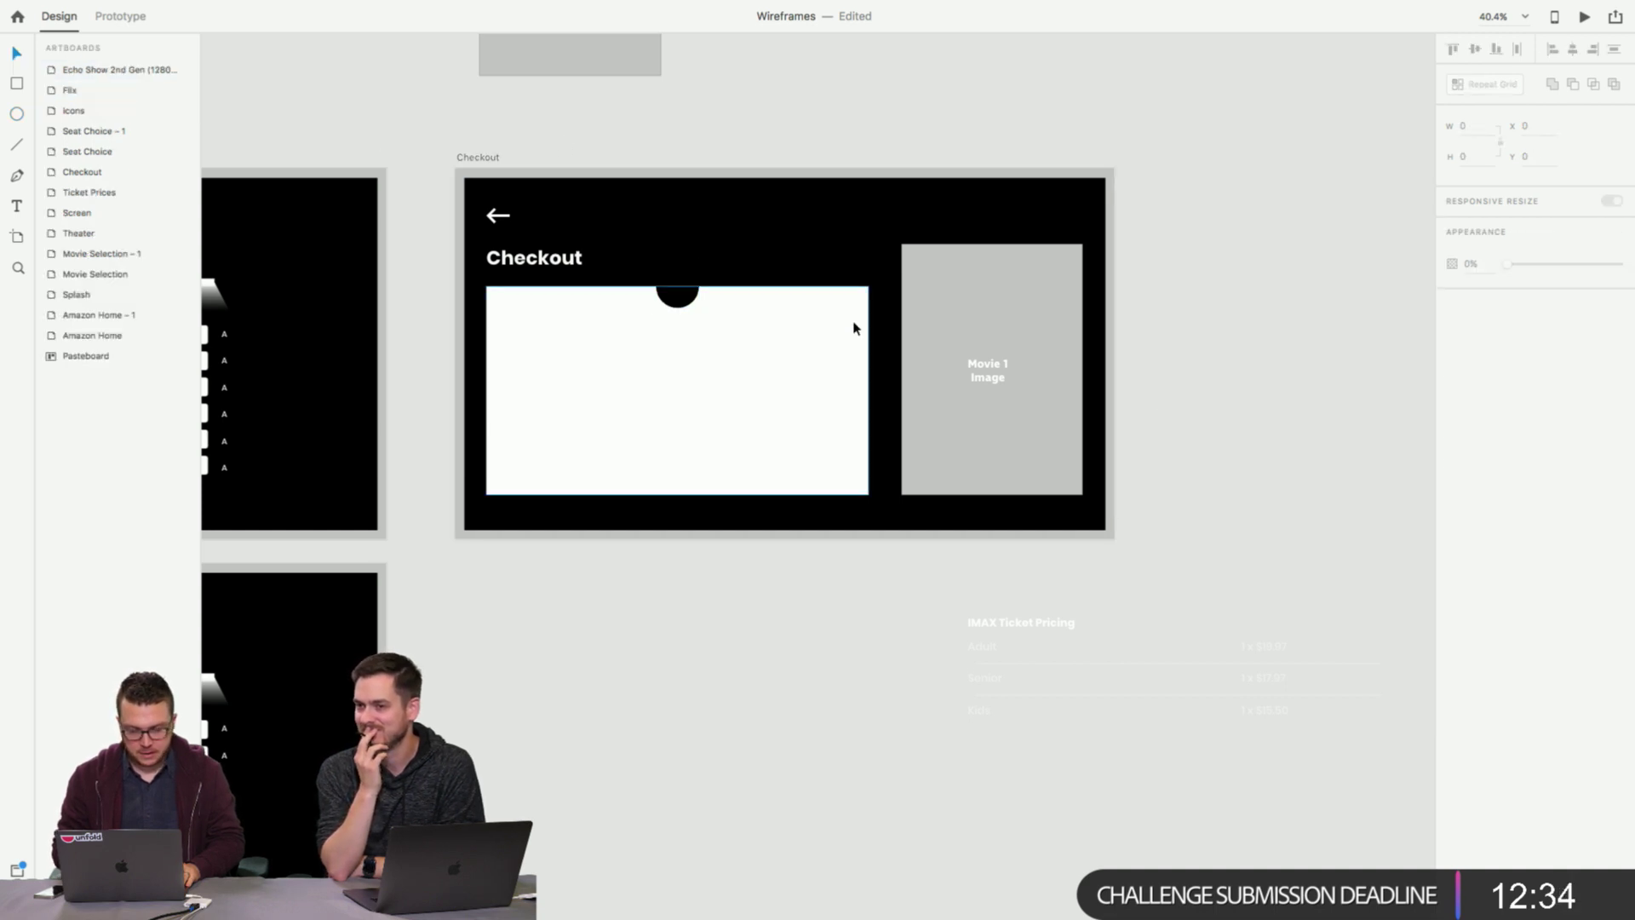
scroll(797, 324, left, 3)
scroll(797, 323, up, 2)
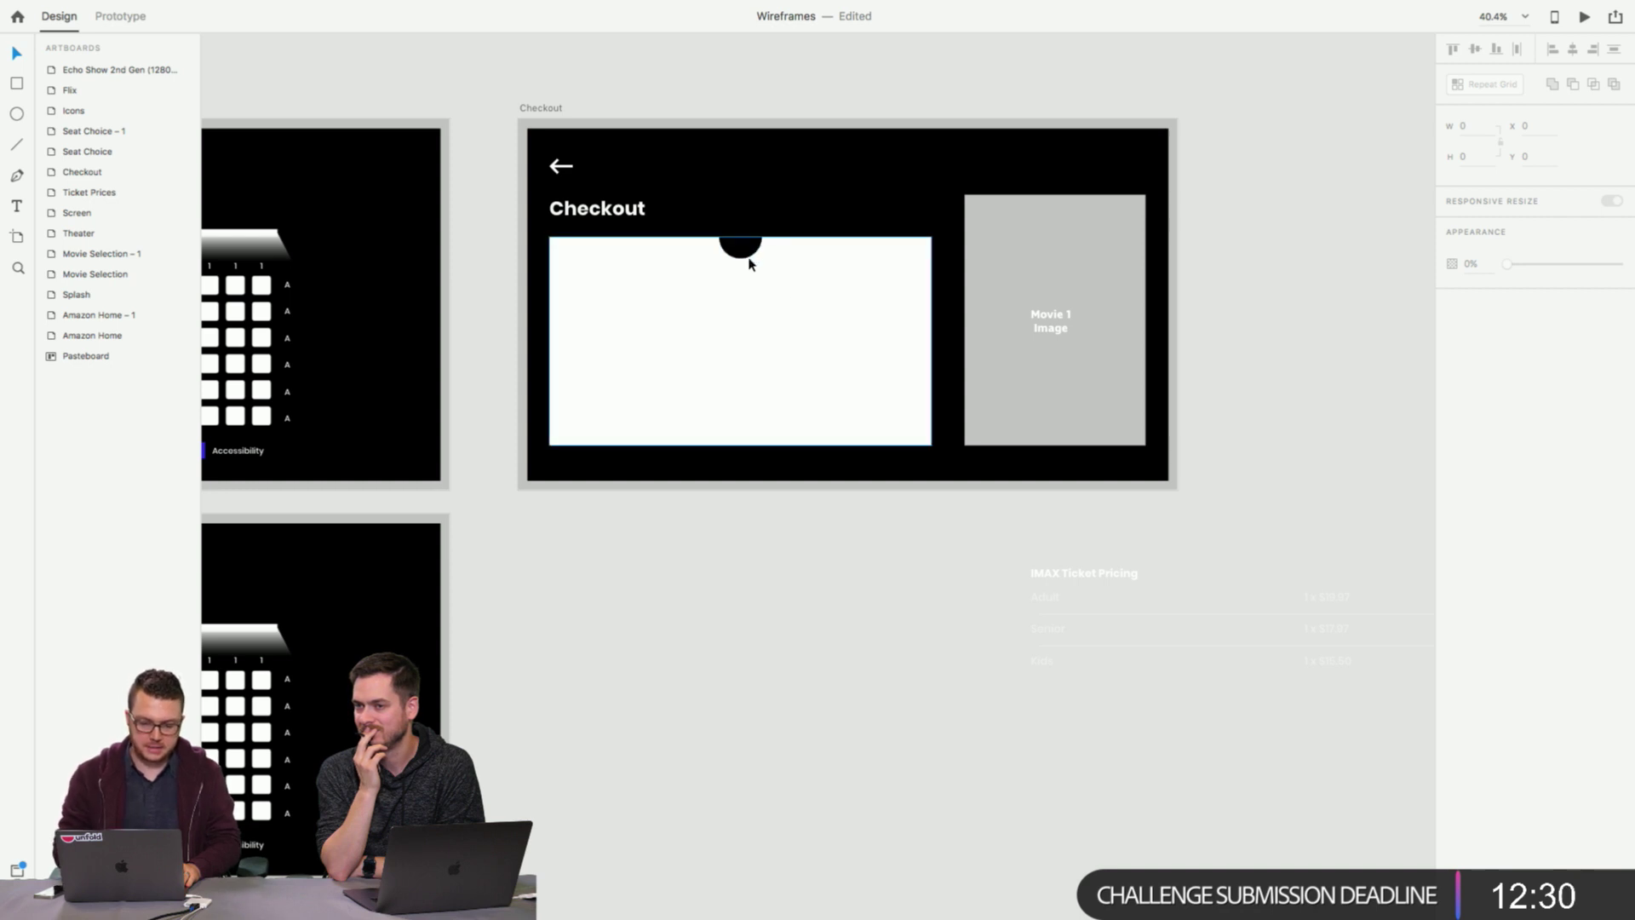
click(611, 255)
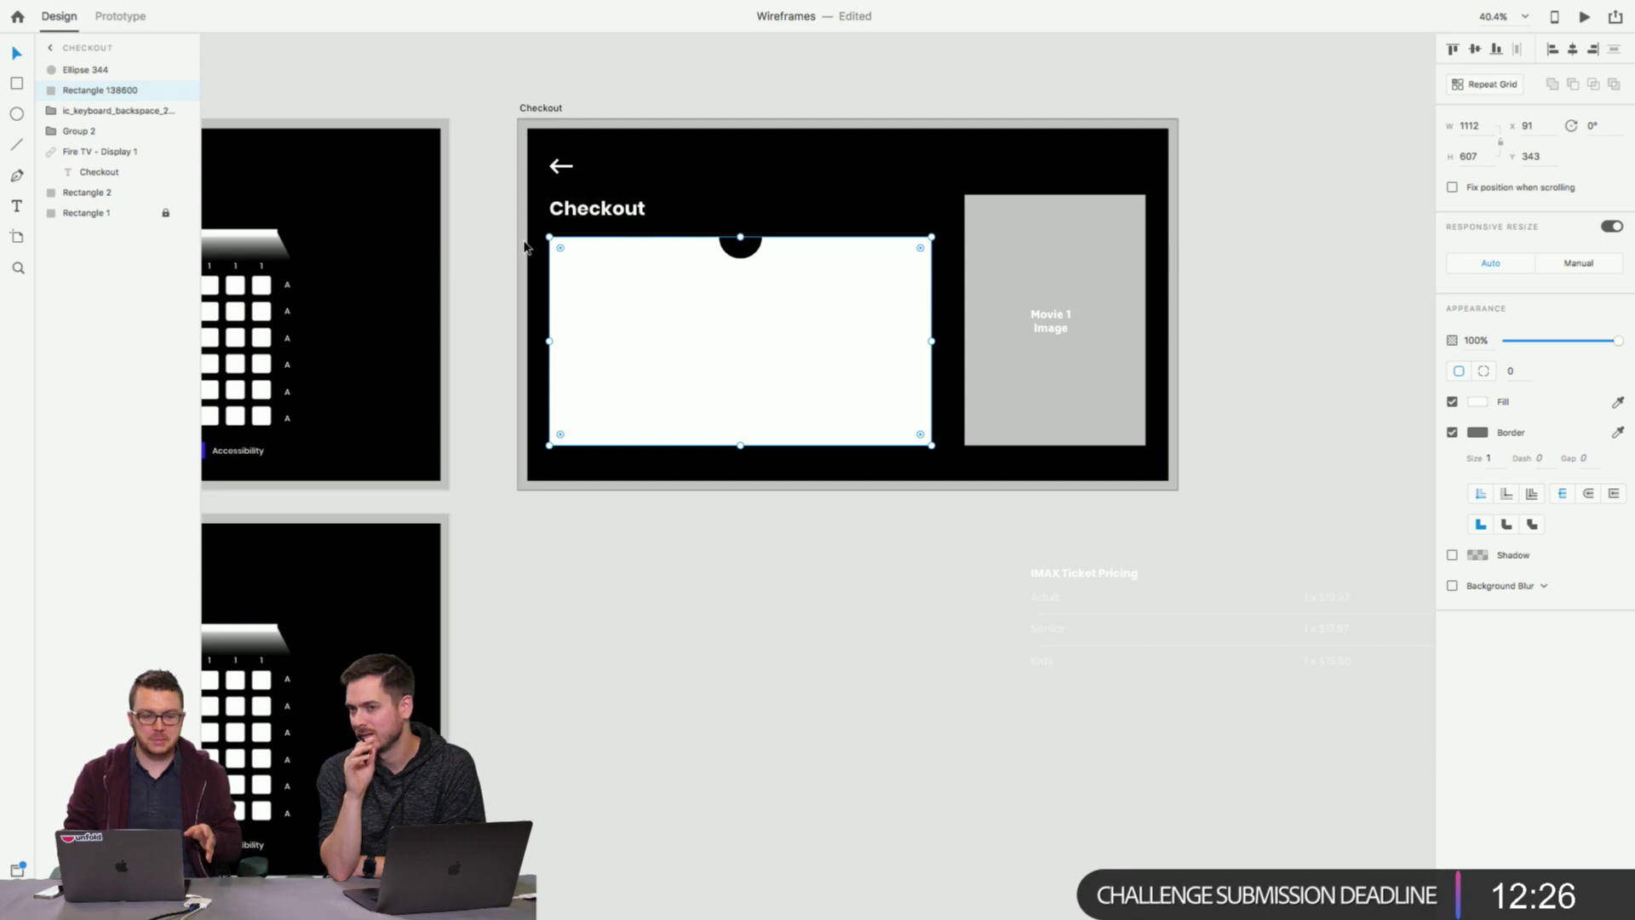
click(493, 223)
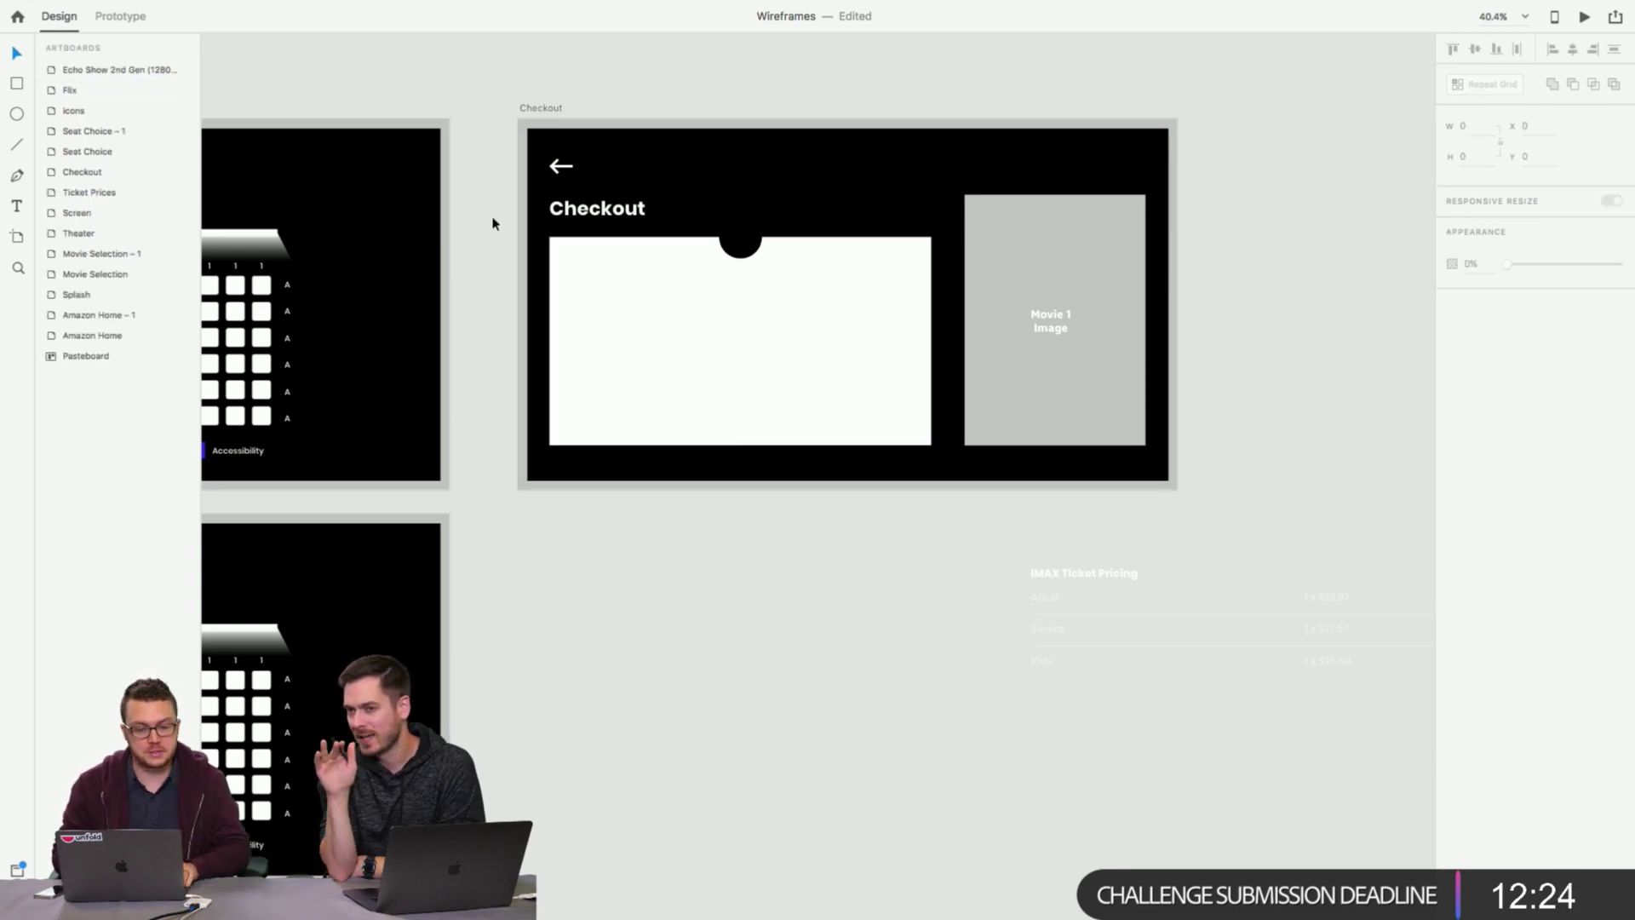
click(747, 245)
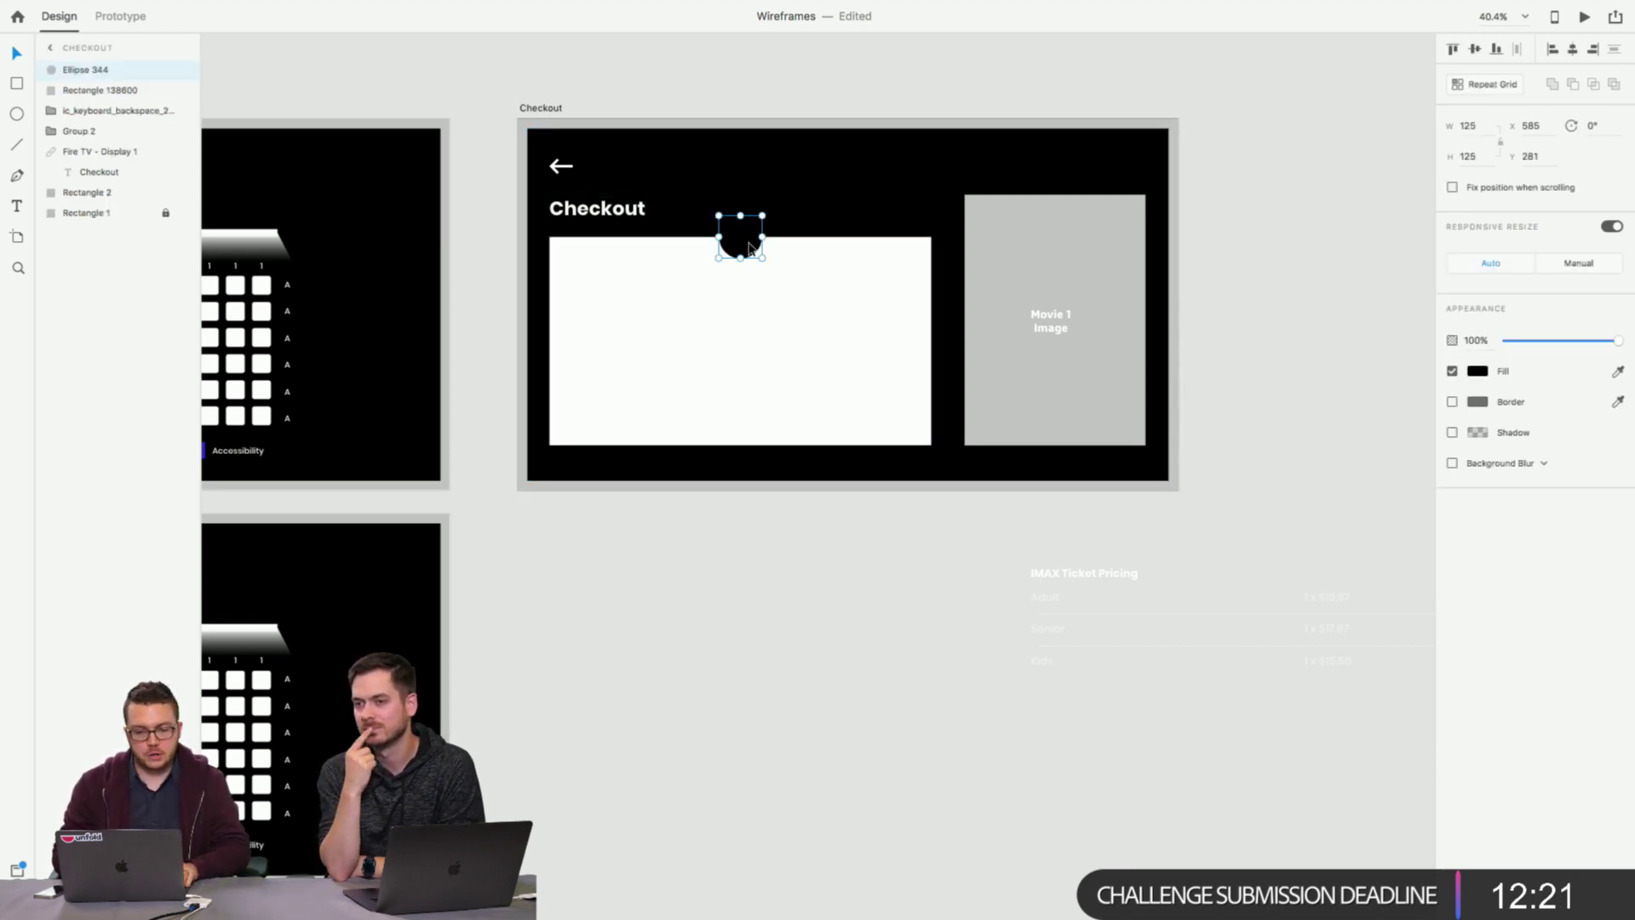
shift+click(679, 296)
click(462, 258)
scroll(464, 255, down, 3)
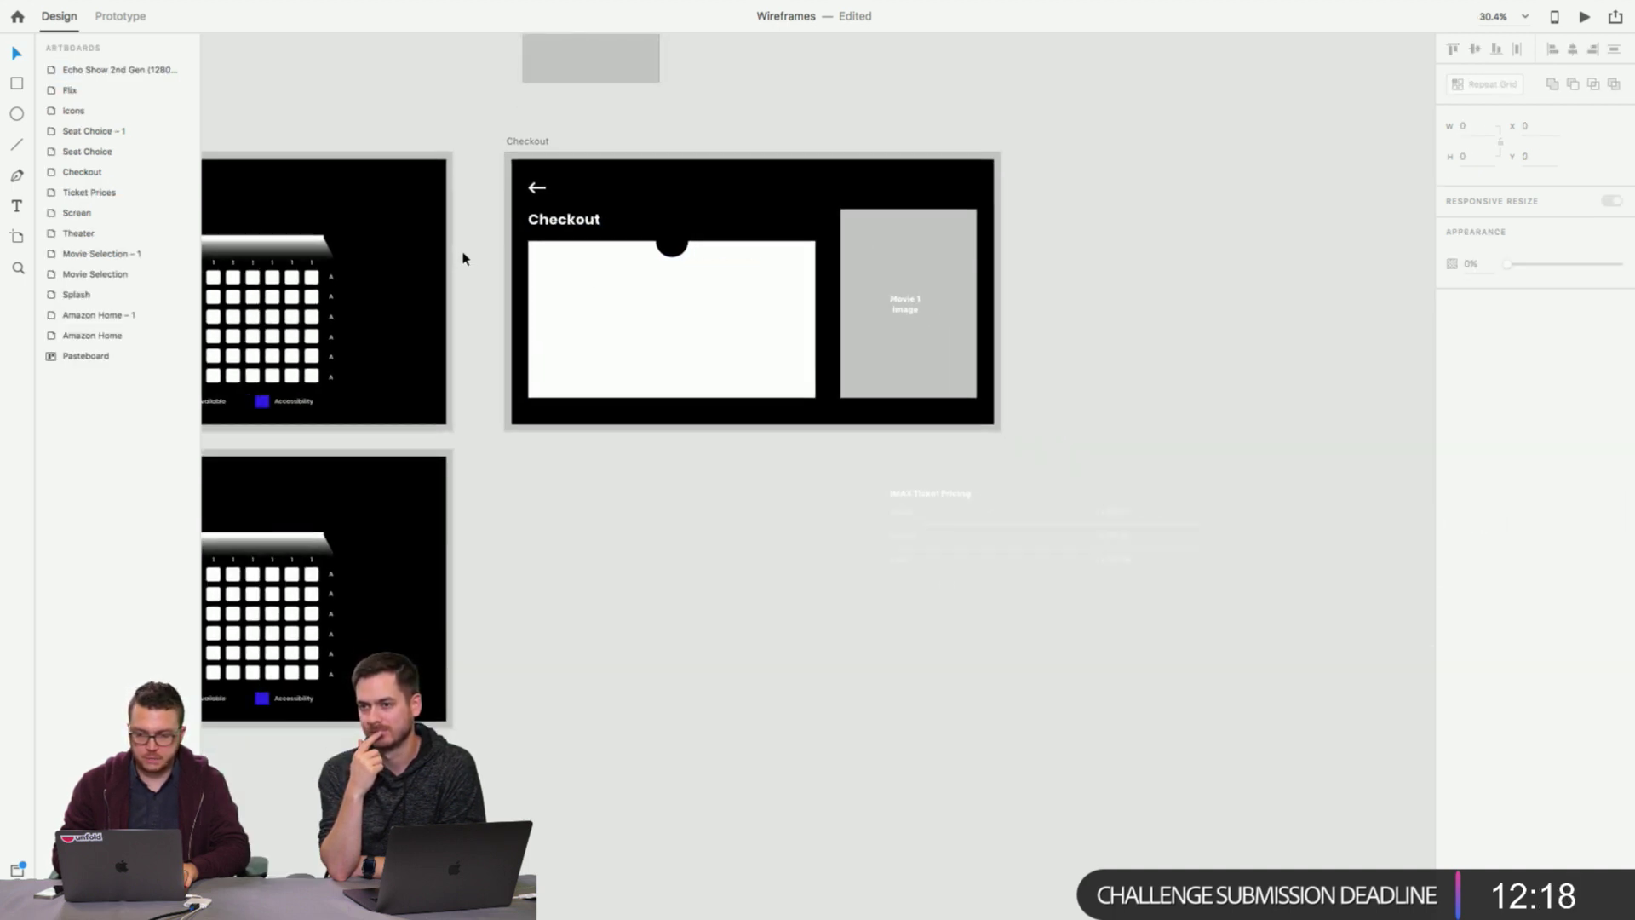
scroll(464, 255, left, 3)
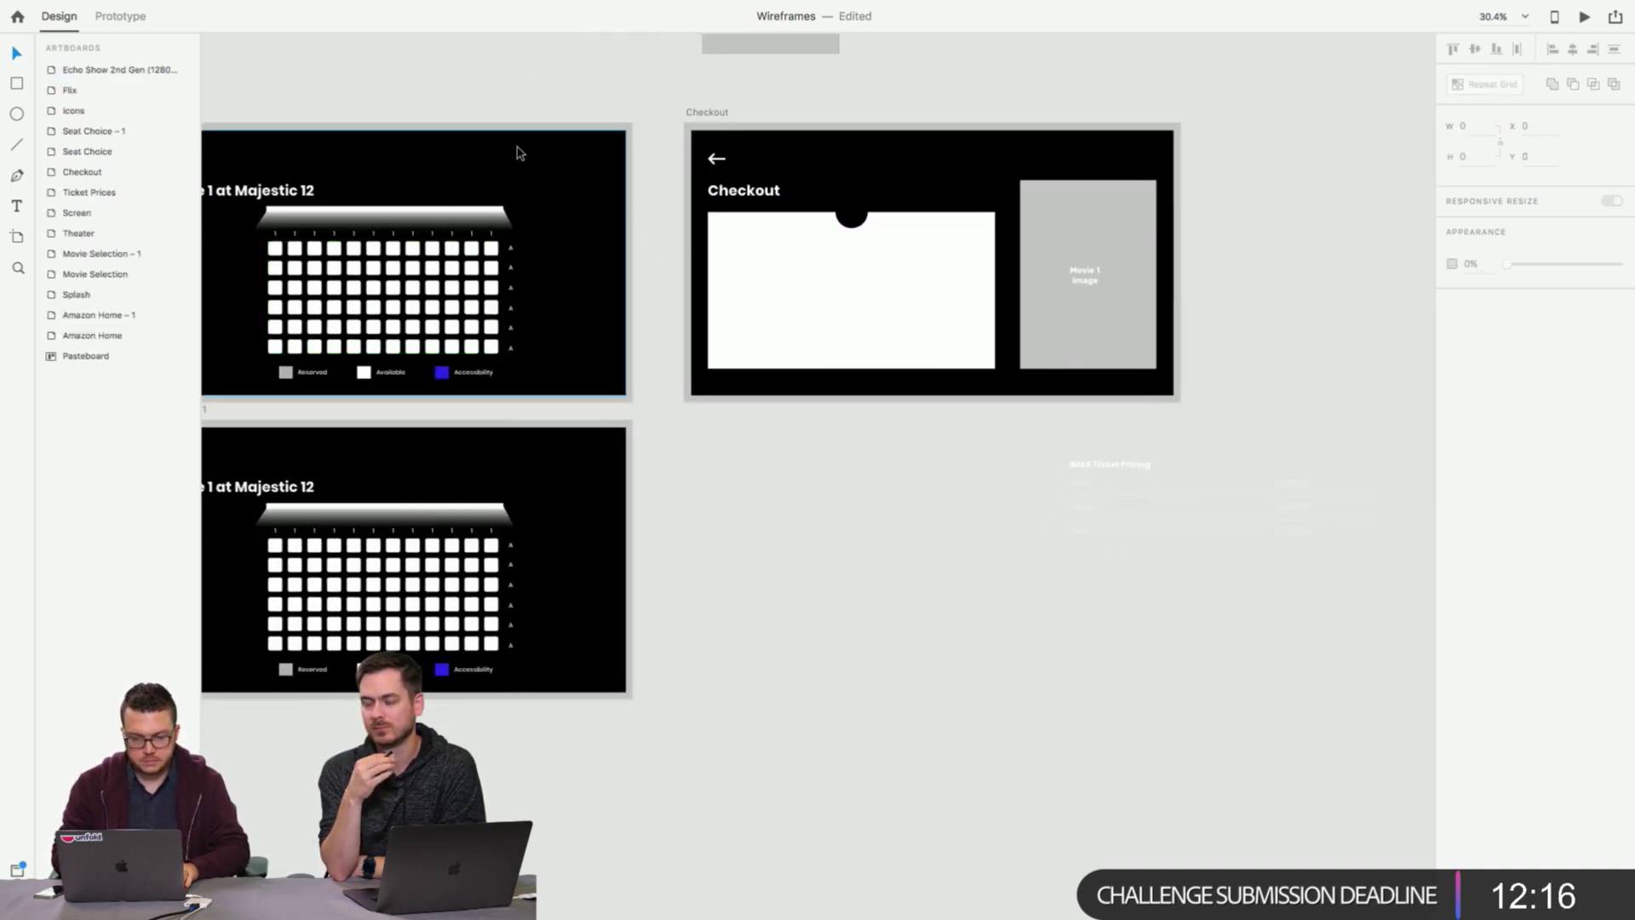
scroll(518, 153, right, 3)
key(t)
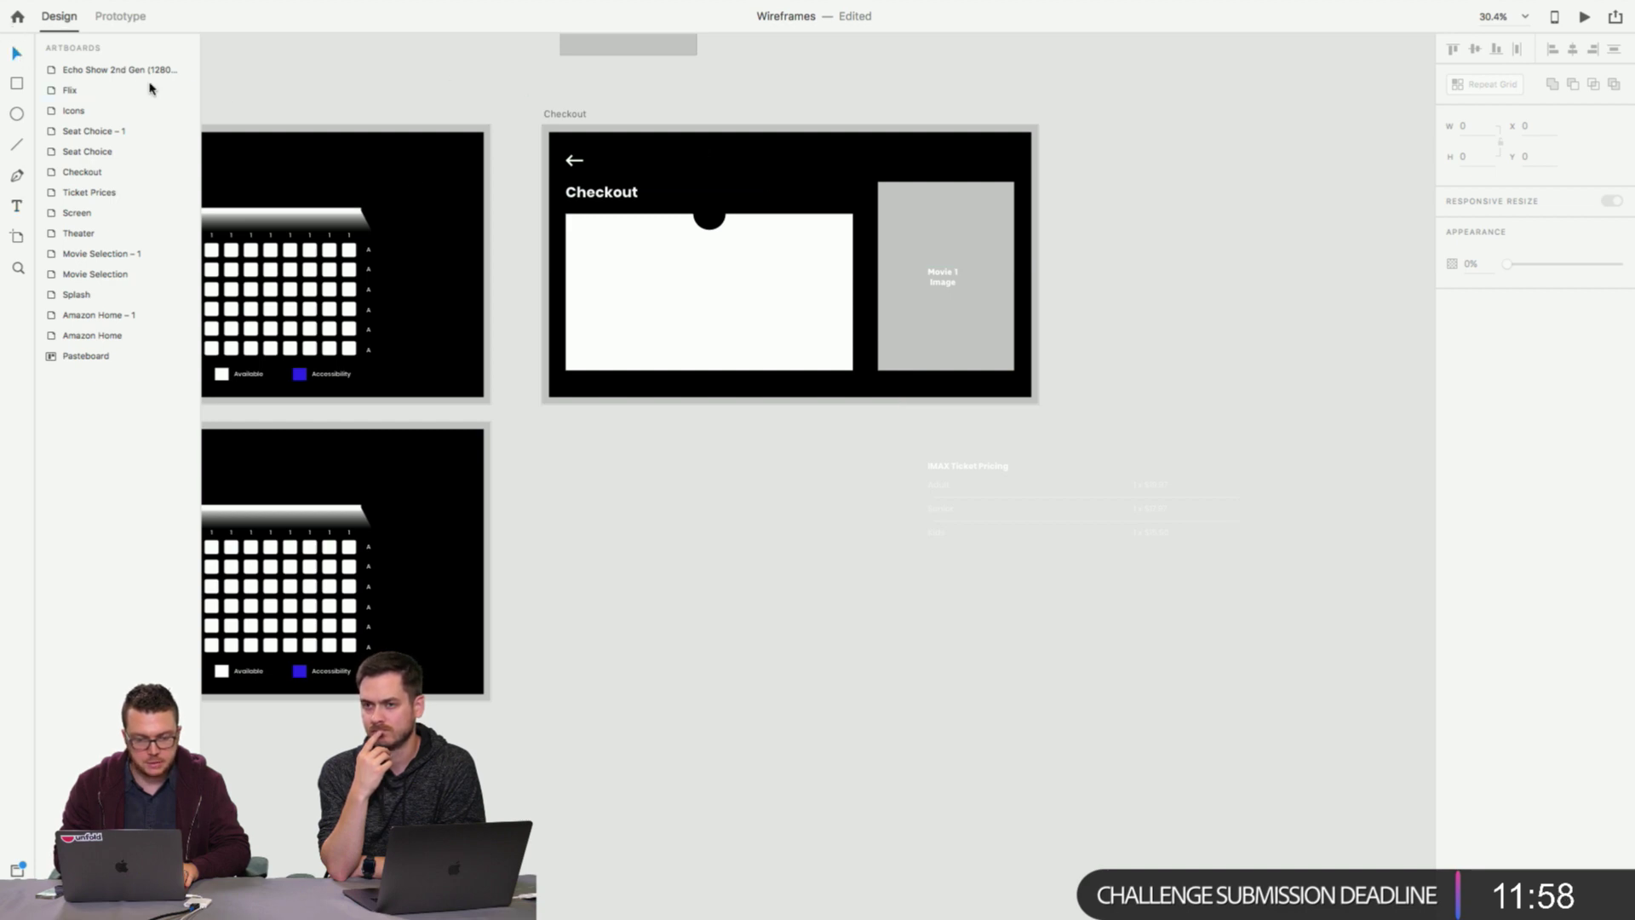
scroll(506, 179, up, 5)
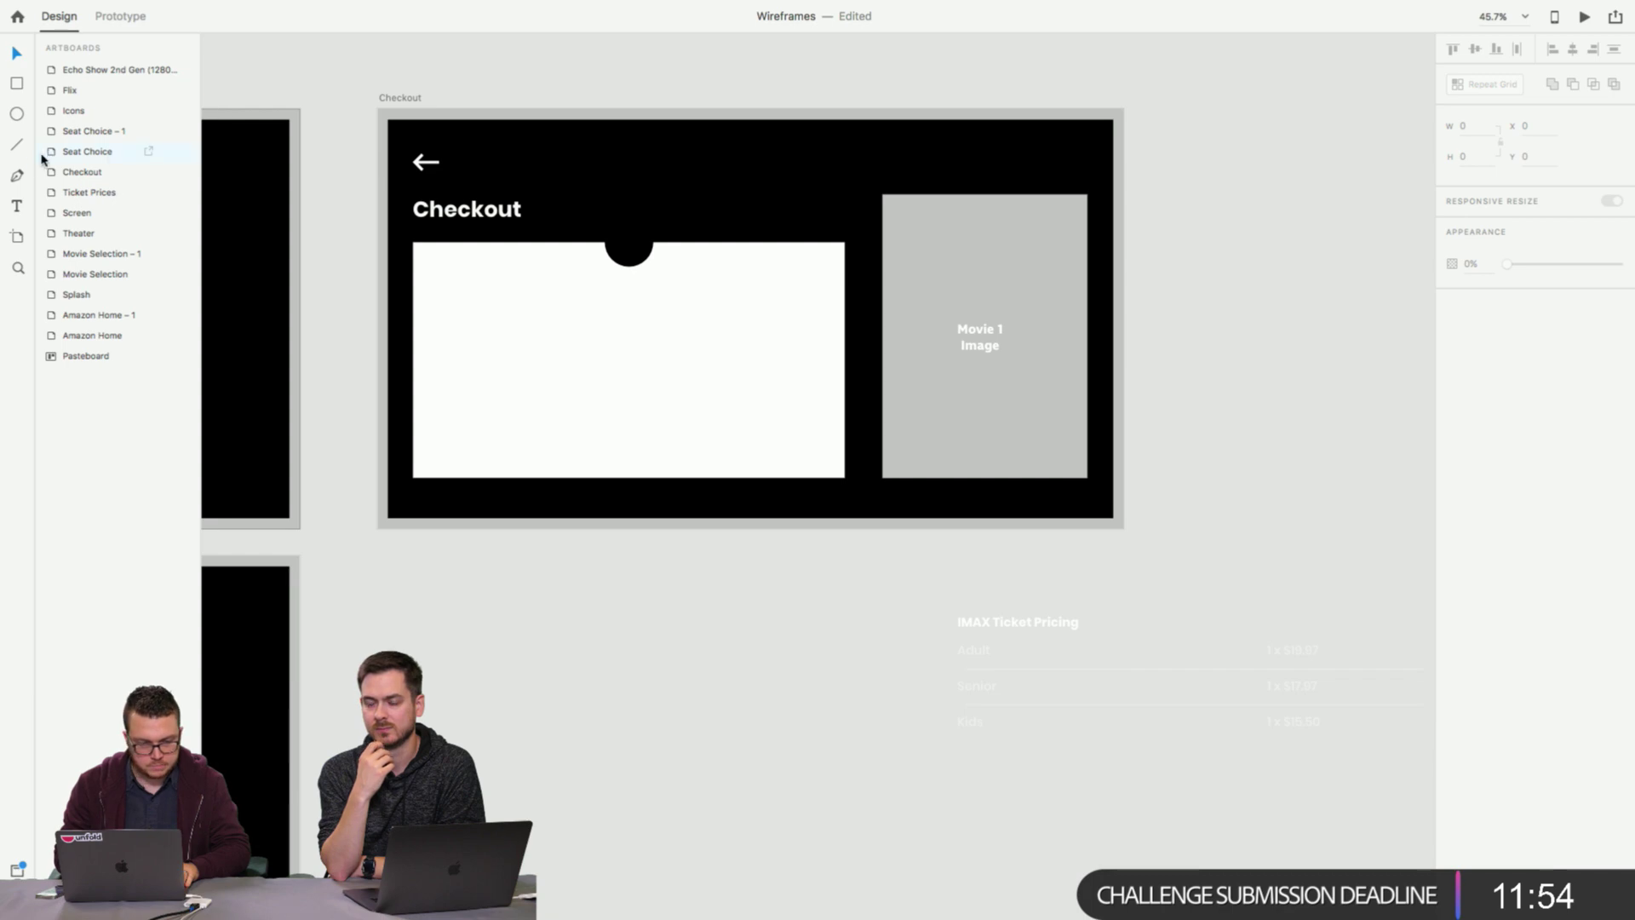
Examine the icon set on the Icons artboard for symbols usable on the Checkout screen.
scroll(445, 263, down, 5)
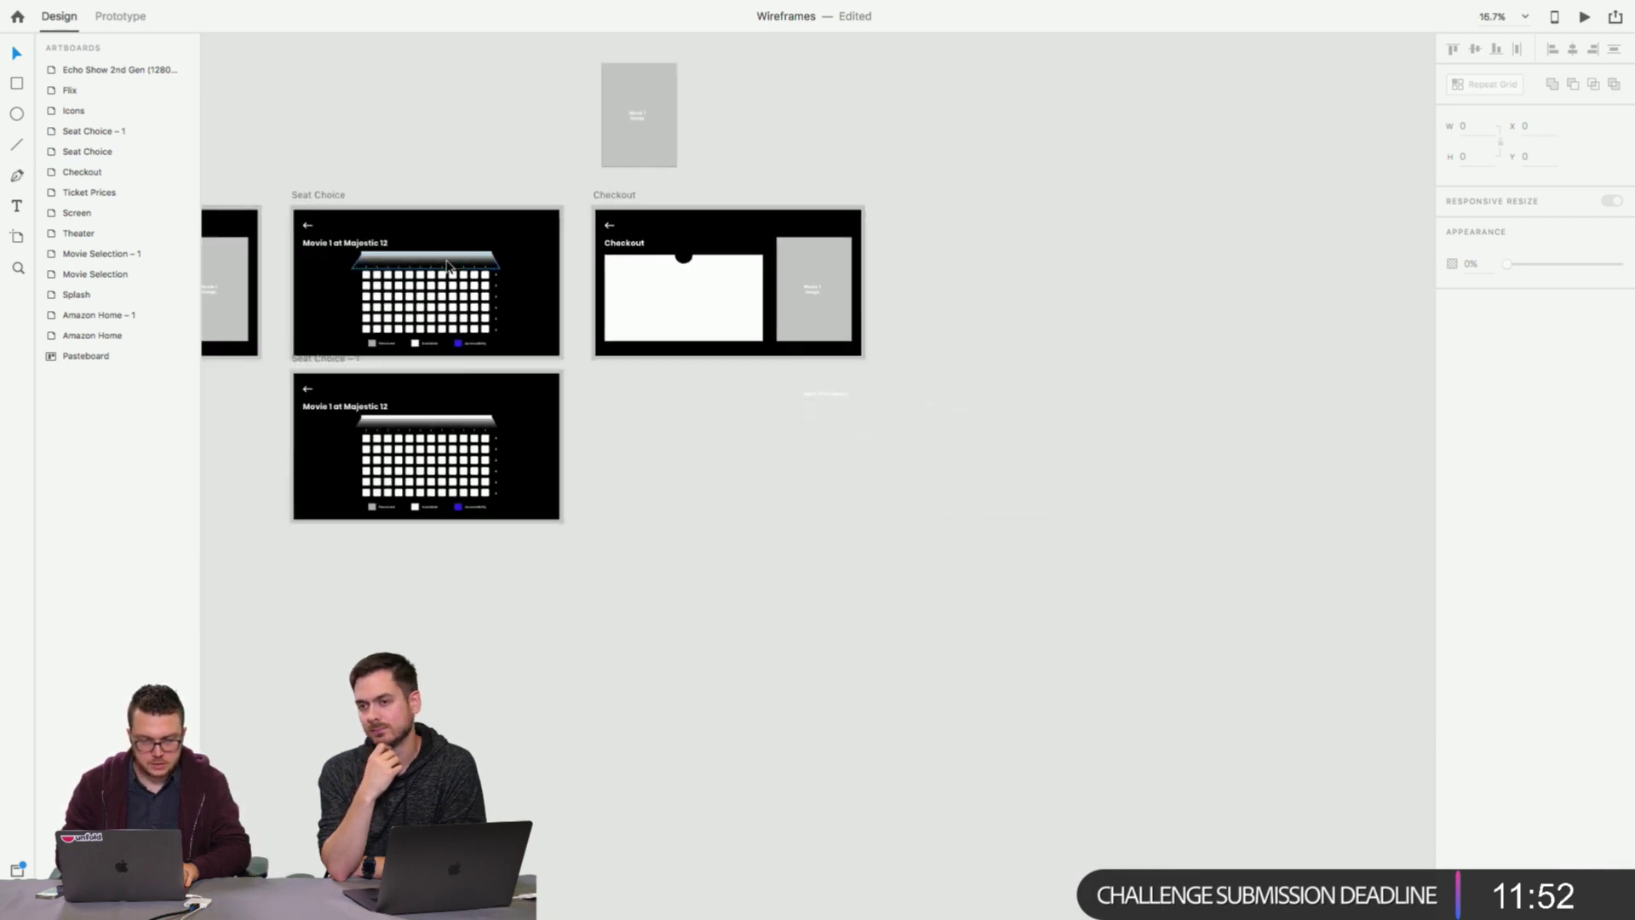
scroll(446, 264, down, 3)
scroll(448, 267, left, 5)
scroll(447, 265, left, 5)
scroll(446, 266, right, 5)
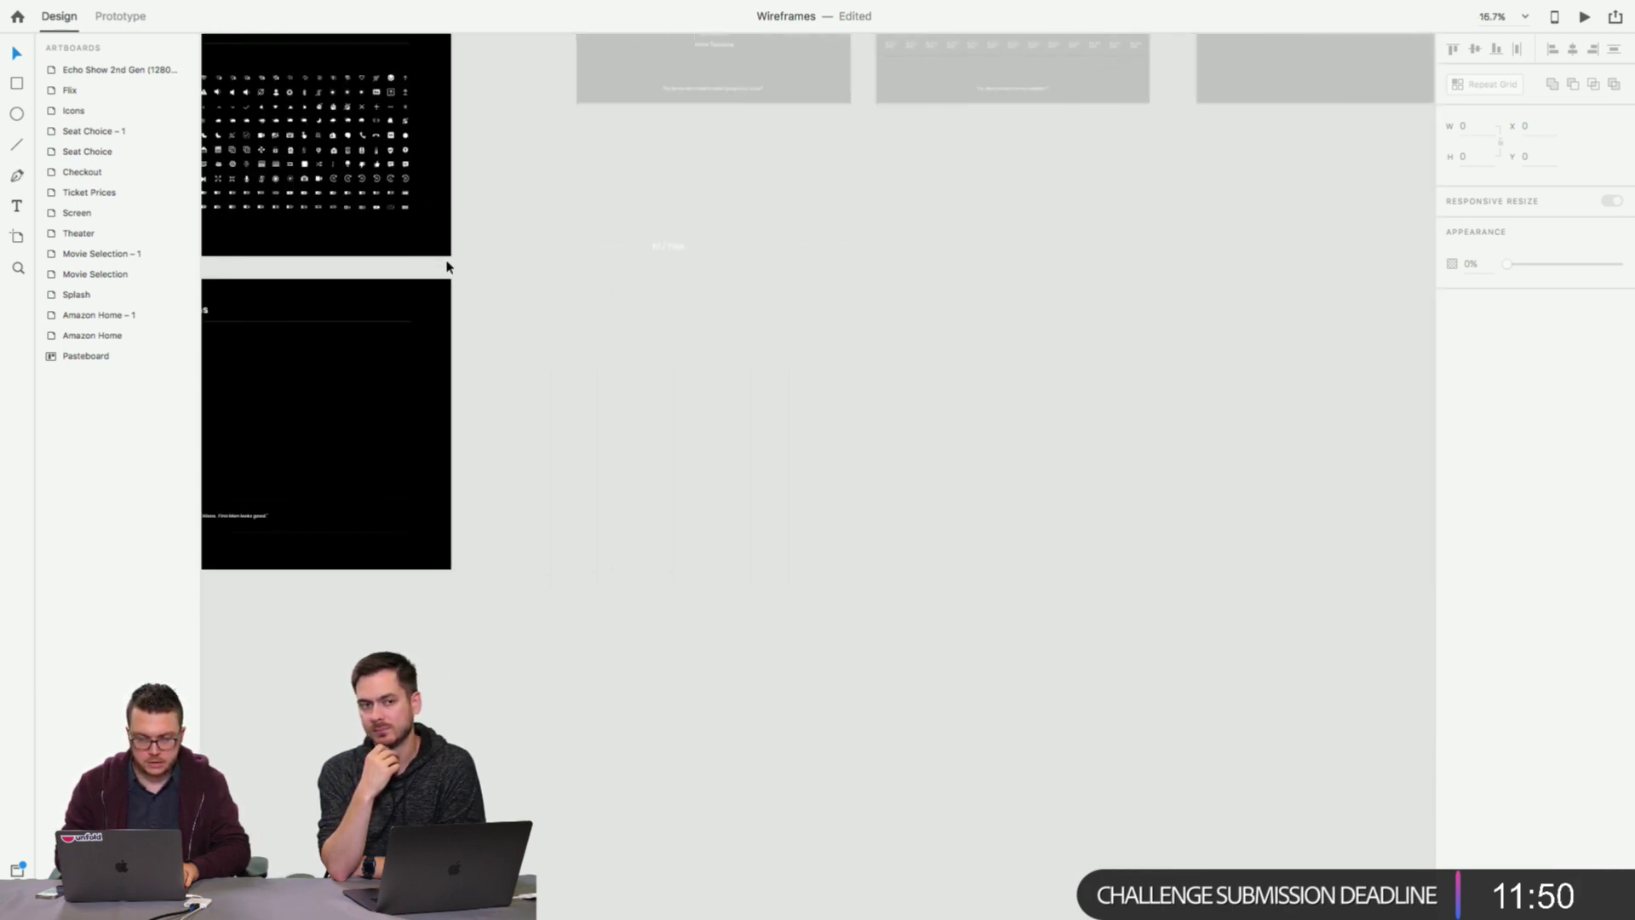
scroll(446, 265, up, 4)
scroll(446, 266, left, 3)
scroll(447, 266, up, 6)
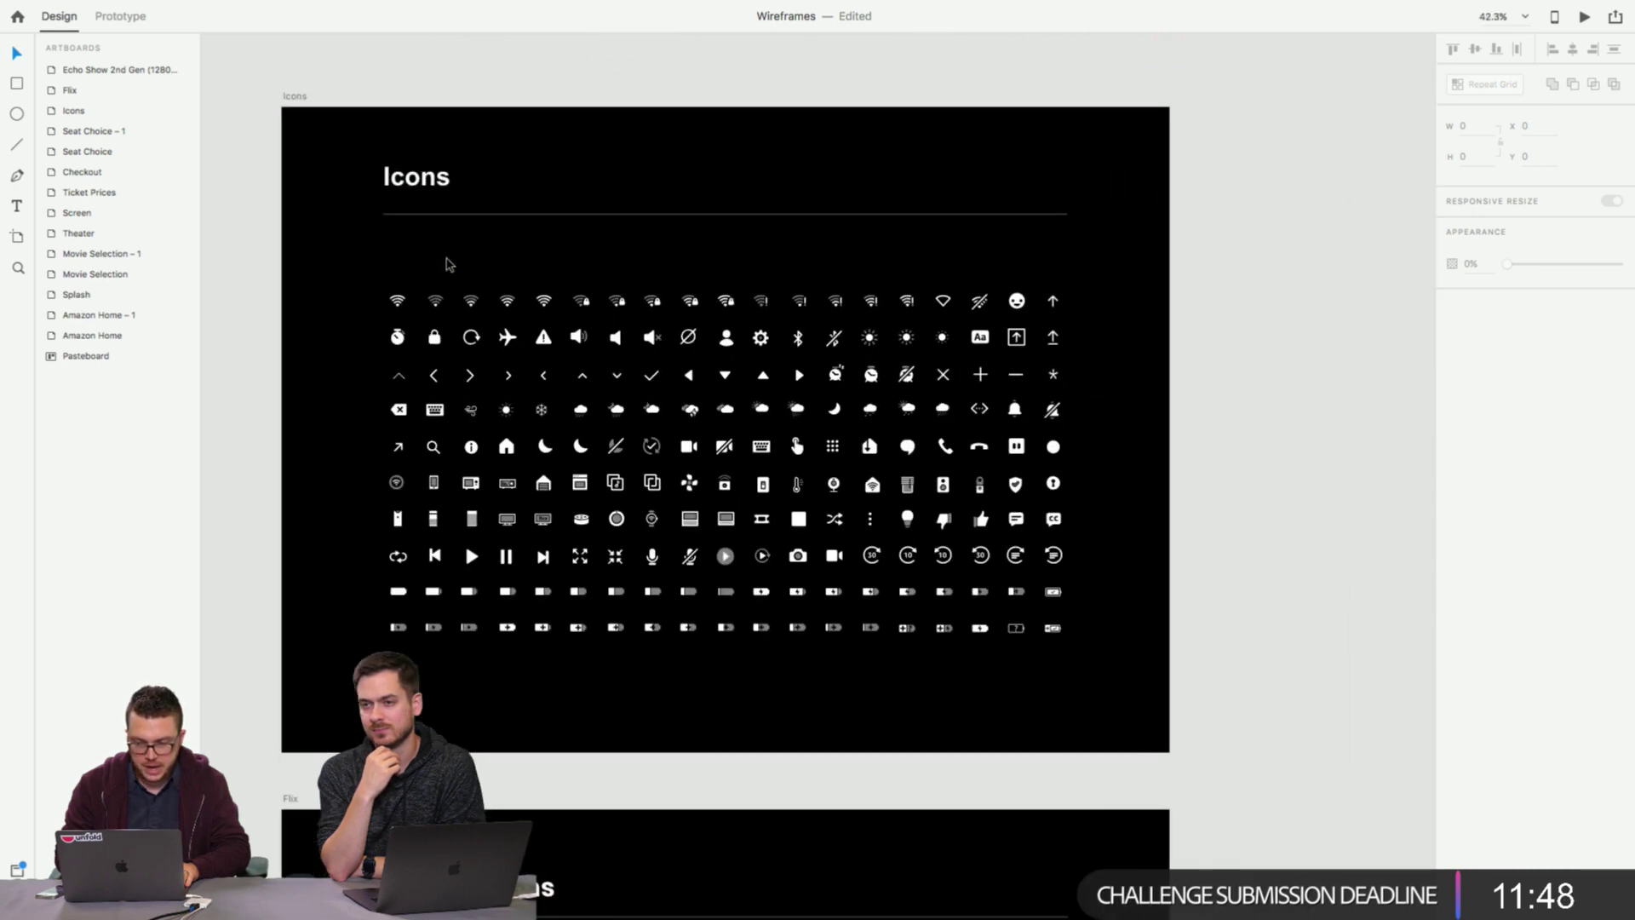
scroll(447, 264, down, 2)
scroll(448, 264, down, 3)
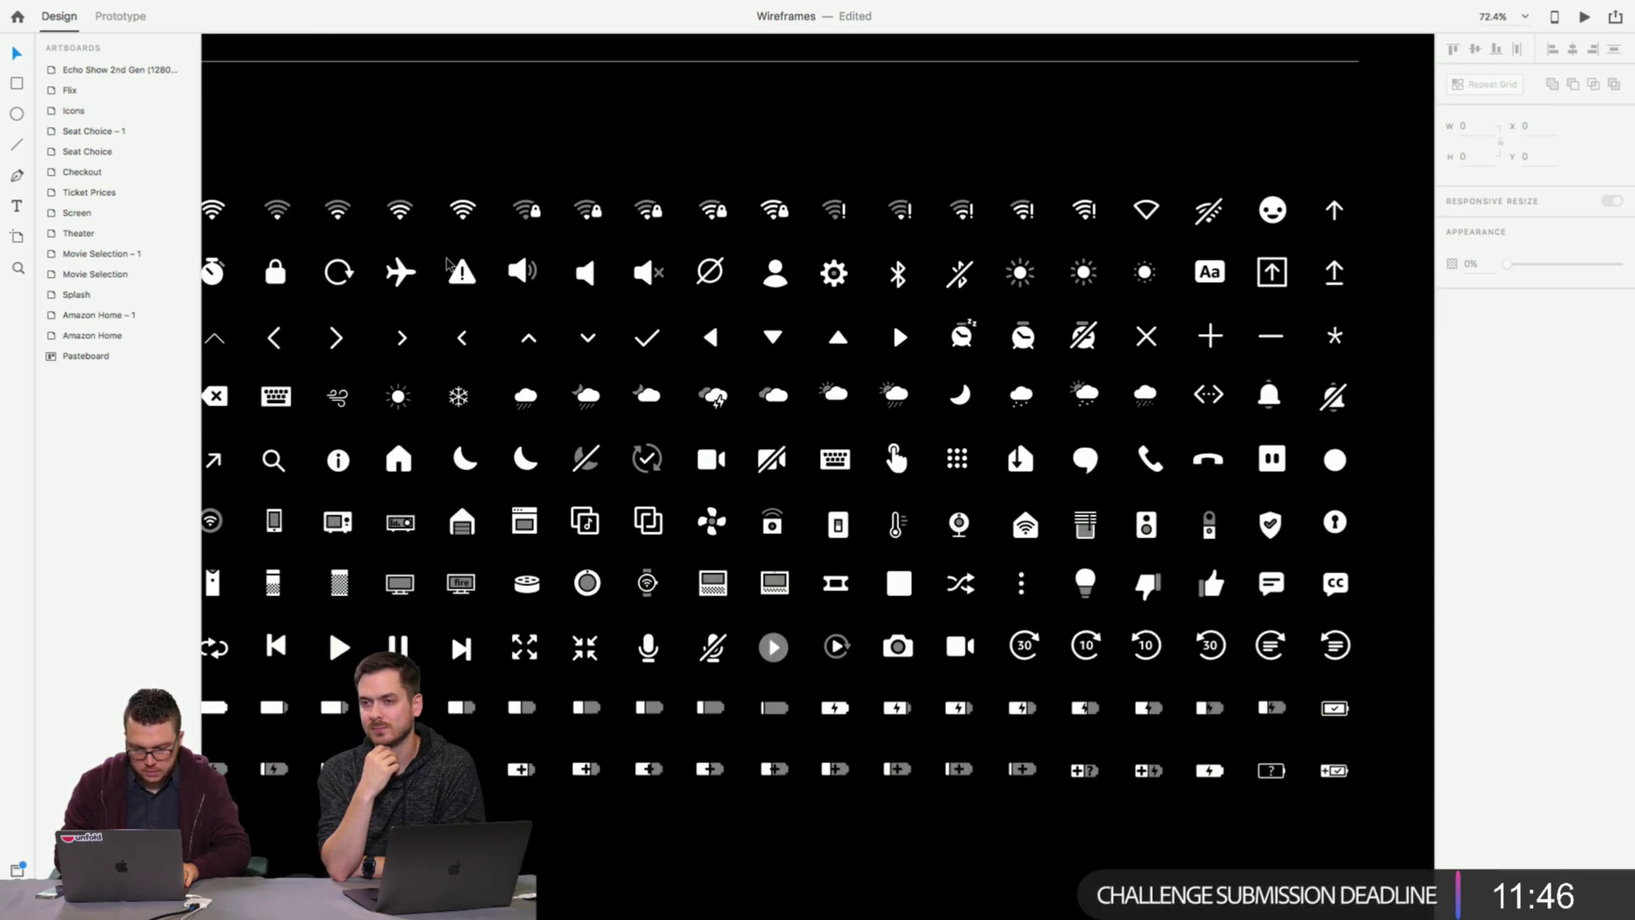
scroll(798, 468, down, 2)
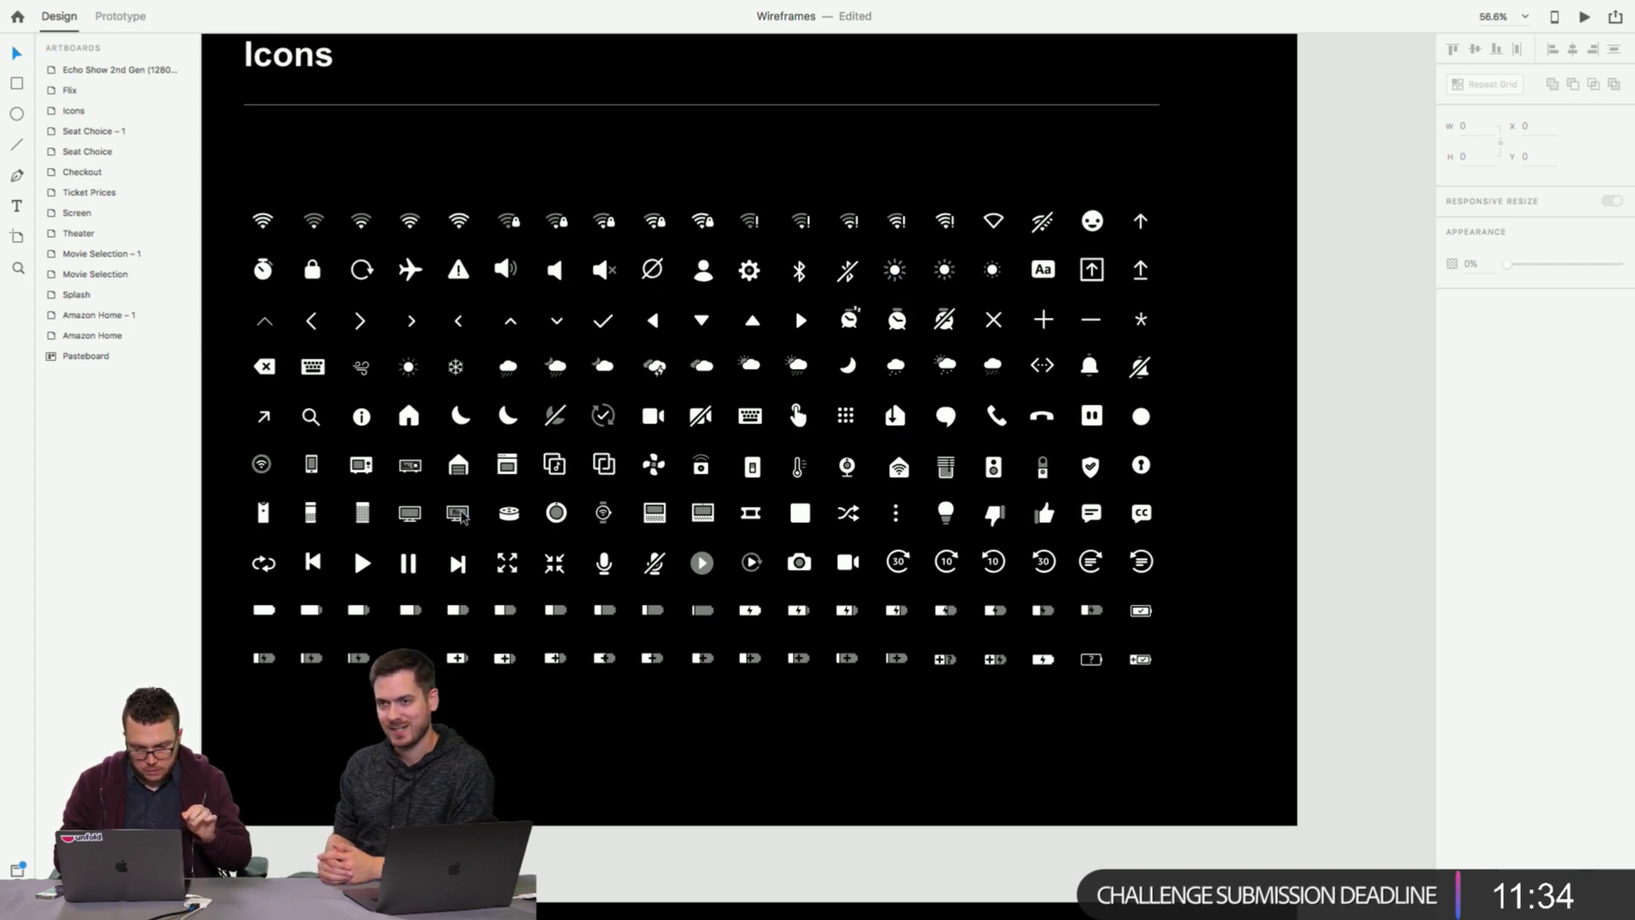
scroll(460, 516, up, 3)
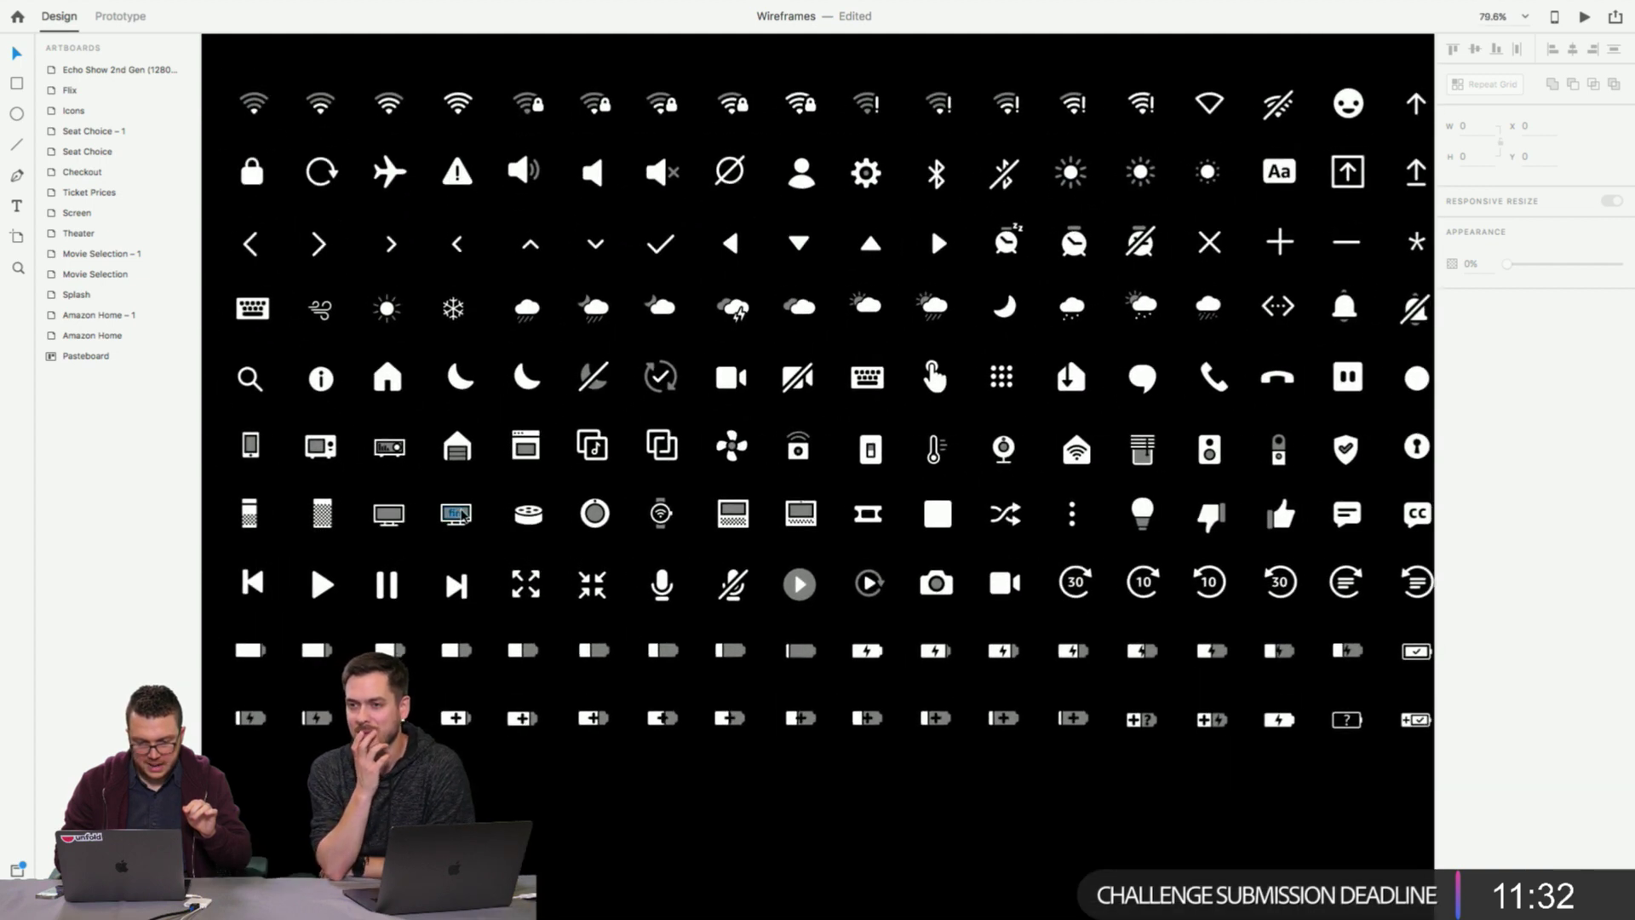
scroll(462, 515, down, 3)
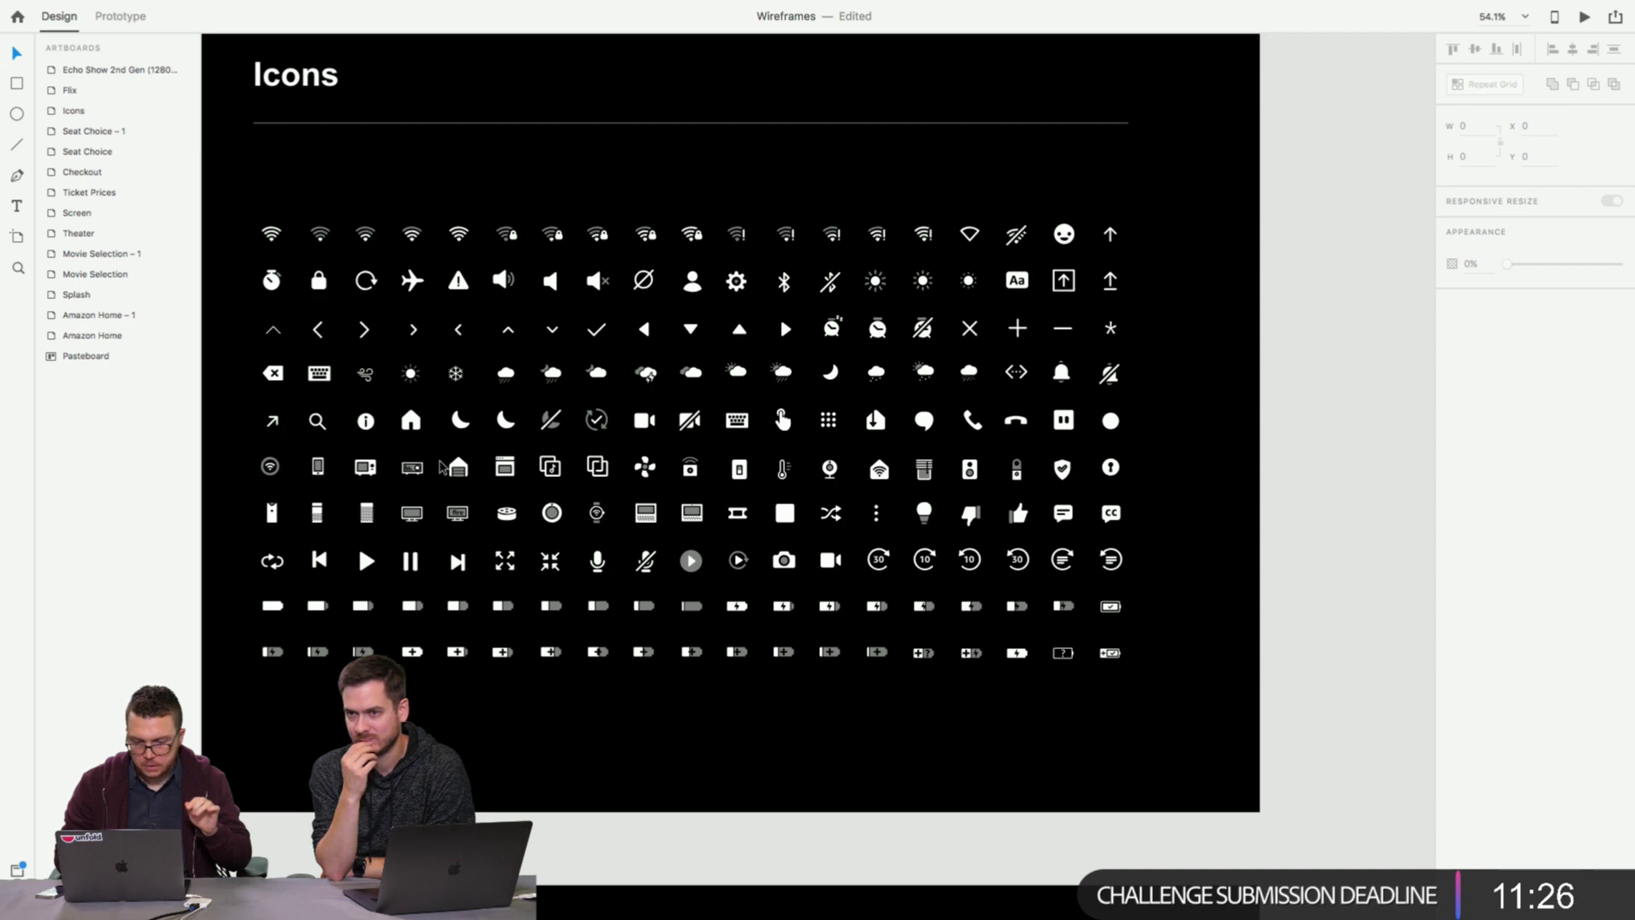
Look over the icon set once more and return to the white ticket rectangle on the Checkout artboard.
scroll(441, 470, down, 3)
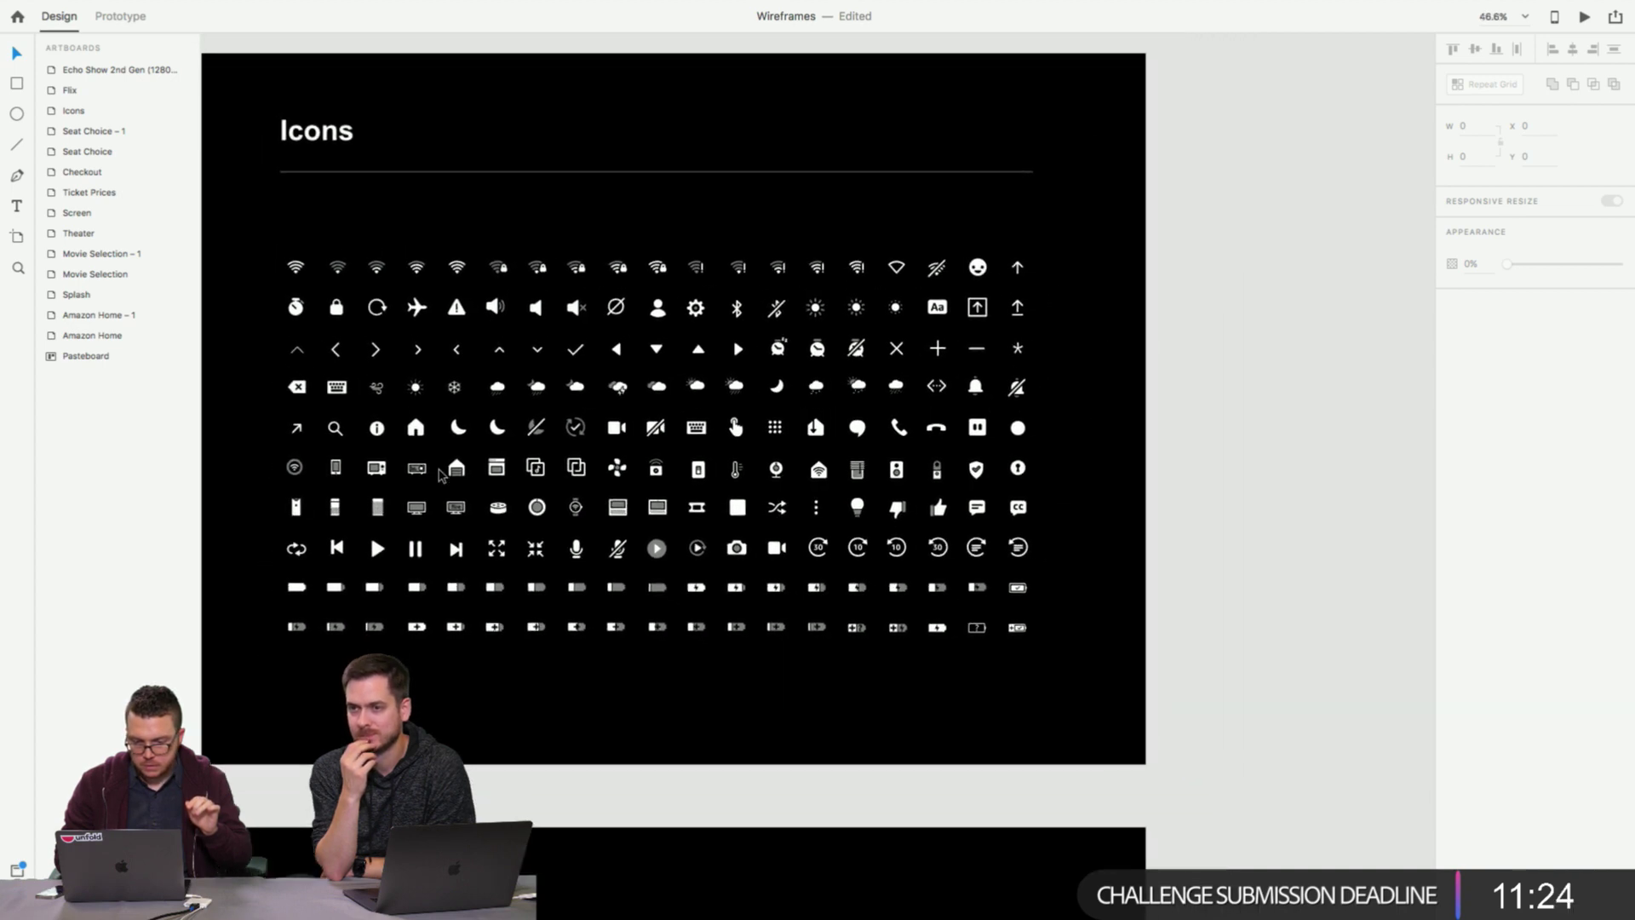
scroll(442, 475, down, 2)
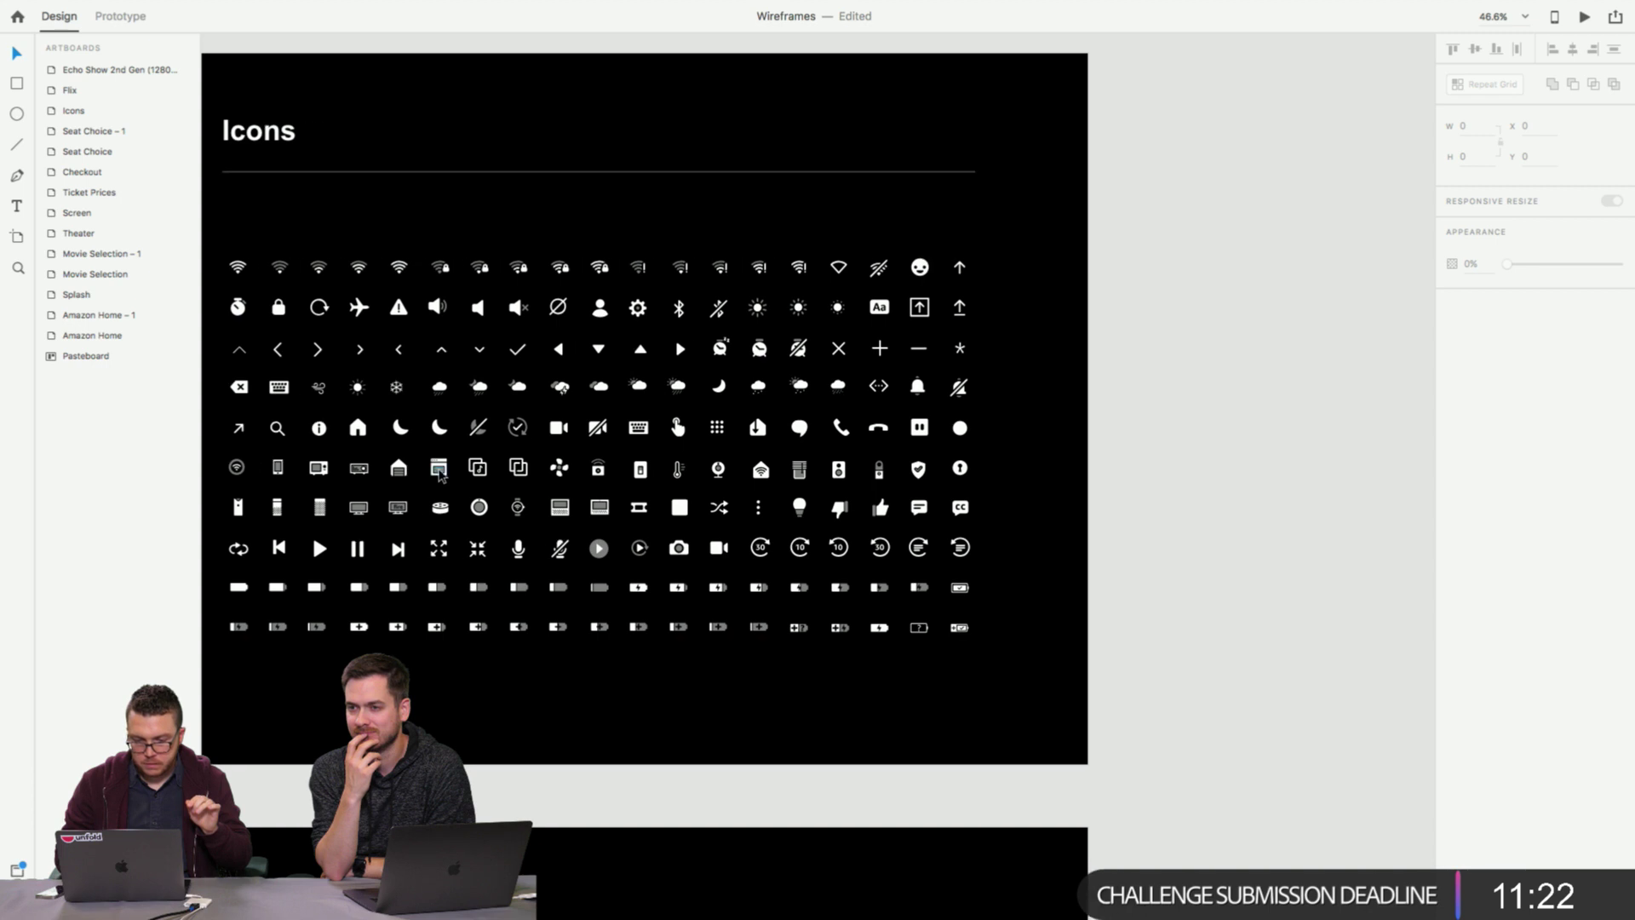
scroll(511, 553, up, 3)
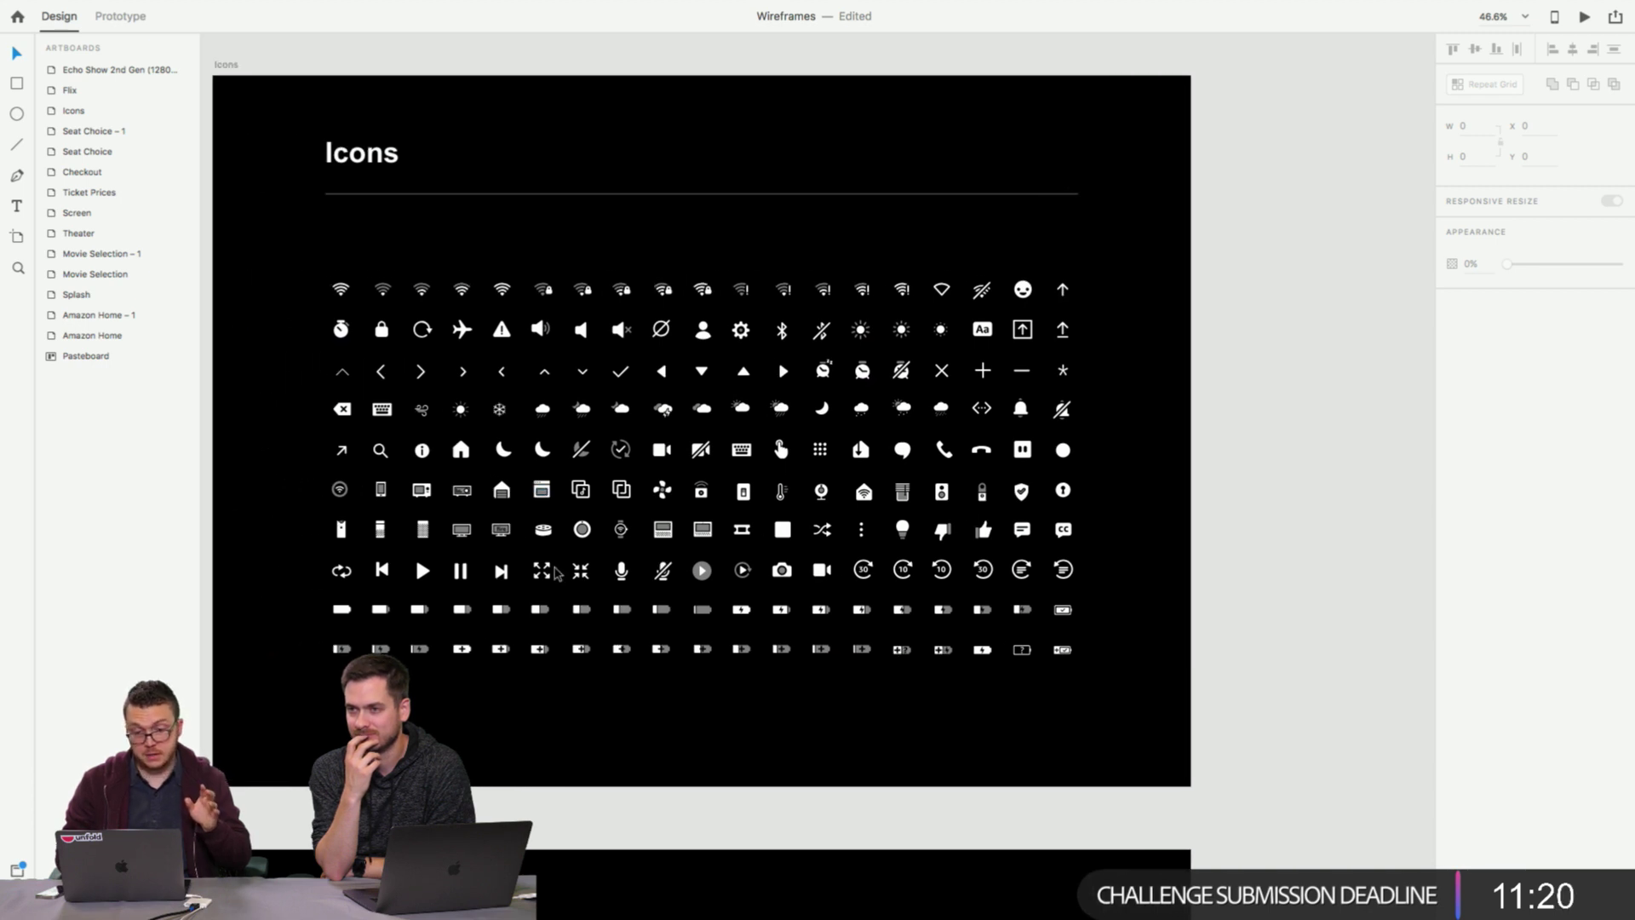
scroll(554, 573, down, 2)
scroll(554, 572, down, 1)
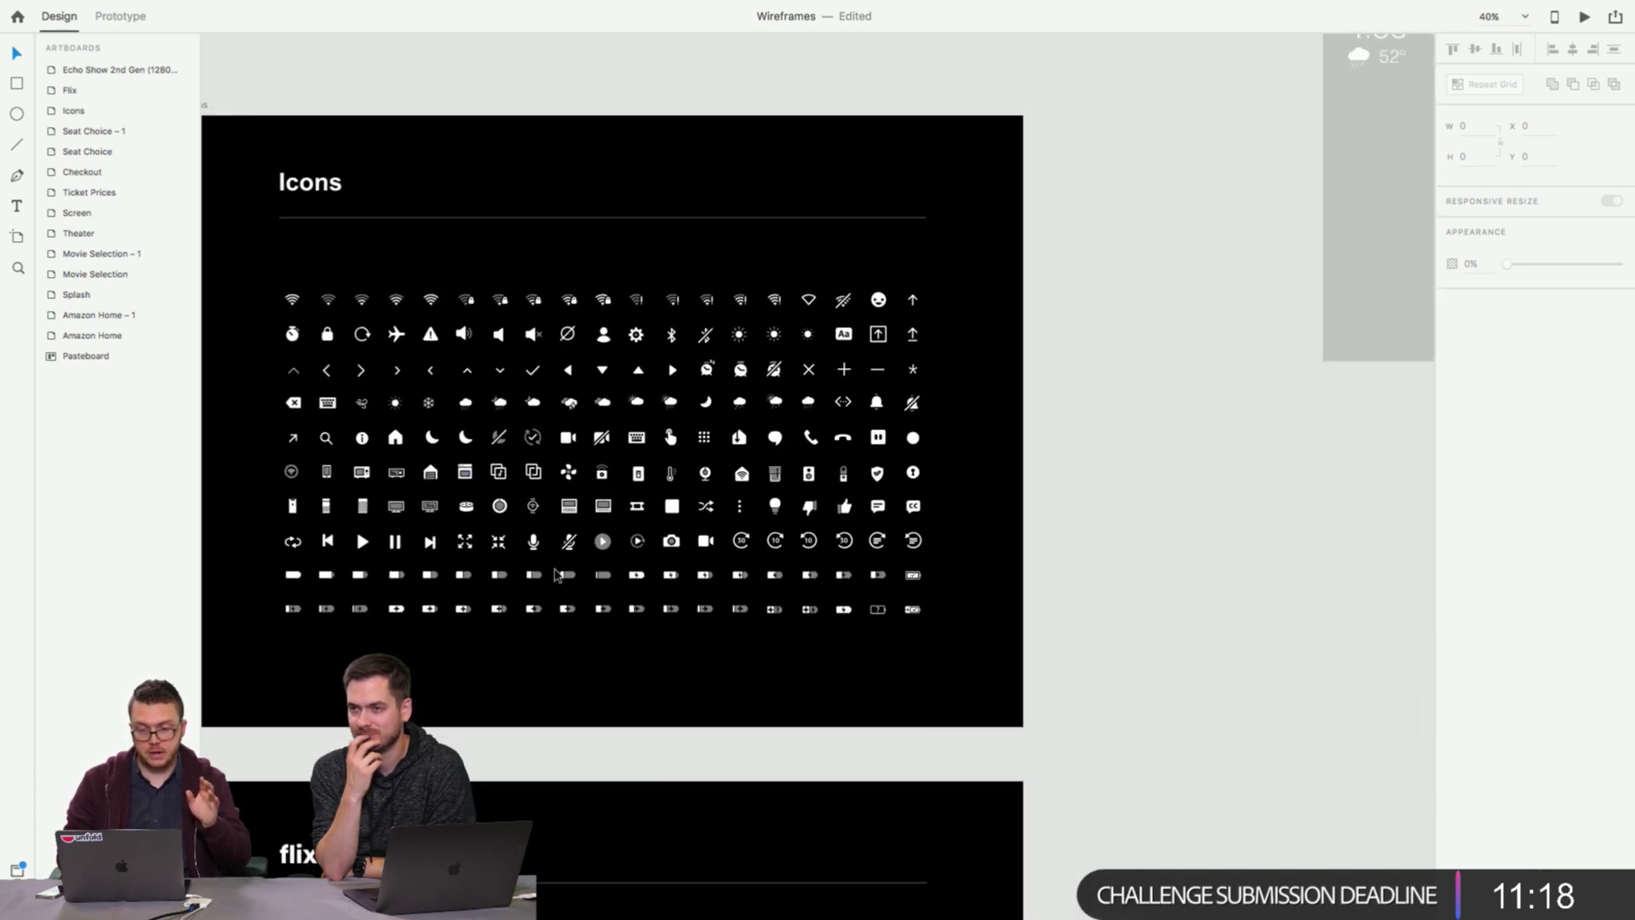
scroll(554, 572, down, 1)
scroll(554, 572, down, 10)
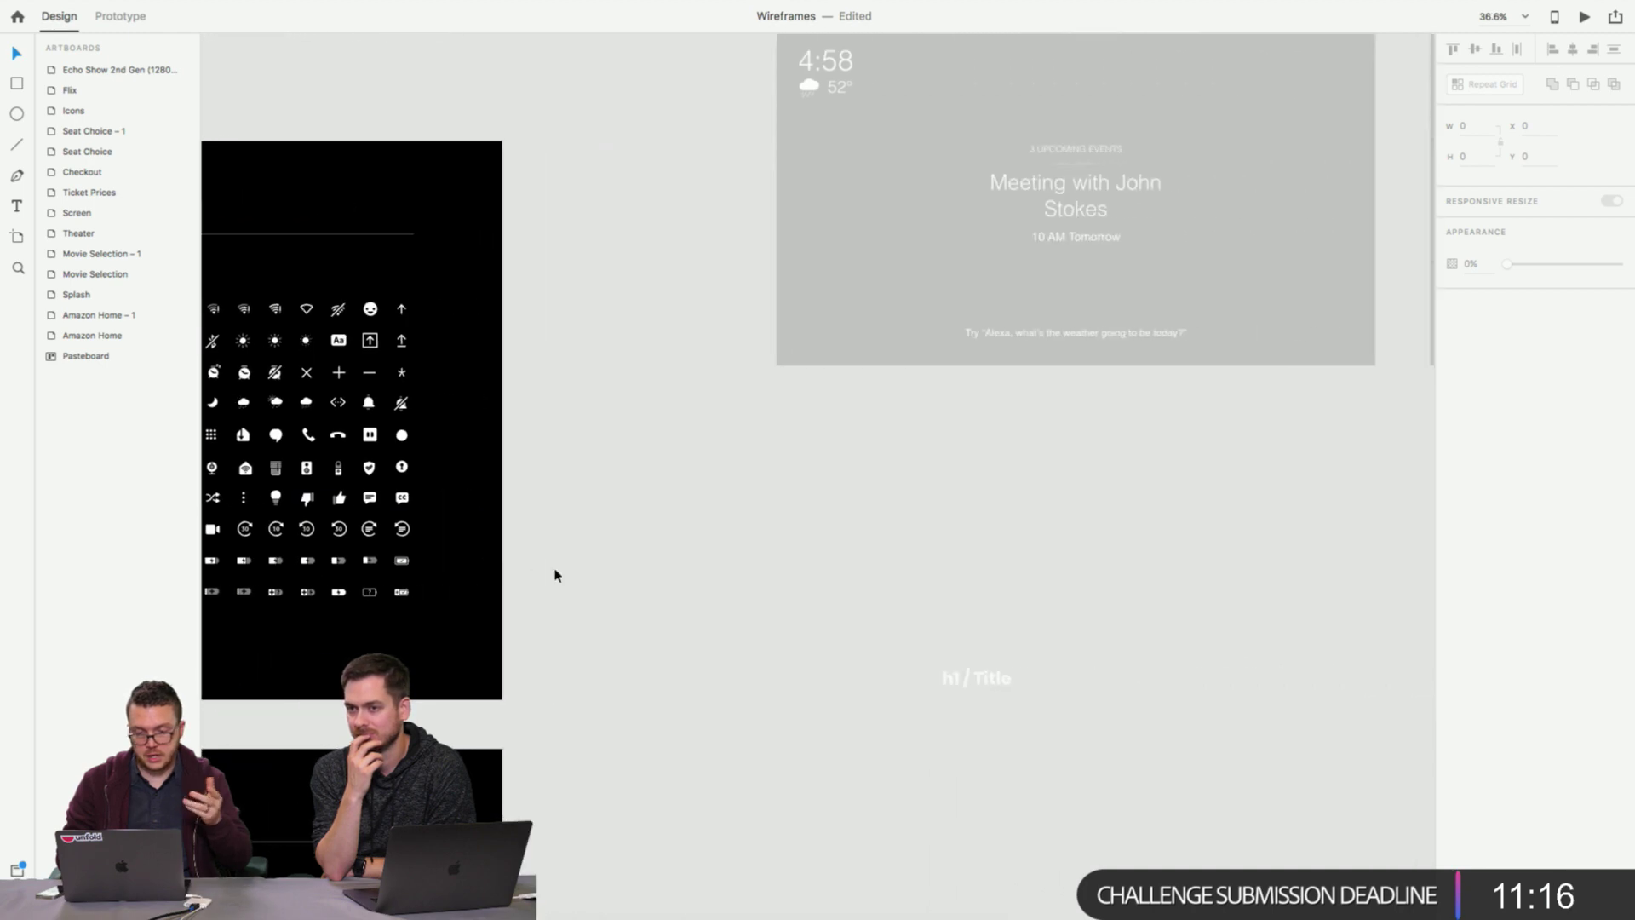
scroll(554, 572, right, 10)
scroll(554, 575, right, 15)
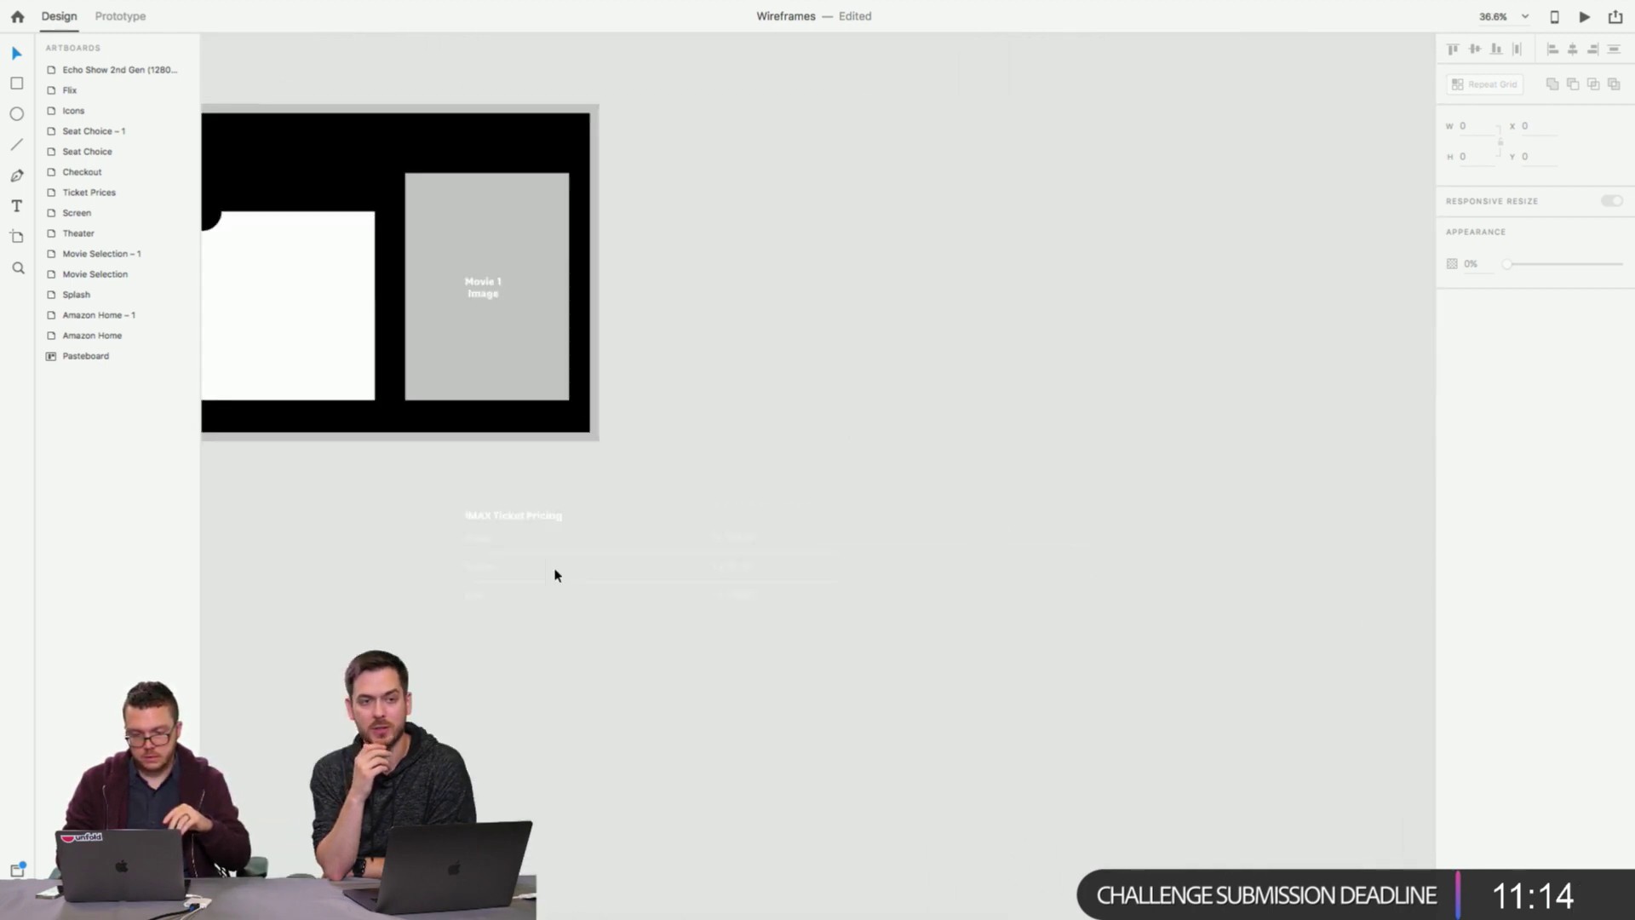
scroll(555, 575, left, 8)
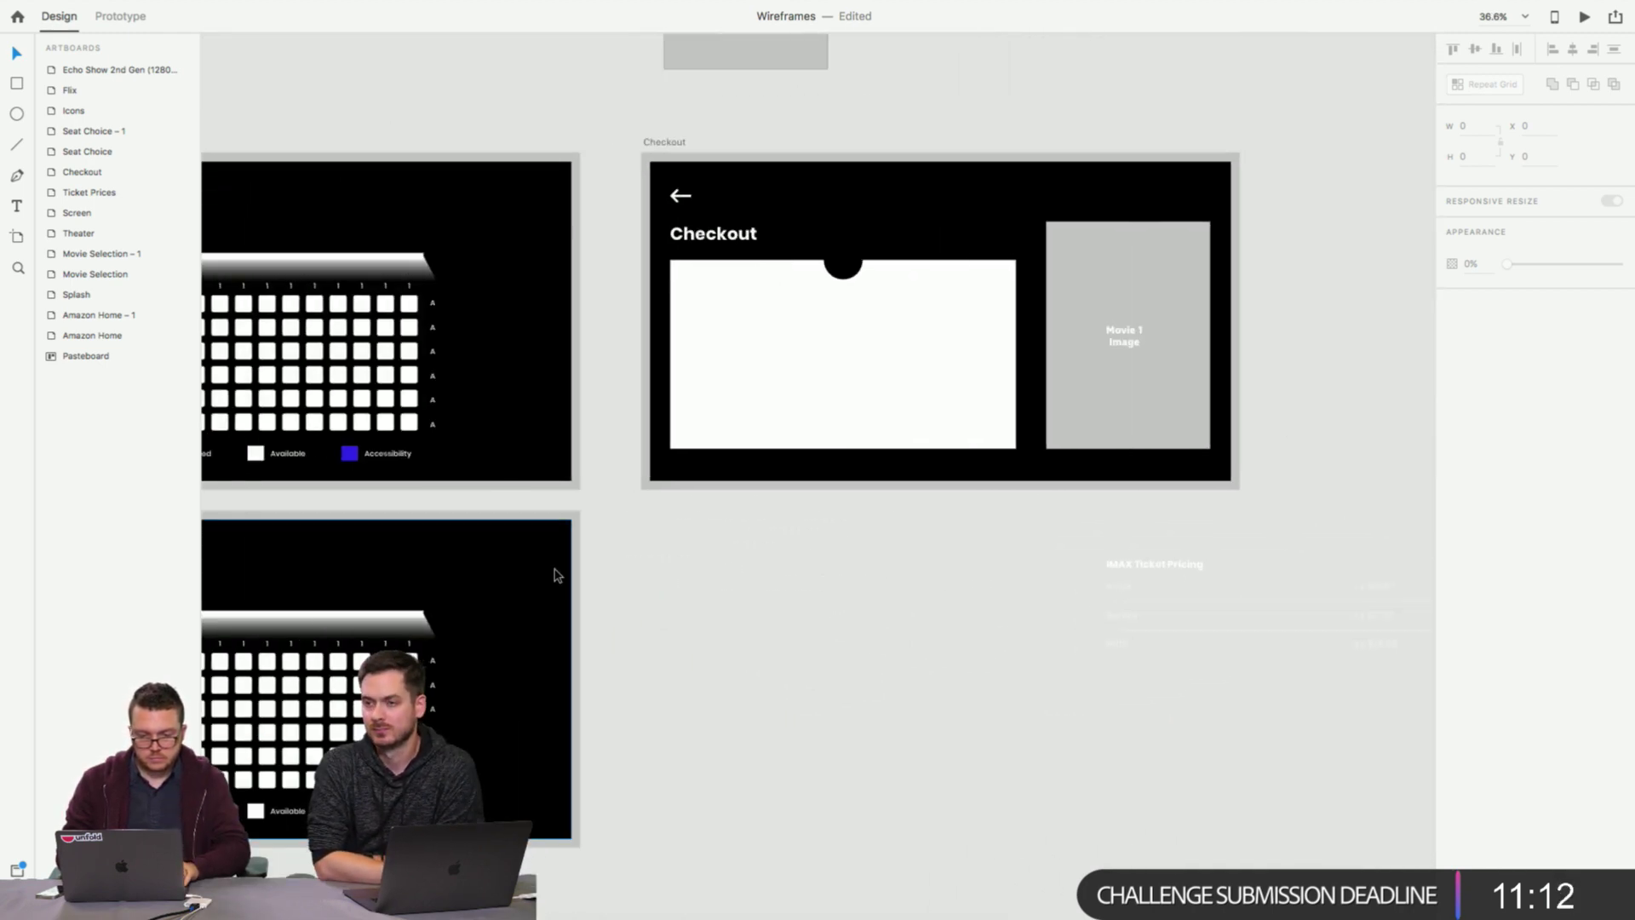
scroll(555, 575, right, 6)
scroll(554, 575, up, 5)
scroll(554, 575, up, 3)
scroll(555, 575, right, 5)
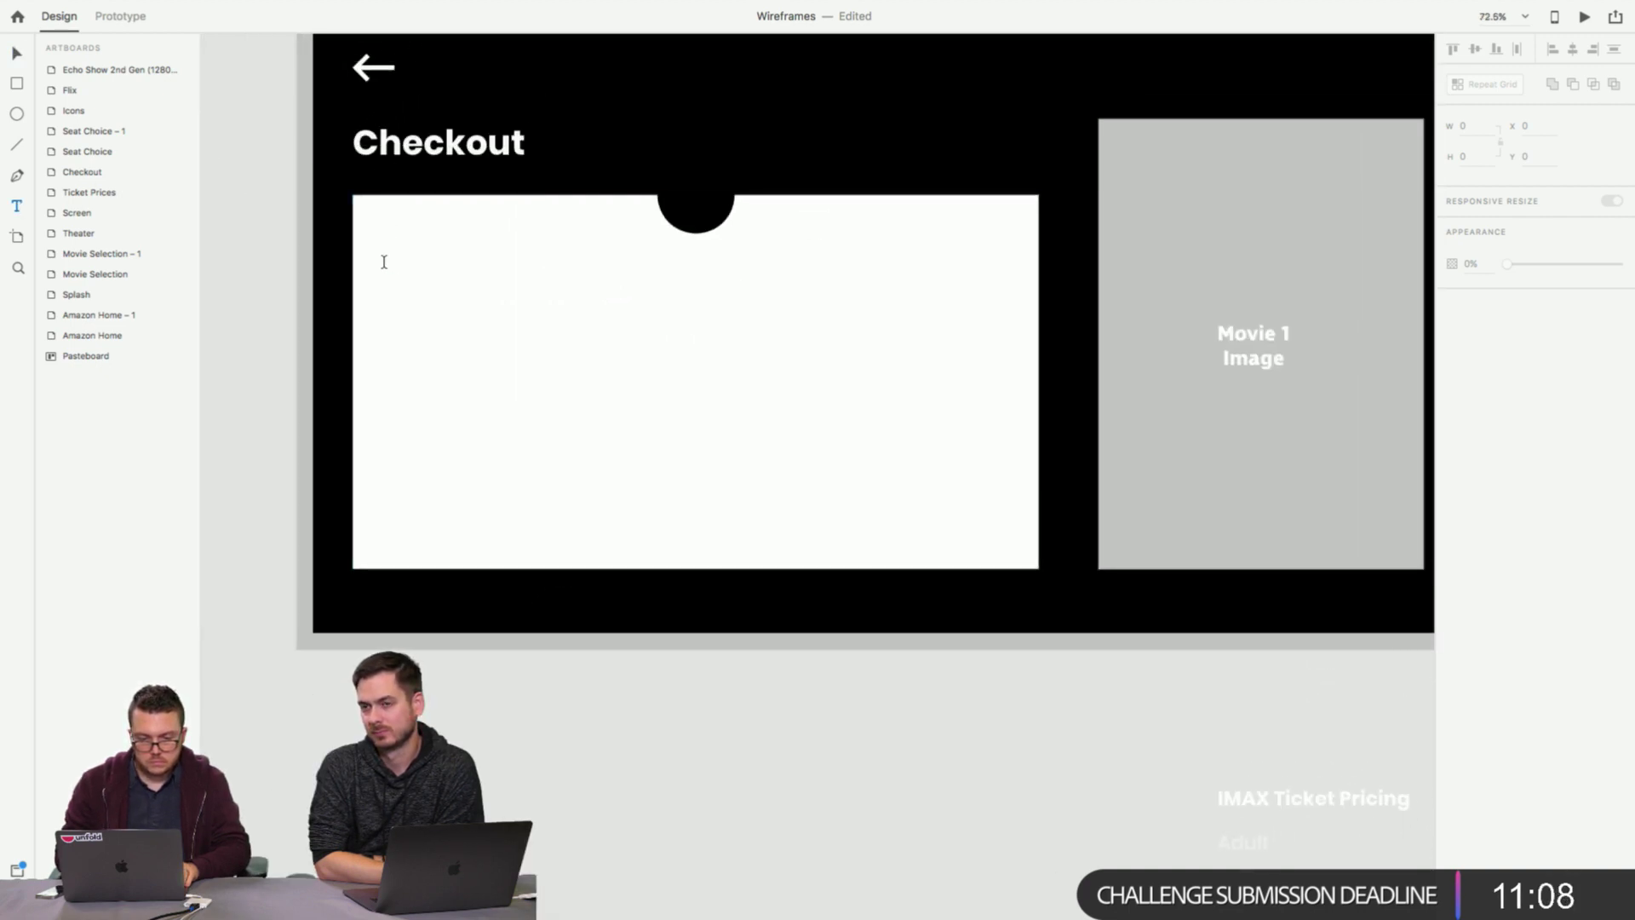
drag(384, 264, 628, 339)
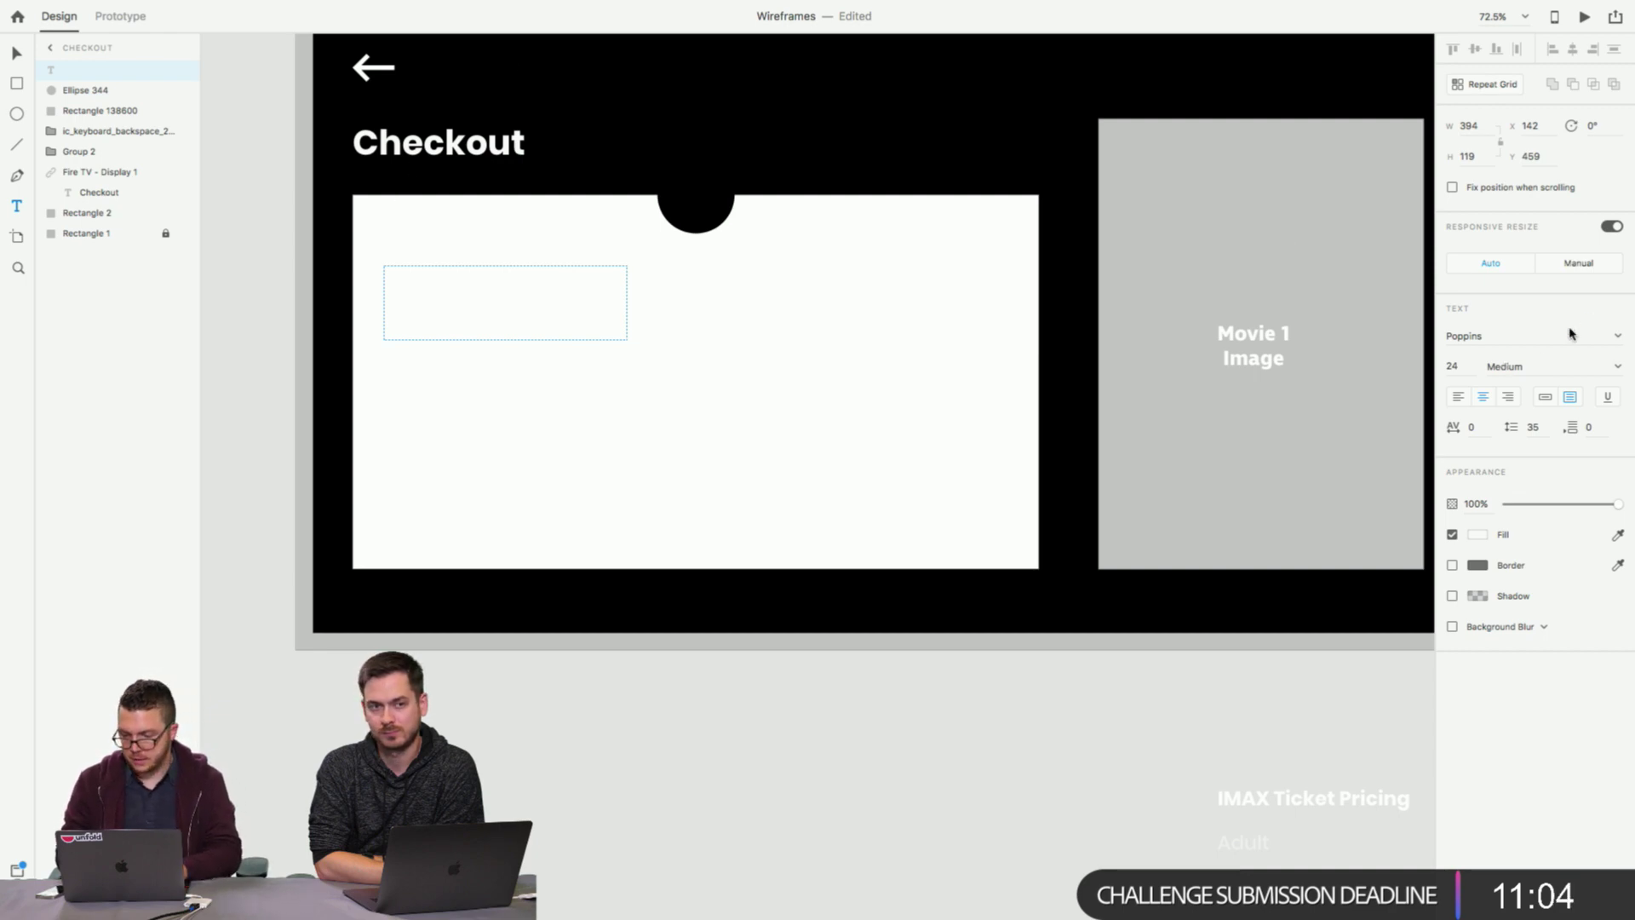
click(1477, 542)
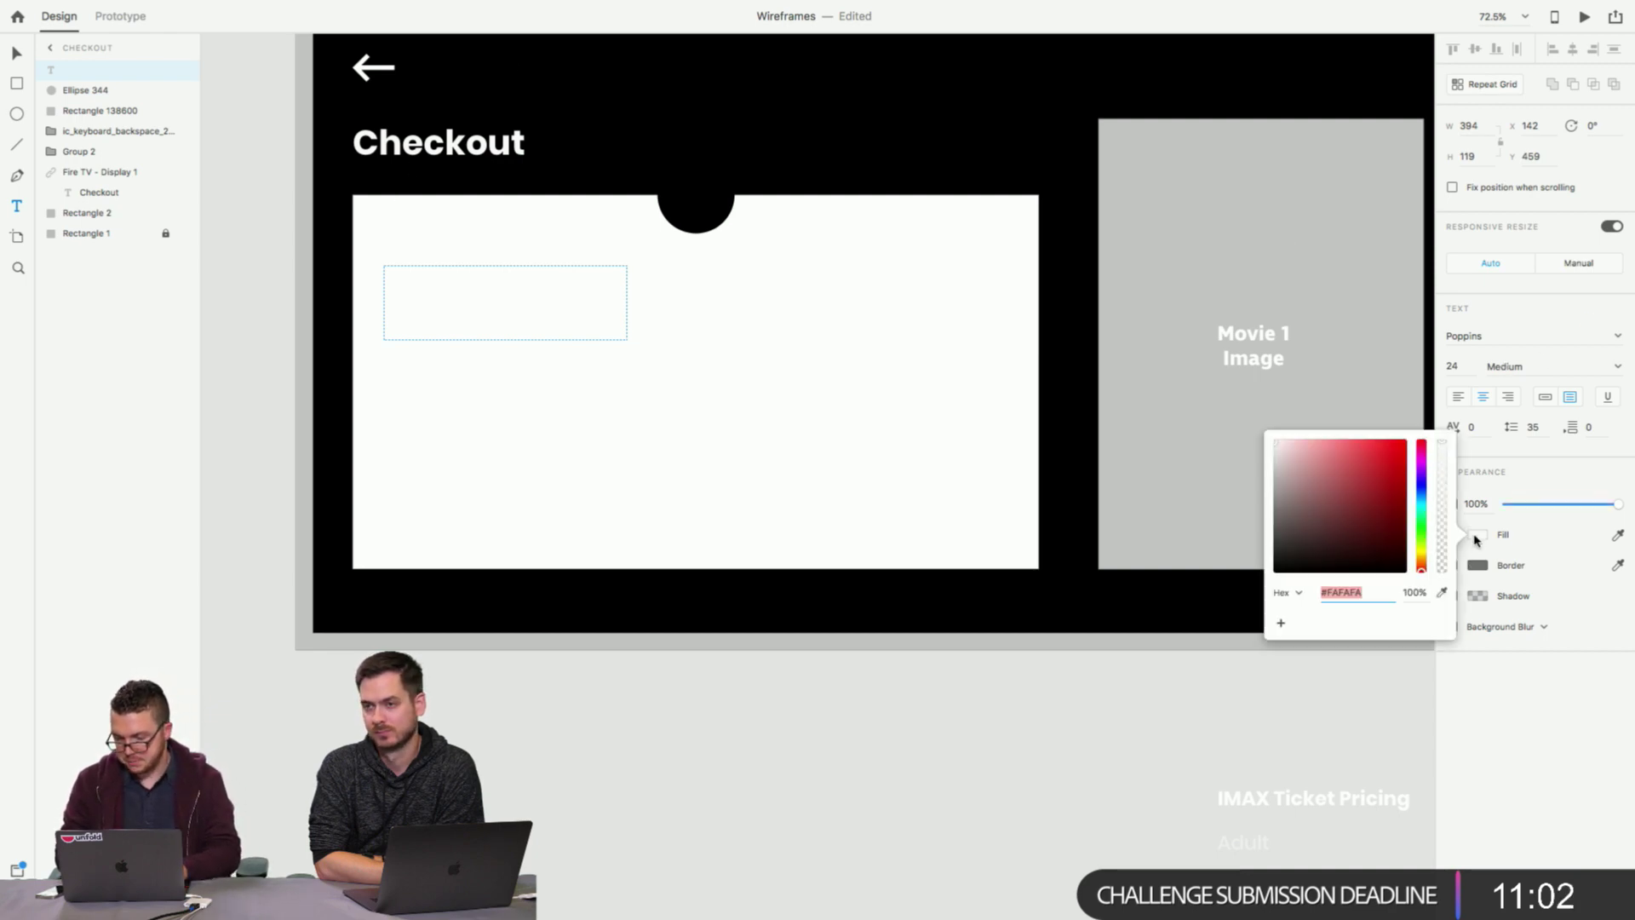
drag(1273, 540, 1244, 584)
key(Escape)
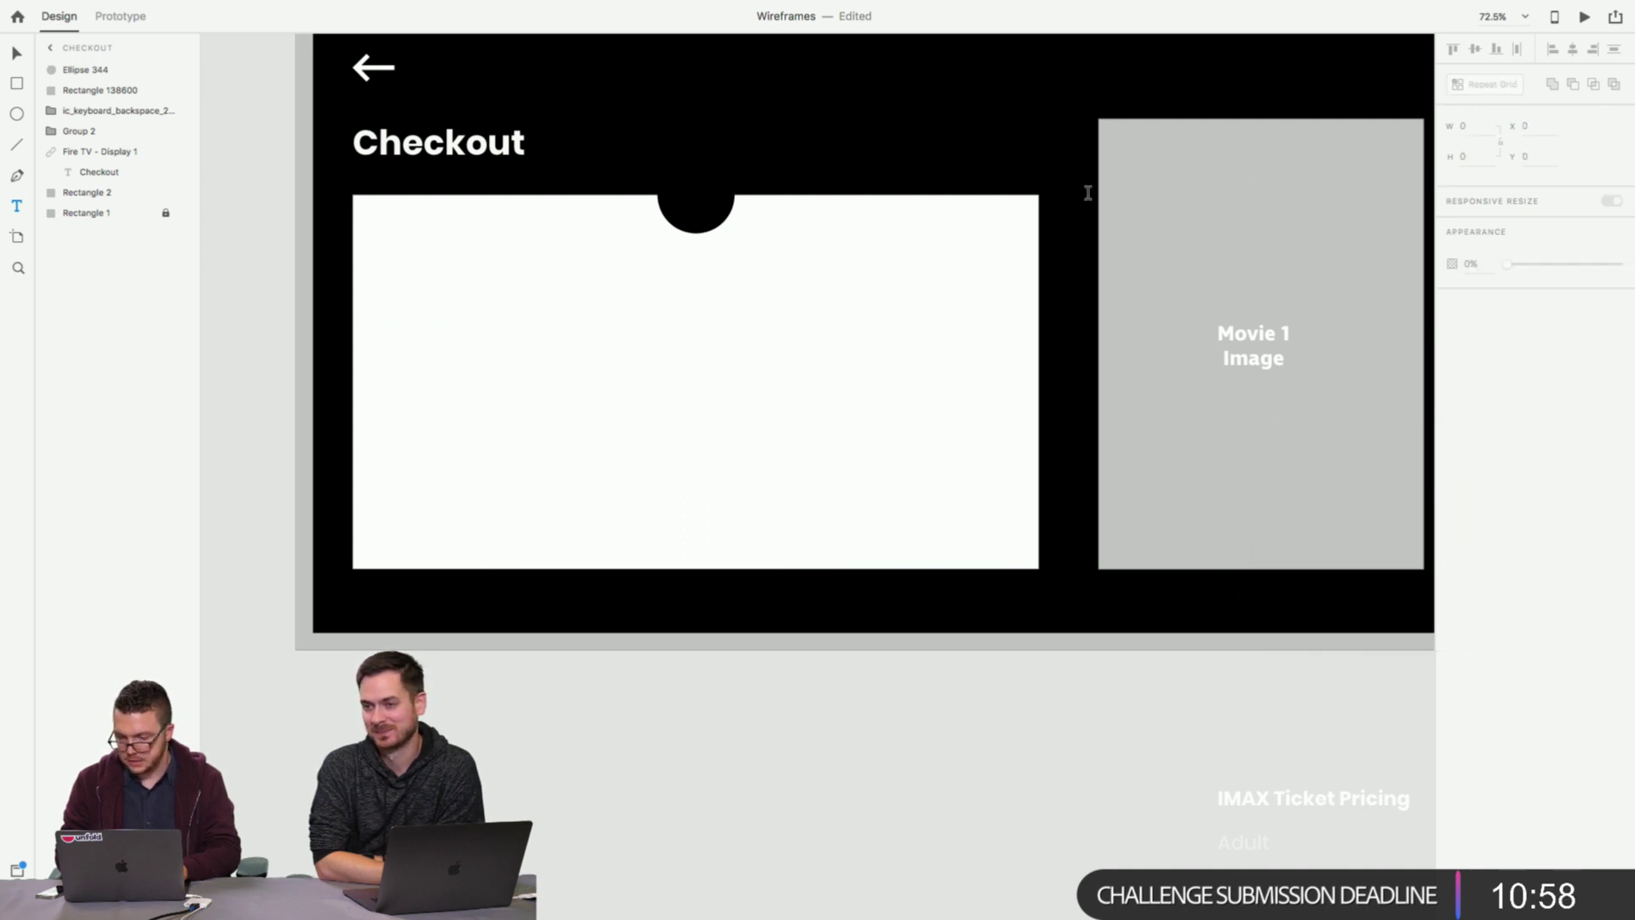
Add a text box about 371 by 137 in the upper-left part of the white ticket, reading "Theater".
drag(387, 259, 616, 344)
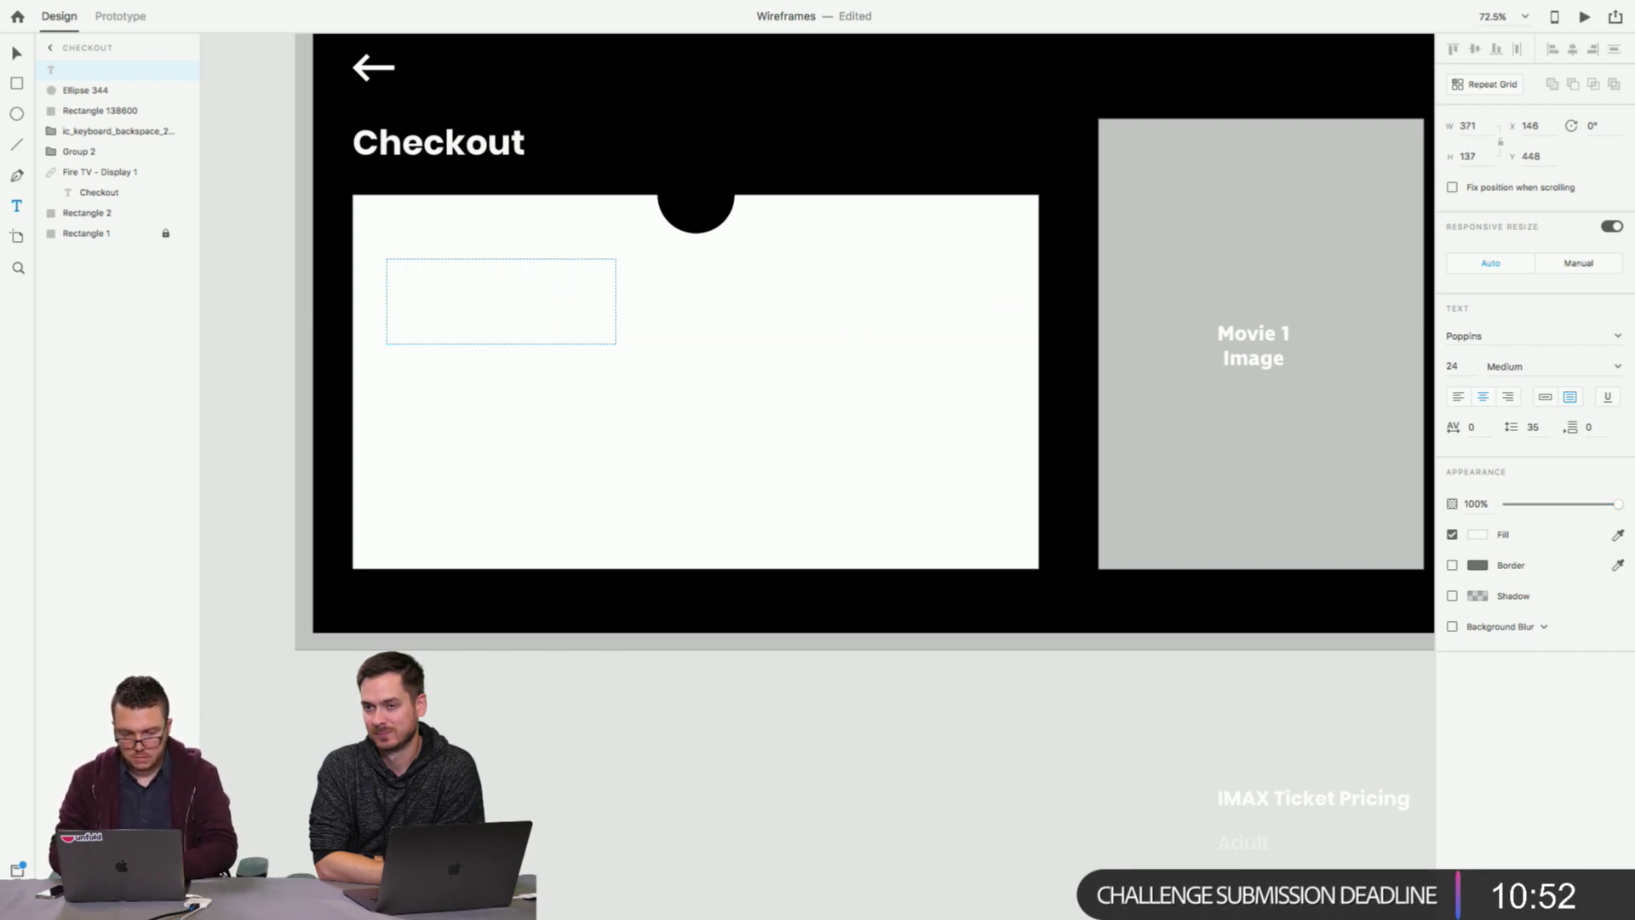
click(1478, 534)
drag(1303, 532, 1245, 564)
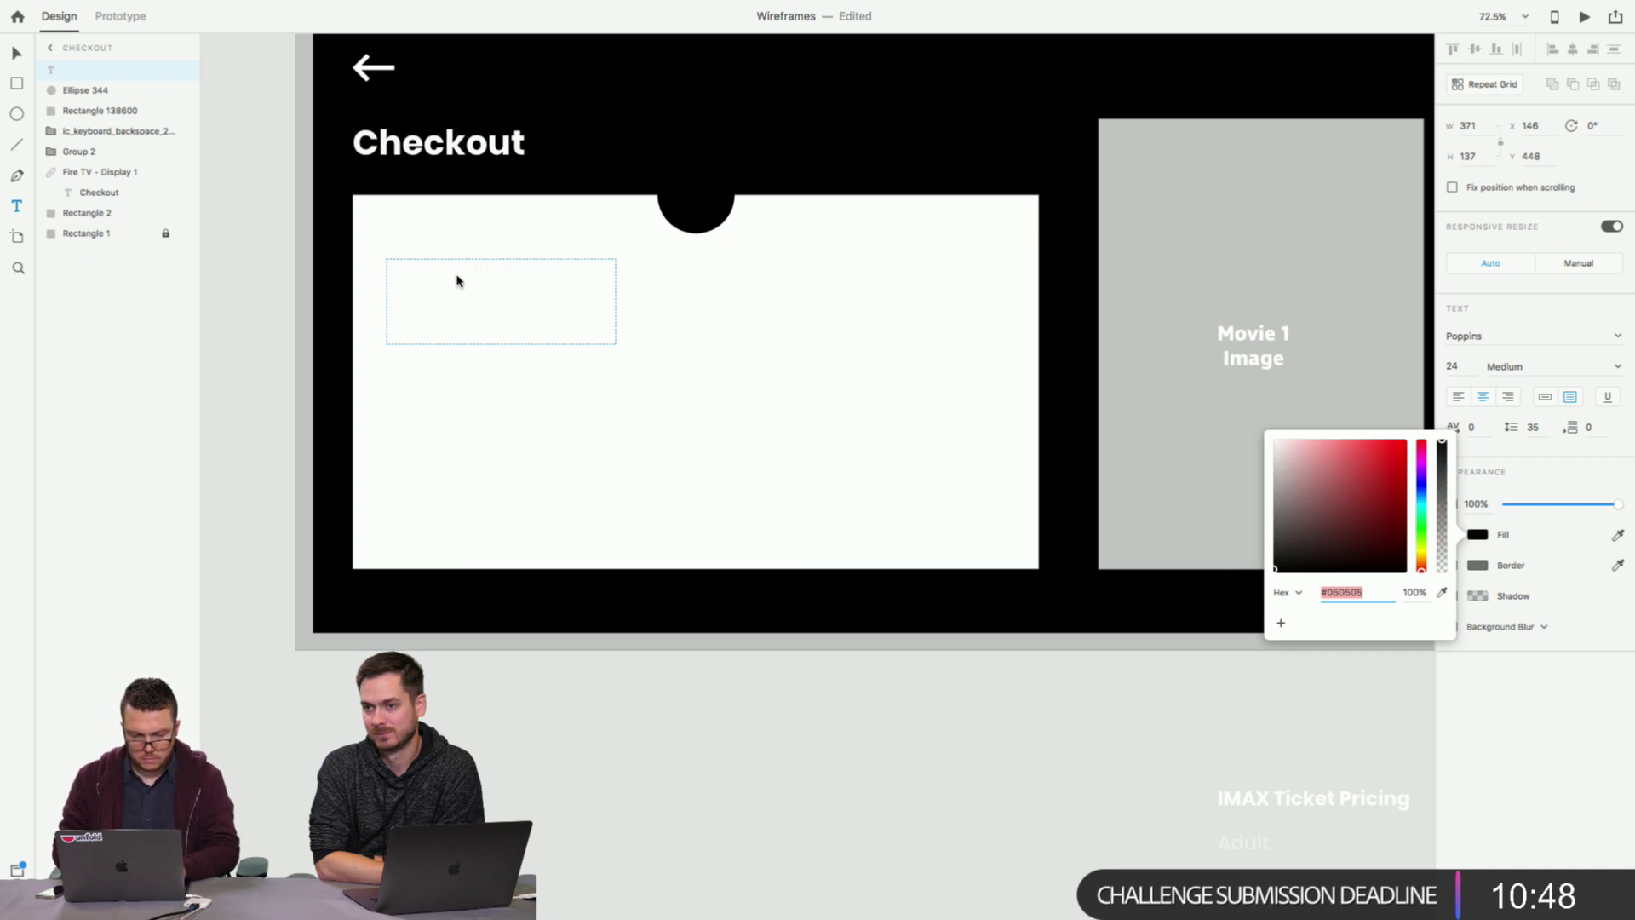
click(485, 271)
double_click(477, 268)
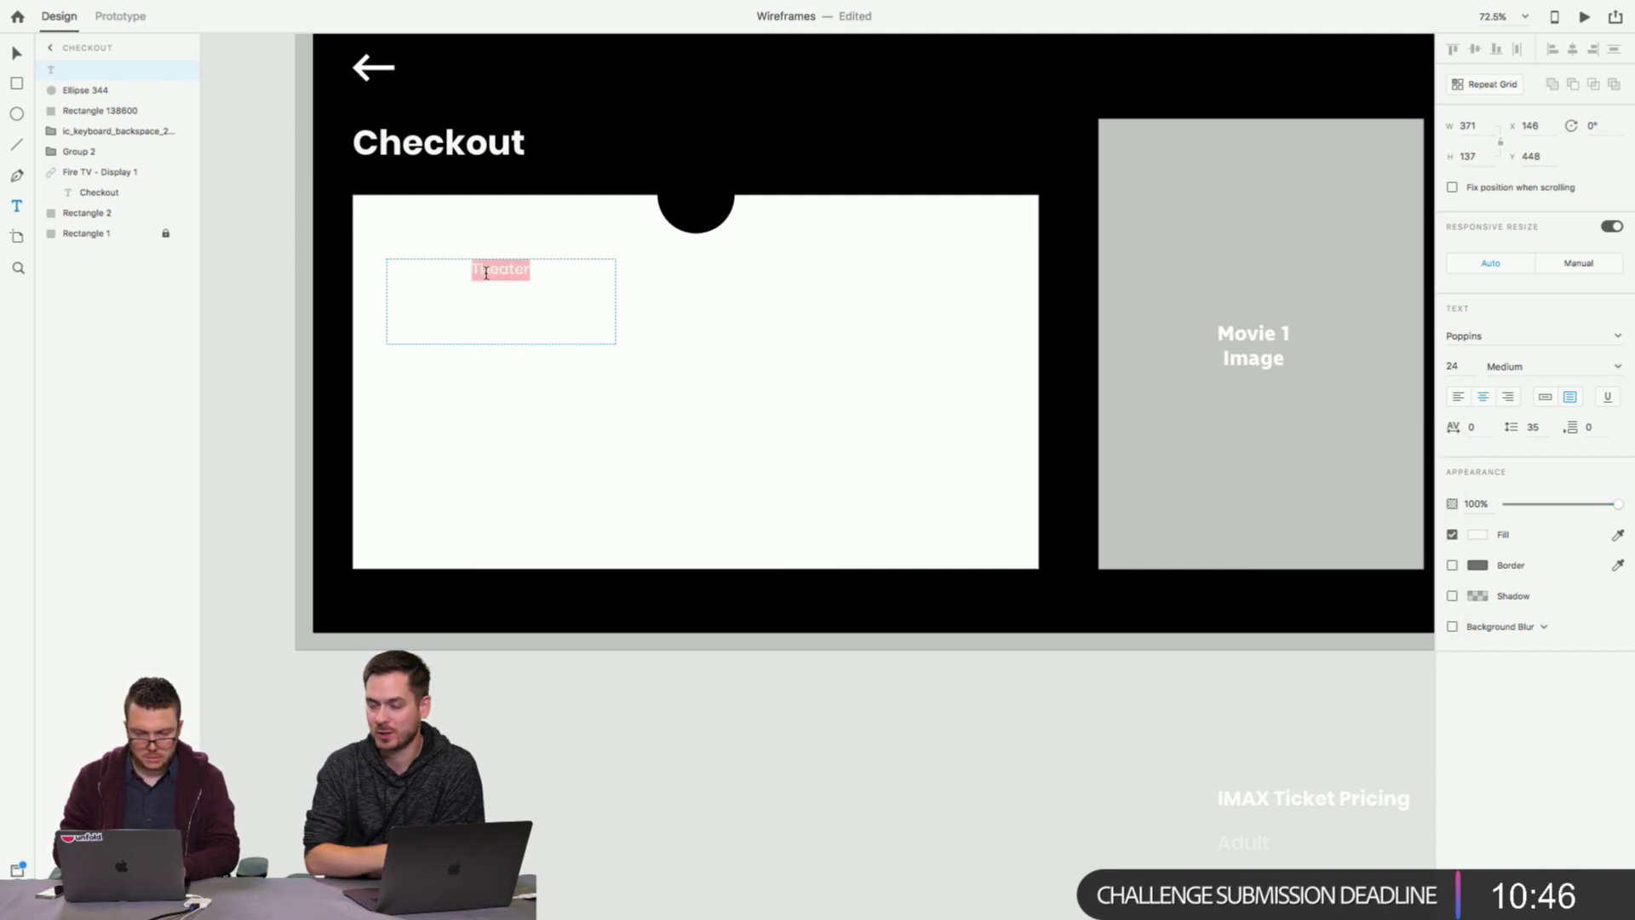
Fill the "Theater" text with black #000000 and left-align it.
click(1479, 534)
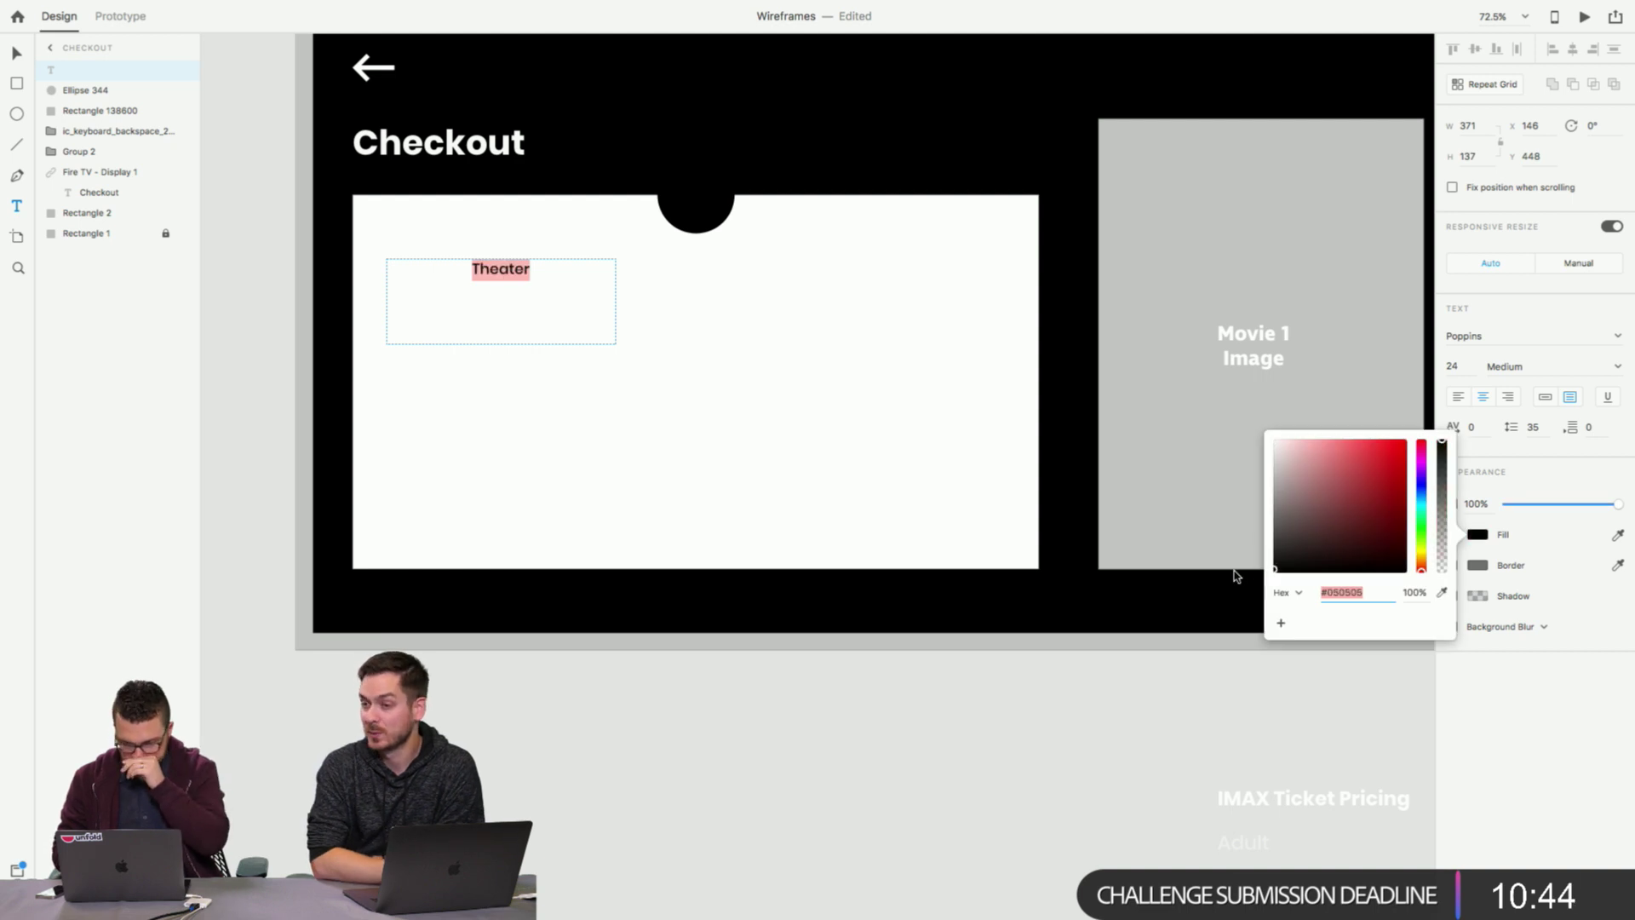
drag(1237, 576, 1230, 570)
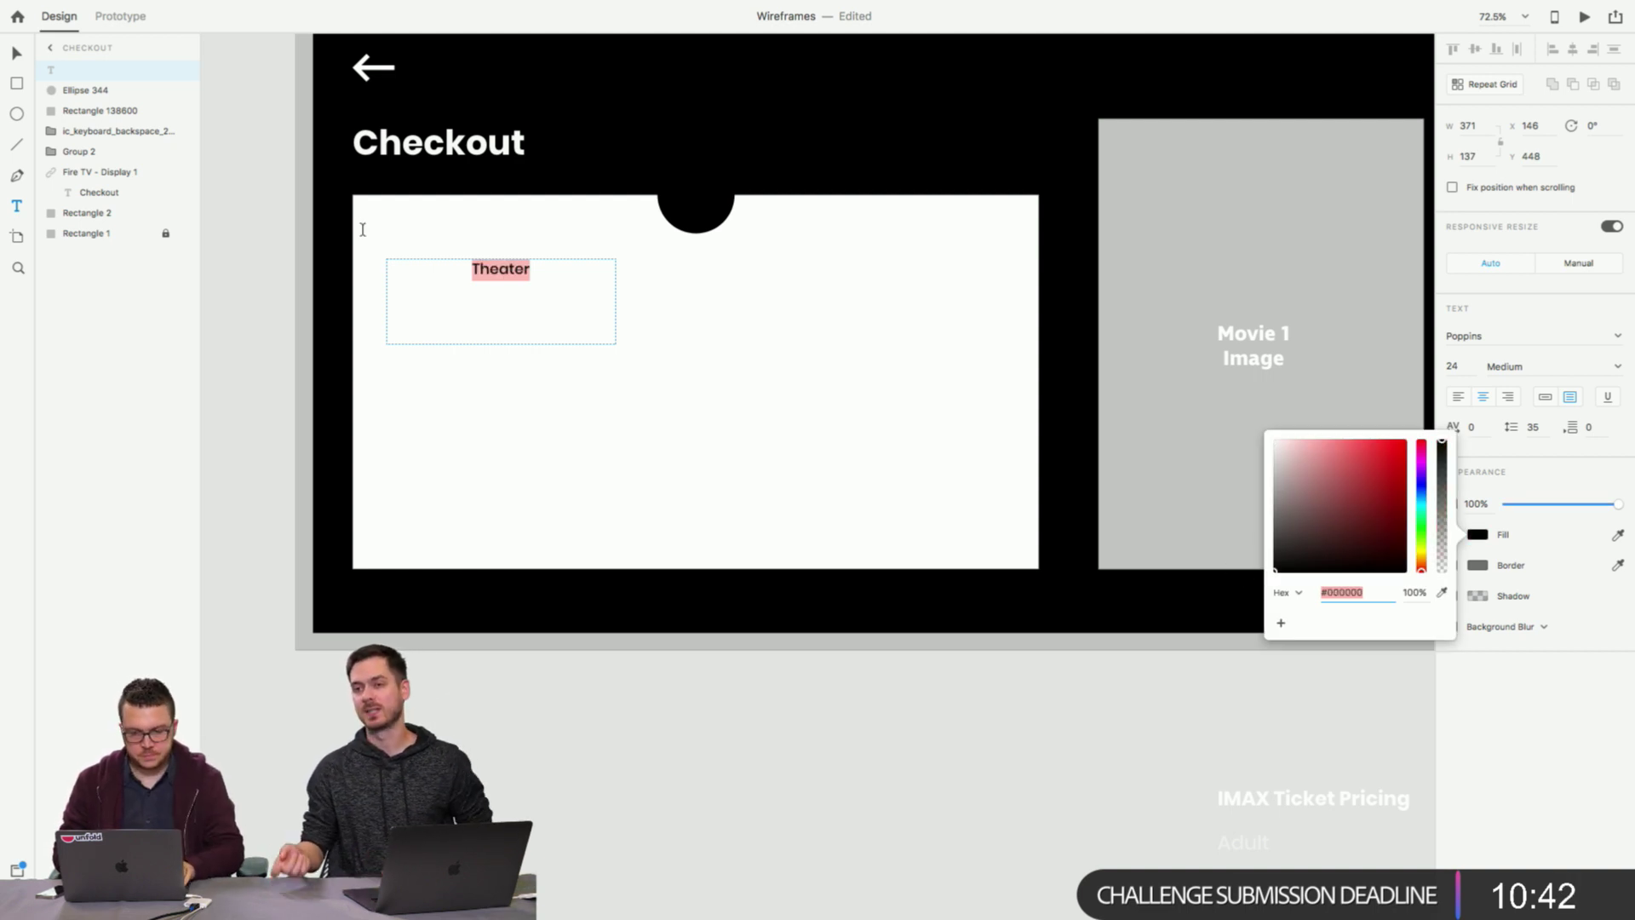
click(1460, 397)
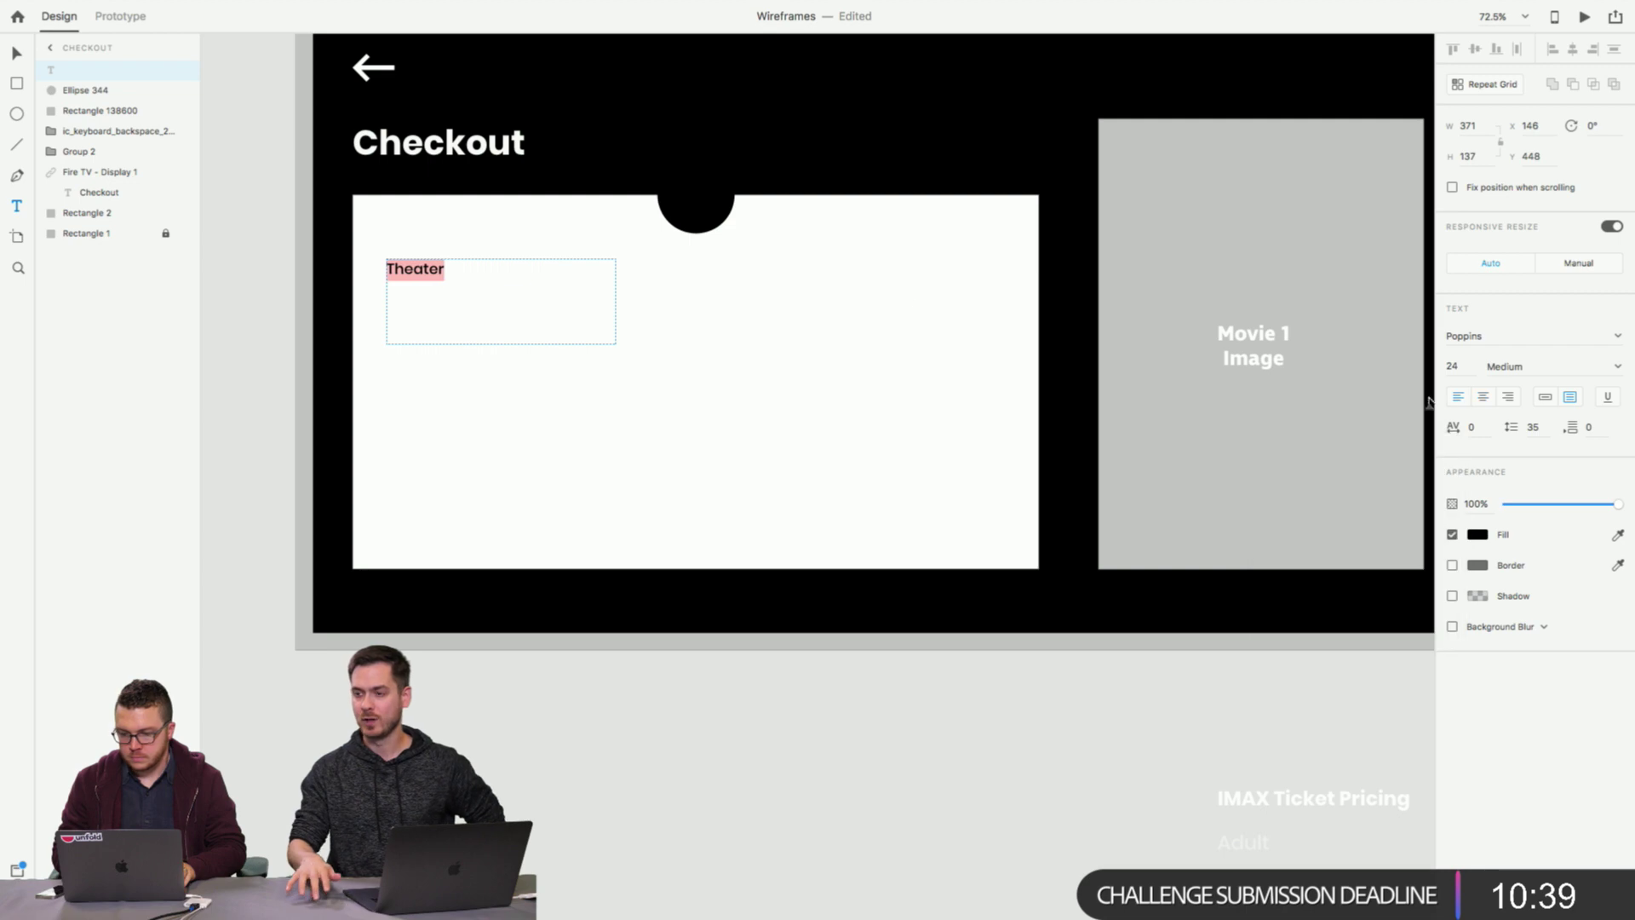
Extend the ticket's "Theater" label to read "Theater Choice".
click(388, 269)
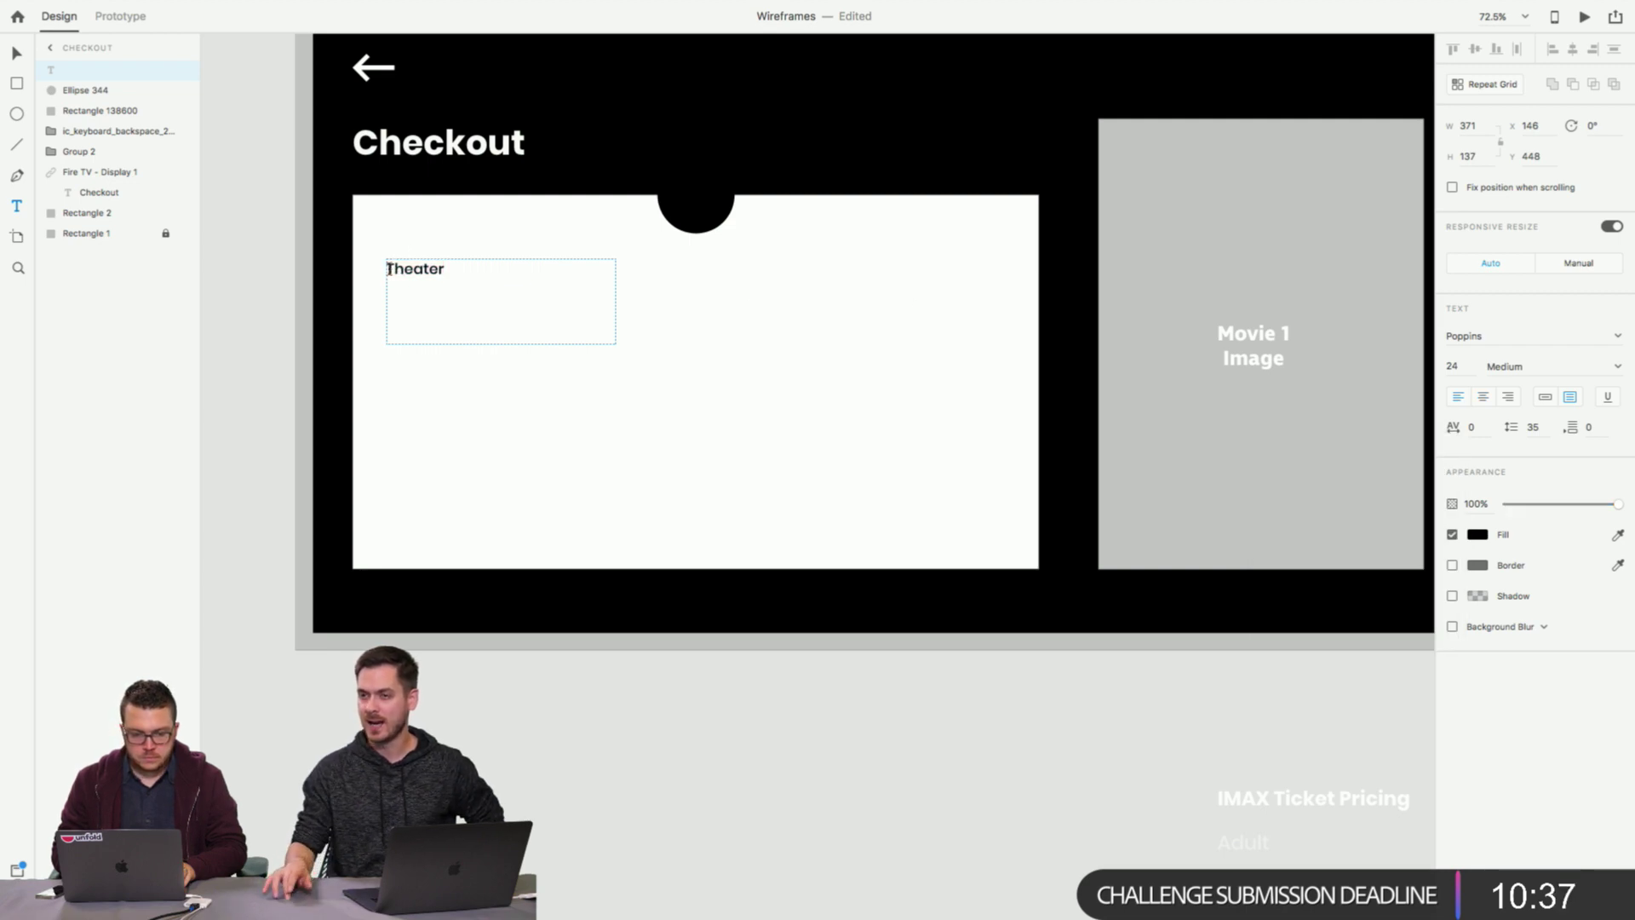
double_click(471, 267)
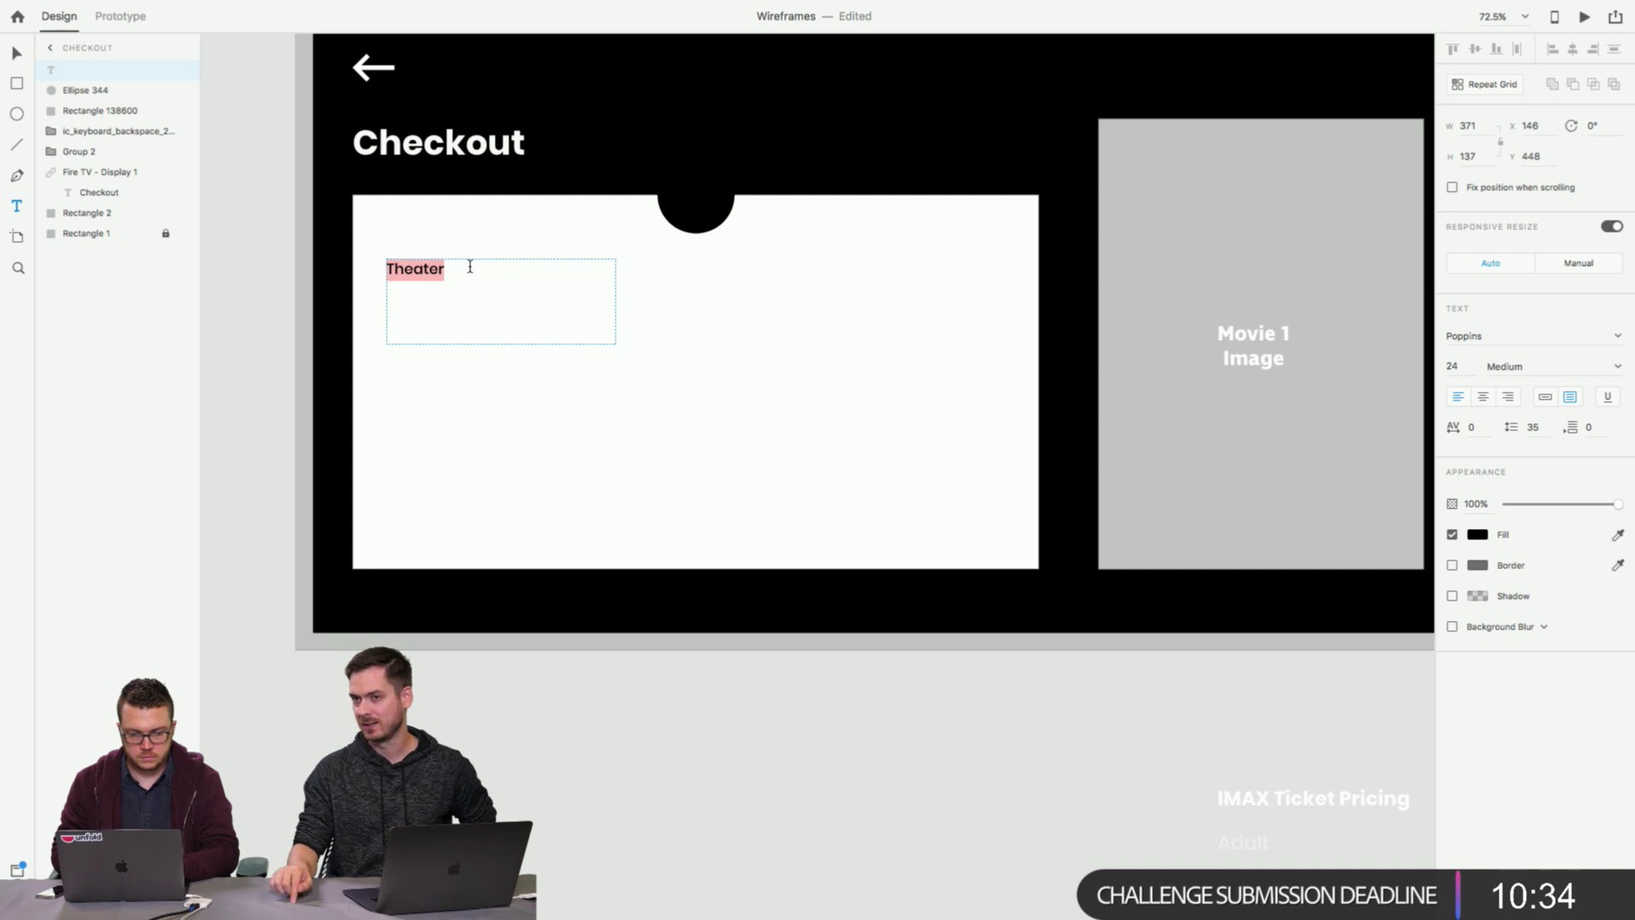
click(453, 266)
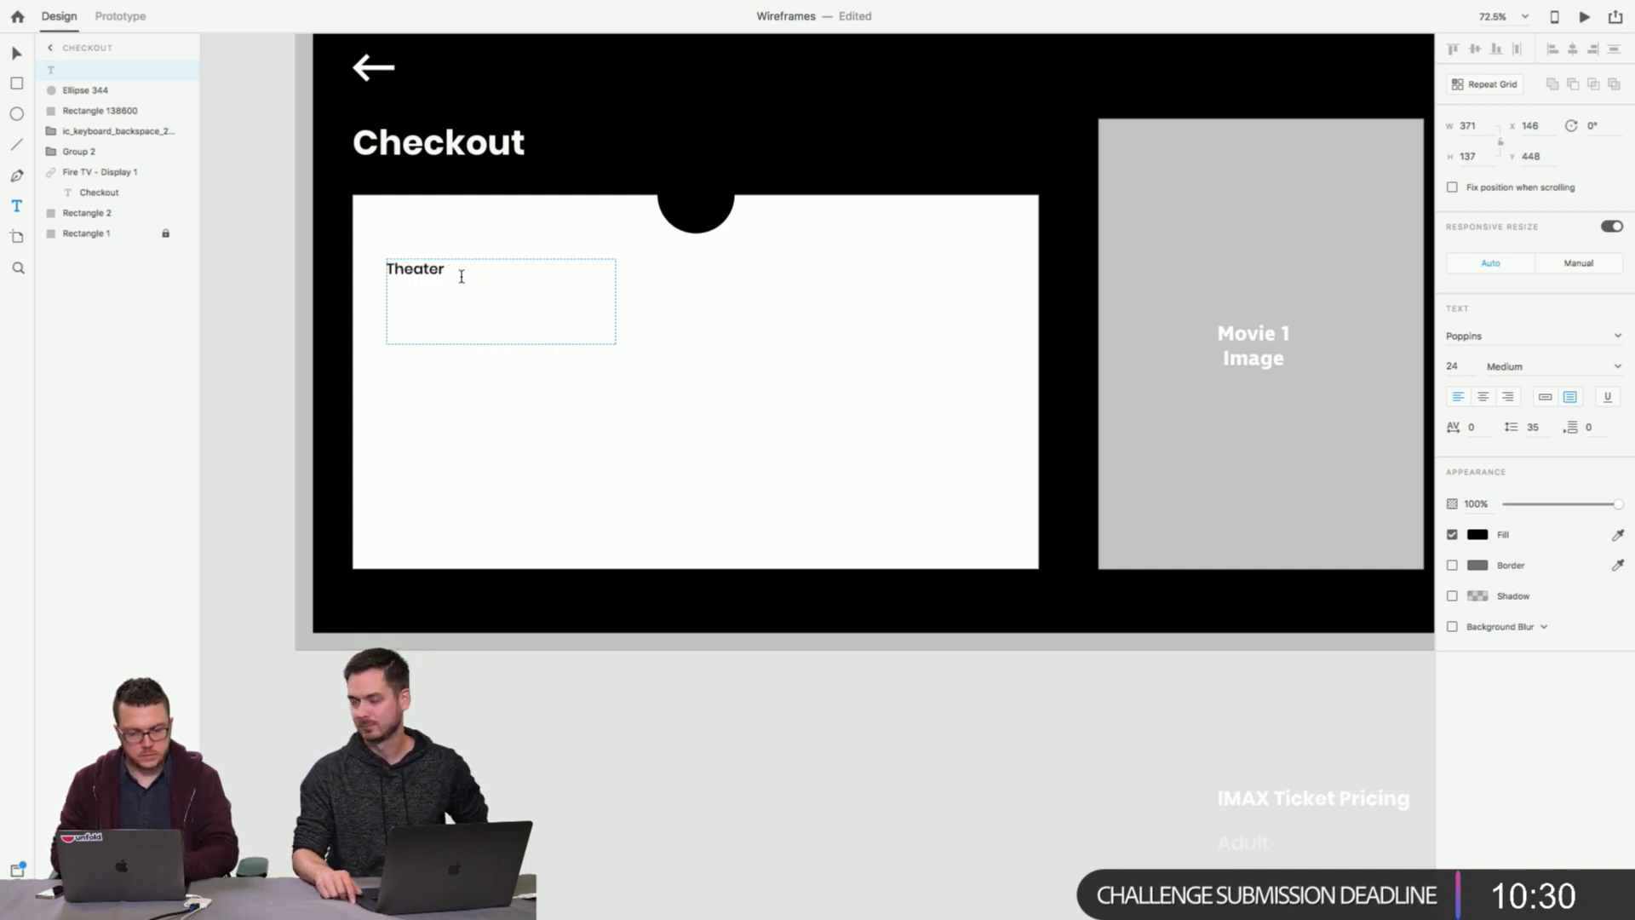
double_click(439, 268)
click(448, 270)
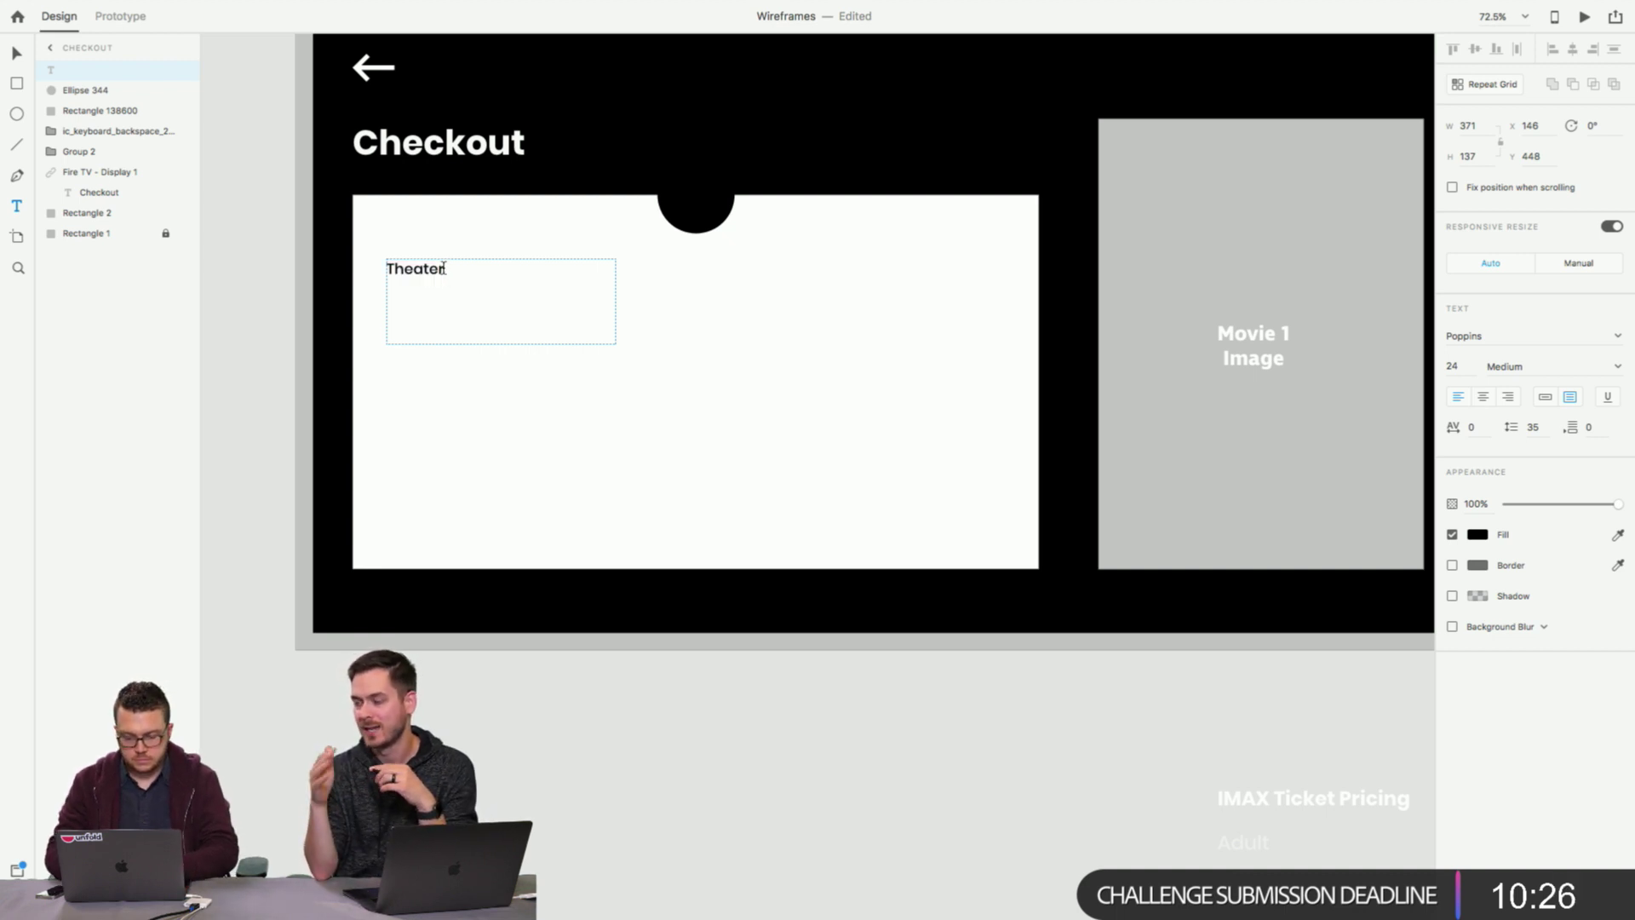
text(Choice)
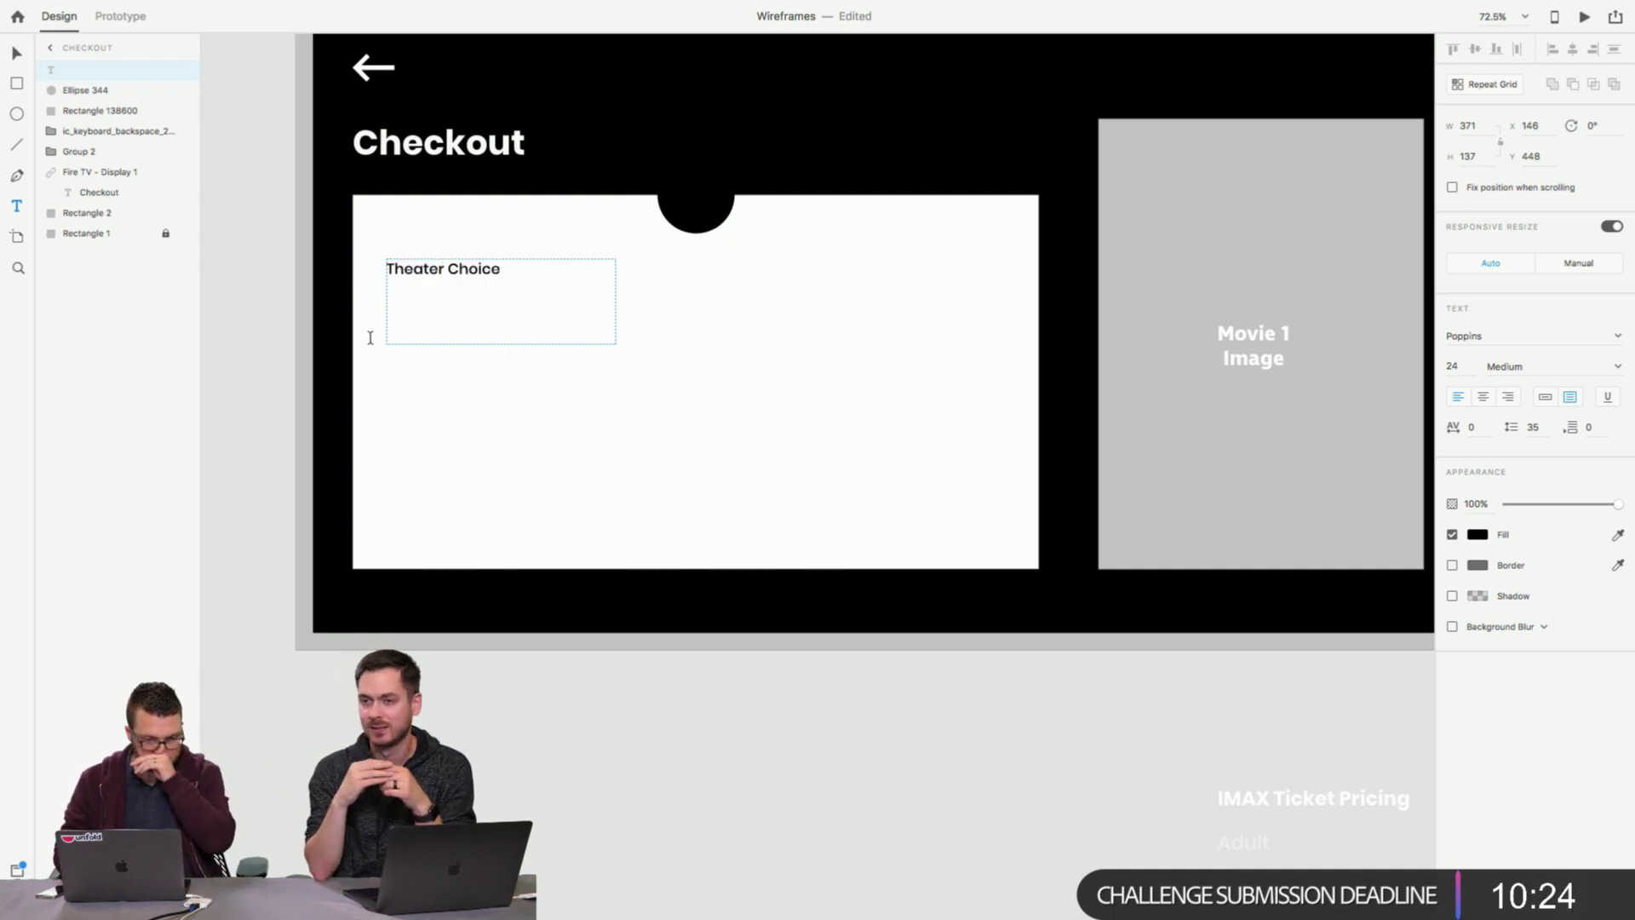
key(Escape)
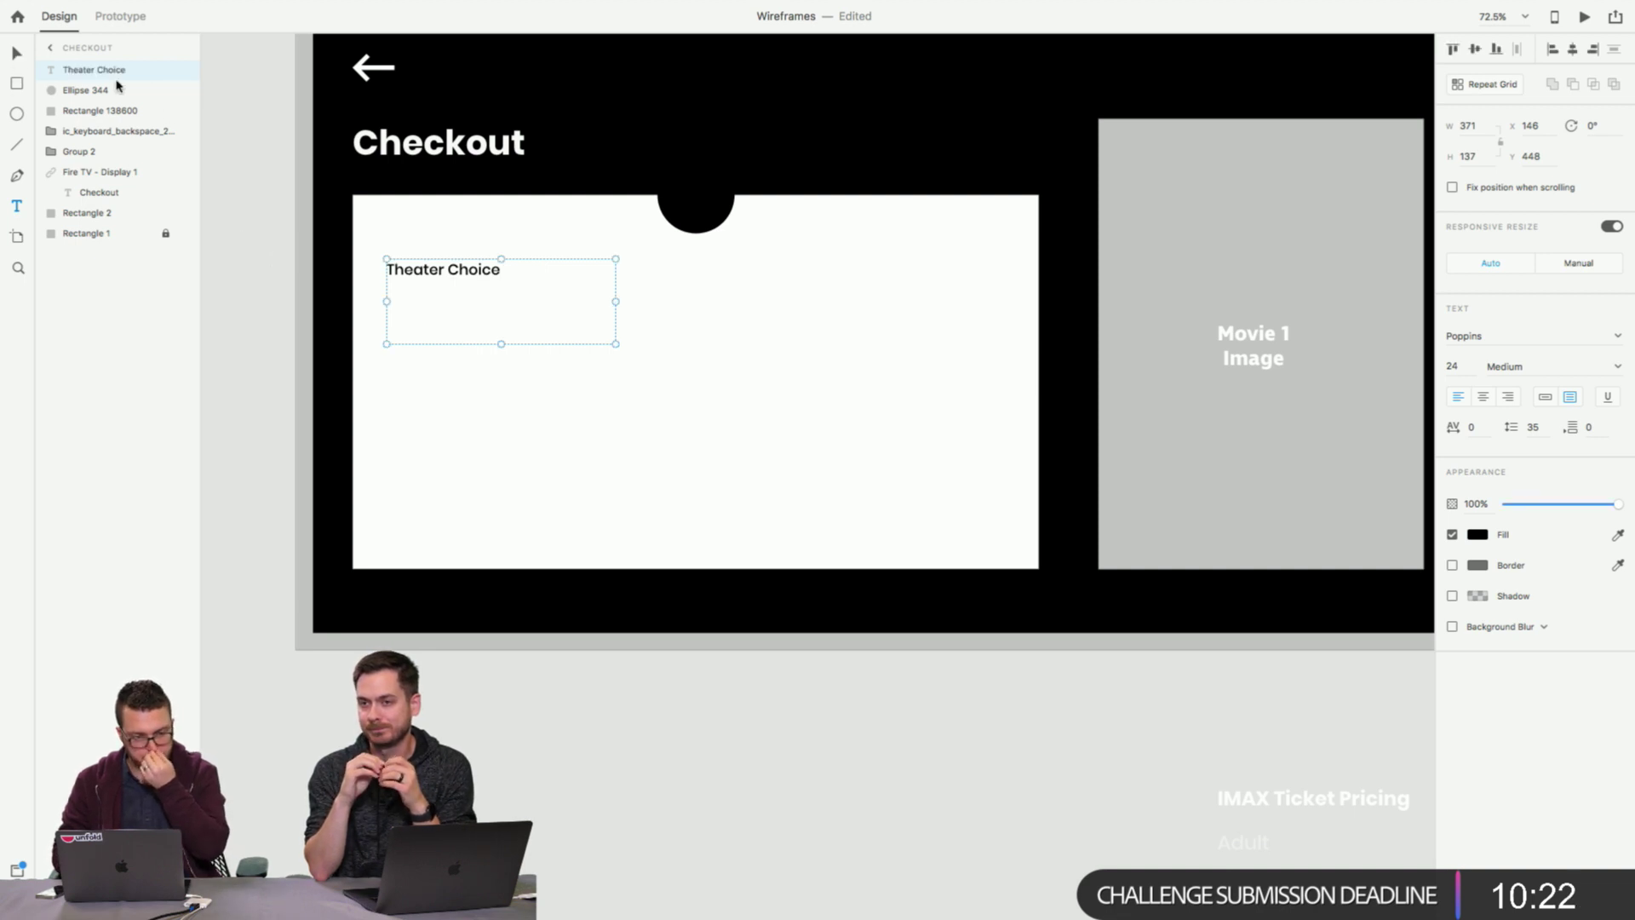
Shorten the Theater Choice text box to about 42 high and add a copy beneath it reading "Screen Type".
click(16, 54)
scroll(239, 205, down, 3)
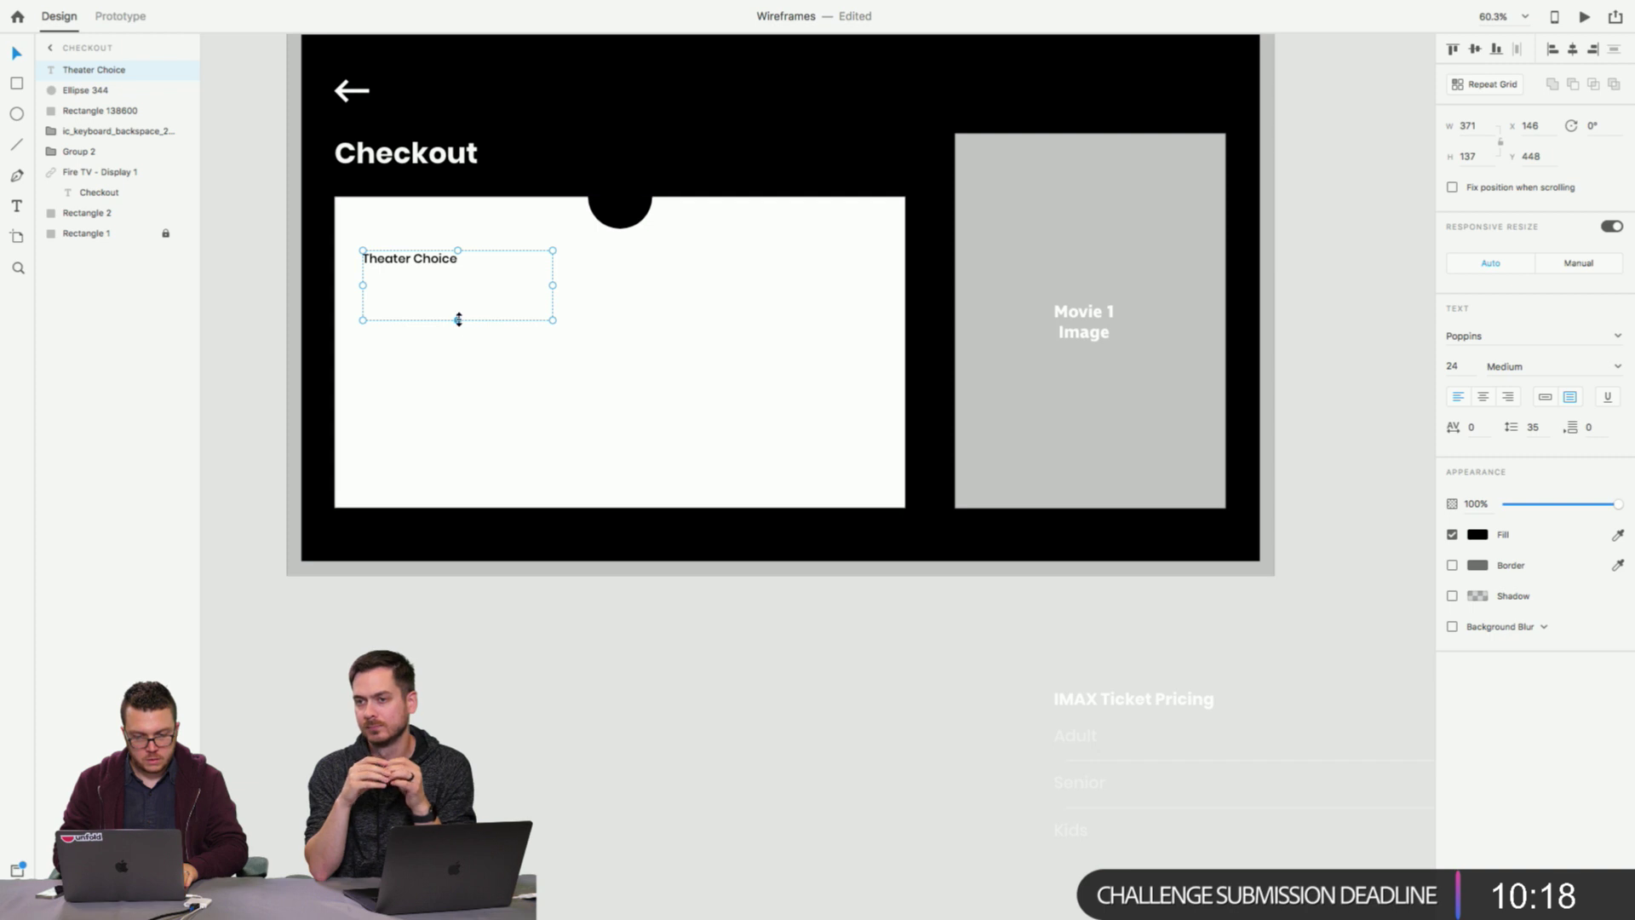
mouse_move(457, 319)
mouse_down()
mouse_move(452, 265)
mouse_move(442, 380)
mouse_move(448, 323)
mouse_up()
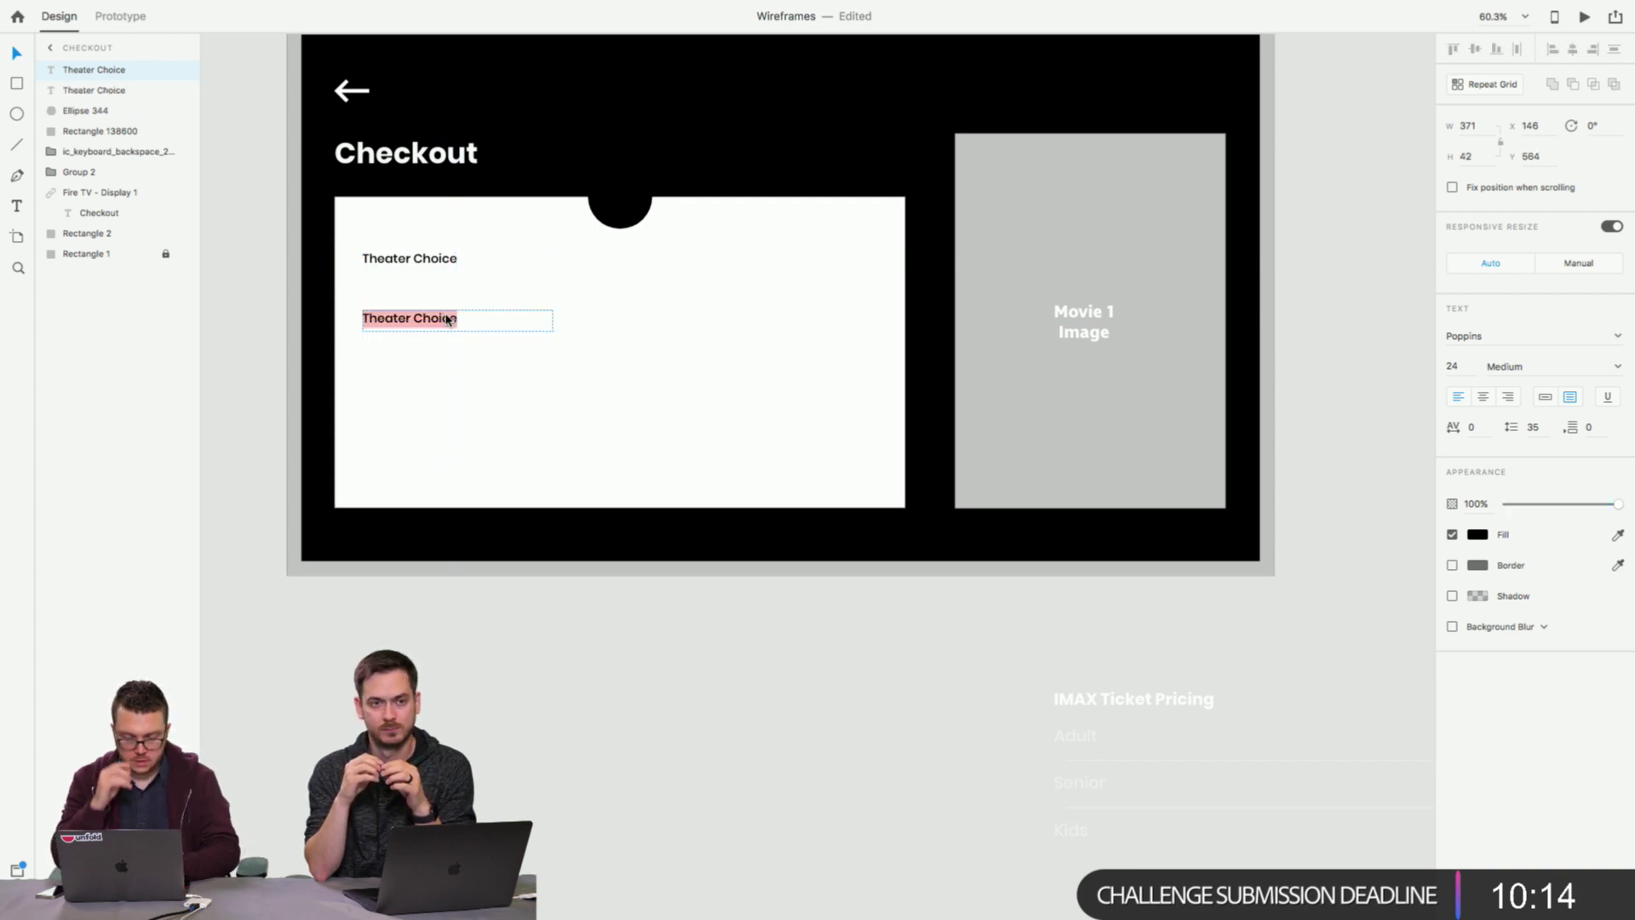
text(Screen T)
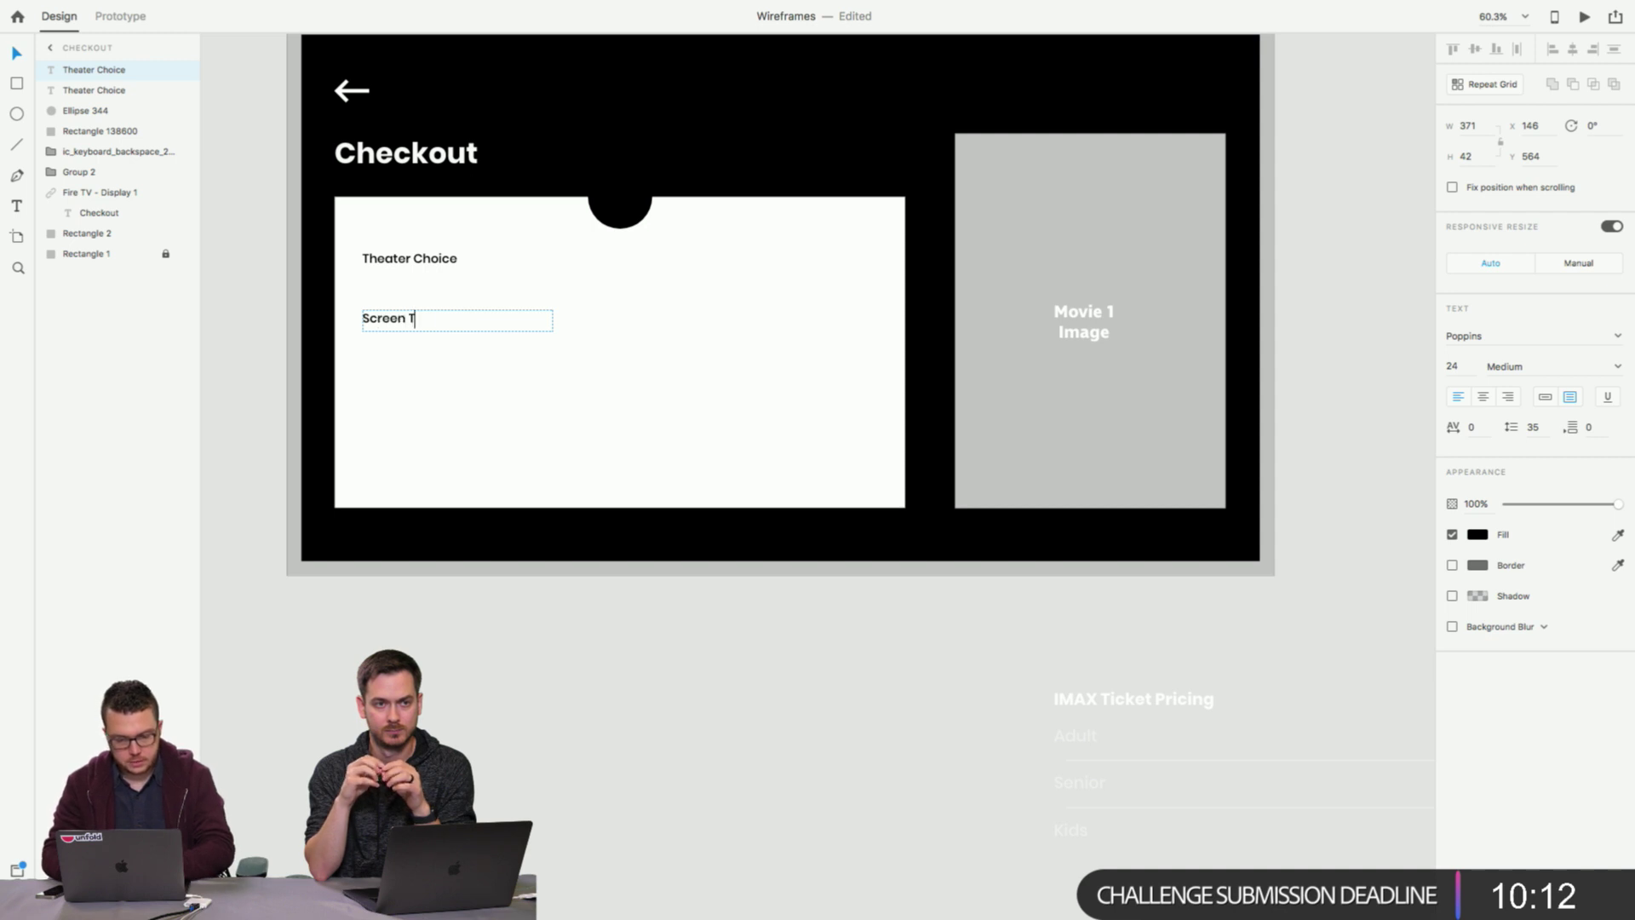
text(ype)
key(Escape)
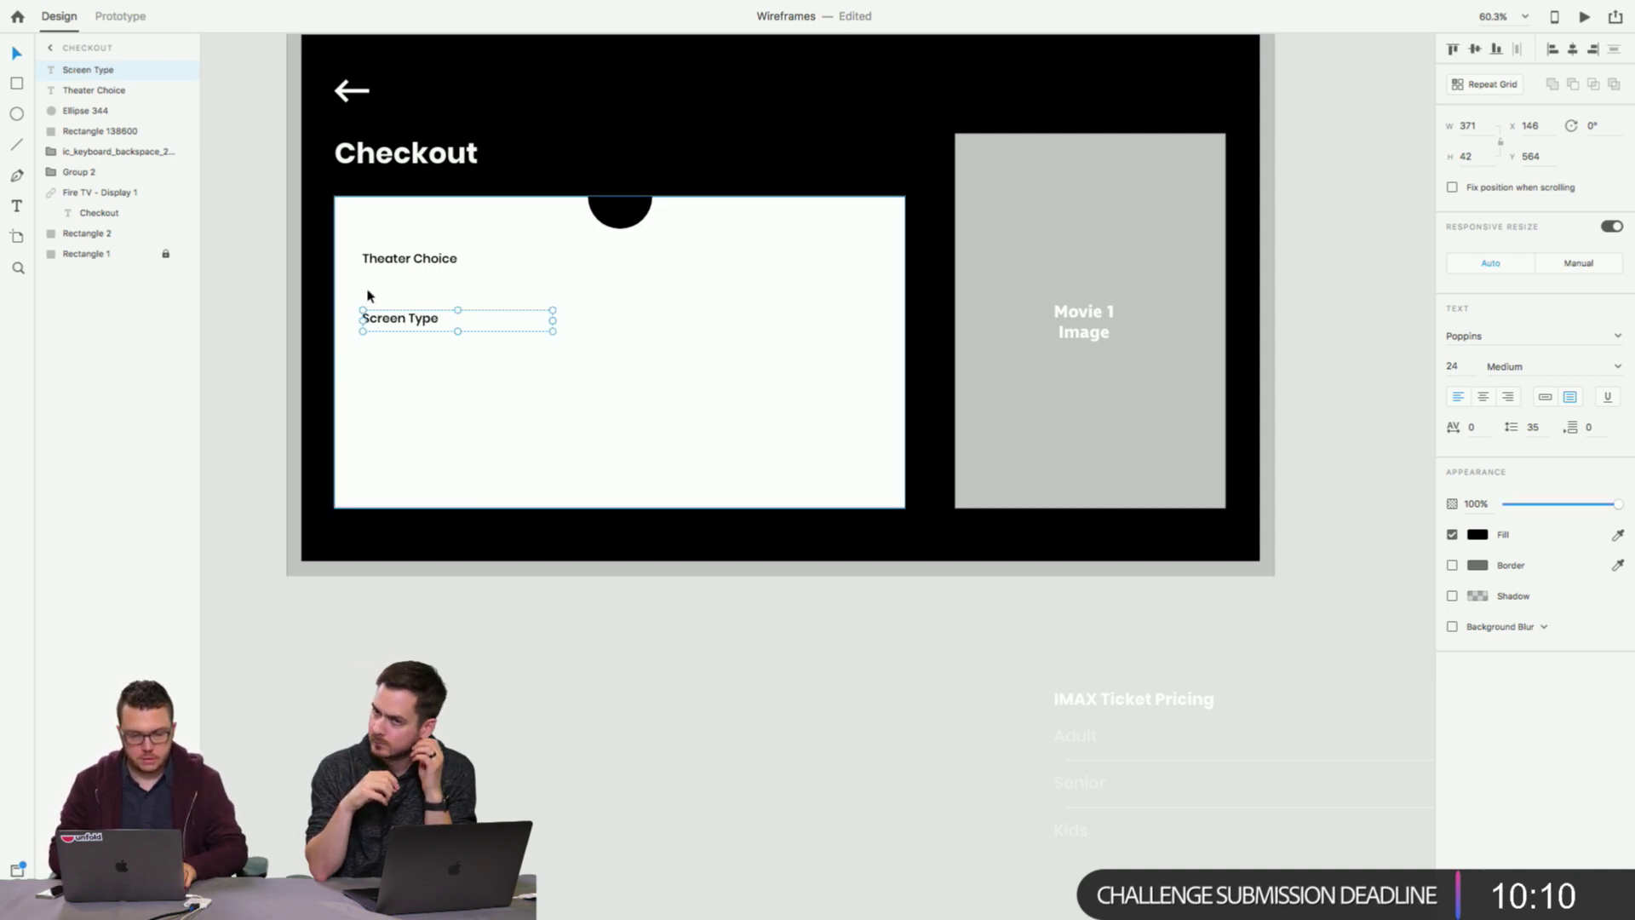
Move the Theater Choice and Screen Type labels down together and place a copy of Theater Choice above them, evenly spaced.
double_click(399, 269)
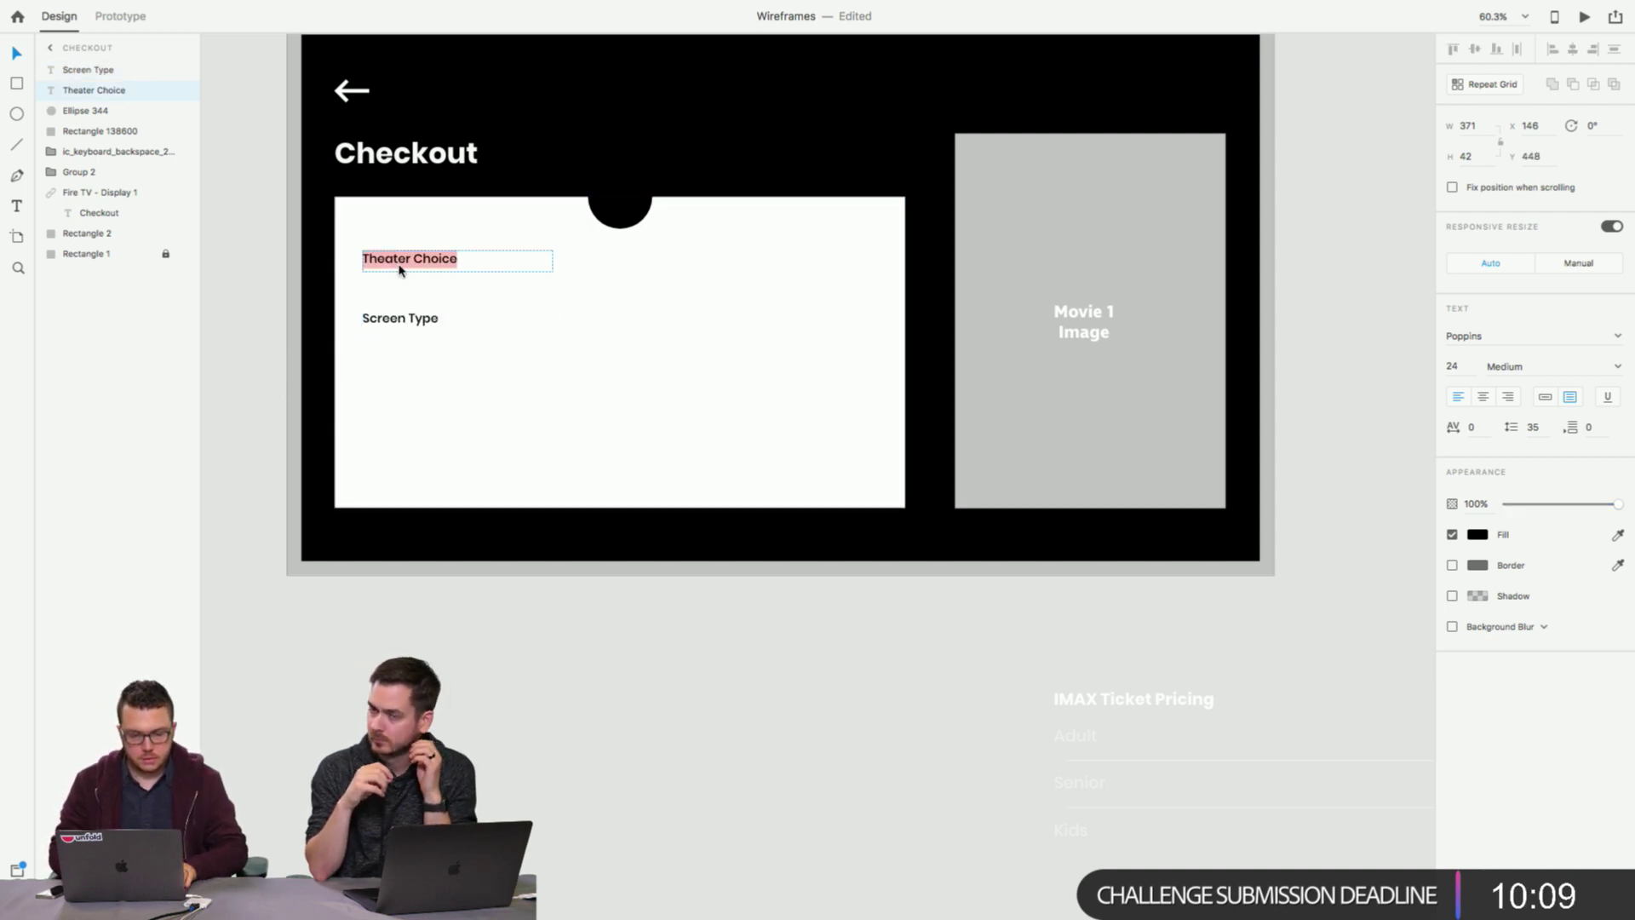
key(Escape)
shift+click(400, 319)
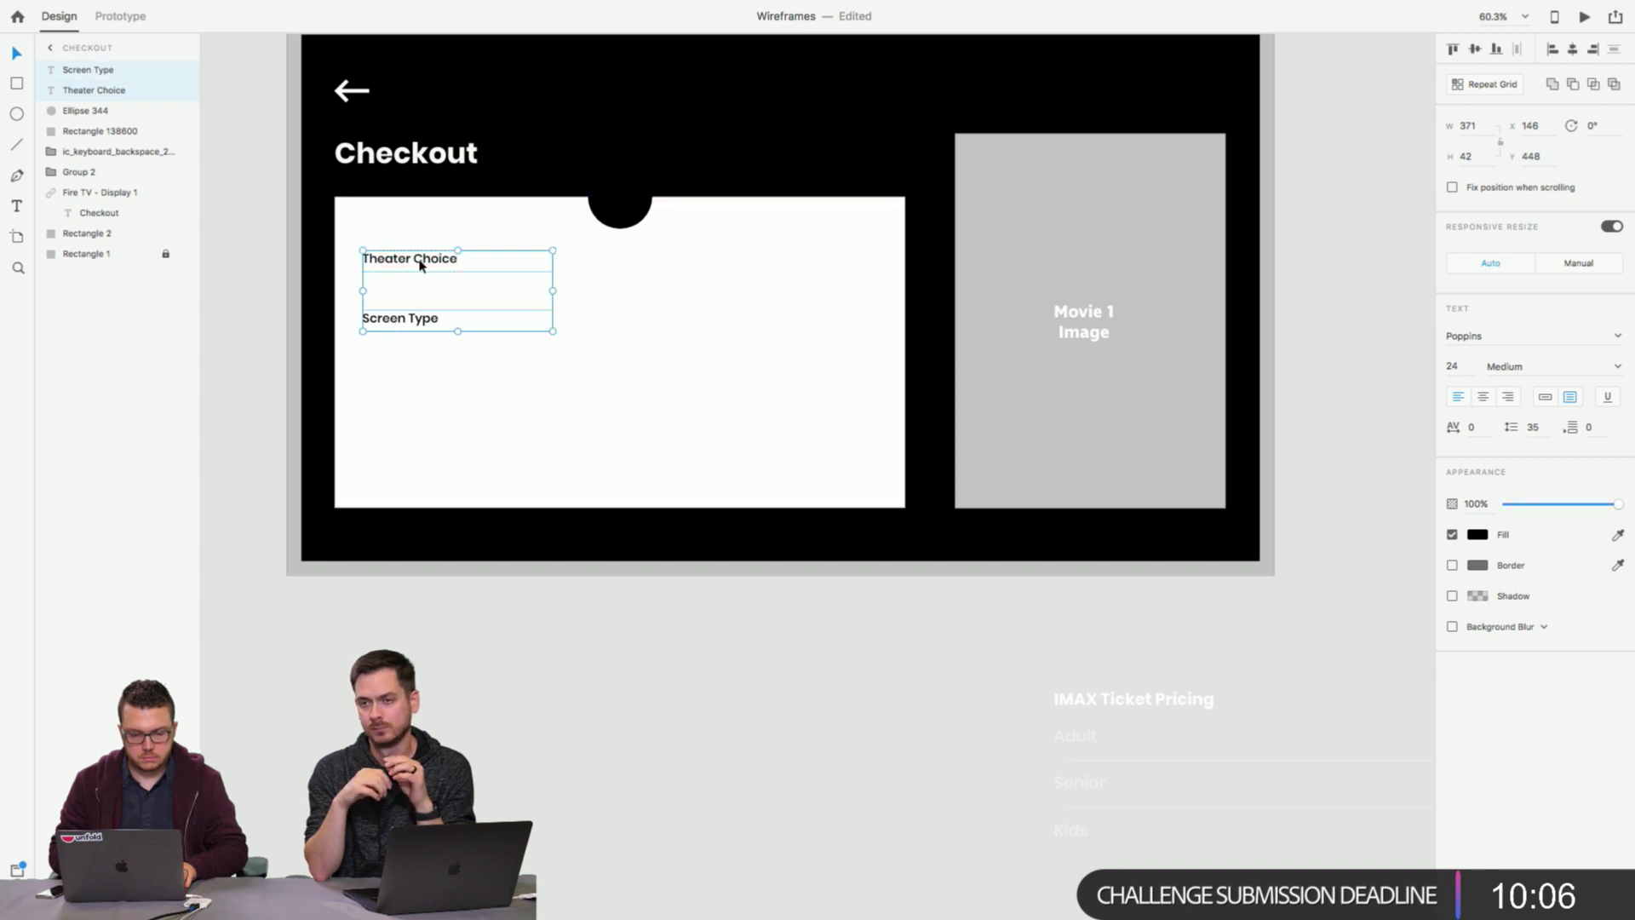
mouse_move(420, 265)
mouse_down()
mouse_move(425, 340)
mouse_move(405, 267)
mouse_move(402, 284)
mouse_up()
click(406, 346)
Change the topmost Theater Choice copy on the ticket to "Movie 1".
double_click(402, 285)
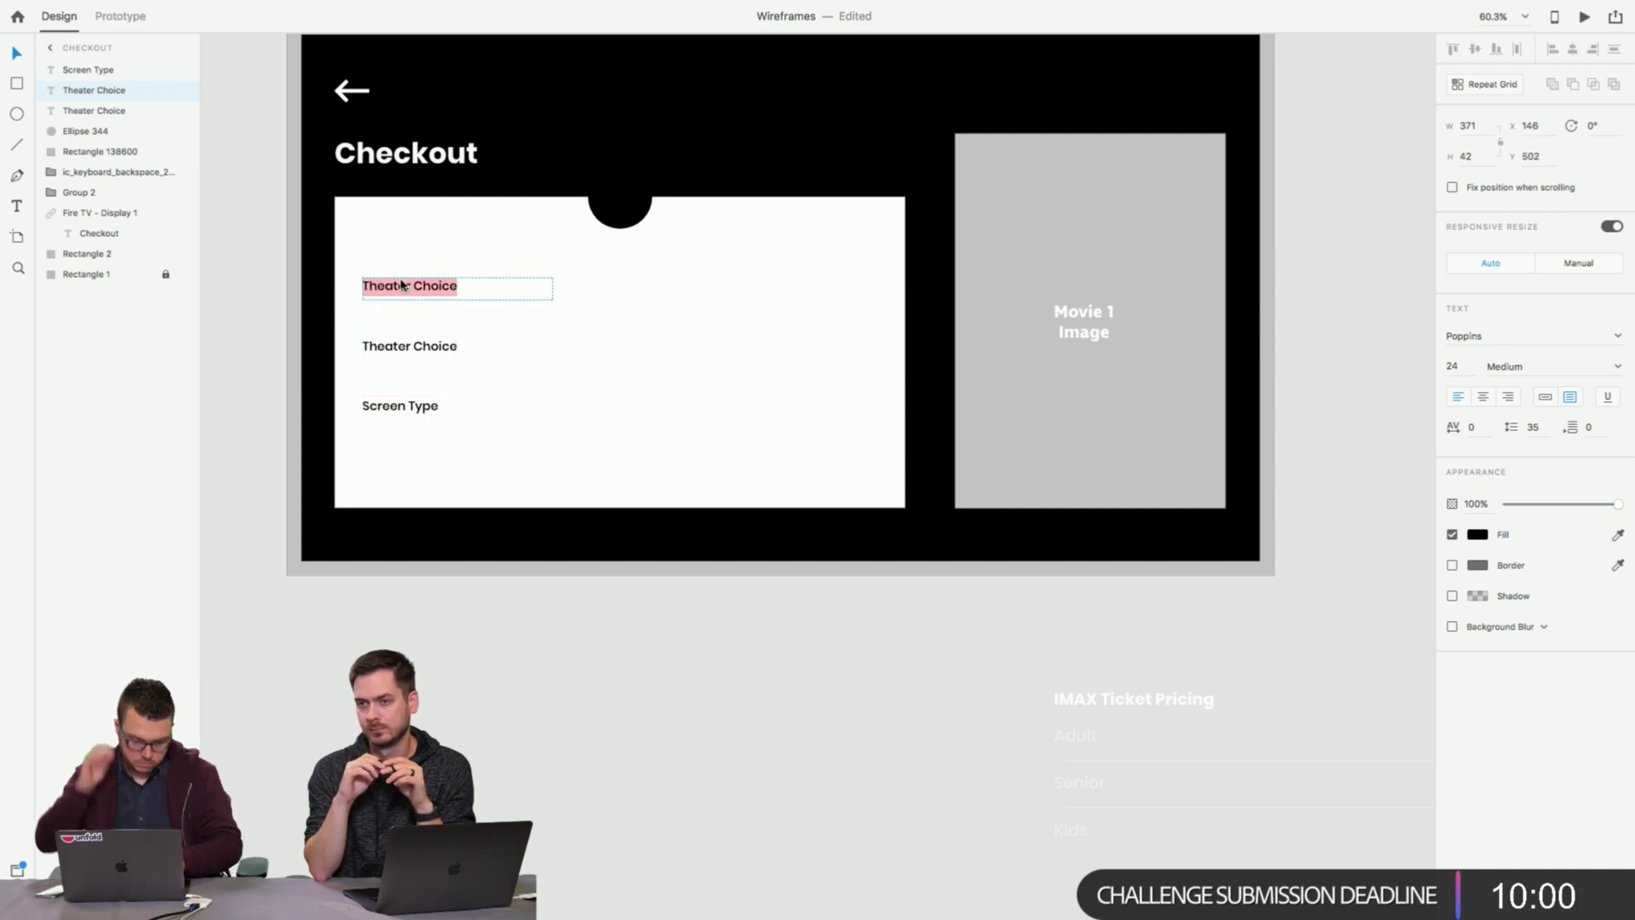
text(Movie)
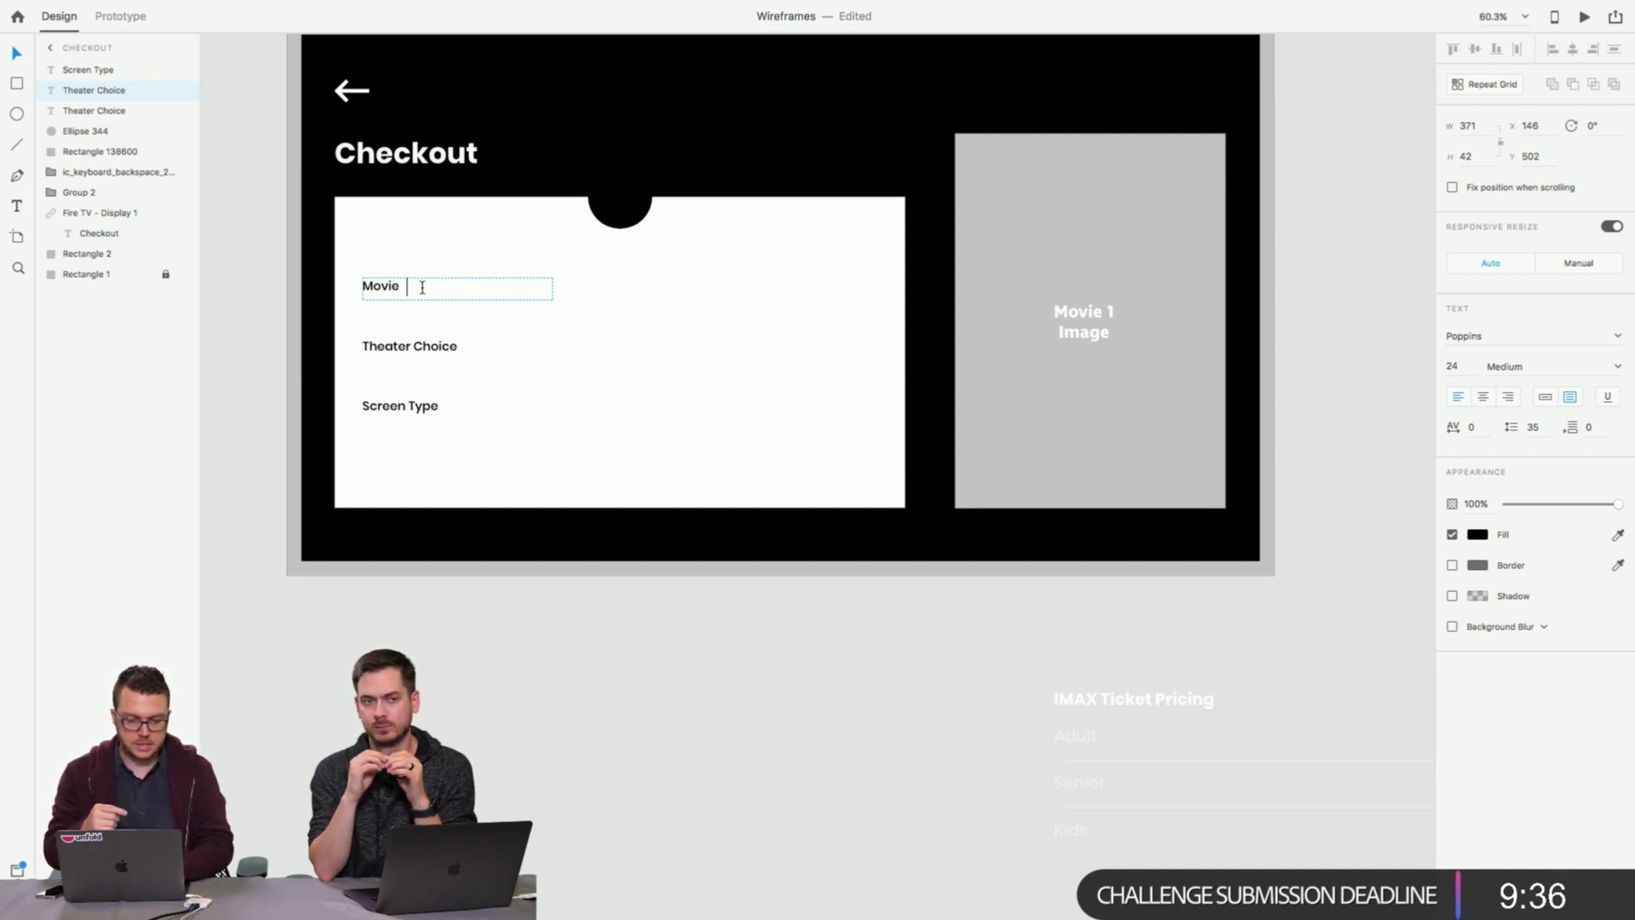
text(1)
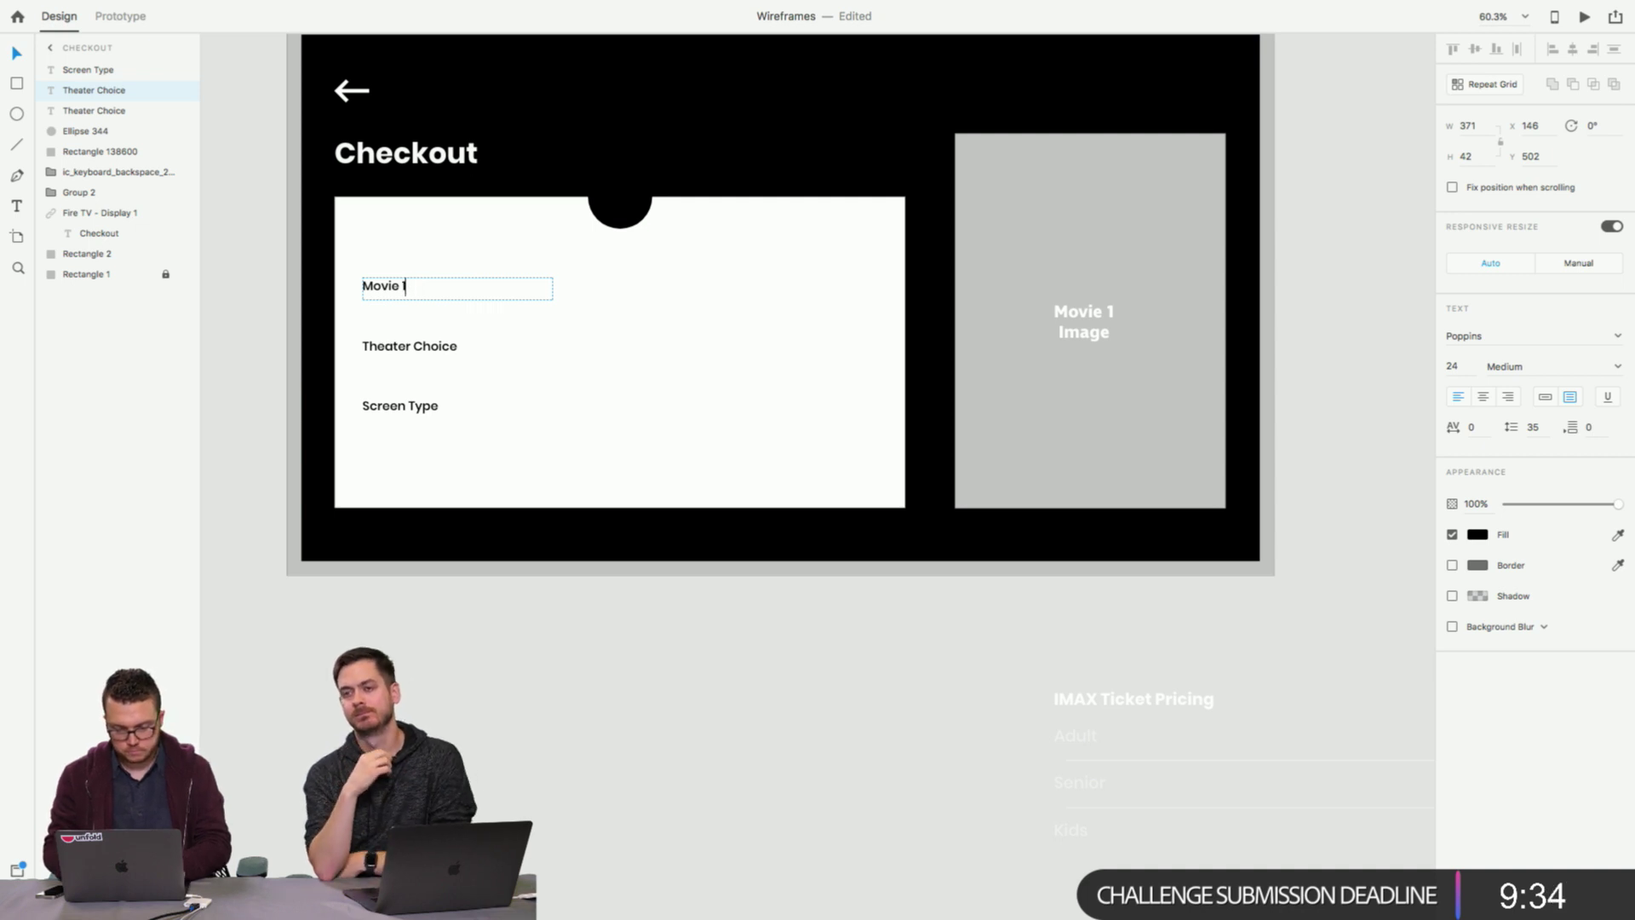
key(Escape)
click(226, 318)
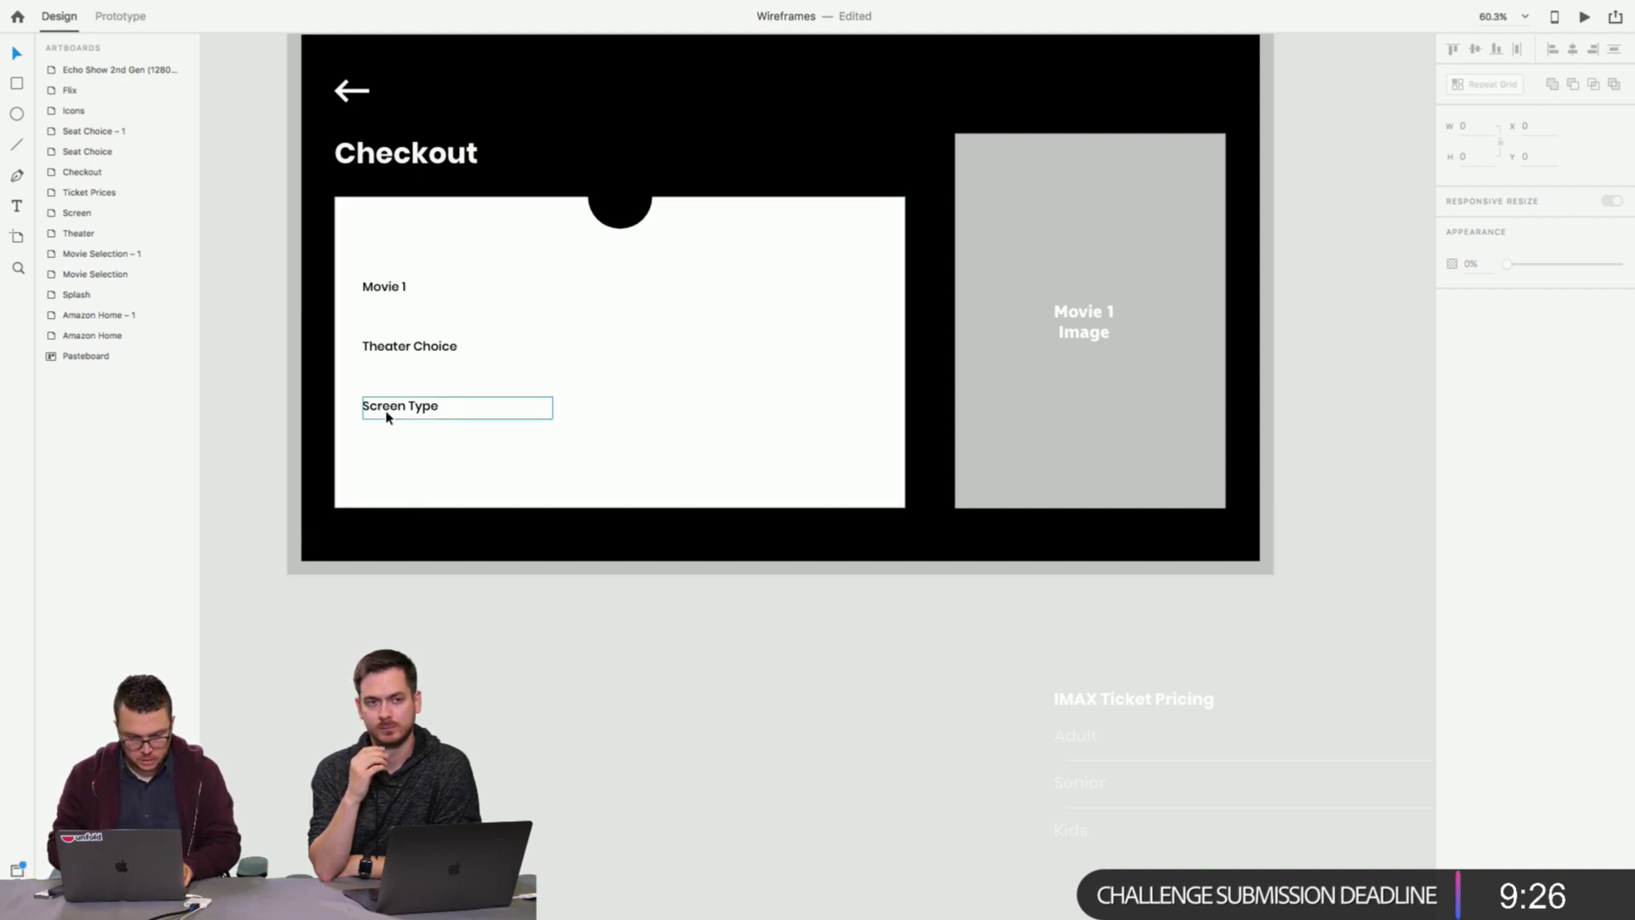
Duplicate the Screen Type label below itself and change the copy's text to "Time".
drag(388, 407, 394, 464)
double_click(395, 464)
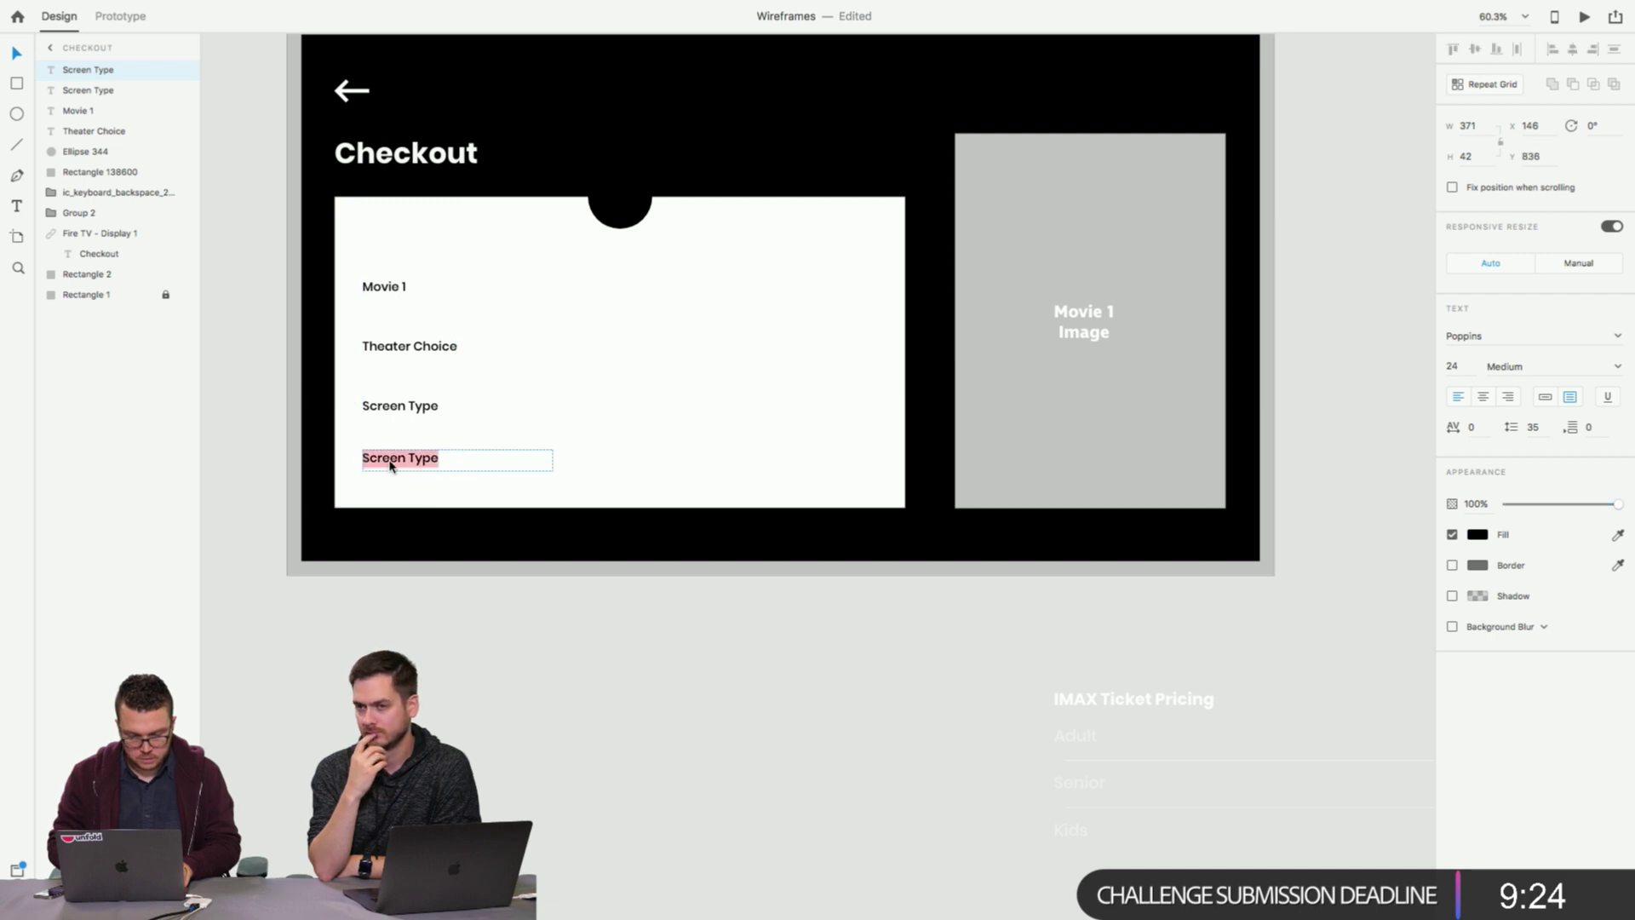
text(Time)
key(Escape)
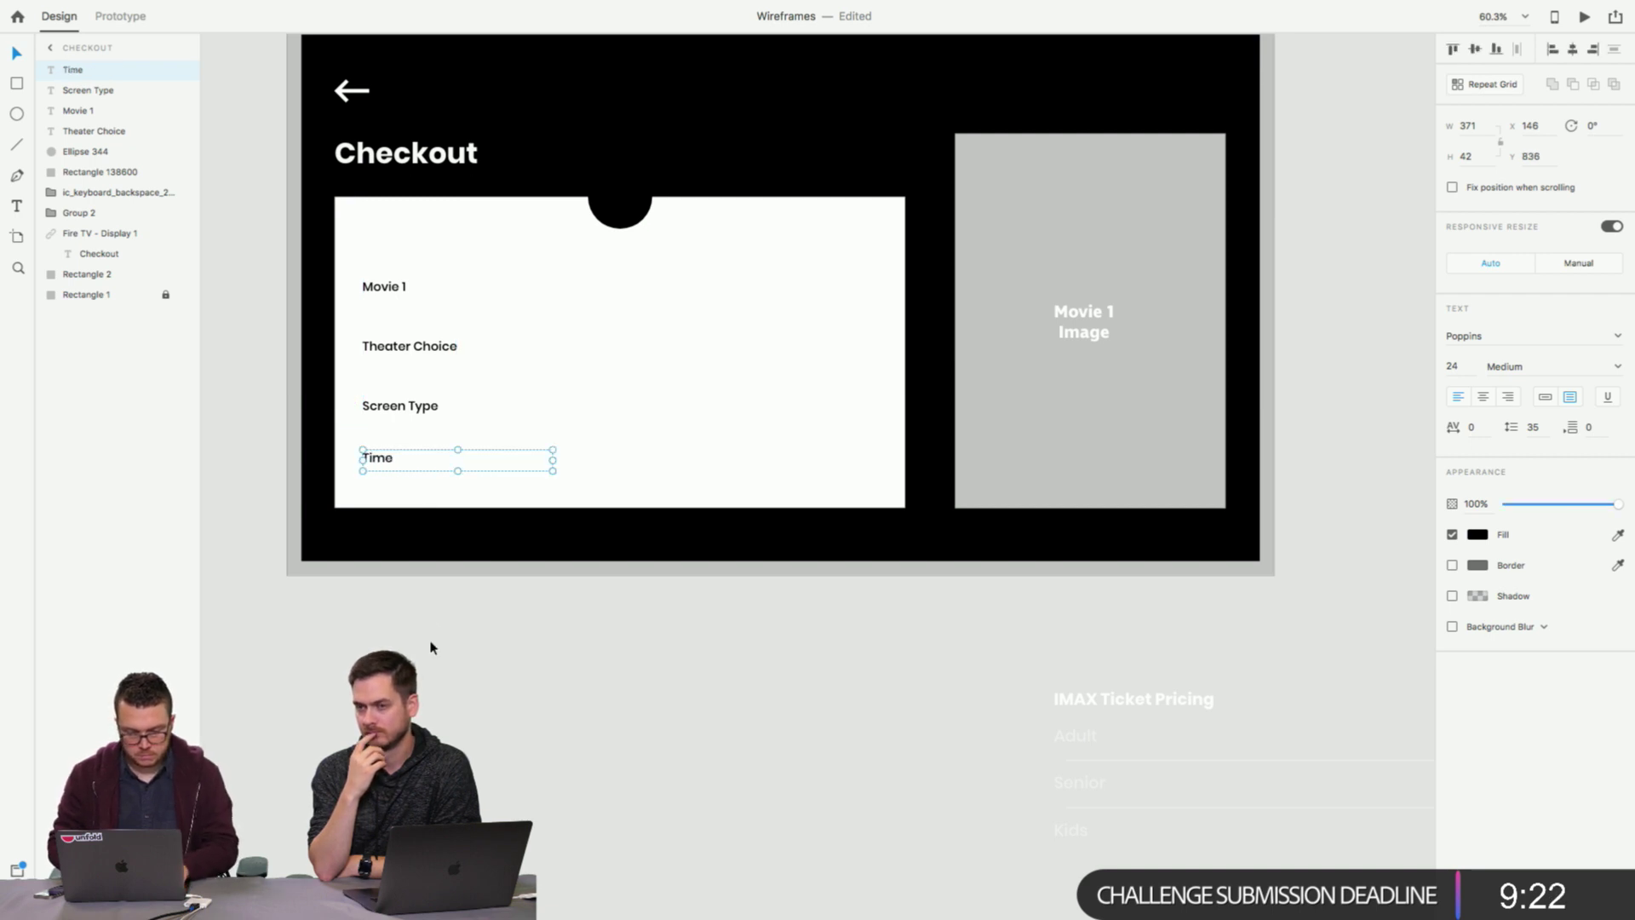
Duplicate the Time label to its right on the ticket and change the copy's text to "Seats".
click(445, 540)
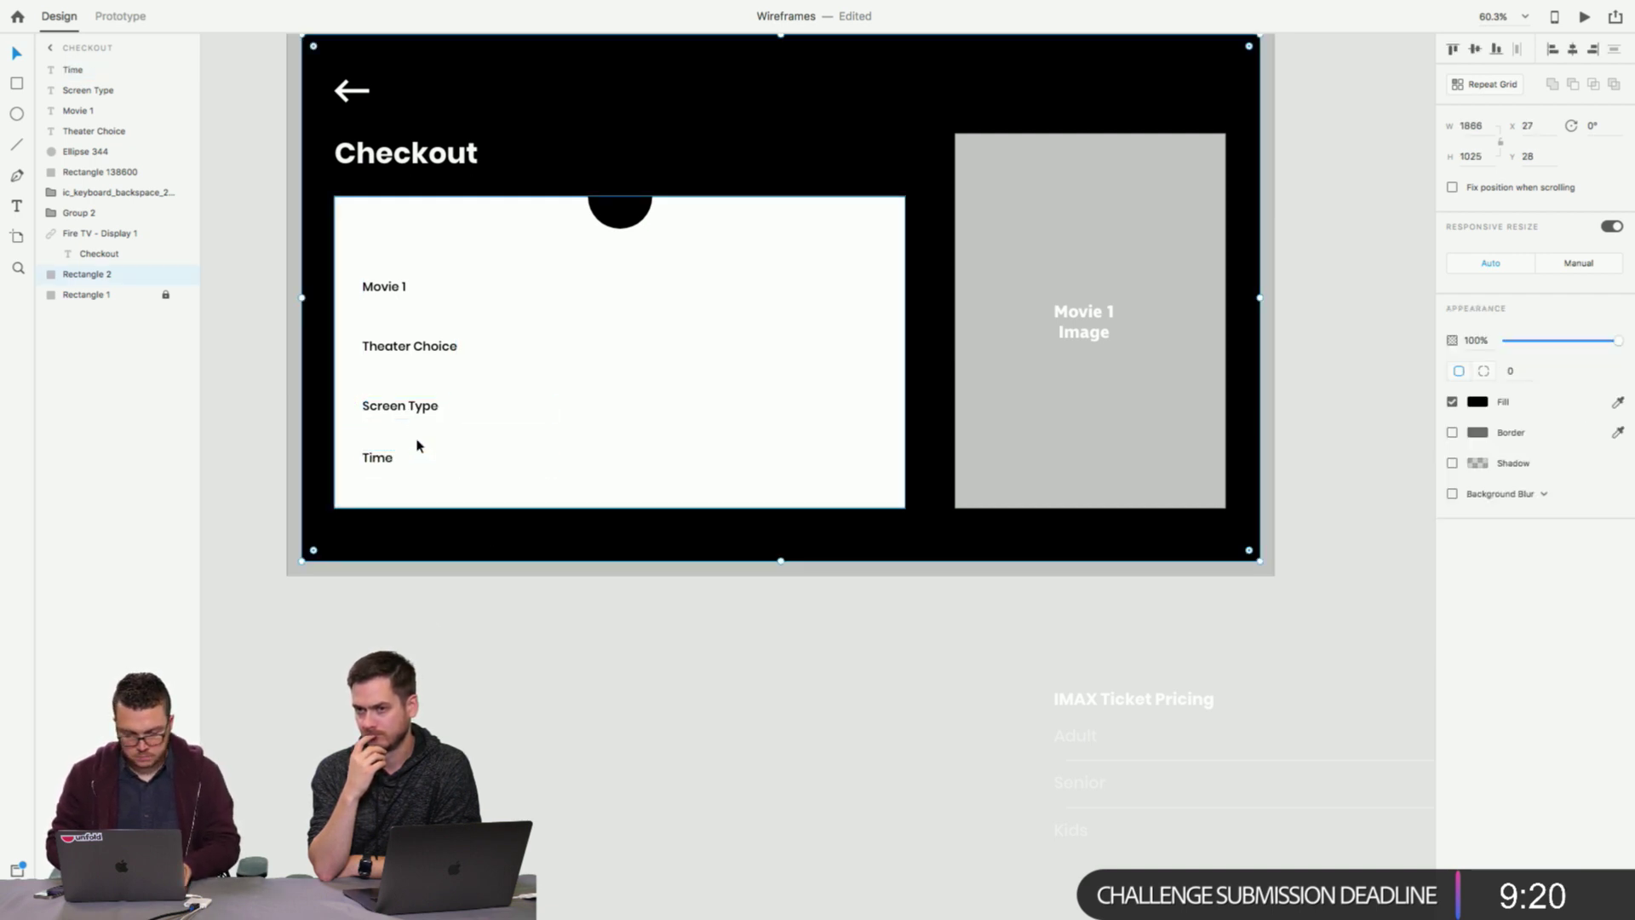
click(400, 459)
drag(382, 460, 621, 460)
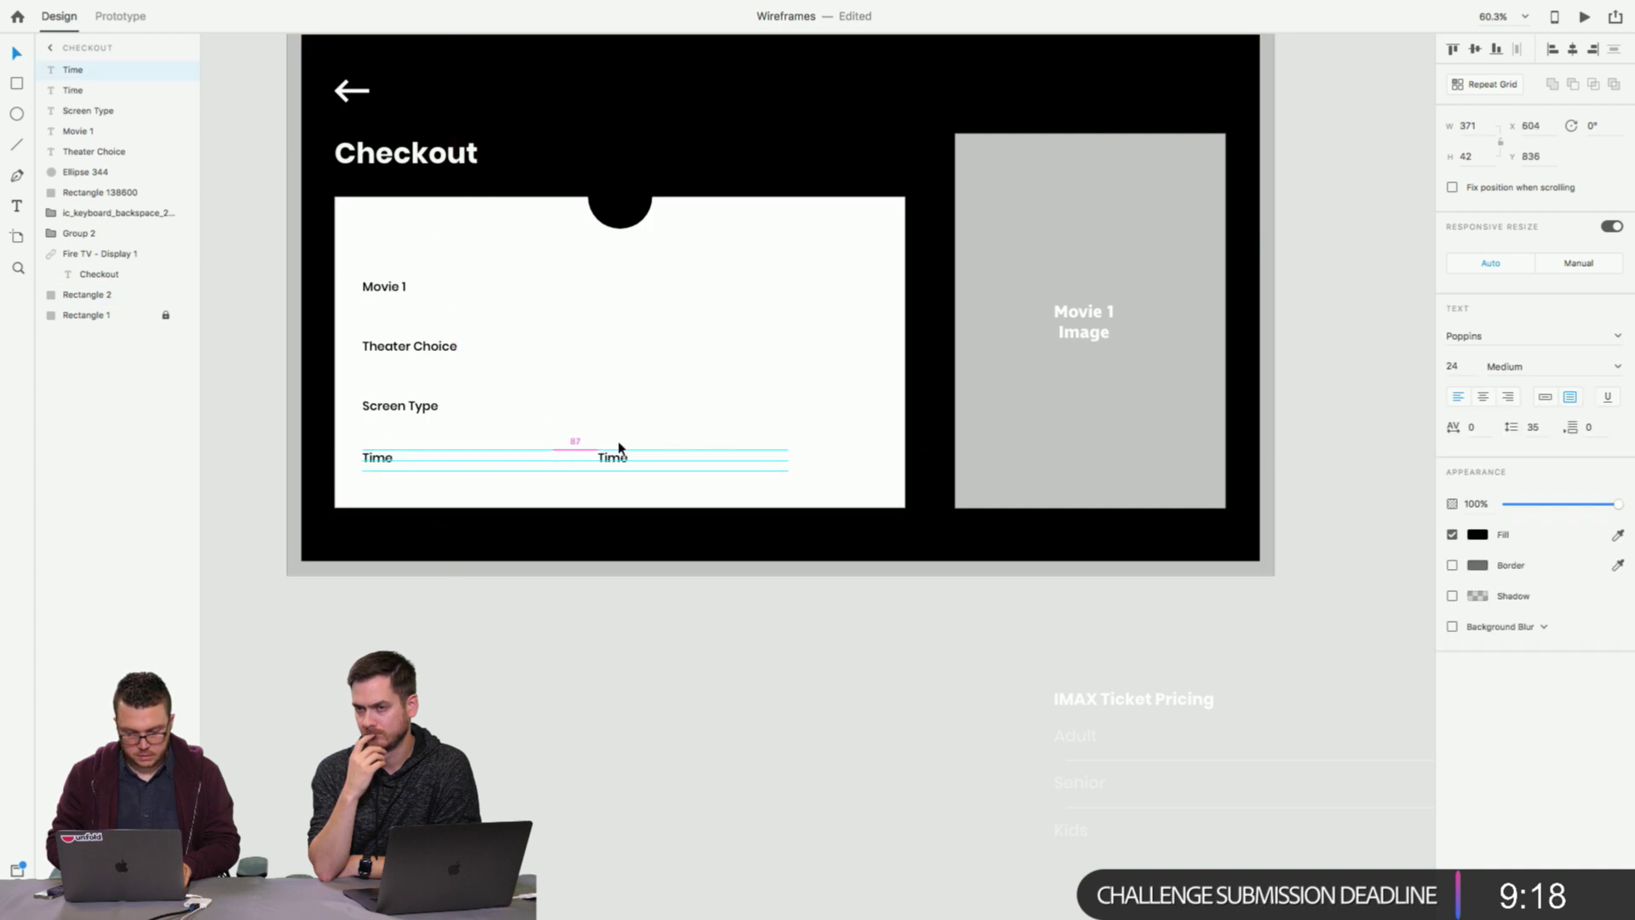
double_click(621, 460)
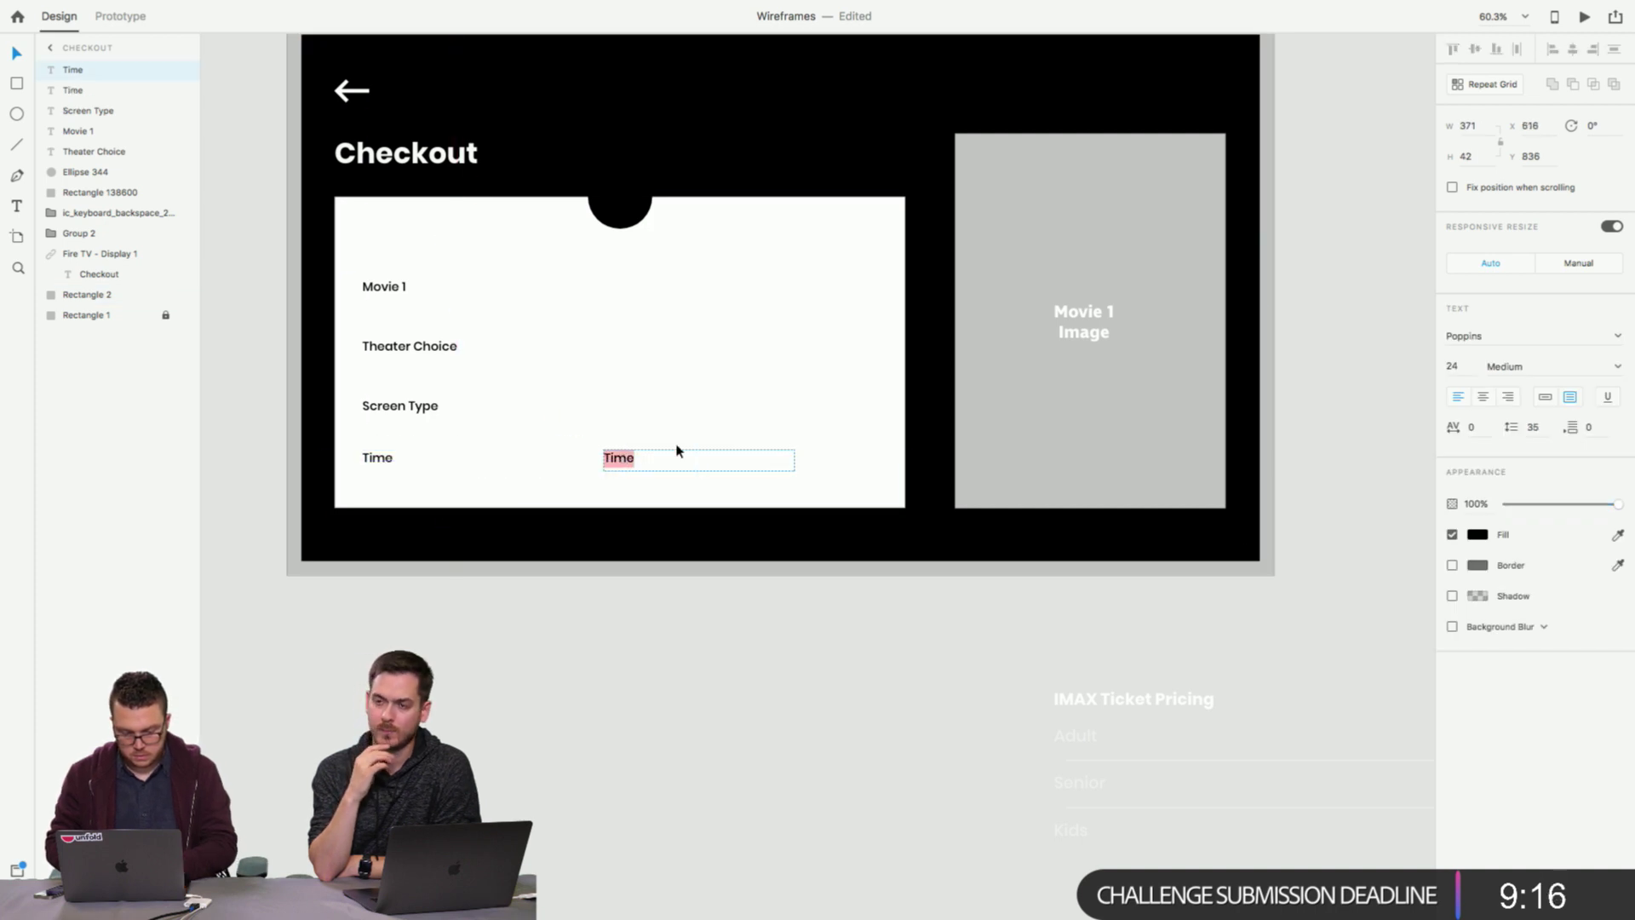
text(Seats)
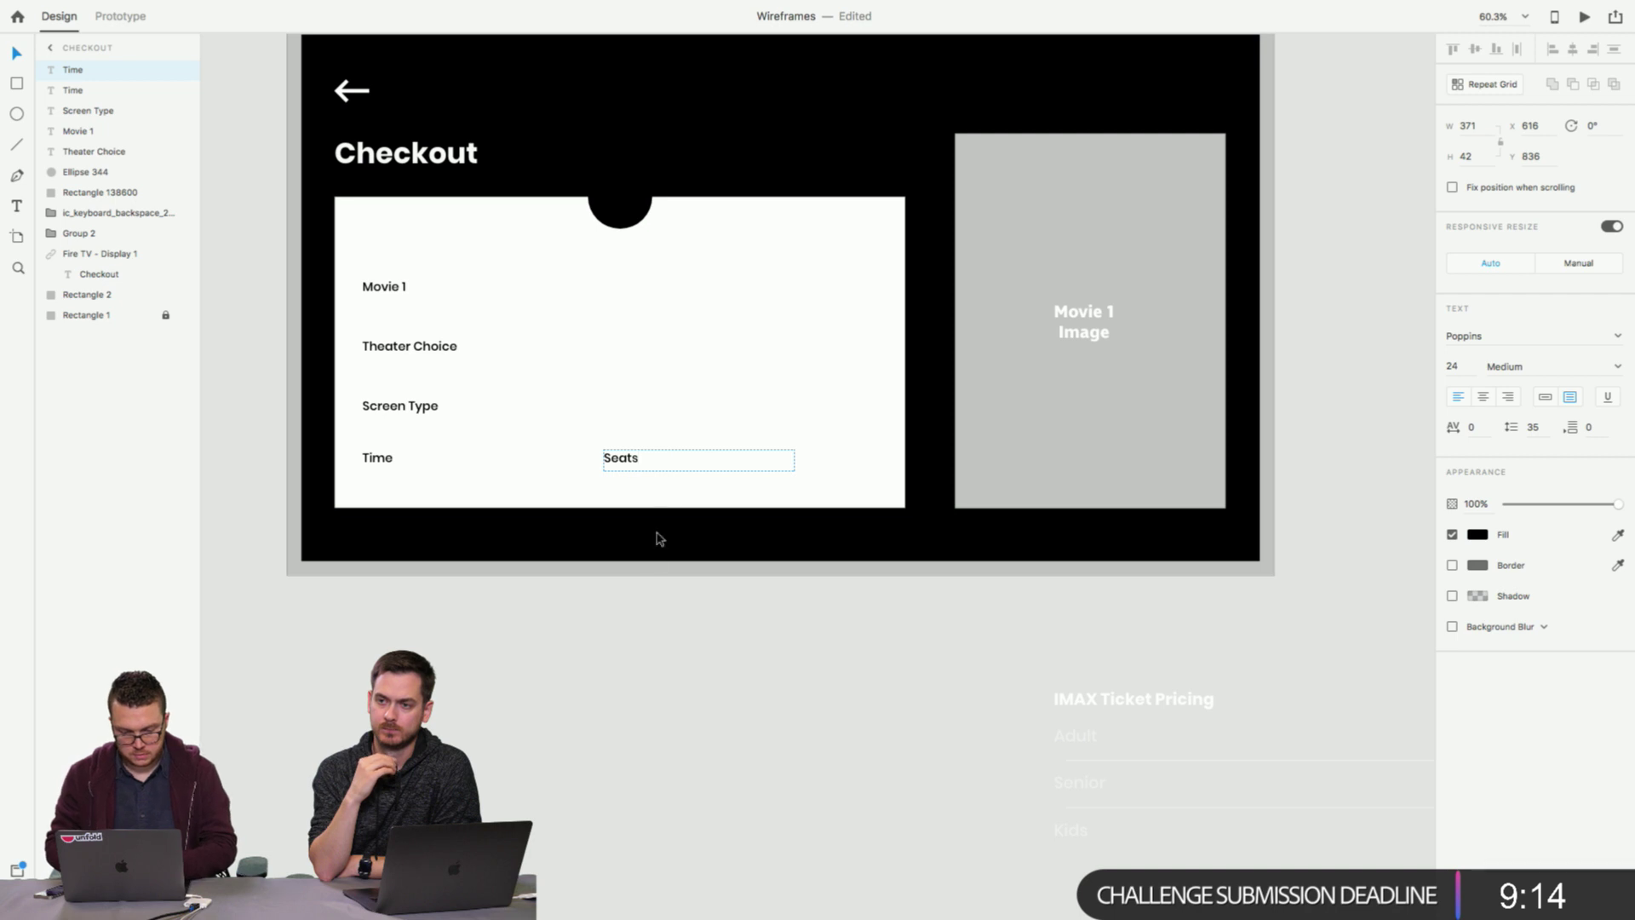
key(Escape)
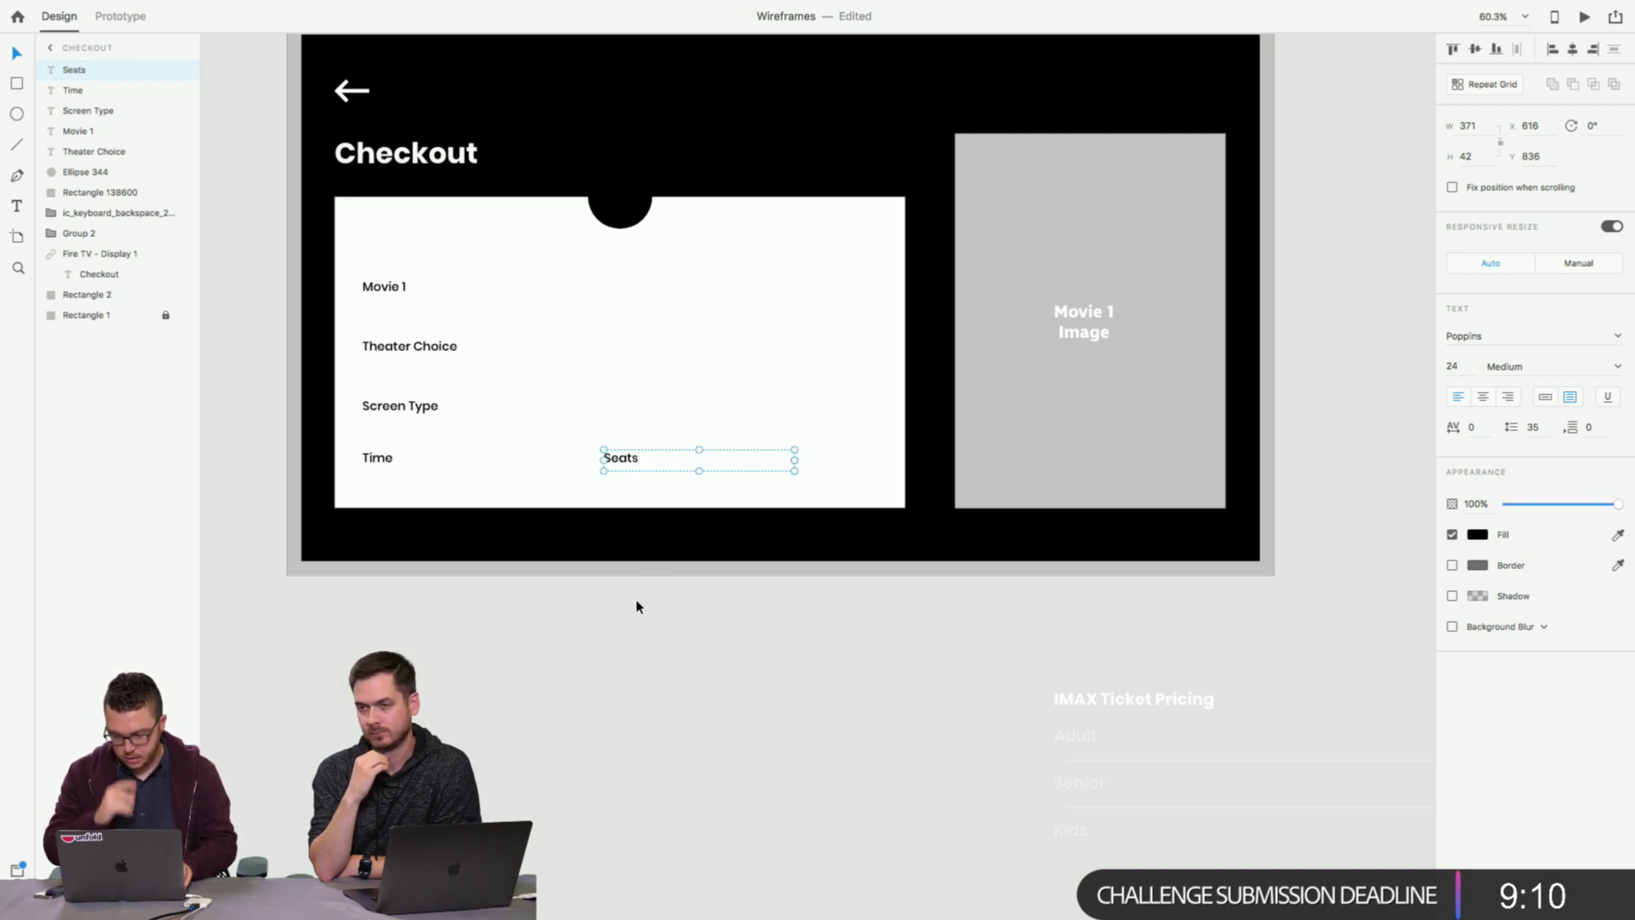
Place a copy of the Theater Choice label to its right, in the same row, above Seats.
drag(452, 354, 687, 353)
double_click(687, 353)
key(super+a)
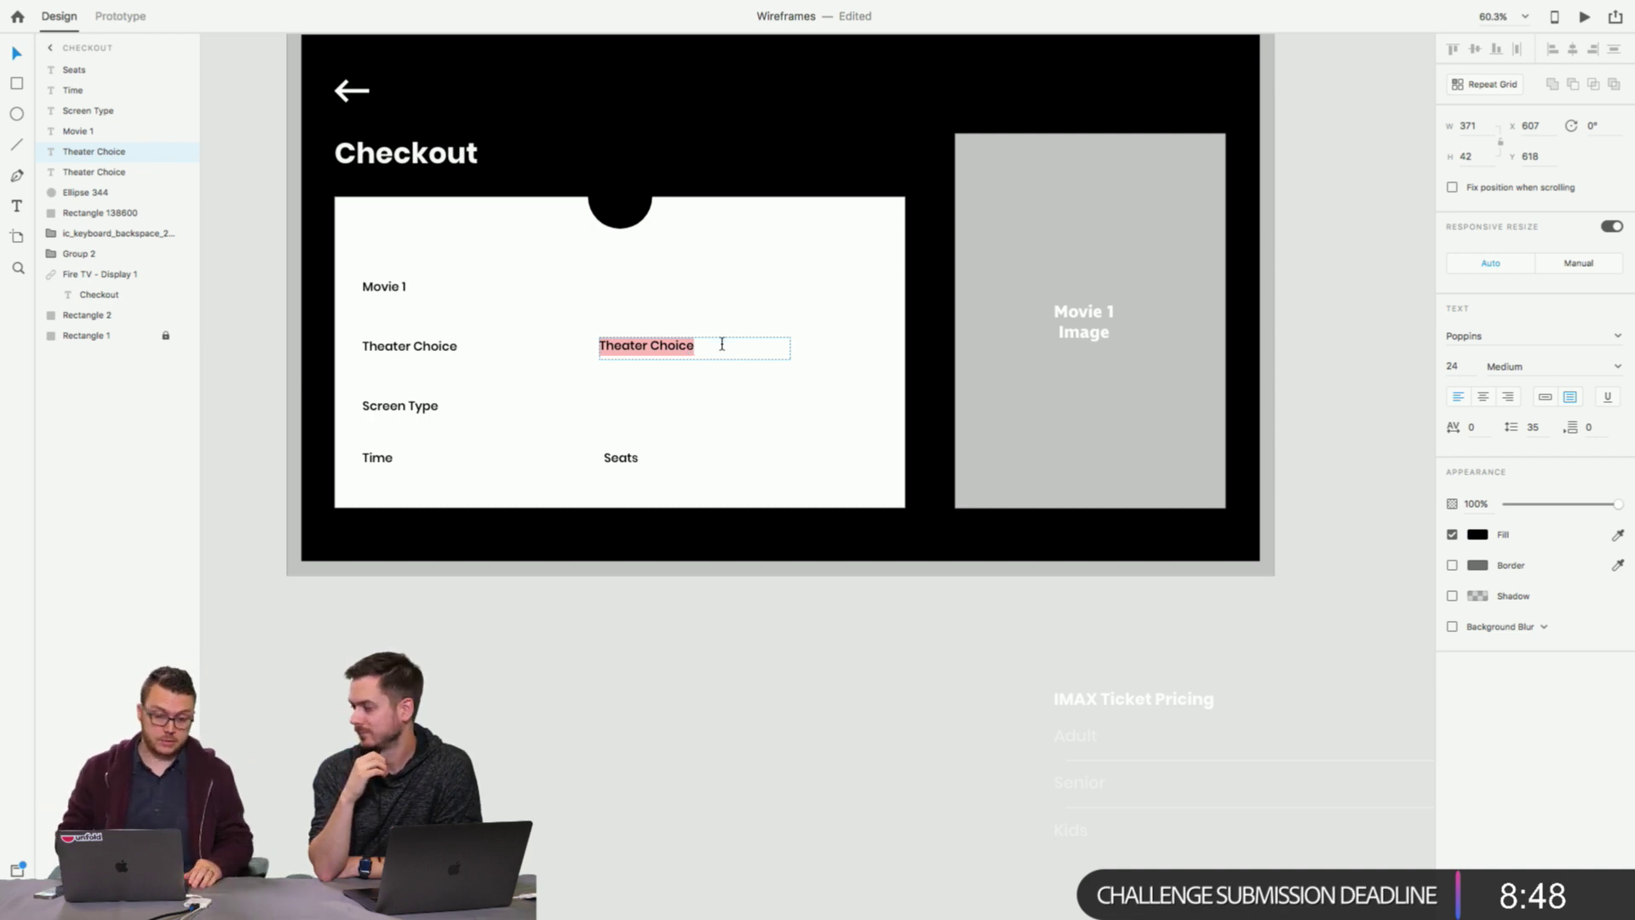
click(723, 344)
key(alt+shift+Left)
key(alt+shift+Left)
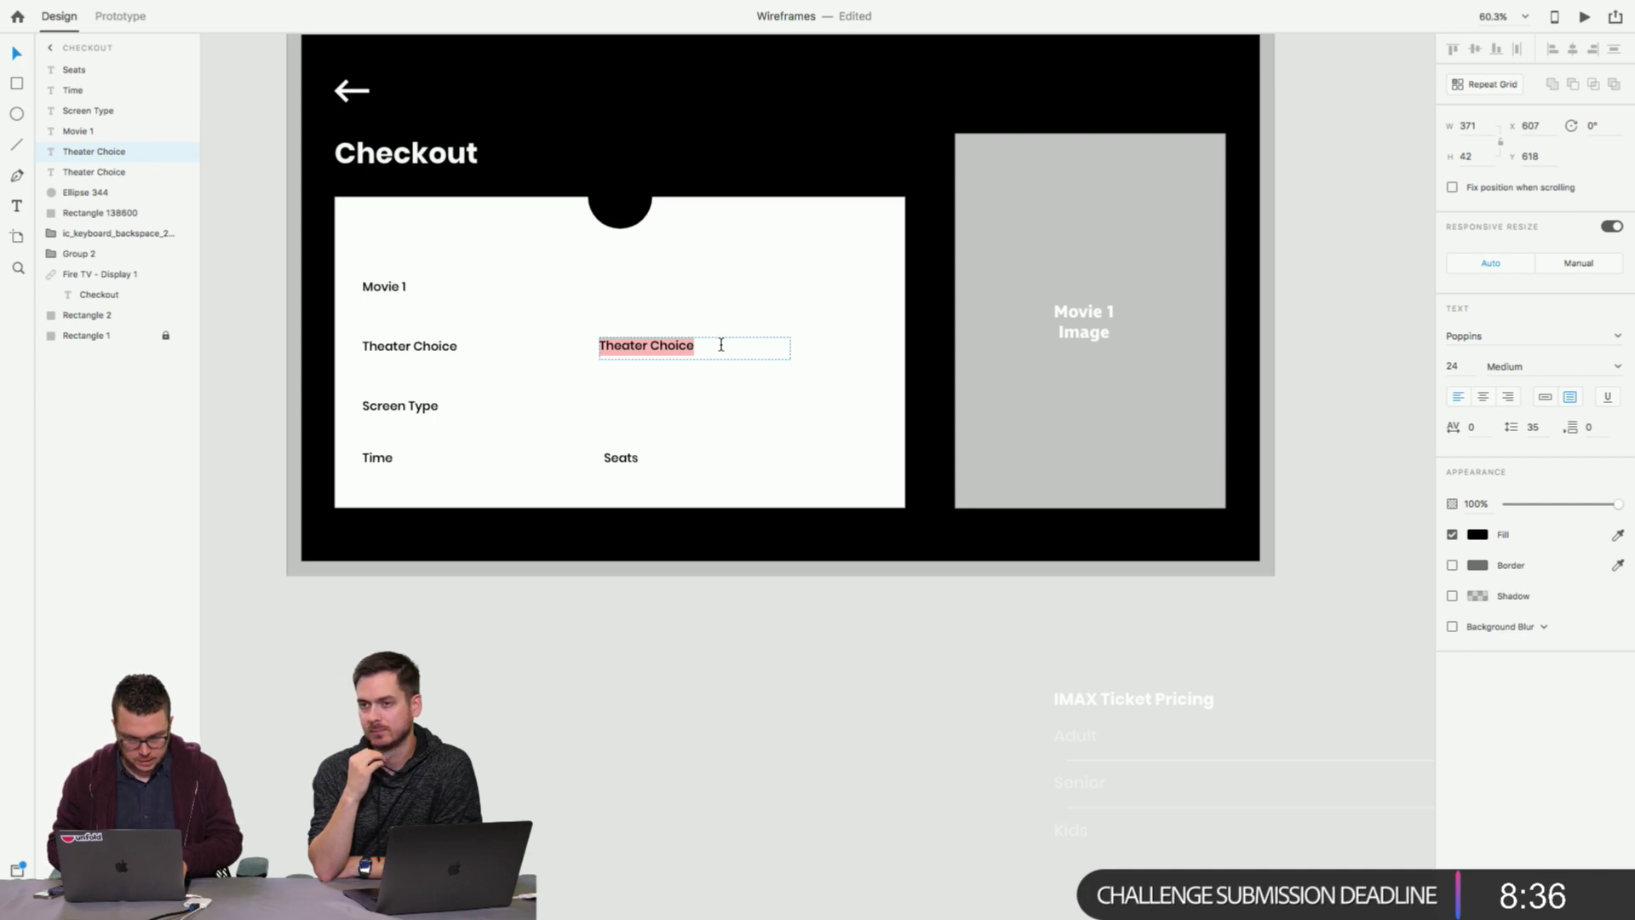
scroll(554, 401, down, 3)
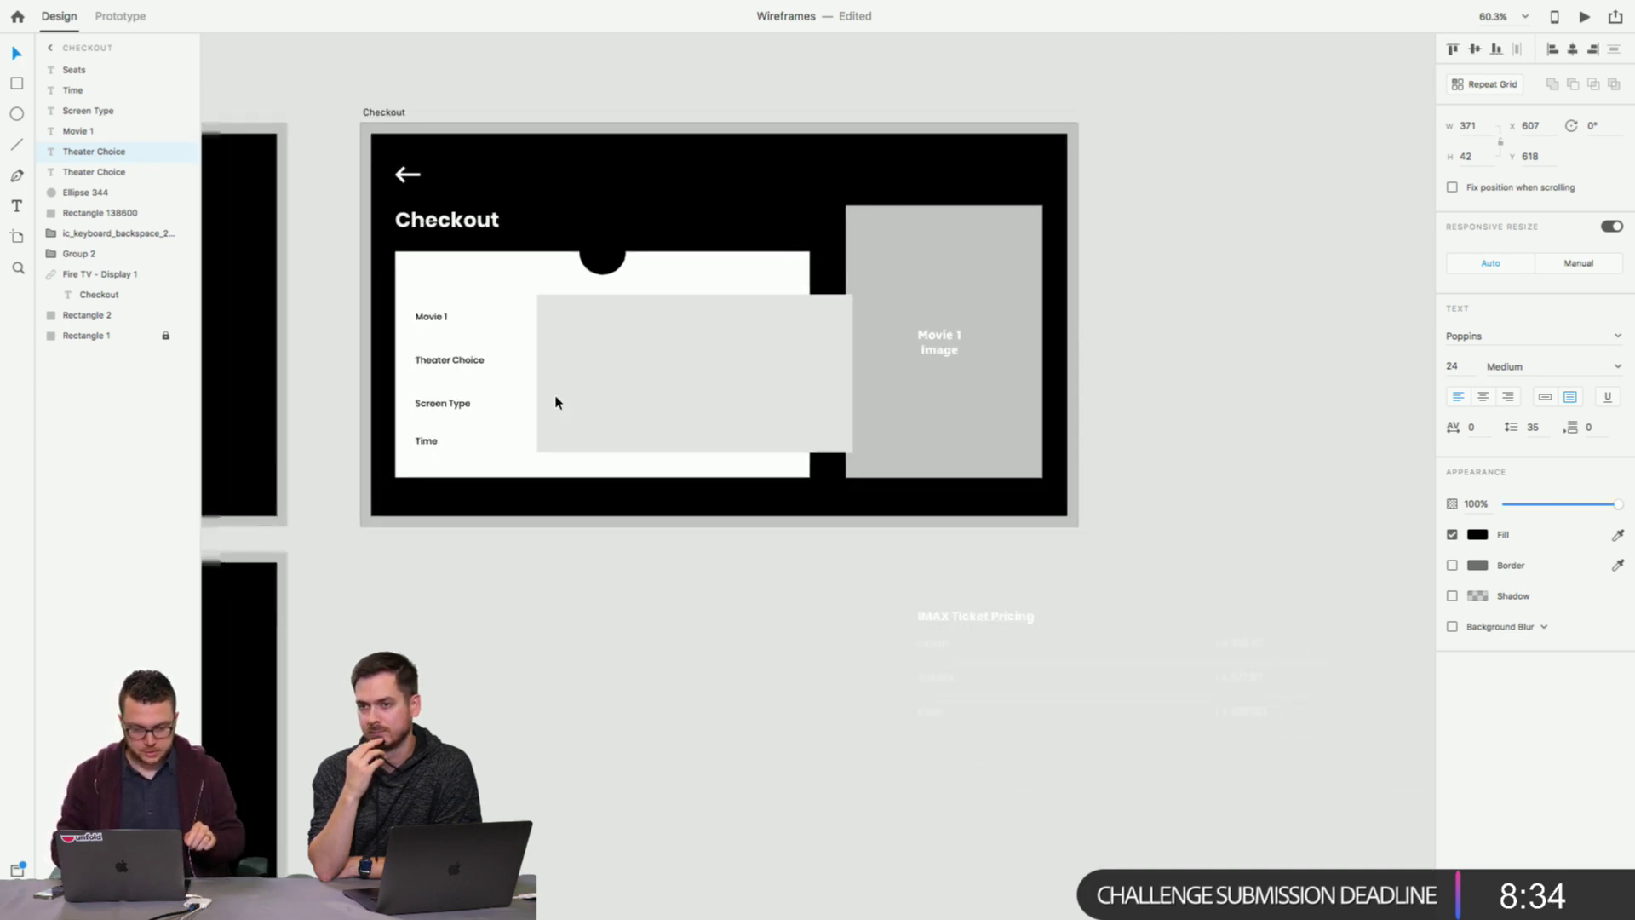
key(Escape)
Review the earlier artboards of the flow, from Seat Choice back to Movie Selection, for details the ticket should list.
scroll(439, 517, left, 10)
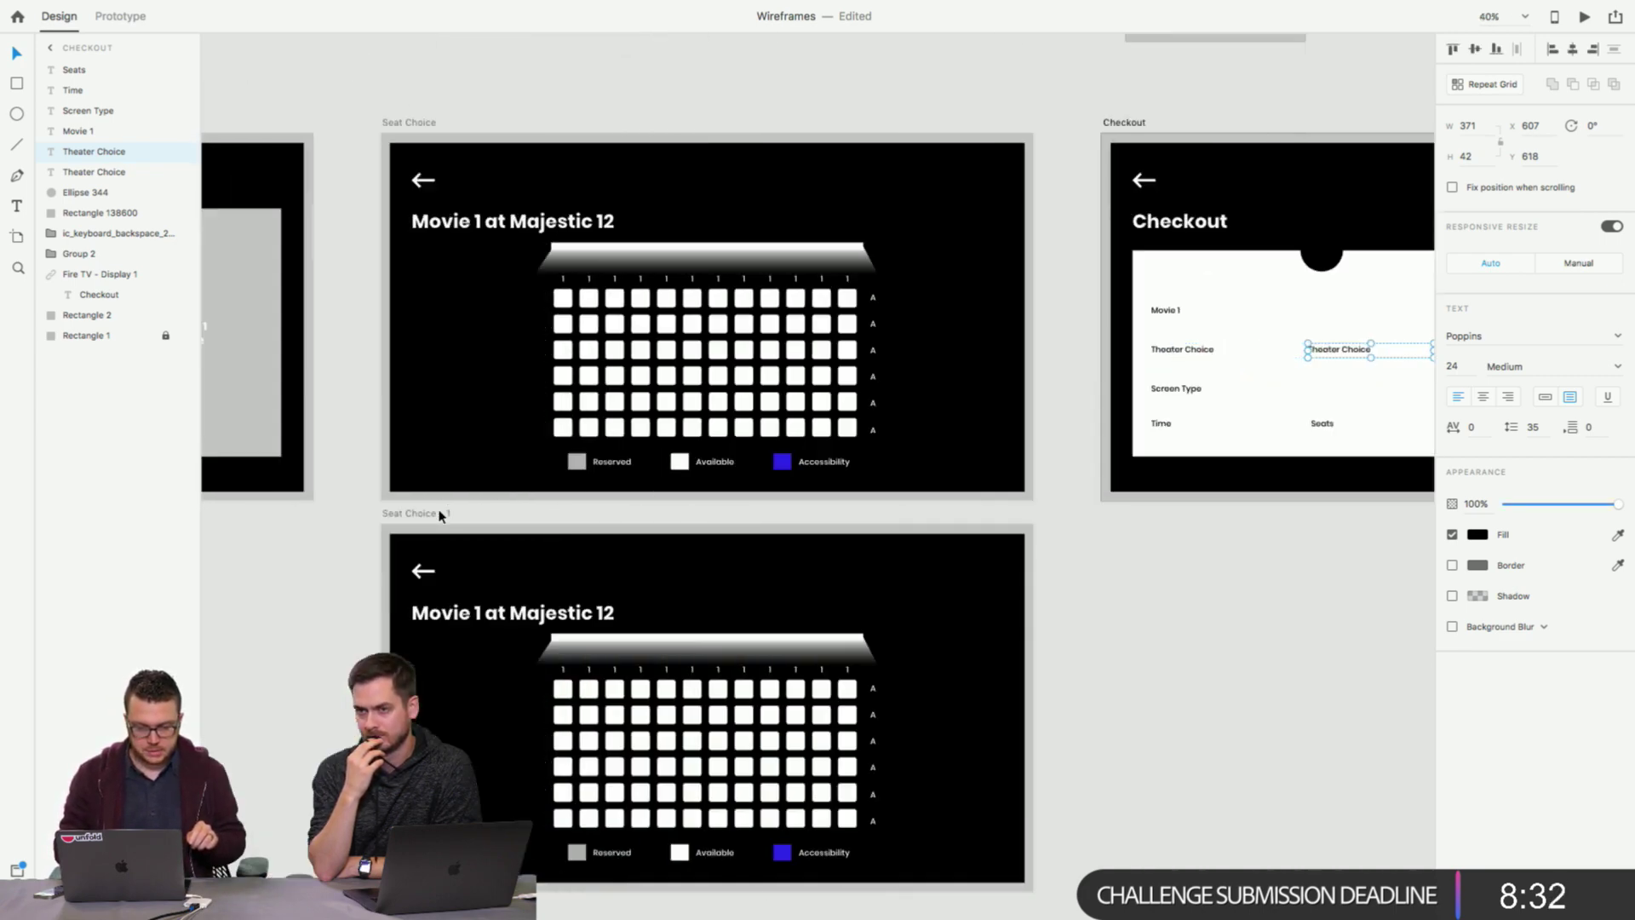
scroll(439, 517, down, 2)
scroll(440, 517, left, 15)
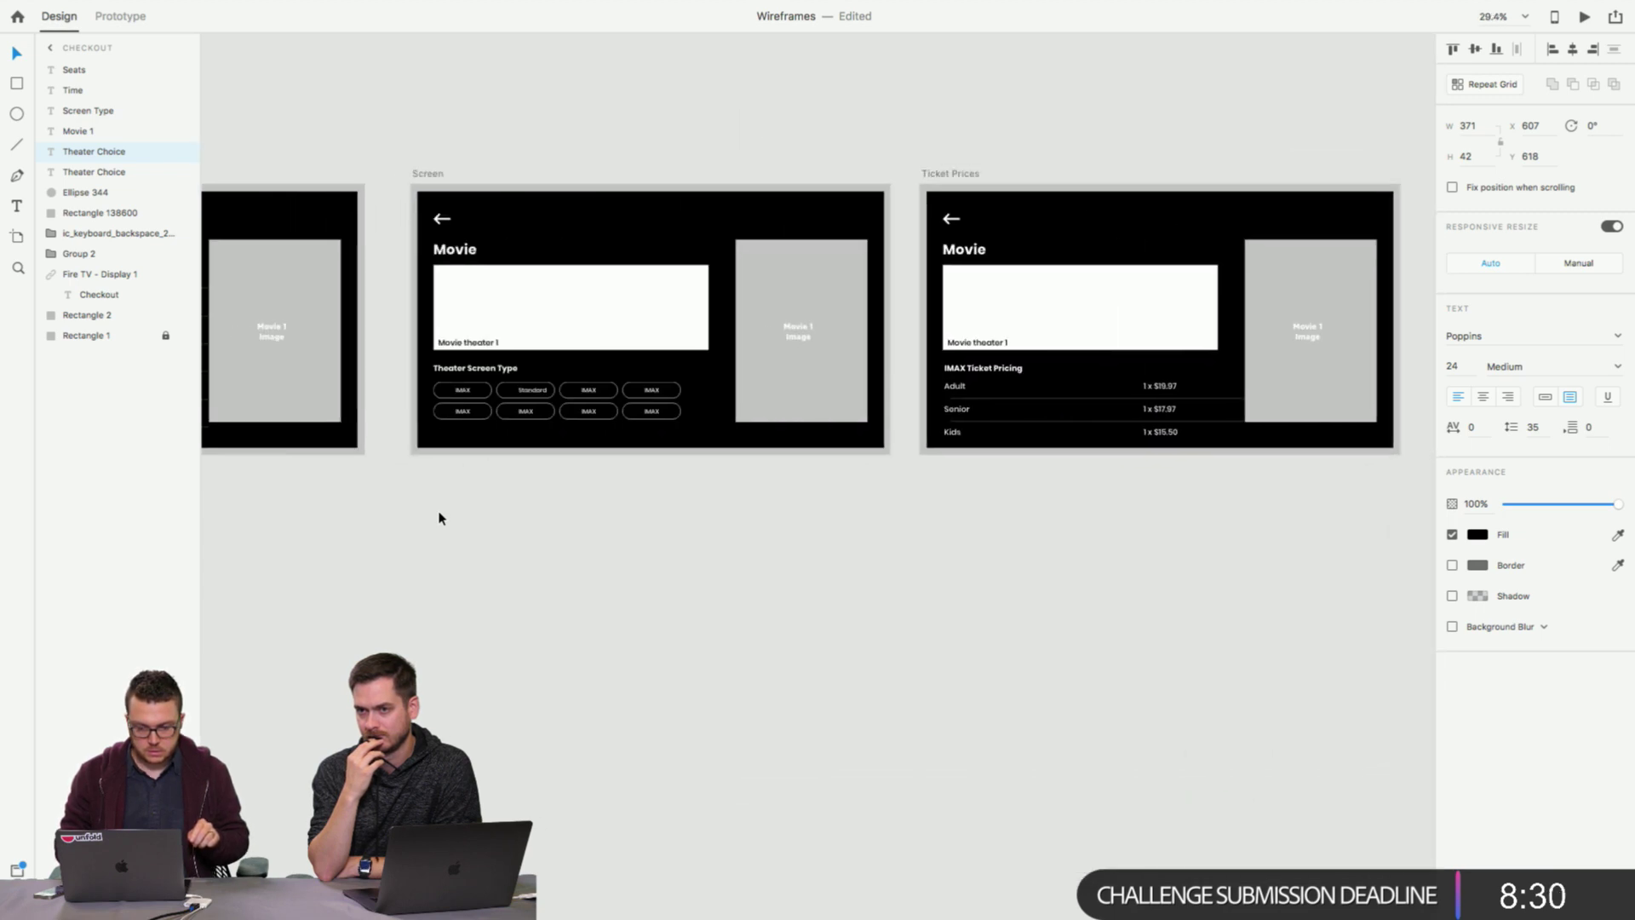
scroll(440, 517, left, 5)
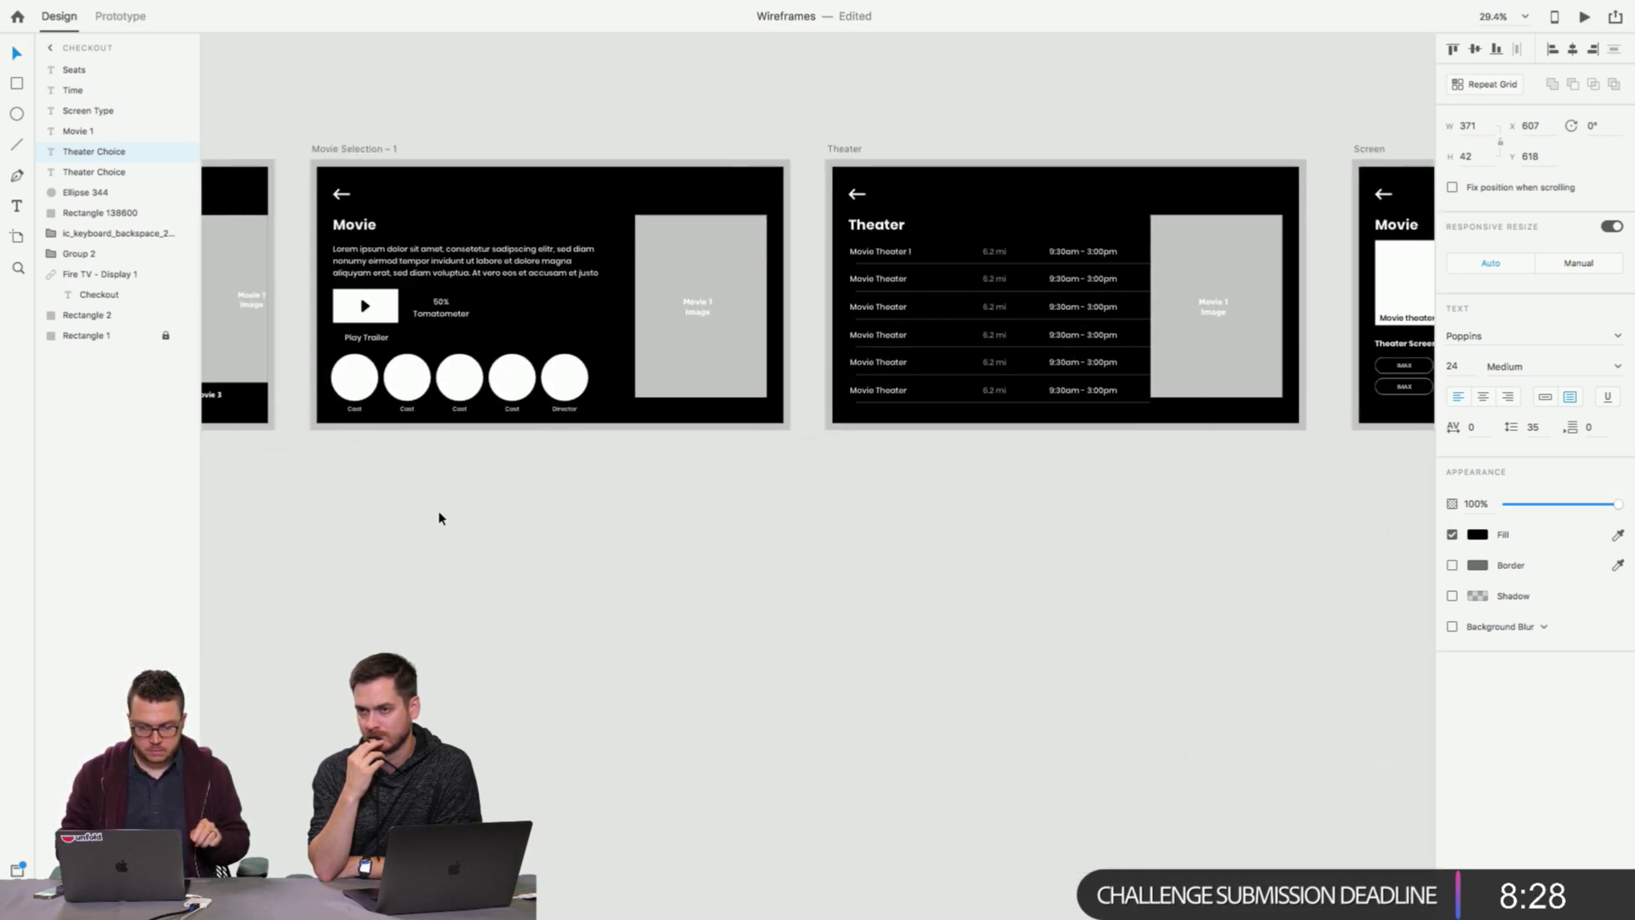
scroll(439, 517, left, 8)
scroll(440, 517, right, 20)
scroll(440, 517, up, 2)
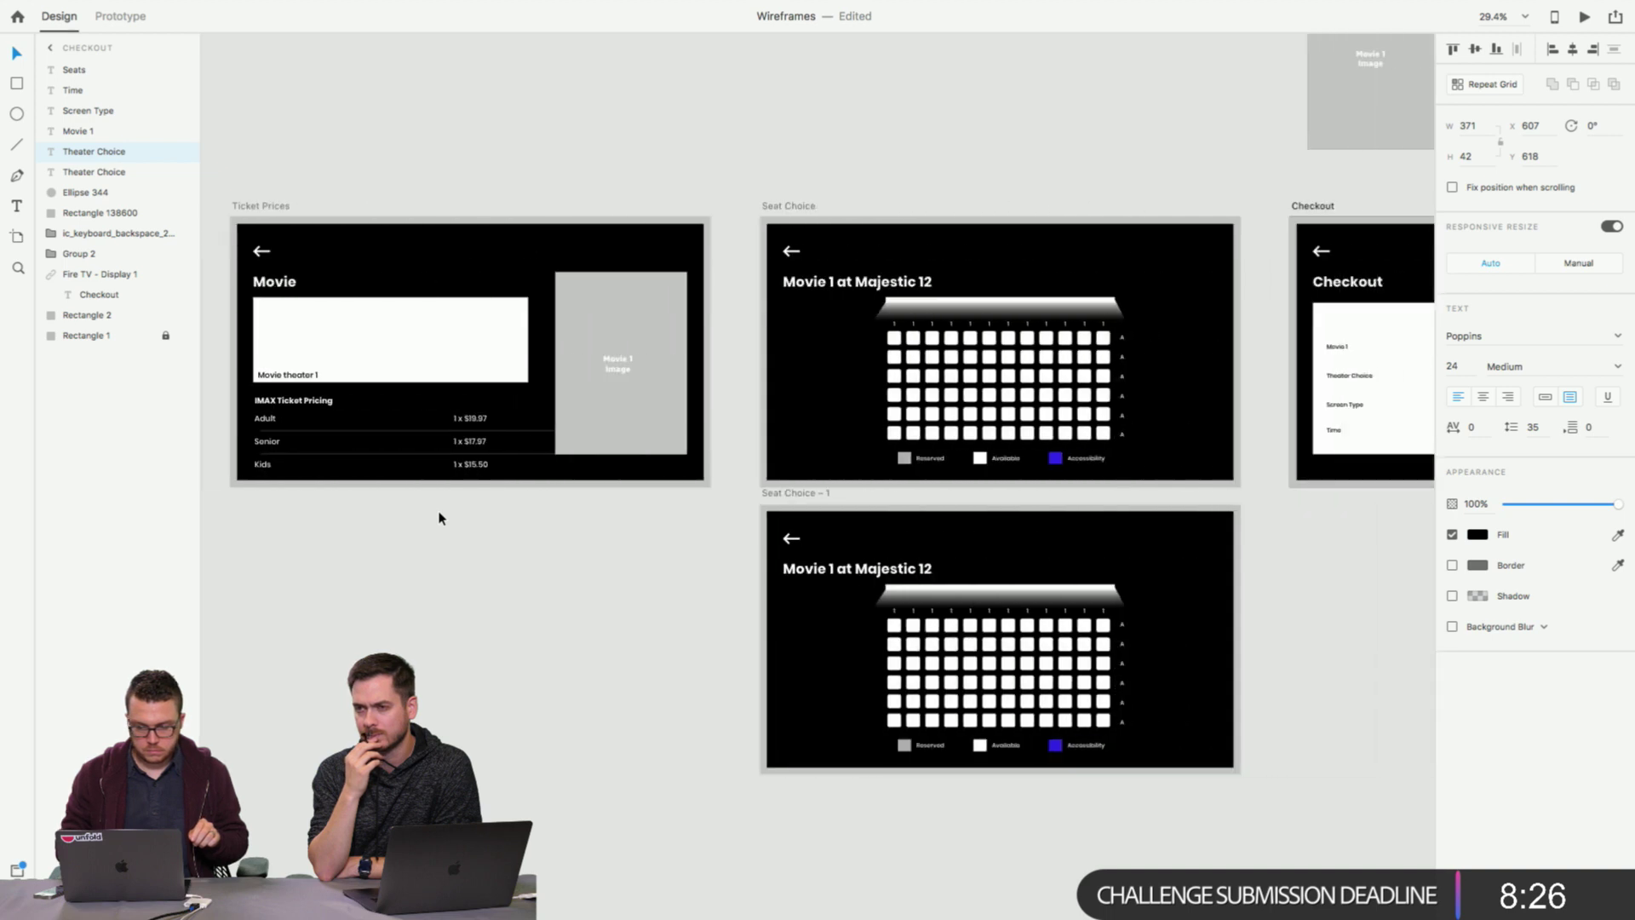
scroll(439, 517, right, 15)
scroll(440, 517, up, 5)
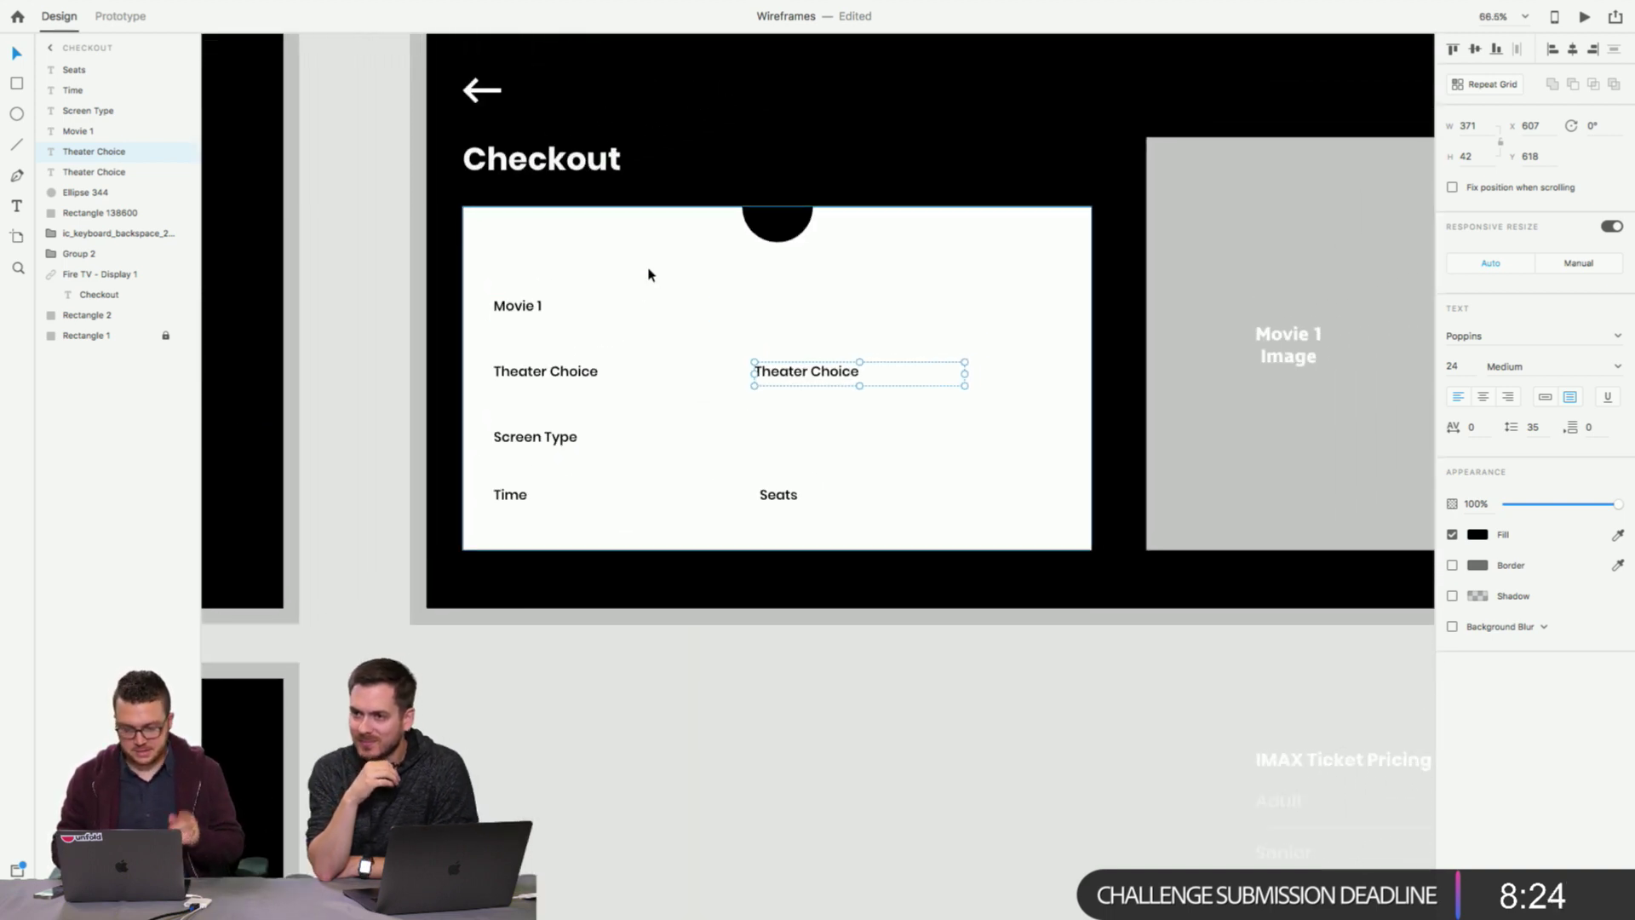
Change the Seats label to "Price Breakdown" and move it up level with Screen Type.
double_click(774, 508)
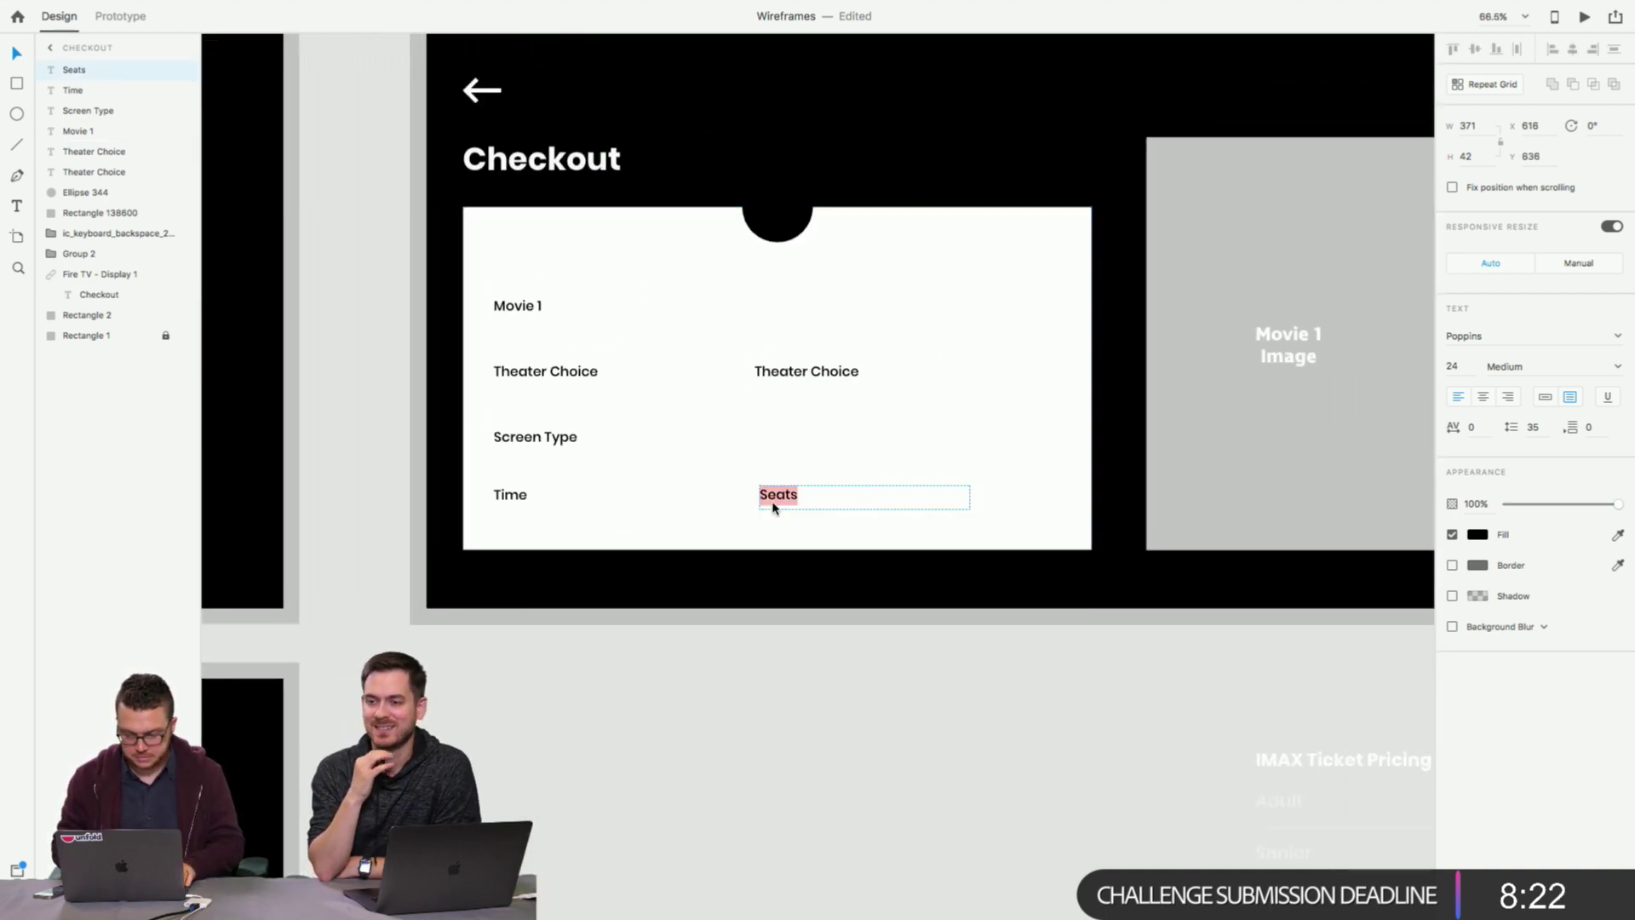
text(Pr)
key(BackSpace)
key(BackSpace)
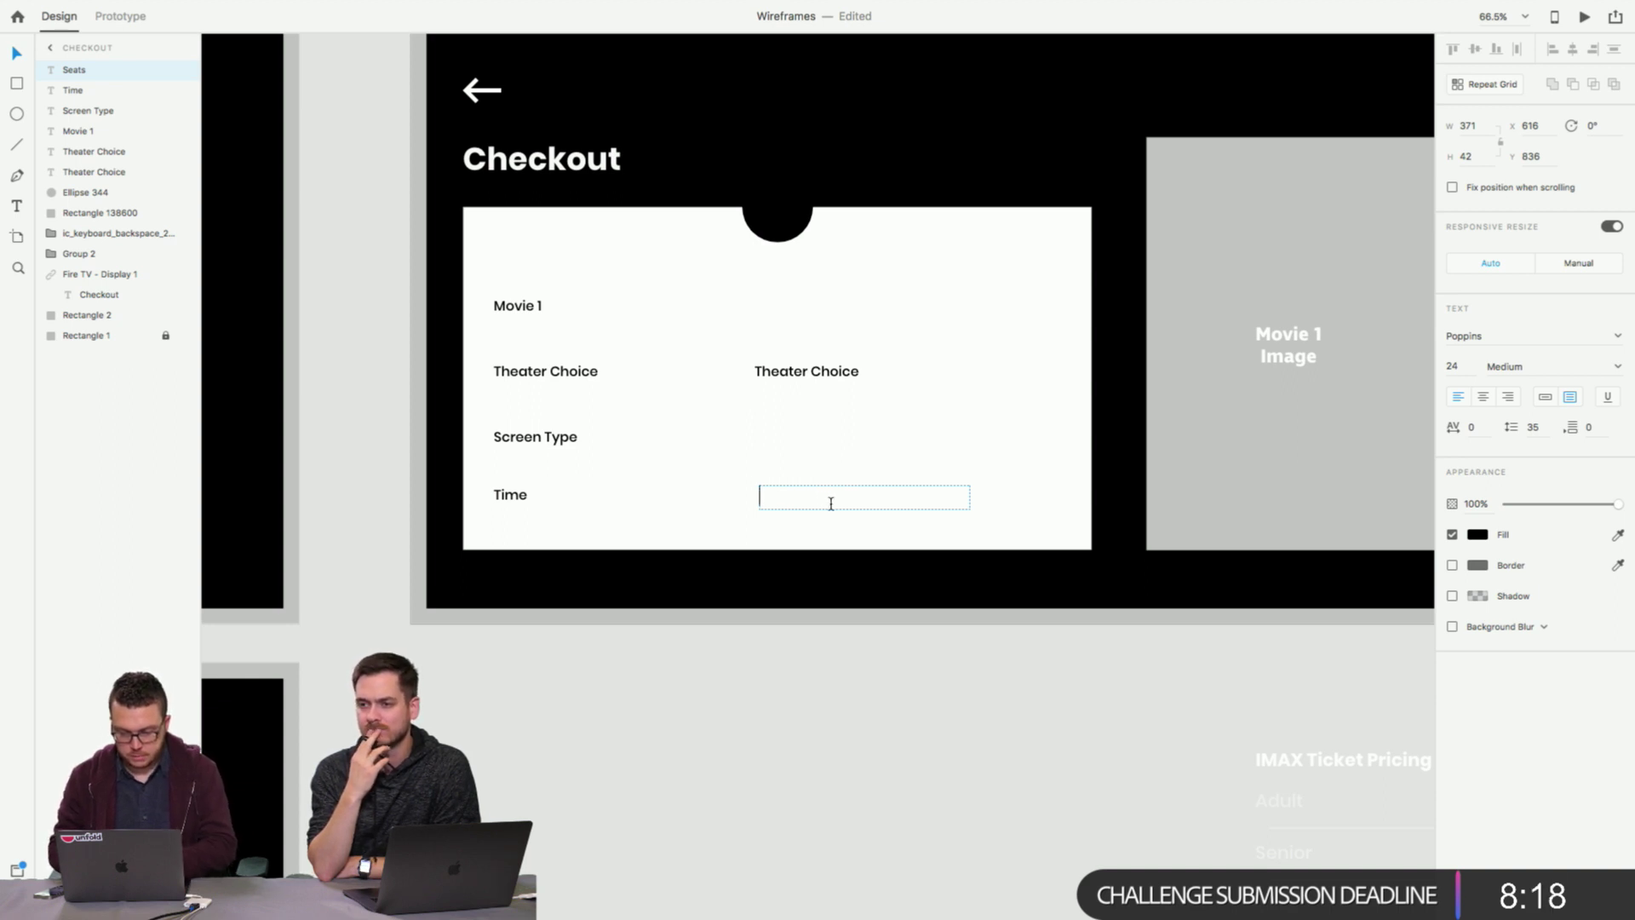
text(rice )
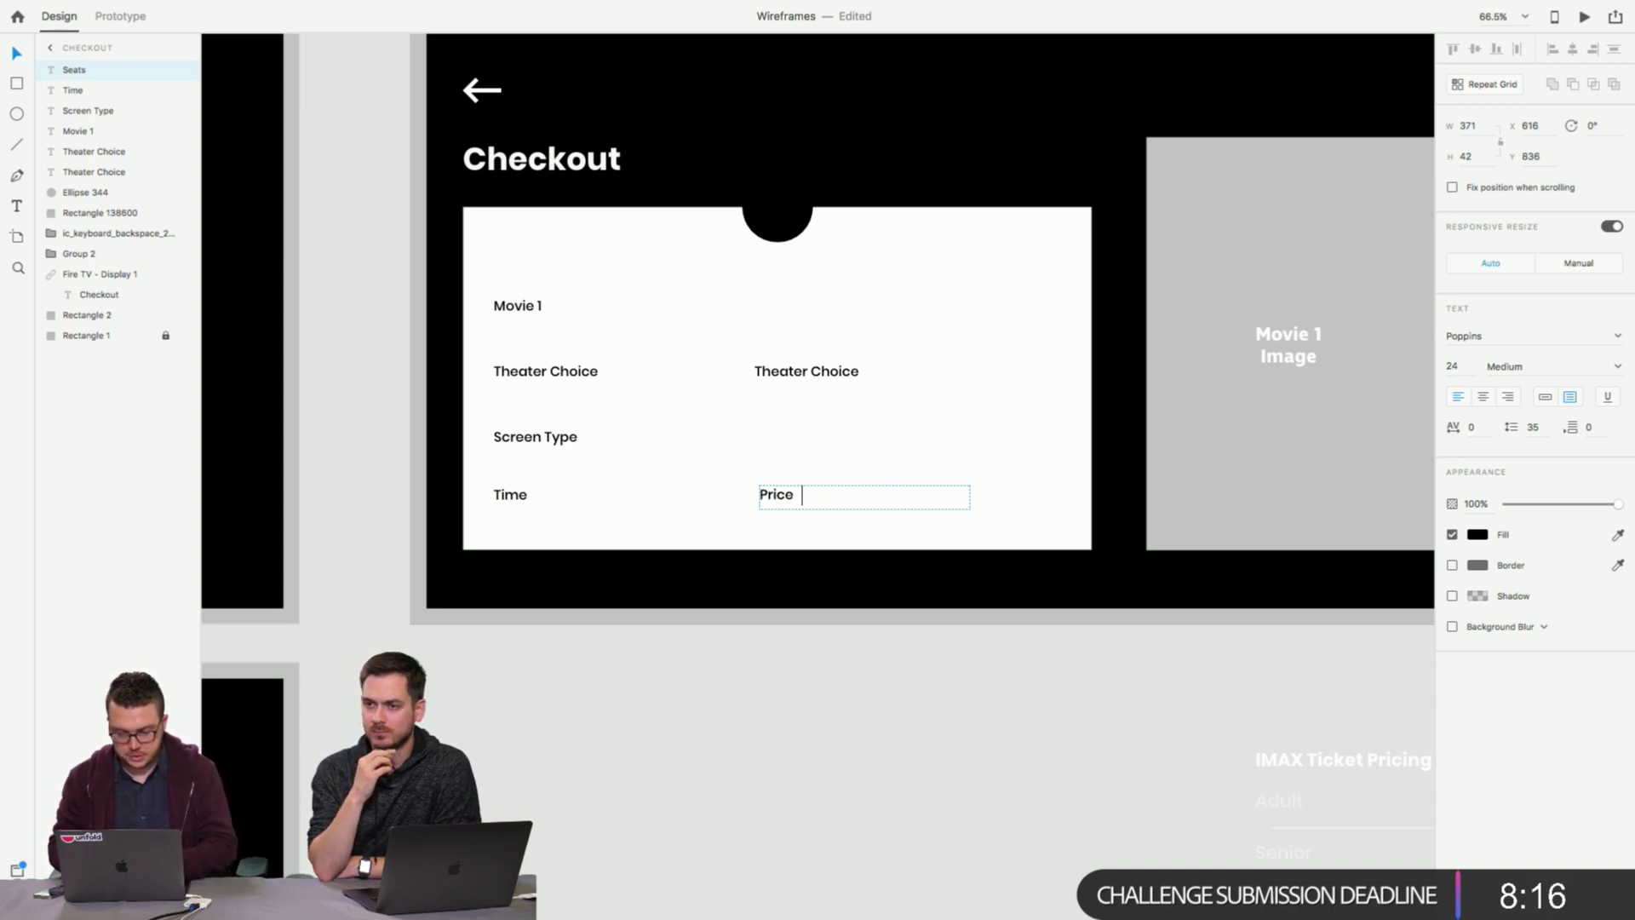
text(Break)
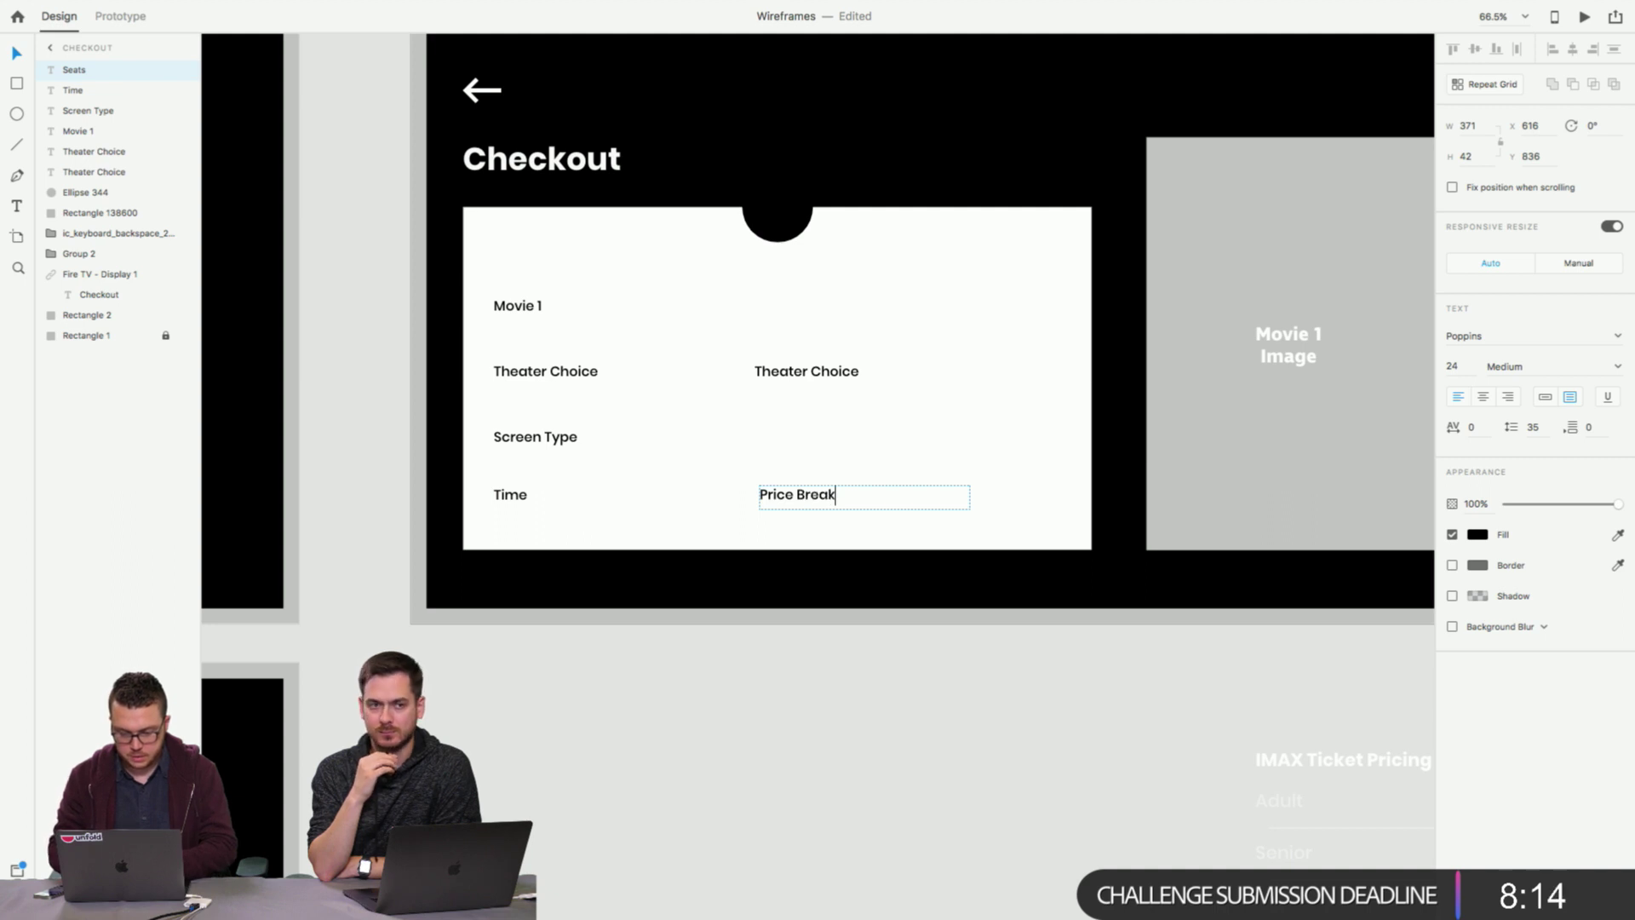
text(down)
click(971, 694)
drag(855, 498, 840, 438)
Change the text of the second-column Theater Choice copy to "Seats".
click(797, 377)
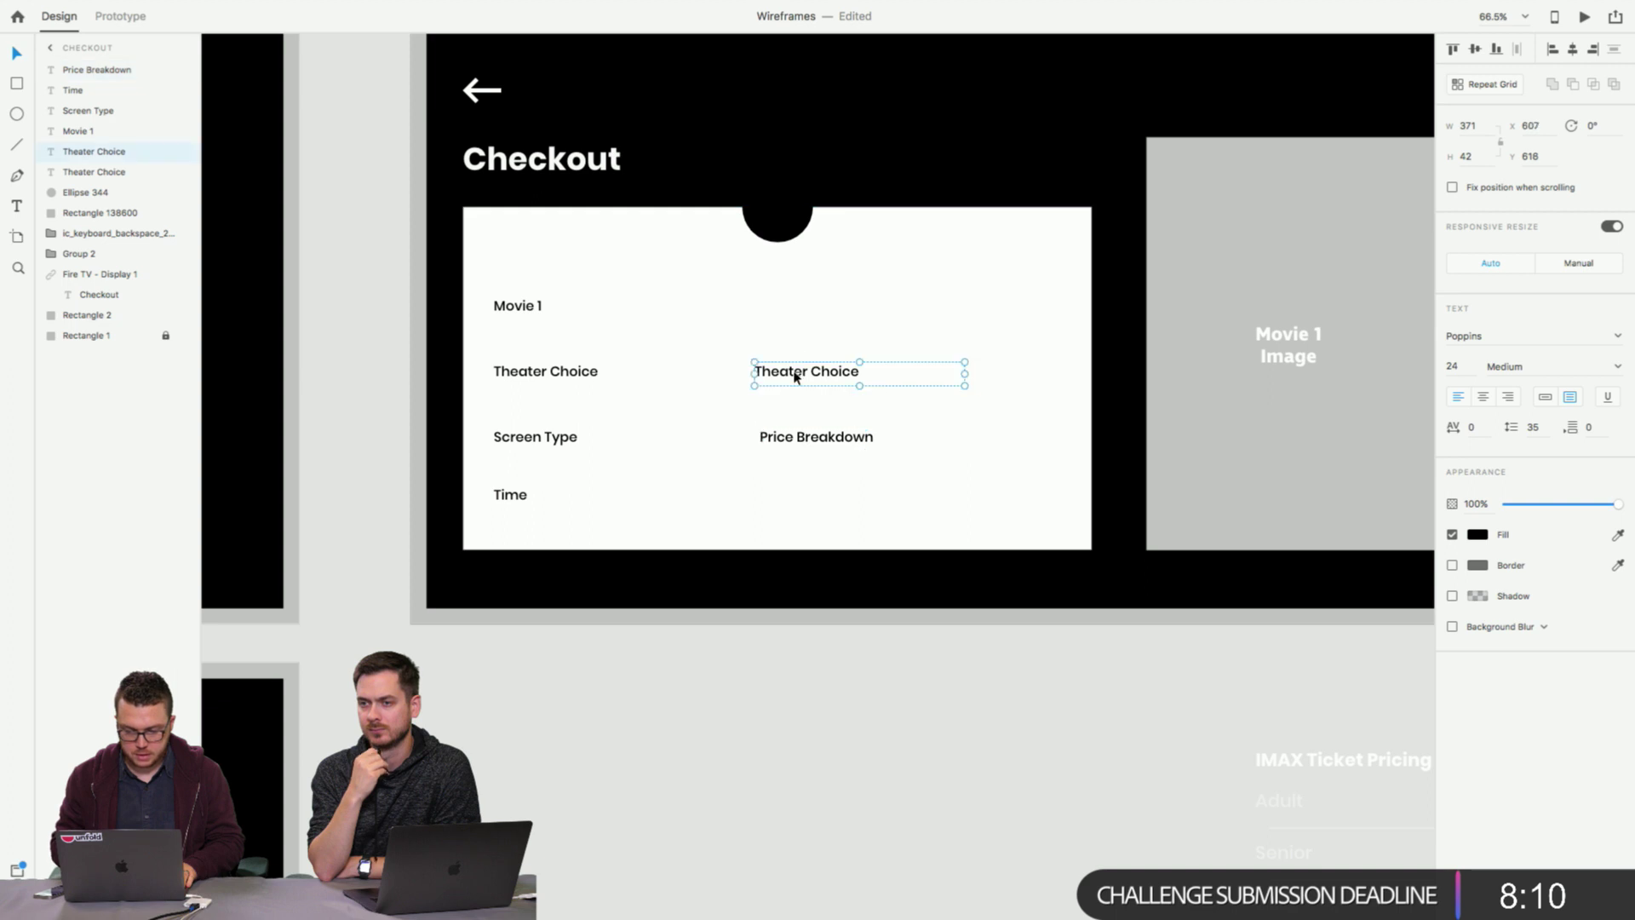
double_click(797, 377)
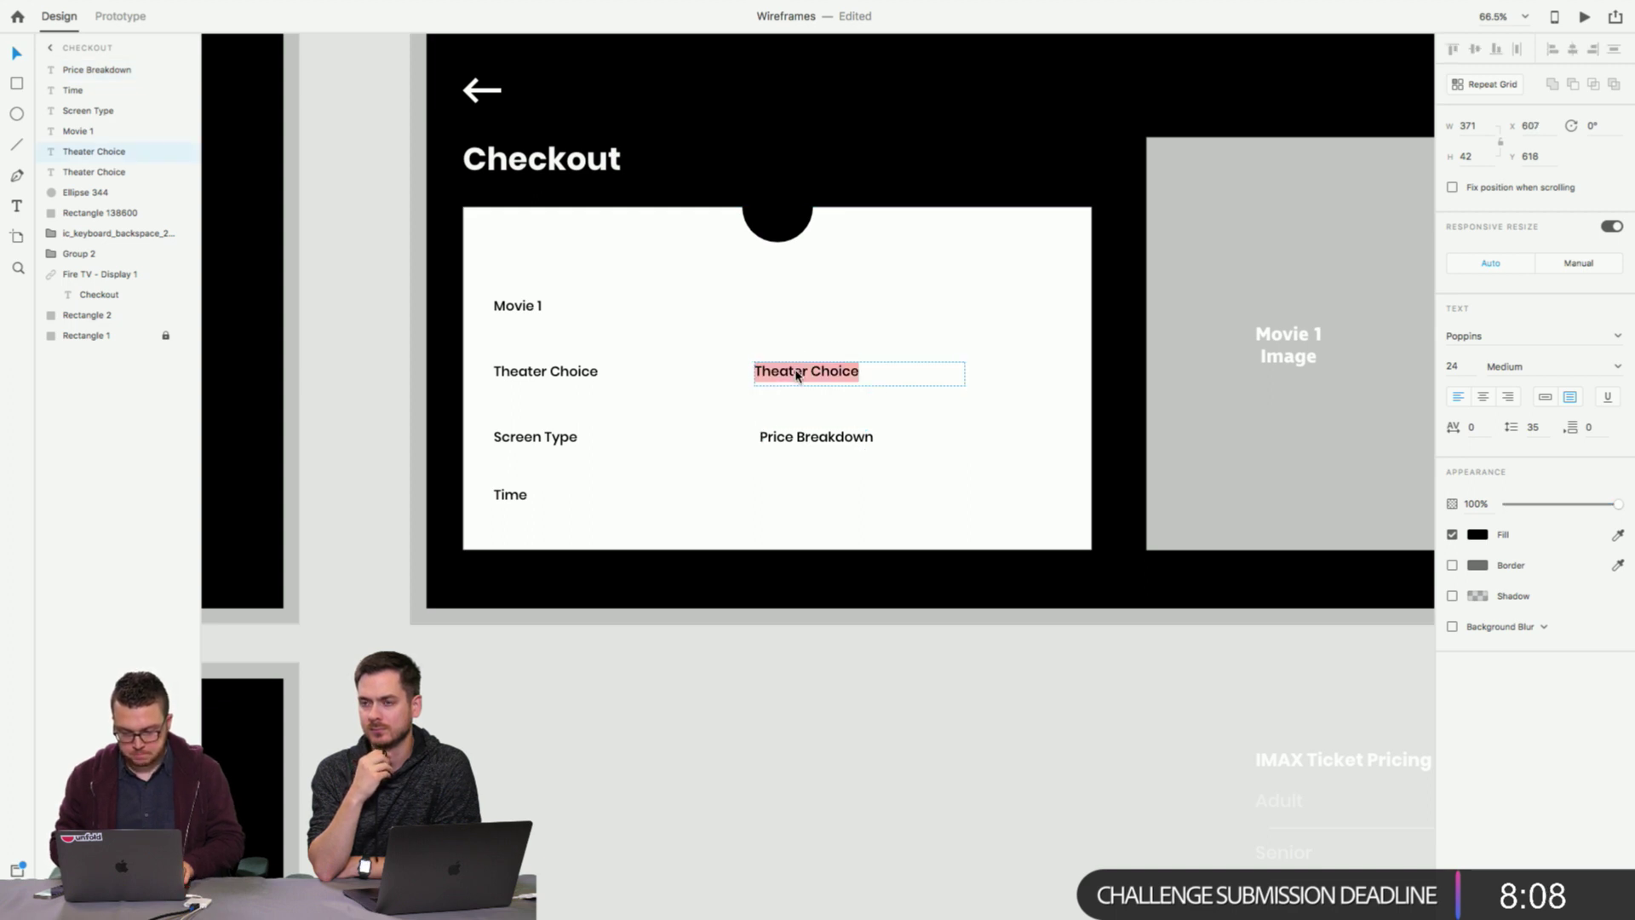
text(Seats)
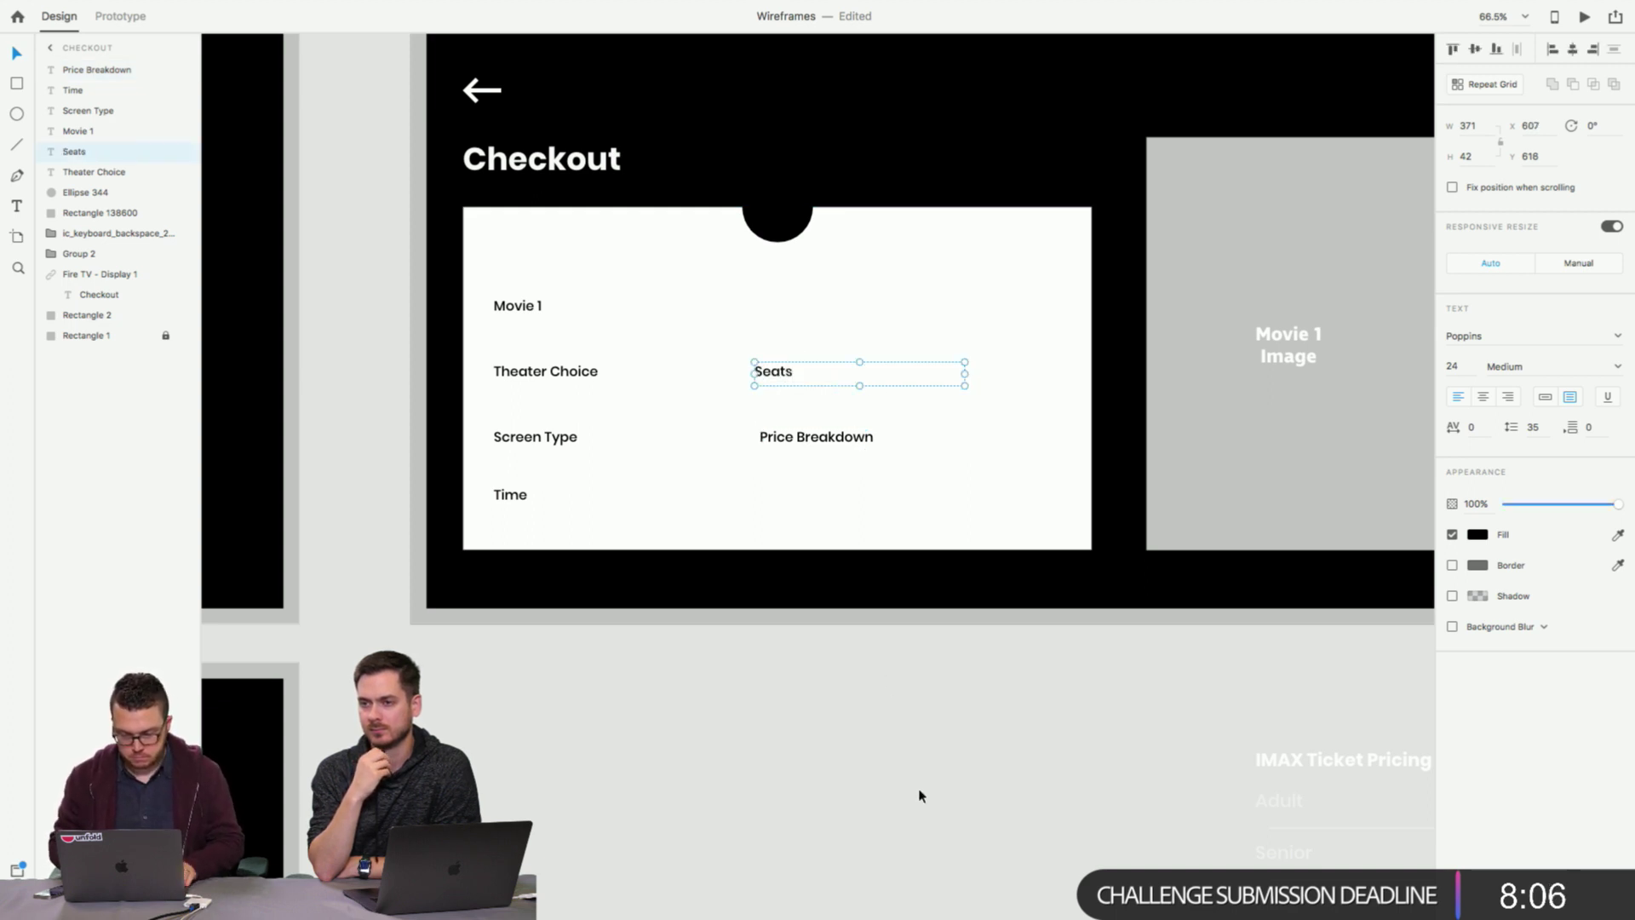
click(865, 704)
Shorten the Movie 1 text box on the ticket to about 31 high.
double_click(797, 439)
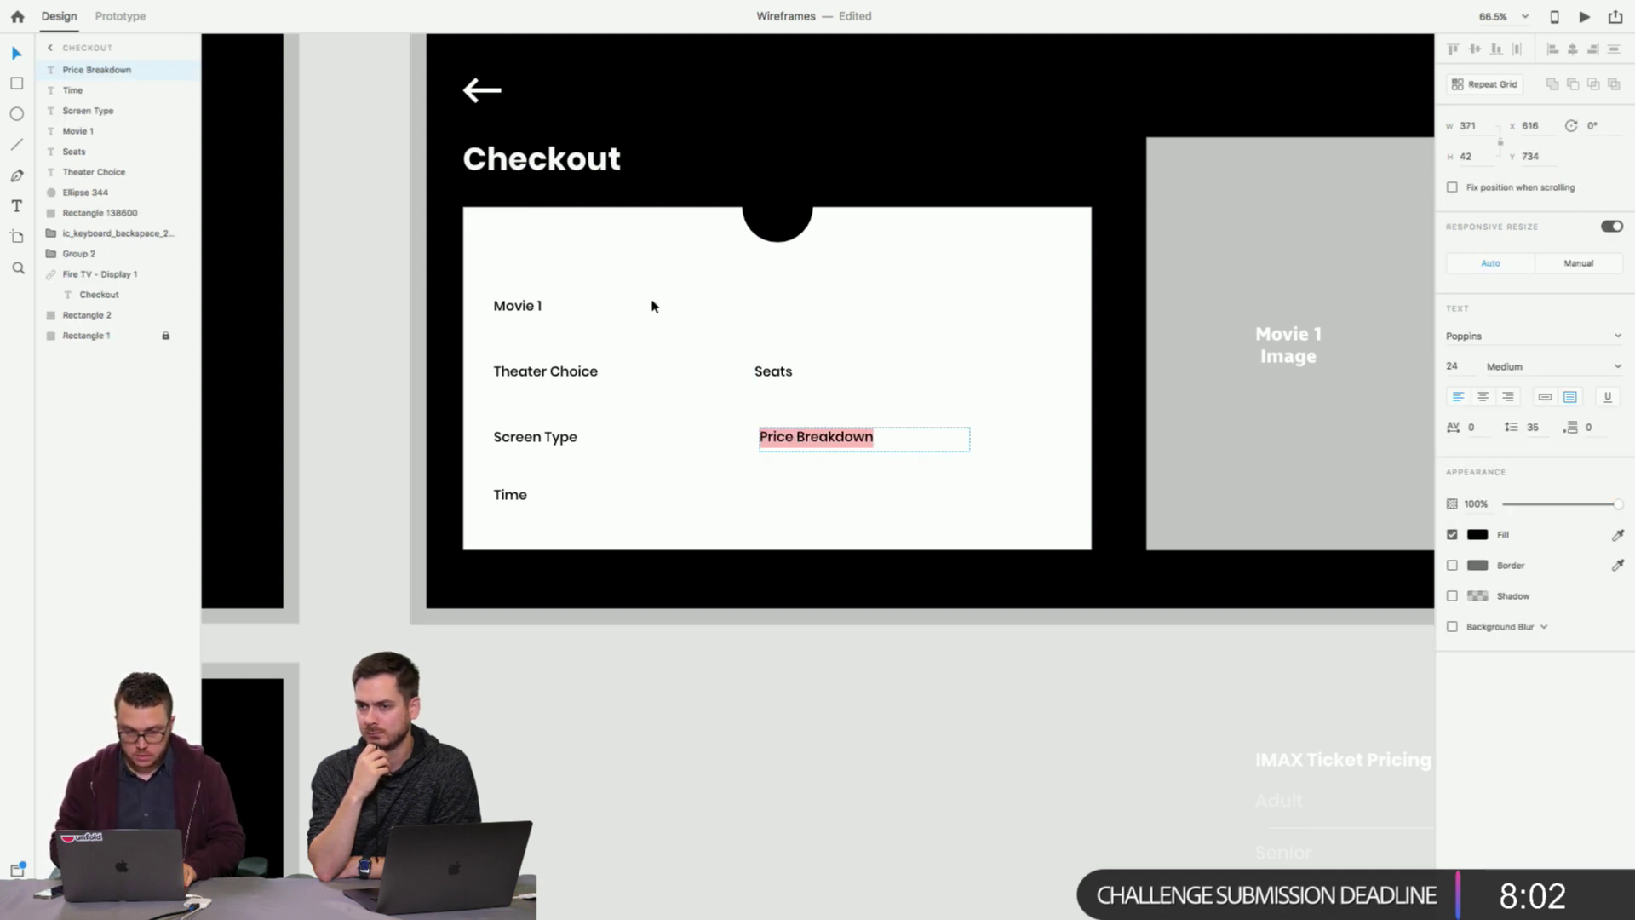
double_click(514, 312)
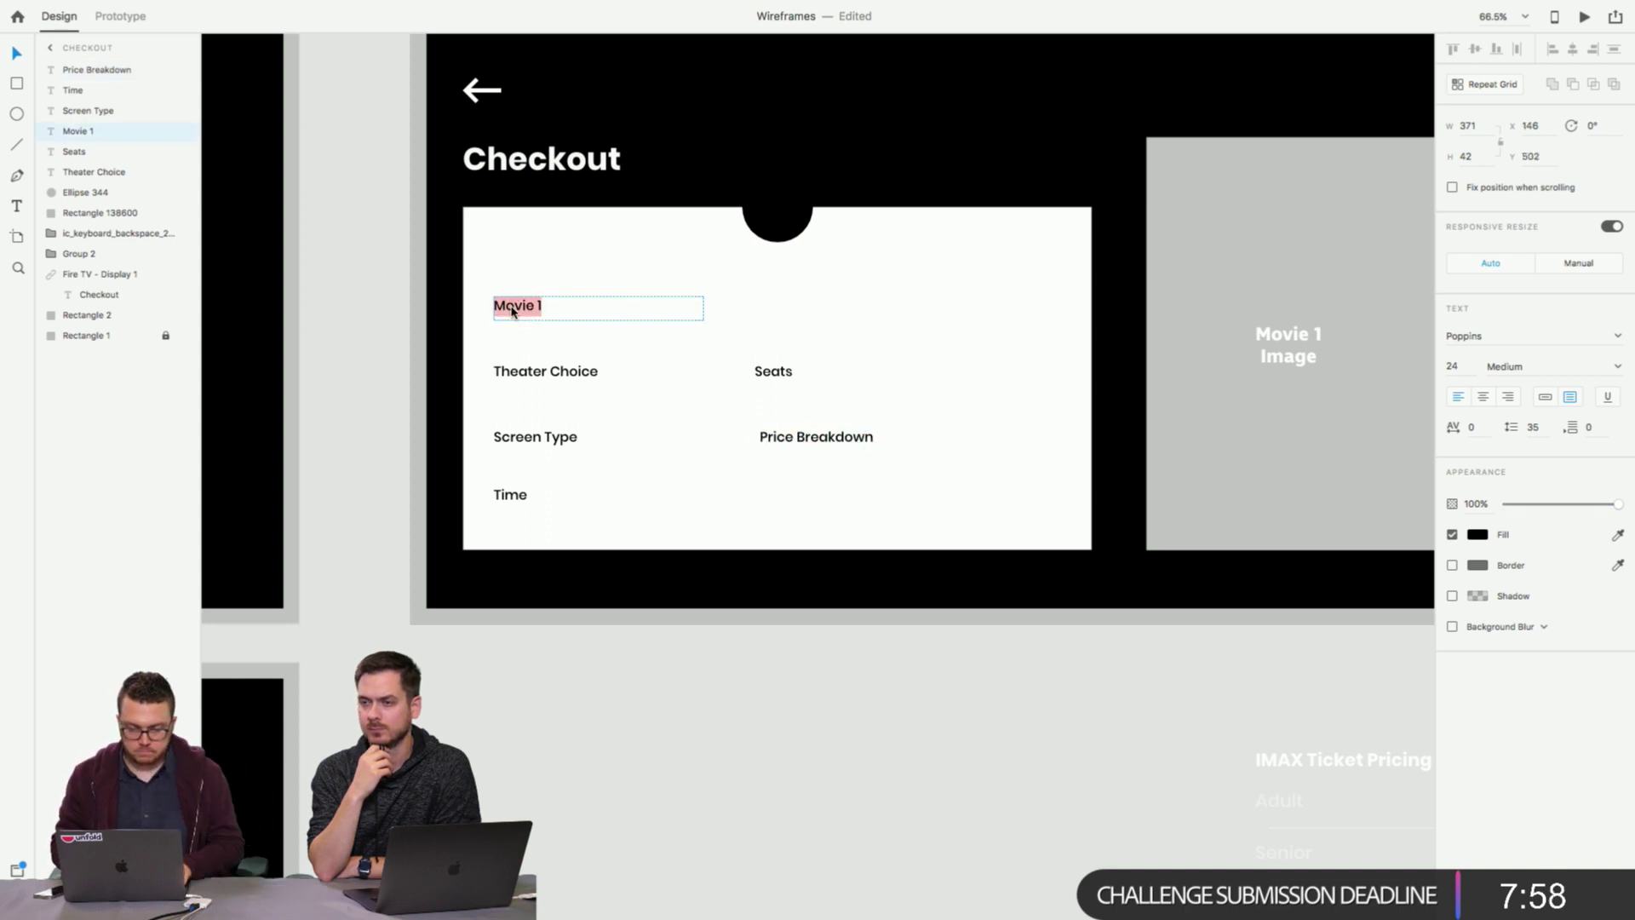
key(Escape)
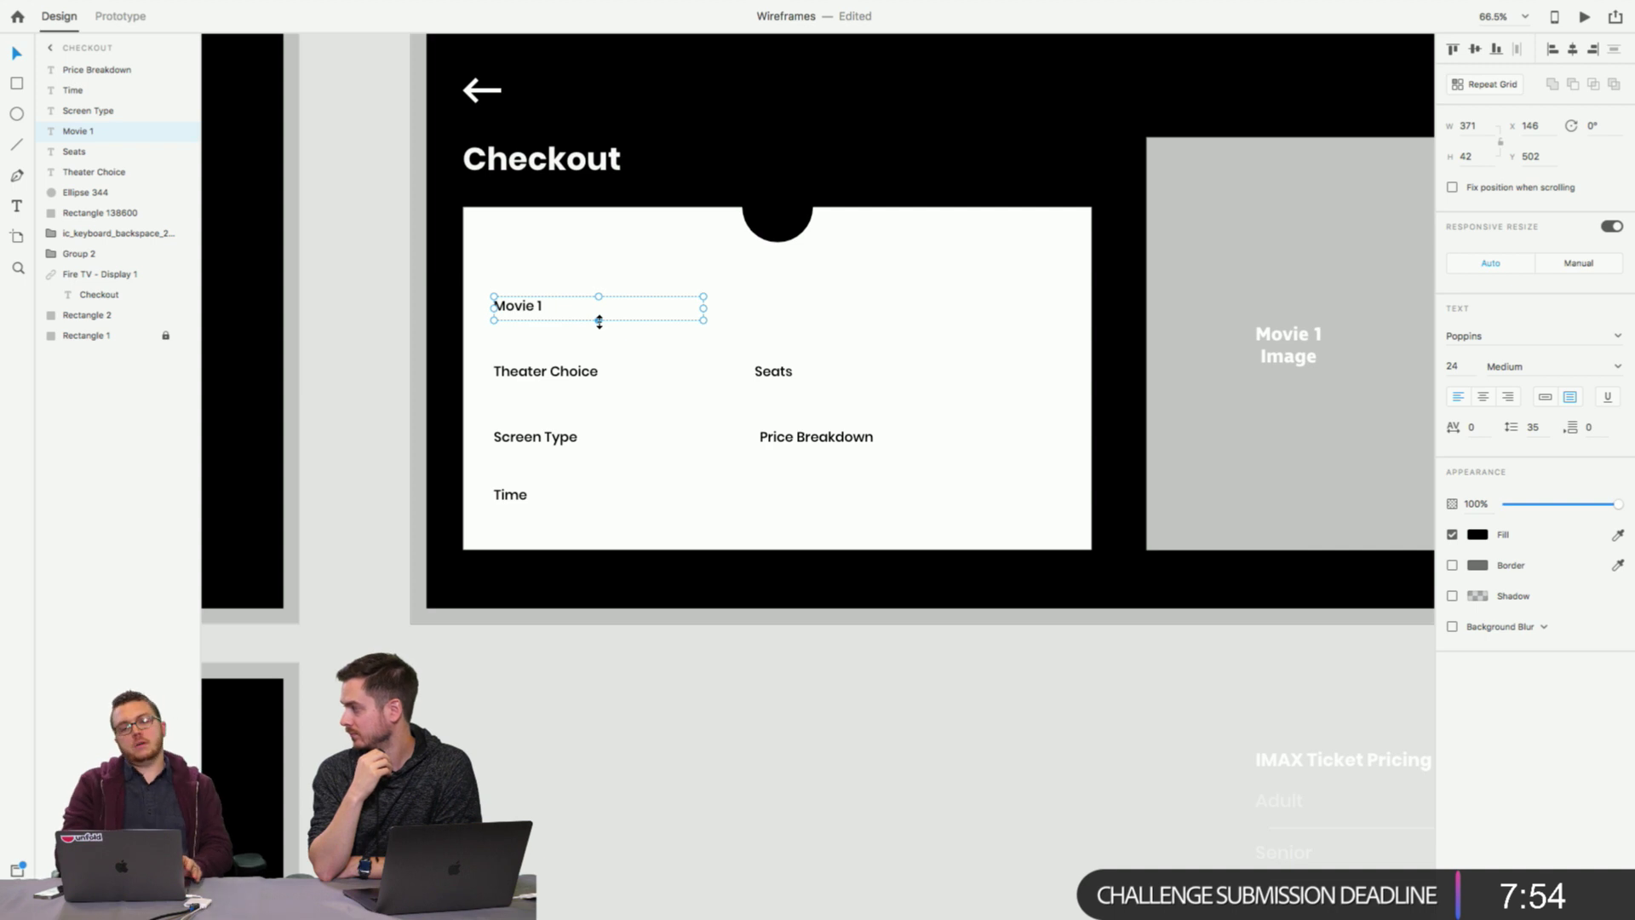
drag(598, 321, 599, 315)
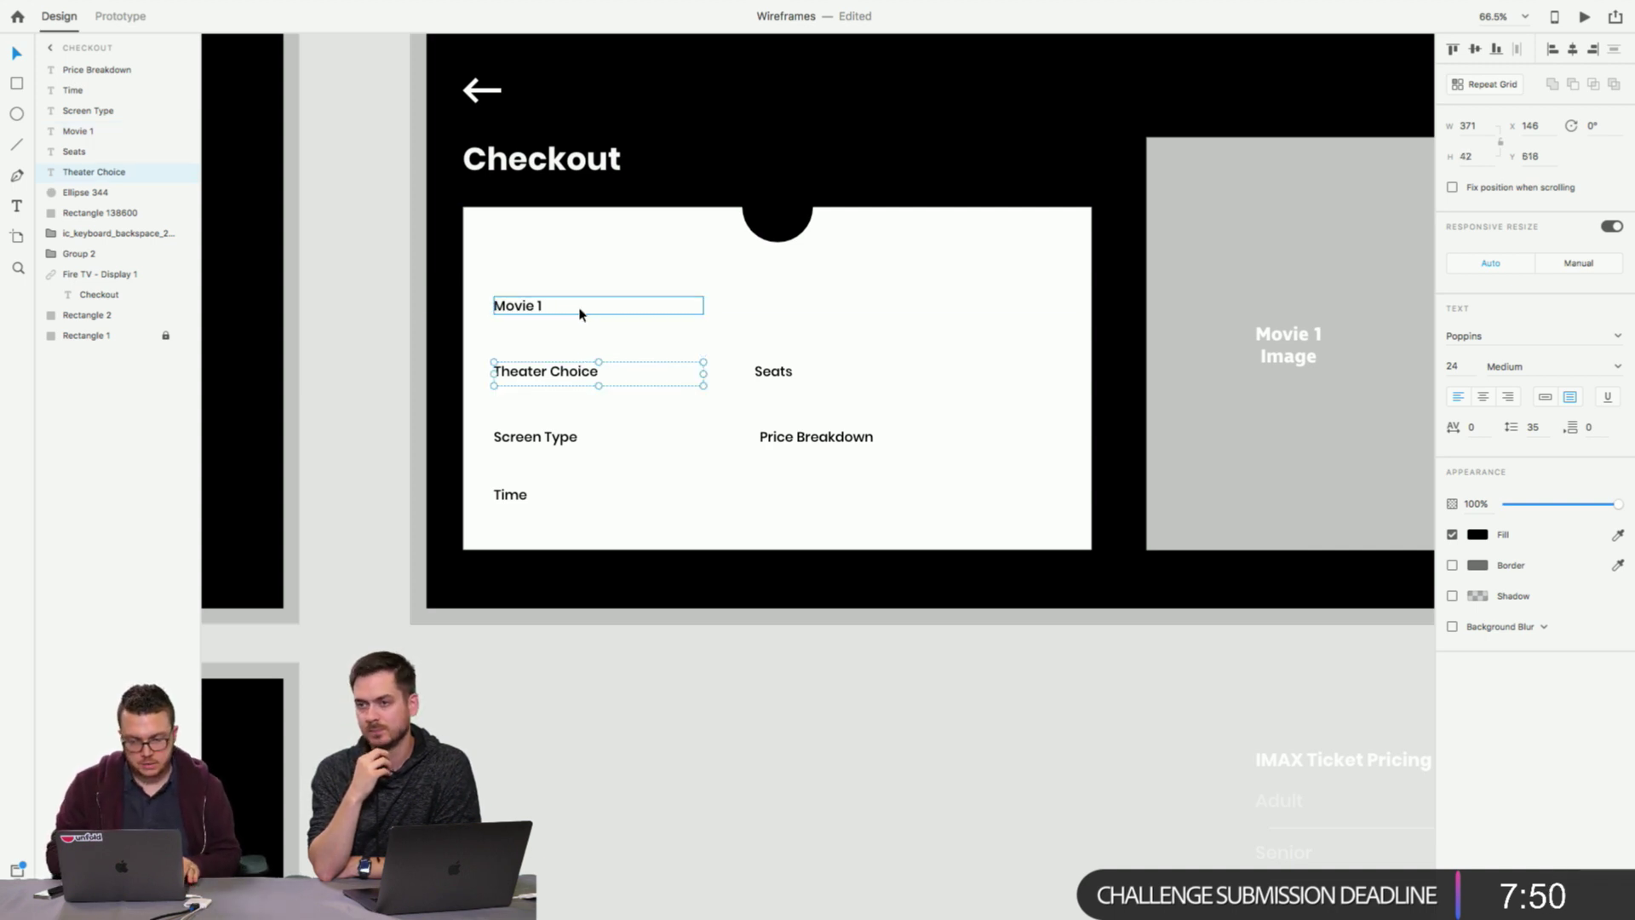
Draw a rectangle across the full width of the ticket's top, about 1112 by 147, ending just above Movie 1.
click(366, 201)
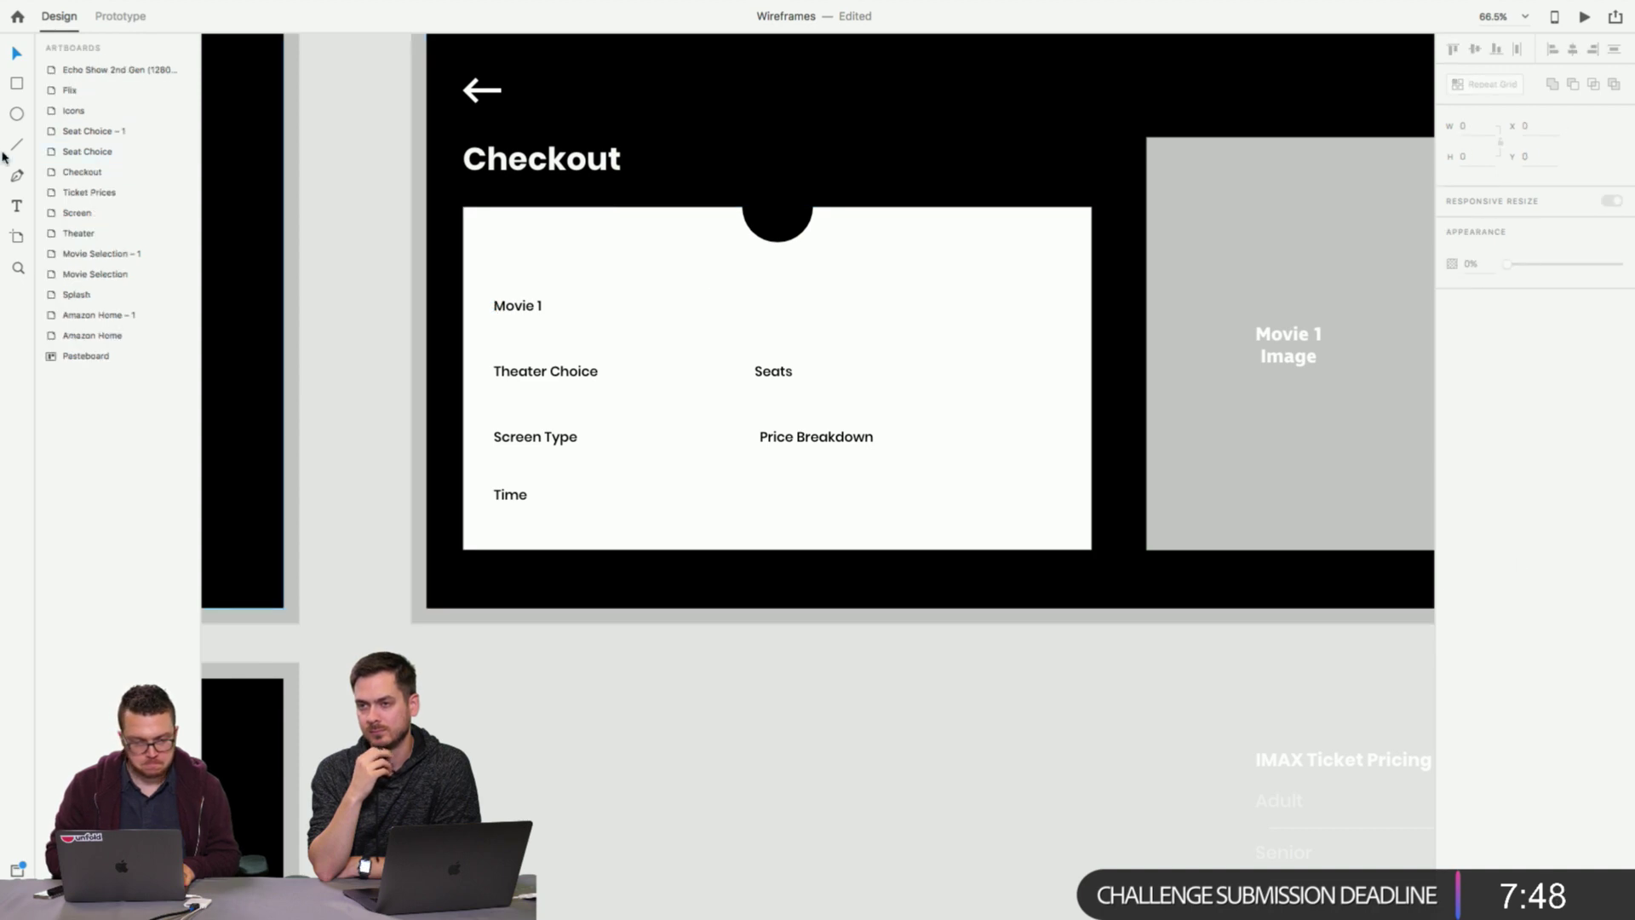
click(16, 83)
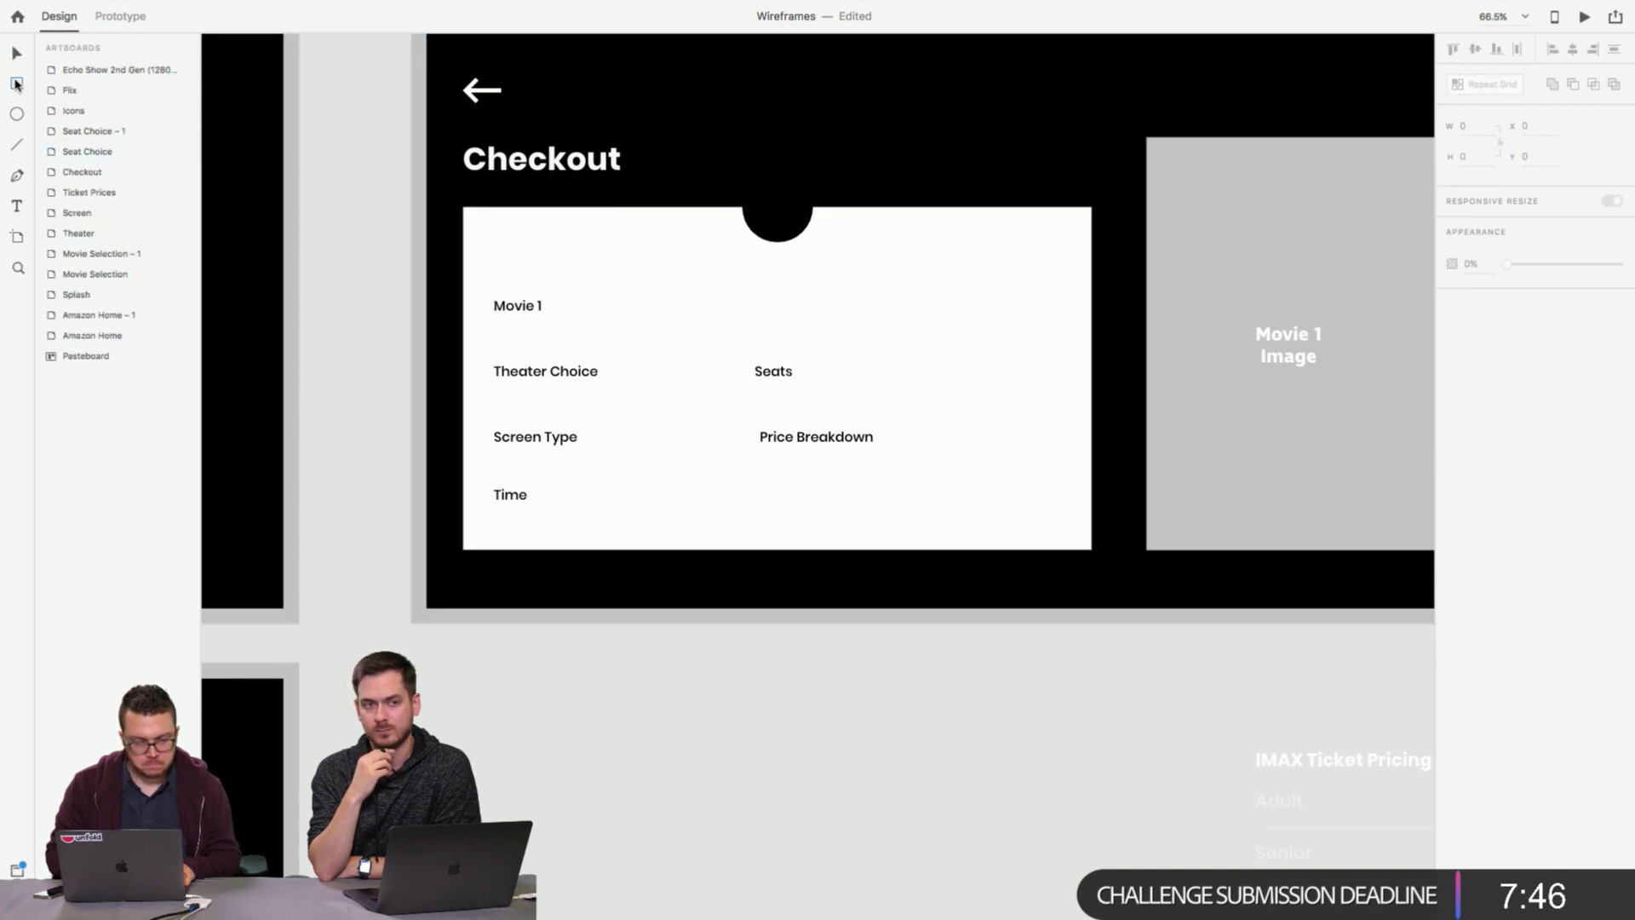
click(470, 210)
mouse_move(630, 266)
mouse_down()
mouse_move(1097, 283)
mouse_move(1091, 315)
mouse_up()
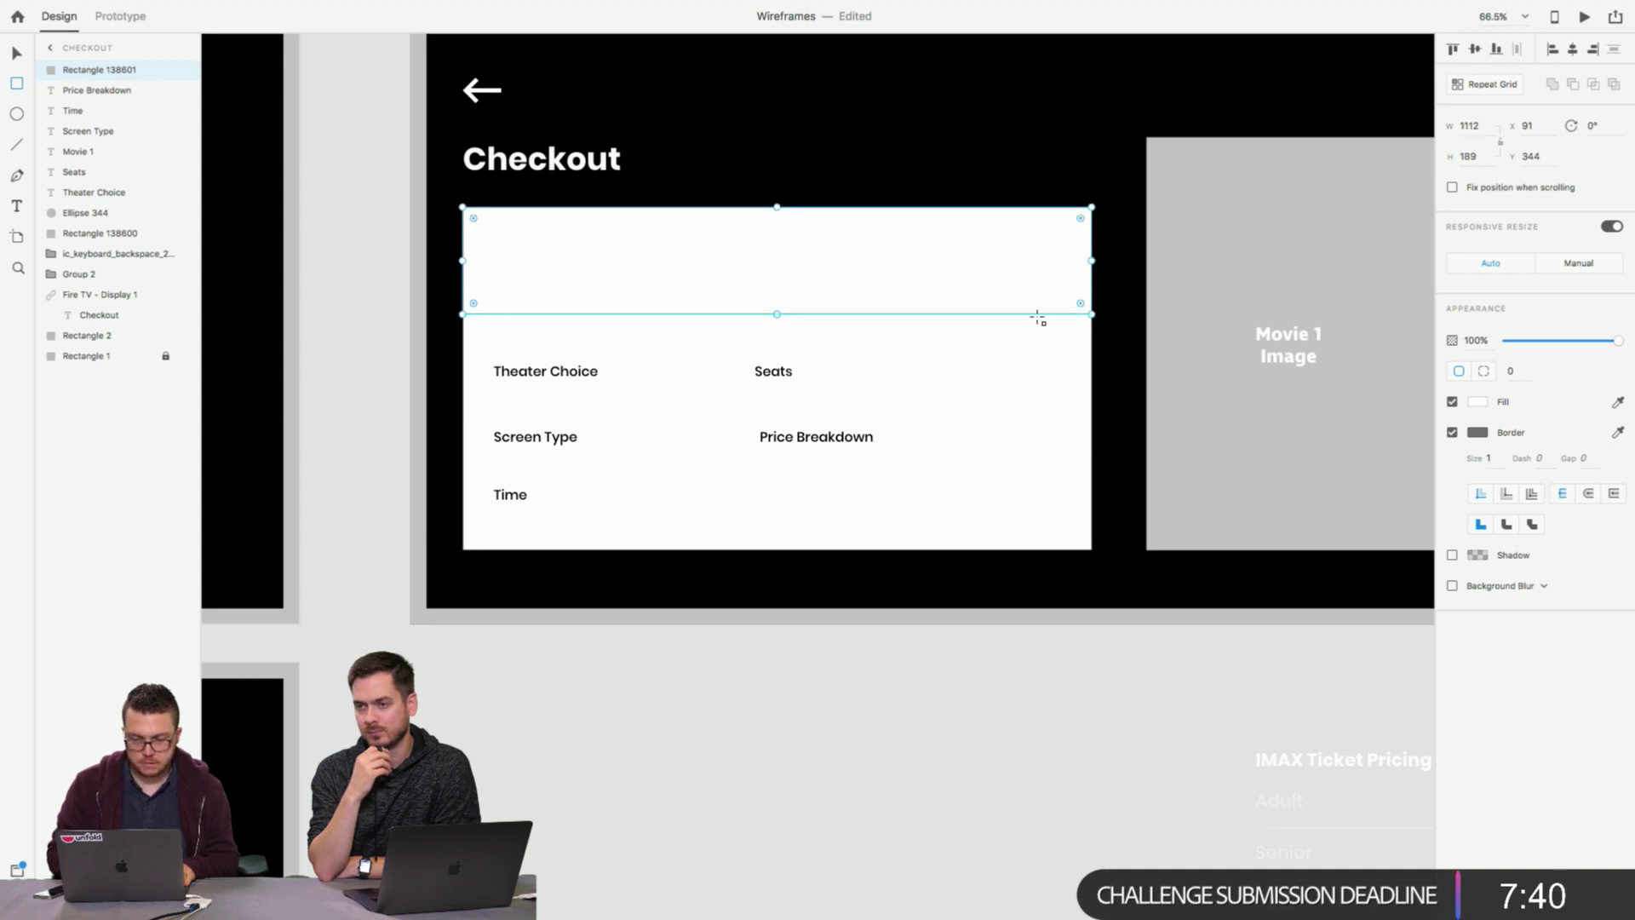
drag(775, 314, 777, 291)
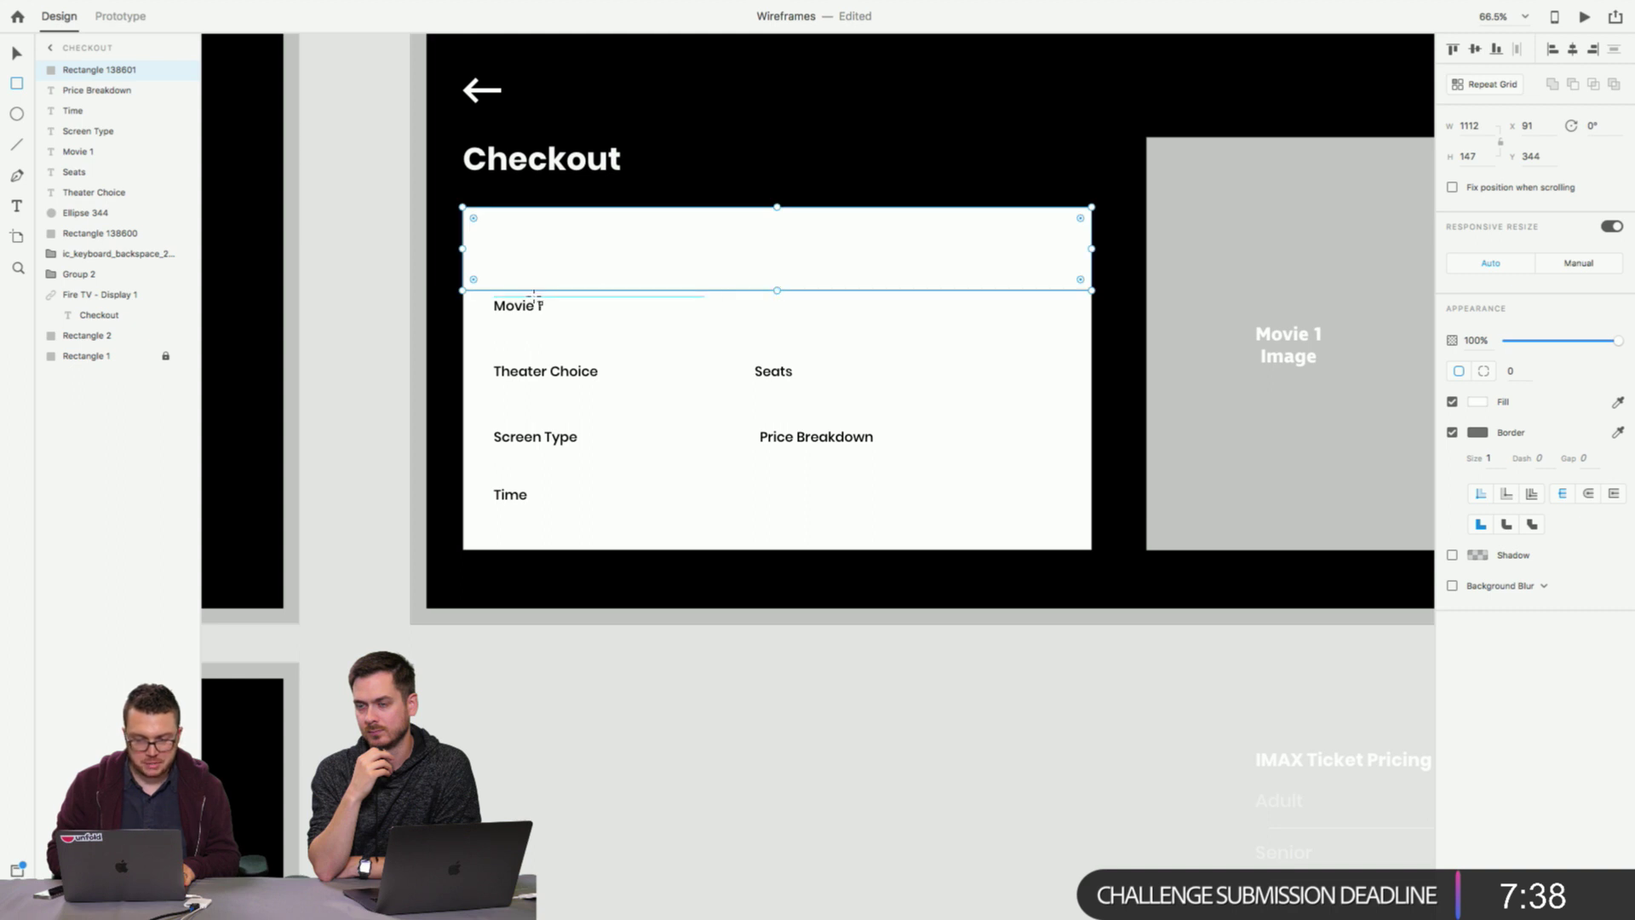
Move the Movie 1, Theater Choice, Screen Type and Time labels down together, clear of the header rectangle.
click(18, 54)
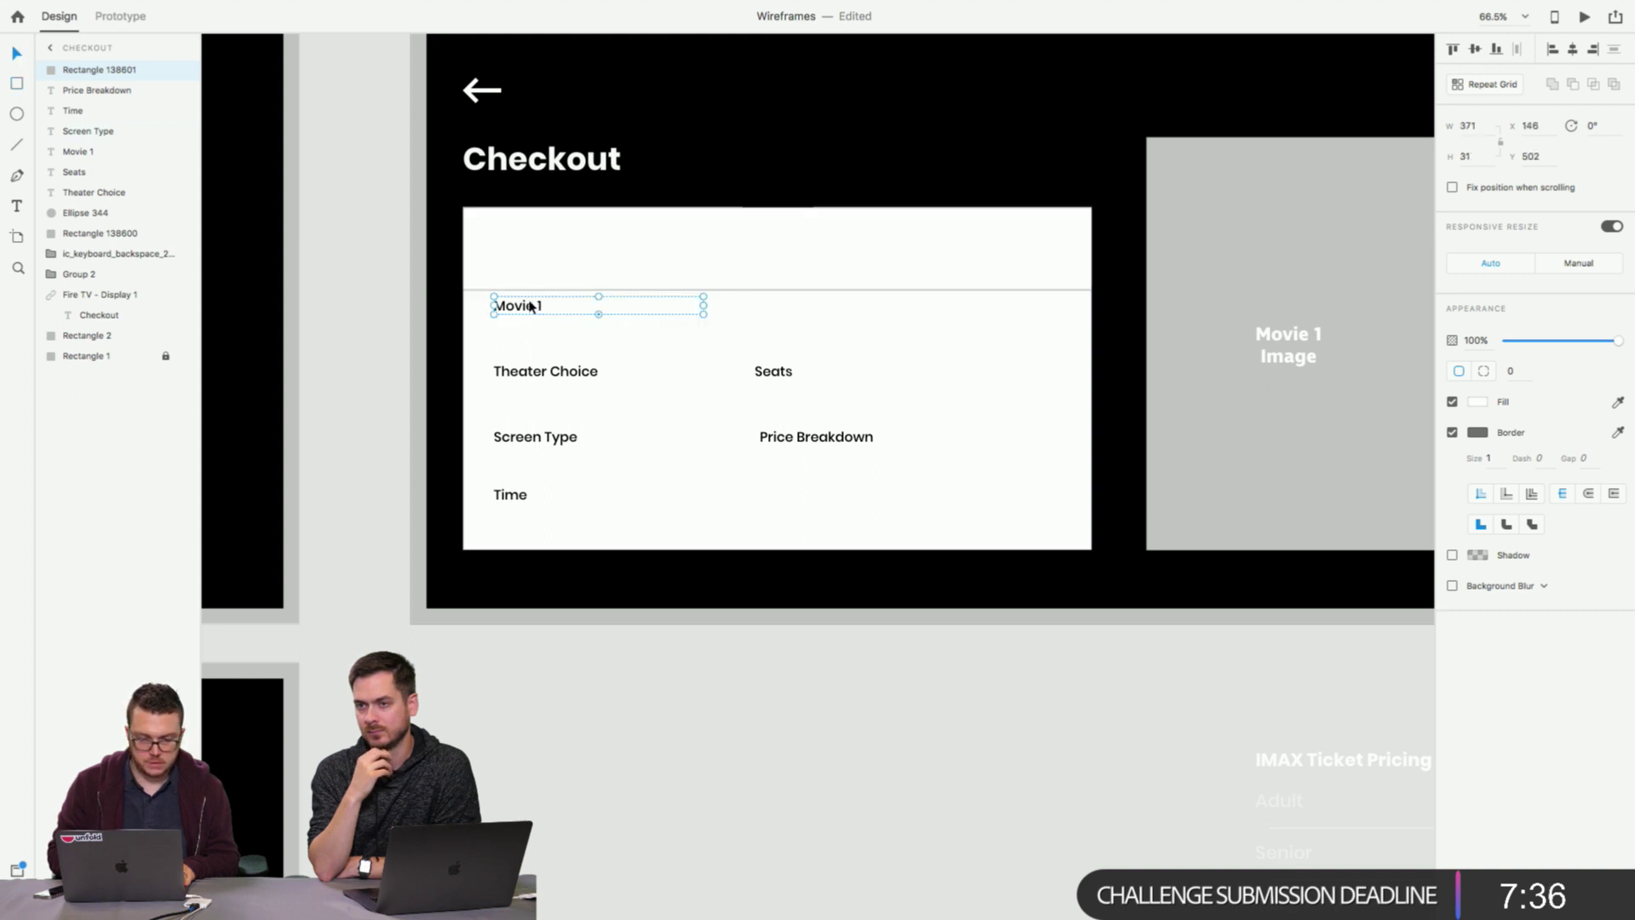
mouse_move(516, 305)
mouse_down()
mouse_move(537, 325)
mouse_move(528, 305)
mouse_up()
shift+click(511, 374)
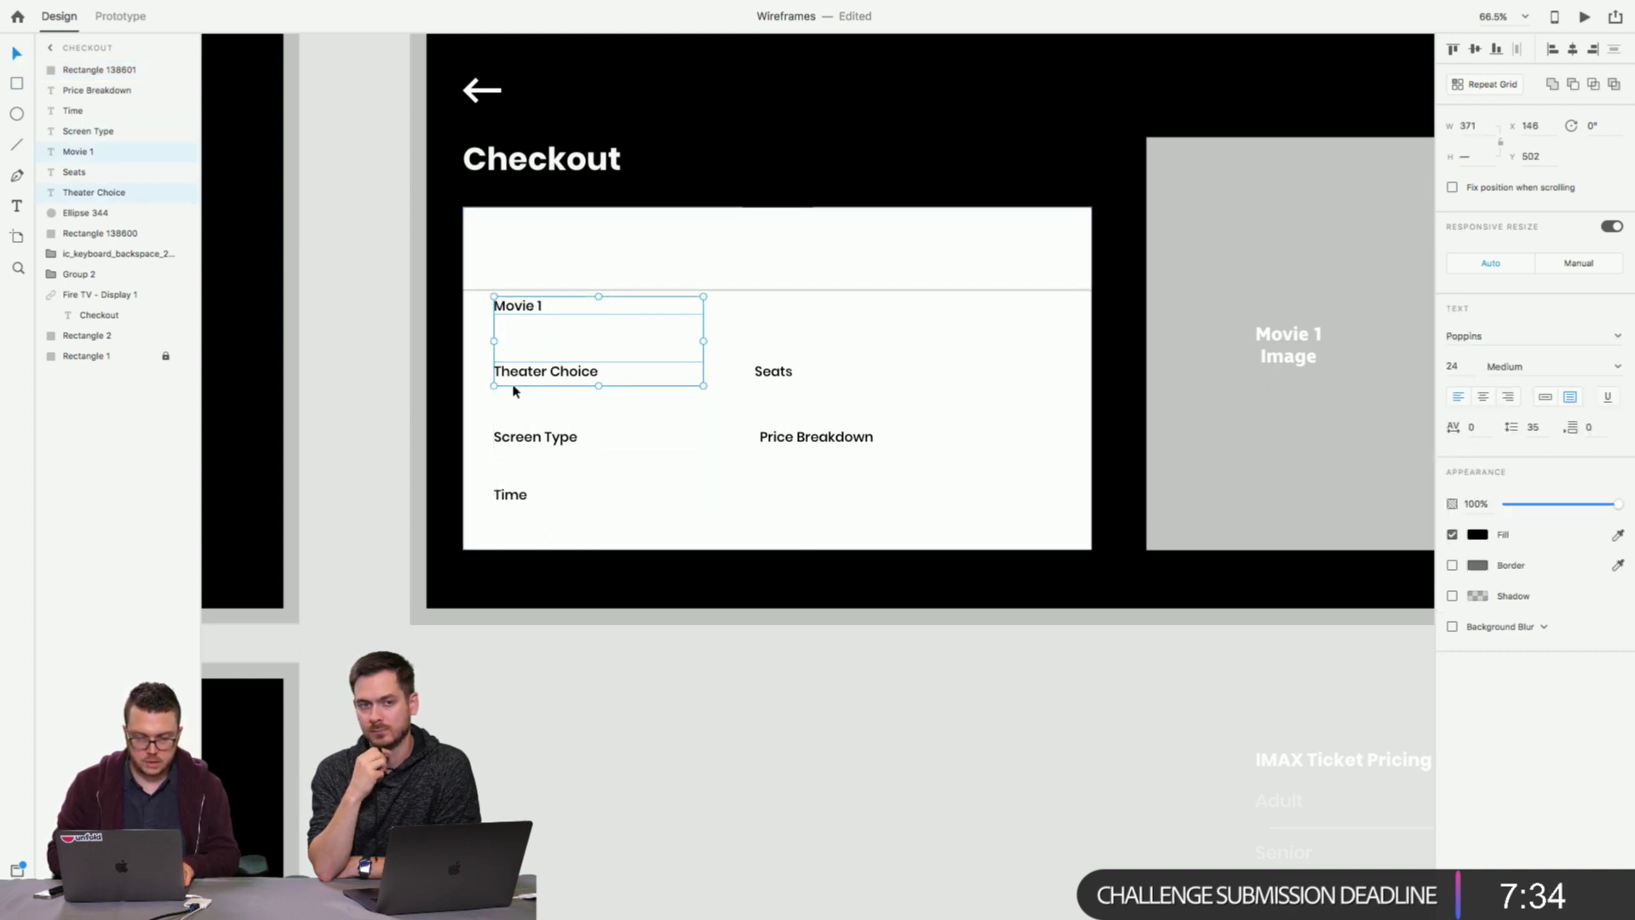
shift+click(511, 436)
shift+click(512, 488)
drag(548, 438, 548, 453)
Move the Seats and Price Breakdown labels down together to line up with the first column's rows.
click(777, 426)
shift+click(780, 373)
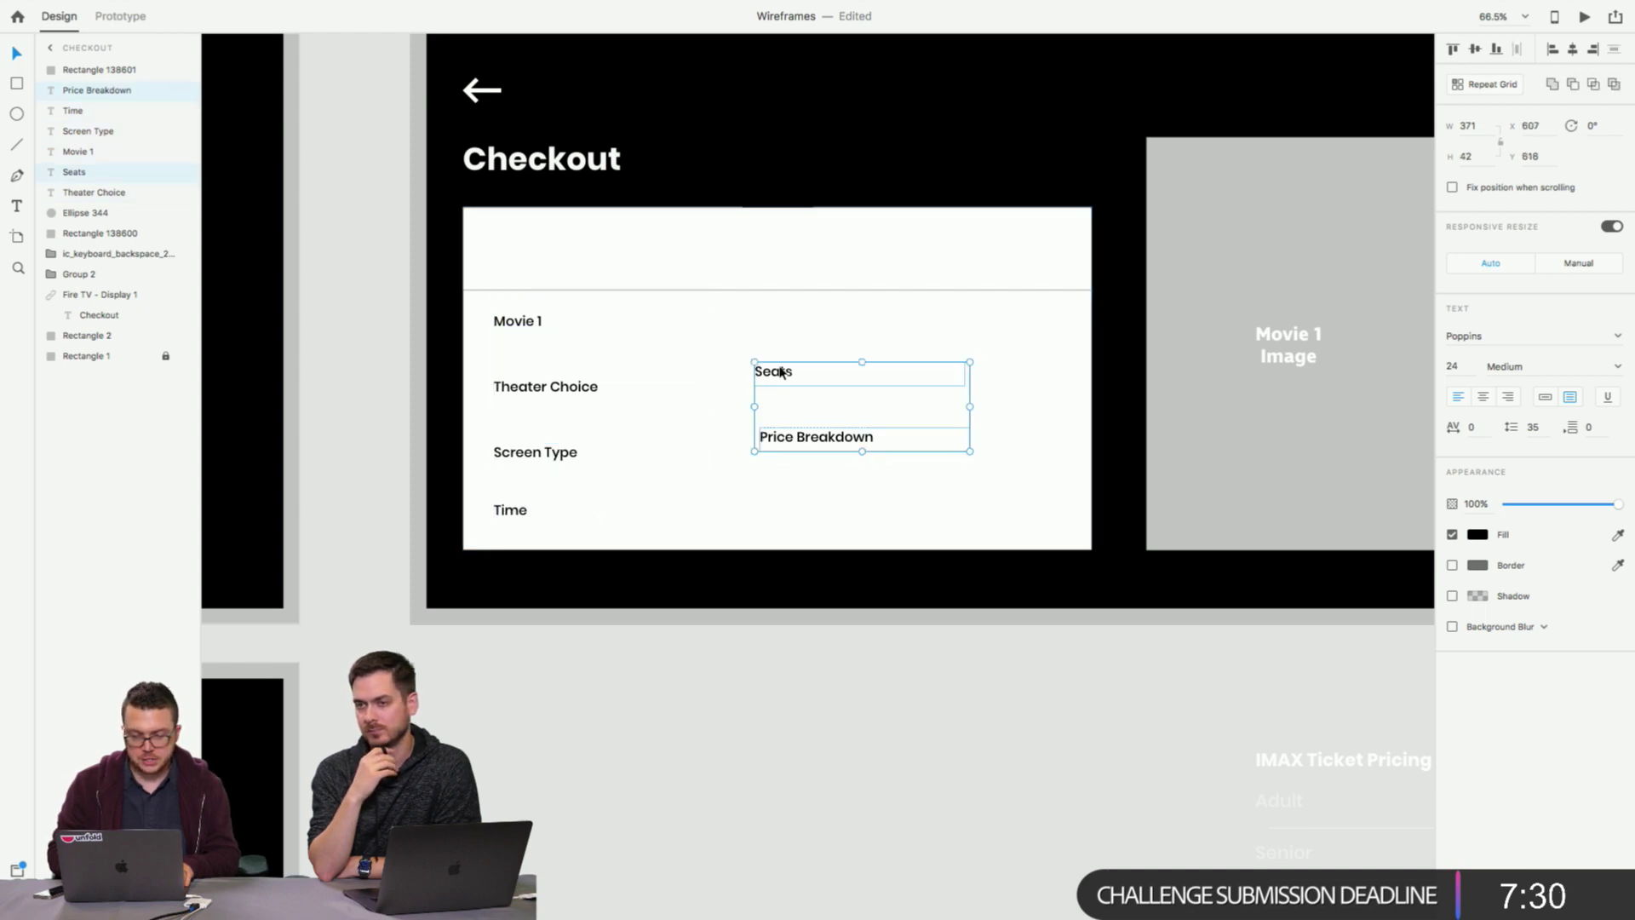
drag(782, 375, 781, 387)
click(433, 349)
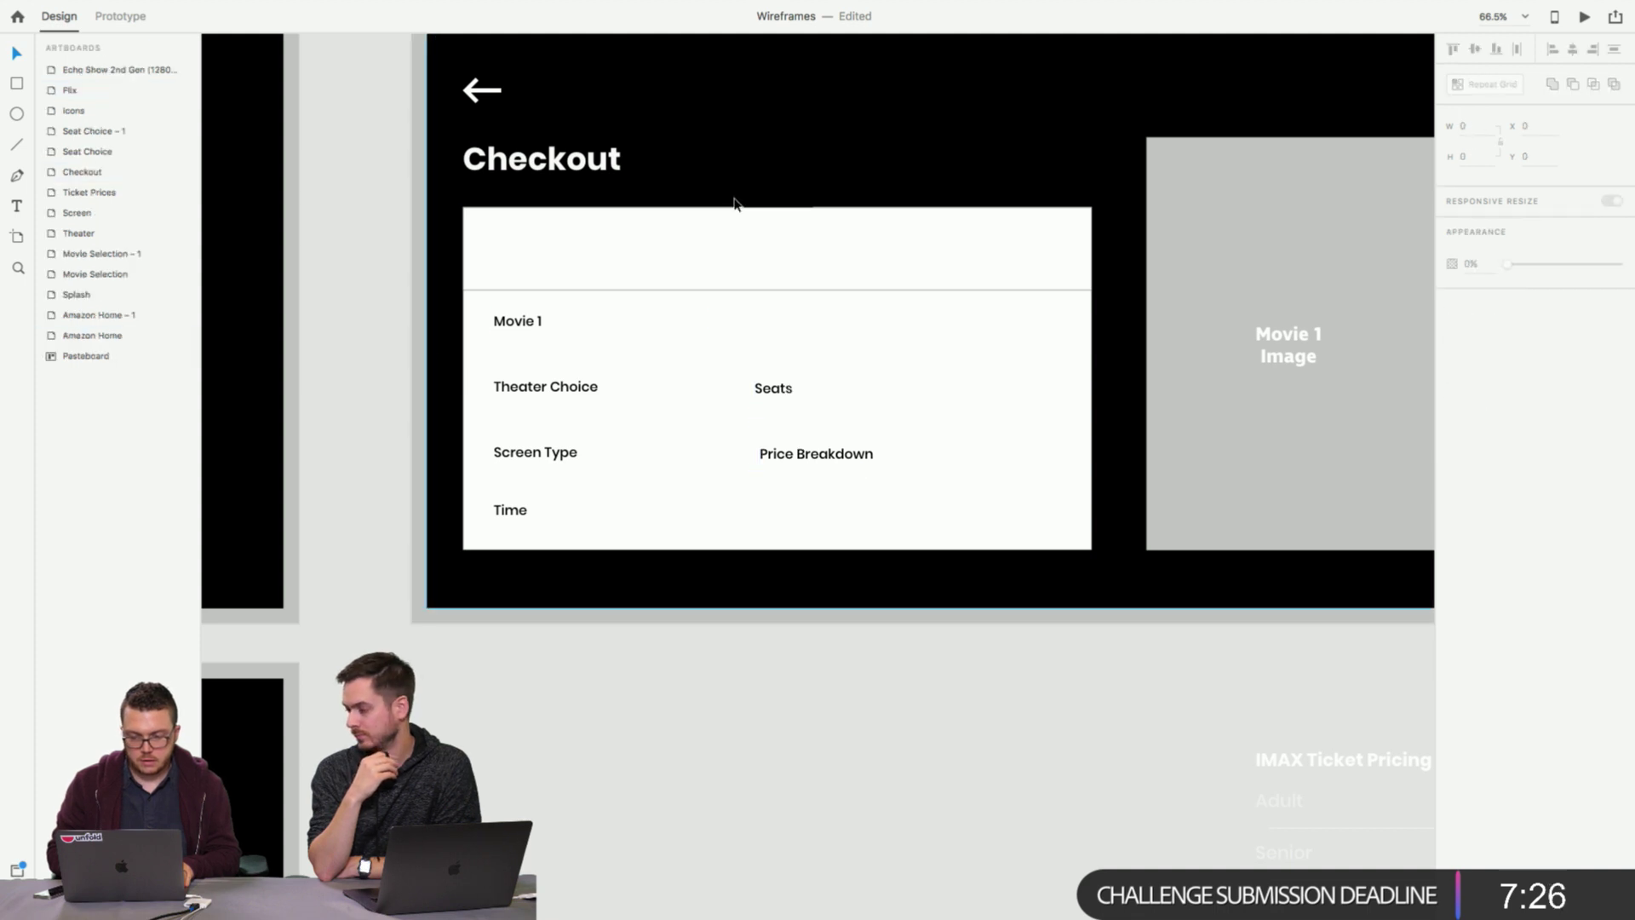
Bring the black notch circle in front of the header rectangle and line the header up with the ticket's top edge.
click(665, 271)
scroll(1062, 370, down, 2)
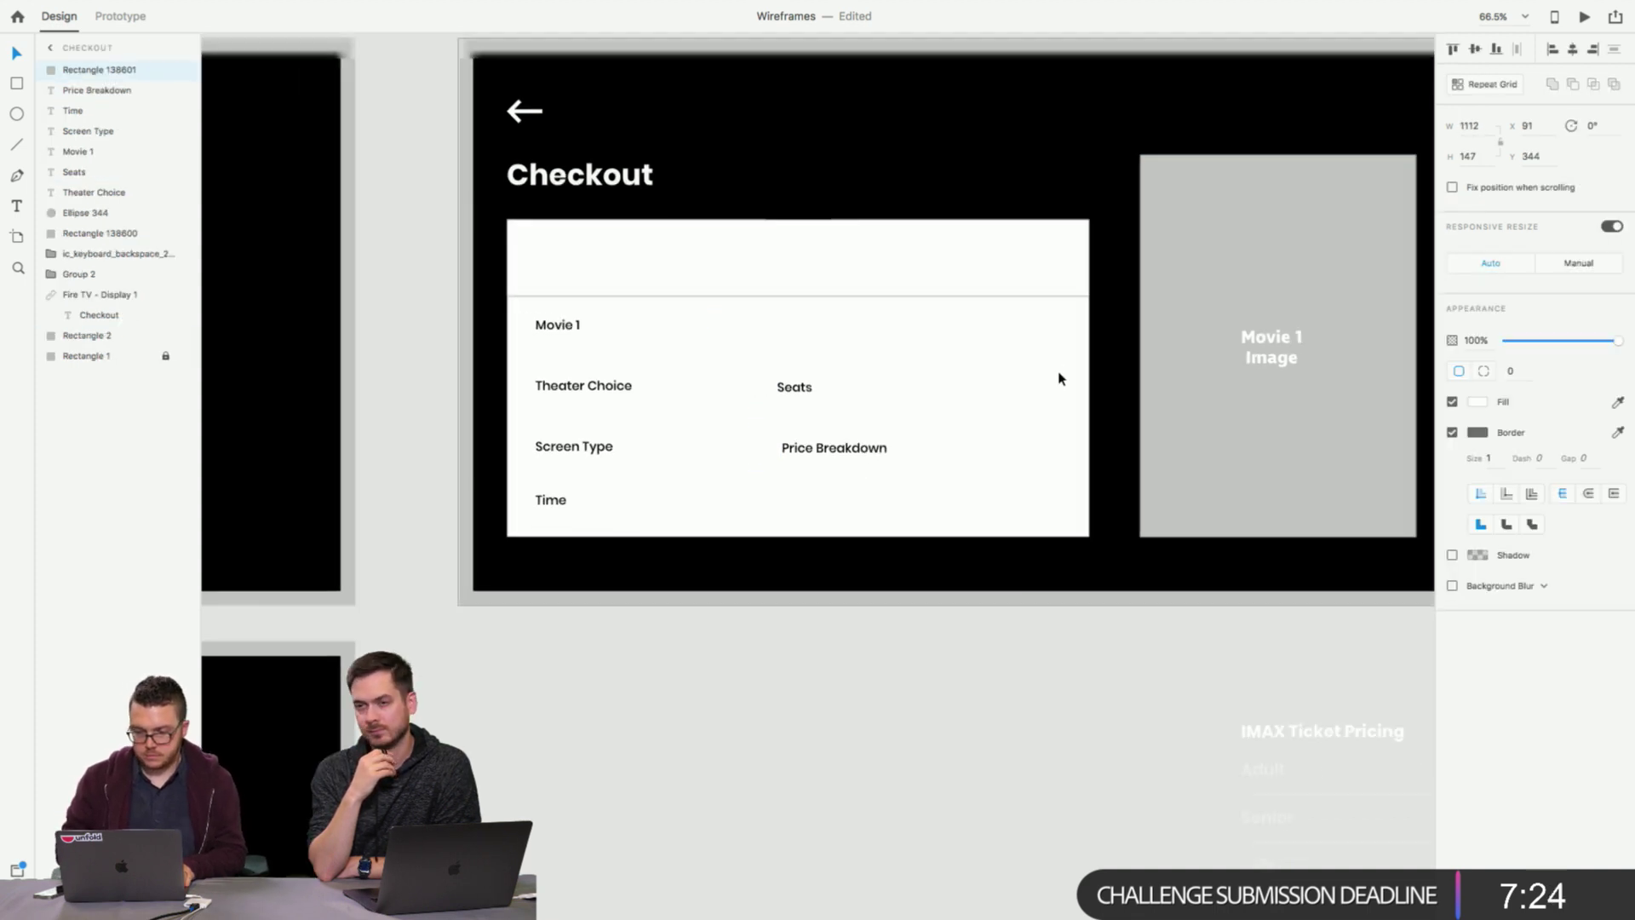
drag(923, 259, 924, 296)
click(818, 241)
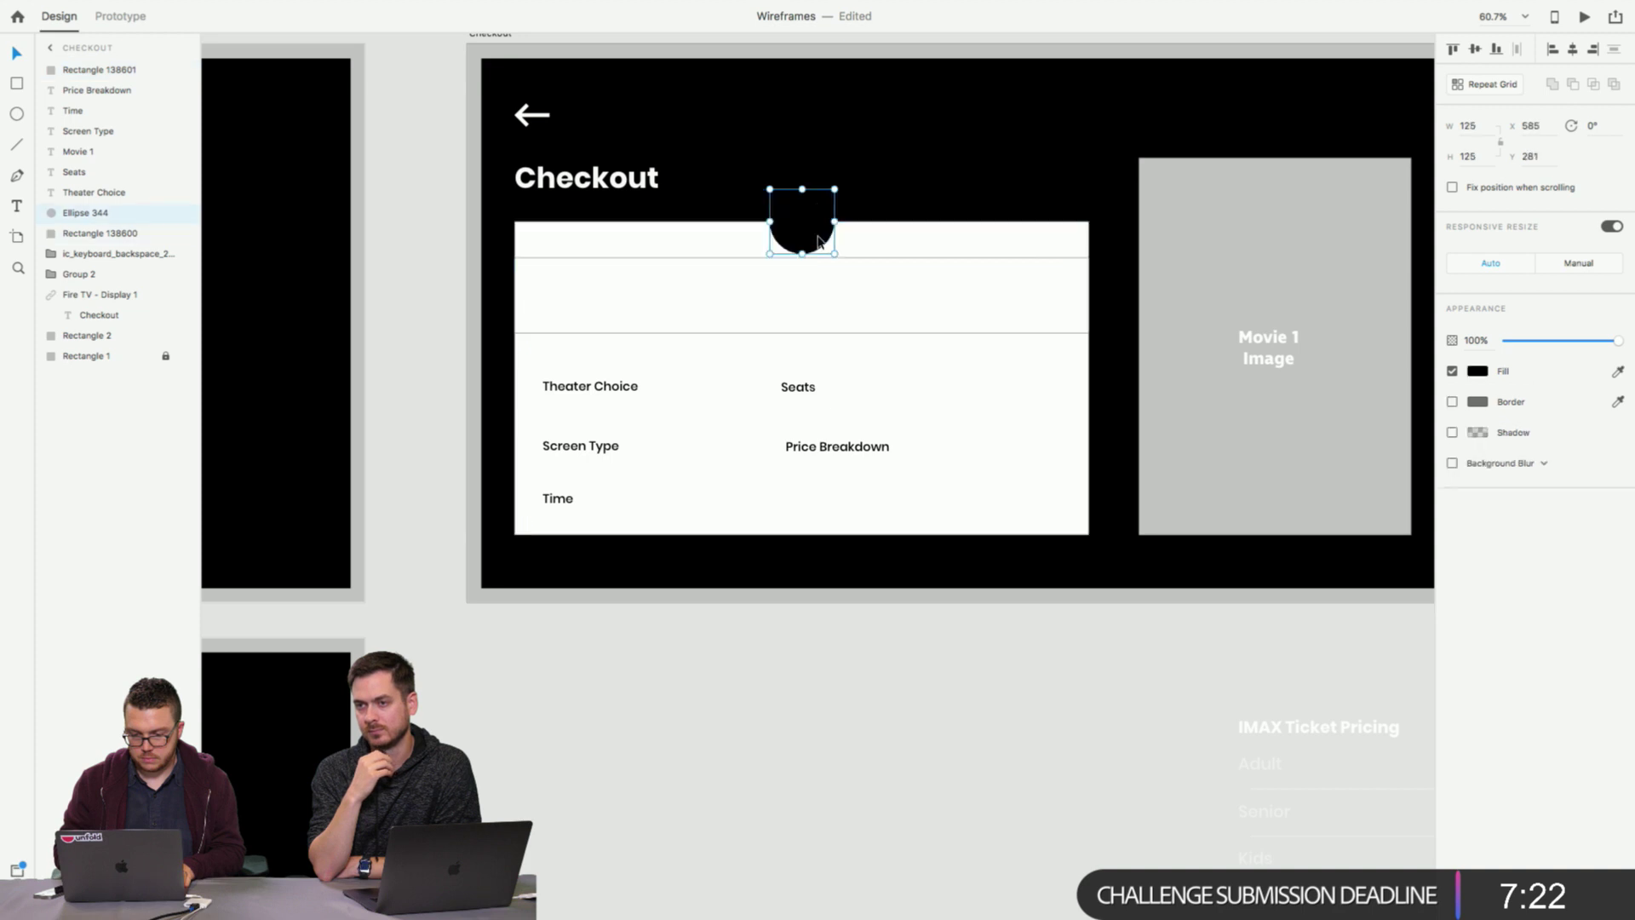
right_click(819, 241)
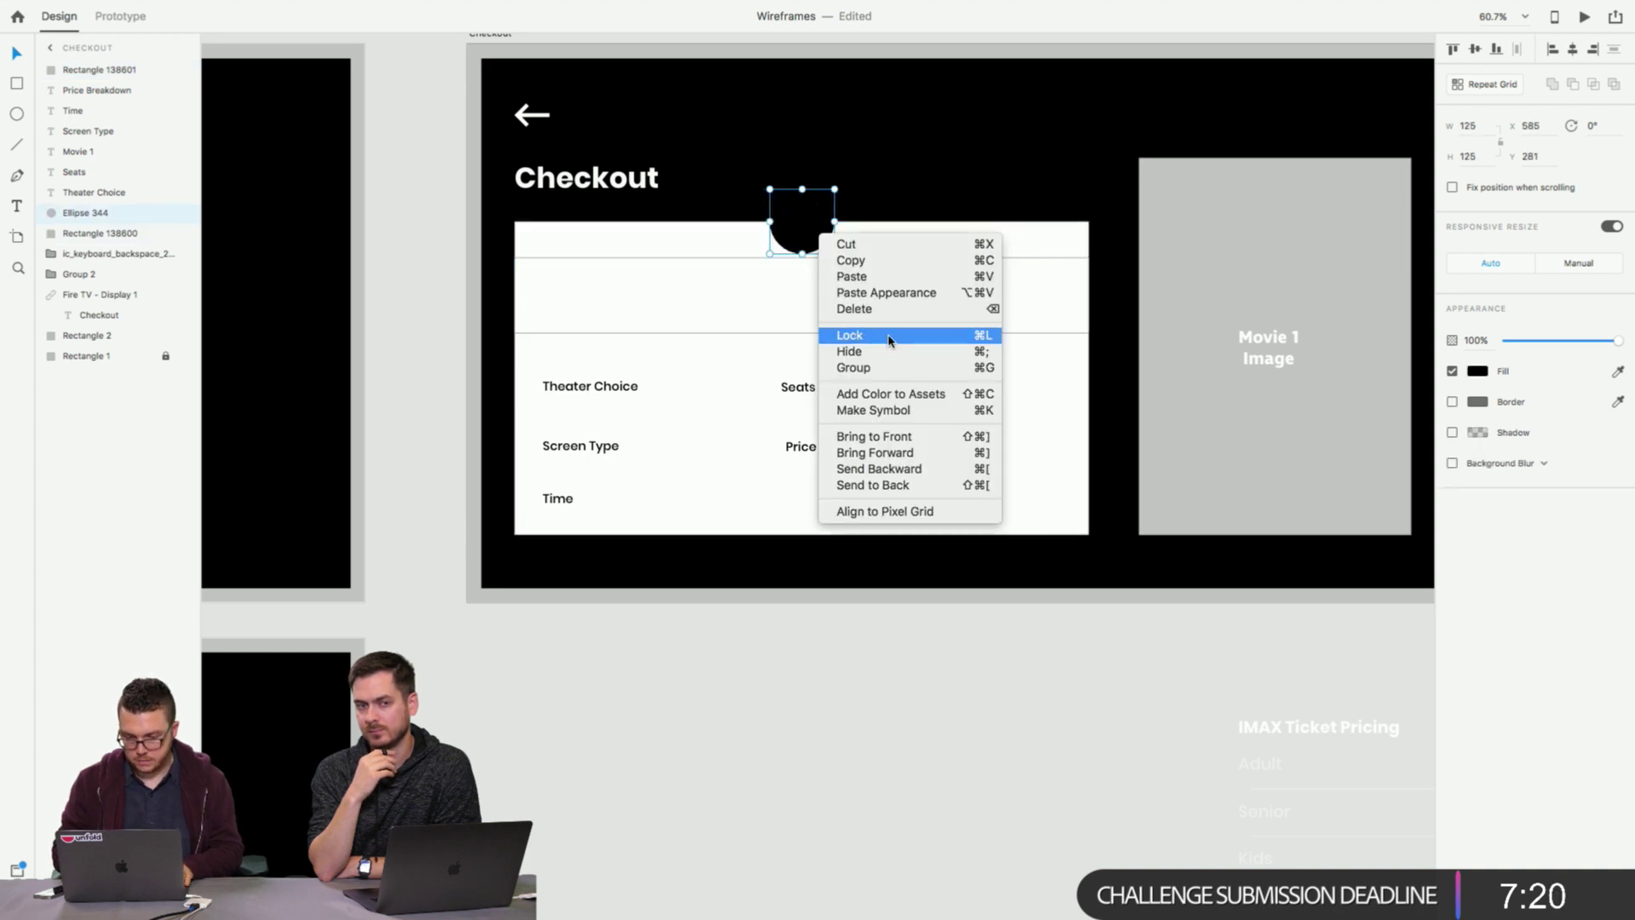
click(895, 437)
drag(796, 322, 794, 284)
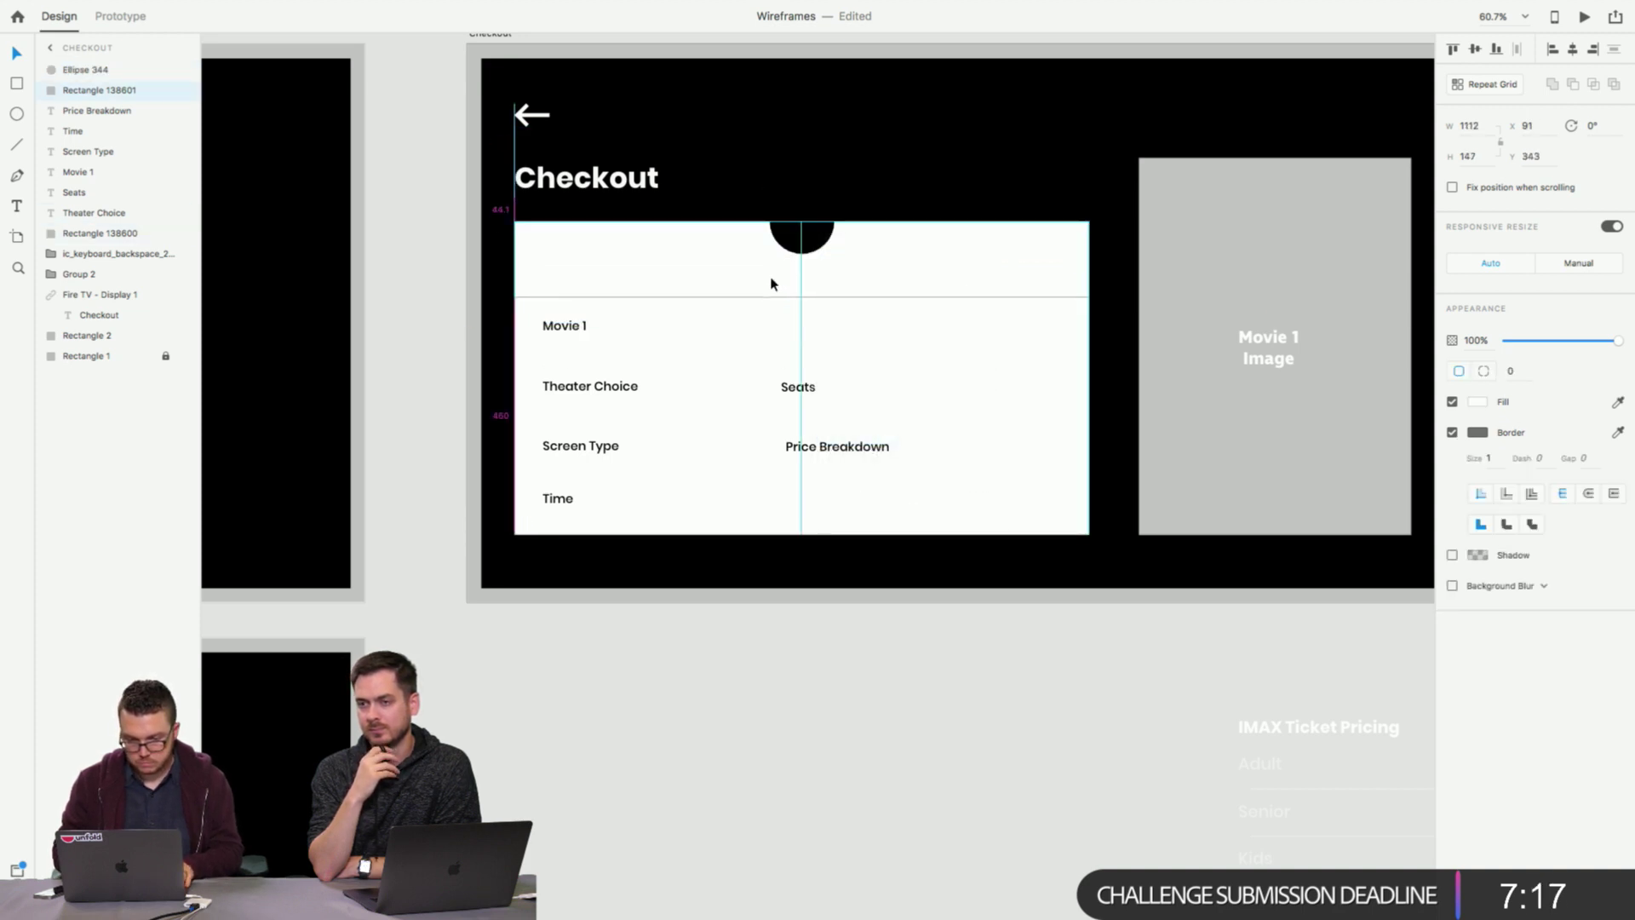
Fill the ticket's header rectangle with mid grey #AFAFAF.
click(1477, 401)
click(1312, 389)
drag(1309, 389, 1252, 350)
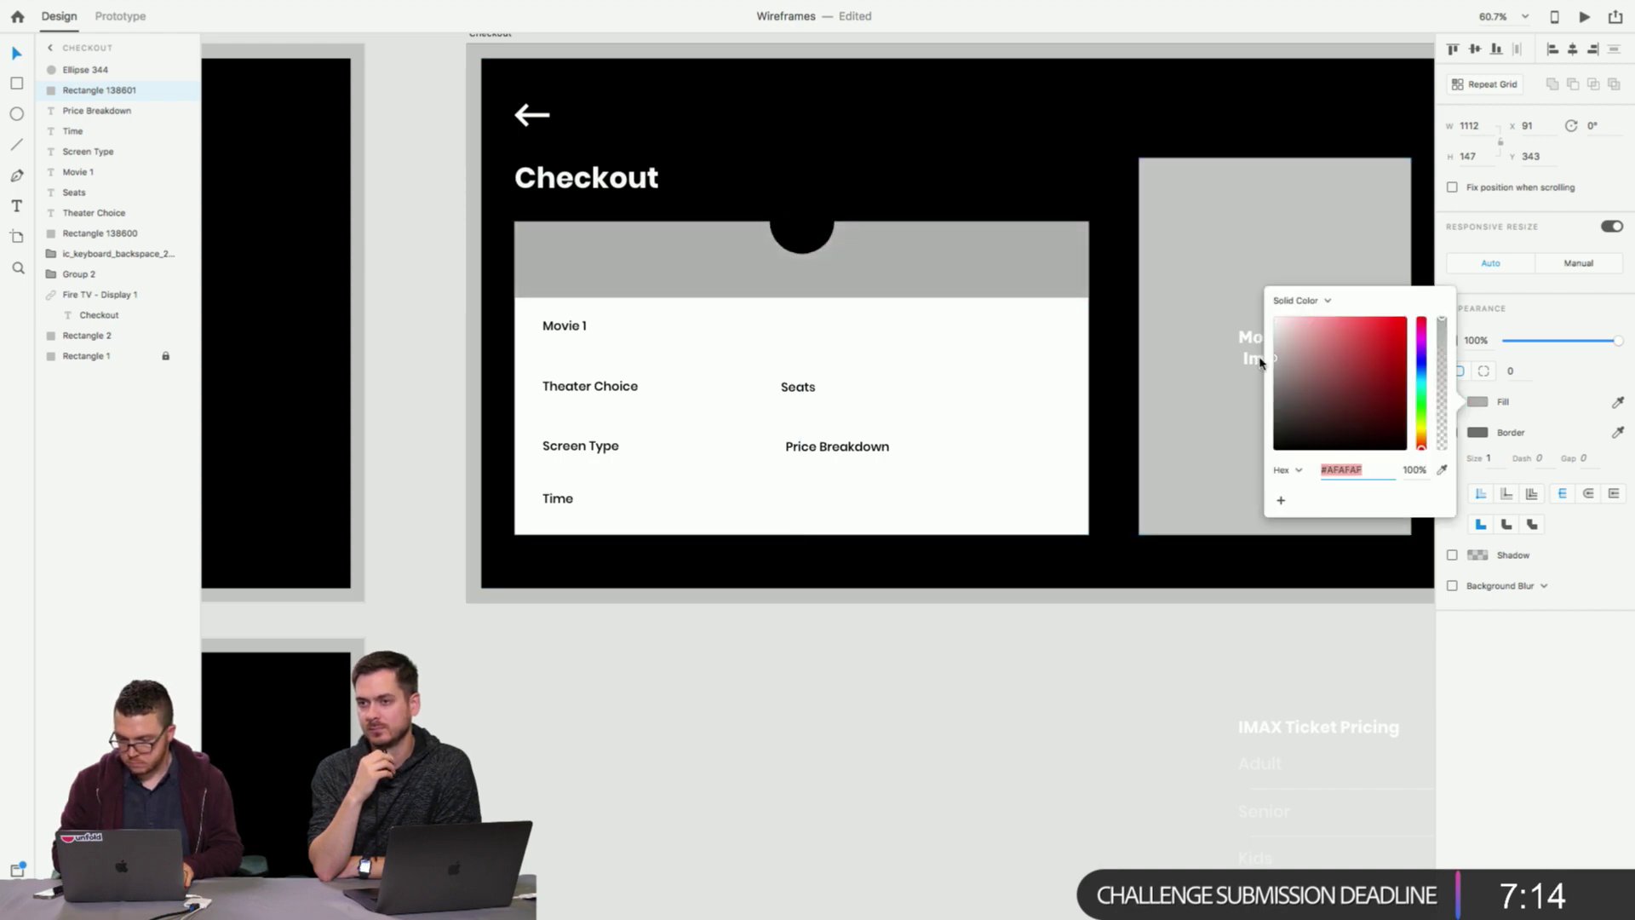
click(918, 694)
scroll(889, 696, down, 5)
scroll(887, 681, up, 8)
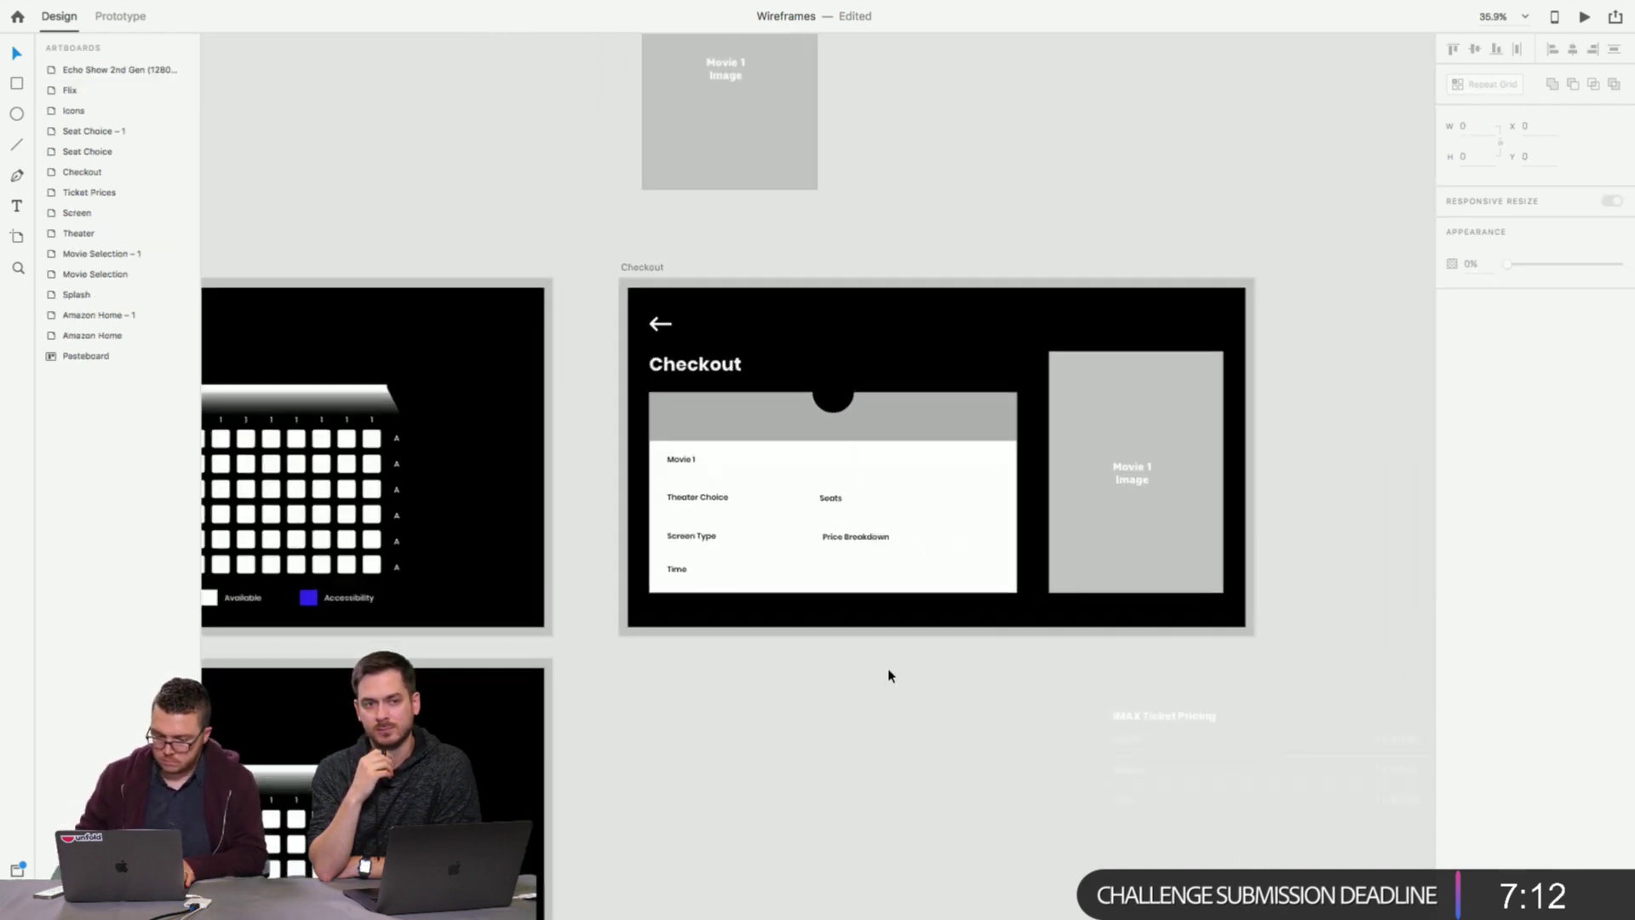
click(516, 288)
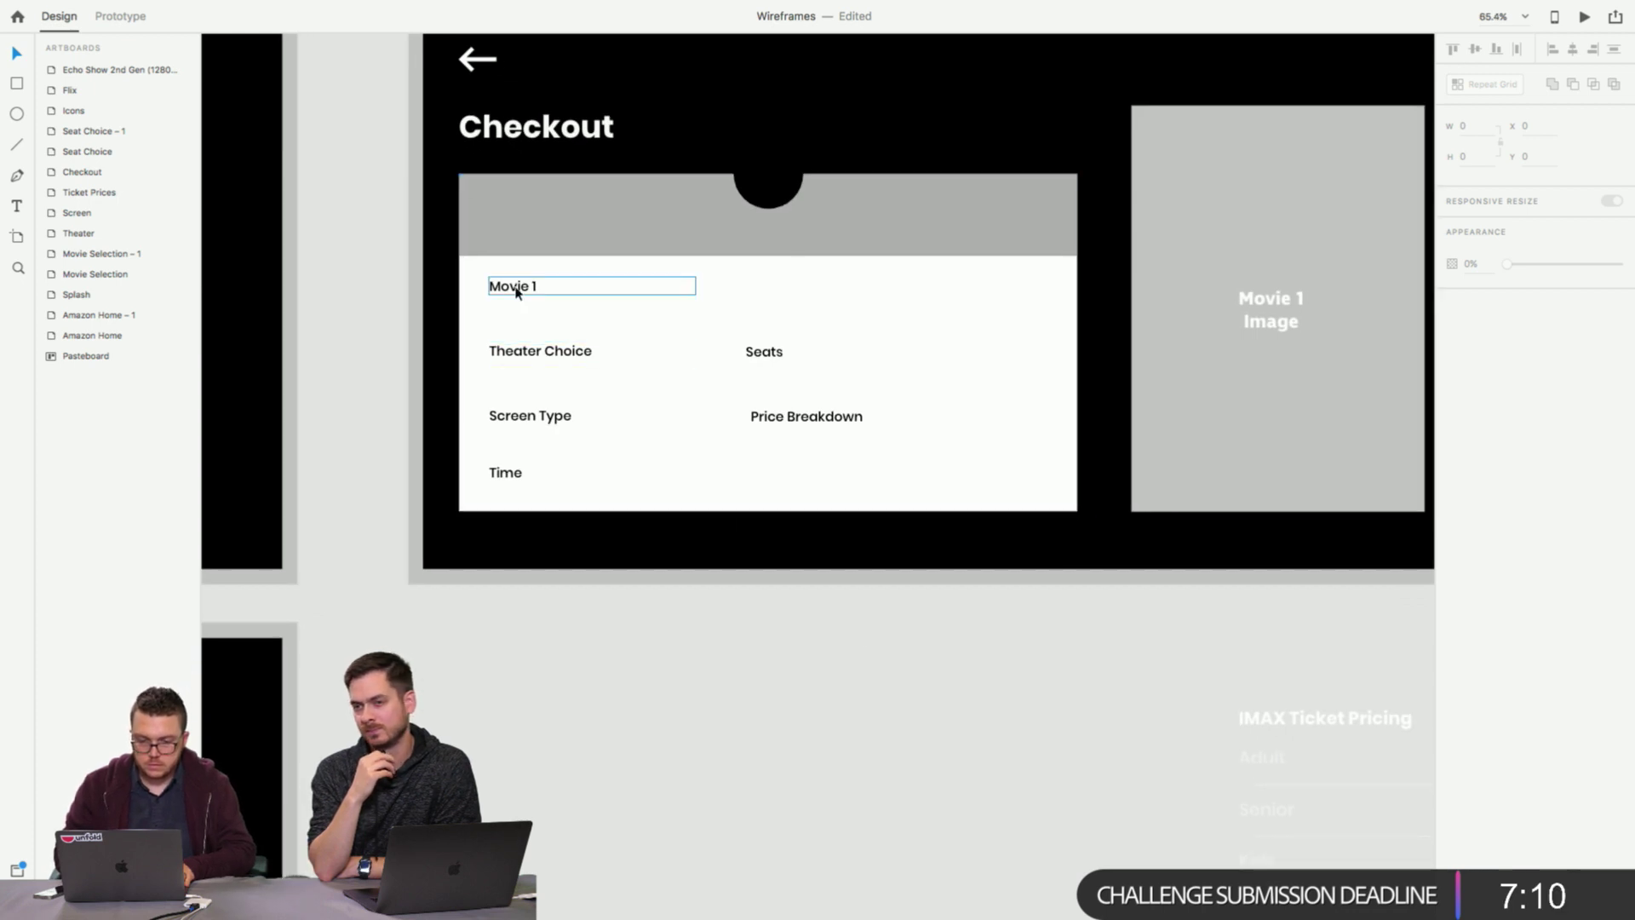
double_click(517, 290)
key(Escape)
click(332, 263)
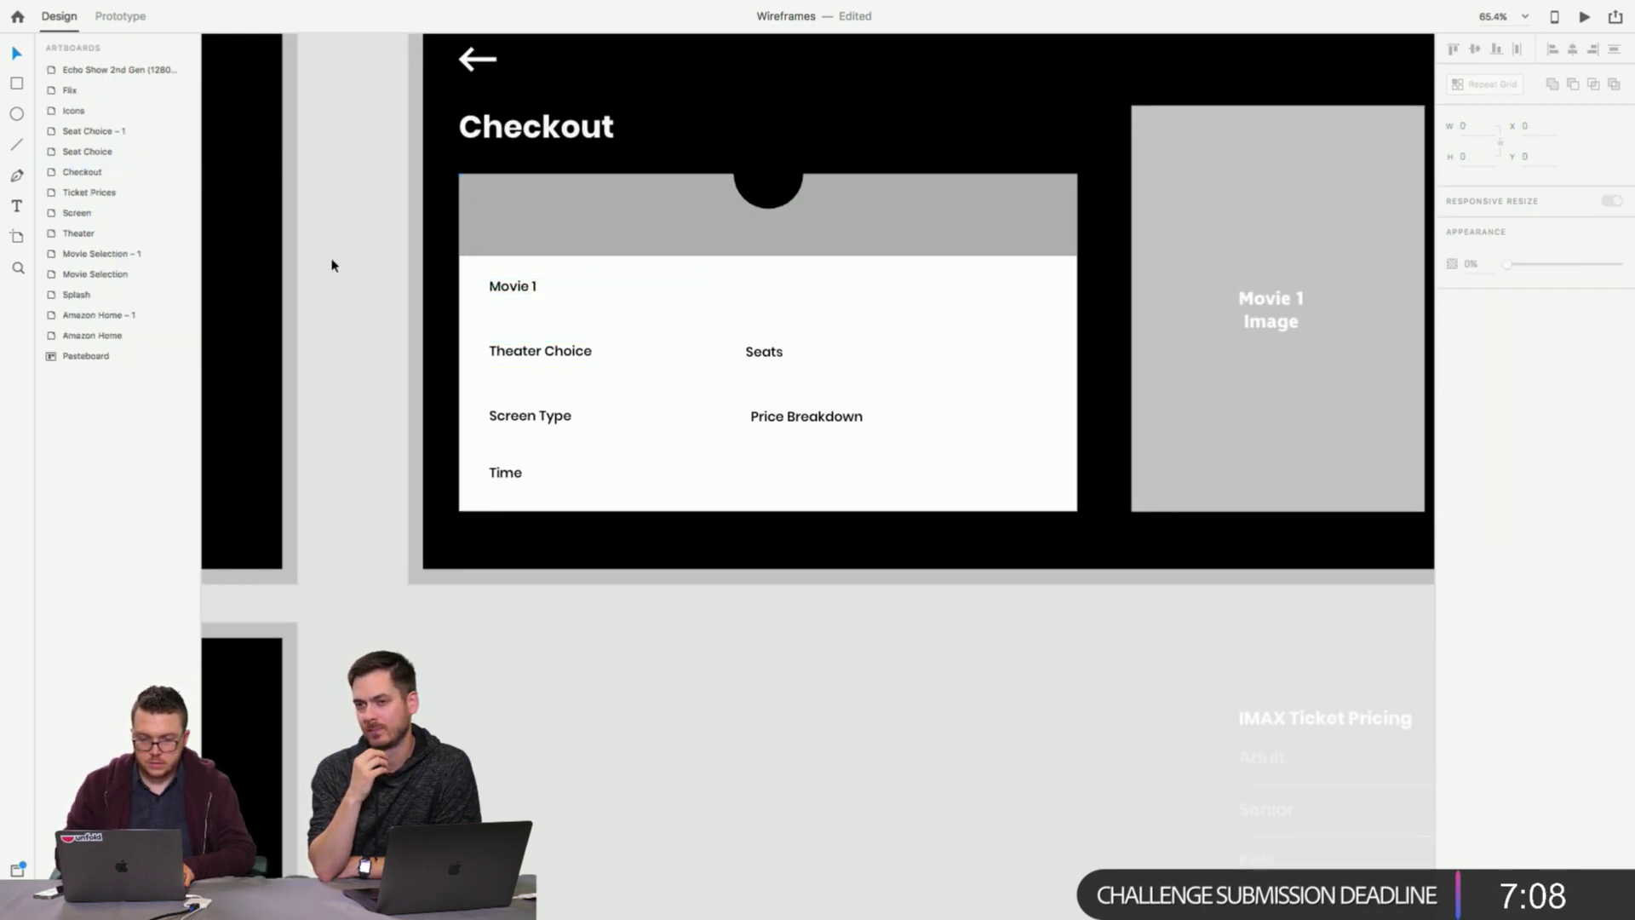
click(500, 281)
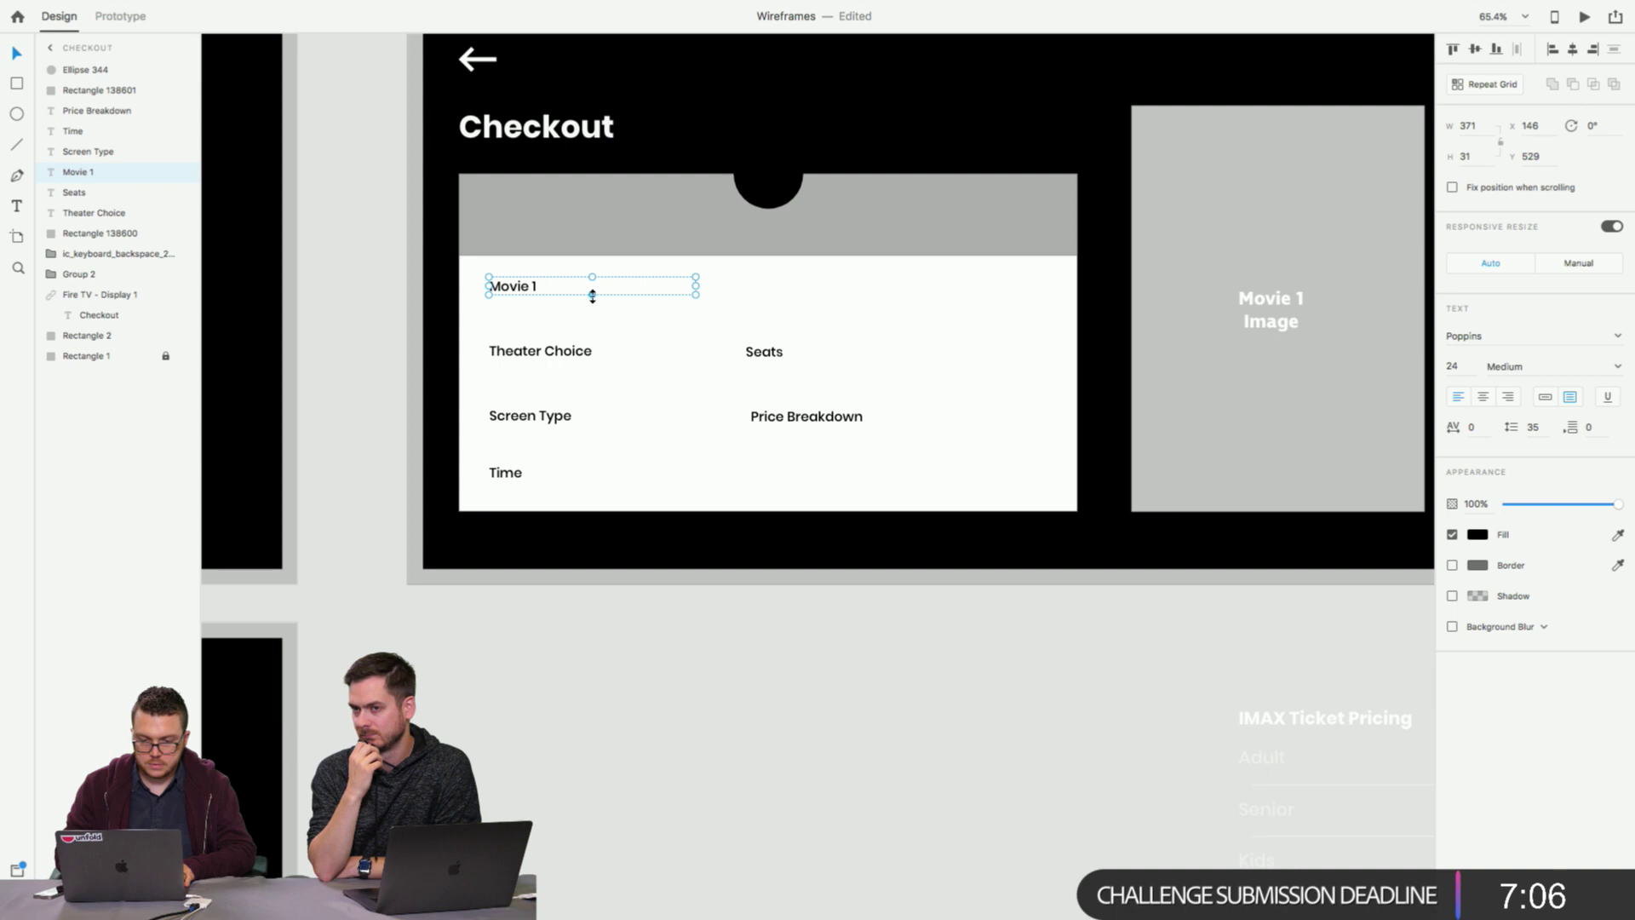
drag(593, 296, 592, 319)
double_click(544, 285)
click(546, 285)
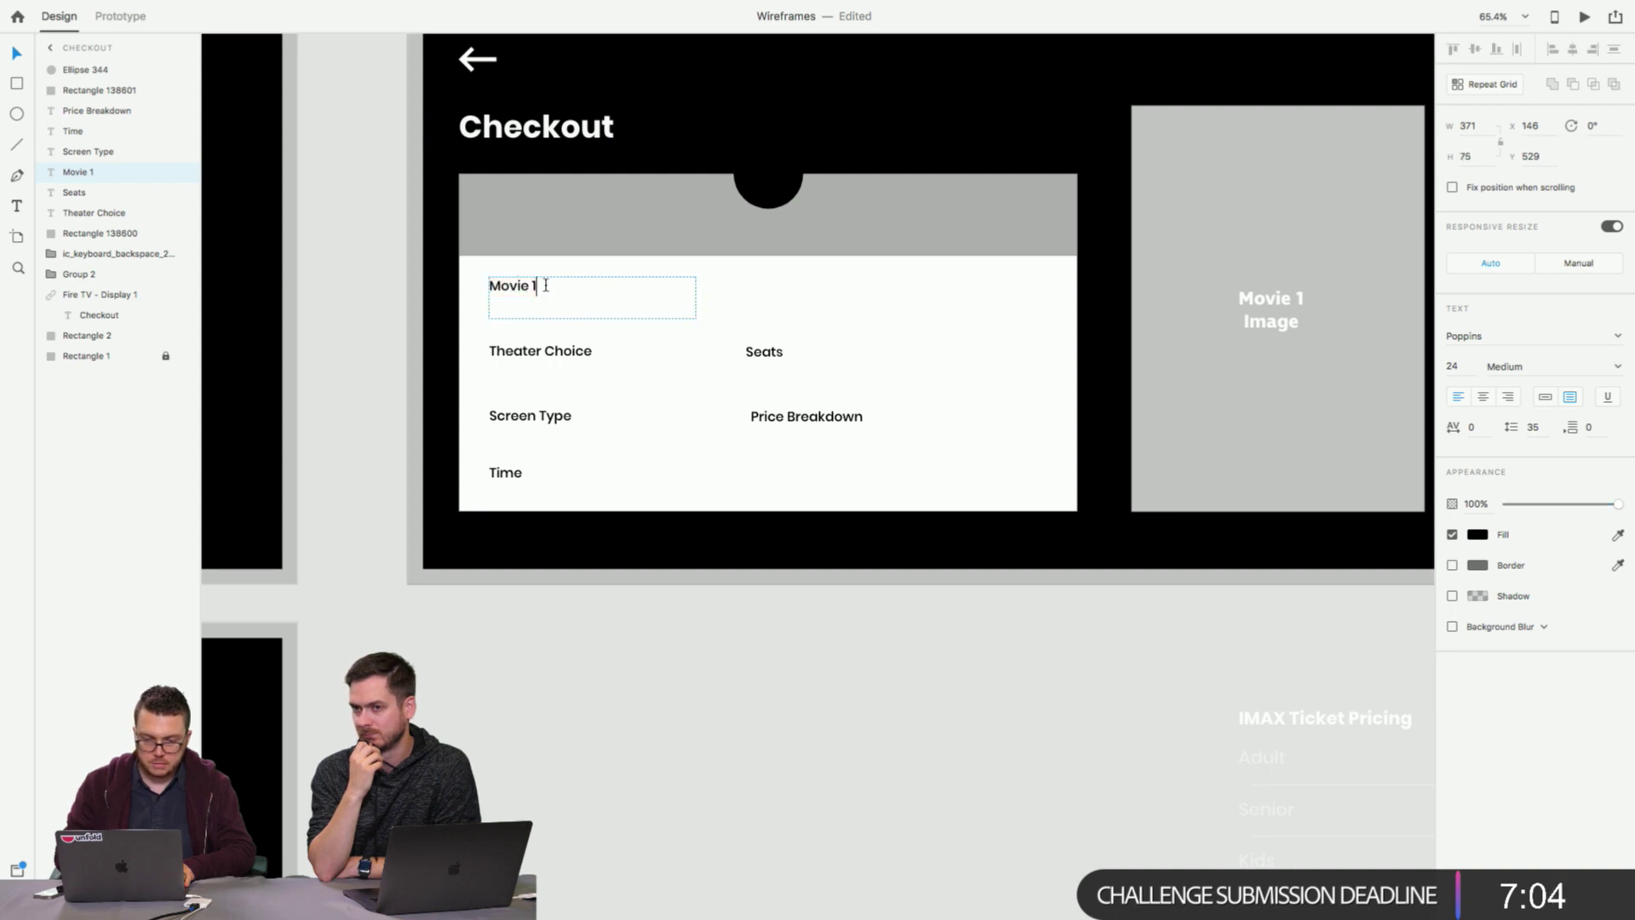
key(Return)
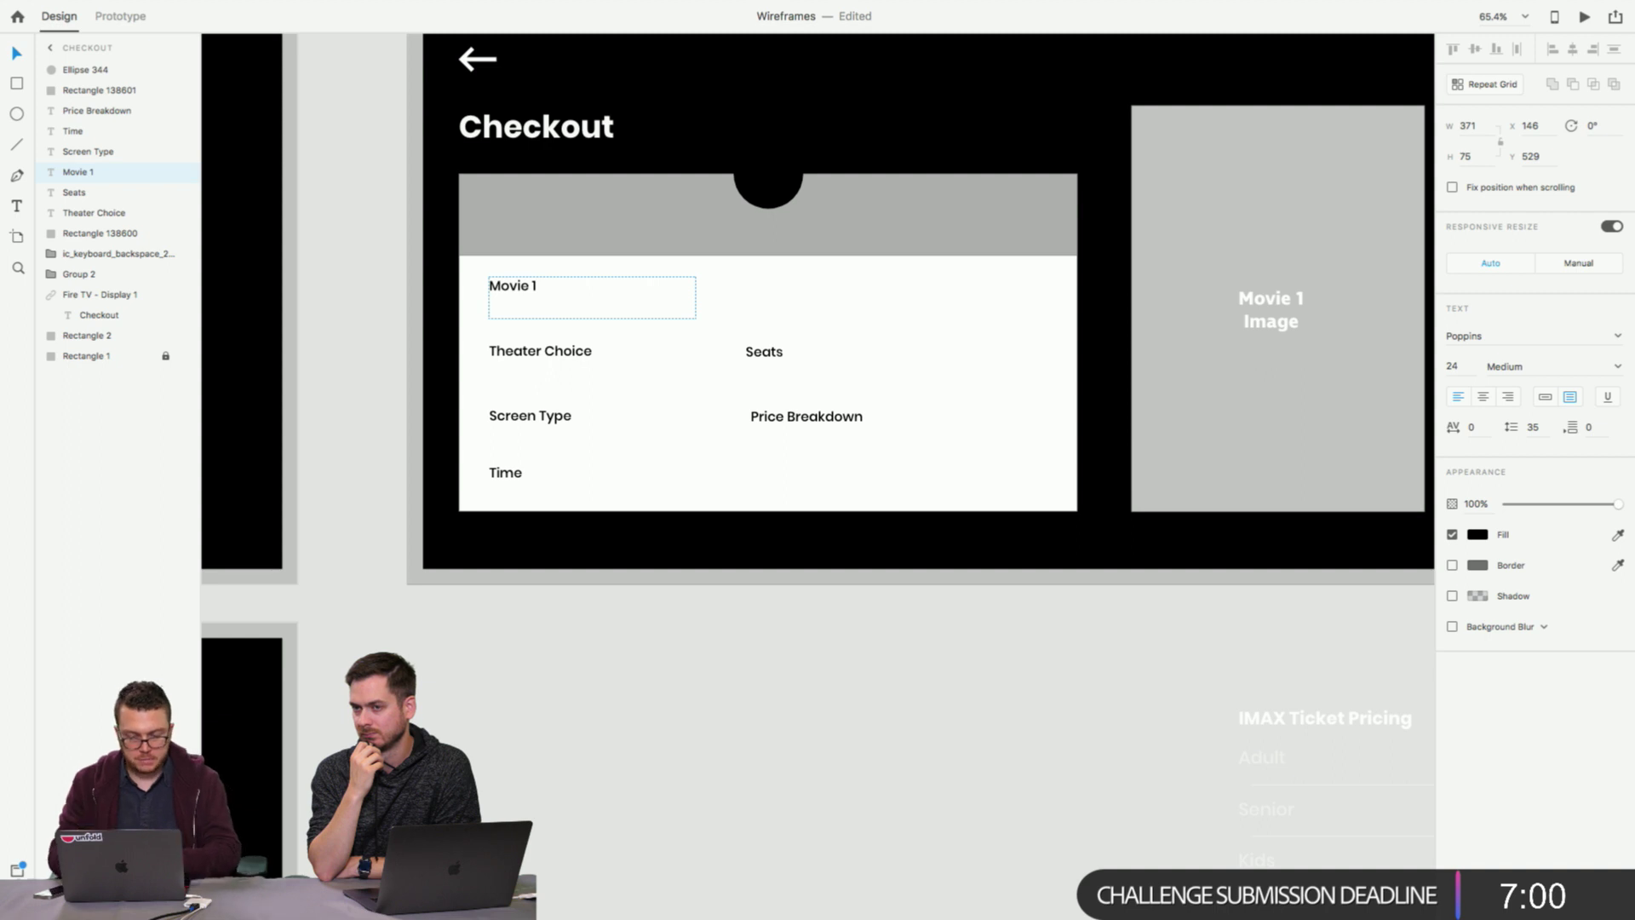
key(Escape)
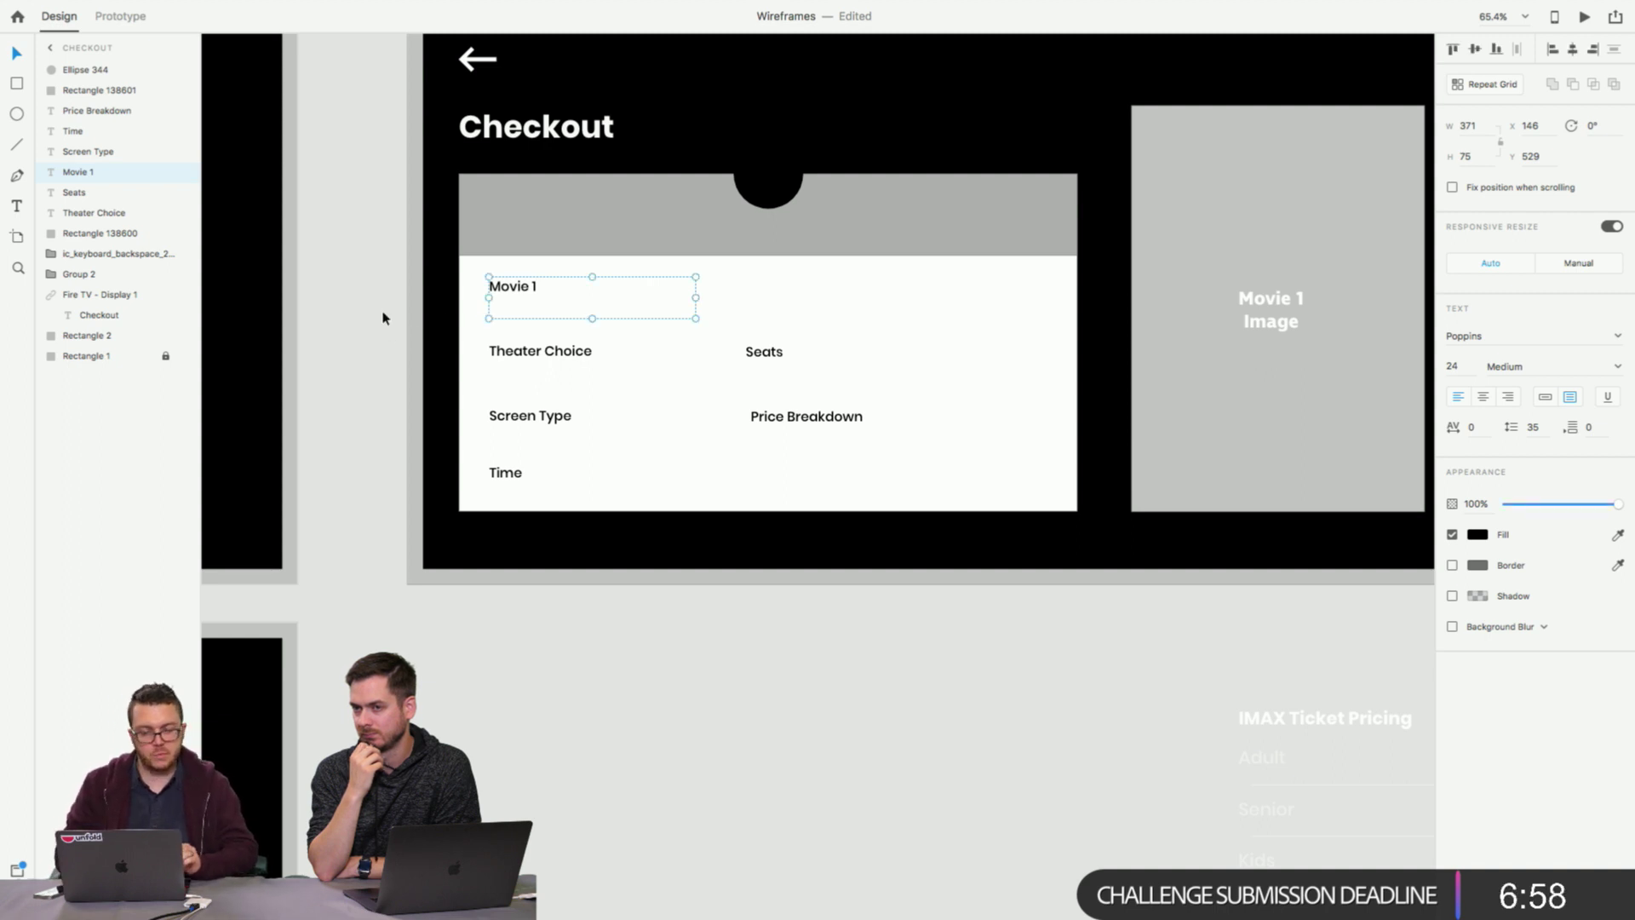
drag(592, 319, 592, 298)
click(339, 358)
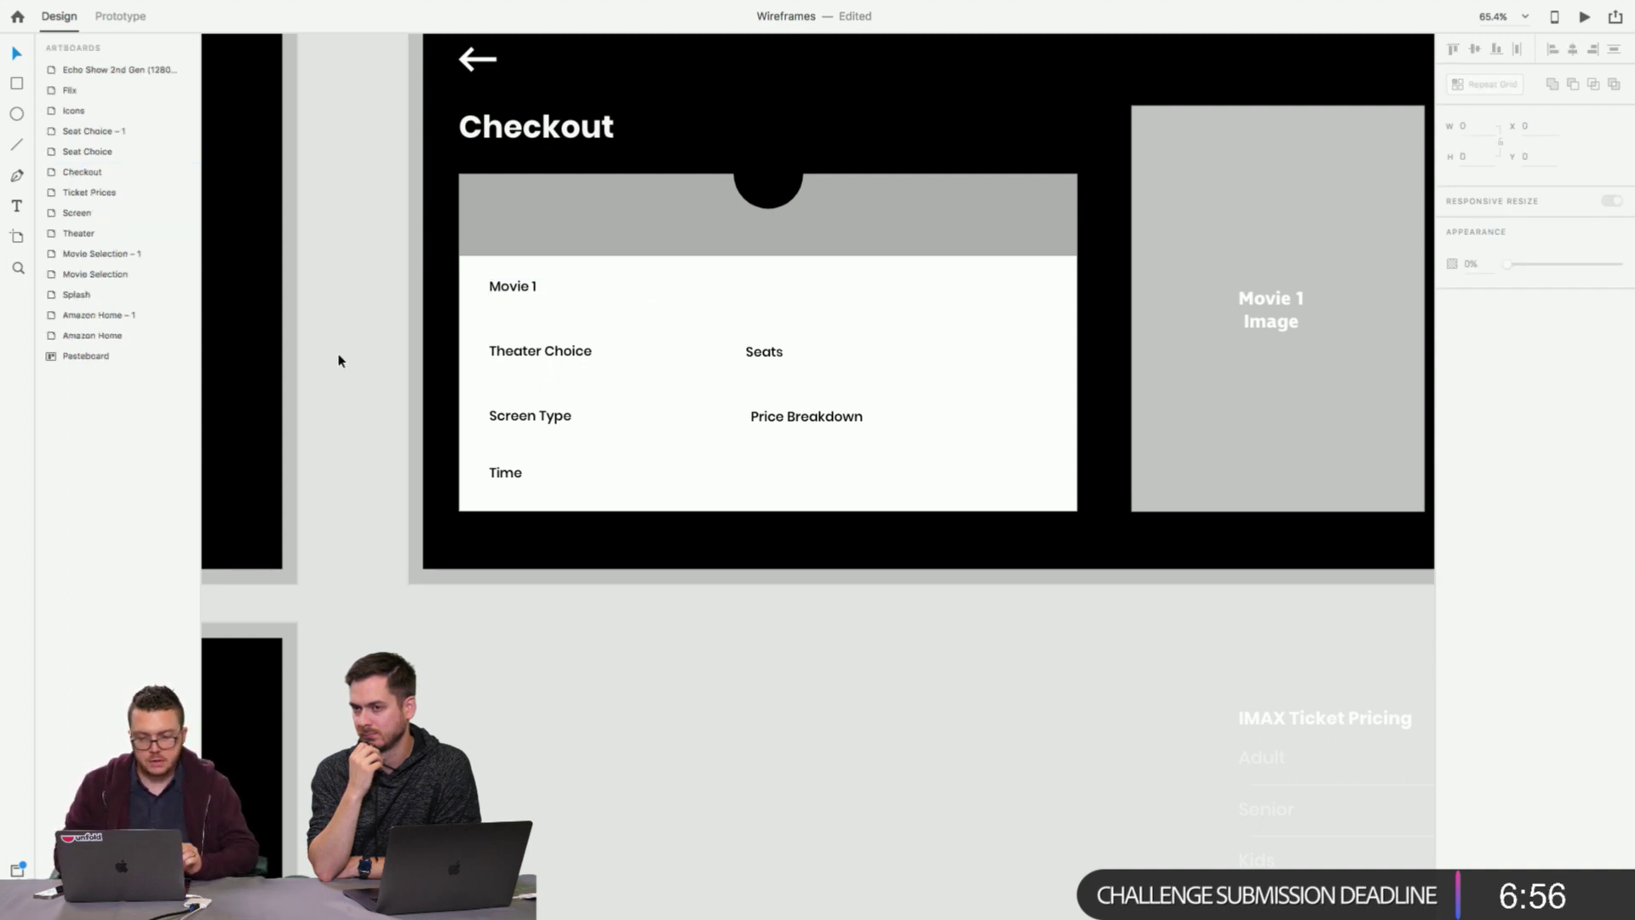
click(571, 354)
double_click(567, 353)
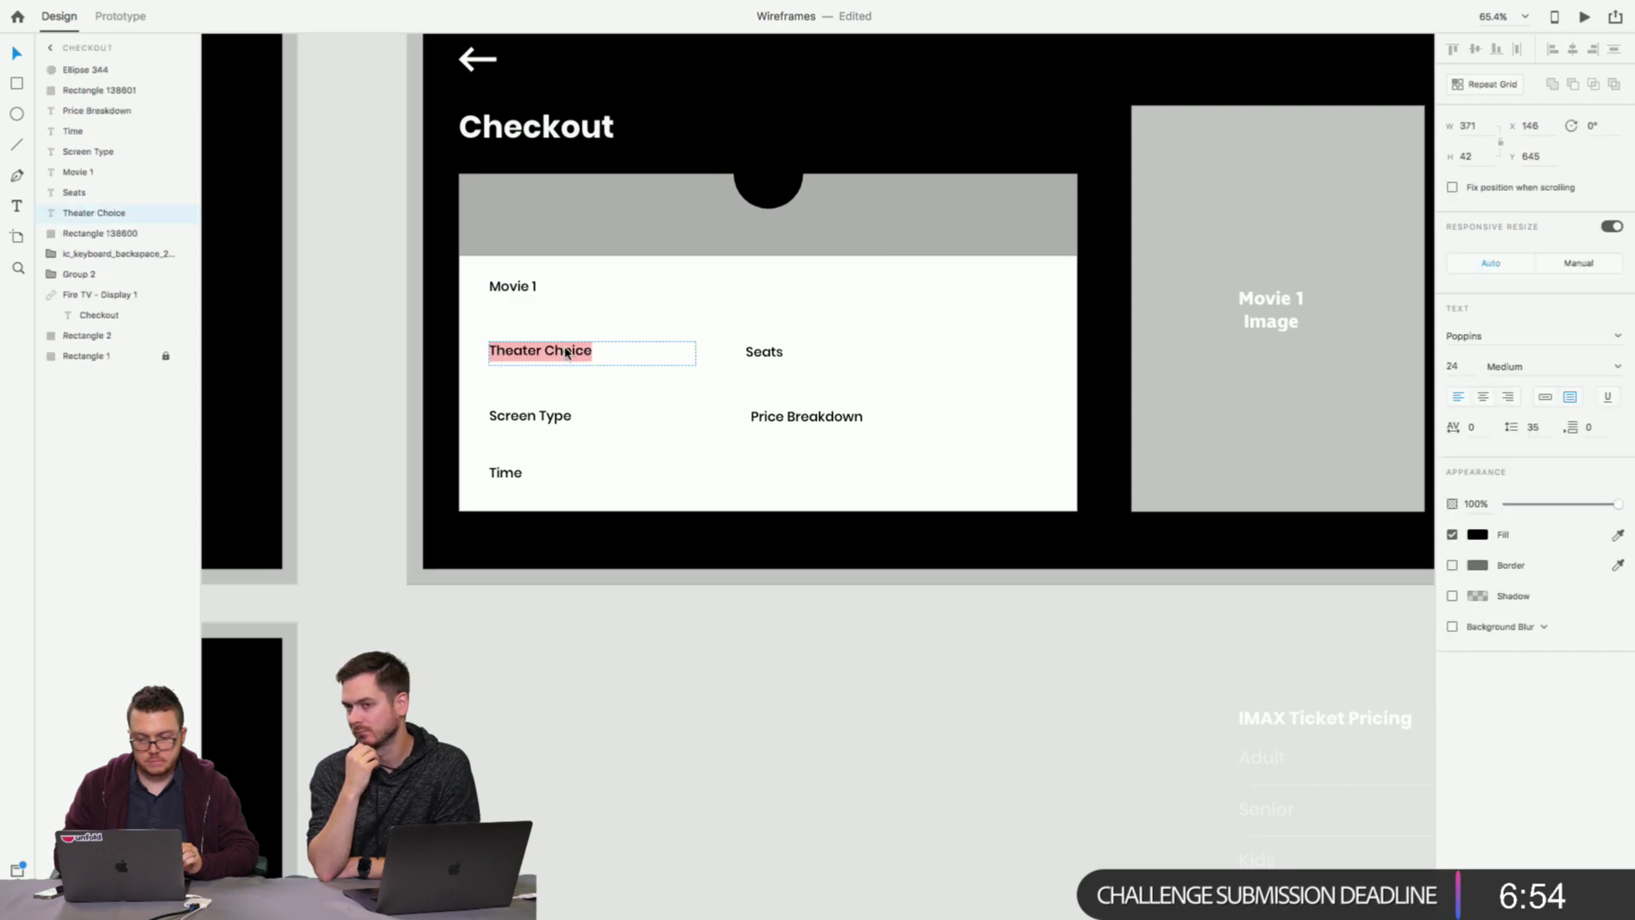
click(504, 284)
double_click(503, 284)
click(611, 292)
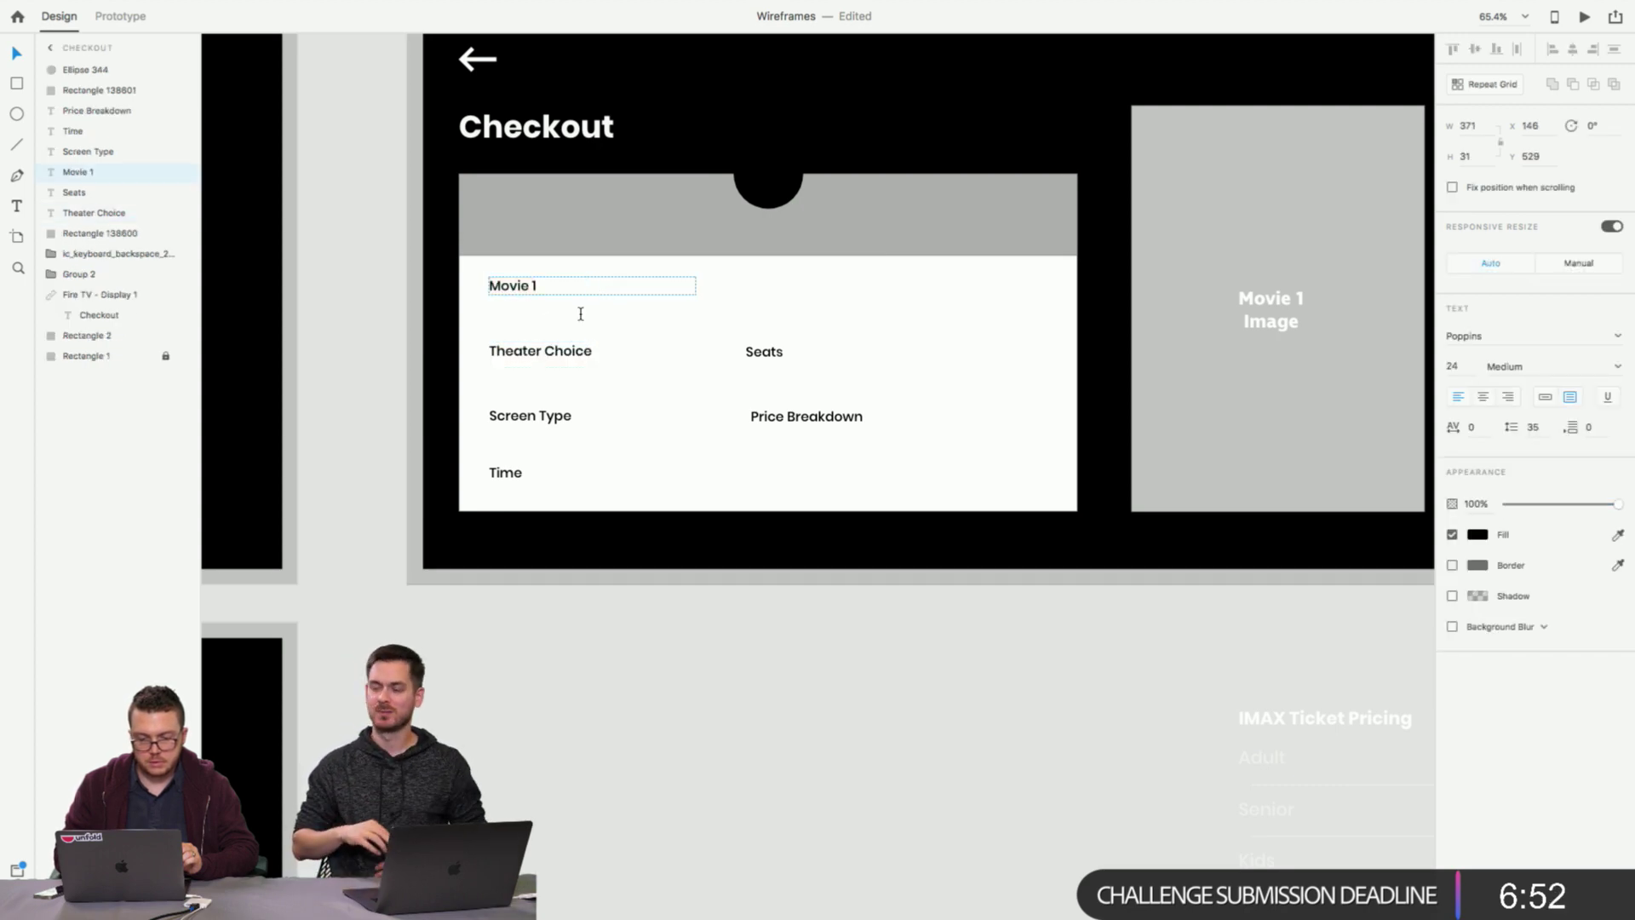
click(376, 302)
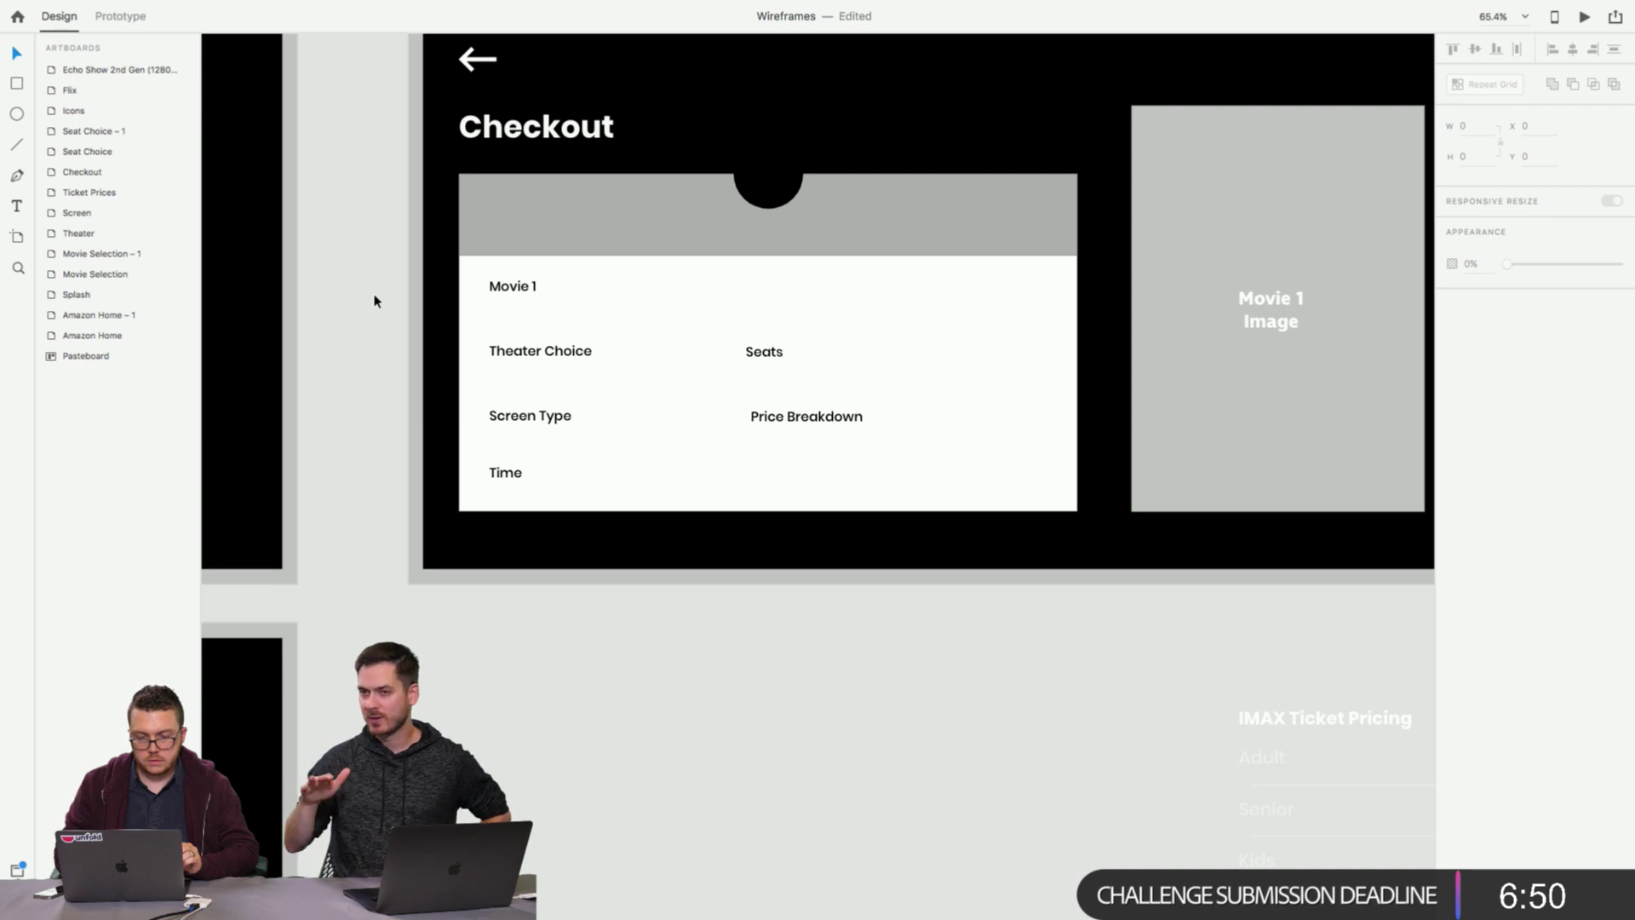
Replace the Price Breakdown label with "Number of Tickets" and shorten the Seats text box to about 40 high.
scroll(374, 302, down, 3)
click(712, 385)
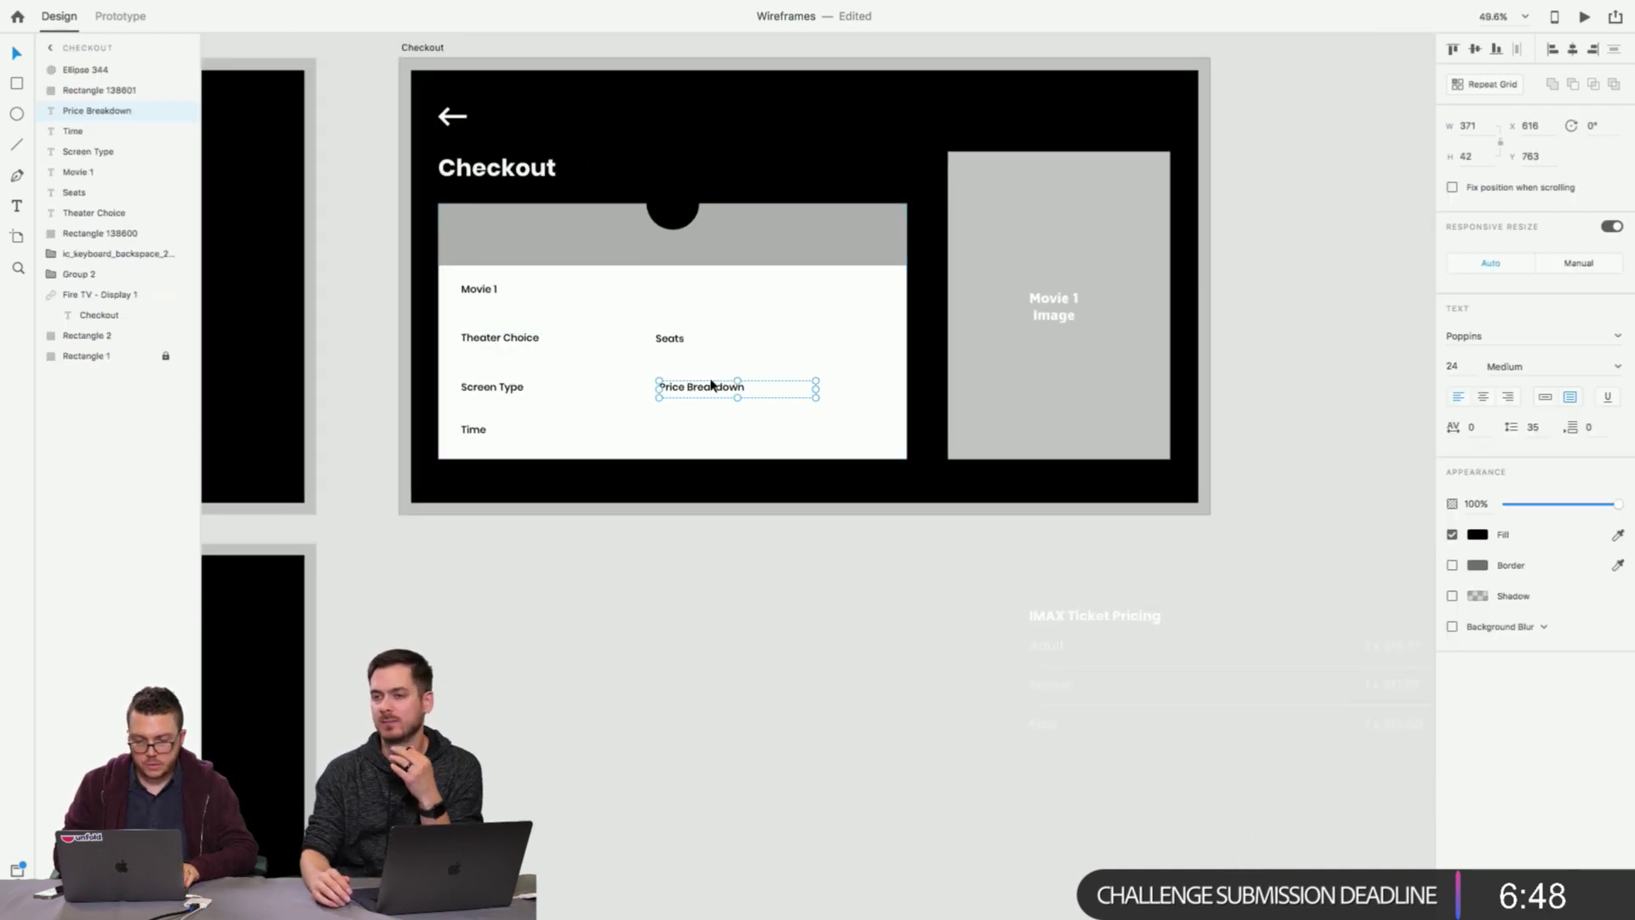
double_click(710, 388)
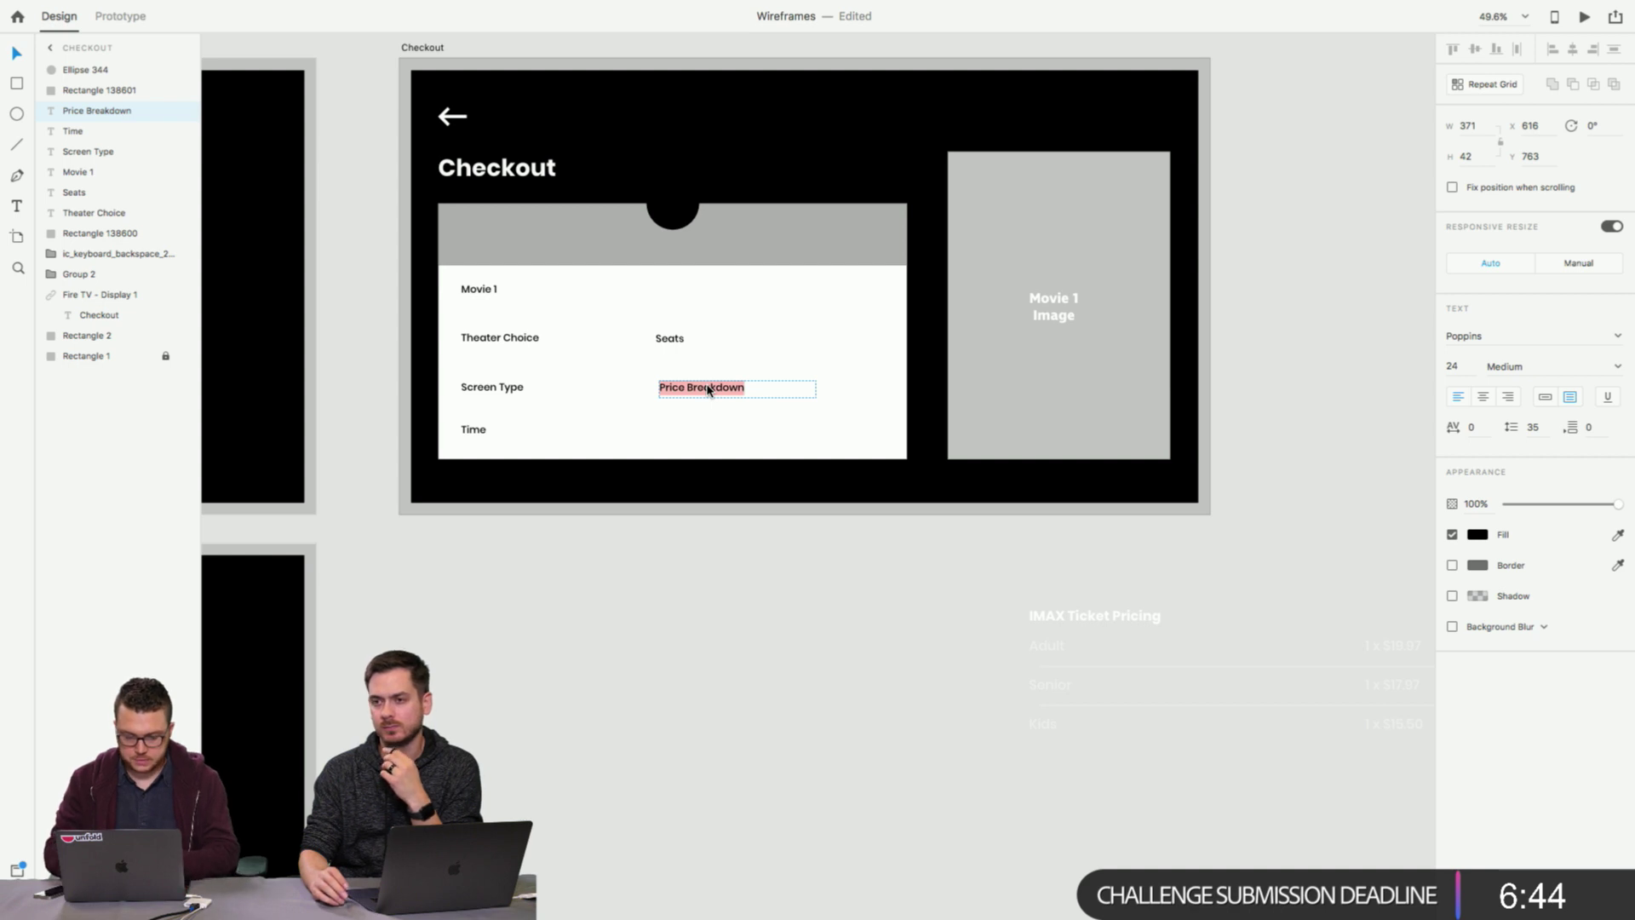
text(Number of Tickets)
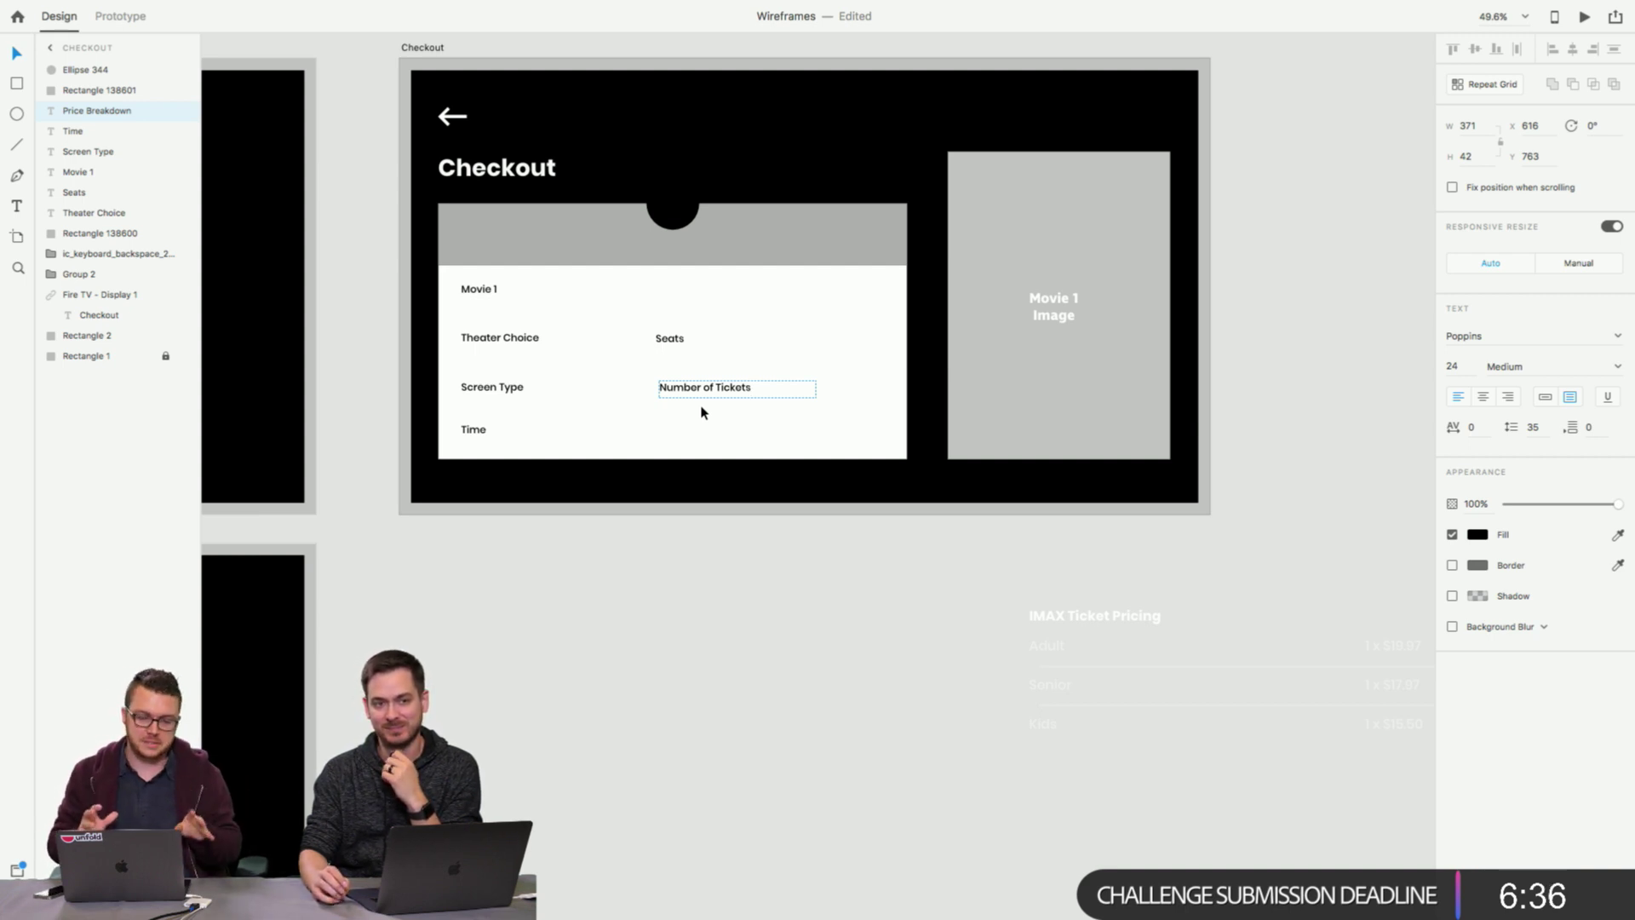
key(Escape)
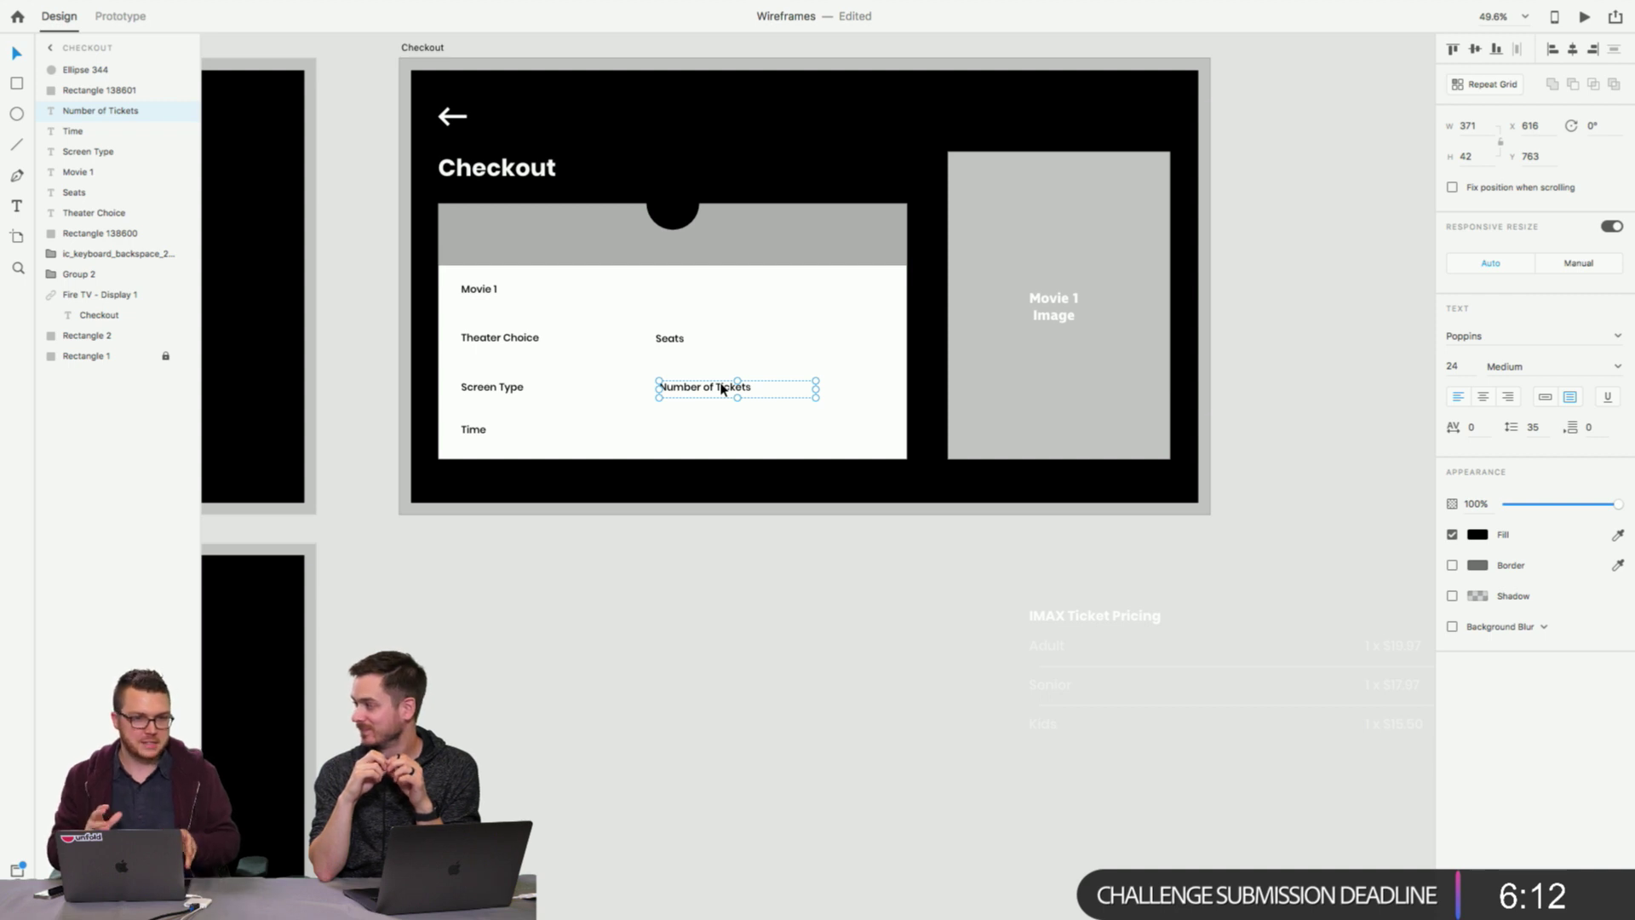
click(670, 492)
click(648, 573)
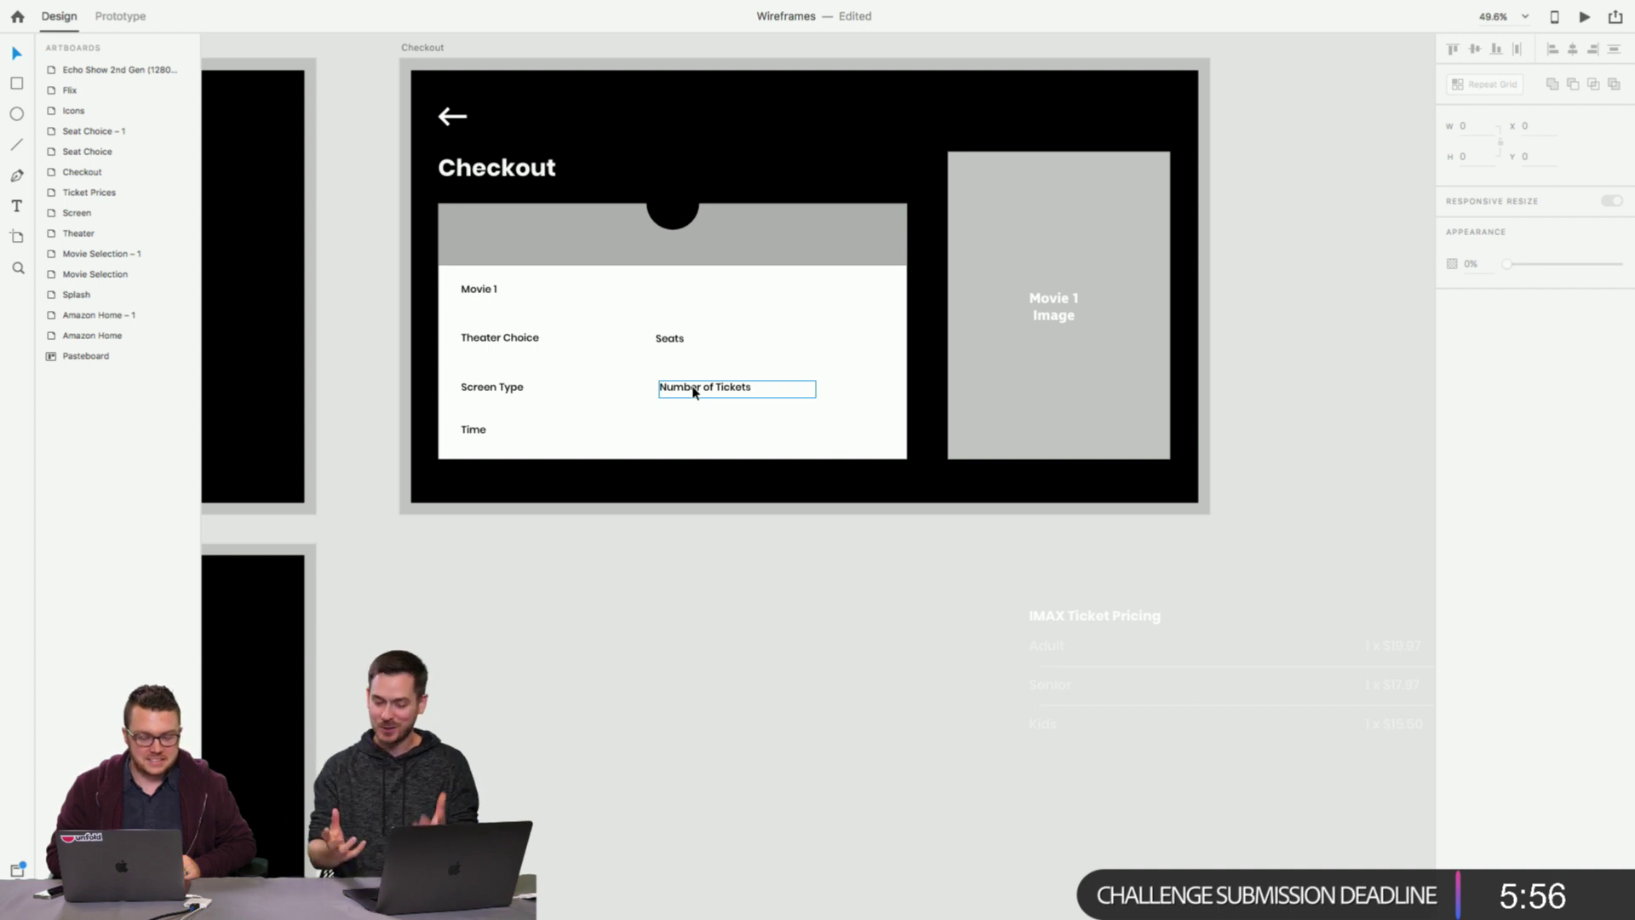
double_click(685, 349)
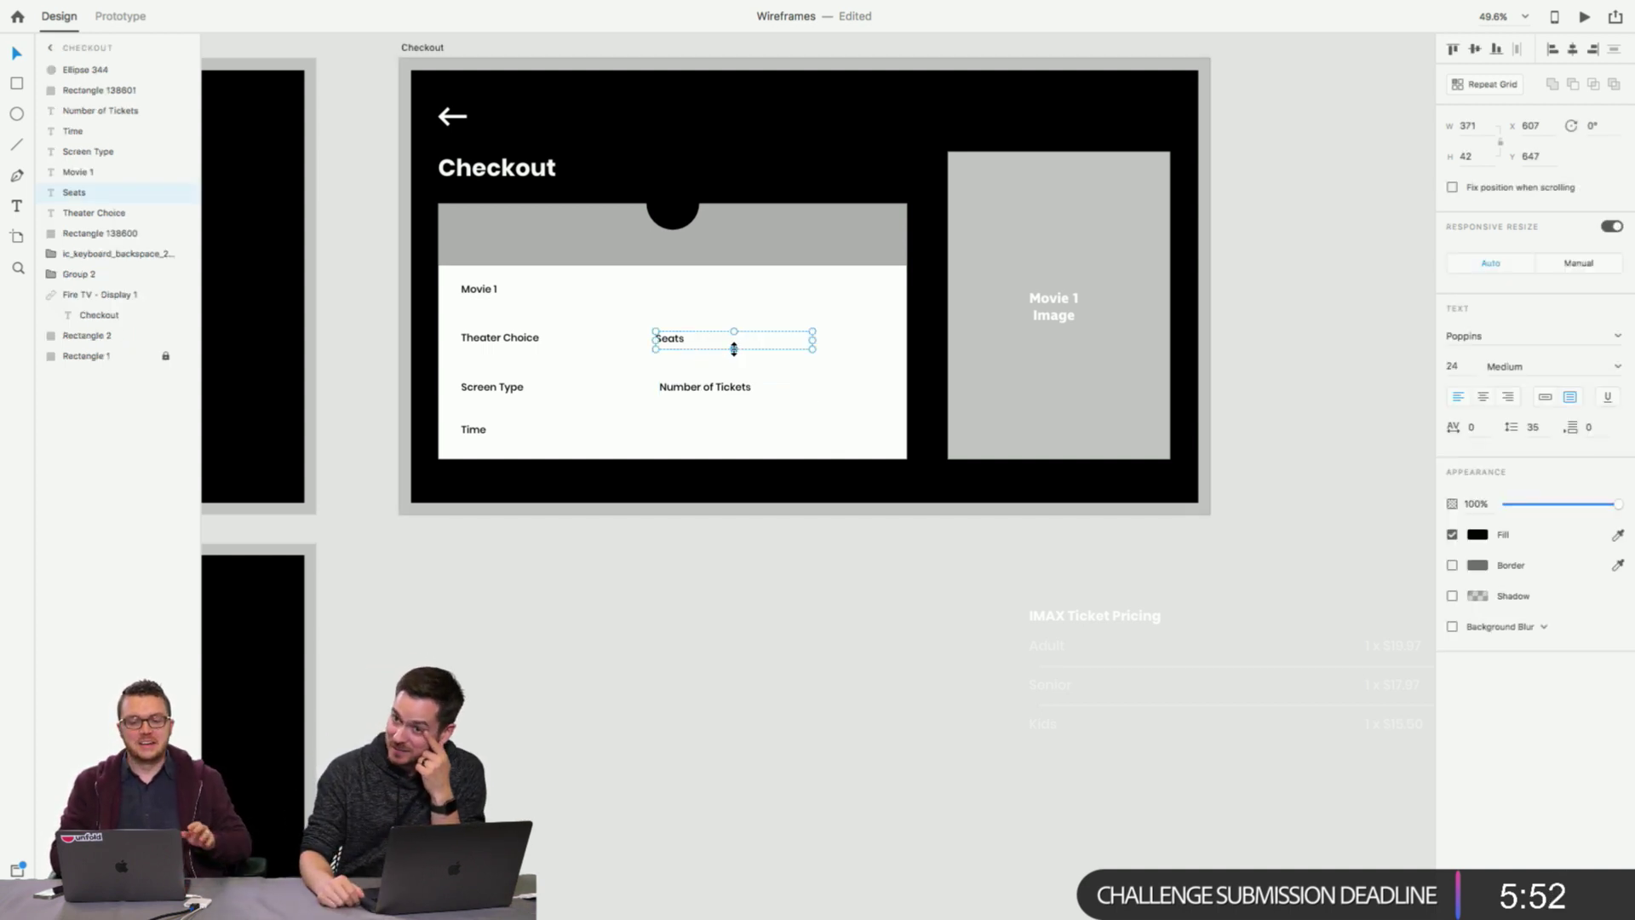
drag(735, 348, 732, 346)
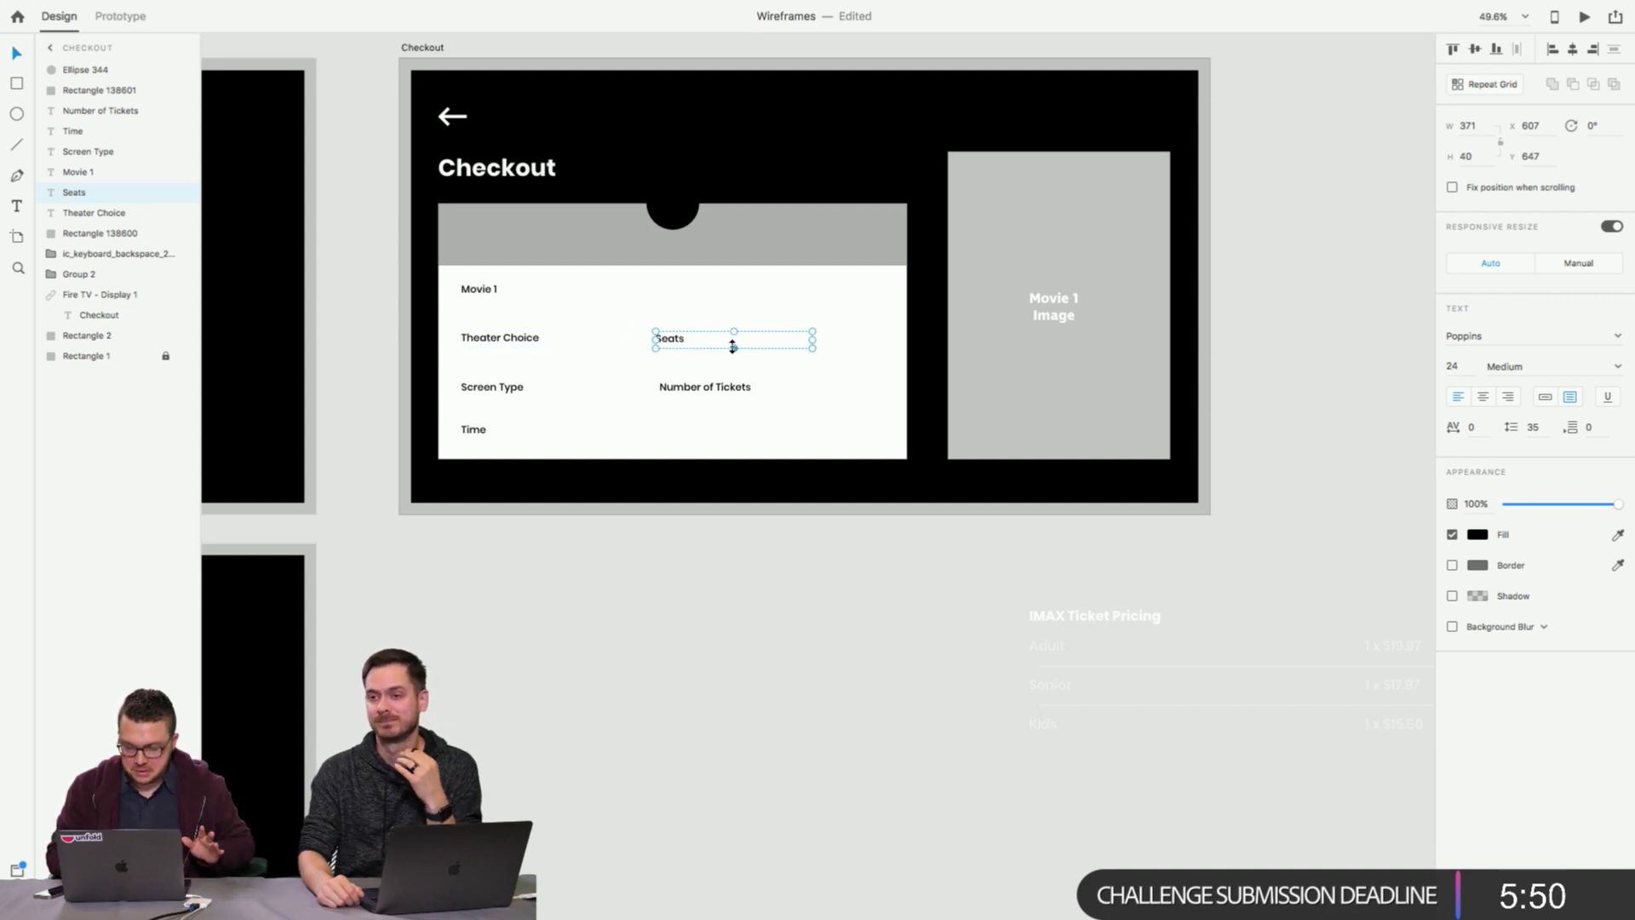
click(515, 346)
double_click(520, 344)
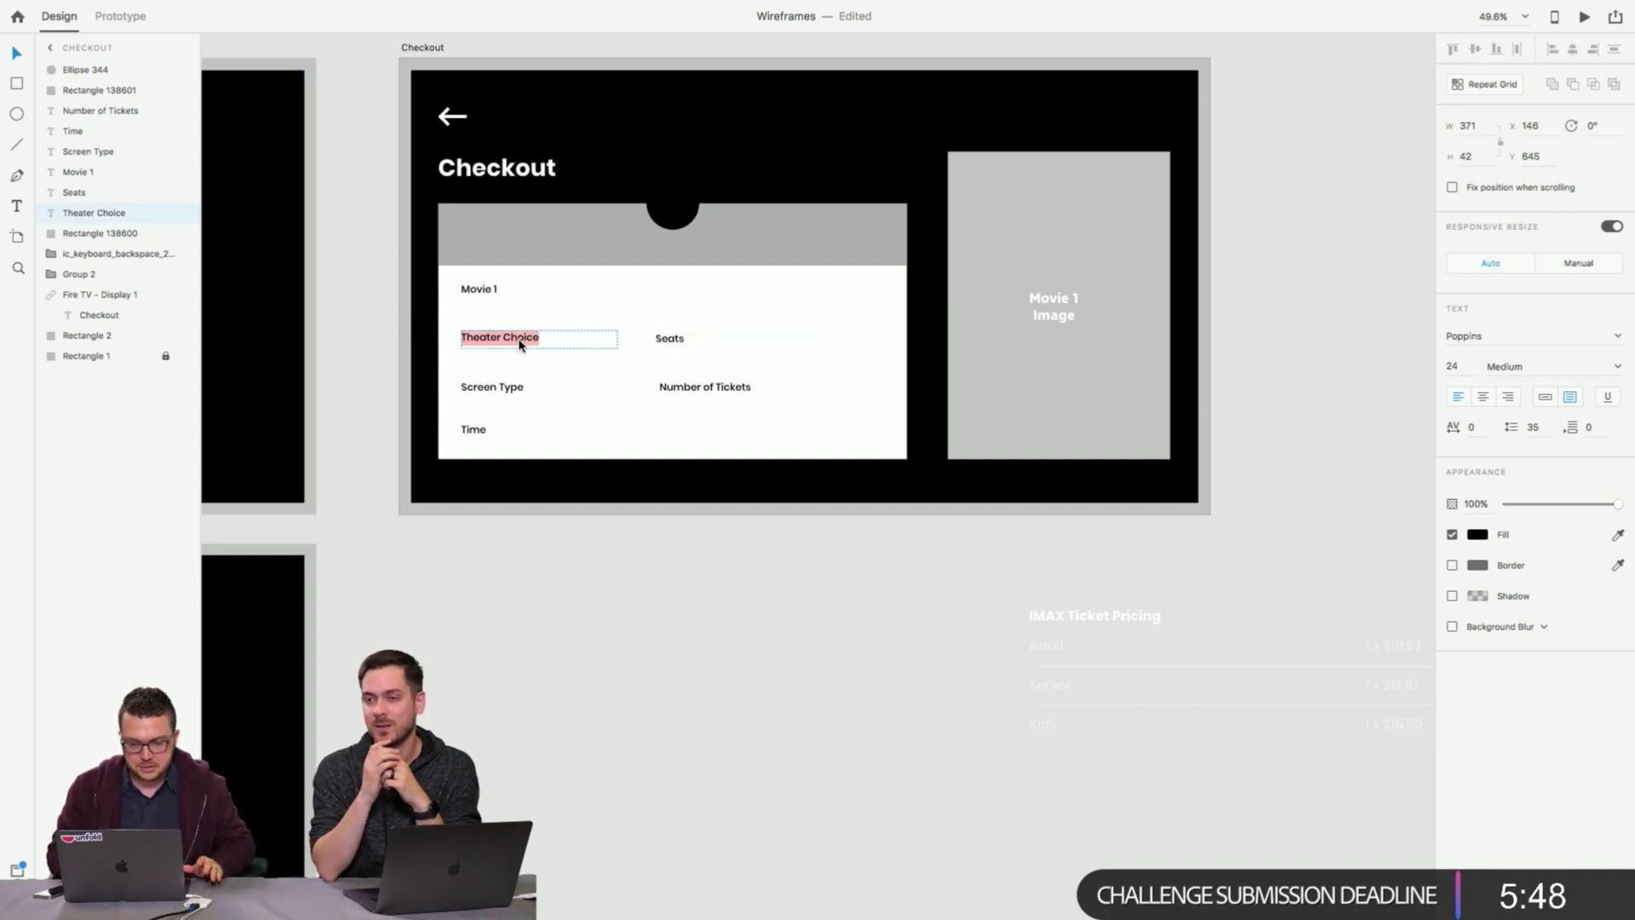
double_click(536, 339)
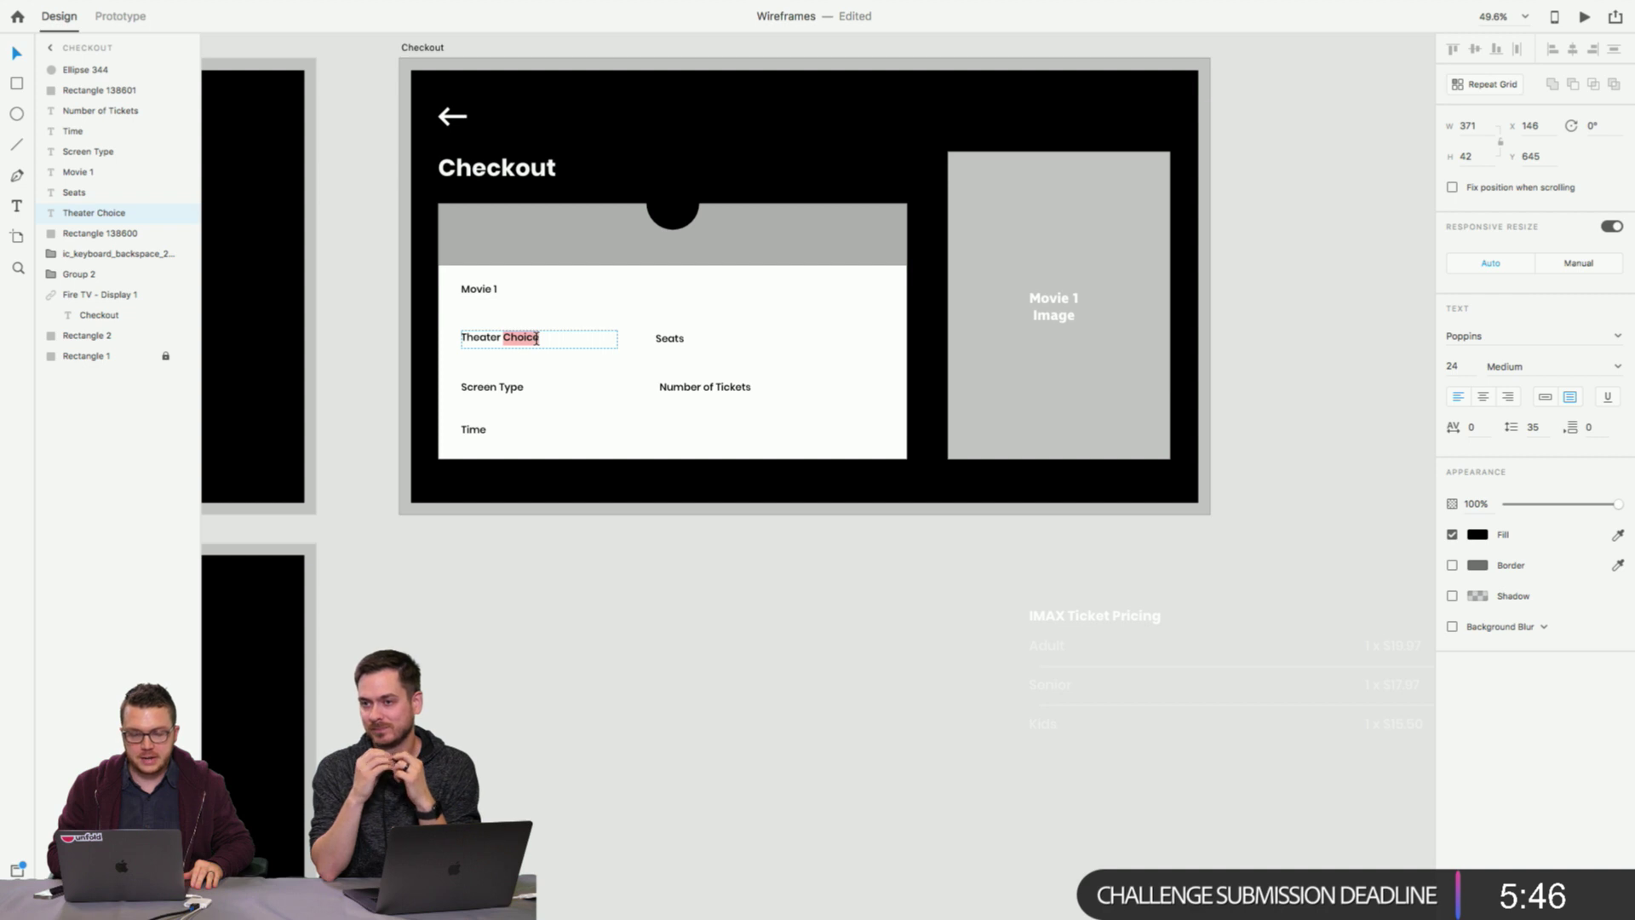
key(Escape)
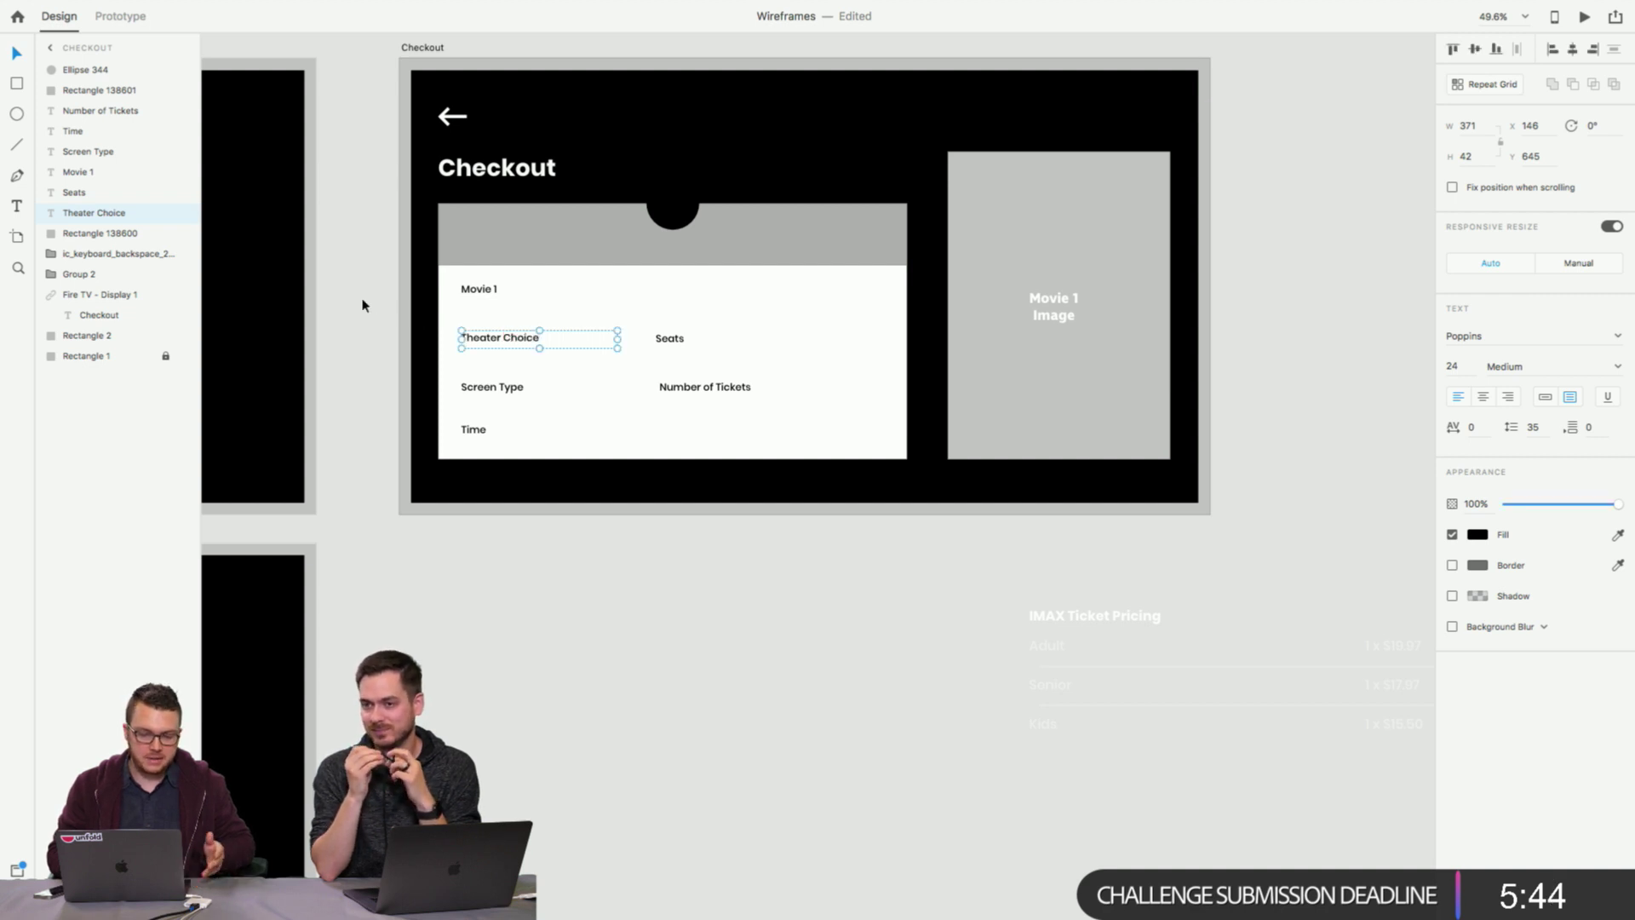
click(362, 305)
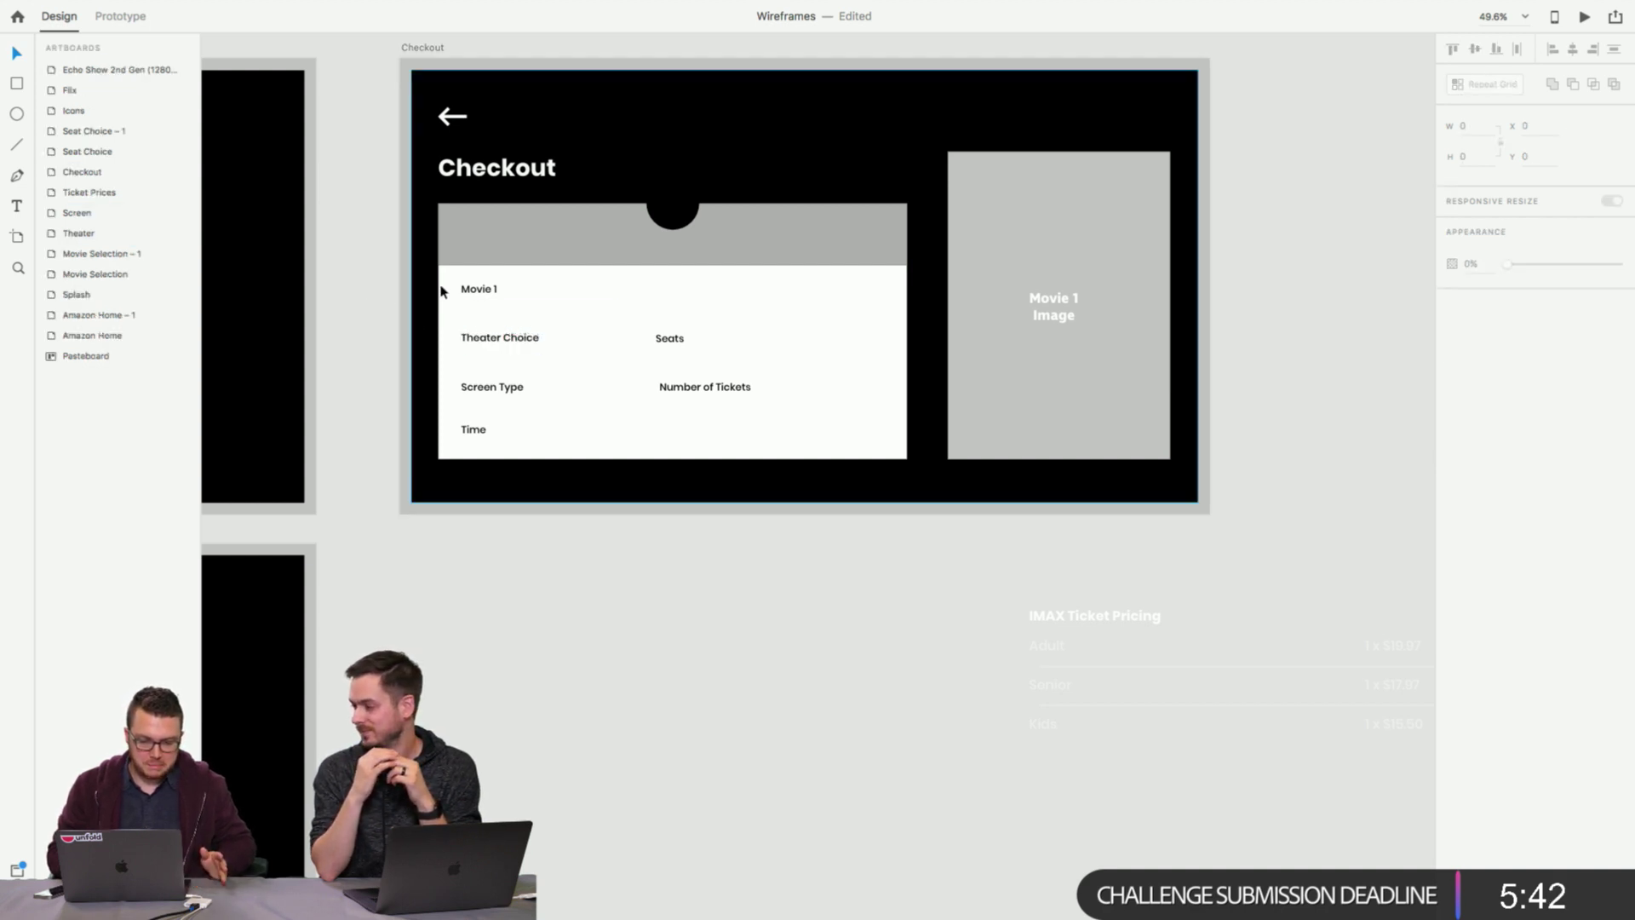
click(483, 291)
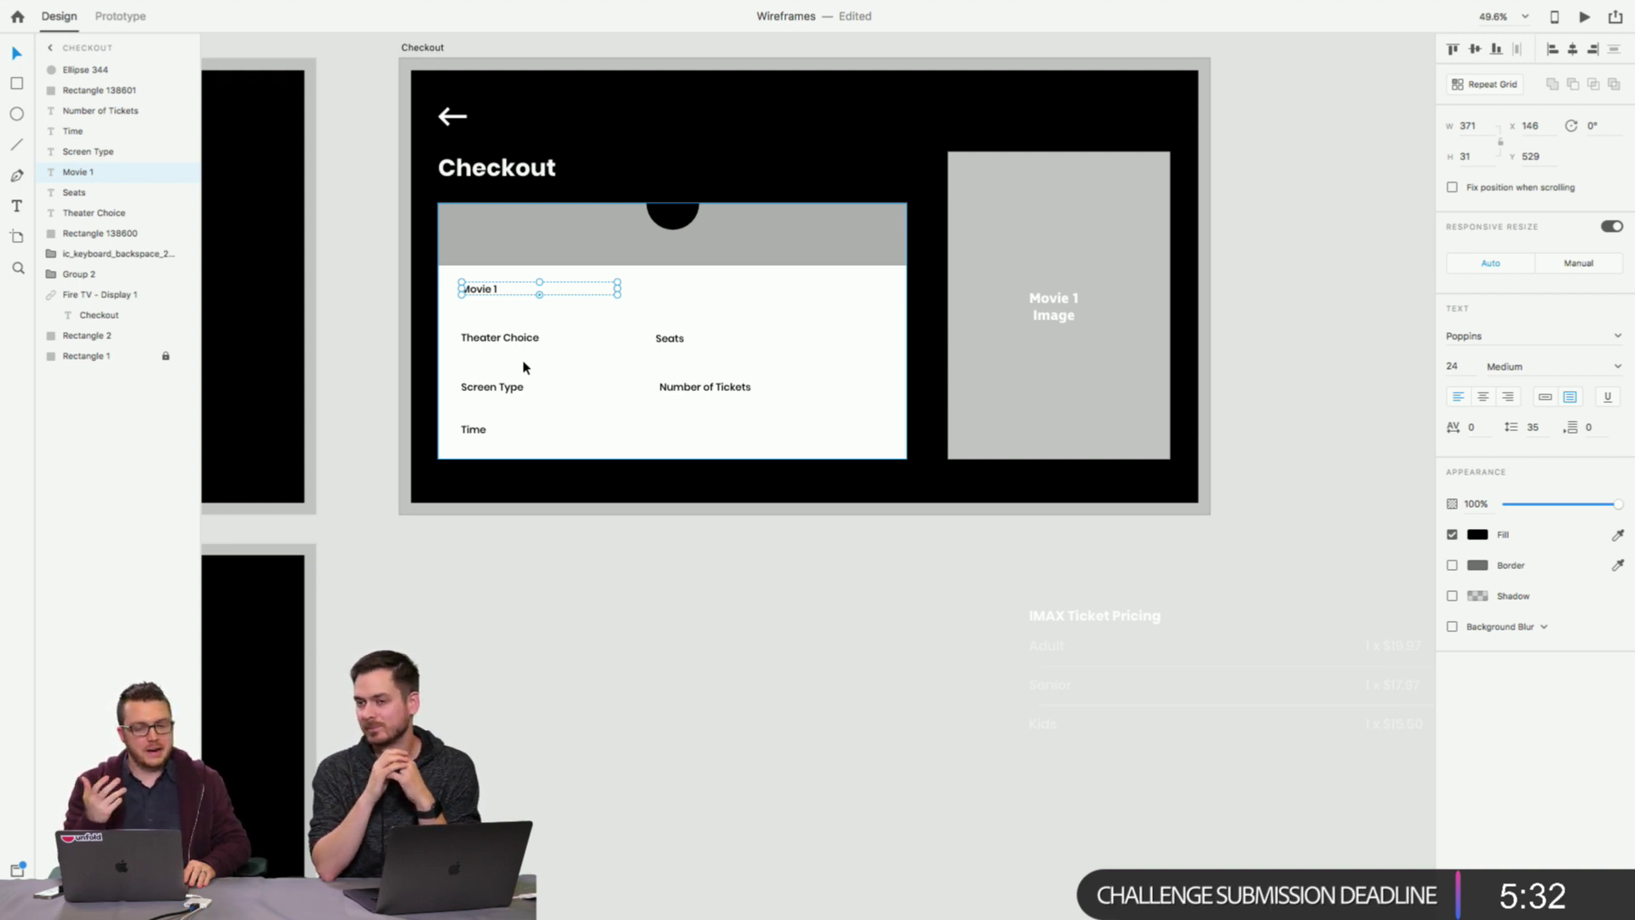
click(355, 369)
scroll(357, 375, down, 3)
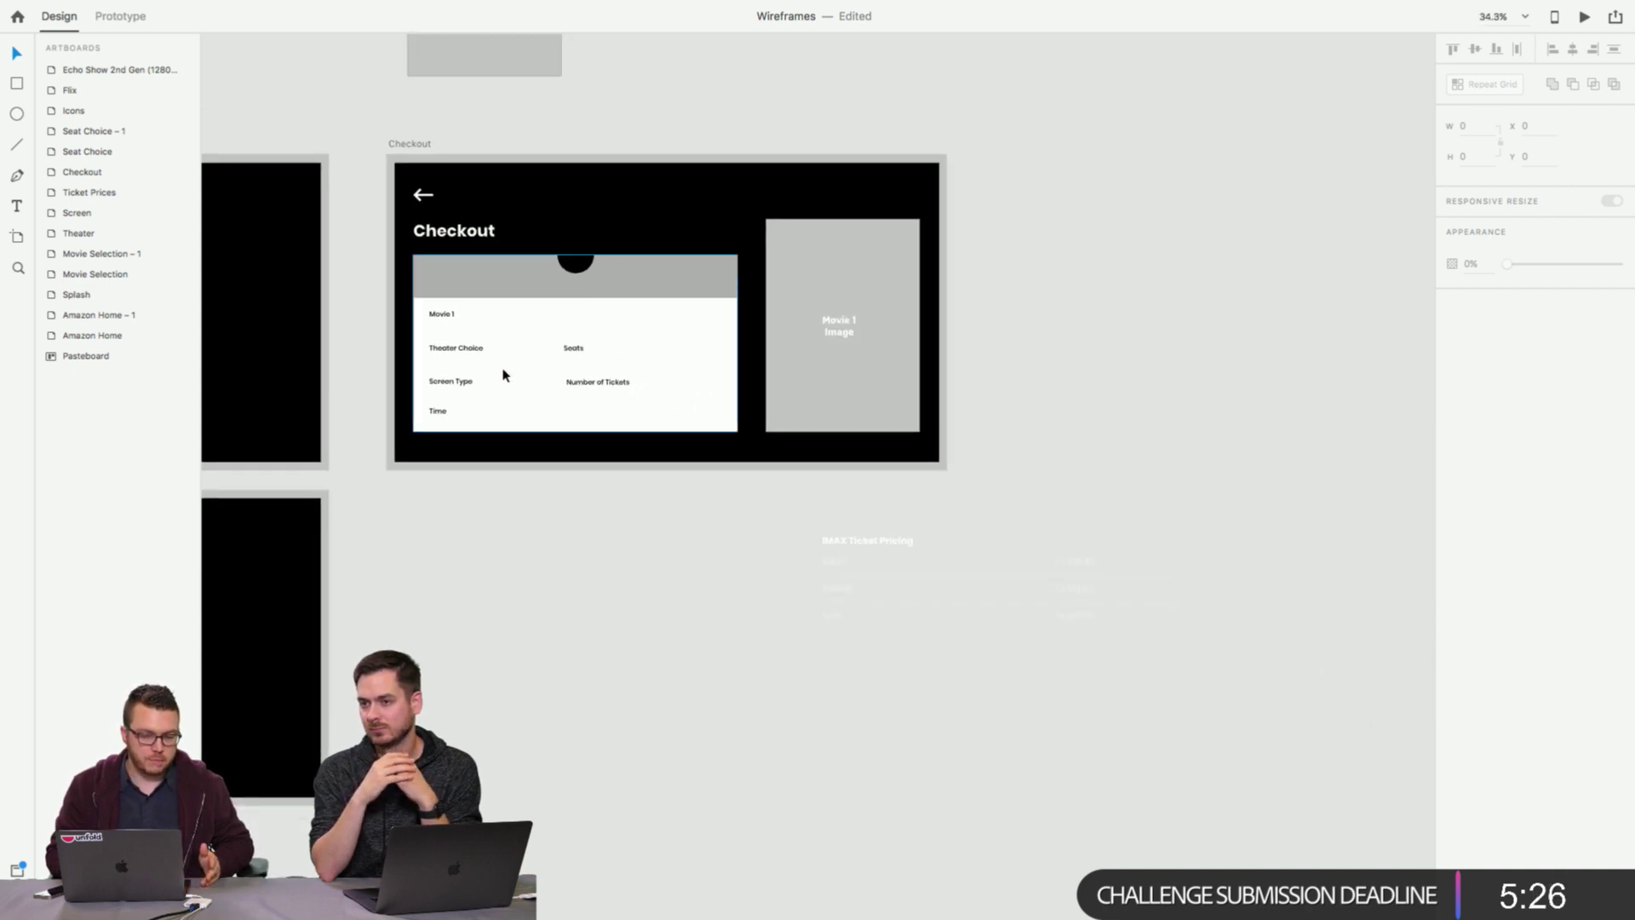
scroll(511, 390, up, 5)
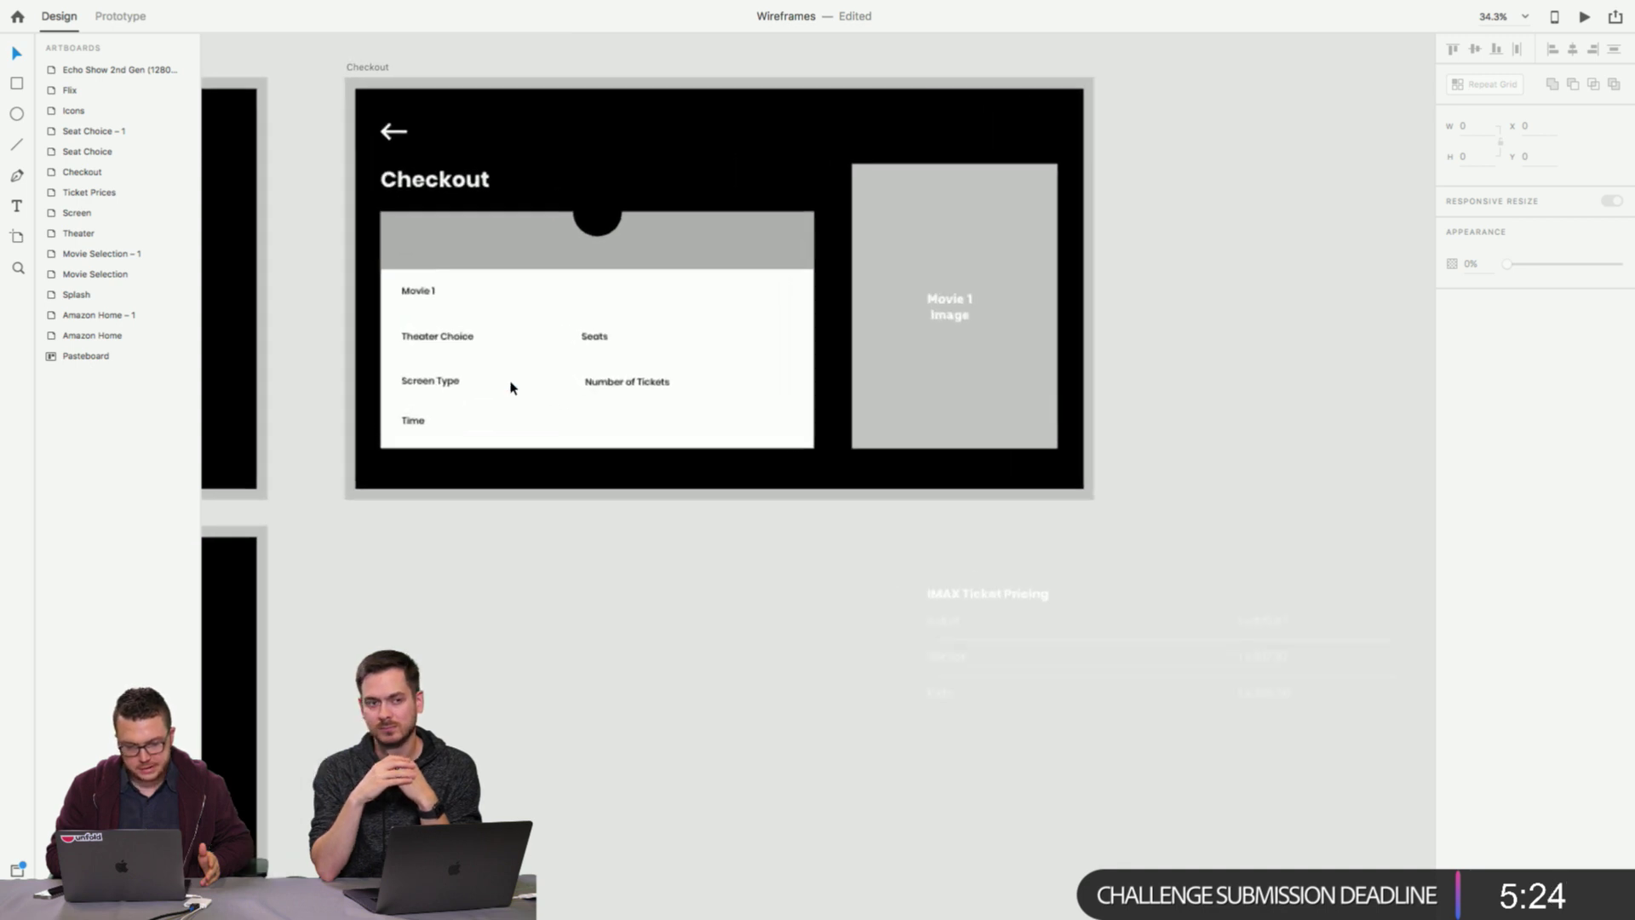
scroll(511, 390, up, 1)
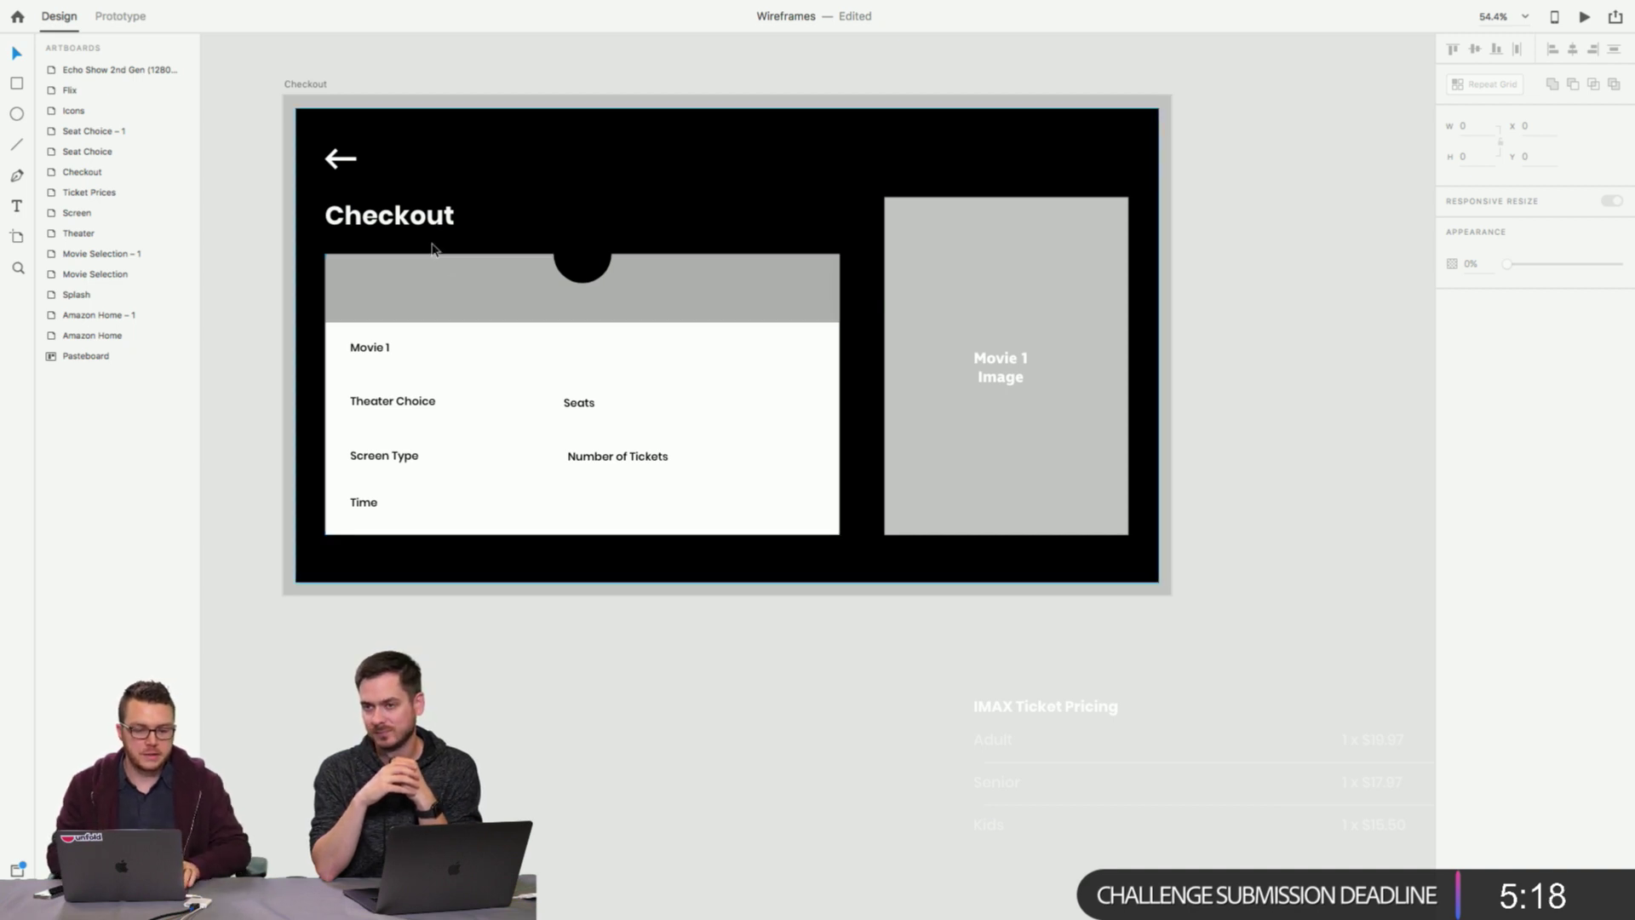
Select the Movie 1, Theater Choice and Screen Type labels on the ticket together.
scroll(430, 258, right, 3)
scroll(430, 257, down, 3)
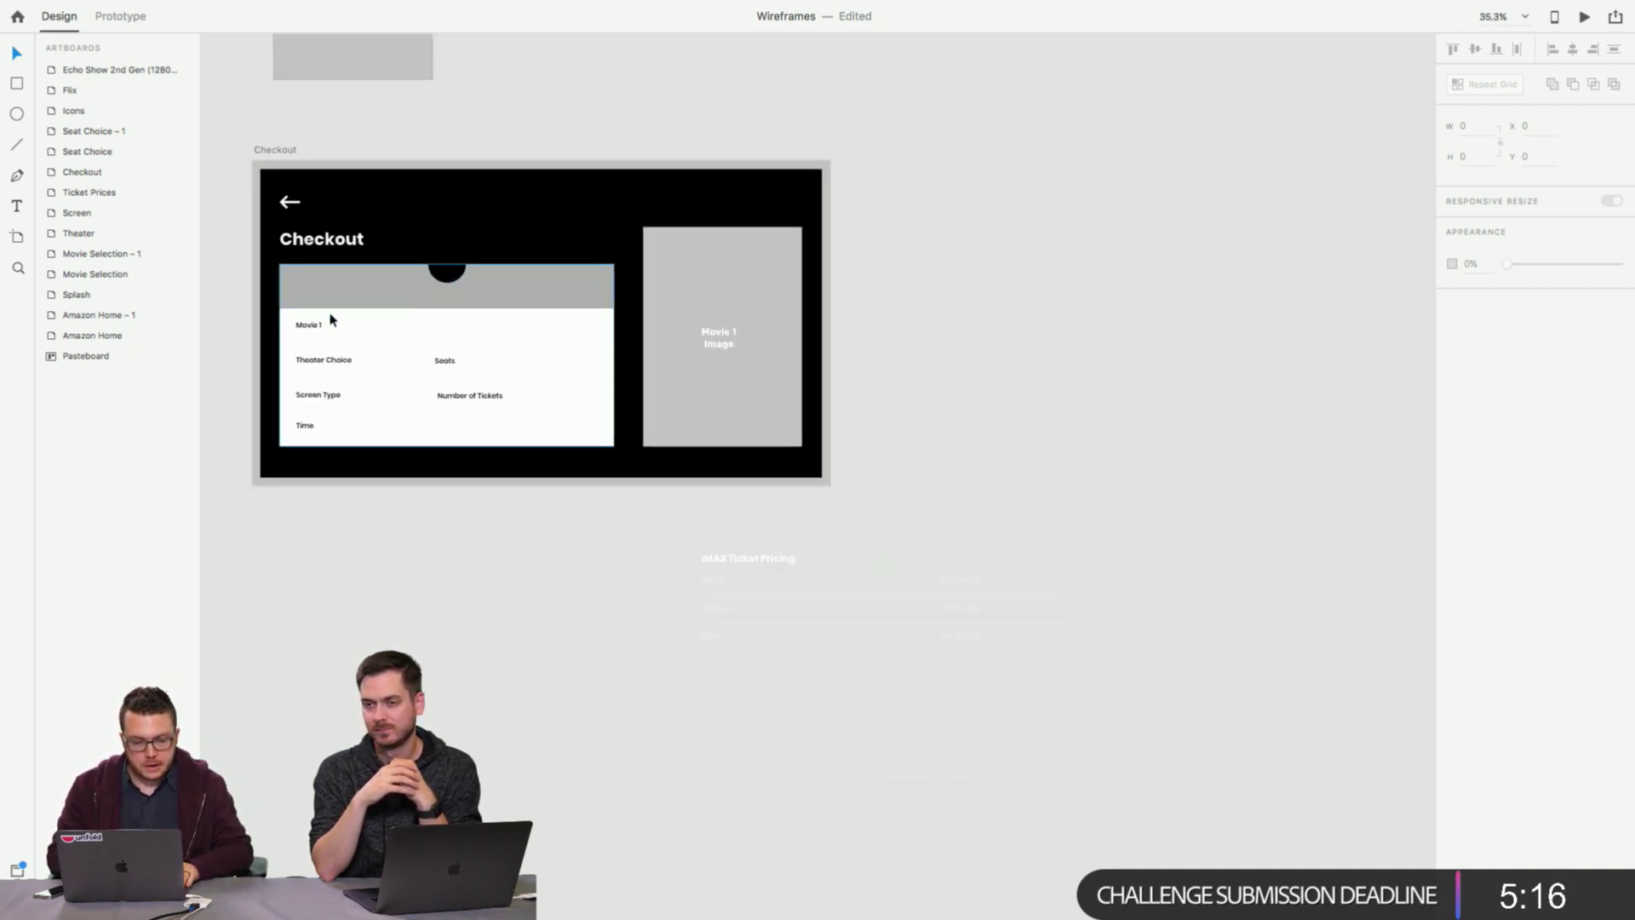
click(308, 324)
shift+click(309, 365)
shift+click(309, 397)
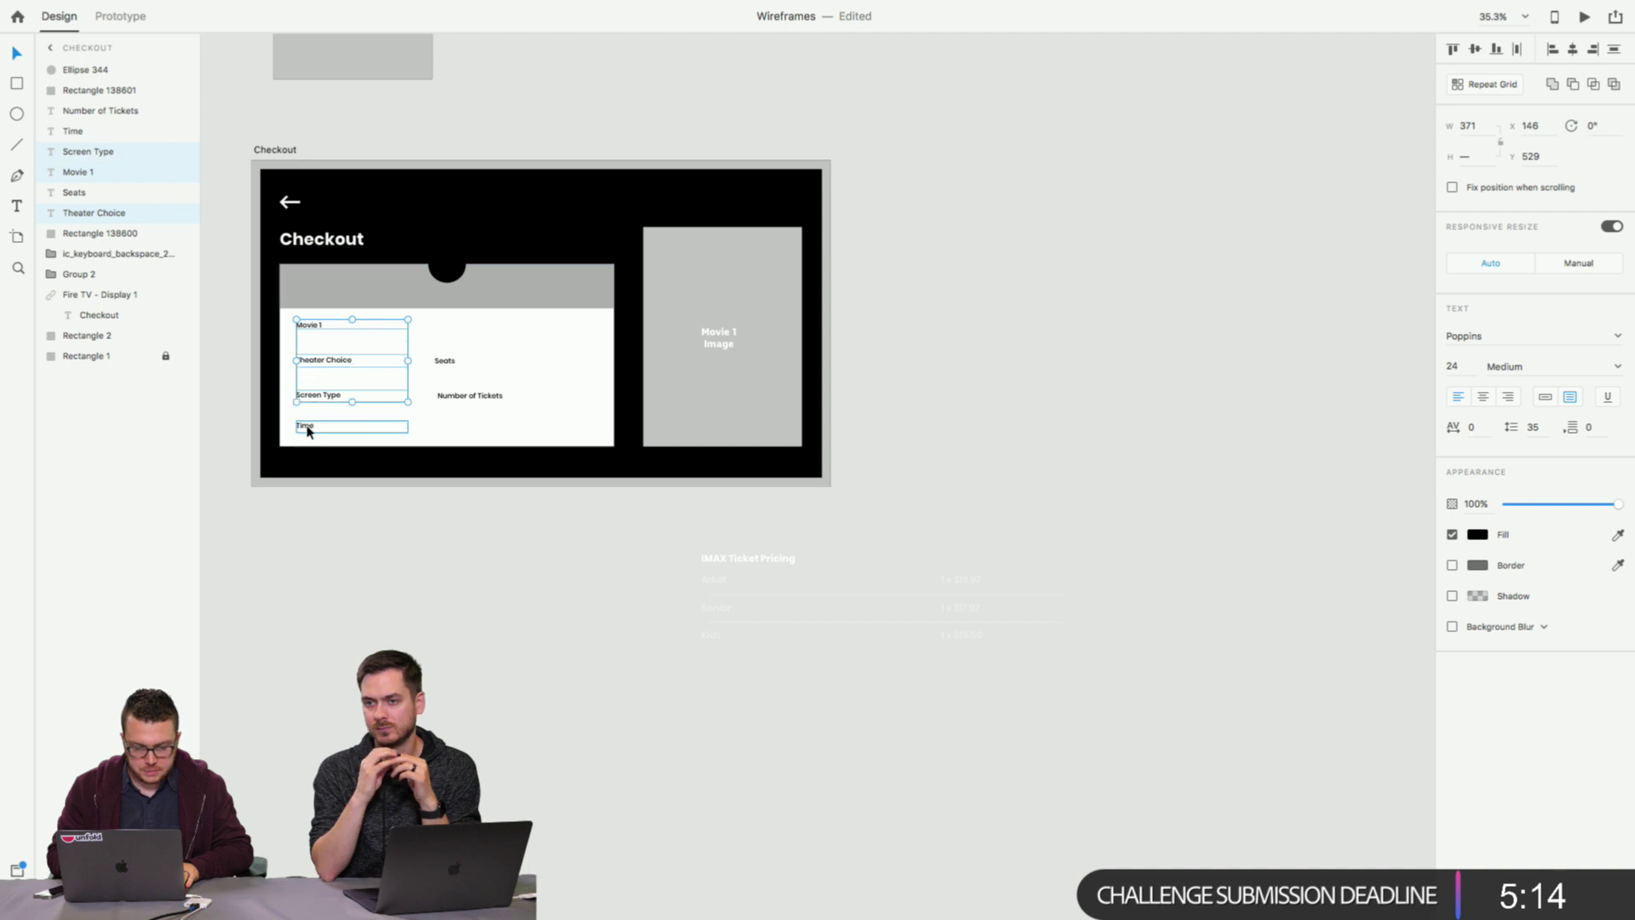
Nudge all six ticket text labels down slightly on the Checkout artboard and extend the grey ticket header's lower edge to 175 high.
shift+click(308, 427)
shift+click(475, 398)
shift+click(449, 367)
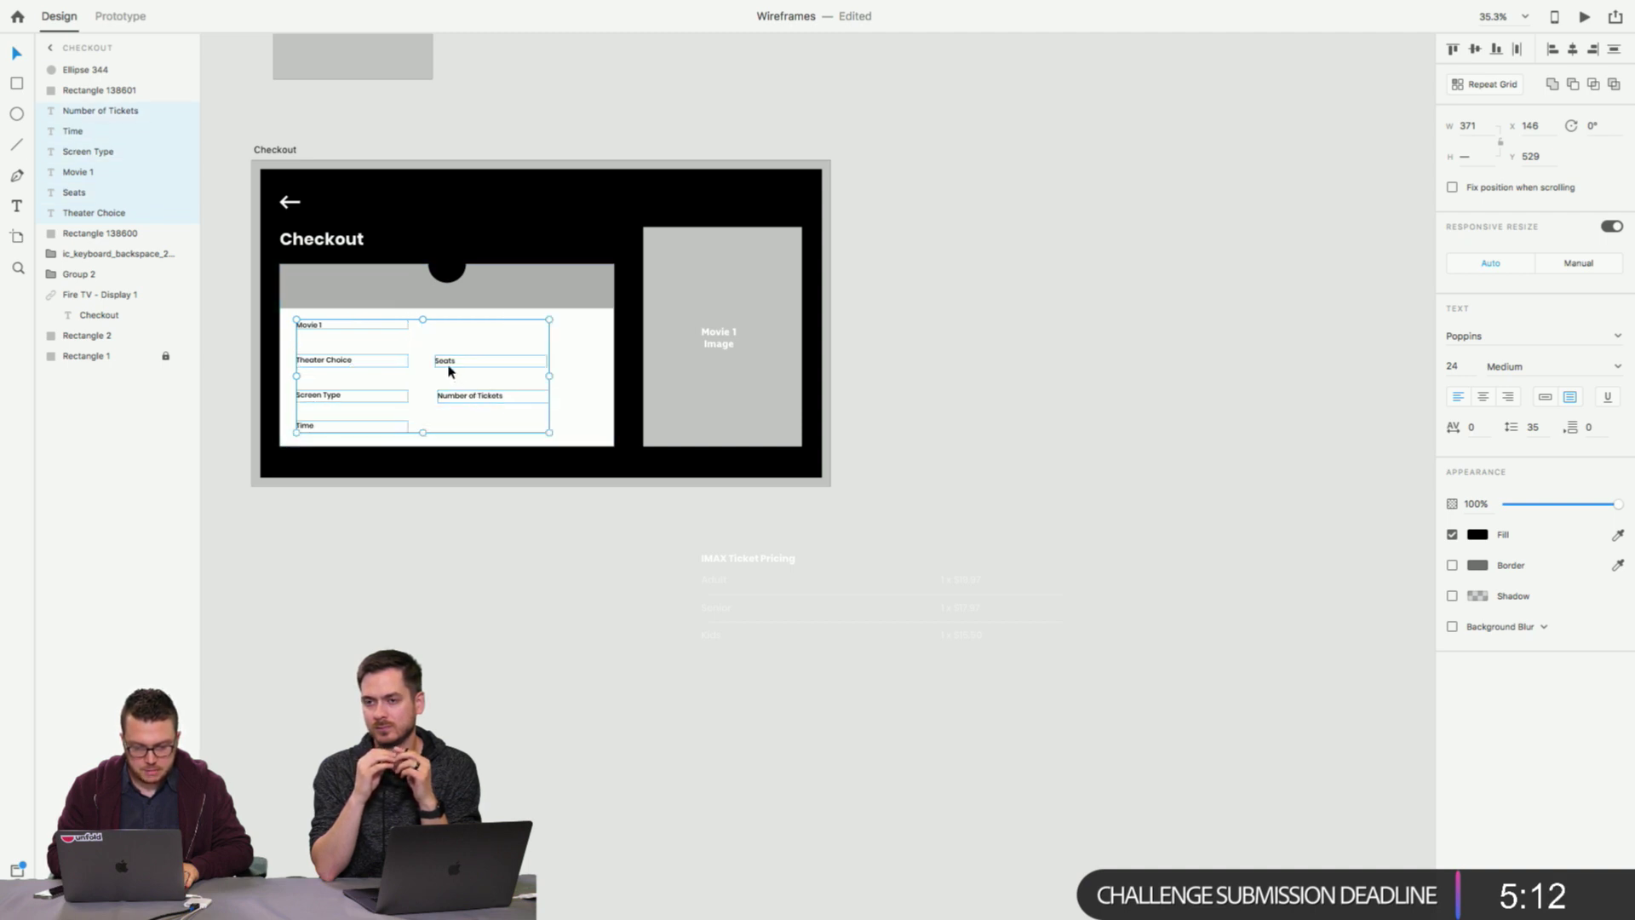
click(391, 300)
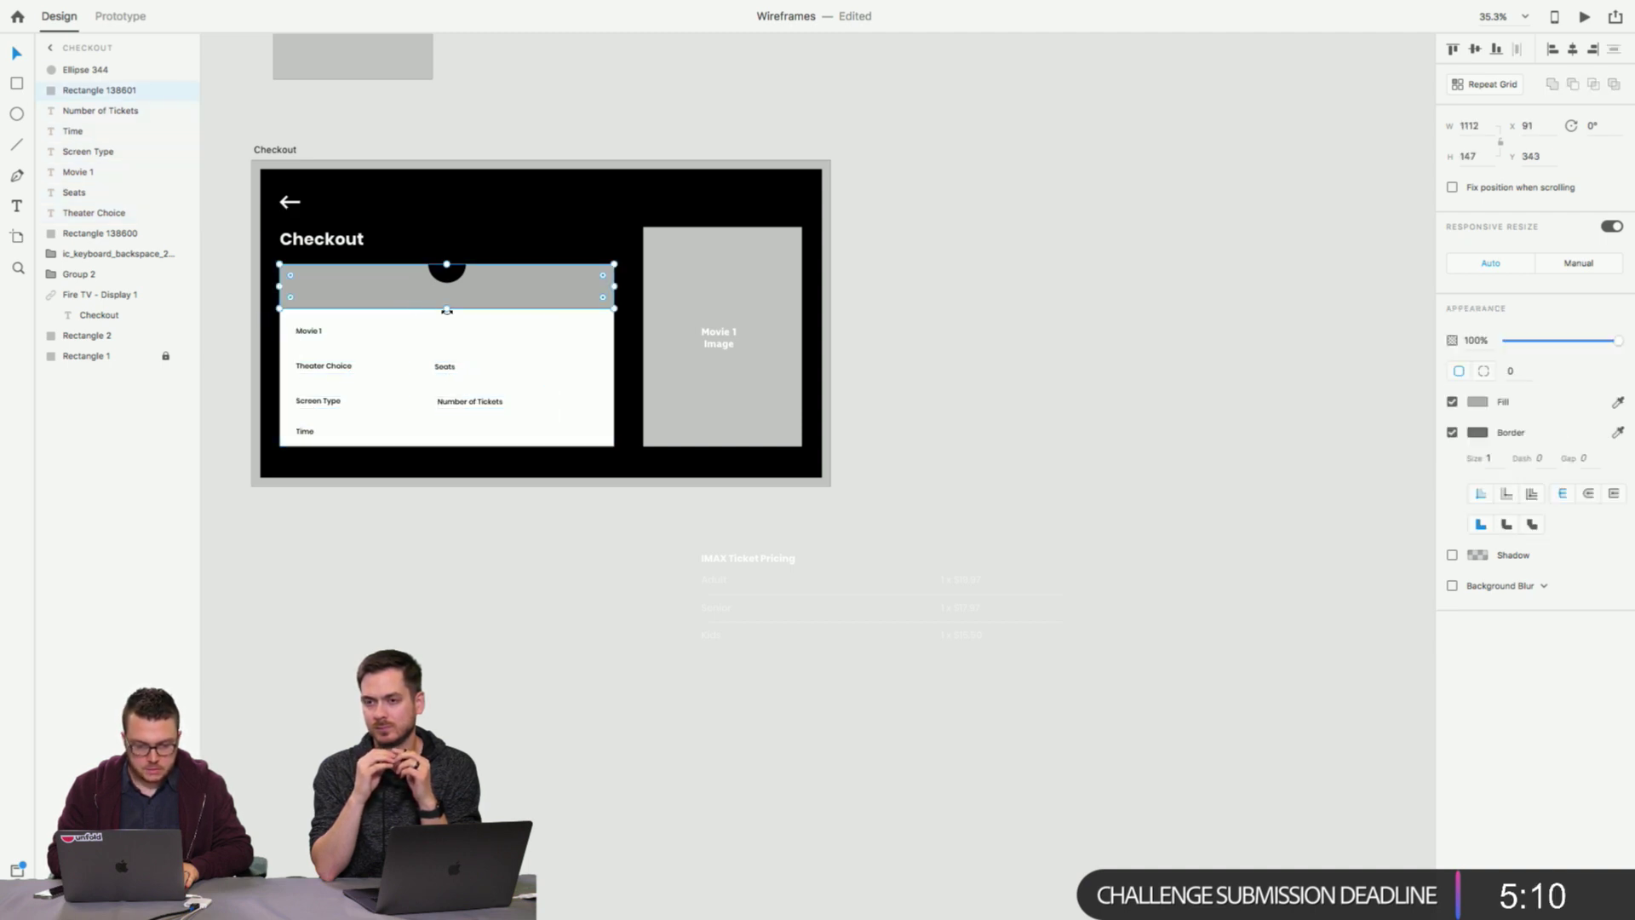
drag(447, 310, 446, 318)
click(219, 335)
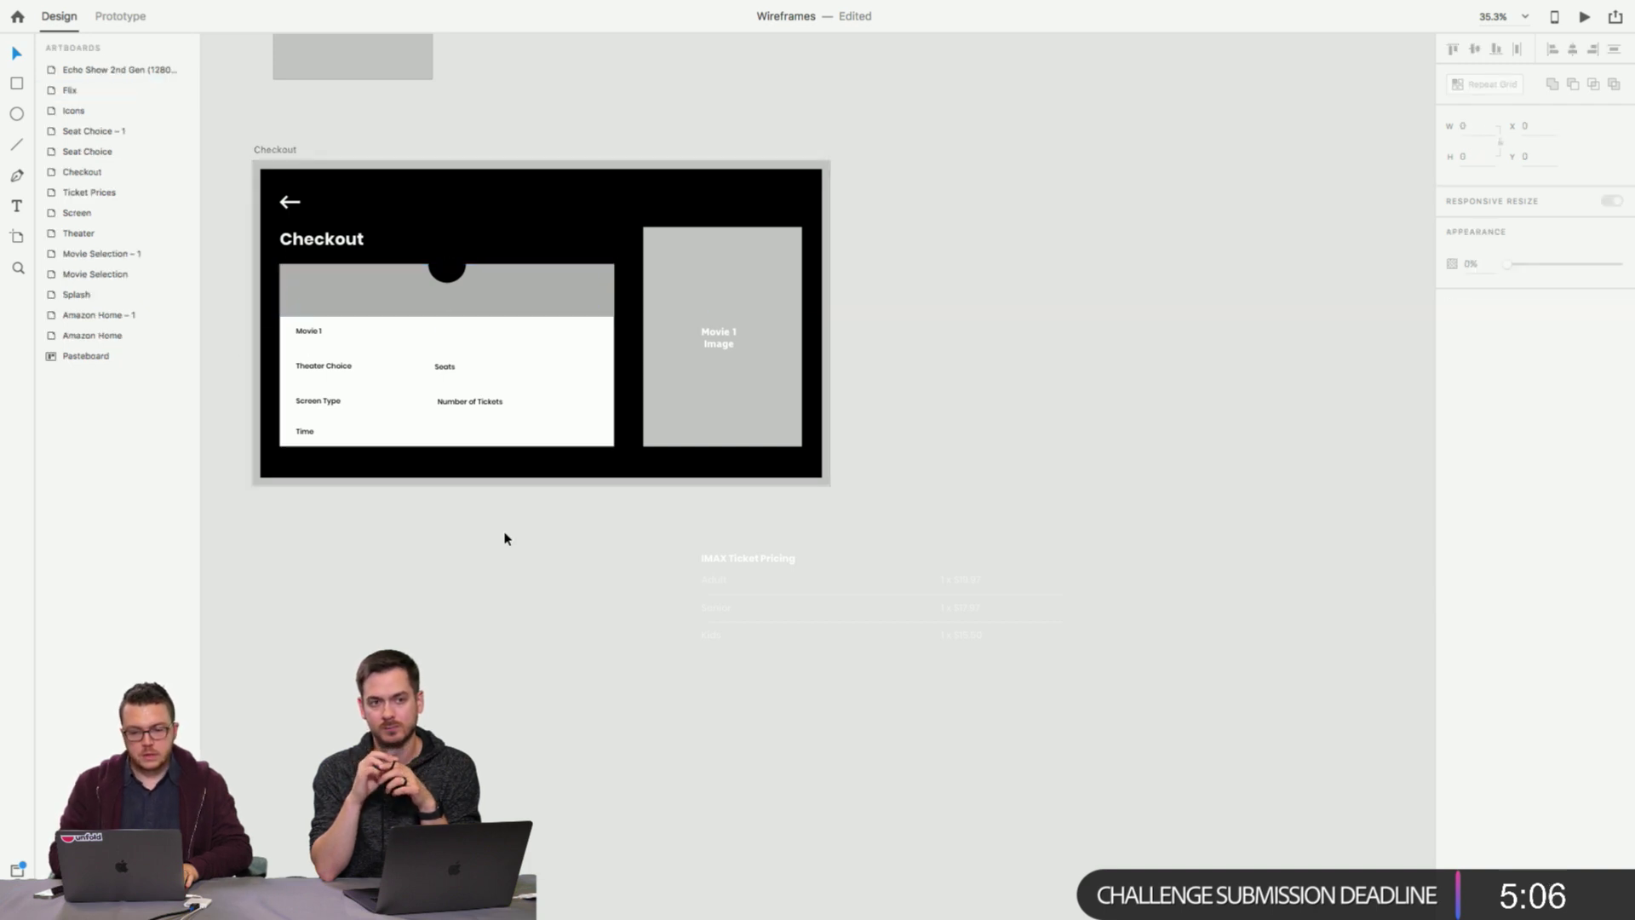
Duplicate the Checkout artboard and place the copy beside the original with a gap between them.
scroll(504, 539, down, 3)
click(358, 255)
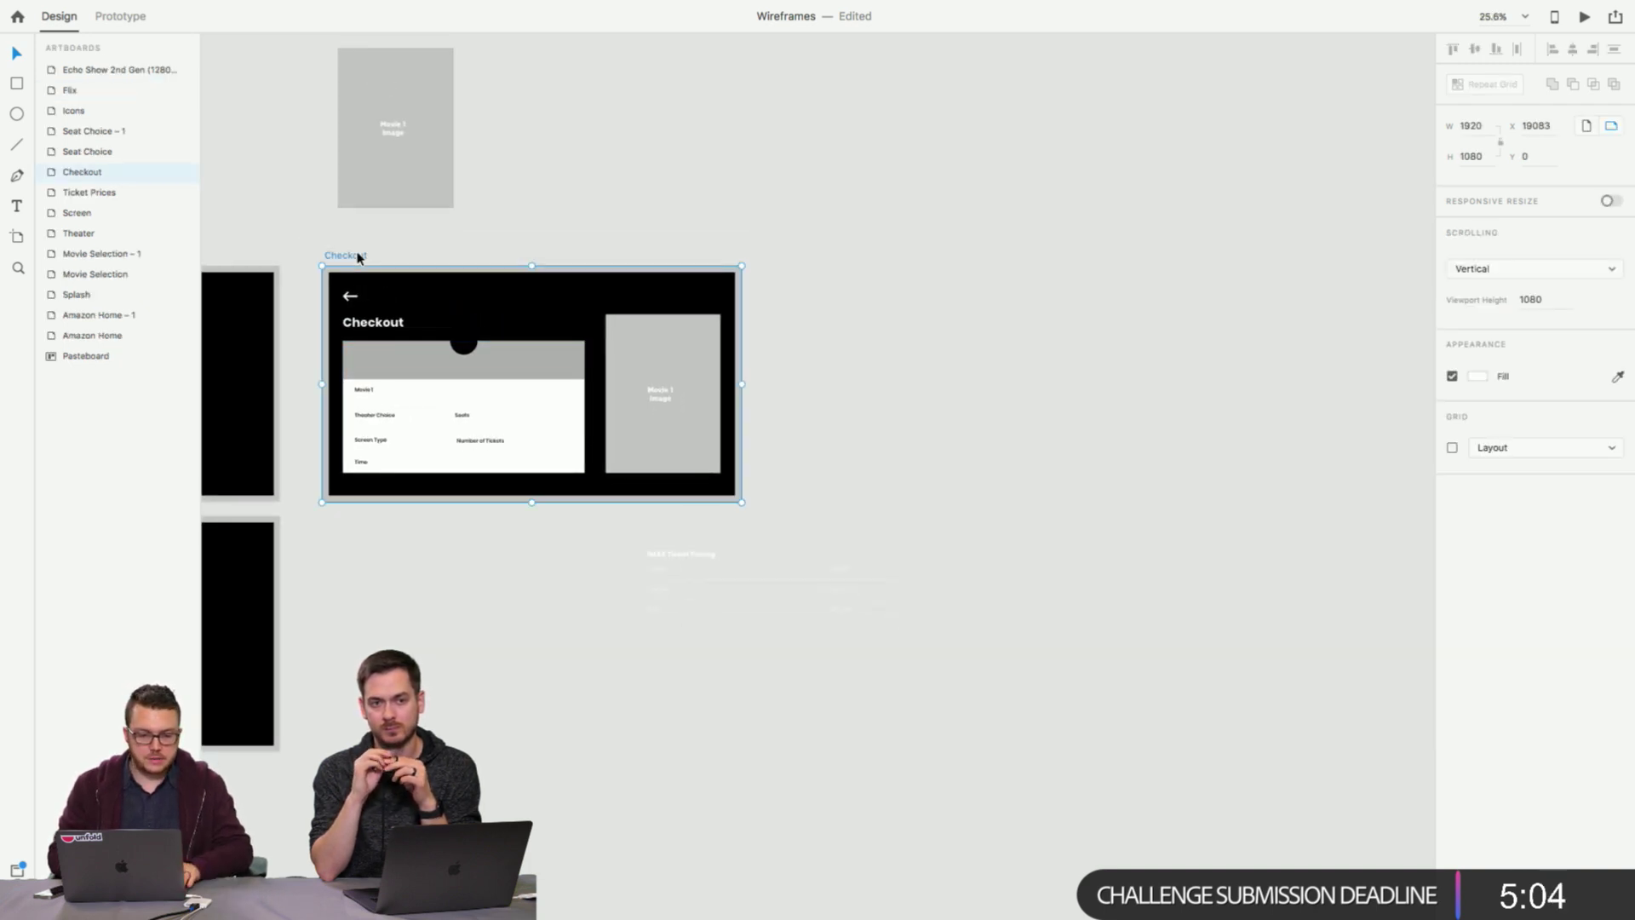
drag(355, 258, 830, 302)
click(756, 253)
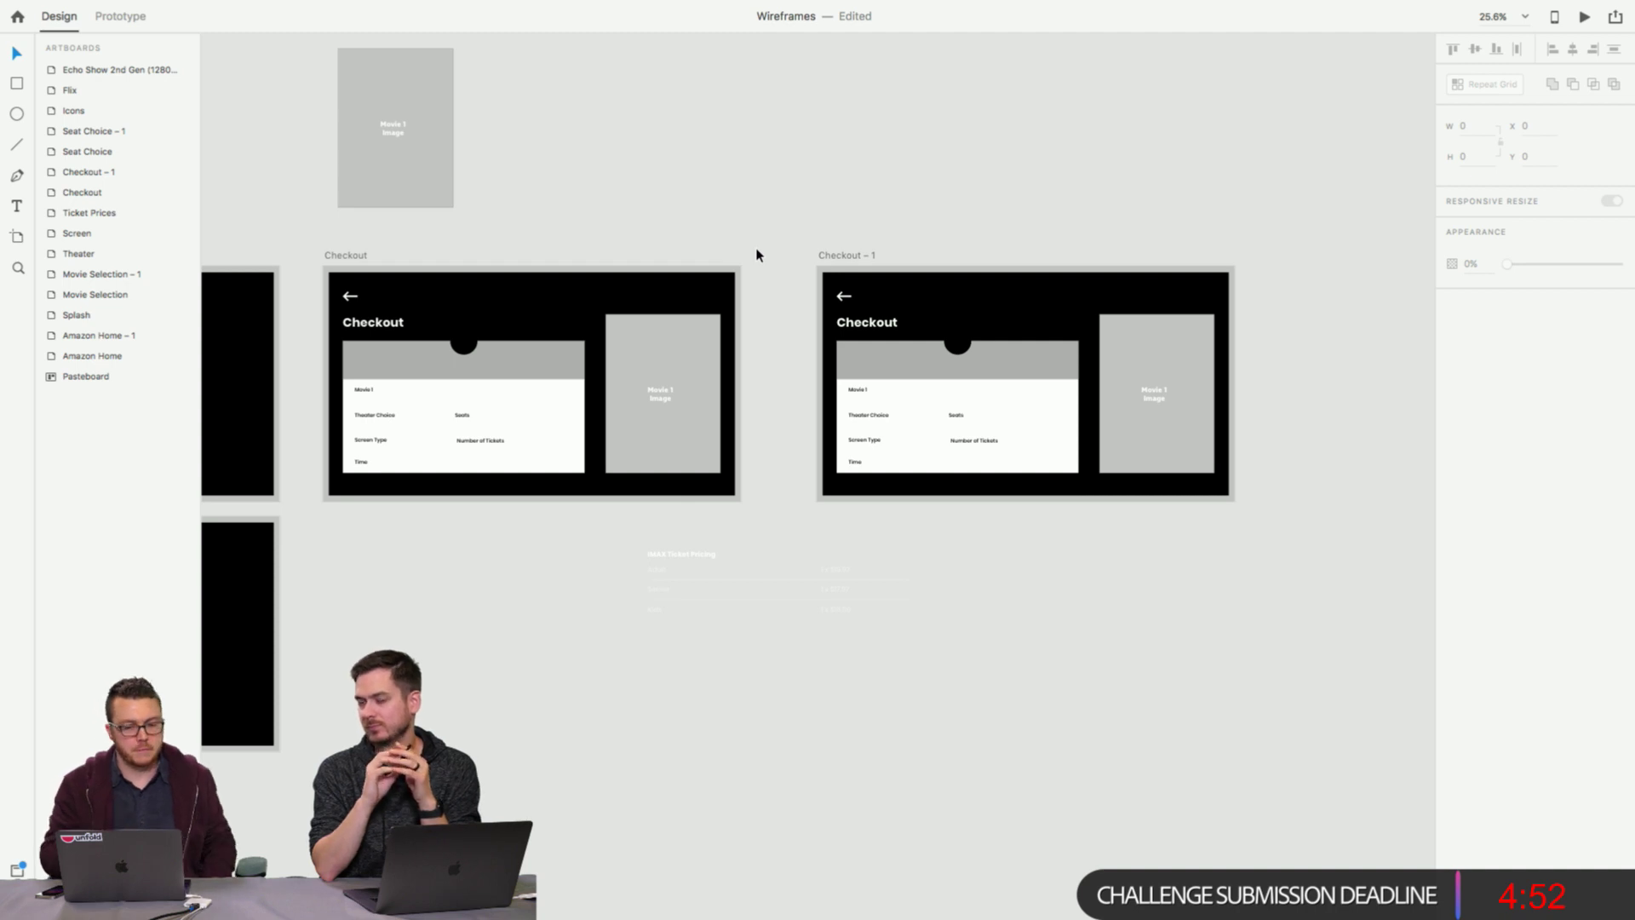
scroll(814, 311, down, 1)
click(814, 316)
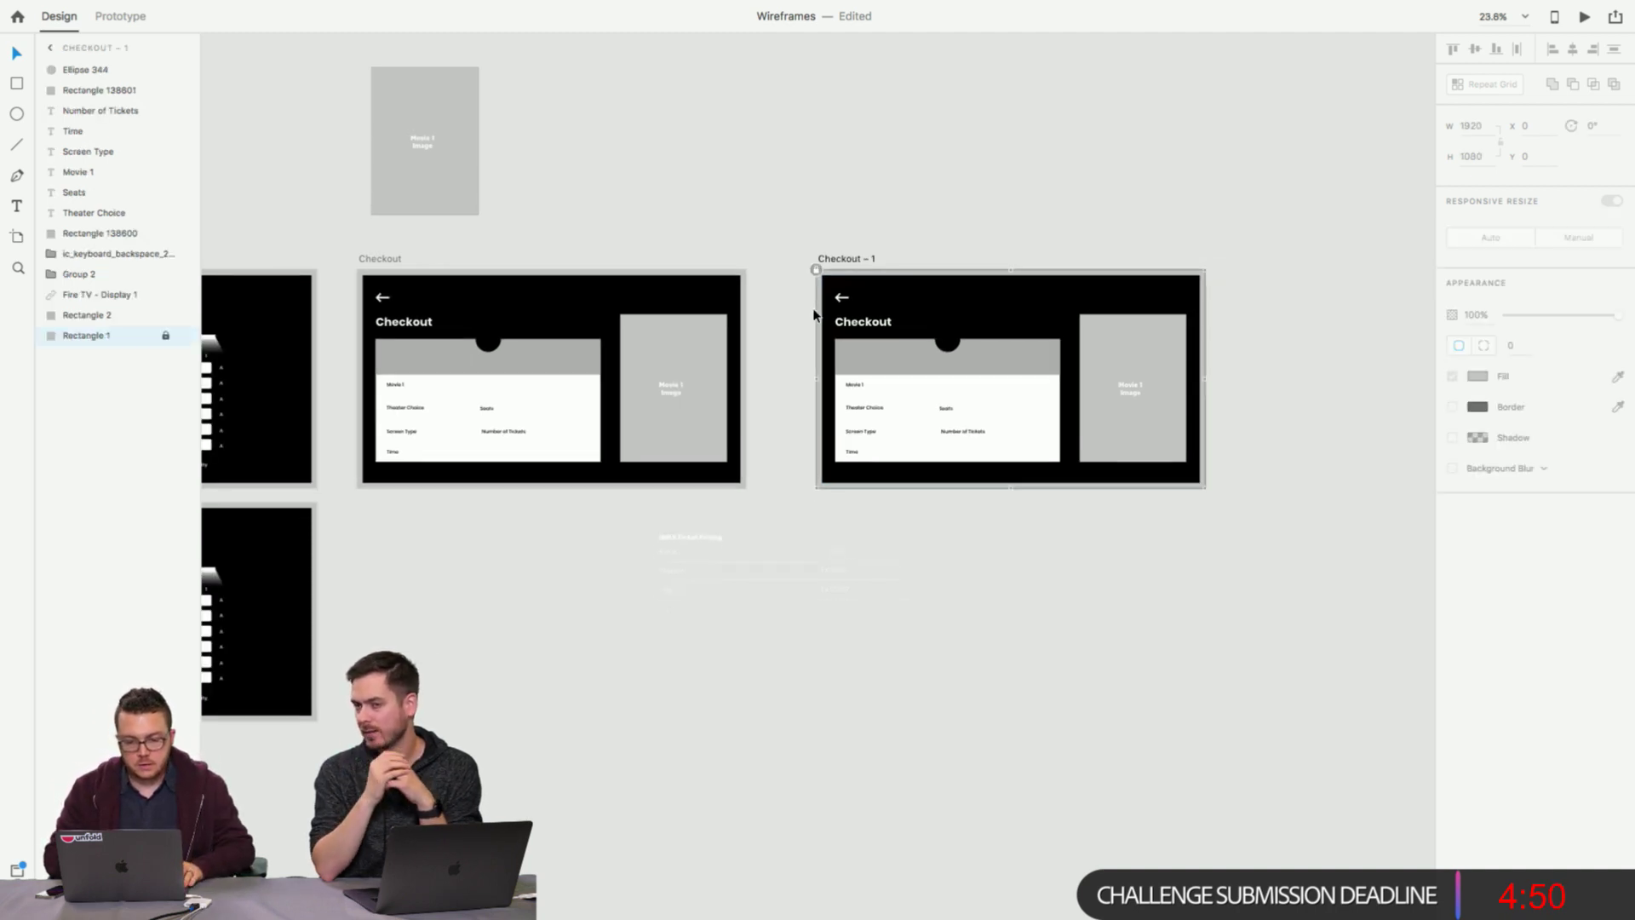
click(787, 312)
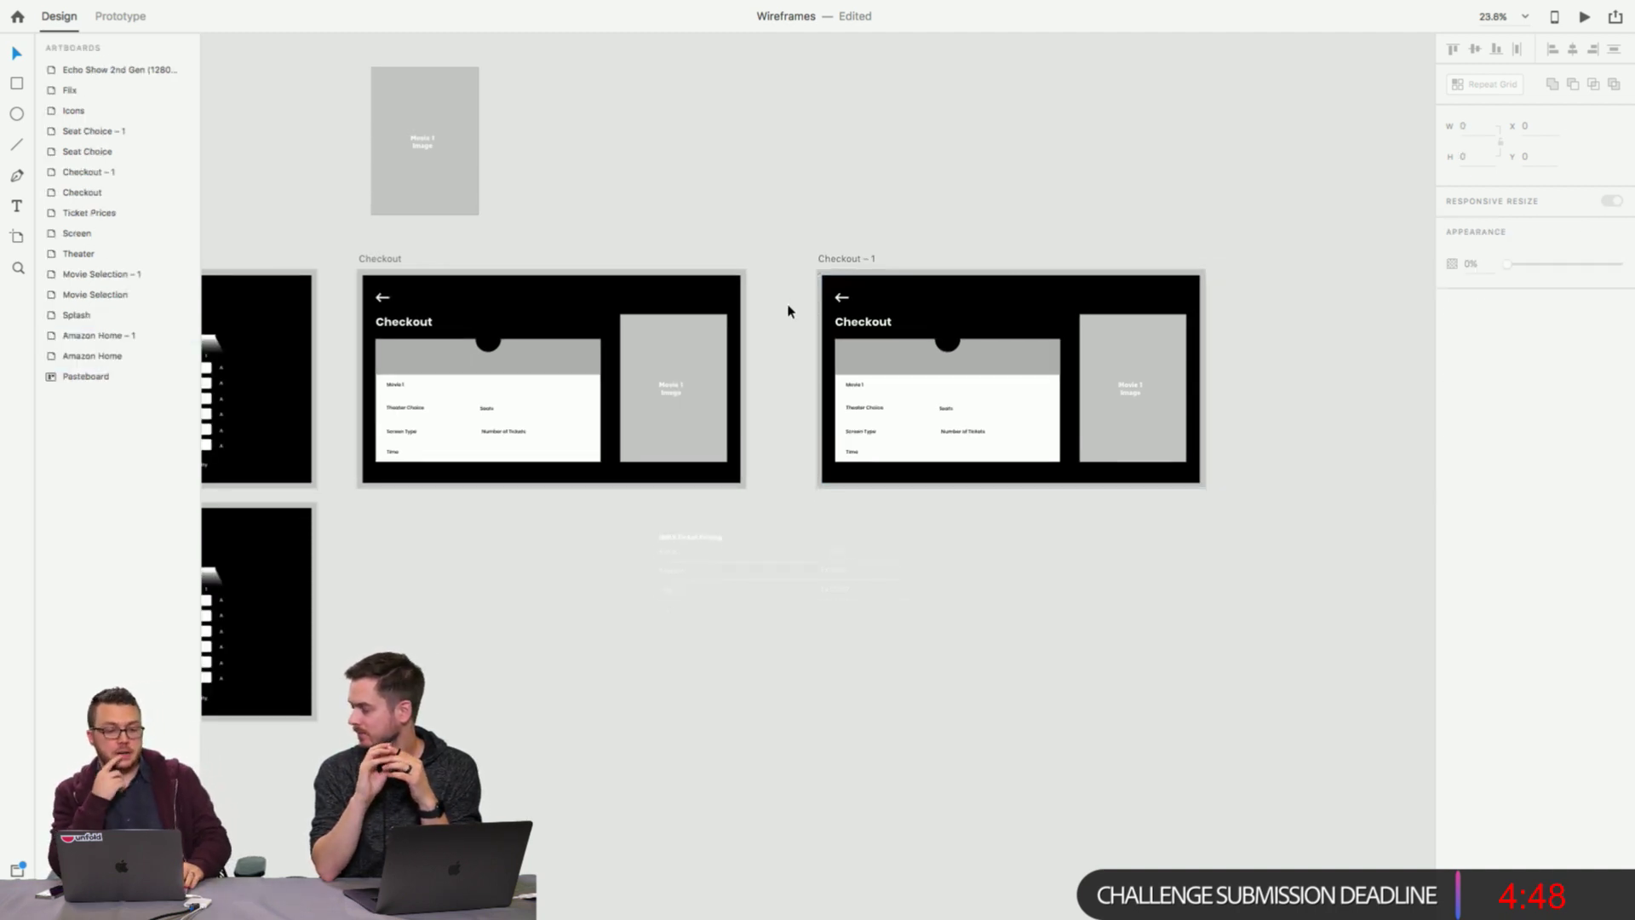
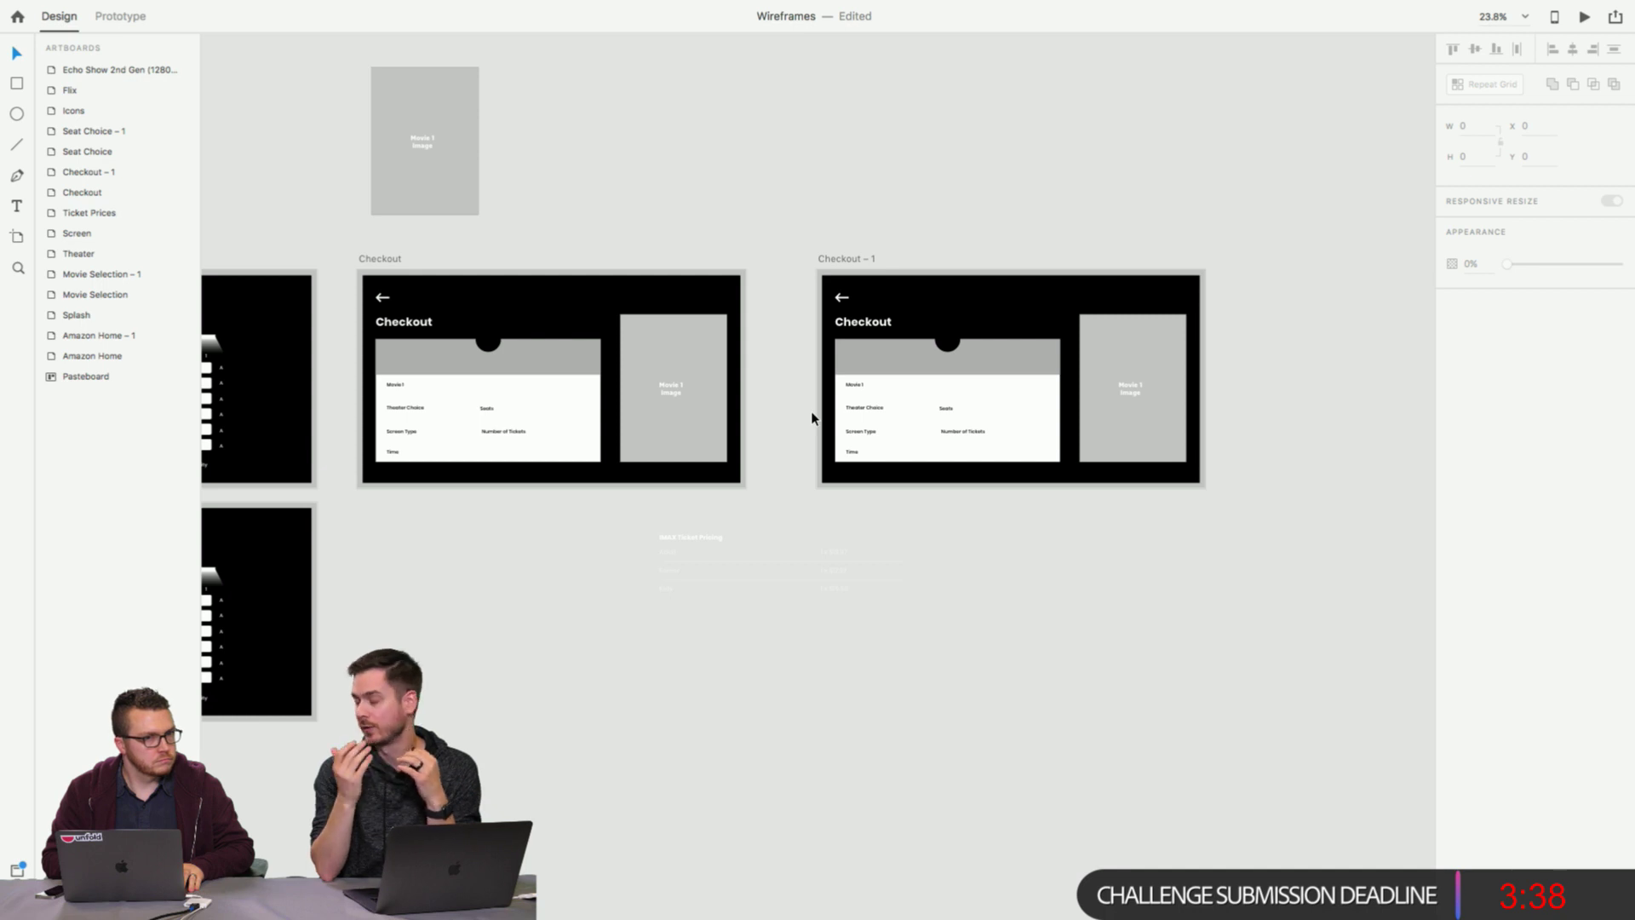
scroll(839, 396, up, 5)
click(829, 358)
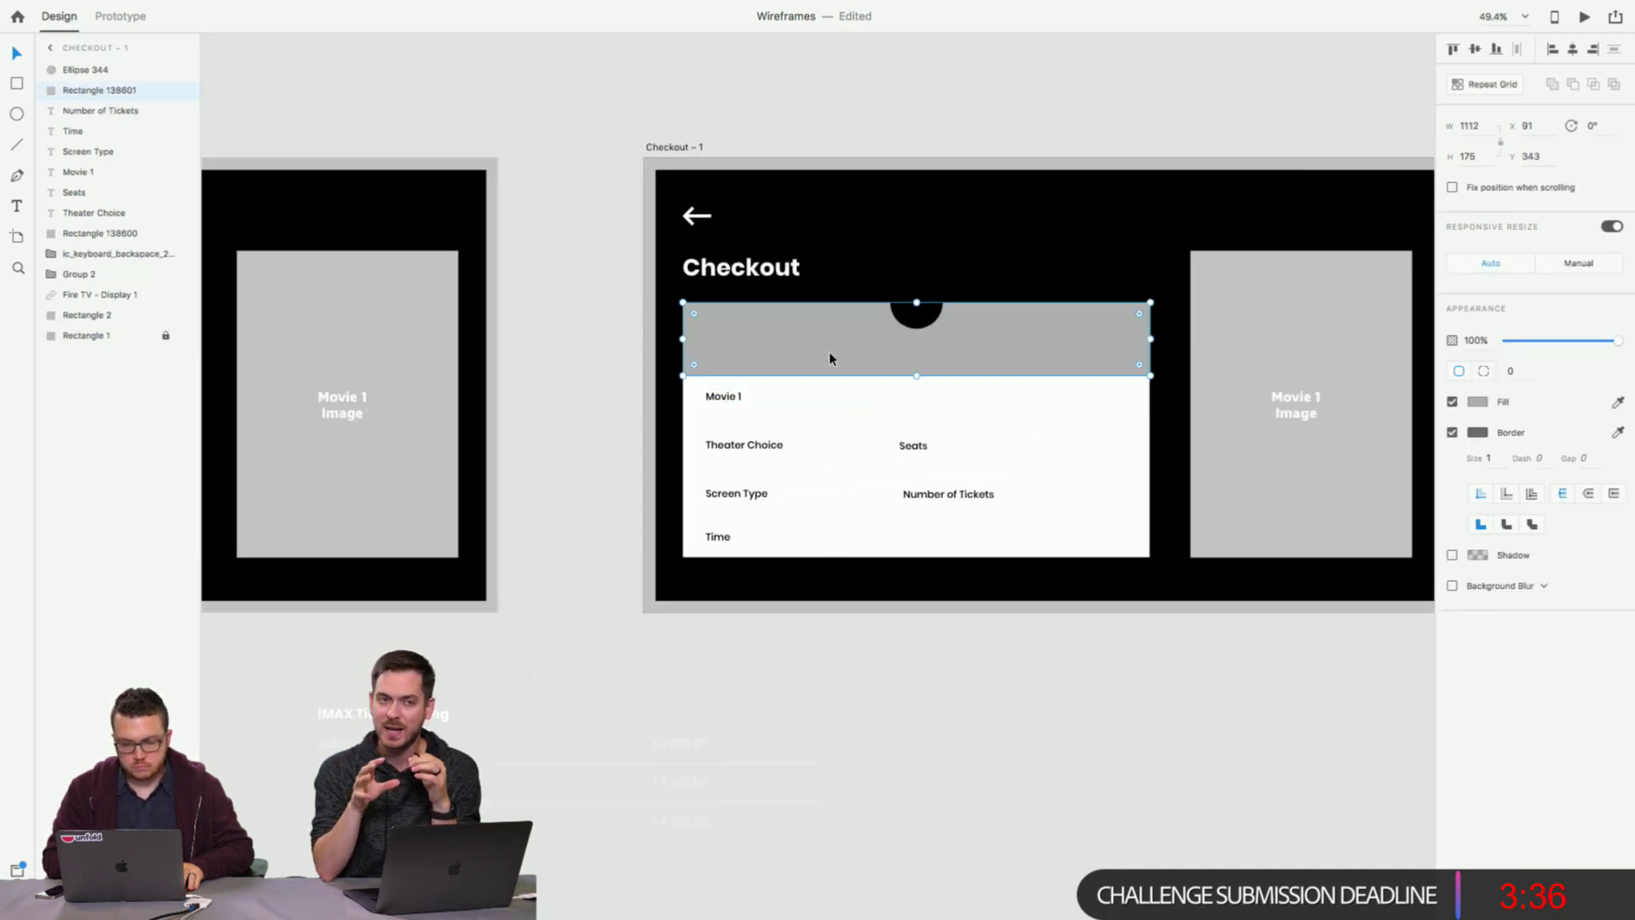
click(613, 332)
scroll(695, 322, down, 3)
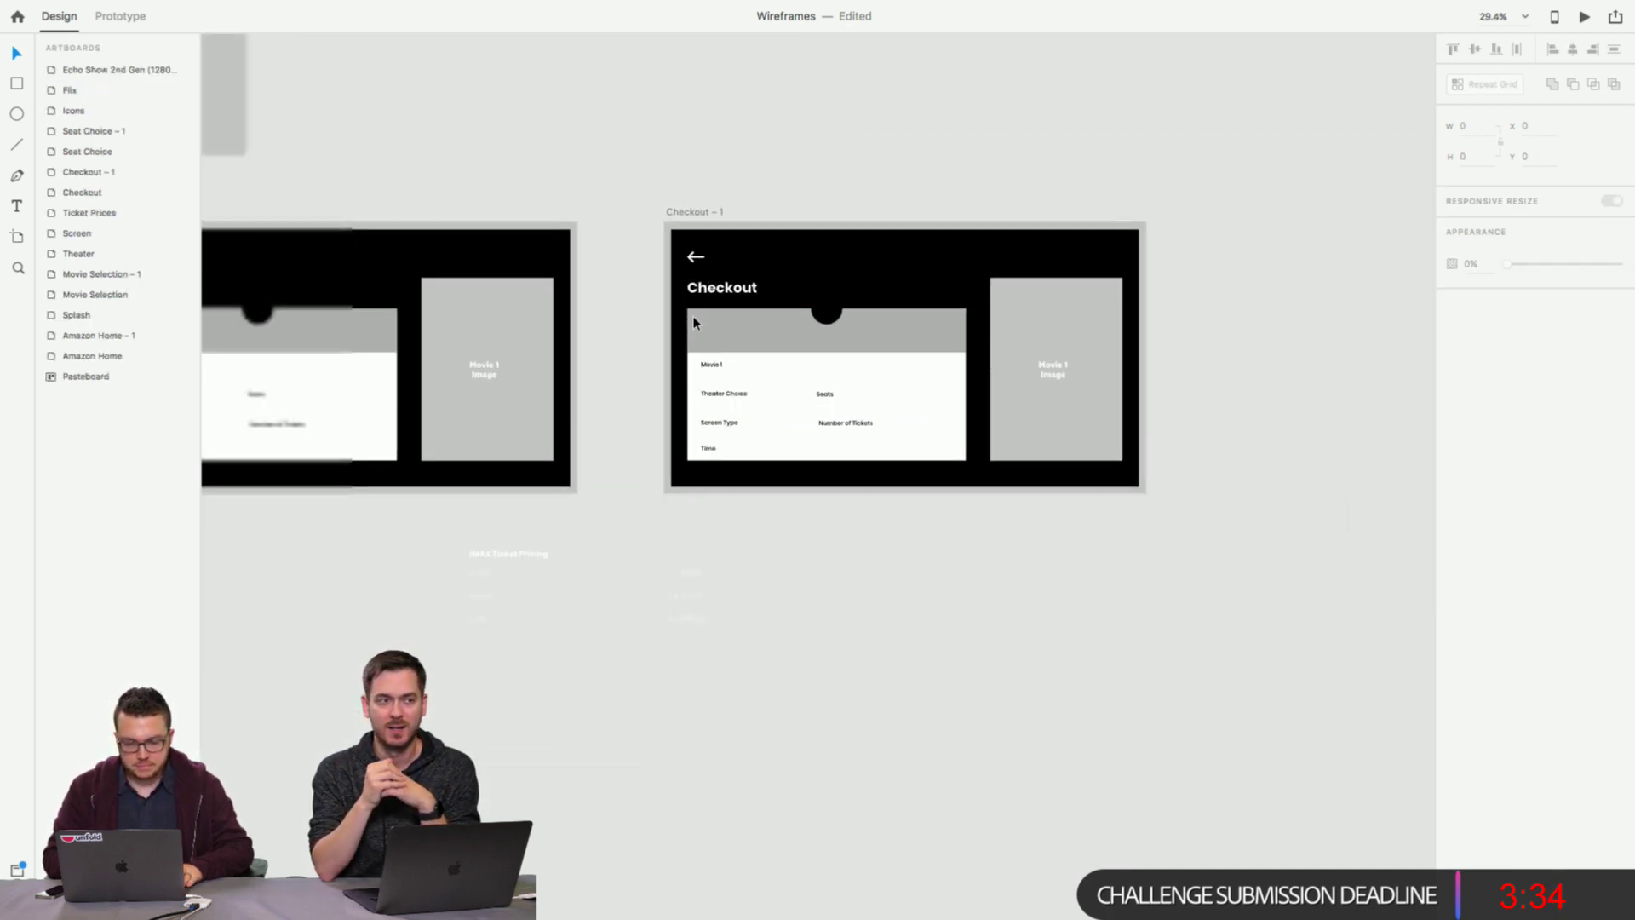
scroll(702, 312, down, 2)
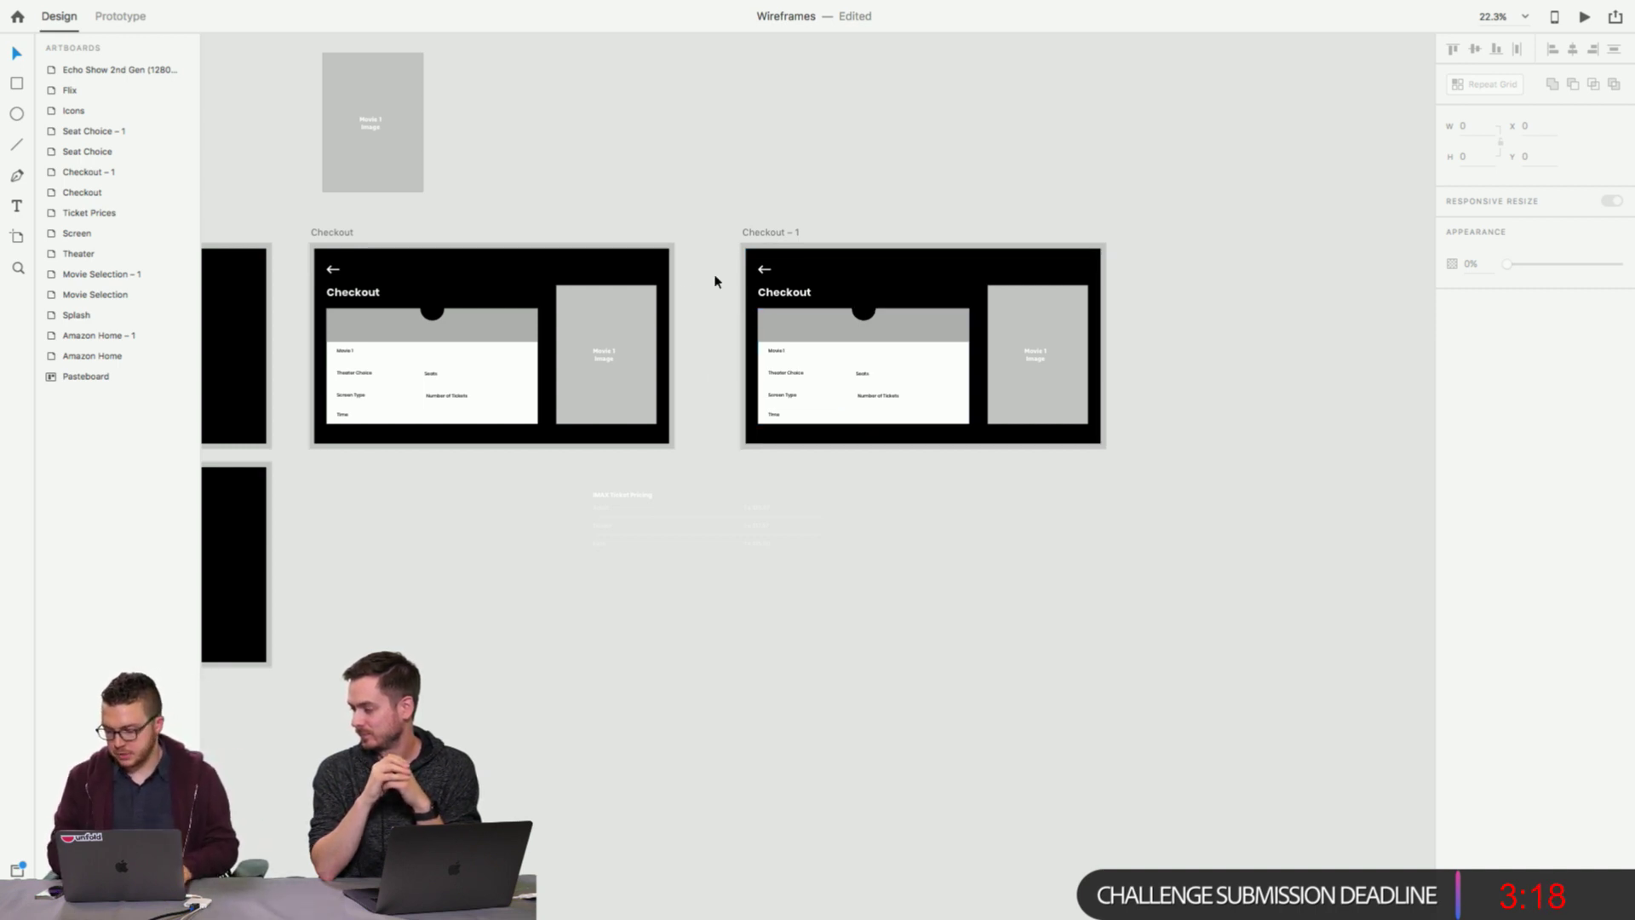
drag(715, 255, 1107, 482)
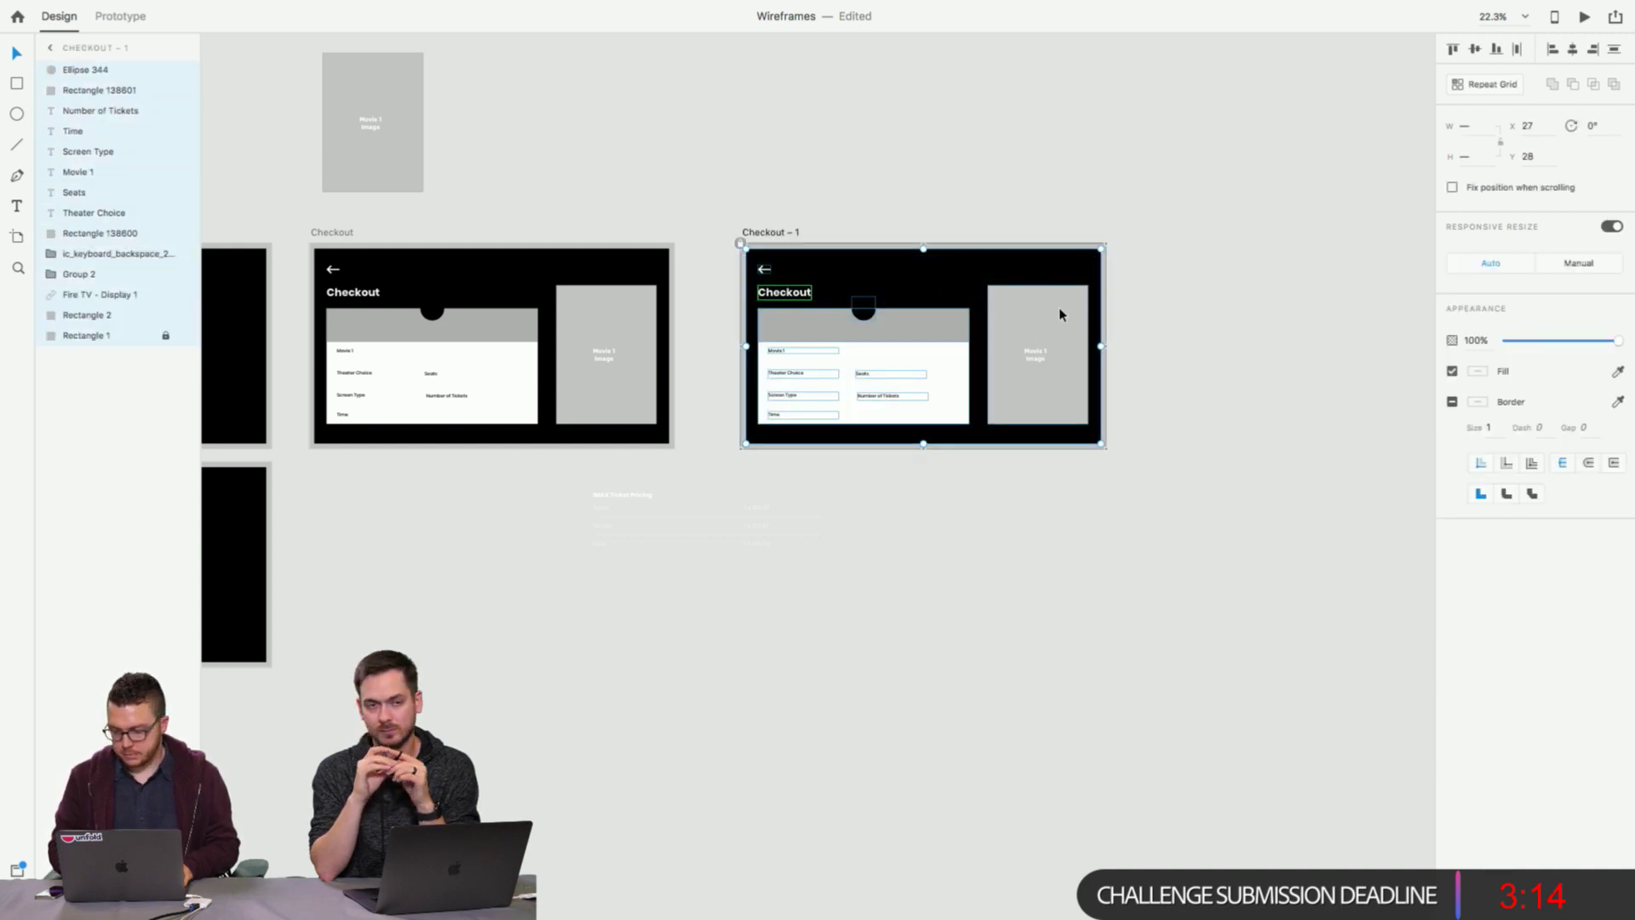
key(Escape)
click(889, 287)
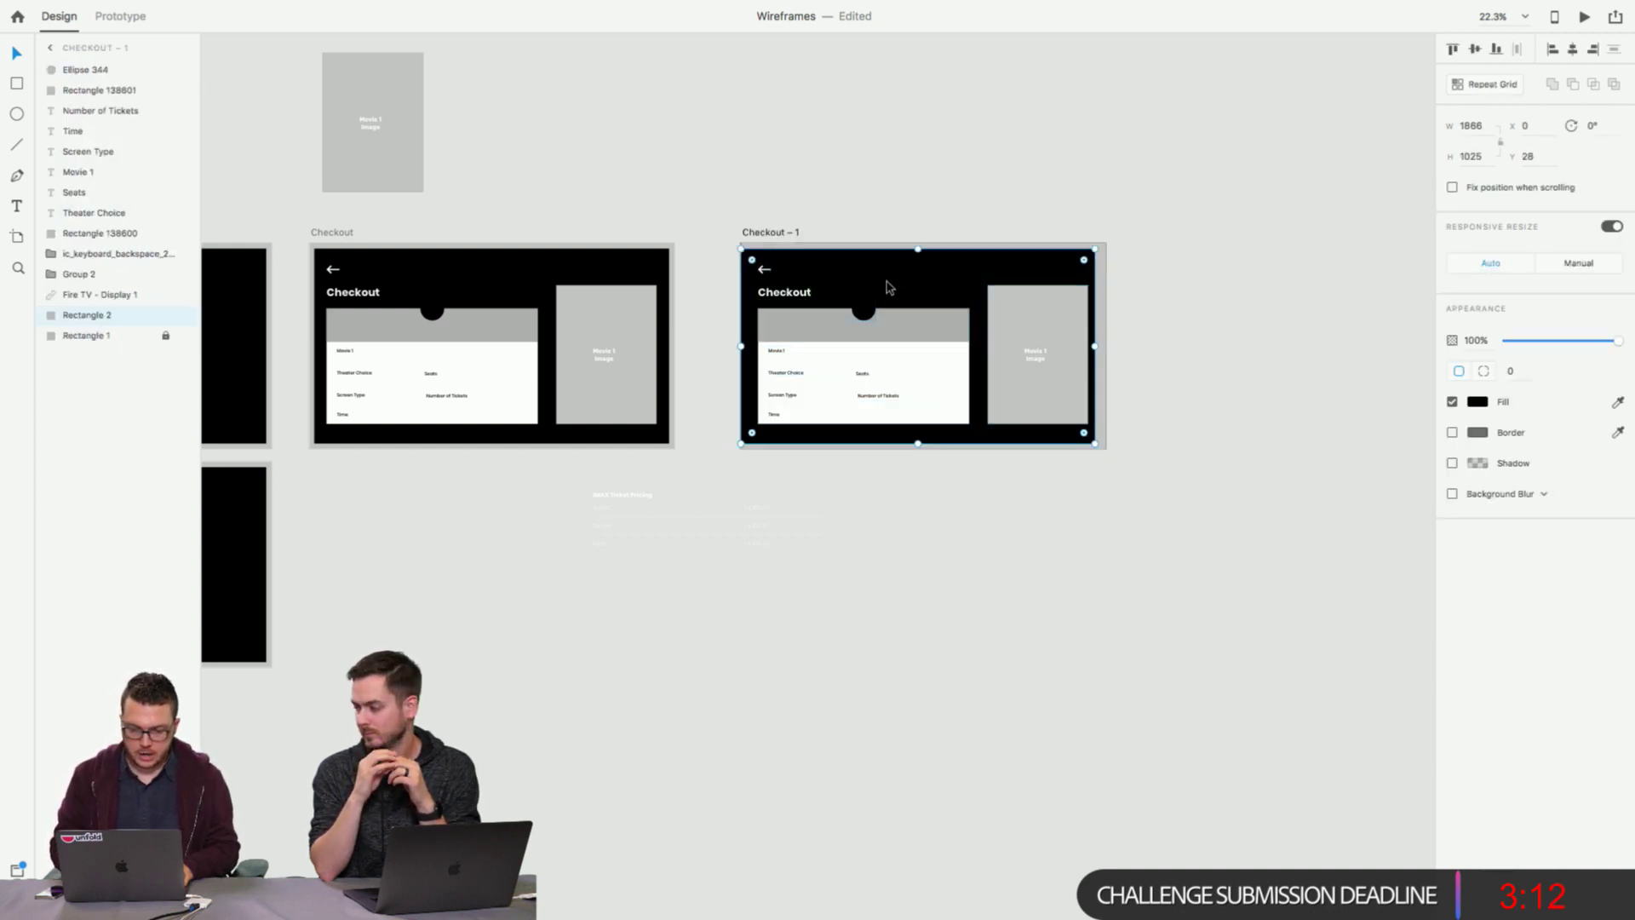
key(super+8)
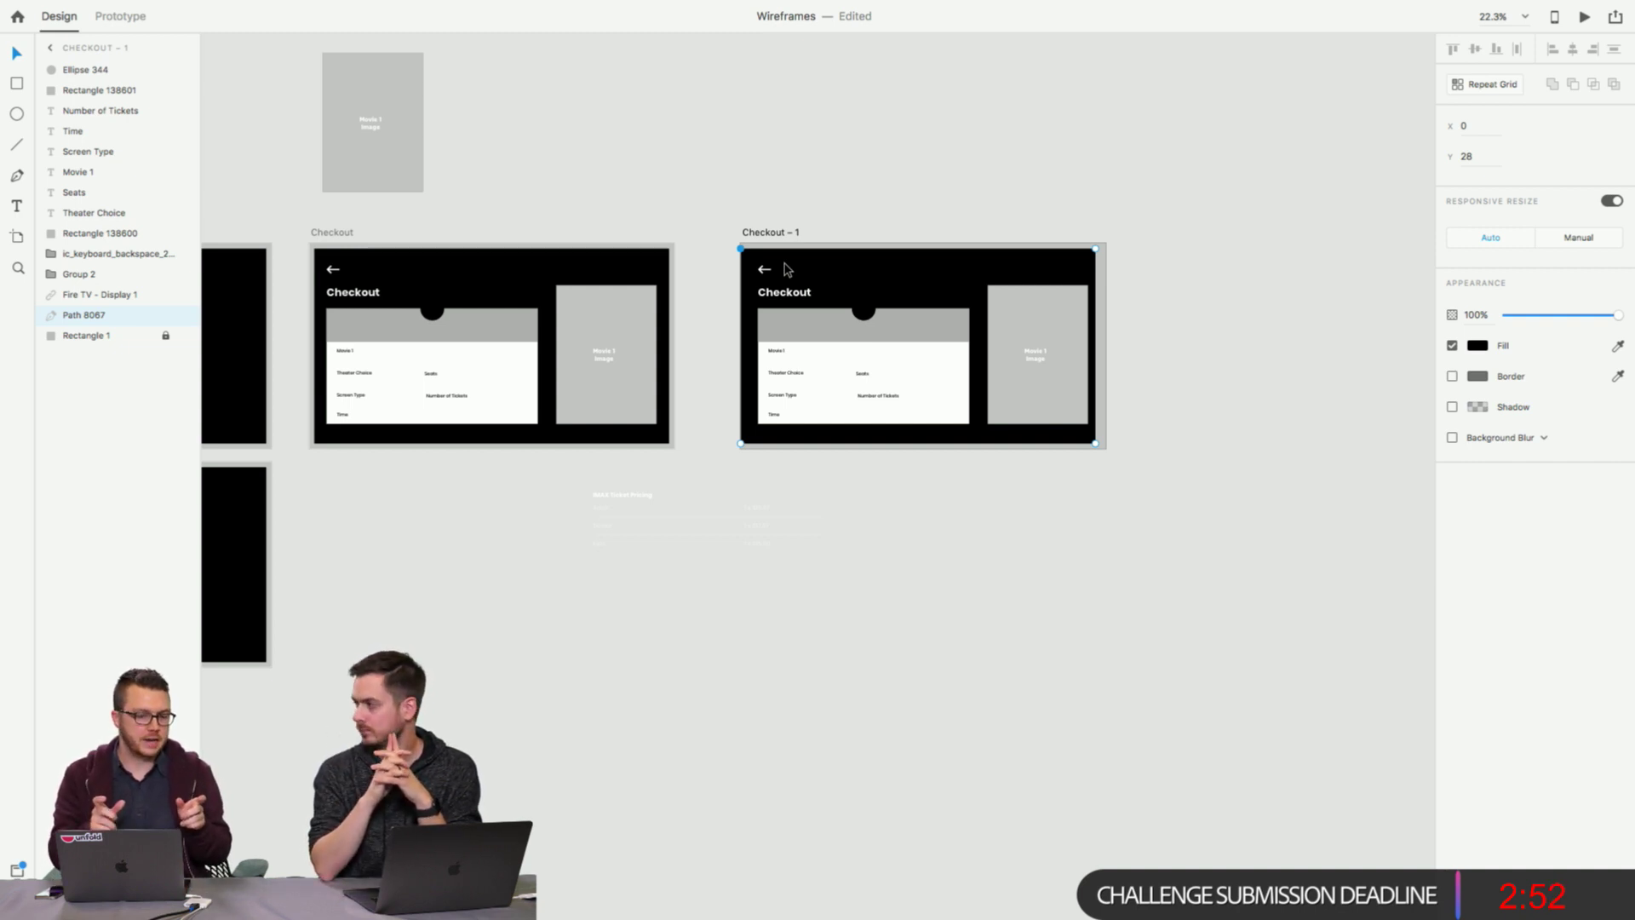
click(754, 273)
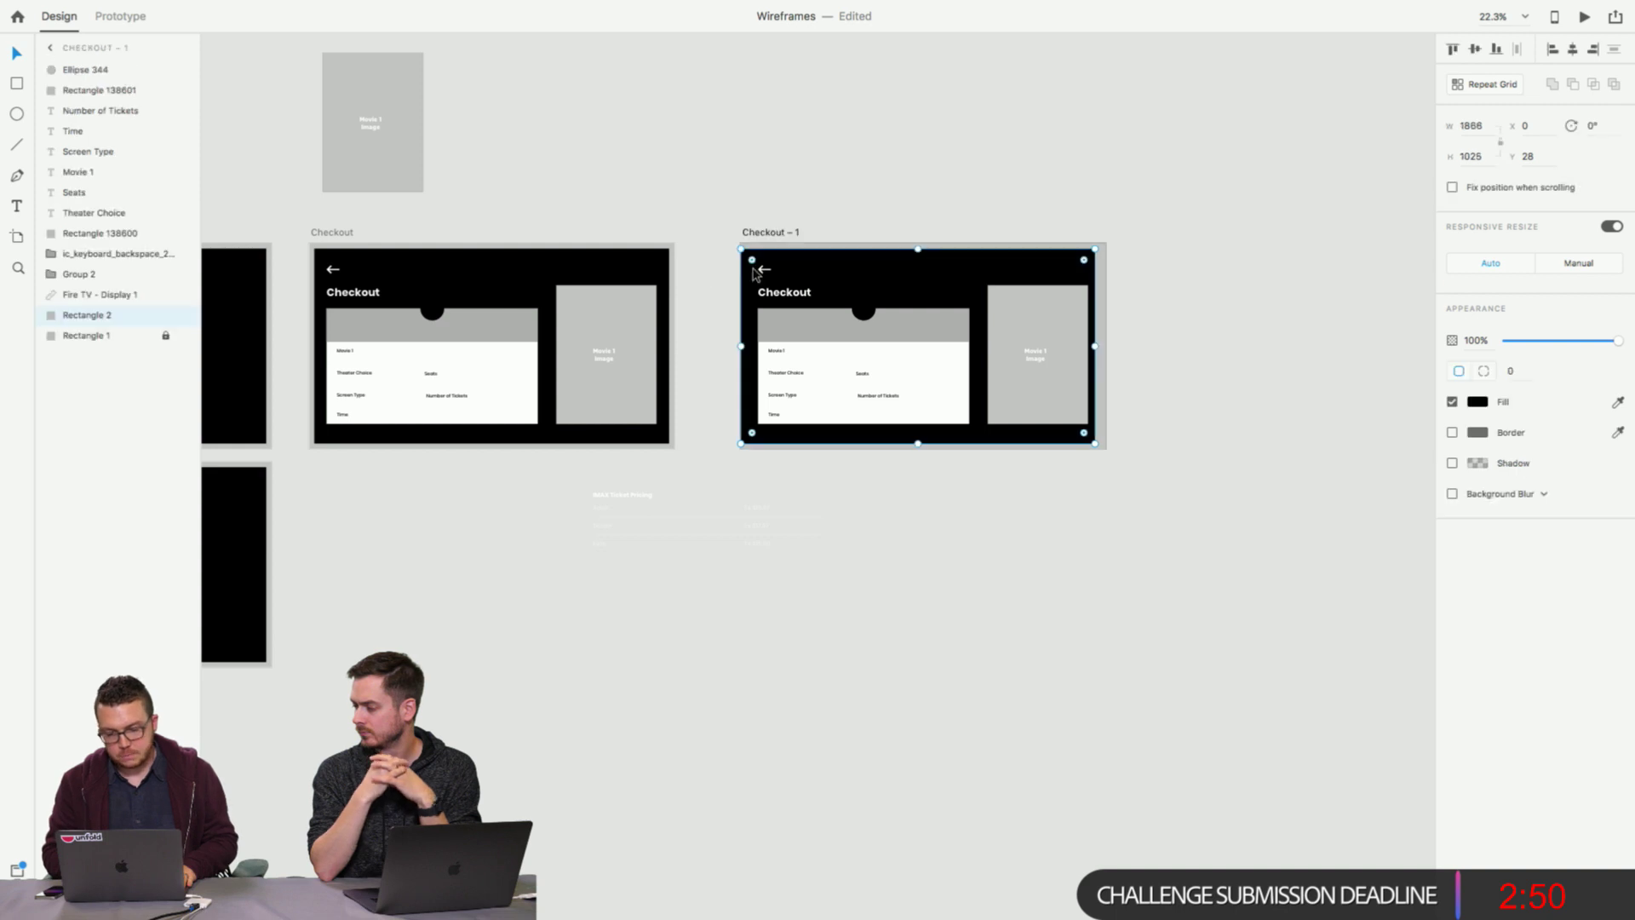
click(704, 273)
click(894, 269)
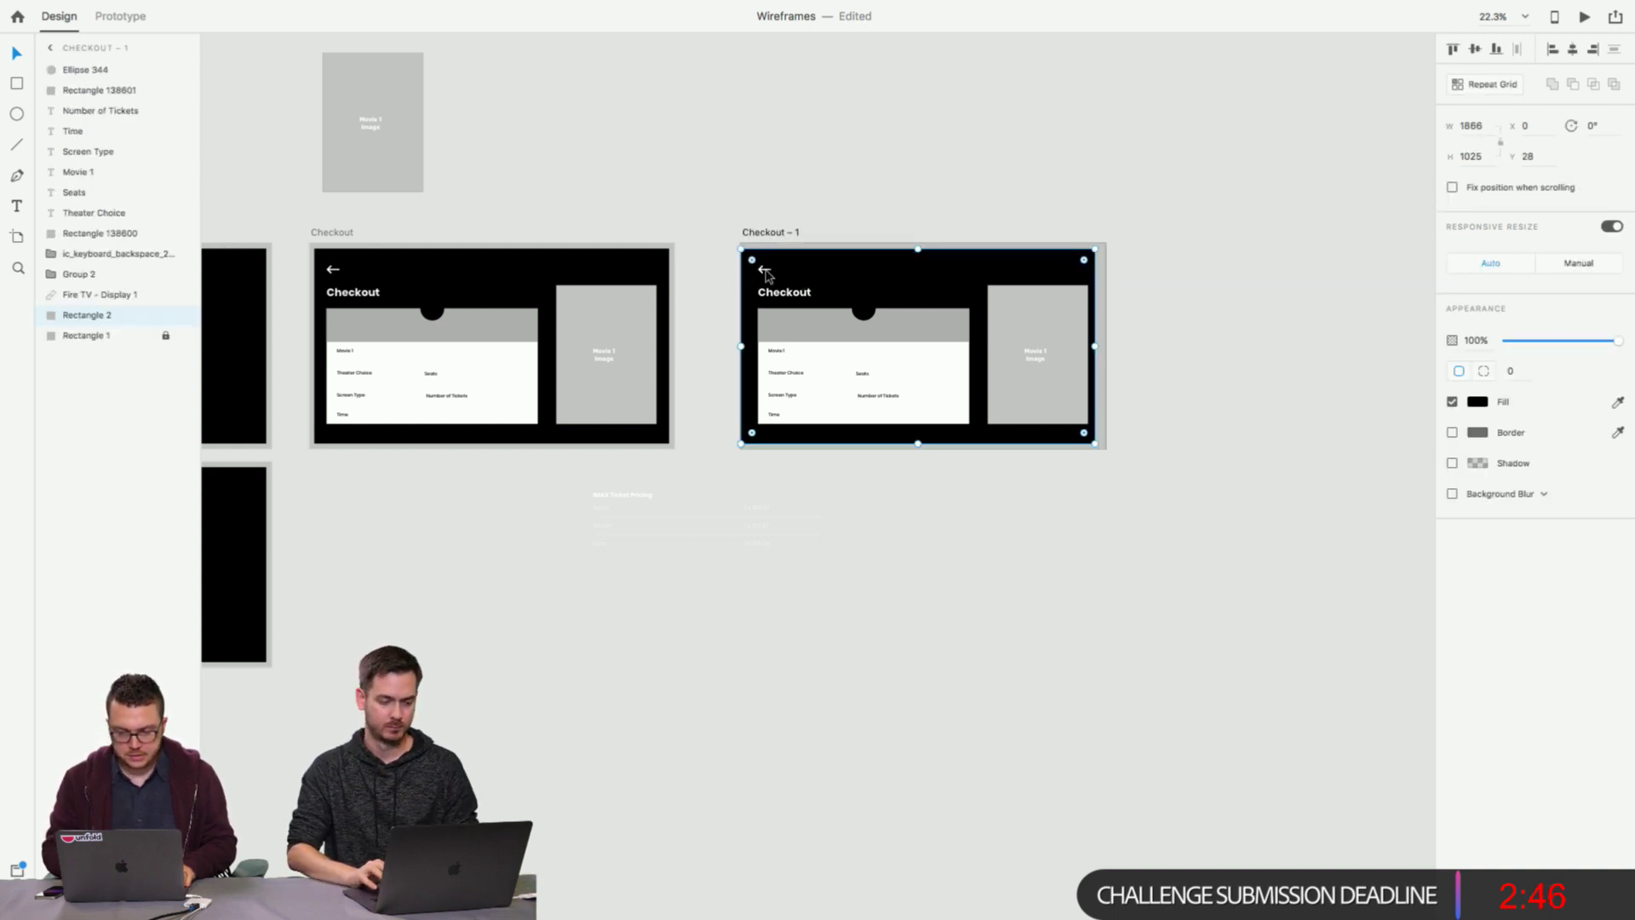
Delete all contents of the Checkout – 1 artboard except the locked grey background rectangle.
click(726, 274)
drag(726, 275, 1070, 452)
key(Delete)
scroll(1072, 457, down, 3)
click(1019, 519)
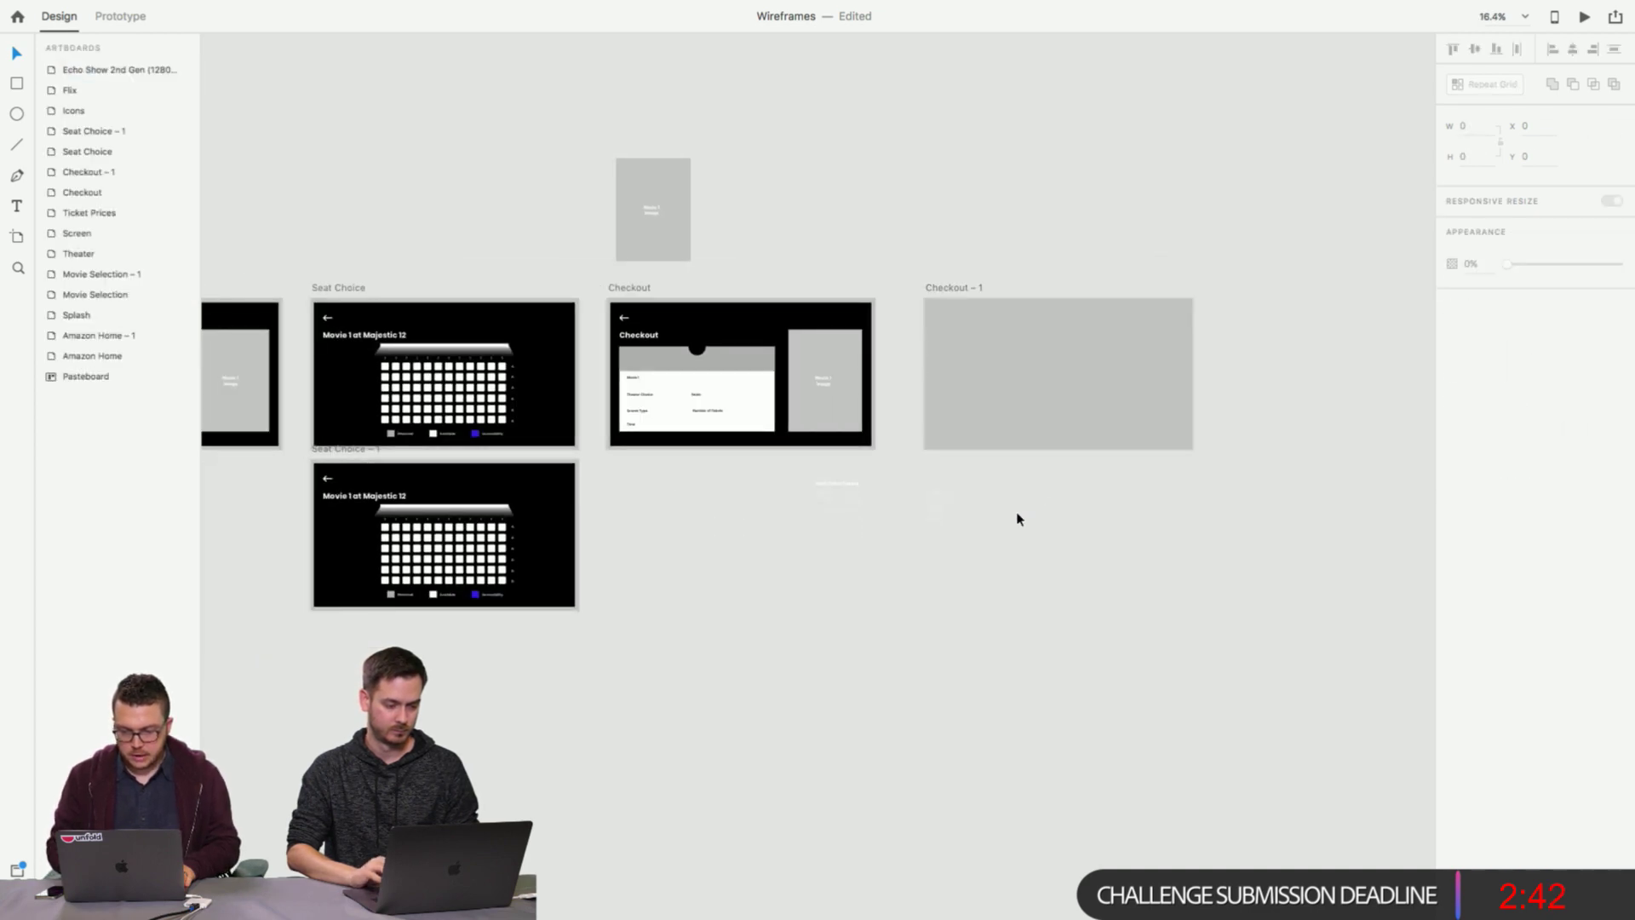
Copy the white flix logo from the Splash artboard.
scroll(1019, 519, down, 3)
scroll(1018, 519, left, 2)
scroll(1101, 366, right, 1)
scroll(1101, 366, up, 1)
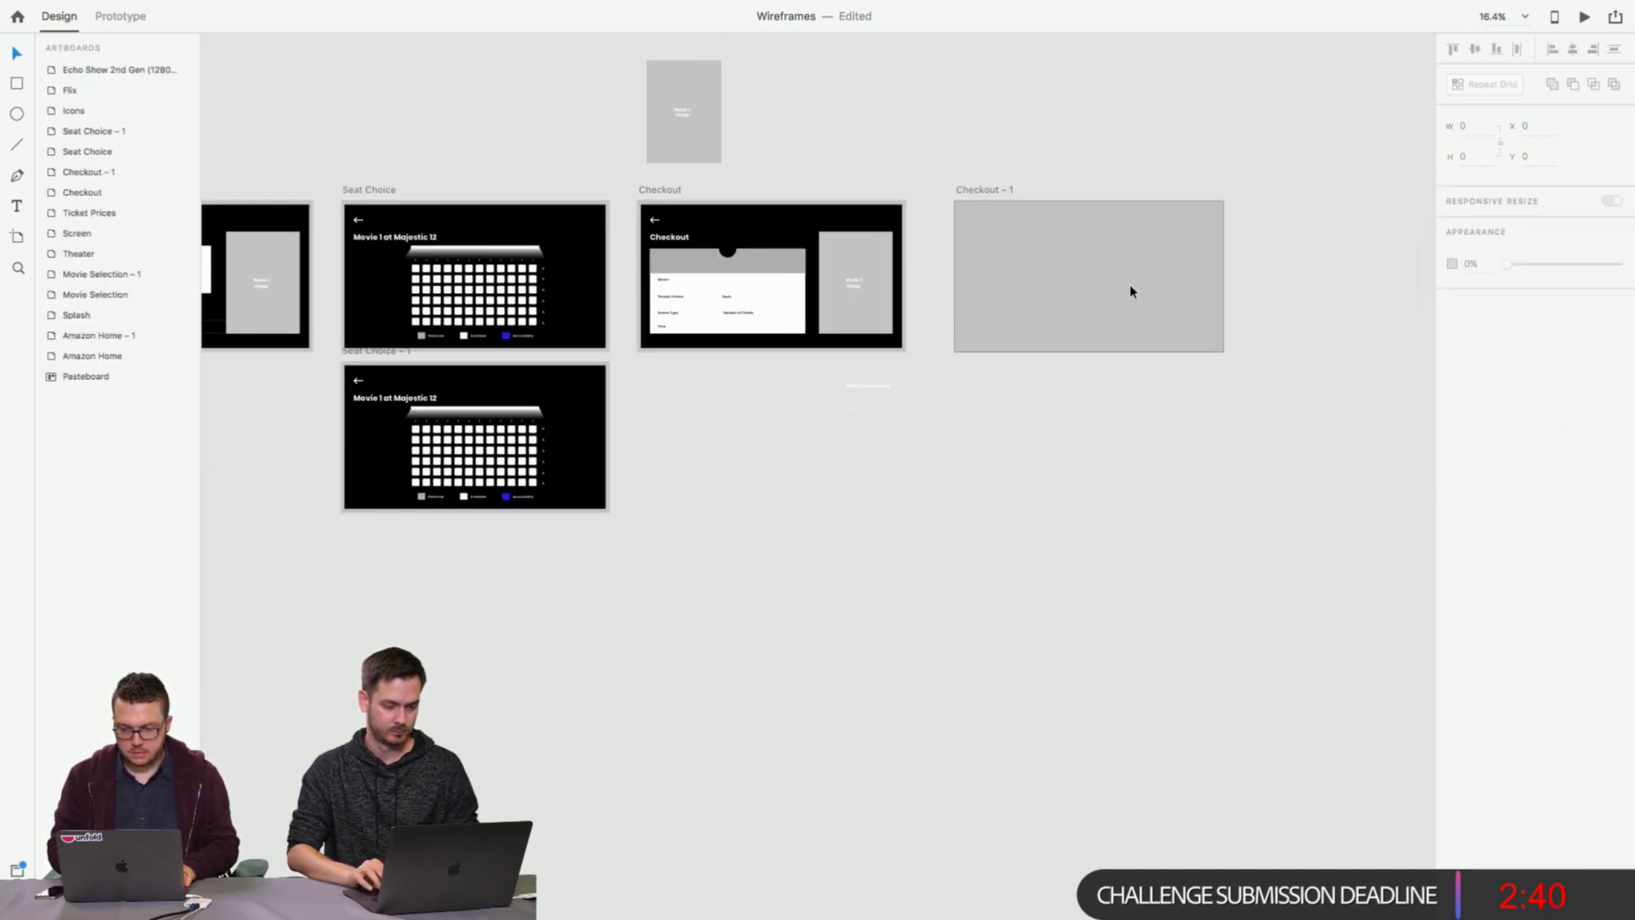
scroll(1130, 291, left, 10)
scroll(1133, 291, left, 5)
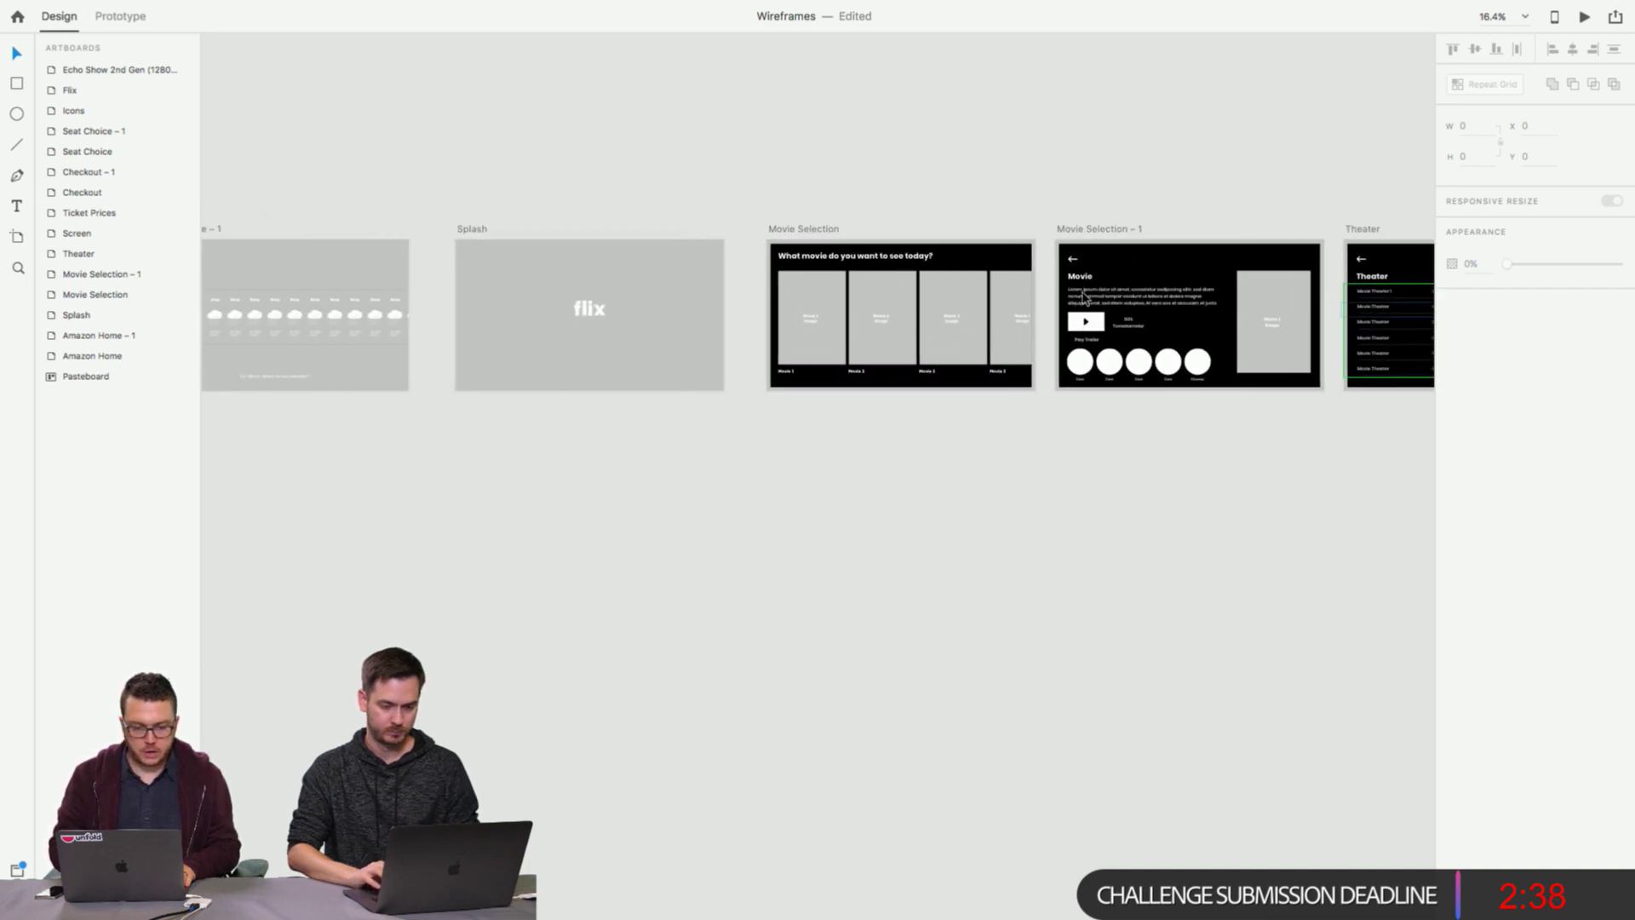
click(596, 309)
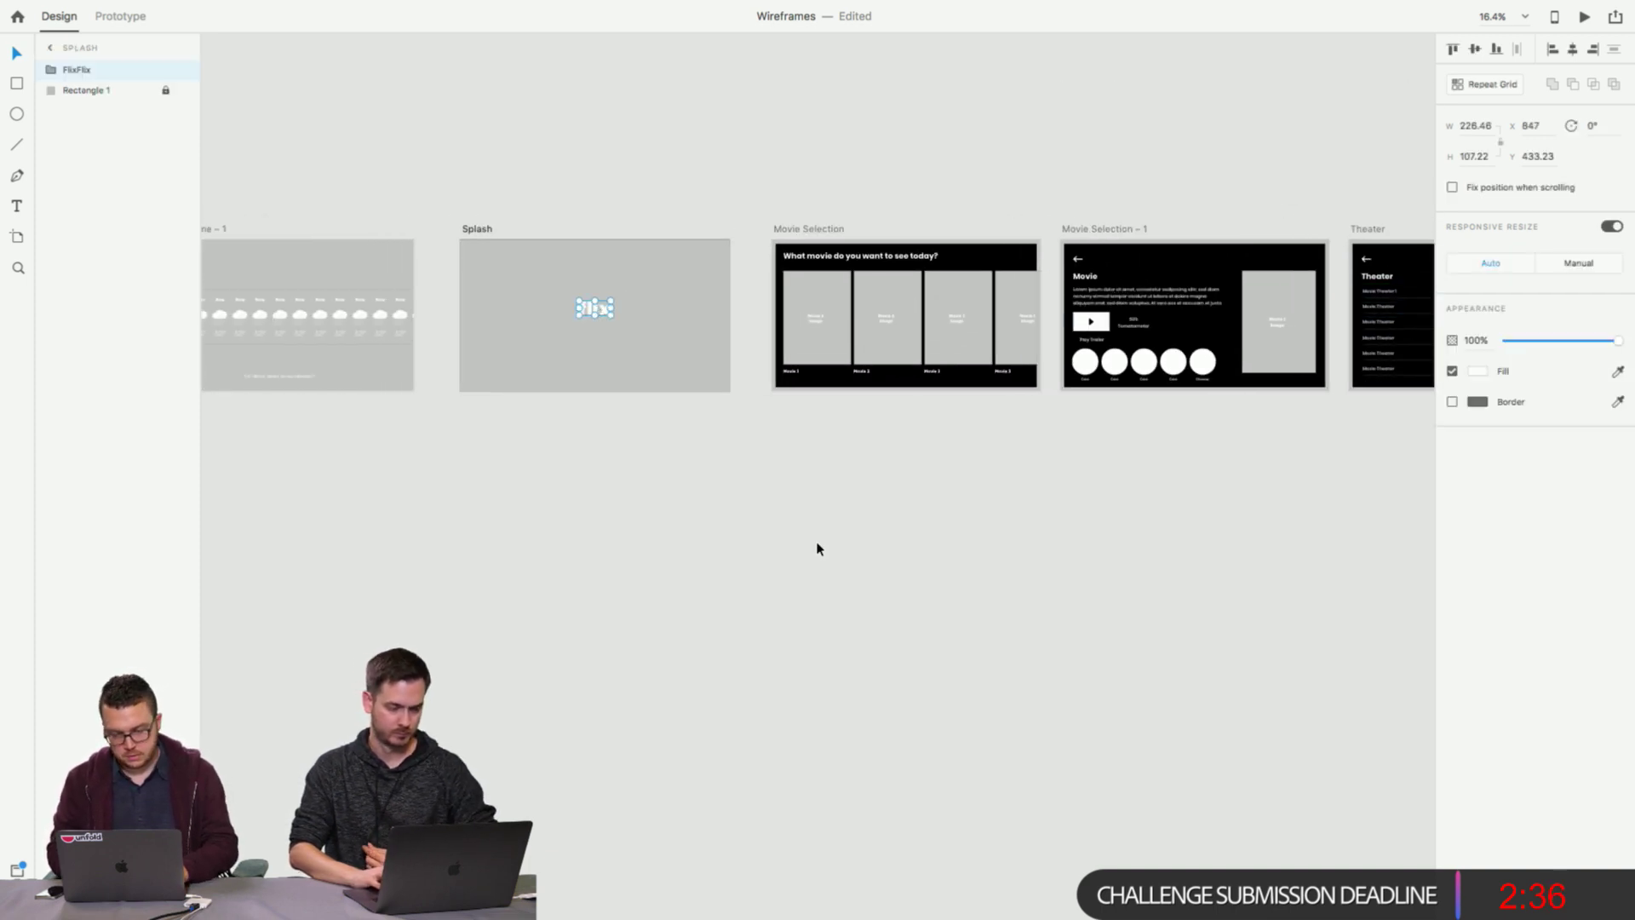
Paste the flix logo into the Checkout – 1 artboard and move it up to about Y 235, keeping it horizontally centred.
scroll(818, 543, down, 3)
scroll(818, 546, right, 5)
scroll(816, 548, up, 5)
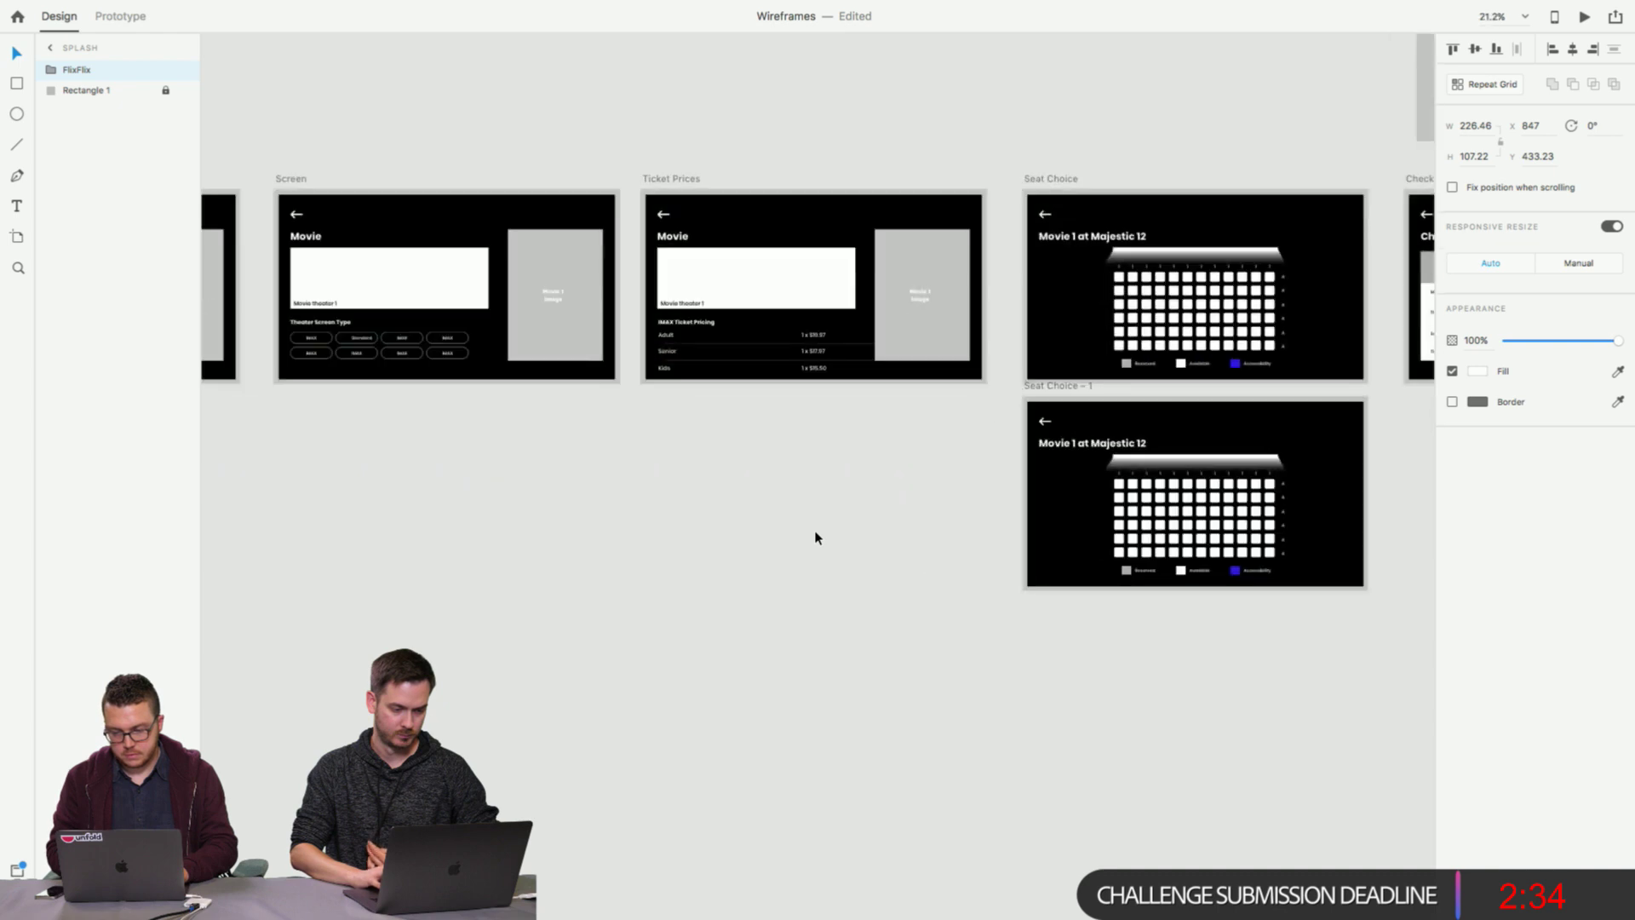
click(956, 372)
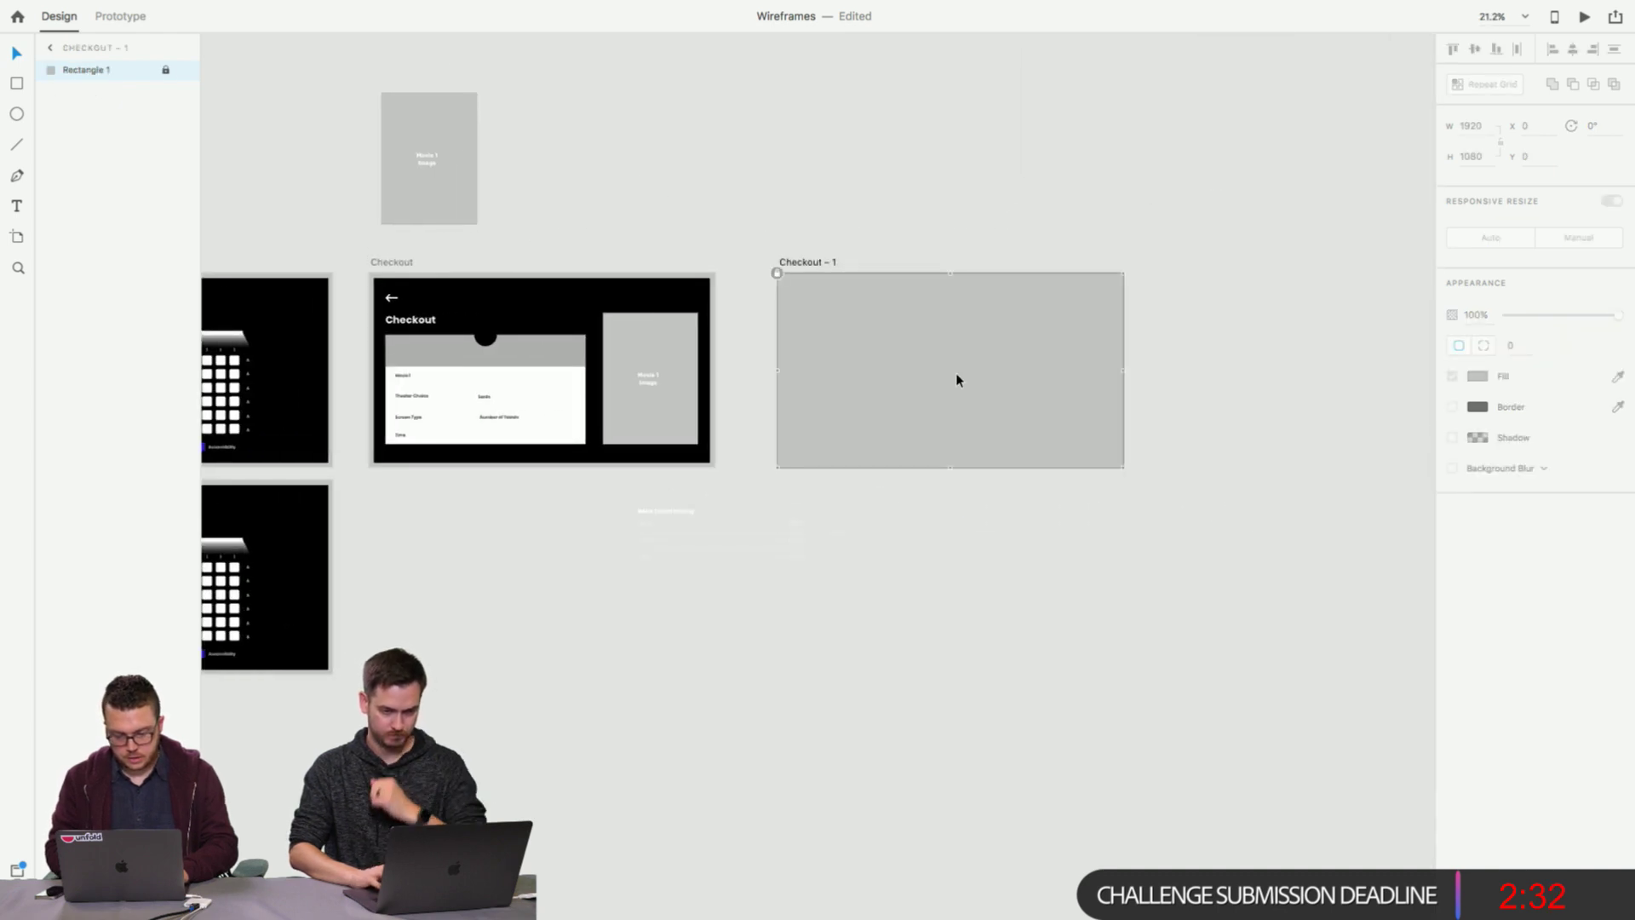
key(ctrl+v)
drag(967, 365, 960, 330)
click(959, 330)
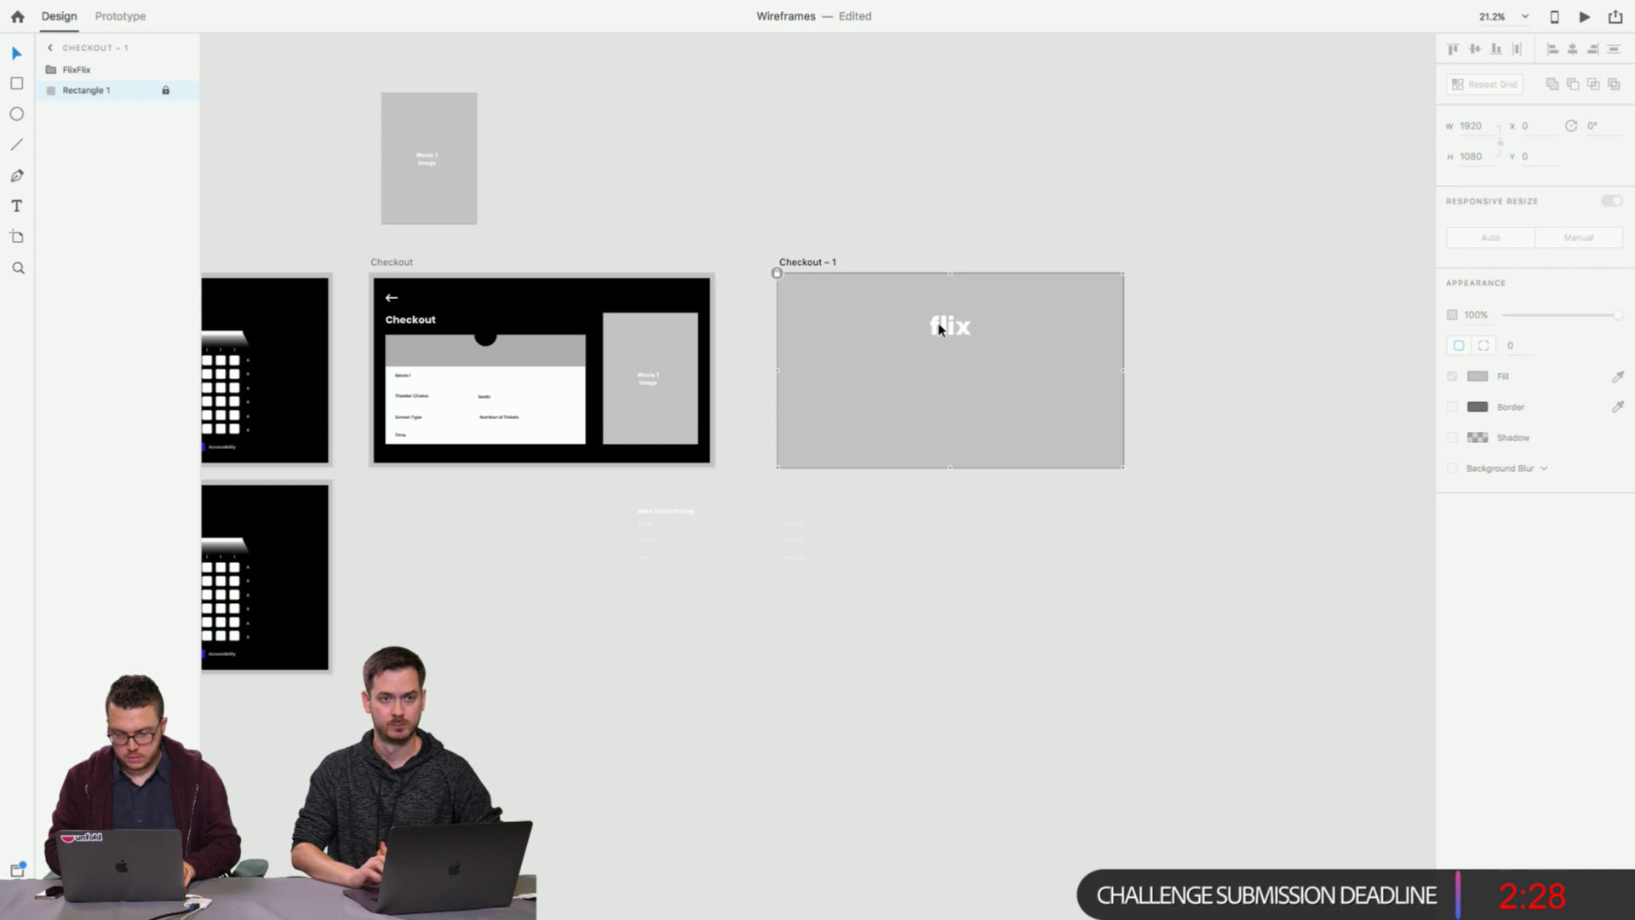
double_click(940, 329)
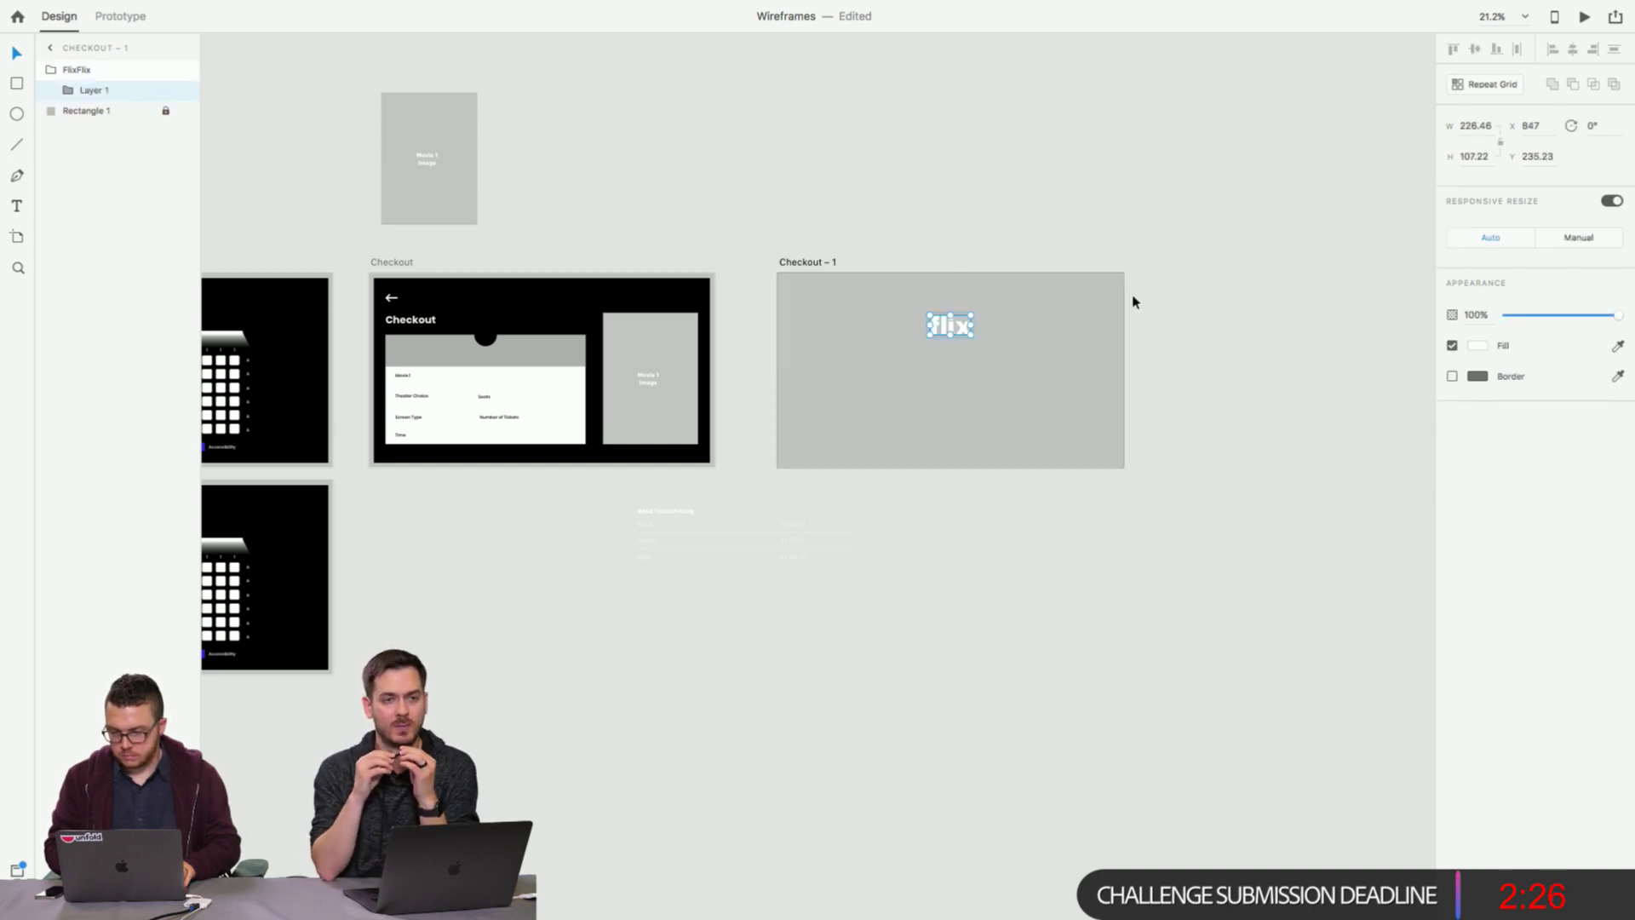
click(1133, 302)
click(942, 327)
Copy the upcoming-events heading, divider line, meeting title and time text from the Amazon Home artboard.
key(super+minus)
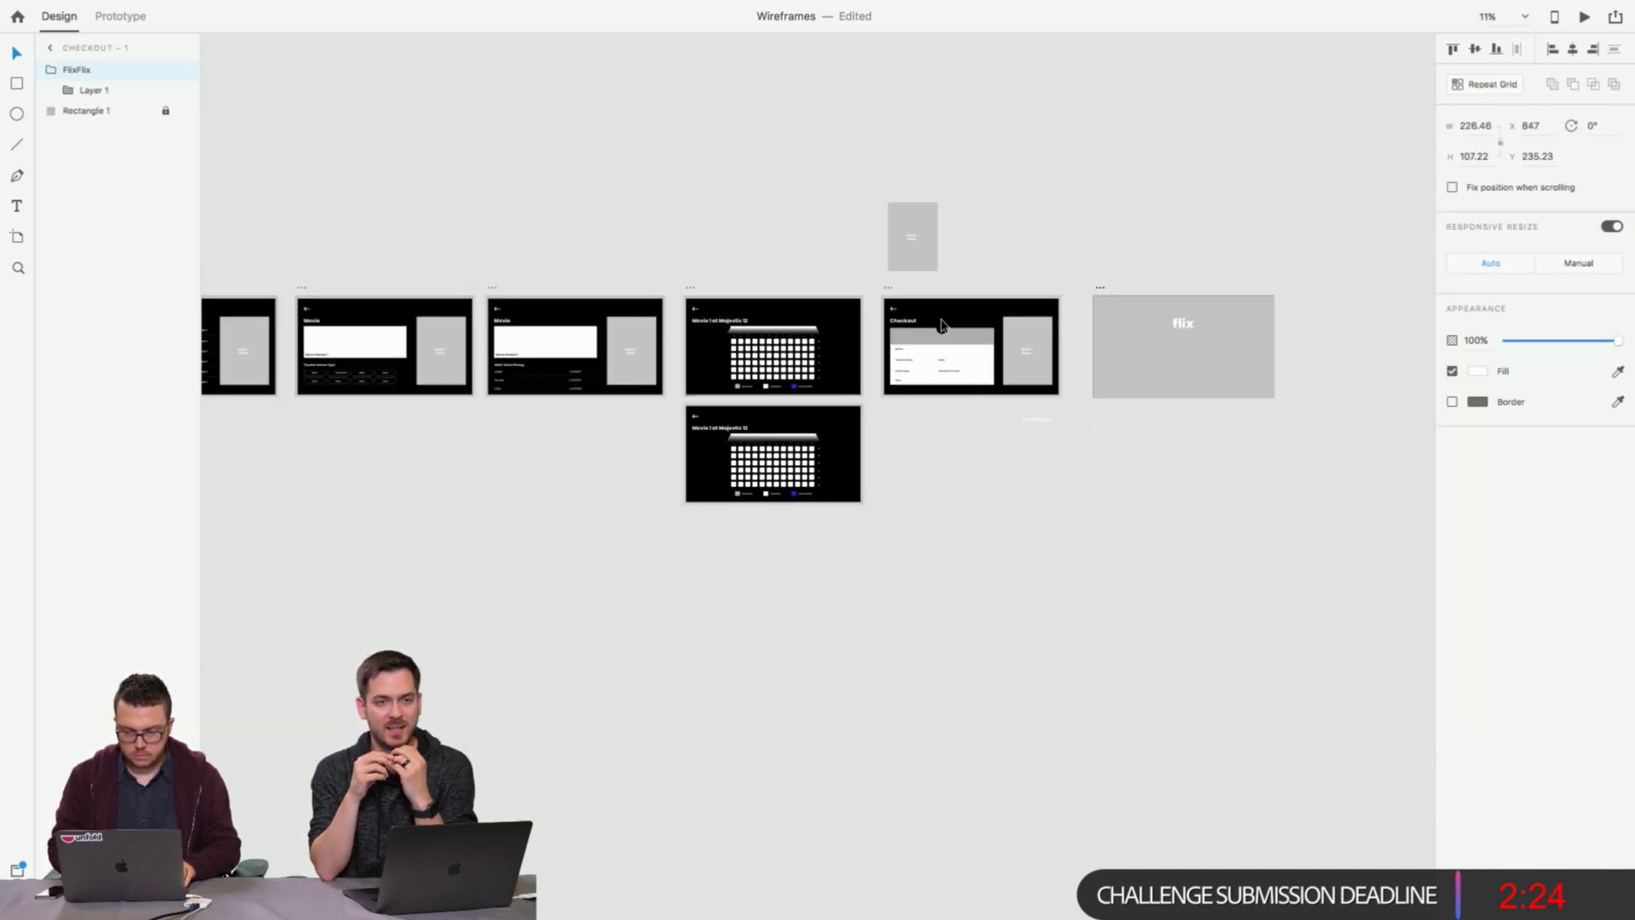
scroll(940, 324, right, 10)
scroll(941, 324, left, 10)
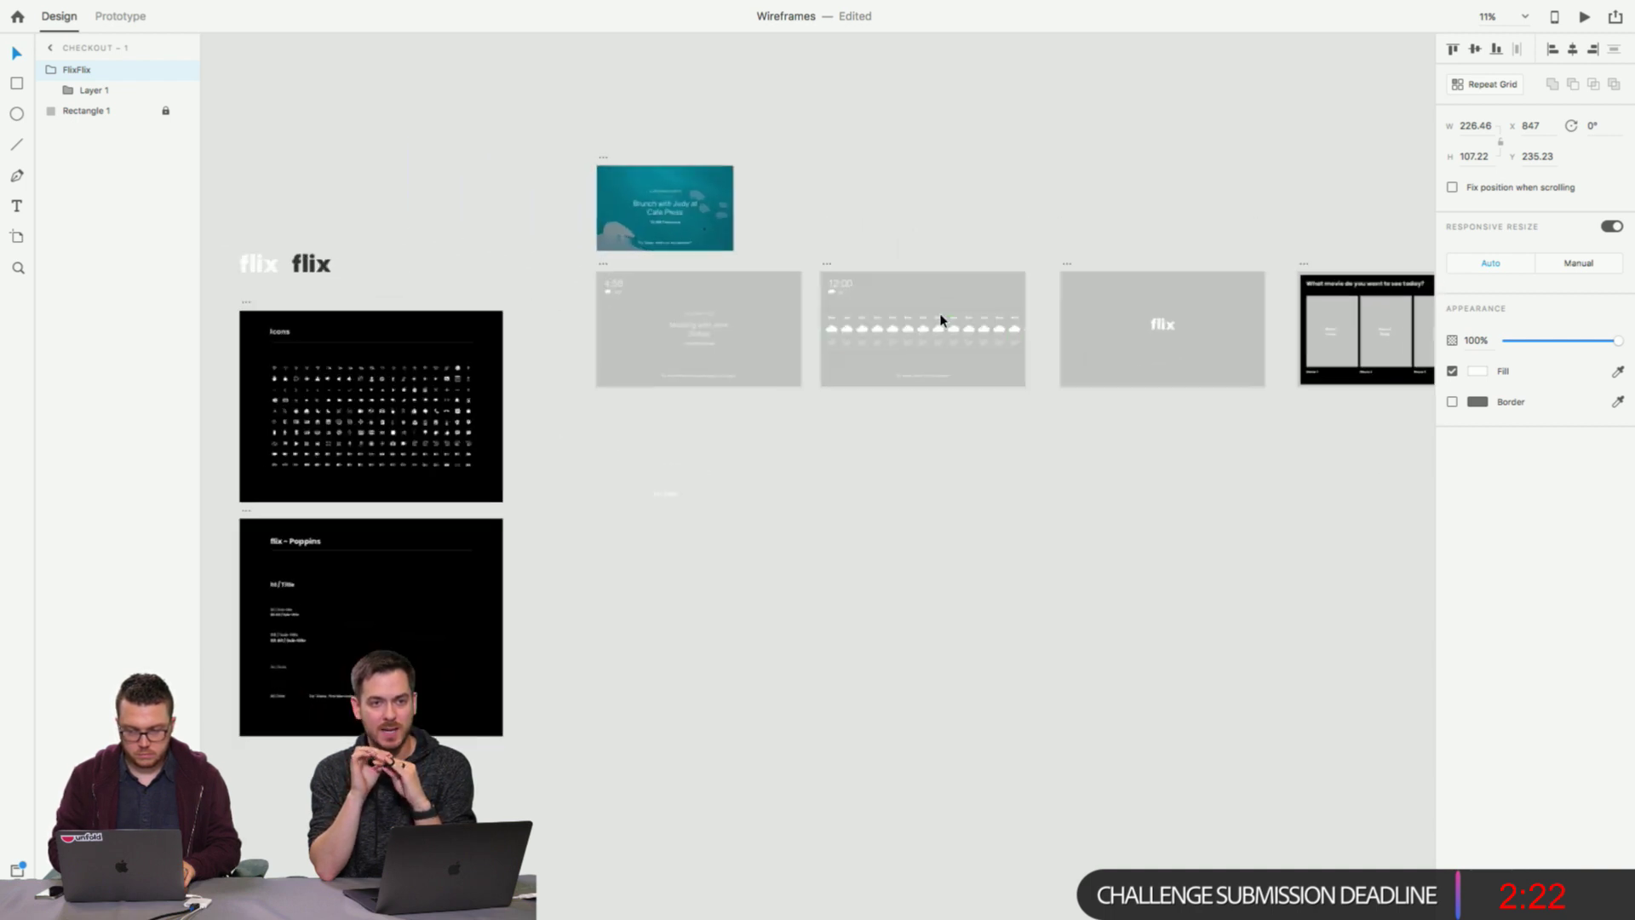
scroll(940, 320, up, 10)
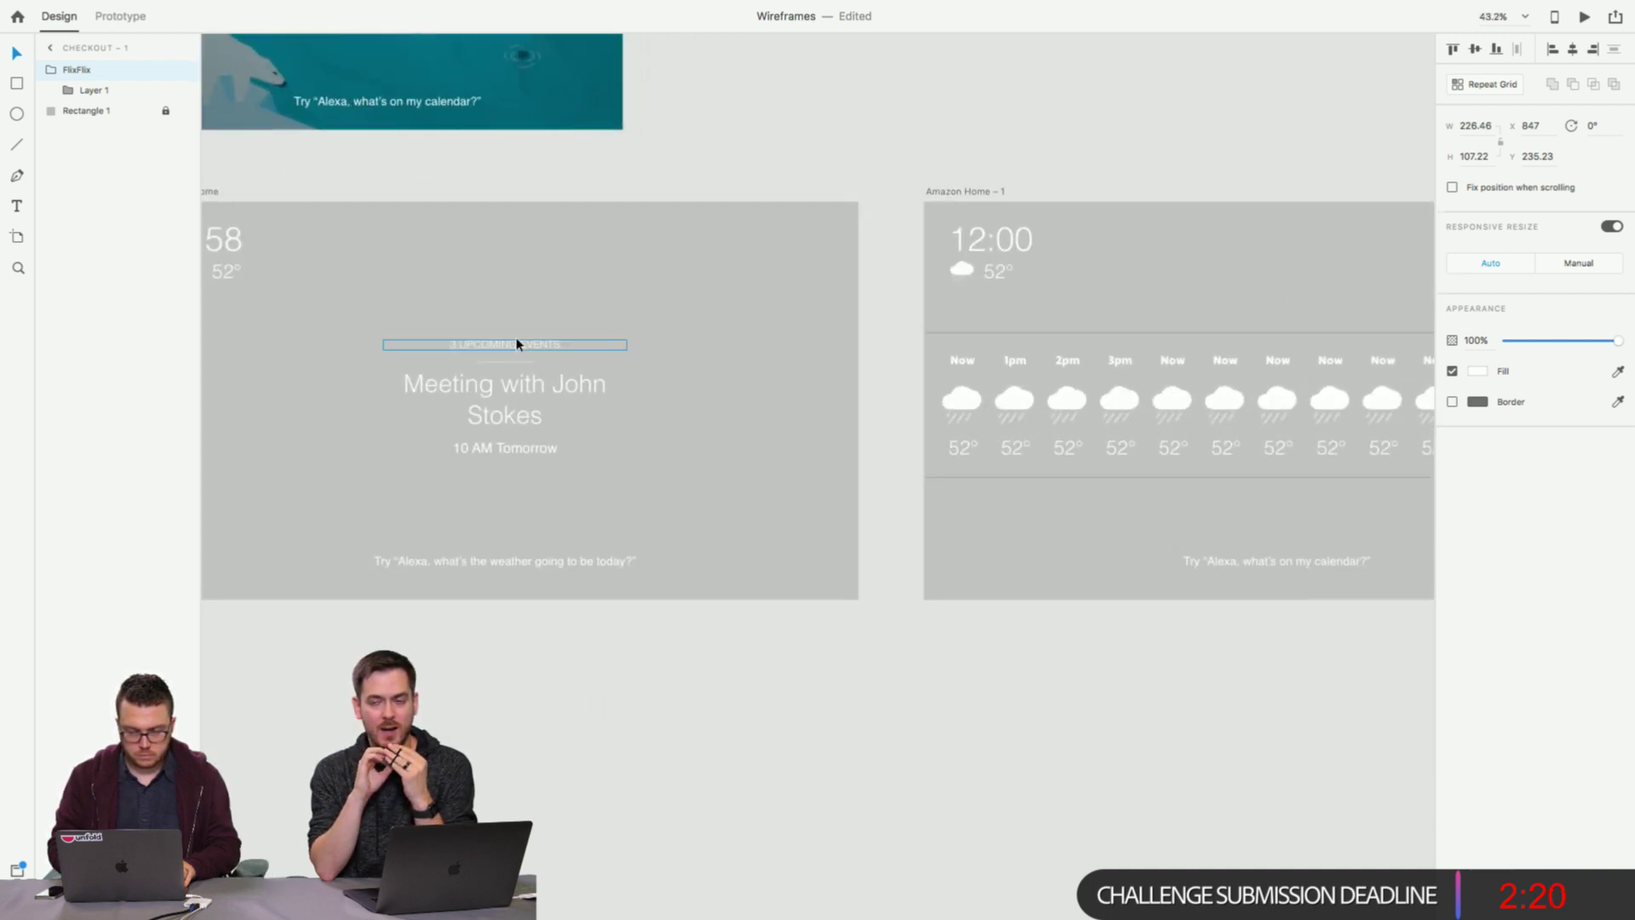
click(517, 343)
shift+click(505, 363)
shift+click(517, 390)
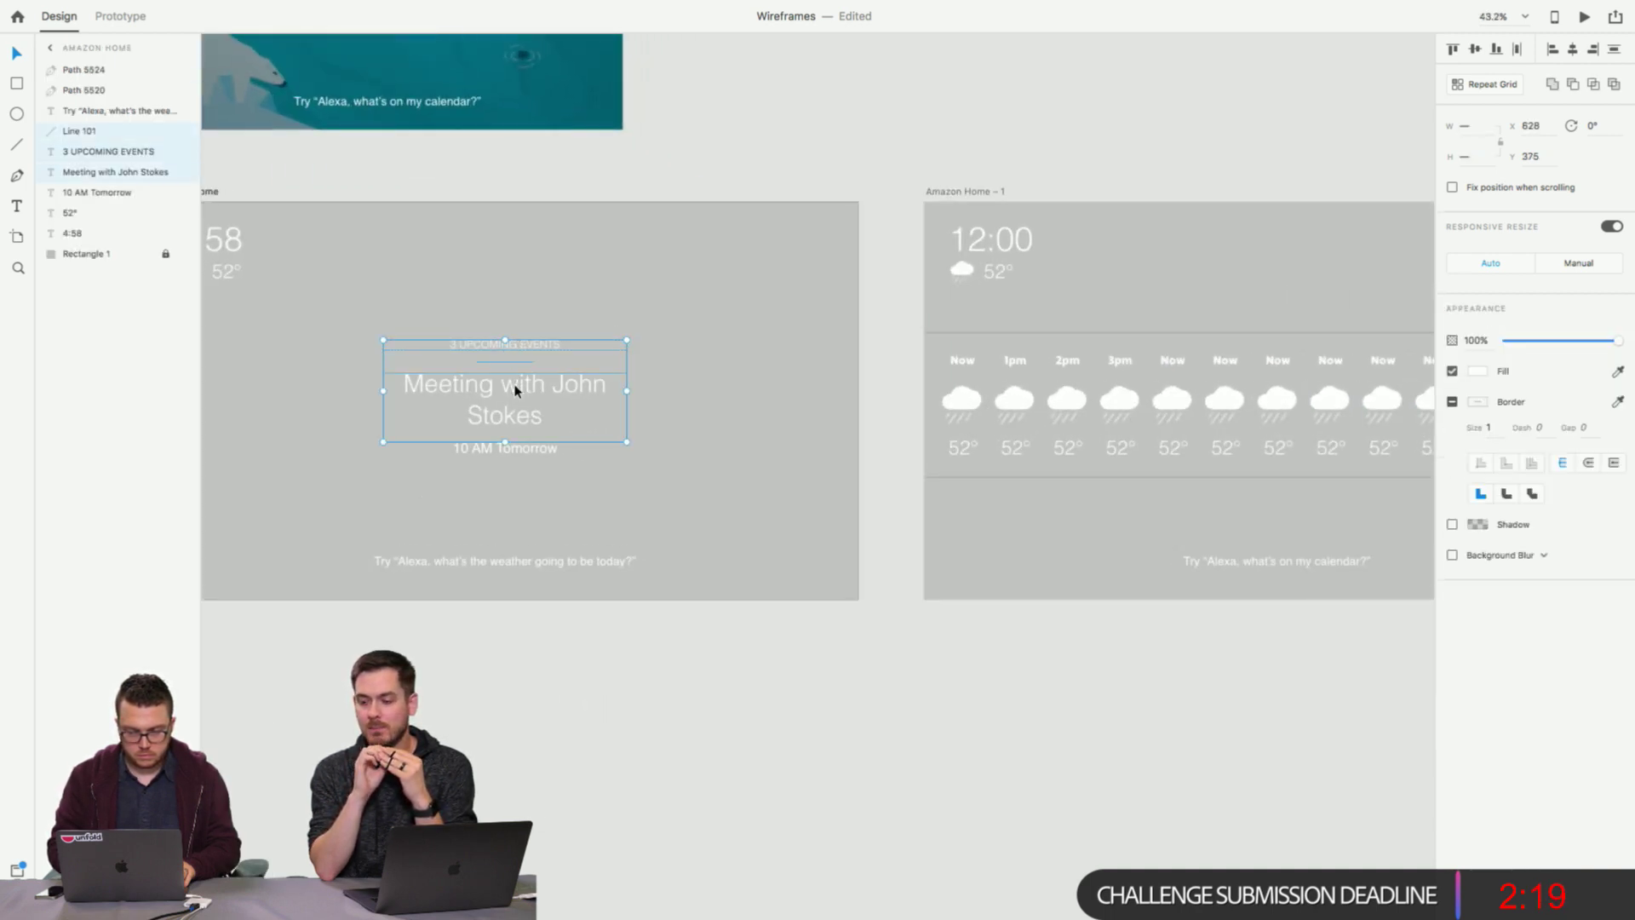
shift+click(503, 446)
Paste the copied event text block into the Checkout – 1 artboard.
scroll(712, 396, down, 5)
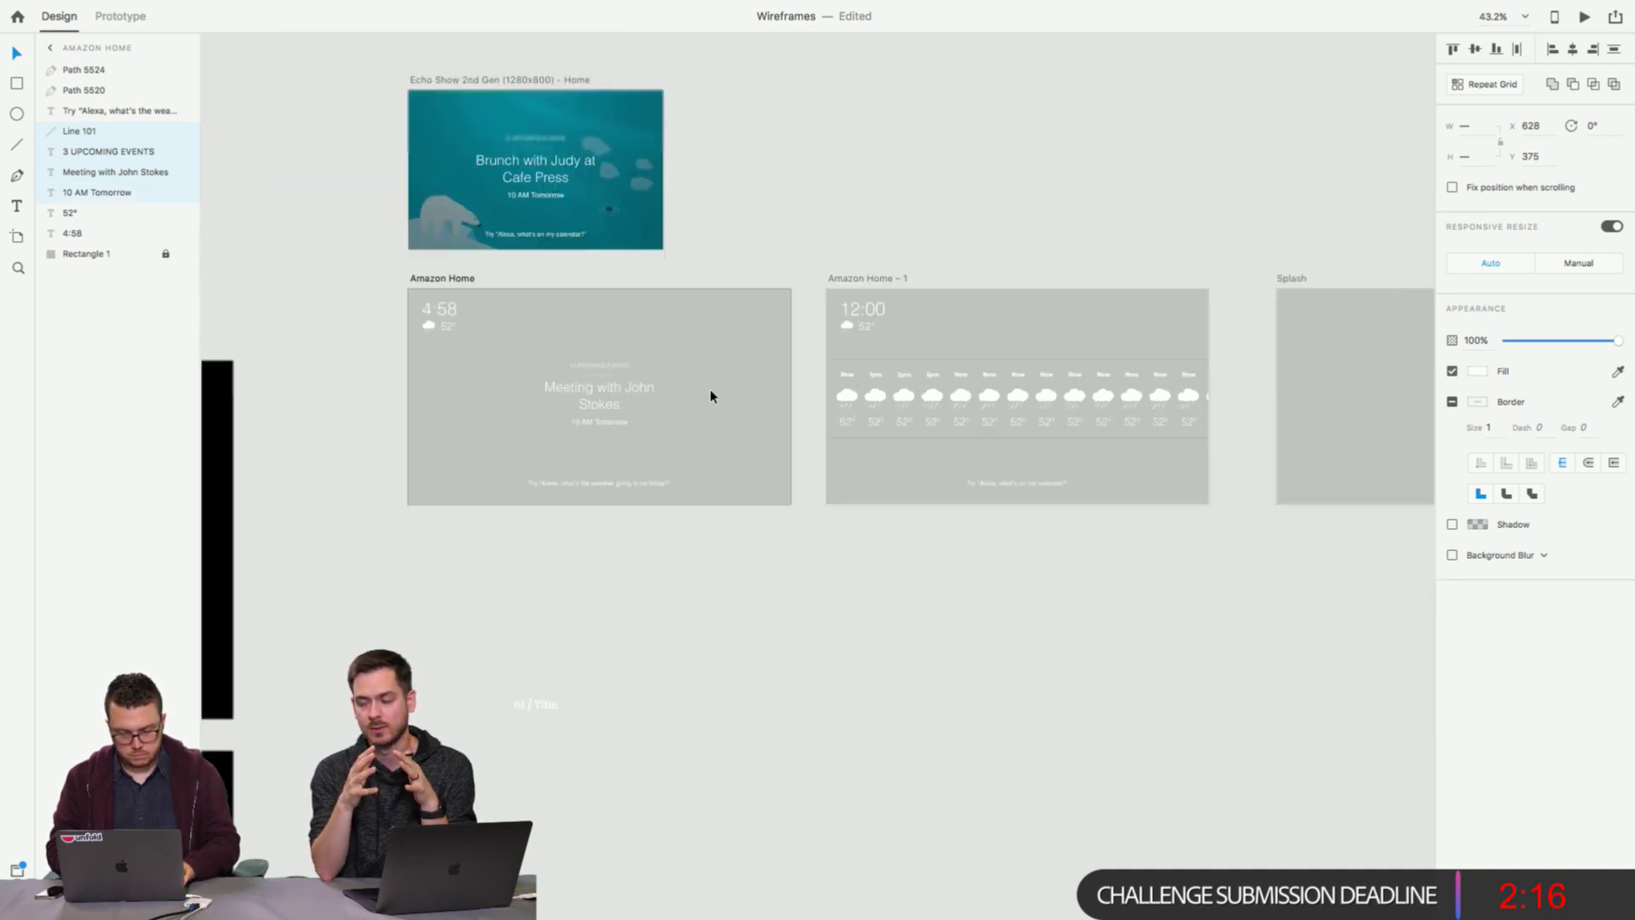
scroll(712, 396, down, 5)
scroll(712, 396, left, 10)
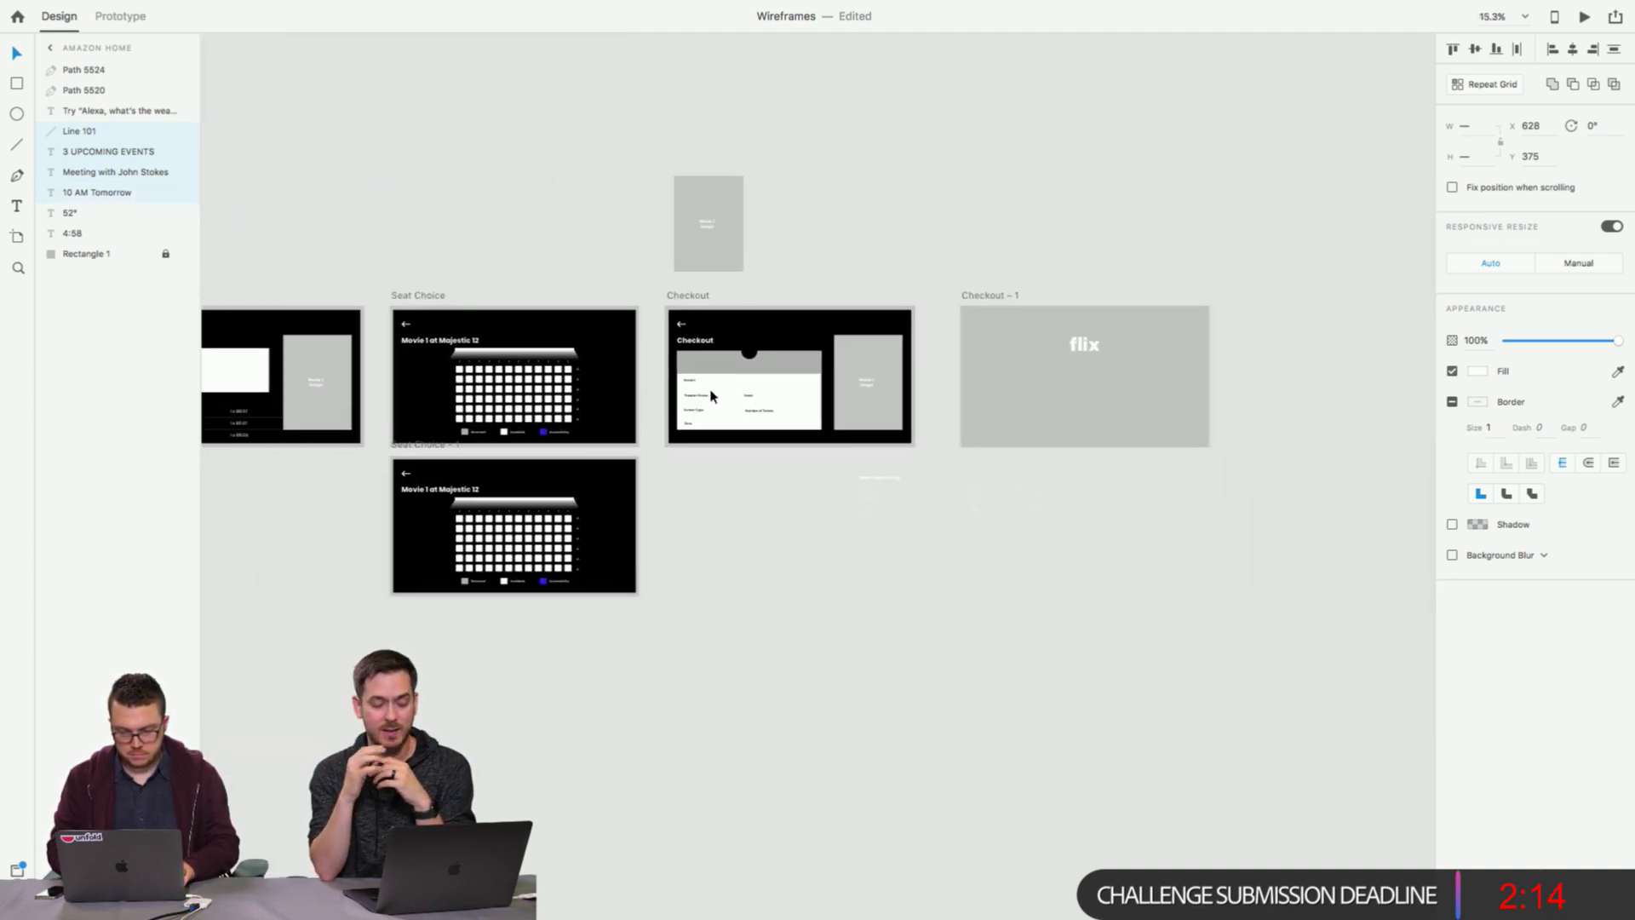
click(1094, 382)
click(1242, 504)
click(1146, 434)
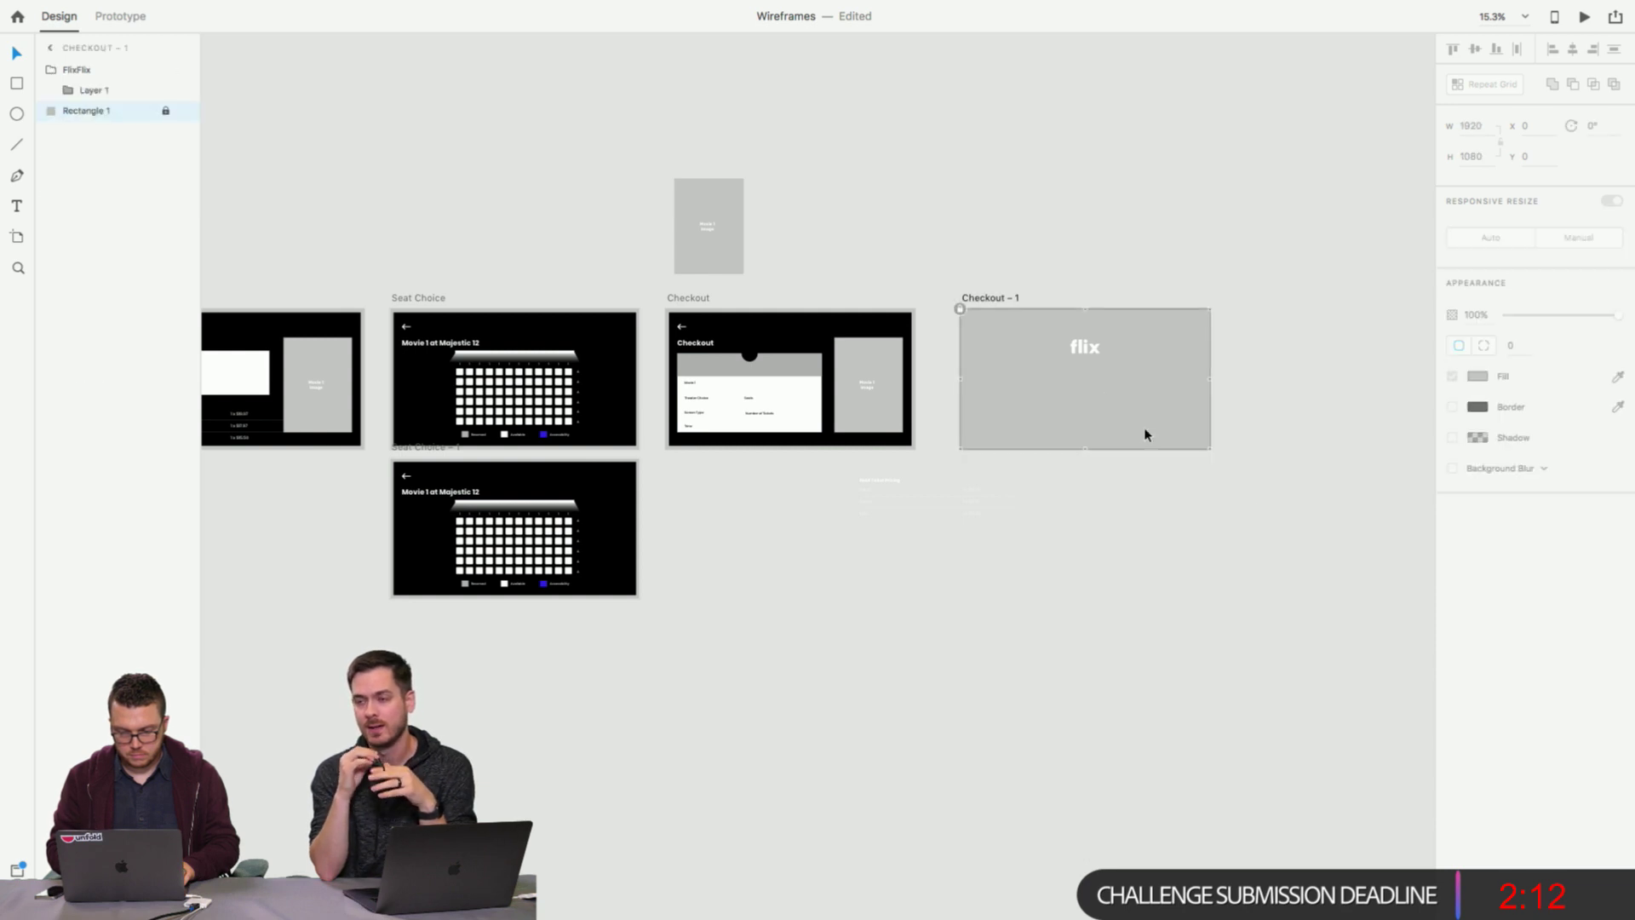
key(super+v)
Move the flix logo up to about Y 141 so it sits clear above the event text on Checkout – 1.
scroll(1099, 369, up, 3)
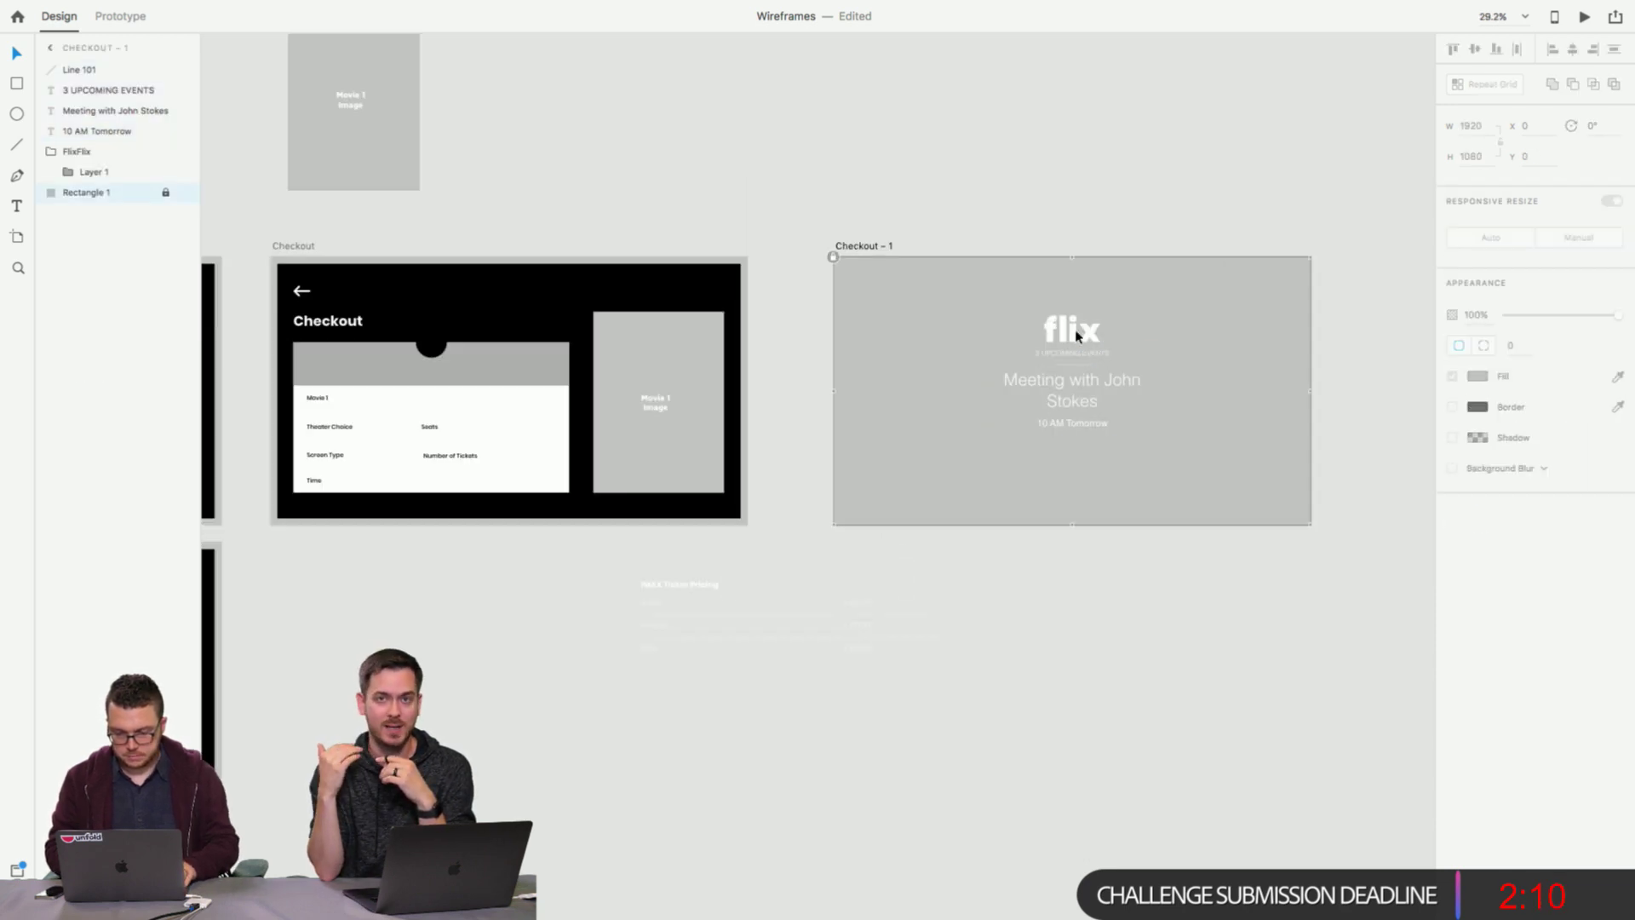
scroll(1077, 336, up, 5)
click(1045, 287)
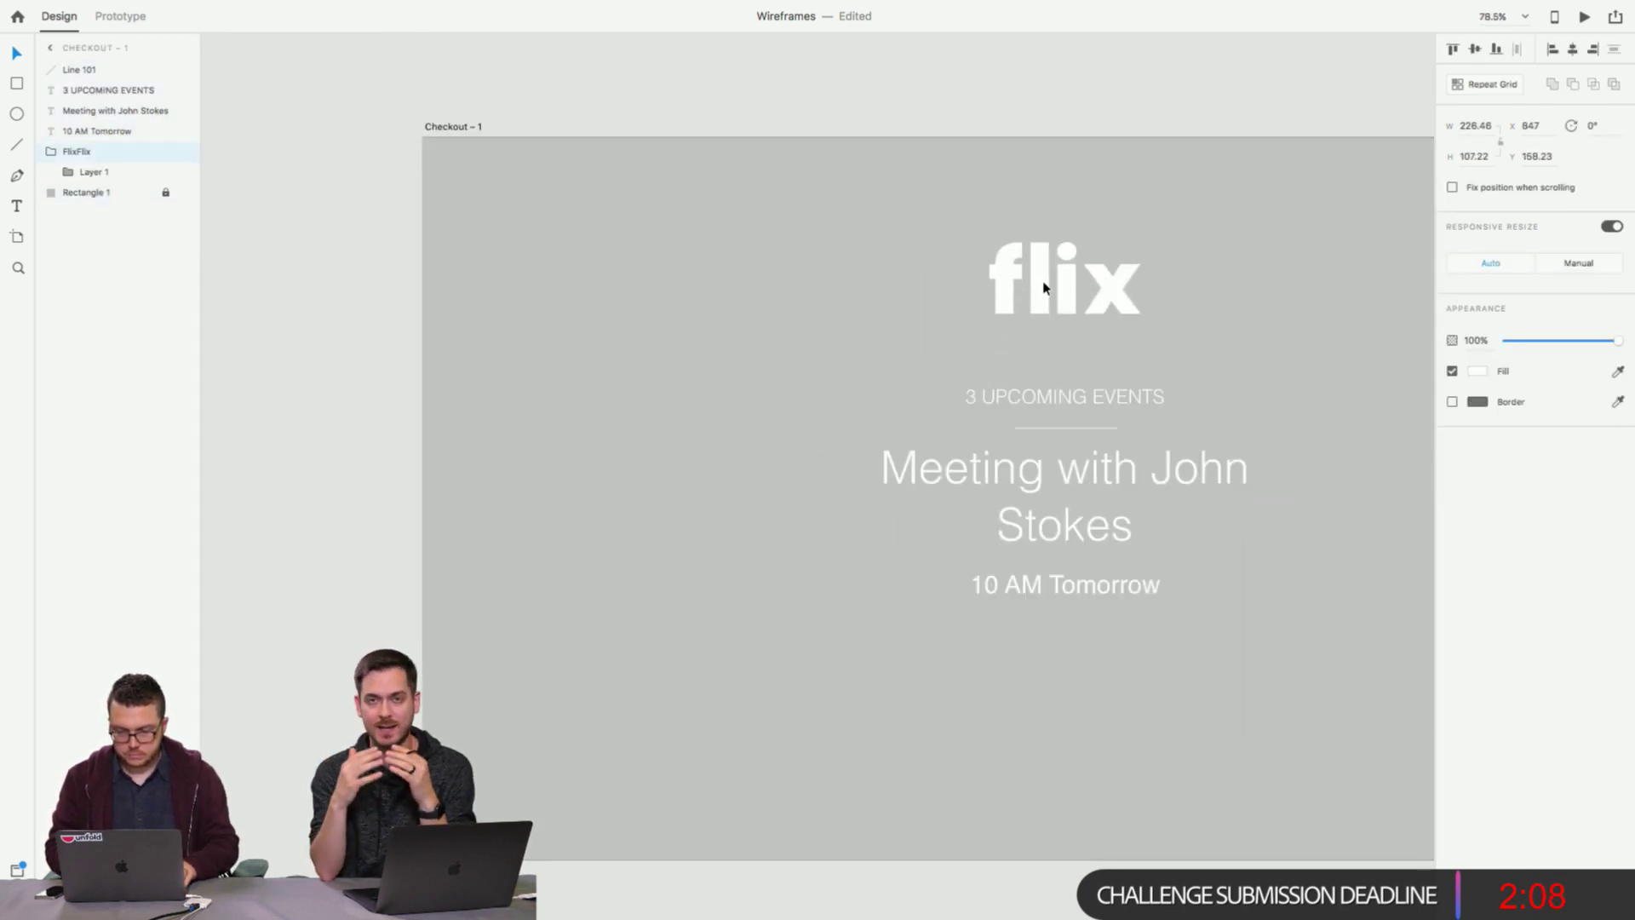
click(865, 307)
scroll(866, 306, down, 4)
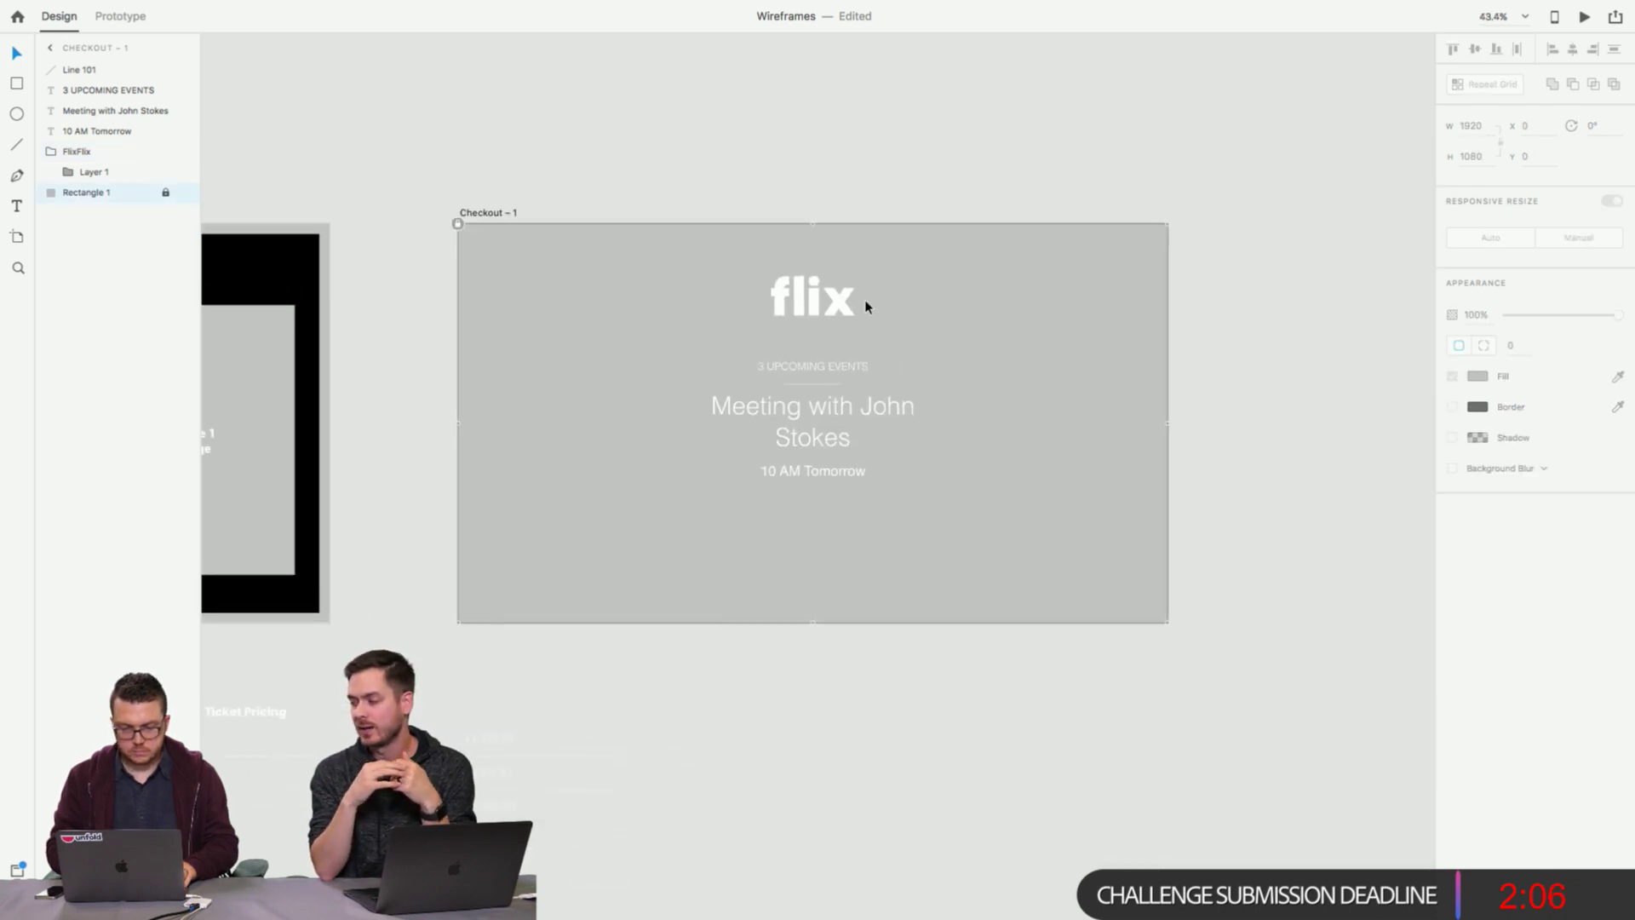
click(817, 299)
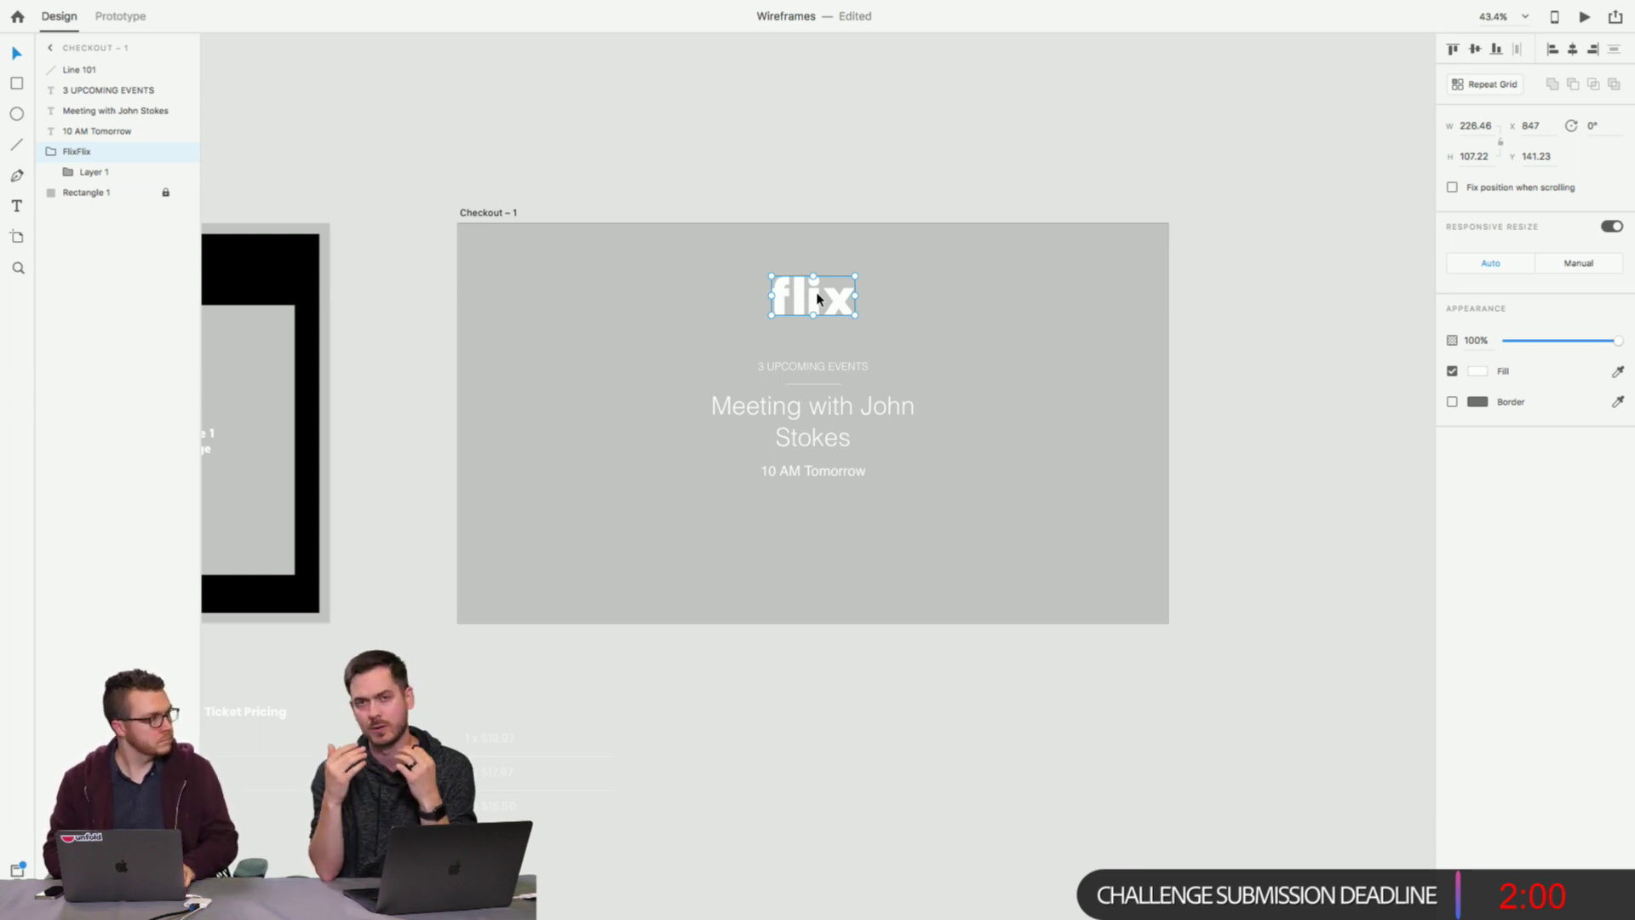
Examine the wireframe flow across the artboards, from Movie Selection through Theater, Ticket Prices and Seat Choice to Checkout.
click(862, 191)
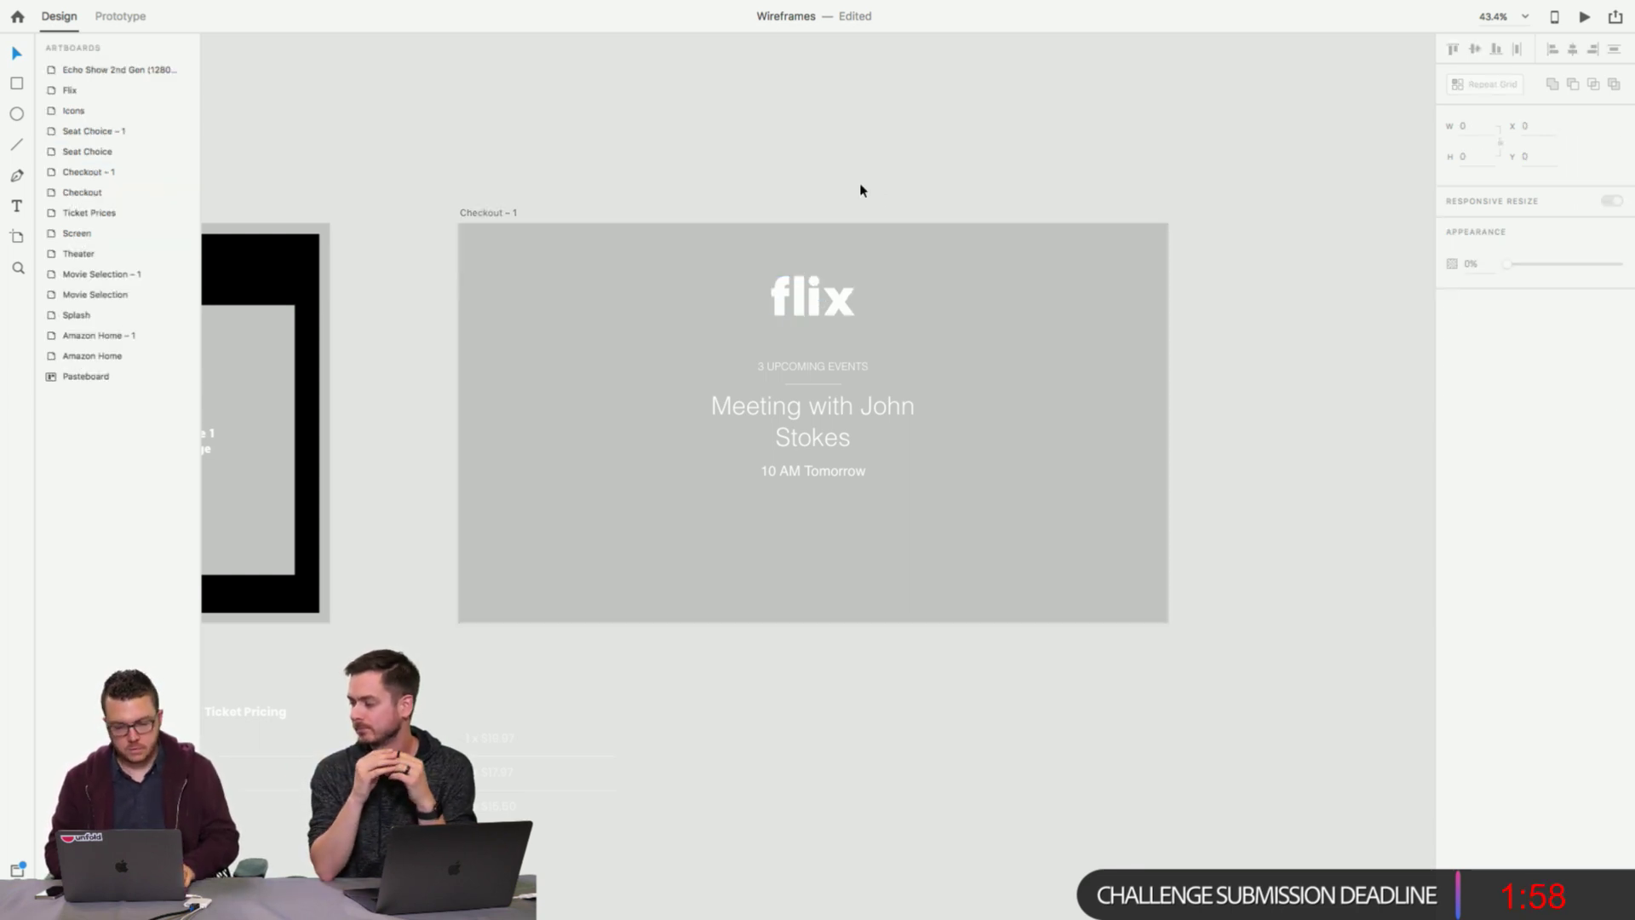
click(809, 366)
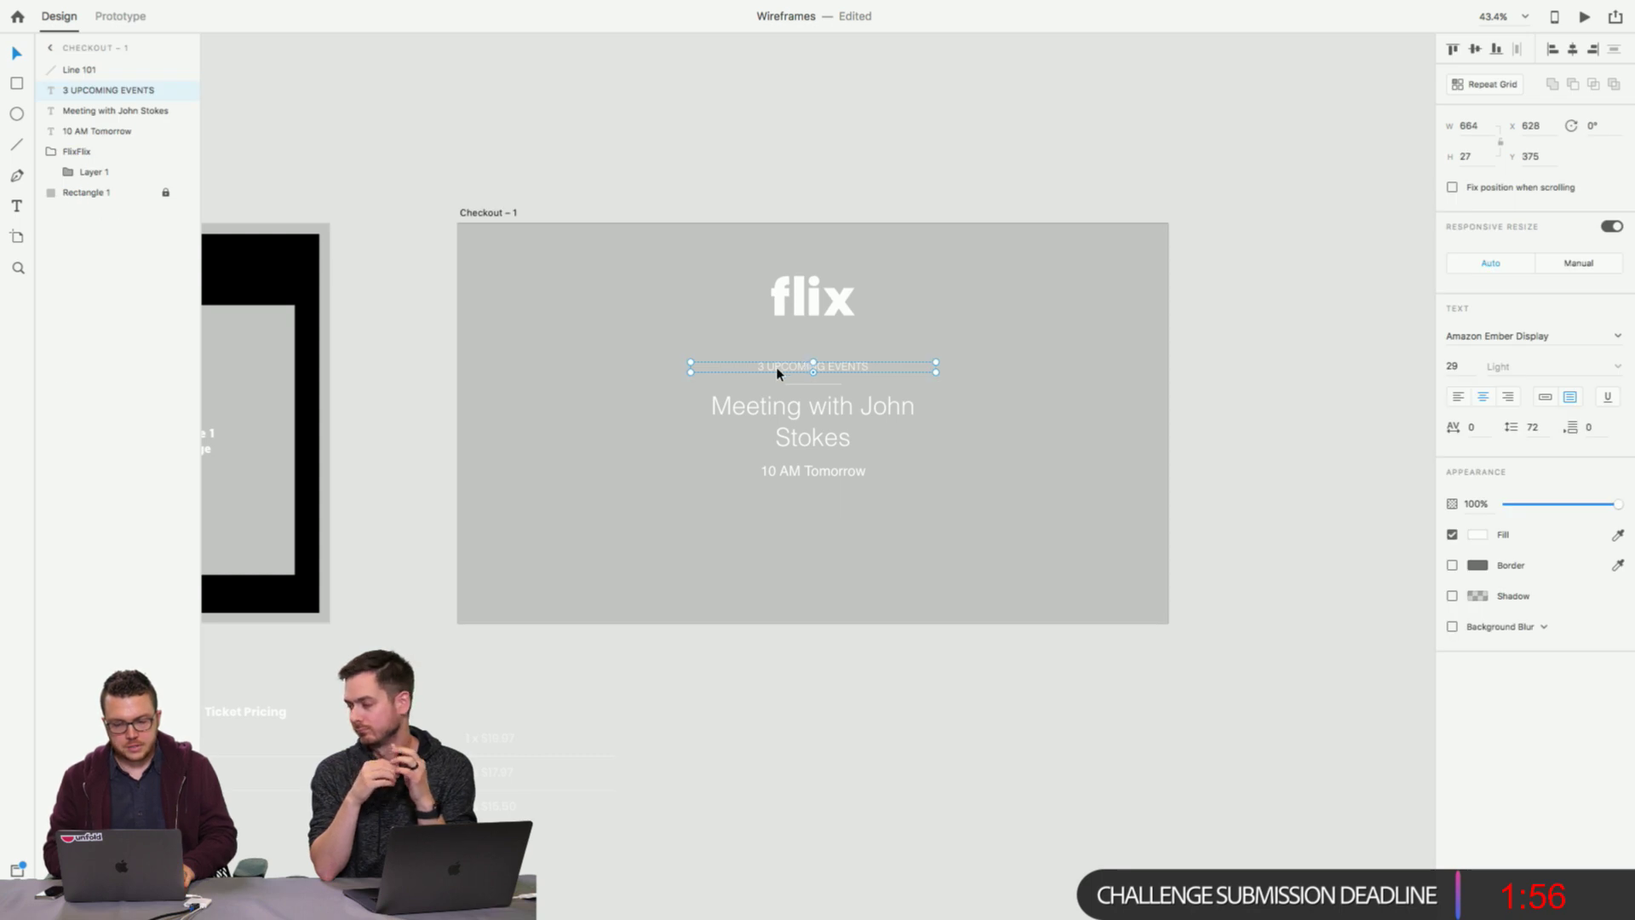
double_click(779, 368)
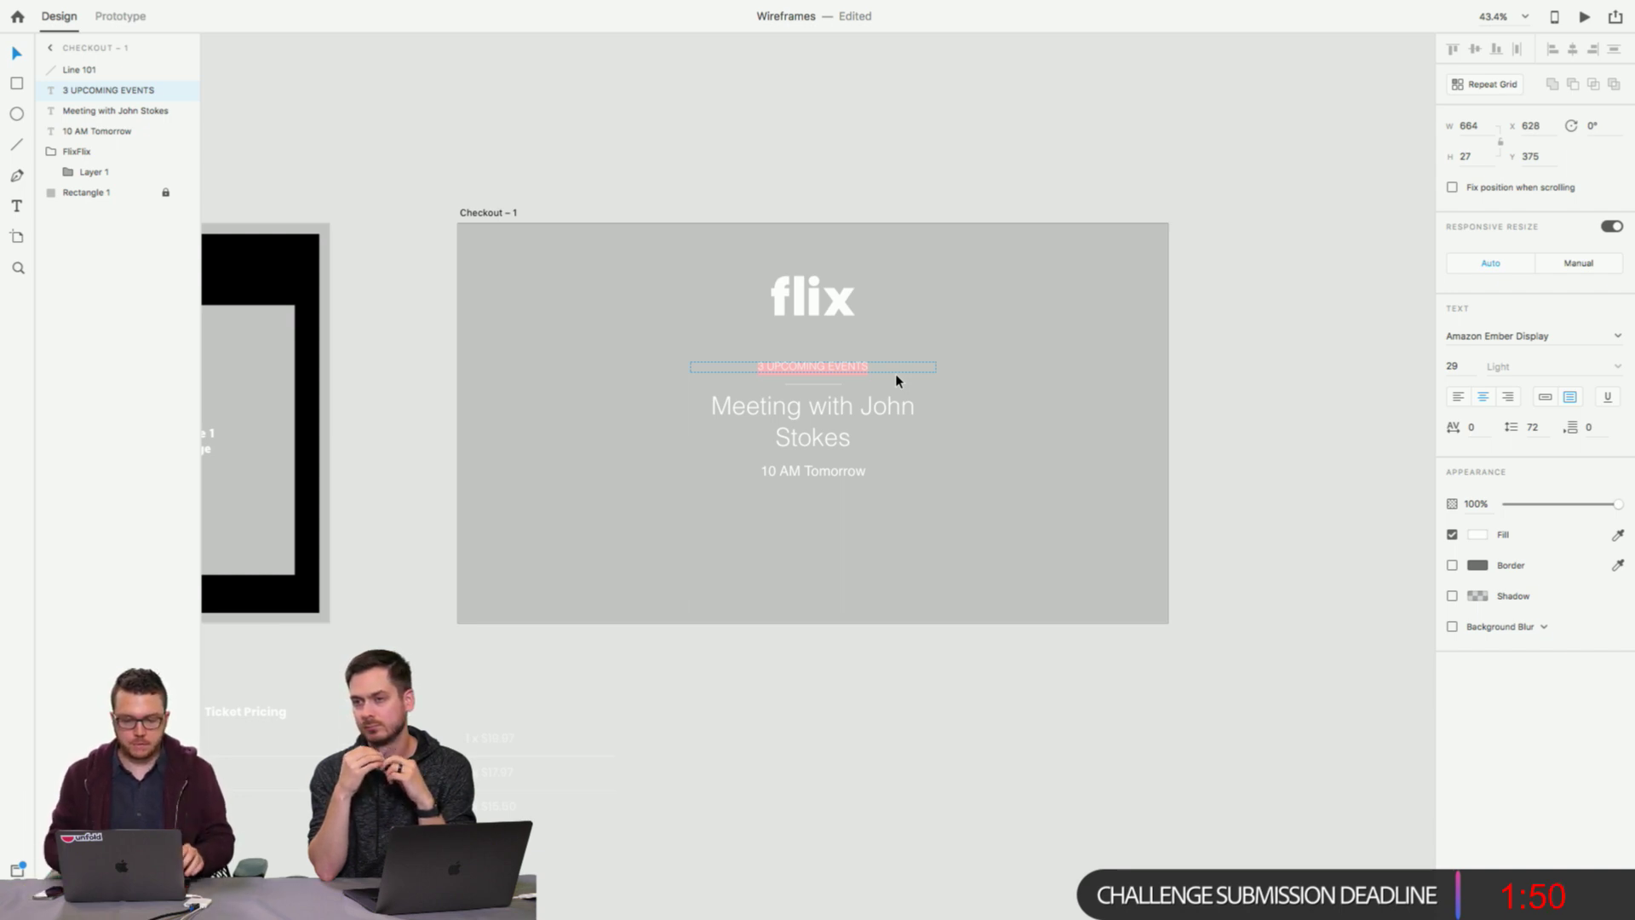
key(super+0)
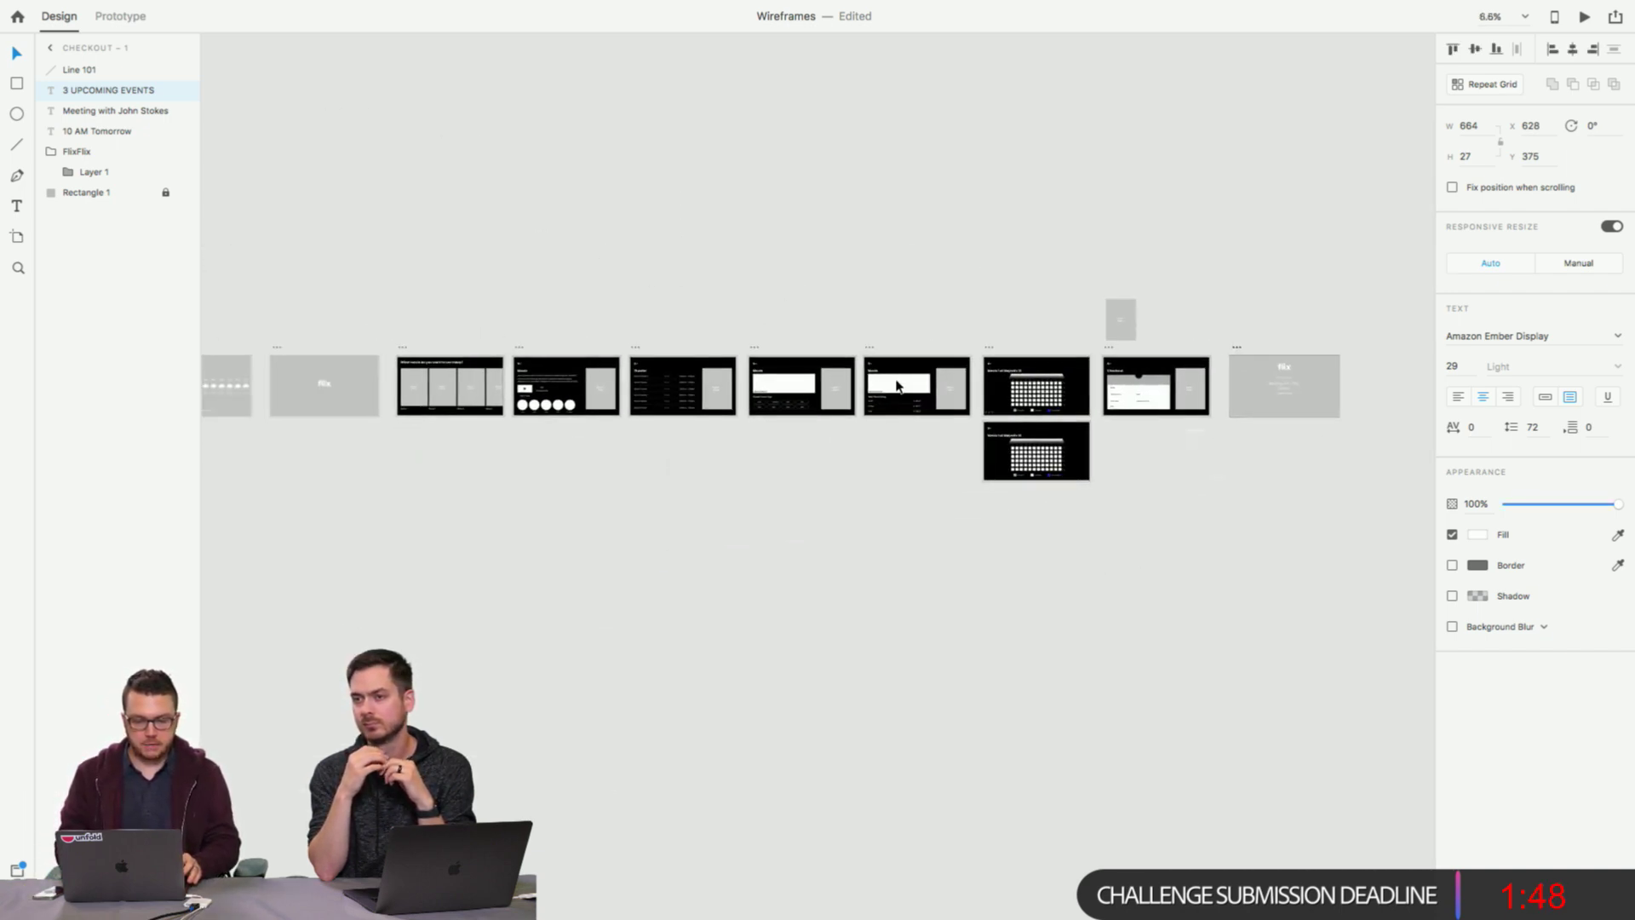
scroll(897, 385, up, 2)
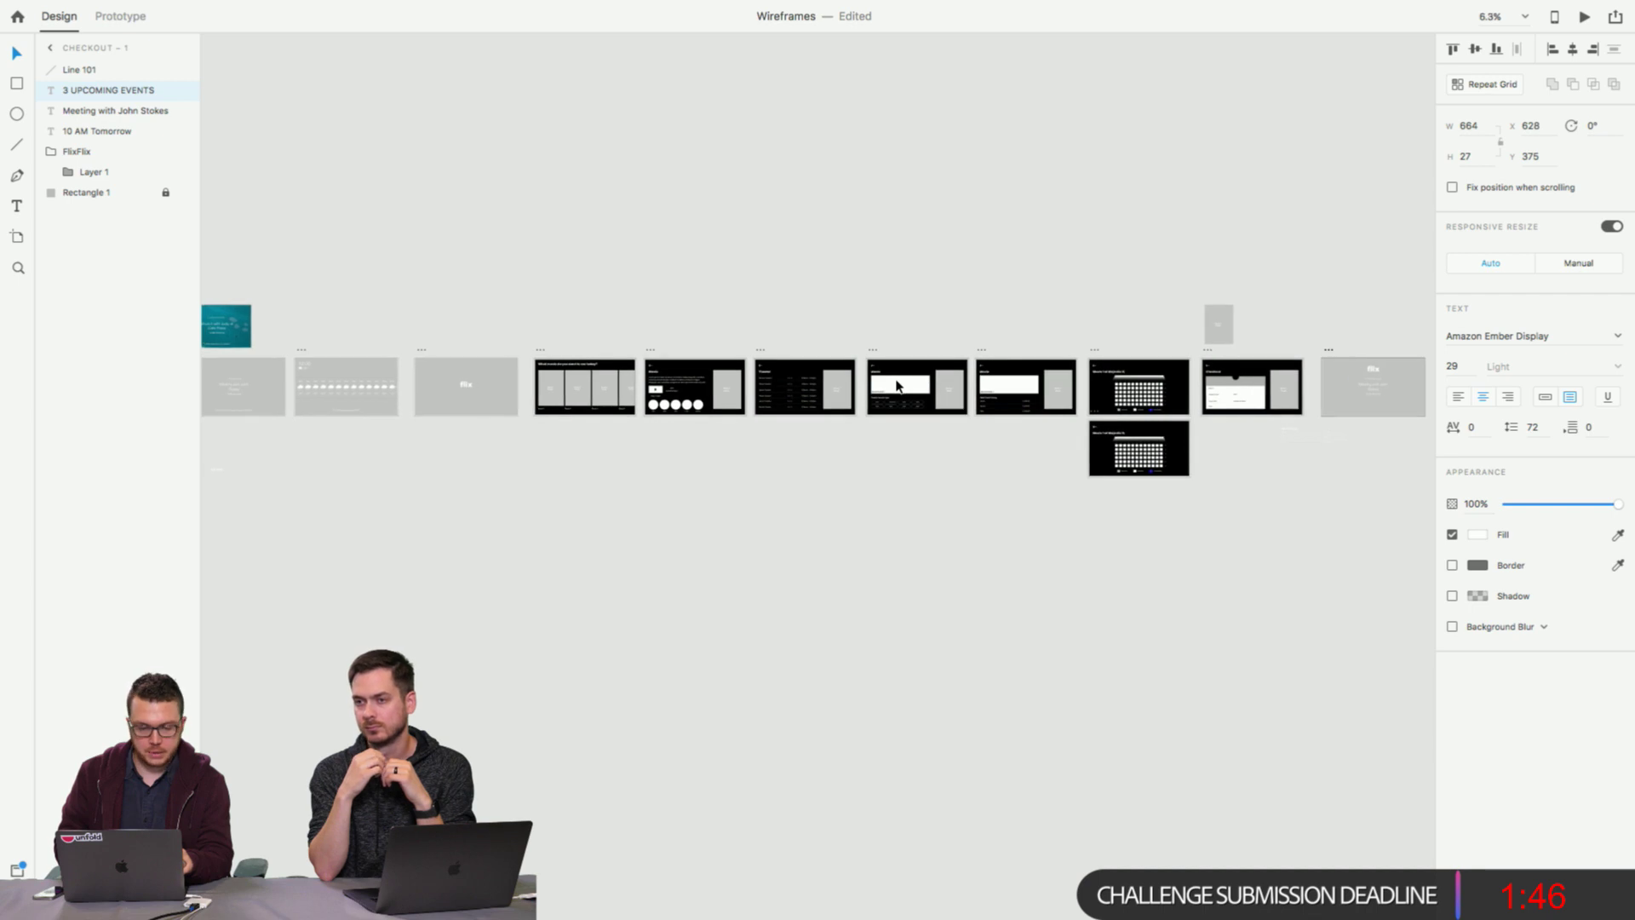
scroll(898, 385, up, 5)
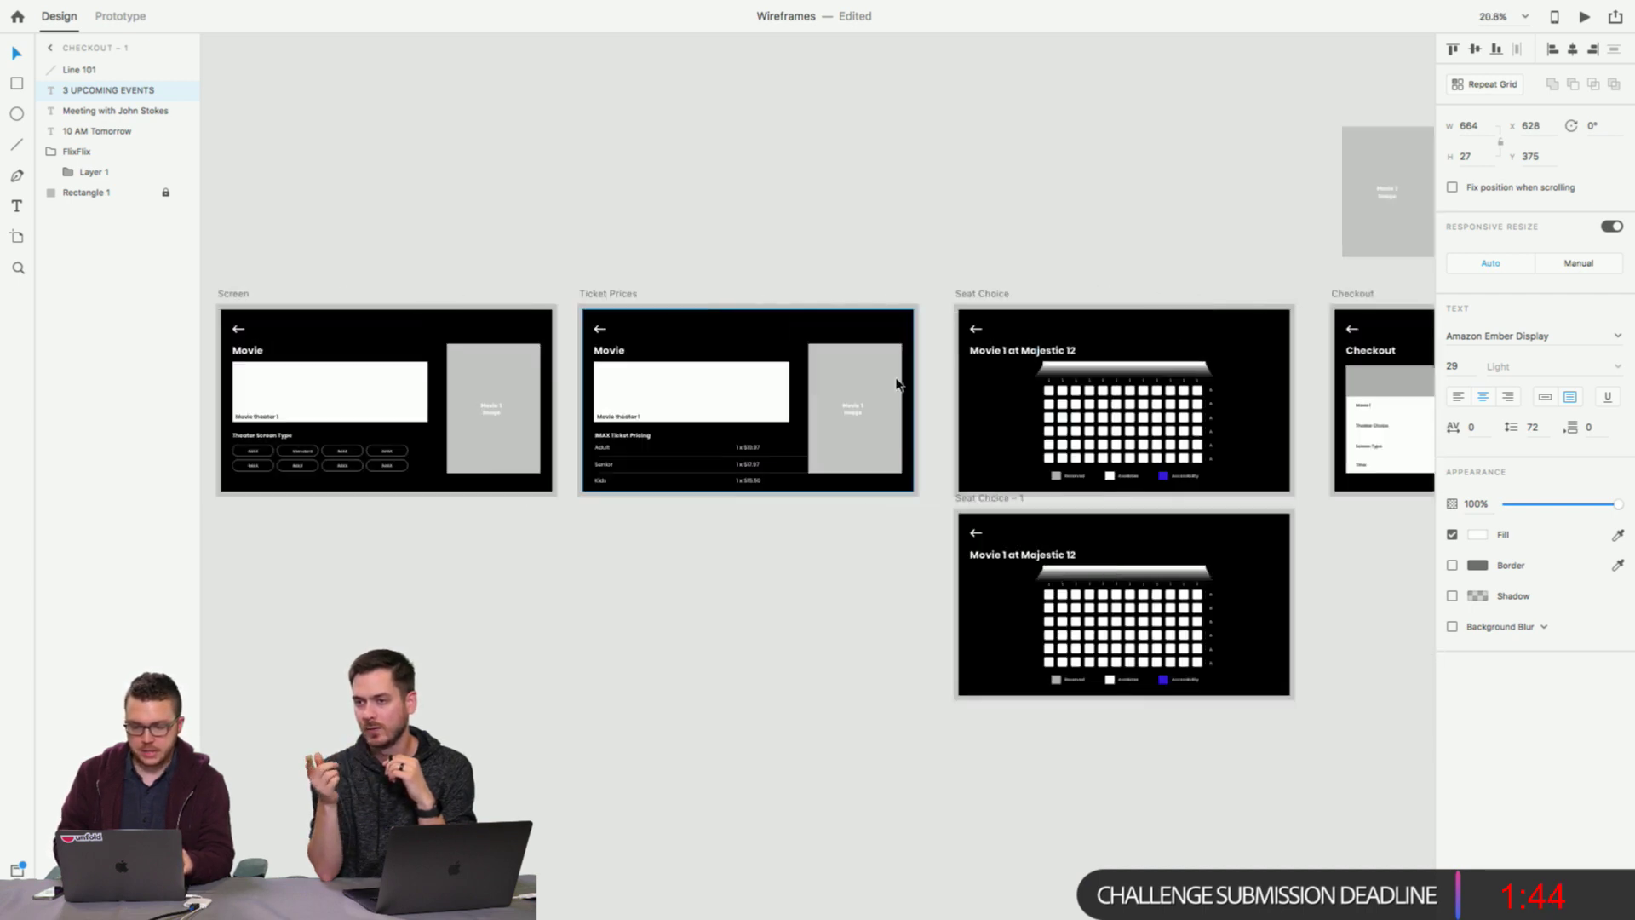
scroll(898, 385, down, 4)
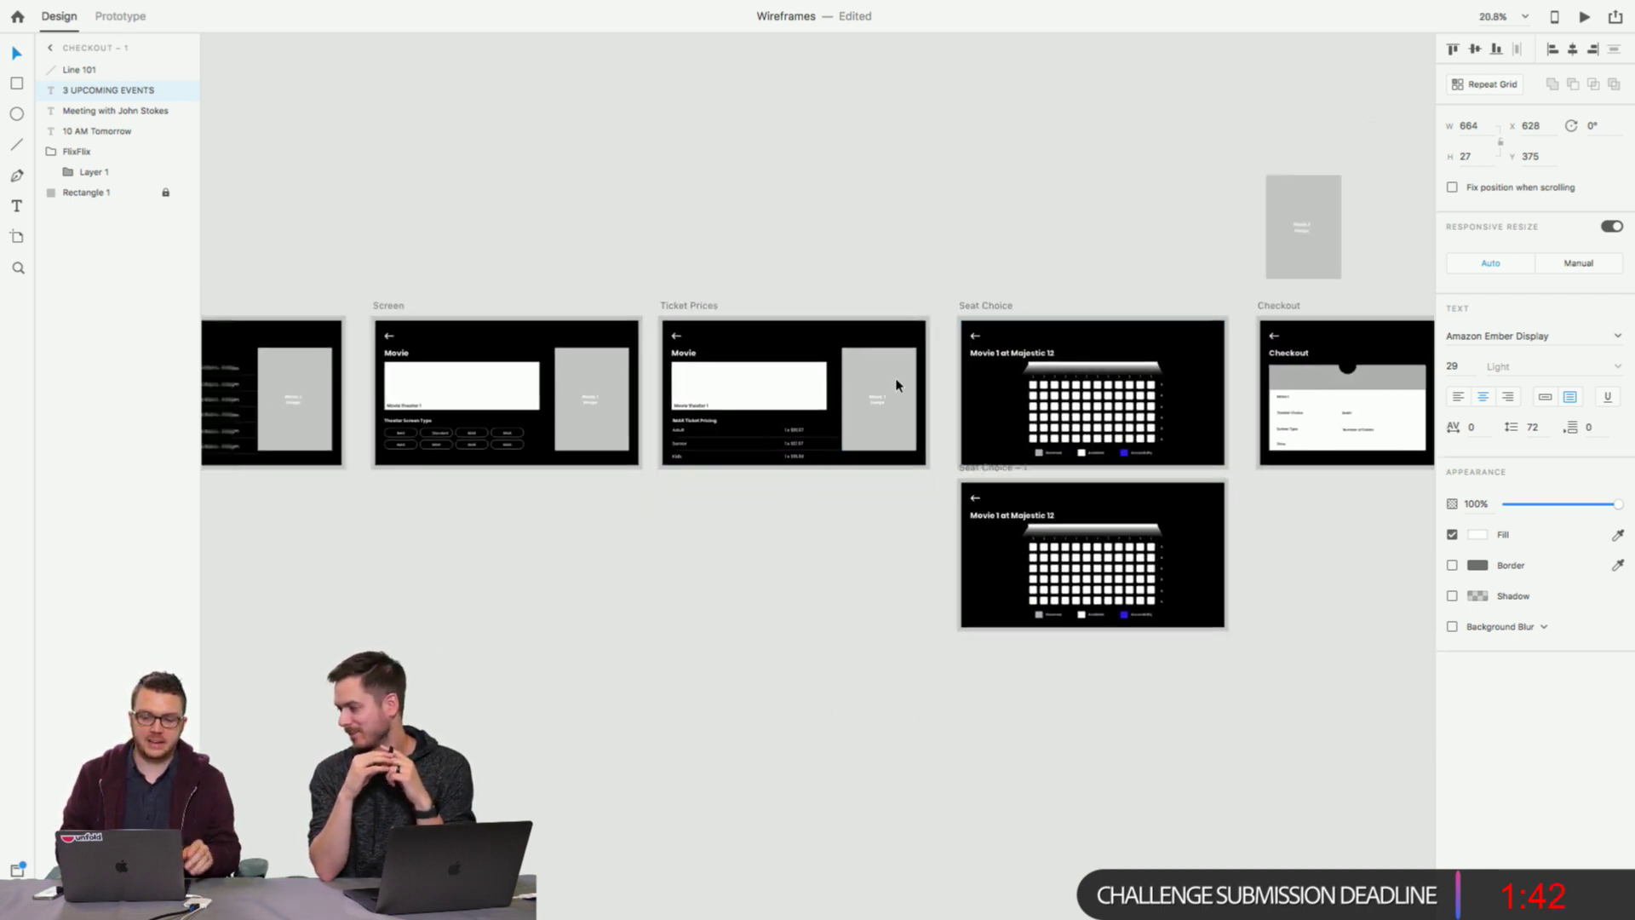
scroll(896, 376, left, 1)
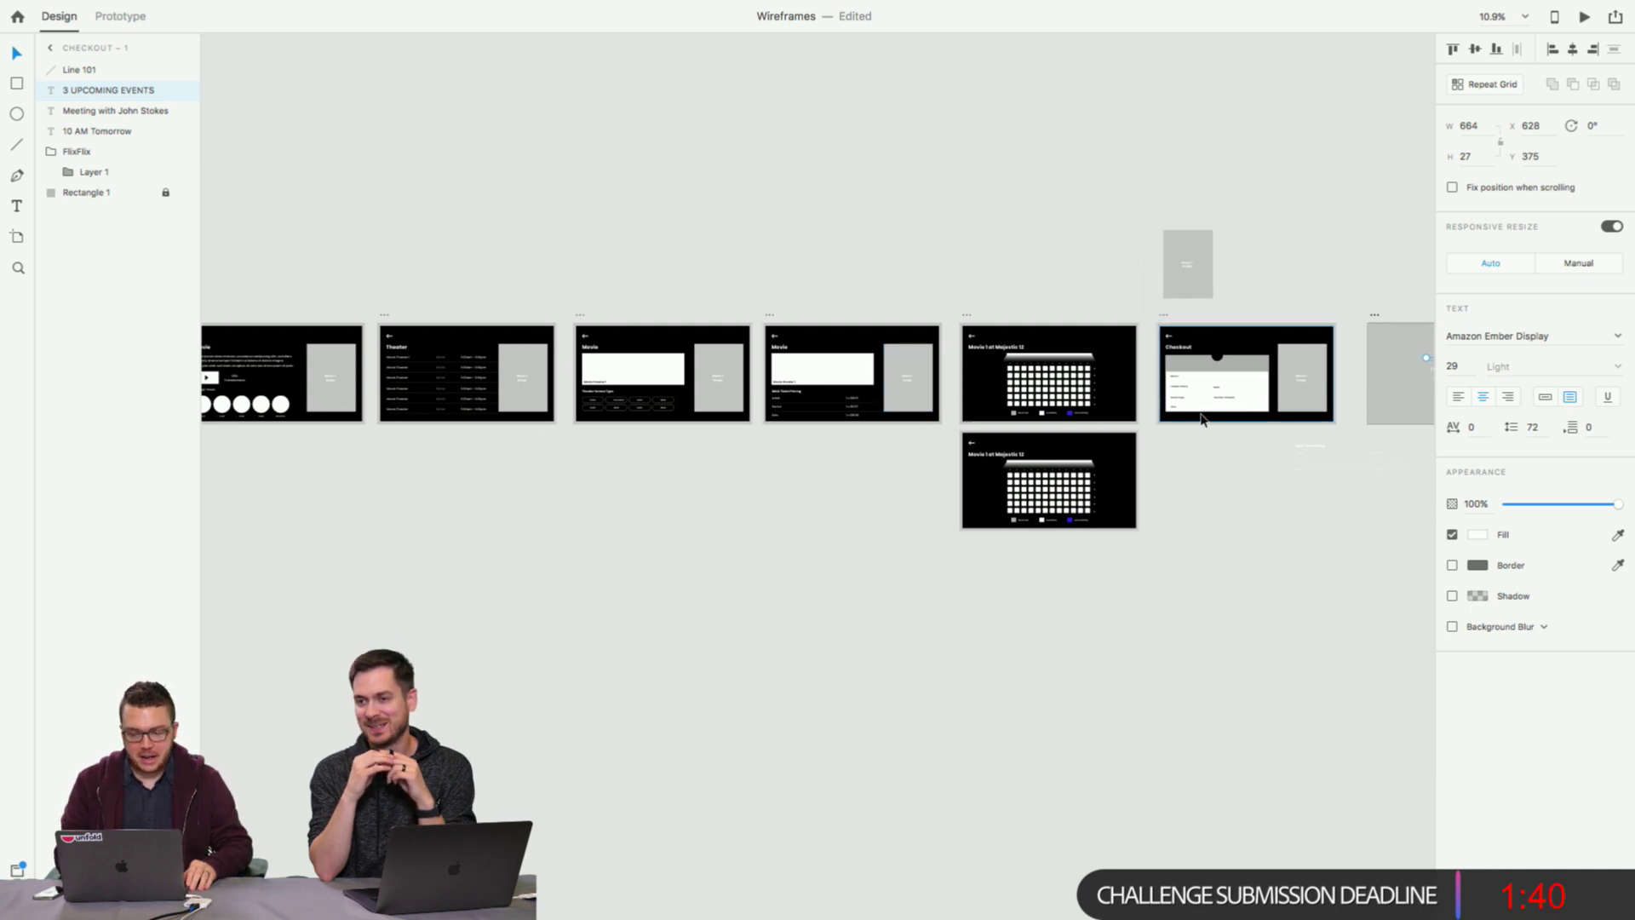
click(878, 254)
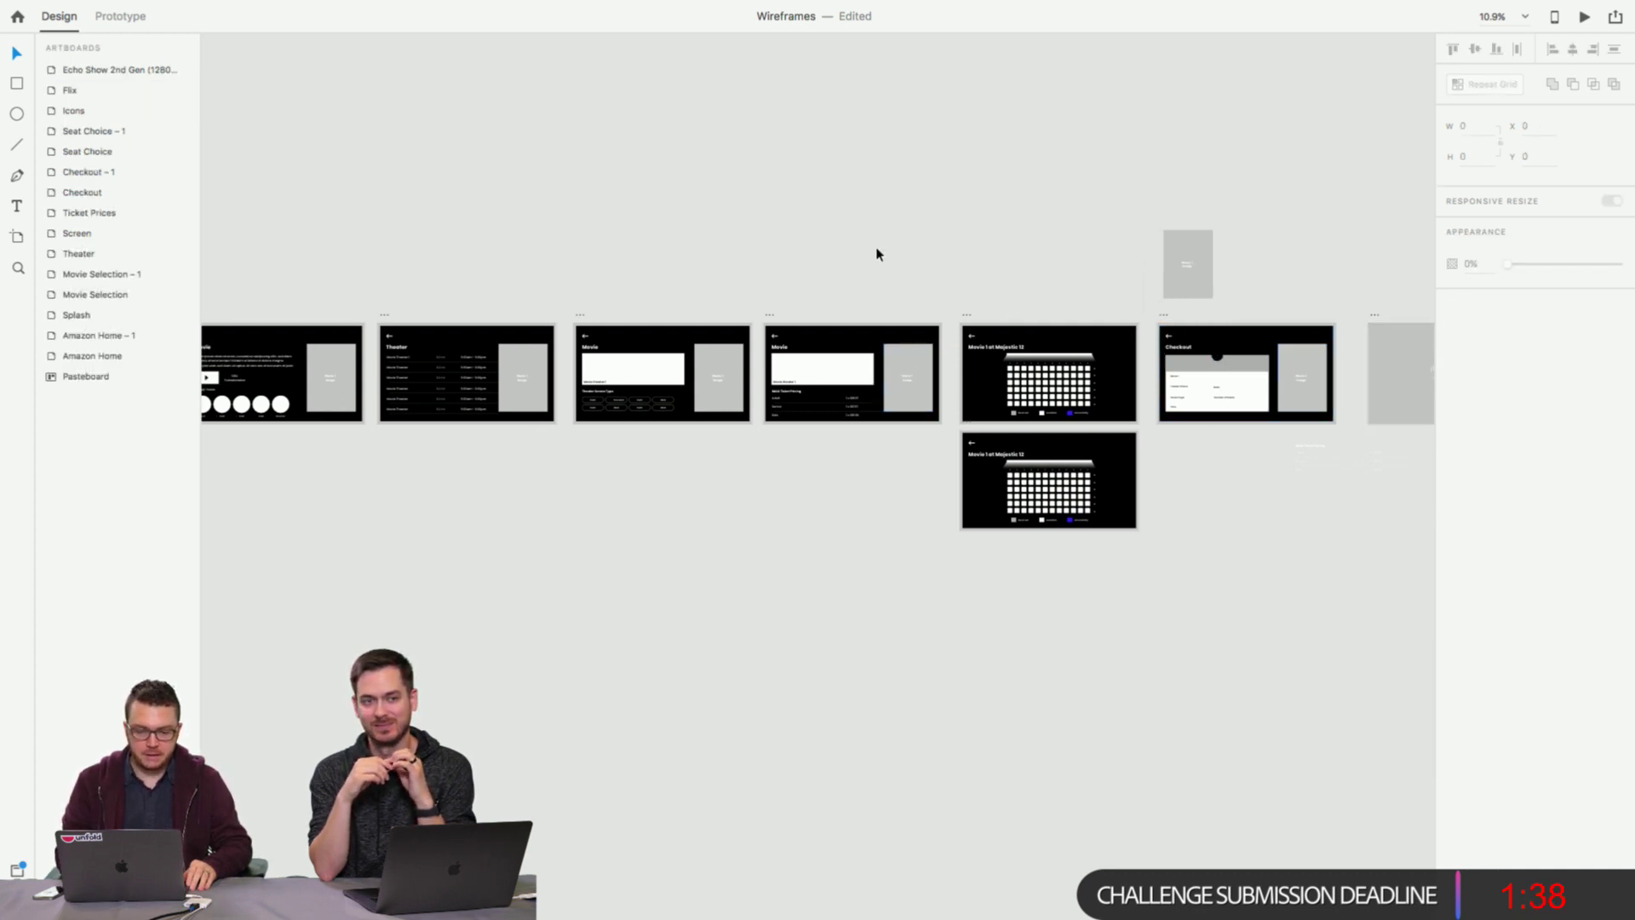
scroll(878, 254, up, 3)
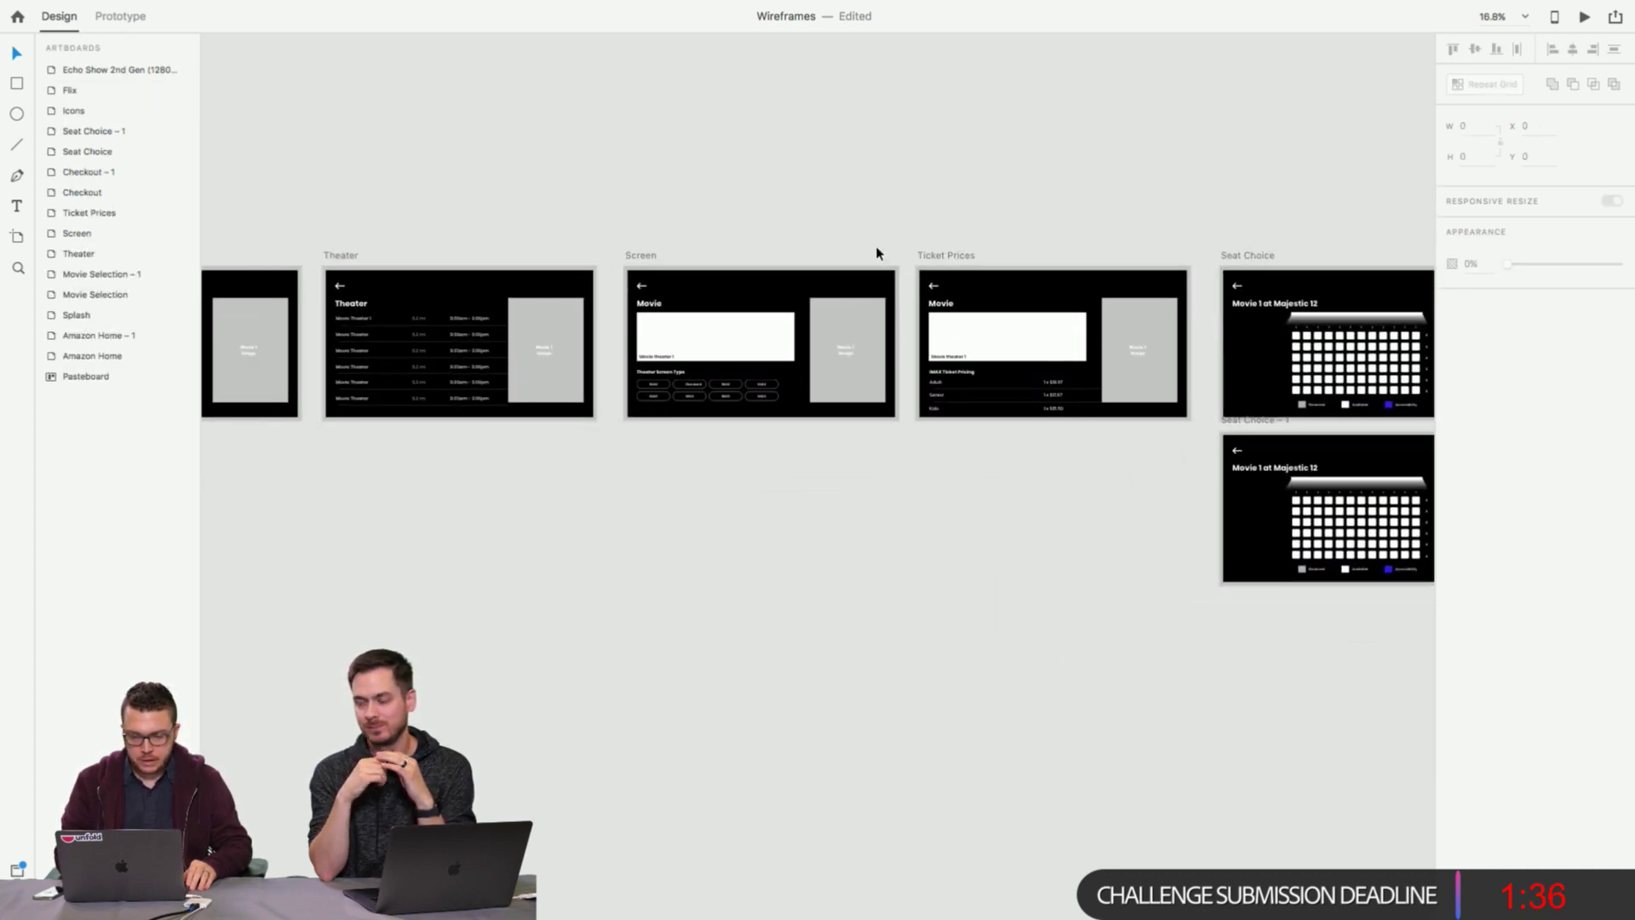
scroll(878, 253, left, 10)
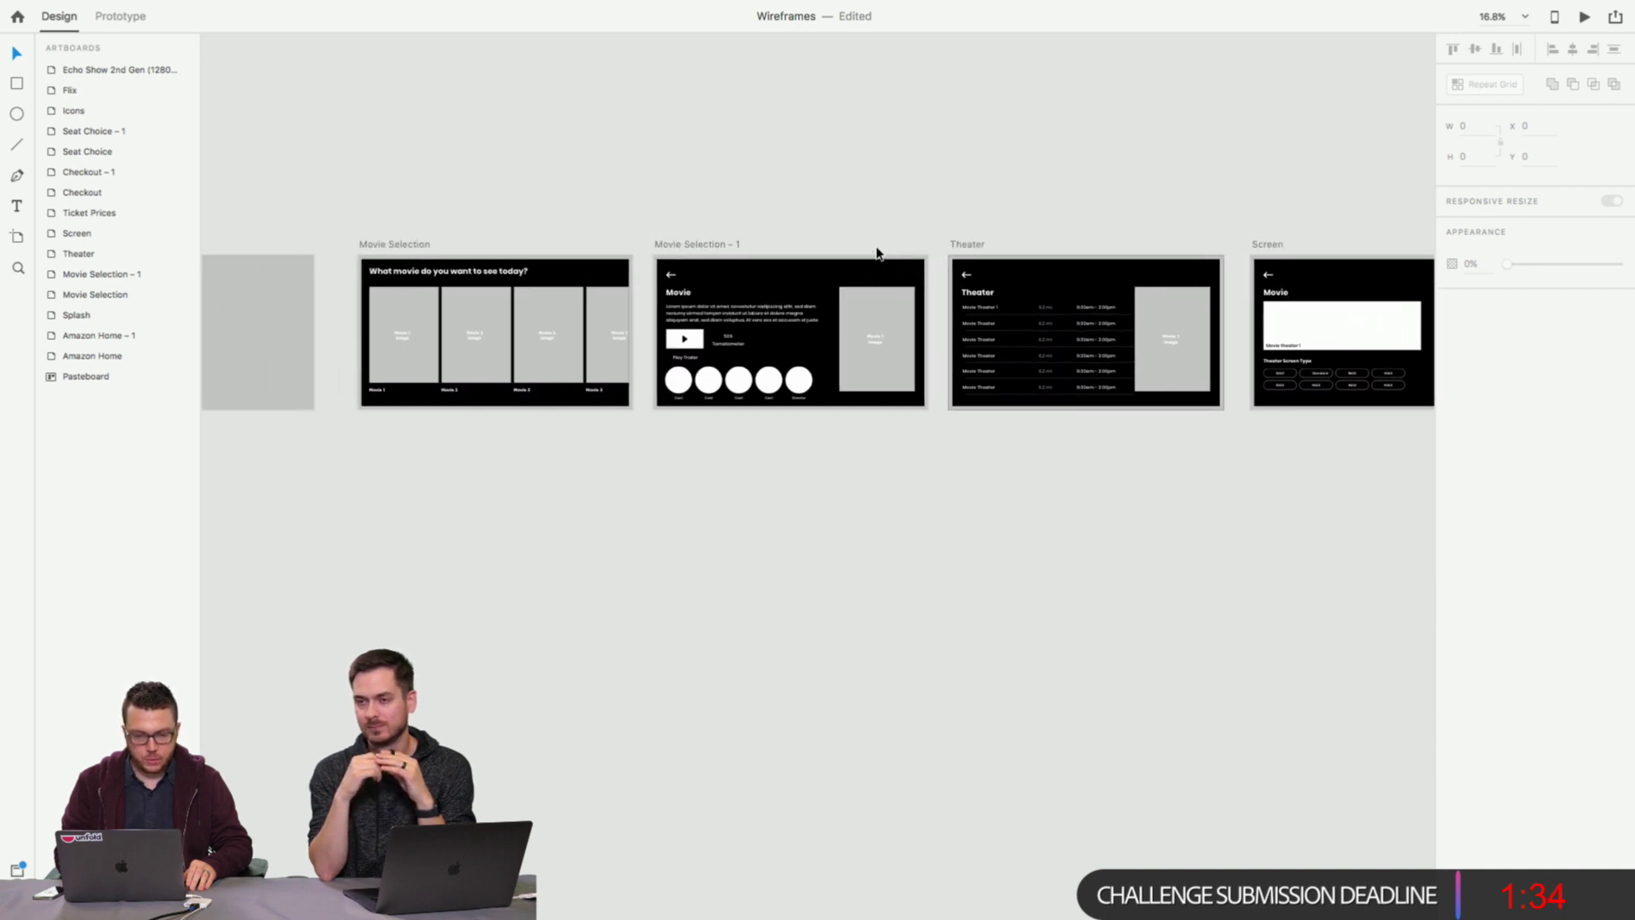
scroll(878, 254, left, 1)
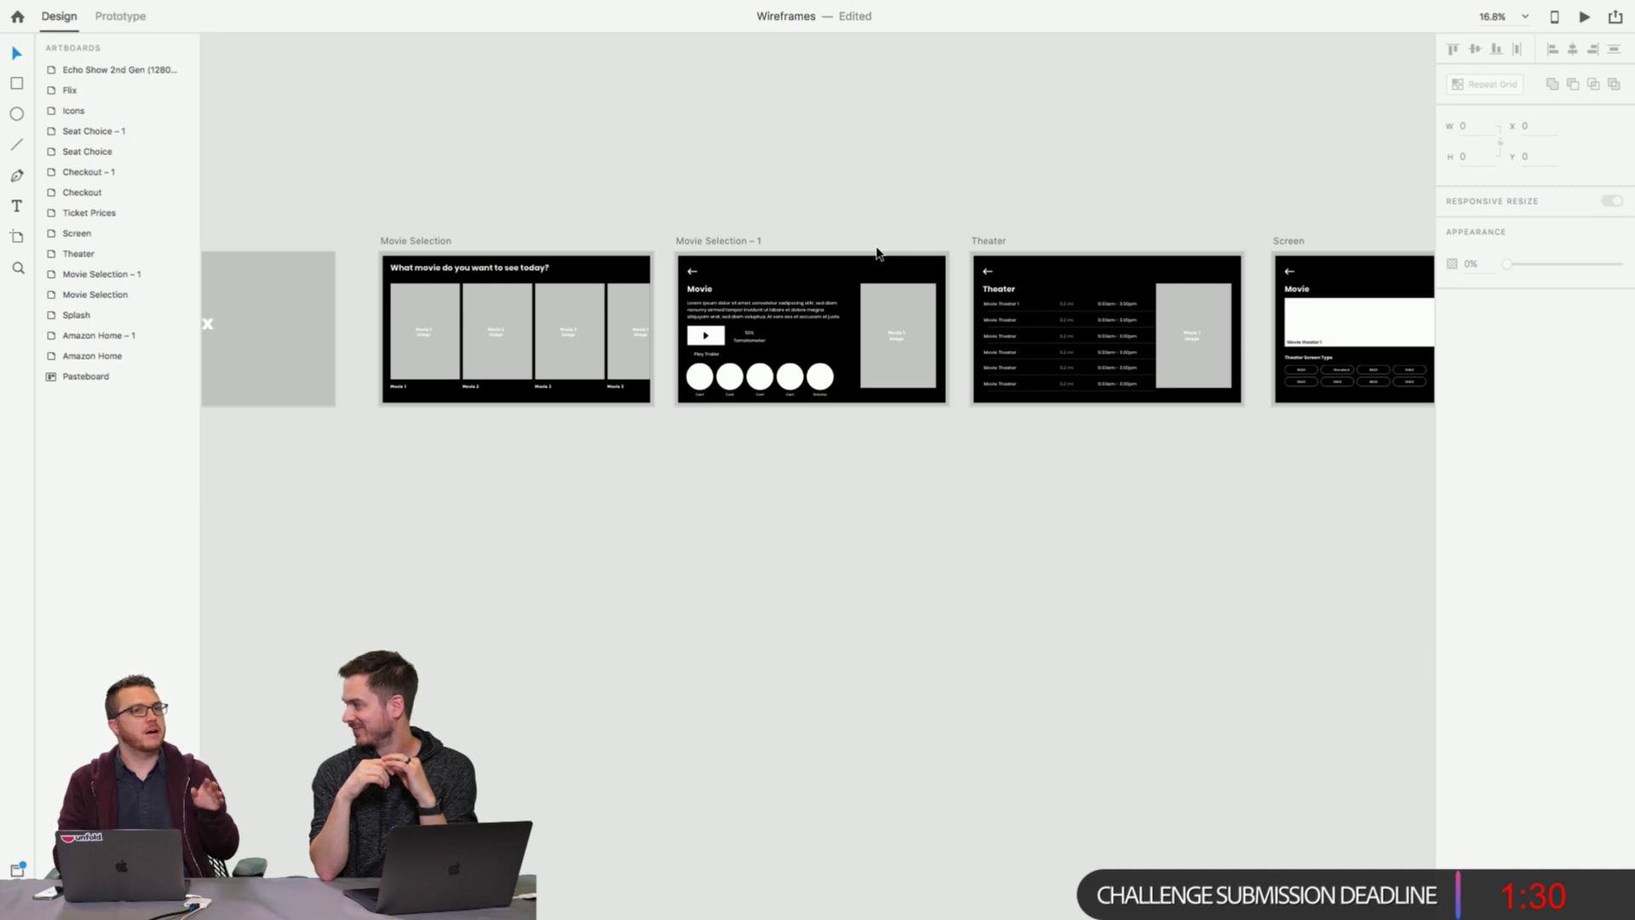
scroll(879, 254, up, 5)
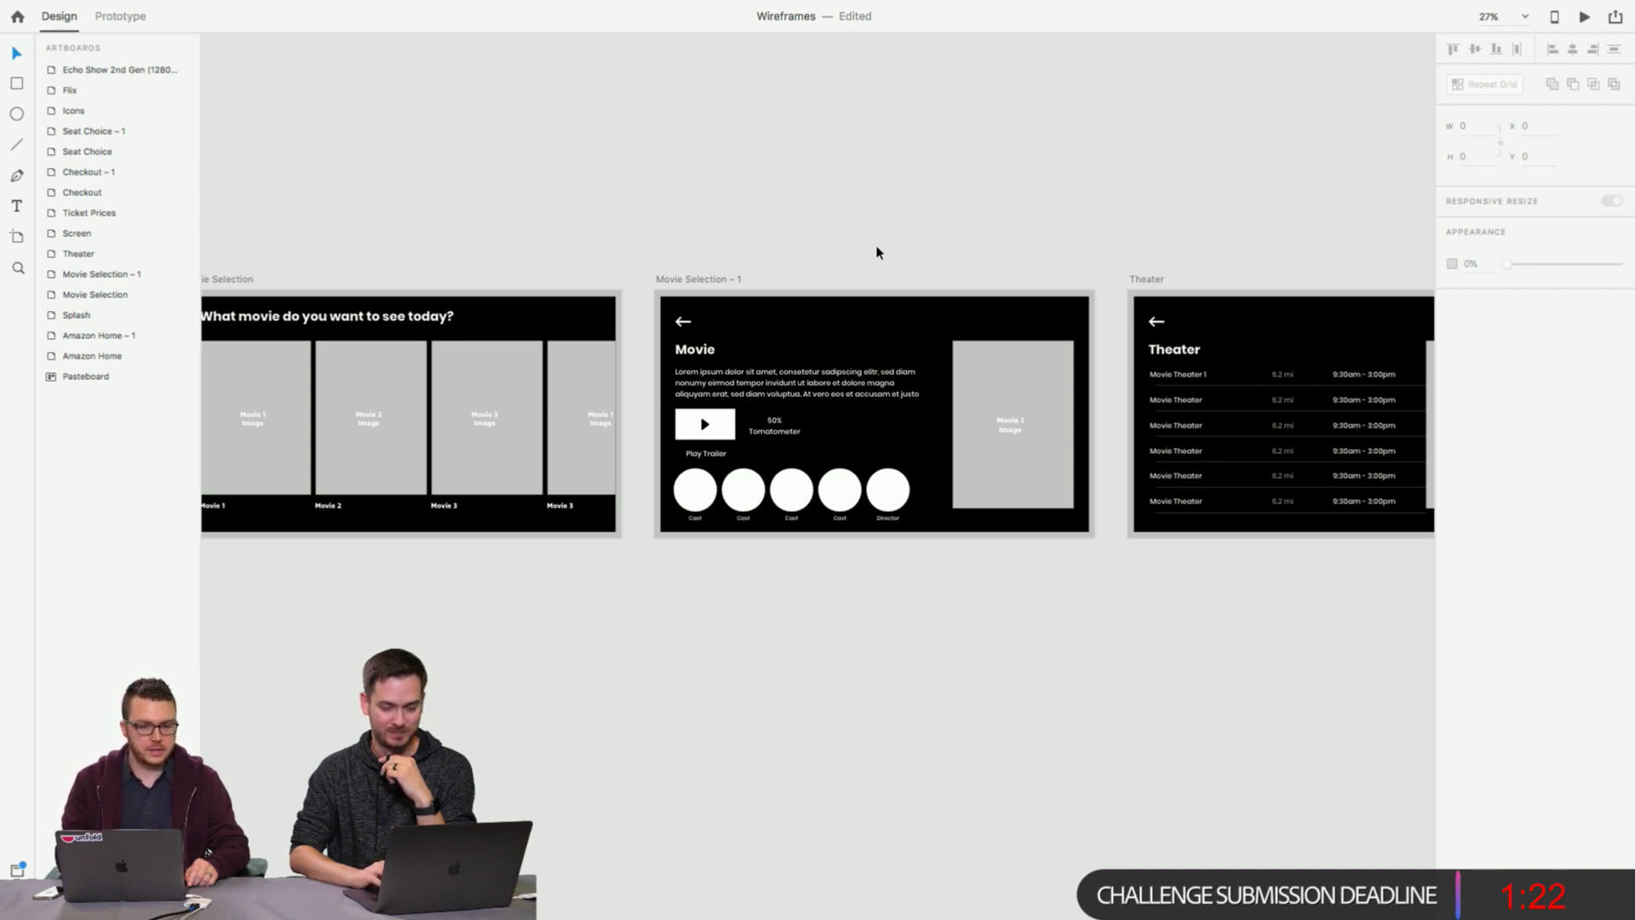
scroll(878, 252, right, 15)
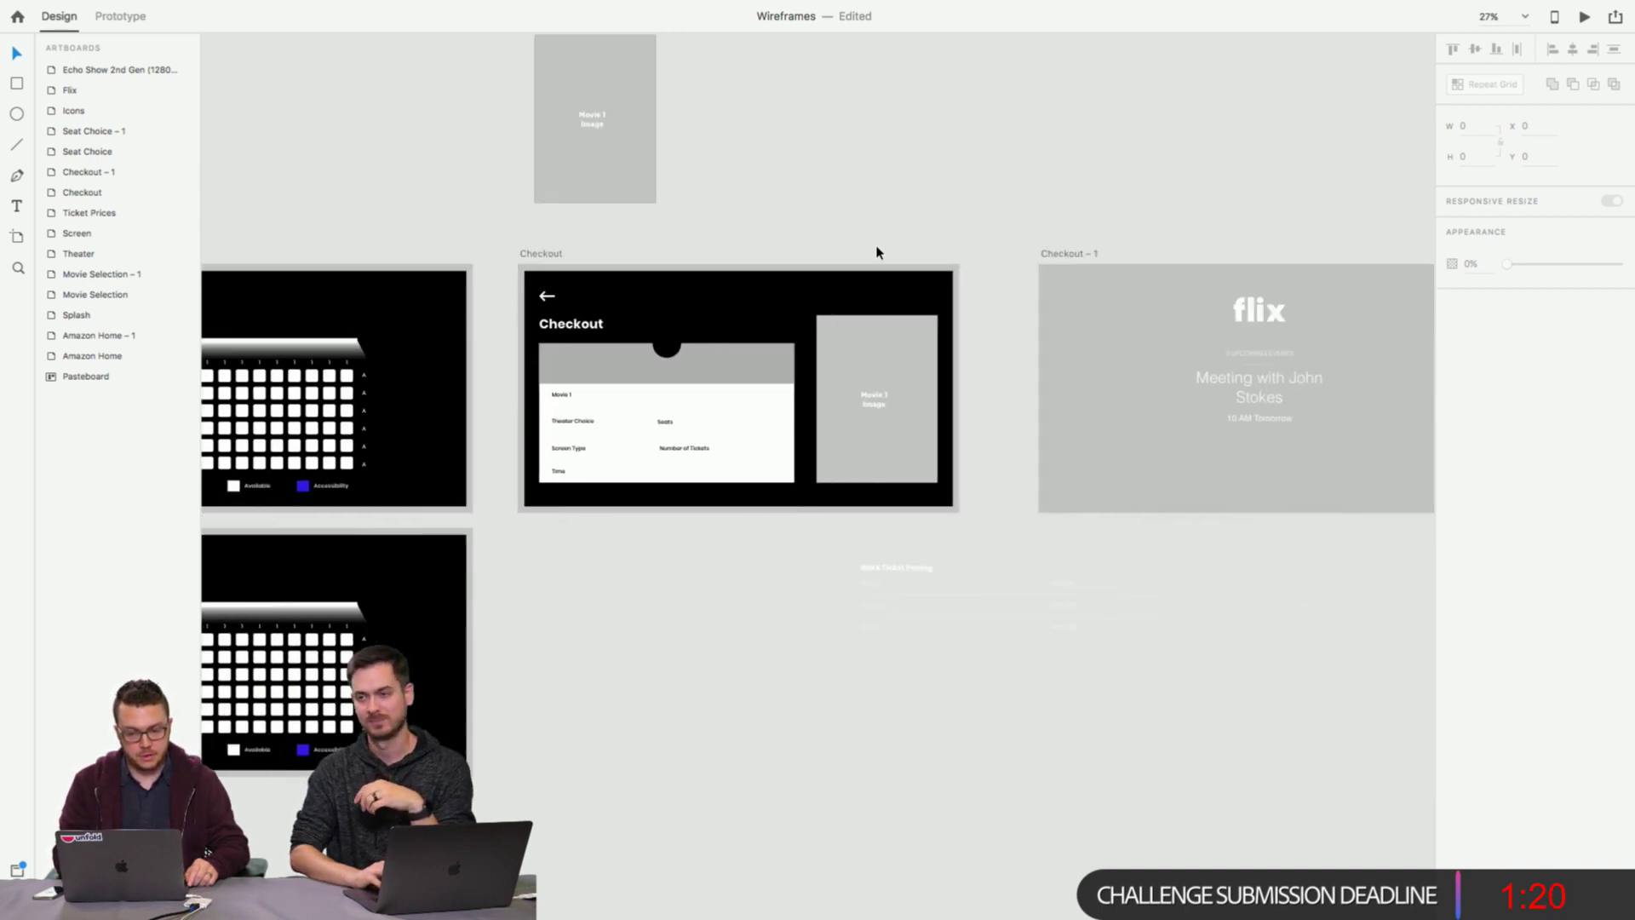
Set the upcoming-events heading on Checkout – 1 to the Poppins font at size 32.
scroll(877, 252, right, 5)
scroll(856, 403, up, 5)
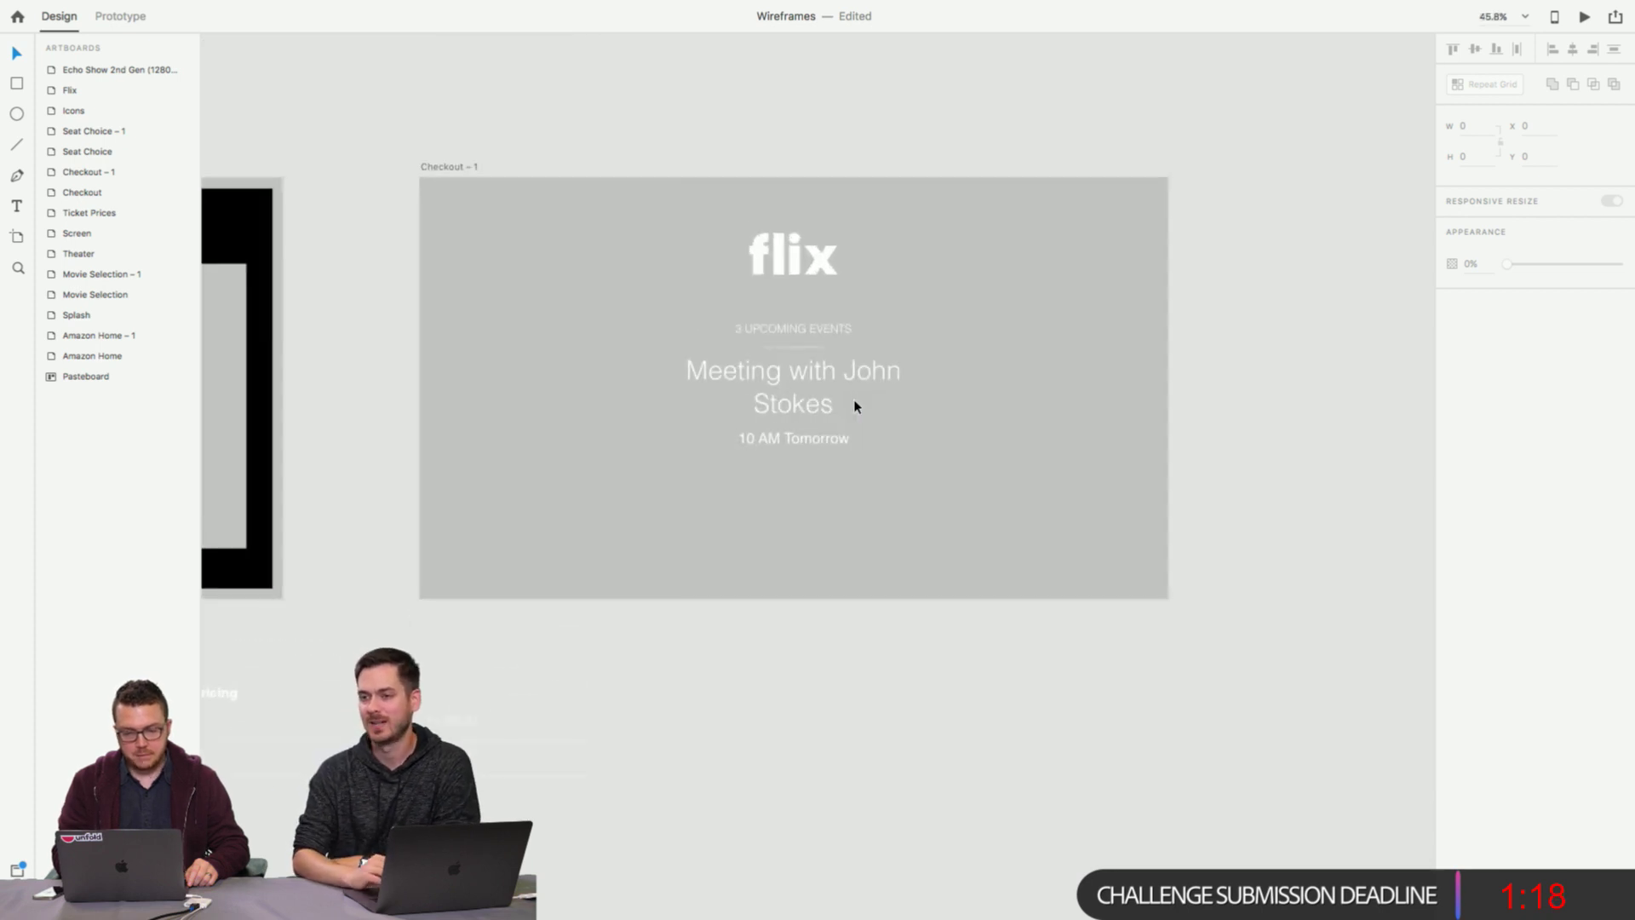
click(805, 337)
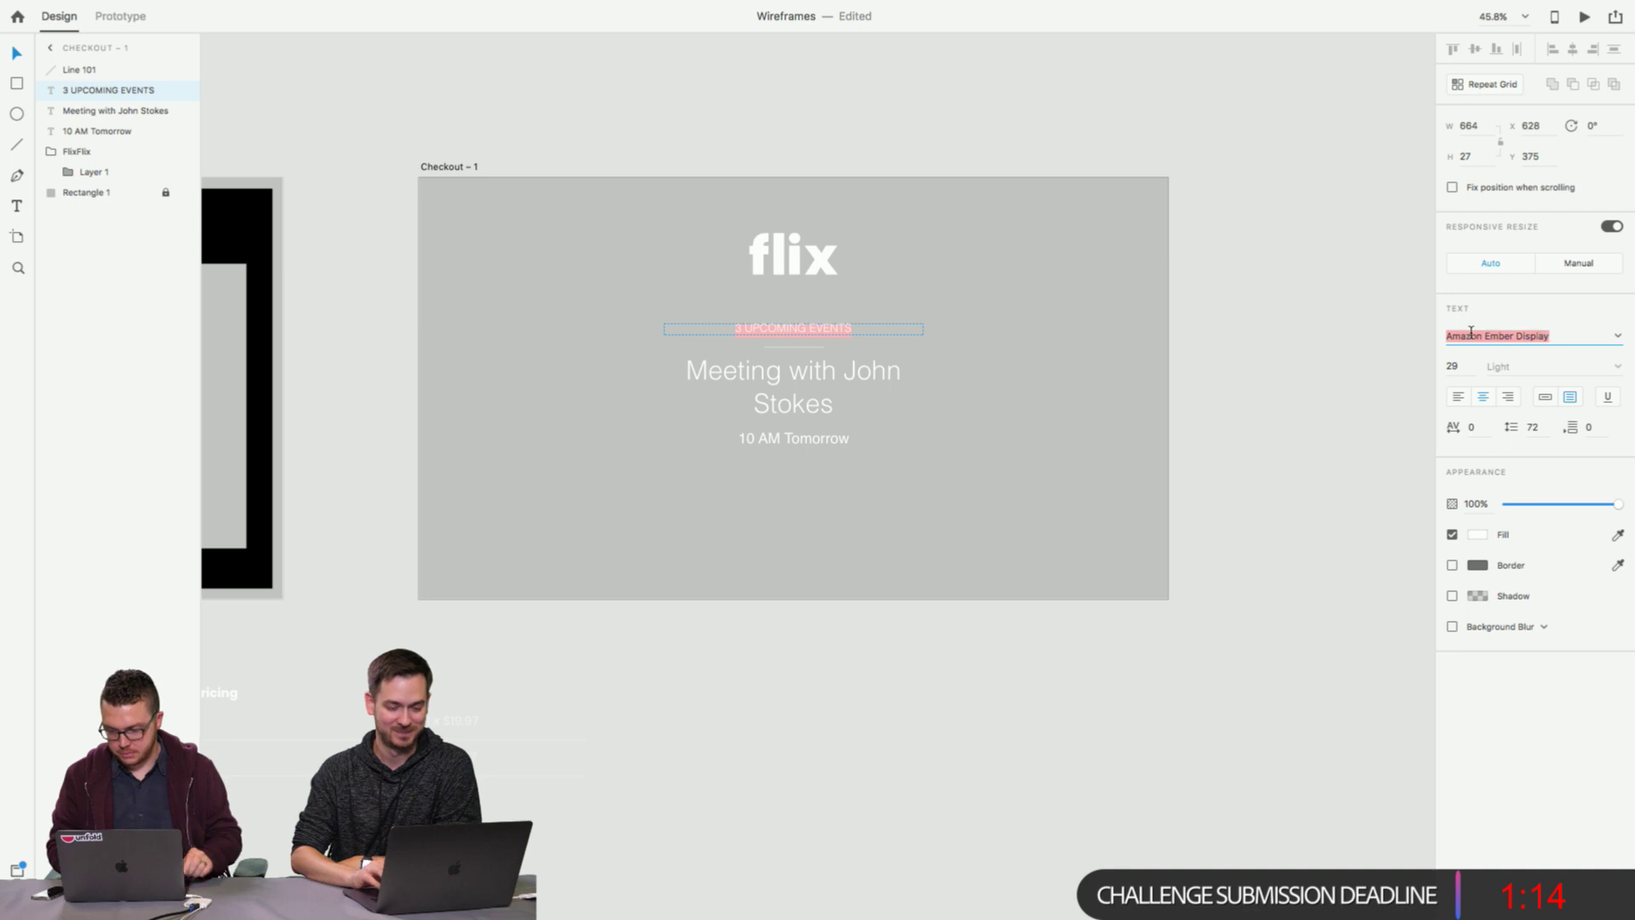
text(Pp)
text(ppins)
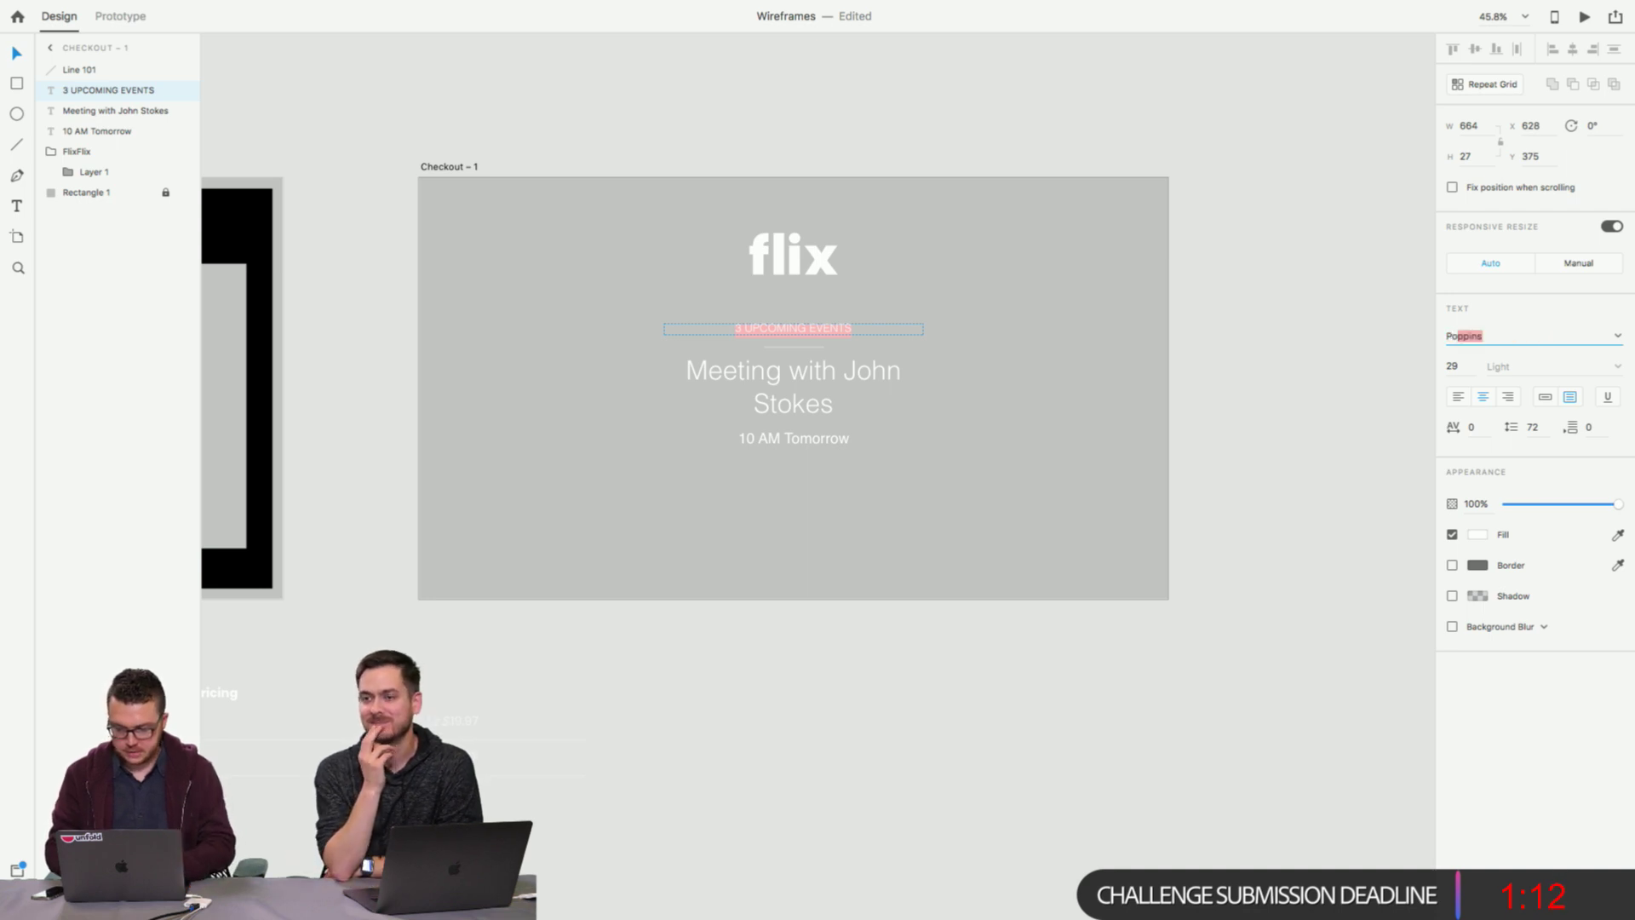
key(Return)
click(1452, 365)
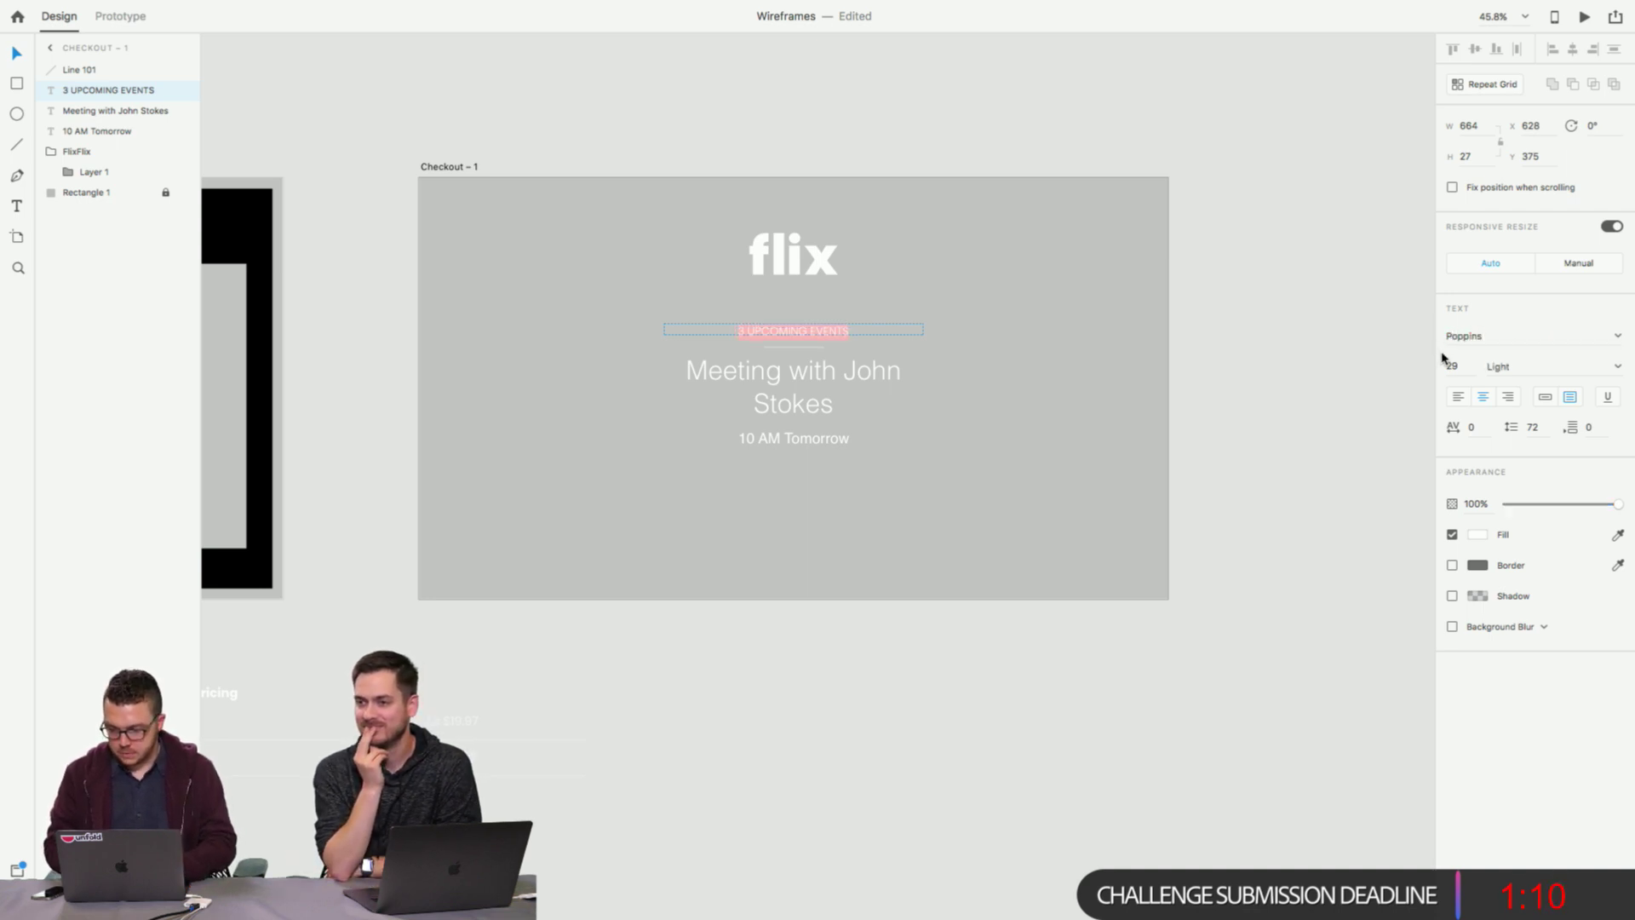
text(32)
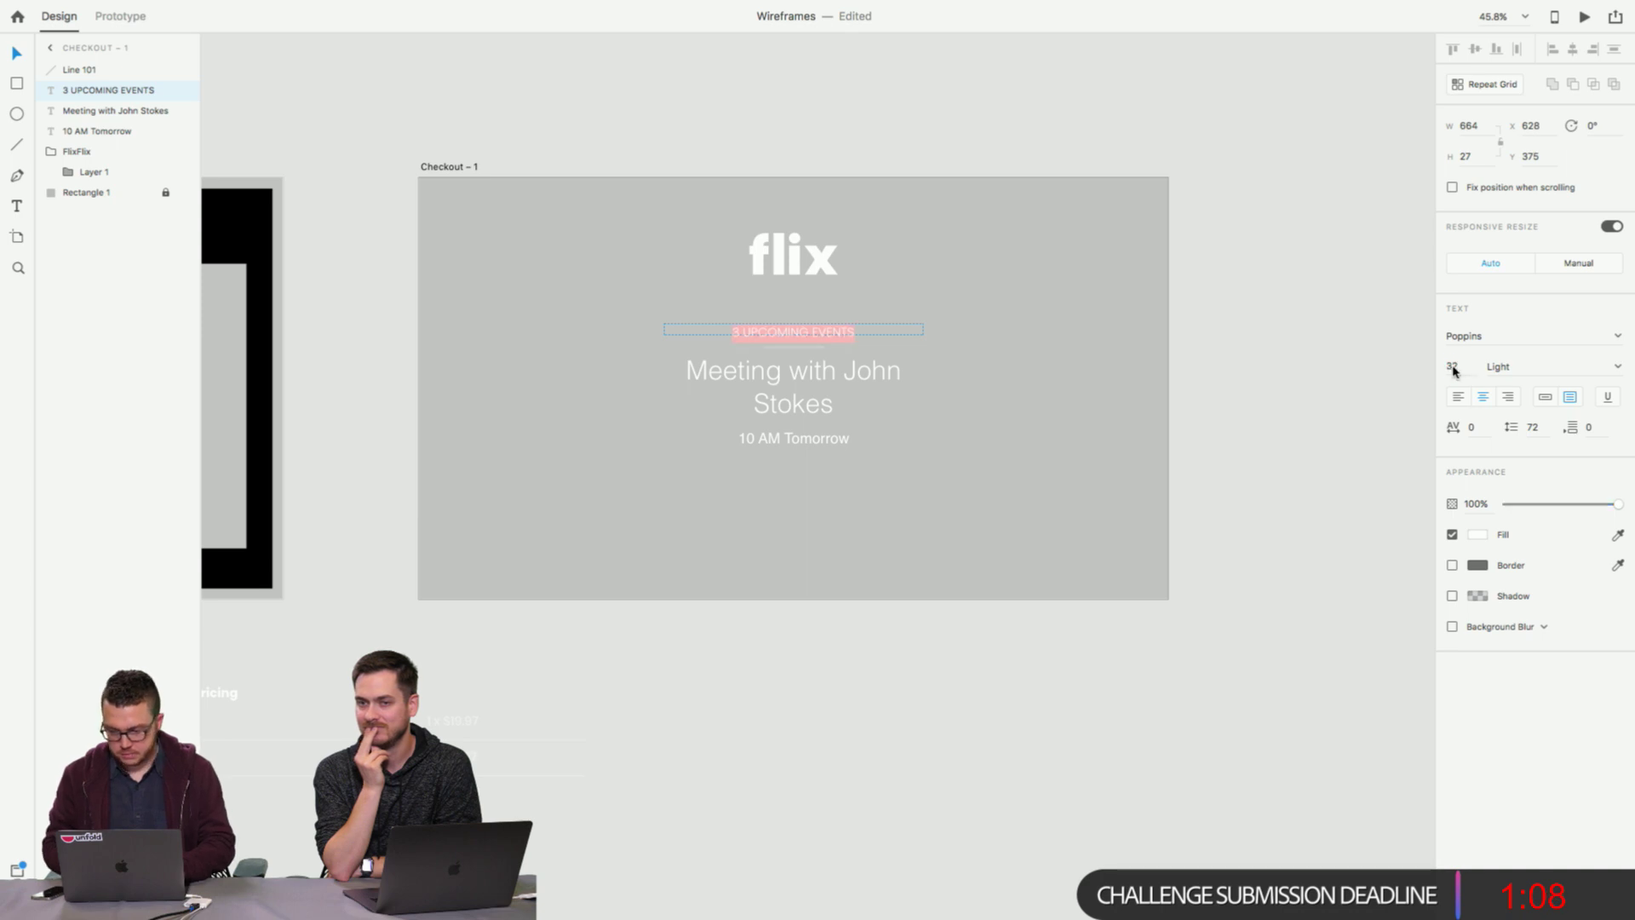
Replace the meeting title on Checkout – 1 with "You will receive email confirmation shortly".
click(878, 379)
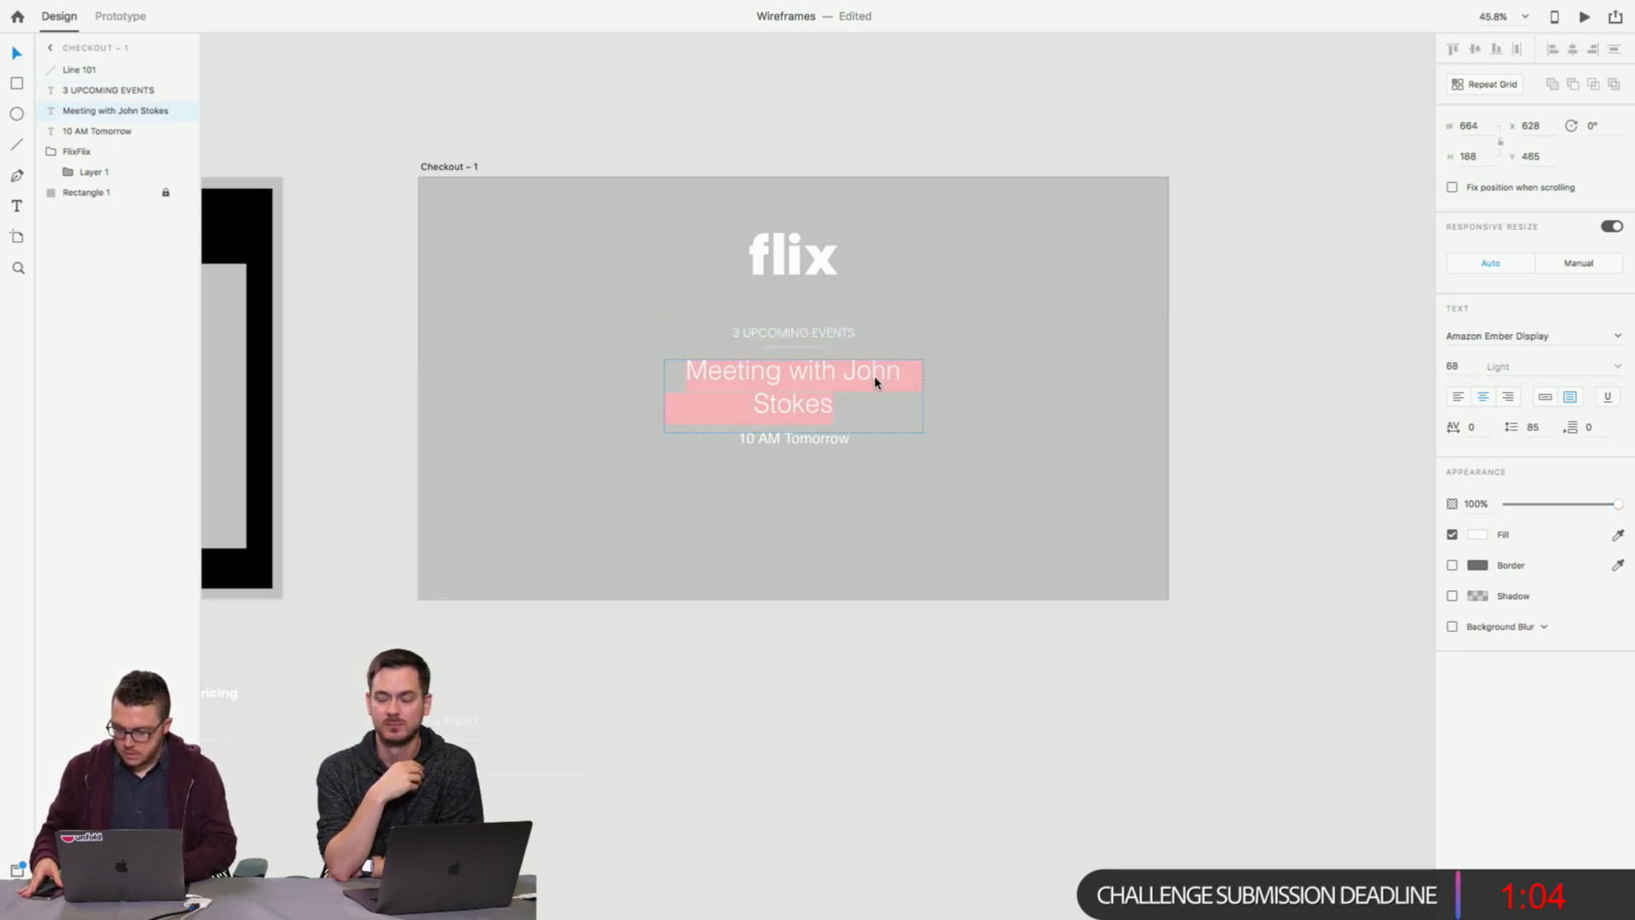
key(BackSpace)
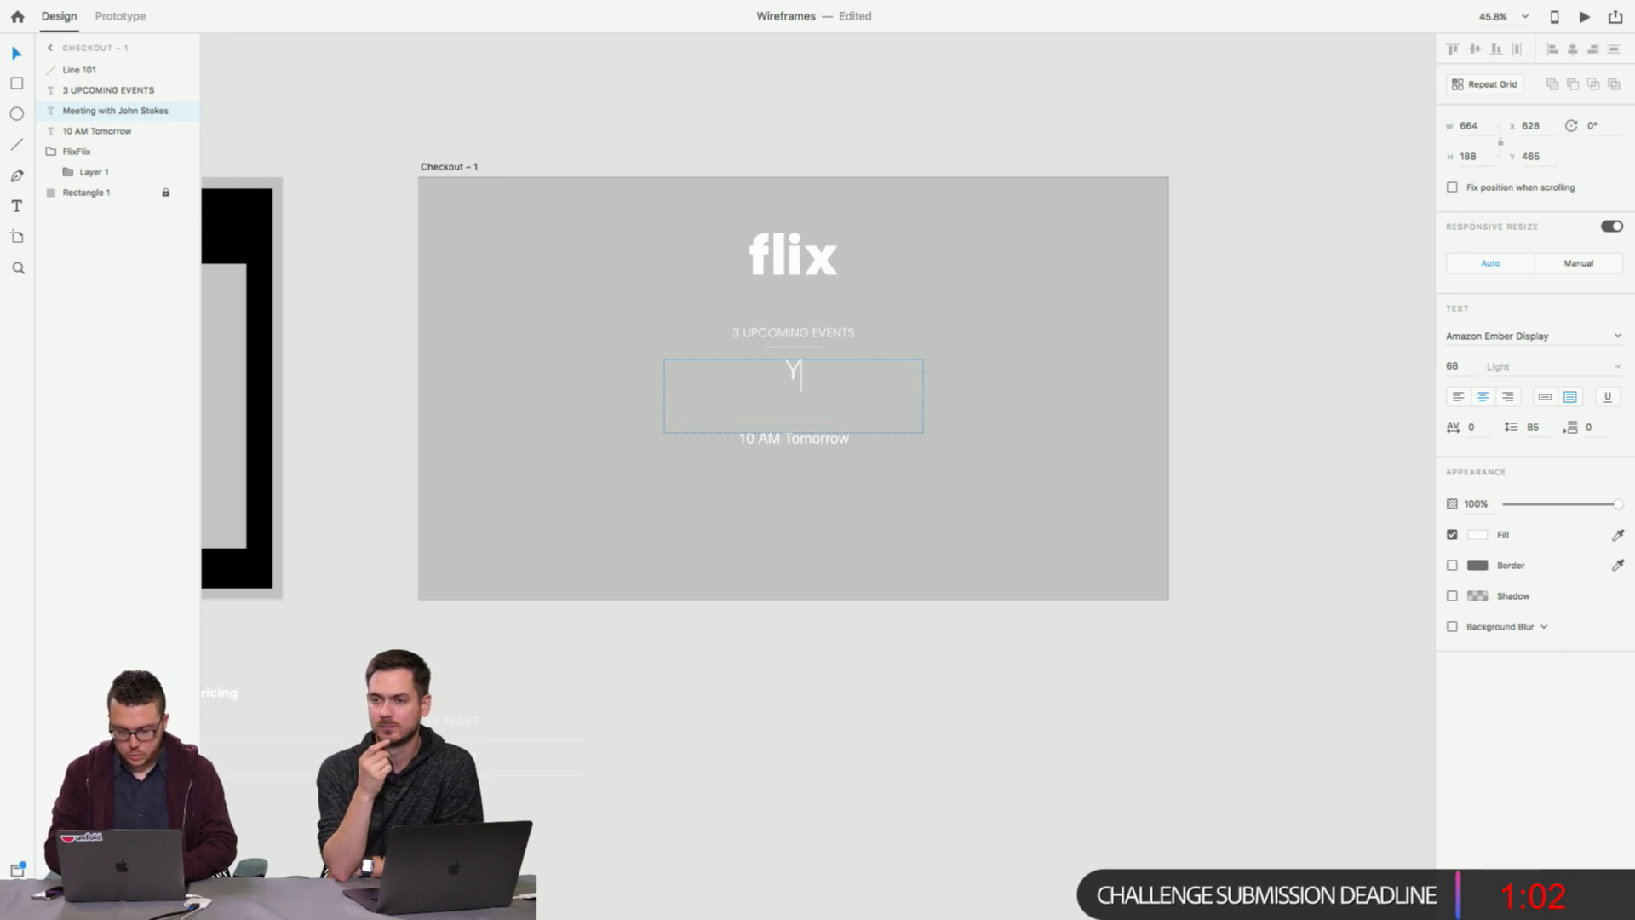
text(You Wil)
key(BackSpace)
key(BackSpace)
key(BackSpace)
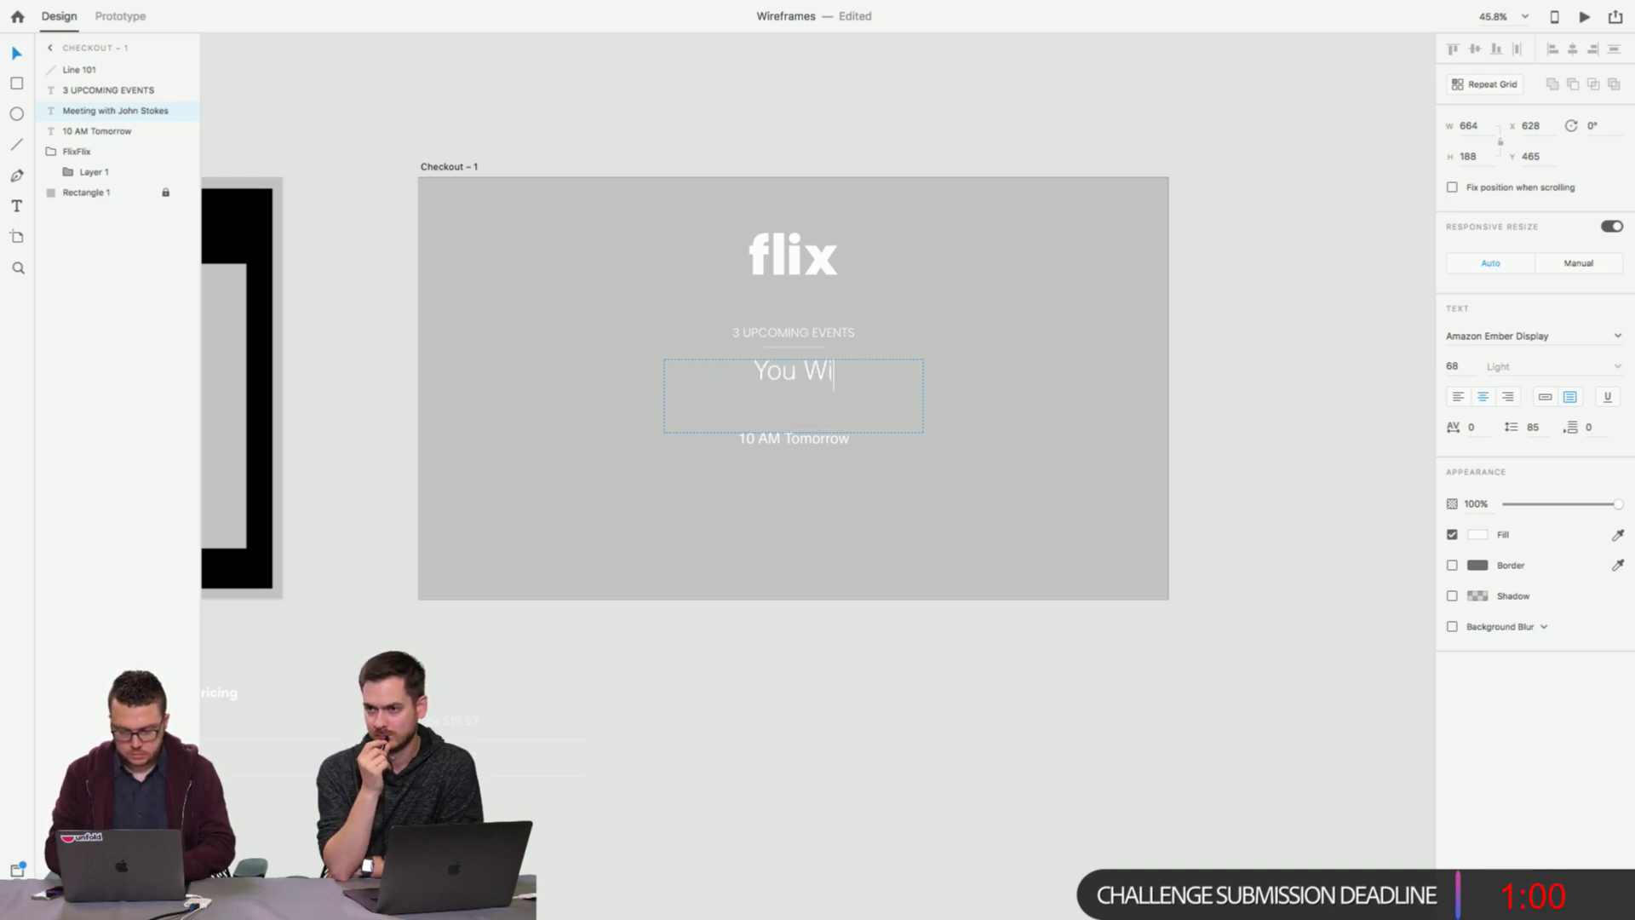
text(will recie)
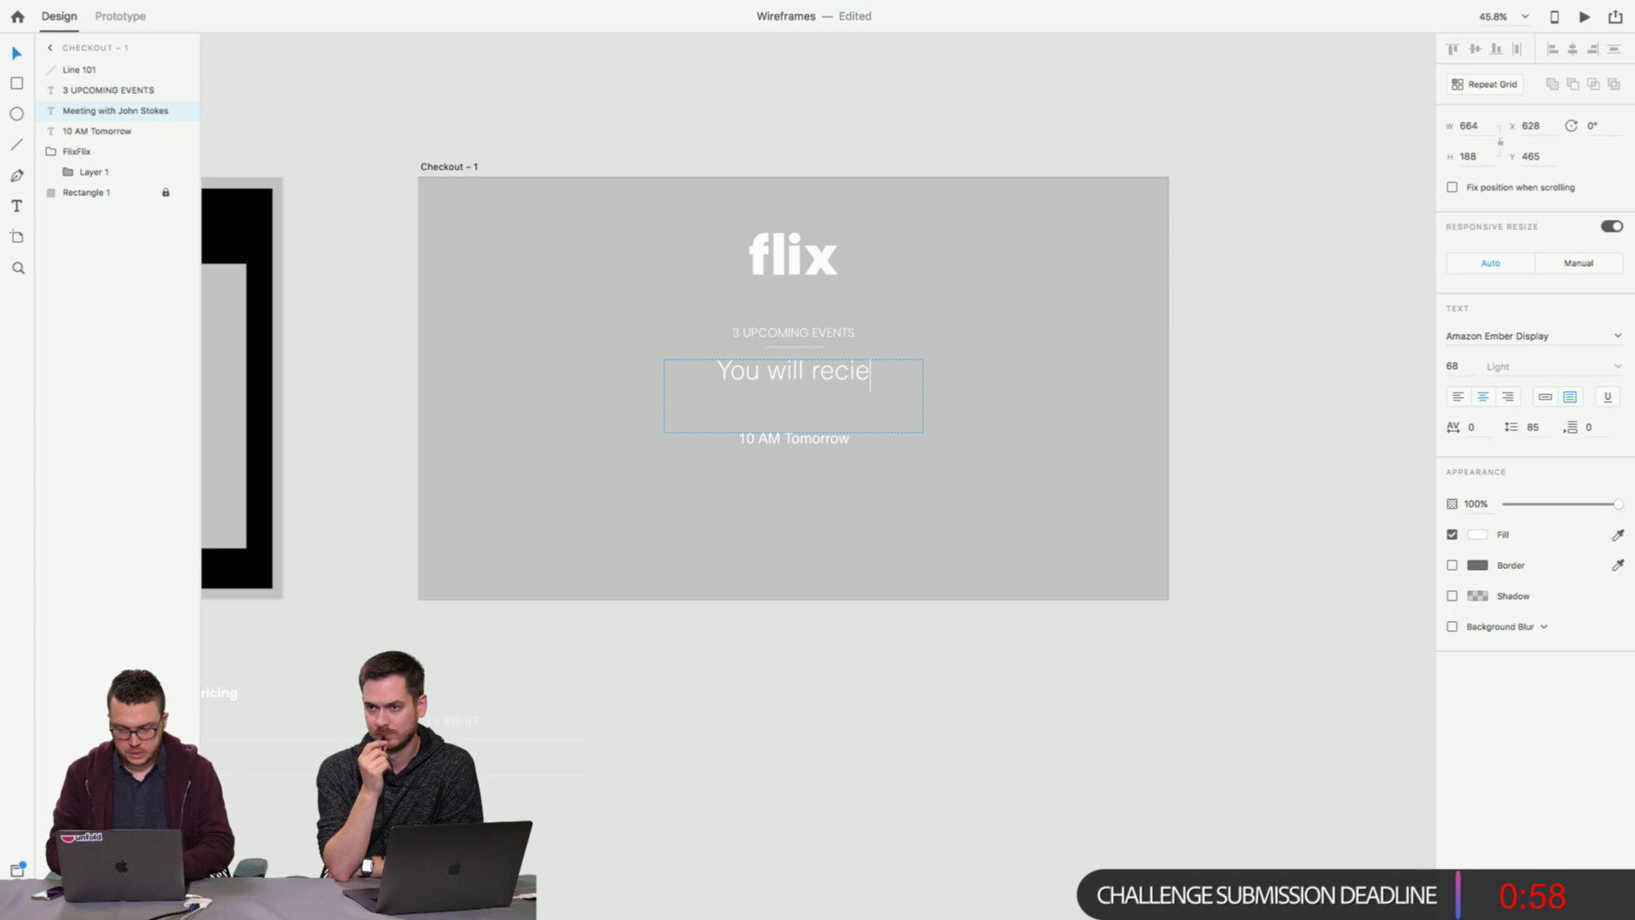
key(BackSpace)
key(BackSpace)
text(eive emai)
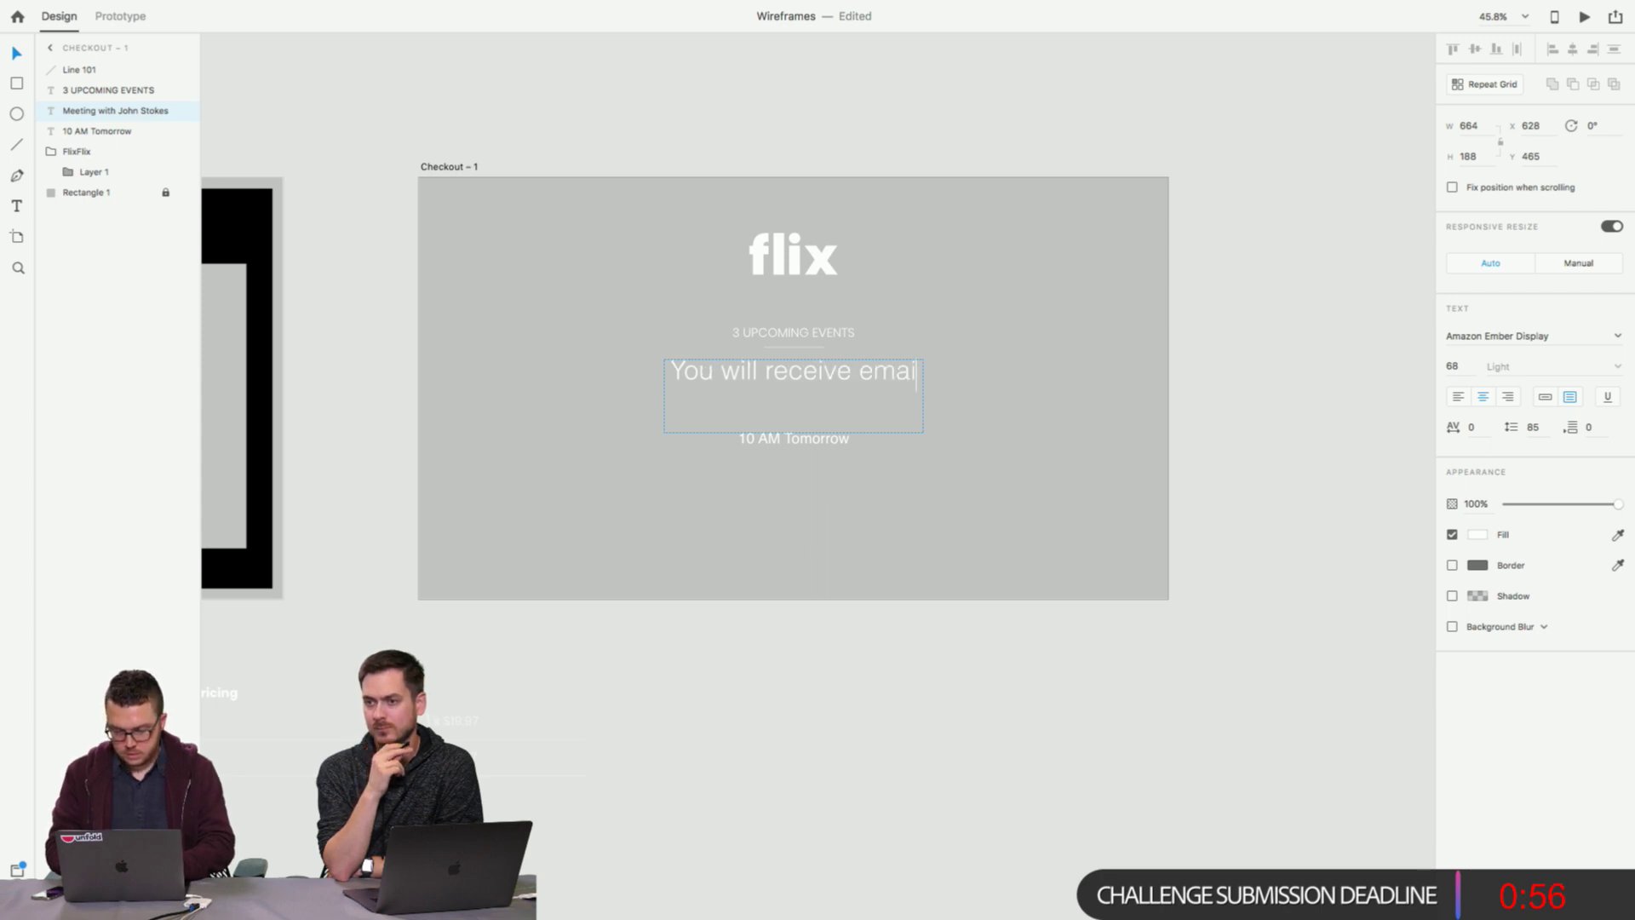
text(l confirma)
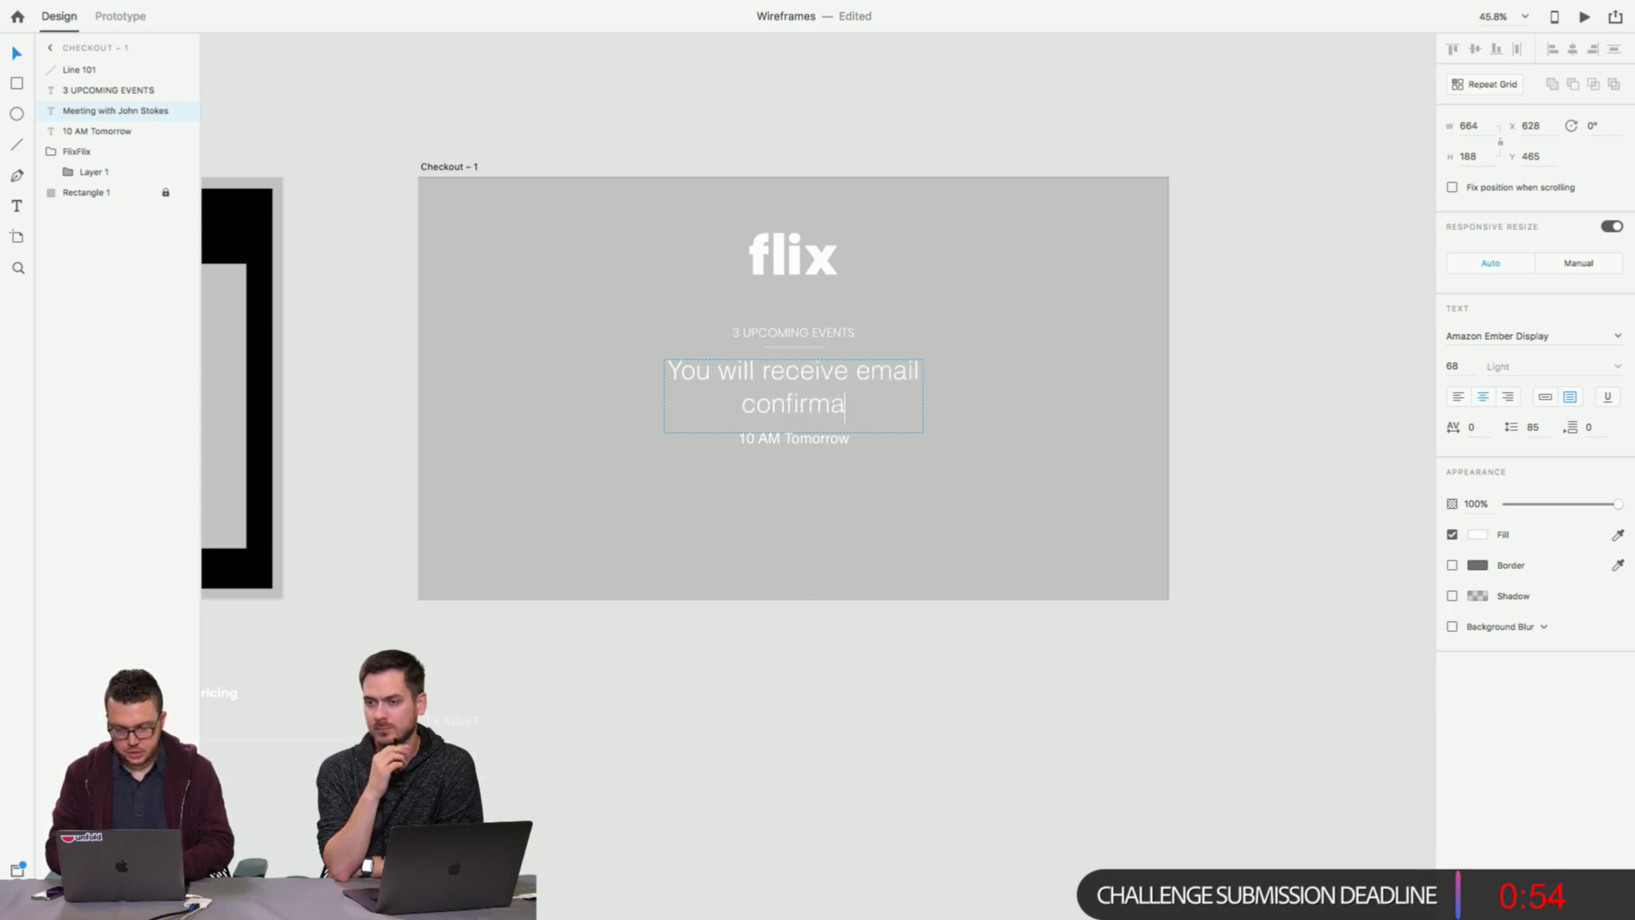
text(tion shortly)
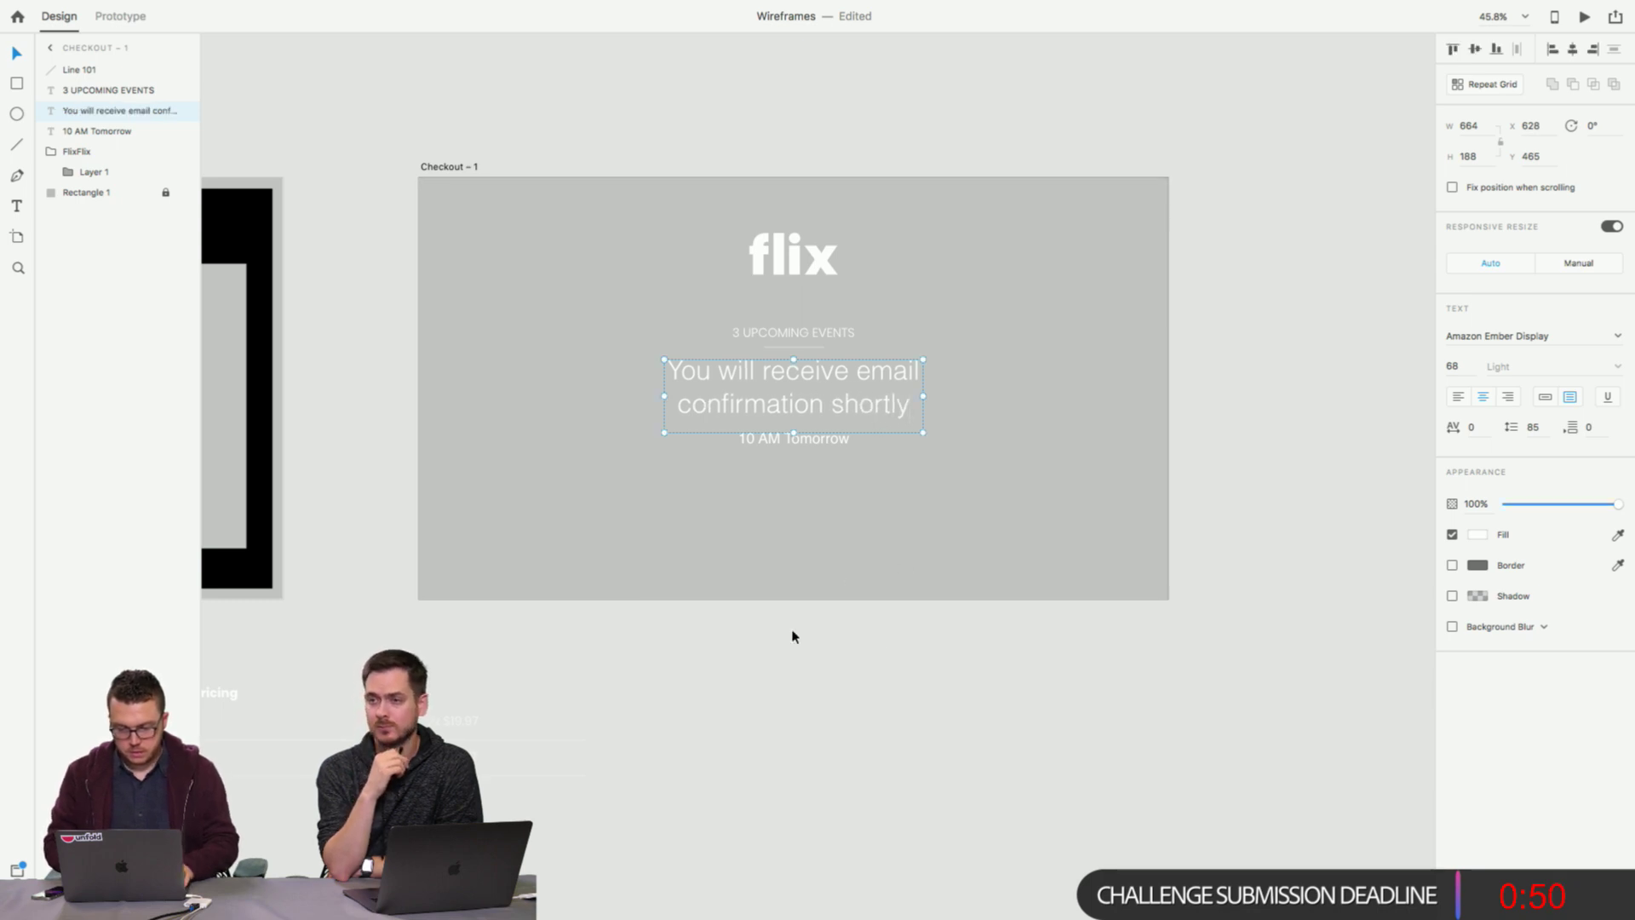
Set the "10 AM Tomorrow" text on Checkout – 1 to the Poppins font at size 32.
click(798, 445)
double_click(797, 445)
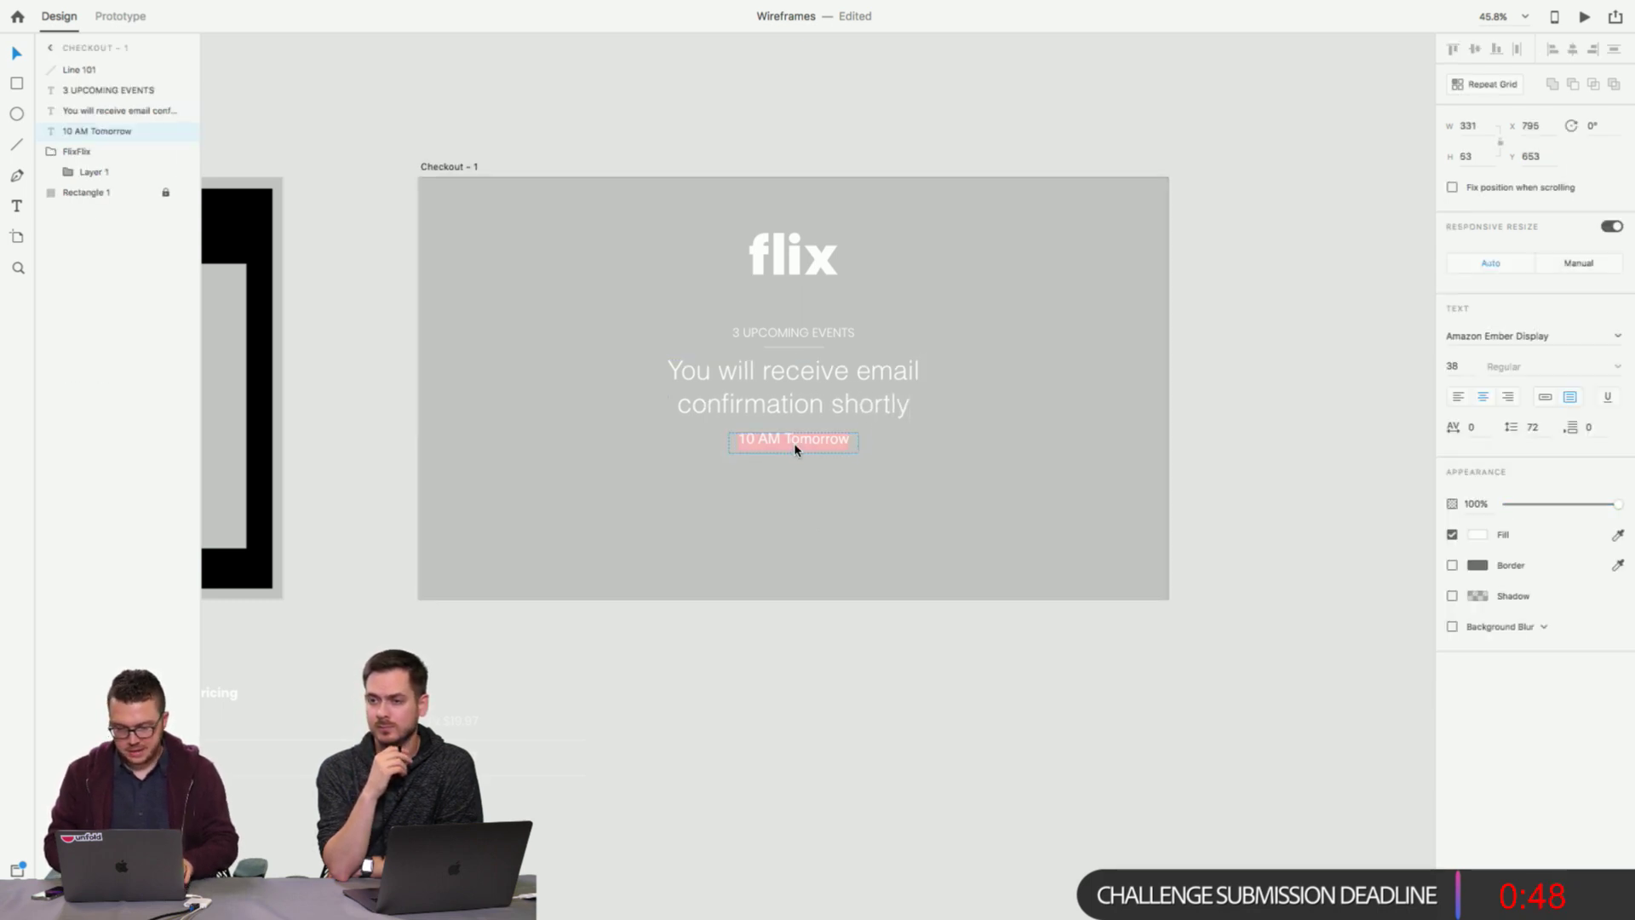
key(Escape)
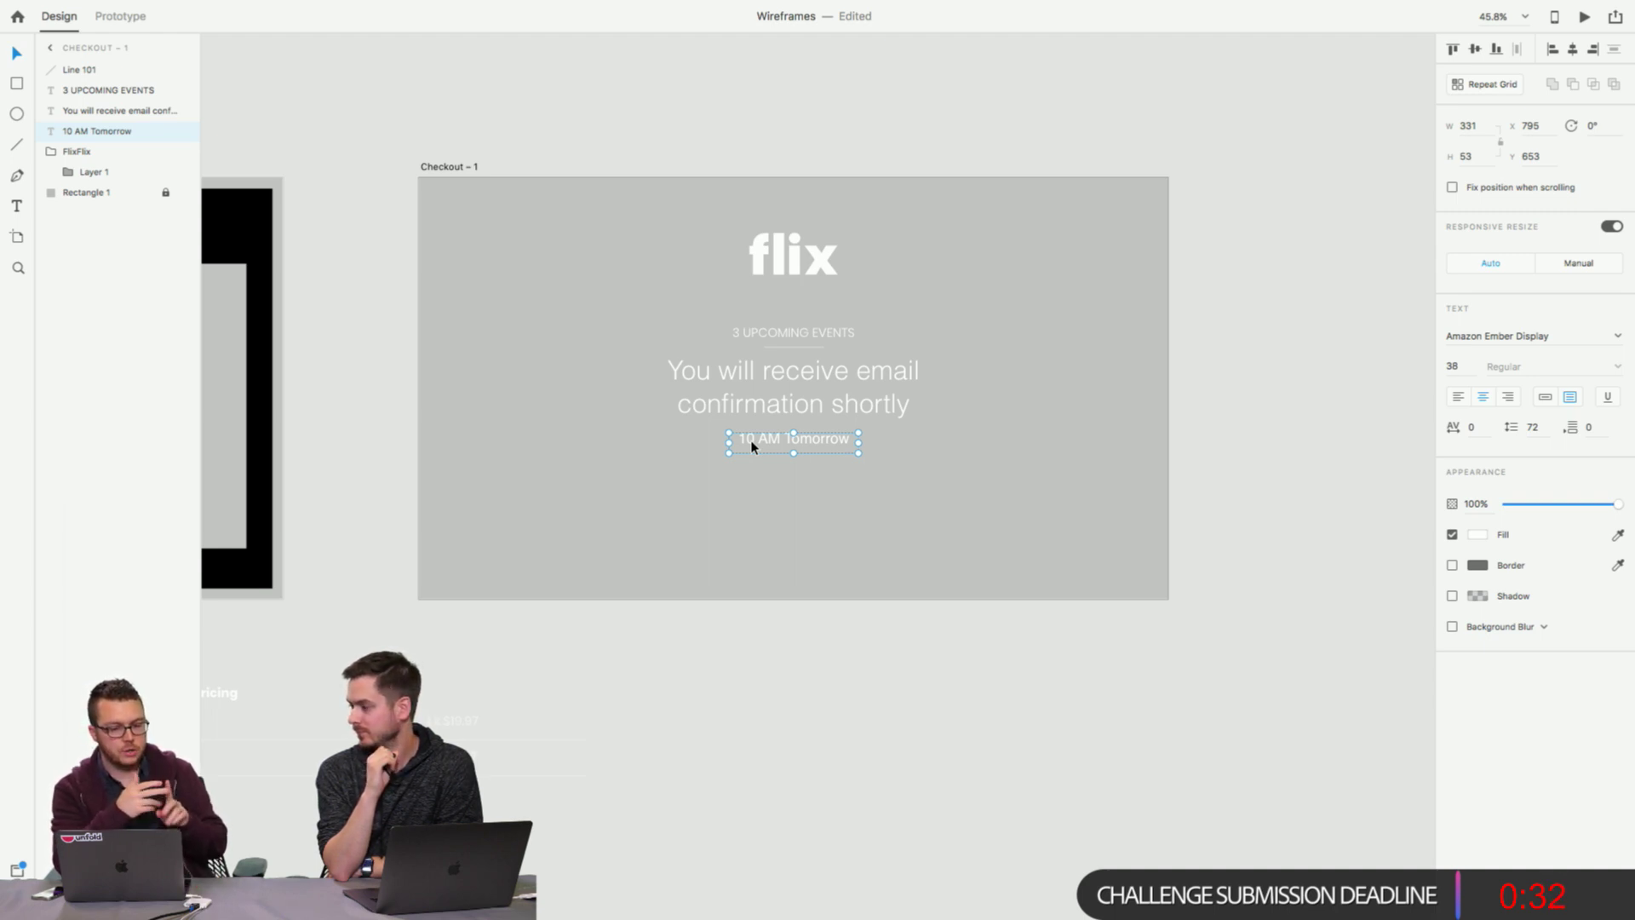
double_click(751, 441)
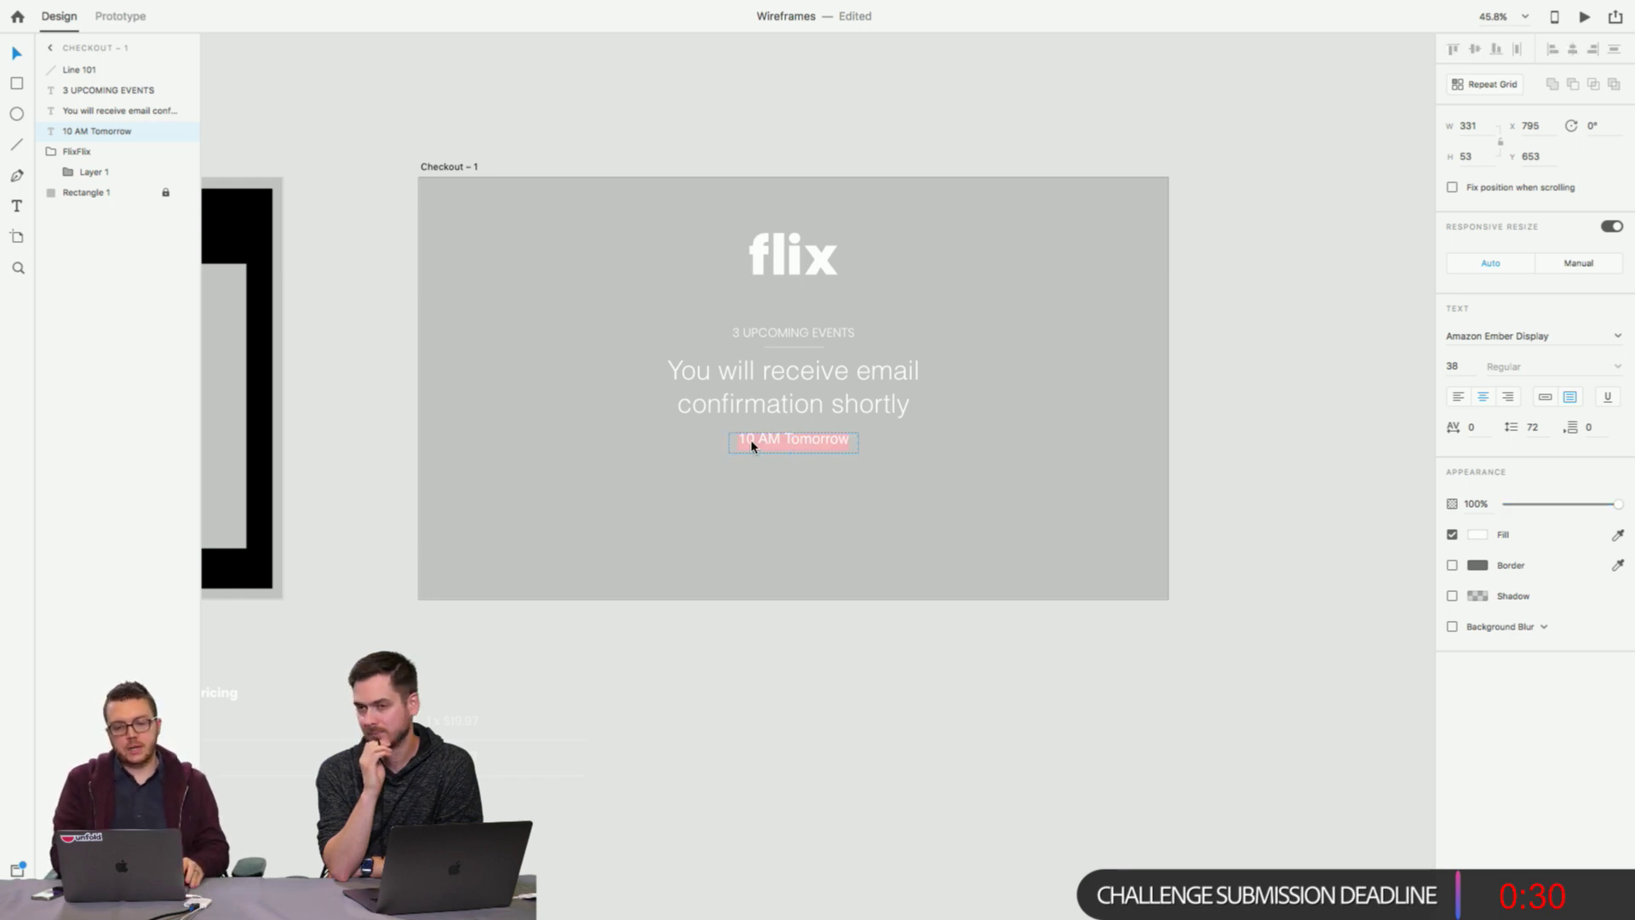
click(1540, 337)
double_click(1540, 337)
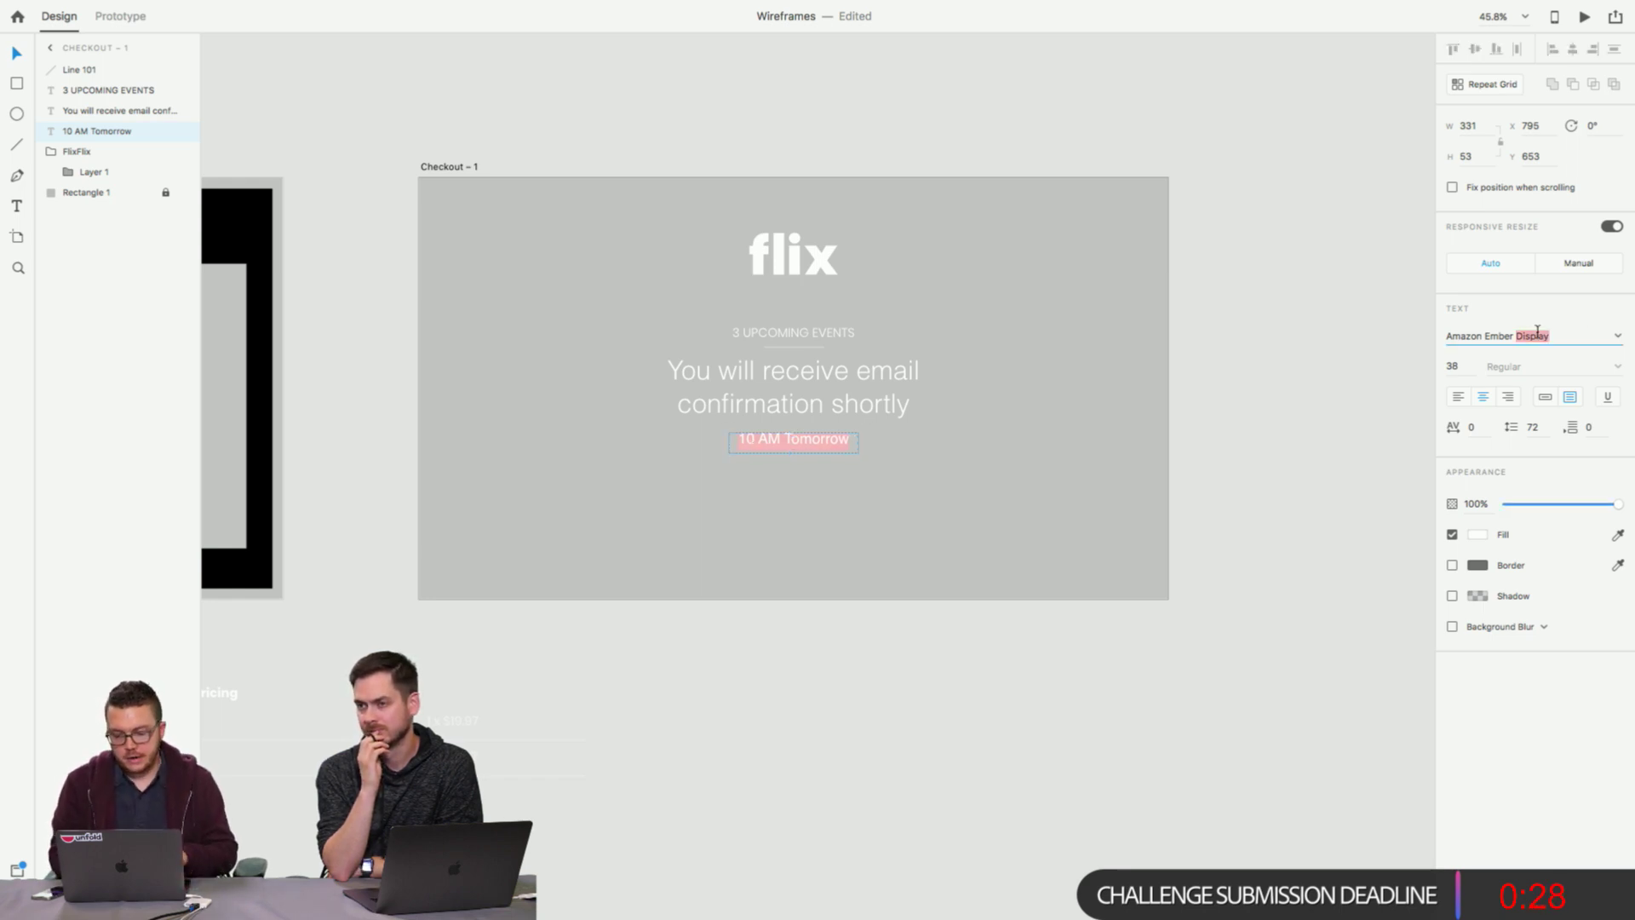
key(super+a)
text(Poppins)
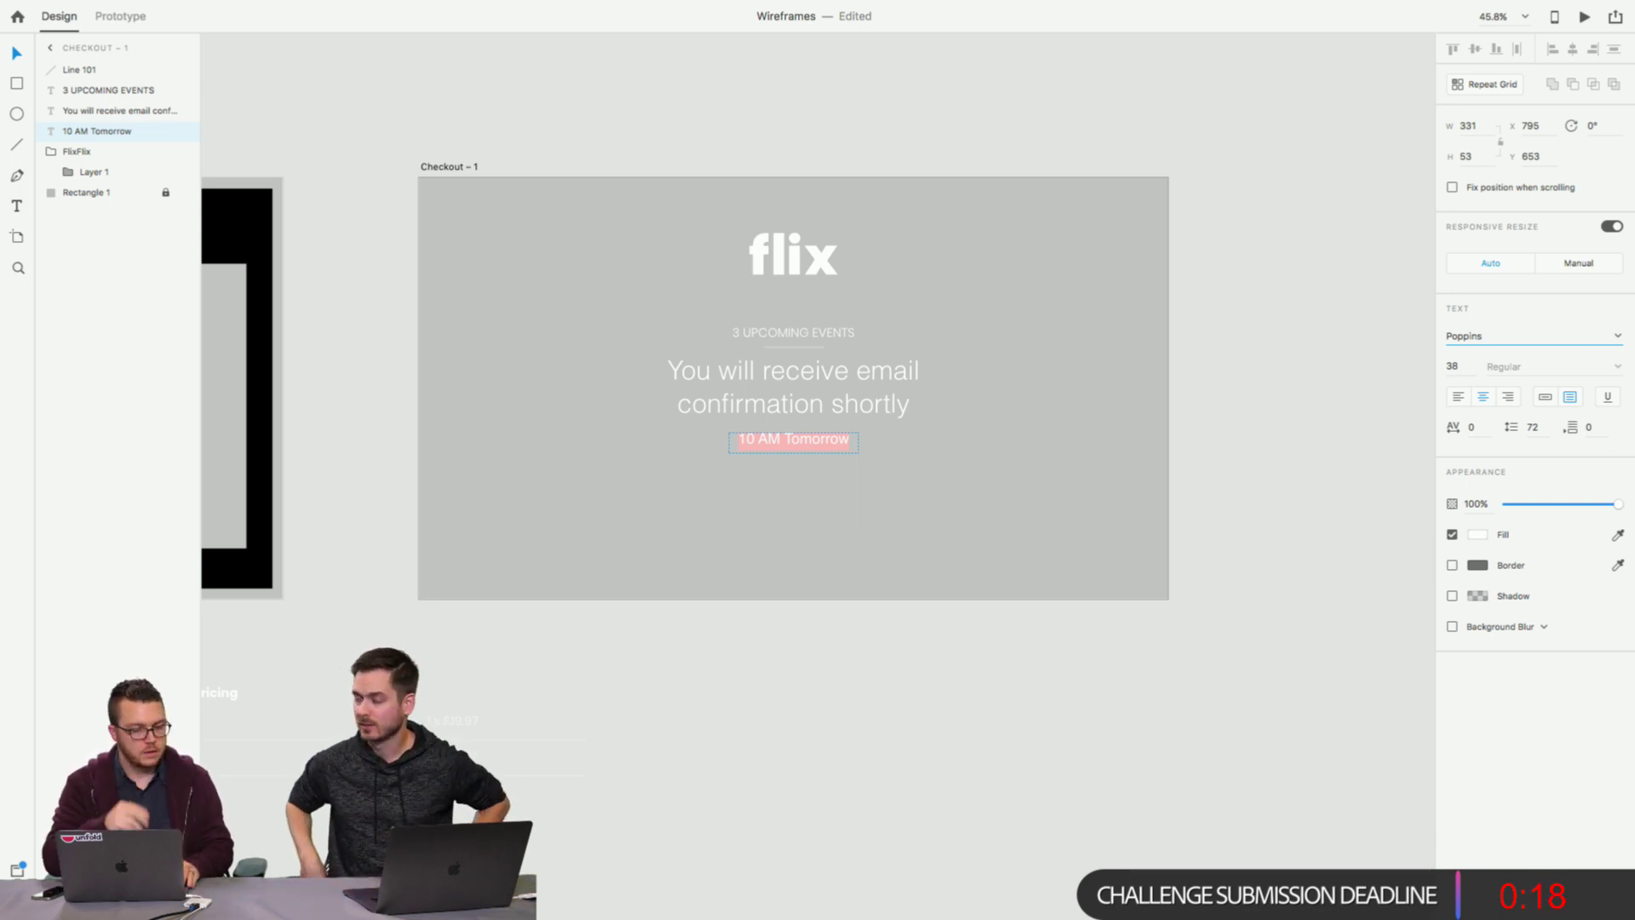
key(Return)
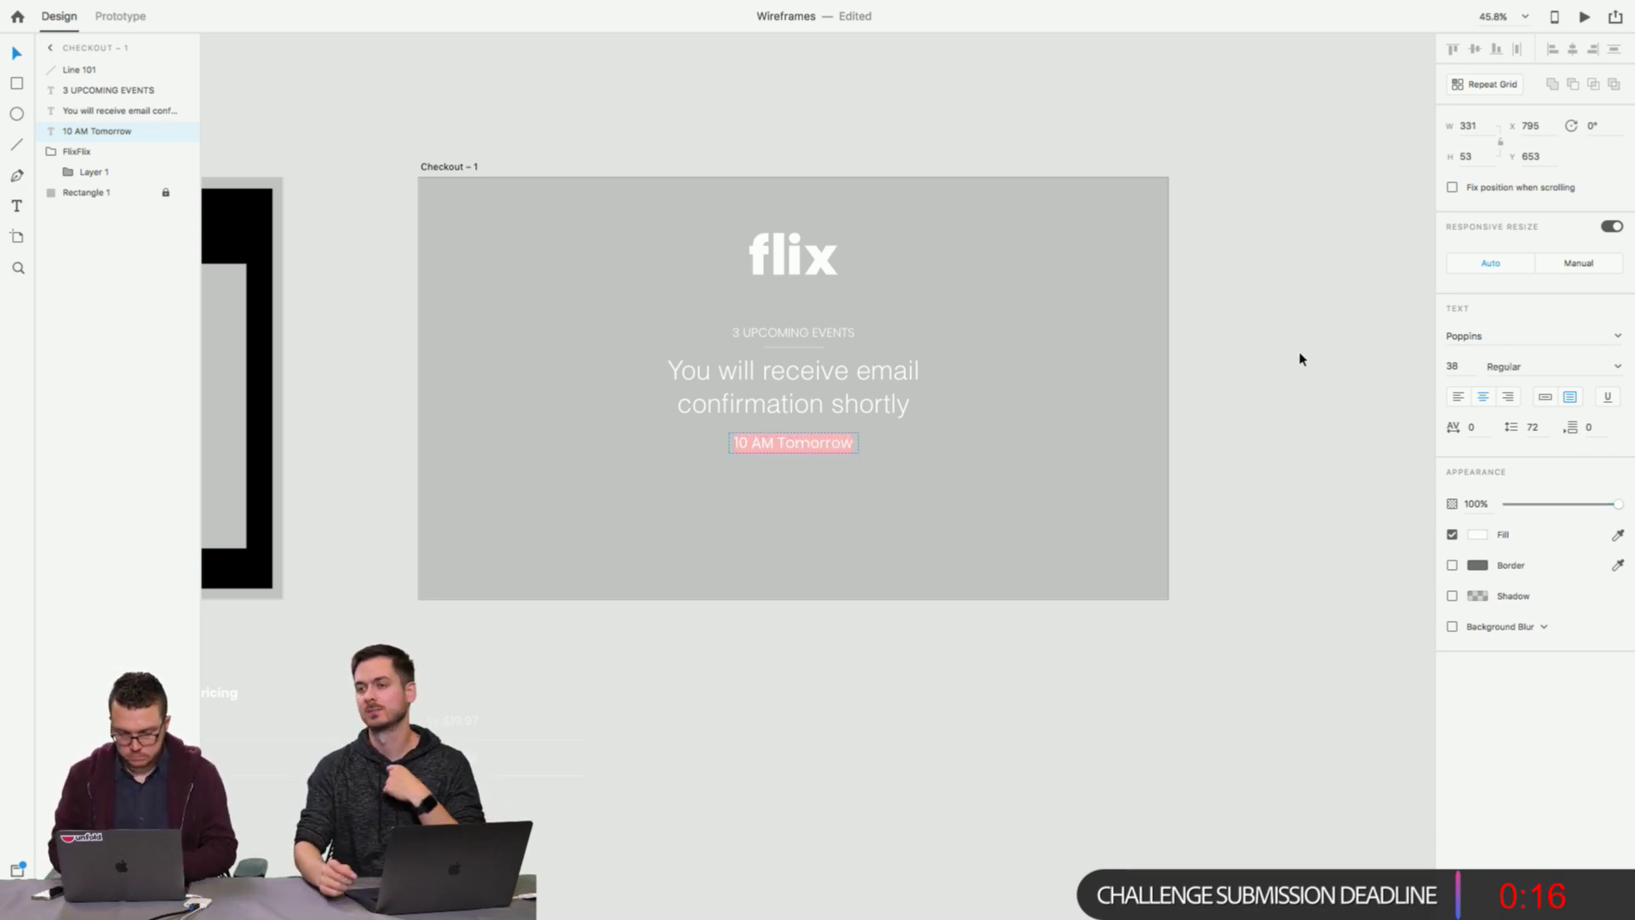
click(1452, 365)
text(32)
key(Return)
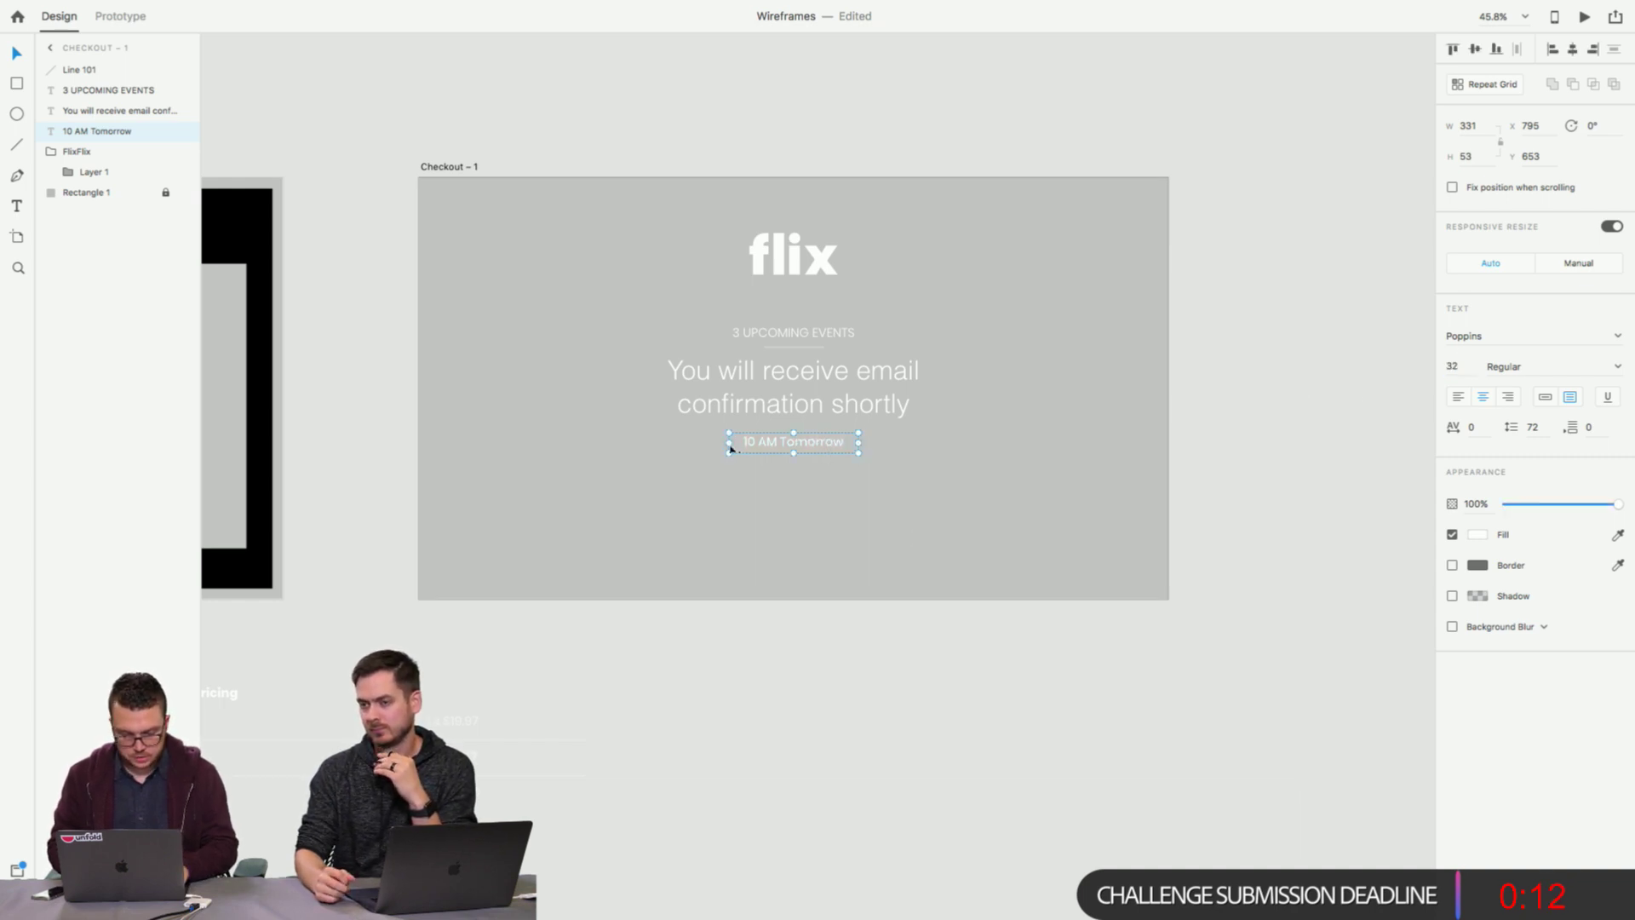
Widen the "10 AM Tomorrow" text box to 604 and replace its text with "Traffic is light 12 min to Majestic 12".
drag(729, 442, 677, 442)
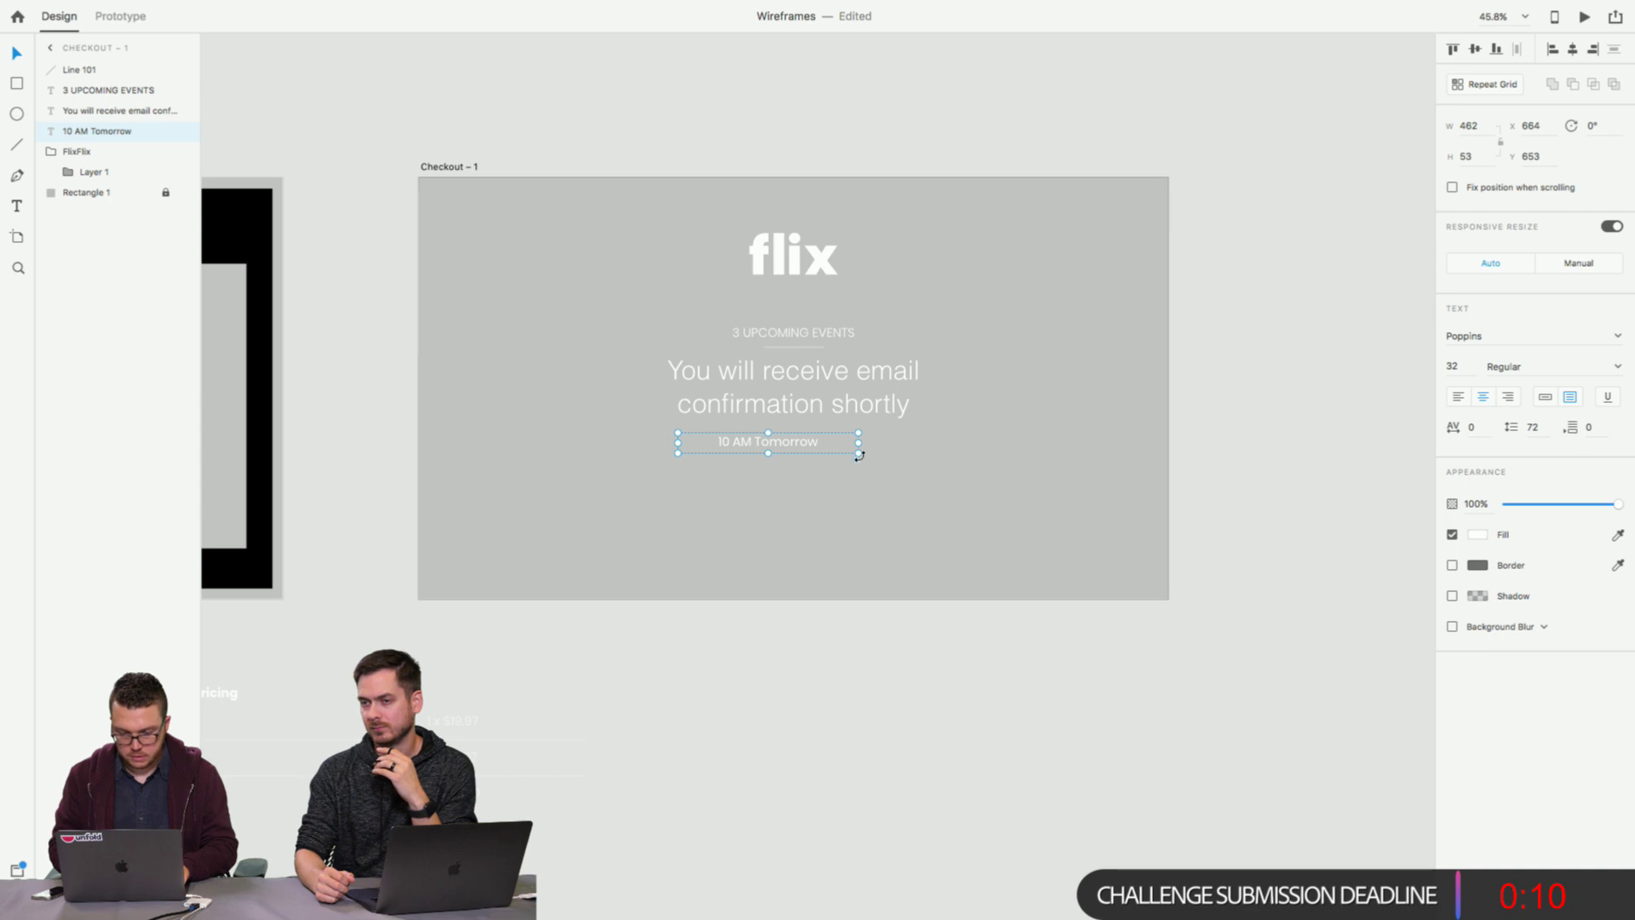
drag(860, 443, 916, 443)
double_click(834, 445)
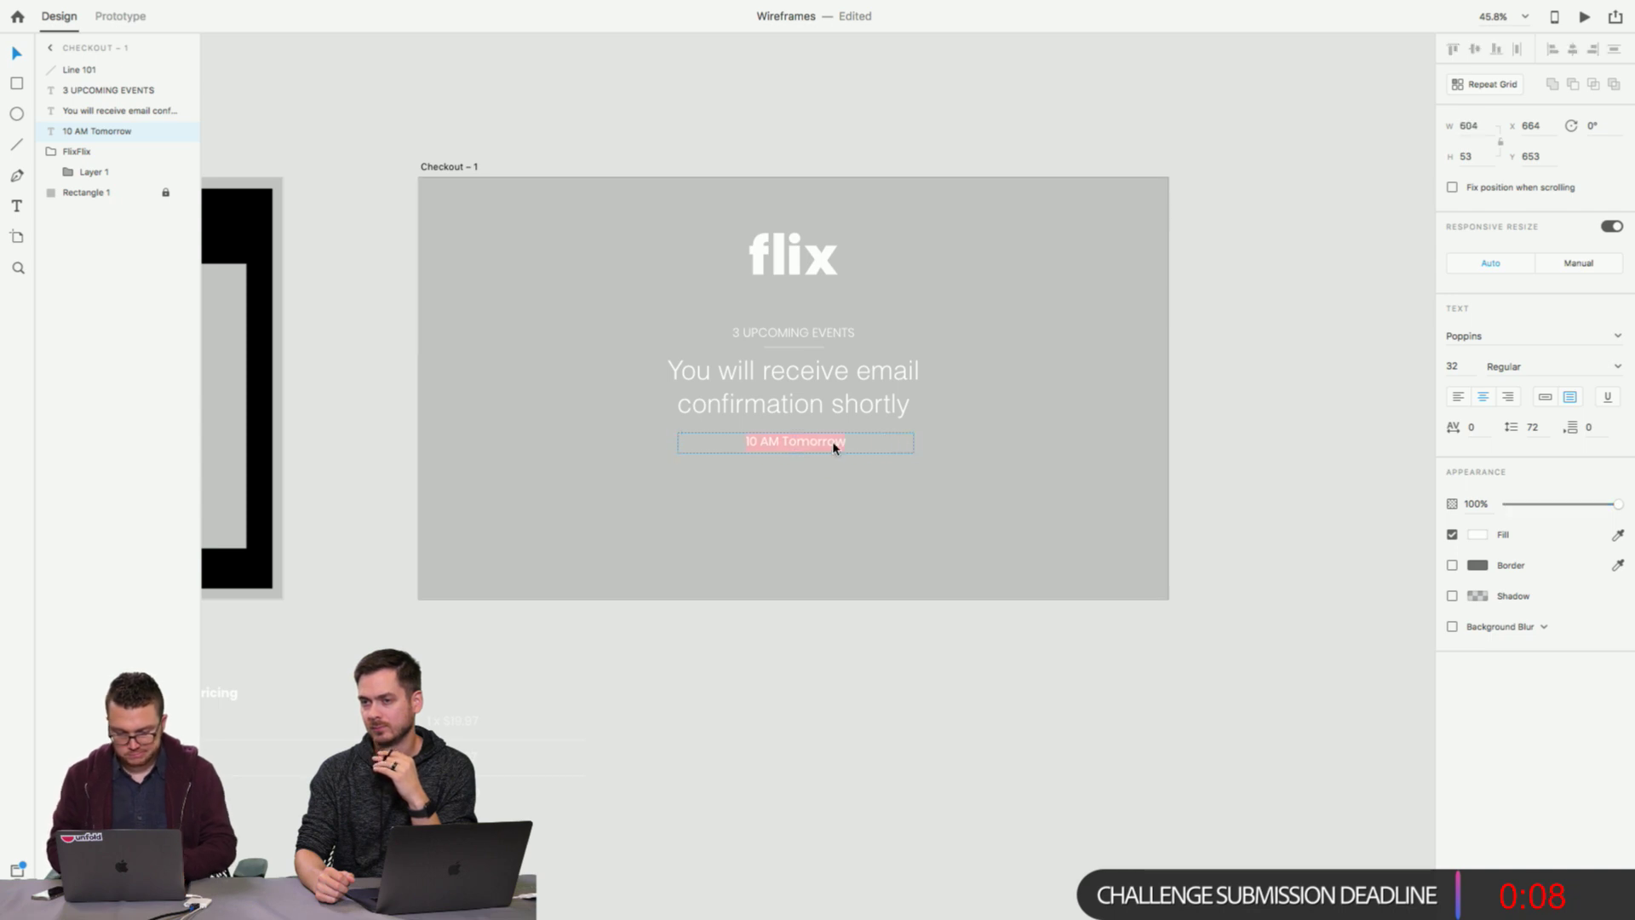
text(Traffic)
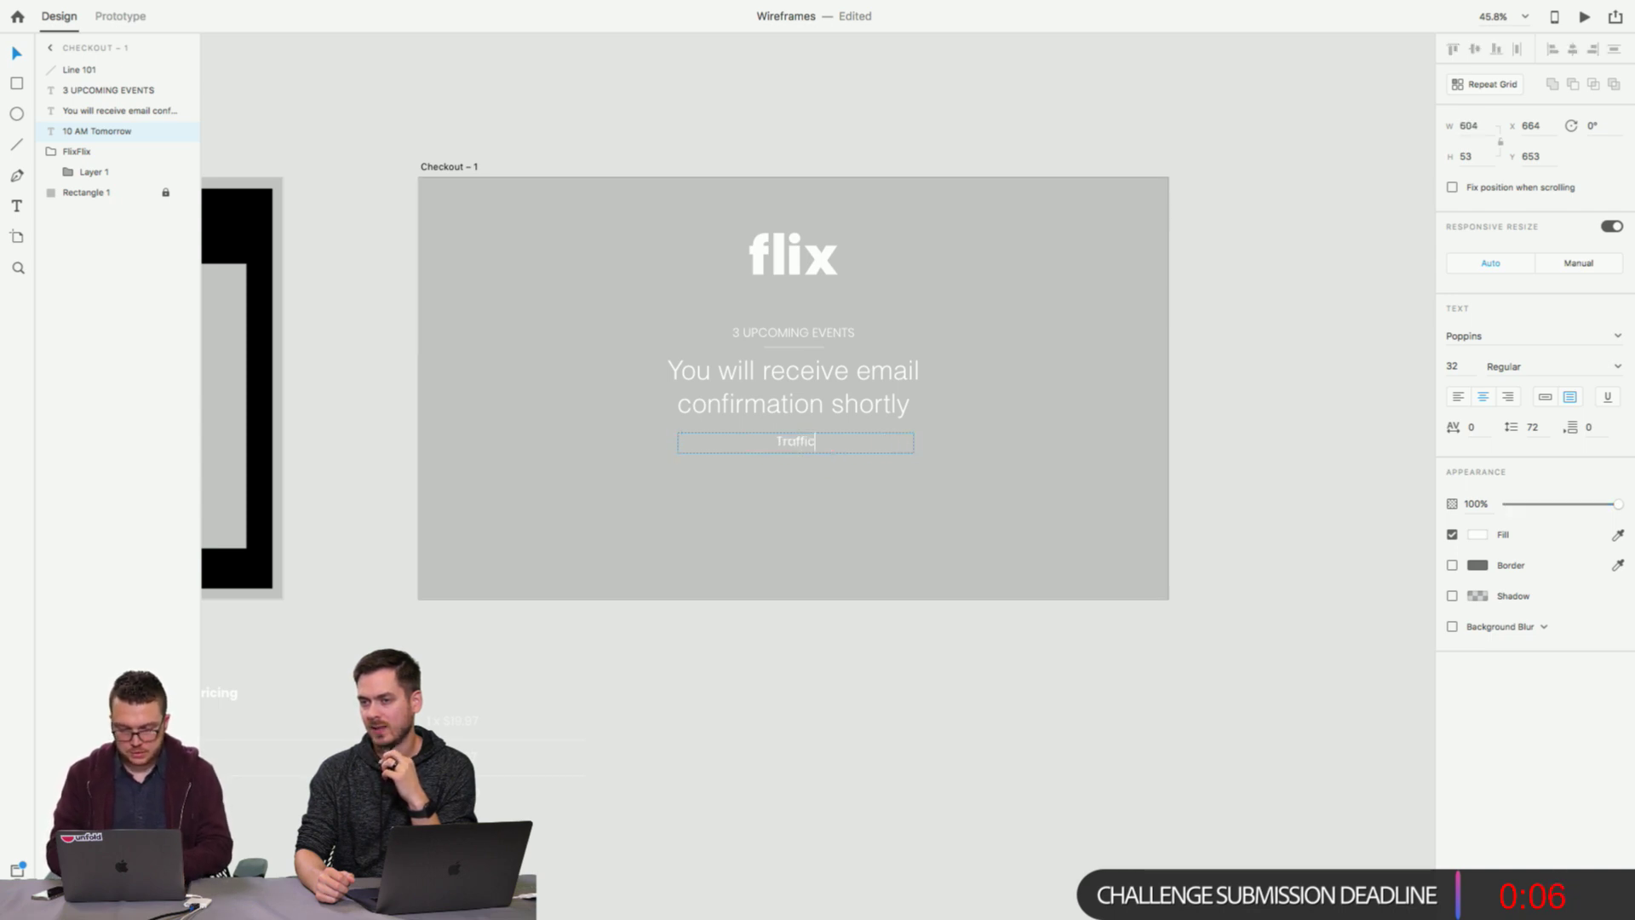
text( is )
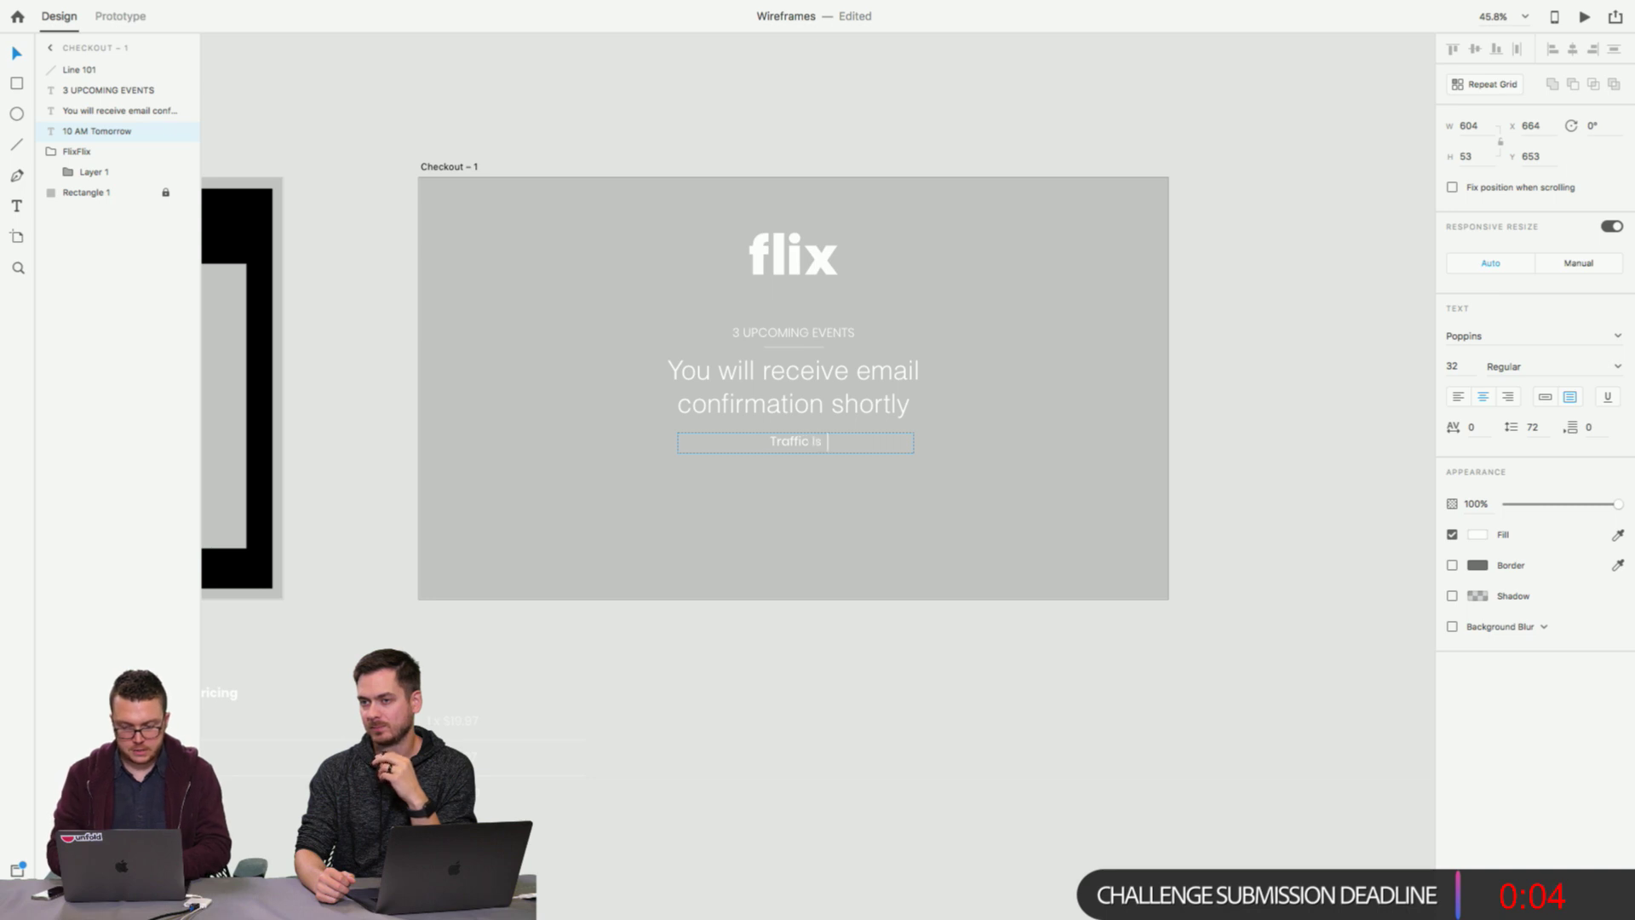
text(likht )
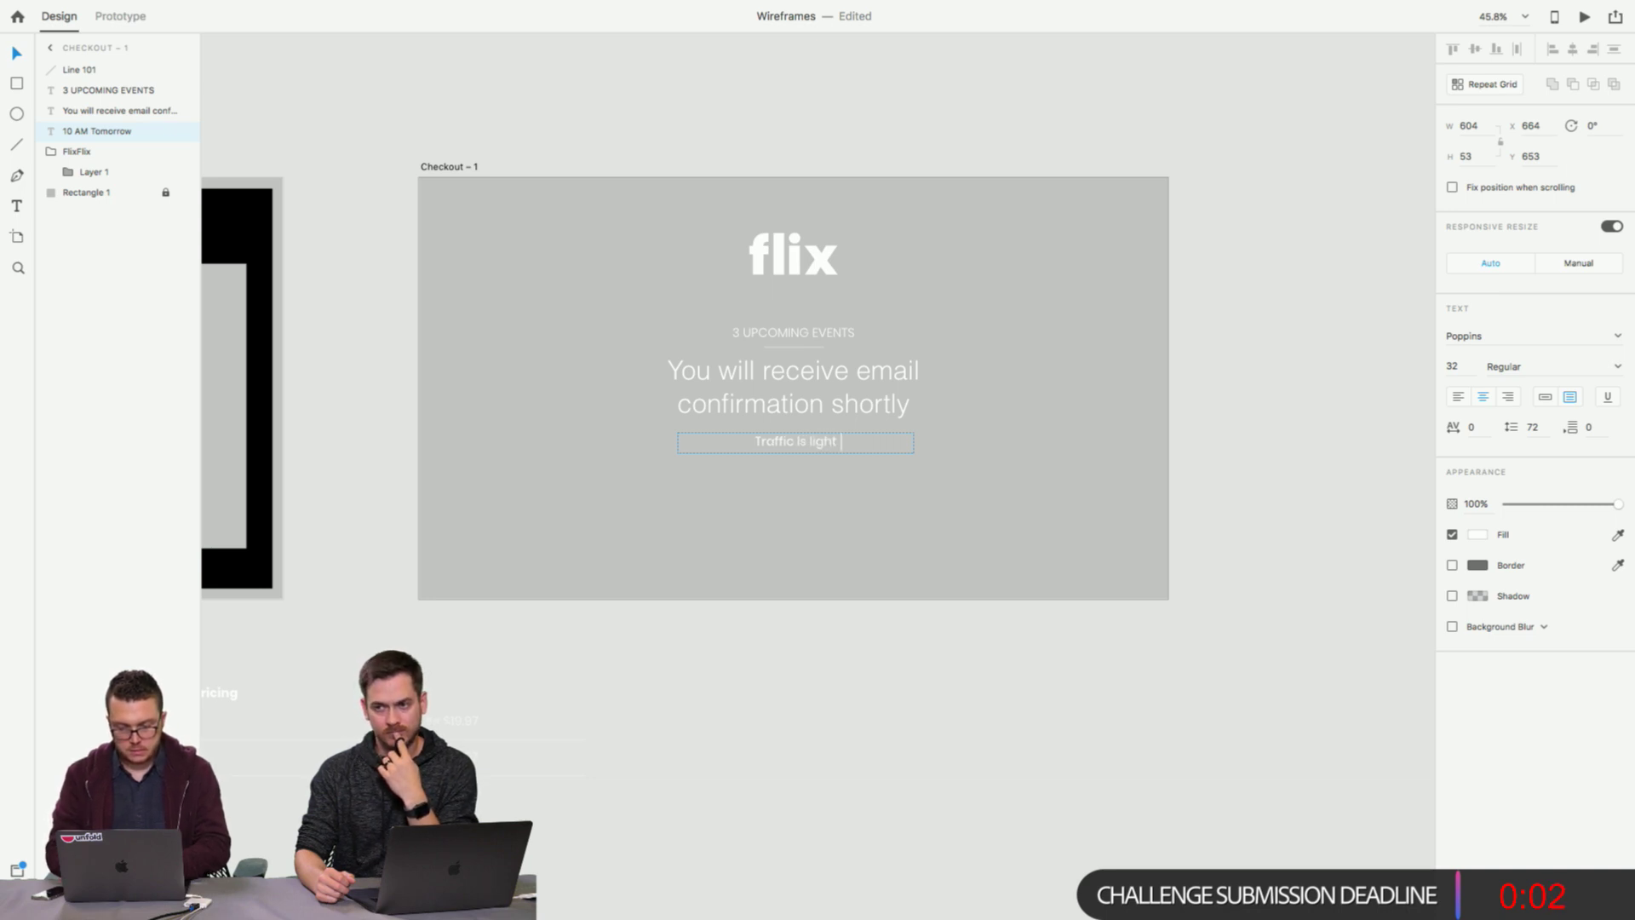
text(12 Min)
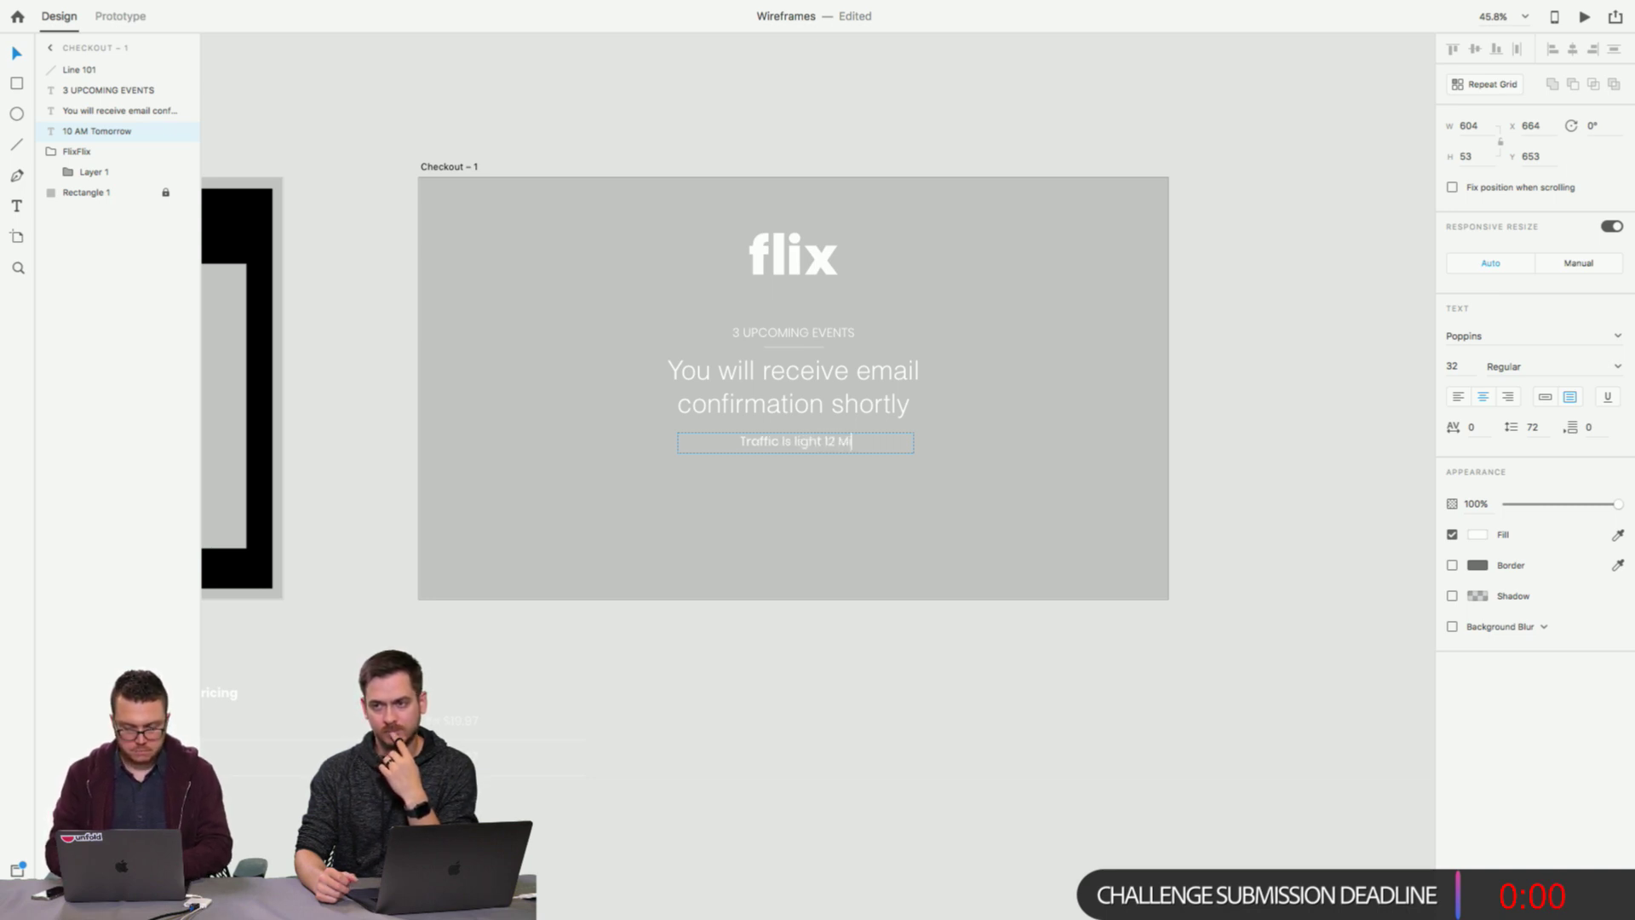
key(BackSpace)
key(BackSpace)
key(BackSpace)
key(BackSpace)
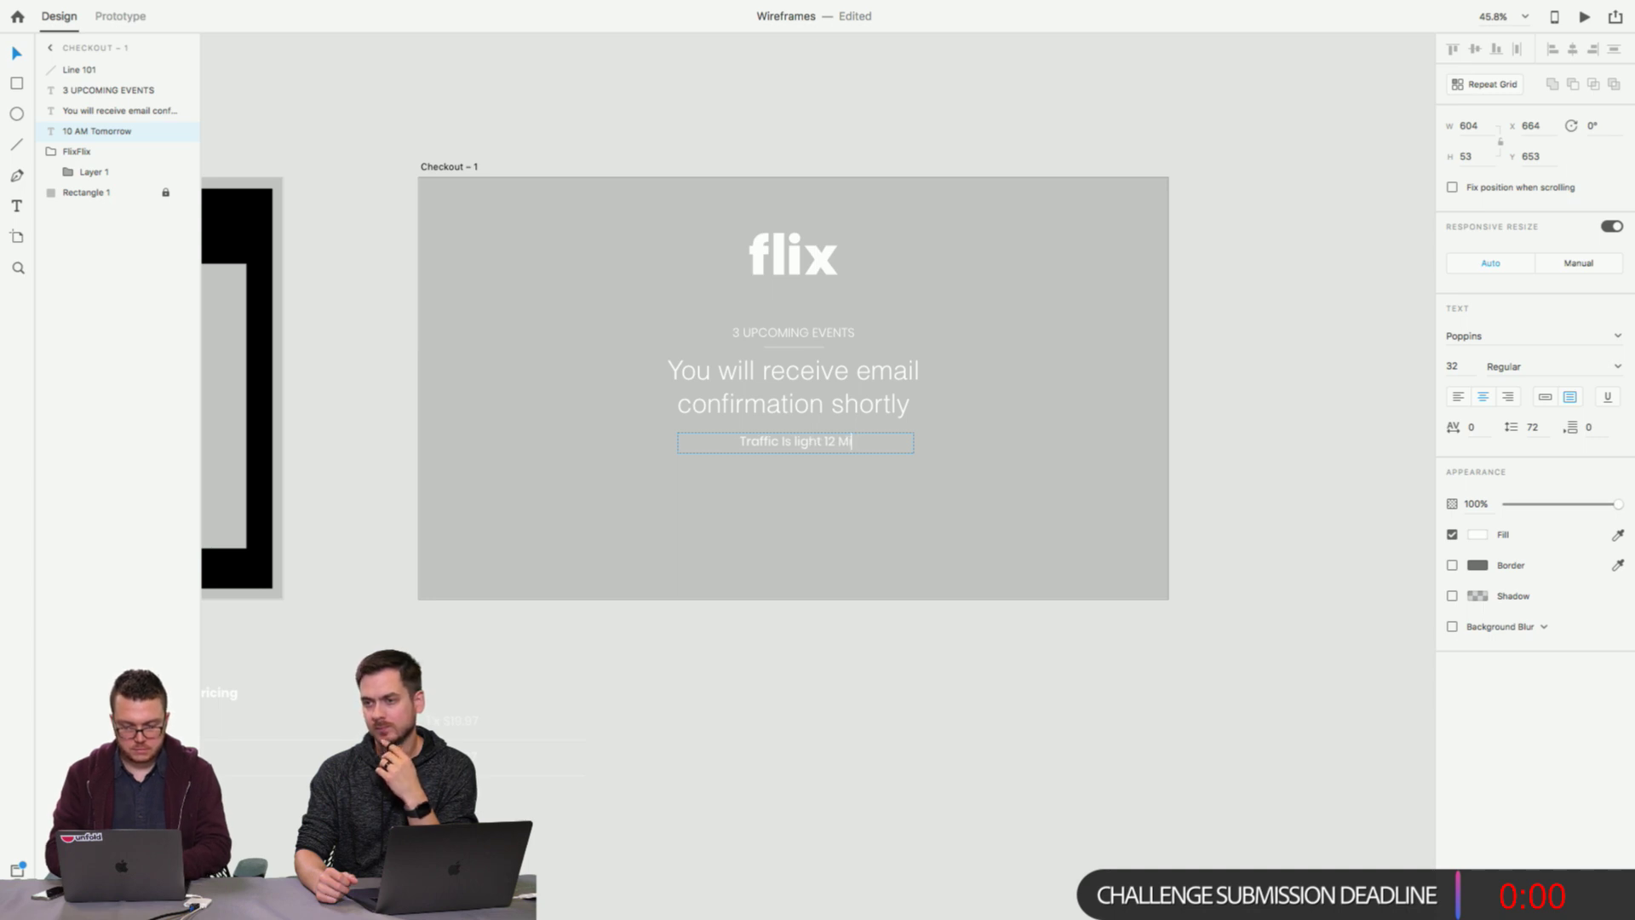
text(min )
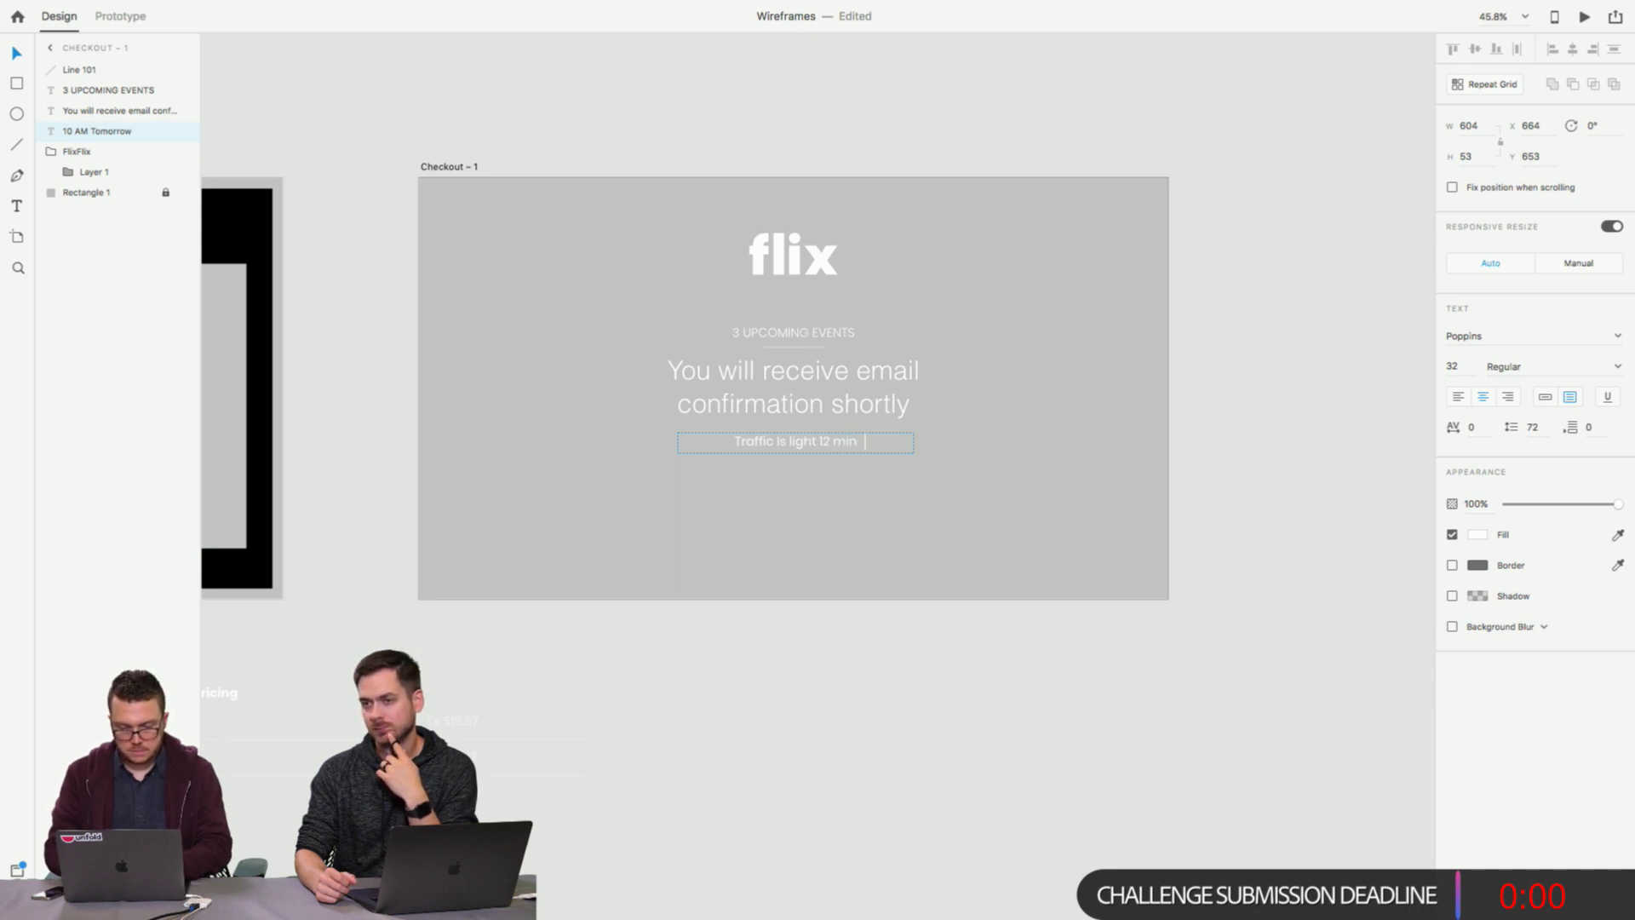
text(to)
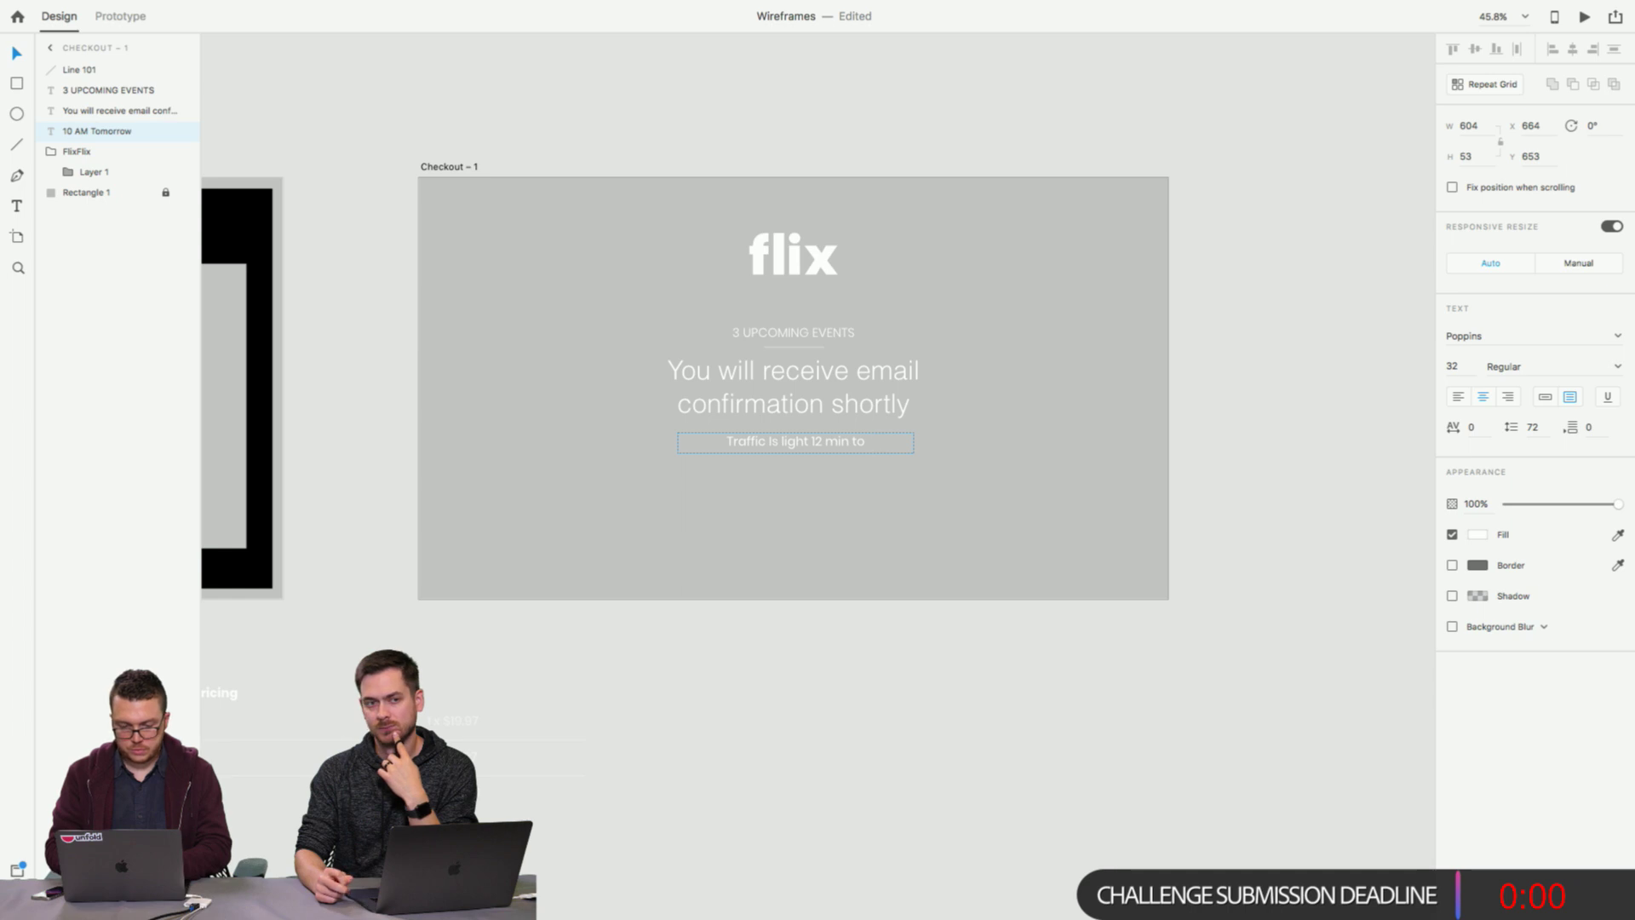
text( Maj)
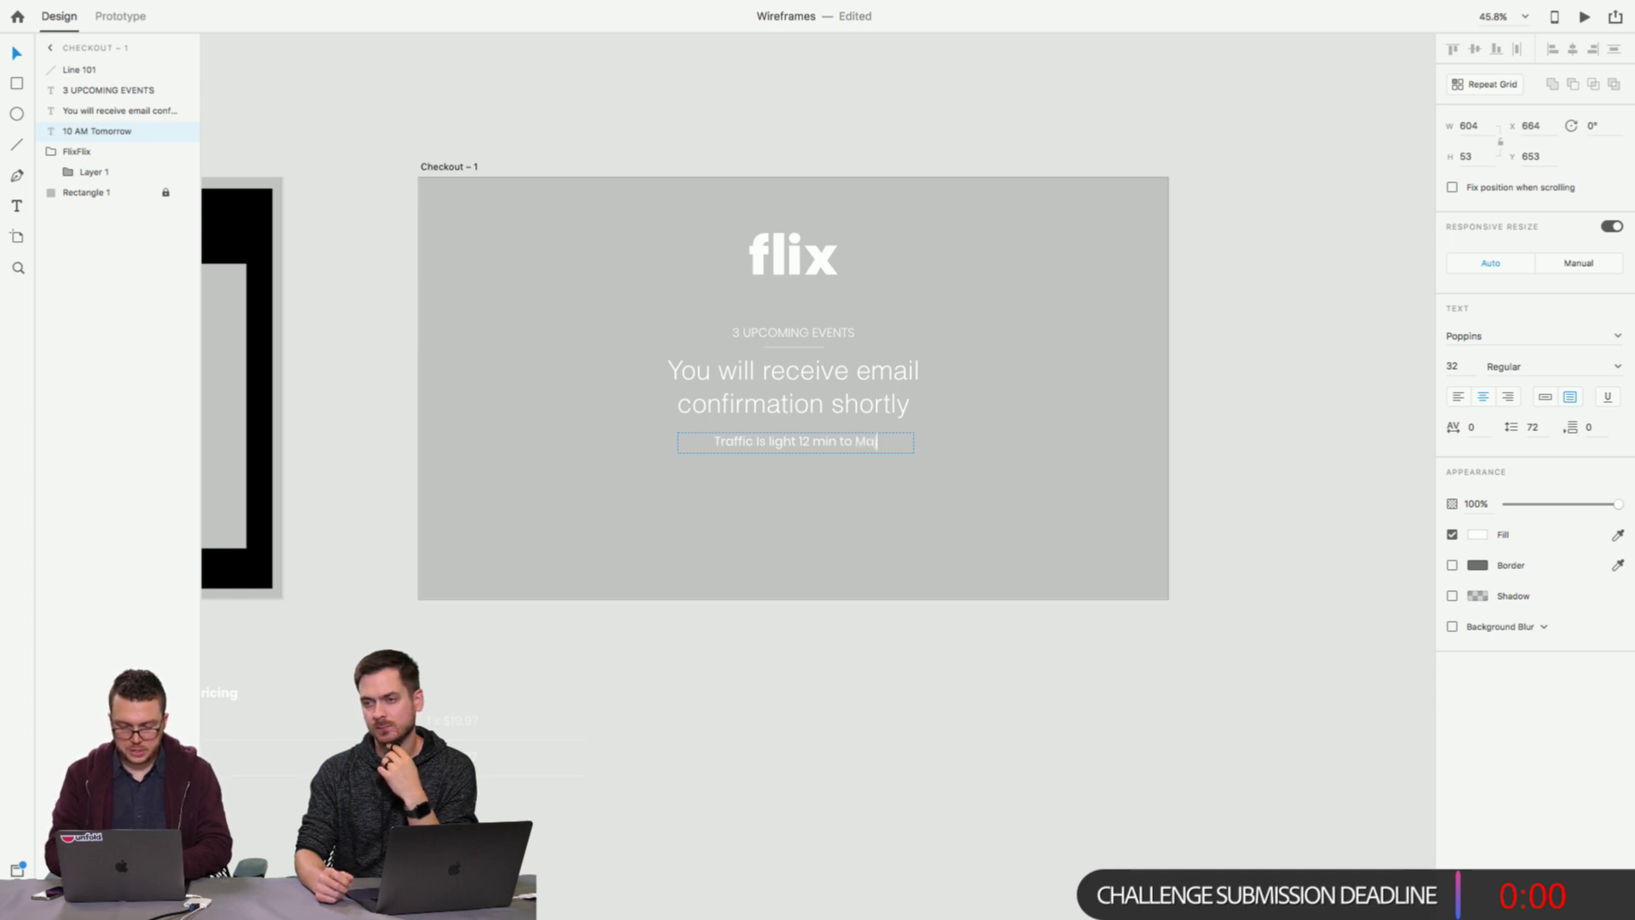
text(estic t2)
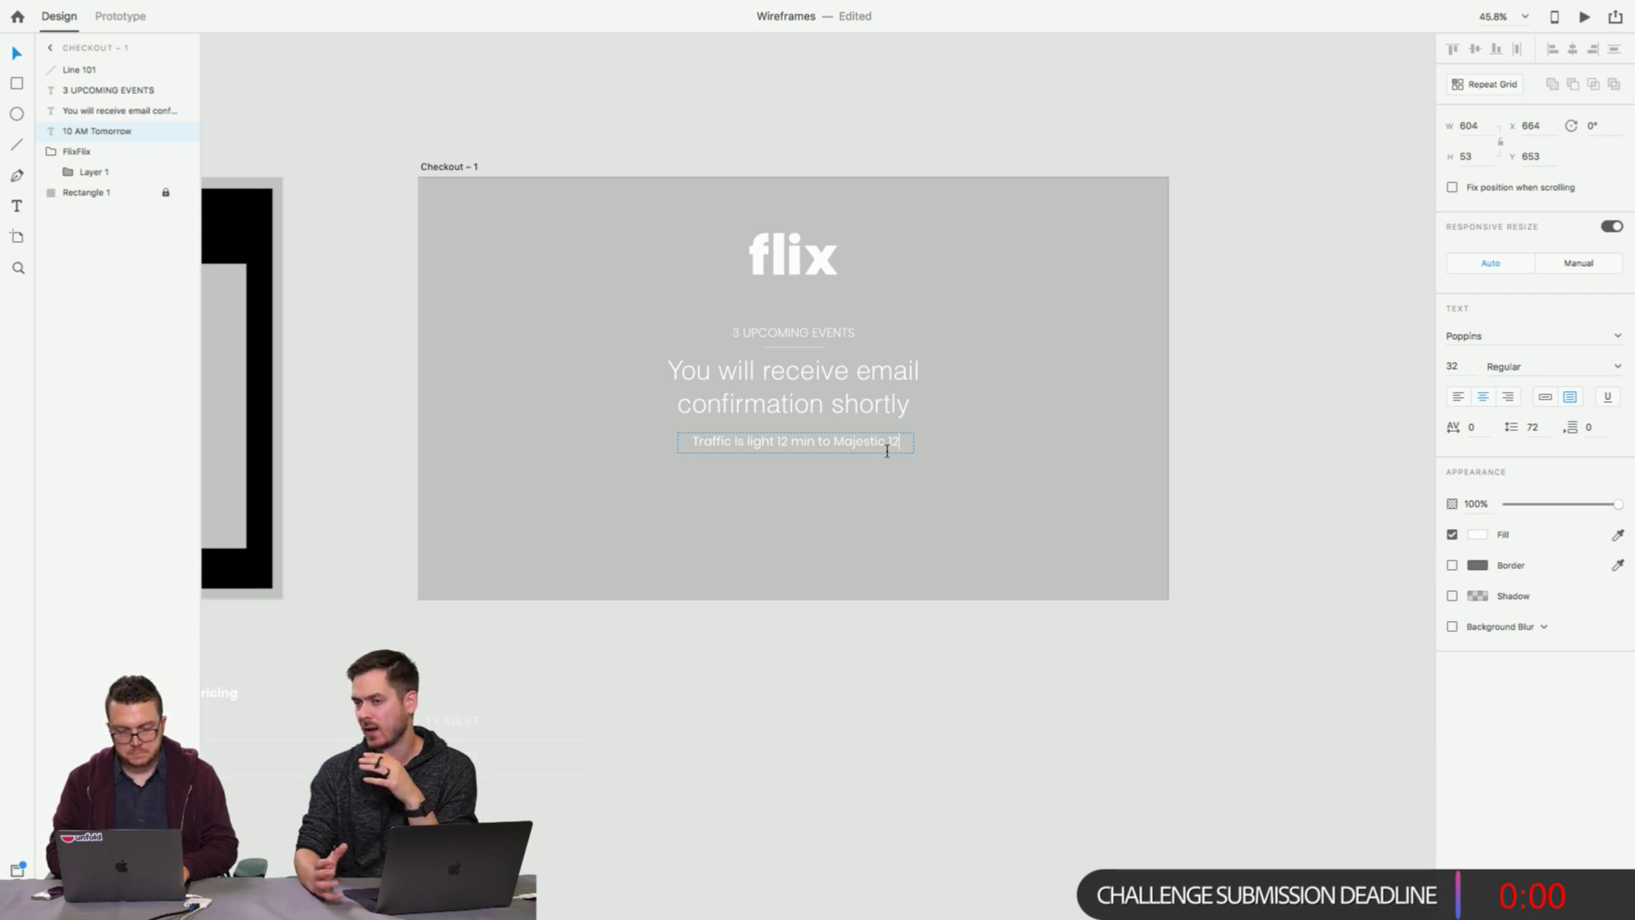
Replace "Majestic 12" with "theater" in the traffic line on Checkout – 1.
drag(835, 439, 903, 442)
text(theater)
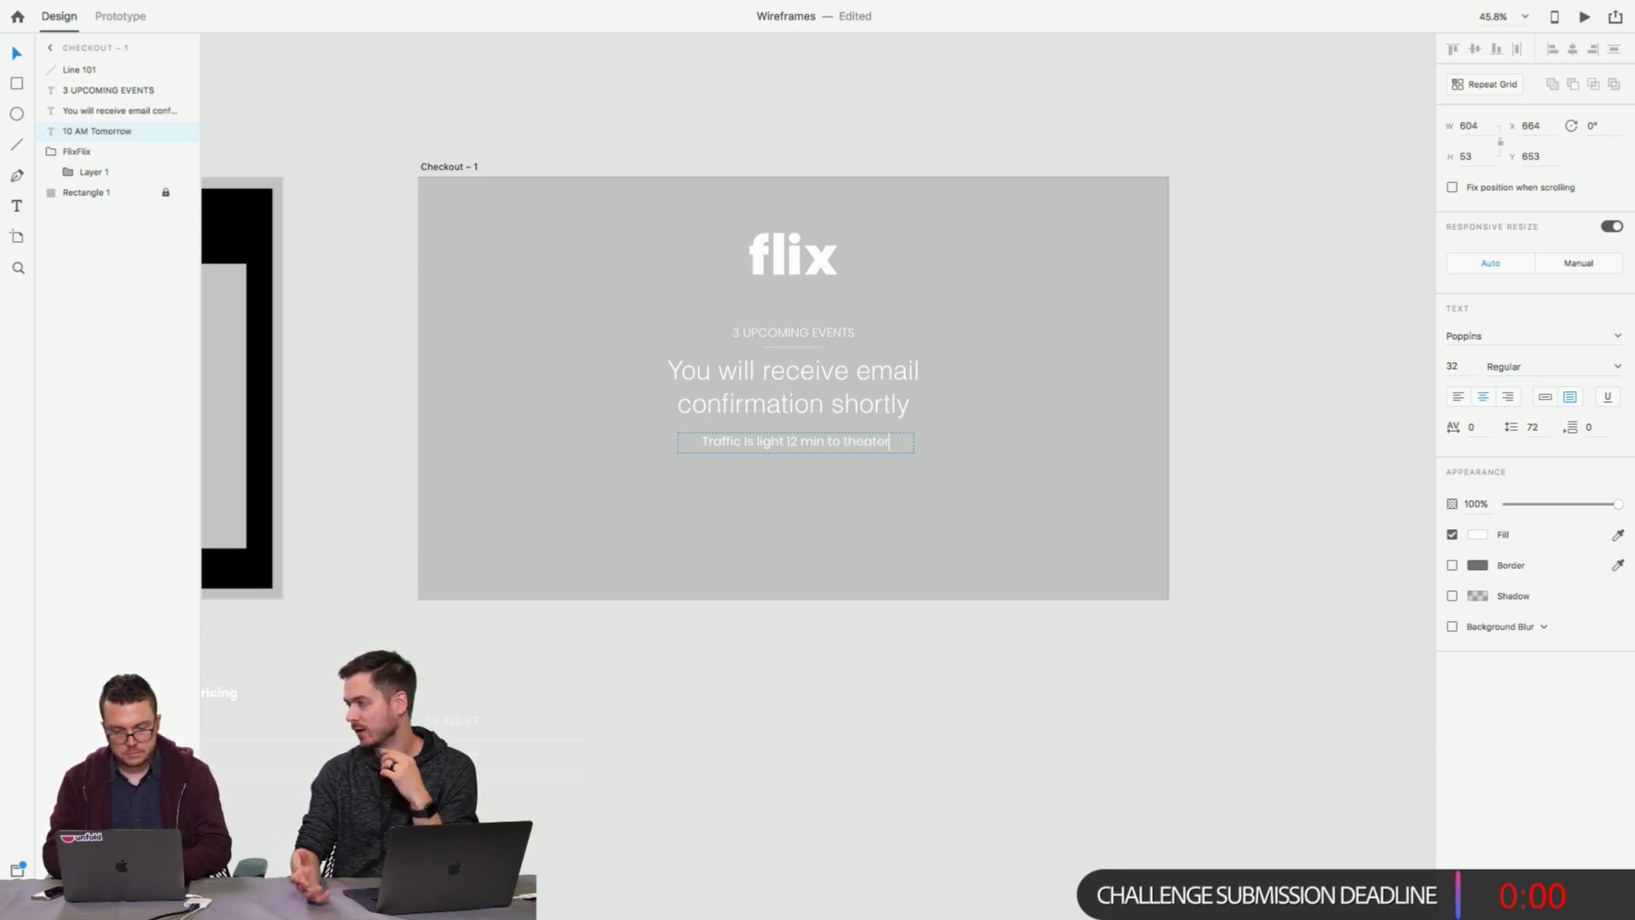
click(844, 653)
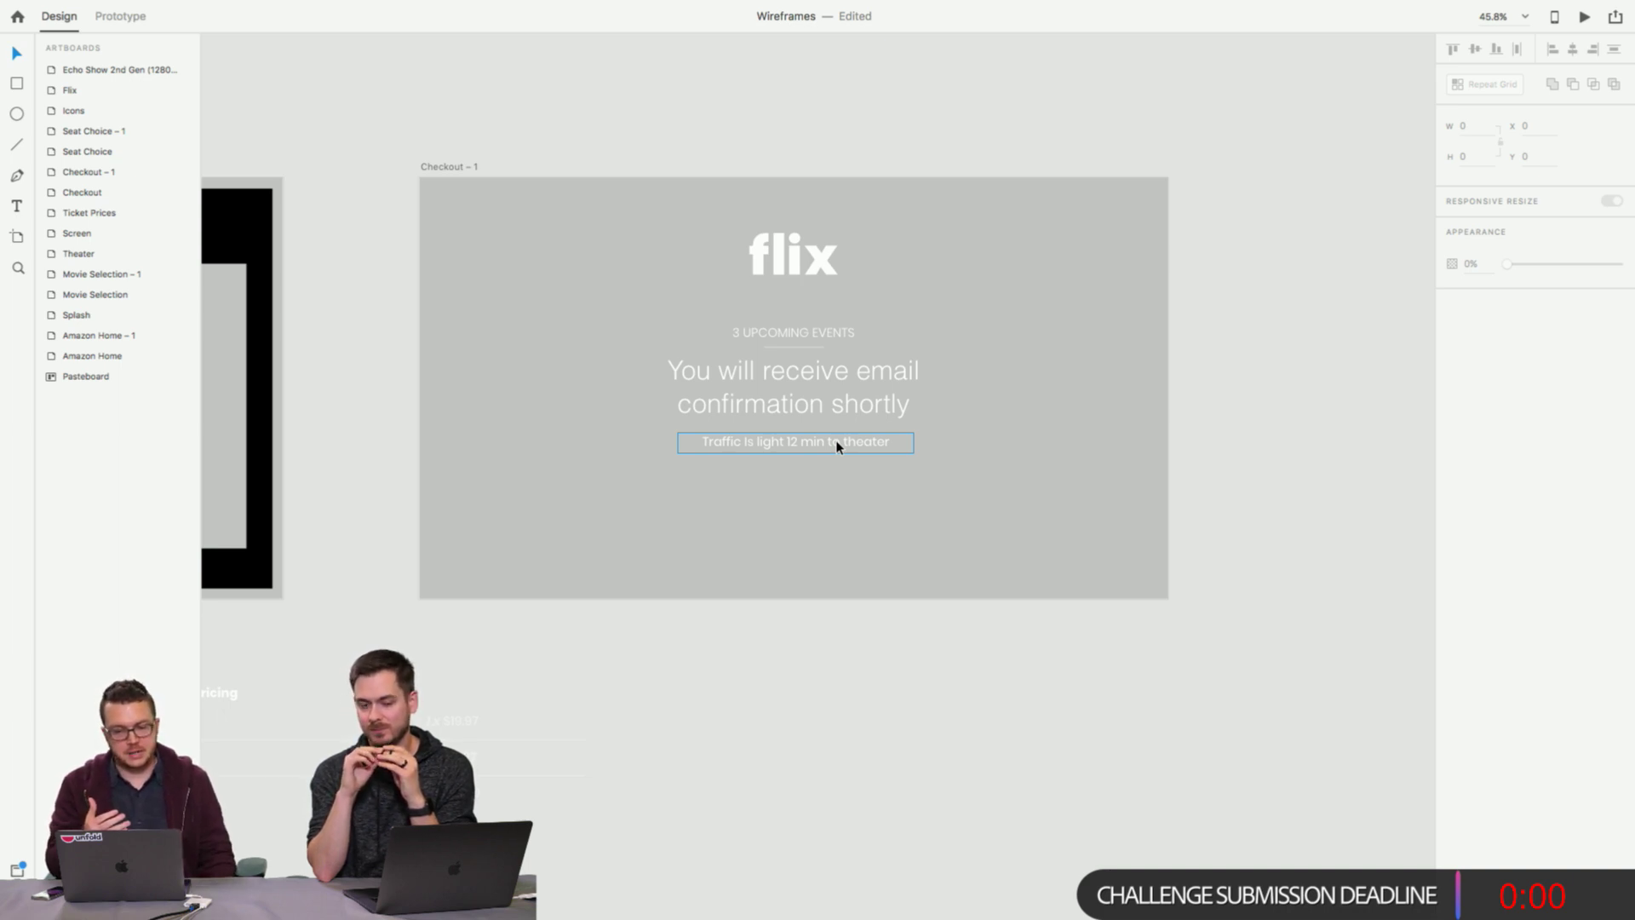
click(797, 441)
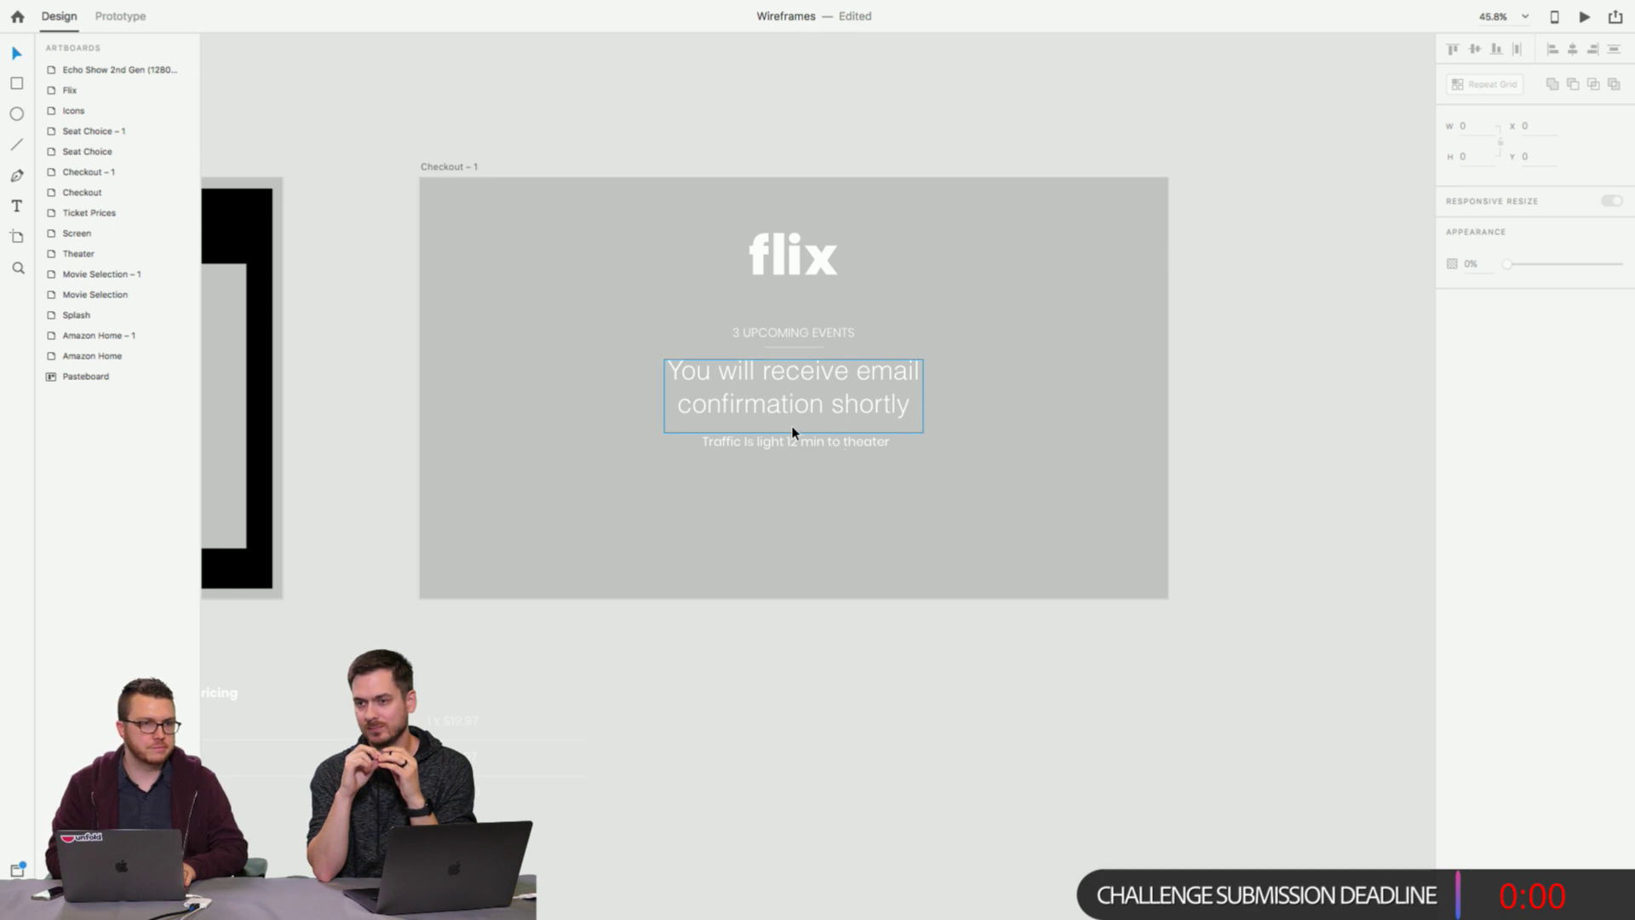
click(817, 470)
double_click(799, 443)
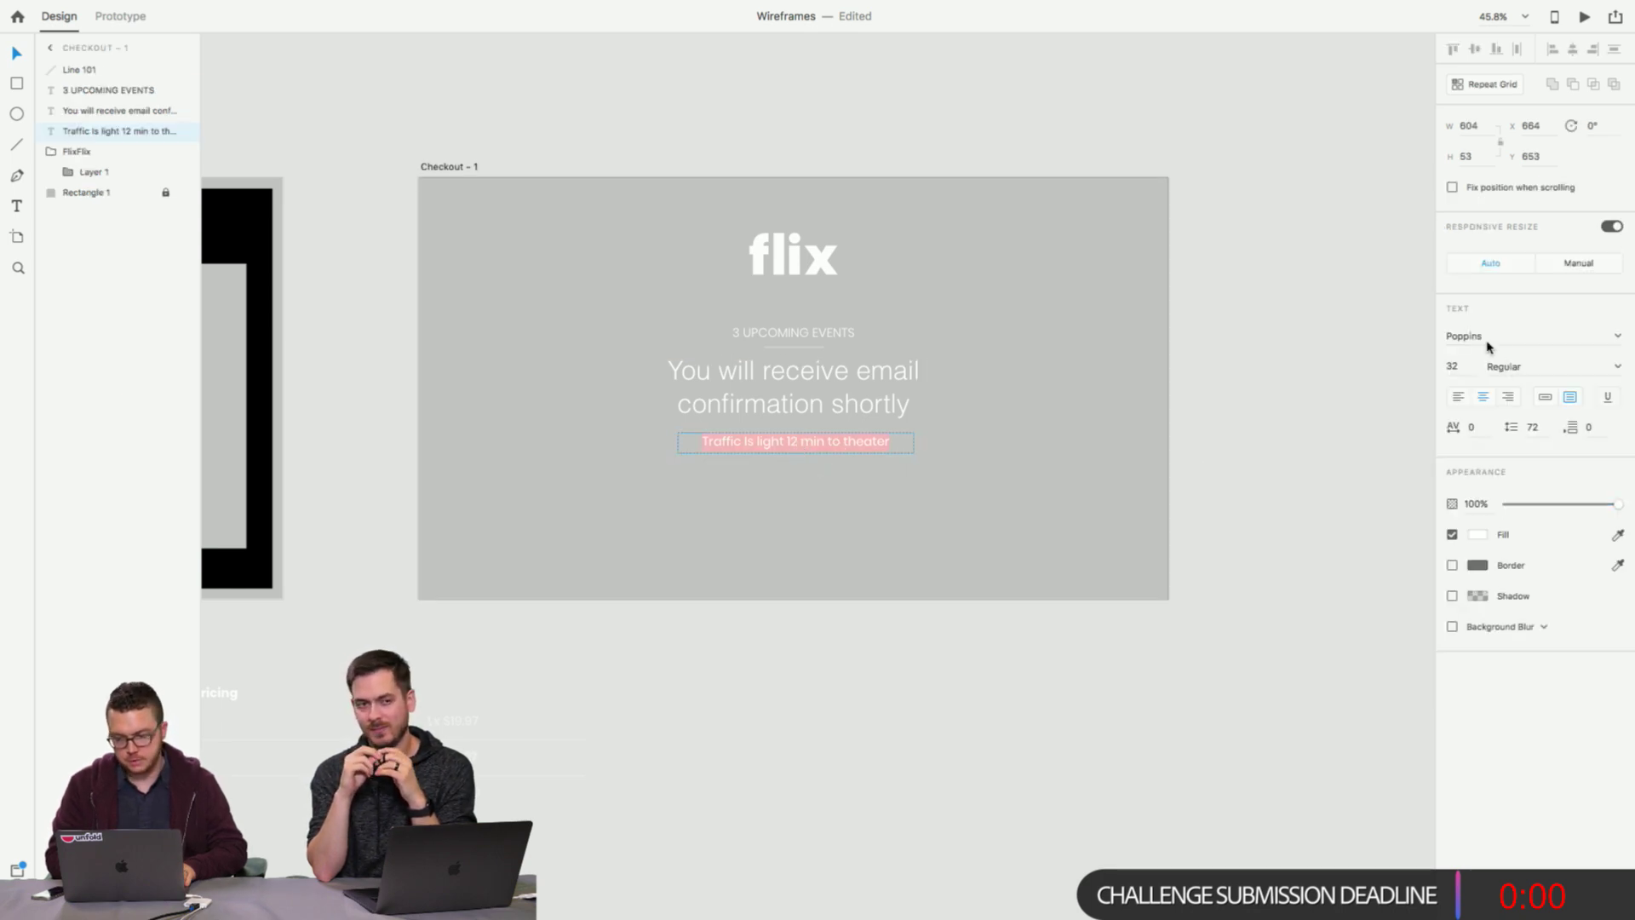
key(Escape)
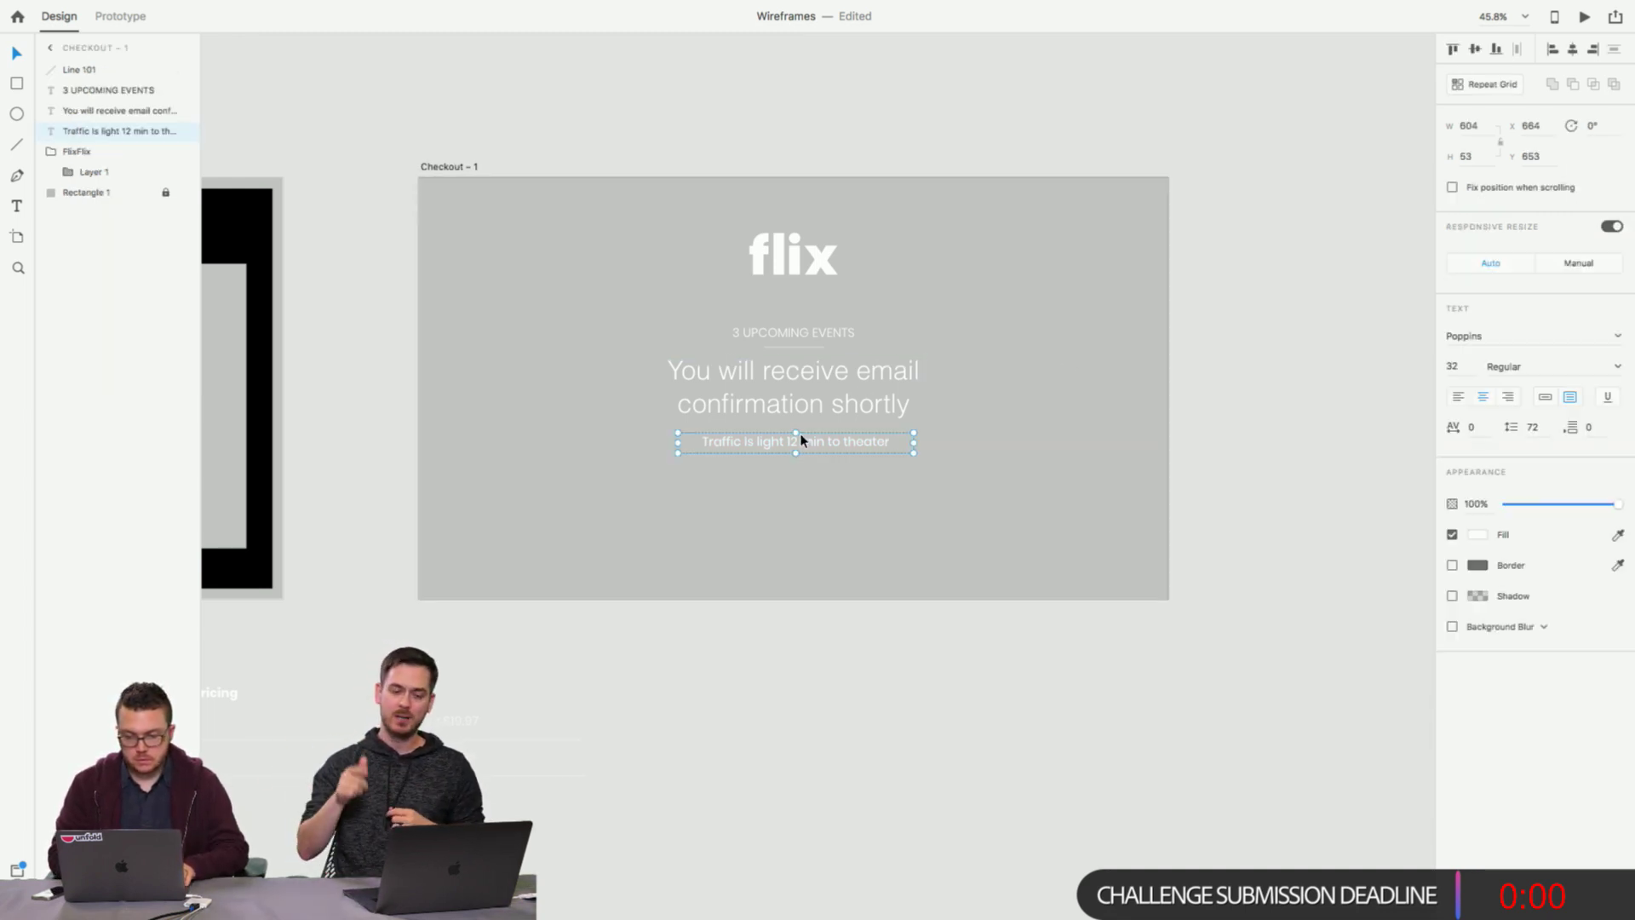
click(1131, 364)
Set the "You will receive email confirmation shortly" message on Checkout – 1 to the Poppins font.
click(916, 369)
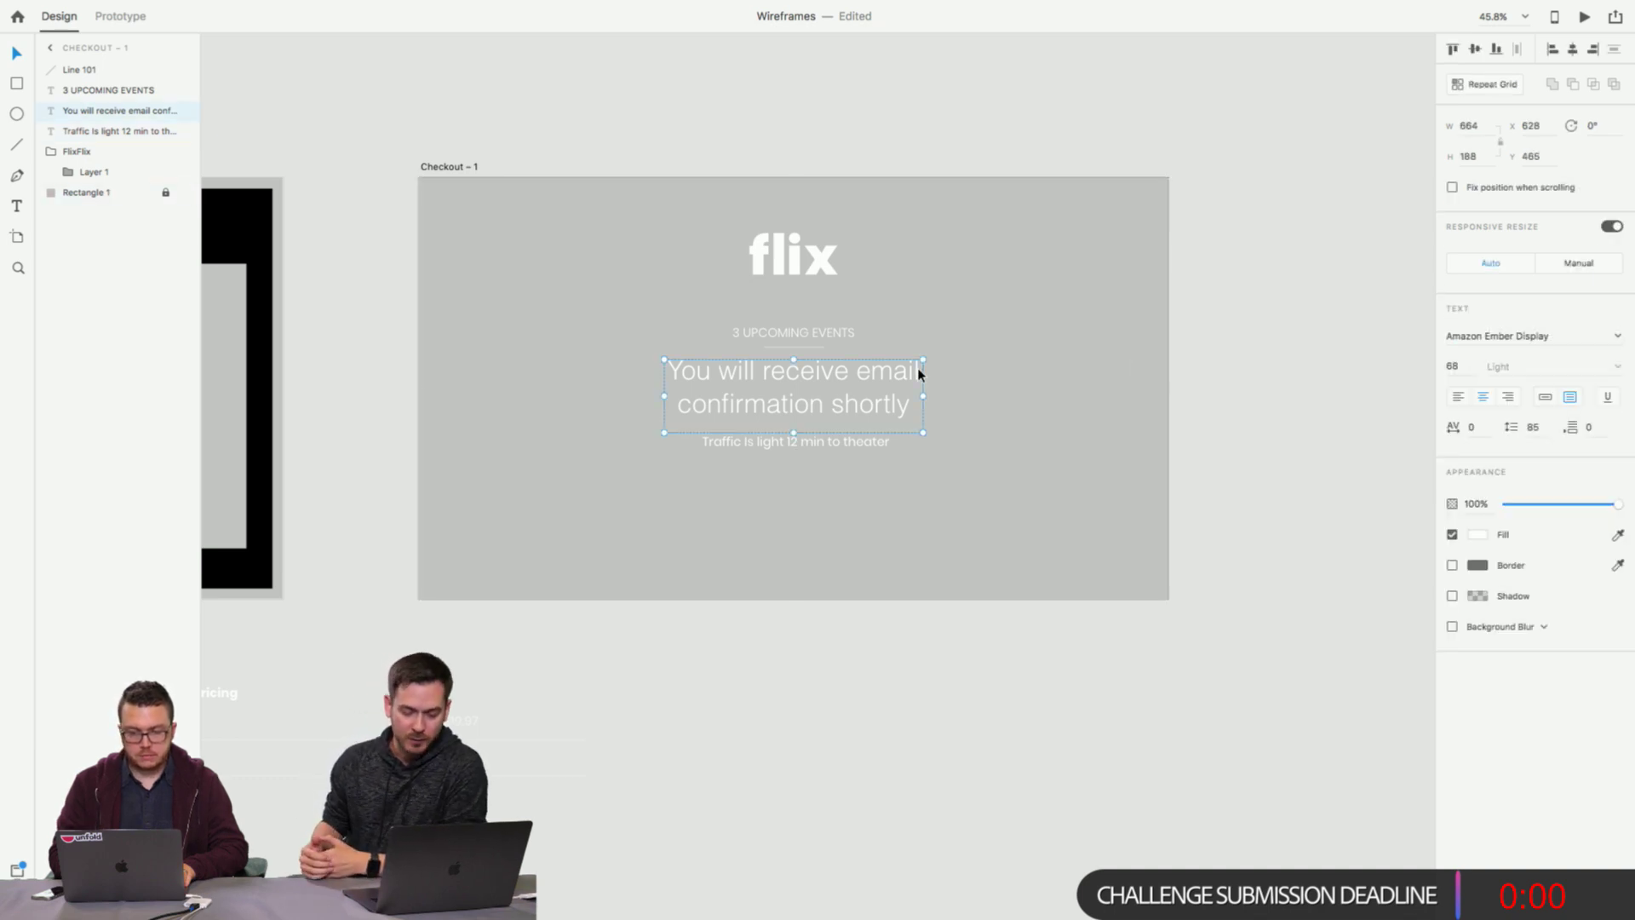
click(1499, 336)
text(Popp)
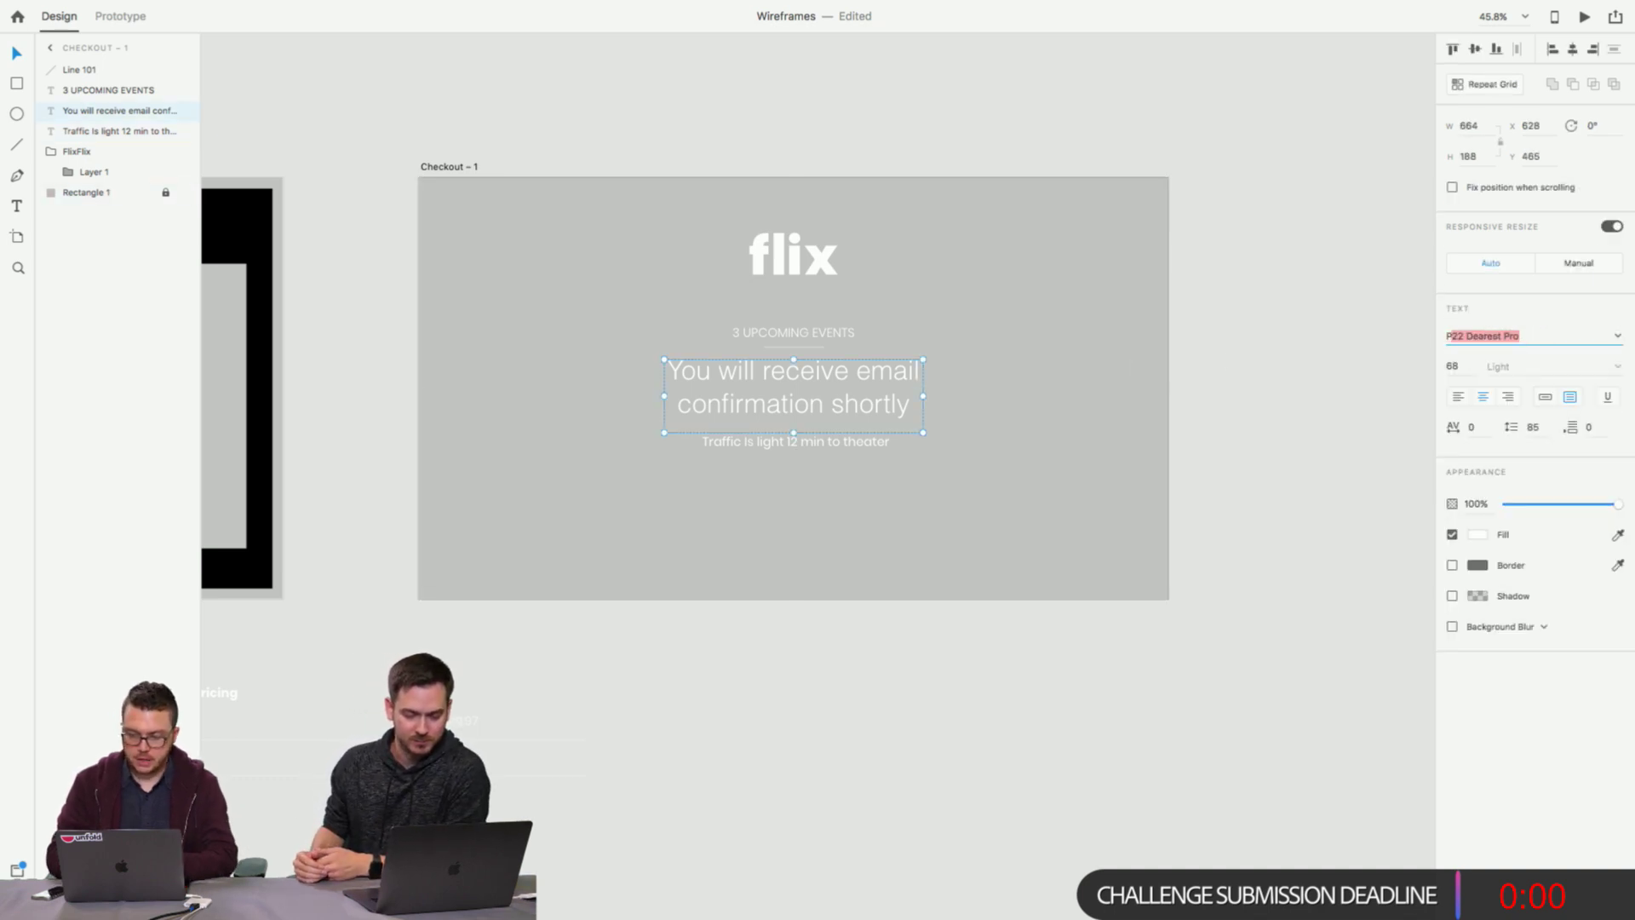
text(ins)
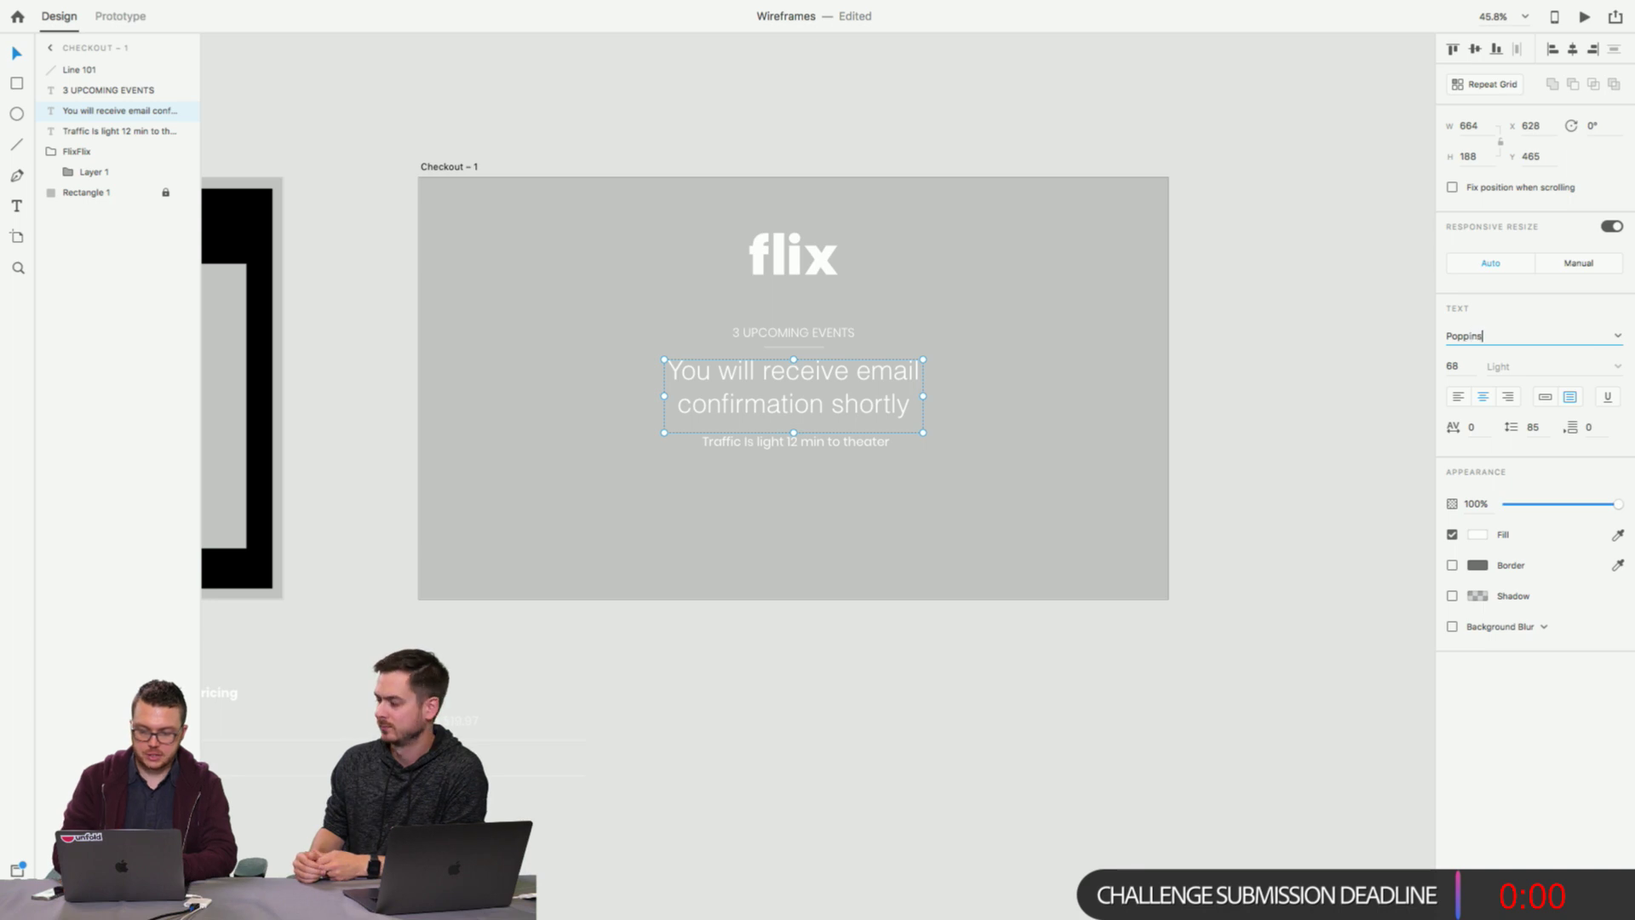
click(1378, 315)
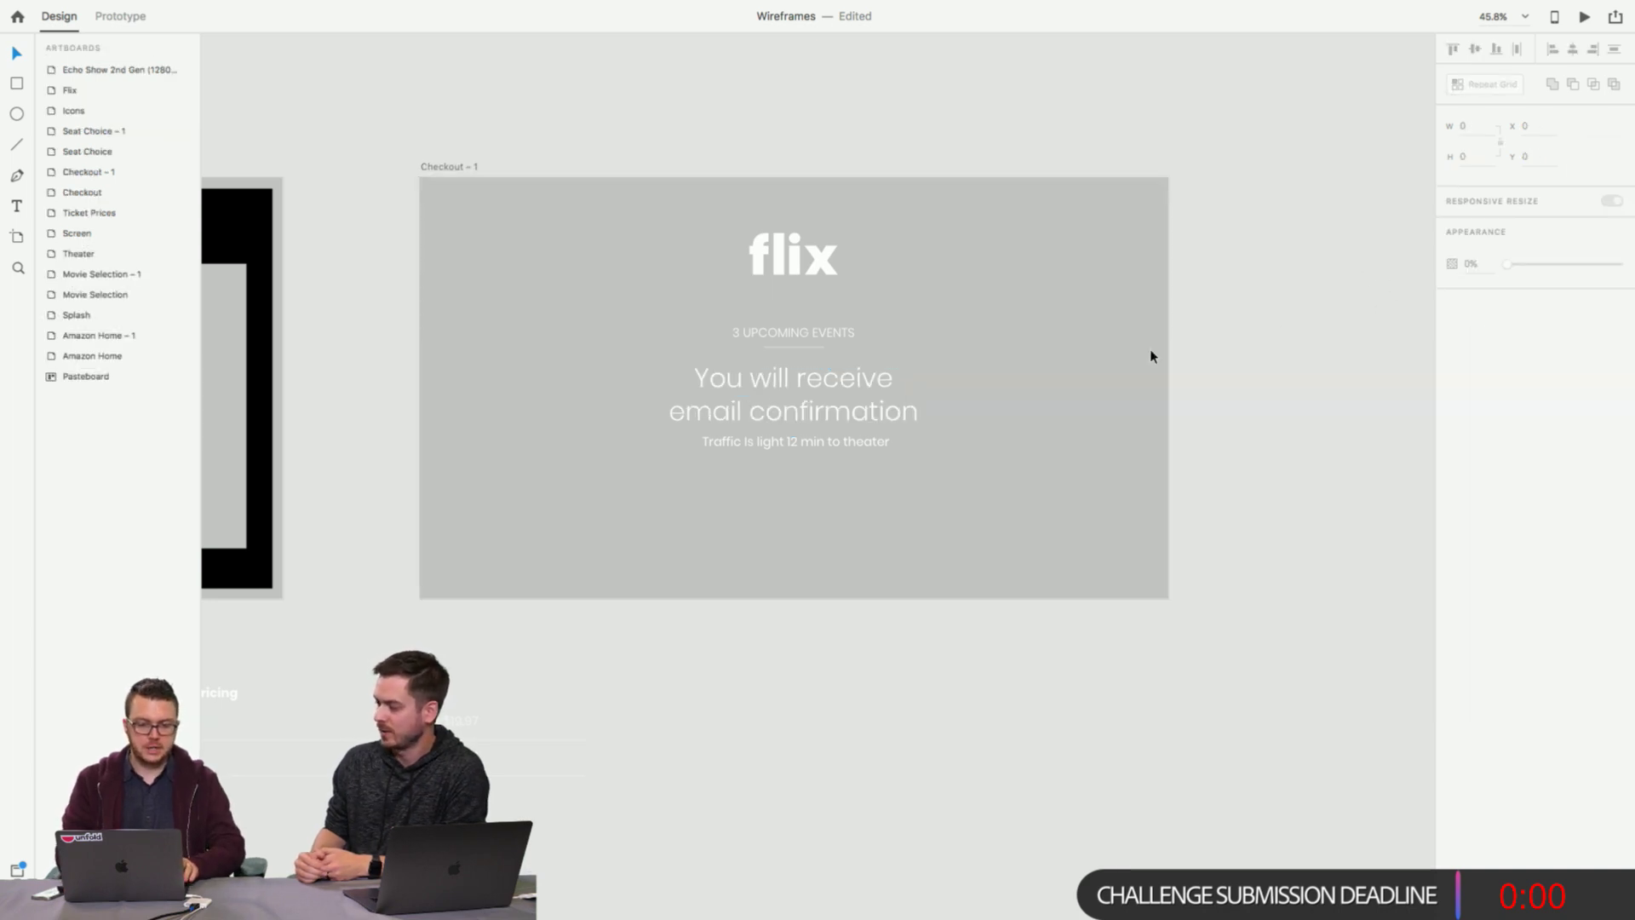
Widen the email confirmation message's text box so its full wording fits on two lines.
click(916, 396)
drag(926, 396, 857, 407)
click(1132, 664)
click(855, 413)
click(827, 635)
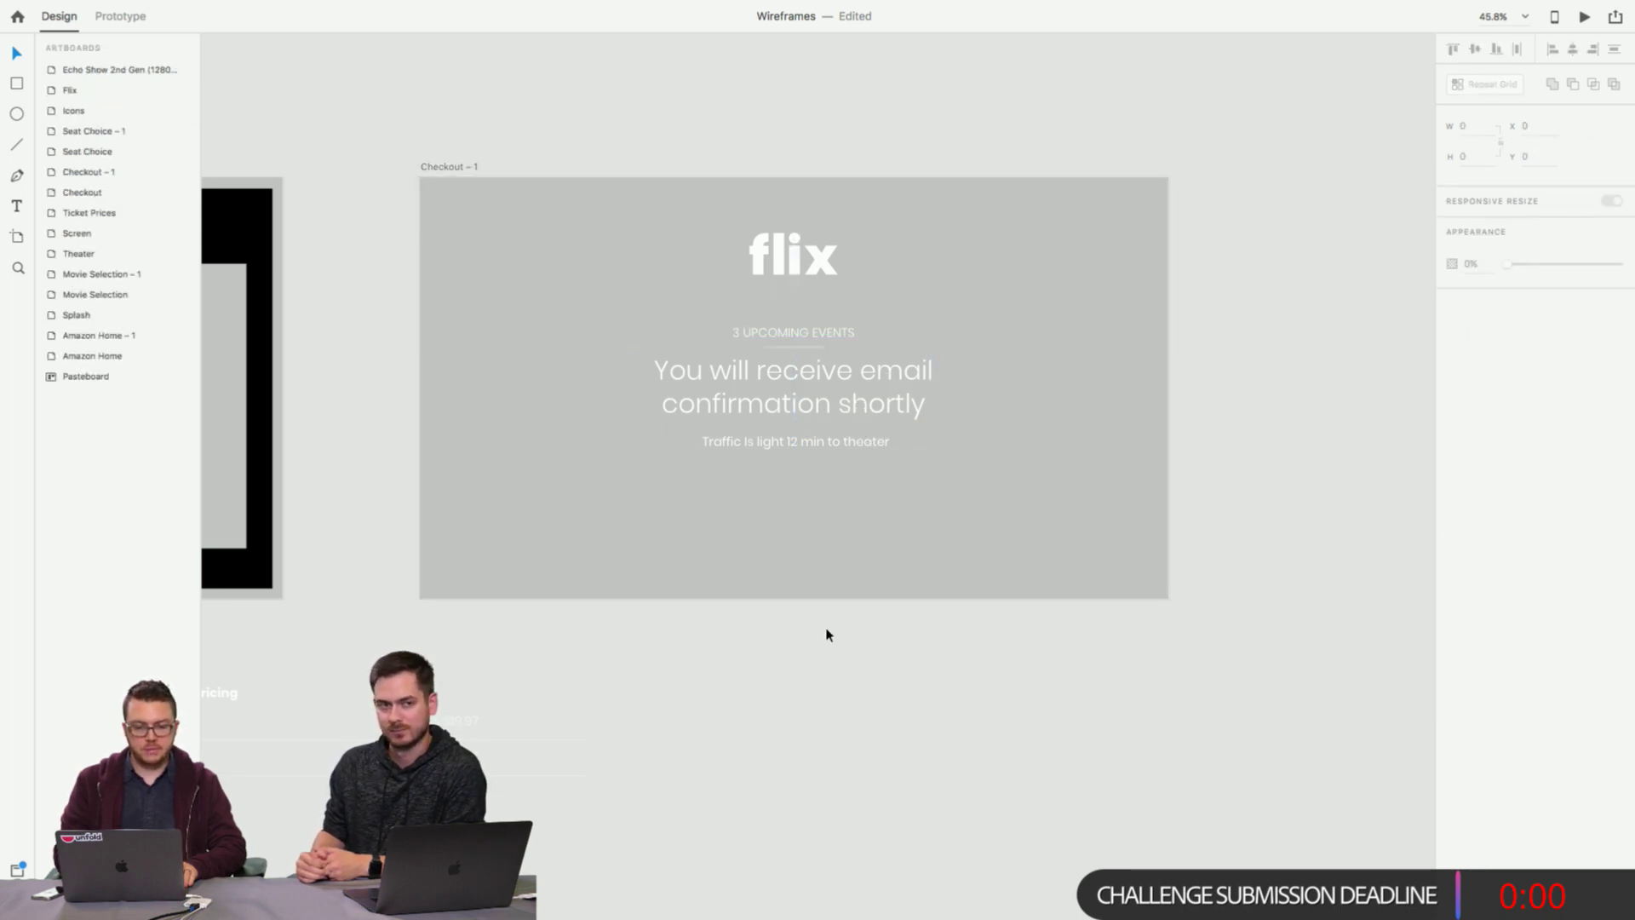
Look over the wireframe flow from Checkout – 1 back to the Amazon Home artboards.
scroll(826, 635, down, 5)
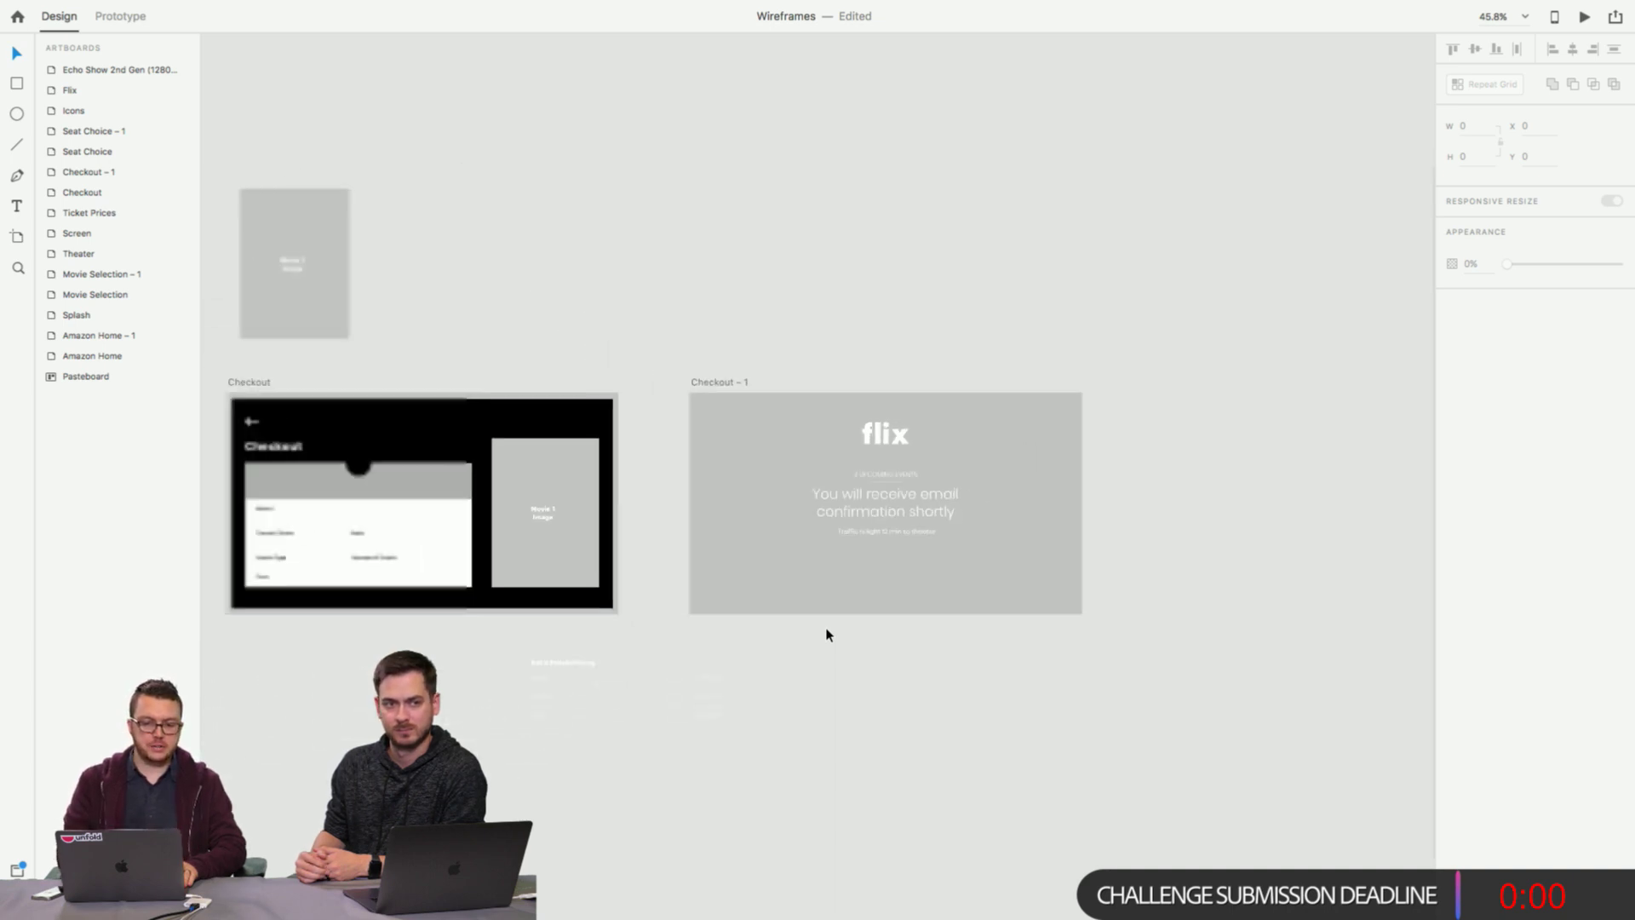
scroll(826, 634, left, 10)
scroll(825, 631, left, 15)
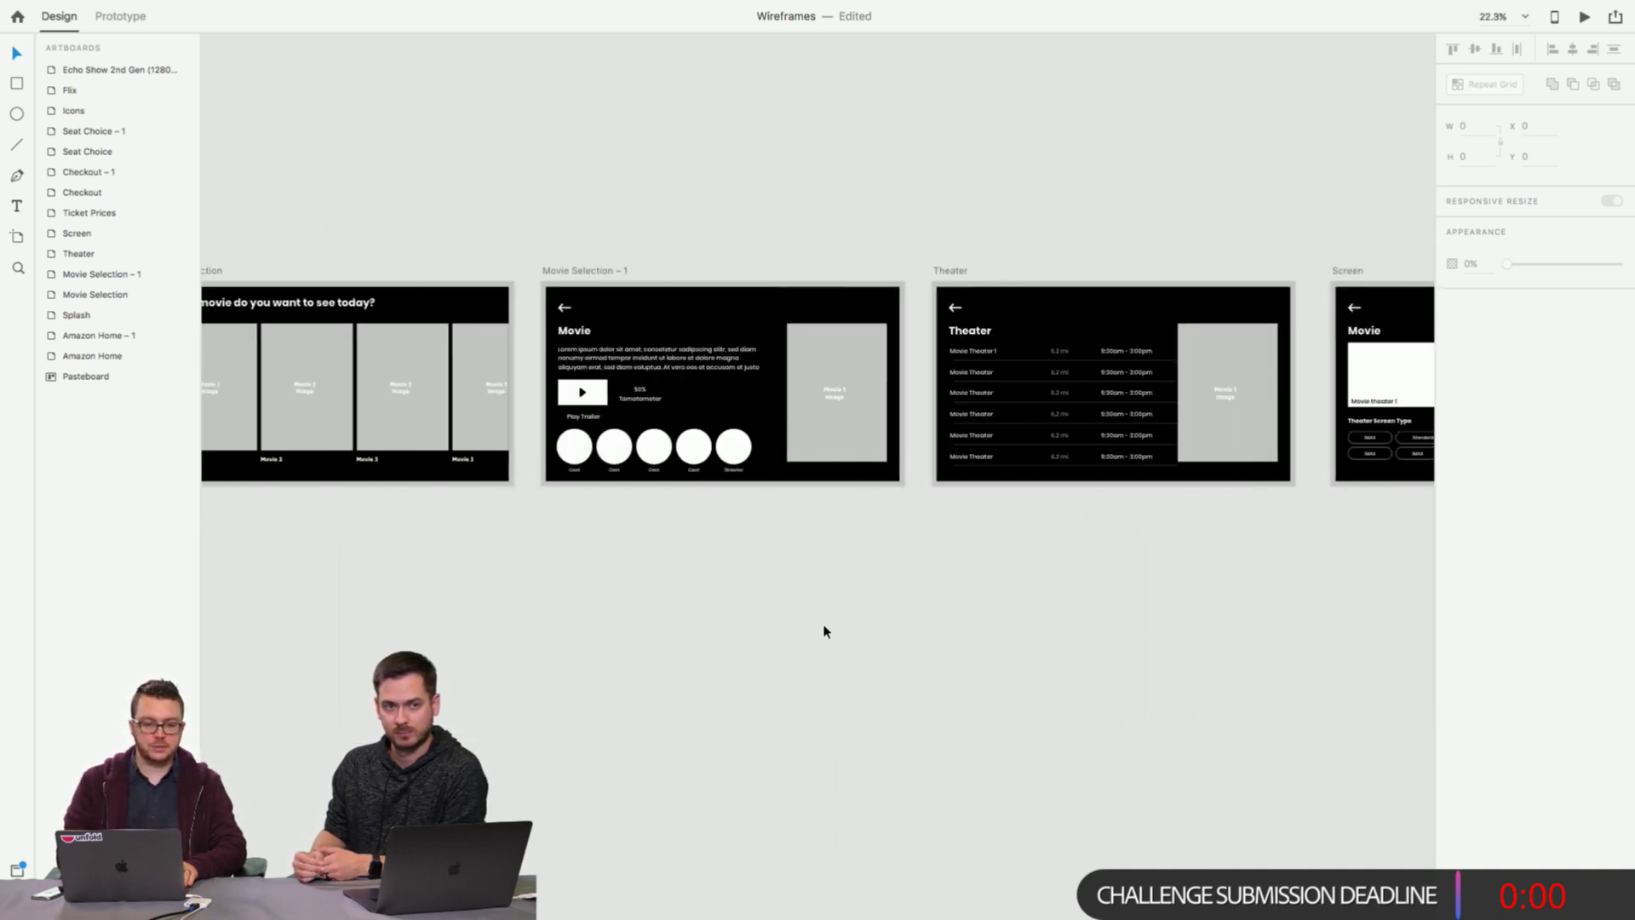
scroll(825, 631, left, 15)
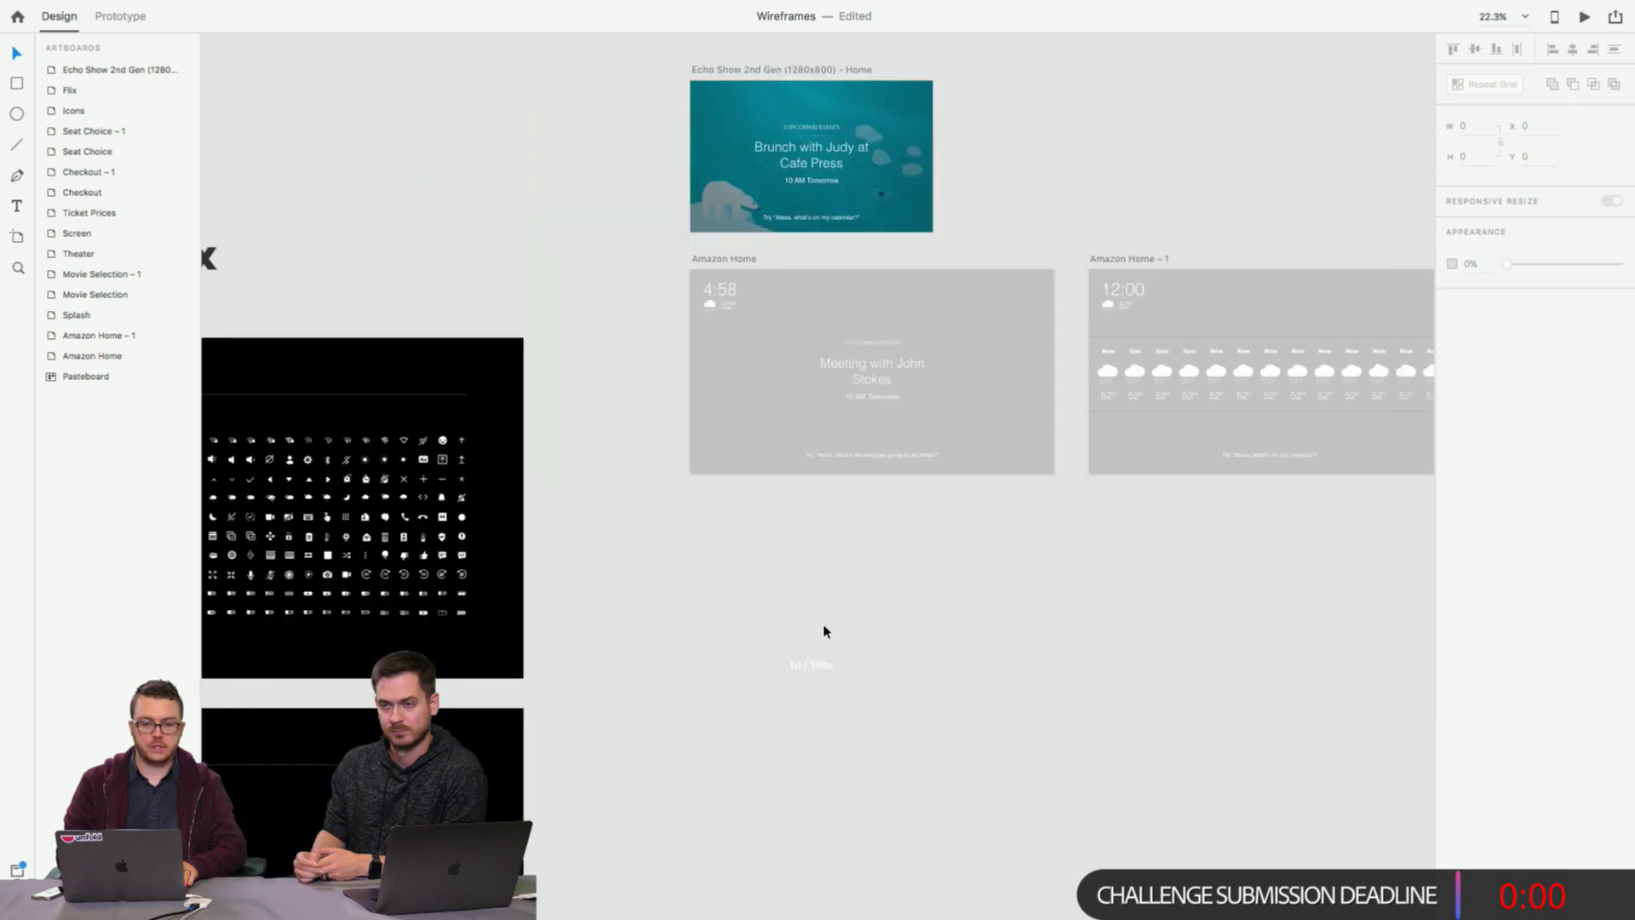
scroll(951, 341, right, 6)
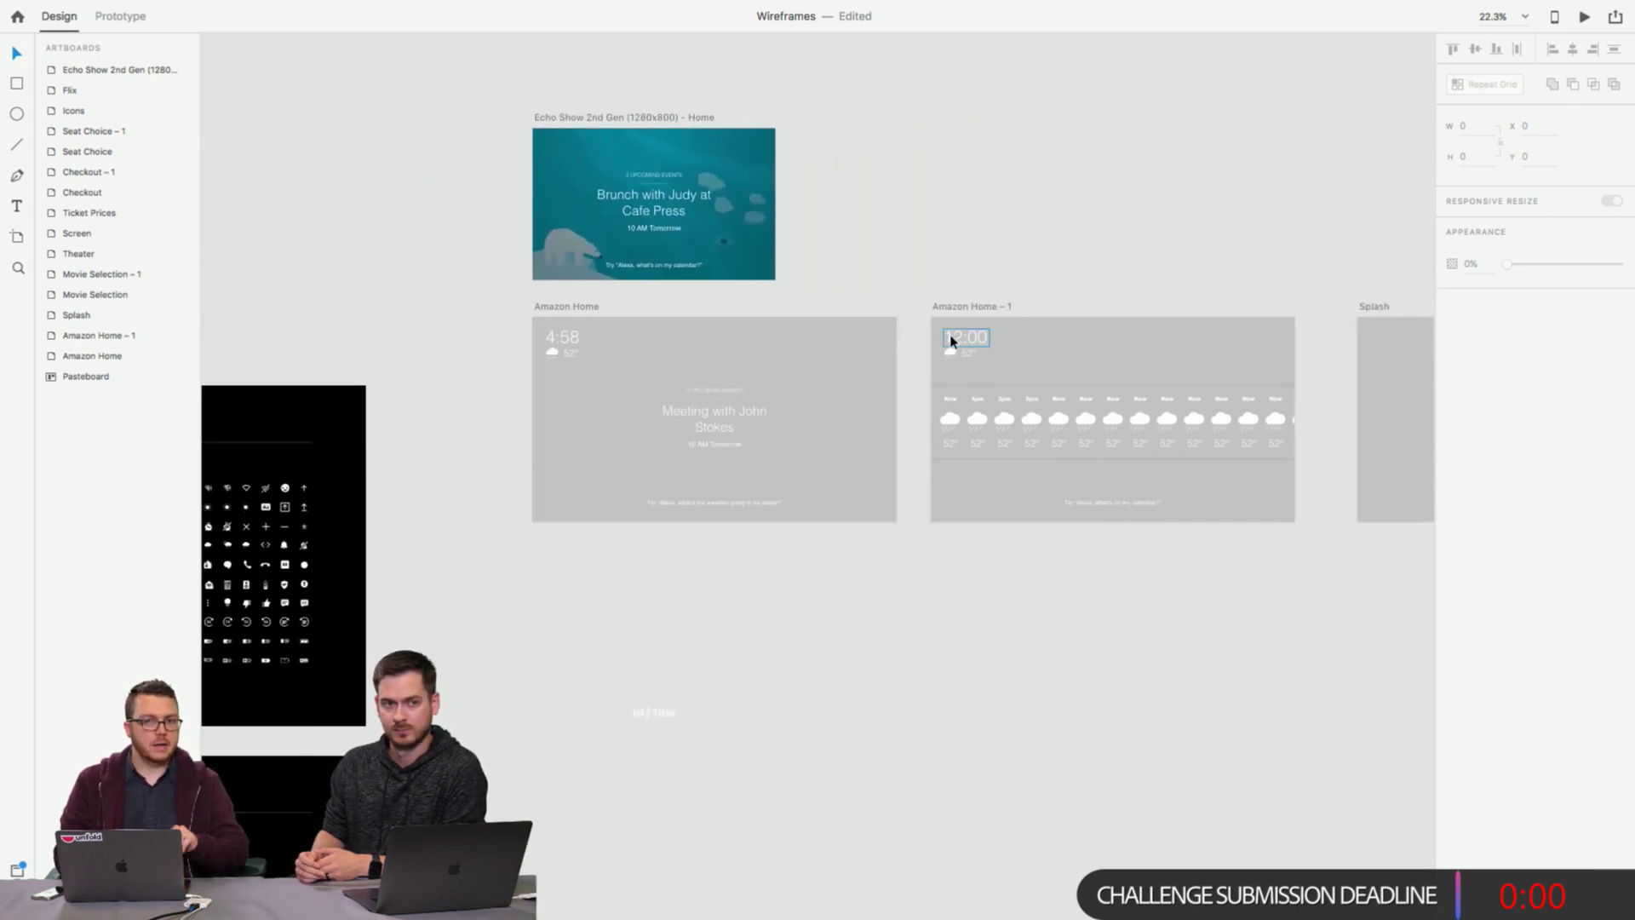
scroll(951, 342, right, 3)
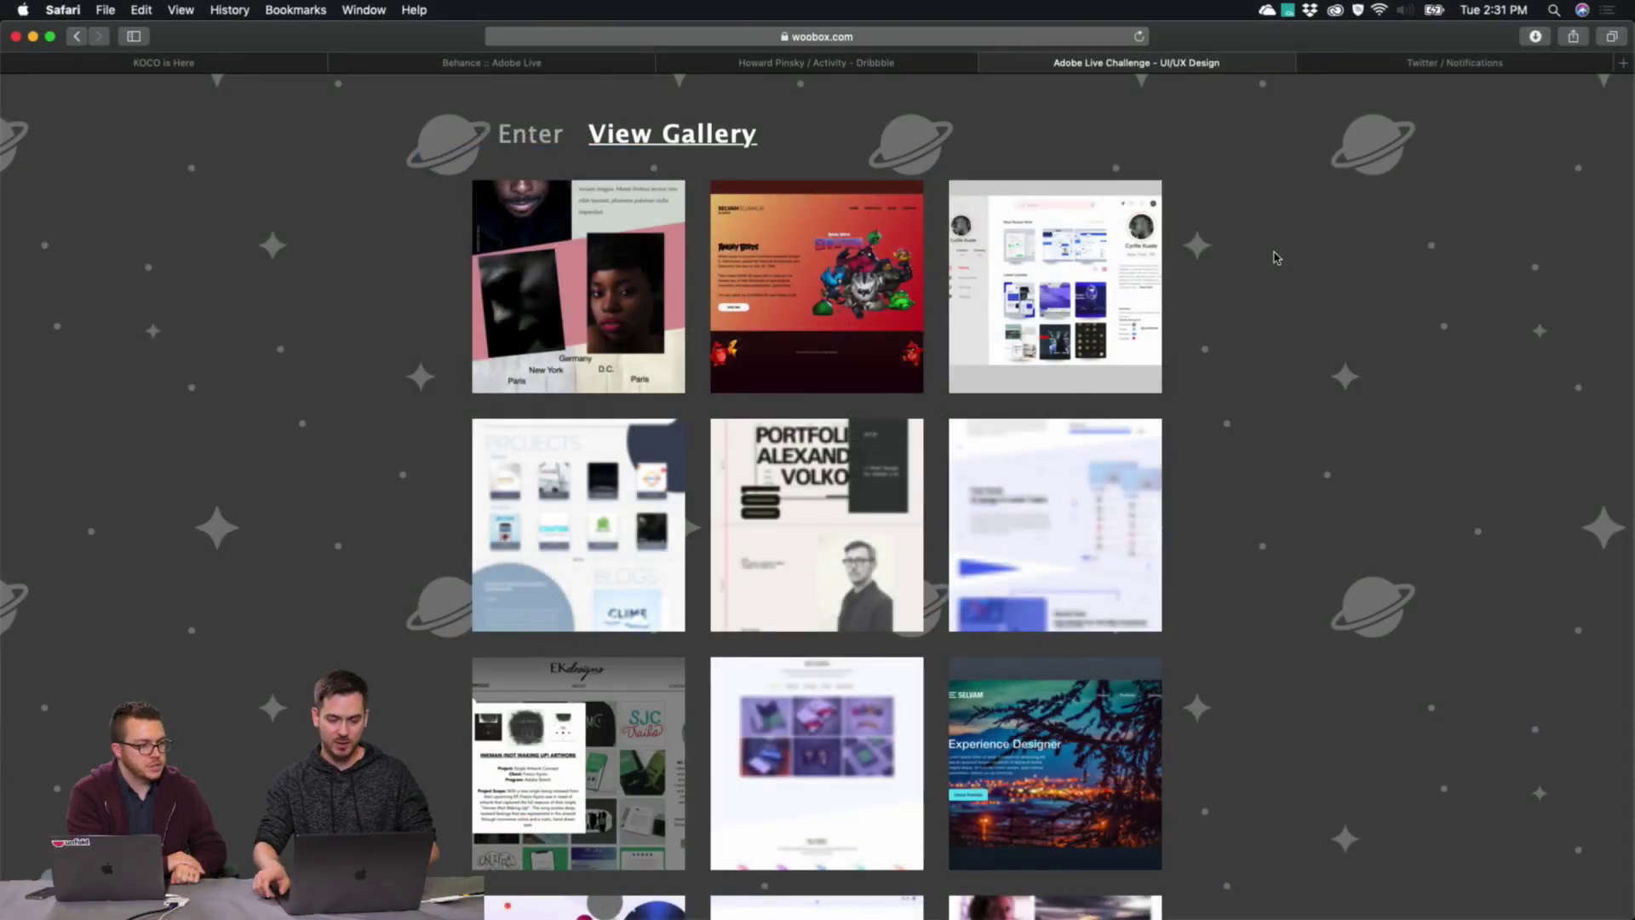
Reload the Adobe Live Challenge gallery in Safari and open the "Experience Designer" night-city portfolio entry at full size.
key(super+r)
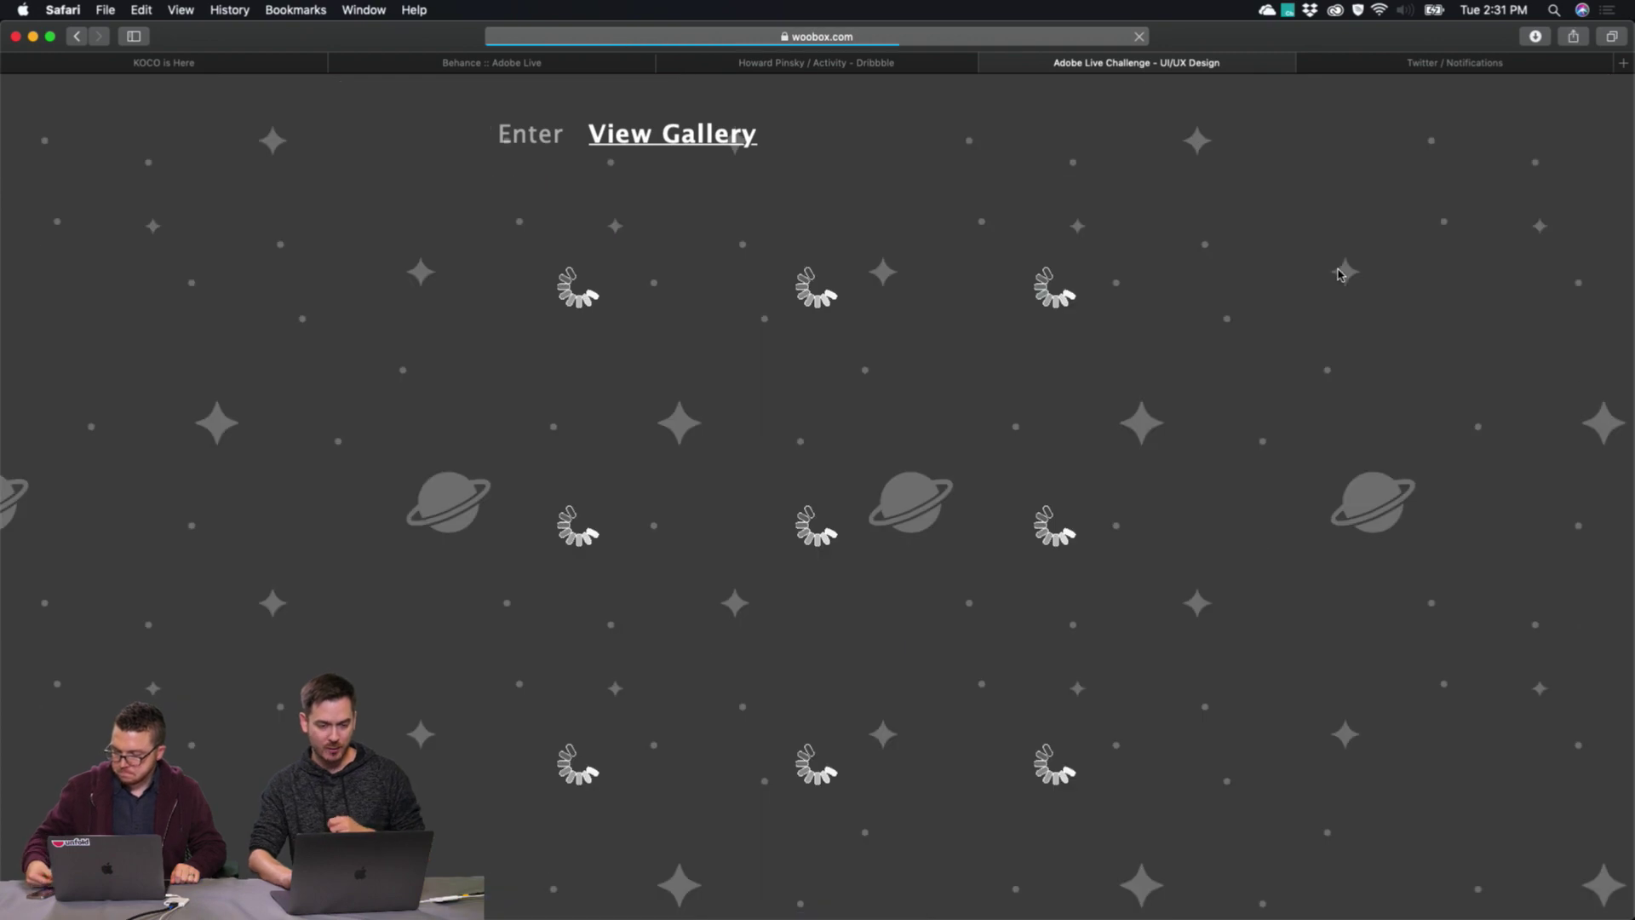
scroll(1339, 274, down, 10)
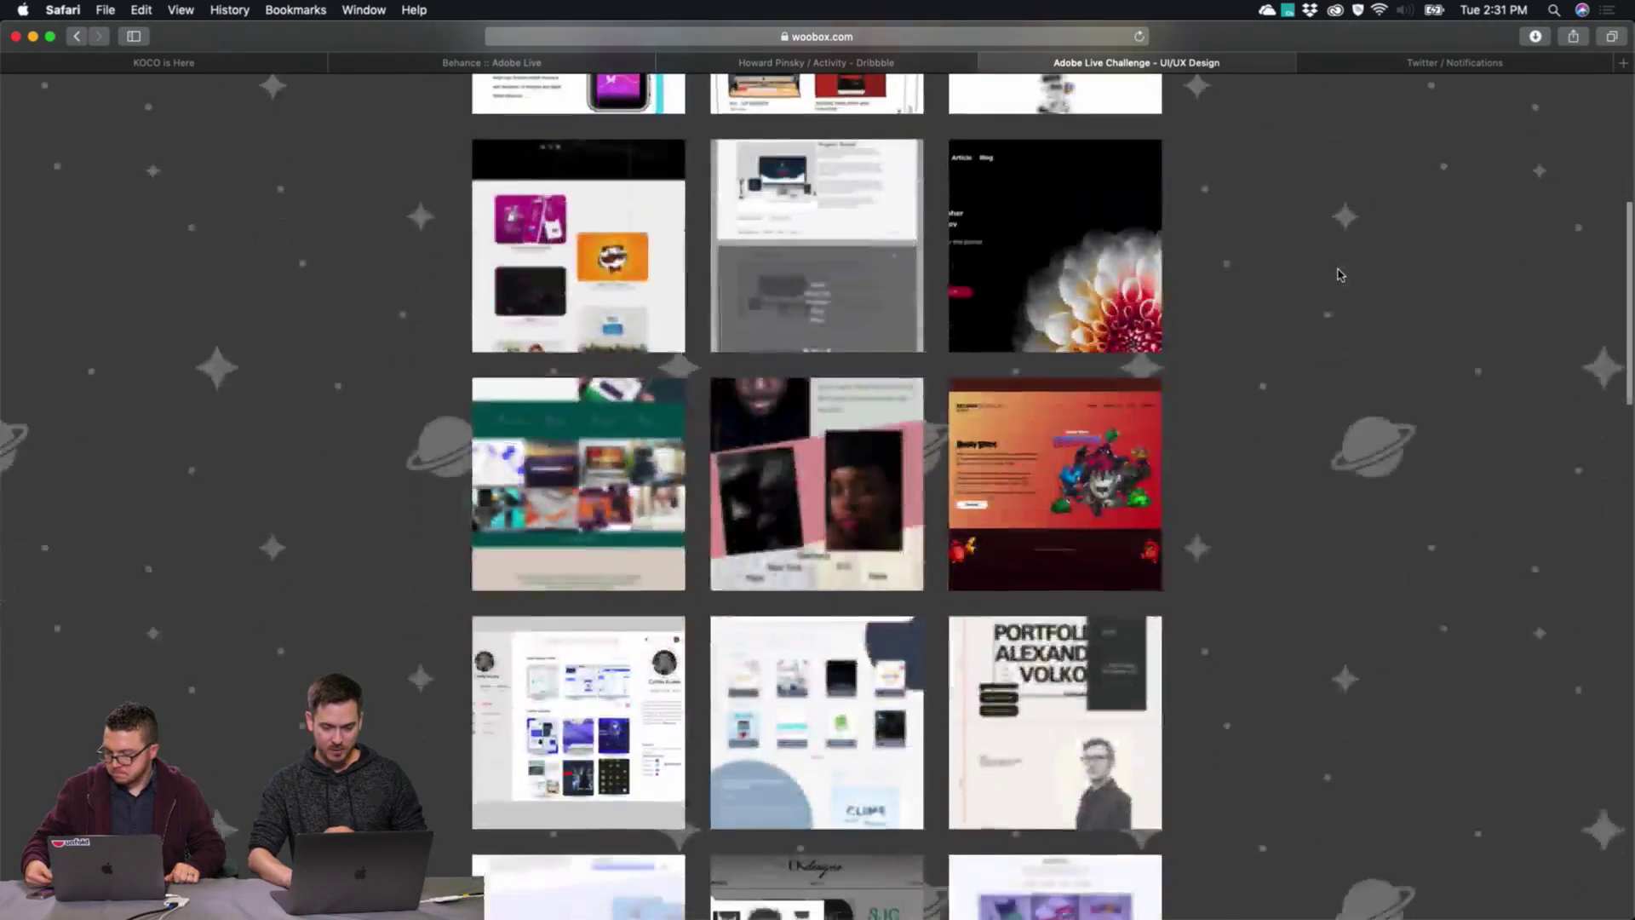
scroll(1340, 275, down, 3)
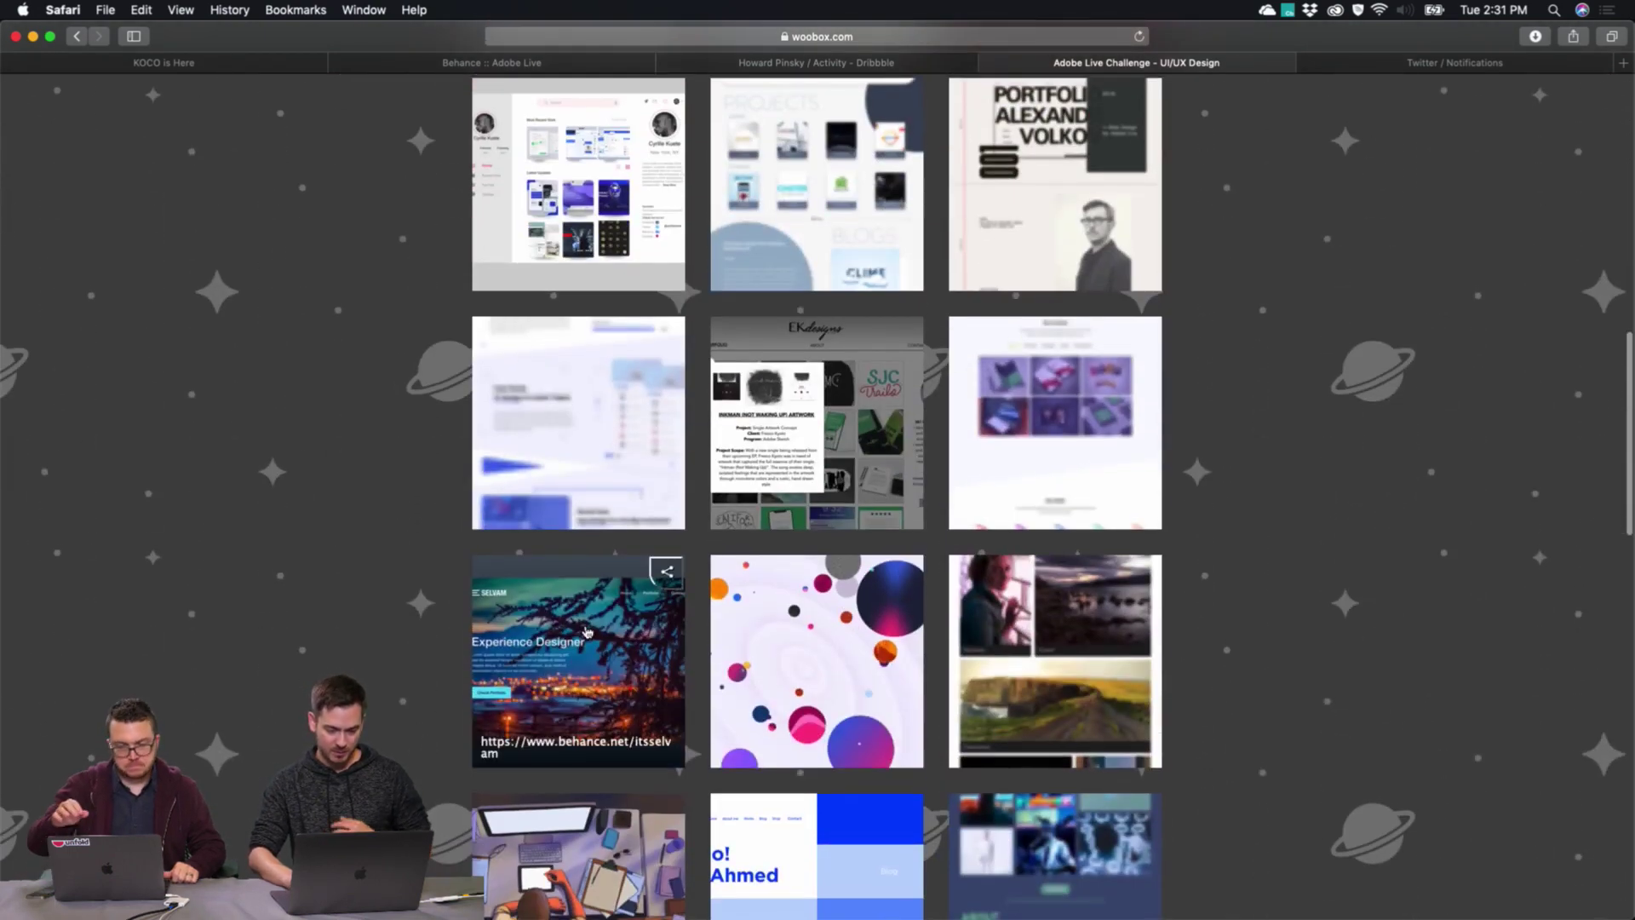
click(585, 631)
click(628, 358)
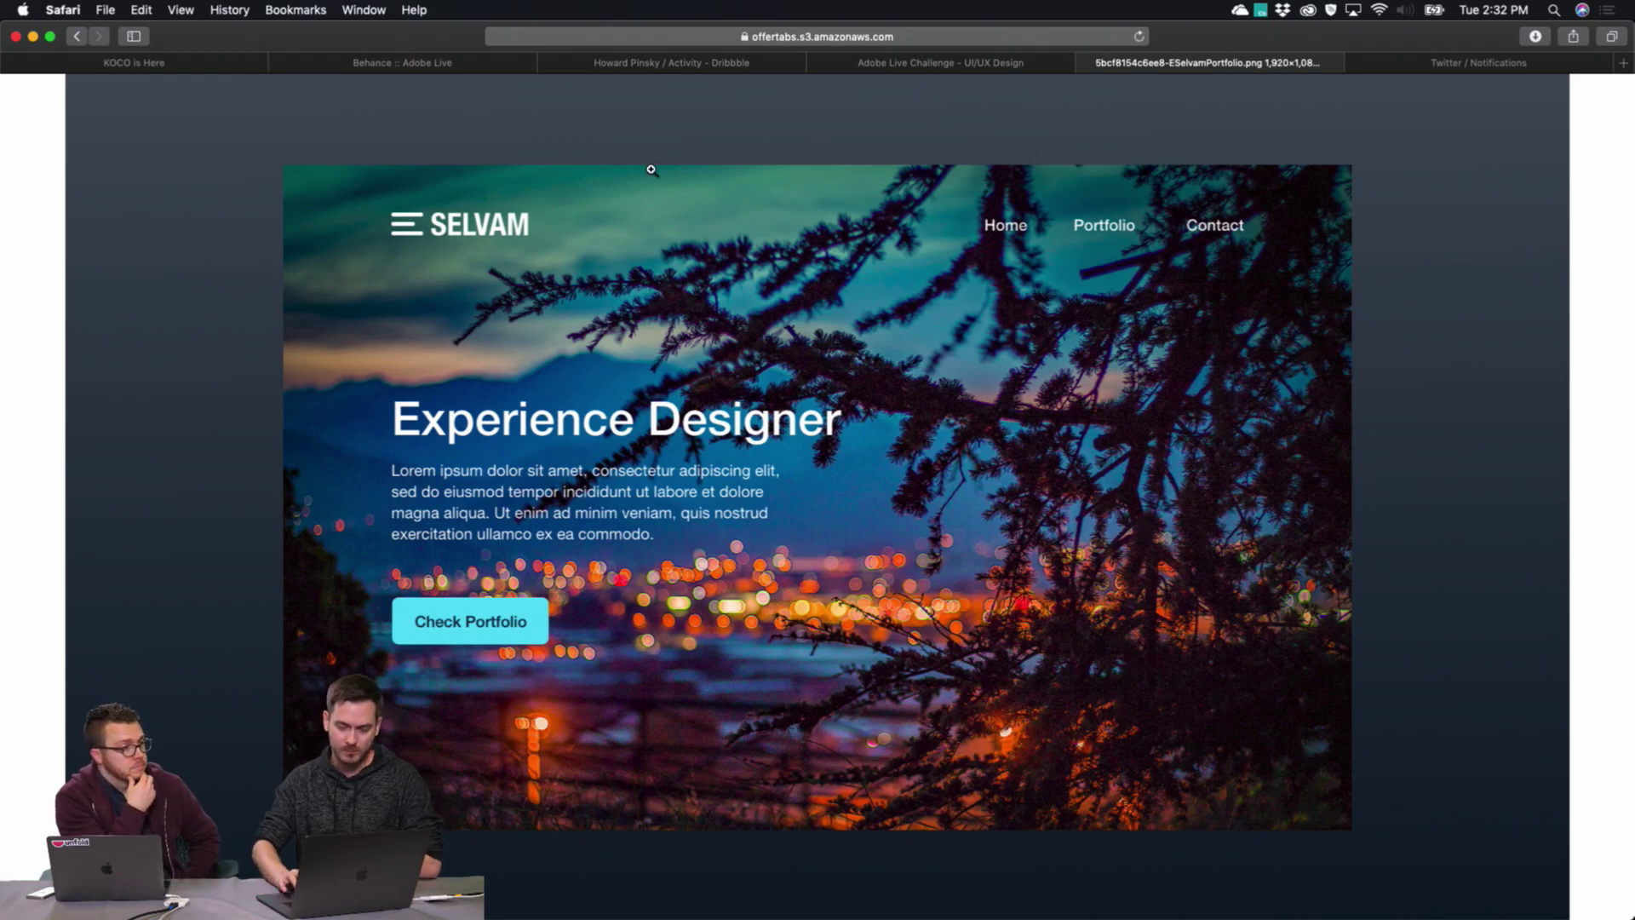
Close the full-size image, then open the purple "Welcome to my portfolio" gallery entry at full size and examine its header and services sections.
key(super+w)
click(1430, 380)
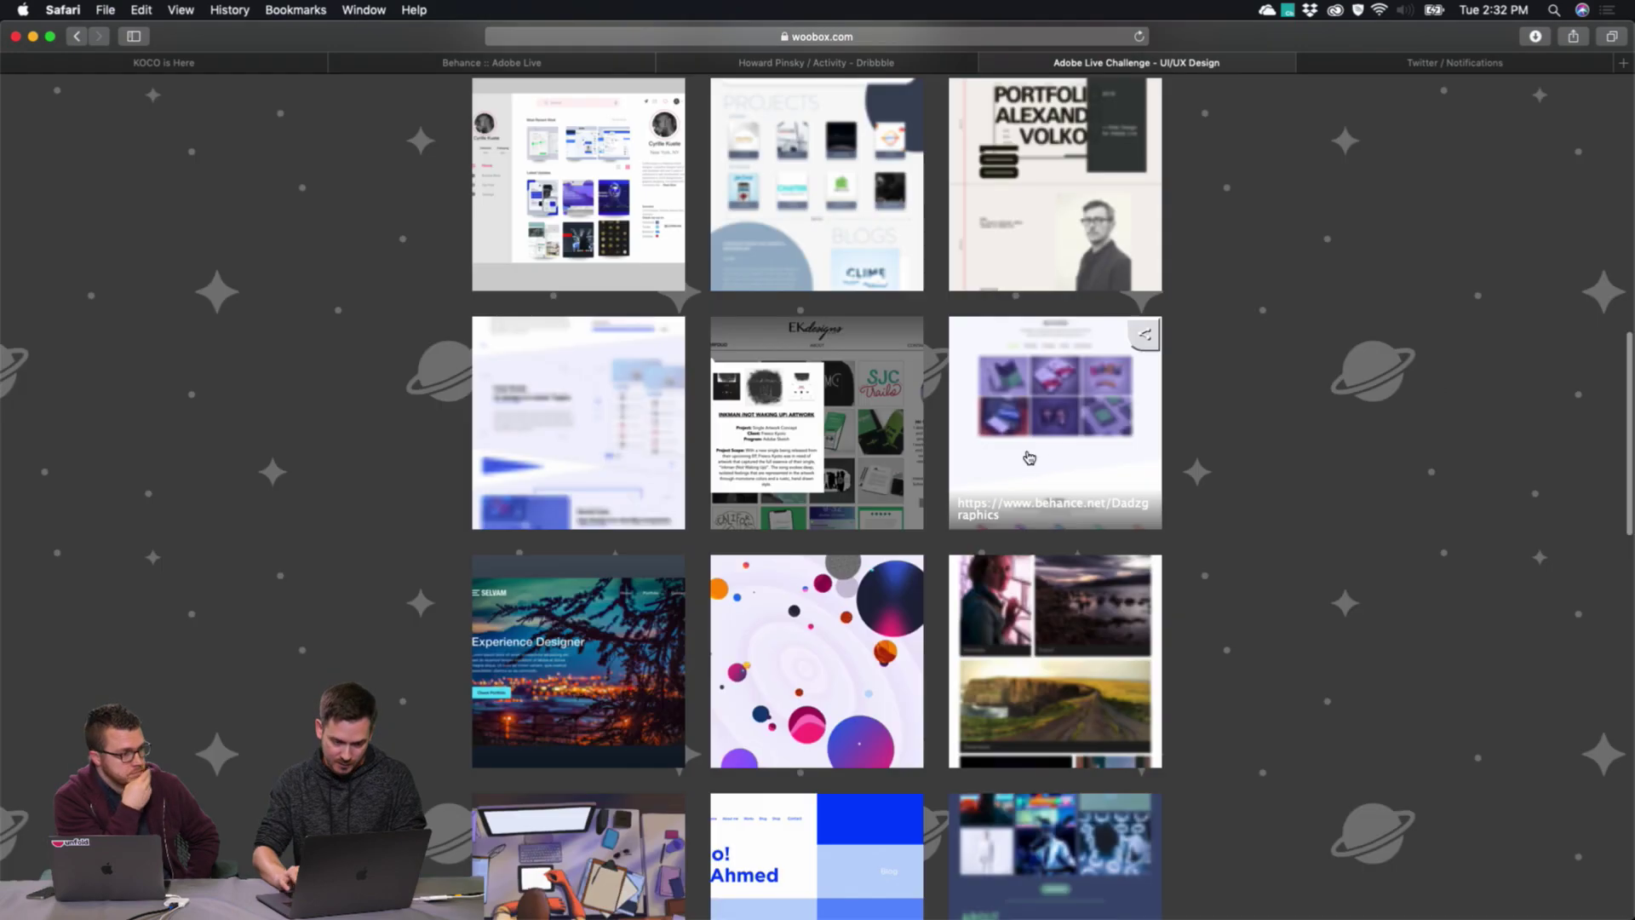
click(1078, 419)
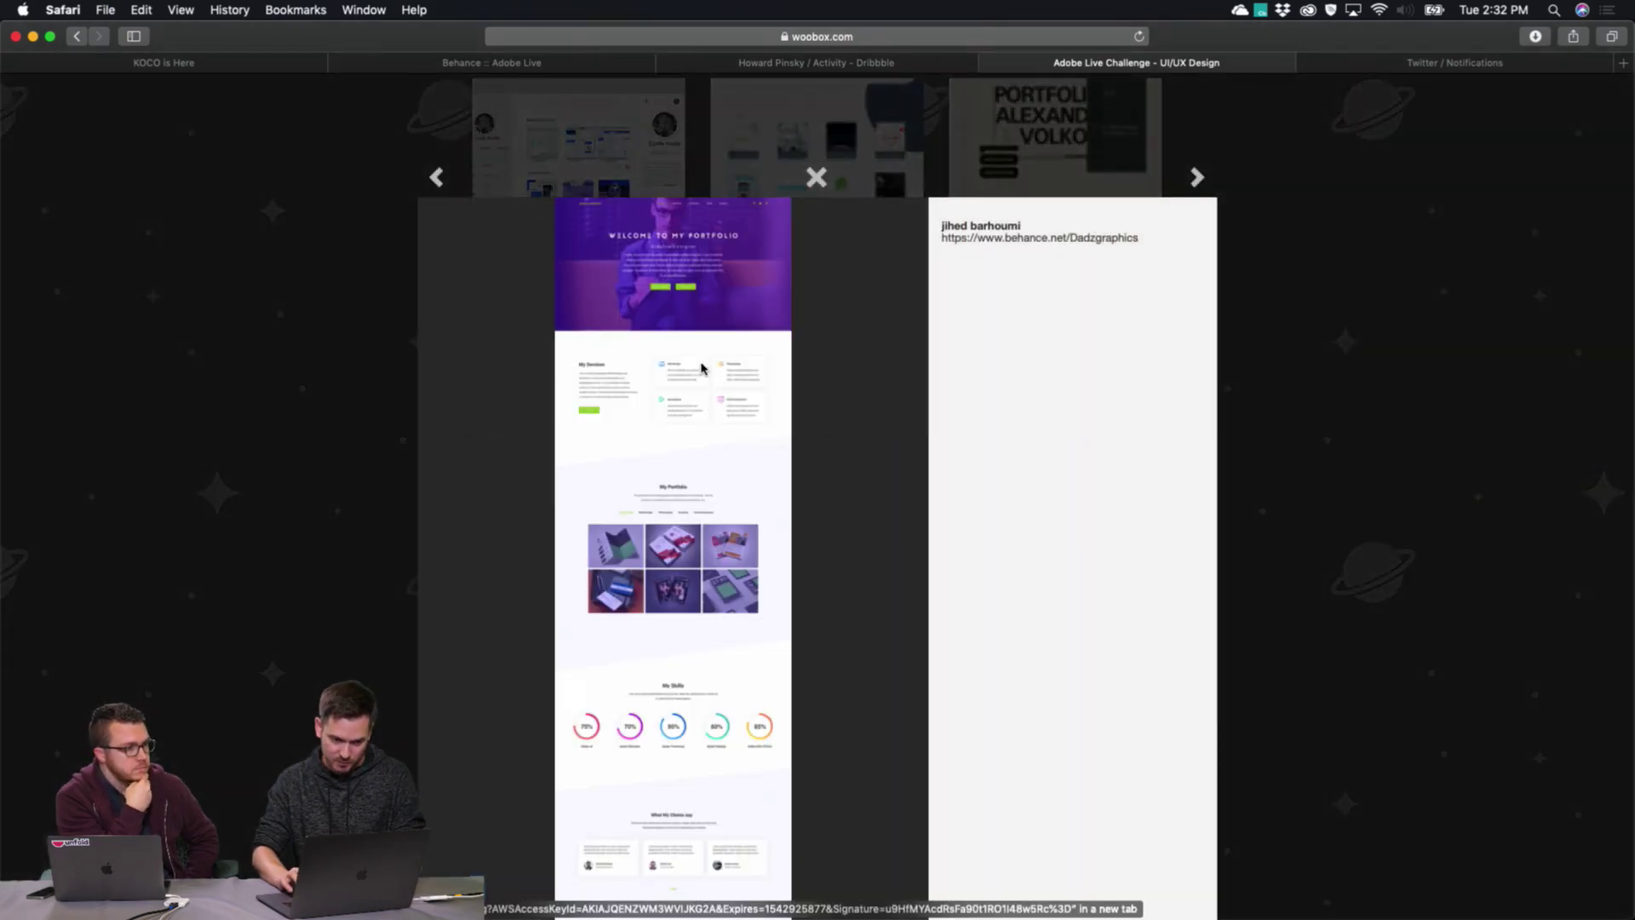
click(708, 371)
click(796, 289)
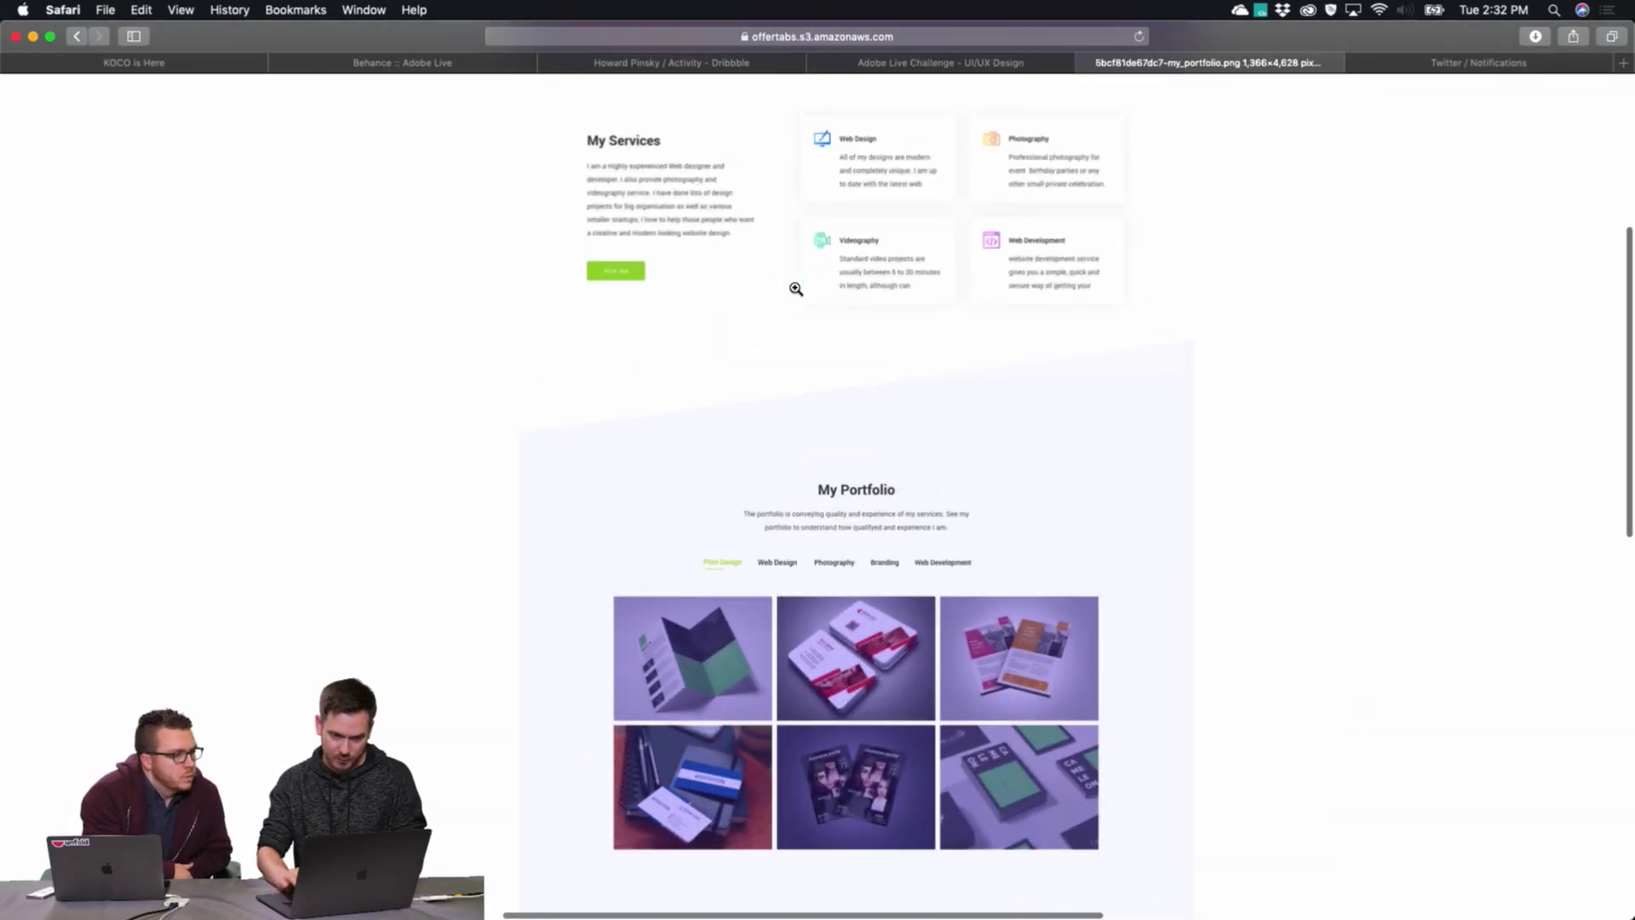
scroll(796, 288, up, 5)
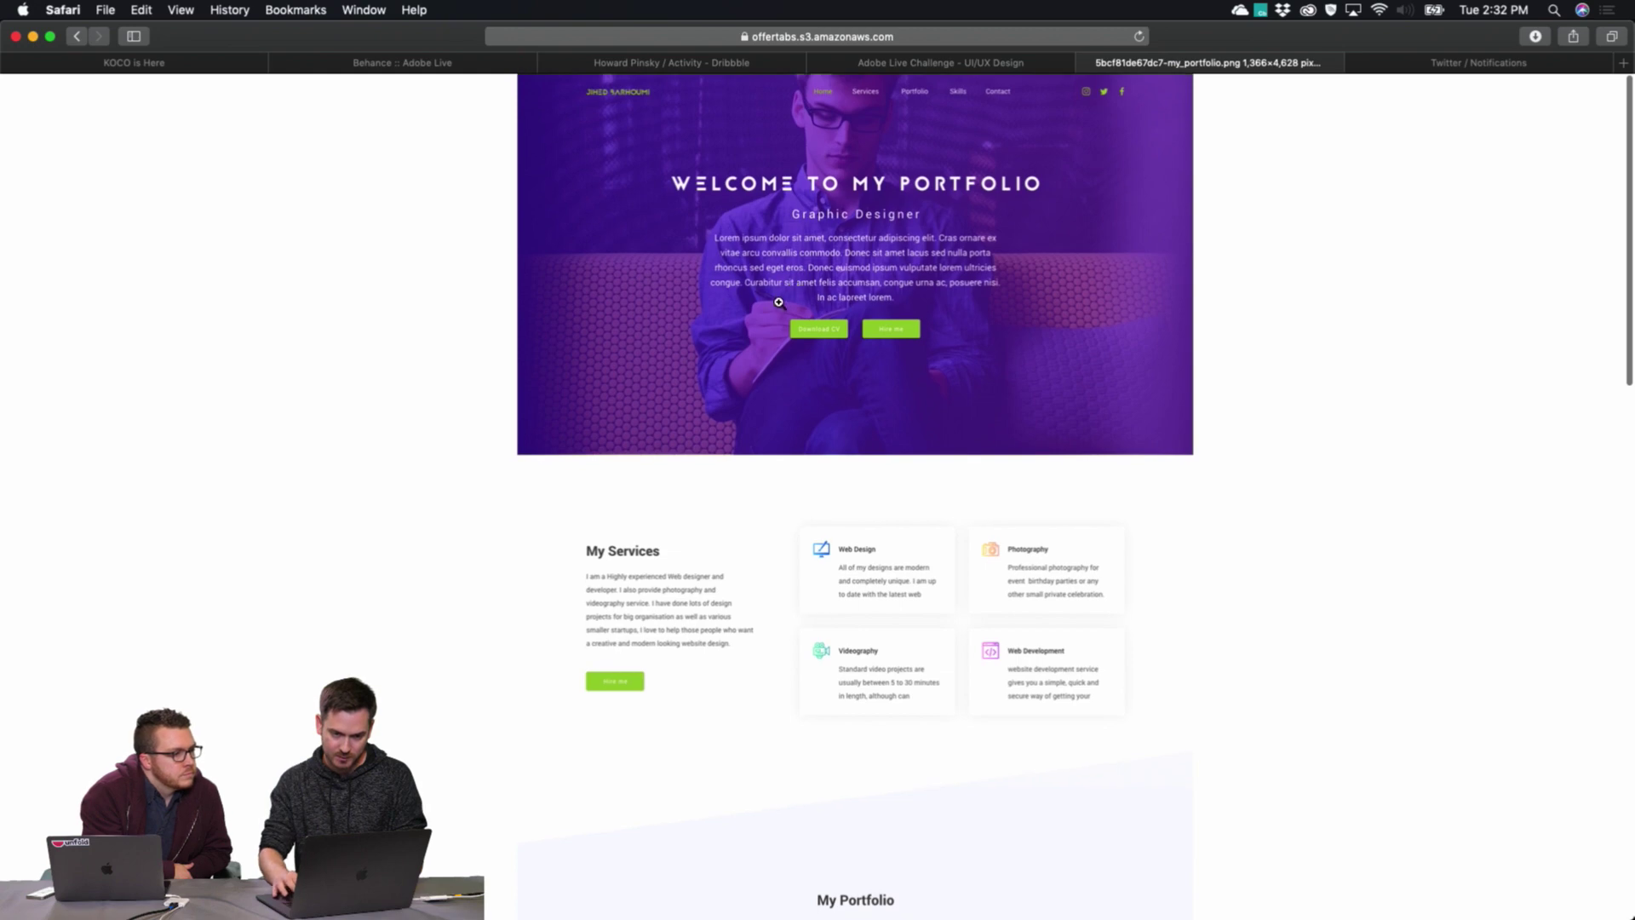
scroll(786, 301, up, 2)
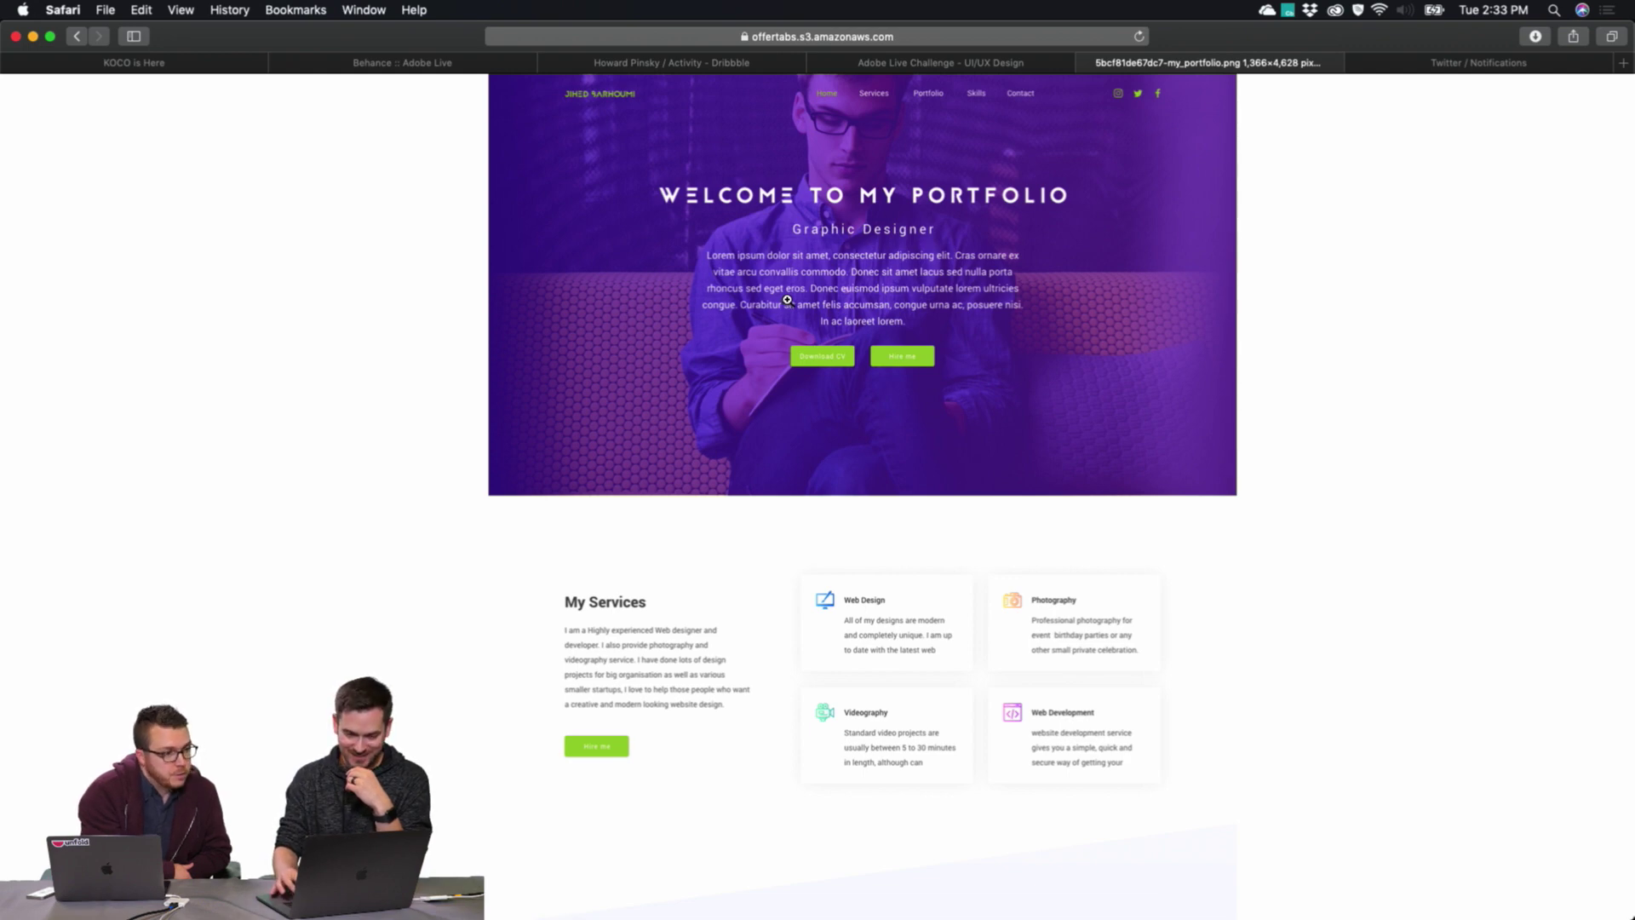
Look through the purple portfolio design from its header through services, portfolio, skills and testimonials to the footer.
scroll(788, 300, up, 1)
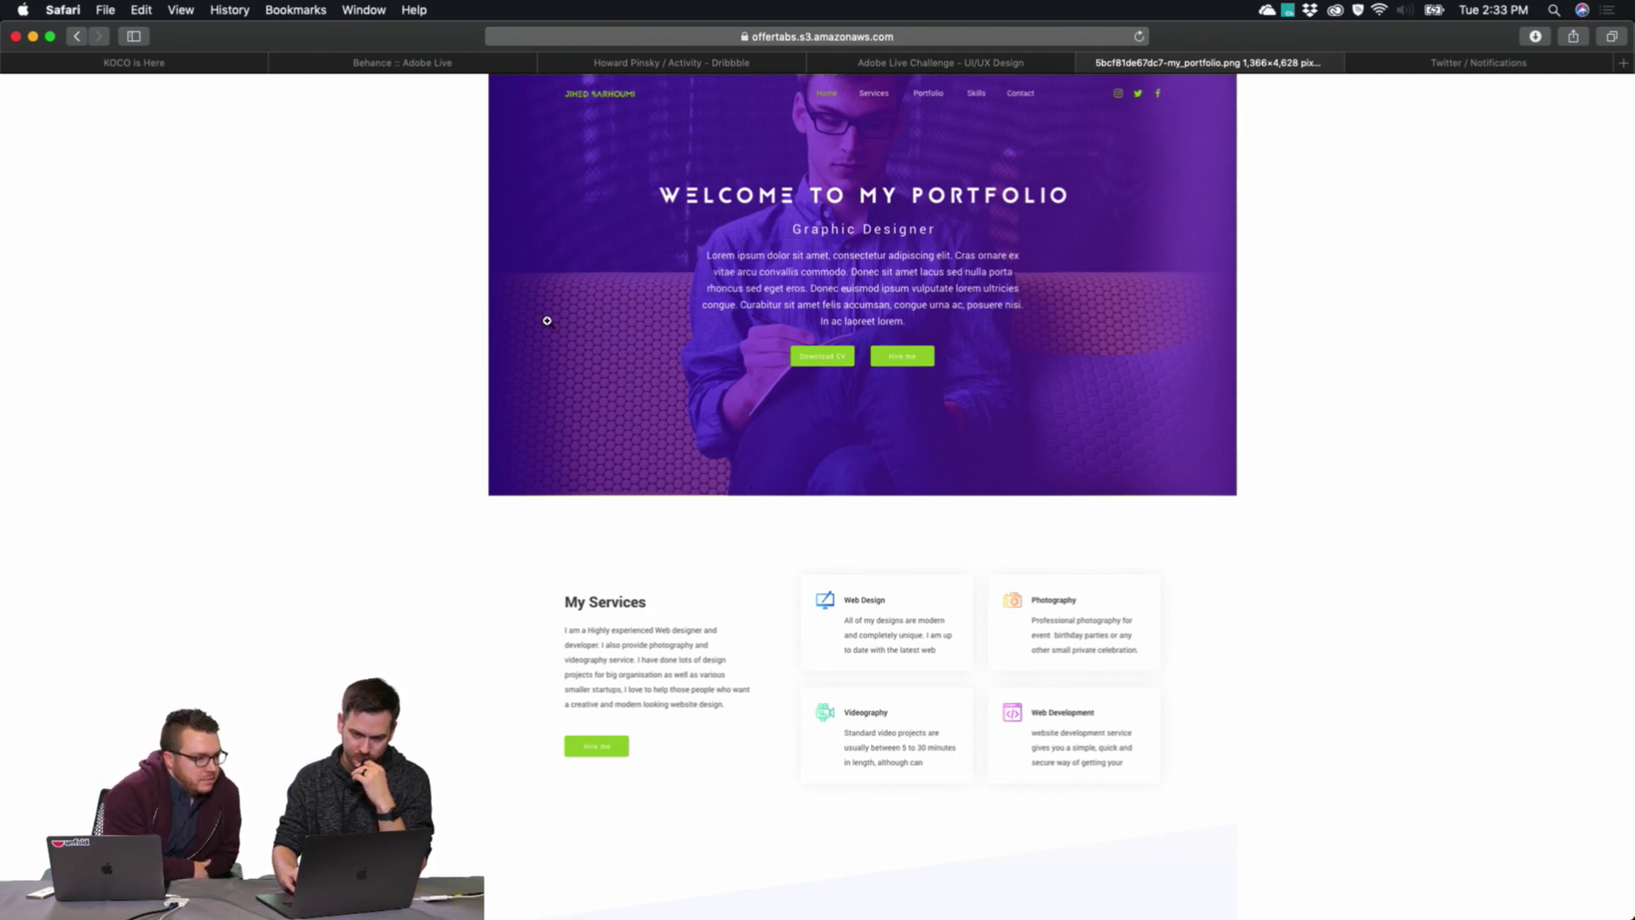
scroll(616, 319, down, 1)
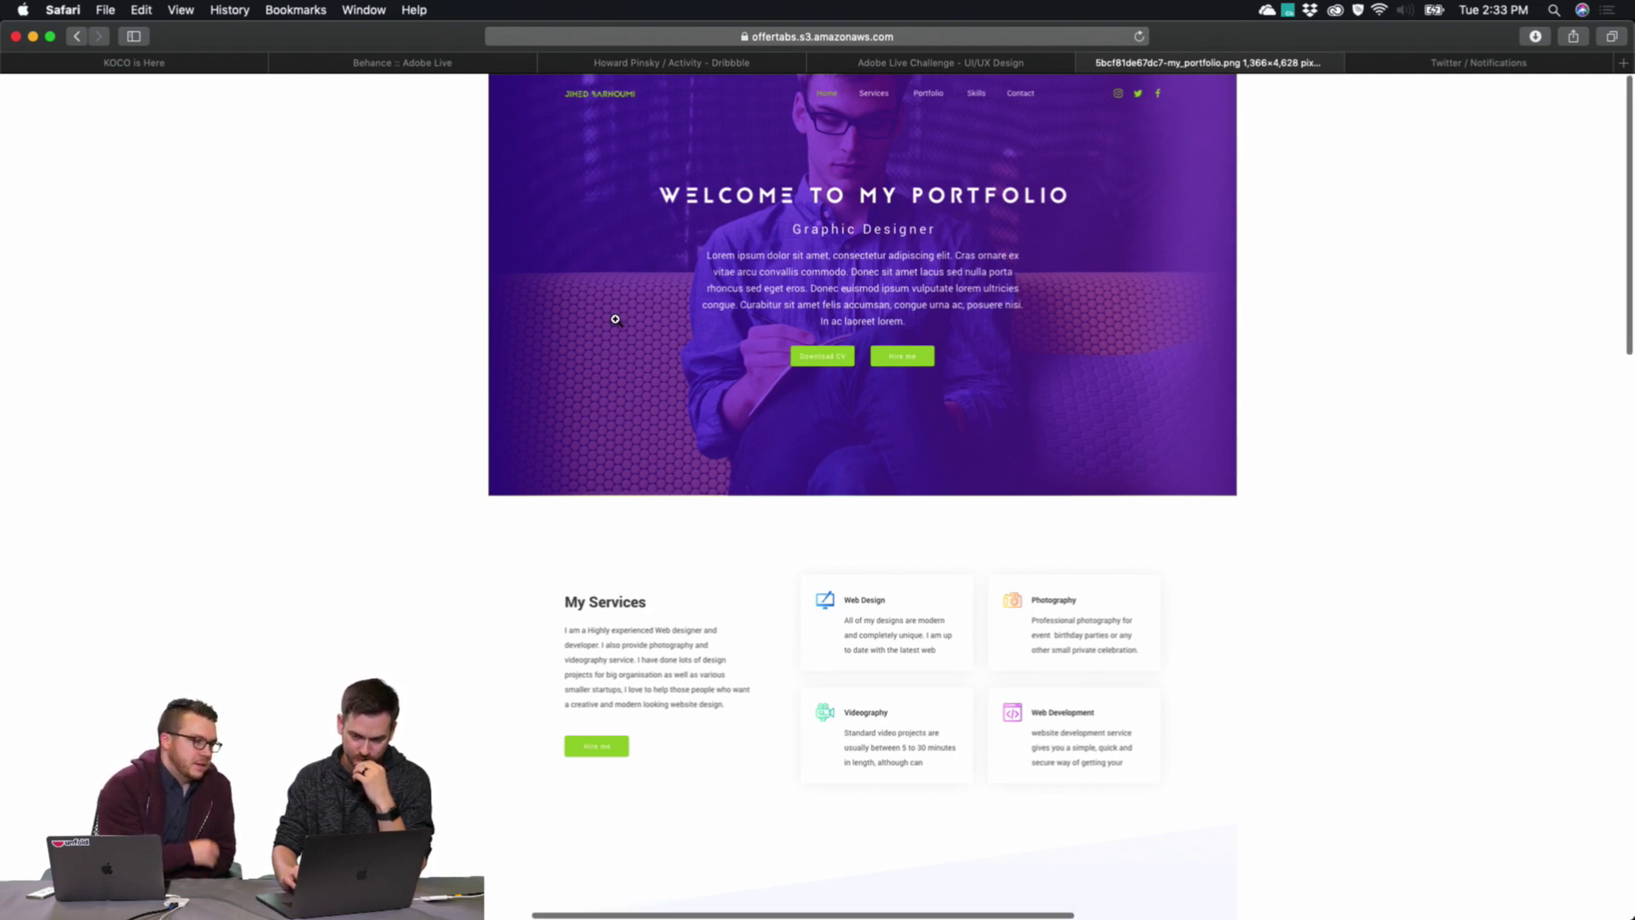
scroll(615, 319, down, 10)
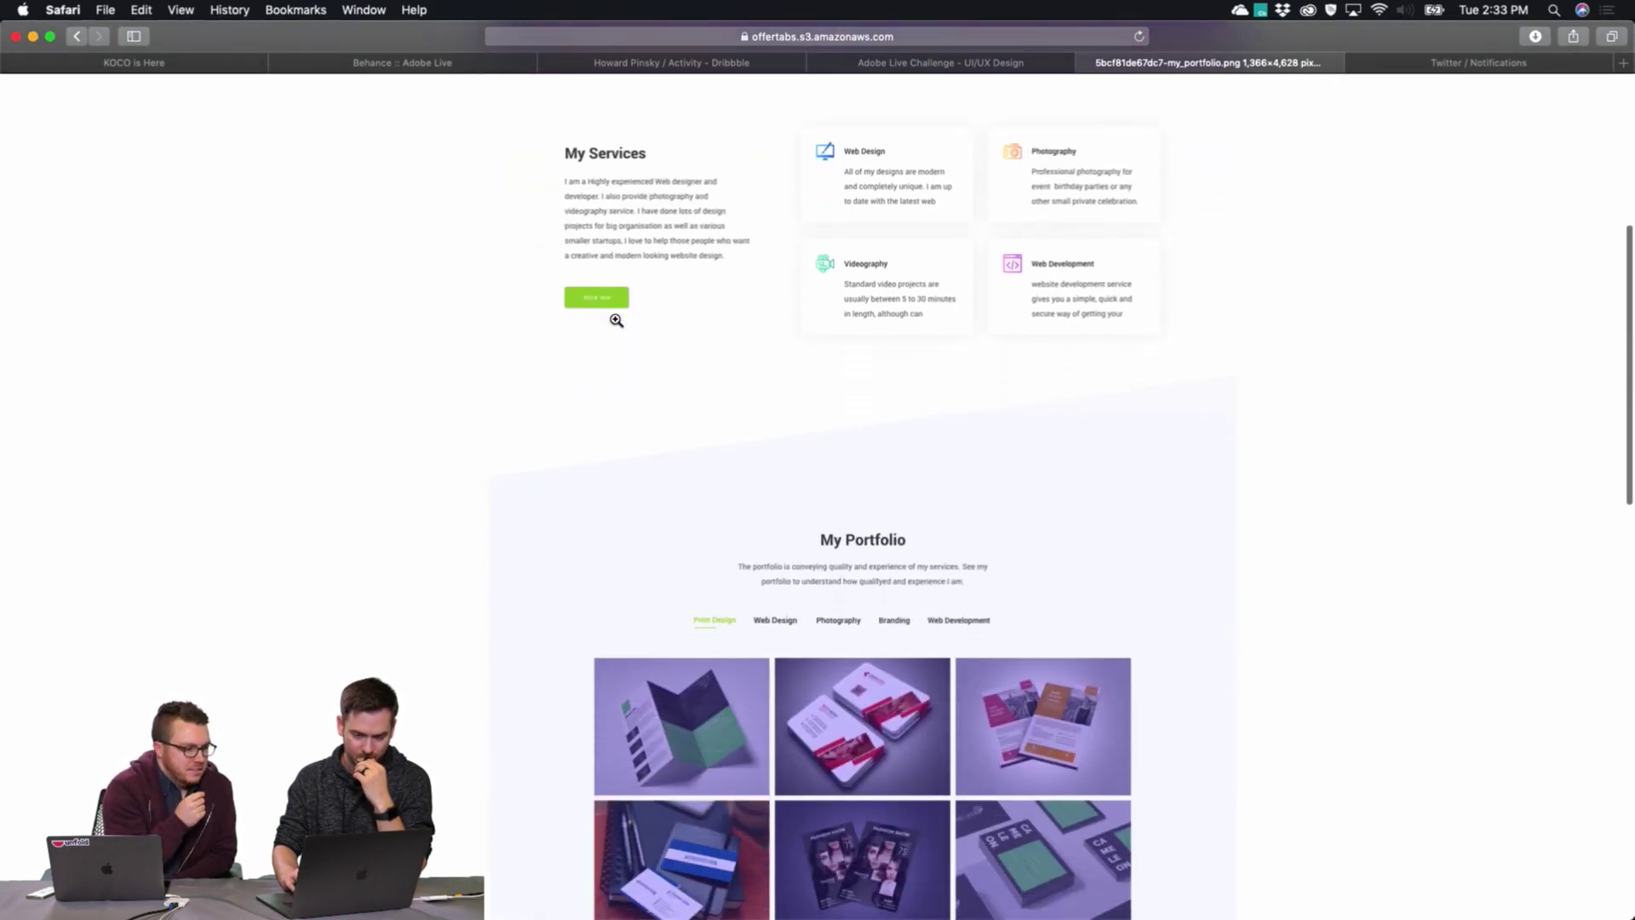
scroll(616, 320, down, 1)
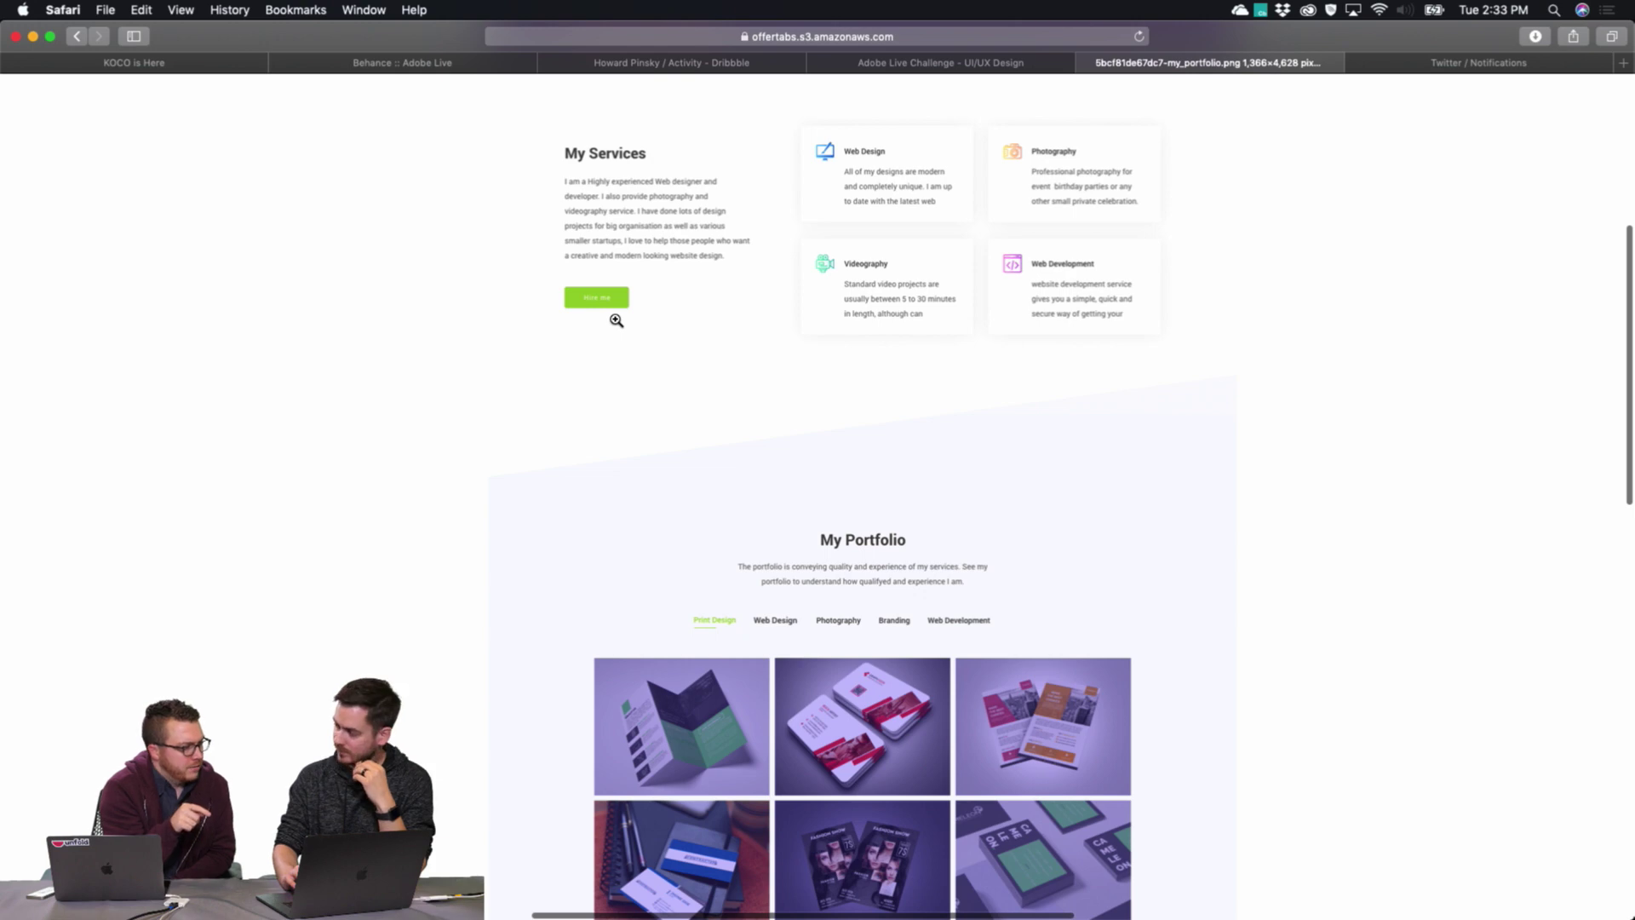
scroll(616, 319, down, 12)
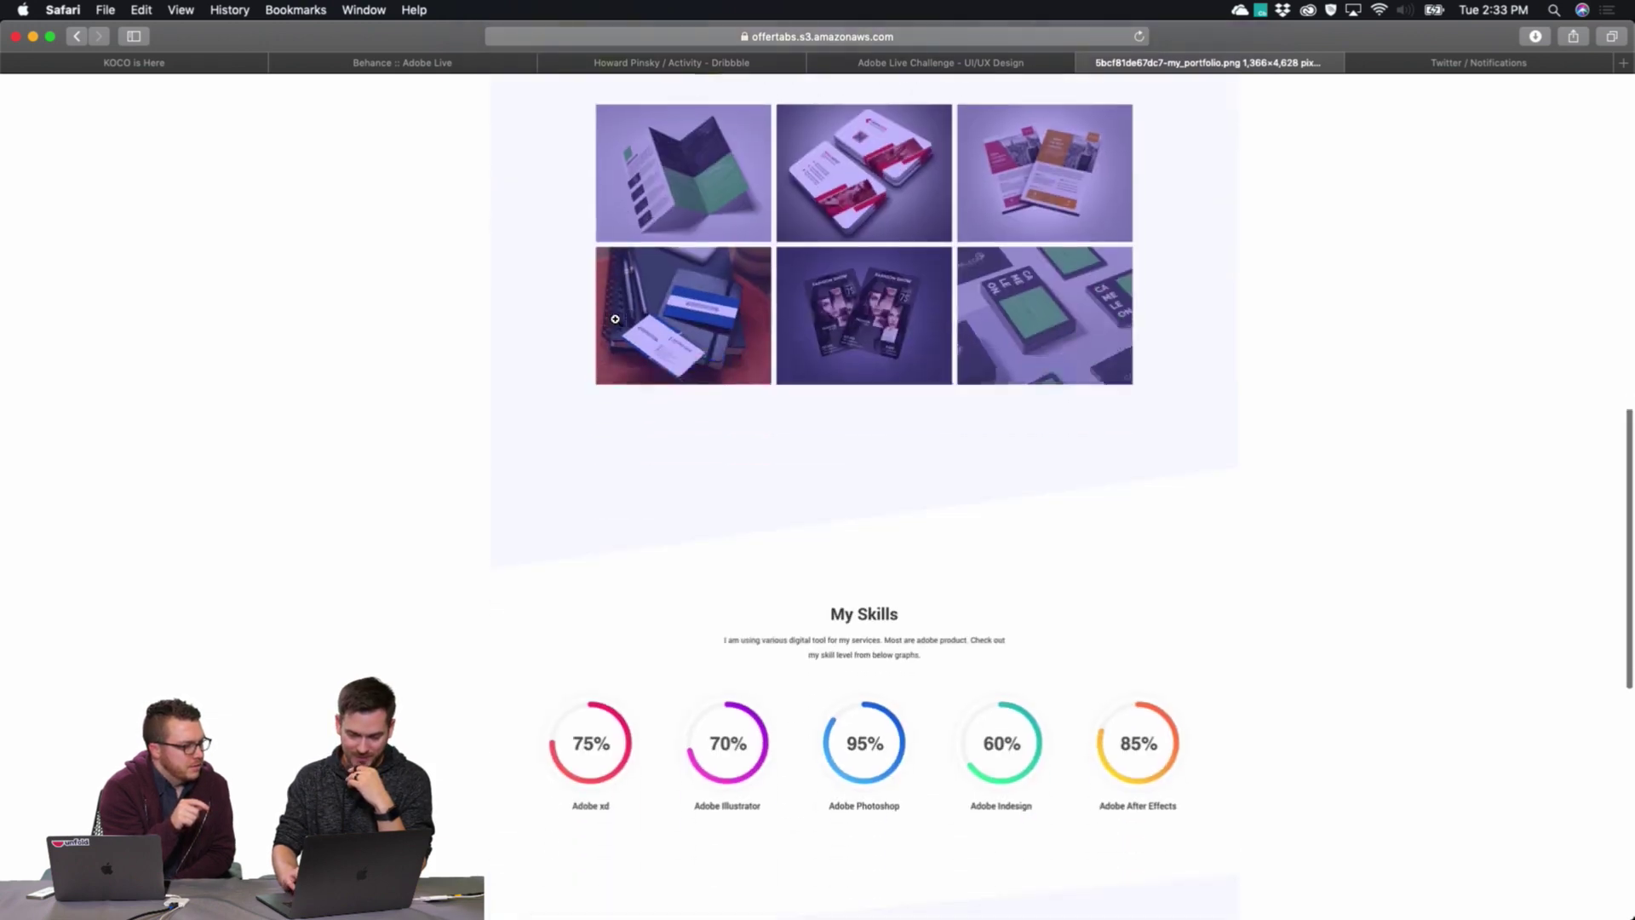
scroll(615, 320, down, 15)
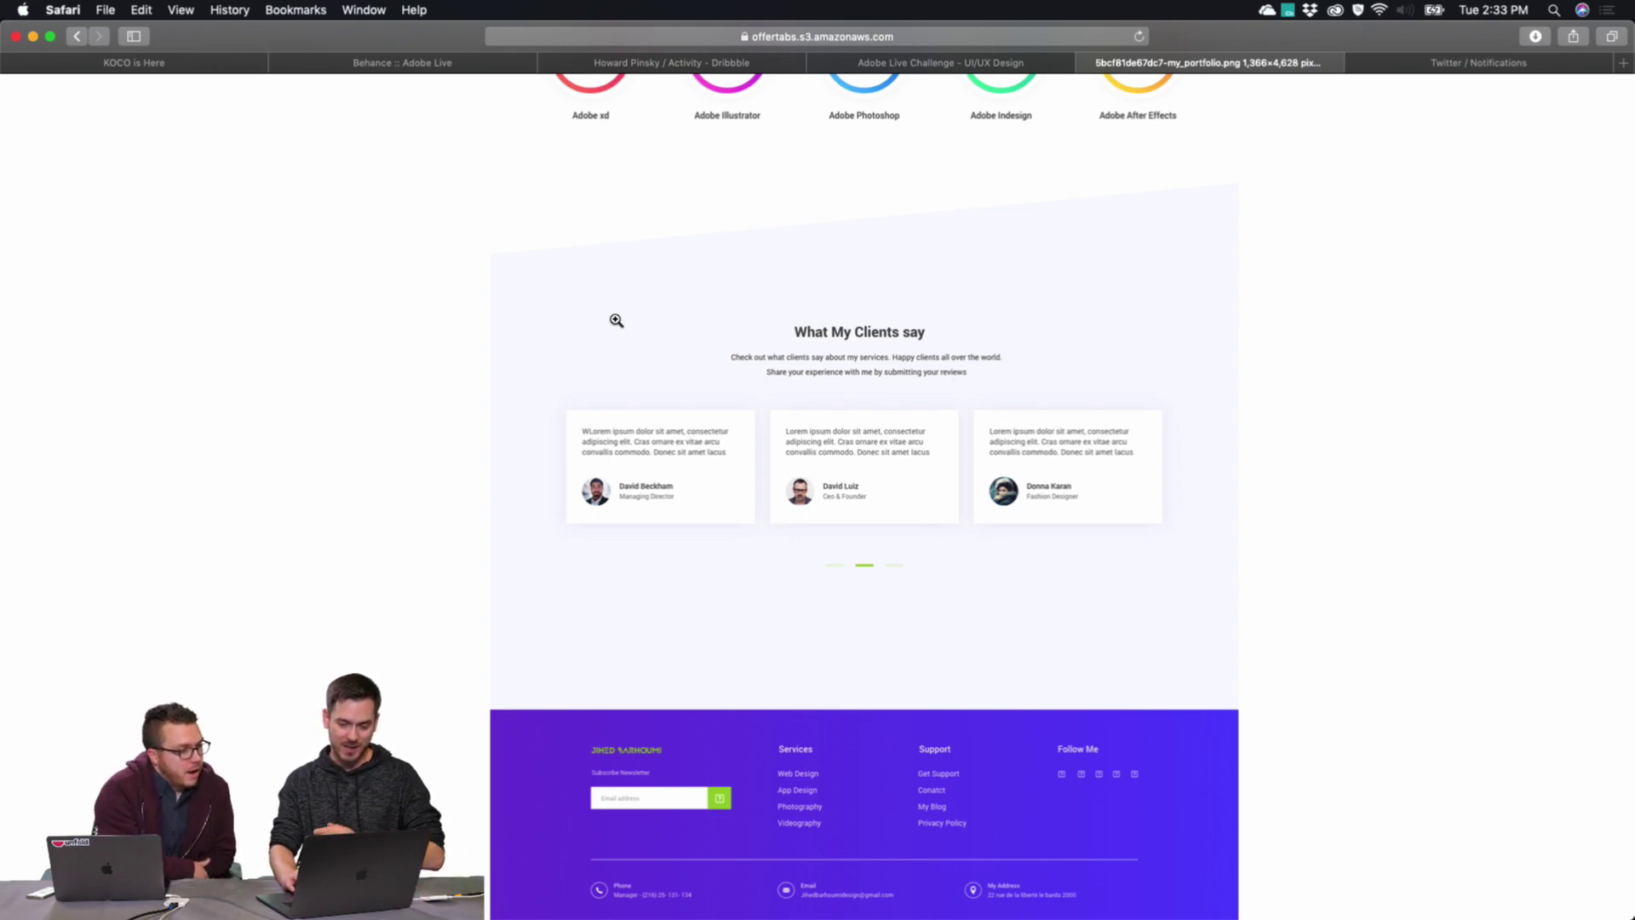
key(super+Up)
Examine the My Portfolio category row and project thumbnail grid together with the adjoining My Skills section.
scroll(615, 320, down, 10)
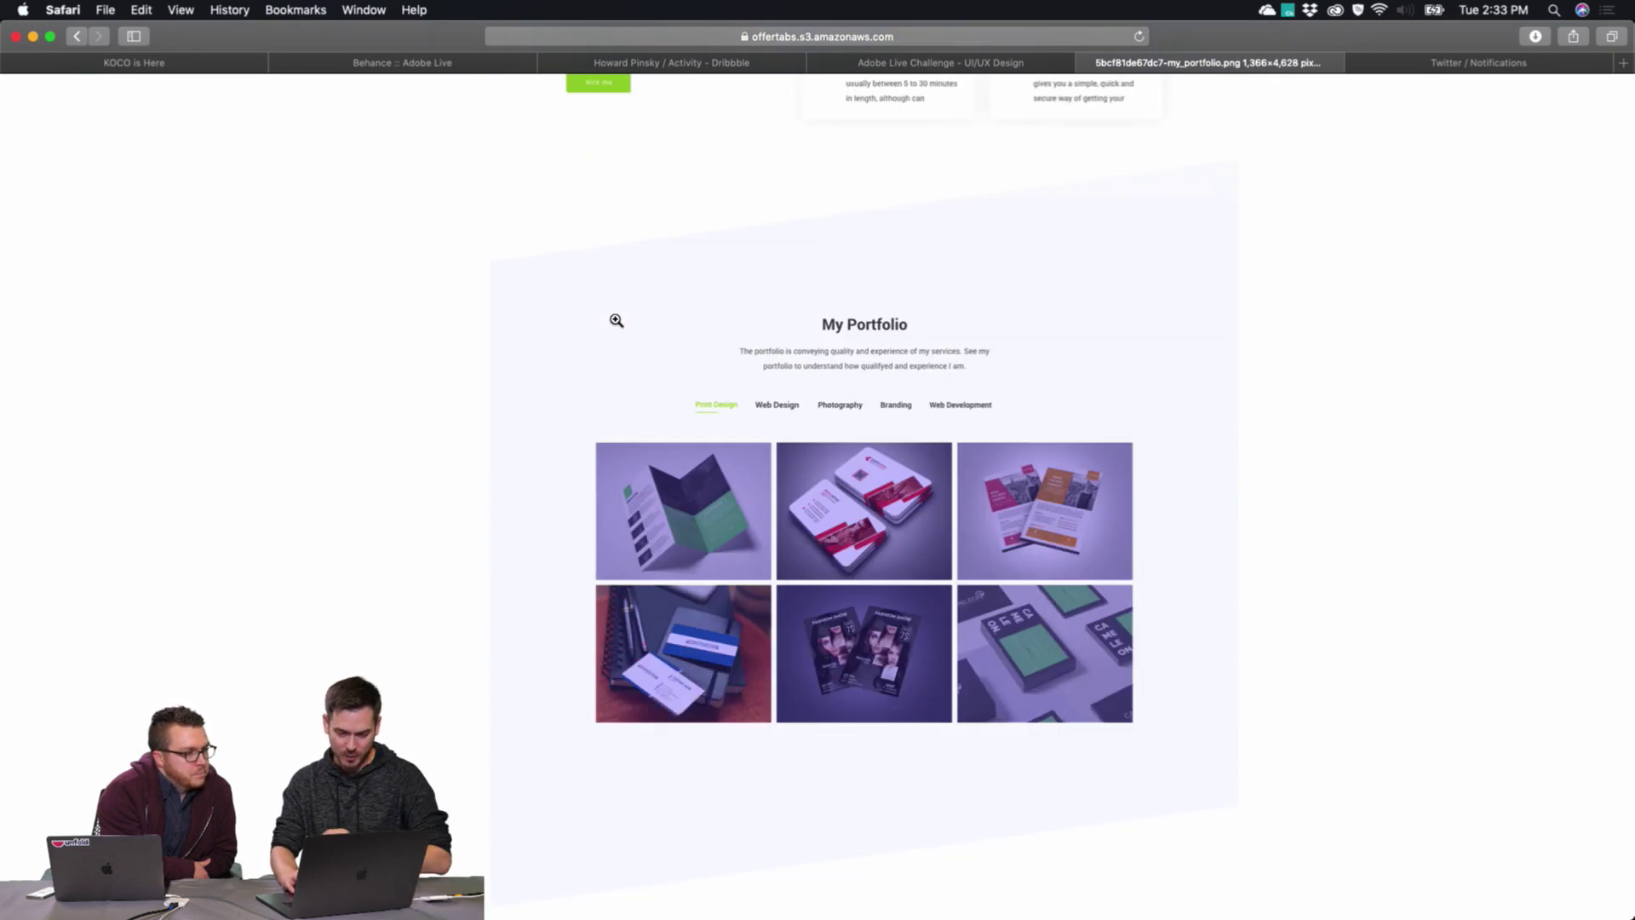
scroll(885, 558, down, 1)
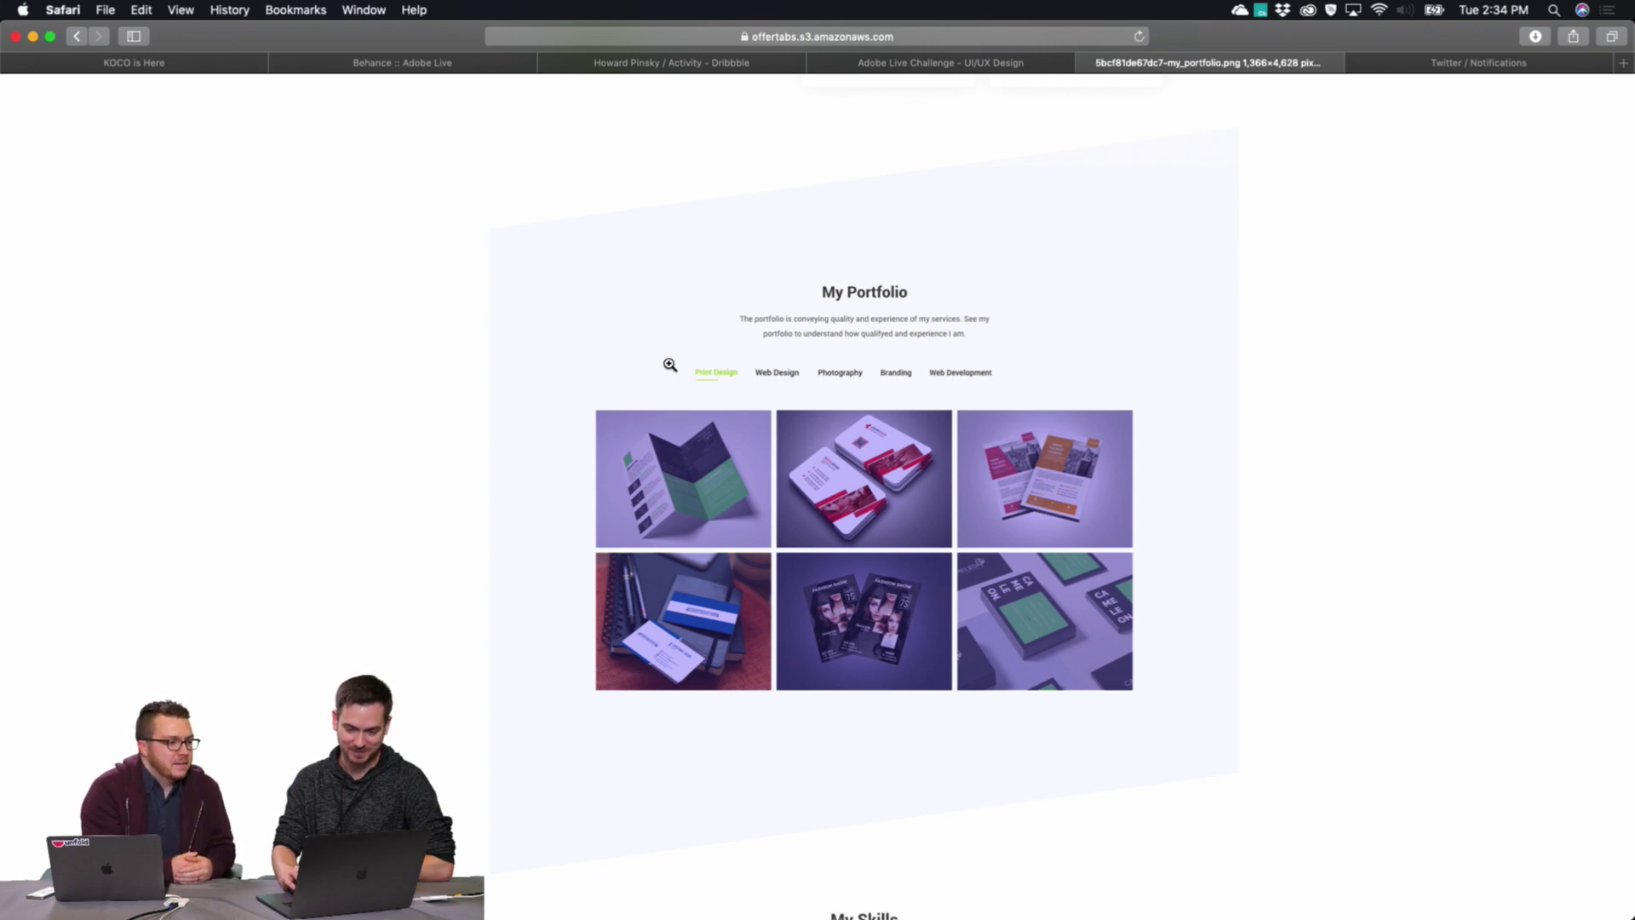
scroll(670, 365, down, 5)
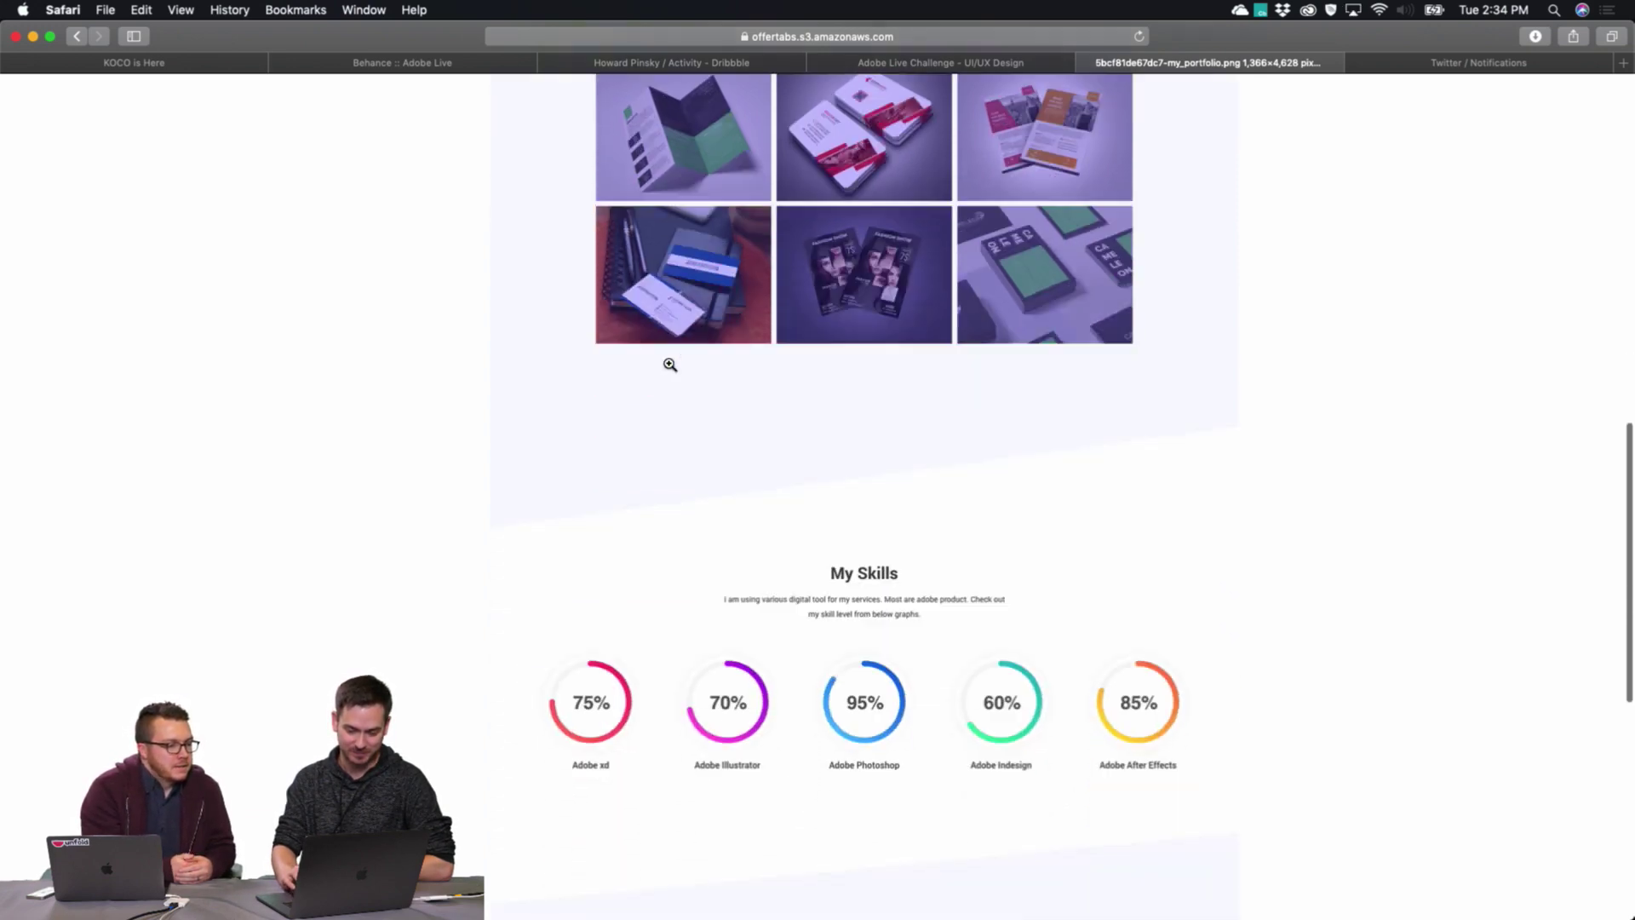
scroll(670, 365, down, 1)
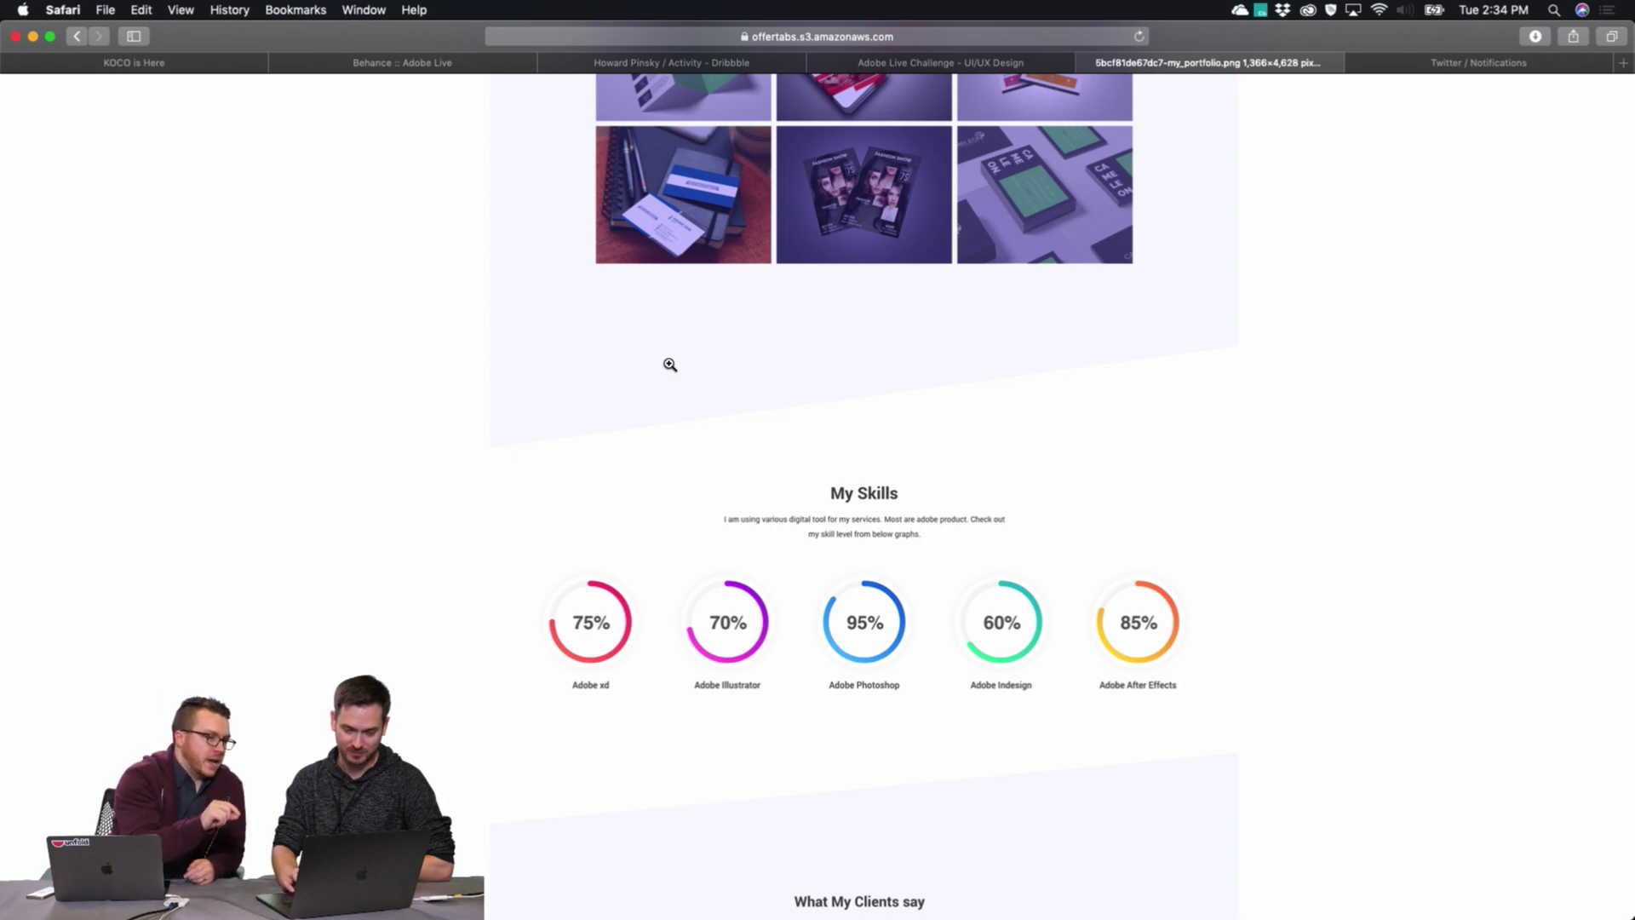
scroll(670, 365, up, 4)
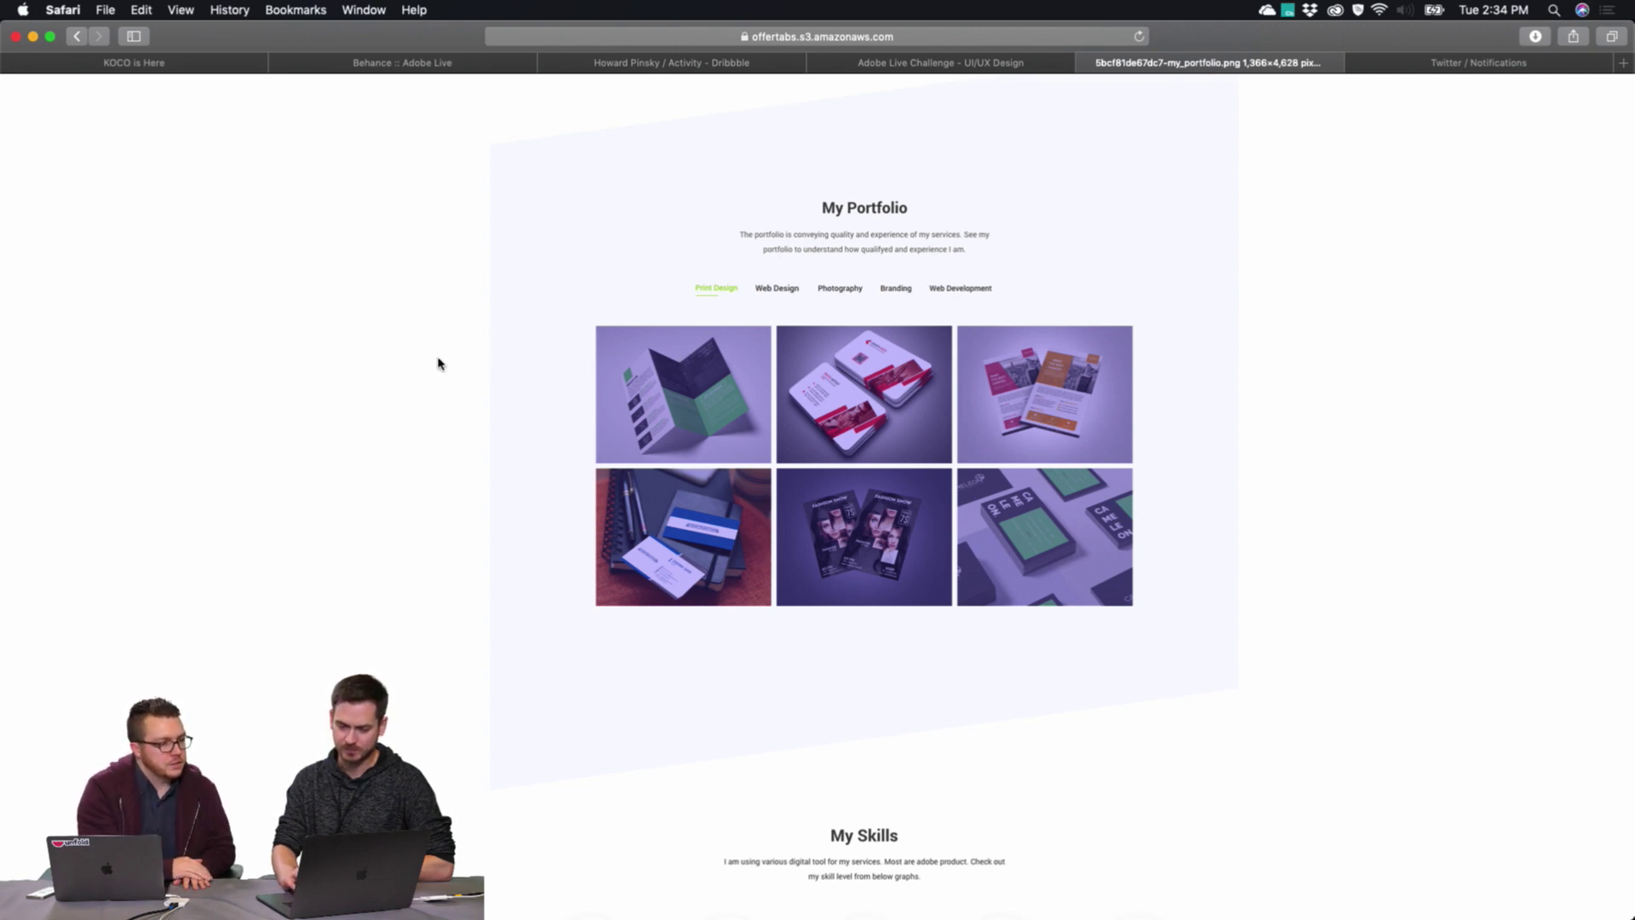
scroll(435, 364, down, 2)
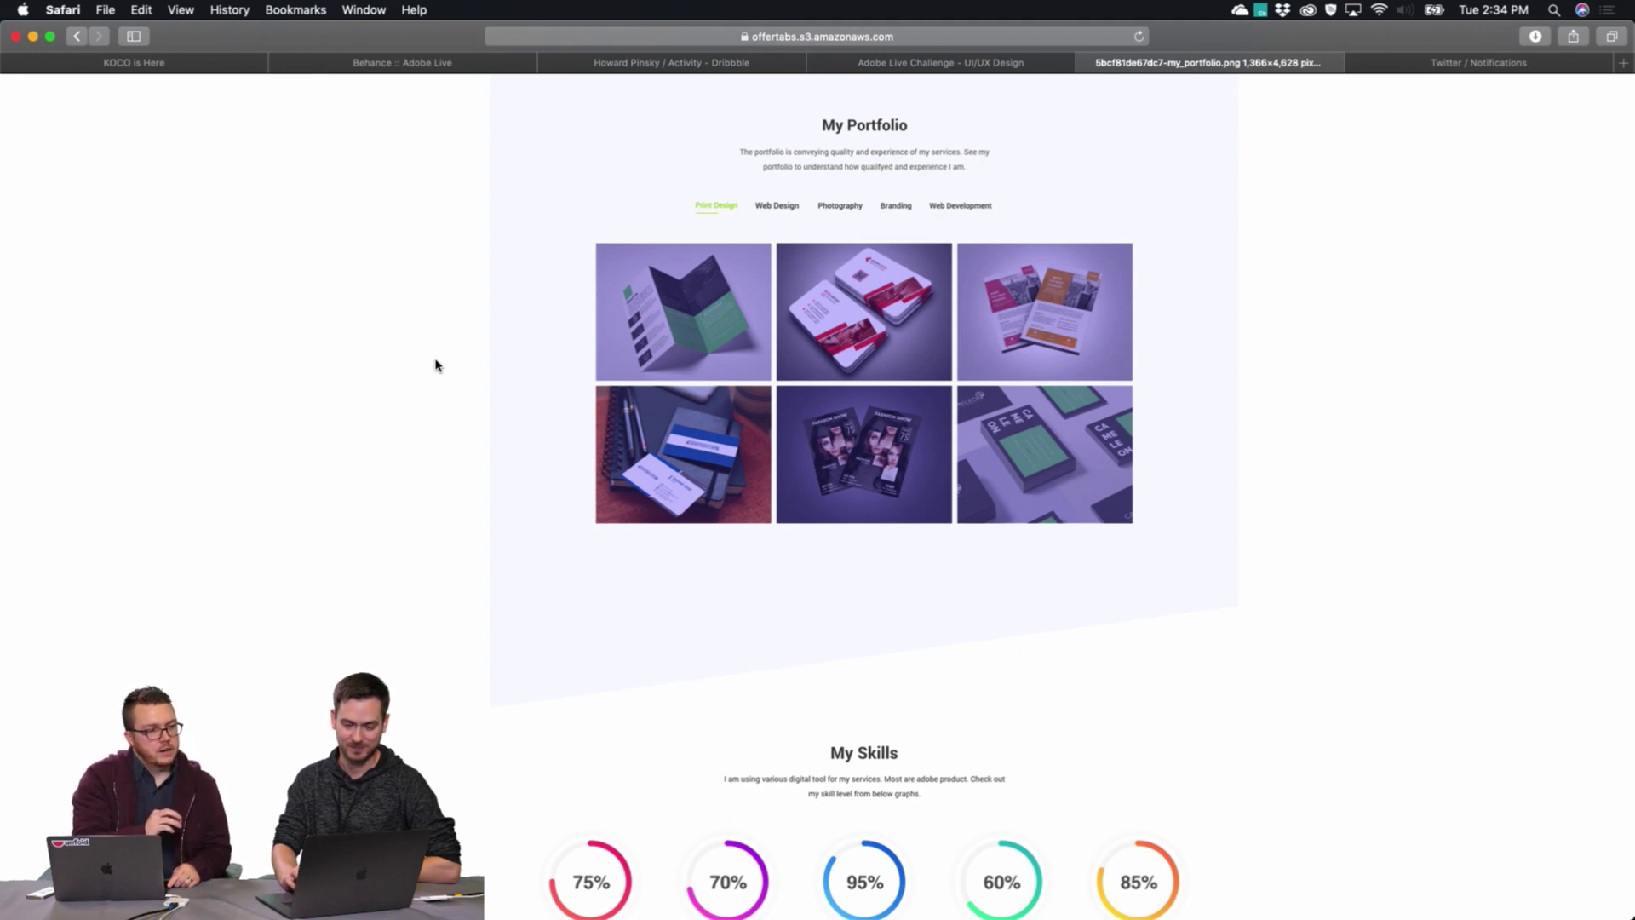
scroll(435, 364, down, 1)
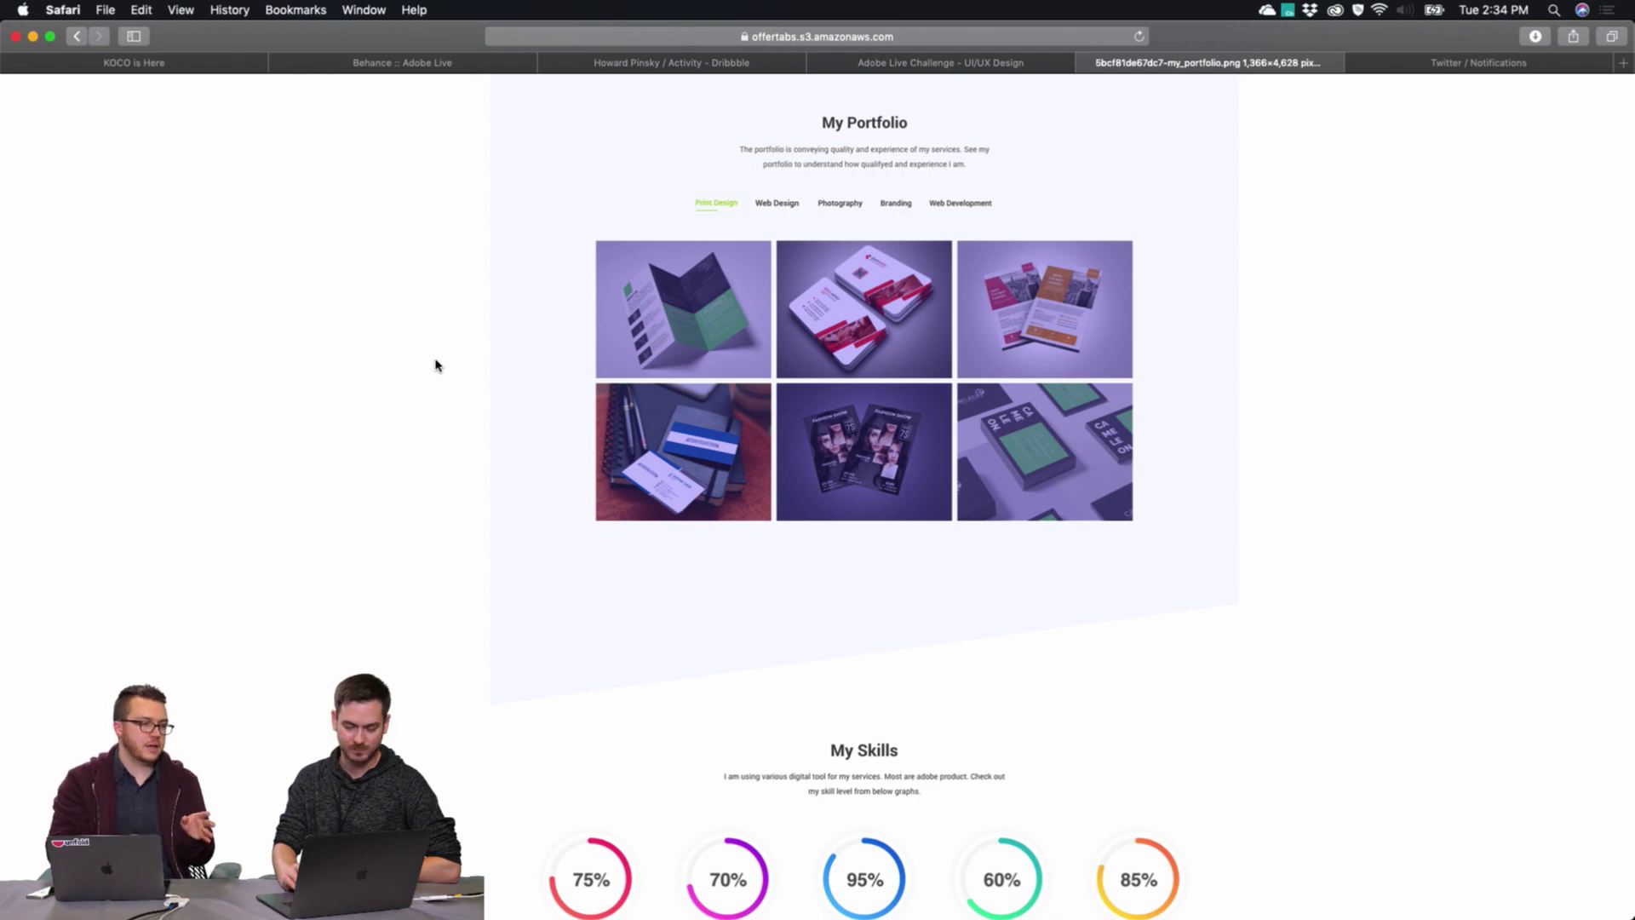
Examine the My Skills percentage rings, the "What My Clients say" testimonials and the purple footer.
scroll(435, 365, down, 5)
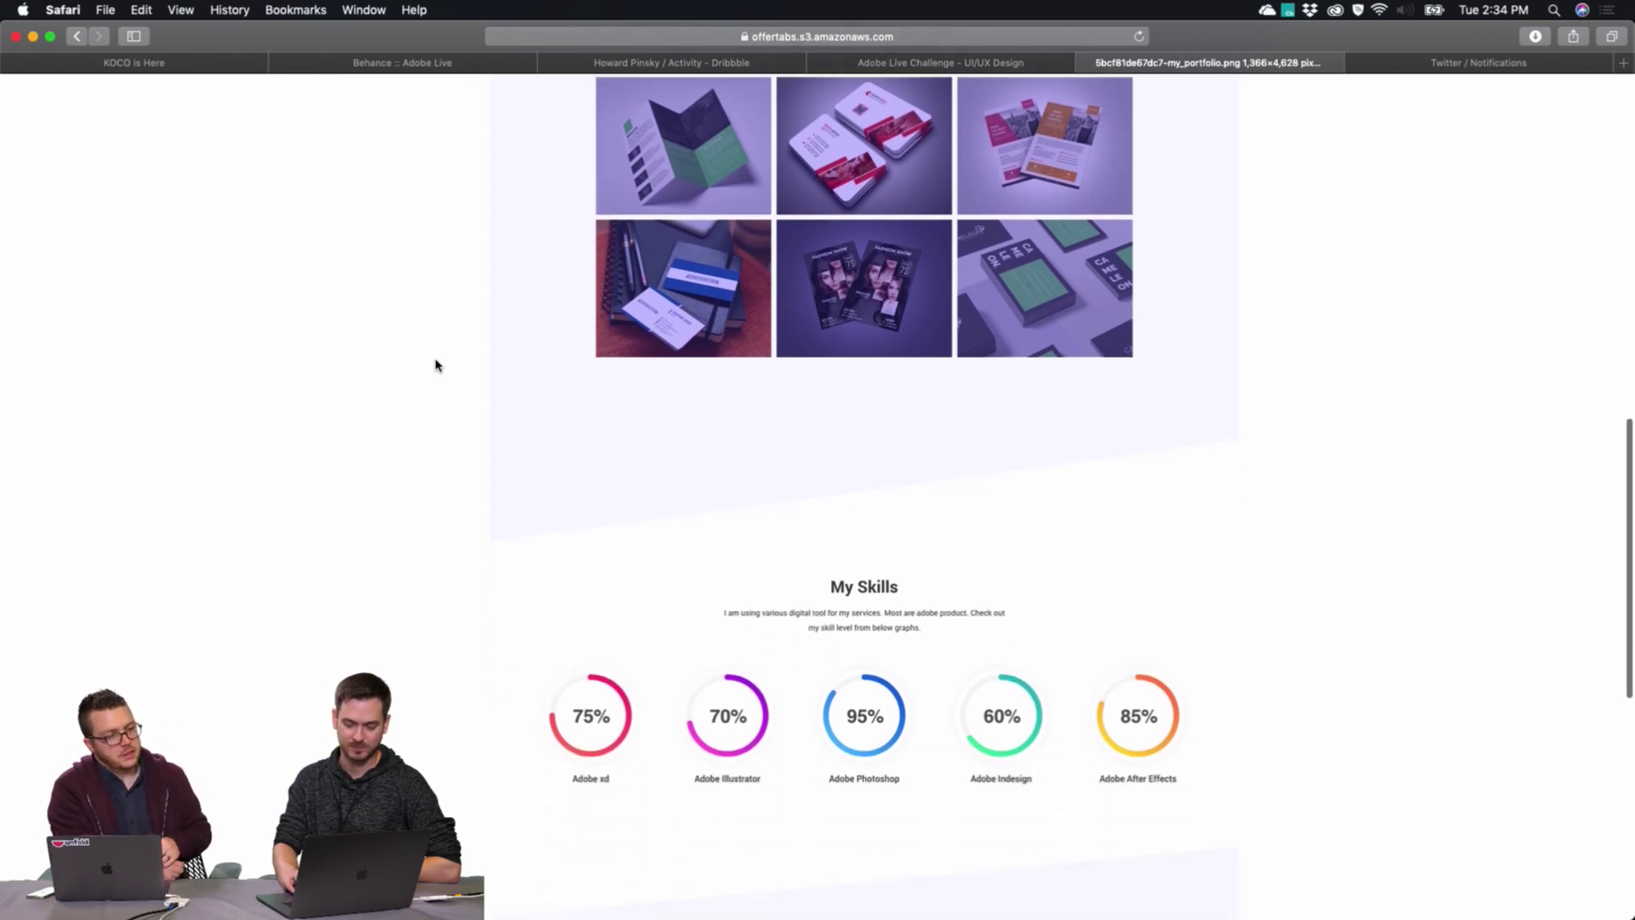
scroll(435, 365, down, 1)
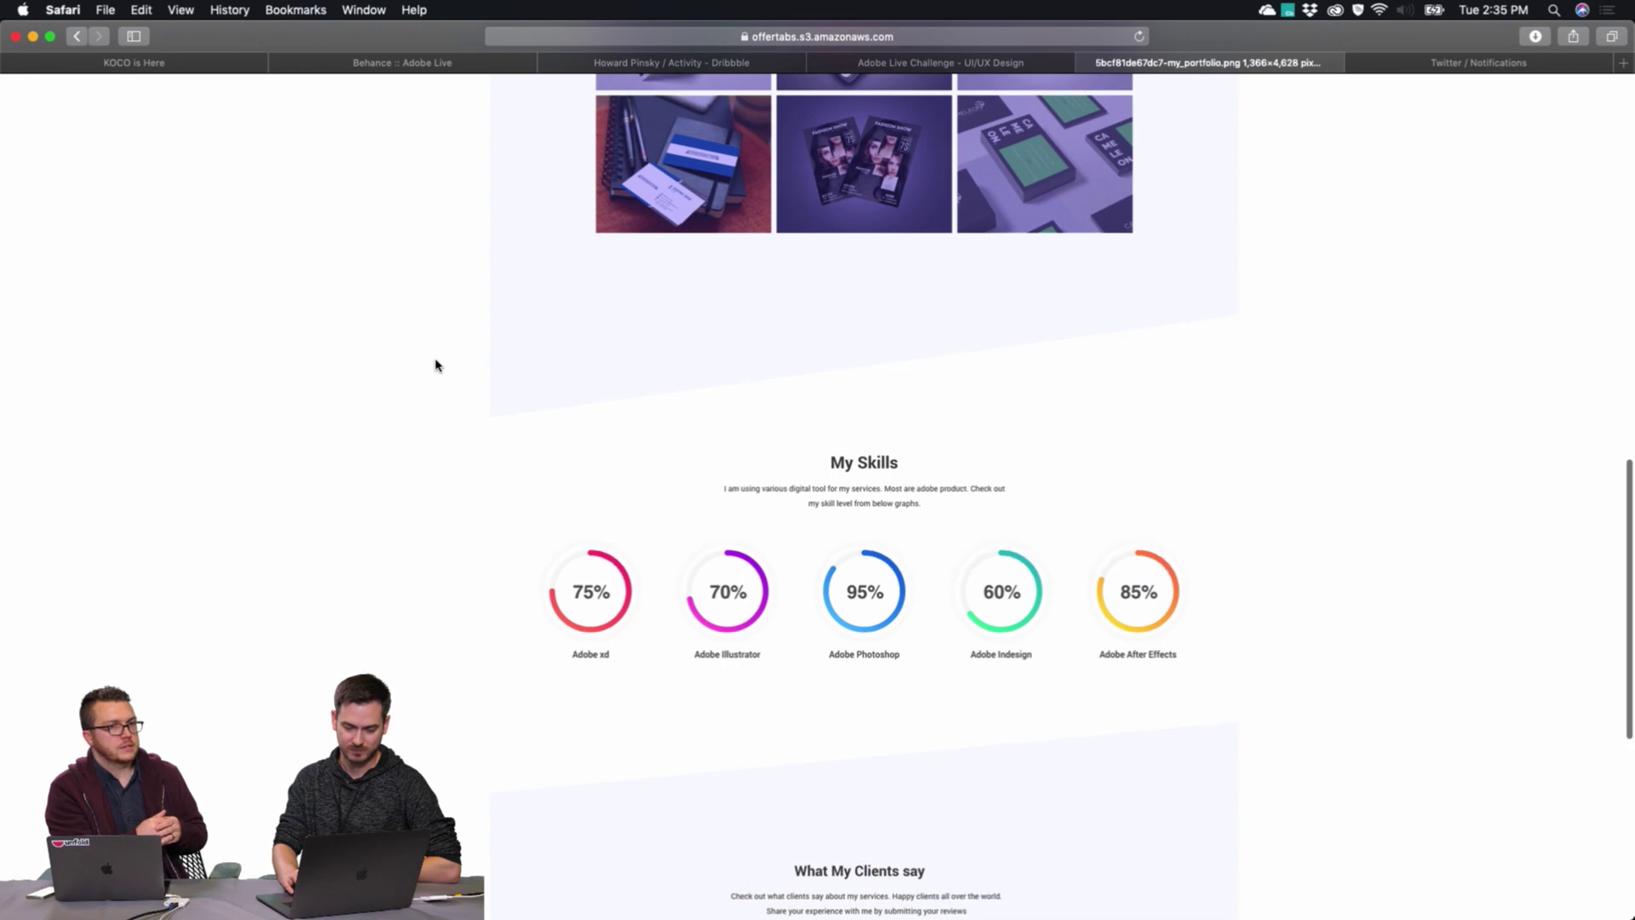
scroll(435, 365, down, 3)
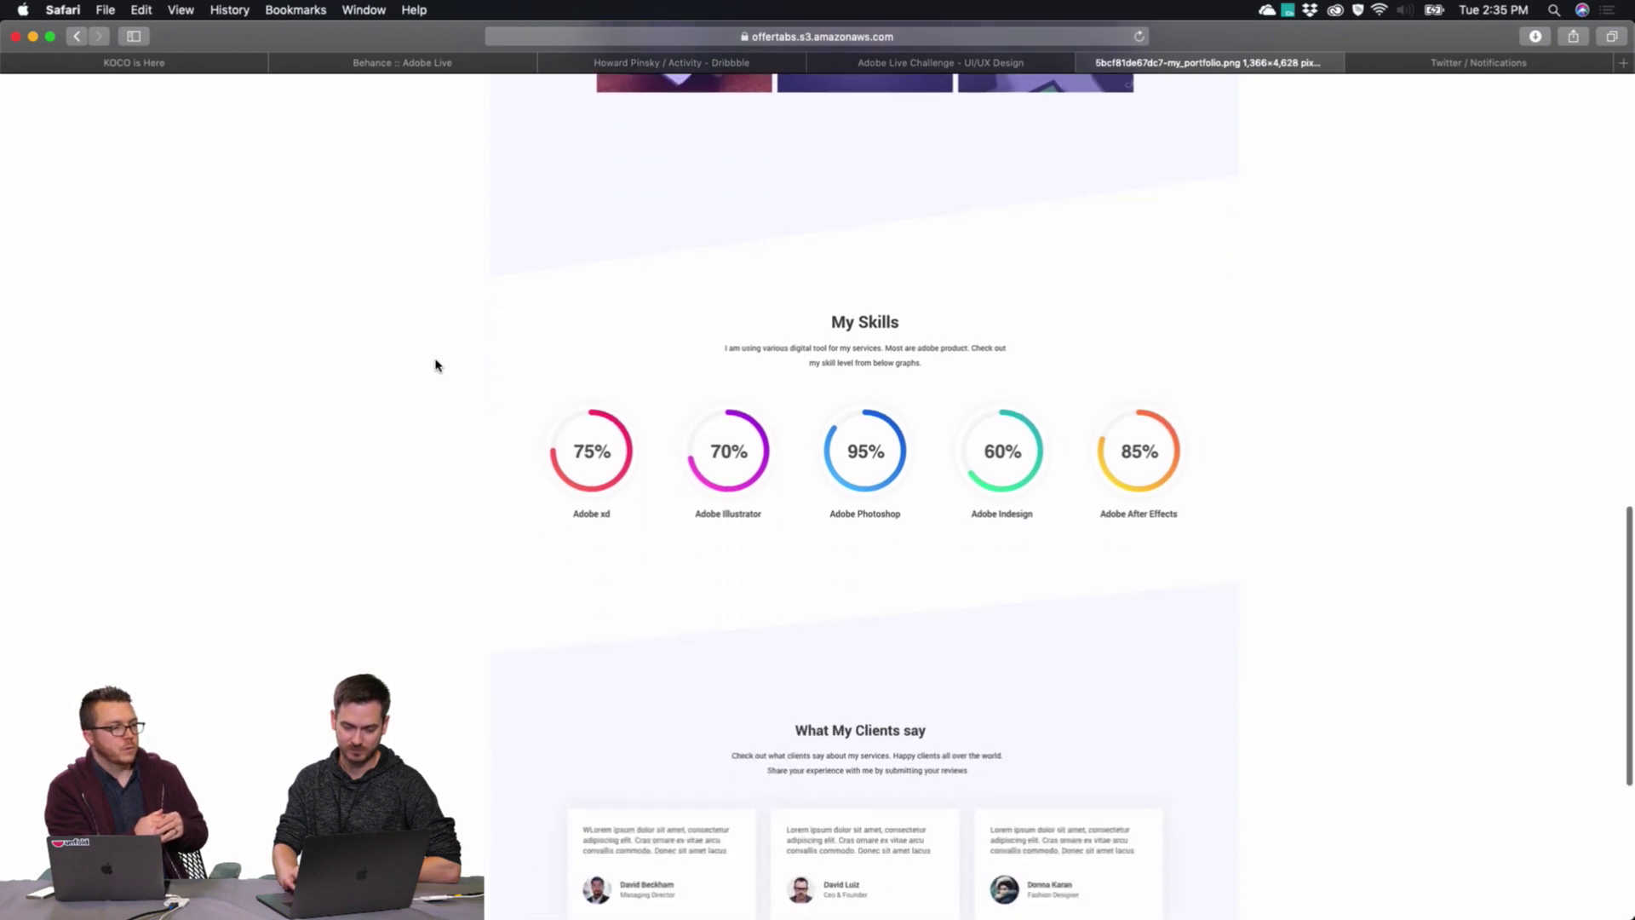
scroll(435, 366, down, 4)
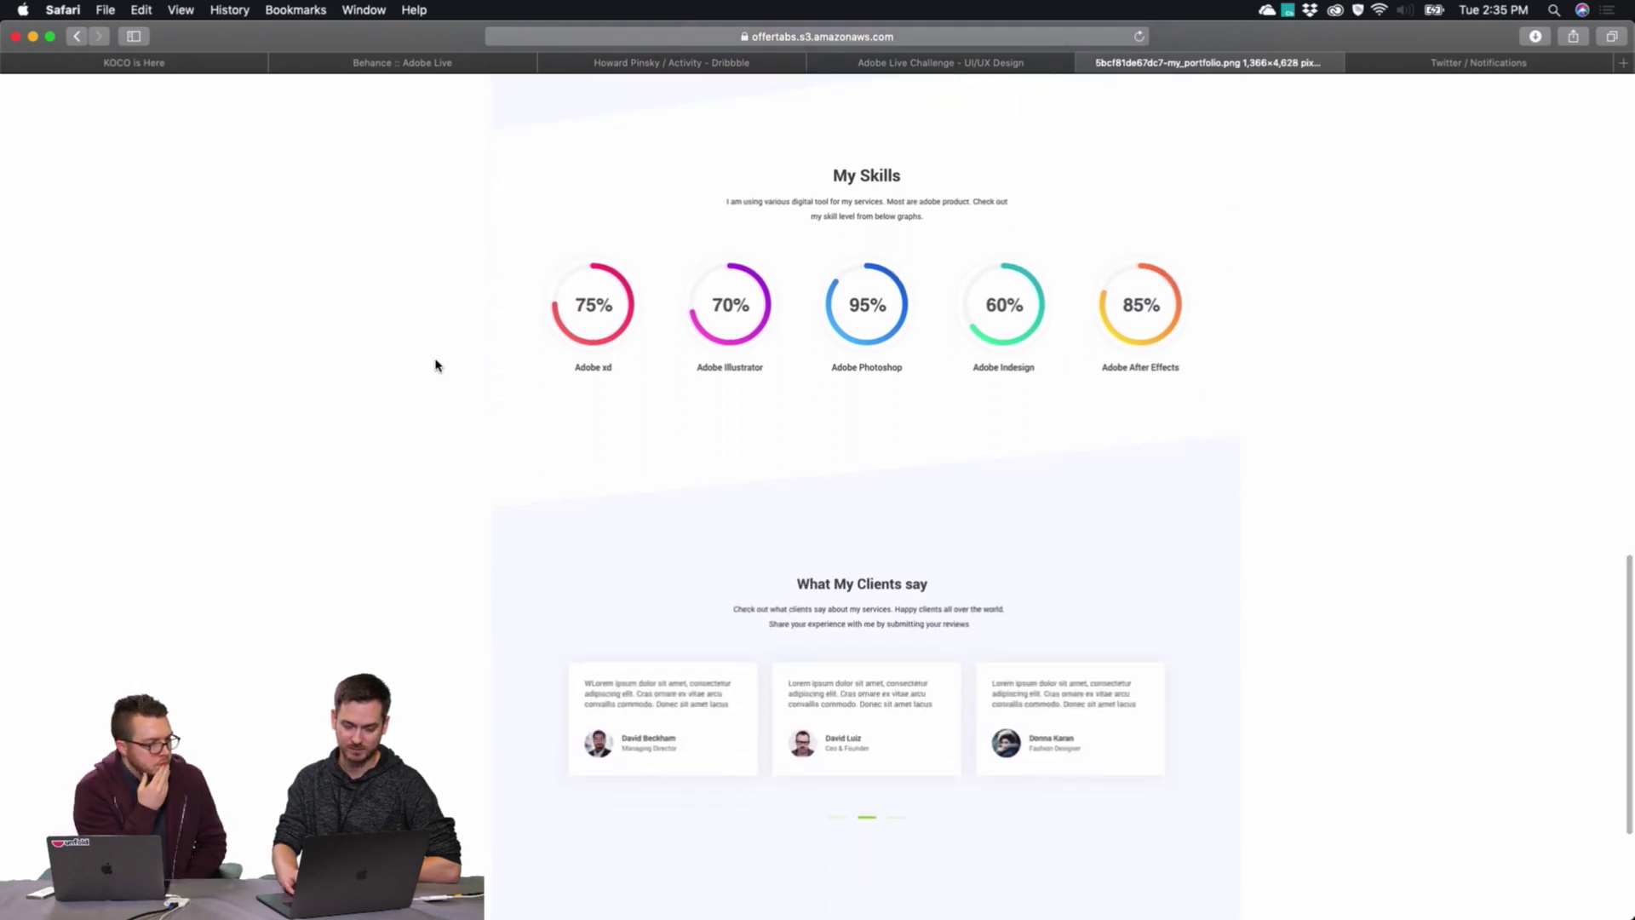
scroll(477, 364, up, 1)
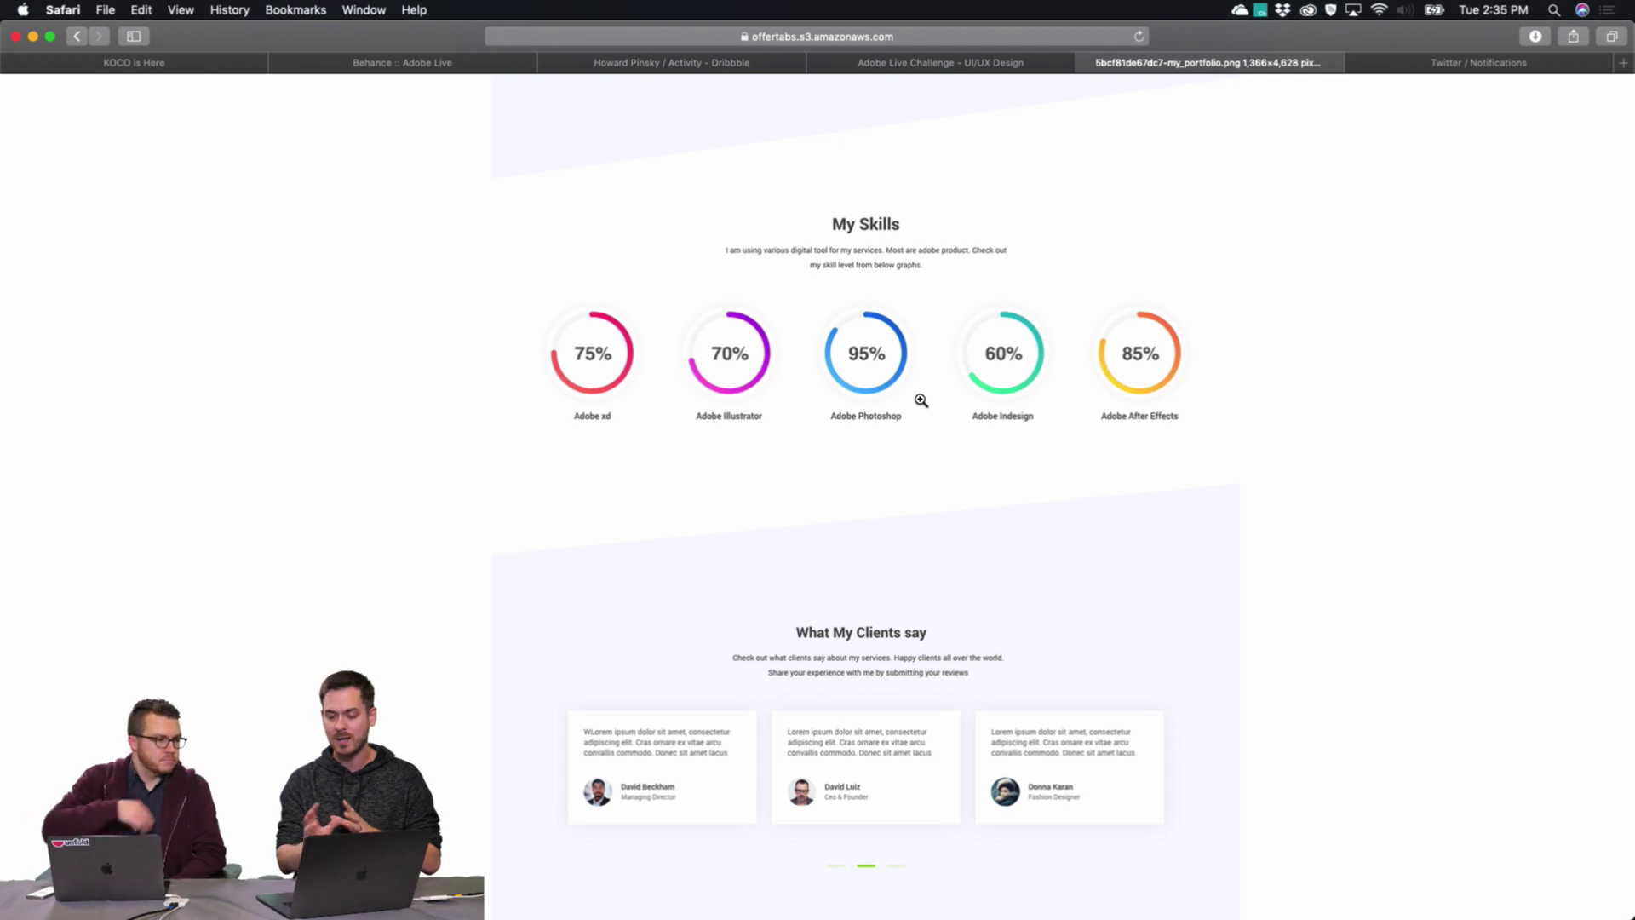
scroll(921, 400, down, 1)
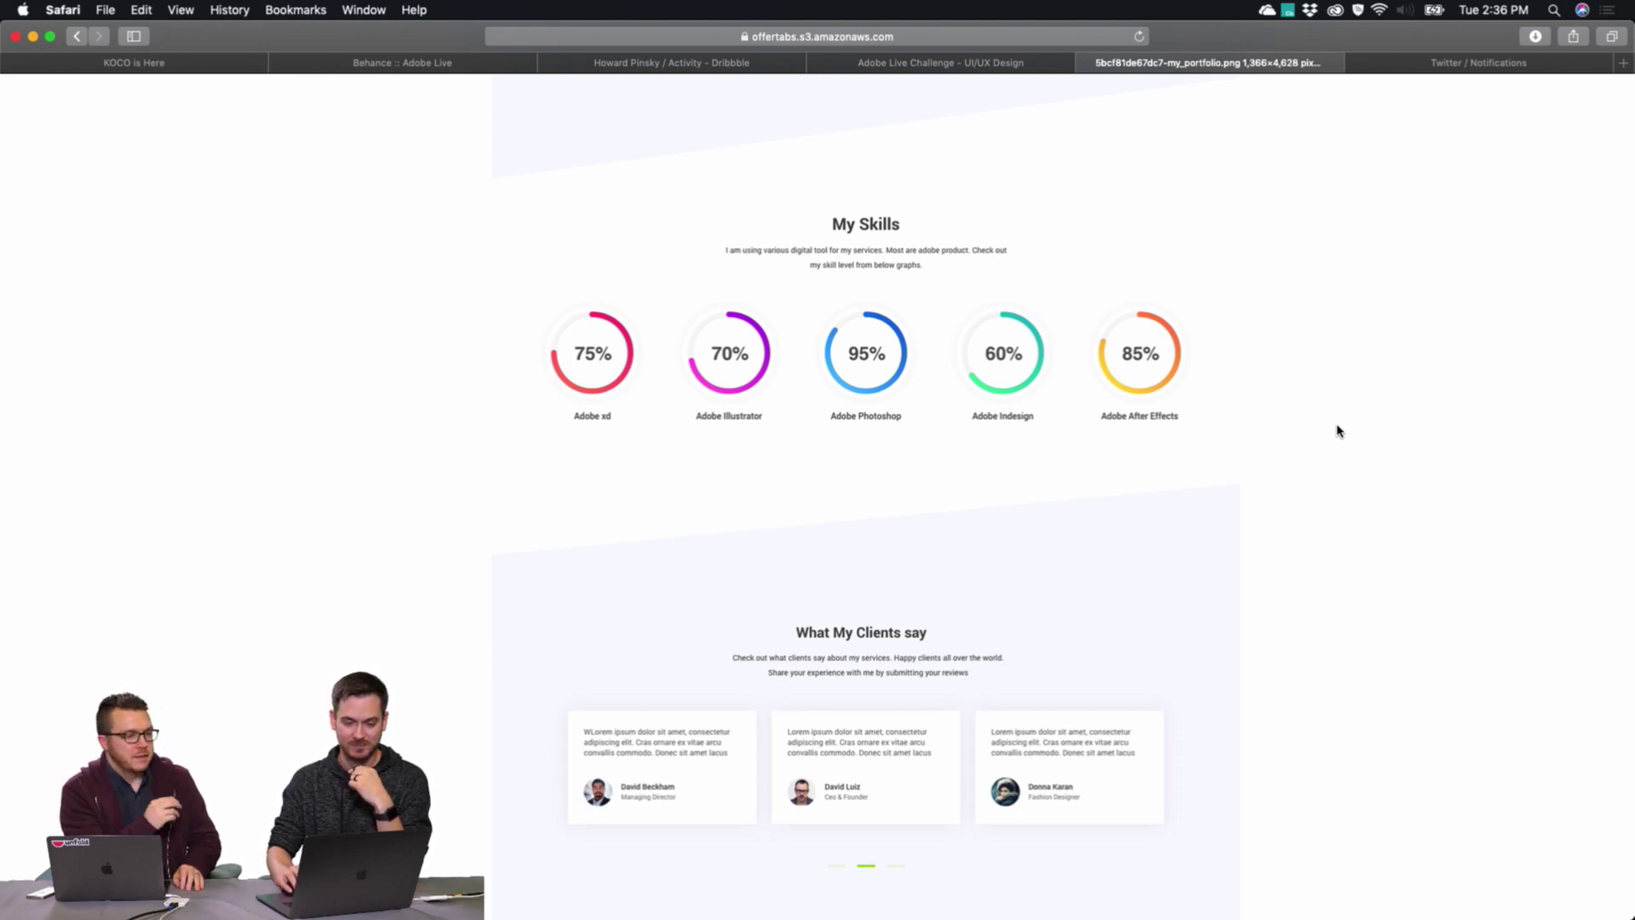
scroll(1339, 431, down, 1)
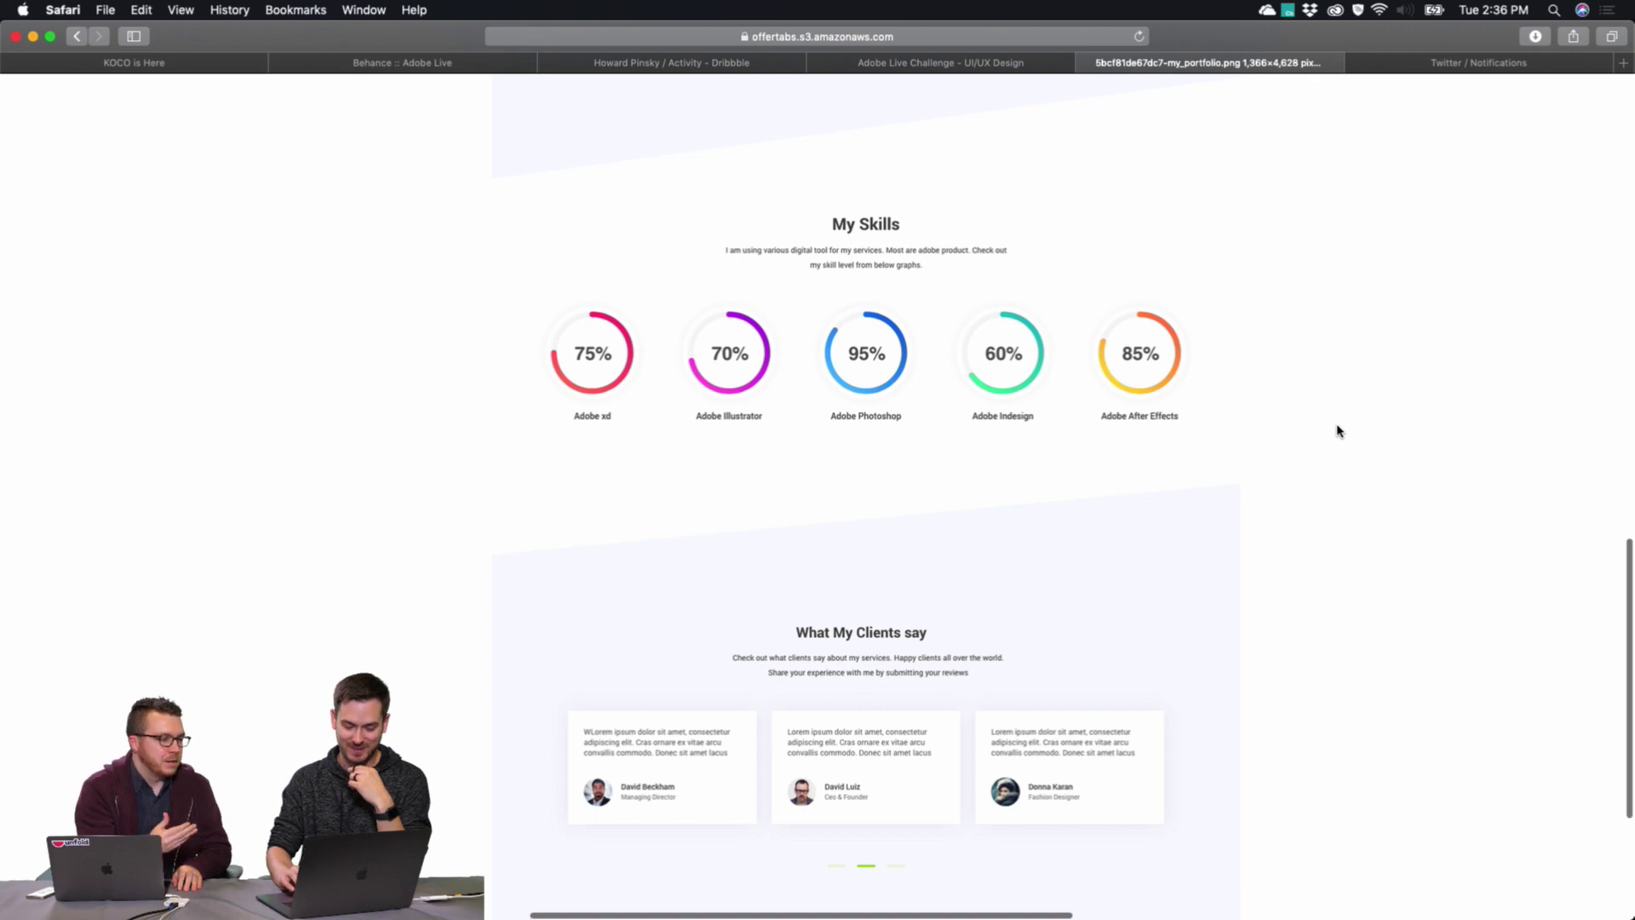
scroll(1338, 430, down, 5)
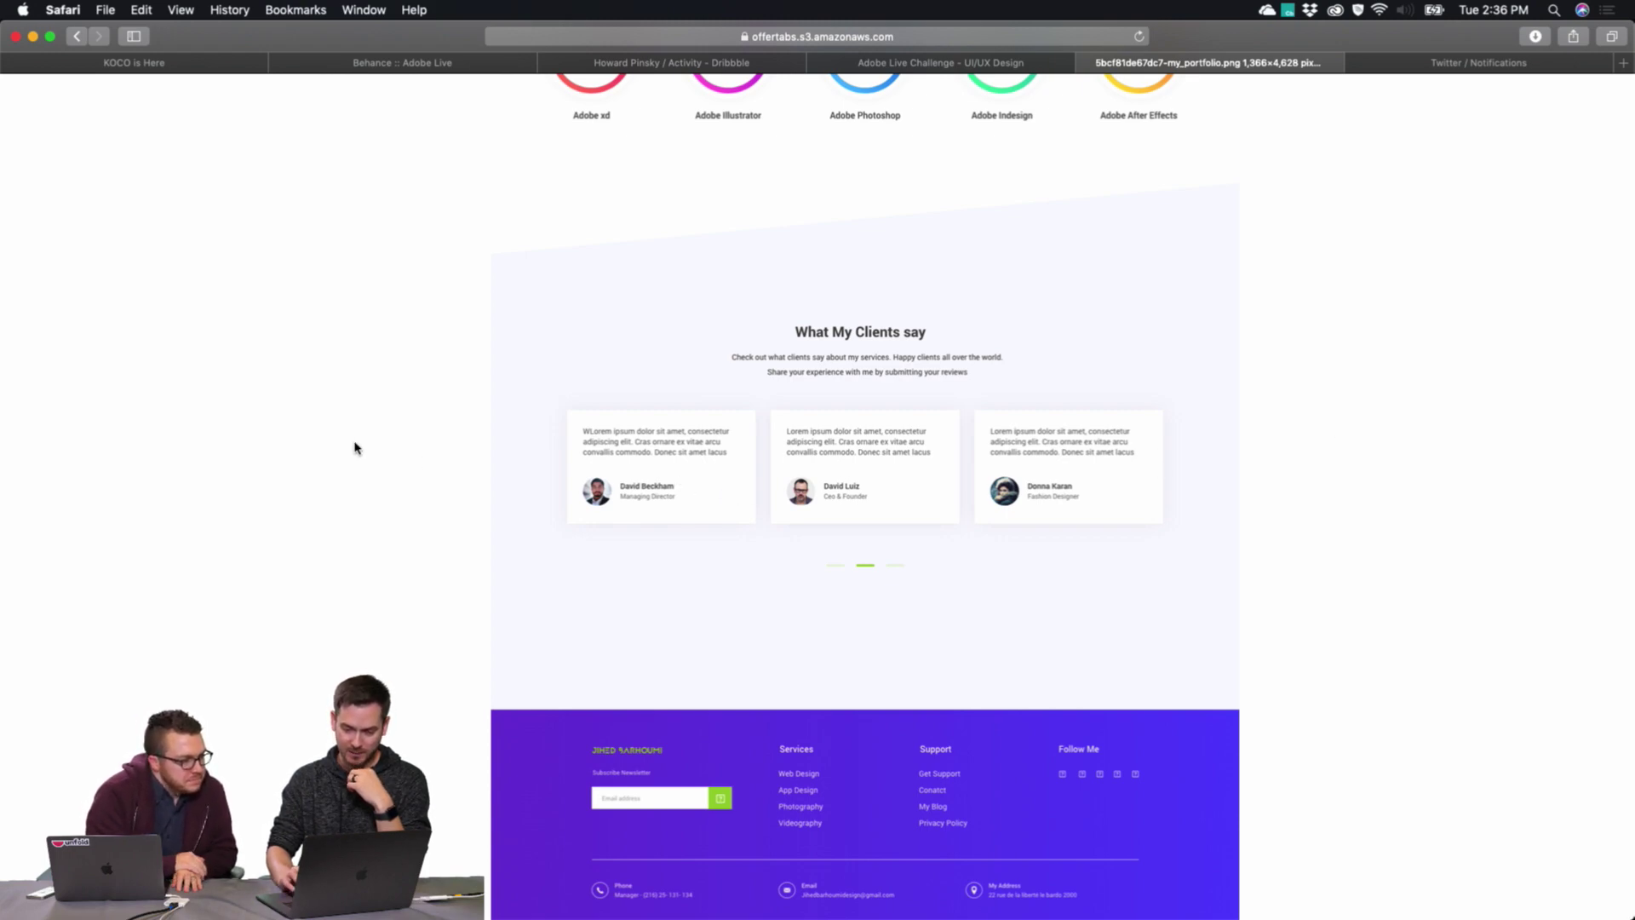
Inspect the purple portfolio's header navigation, logo and intro text at enlarged size, then restore the fitted view.
scroll(356, 448, up, 20)
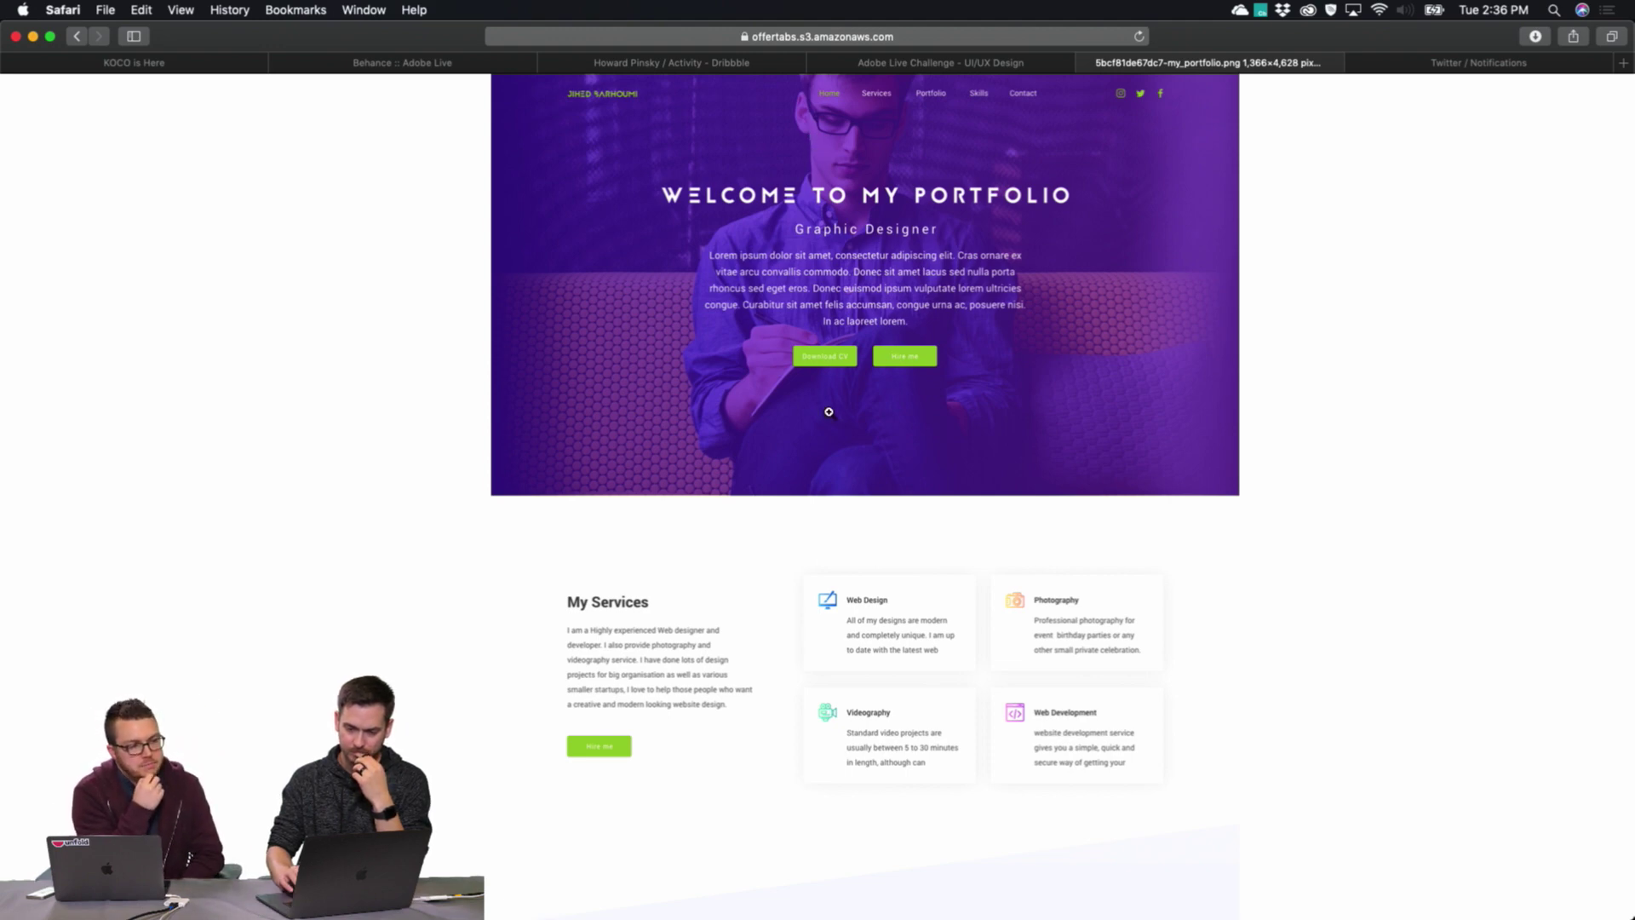
click(831, 96)
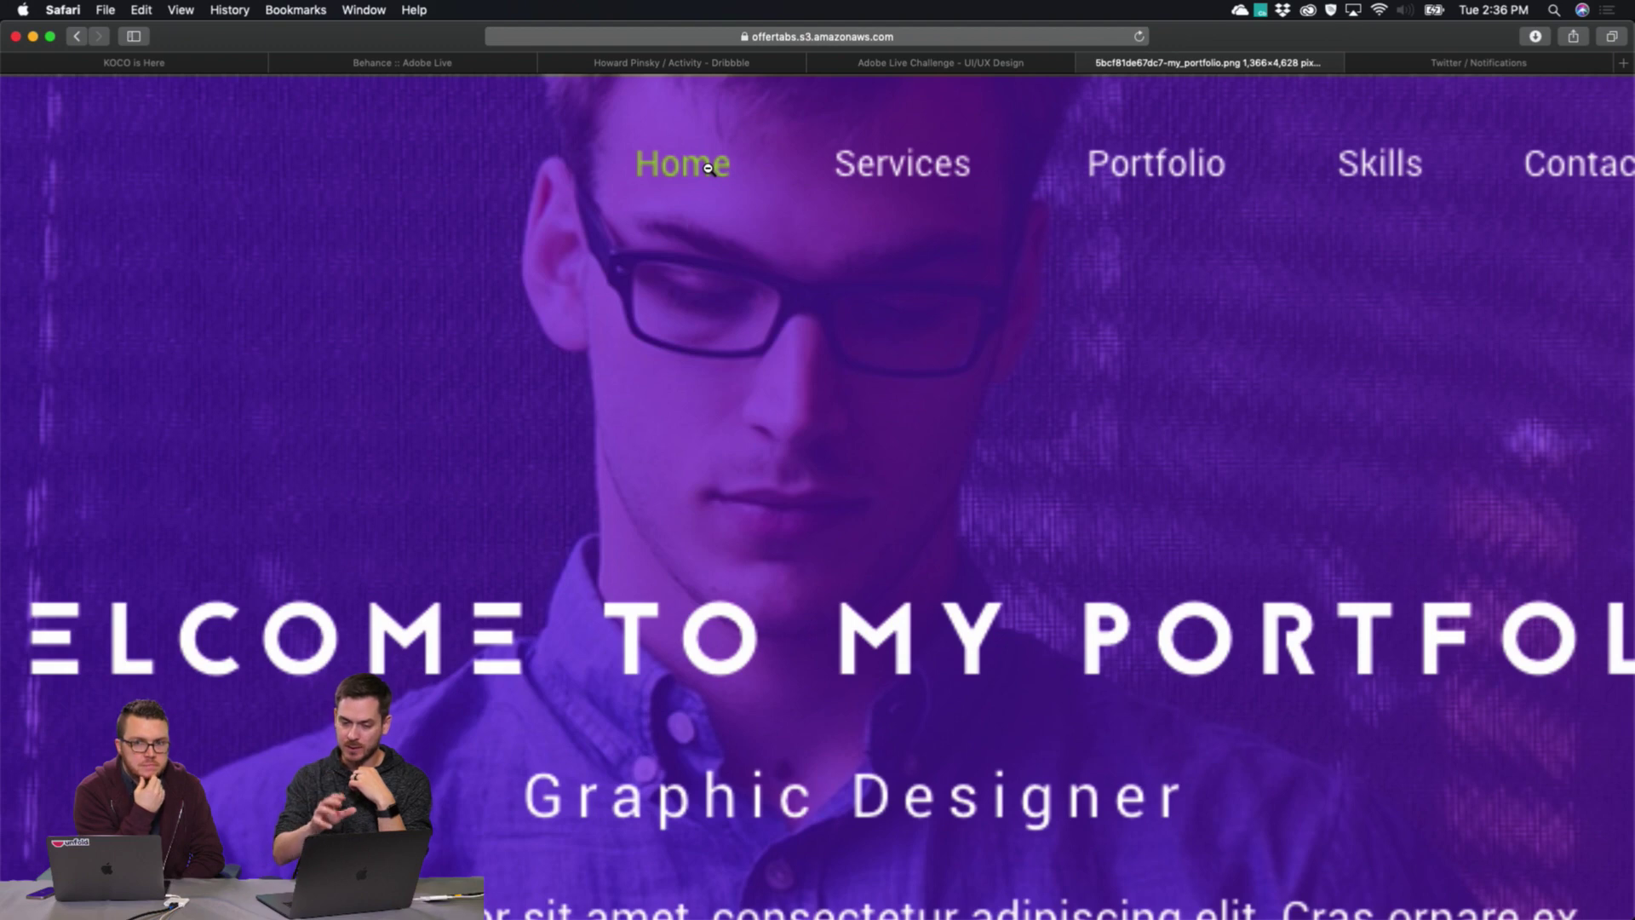
scroll(1245, 182, right, 5)
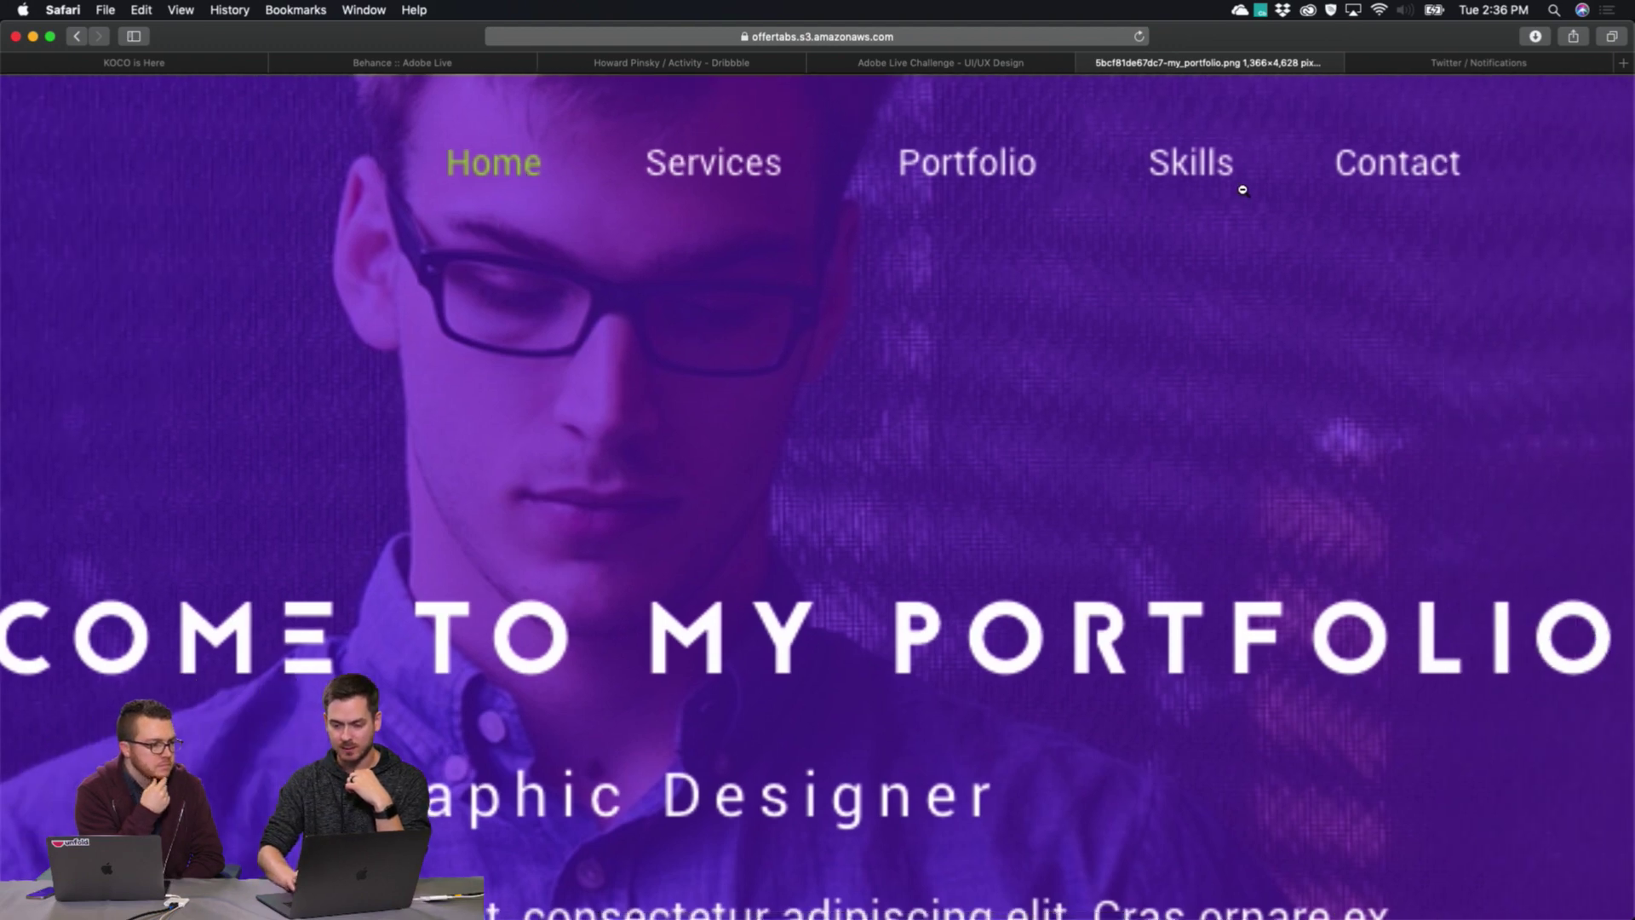
click(1144, 170)
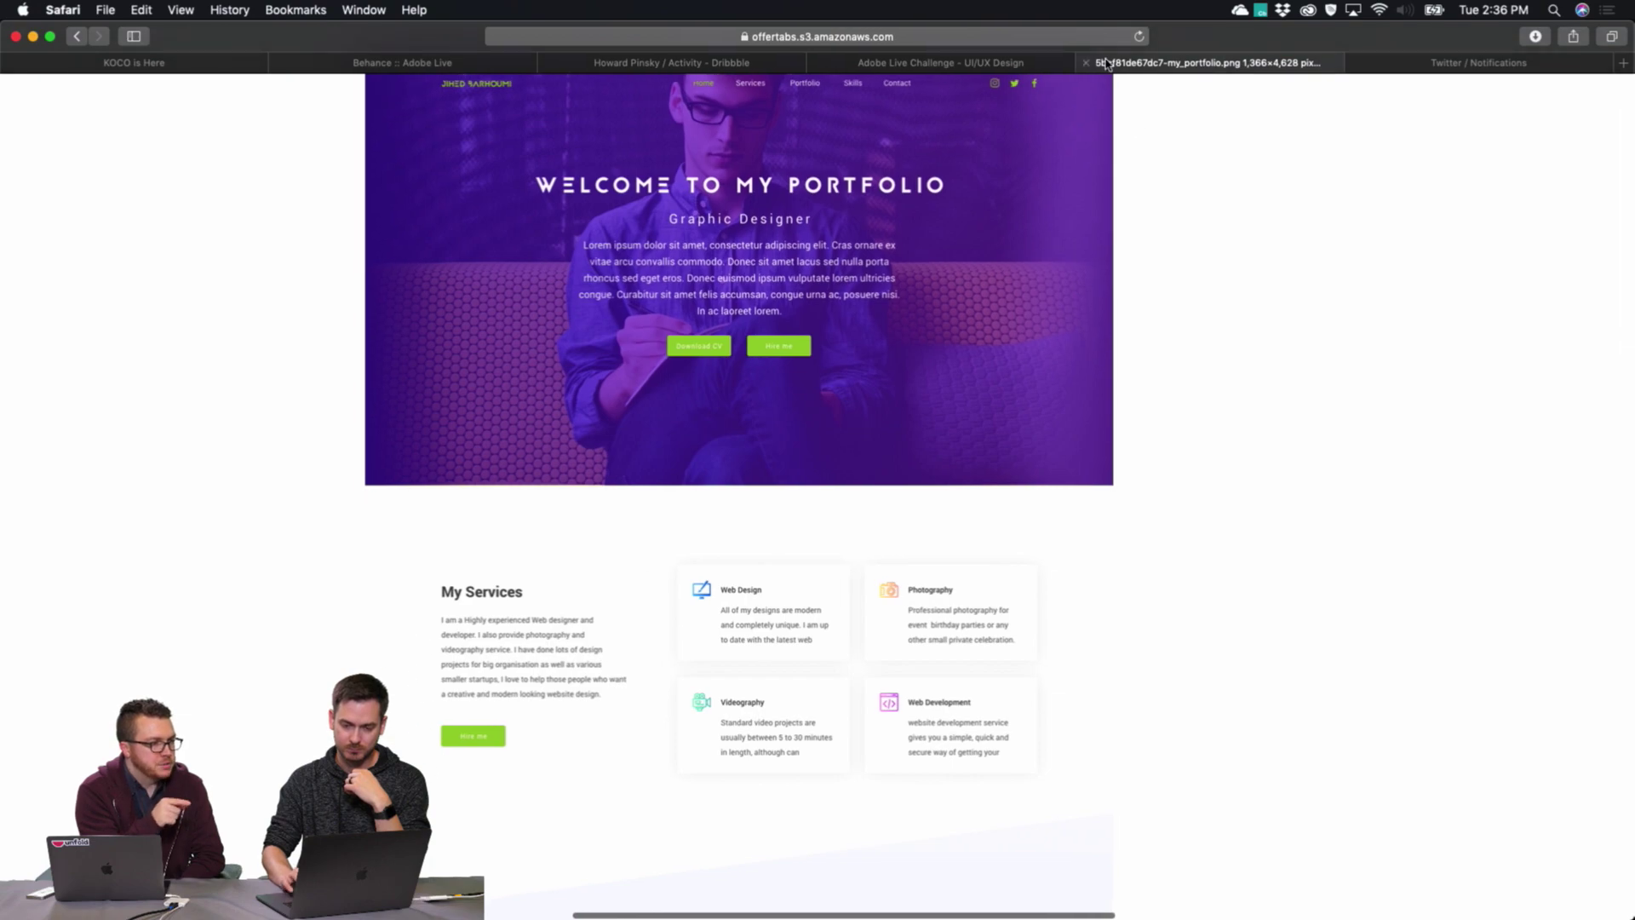
click(740, 119)
scroll(912, 248, right, 10)
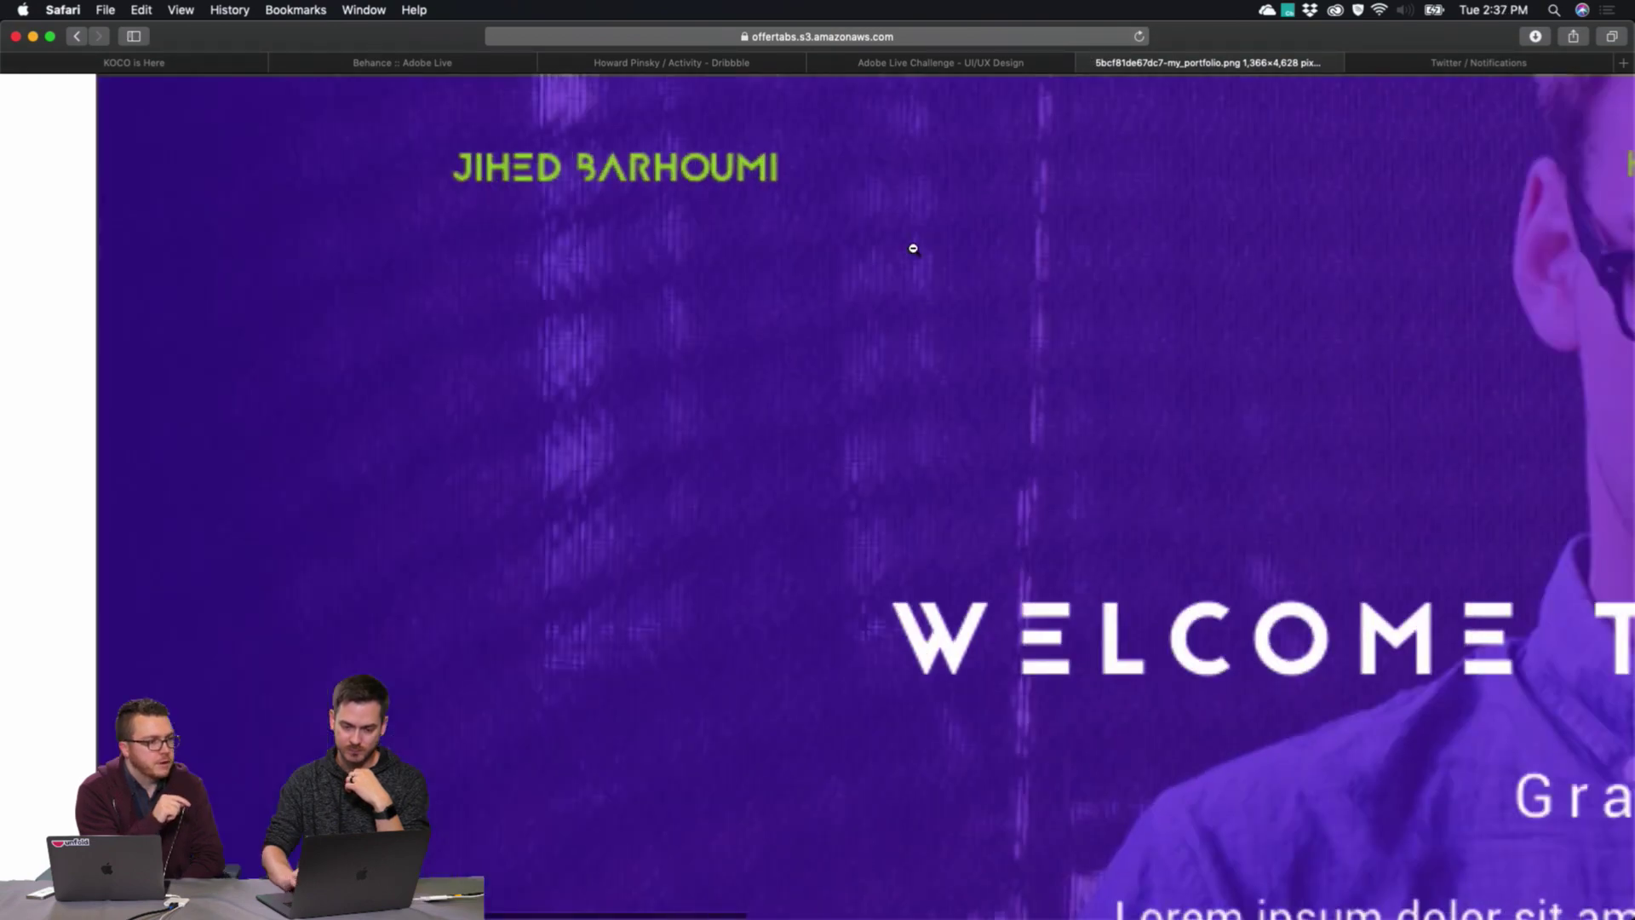
scroll(939, 291, down, 8)
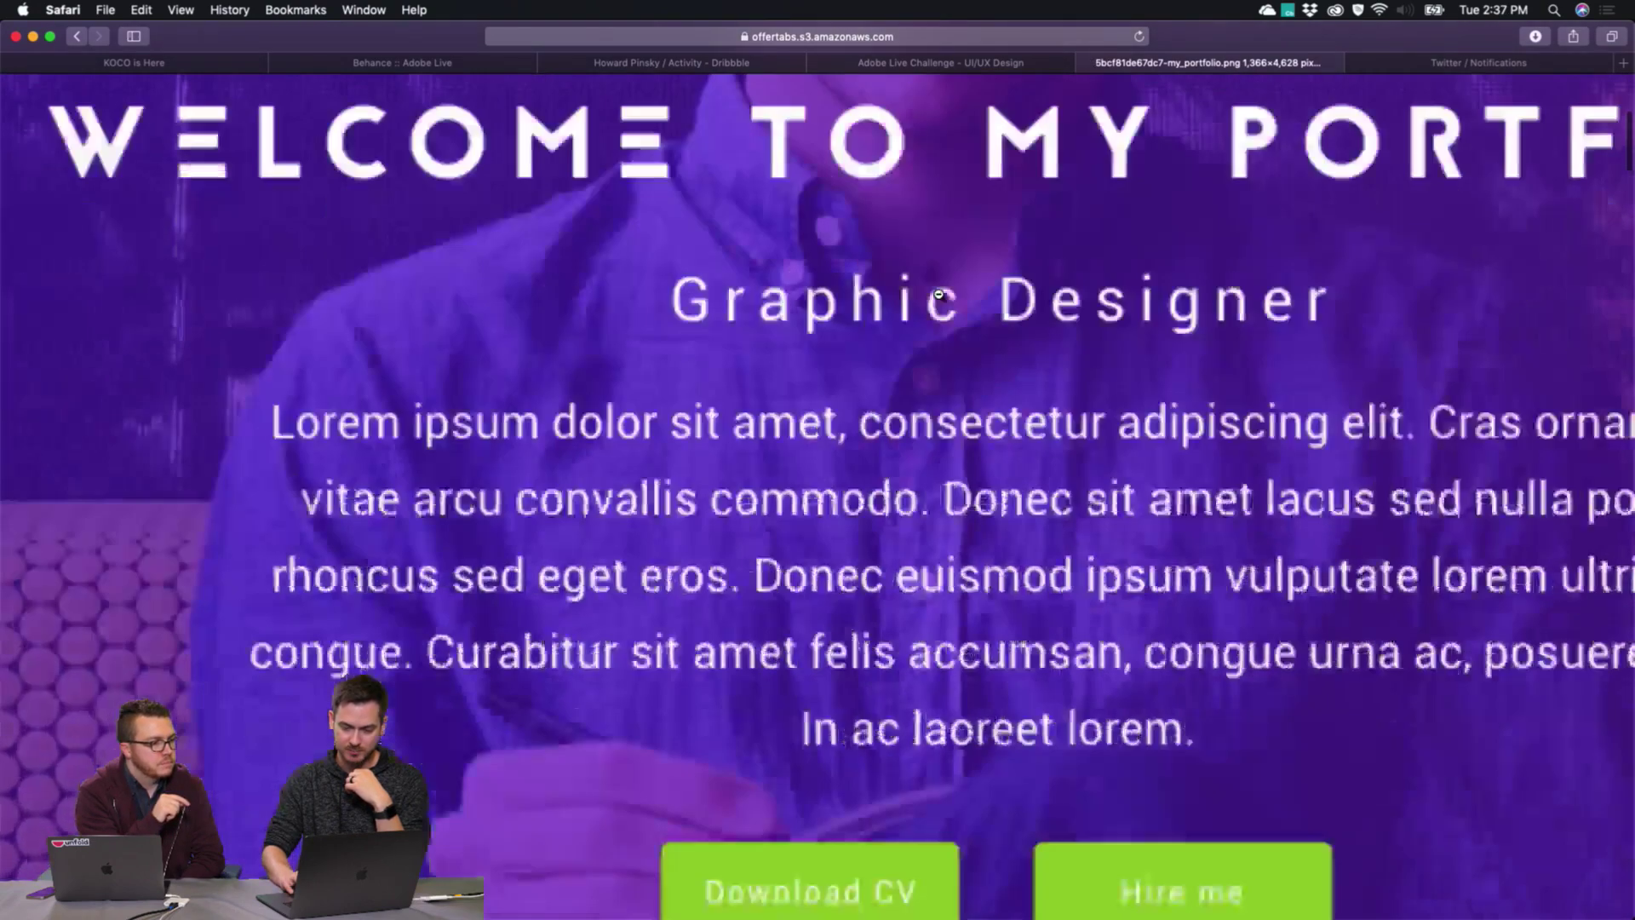
click(939, 290)
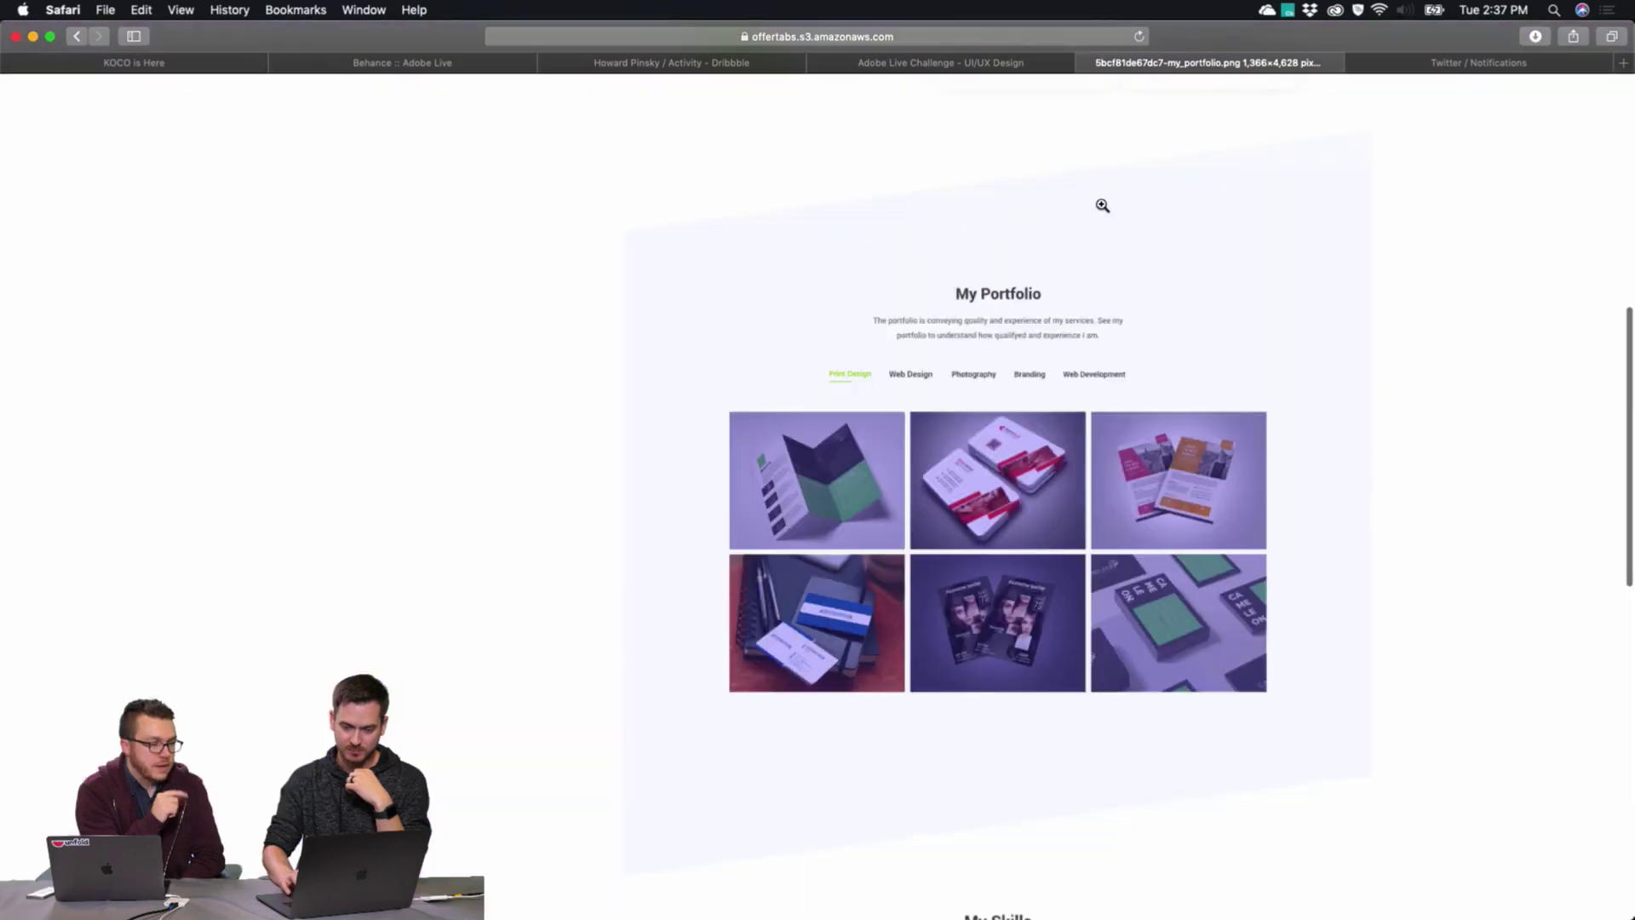
Close the purple portfolio image and its gallery preview, then open the EKdesigns entry at full size.
click(1084, 62)
click(1294, 301)
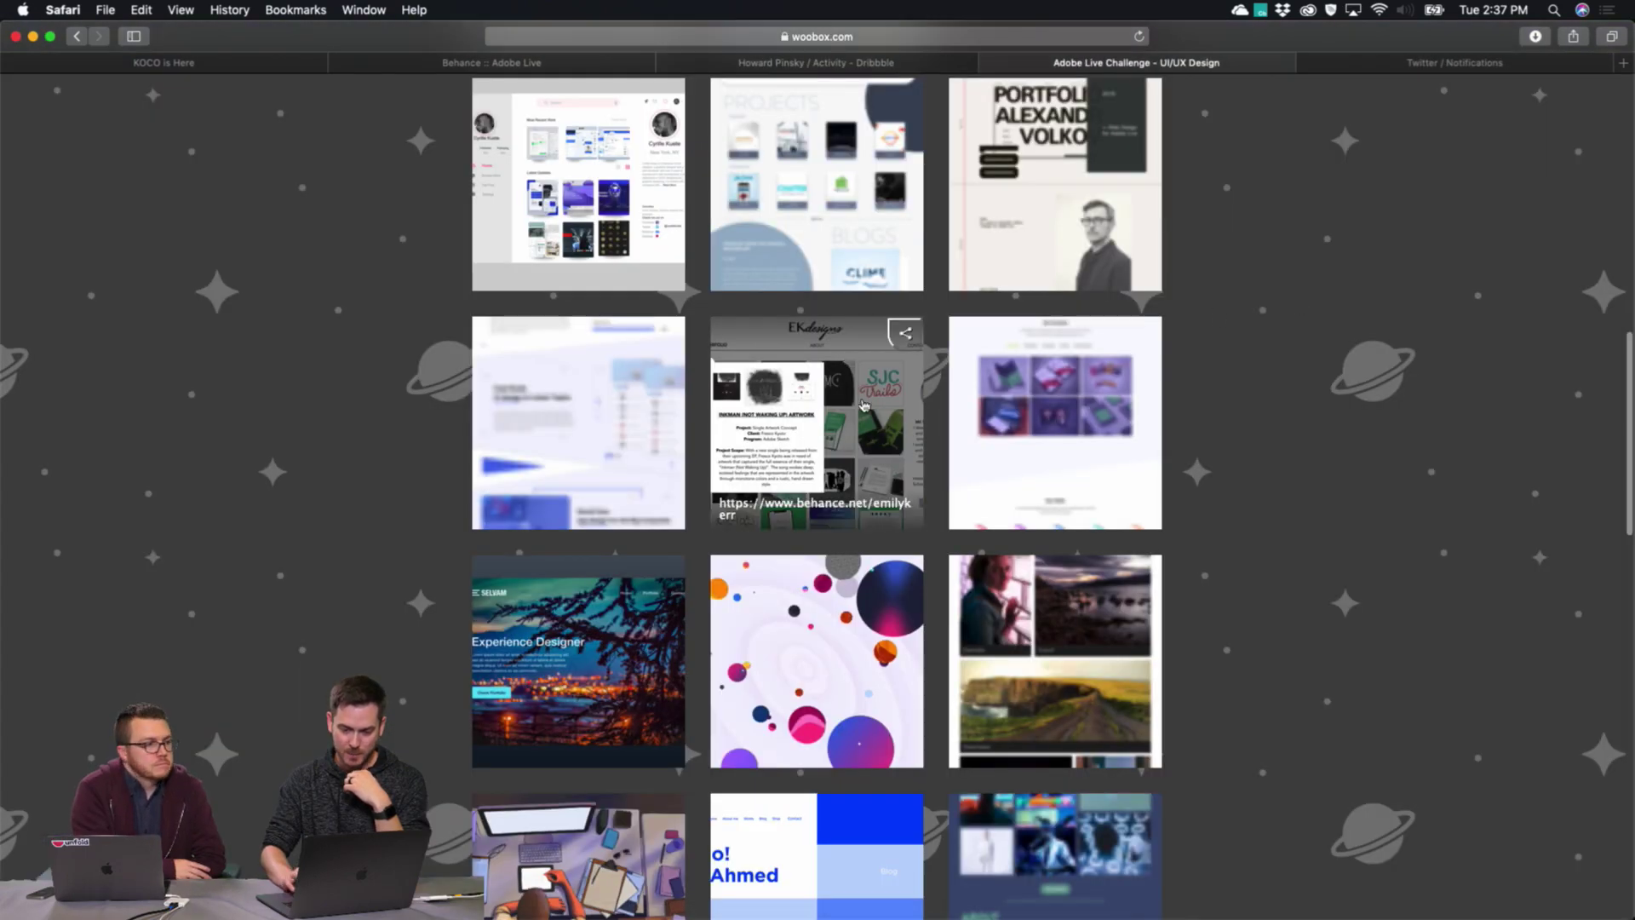
click(767, 357)
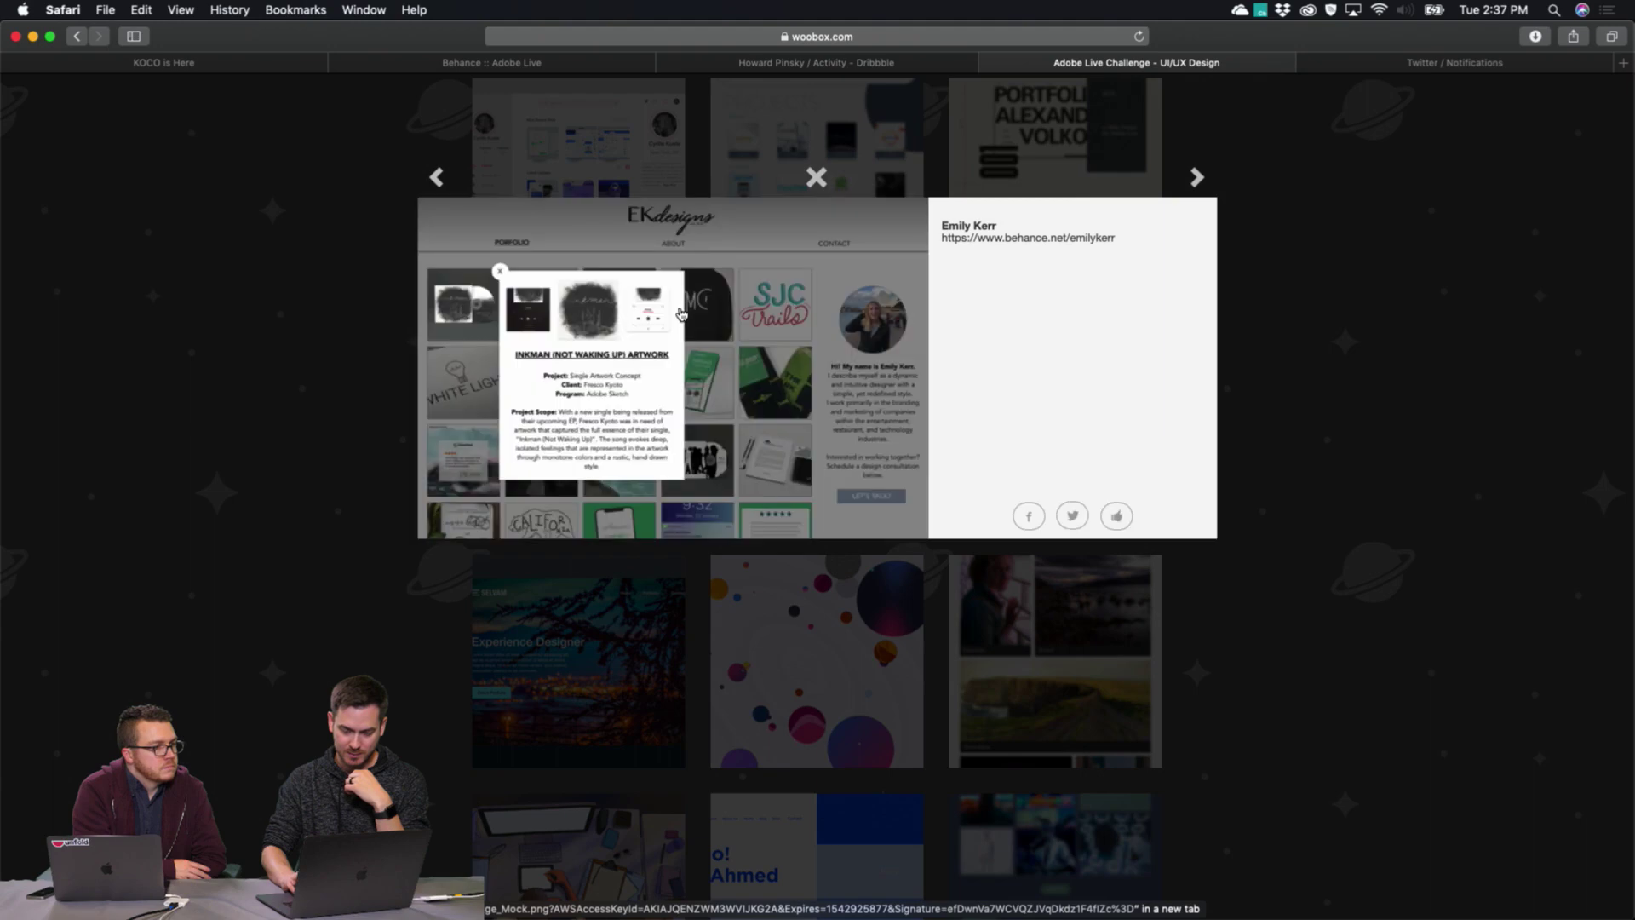
super+click(685, 310)
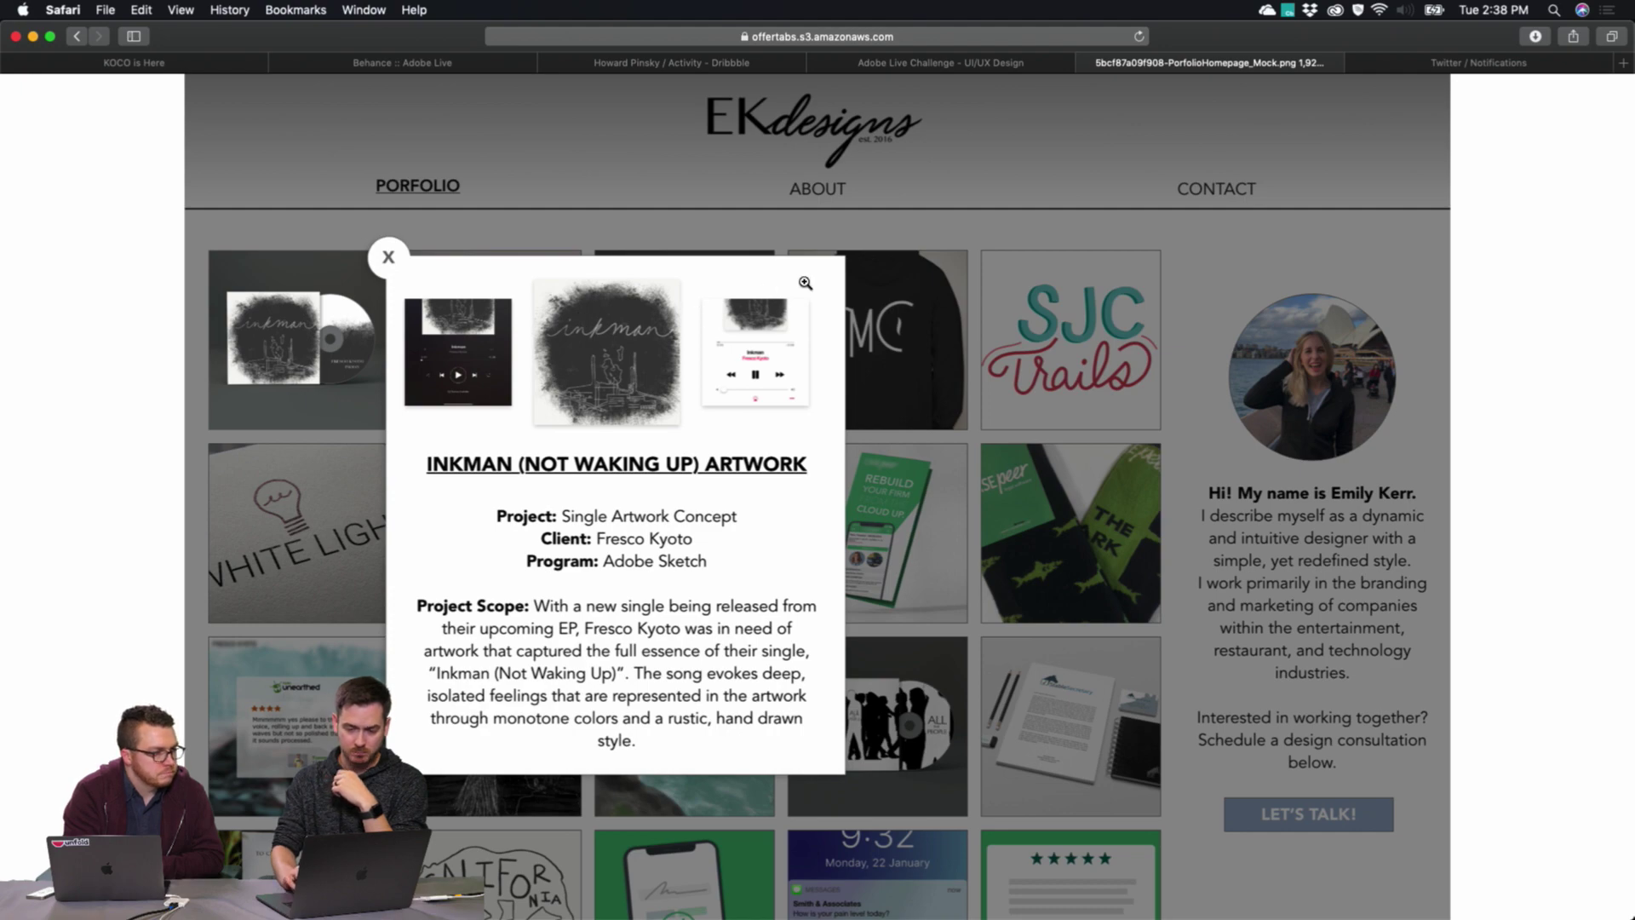
Close the EKdesigns image and preview, then open the pale blue UI/UX Designer portfolio entry at full size and enlarge its header.
click(1089, 63)
key(Escape)
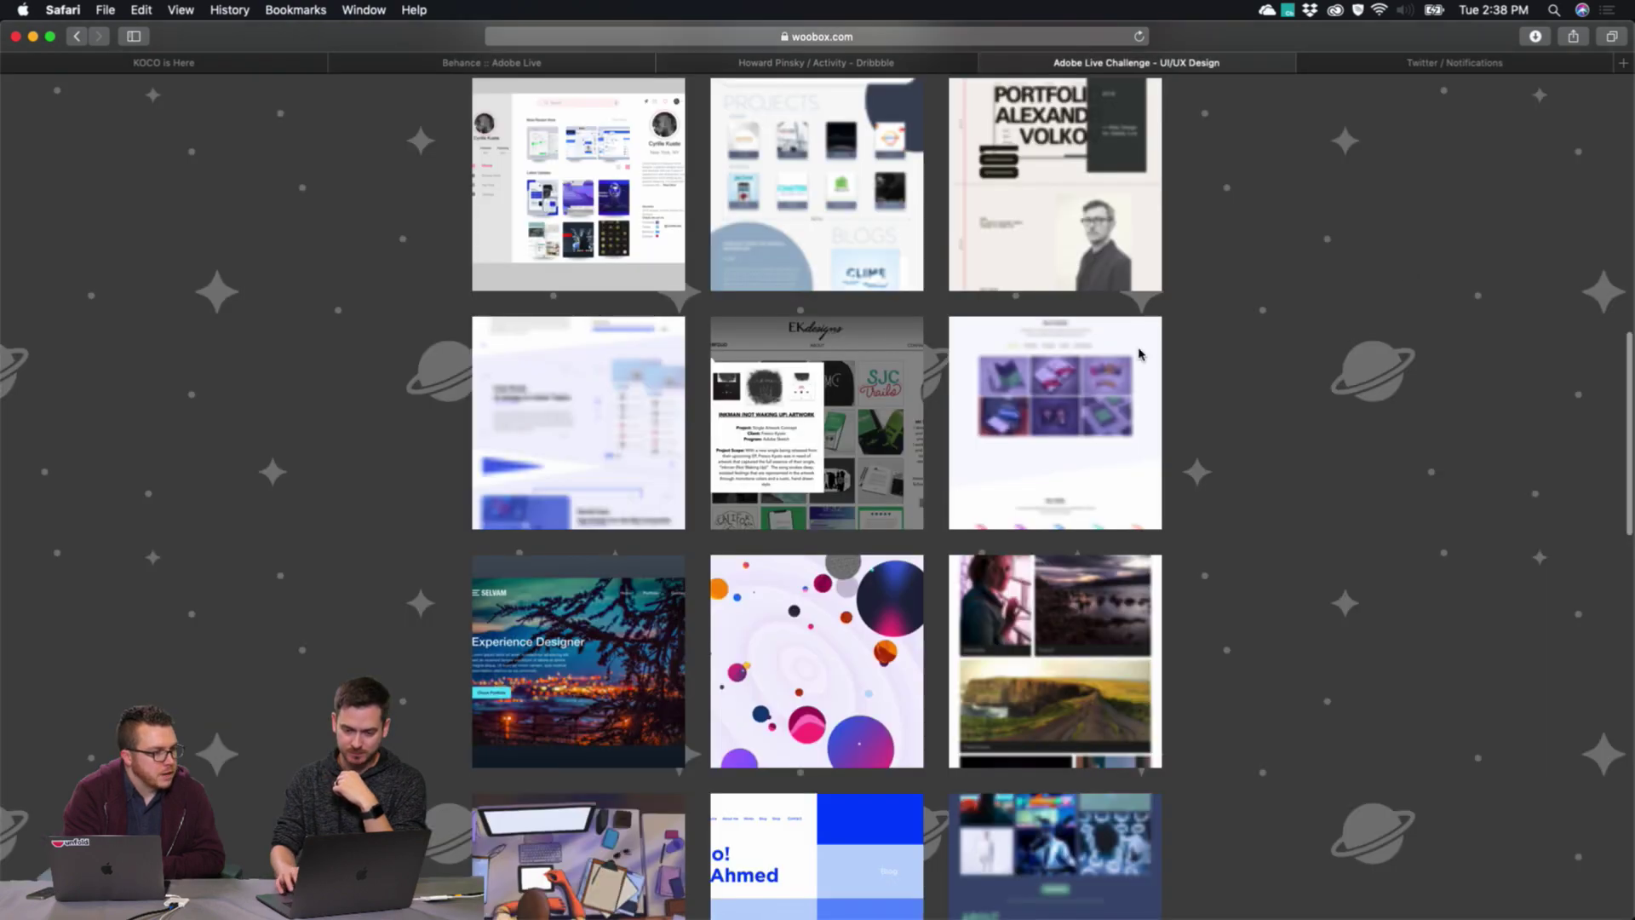
click(596, 406)
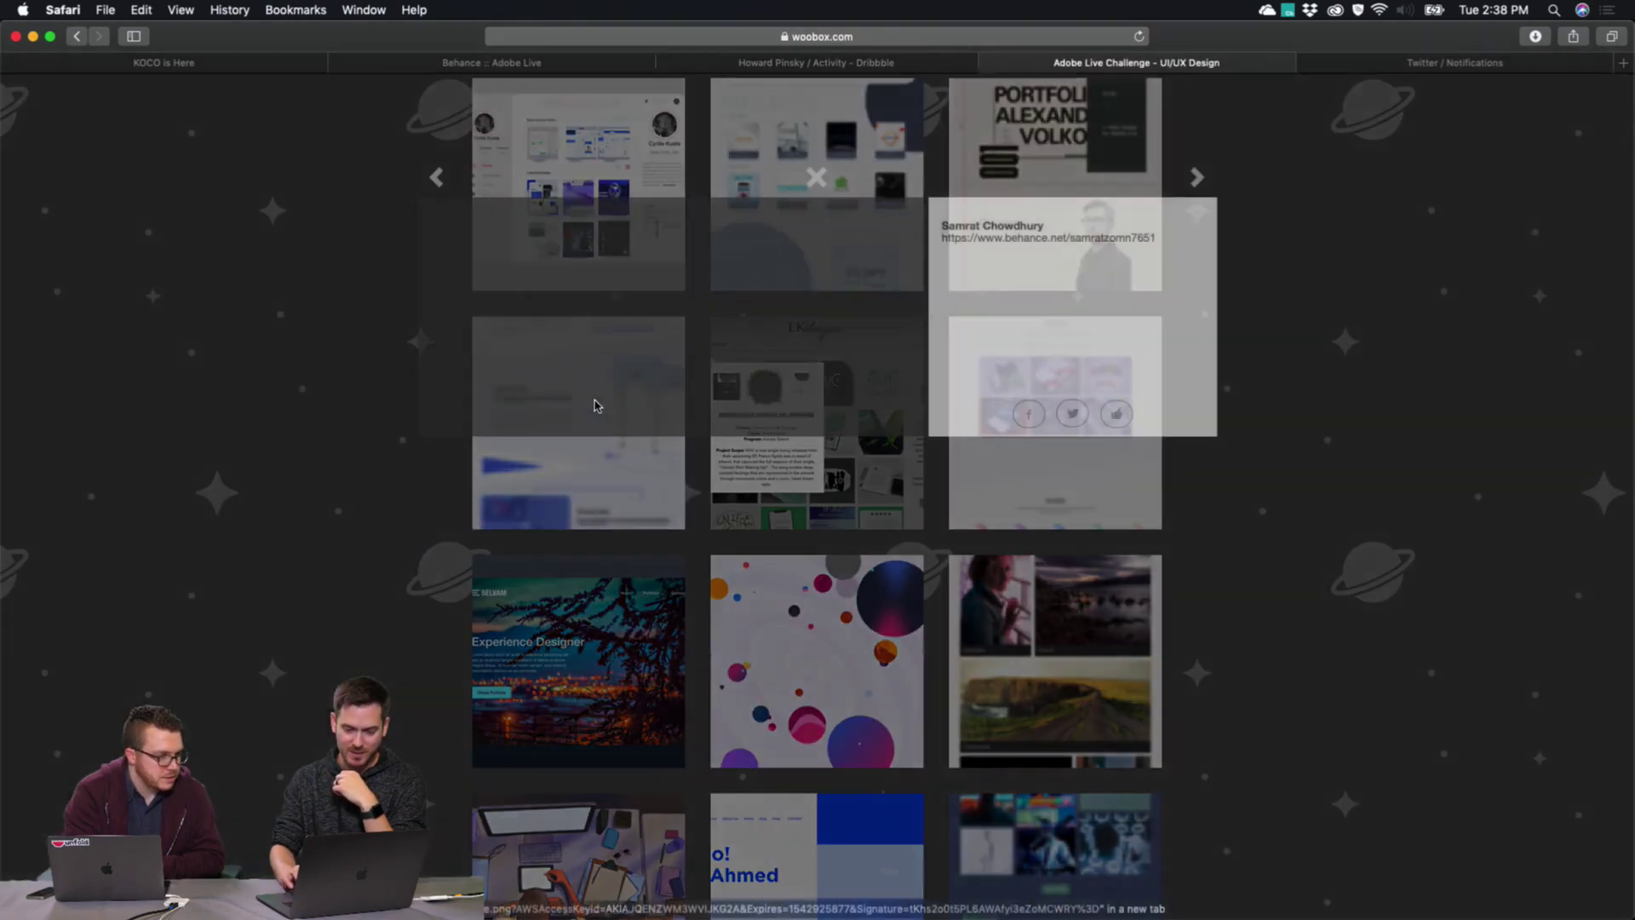
click(641, 356)
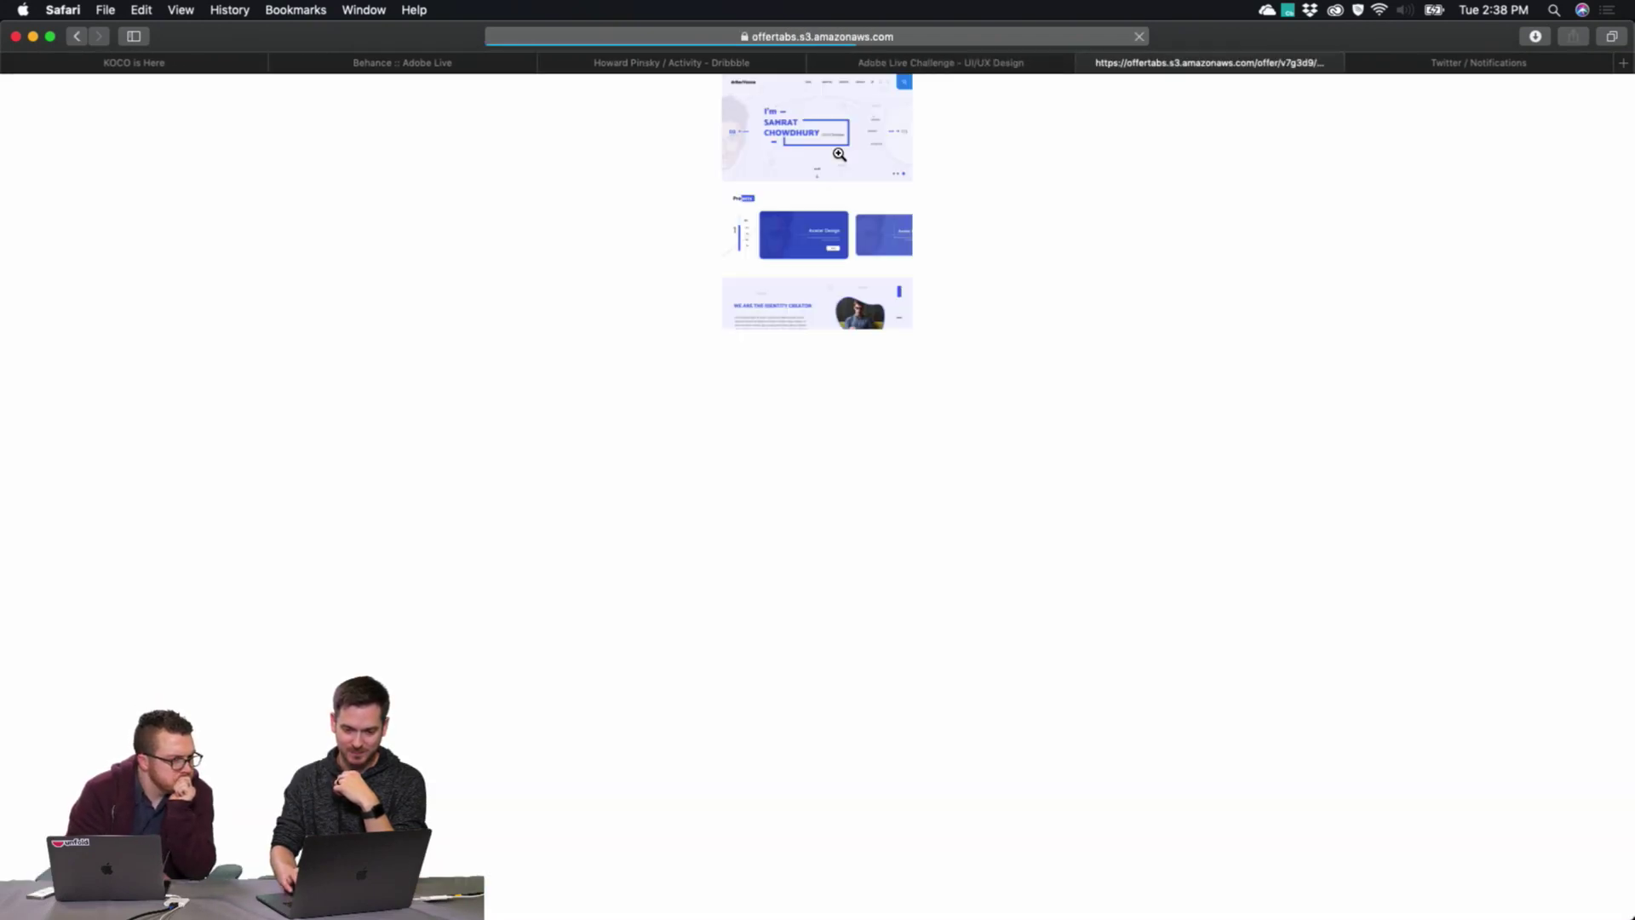
click(840, 155)
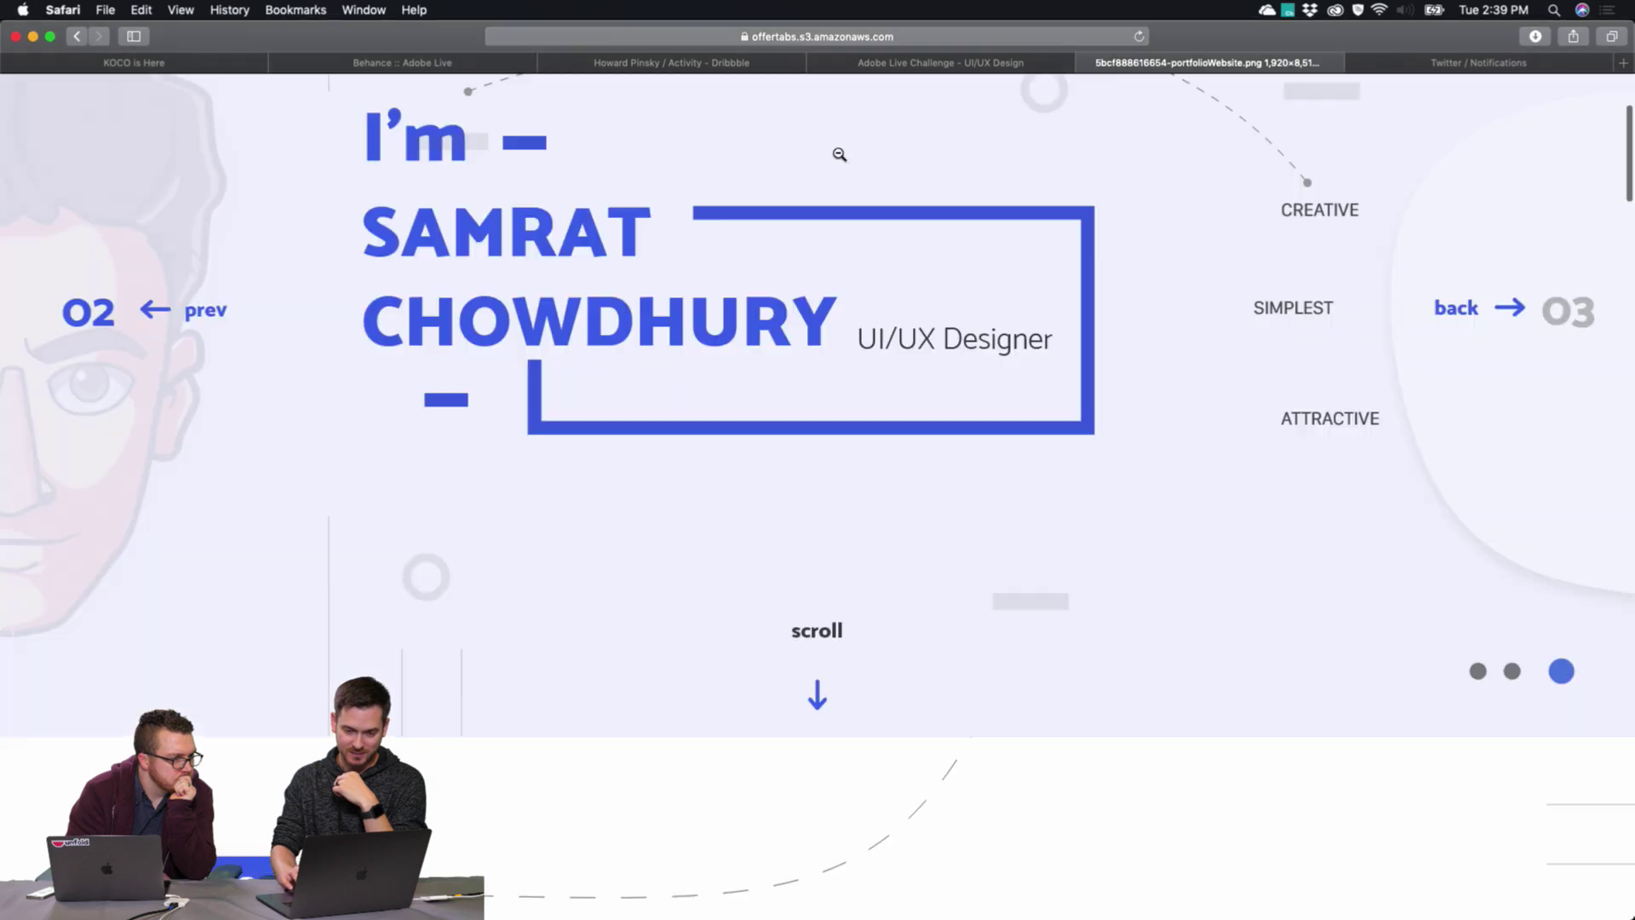
key(super+shift+backslash)
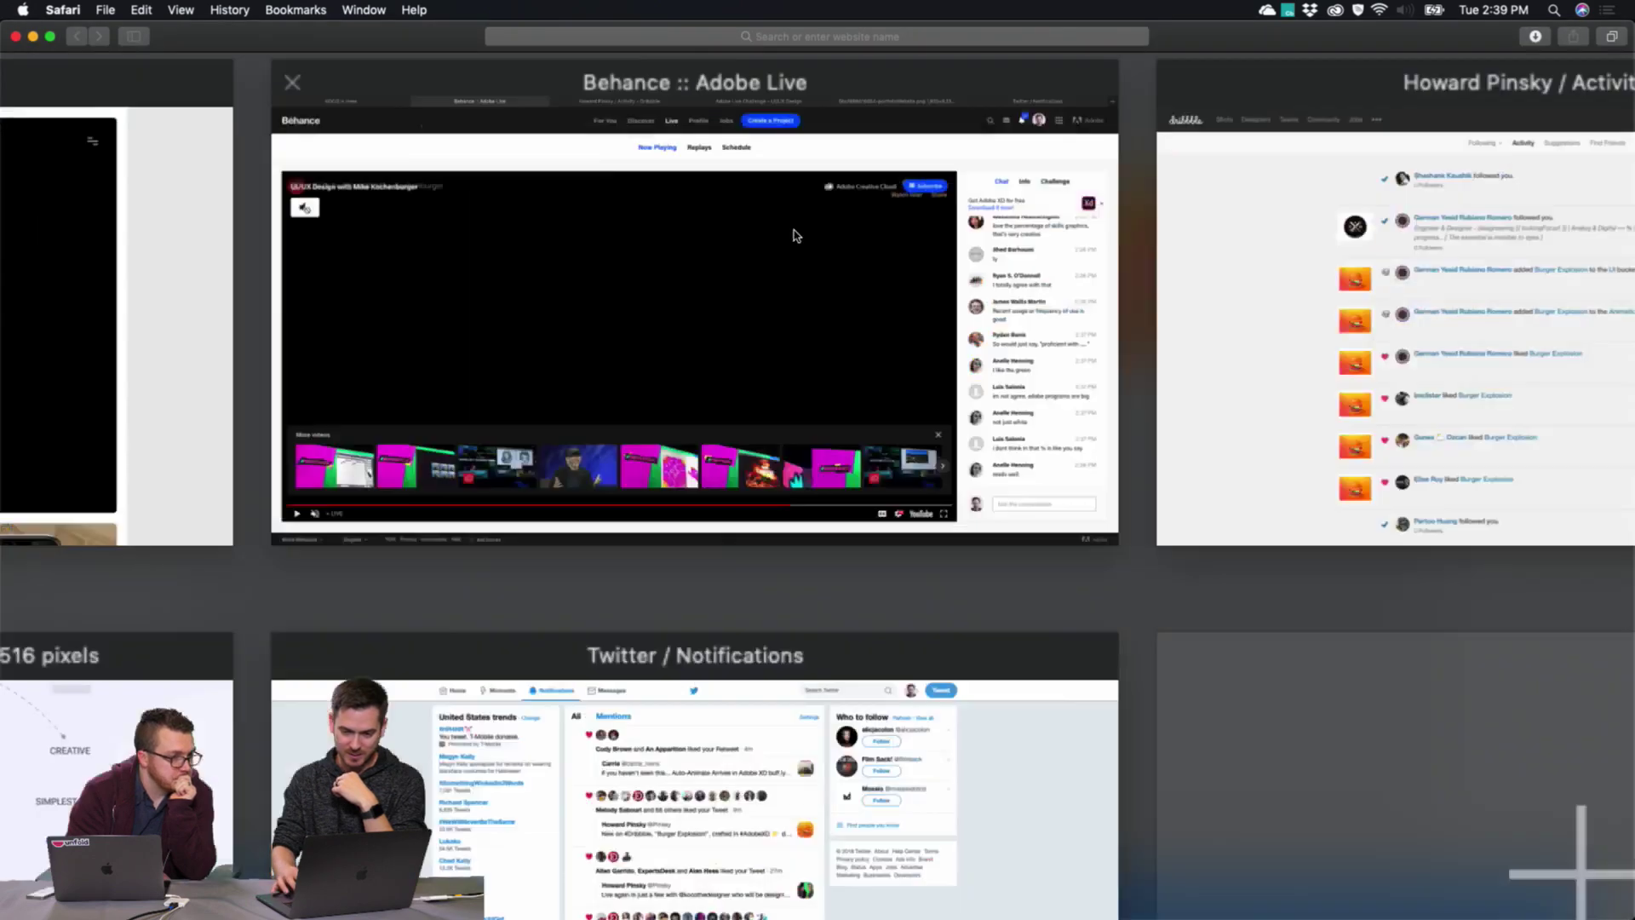
click(794, 230)
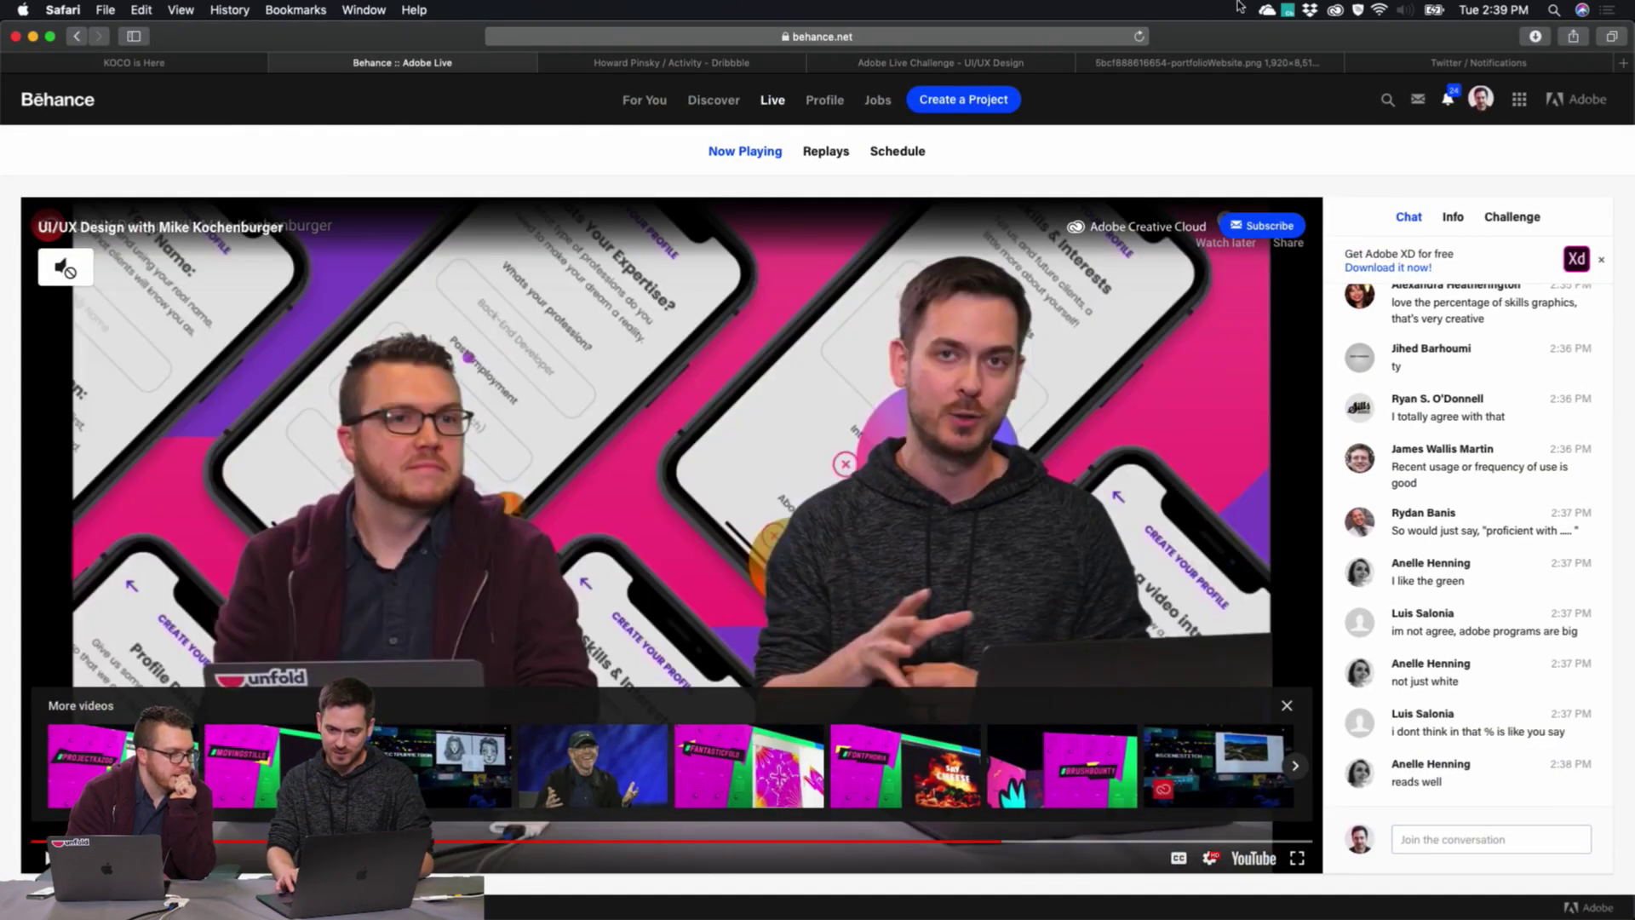
click(1174, 63)
Restore the fitted view of the pale blue portfolio and skim it from the header through the projects to the team section.
click(843, 248)
click(846, 247)
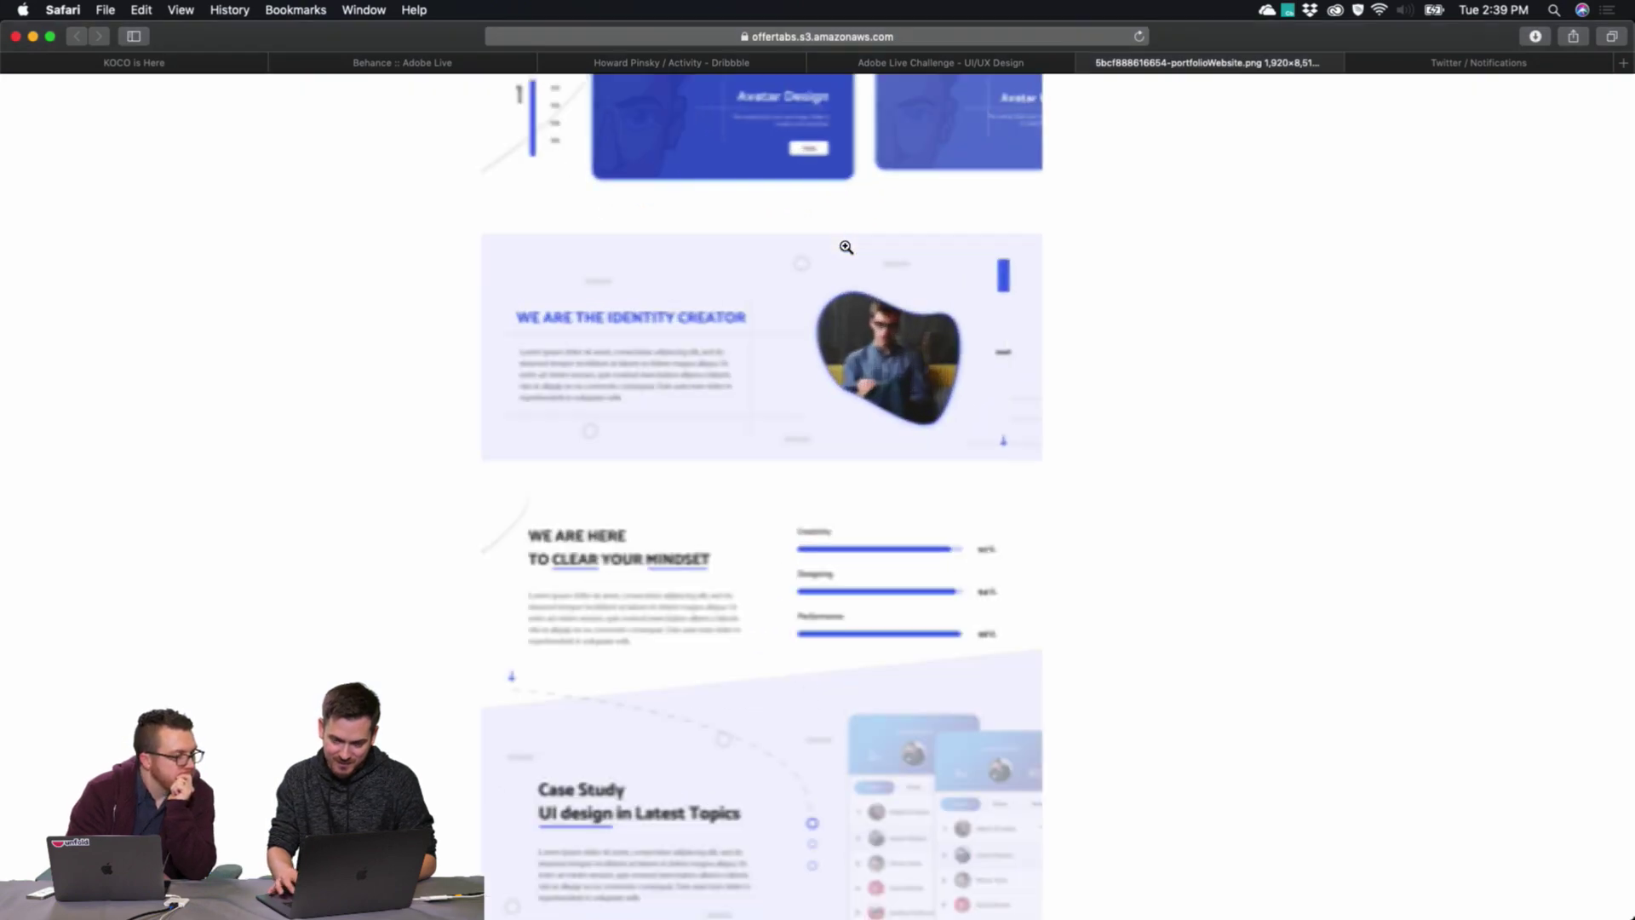
scroll(845, 247, up, 5)
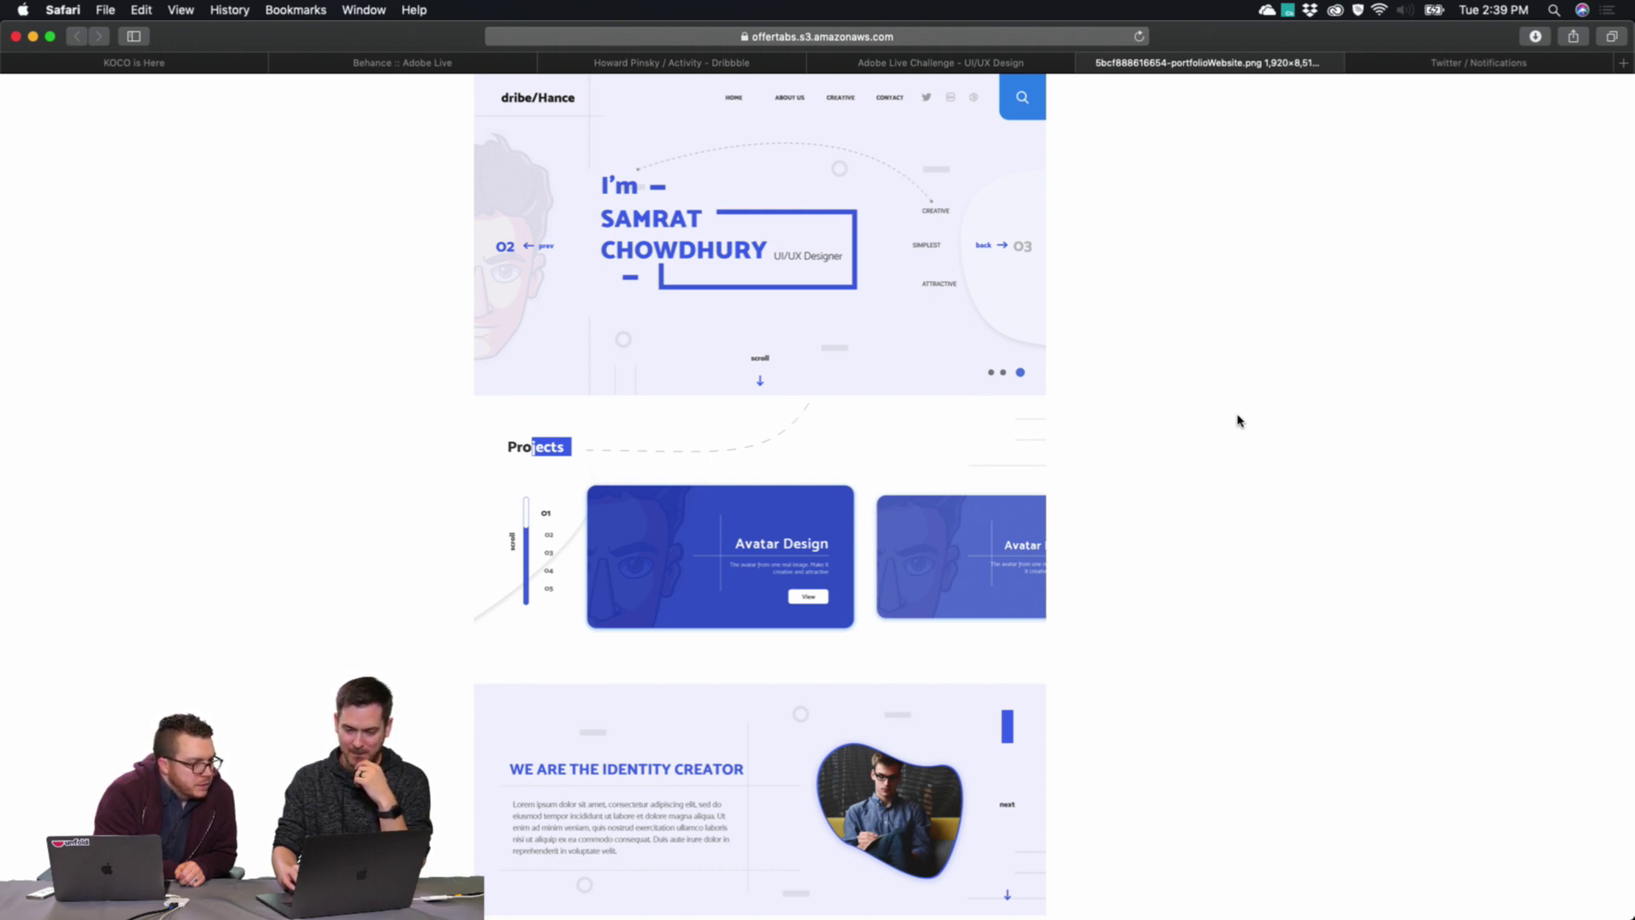
scroll(802, 355, down, 10)
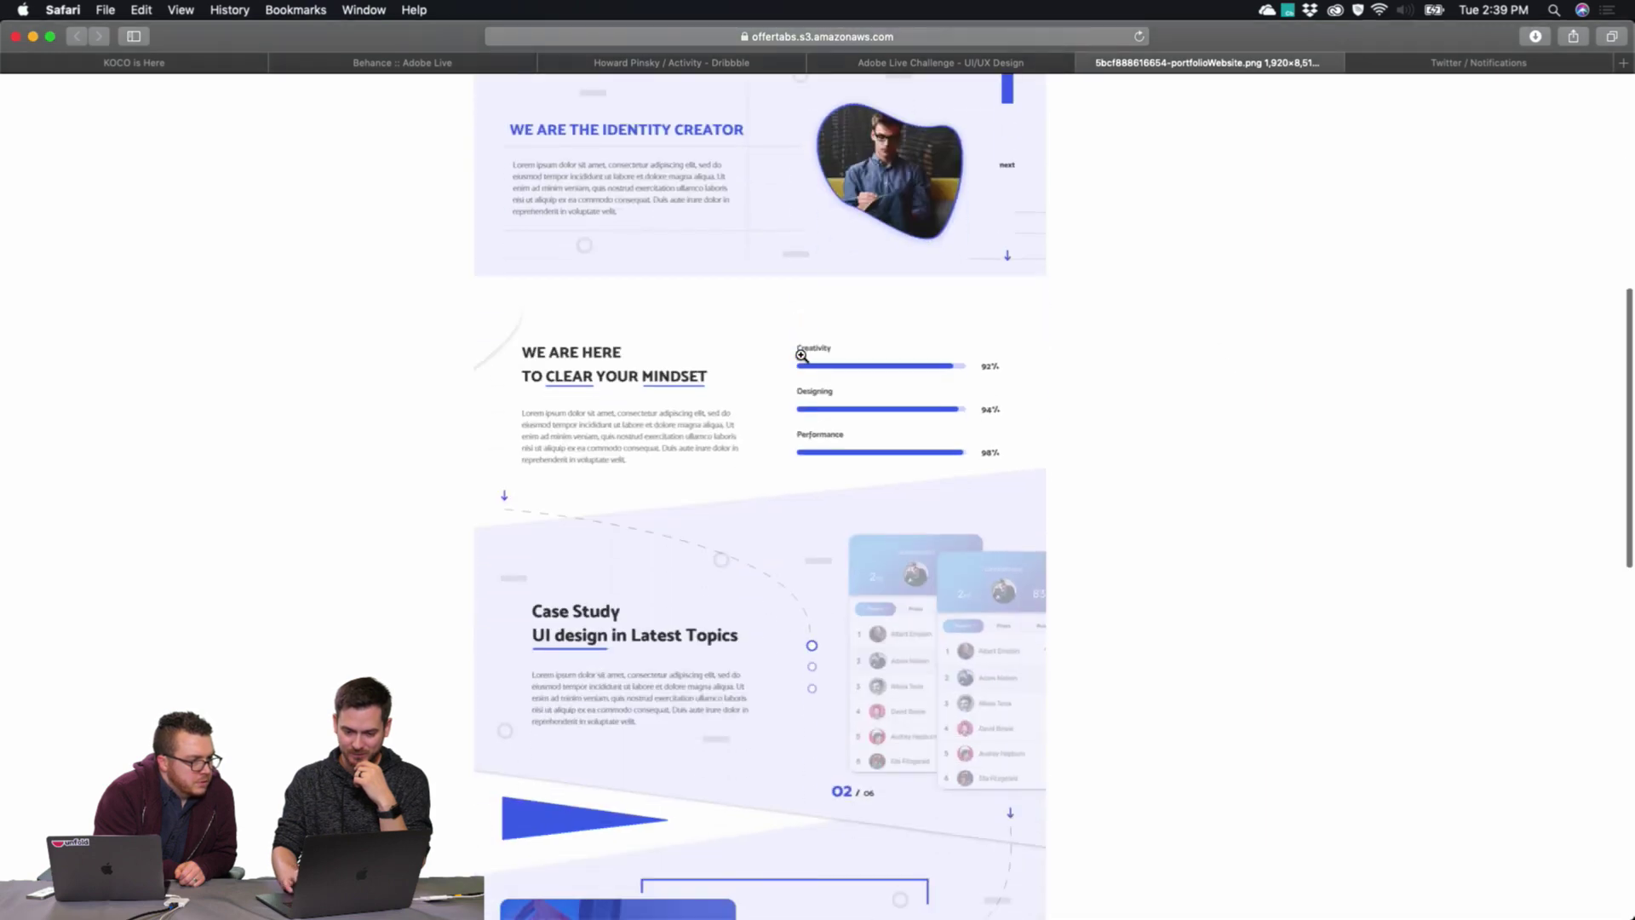
scroll(801, 355, down, 11)
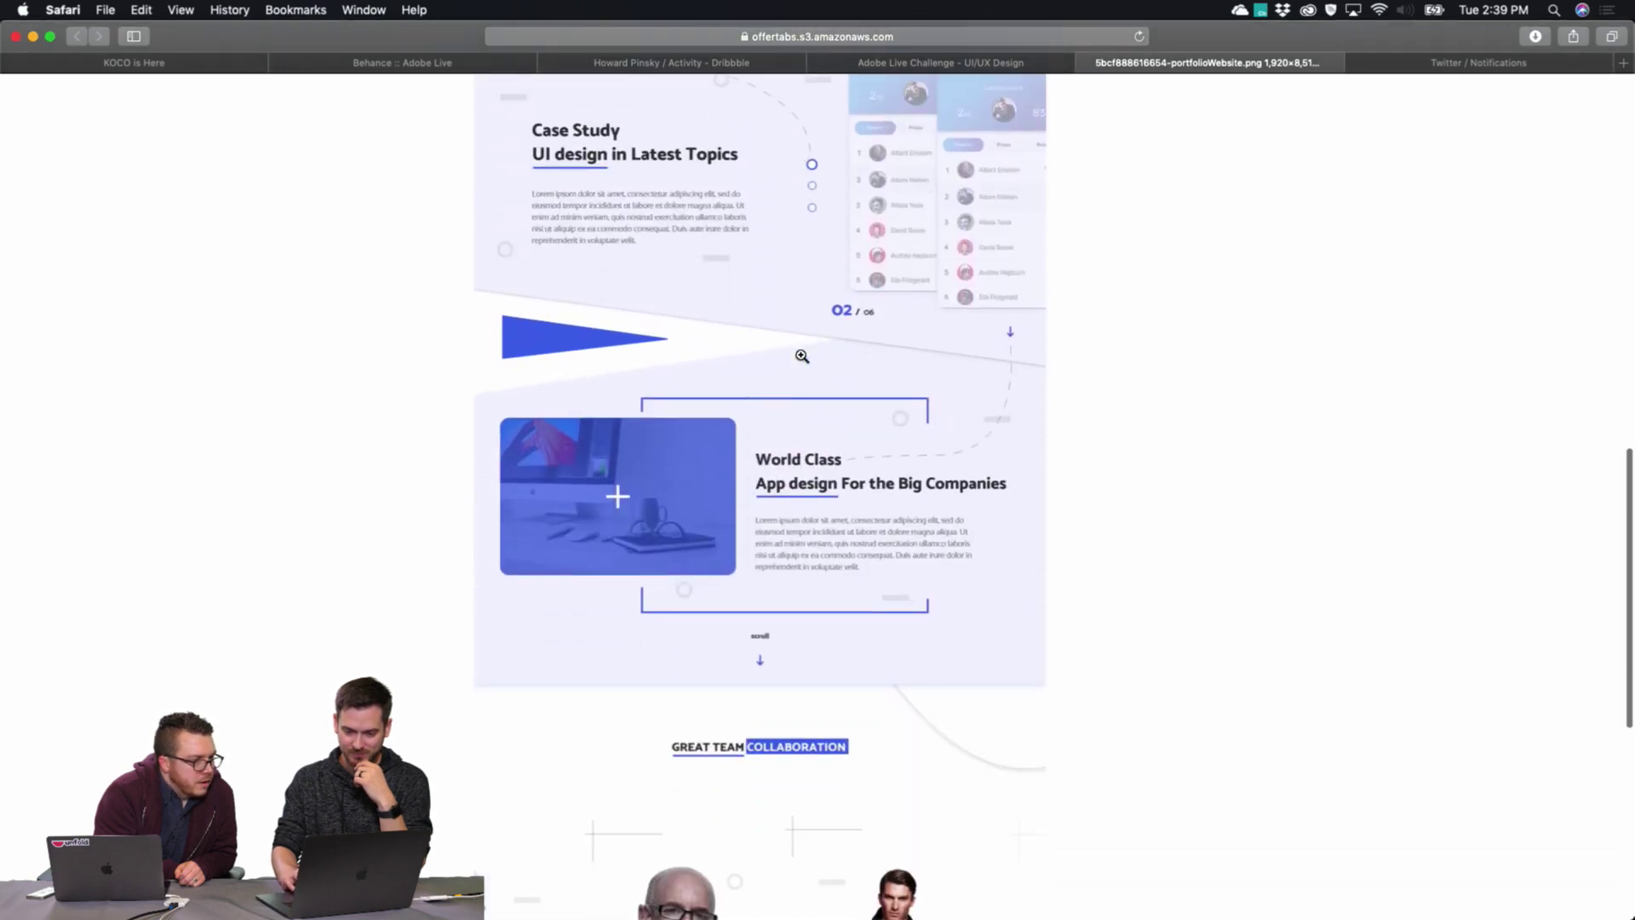
scroll(802, 356, down, 3)
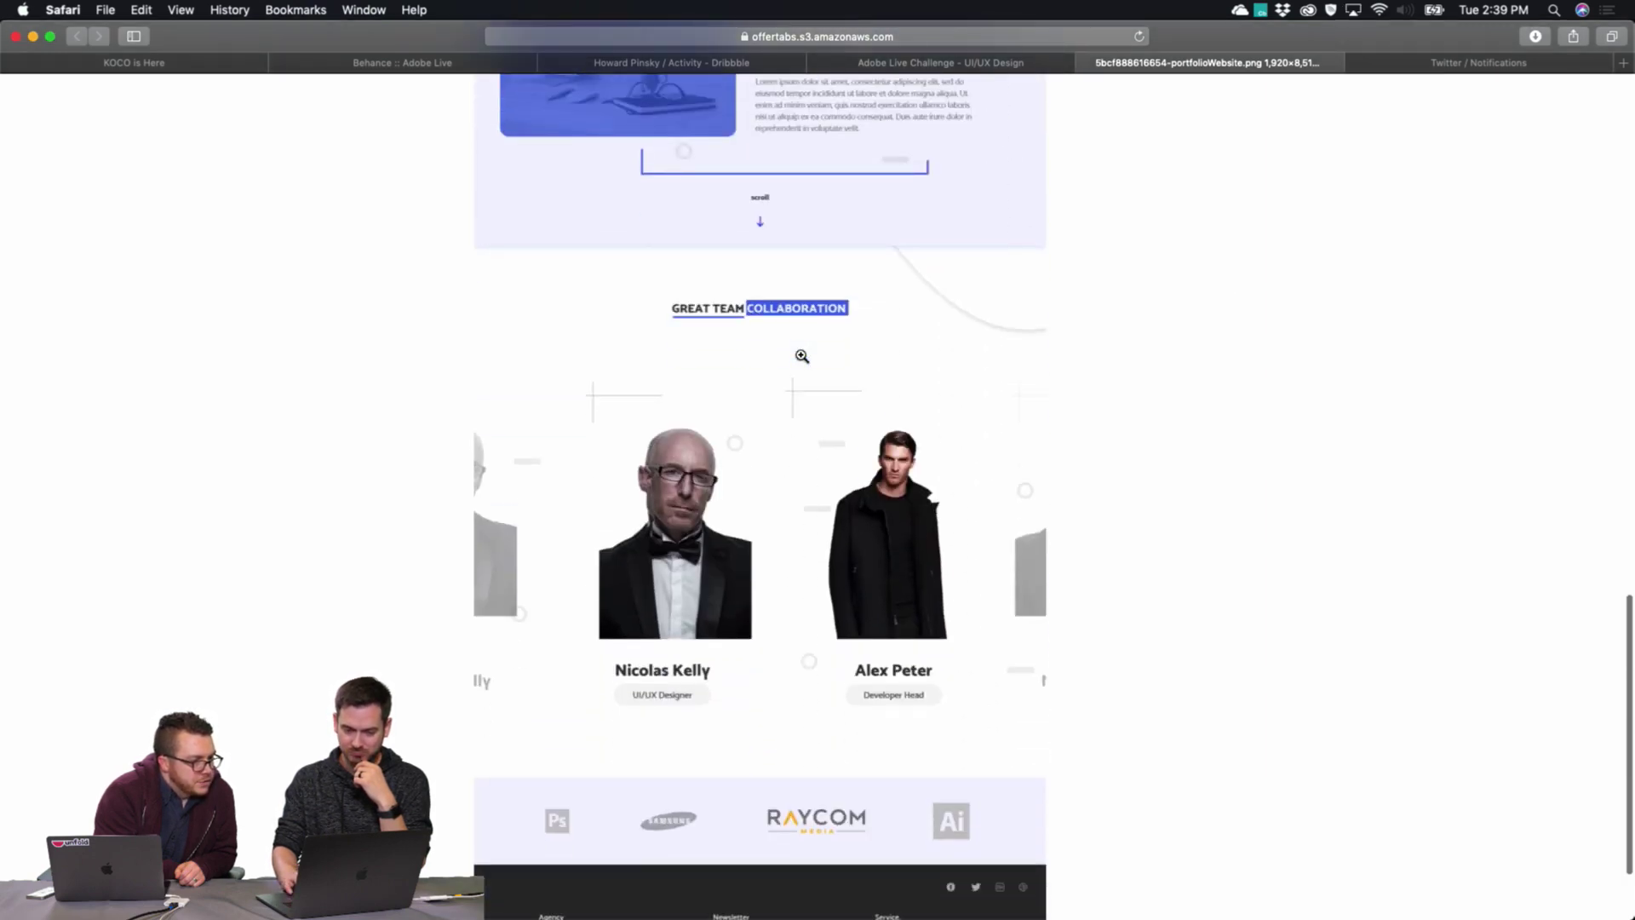
scroll(802, 355, up, 20)
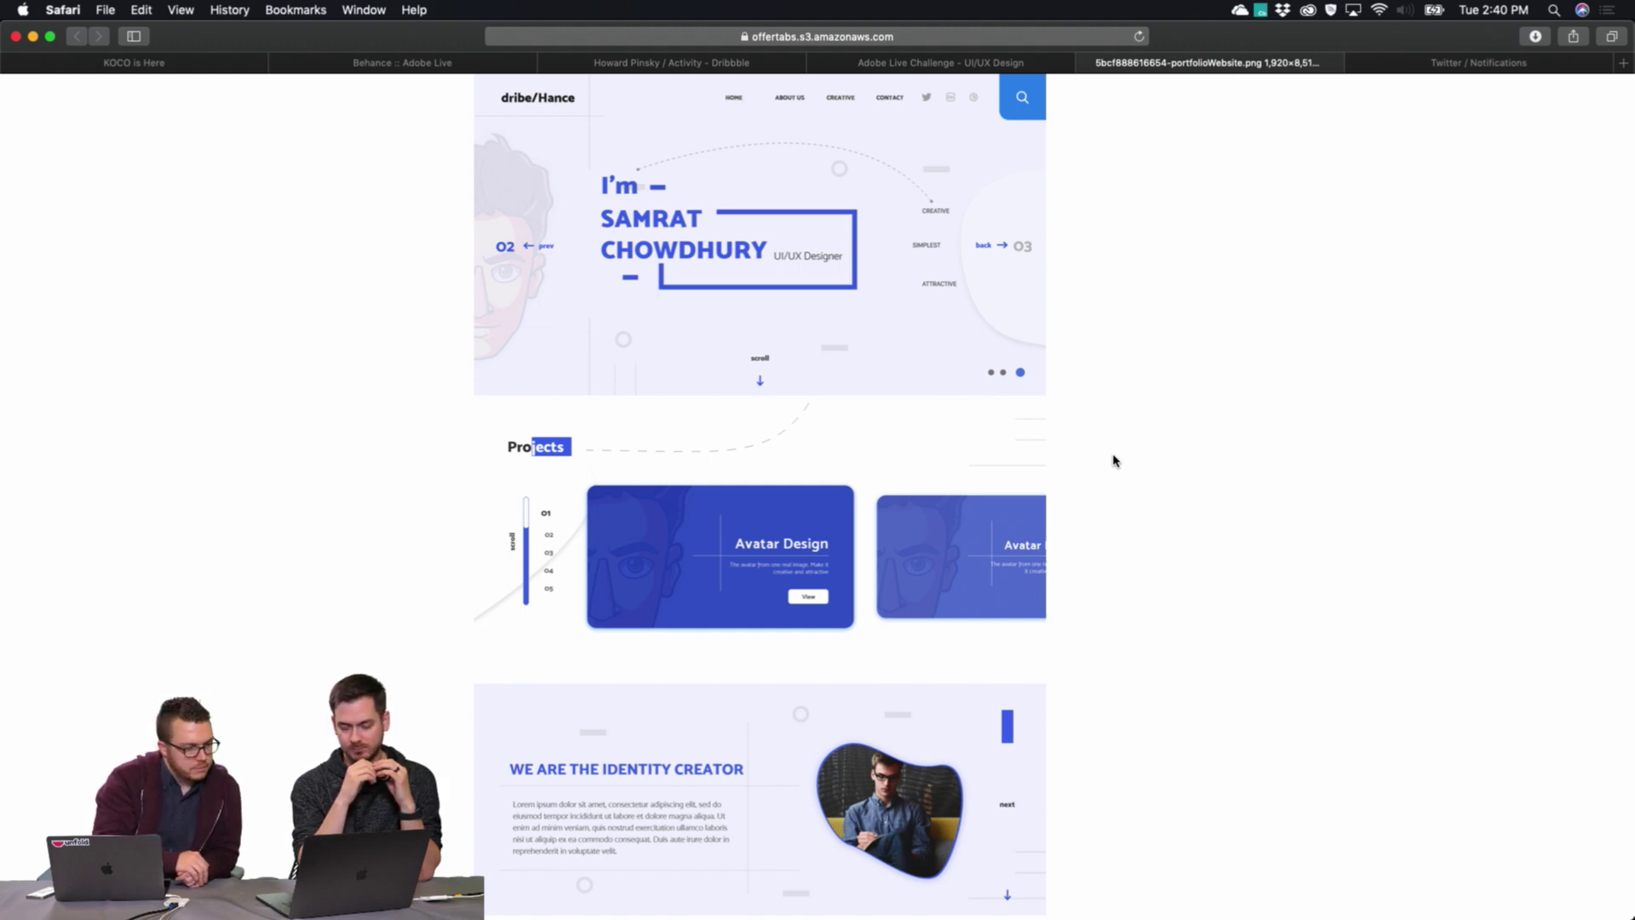
Examine the pale blue portfolio's identity section, the Creativity, Designing and Performance skill bars, and the Case Study block.
scroll(1113, 460, down, 5)
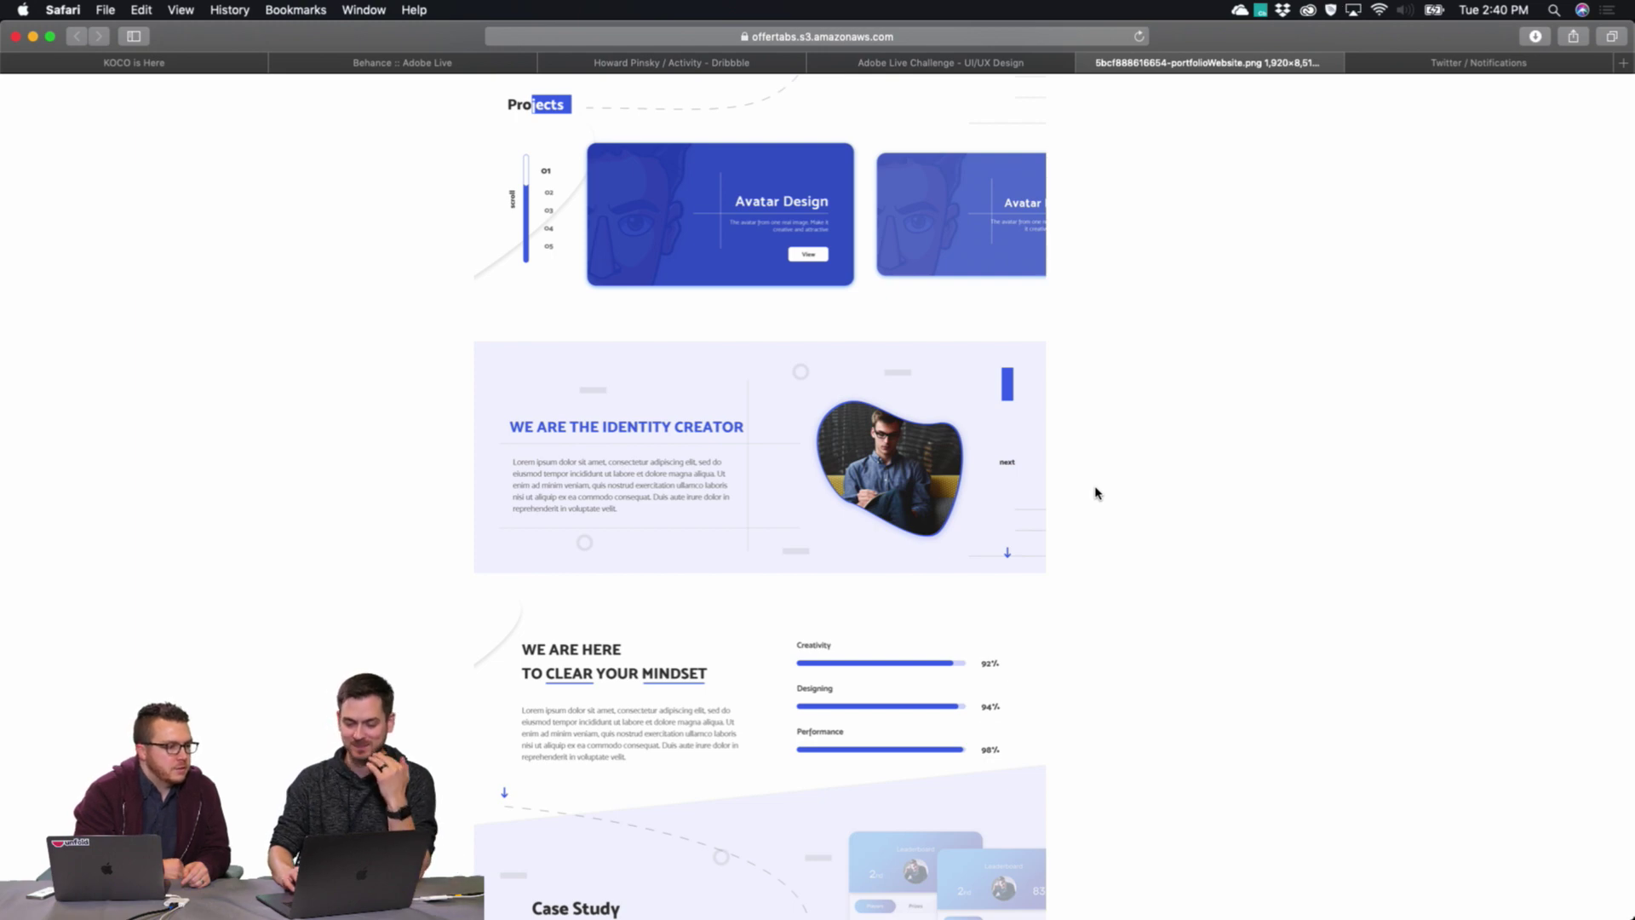
scroll(1096, 493, down, 5)
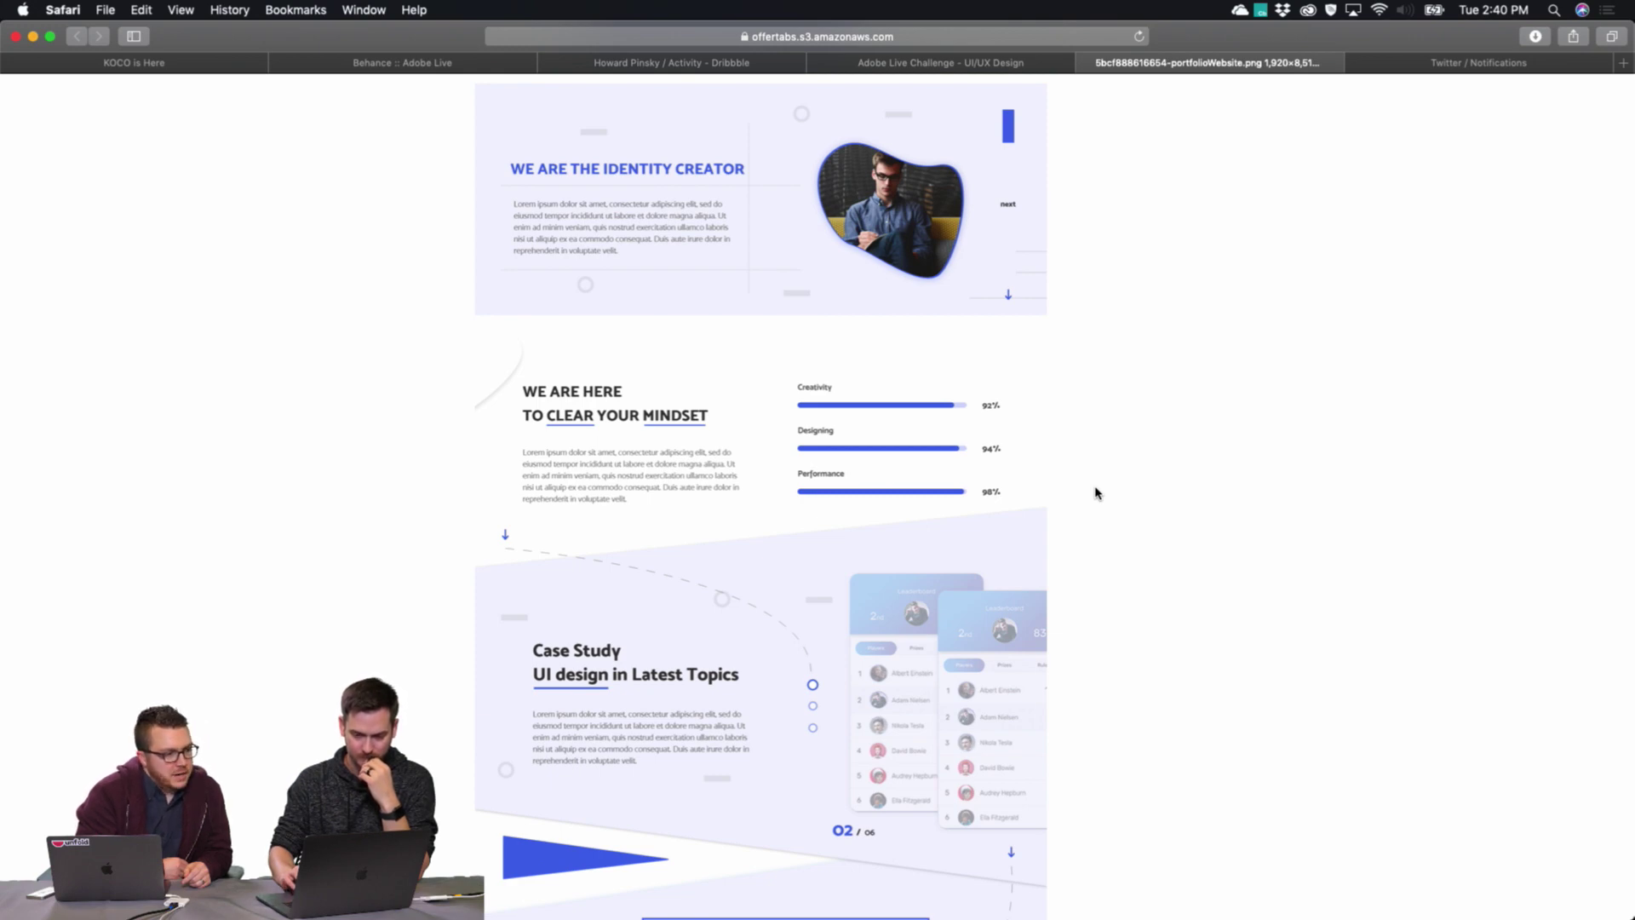
scroll(1097, 493, down, 1)
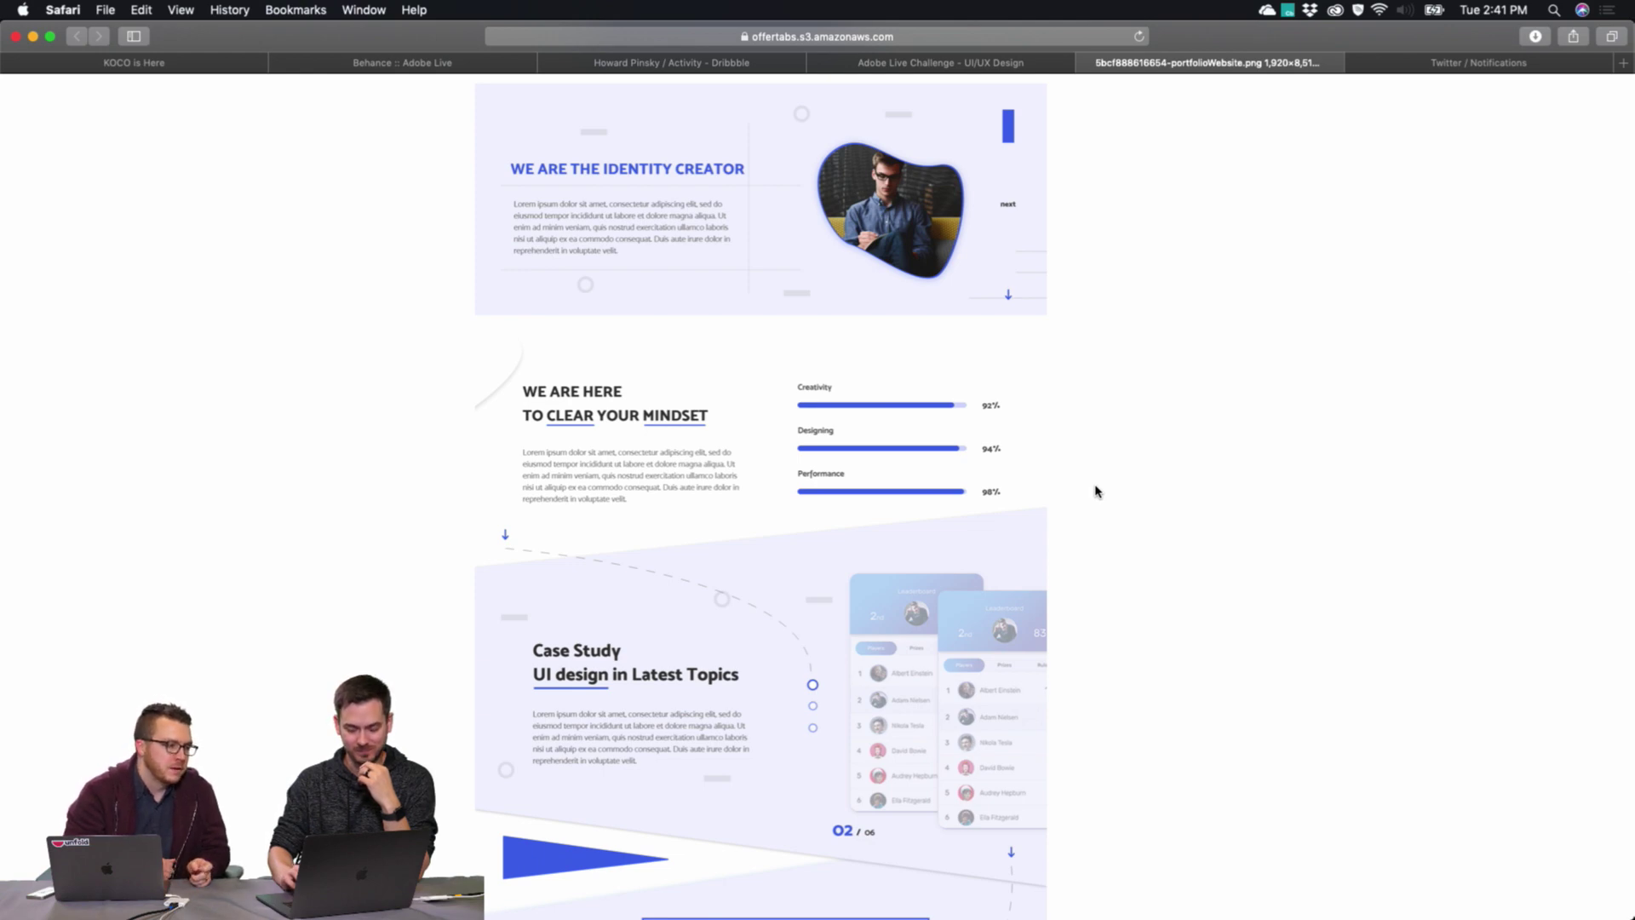
scroll(1097, 491, down, 5)
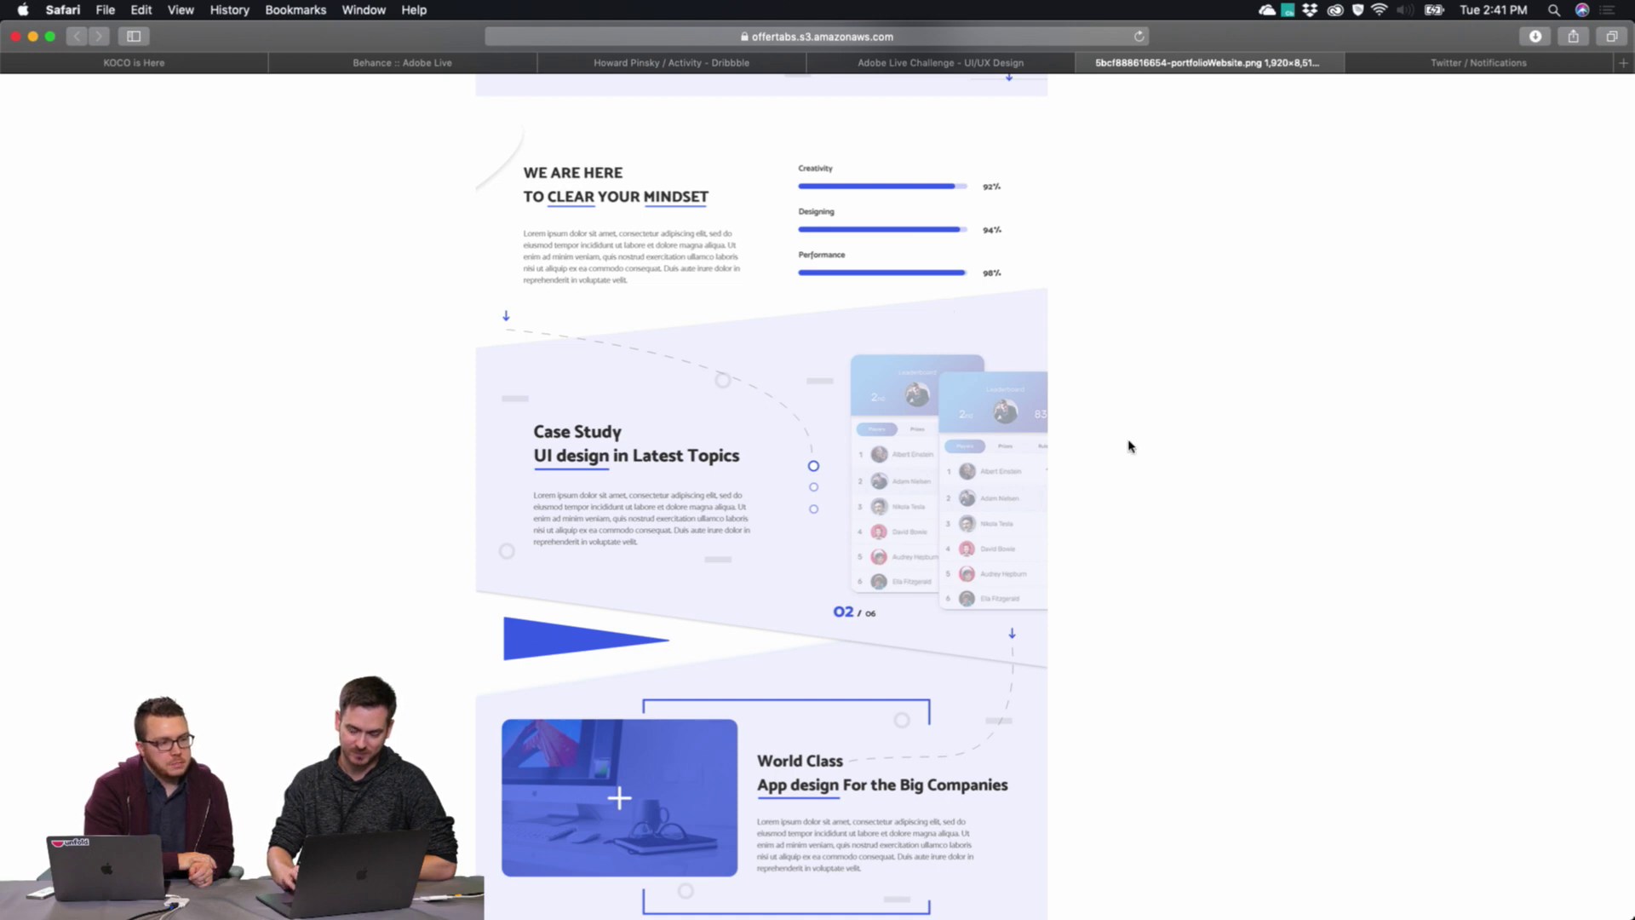
scroll(1129, 446, down, 1)
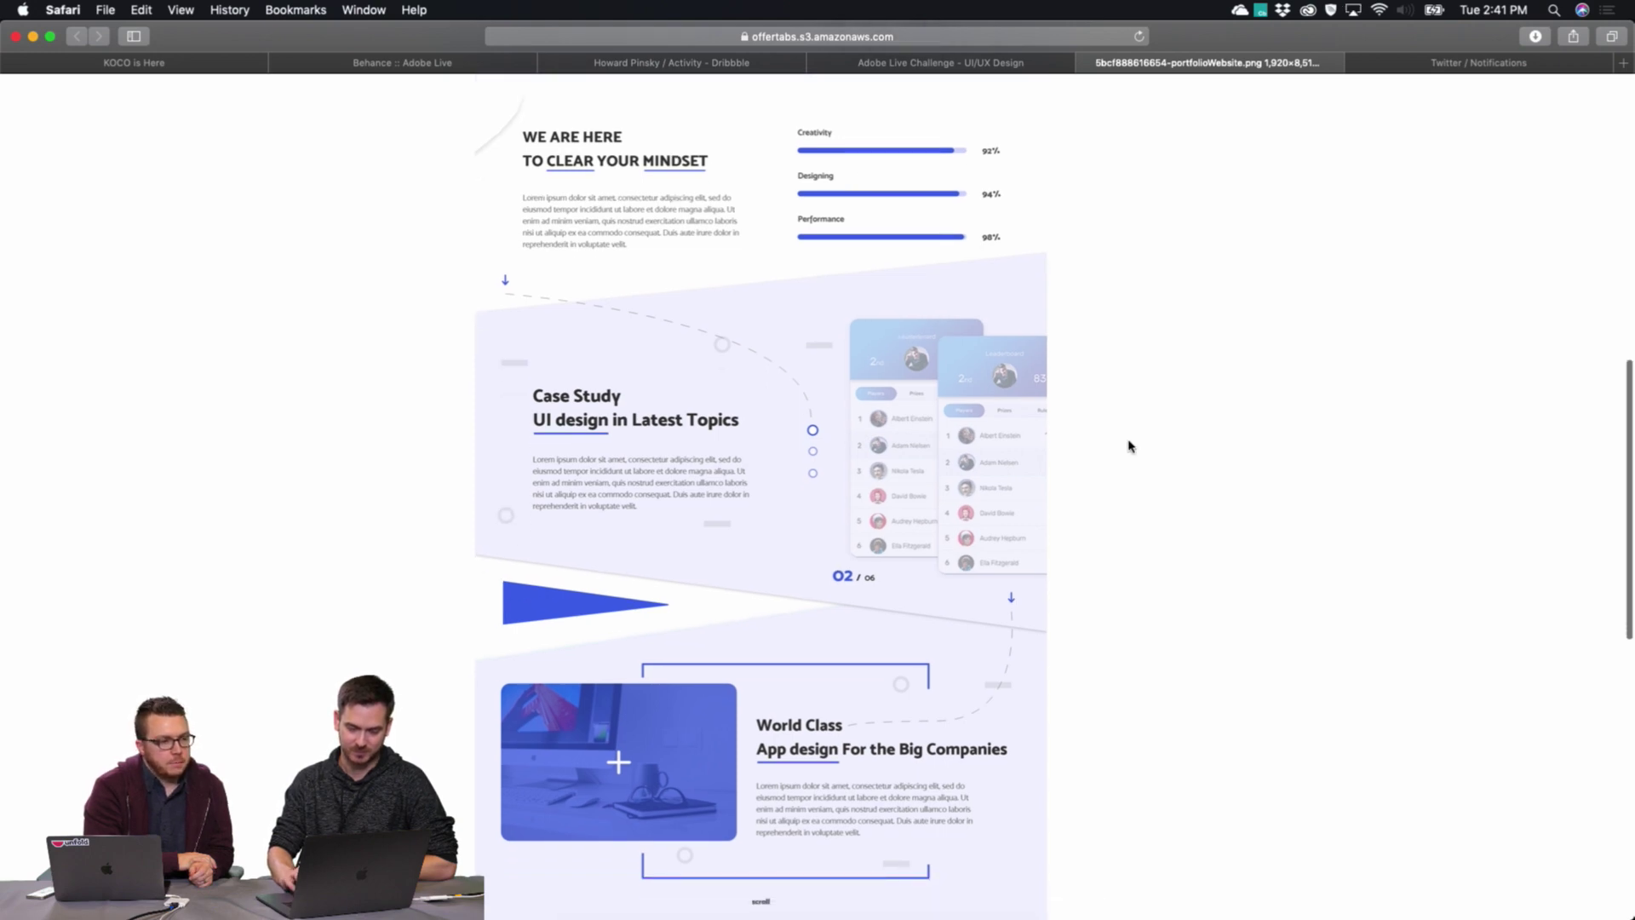
scroll(1130, 447, down, 4)
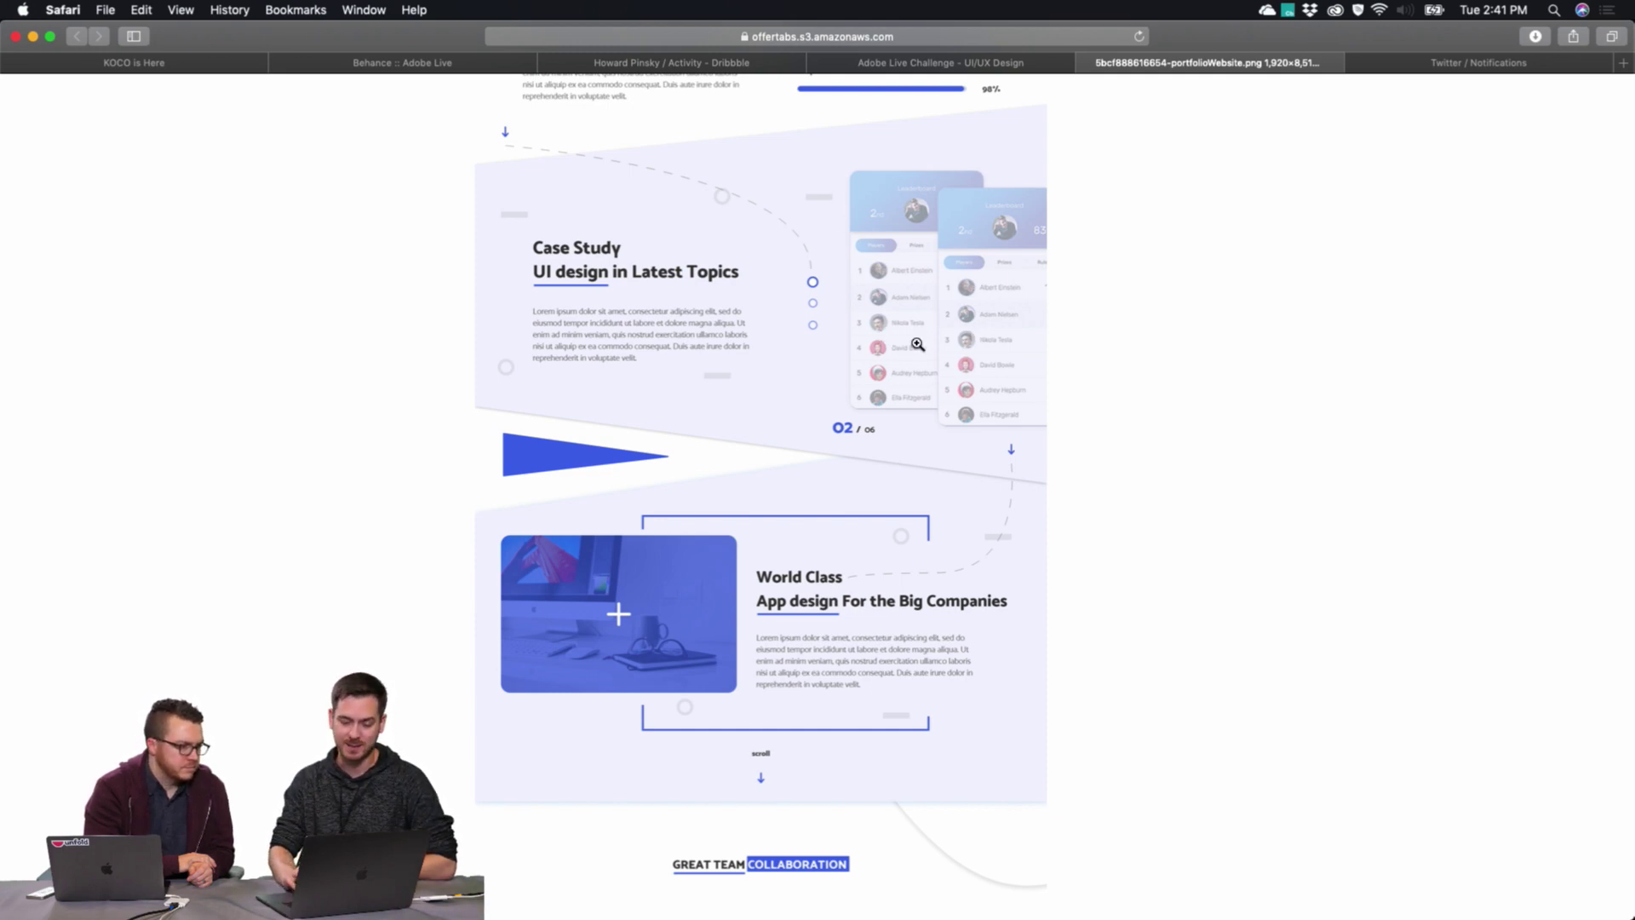
Examine the "World Class App design" block, the "Great Team Collaboration" portraits, and the client logos and dark footer.
scroll(1043, 383, down, 2)
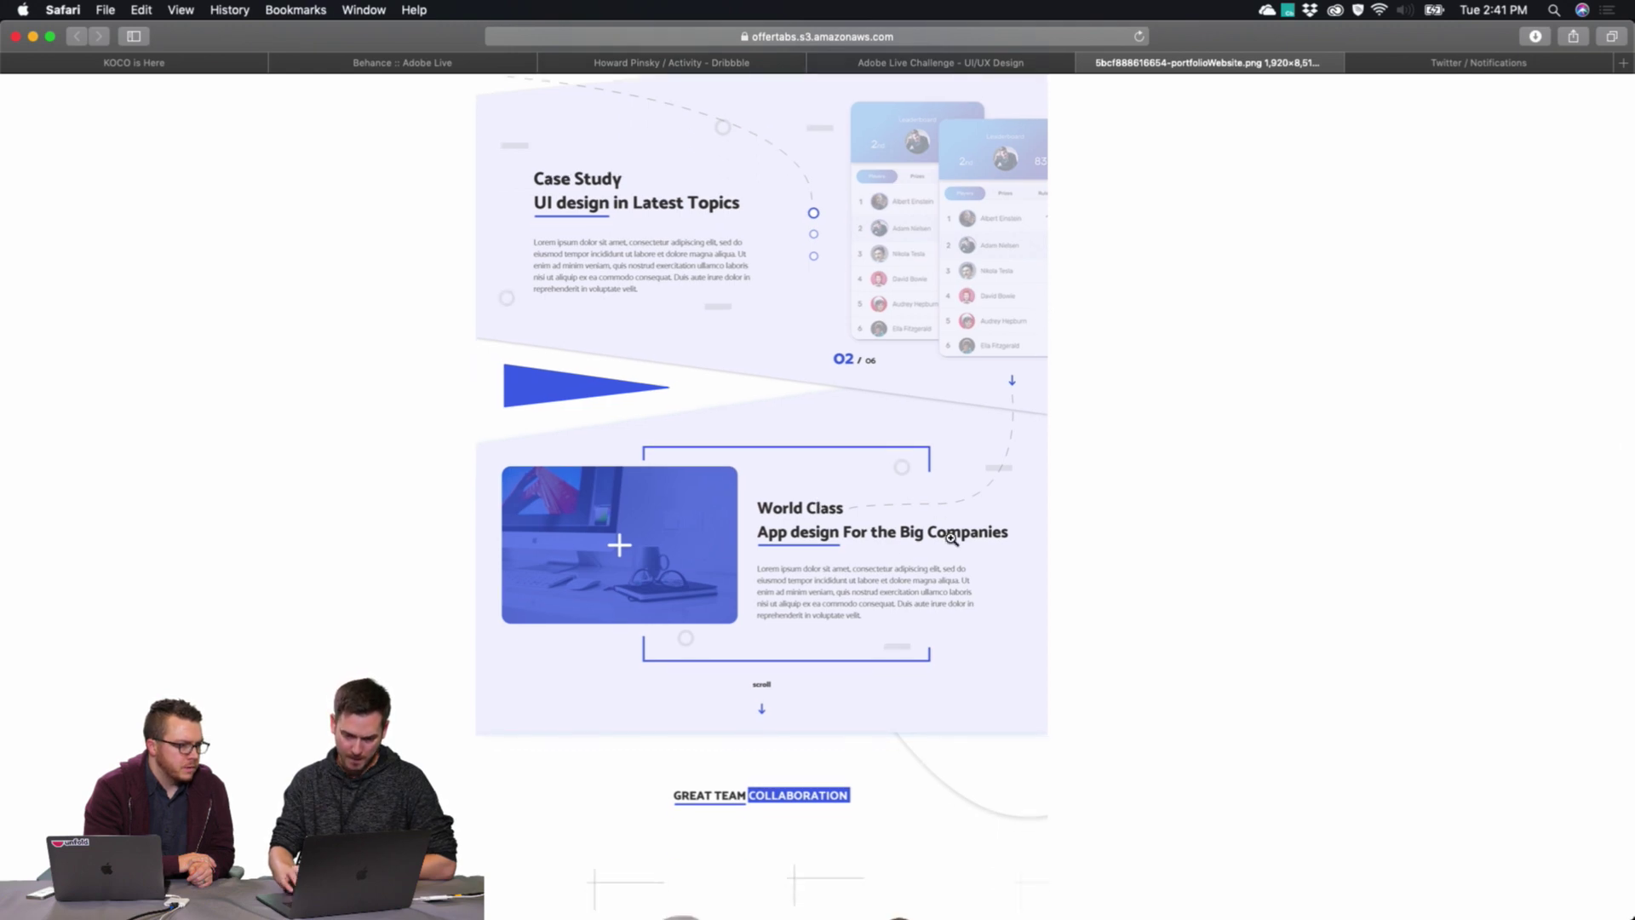
scroll(951, 539, down, 3)
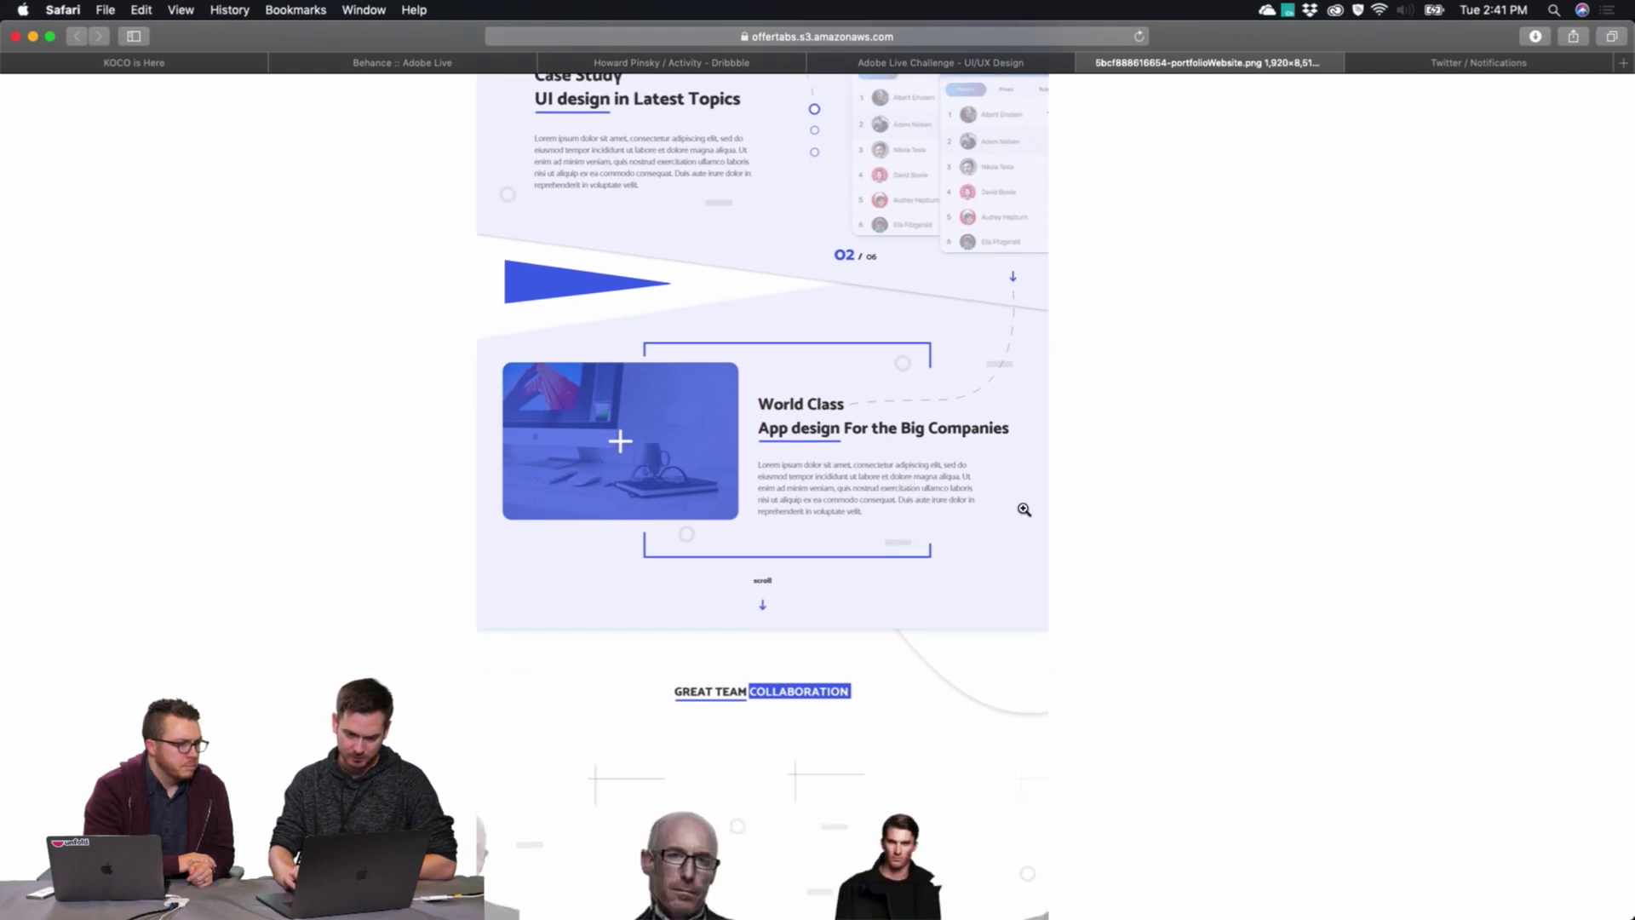
scroll(1121, 522, down, 4)
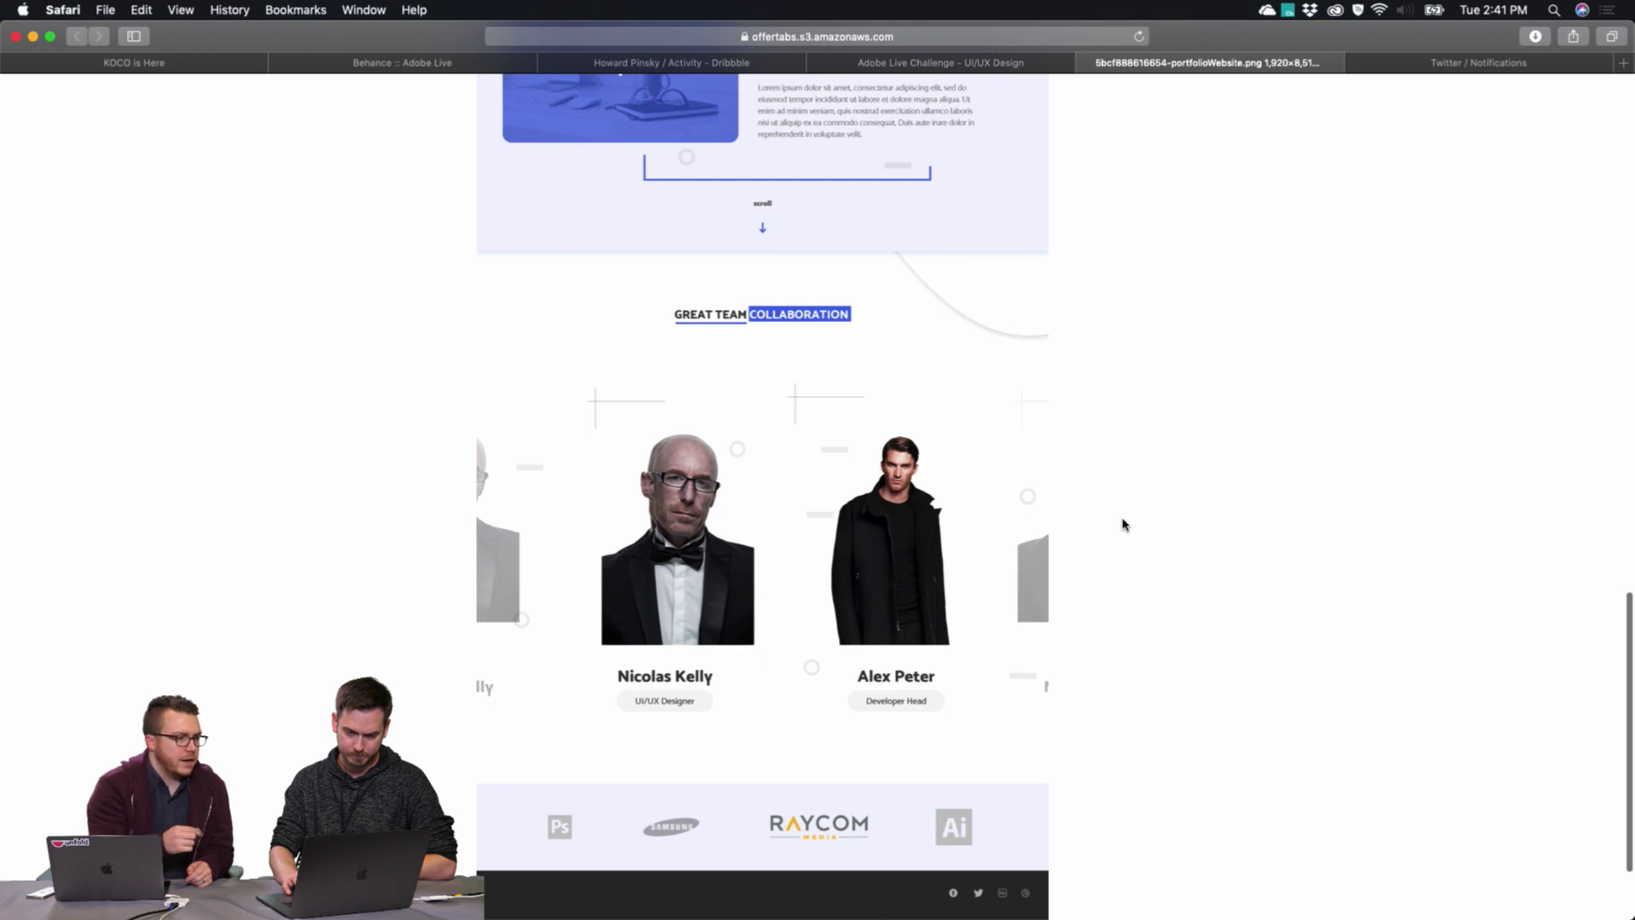
scroll(1124, 524, up, 5)
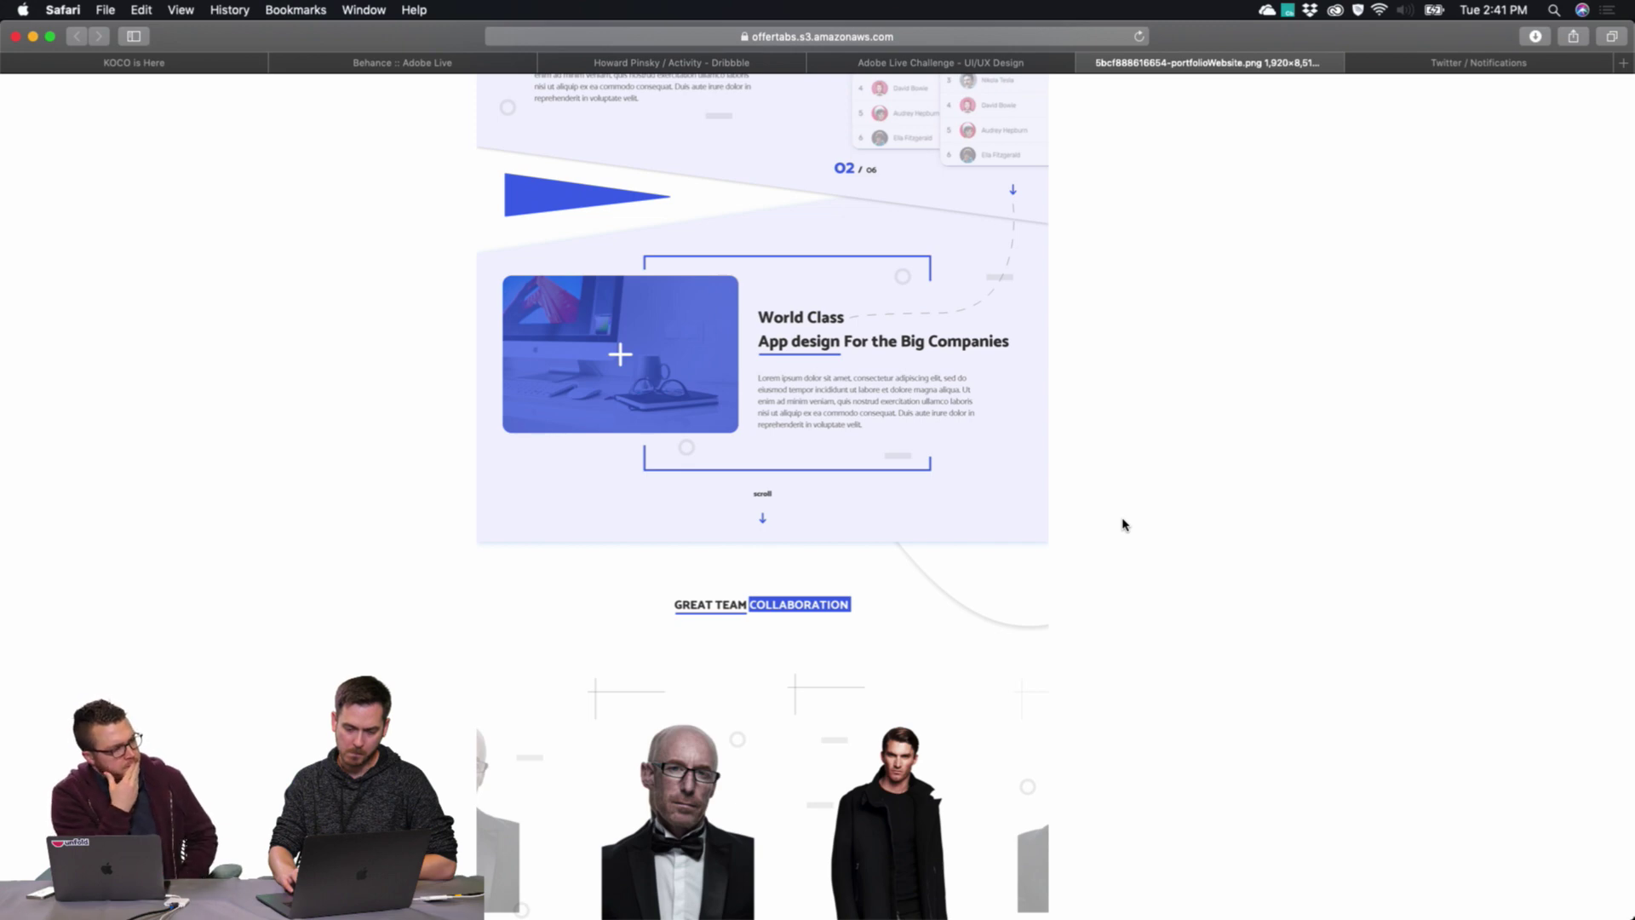
scroll(1124, 524, up, 3)
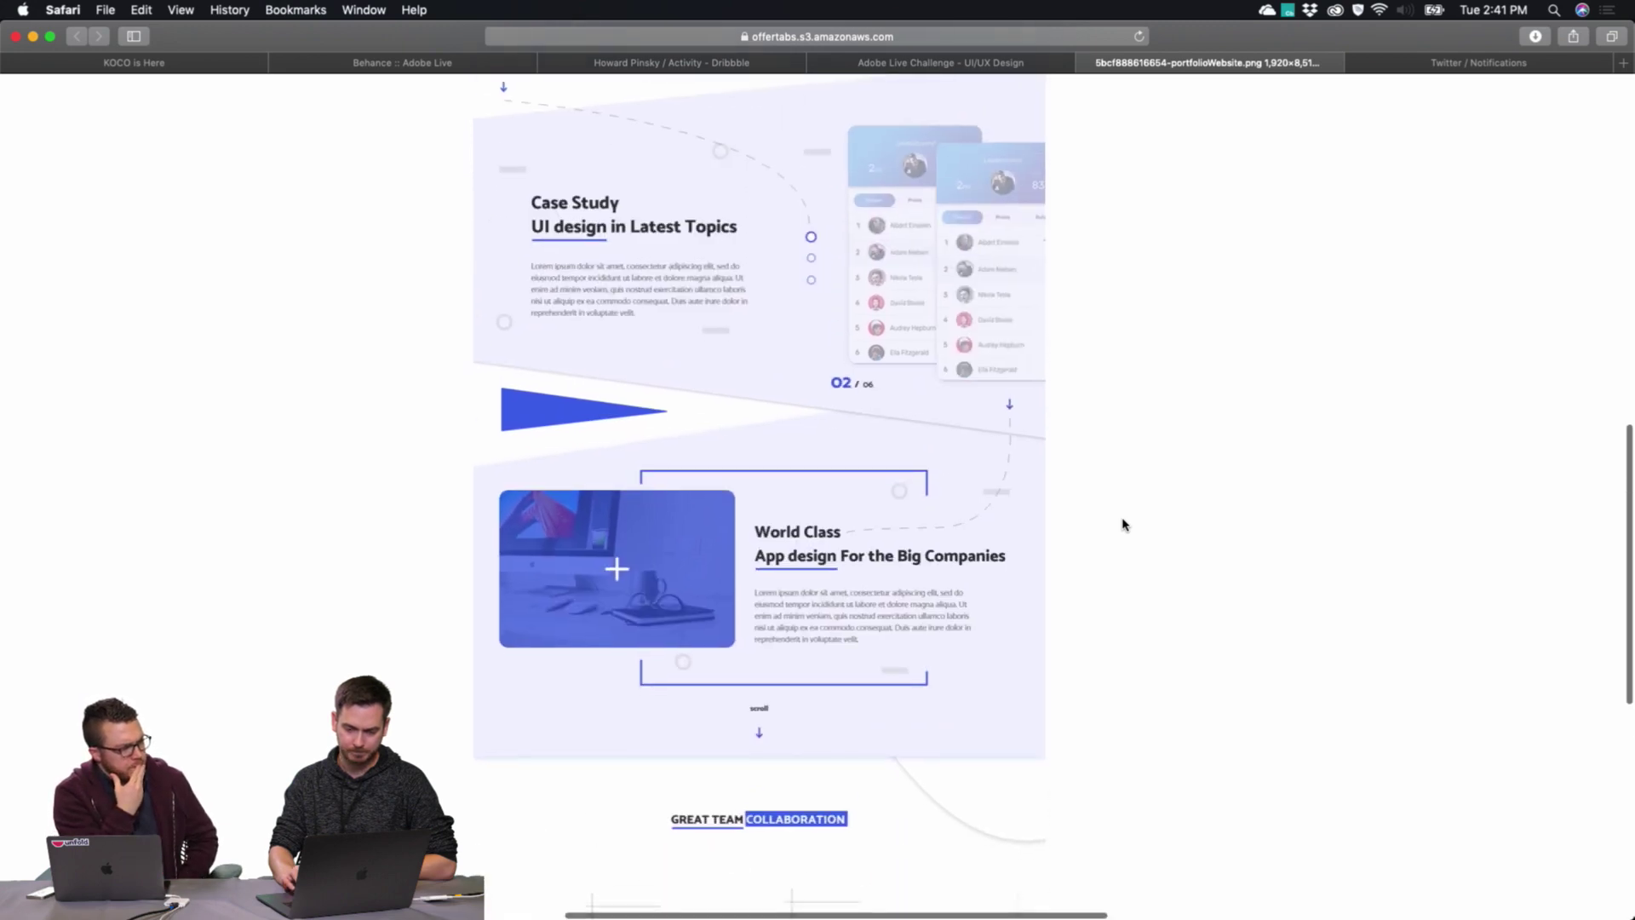
scroll(1124, 523, down, 5)
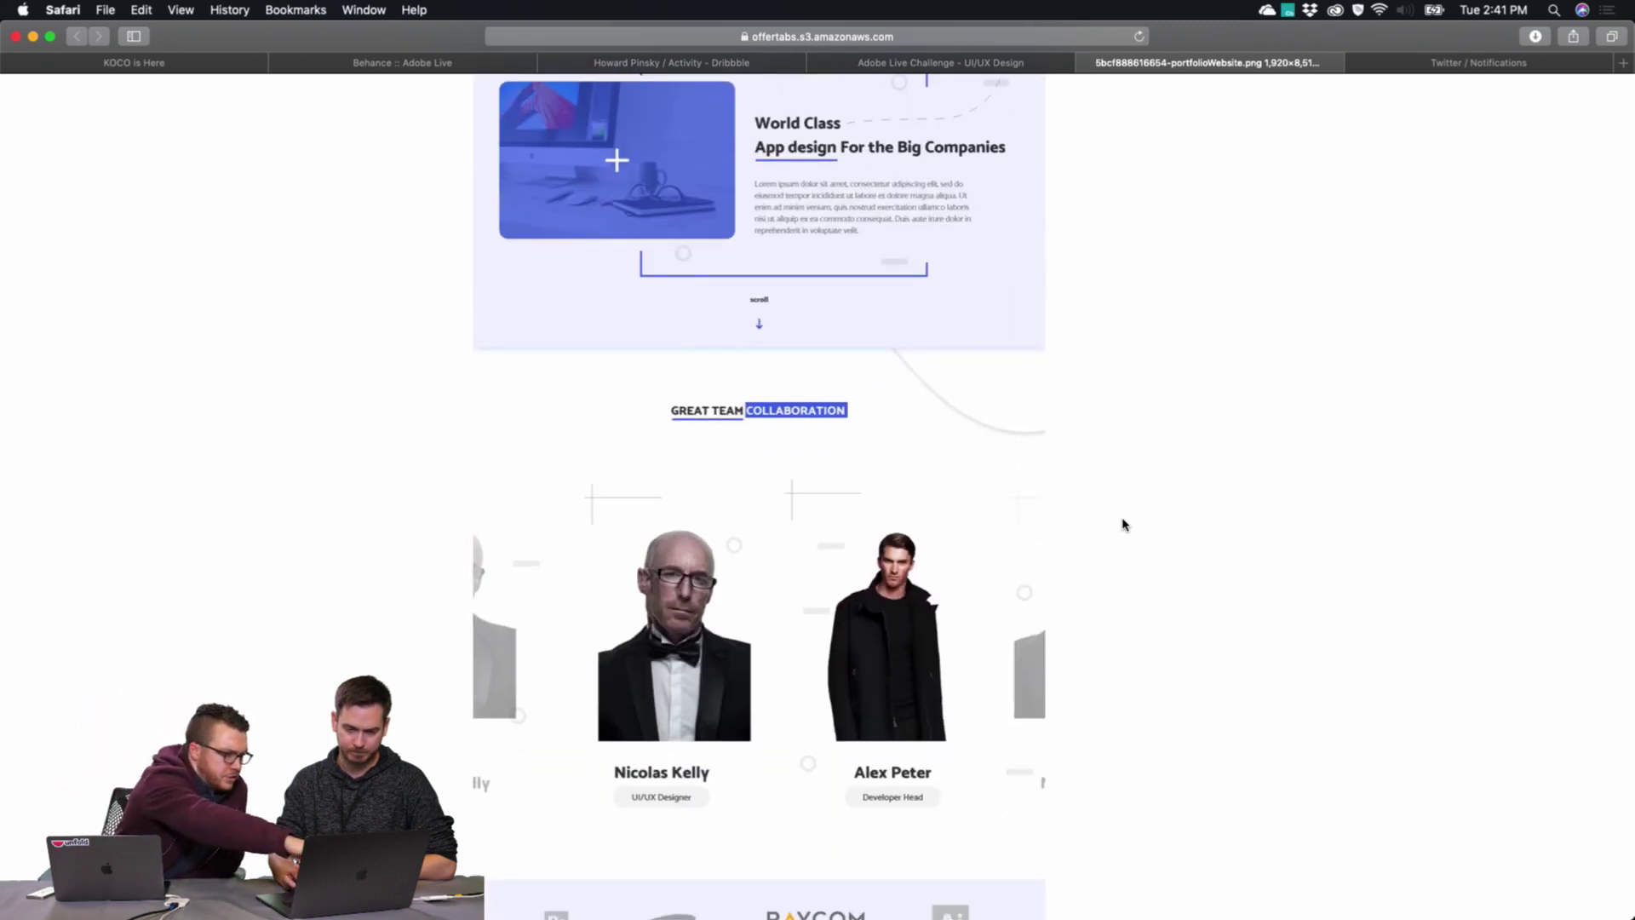
scroll(1124, 524, down, 1)
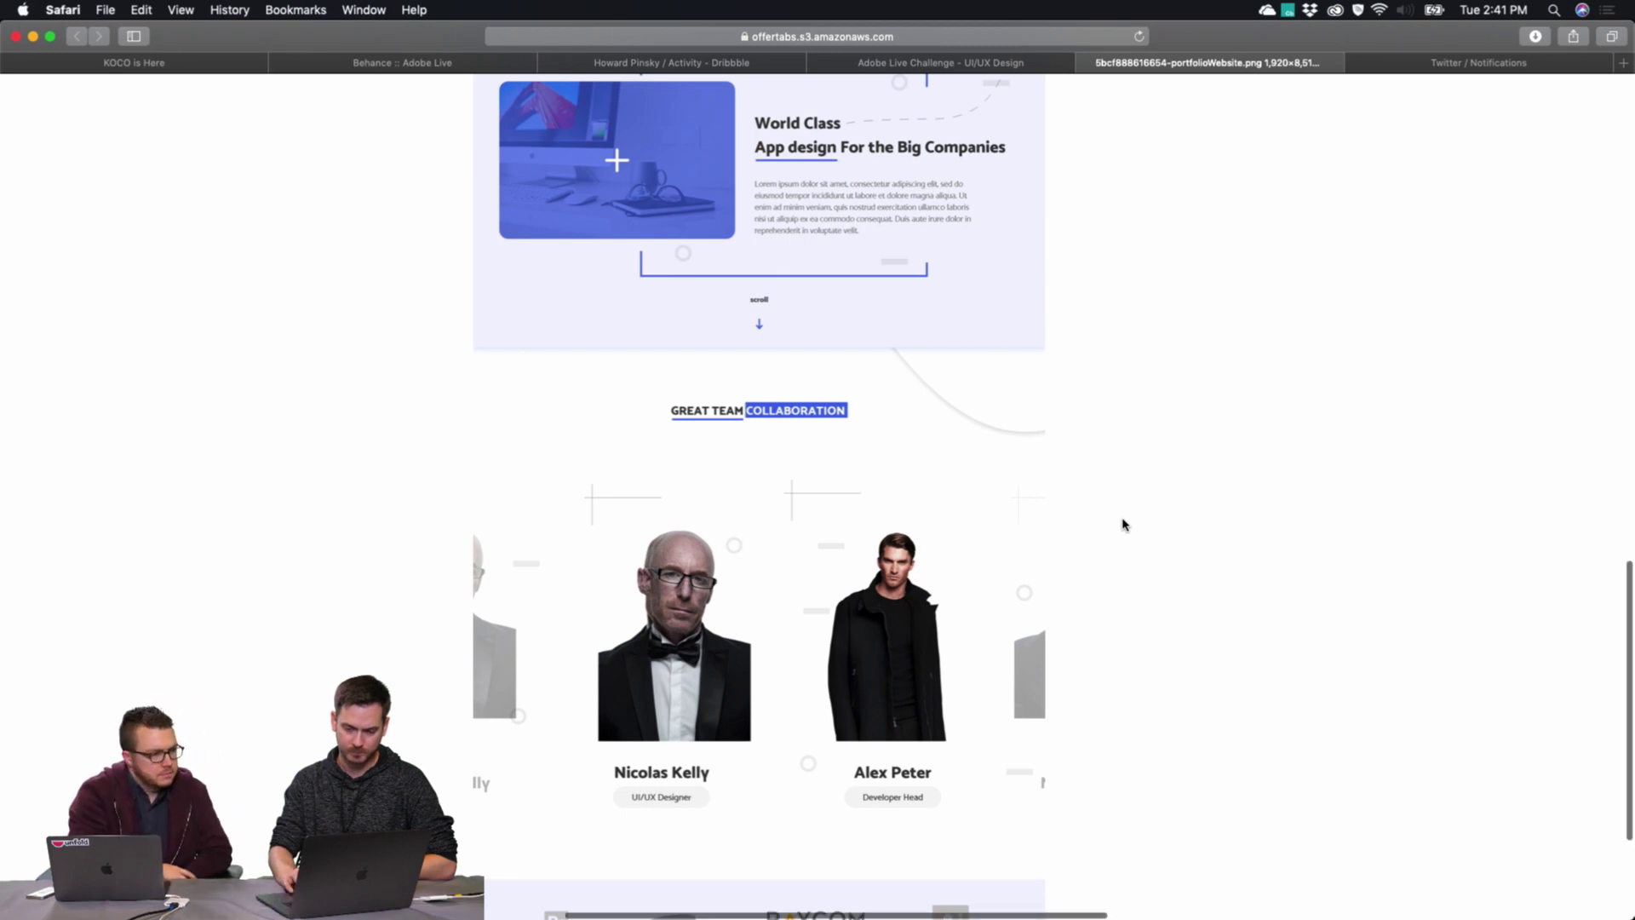
scroll(1124, 524, down, 5)
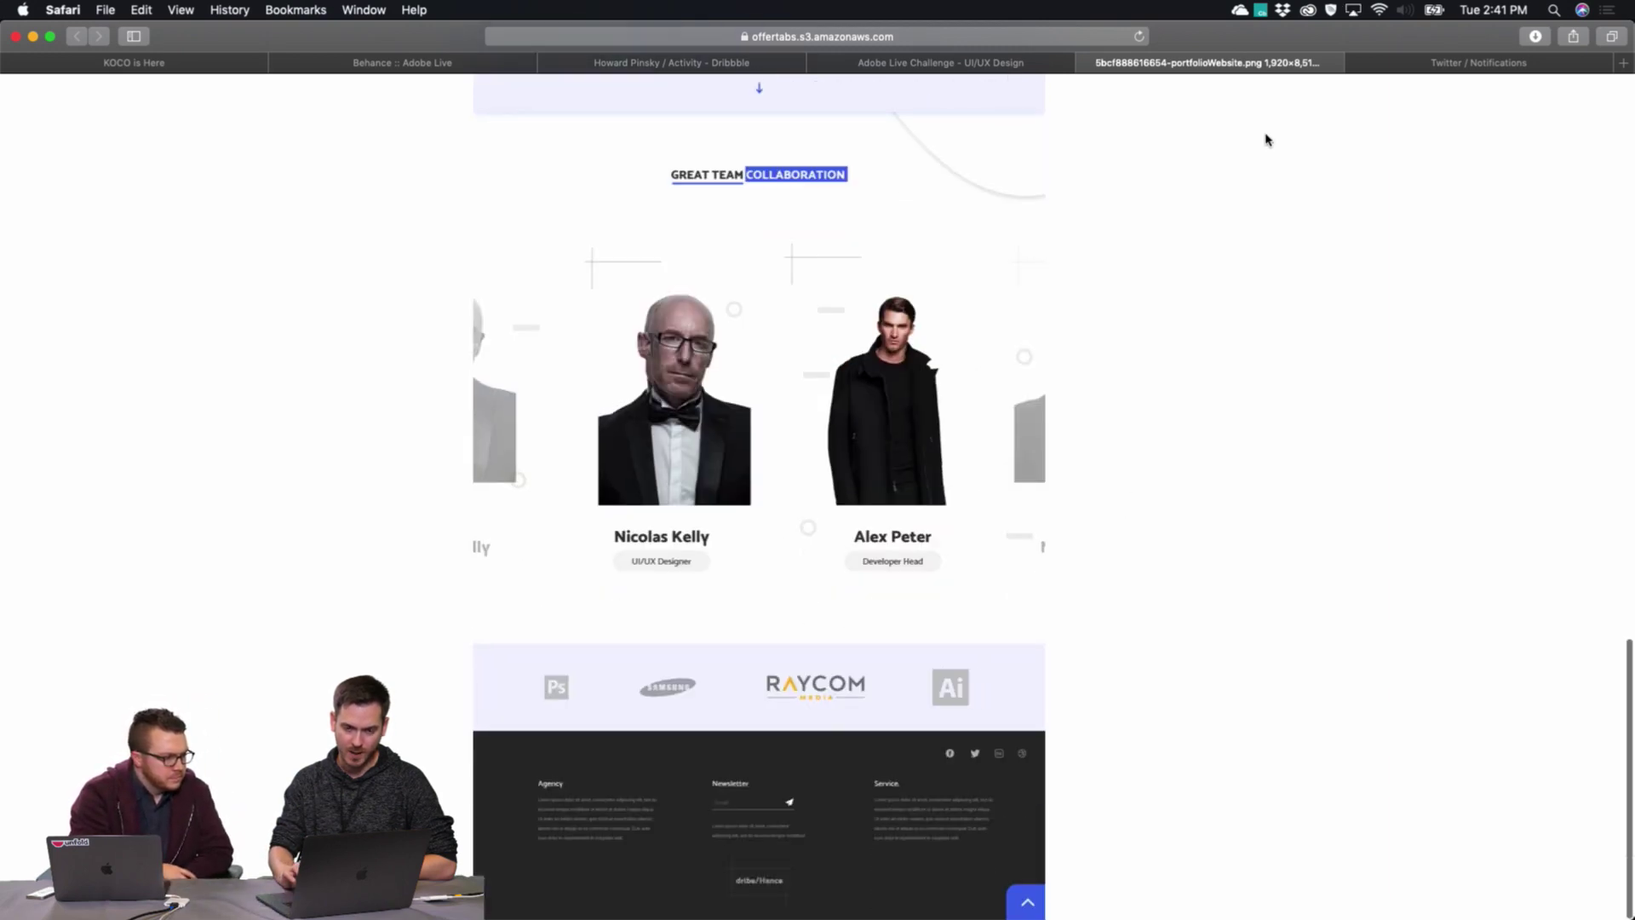
Close the pale blue portfolio image and its gallery preview, then open the entry with oversized black PORTFOLIO lettering at full size.
click(1086, 62)
click(1303, 354)
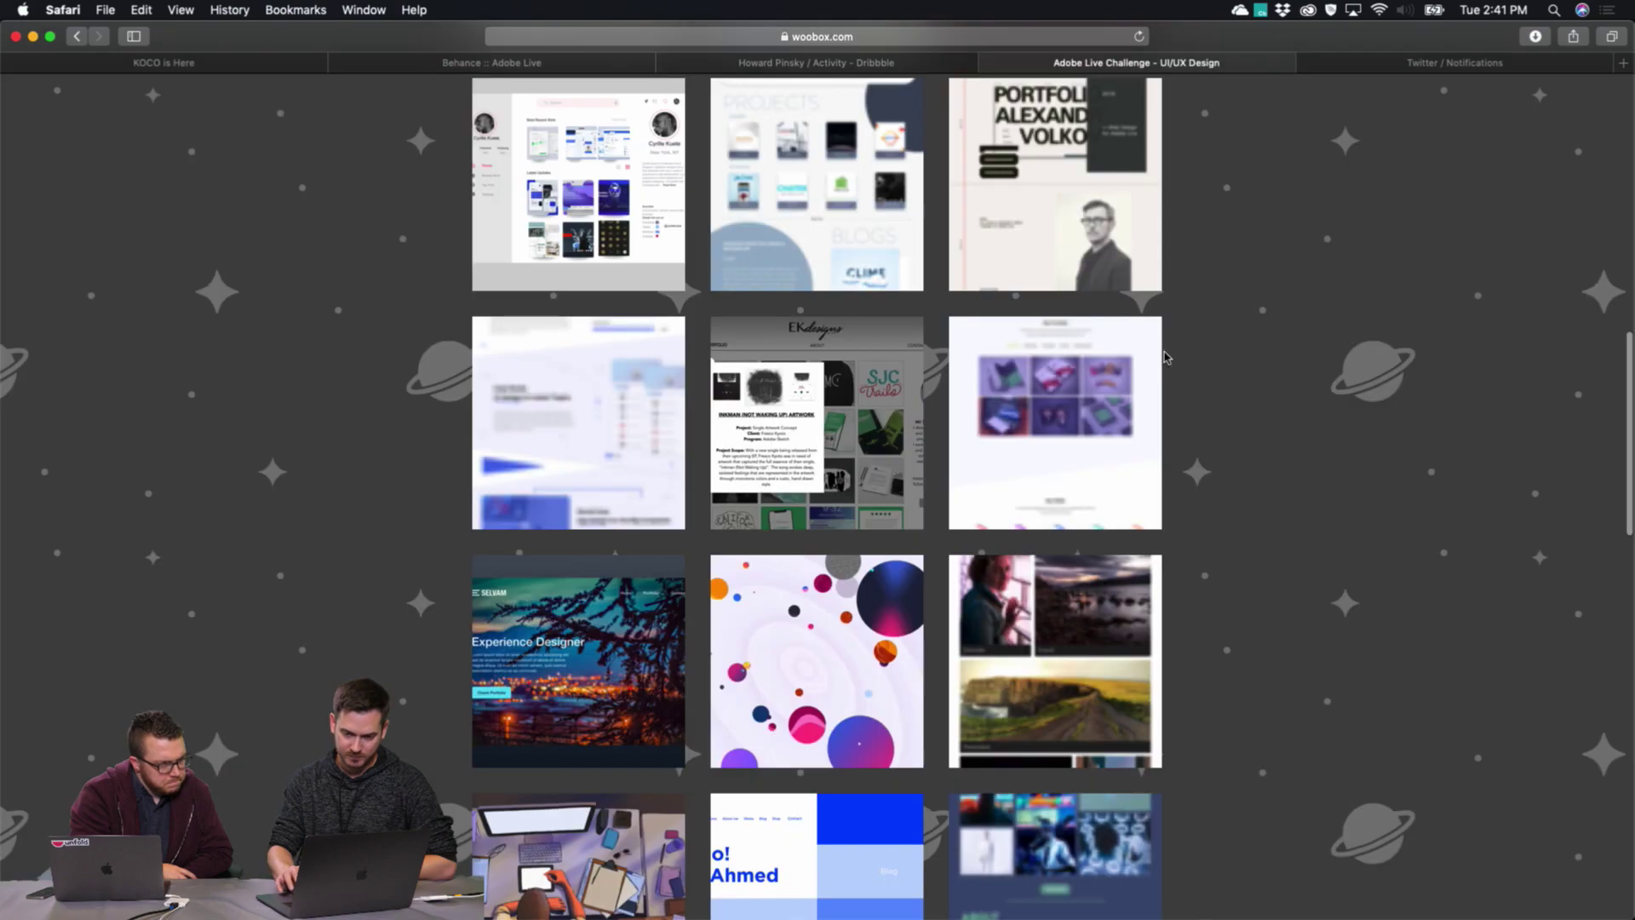
scroll(780, 388, up, 5)
scroll(782, 392, down, 3)
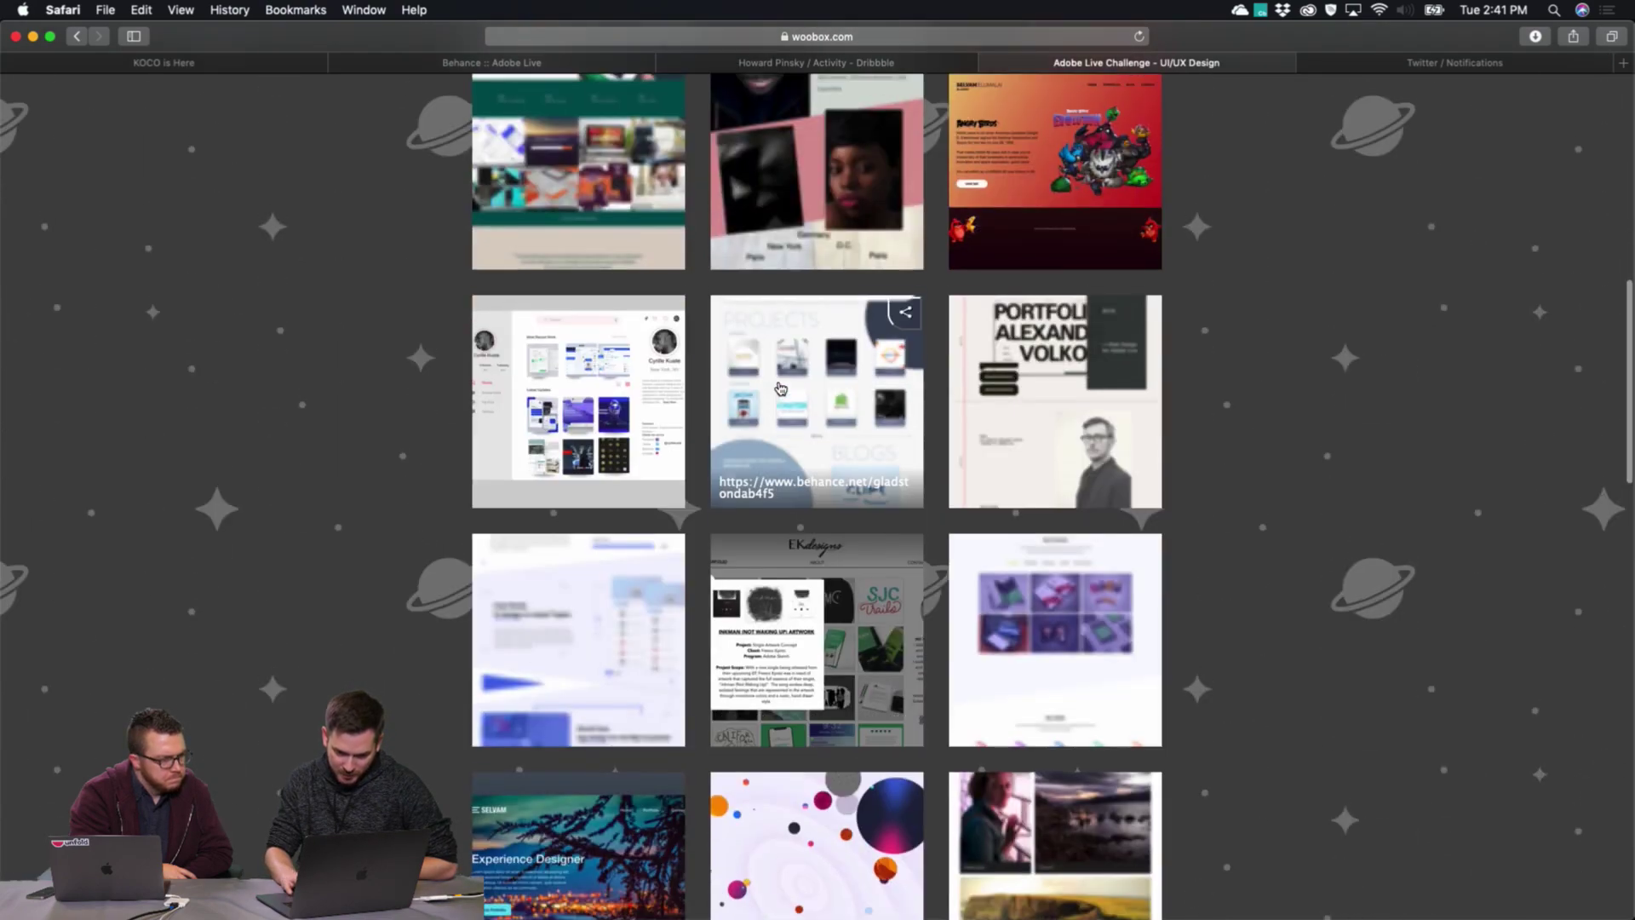
scroll(1054, 441, up, 3)
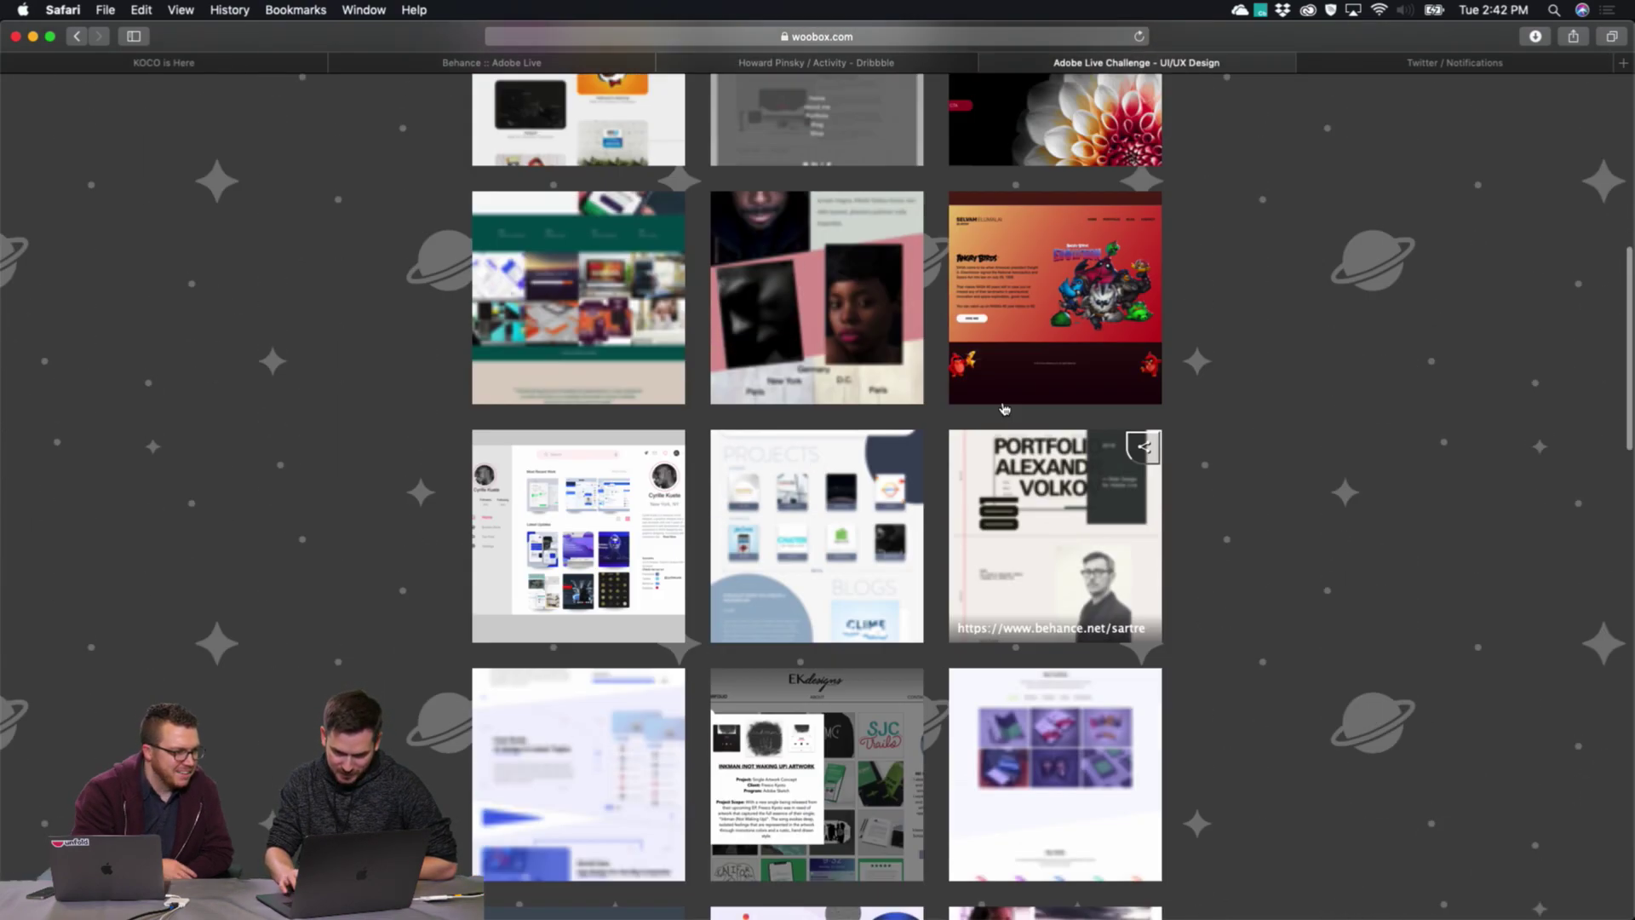
click(1049, 601)
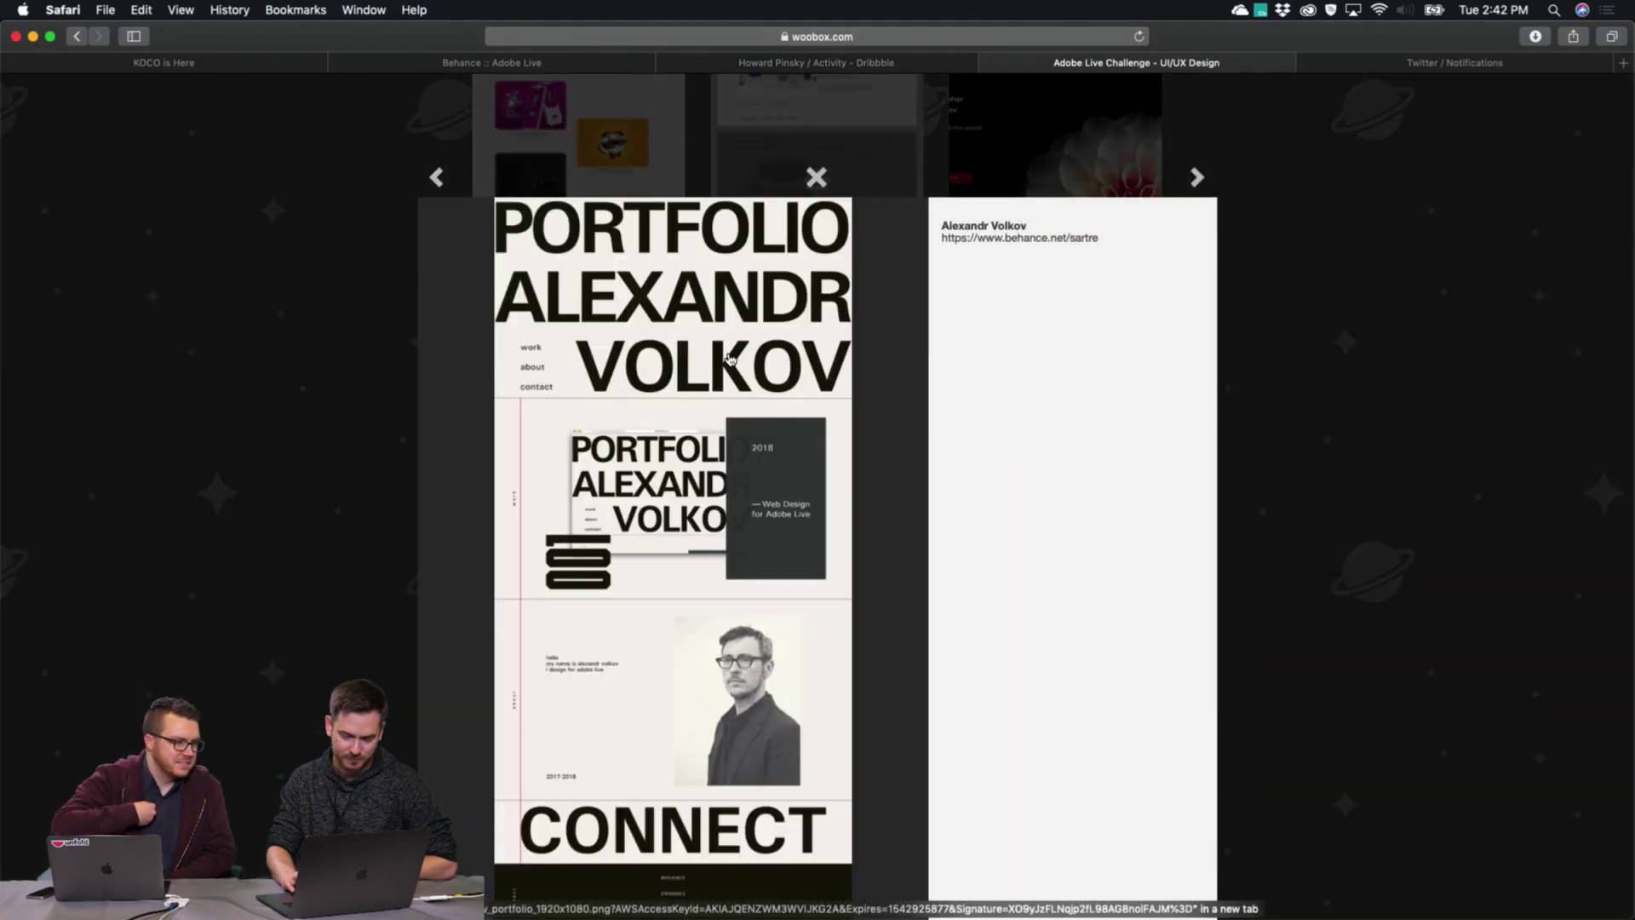
click(730, 357)
Enlarge the typographic portfolio, return it to the fitted view, then magnify its oversized headline and navigation links.
click(846, 377)
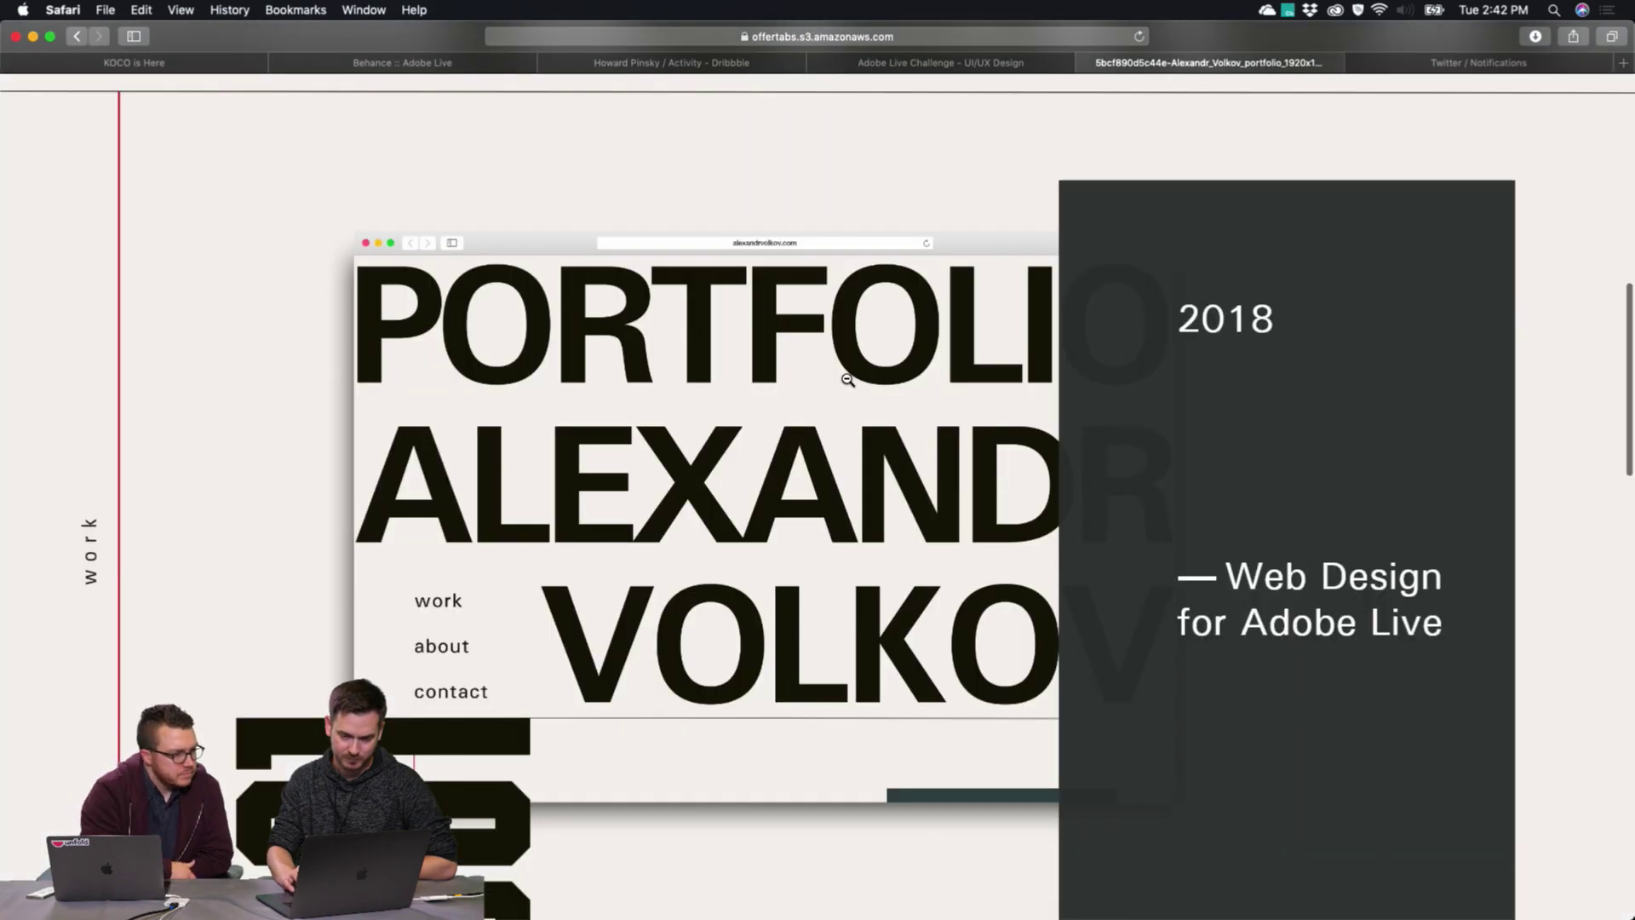
scroll(846, 378, up, 4)
scroll(846, 379, up, 5)
click(846, 378)
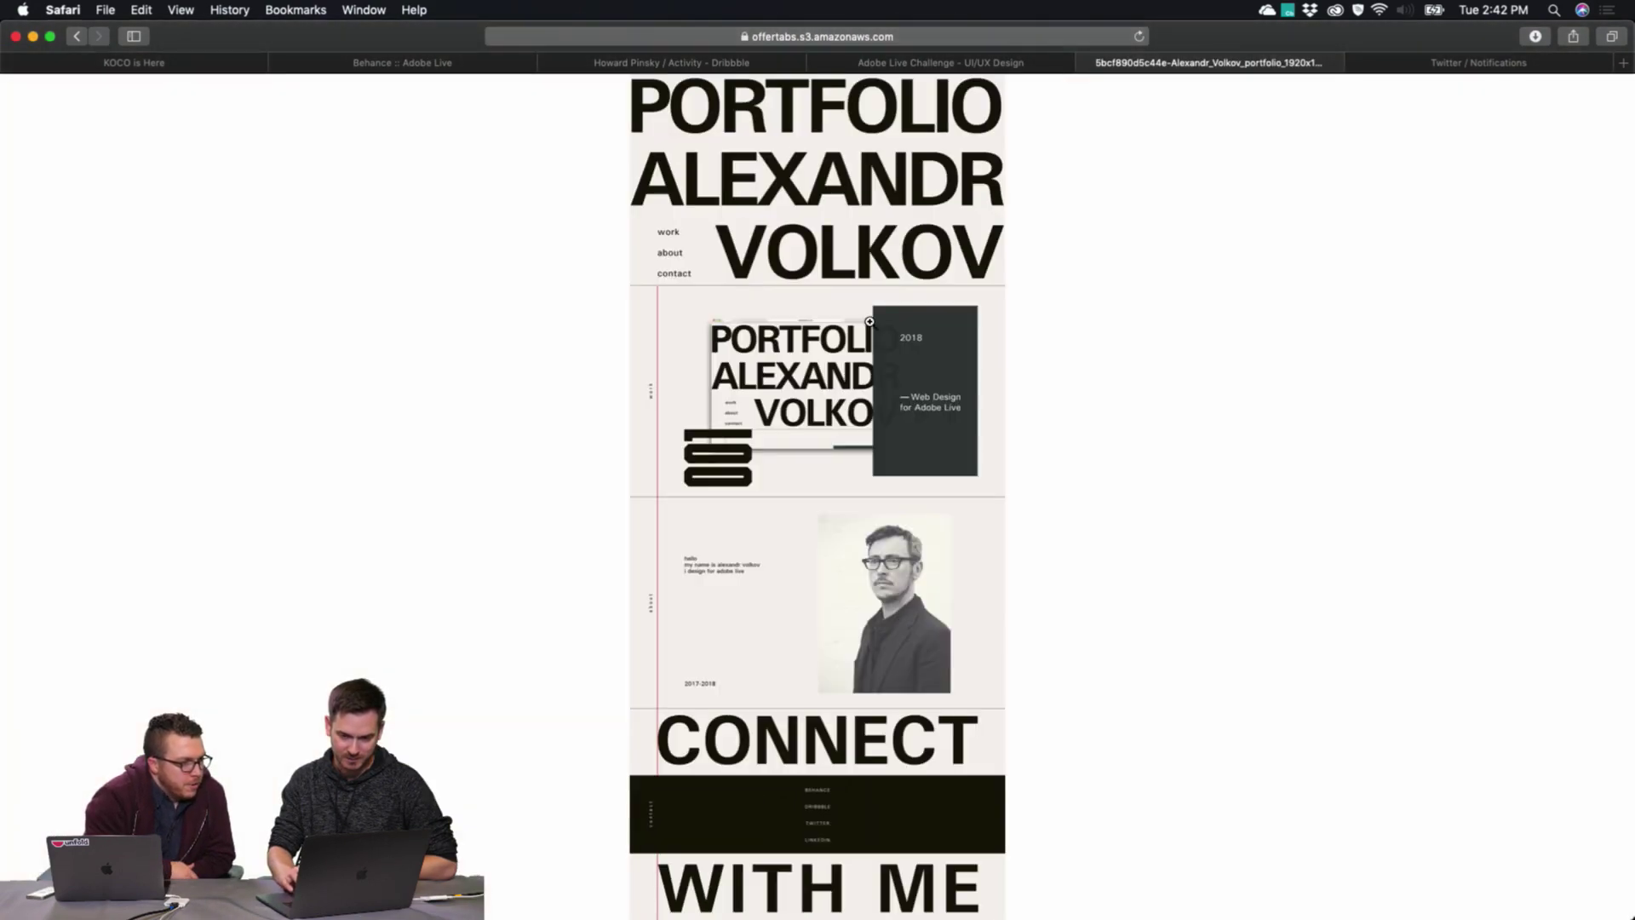
click(904, 256)
scroll(906, 256, up, 5)
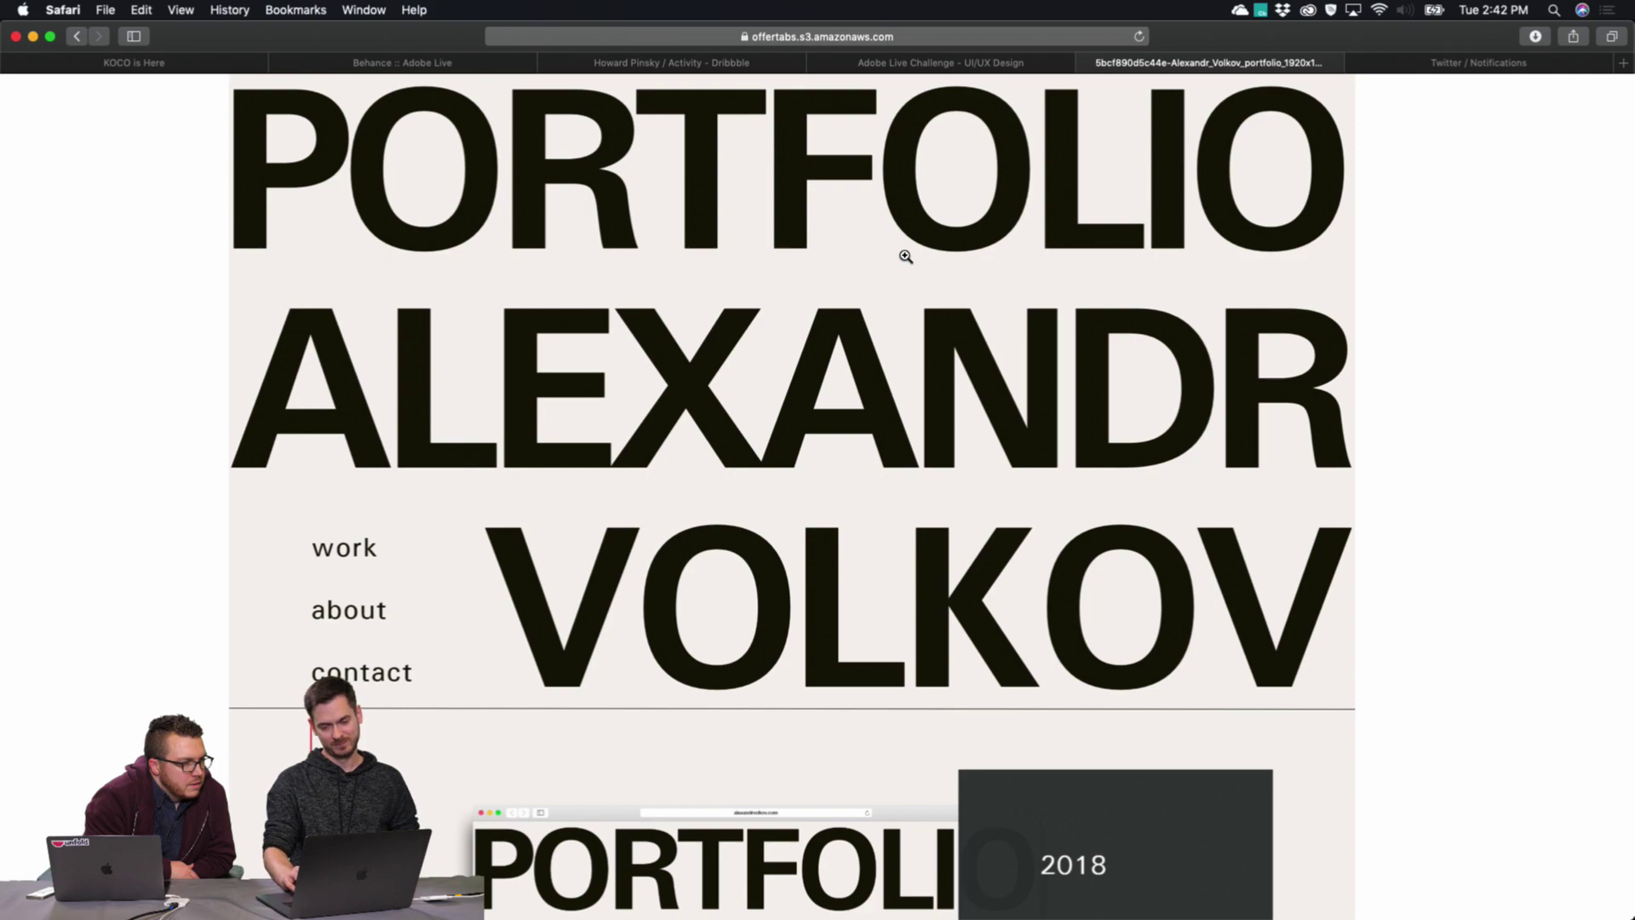
Examine the typographic portfolio's headline, the work and about sections, and the "Connect With Me" contact block at enlarged size.
scroll(906, 257, down, 4)
scroll(906, 257, up, 4)
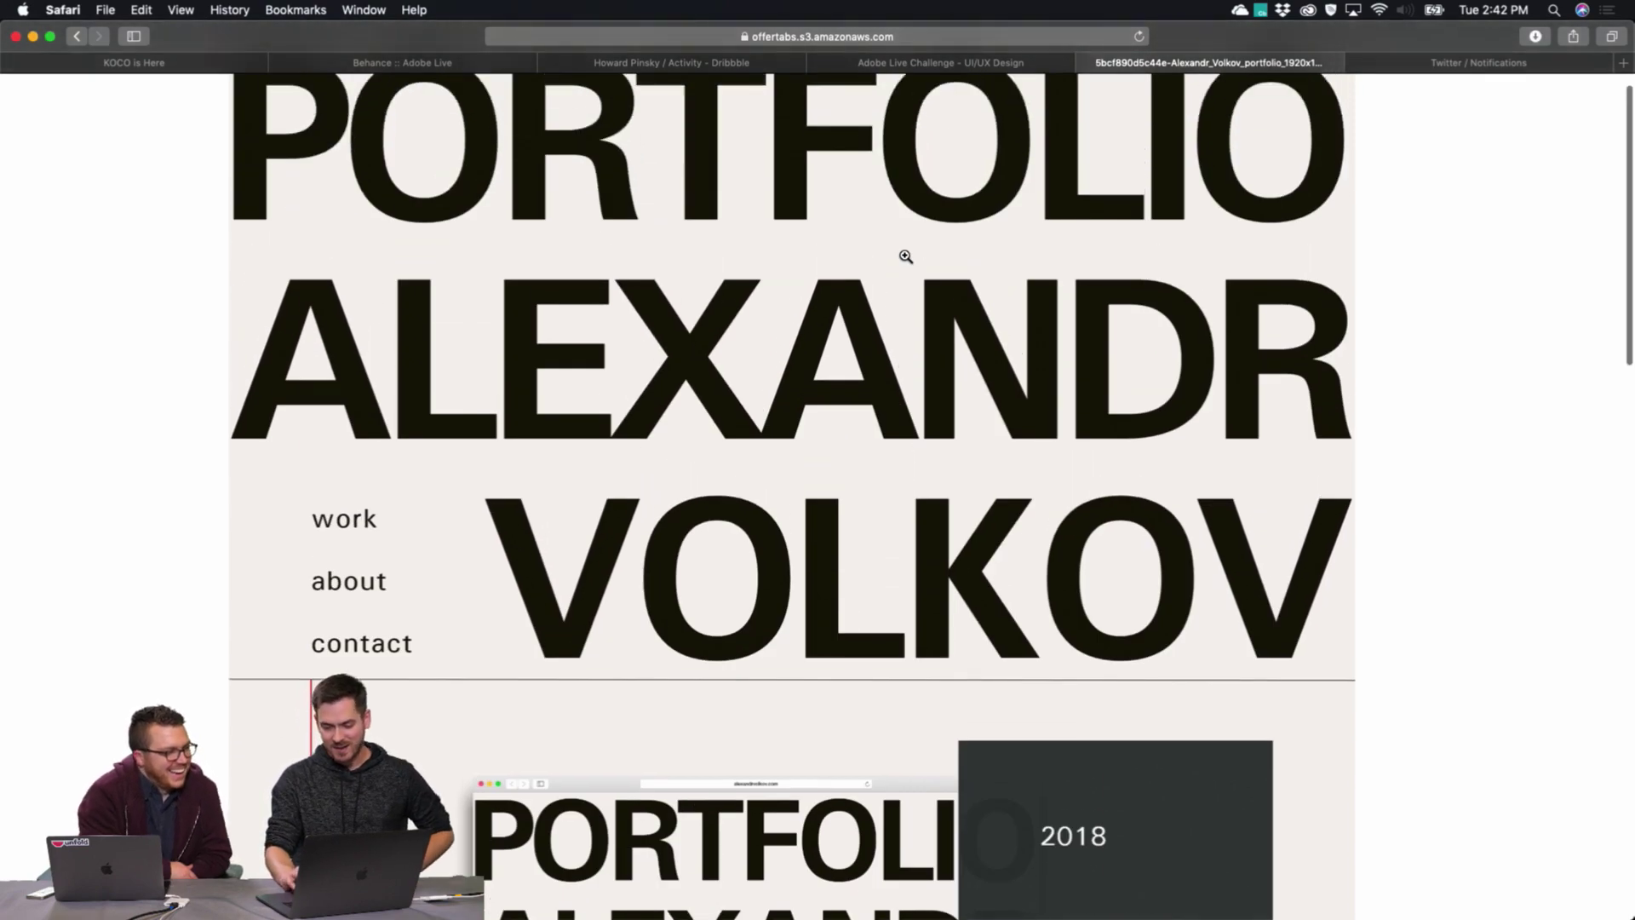
scroll(905, 256, down, 7)
scroll(905, 255, down, 2)
scroll(906, 256, up, 8)
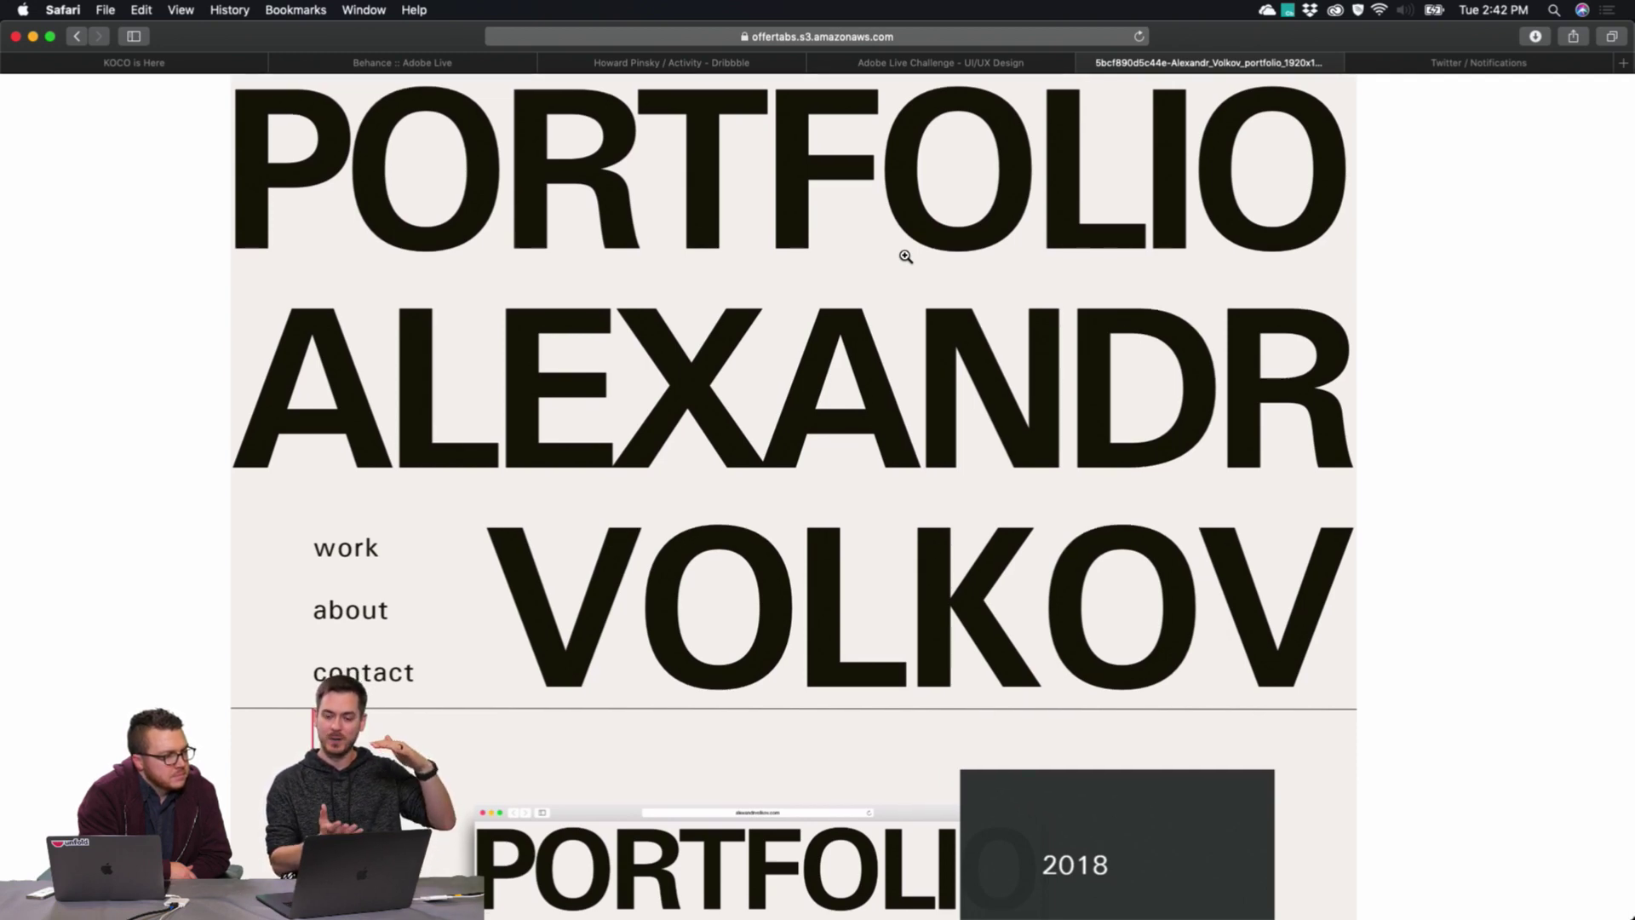
scroll(906, 256, up, 1)
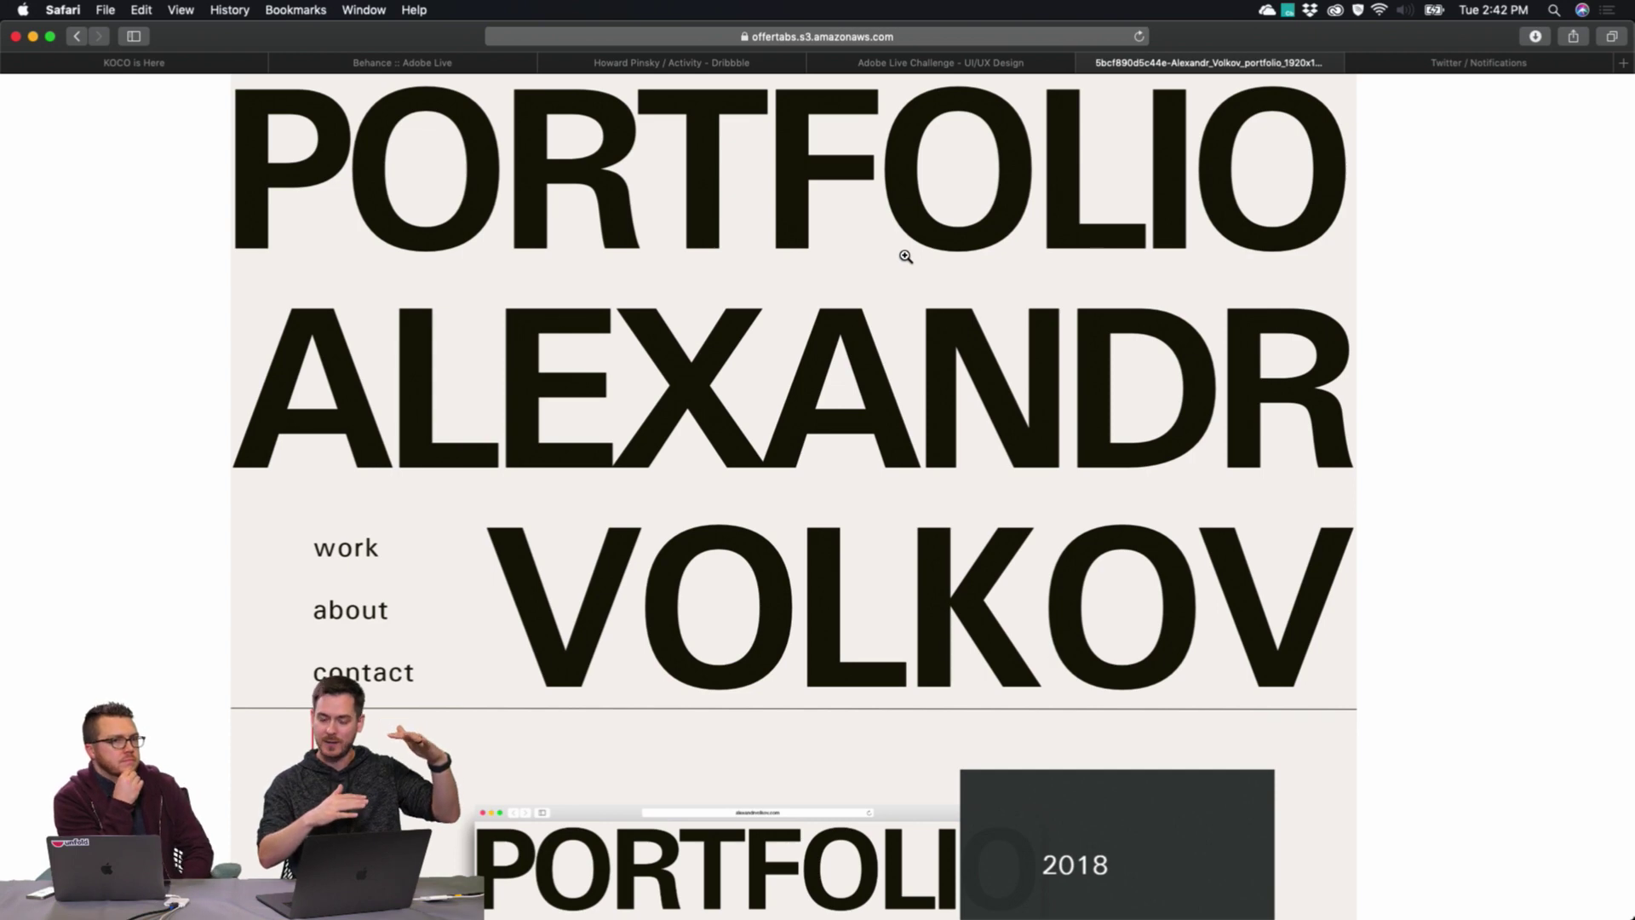
scroll(906, 257, down, 10)
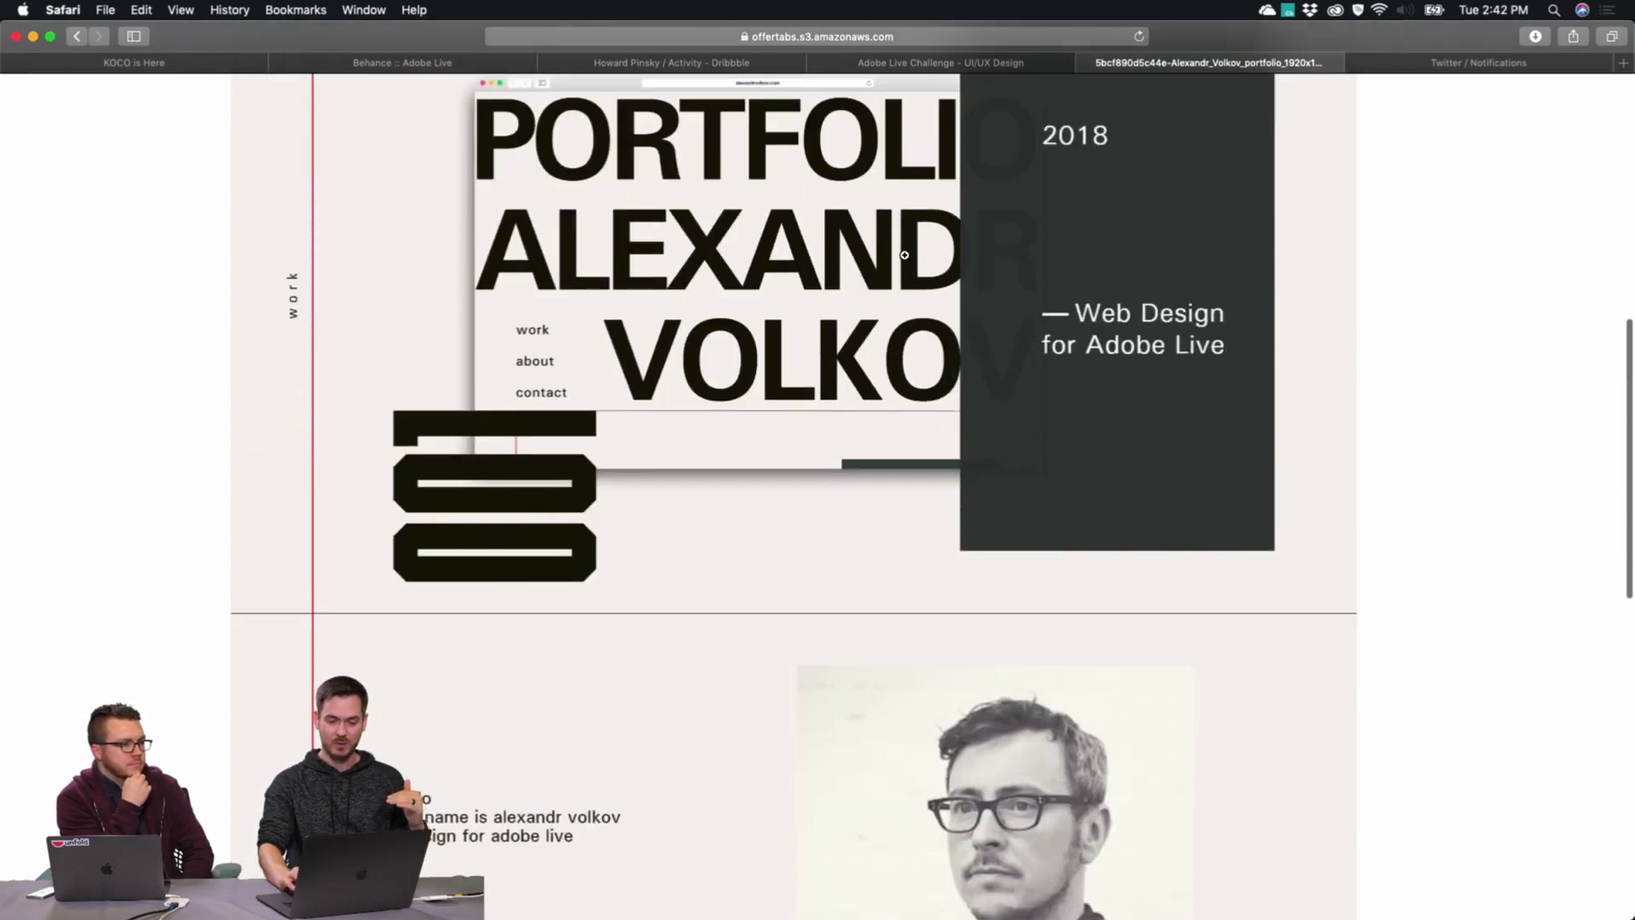
scroll(905, 256, down, 10)
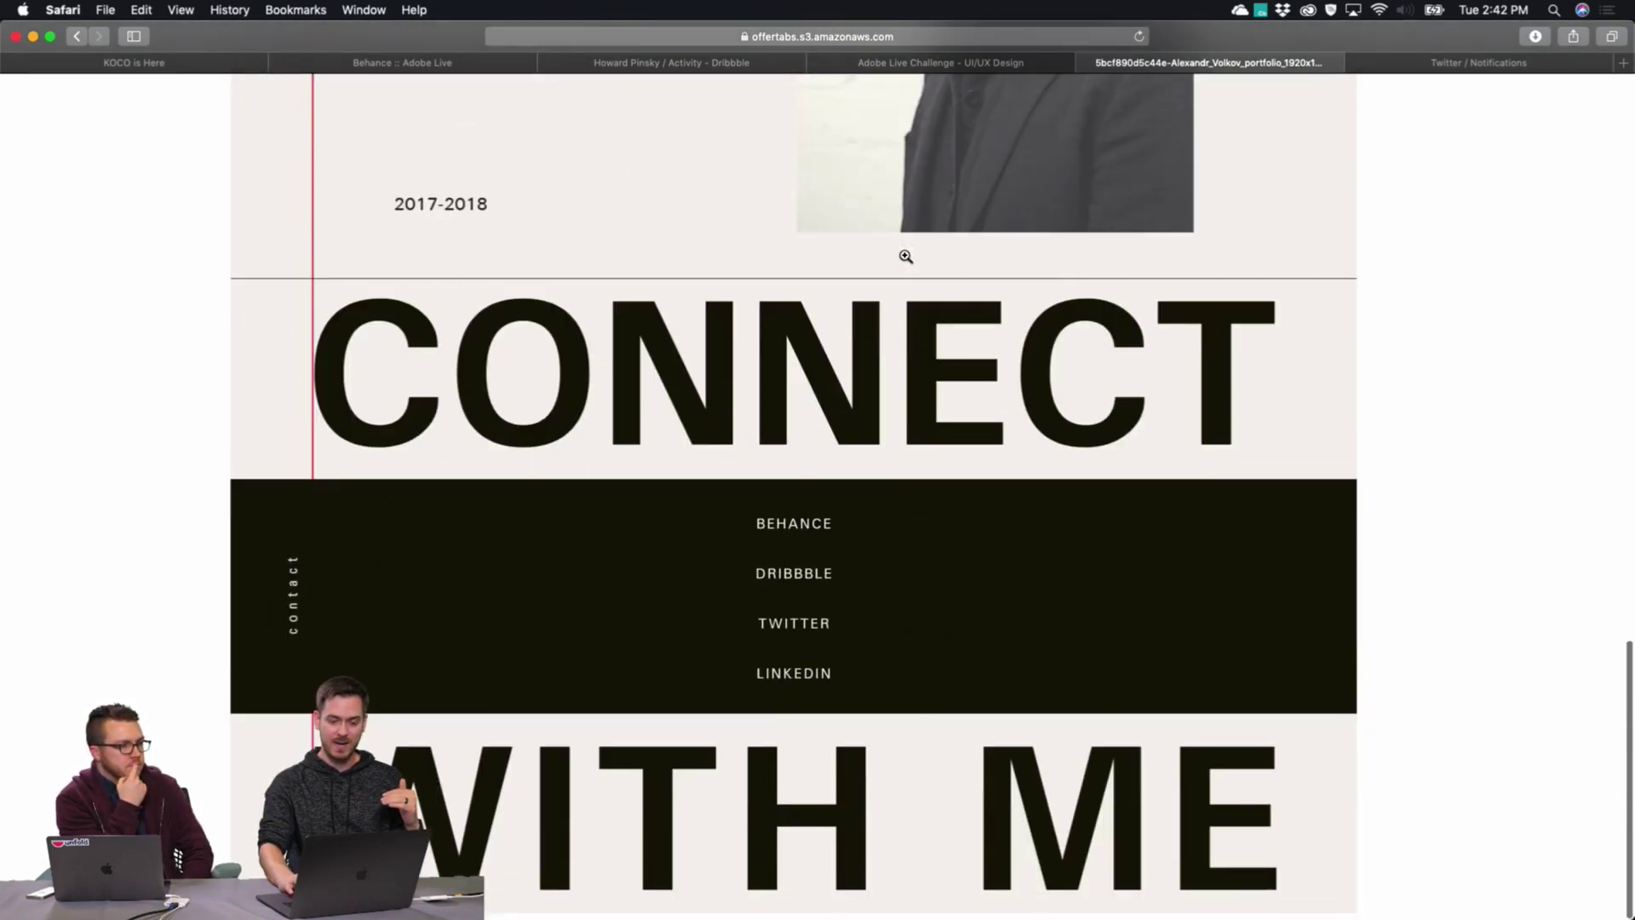
scroll(905, 256, up, 15)
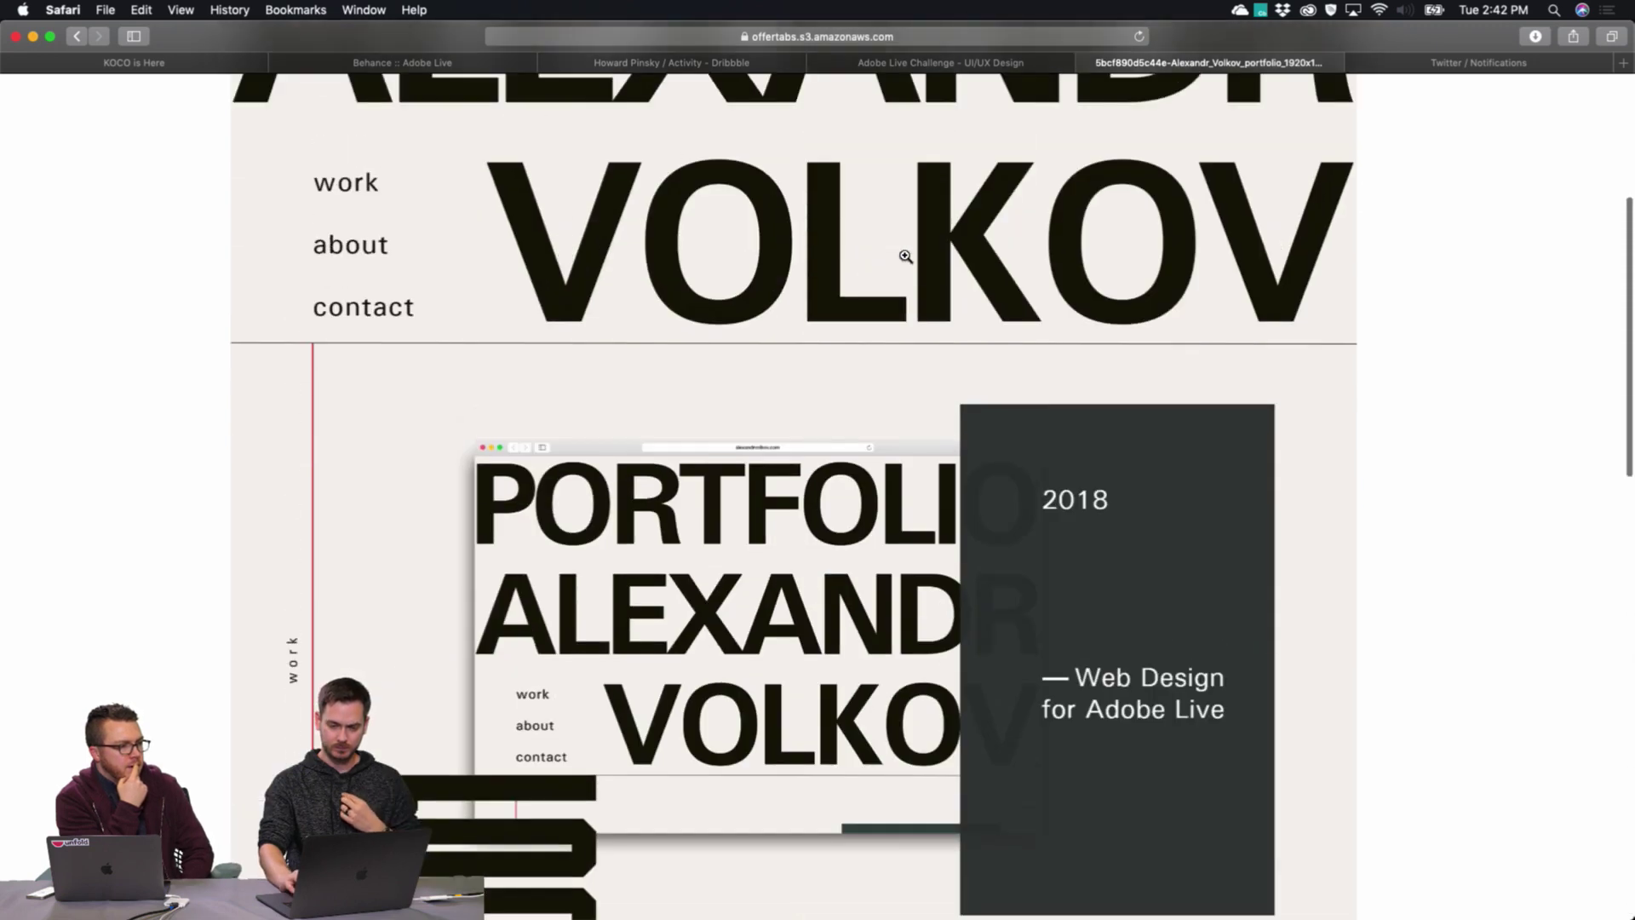
Examine the typographic portfolio's oversized headline, the 2018 "Web Design for Adobe Live" work block, the about portrait, and the CONNECT section.
scroll(906, 256, down, 8)
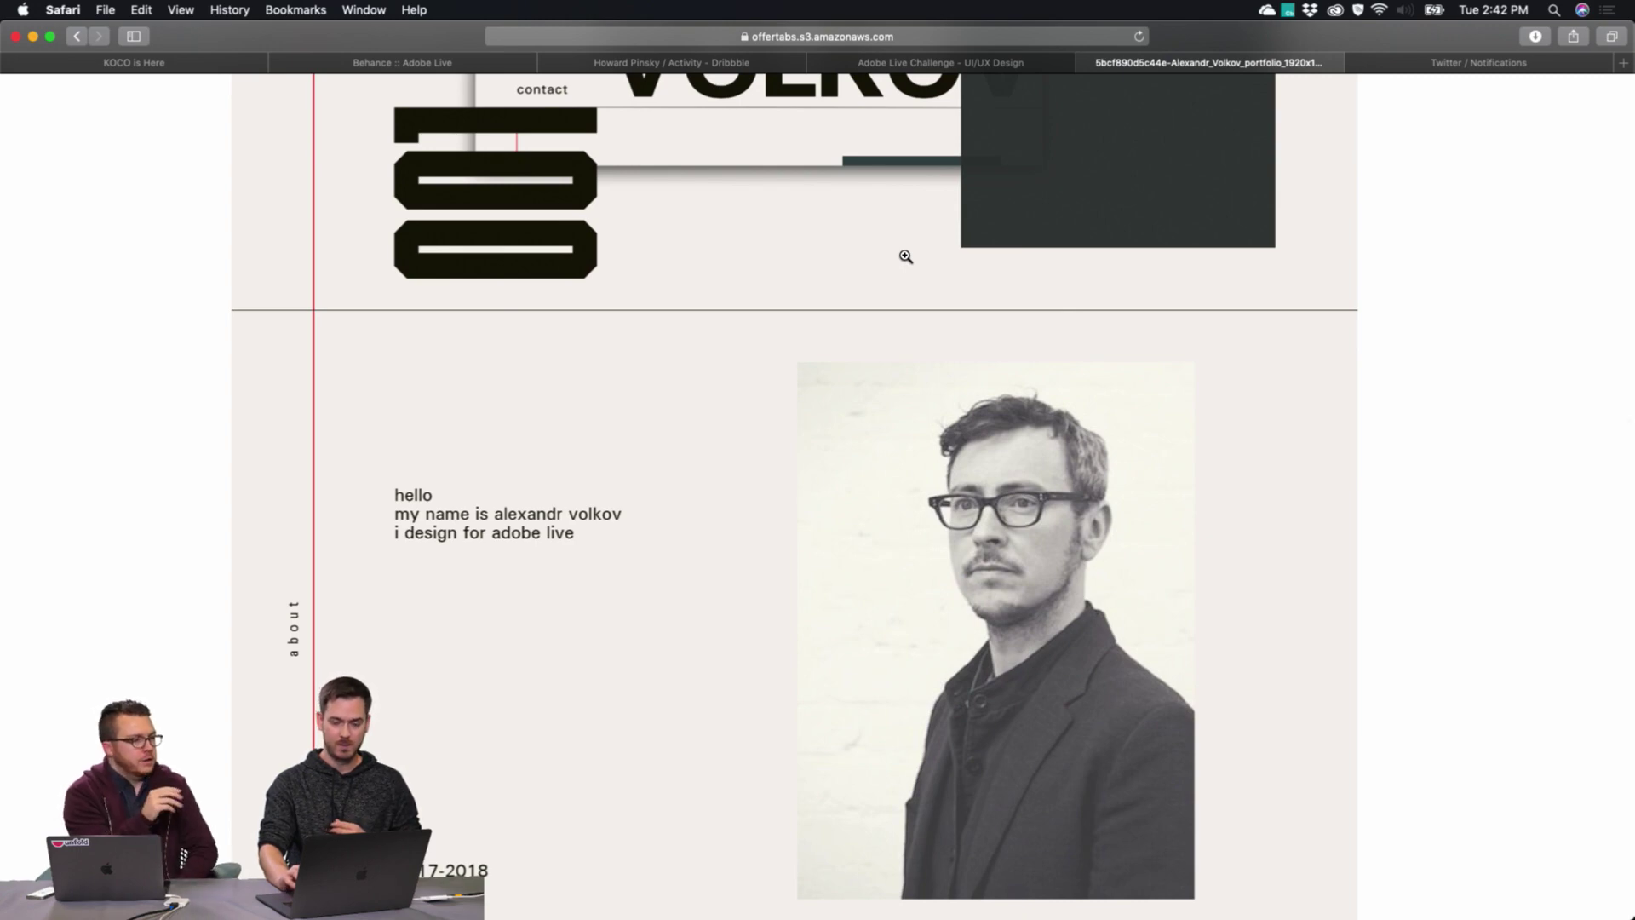
scroll(905, 256, up, 6)
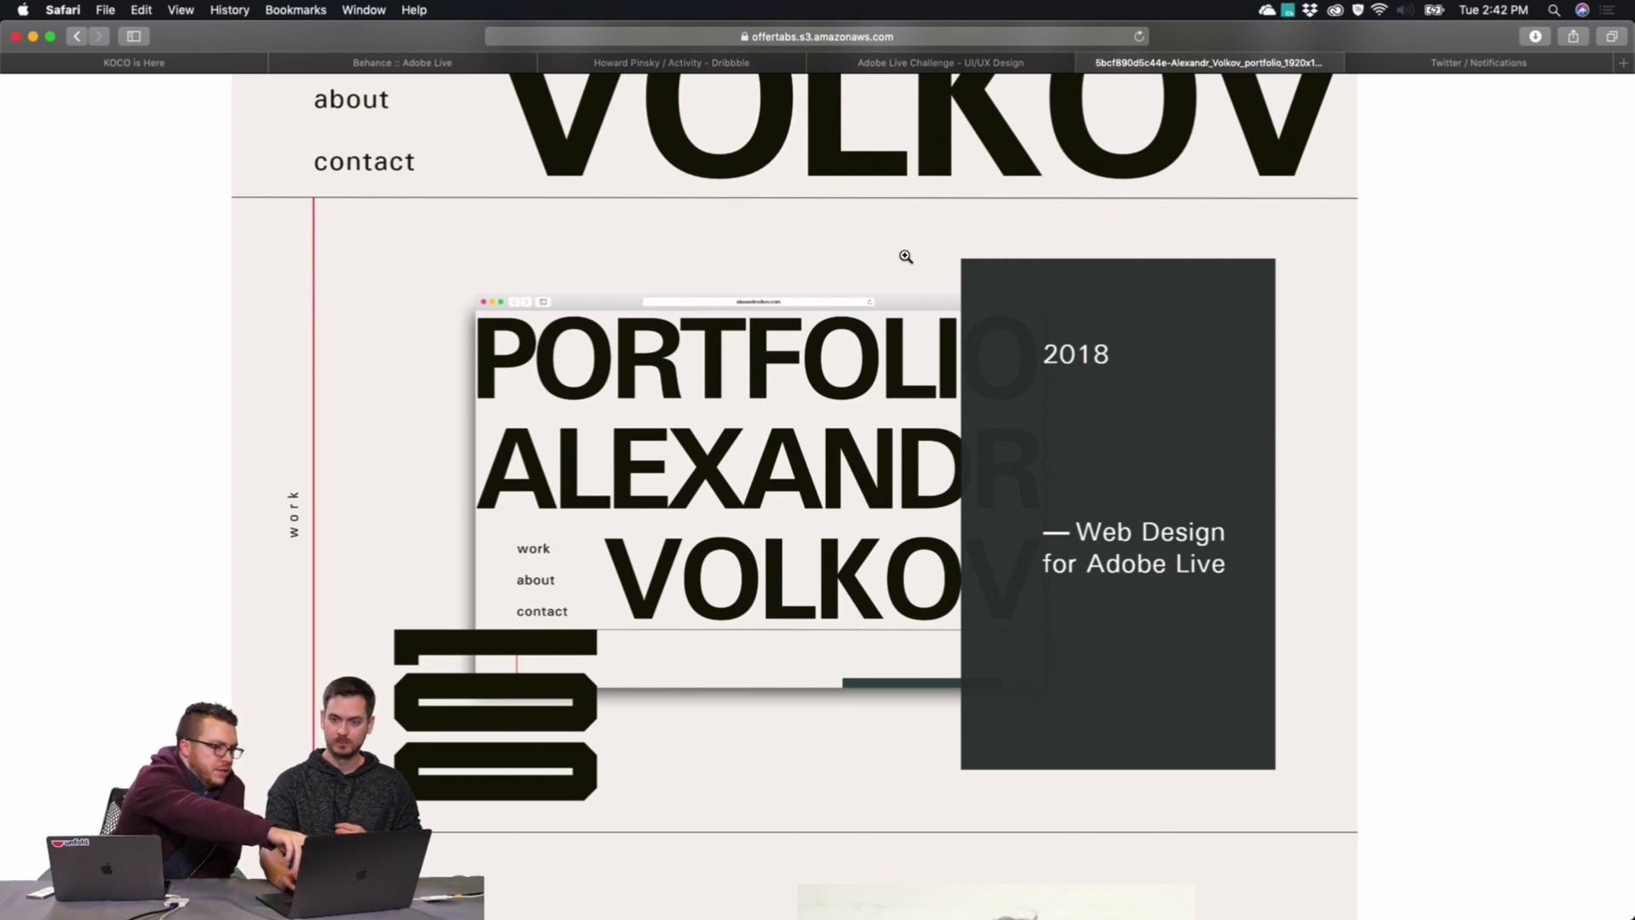
scroll(905, 256, up, 6)
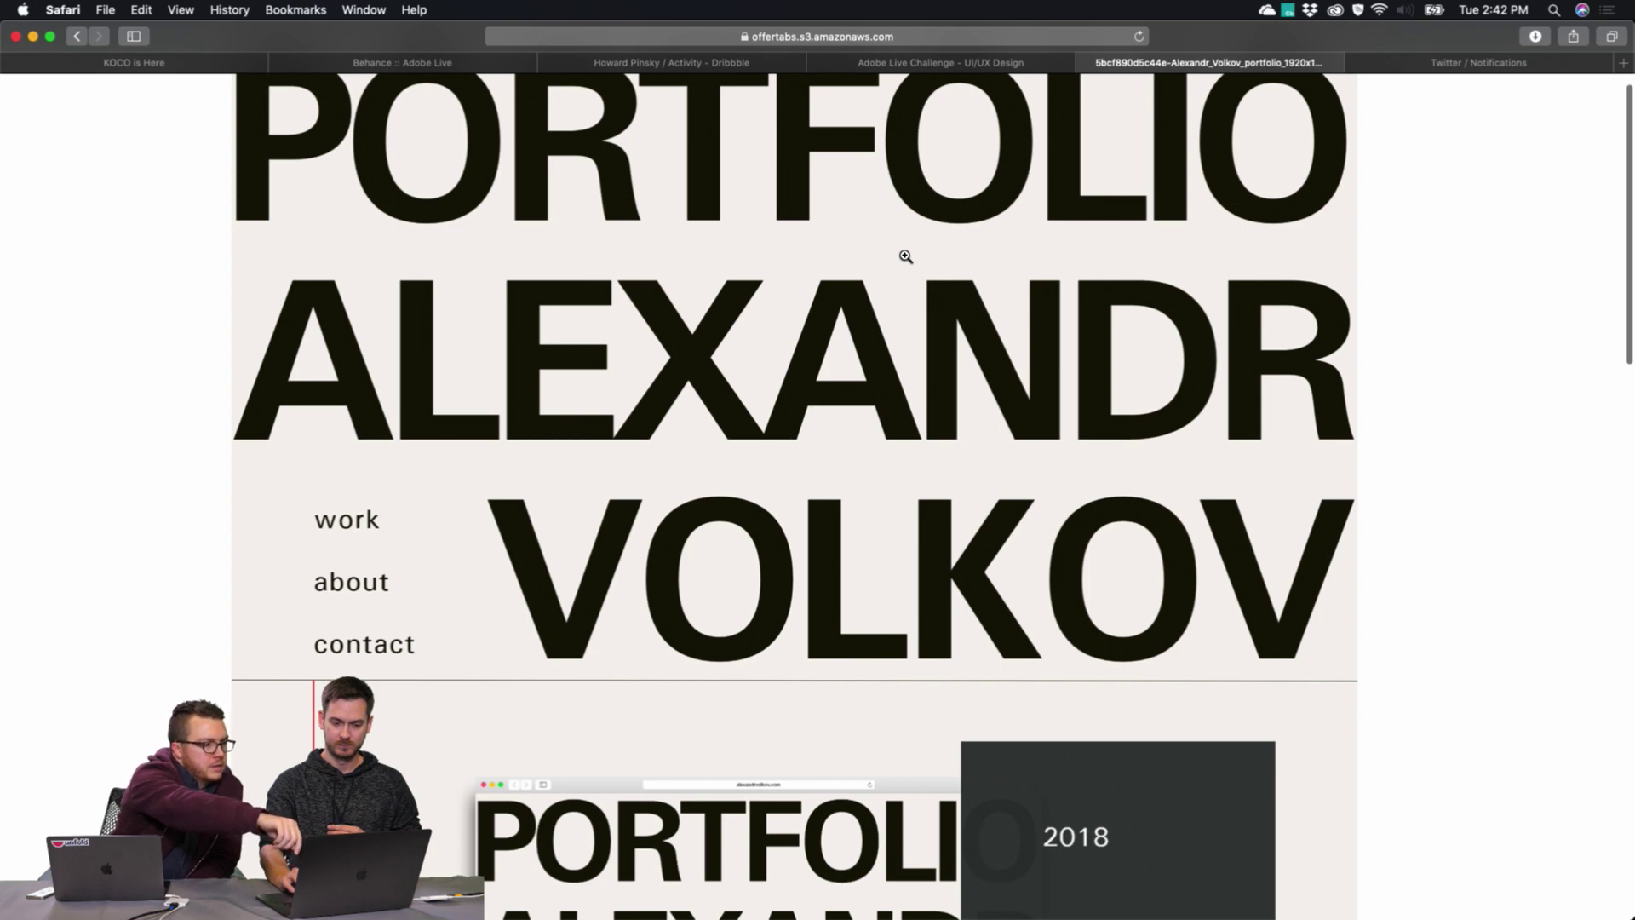
scroll(905, 256, up, 1)
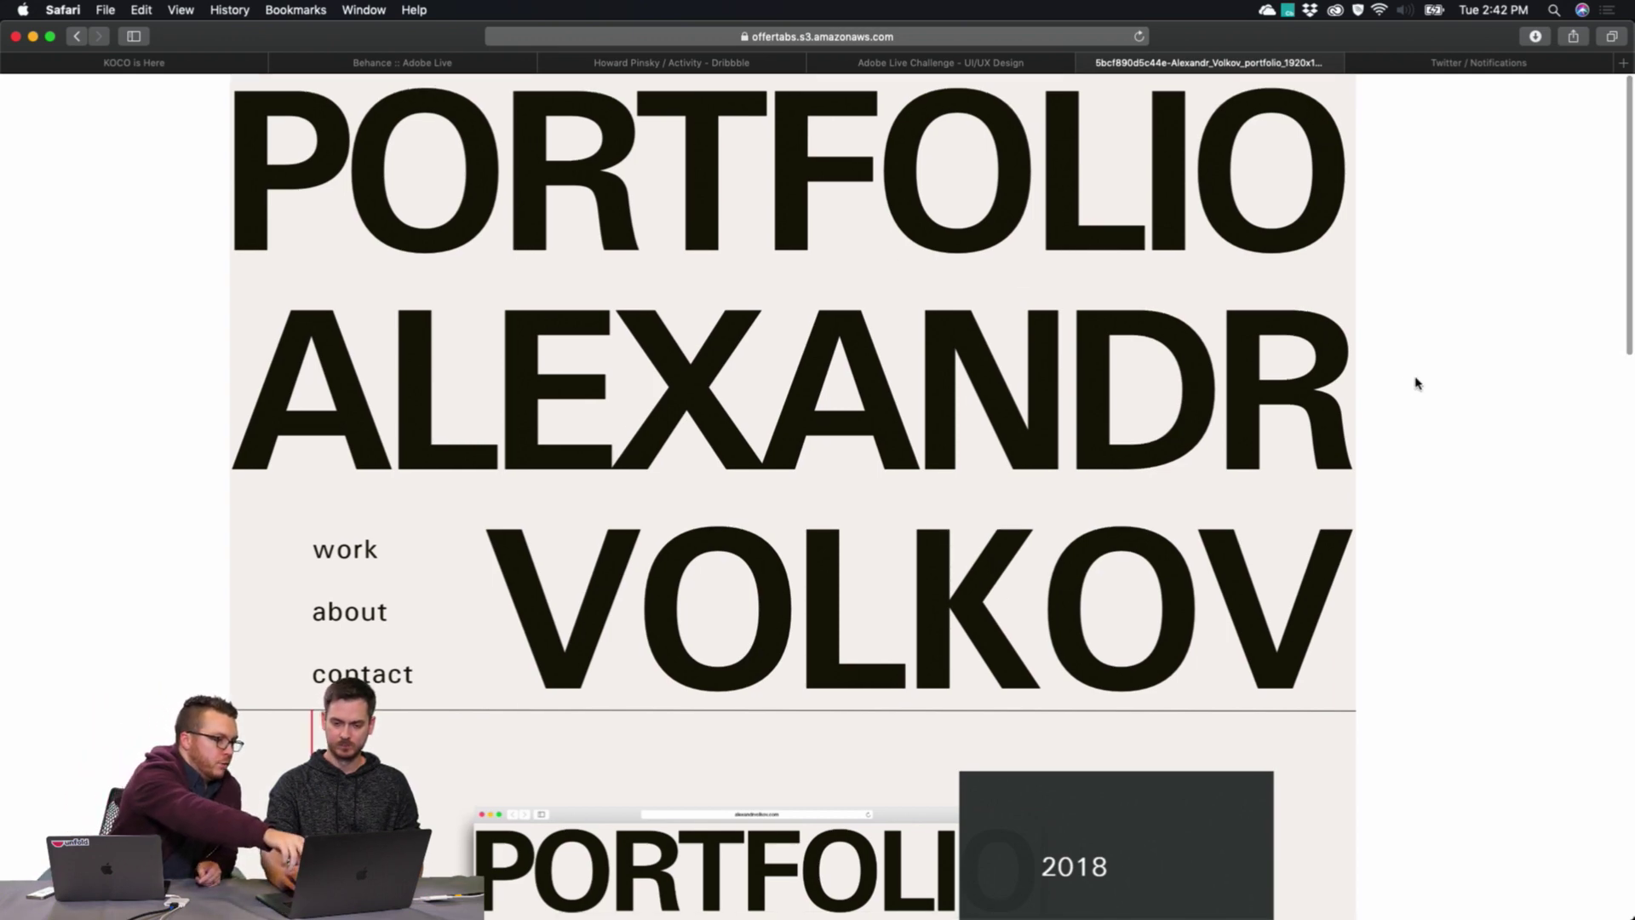
scroll(1414, 383, right, 1)
scroll(1416, 383, left, 2)
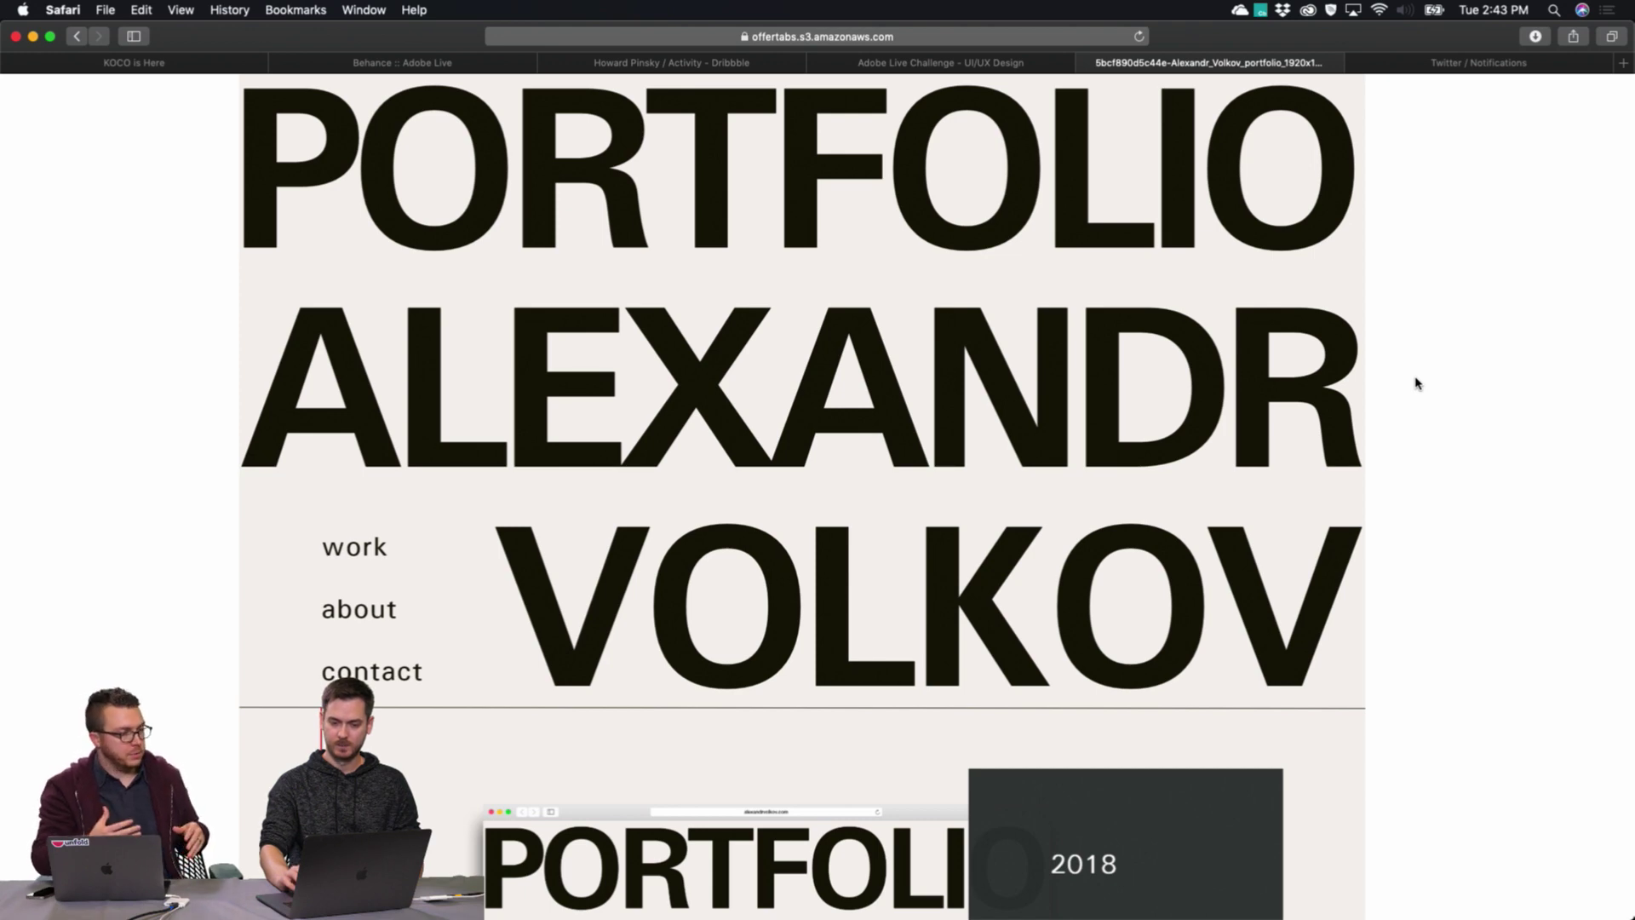
scroll(1417, 384, down, 1)
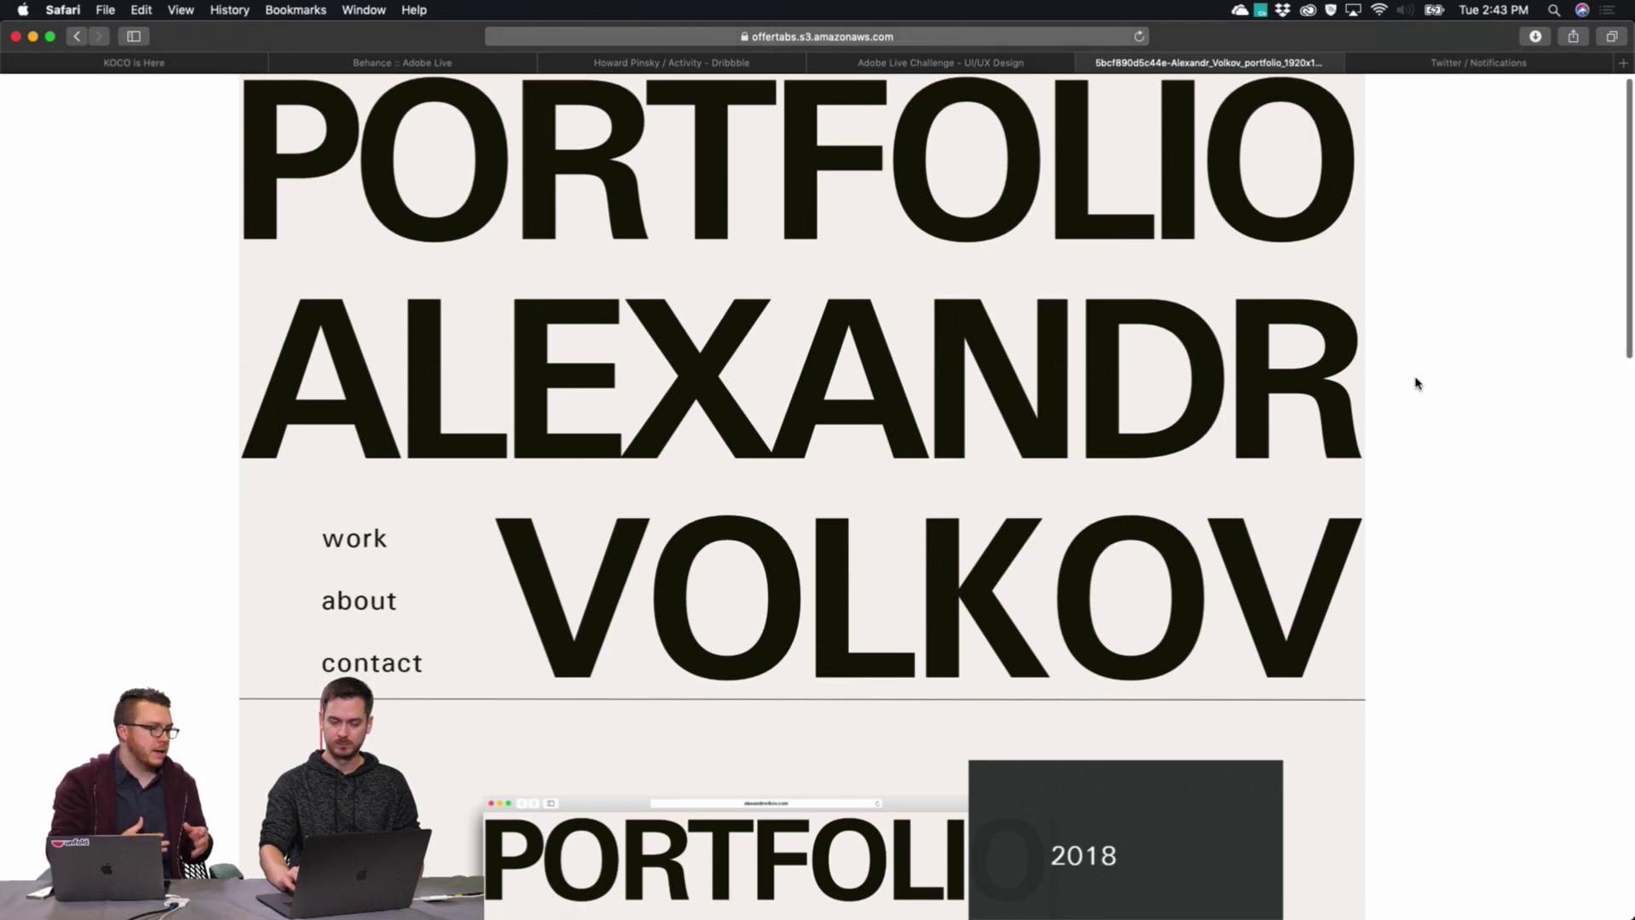
scroll(1416, 383, down, 15)
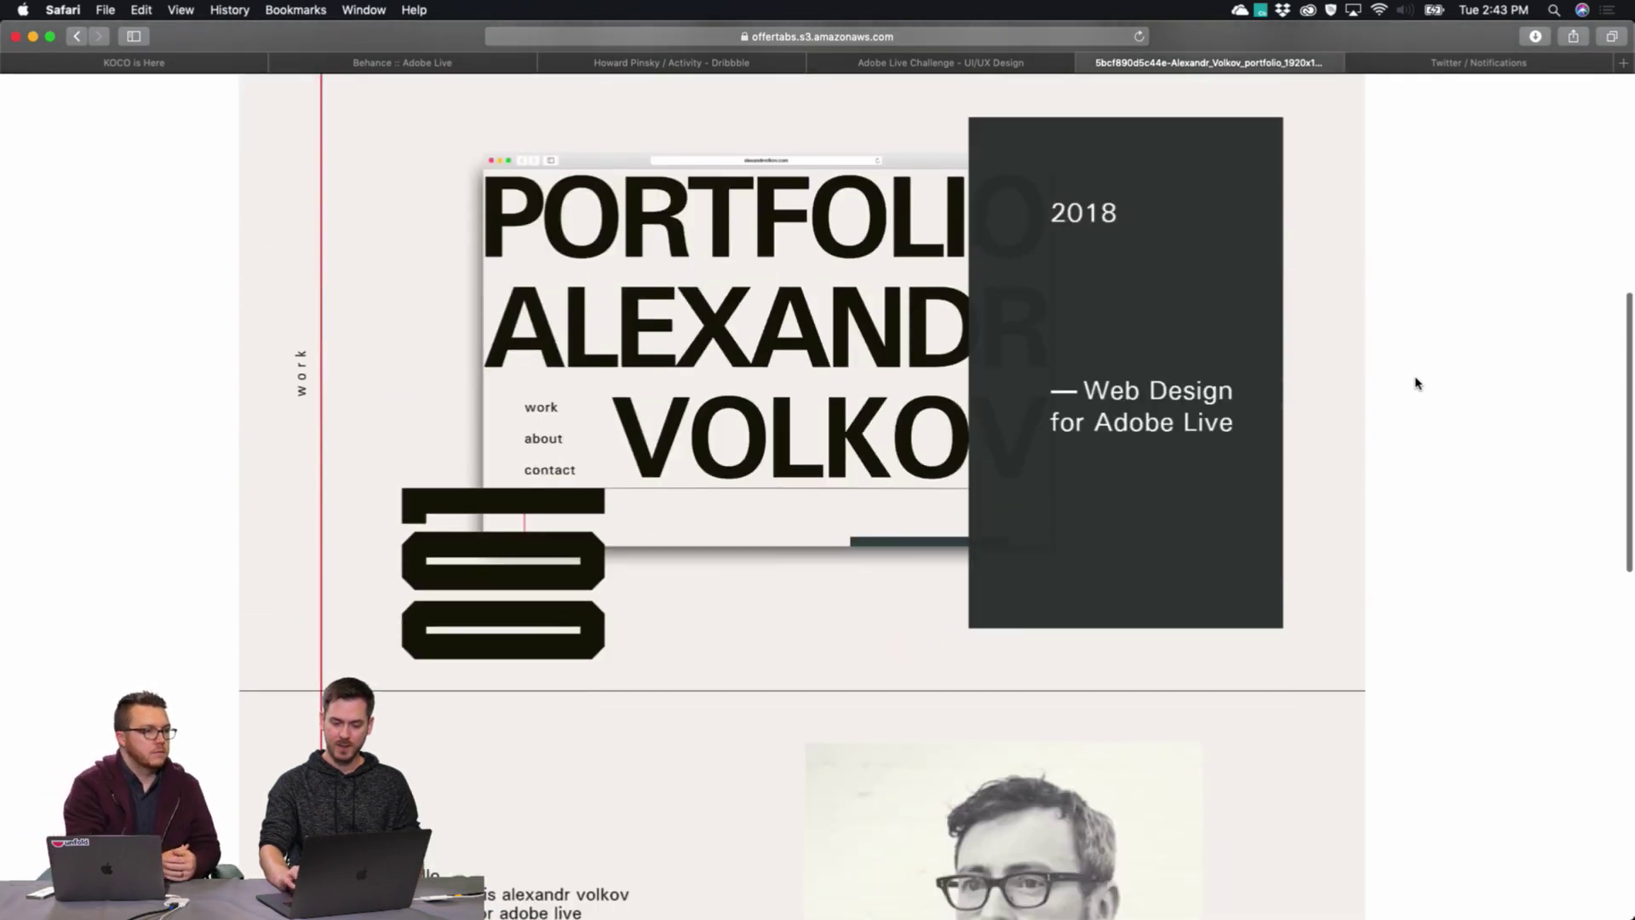
scroll(1417, 383, down, 7)
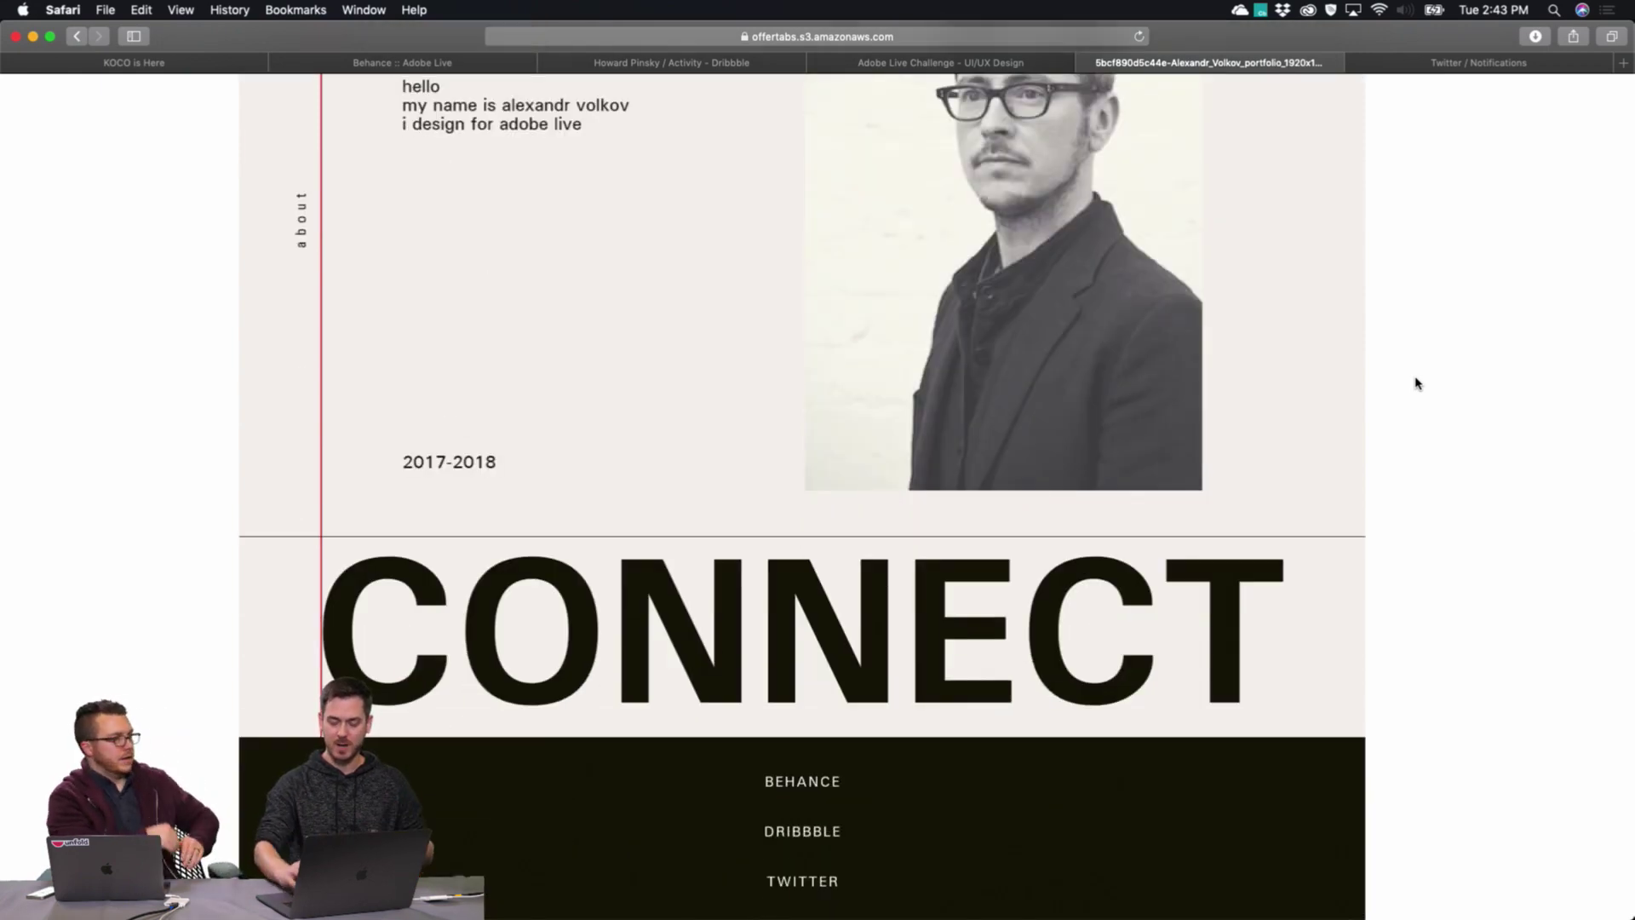
scroll(1416, 383, up, 14)
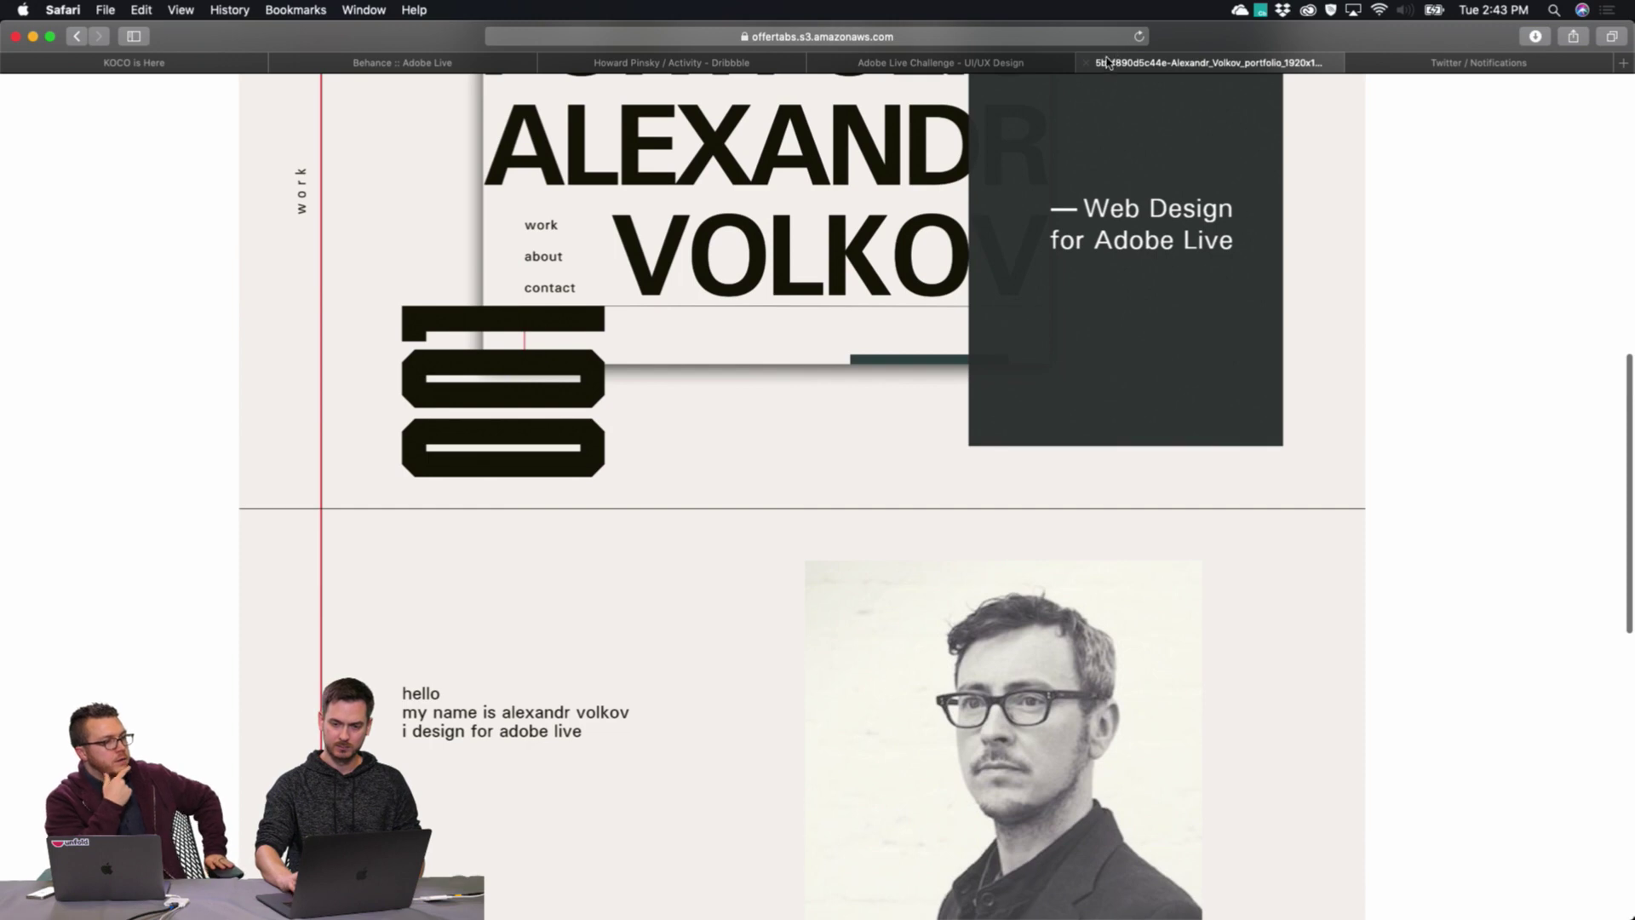
scroll(1129, 220, down, 9)
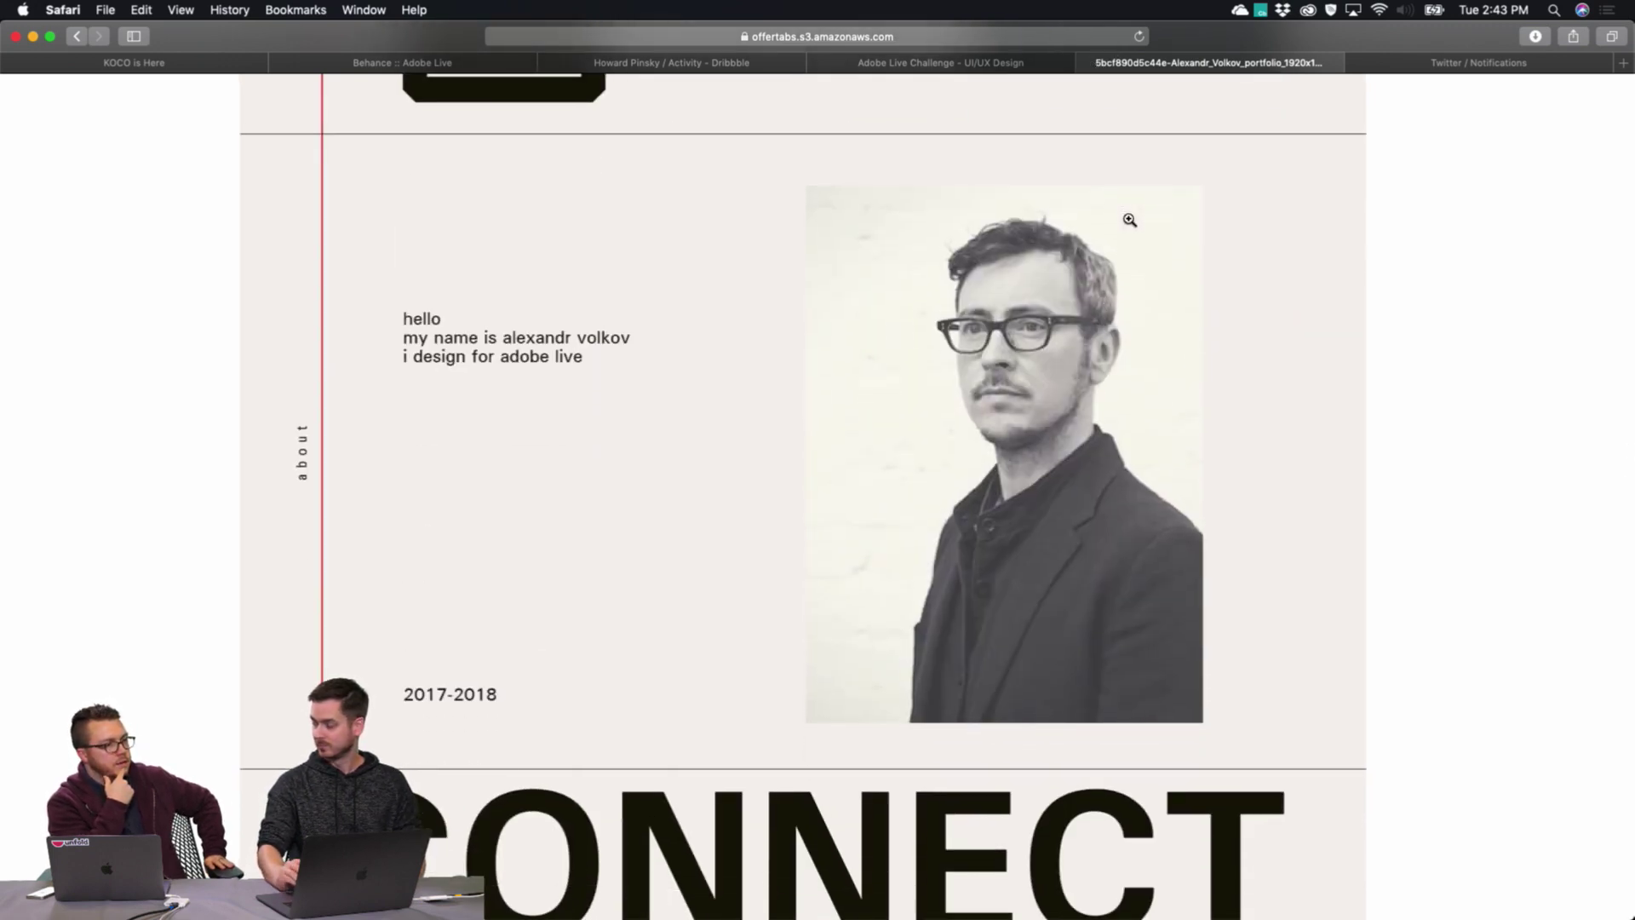
scroll(1130, 220, up, 10)
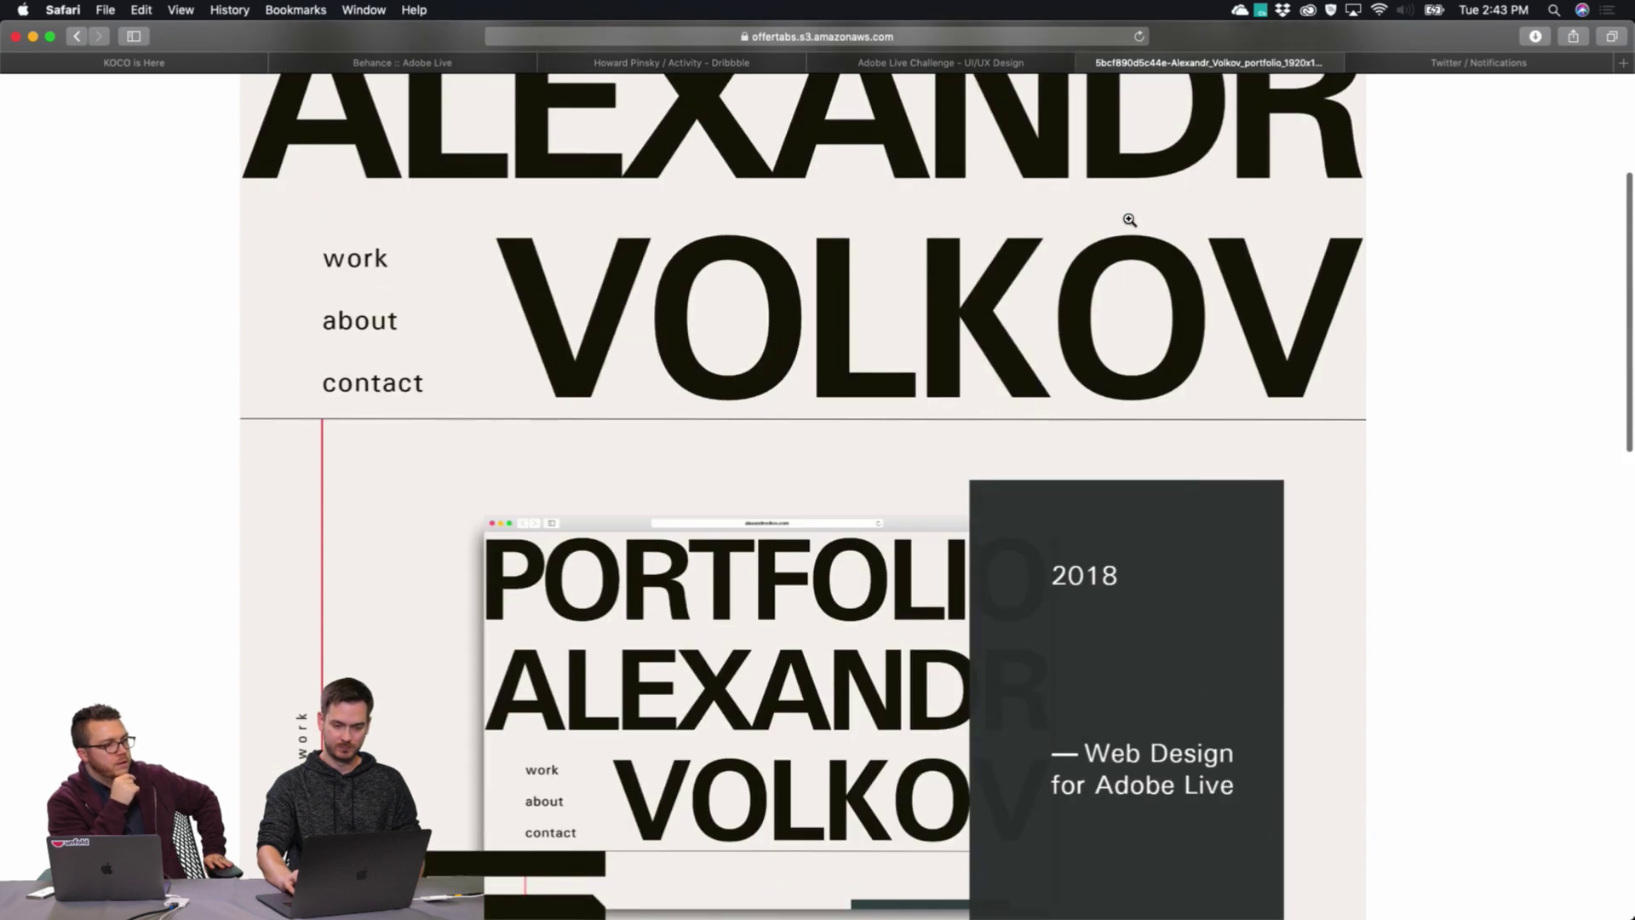
scroll(1130, 220, up, 5)
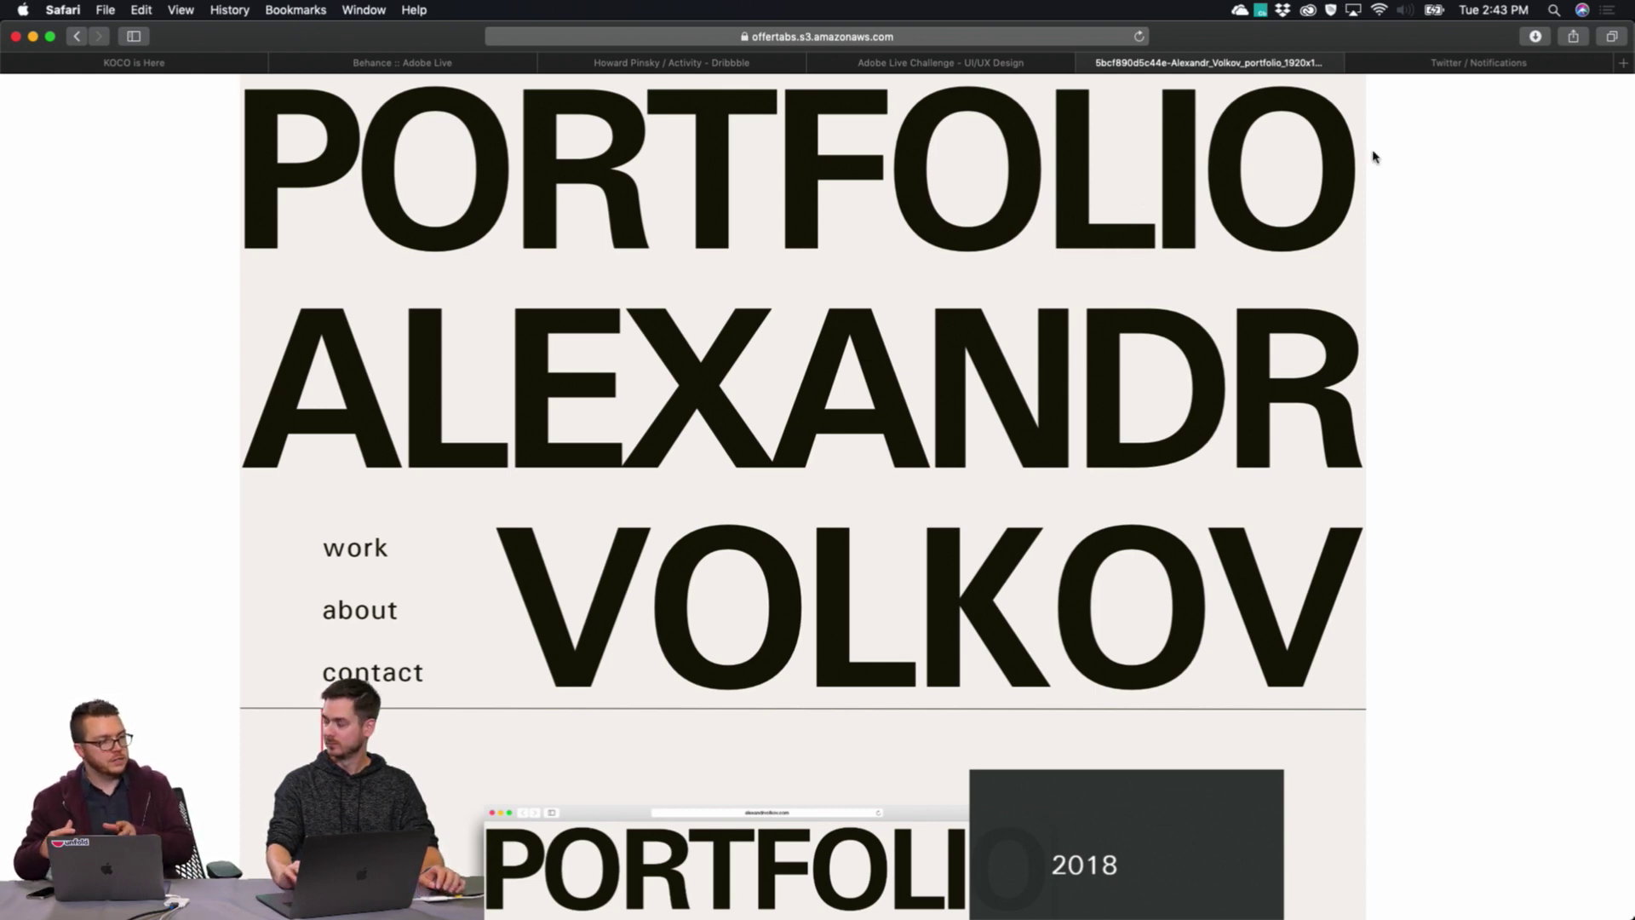
Close the typographic portfolio image and its gallery preview, then open the entry with the PROJECTS and BLOGS sections at full size and enlarge it.
click(1088, 70)
click(1464, 396)
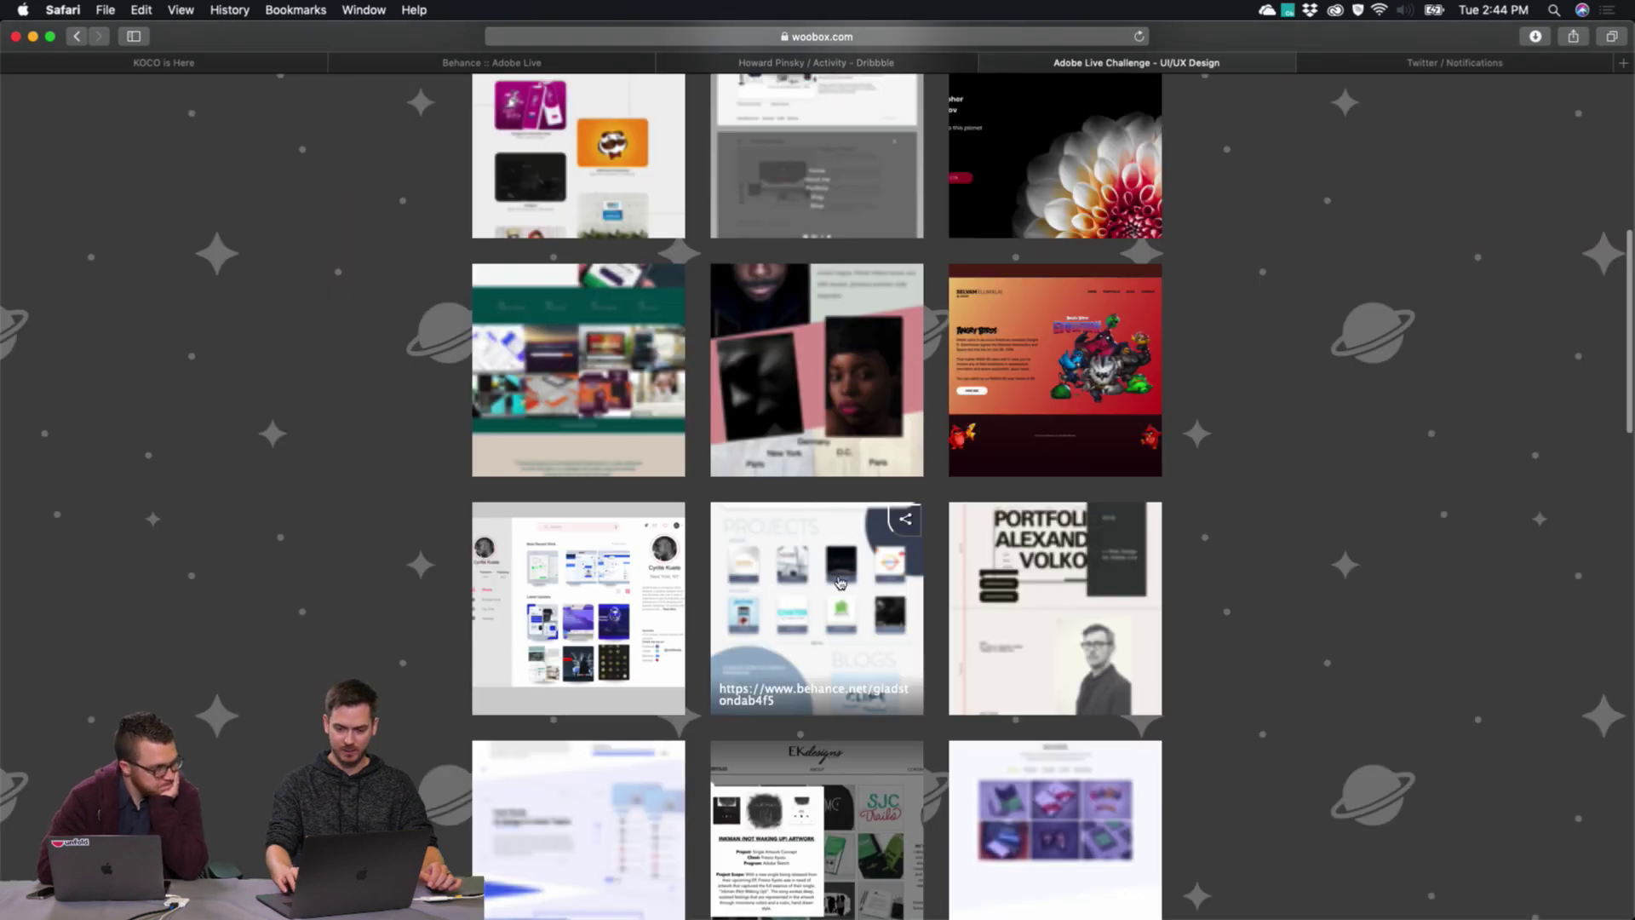
click(796, 600)
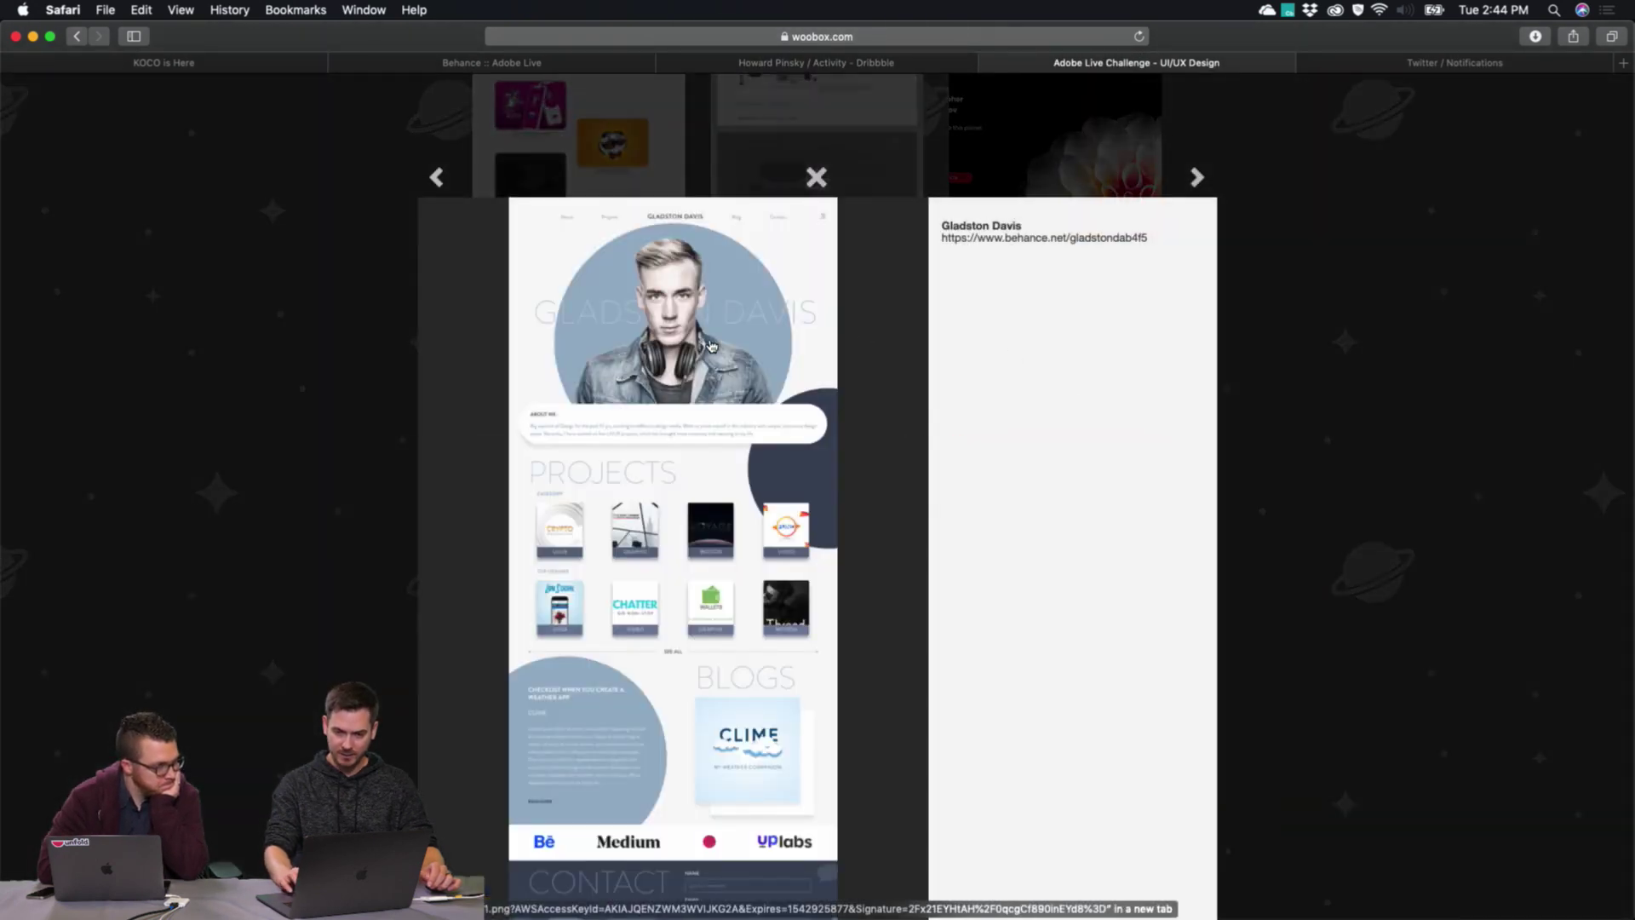
click(713, 348)
click(826, 234)
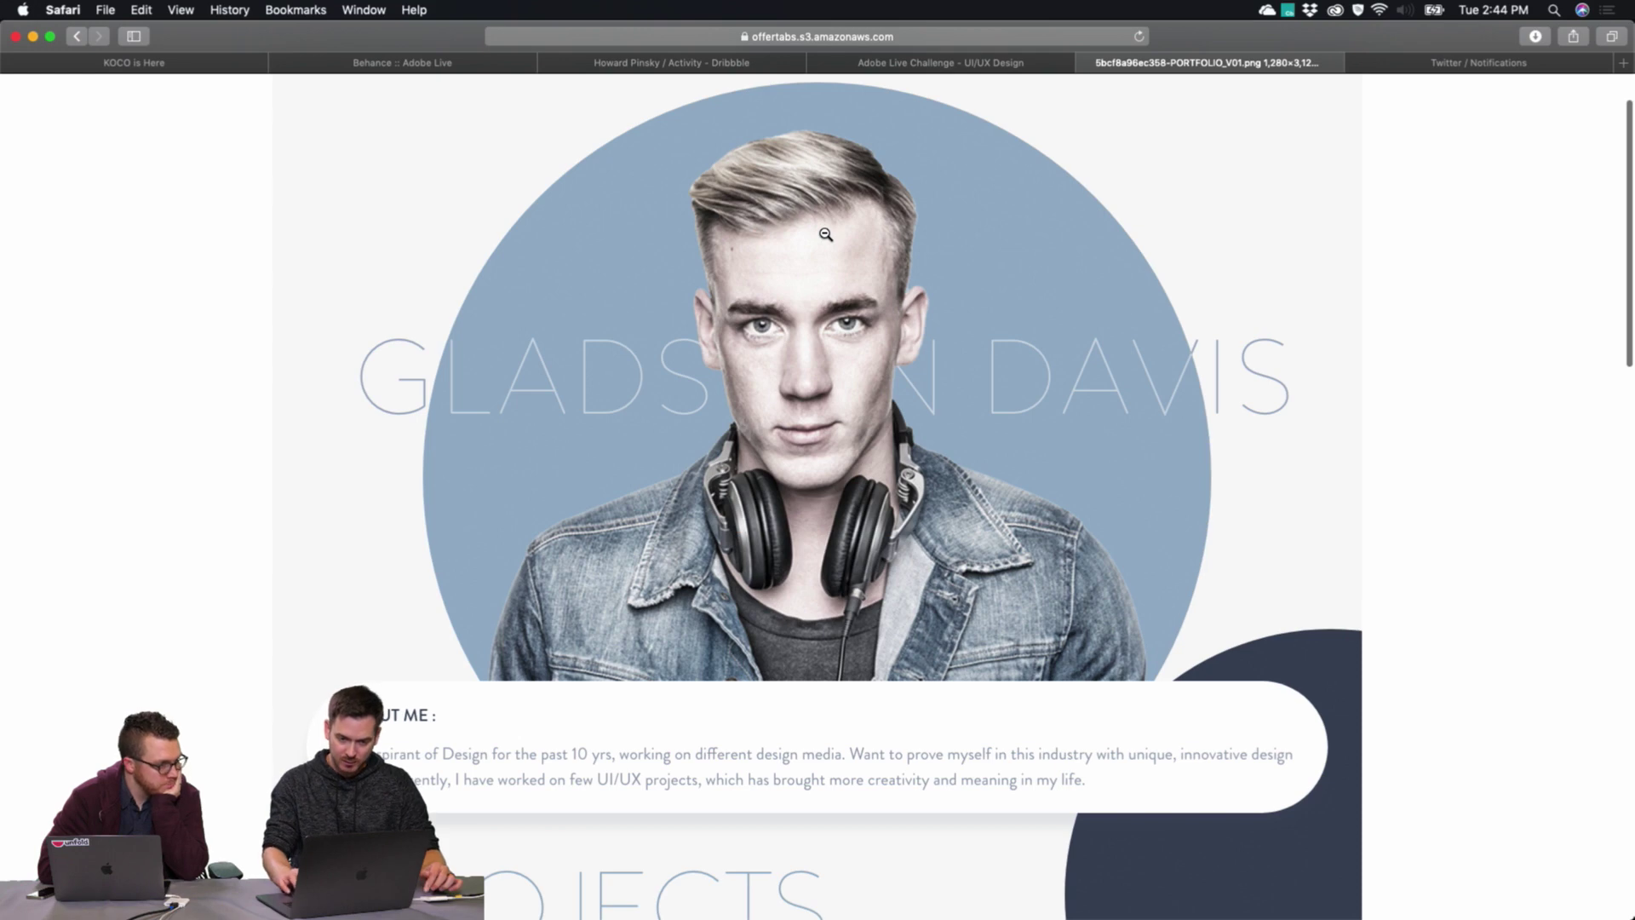
Examine the enlarged portfolio's navigation and blue-circle portrait header, the "About Me" card, and the project category thumbnails.
scroll(826, 235, up, 2)
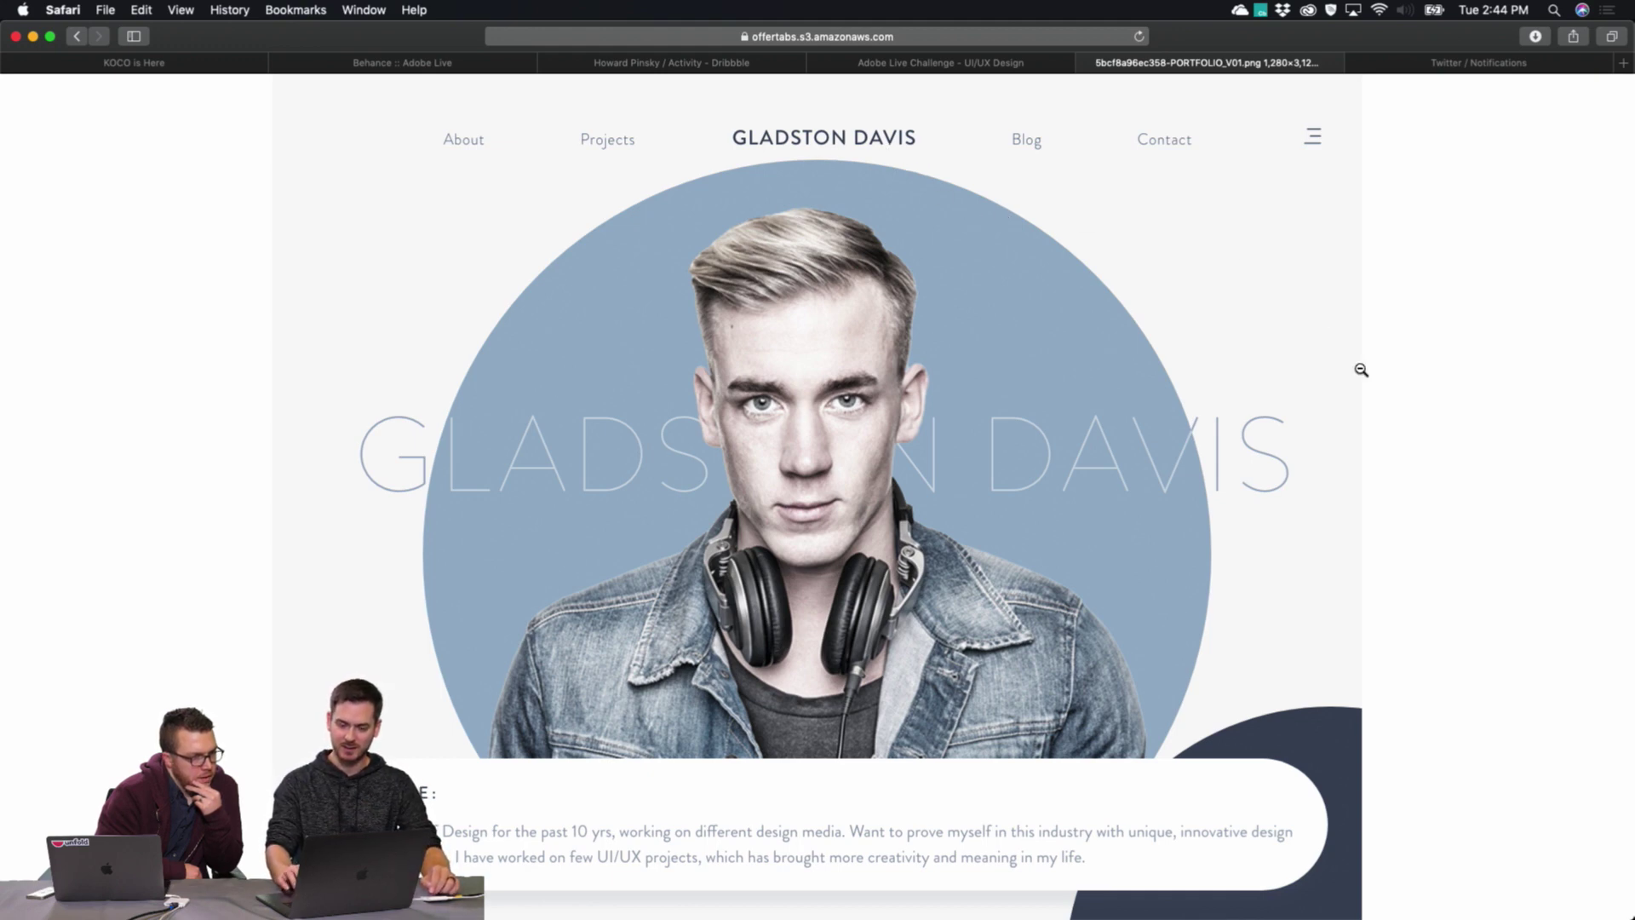
scroll(1361, 370, down, 3)
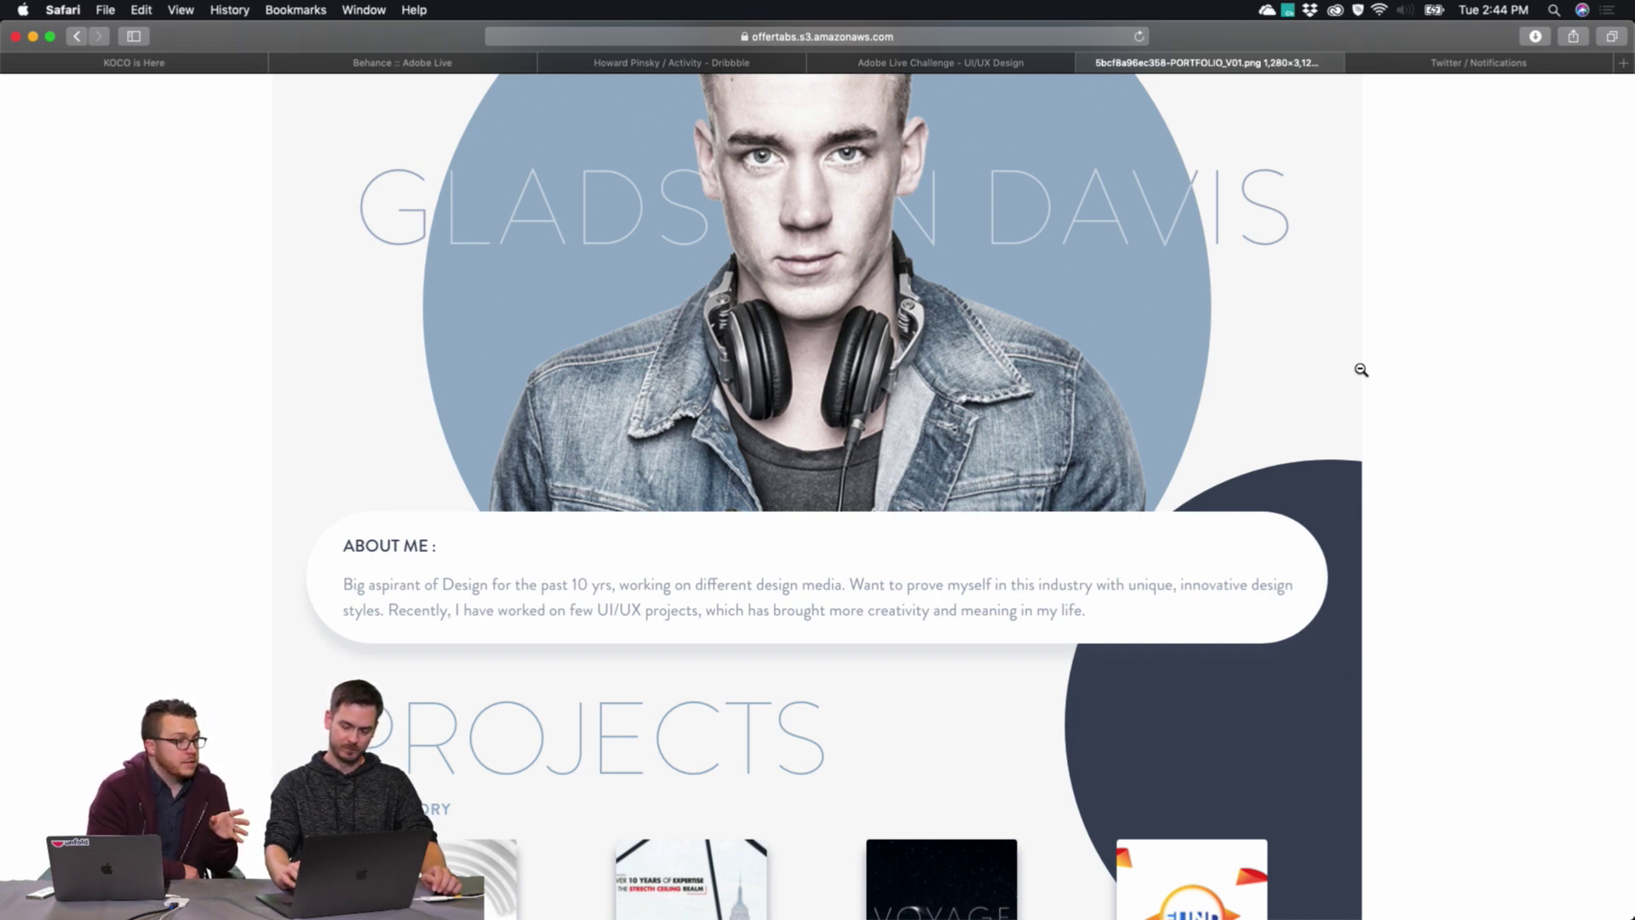
scroll(1361, 370, down, 2)
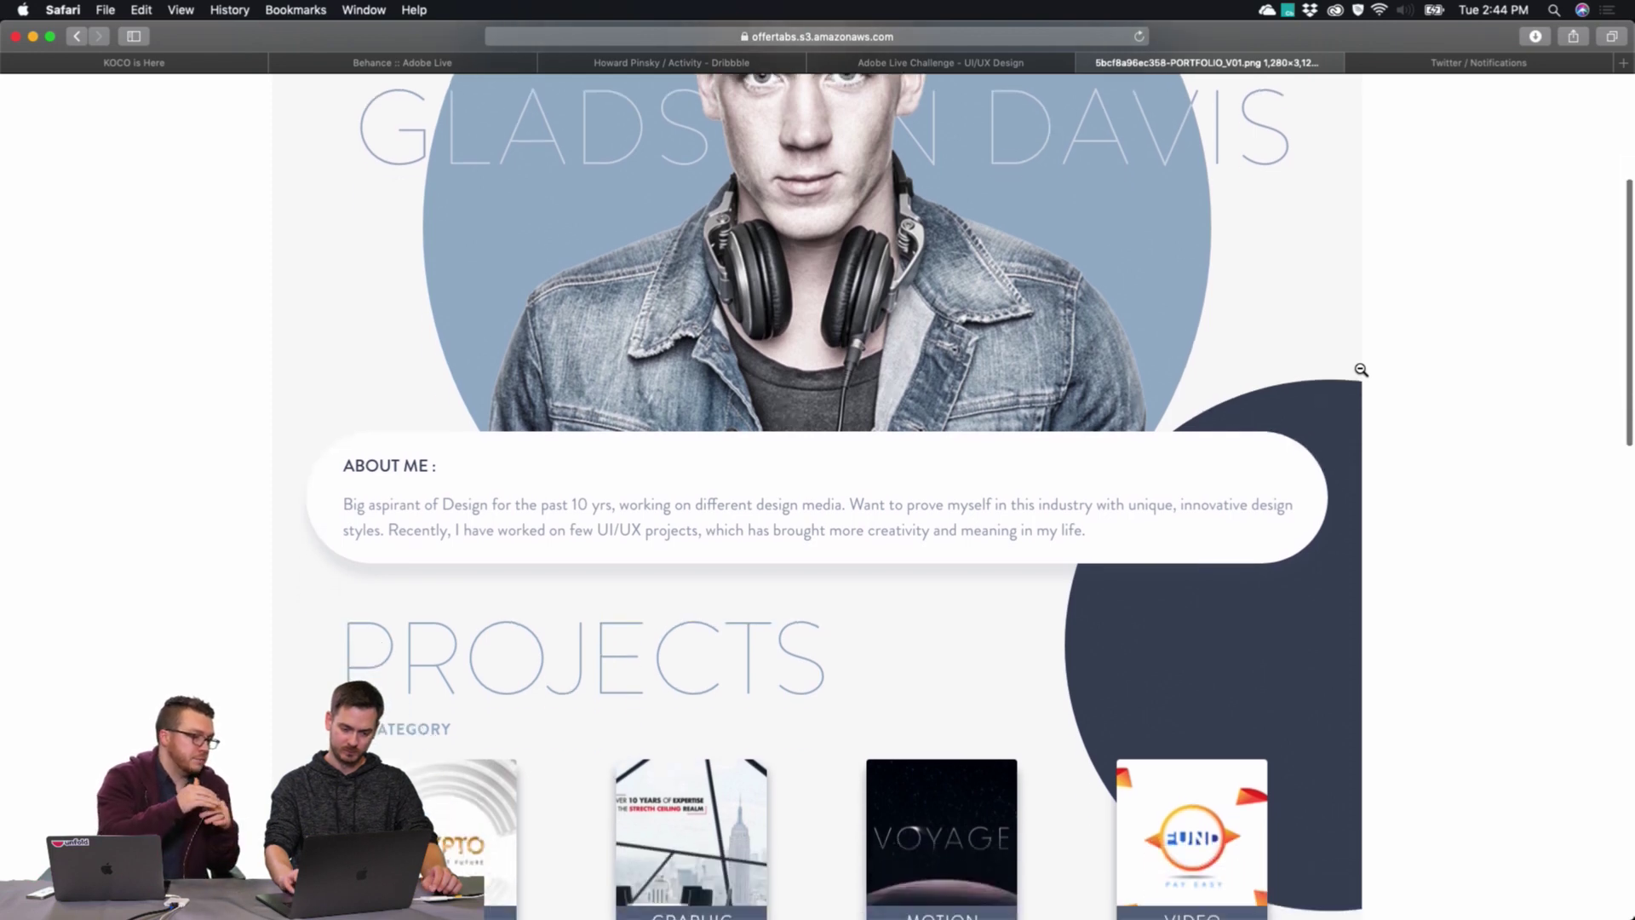
scroll(1361, 370, down, 2)
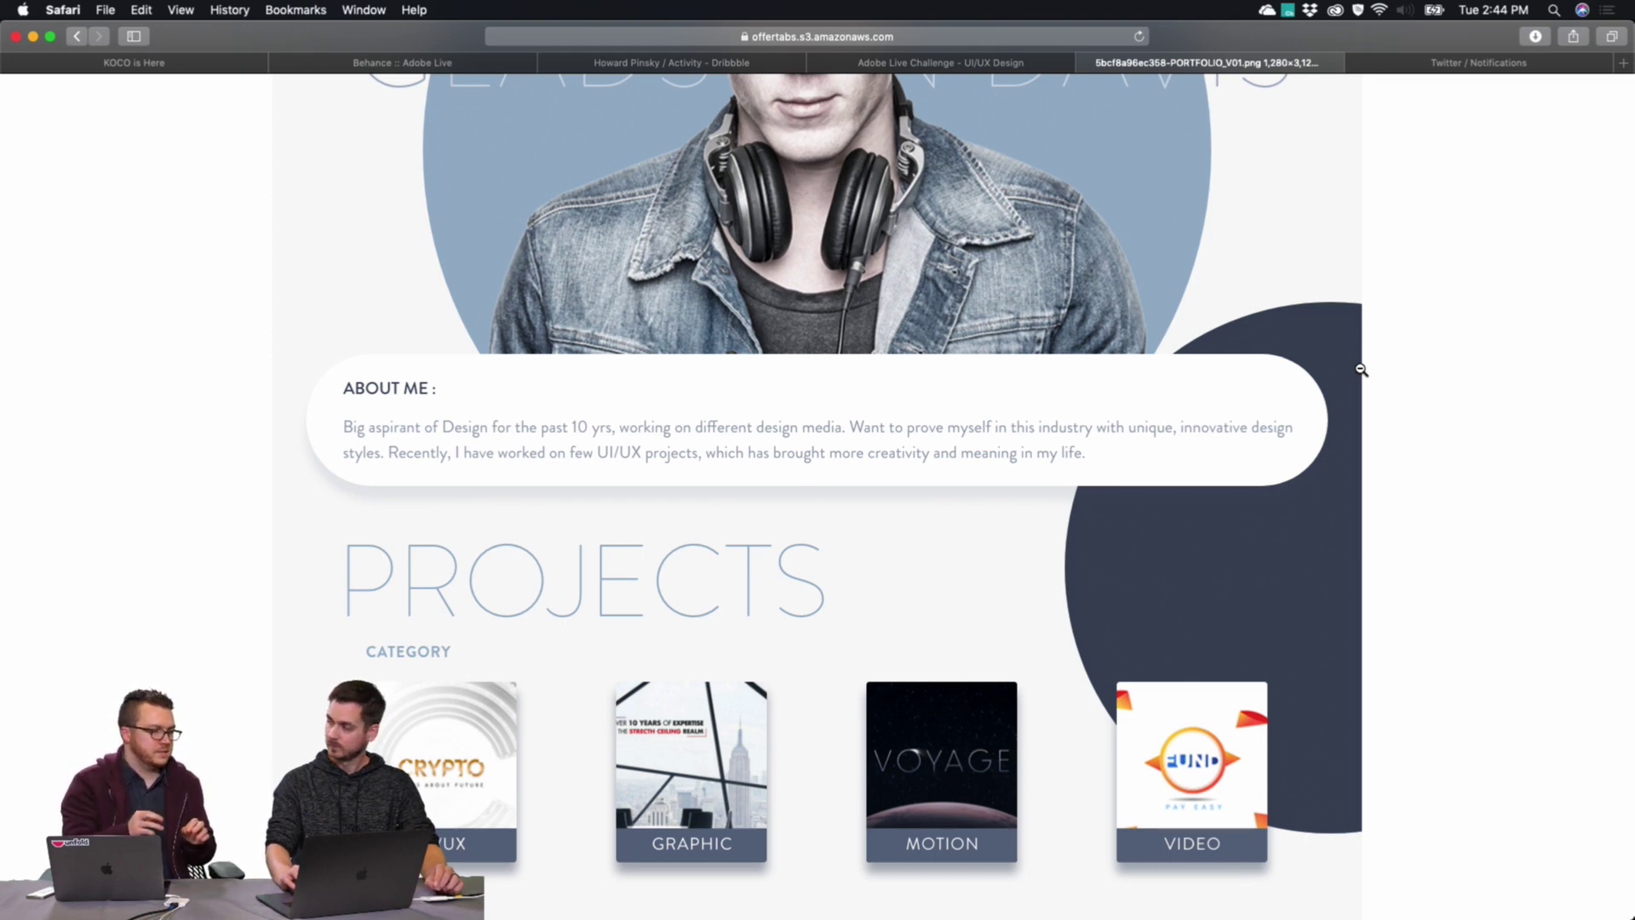
scroll(1361, 370, down, 1)
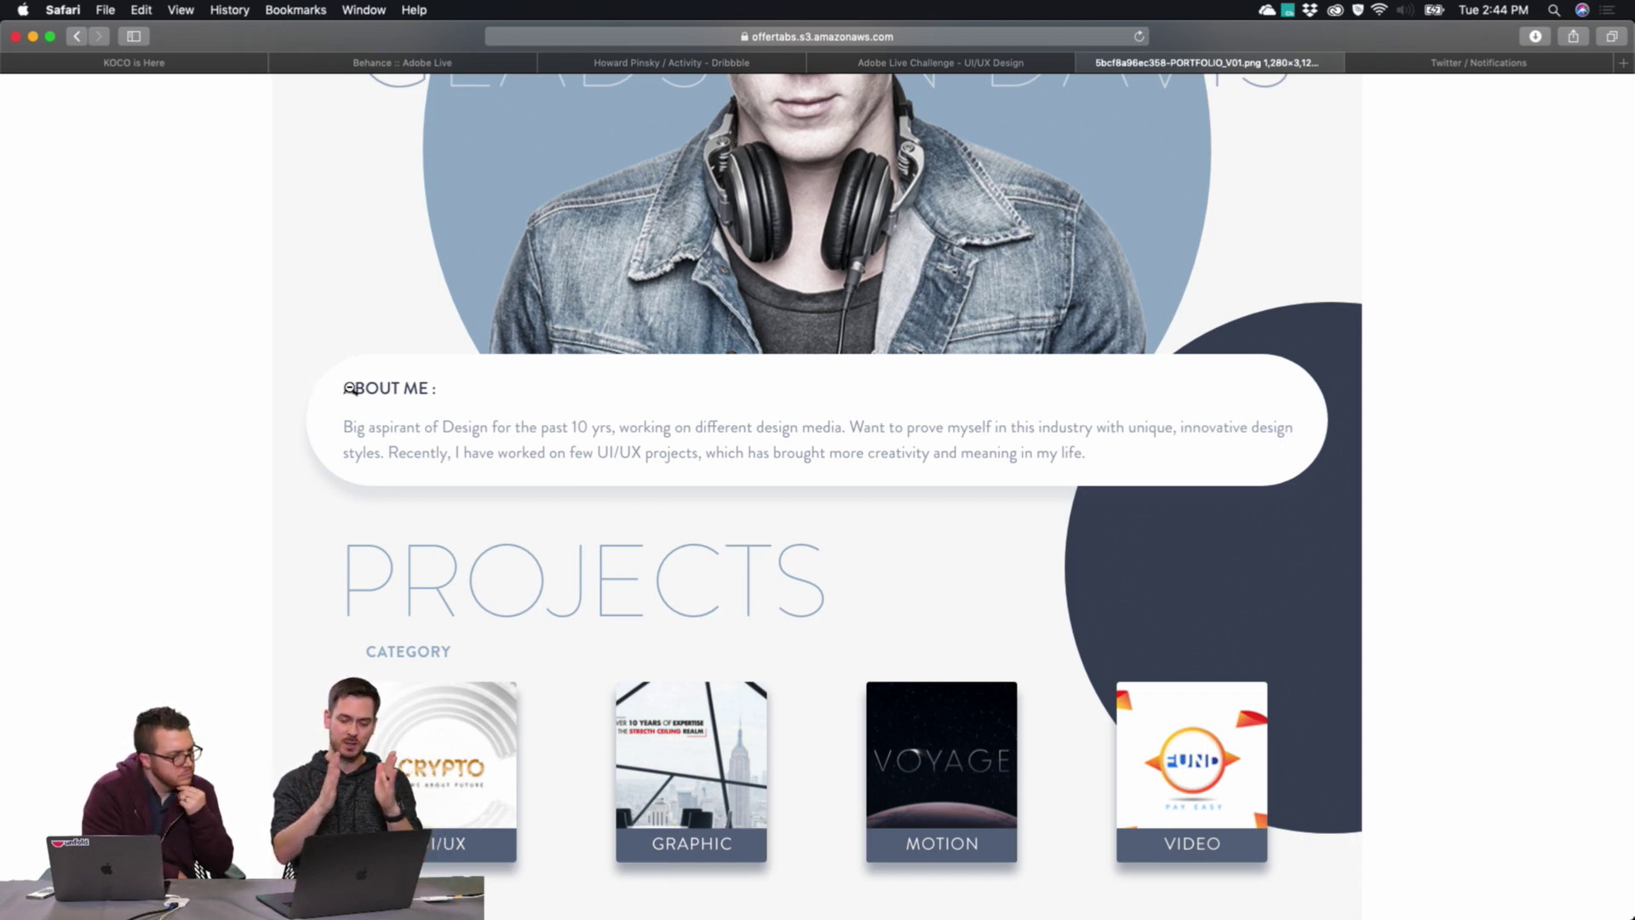
scroll(352, 388, down, 5)
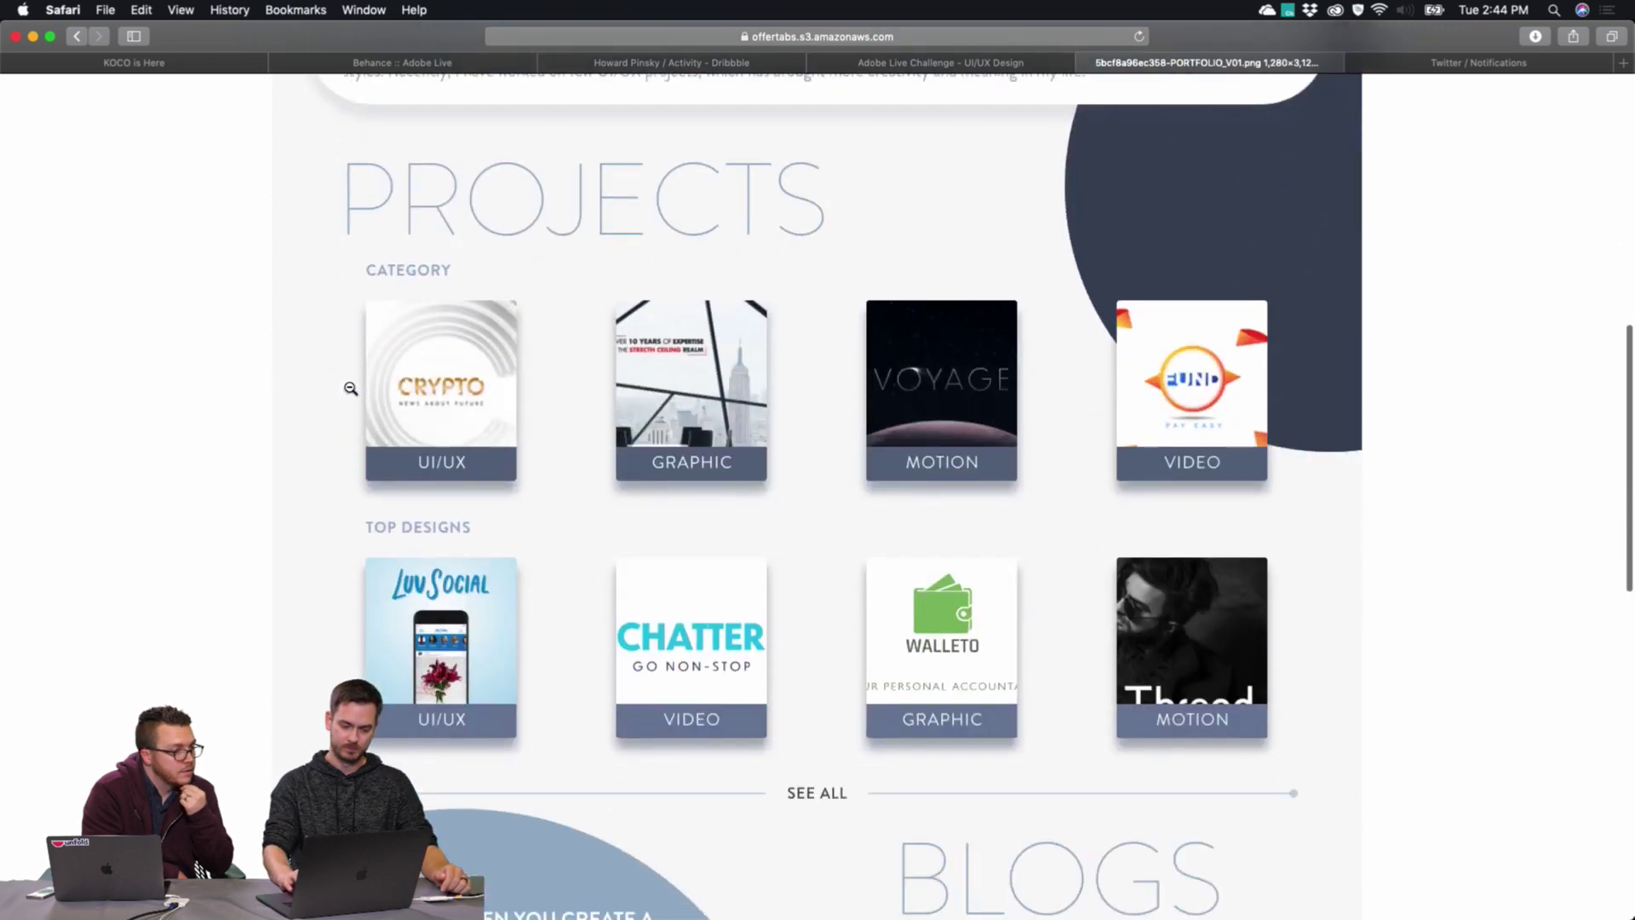
scroll(226, 381, down, 1)
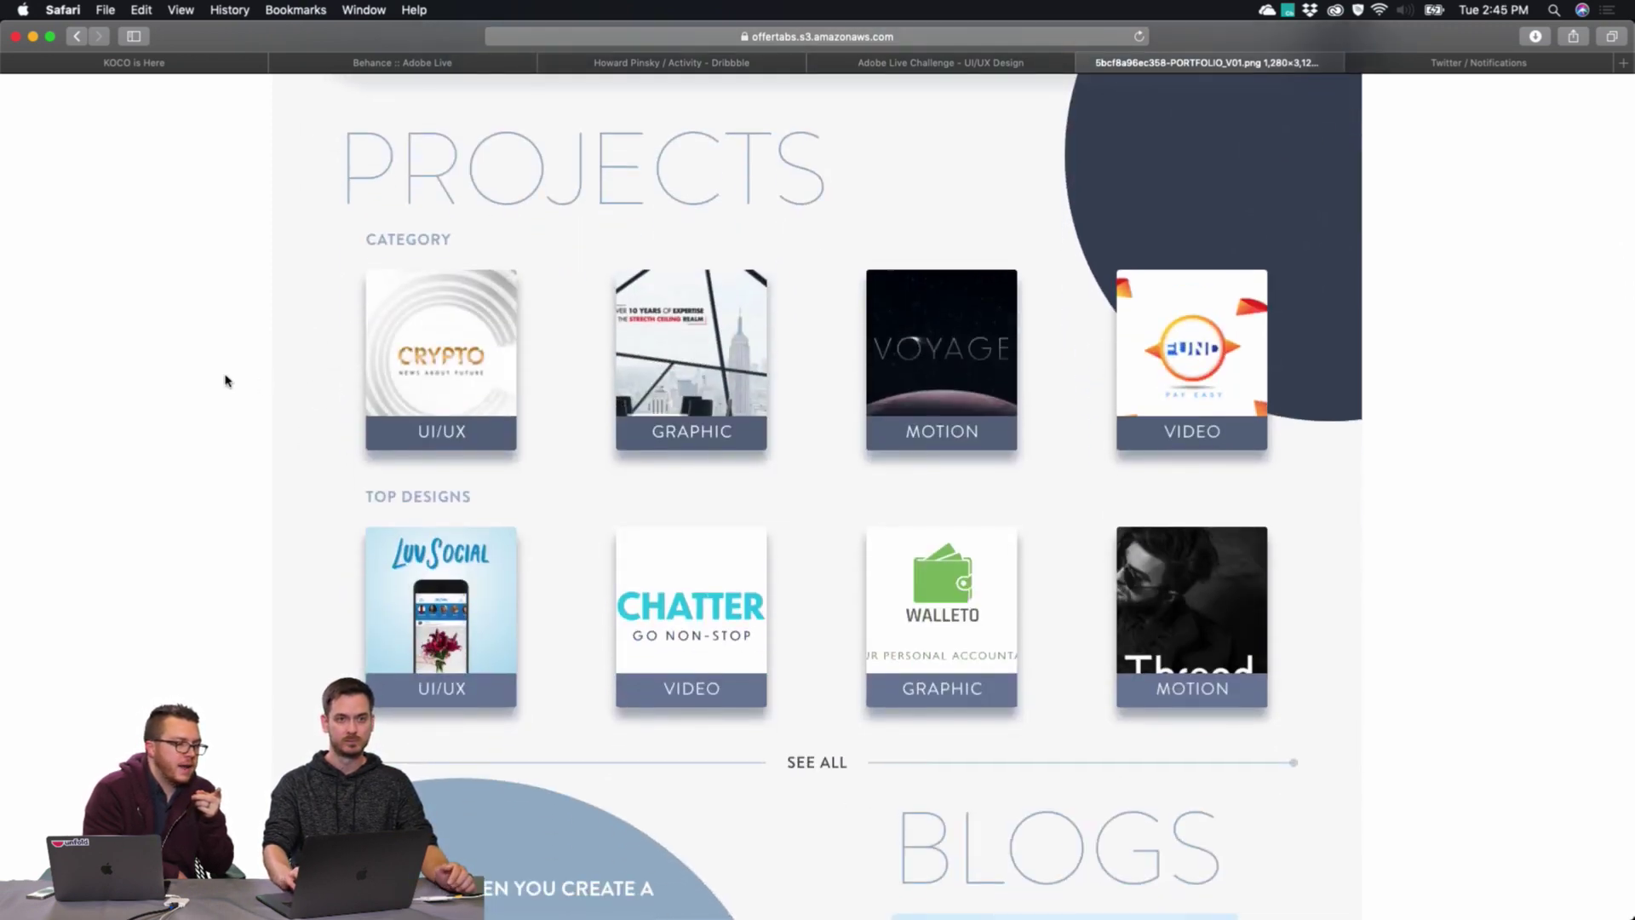
Compare the portrait header and its thin lettering with the "Category" and "Top Designs" cards in the Projects section.
scroll(226, 380, up, 10)
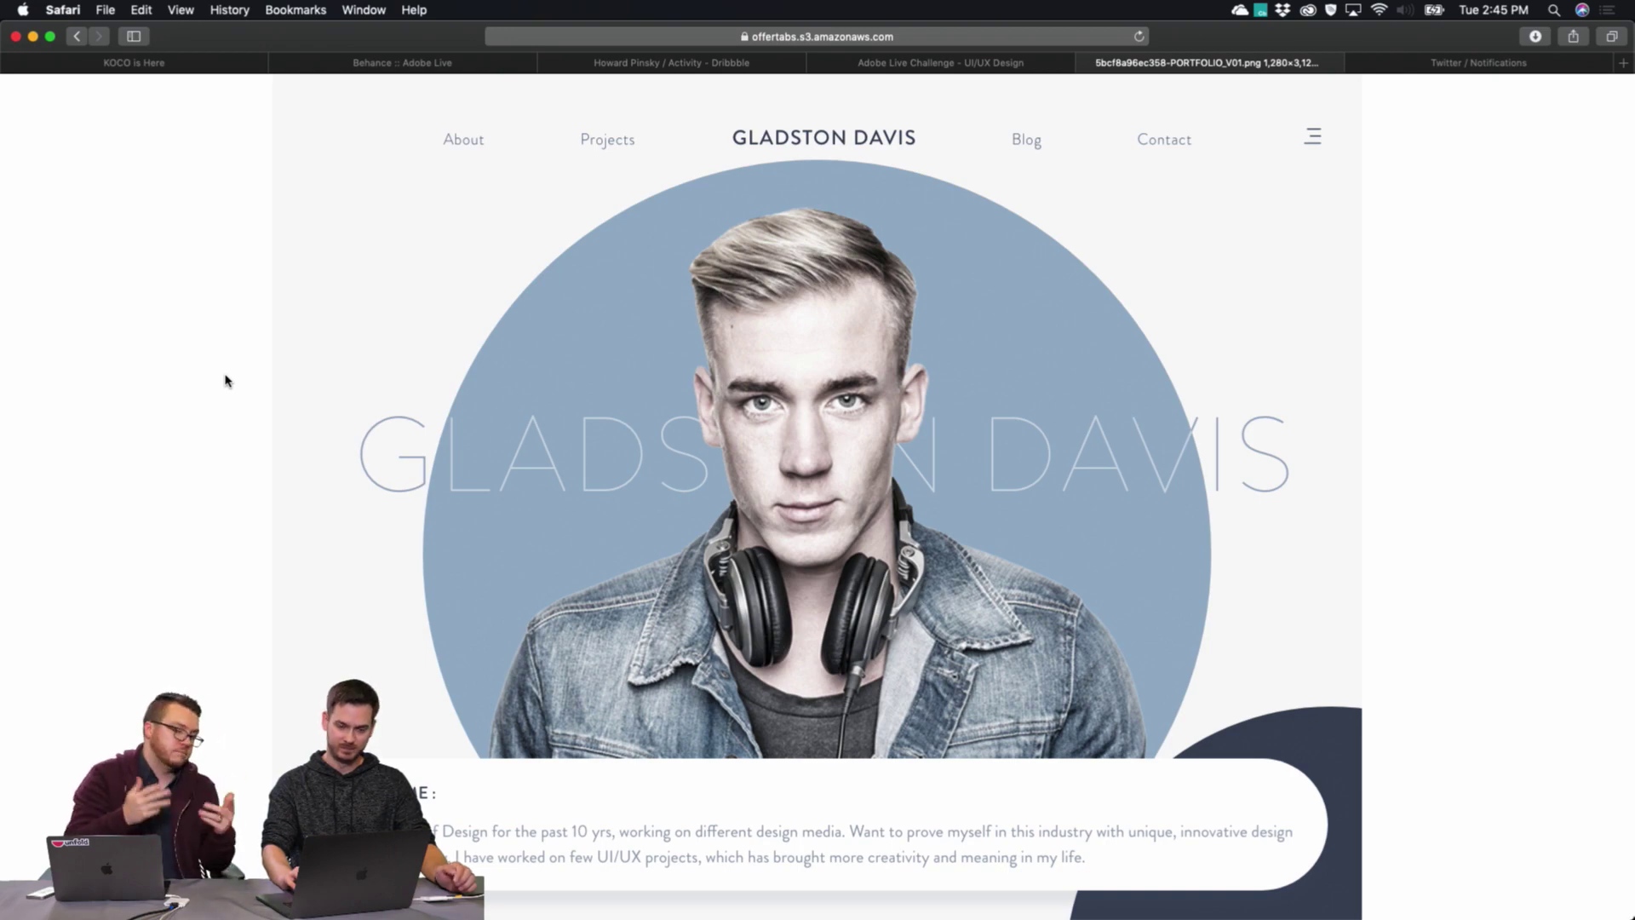
scroll(267, 417, down, 1)
scroll(267, 417, down, 15)
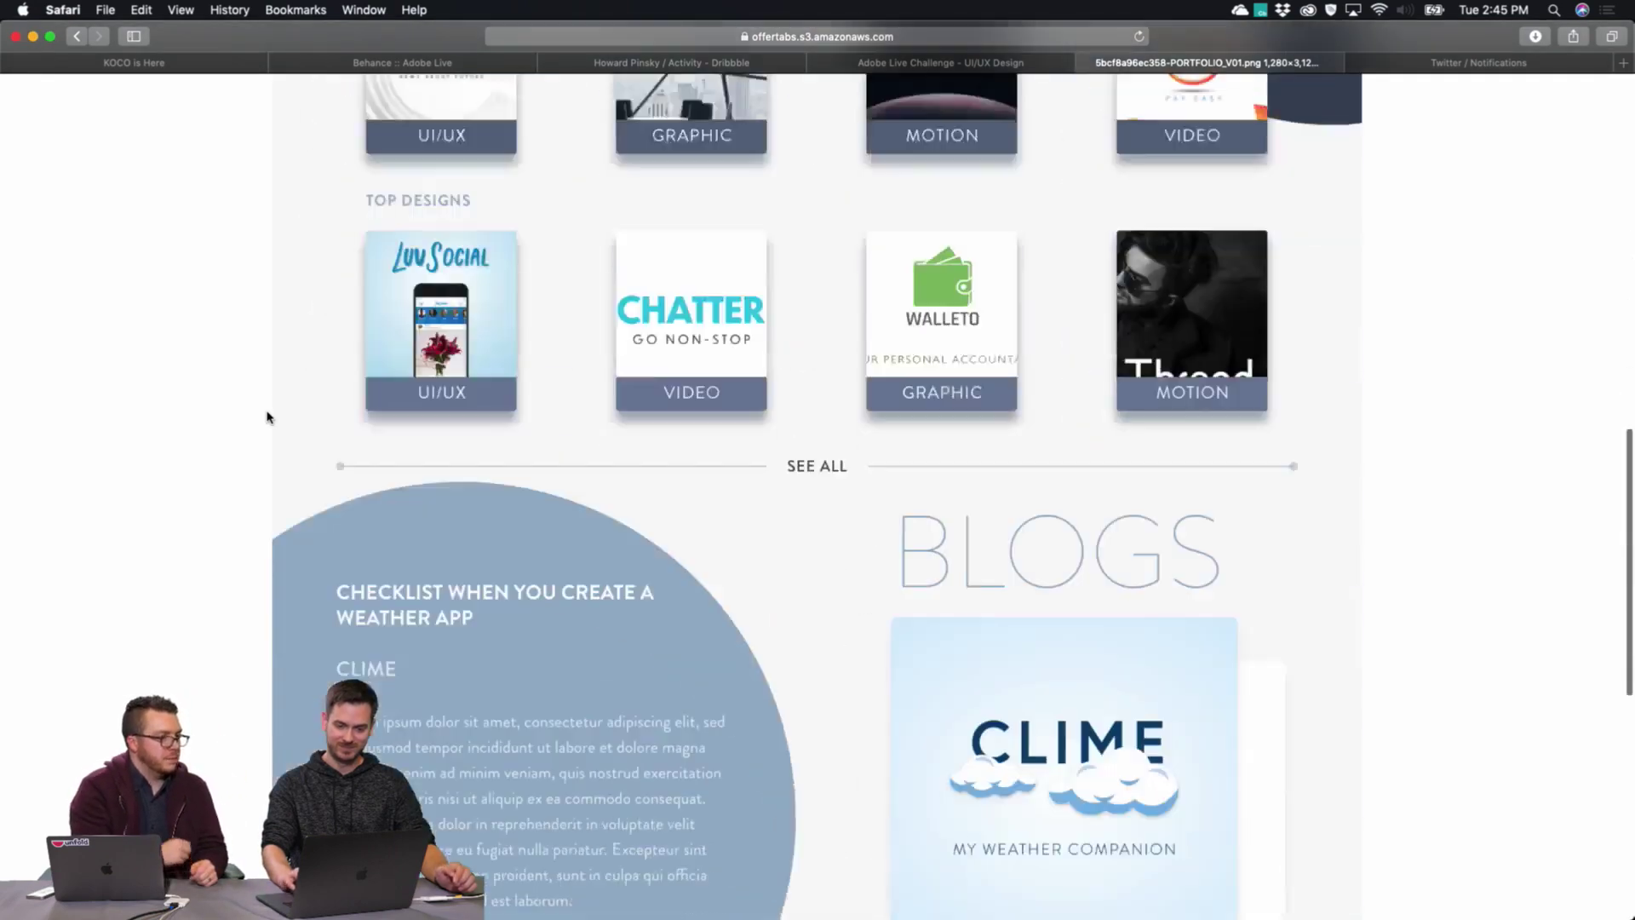
scroll(266, 417, up, 4)
scroll(267, 417, up, 6)
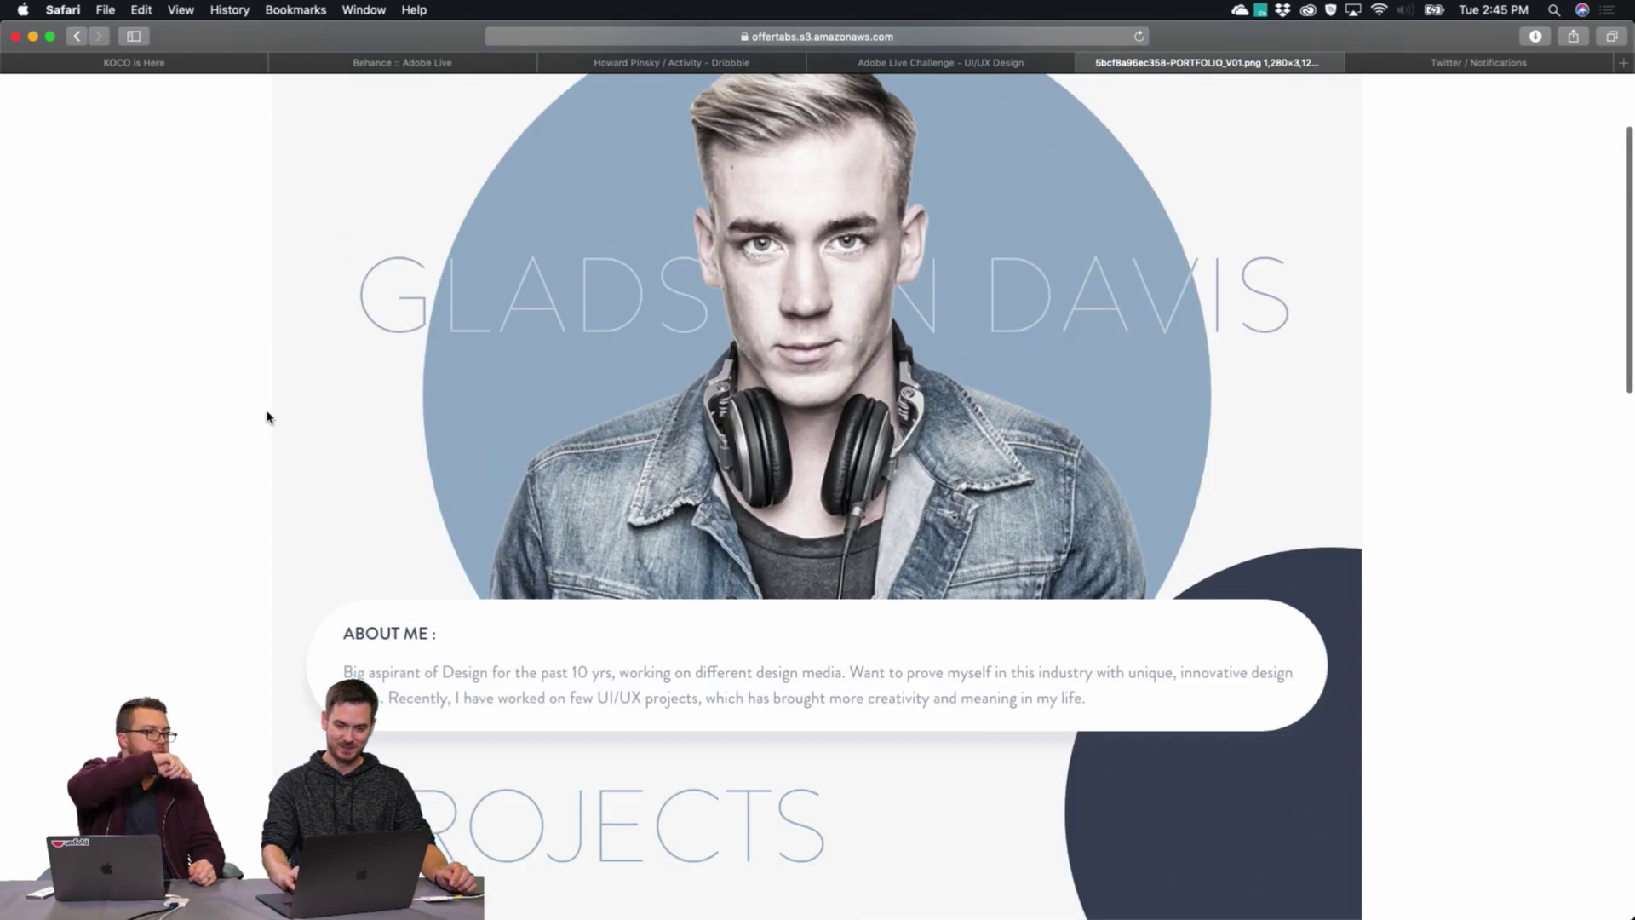
scroll(266, 417, up, 1)
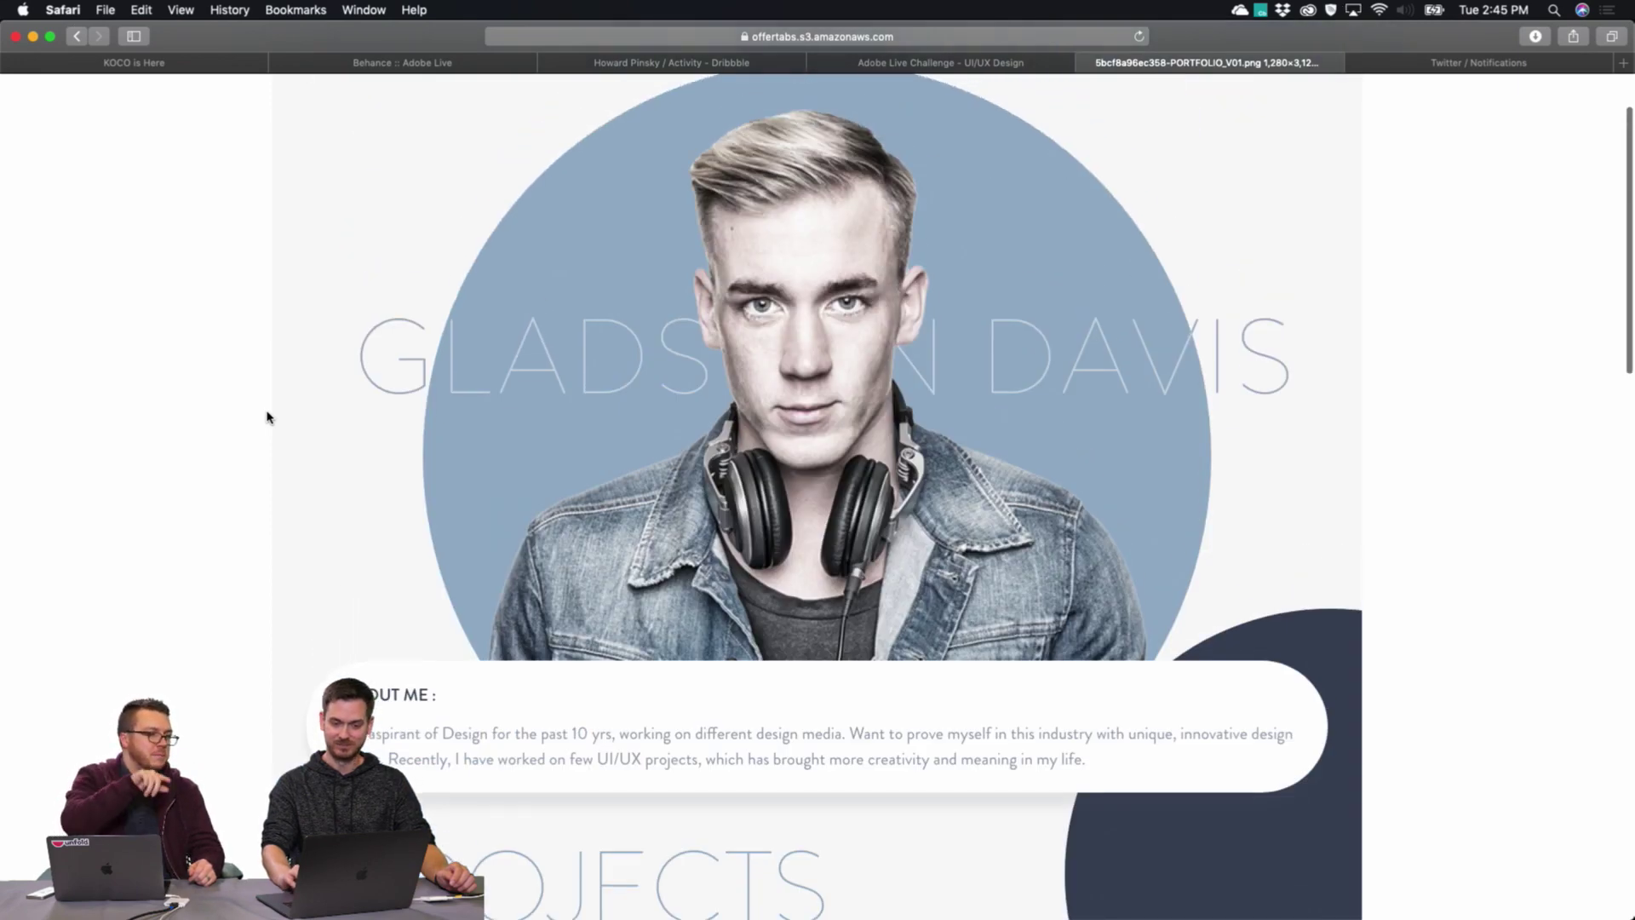
scroll(267, 418, down, 7)
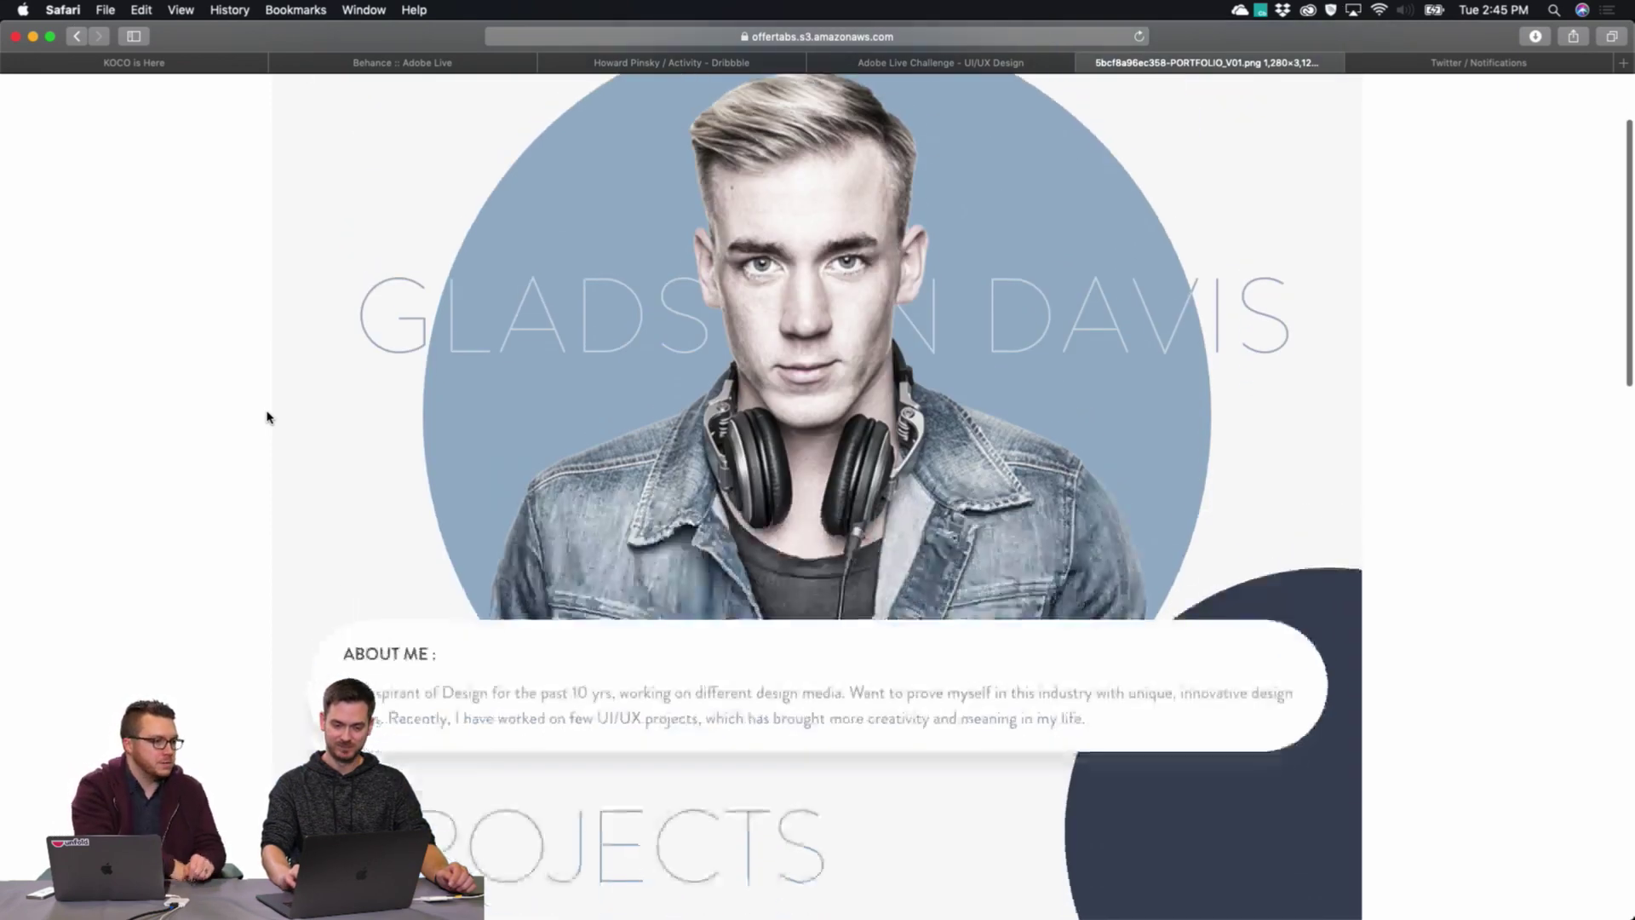
scroll(266, 417, down, 3)
scroll(266, 417, up, 3)
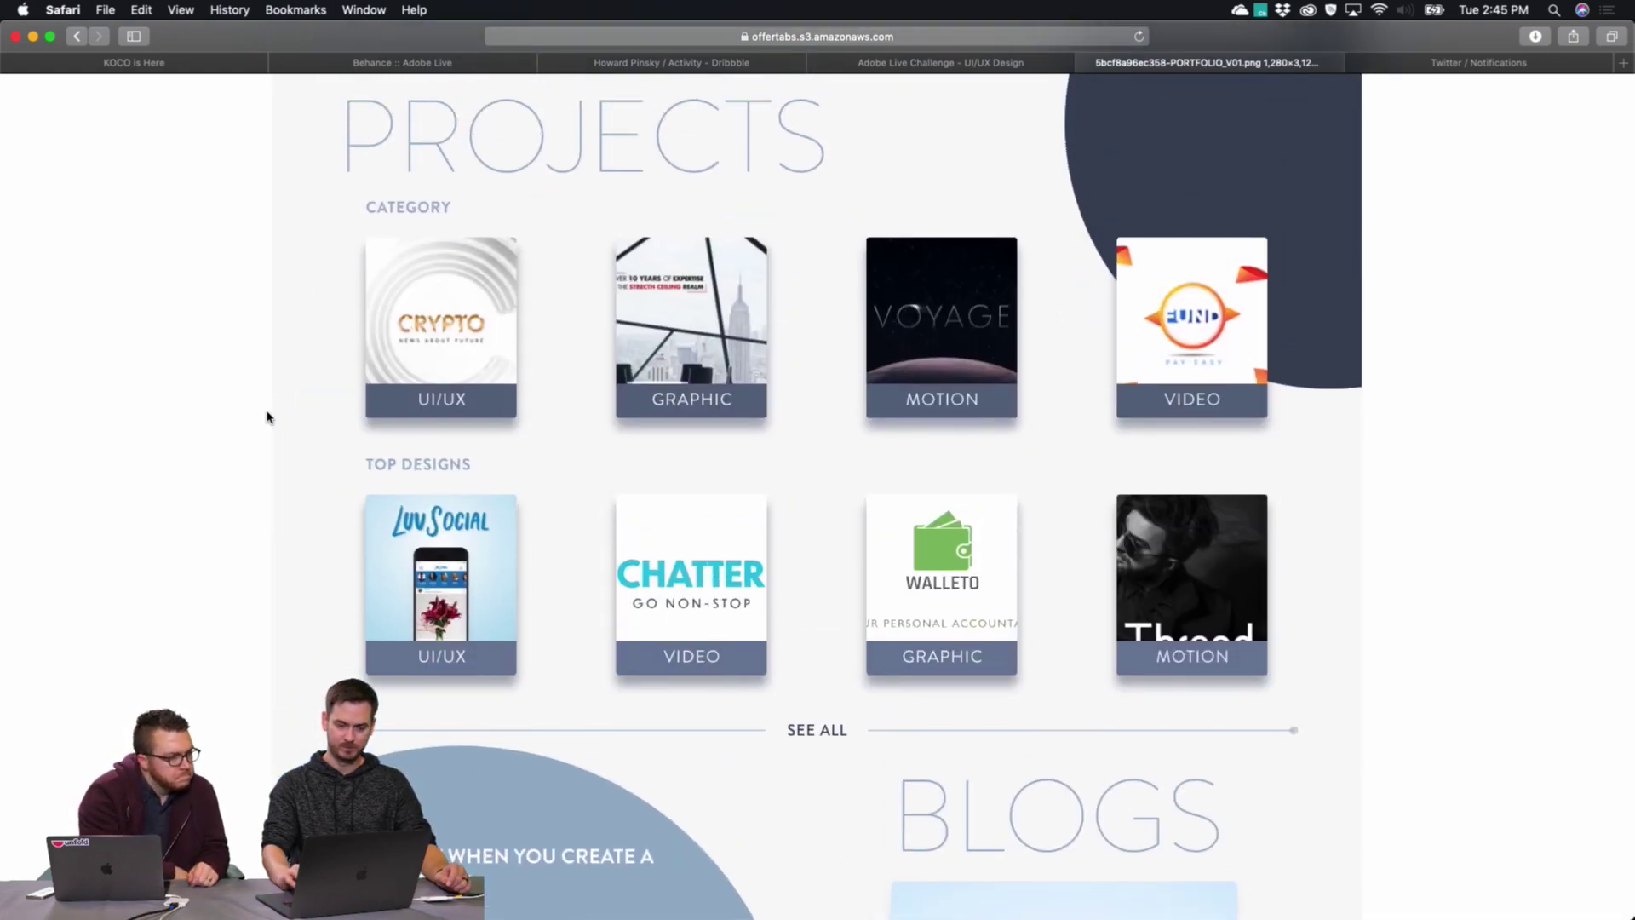
scroll(267, 418, down, 3)
scroll(267, 417, up, 3)
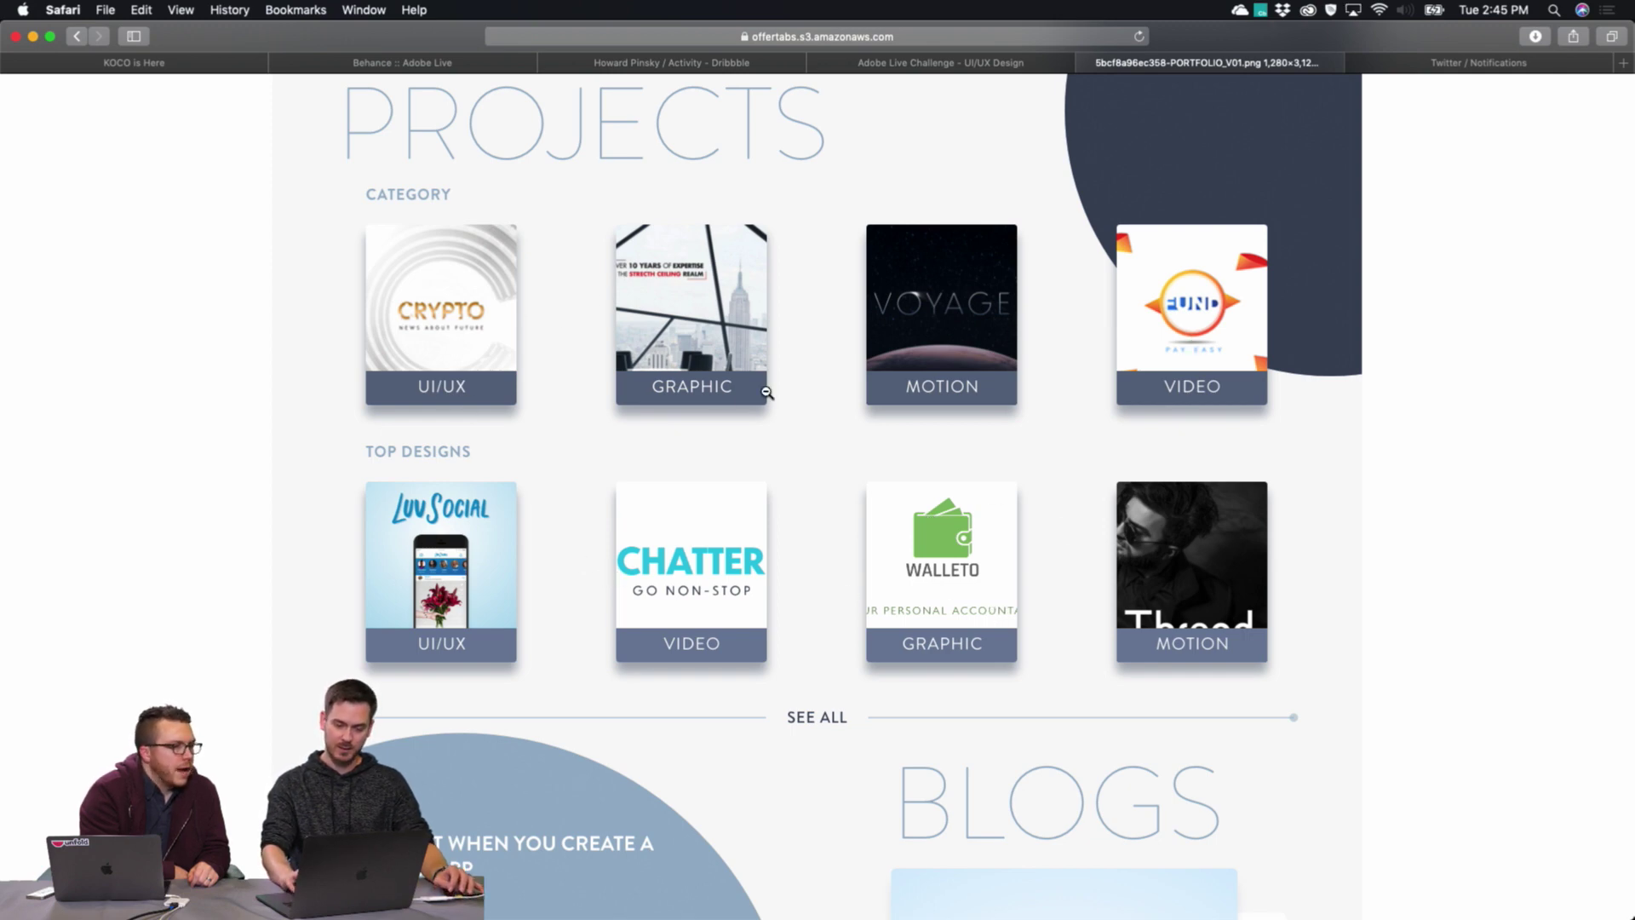
Examine the weather-app blog section with the CLIME card, the Behance, Medium and Uplabs logo row, and the Contact form and footer.
scroll(251, 443, down, 1)
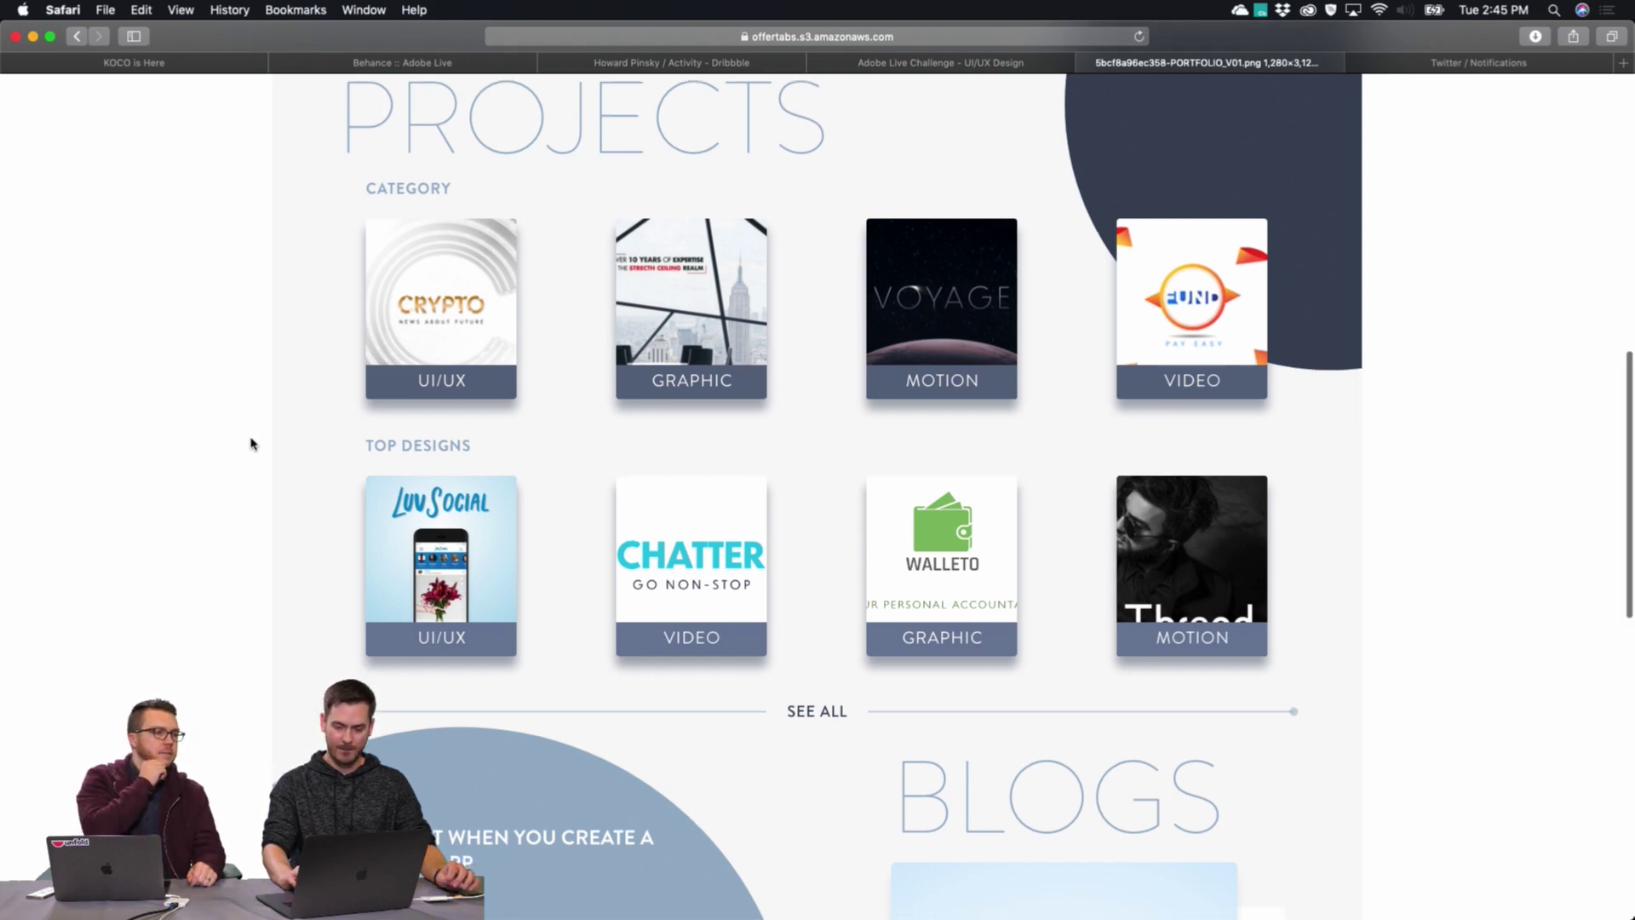
scroll(251, 442, down, 5)
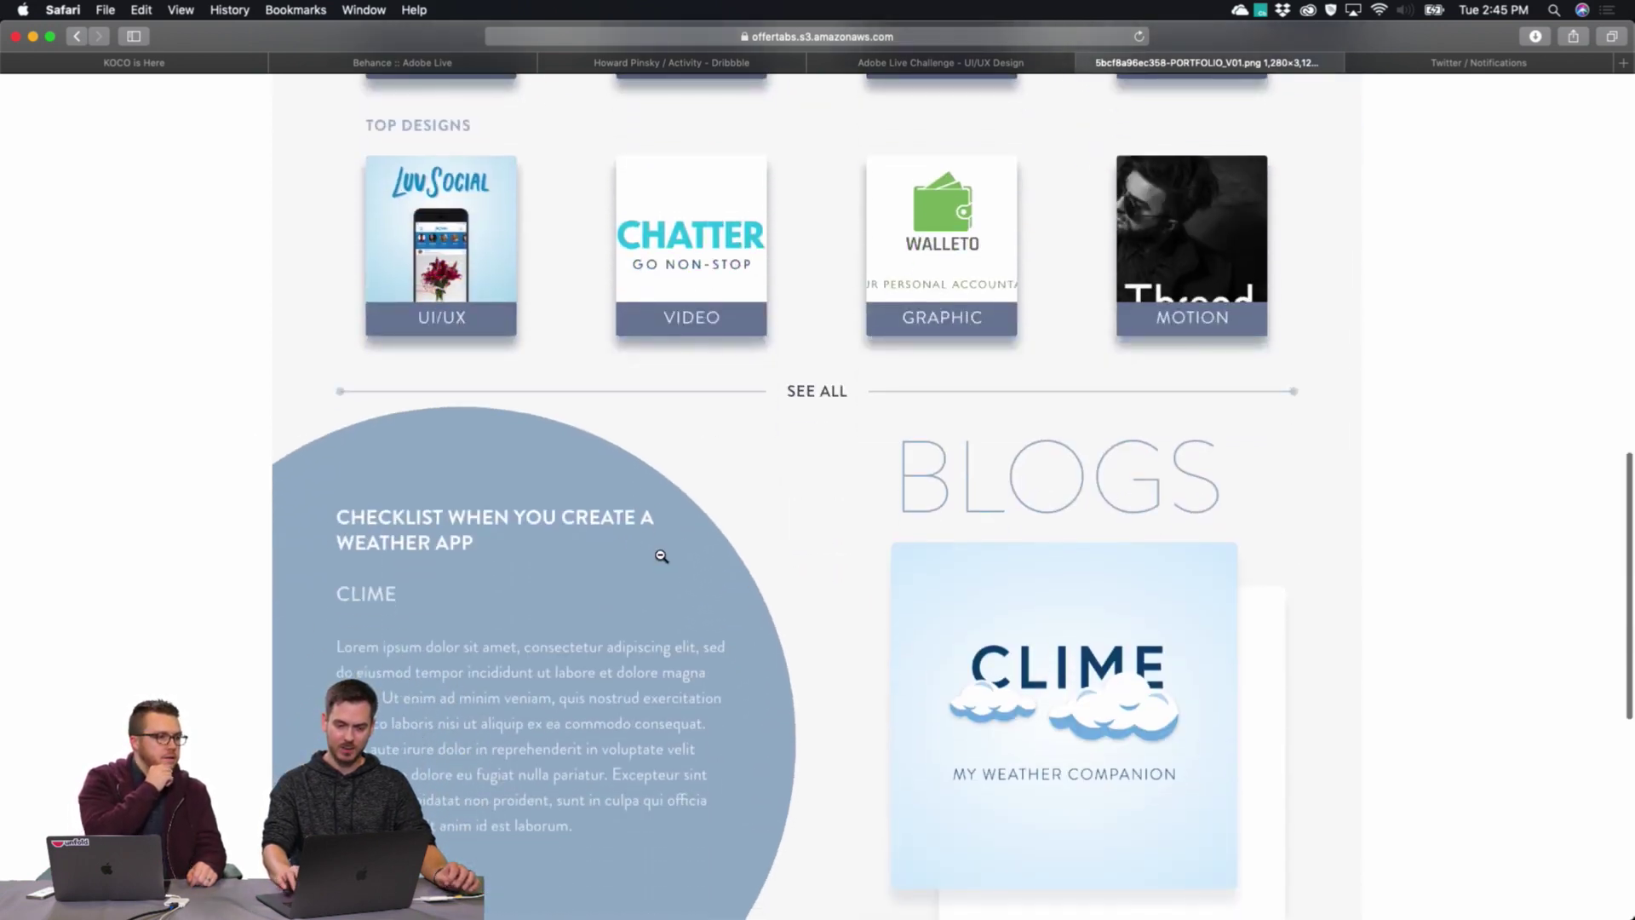
scroll(662, 556, down, 2)
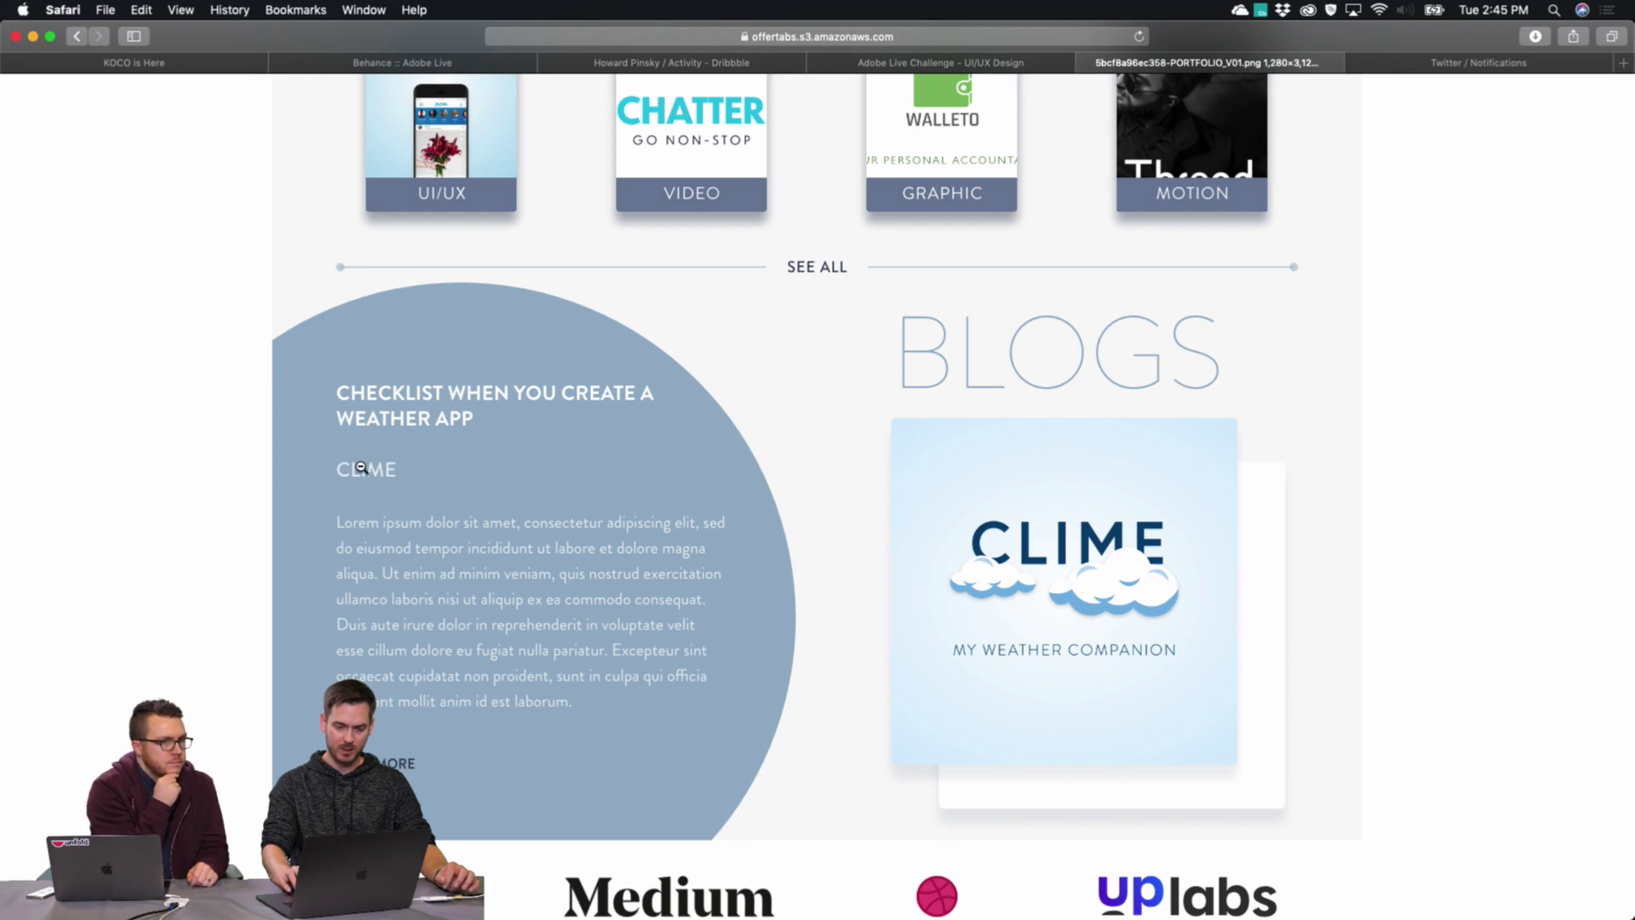
scroll(190, 500, down, 8)
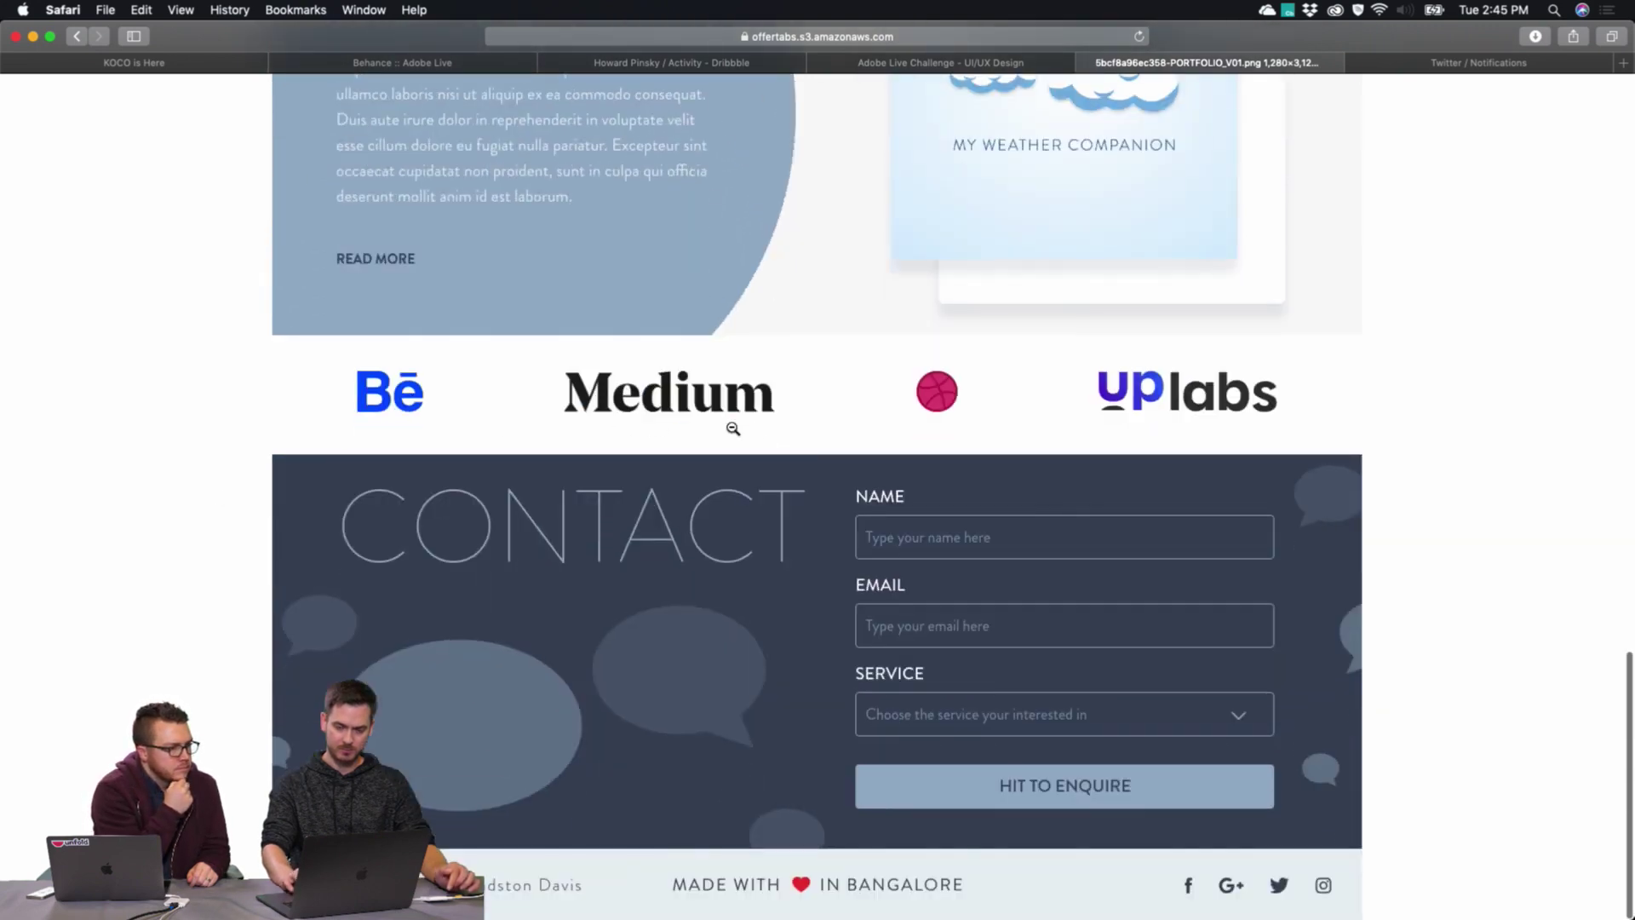
scroll(392, 412, down, 1)
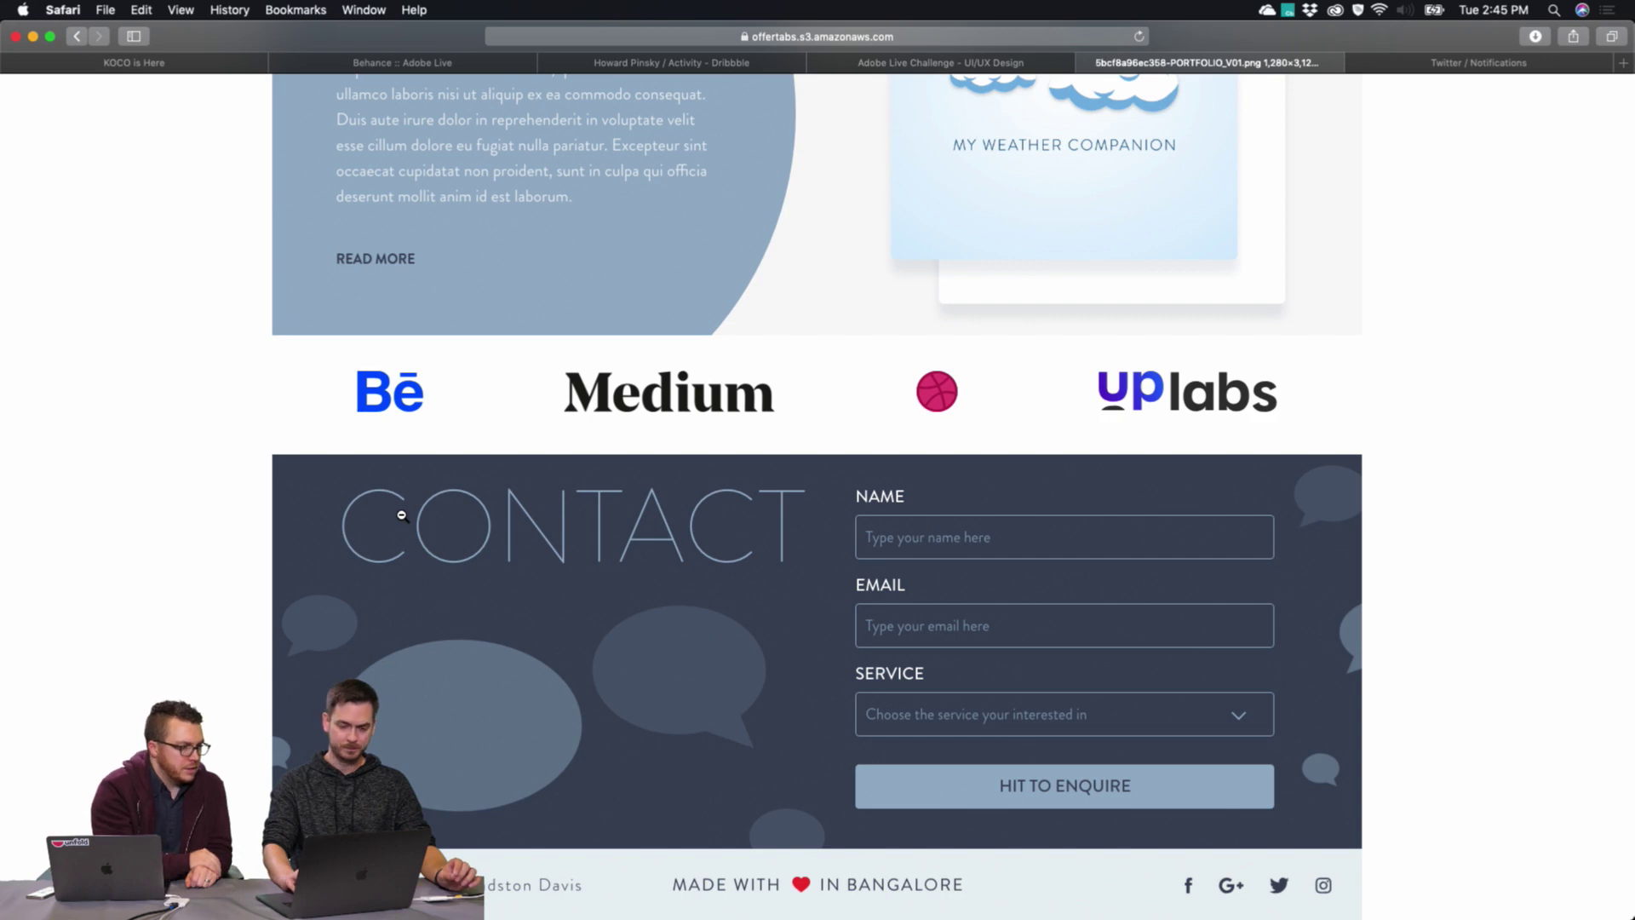
scroll(402, 515, down, 2)
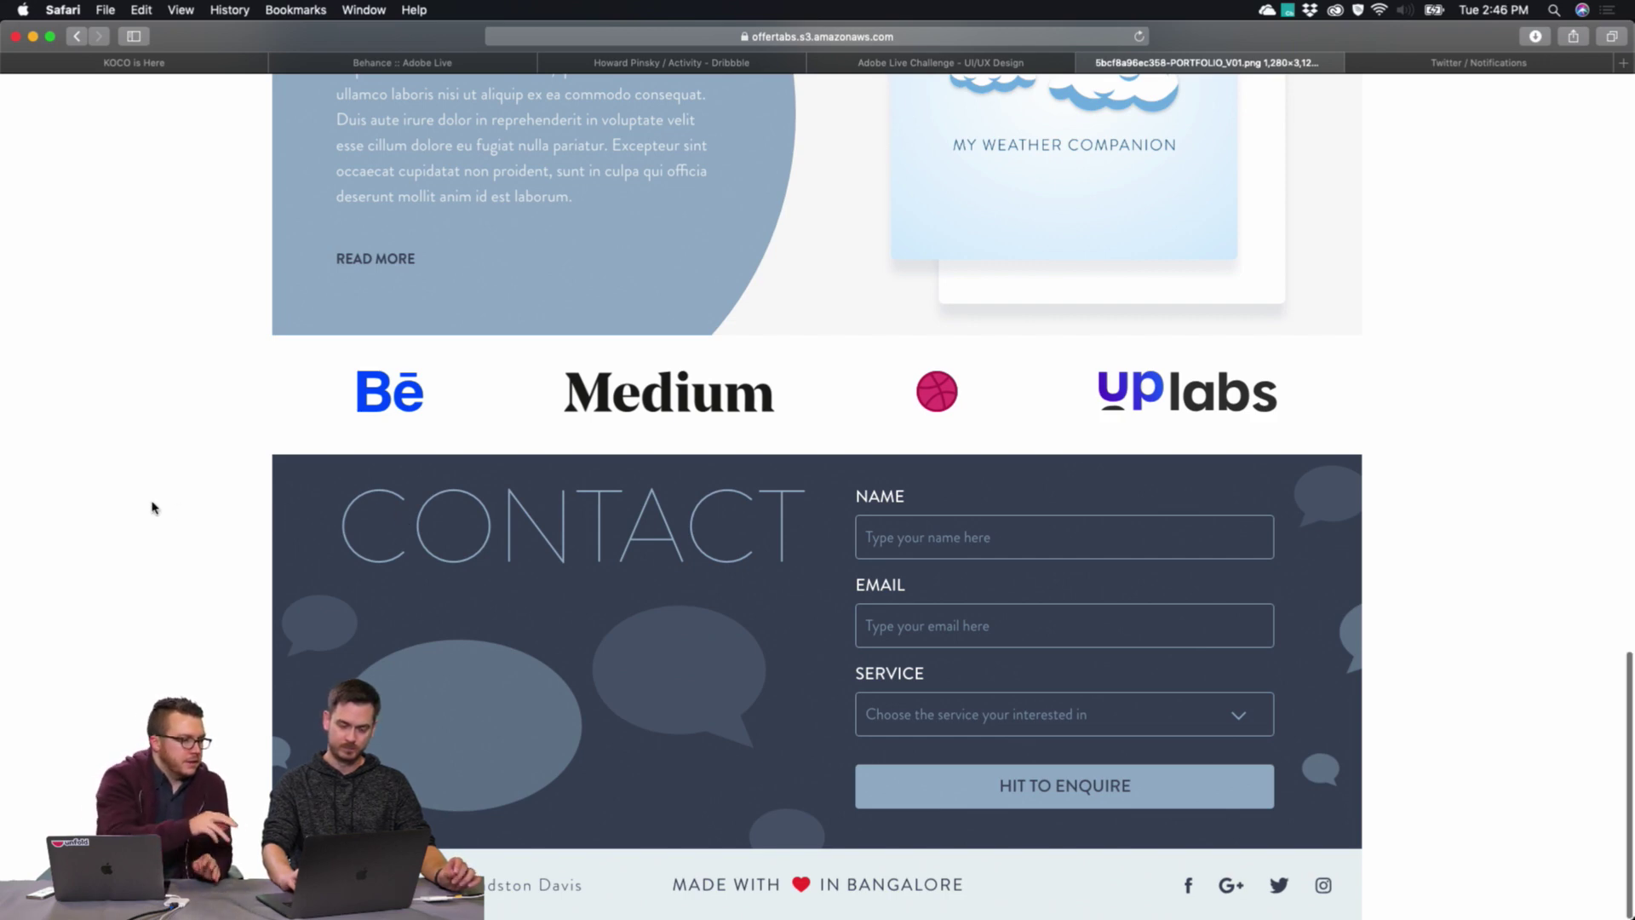
Review the blue-circle portfolio again, from the Projects category cards and portrait header to the Blogs section with the CLIME card.
scroll(154, 509, up, 8)
scroll(154, 508, up, 4)
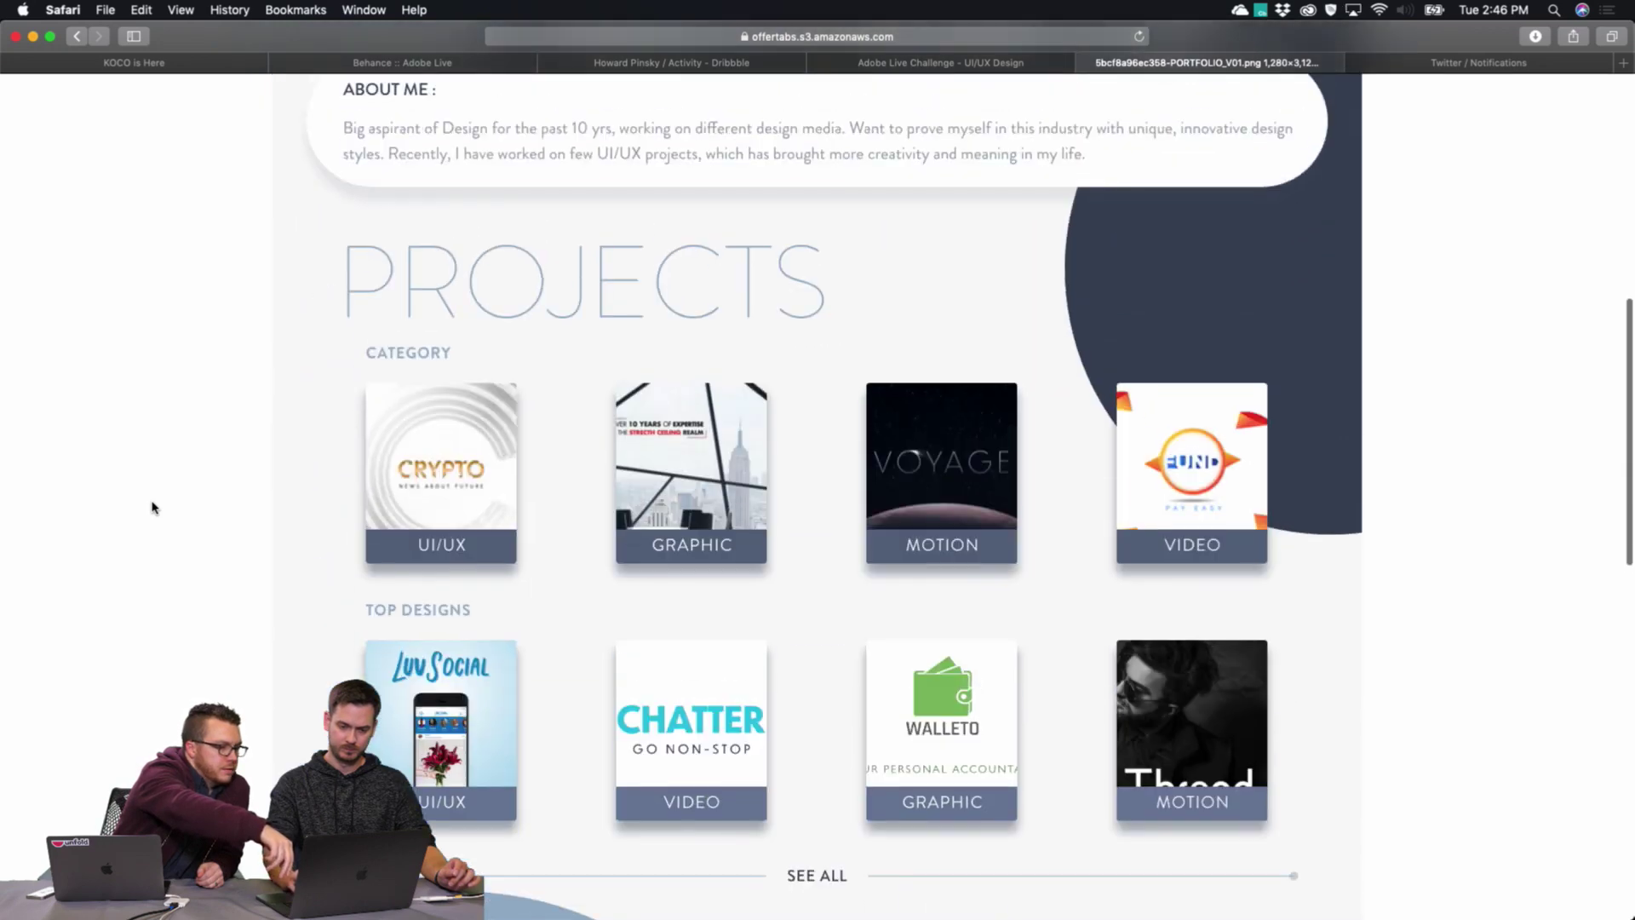
scroll(154, 508, down, 2)
scroll(154, 508, up, 2)
scroll(155, 509, up, 1)
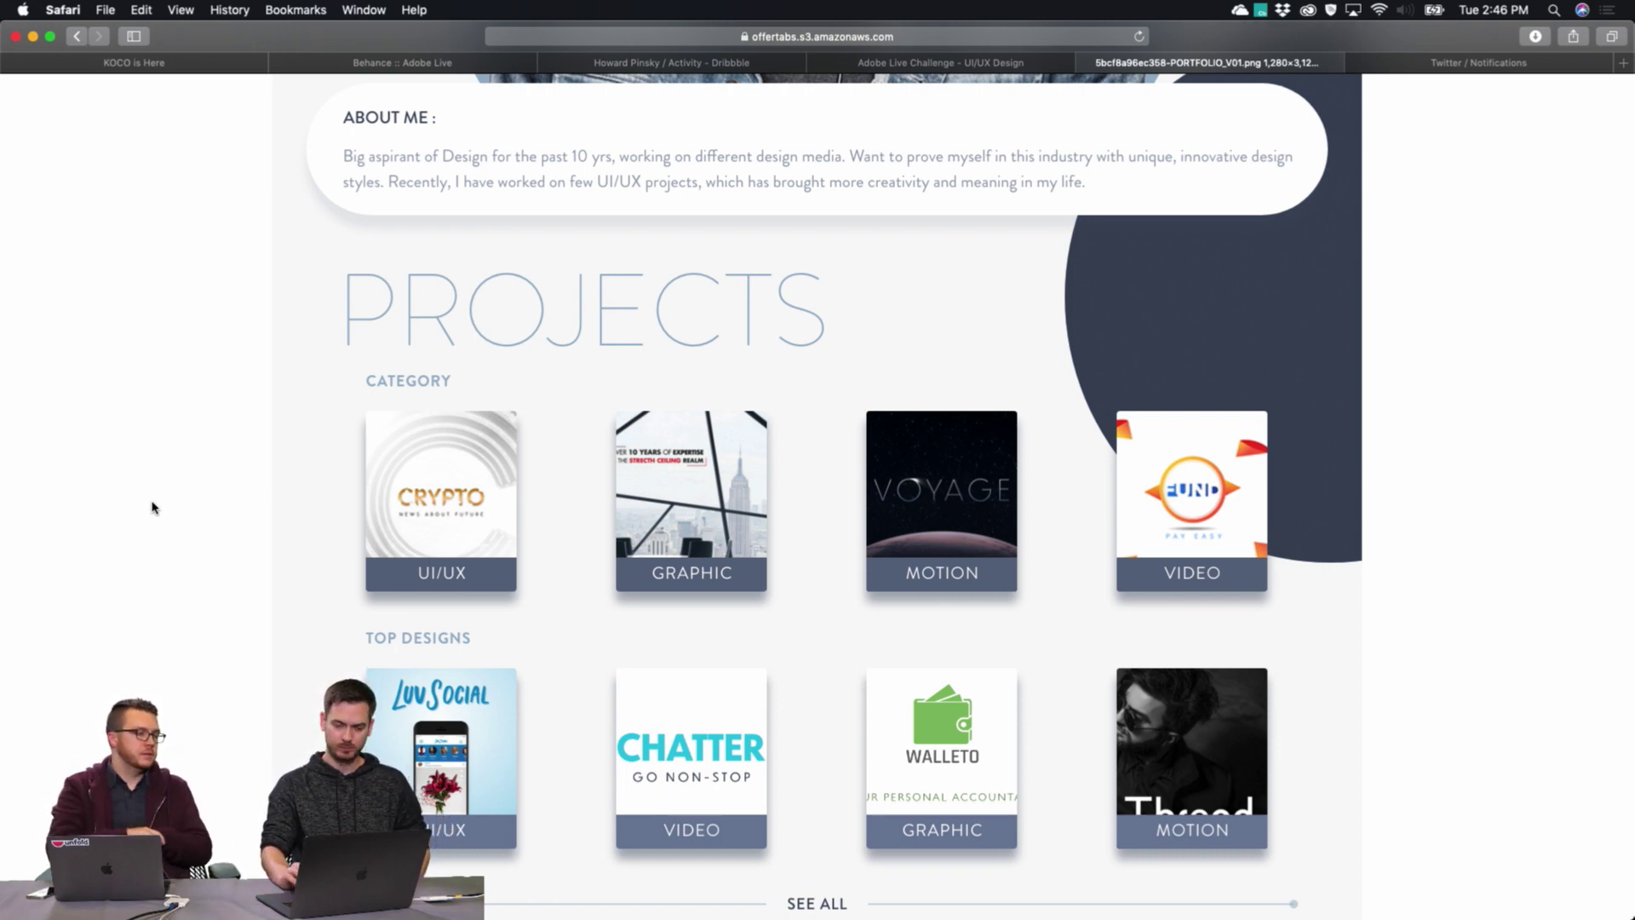
scroll(152, 508, up, 10)
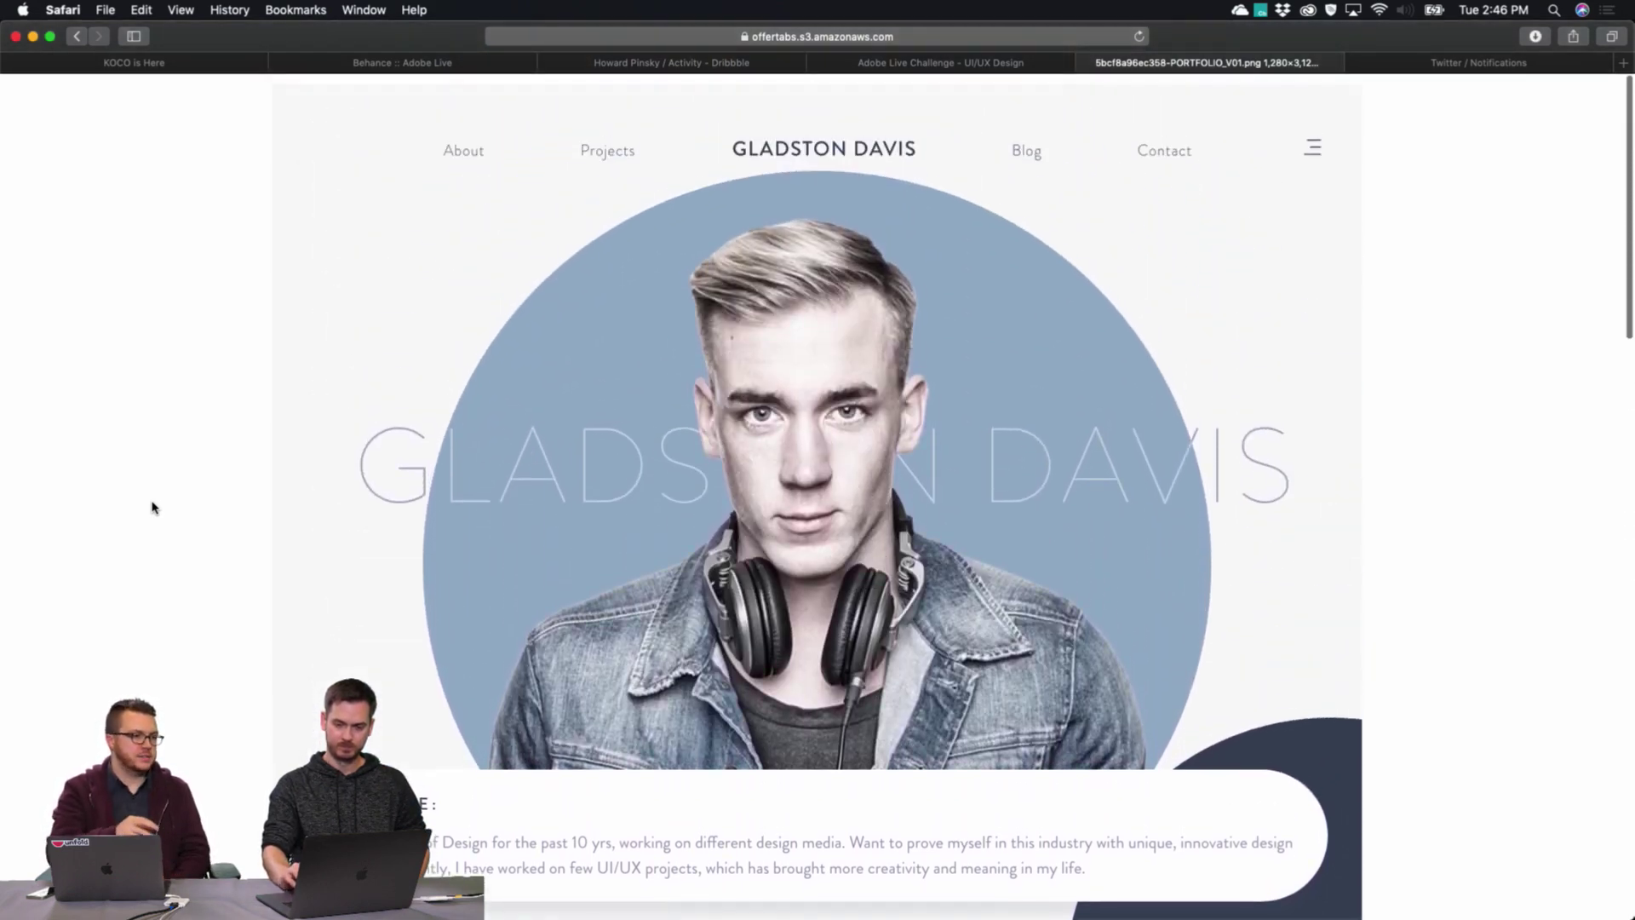
scroll(152, 508, down, 10)
scroll(153, 507, down, 5)
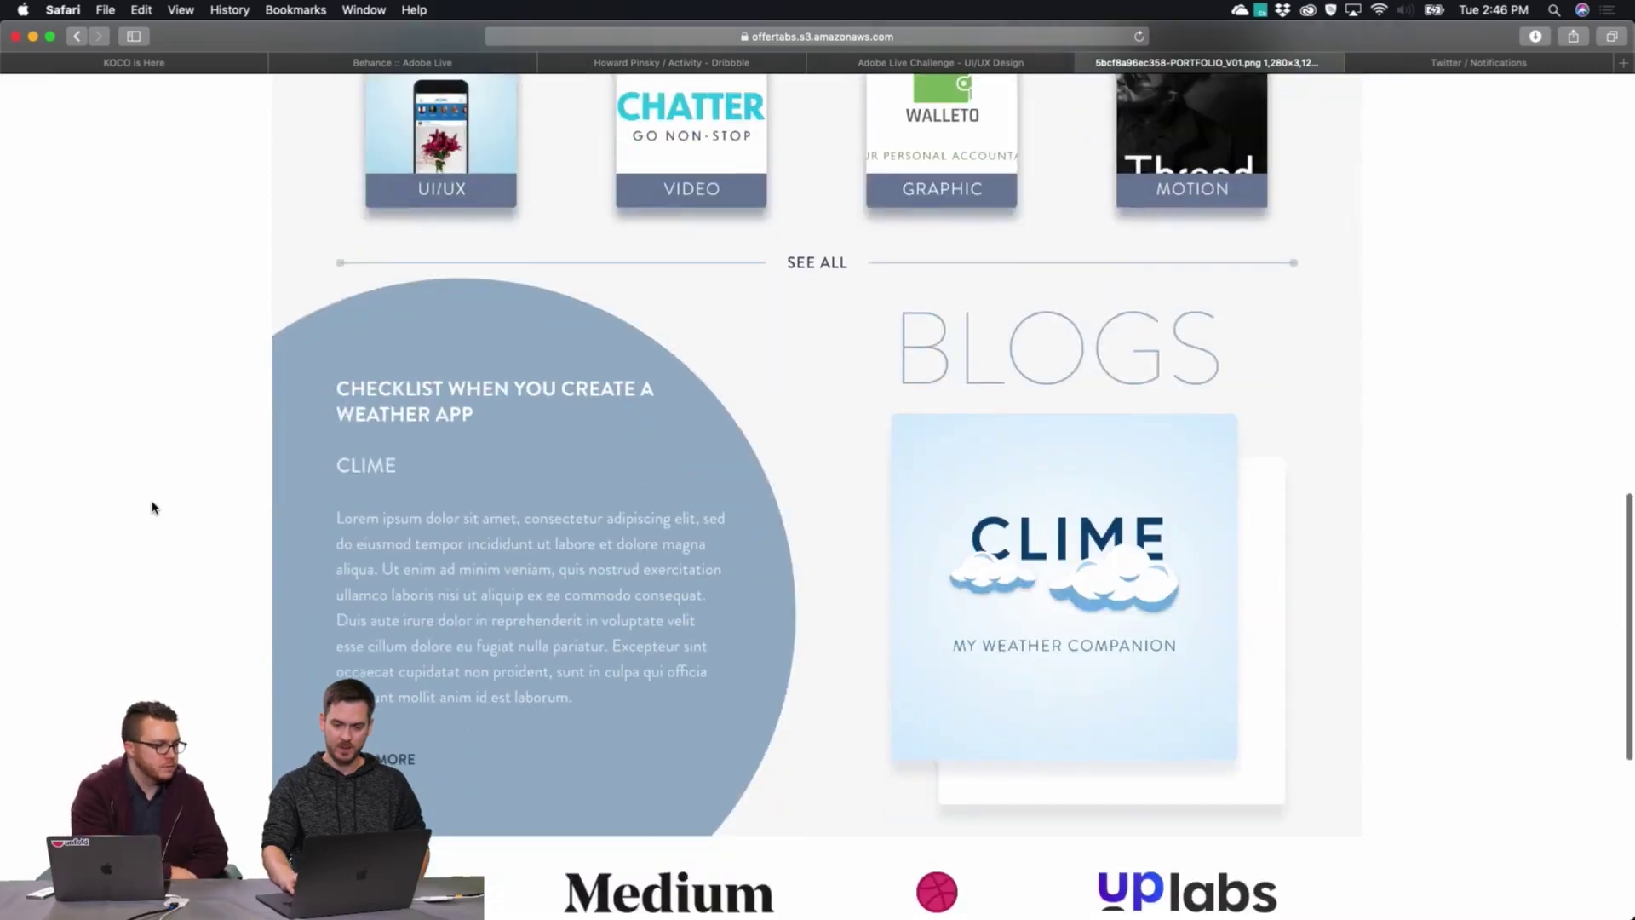
Close the blue-circle portfolio image and its gallery preview, then open the "Most Recent Work" dashboard entry at full size and enlarge it.
click(1087, 63)
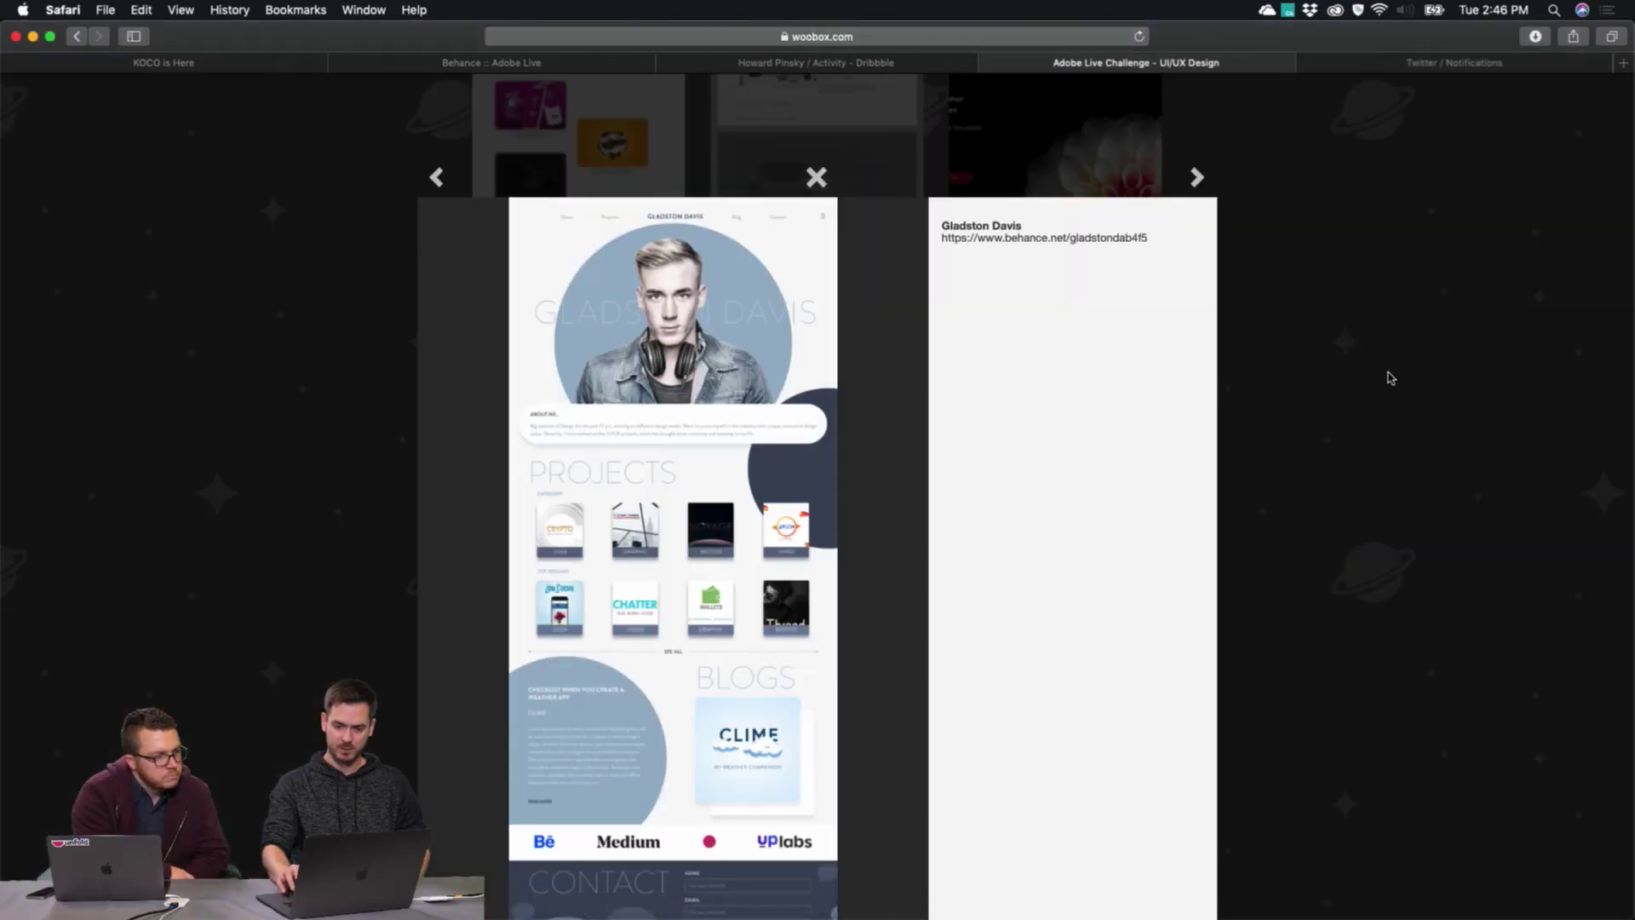
click(1387, 372)
click(566, 576)
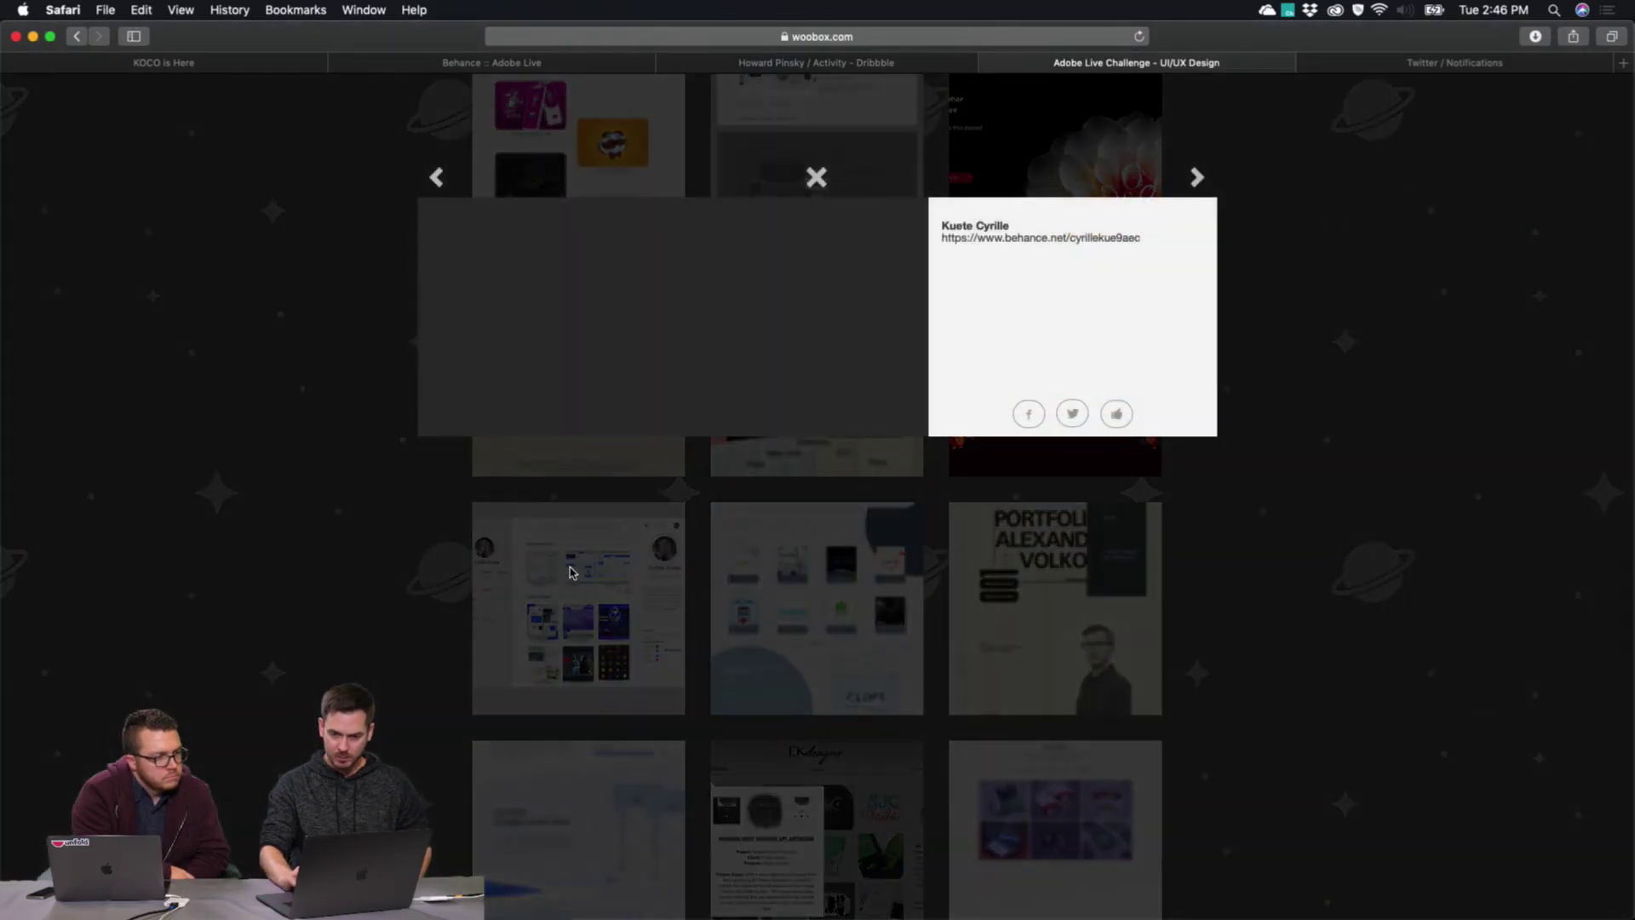
click(731, 359)
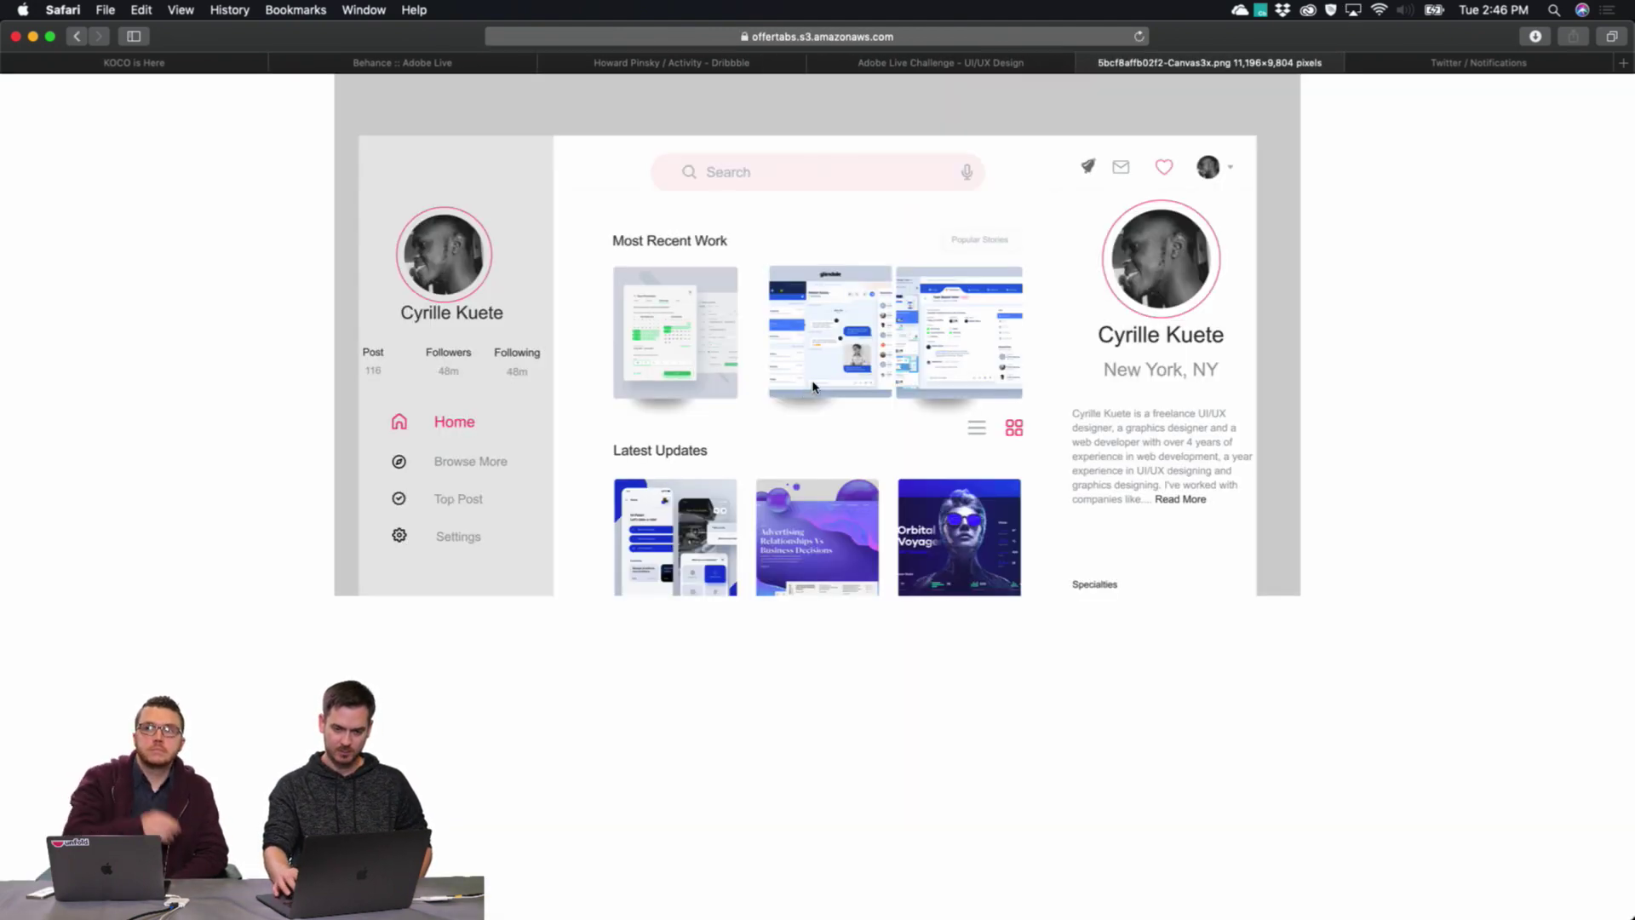
scroll(814, 386, up, 5)
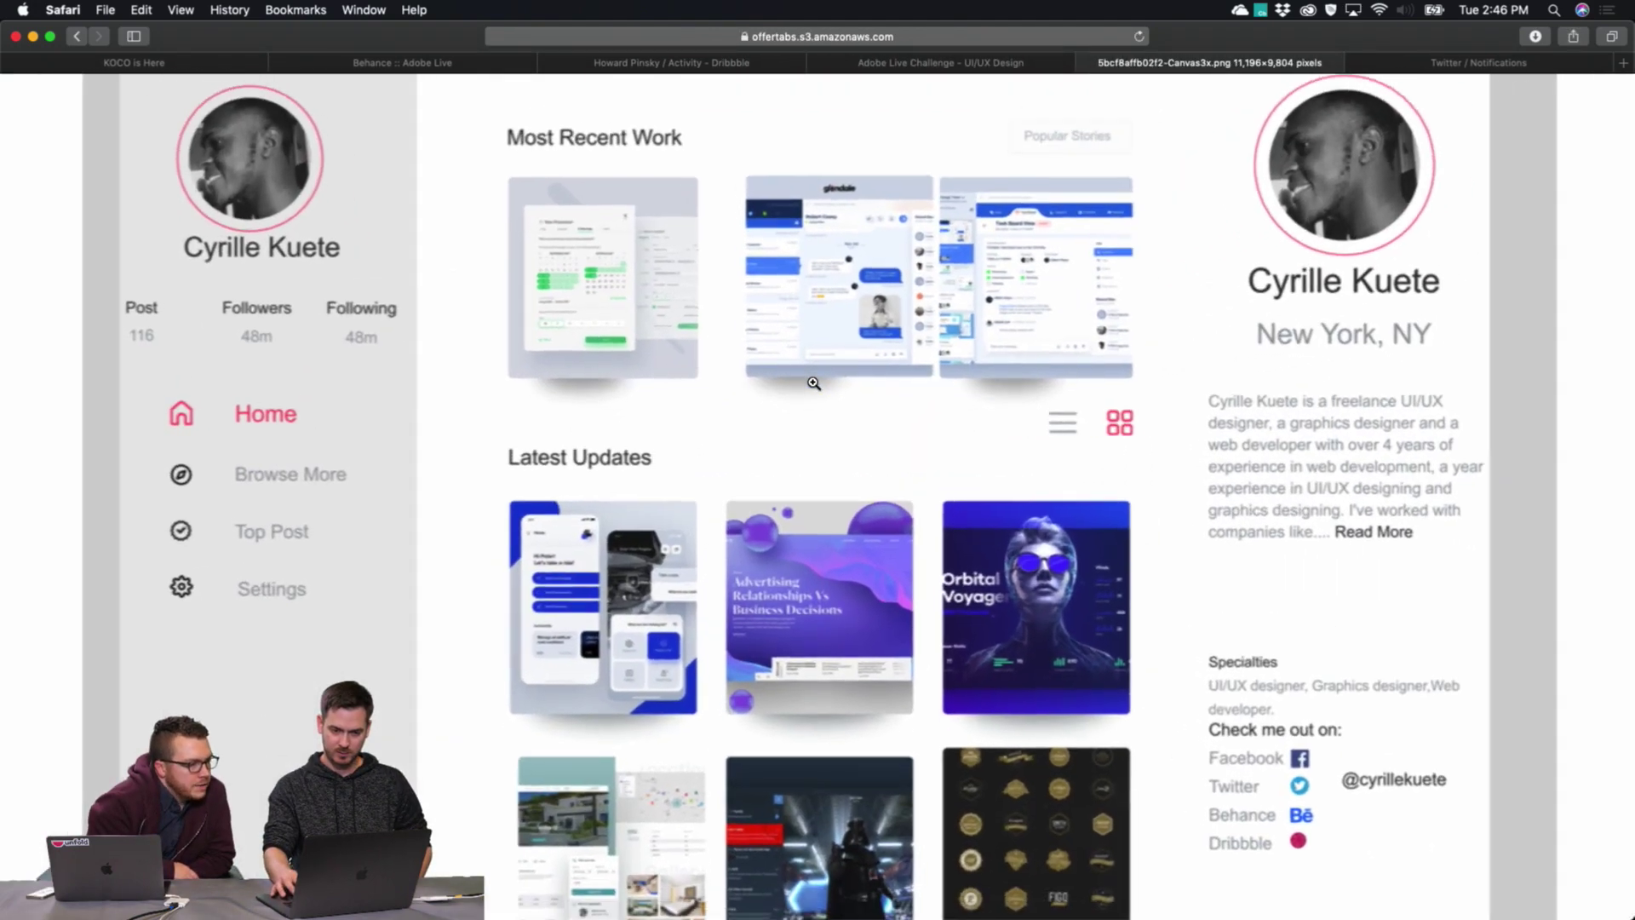
scroll(814, 383, up, 4)
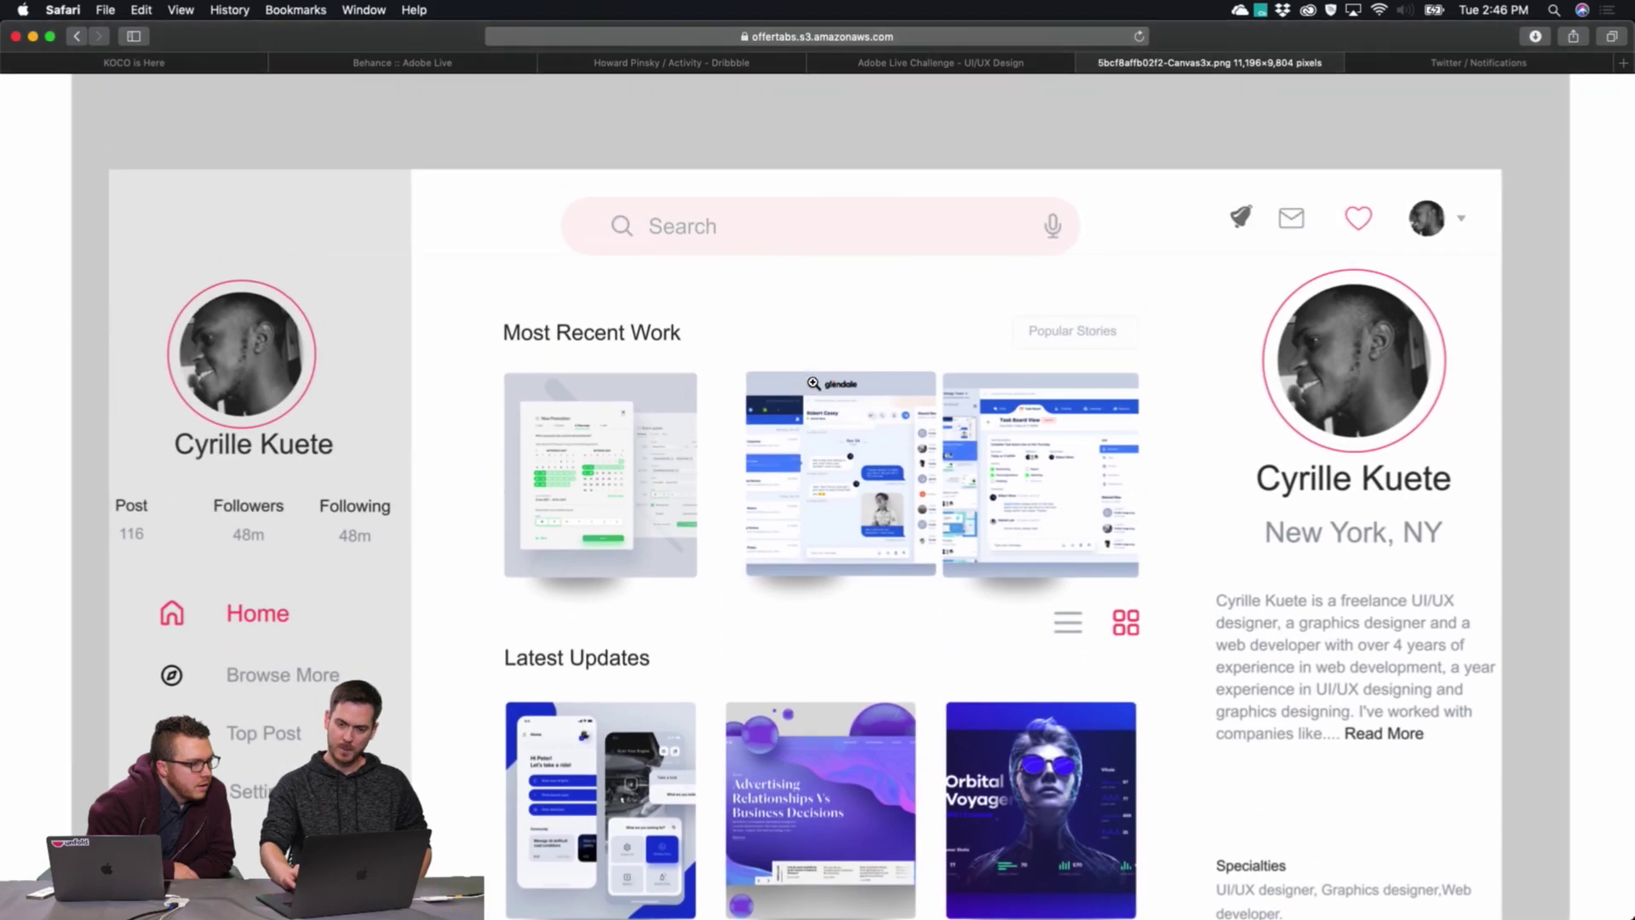
Examine the dashboard portfolio's search header, duplicated profile columns, and "Most Recent Work" and "Latest Updates" thumbnails.
scroll(814, 383, down, 1)
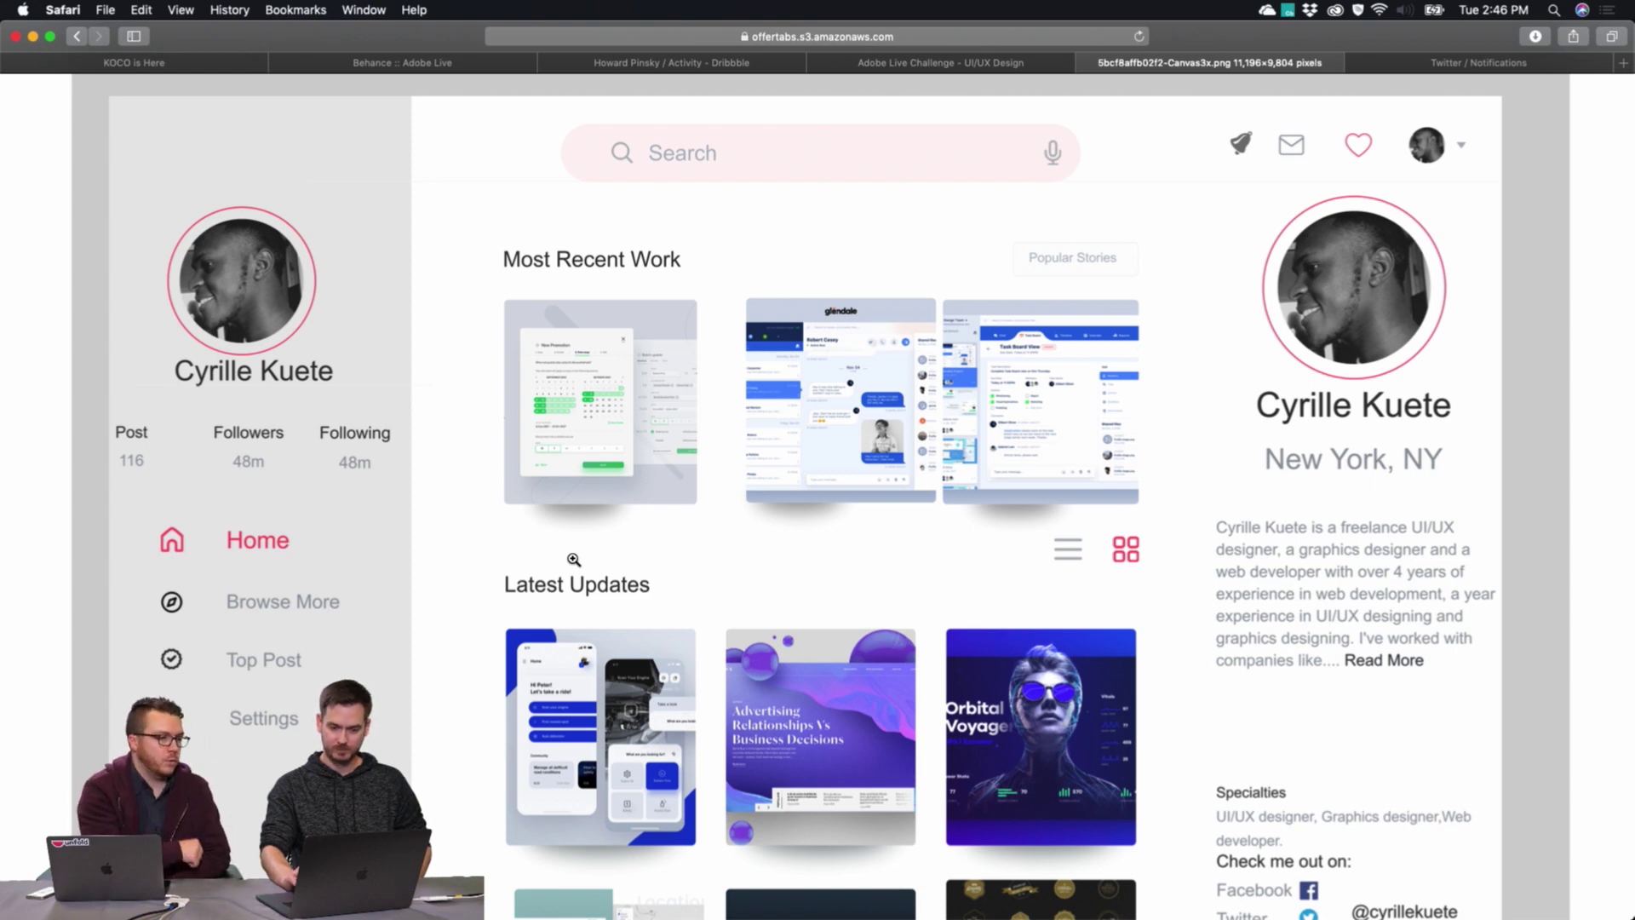
scroll(573, 559, down, 5)
scroll(573, 560, up, 2)
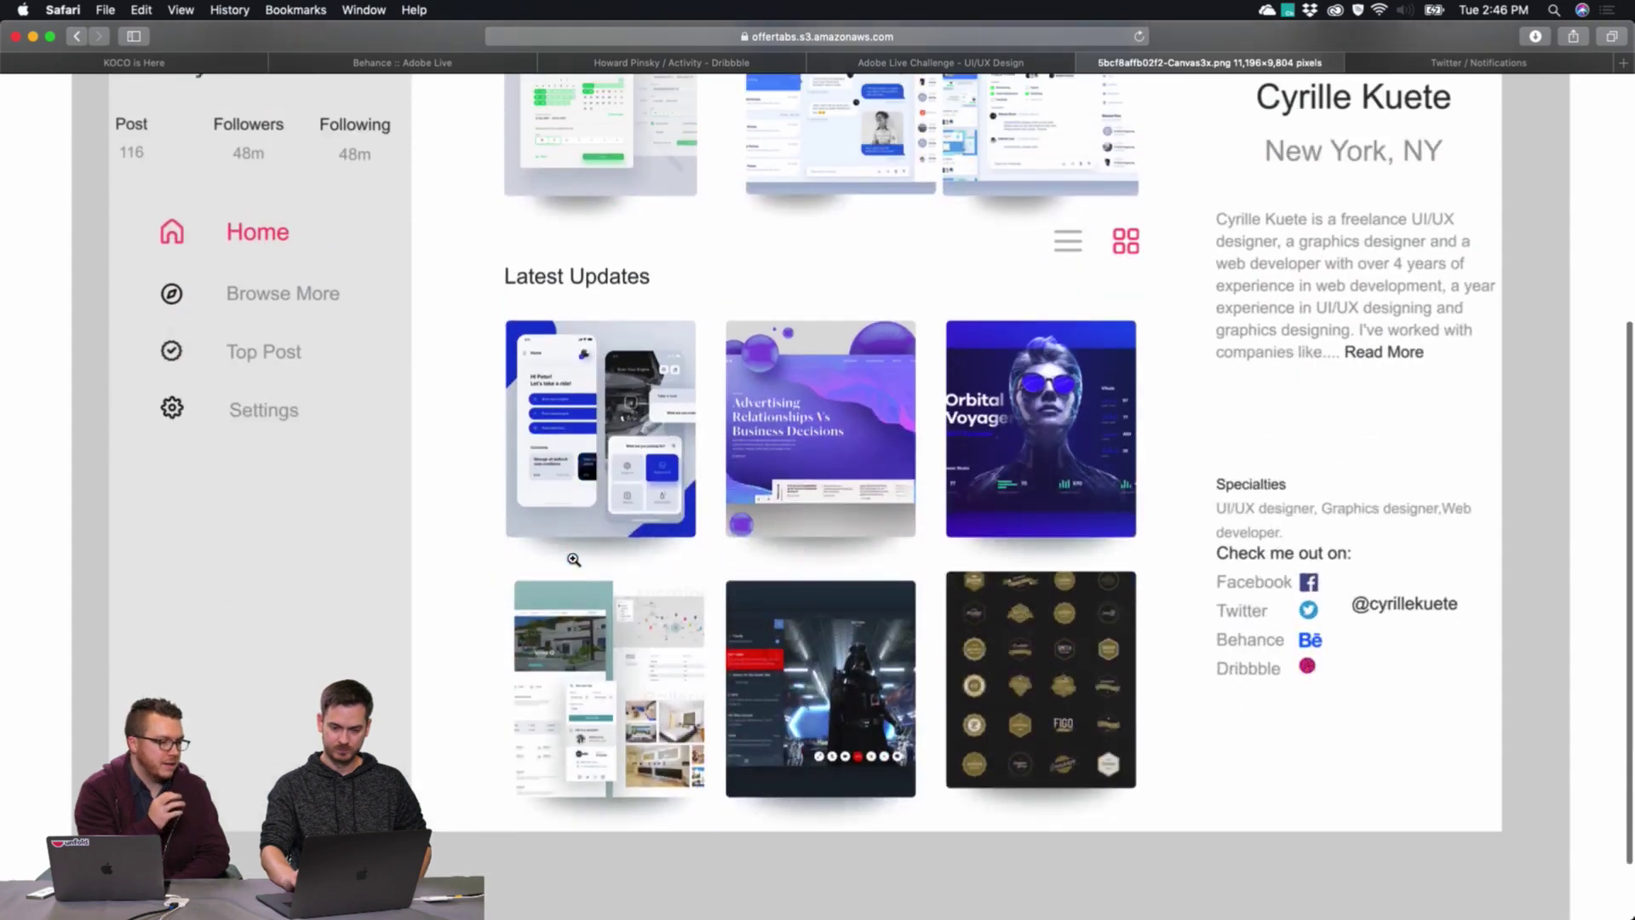
scroll(573, 560, down, 1)
scroll(573, 560, up, 4)
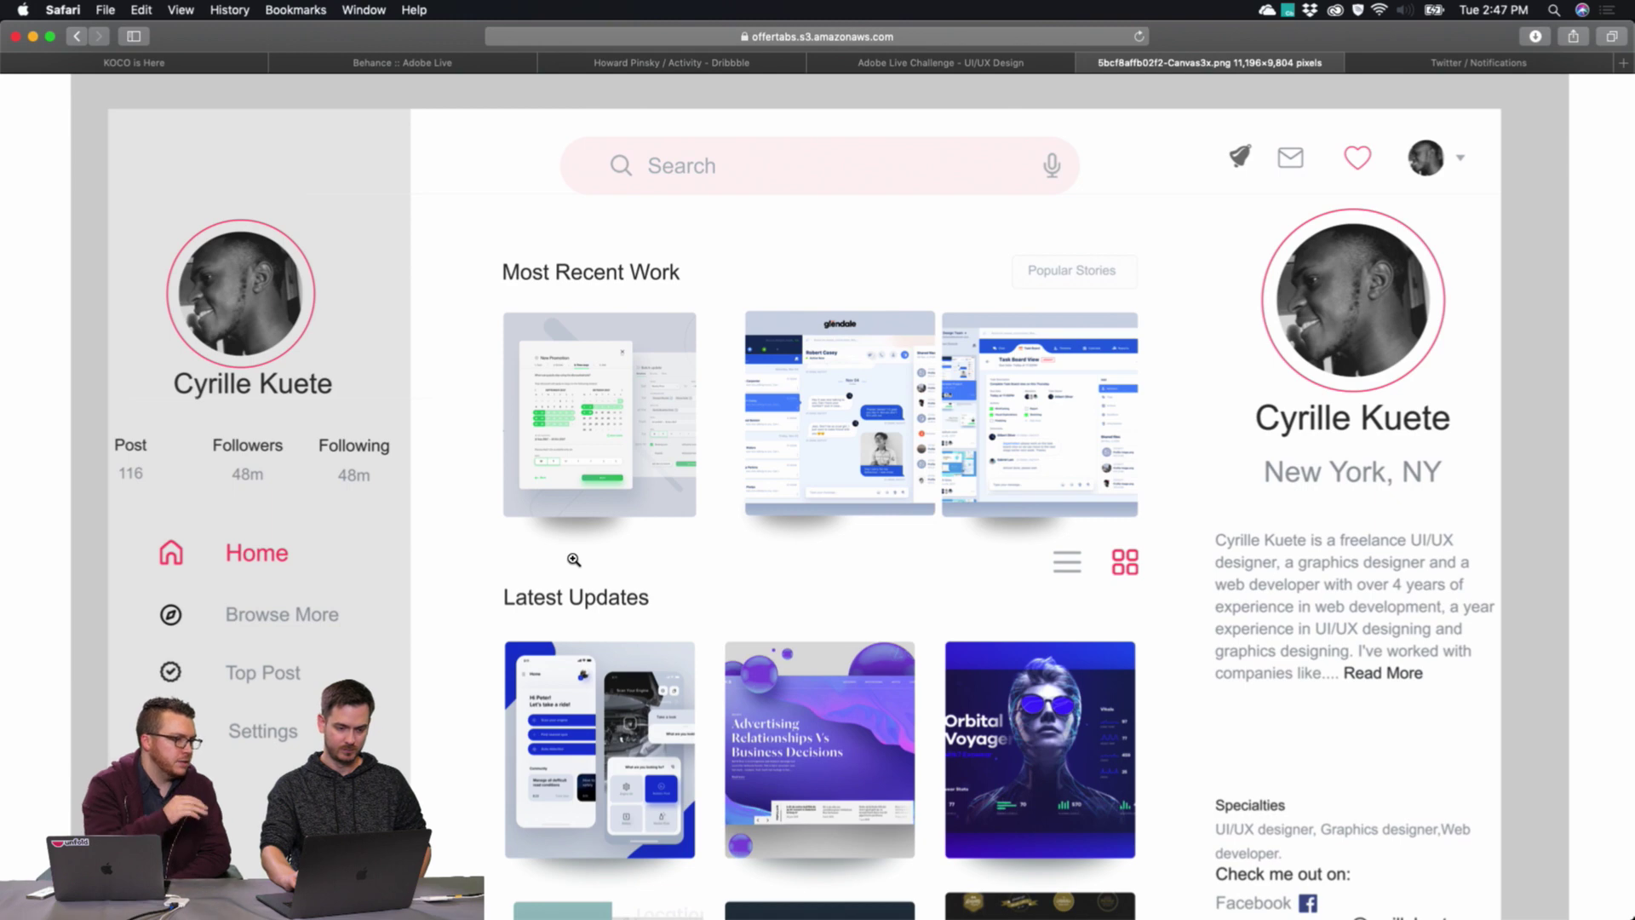
scroll(573, 559, right, 1)
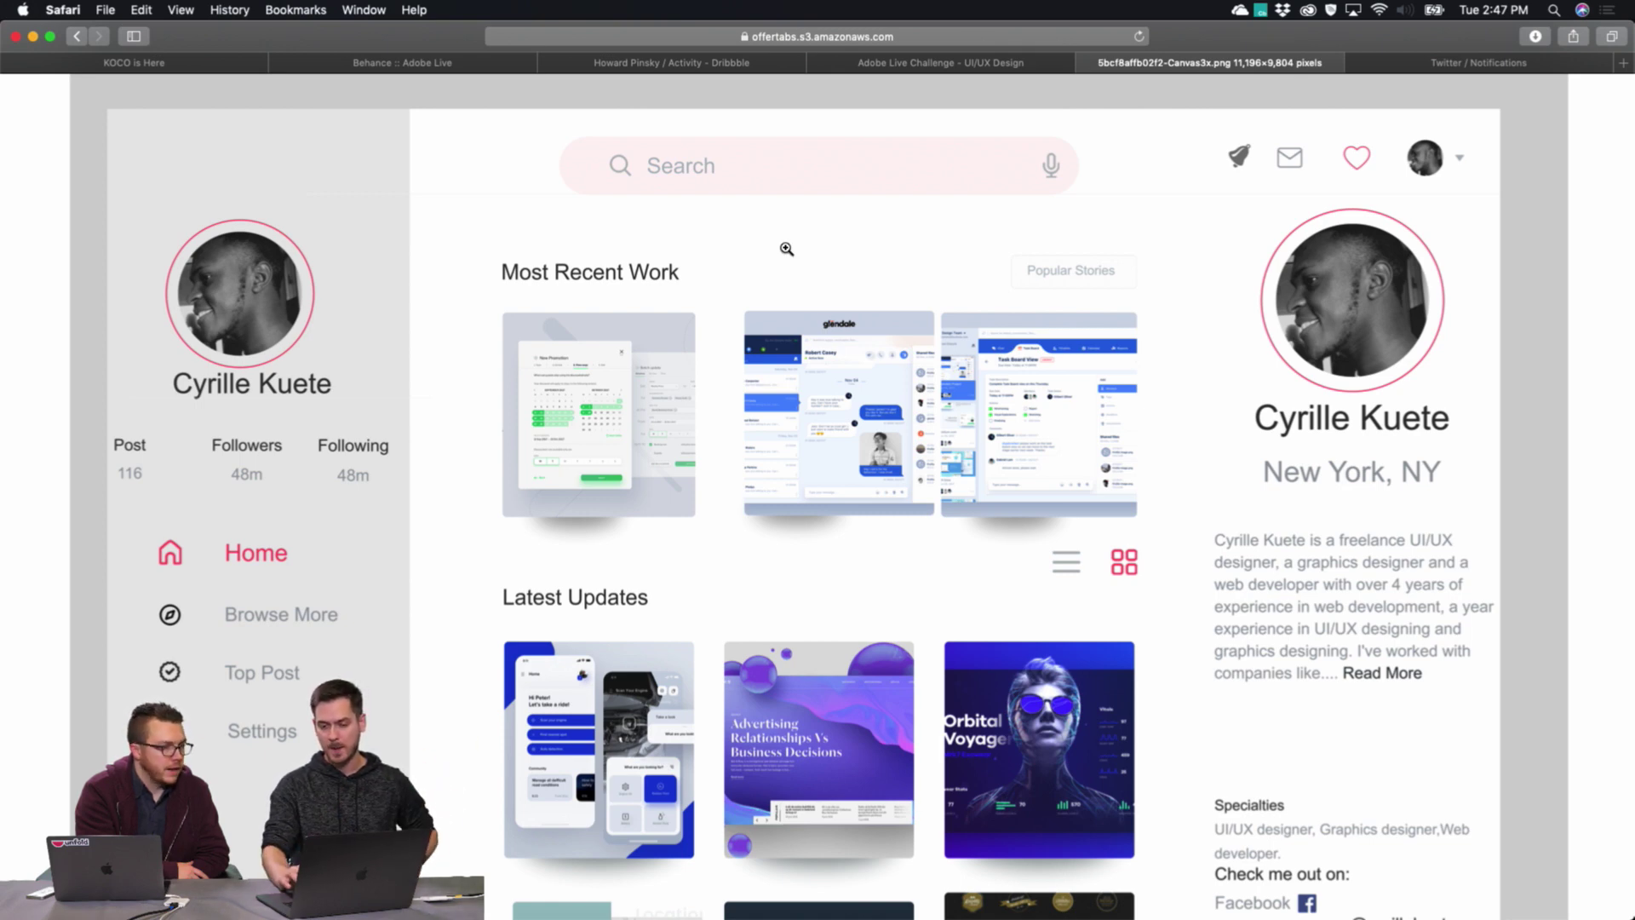
Check the thumbnail grid's spacing and alignment against the side navigation, "Specialties" text and social links in the dashboard portfolio.
scroll(786, 248, down, 5)
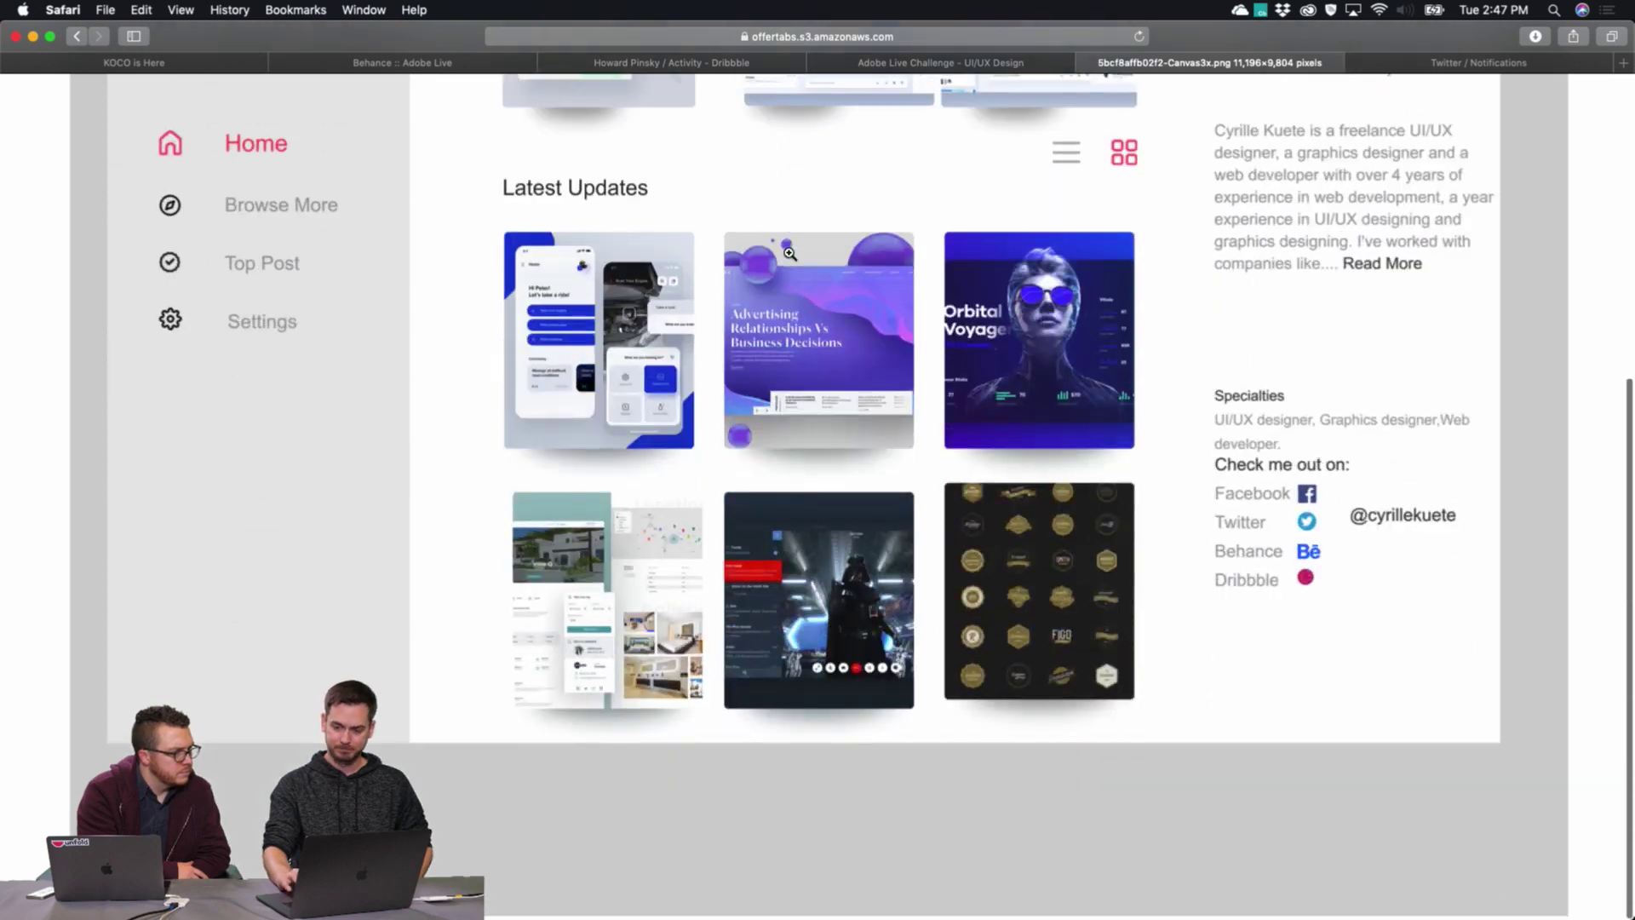
scroll(789, 253, up, 2)
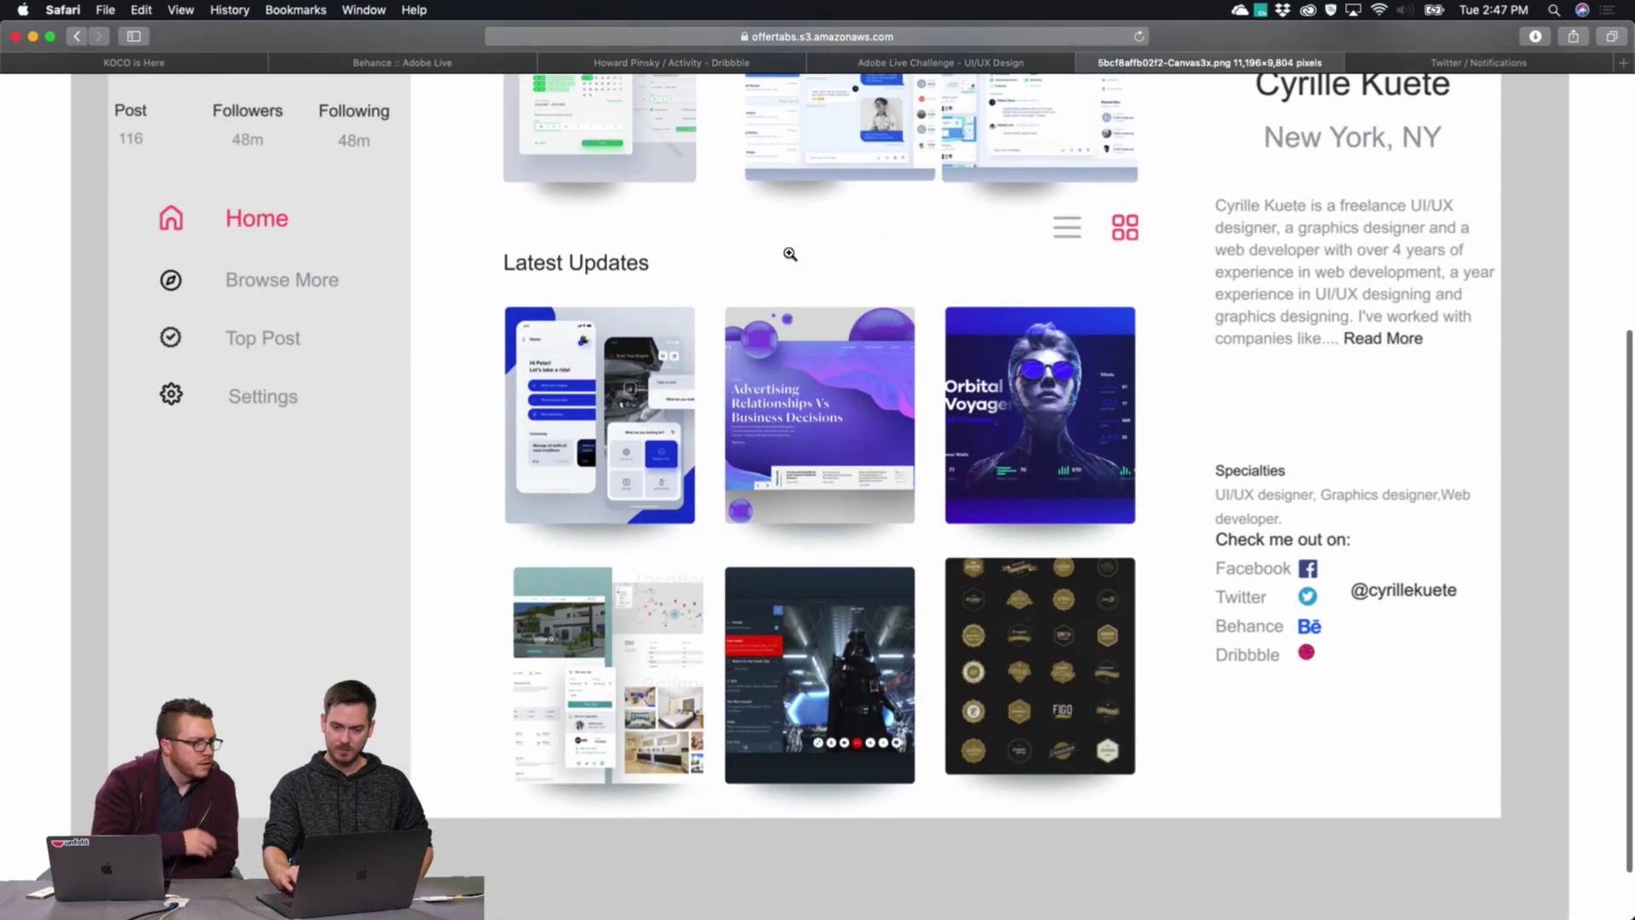
scroll(790, 253, up, 3)
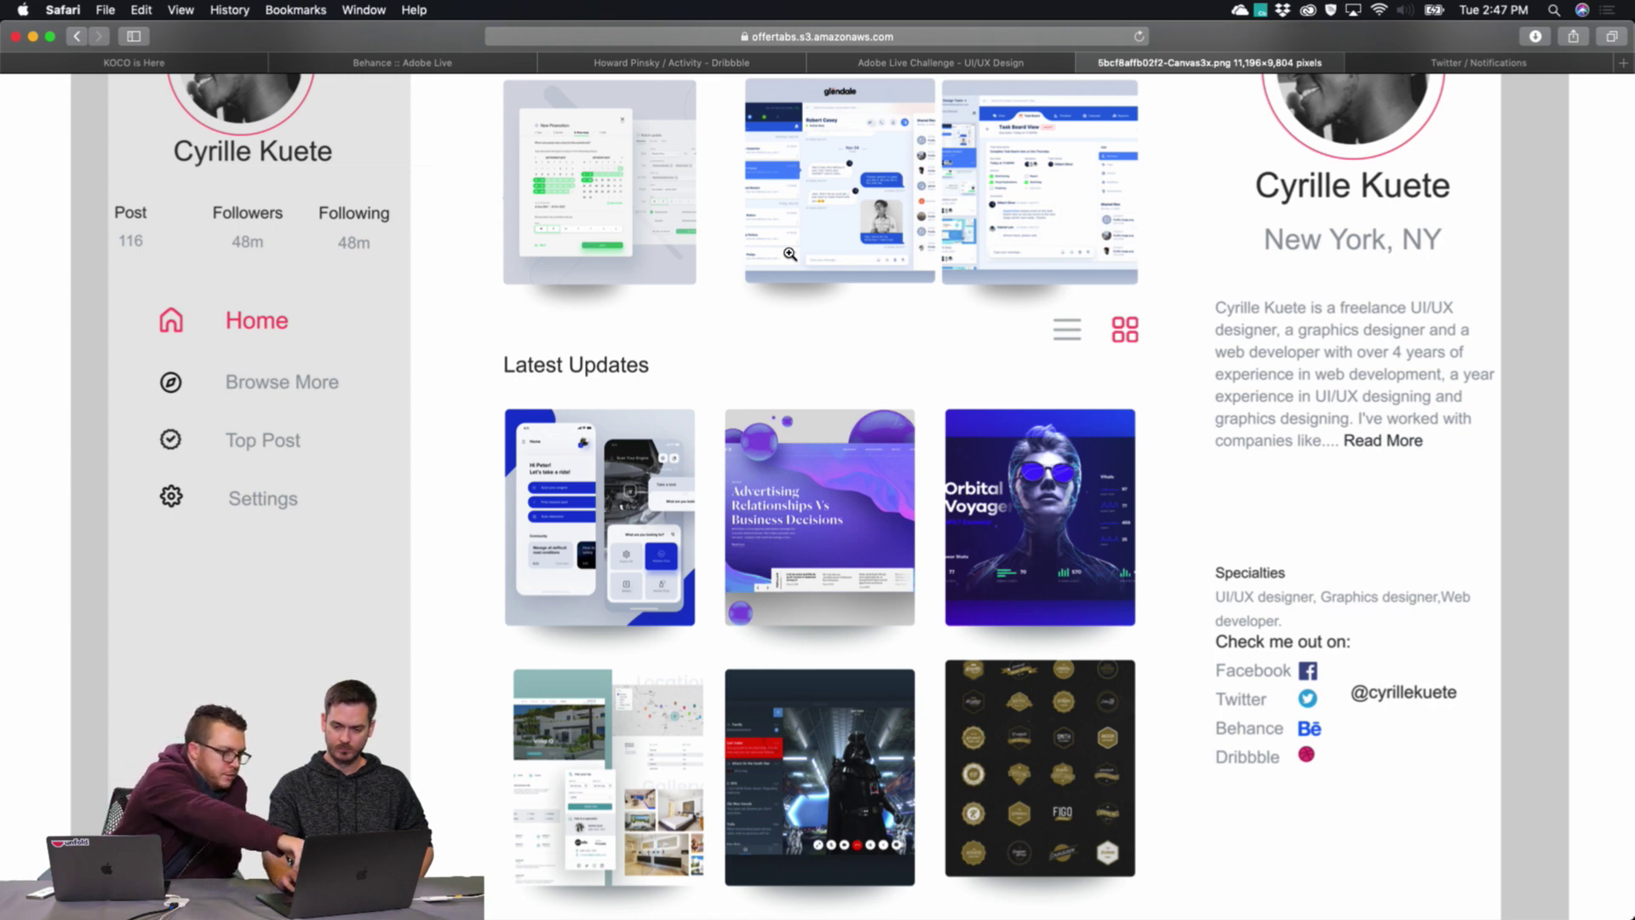
scroll(790, 253, up, 2)
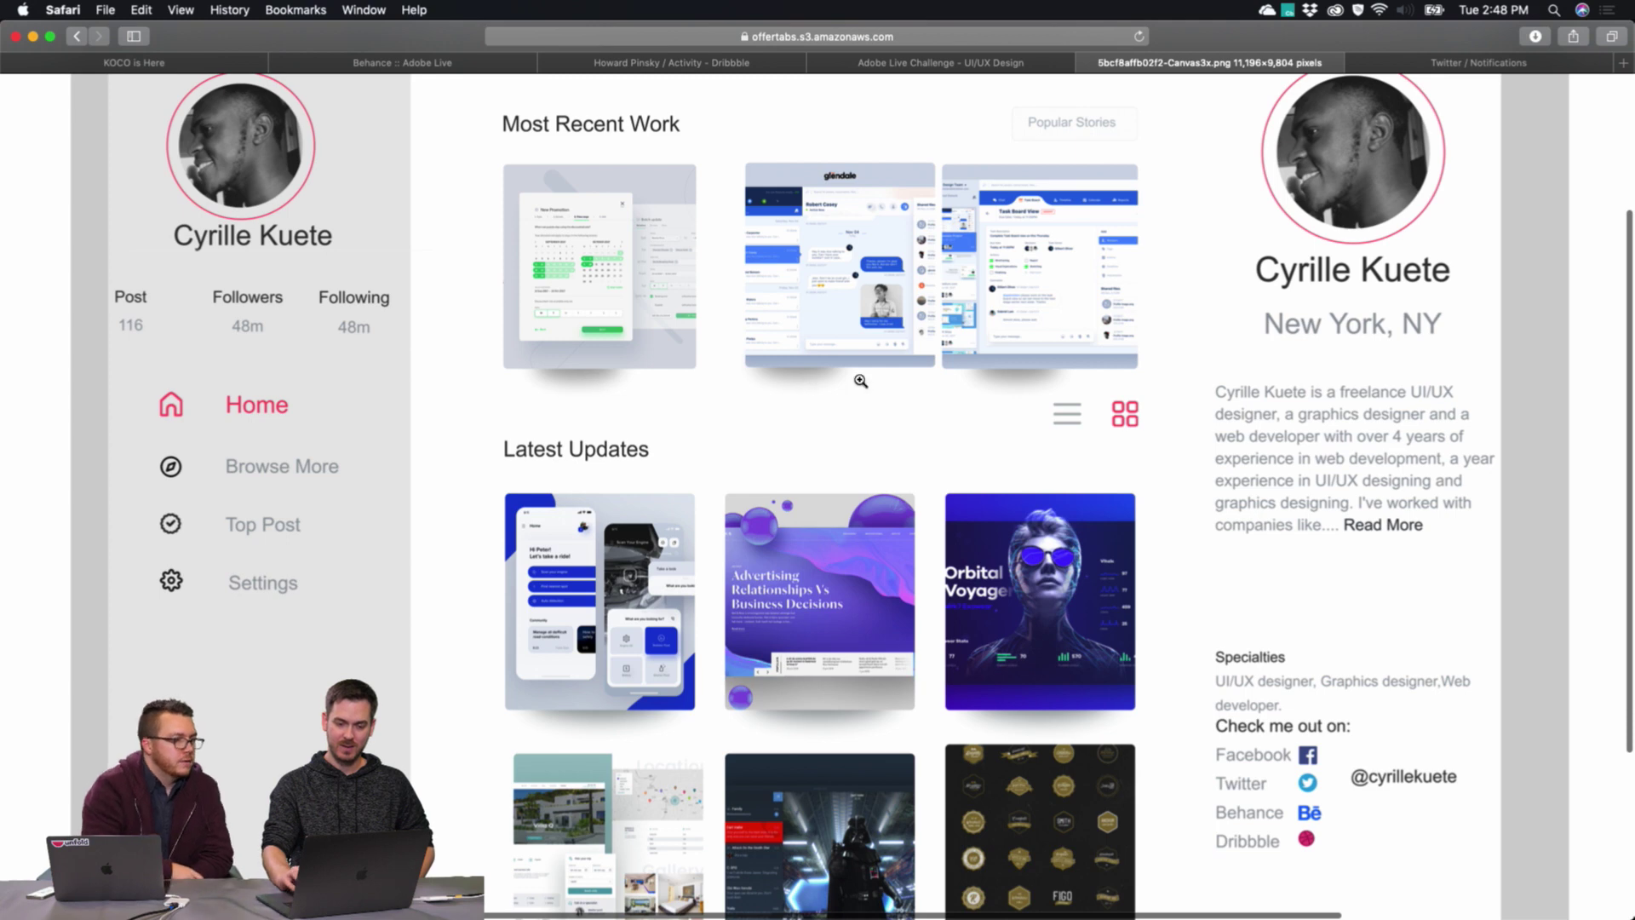
scroll(1250, 127, up, 3)
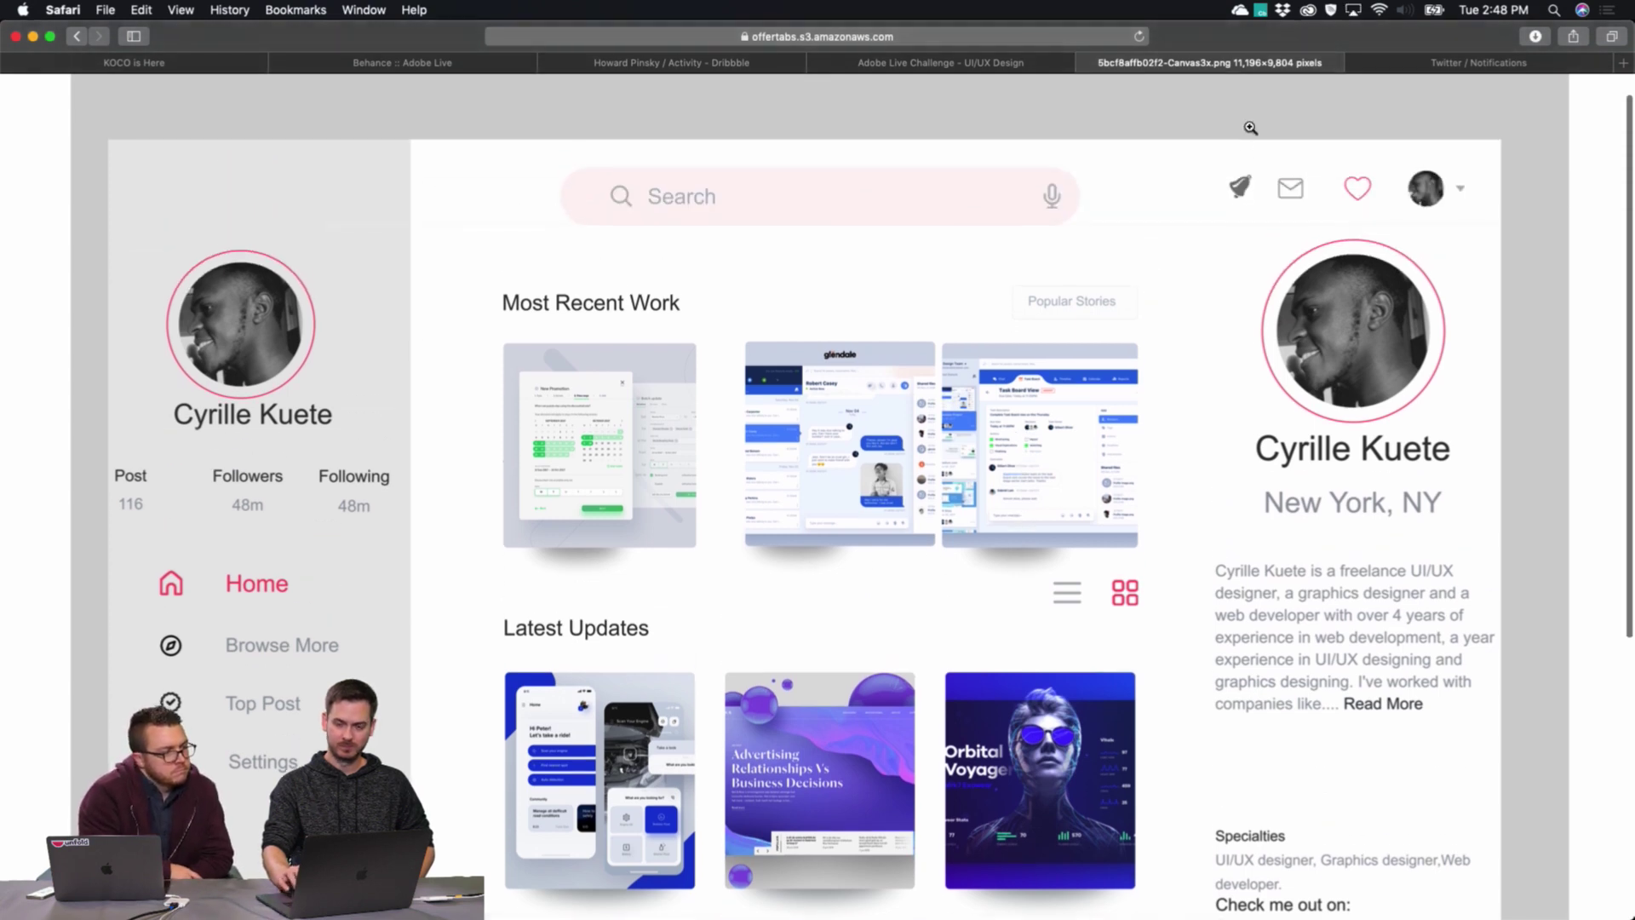
Close the dashboard portfolio and its preview, then find the Angry Birds 3D artist entry in the gallery and open it at full size.
click(1086, 62)
click(1441, 441)
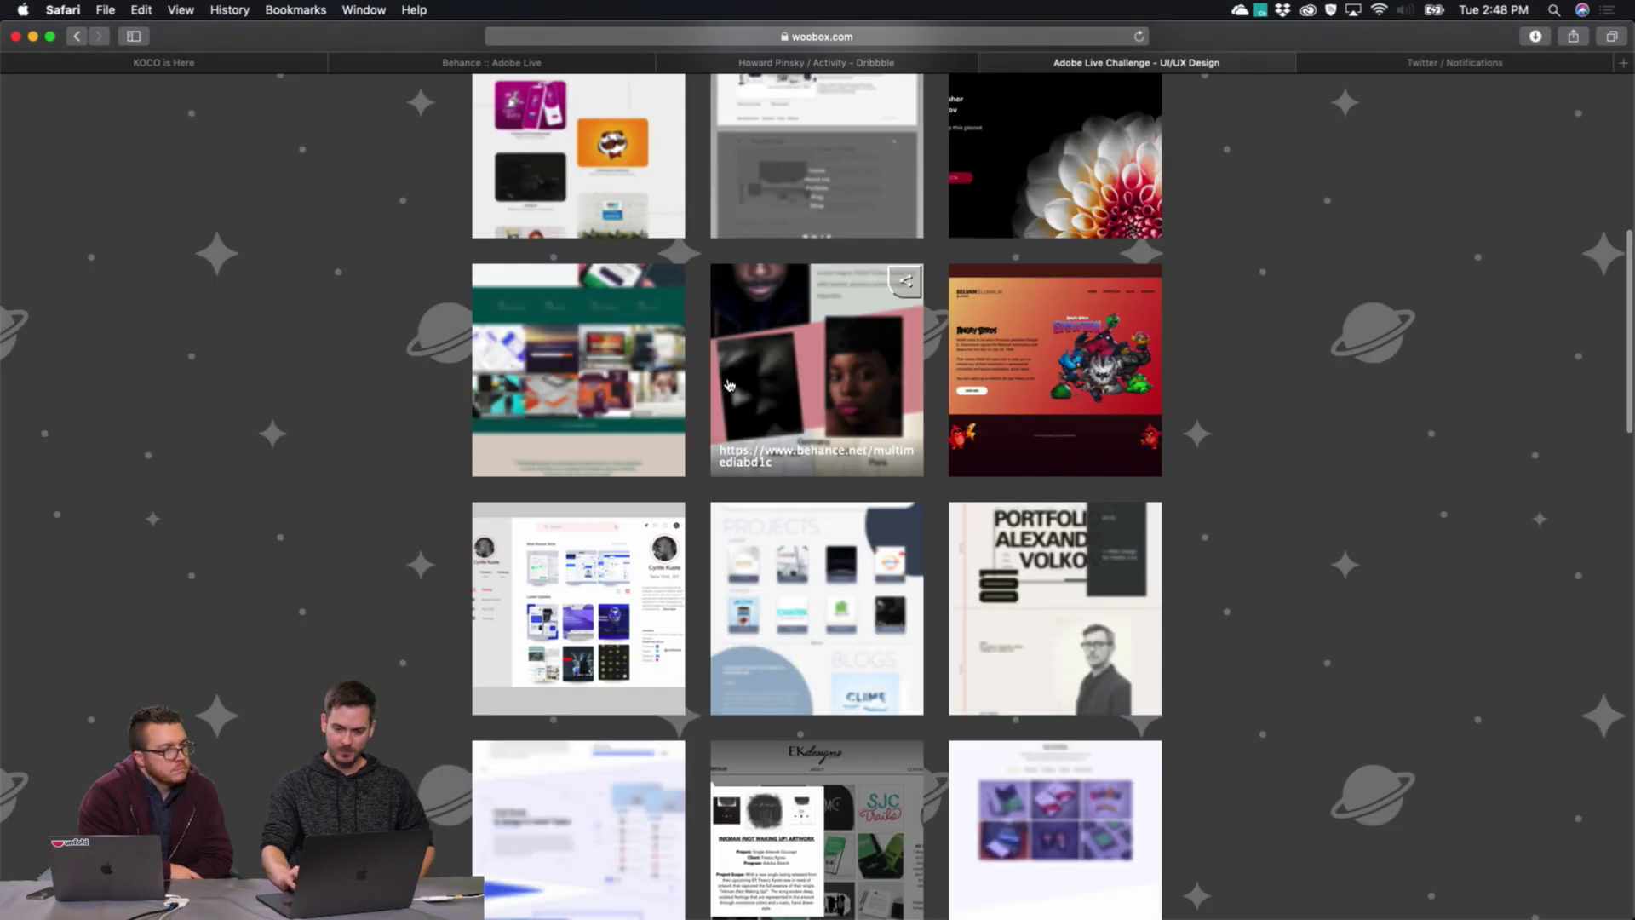
scroll(596, 468, up, 5)
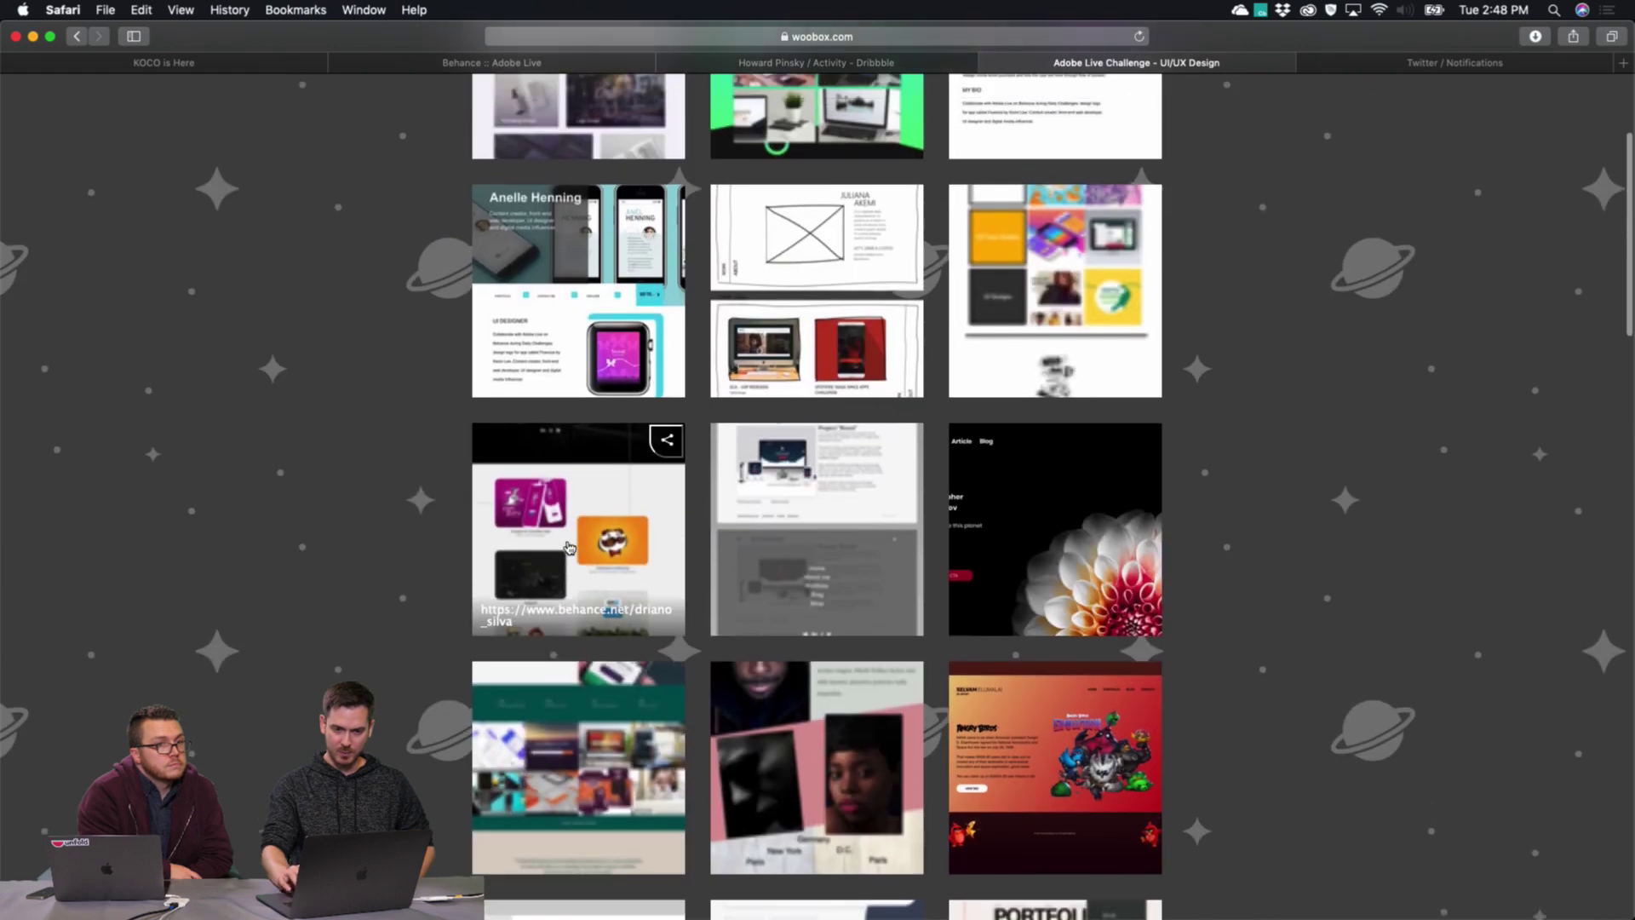
scroll(568, 547, up, 3)
scroll(579, 558, down, 9)
scroll(596, 575, up, 3)
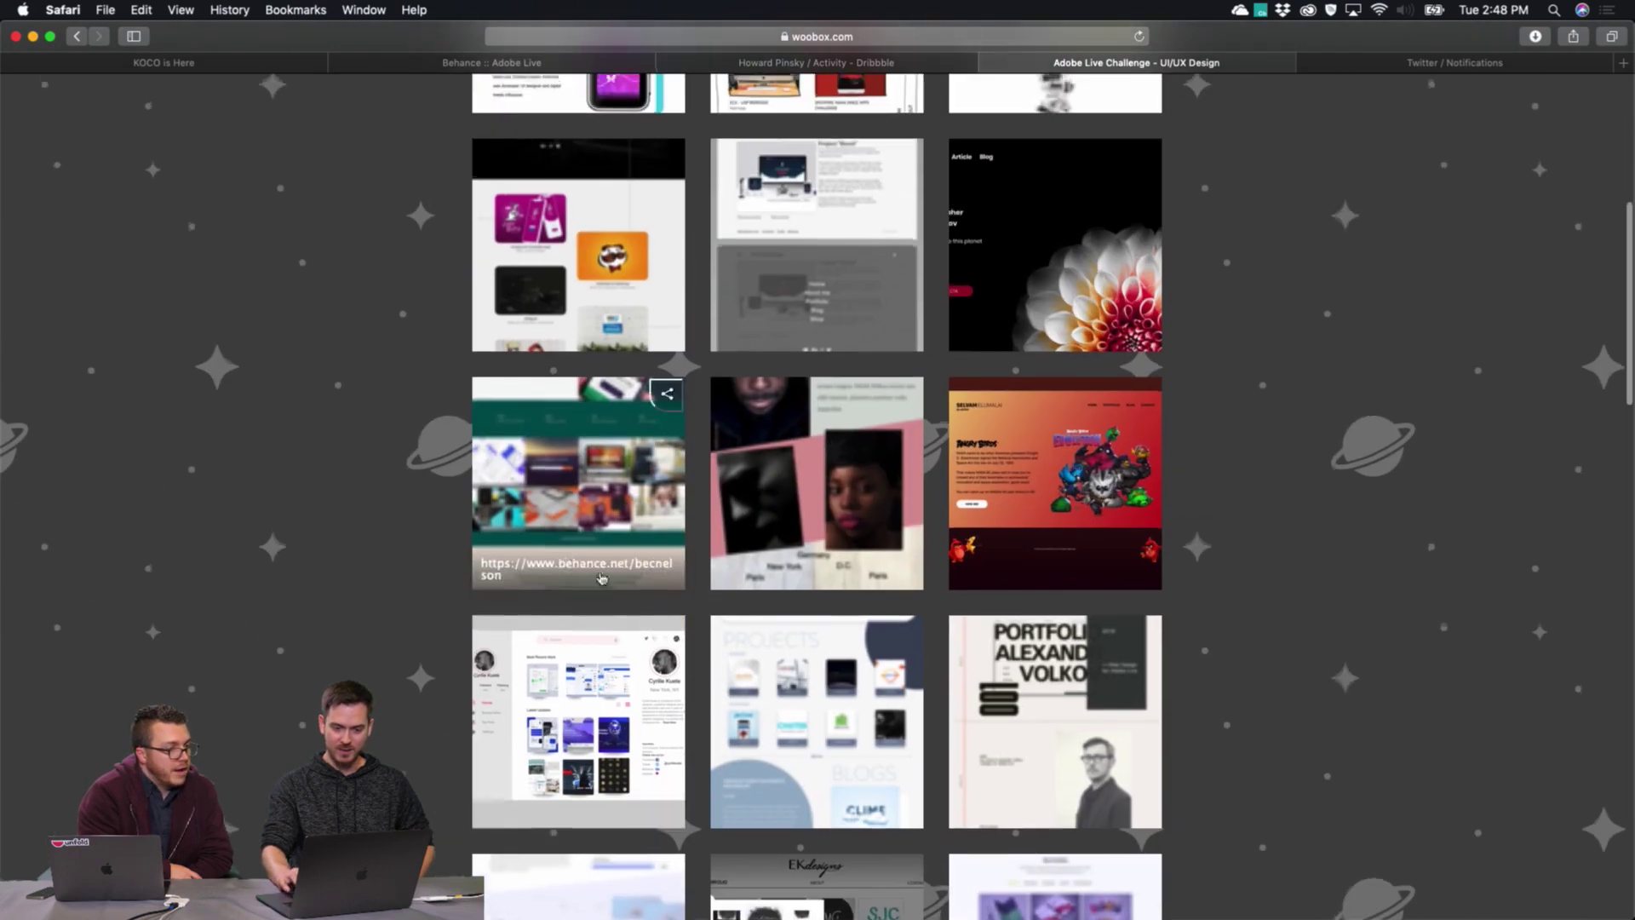
click(1063, 471)
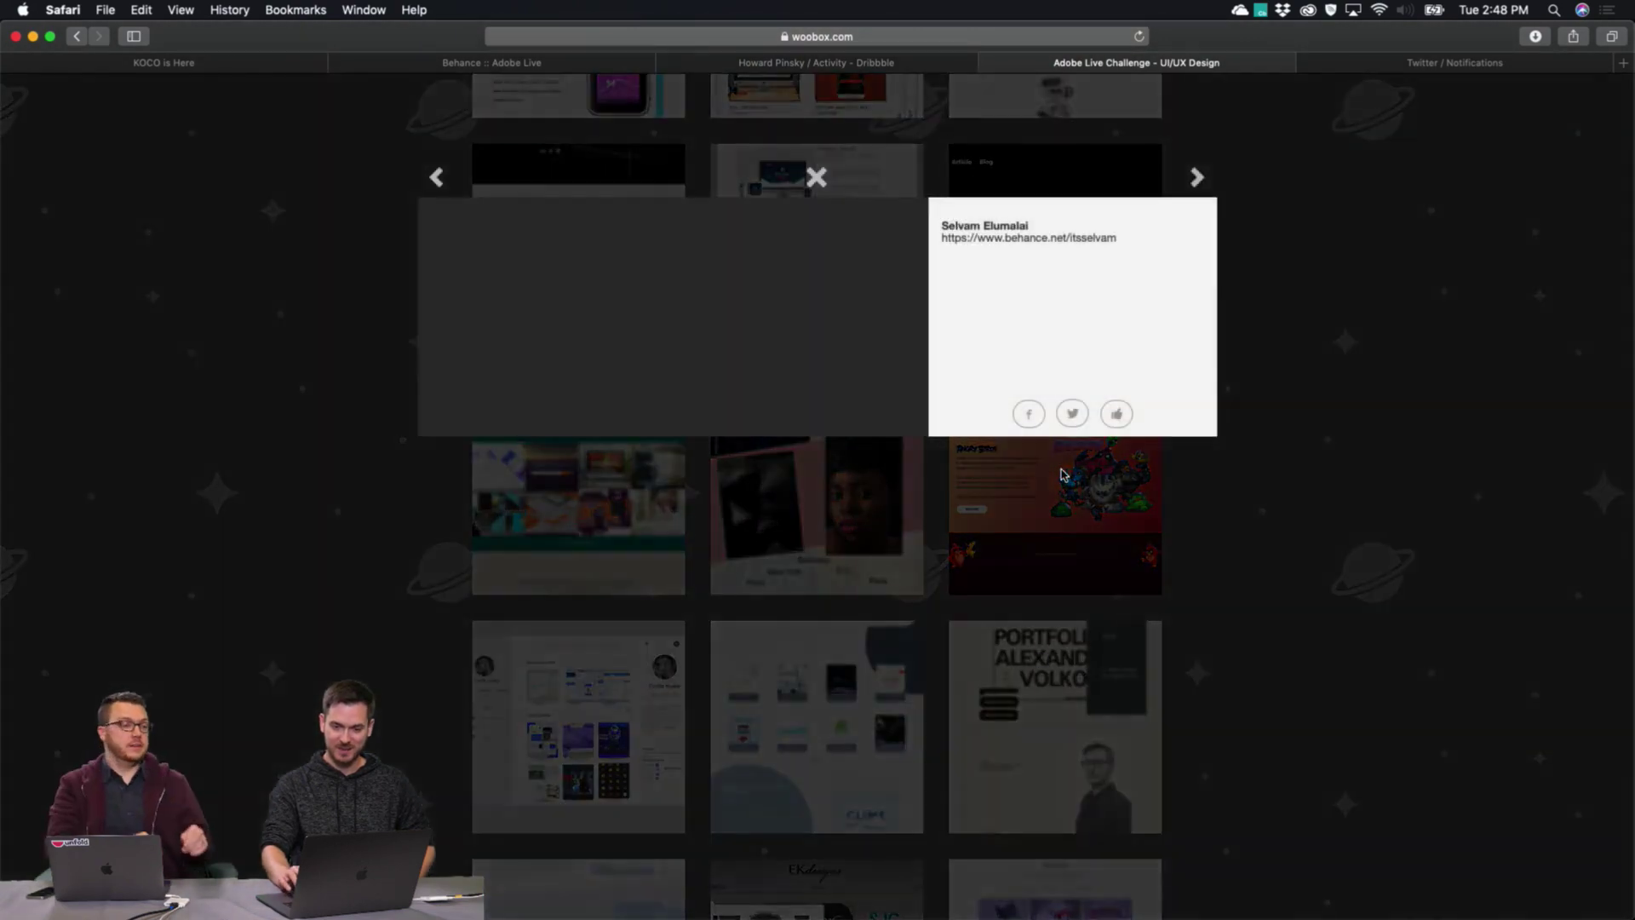
click(752, 305)
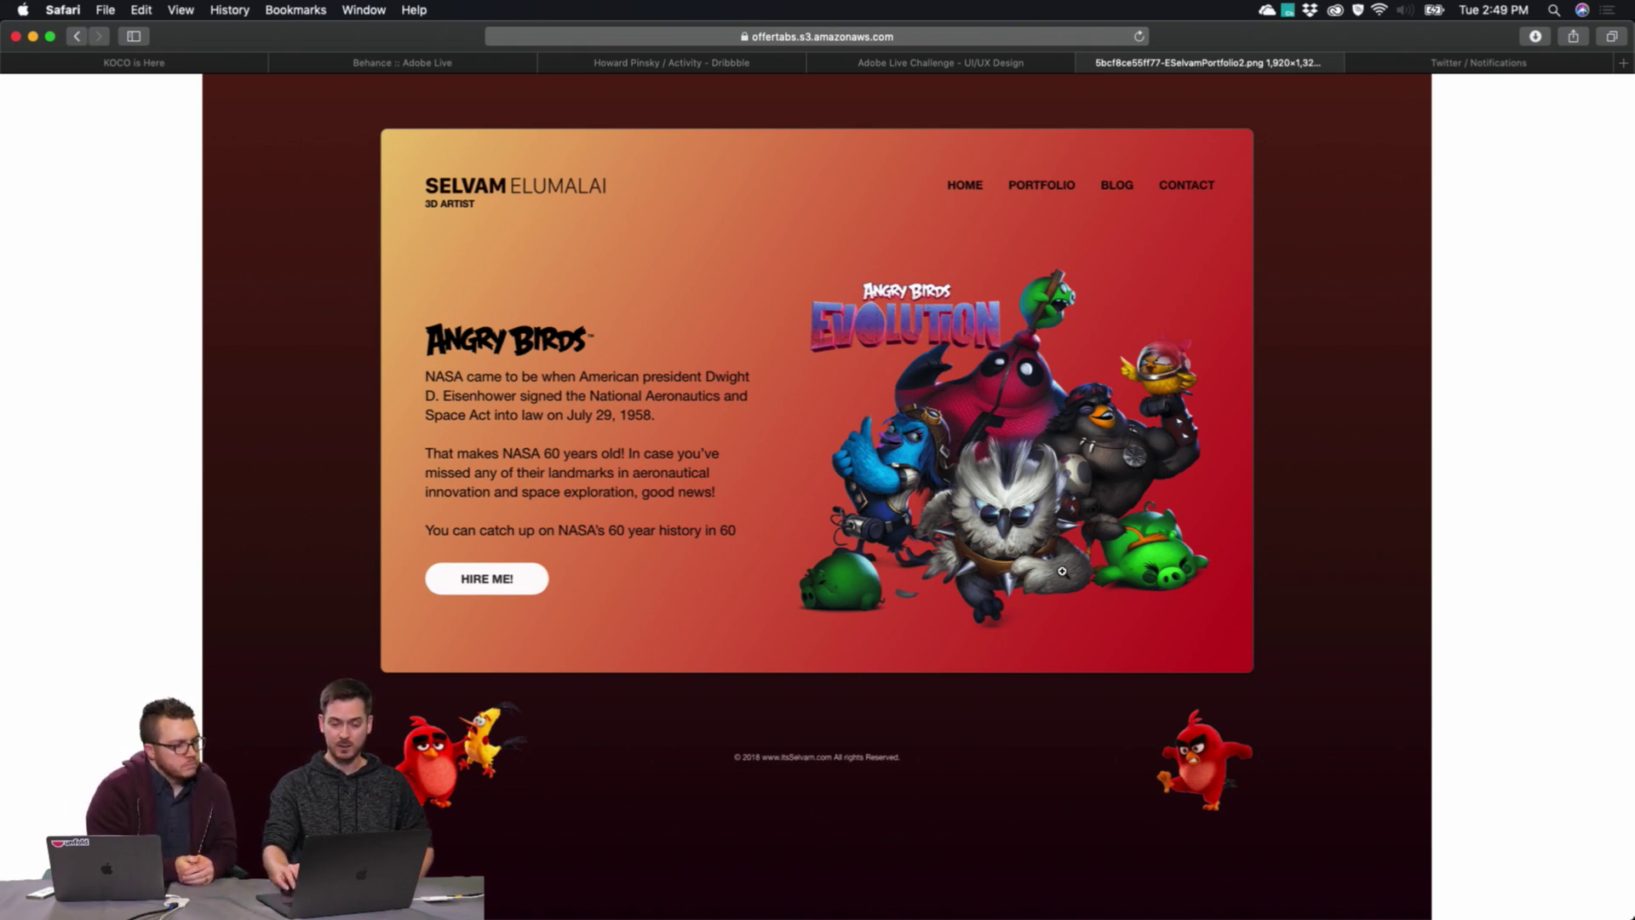
Close the Angry Birds portfolio and its preview, then open the photography portfolio with the slanted pink band at full size and enlarge it.
click(1086, 63)
click(1435, 361)
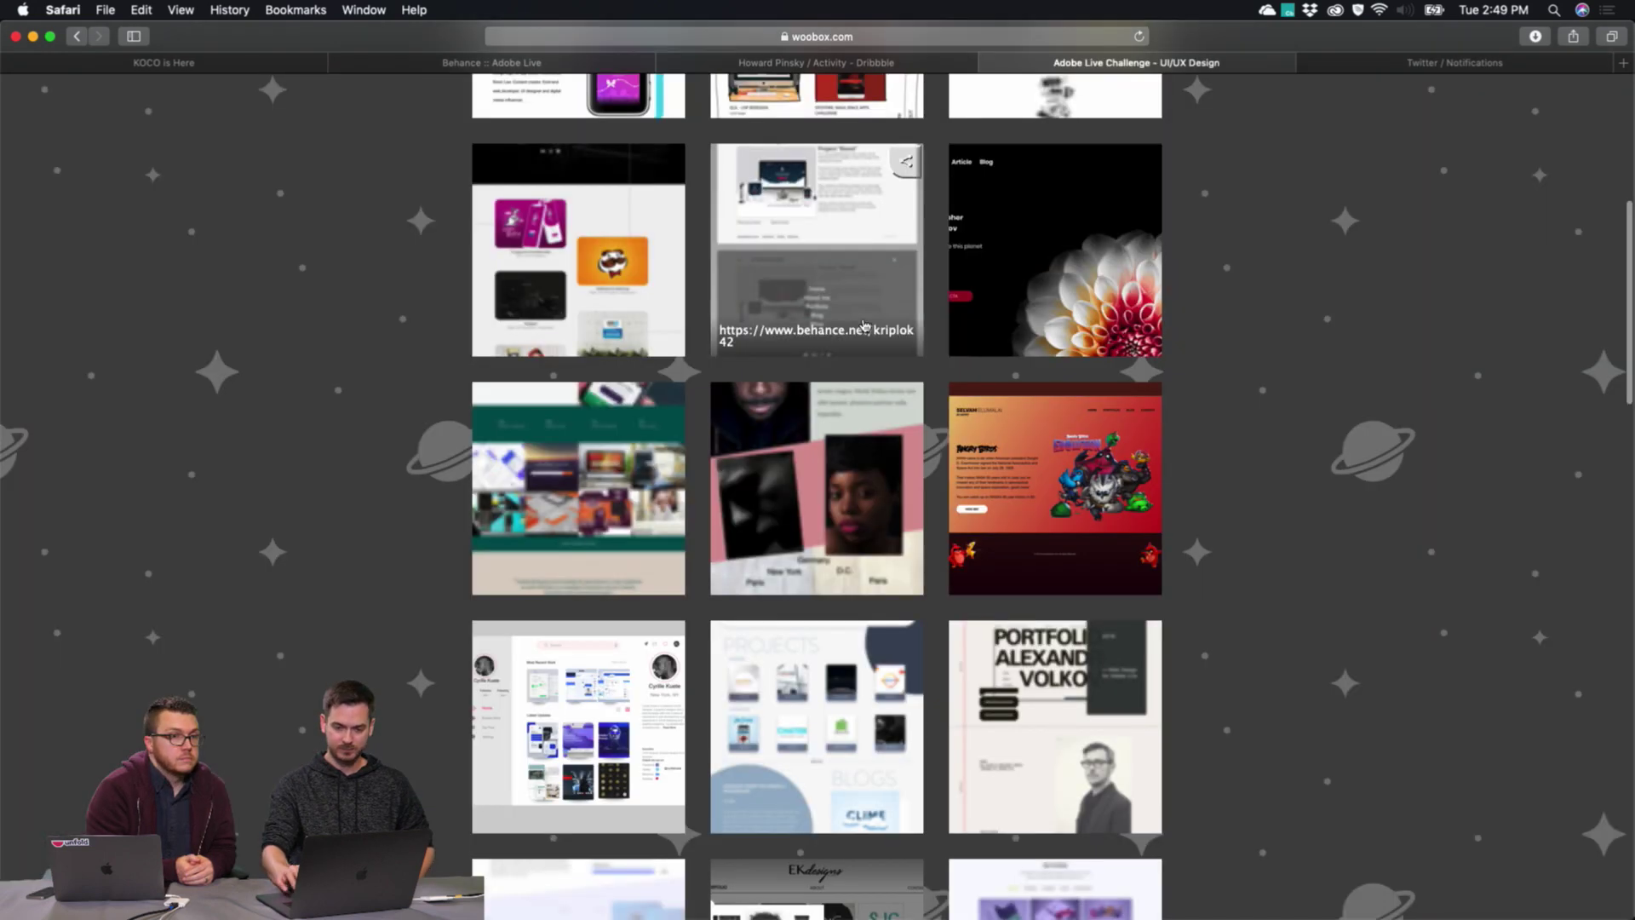
click(814, 421)
click(668, 390)
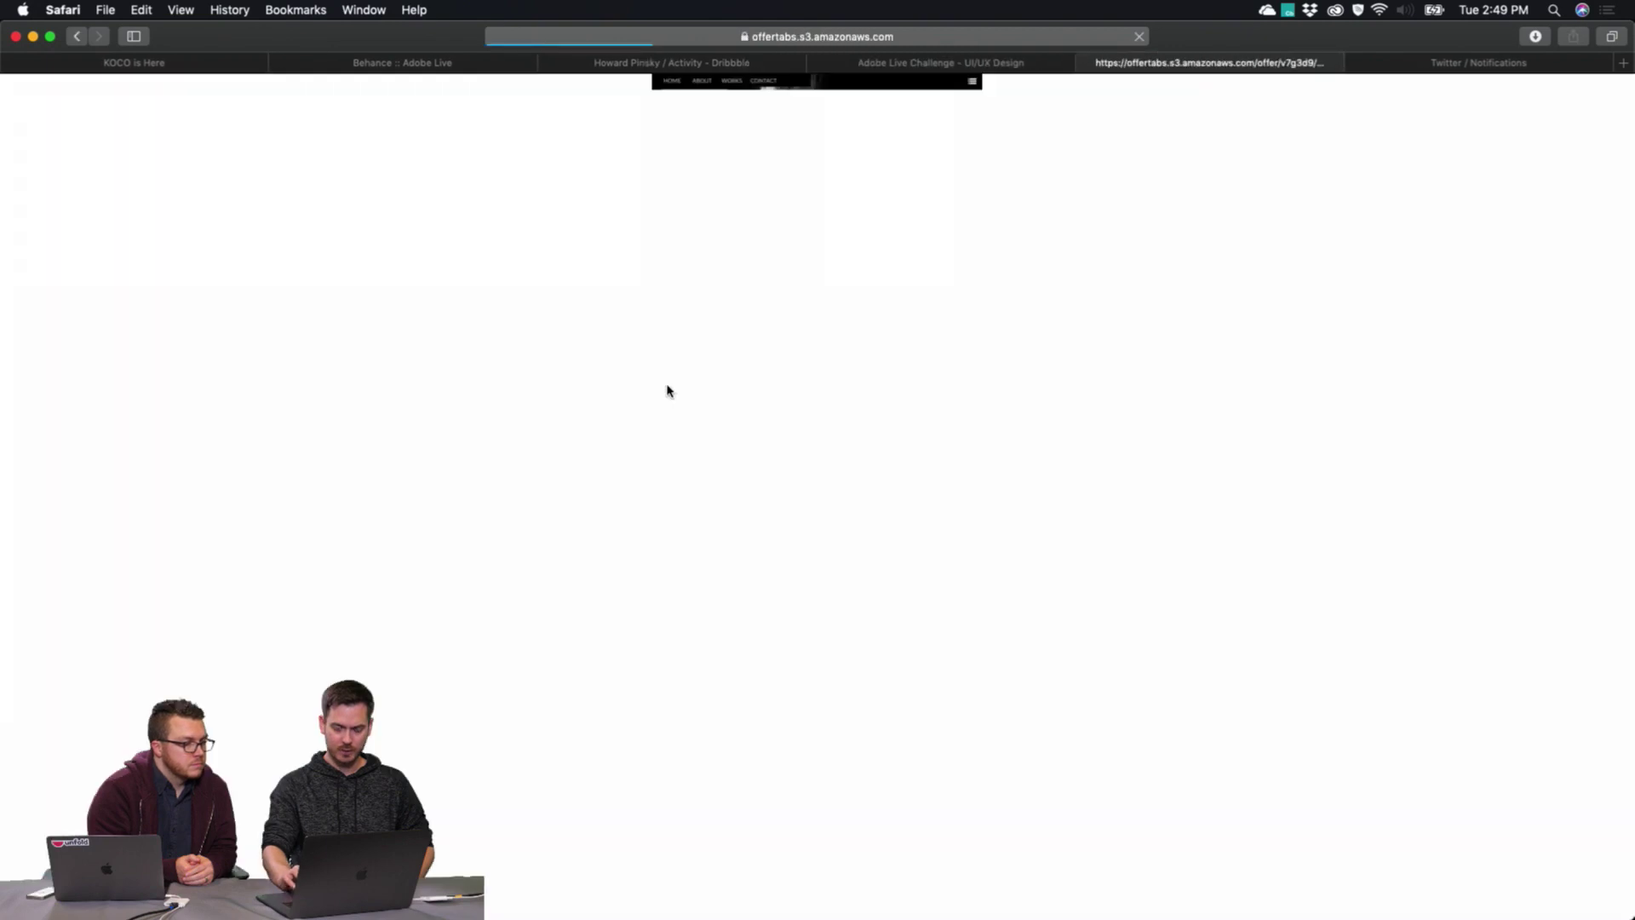
click(726, 334)
scroll(727, 335, up, 8)
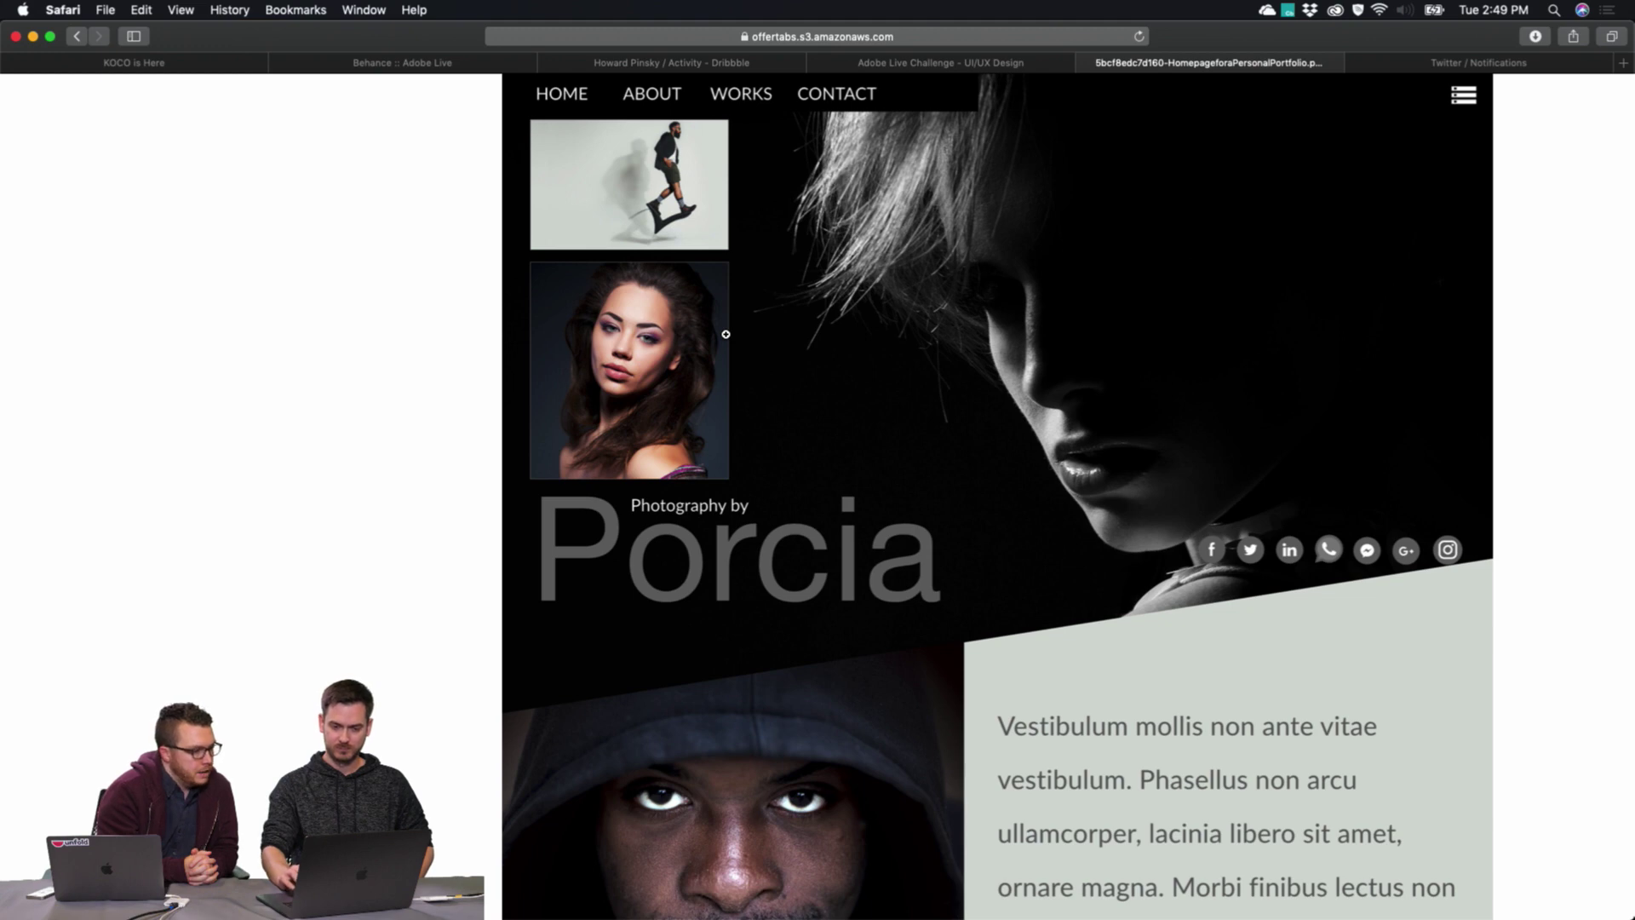
Examine the photography portfolio's dark portrait header, hooded portrait with text block, and tilted photos on the pink band.
scroll(726, 334, down, 1)
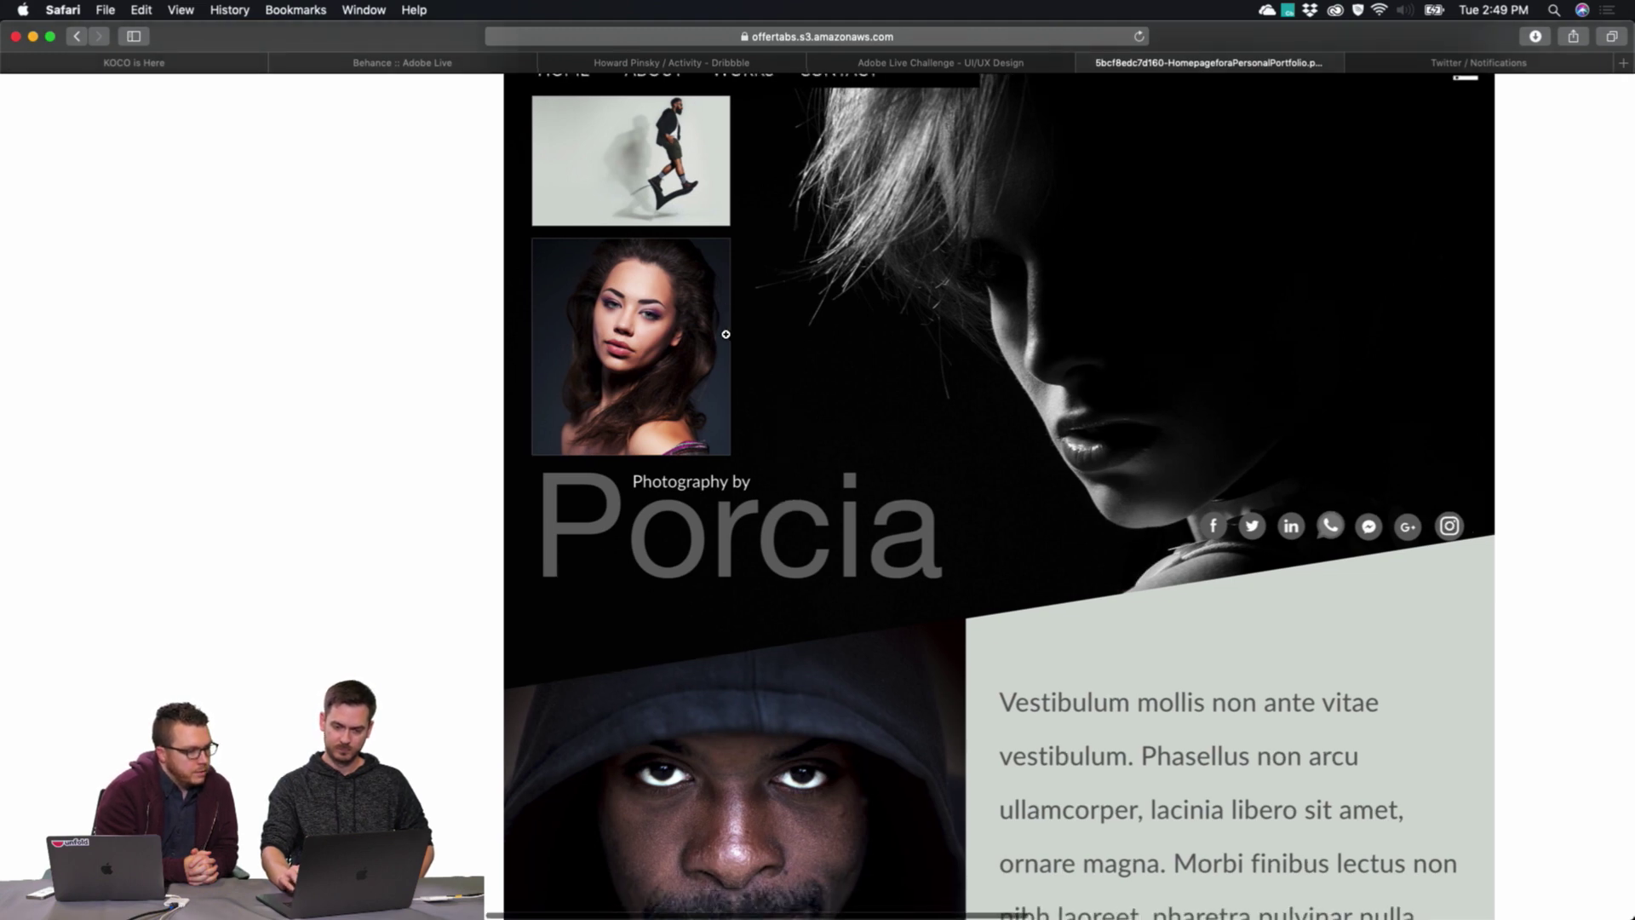
scroll(726, 334, up, 1)
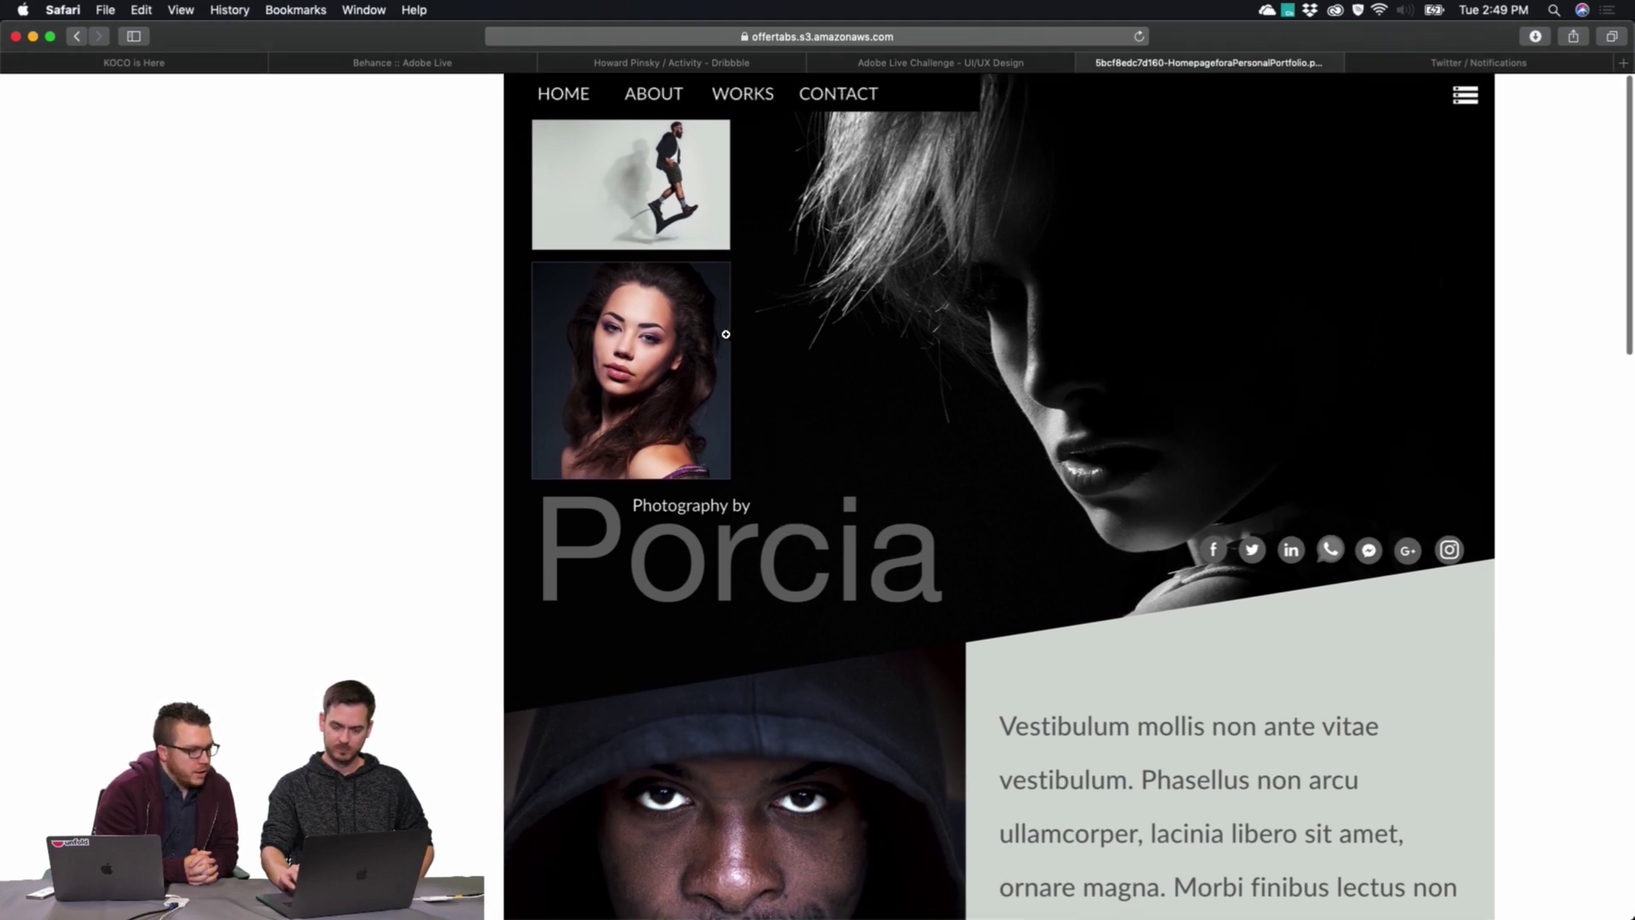
scroll(726, 334, down, 5)
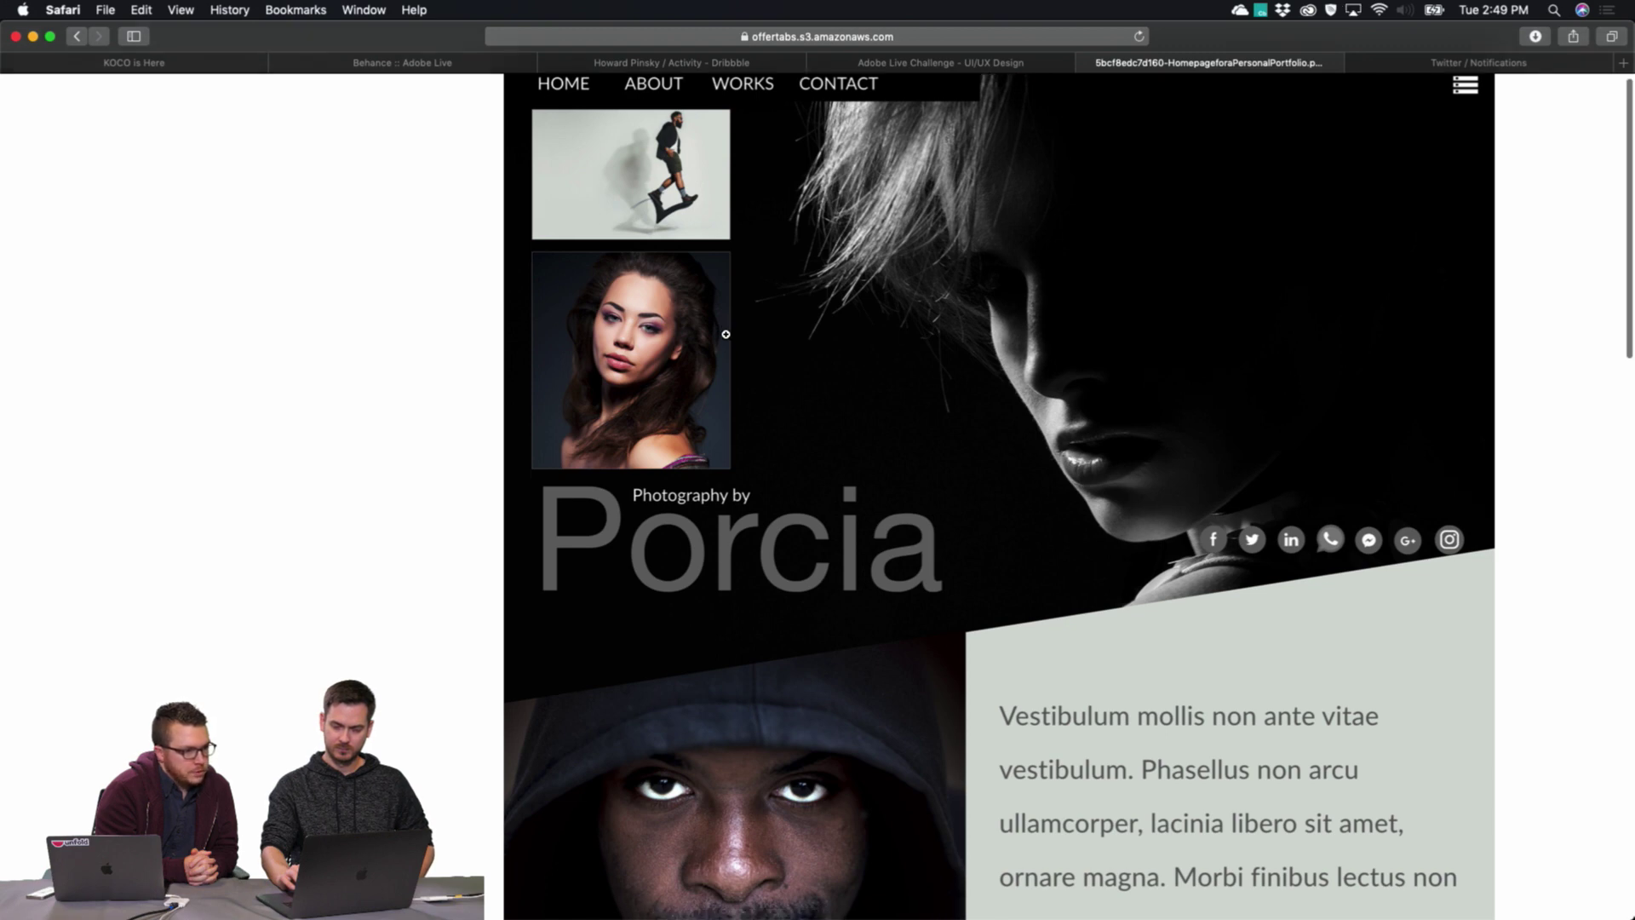
scroll(726, 334, down, 10)
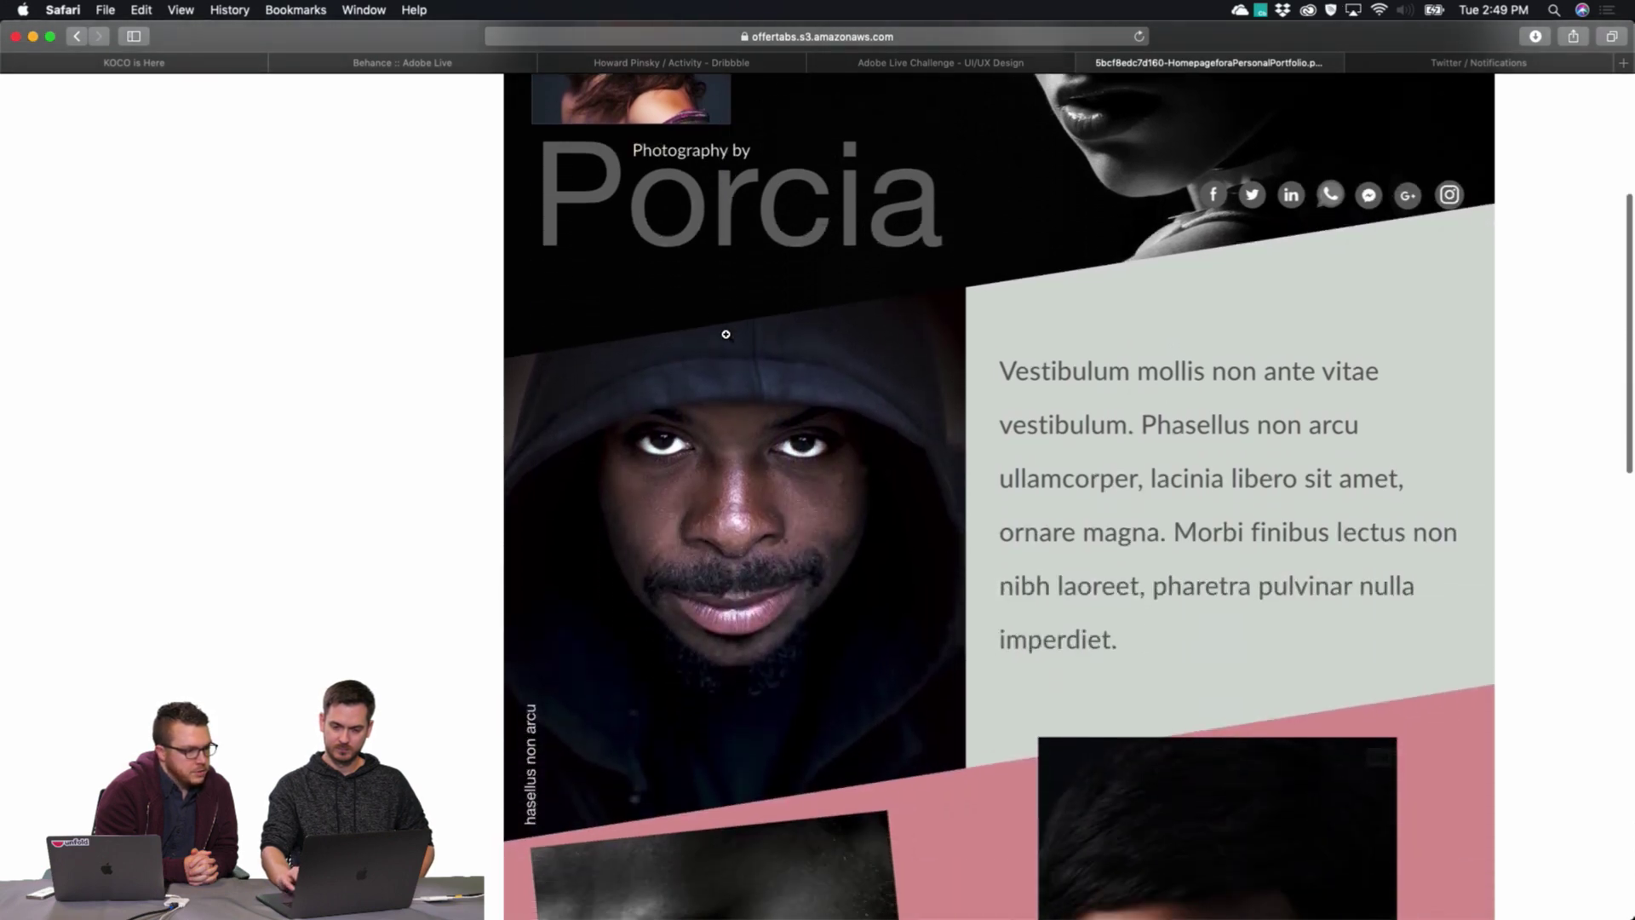
scroll(726, 334, down, 10)
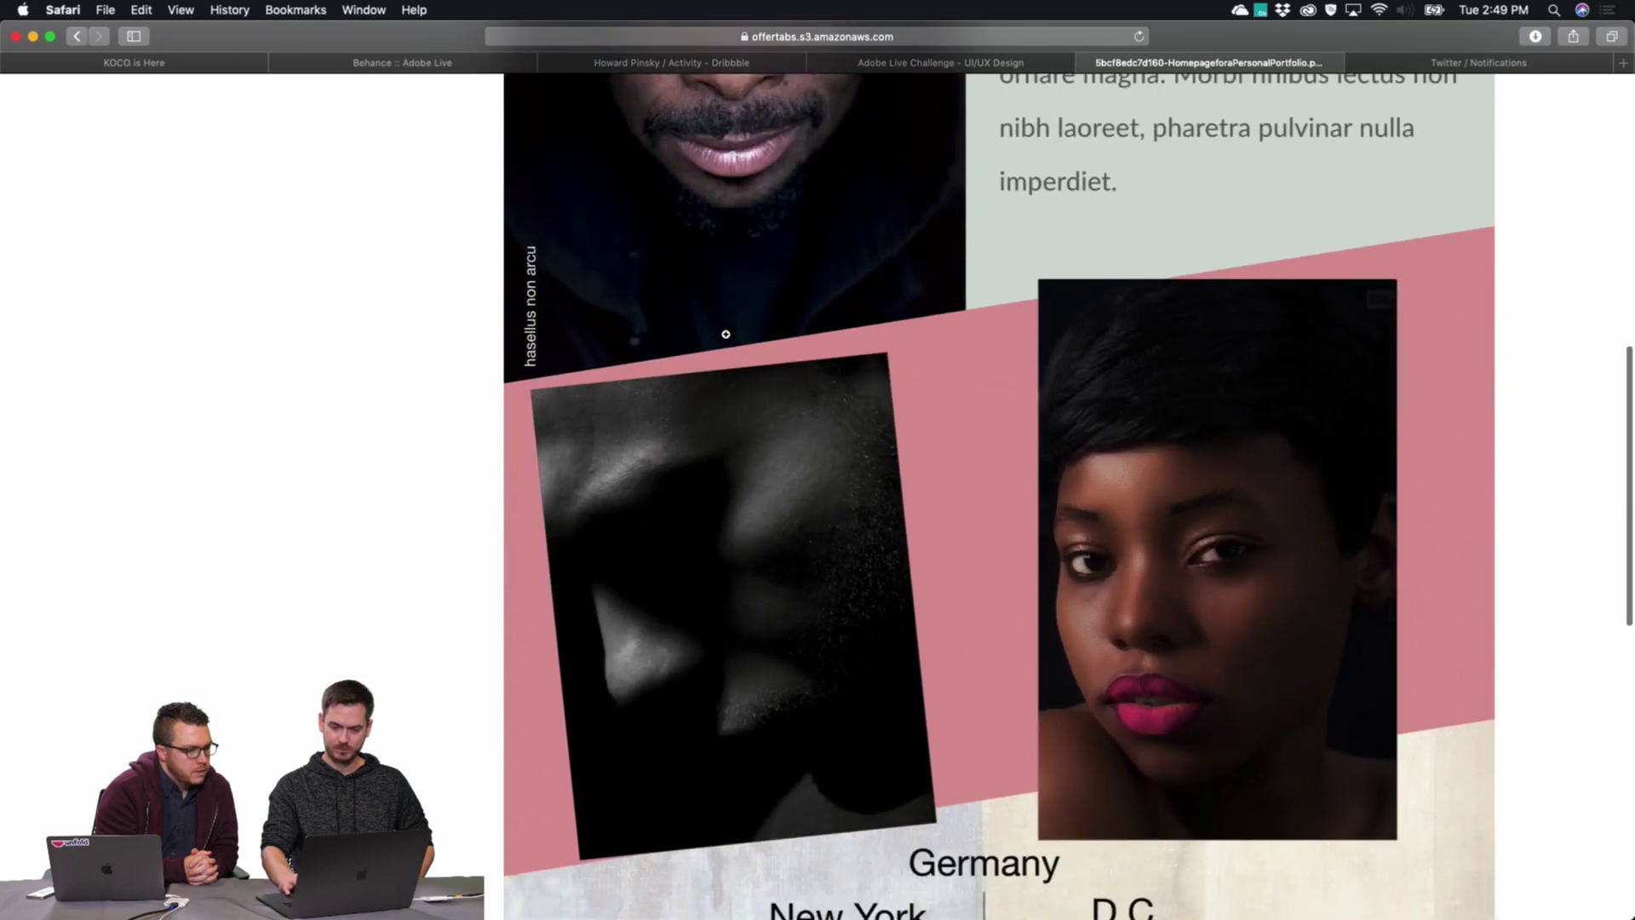
scroll(726, 334, down, 13)
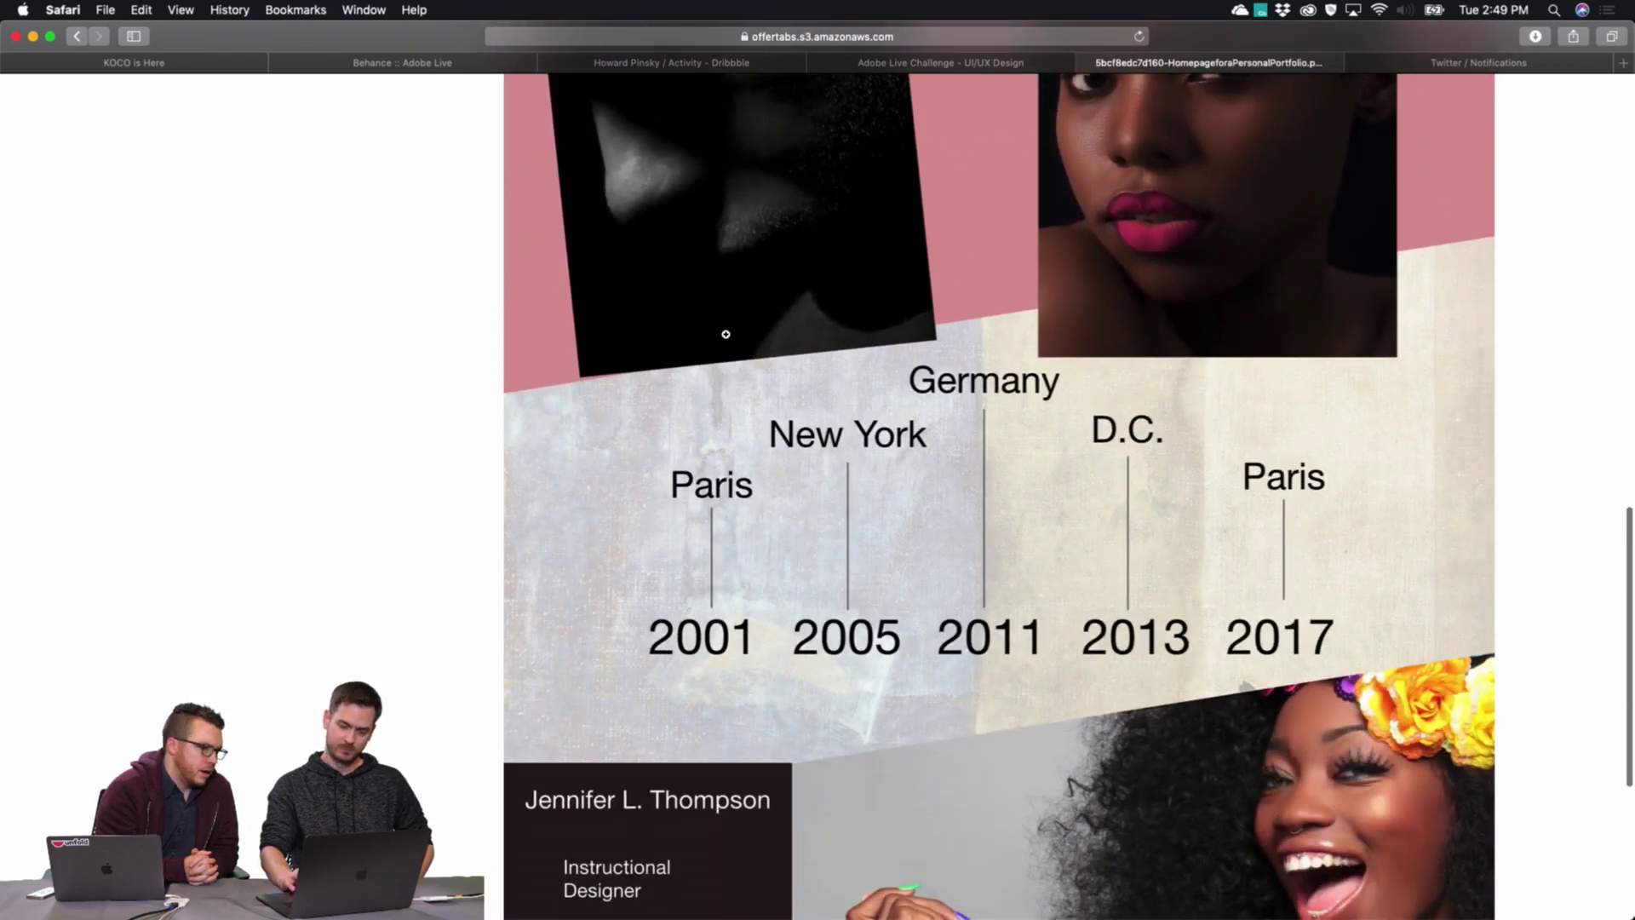
Compare the city timeline from 2001 to 2017 with the job-title list, laughing portrait and contact footer of the photography portfolio.
scroll(725, 334, down, 6)
scroll(727, 335, down, 6)
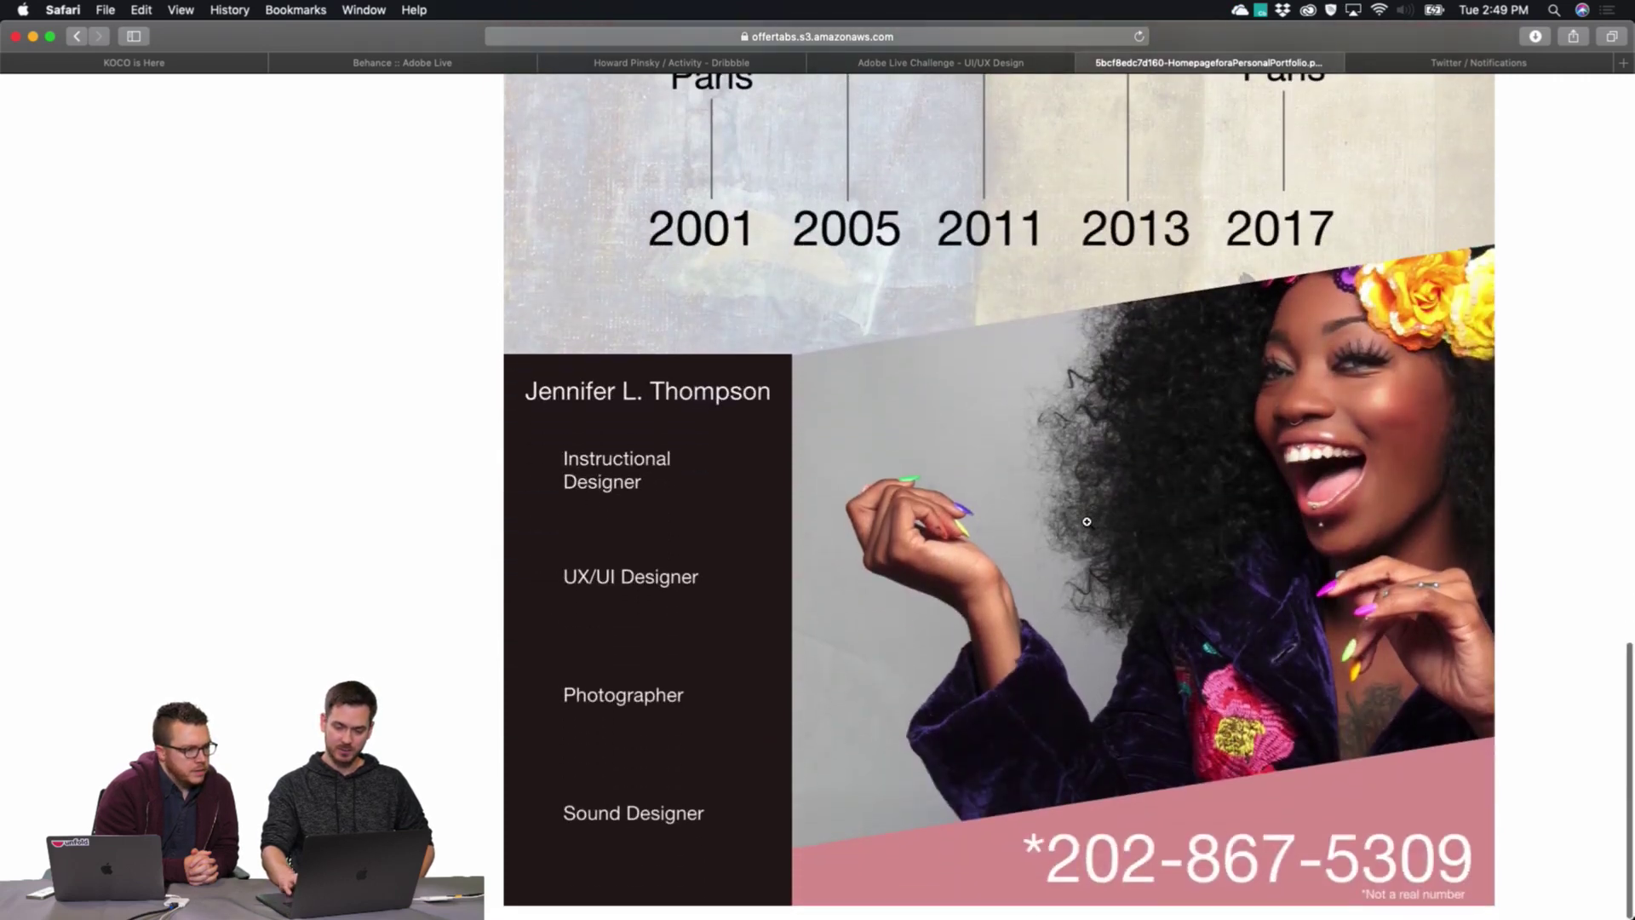
scroll(1087, 522, up, 5)
scroll(1087, 522, up, 6)
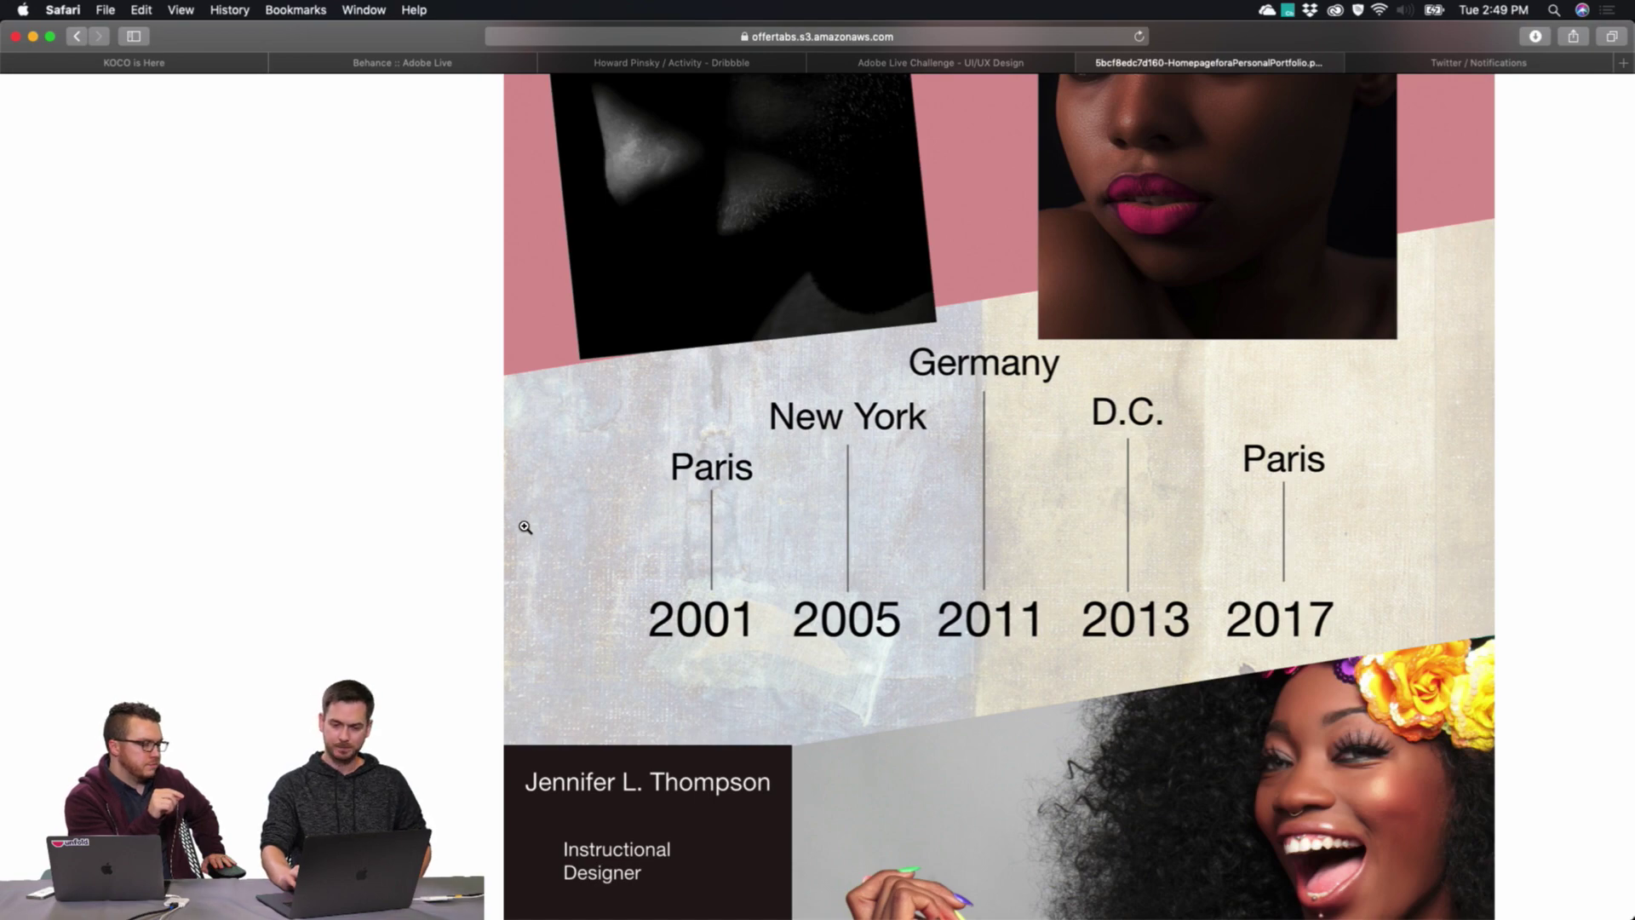
scroll(525, 528, down, 5)
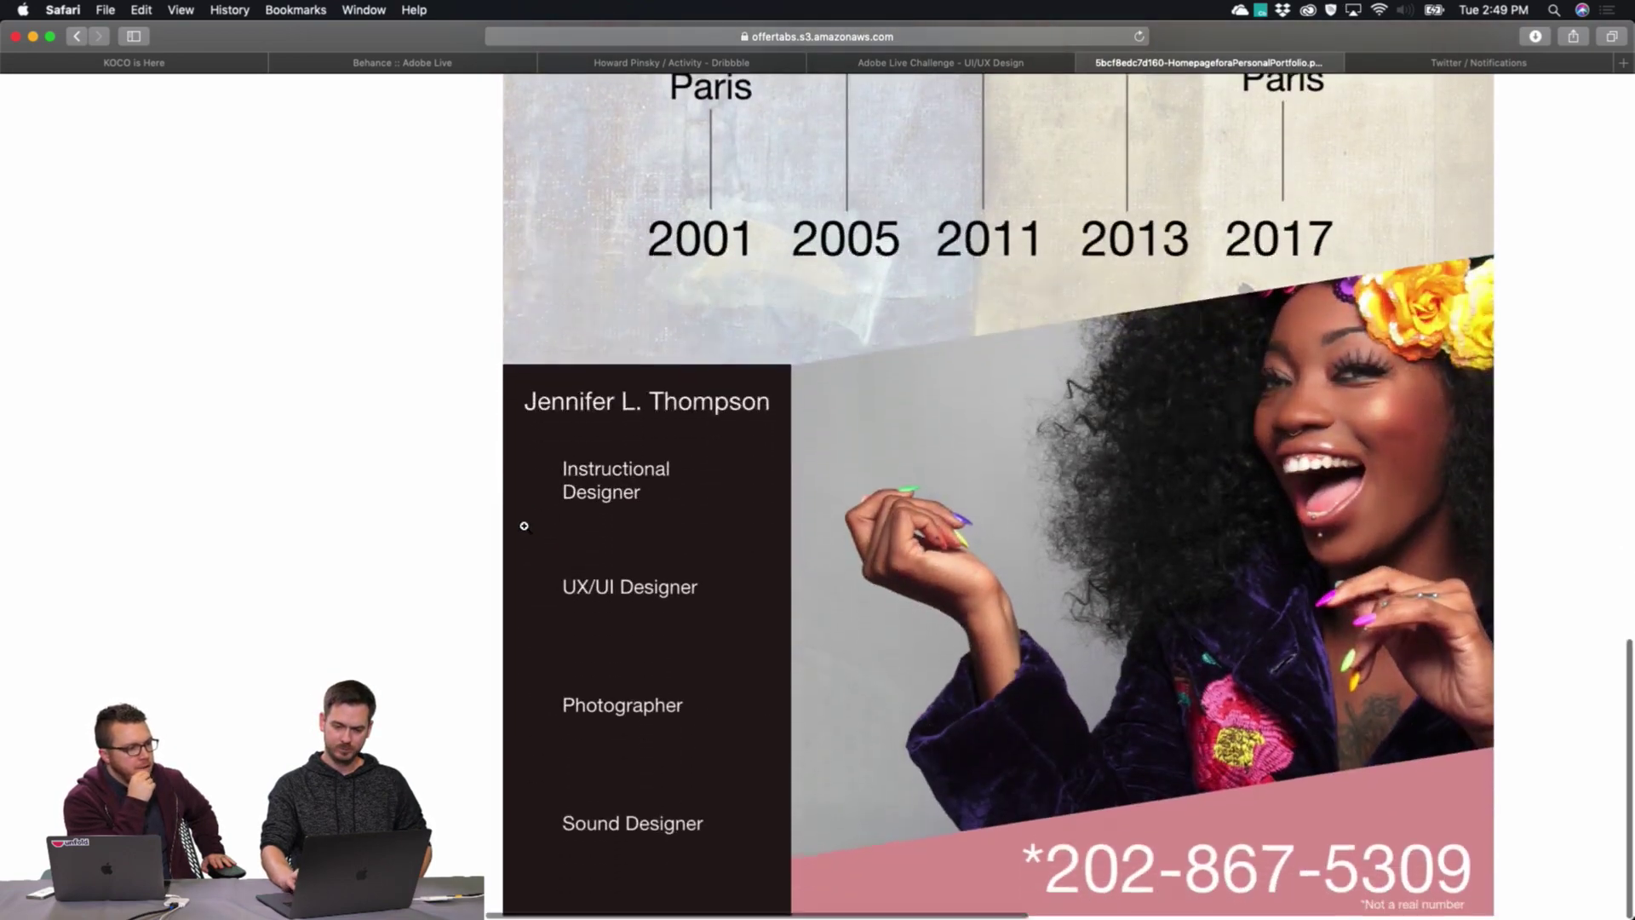
Review the photography portfolio again from its contact footer up to the dark portrait header and back down past the pink band and timeline.
scroll(523, 525, up, 8)
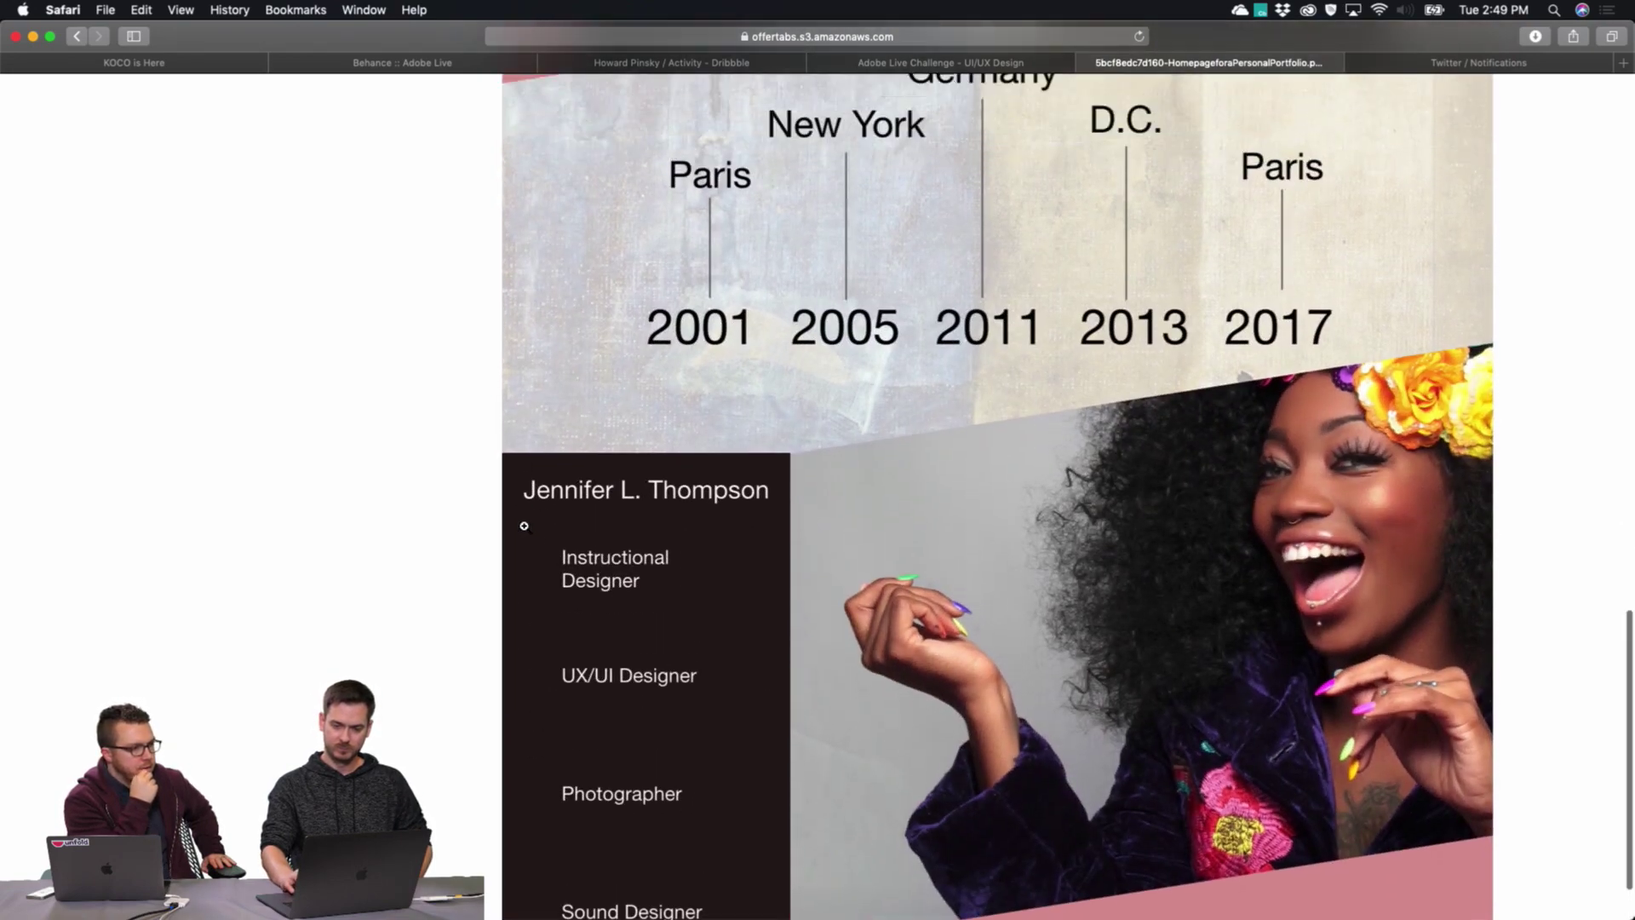
scroll(526, 527, up, 1)
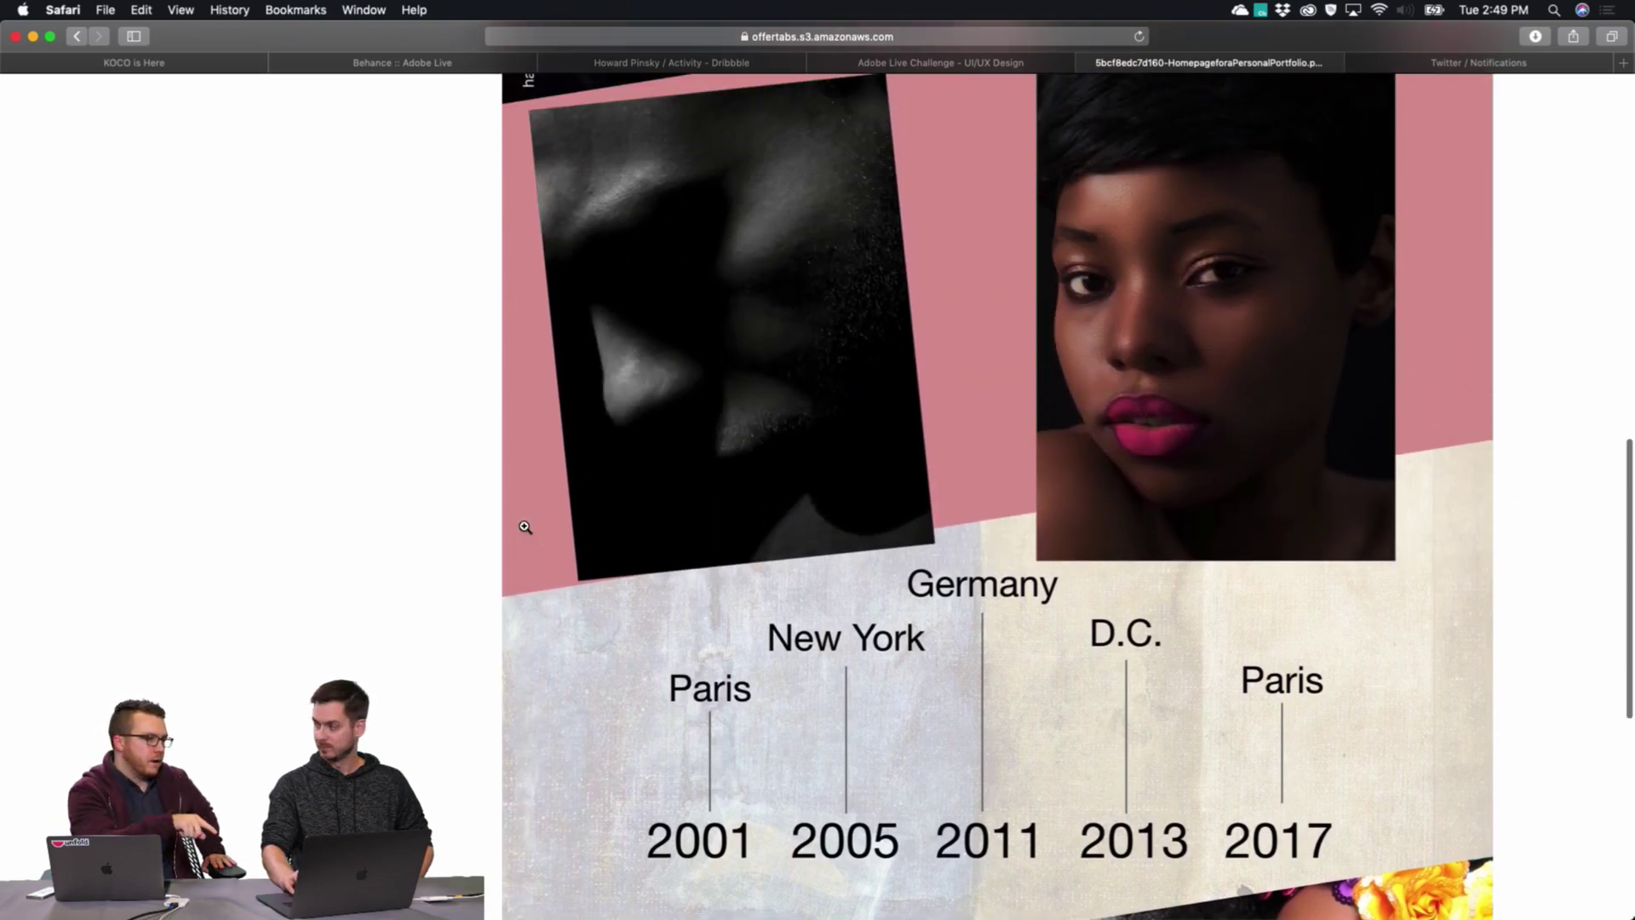
scroll(526, 527, up, 10)
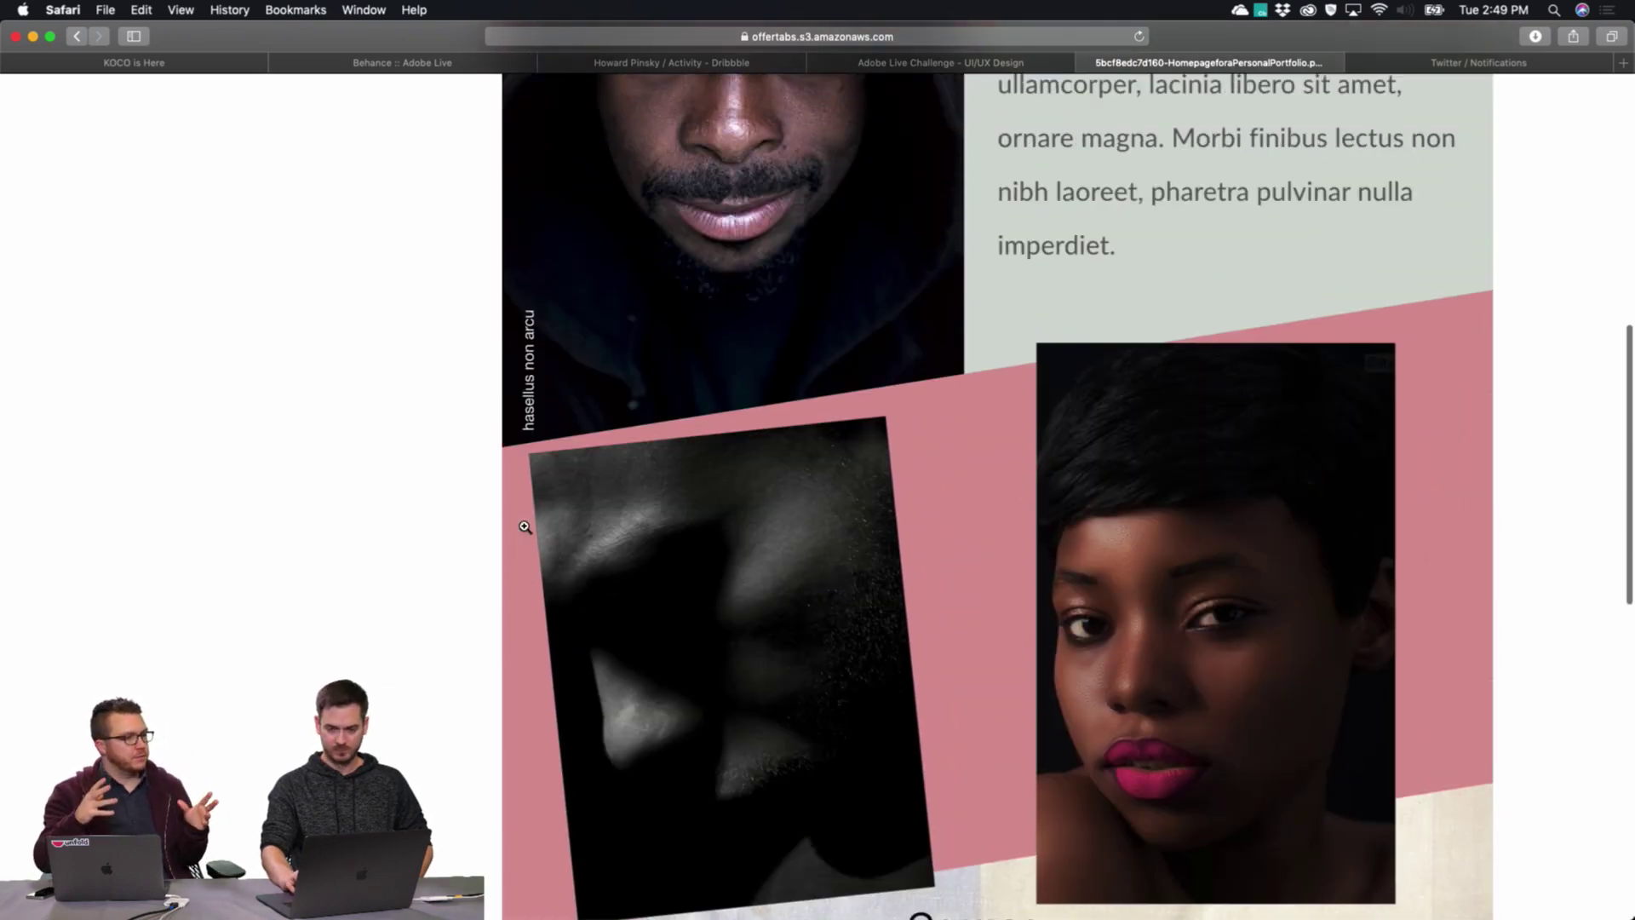
scroll(523, 526, up, 7)
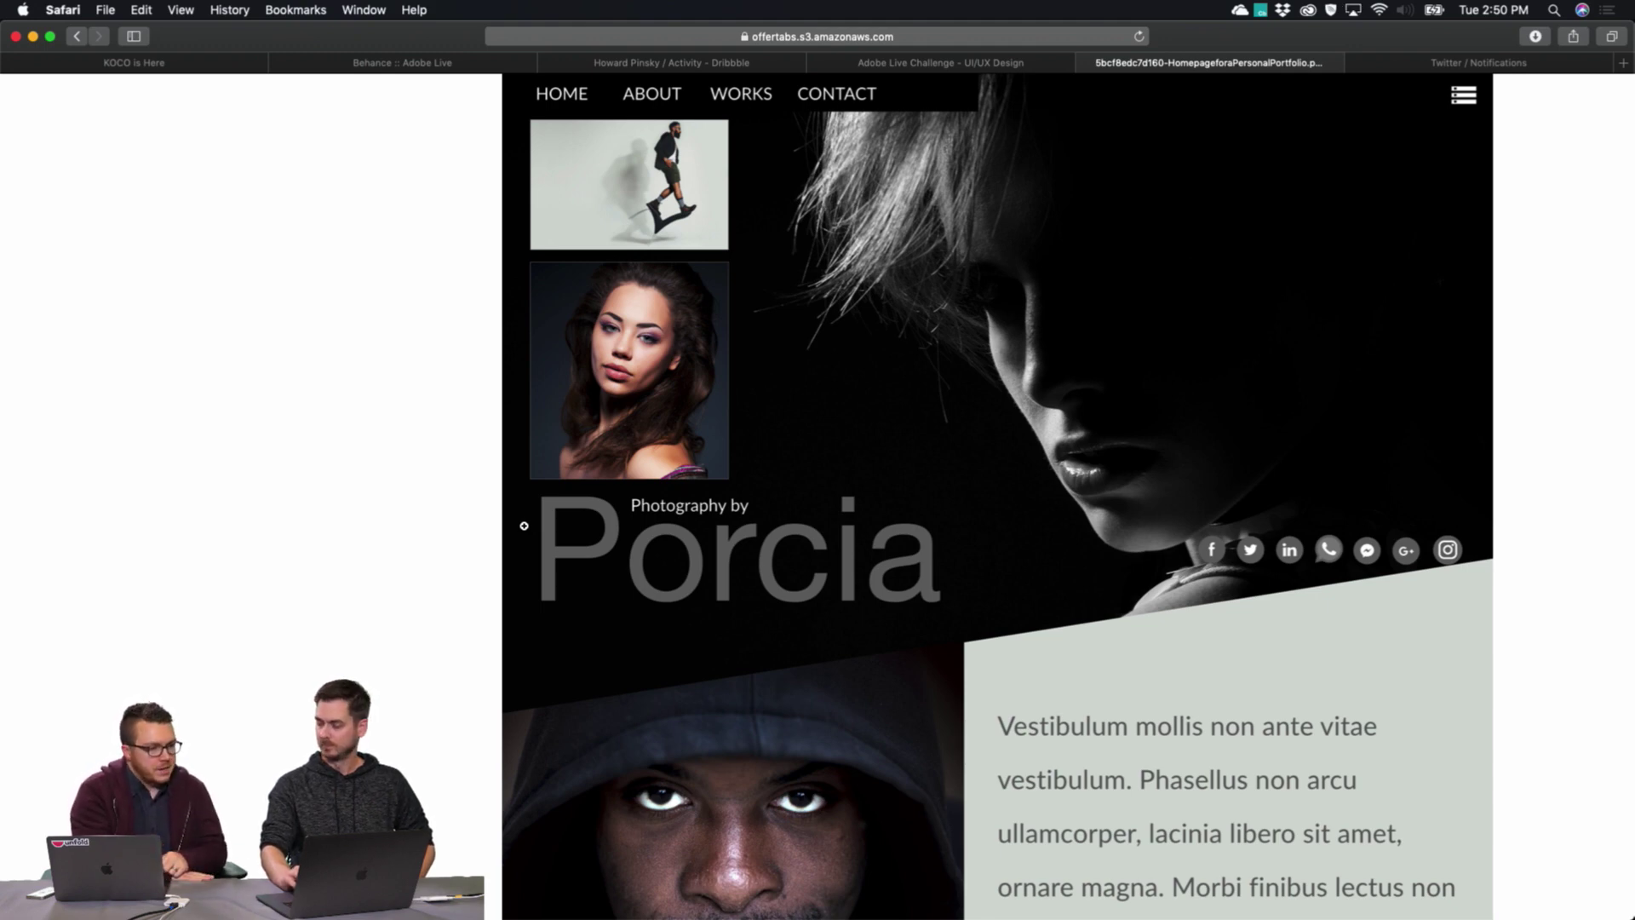
scroll(523, 526, down, 15)
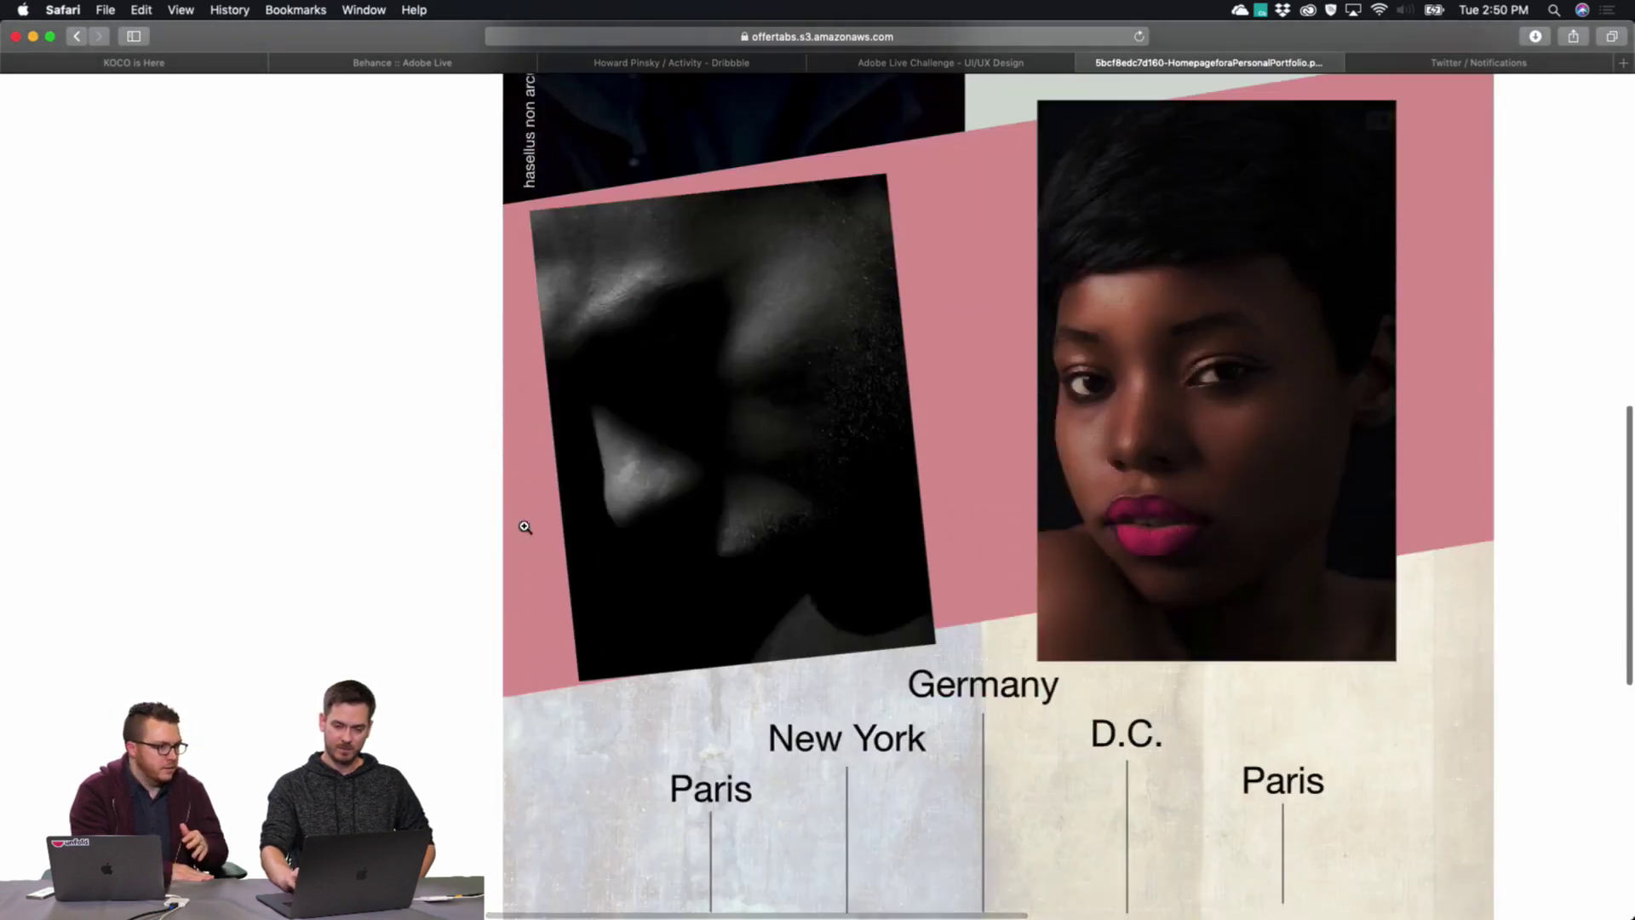
scroll(525, 527, down, 8)
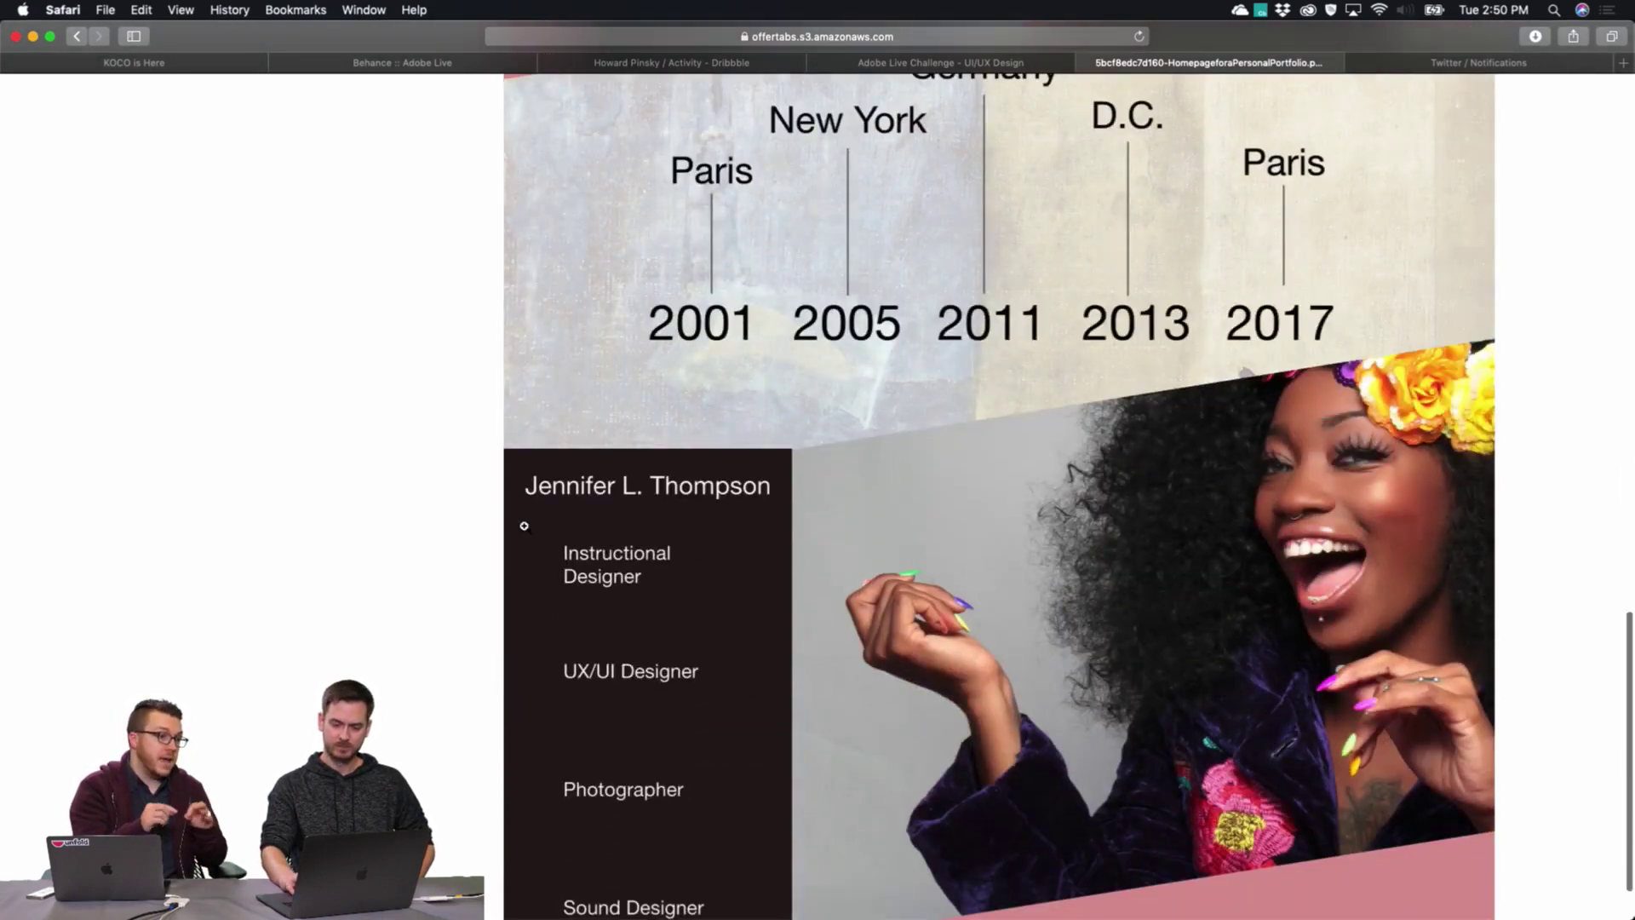
scroll(524, 526, down, 2)
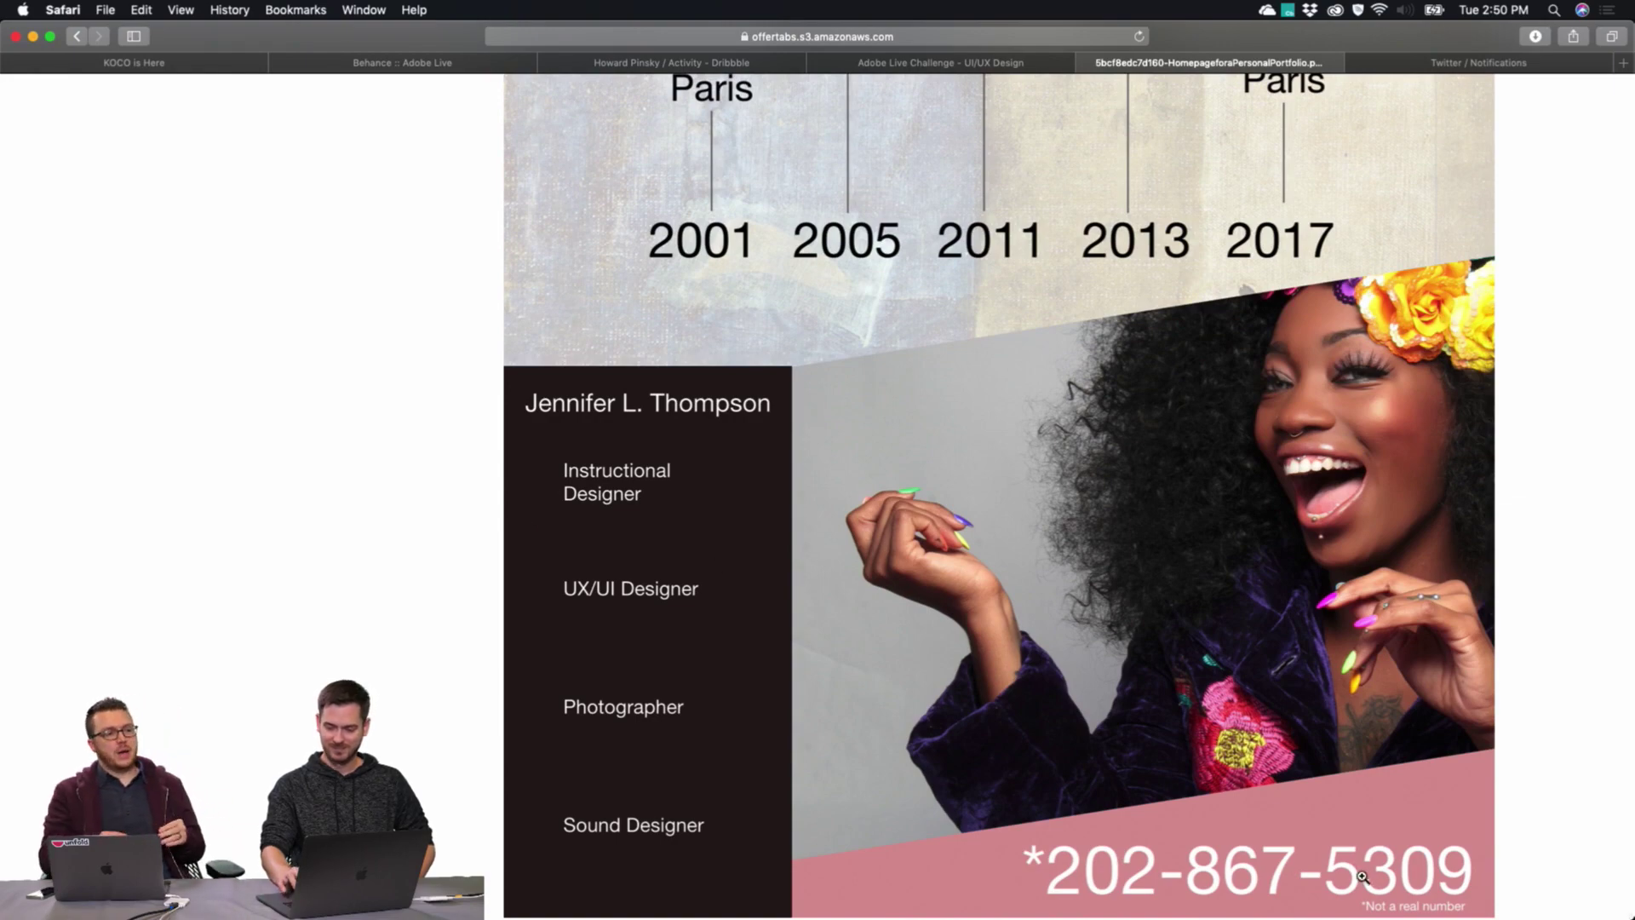
Enlarge the photography portfolio's pink footer to read the contact number's fine print, then return to the reduced view.
scroll(1392, 901, down, 10)
scroll(1391, 901, down, 15)
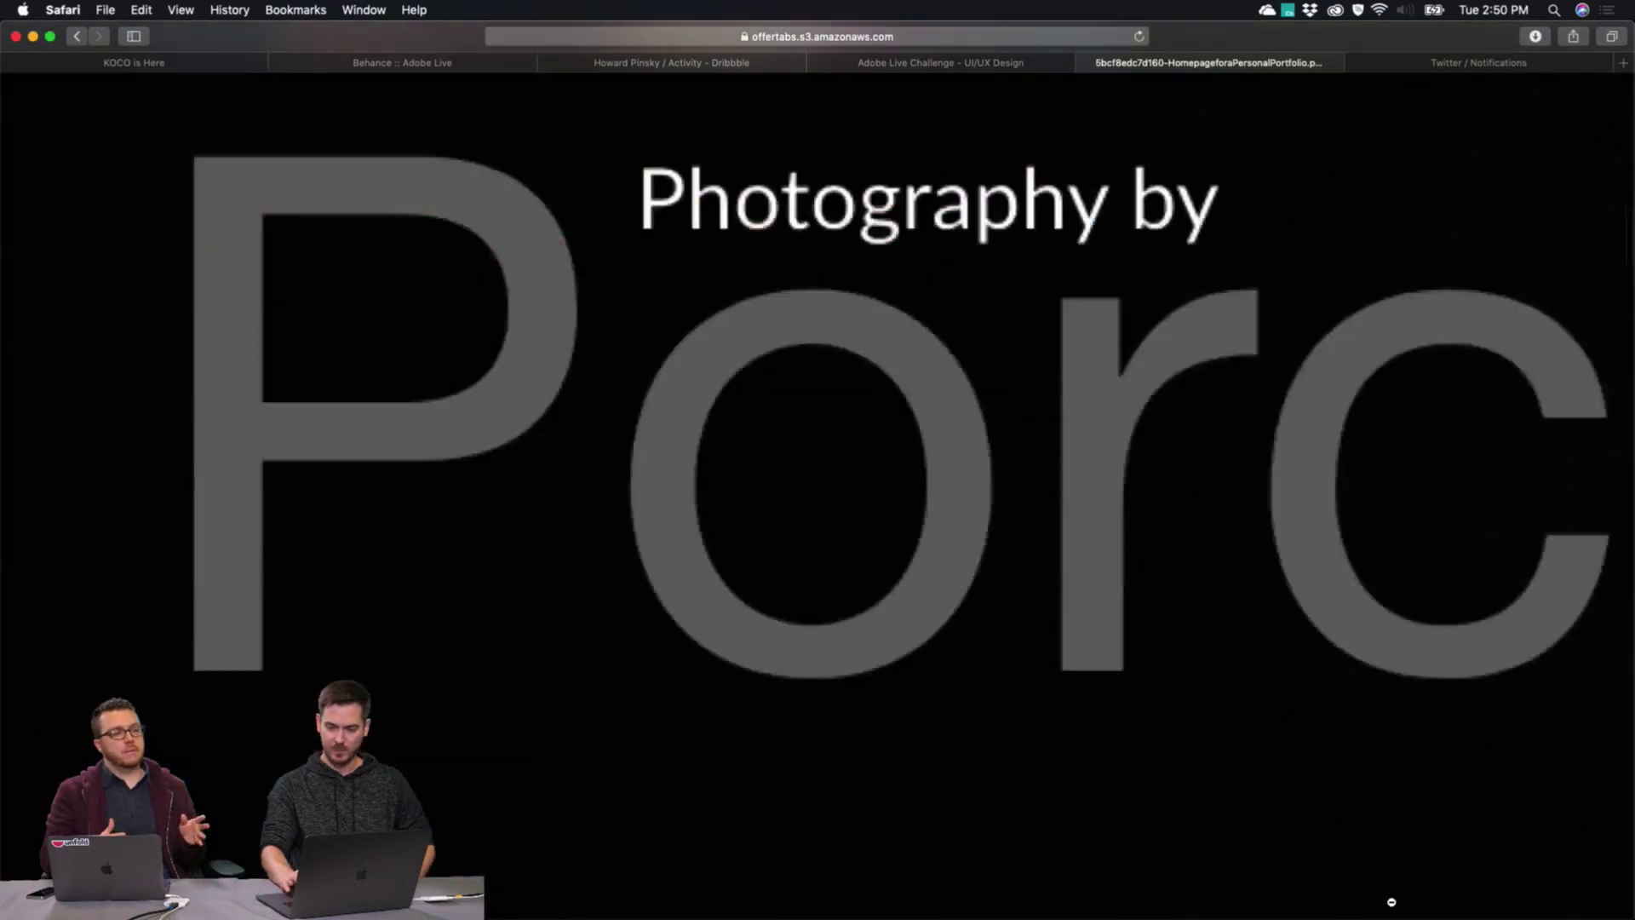
scroll(1392, 901, down, 15)
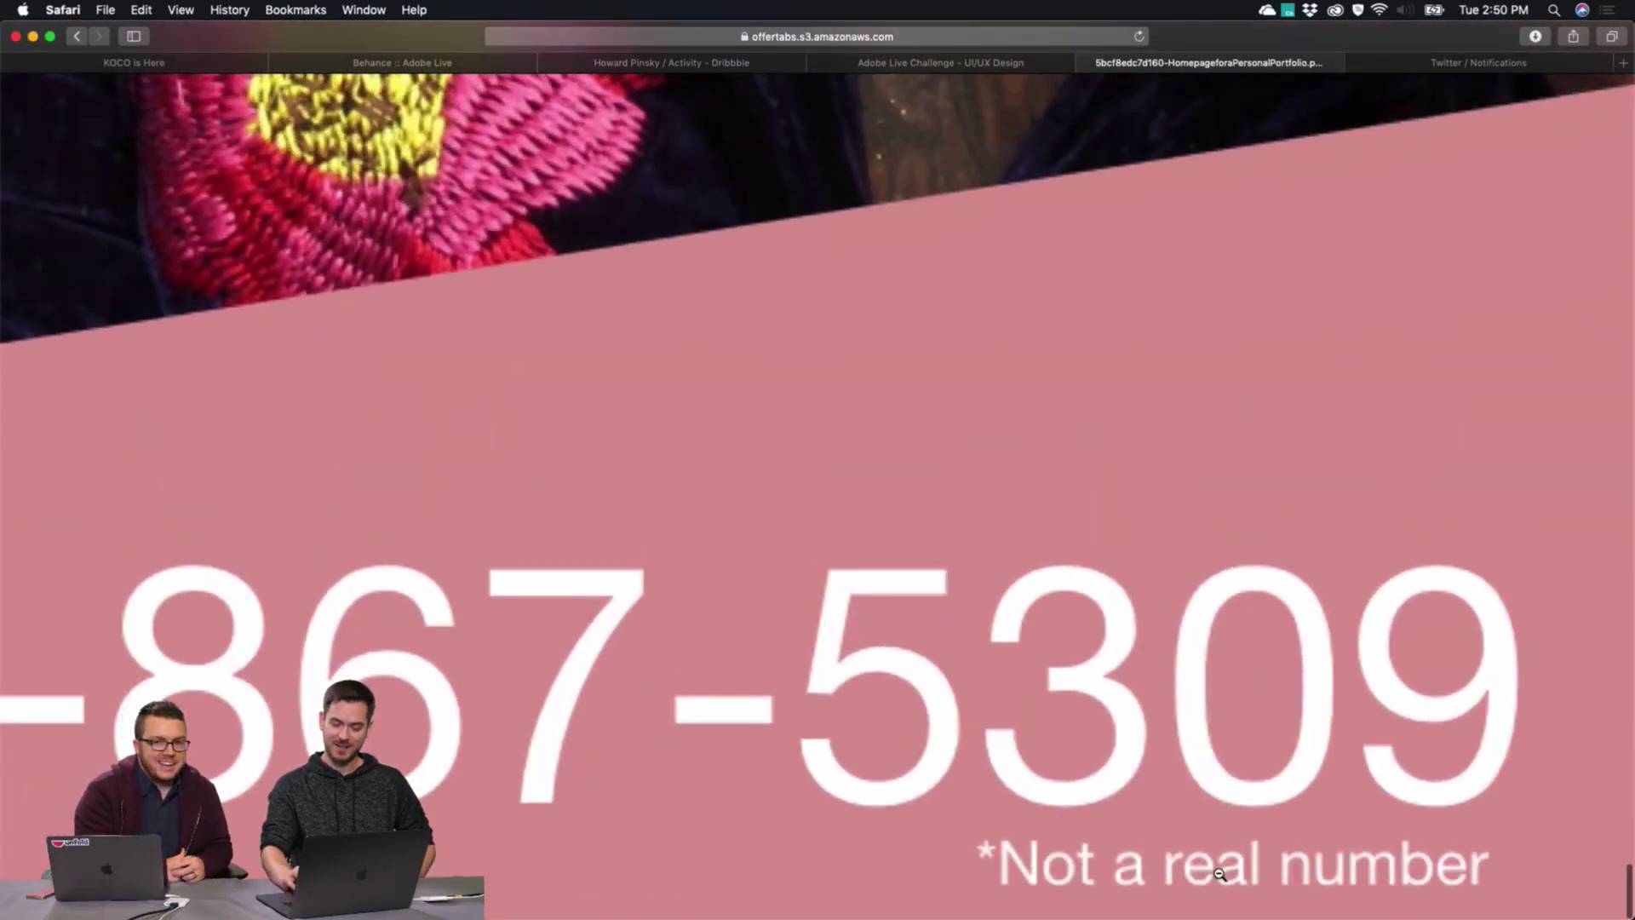
click(940, 573)
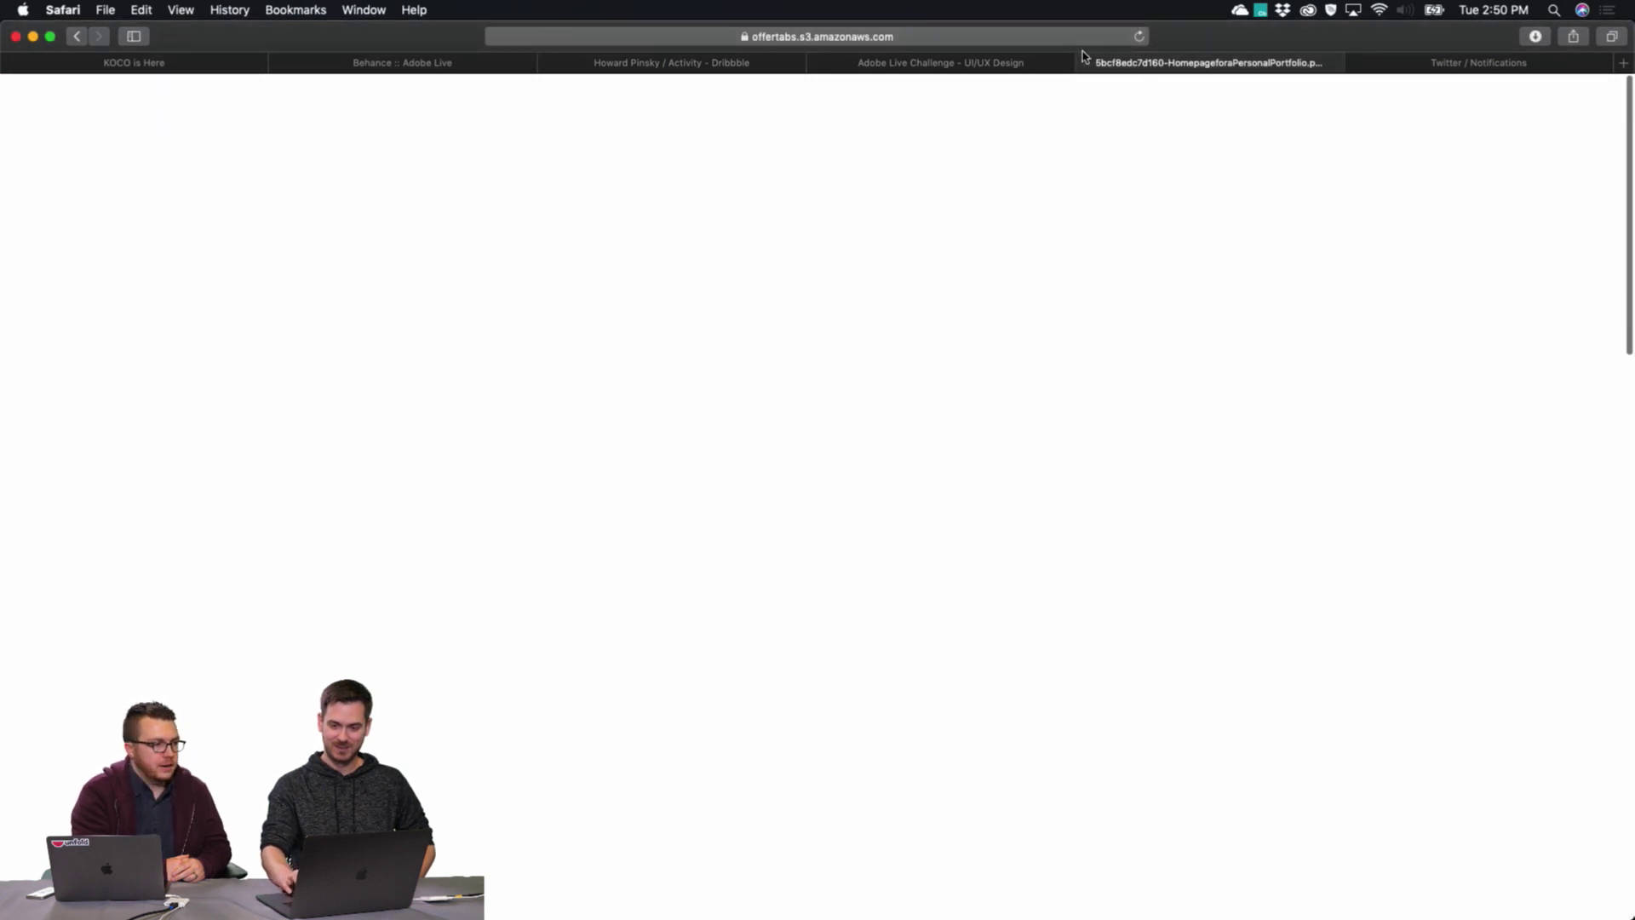
scroll(916, 383, down, 15)
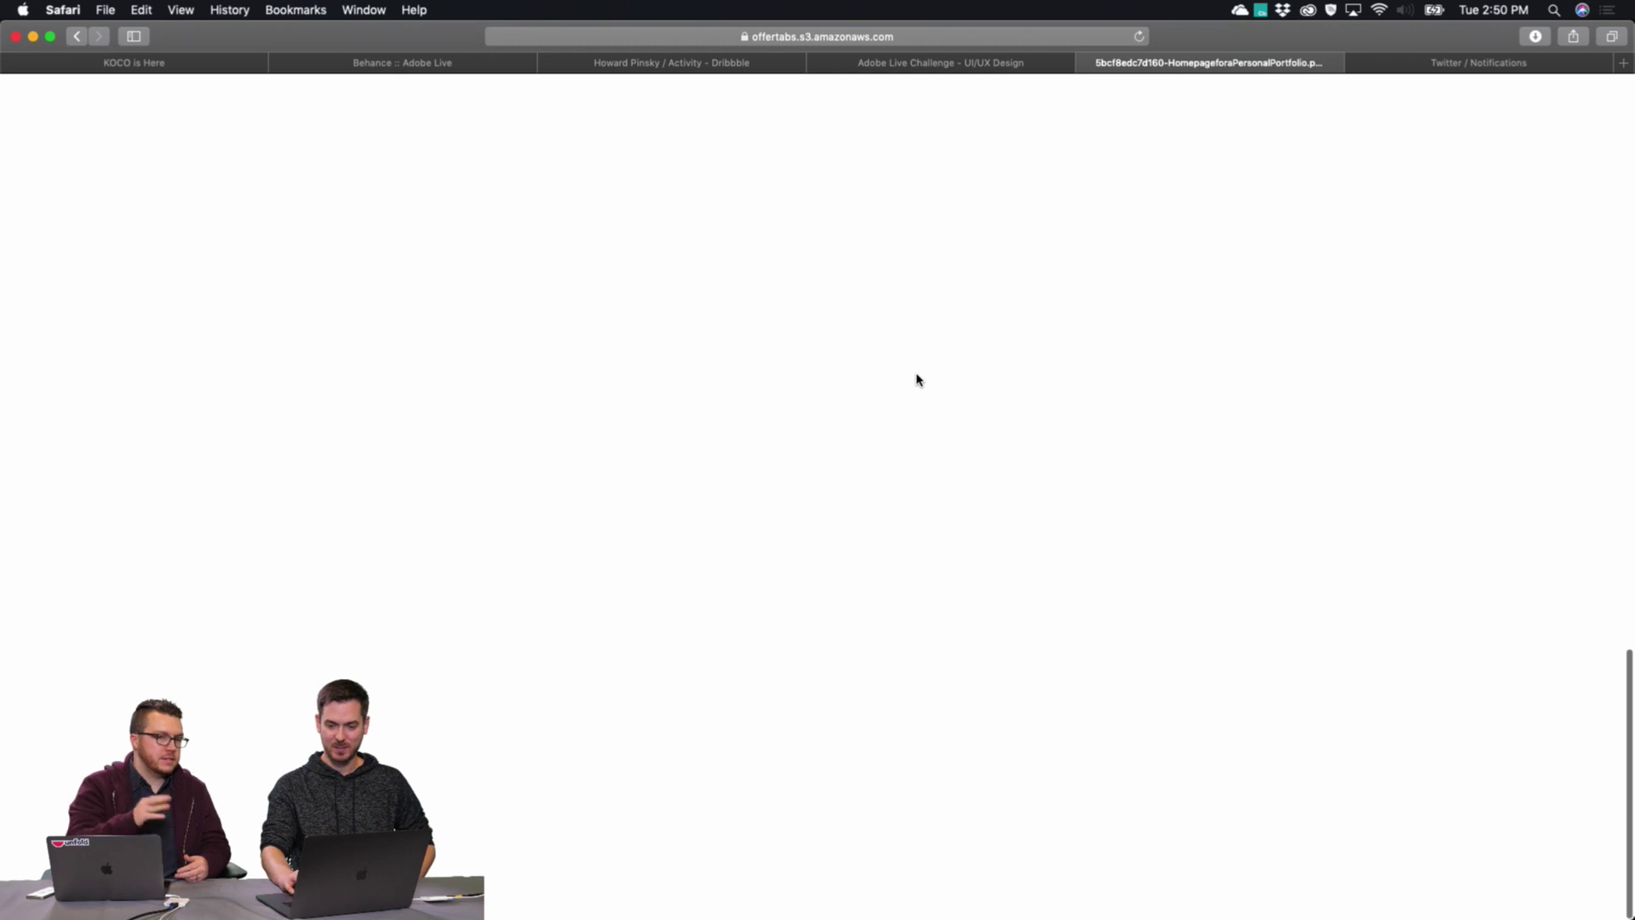
scroll(918, 378, up, 15)
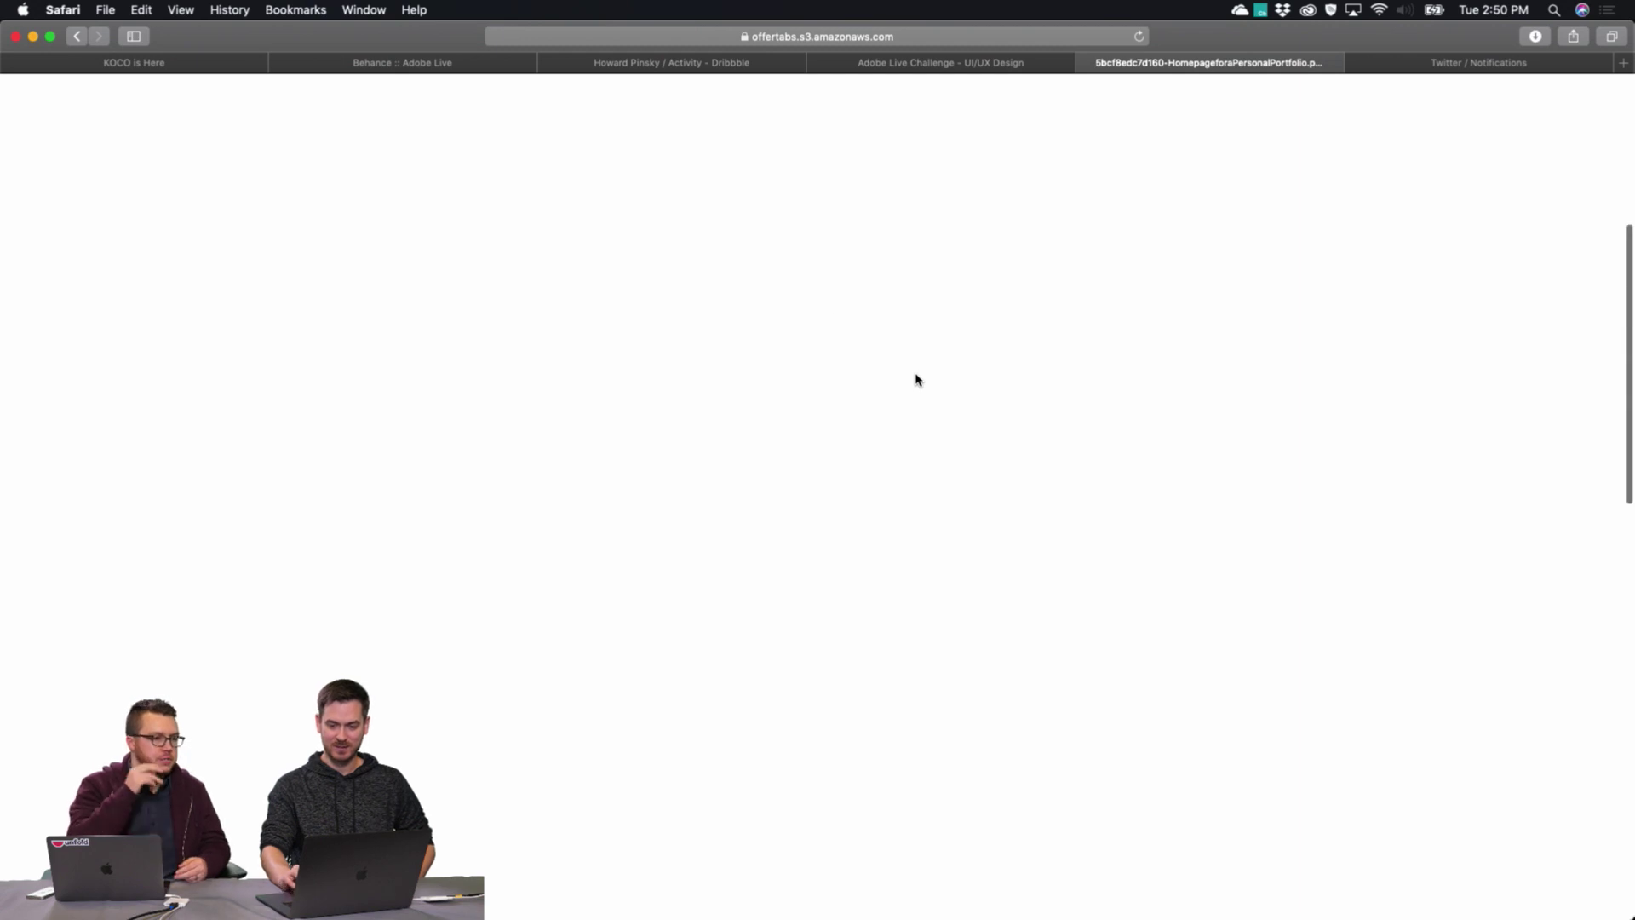
Close the photography portfolio and its preview, then open the green Pynz Designs landing page from the gallery at full size and enlarge it.
click(1086, 63)
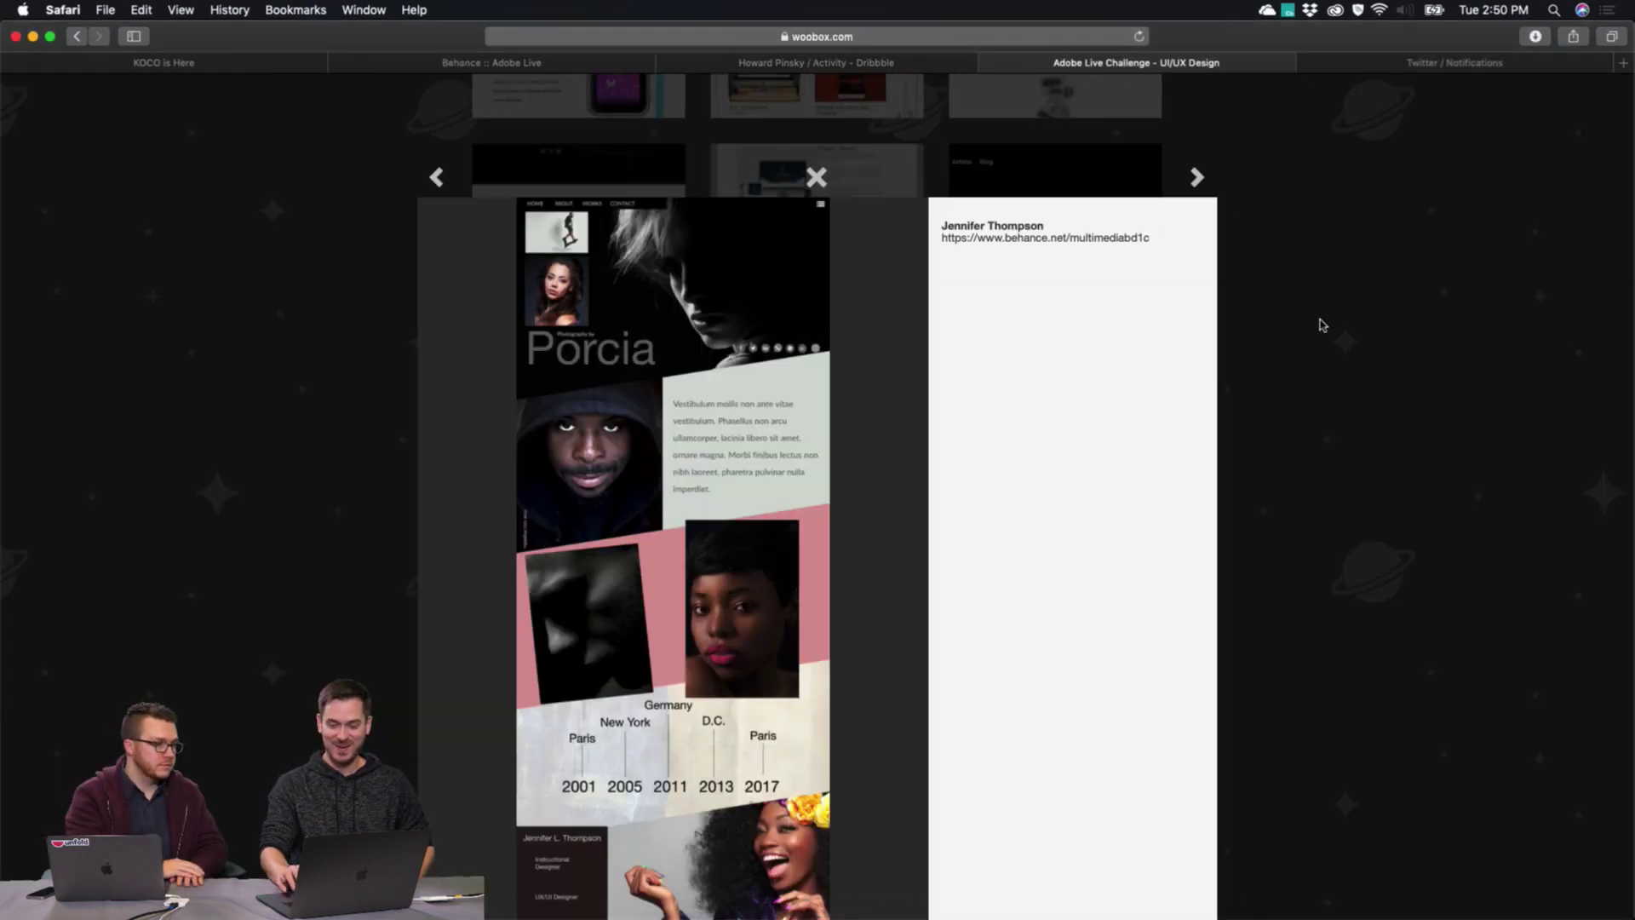
click(1323, 325)
scroll(668, 453, up, 1)
click(668, 452)
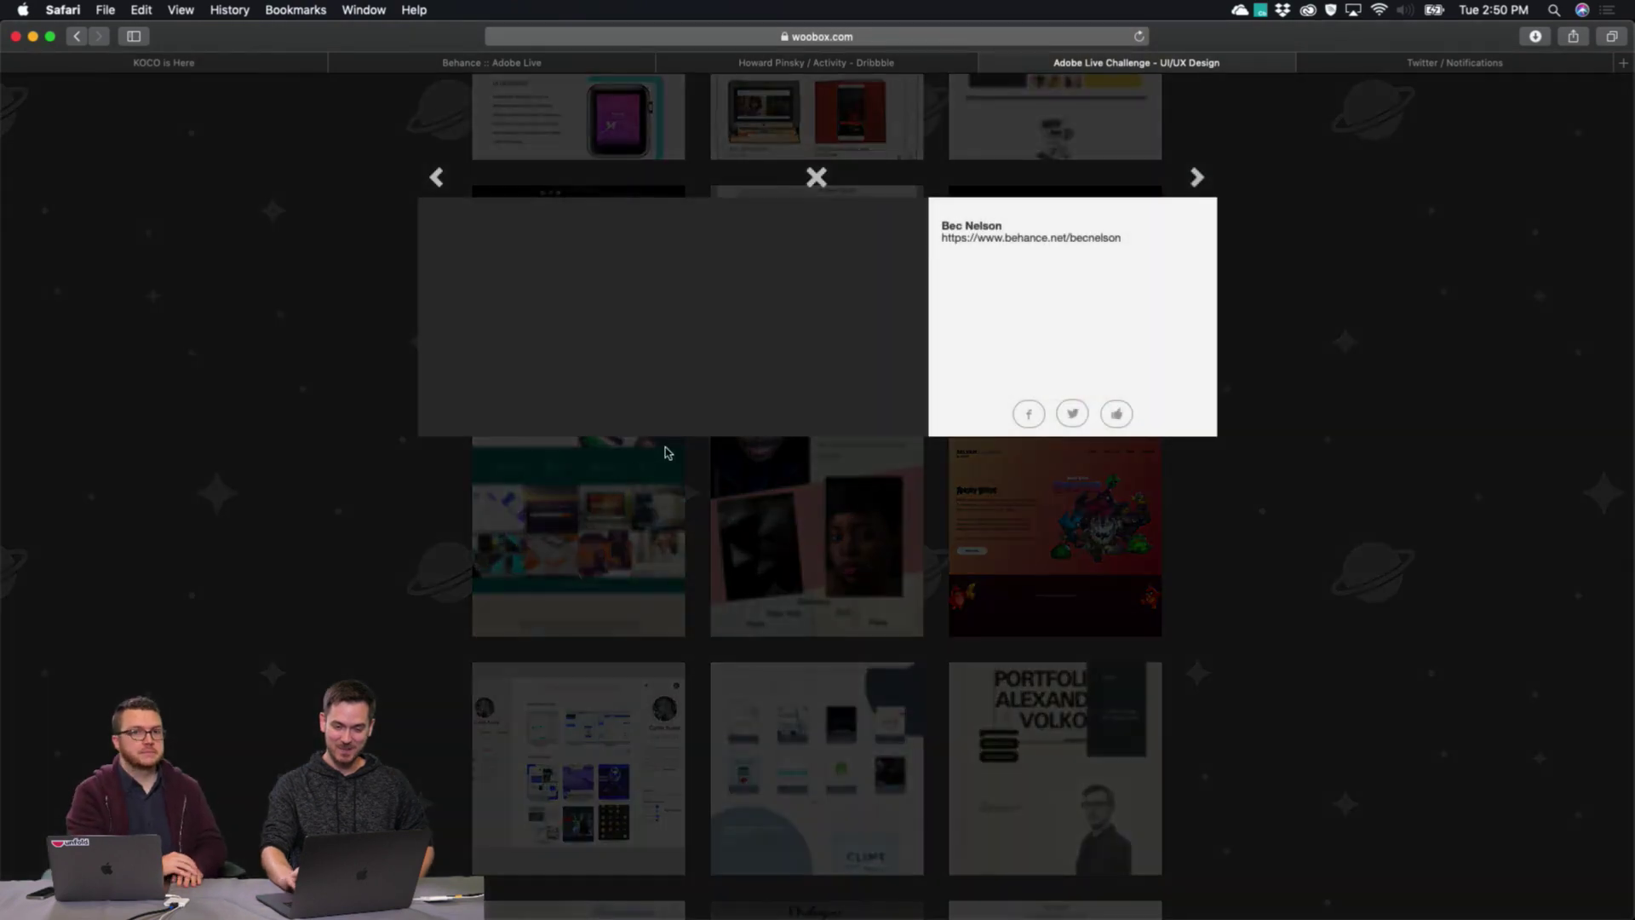
click(683, 344)
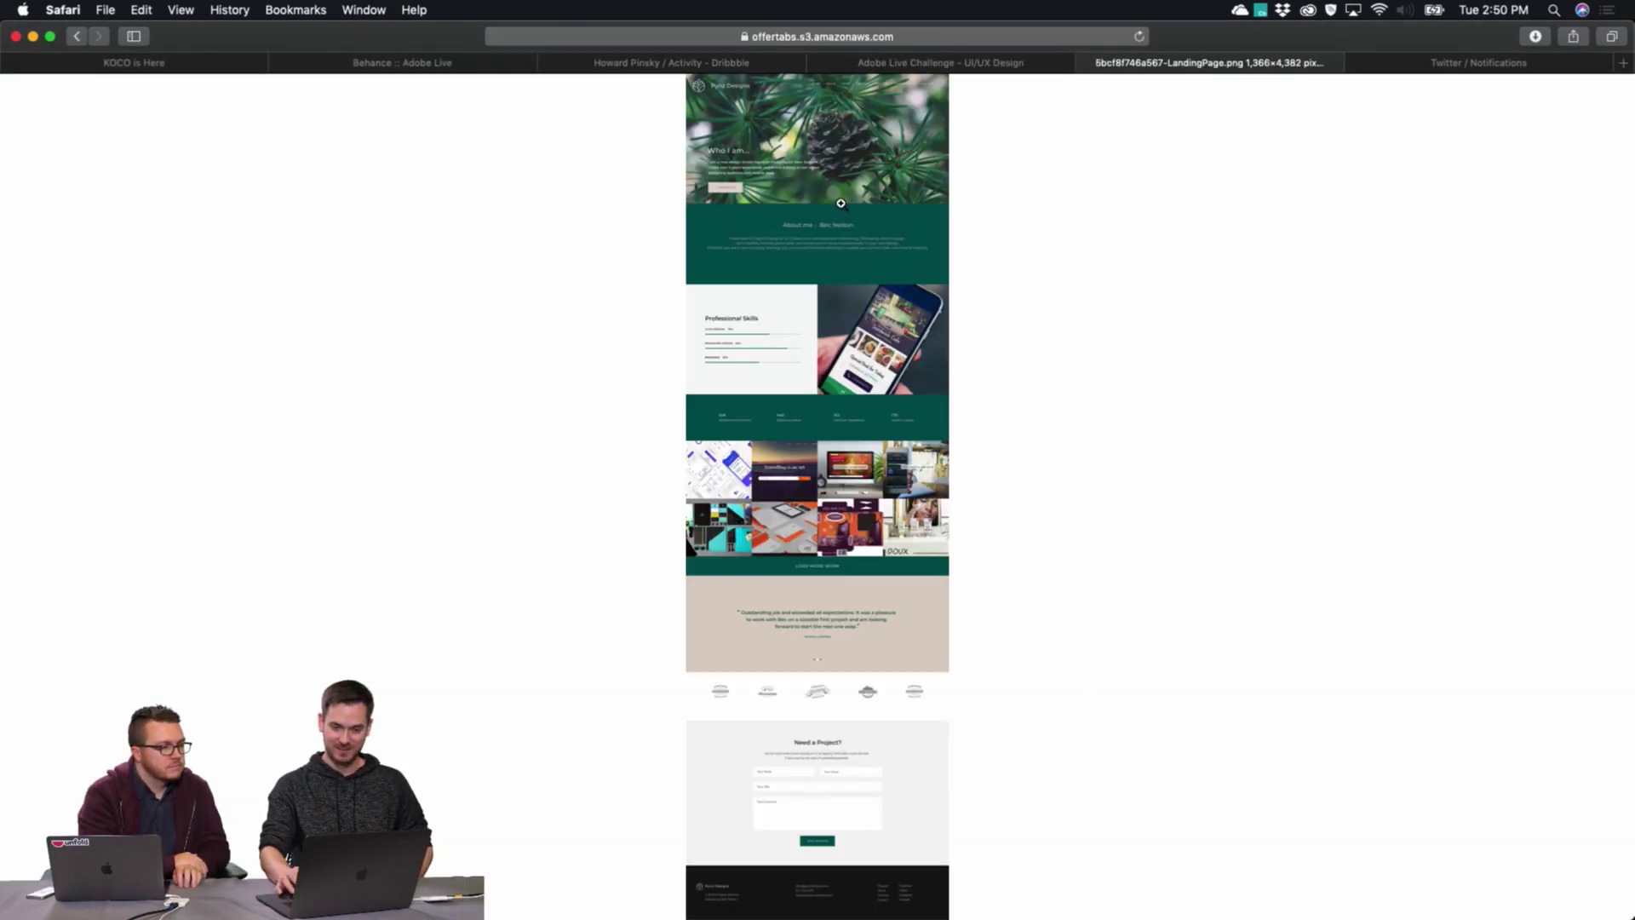
click(841, 203)
scroll(841, 203, up, 5)
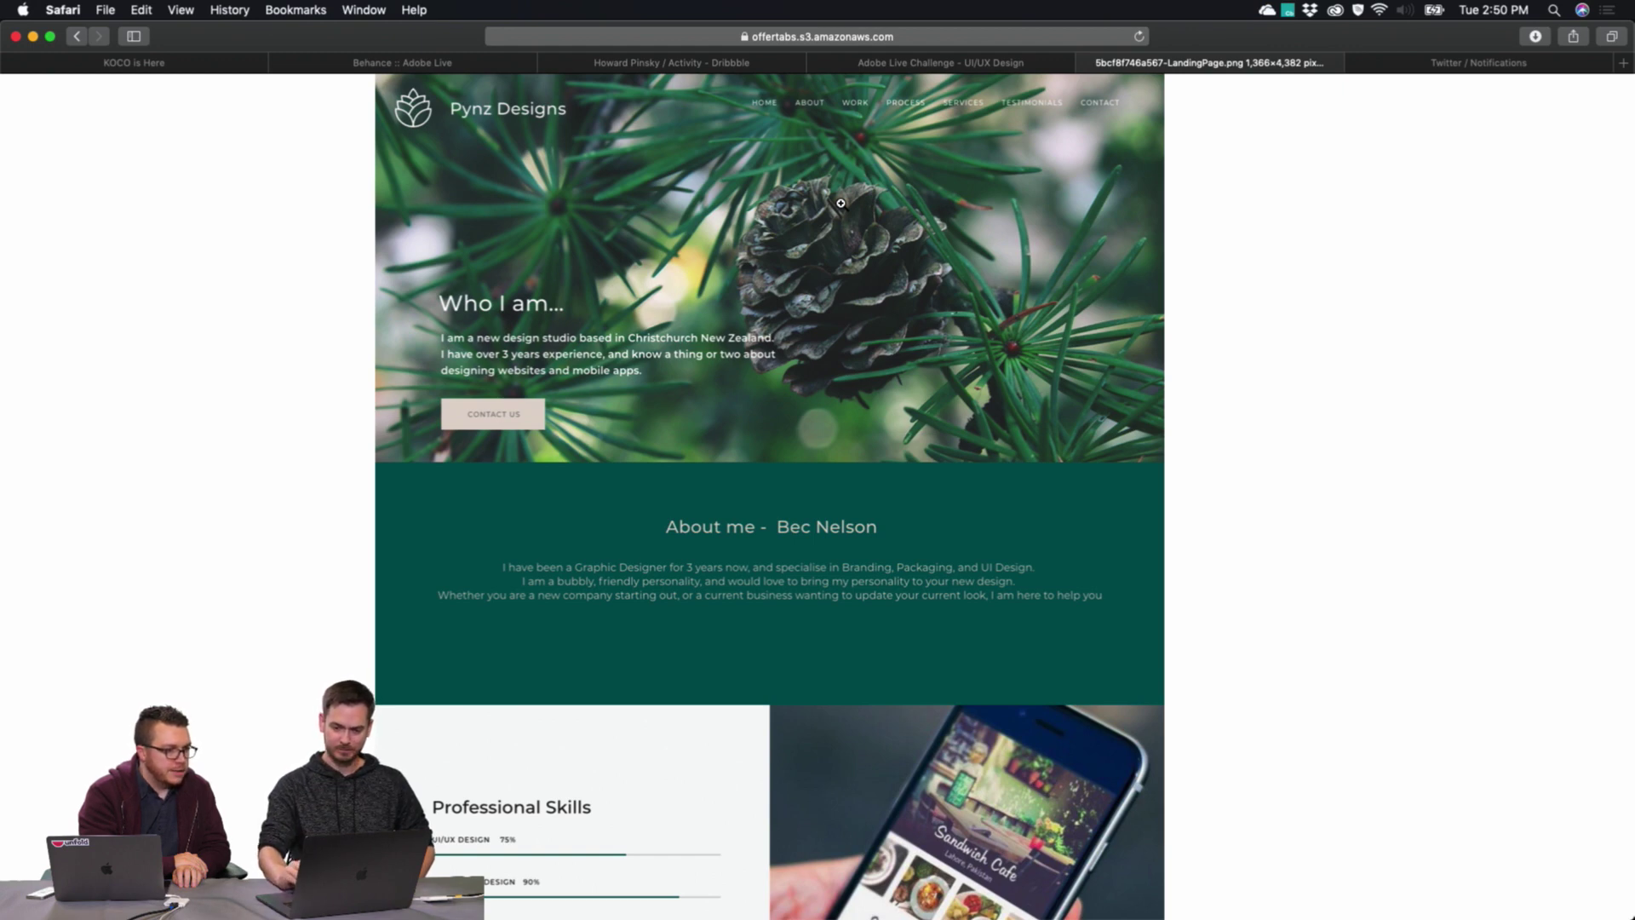
Examine the Pynz Designs page's pinecone header with its intro text, the green About me section and the Professional Skills bars.
scroll(840, 202, down, 3)
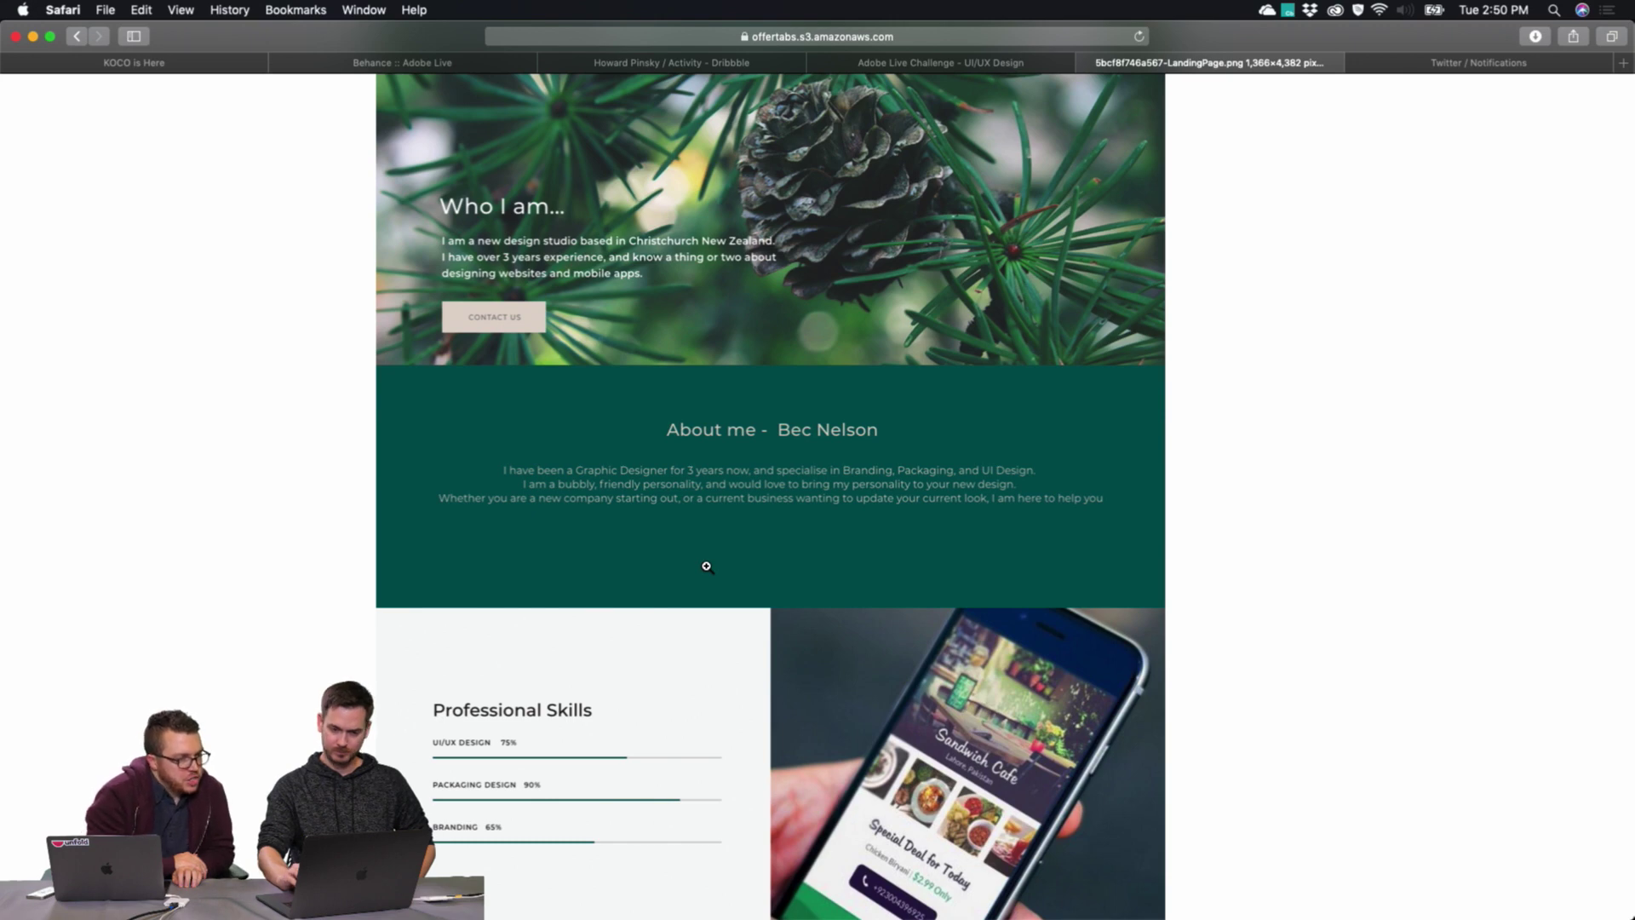
scroll(706, 566, down, 1)
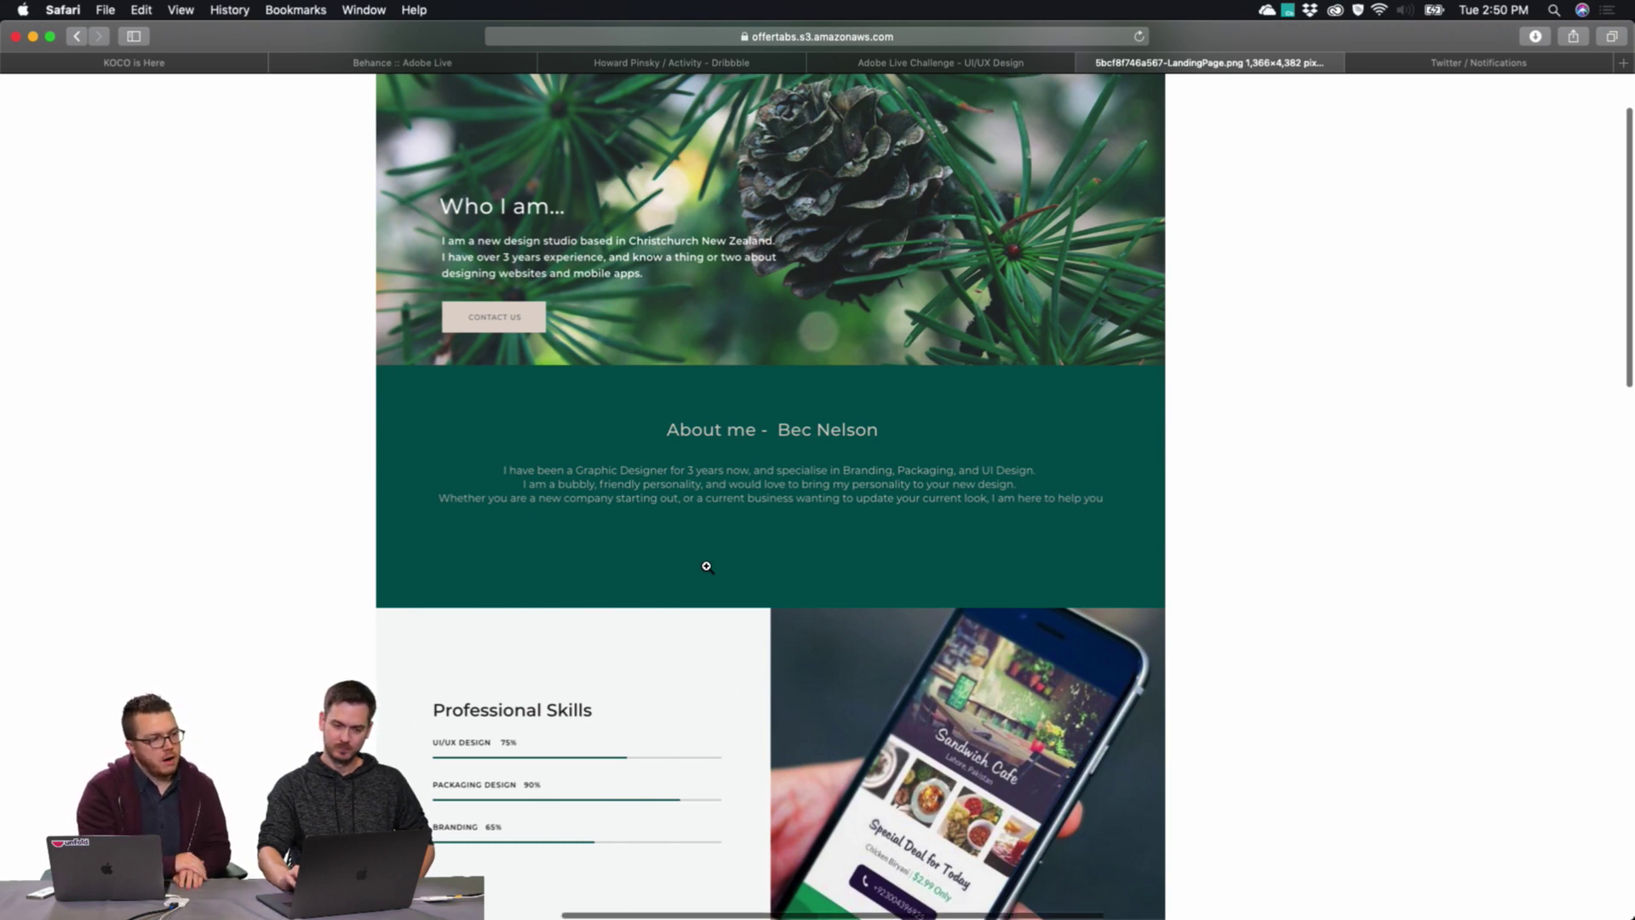
scroll(706, 567, up, 3)
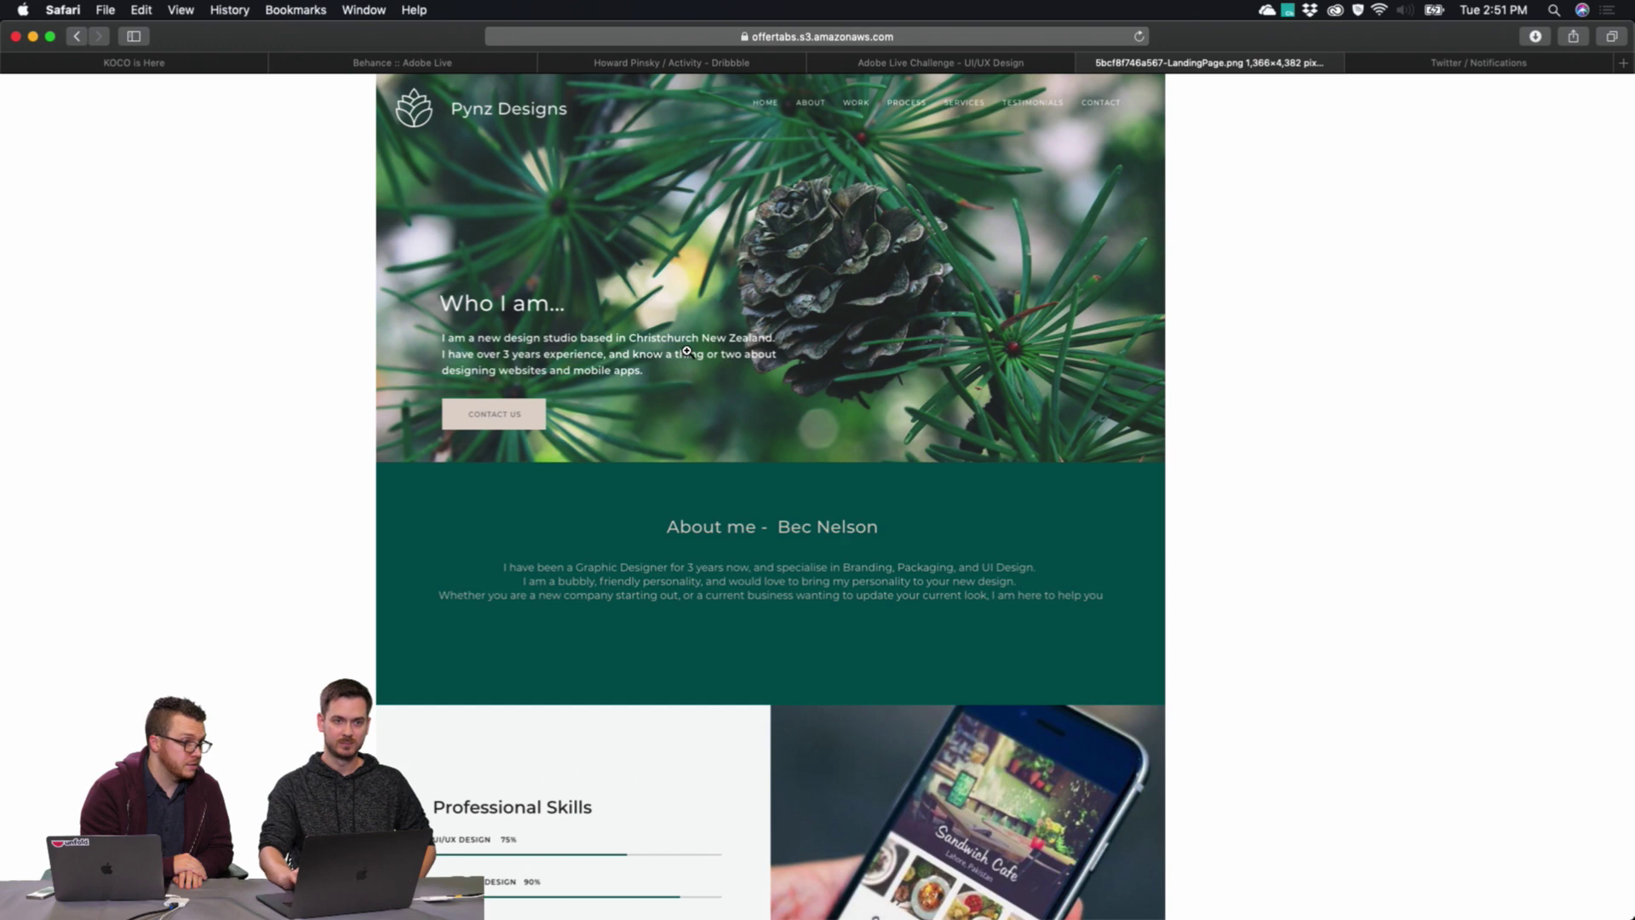
scroll(687, 351, down, 10)
scroll(686, 351, down, 4)
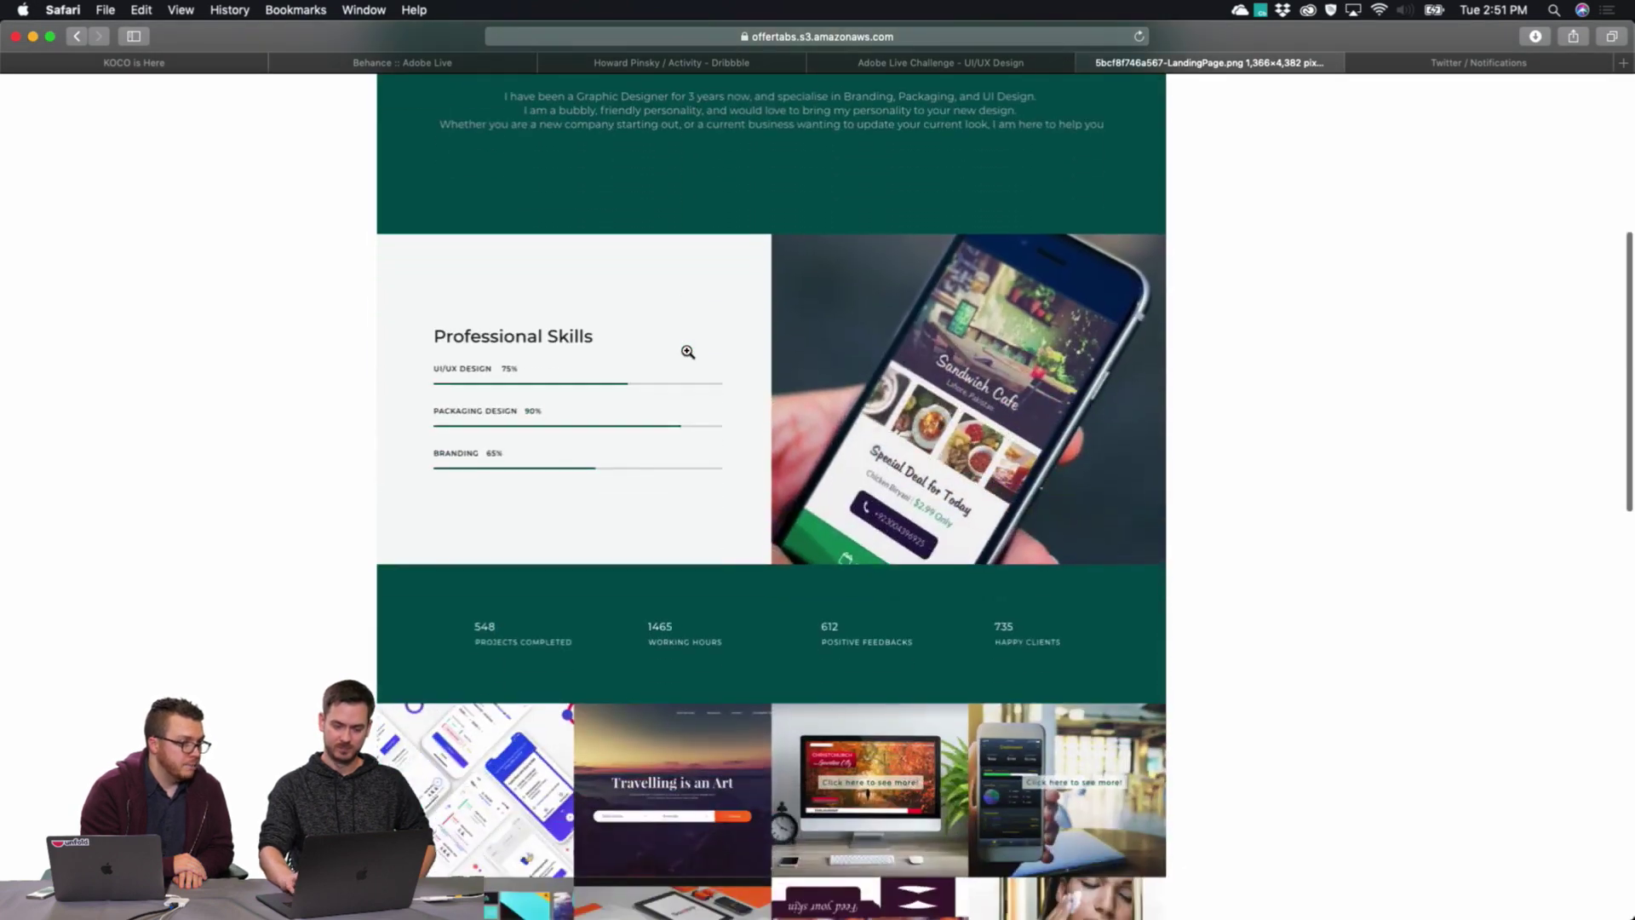
scroll(687, 352, up, 2)
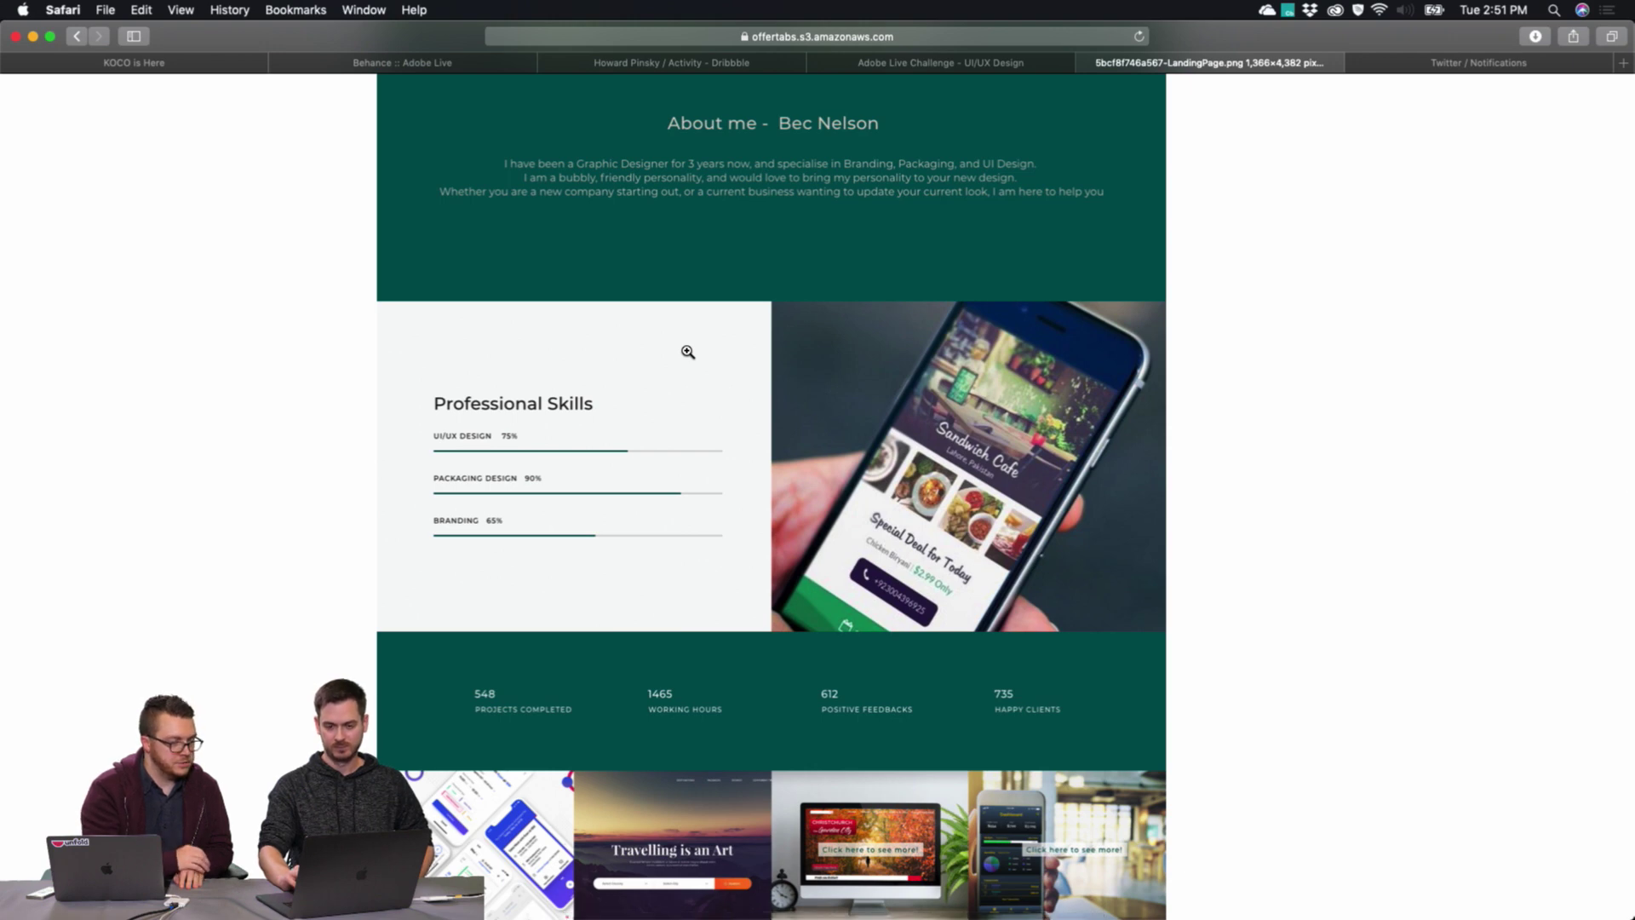
Compare the Professional Skills block, the green statistics row and the grid of work thumbnails on the Pynz Designs page.
scroll(688, 352, down, 5)
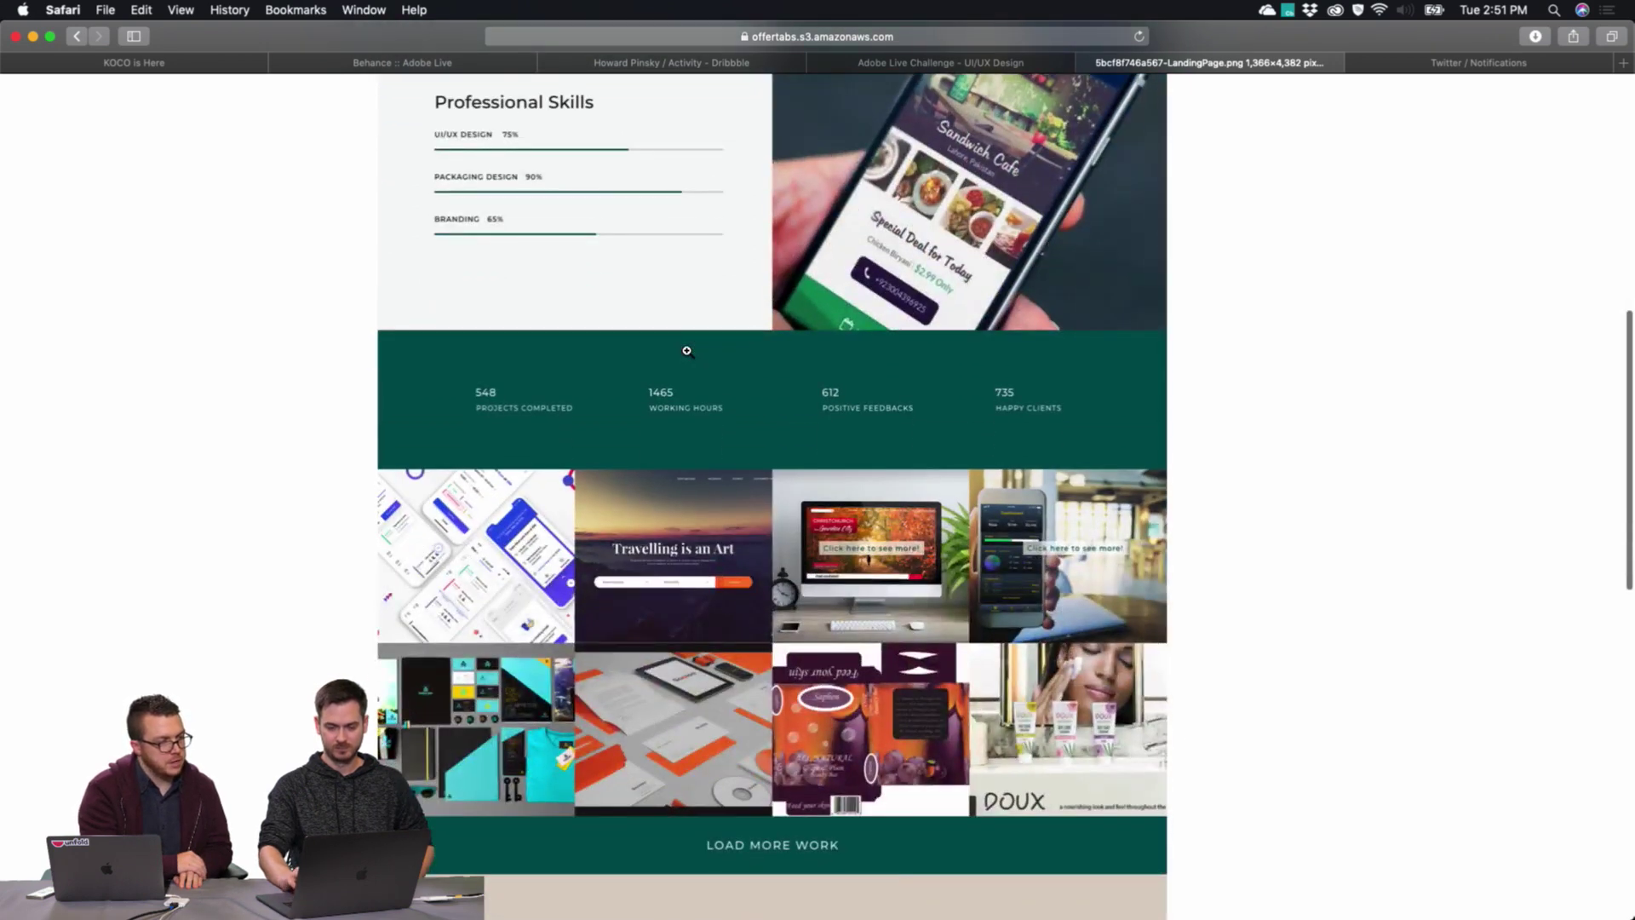
scroll(687, 351, down, 8)
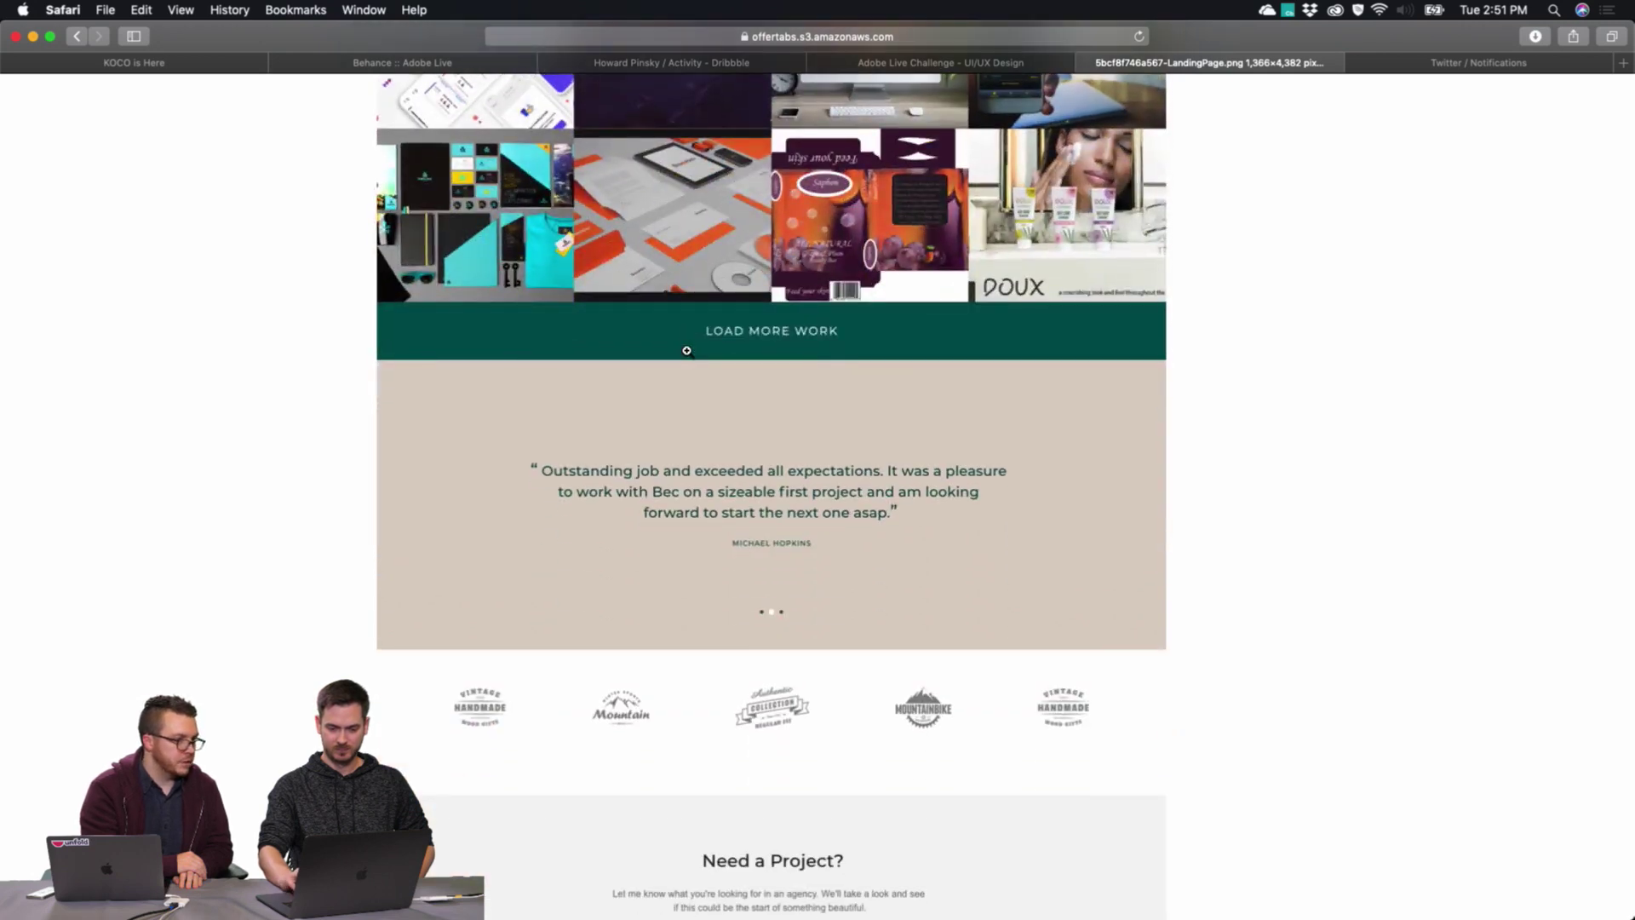
scroll(688, 351, up, 4)
scroll(687, 350, up, 1)
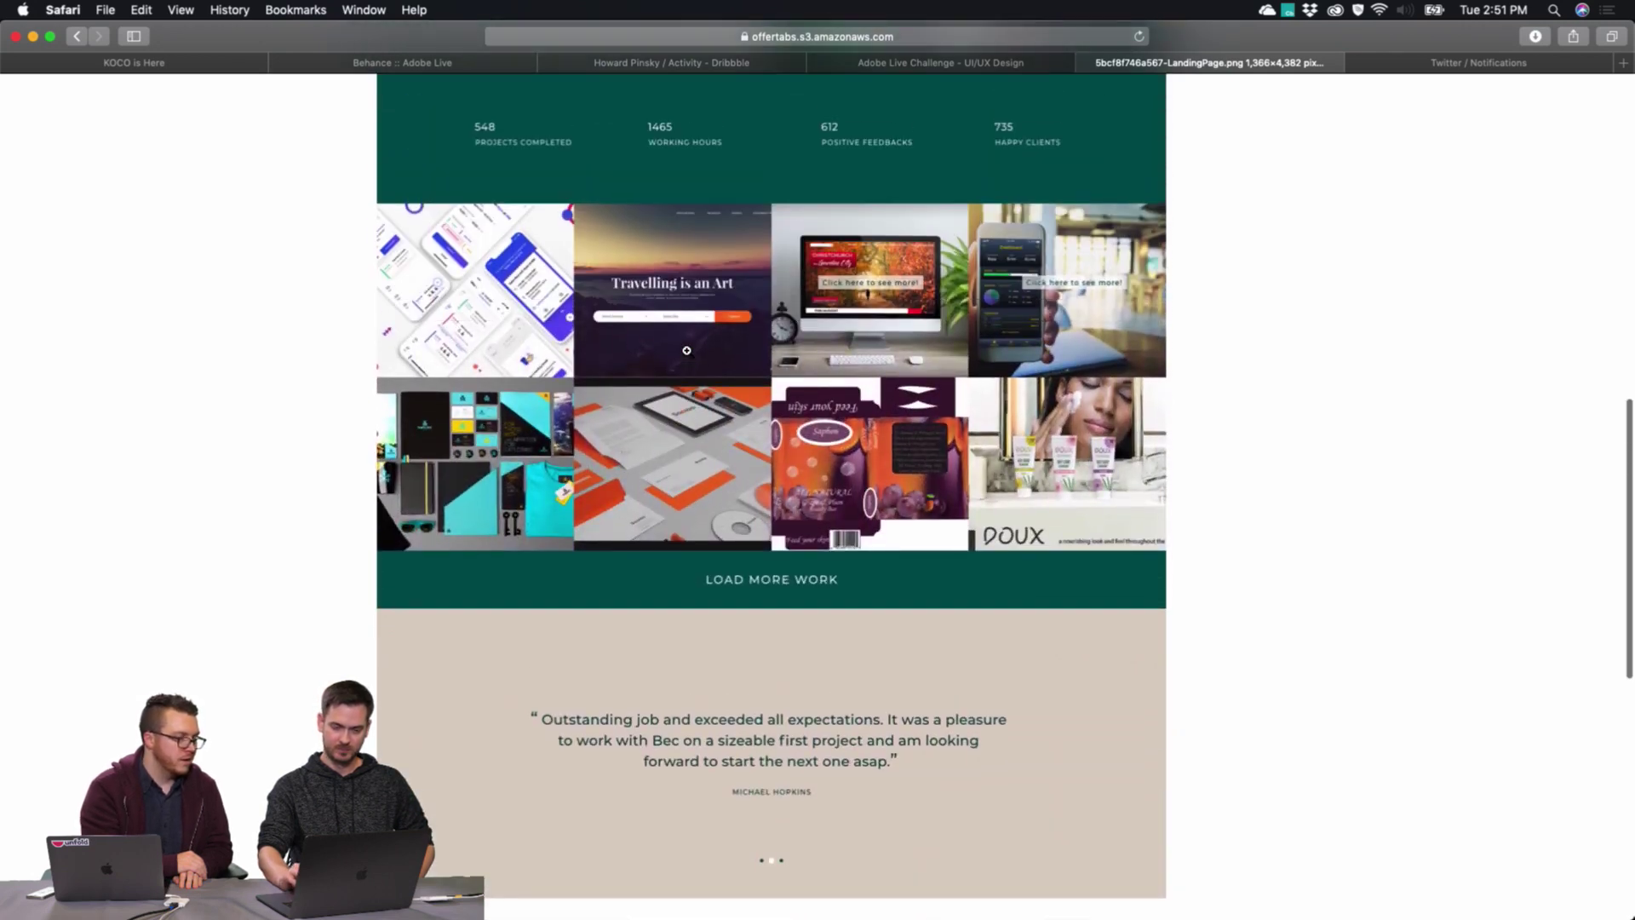
scroll(687, 350, up, 15)
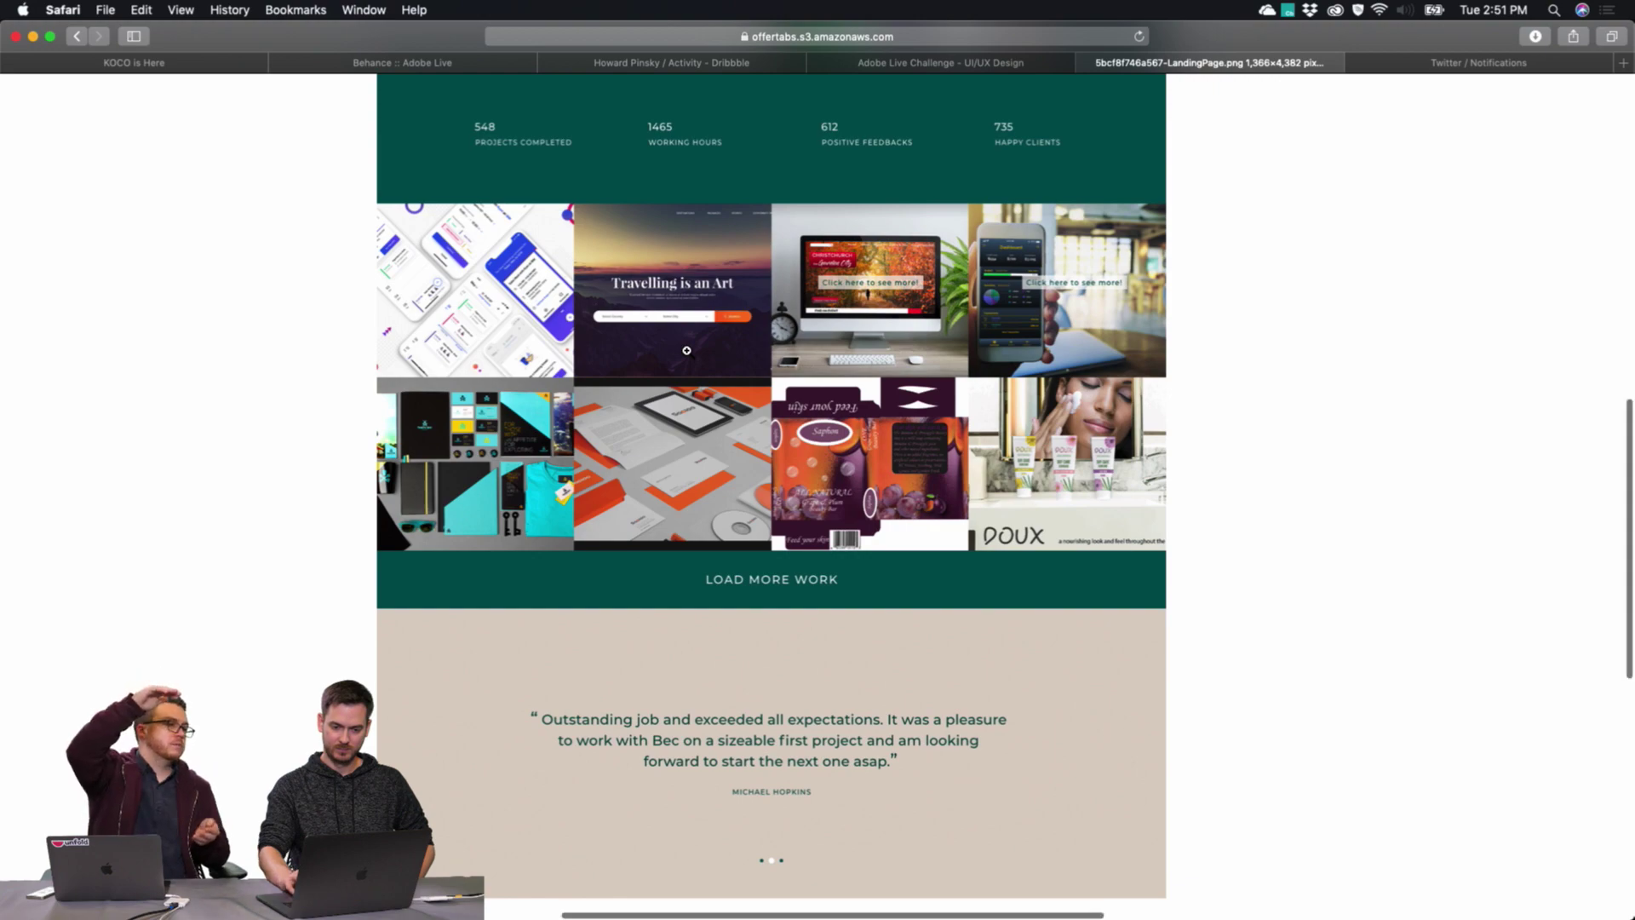
scroll(687, 351, down, 10)
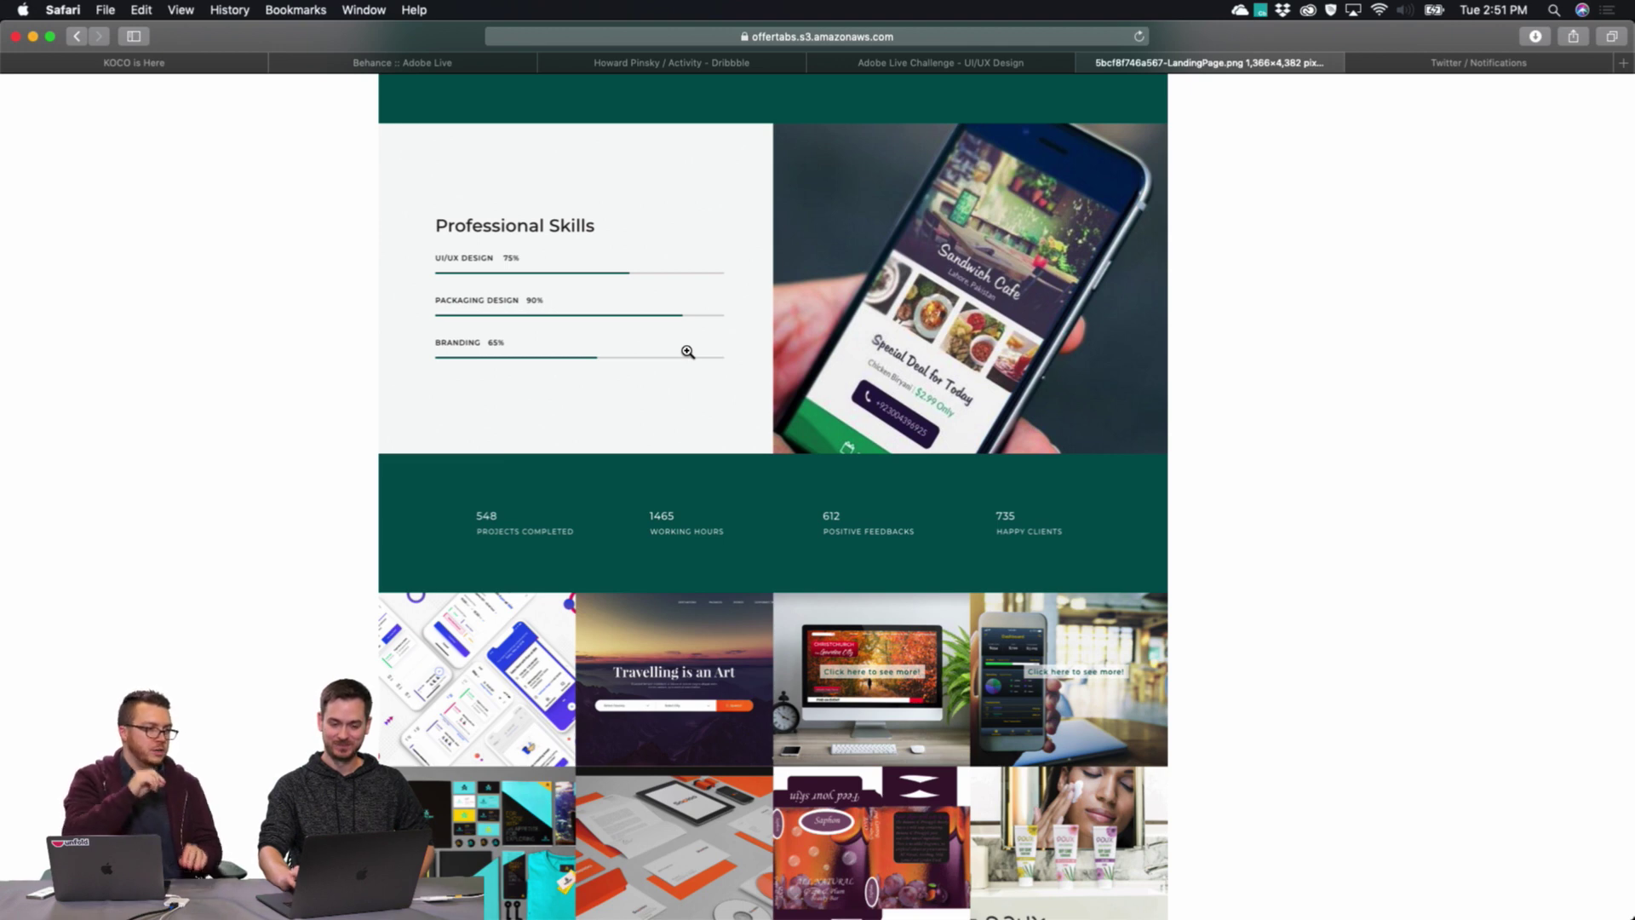
scroll(687, 351, down, 3)
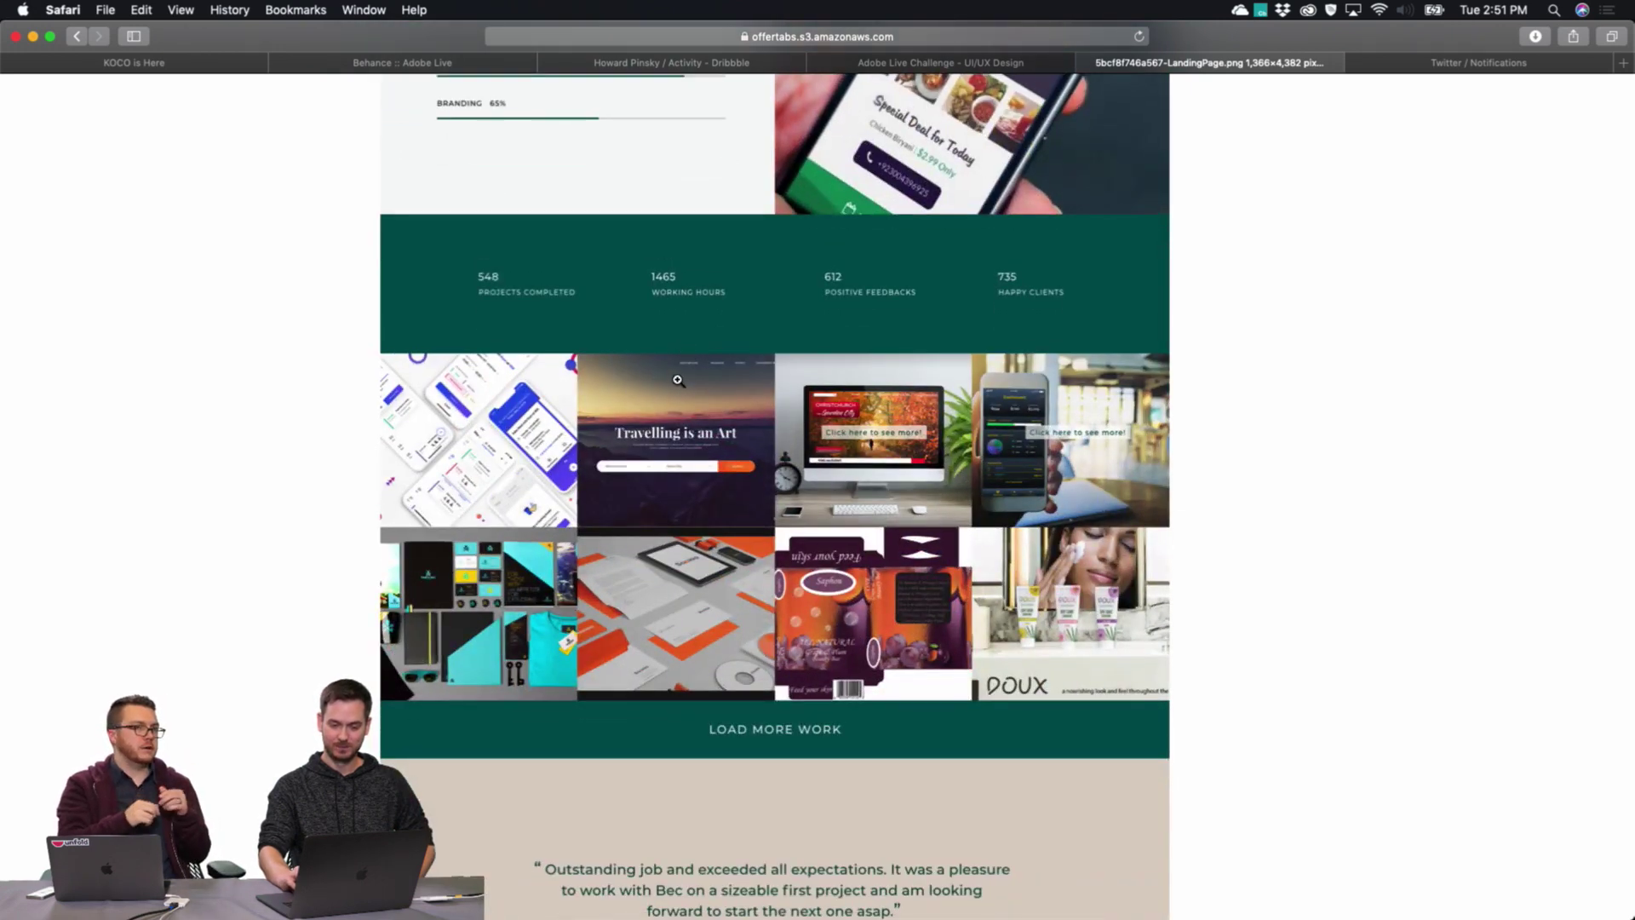
scroll(675, 383, up, 2)
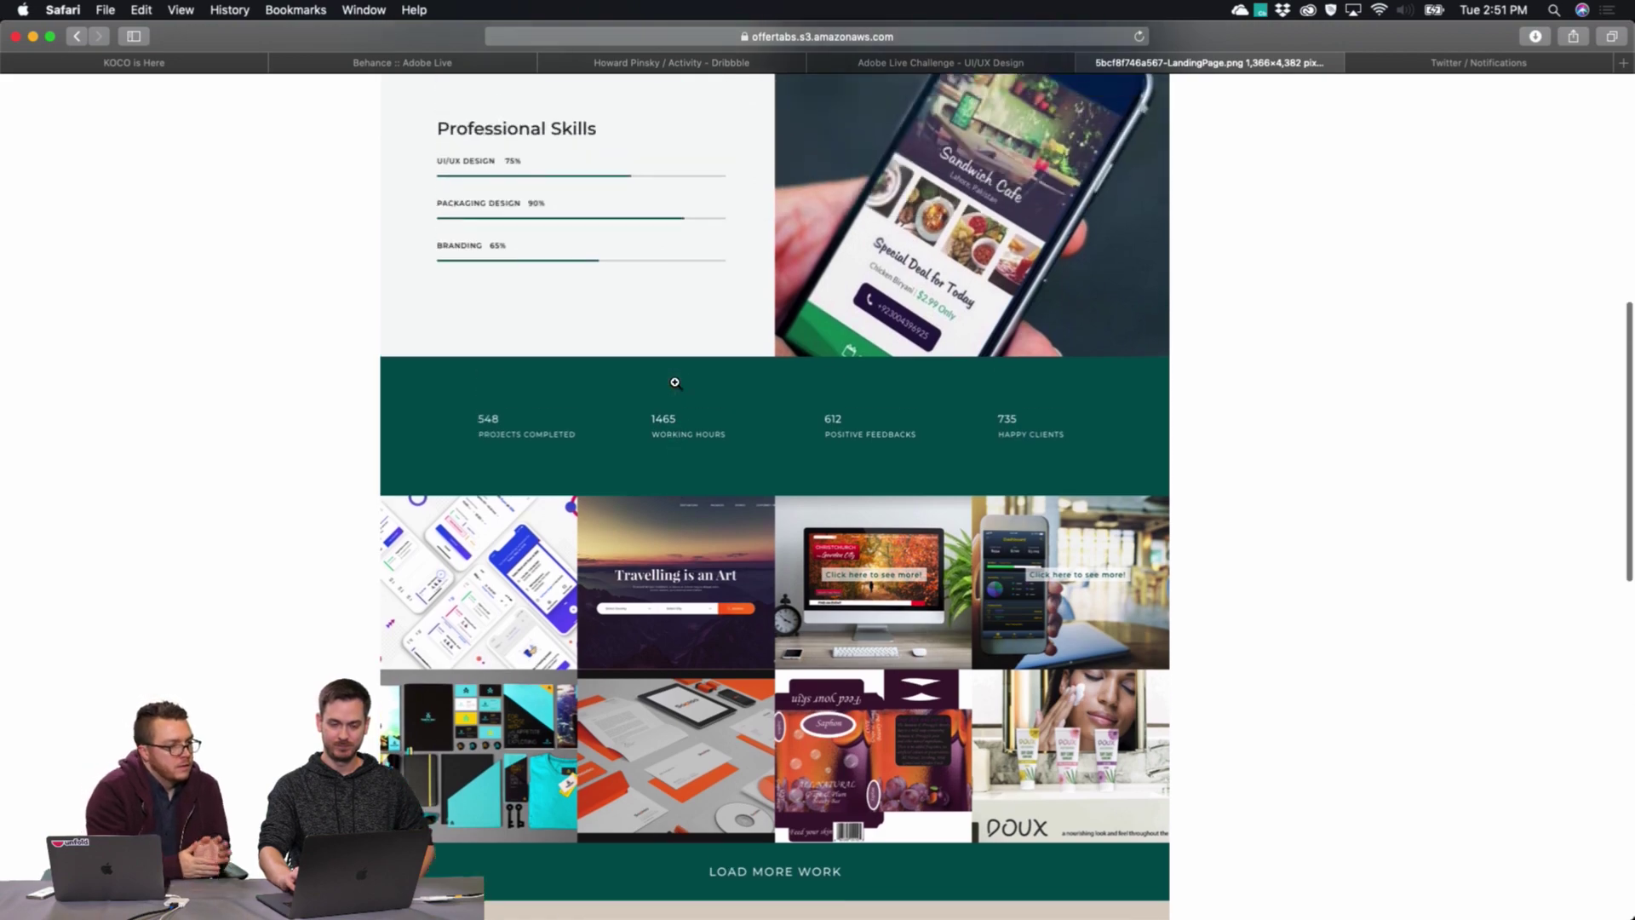
Examine the testimonial, client logos, Need a Project? form and footer of the Pynz Designs page, then return to its header.
scroll(675, 383, down, 8)
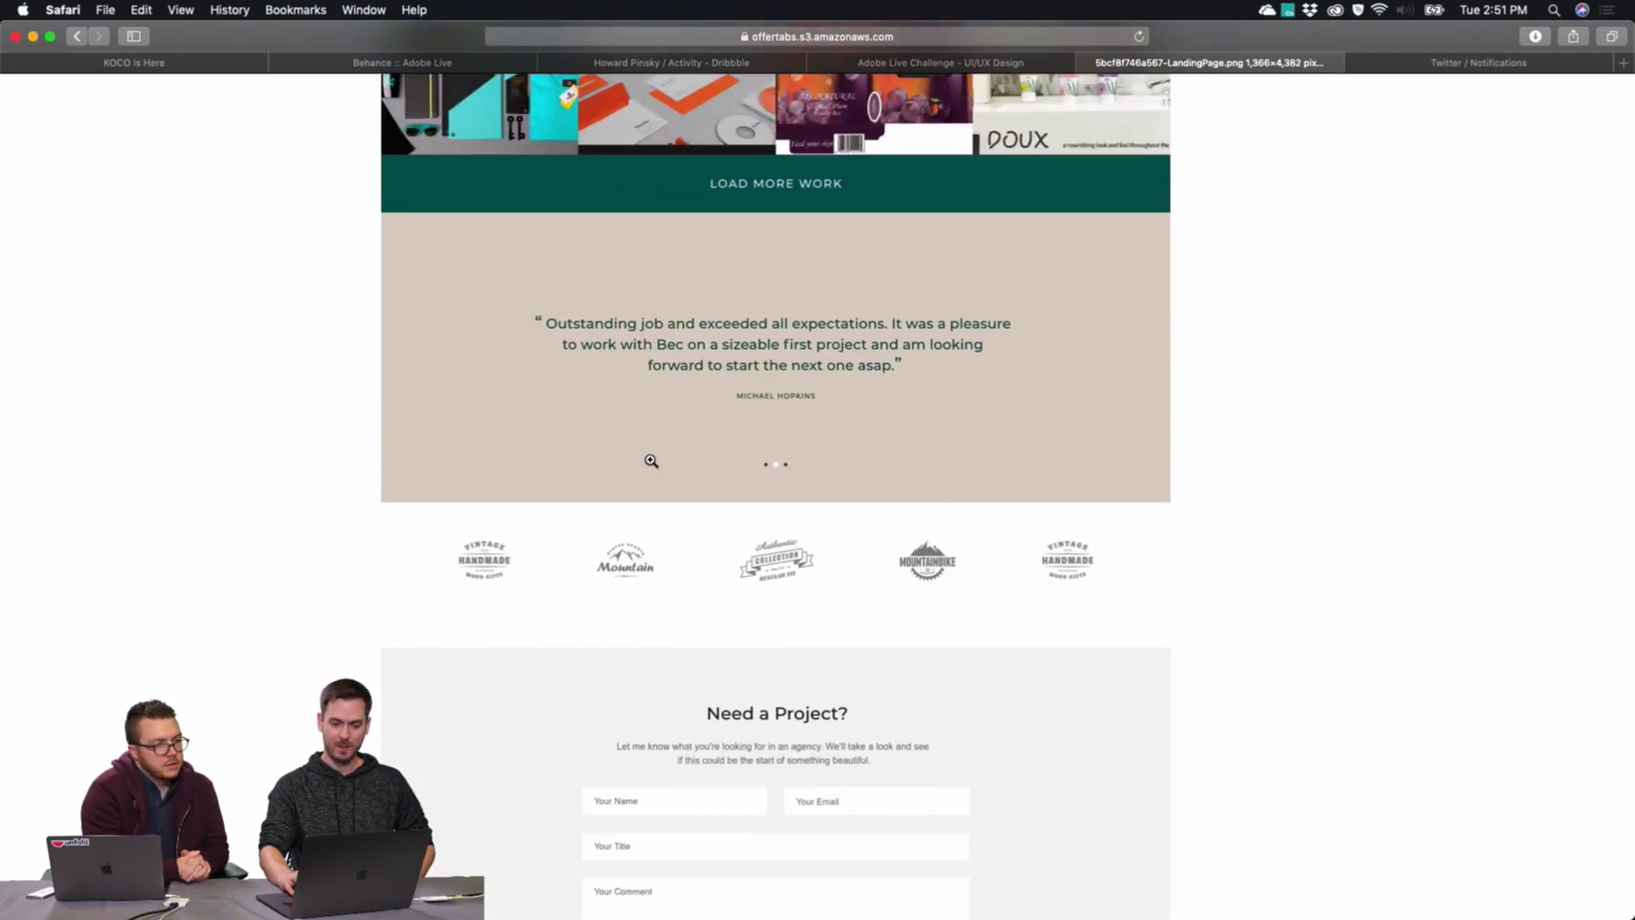
scroll(650, 459, down, 2)
scroll(650, 483, down, 3)
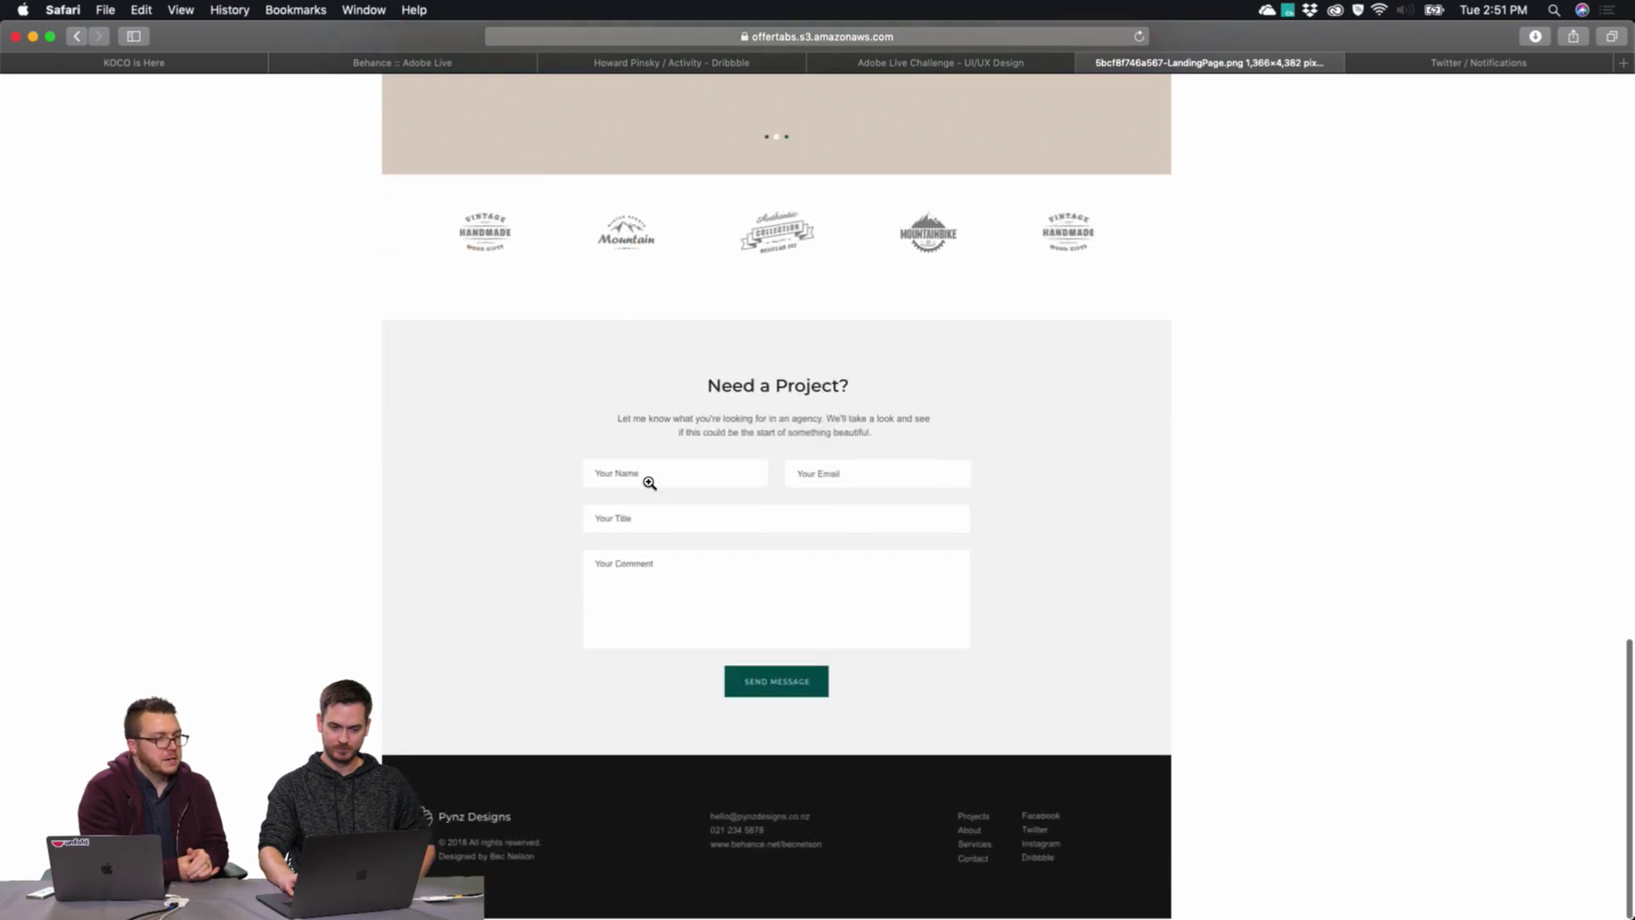
scroll(650, 483, up, 7)
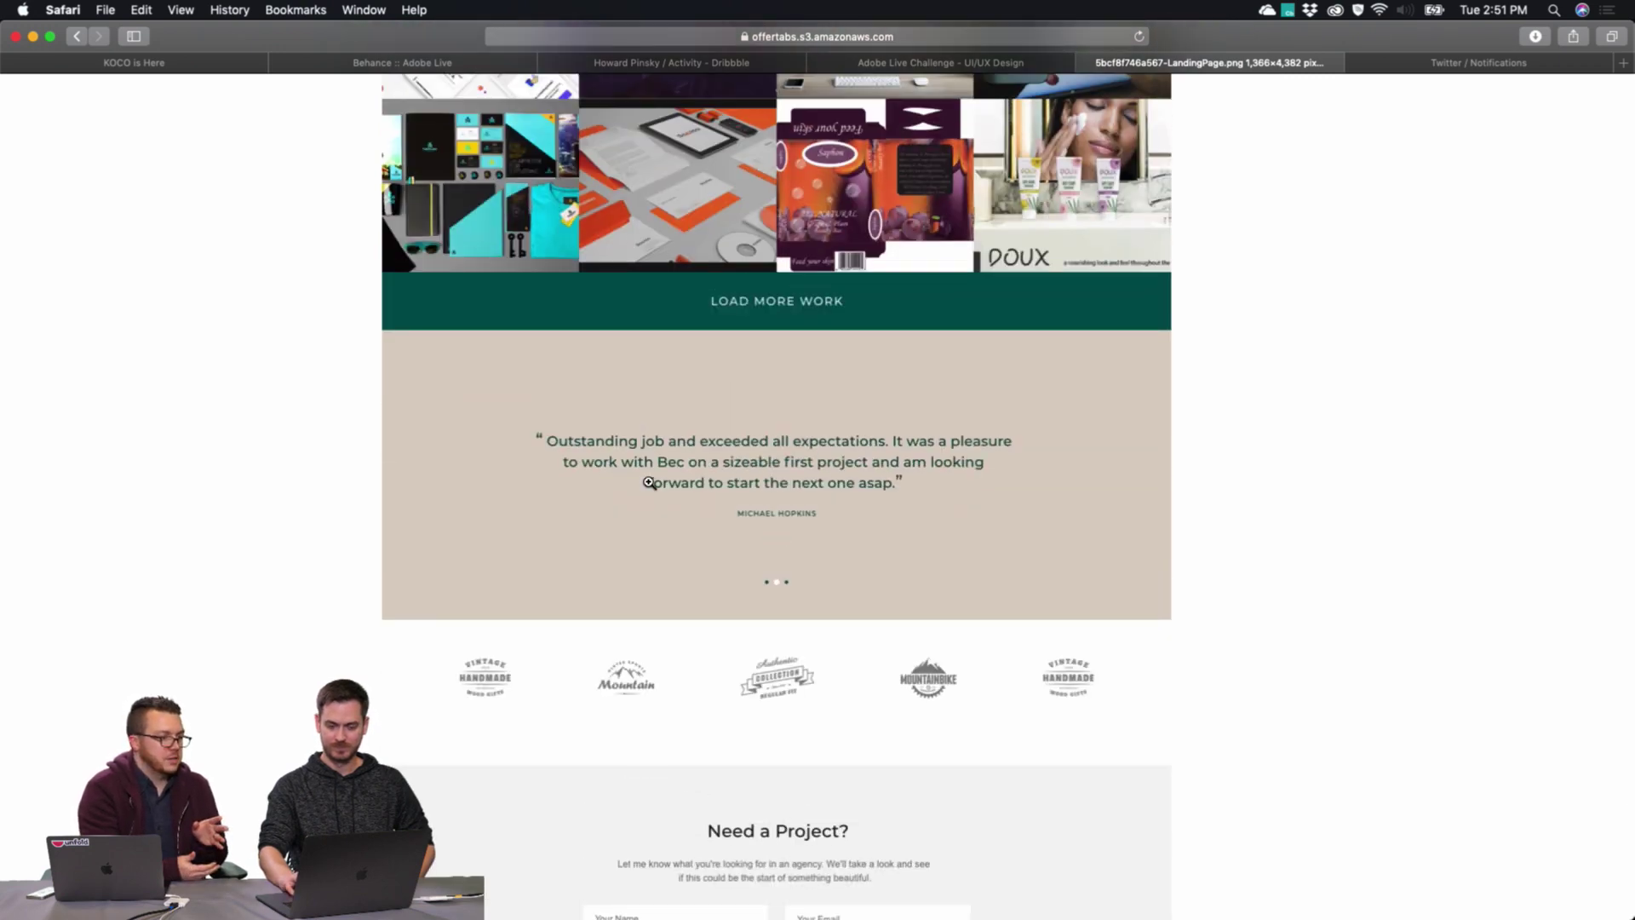
scroll(647, 482, up, 10)
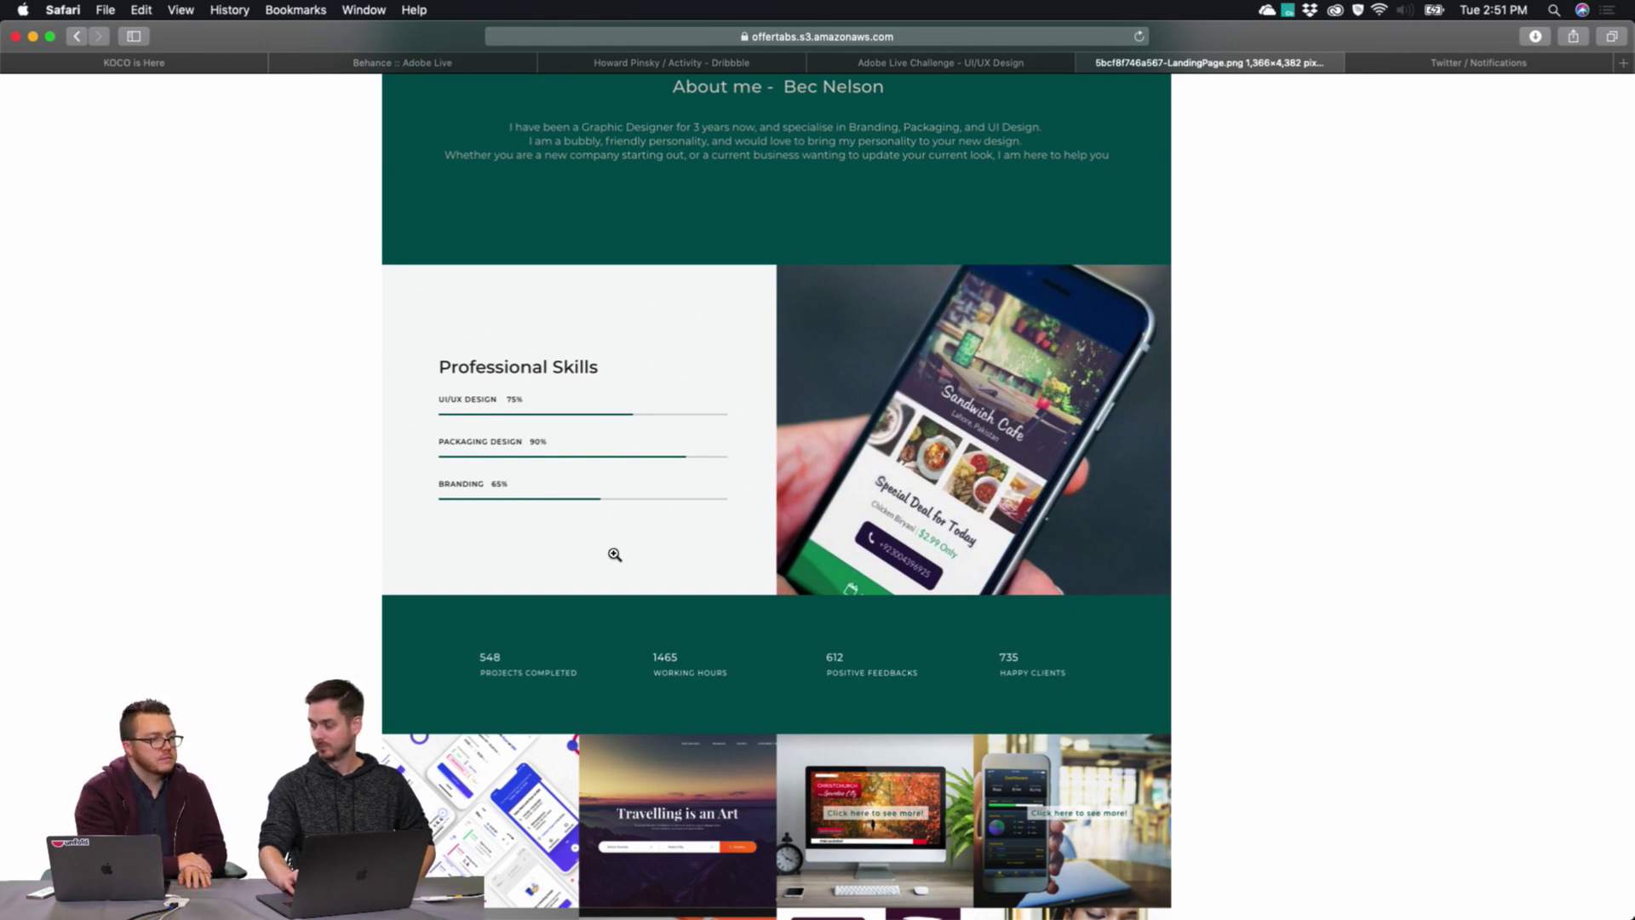
scroll(615, 554, up, 5)
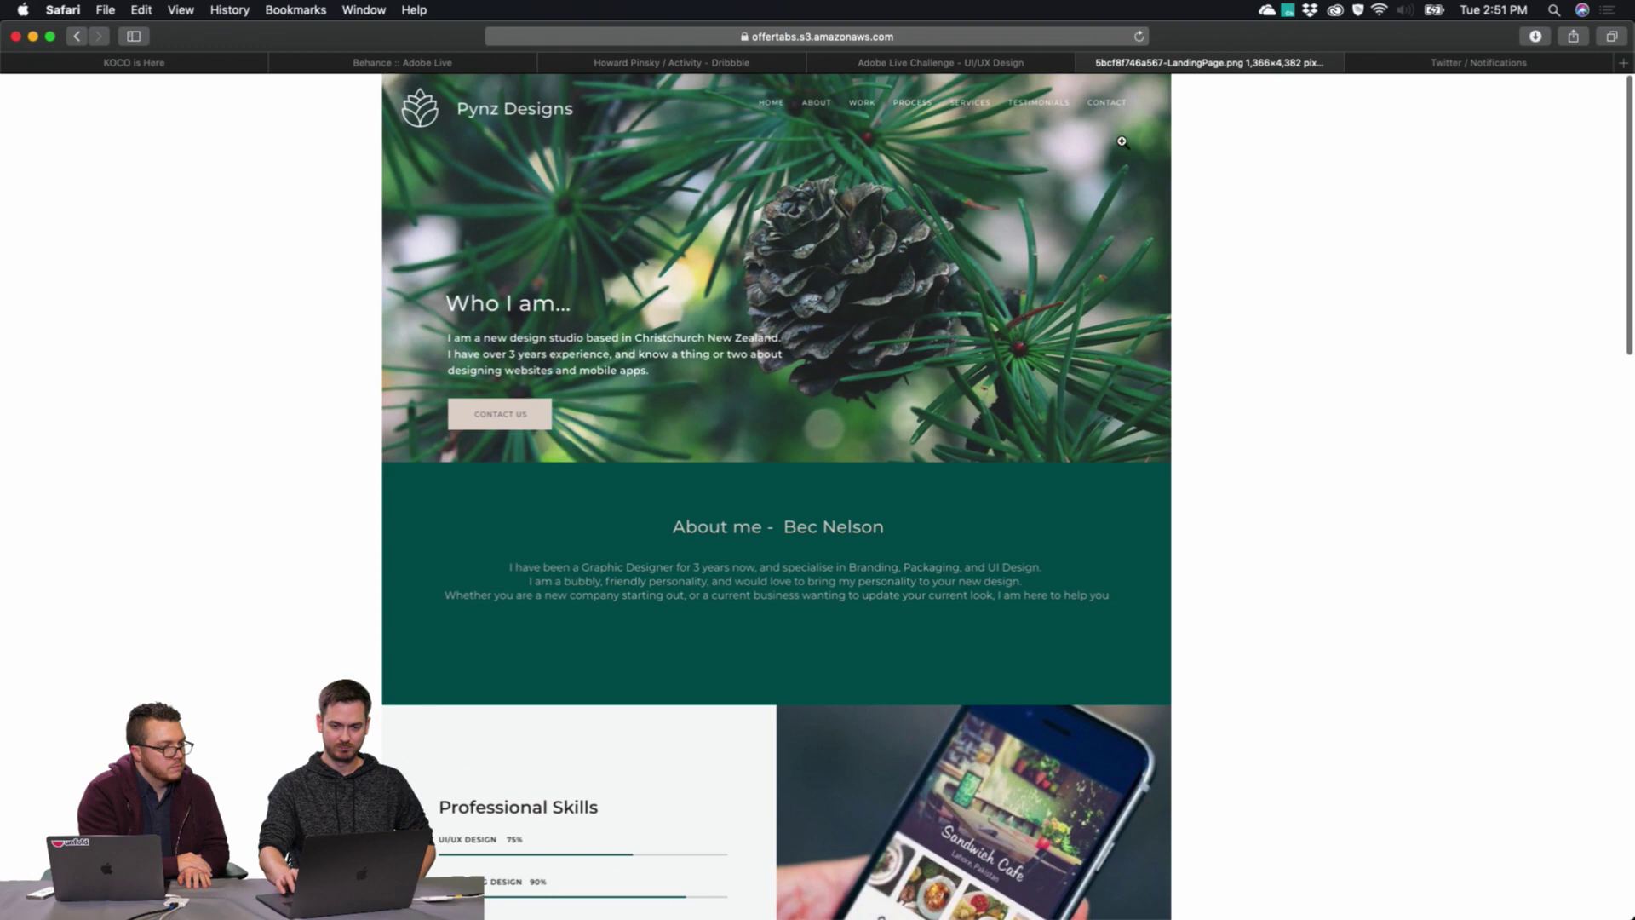
Close the Pynz Designs page and its preview, then open the black photographer page with the dahlia from the gallery at full size.
click(1088, 63)
click(817, 175)
scroll(843, 357, up, 5)
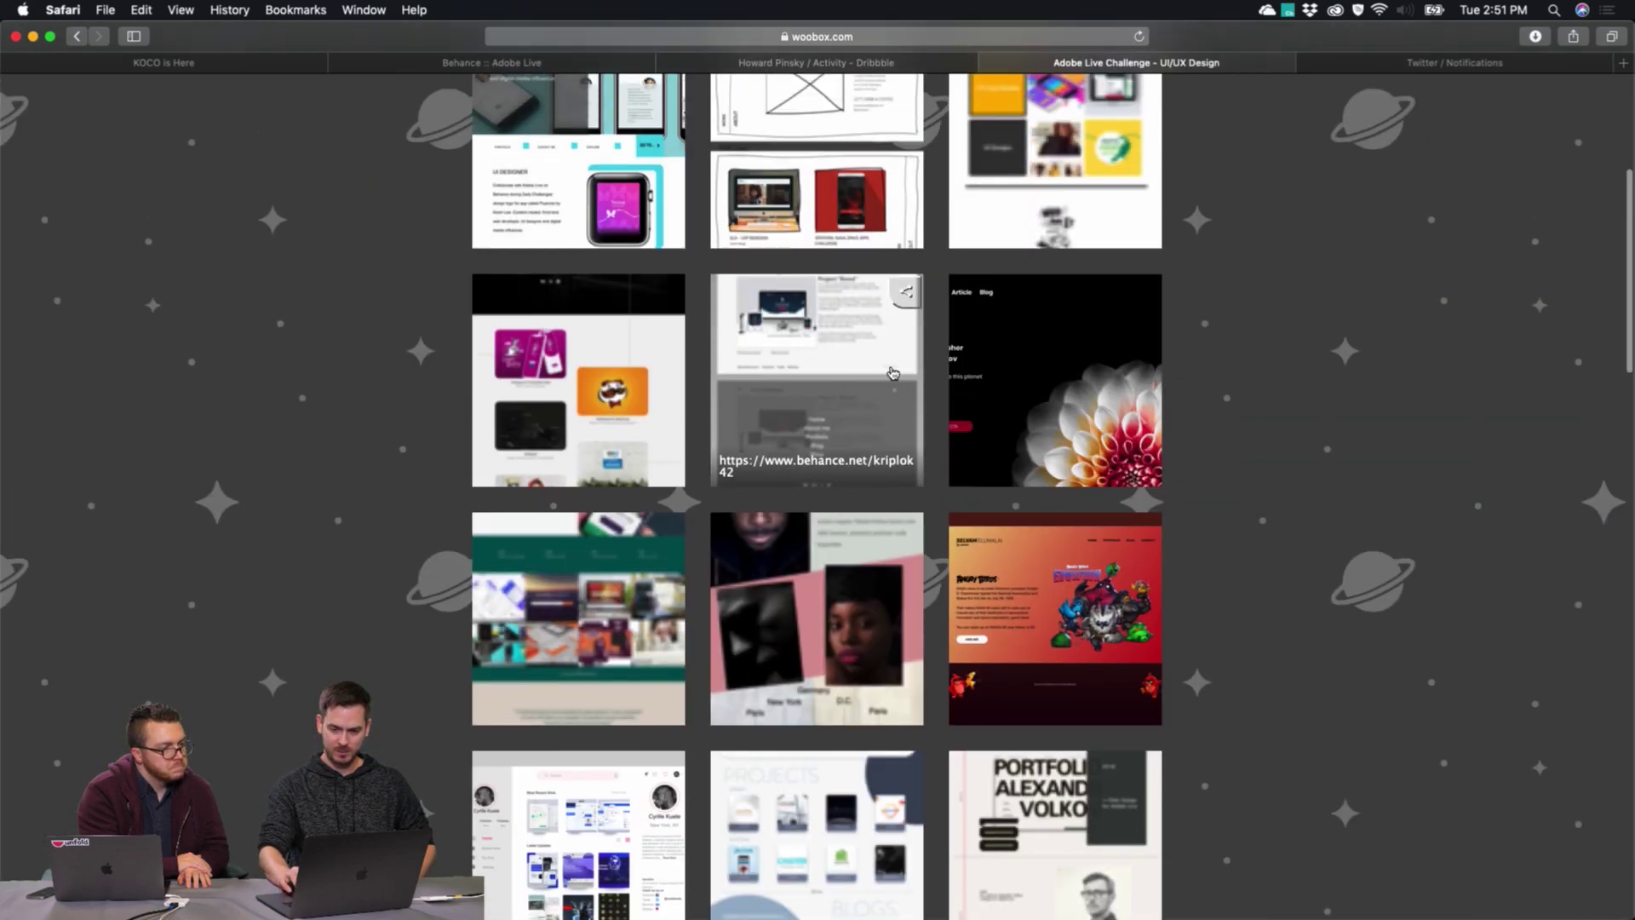
scroll(928, 380, down, 1)
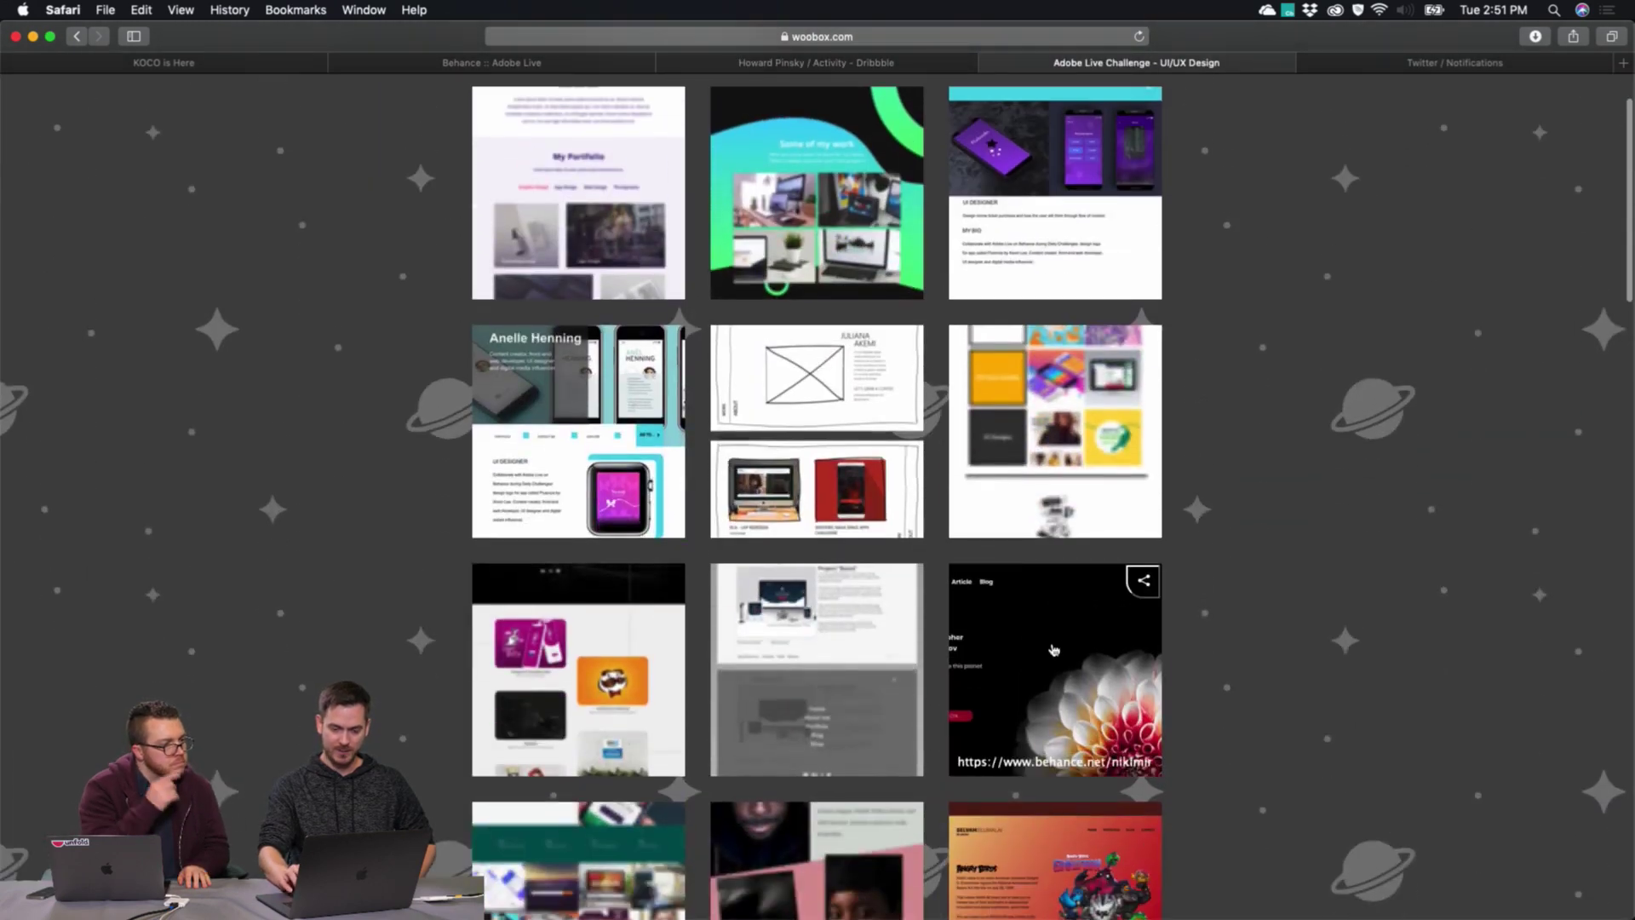
click(1140, 581)
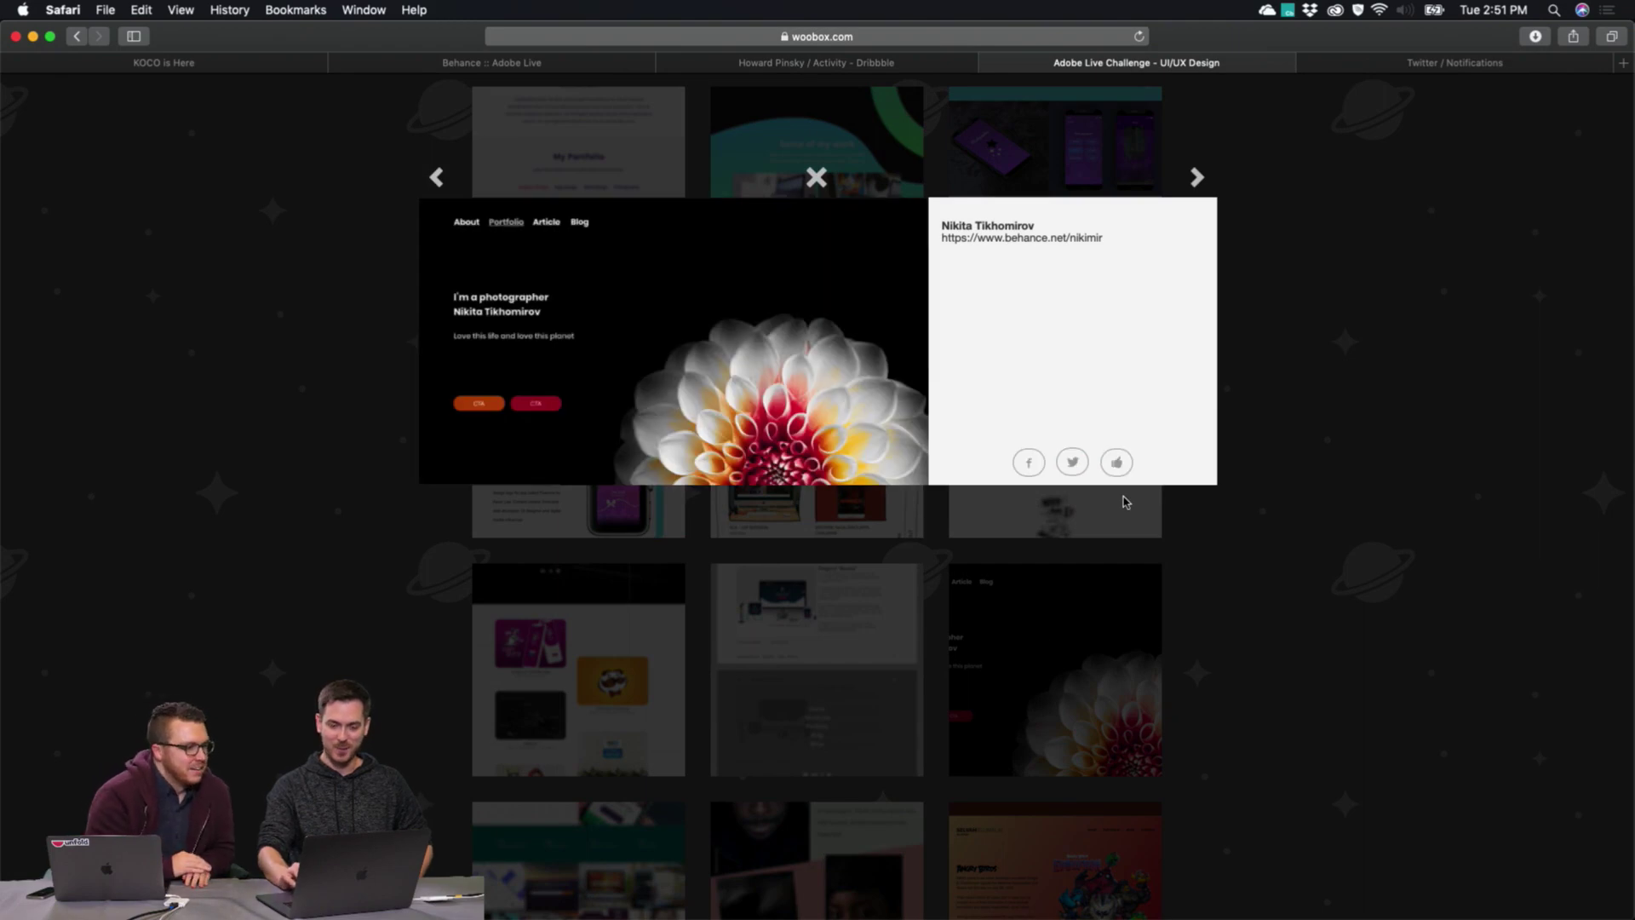
click(763, 353)
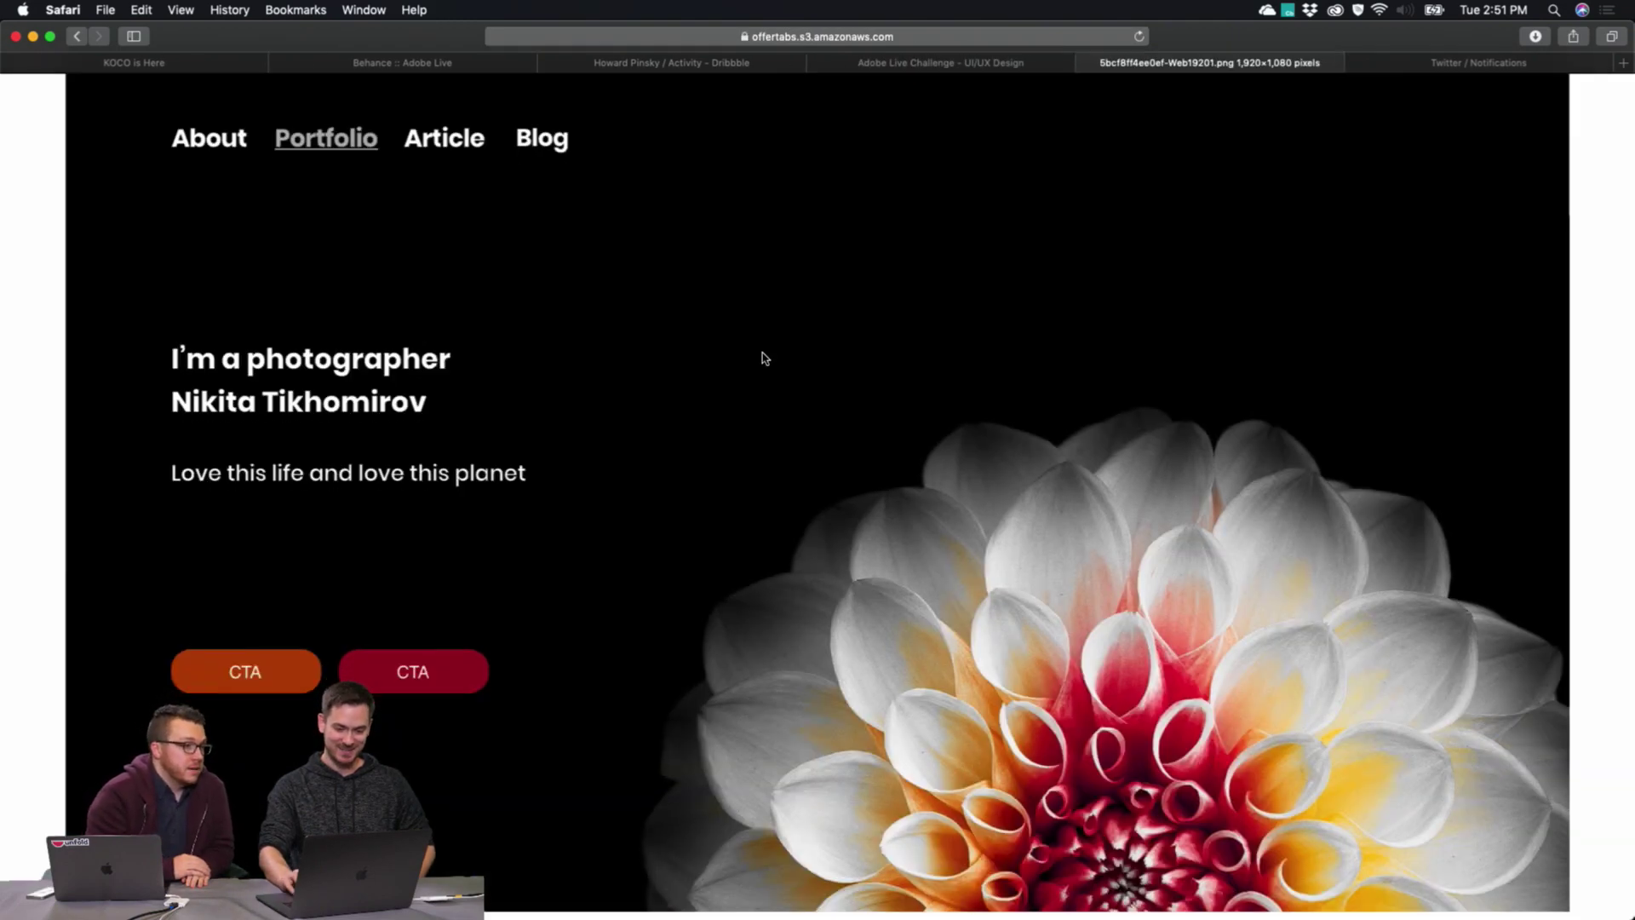
scroll(763, 352, up, 1)
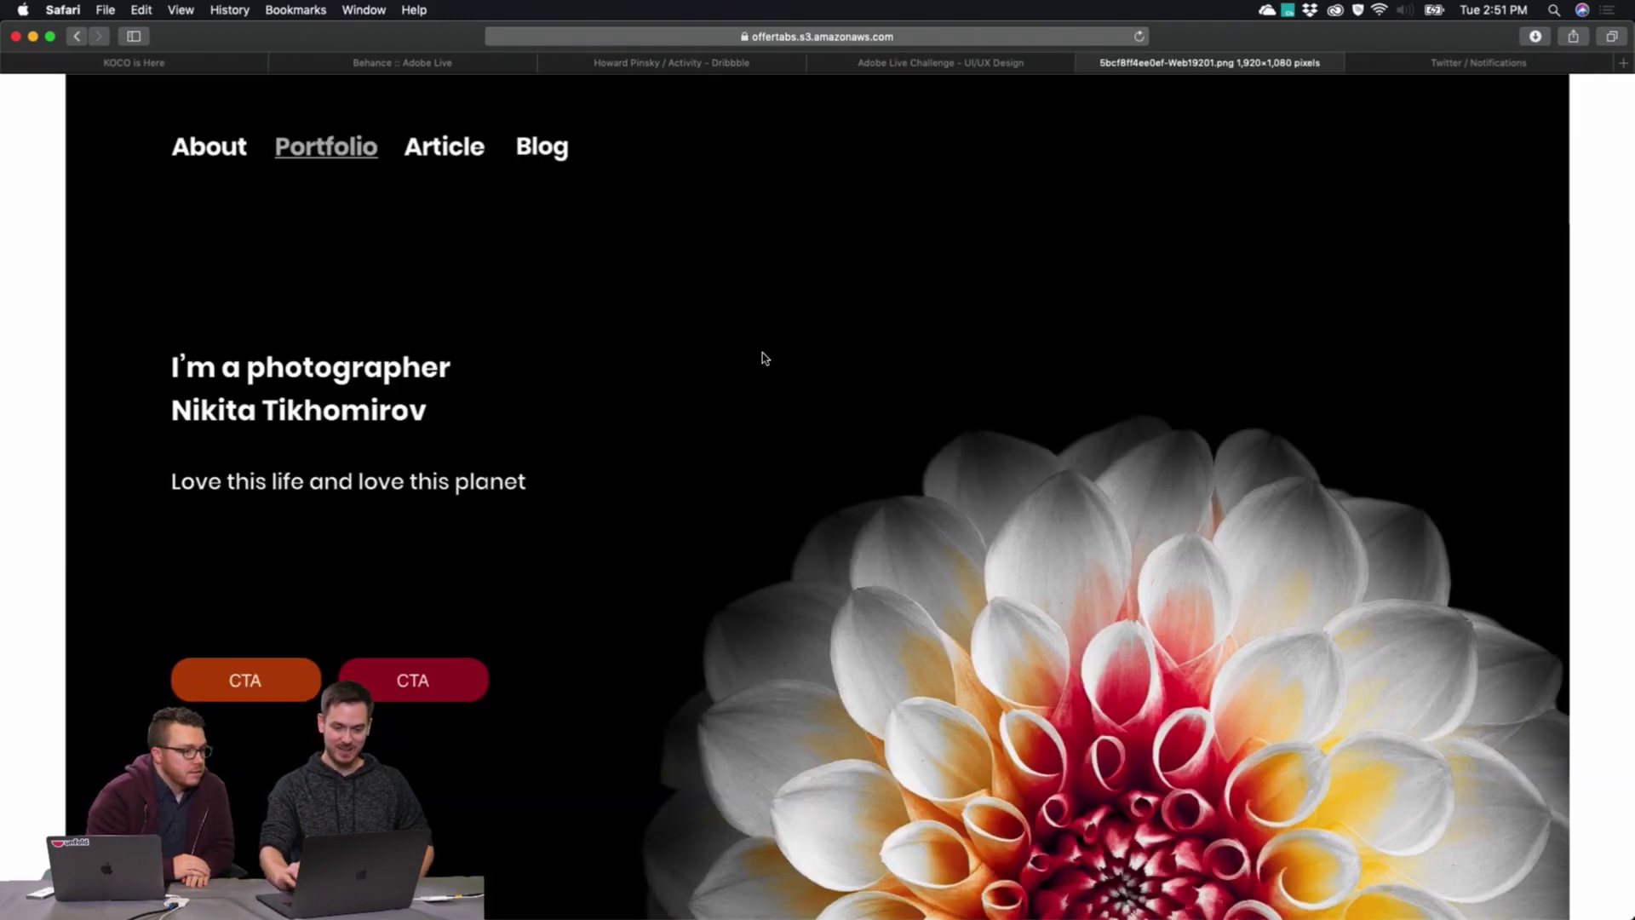
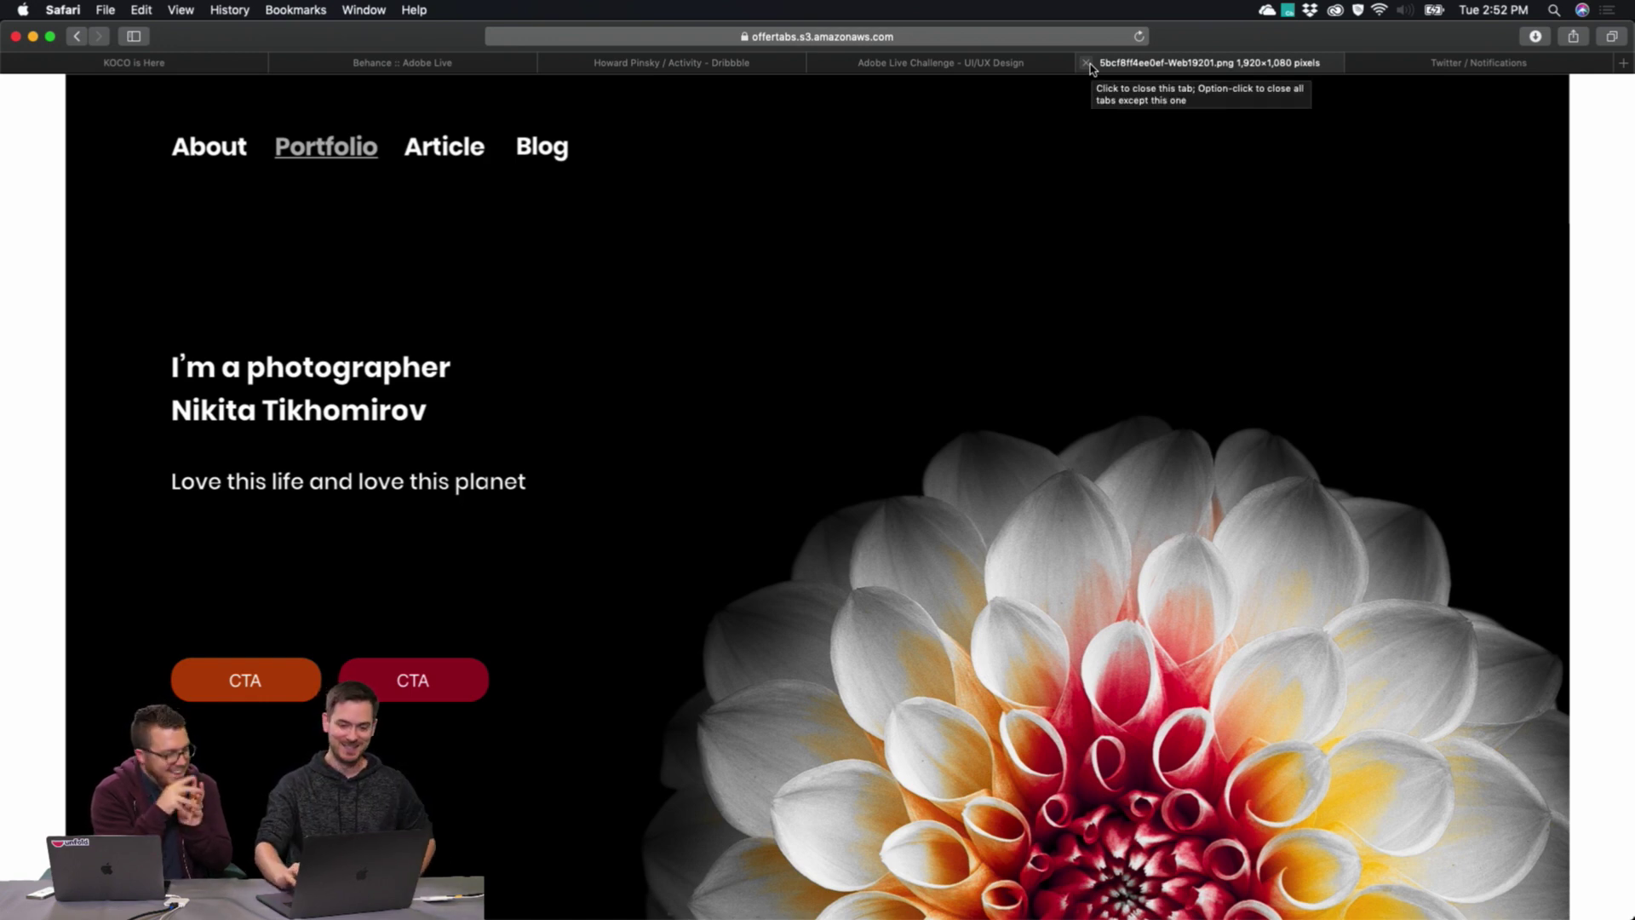
Close the photographer page and its preview, then open the grey "Welcome to my portfolio" entry at full size and enlarge it.
click(1087, 63)
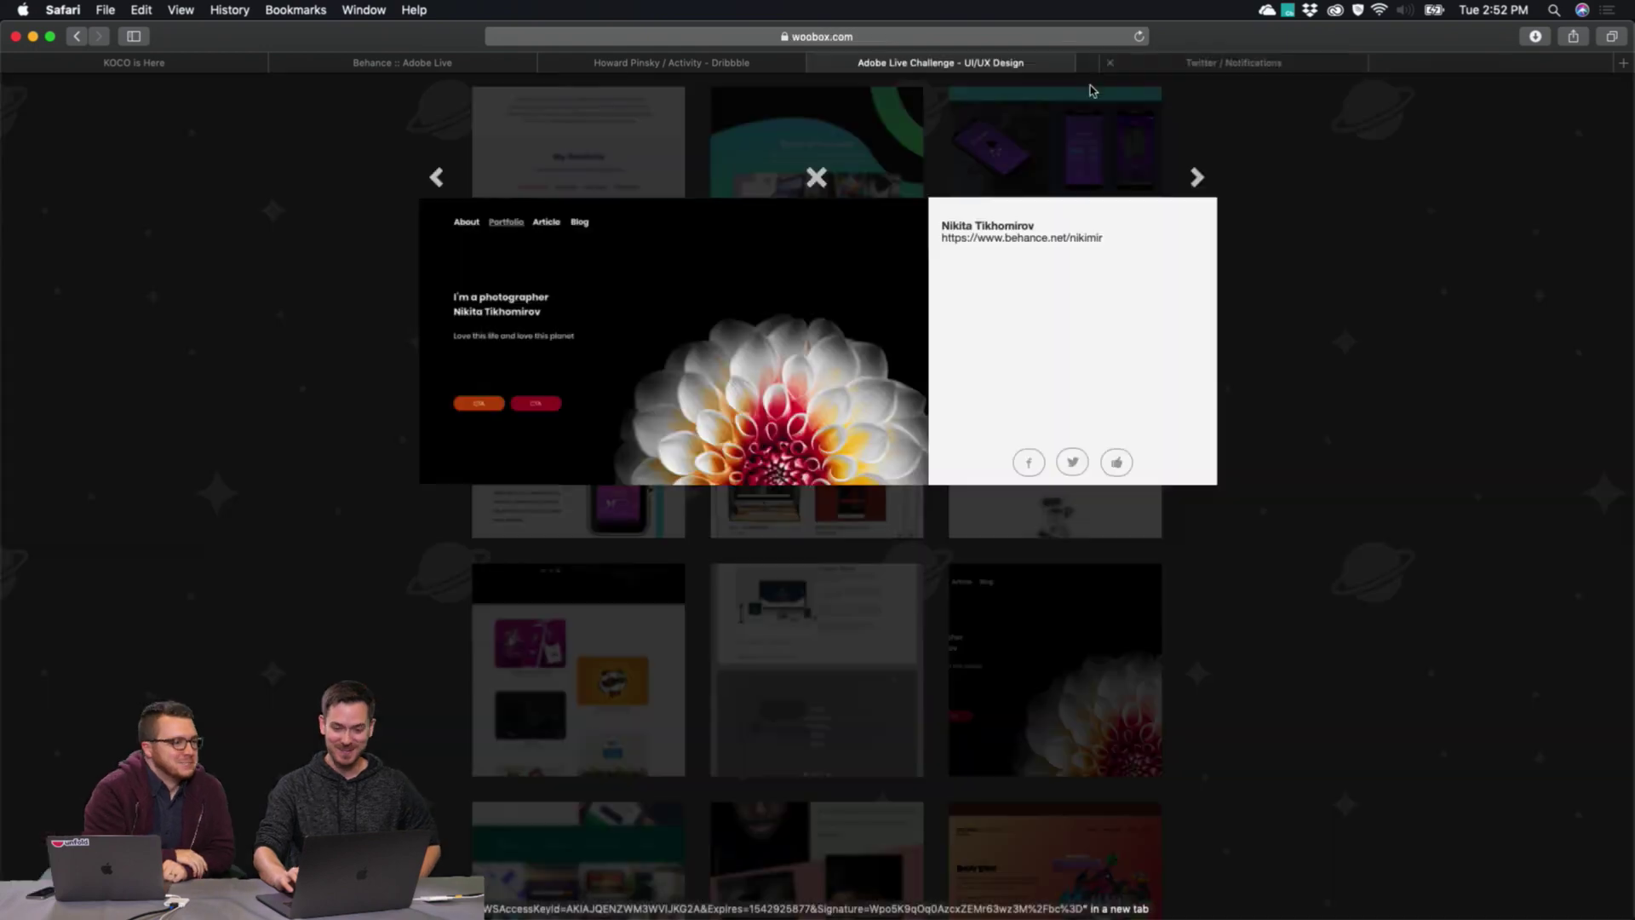
click(752, 694)
click(752, 698)
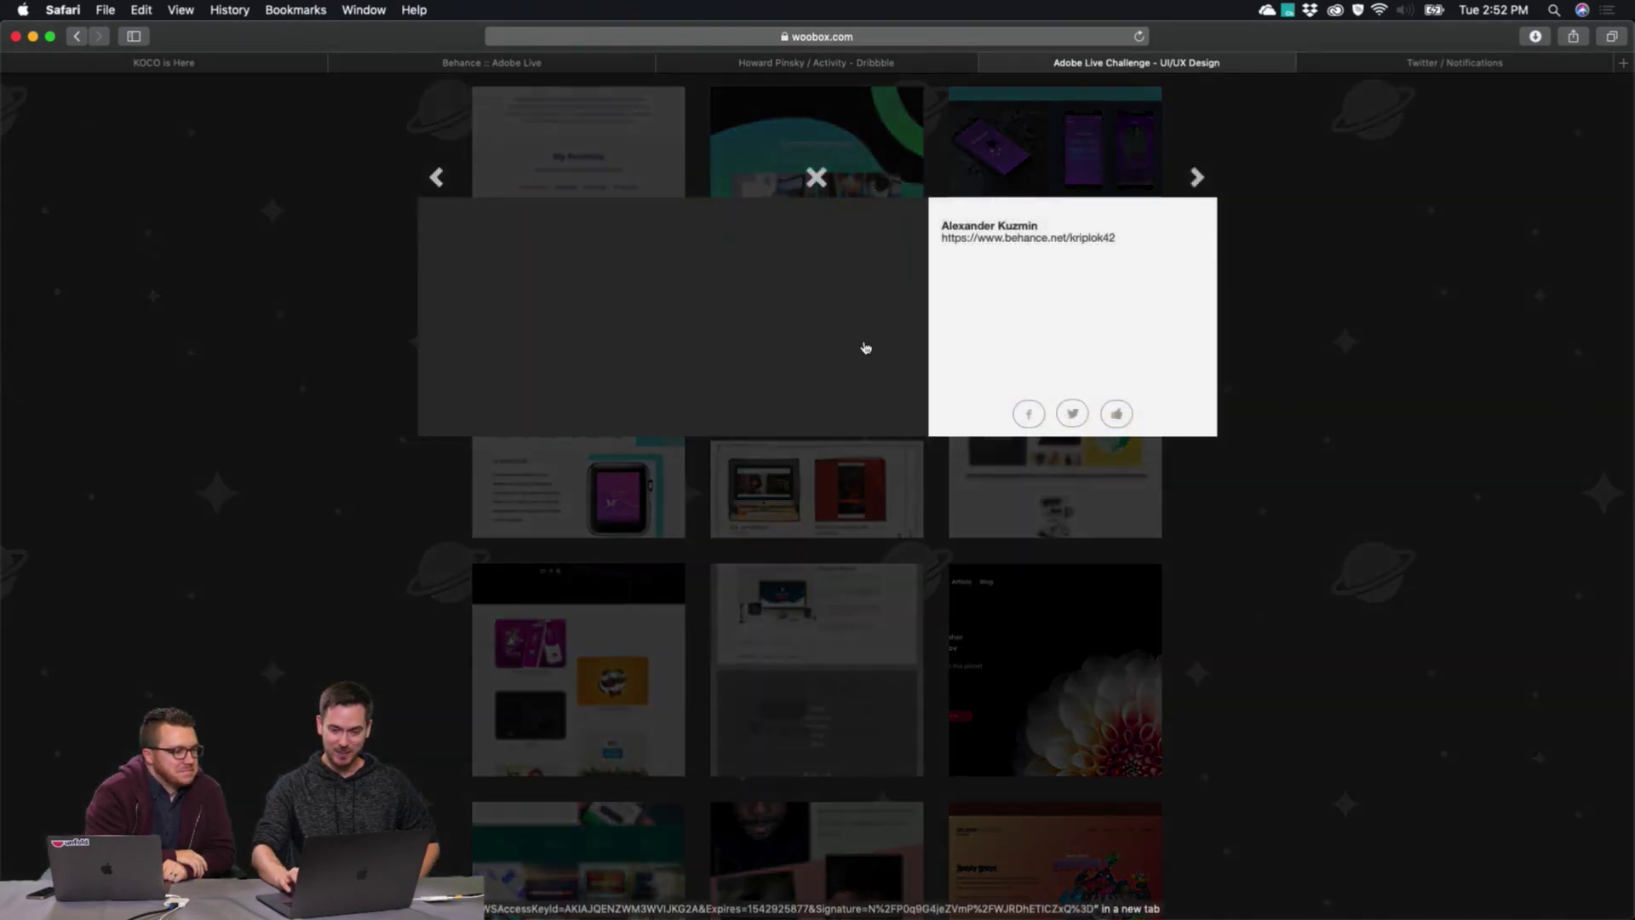
click(712, 299)
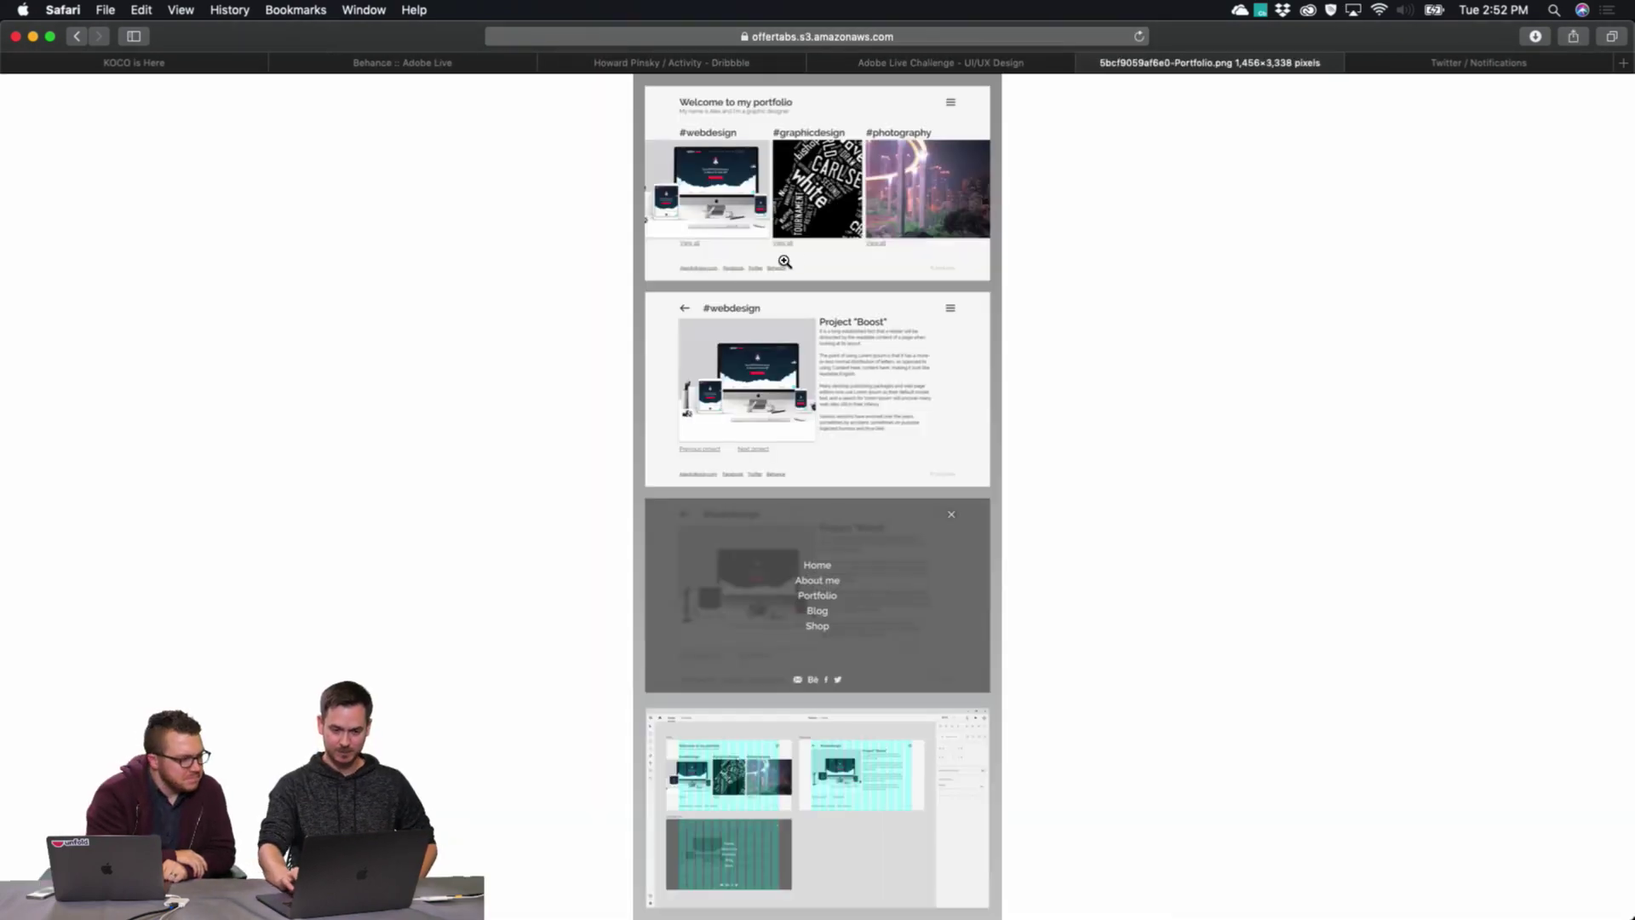
click(788, 255)
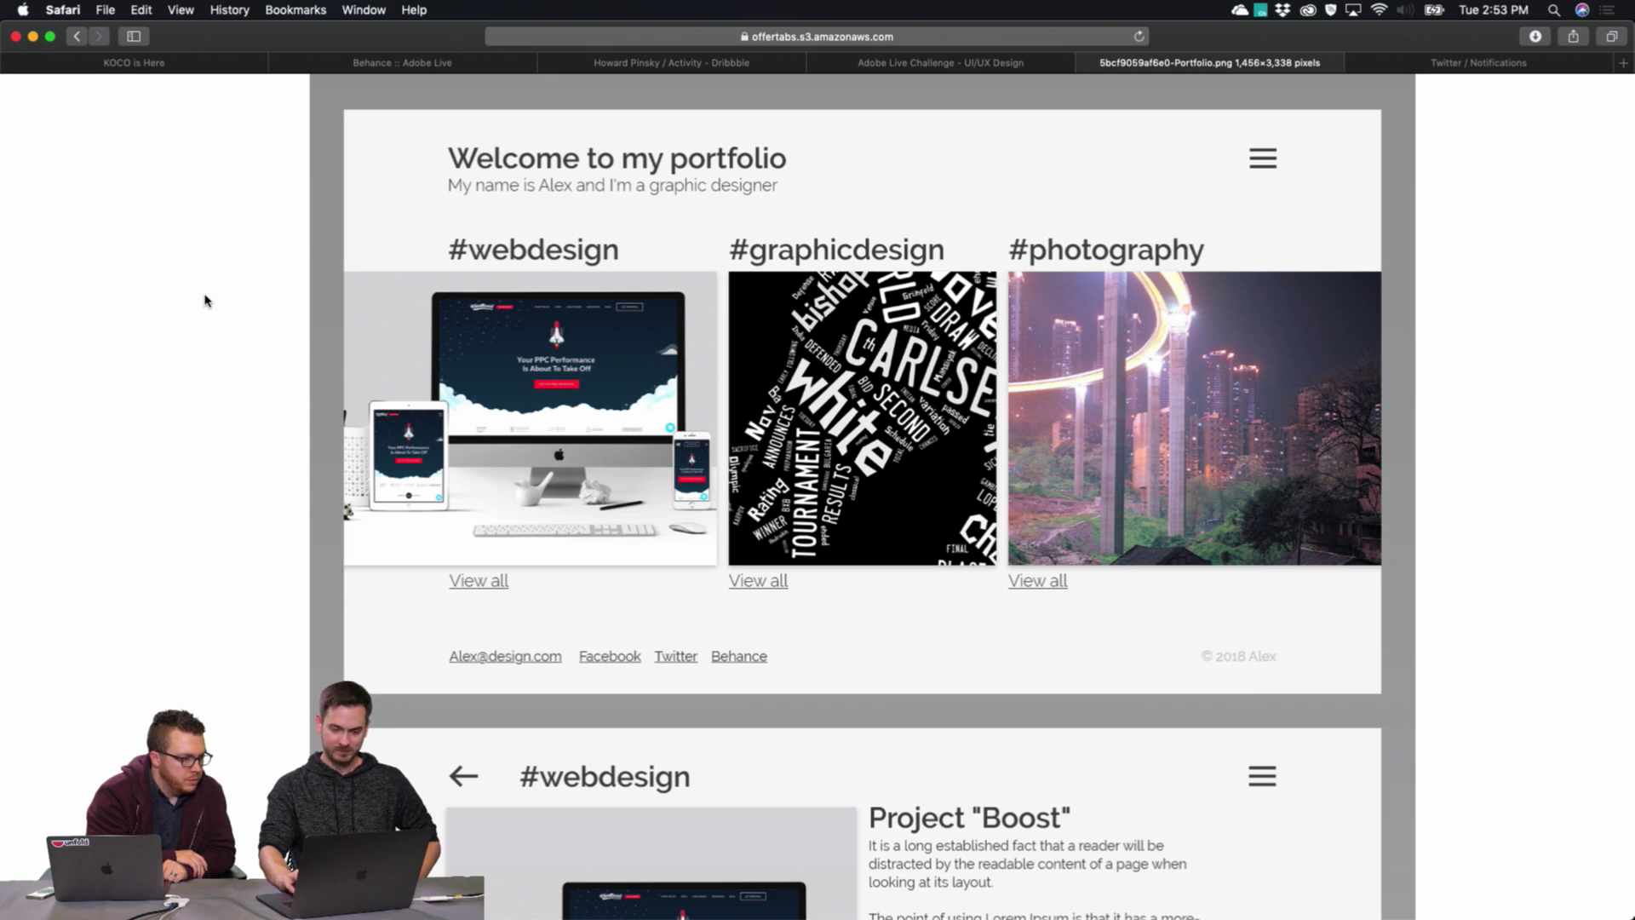
Compare the portfolio's home screen of #webdesign, #graphicdesign and #photography images with its Project "Boost" screen.
scroll(207, 362, down, 2)
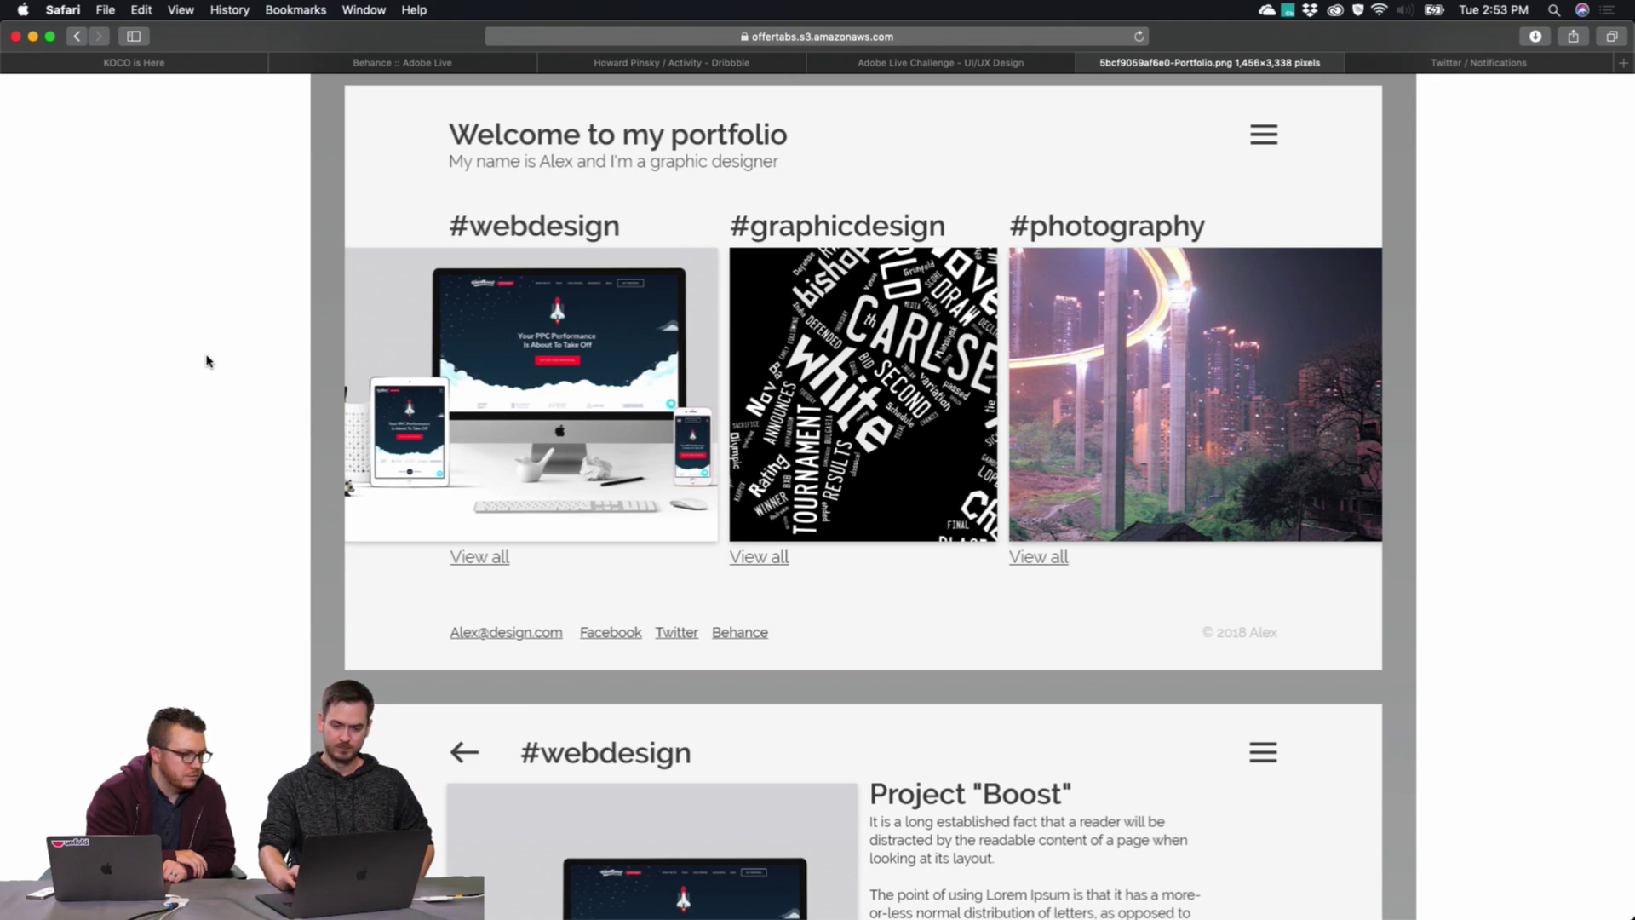
scroll(207, 361, down, 10)
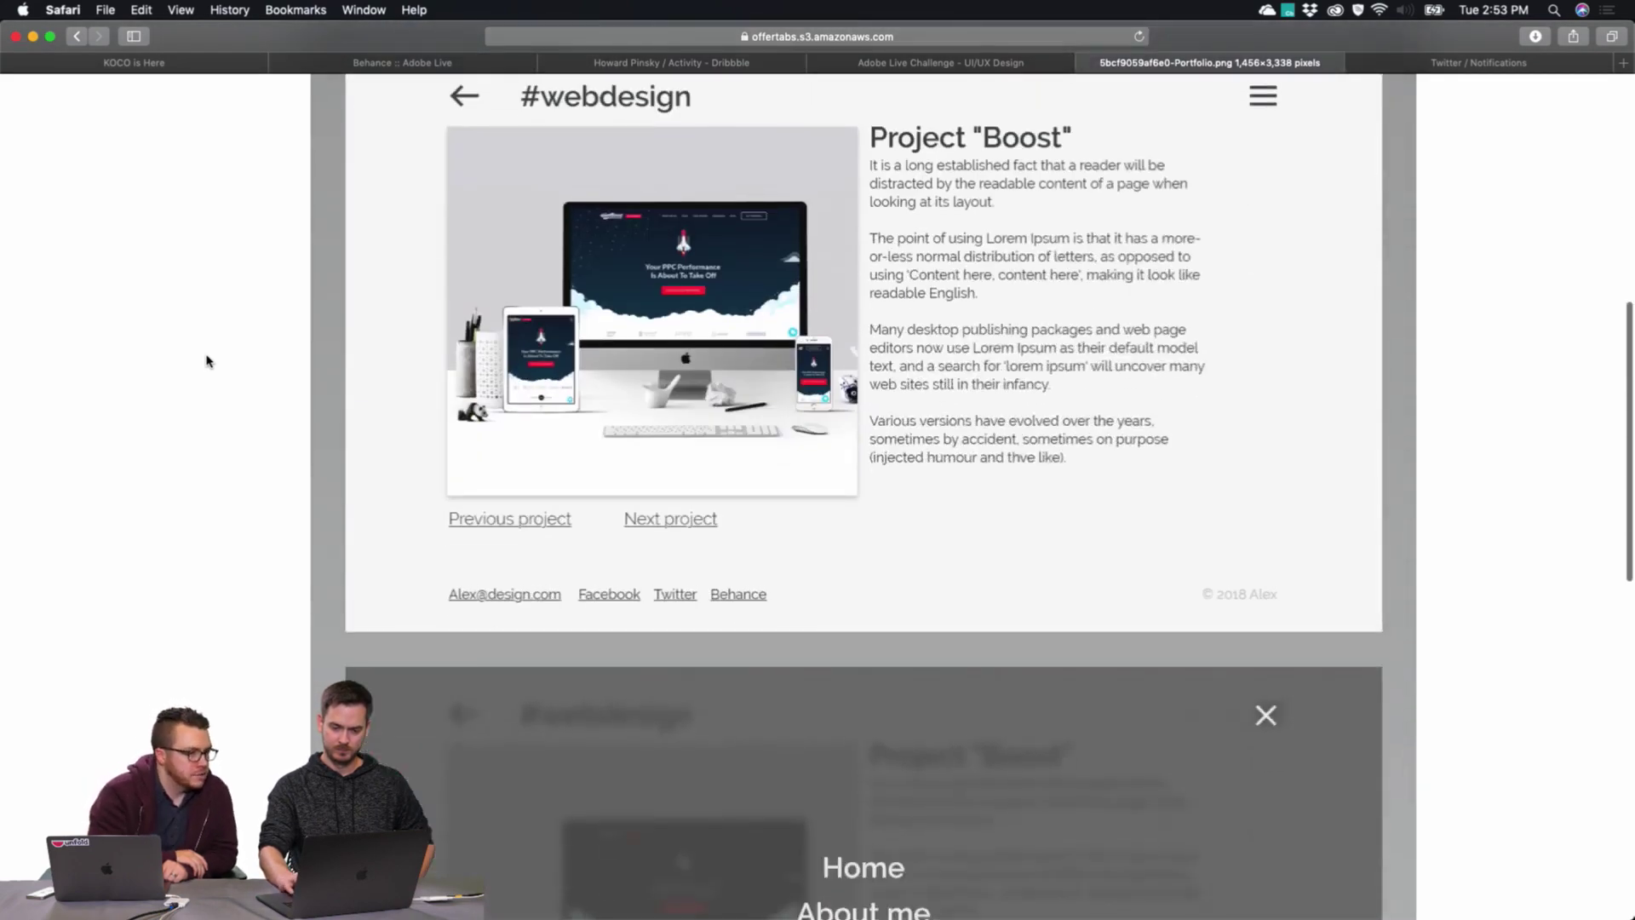
scroll(207, 361, up, 3)
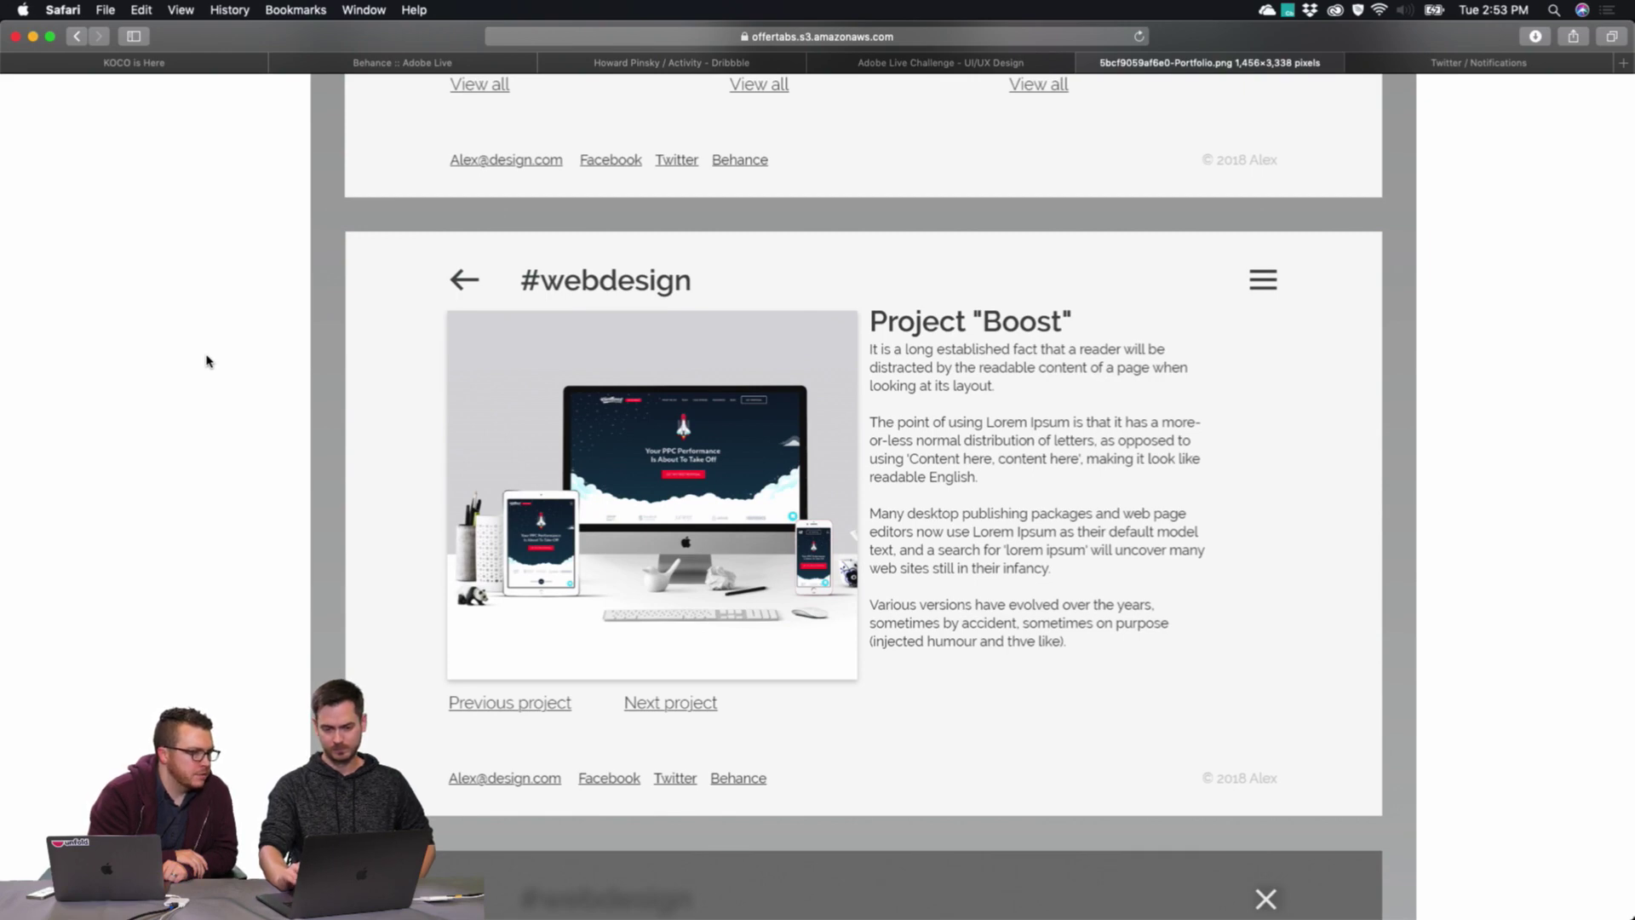
scroll(207, 361, up, 6)
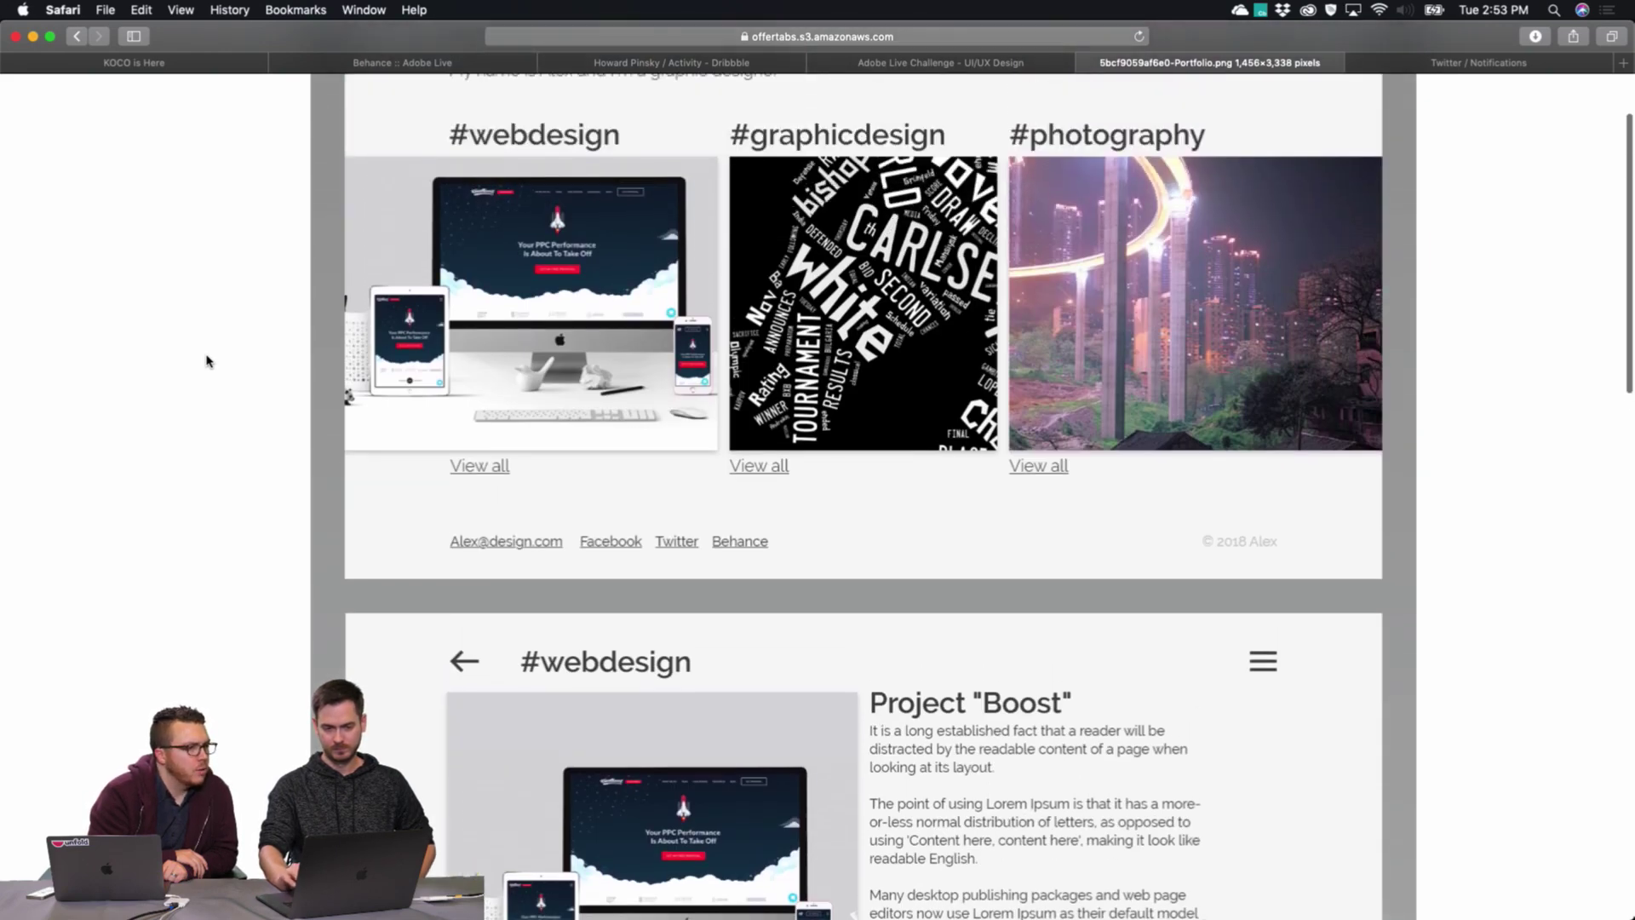
scroll(207, 361, down, 6)
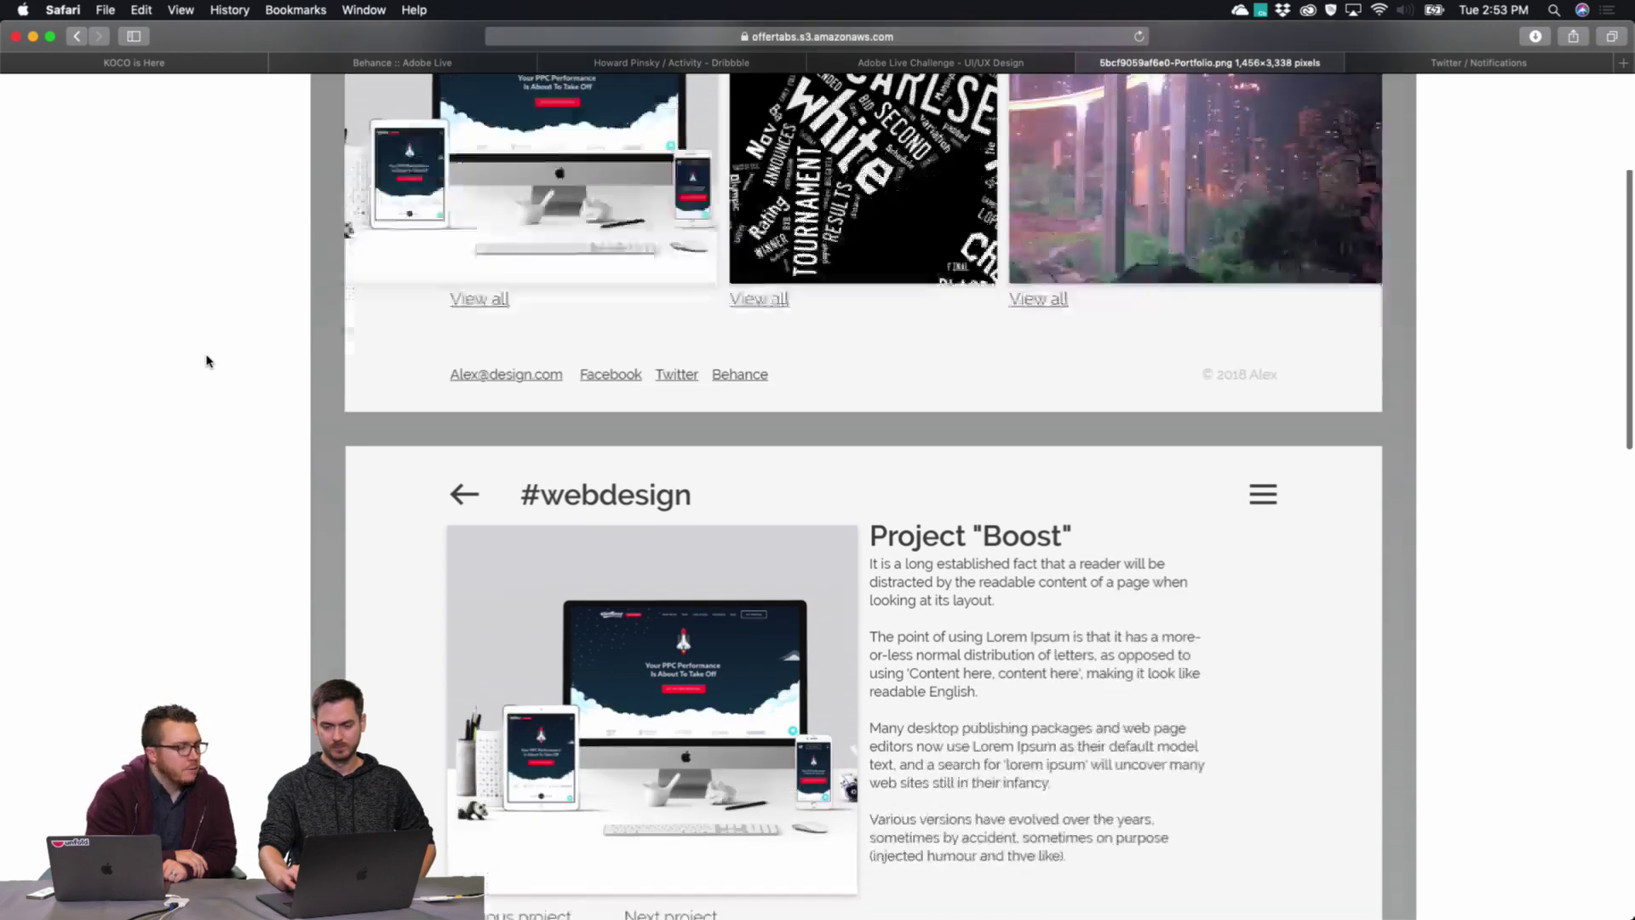
scroll(207, 362, up, 1)
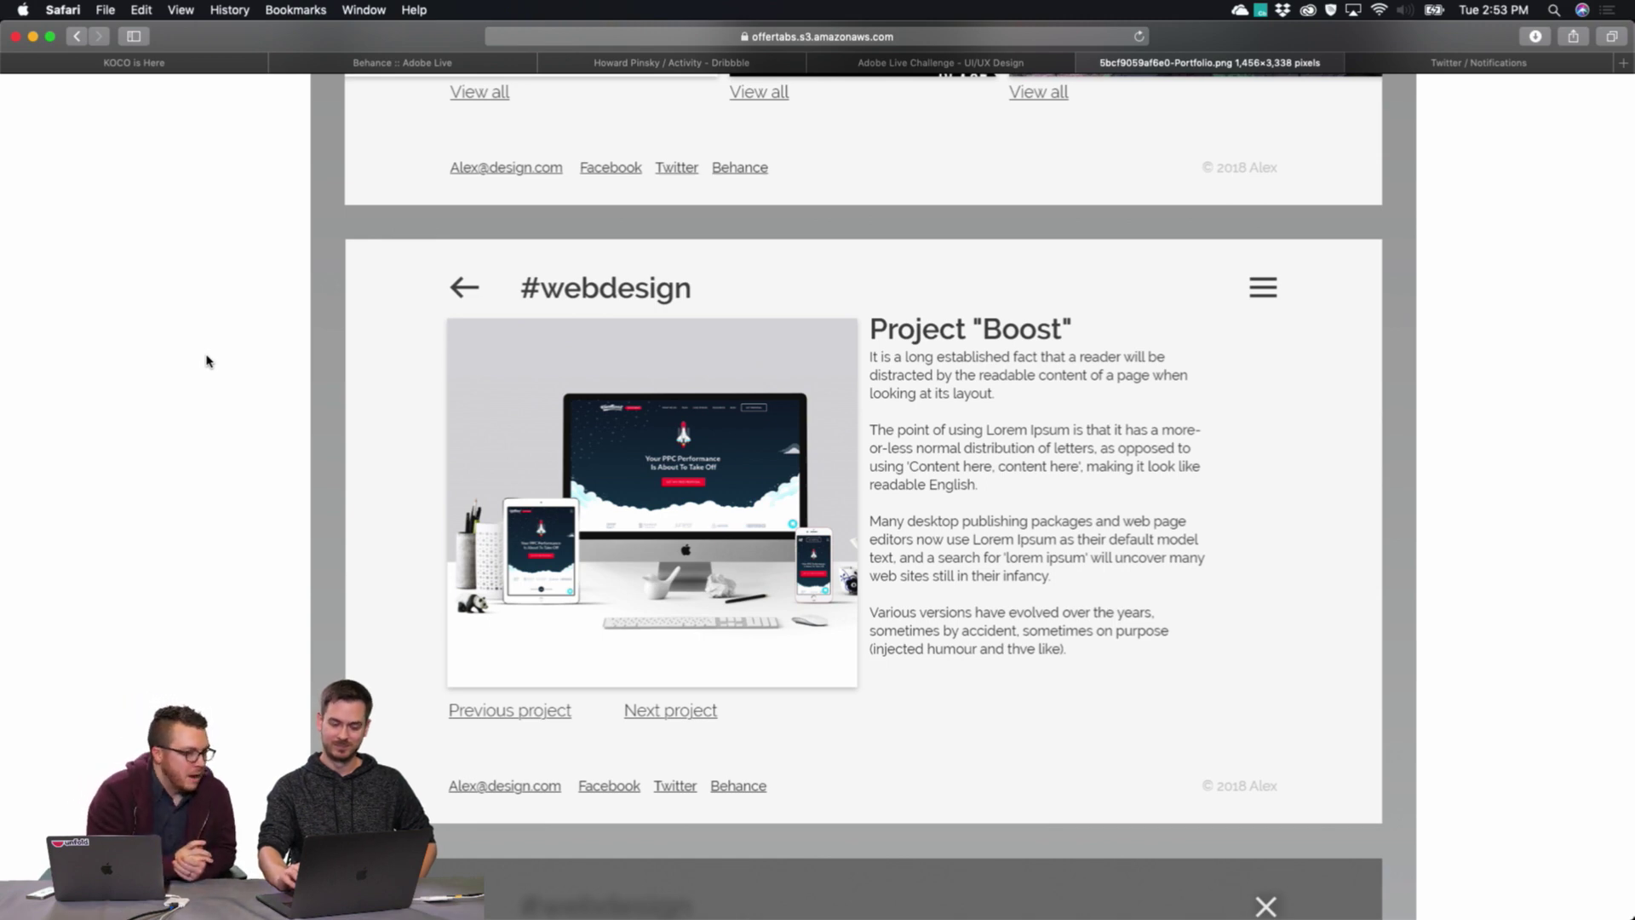
scroll(207, 361, down, 1)
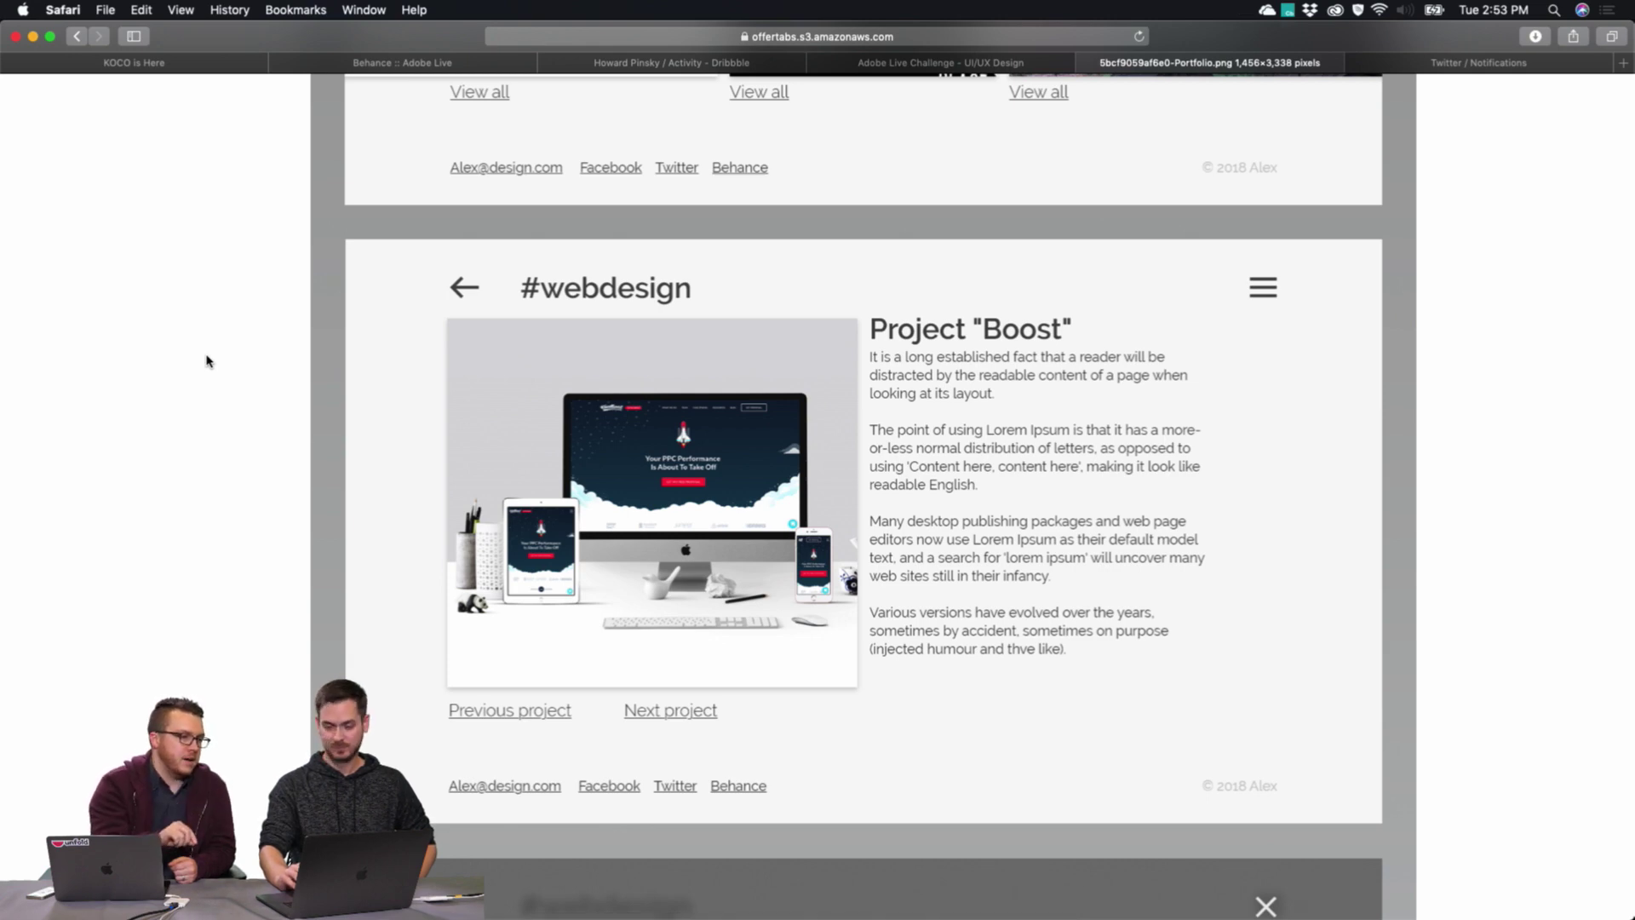
Examine the portfolio's dark menu overlay and the screenshot of its artboards with the column layout grid.
scroll(206, 361, down, 10)
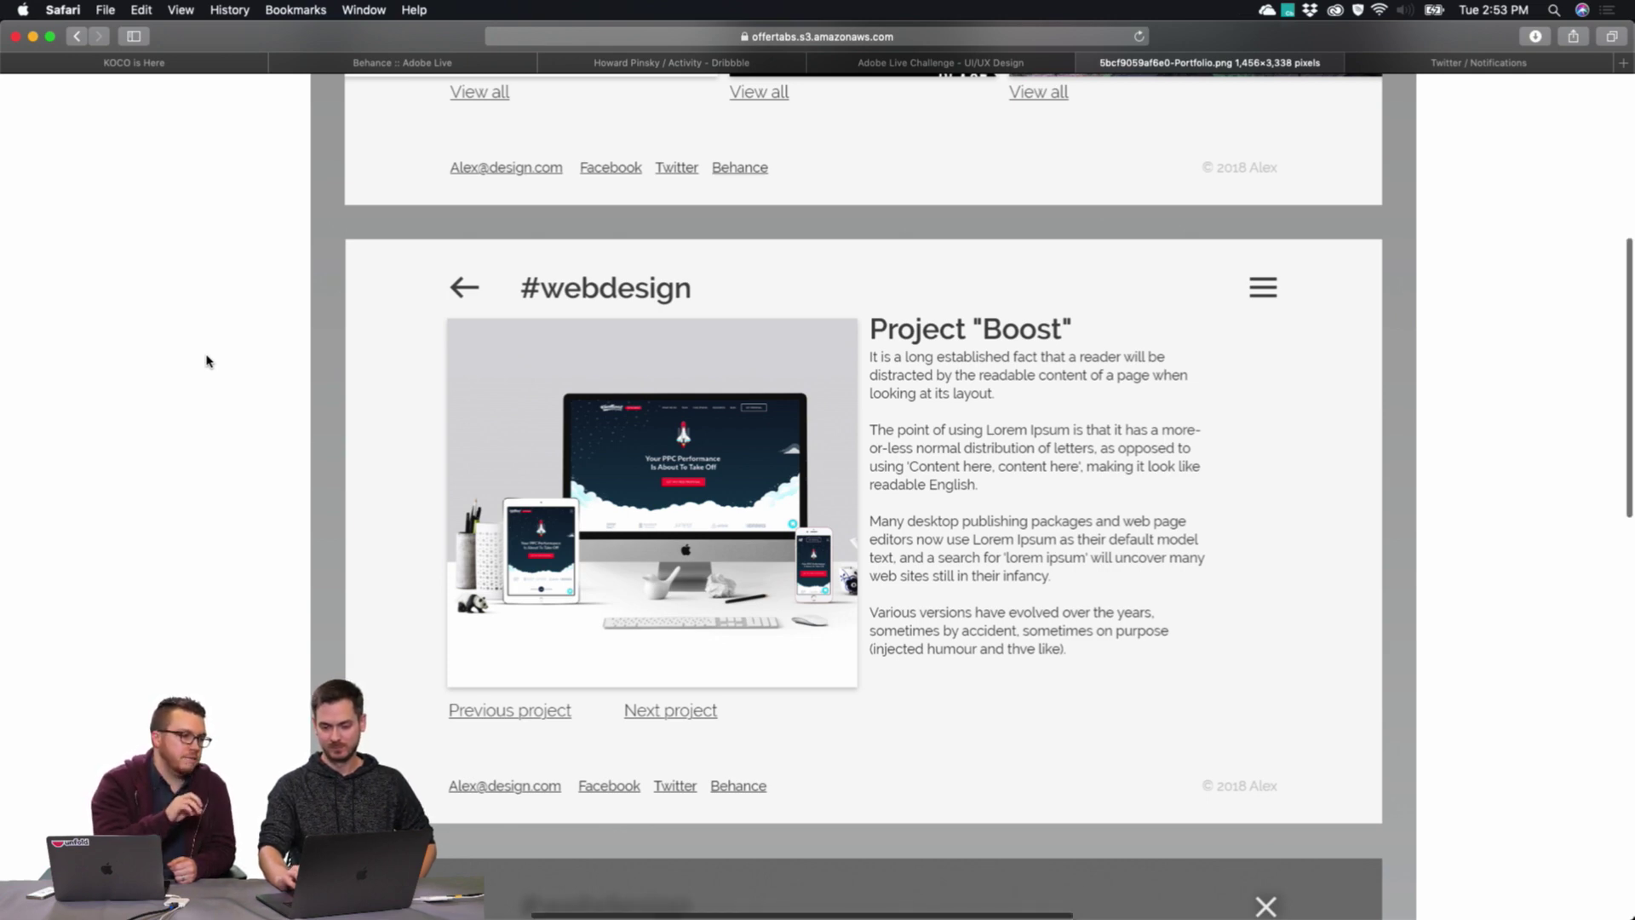
scroll(206, 361, down, 8)
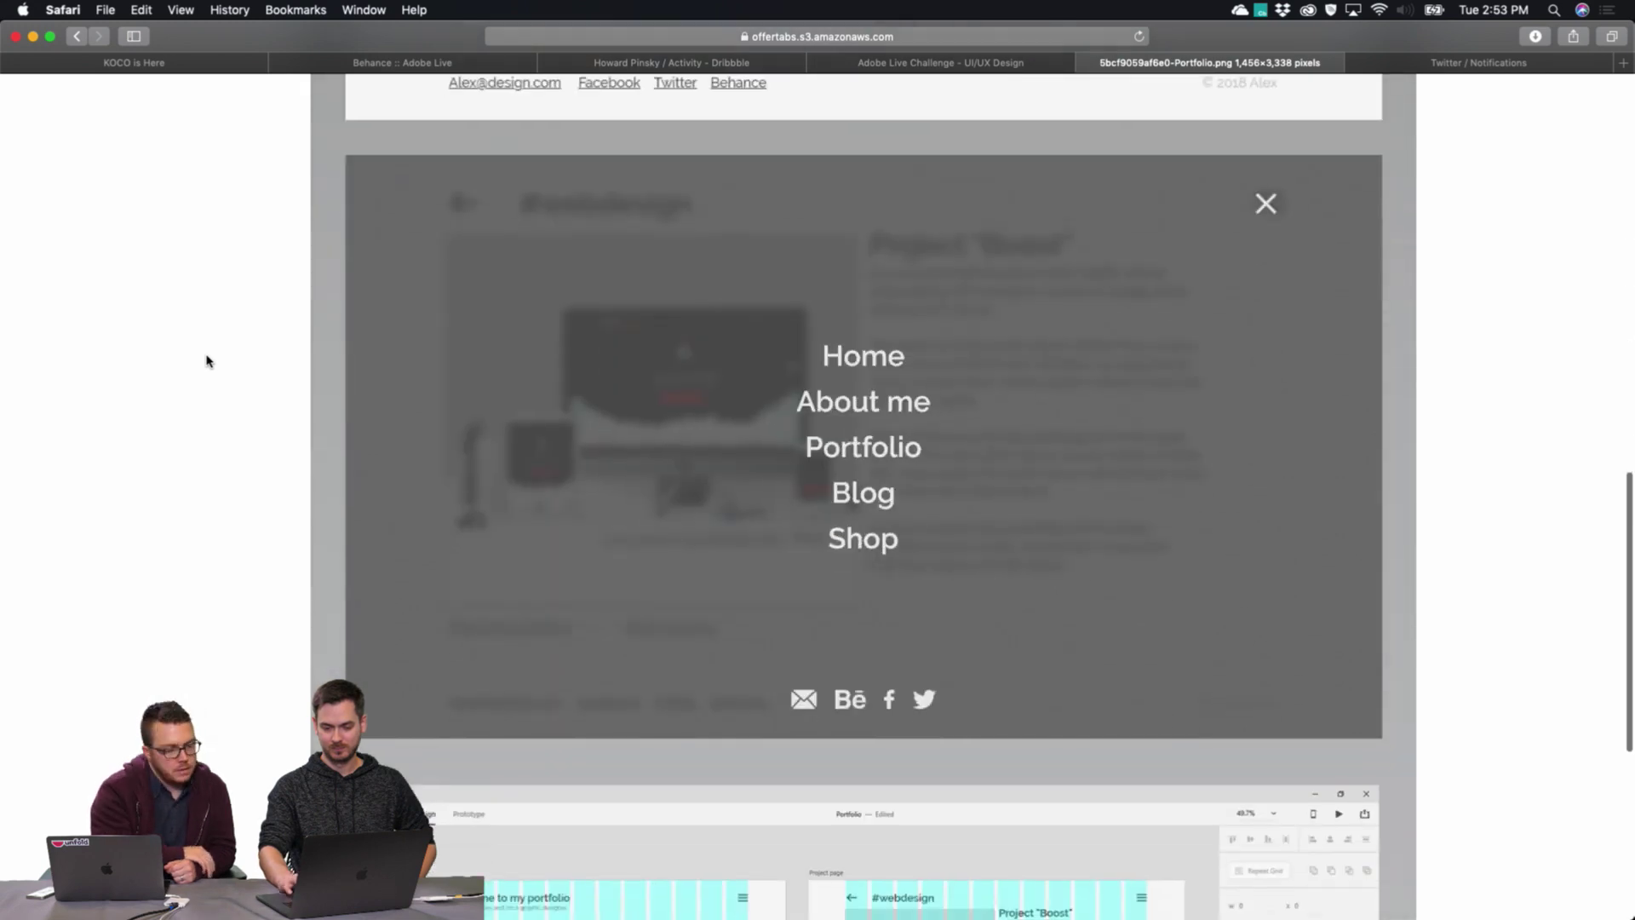
scroll(206, 361, down, 13)
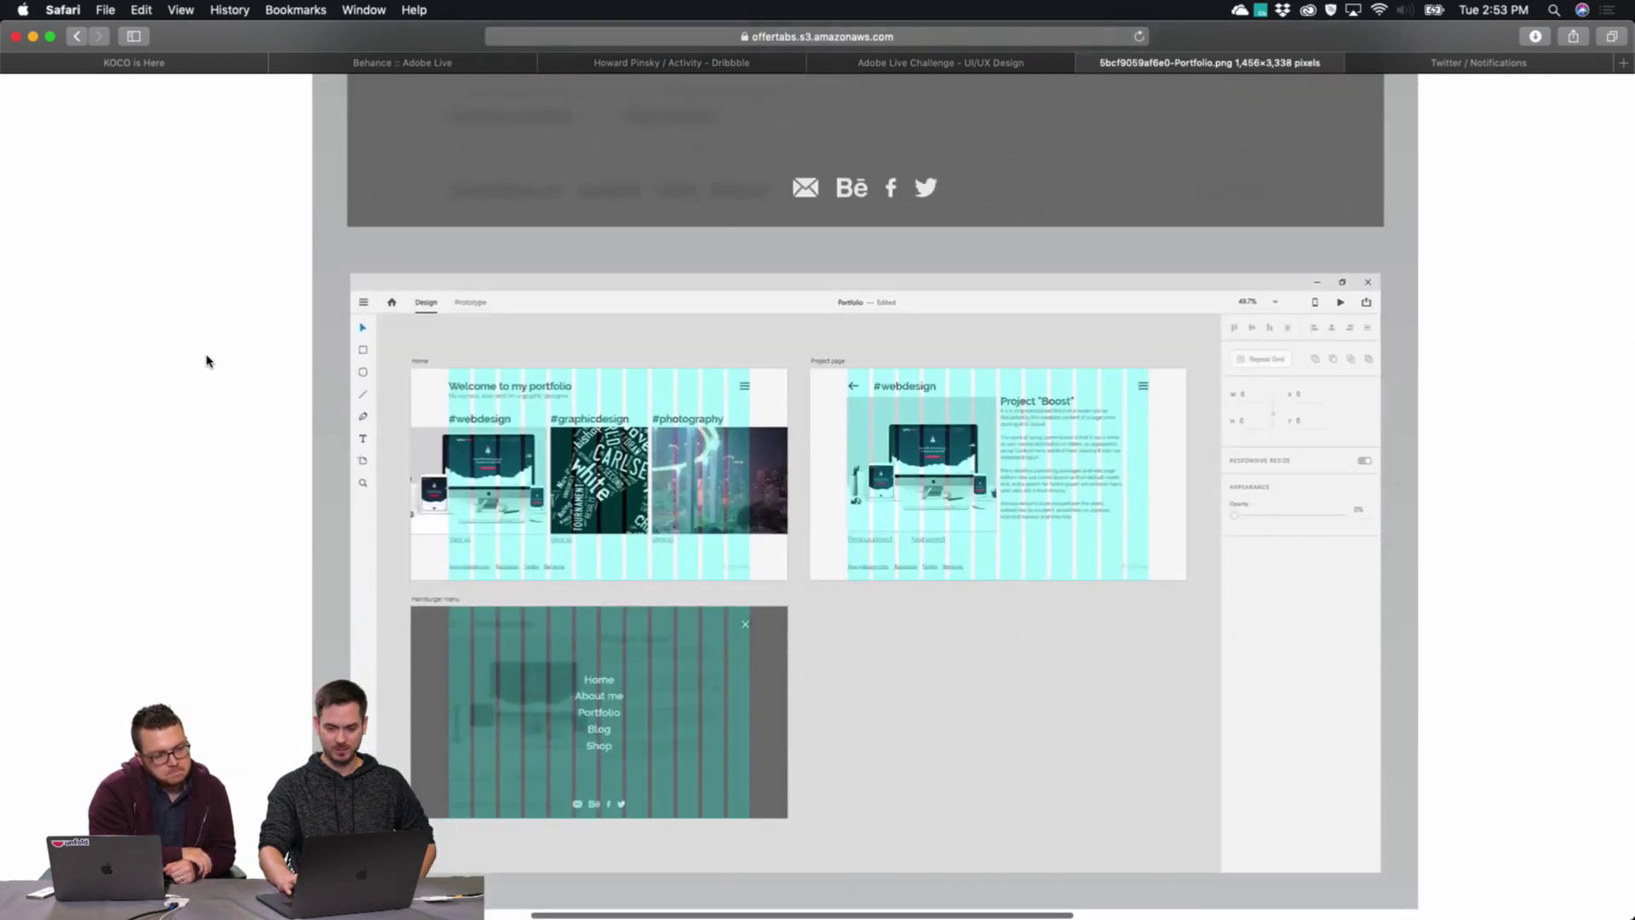
scroll(206, 361, up, 15)
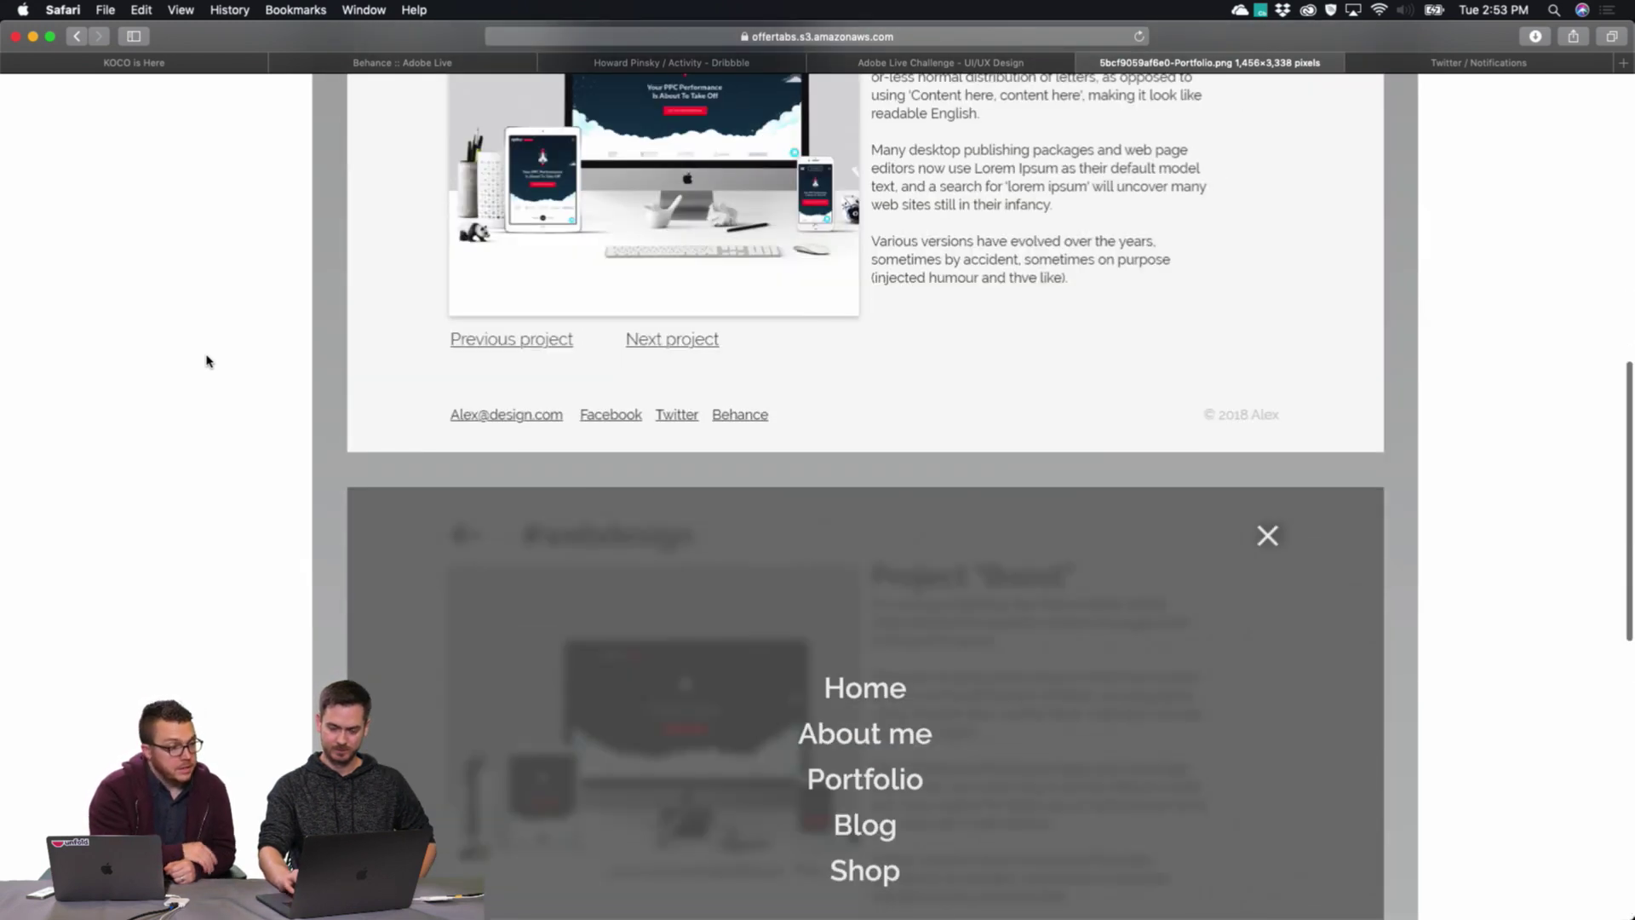
scroll(206, 362, down, 20)
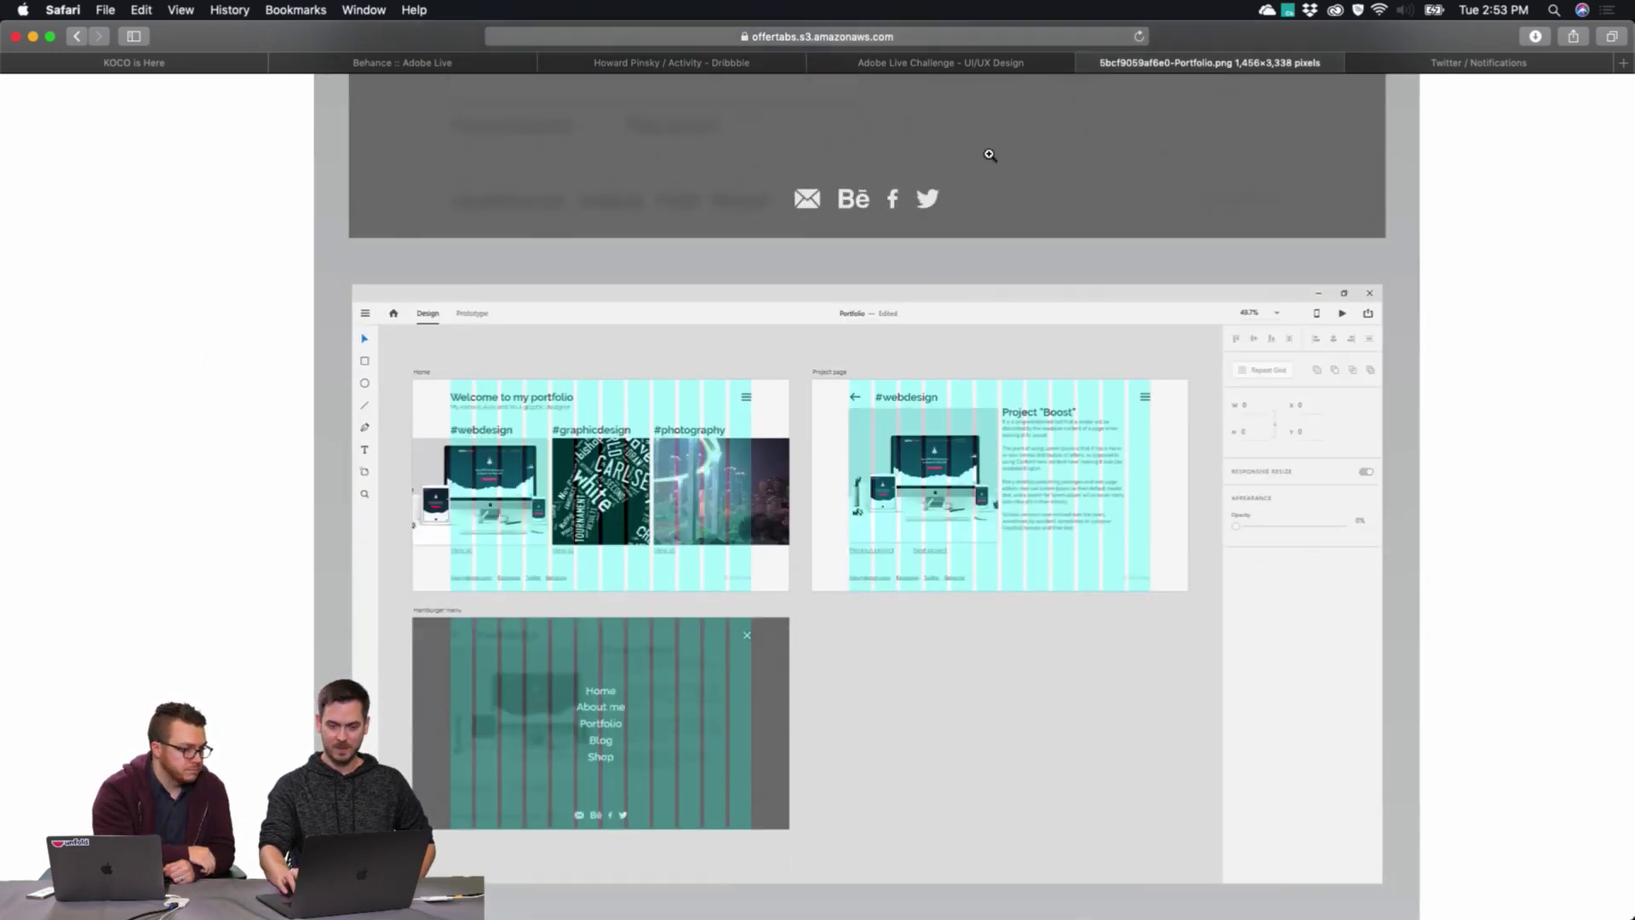
Close the grey portfolio and its preview, then open the black "Hello!" art director portfolio from the gallery and try to enlarge it.
click(1093, 64)
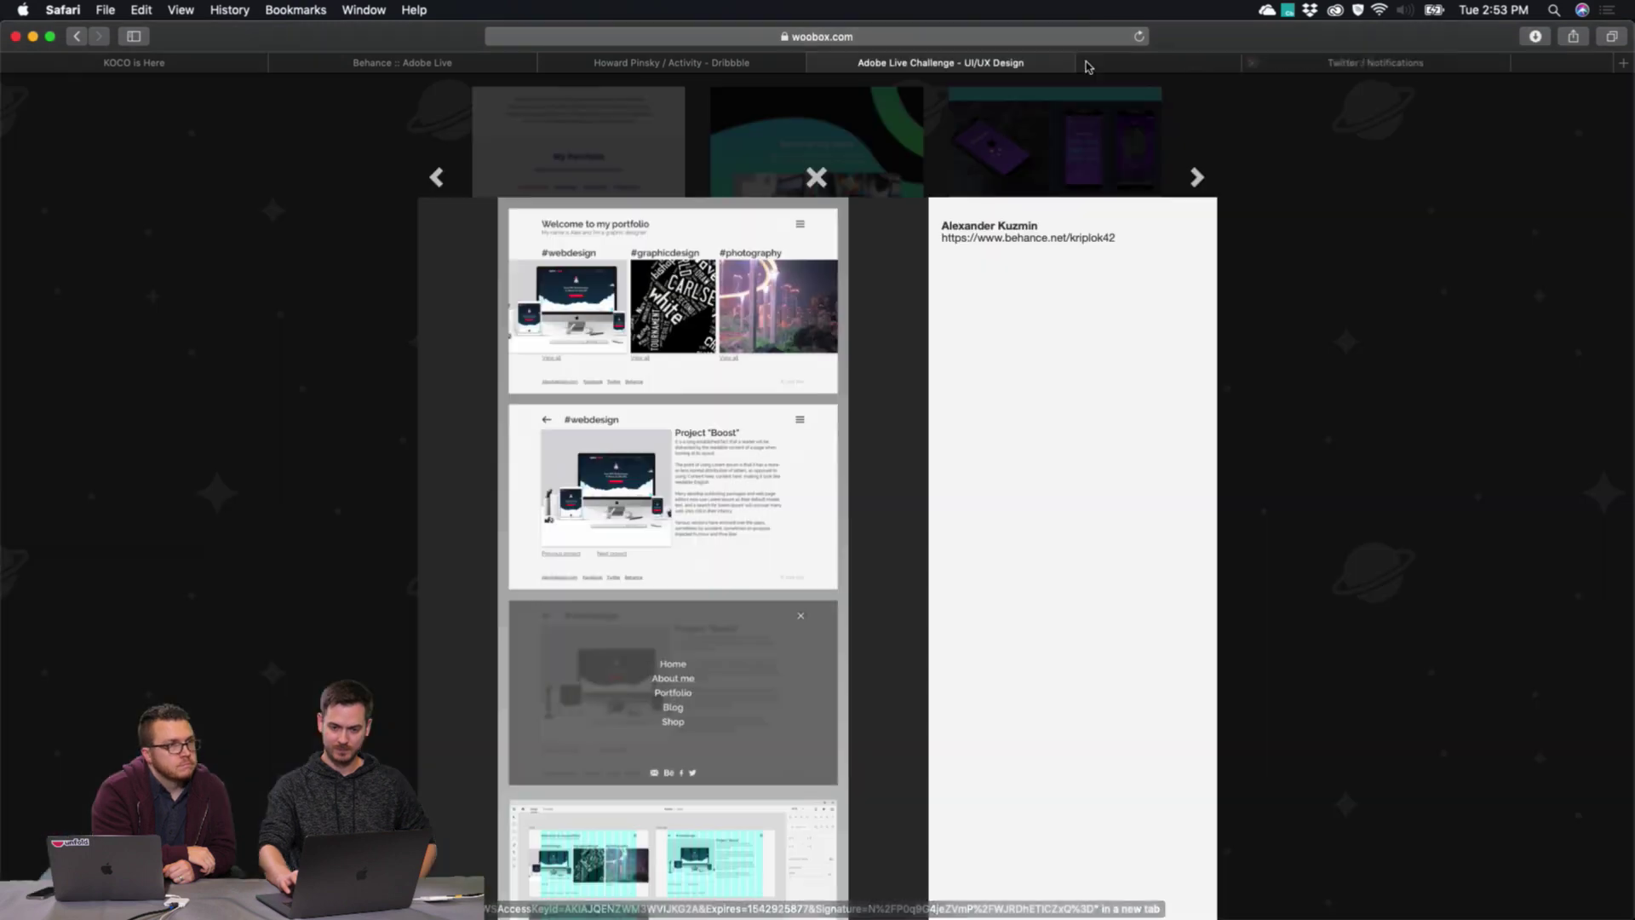
click(815, 171)
scroll(791, 351, up, 3)
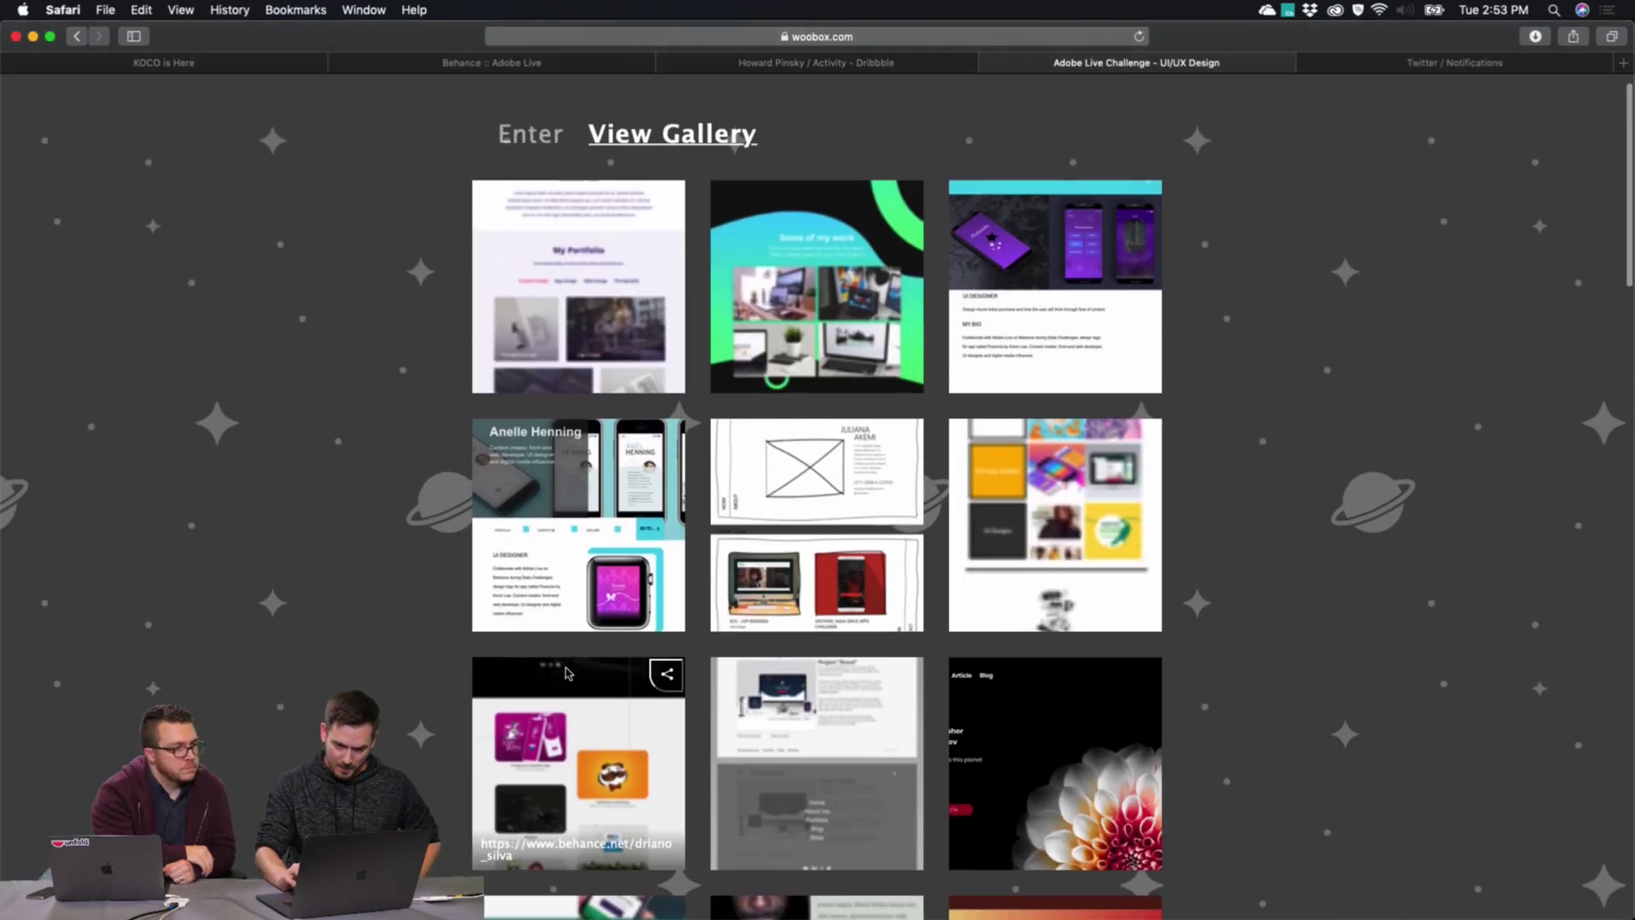
click(614, 724)
click(696, 450)
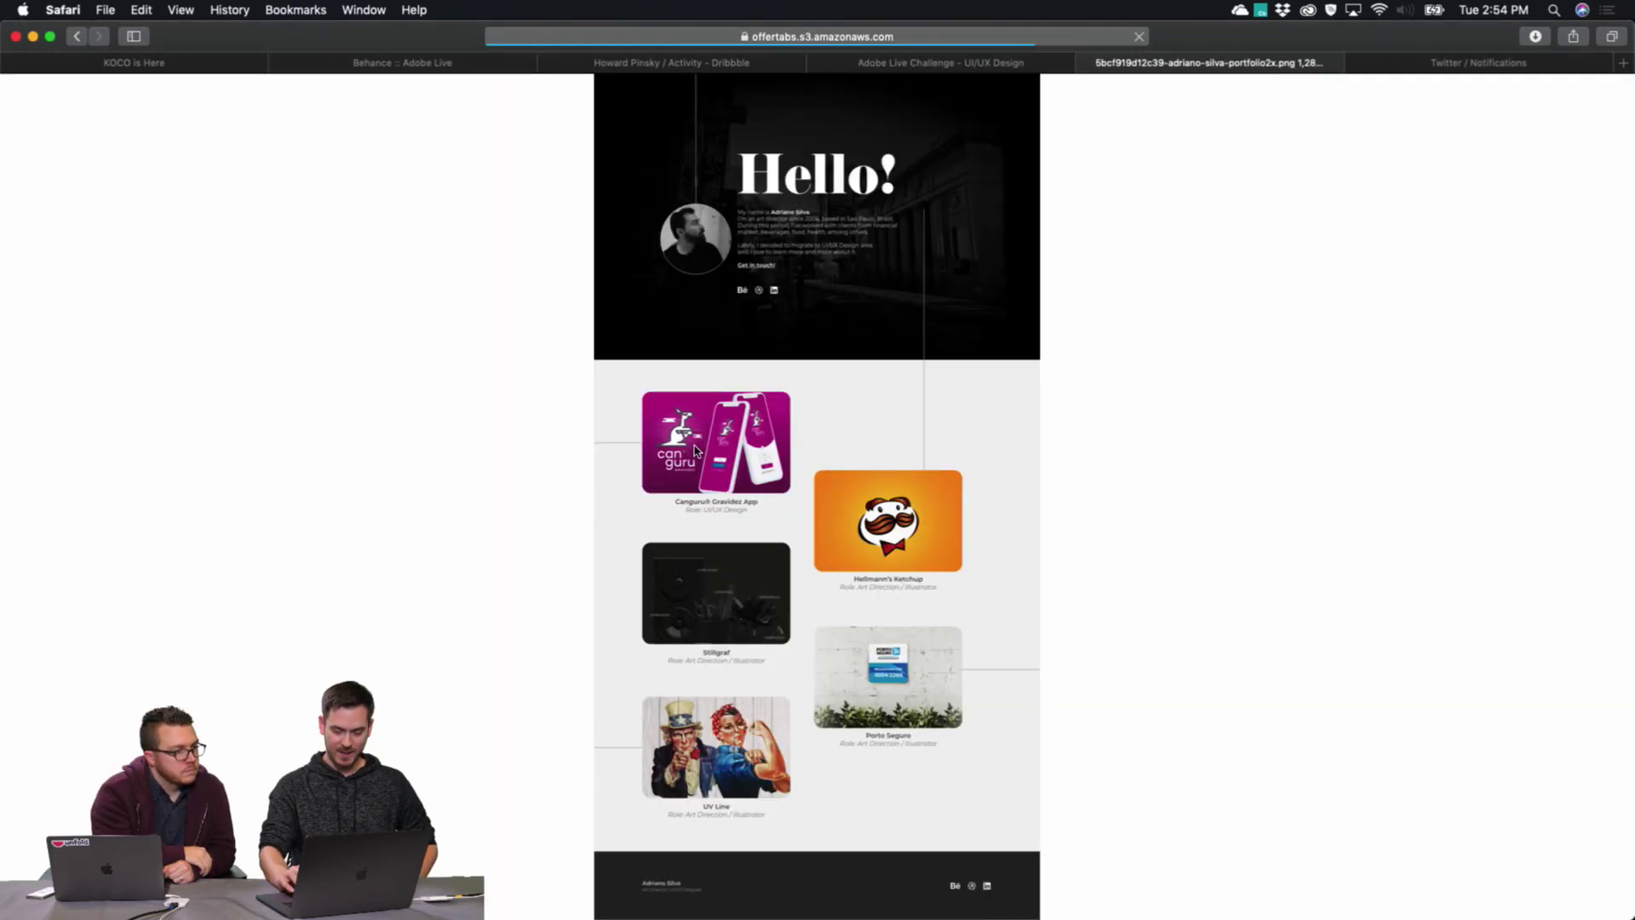
click(696, 445)
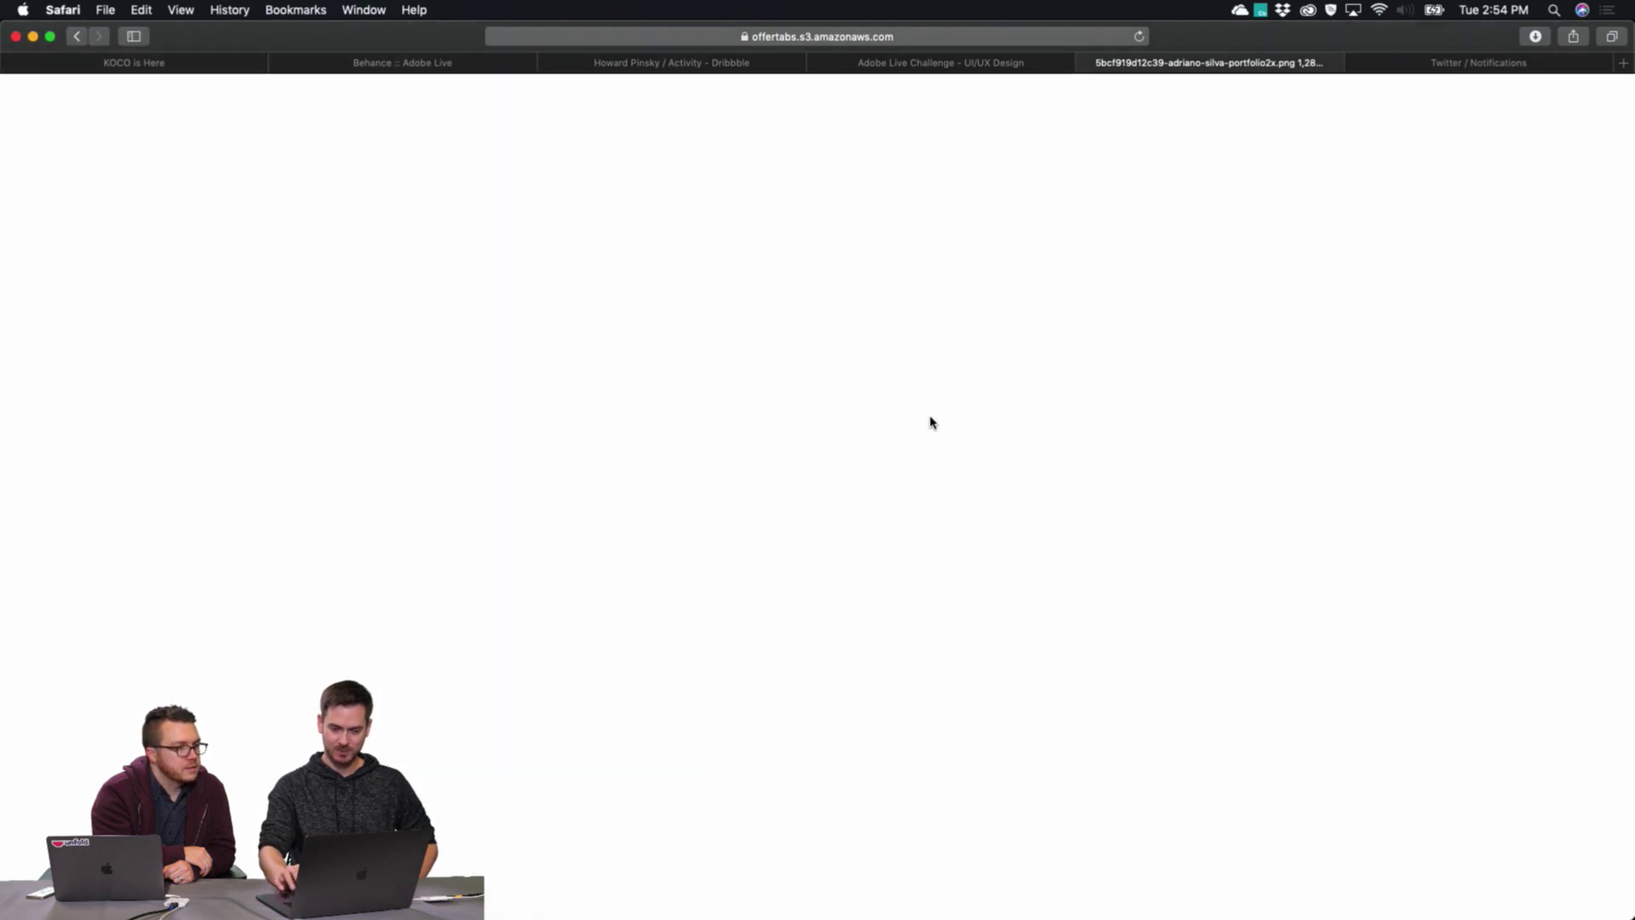
Close the blank image page, then reopen the "Hello!" portfolio at full size and enlarge it.
key(super+w)
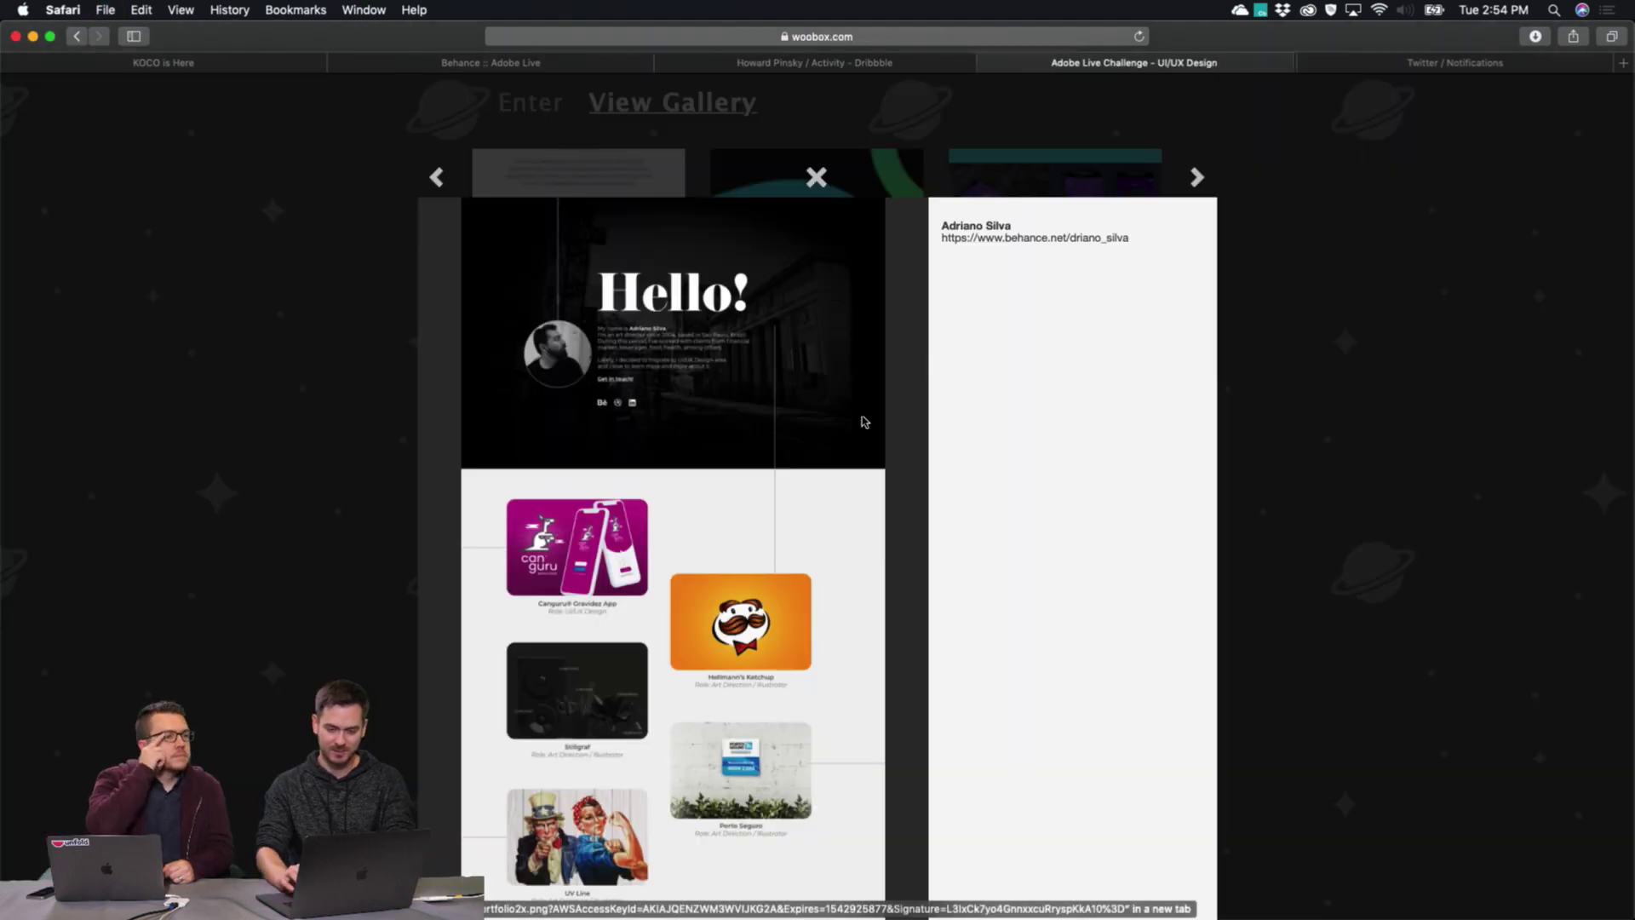
click(757, 494)
click(850, 390)
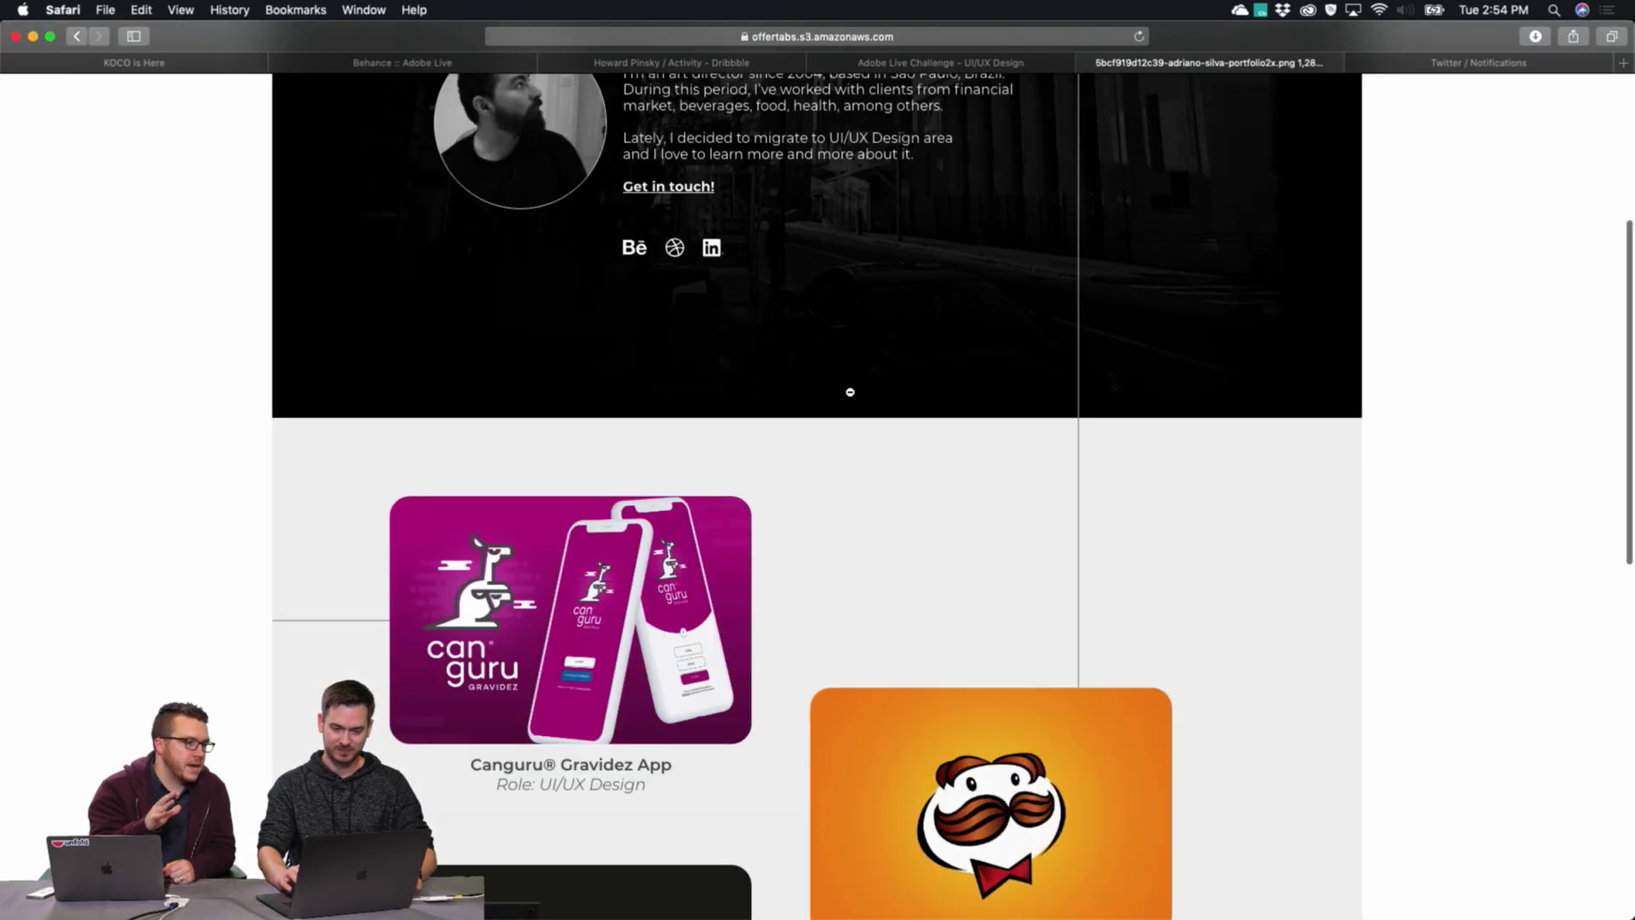
Examine the "Hello!" portfolio's dark header, staggered project cards and footer, then close its full-size page.
scroll(850, 392, down, 1)
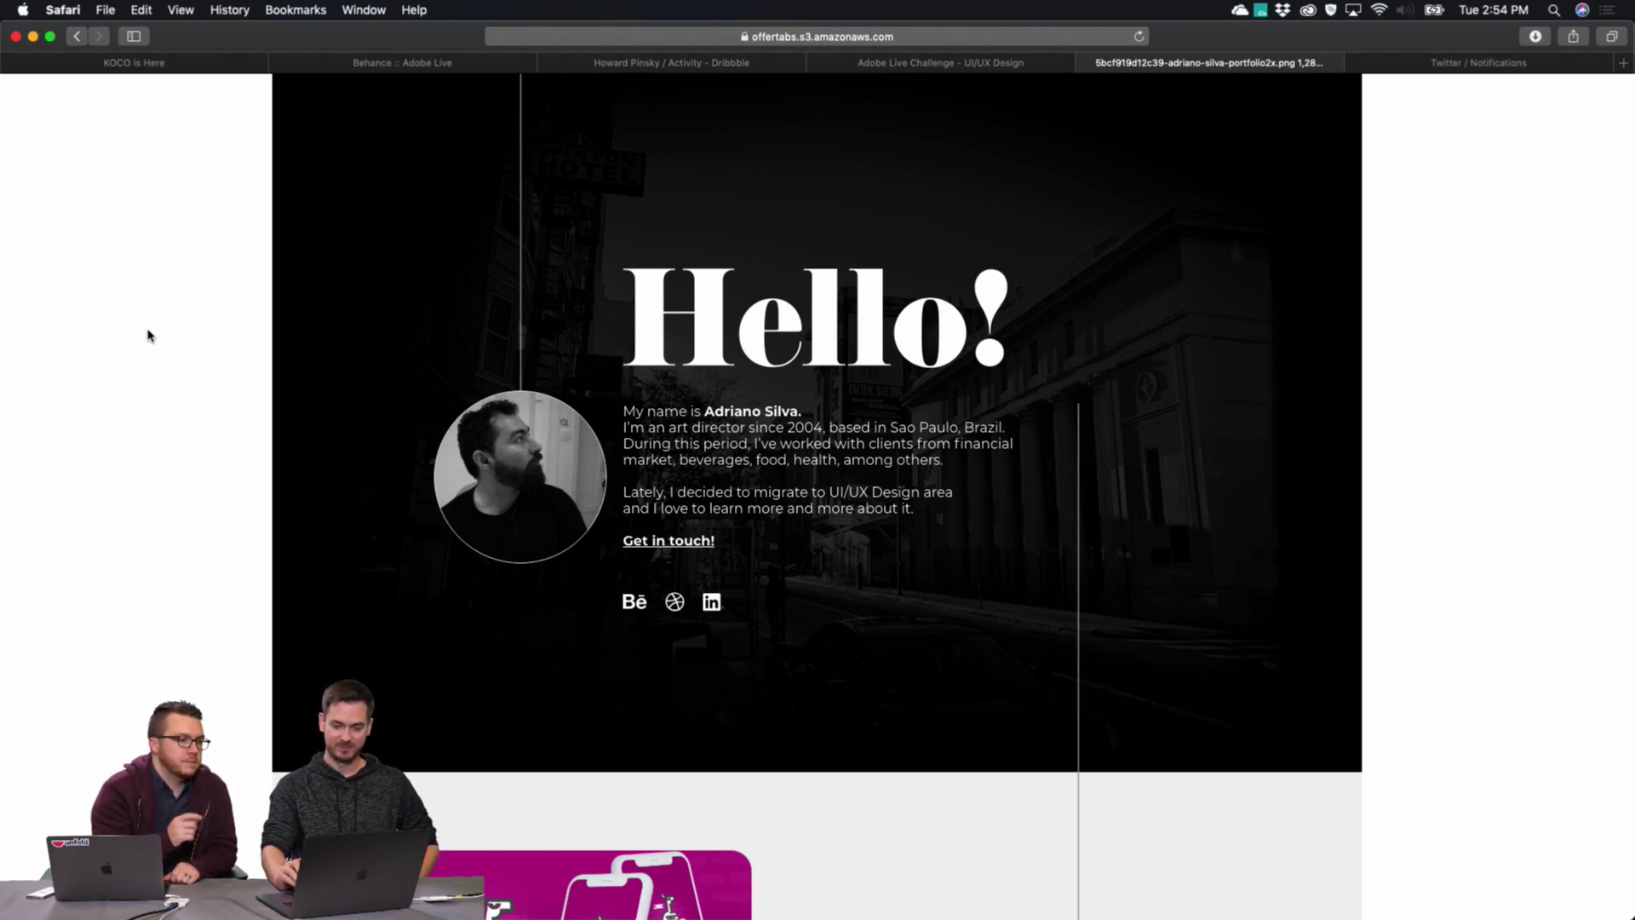
scroll(148, 336, down, 10)
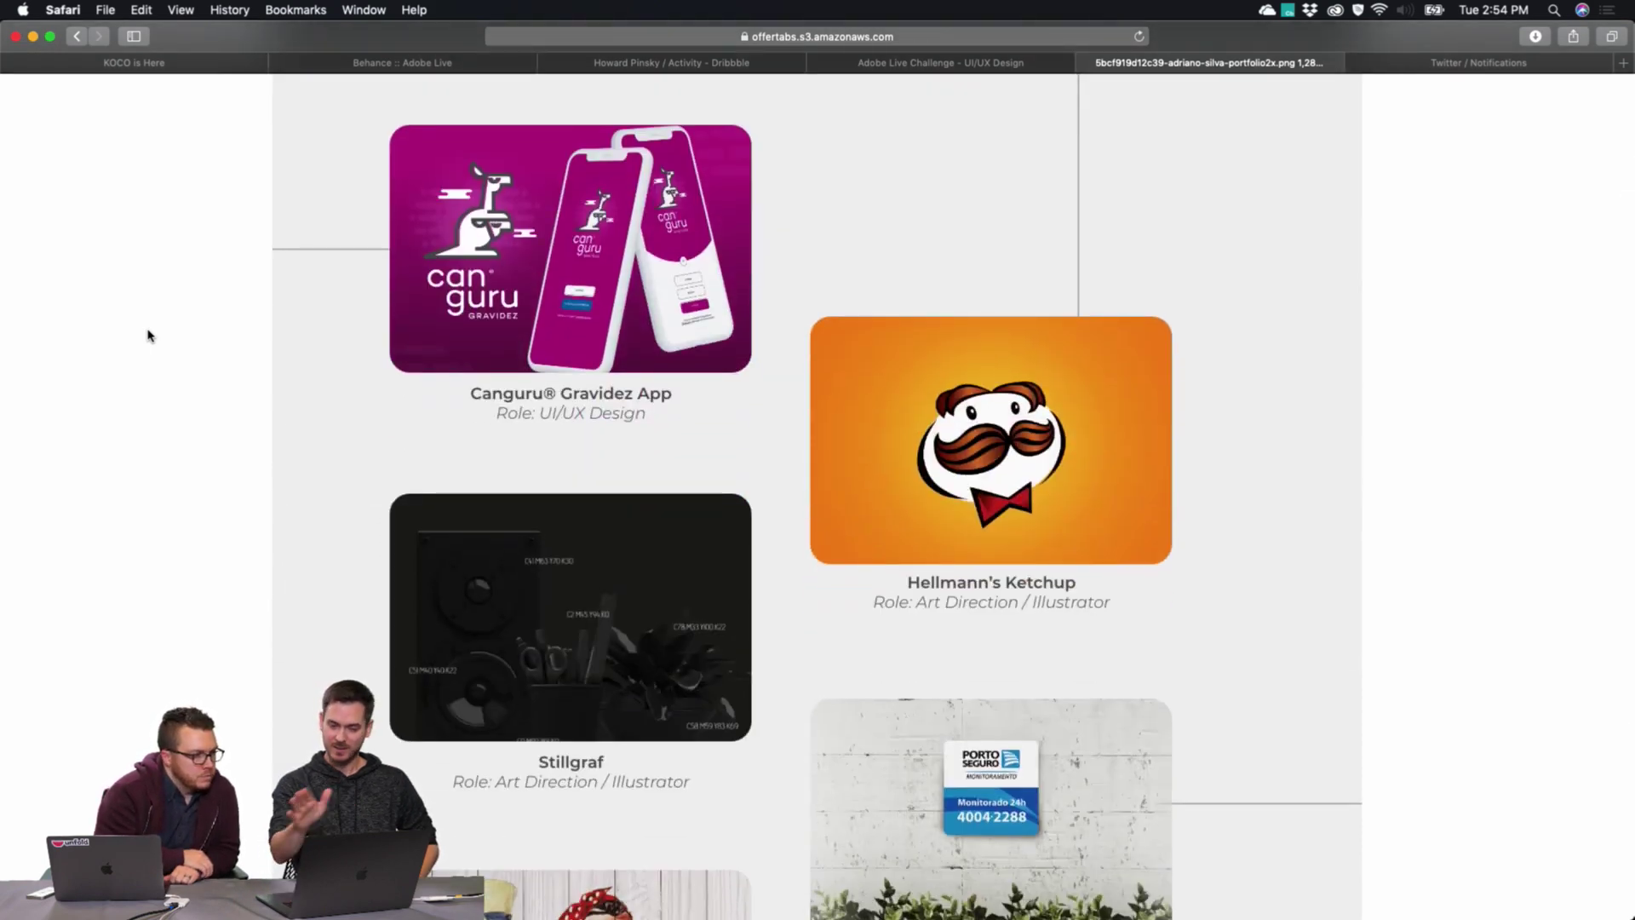
scroll(148, 336, down, 6)
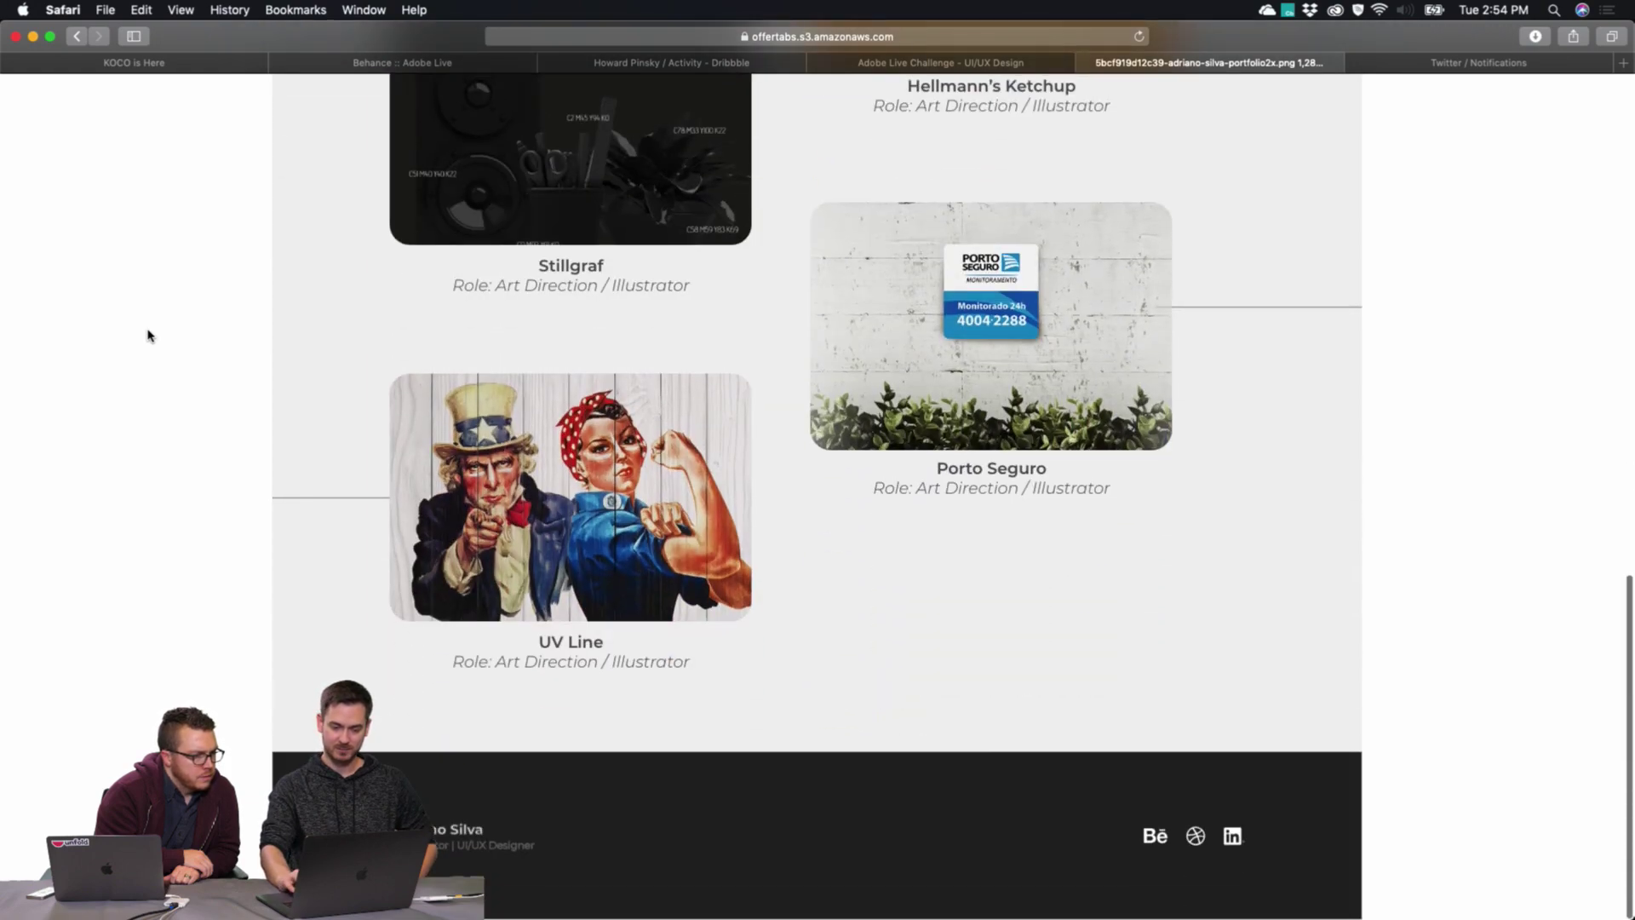
scroll(149, 336, up, 9)
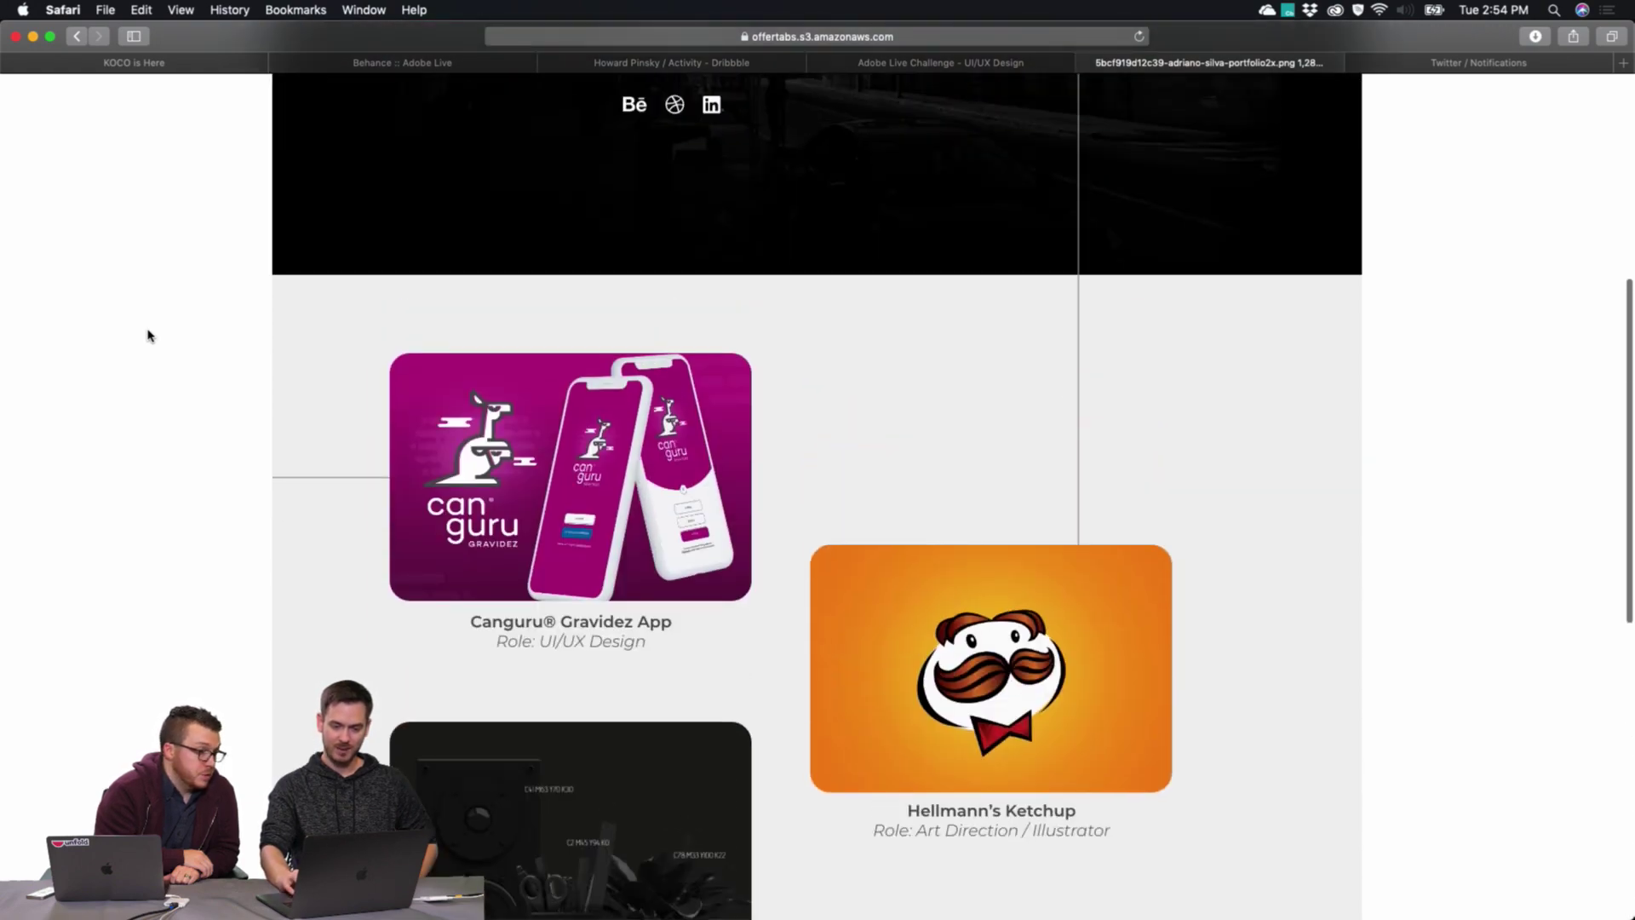
scroll(148, 335, down, 8)
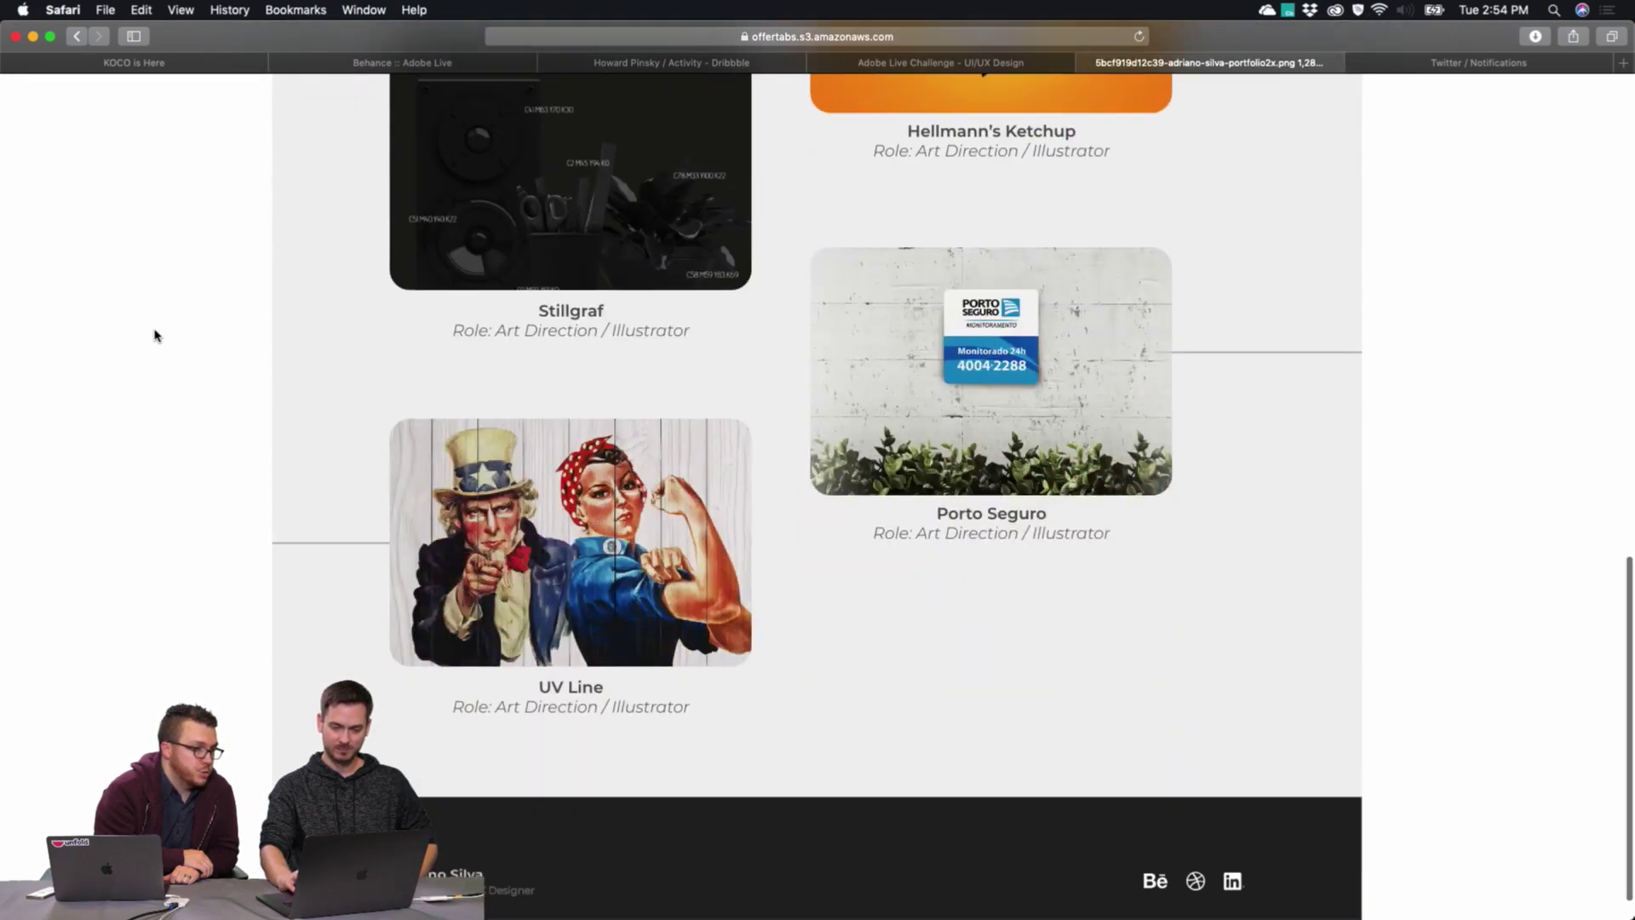
scroll(154, 335, down, 1)
scroll(154, 335, up, 20)
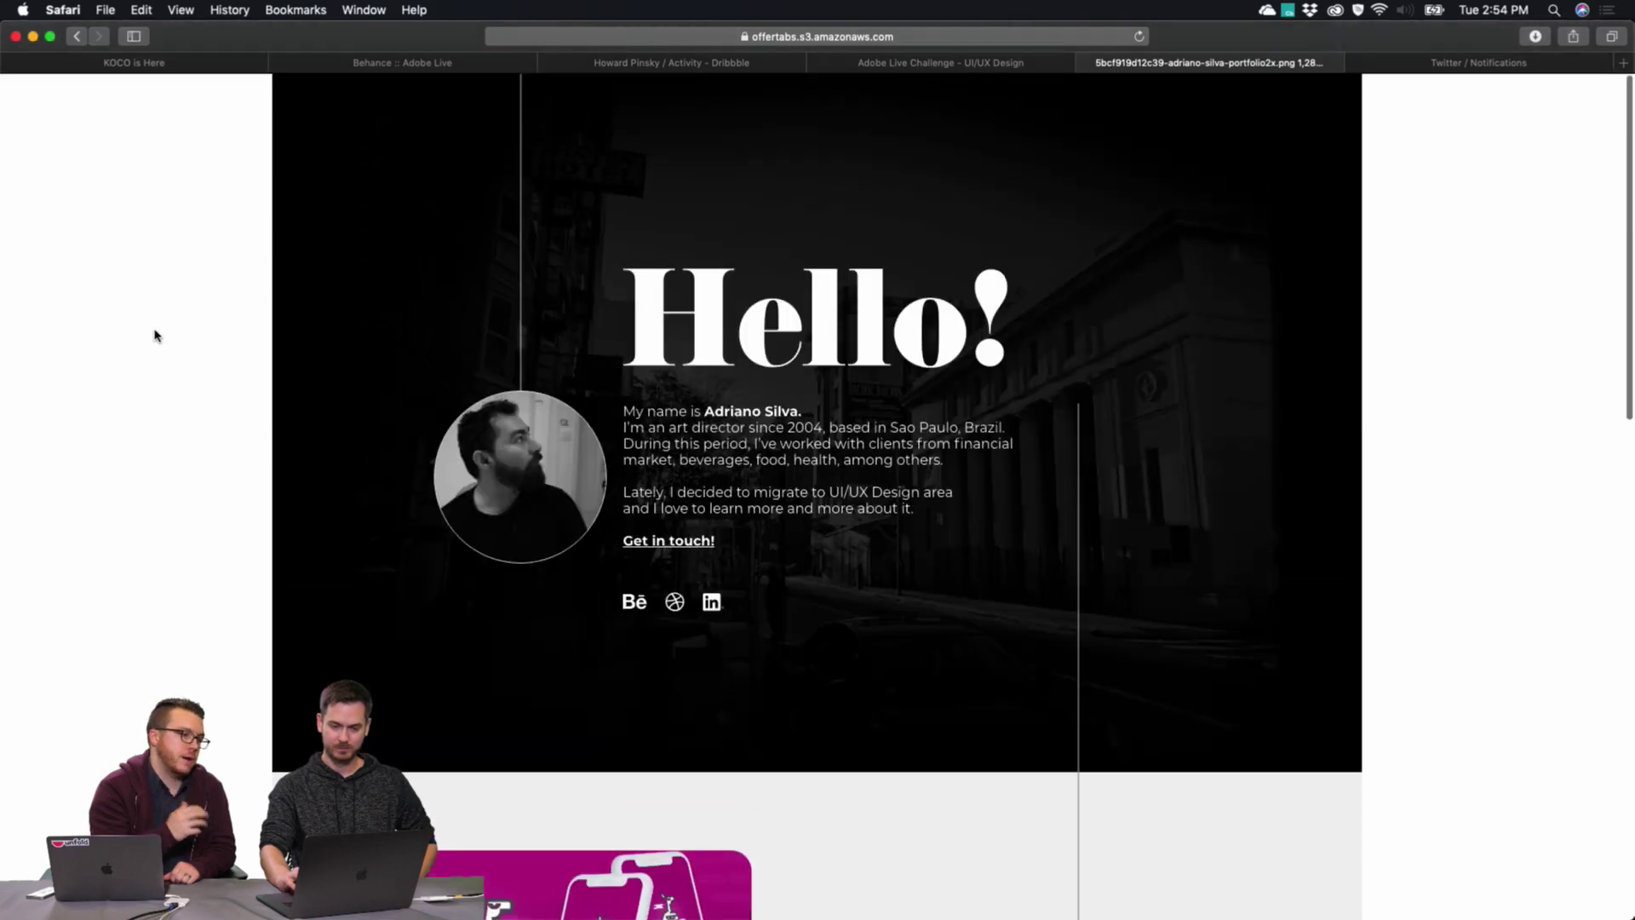
click(1087, 63)
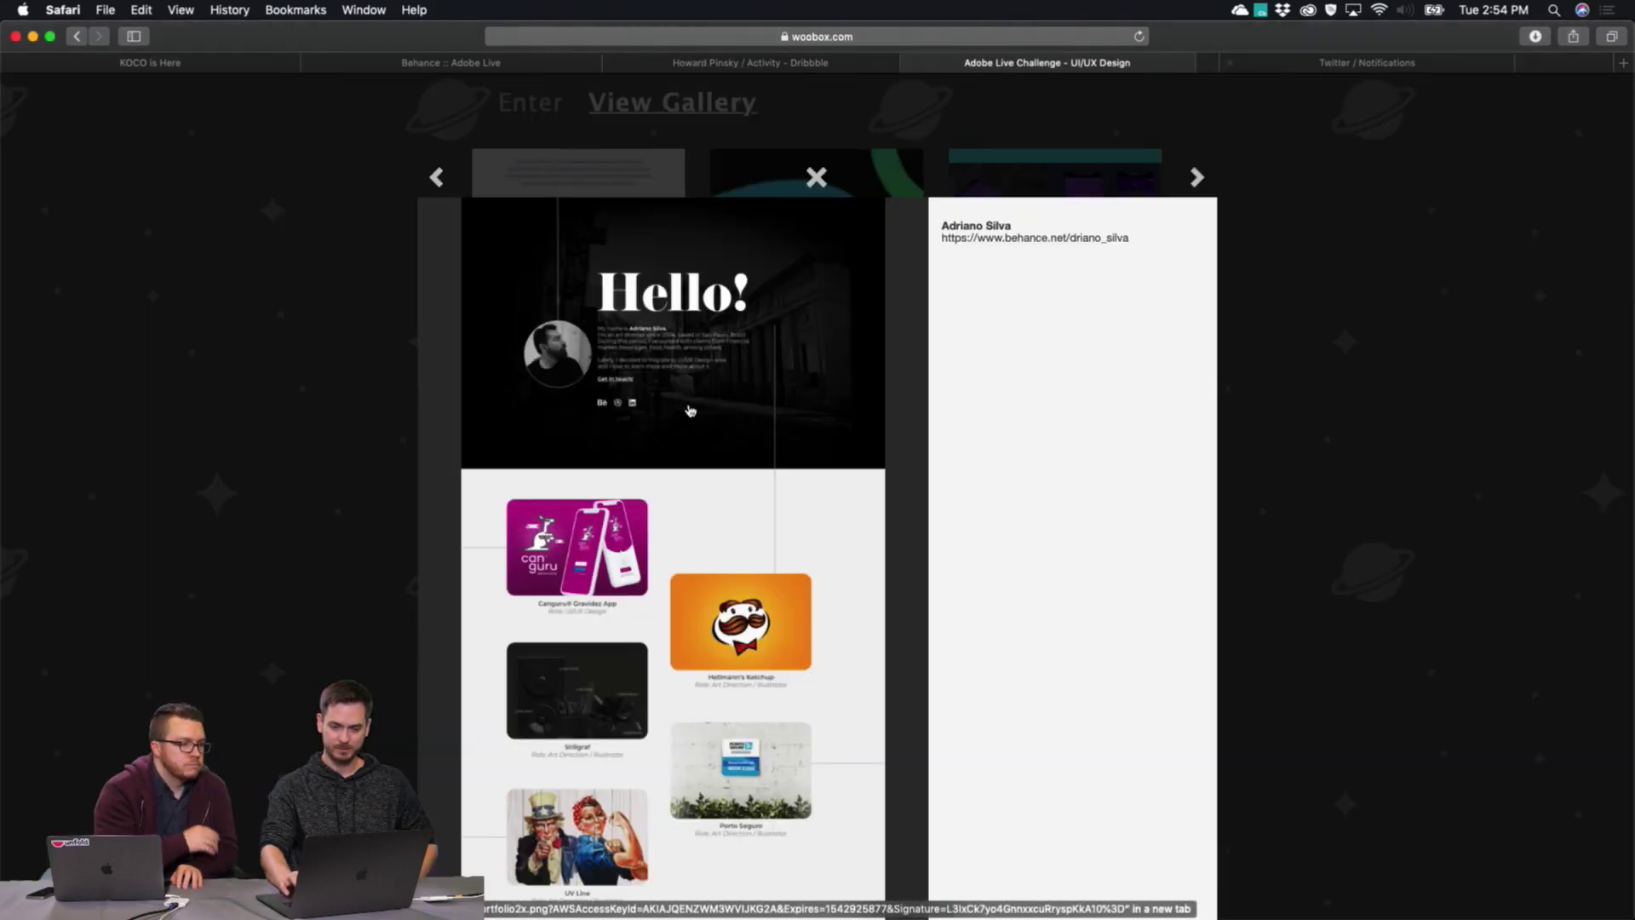
Open the preceding gallery entry, the Seattle-based illustrator portfolio, at full size in its own page and enlarge it.
click(436, 177)
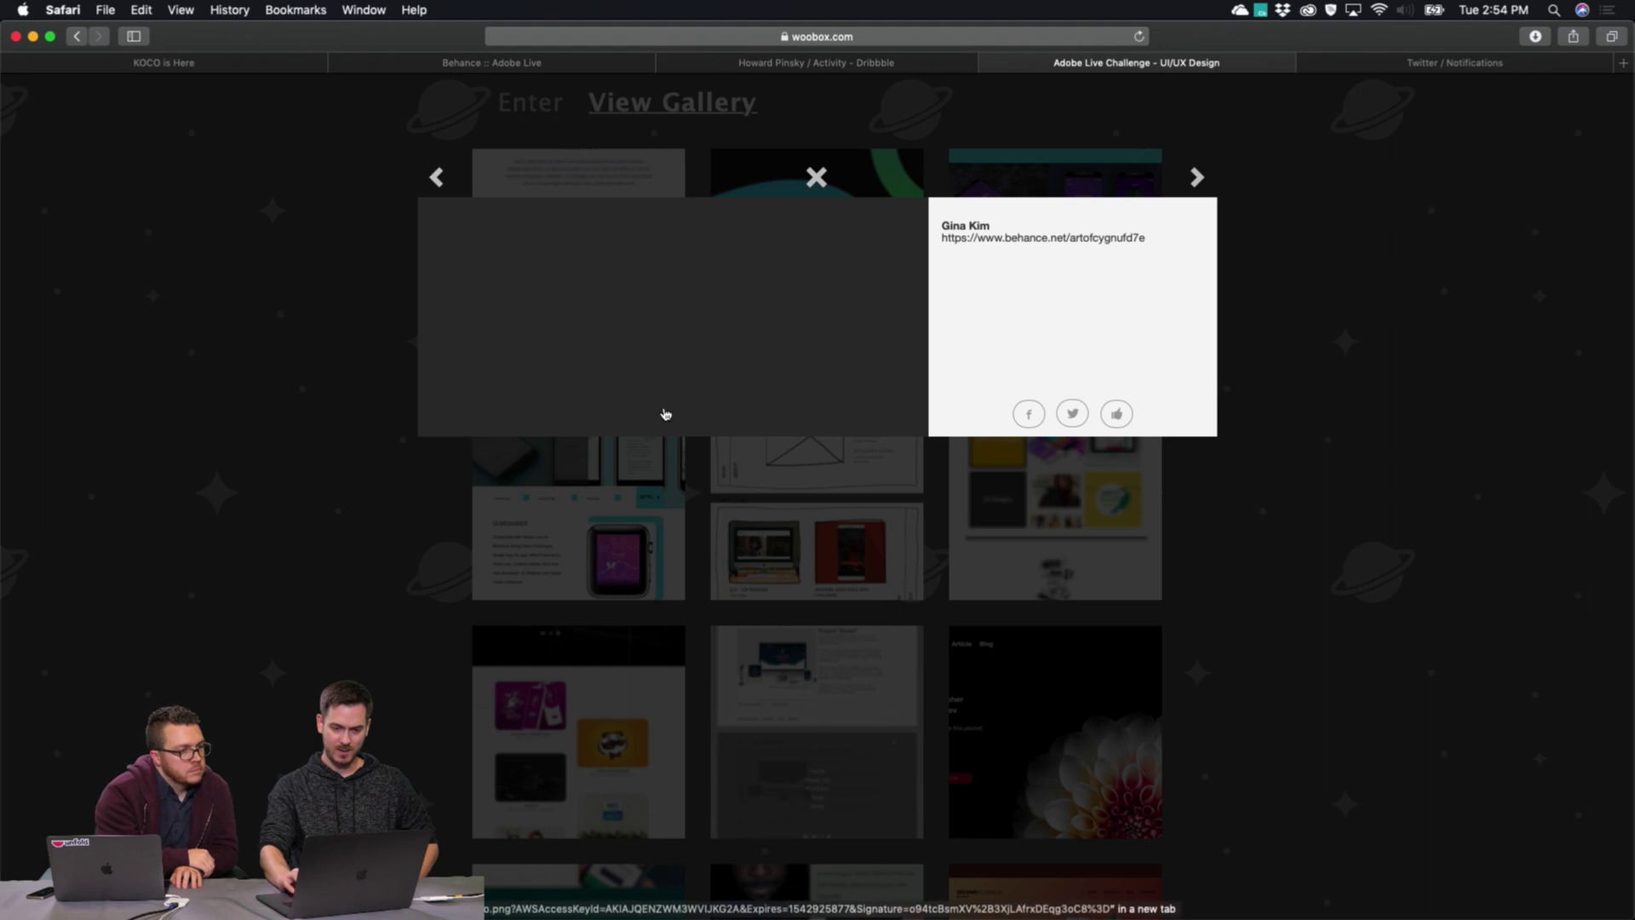
super+click(653, 339)
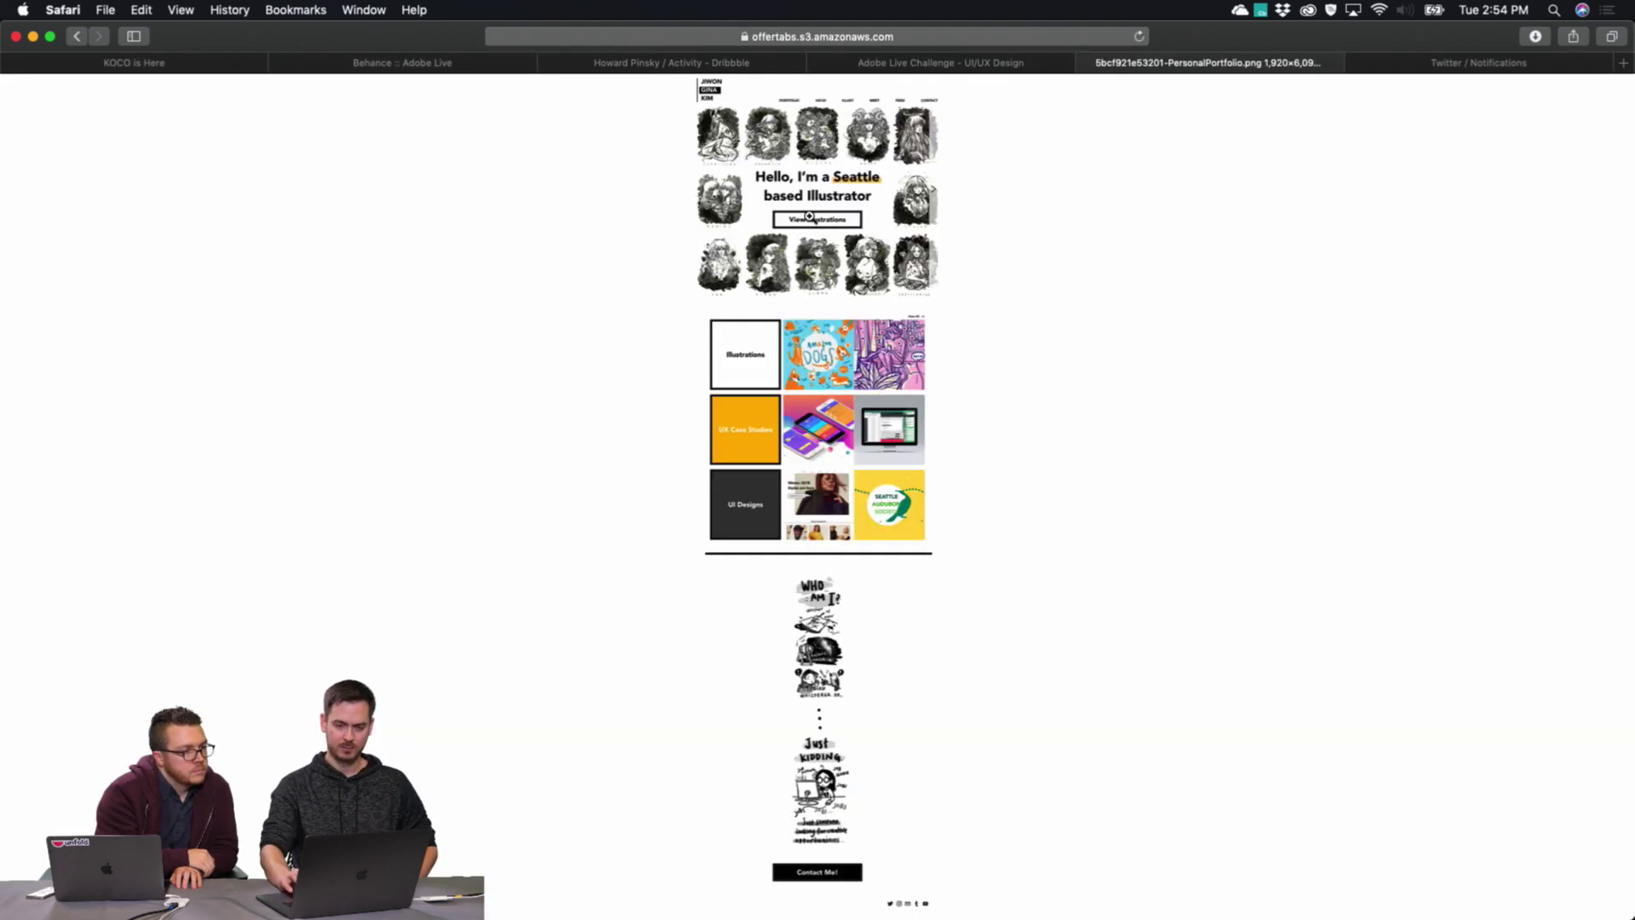
click(801, 179)
Examine the illustrator portfolio's zodiac drawings around the headline and its grid of illustrations, UX case studies and UI designs.
scroll(796, 172, up, 2)
scroll(795, 171, down, 3)
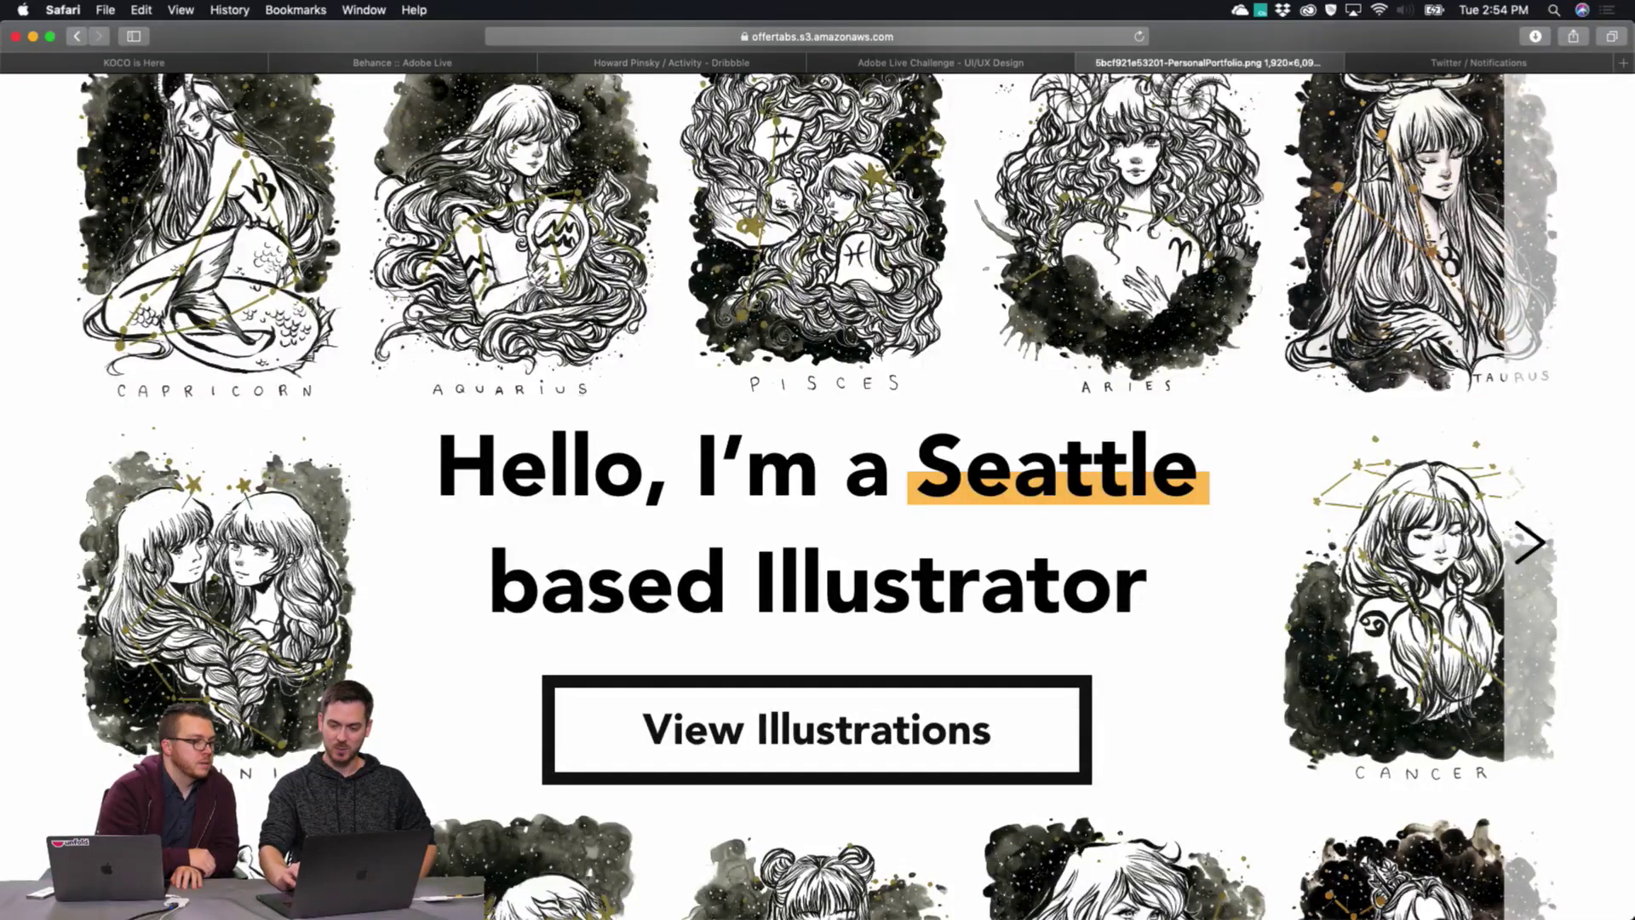
scroll(799, 174, down, 4)
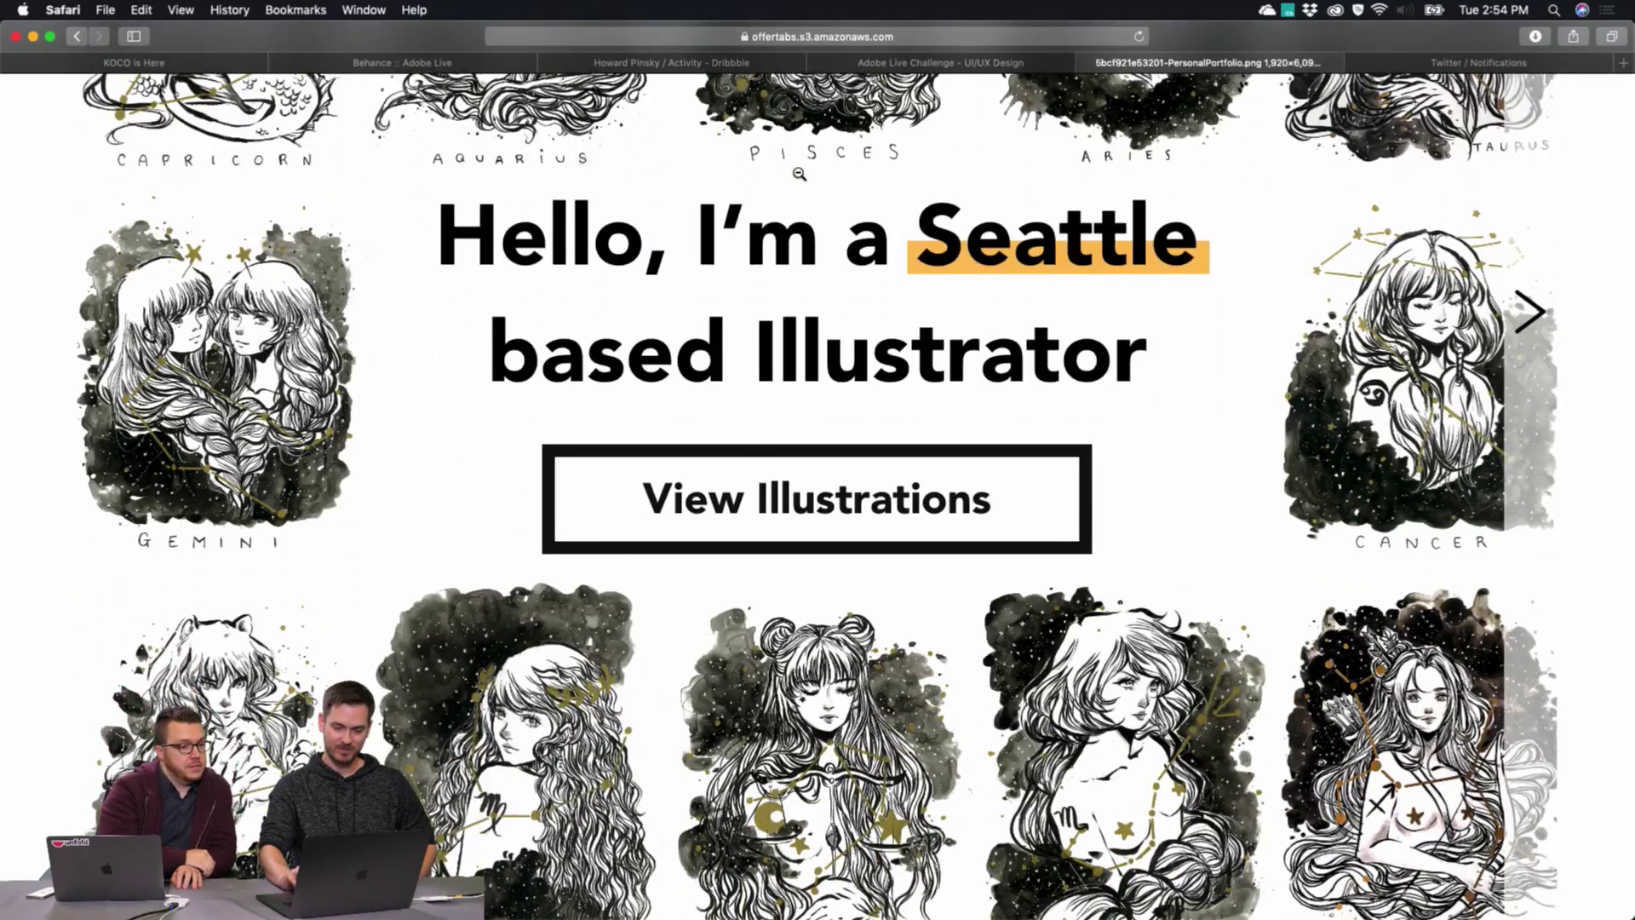
scroll(799, 174, down, 2)
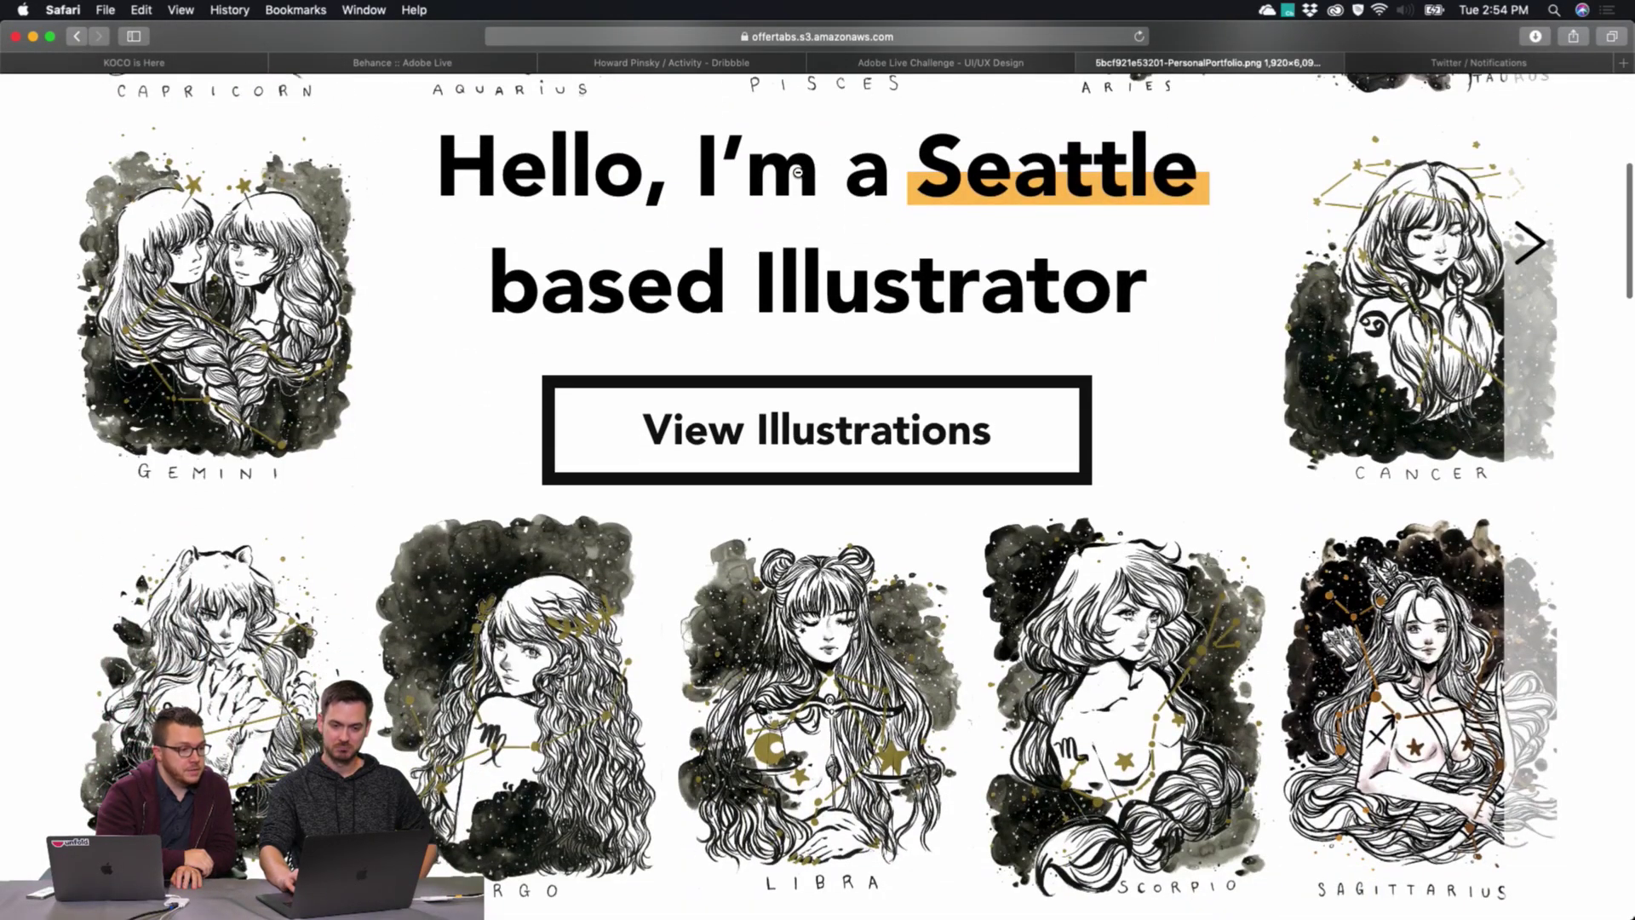
scroll(799, 174, up, 2)
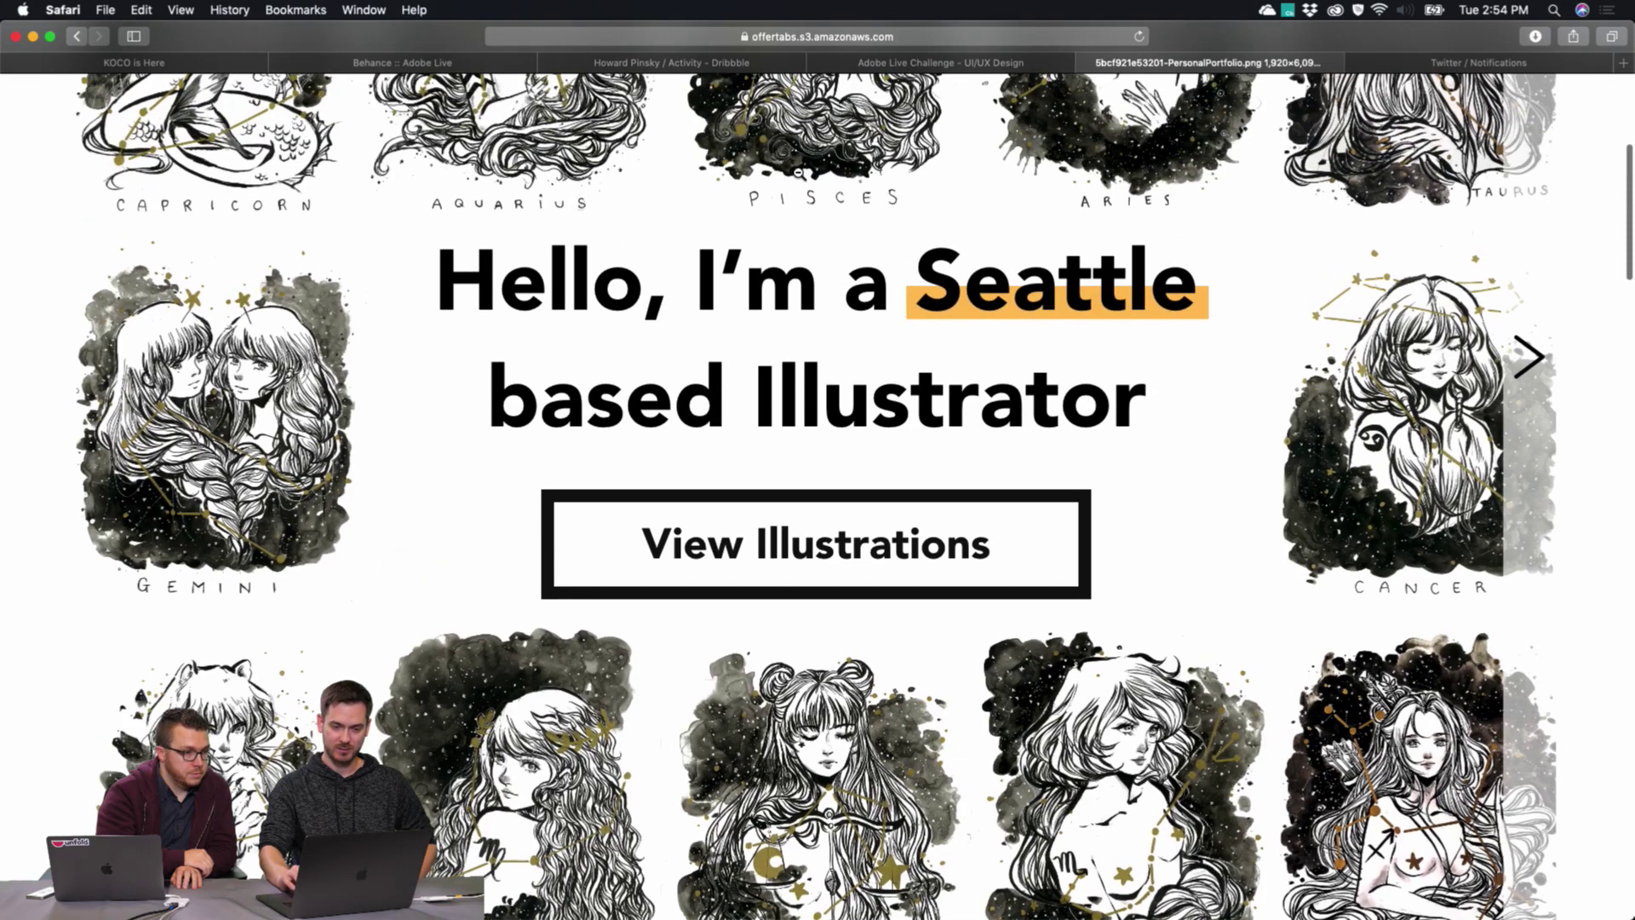
scroll(799, 174, down, 15)
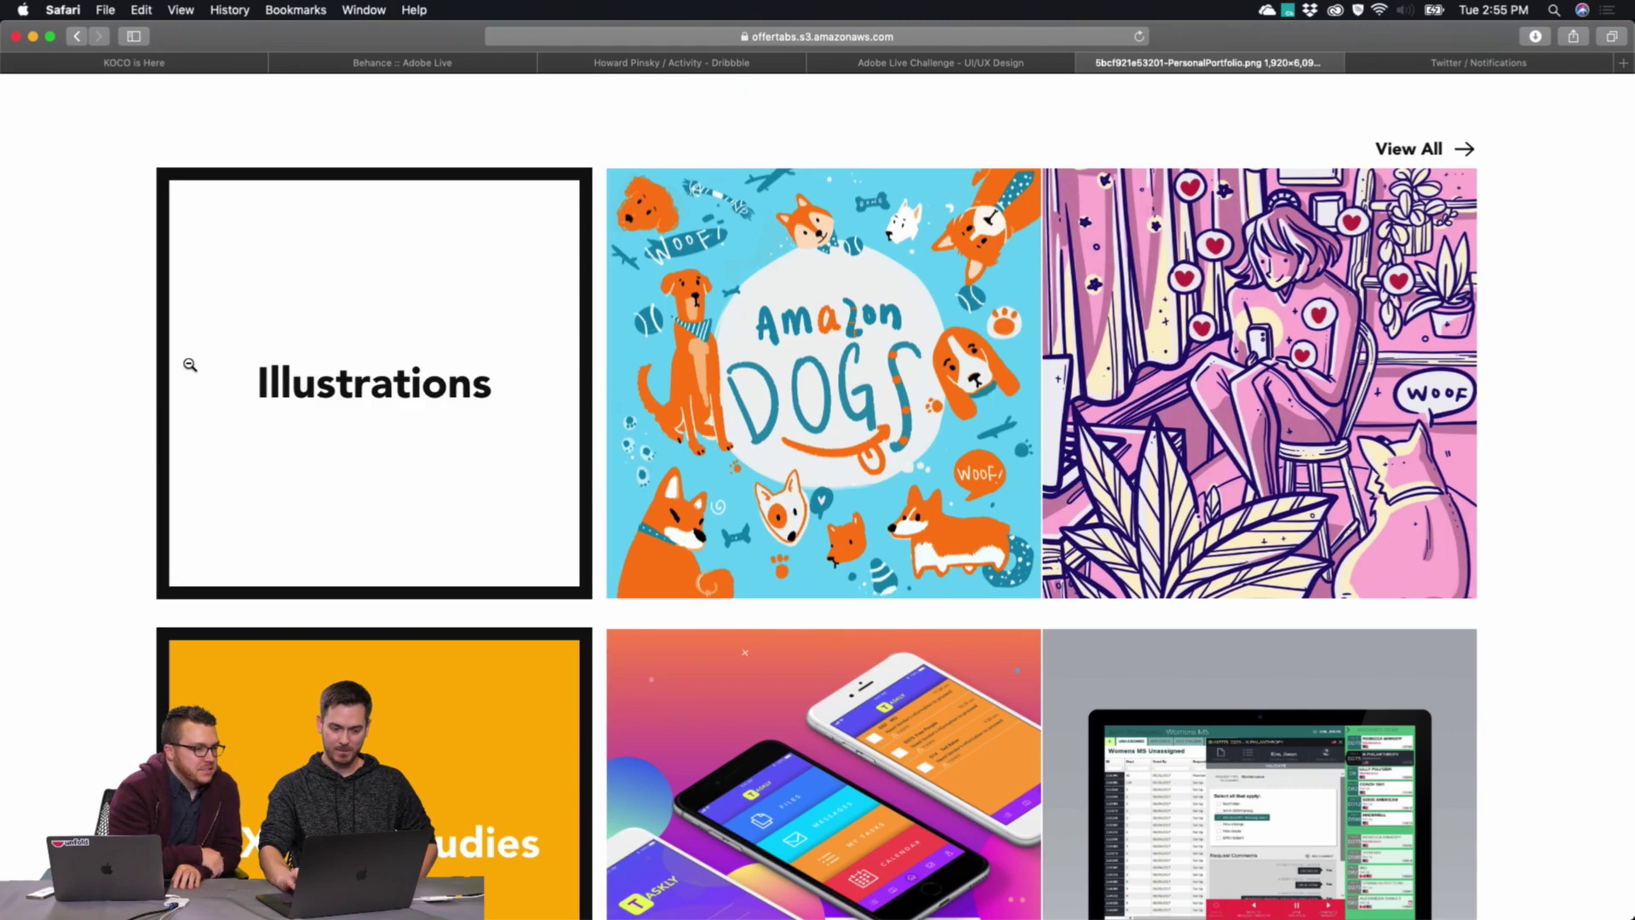
scroll(76, 406, down, 3)
scroll(76, 406, down, 4)
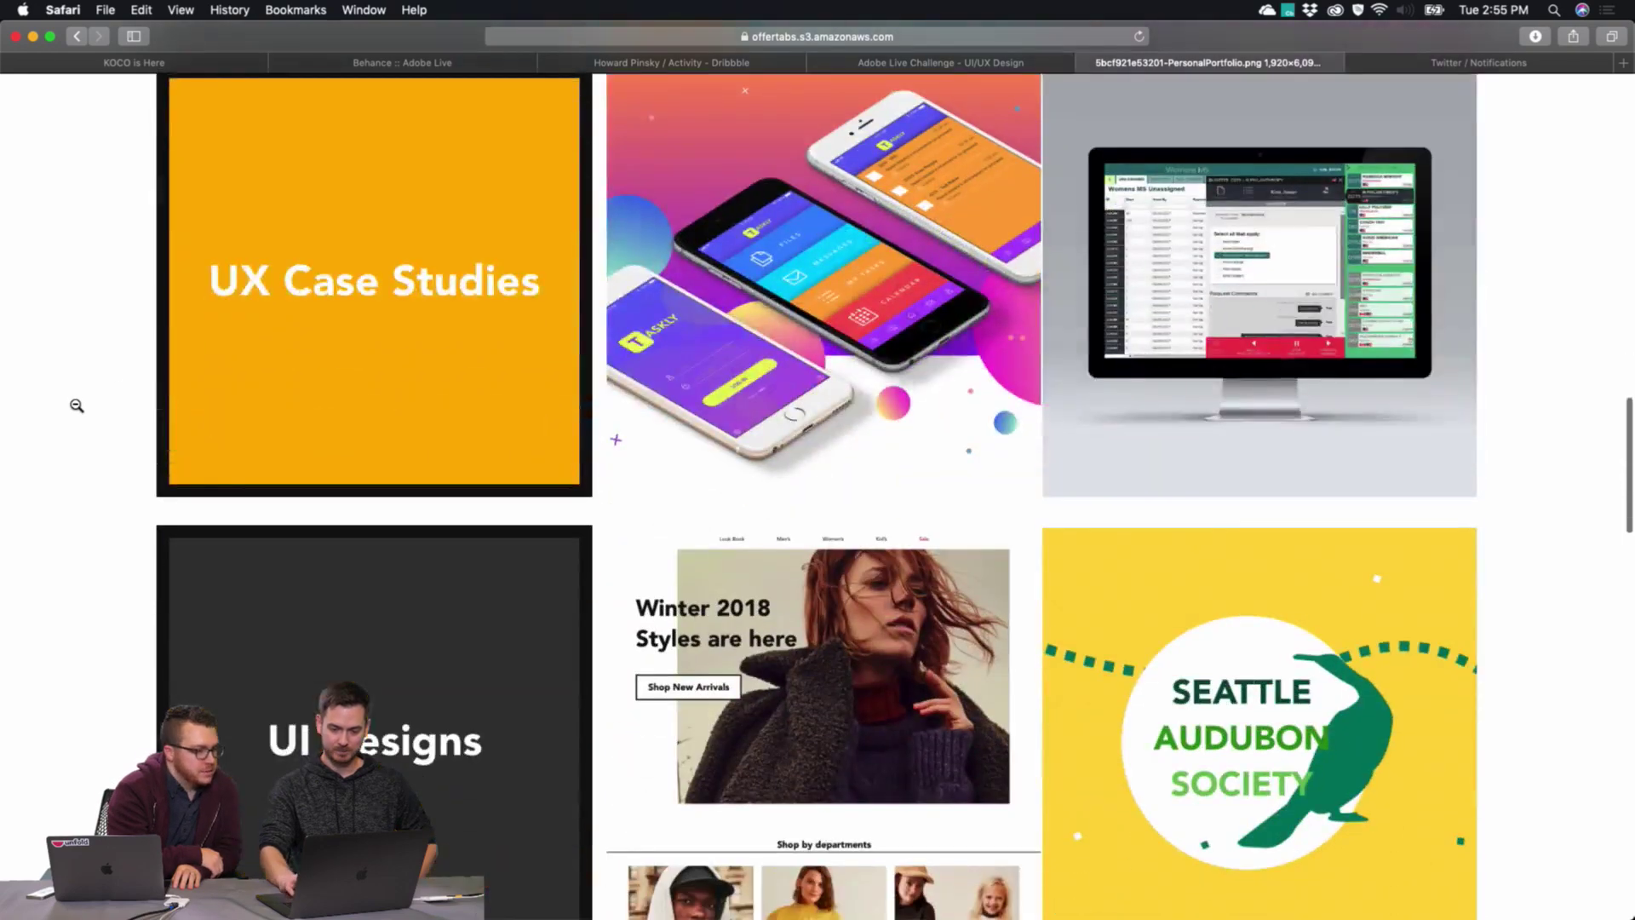
scroll(77, 406, down, 4)
scroll(77, 406, down, 10)
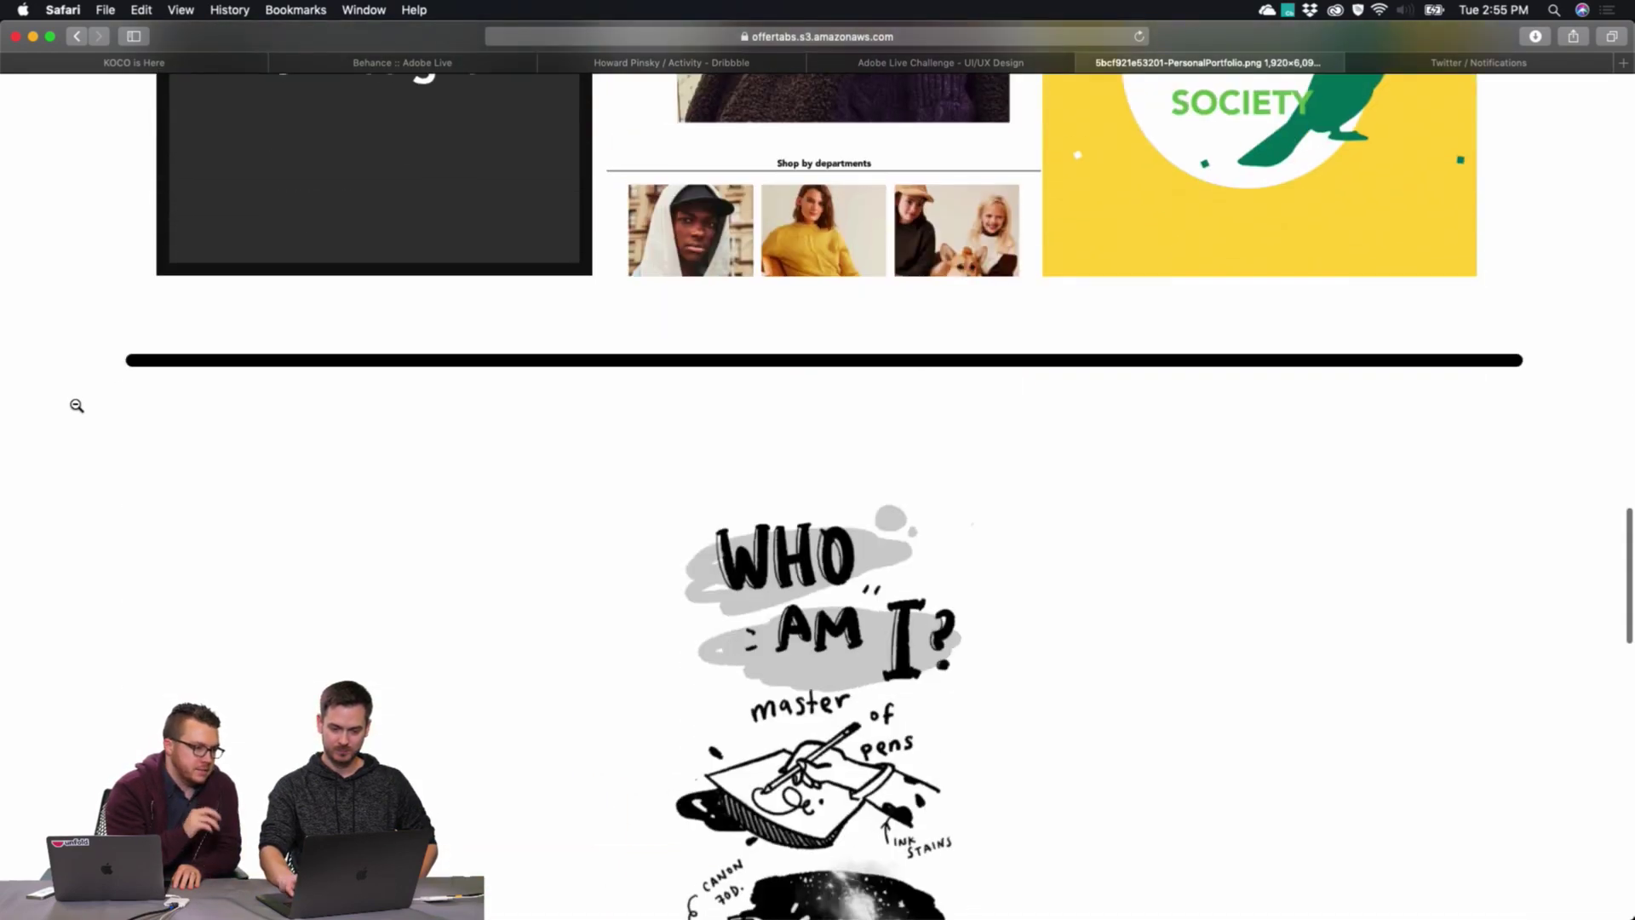
Examine the hand-drawn "Who am I?" comic section, the "Contact Me!" button and the social icons in the footer.
scroll(77, 405, up, 5)
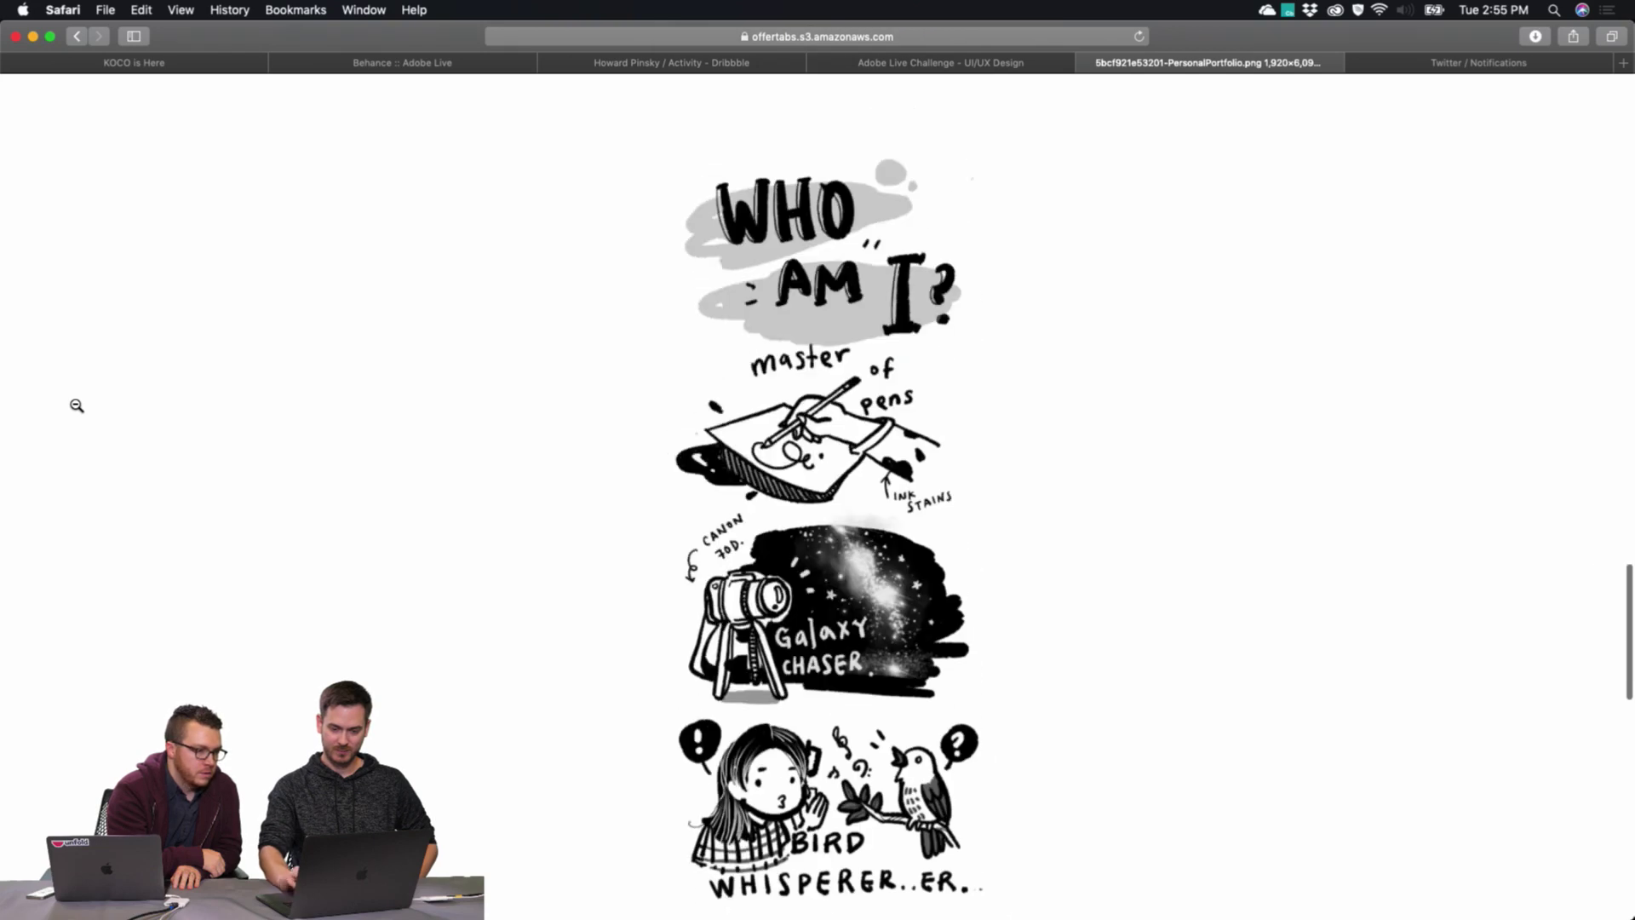
scroll(748, 346, up, 2)
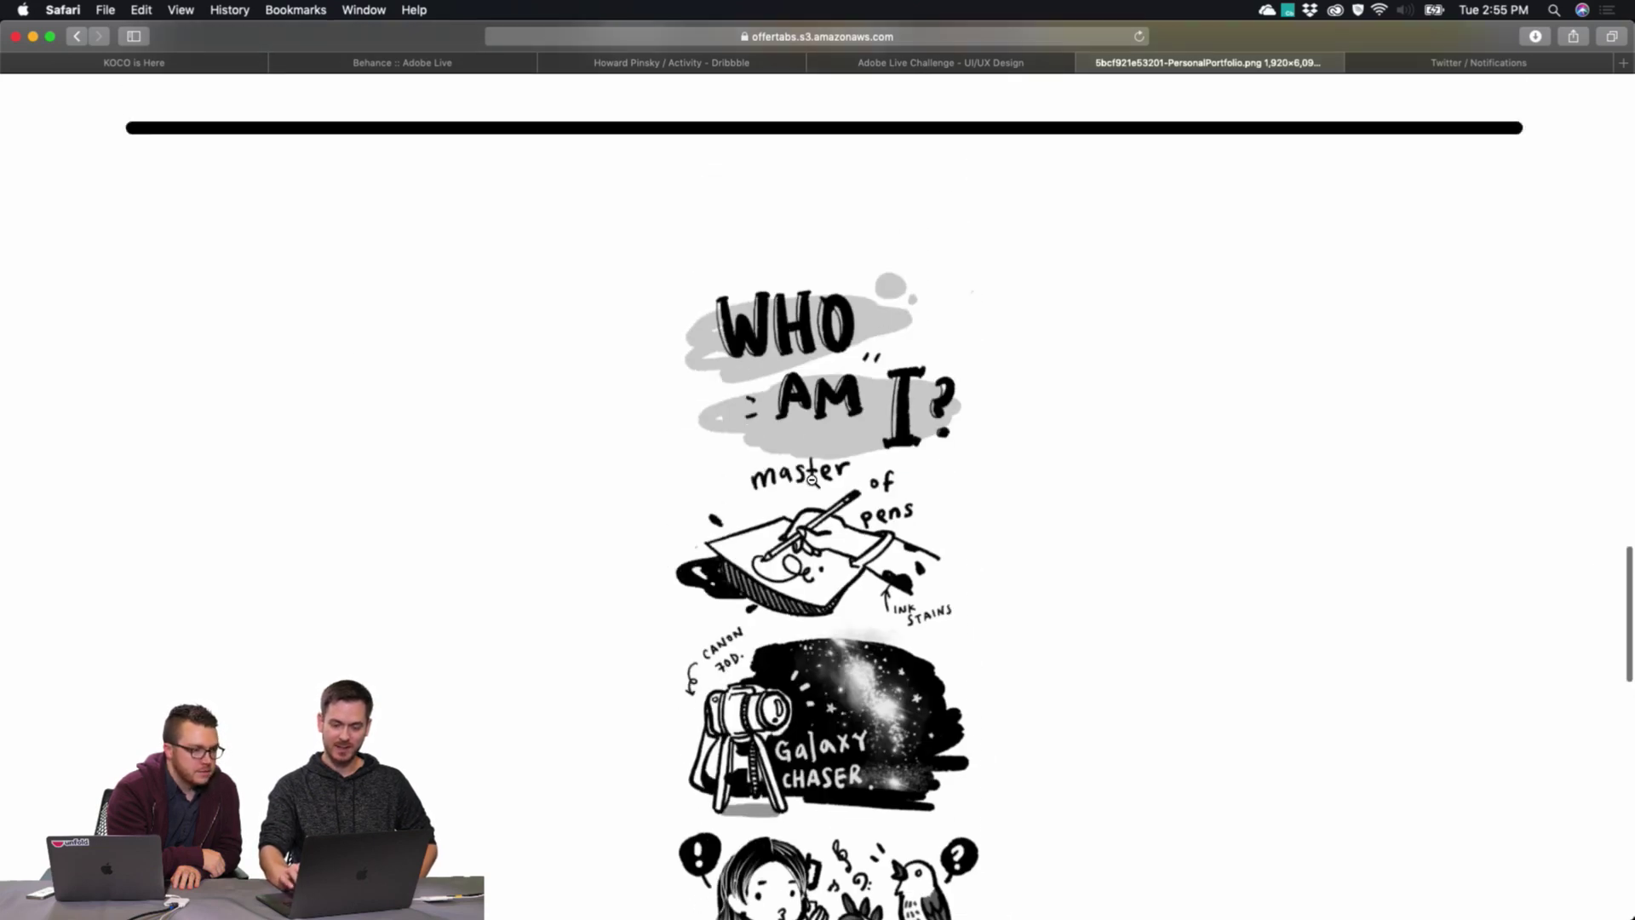
scroll(812, 476, down, 6)
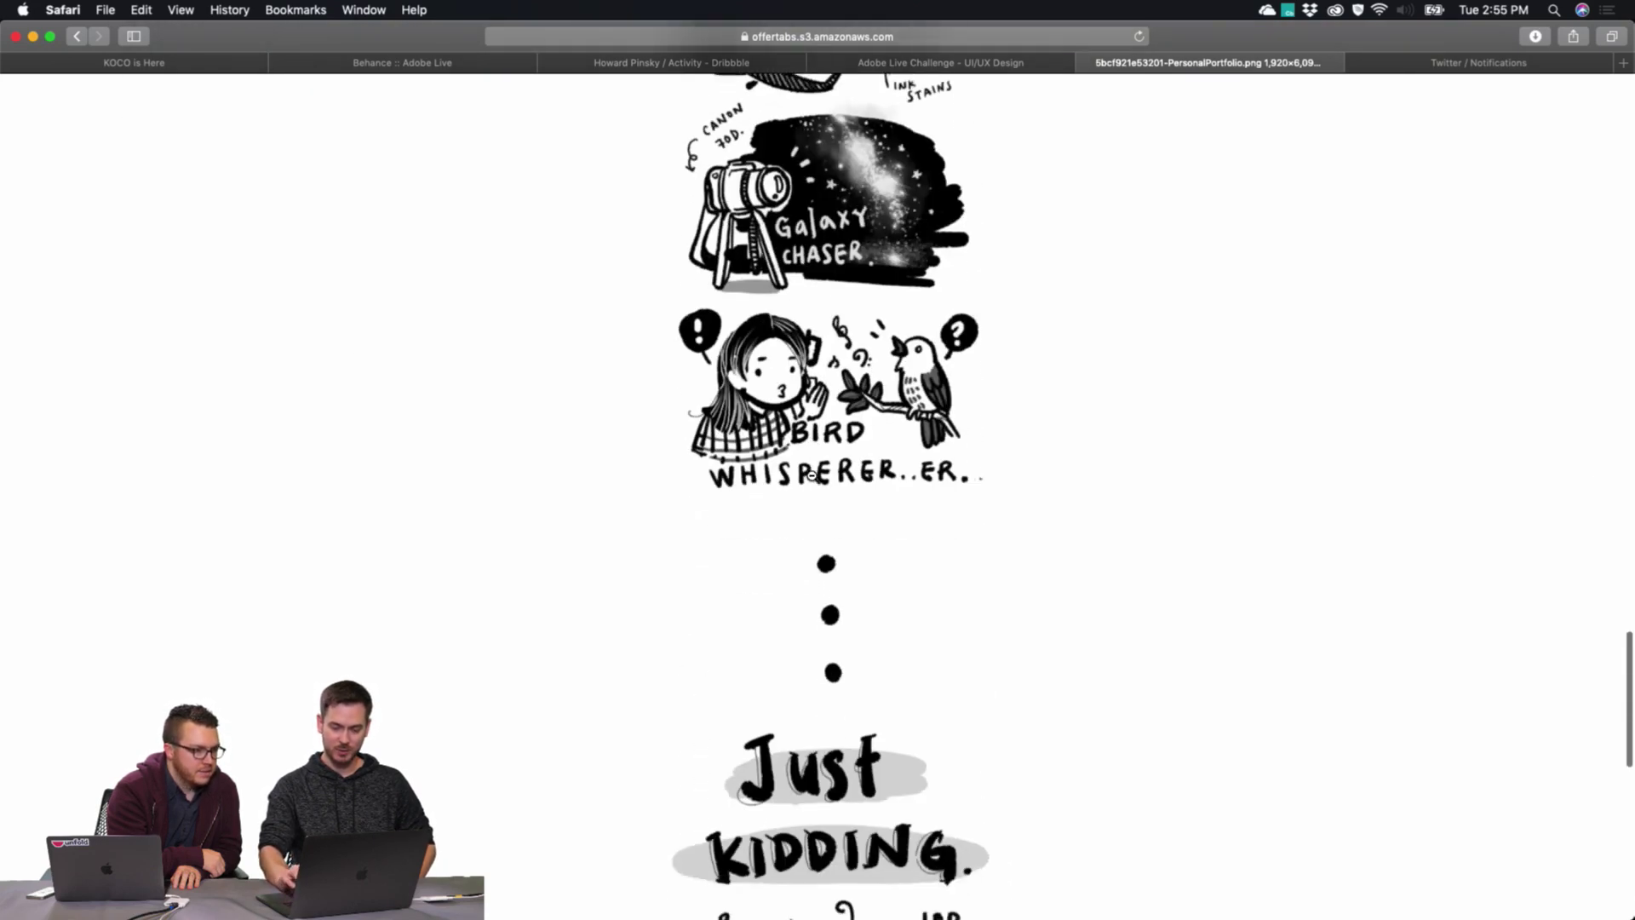
scroll(812, 477, down, 6)
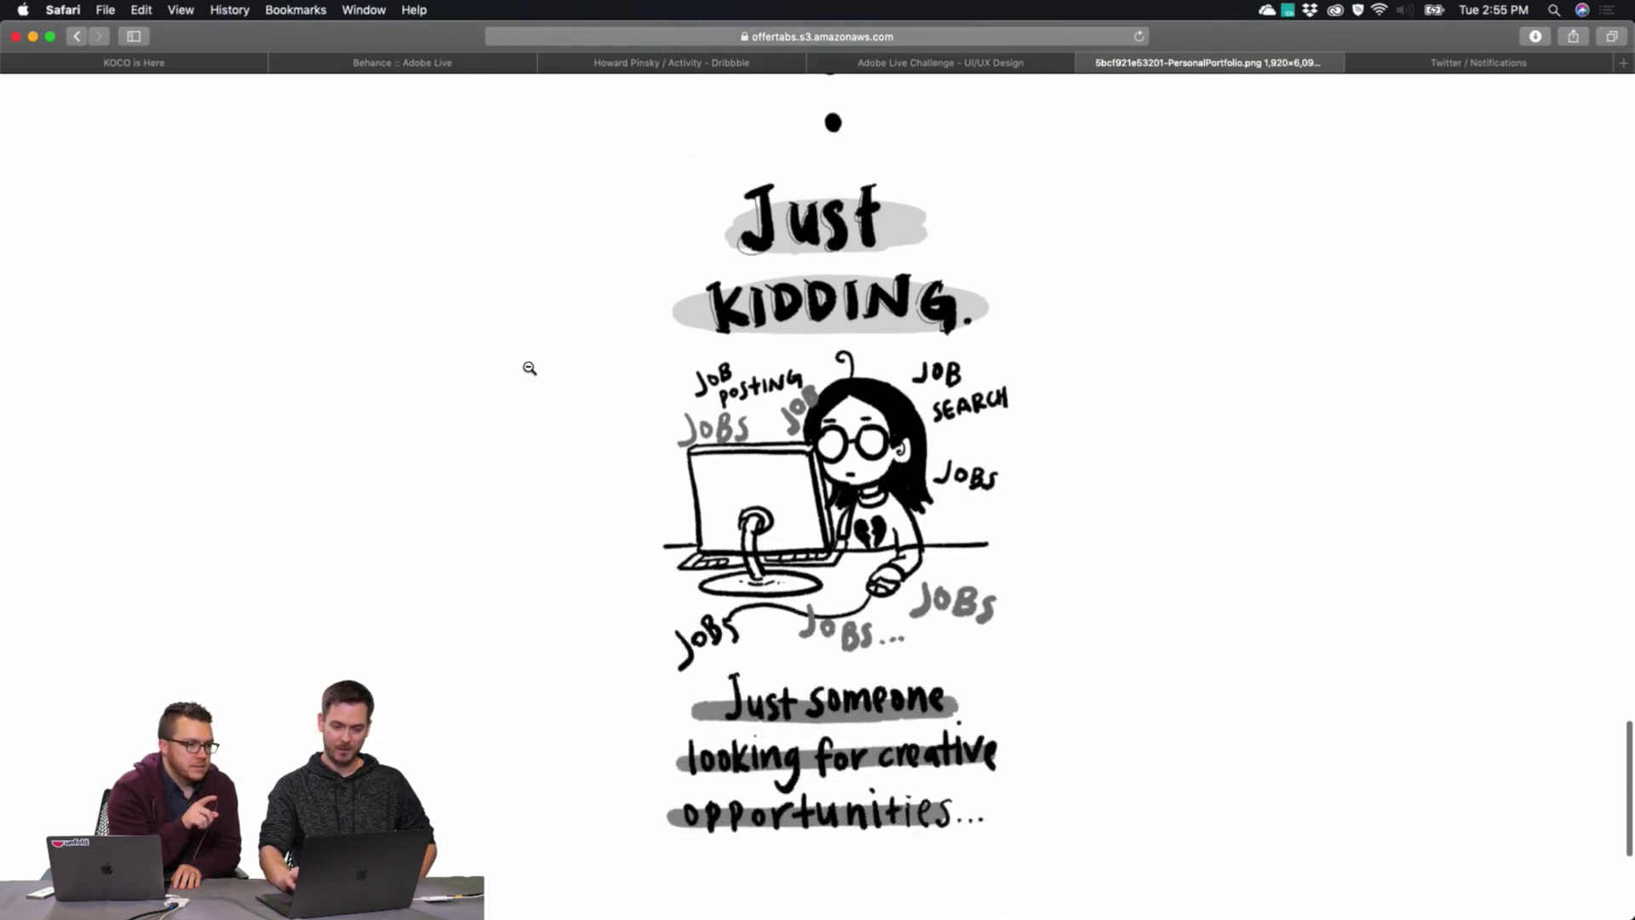
scroll(530, 368, down, 4)
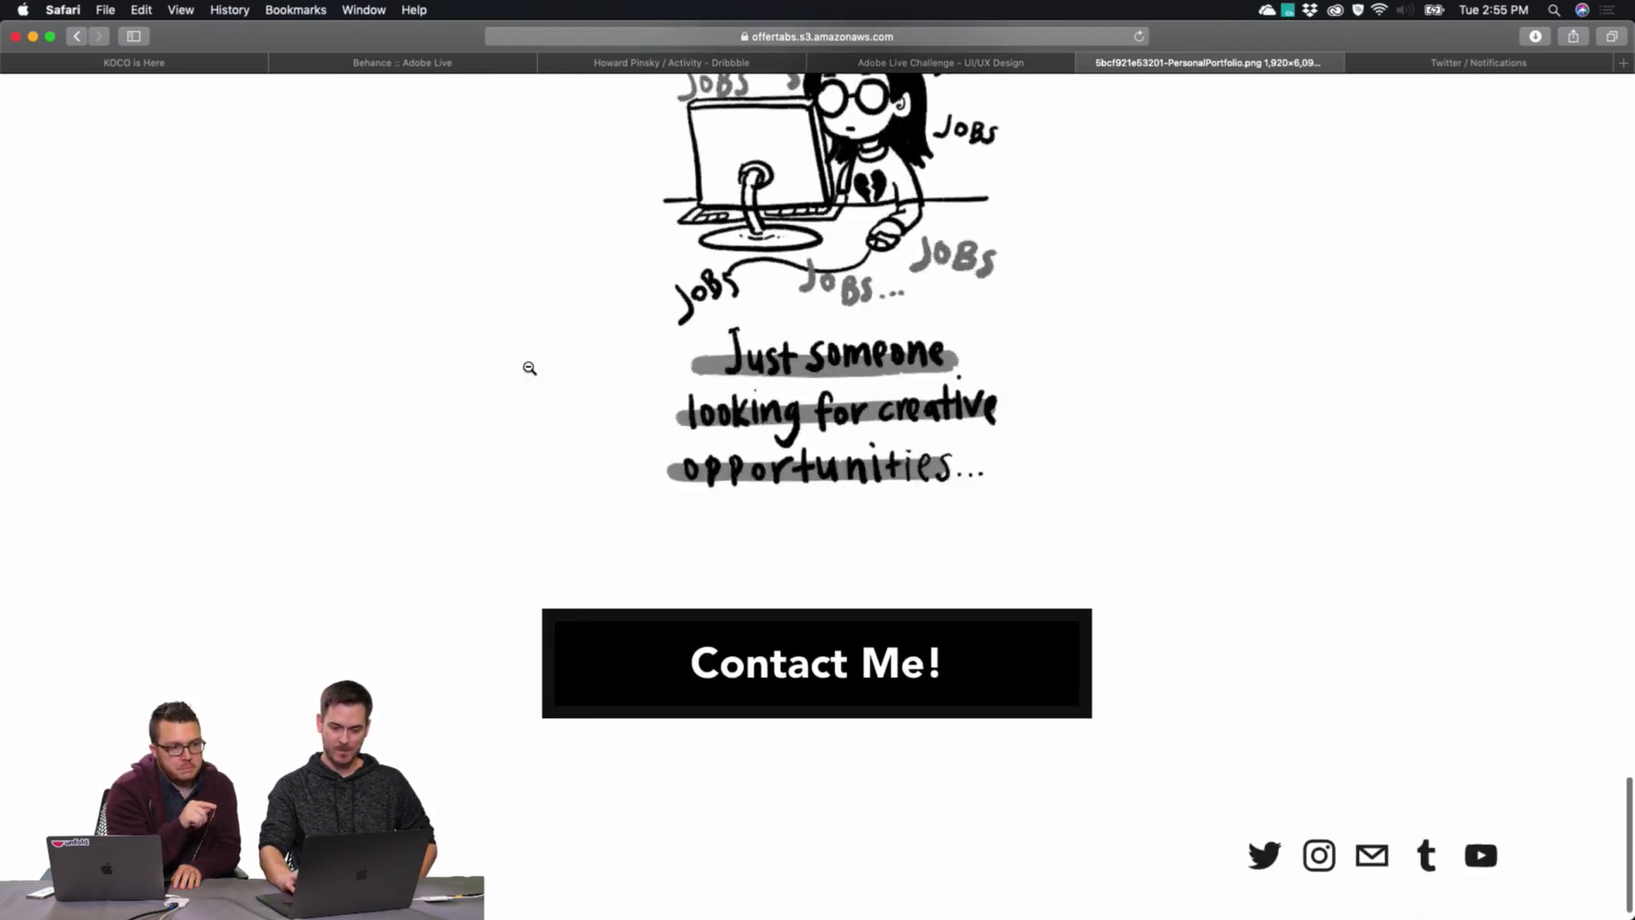
scroll(530, 368, up, 11)
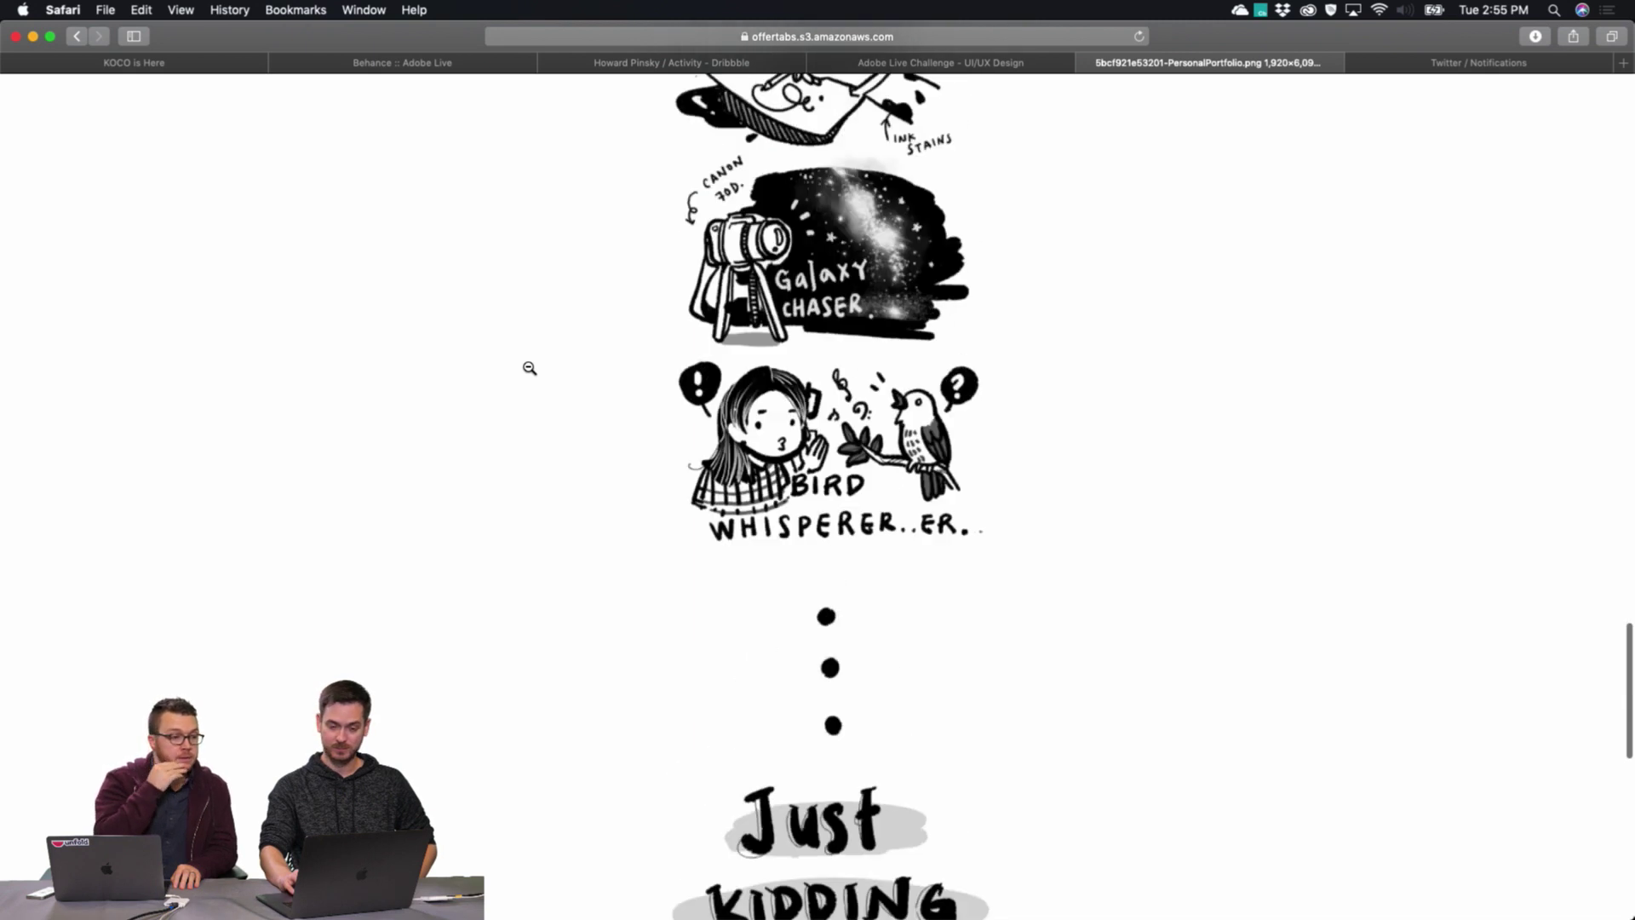
Review the illustrator portfolio again from its navigation header through the project grid, and close its full-size page.
scroll(530, 368, up, 20)
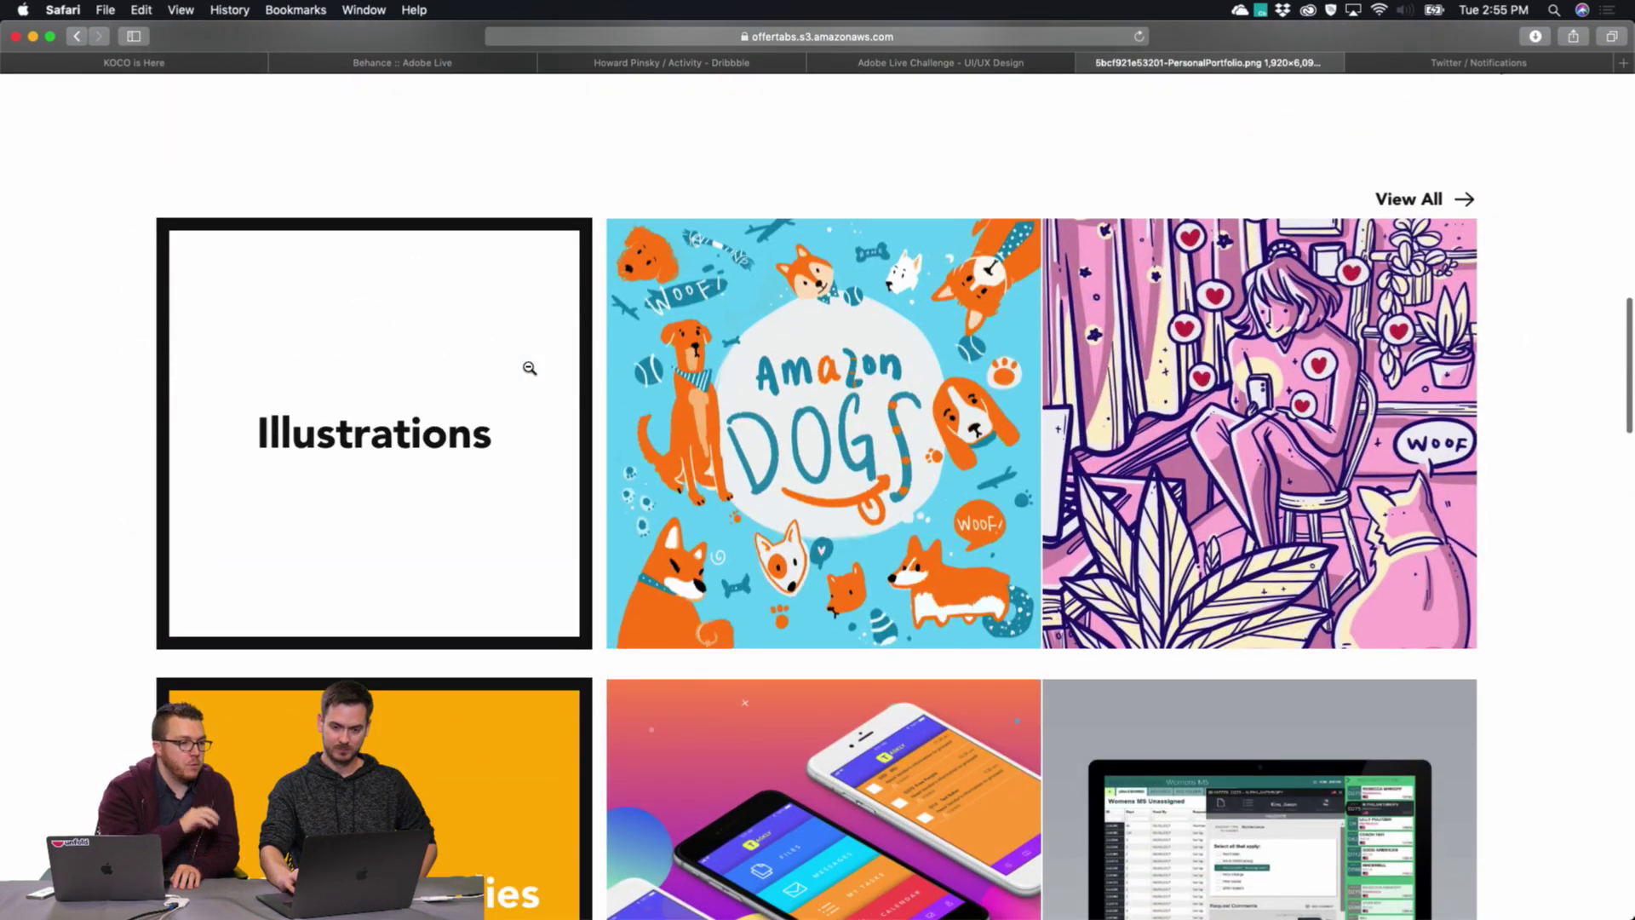
scroll(530, 368, up, 8)
scroll(528, 366, up, 7)
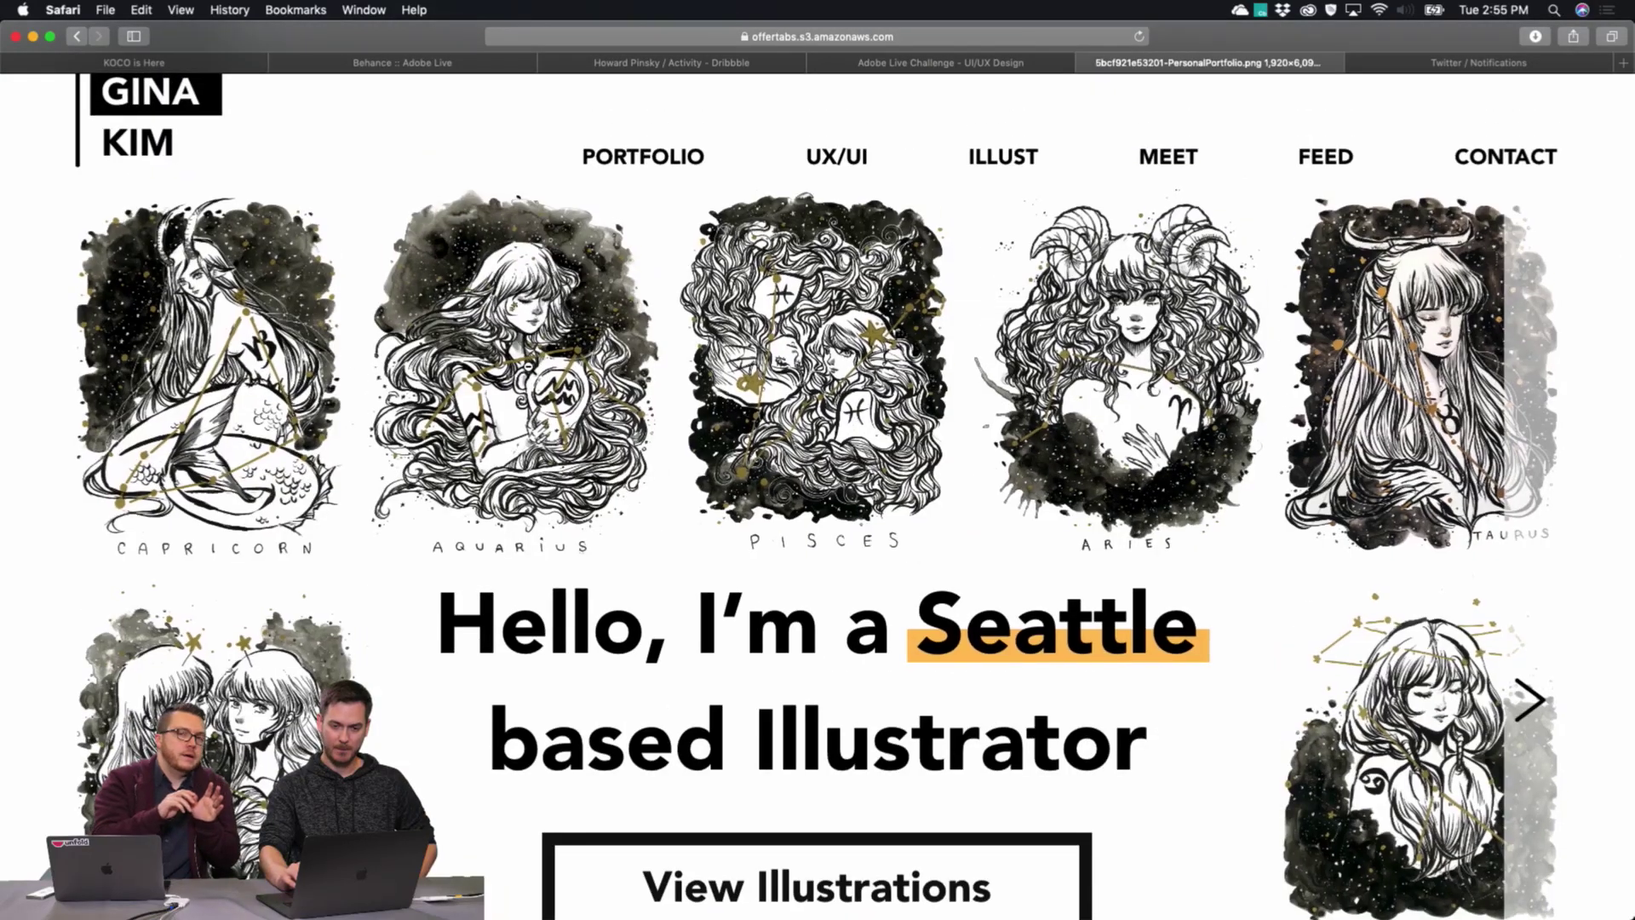
scroll(528, 366, down, 9)
scroll(528, 367, down, 6)
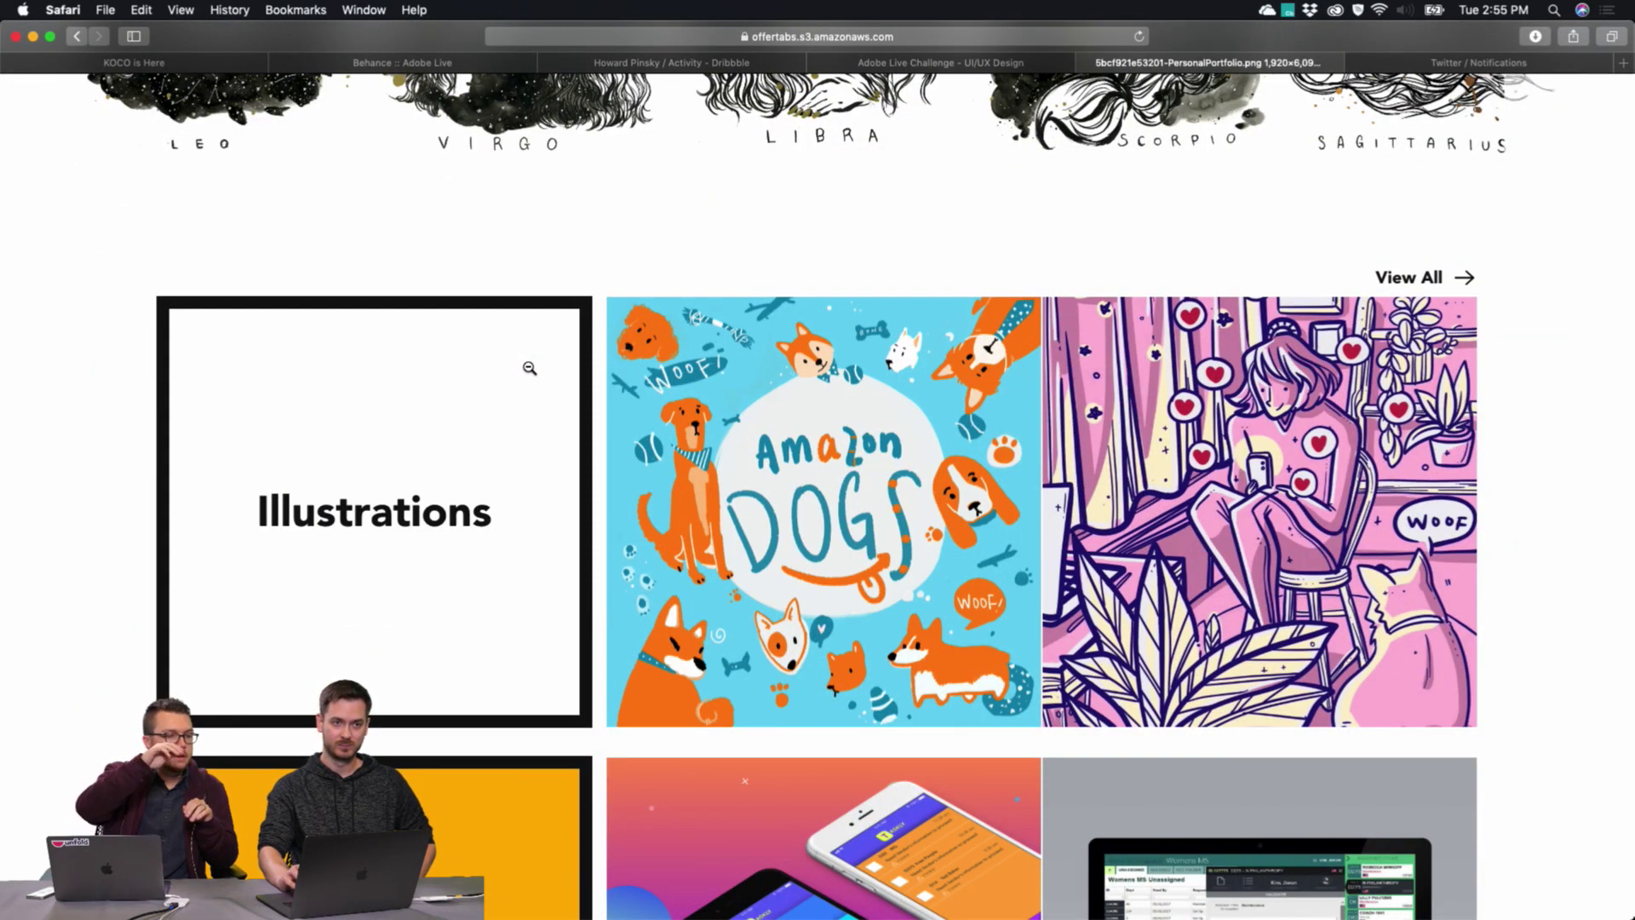
scroll(529, 368, down, 2)
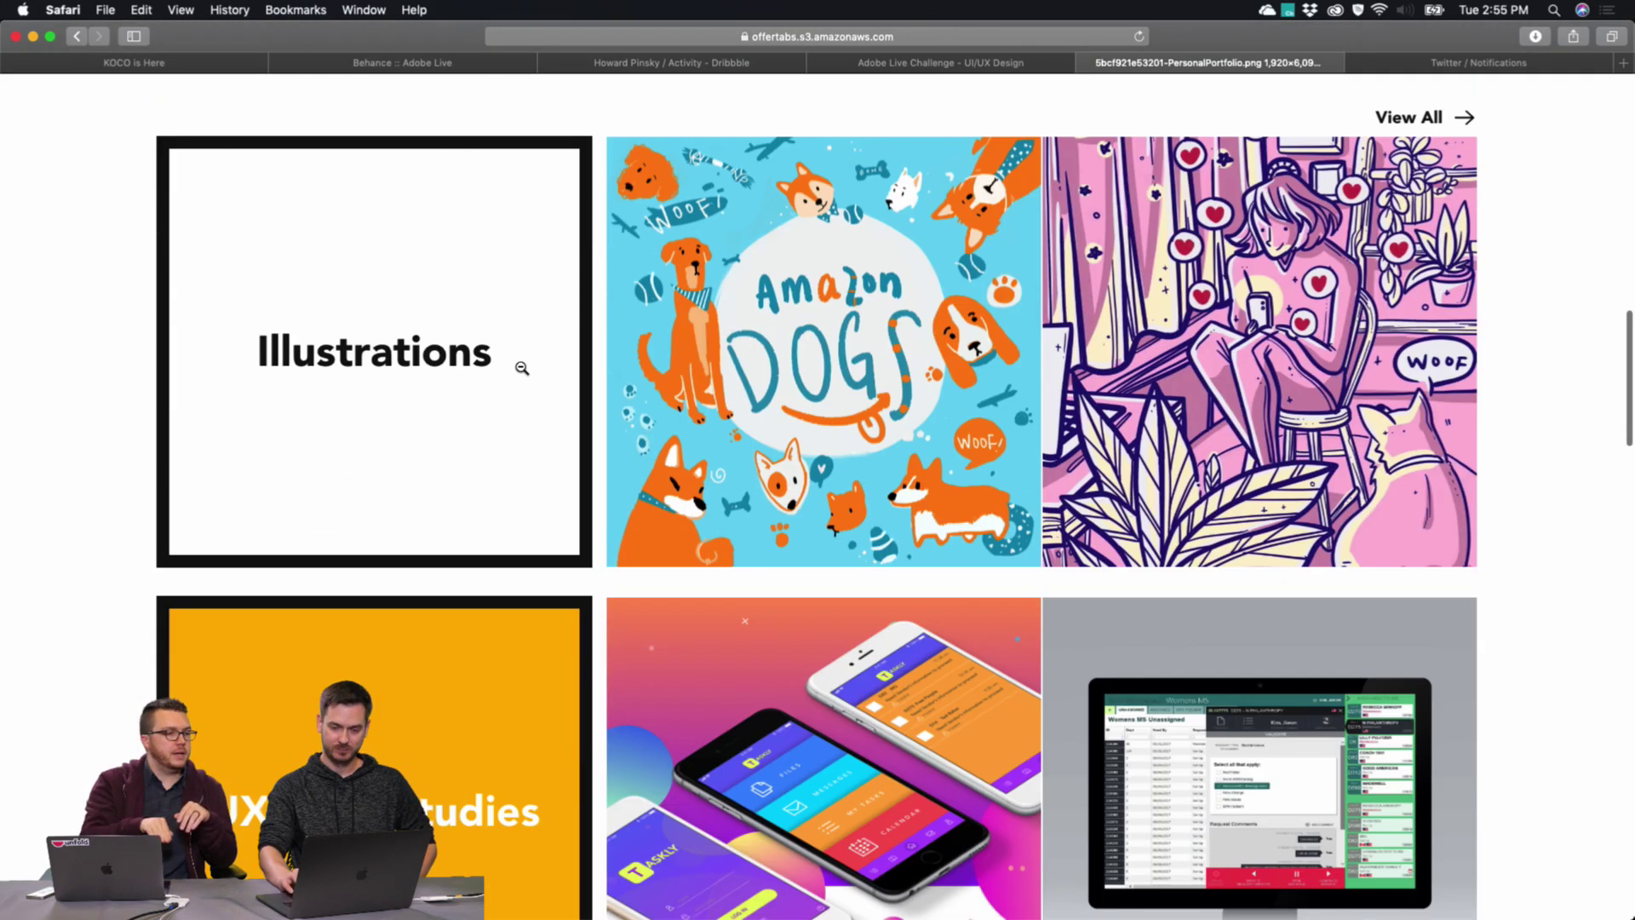
scroll(53, 333, down, 3)
scroll(52, 332, down, 3)
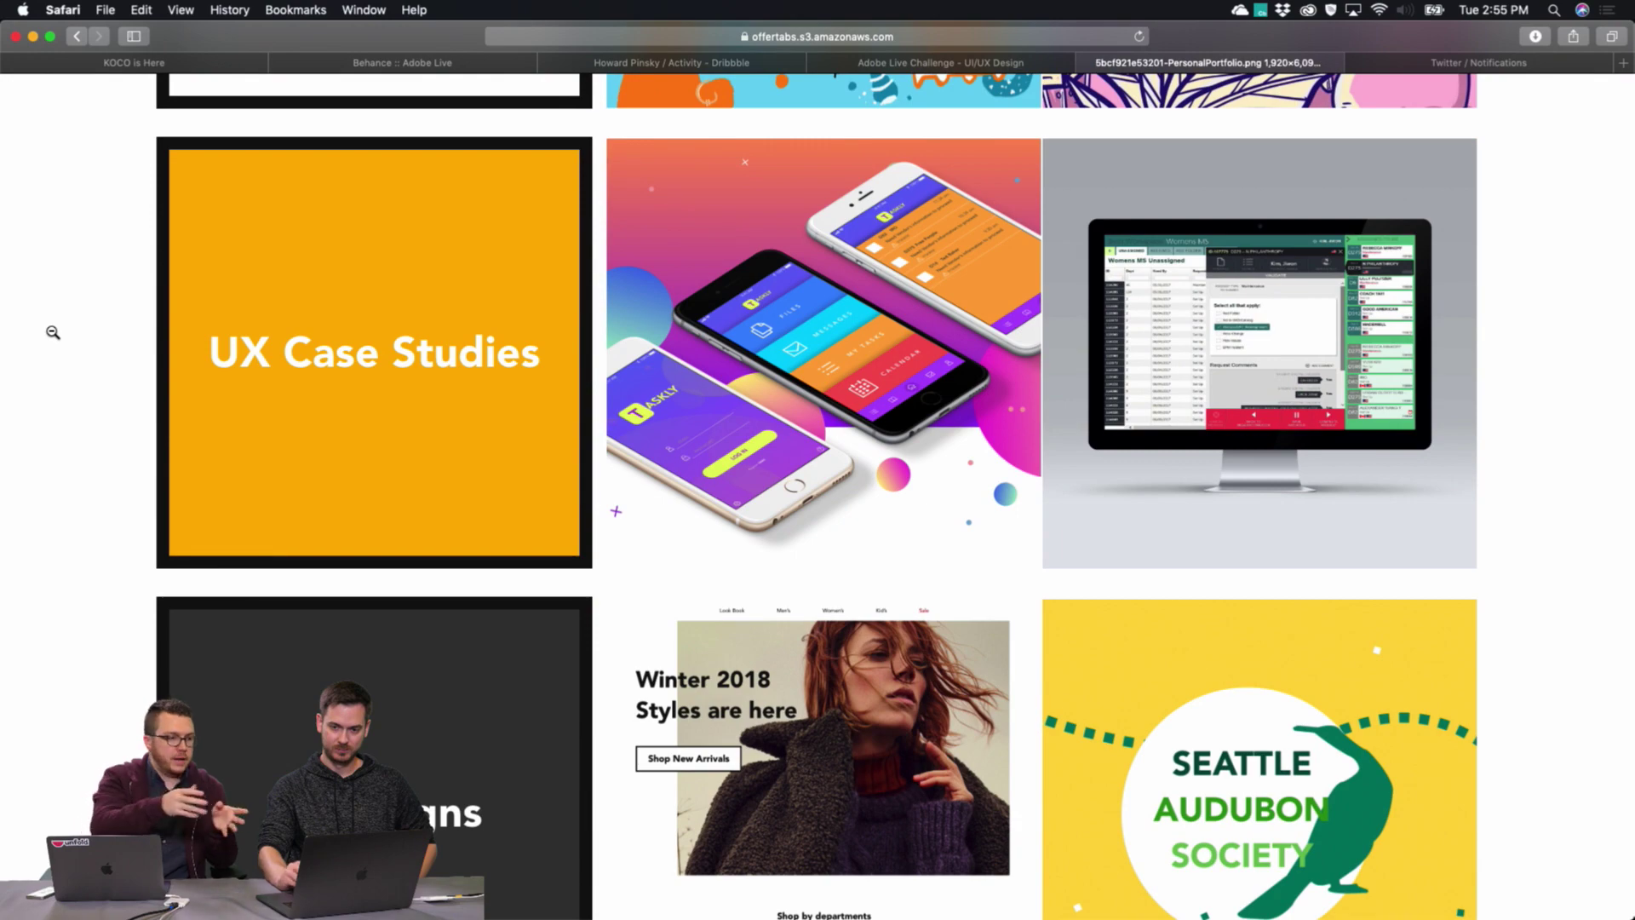
scroll(53, 332, down, 1)
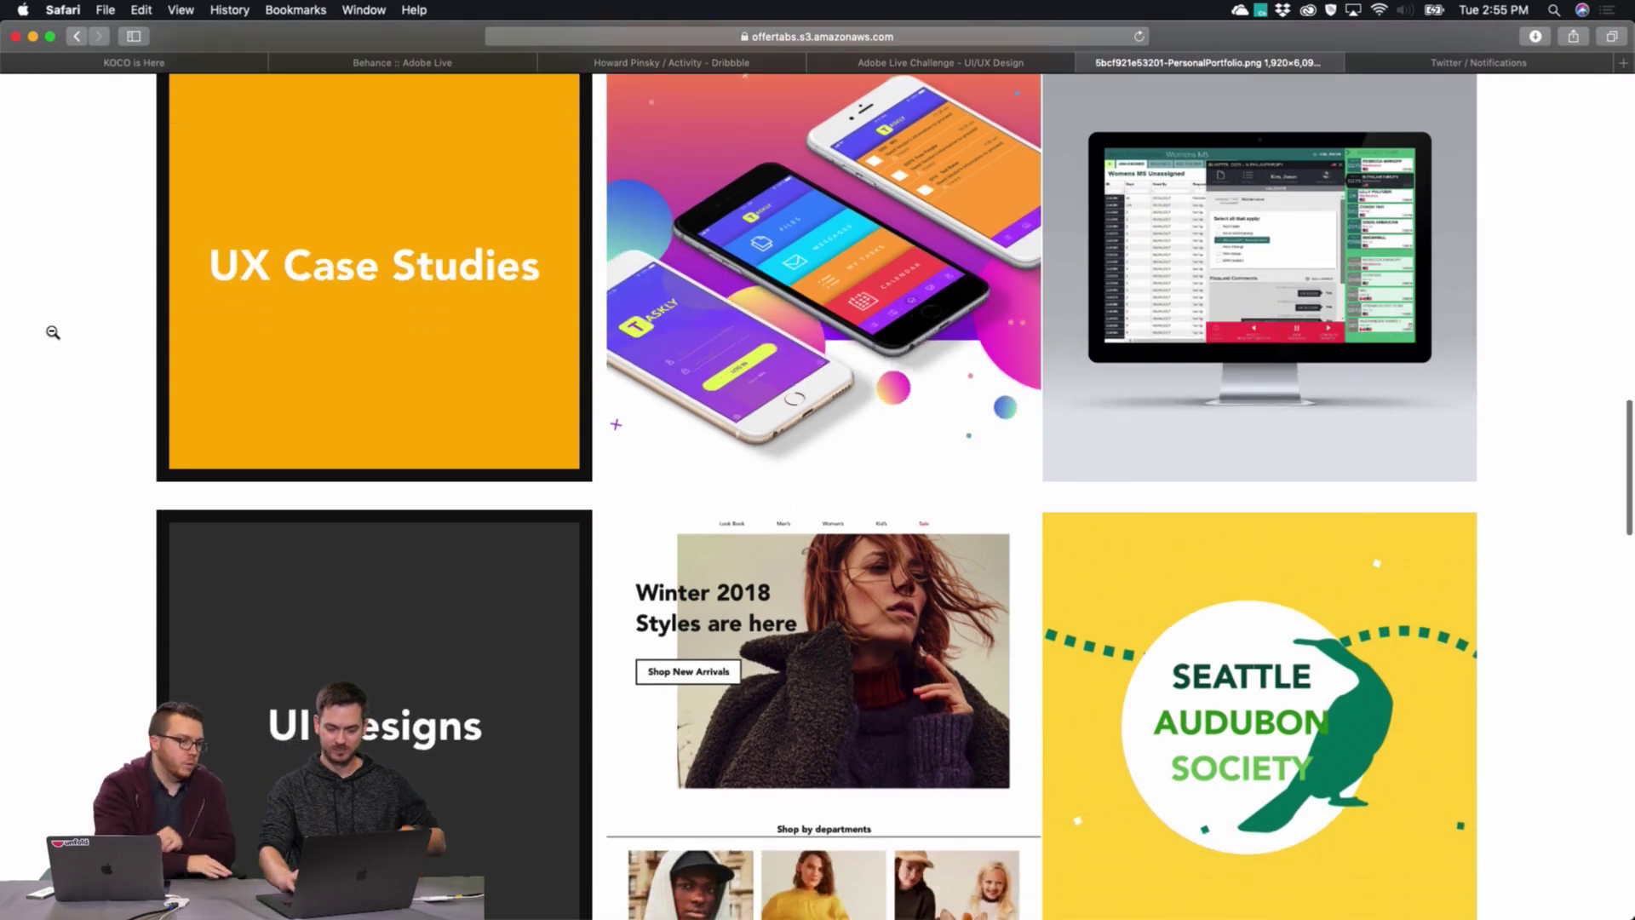
scroll(53, 332, down, 5)
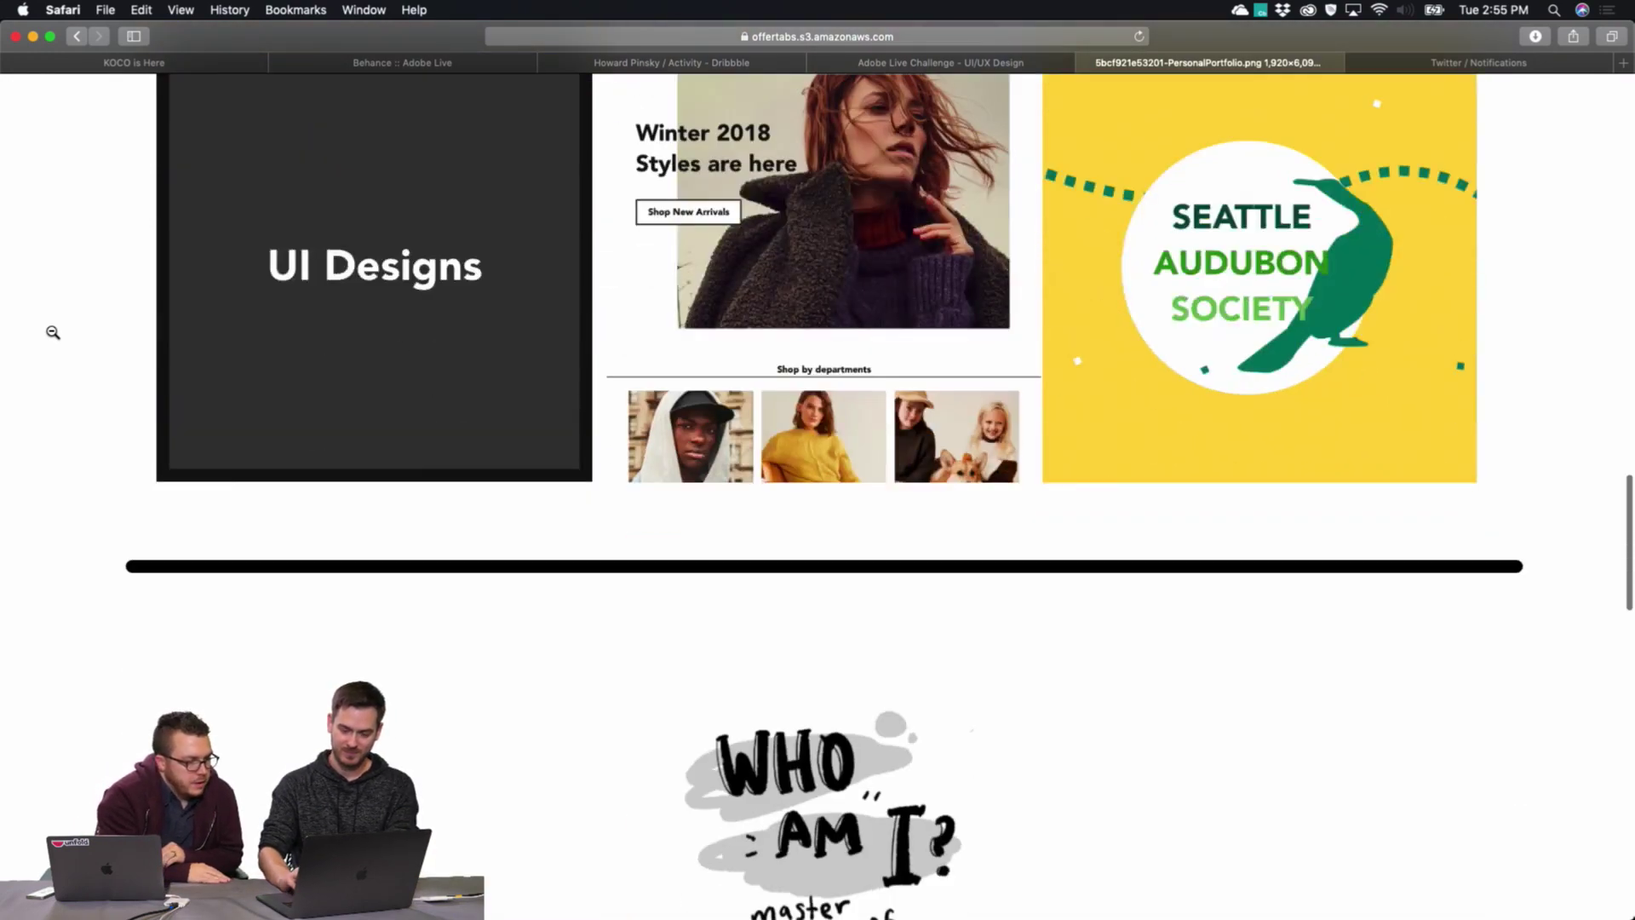
scroll(248, 473, down, 6)
key(super+w)
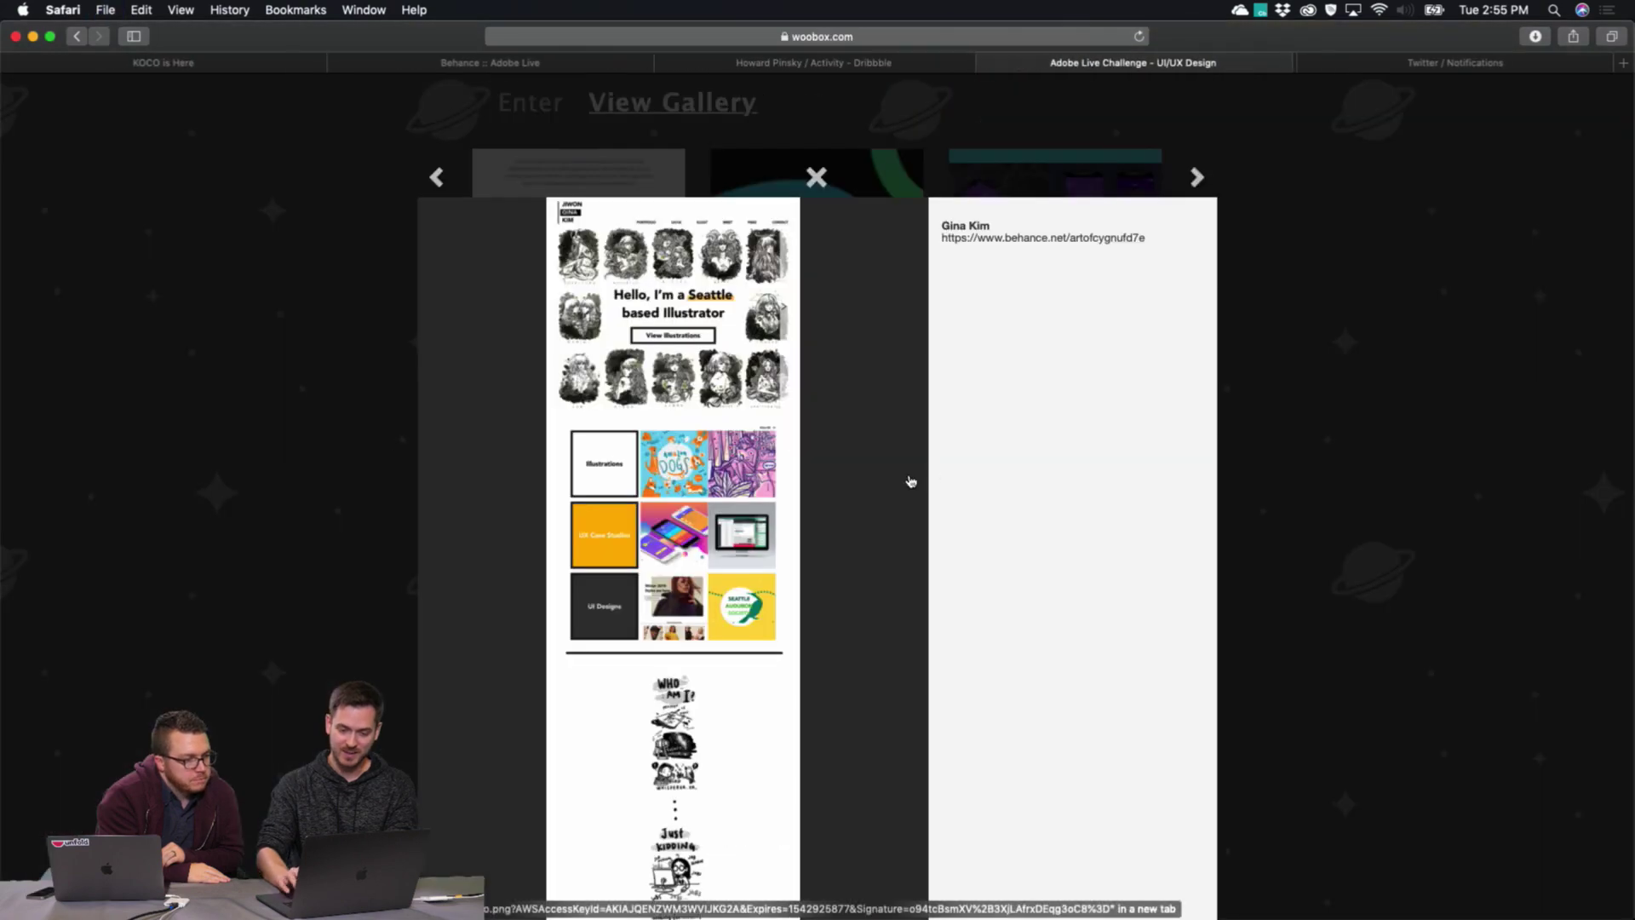
Open the preceding gallery entry, the hand-sketched portfolio with About and Work screens, at full size and enlarge it.
click(437, 177)
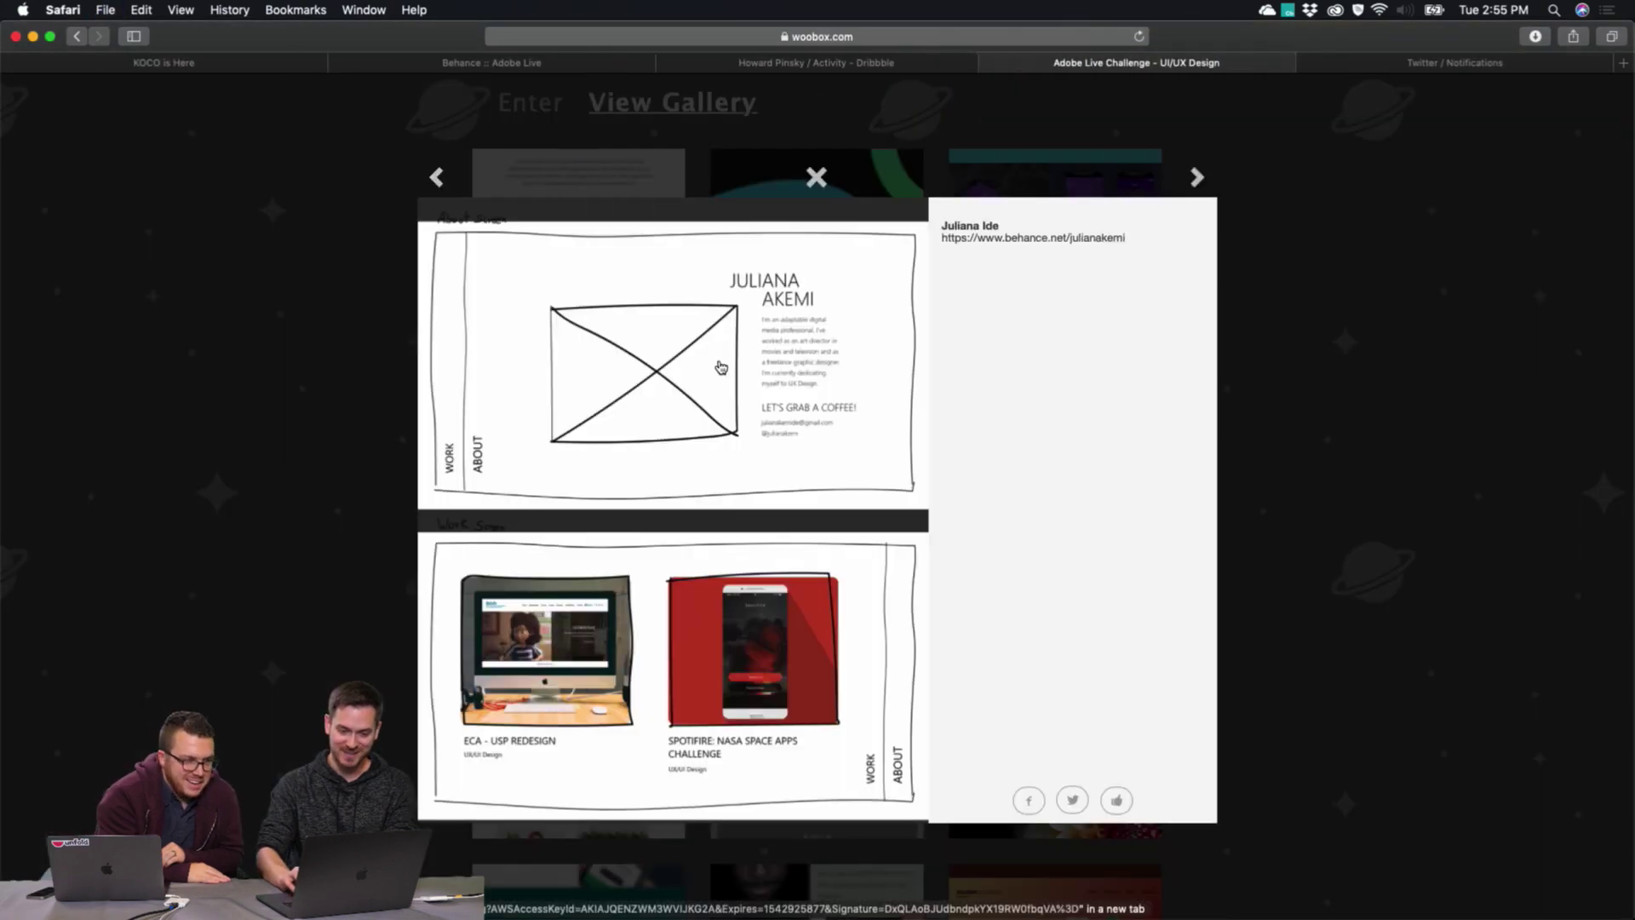
click(715, 367)
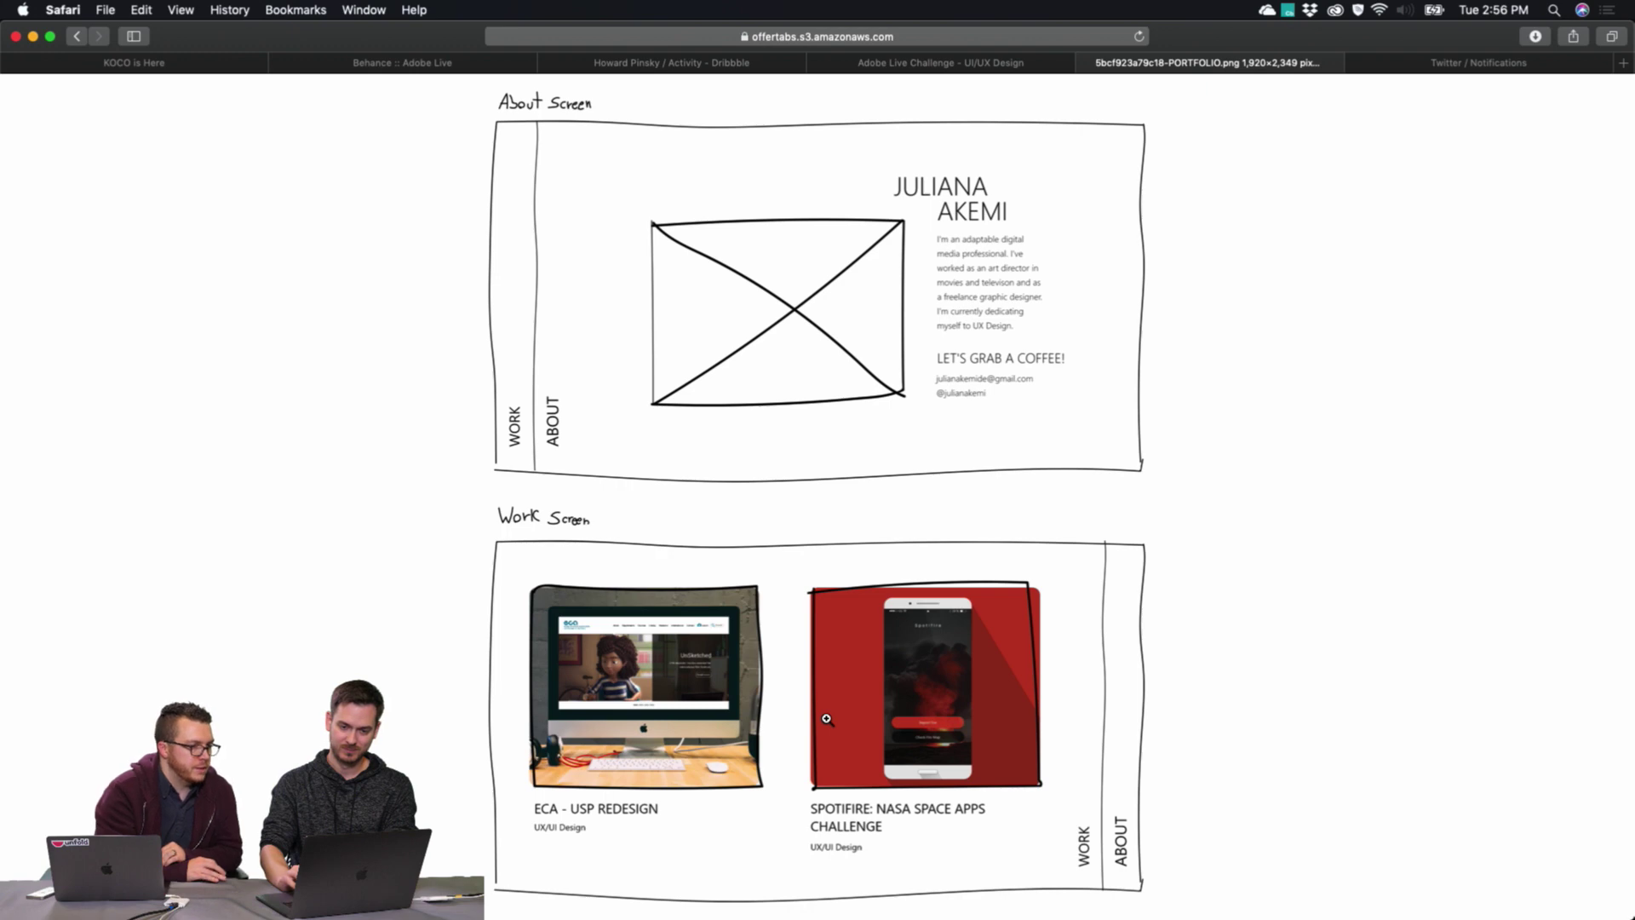
click(981, 210)
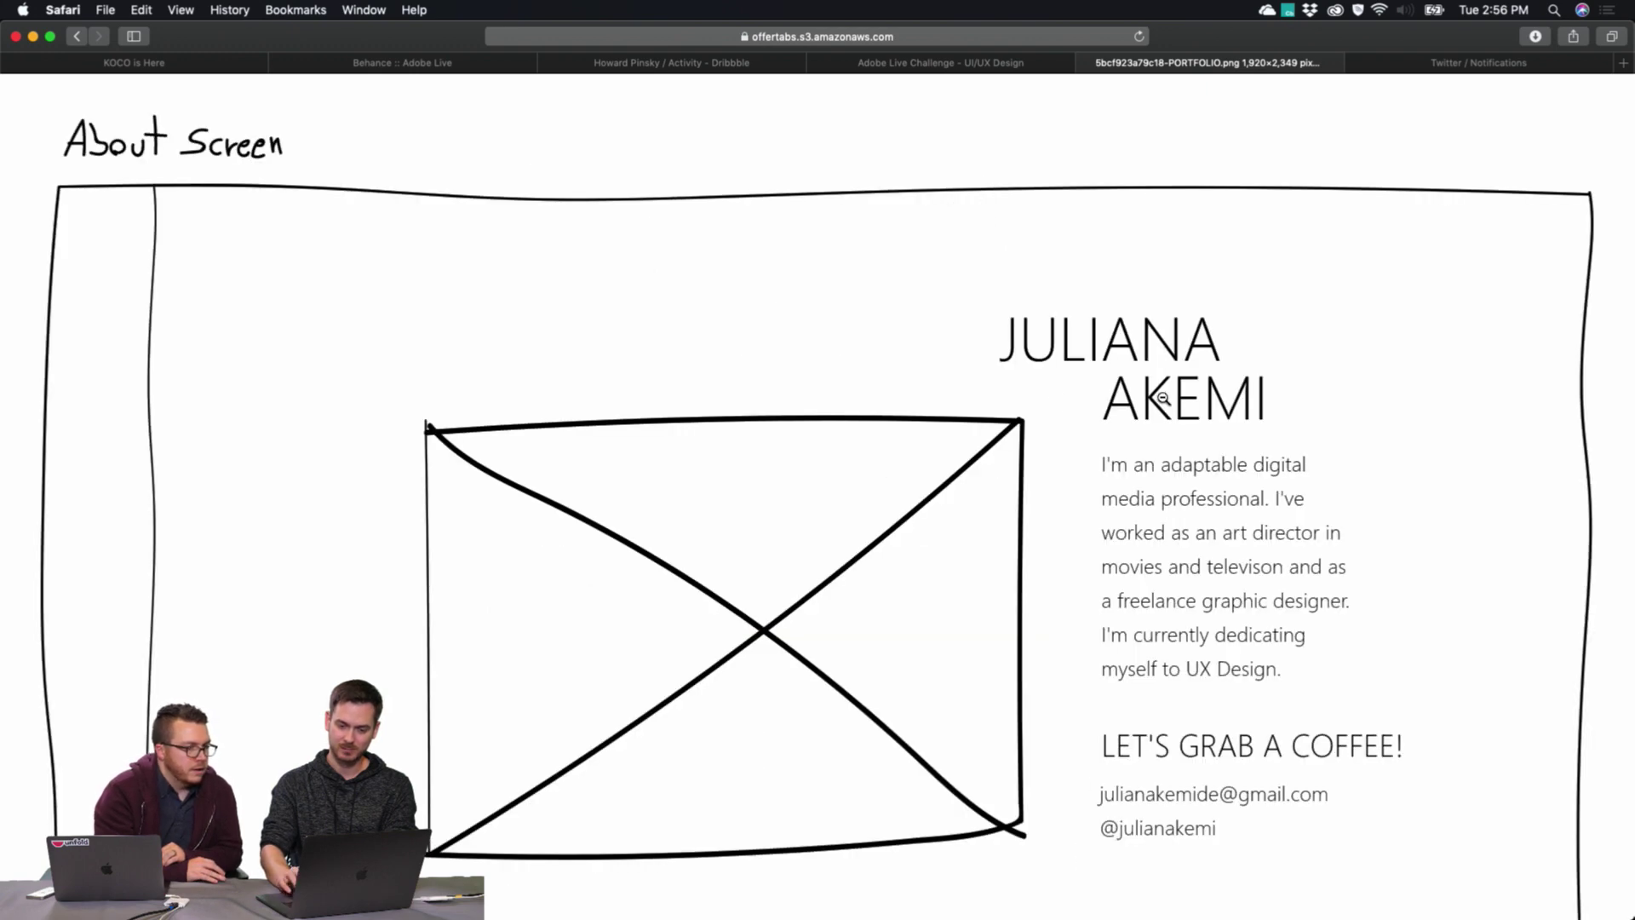
Examine the sketched About screen with its image placeholder and vertical navigation, and the Work screen's two project cards.
scroll(1162, 398, down, 3)
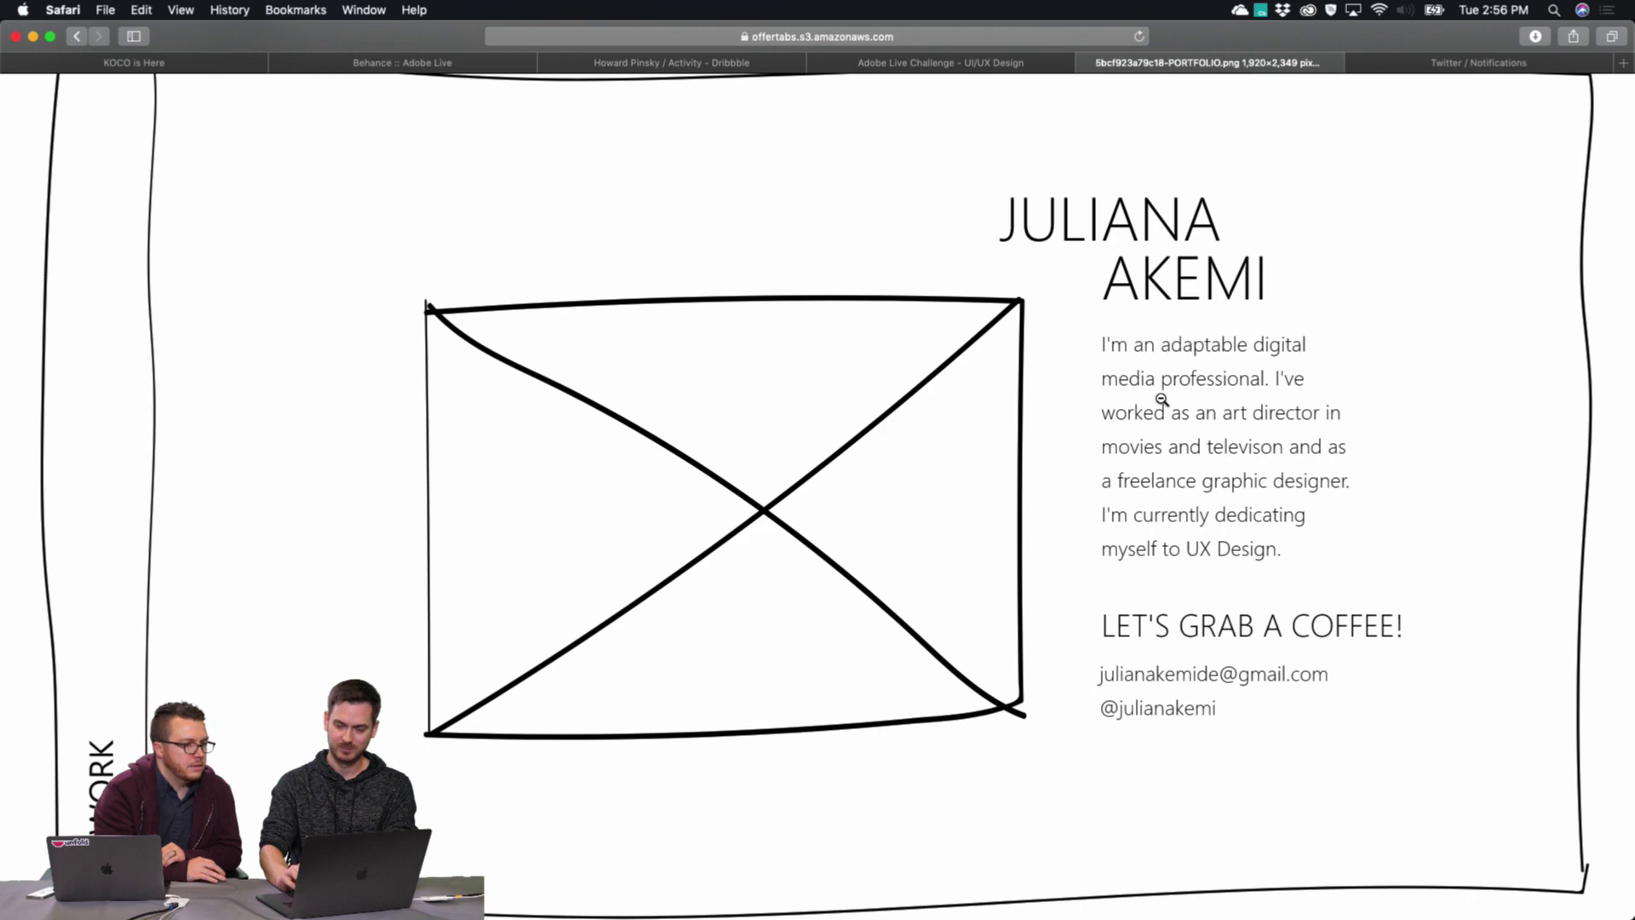
scroll(1162, 398, down, 1)
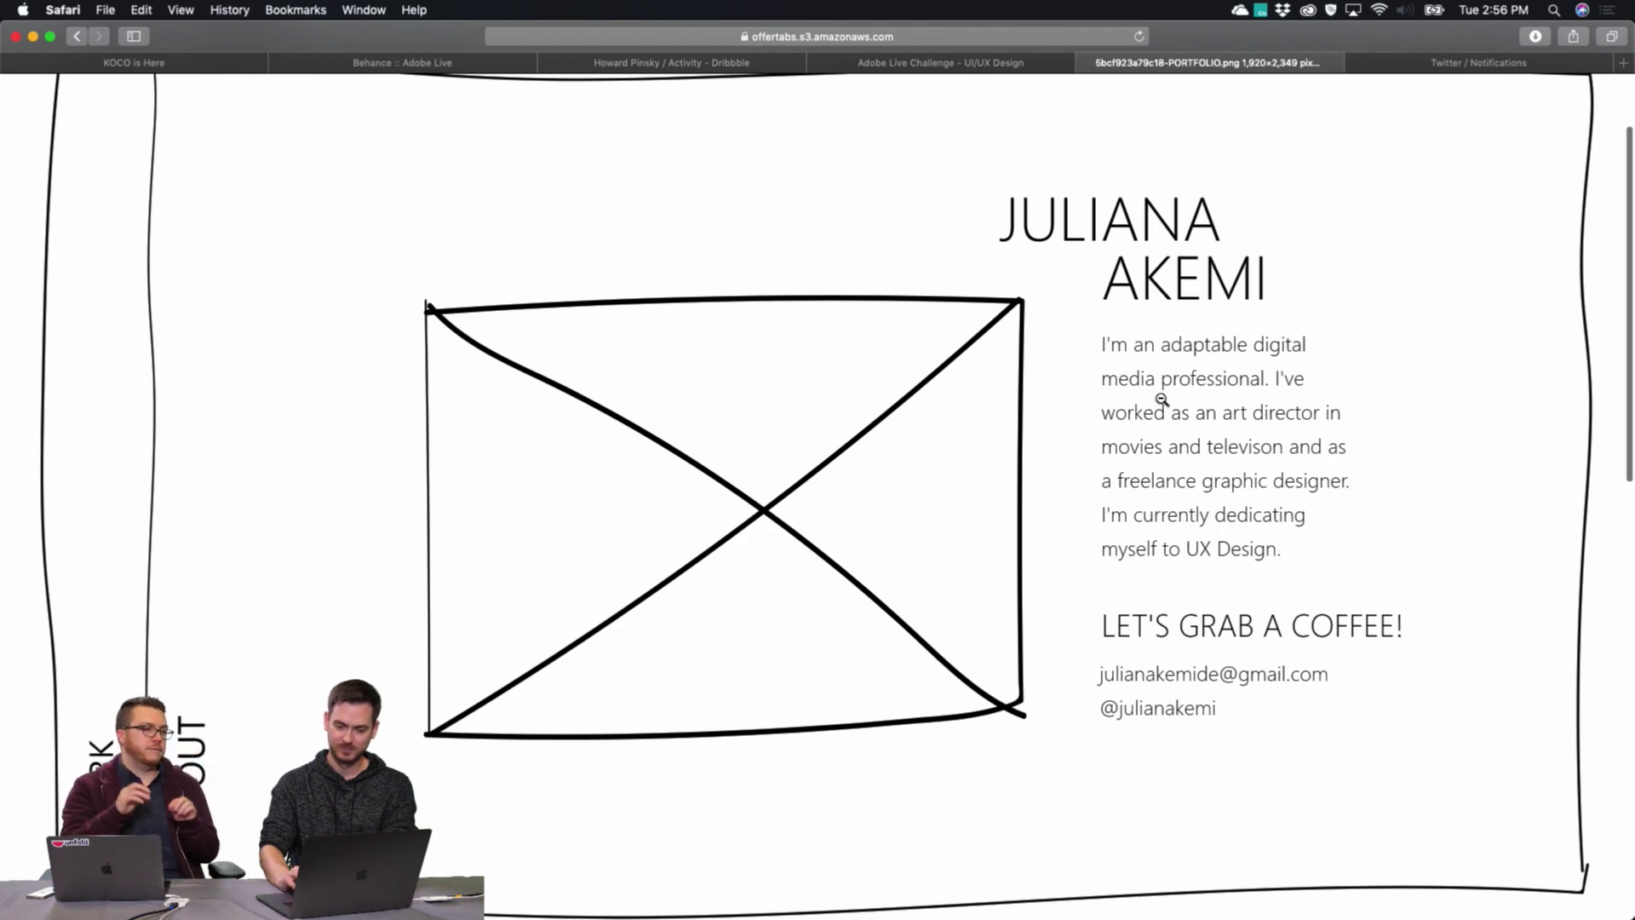
scroll(1162, 398, down, 10)
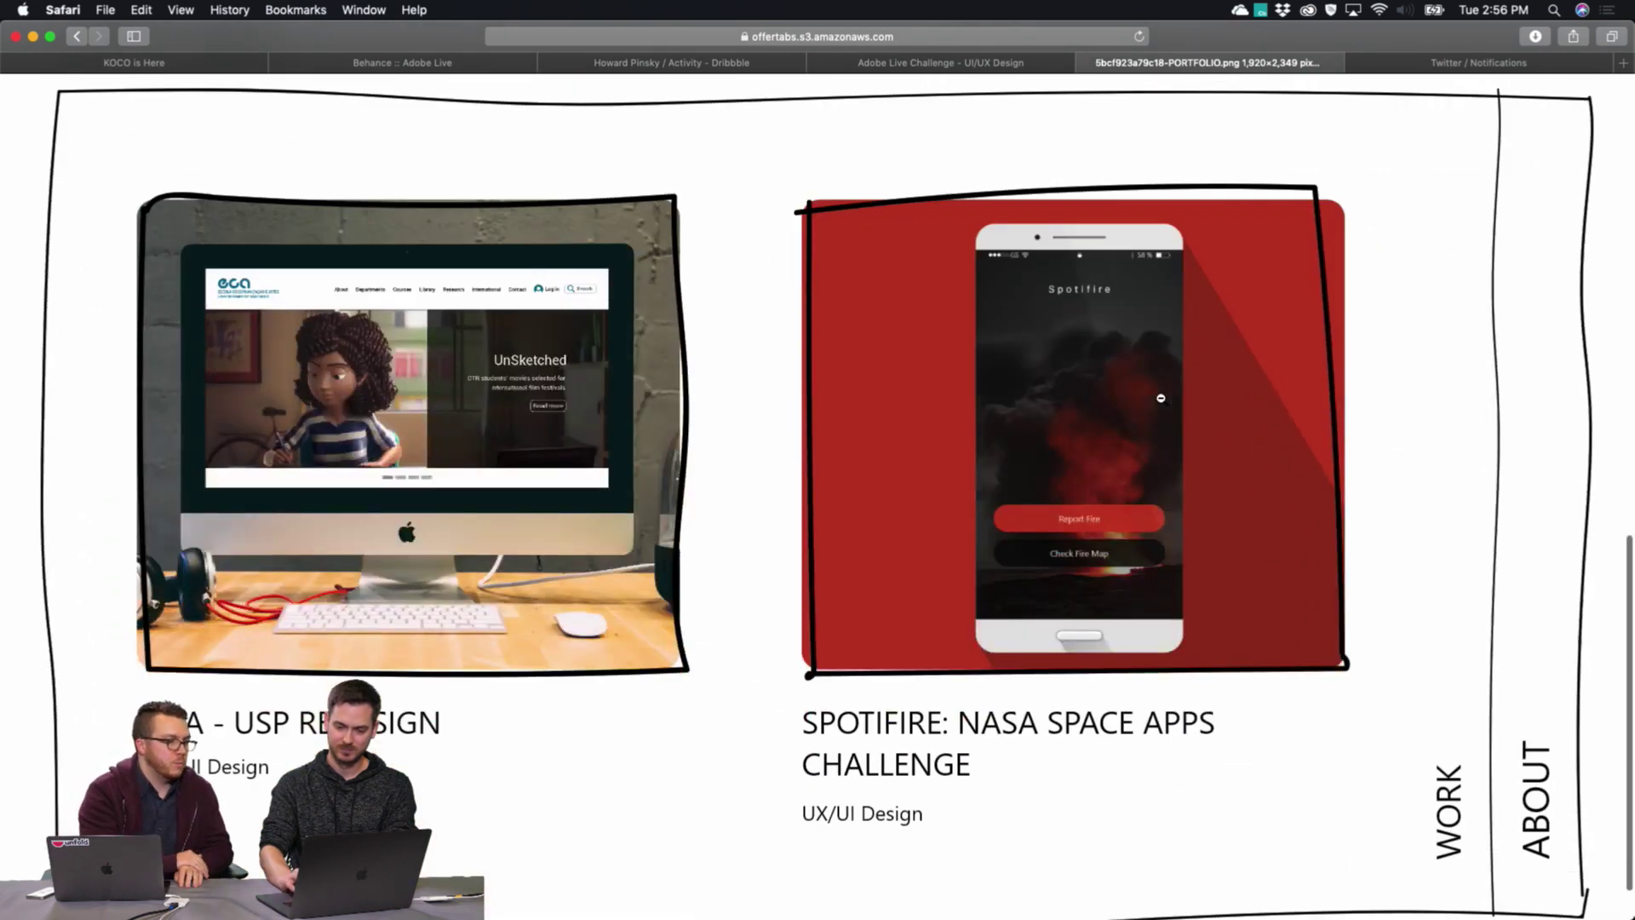
scroll(1161, 398, down, 2)
scroll(1161, 398, up, 10)
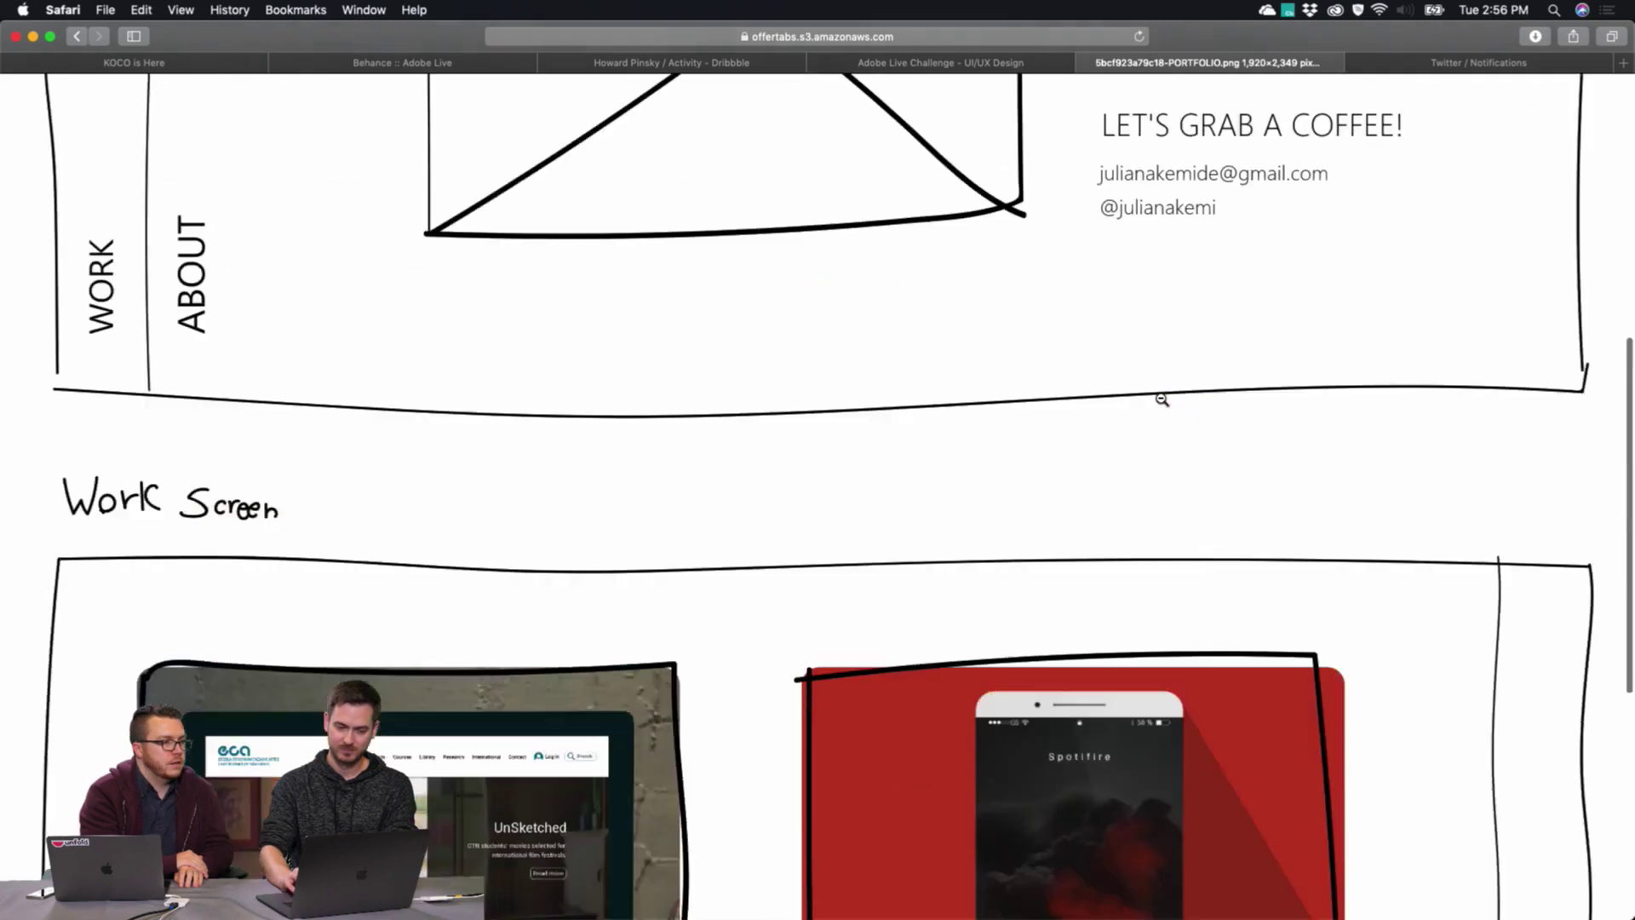
scroll(1161, 398, up, 2)
scroll(1160, 398, down, 2)
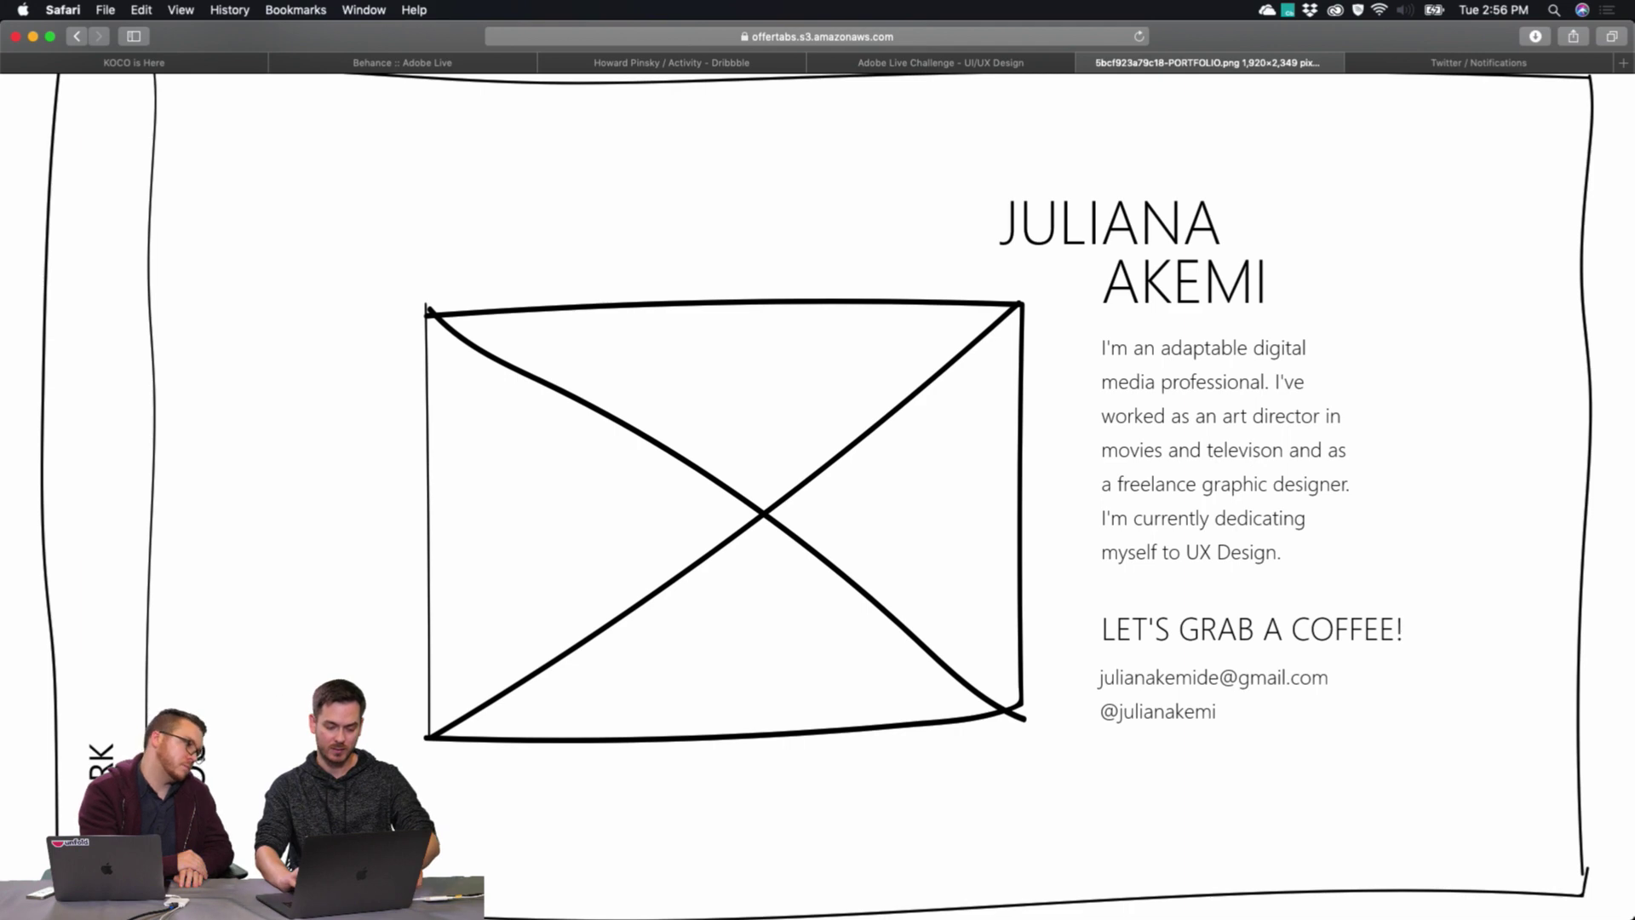
scroll(818, 494, down, 10)
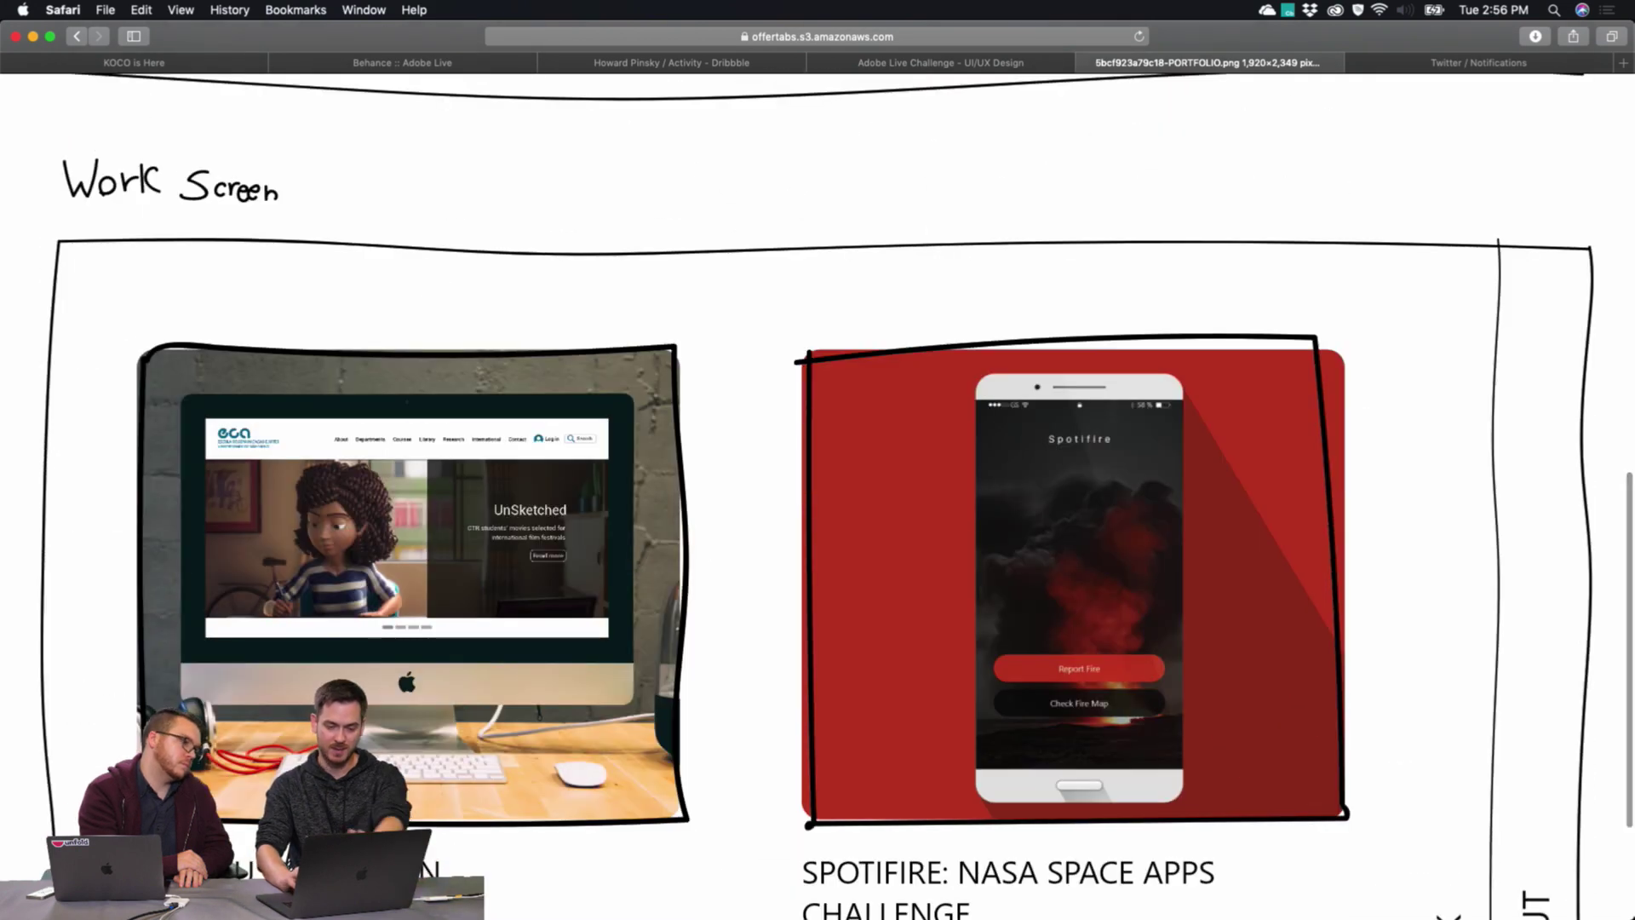
scroll(818, 494, down, 2)
scroll(817, 494, down, 2)
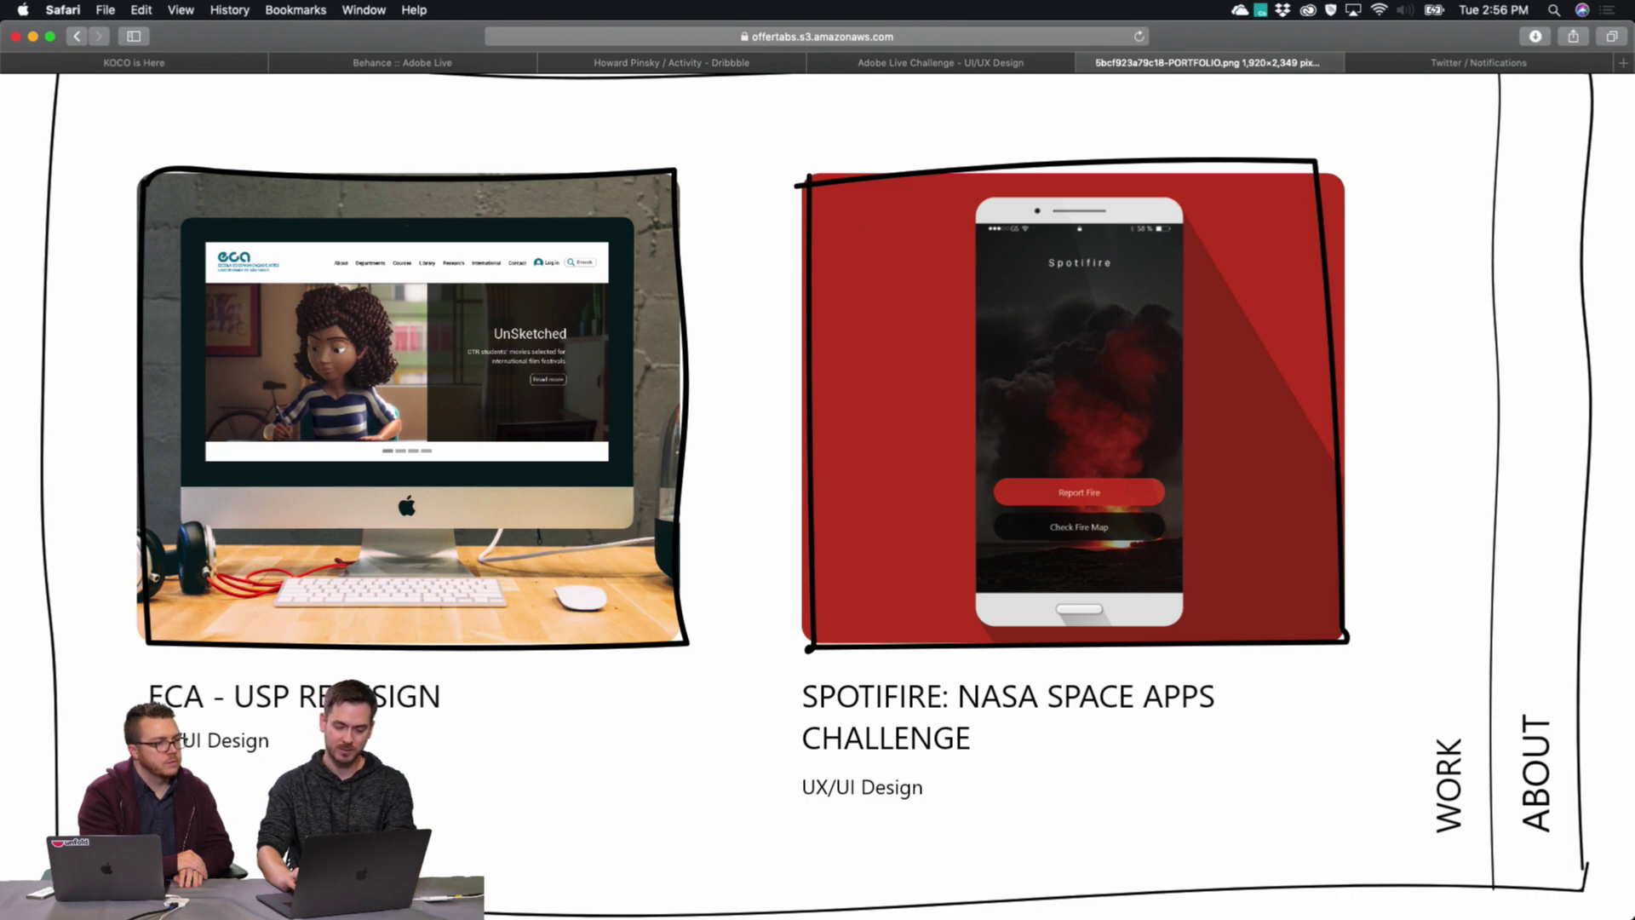
Close the hand-sketched portfolio's page and open the preceding teal portfolio with phone and smartwatch mockups at full size.
key(super+w)
click(436, 177)
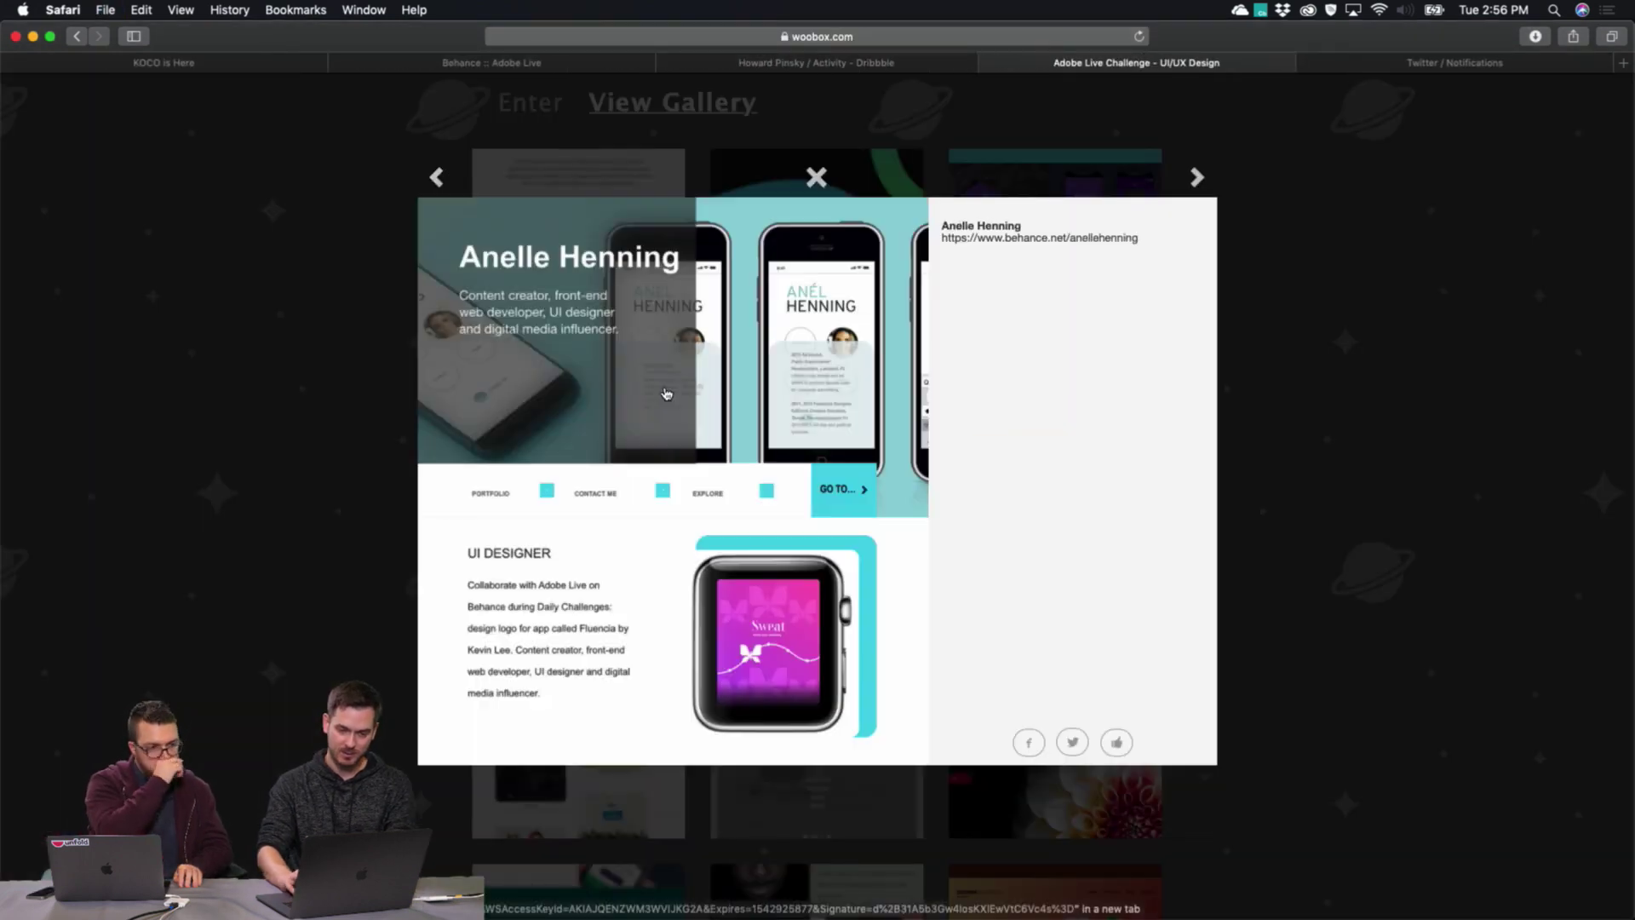
super+click(640, 410)
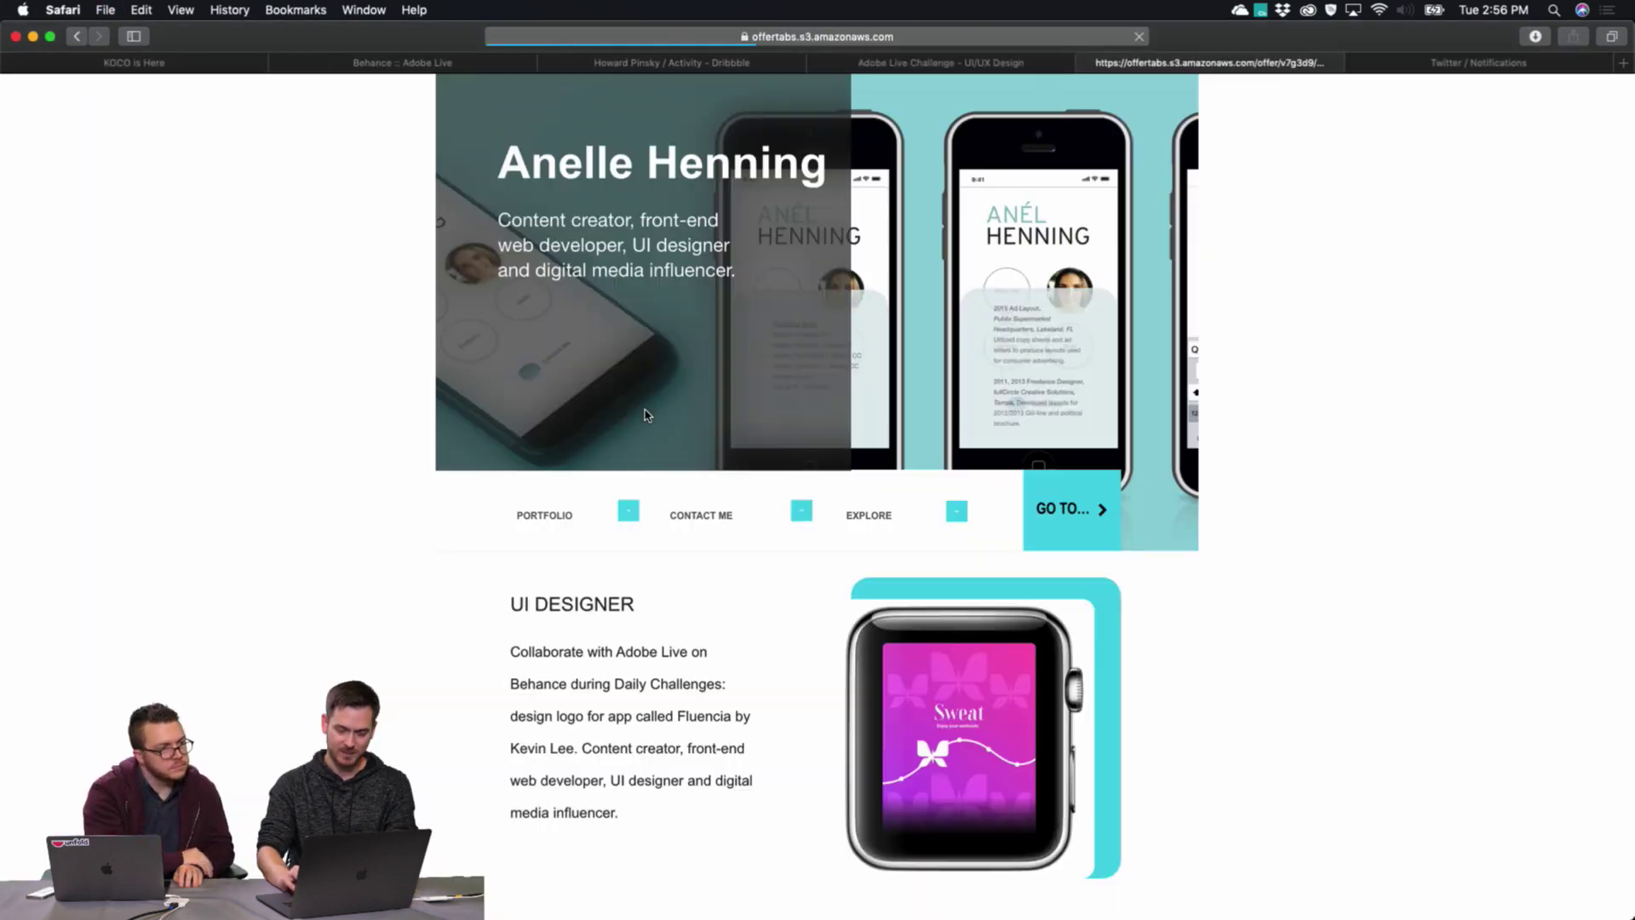
Enlarge the teal portfolio and examine its phone-mockup header, navigation row and UI Designer section with the smartwatch.
click(836, 340)
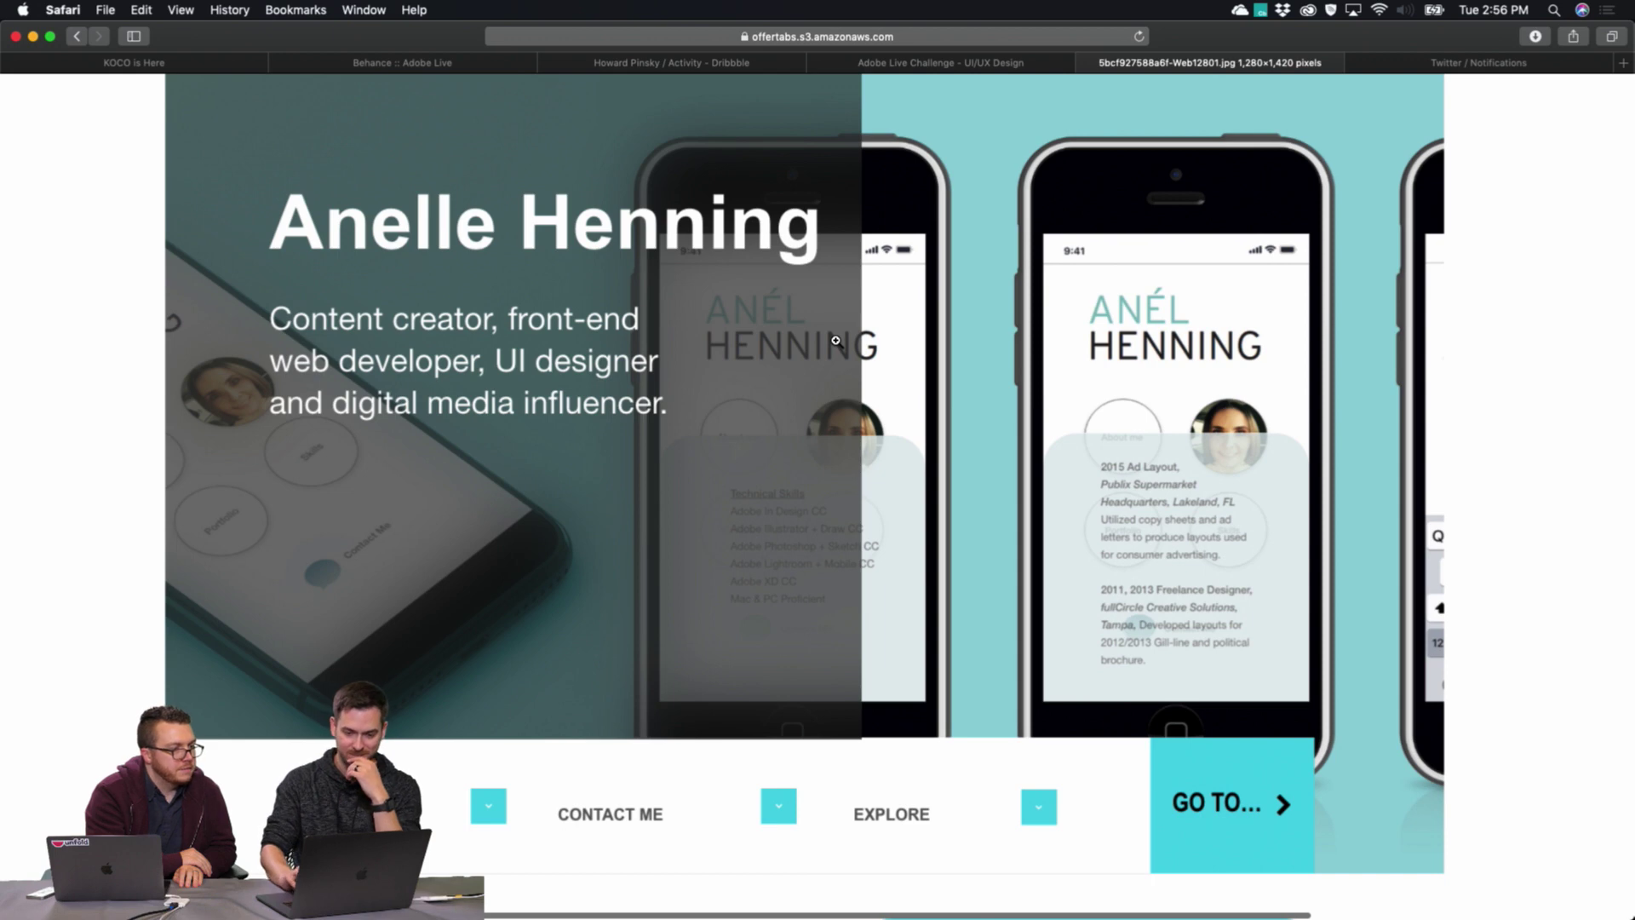
scroll(836, 340, down, 10)
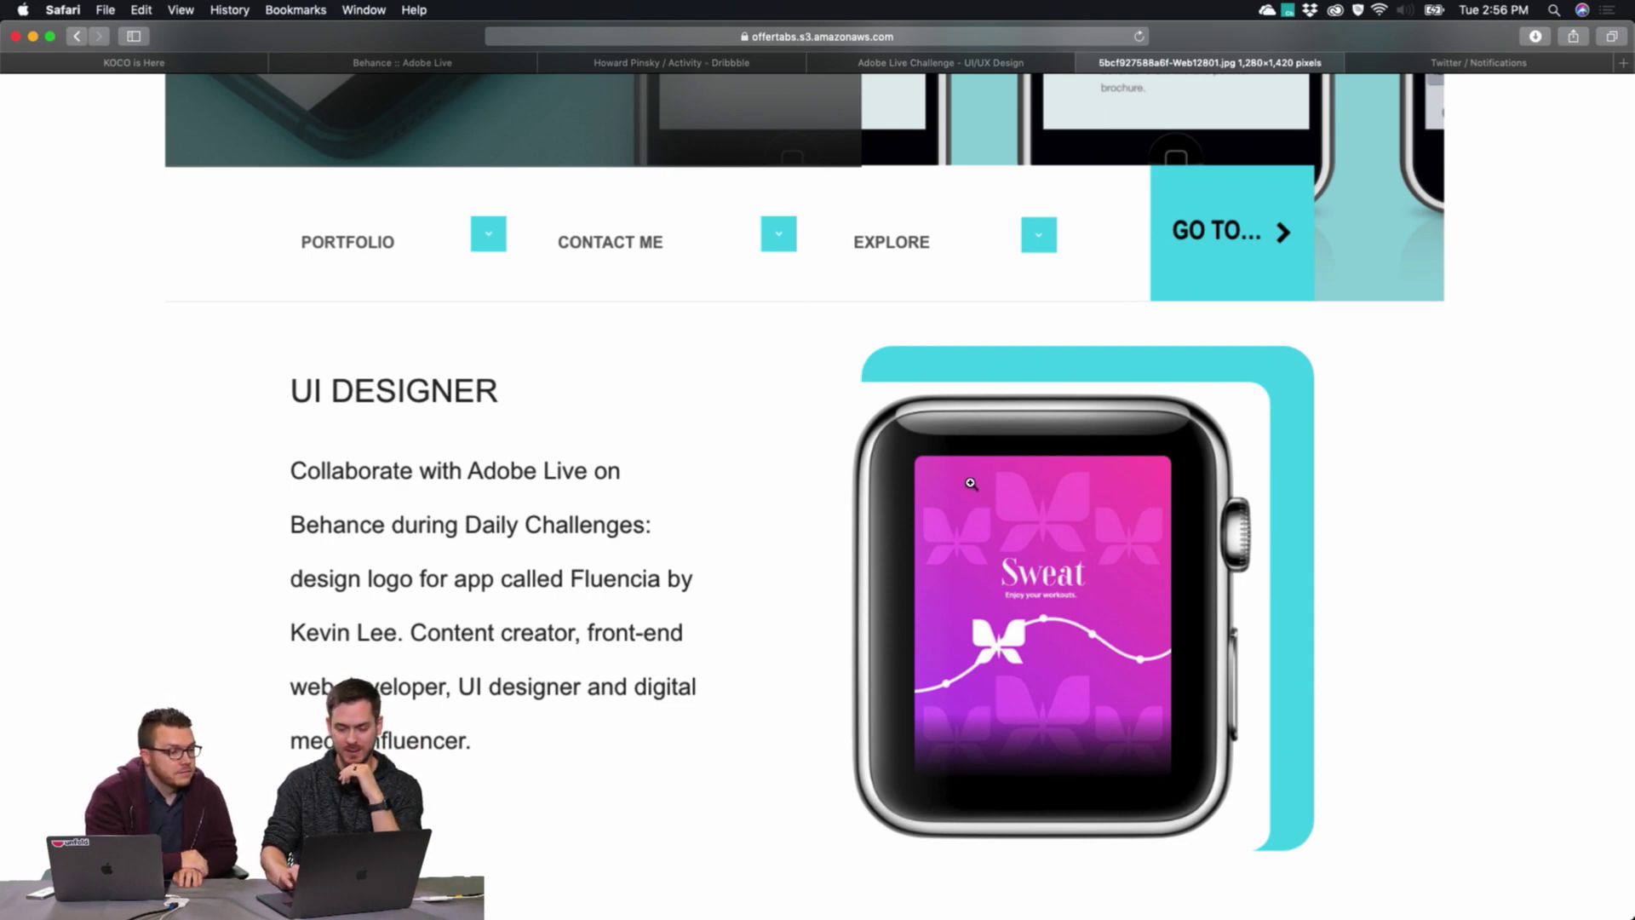
scroll(730, 437, up, 6)
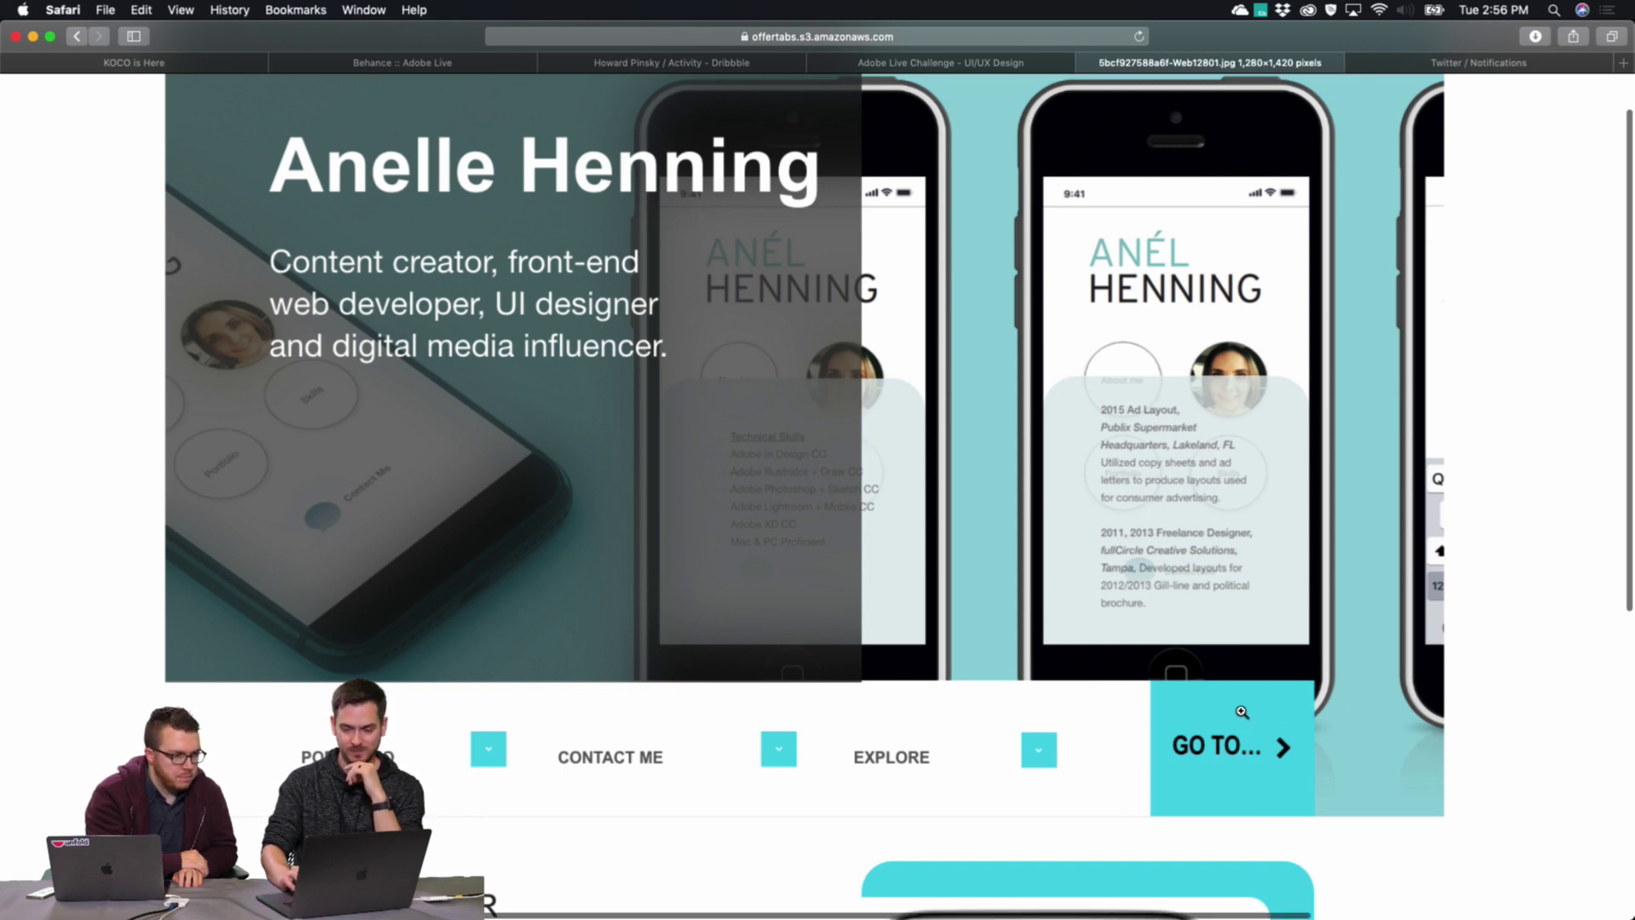
scroll(1242, 712, up, 1)
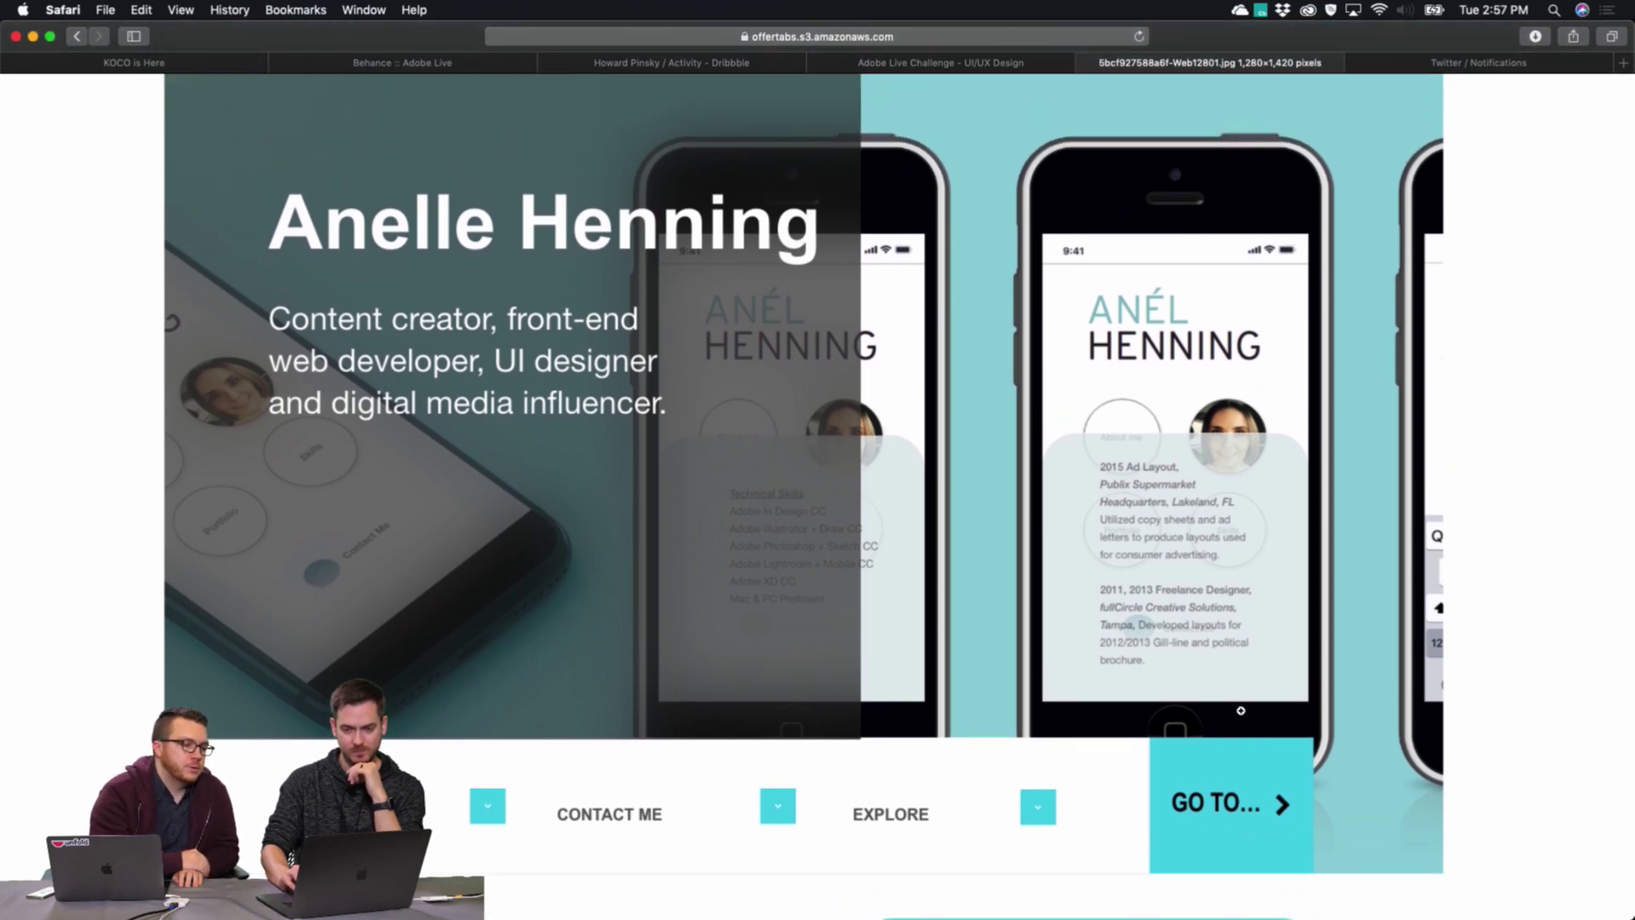
scroll(1242, 712, down, 10)
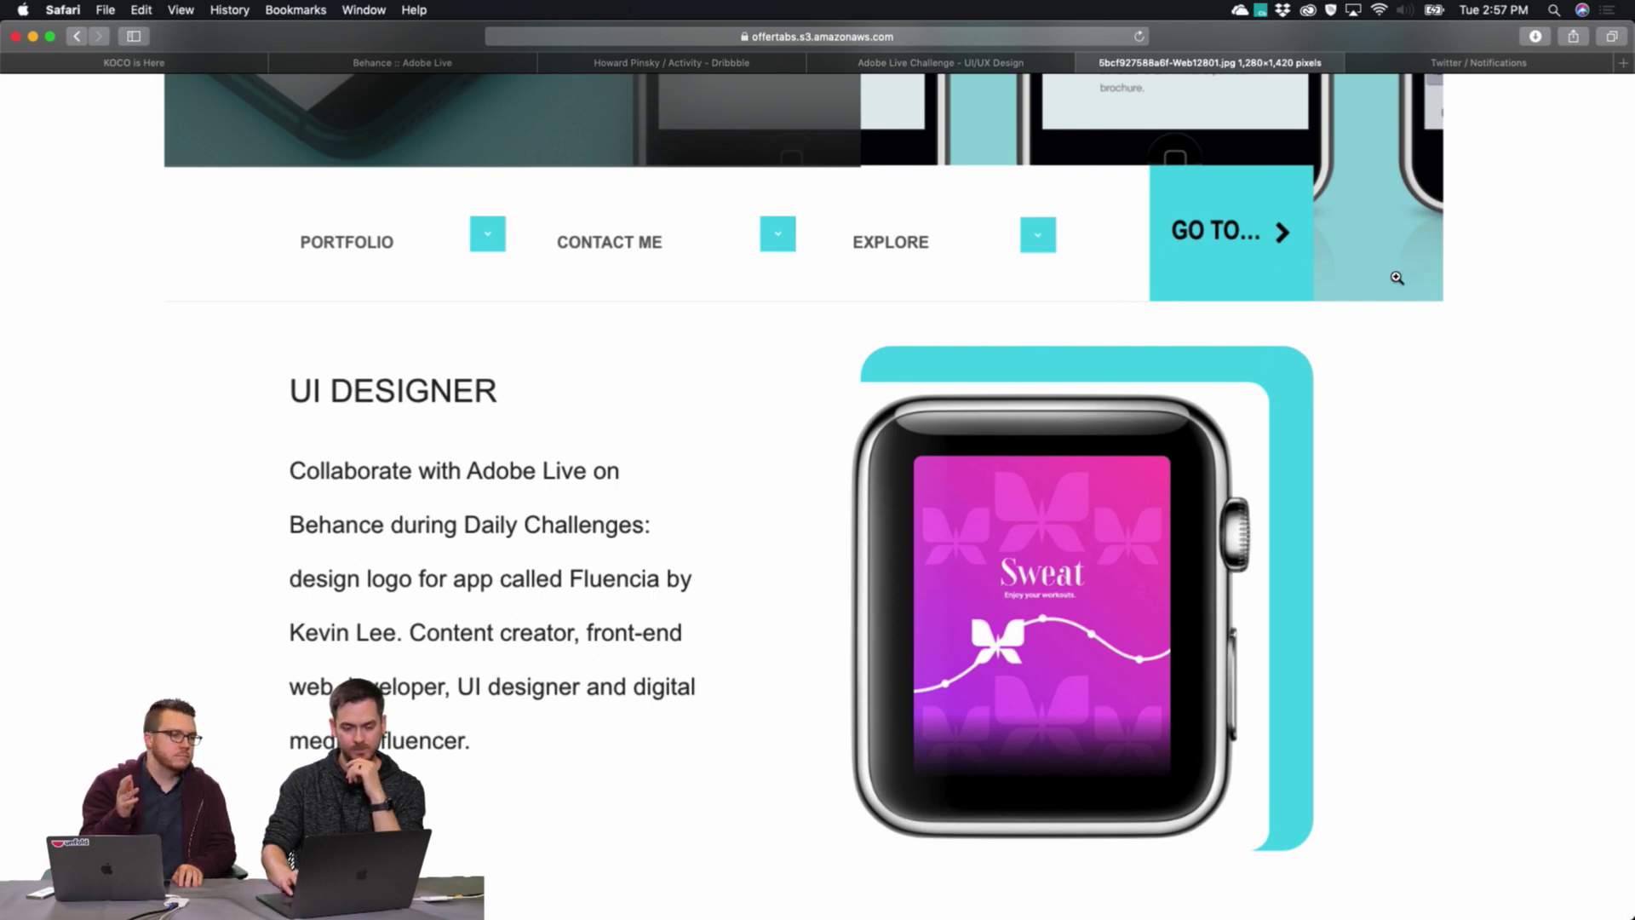
scroll(1236, 384, up, 7)
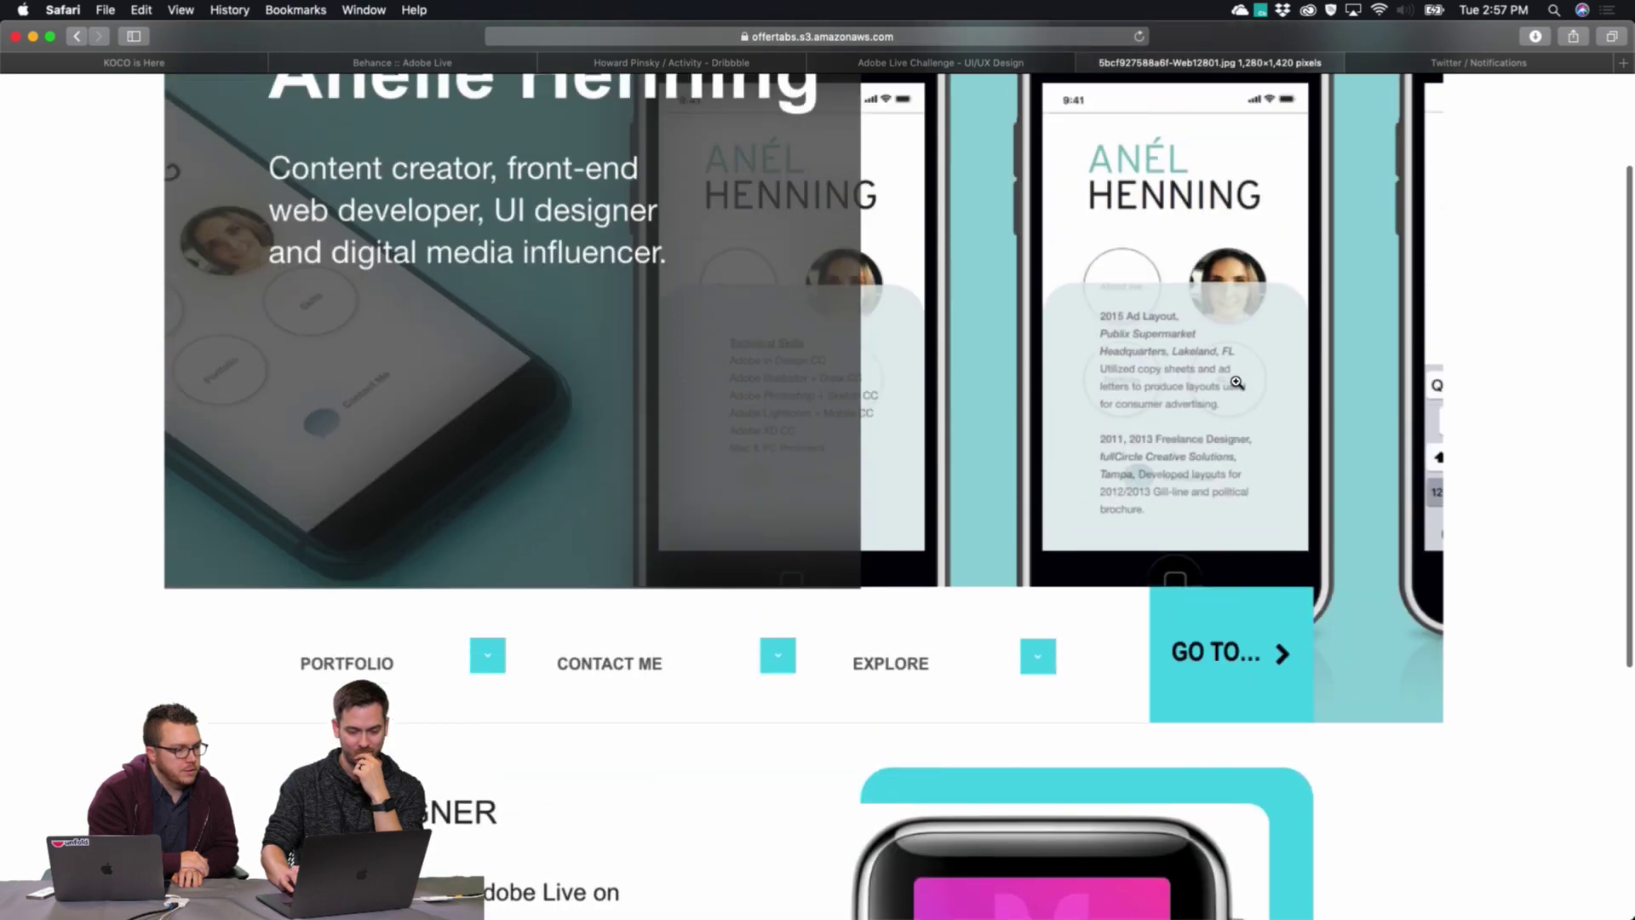
scroll(1236, 383, up, 3)
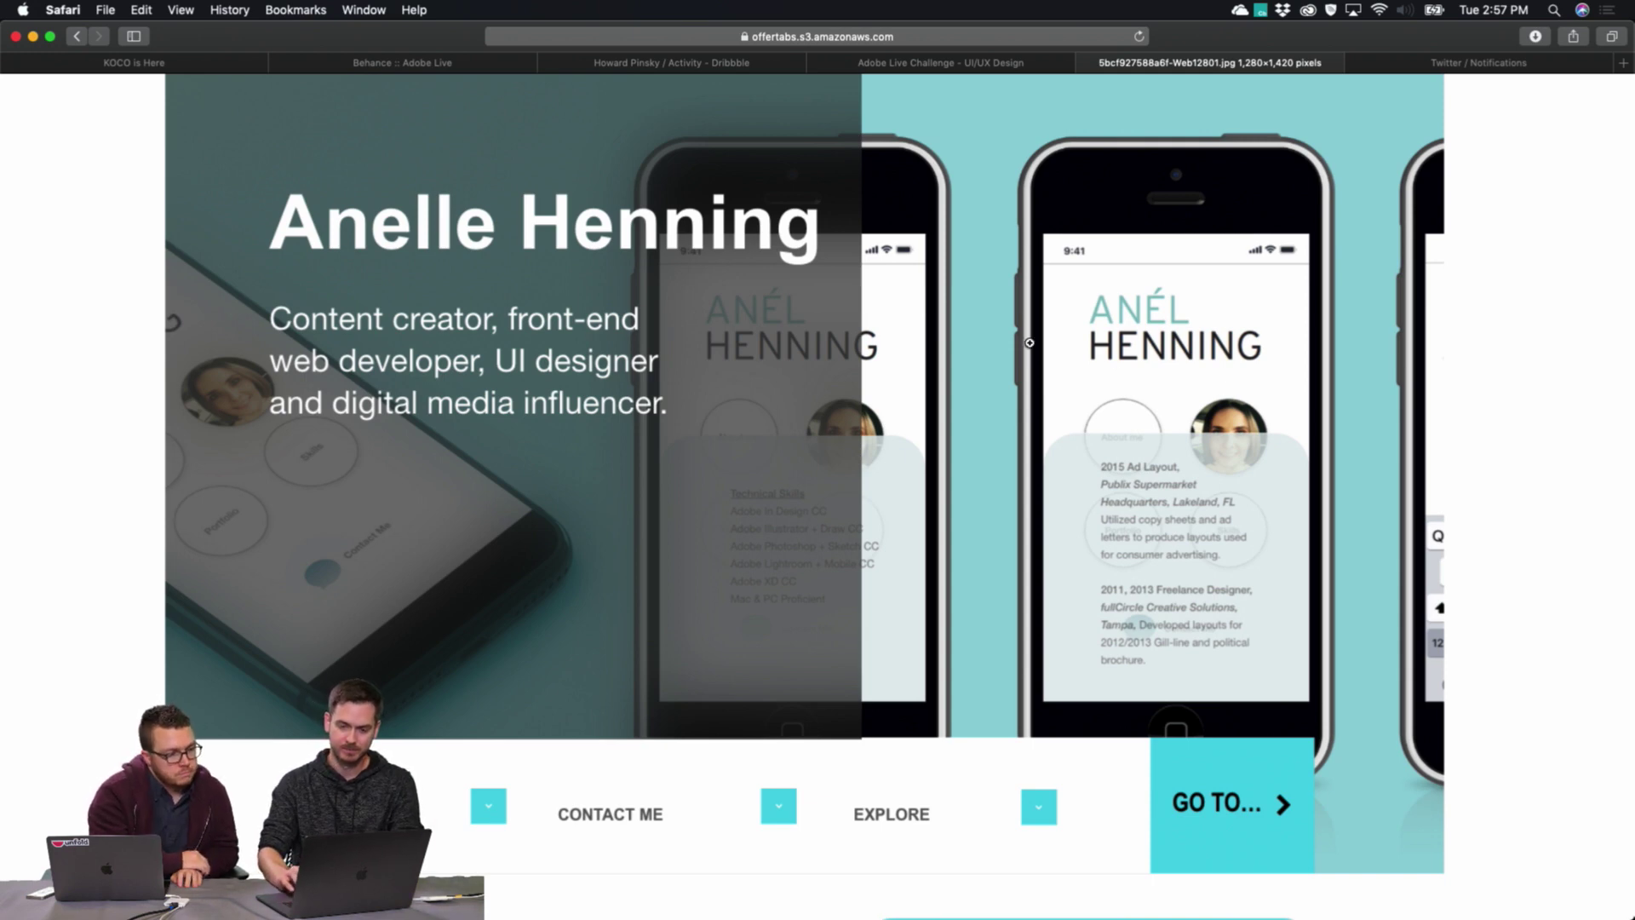
Close the teal portfolio's page and view the preceding gallery entry, the purple Flixbooks movie app design, at full size.
key(super+w)
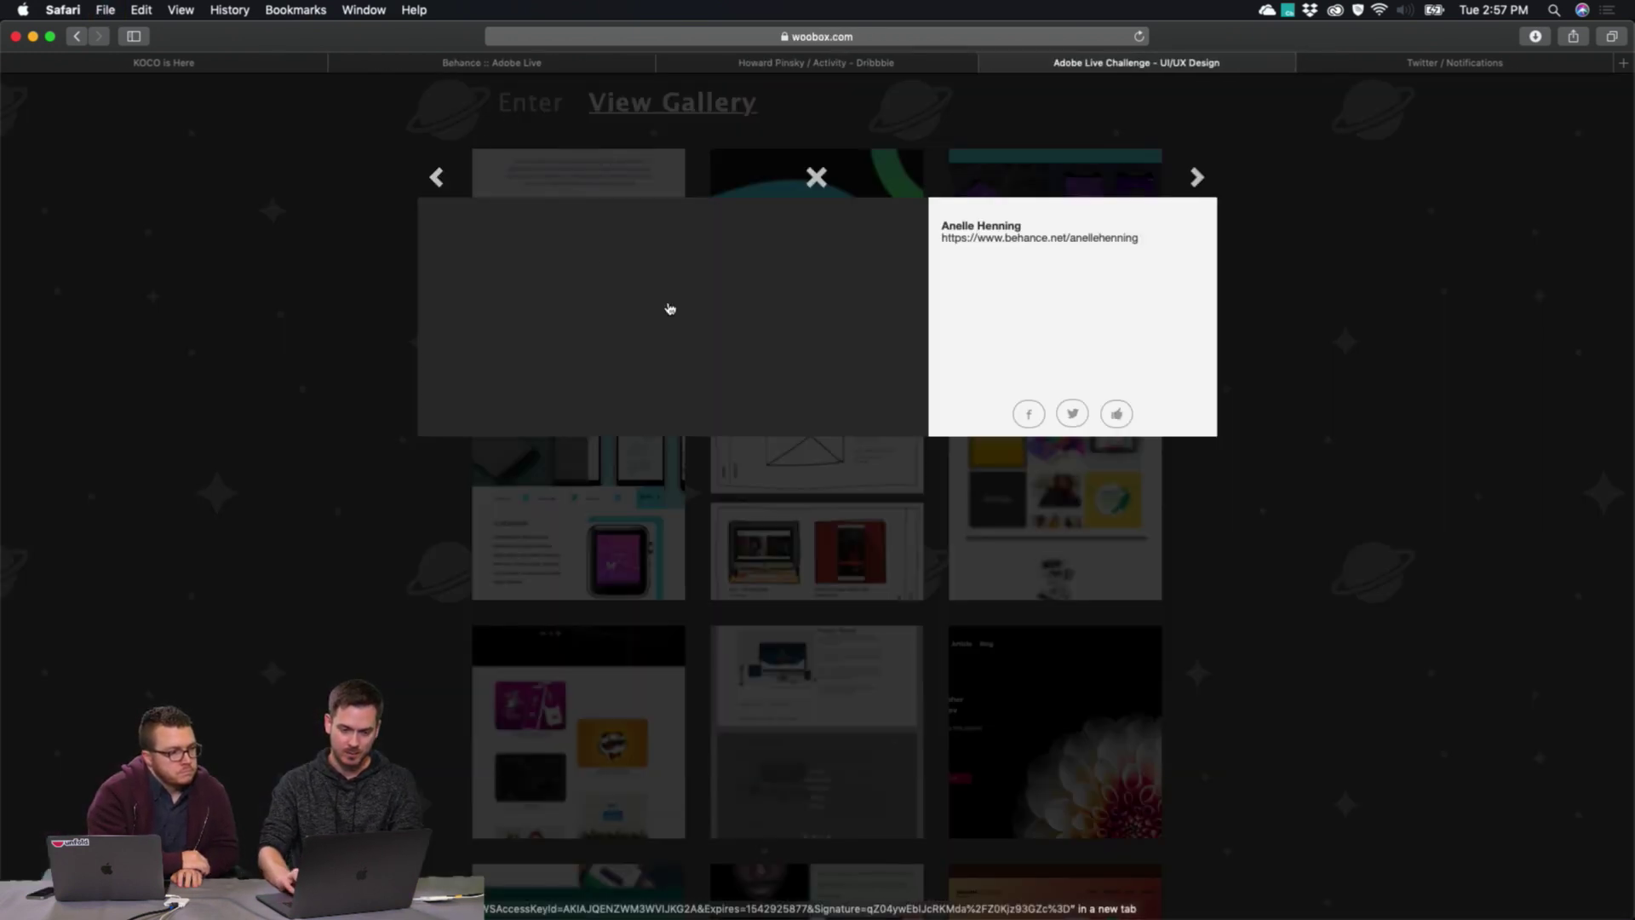
click(687, 353)
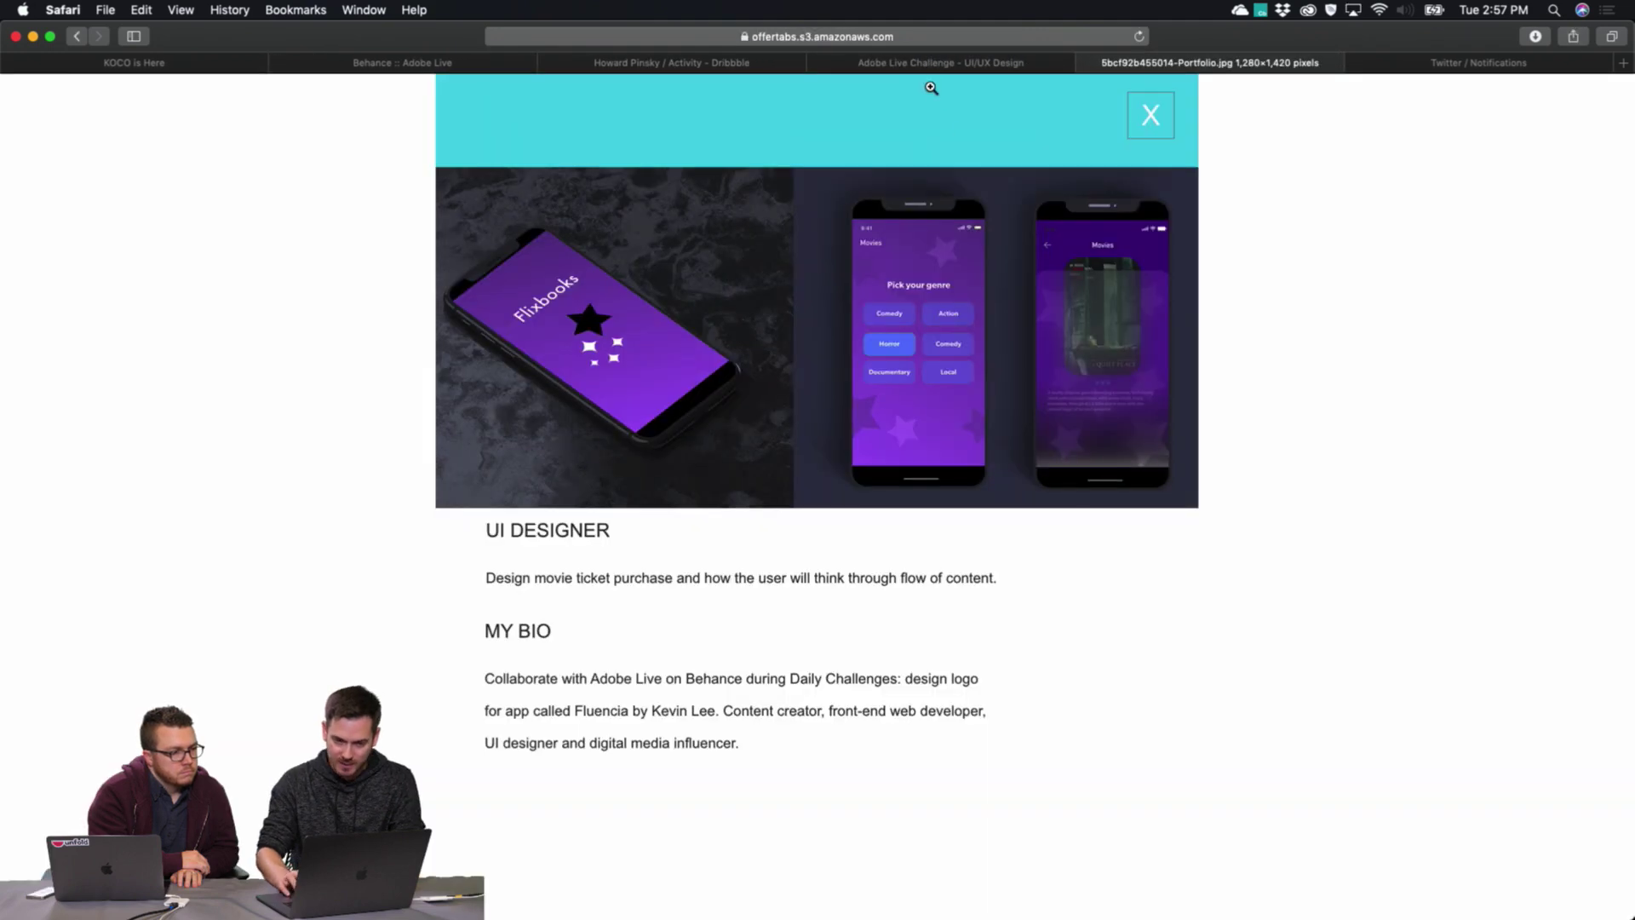
click(937, 64)
click(1199, 66)
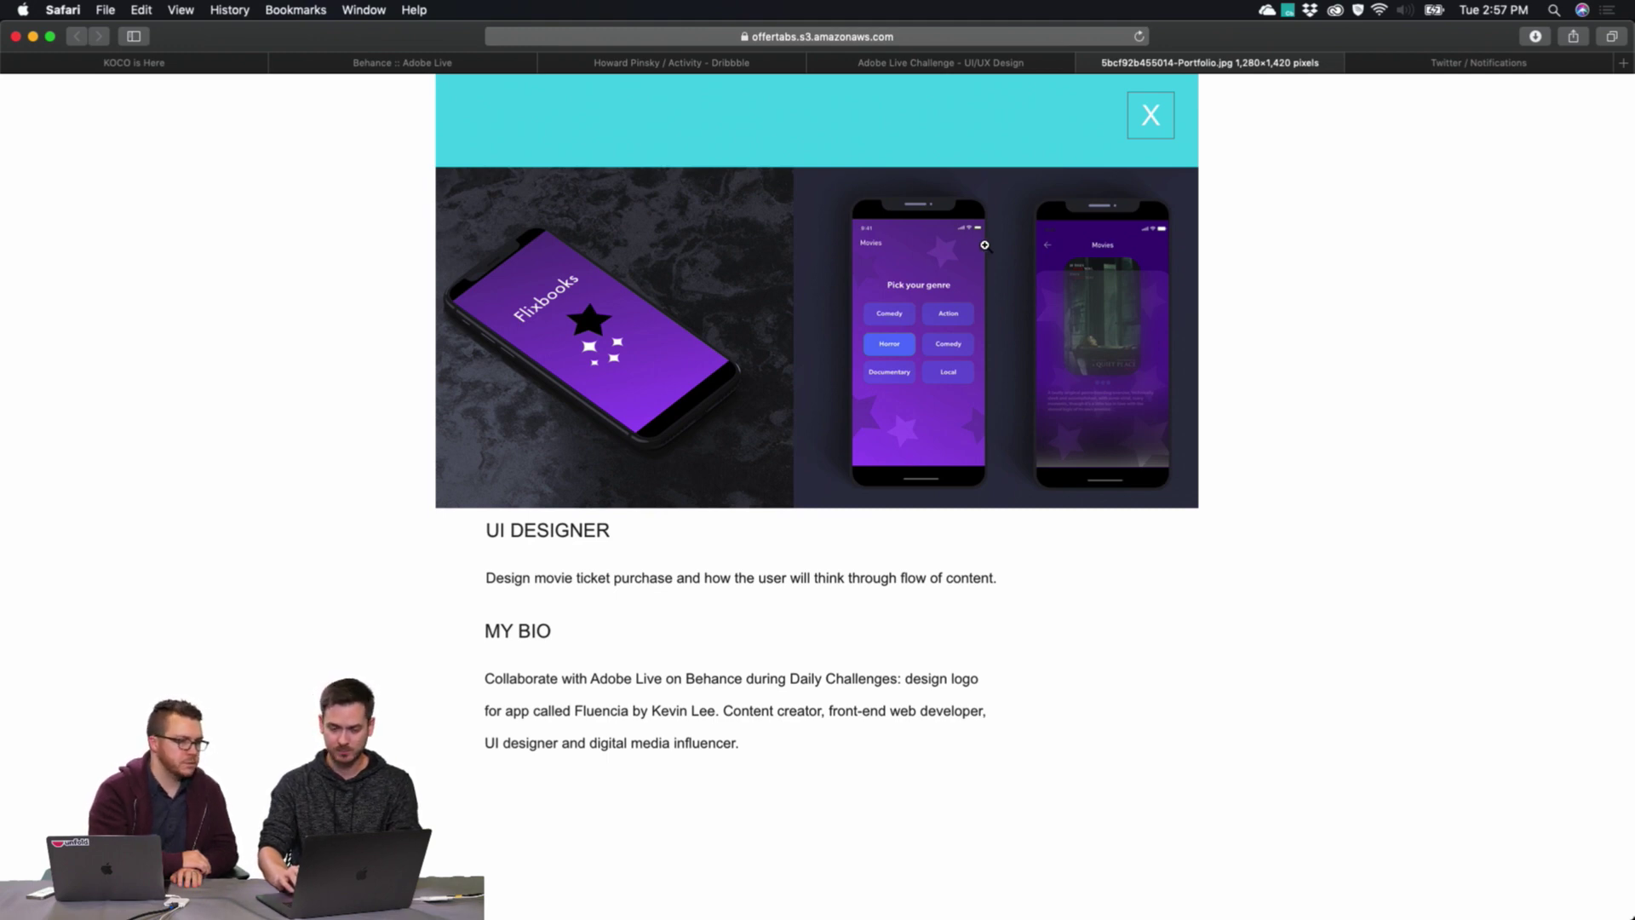
Close the Flixbooks page and open the preceding black portfolio with blue-green gradient rings at full size, enlarged.
key(super+w)
key(Right)
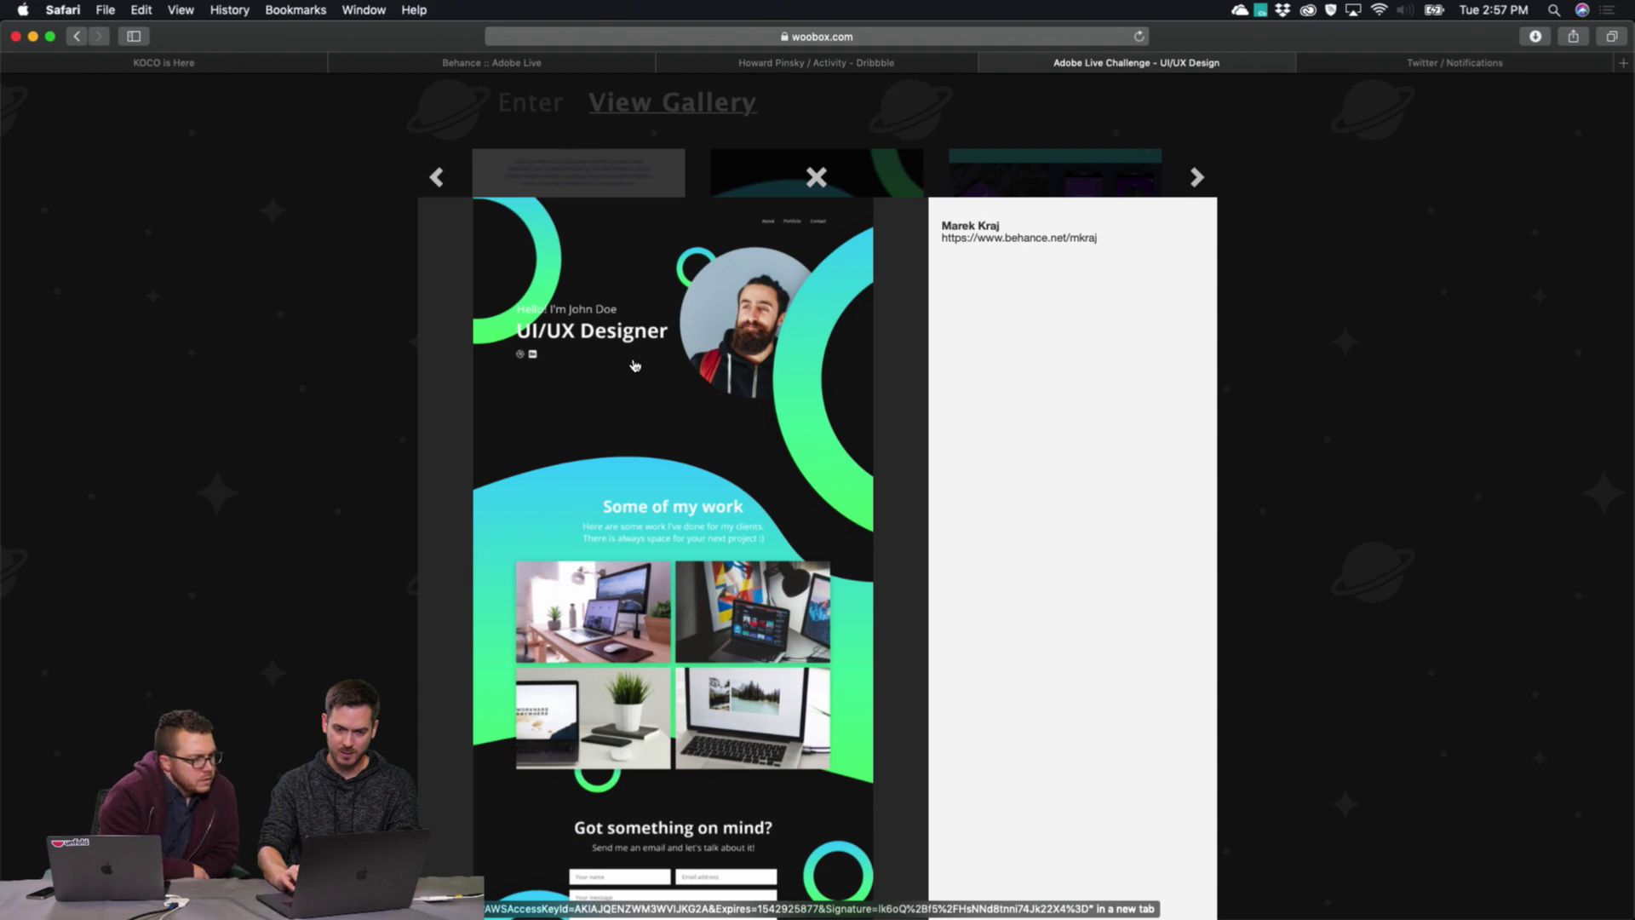
click(630, 358)
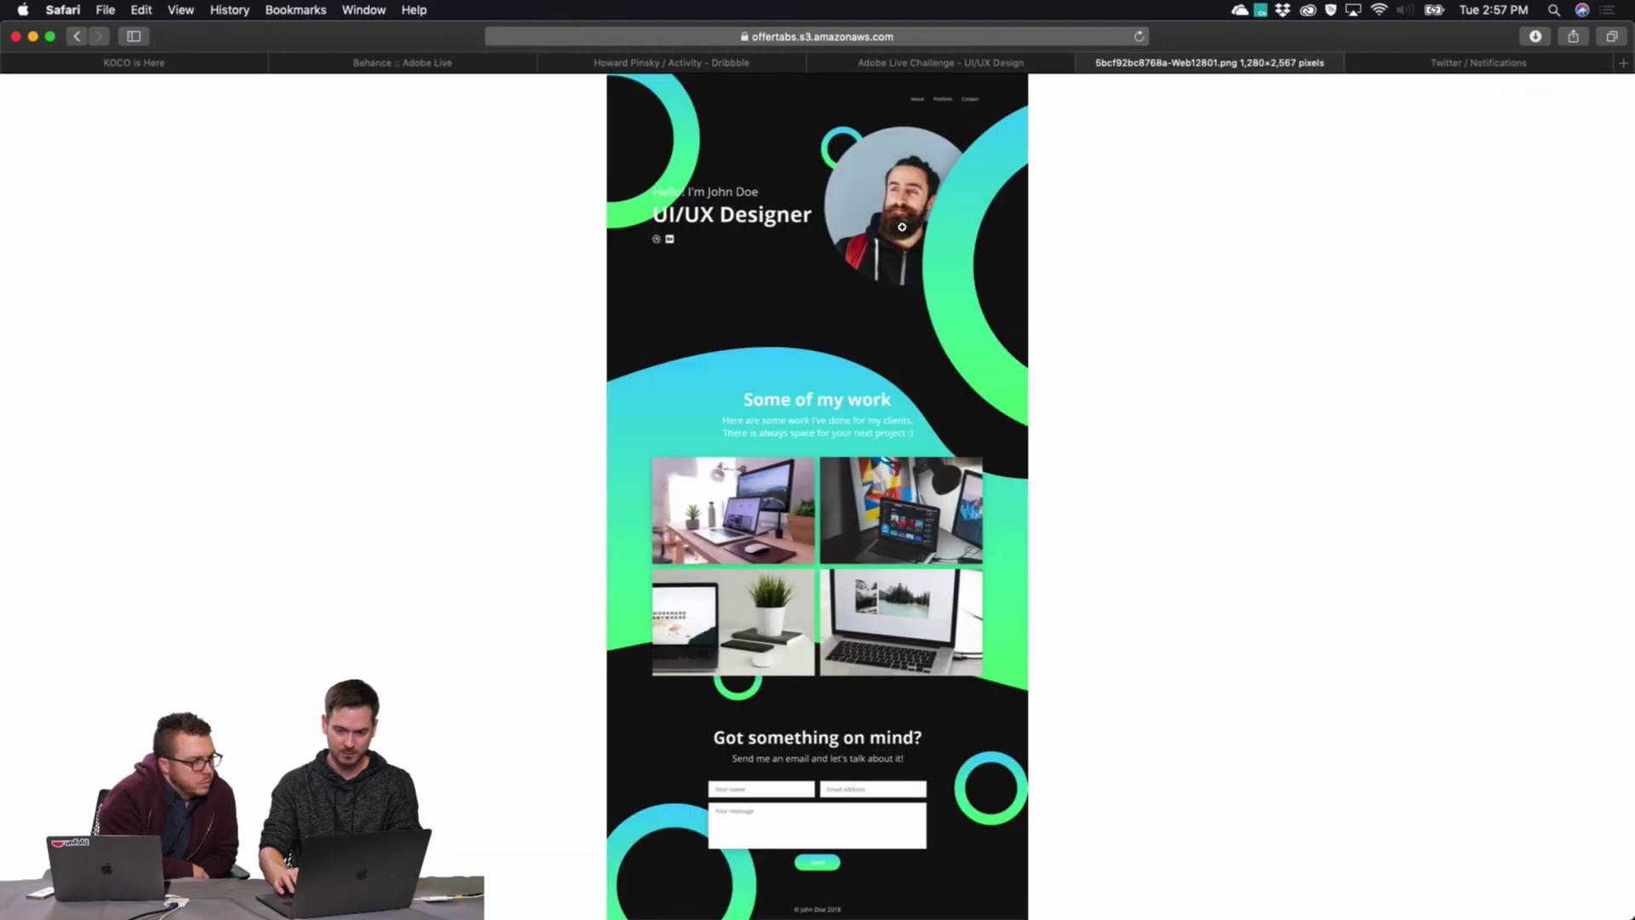
click(906, 206)
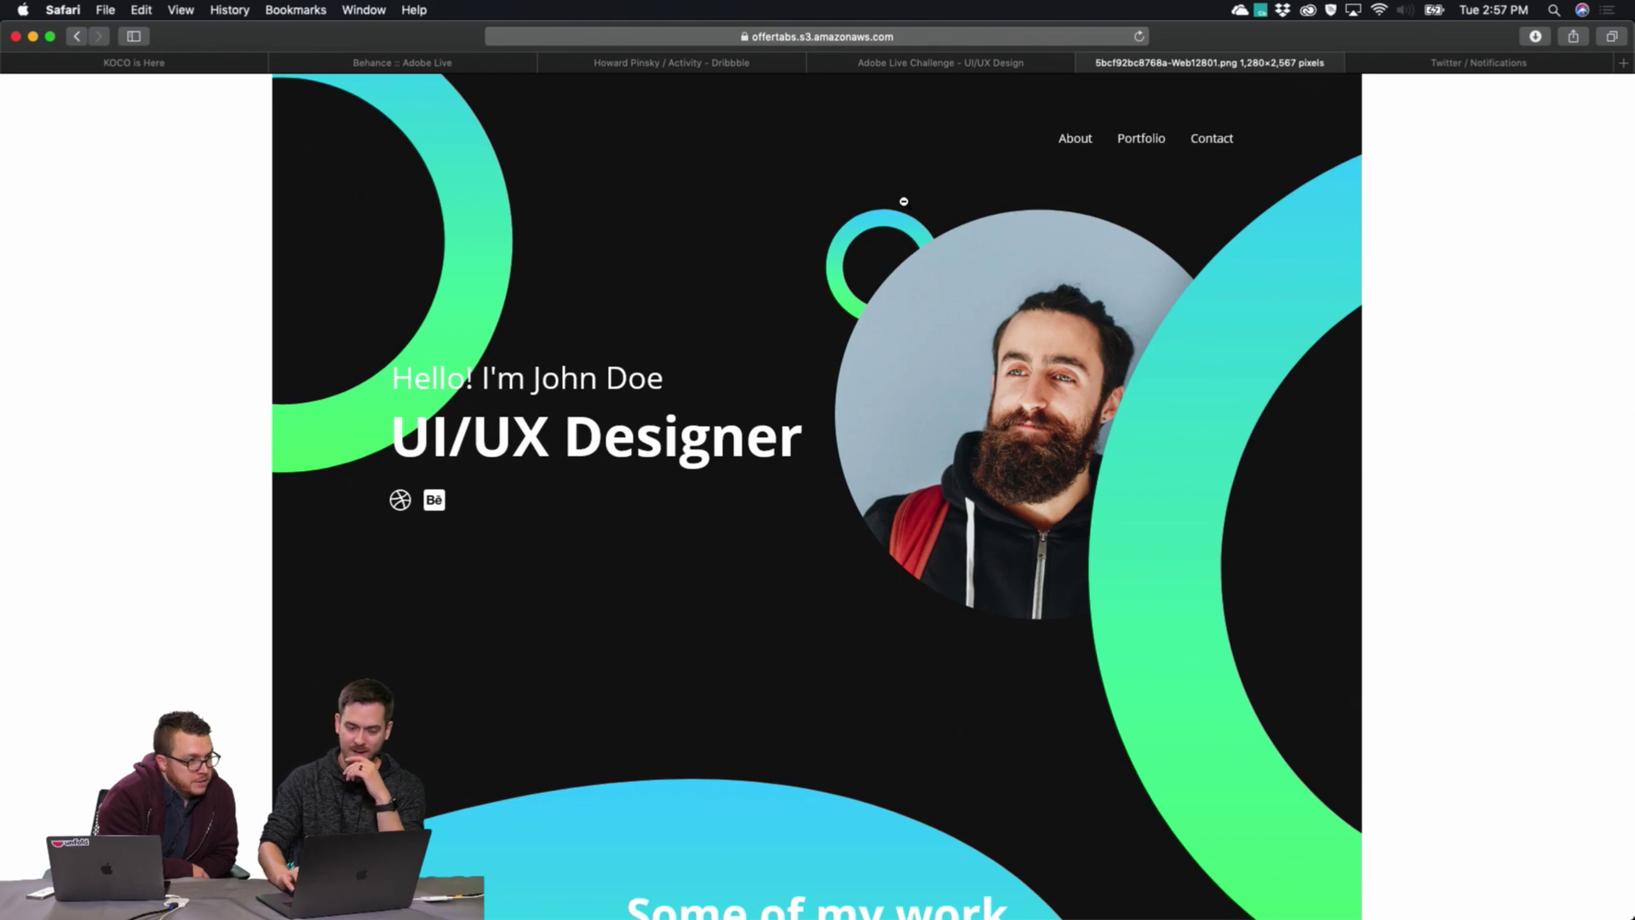
Examine the black gradient-ring portfolio's header, its "Some of my work" image grid and its contact form.
scroll(903, 201, down, 10)
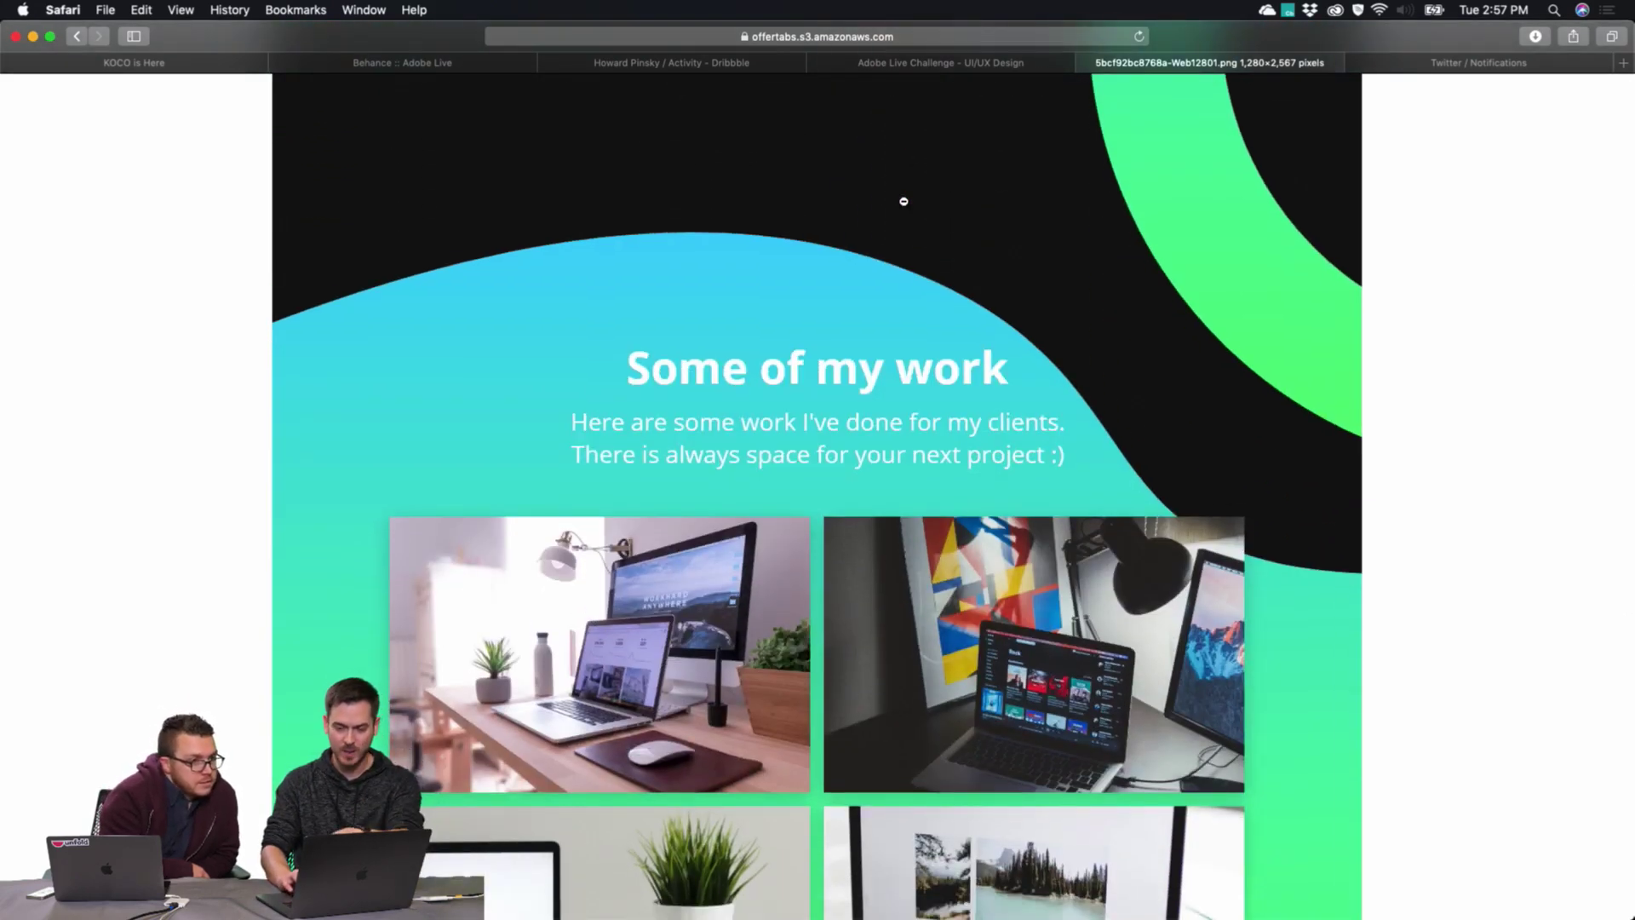
scroll(904, 201, down, 4)
scroll(904, 201, down, 4)
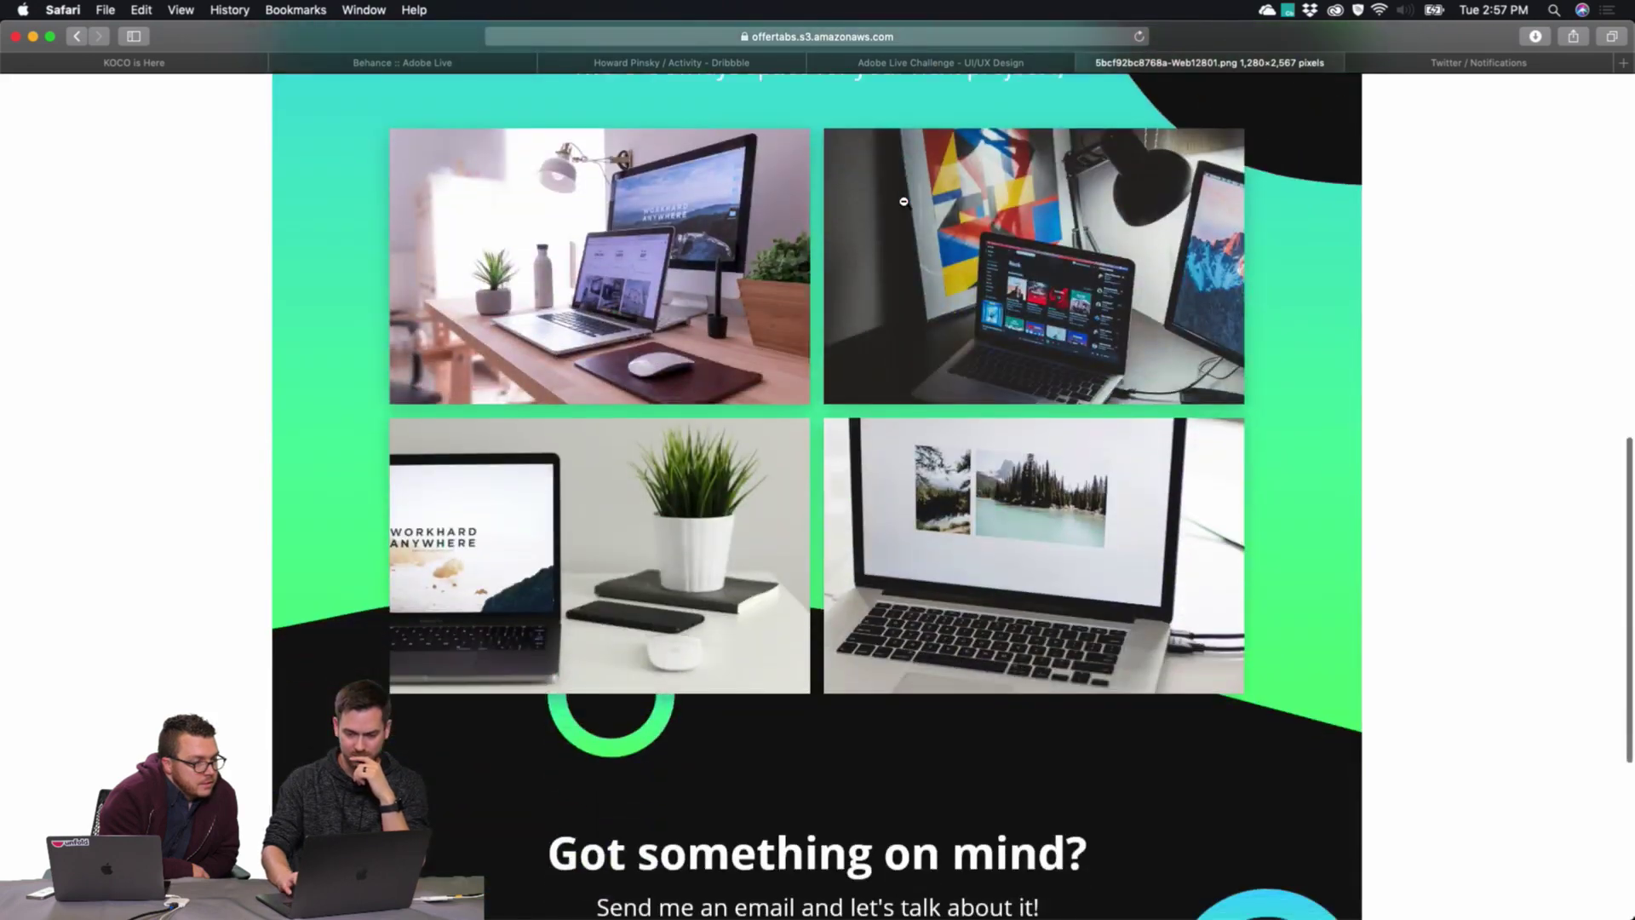
scroll(904, 201, up, 2)
scroll(904, 201, down, 7)
scroll(904, 202, down, 3)
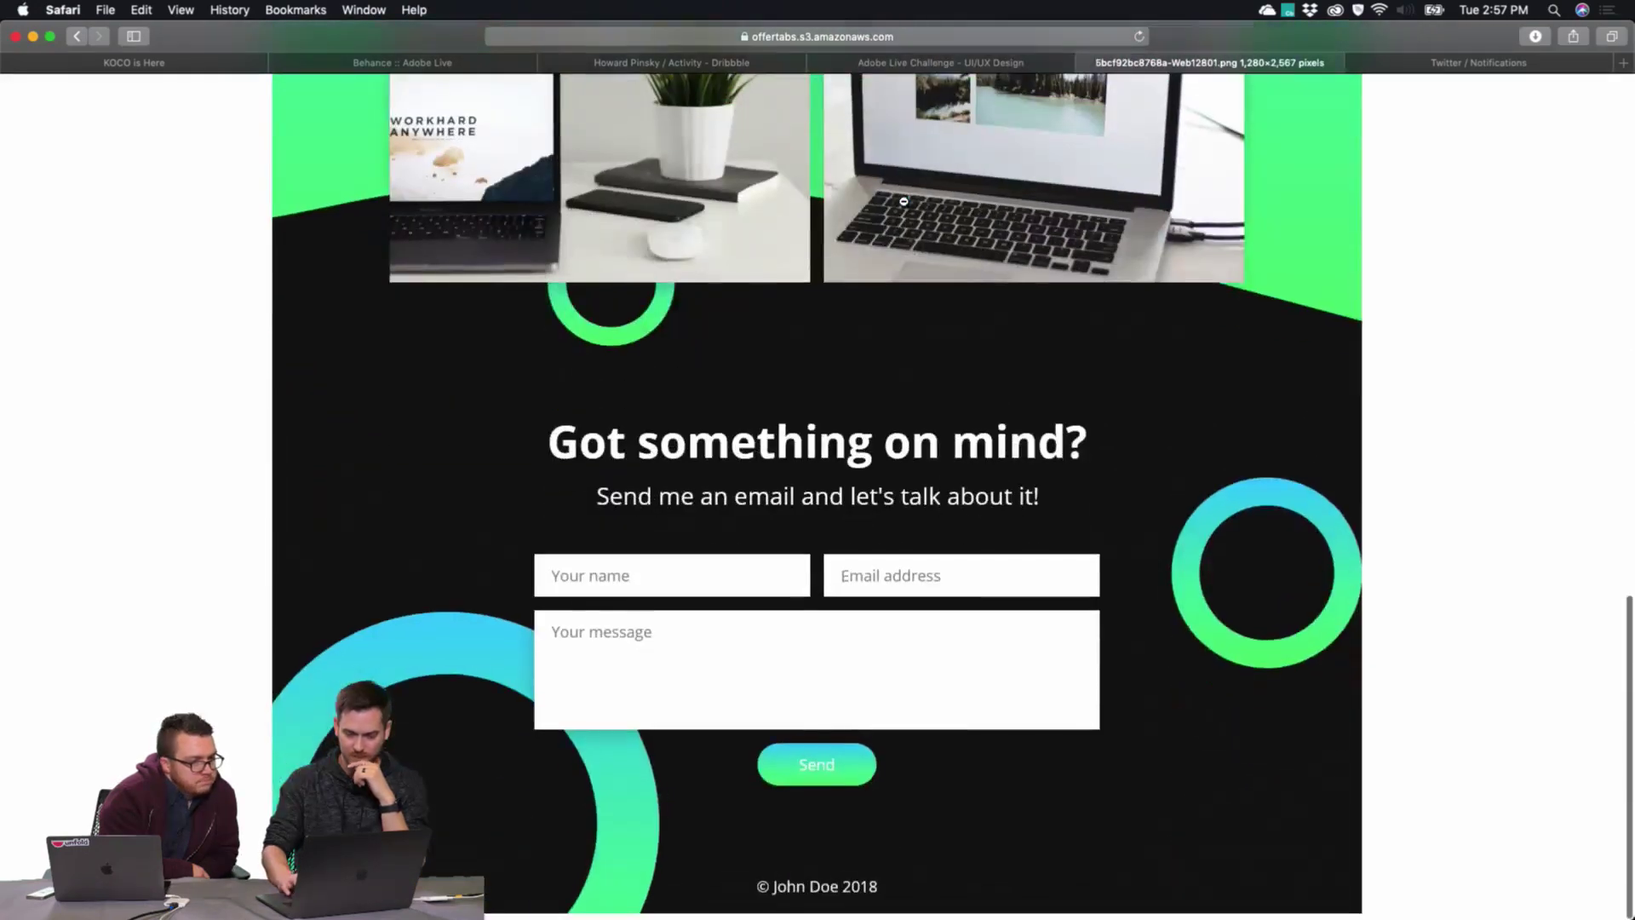
scroll(903, 202, up, 10)
scroll(905, 203, up, 15)
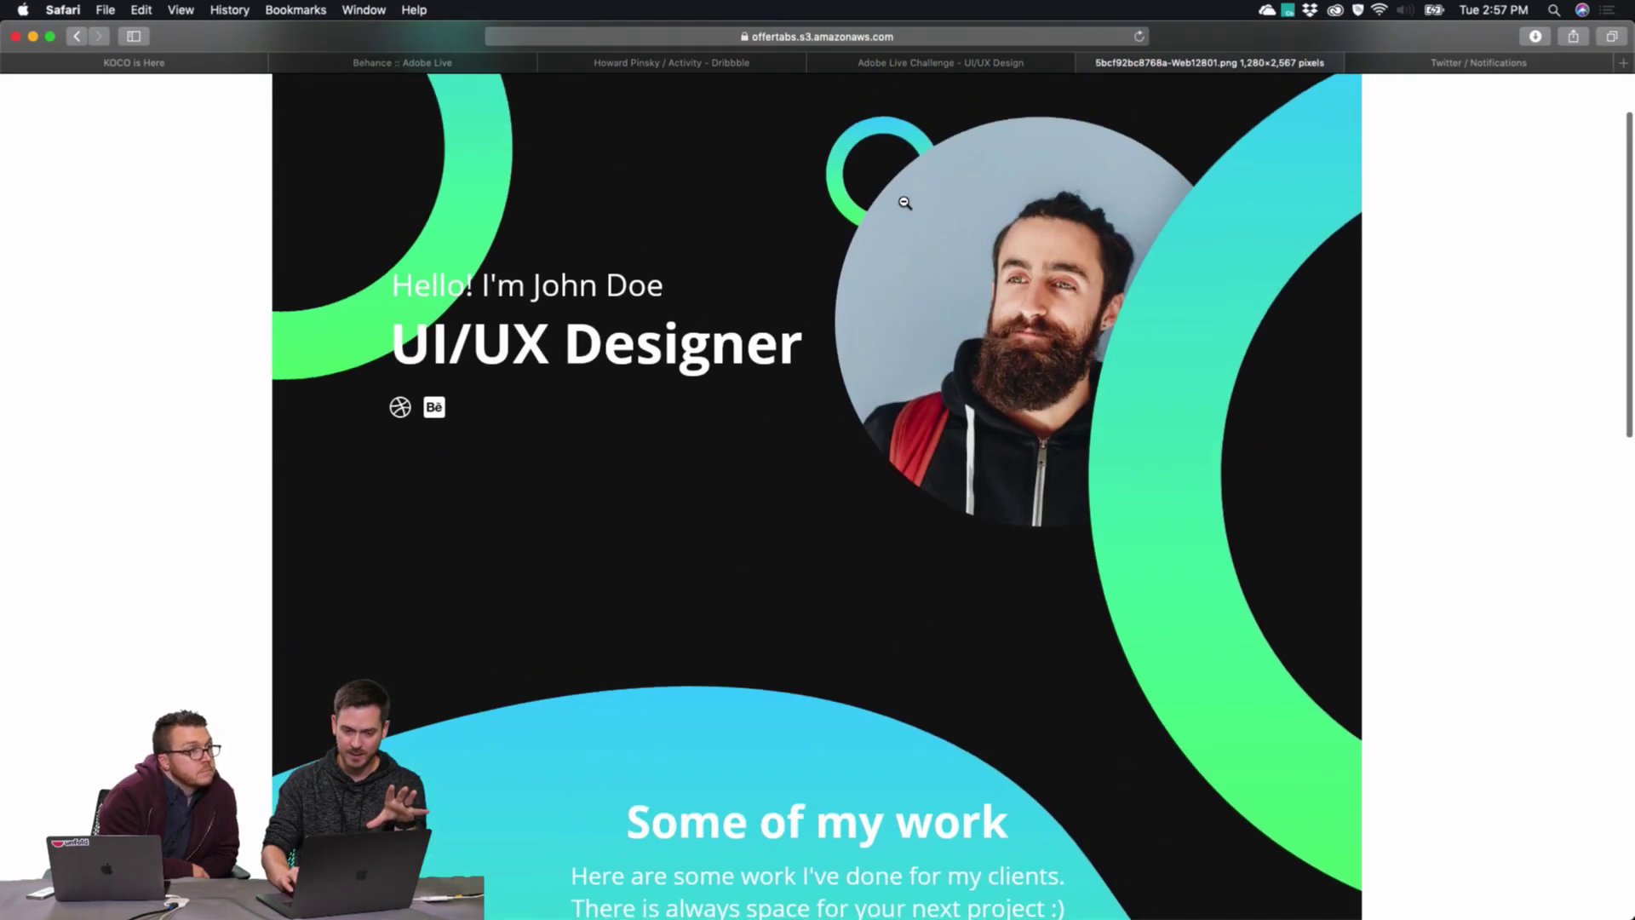
scroll(904, 201, down, 10)
scroll(904, 201, down, 4)
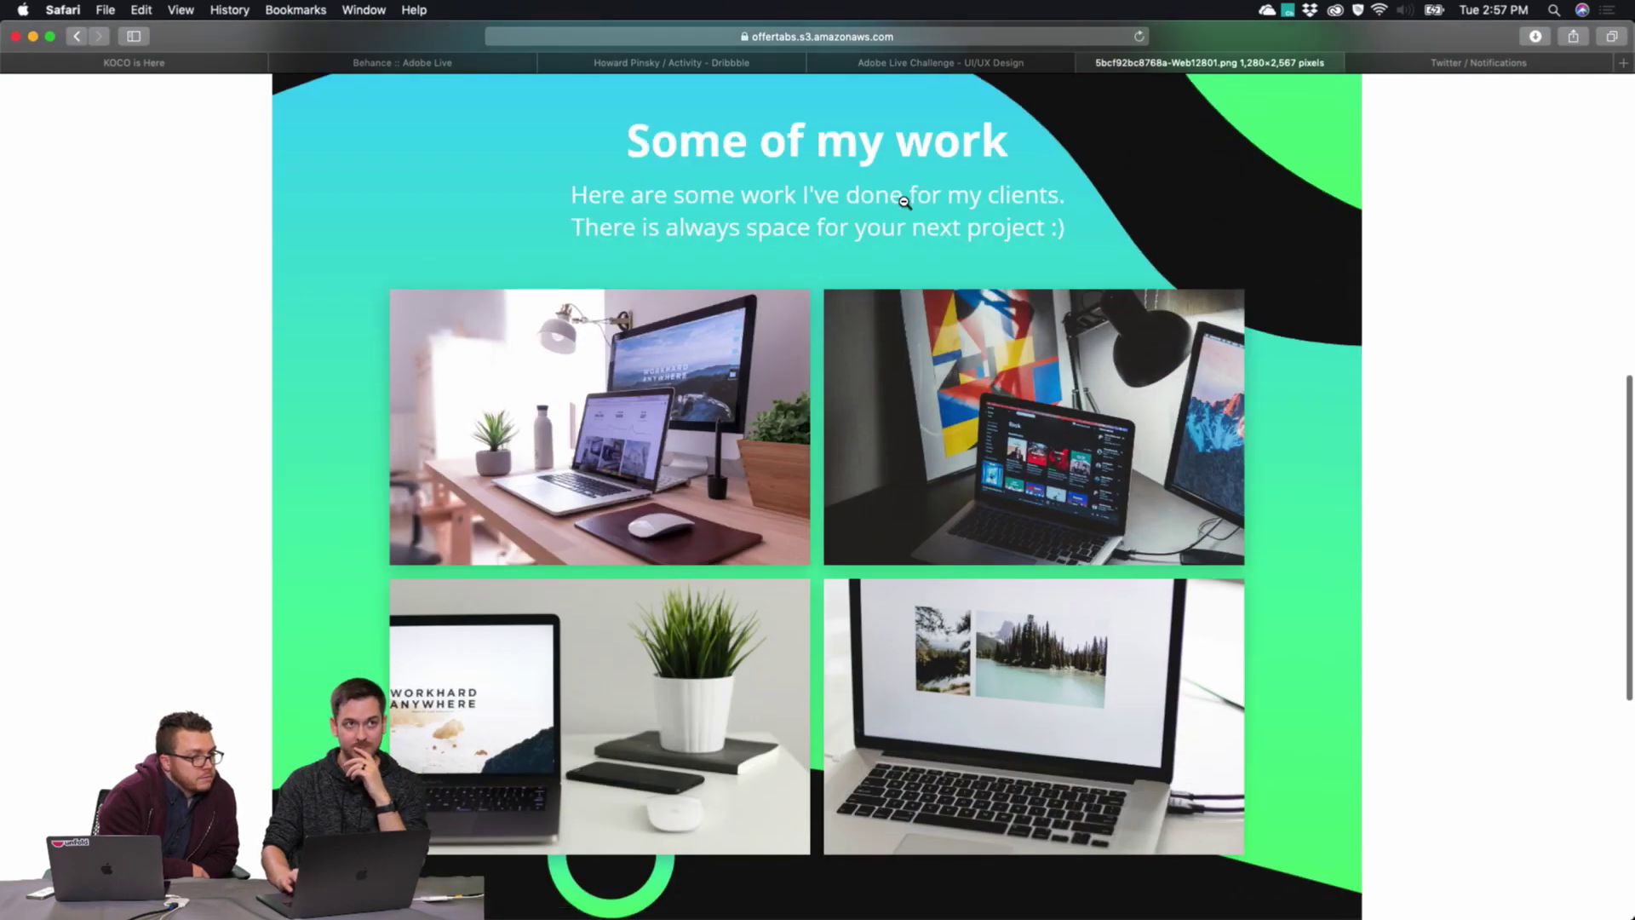
scroll(905, 201, down, 2)
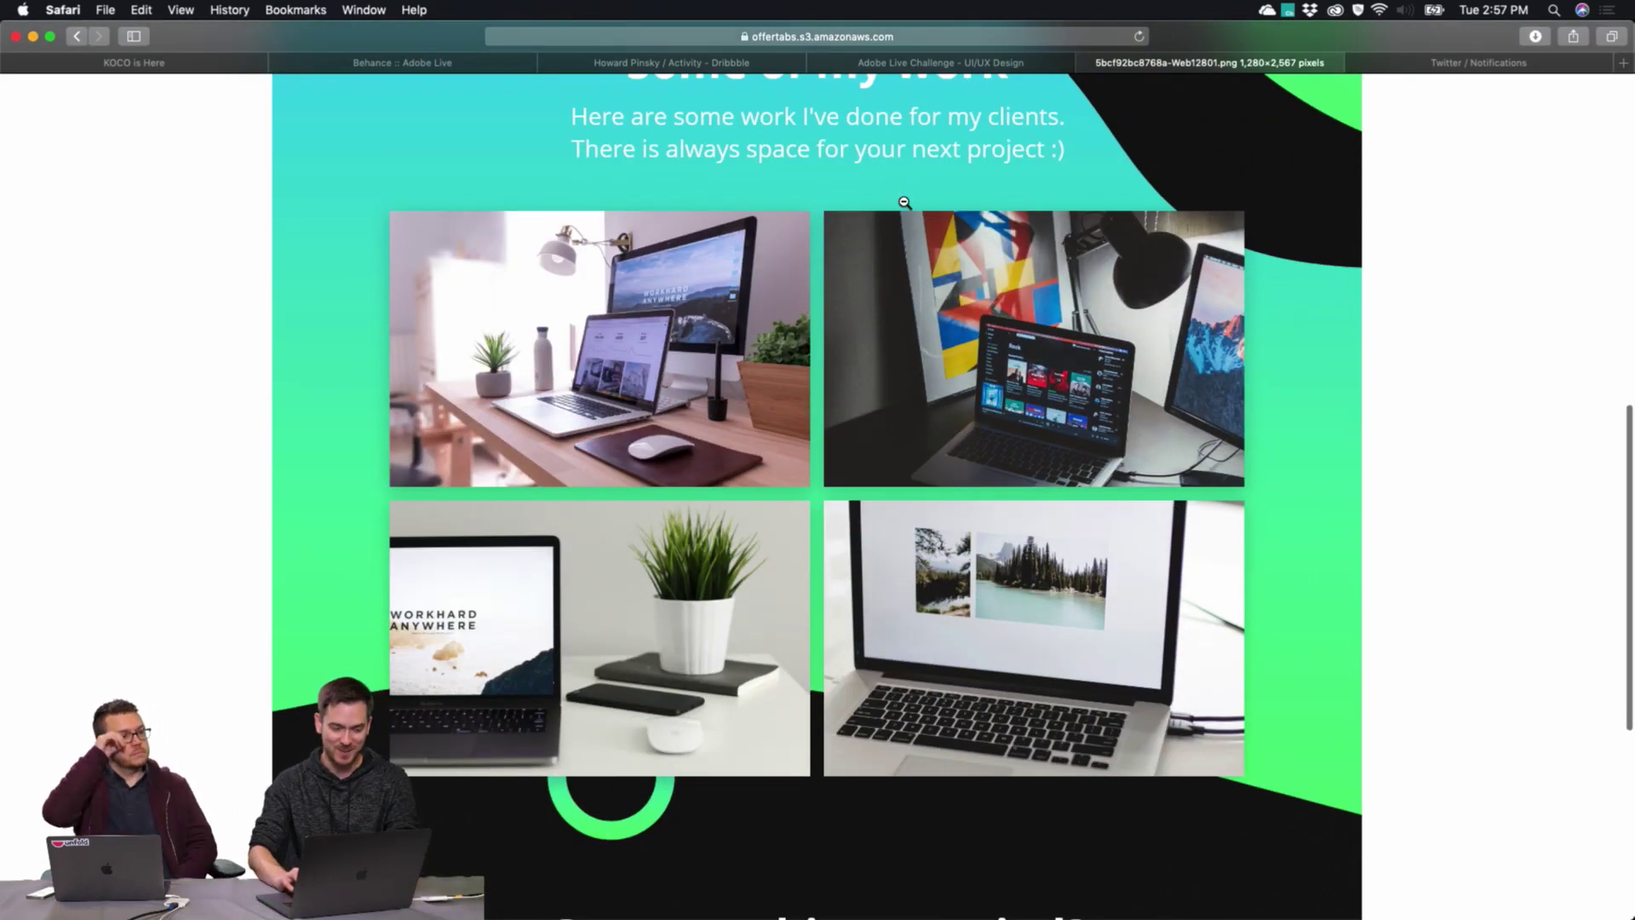
Close the gradient-ring portfolio's page and open the preceding pink-and-purple graphic and web designer portfolio at full size, enlarged.
key(super+w)
click(439, 177)
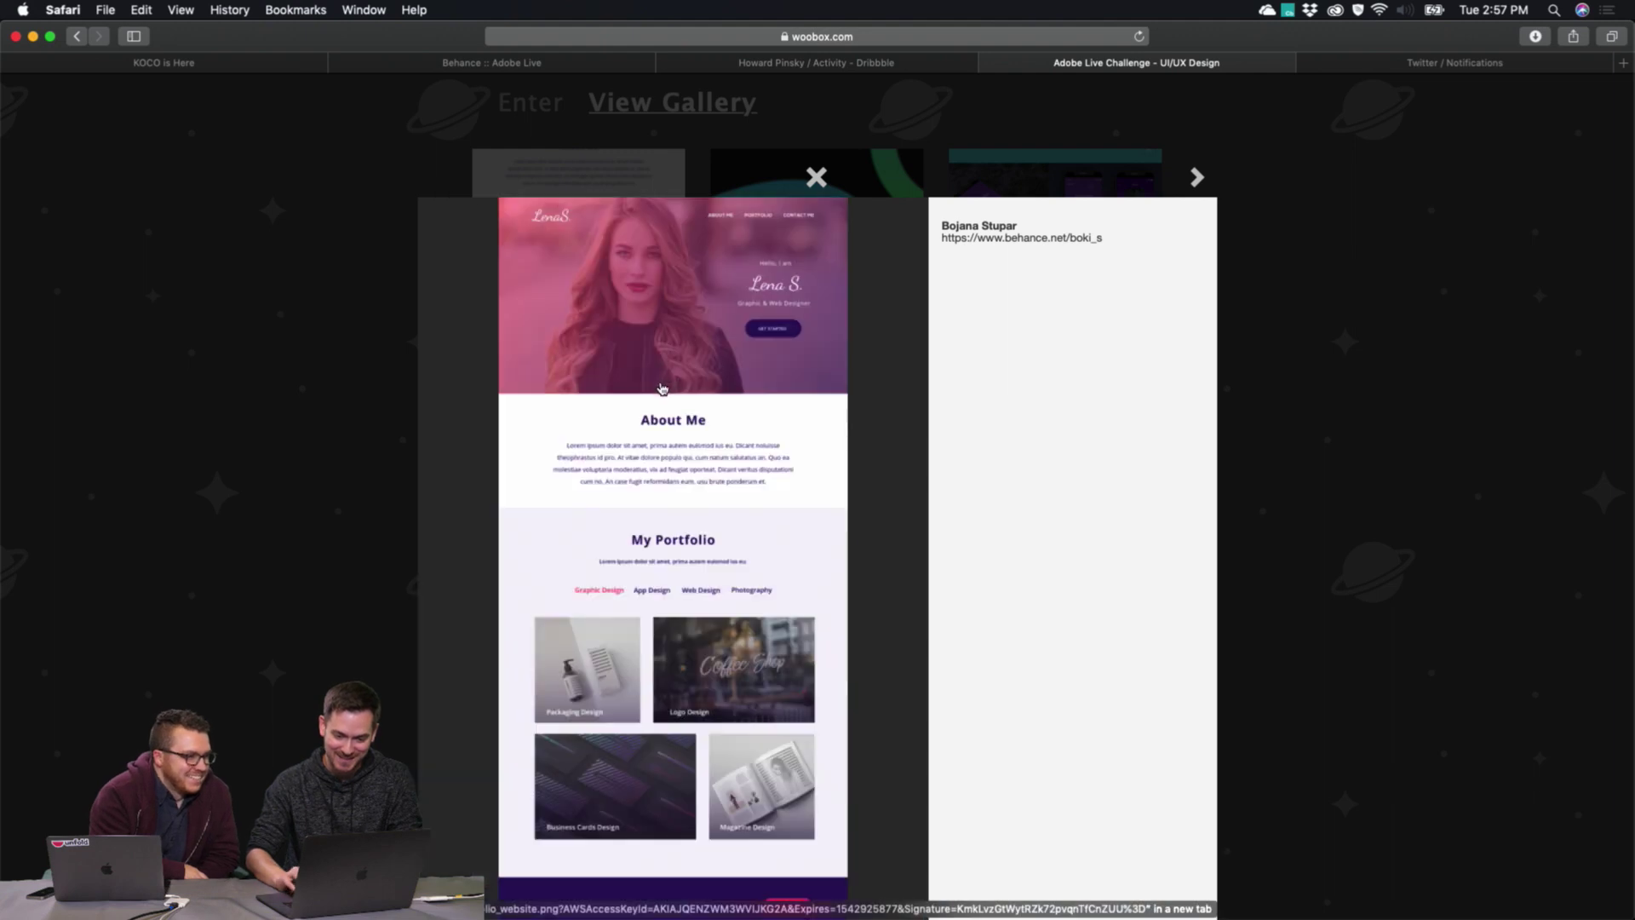
super+click(661, 388)
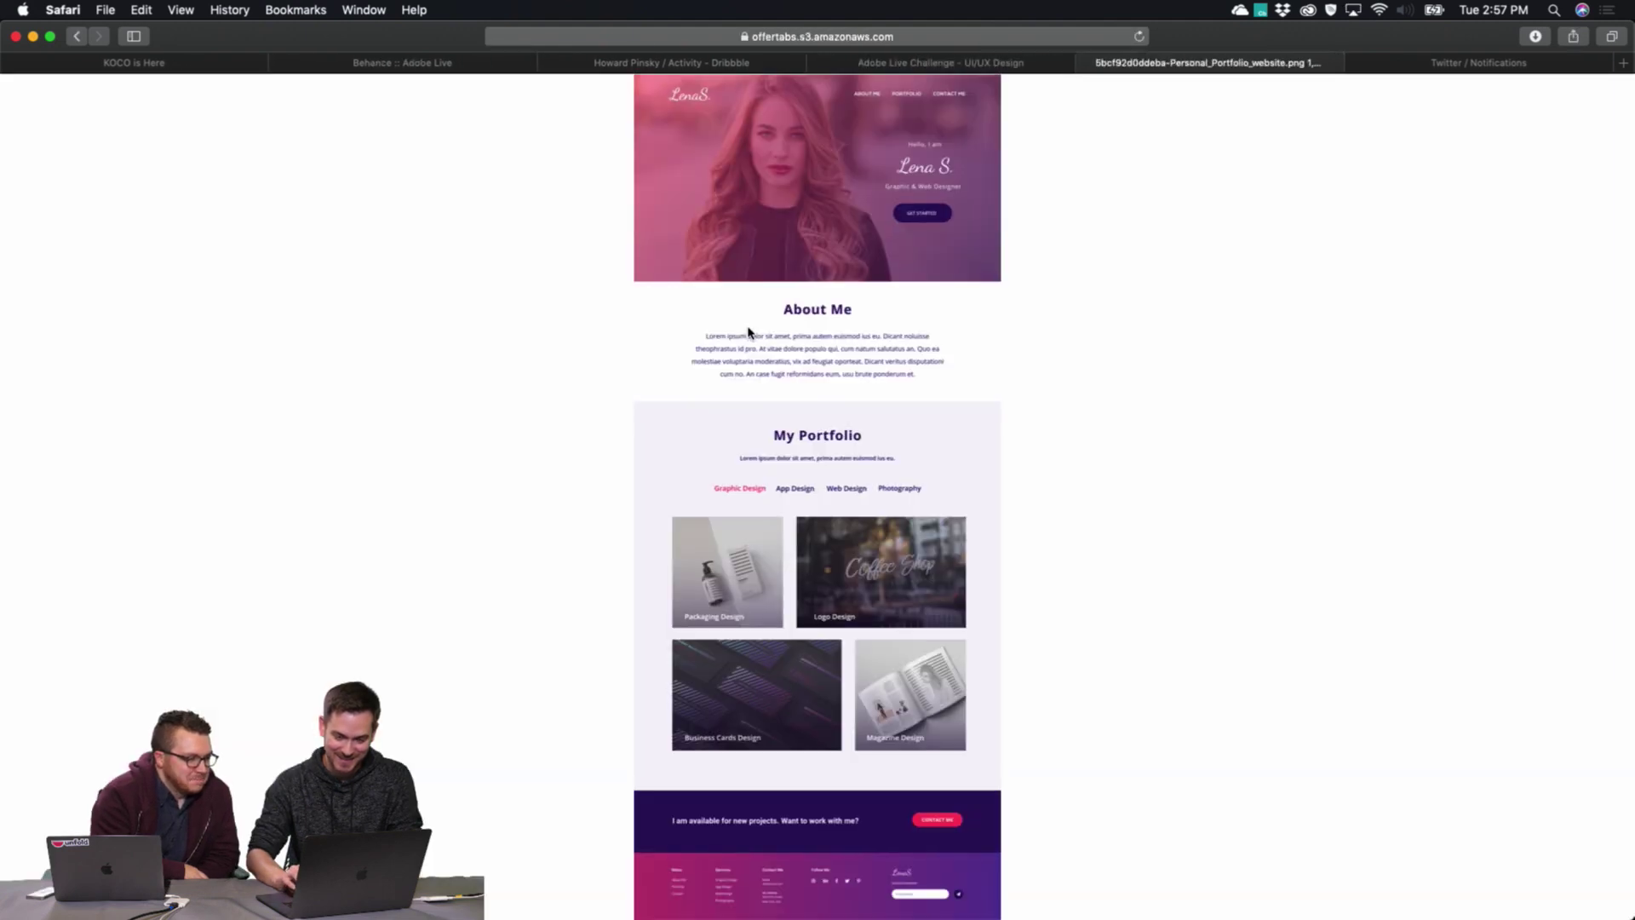
click(863, 202)
scroll(863, 204, up, 3)
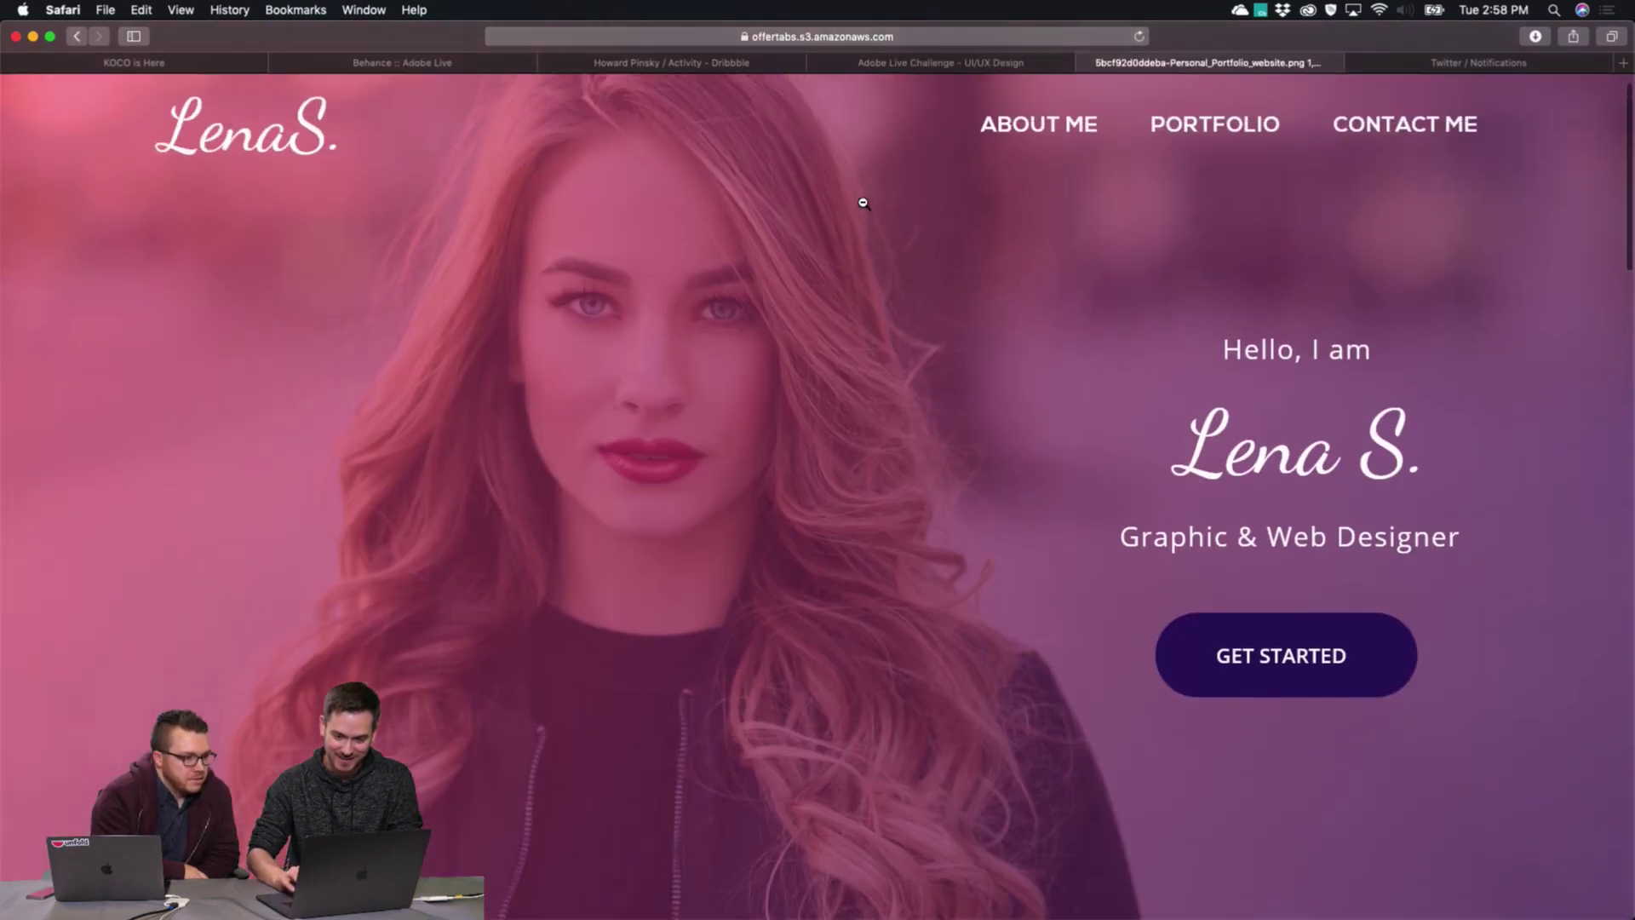
Review the pink-and-purple portfolio from its header through the project grid to the footer, and return to the gallery overview.
scroll(864, 204, down, 10)
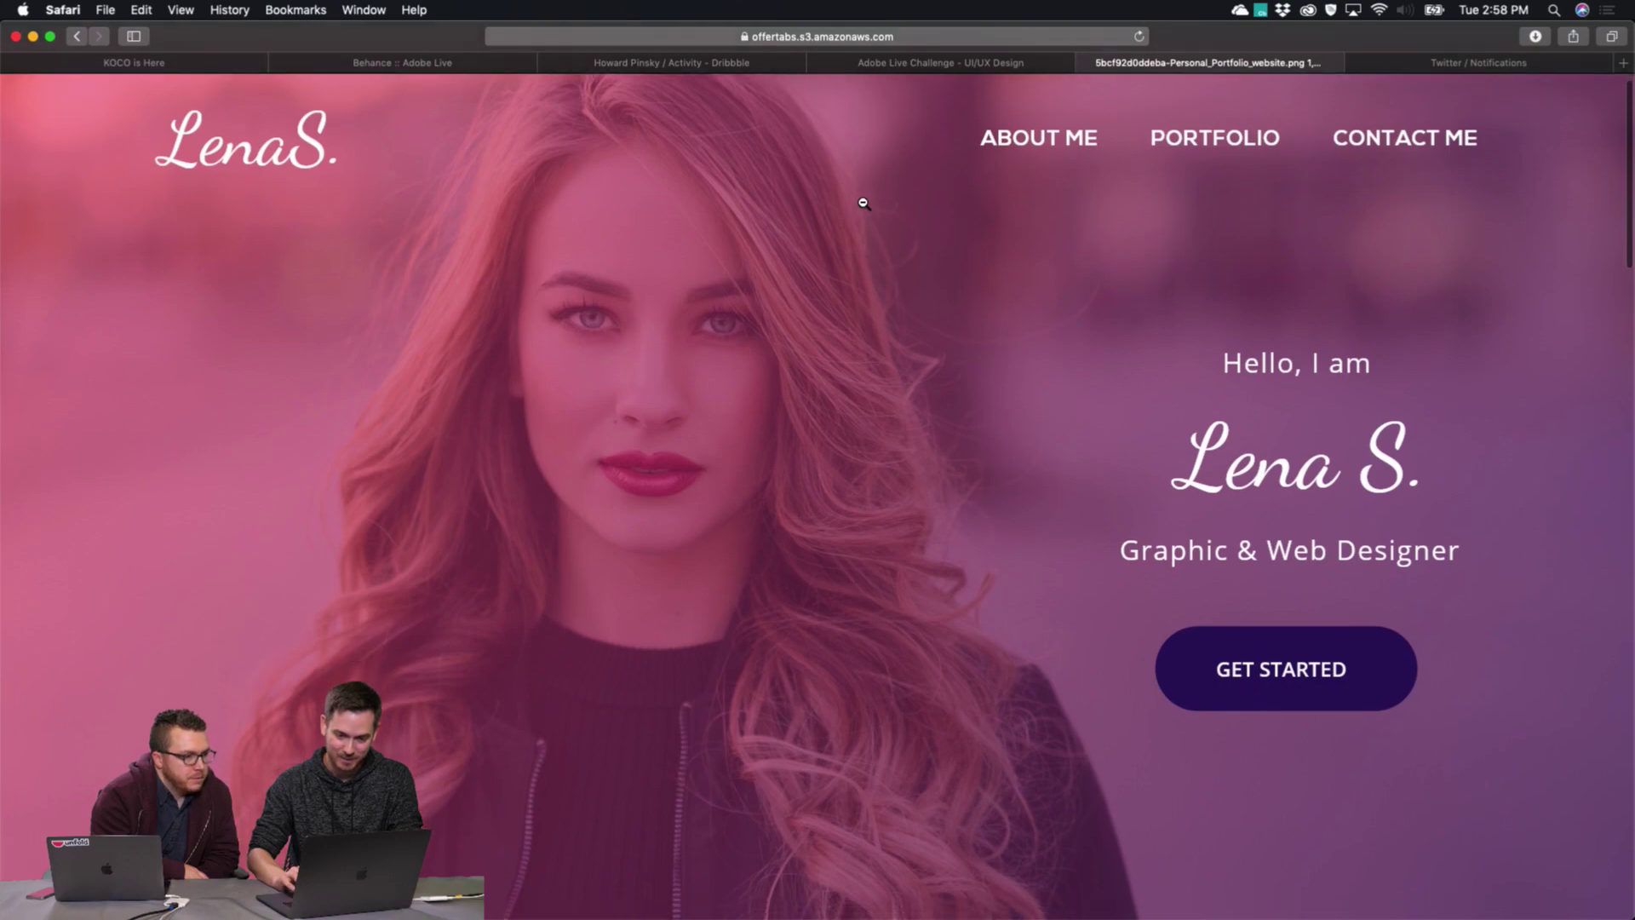
scroll(864, 204, down, 10)
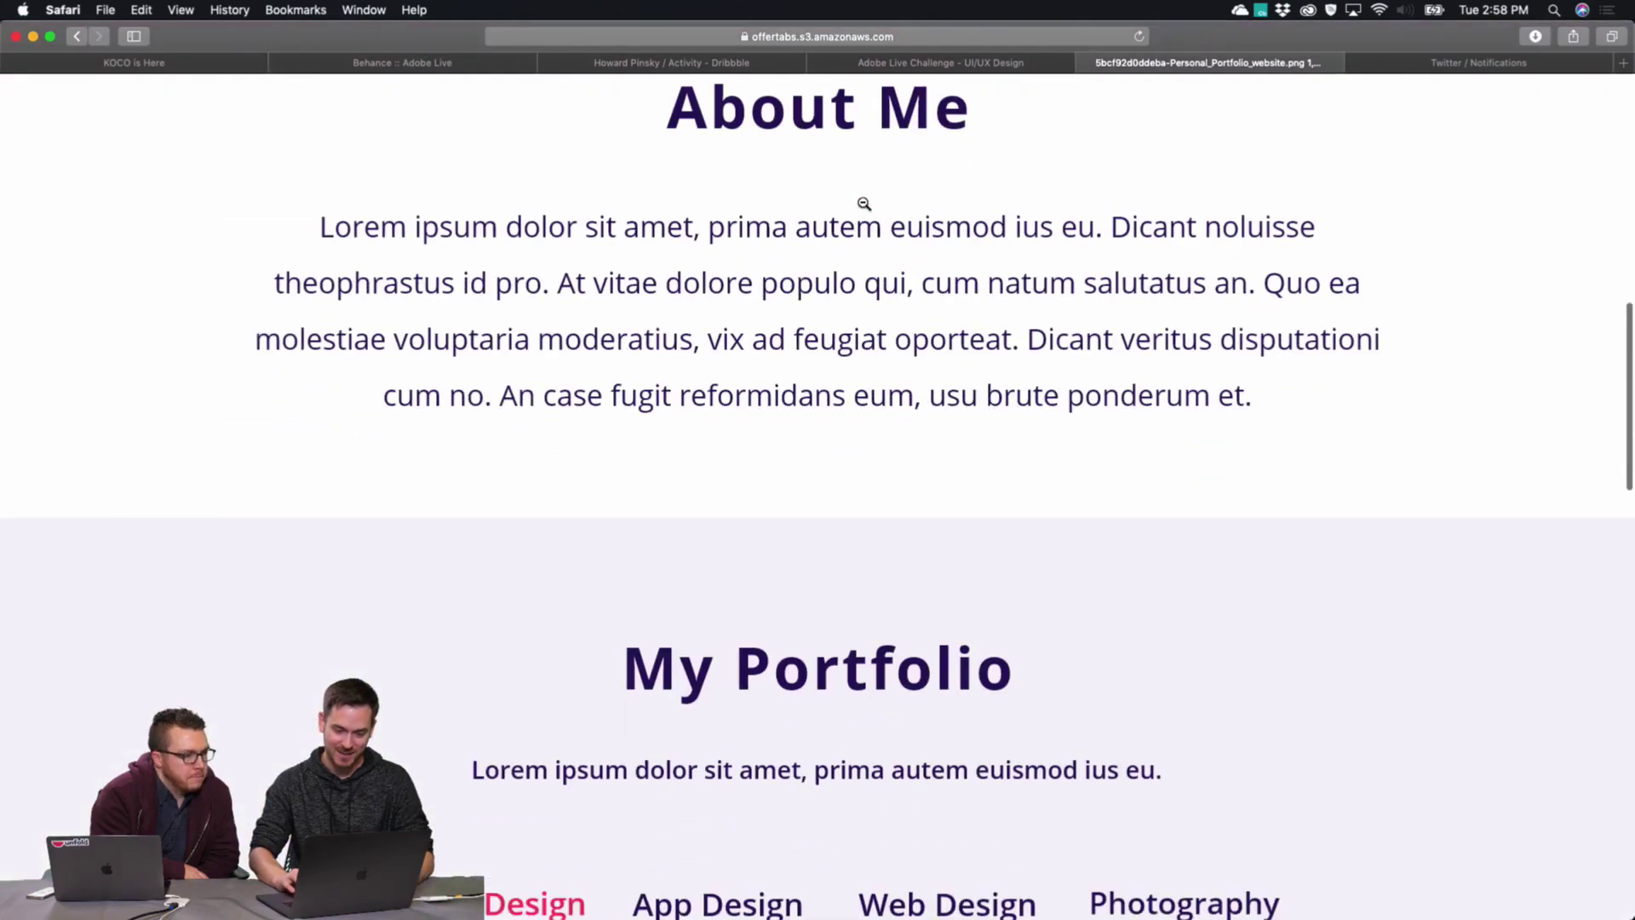
scroll(863, 203, down, 10)
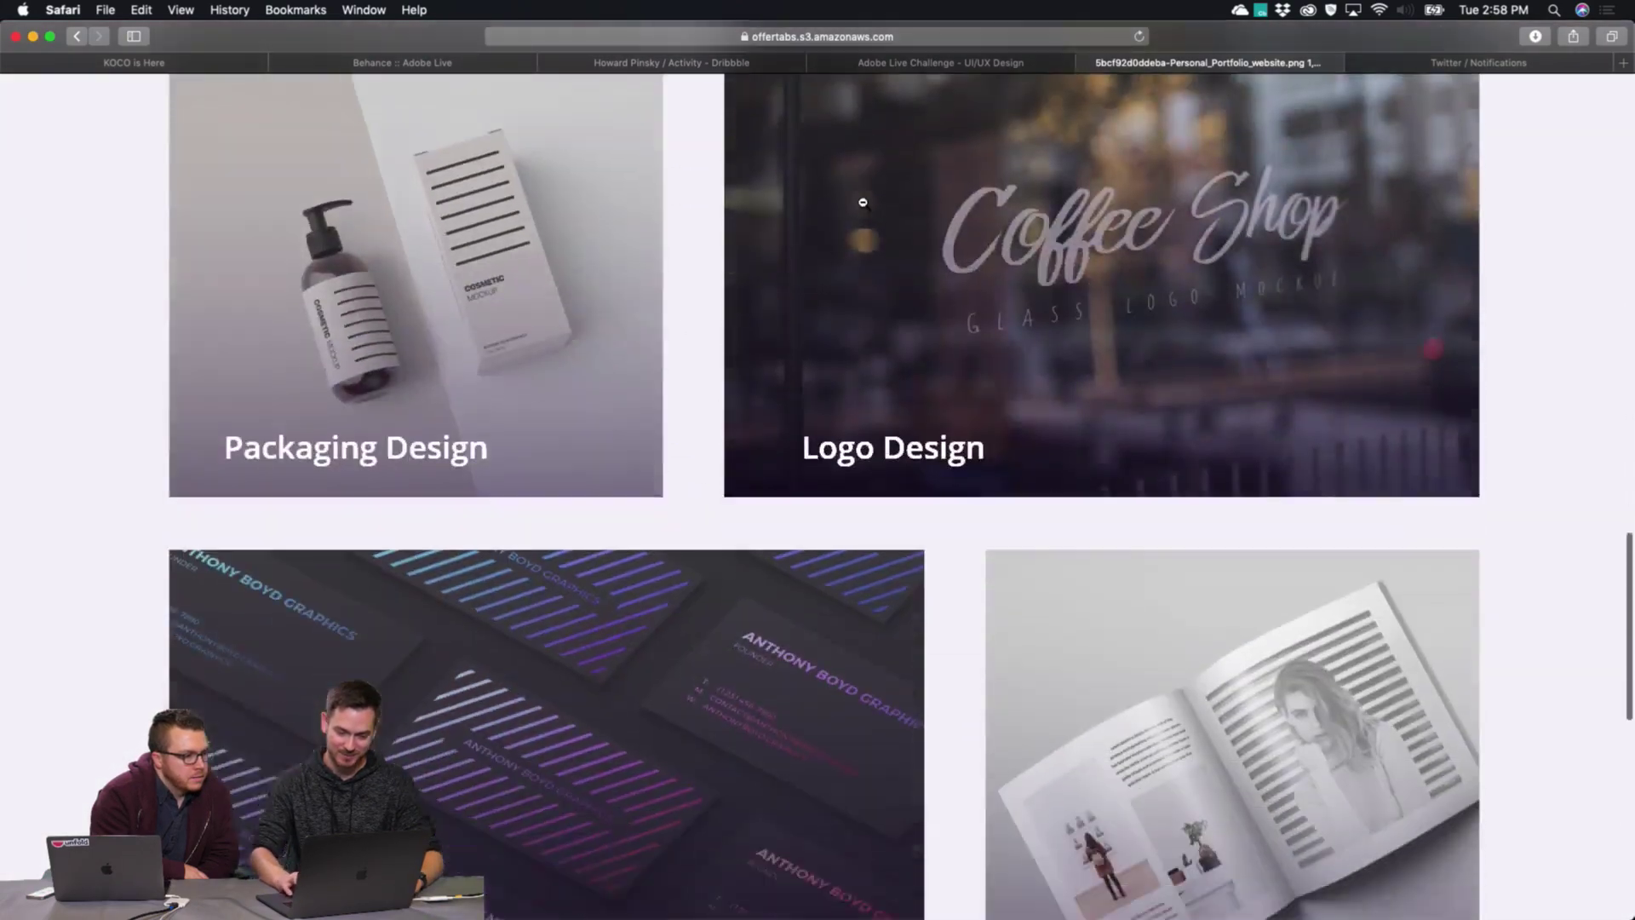
scroll(863, 203, down, 3)
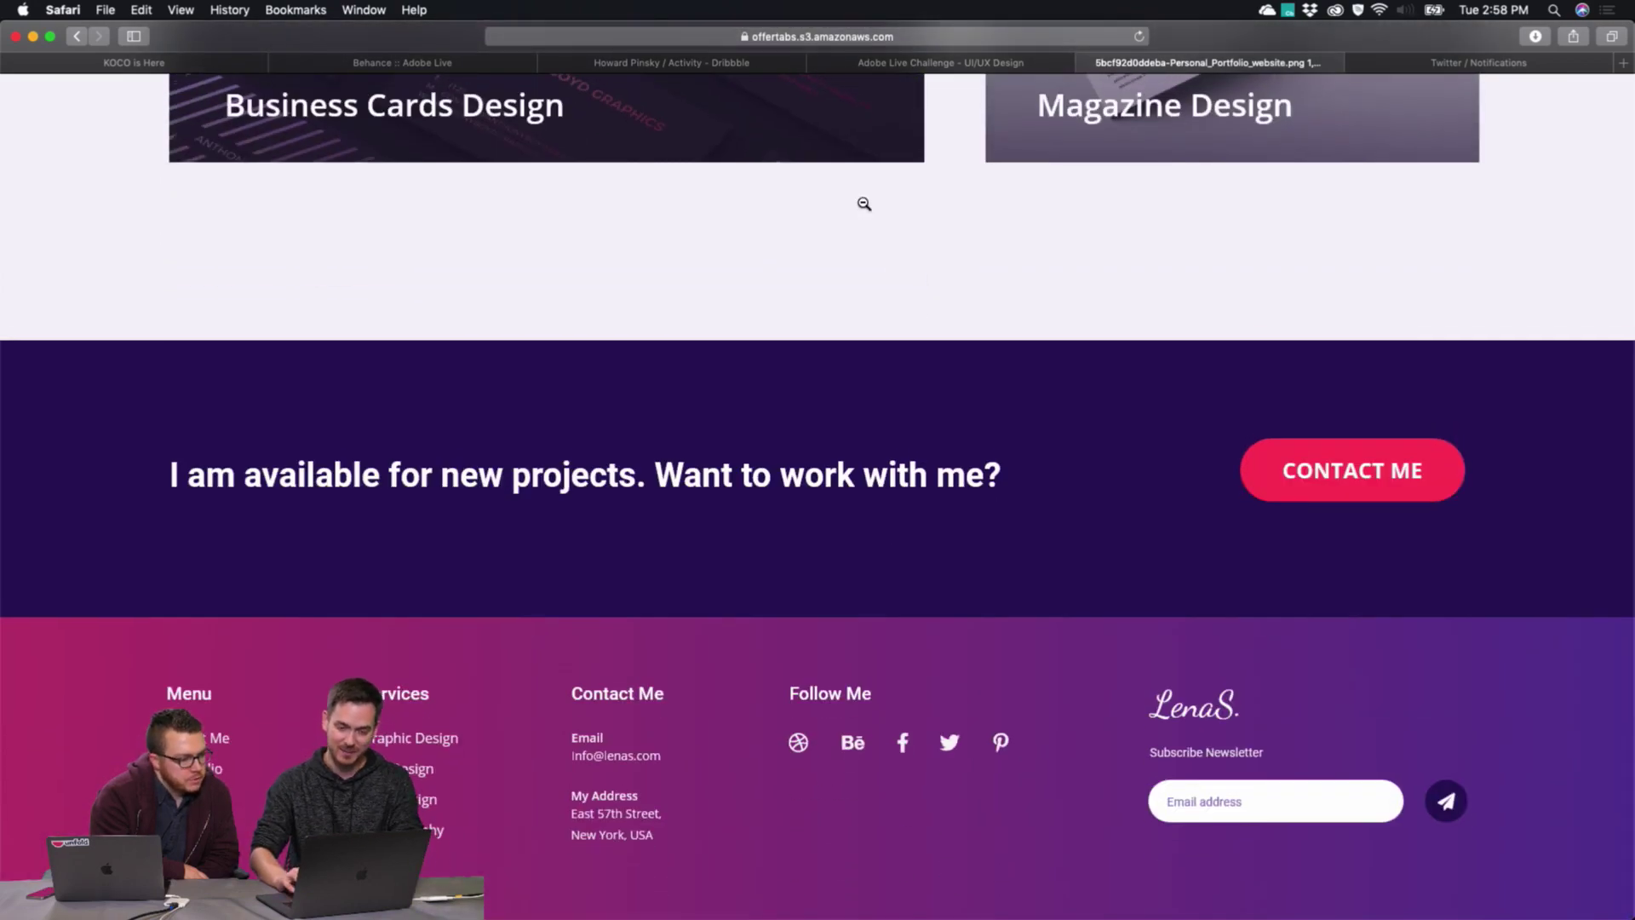
key(super+w)
click(298, 207)
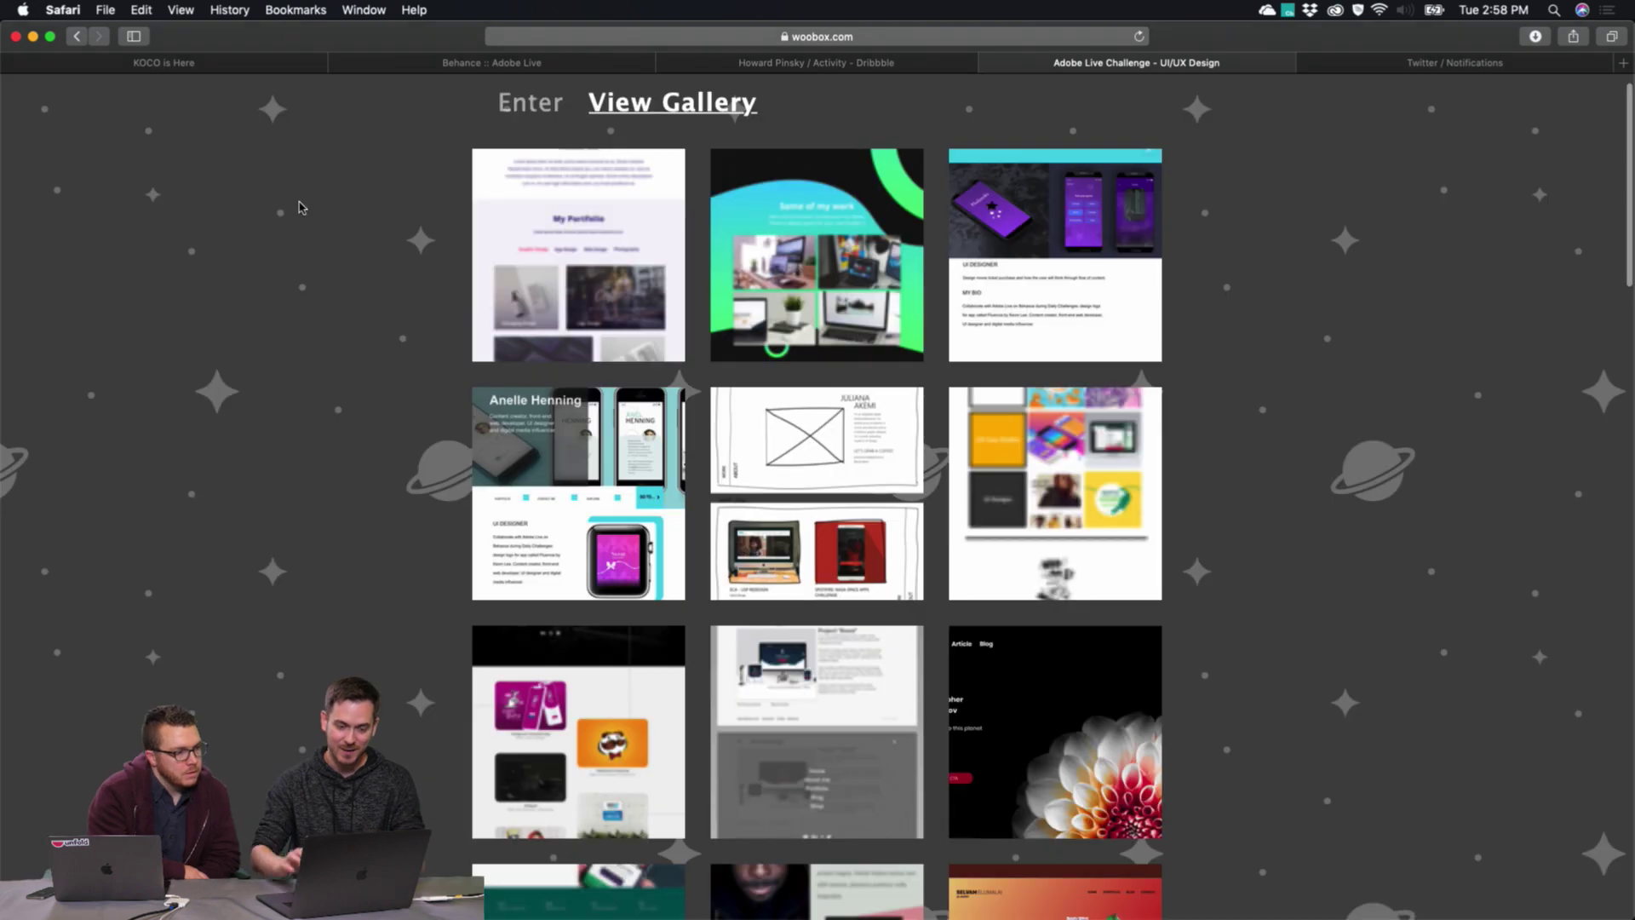